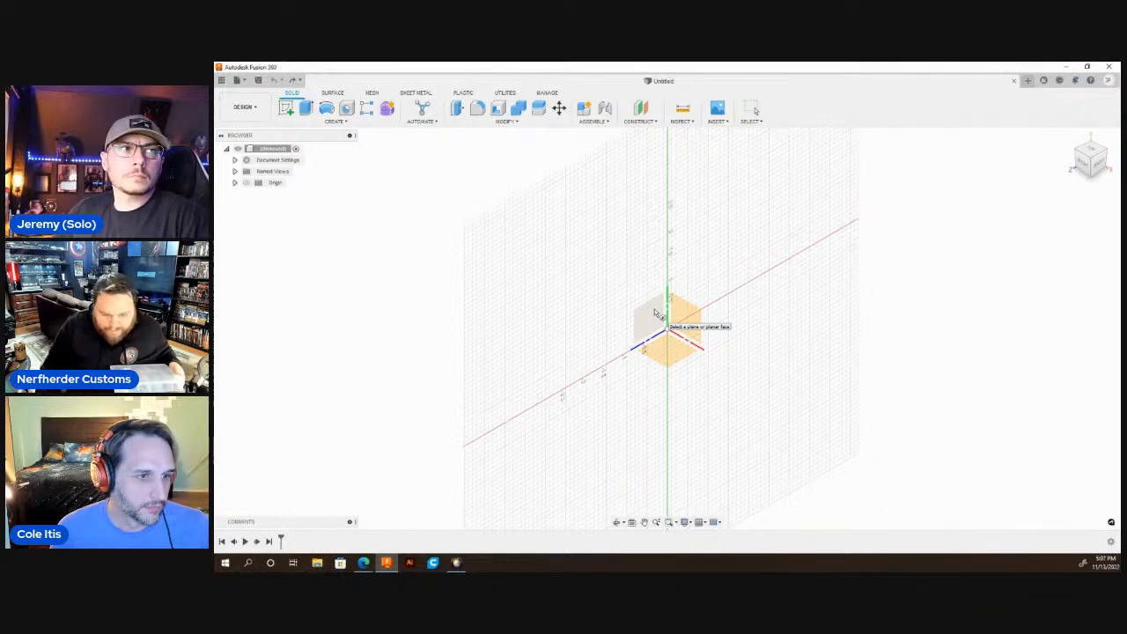
Start a sketch on the vertical plane facing the right view and draw a 1.29 in diameter circle centred on the origin.
left_click(656, 314)
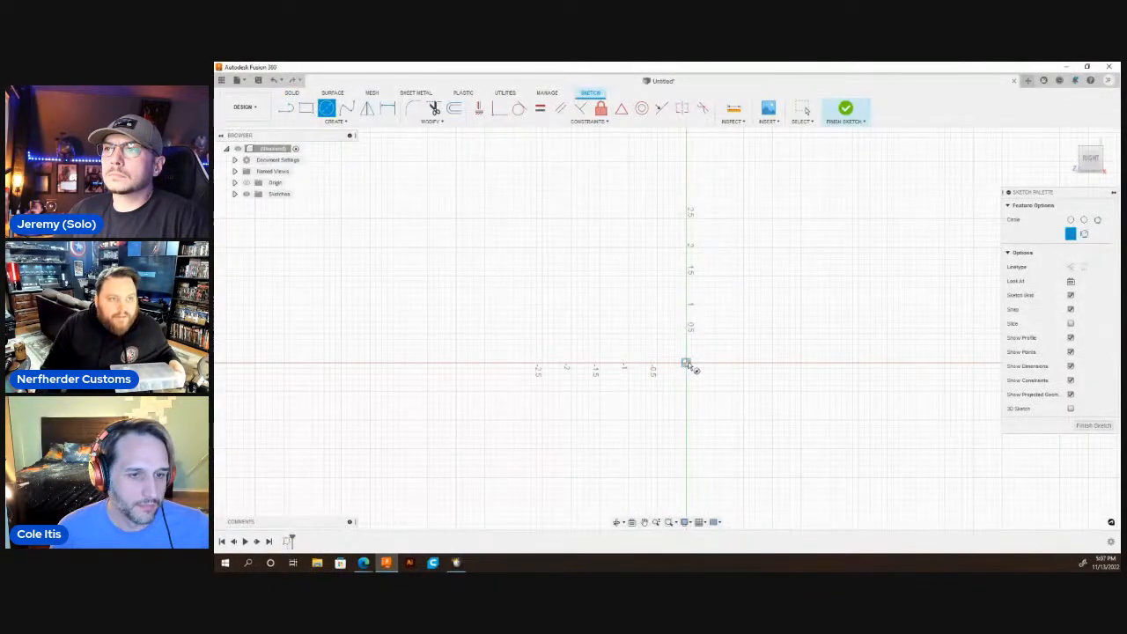
left_click(687, 364)
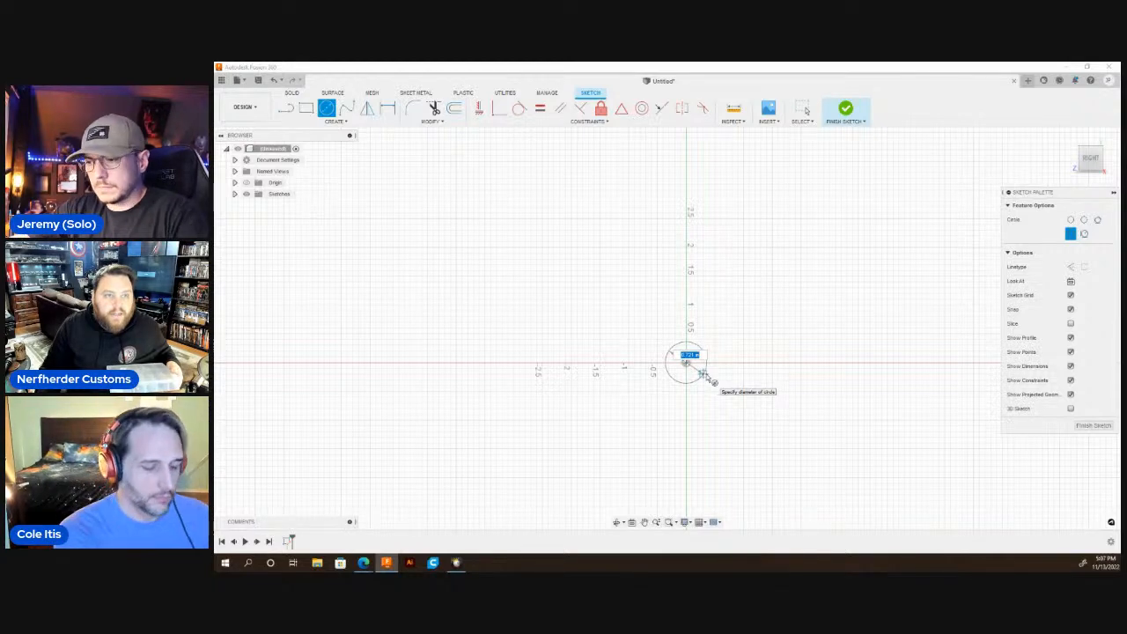
type("1")
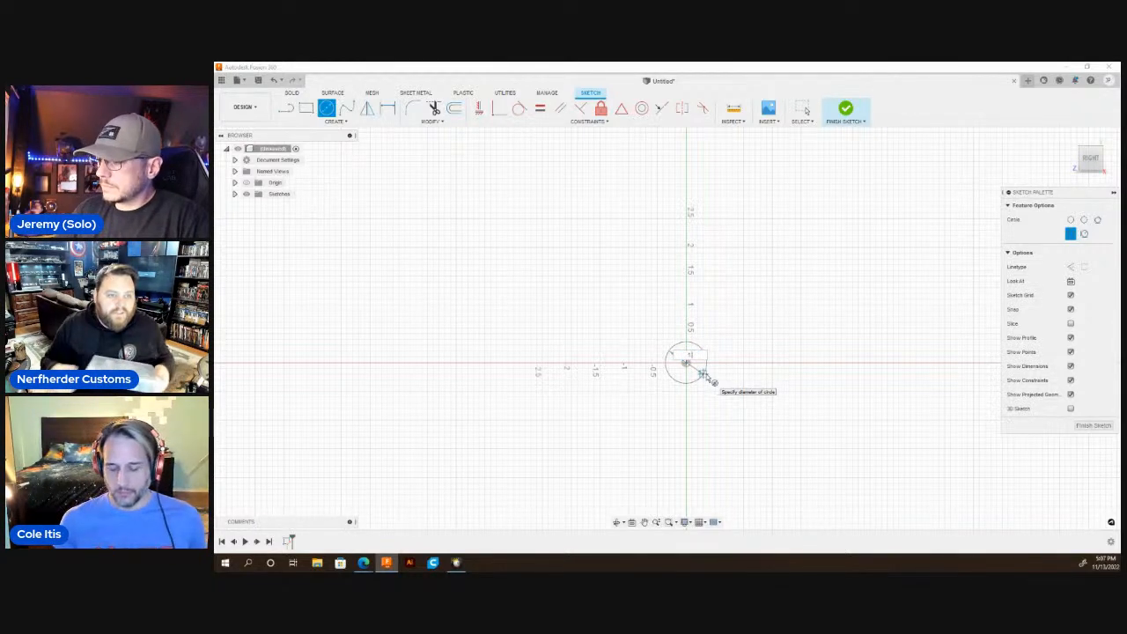
type(".25")
key("Return")
key("Escape")
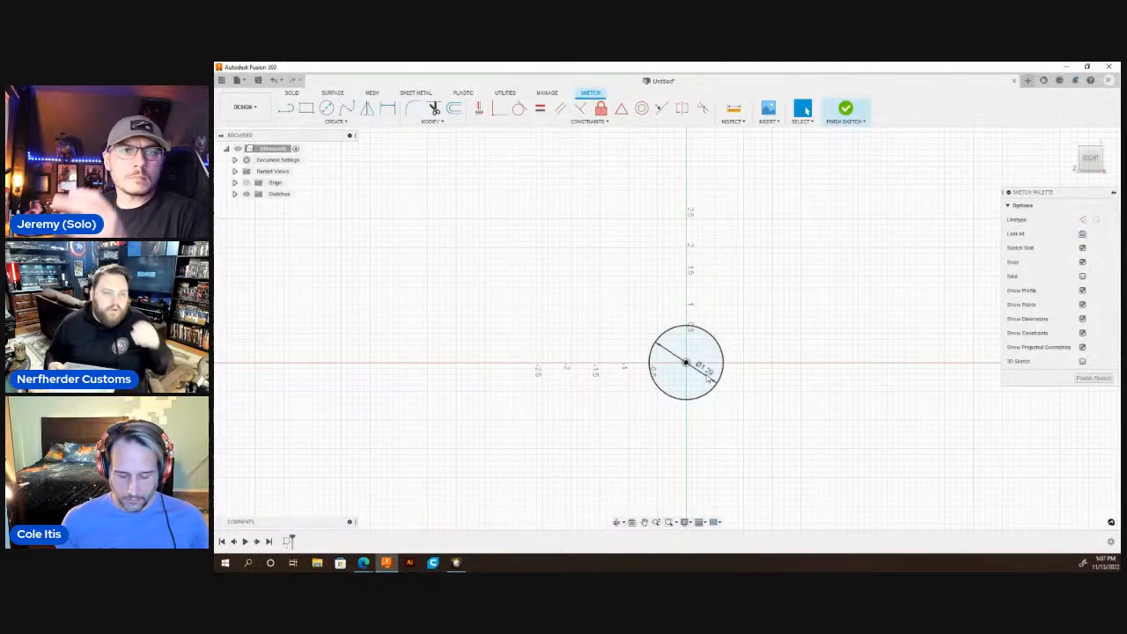
scroll(704, 403, "up", 3)
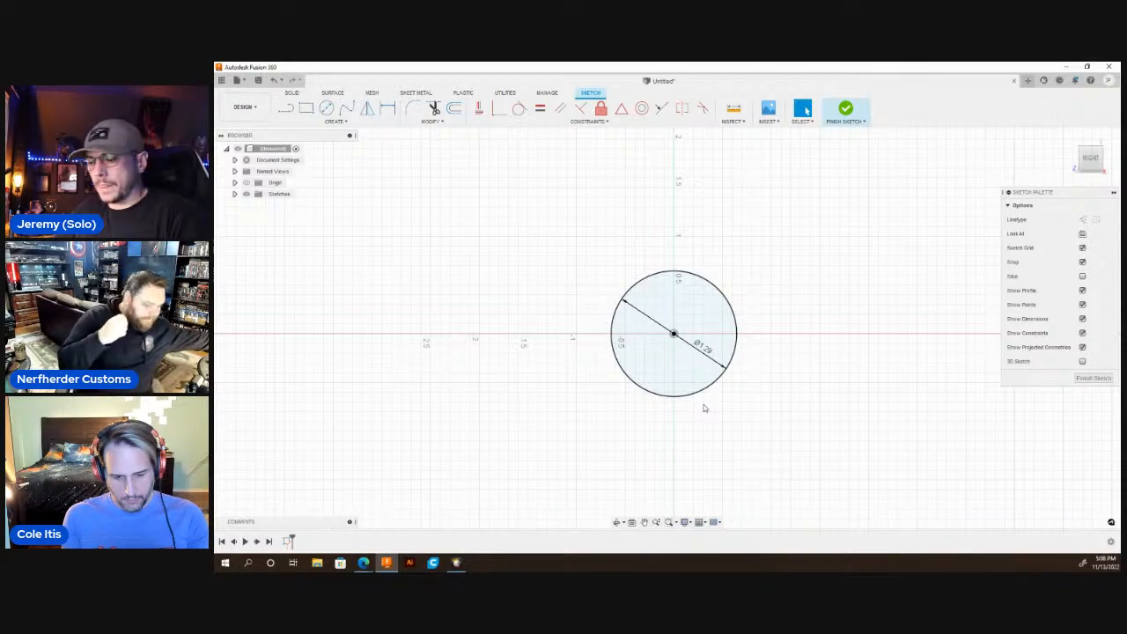
Draw a 0.74 in vertical line upward from the lowest point of the circle.
key("l")
left_click(673, 334)
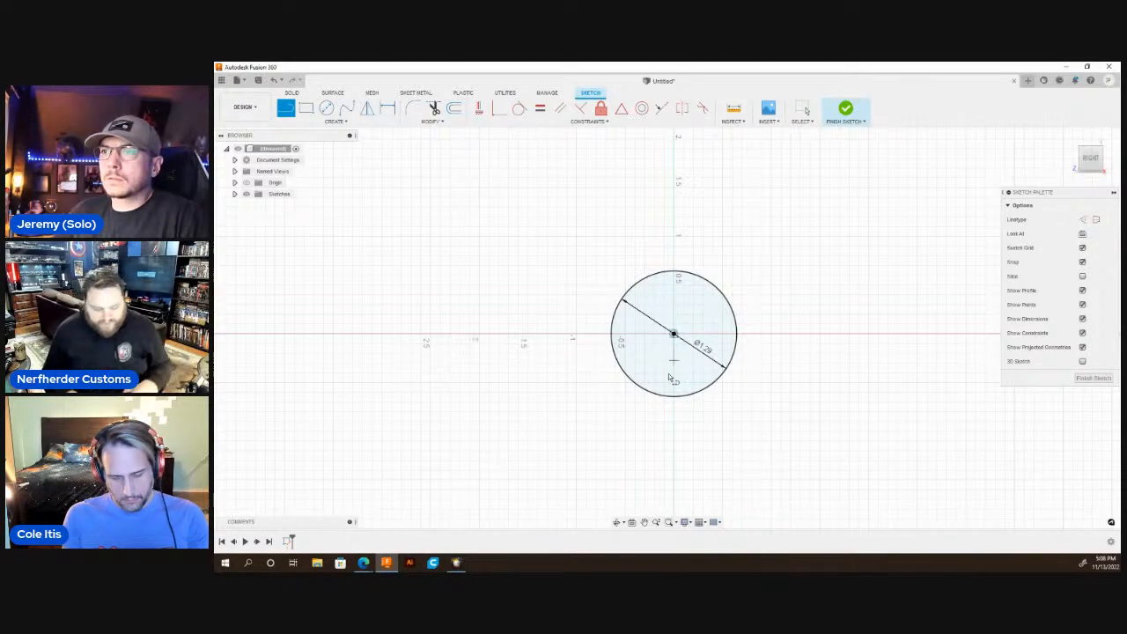
left_click(673, 396)
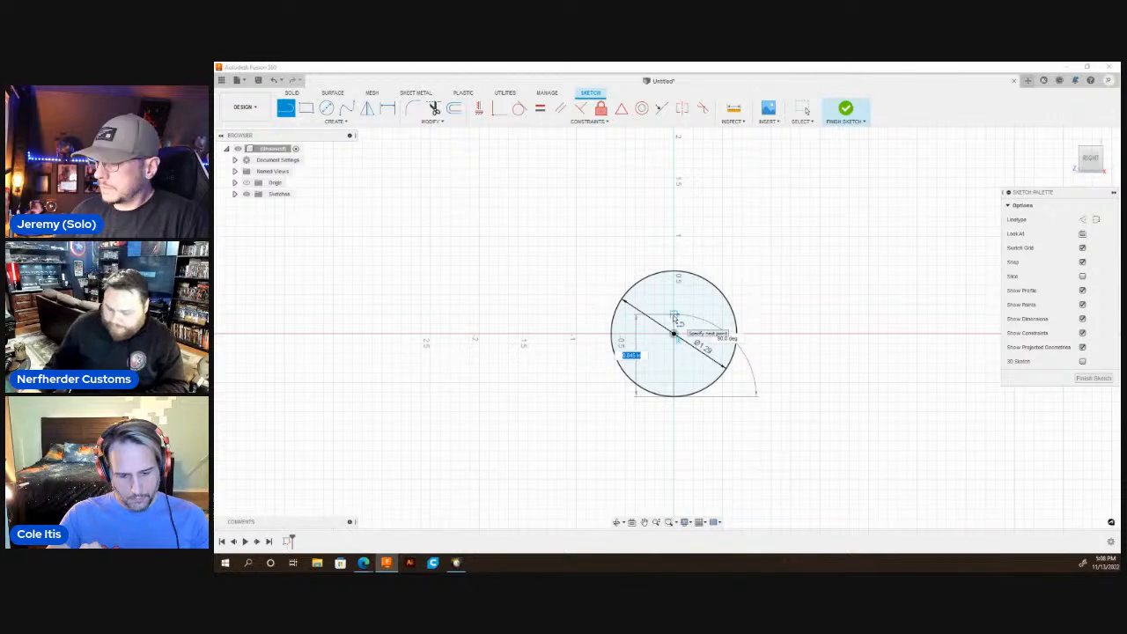
type("1")
key("Return")
Draw a smaller circle centred on the vertical line's midpoint and passing through the lowest point of the large circle.
key("c")
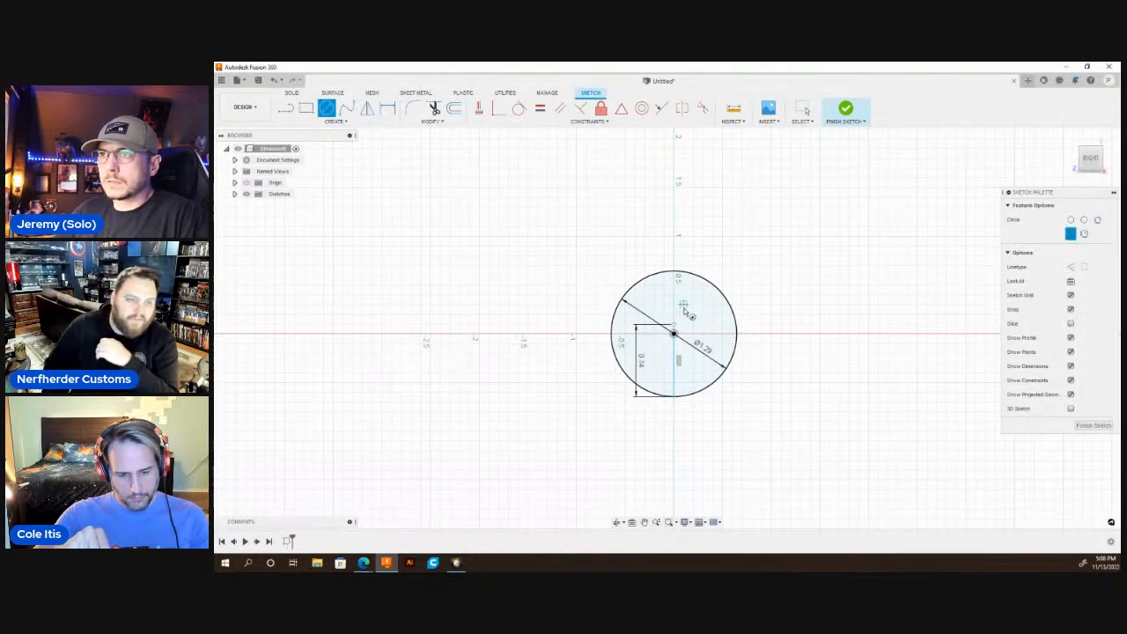
left_click(674, 361)
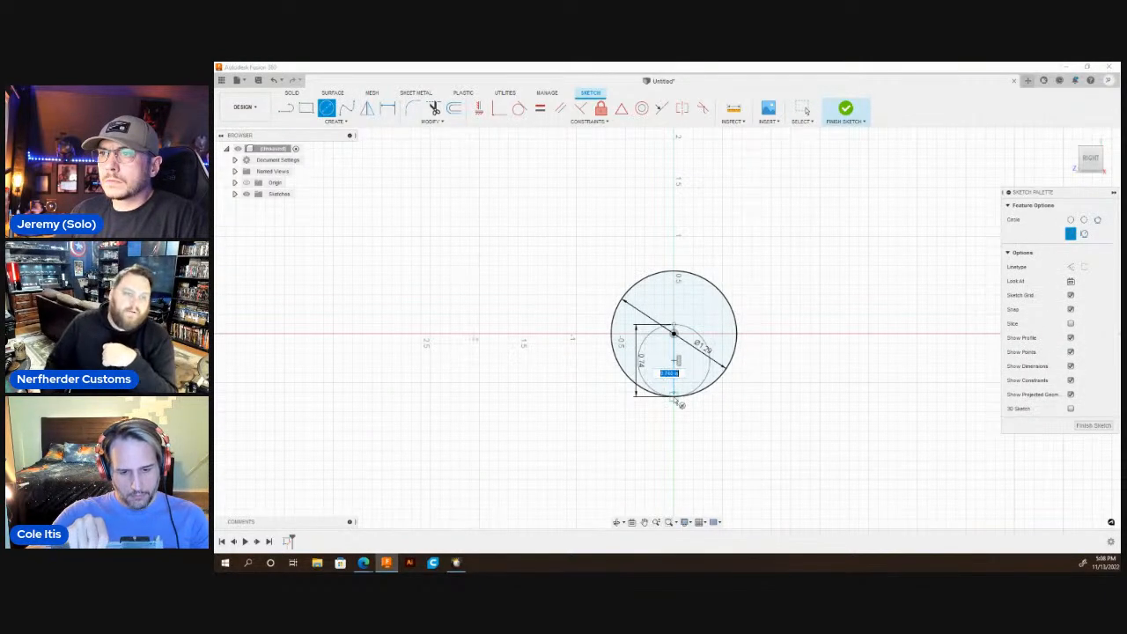
left_click(676, 397)
scroll(674, 365, "up", 2)
scroll(676, 367, "up", 3)
key("Escape")
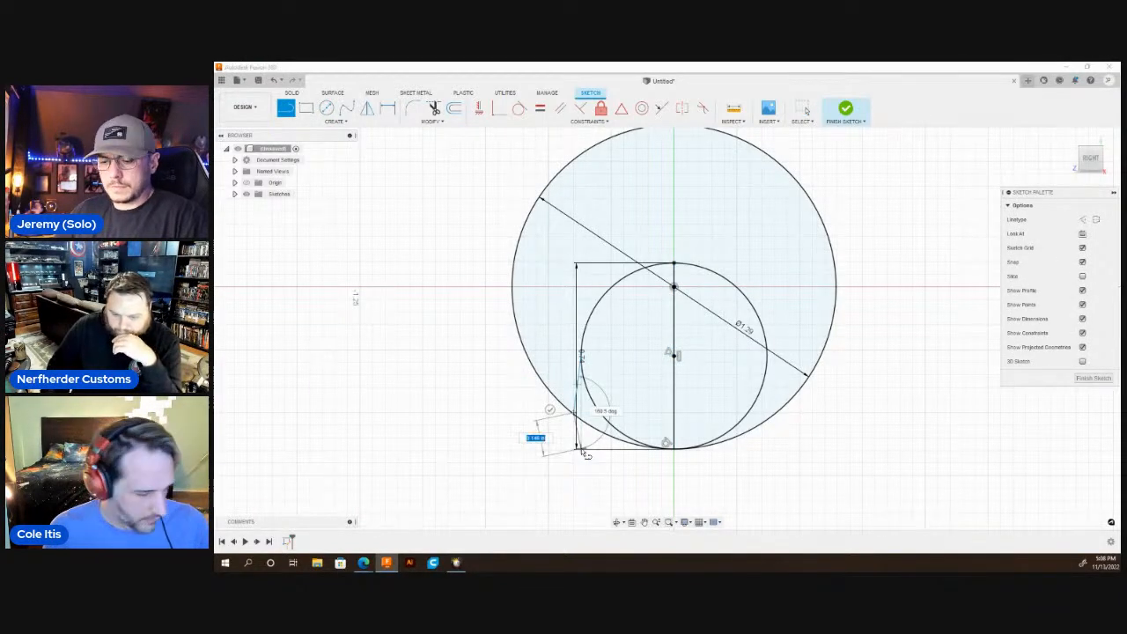
key("Escape")
Draw vertical lines down from the left and right extremes of the small circle, ending beyond the large circle.
key("l")
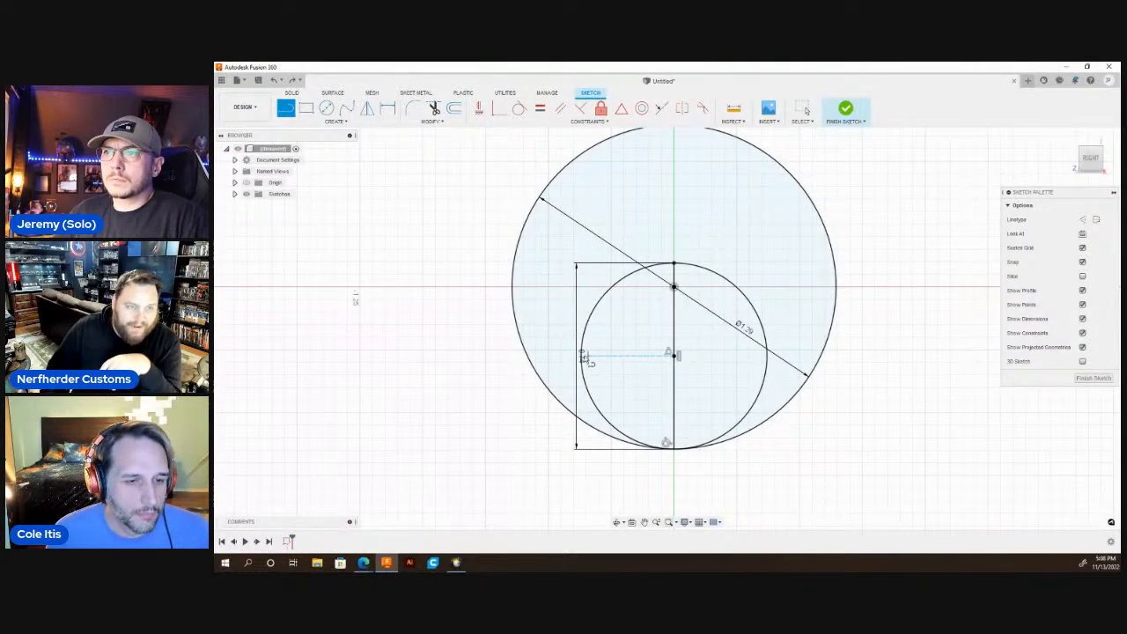
left_click(582, 355)
left_click(588, 484)
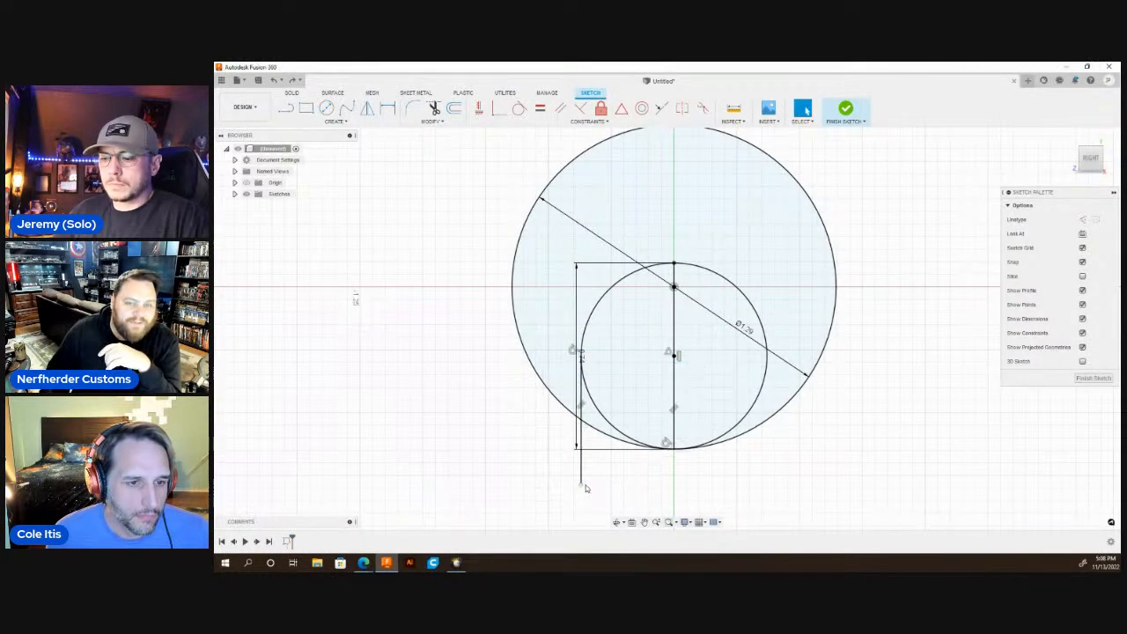
left_click(771, 361)
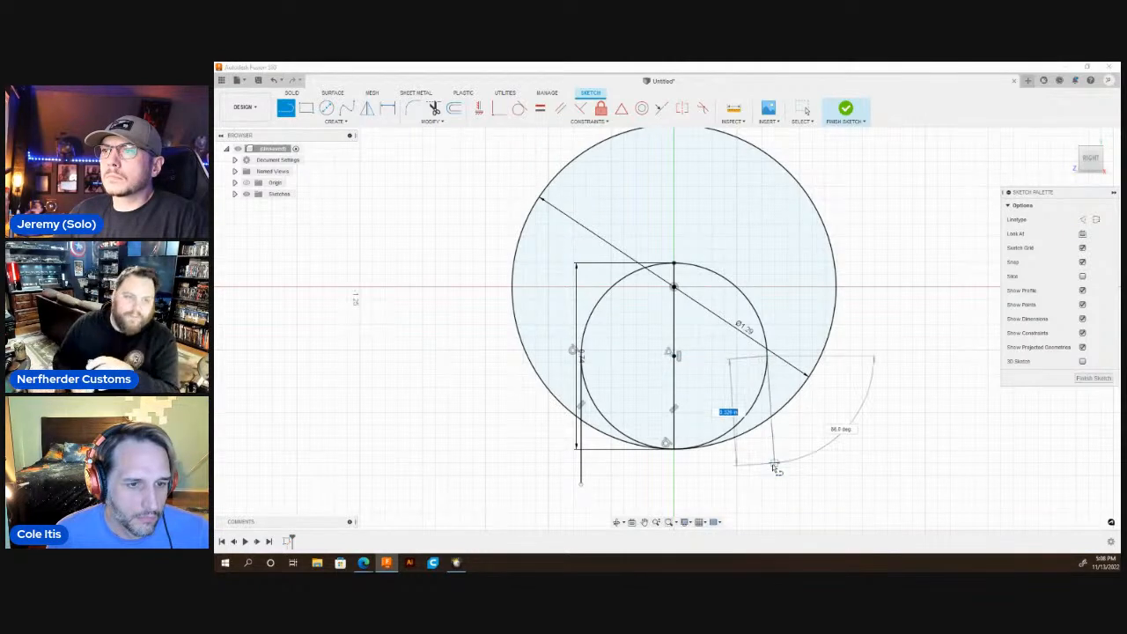
left_click(768, 470)
key("Escape")
scroll(767, 469, "down", 2)
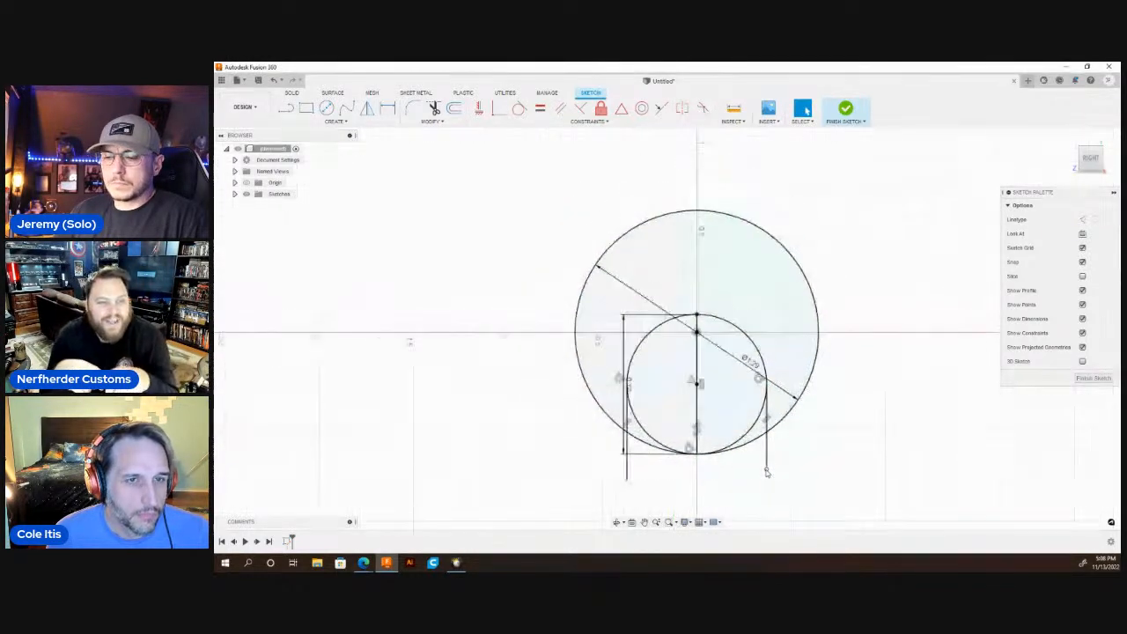
Extrude the horseshoe-shaped region between the large circle and the slot outline as a new body.
key("q")
left_click(785, 293)
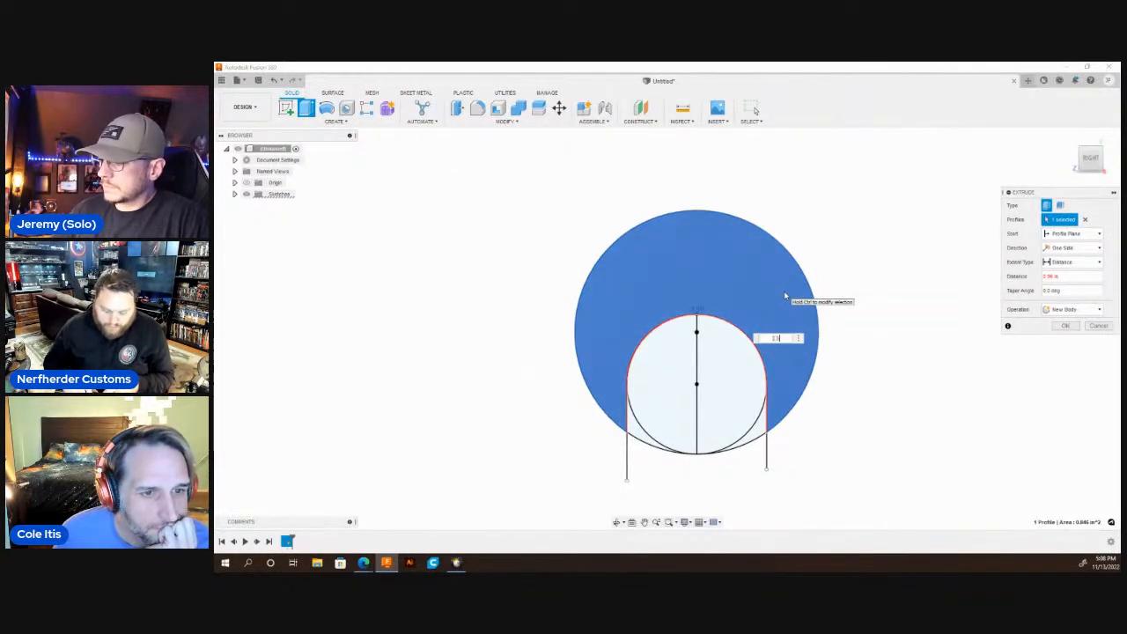
key("Return")
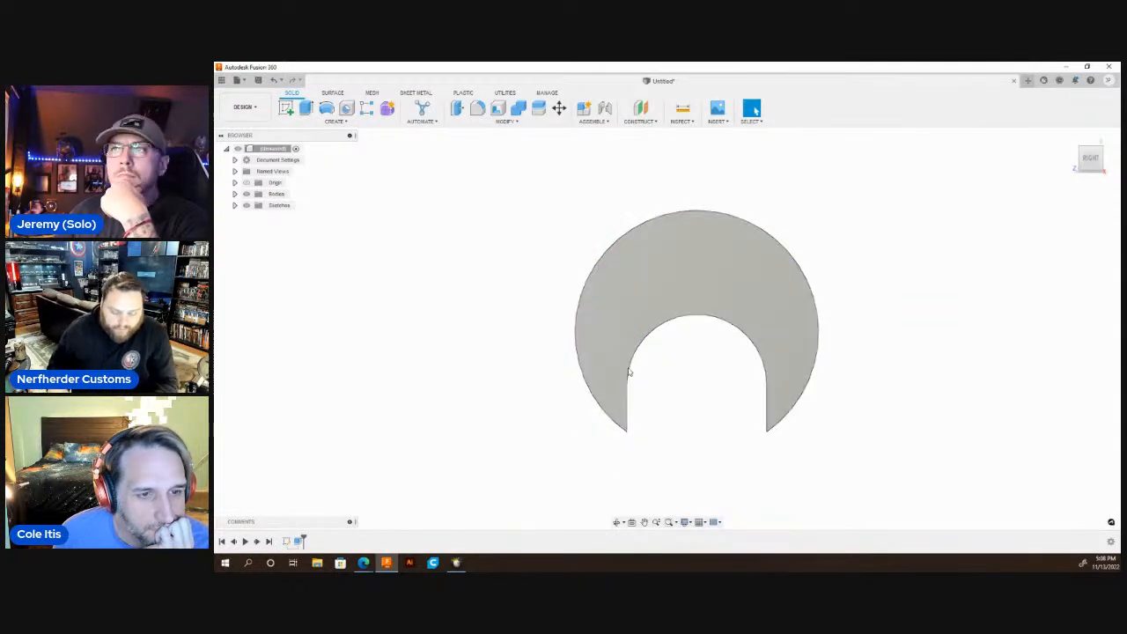
Start a sketch on the horseshoe body's front face and draw a 0.35 in horizontal line rightward from the origin.
left_click(697, 277)
key("c")
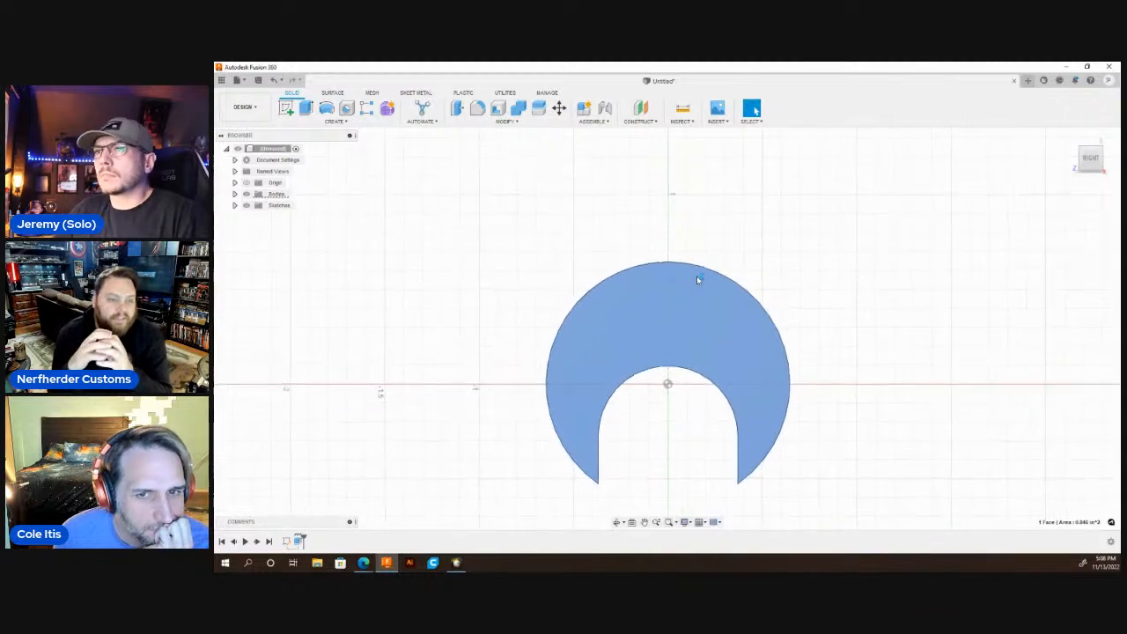
left_click(668, 385)
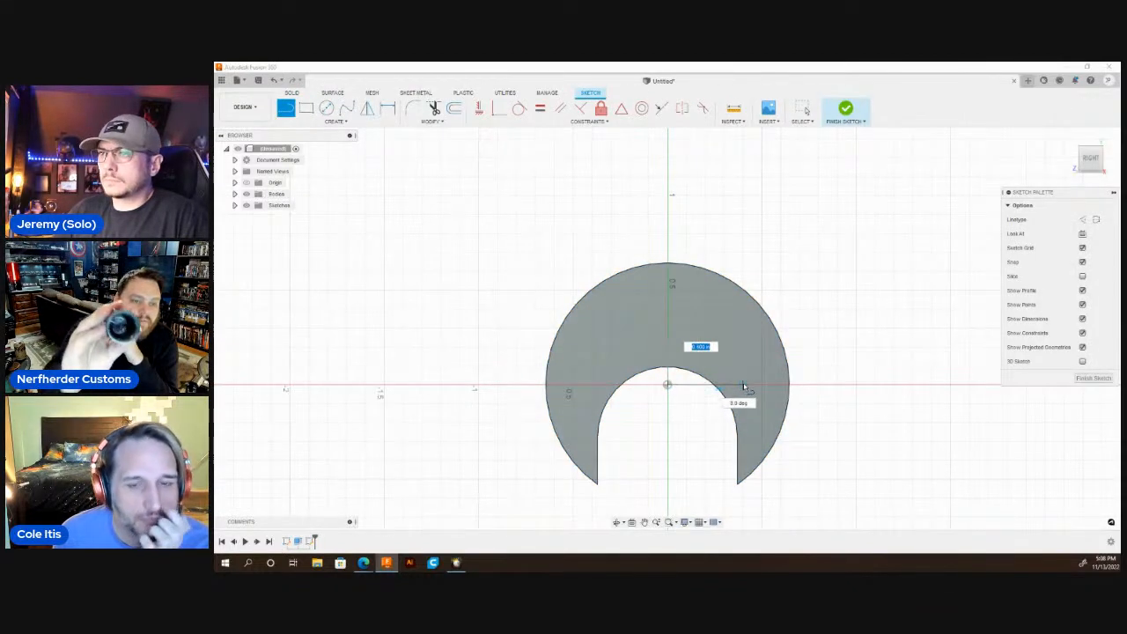
type(".35")
key("Return")
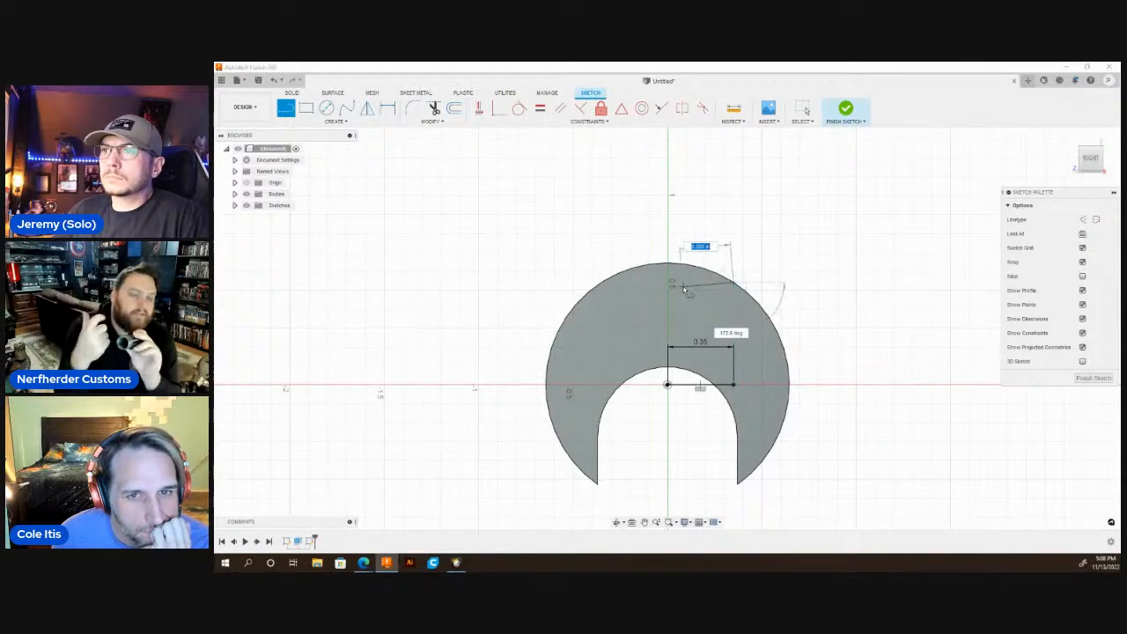
Draw a 0.70 in horizontal line across the upper part of the face, starting on the outer arc above the reference line's end.
type(".")
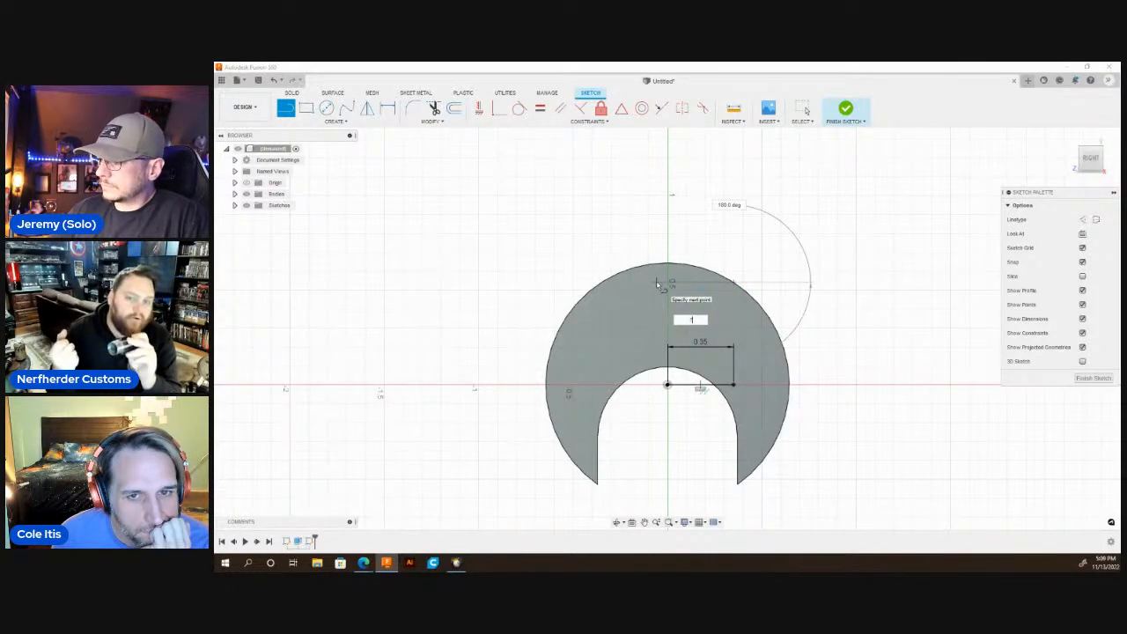
type("7")
key("Return")
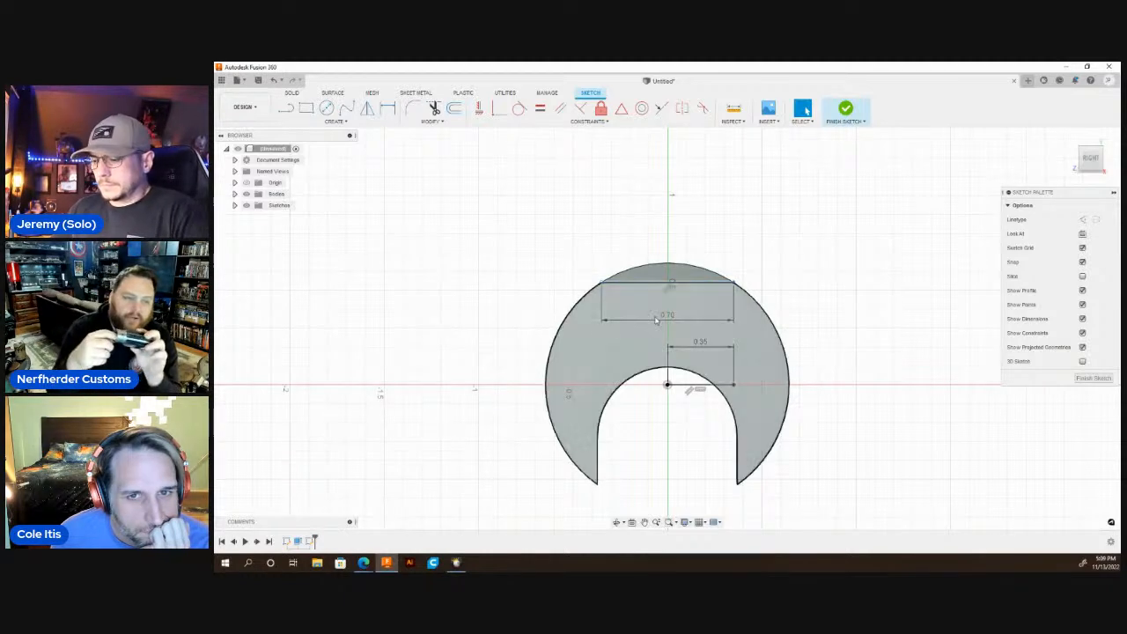
Draw a 0.11 in vertical line down from the left end of the 0.70 in line.
key("l")
scroll(607, 344, "up", 3)
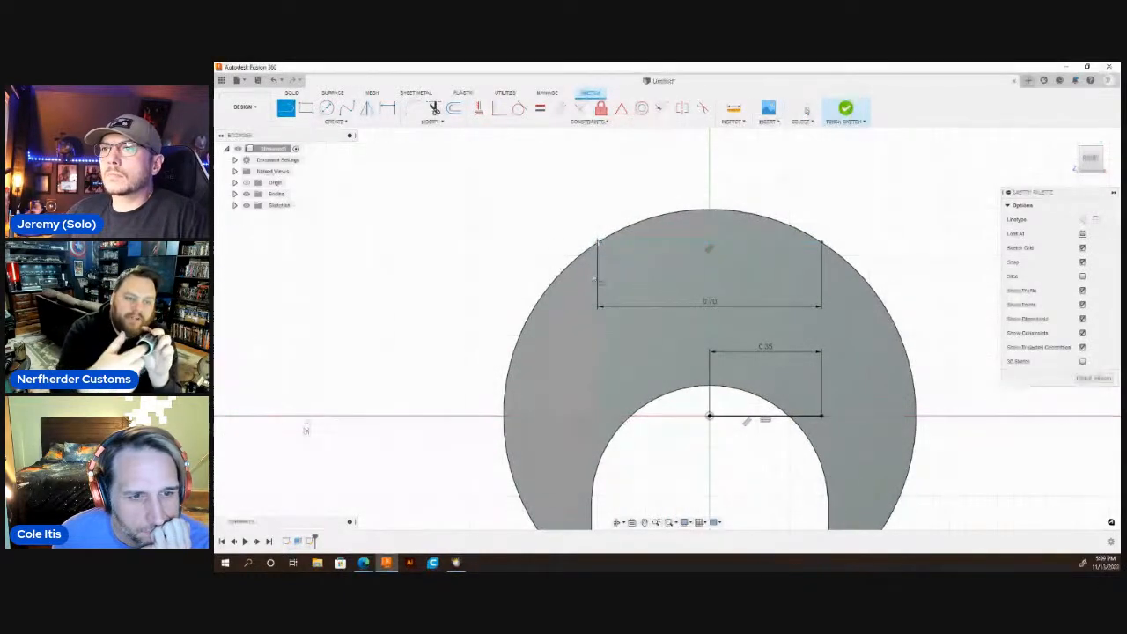
left_click(599, 245)
type(".")
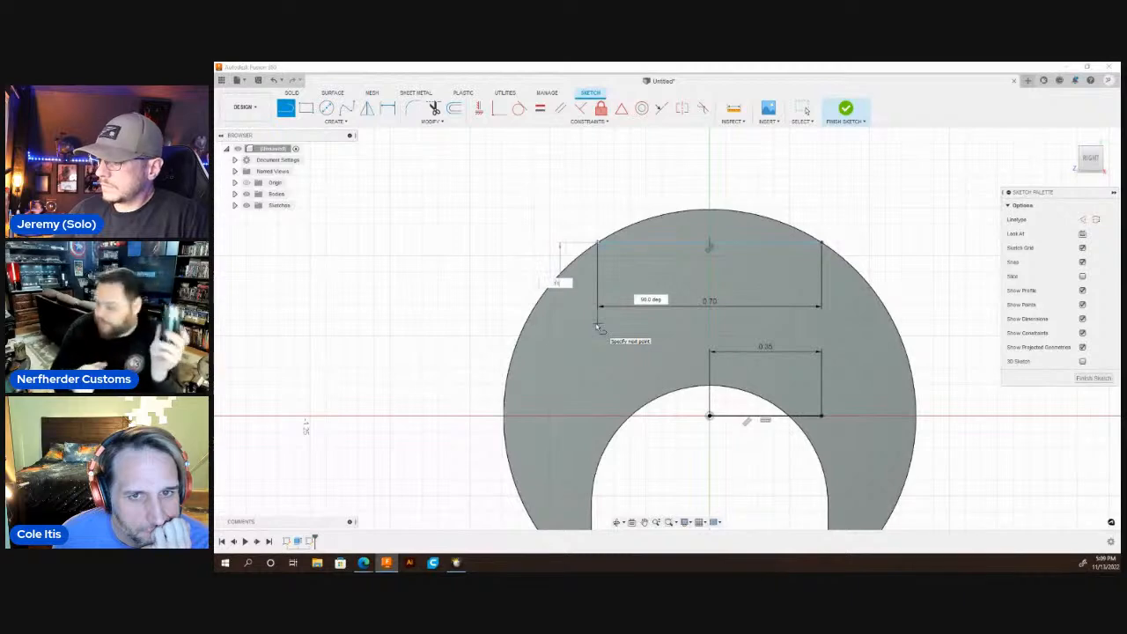
type("11")
key("Return")
Continue the left side with a 0.02 in inward horizontal line and a long vertical line down into the slot opening.
key("l")
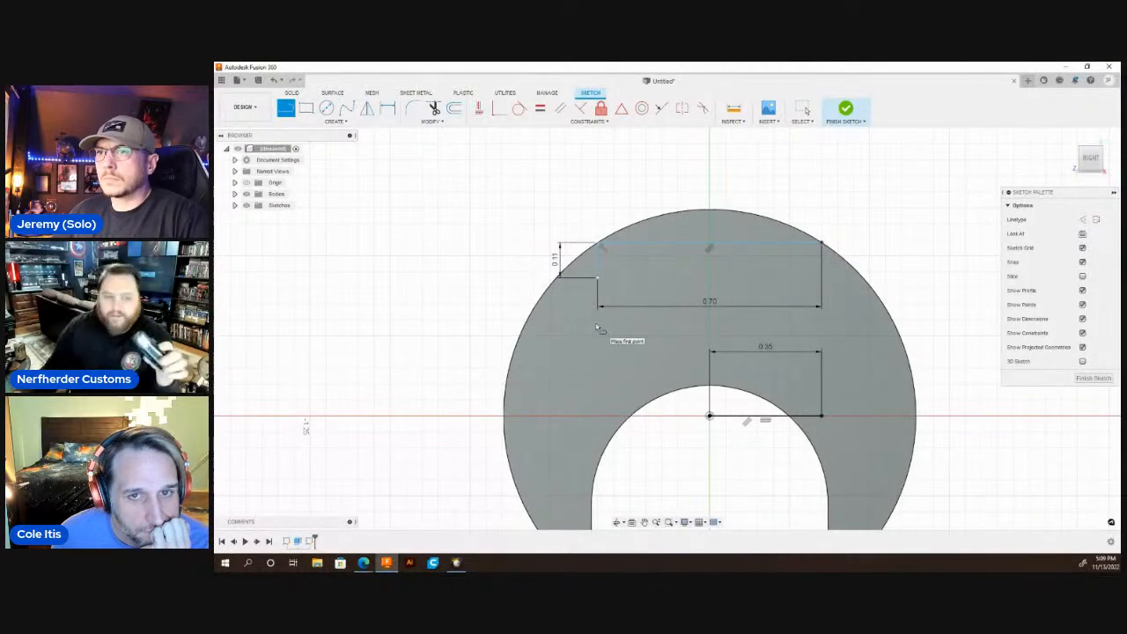
left_click(599, 277)
key("Return")
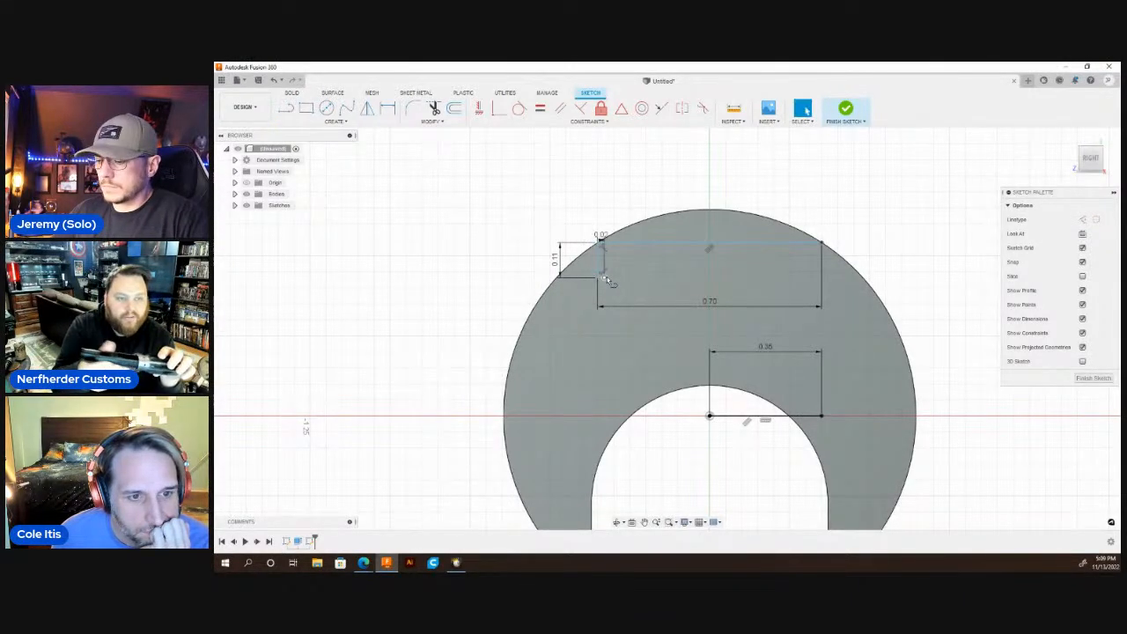
key("l")
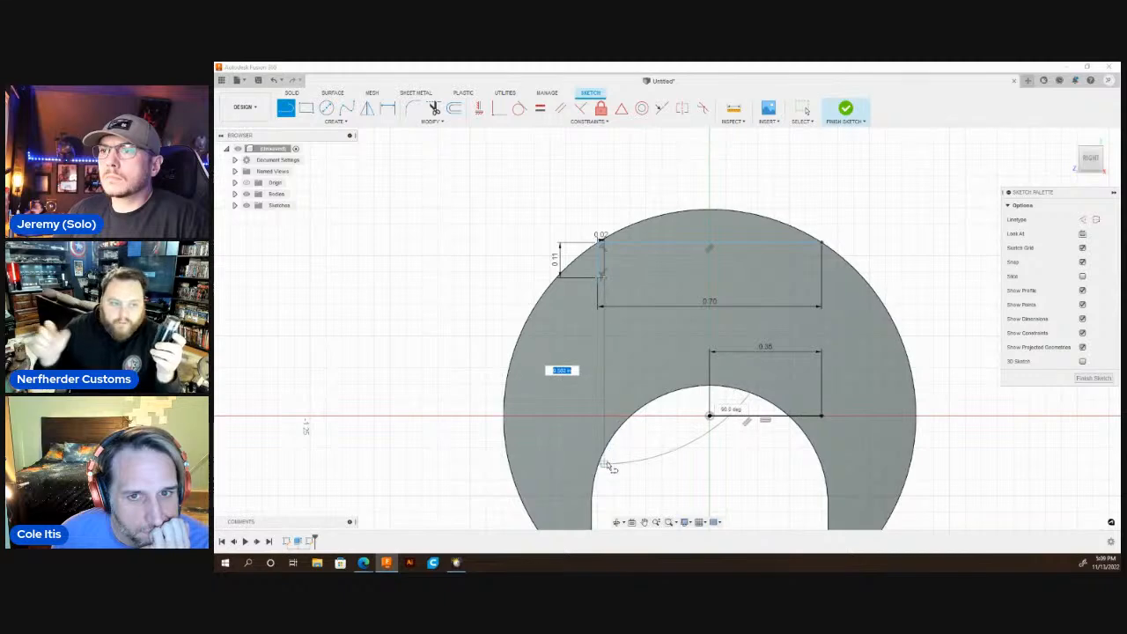
key("Escape")
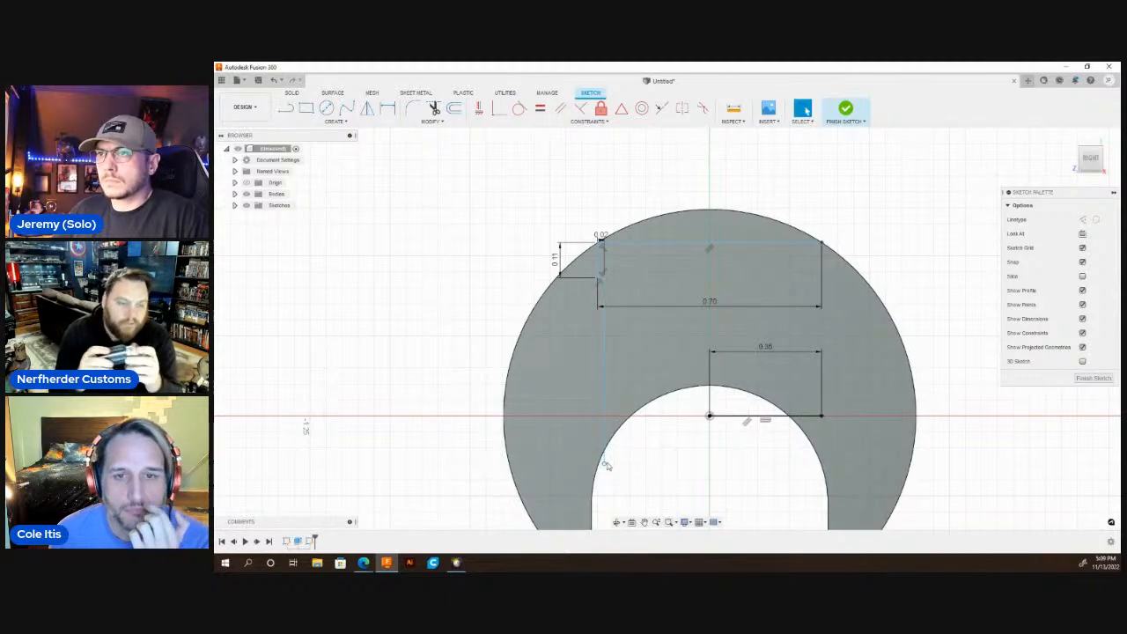
Delete the 0.35 in reference line and draw a 0.11 in vertical line down from the right end of the 0.70 in line.
left_click(780, 418)
key("Delete")
key("l")
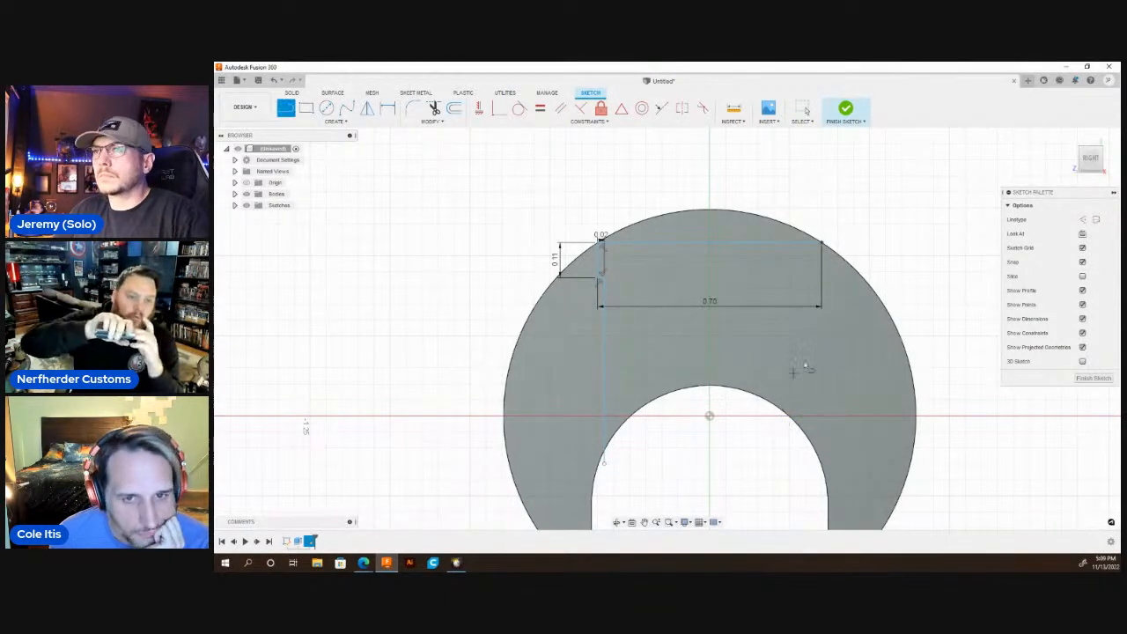
left_click(822, 244)
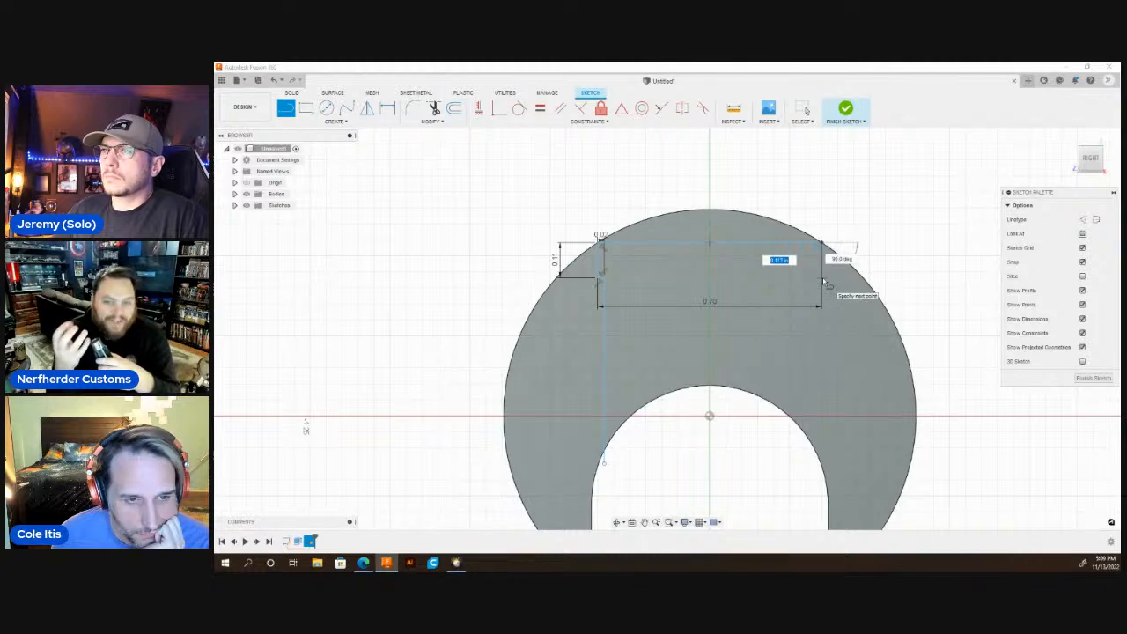
key("Return")
Continue the right side with a 0.02 in inward horizontal line and a long vertical line down into the slot opening.
key("l")
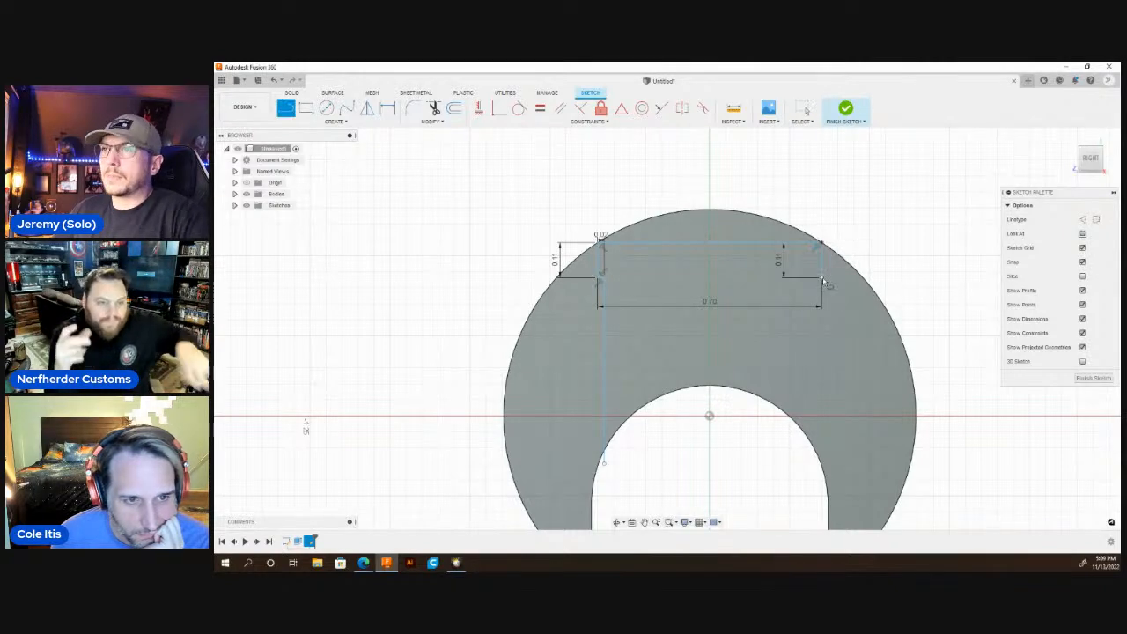
left_click(822, 279)
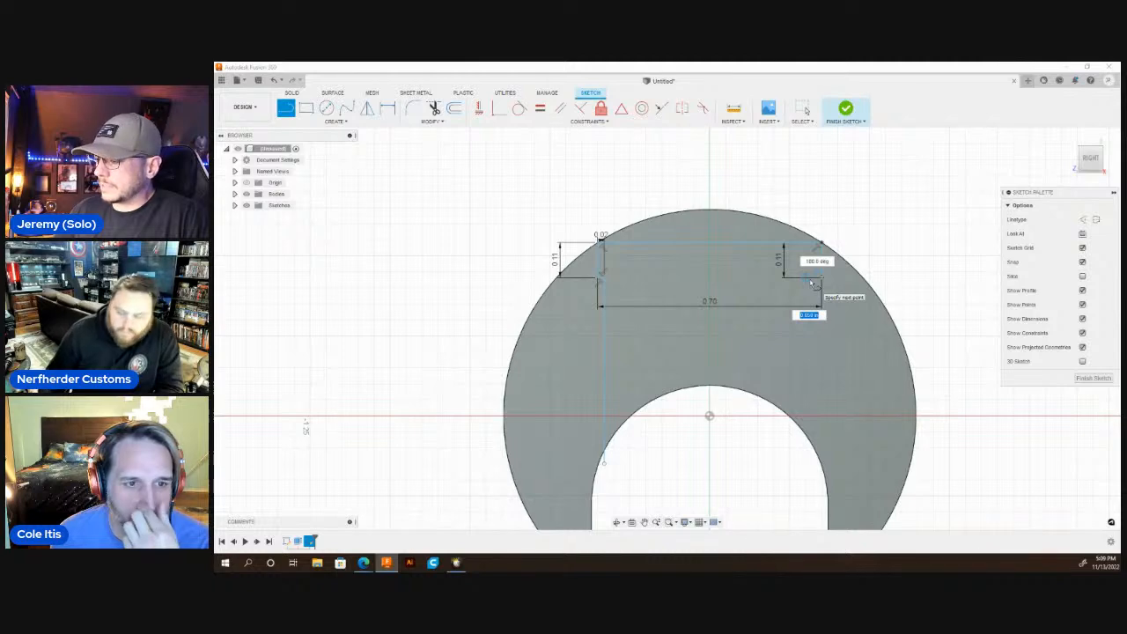
key("Escape")
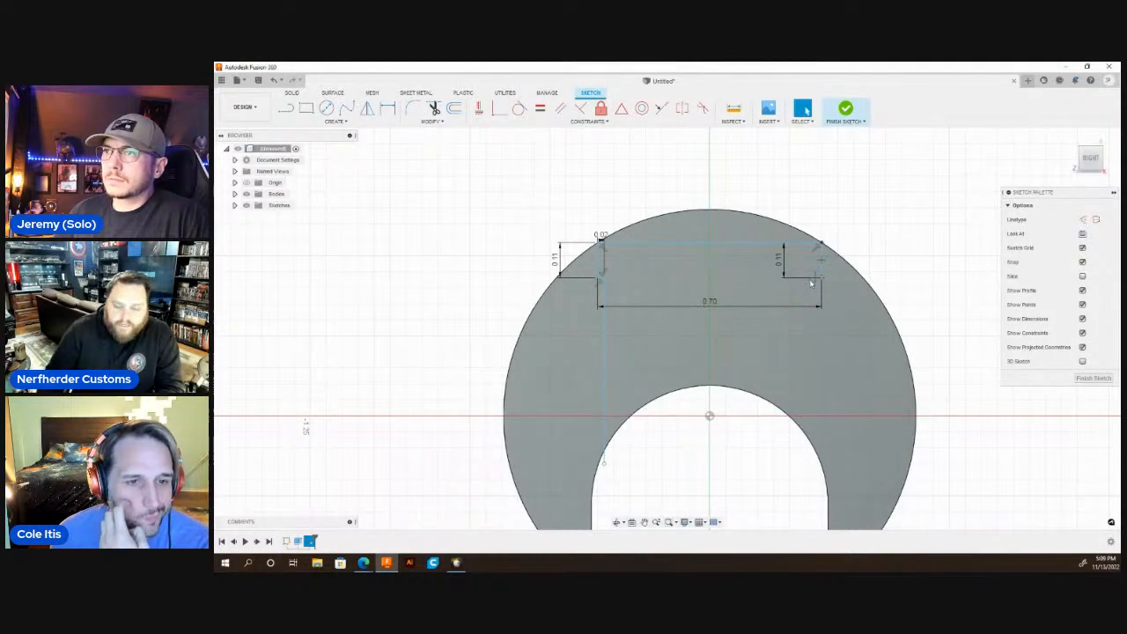
key("l")
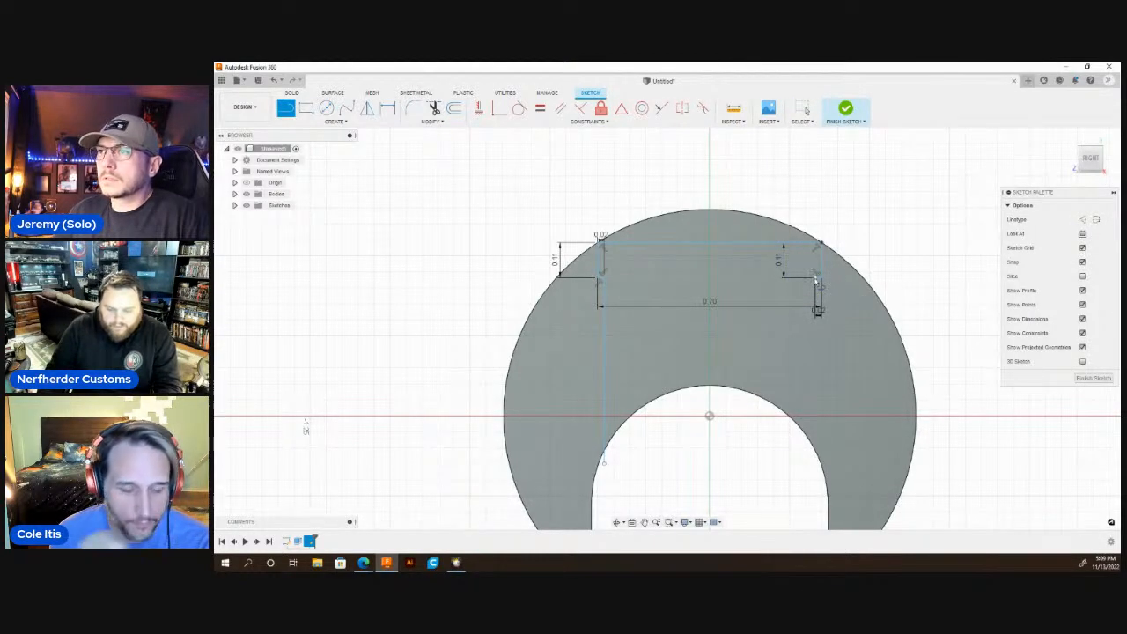
left_click(818, 309)
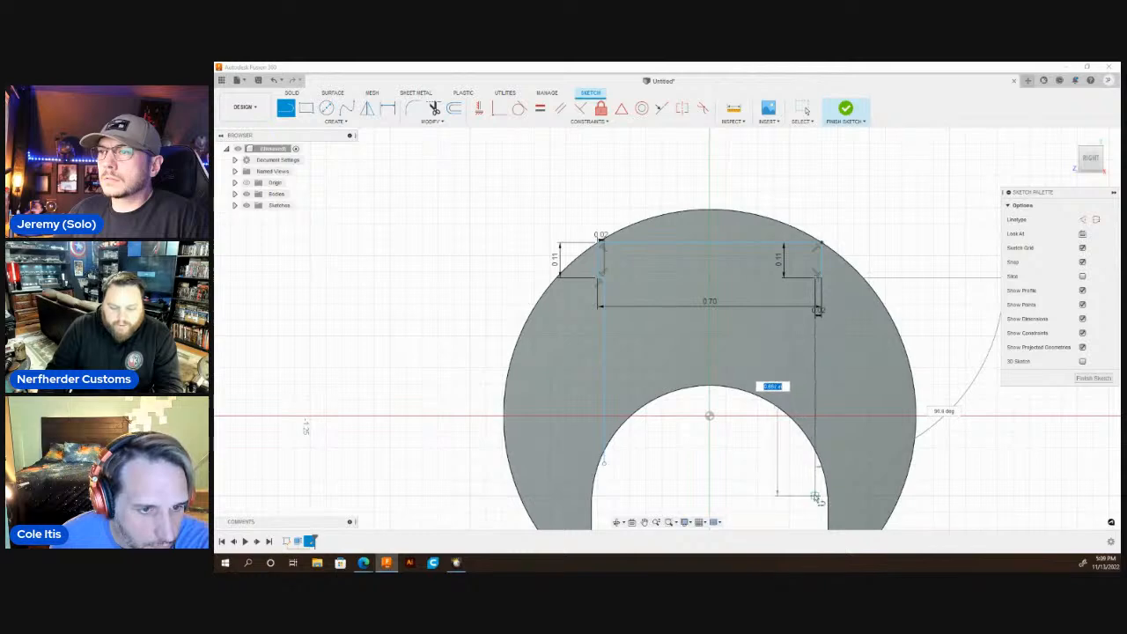
key("Escape")
key("Escape")
Draw a circle around the slot arc's center, slightly larger than the arc, to close the cutout profile's lower edge.
key("c")
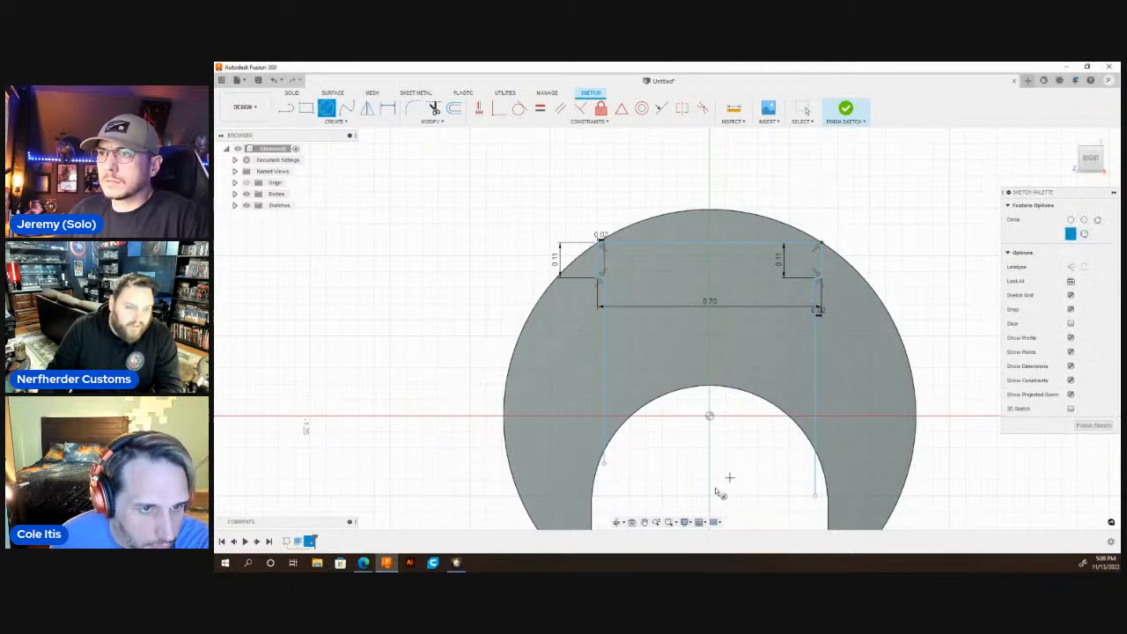
left_click(710, 500)
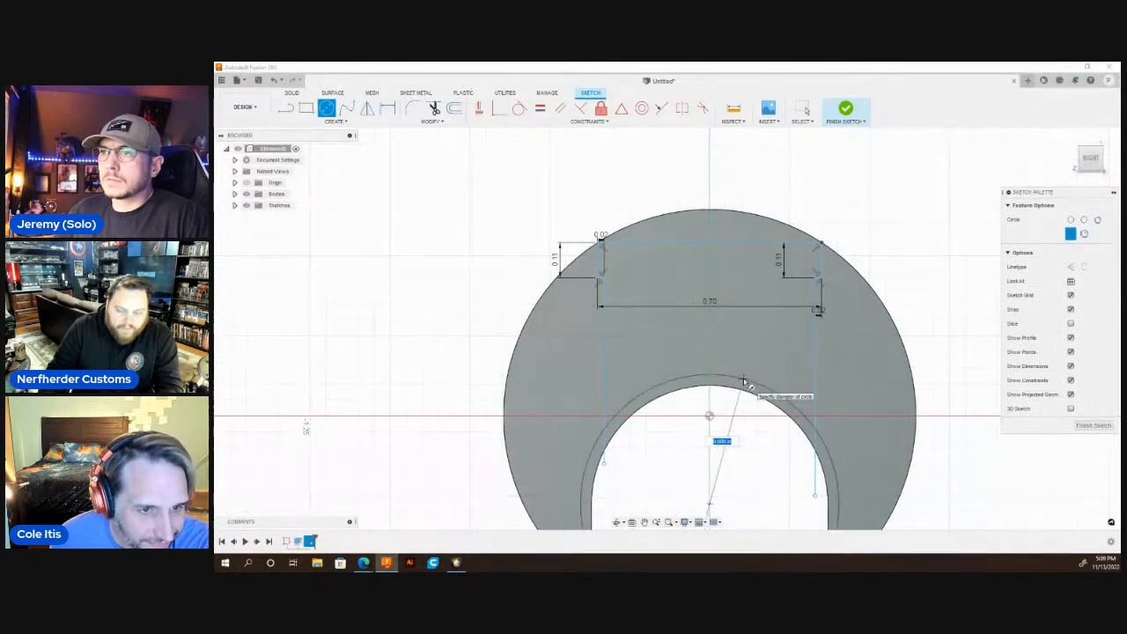
left_click(752, 369)
key("Escape")
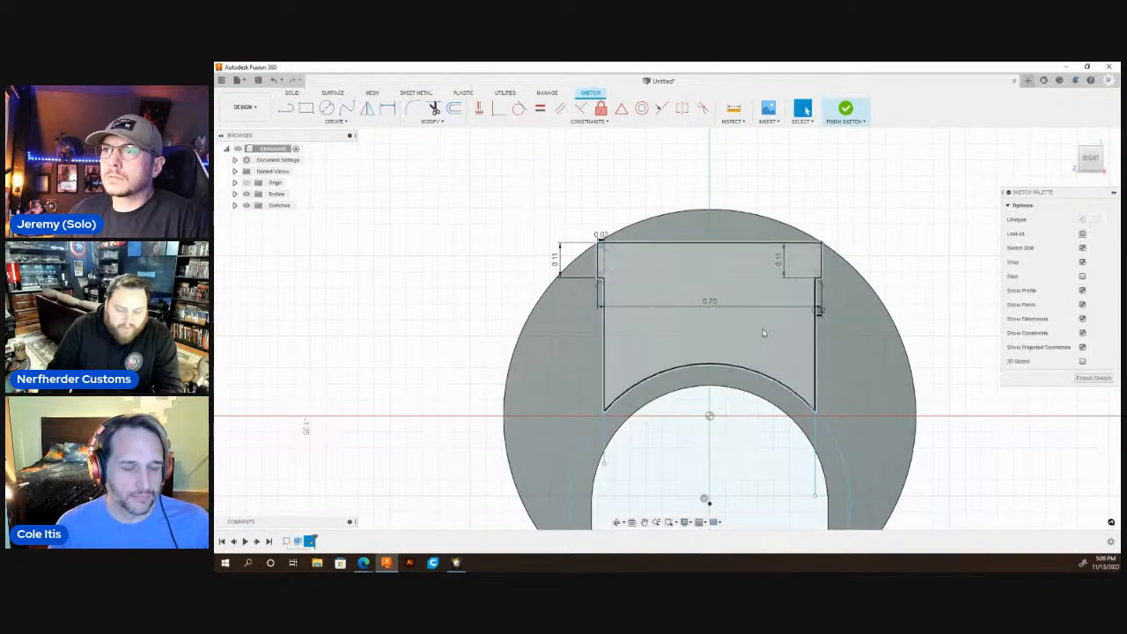
Extrude-cut the stepped profile together with the curved segment above it partway into the part's length.
key("q")
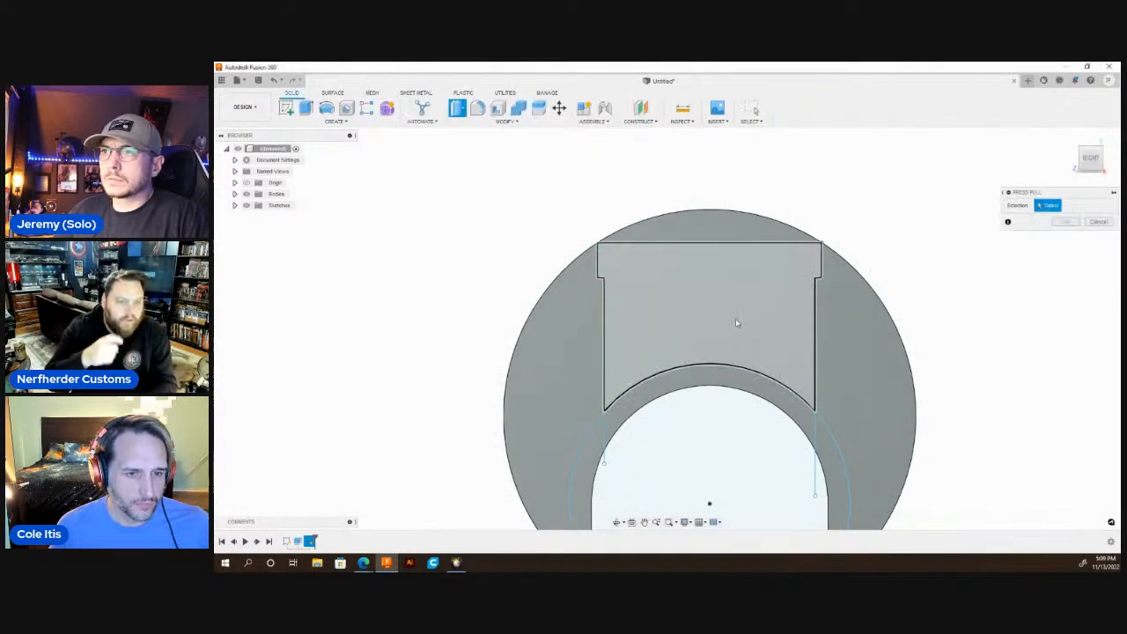
left_click(737, 320)
left_click(714, 224)
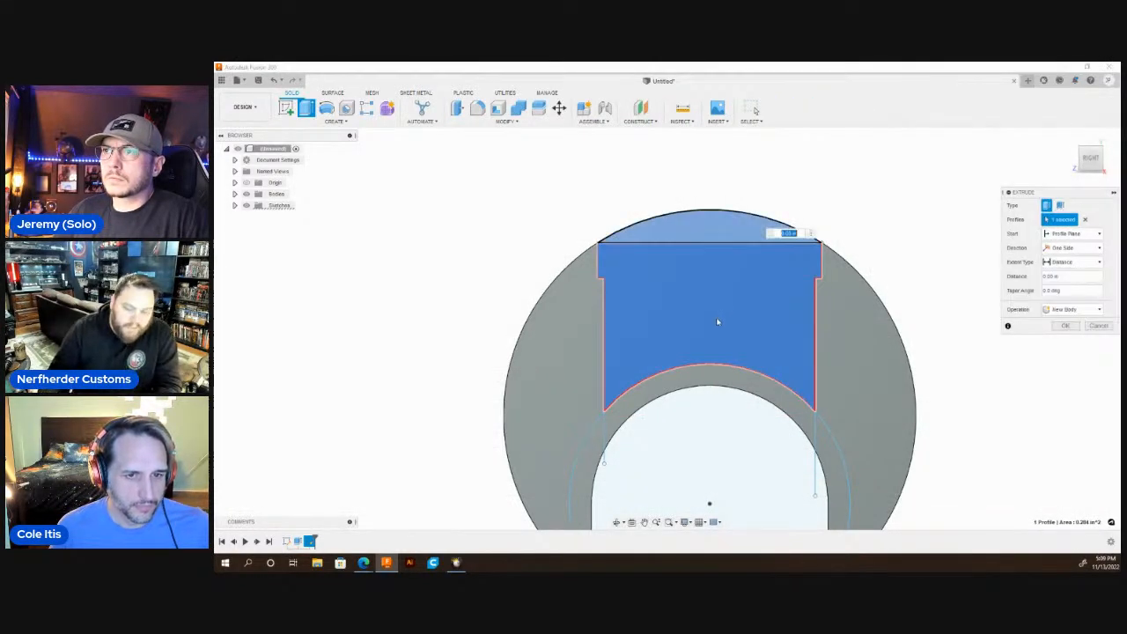
scroll(718, 321, "down", 3)
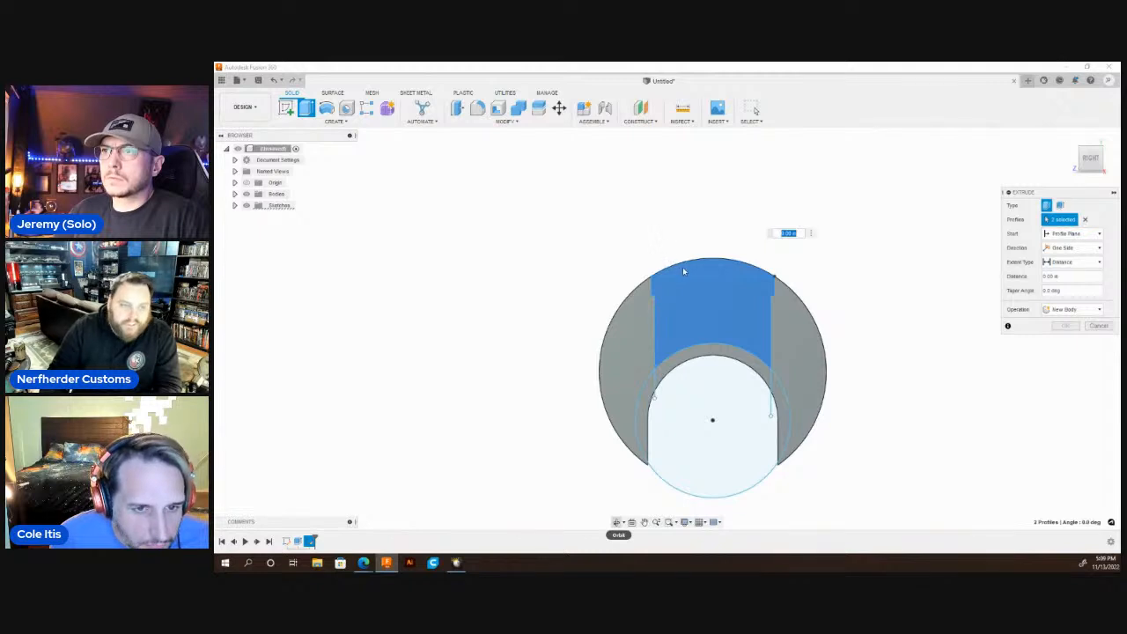
left_click_drag(683, 264, 726, 274)
left_click(619, 521)
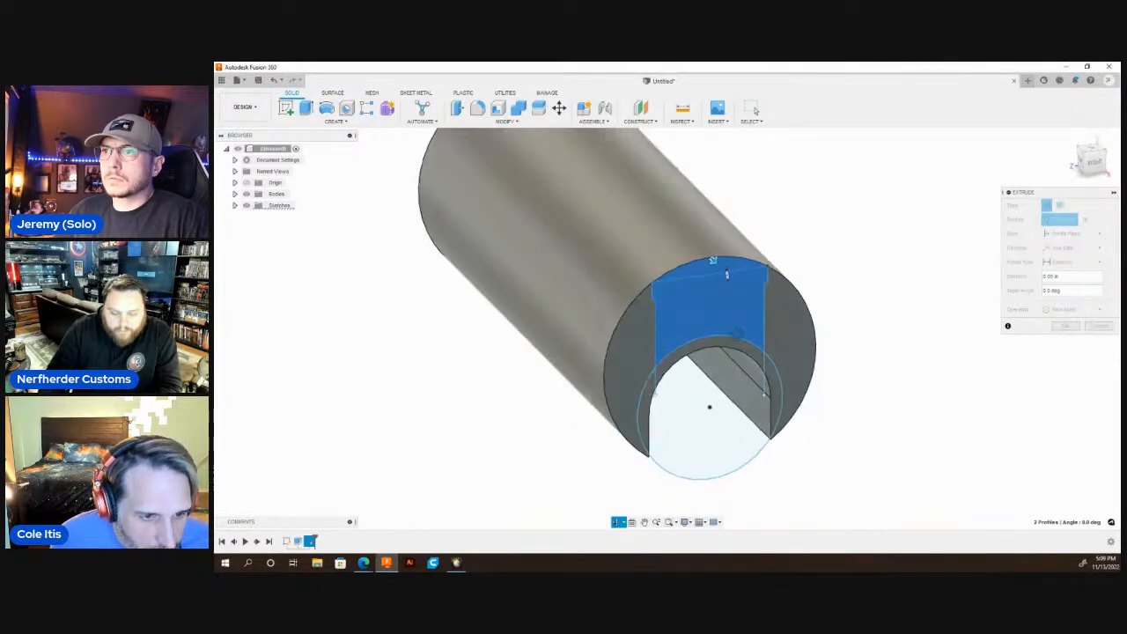
key("Escape")
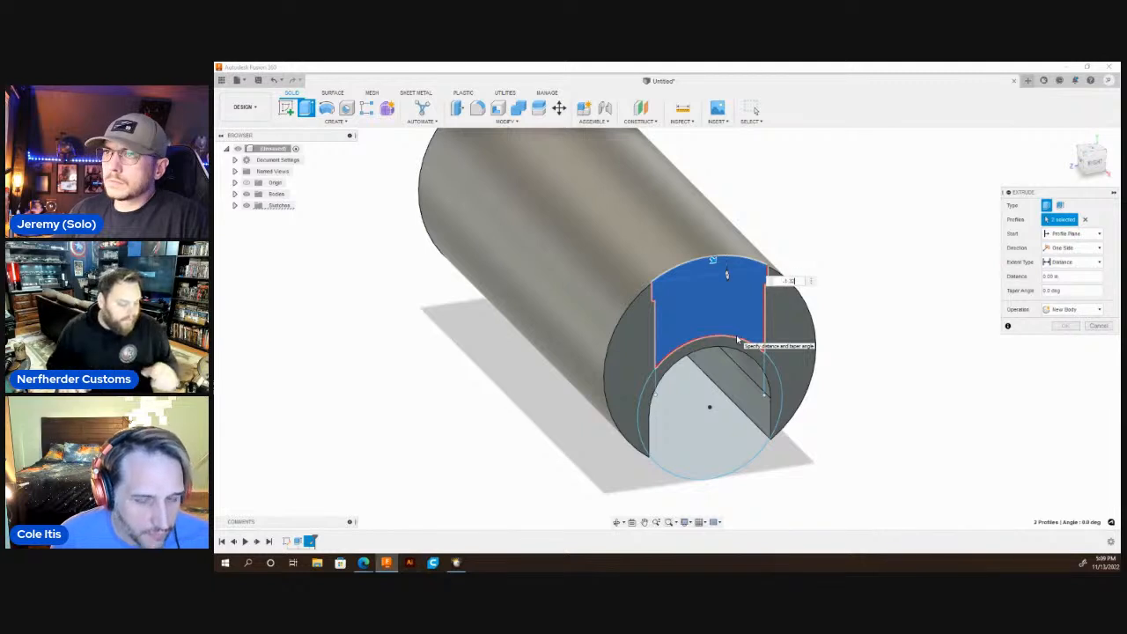
key("Return")
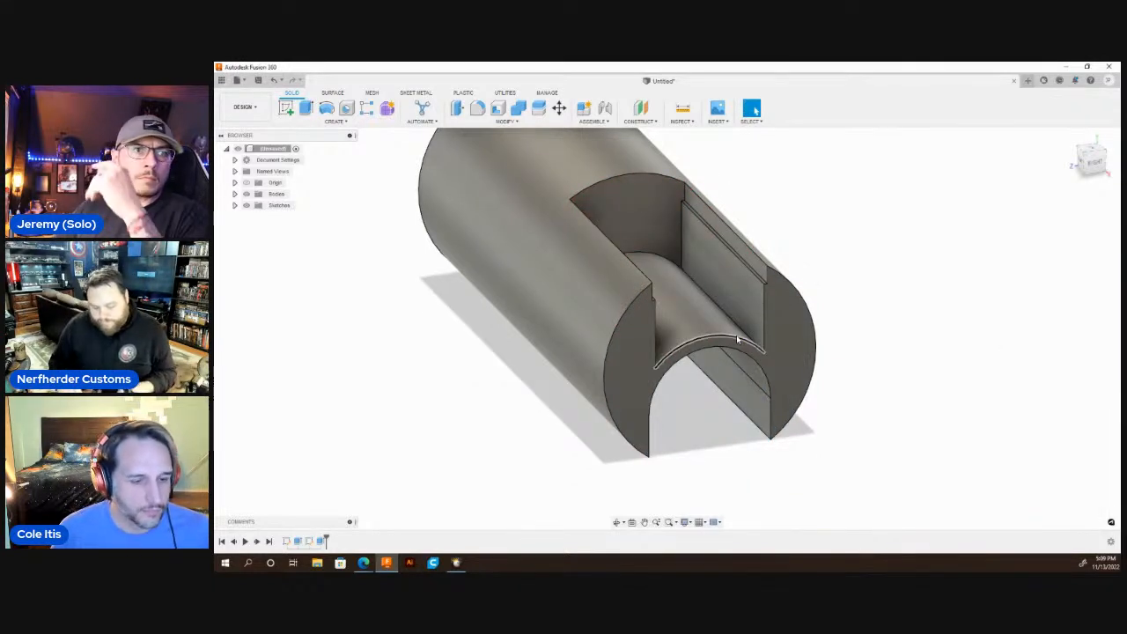
Start a sketch on the cutout's inner end wall and draw a horizontal line above the arch, extending past both side edges.
scroll(760, 371, "down", 4)
scroll(695, 288, "up", 4)
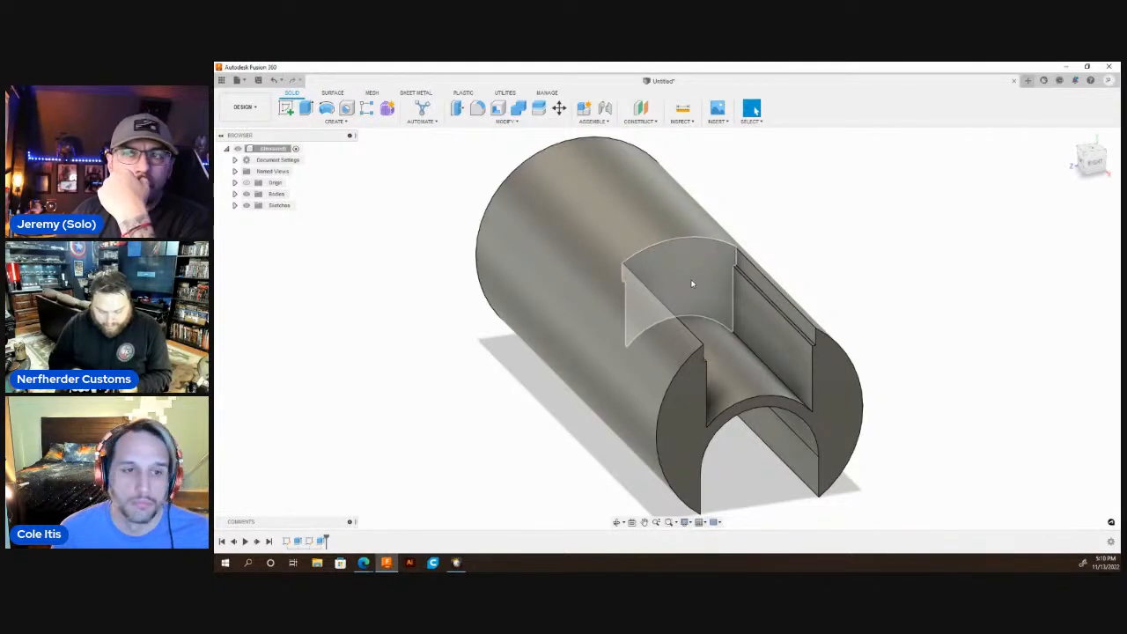
scroll(785, 306, "down", 3)
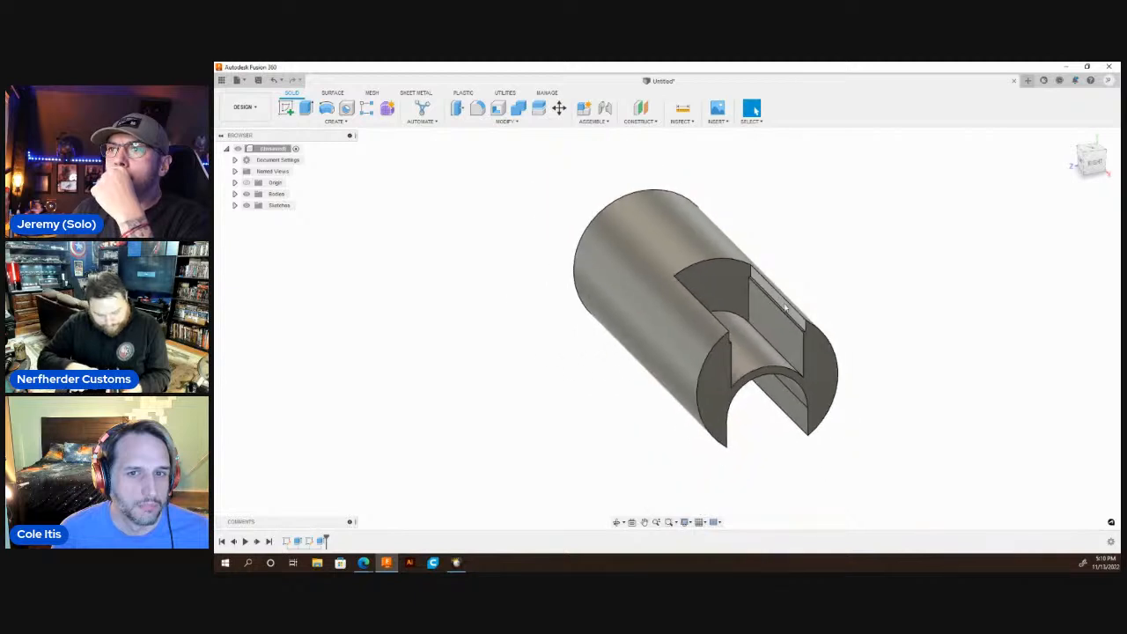
left_click(617, 522)
left_click_drag(665, 407, 669, 338)
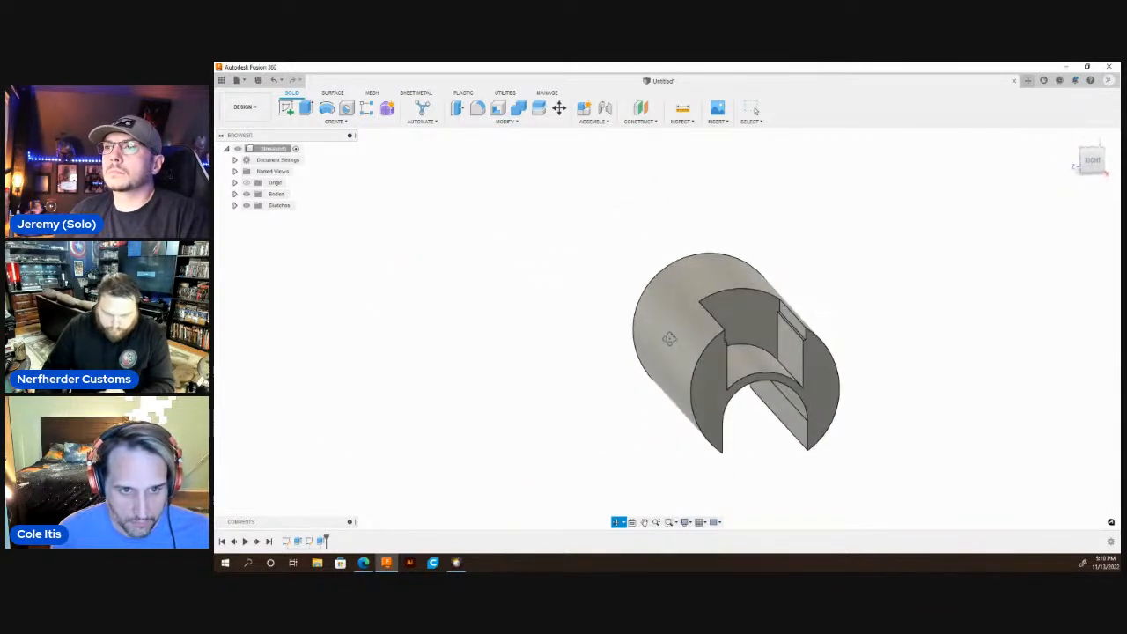
left_click(748, 328)
key("l")
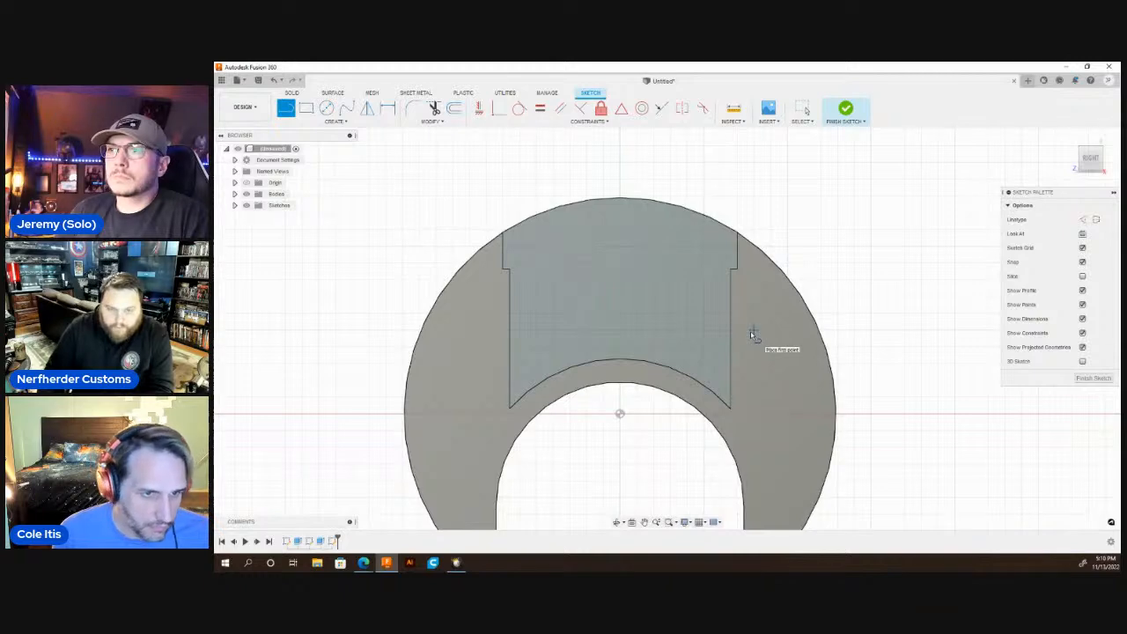
left_click(746, 332)
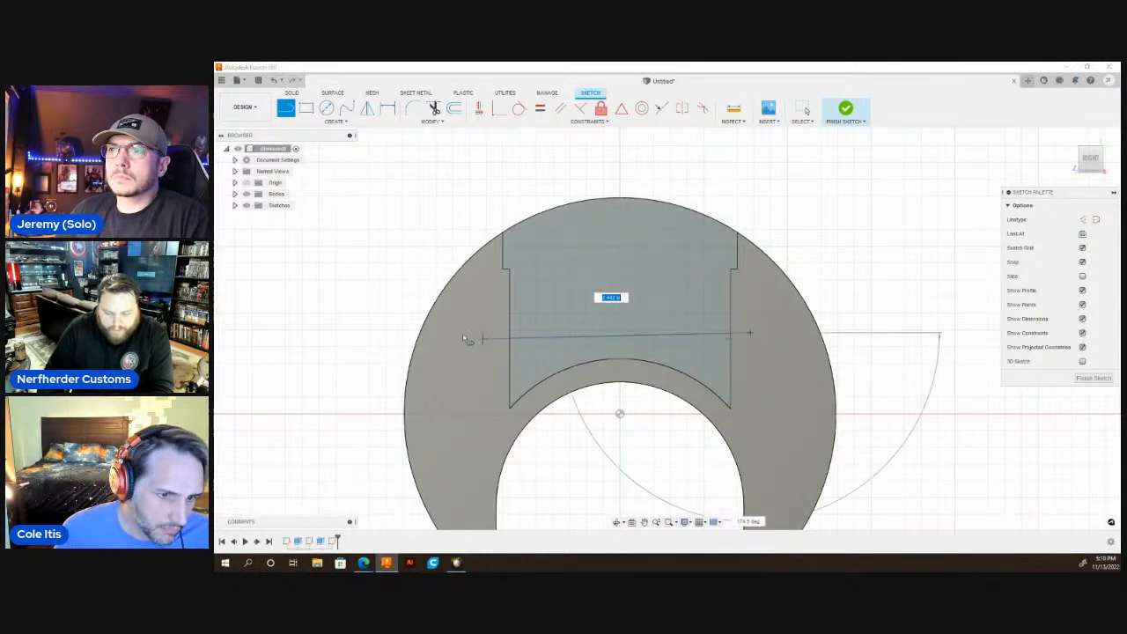
left_click(462, 333)
key("Escape")
Extrude-cut the region between the line and the arch, using the To Object extent up to the YZ plane.
key("e")
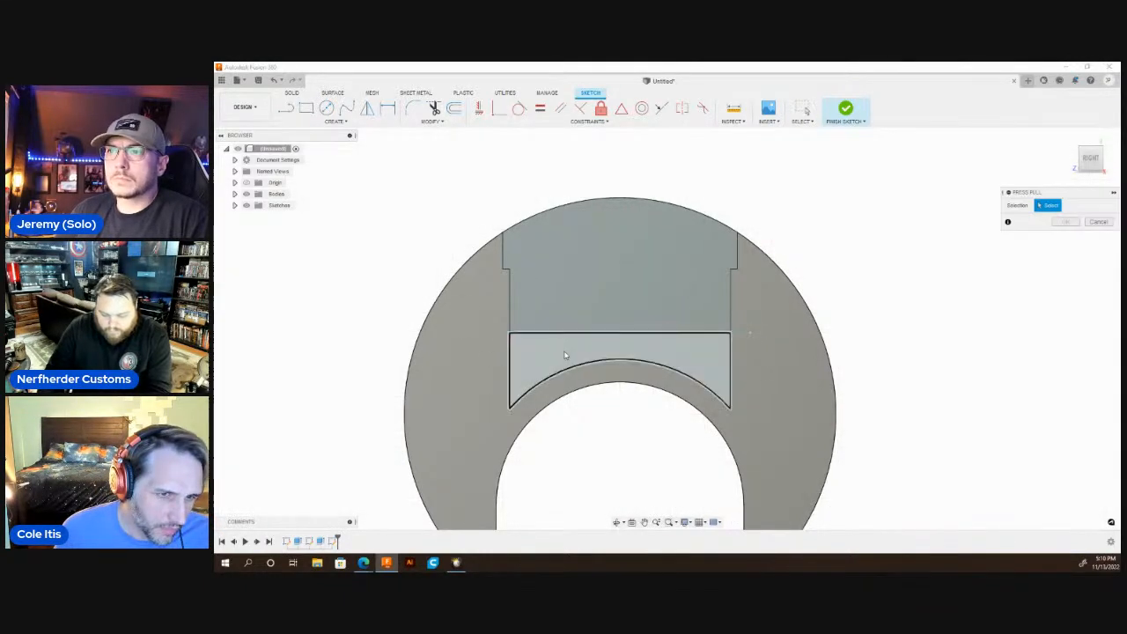
left_click(616, 347)
scroll(637, 379, "down", 4)
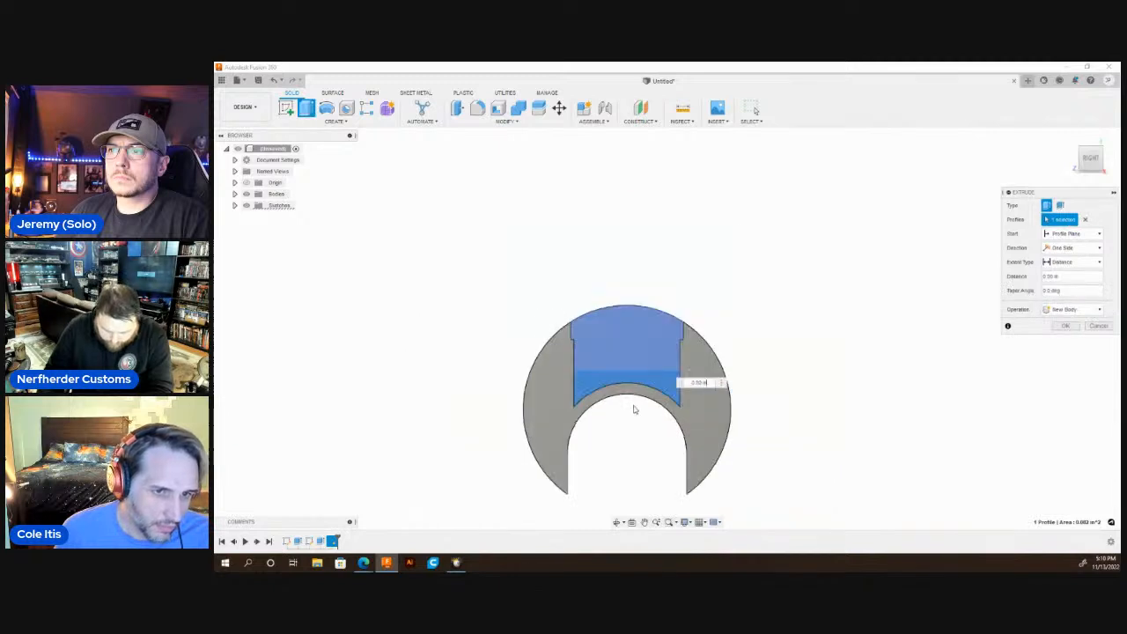
left_click(618, 521)
left_click_drag(618, 493, 689, 386)
middle_click_drag(674, 381, 771, 386, "shift")
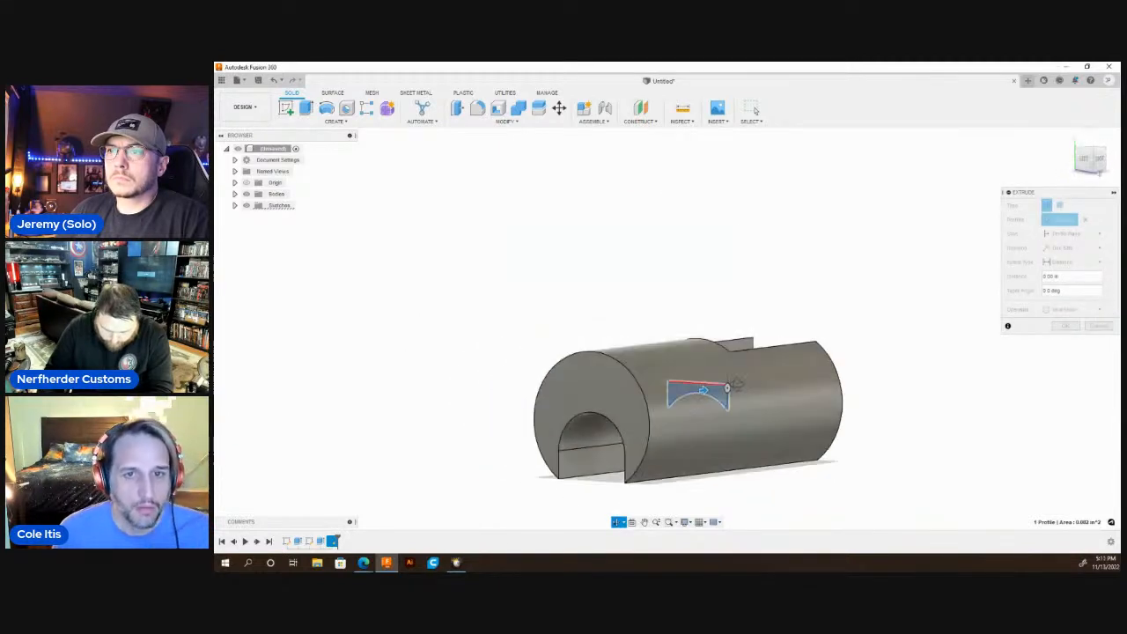
left_click(1068, 264)
left_click(1065, 286)
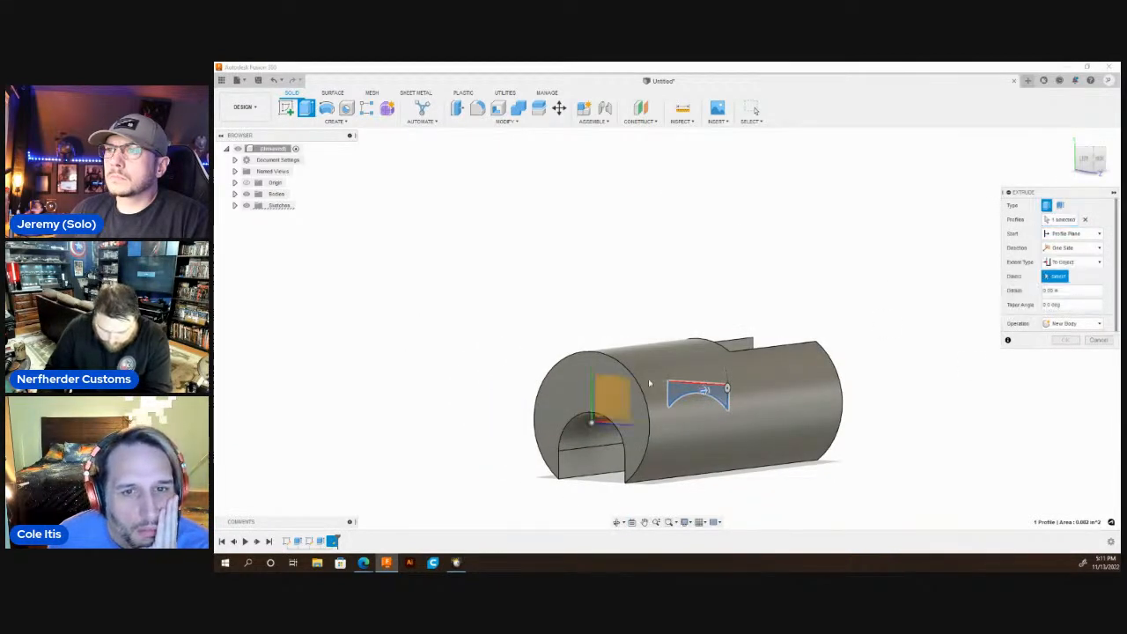
left_click(603, 393)
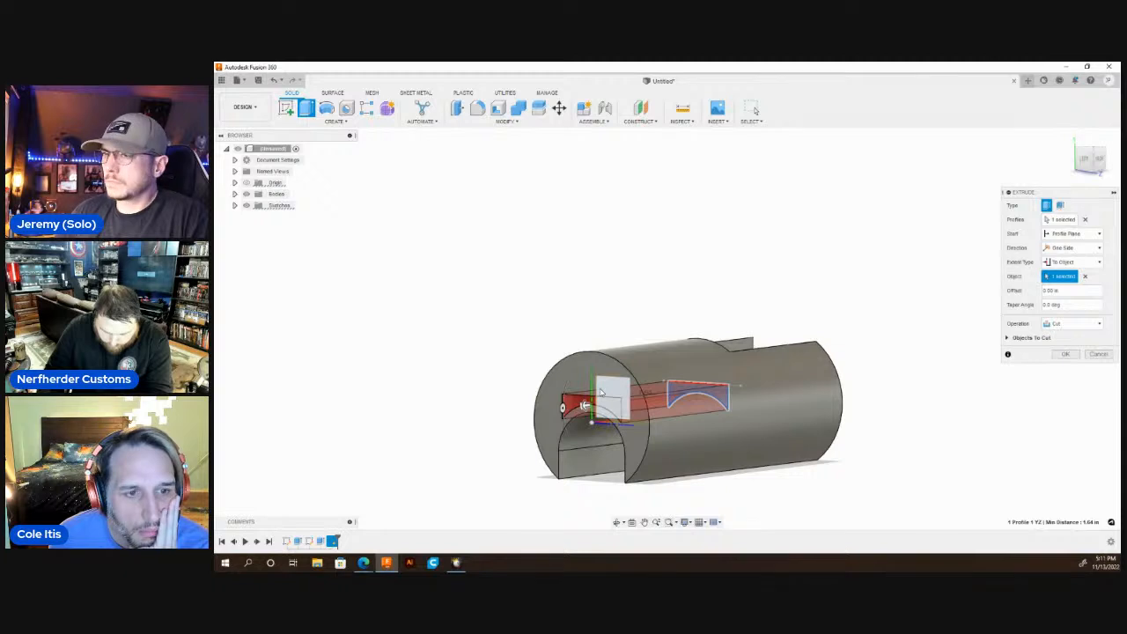
key("Return")
Start a sketch on the opposite end face and draw a short horizontal line from the origin, continuing vertically up into the opening.
left_click(556, 431)
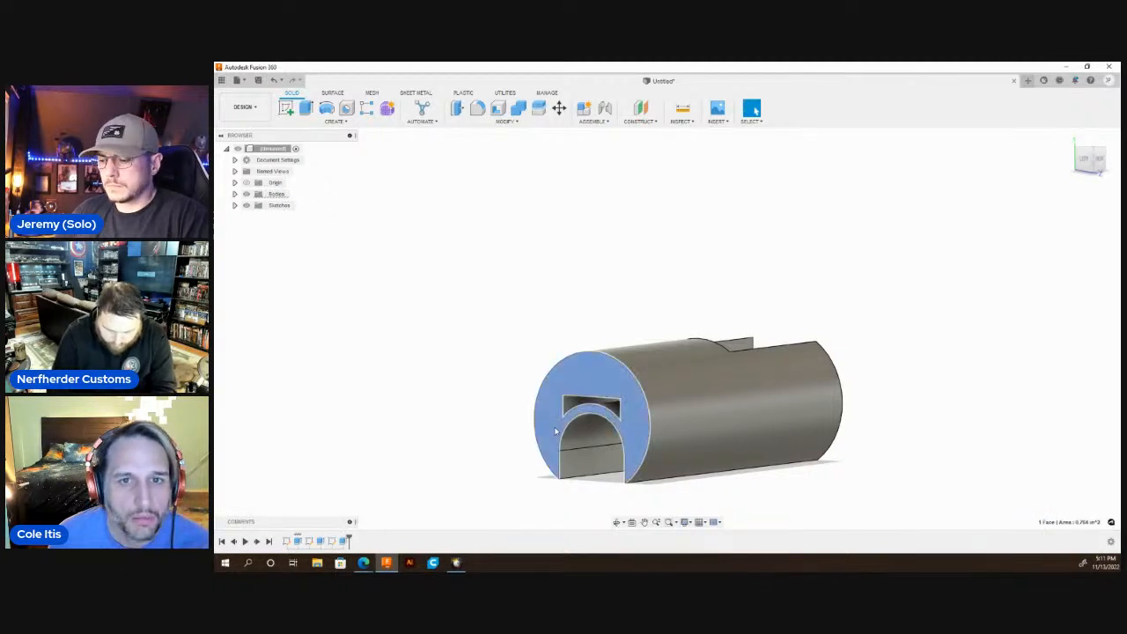
key("l")
scroll(709, 325, "up", 7)
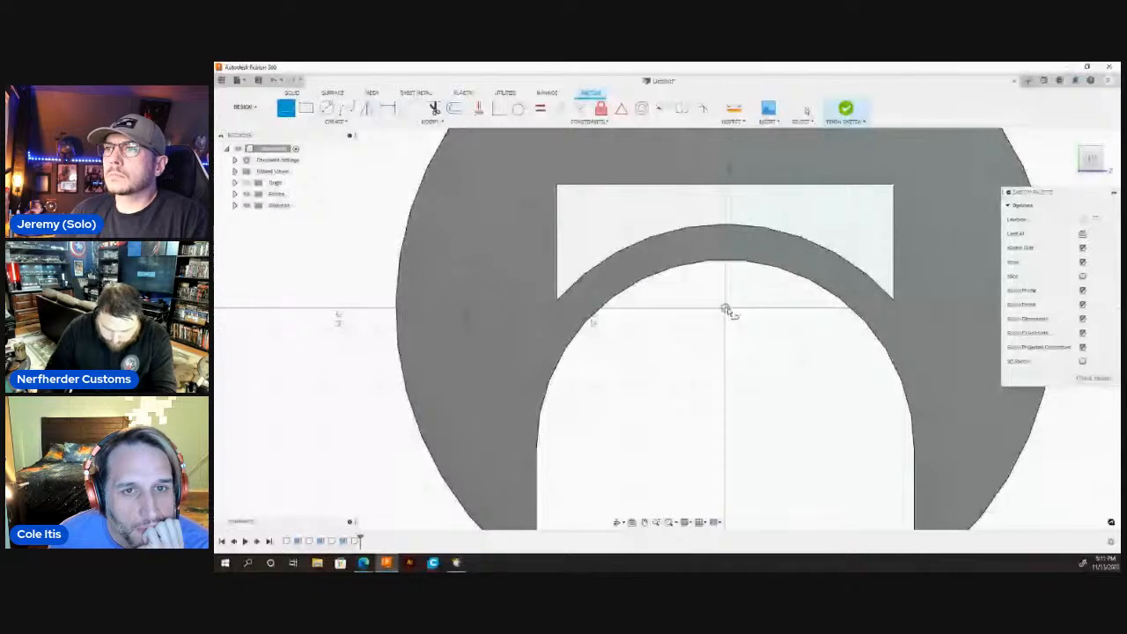
left_click(725, 310)
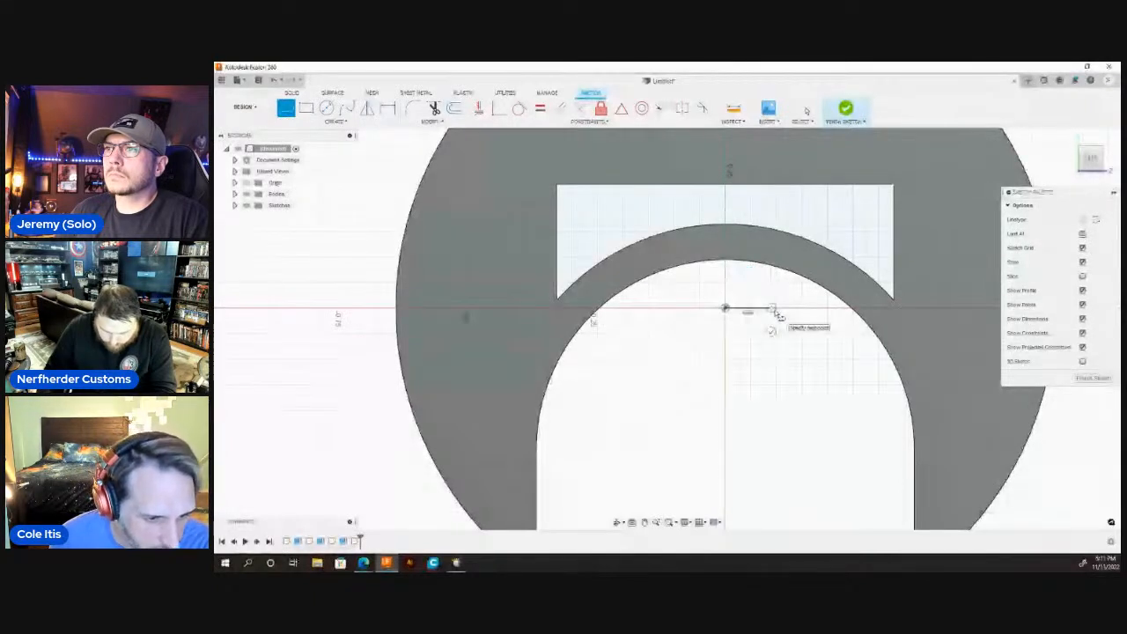
left_click(772, 206)
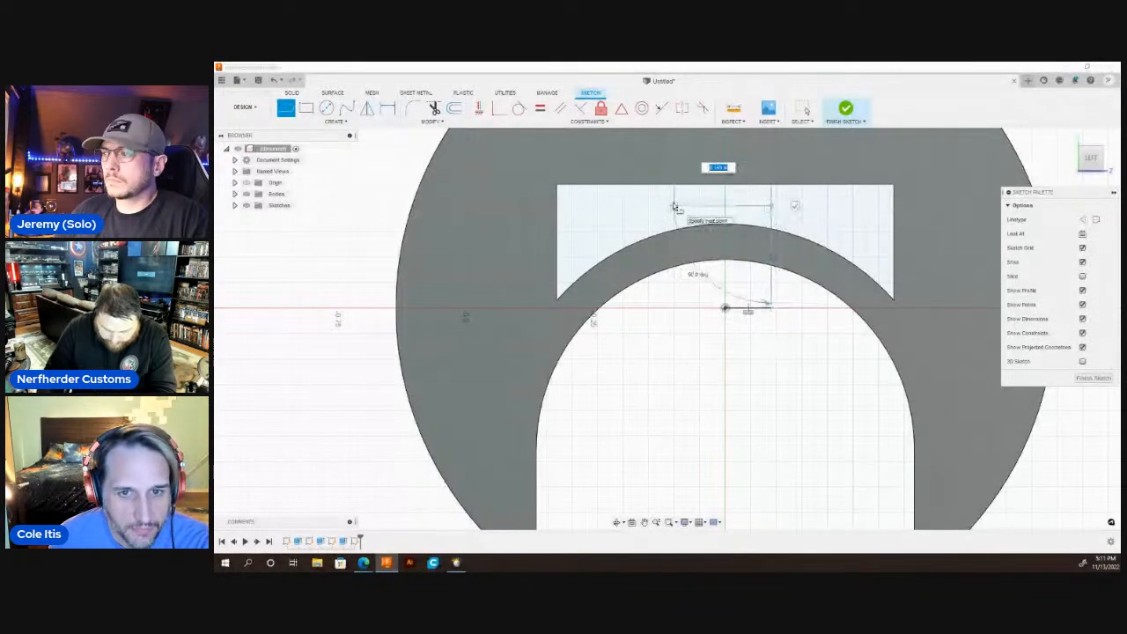
Continue the outline with a 0.18 in horizontal line and a vertical line down through the arch.
type(".18")
key("Return")
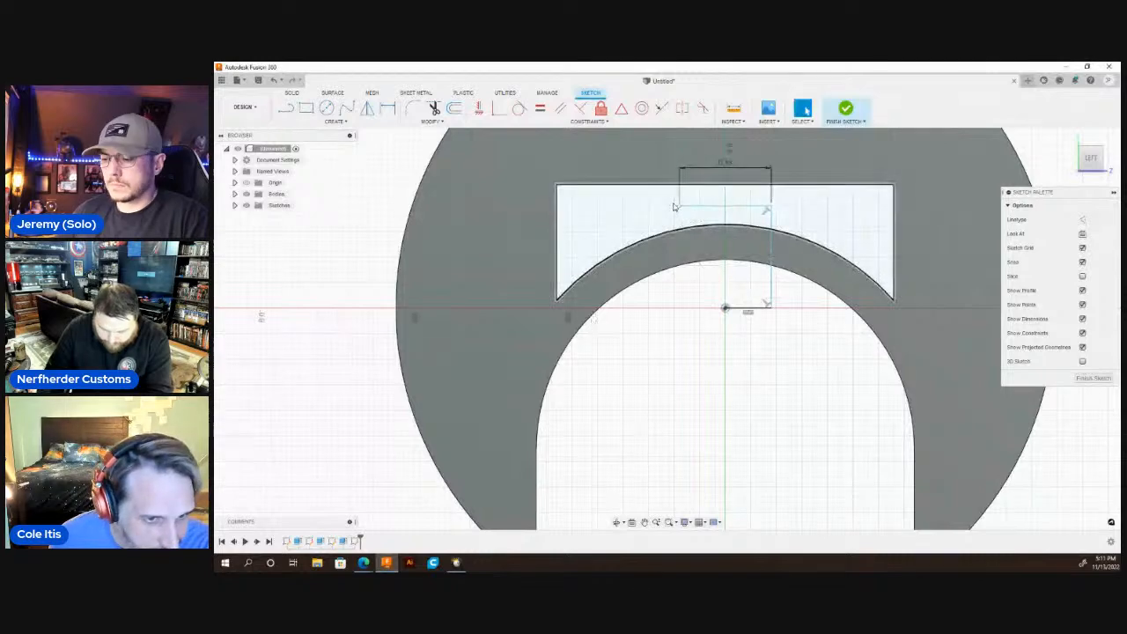
left_click(680, 288)
Extrude-cut the arch segment between the two vertical lines to form a shallow notch in the end.
key("q")
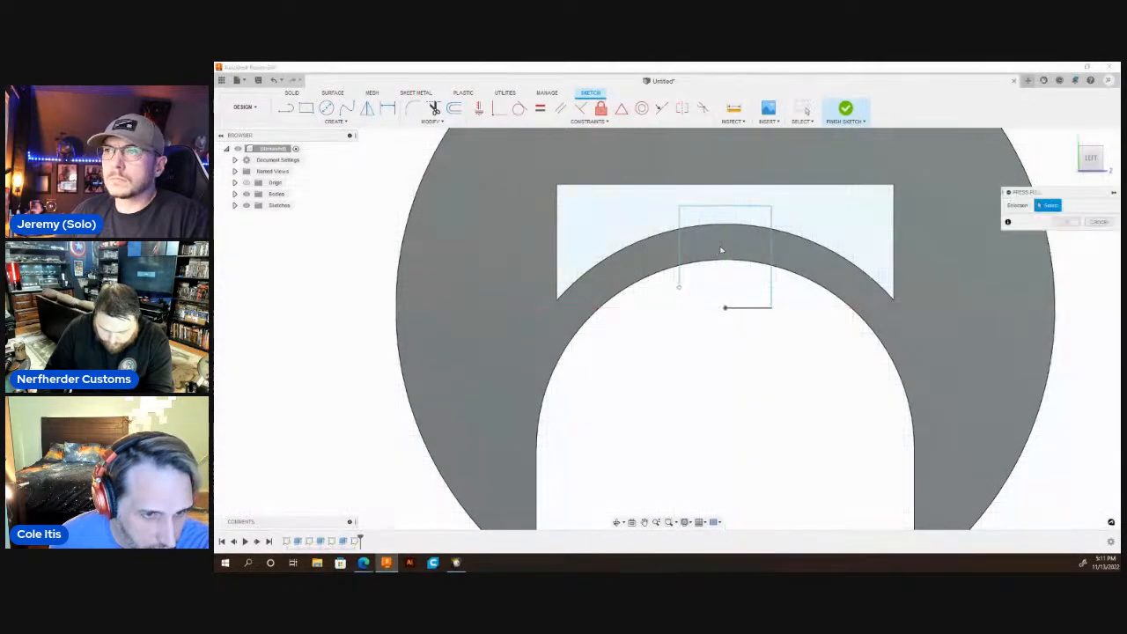
left_click(722, 250)
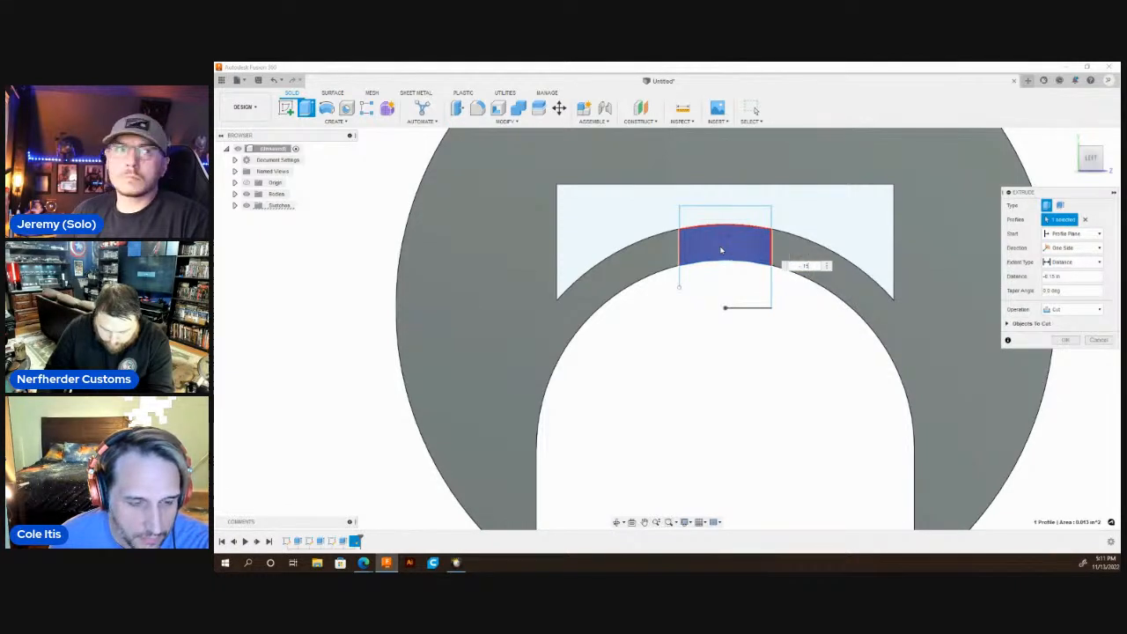
key("Escape")
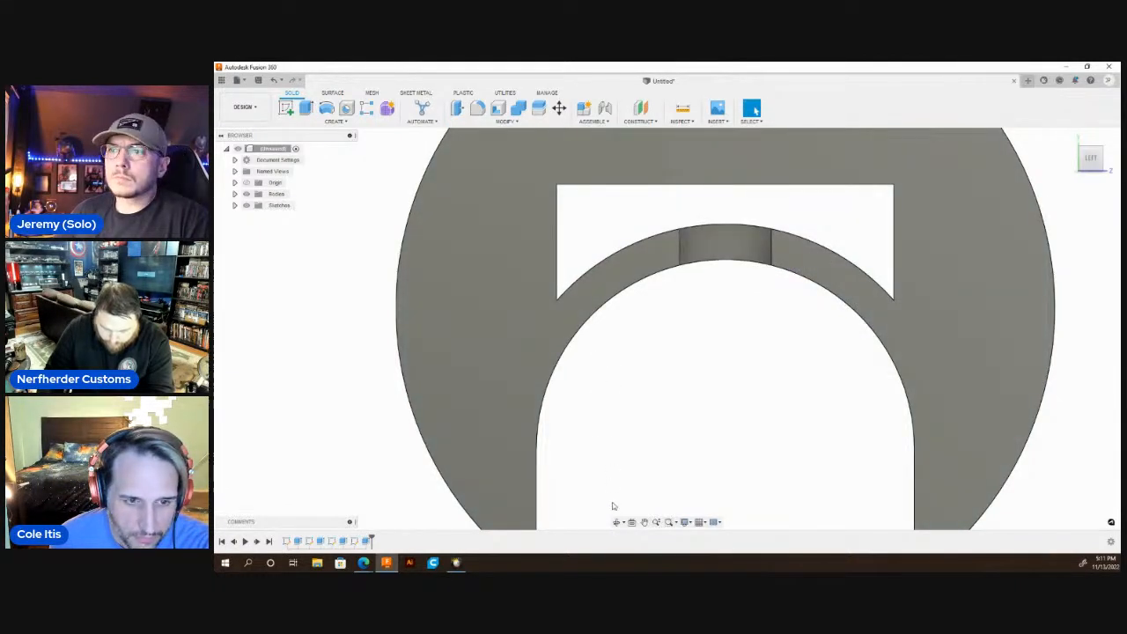
Fillet the two inner vertical corner edges of the notch in the arch.
left_click(617, 522)
left_click_drag(715, 290, 746, 269)
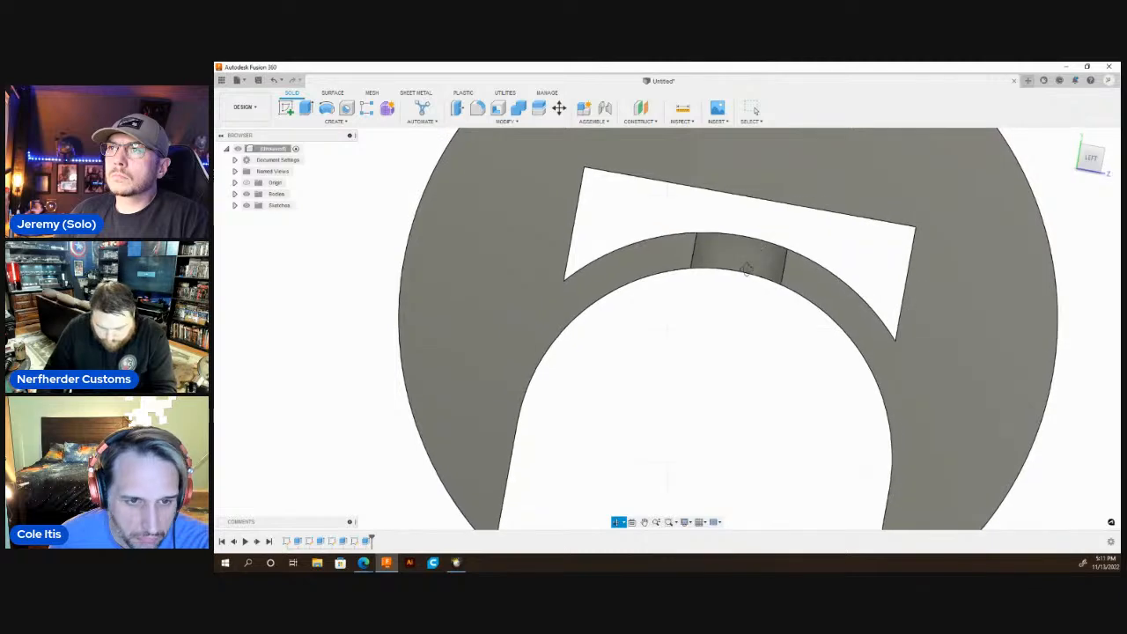
middle_click_drag(746, 269, 740, 303, "shift")
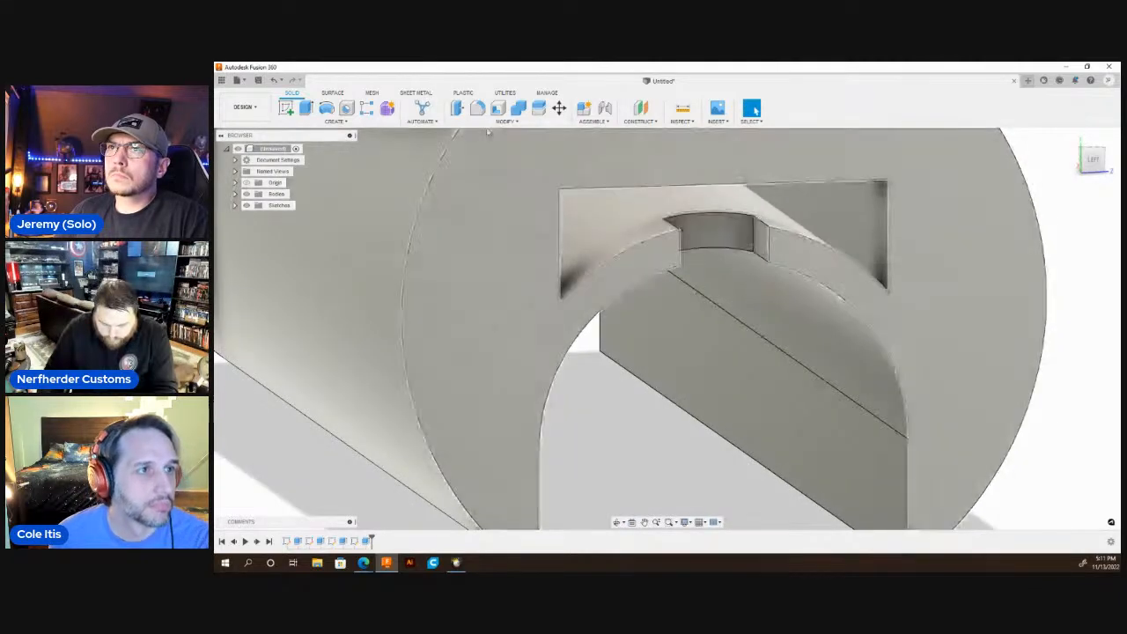
key("f")
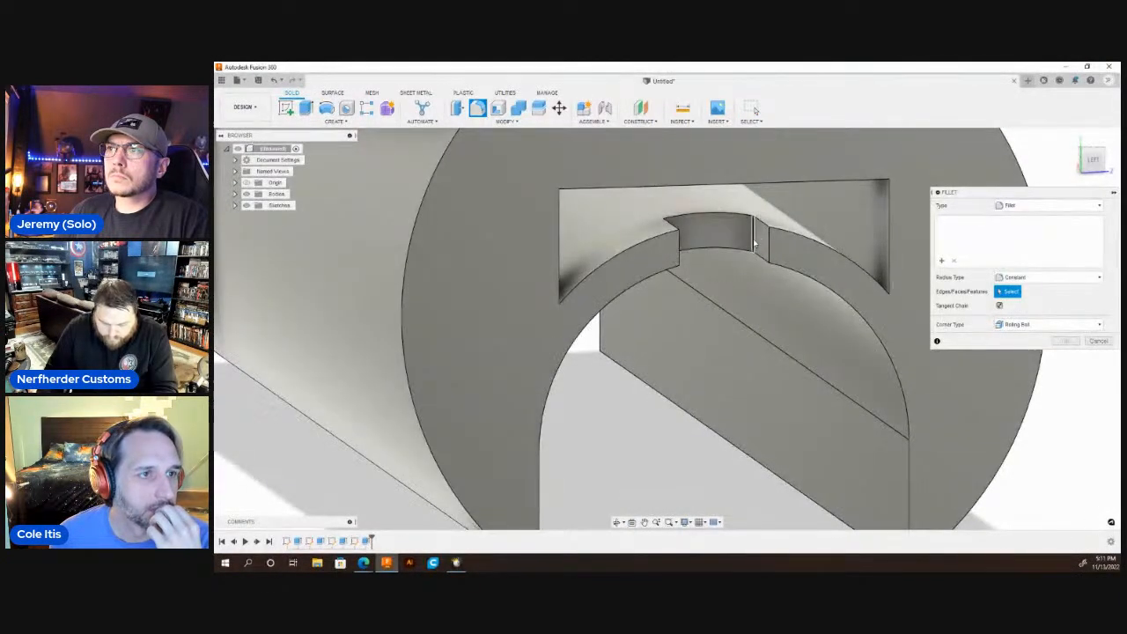
left_click(755, 236)
left_click(616, 522)
left_click_drag(655, 352, 658, 305)
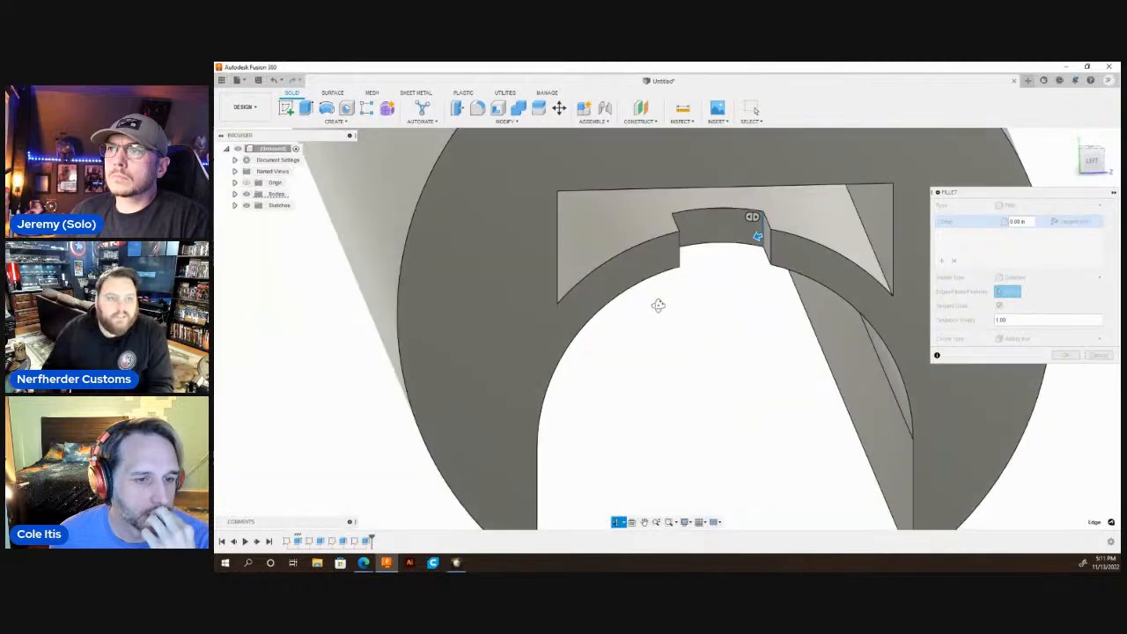
middle_click_drag(658, 305, 648, 310, "shift")
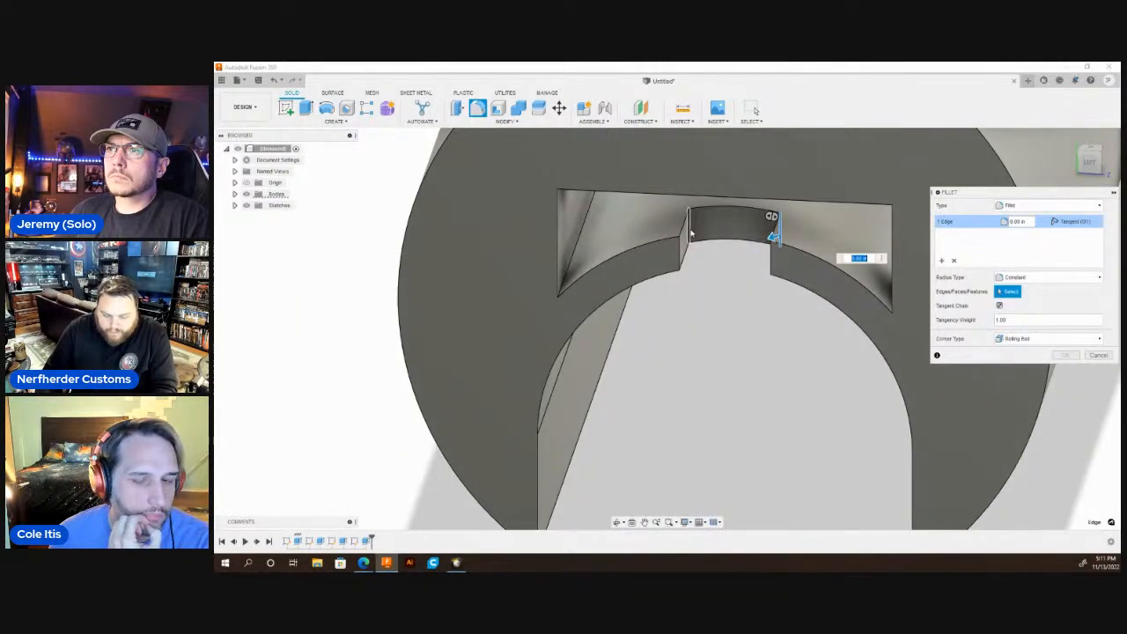
left_click(692, 232)
type(".1")
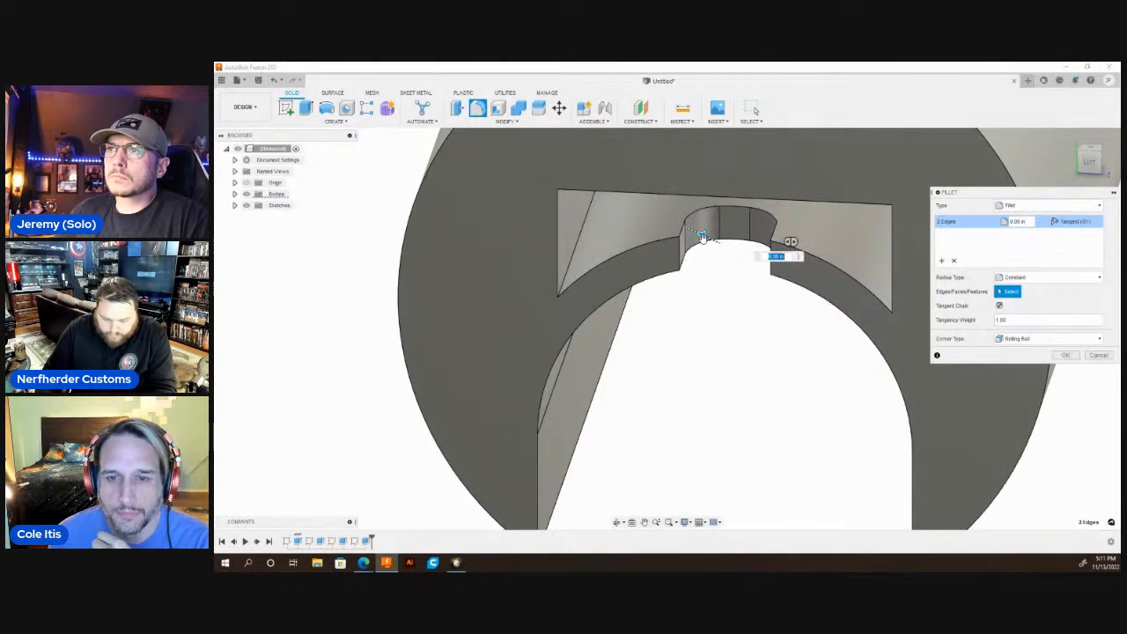
key("Return")
Start a sketch on the notched end face and draw a centre-diameter circle from the origin out to the cylinder's outer edge.
scroll(632, 282, "down", 5)
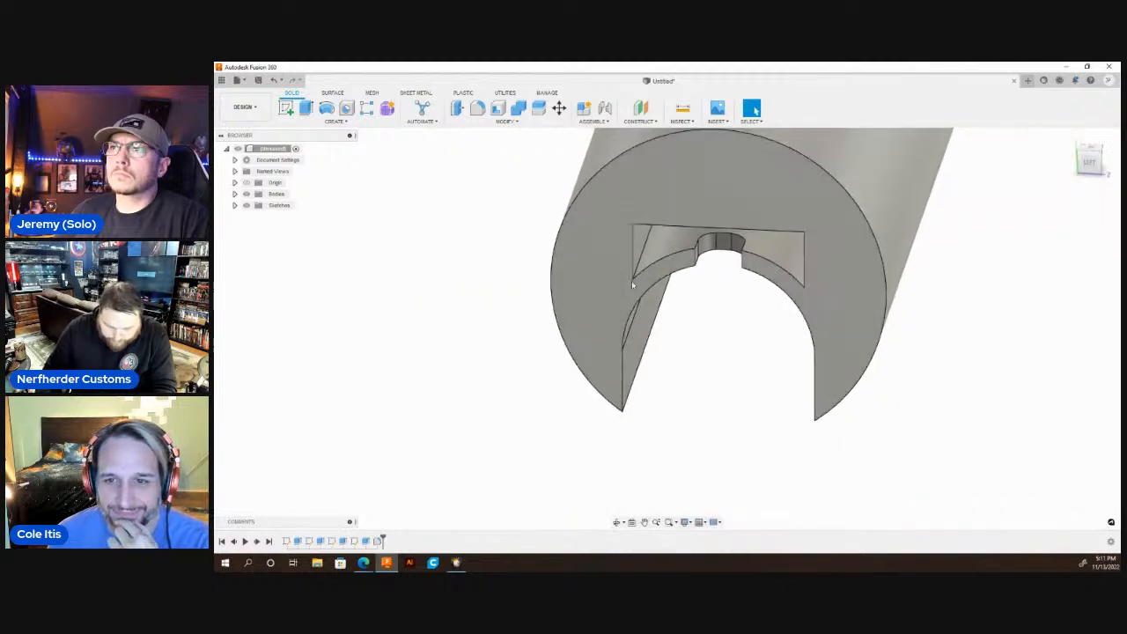
left_click(605, 294)
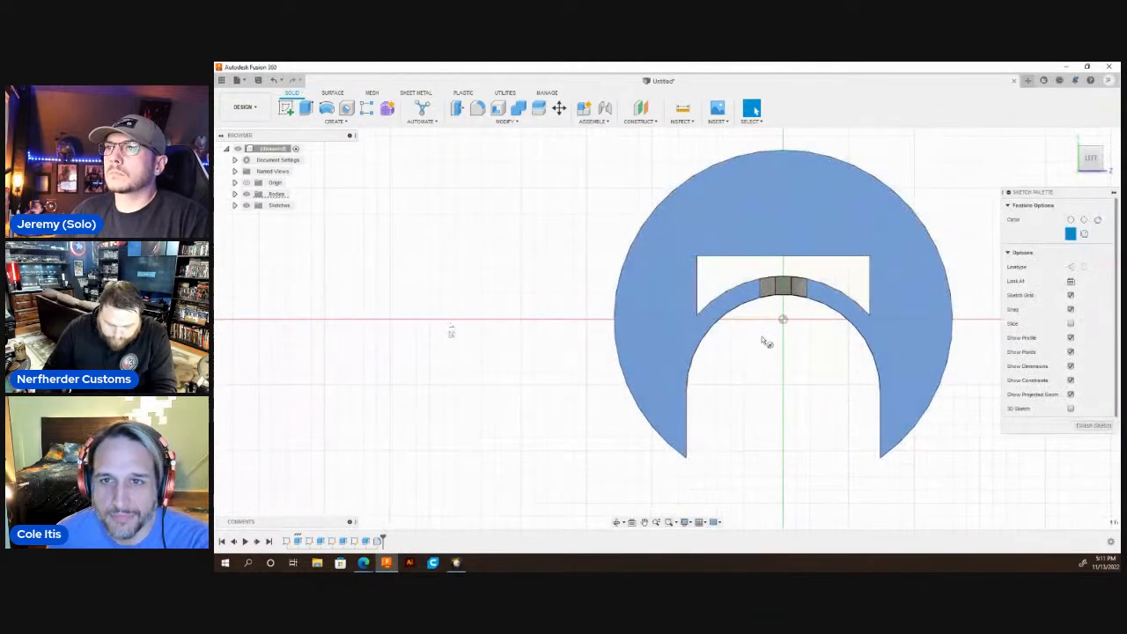
left_click(783, 319)
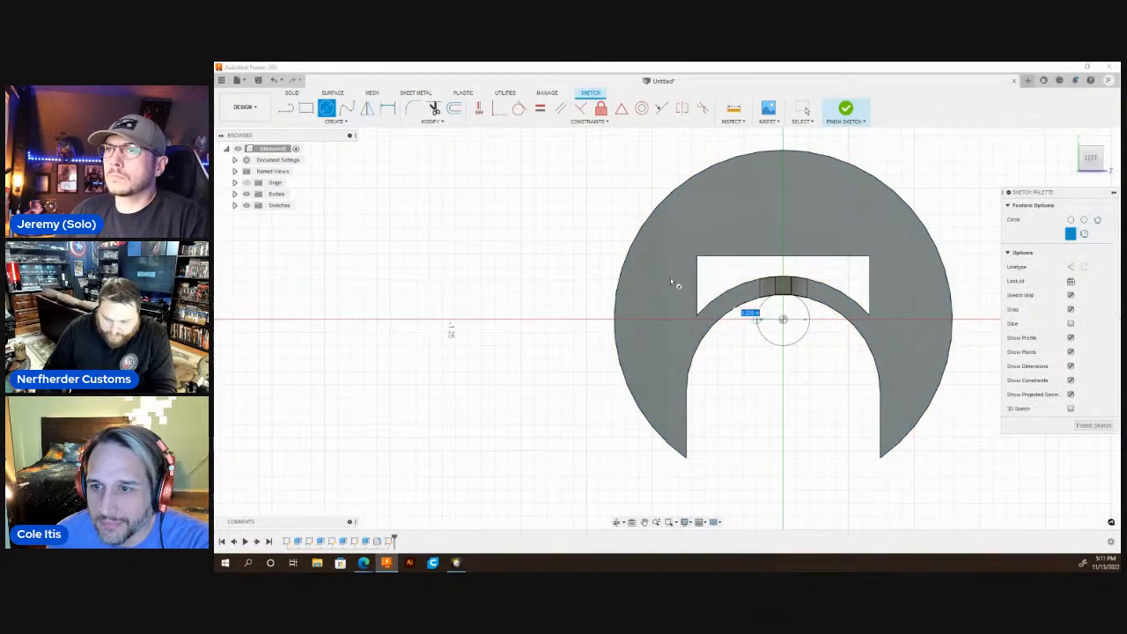
left_click(632, 245)
key("Escape")
scroll(655, 308, "down", 3)
key("q")
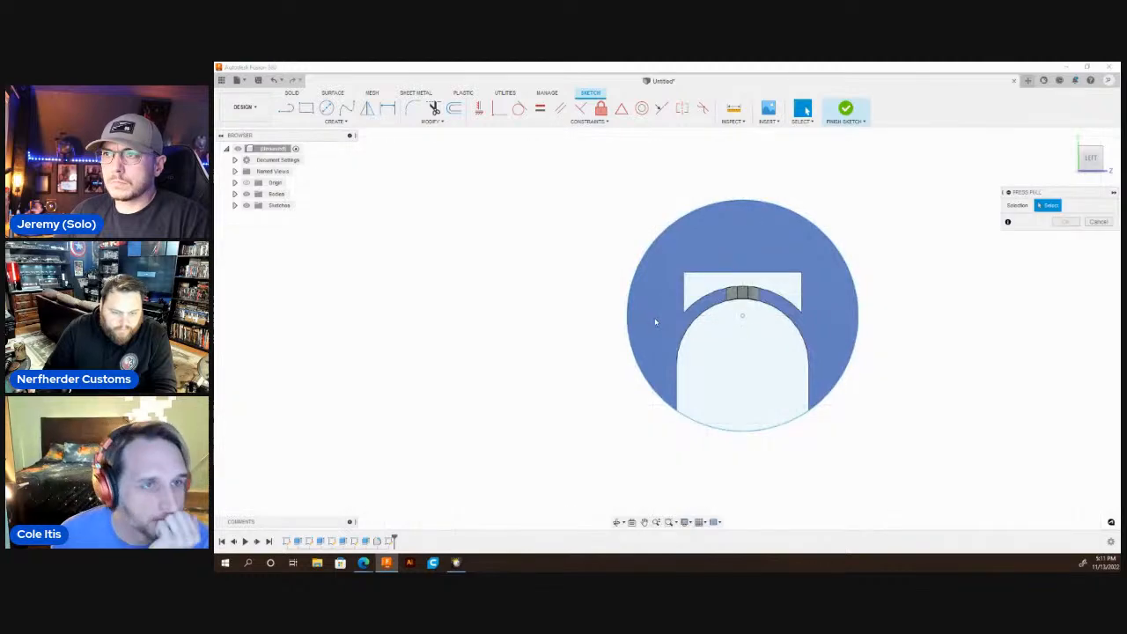
key("Escape")
key("l")
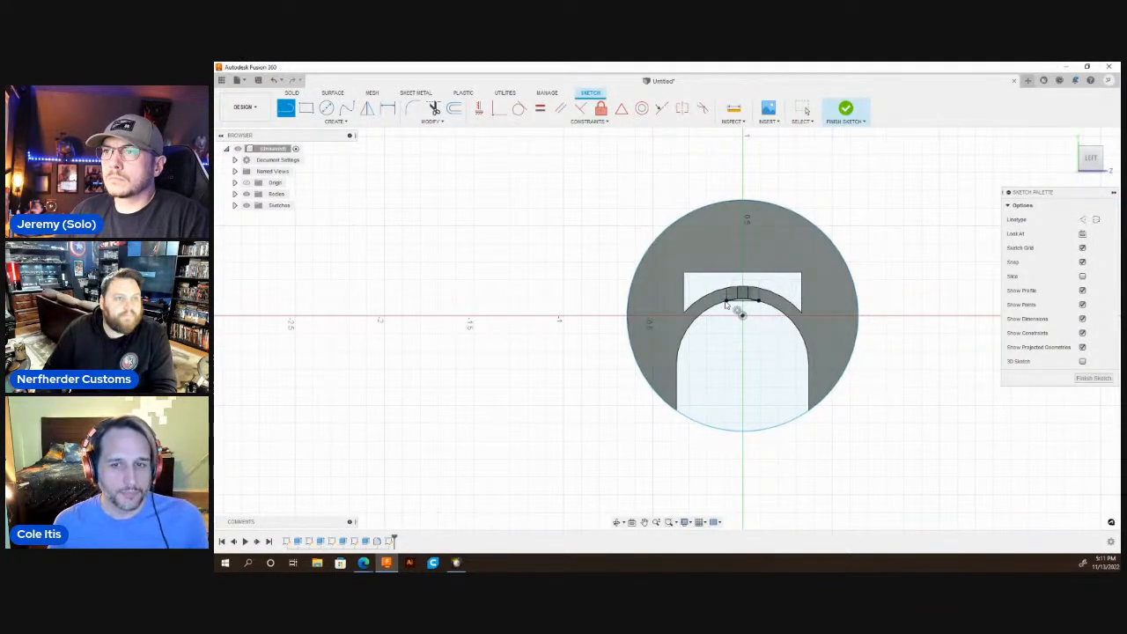
key("Escape")
Measure the distance between the circular outer edges at the two ends of the part.
left_click(618, 522)
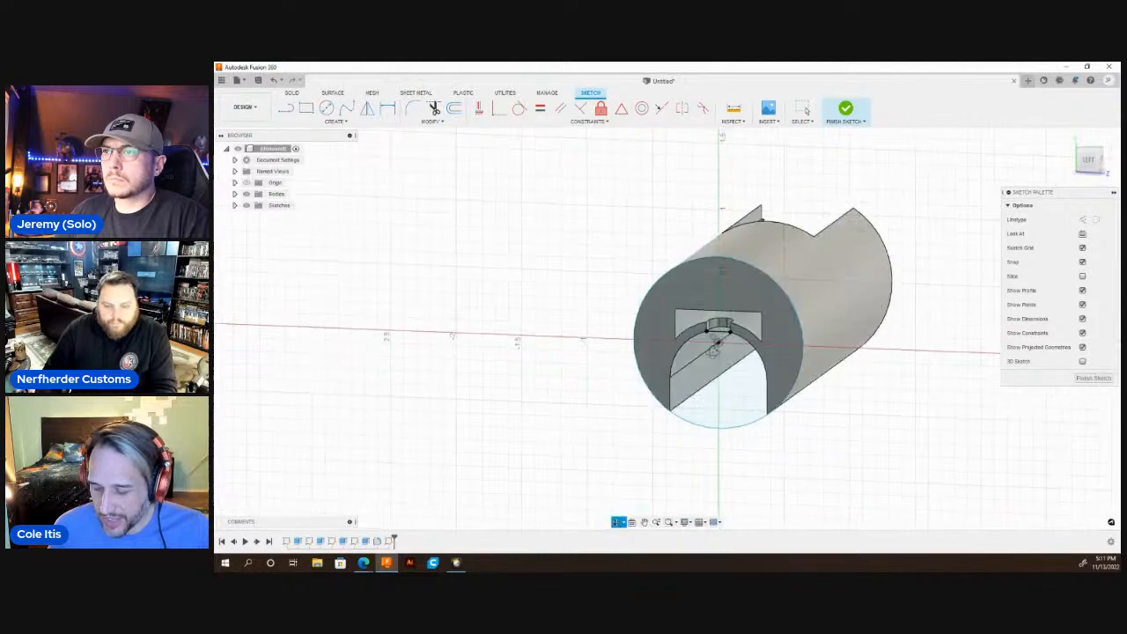
key("Escape")
scroll(507, 366, "down", 3)
scroll(674, 364, "up", 3)
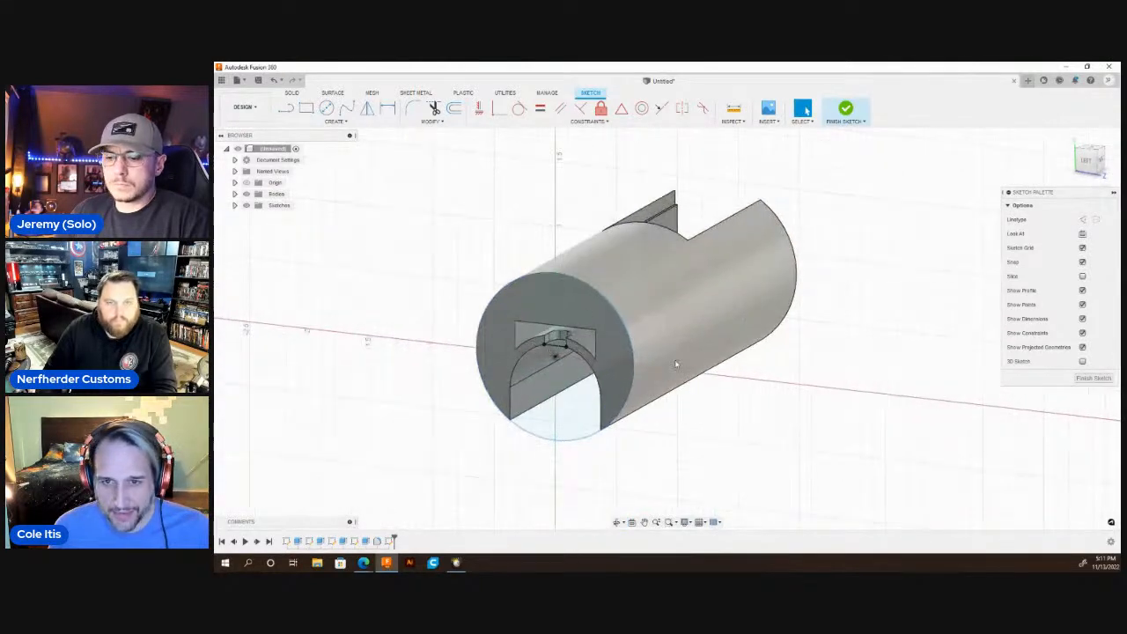
key("s")
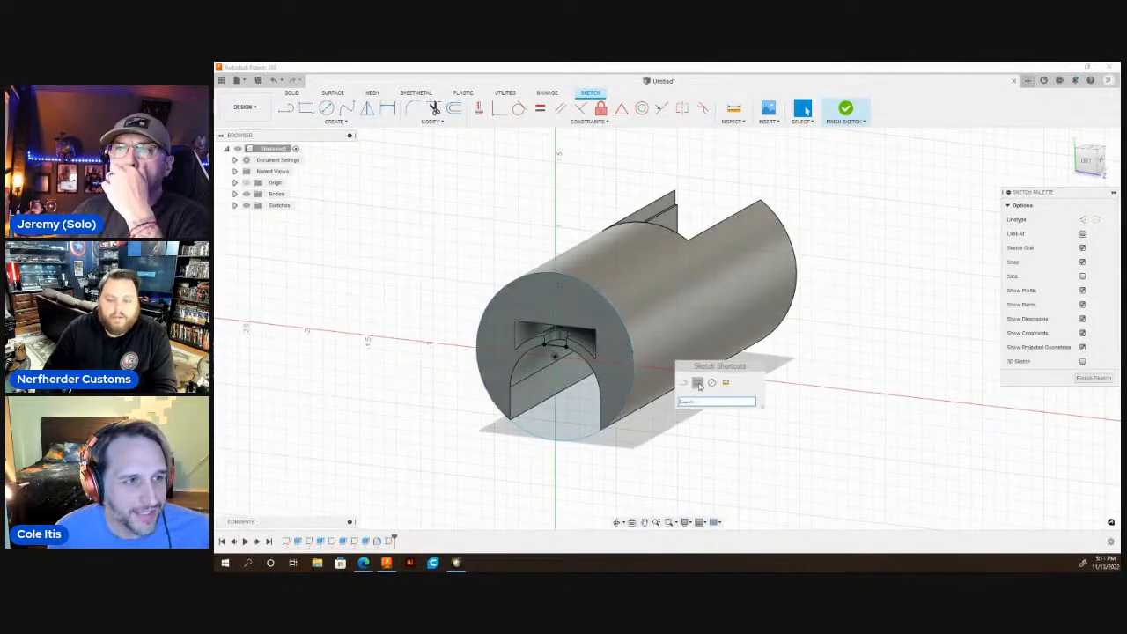
left_click(725, 383)
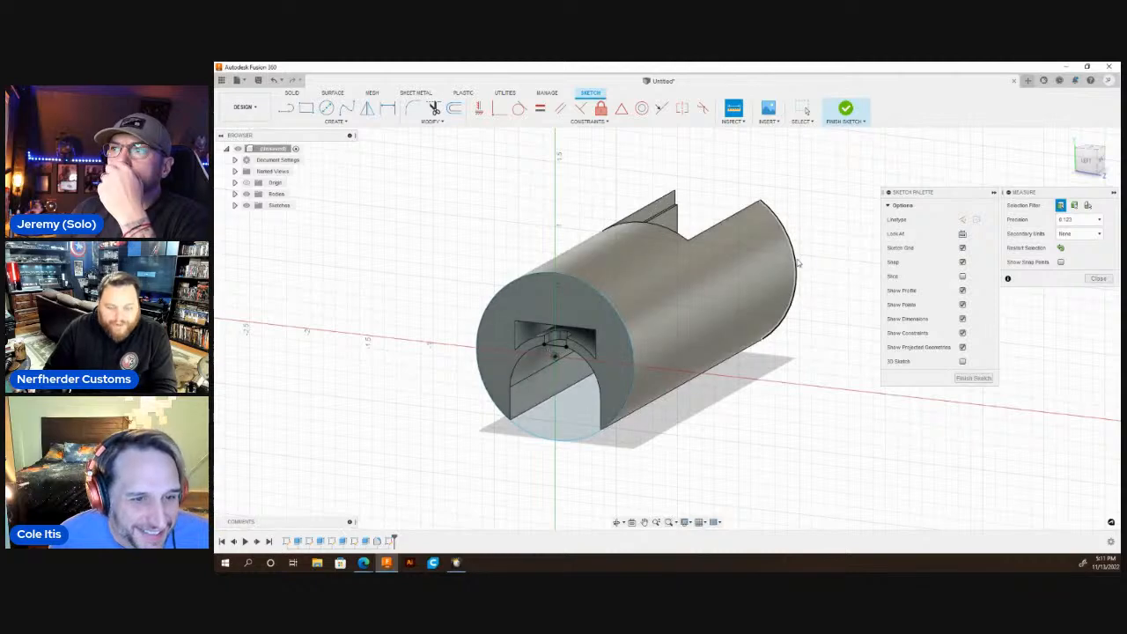
left_click(641, 350)
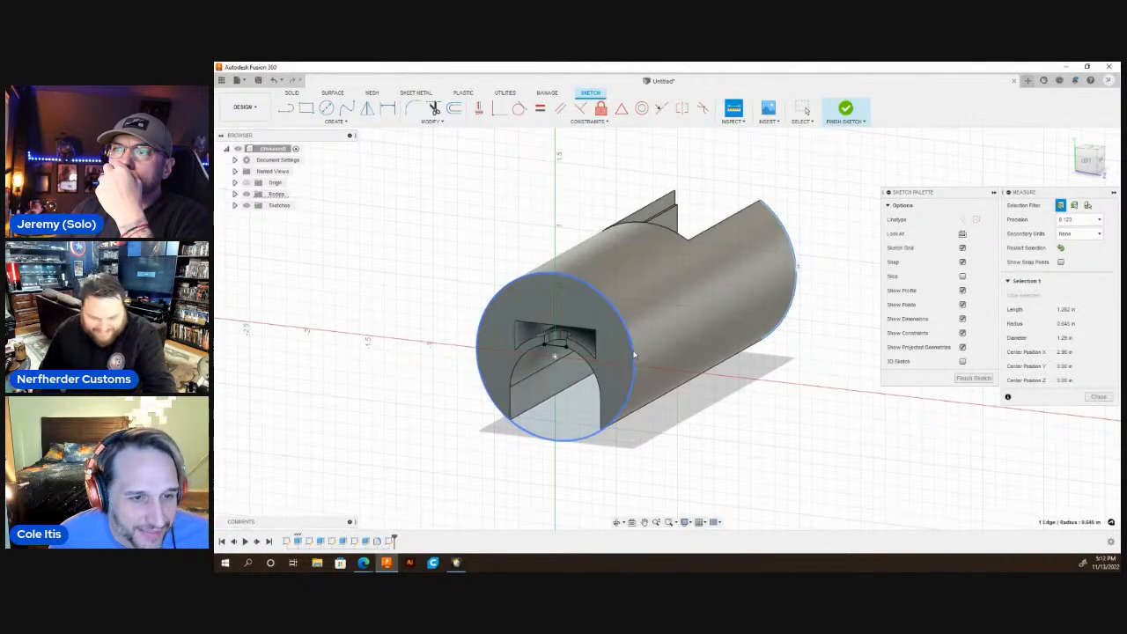
left_click(634, 355)
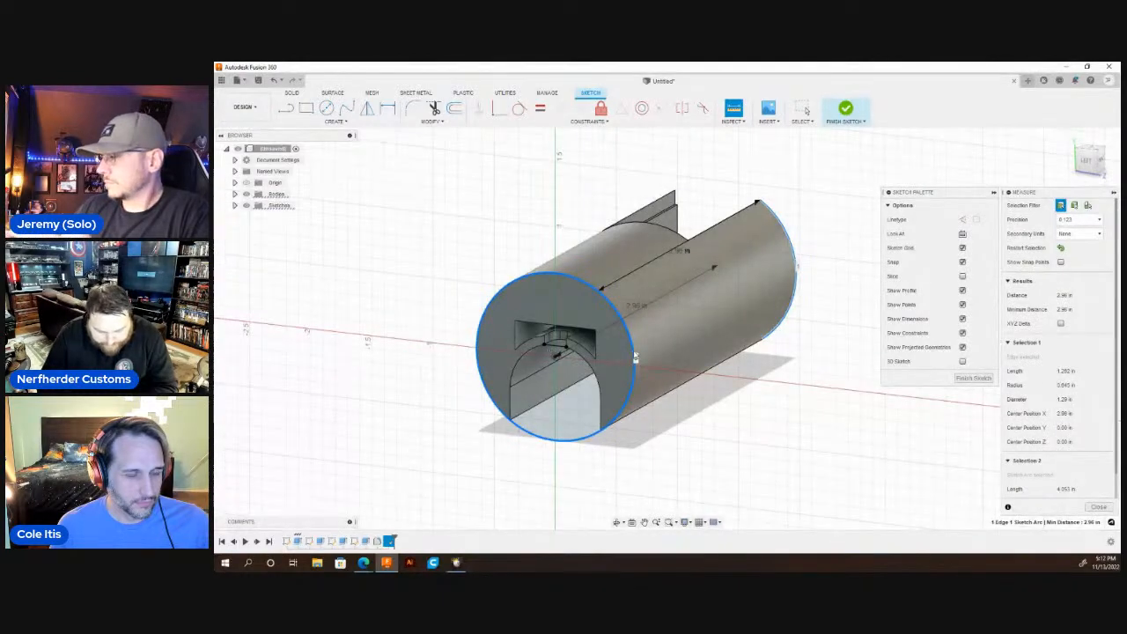
key("Escape")
key("q")
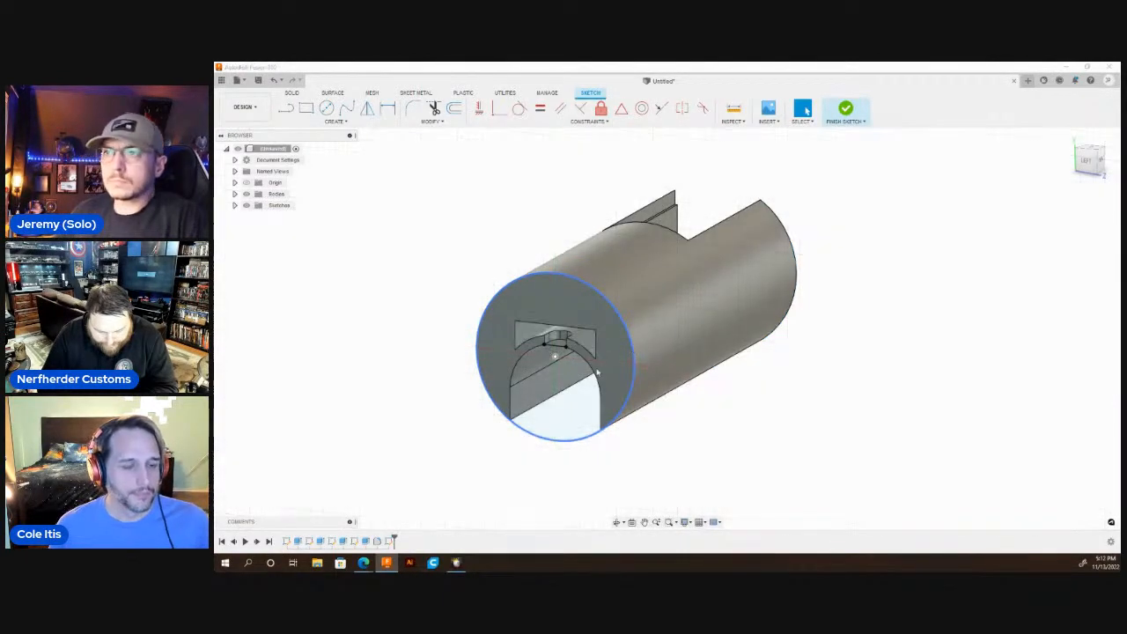
left_click(568, 374)
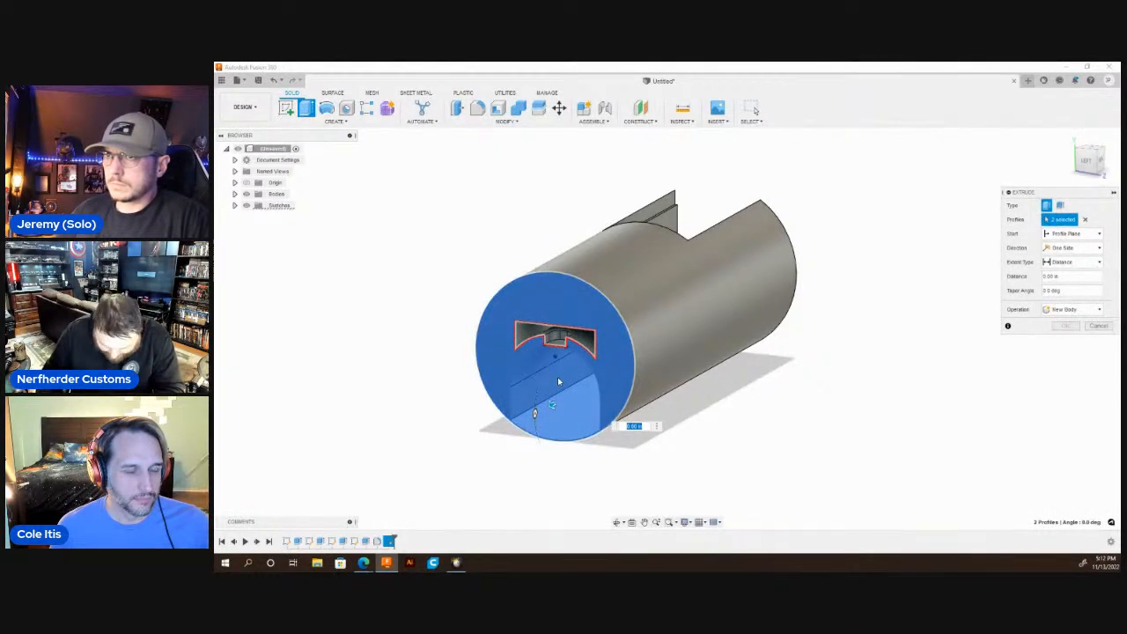
key("Escape")
scroll(556, 344, "up", 4)
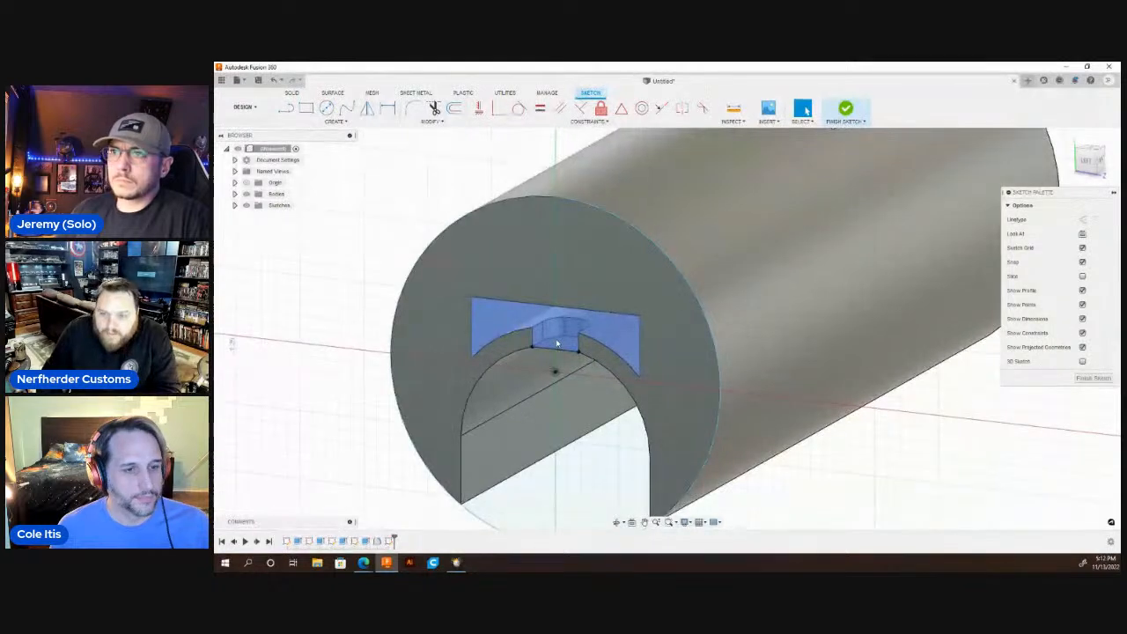
scroll(557, 344, "up", 1)
scroll(557, 343, "down", 3)
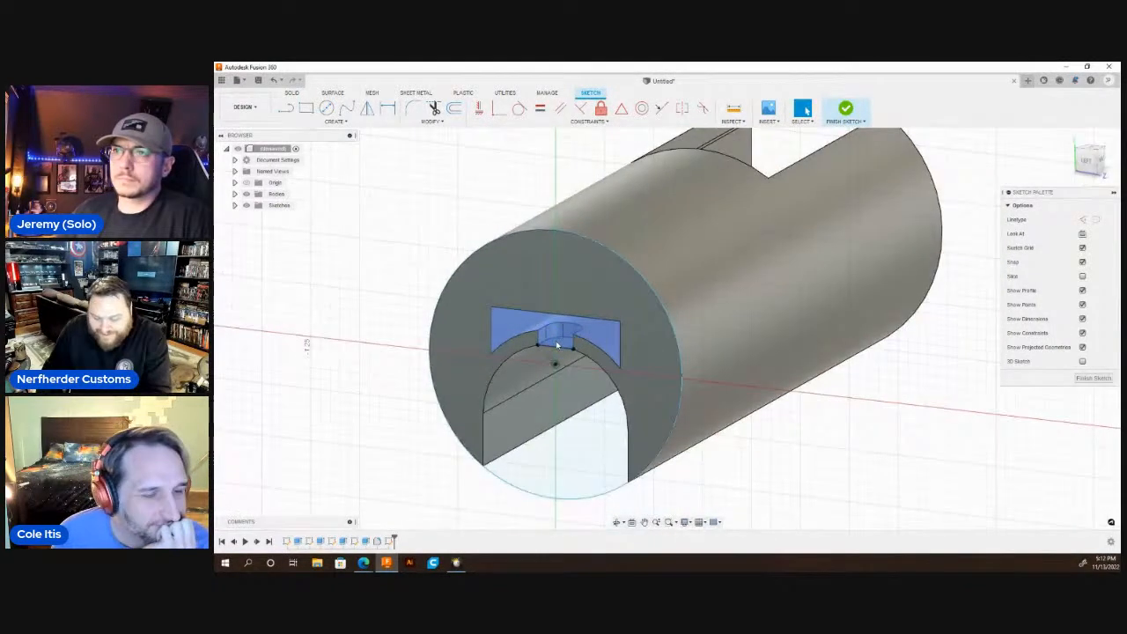
Extrude the horseshoe-shaped end-face profile together with the arched slot profile outward by 0.95 in, leaving the stepped opening unselected.
left_click(573, 428)
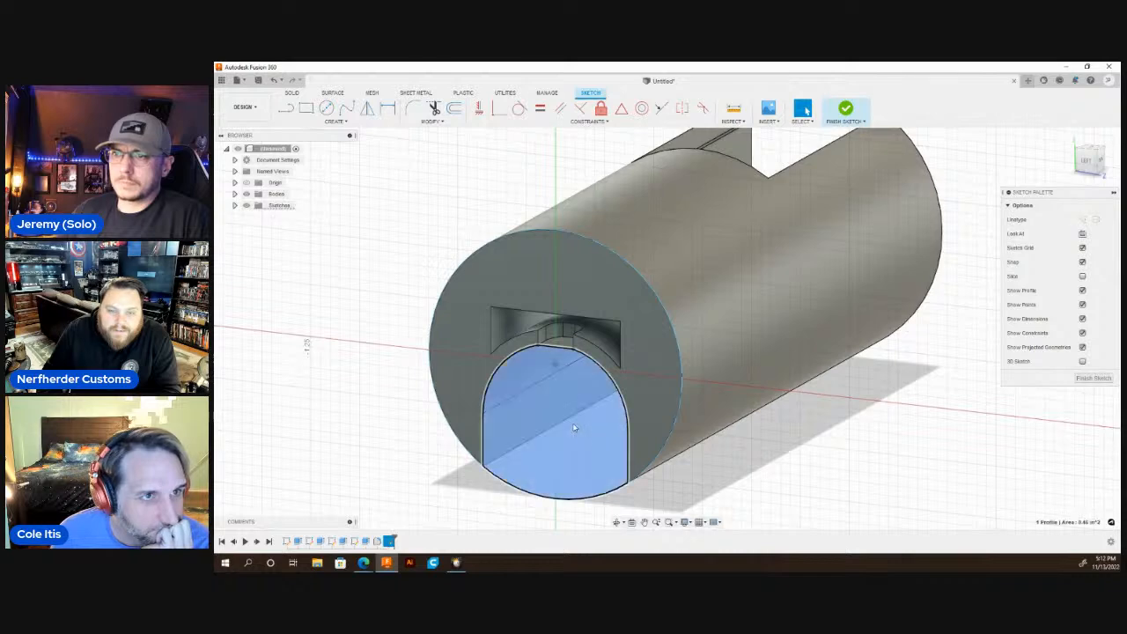
left_click(649, 378)
scroll(661, 370, "down", 3)
key("q")
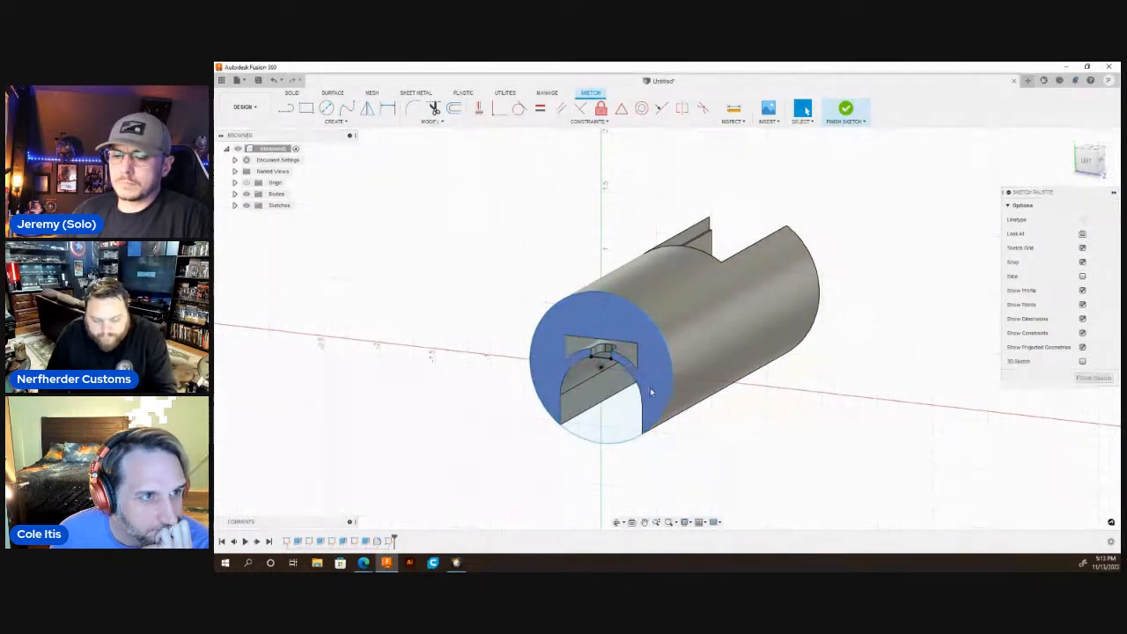
left_click(620, 393)
left_click(651, 375, "shift")
key("e")
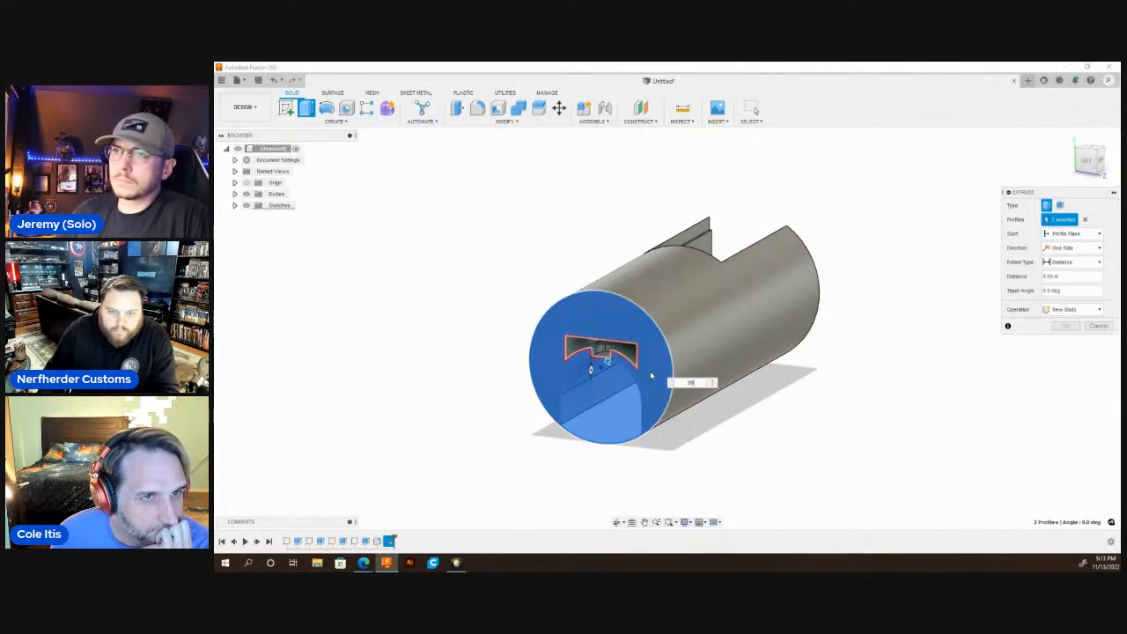
type(".95")
key("Return")
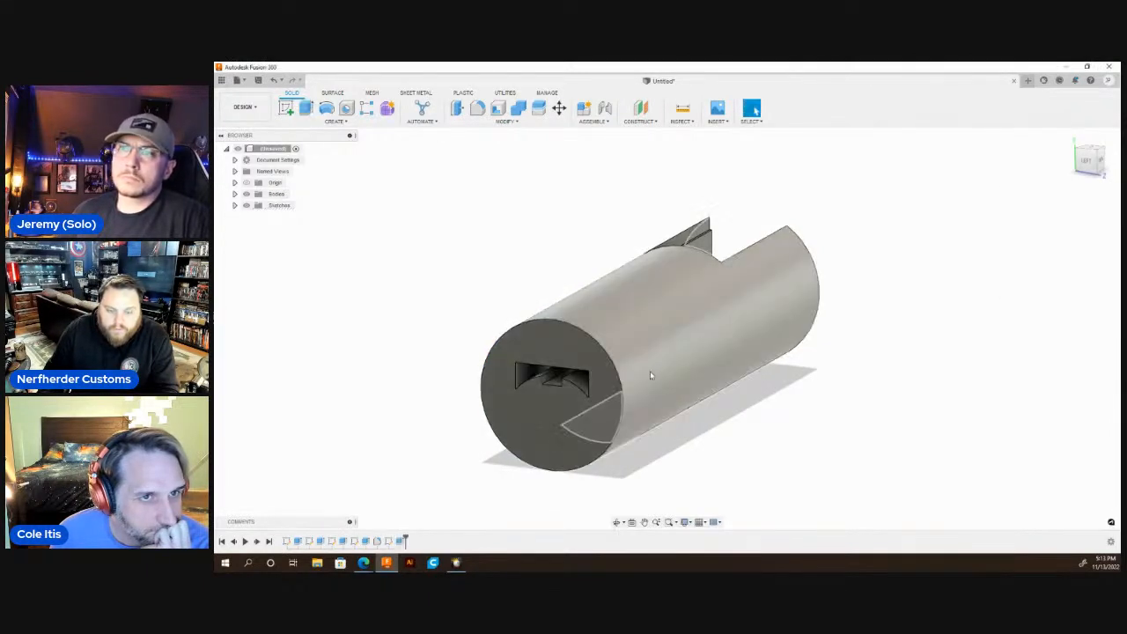
Start a sketch on the arched face closing the slot and draw a horizontal line joining the slot's two lower corners.
scroll(652, 388, "down", 3)
left_click(616, 521)
left_click_drag(616, 317, 523, 350)
key("Escape")
left_click(696, 427)
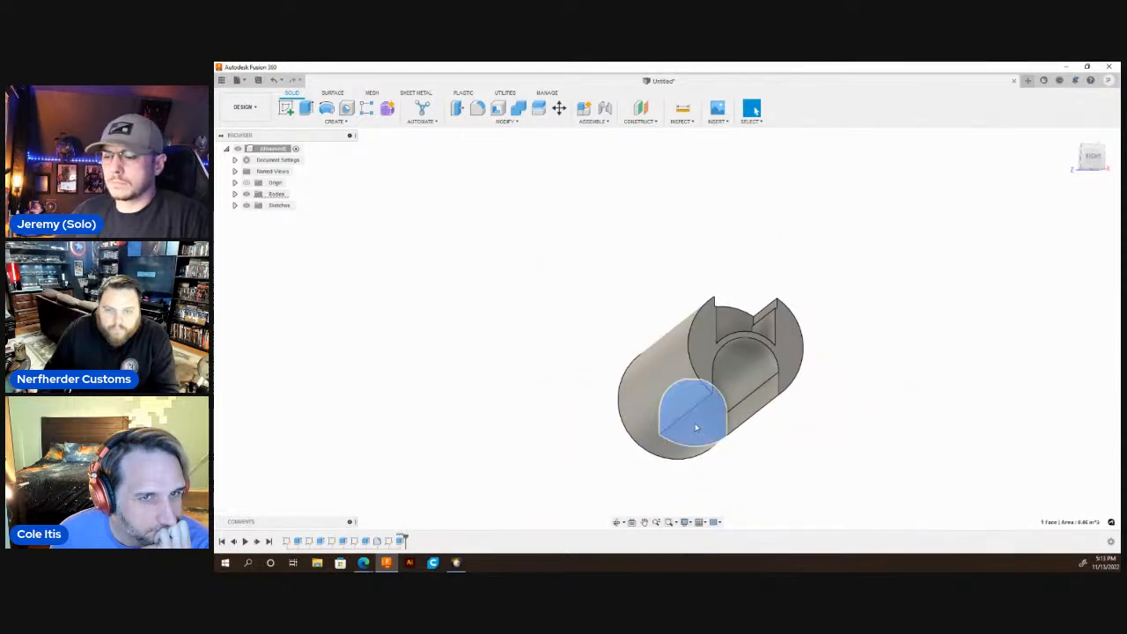
key("l")
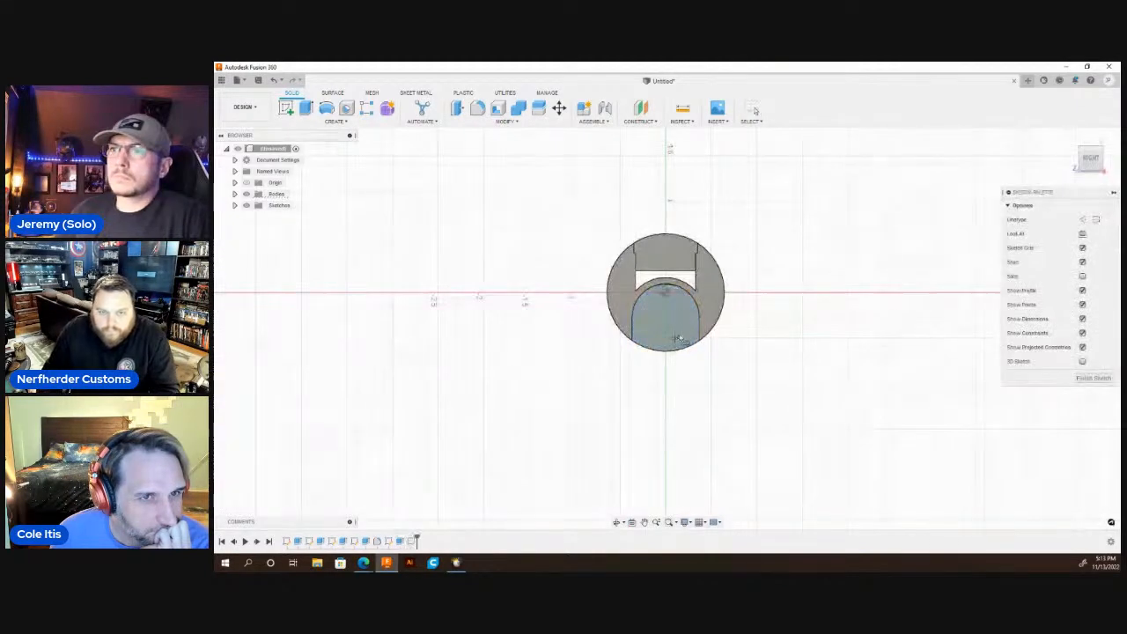
scroll(677, 333, "up", 5)
left_click(734, 355)
left_click(557, 354)
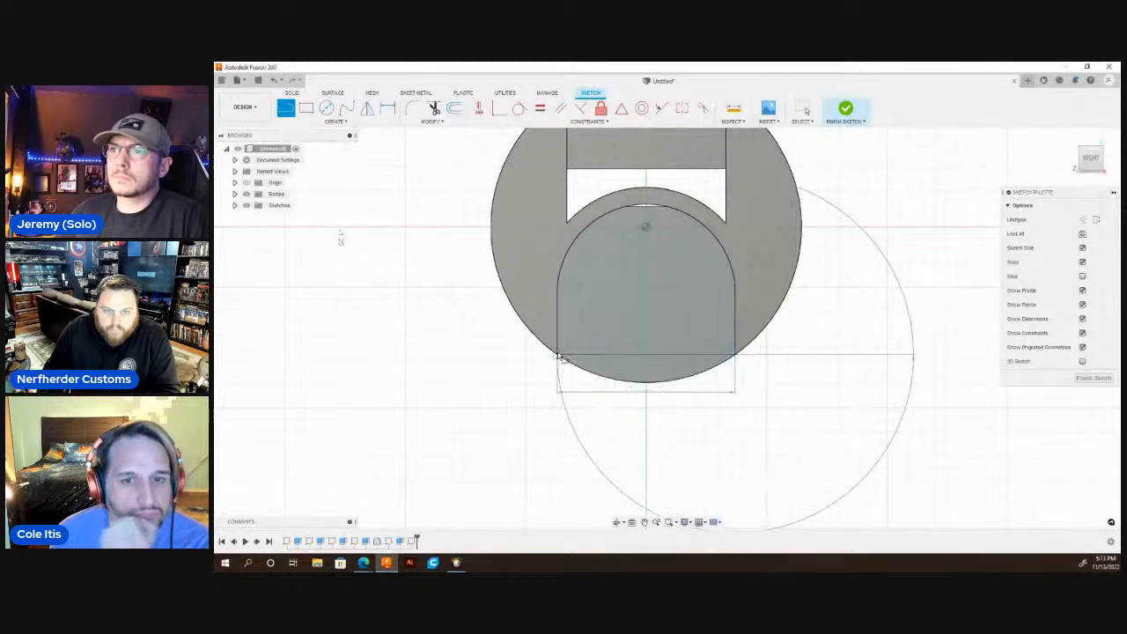
Extrude the arched profile above the new horizontal line.
key("q")
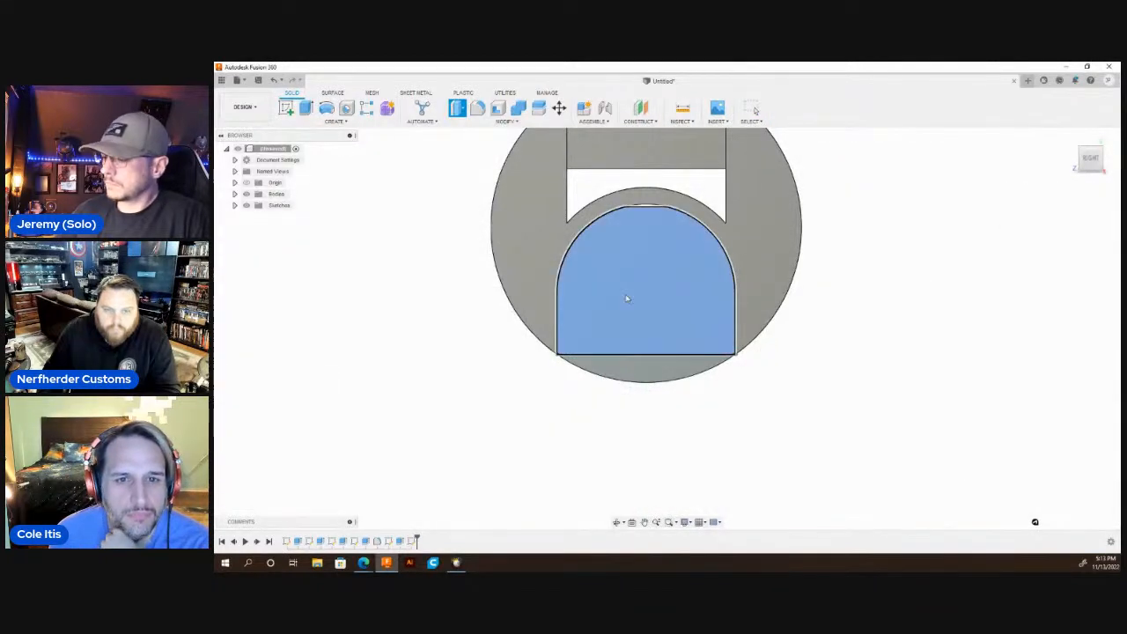
left_click(625, 300)
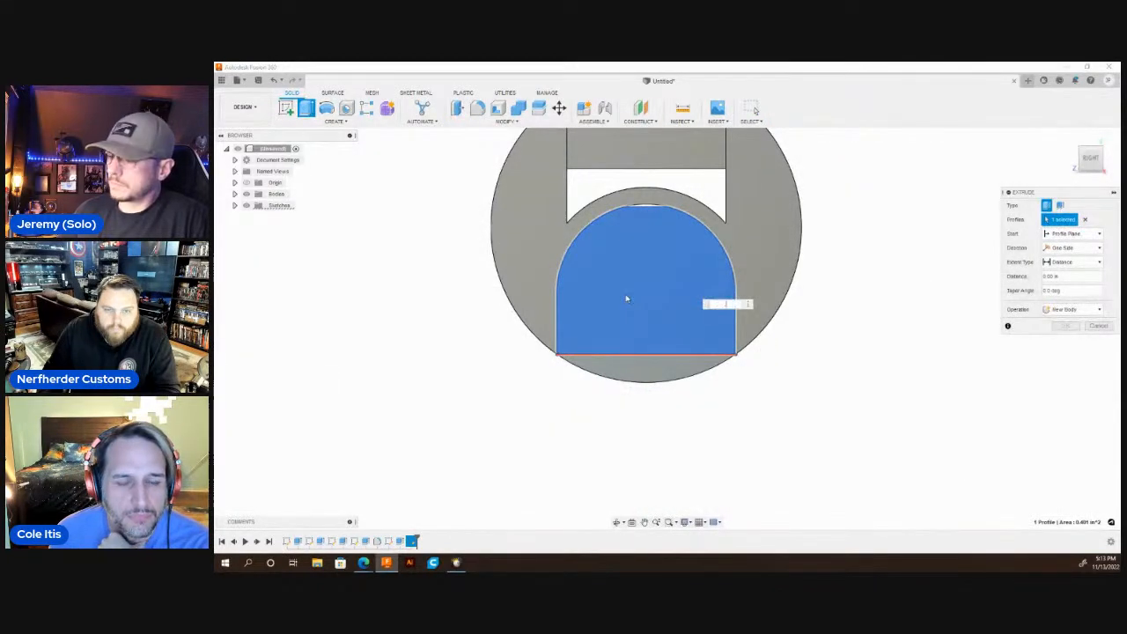
key("Escape")
scroll(621, 326, "down", 3)
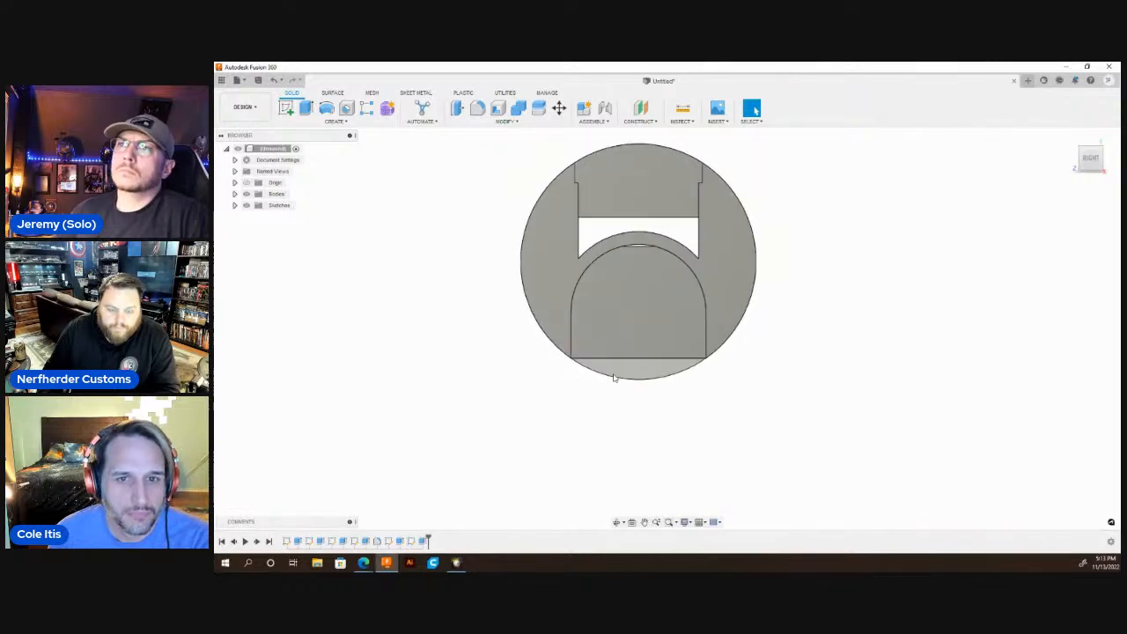
Start a sketch on the round face of the extended end and draw a 1.1 in diameter circle centred on the origin.
left_click(616, 522)
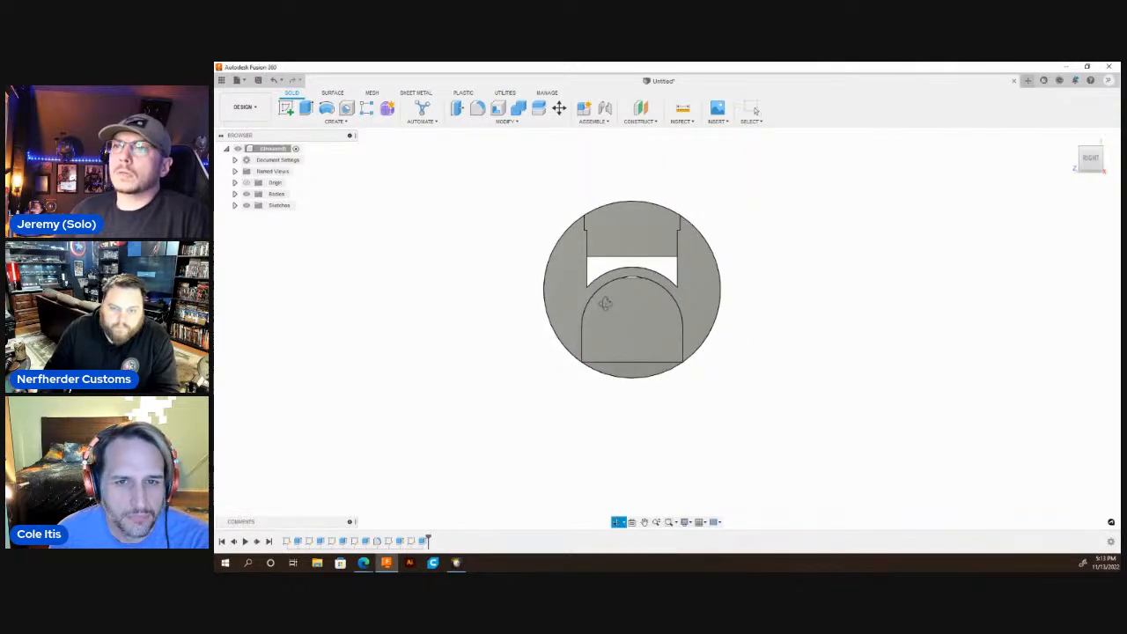
left_click_drag(604, 302, 730, 309)
key("Escape")
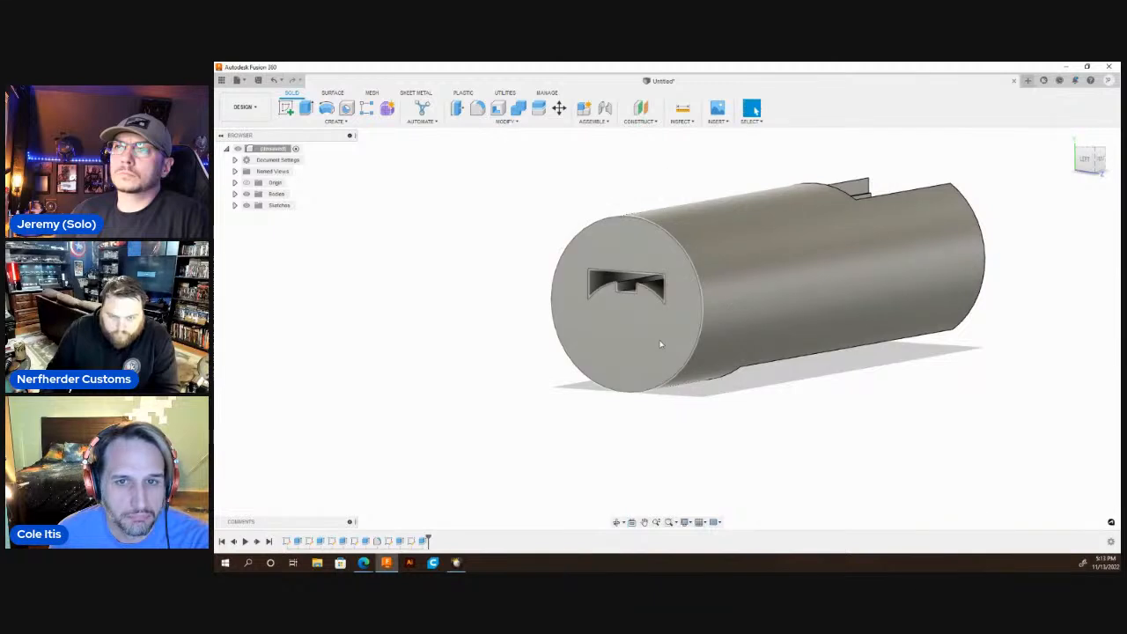
left_click(645, 326)
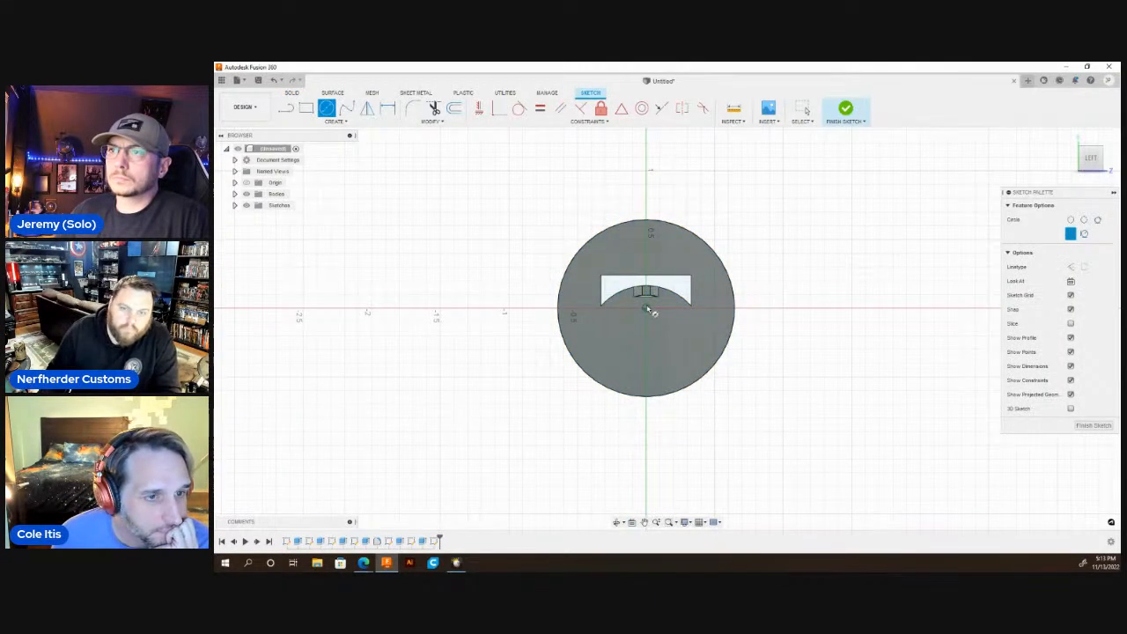
left_click(647, 307)
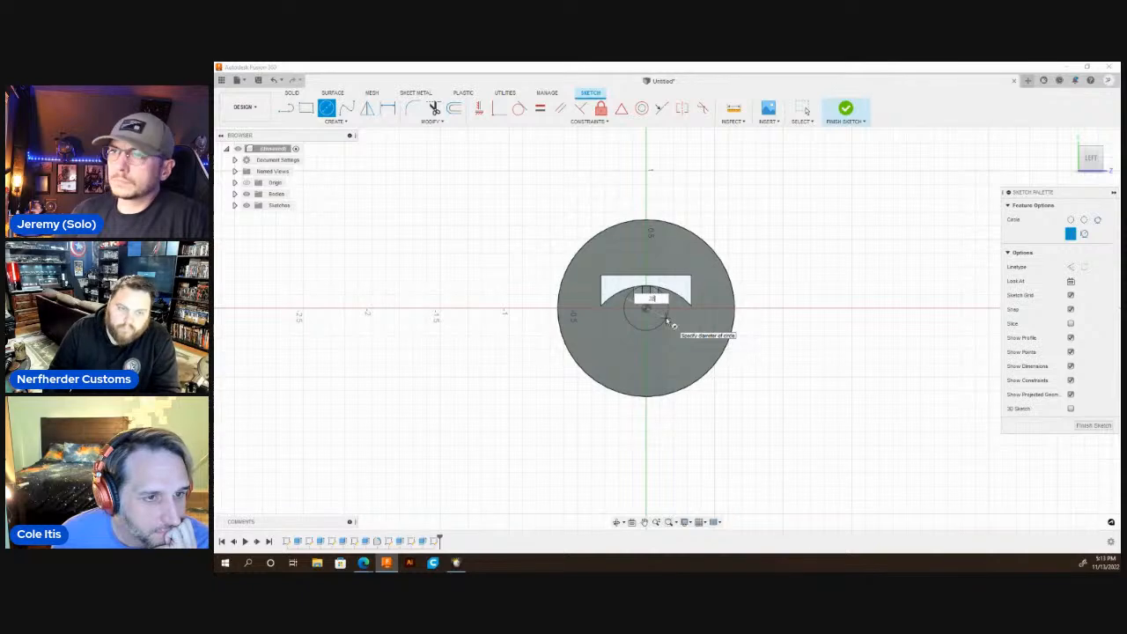
key("Tab")
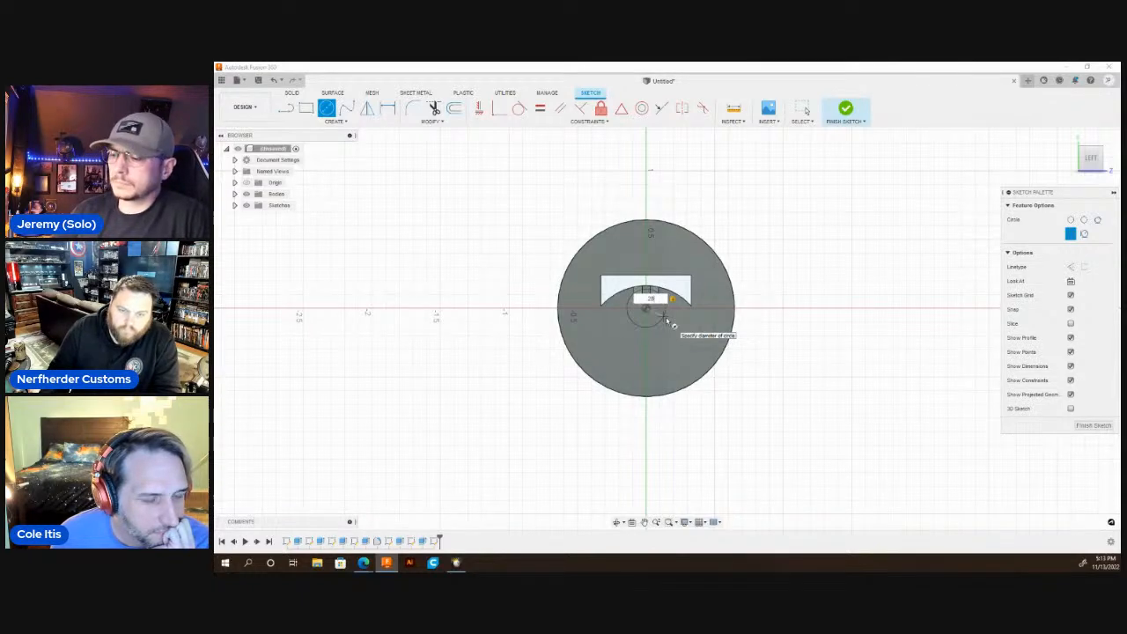
key("BackSpace")
key("BackSpace")
key("BackSpace")
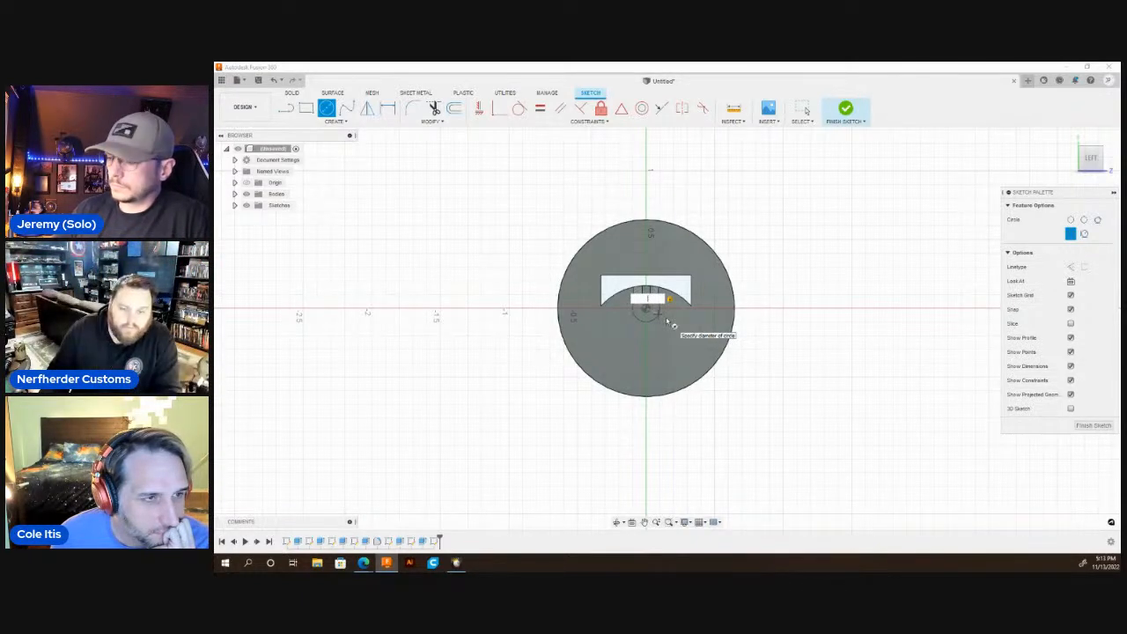
type("1.1")
key("Return")
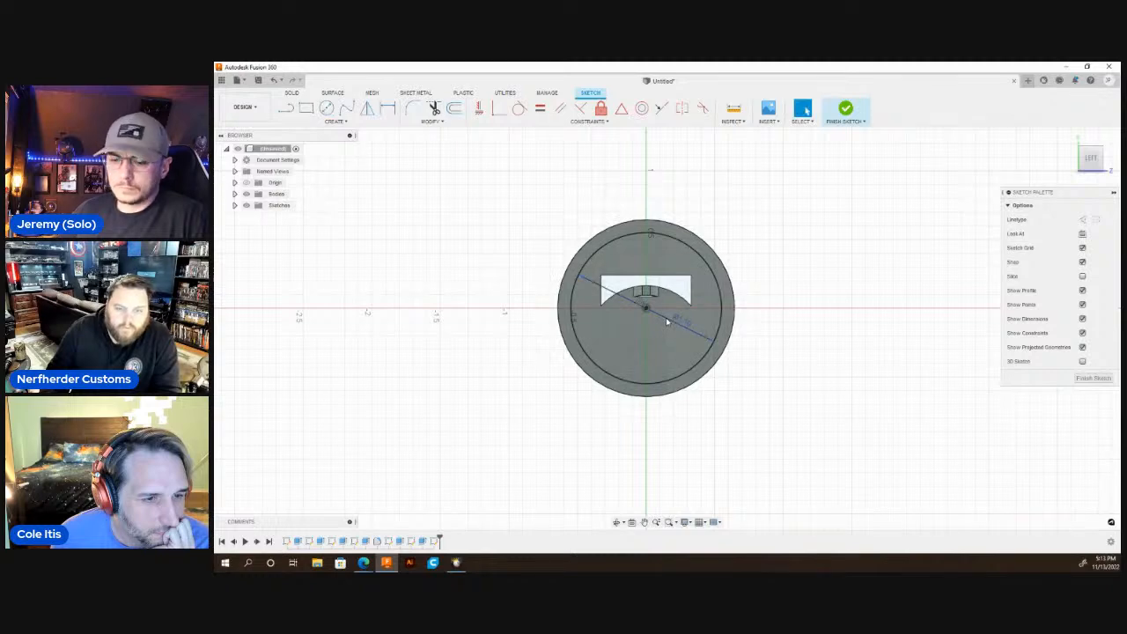
Cut the 1.1 in circle's profile together with the arched slot profile inward from the round end face to form a recess.
left_click(641, 340)
key("e")
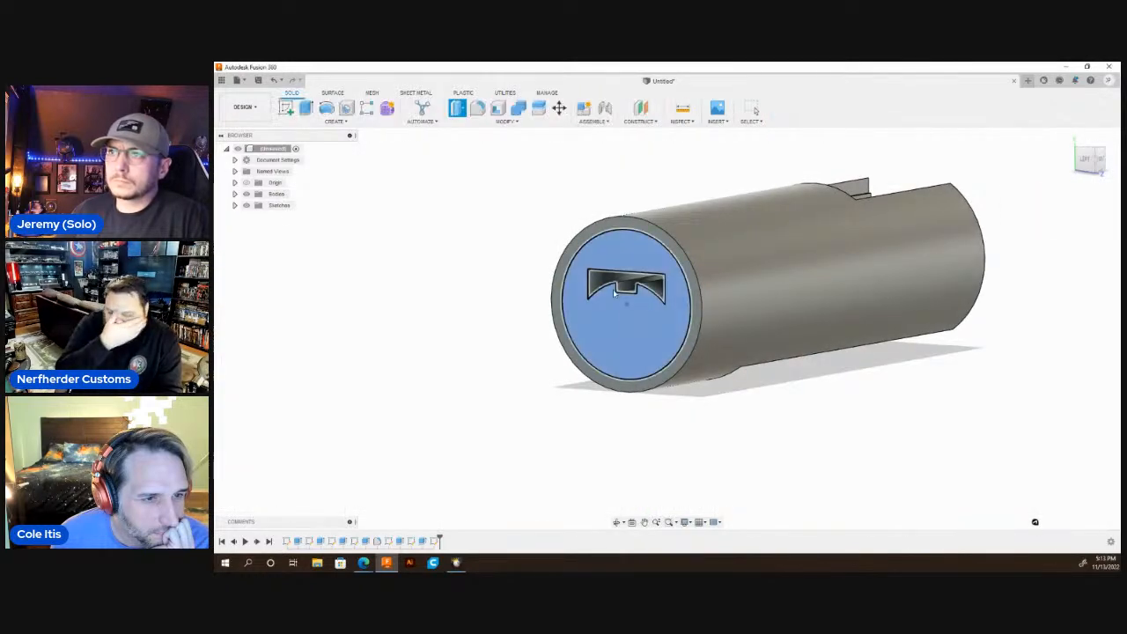
key("e")
left_click(603, 281)
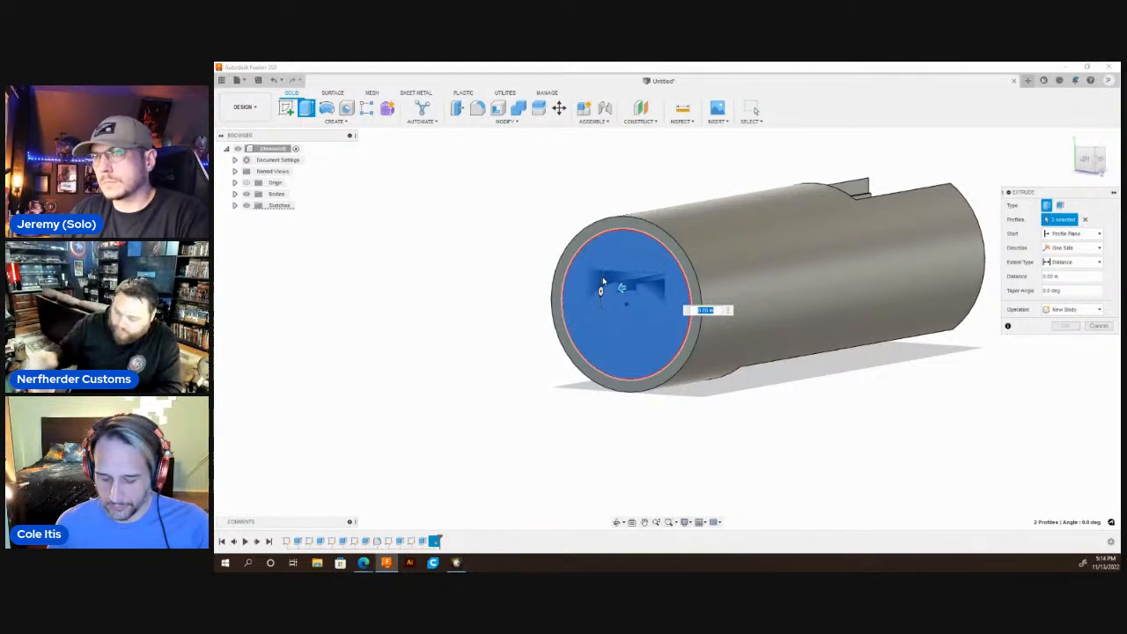
key("BackSpace")
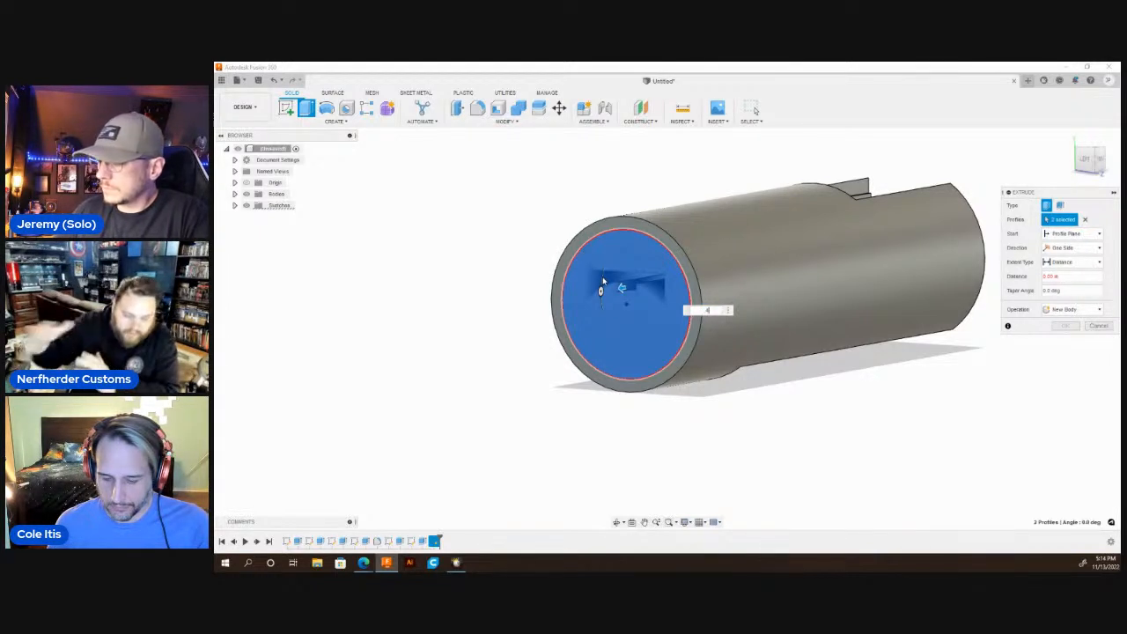
key("Return")
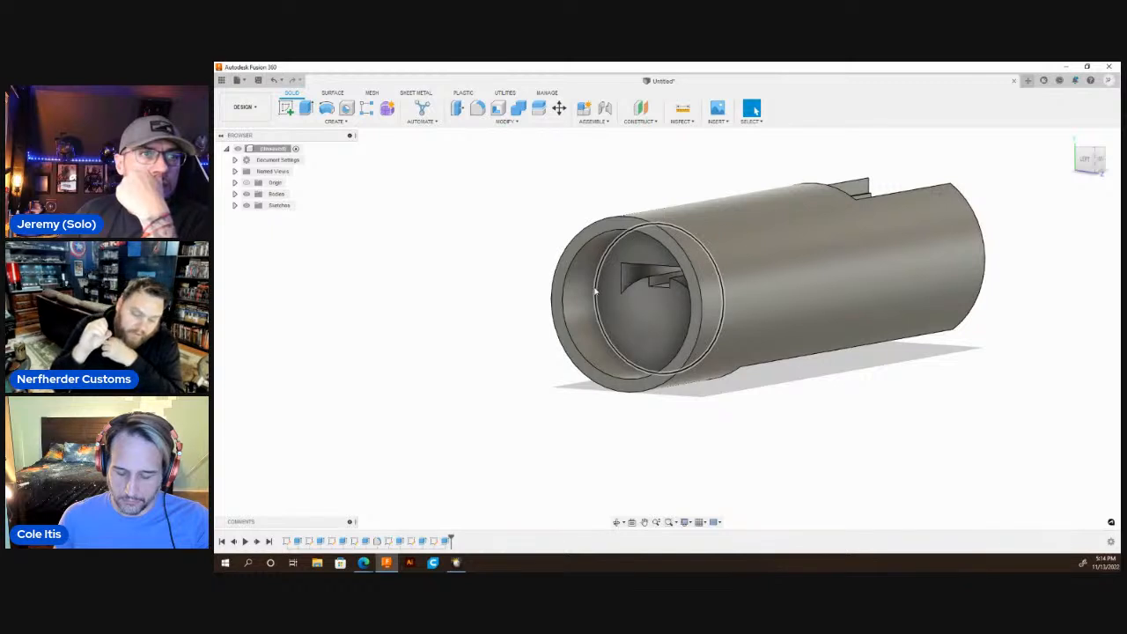
Start a sketch on the recessed end's ring face and draw a circle about 0.09 in in diameter centred on the outer edge's highest point.
scroll(540, 310, "down", 3)
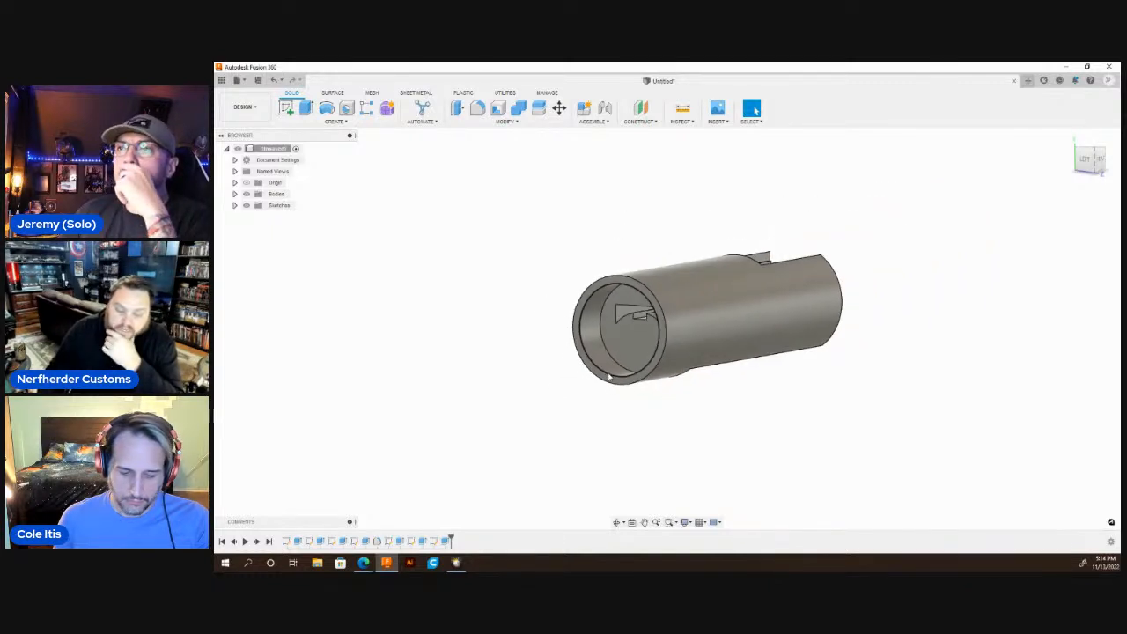
mouse_move(621, 495)
left_mouse_down()
mouse_move(715, 412)
mouse_move(669, 506)
mouse_move(629, 509)
left_mouse_up()
scroll(650, 317, "up", 5)
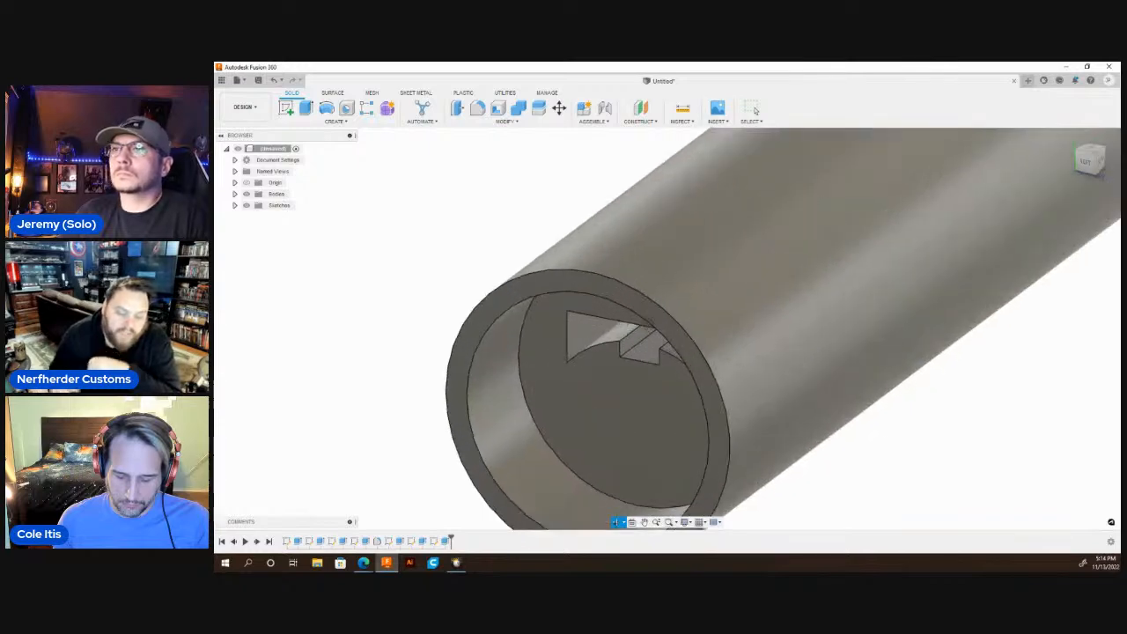
left_click(652, 313)
key("c")
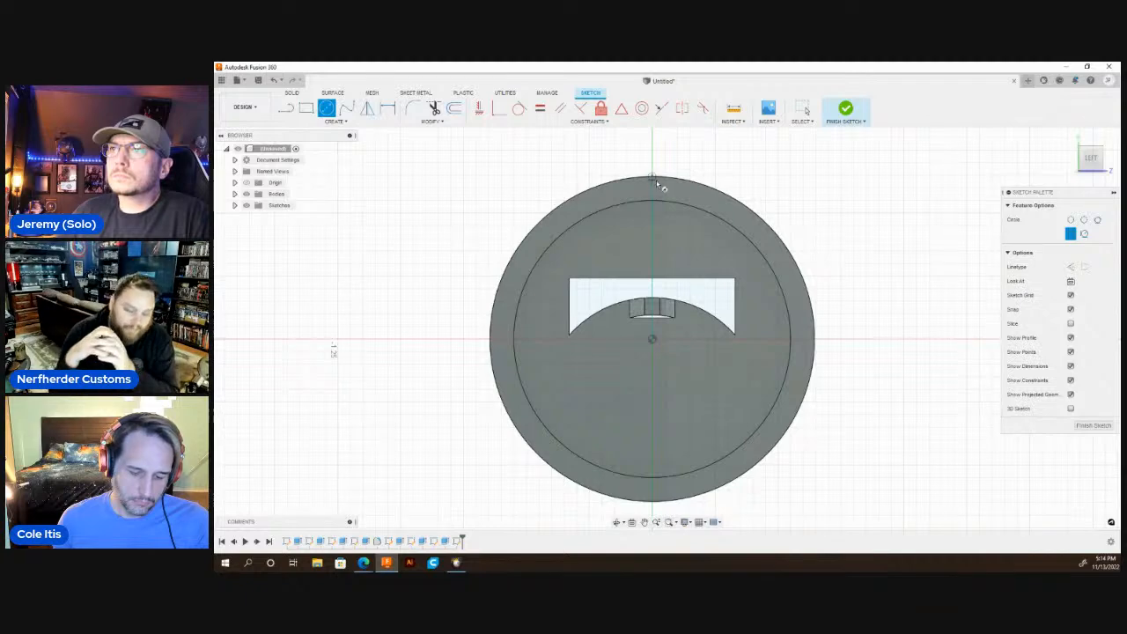
key("Escape")
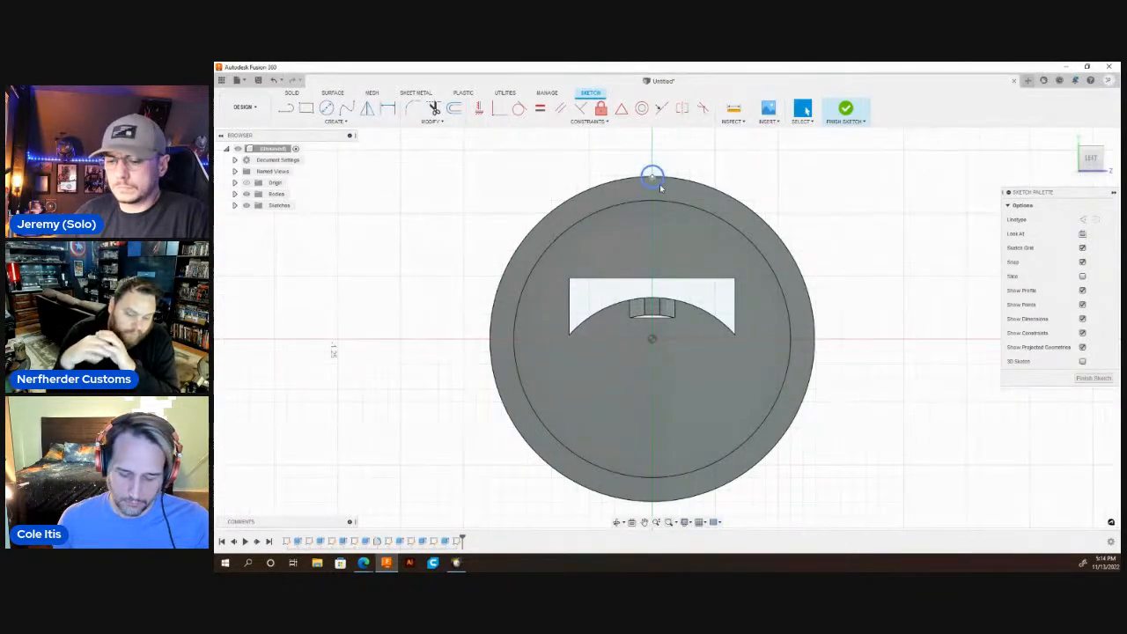
Make a full circular pattern of 12 of the small circle around the origin.
type("spatt")
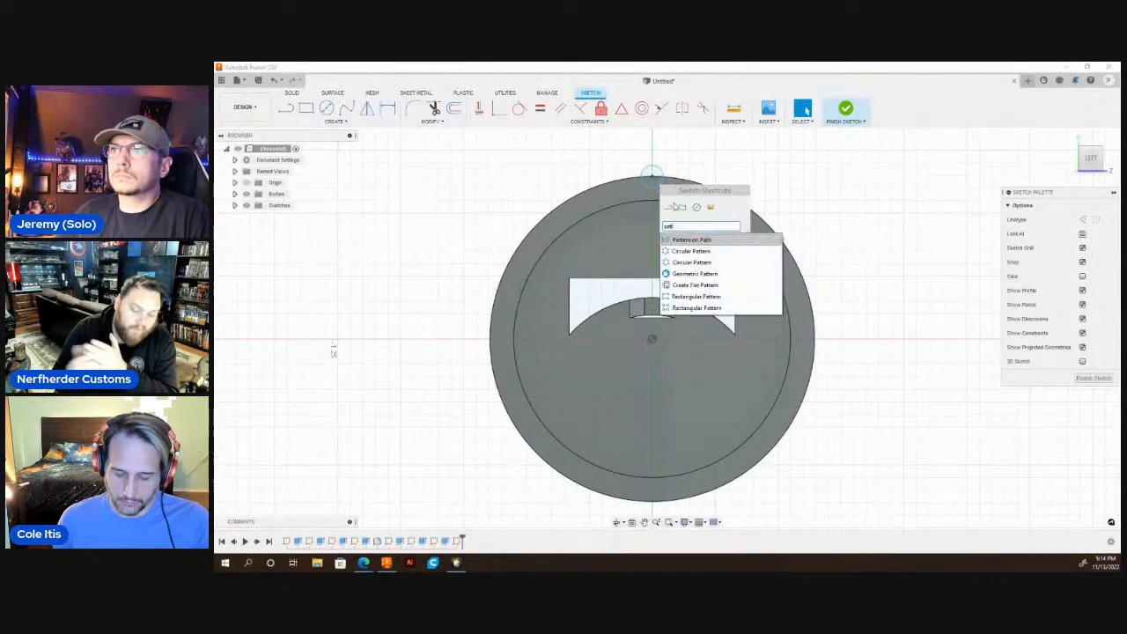
left_click(694, 263)
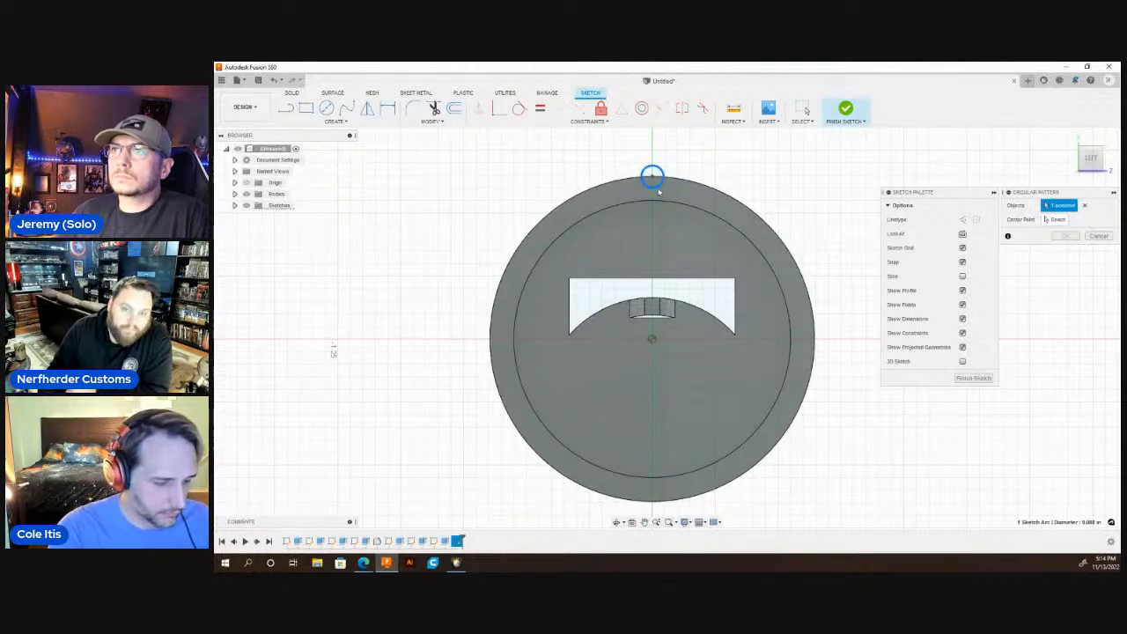
left_click(1057, 222)
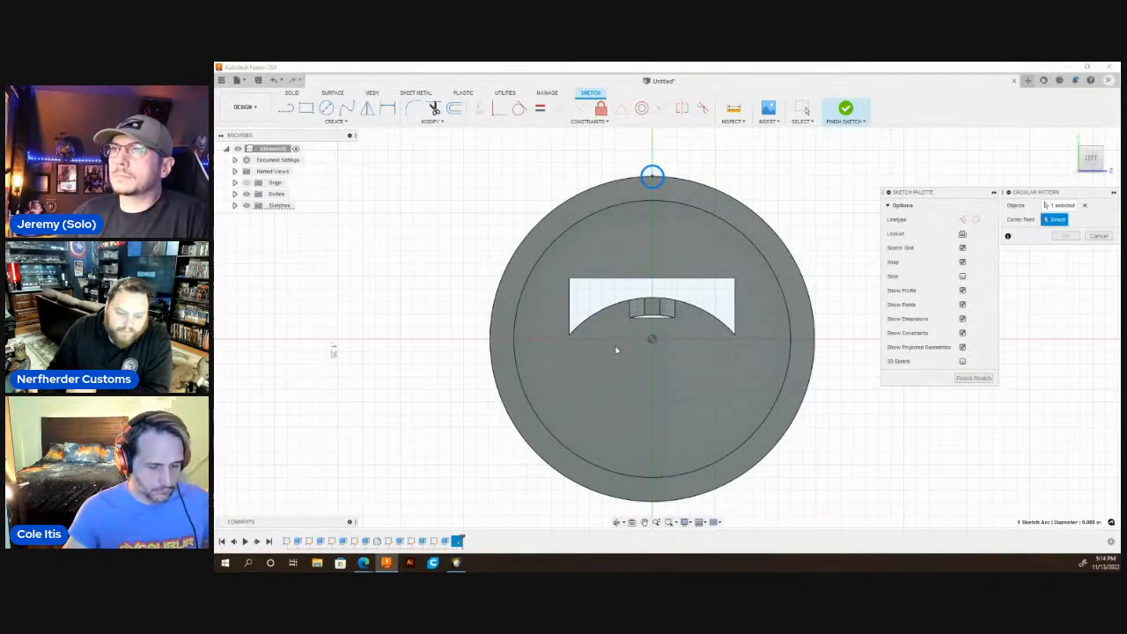
left_click(651, 340)
type("12")
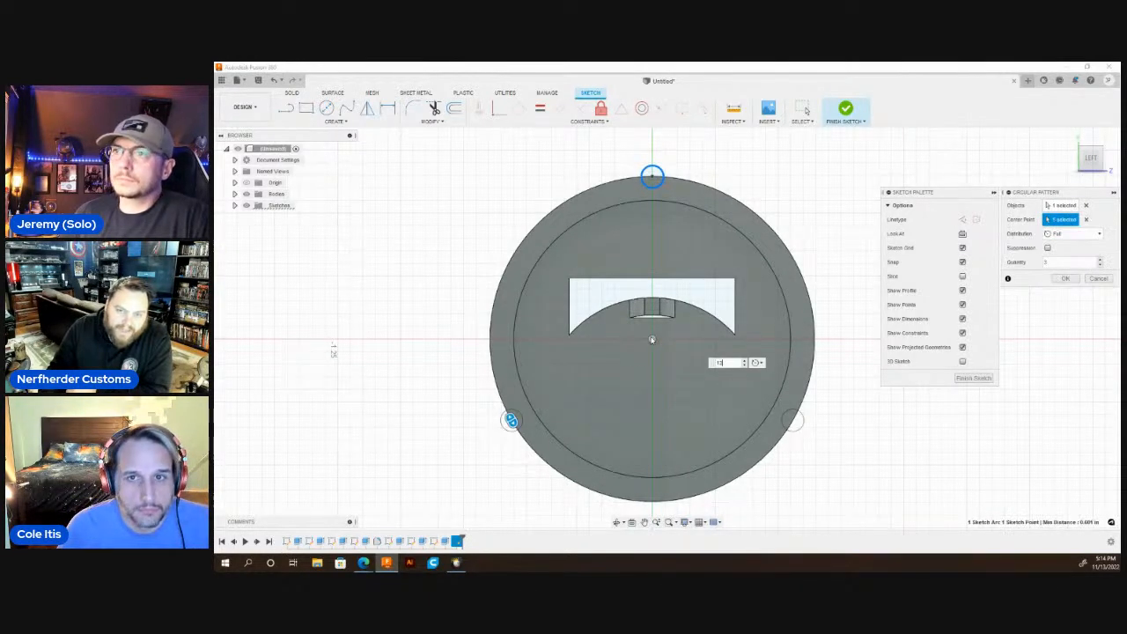
key("Return")
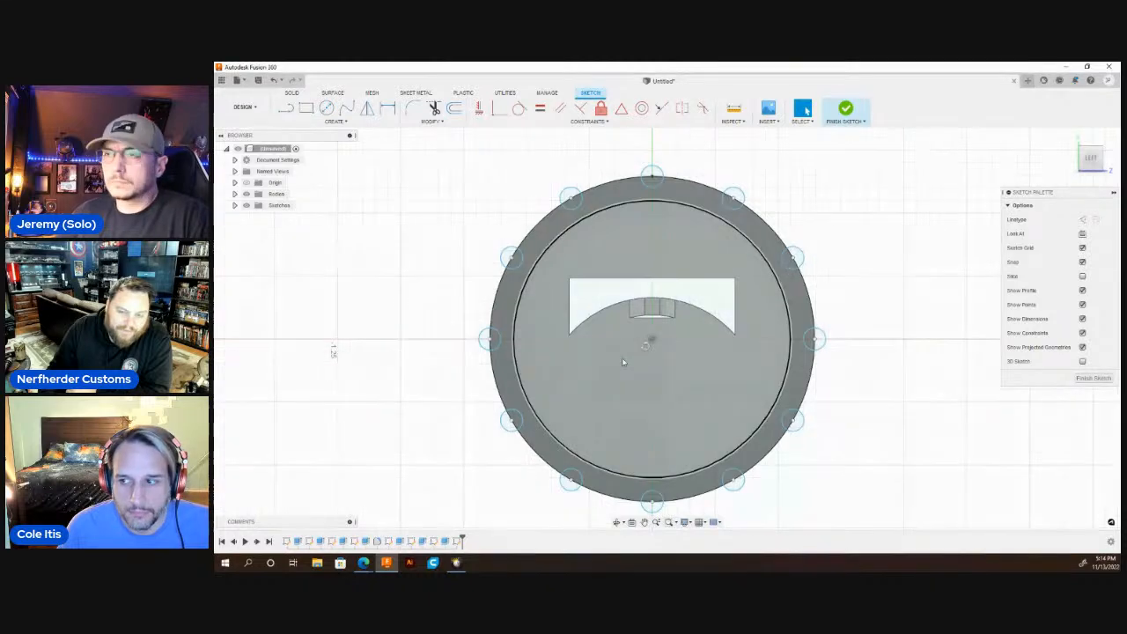
Start an extrusion of the twelve partial-circle profiles that lie inside the part's outer edge.
key("q")
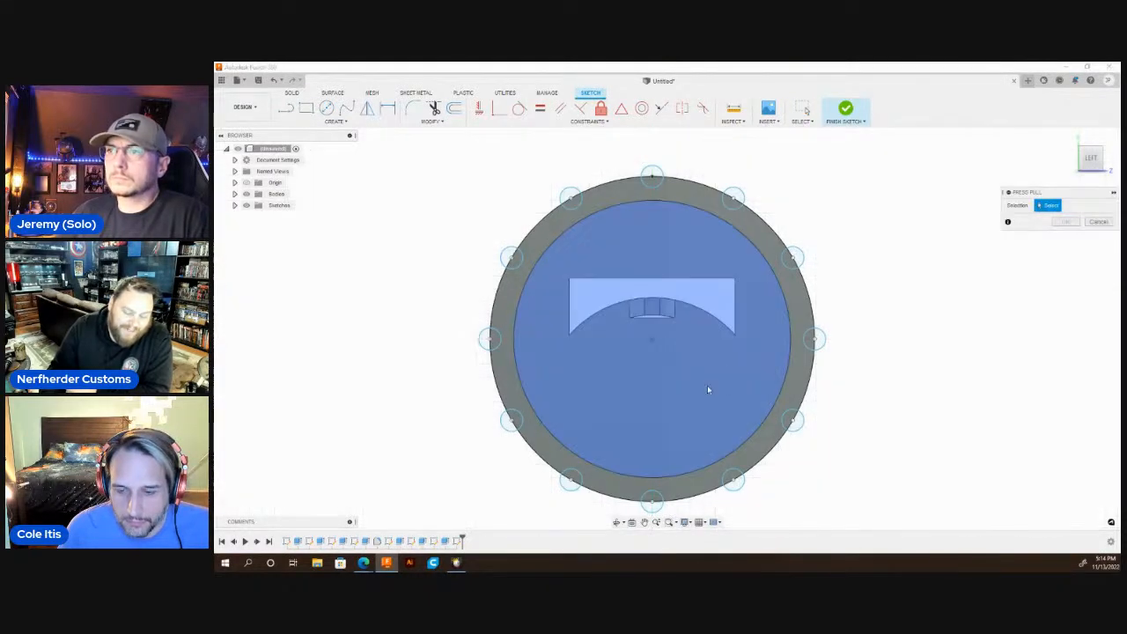
scroll(607, 308, "up", 3)
left_click(445, 248)
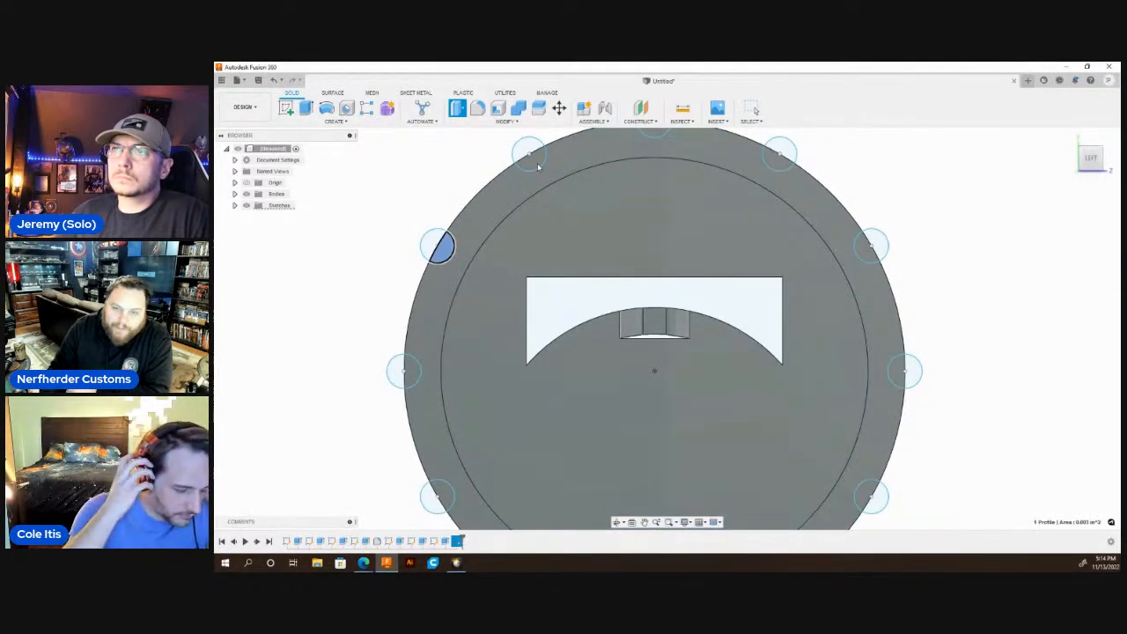
left_click(532, 161)
left_click(654, 132)
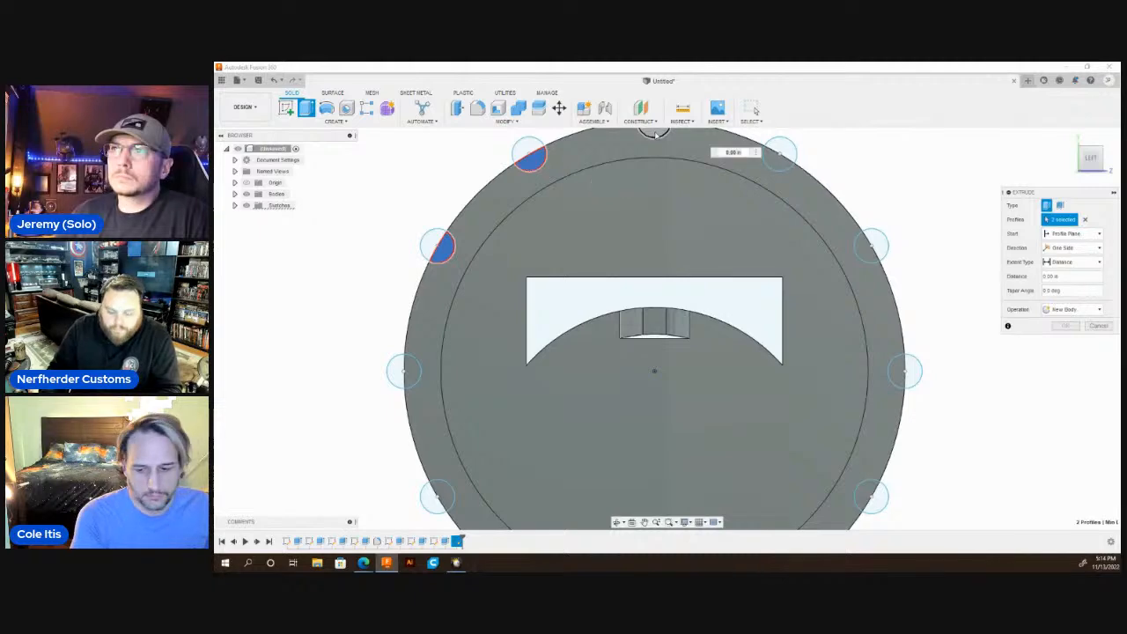
left_click(779, 157)
left_click(863, 250)
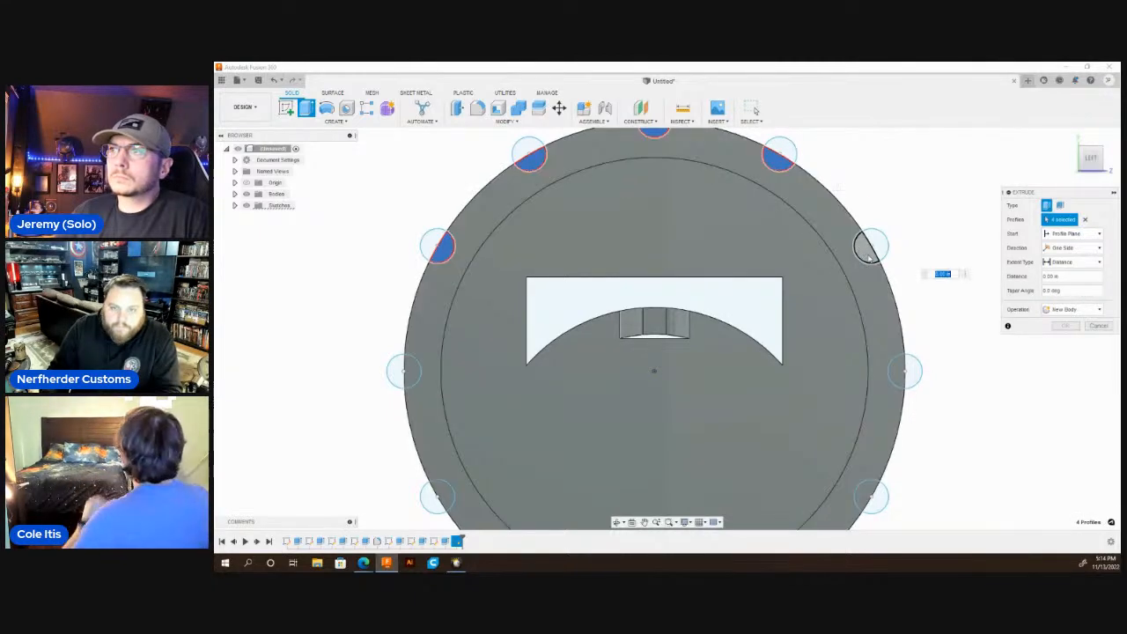
left_click(900, 377)
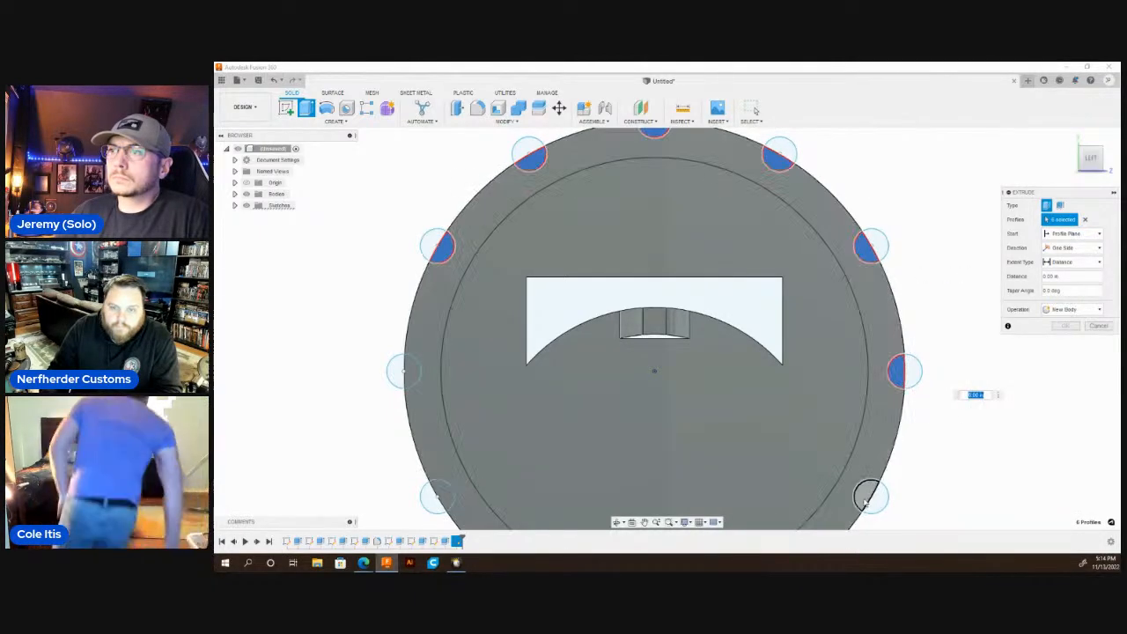
left_click(871, 496)
scroll(894, 226, "down", 4)
scroll(894, 226, "up", 5)
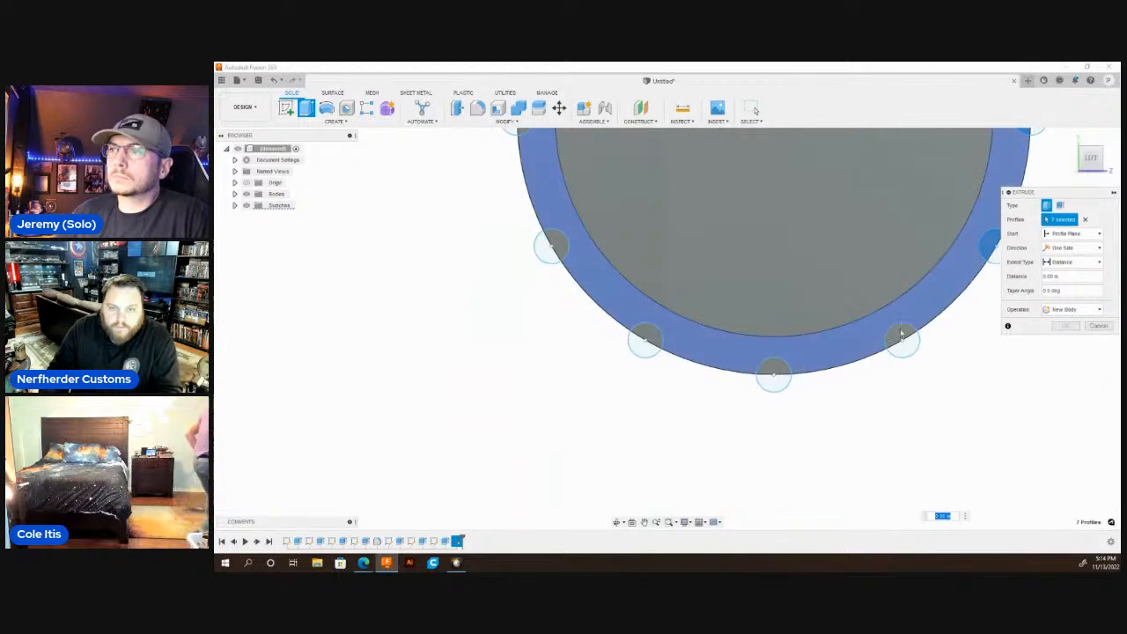
left_click(773, 365)
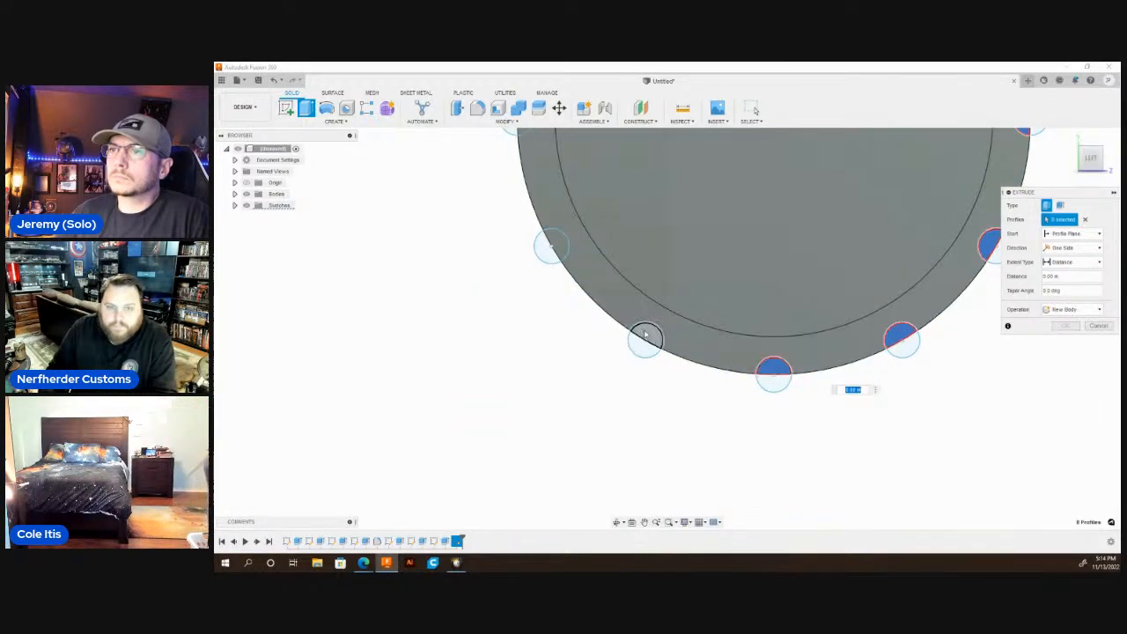
left_click(646, 335)
left_click(550, 245)
scroll(522, 319, "down", 4)
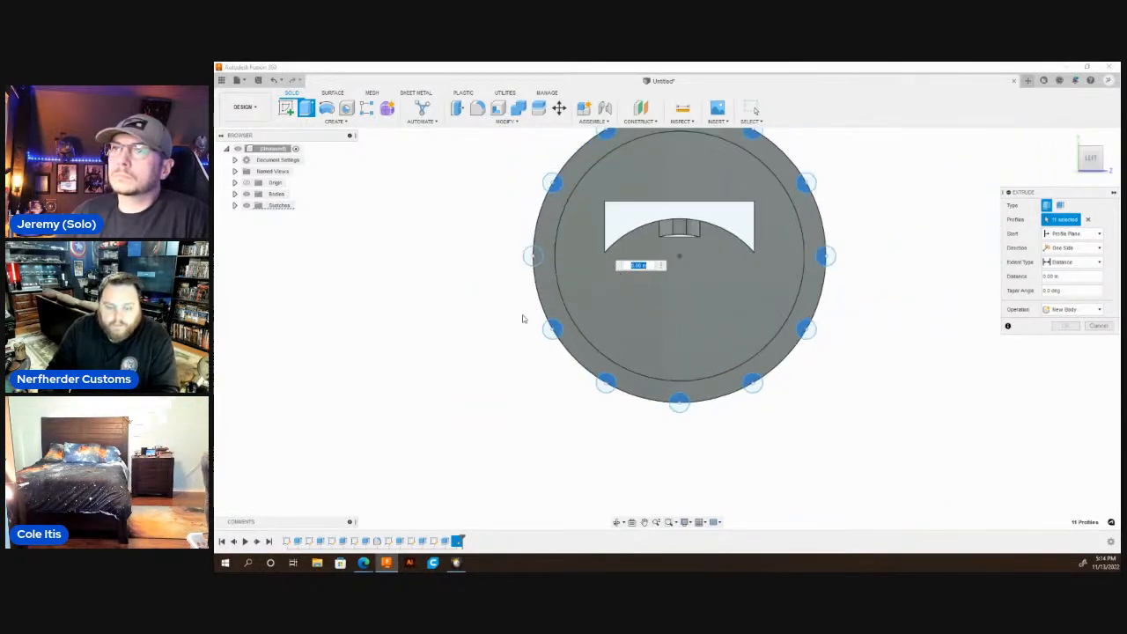
scroll(526, 295, "up", 2)
left_click(544, 255)
scroll(627, 374, "down", 5)
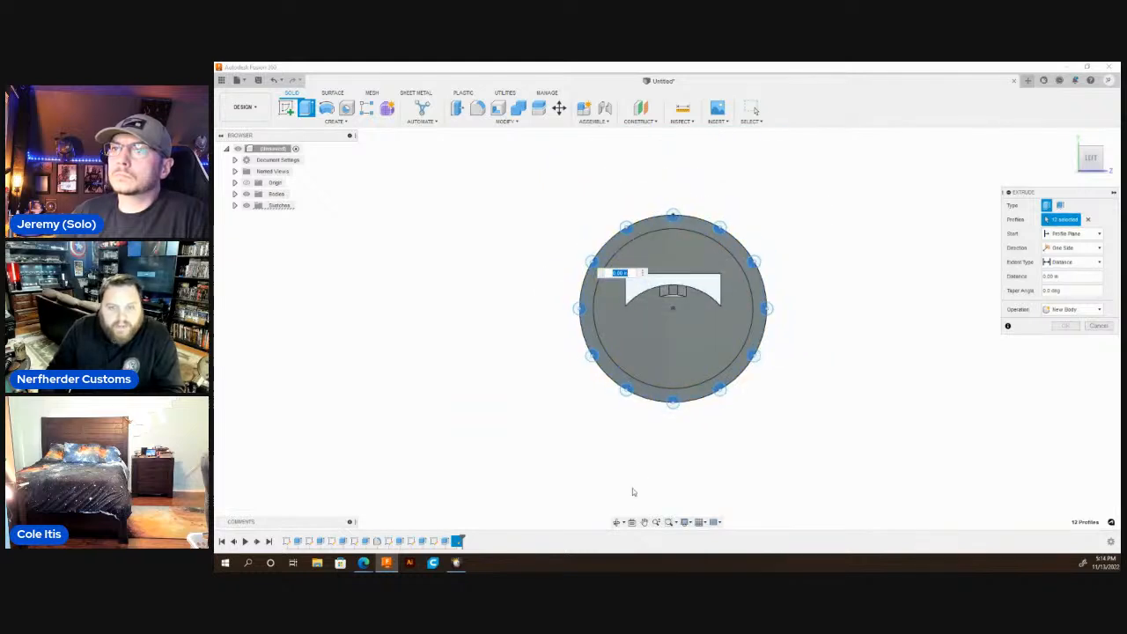
Start the extrusion at an offset of -0.2 in and cut the twelve profiles -0.40 in along the tube wall.
left_click(618, 523)
left_click_drag(744, 284, 614, 286)
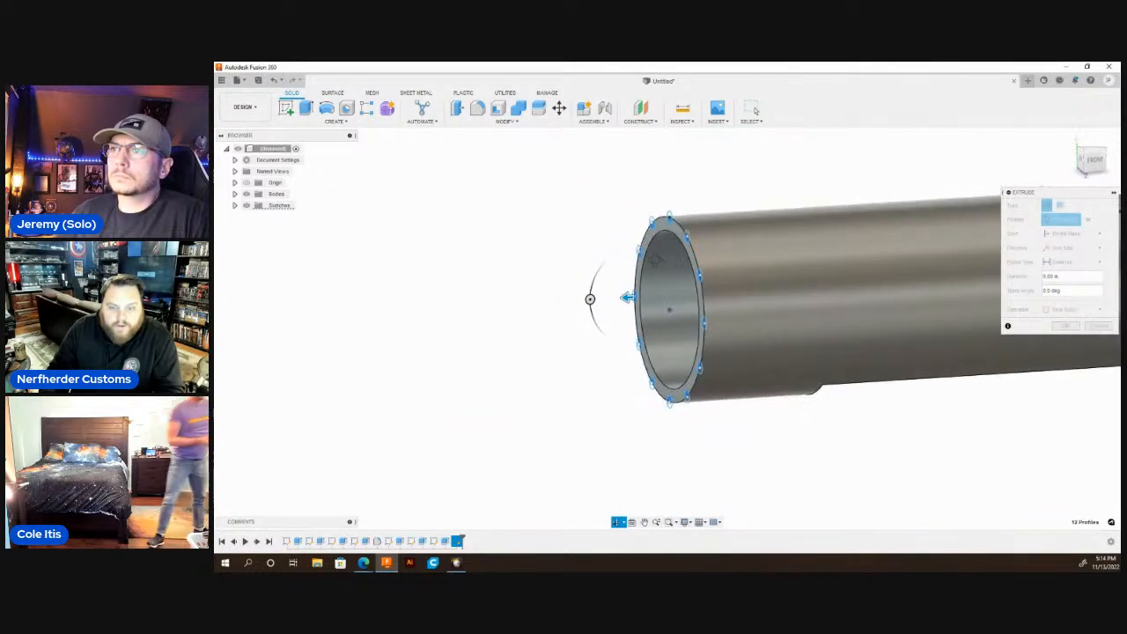
key("Escape")
left_click(1070, 234)
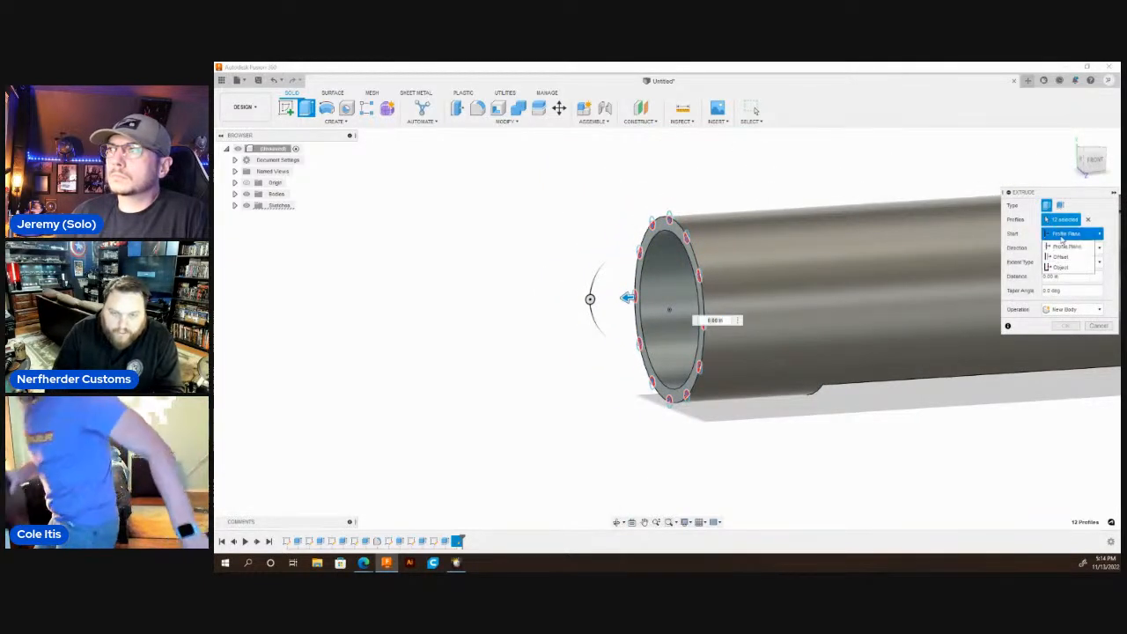
left_click(1061, 266)
left_click(1069, 233)
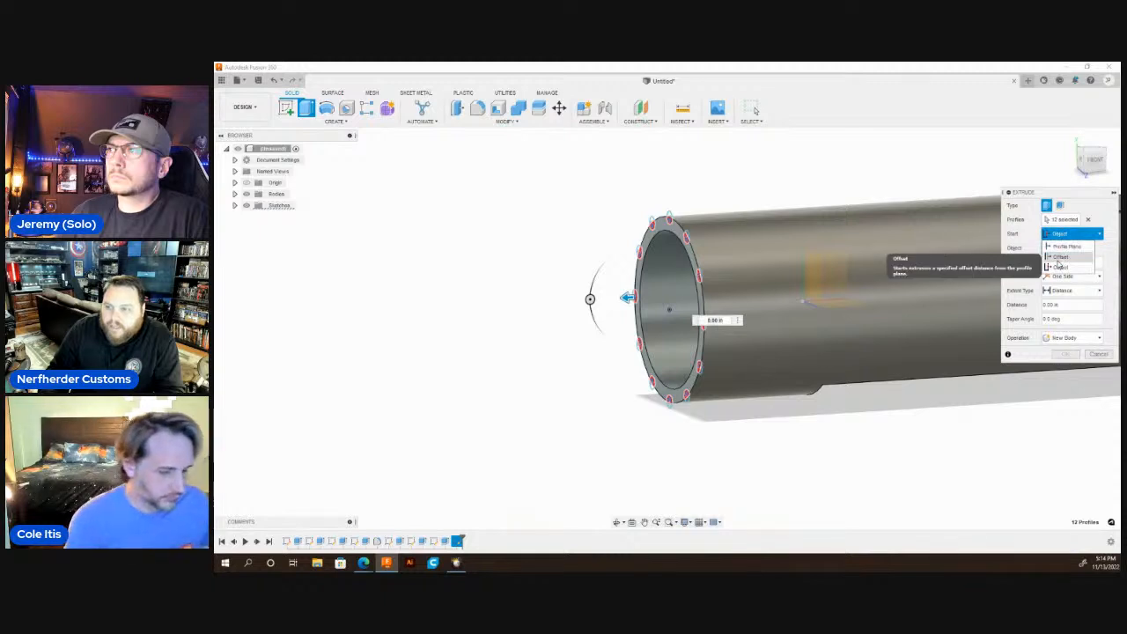
left_click(1056, 254)
left_click(1054, 248)
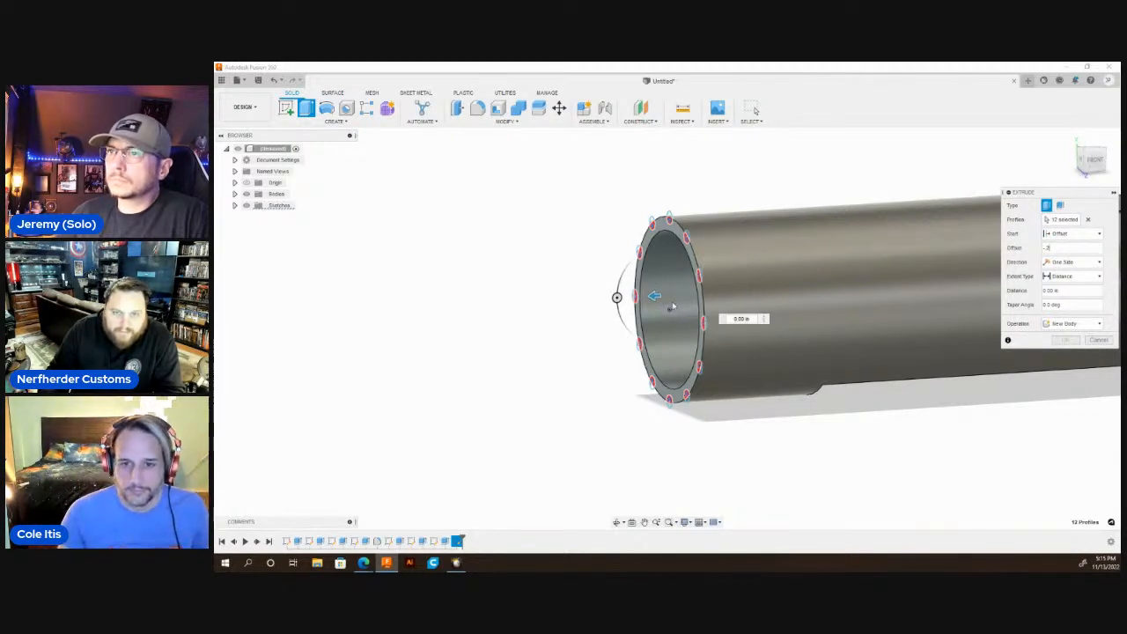
left_click_drag(653, 295, 709, 296)
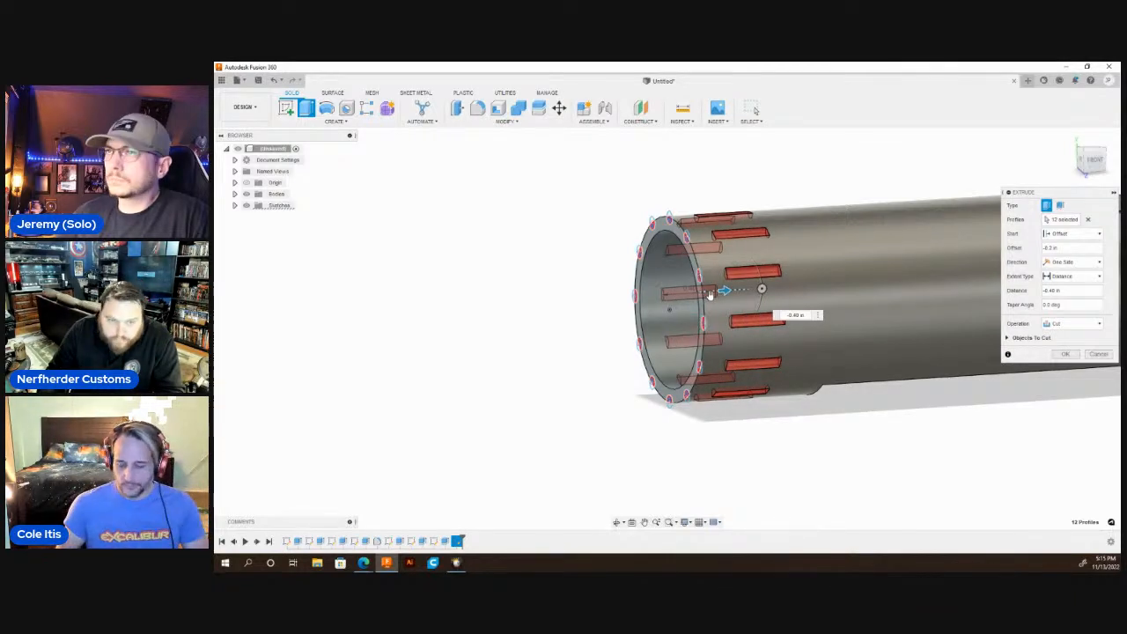
key("Return")
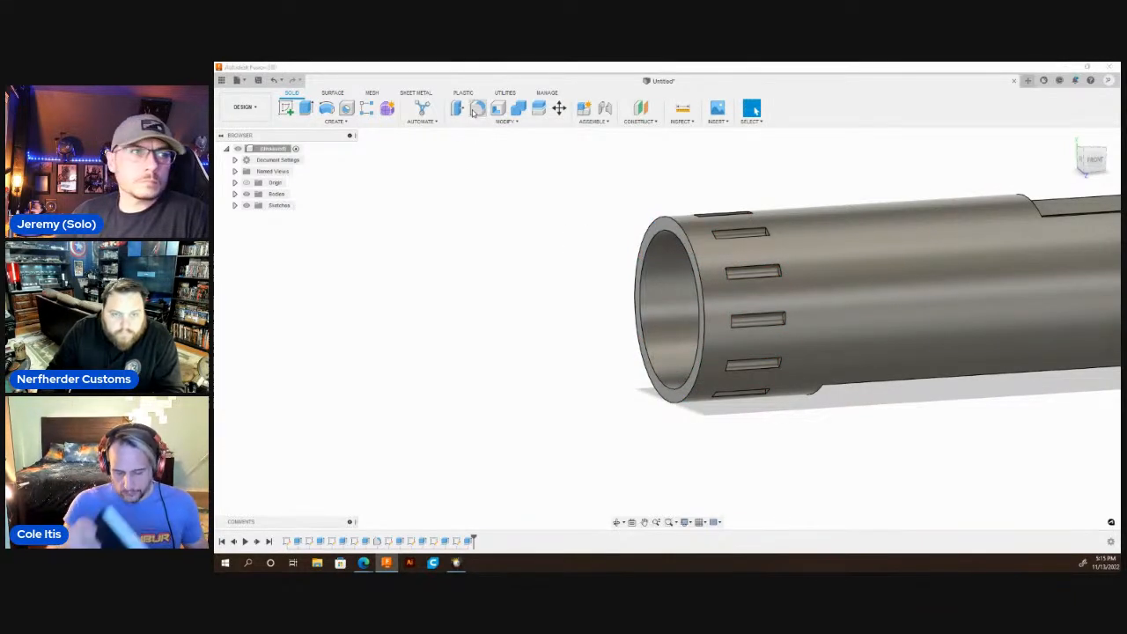
Start a fillet and select the inner faces of four neighbouring grooves on the near side of the tube.
left_click(477, 108)
scroll(755, 417, "up", 5)
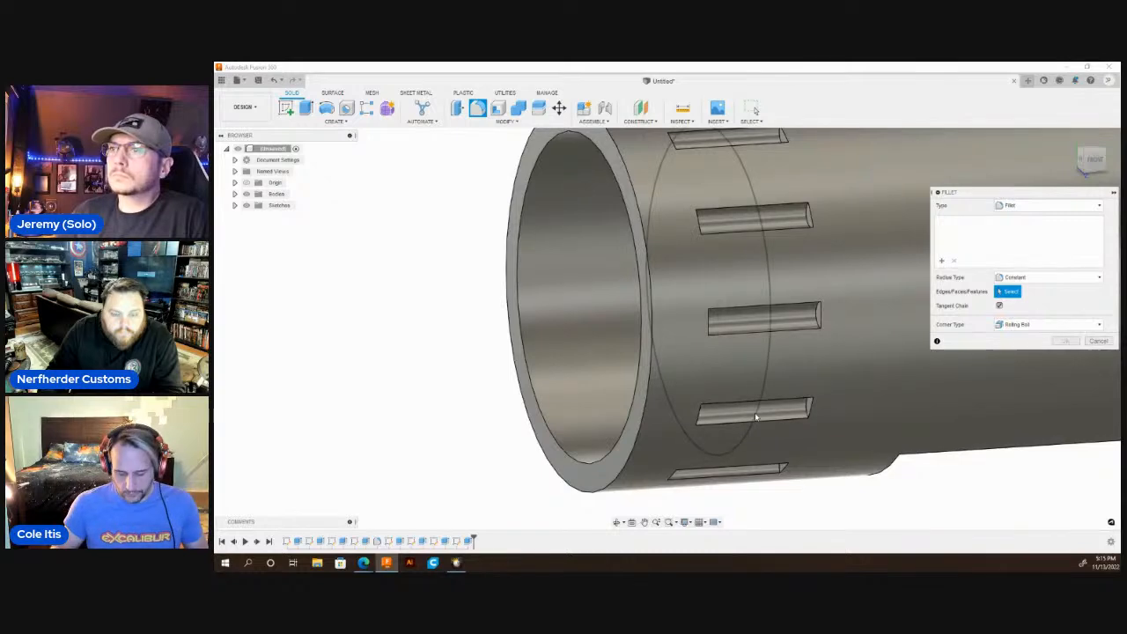
left_click(756, 414)
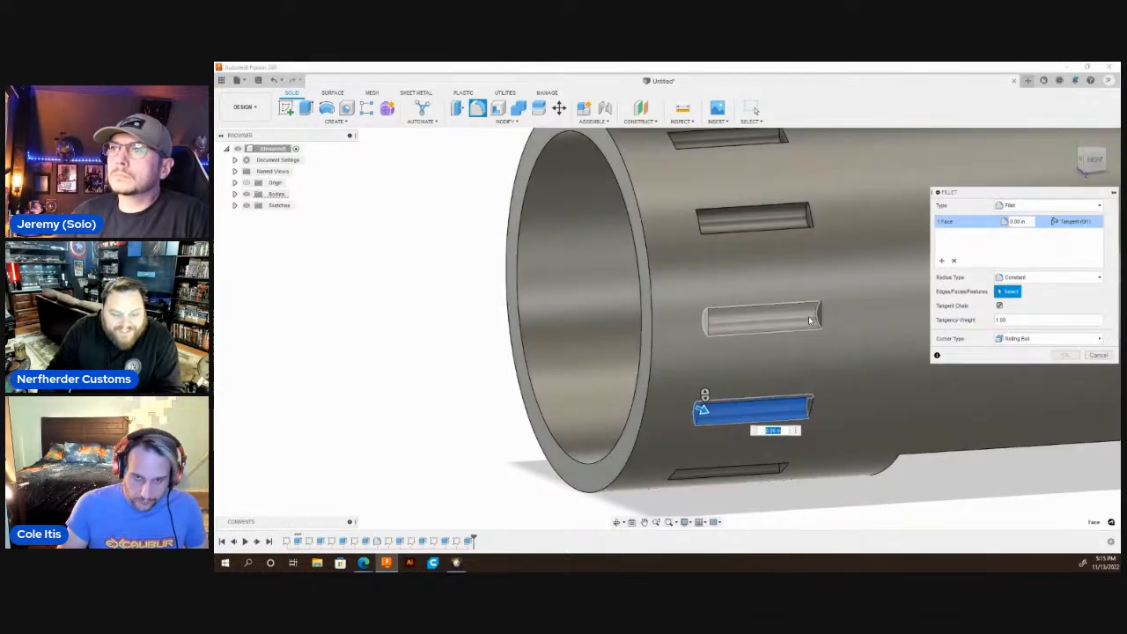
left_click(810, 320)
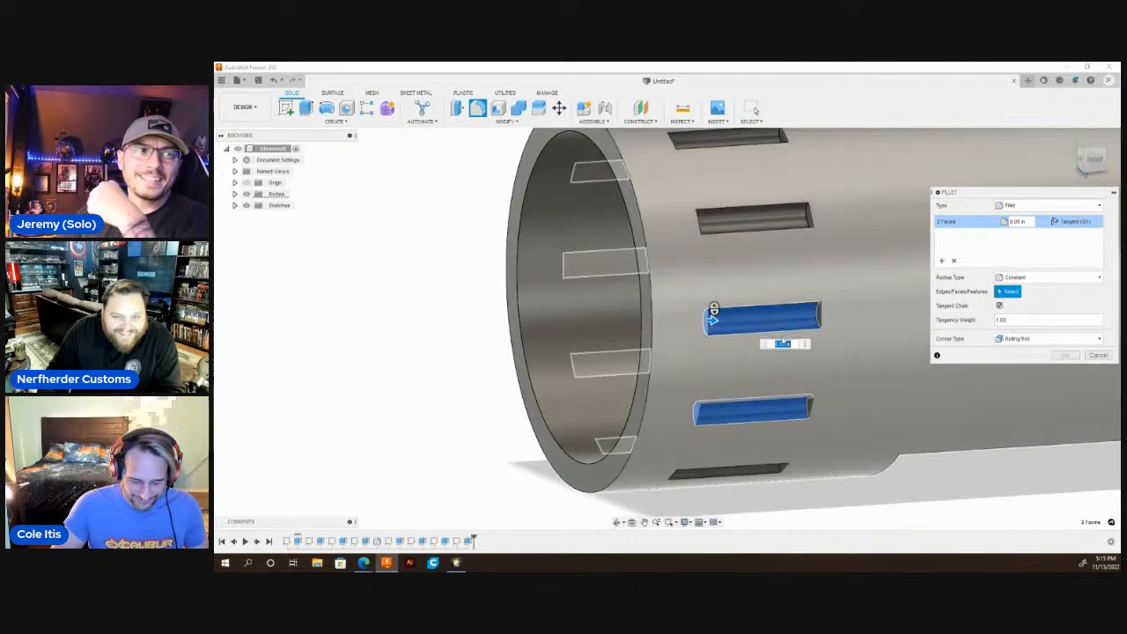
left_click(754, 219)
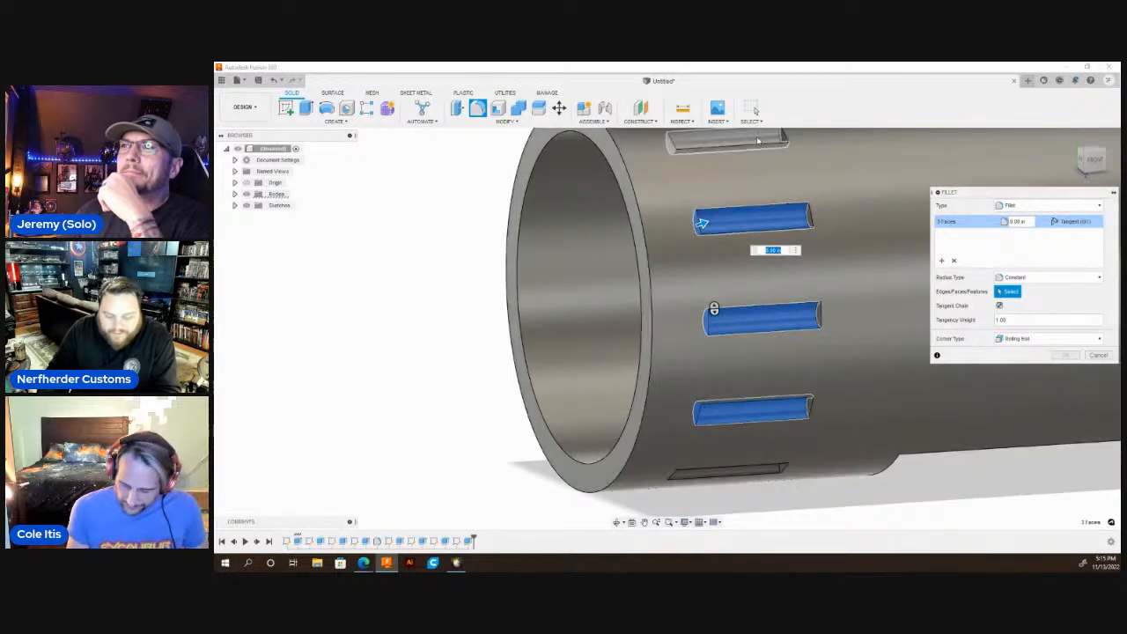
left_click(727, 138)
scroll(723, 328, "down", 3)
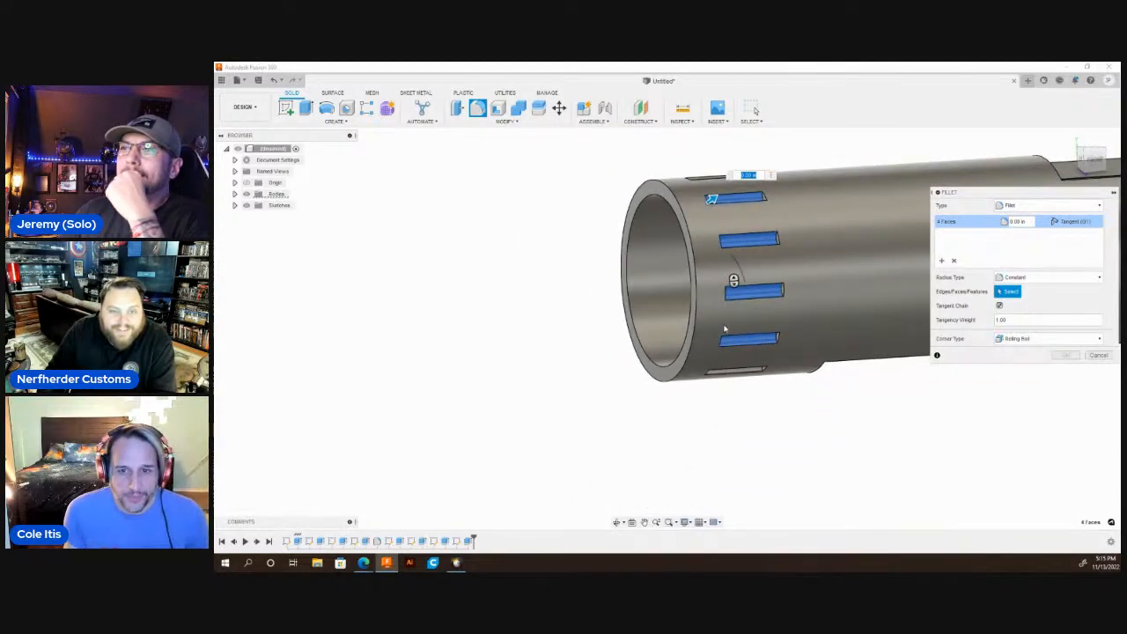
Add the inner faces of the next four grooves around the tube's underside to the fillet selection.
left_click(617, 523)
left_click_drag(622, 497, 599, 443)
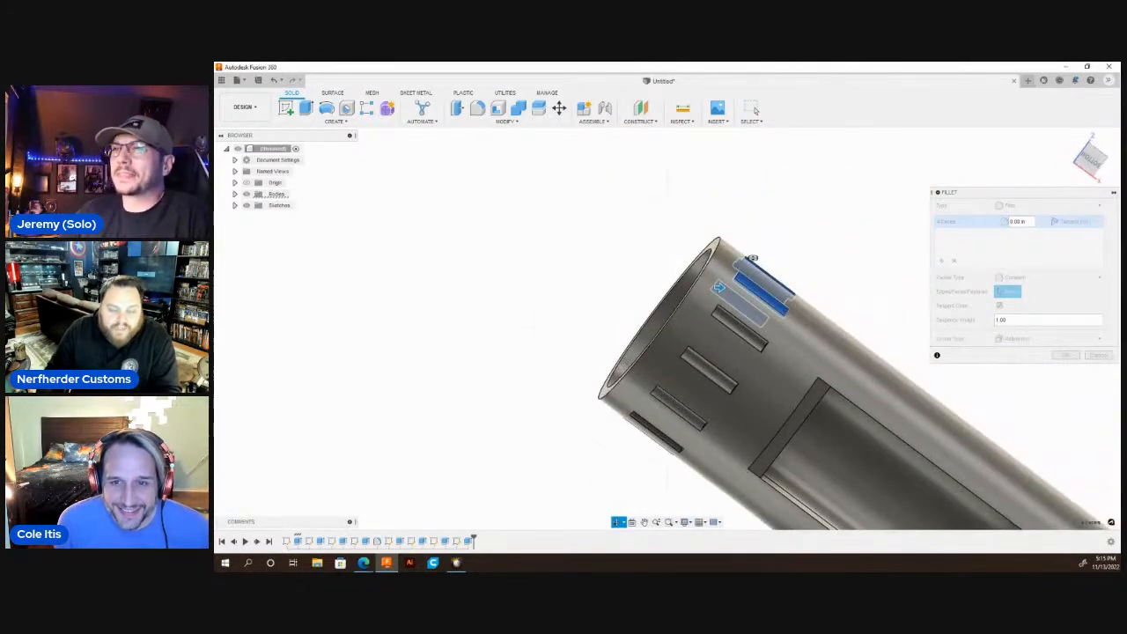
scroll(693, 440, "down", 2)
scroll(697, 426, "up", 5)
key("Escape")
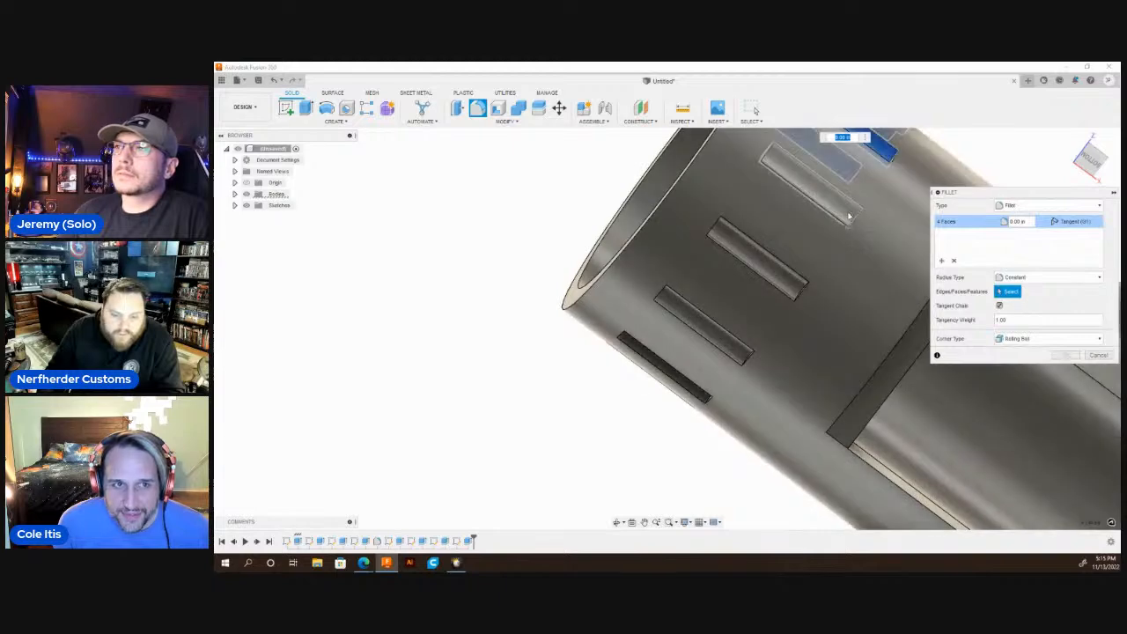
left_click(851, 211)
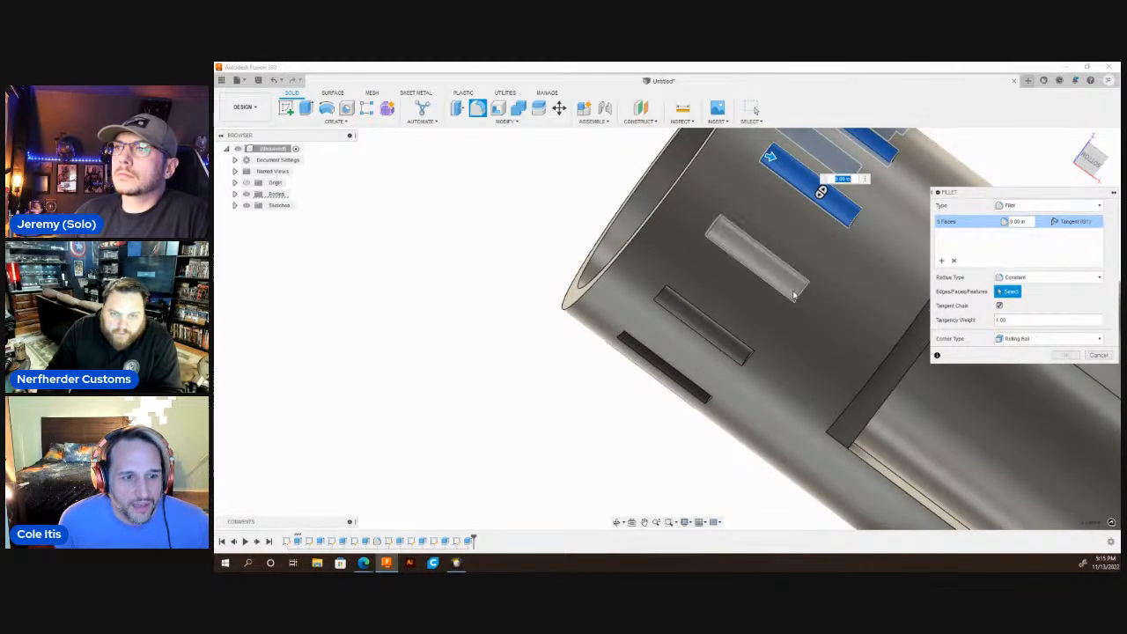
left_click(792, 291)
left_click(744, 346)
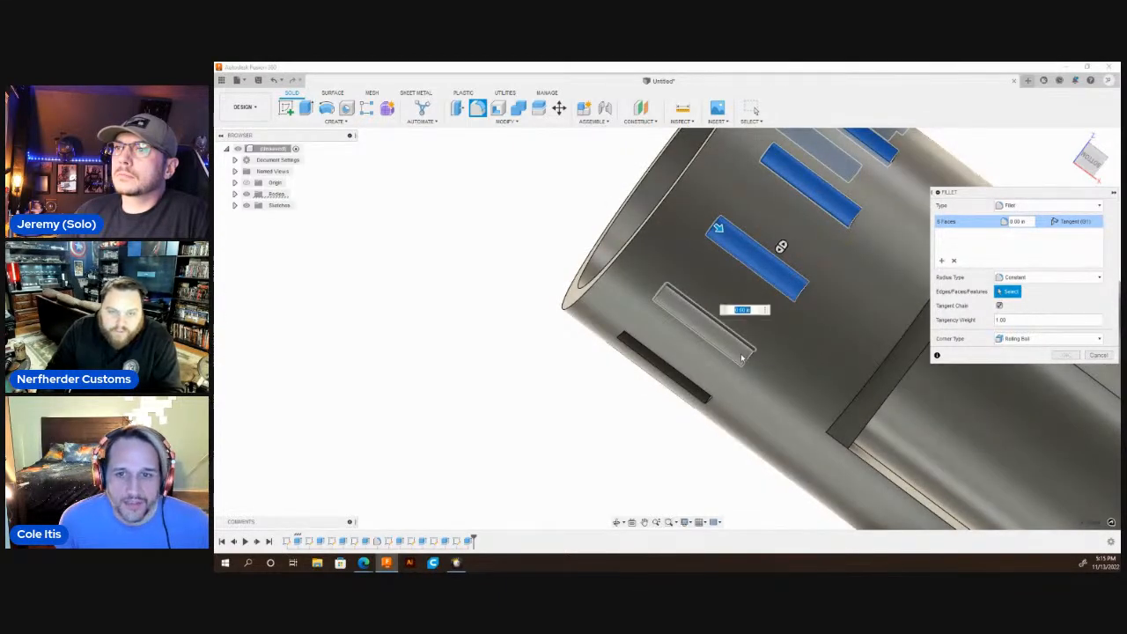
left_click(698, 392)
scroll(661, 460, "down", 3)
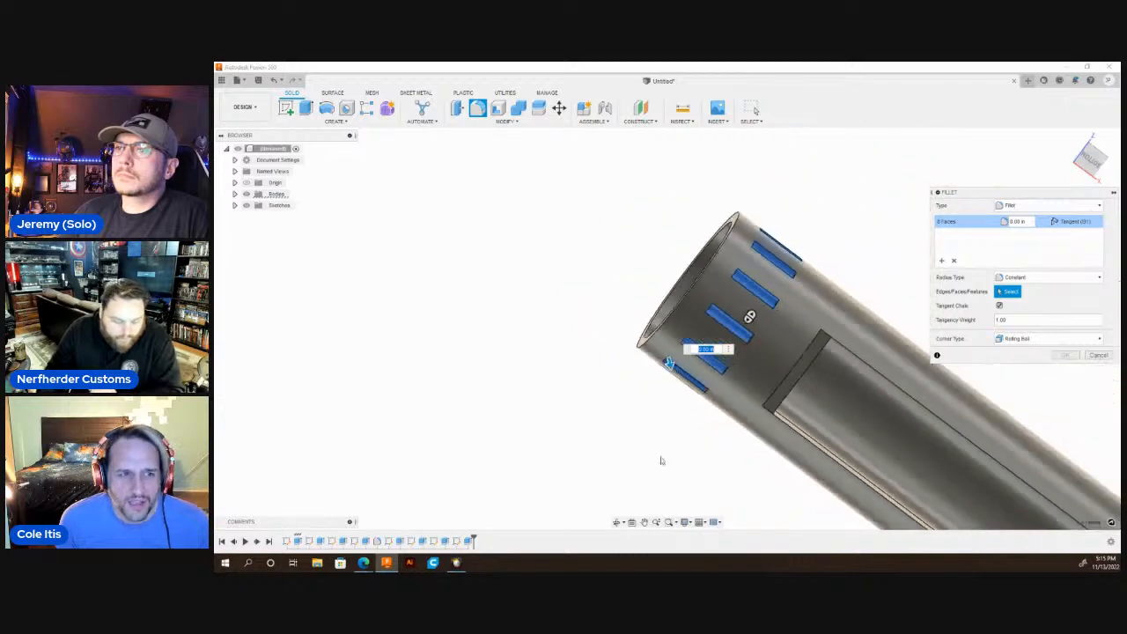
Add the last four groove faces on the far side and fillet all twelve grooves with a 0.02 in radius.
middle_click_drag(669, 364, 654, 393, "shift")
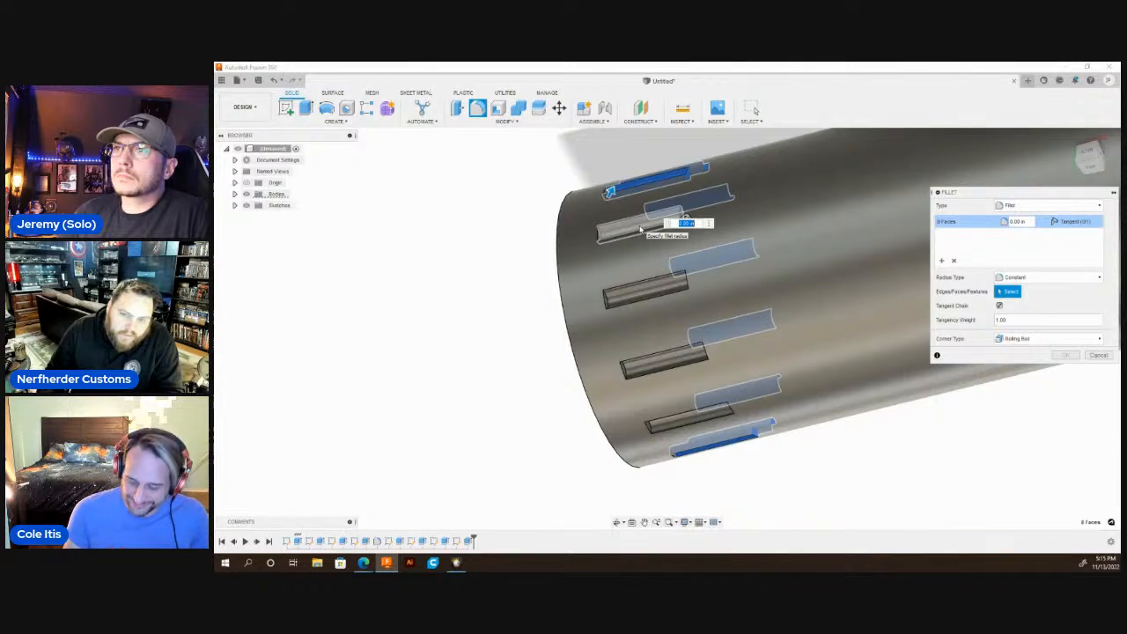
left_click(640, 228)
left_click(616, 292)
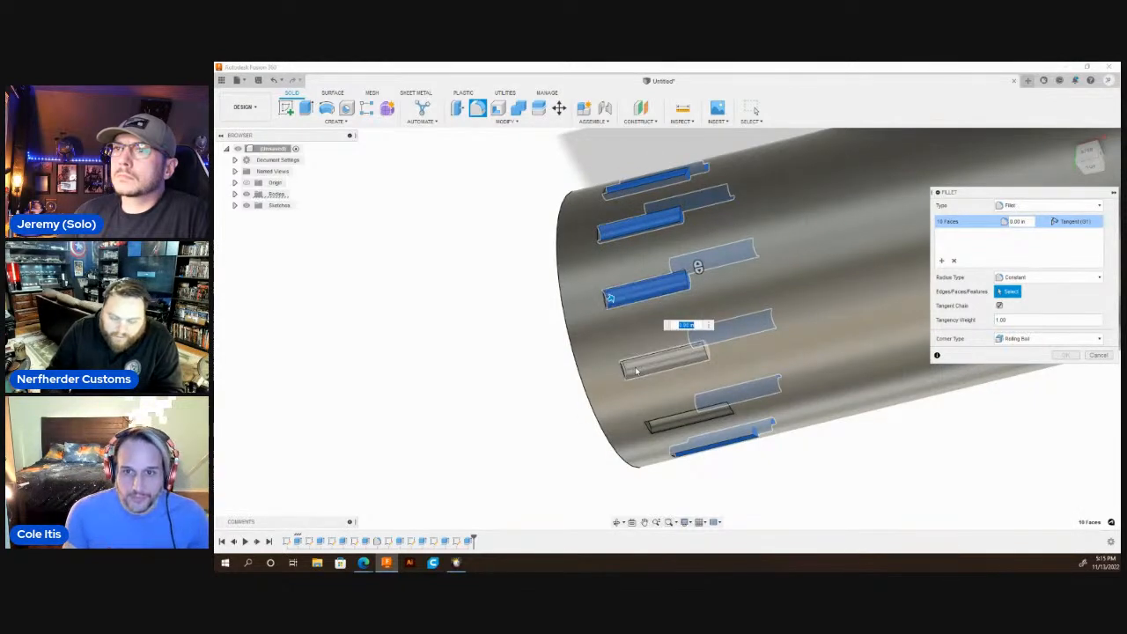
left_click(636, 371)
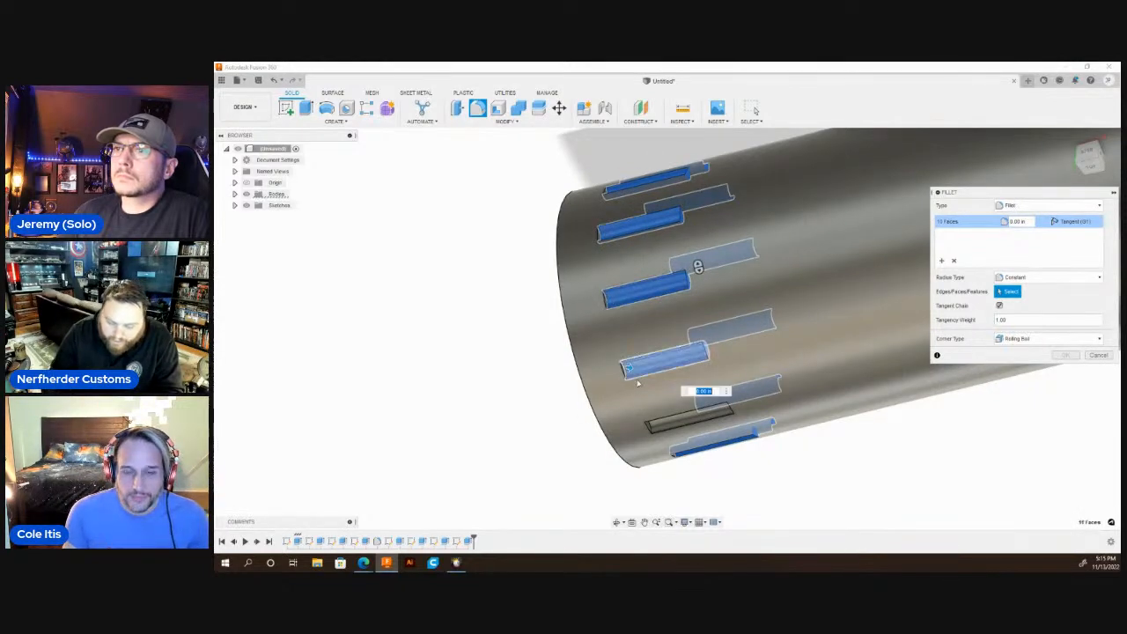
left_click(663, 426)
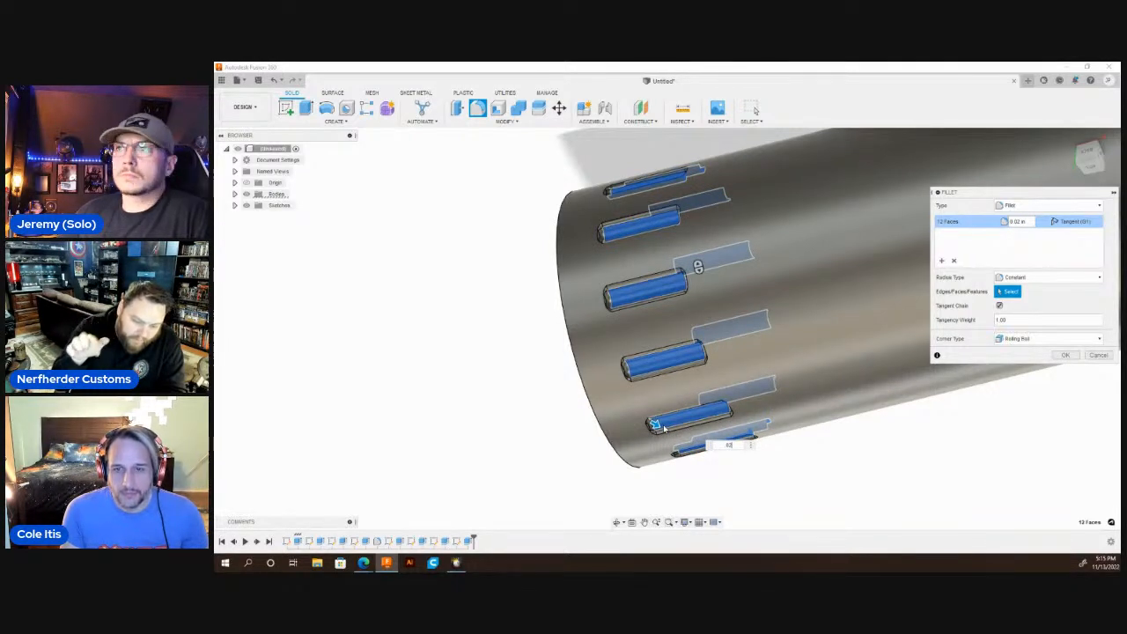
key("Return")
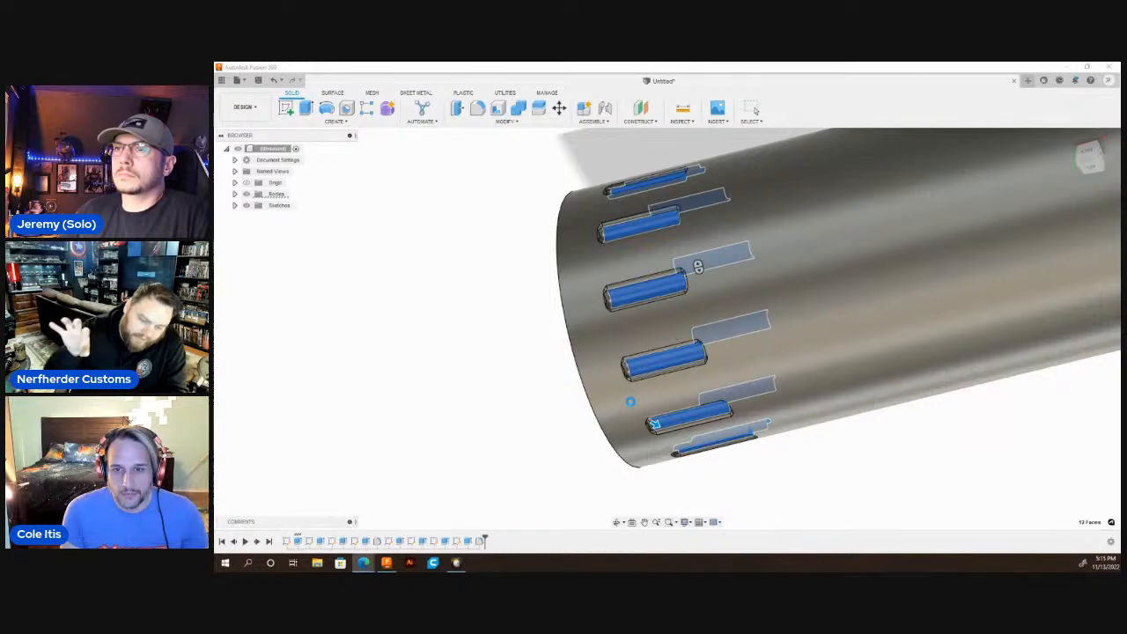
key("Escape")
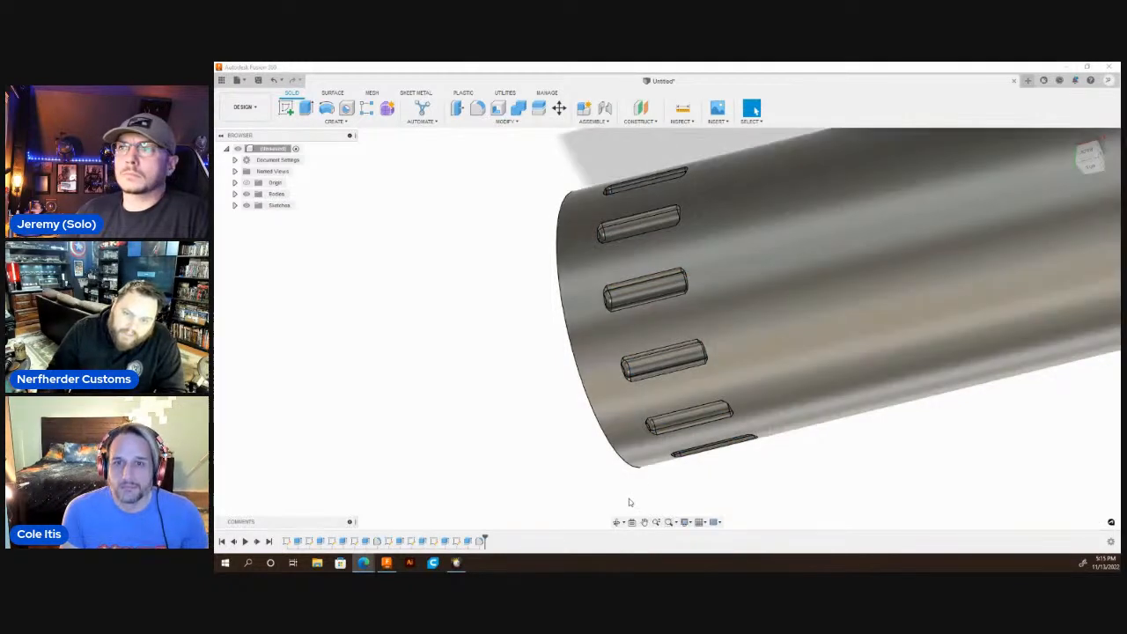
Start a sketch on the arched end face of the stepped cutout and draw vertical lines from both step corners past the outer arc.
scroll(668, 417, "down", 5)
left_click(618, 522)
left_click_drag(635, 459, 654, 302)
middle_click_drag(654, 301, 667, 326, "shift")
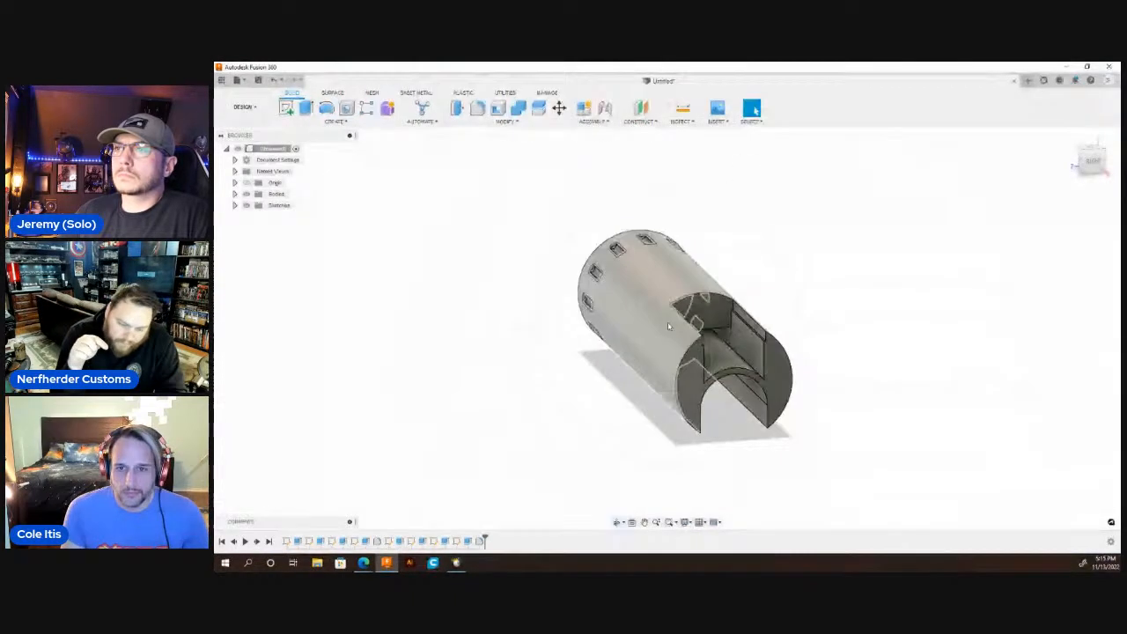
left_click(711, 312)
scroll(669, 352, "up", 5)
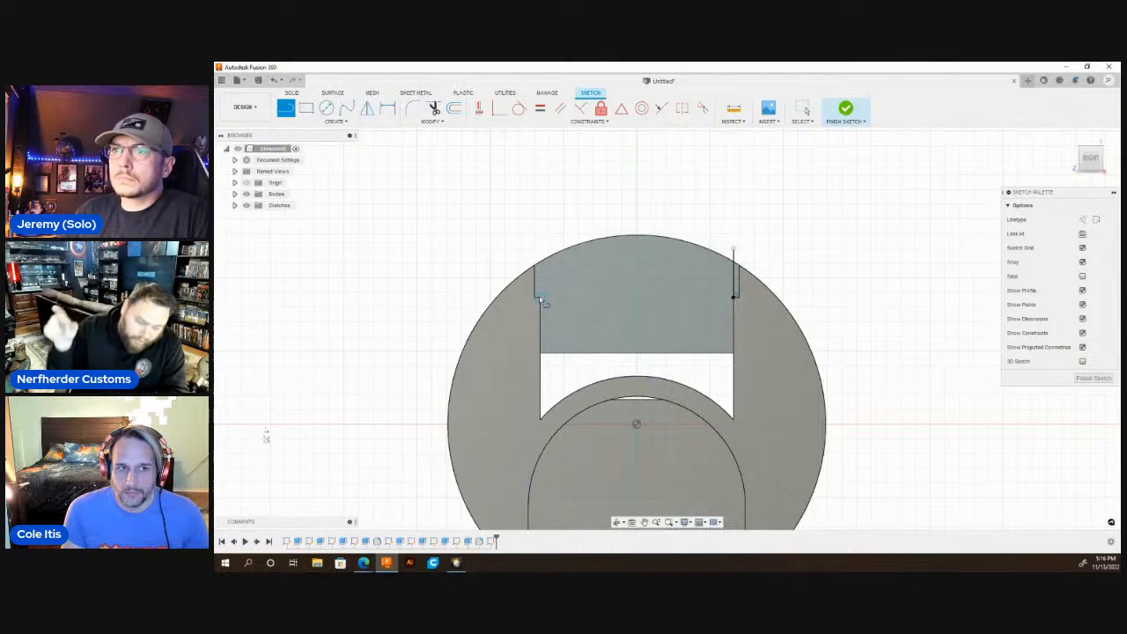
left_click(542, 244)
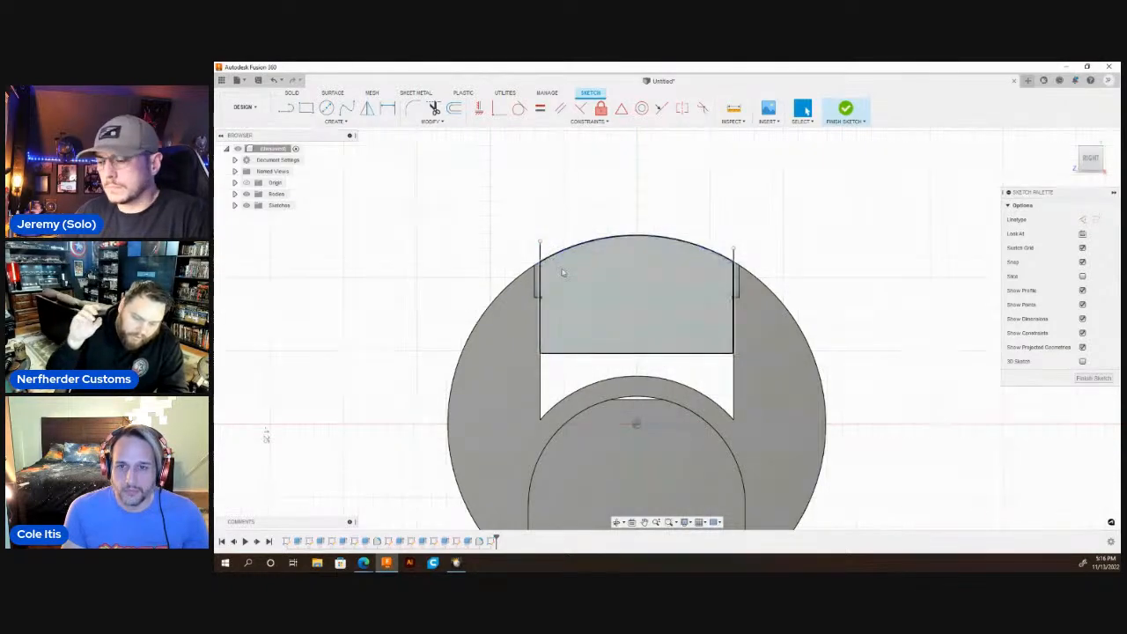
Draw a 0.12 in line straight down from the left step corner and a horizontal line from its lower end across the face.
key("l")
scroll(550, 319, "up", 3)
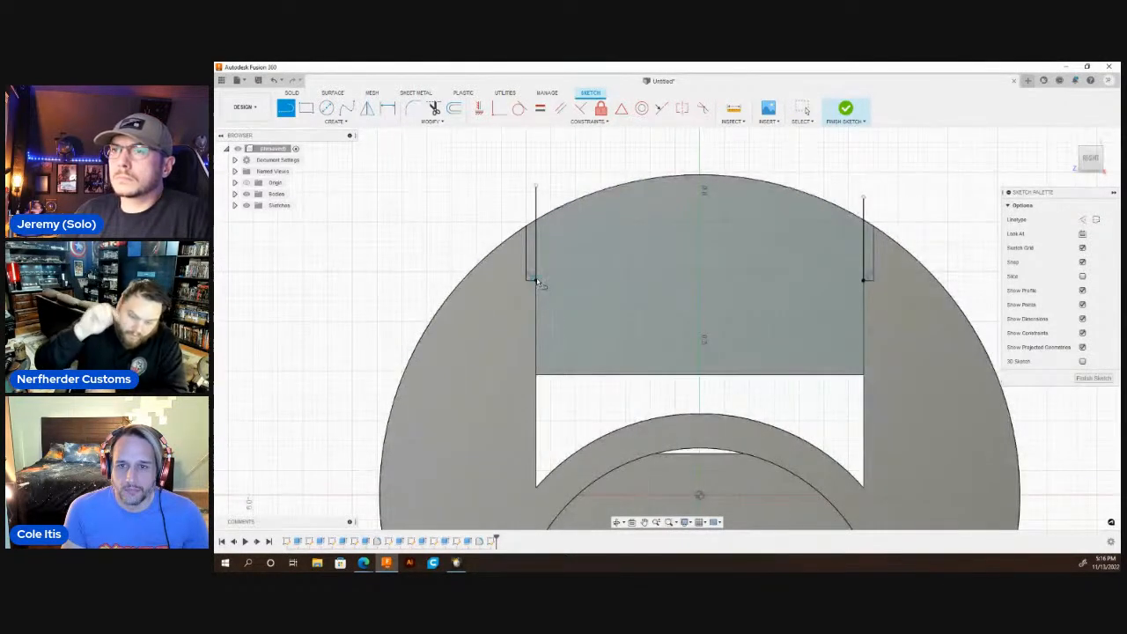
left_click(536, 280)
type(".12")
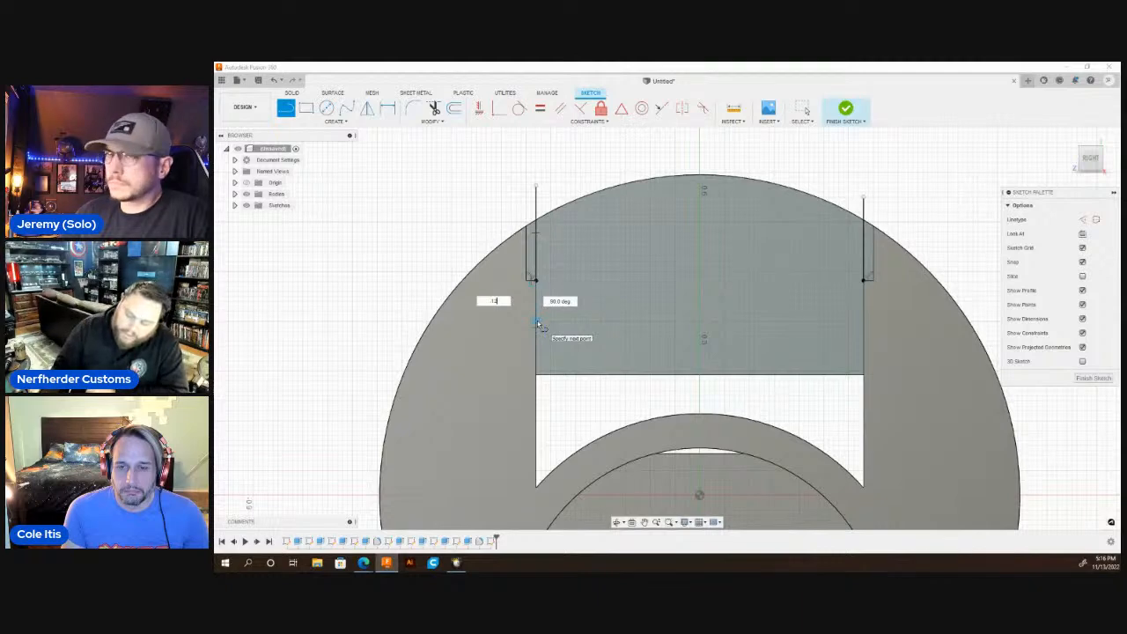
key("Return")
key("Escape")
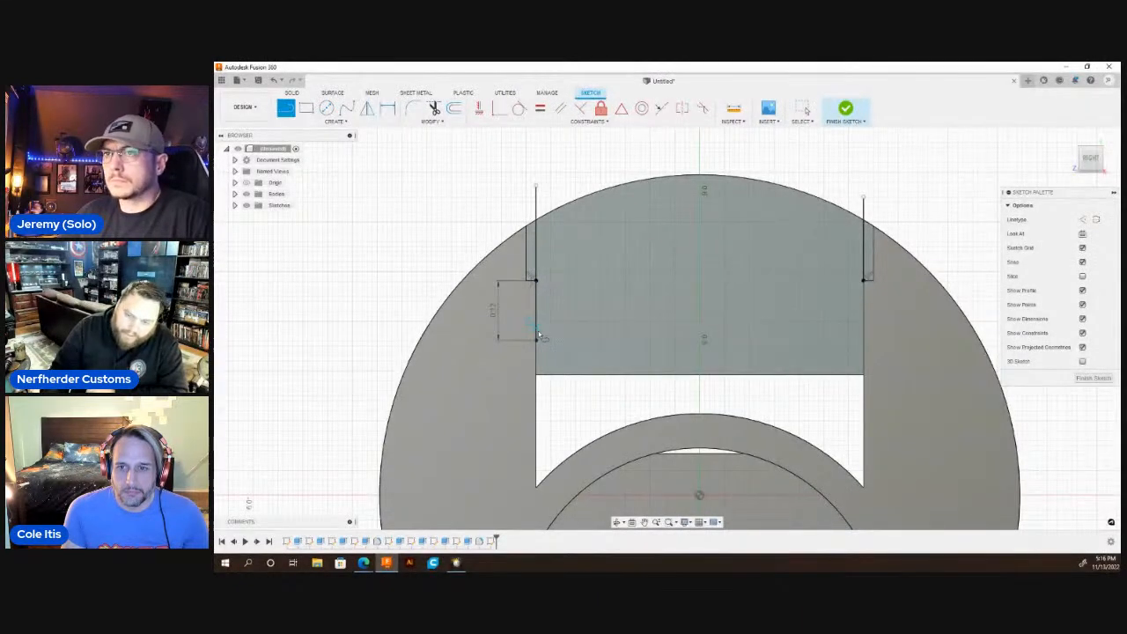
left_click(537, 340)
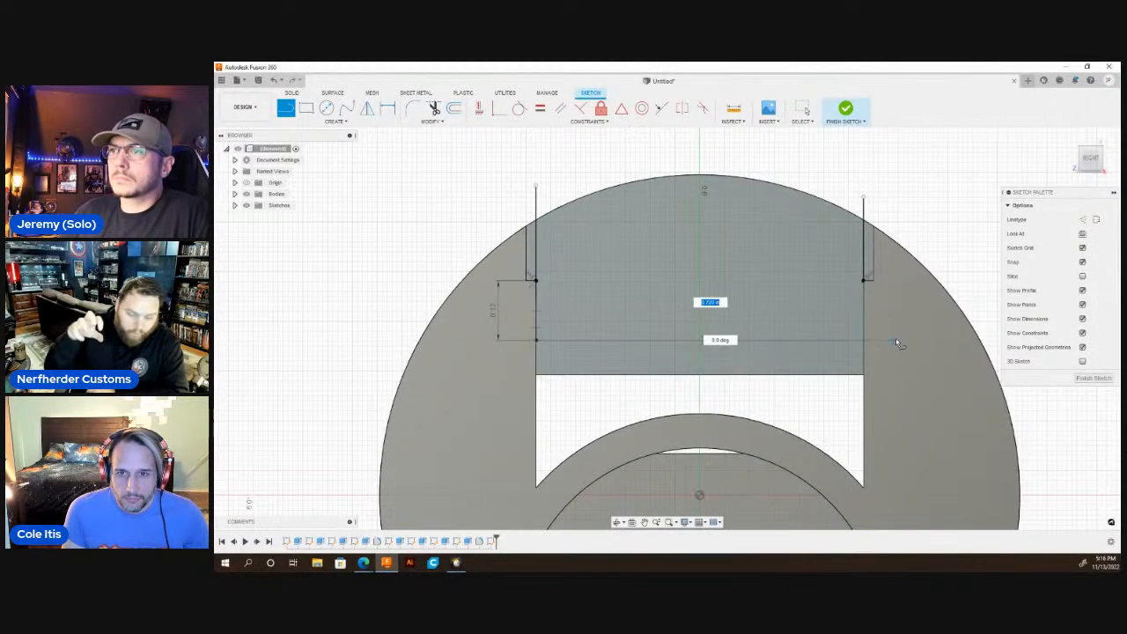
left_click(896, 341)
key("Escape")
Extrude the arched profile above the horizontal line about 0.9 in into the part as a cut.
key("q")
left_click(737, 263)
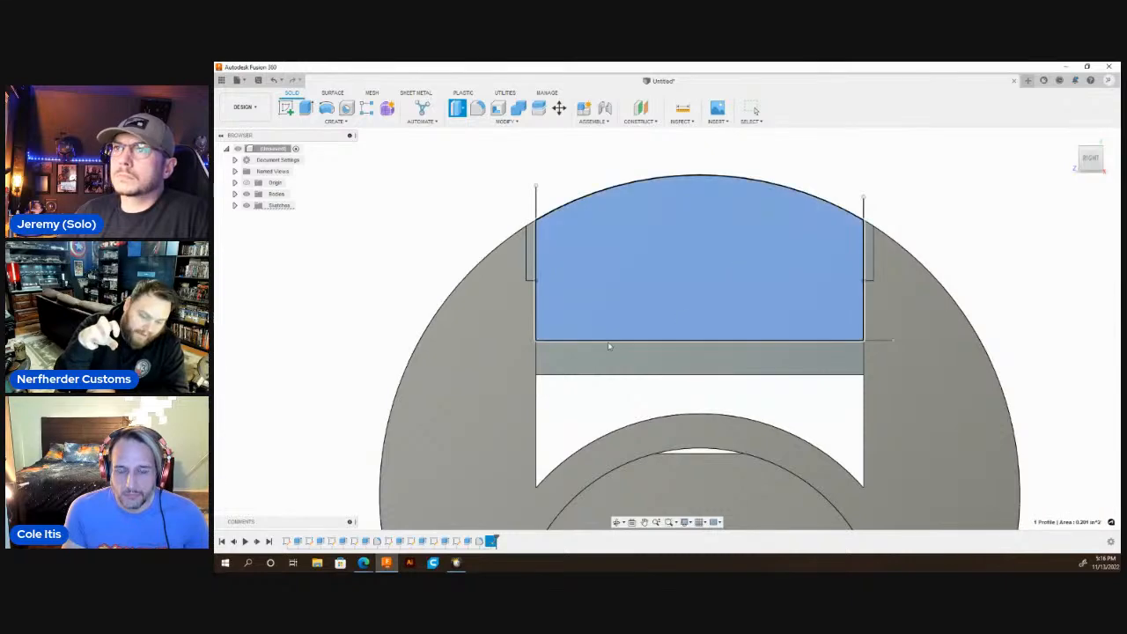
scroll(608, 348, "down", 3)
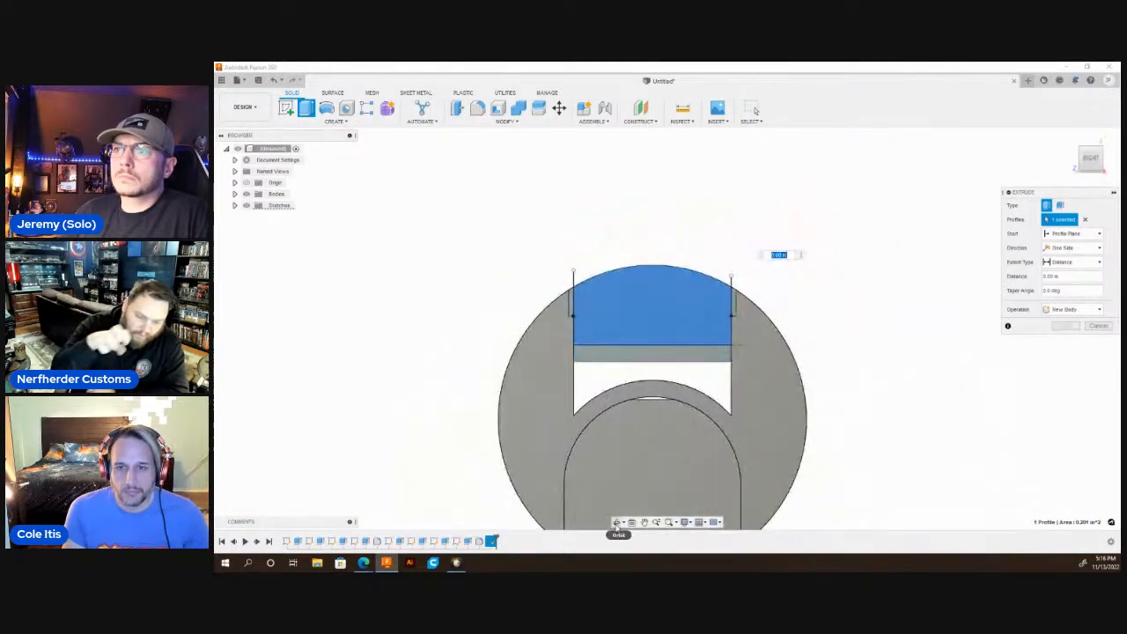
left_click(617, 524)
left_click_drag(620, 276, 526, 238)
key("Escape")
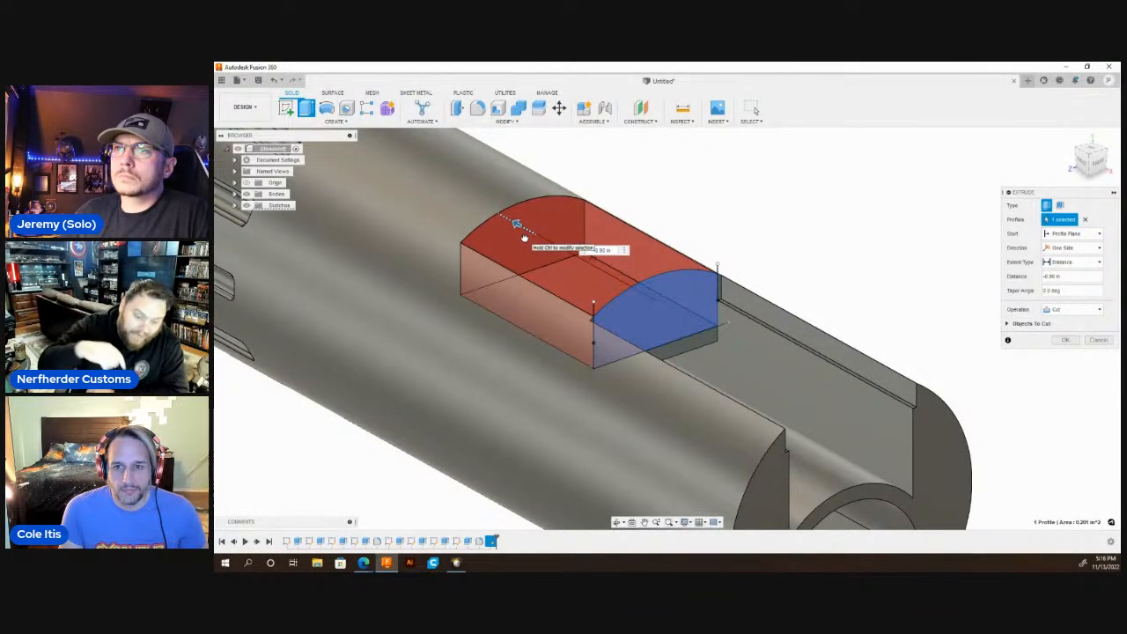
key("Return")
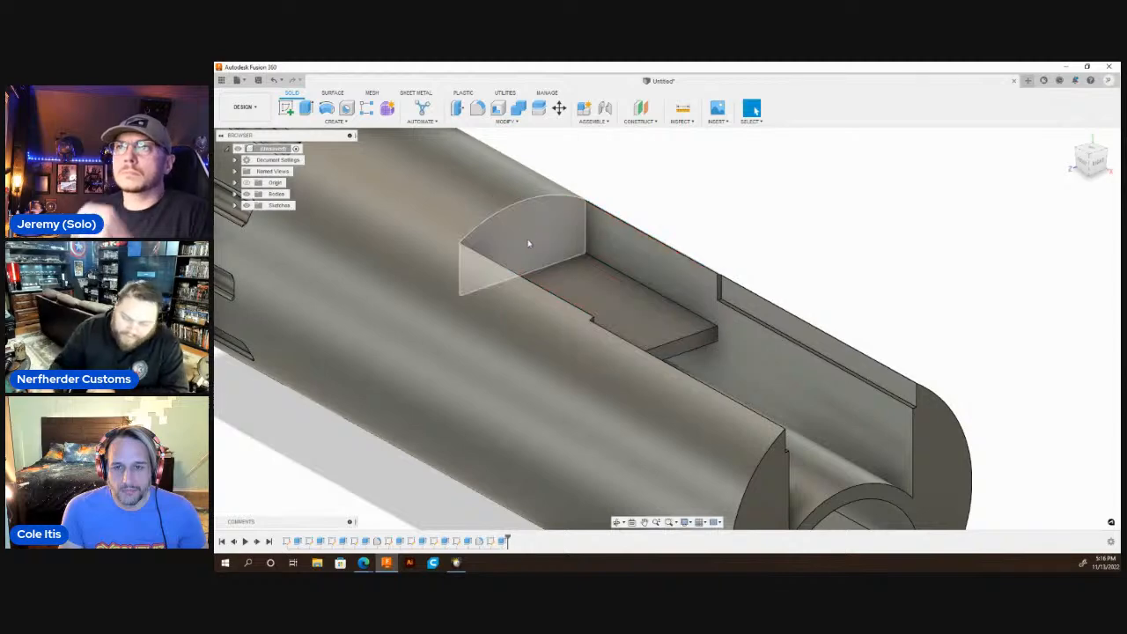
Start a sketch on the cutout's far side wall and draw a vertical line from the shelf near its open end past the wall's upper edge.
scroll(736, 290, "down", 5)
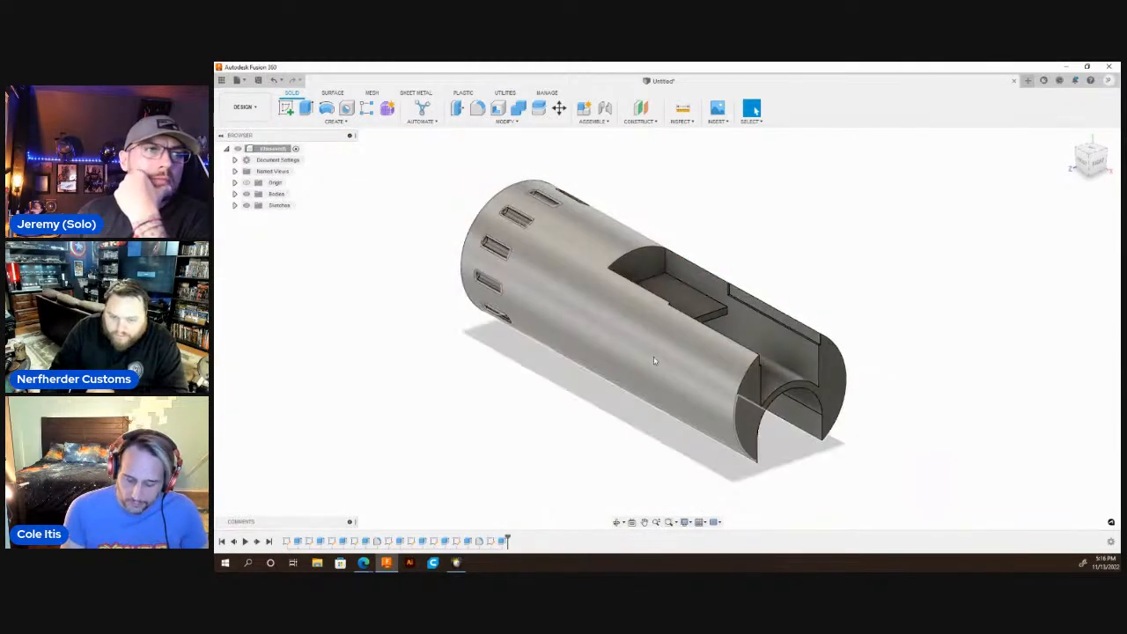
scroll(694, 278, "up", 5)
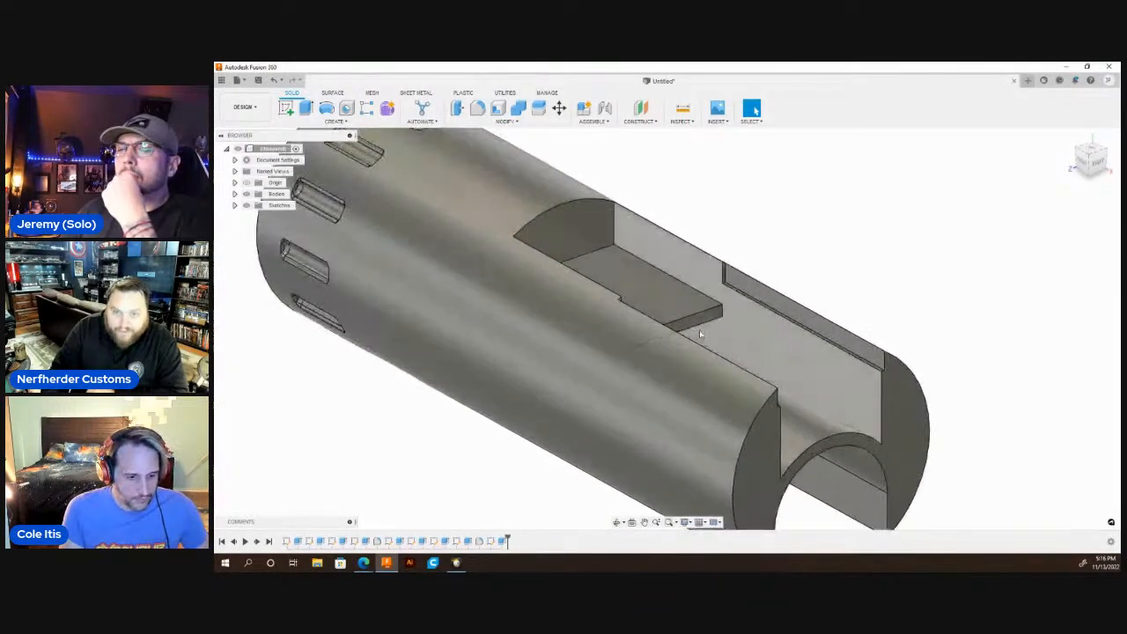
left_click(695, 278)
key("l")
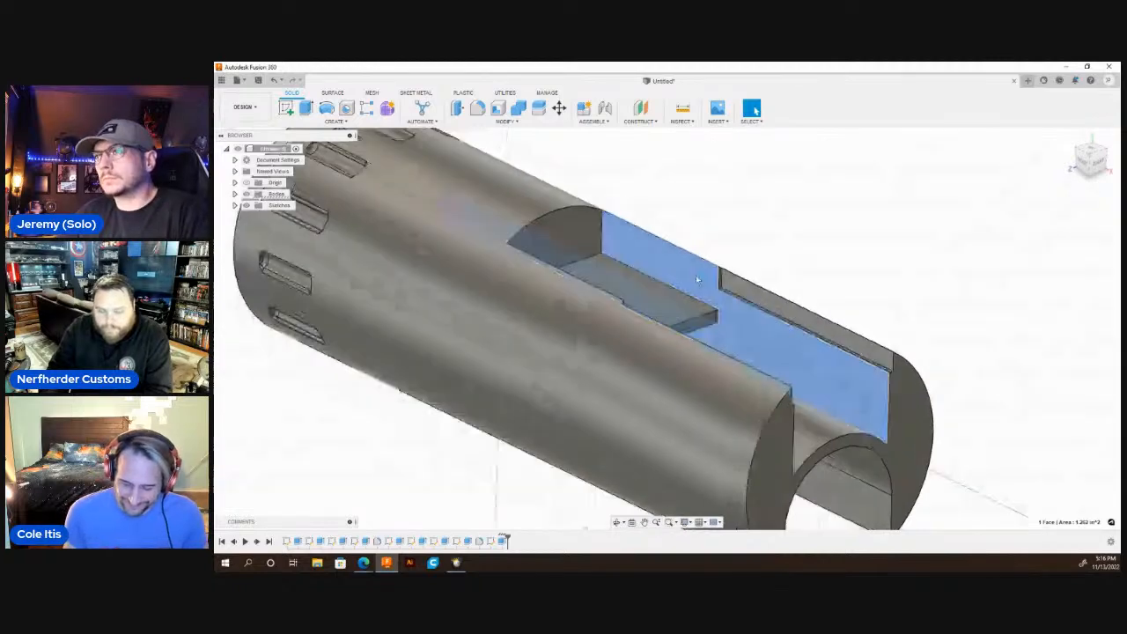
left_click(618, 522)
left_click_drag(687, 330, 652, 362)
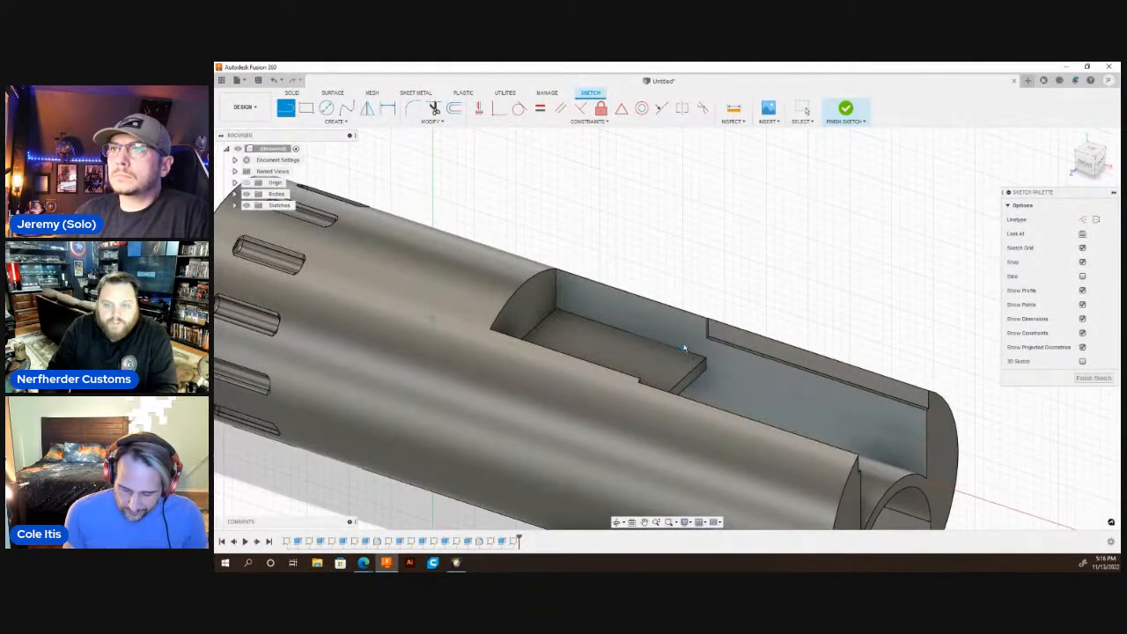
left_click(684, 349)
left_click(683, 281)
key("Escape")
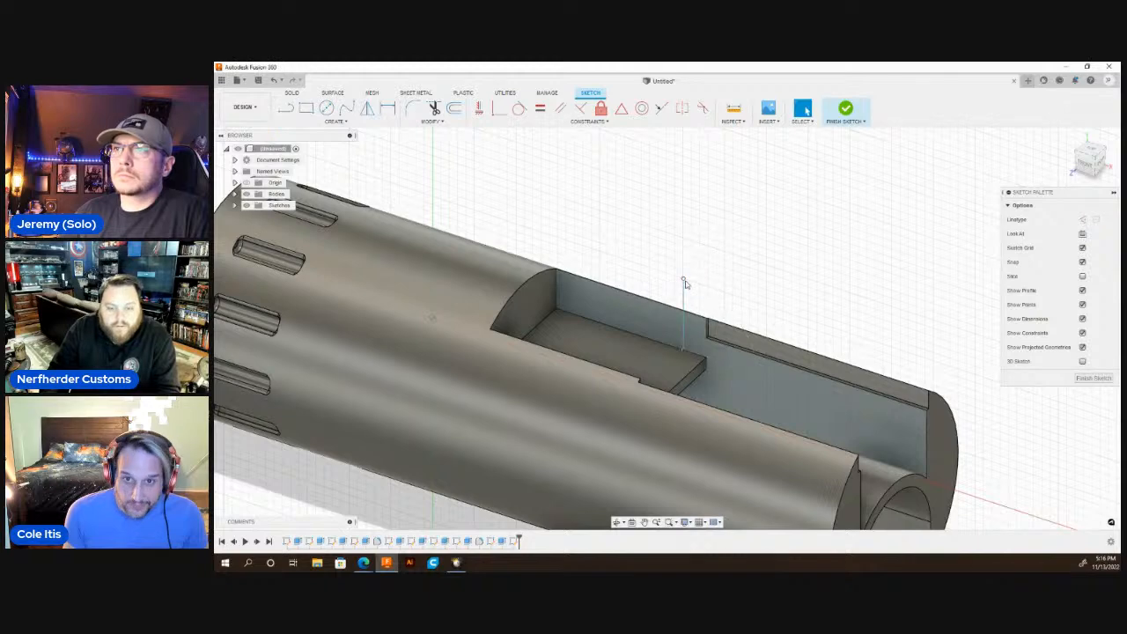
Extrude the wall profile above the shelf with an offset start as a cut through both side walls.
scroll(722, 233, "down", 1)
key("q")
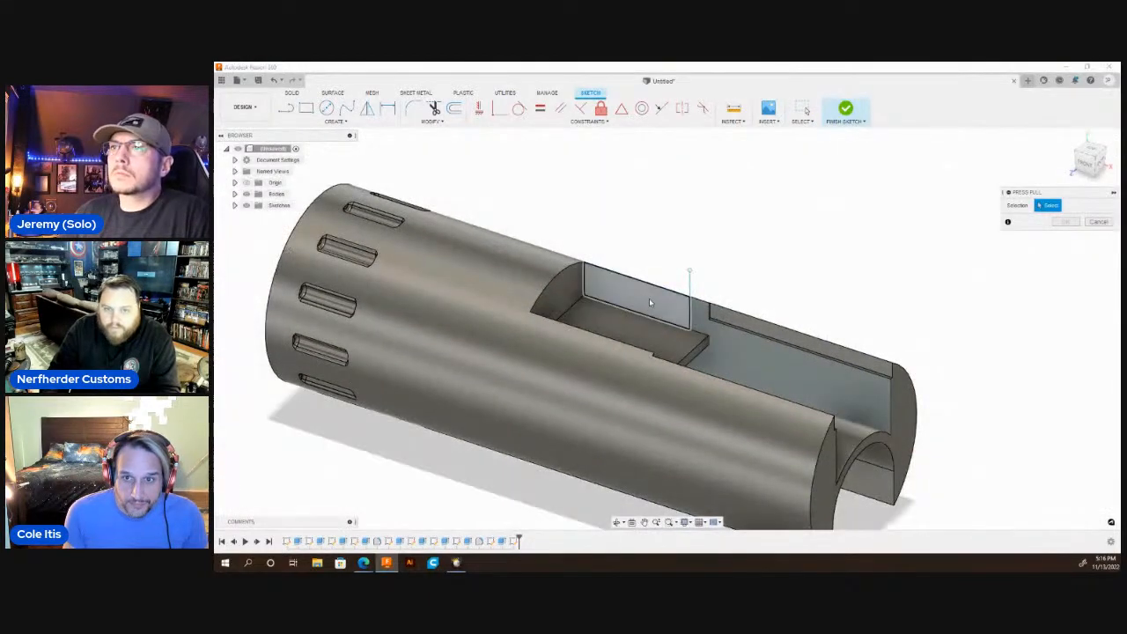
left_click(650, 302)
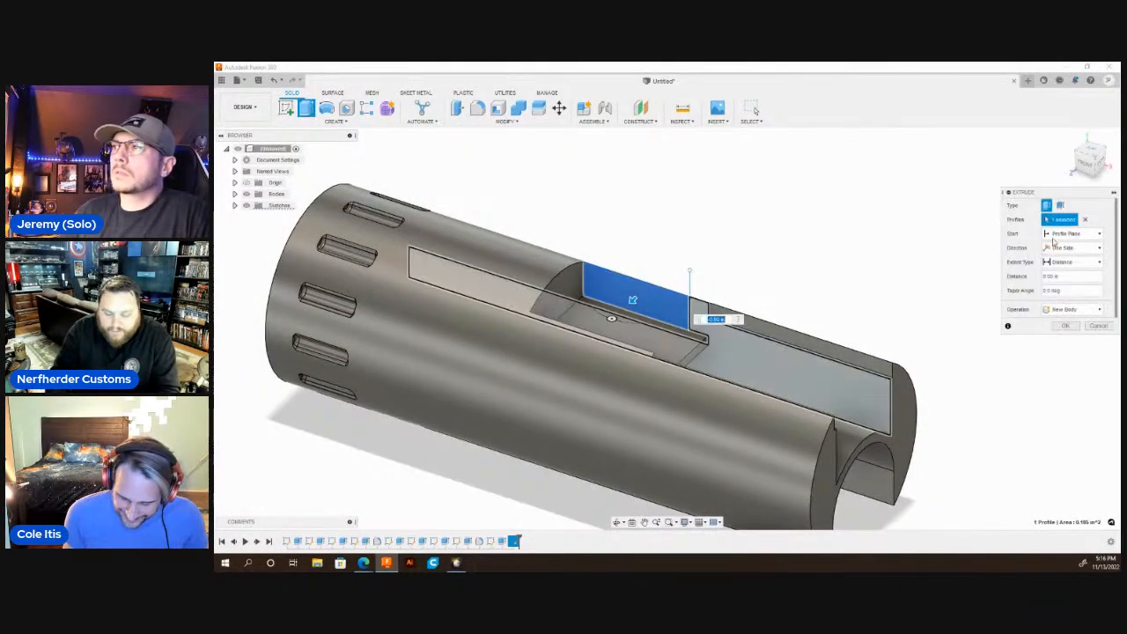
left_click(1063, 234)
left_click(1061, 258)
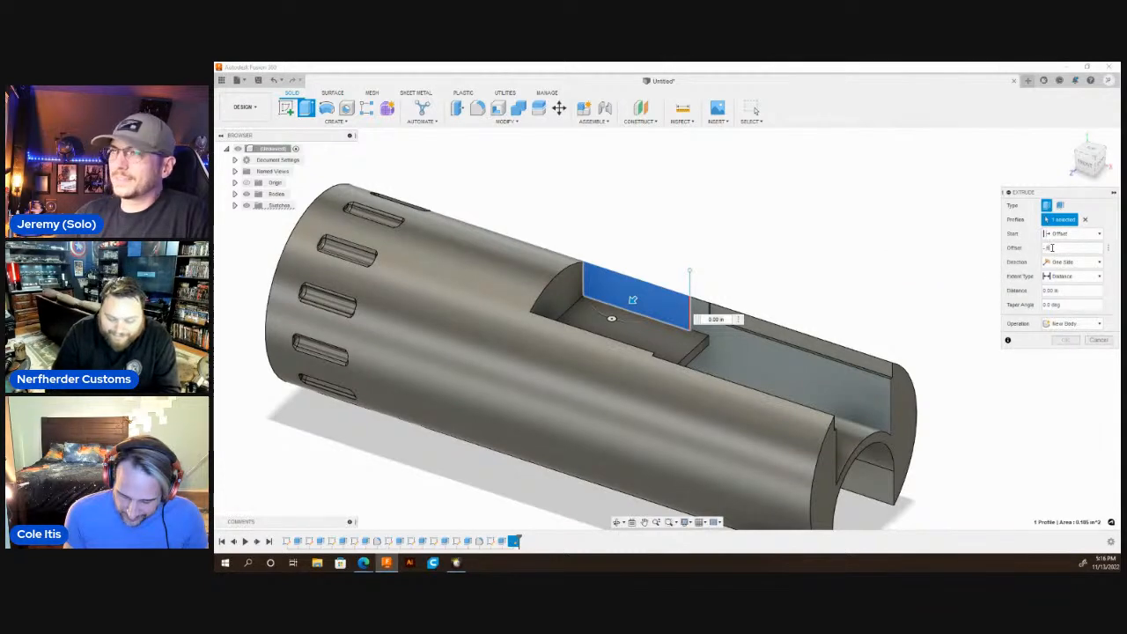
left_click_drag(674, 261, 543, 441)
key("Return")
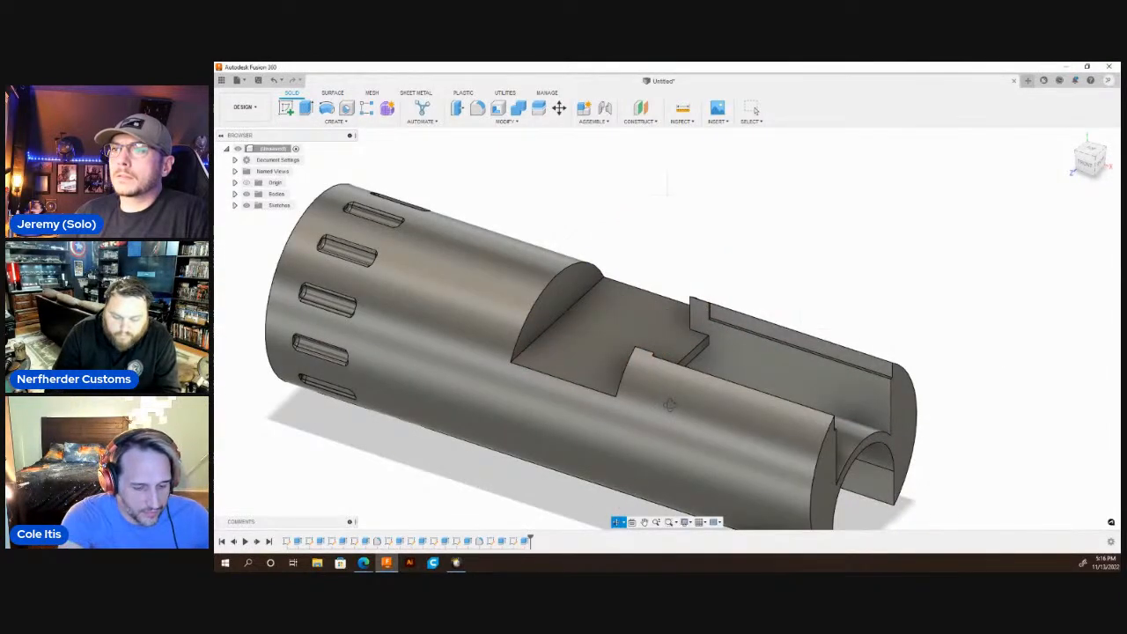
Start a sketch on the near wall's newly cut end face and draw a horizontal line from its outer lower corner past the opposite wall.
middle_click_drag(669, 405, 747, 326, "shift")
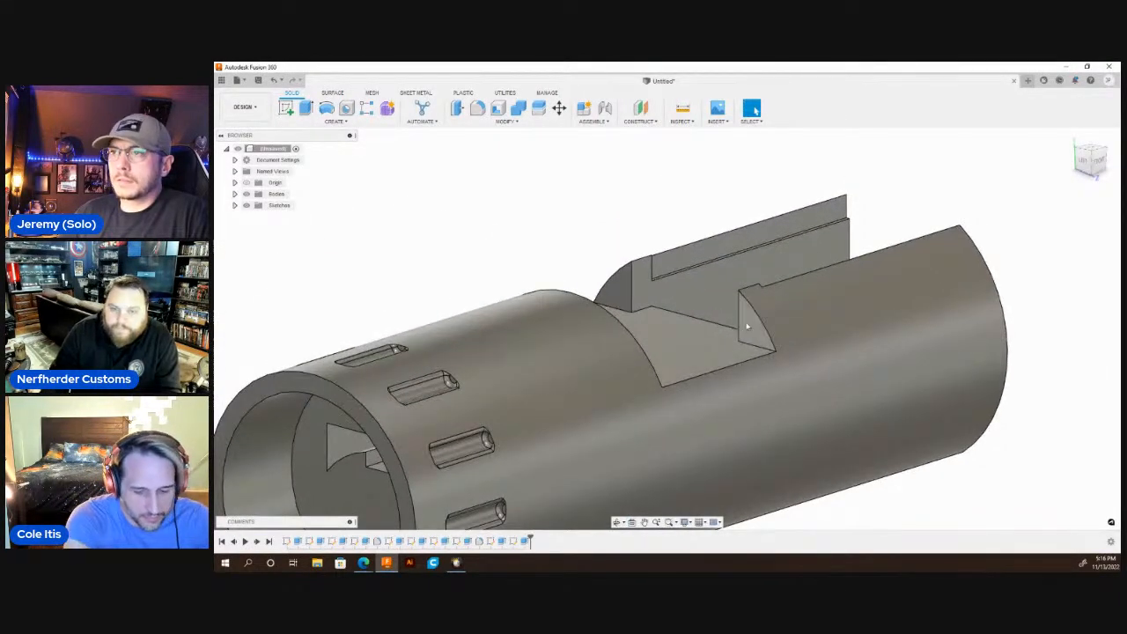
scroll(754, 331, "down", 3)
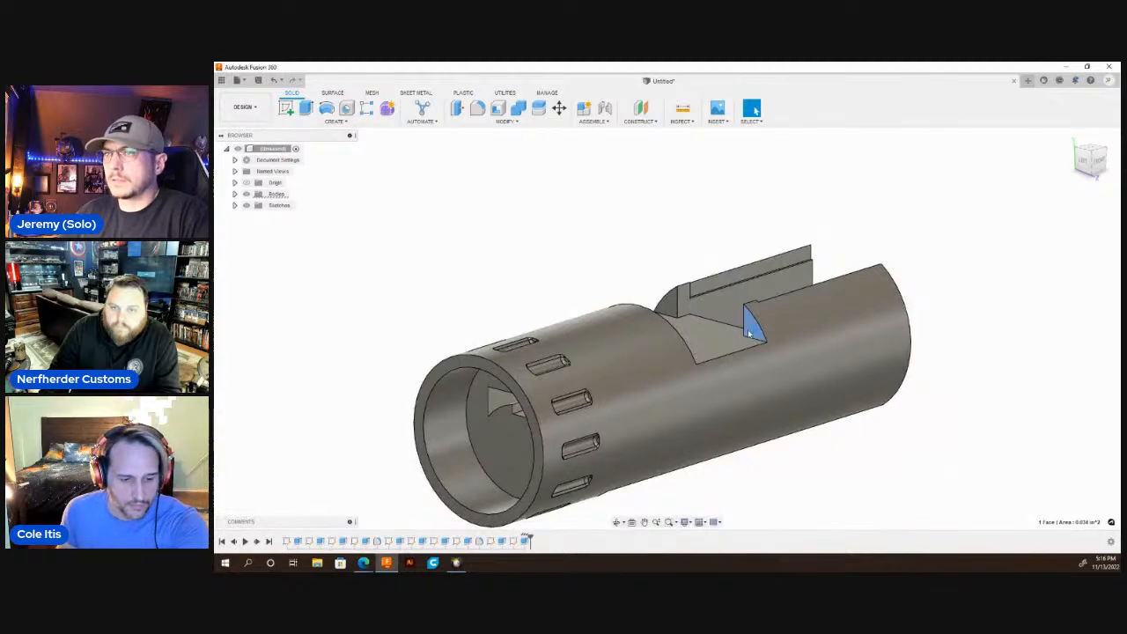
left_click(749, 332)
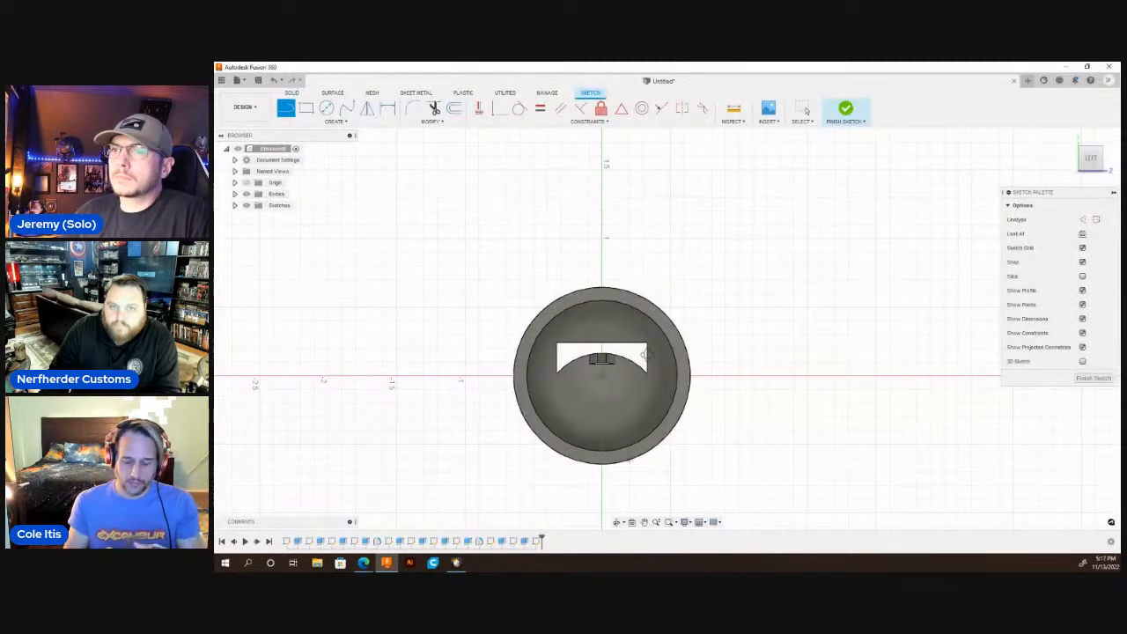
middle_click_drag(646, 354, 607, 371, "shift")
scroll(654, 323, "up", 4)
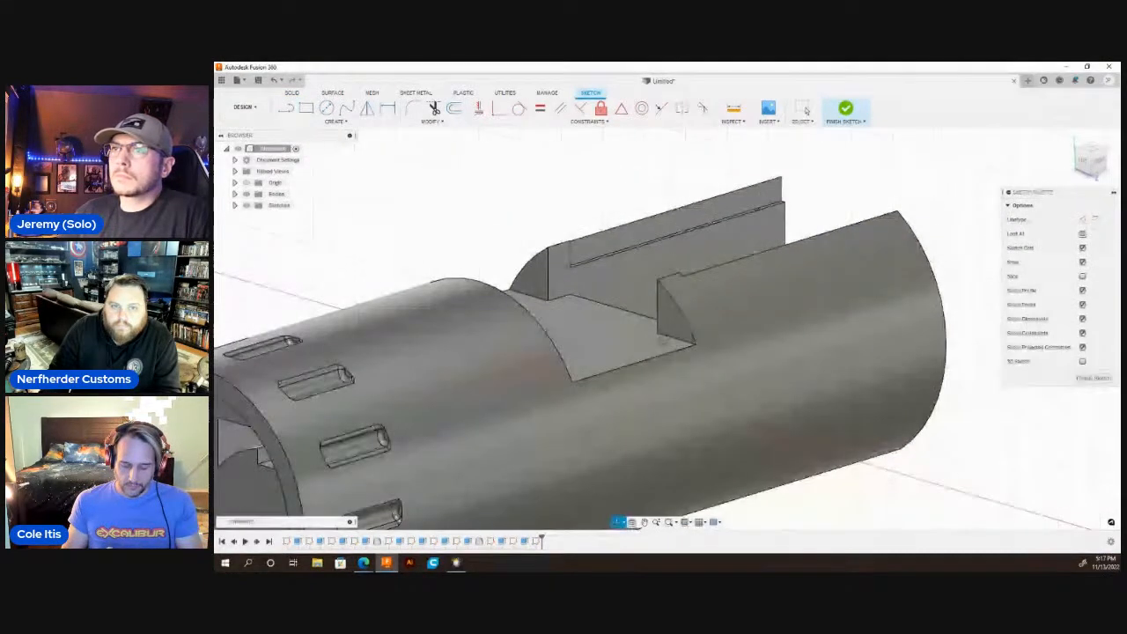
left_click(696, 345)
left_click(427, 267)
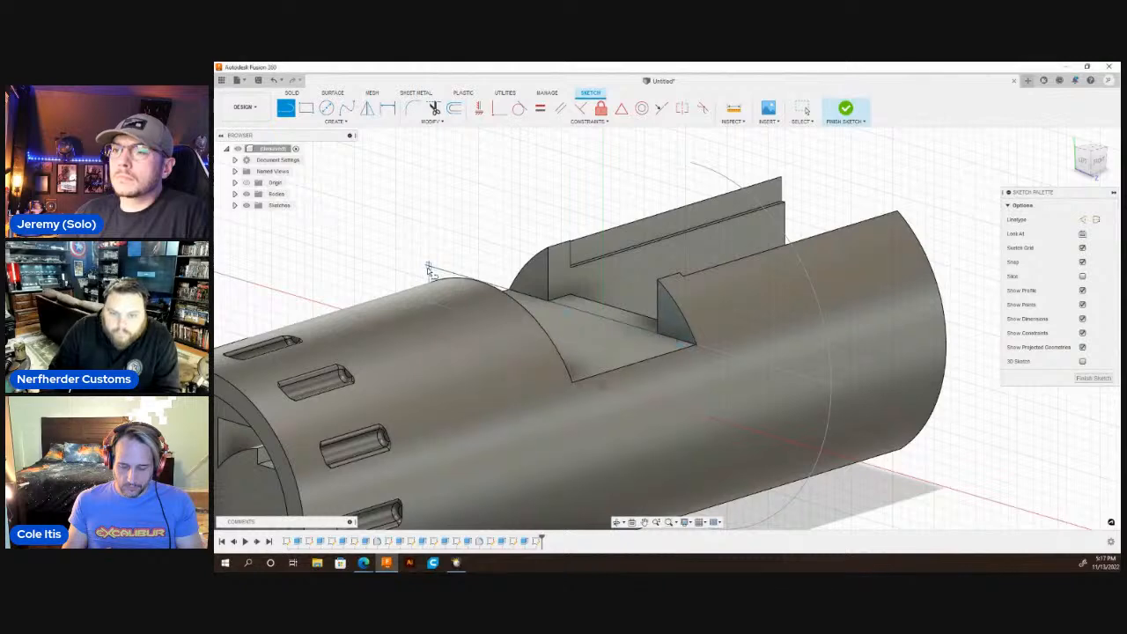
Draw a circle centred on the part's axis through the outer lower corner, and a vertical line up from its centre.
key("c")
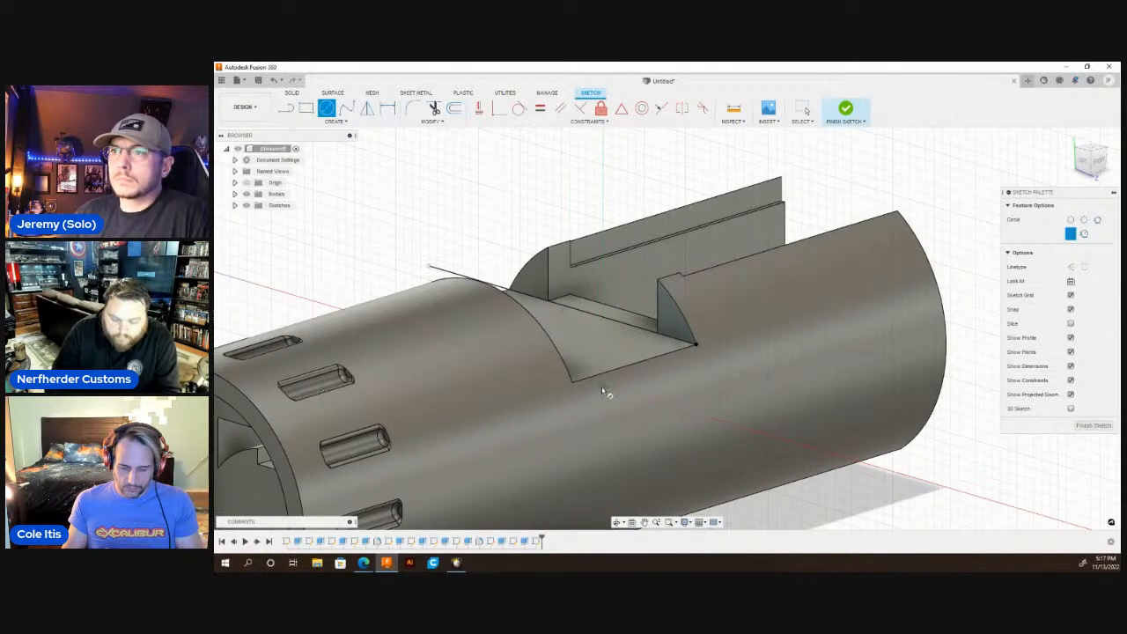
left_click(690, 322)
key("l")
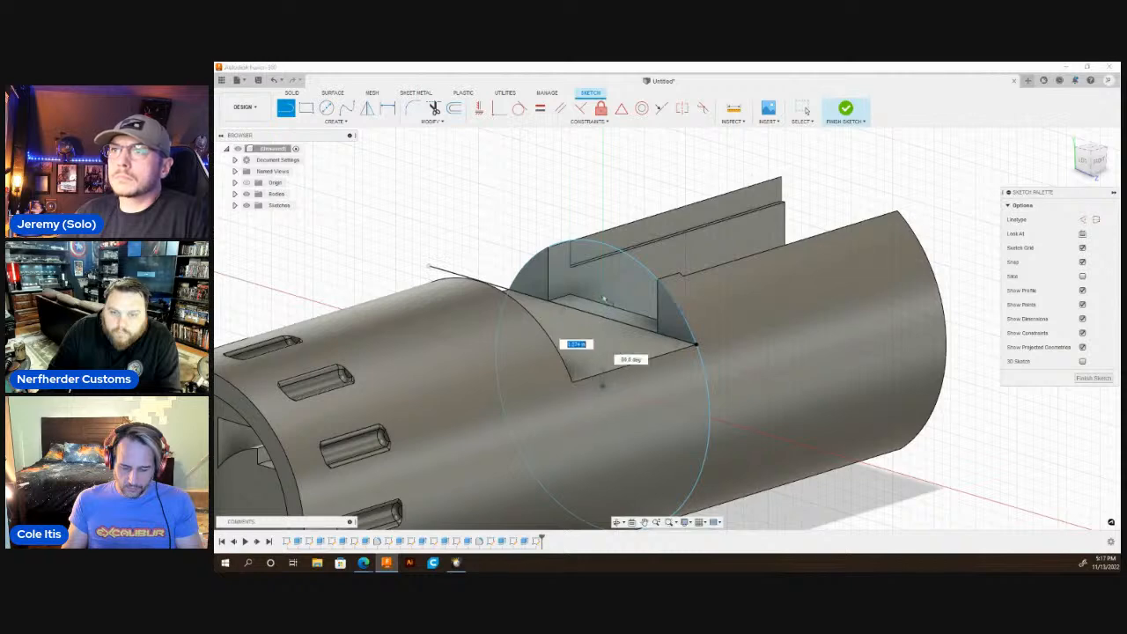
left_click(602, 291)
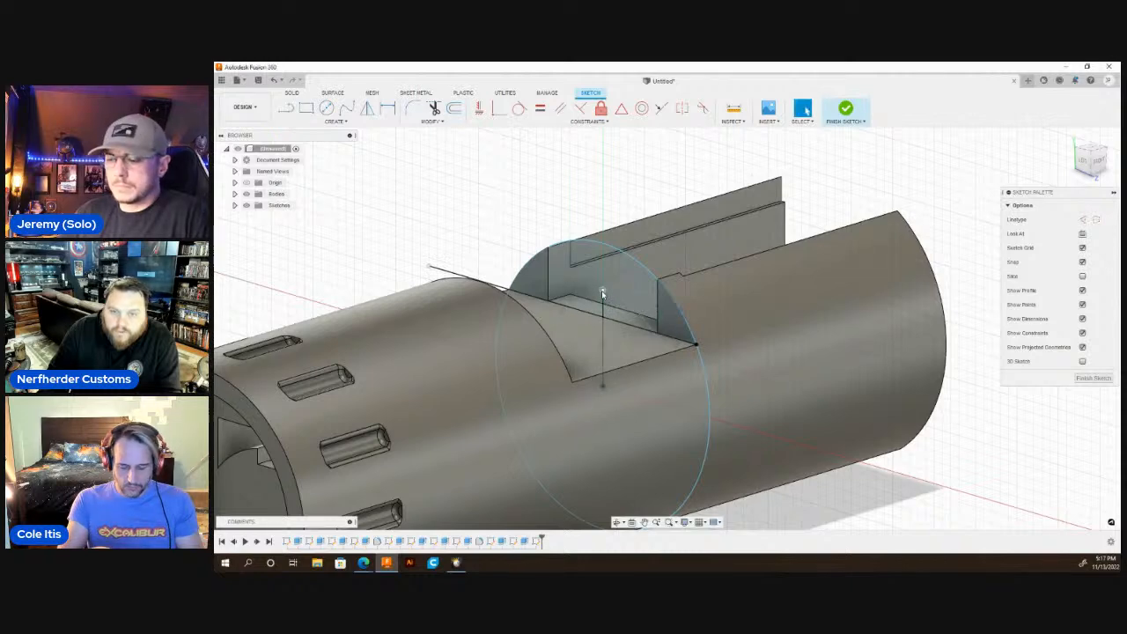
Draw a vertical line about 0.4 in long from the horizontal line near the outer corner up past the circle.
left_click(678, 340)
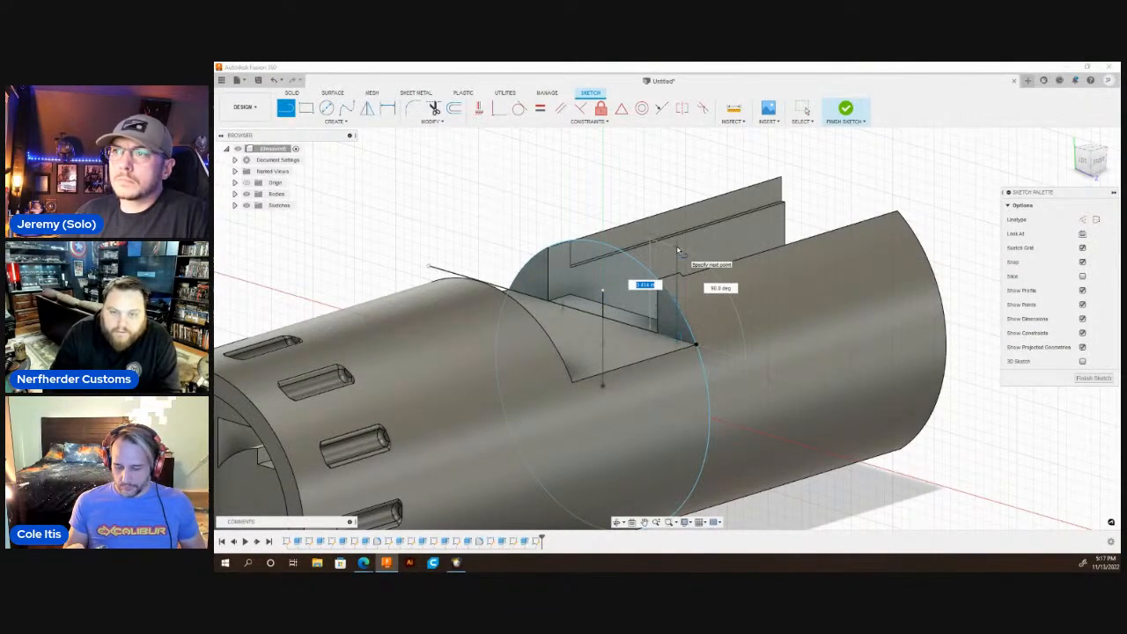
left_click(677, 250)
key("Escape")
Mirror the outer vertical line about the vertical centre line to the opposite wall.
type("s")
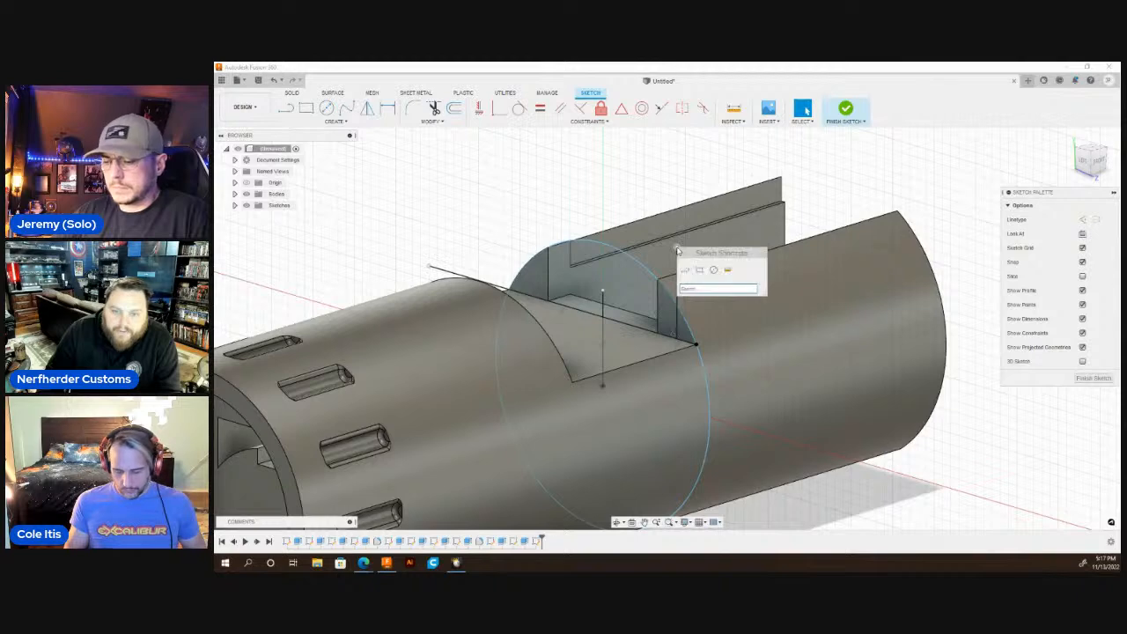
type("mir")
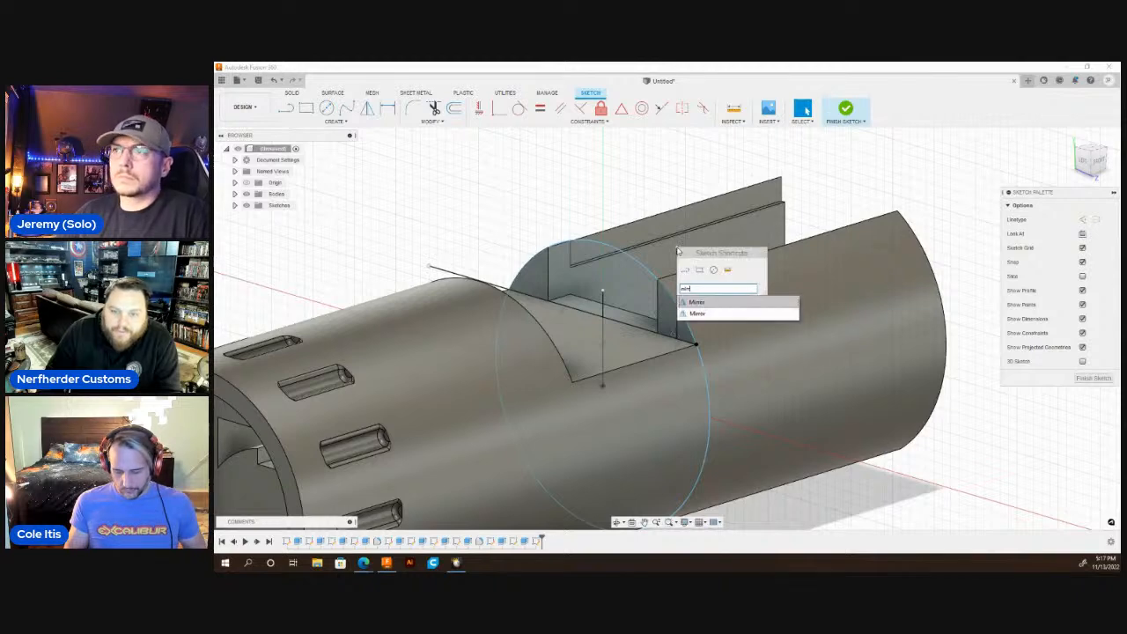
left_click(711, 315)
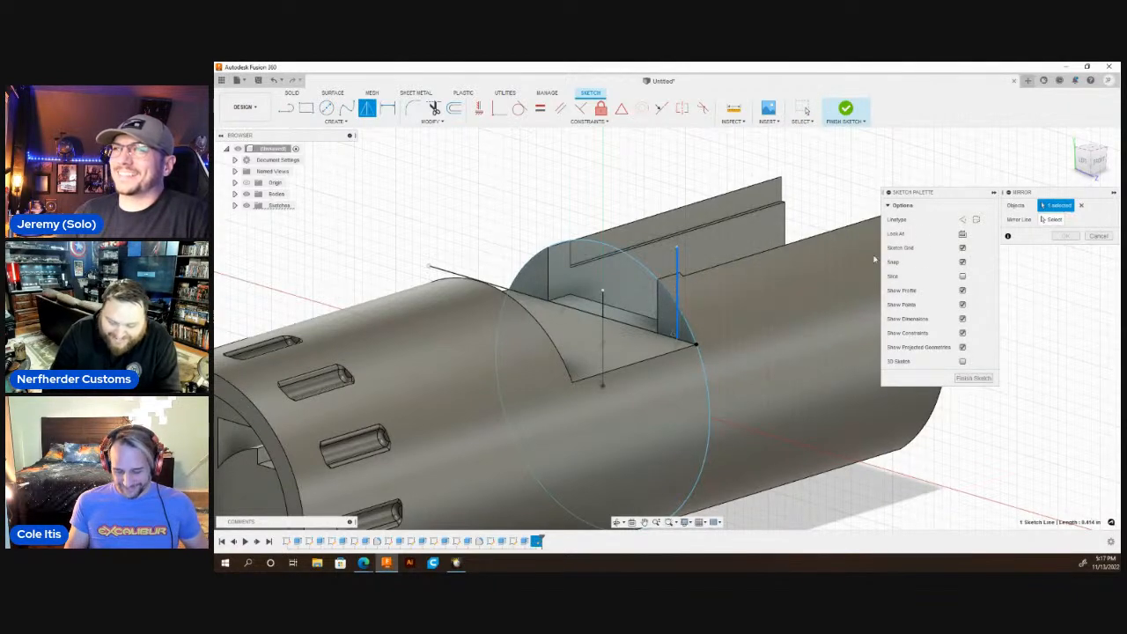
left_click(1047, 220)
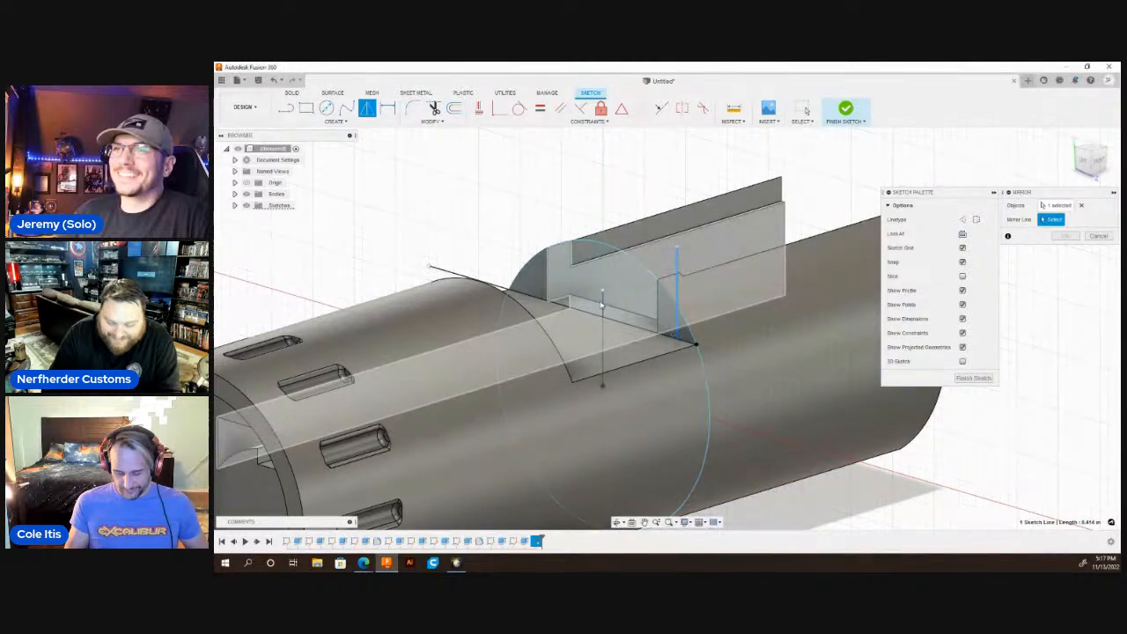
left_click(602, 304)
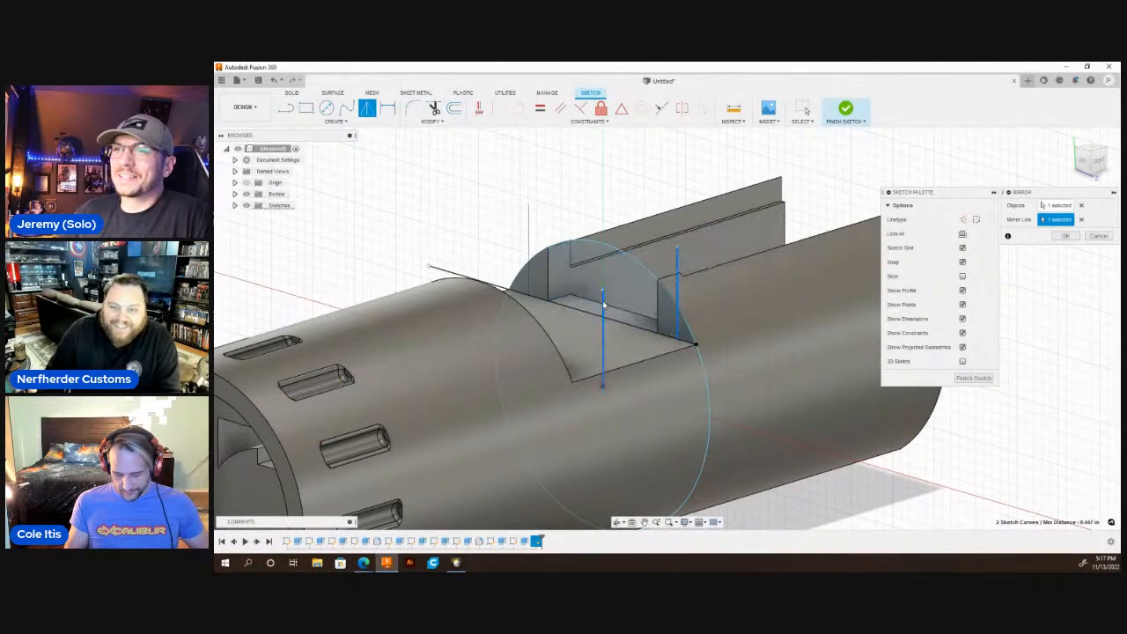
key("Return")
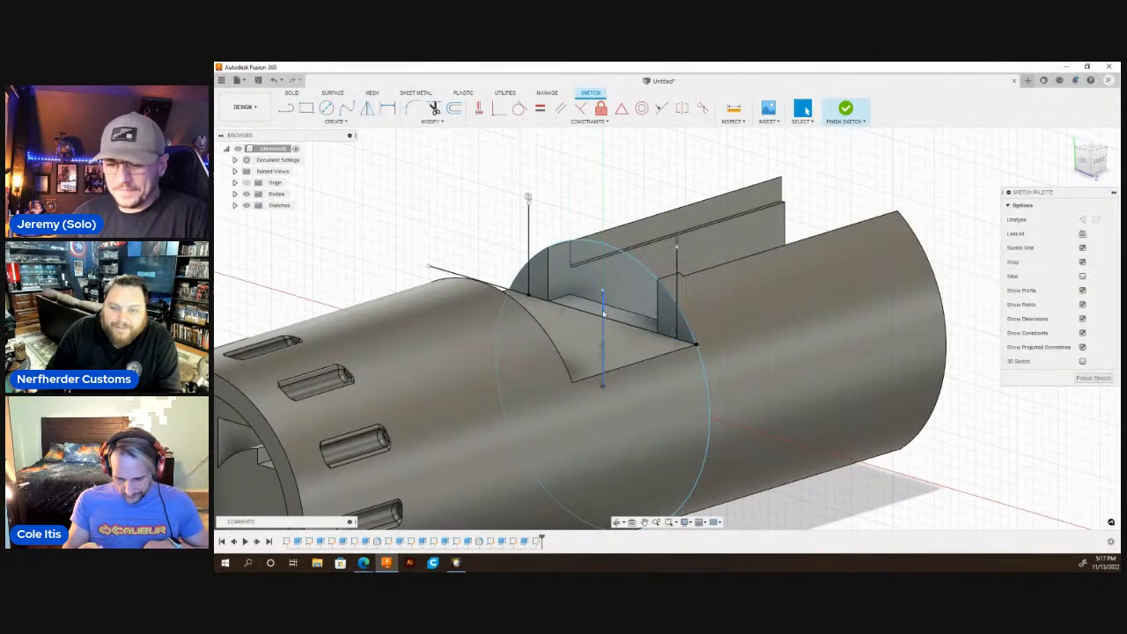
Extrude the two small outer corner profiles to the part's open end face as a cut along both walls.
key("q")
left_click(522, 283)
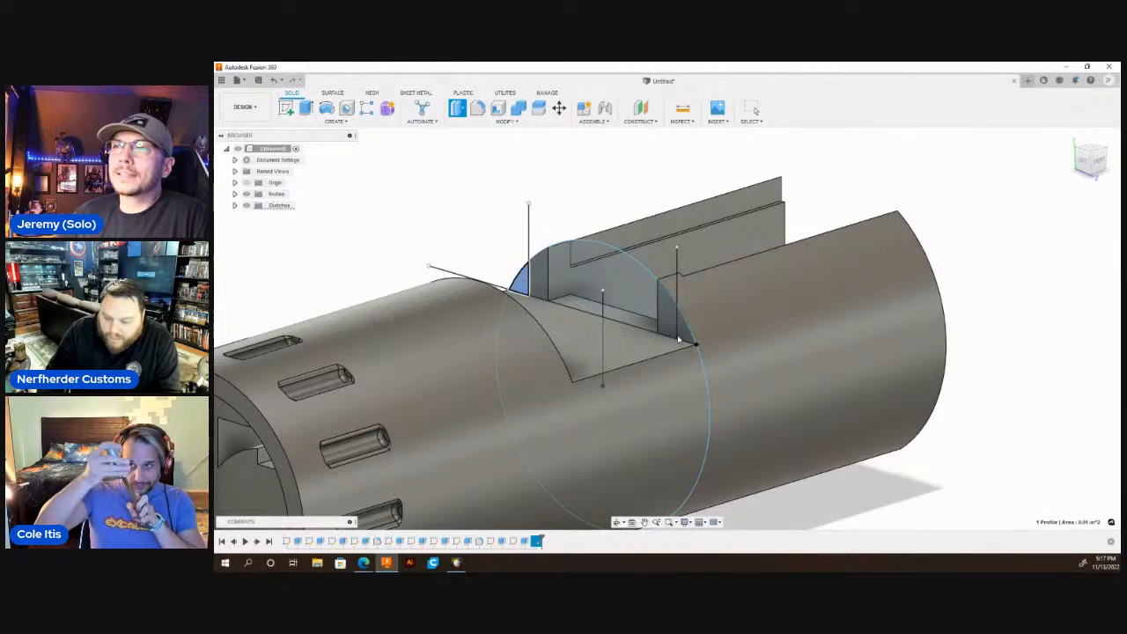
left_click(678, 337)
scroll(617, 343, "down", 3)
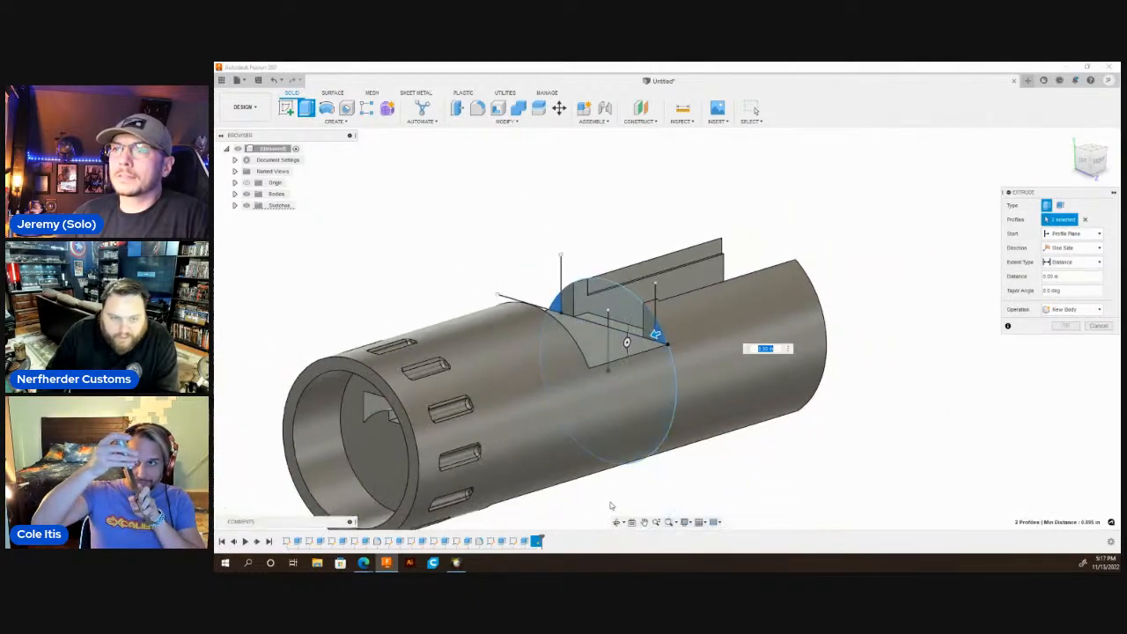
left_click(617, 524)
left_click_drag(832, 379, 707, 391)
key("Escape")
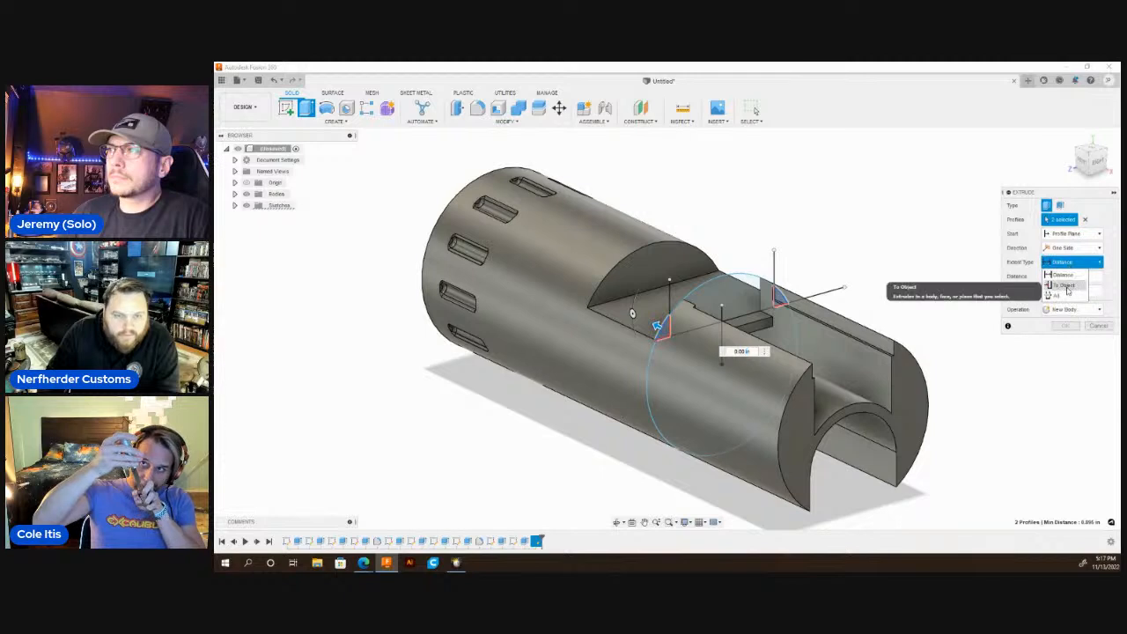
left_click(1065, 286)
left_click(902, 392)
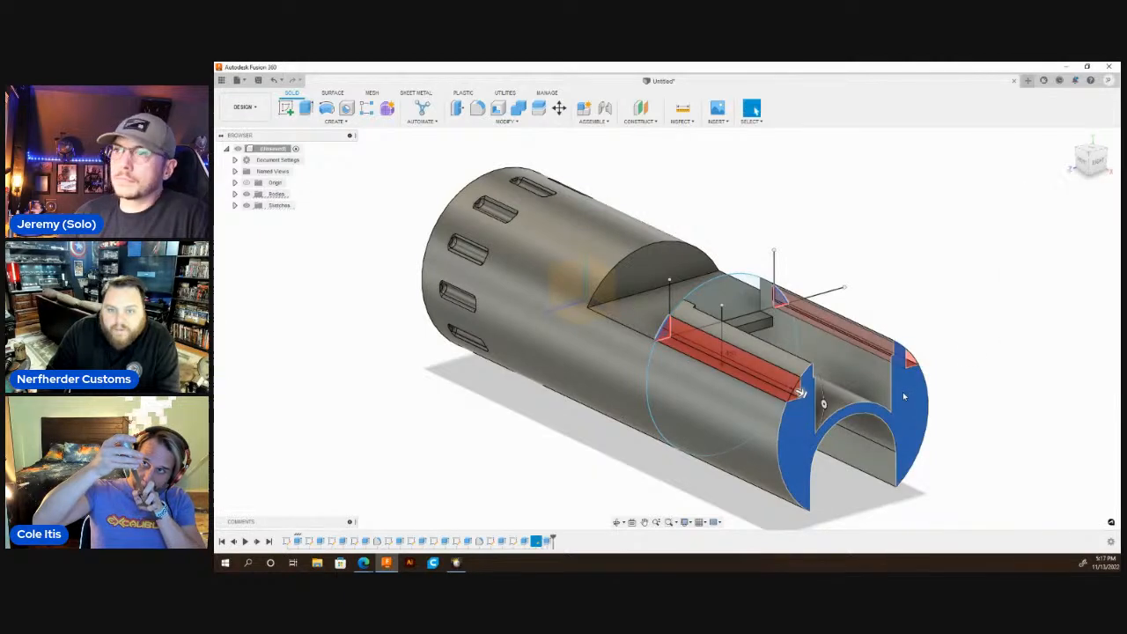
scroll(903, 396, "down", 3)
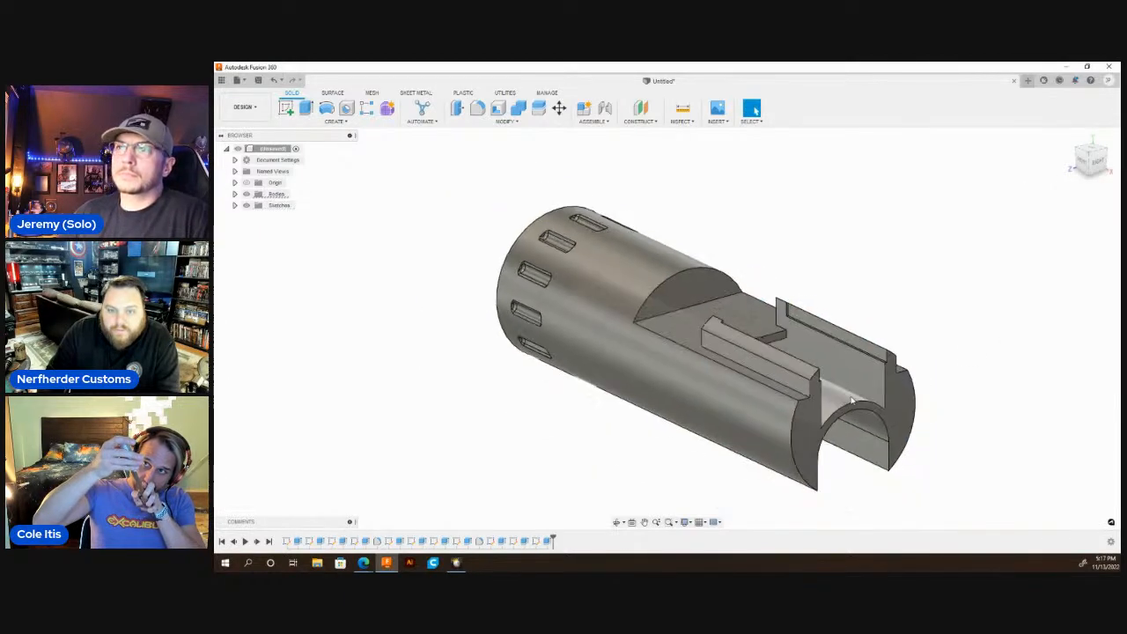
left_click(617, 522)
left_click_drag(639, 467, 717, 385)
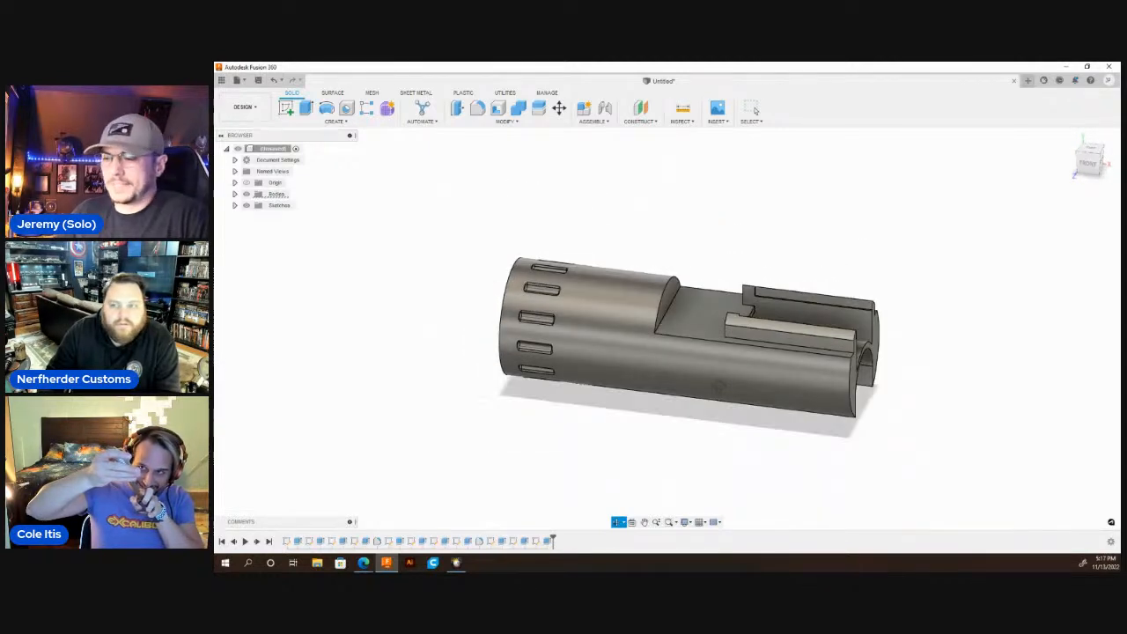
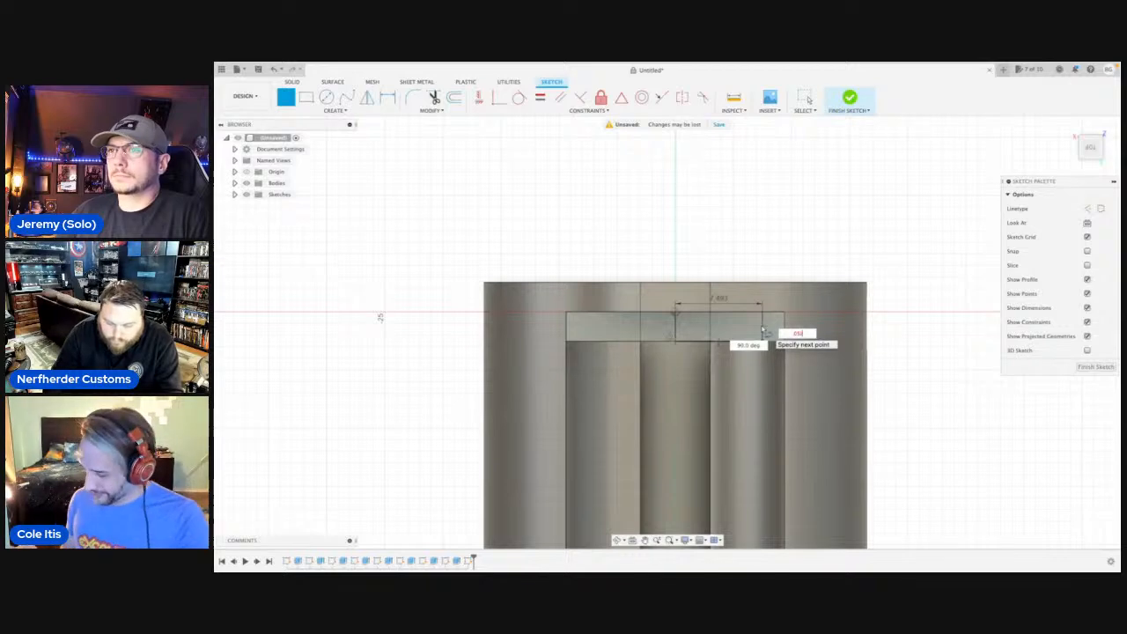
Draw a stepped line from the outer line's lower corner: 1.27 mm up, 1.27 mm outward, then vertically to the upper edge.
scroll(762, 331, "up", 5)
scroll(761, 331, "up", 2)
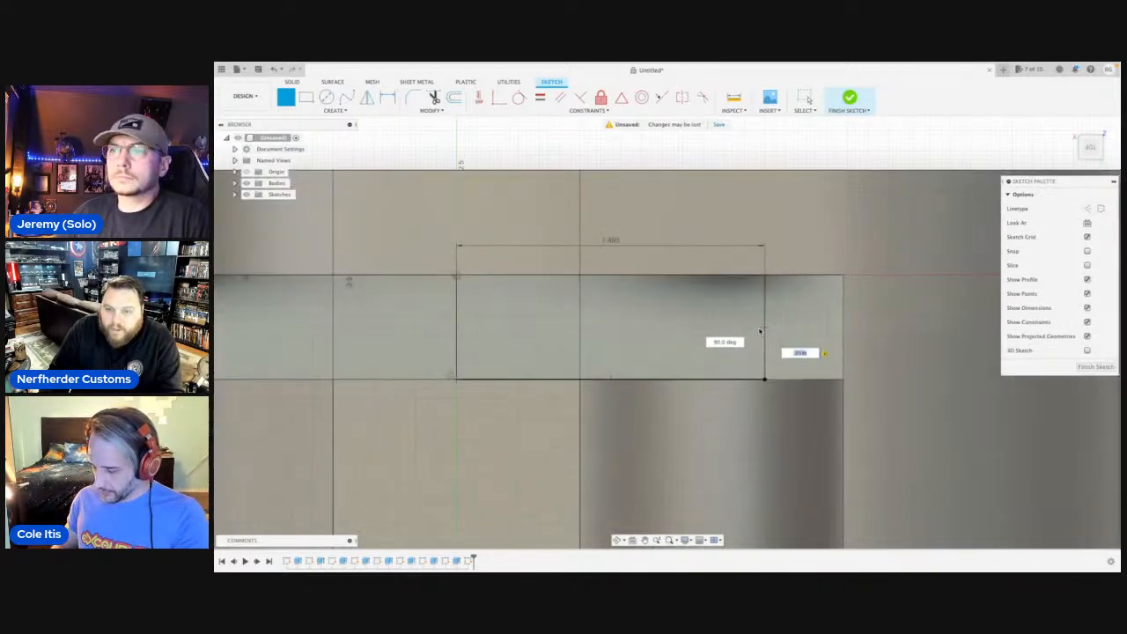
left_click(763, 329)
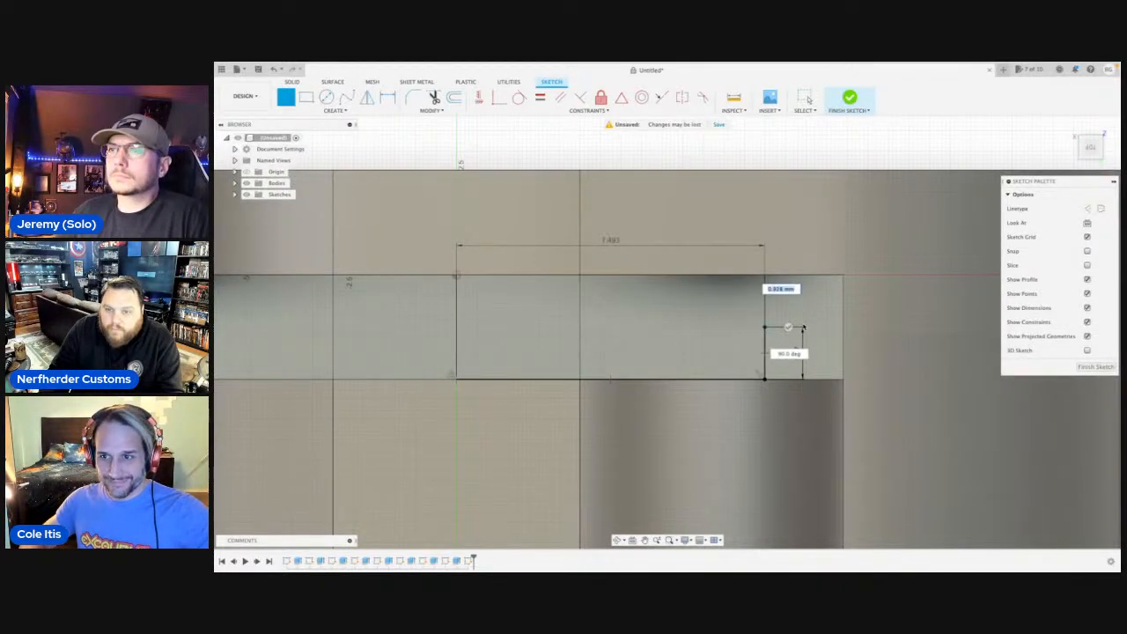
key("BackSpace")
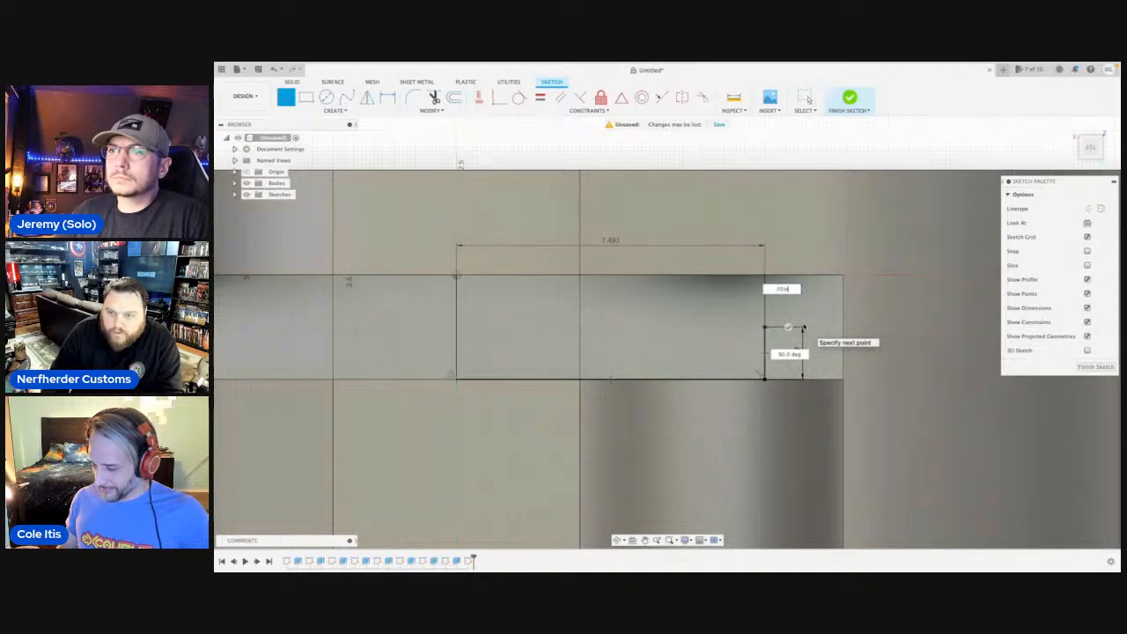
key("Return")
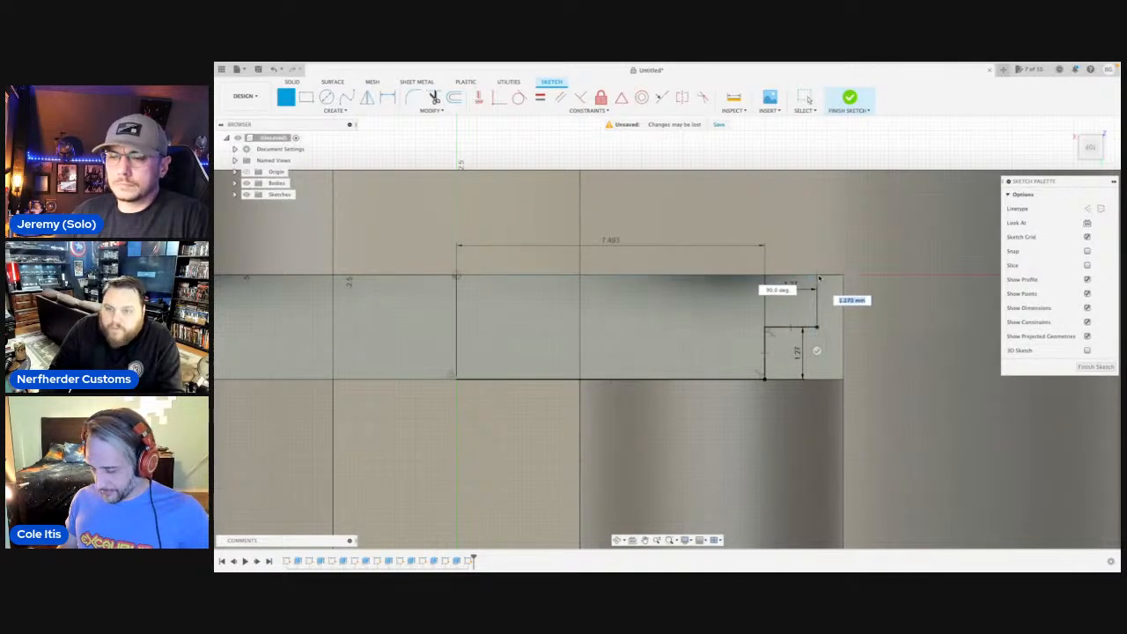
left_click(818, 276)
scroll(819, 276, "down", 7)
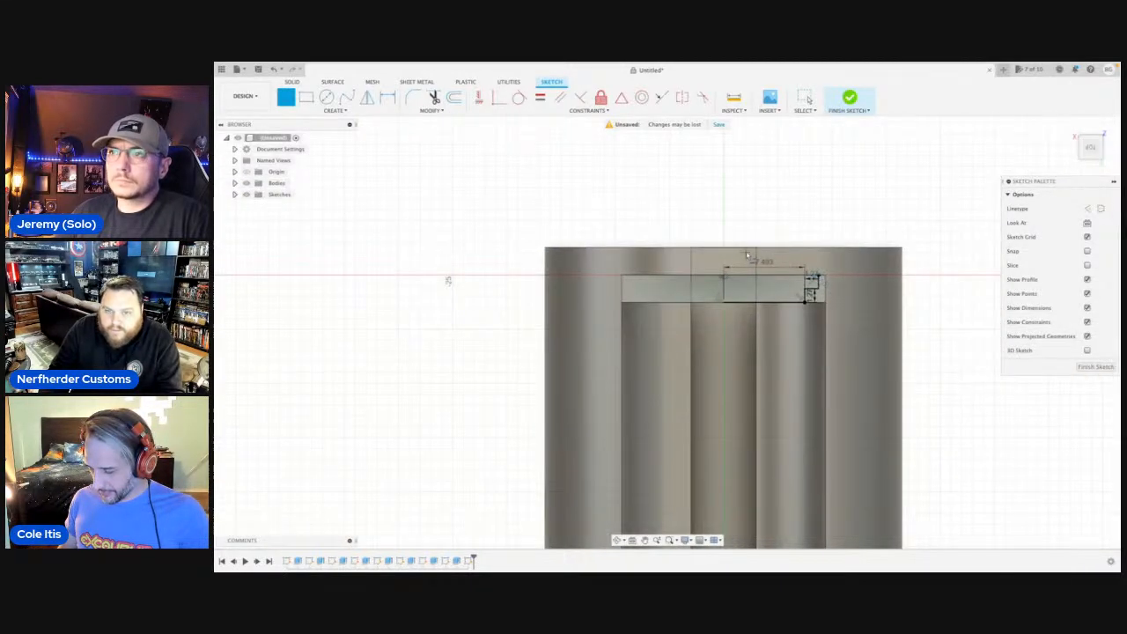
key("Escape")
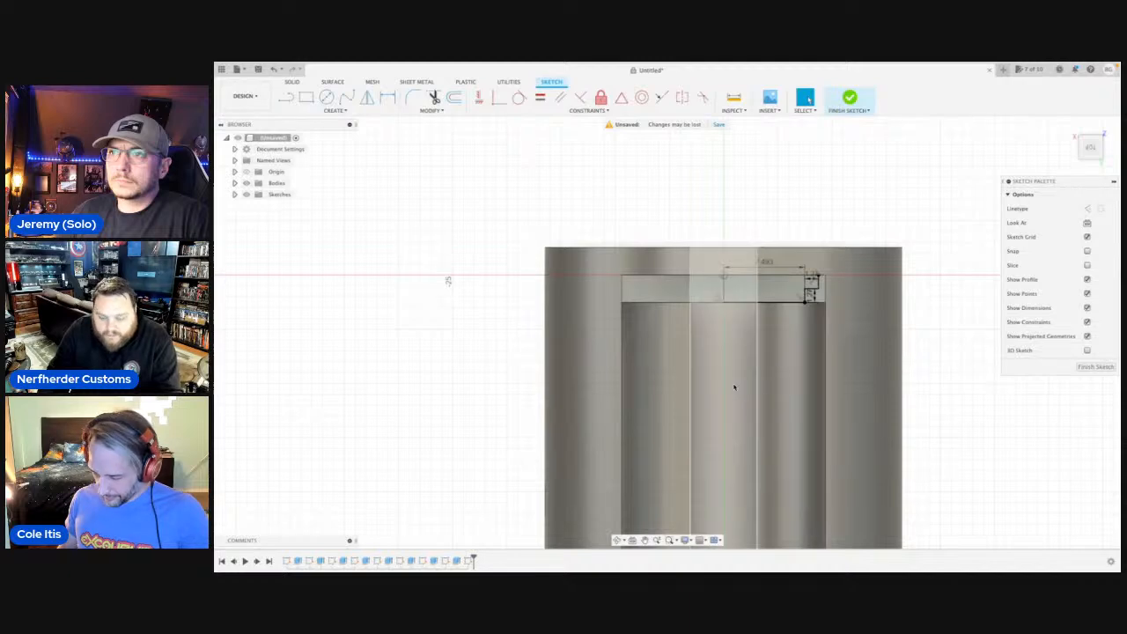
Draw a vertical centre line about 1.4 mm long upward from the middle of the profile's lower edge.
key("l")
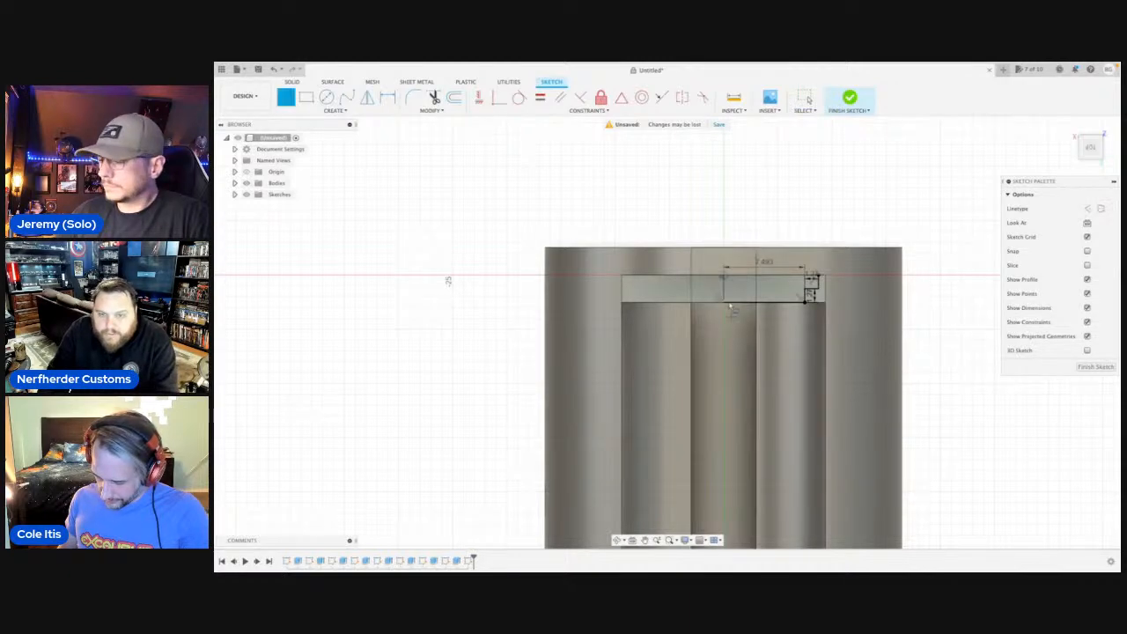
left_click(725, 304)
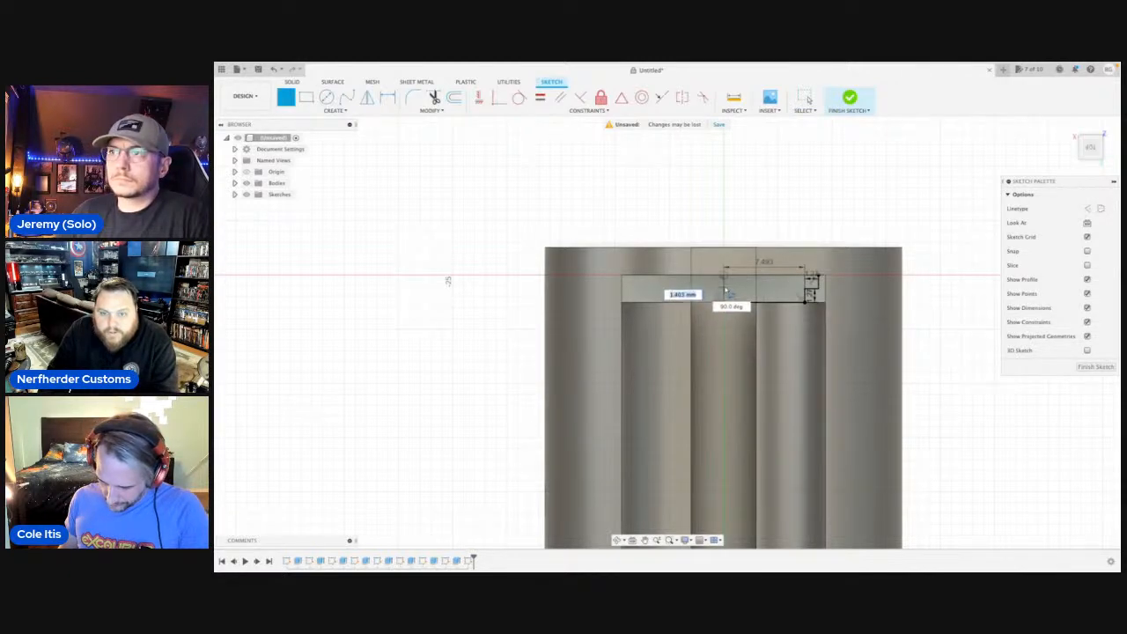
scroll(726, 291, "up", 3)
Mirror the three stepped corner lines about the short vertical centre line to the opposite side.
type("s")
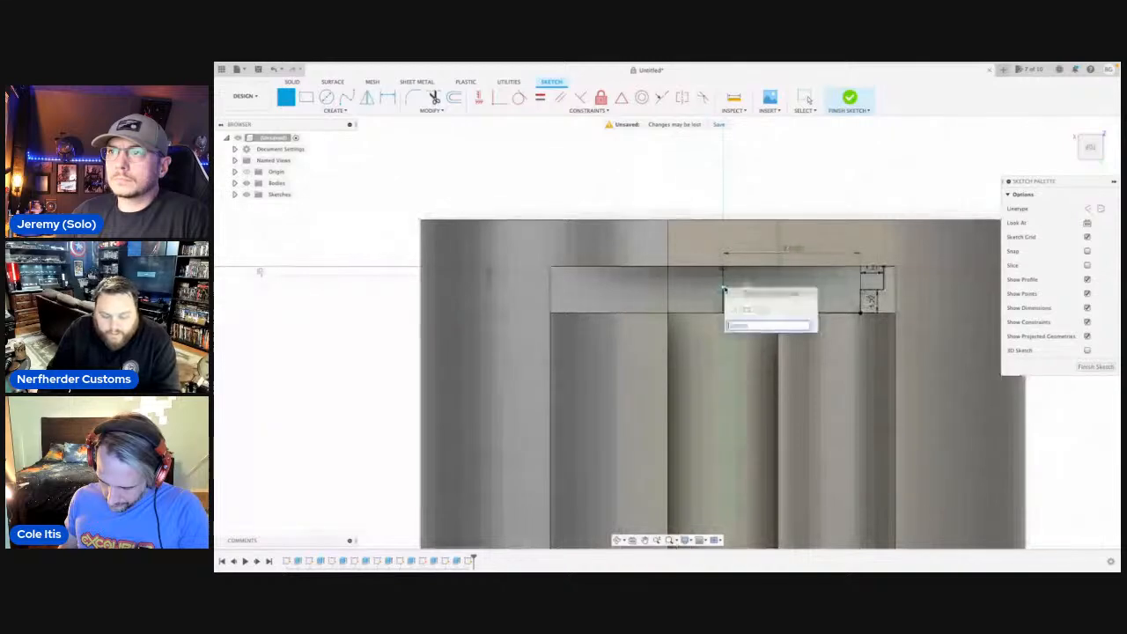
type("m")
left_click(764, 410)
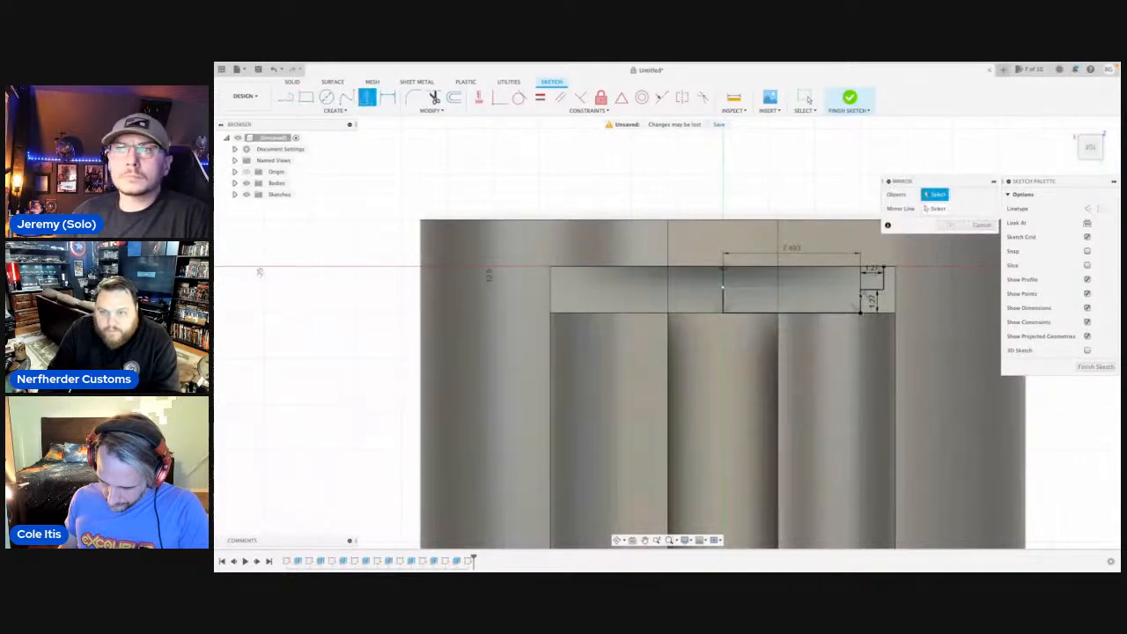
left_click(861, 301)
left_click(885, 284)
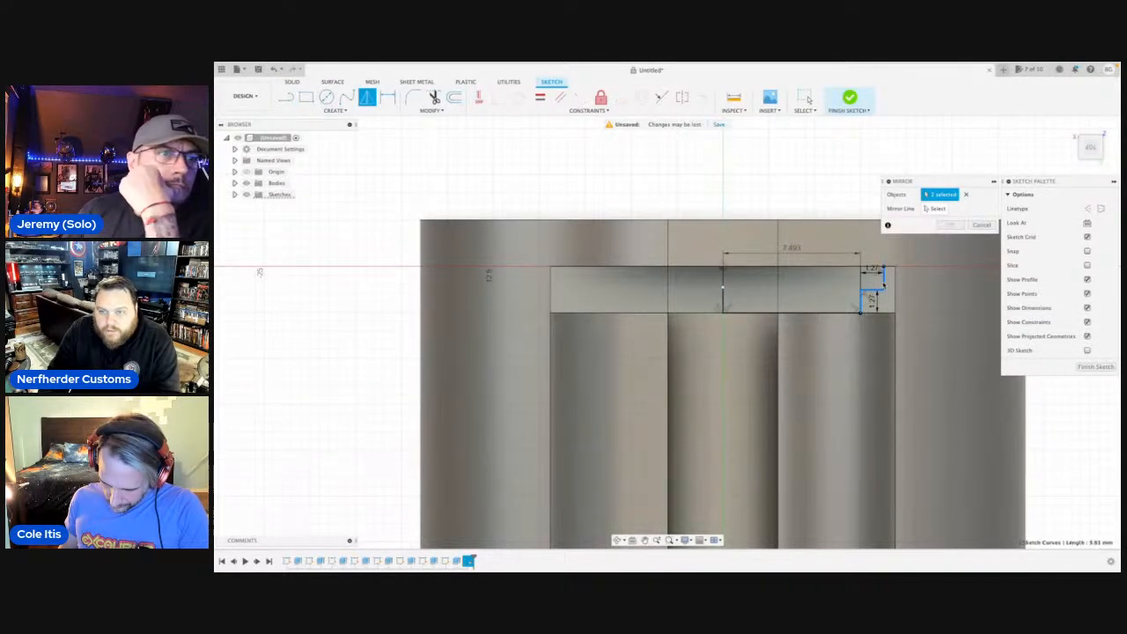
left_click(936, 209)
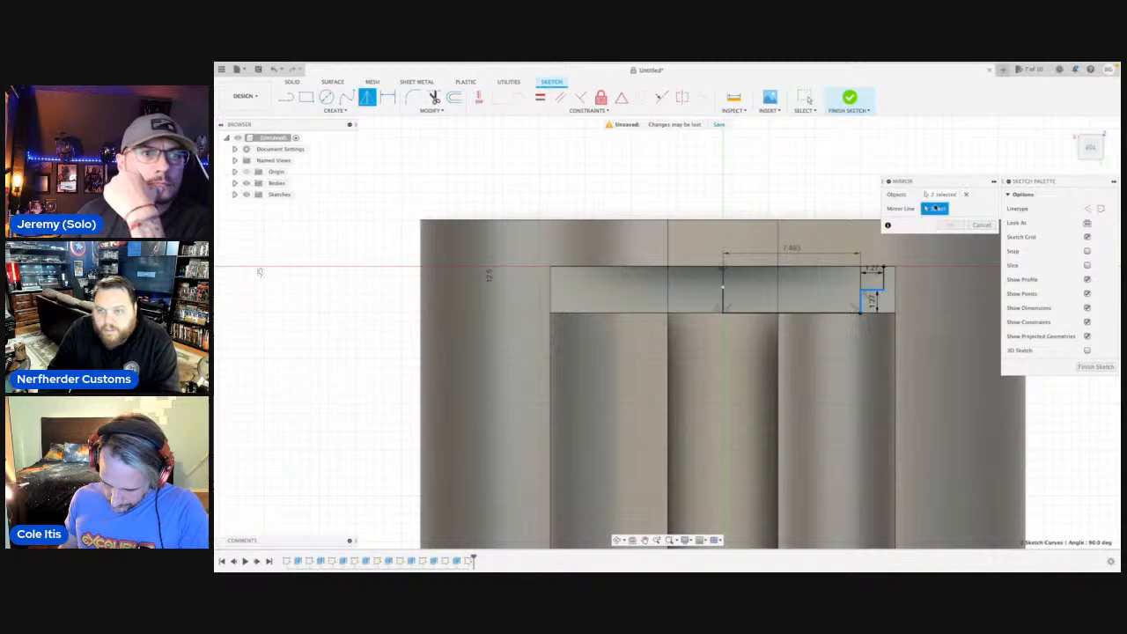
left_click(724, 301)
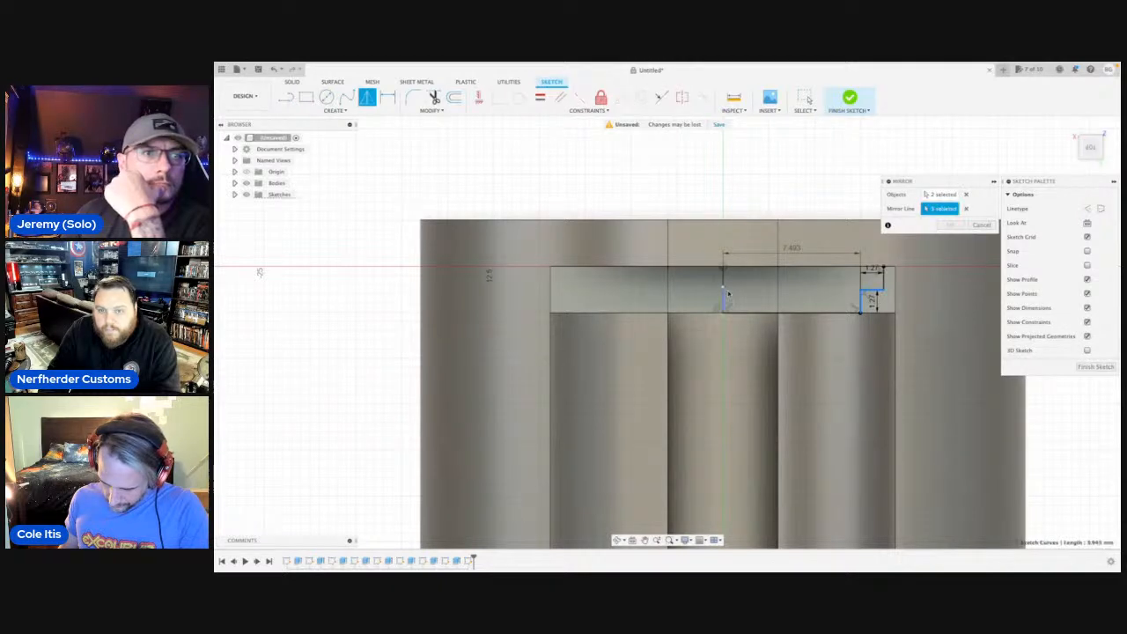
left_click(934, 194)
left_click(884, 279)
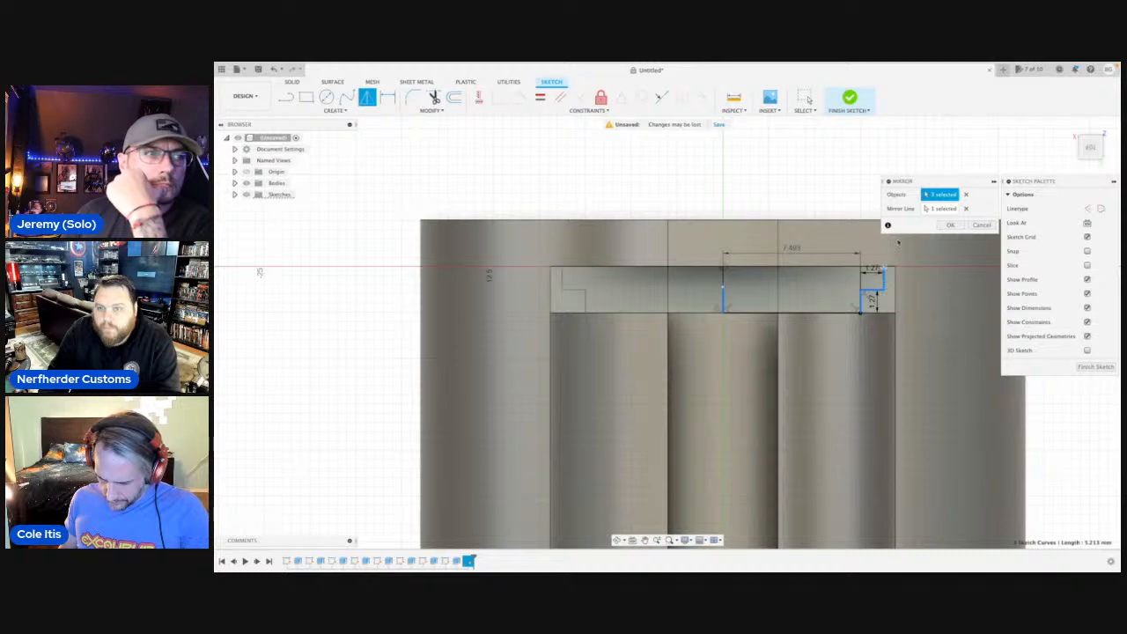
left_click(950, 224)
Extrude the stepped T-shaped profile between the mirrored corners in the negative direction as a cut into the part.
left_click(687, 286)
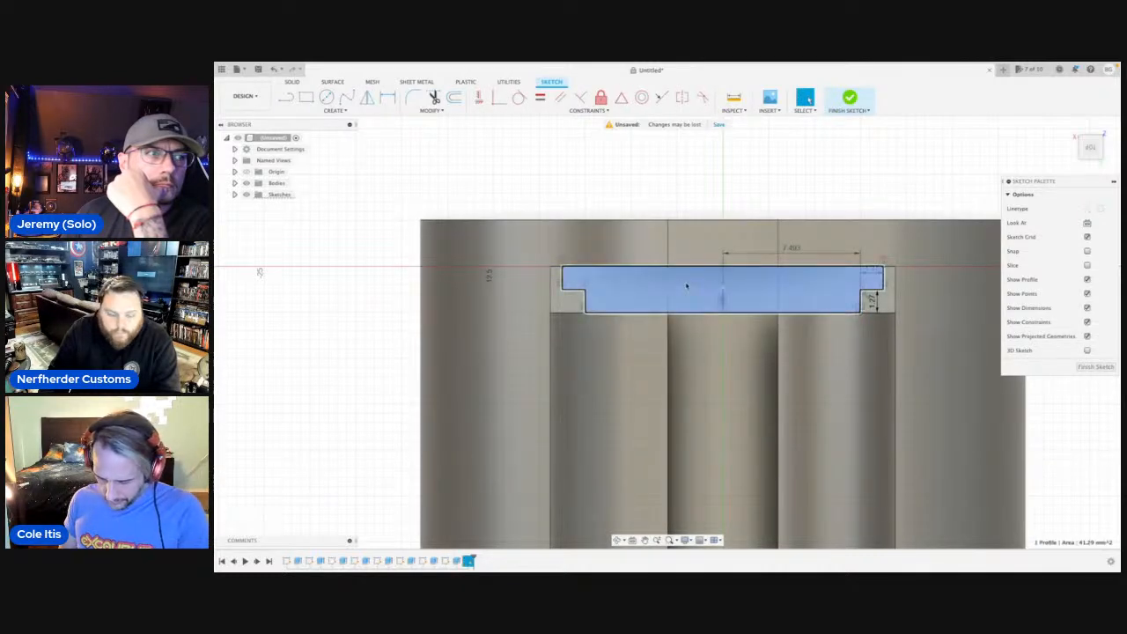
type("e-16")
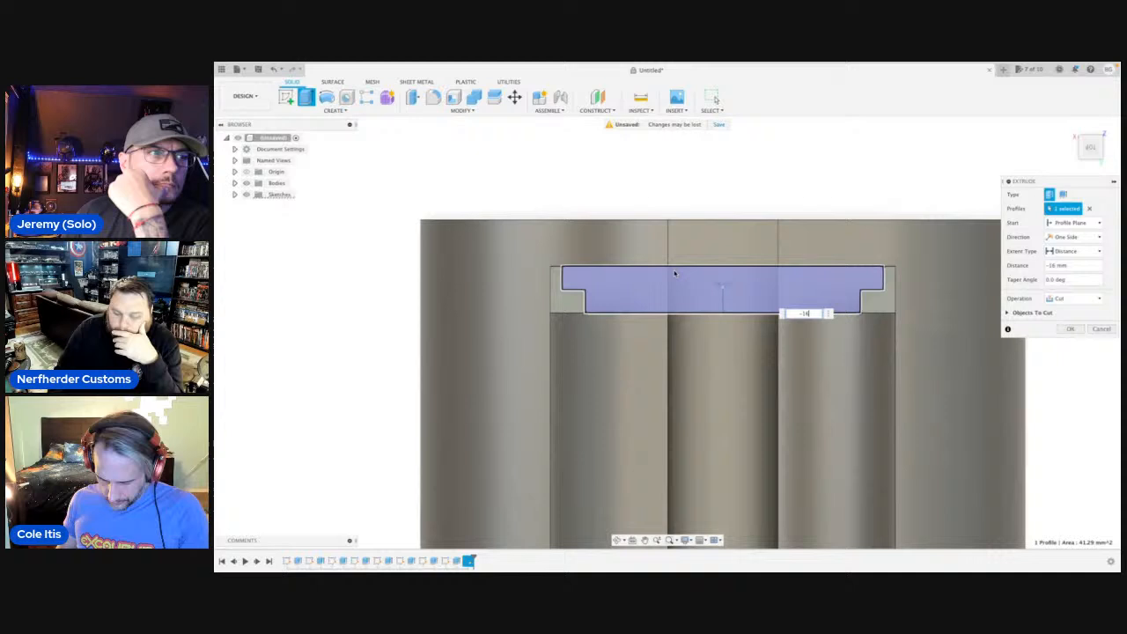
key("Return")
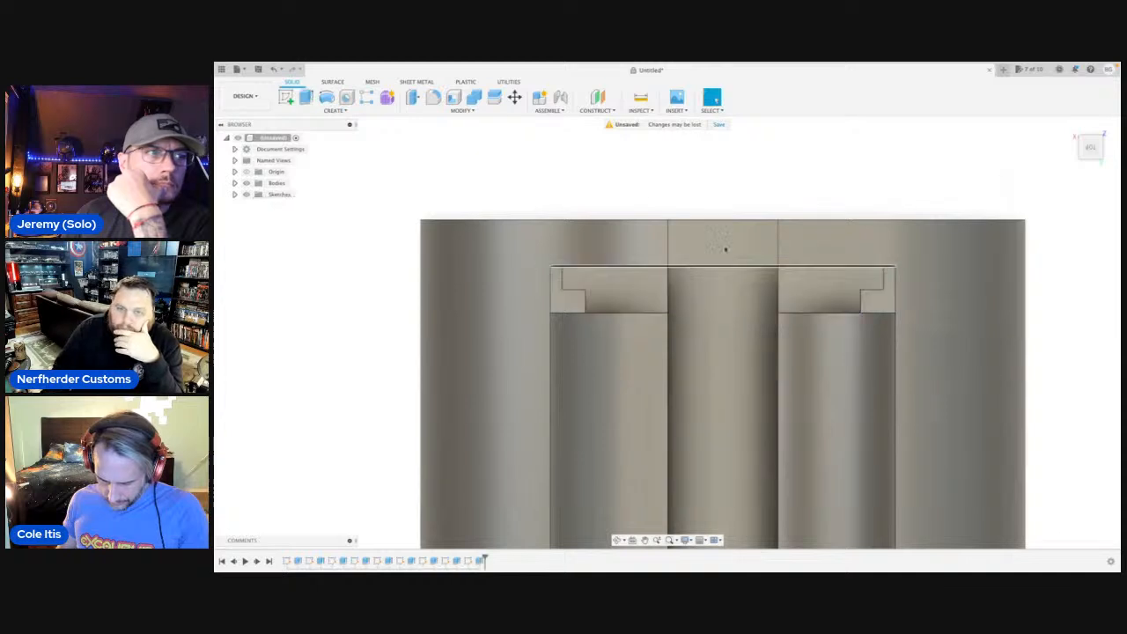
Sketch a circle on the end face with the rectangular hole, centred on the axis and matching the outer edge.
left_click(619, 540)
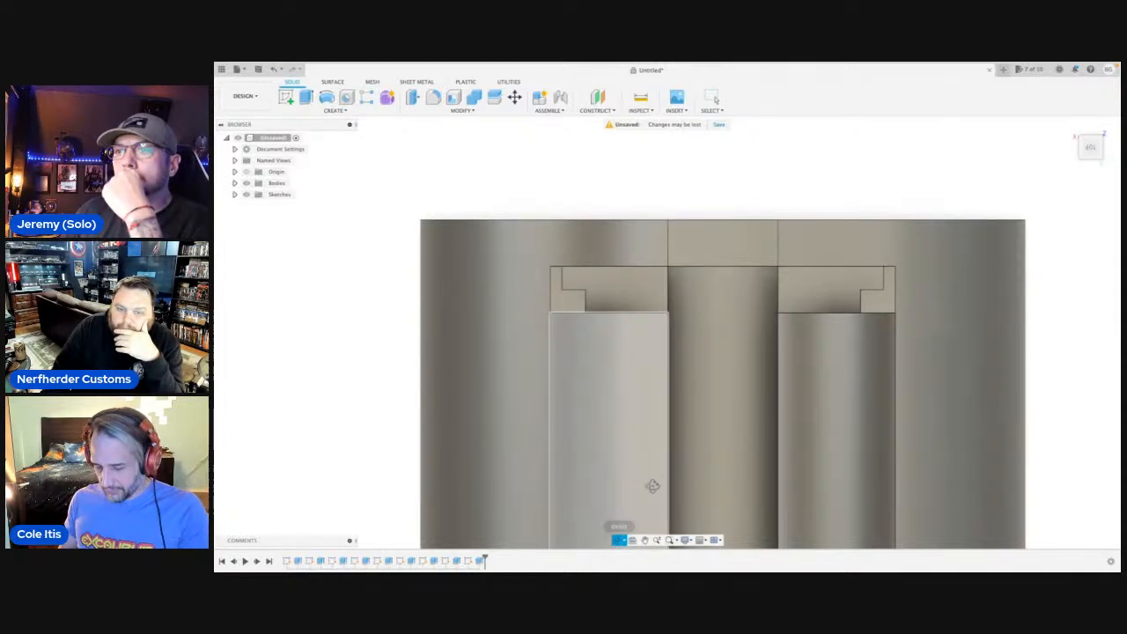
left_click_drag(653, 486, 656, 528)
middle_click_drag(656, 441, 586, 156, "shift")
scroll(641, 381, "down", 8)
left_click(619, 539)
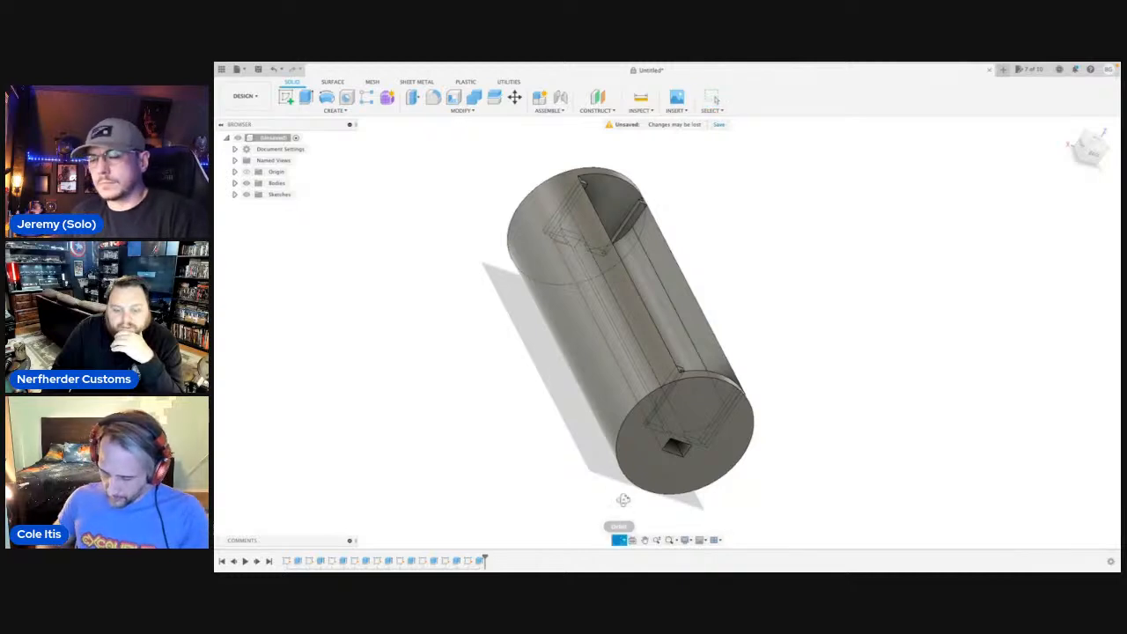
left_click_drag(749, 398, 550, 247)
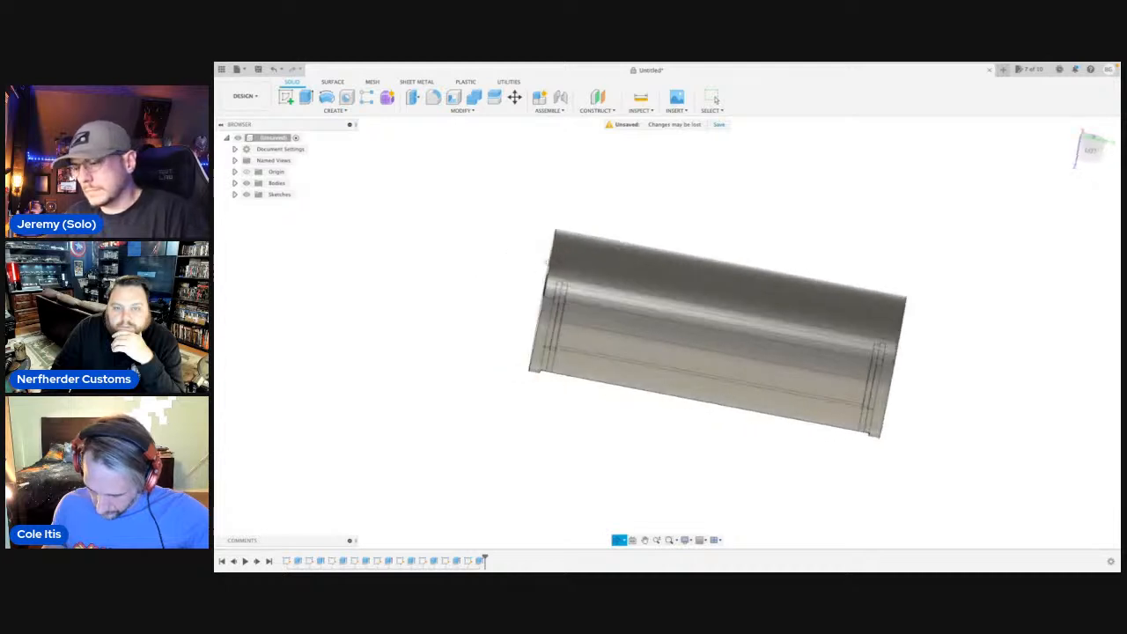
middle_click_drag(781, 289, 617, 333, "shift")
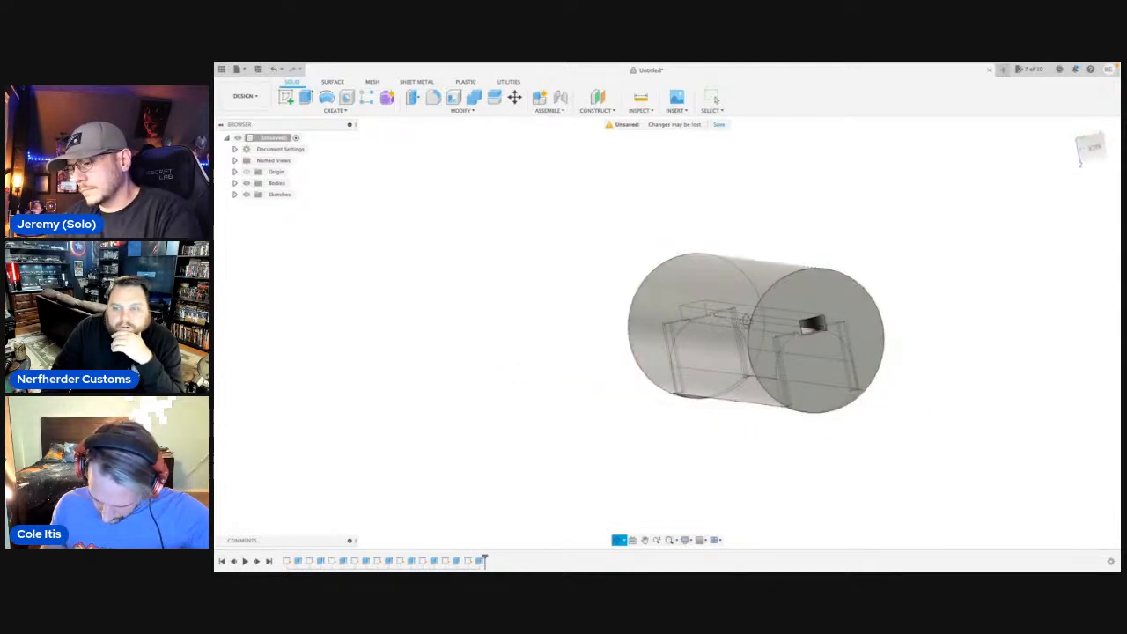
left_click(841, 362)
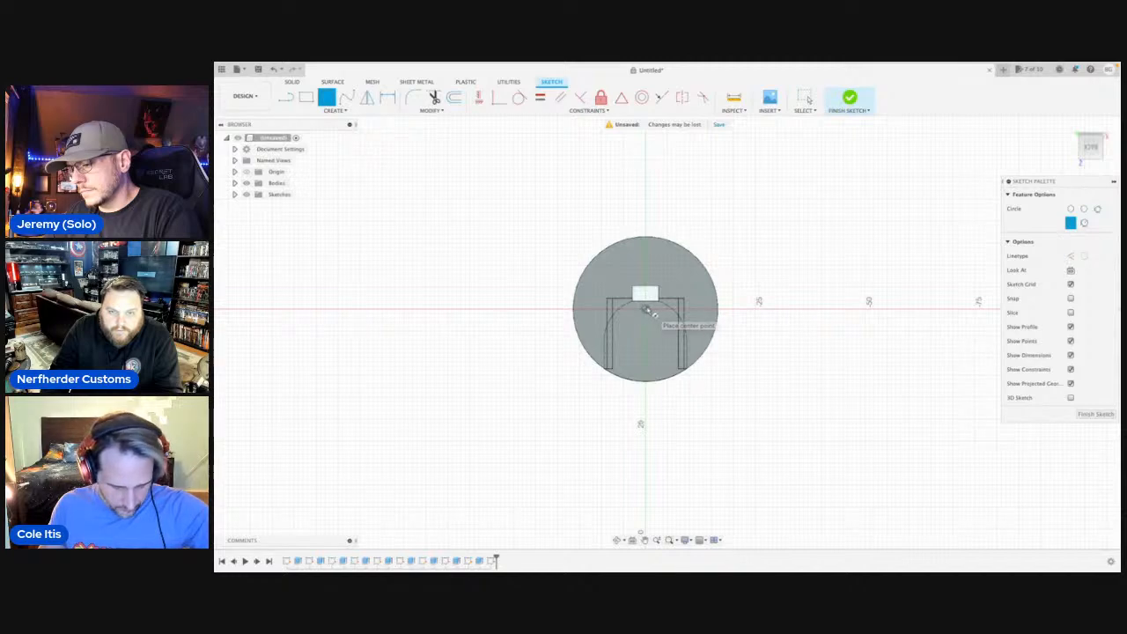
left_click(645, 309)
left_click(647, 386)
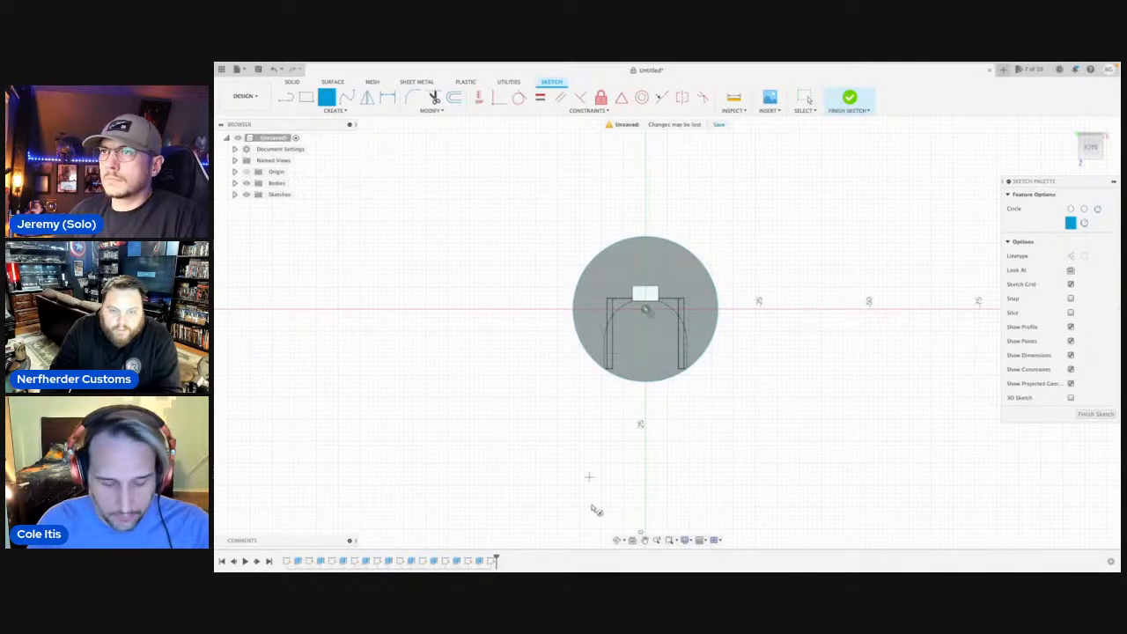
left_click(619, 539)
left_click_drag(604, 496, 634, 385)
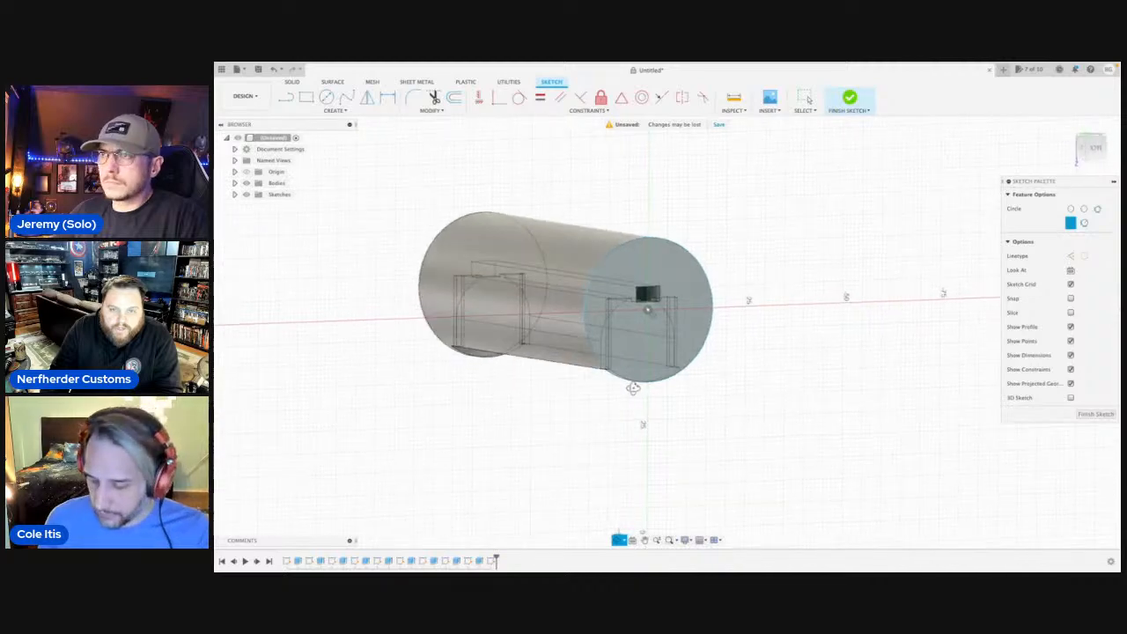
key("c")
key("Escape")
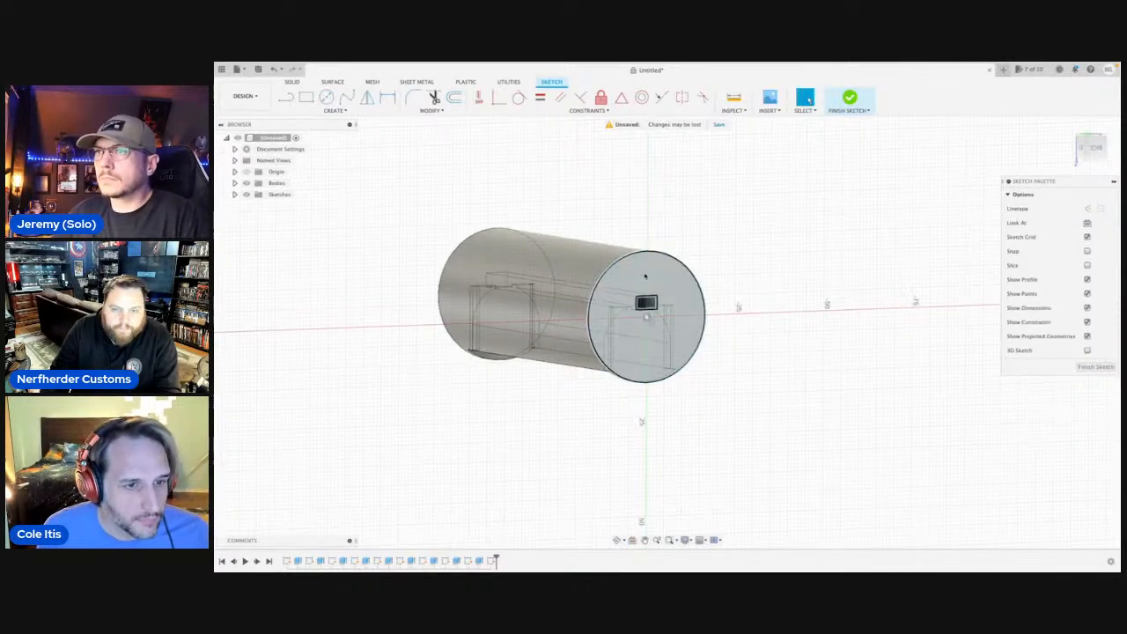
left_click(623, 277)
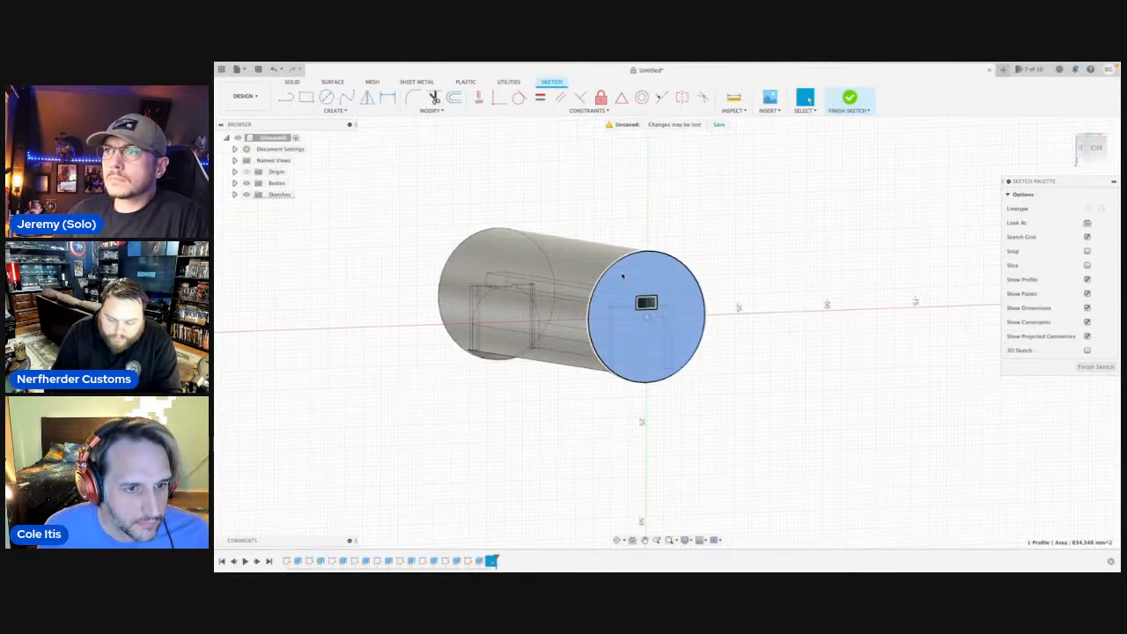
key("i")
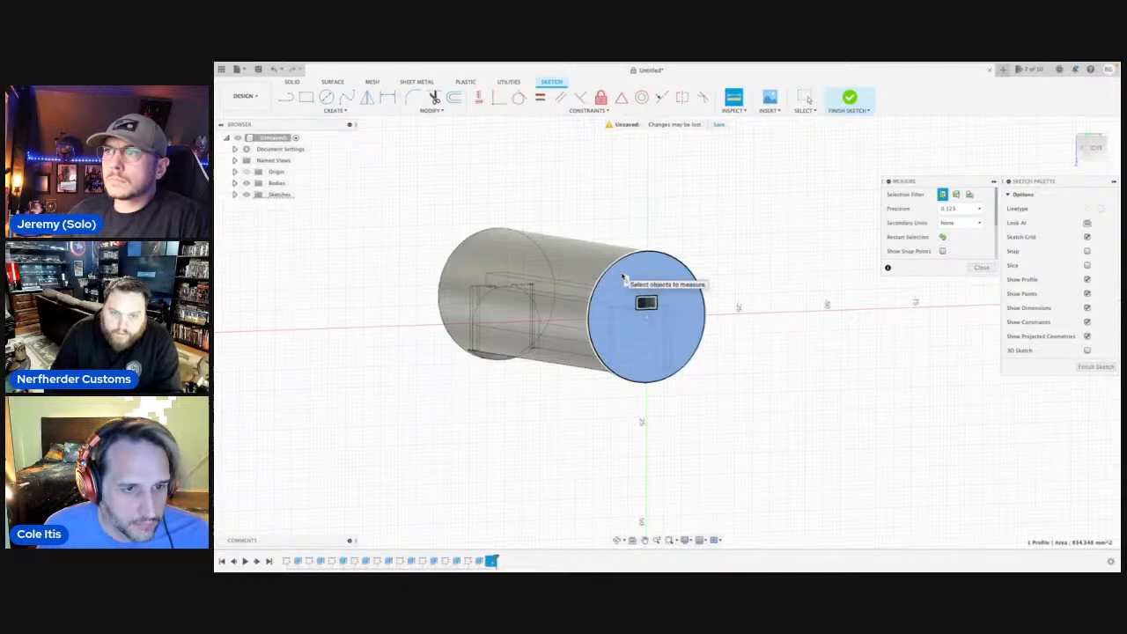
left_click(981, 266)
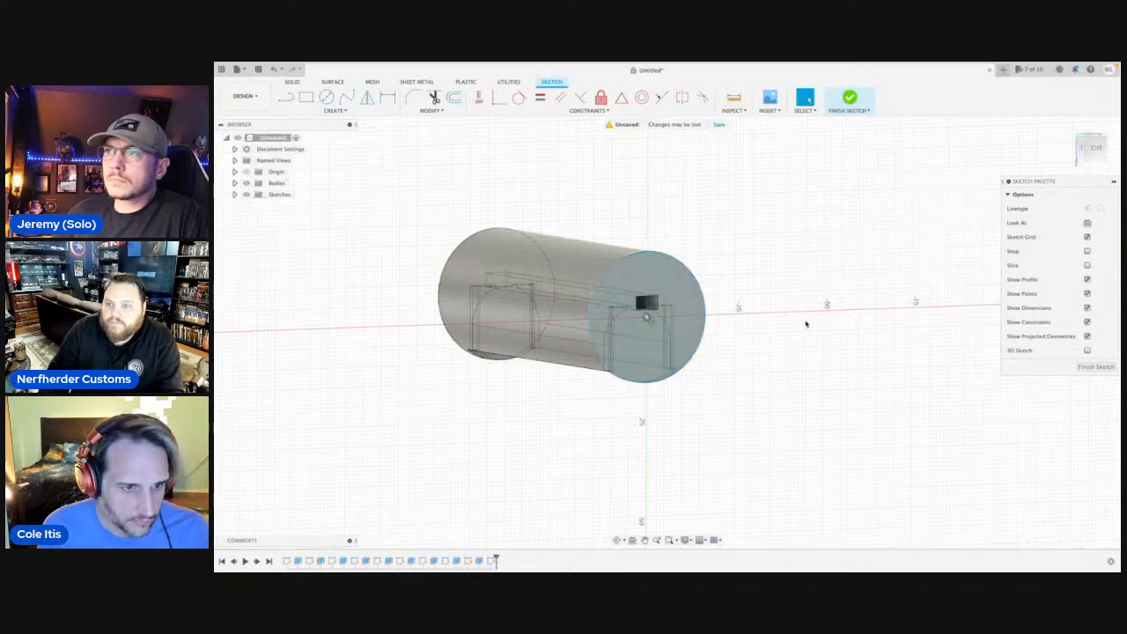
Extrude the circular end profile around the rectangular hole outward by 0.1 in, joined to the body.
middle_click_drag(805, 322, 634, 348, "shift")
left_click(634, 348)
scroll(634, 348, "up", 3)
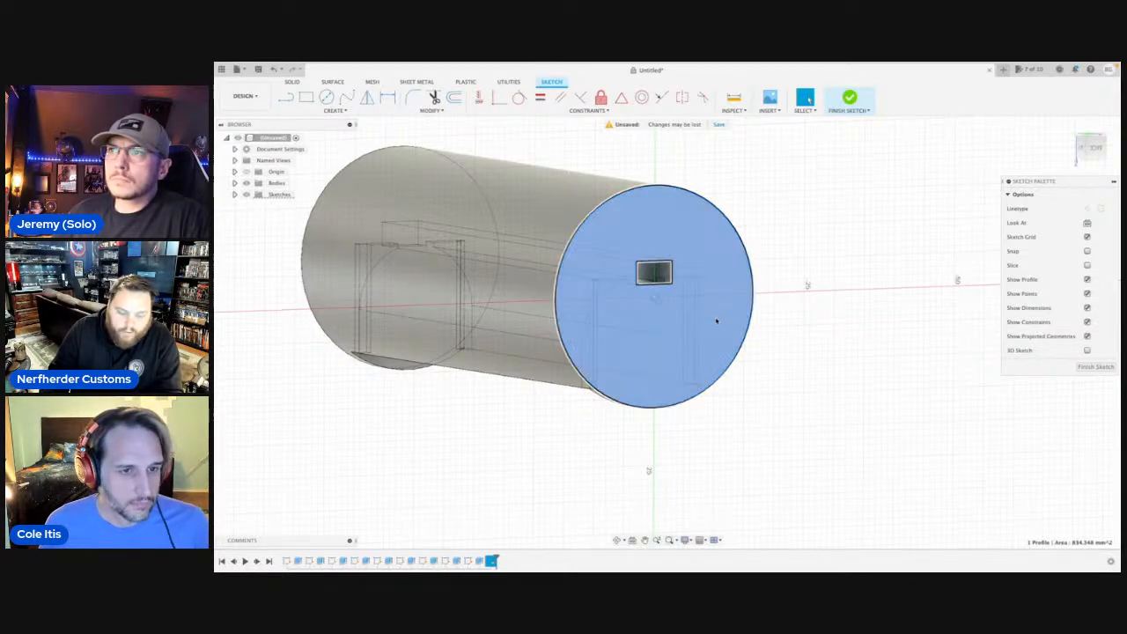
key("e")
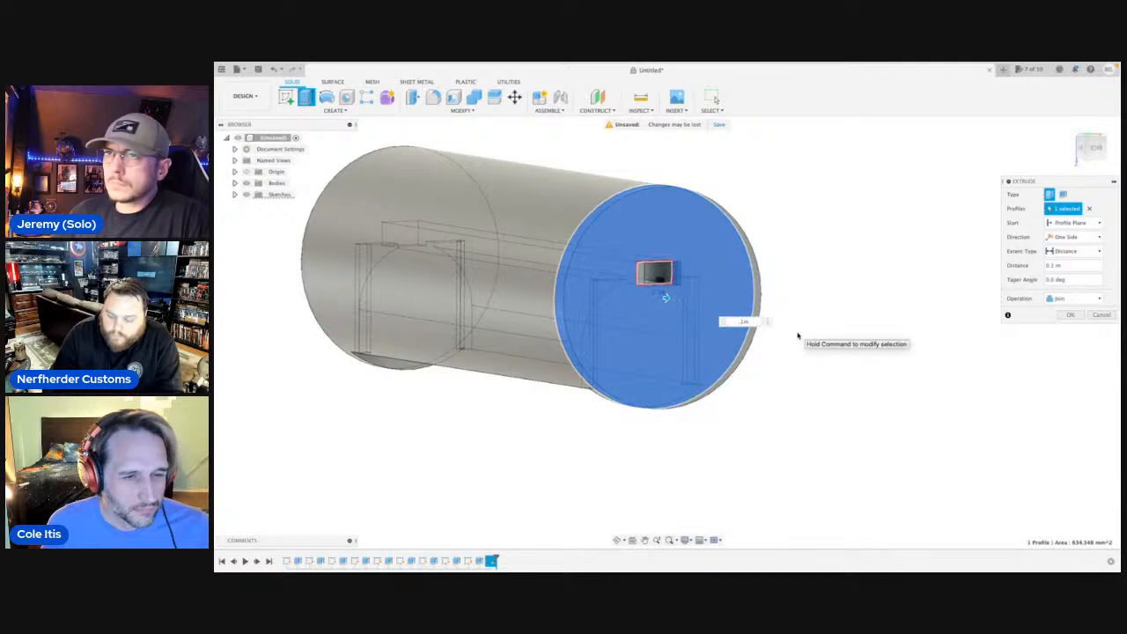
key("Escape")
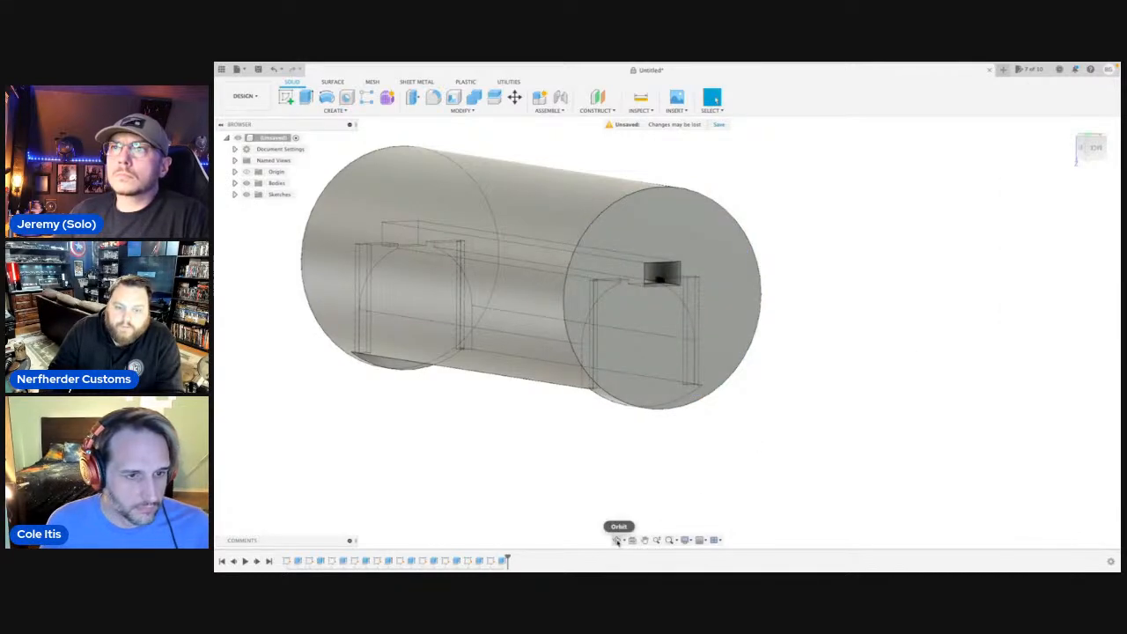
Sketch a 33 mm circle on the extended end face around the rectangular hole, centred on the axis and matching the outer edge.
left_click(618, 539)
left_click_drag(649, 411, 666, 305)
middle_click_drag(735, 370, 1050, 472)
scroll(480, 271, "down", 5)
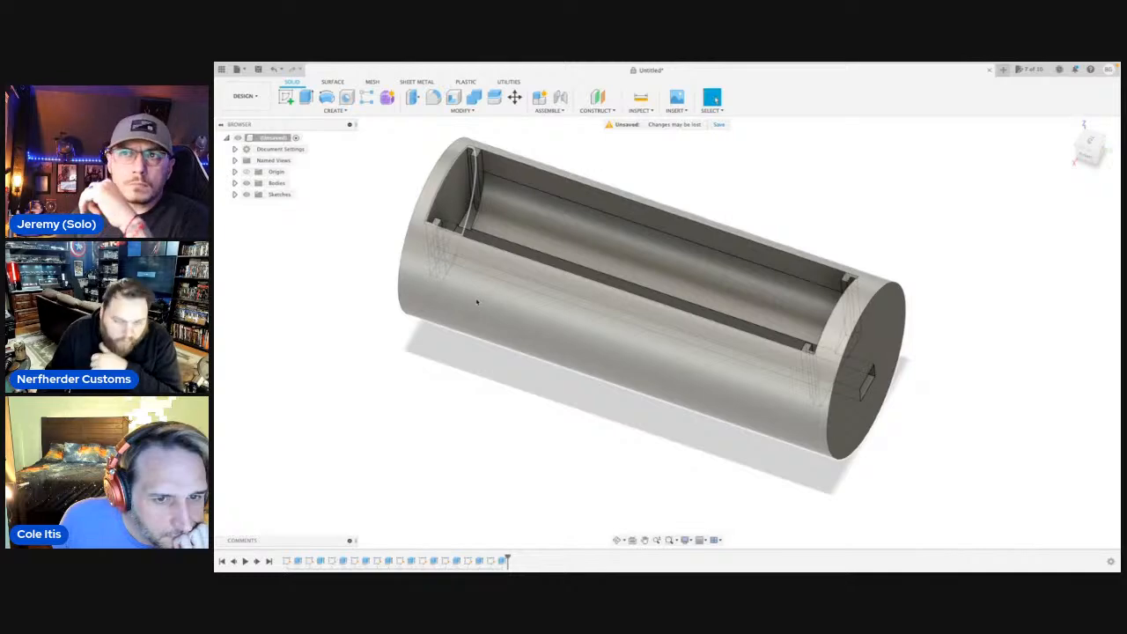
left_click(844, 411)
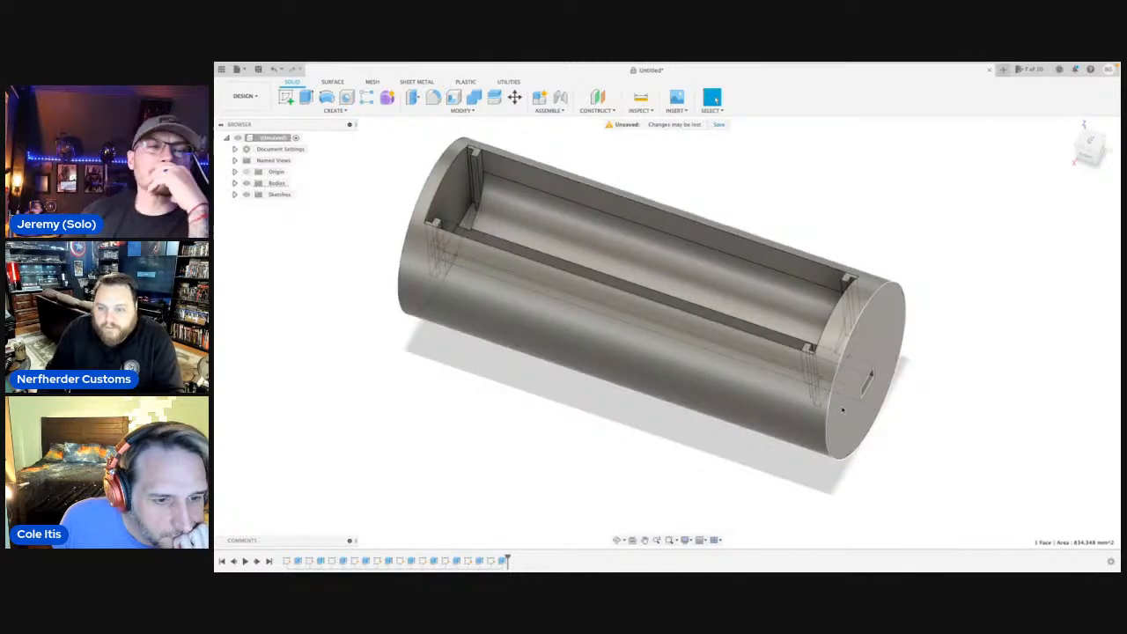
key("shift+s")
key("c")
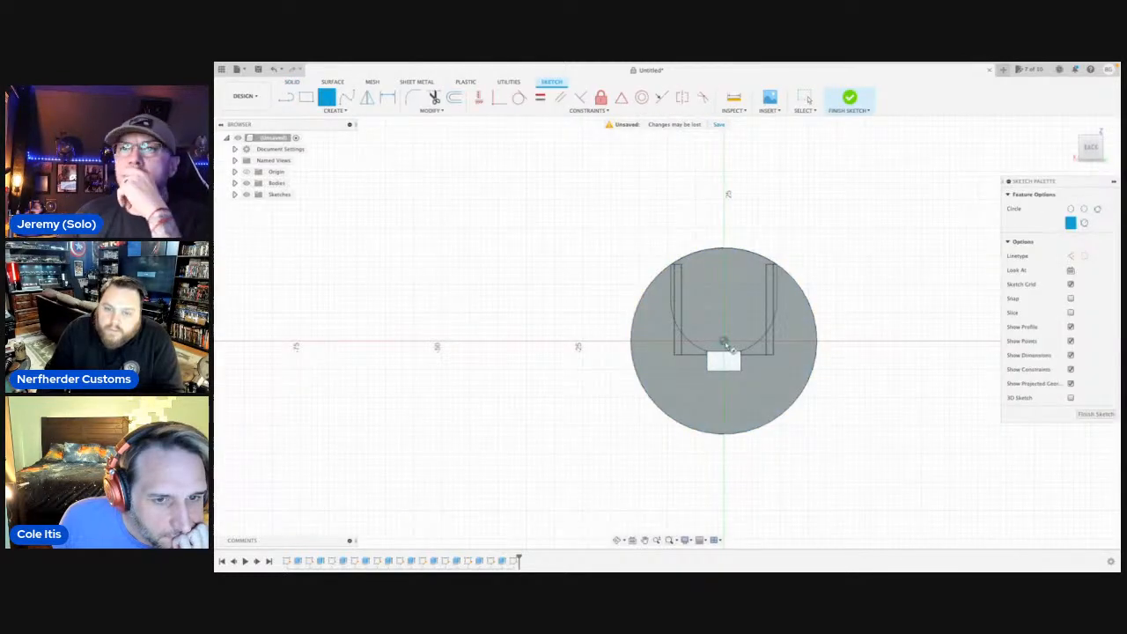
left_click(723, 341)
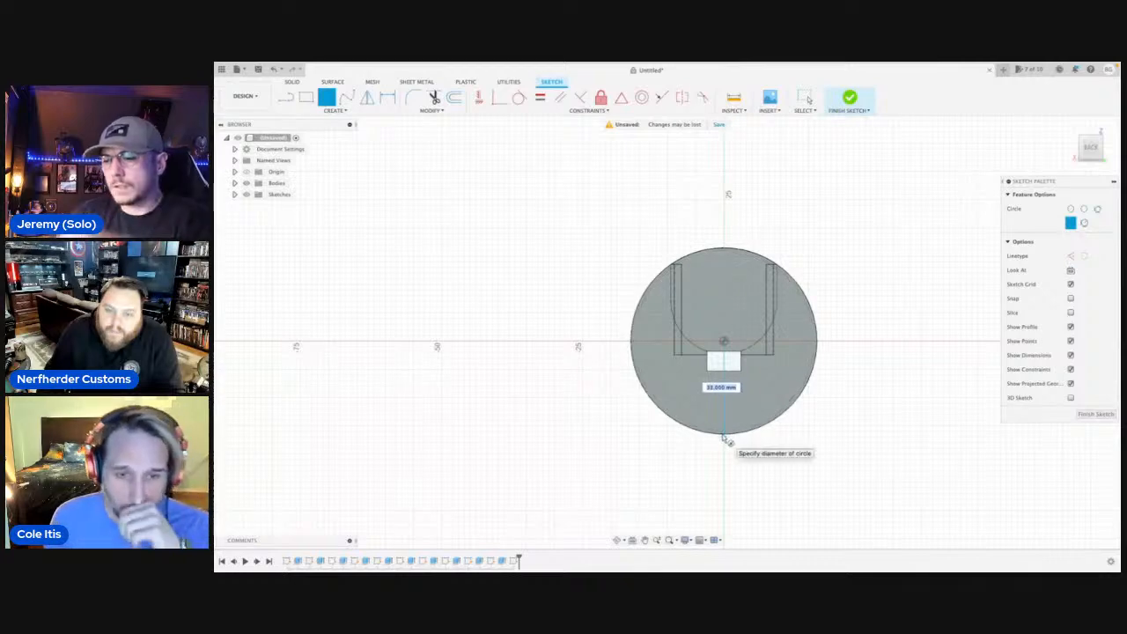
left_click(723, 435)
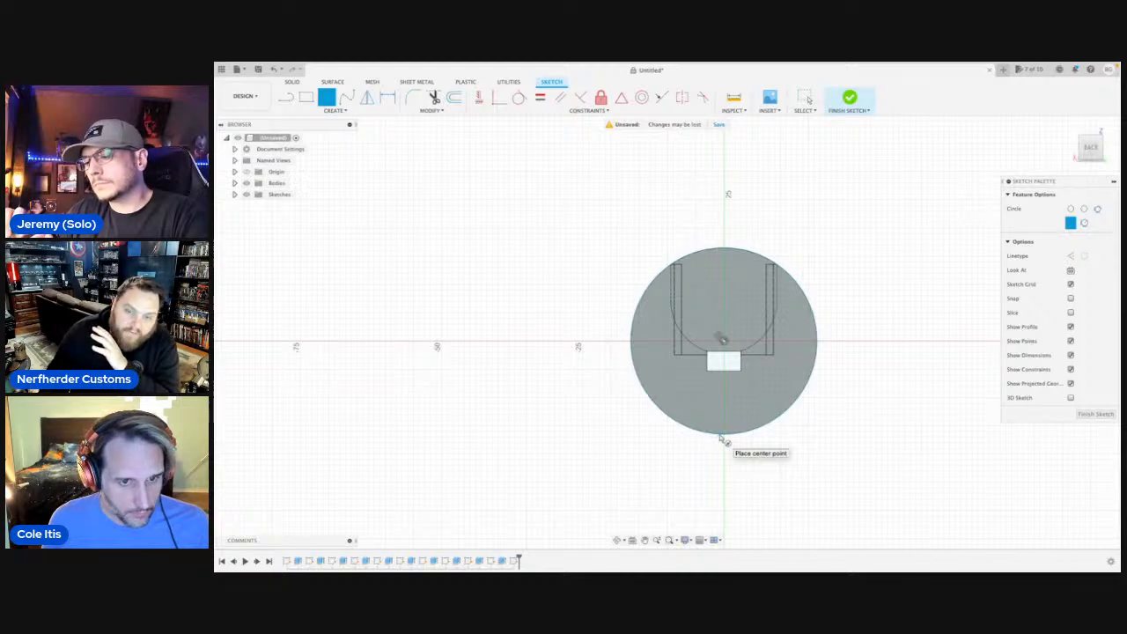
key("Escape")
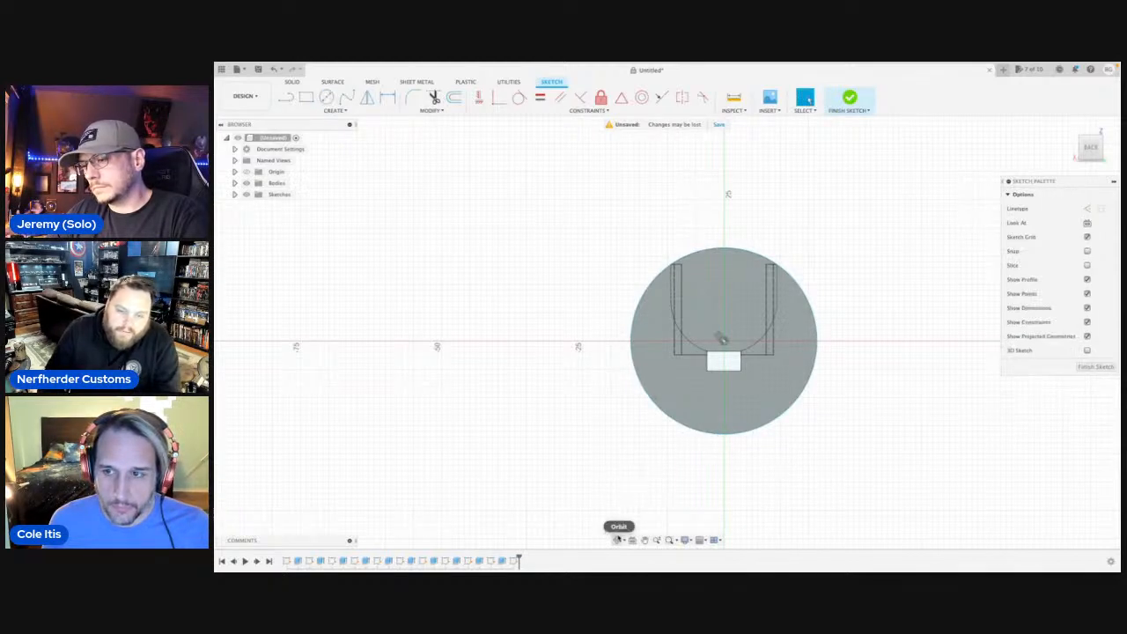
Extrude the new circular profile around the rectangular hole outward by 12 mm, joined to the body.
left_click(619, 539)
left_click_drag(629, 452, 705, 330)
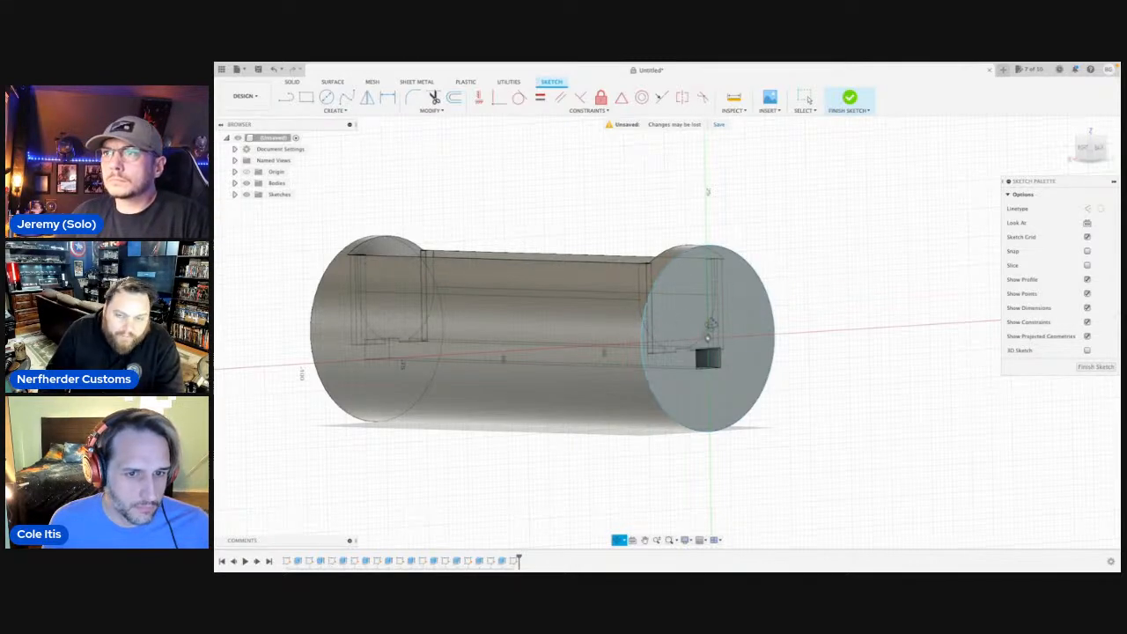
key("Escape")
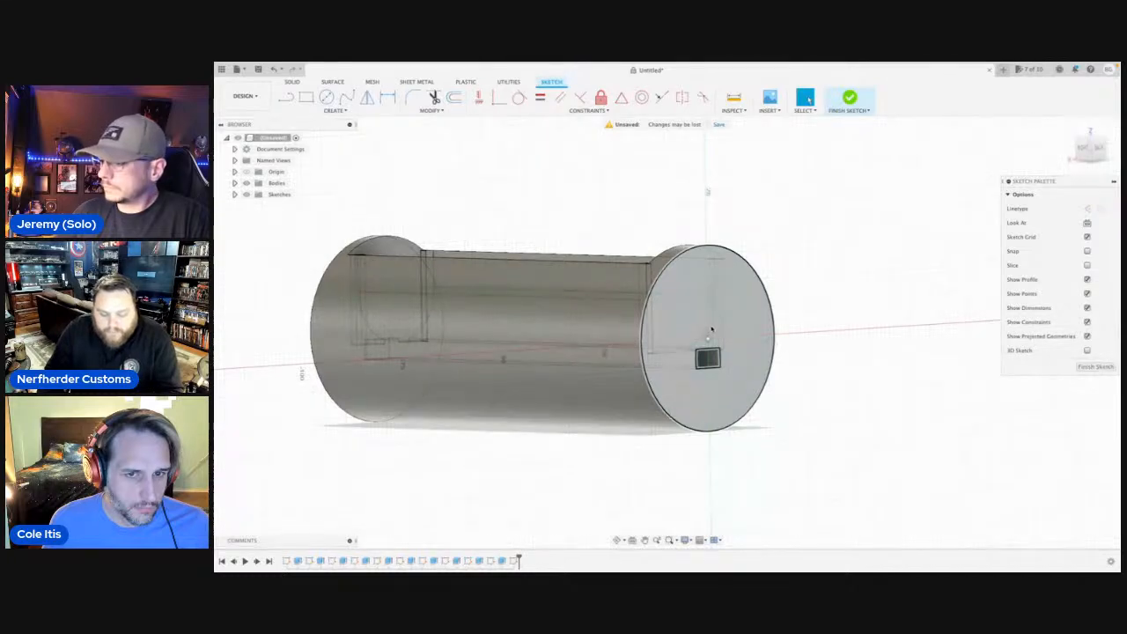
left_click(713, 287)
key("e")
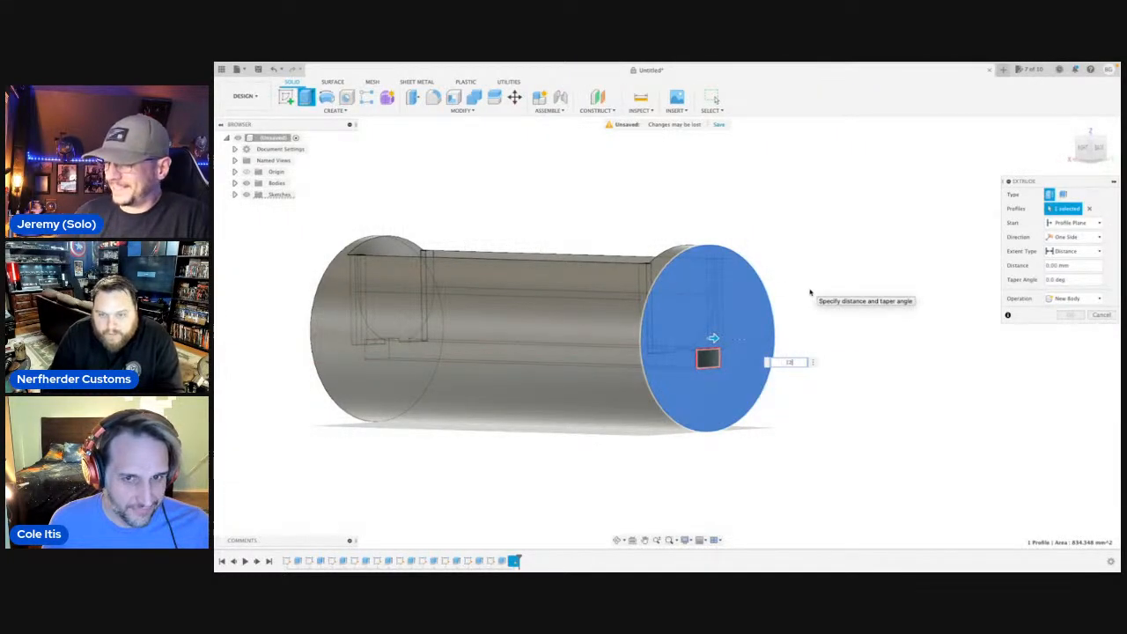
type("12")
key("Return")
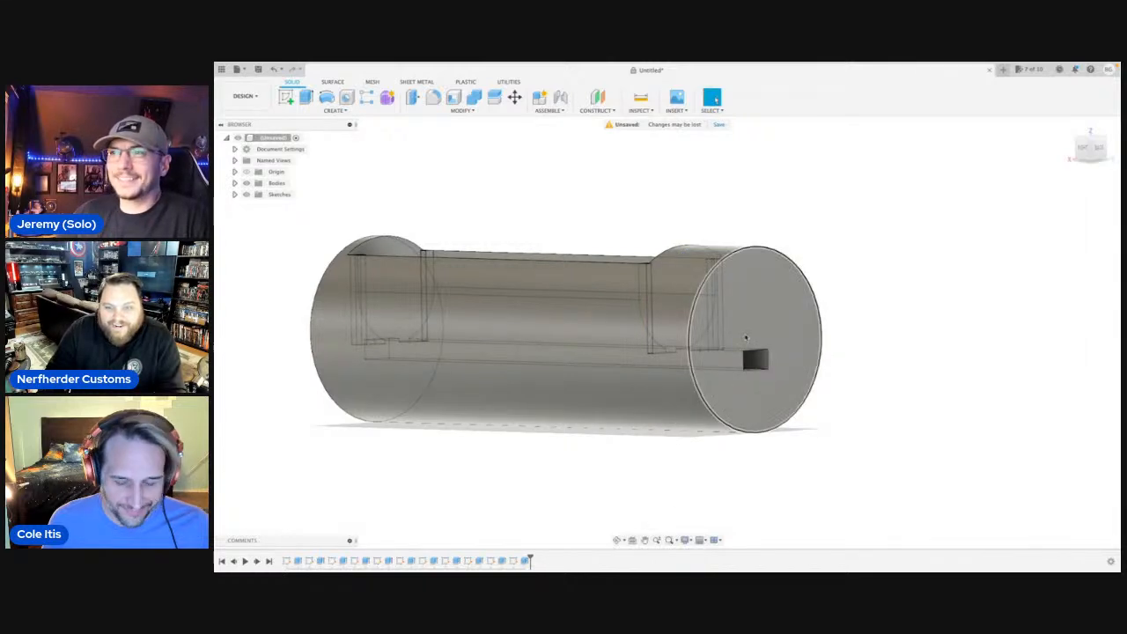
Sketch a 23.5 mm diameter circle on the new end face, centred on the axis.
left_click(745, 338)
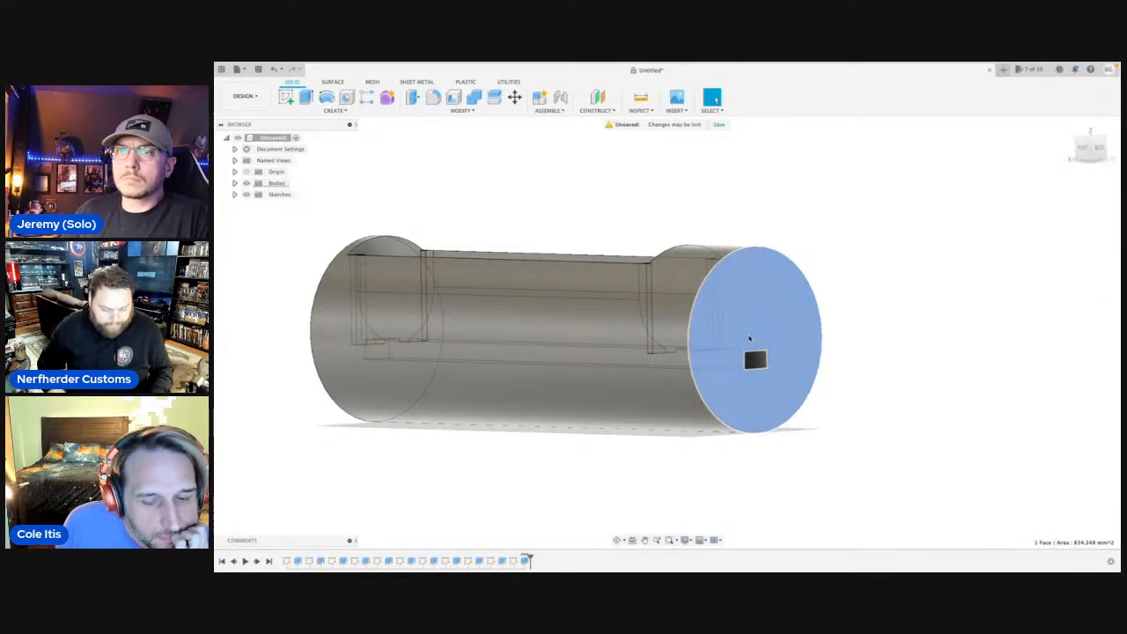
key("c")
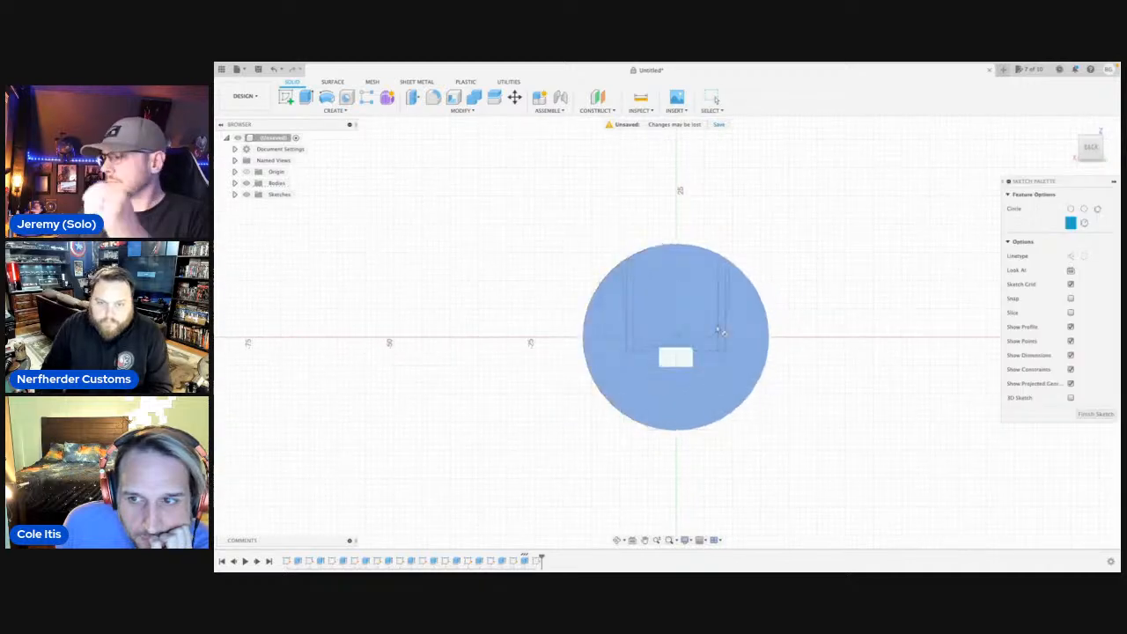
left_click(675, 338)
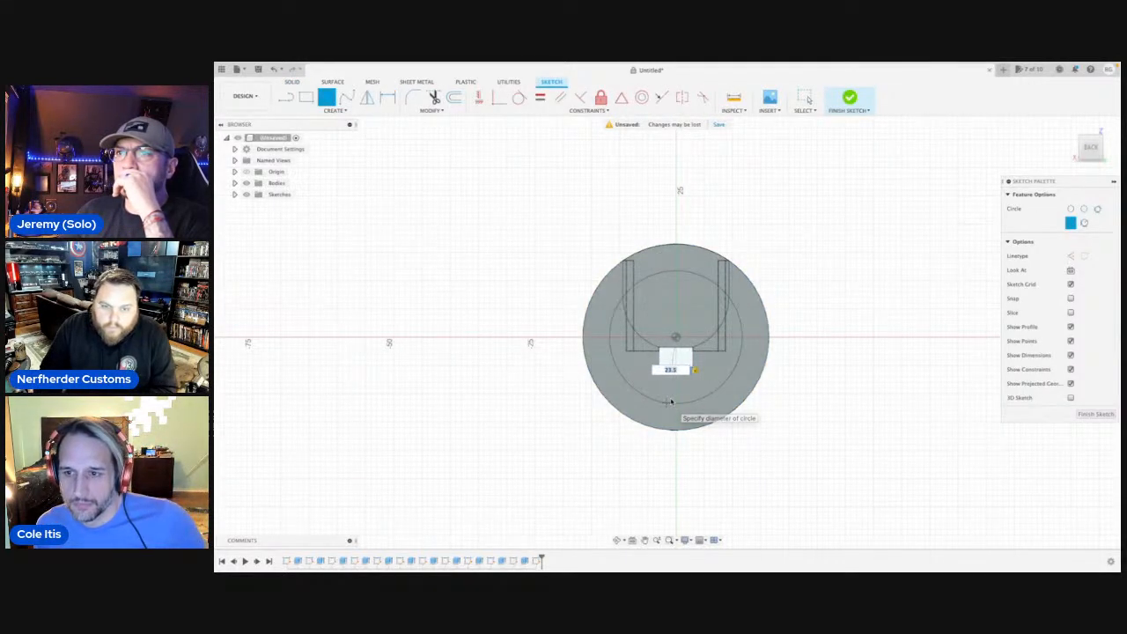
key("Return")
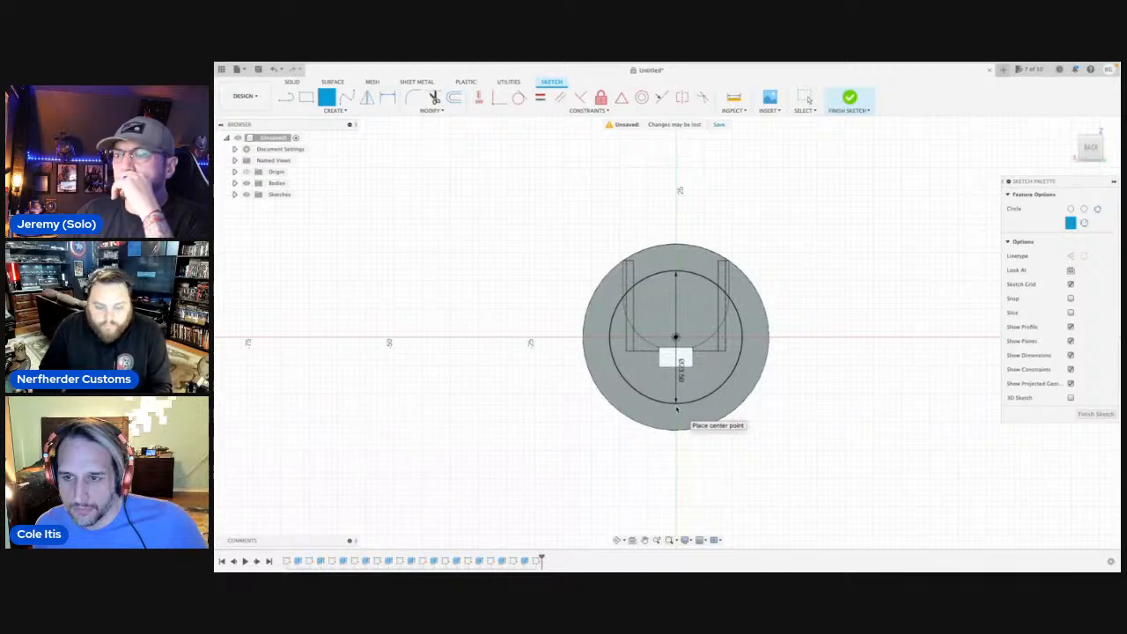
key("Escape")
Extrude the 23.5 mm circle profile by -9 mm as a cut into the end of the body.
left_click(653, 371)
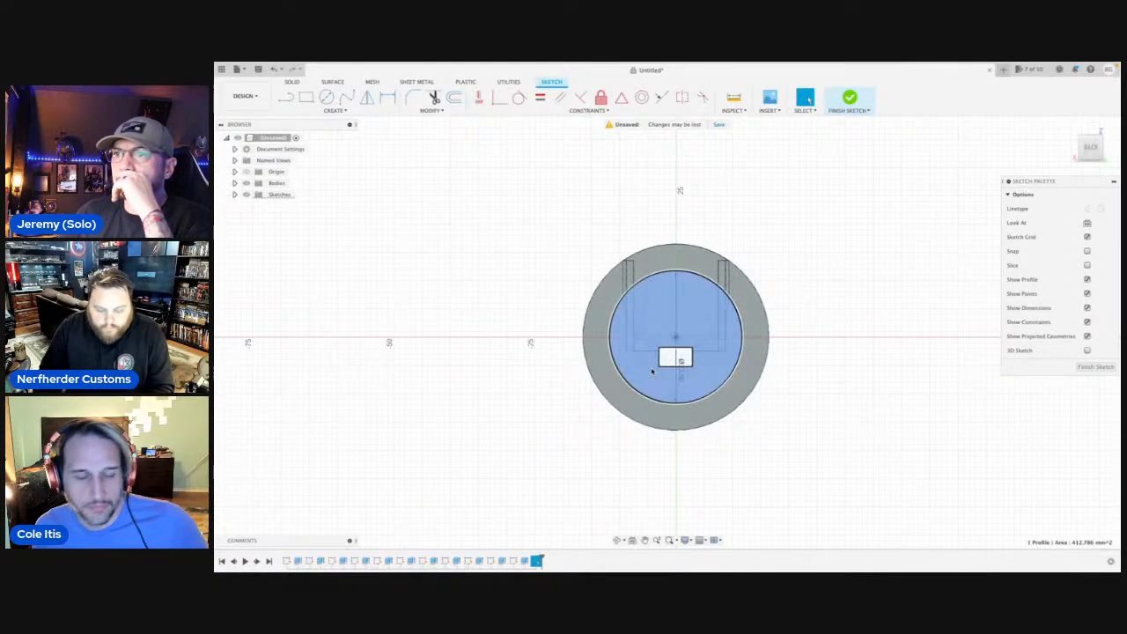
key("e")
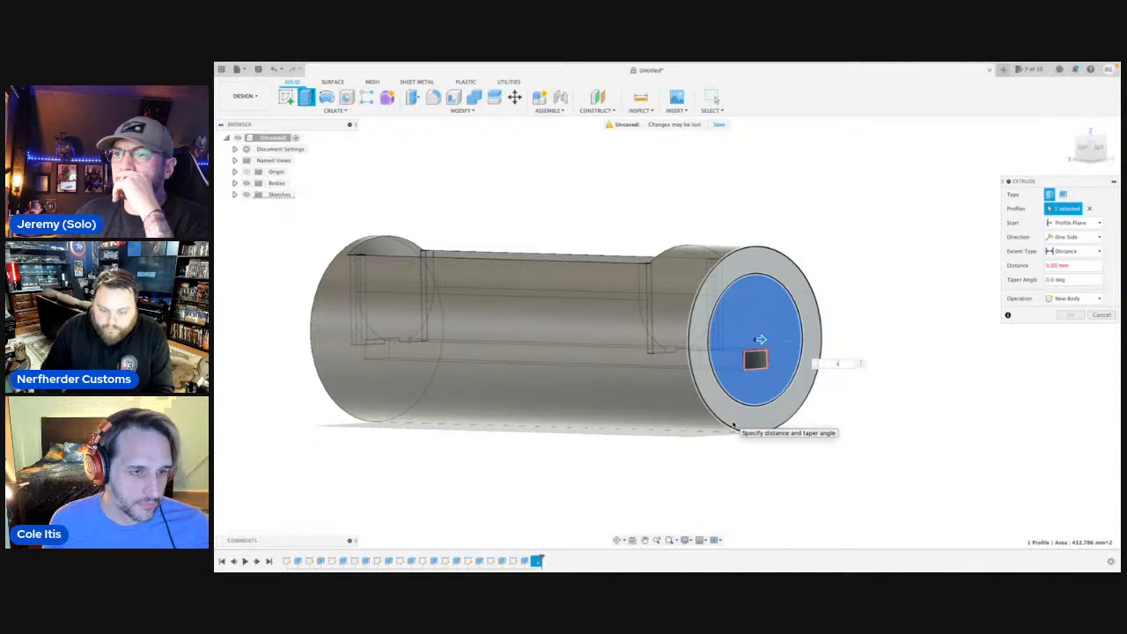
type("-9")
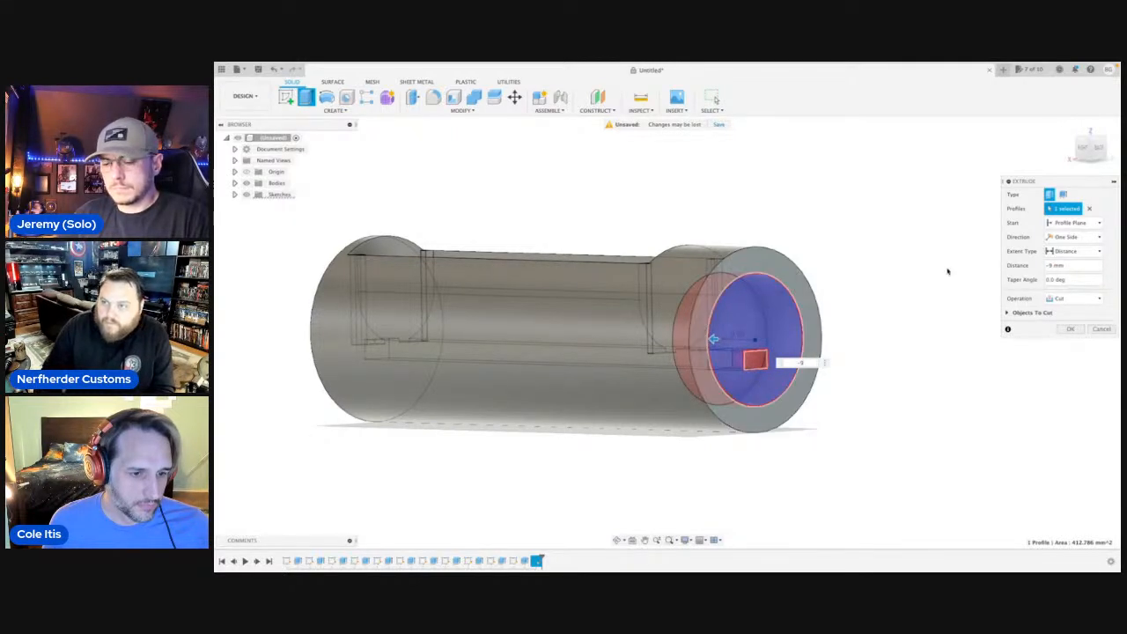
left_click(1085, 148)
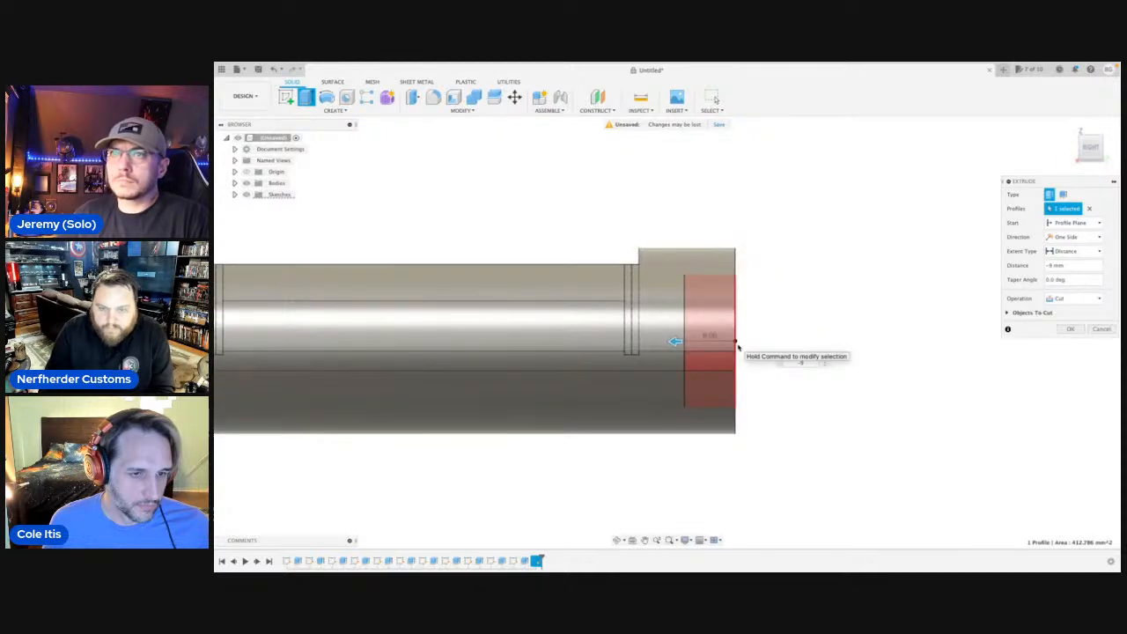
key("Return")
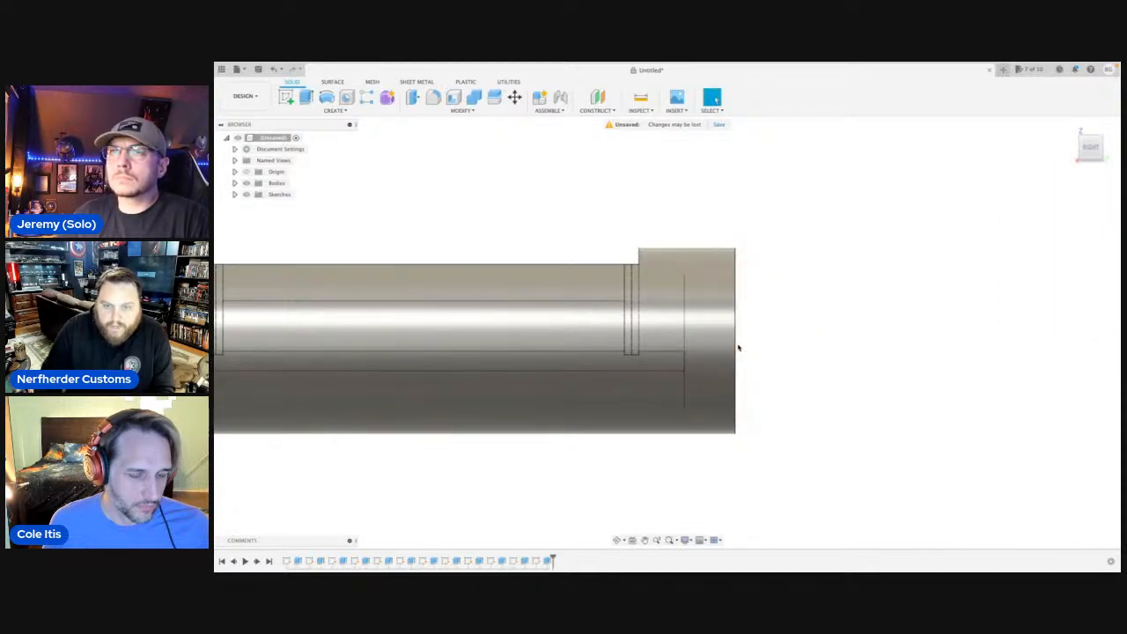
Deepen the round end recess by applying Offset Face to its floor with a distance of -11 mm.
left_click(617, 542)
left_click_drag(641, 429, 524, 421)
left_click(724, 321)
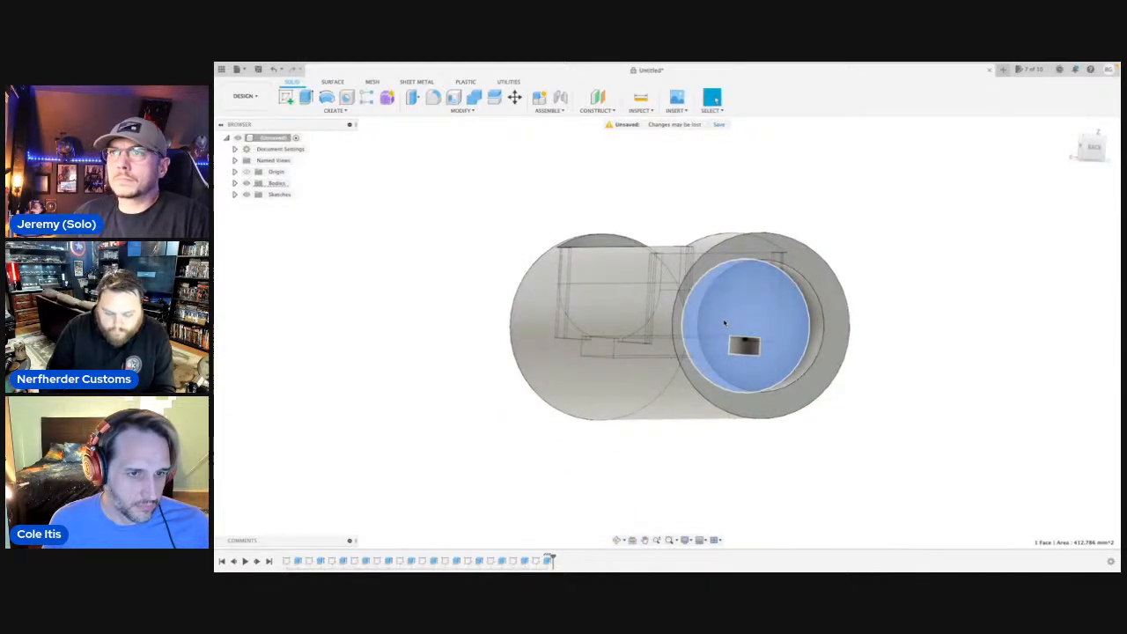
key("q")
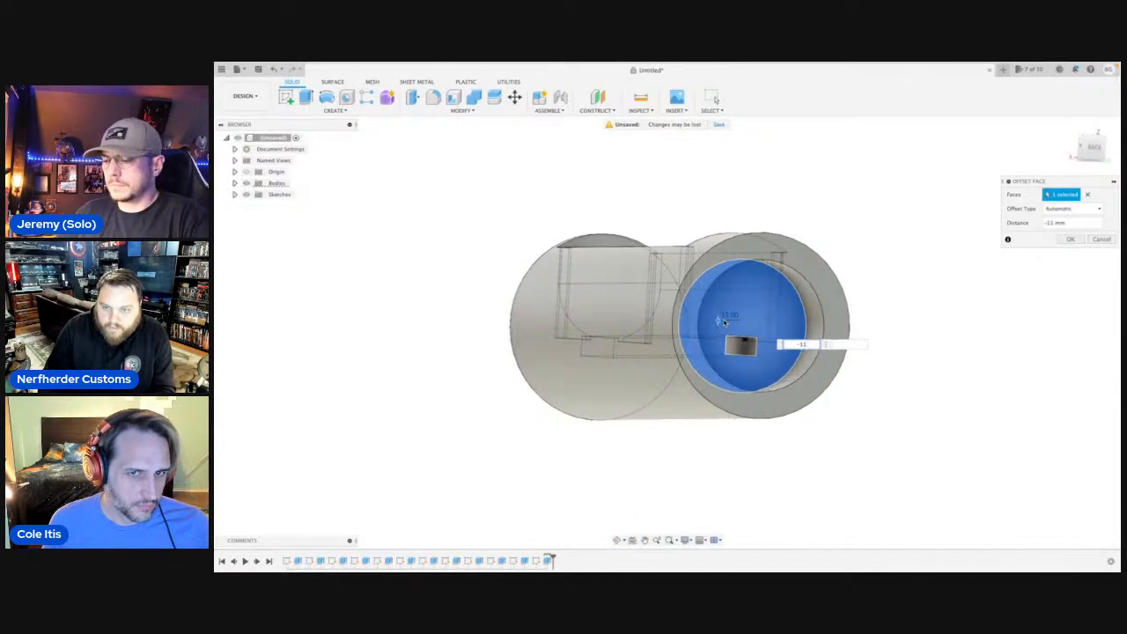
key("Return")
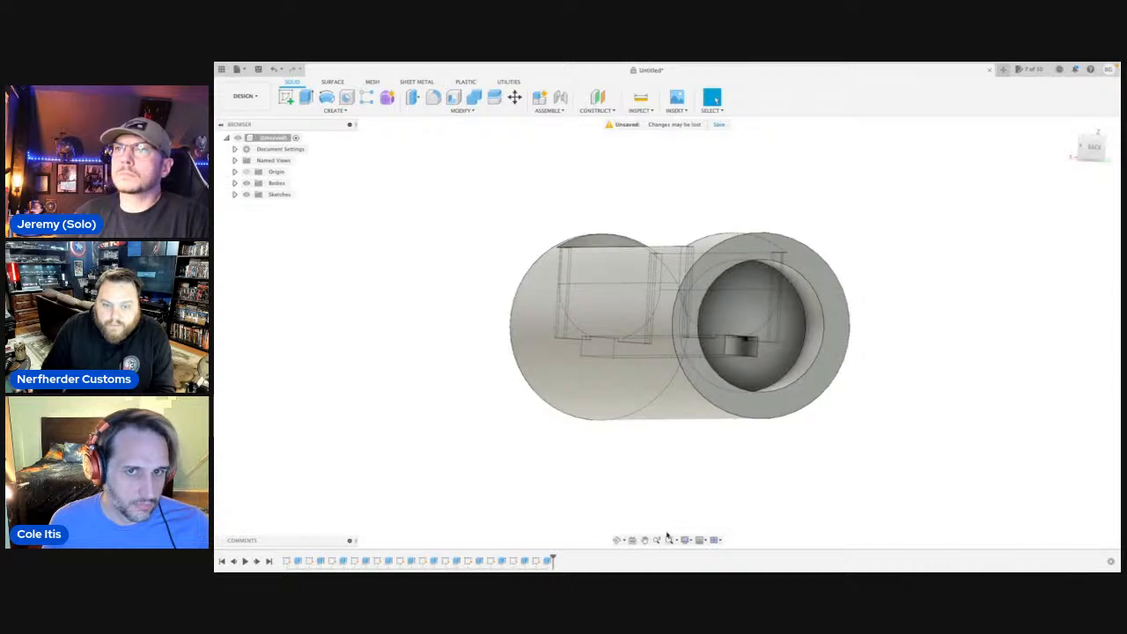
Sketch a 28 mm diameter circle on the ring-shaped end face, concentric with the recess.
left_click(619, 540)
middle_click_drag(654, 458, 663, 457, "shift")
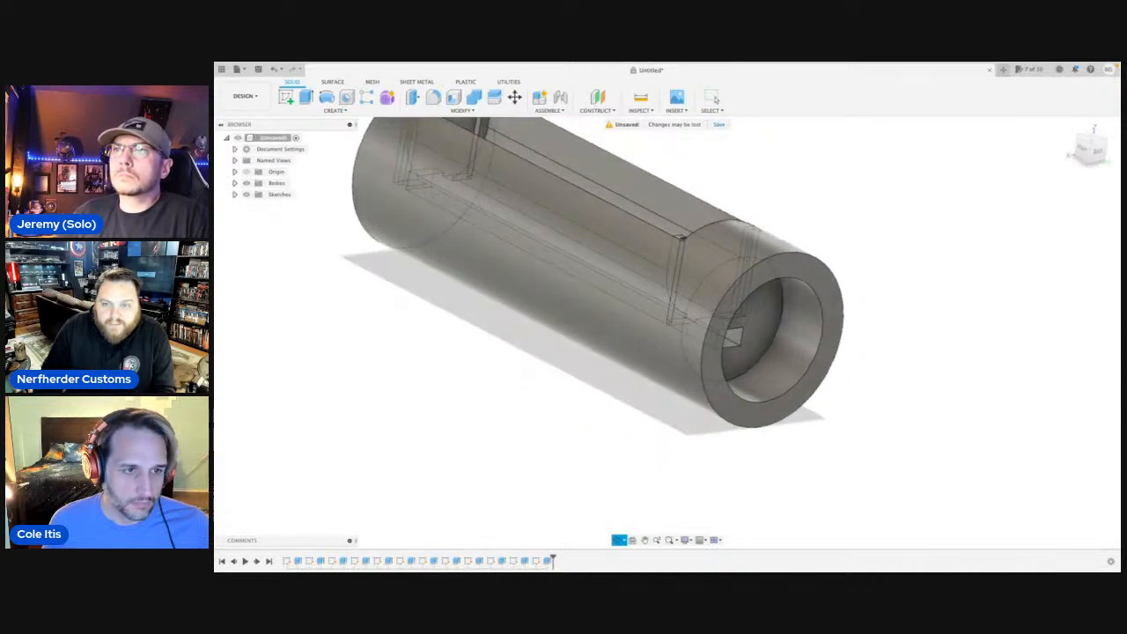
middle_click_drag(695, 345, 711, 273, "shift")
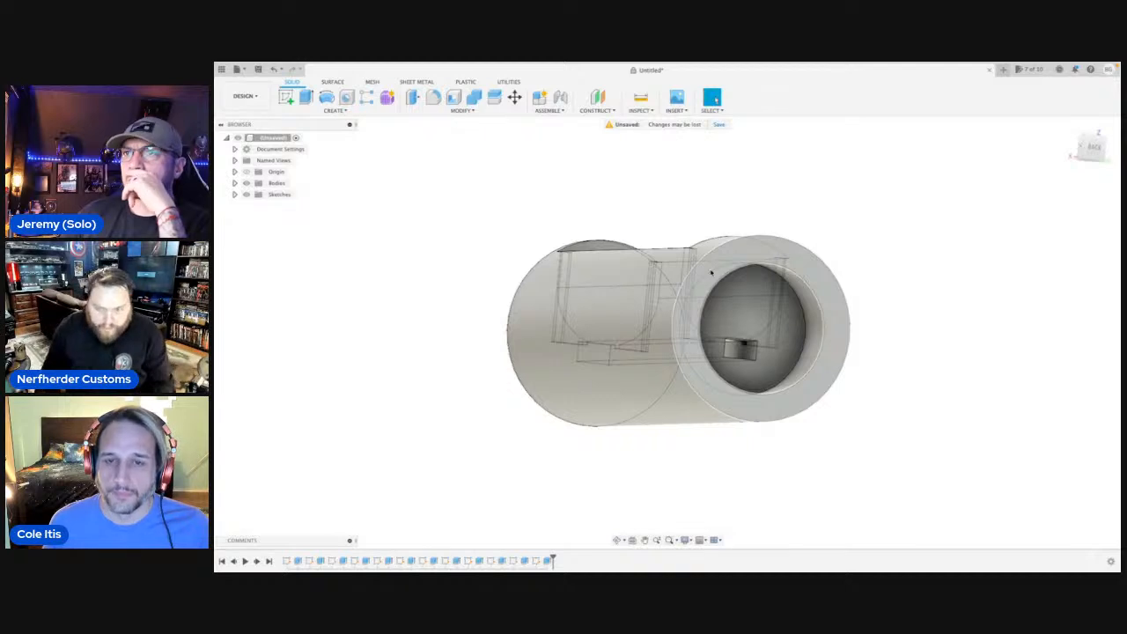
left_click(748, 254)
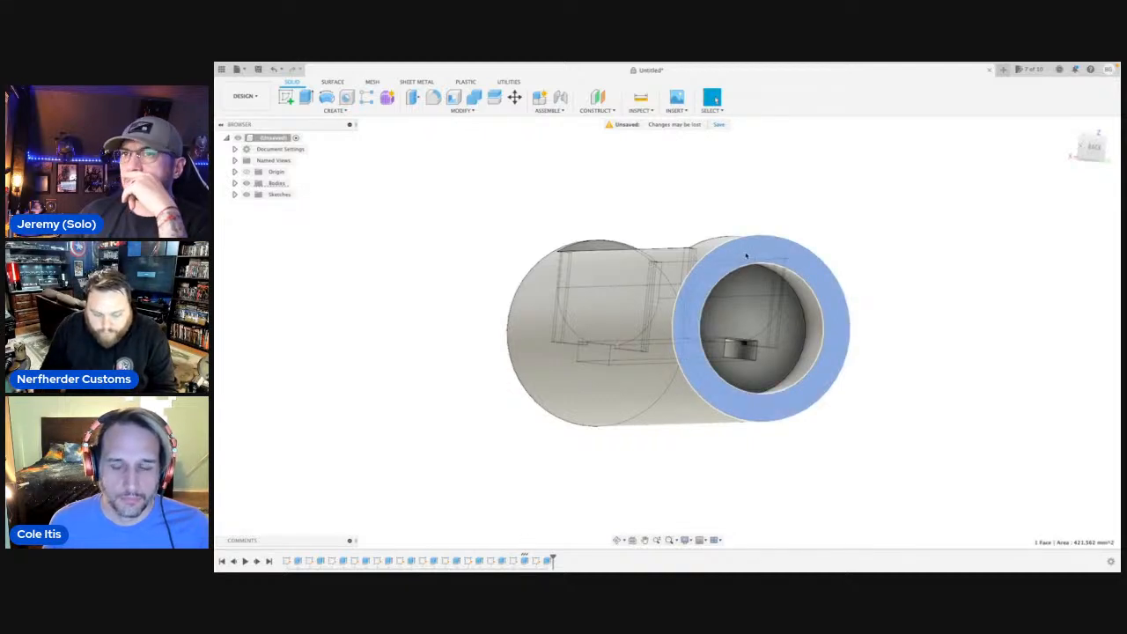
key("c")
left_click(692, 408)
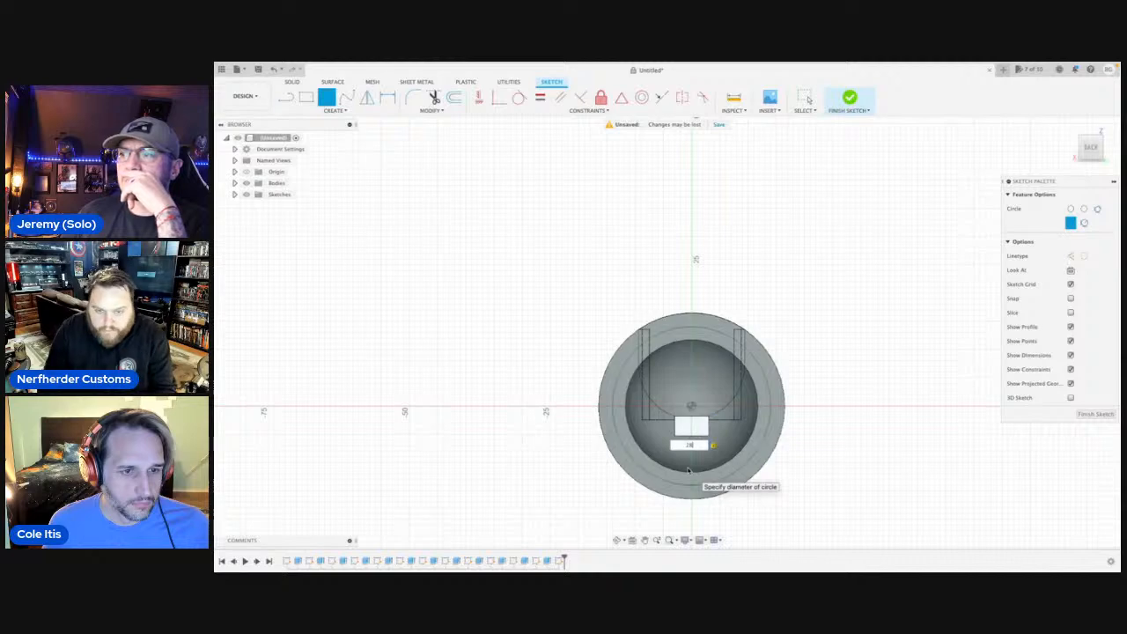
scroll(690, 471, "up", 3)
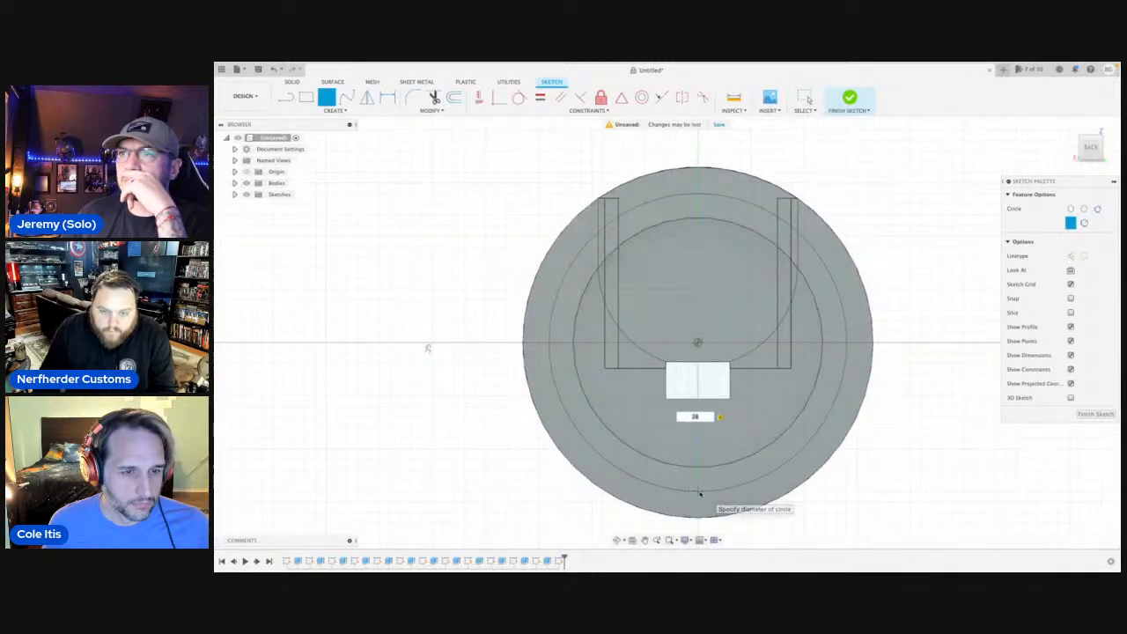
left_click(700, 494)
key("Escape")
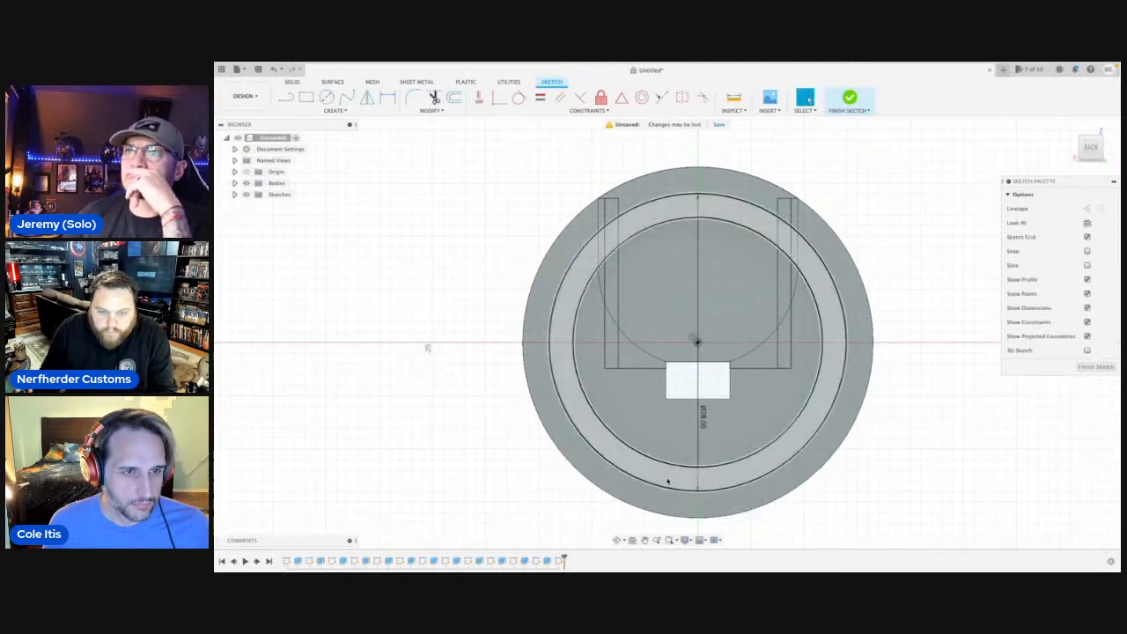
Extrude the ring between the recess edge and the 28 mm circle inward as a shallow cut.
left_click(667, 480)
key("e")
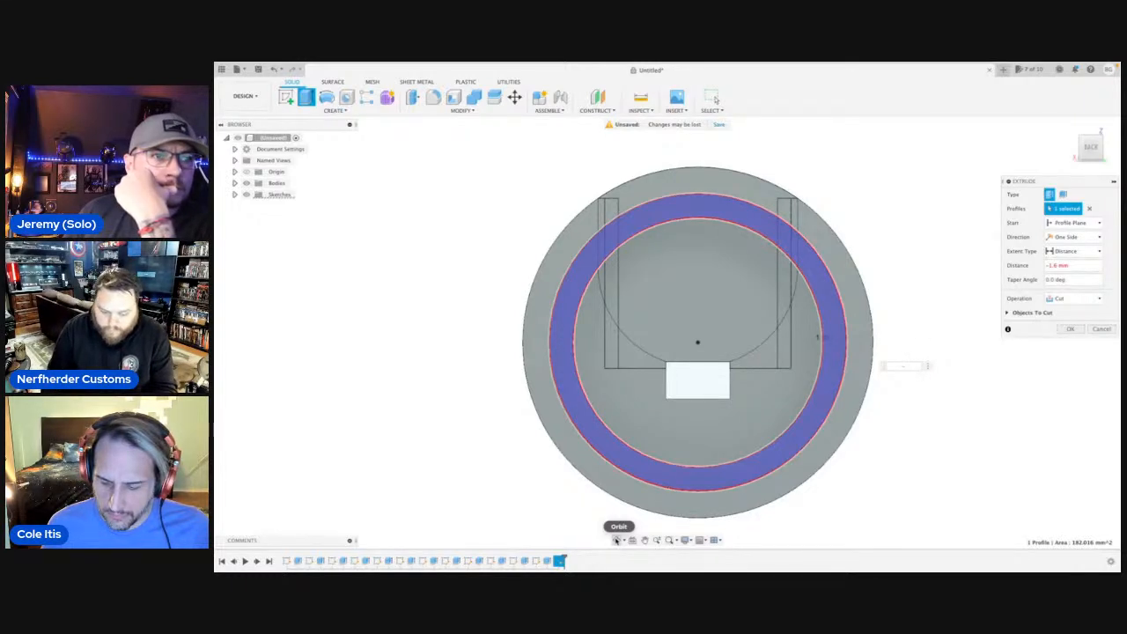
key("Return")
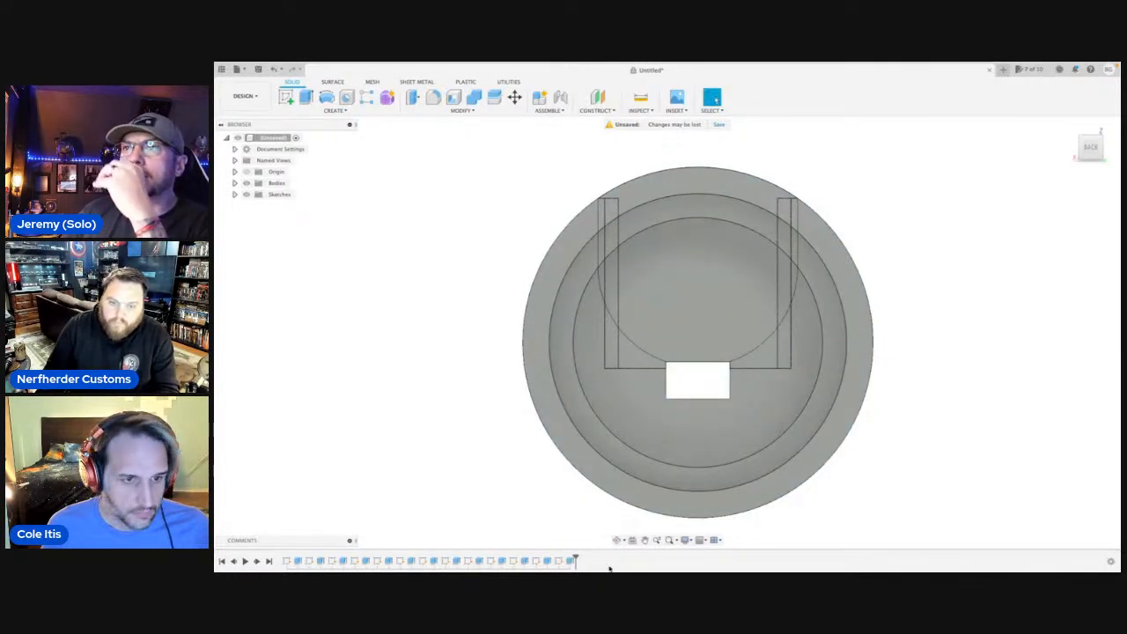
Start a sketch on the recessed ring face and draw a horizontal line from the circle's center to just past the outer edge.
left_click(619, 539)
left_click_drag(599, 404, 624, 398)
left_click_drag(722, 377, 788, 329)
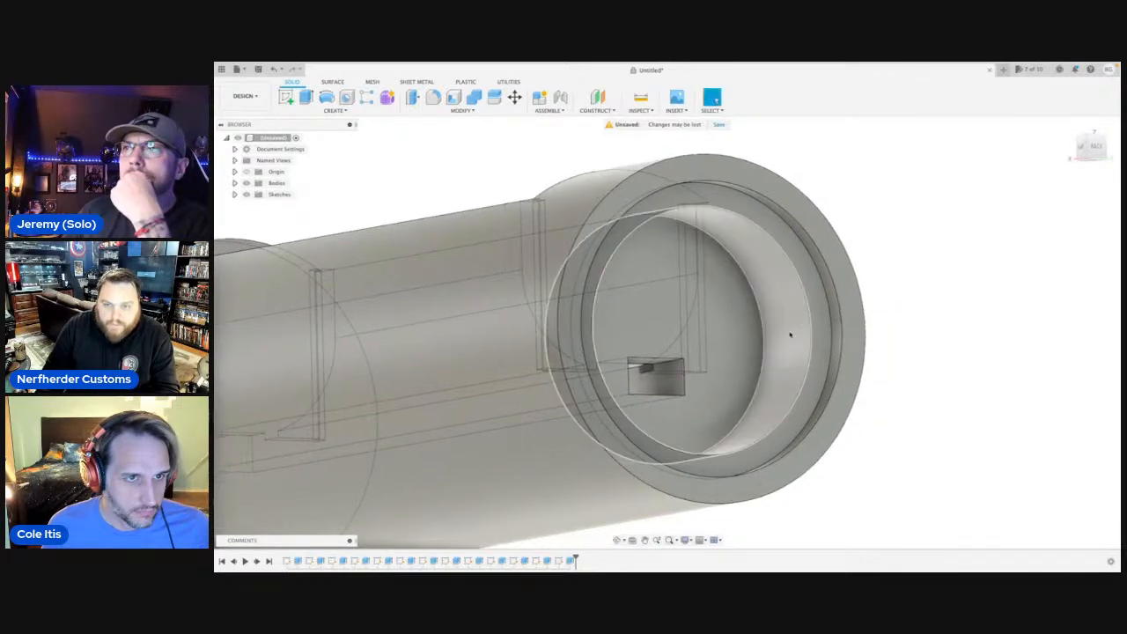
key("Escape")
left_click(814, 312)
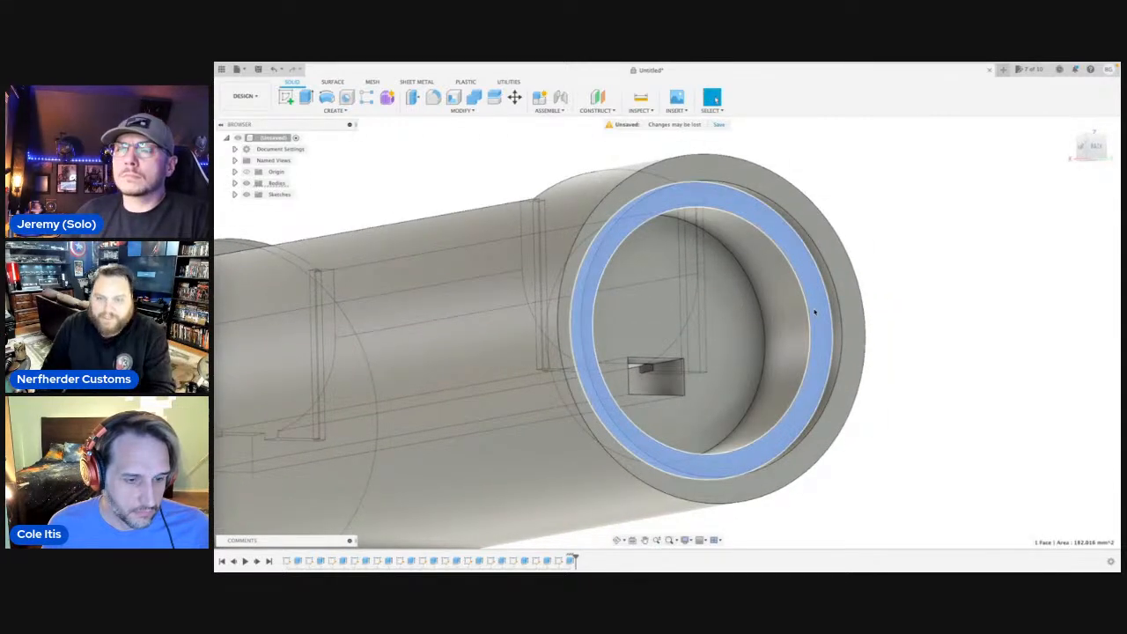
key("l")
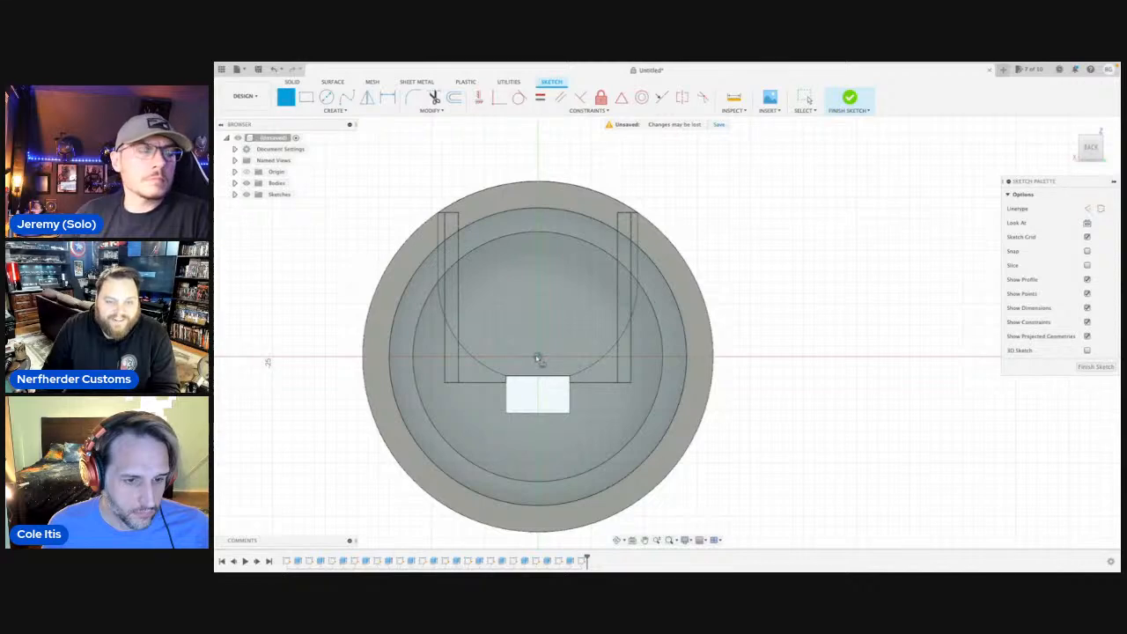
left_click(537, 356)
left_click(727, 357)
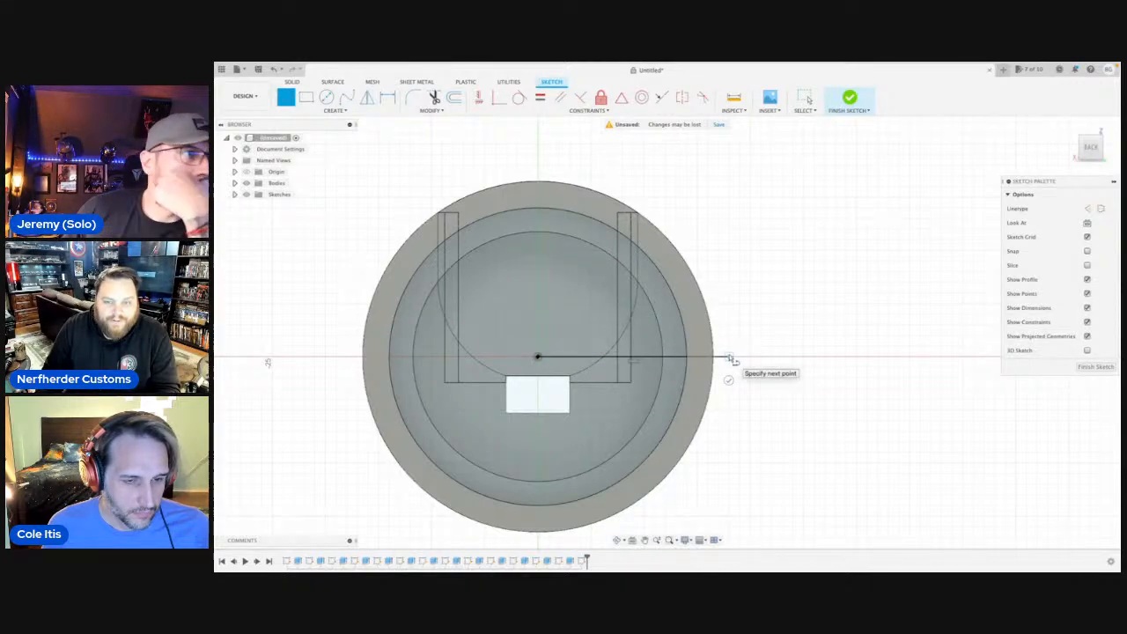
left_click(729, 307)
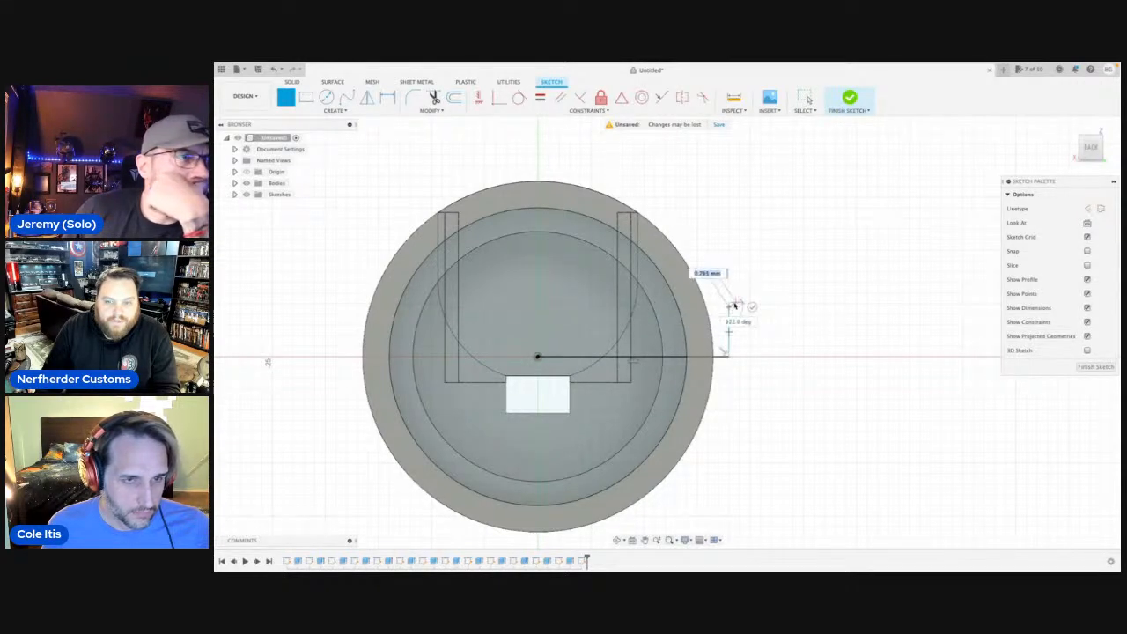
key("Escape")
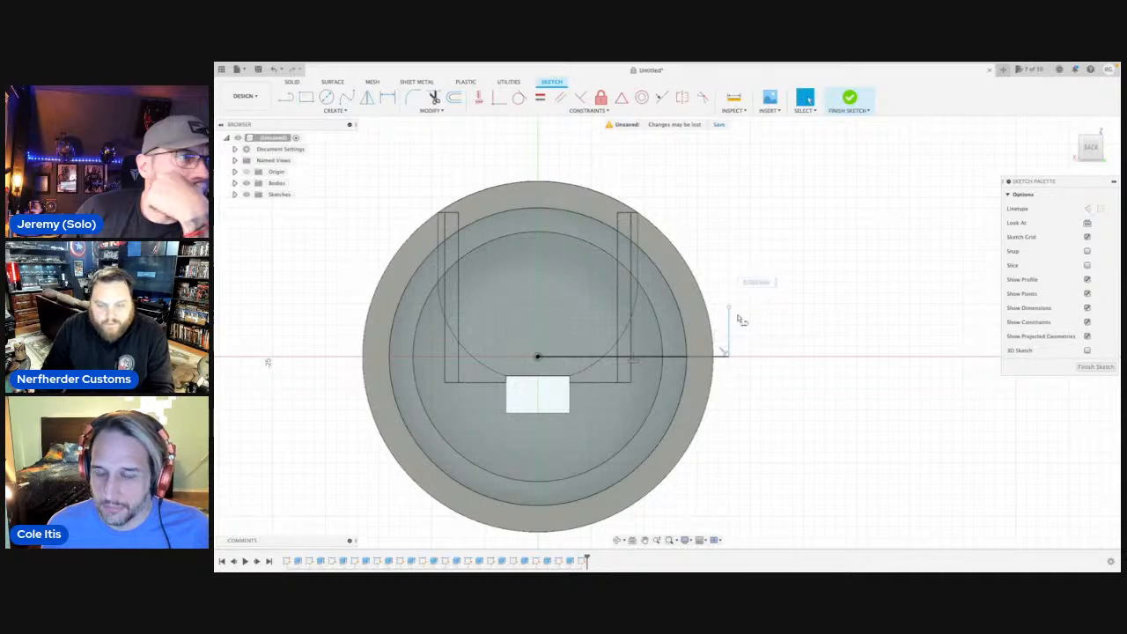
left_click(729, 329)
key("Delete")
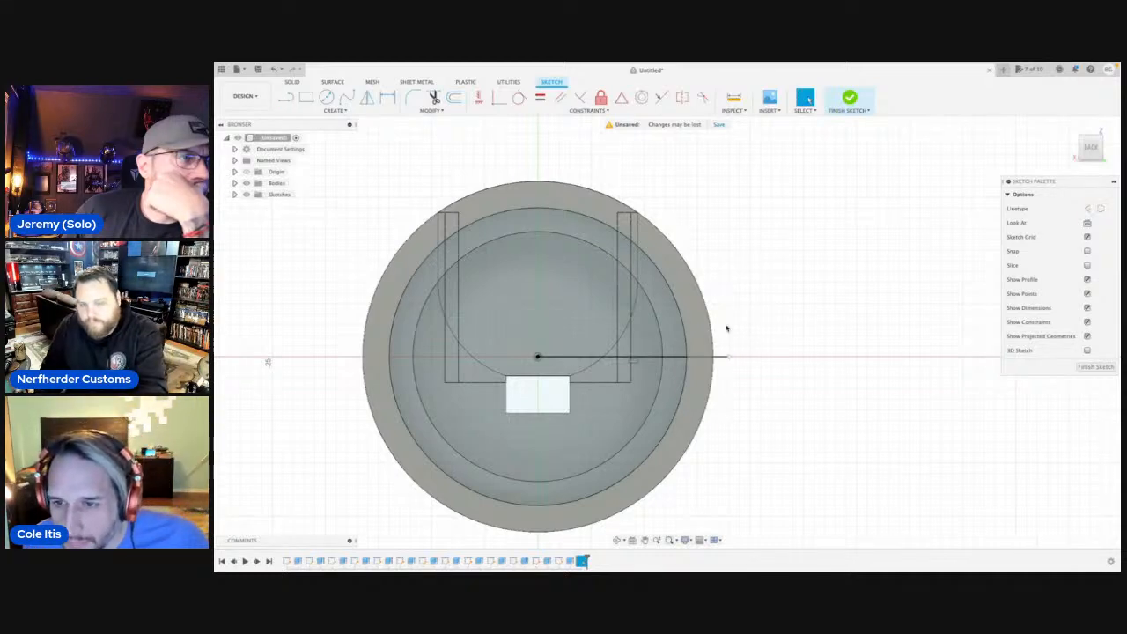
Draw a 3 mm vertical line up from the center line's outer end and continue it horizontally about 36 mm across the whole part.
key("l")
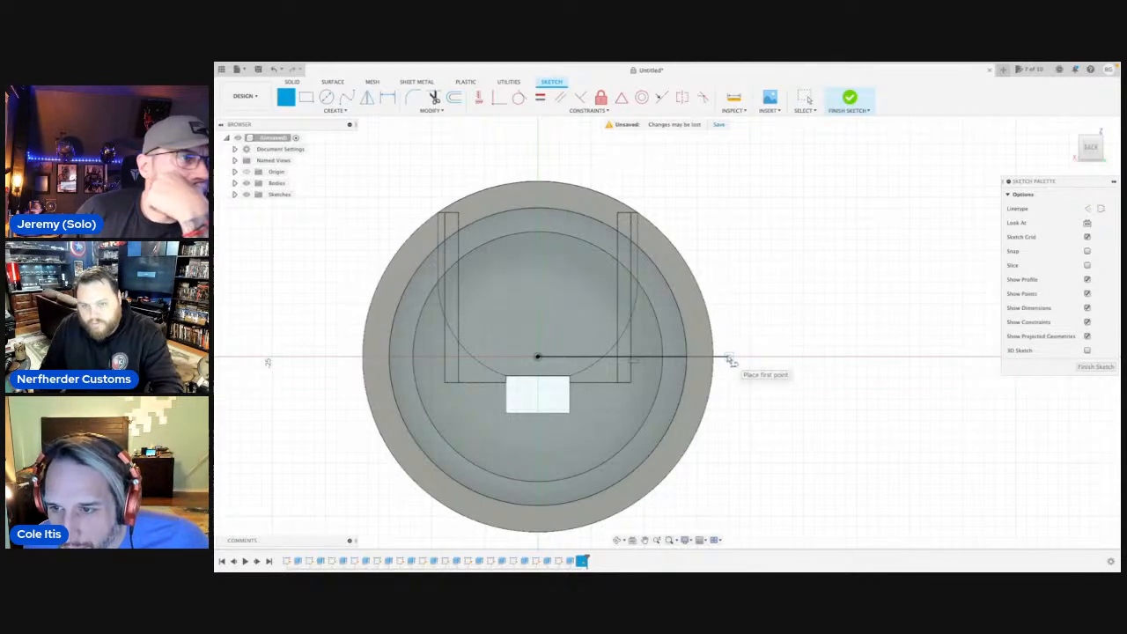
left_click(728, 356)
type("3")
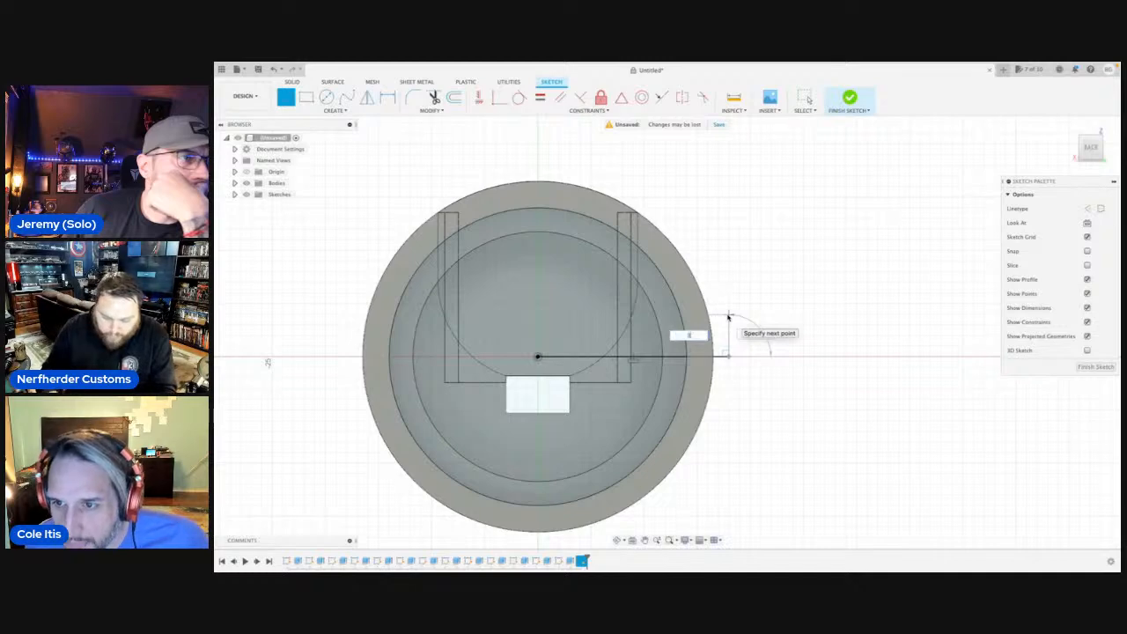
key("Return")
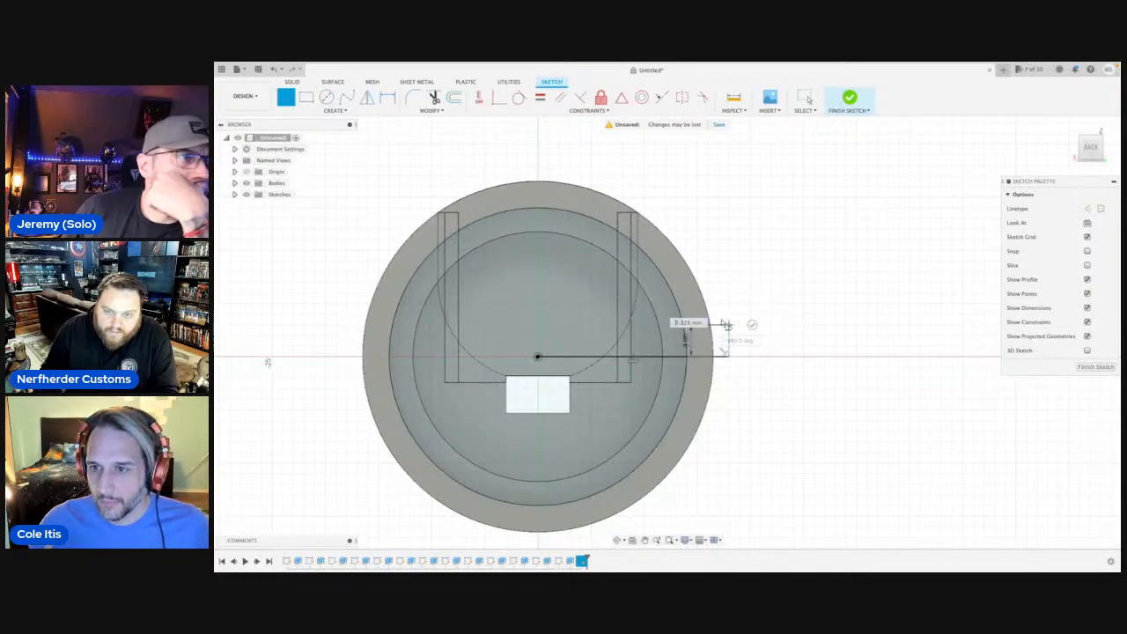
left_click(345, 330)
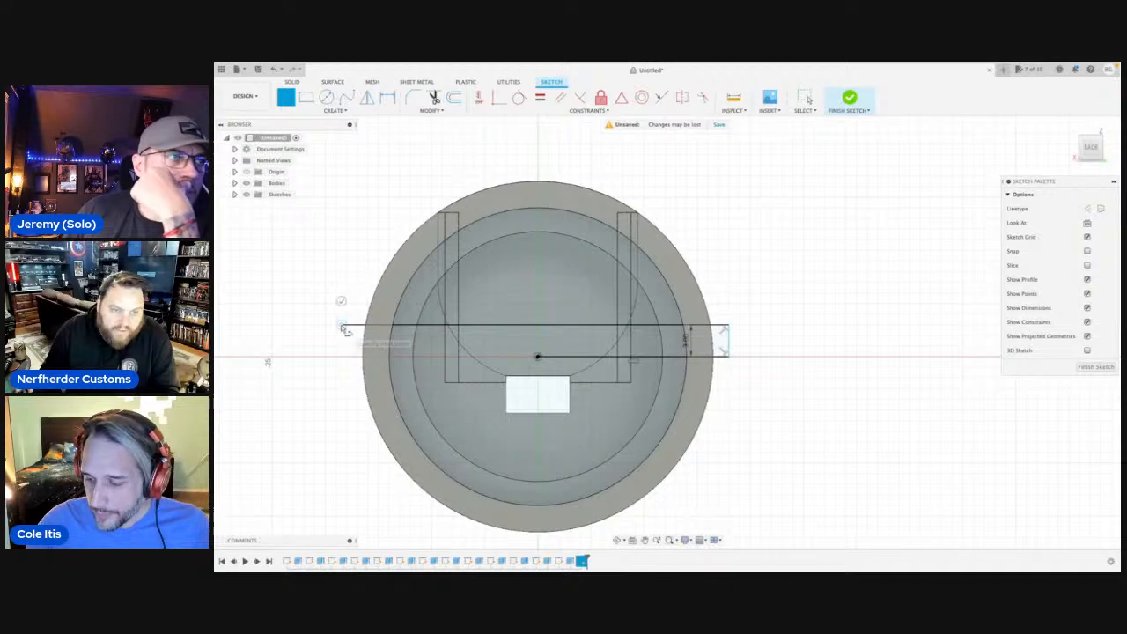
key("Escape")
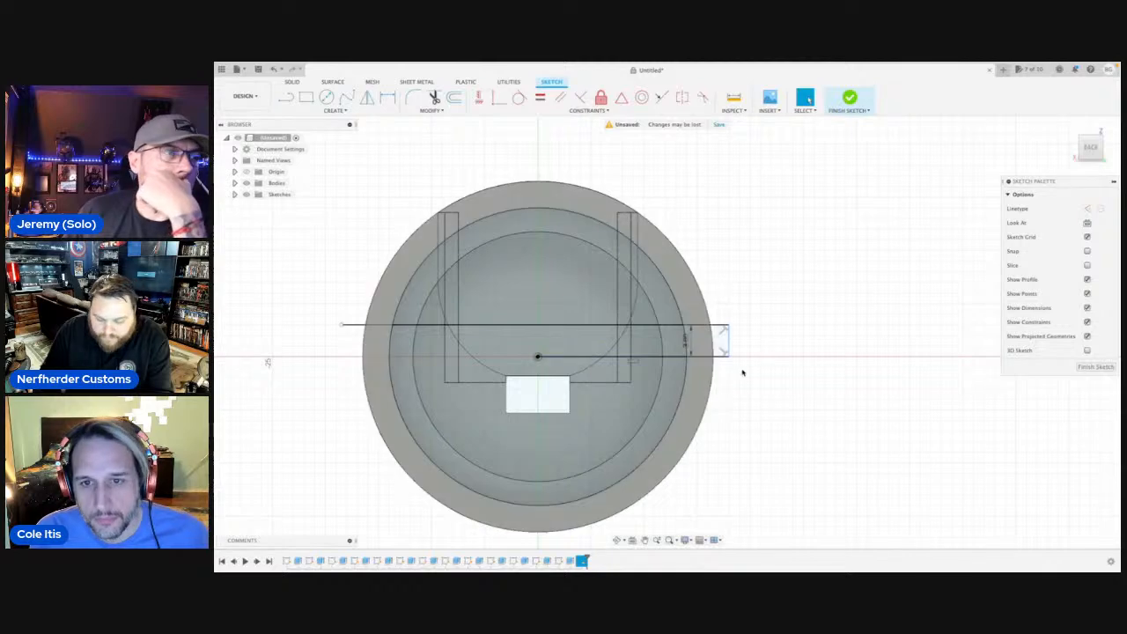
Draw a 3 mm vertical line down from the center line's outer end, a horizontal line across the part, and the closing side of the rectangle.
key("l")
left_click(730, 359)
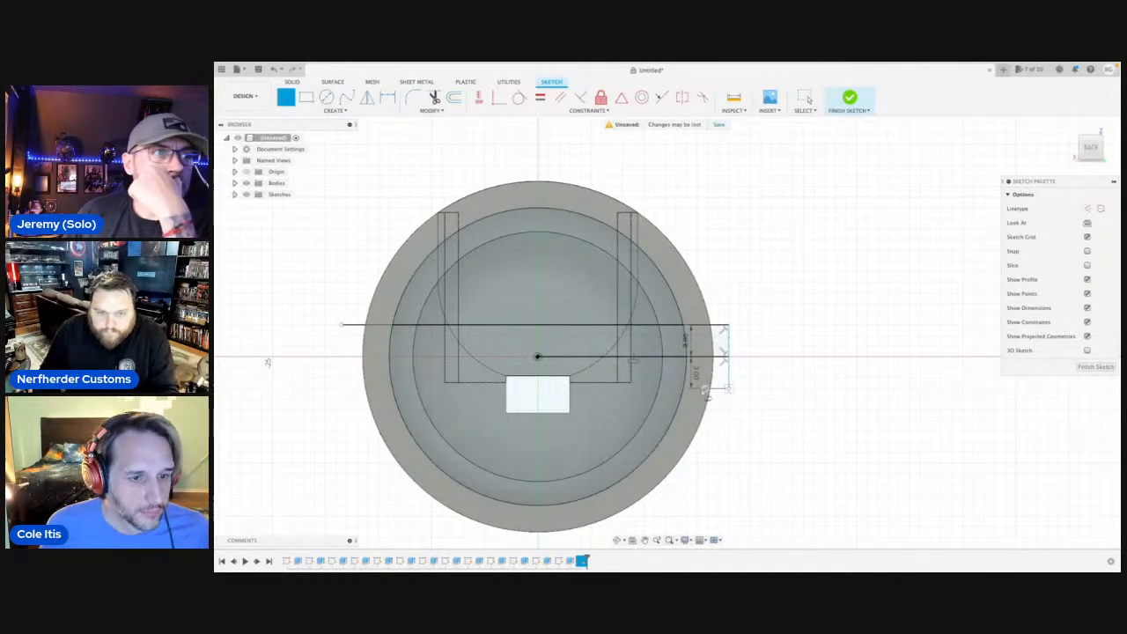
left_click(727, 390)
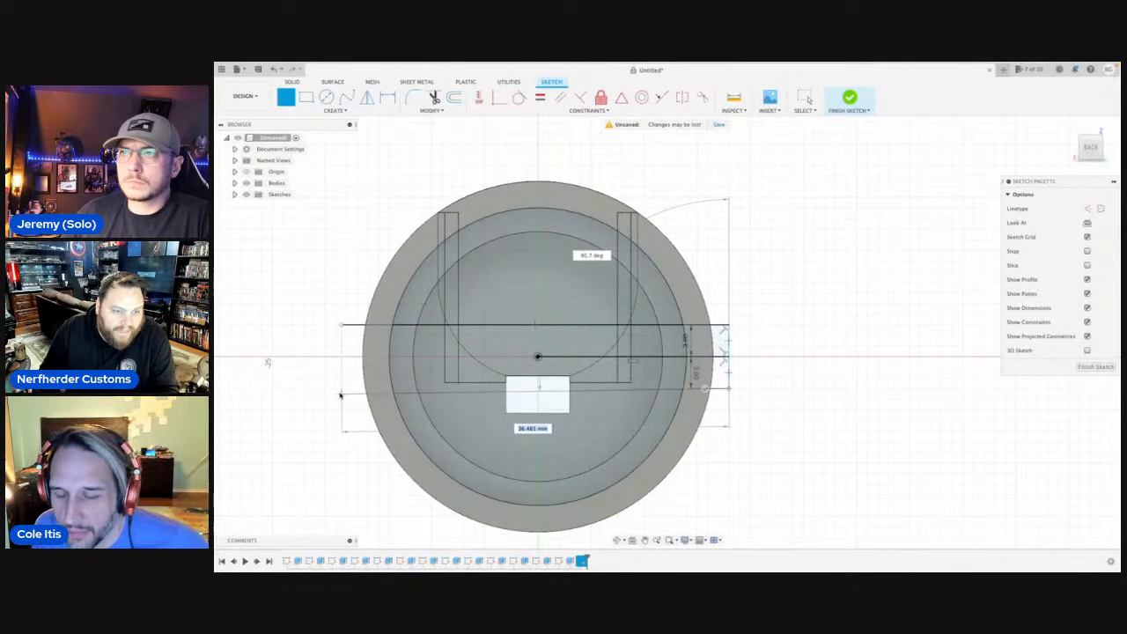
left_click(339, 390)
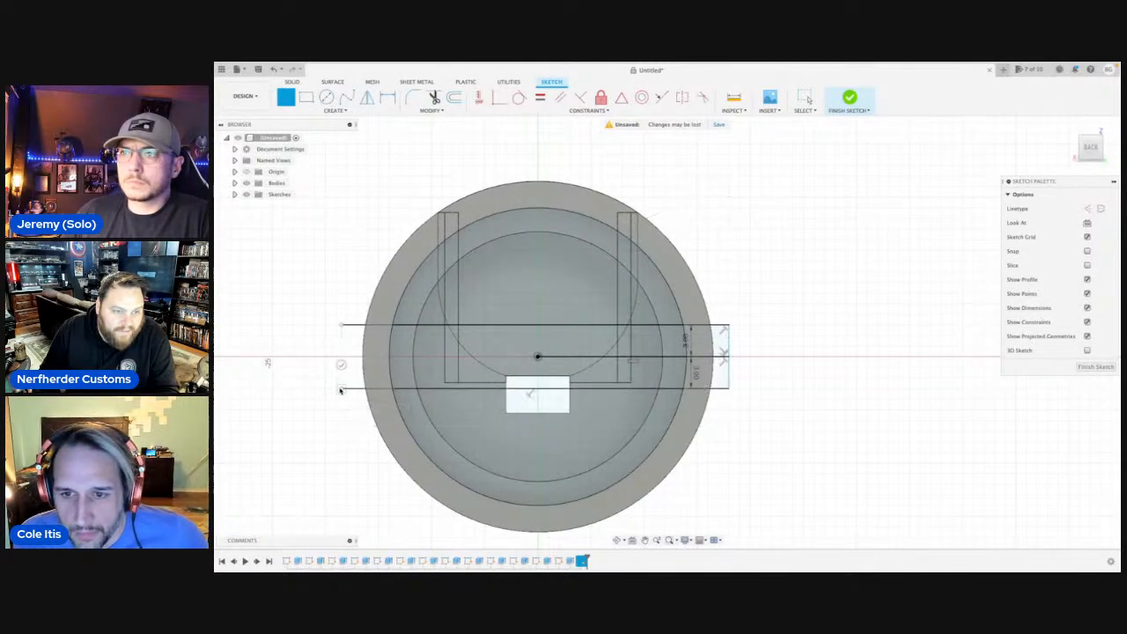
left_click(342, 326)
key("Escape")
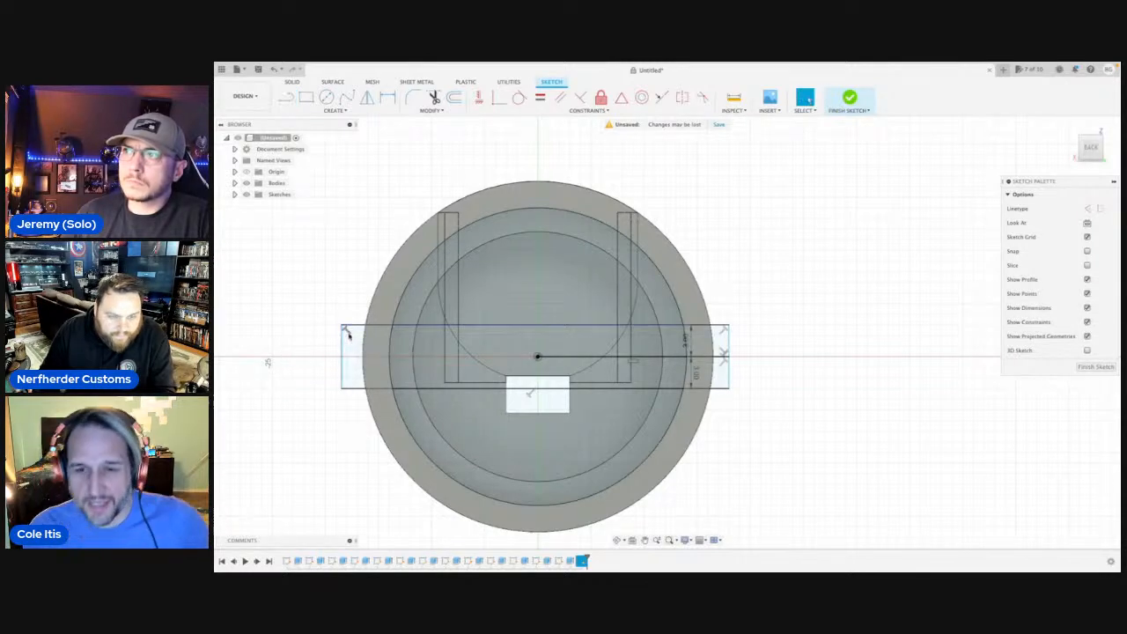
Extrude the two opposite ring segments inside the rectangle by -8 mm as a cut.
scroll(380, 342, "up", 4)
left_click(416, 356)
key("e")
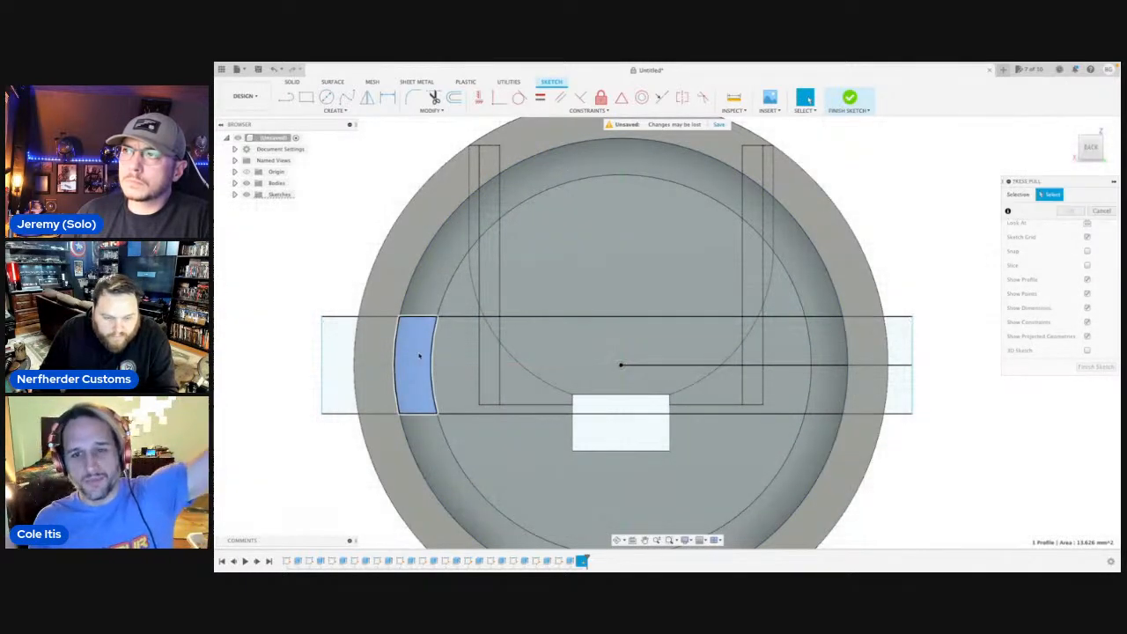
scroll(419, 355, "down", 3)
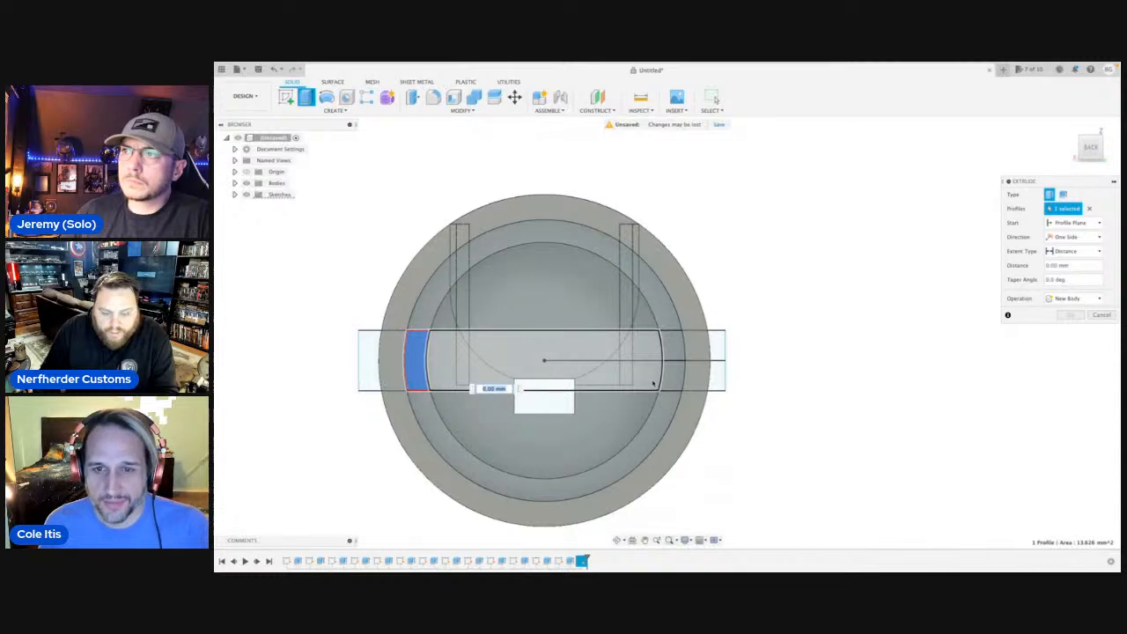
left_click(675, 351)
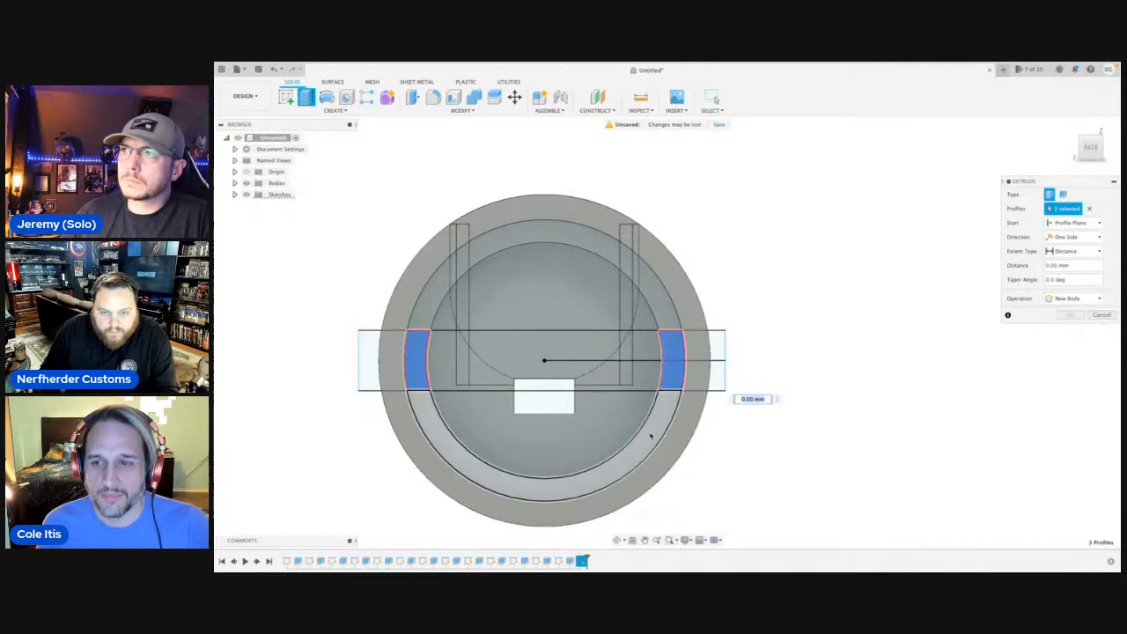
left_click(619, 540)
left_click_drag(606, 432, 636, 427)
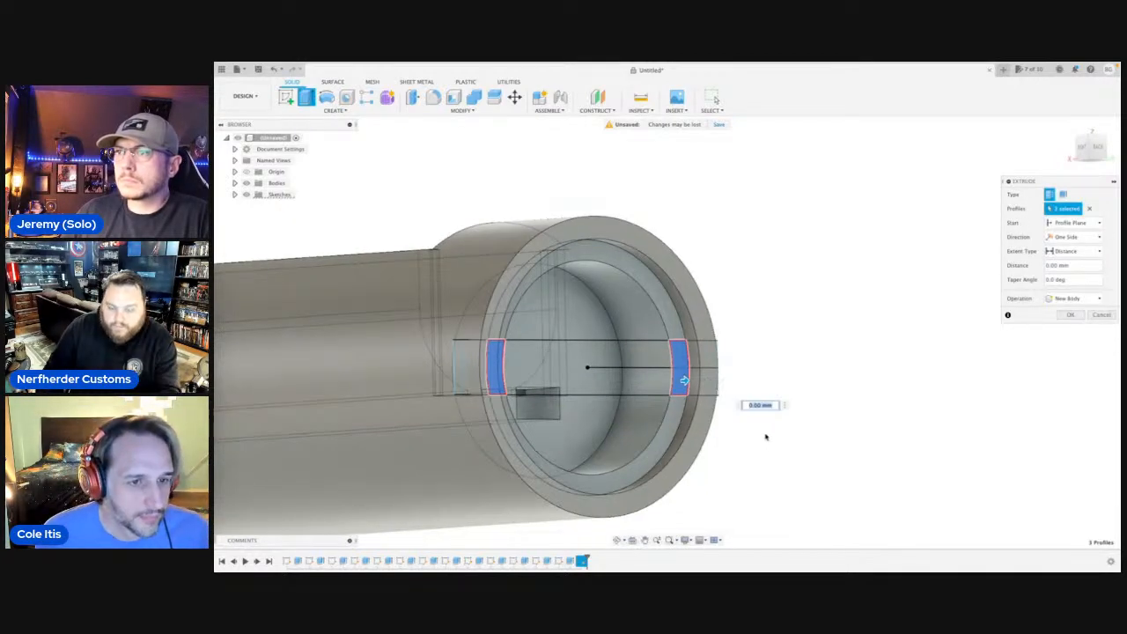
type("-8")
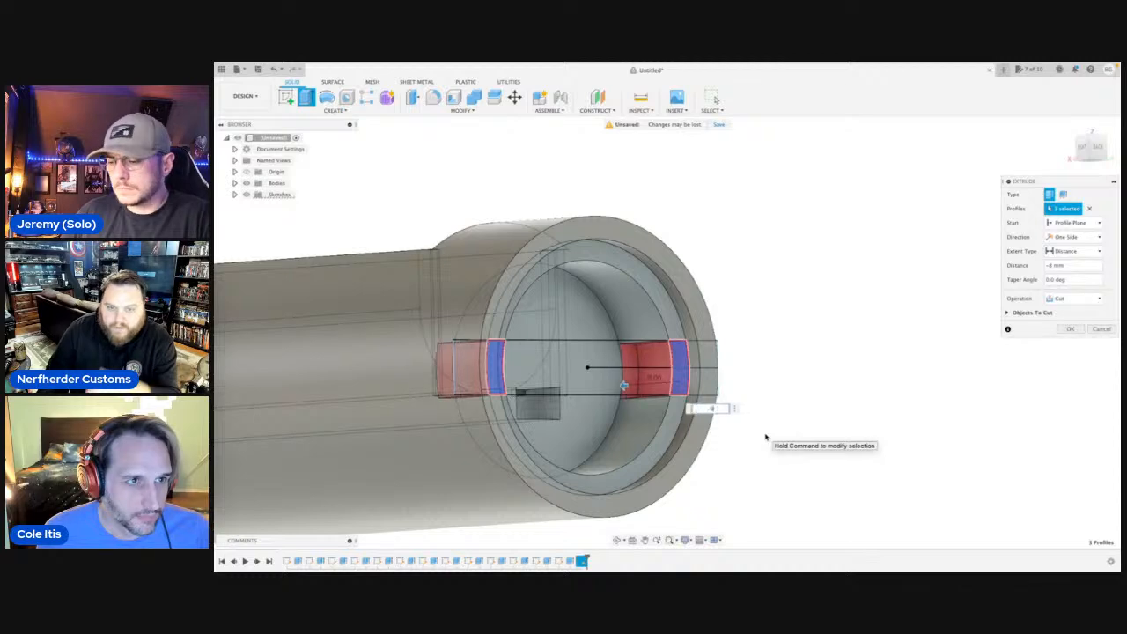
key("Return")
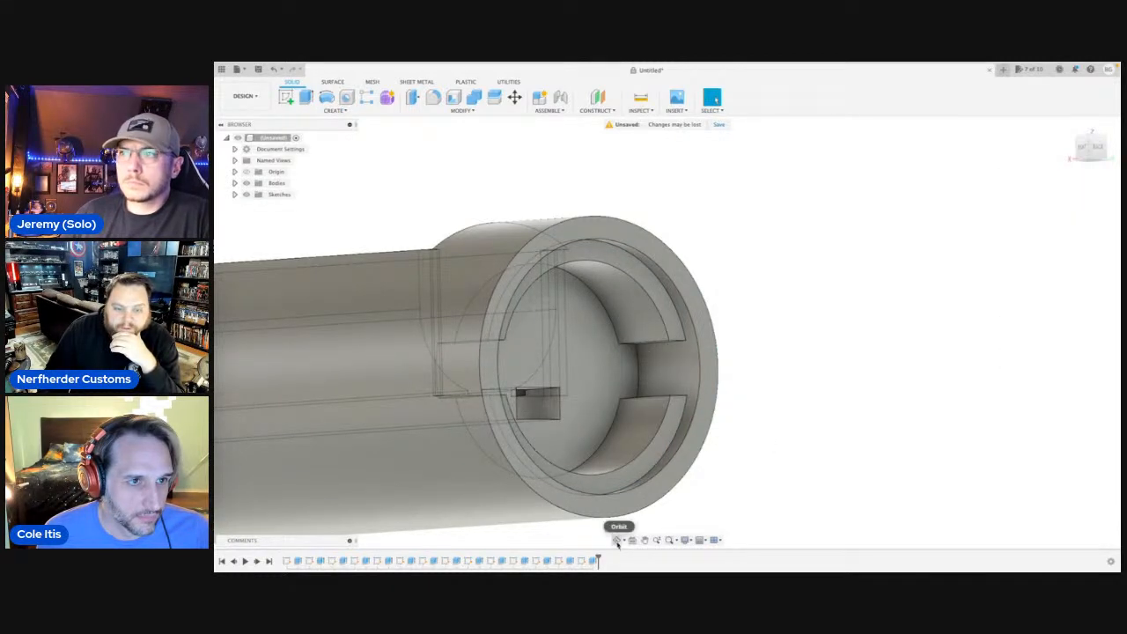
left_click(619, 540)
left_click_drag(636, 458, 498, 361)
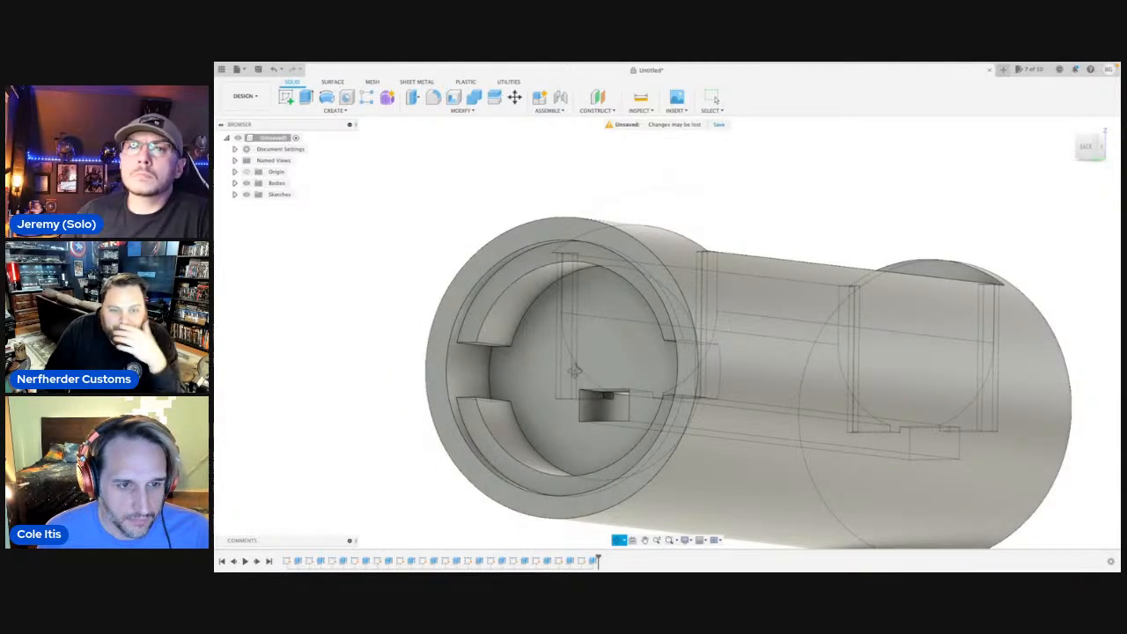
left_click_drag(575, 372, 694, 353)
key("Escape")
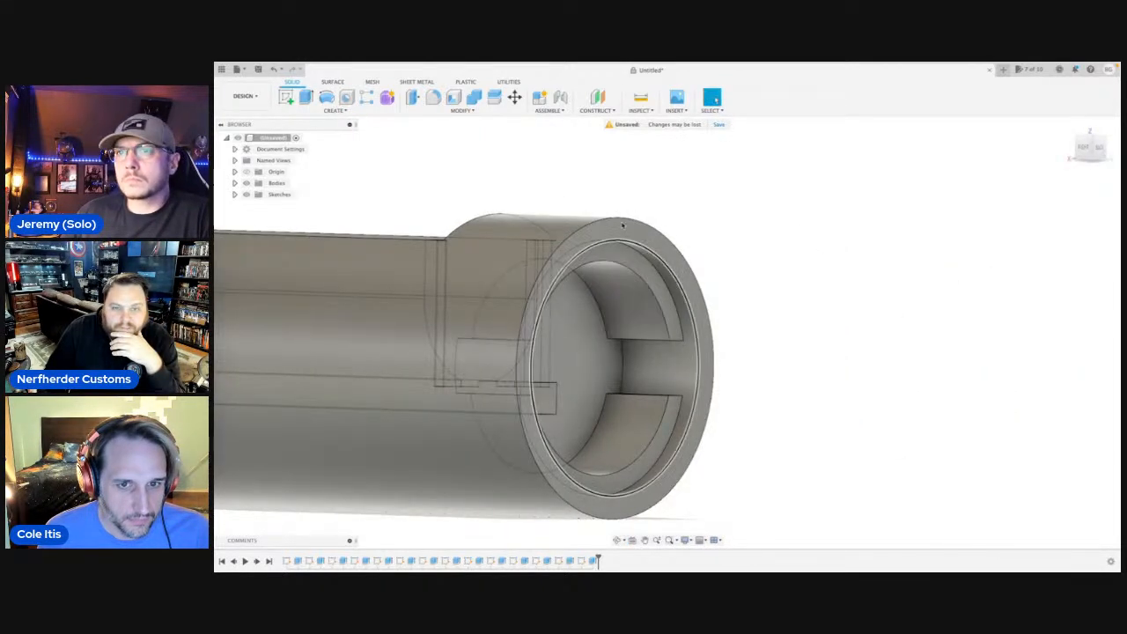
left_click(622, 227)
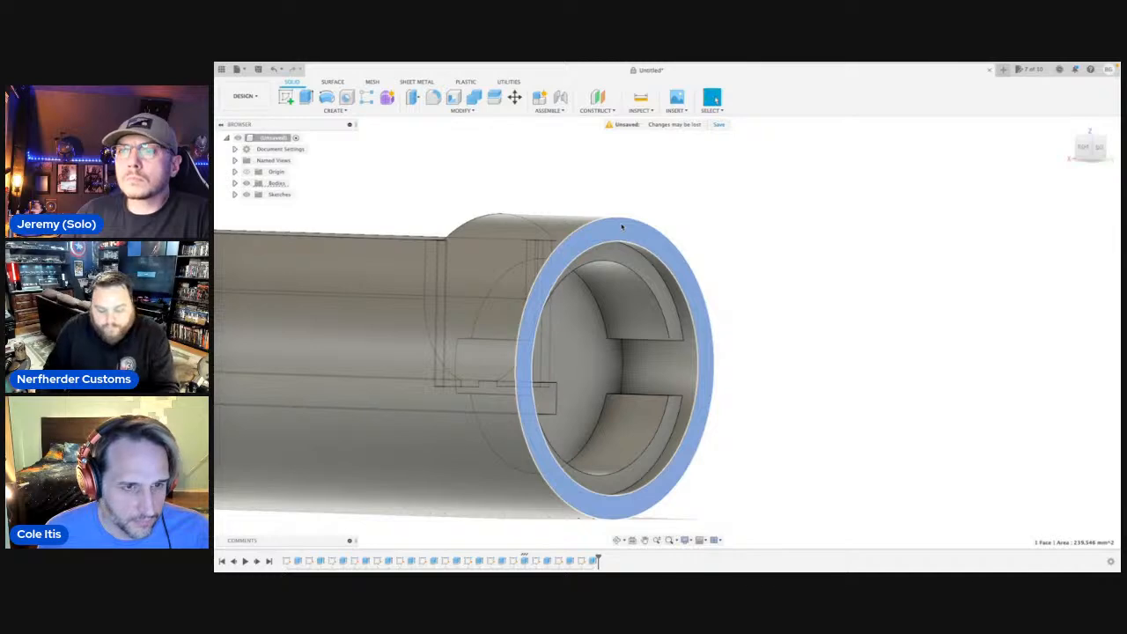
key("c")
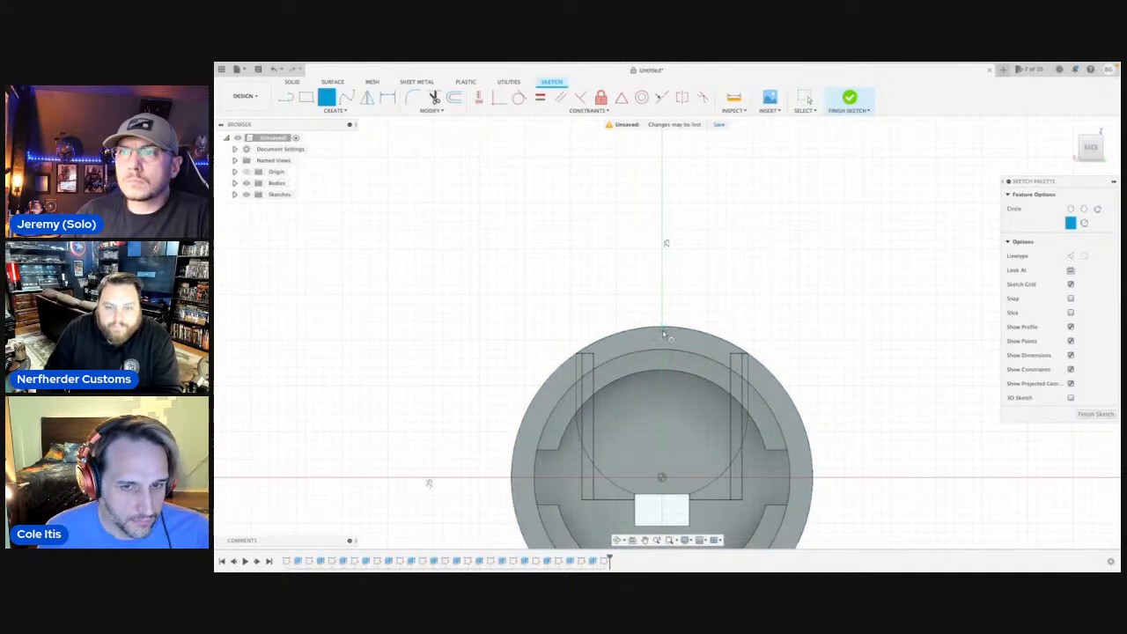
key("Escape")
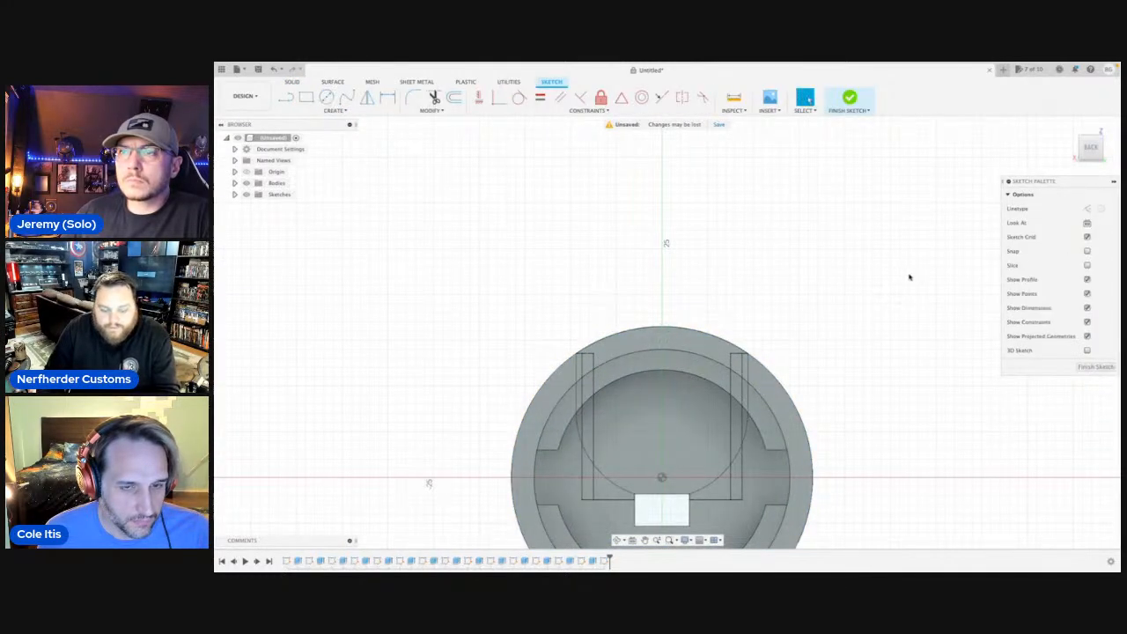
left_click(618, 542)
left_click_drag(666, 364, 731, 365)
scroll(718, 374, "down", 8)
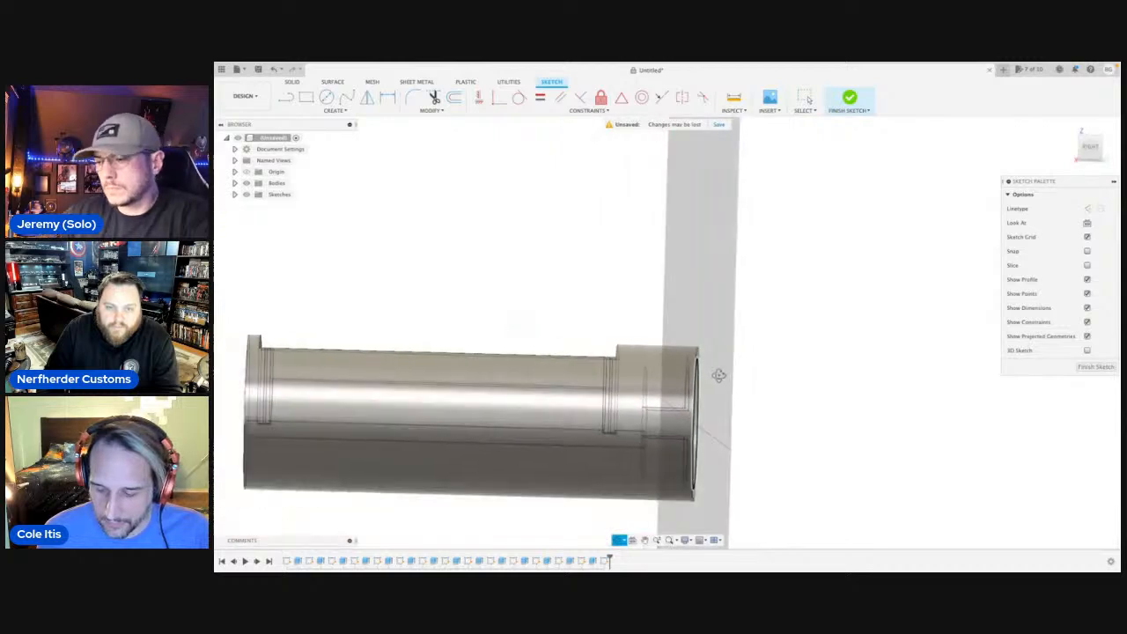
middle_click_drag(719, 372, 729, 332)
key("Escape")
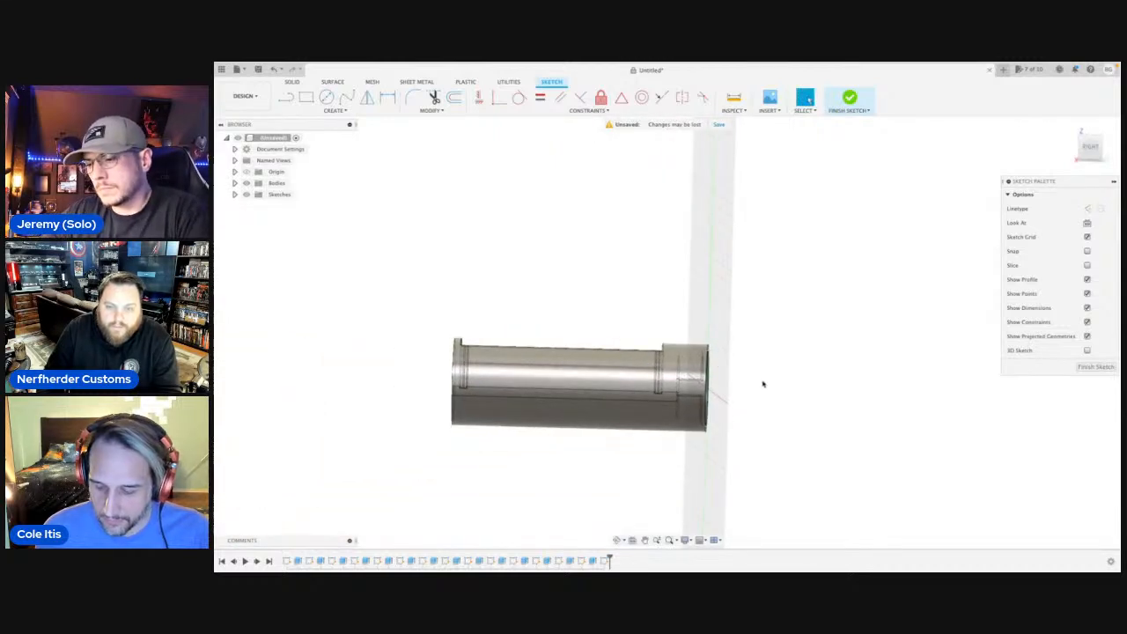
left_click(1095, 366)
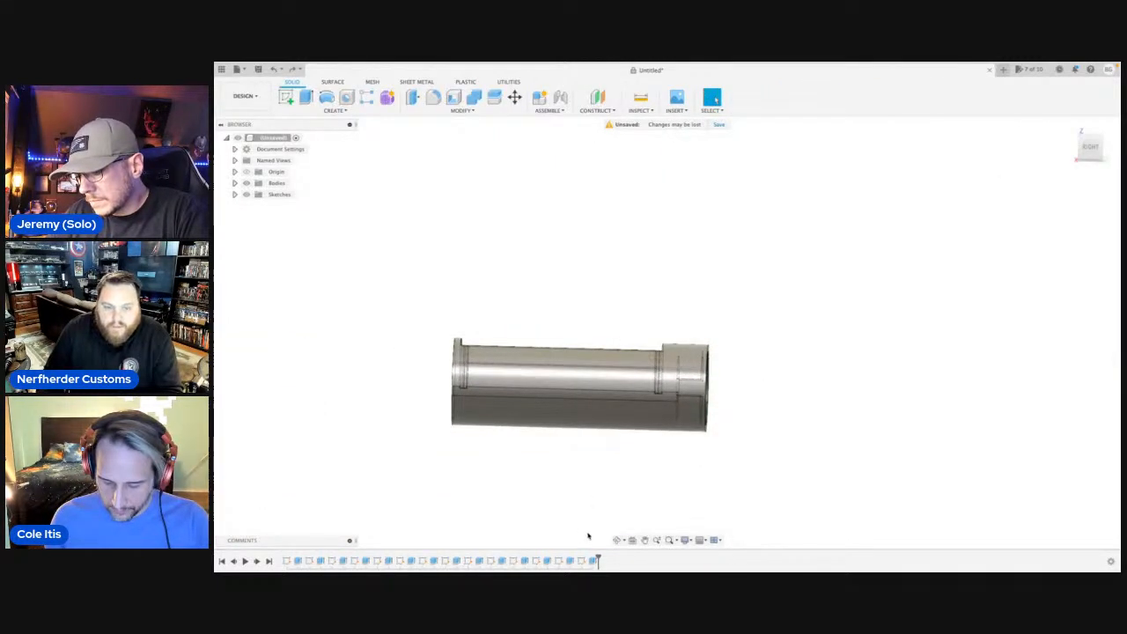
Start a sketch on the flat end face opposite the notched recess.
left_click(616, 540)
left_click_drag(628, 455, 525, 393)
key("Escape")
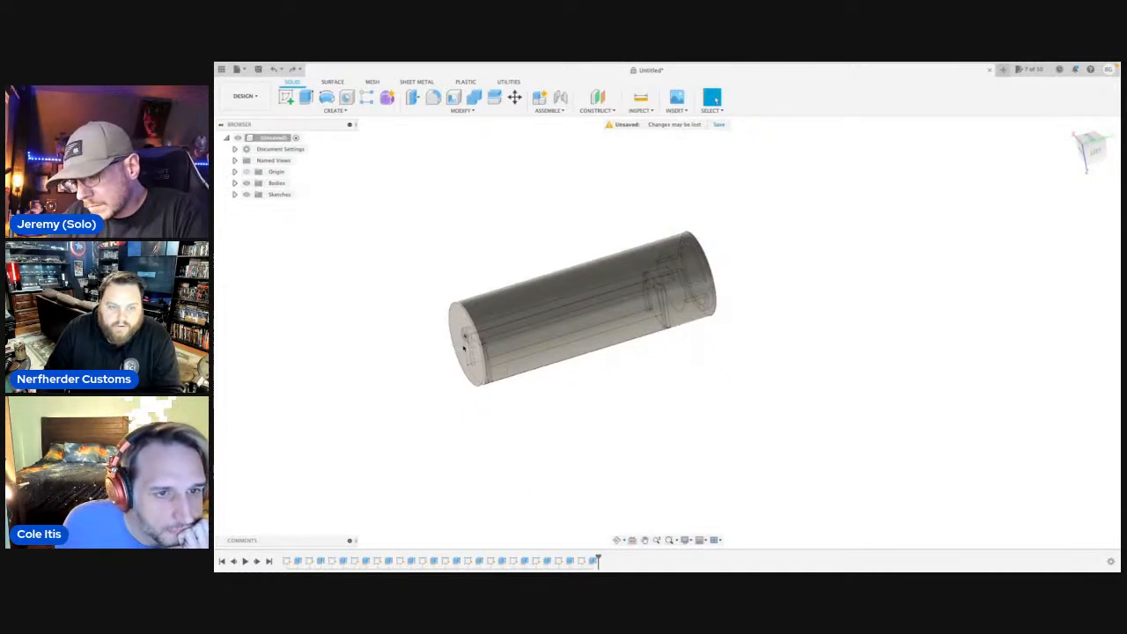
left_click(464, 349)
key("c")
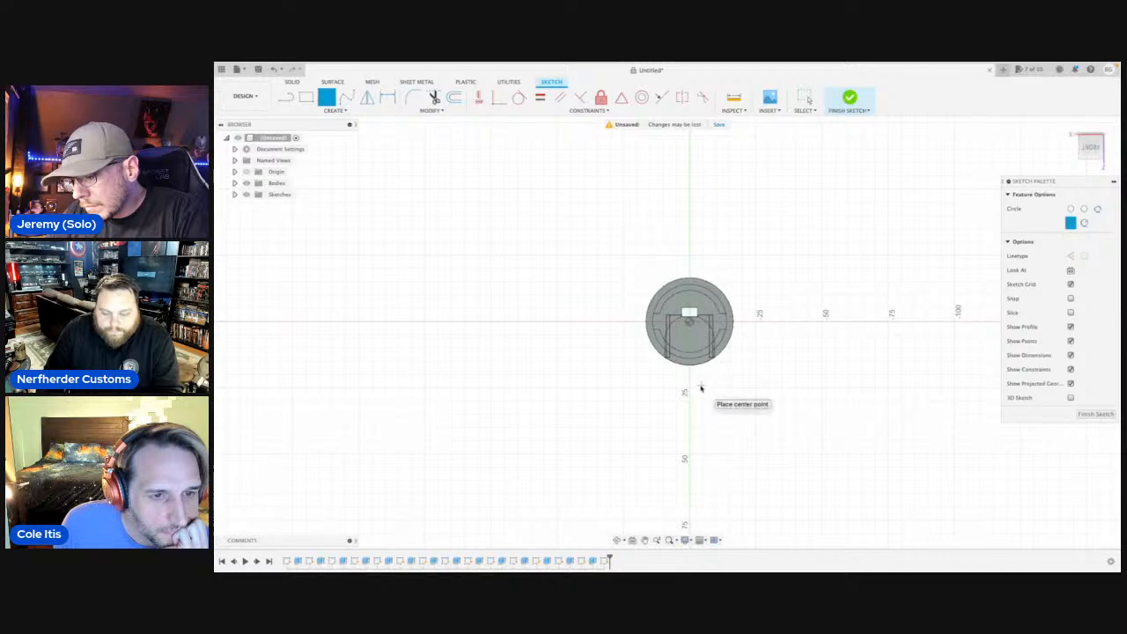
scroll(690, 325, "up", 8)
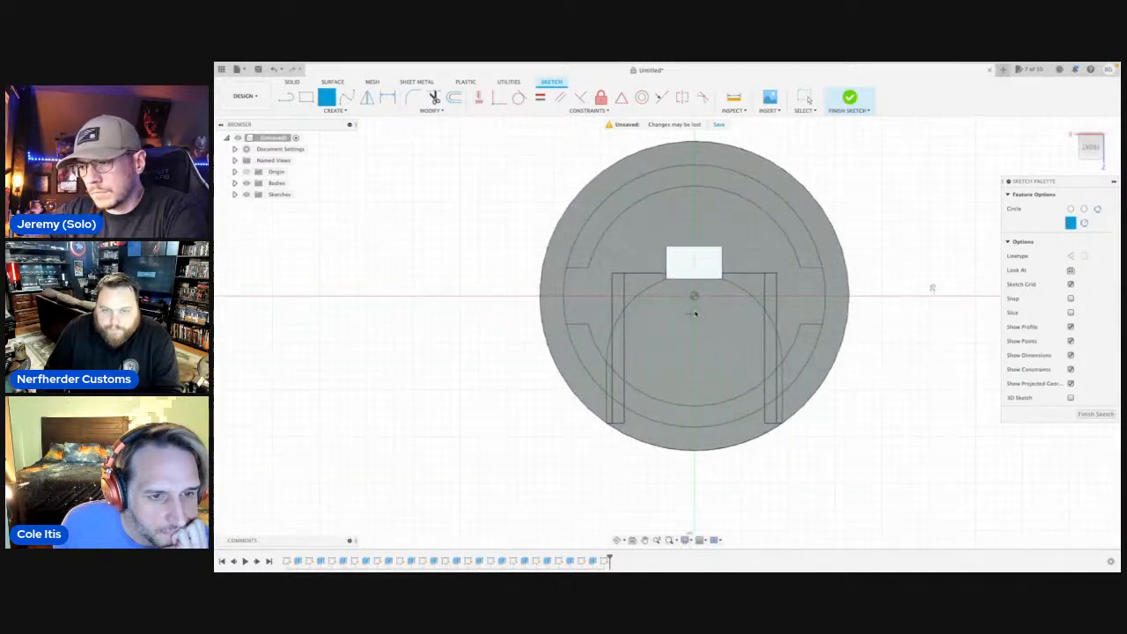
left_click(694, 288)
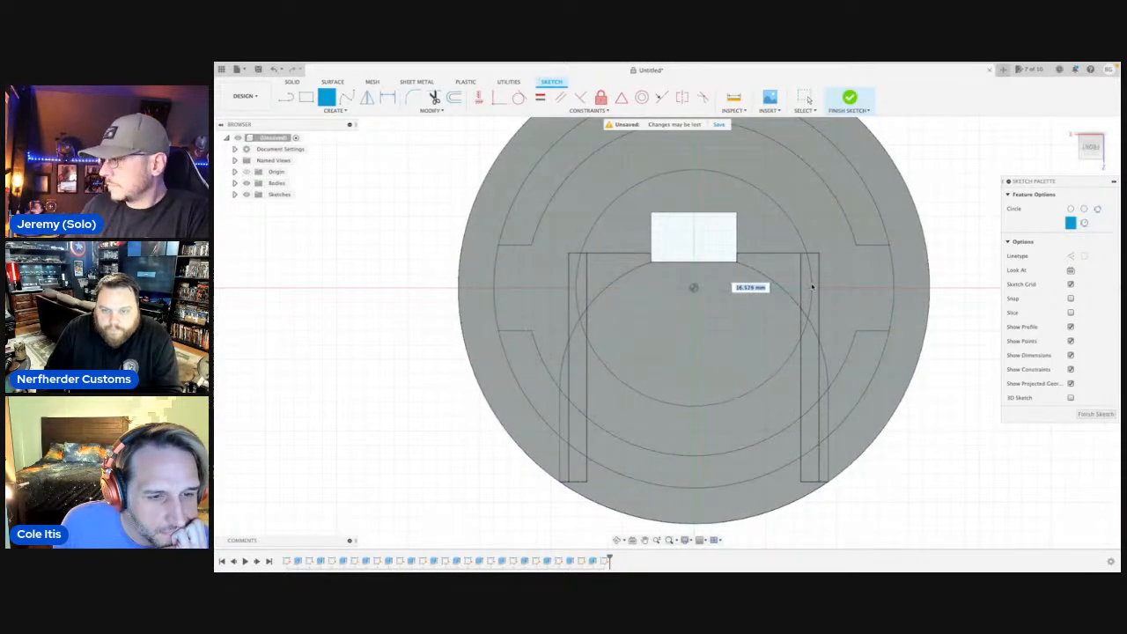
key("Escape")
Draw a 10.375 mm horizontal line outward from the end face's center.
key("l")
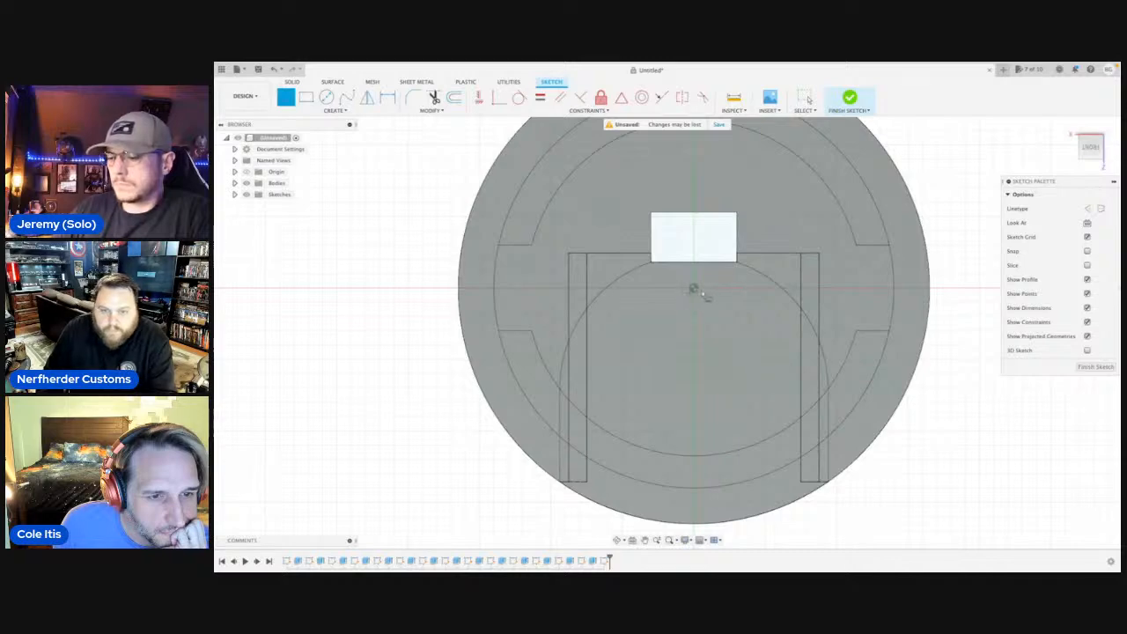
left_click(694, 289)
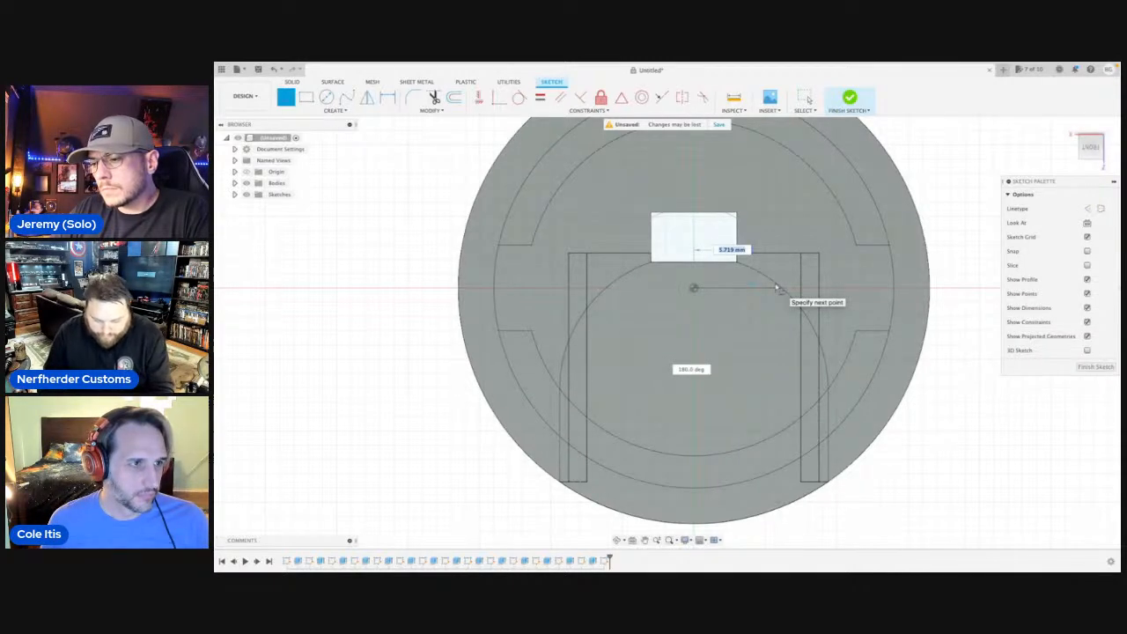
type("10.375")
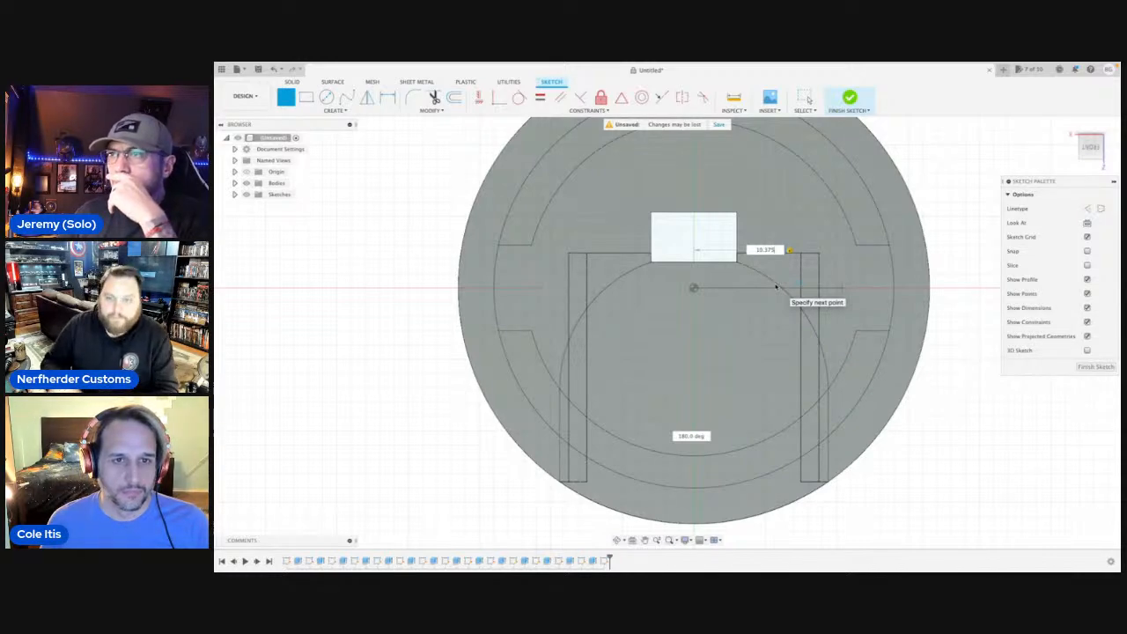
left_click(842, 291)
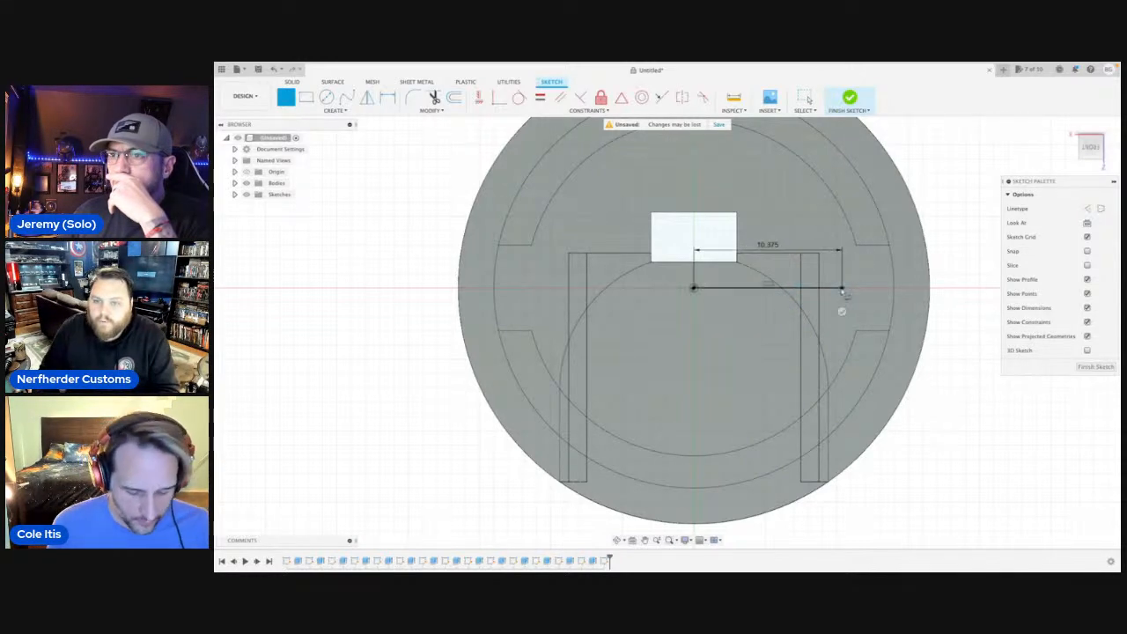
Continue the line vertically up to the outer circle, then draw a 20.75 mm horizontal line across to the circle's opposite side.
scroll(842, 295, "down", 4)
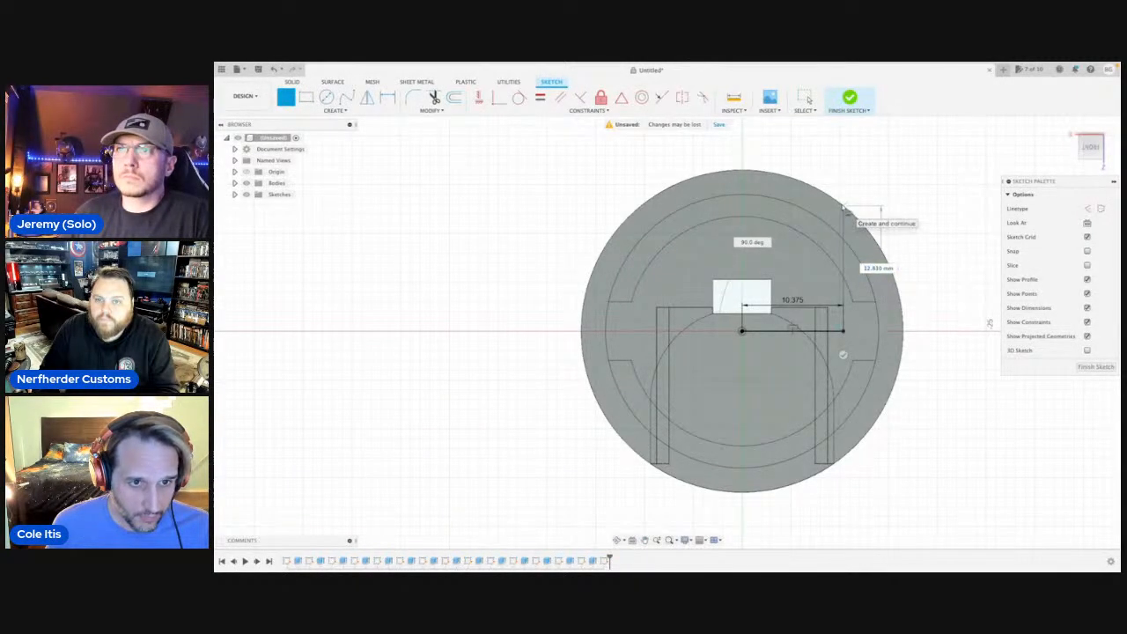
left_click(843, 208)
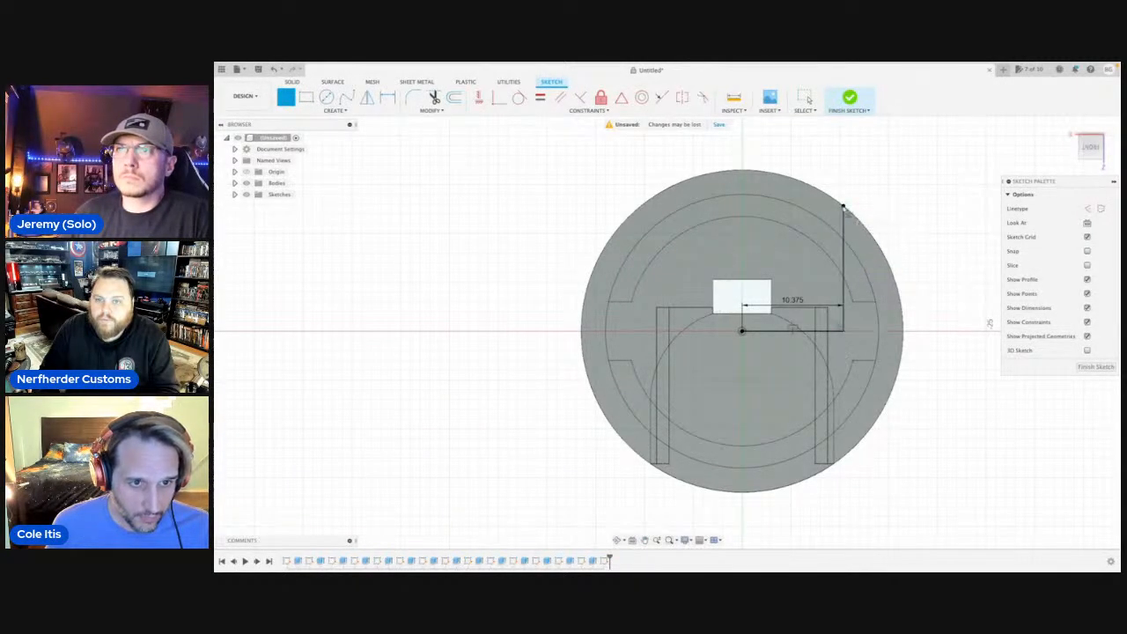
double_click(640, 208)
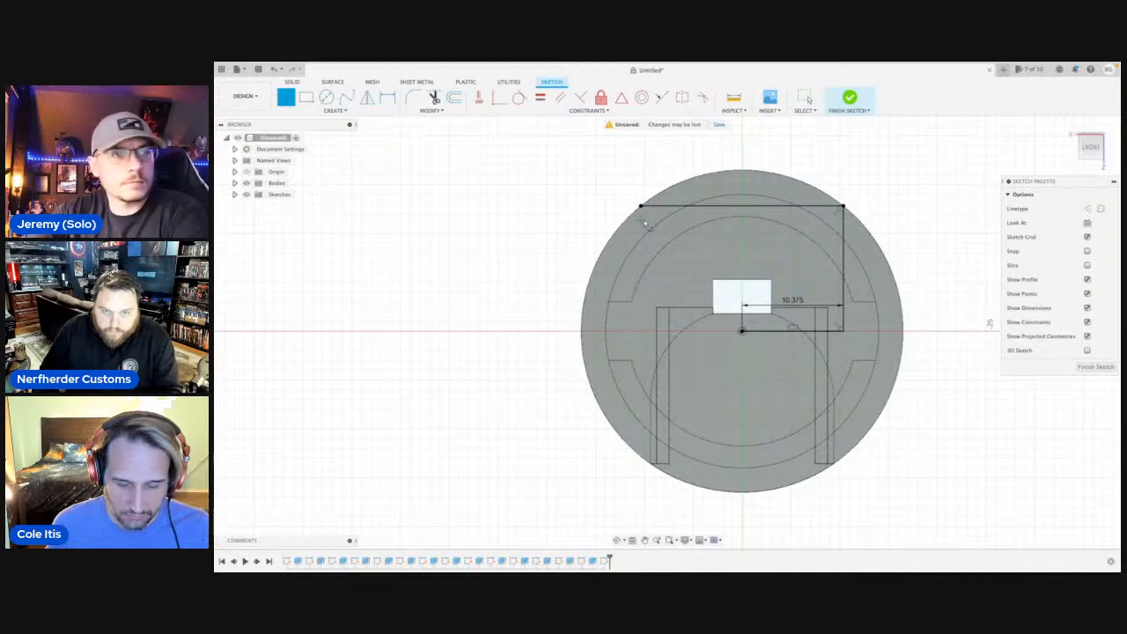
Draw a 2.80 mm vertical line down from the far end of the upper horizontal line.
left_click(641, 207)
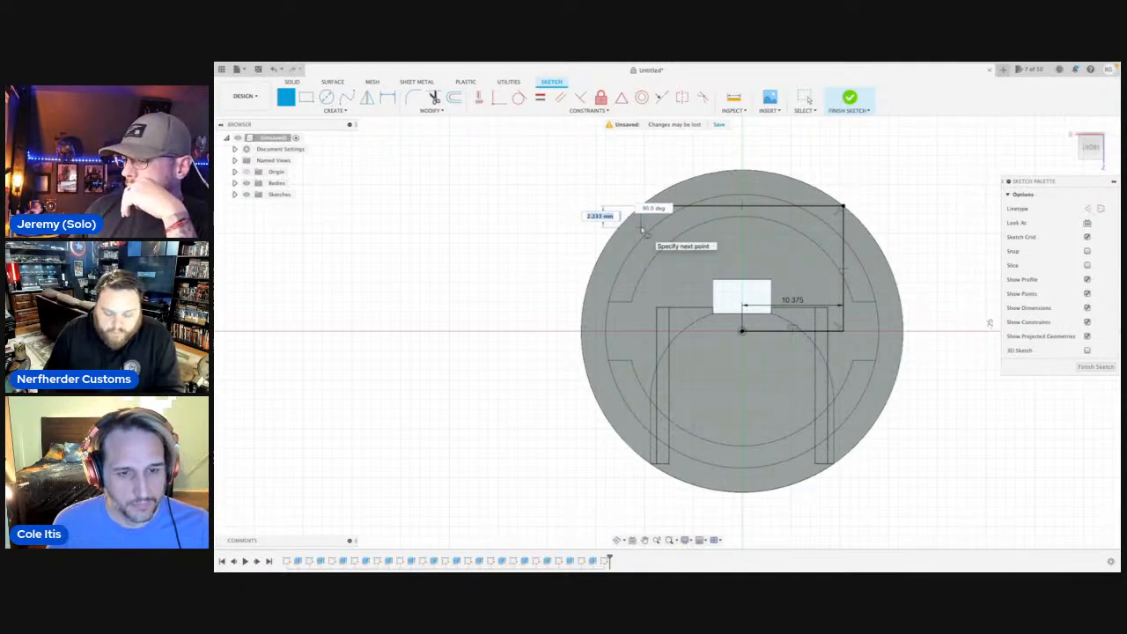
type("2.")
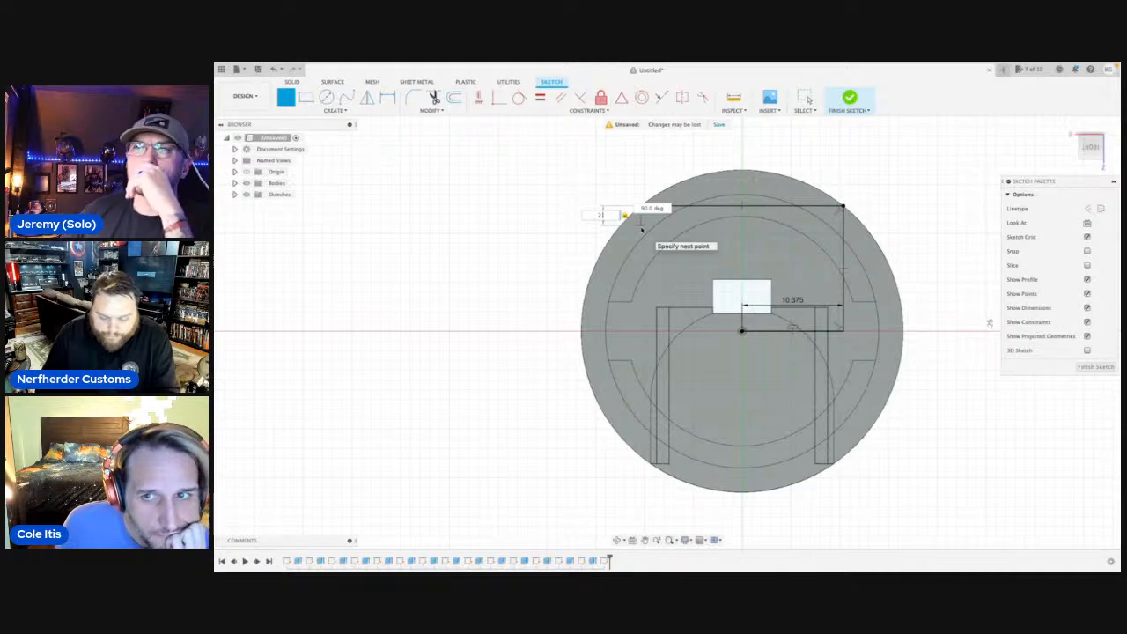
type("80")
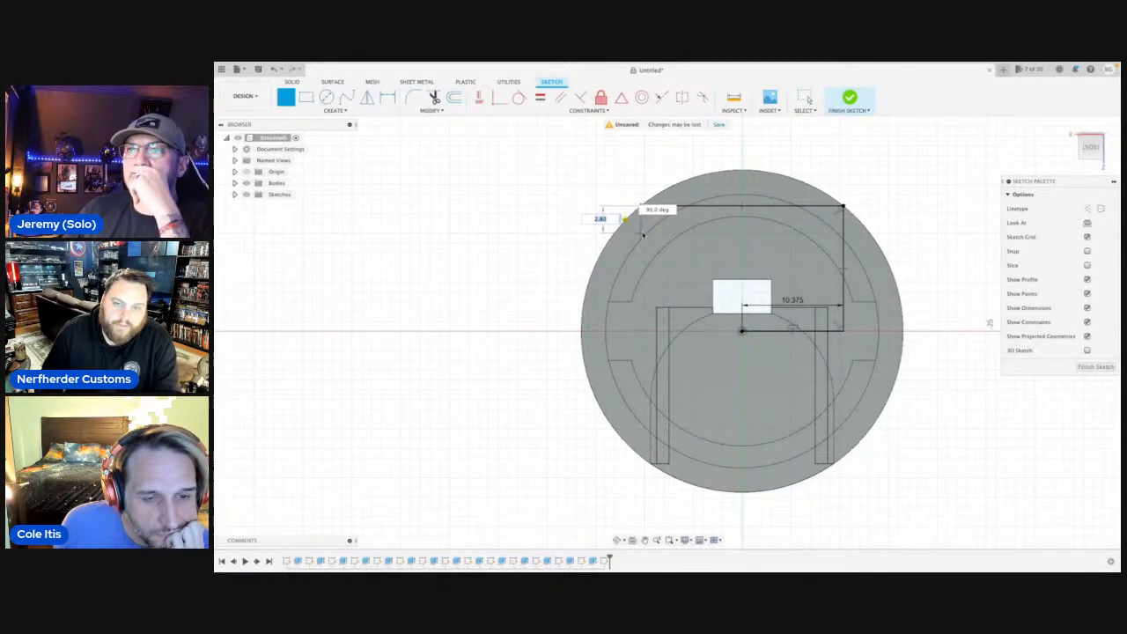
key("Return")
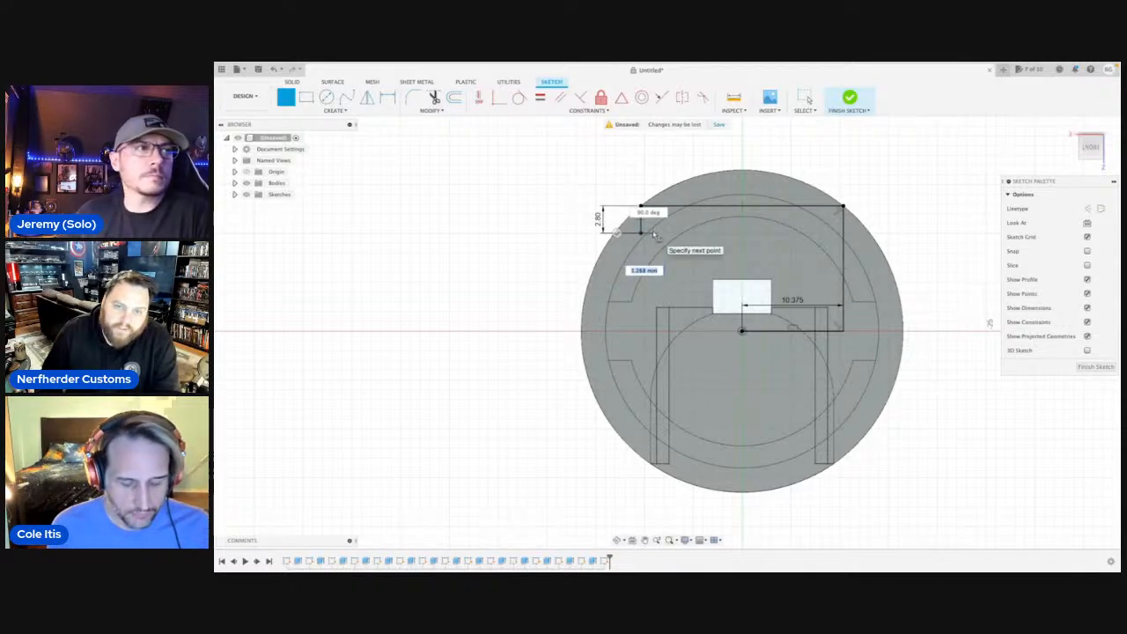
Continue the profile with a 0.02 in horizontal step inward from the lower end of the 2.80 mm line.
key("BackSpace")
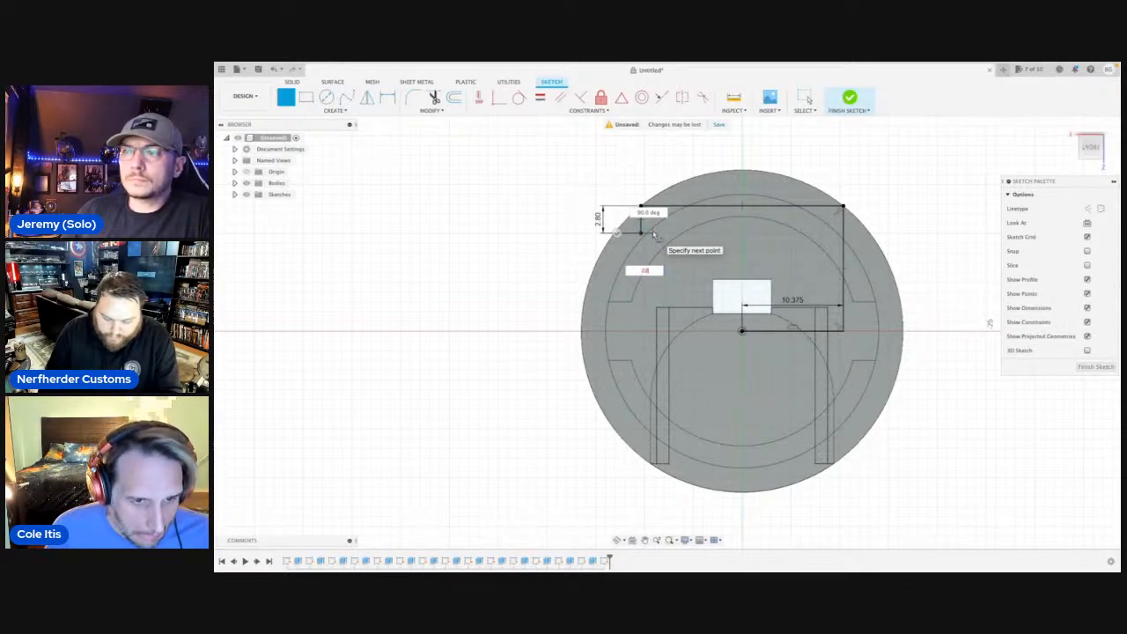
scroll(656, 235, "up", 5)
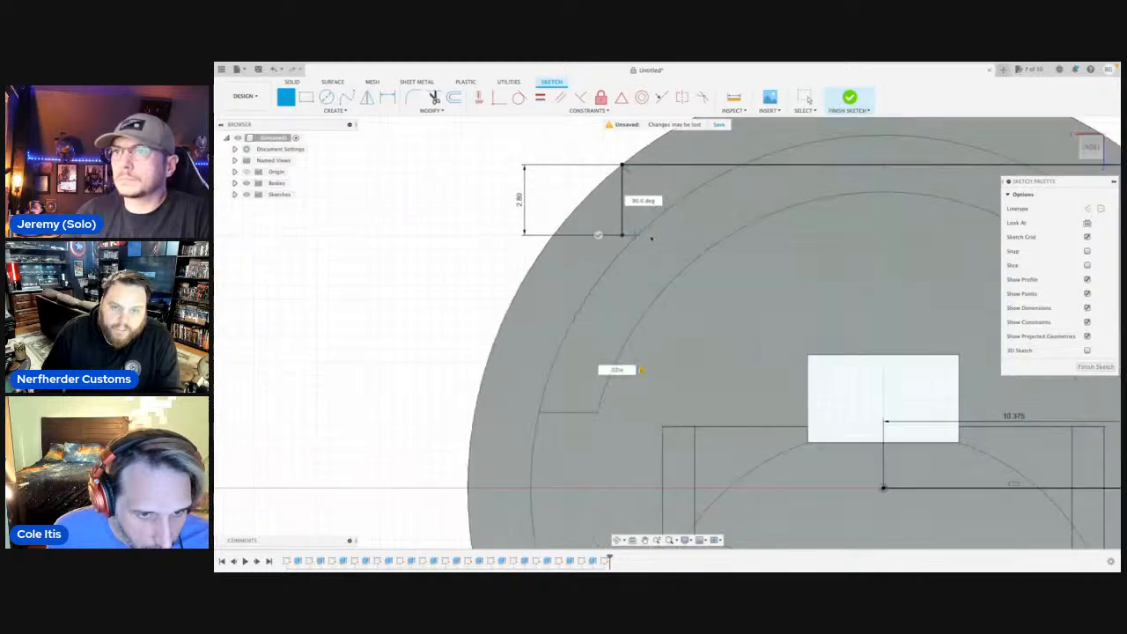
scroll(635, 237, "up", 4)
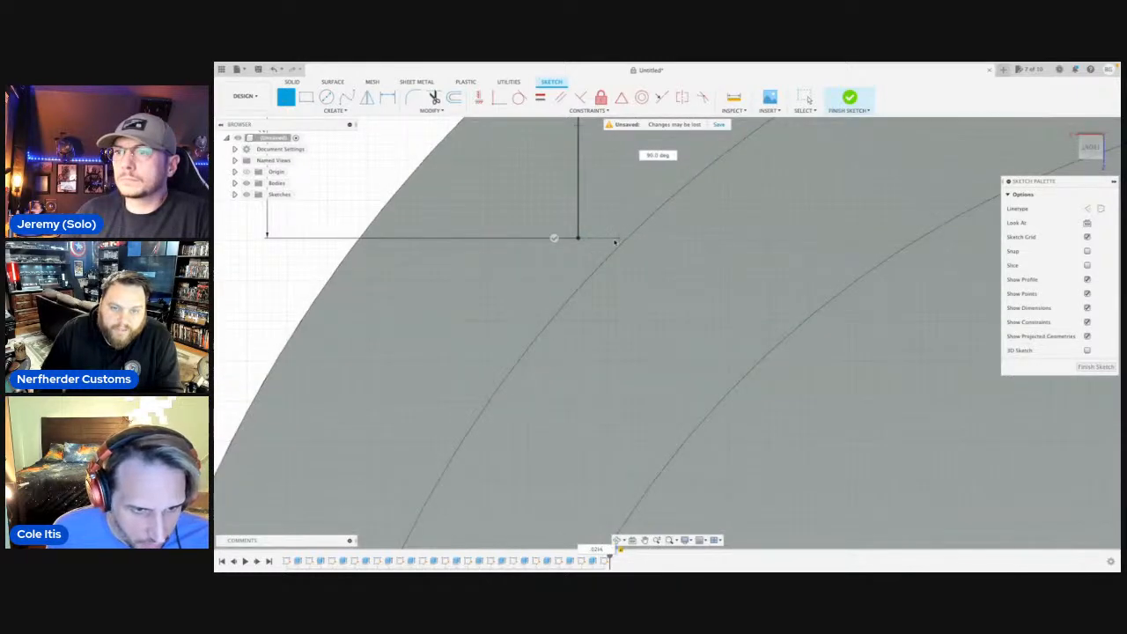
scroll(618, 240, "down", 5)
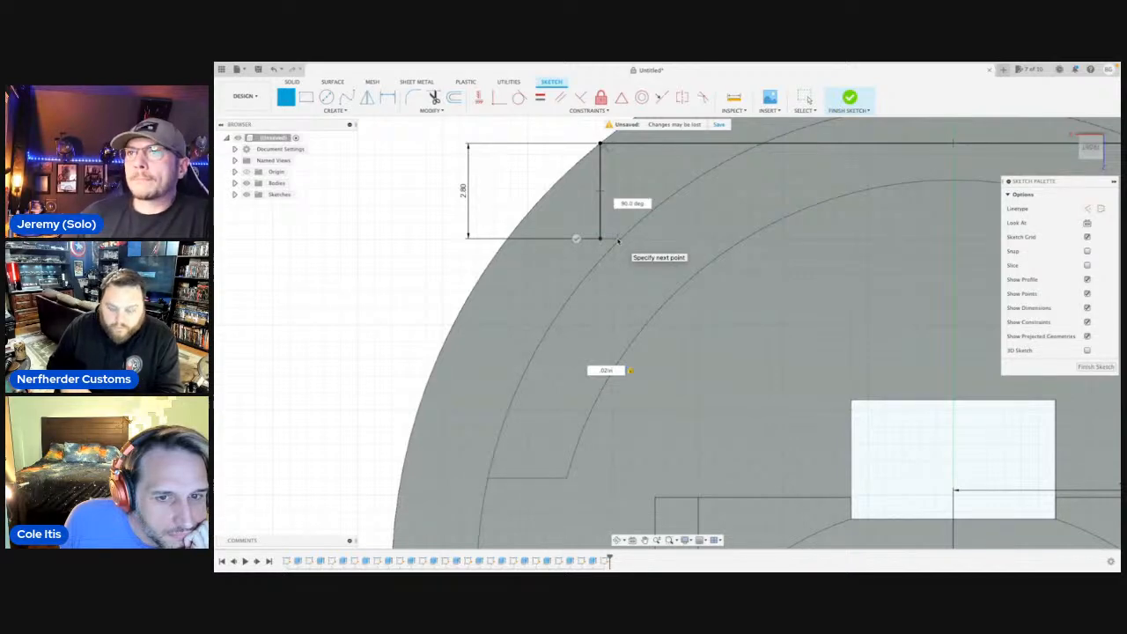
key("BackSpace")
key("BackSpace")
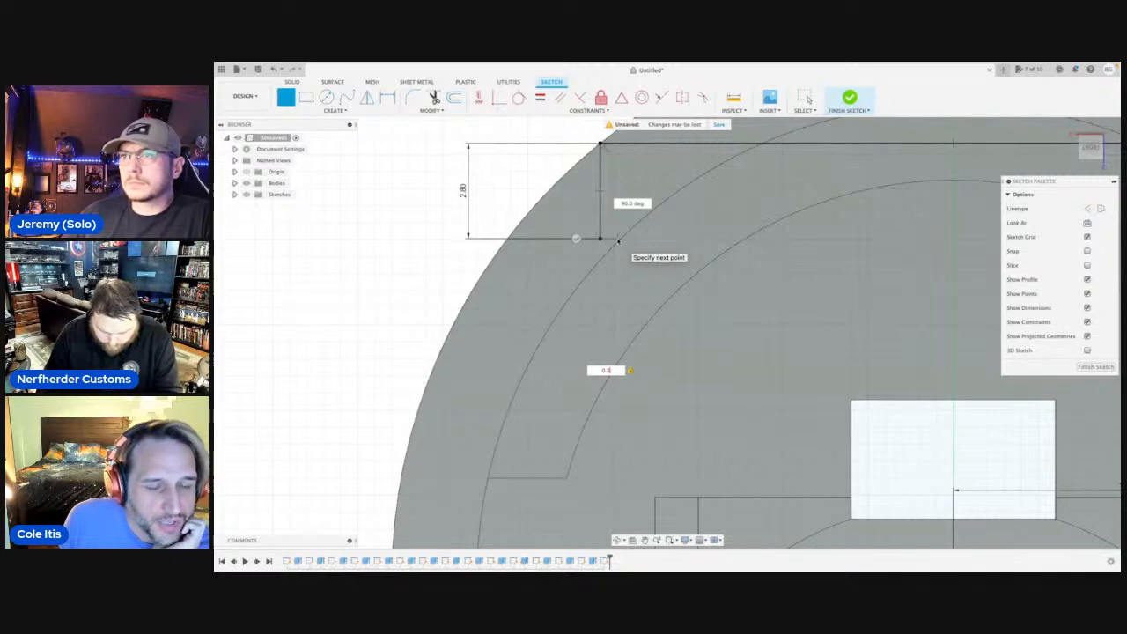
type("in")
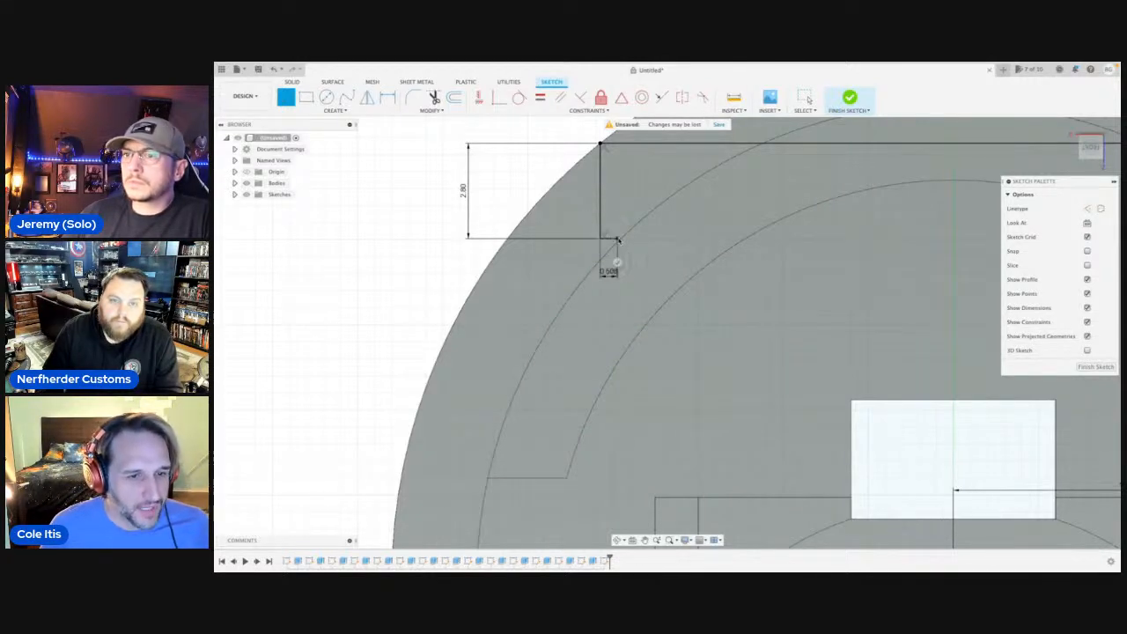
Draw a vertical line about 4.73 mm down from the small step to the level of the rectangular opening's upper edge.
left_click(618, 239)
scroll(611, 260, "down", 2)
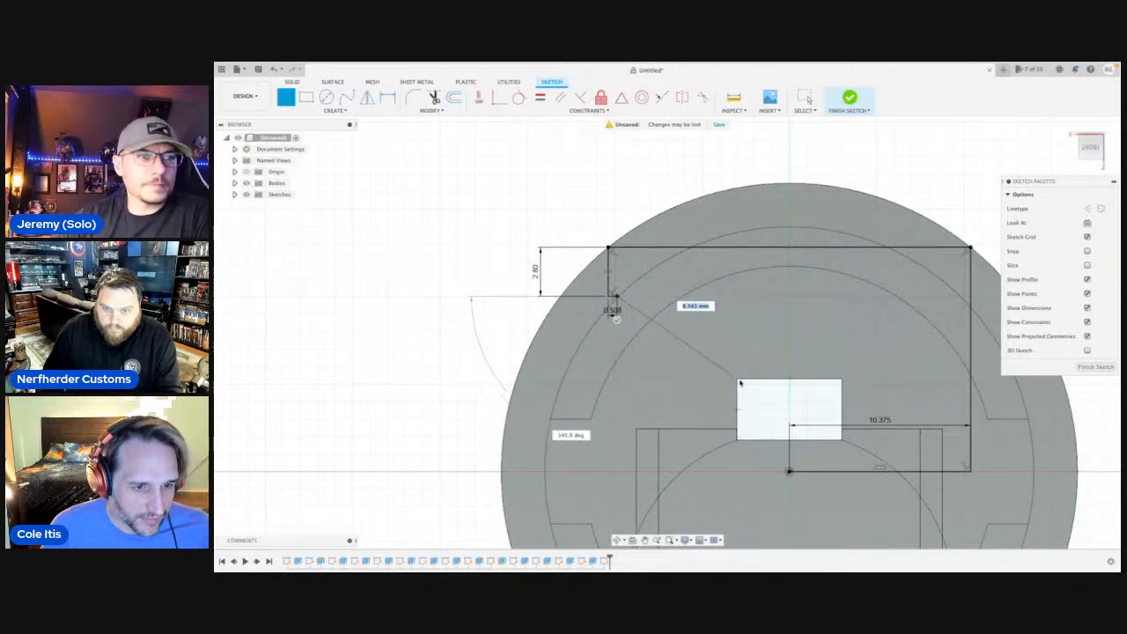
left_click(616, 380)
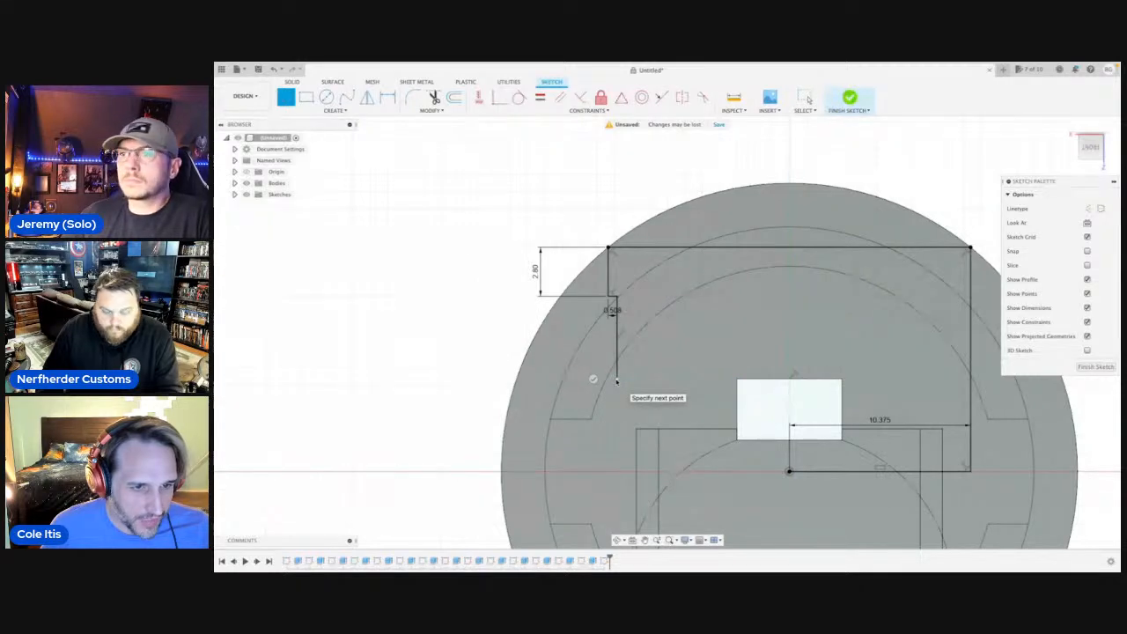
key("Escape")
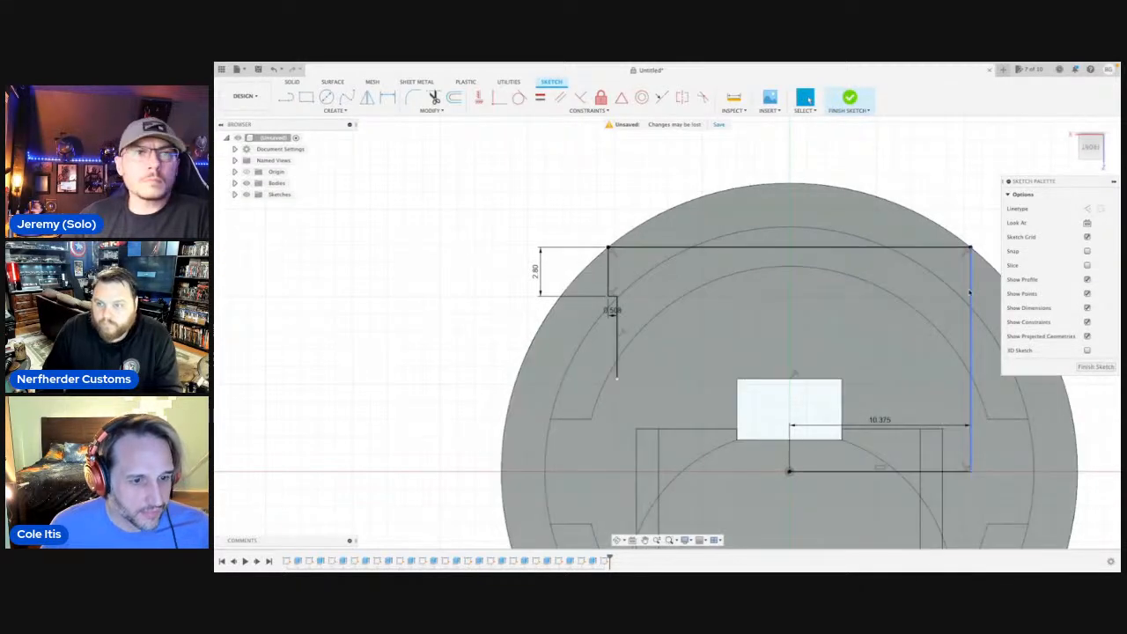
Delete the long vertical line at the other side and the 10.375 mm center line.
left_click(969, 292)
key("Delete")
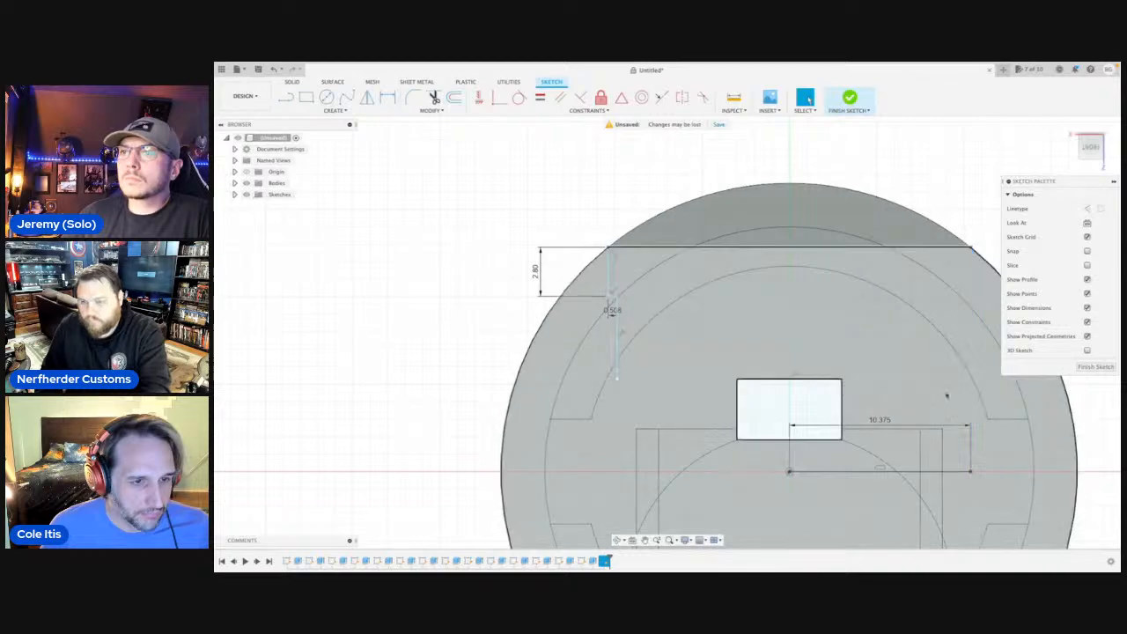
left_click(863, 469)
key("Delete")
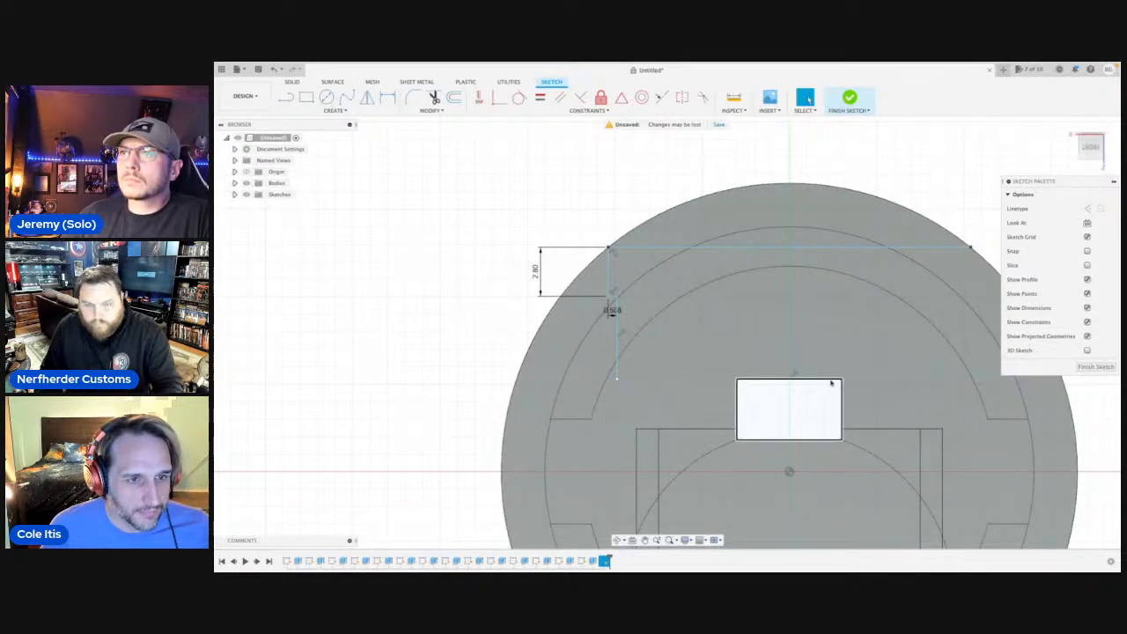
Draw a short vertical line up from the upper line's midpoint and mirror the three stepped side lines about it.
key("l")
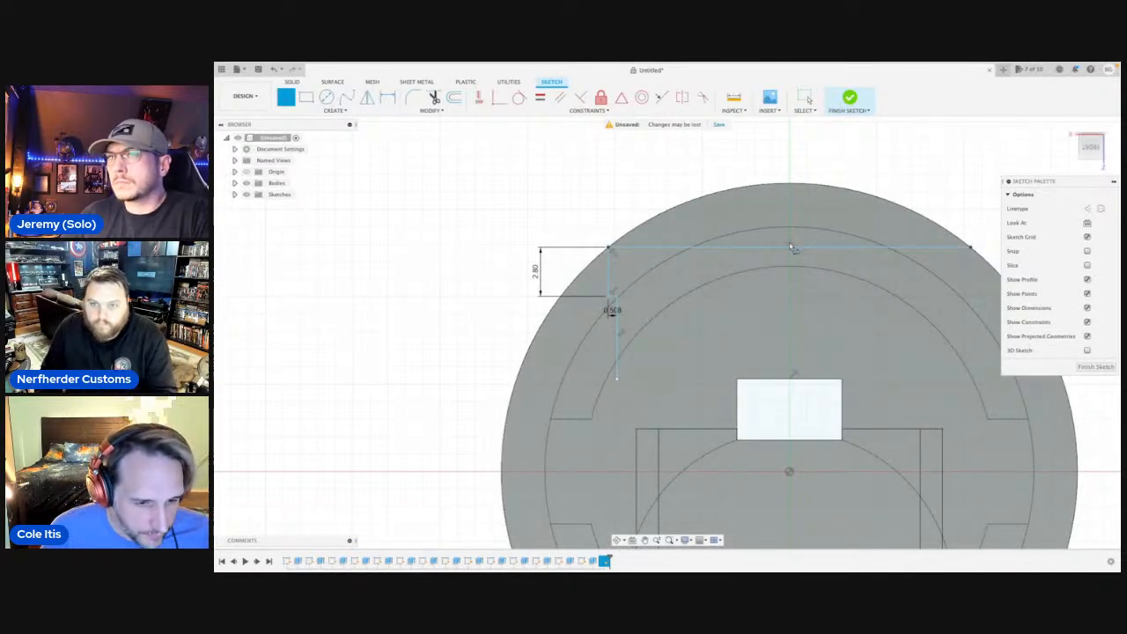
left_click(791, 248)
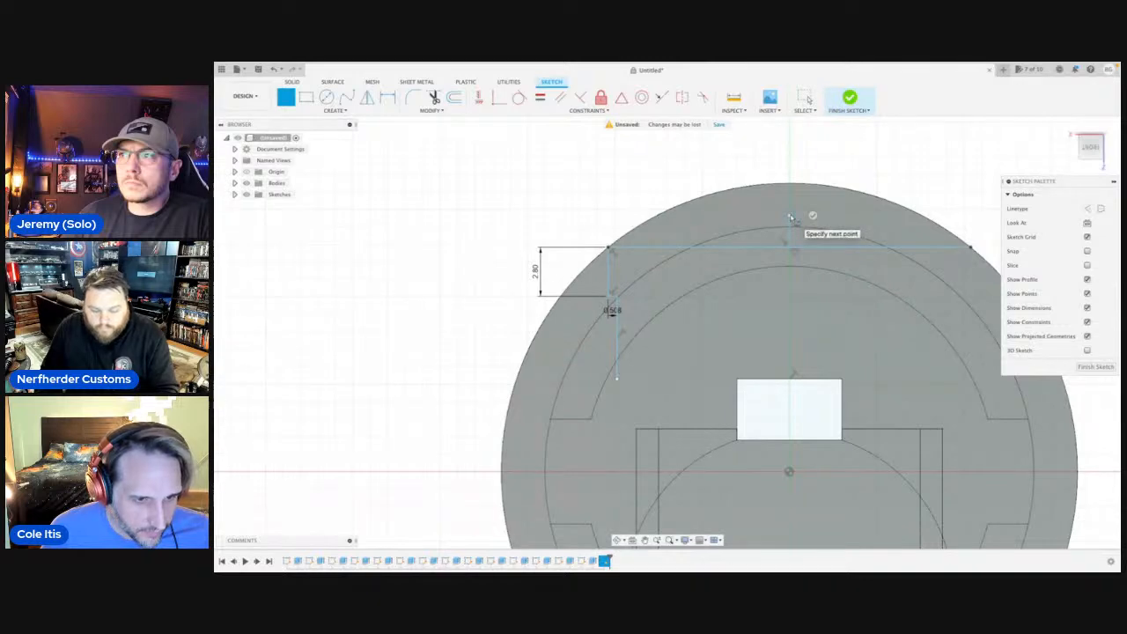
type("sm")
left_click(813, 337)
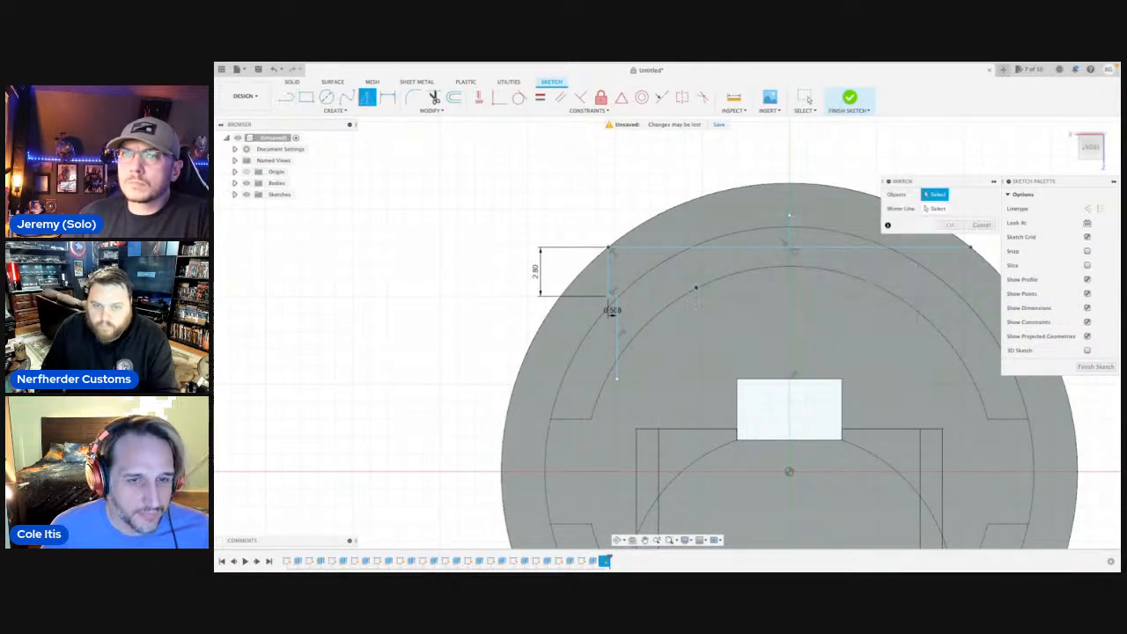
left_click(607, 277)
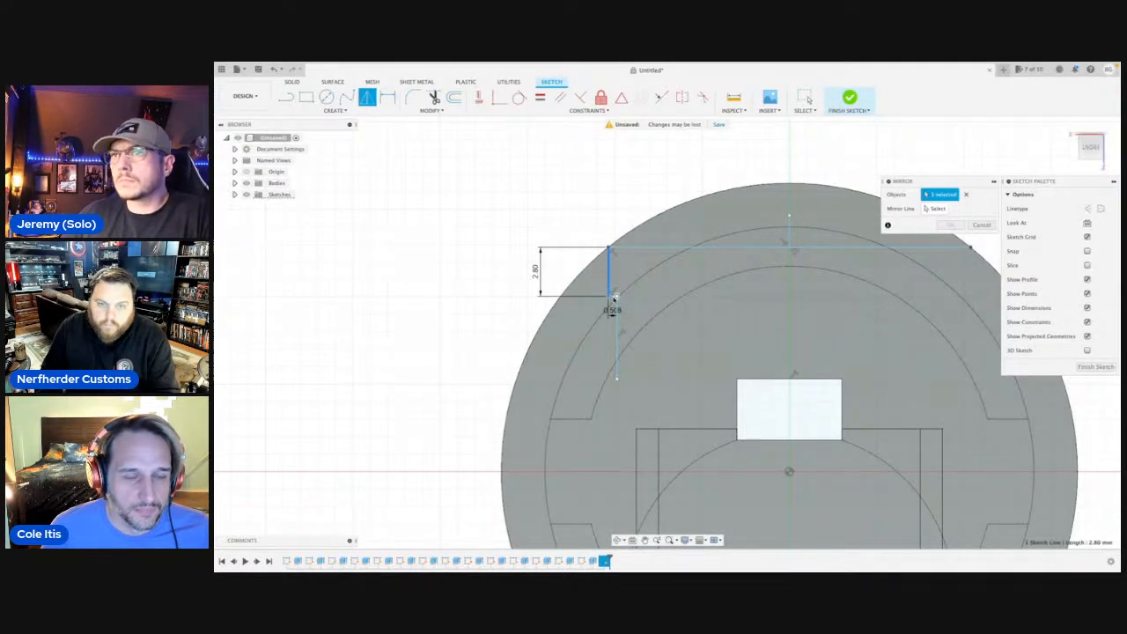
left_click(614, 297)
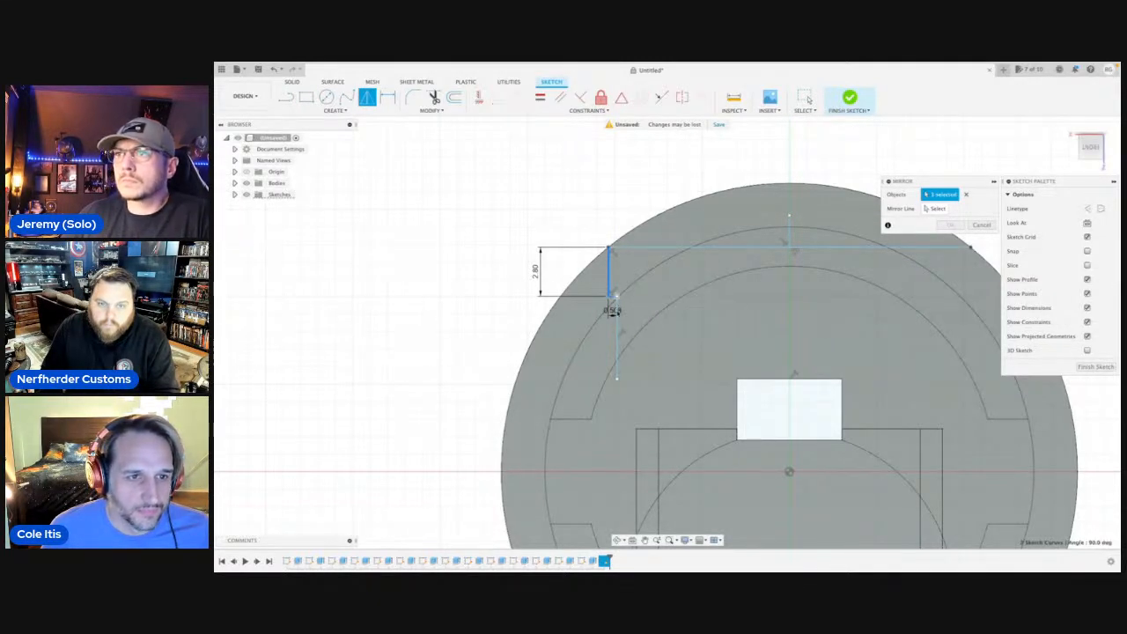
left_click(617, 334)
left_click(936, 209)
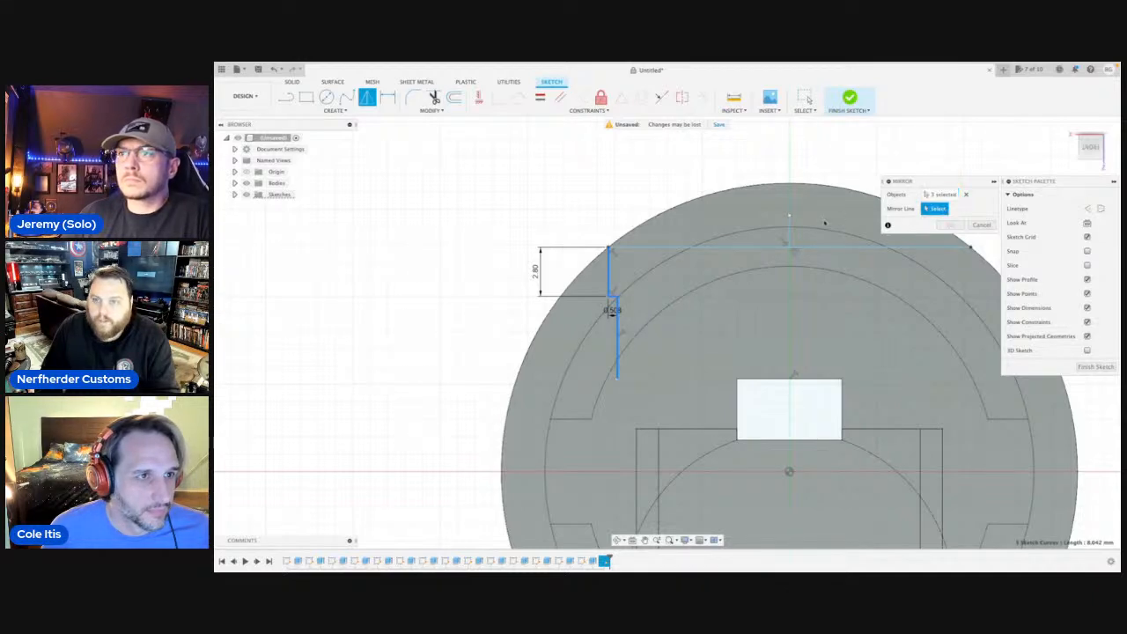
left_click(790, 237)
key("Return")
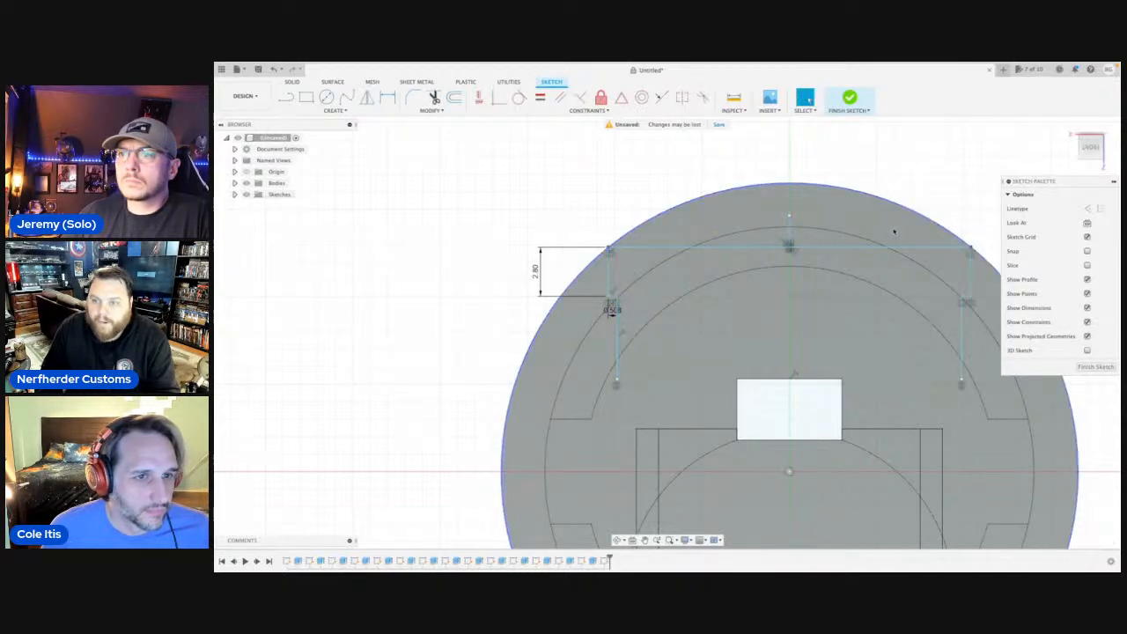
Close the stepped profile with a horizontal line about 19.7 mm long between the lower ends of its two side lines.
key("l")
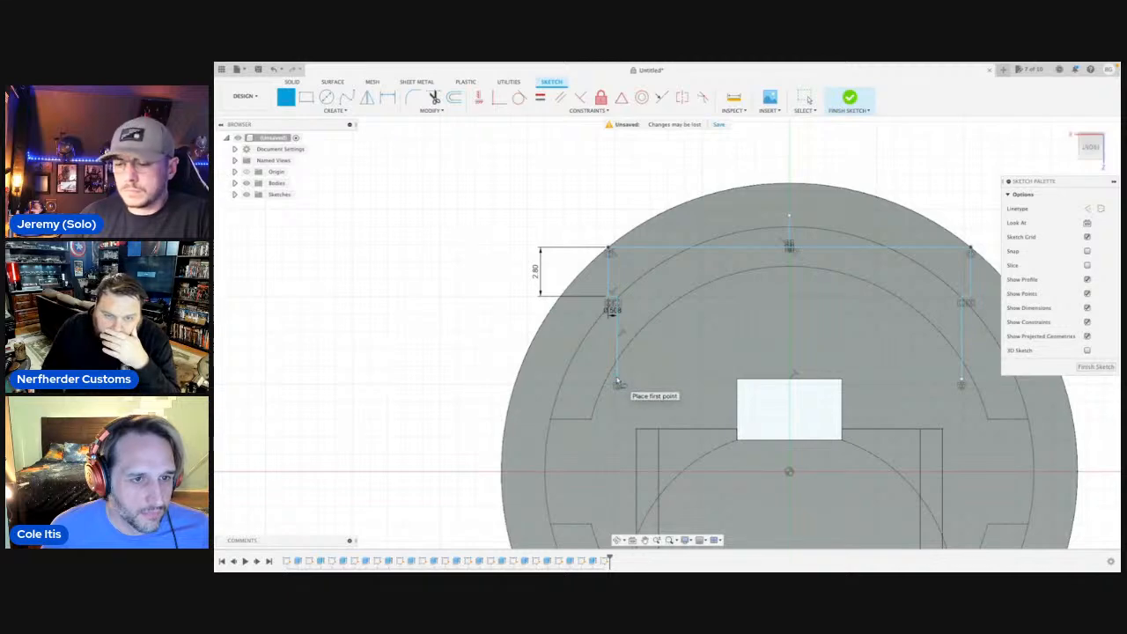
left_click(616, 382)
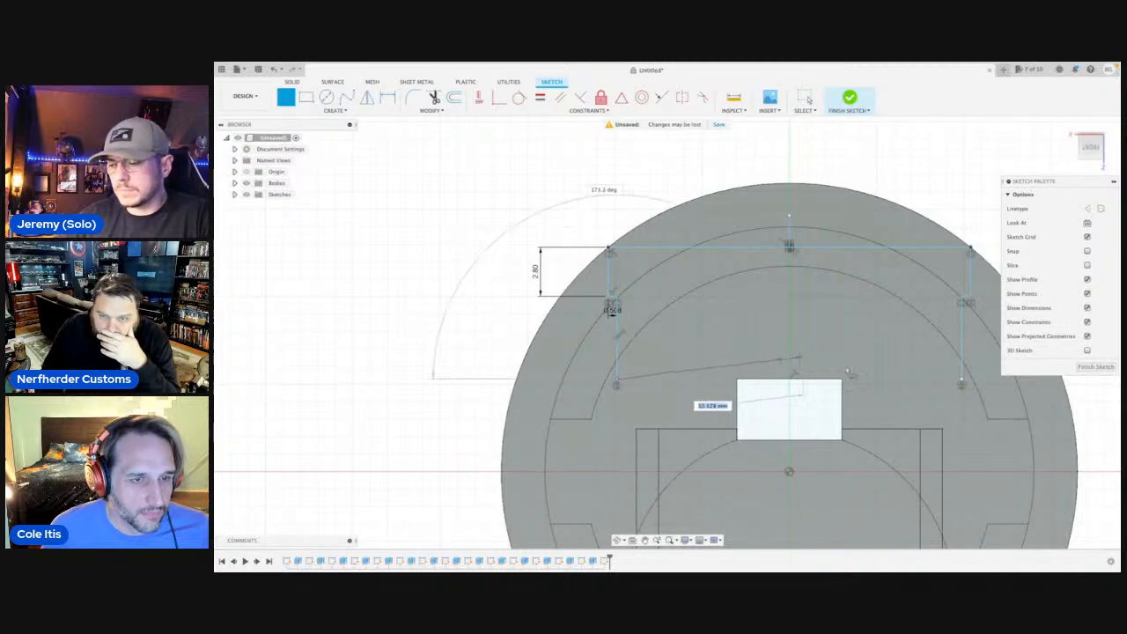
left_click(959, 379)
key("Escape")
left_click(823, 354)
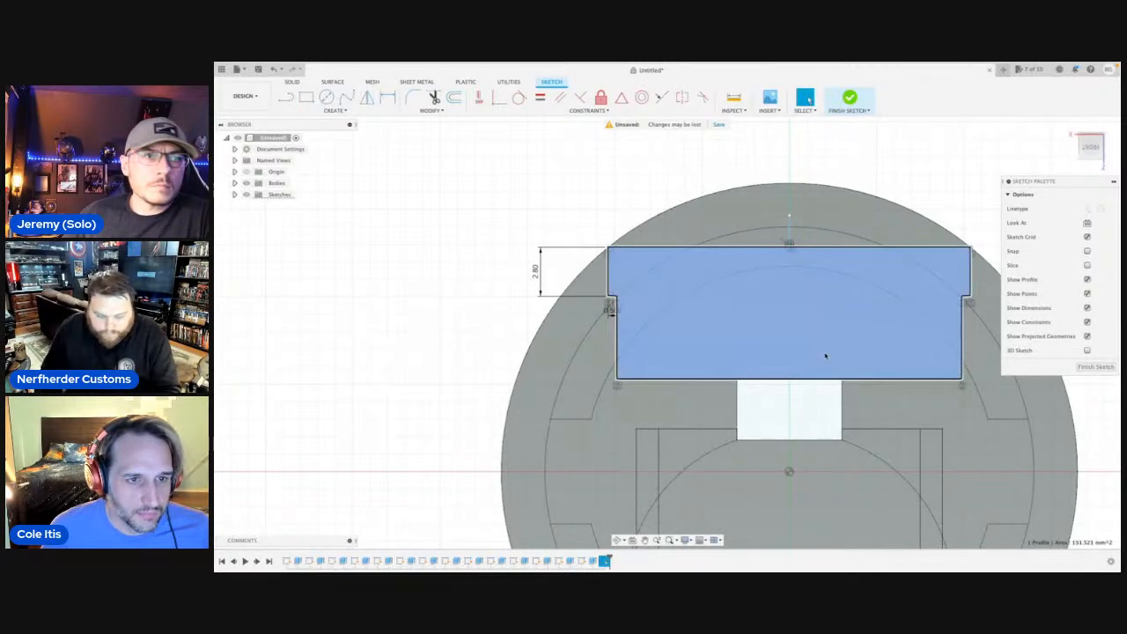
key("q")
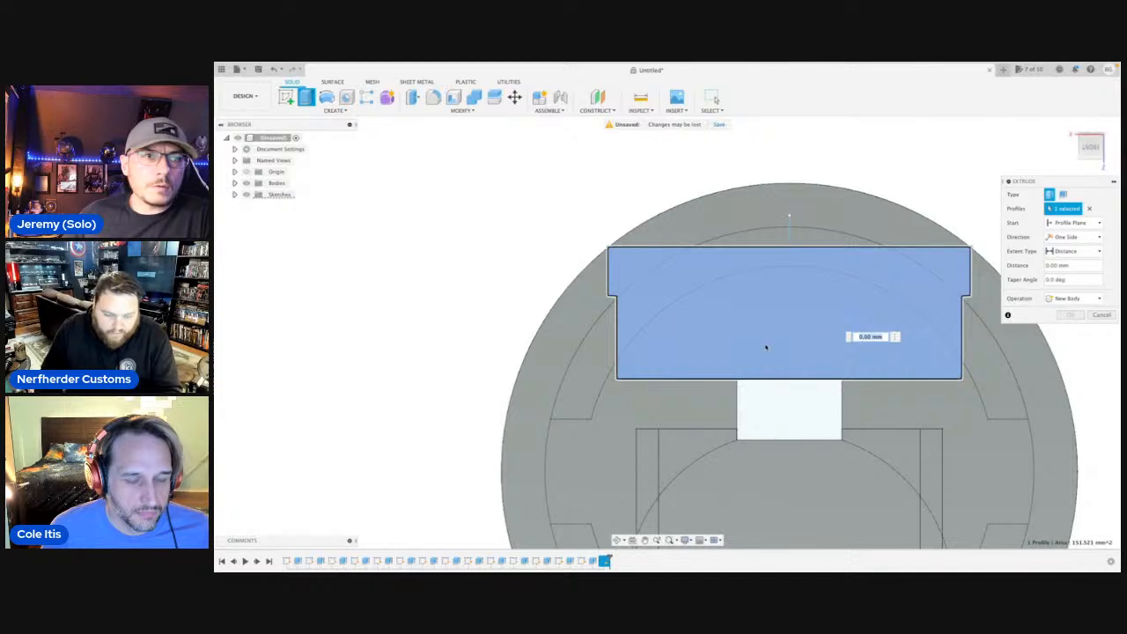
middle_click_drag(583, 213, 548, 202)
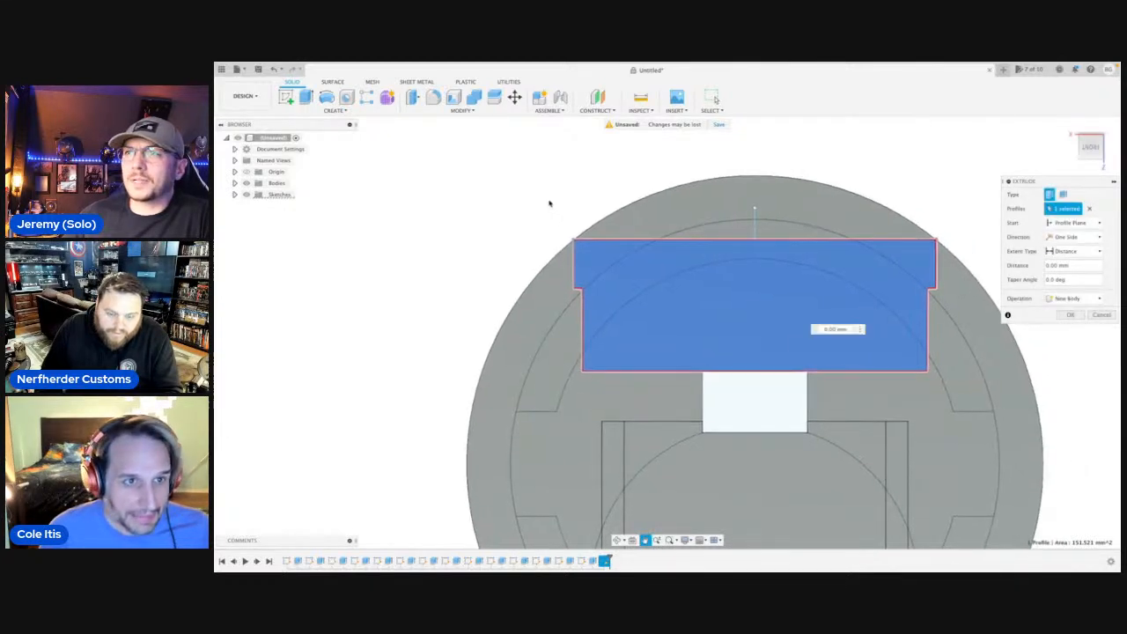
scroll(559, 295, "down", 1)
scroll(559, 295, "down", 1)
scroll(555, 287, "down", 1)
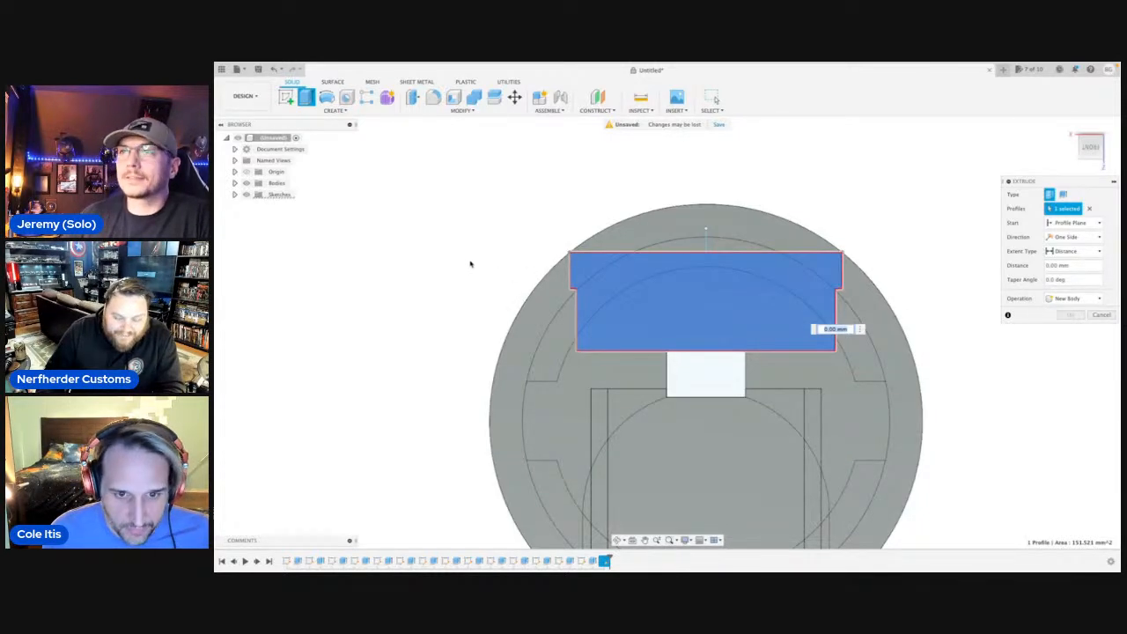
key("Escape")
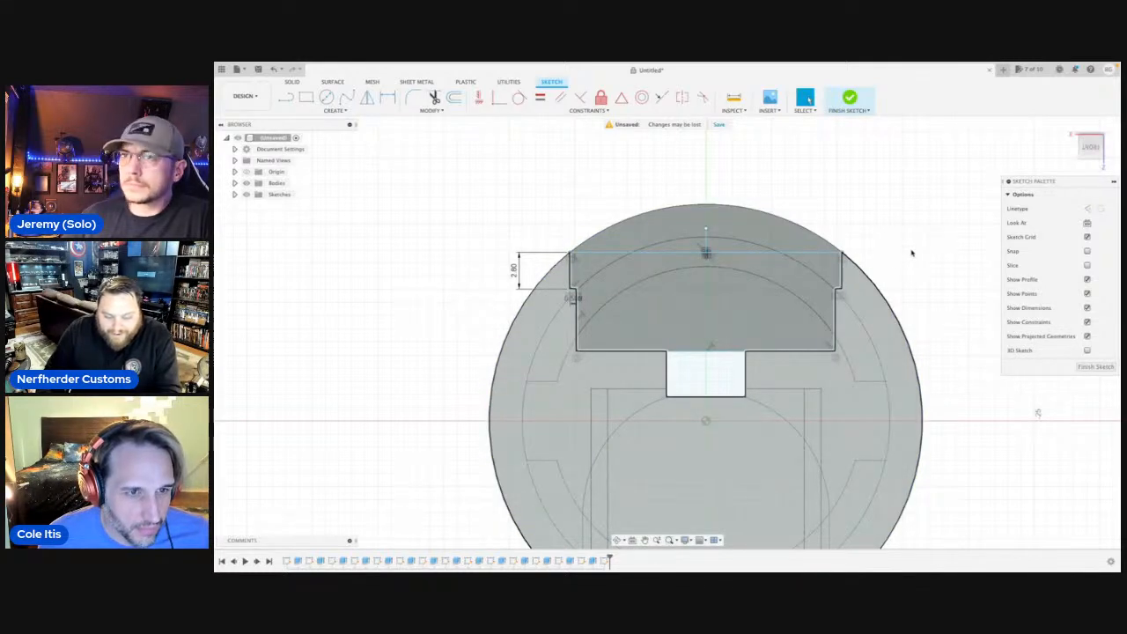
left_click(771, 303)
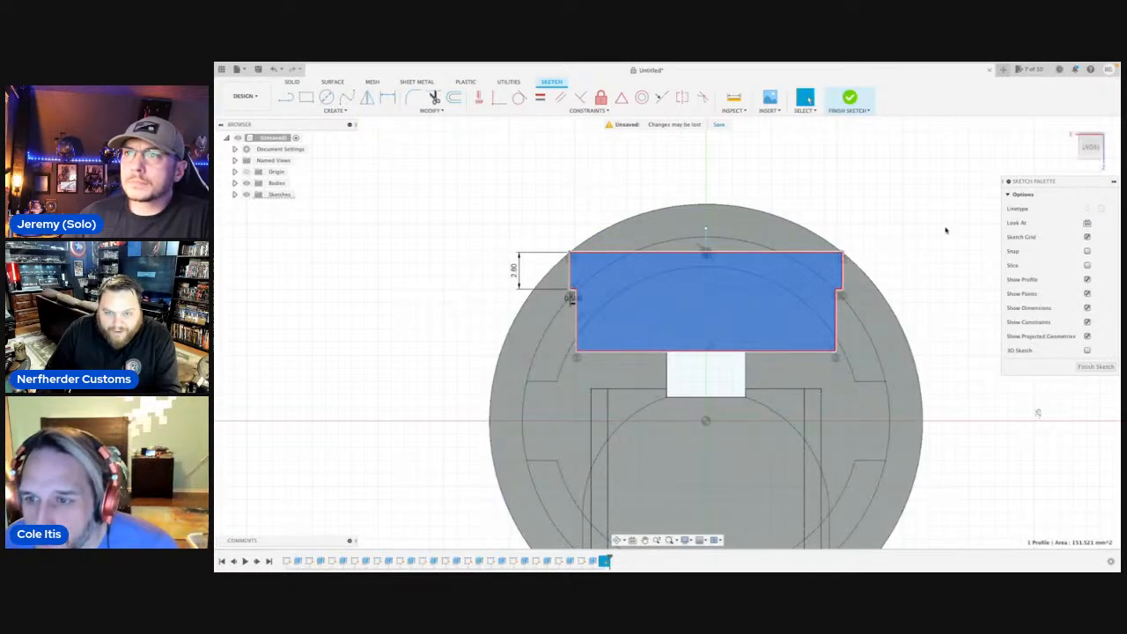
key("e")
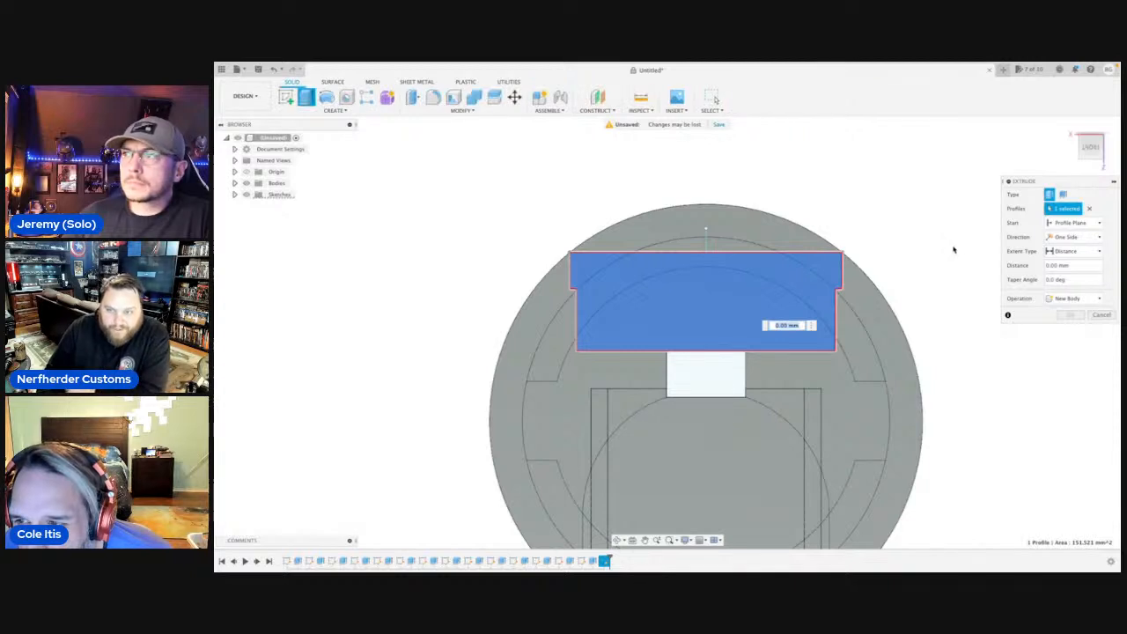
left_click(823, 245)
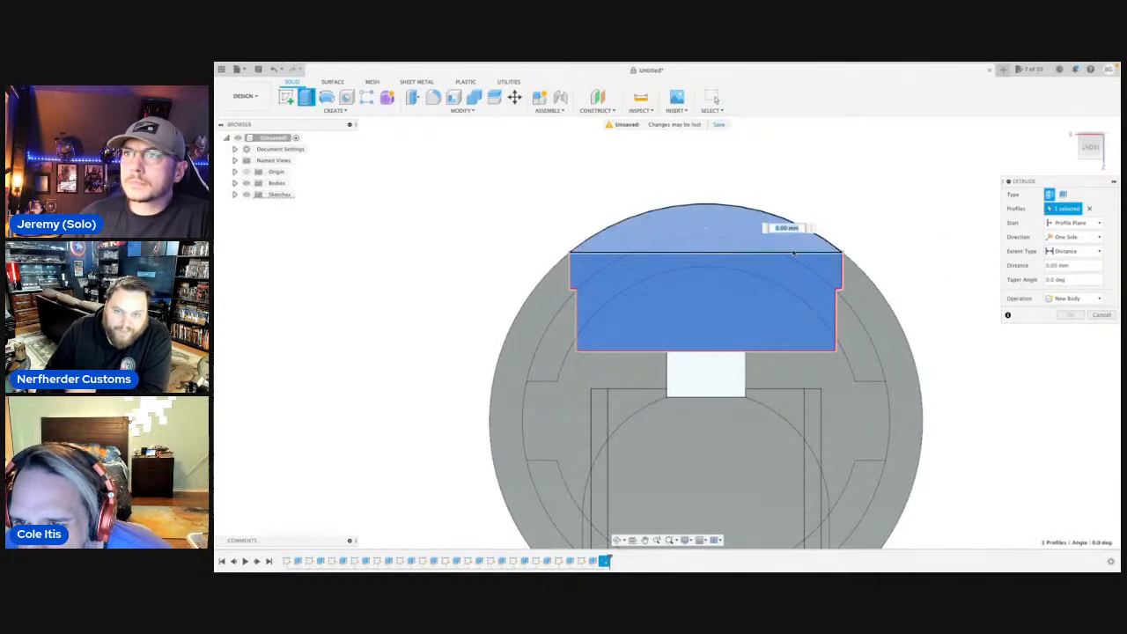
left_click(618, 539)
left_click_drag(537, 351, 588, 352)
middle_click_drag(589, 352, 587, 345, "shift")
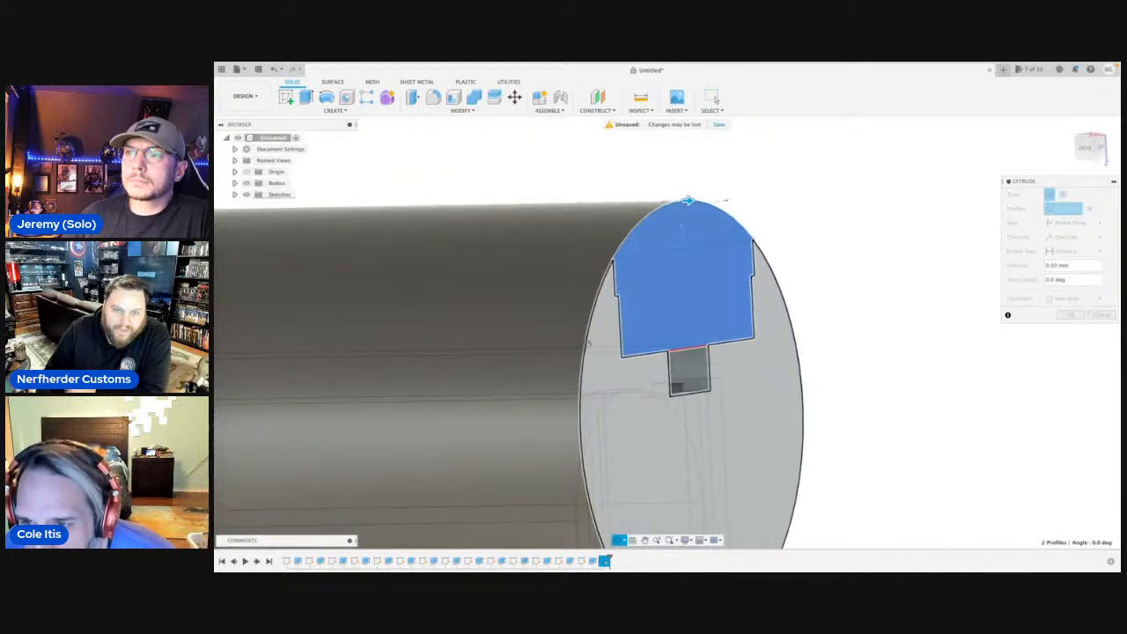
middle_click_drag(828, 351, 842, 350)
left_click(795, 376)
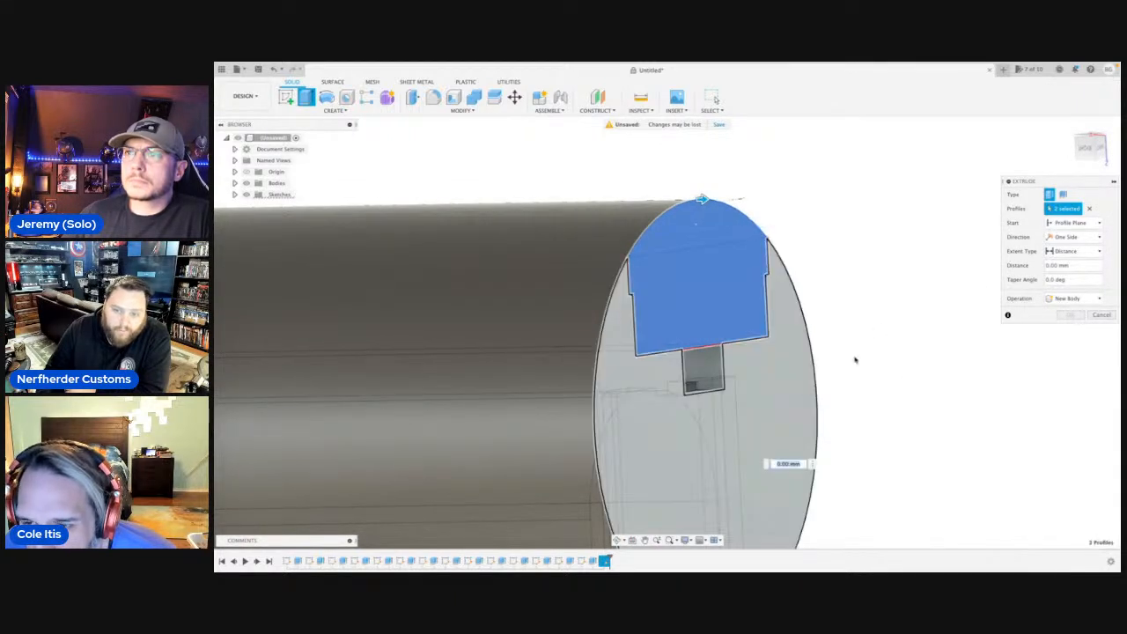
left_click(1101, 314)
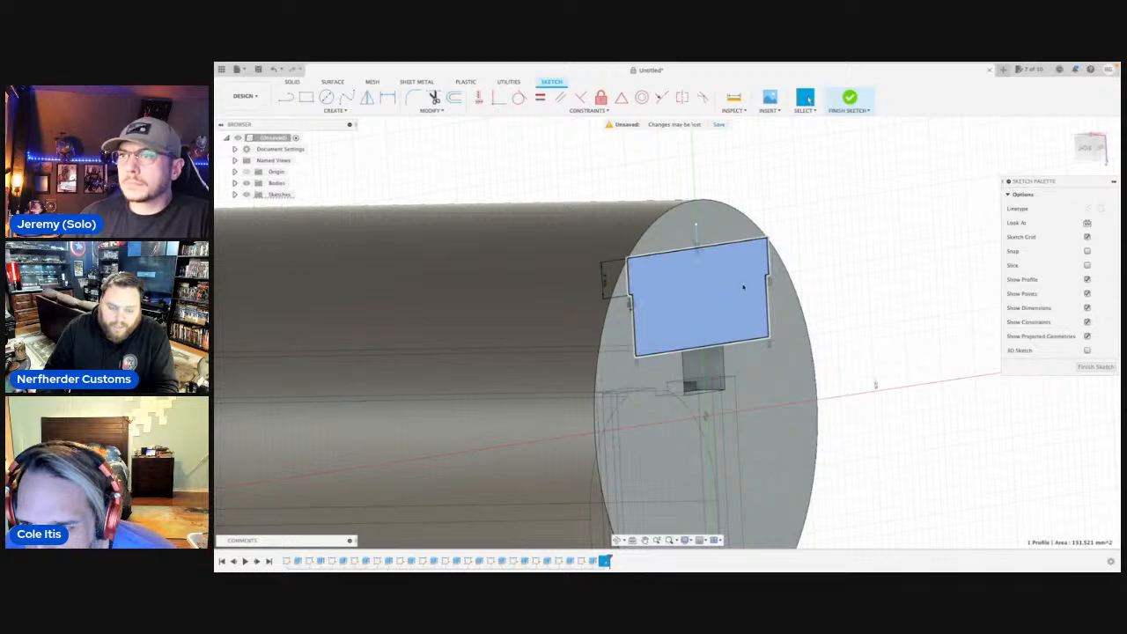
Extrude the stepped profile and the circular segment above it into the cylinder as a cut about 51.5 mm deep.
left_click(743, 287)
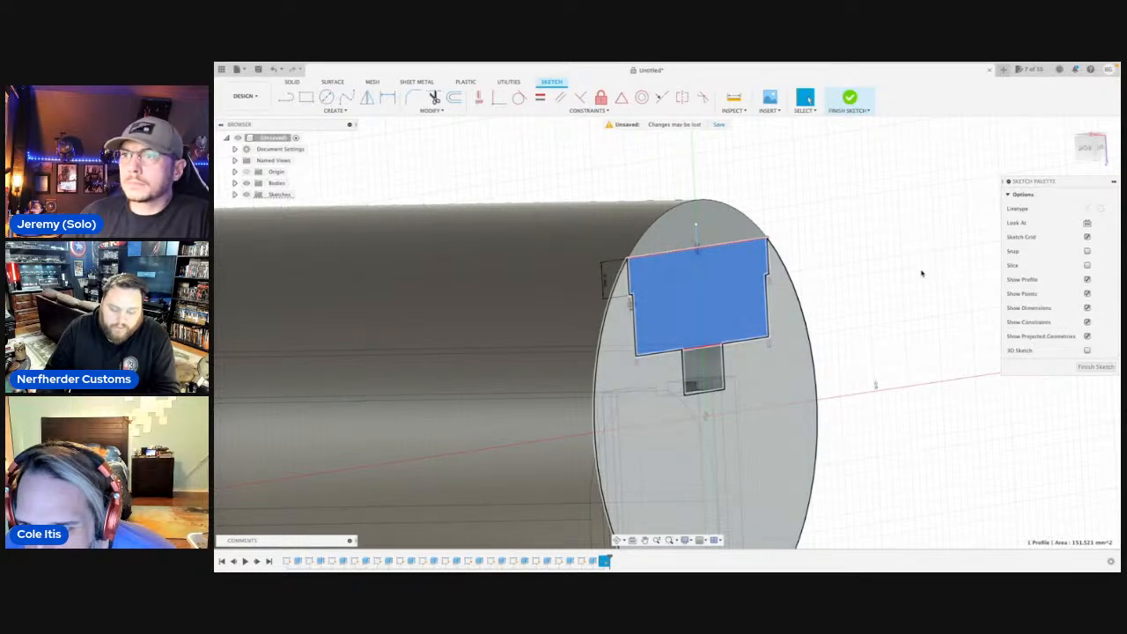
key("e")
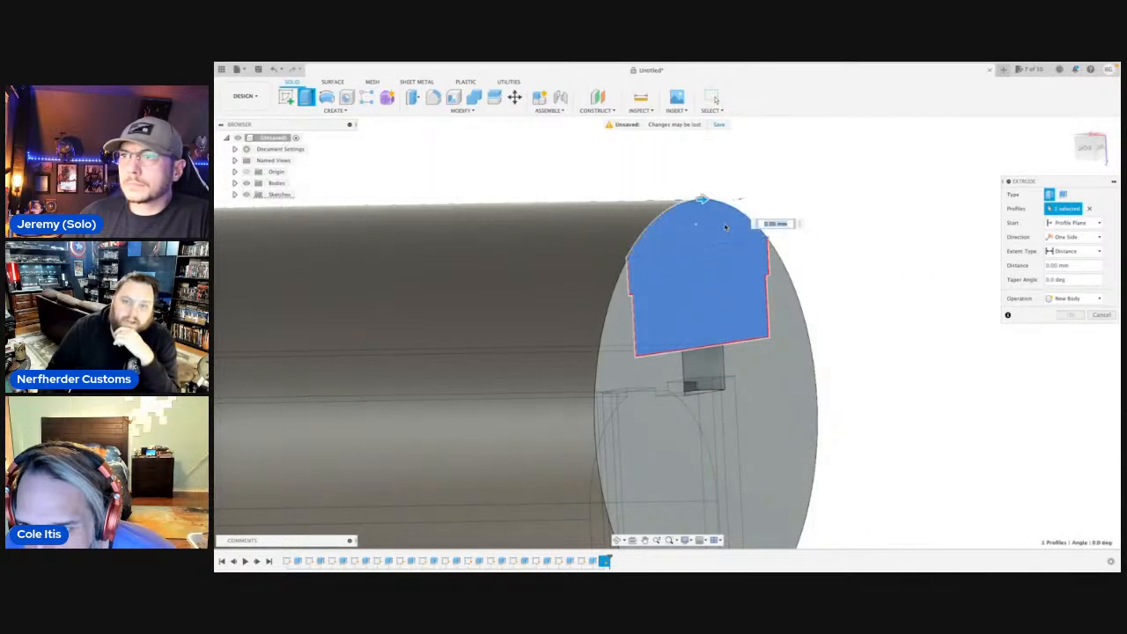
scroll(725, 227, "down", 3)
left_click(725, 239)
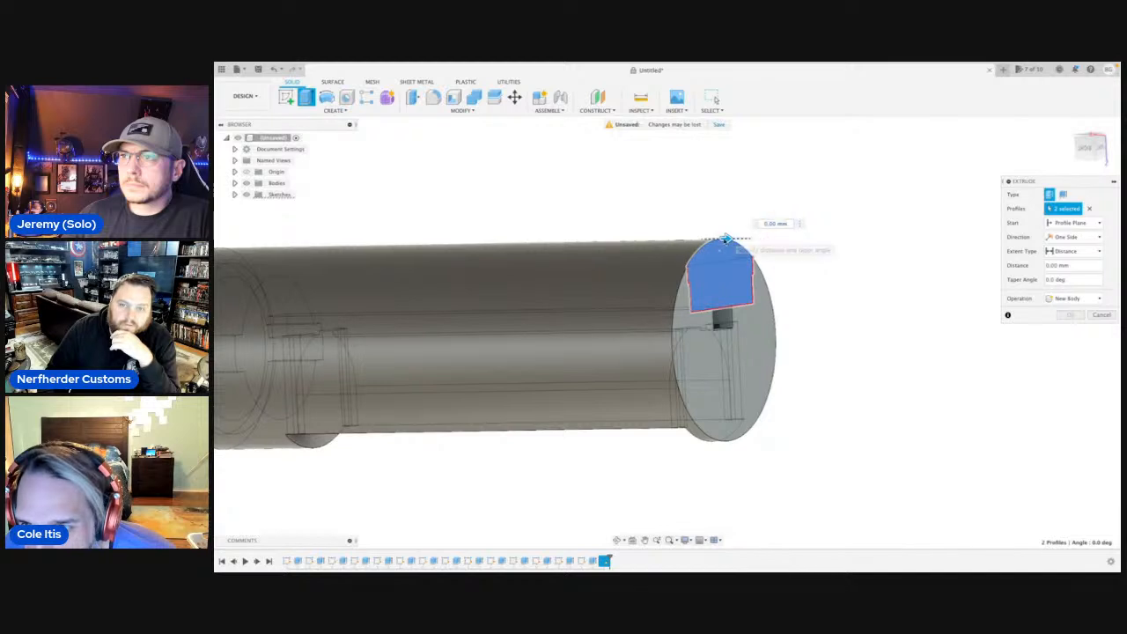
left_click_drag(725, 238, 441, 244)
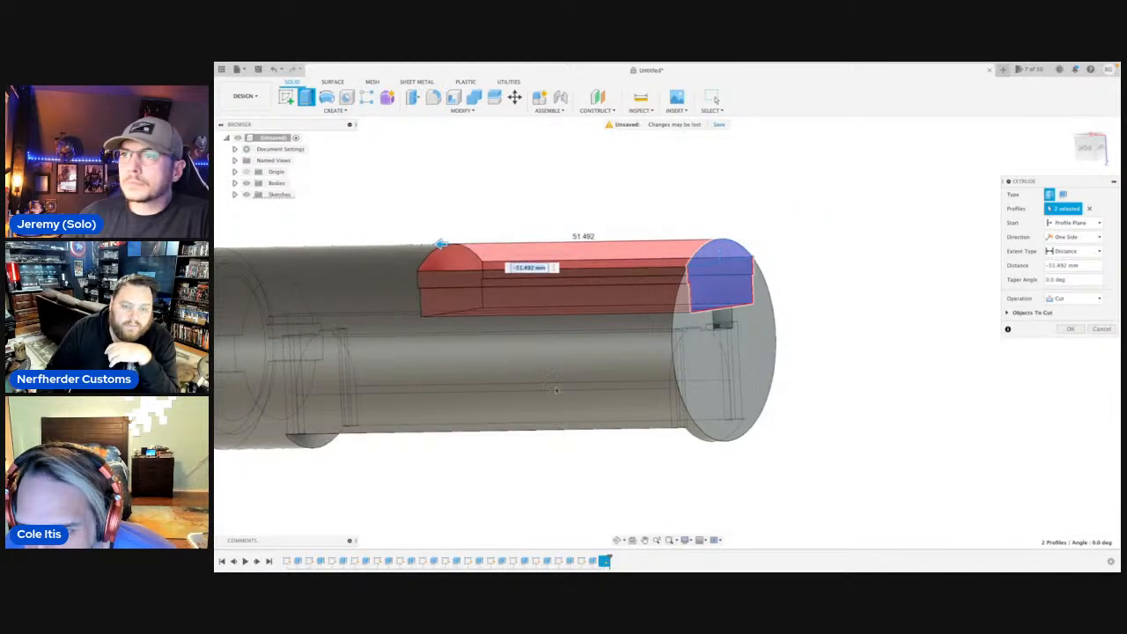
left_click(617, 539)
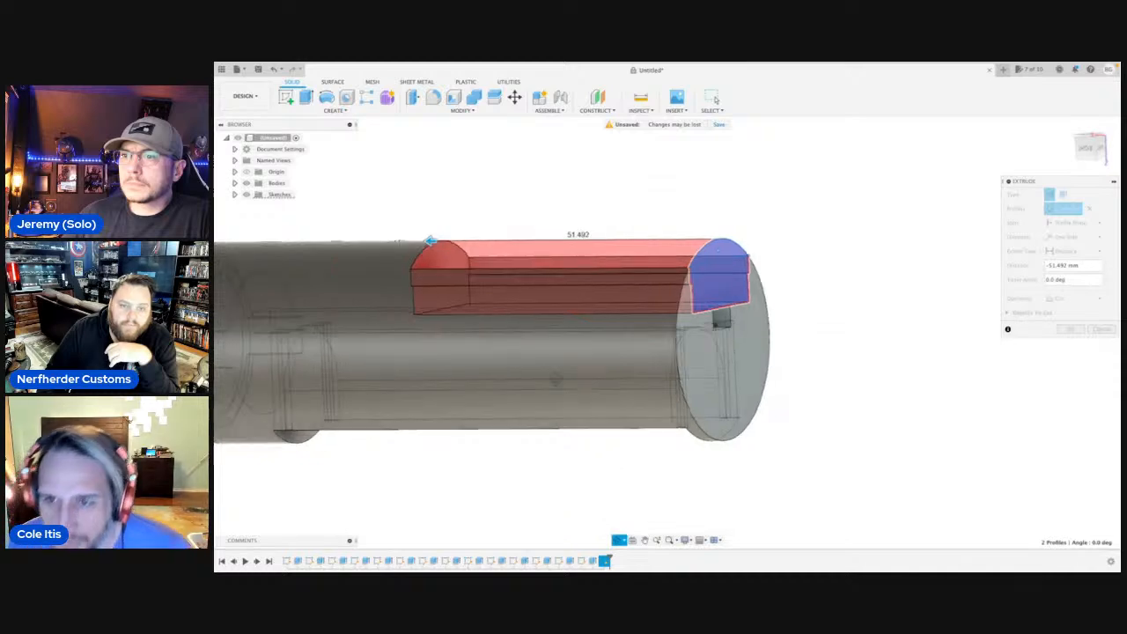
middle_click_drag(555, 379, 529, 368, "shift")
scroll(520, 362, "down", 4)
scroll(447, 297, "up", 2)
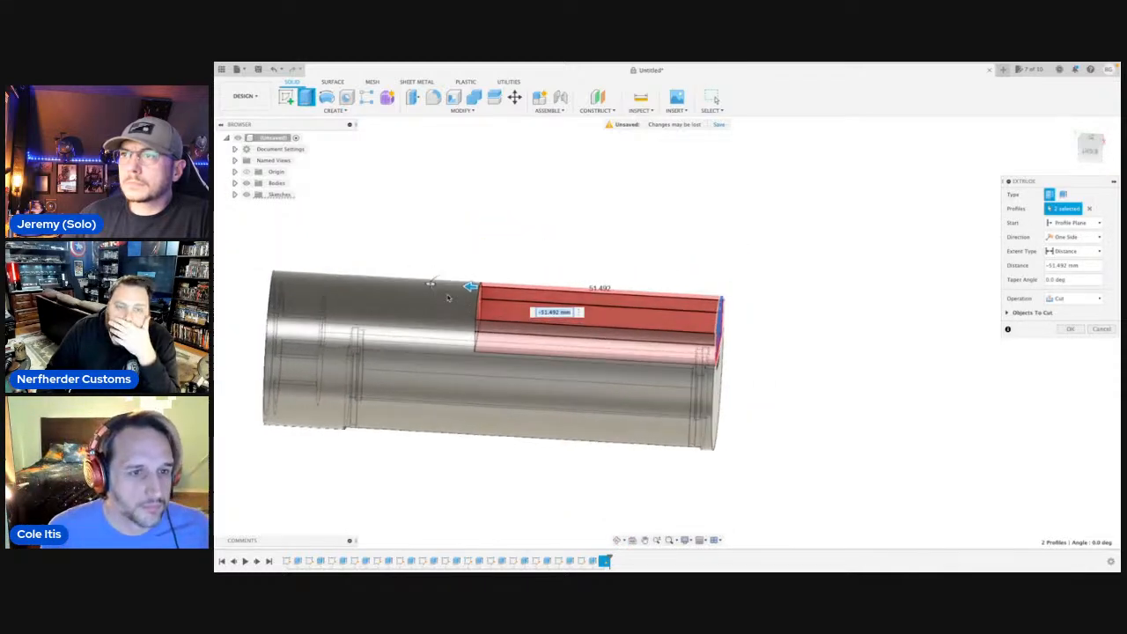
scroll(449, 296, "up", 2)
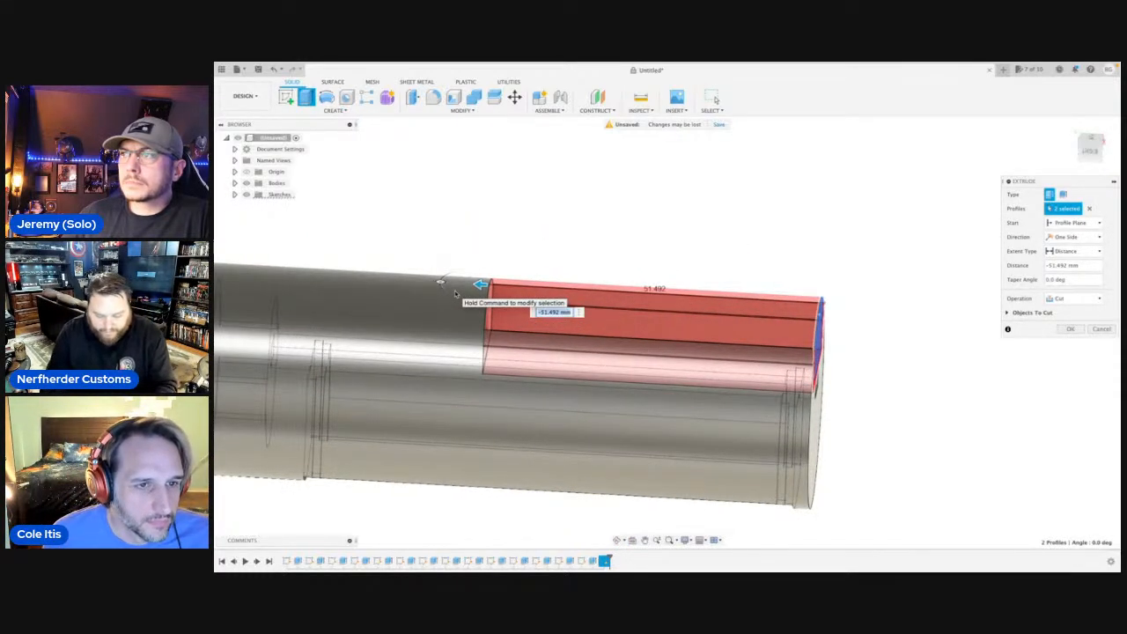
Set the depth of the stepped cut to 36 mm and apply it.
type("-586")
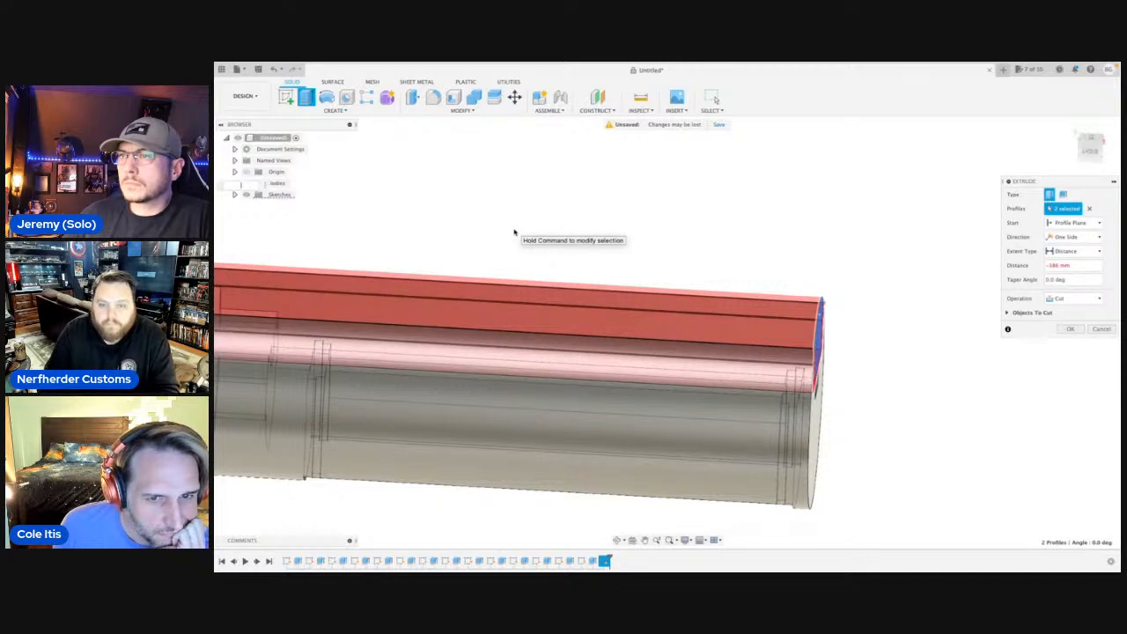
scroll(514, 232, "down", 6)
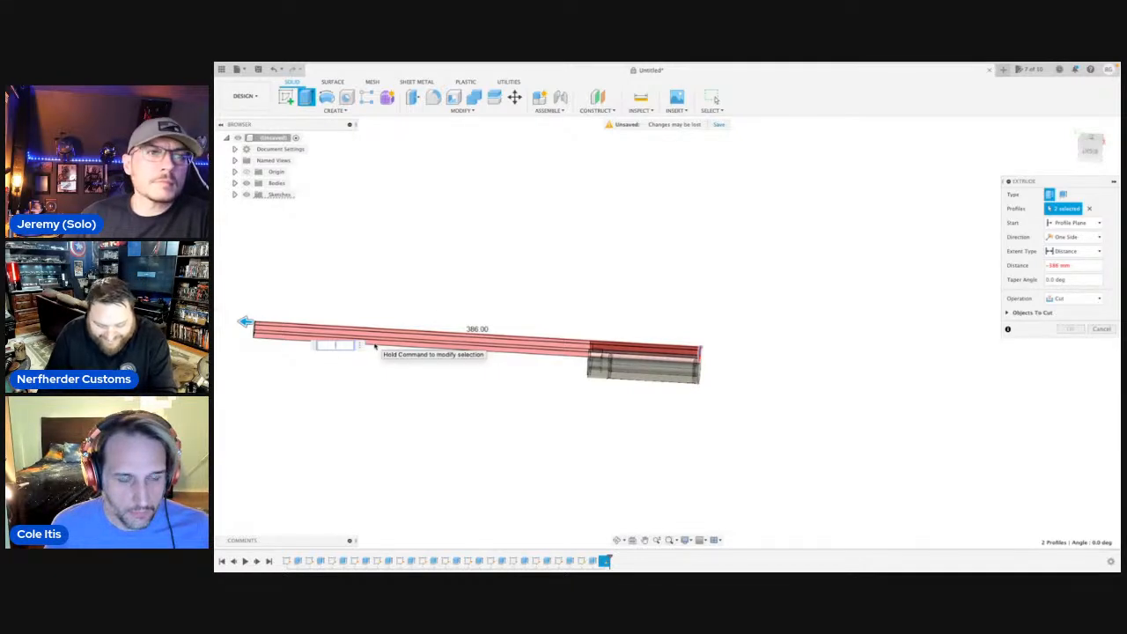
type("34")
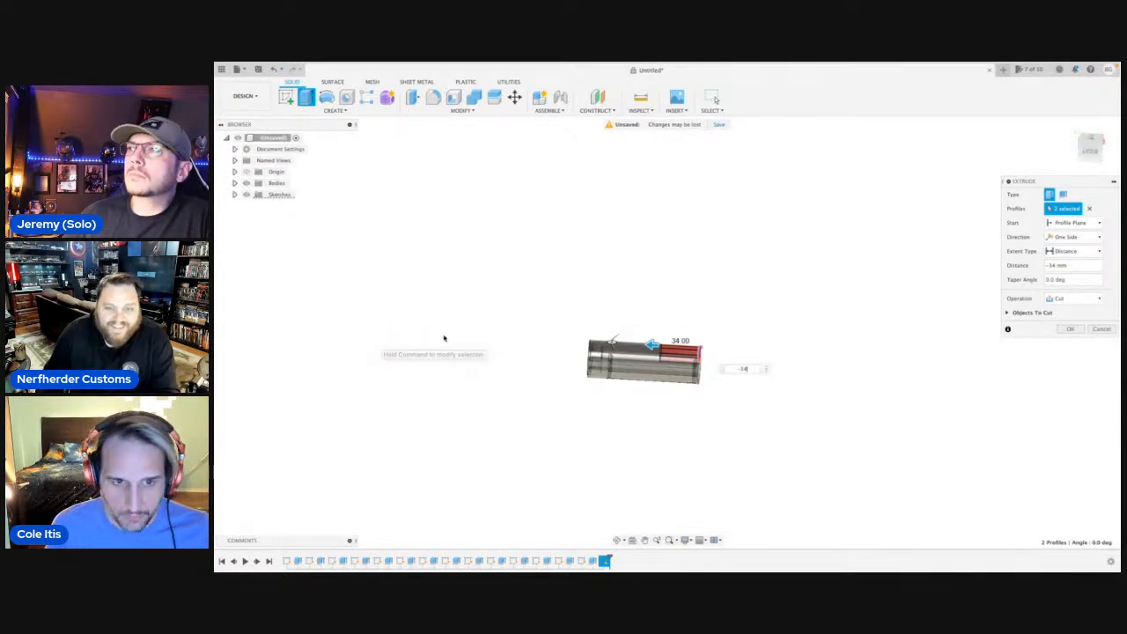
scroll(626, 340, "up", 5)
scroll(650, 304, "up", 5)
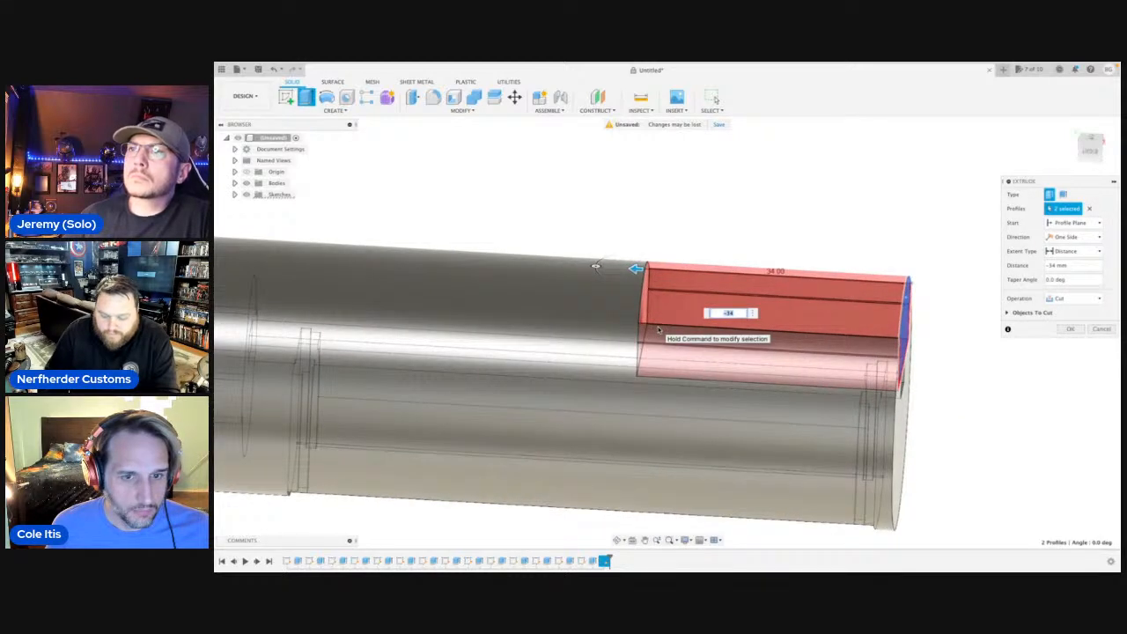
left_click_drag(595, 265, 580, 264)
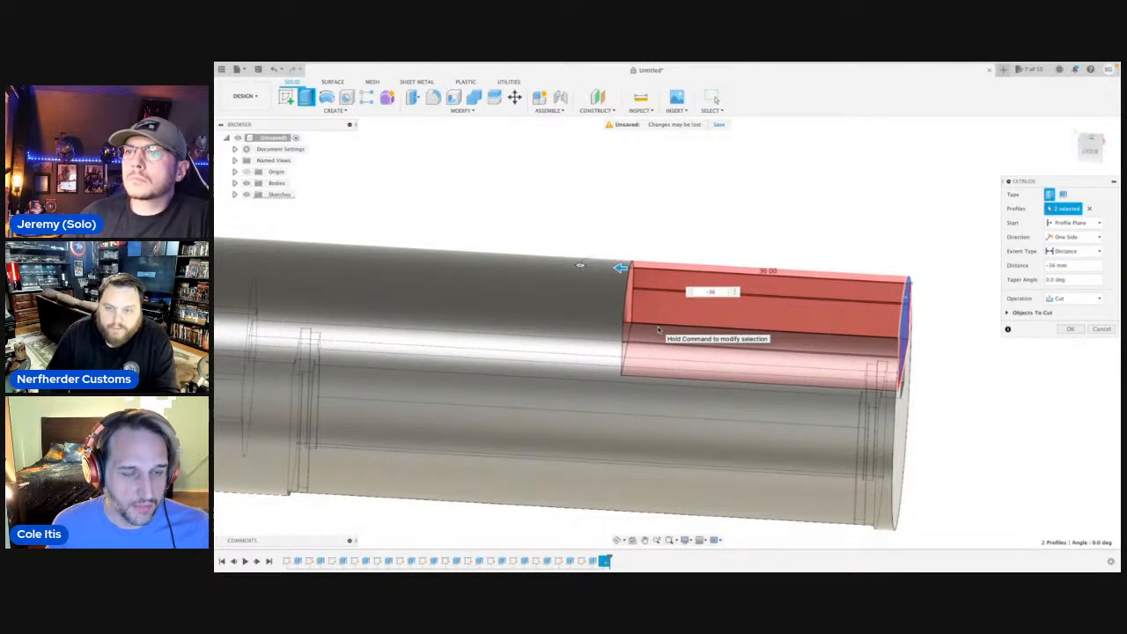
key("Return")
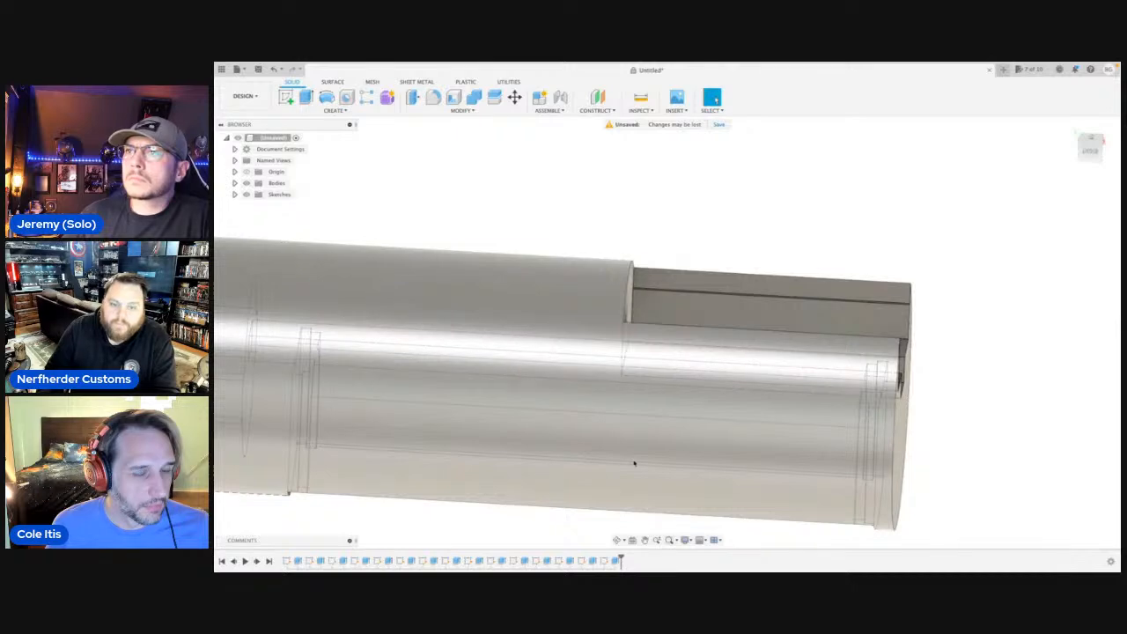
Sketch a horizontal line across the inner end wall of the new cutout, joining its two side steps.
left_click(619, 539)
middle_click_drag(696, 396, 617, 396, "shift")
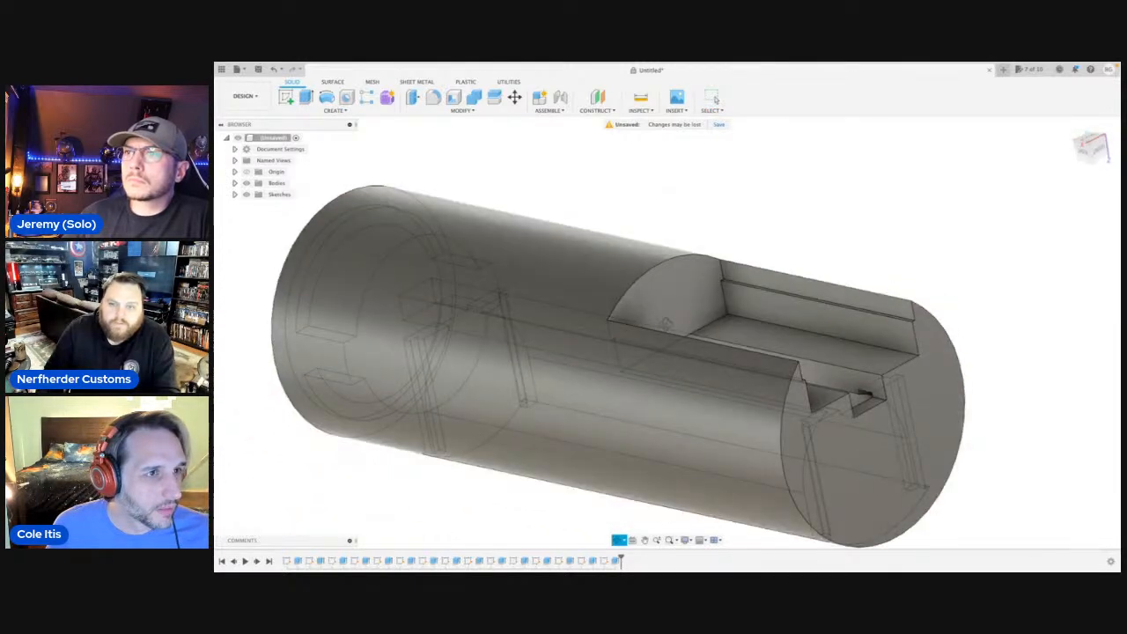
left_click(667, 307)
key("l")
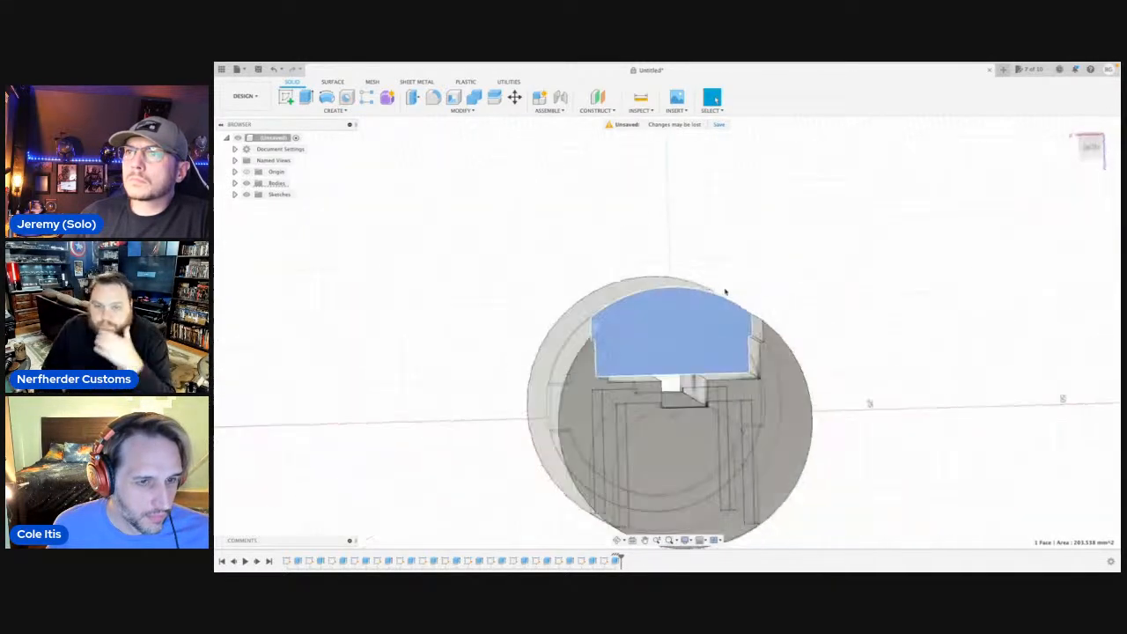
left_click(746, 340)
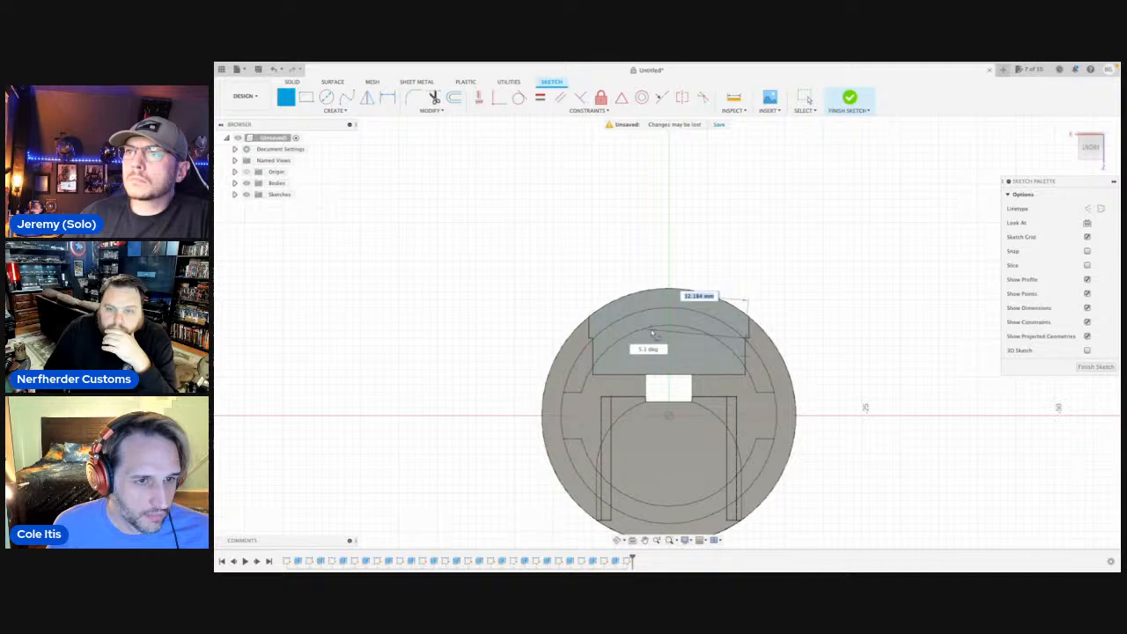
left_click(591, 340)
key("Escape")
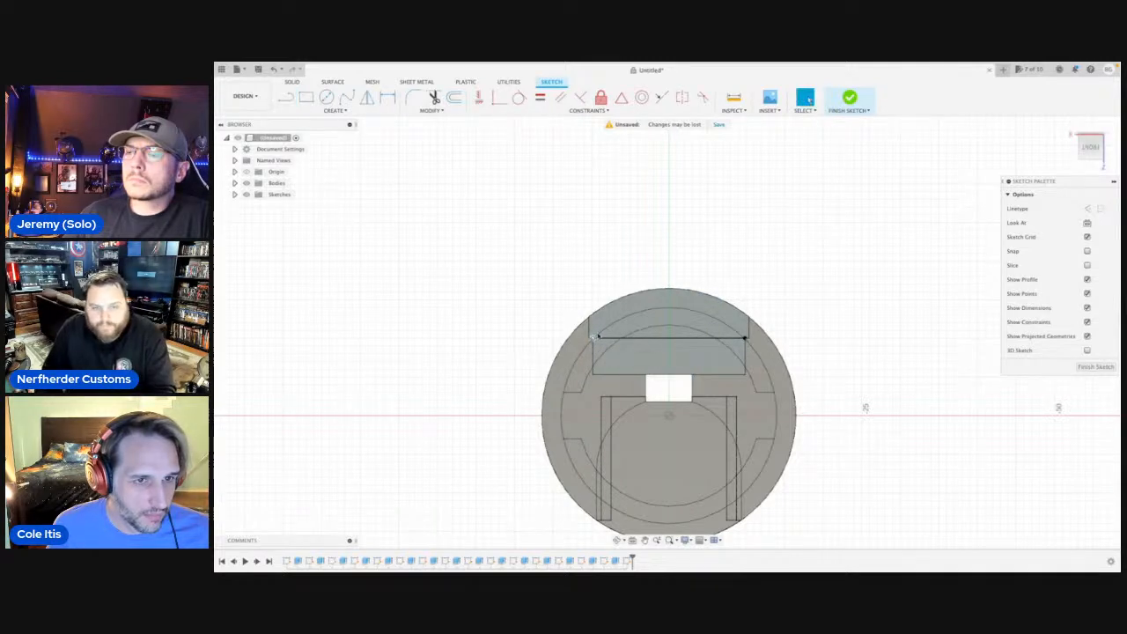
Extrude the circular segment above the new line 10 mm into the cylinder as a cut, extending the upper cutout.
left_click(634, 310)
left_click(619, 540)
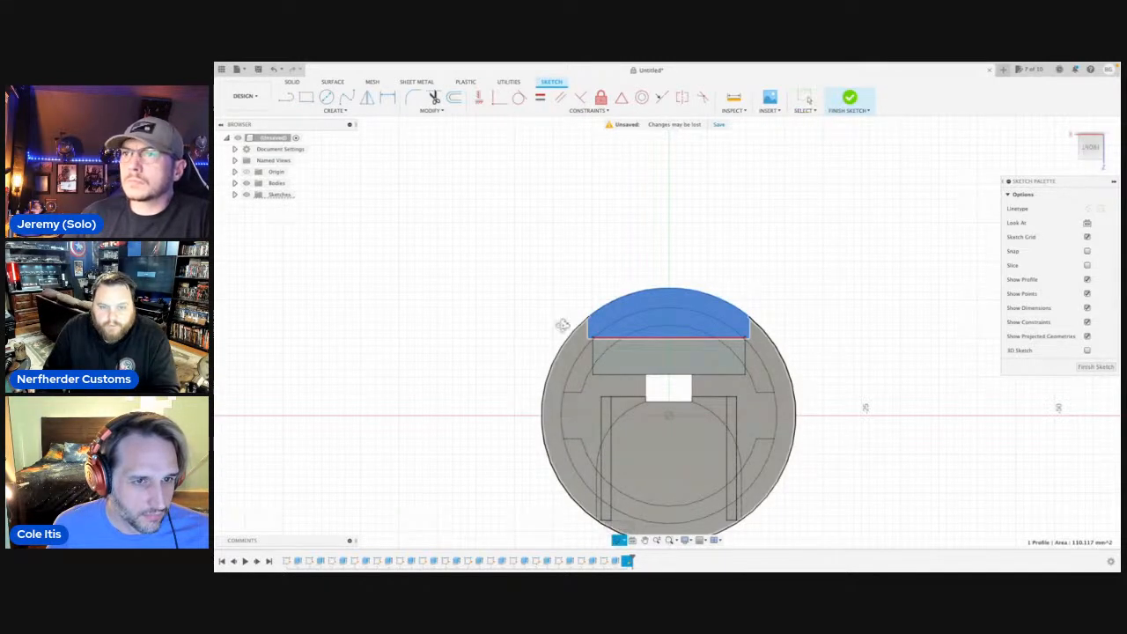
left_click_drag(595, 306, 643, 326)
middle_click_drag(704, 326, 684, 323, "shift")
scroll(683, 323, "down", 4)
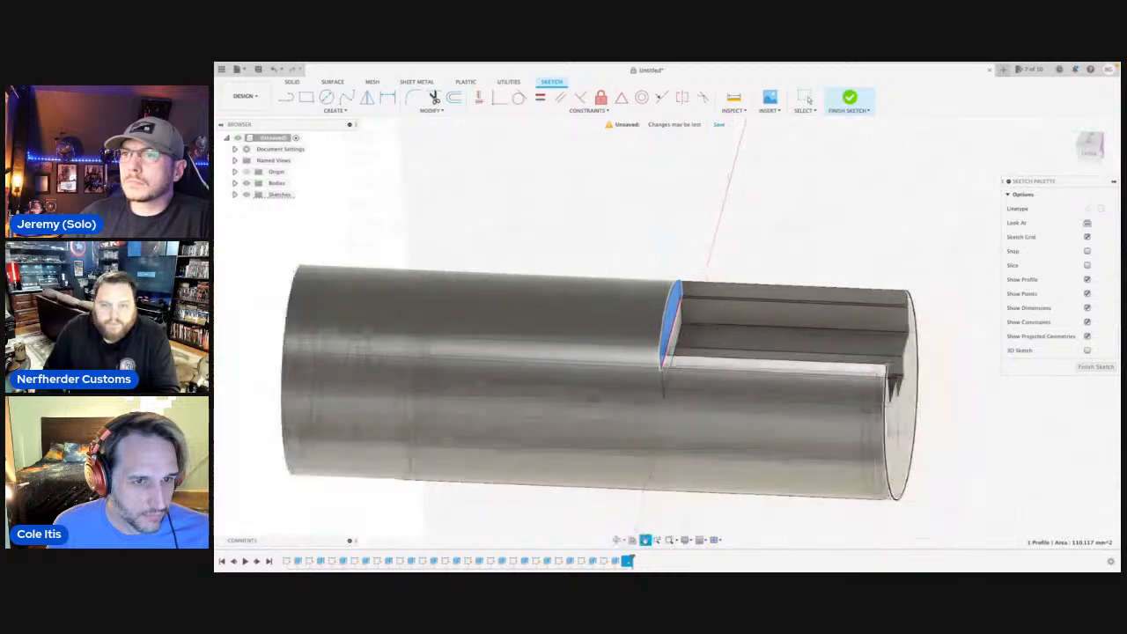
scroll(683, 323, "up", 3)
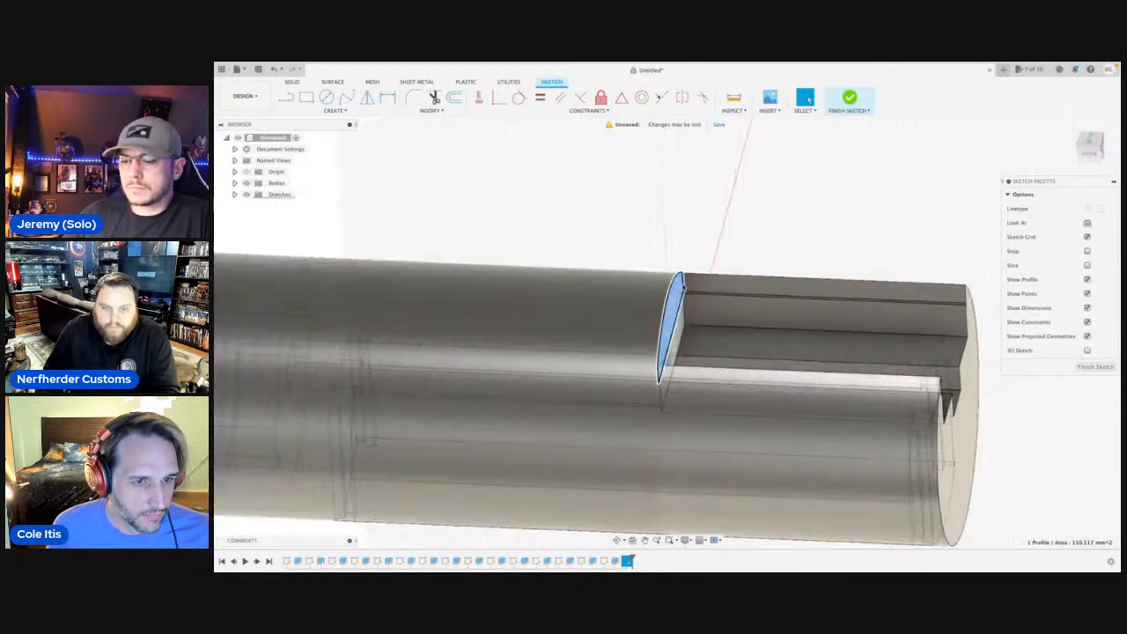
key("q")
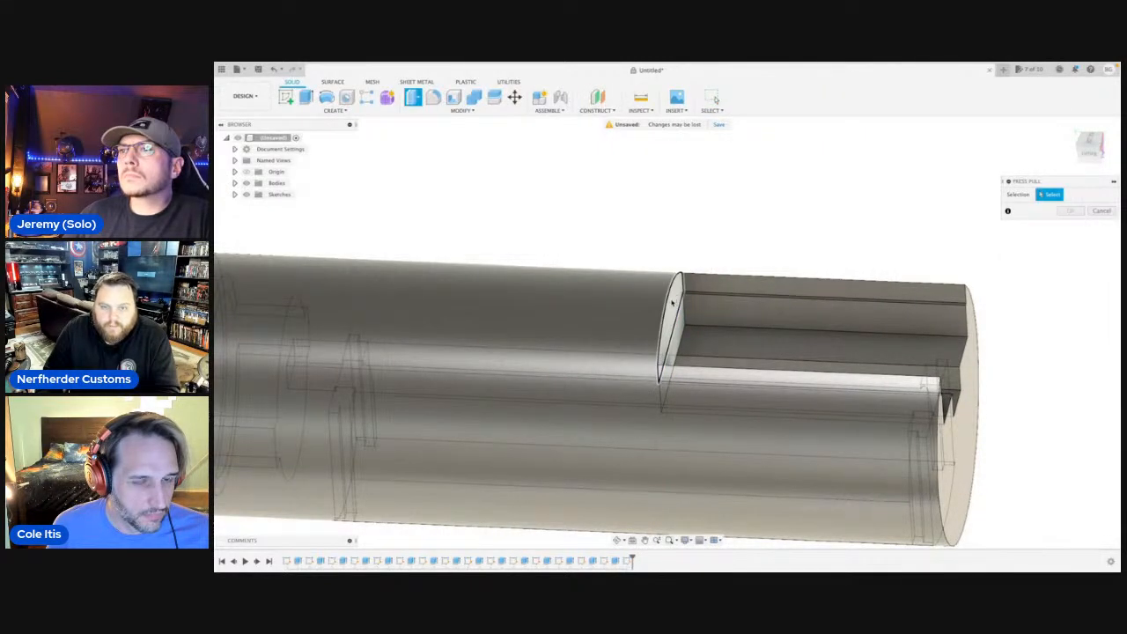
left_click(673, 302)
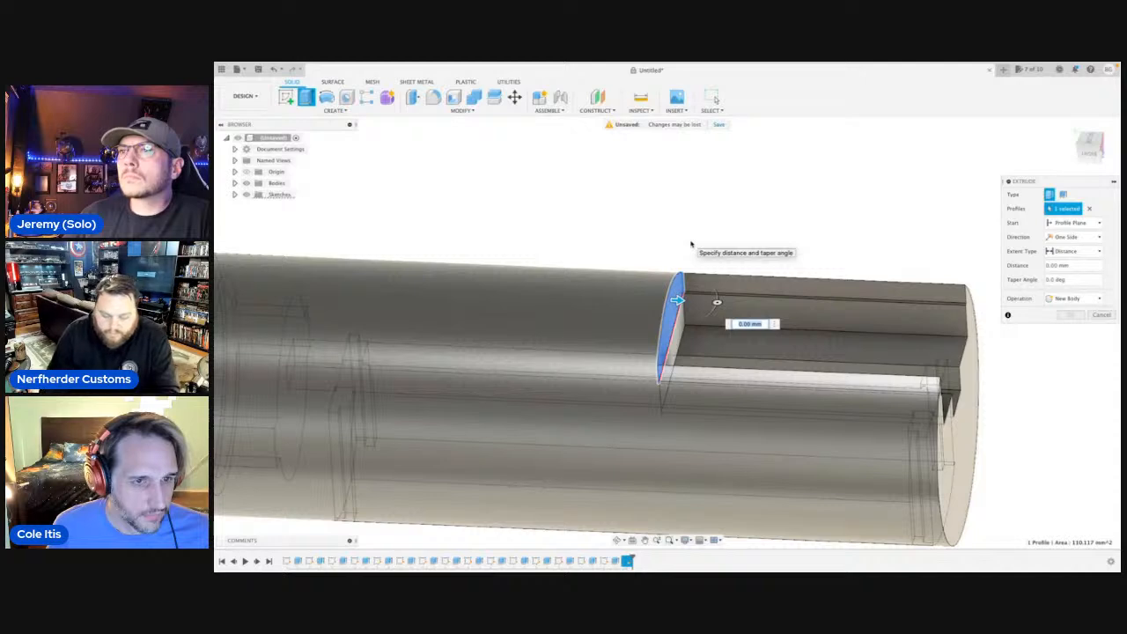
type("-8")
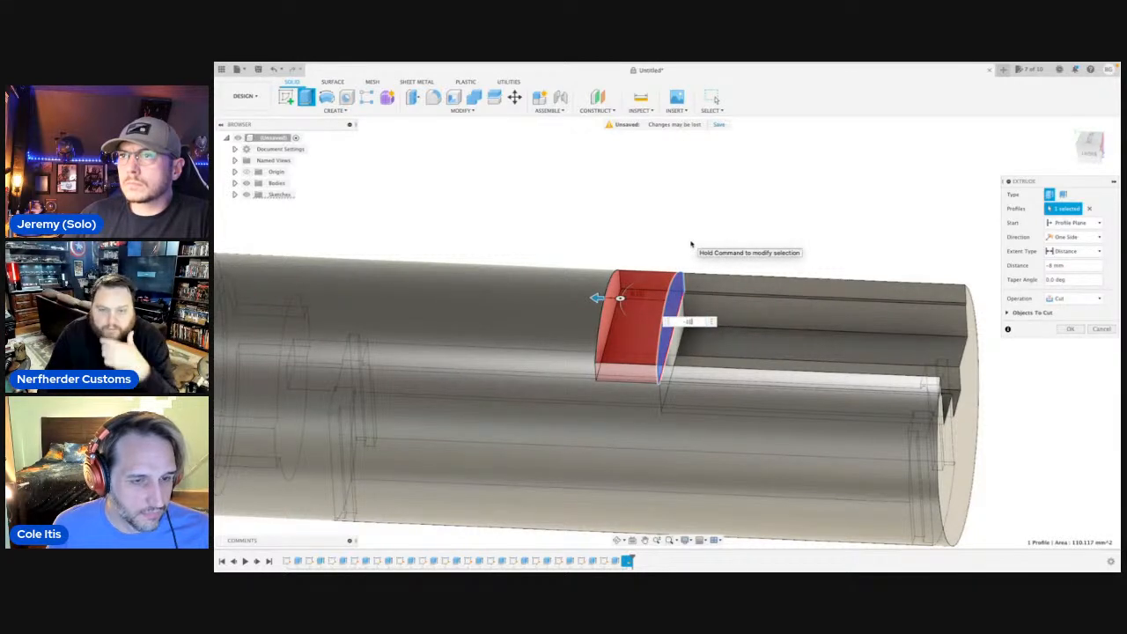
key("Return")
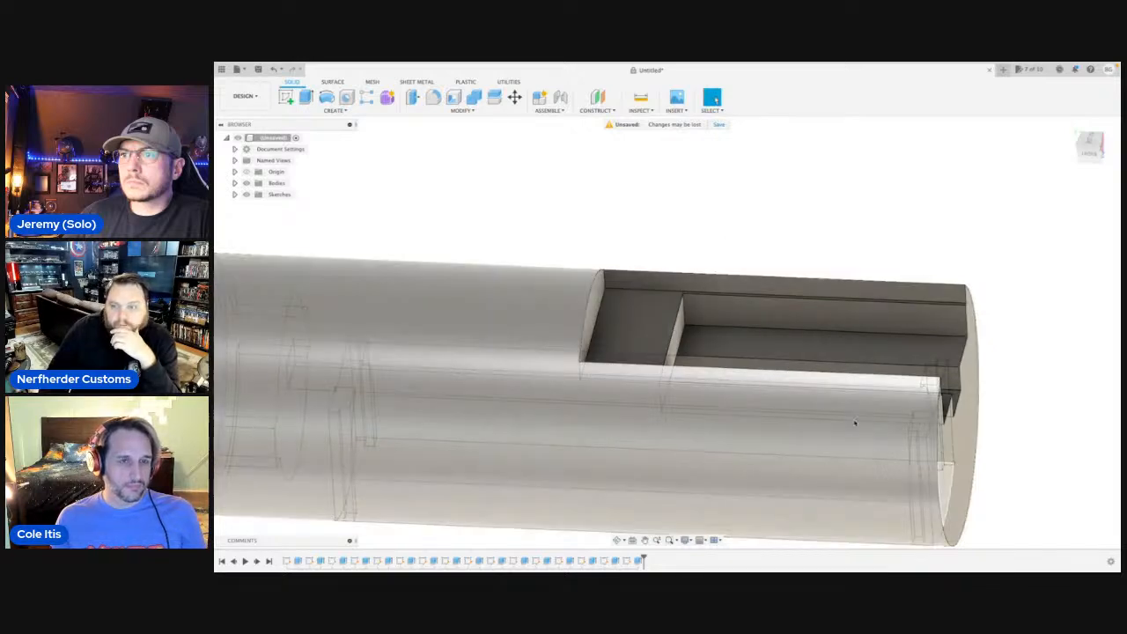
Sketch a circle on the slotted end face, centred on the origin and matching the part's outer edge.
left_click(945, 469)
key("c")
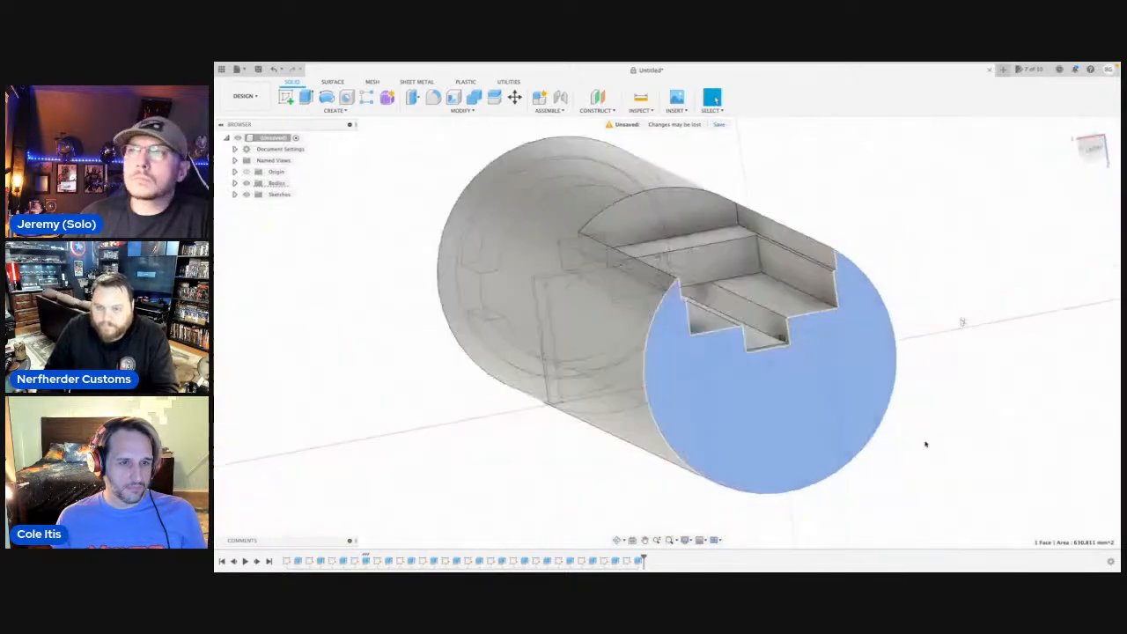
left_click(776, 355)
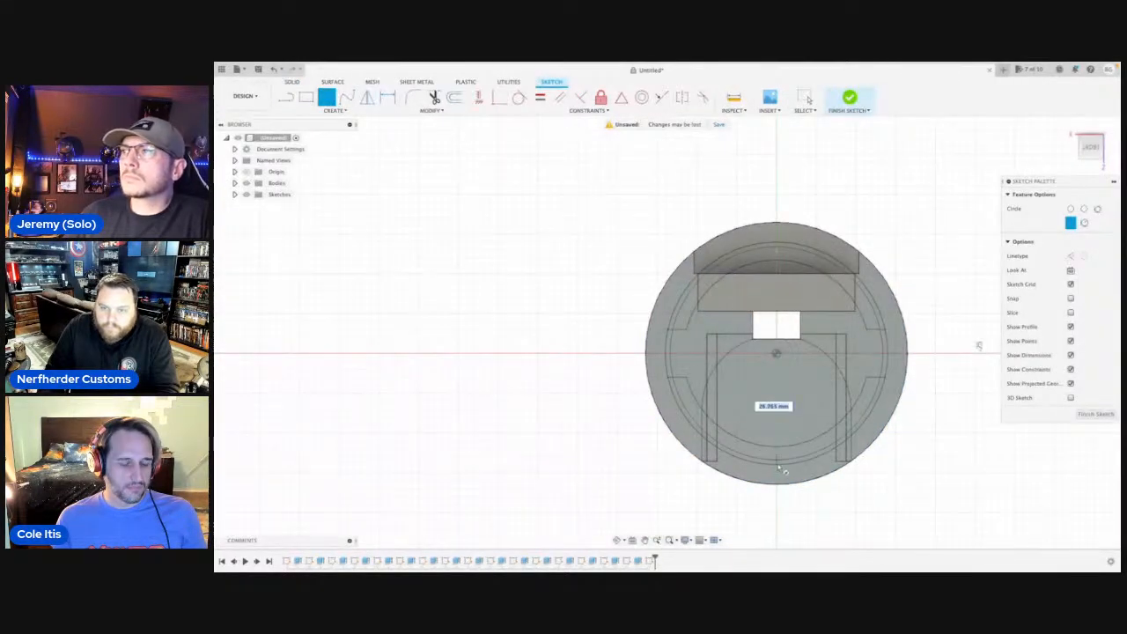
left_click(779, 487)
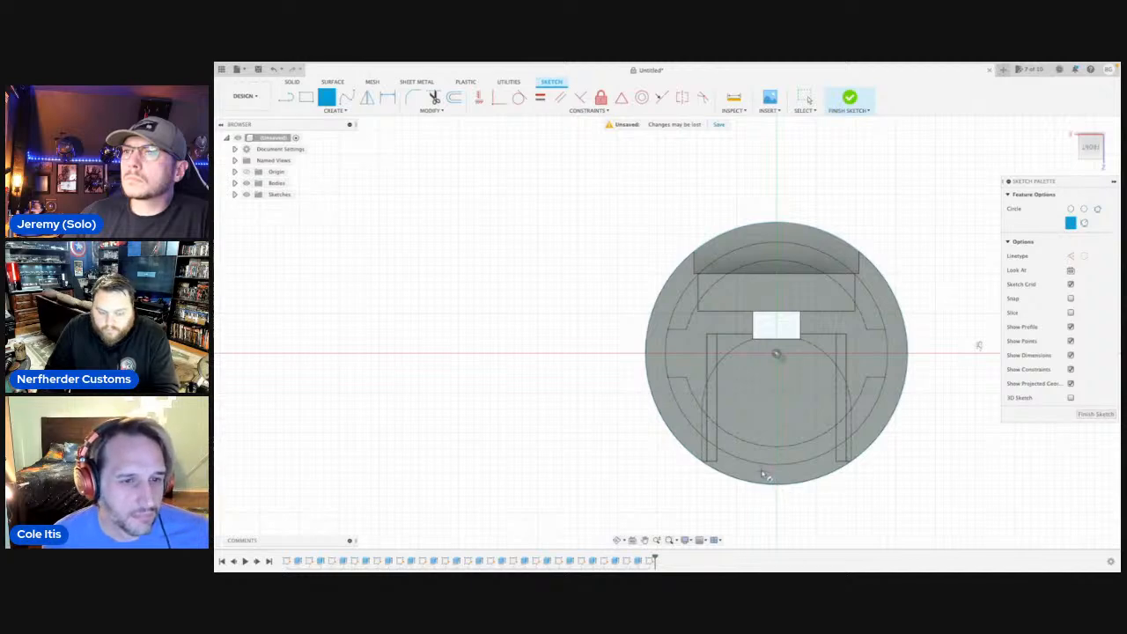
key("Escape")
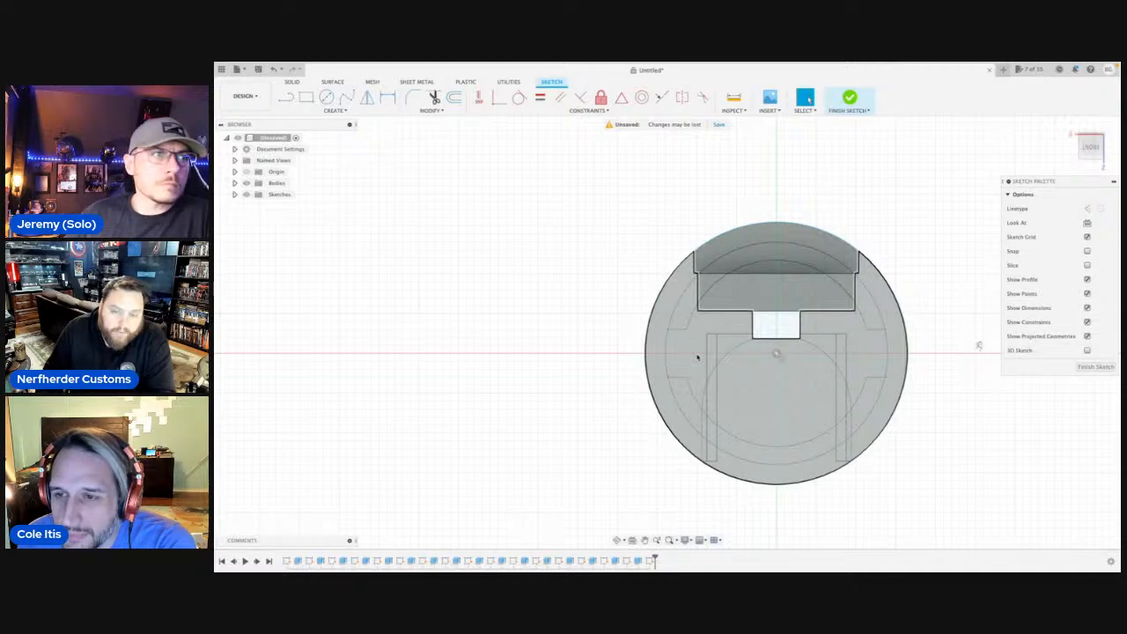
Sketch a three-point arc between the cutout's two inner step corners, passing through the top of the inner circle.
left_click(710, 349)
key("l")
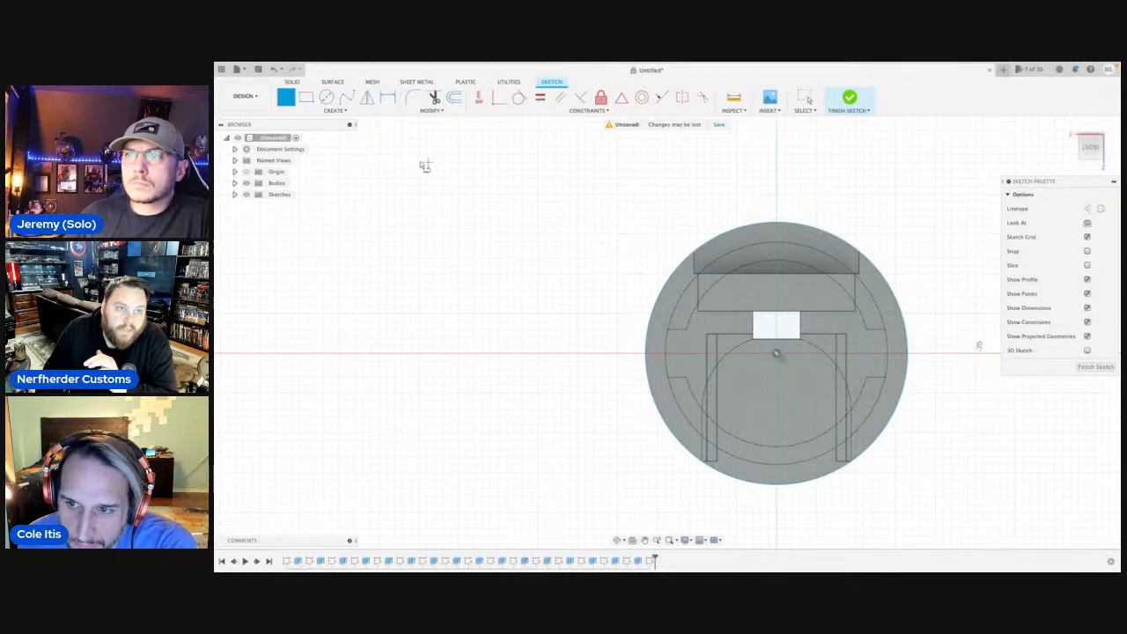
left_click(339, 111)
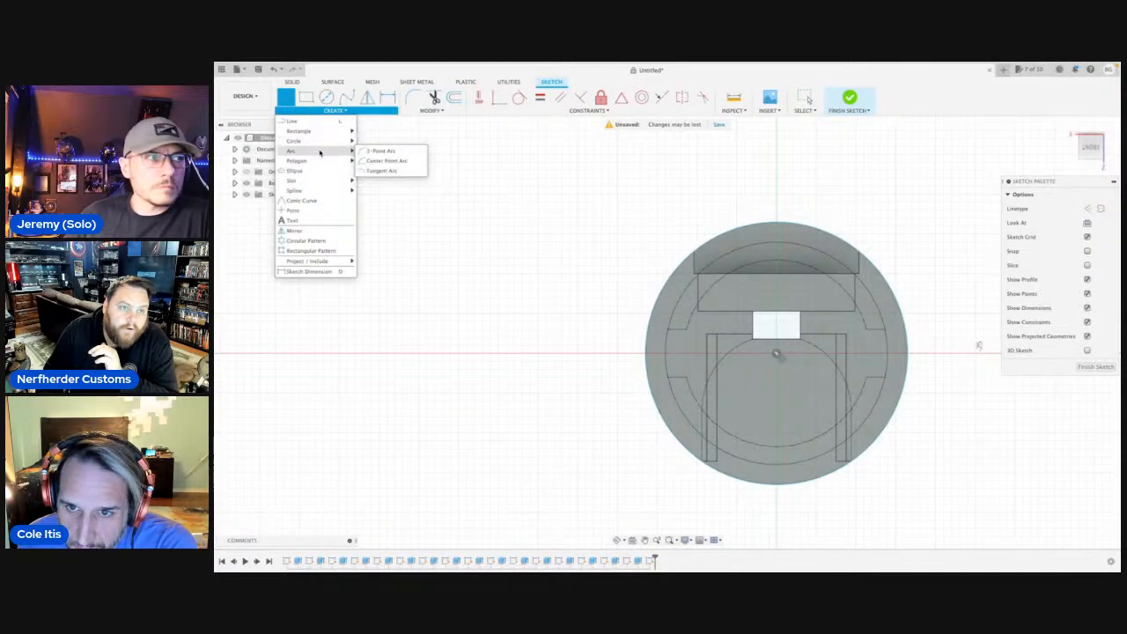
left_click(374, 157)
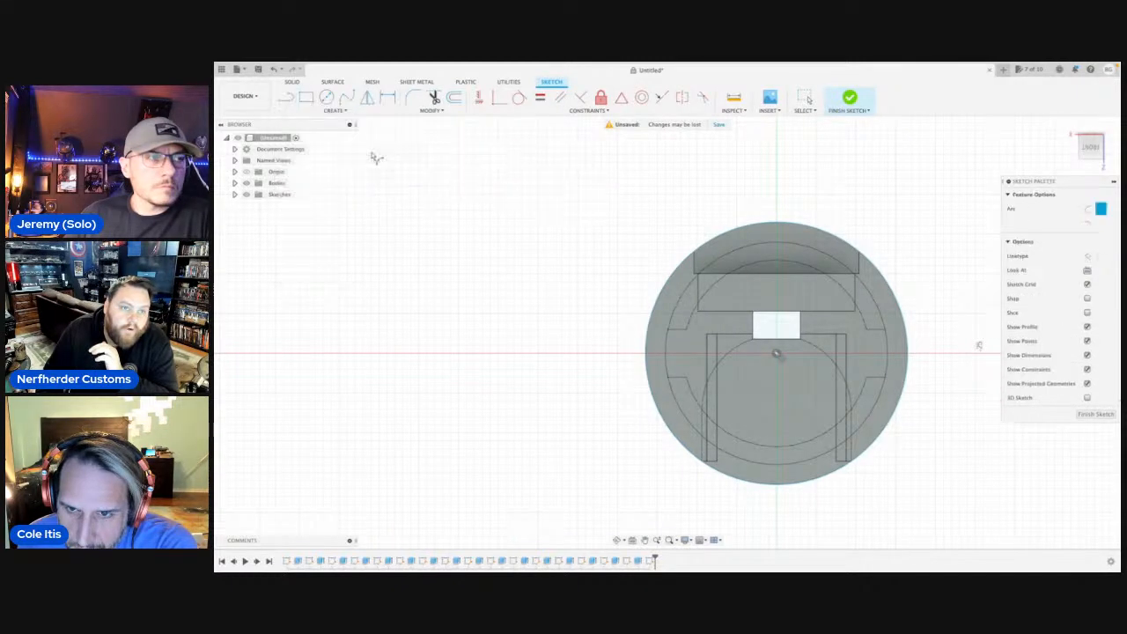
scroll(773, 268, "up", 6)
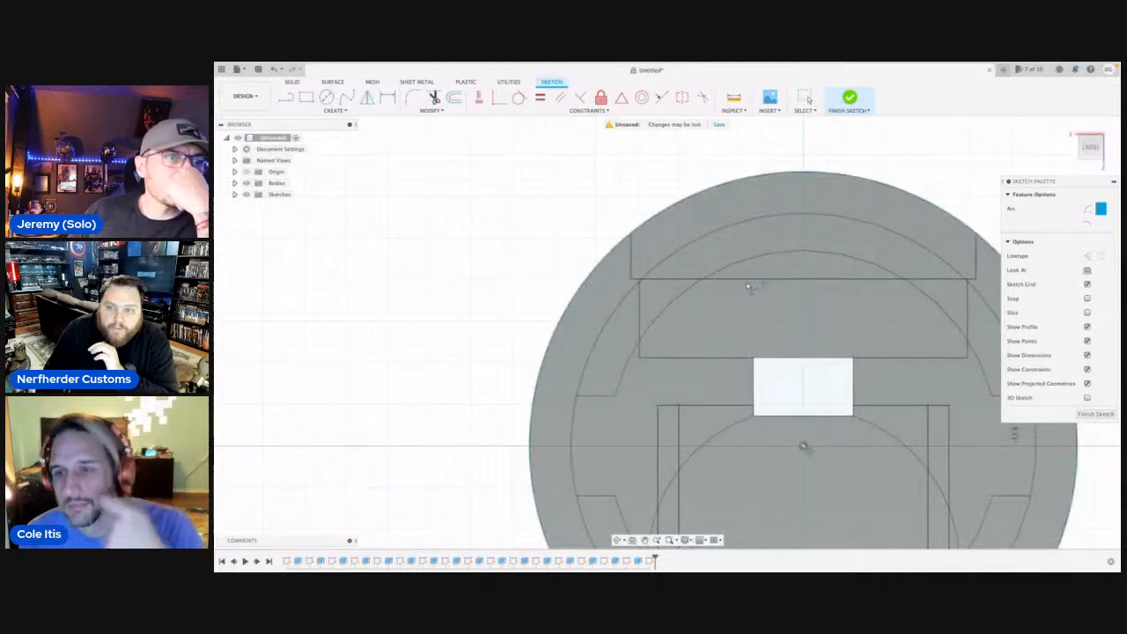
scroll(467, 287, "up", 4)
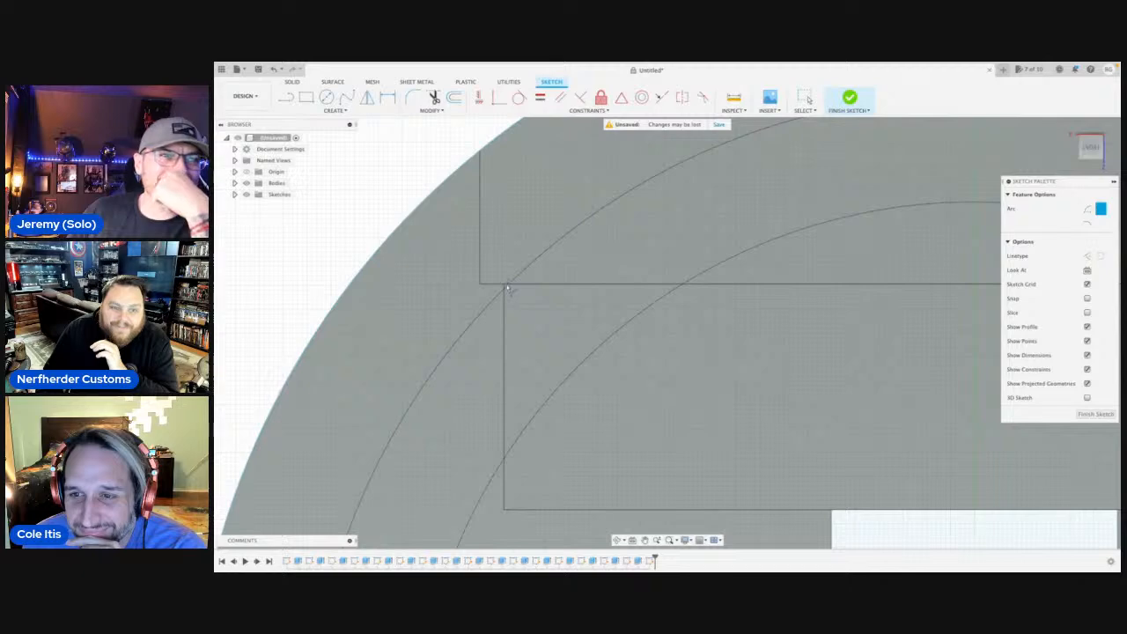
left_click(505, 286)
scroll(591, 275, "down", 3)
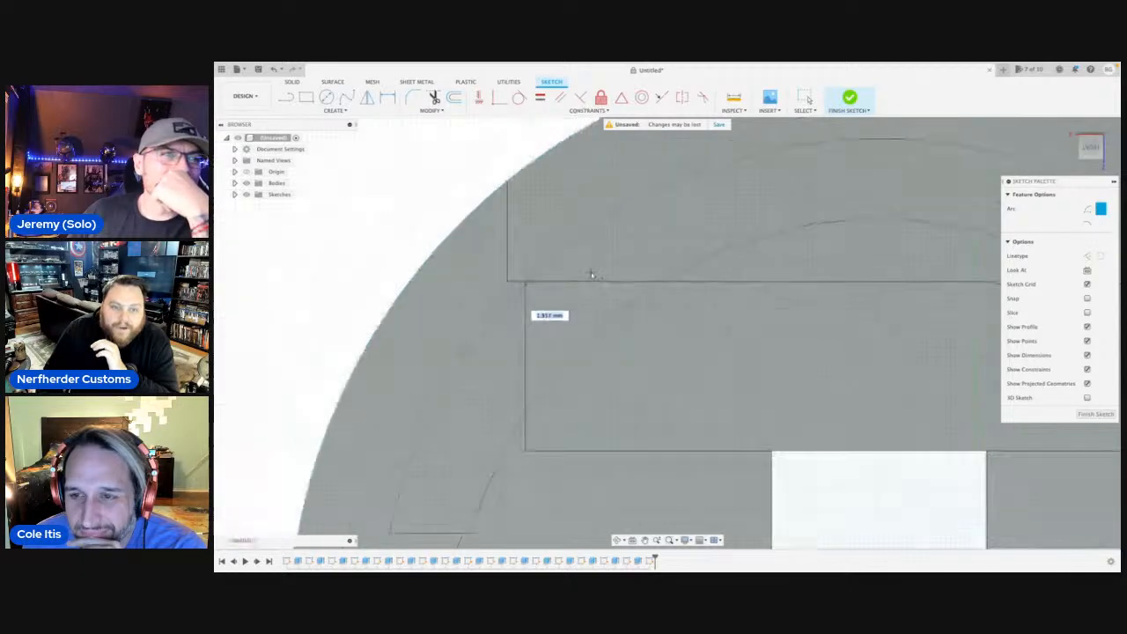
scroll(599, 275, "down", 5)
middle_click_drag(621, 272, 448, 279)
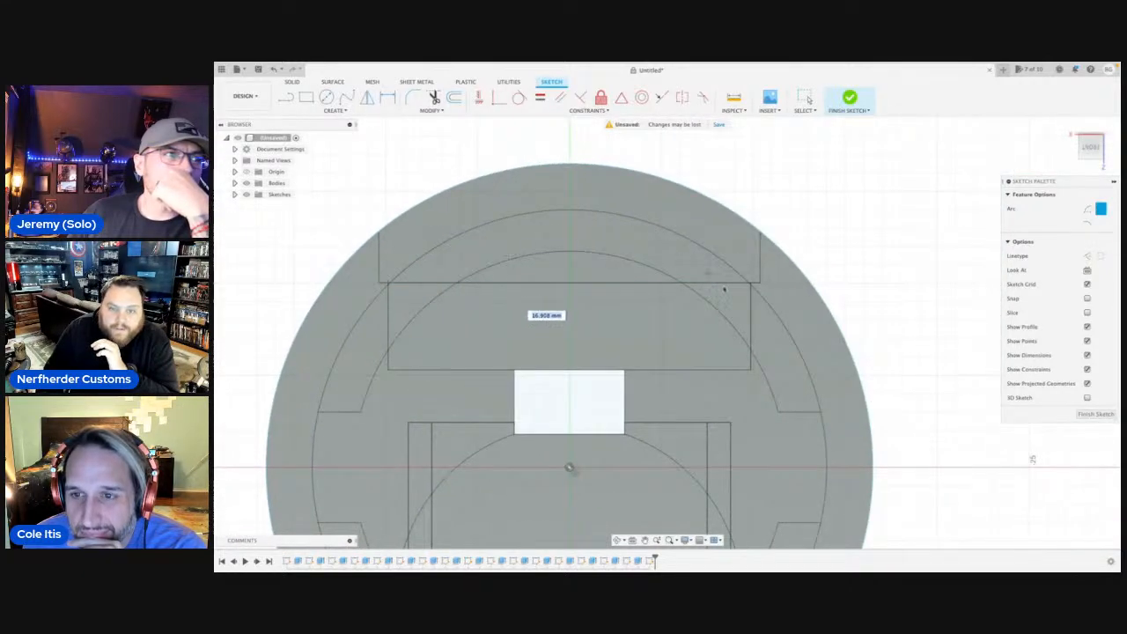
scroll(723, 289, "up", 5)
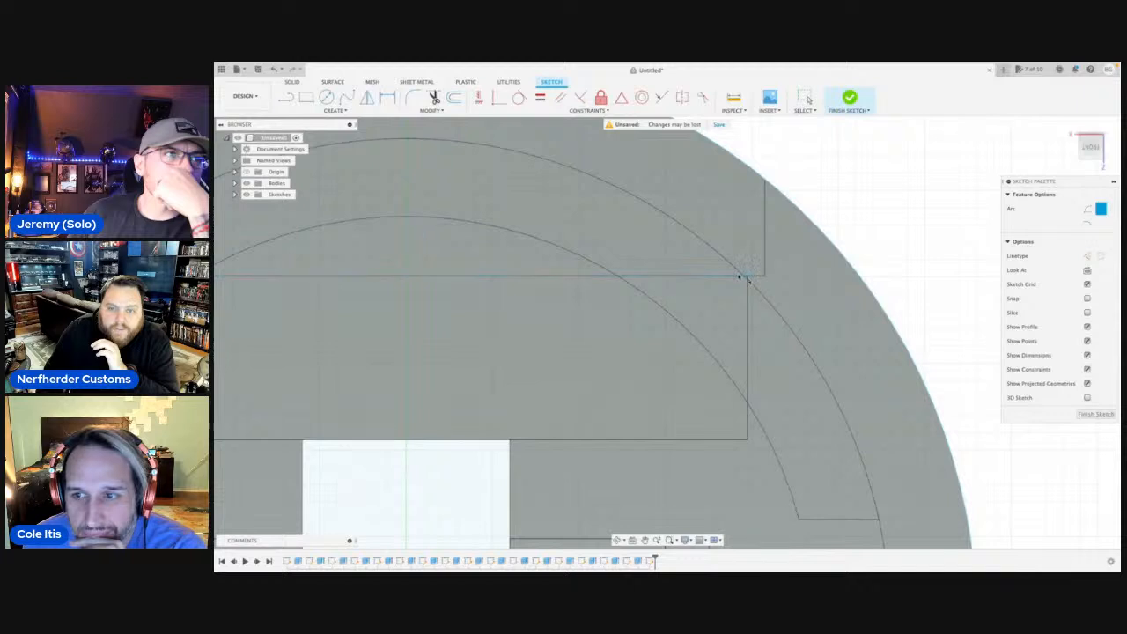
left_click(745, 277)
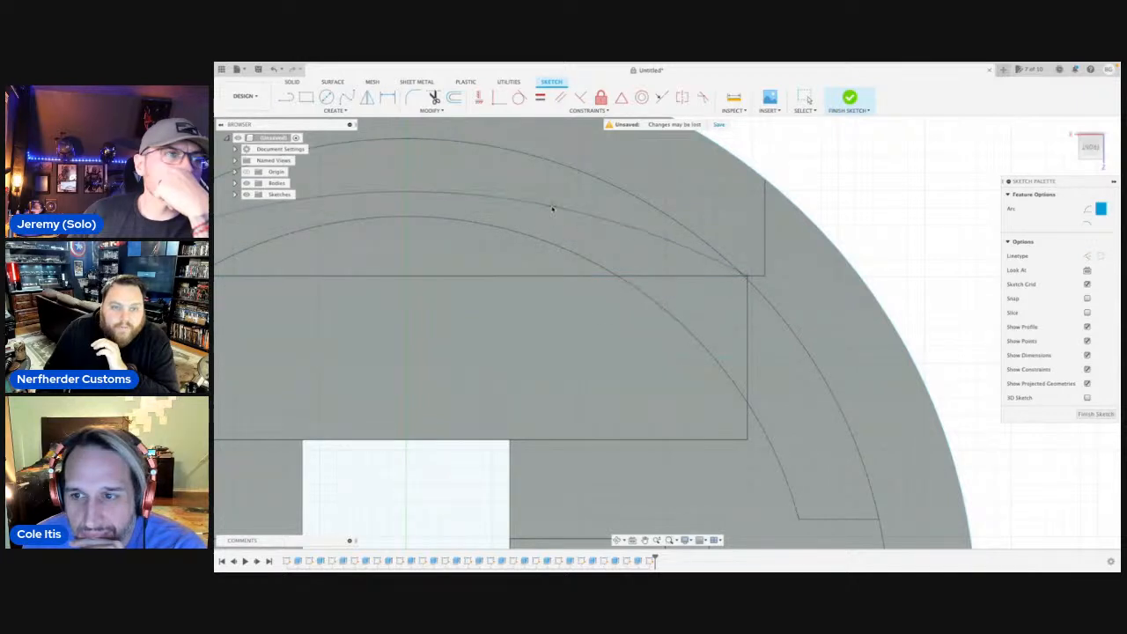
scroll(553, 209, "down", 3)
middle_click_drag(553, 210, 630, 274)
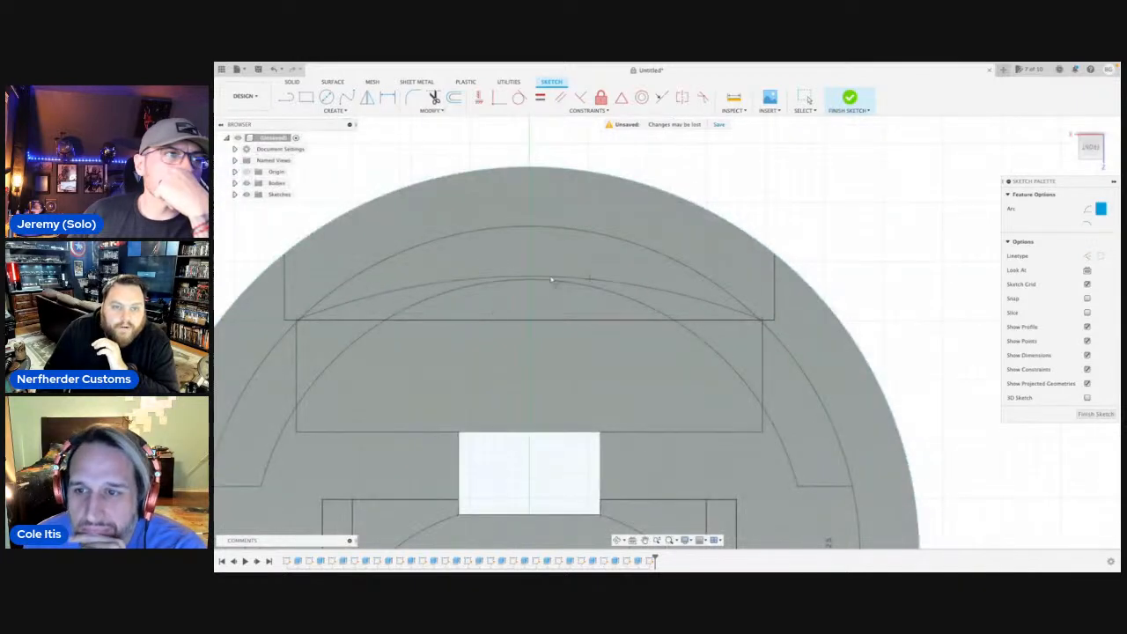
left_click(531, 229)
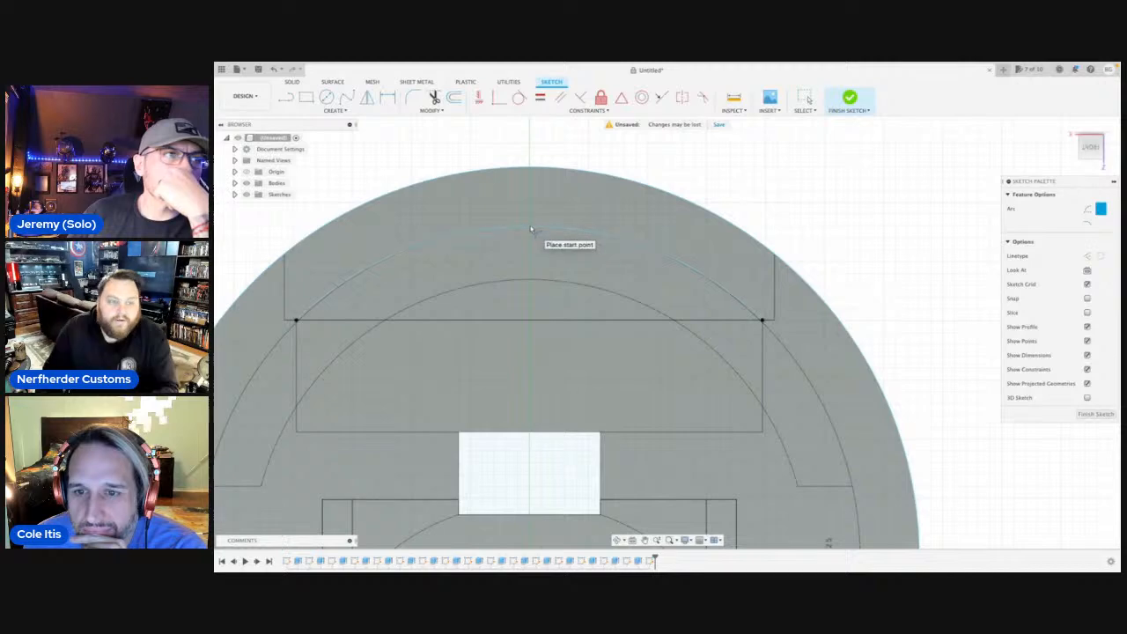
key("Escape")
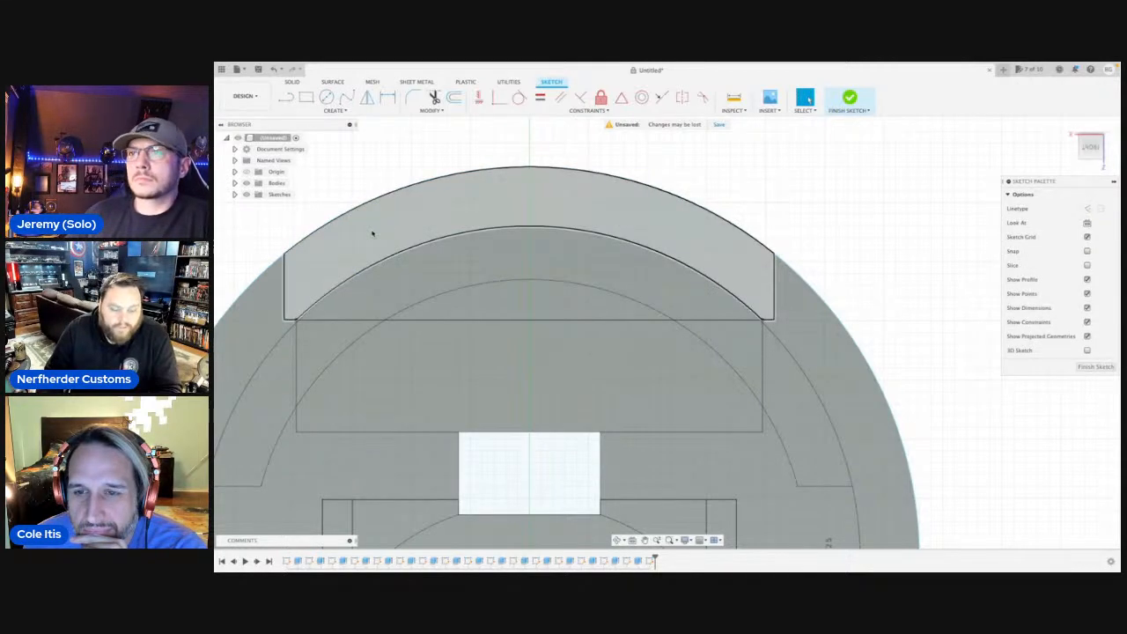
Extrude the arched band over the cutout together with the end face profile outward to form an end wall with an arched opening.
left_click(373, 233)
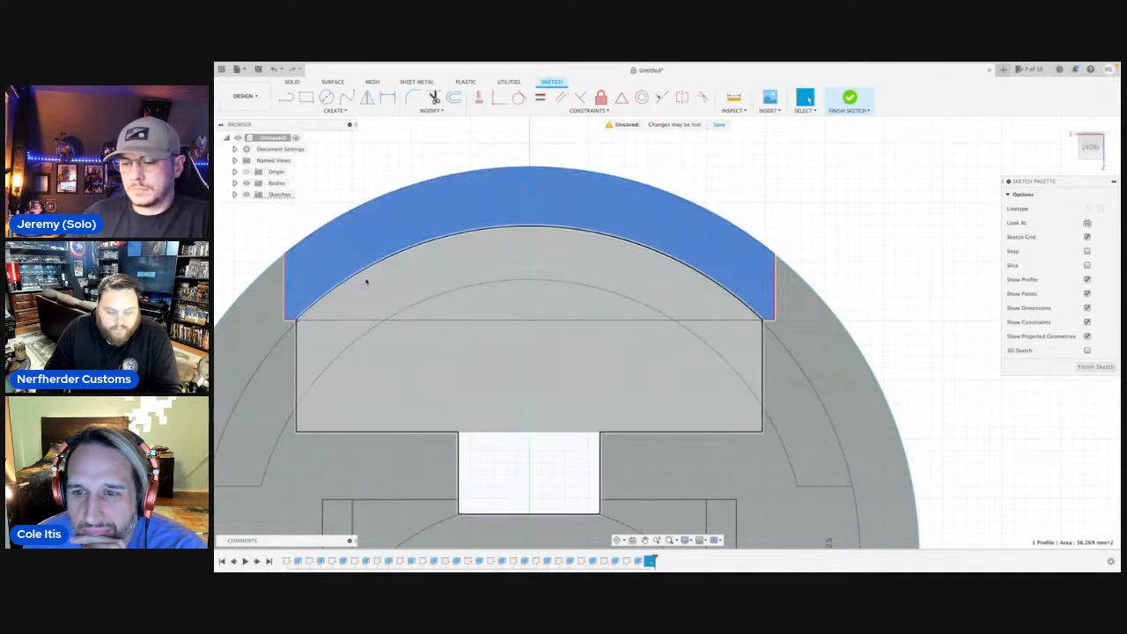
key("e")
left_click(276, 367)
left_click(335, 242)
scroll(420, 269, "down", 5)
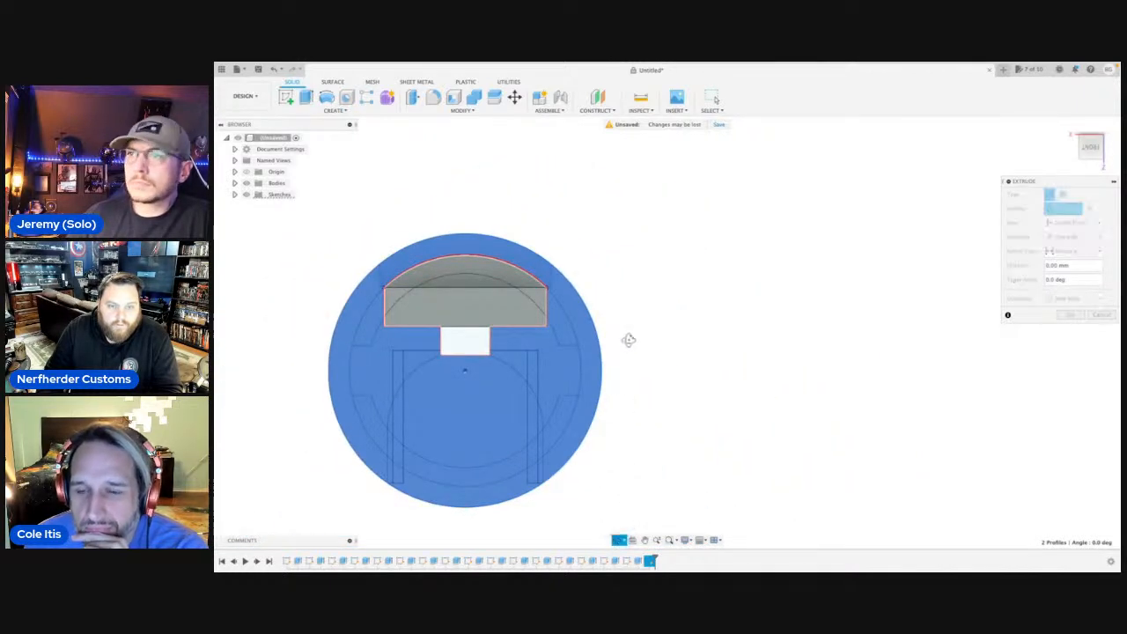
middle_click_drag(629, 340, 687, 342, "shift")
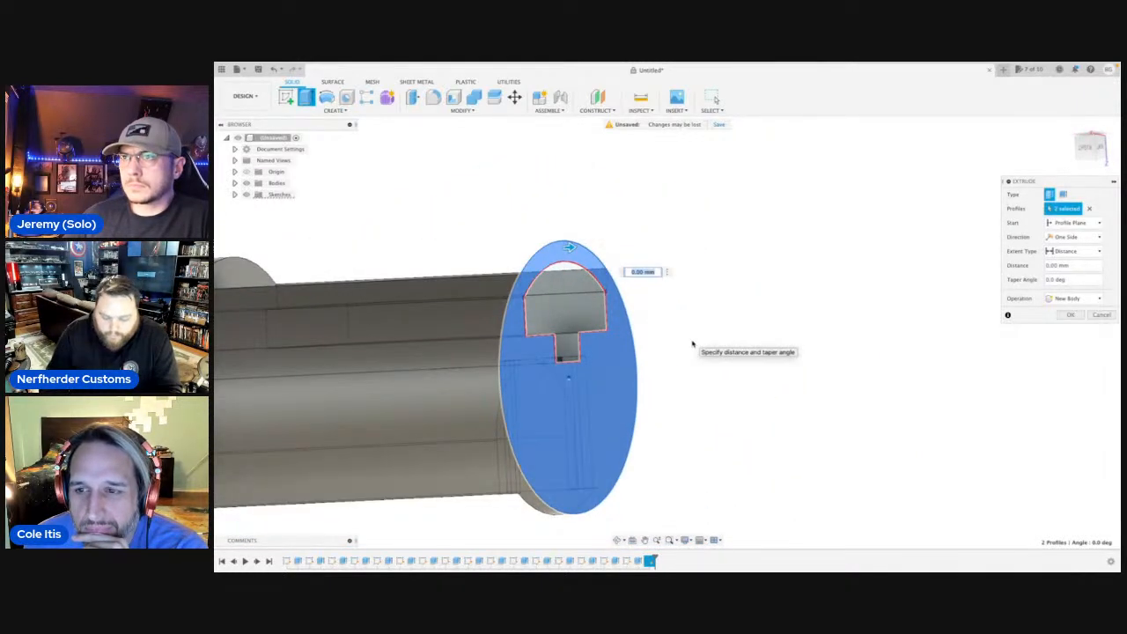
key("Return")
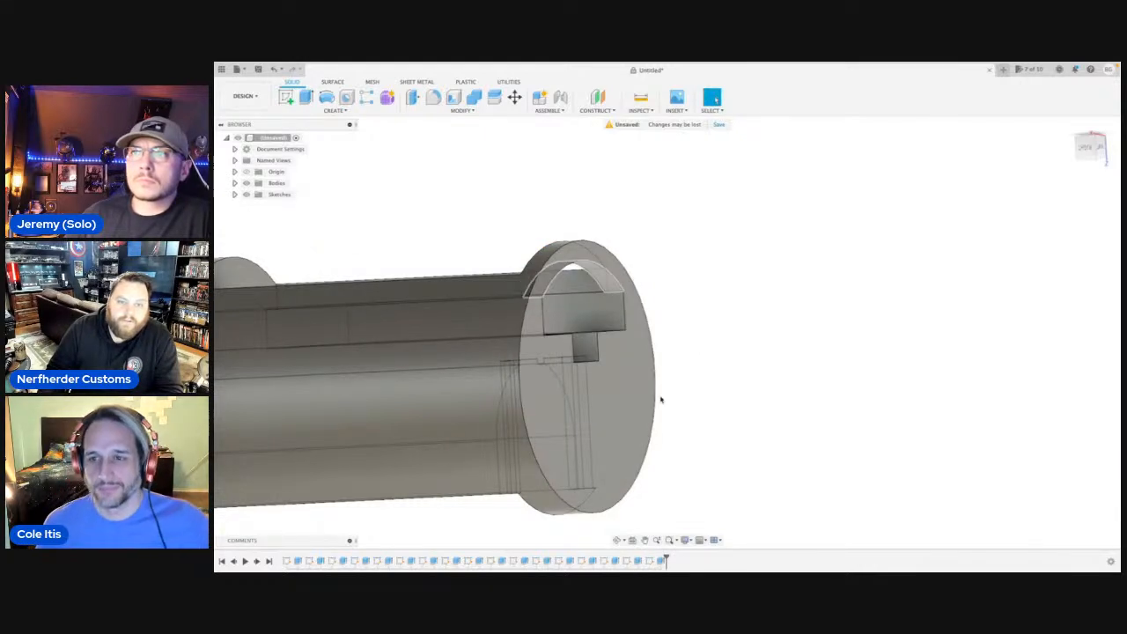
Examine the new end wall, its arched opening and the extended top cutout from both sides of the part.
left_click(618, 540)
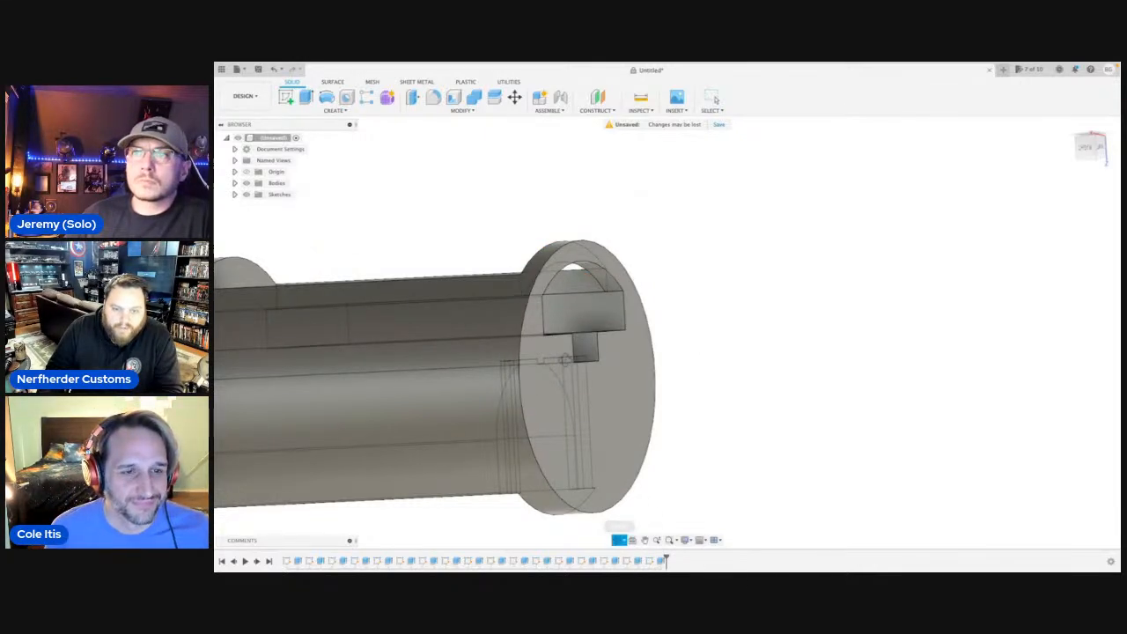
left_click_drag(567, 353, 656, 324)
key("Escape")
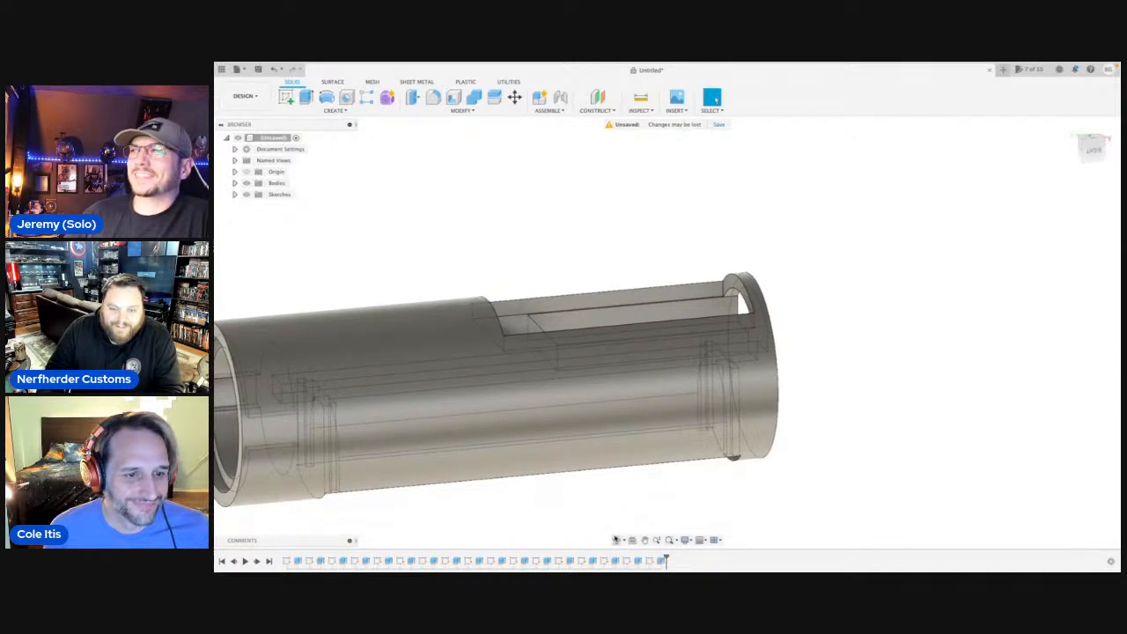
left_click(616, 540)
left_click_drag(545, 451, 757, 462)
key("Escape")
left_click(620, 539)
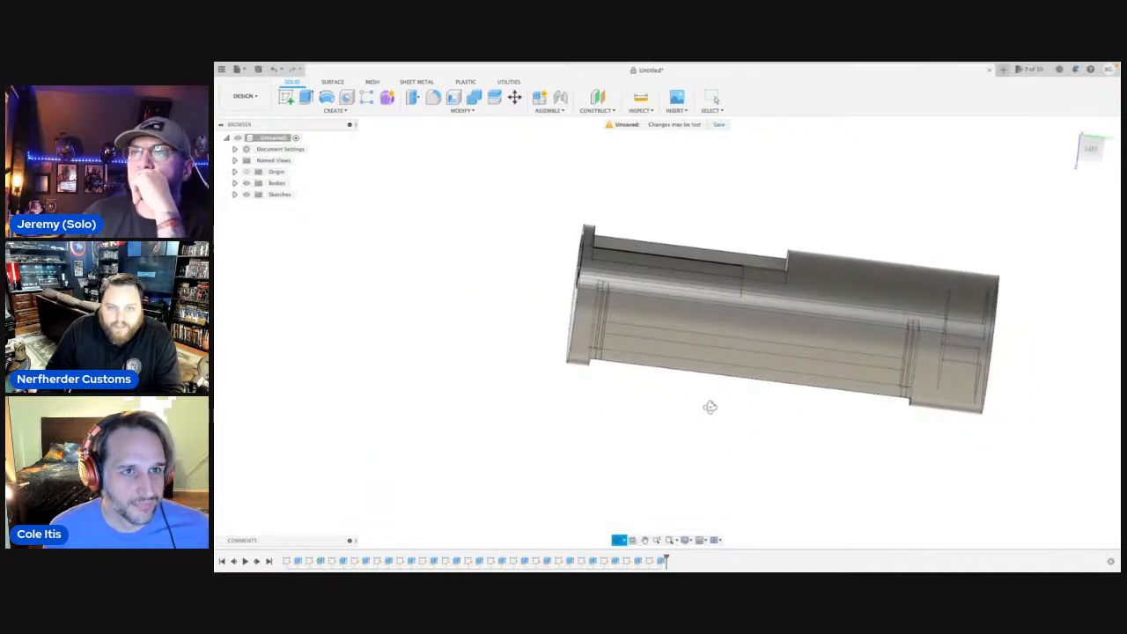
left_click_drag(710, 407, 733, 410)
key("Escape")
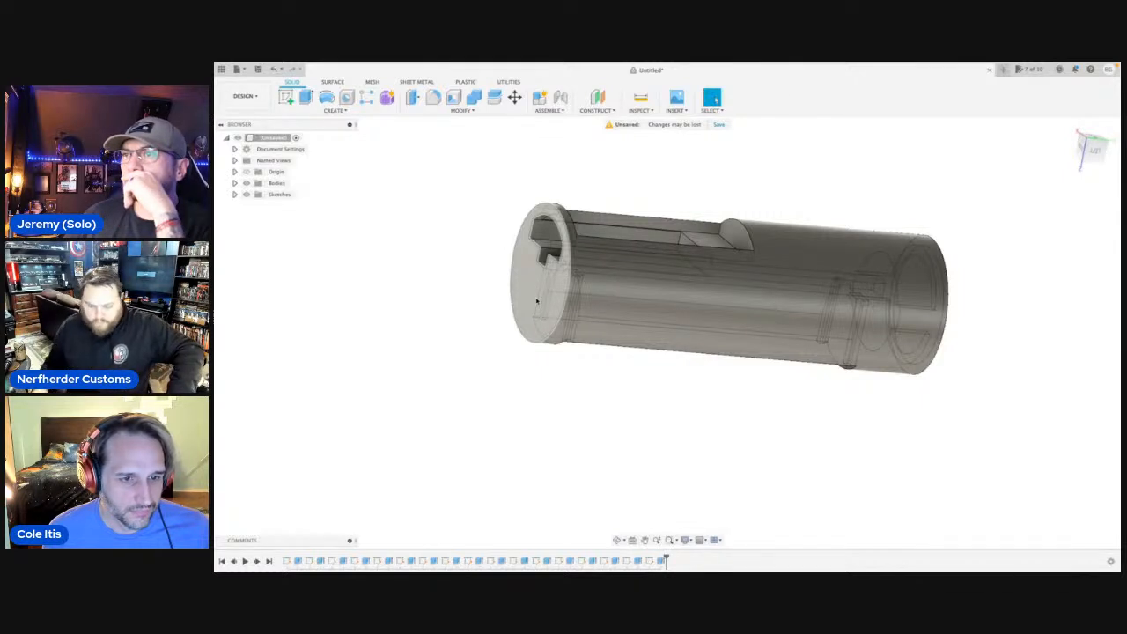
Sketch a circle 26.10 mm in diameter on the outer end face, centred on the origin.
left_click(544, 299)
key("c")
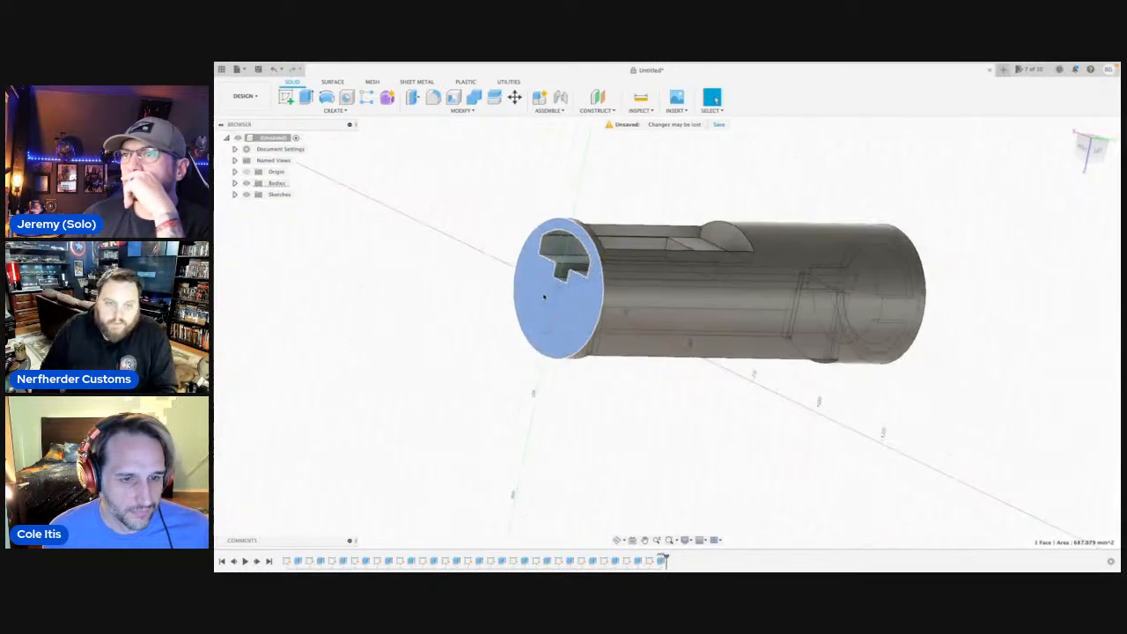
left_click(647, 315)
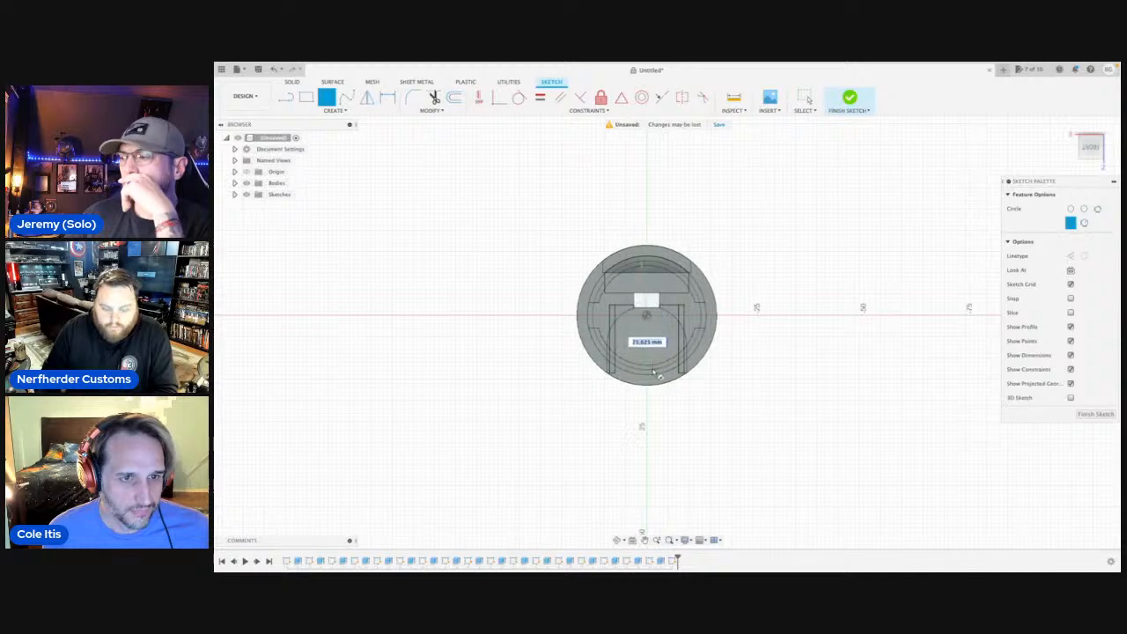
type("26.10")
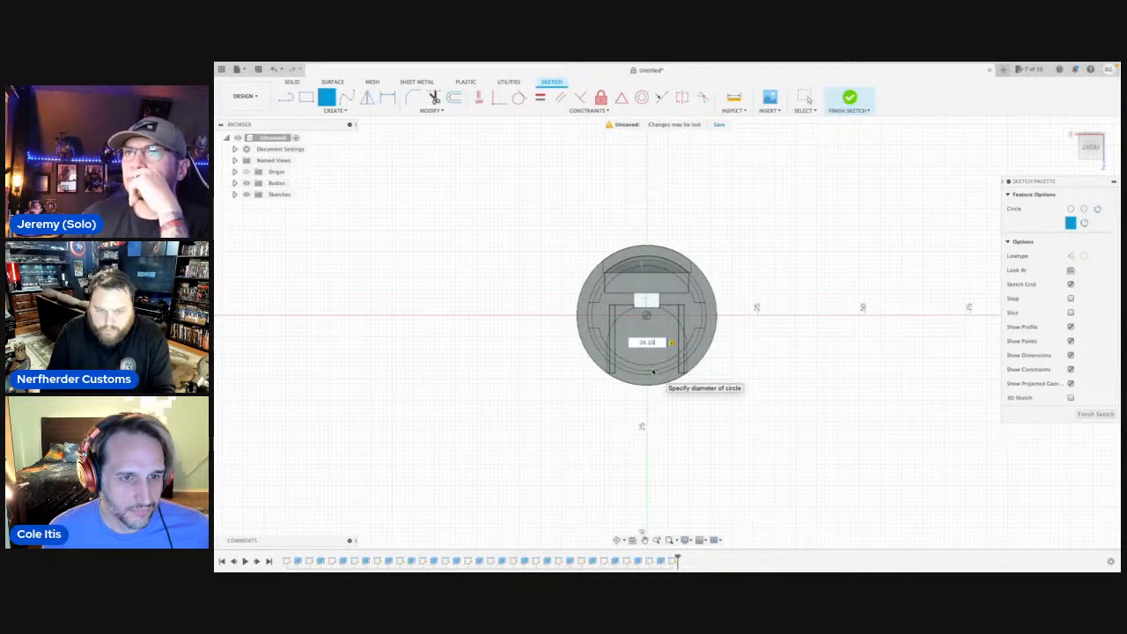
scroll(653, 372, "up", 4)
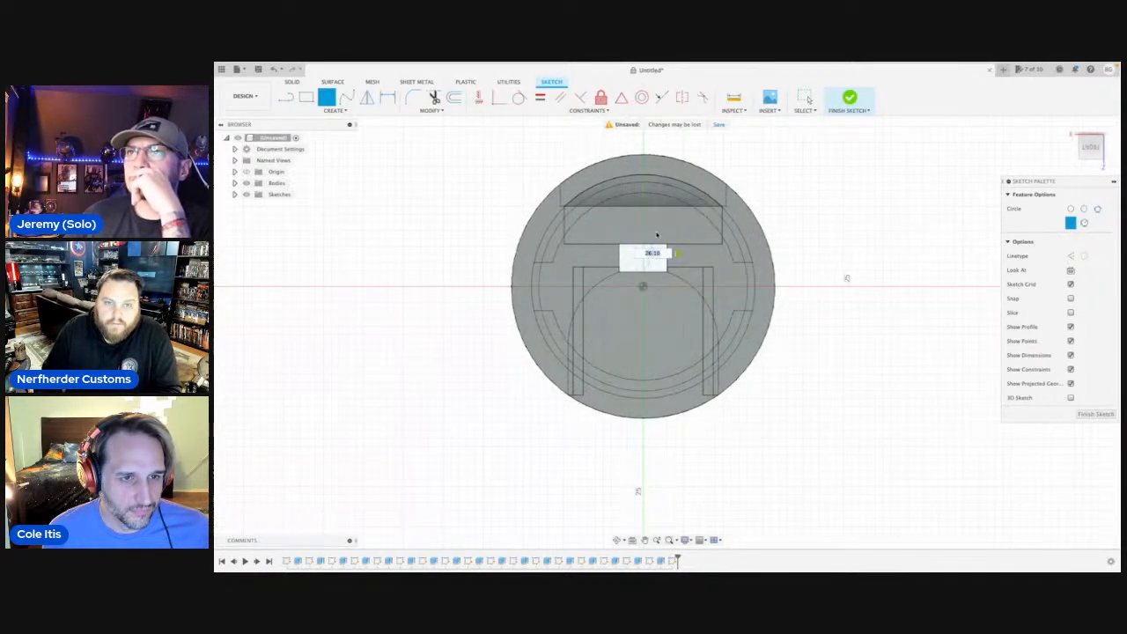
key("Return")
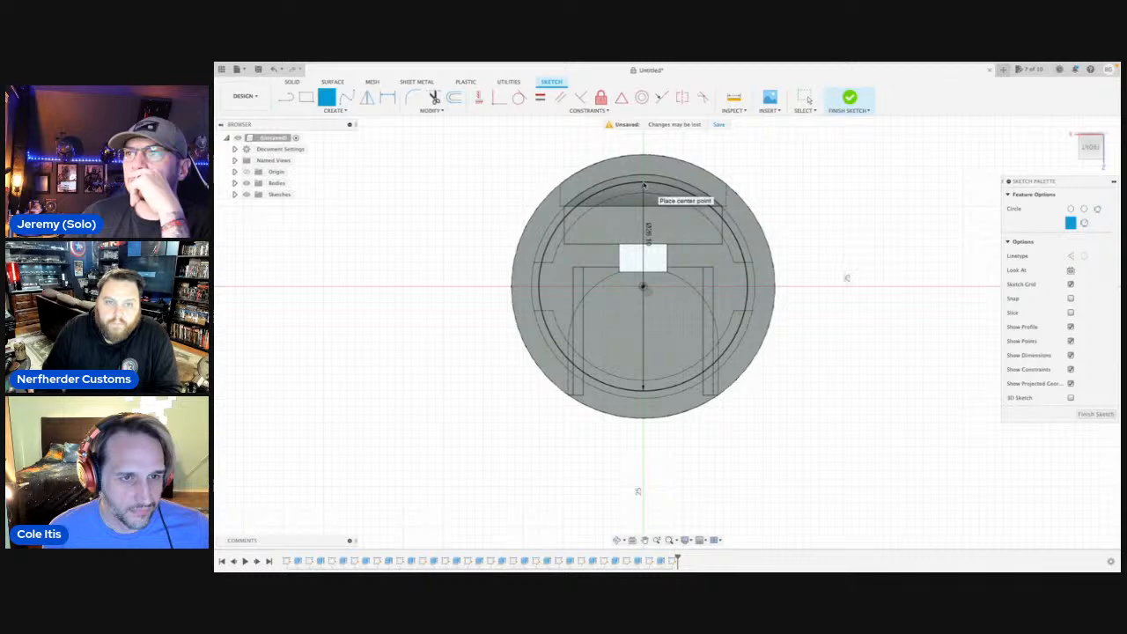
scroll(644, 186, "down", 2)
key("Escape")
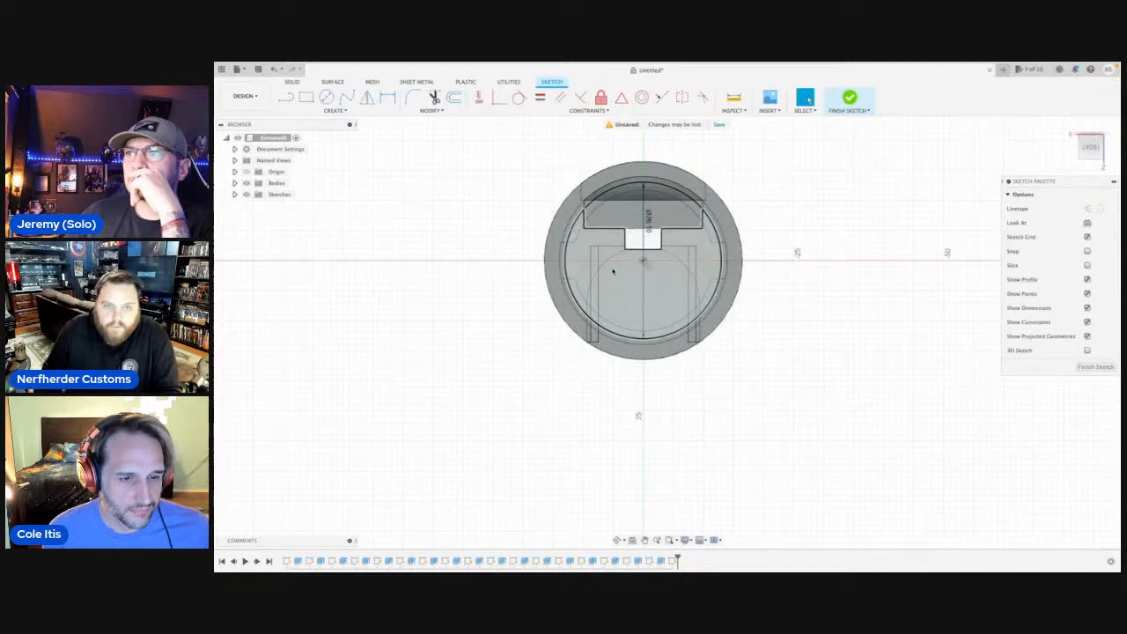
left_click(613, 271)
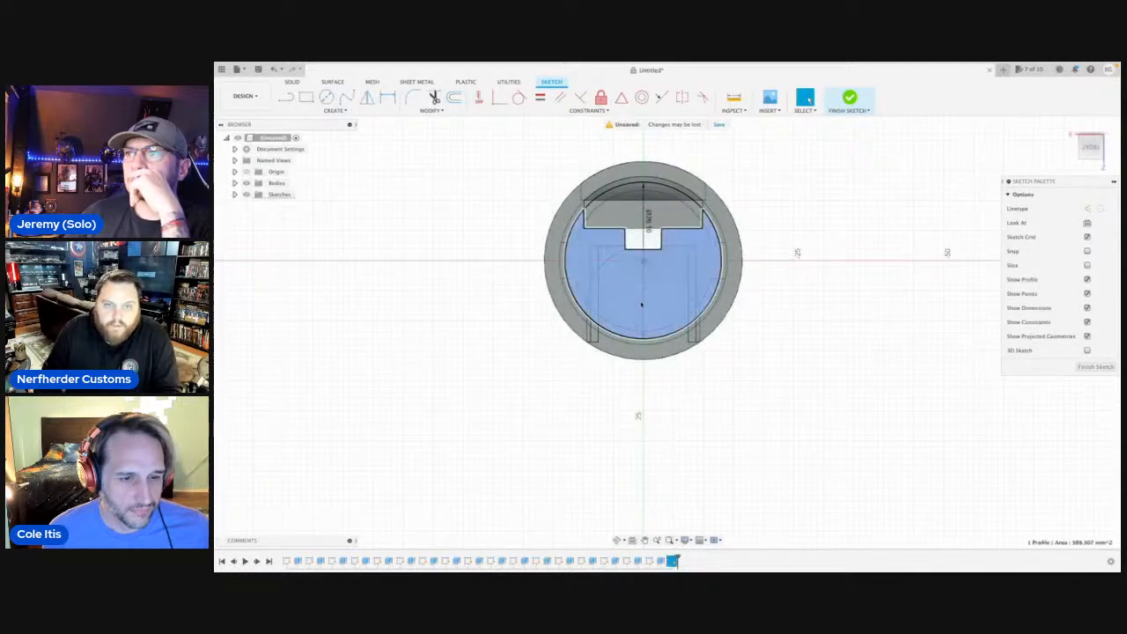
left_click(619, 540)
middle_click_drag(613, 247, 616, 229, "shift")
scroll(617, 228, "up", 6)
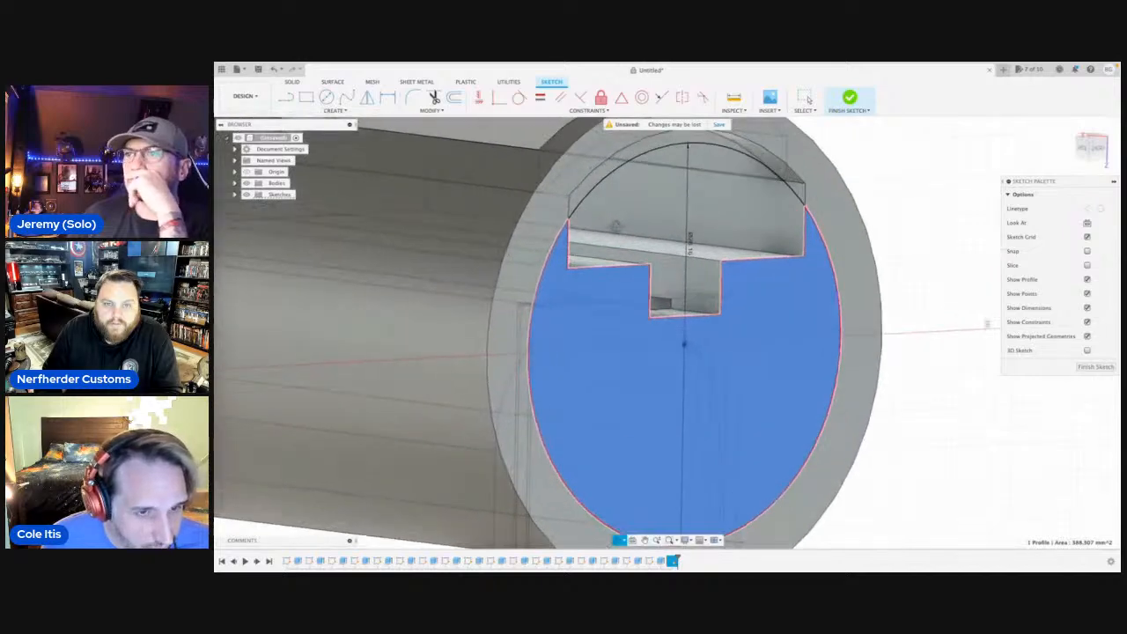
key("Escape")
scroll(615, 228, "down", 5)
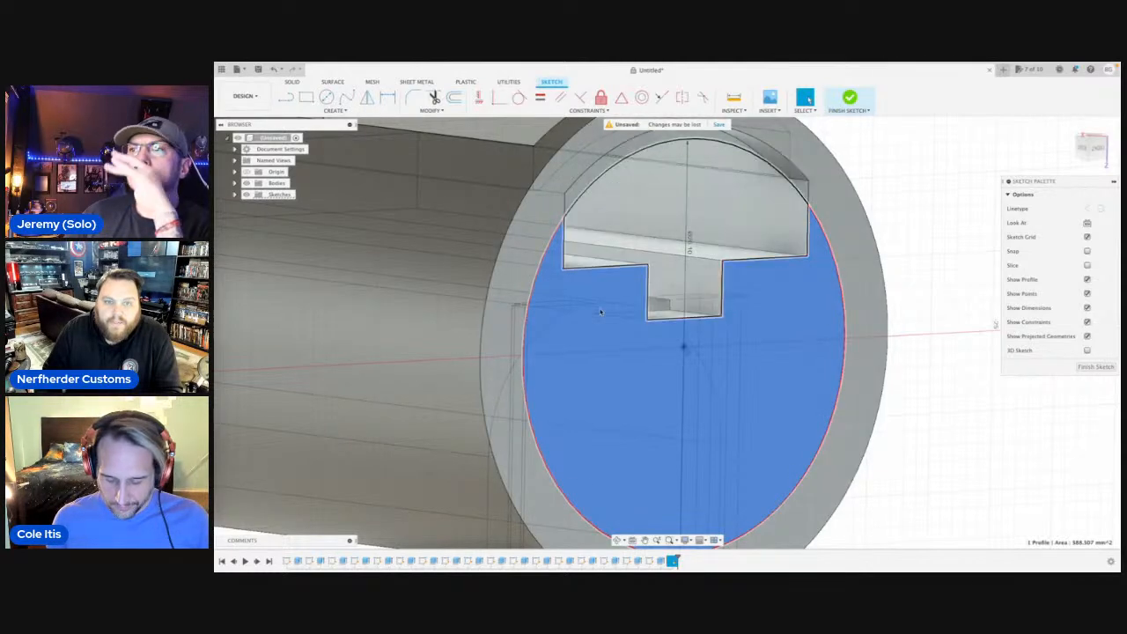
left_click(1009, 407)
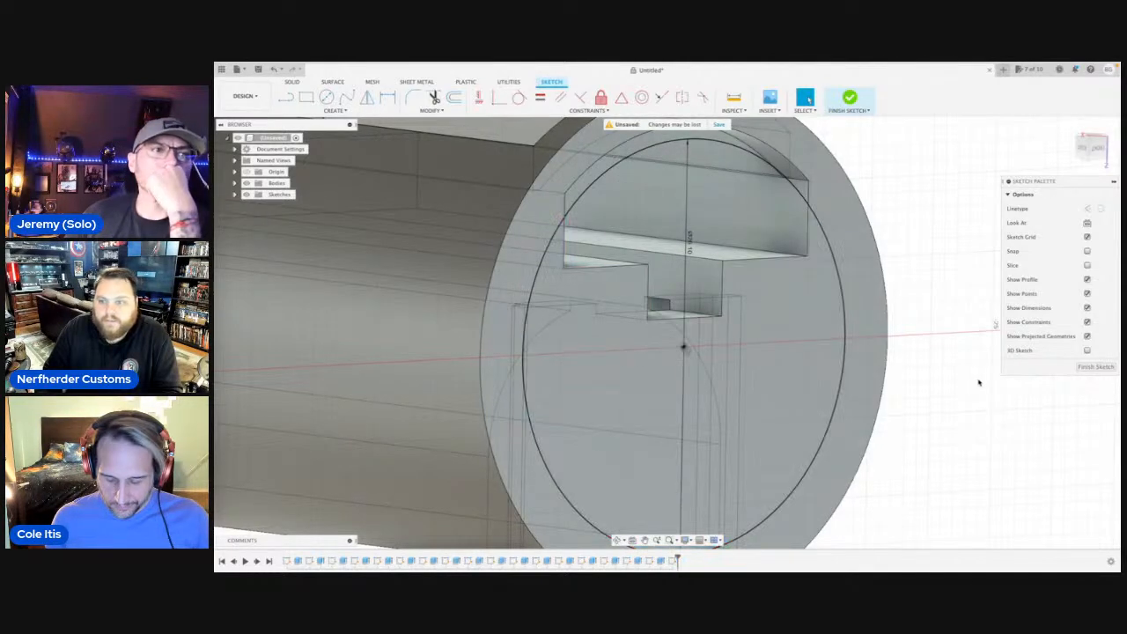
Extrude the thin arched band between the circle and the opening's upper edge by -2.54 mm into the end wall, joined to the body.
left_click(581, 188)
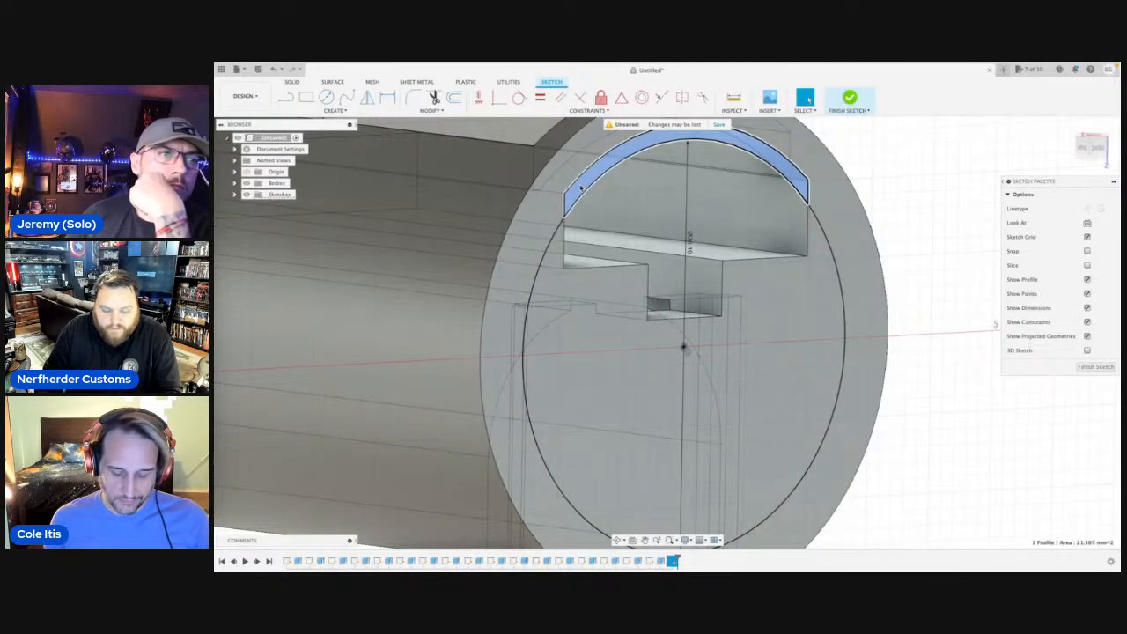
key("e")
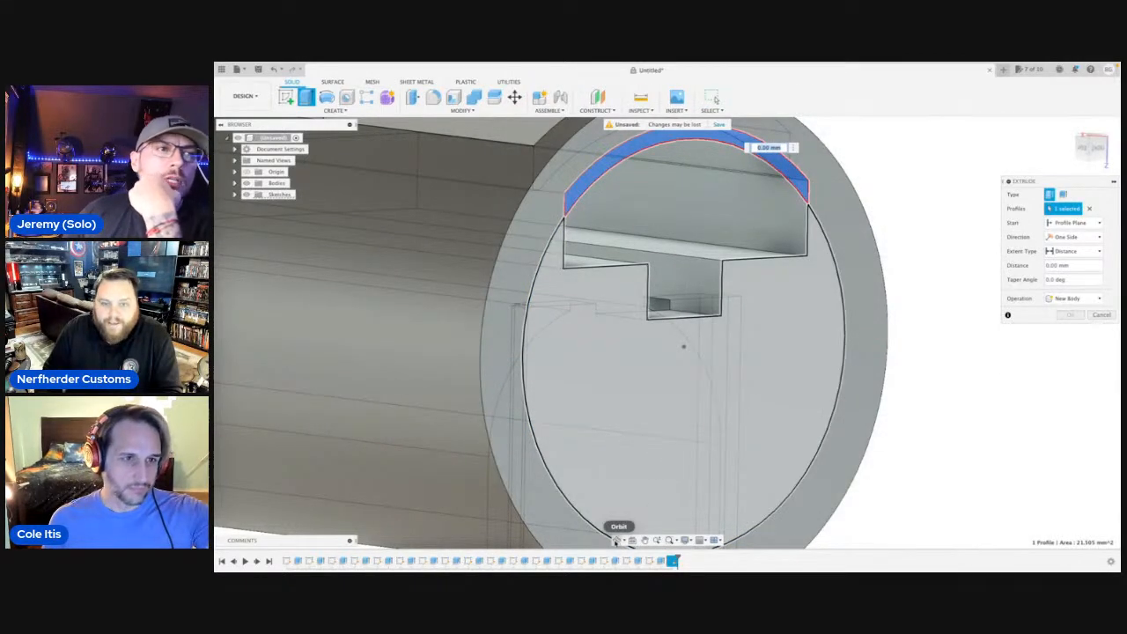
left_click(619, 539)
left_click_drag(653, 324, 676, 317)
scroll(696, 338, "down", 3)
middle_click_drag(677, 316, 707, 386, "shift")
left_click_drag(735, 261, 710, 260)
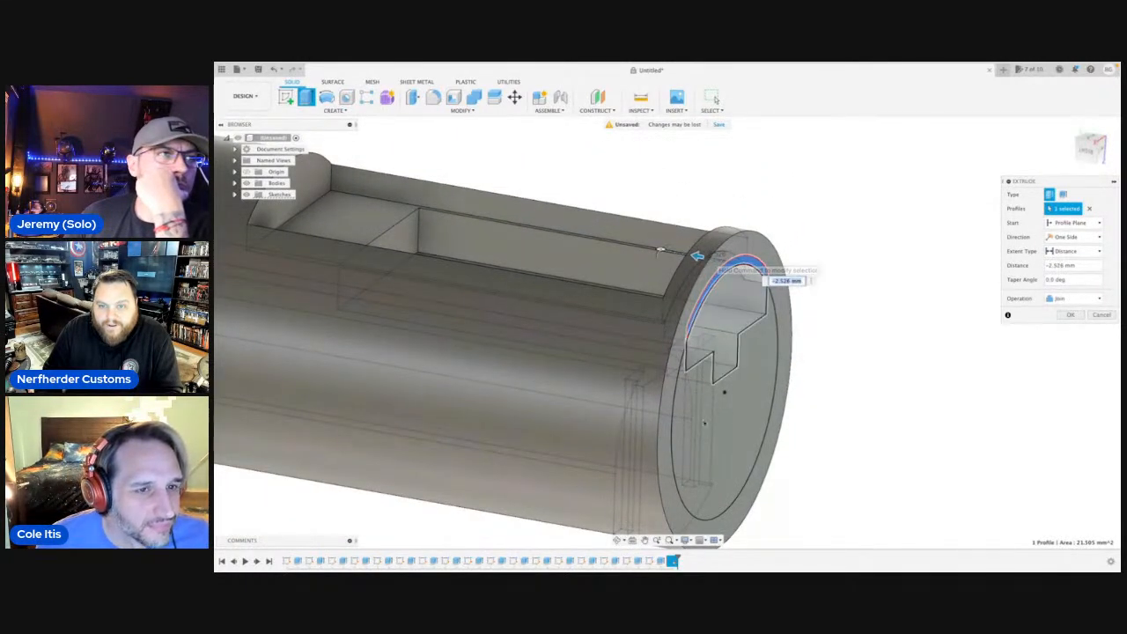
left_click(617, 540)
left_click_drag(621, 385, 688, 343)
middle_click_drag(687, 343, 714, 305, "shift")
scroll(741, 284, "up", 3)
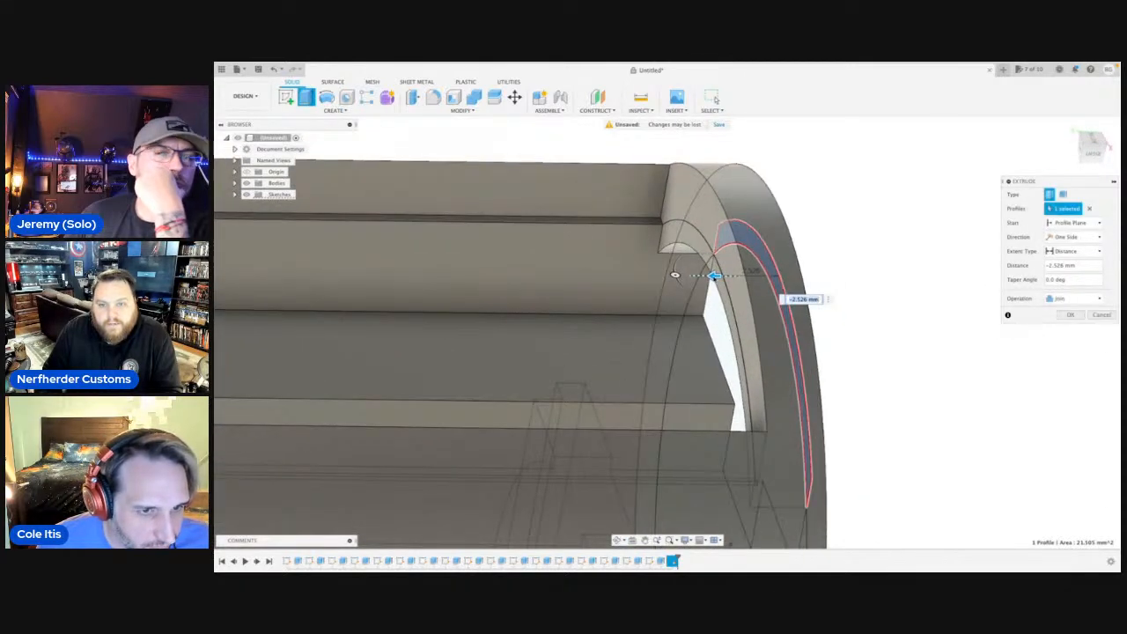
left_click_drag(713, 278, 715, 276)
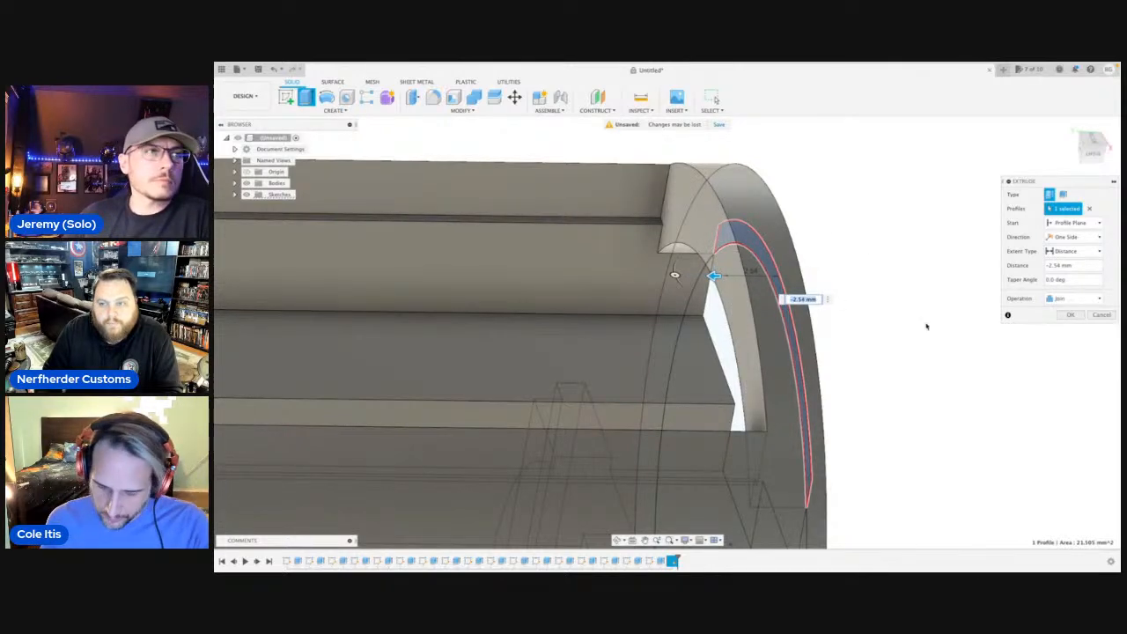
left_click(1066, 314)
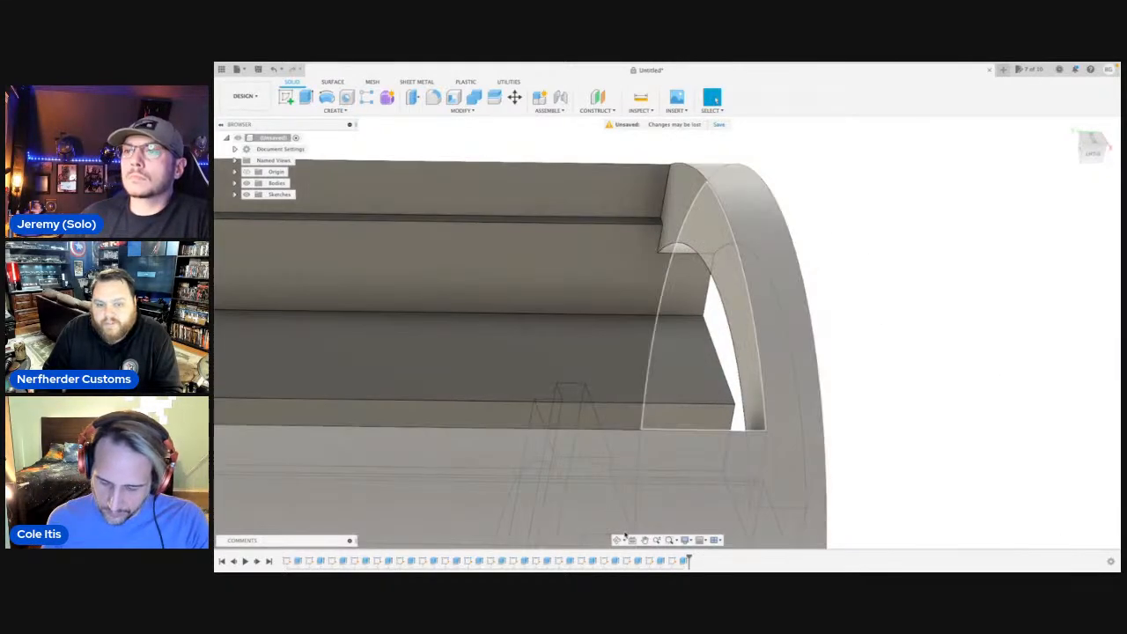
Sketch a new 26.10 mm diameter circle on the merged end face, centred on the origin.
left_click(618, 540)
left_click_drag(690, 433, 664, 382)
middle_click(664, 383)
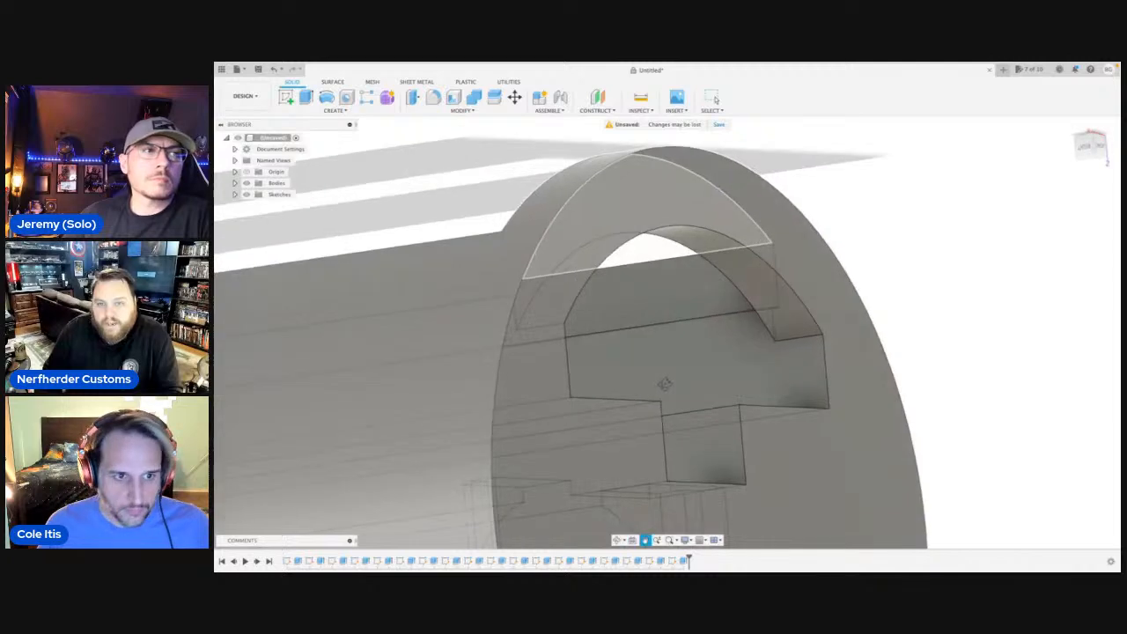
left_click(821, 478)
scroll(807, 473, "down", 5)
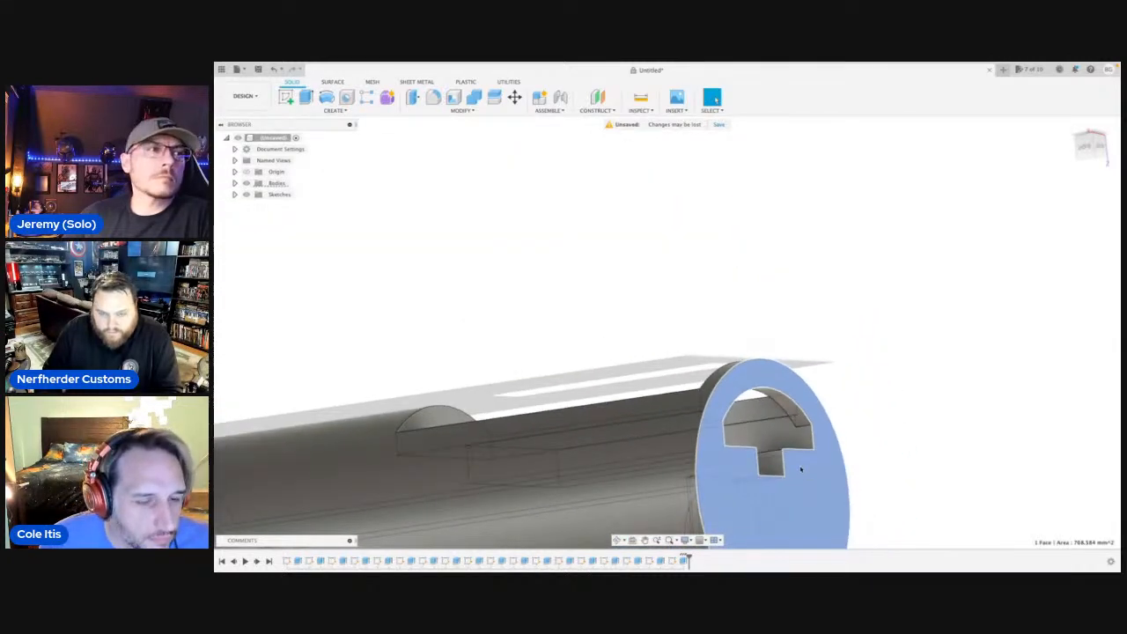
key("c")
left_click(605, 353)
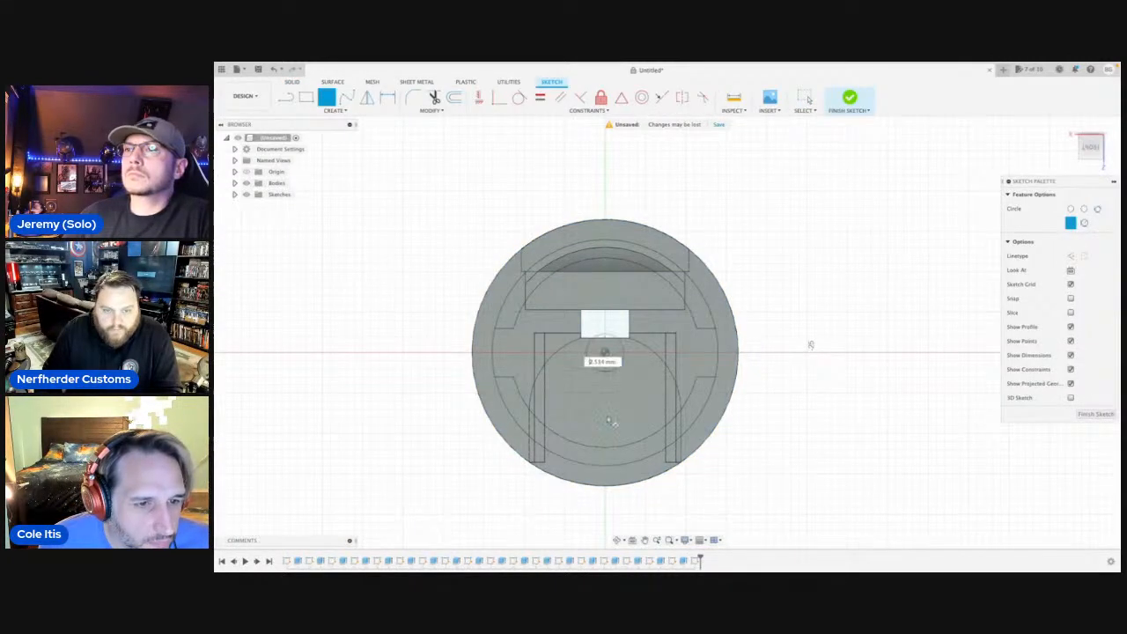
type("26.10")
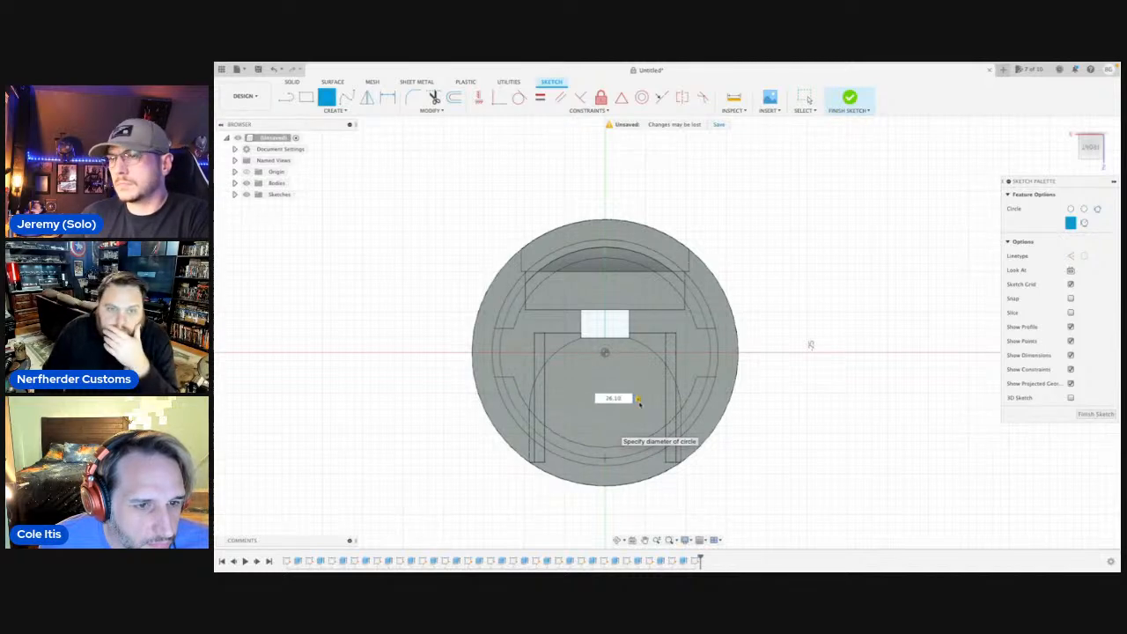
key("Return")
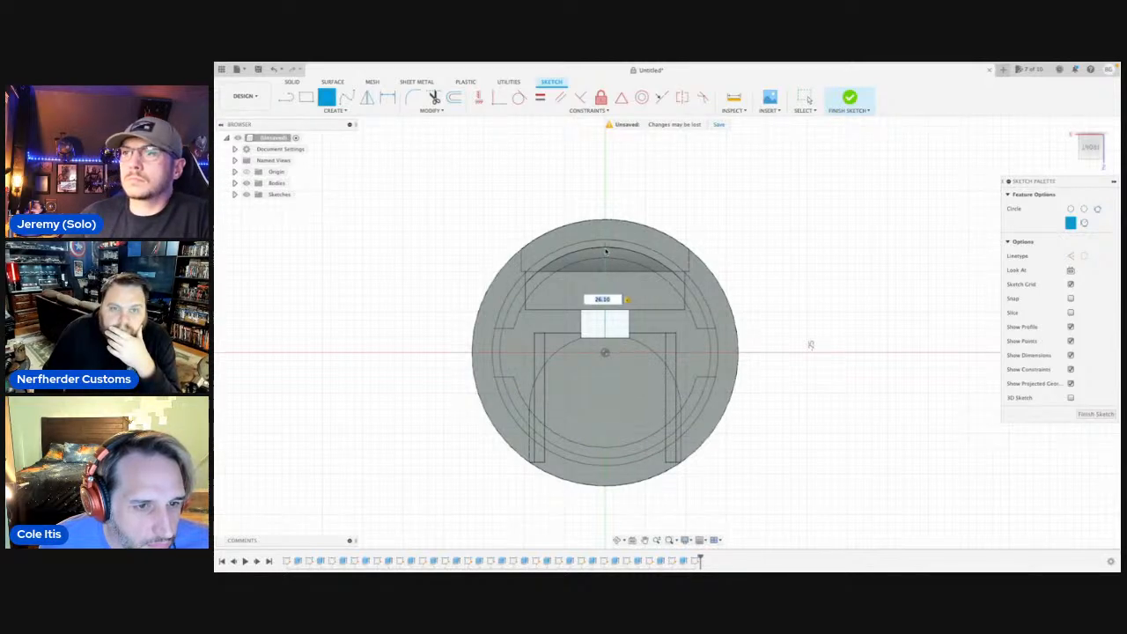
scroll(605, 250, "down", 2)
key("Escape")
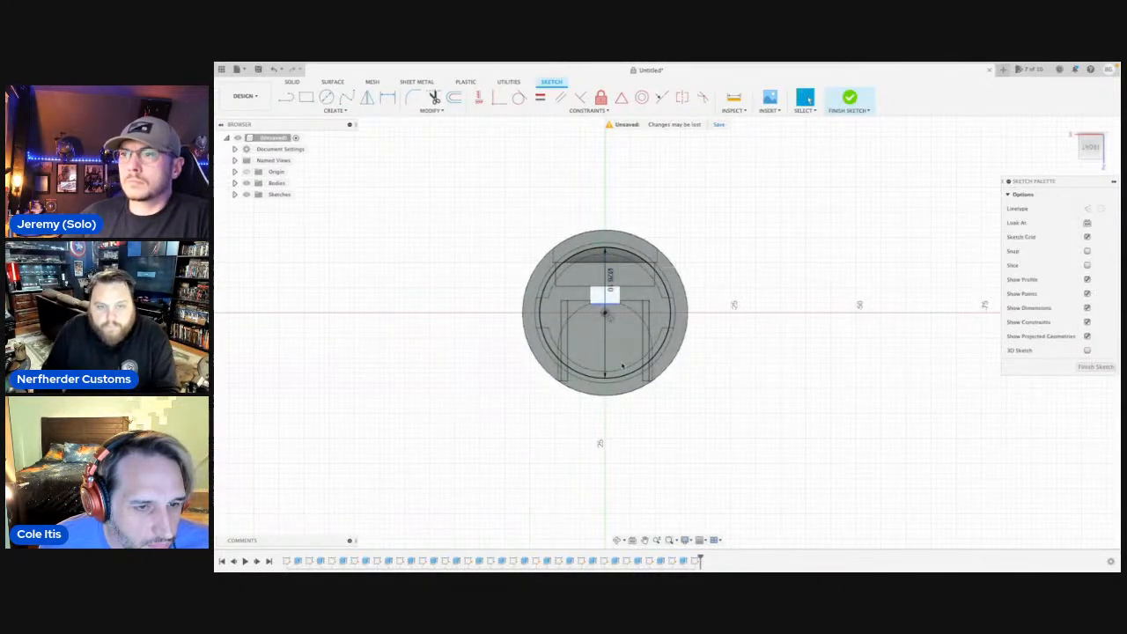
left_click(617, 541)
left_click_drag(589, 359, 629, 342)
key("Escape")
scroll(612, 337, "up", 2)
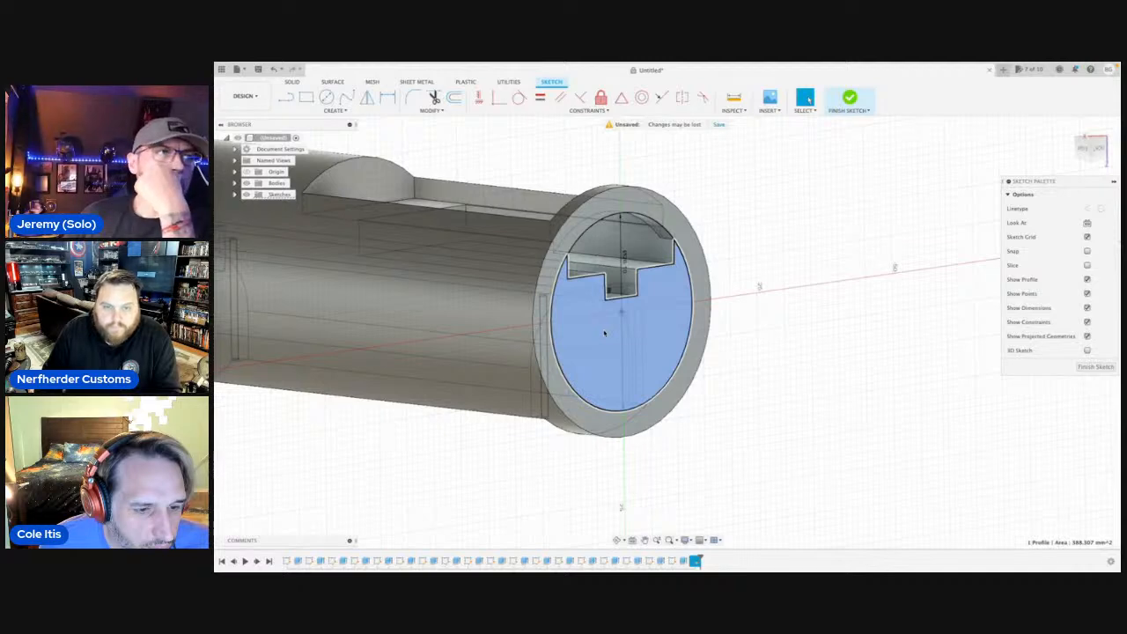
left_click(605, 302)
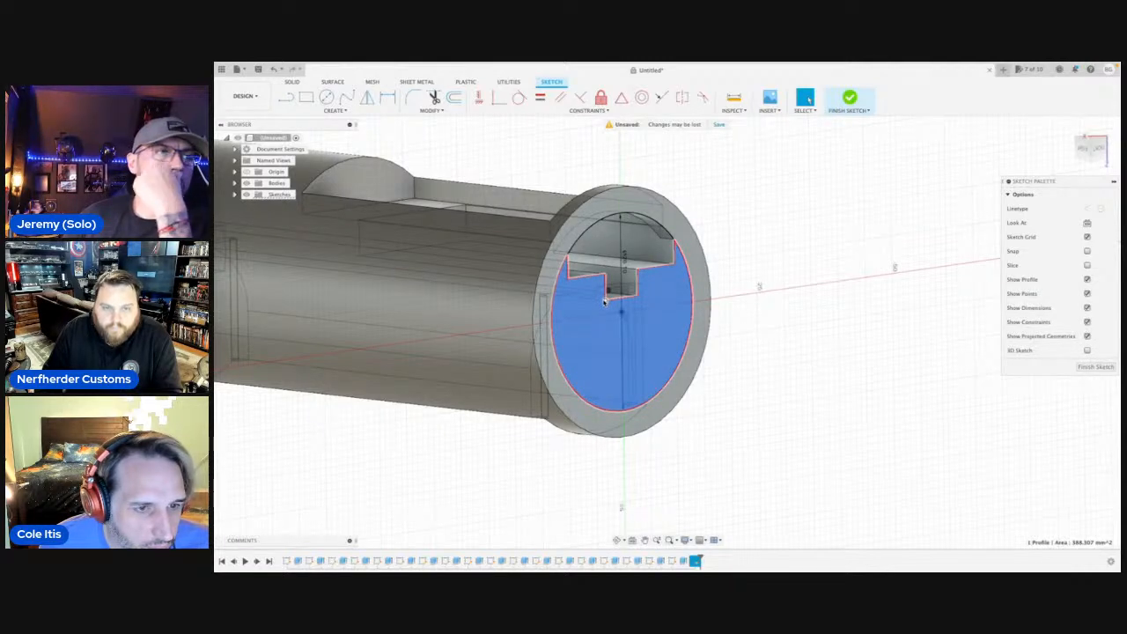
left_click(873, 282)
Add a concentric circle 22 mm in diameter inside the 26.10 mm circle.
key("c")
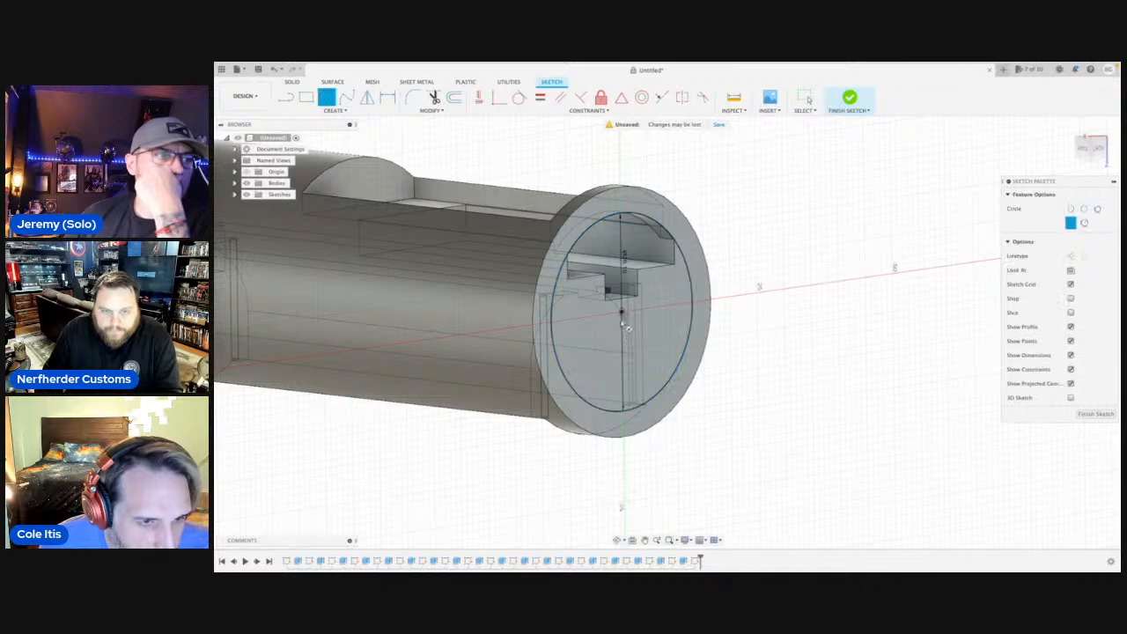
left_click(1090, 146)
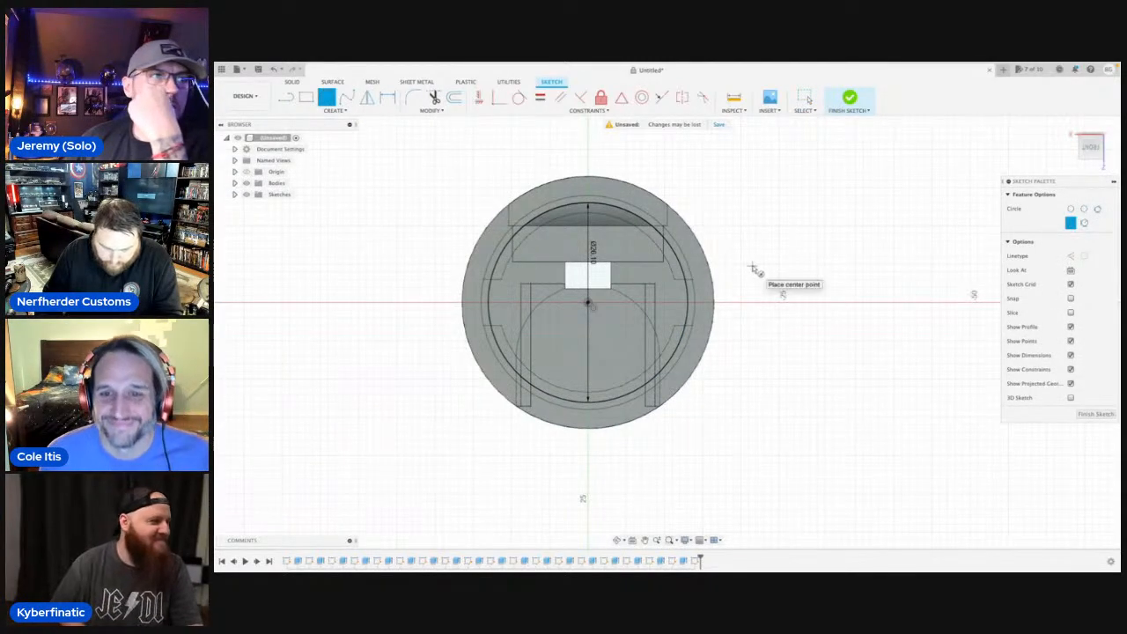
scroll(590, 308, "up", 4)
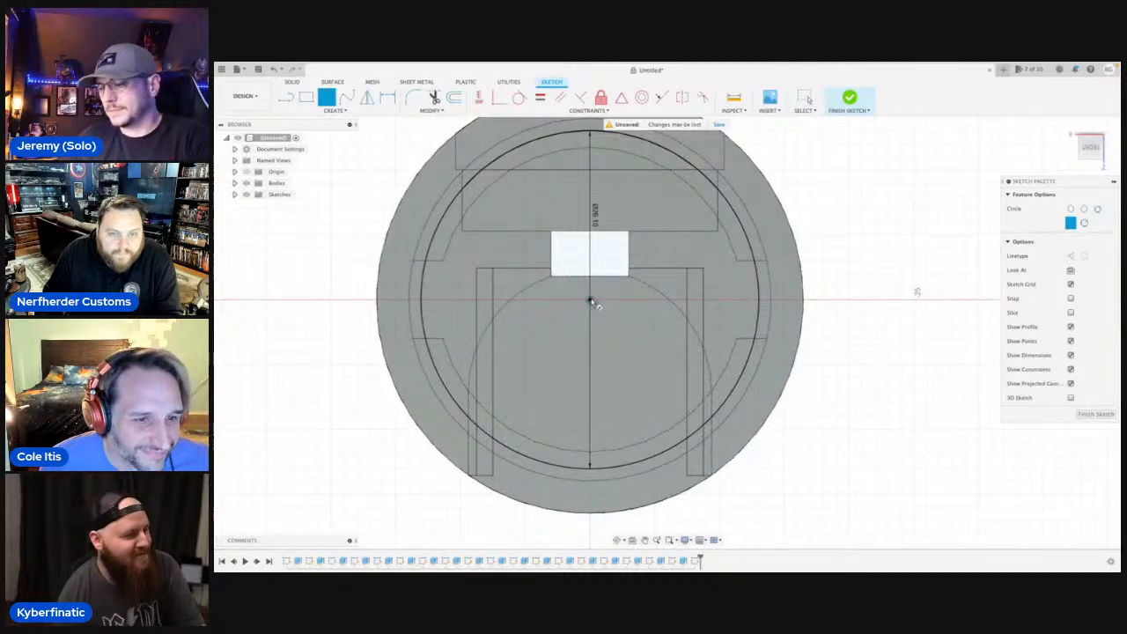
left_click(590, 301)
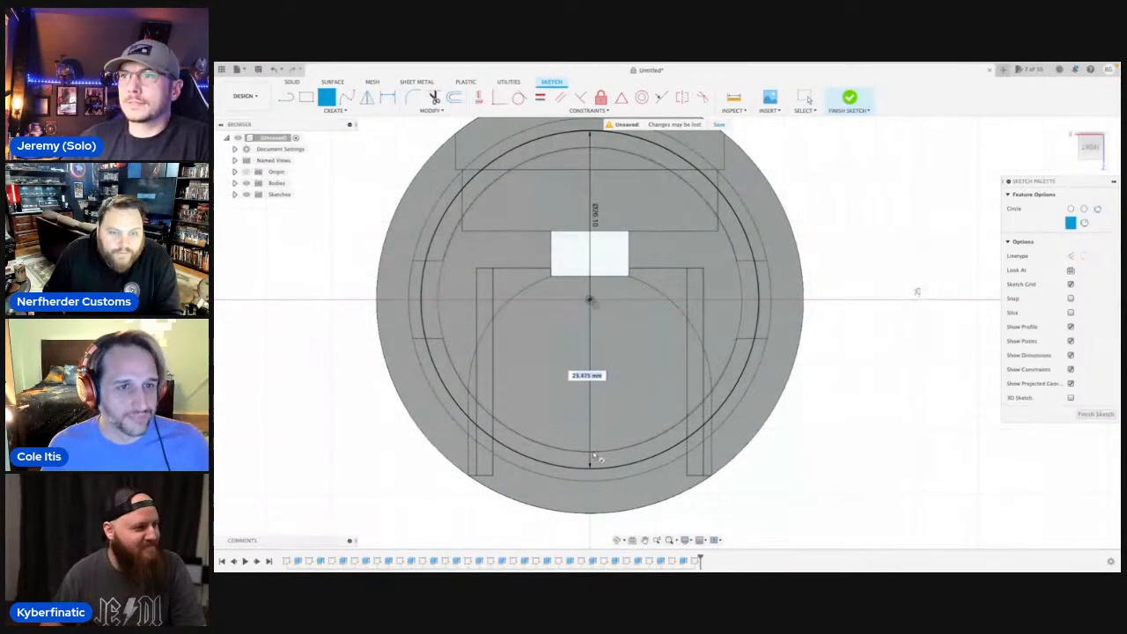
scroll(595, 456, "down", 1)
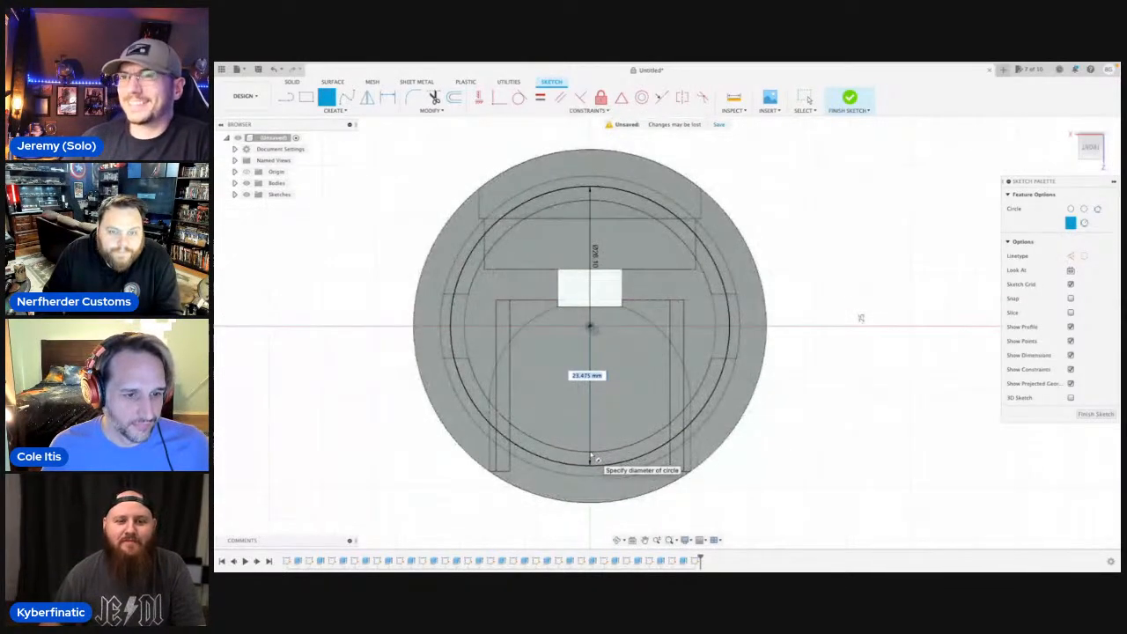
scroll(592, 456, "down", 1)
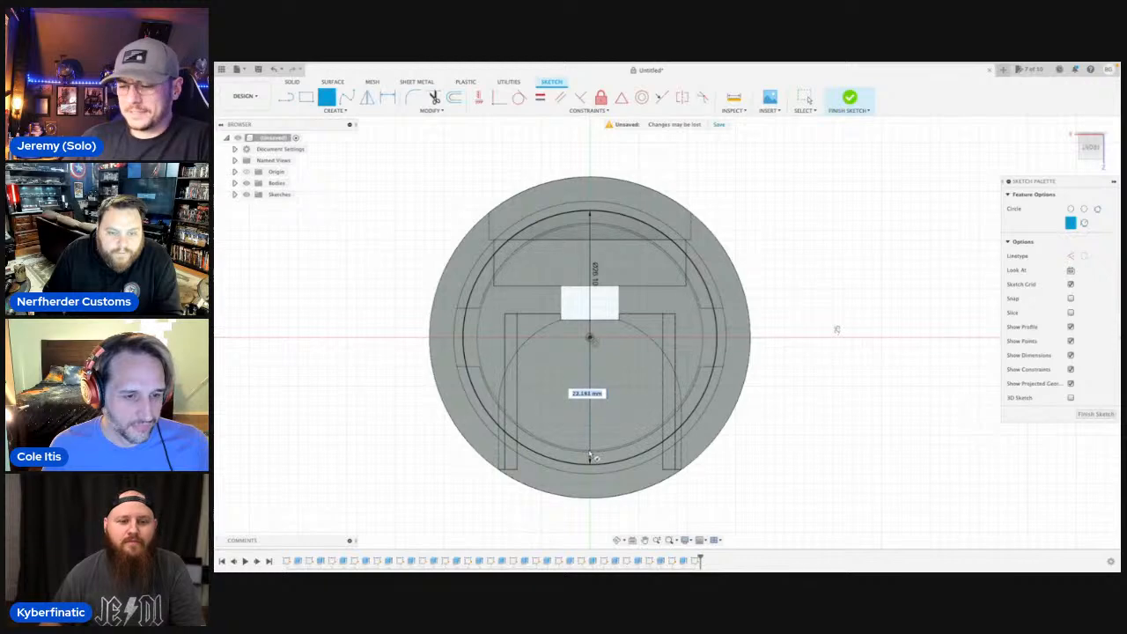
type("22")
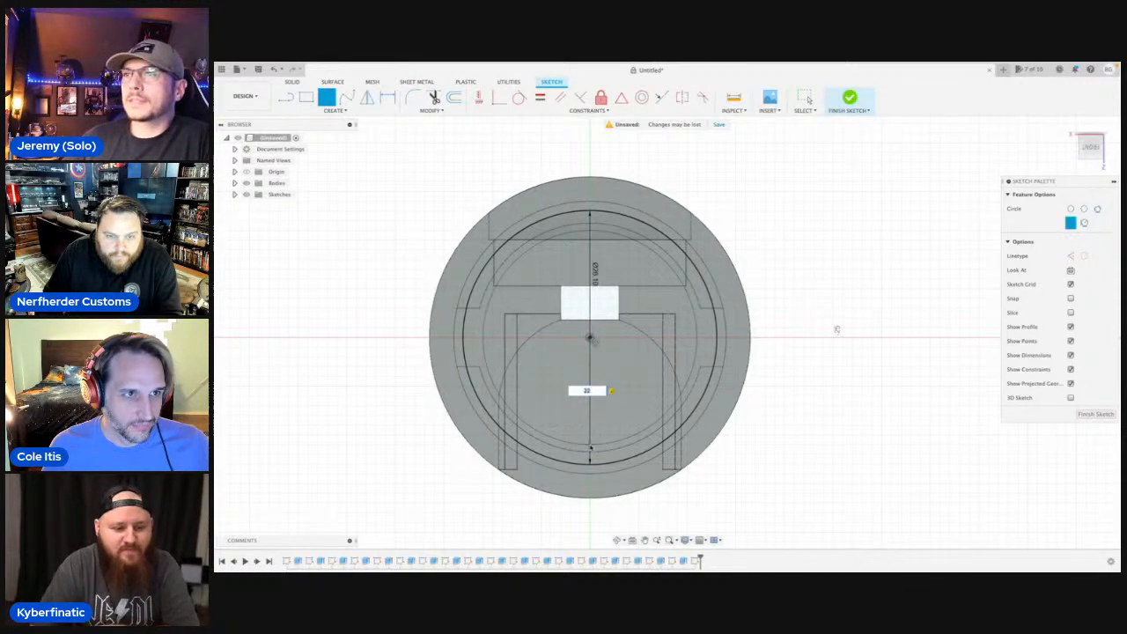
key("Return")
key("Escape")
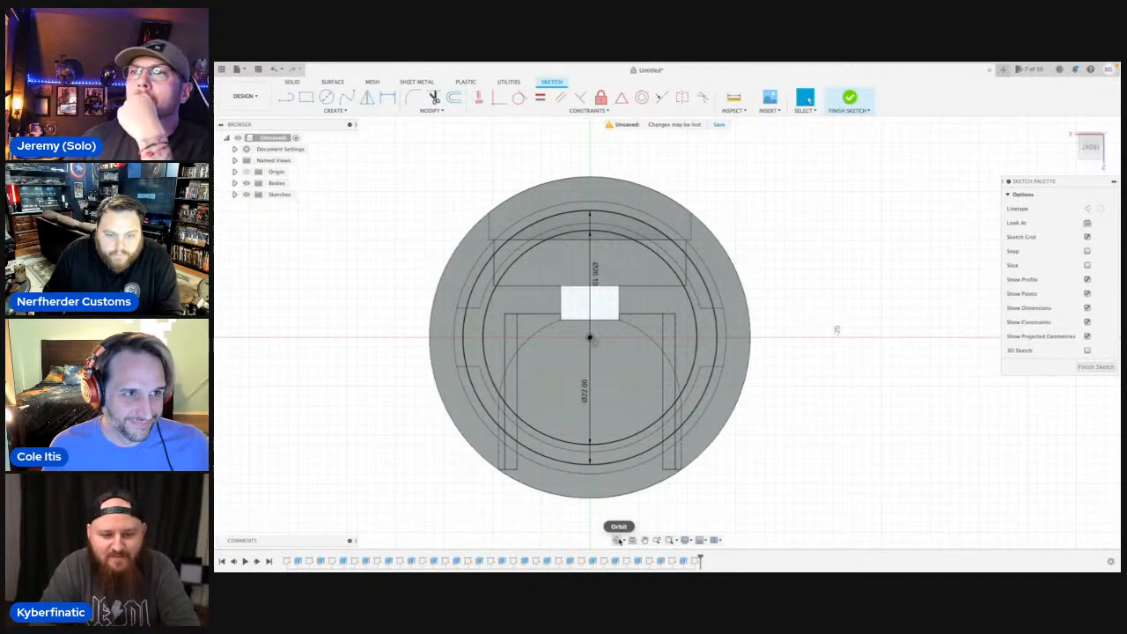
Extrude the full ring between the 22 mm and 26.10 mm circles outward from the end face as a short tube, set as a new body.
left_click(619, 540)
left_click_drag(619, 395, 651, 405)
scroll(642, 401, "up", 3)
key("Escape")
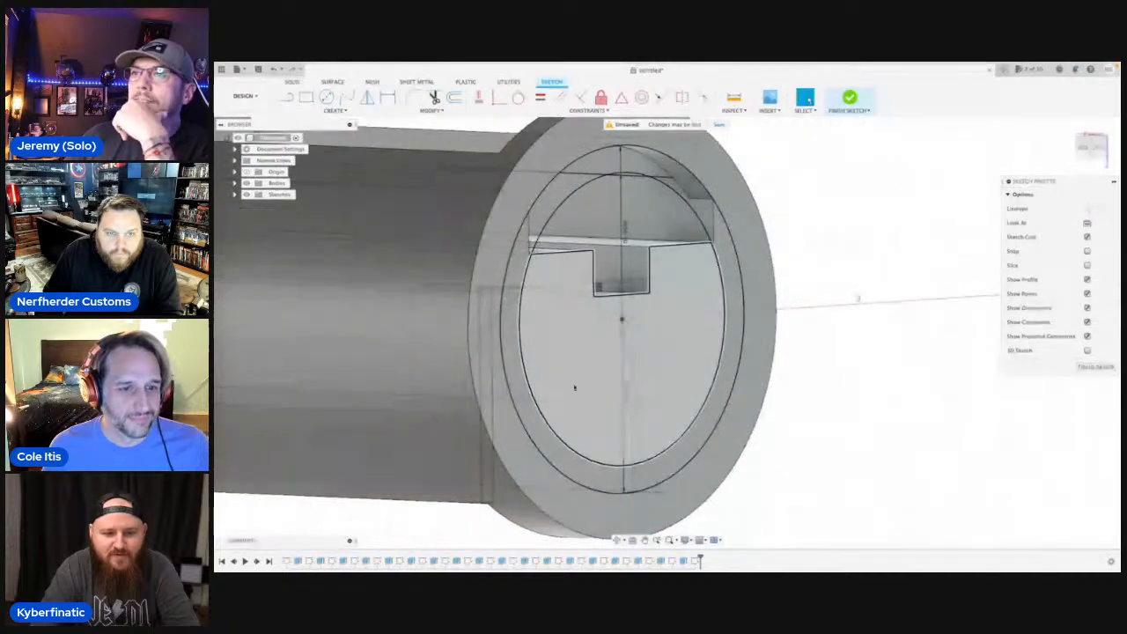
left_click(511, 334)
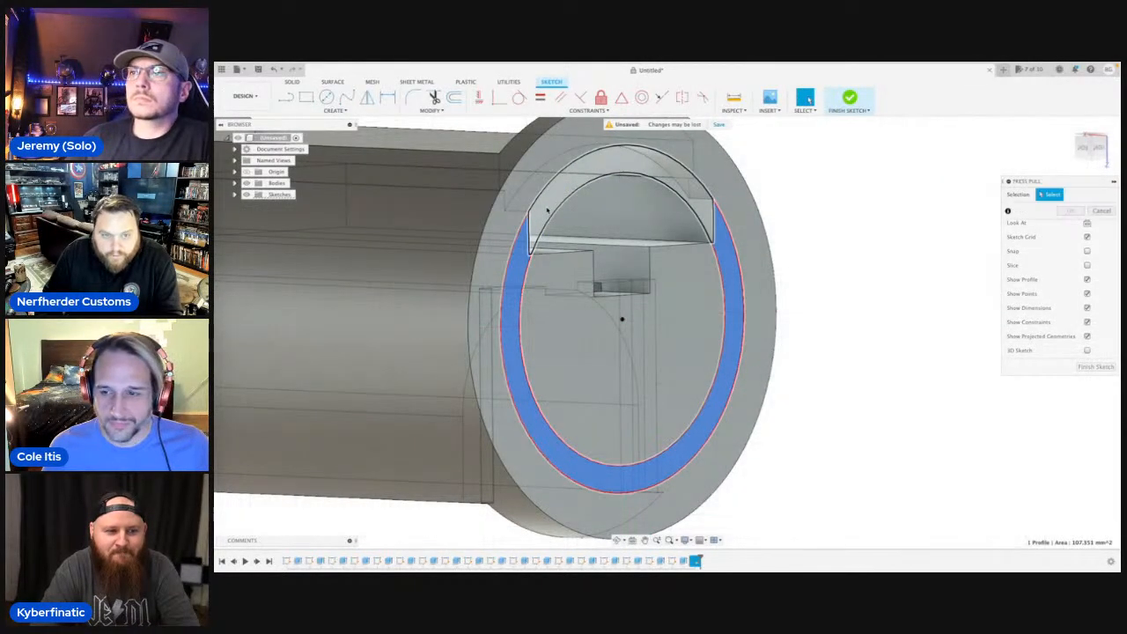
key("e")
left_click(544, 214)
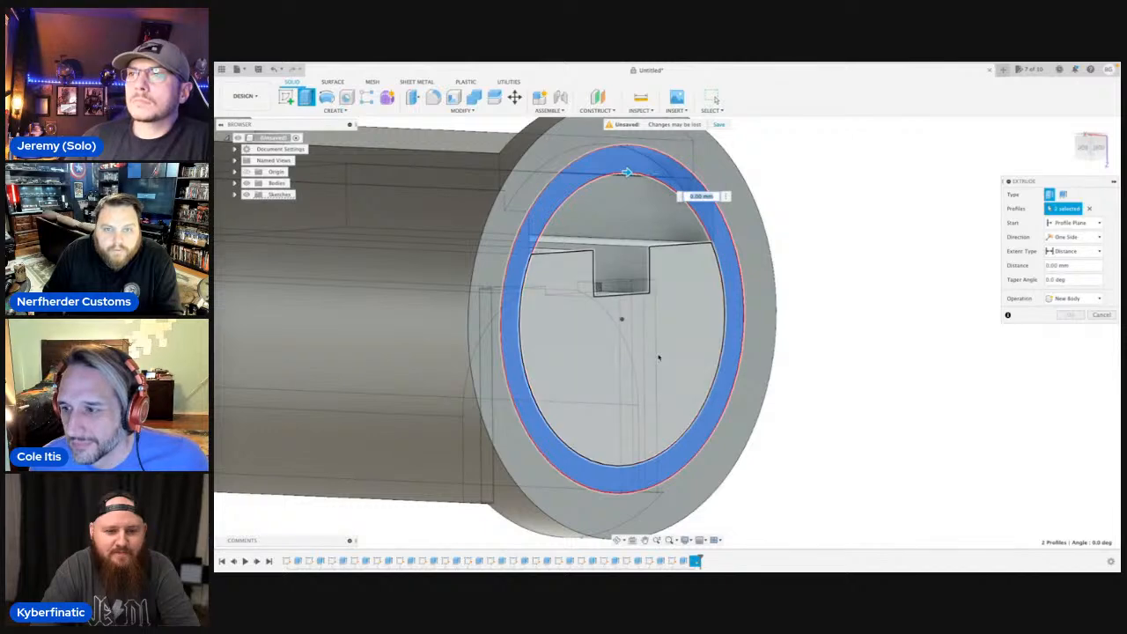
scroll(683, 370, "down", 3)
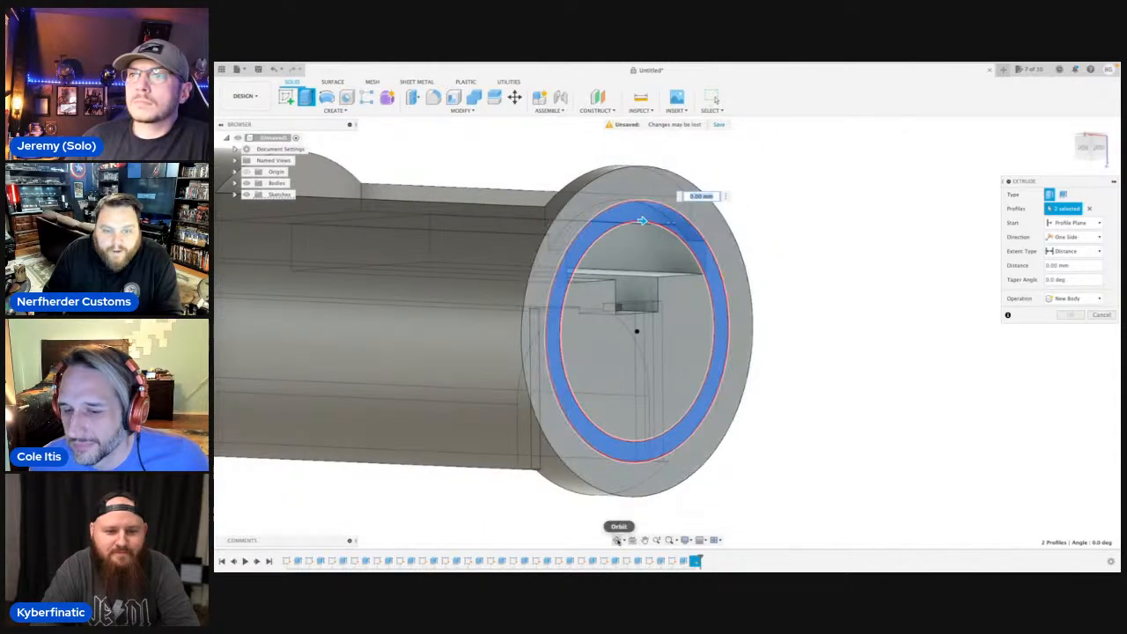
left_click(618, 540)
left_click_drag(631, 435, 678, 440)
key("Escape")
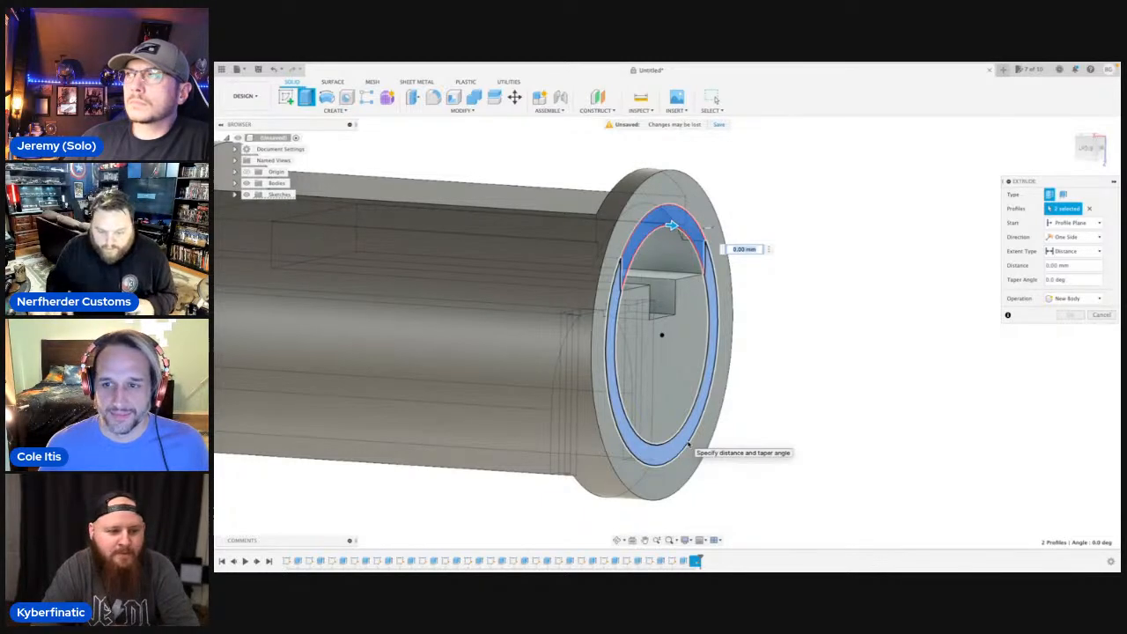
scroll(688, 443, "down", 6)
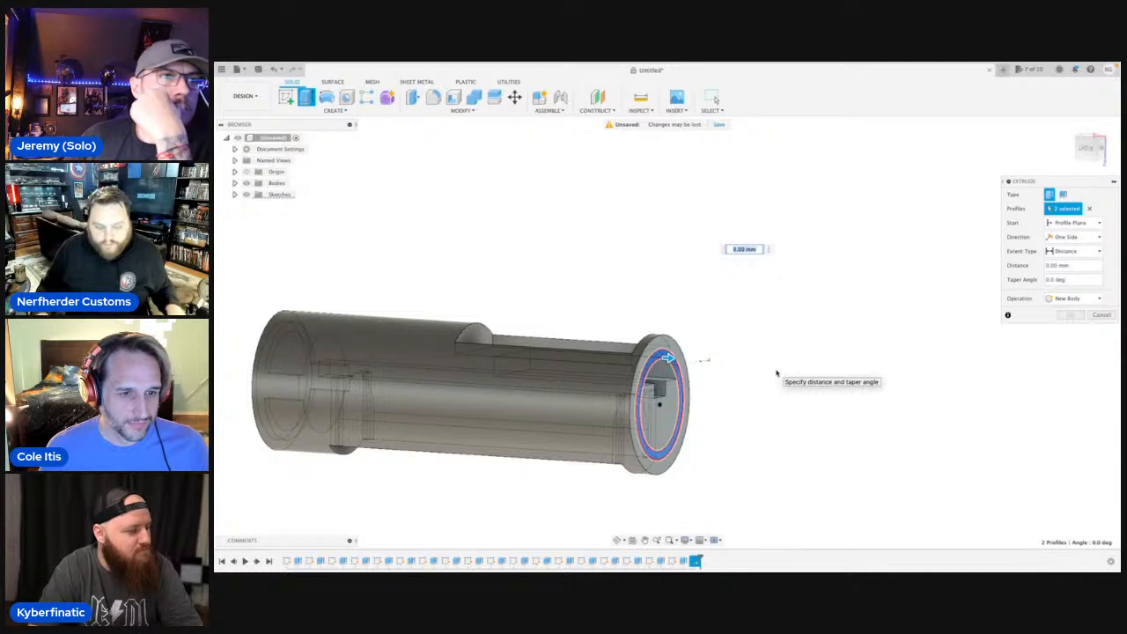
type(".30")
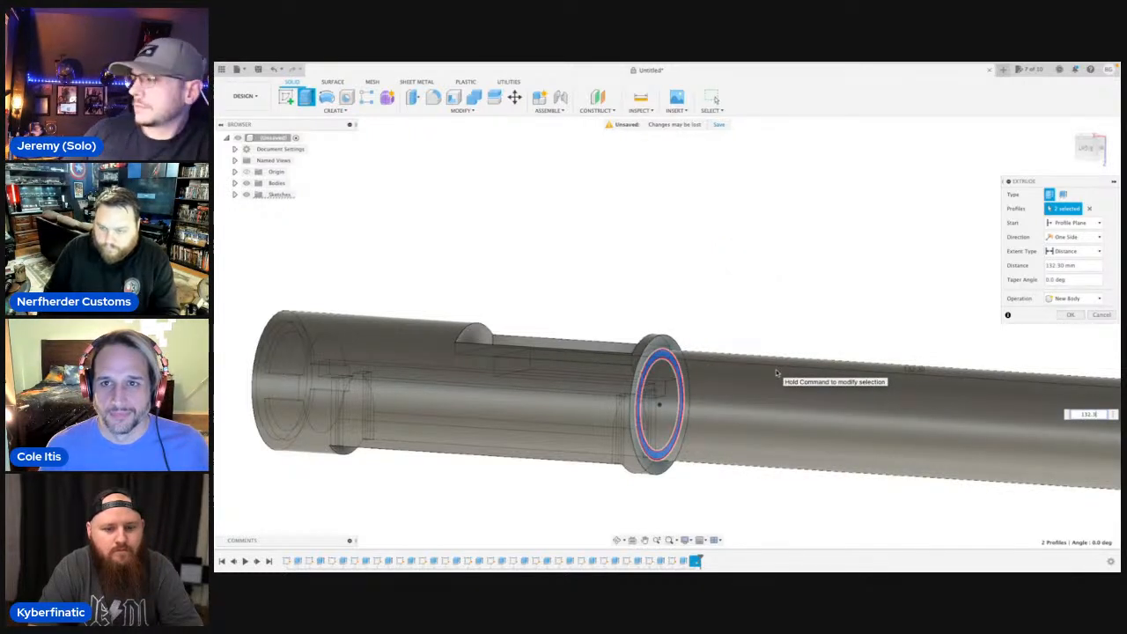
type("1")
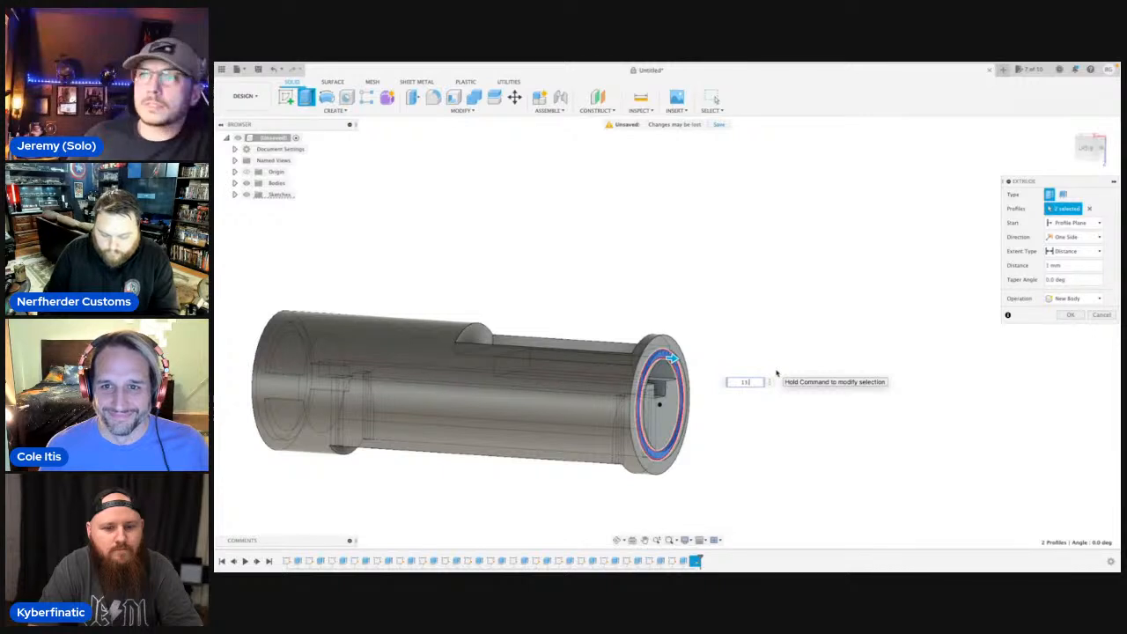
key("Return")
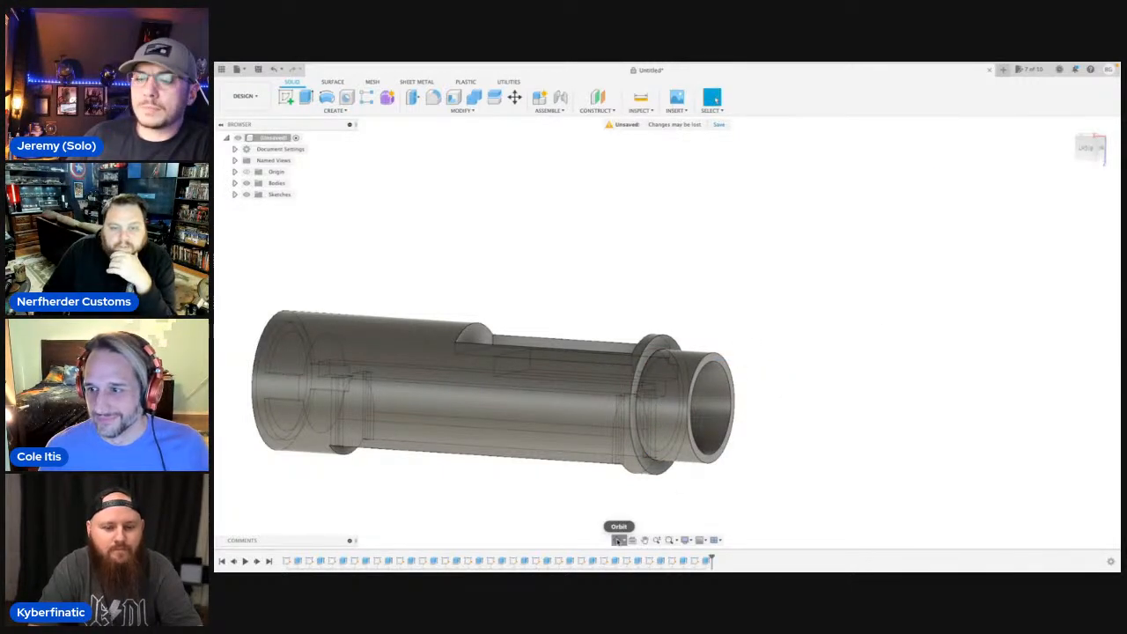
Examine the tube extension, flange and stepped top cutout from several angles, ending with a straight-on side view of the part.
left_click(619, 540)
left_click_drag(595, 431, 530, 438)
middle_click_drag(586, 443, 645, 456, "shift")
middle_click_drag(711, 392, 706, 422)
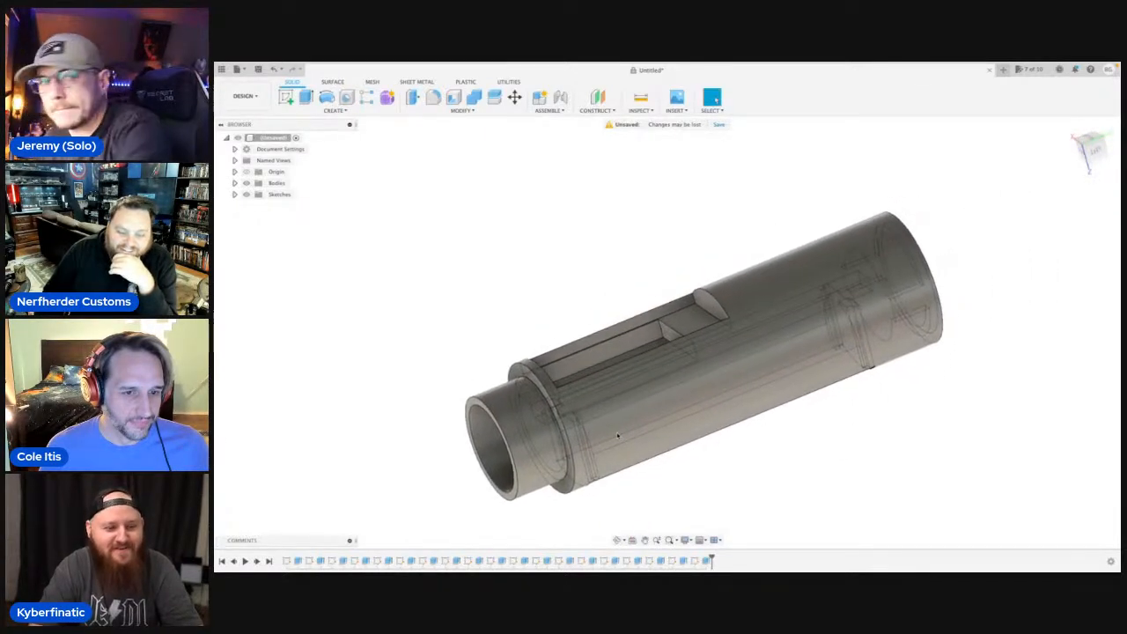
scroll(706, 423, "up", 3)
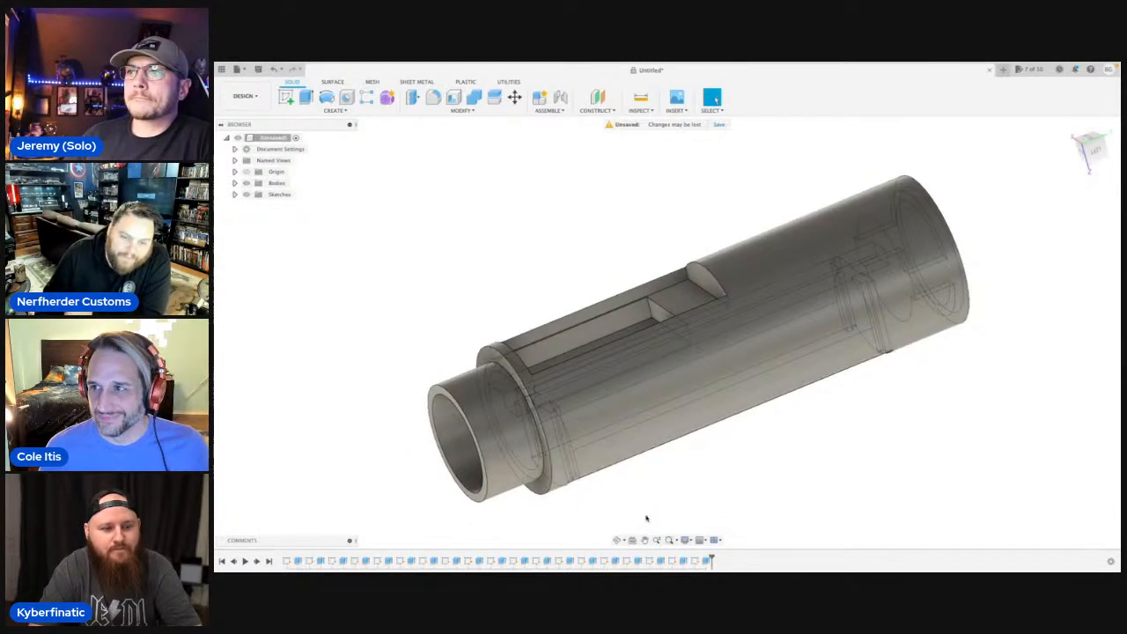
left_click(616, 540)
left_click_drag(621, 470, 711, 360)
middle_click_drag(712, 361, 822, 280, "shift")
left_click(618, 540)
left_click_drag(611, 428, 692, 337)
left_click_drag(507, 364, 863, 405)
left_click_drag(578, 299, 592, 428)
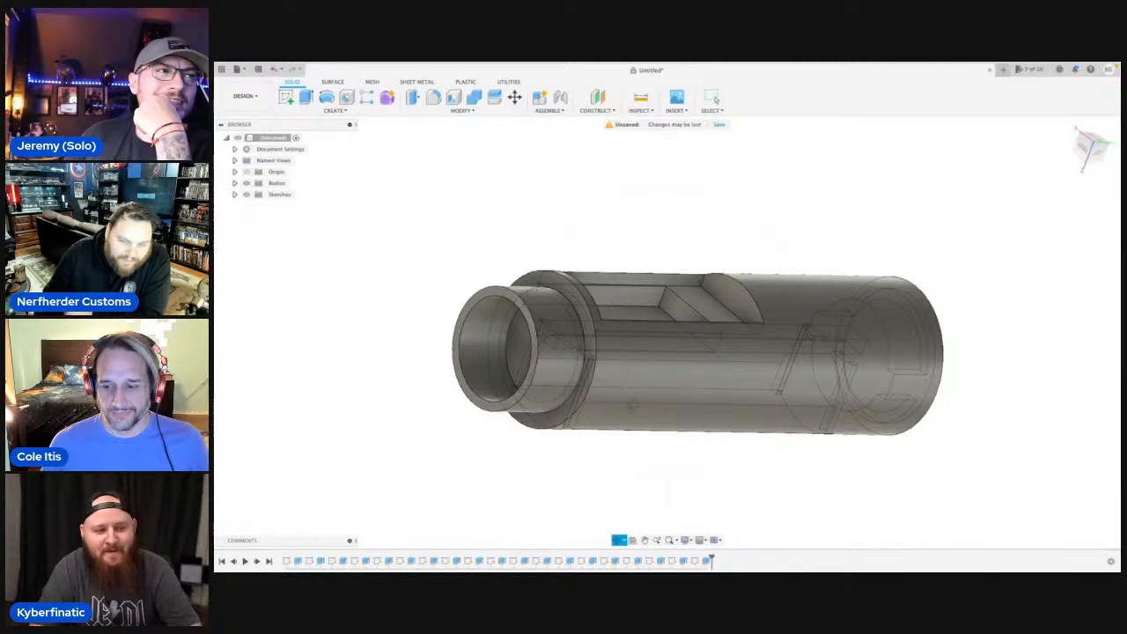
scroll(646, 391, "down", 2)
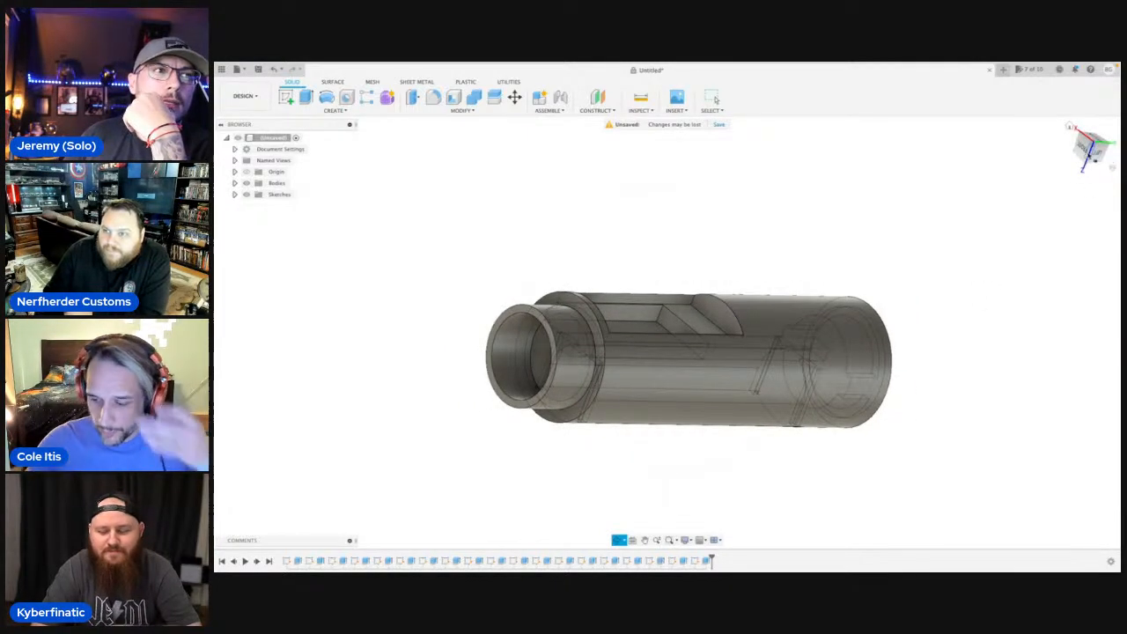
left_click(1096, 151)
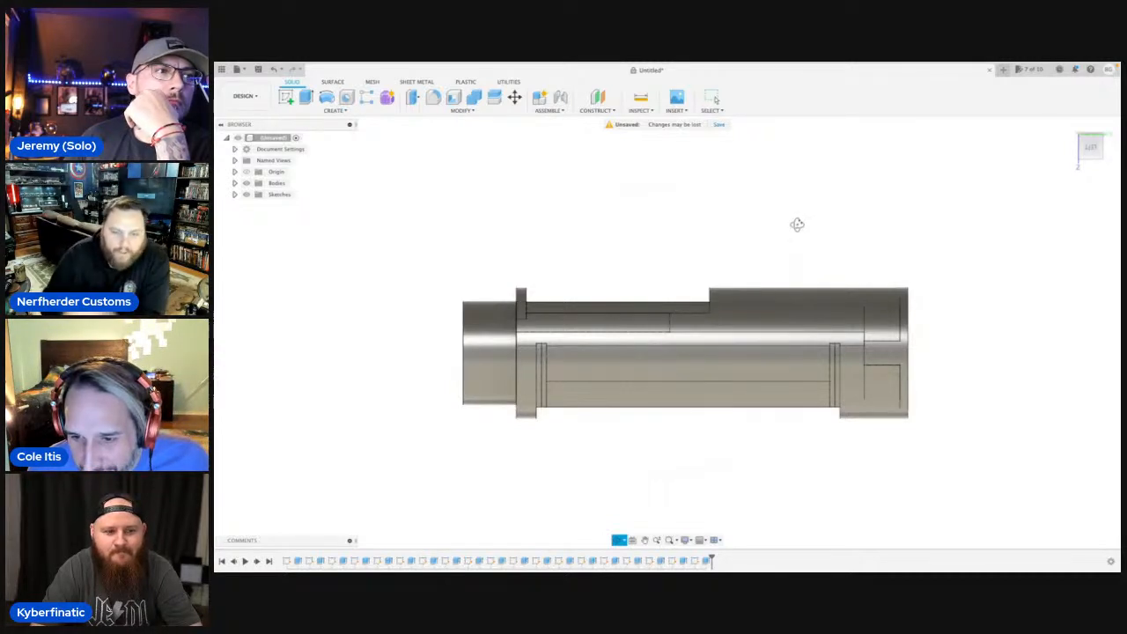
key("Escape")
Take the modelling window out of full-screen mode.
mouse_move(338, 64)
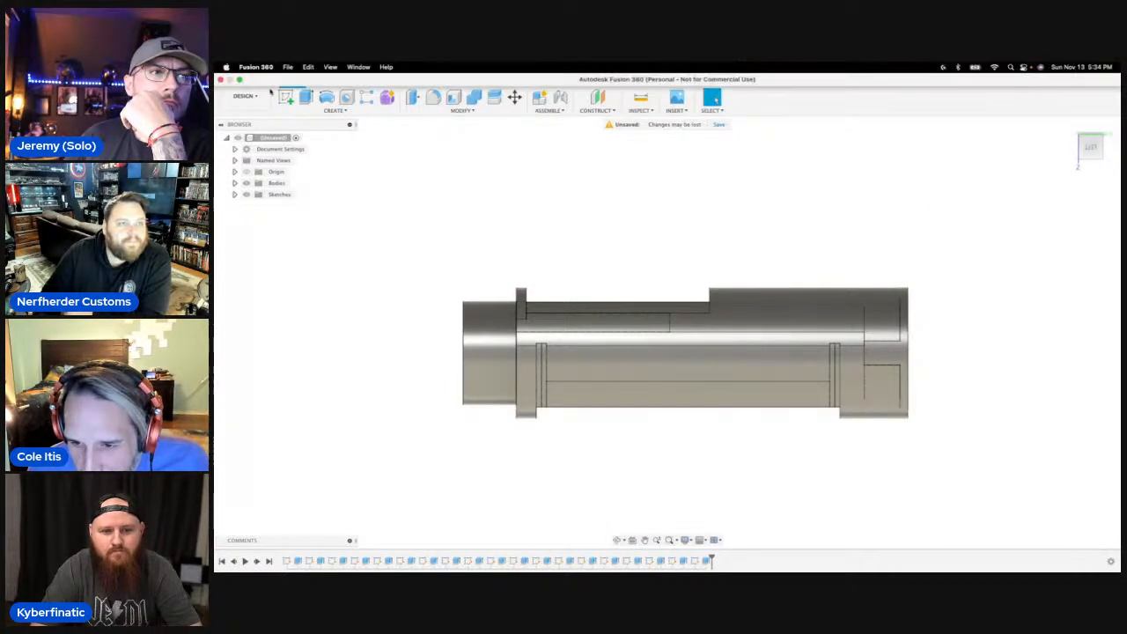
left_click(238, 80)
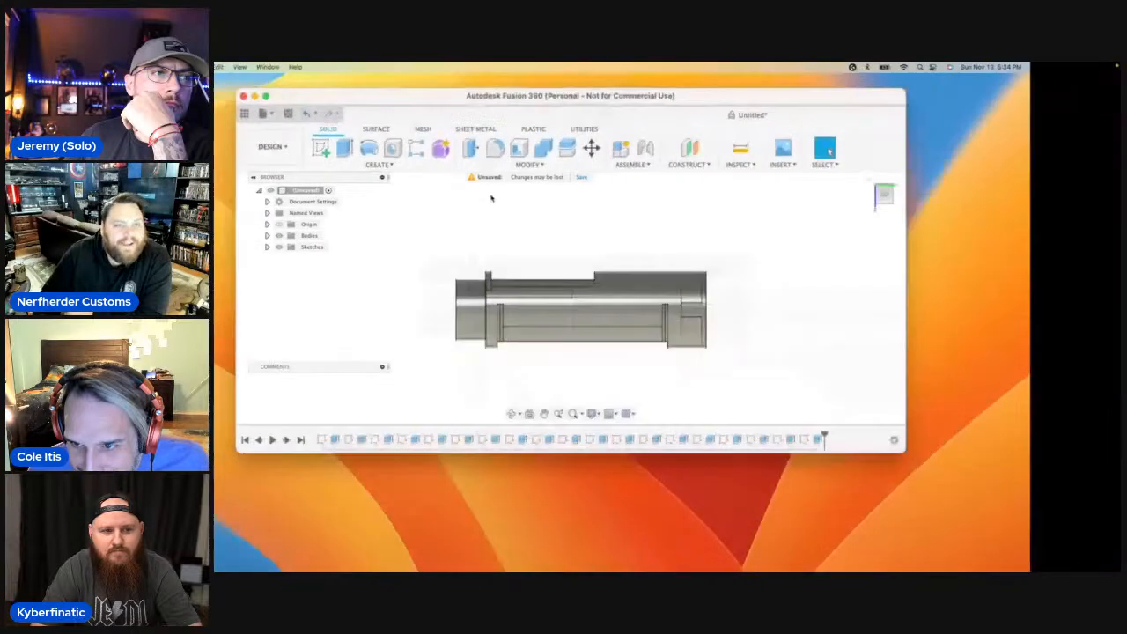
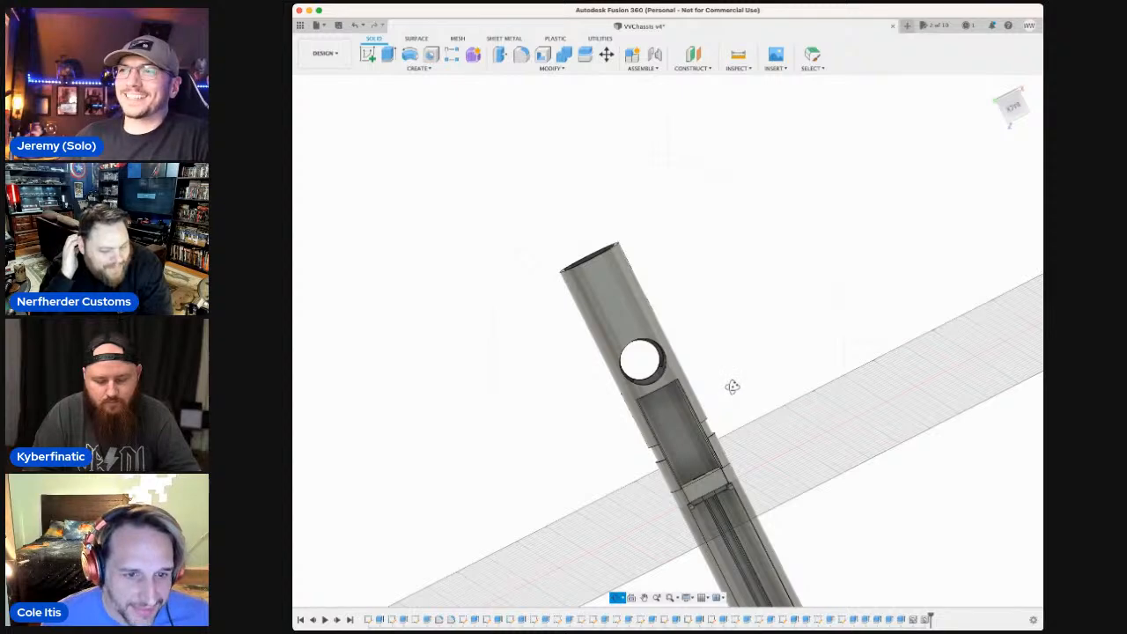
Examine the full length of the tubular chassis from several angles, including its round through hole, pocket and long channel.
mouse_move(731, 386)
left_mouse_down()
mouse_move(710, 319)
mouse_move(752, 387)
mouse_move(727, 384)
mouse_move(704, 319)
mouse_move(717, 352)
mouse_move(754, 383)
left_mouse_up()
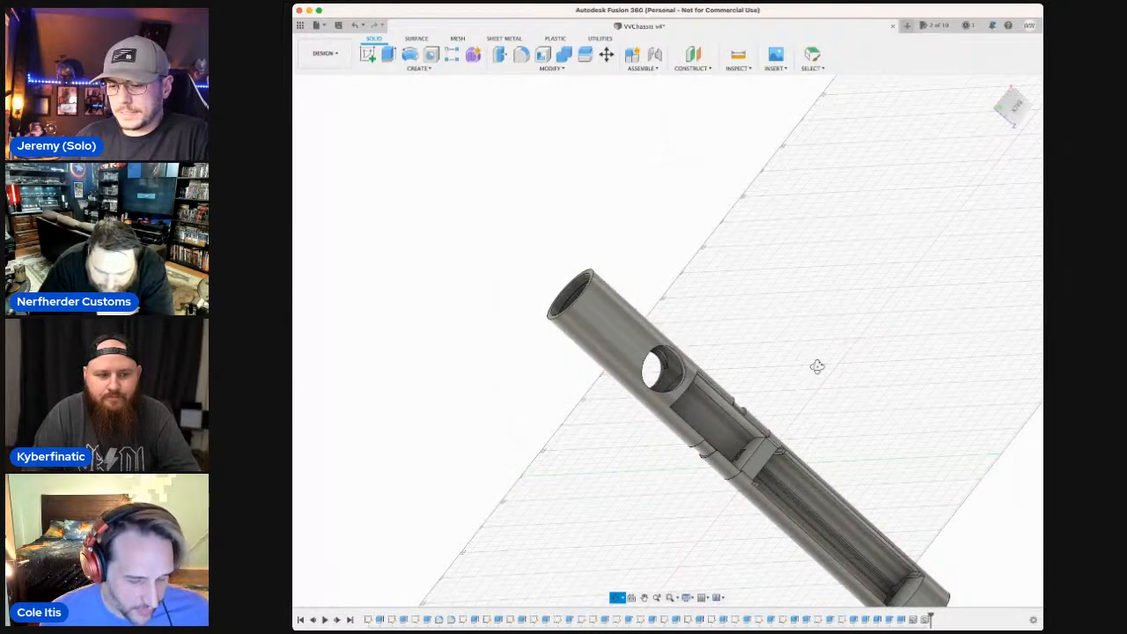
mouse_move(821, 387)
left_mouse_down()
mouse_move(816, 410)
mouse_move(795, 390)
mouse_move(803, 384)
left_mouse_up()
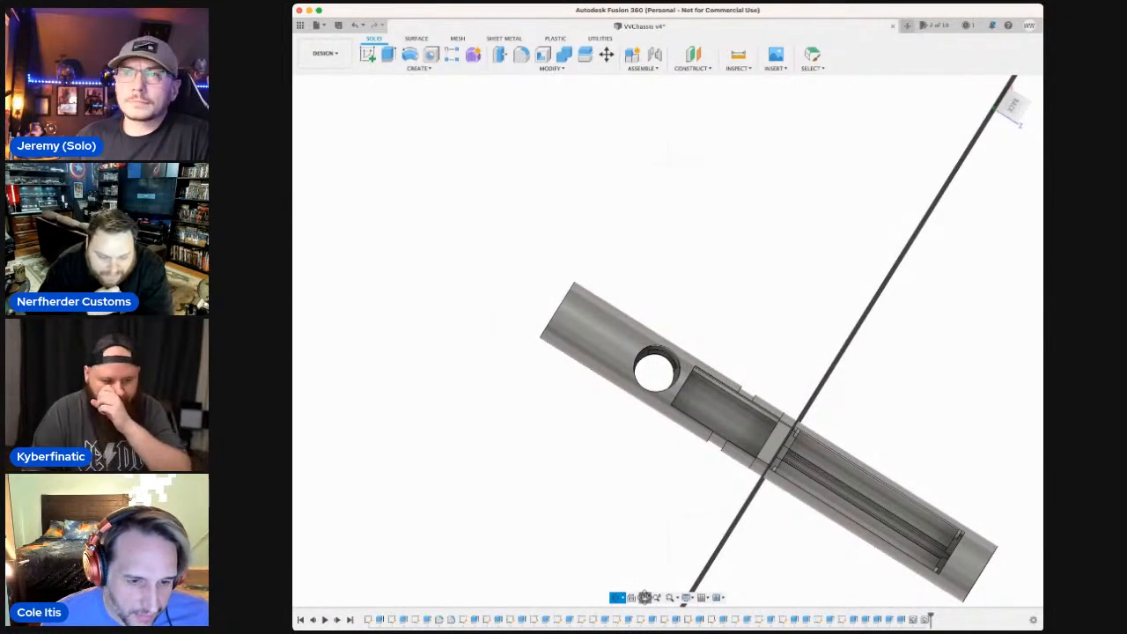
left_click(645, 597)
left_click_drag(777, 552, 727, 523)
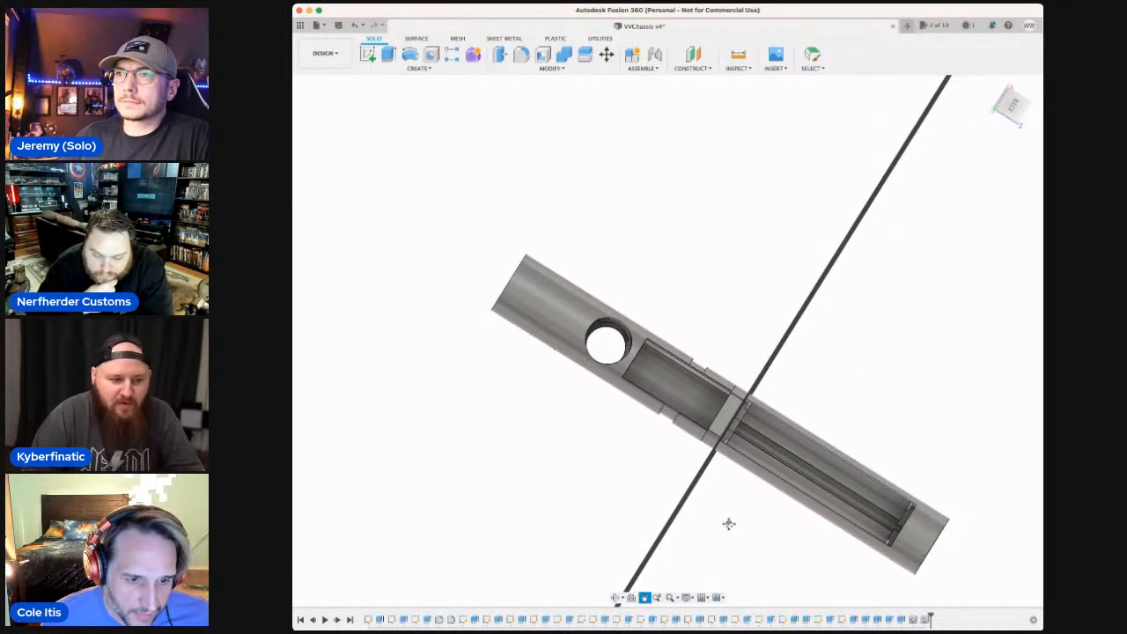
left_click(616, 597)
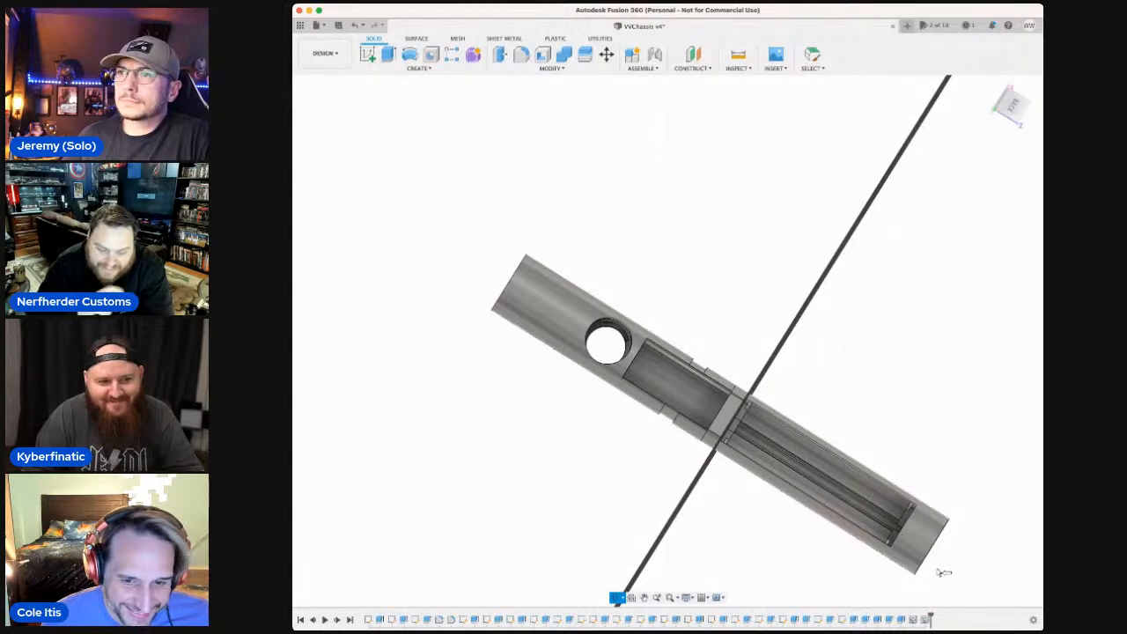
key("Escape")
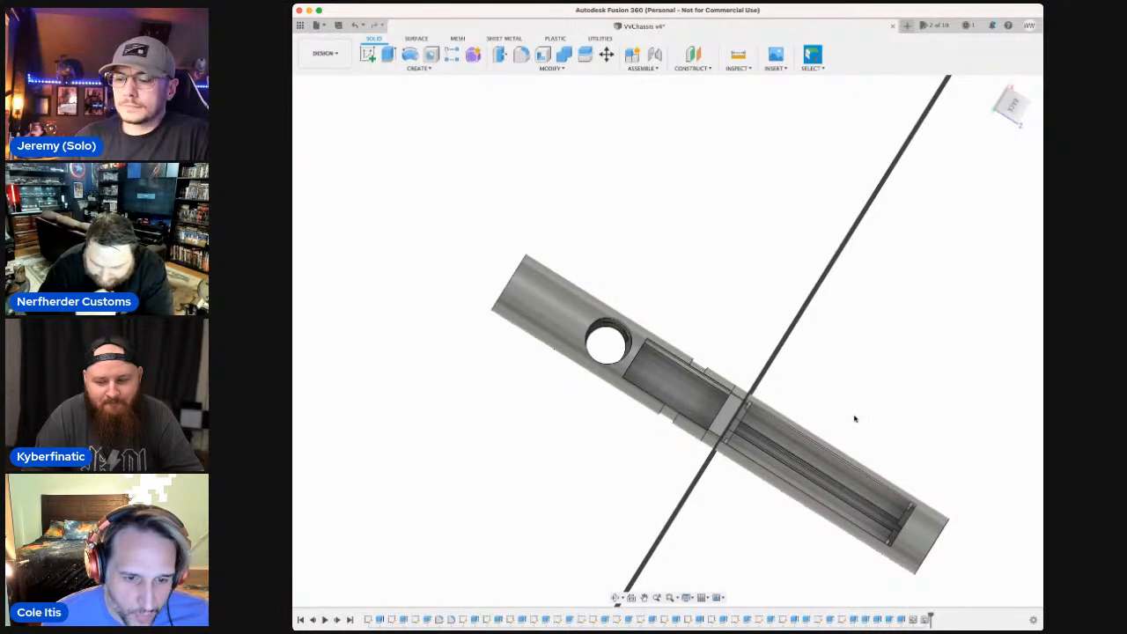
left_click(669, 598)
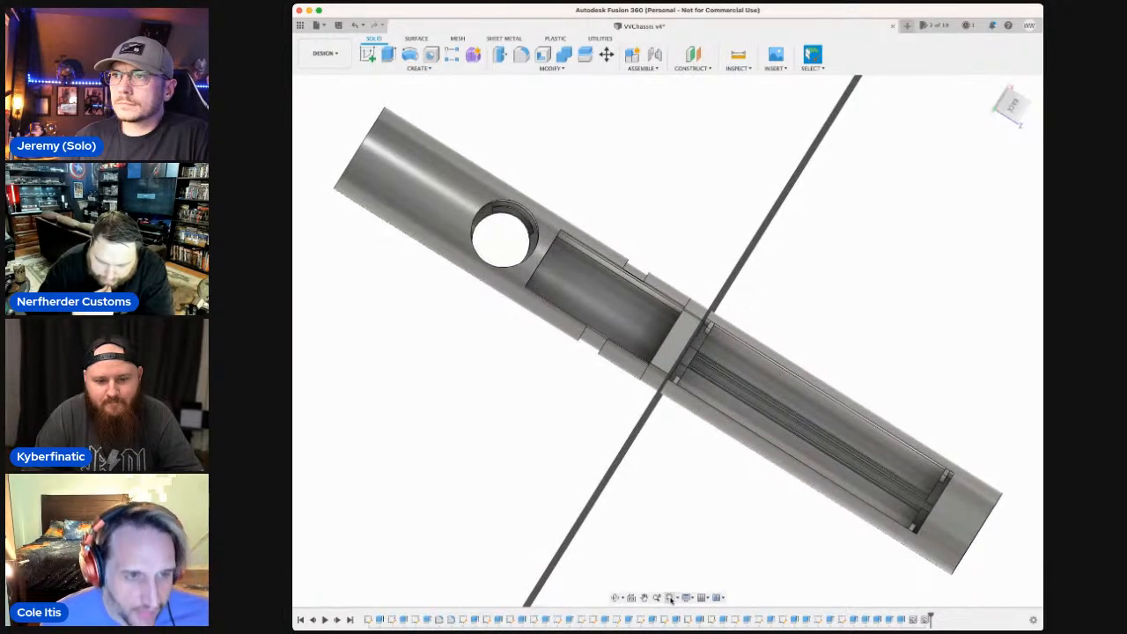
left_click(615, 598)
left_click_drag(795, 264, 1020, 185)
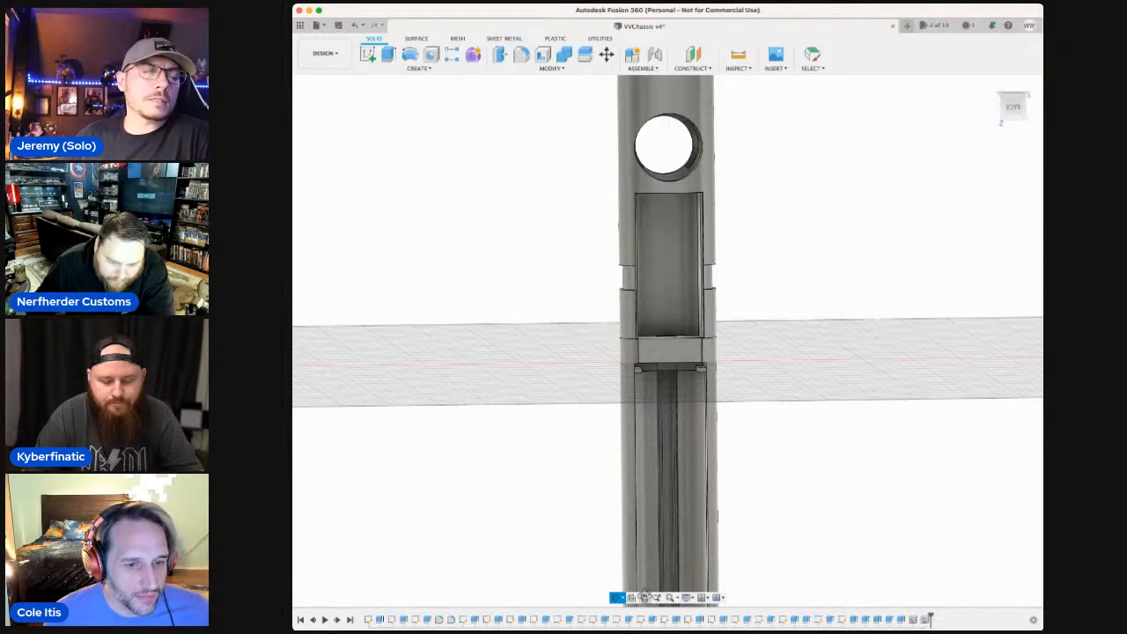
Examine the dividing wall between the rectangular pocket and the long channel, straight on and from an angle showing its round face.
left_click(644, 597)
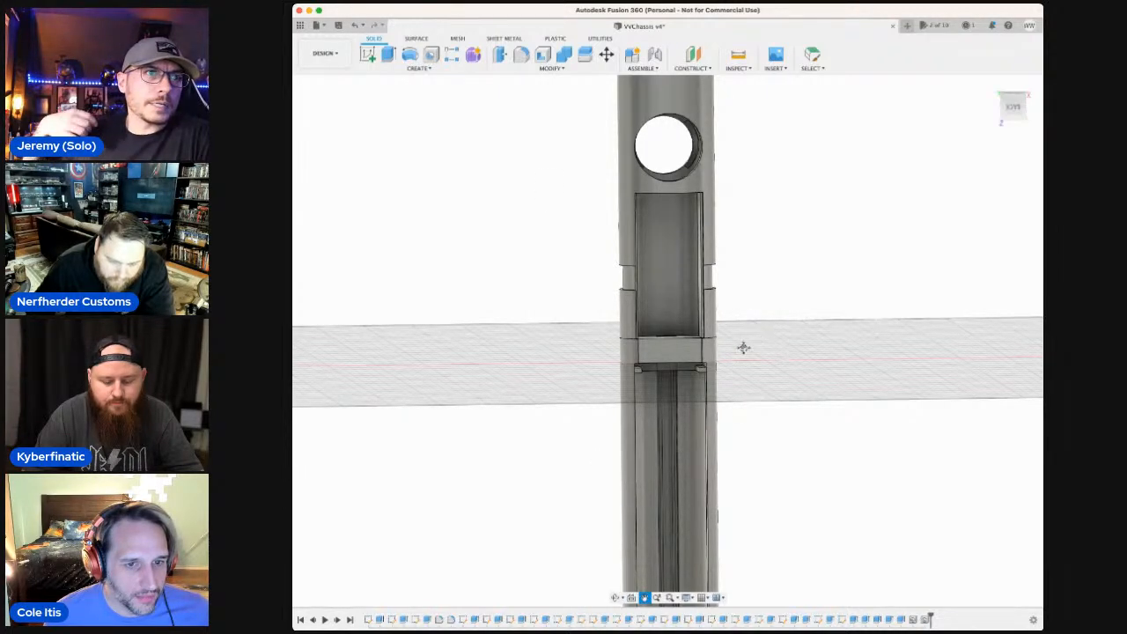
key("Escape")
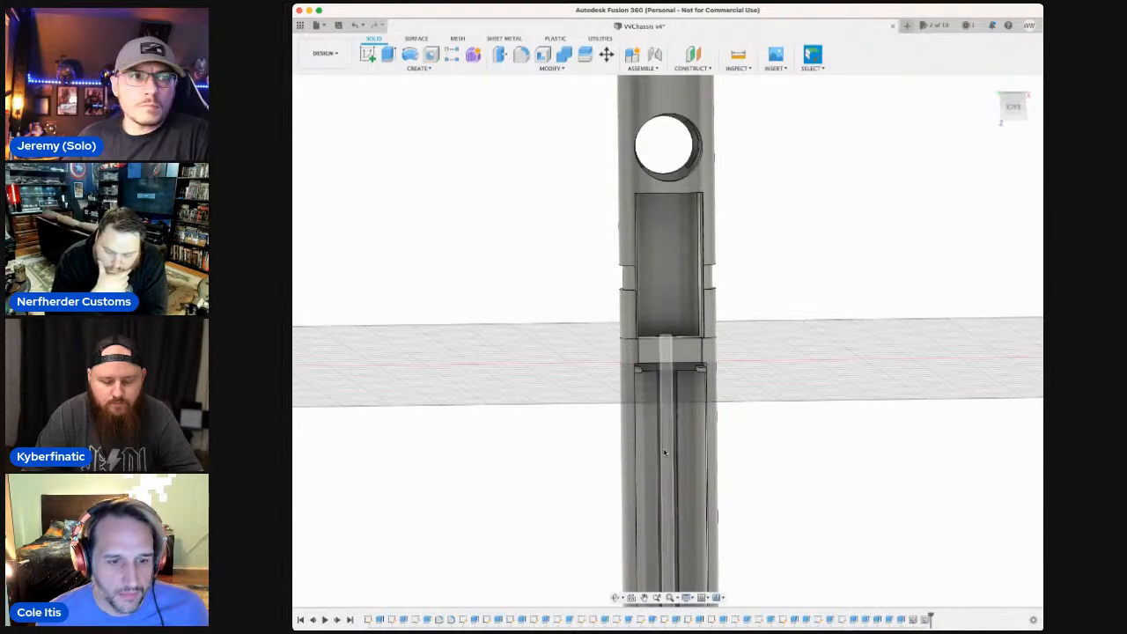
left_click(645, 598)
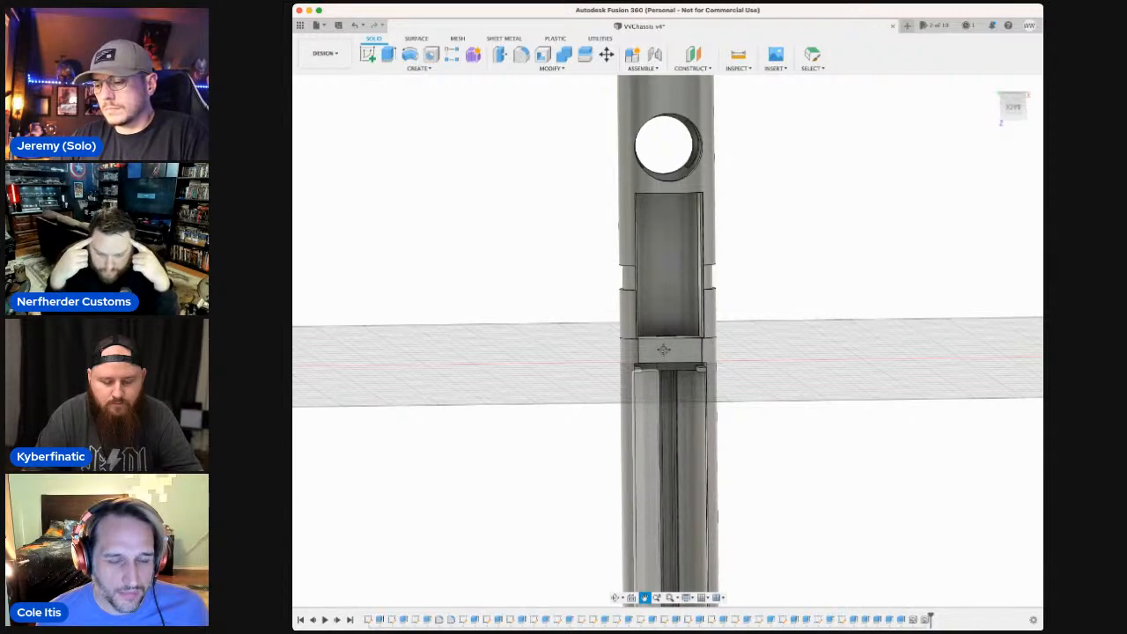
left_click_drag(664, 349, 664, 359)
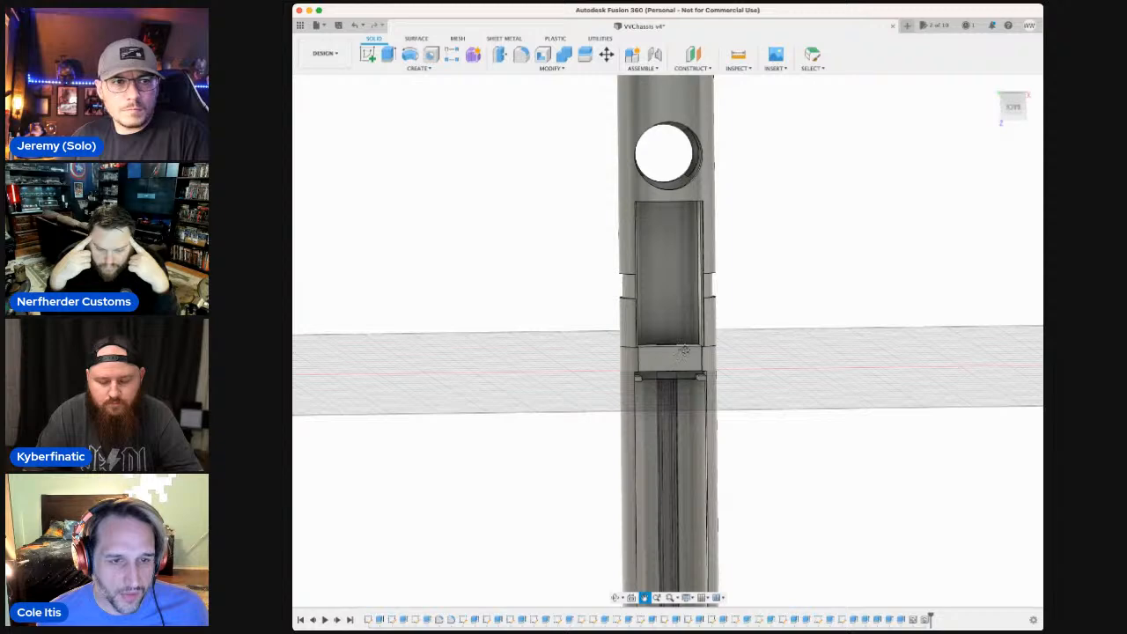
left_click(621, 597)
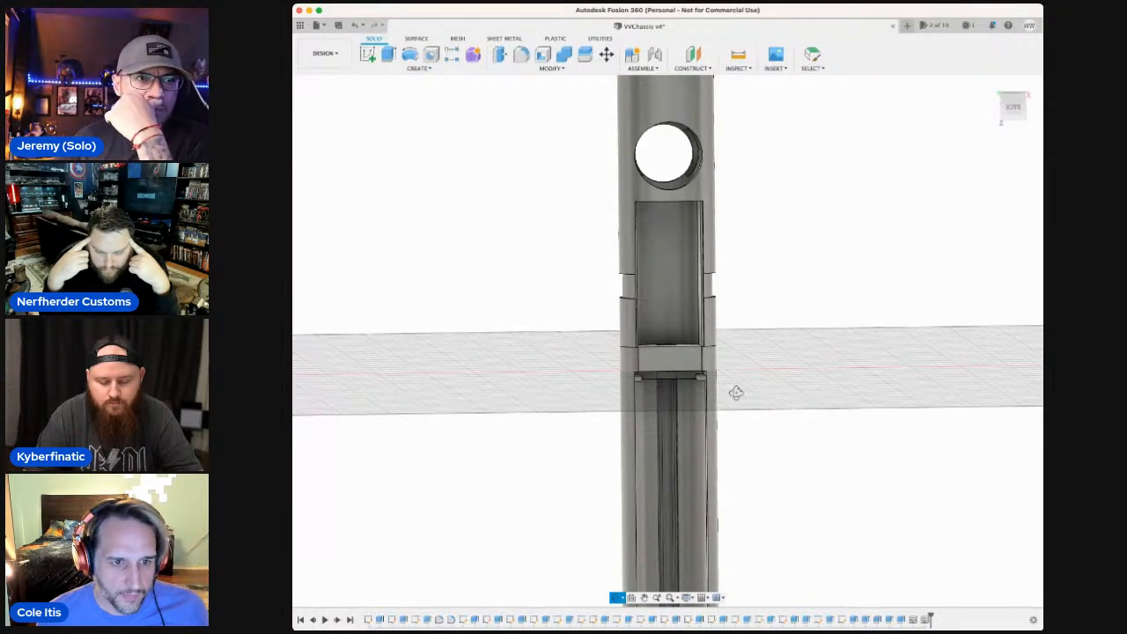
left_click_drag(737, 392, 737, 414)
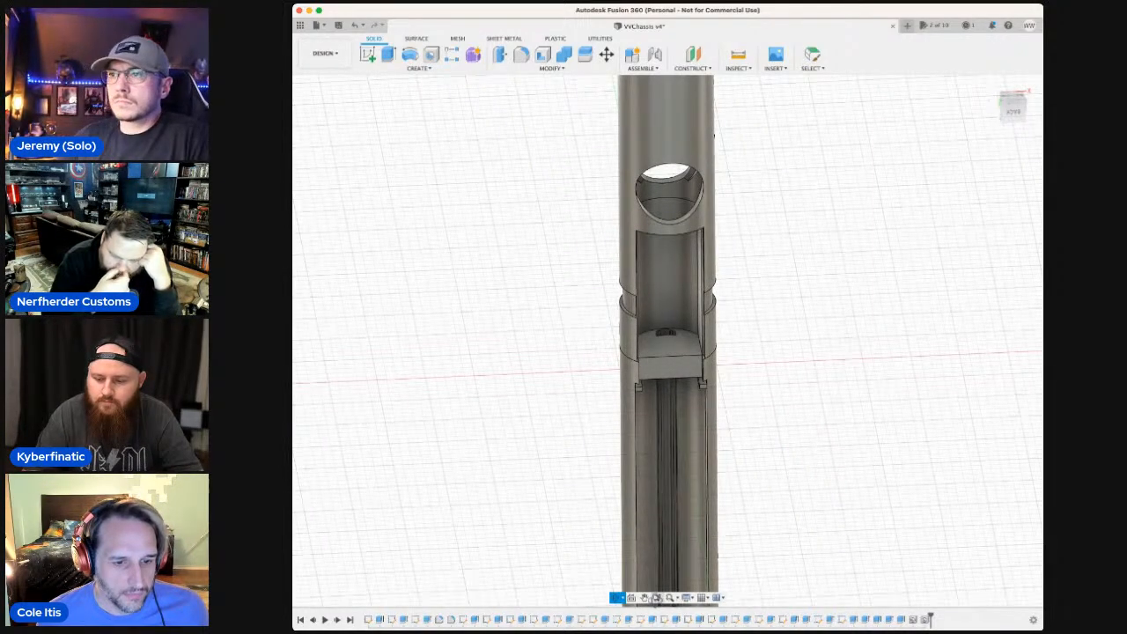
left_click(643, 598)
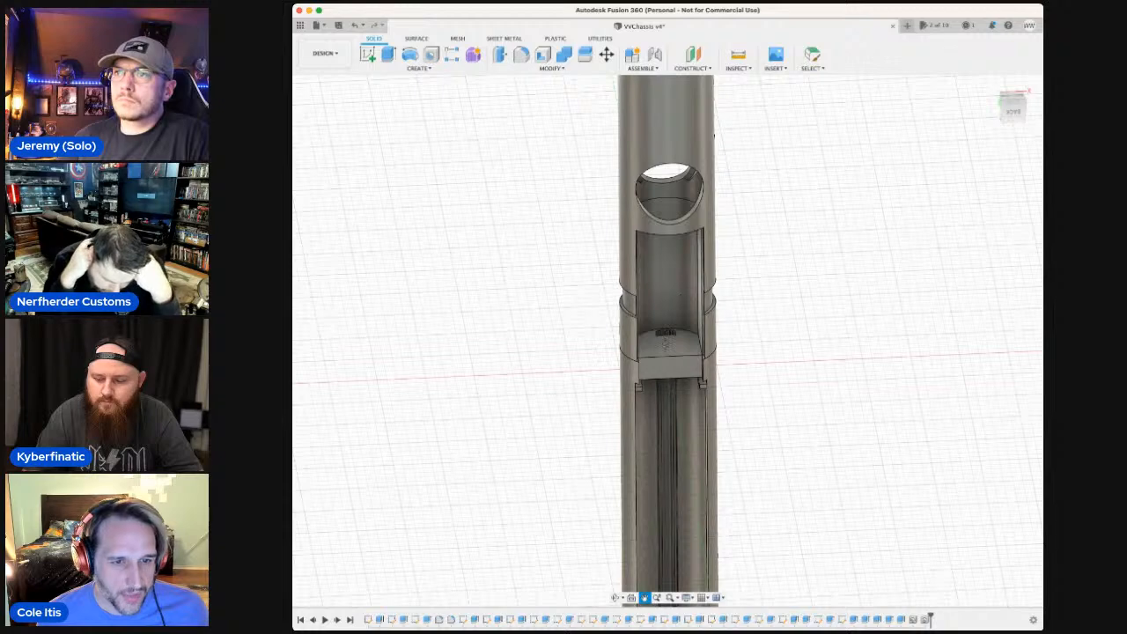
key("Escape")
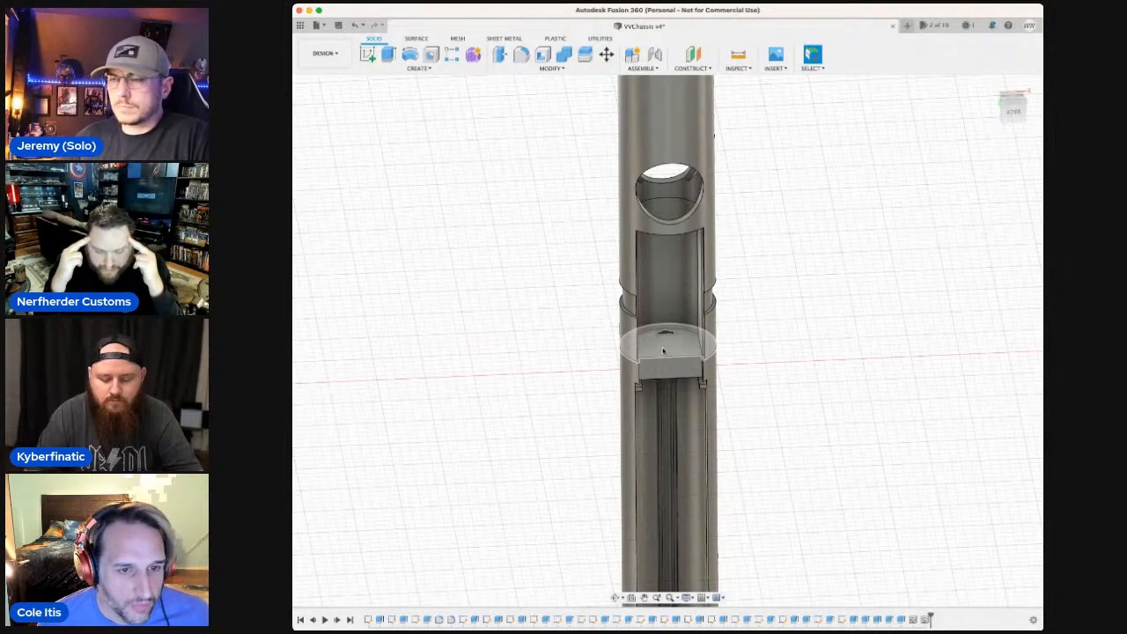
Extrude the dividing wall's round face inward as a shallow cut, opening a gap between the wall and the notched tube section.
scroll(664, 349, "up", 3)
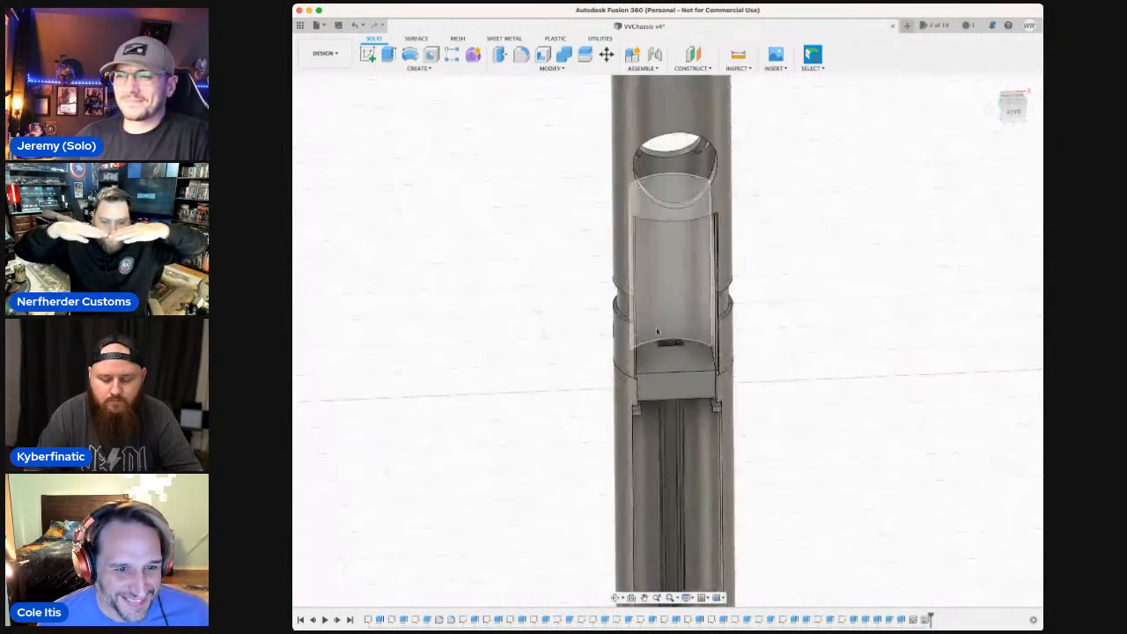
scroll(651, 332, "up", 4)
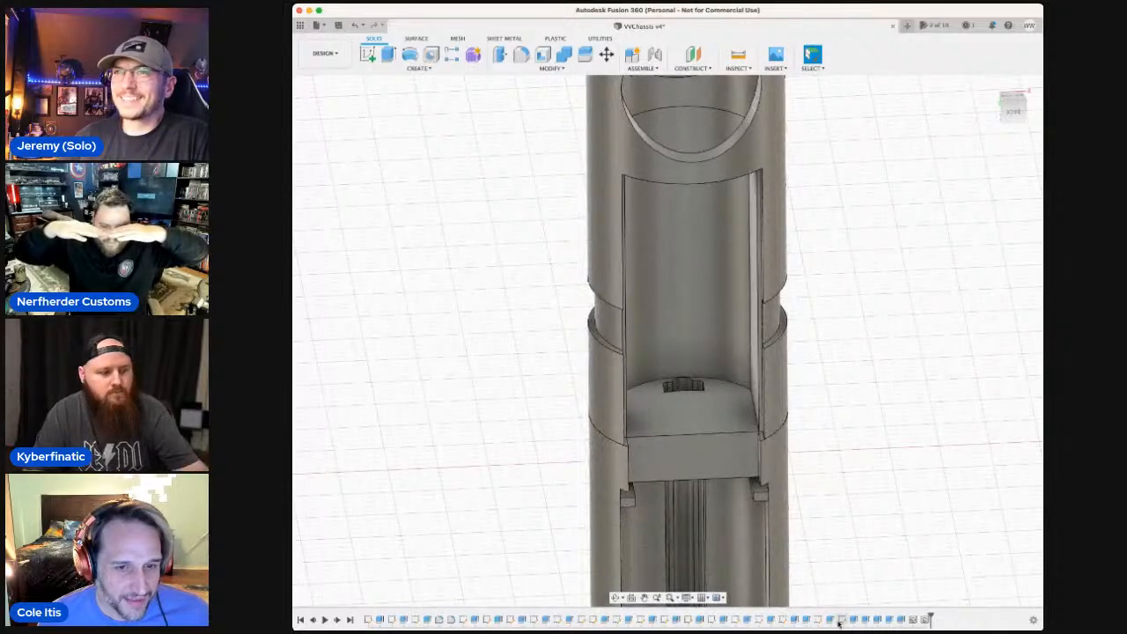
left_click(702, 414)
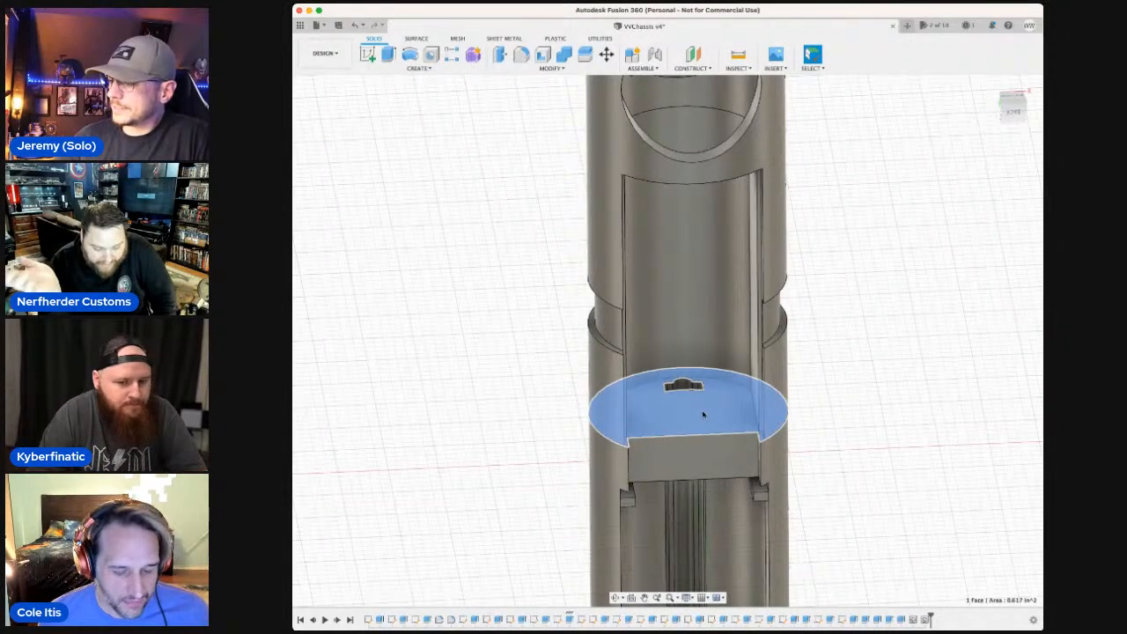
left_click(387, 55)
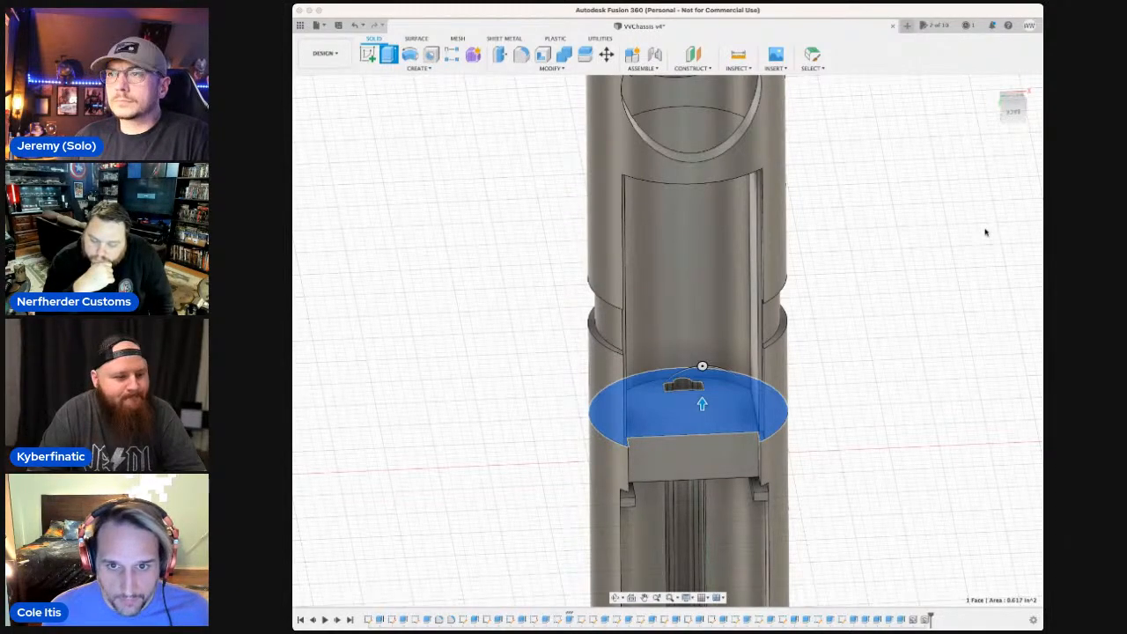
key("q")
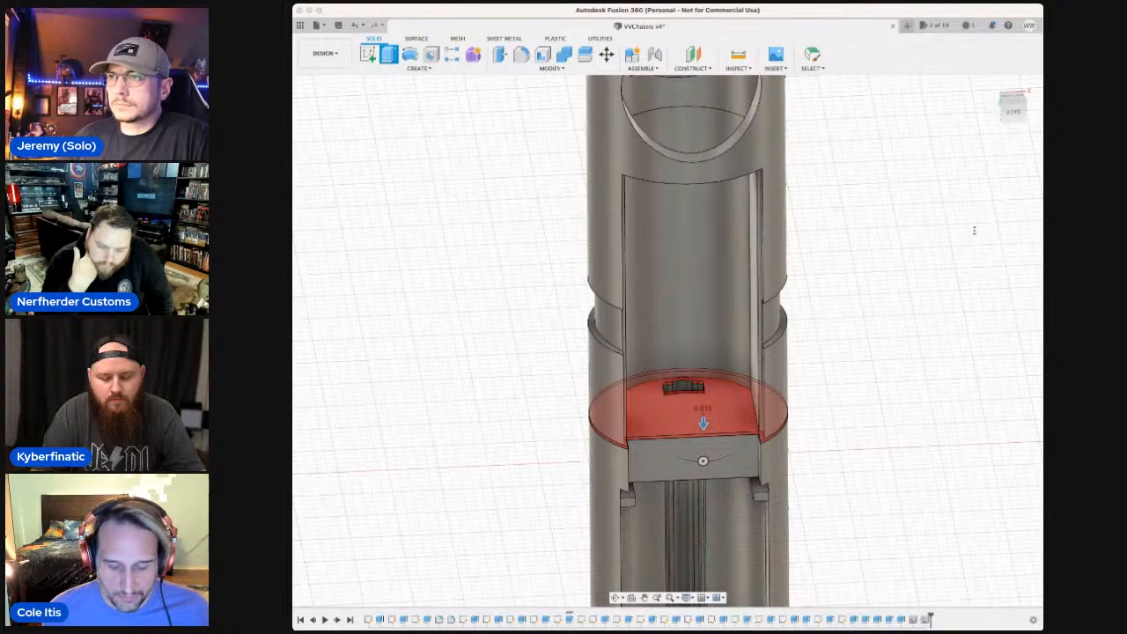
key("BackSpace")
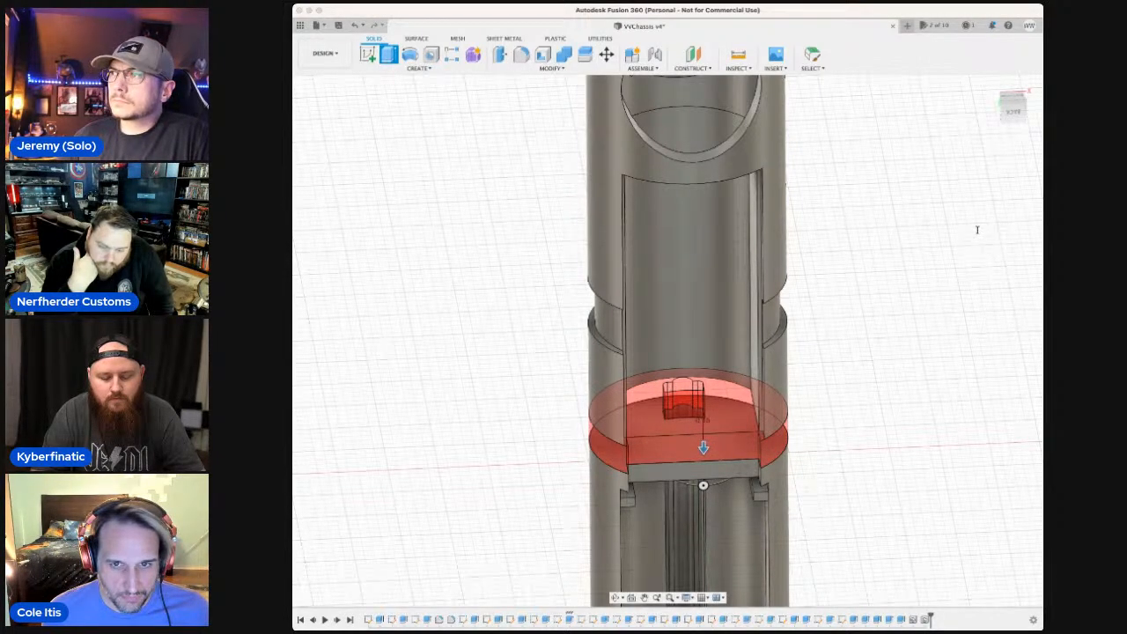
key("BackSpace")
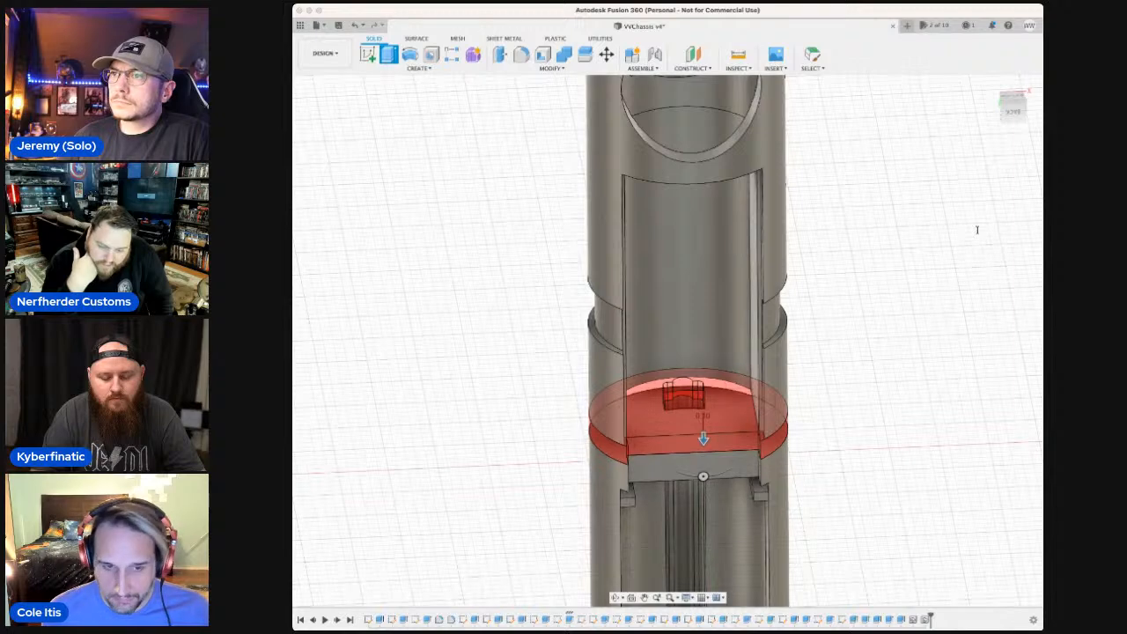
type("3")
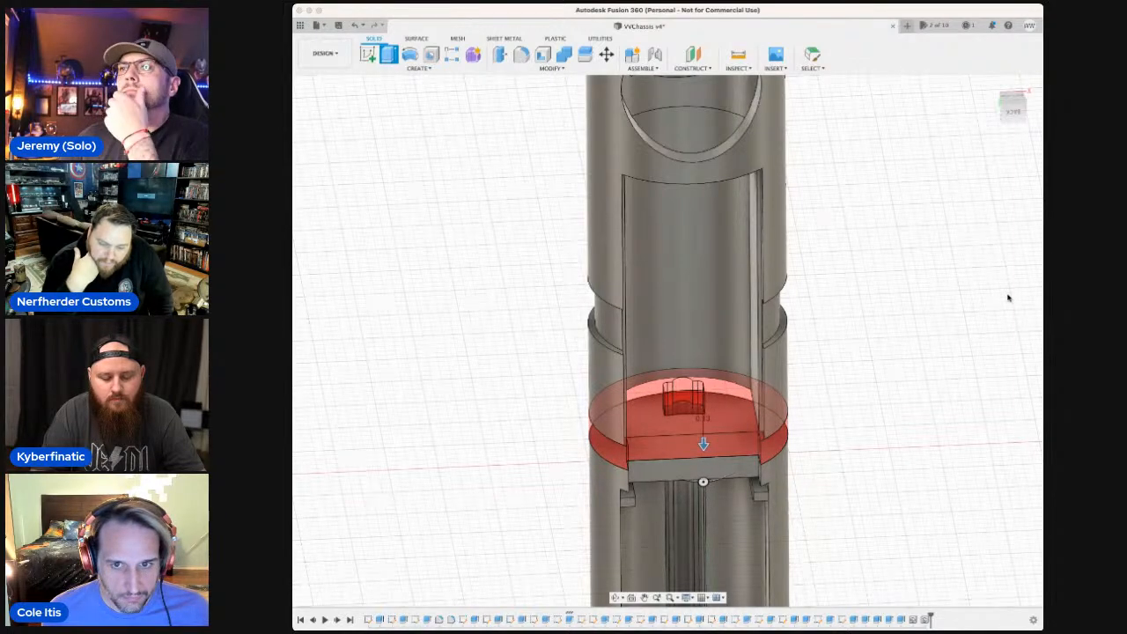
key("Return")
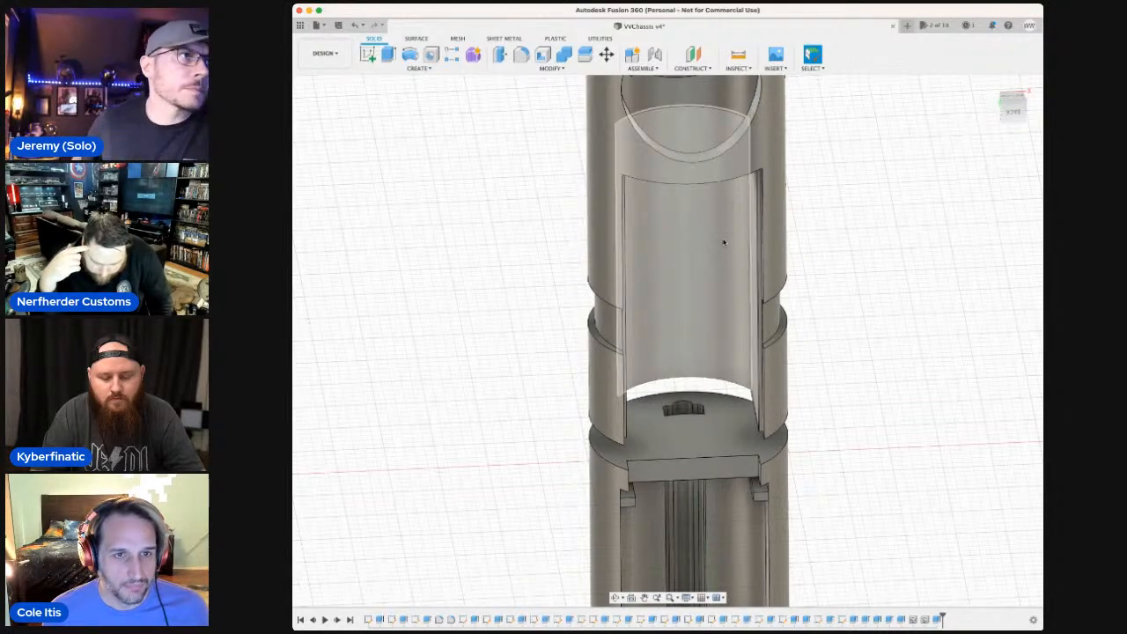
left_click(705, 245)
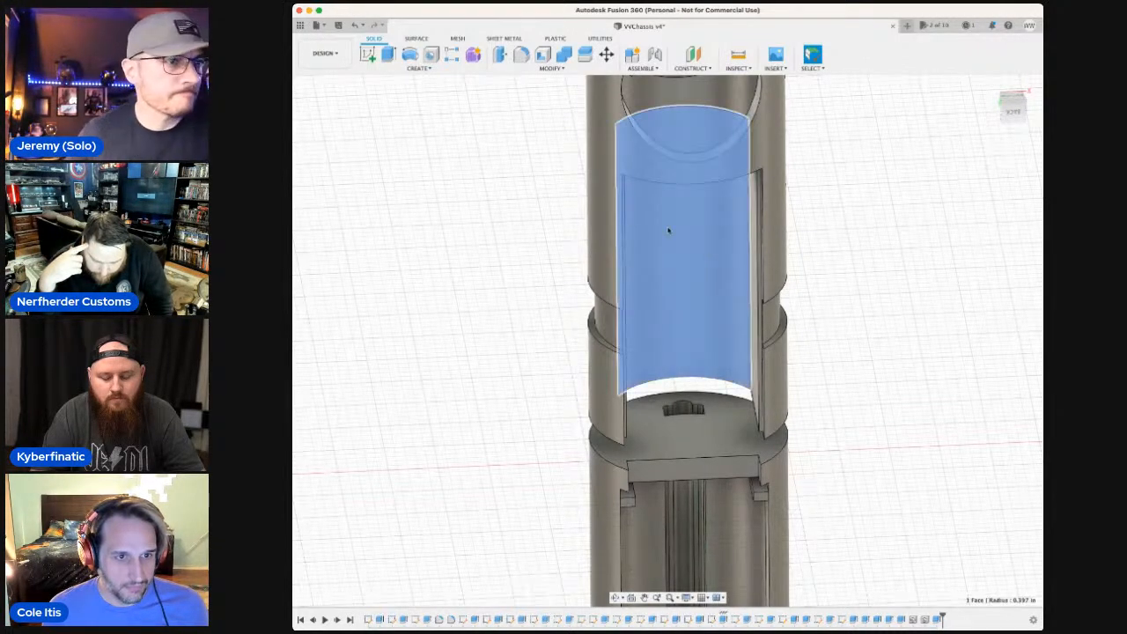
left_click(604, 224, "shift")
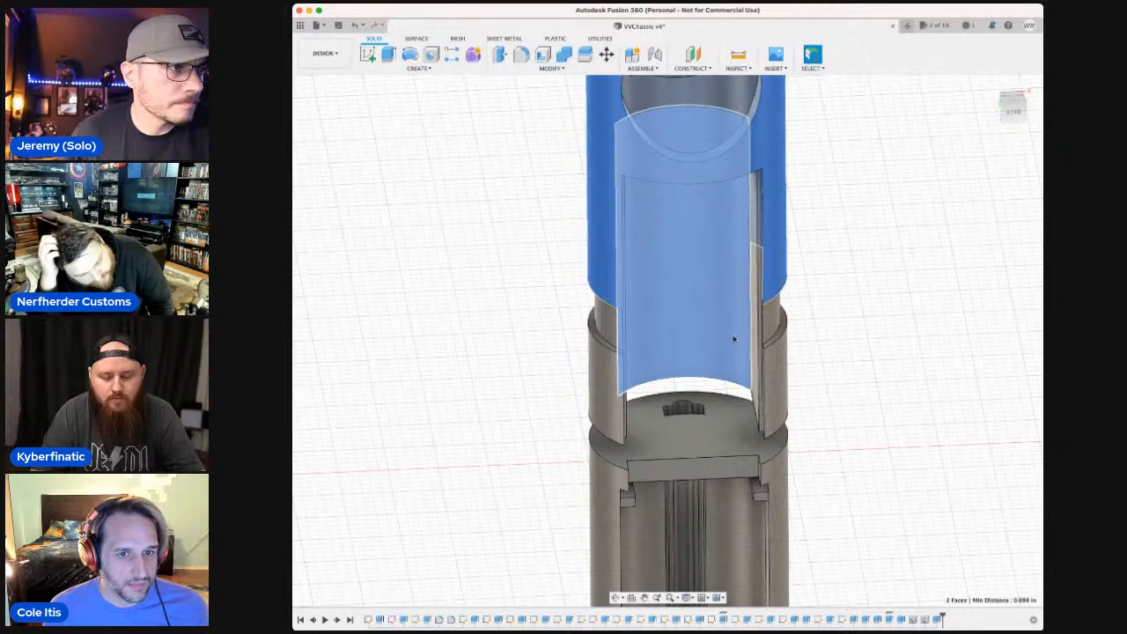
left_click(780, 378, "shift")
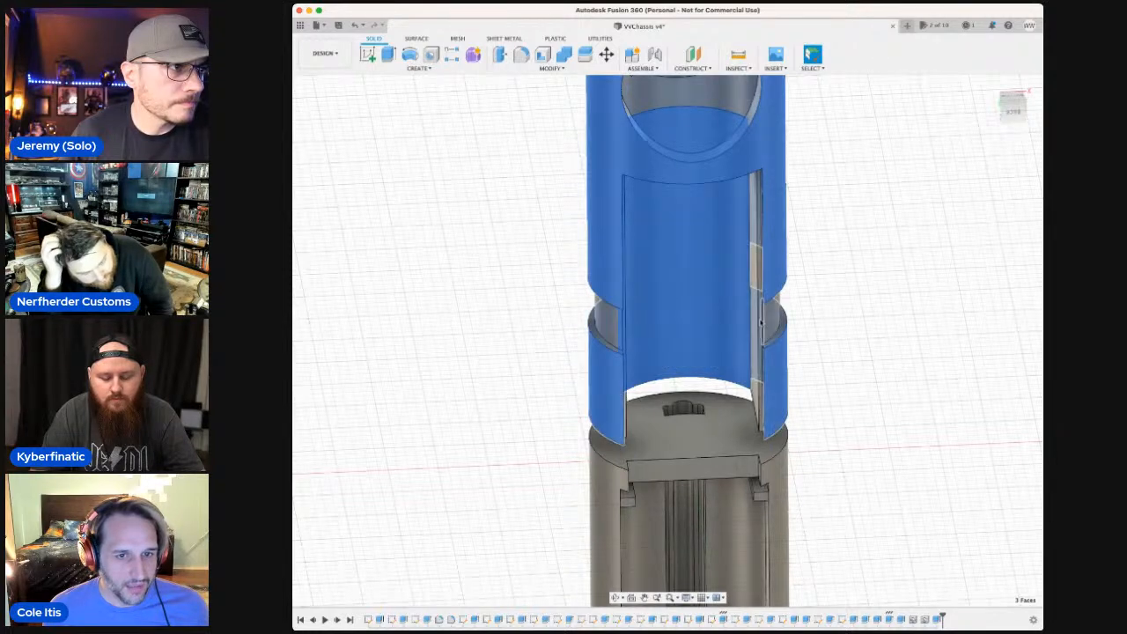
left_click(600, 321)
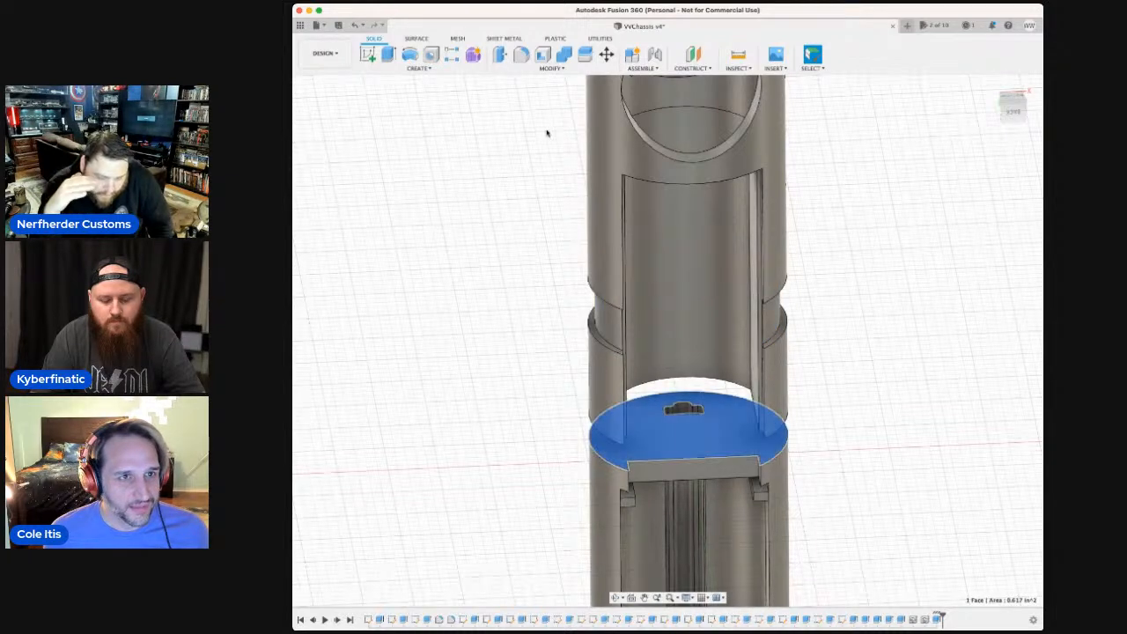
Try to combine the channel body below the gap with the notched tube body above it.
left_click(564, 55)
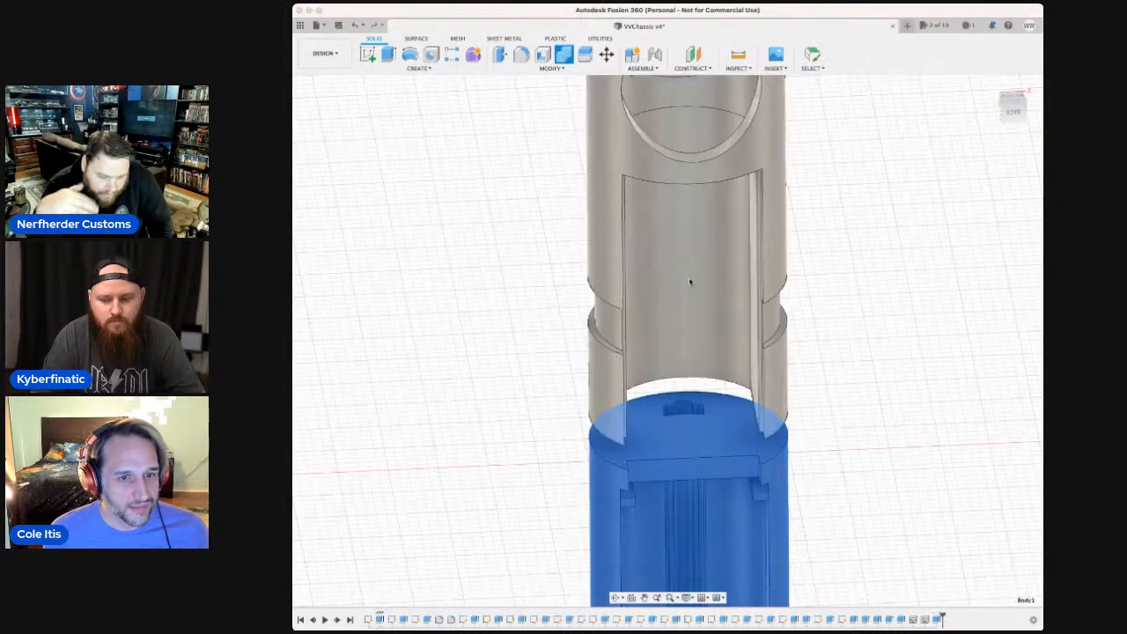
left_click(677, 427)
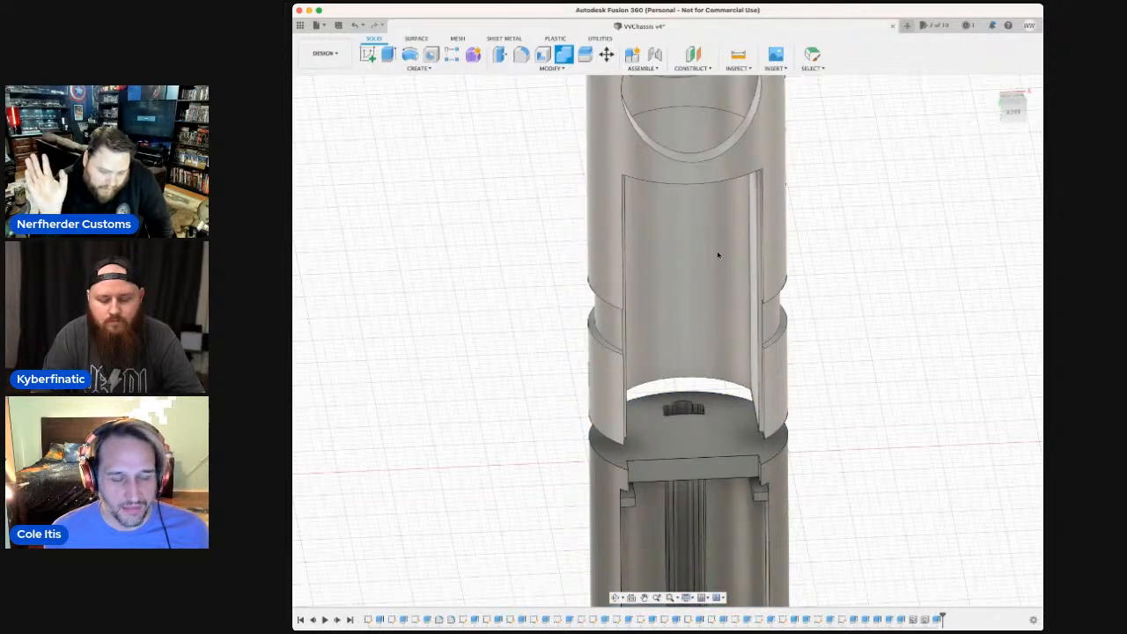
left_click(717, 255)
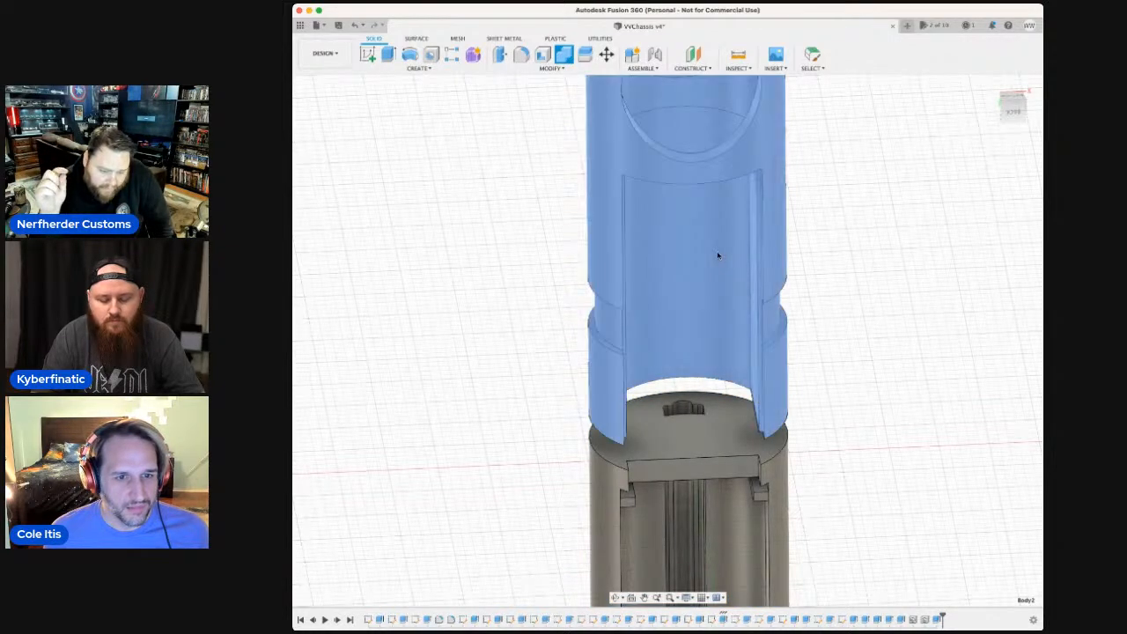
left_click(689, 440)
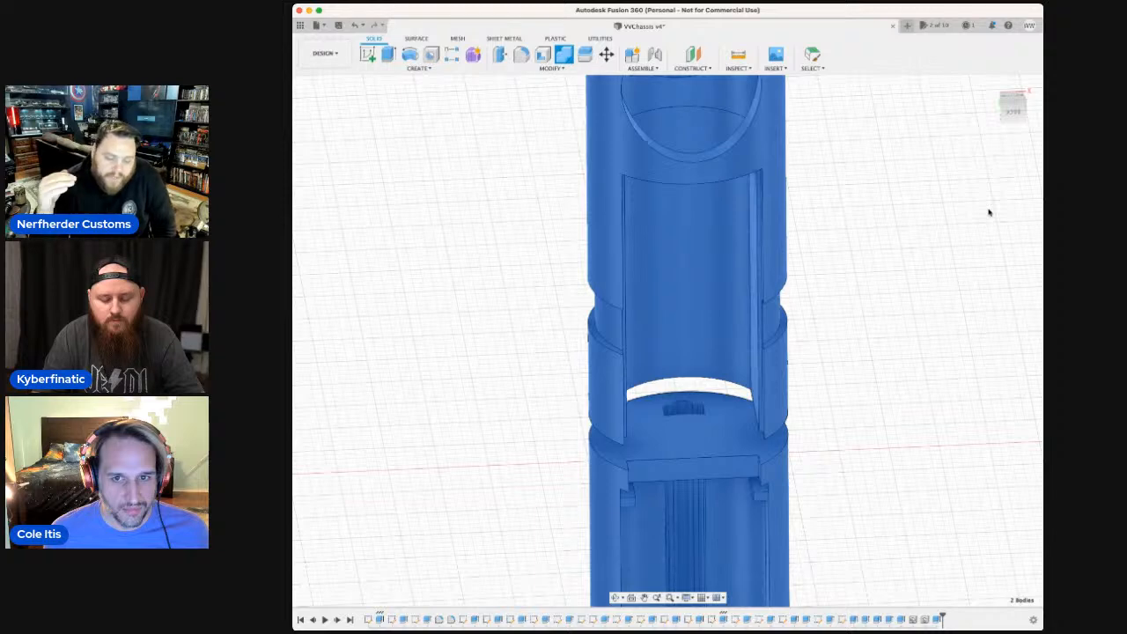
key("Escape")
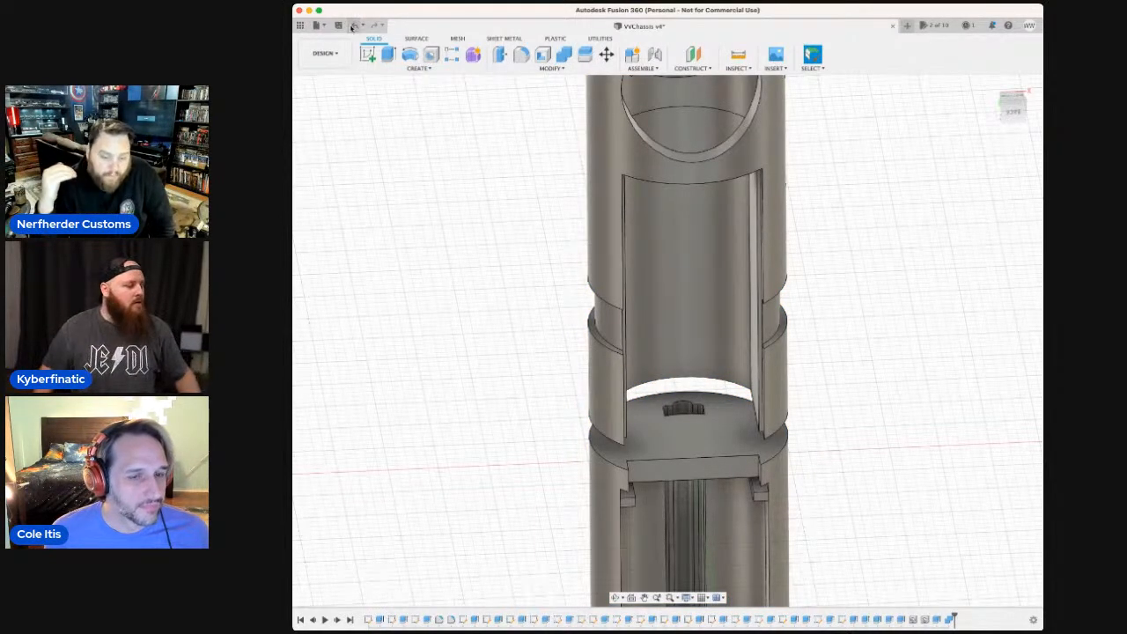
left_click(714, 351)
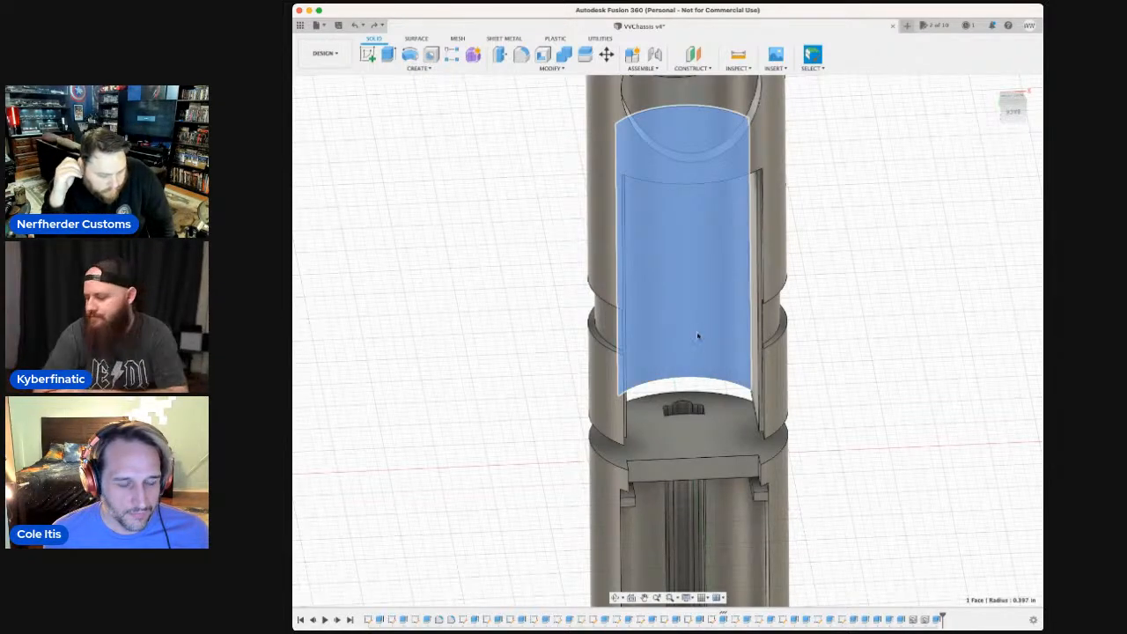
key("Escape")
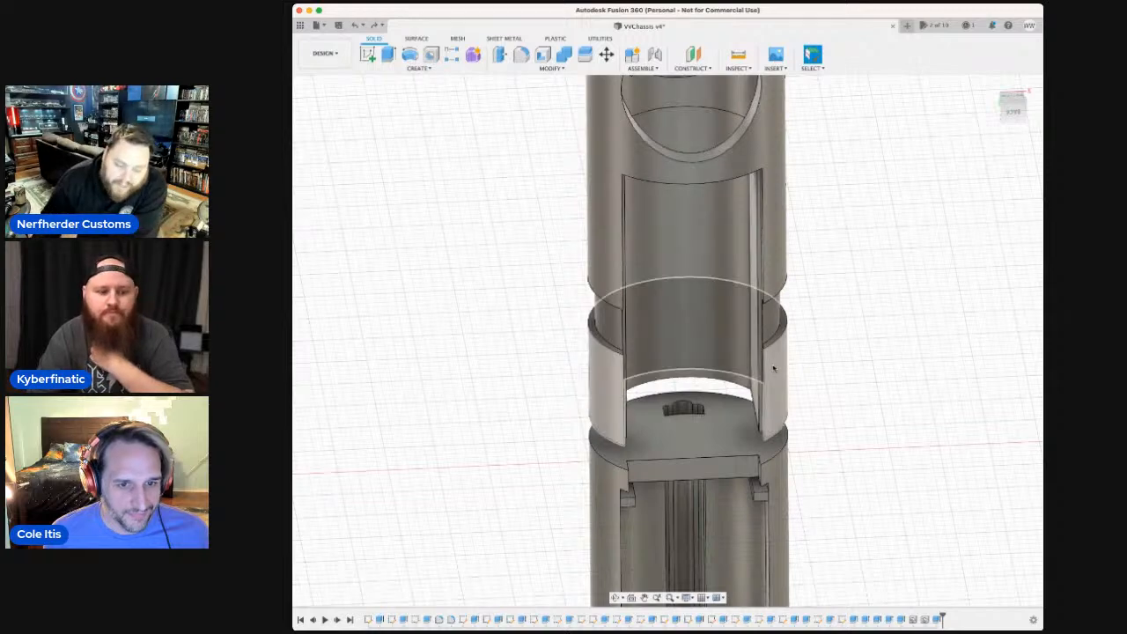
left_click(775, 370)
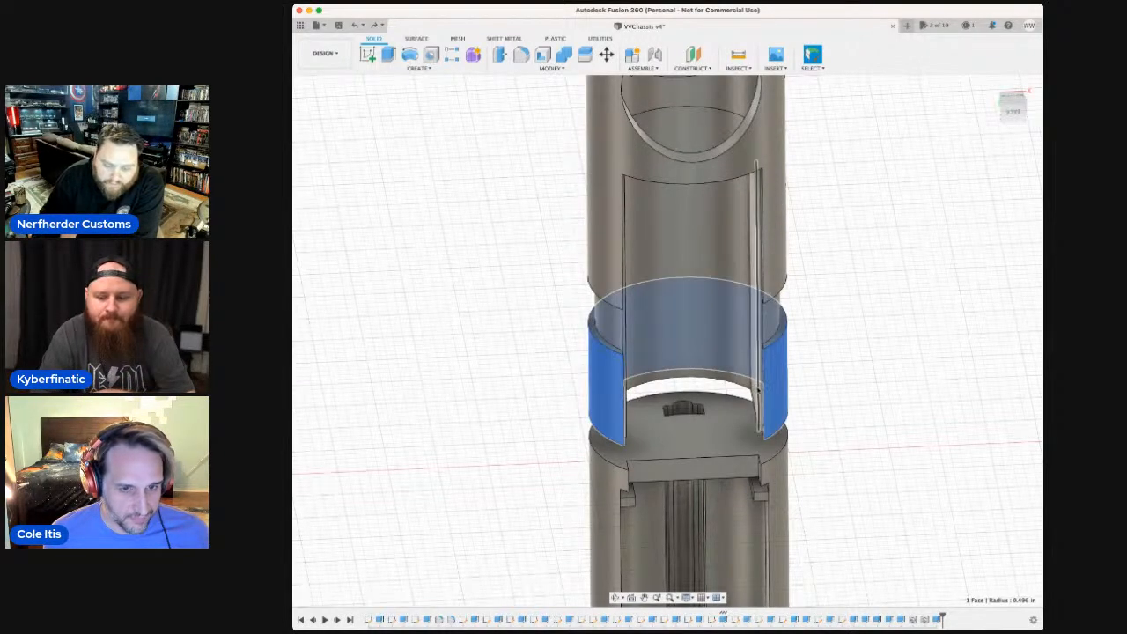
left_click(755, 389)
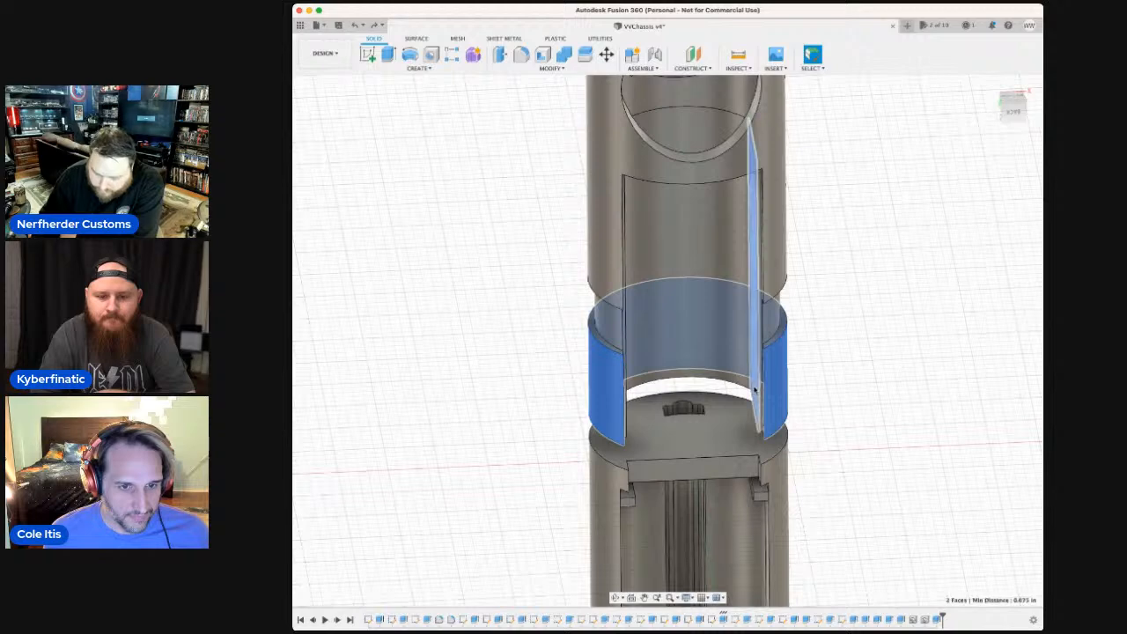
left_click(722, 380)
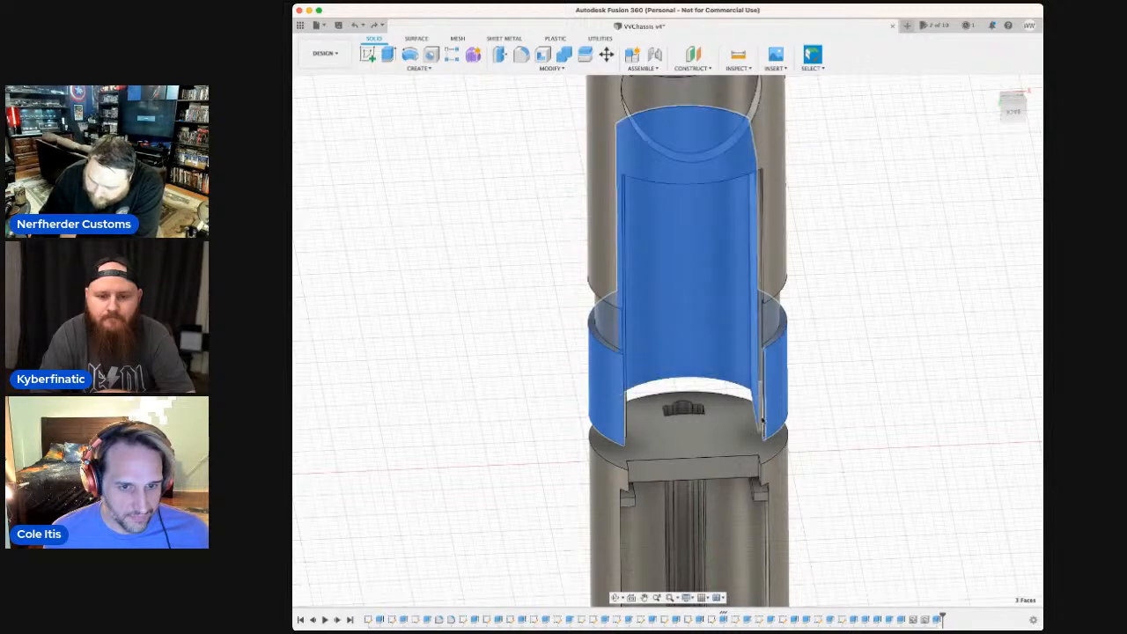
left_click(528, 236)
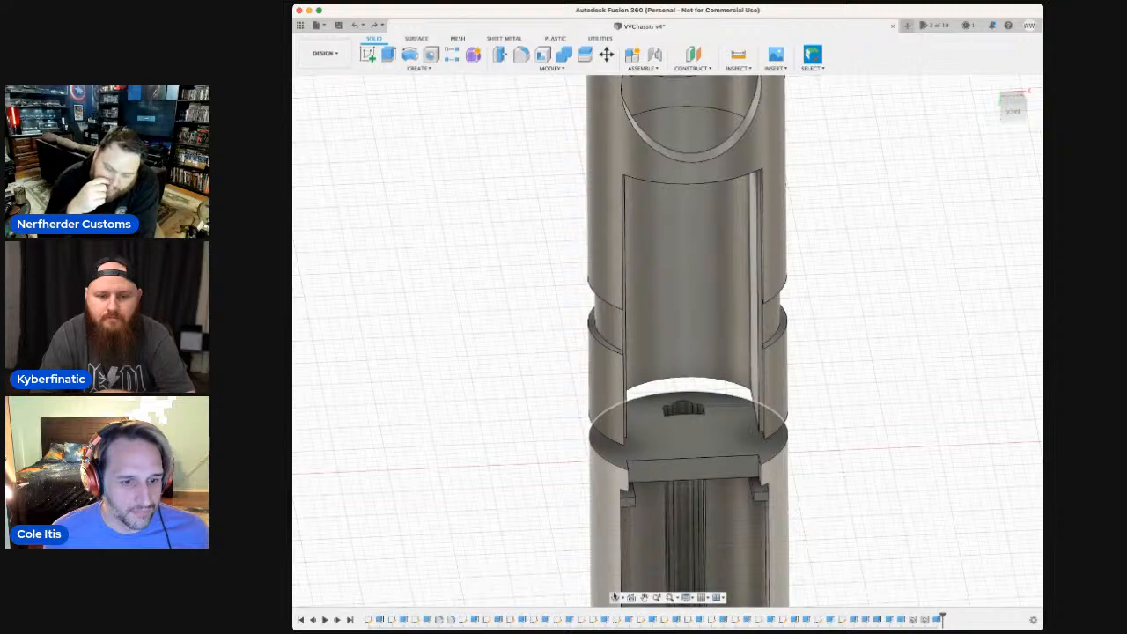
Examine the gap between the dividing wall and the notched tube section from several angles, including the wall's channel-side recess and the rectangular pocket.
left_click(614, 598)
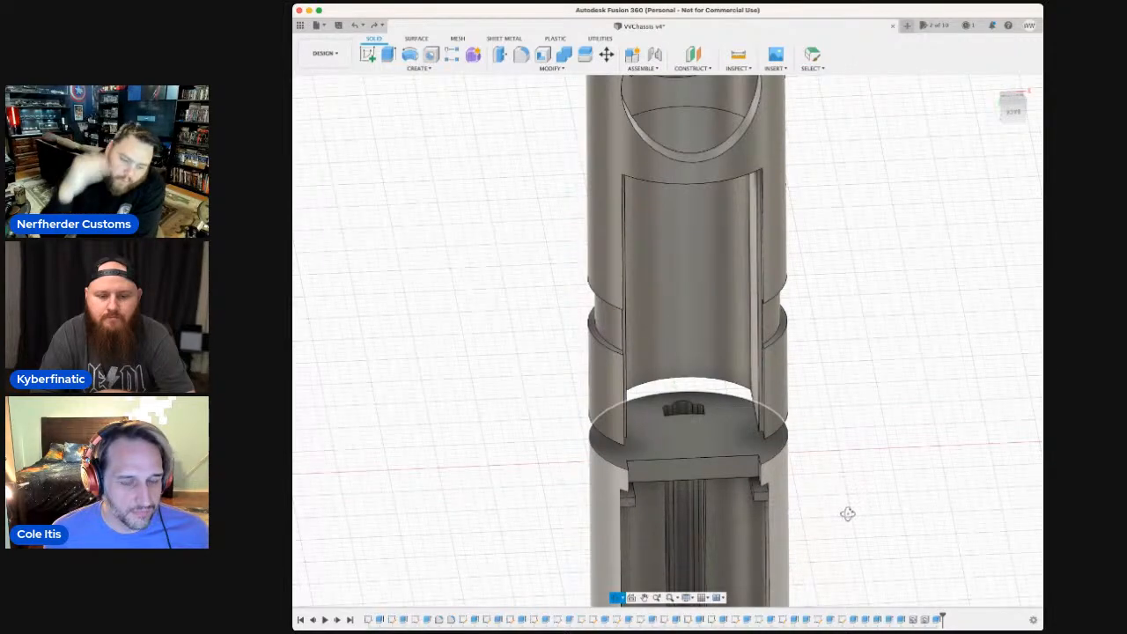
mouse_move(846, 510)
left_mouse_down()
mouse_move(848, 475)
mouse_move(845, 501)
left_mouse_up()
left_click(730, 437)
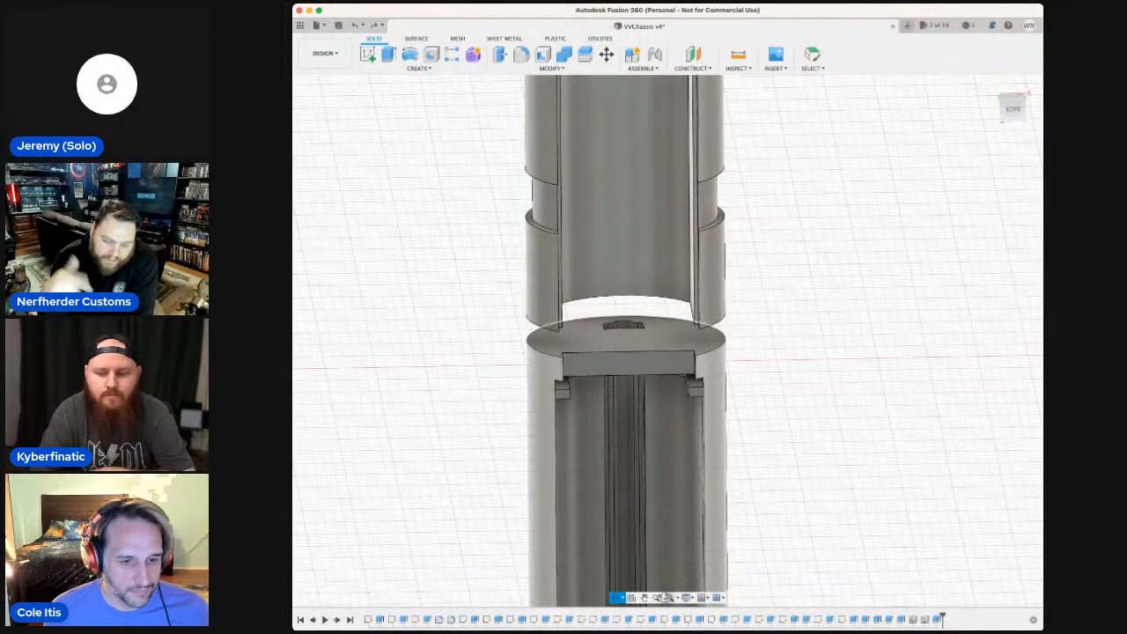
left_click(645, 598)
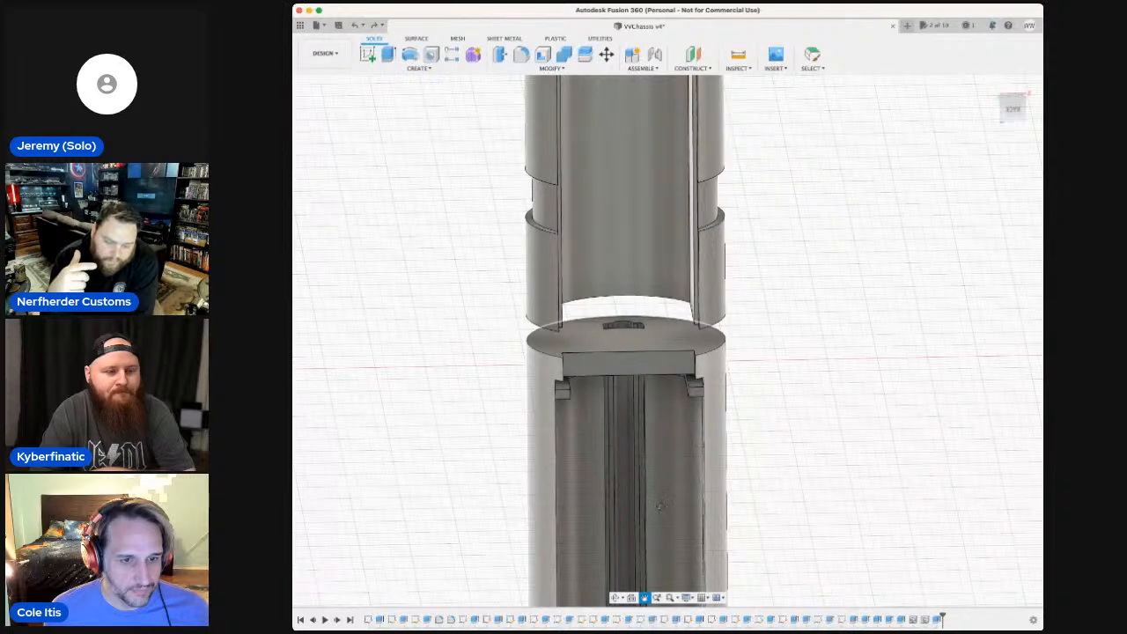
left_click_drag(659, 511, 659, 520)
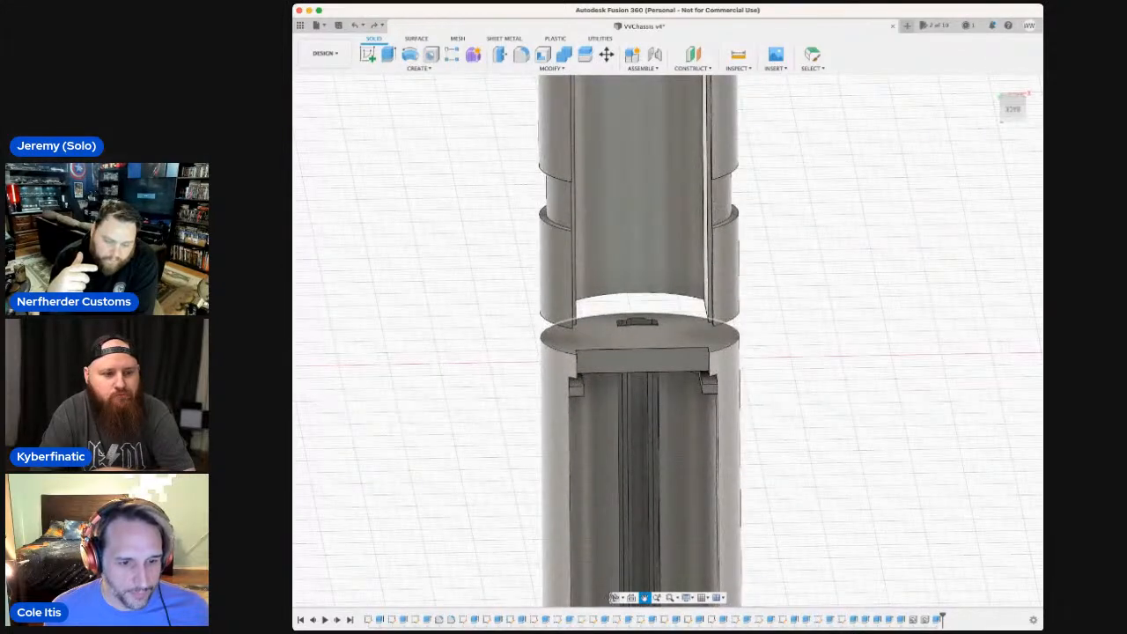
left_click(616, 598)
left_click_drag(773, 506, 767, 468)
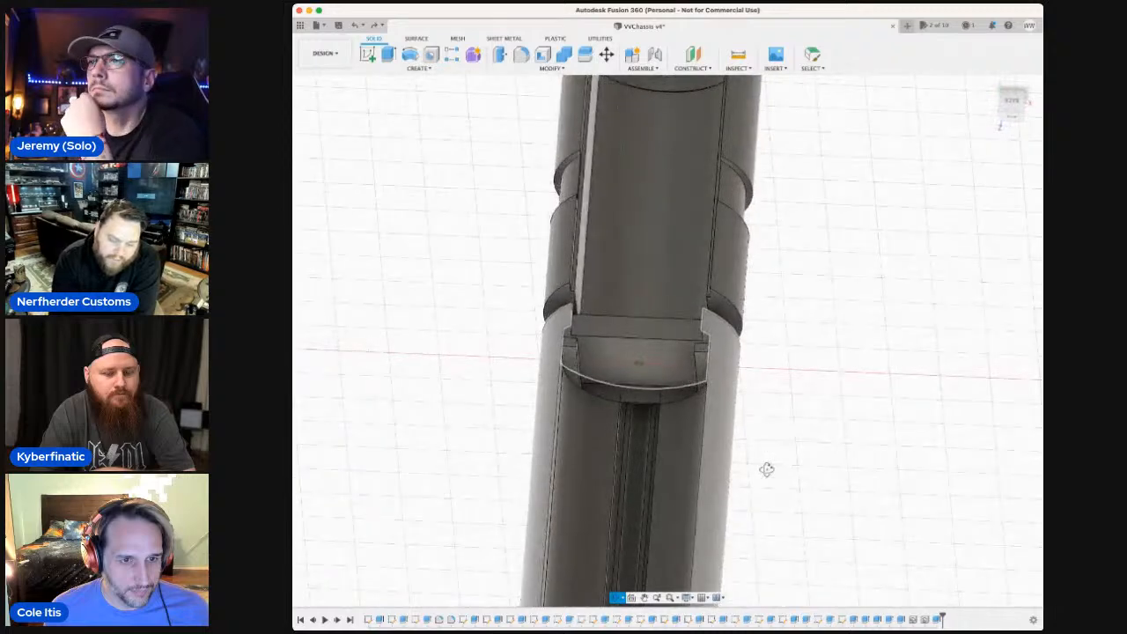
left_click_drag(658, 355, 653, 349)
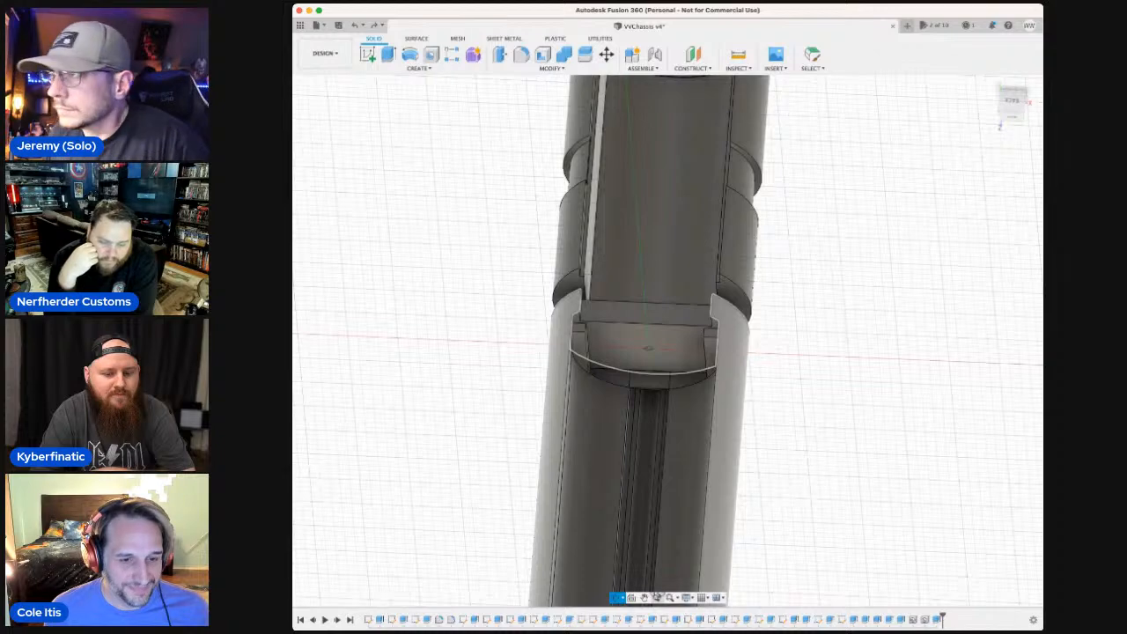
left_click(656, 598)
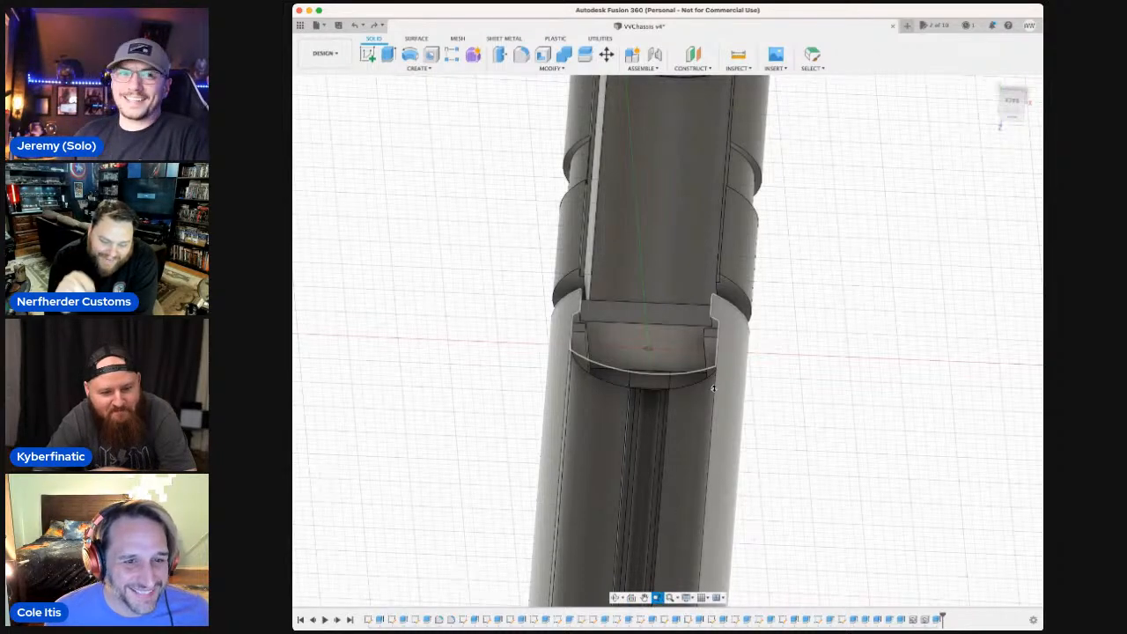
left_click_drag(692, 311, 718, 314)
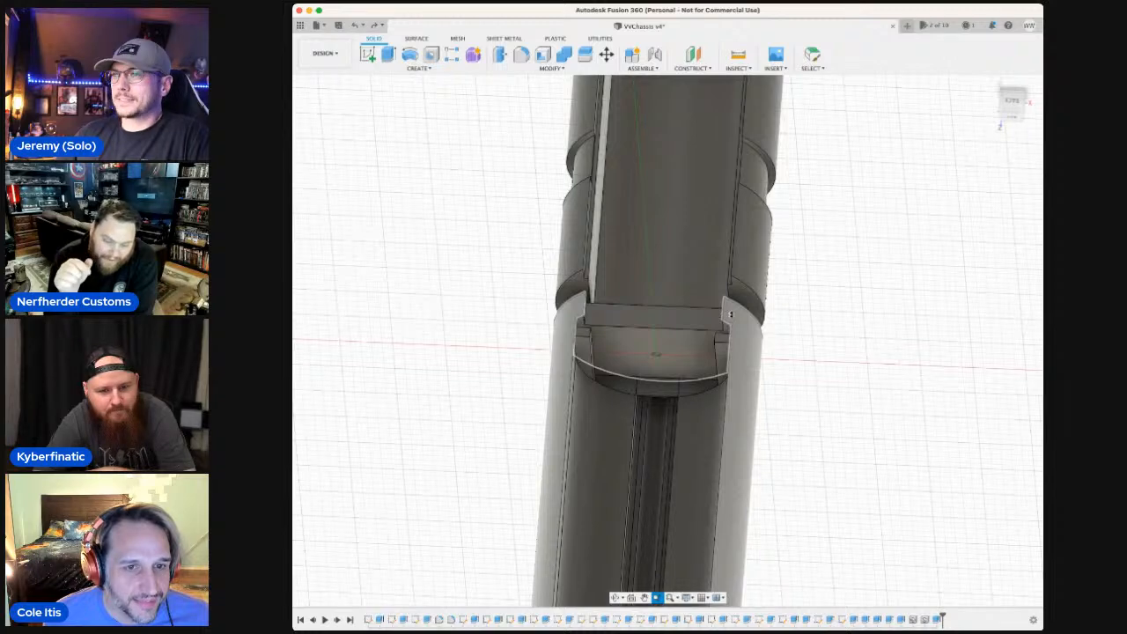
scroll(730, 314, "up", 5)
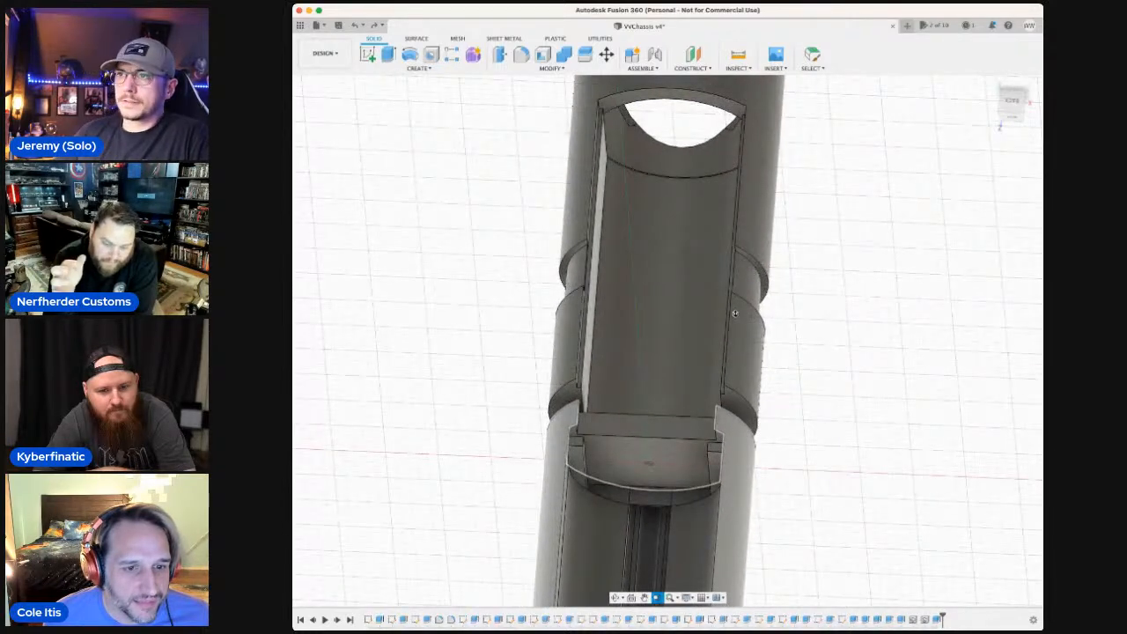
scroll(749, 297, "up", 1)
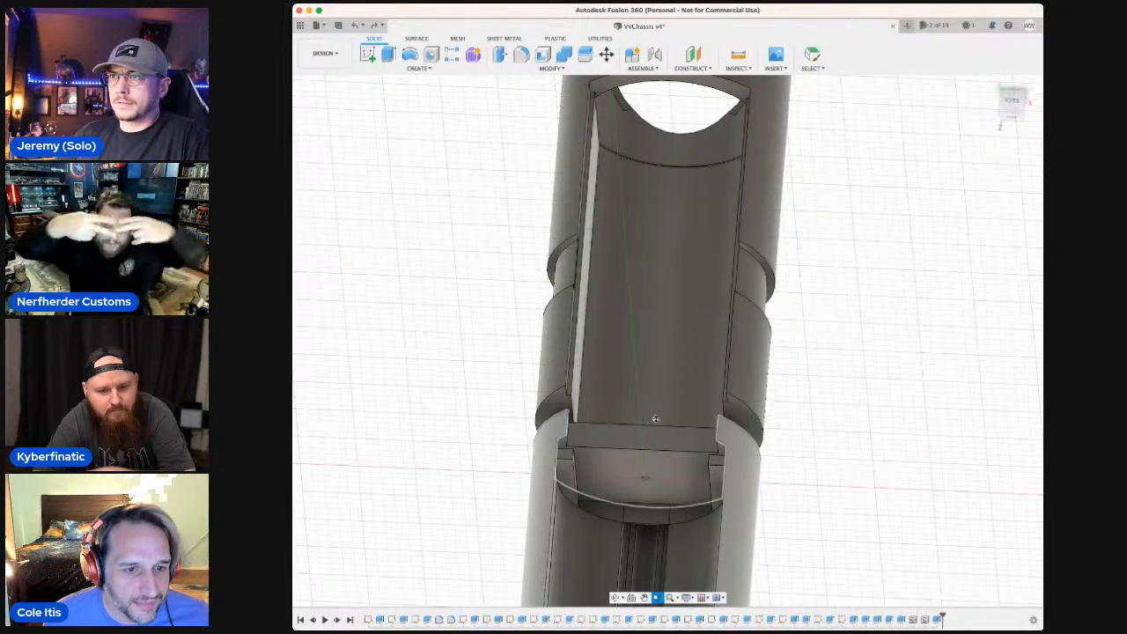
scroll(656, 419, "up", 1)
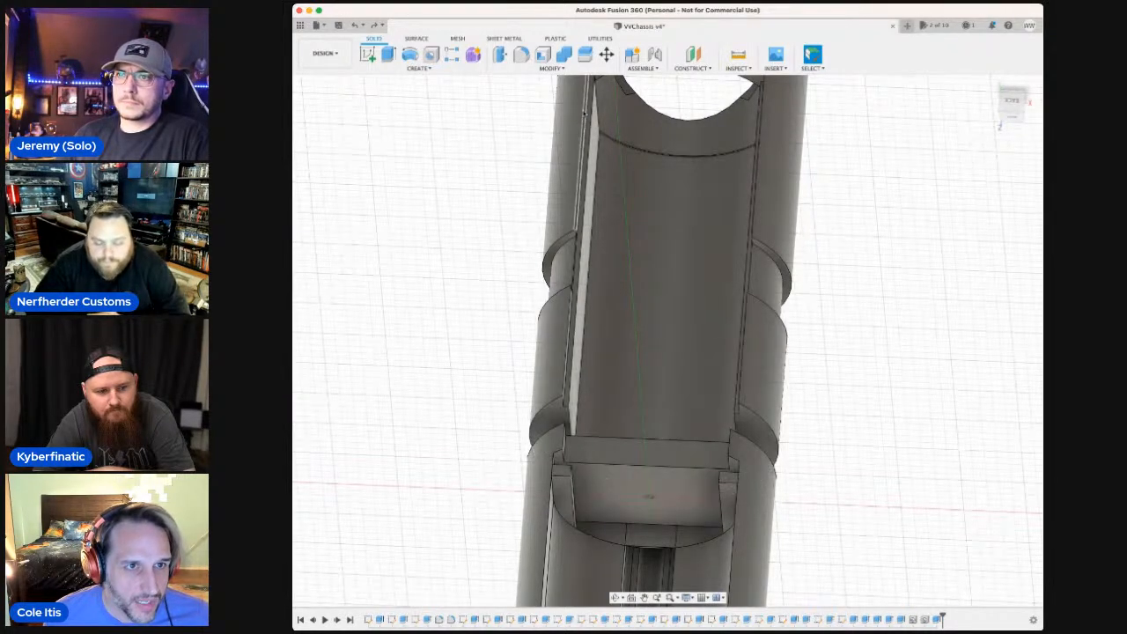
Try to combine the notched tube body, as the target, with the channel body on the other side of the gap.
left_click(564, 56)
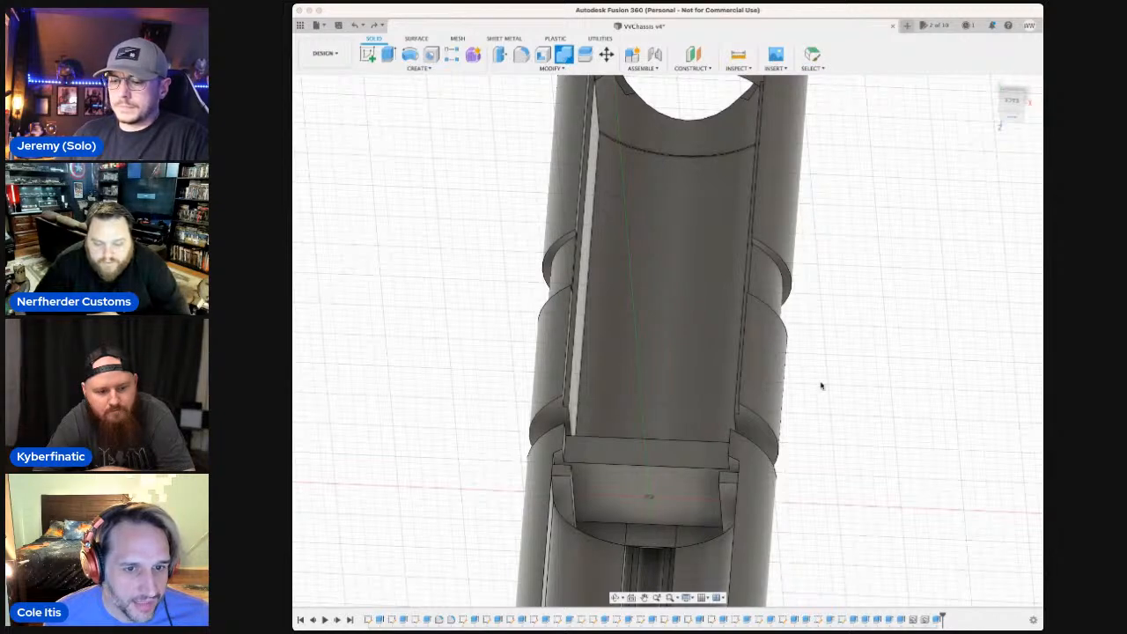
left_click(762, 372)
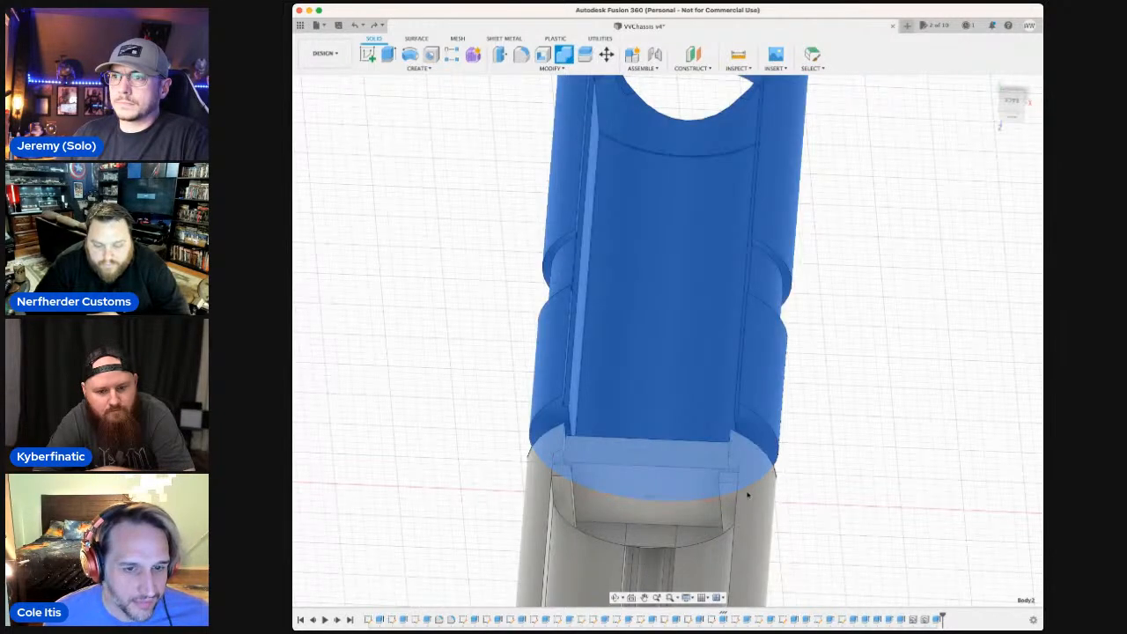
left_click(745, 522)
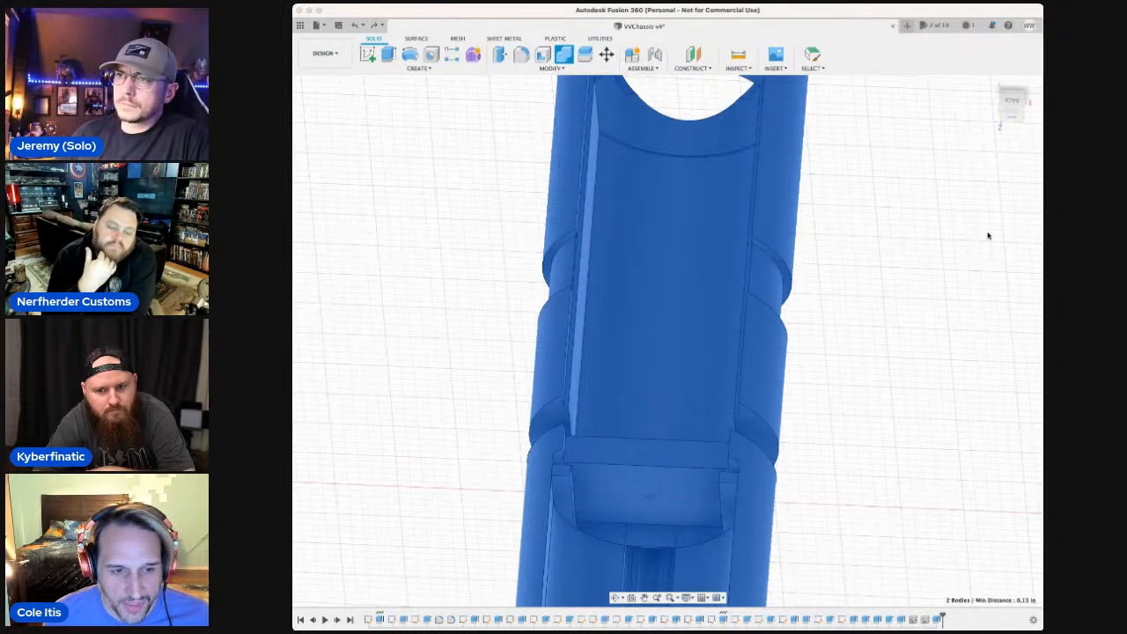
left_click(988, 236)
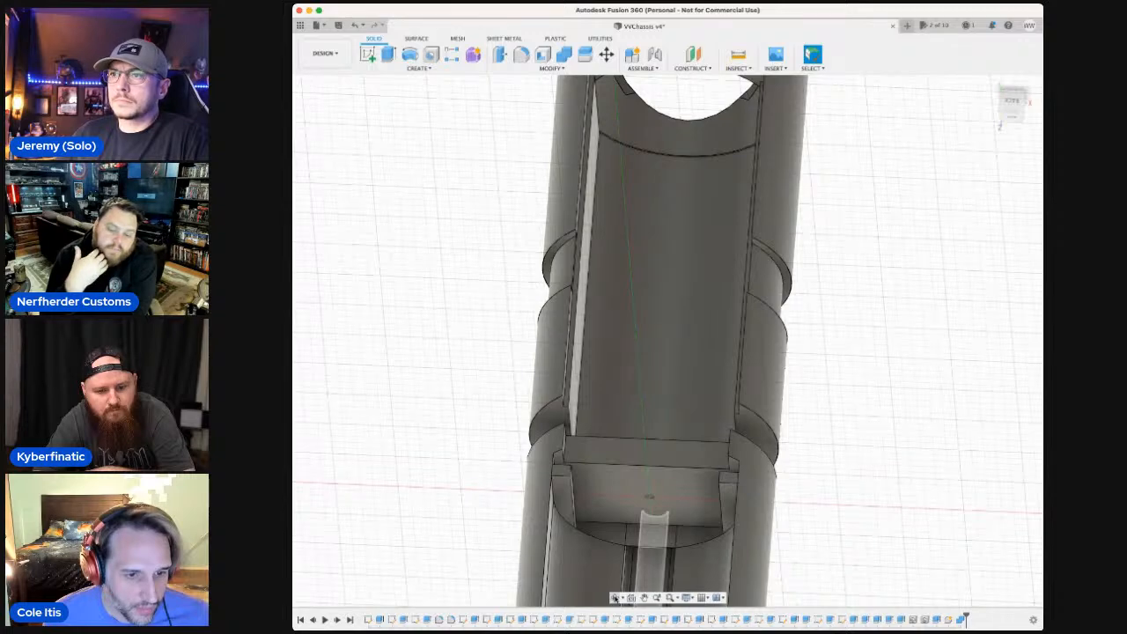
Try the combine again from a frontal view, selecting the notched tube, the channel body and the overlapping tube body together.
left_click(617, 597)
left_click_drag(762, 489, 770, 480)
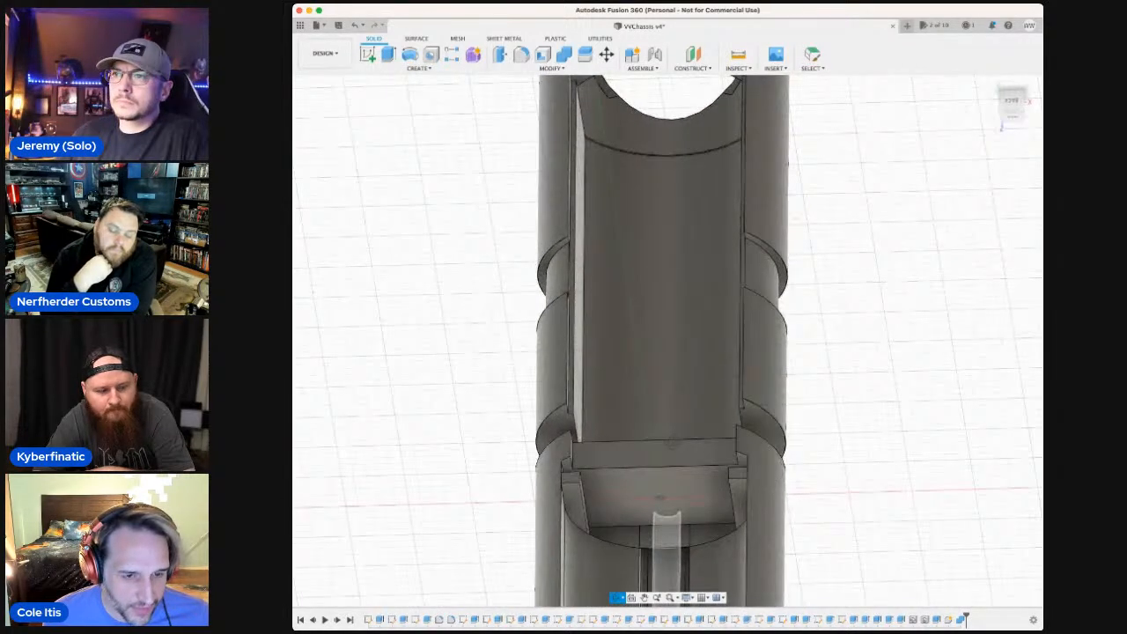
left_click_drag(672, 445, 673, 471)
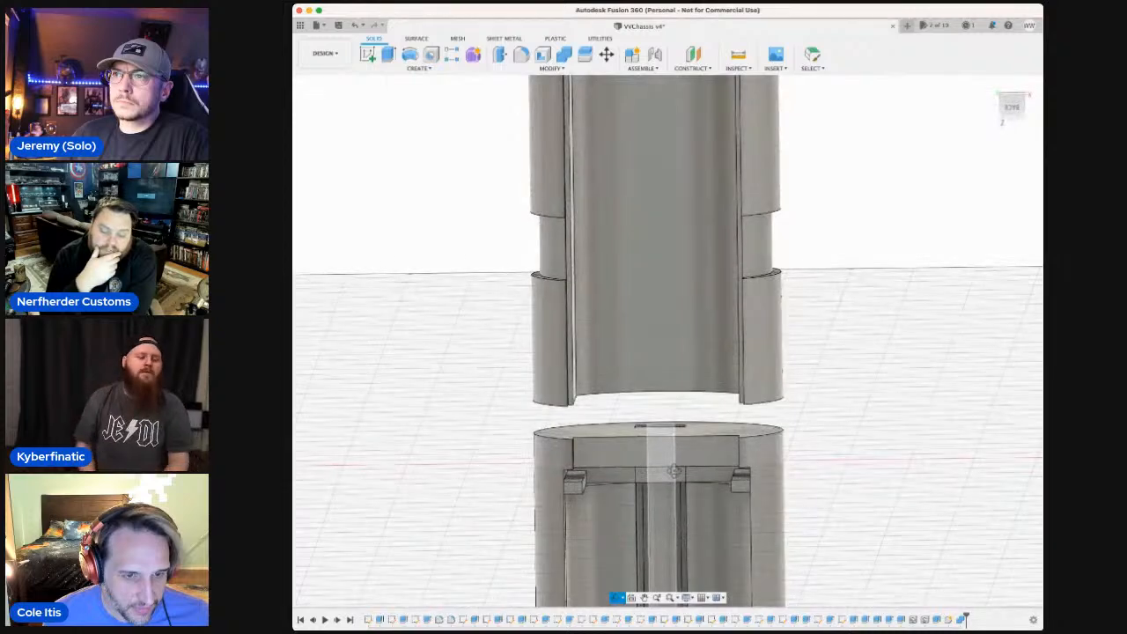
left_click(713, 430)
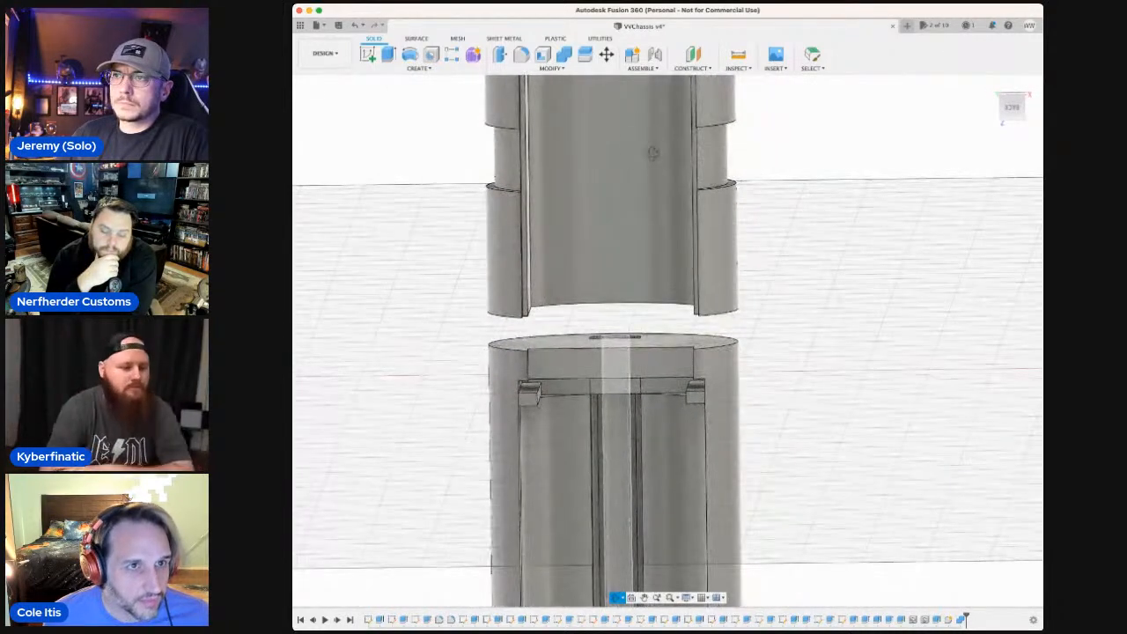
left_click(591, 102)
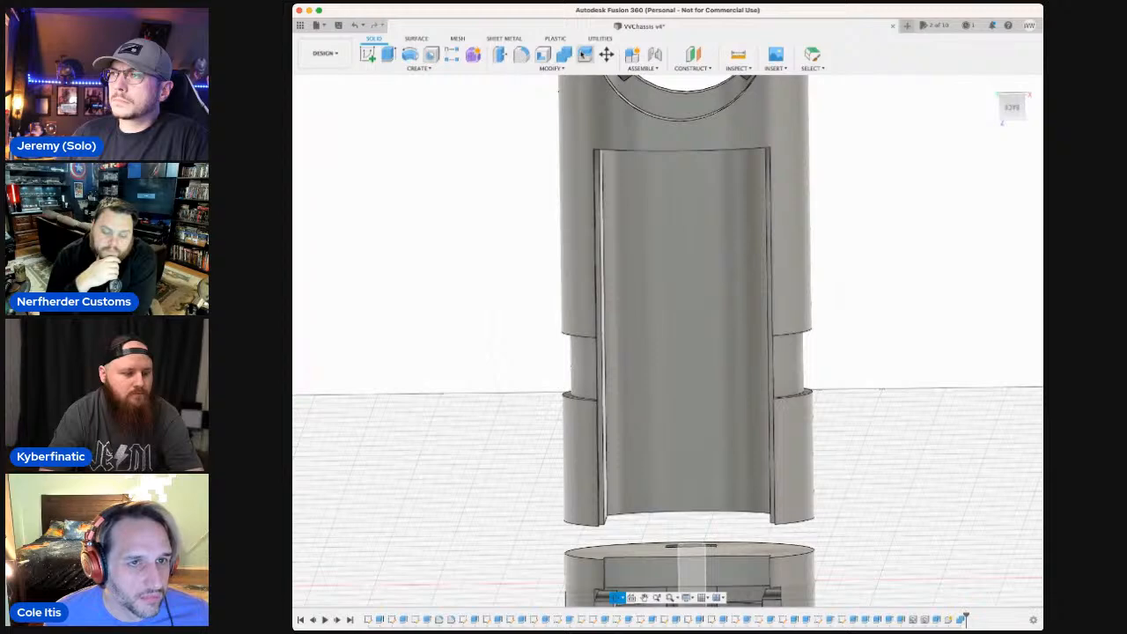
left_click(564, 54)
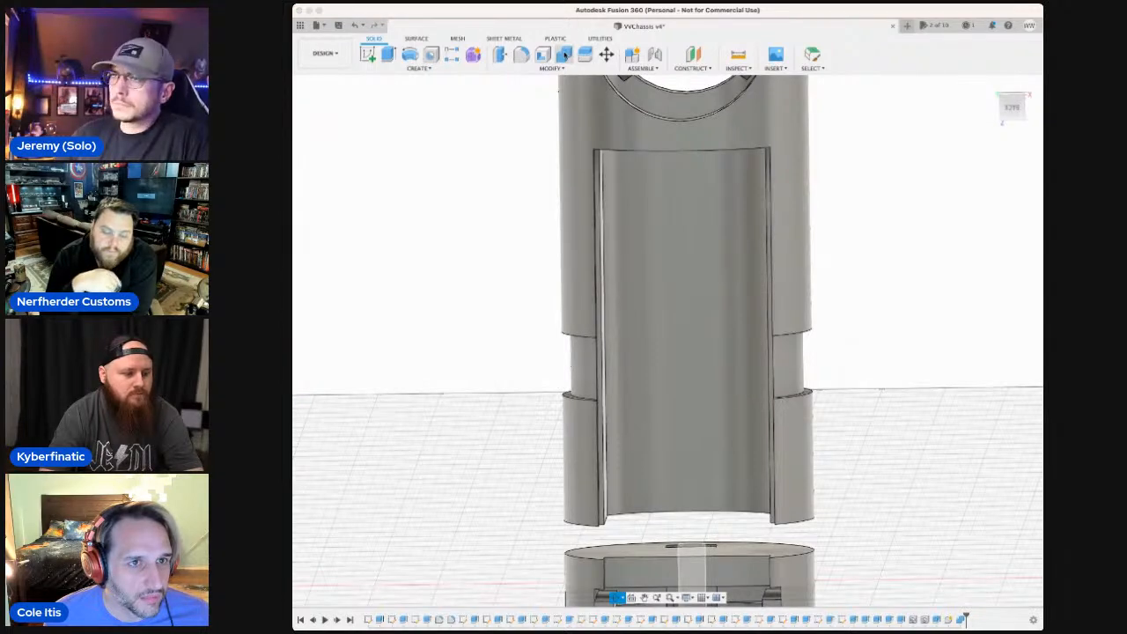
left_click(661, 483)
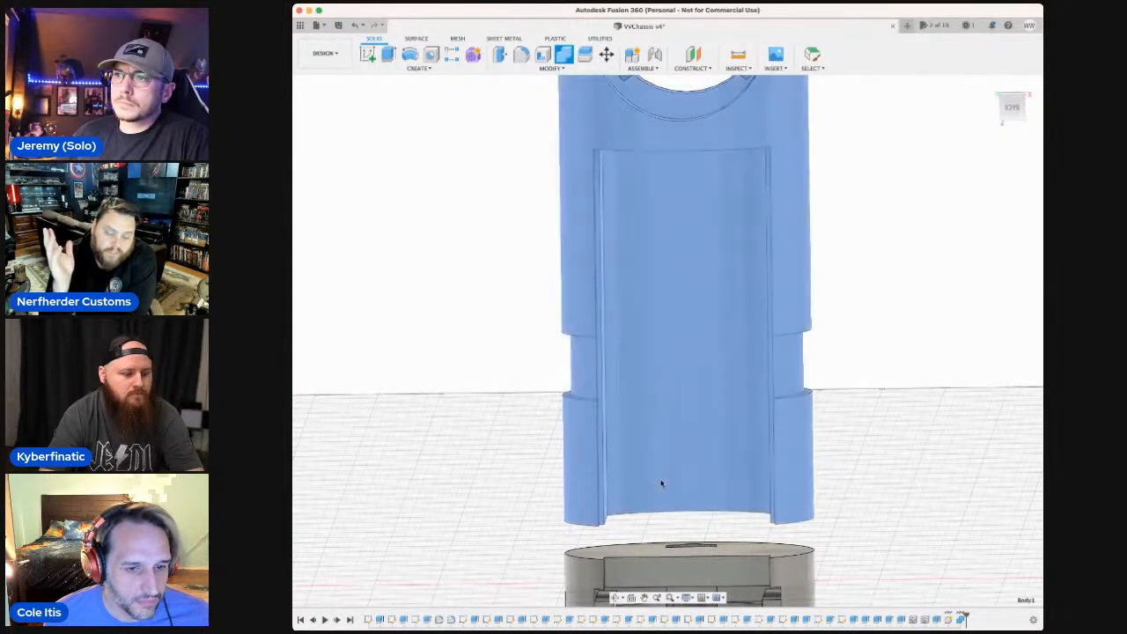
left_click(633, 561, "shift")
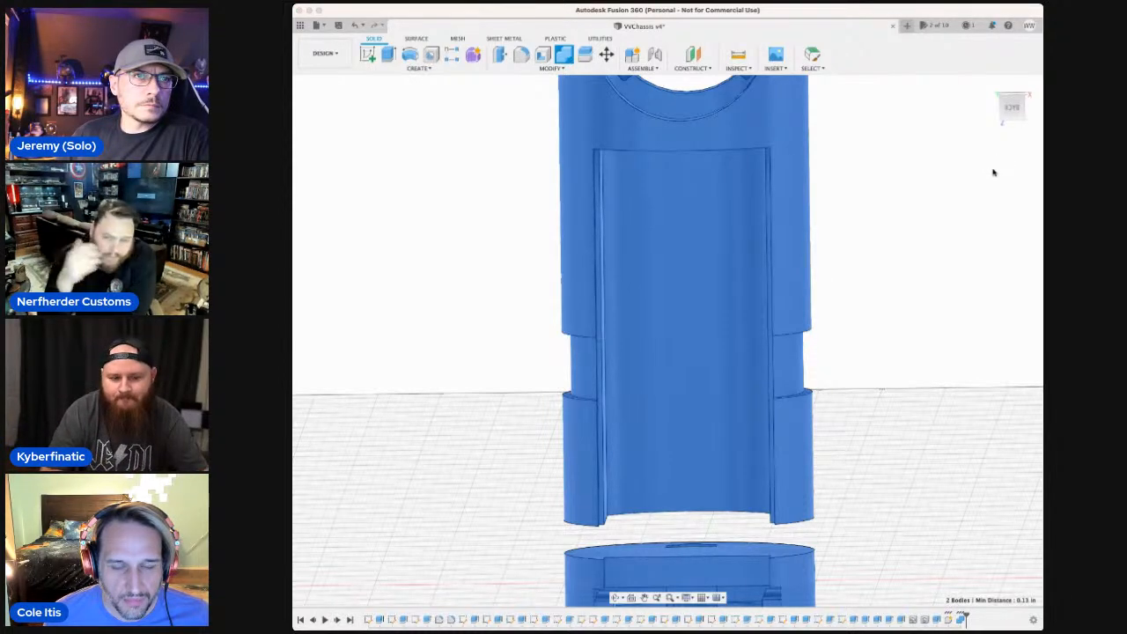
left_click(997, 174)
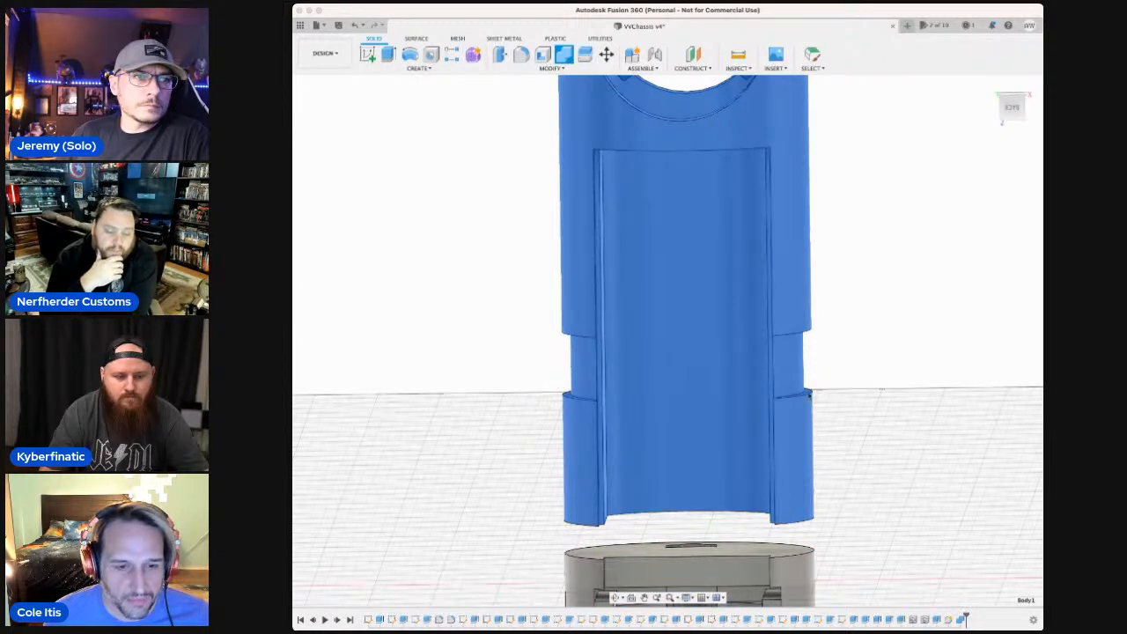
left_click(718, 571, "shift")
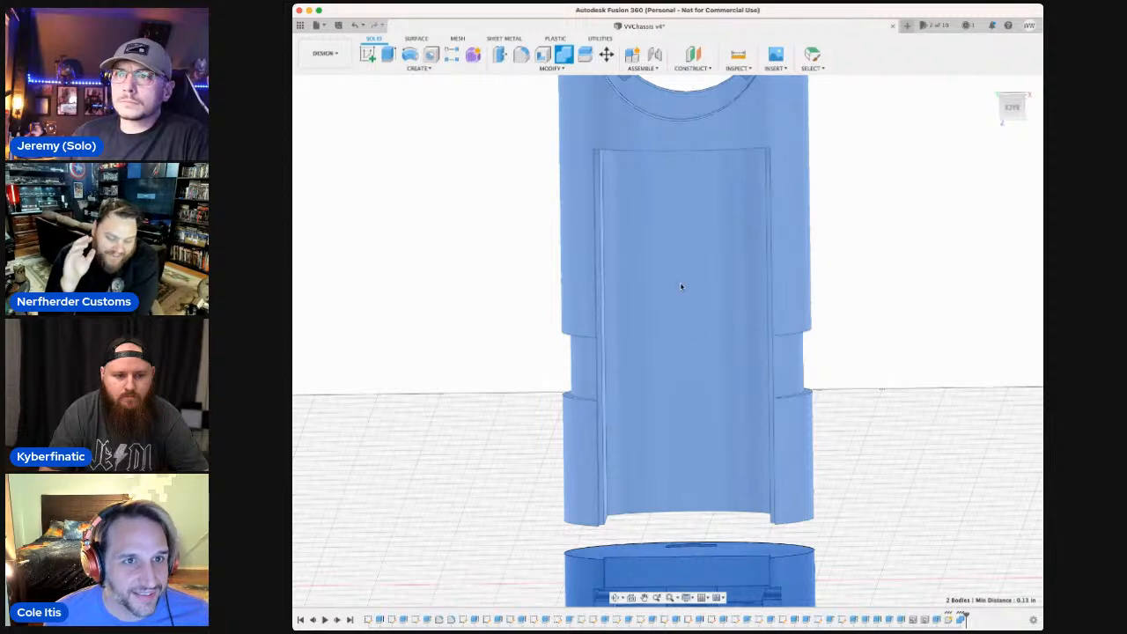
left_click(651, 136, "shift")
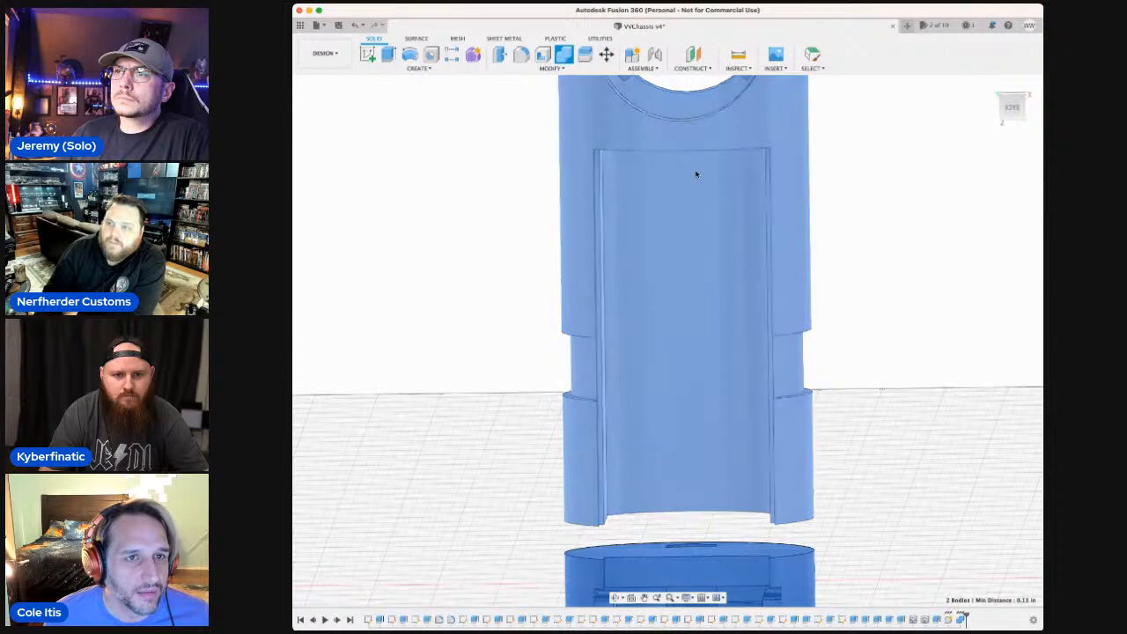
left_click(679, 292, "shift")
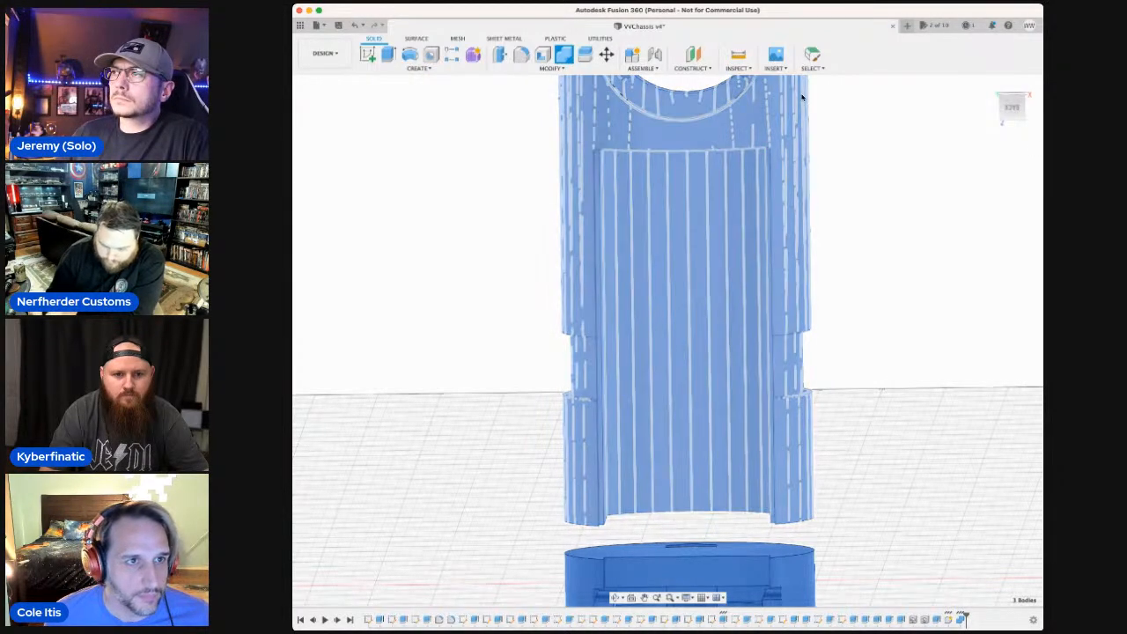
left_click(644, 598)
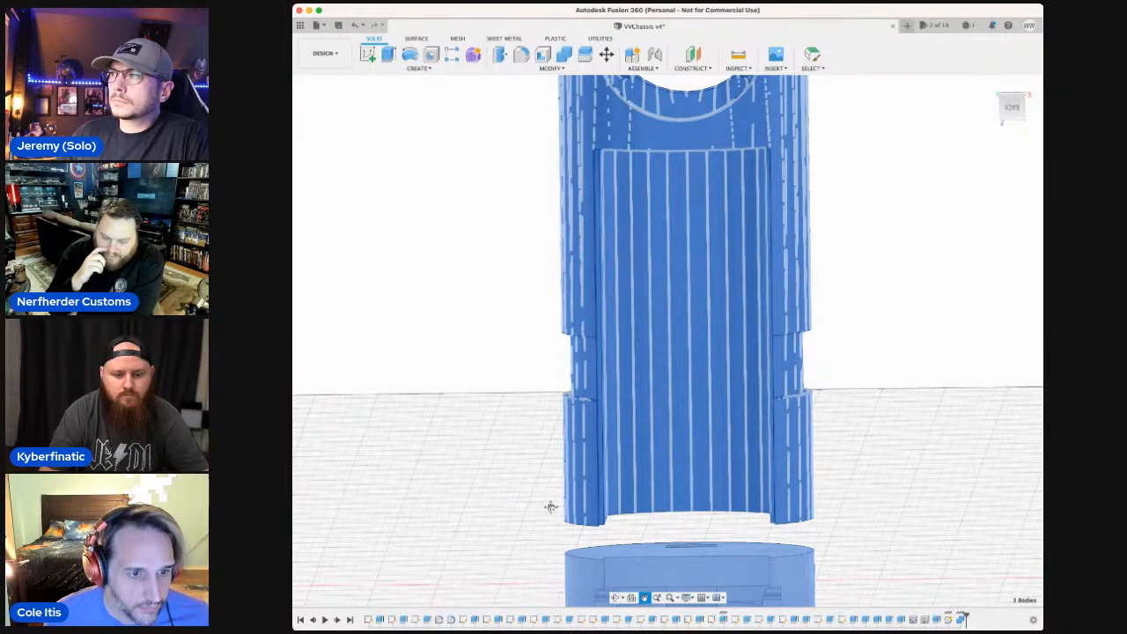
key("Escape")
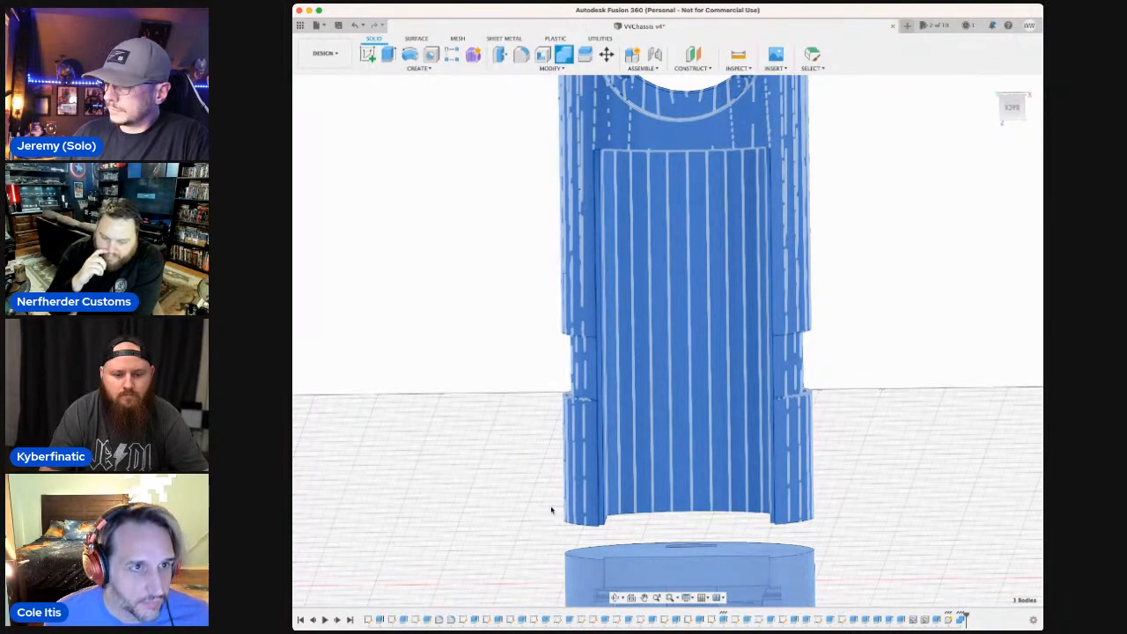
left_click(541, 55)
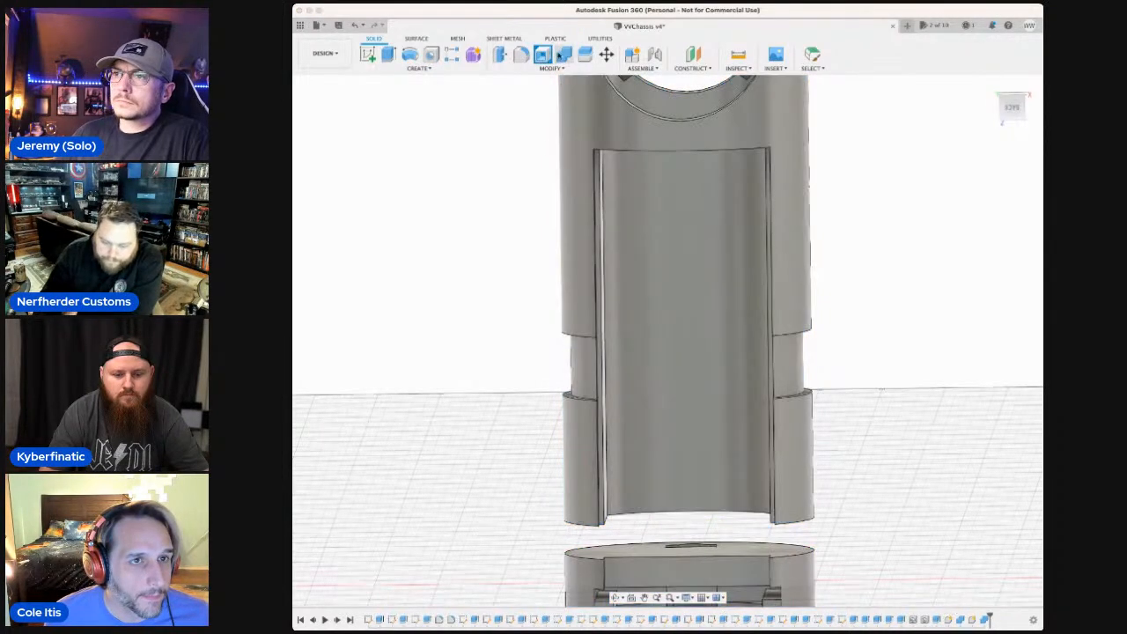
Move the notched tube body down along the tube axis until it closes the gap to the channel body.
left_click(605, 55)
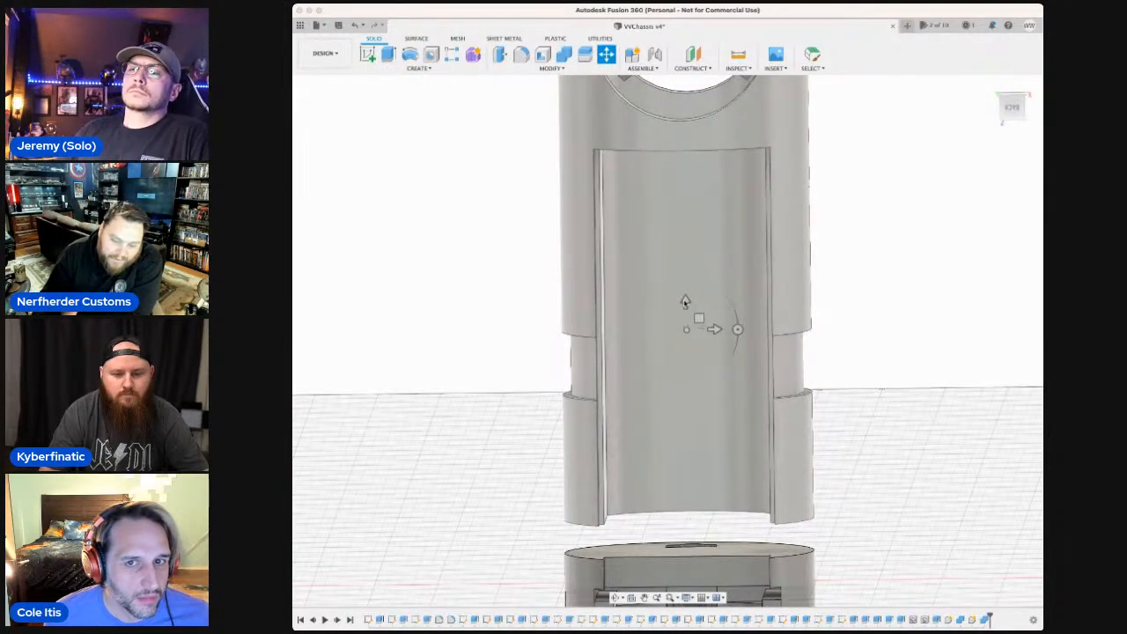
left_click(684, 305)
left_click(681, 328)
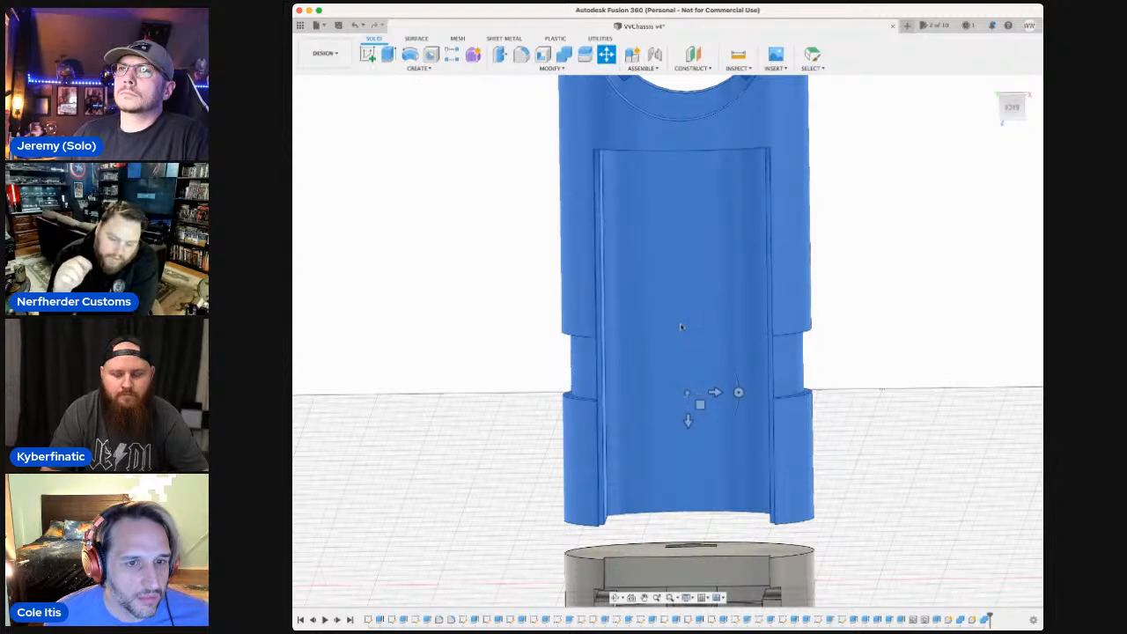
left_click(678, 354)
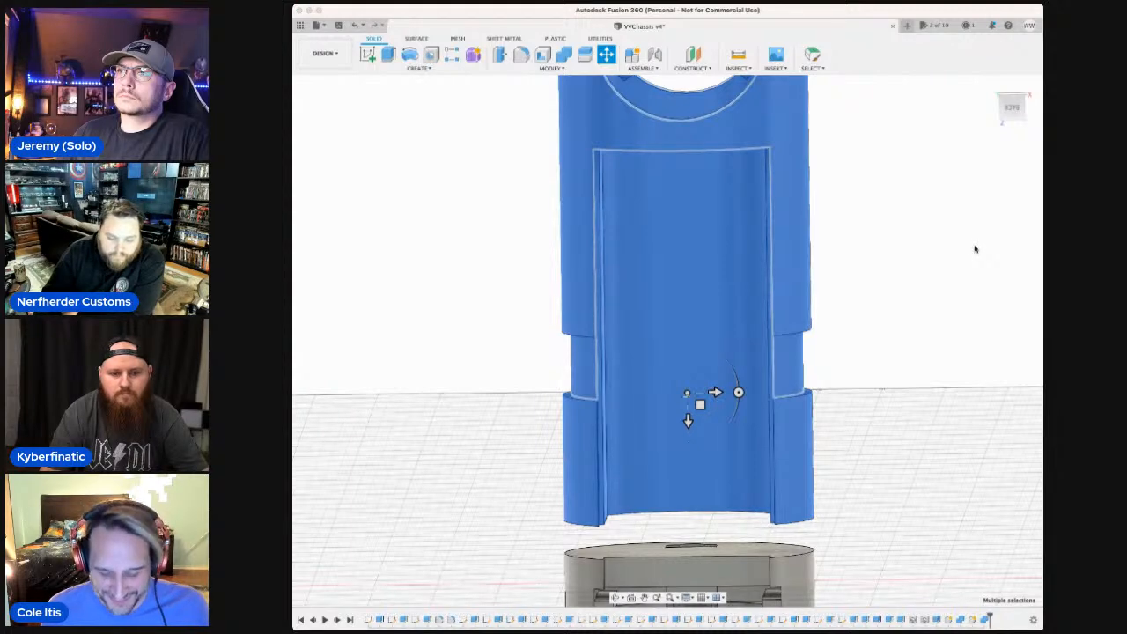
type("5")
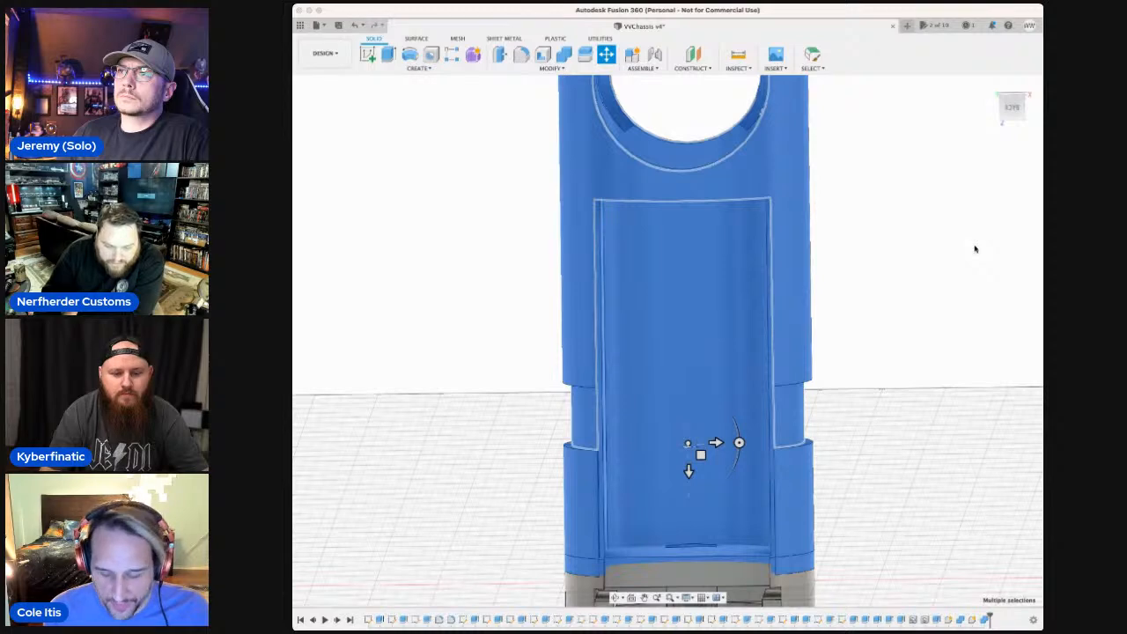
key("BackSpace")
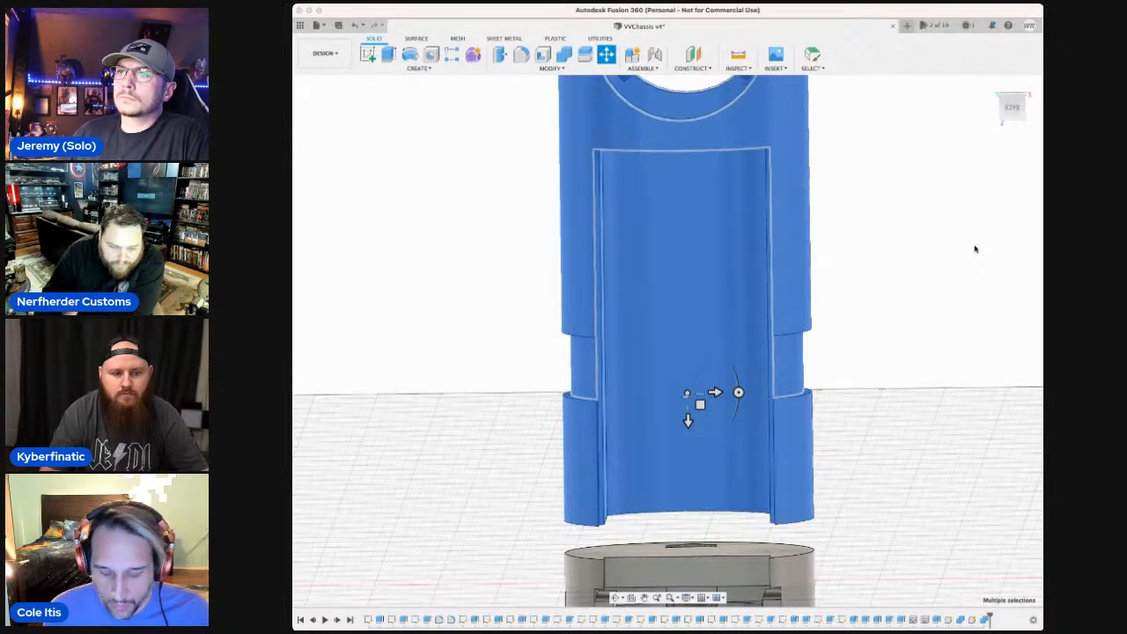
type("4")
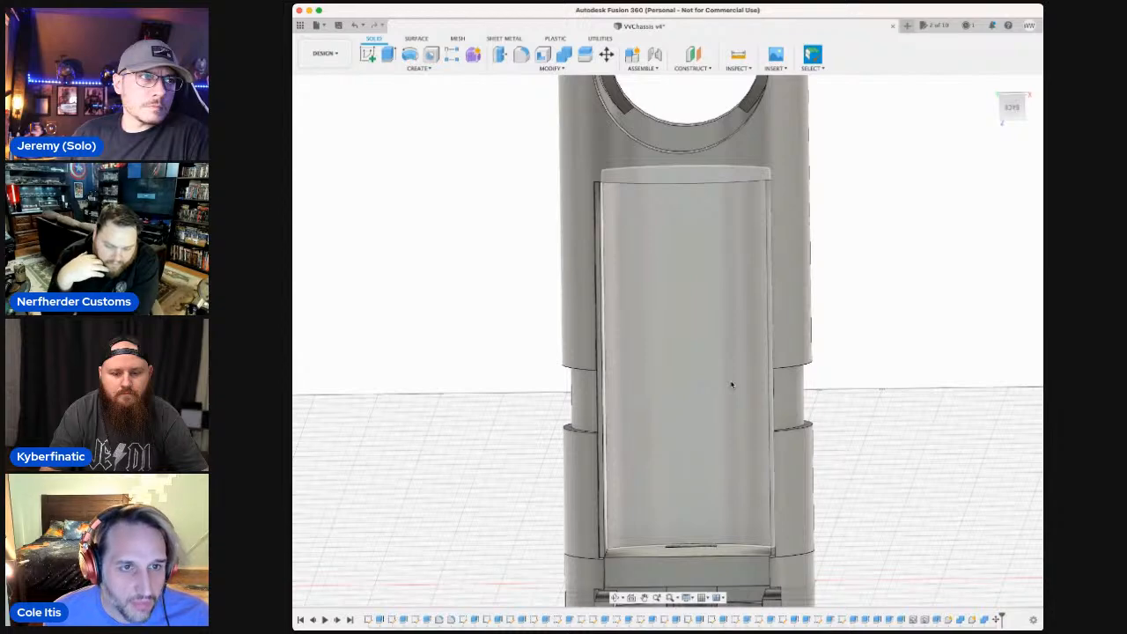
Measure from the inner curved face of the tube opening to the outer tube face and the channel body's faces.
left_click(731, 385)
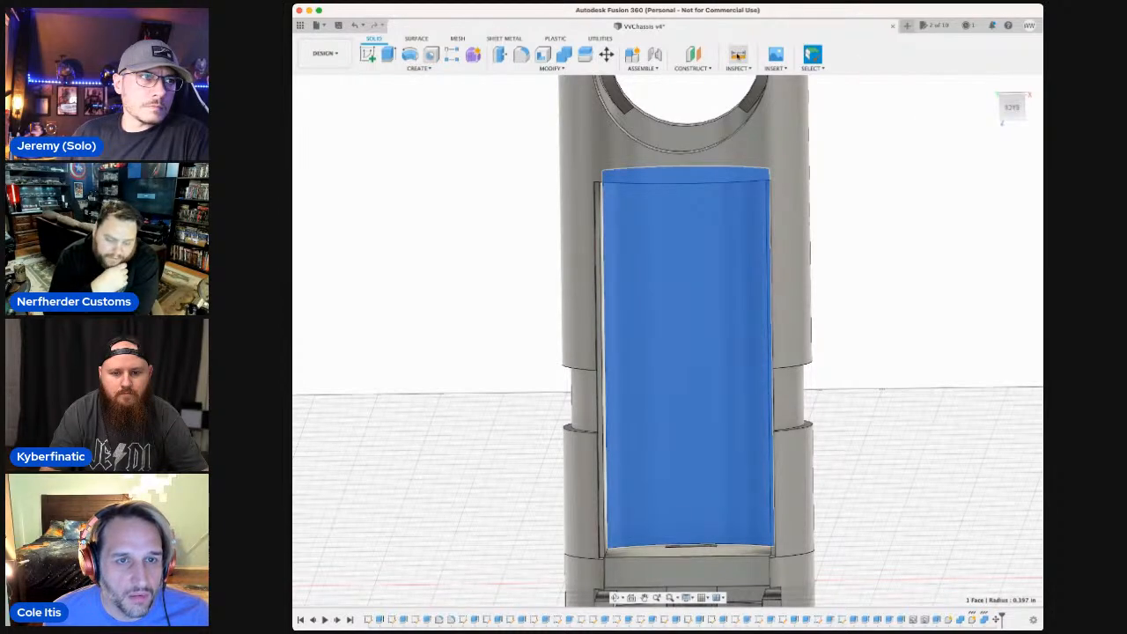
left_click(738, 55)
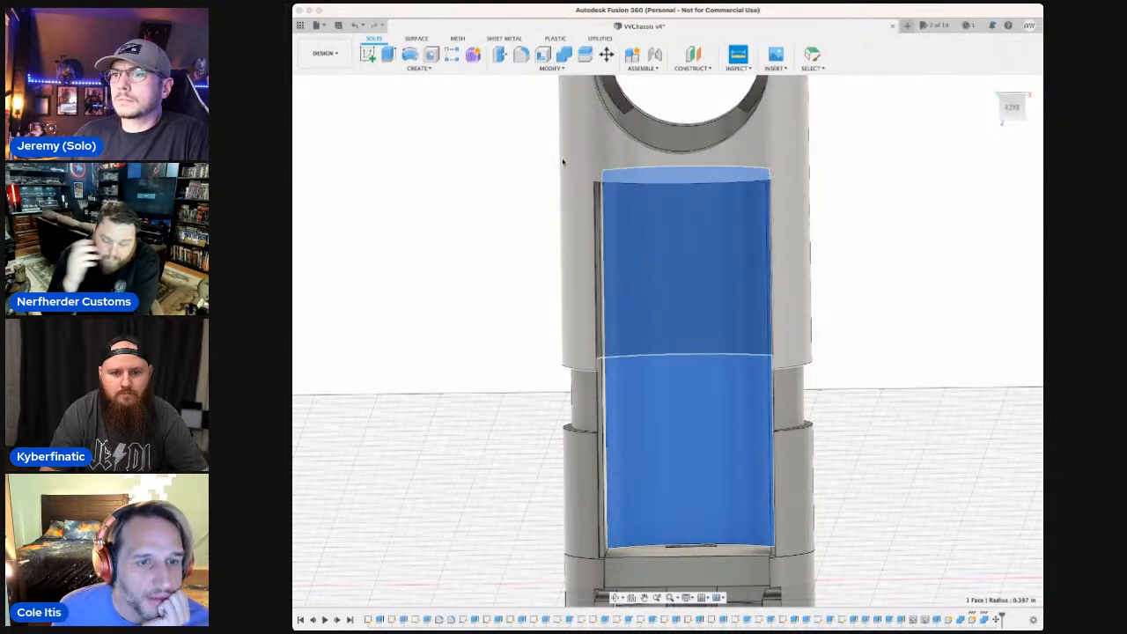
left_click(575, 478)
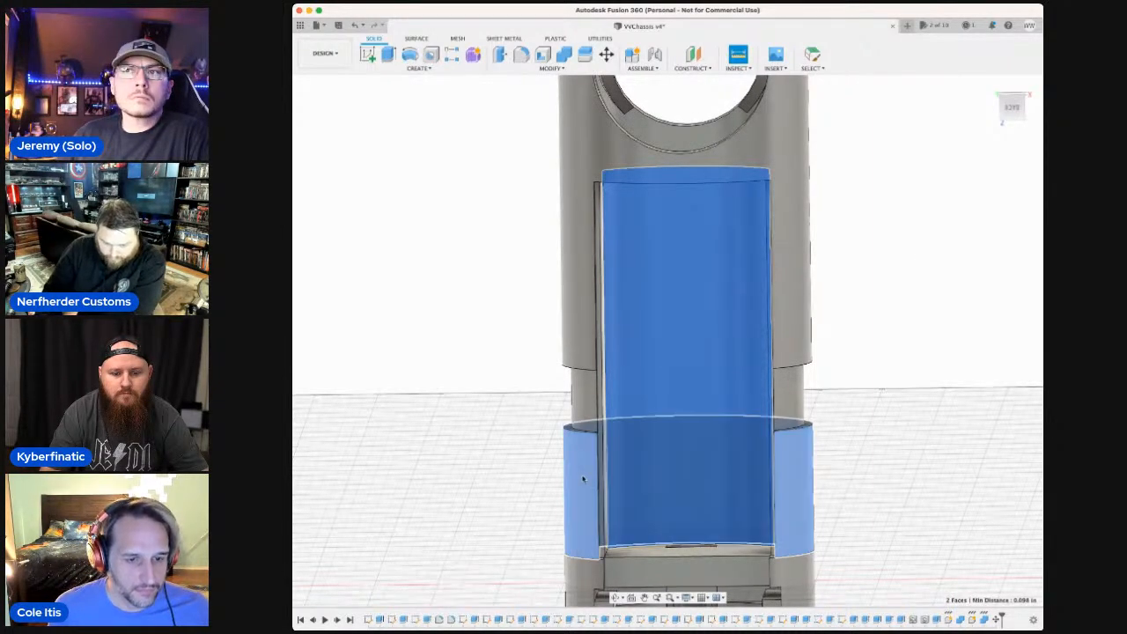
left_click(699, 573)
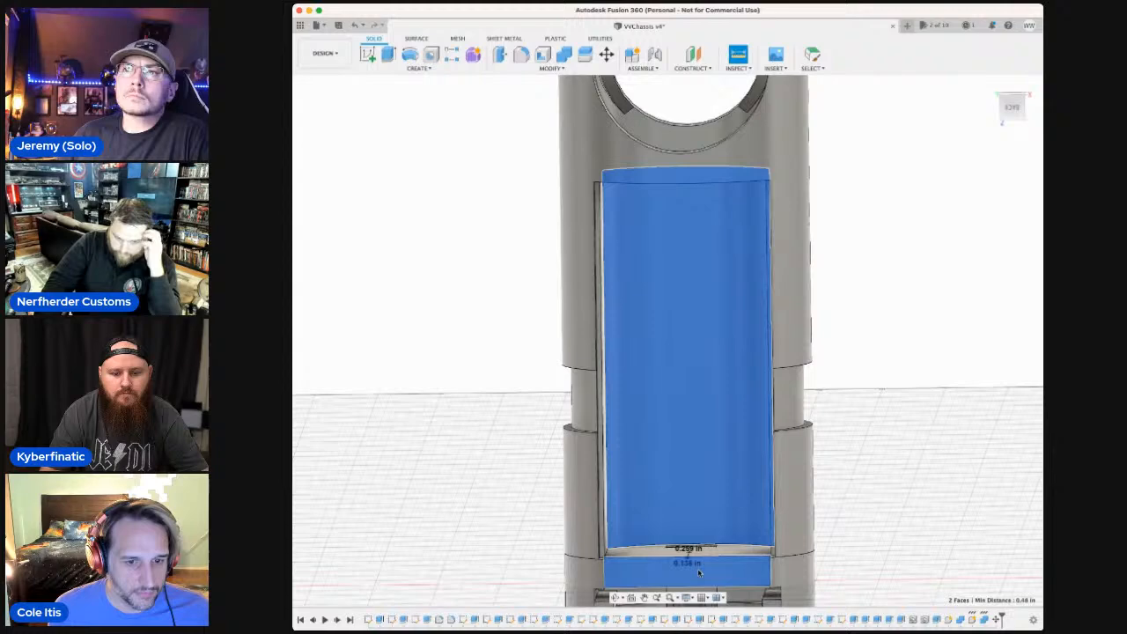
left_click(579, 569)
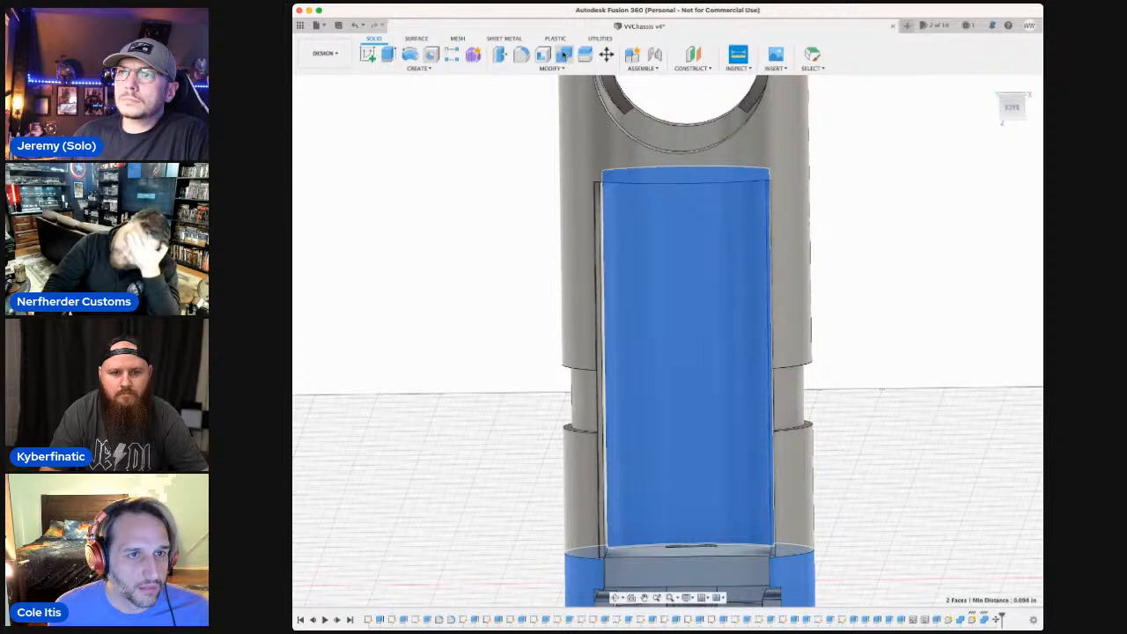
Combine the moved notched tube body with the channel body directly below it.
left_click(563, 55)
left_click(578, 149)
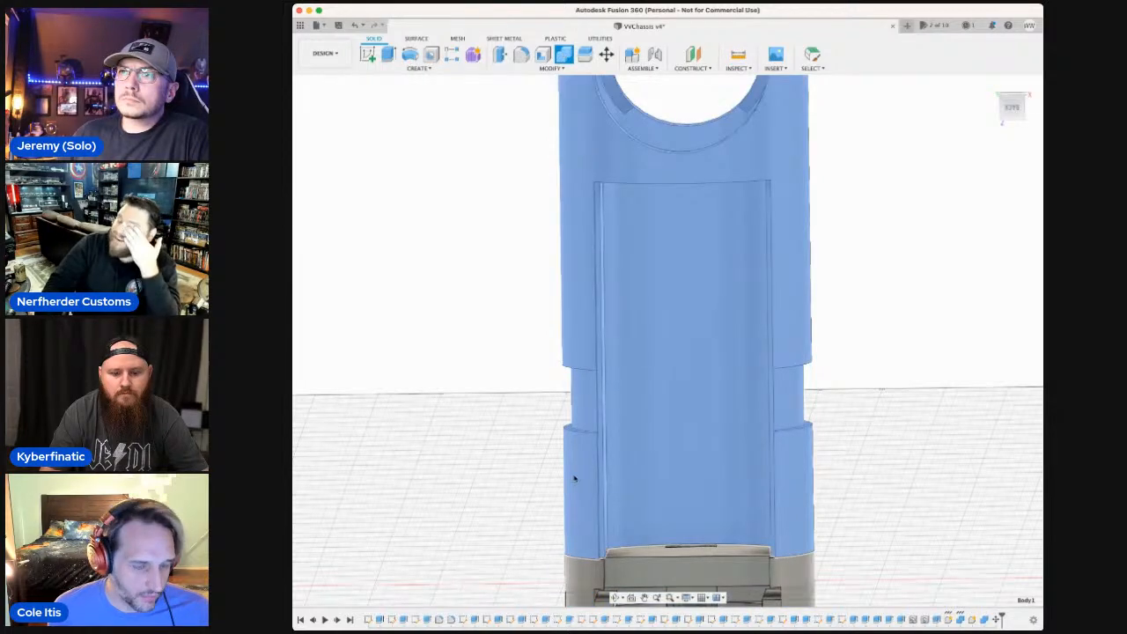
left_click(570, 602, "shift")
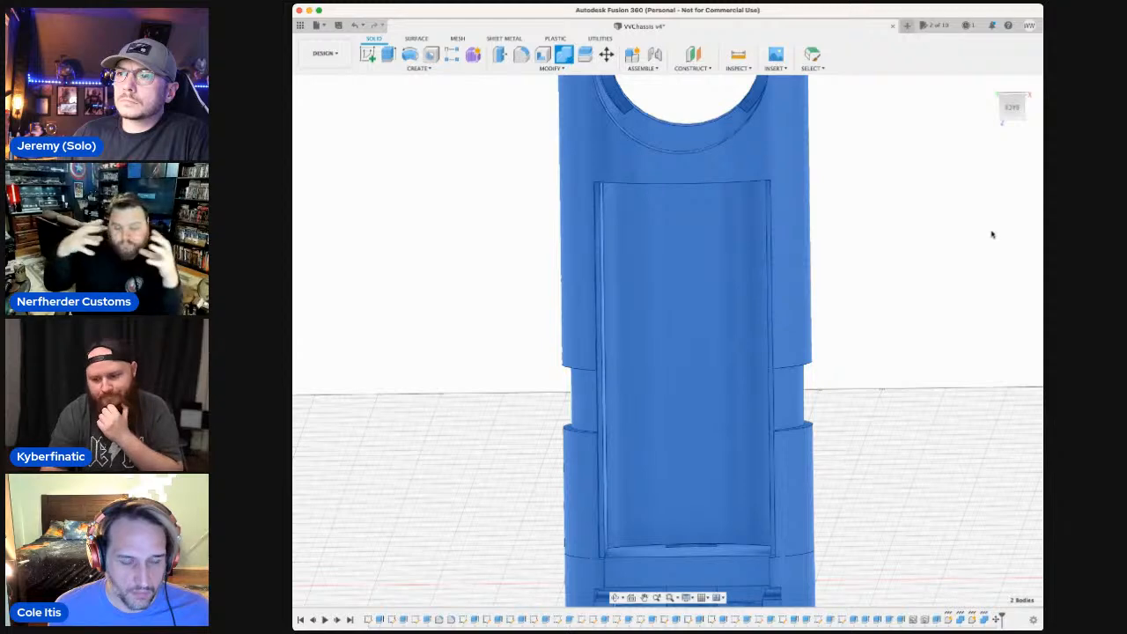
key("Escape")
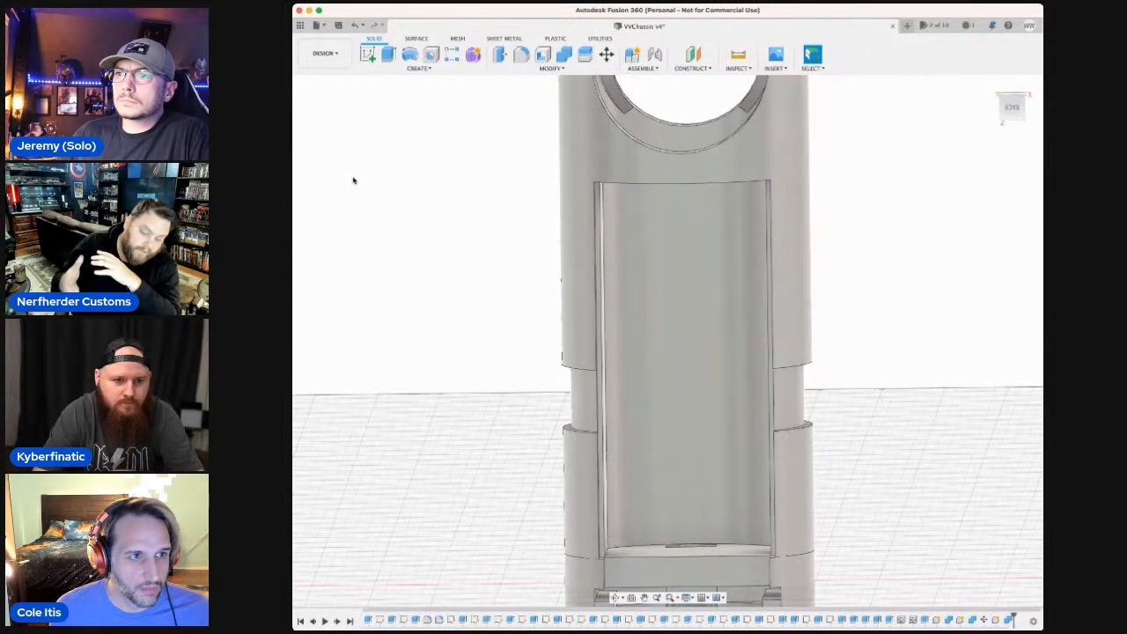
left_click(353, 180)
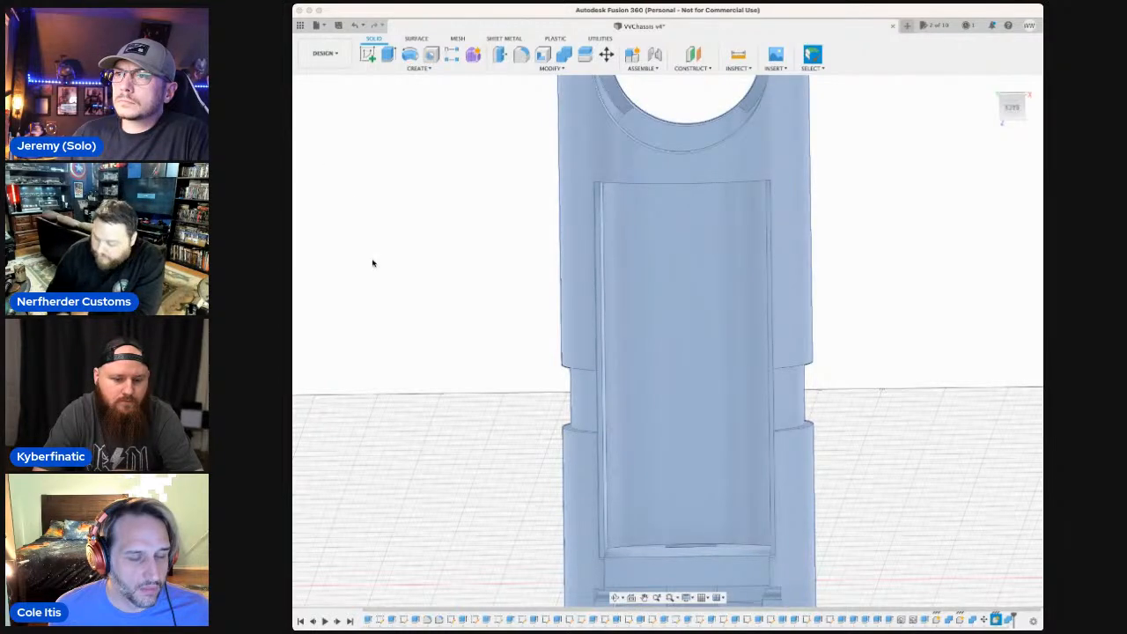
left_click(372, 262)
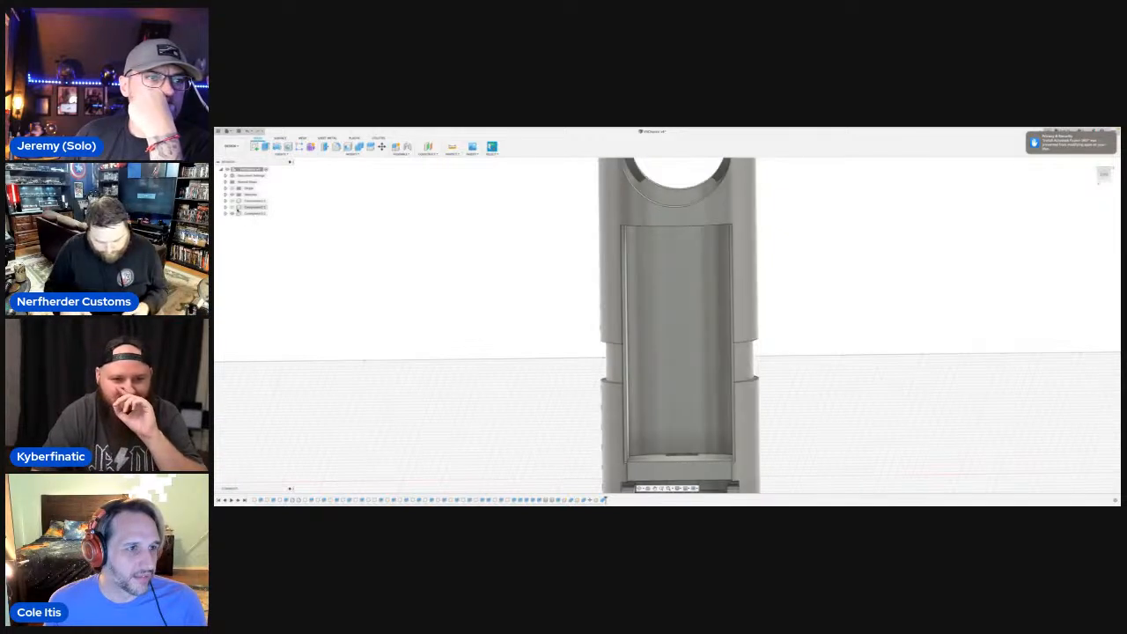
Check which component holds the joined chassis by toggling the visibility of the other components and highlighting the third one.
left_click(235, 201)
left_click(233, 201)
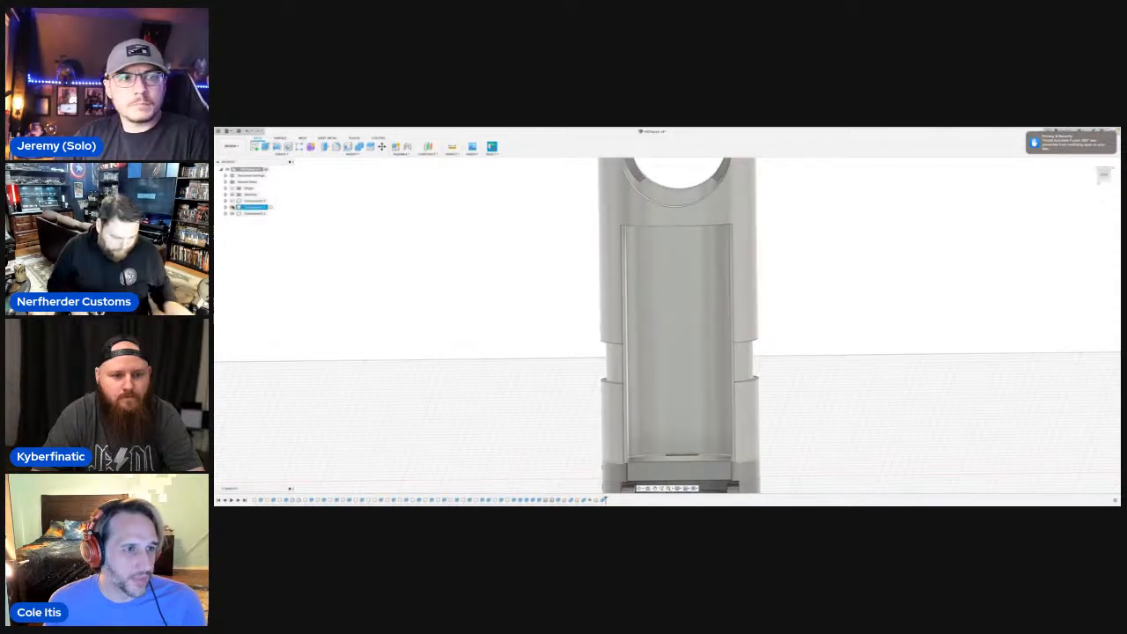
left_click(234, 207)
left_click(252, 214)
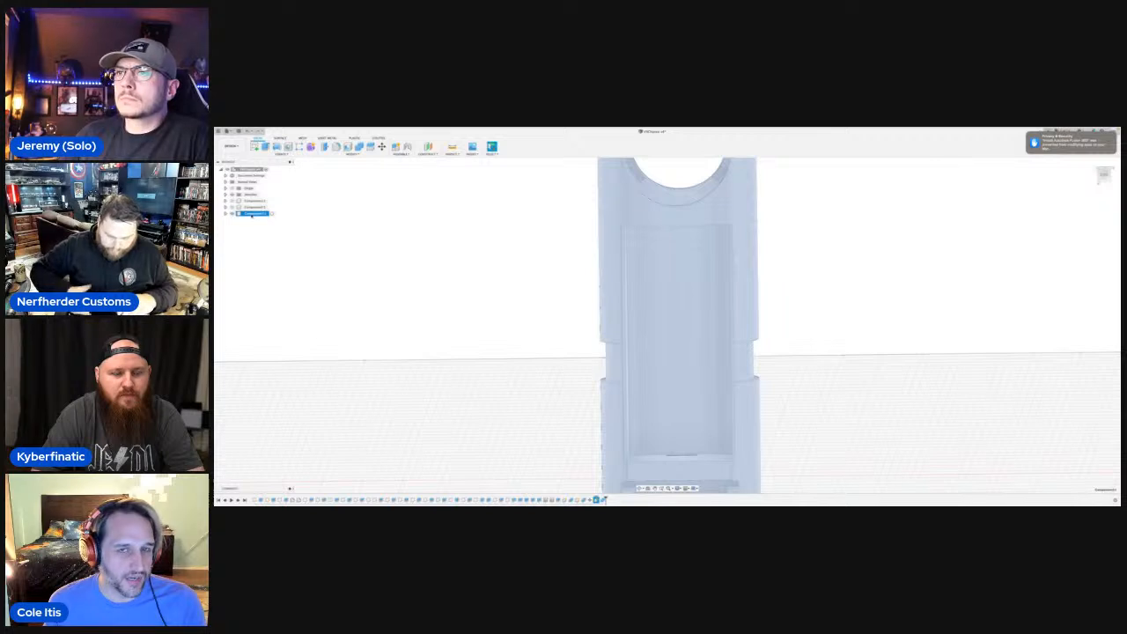
left_click(304, 226)
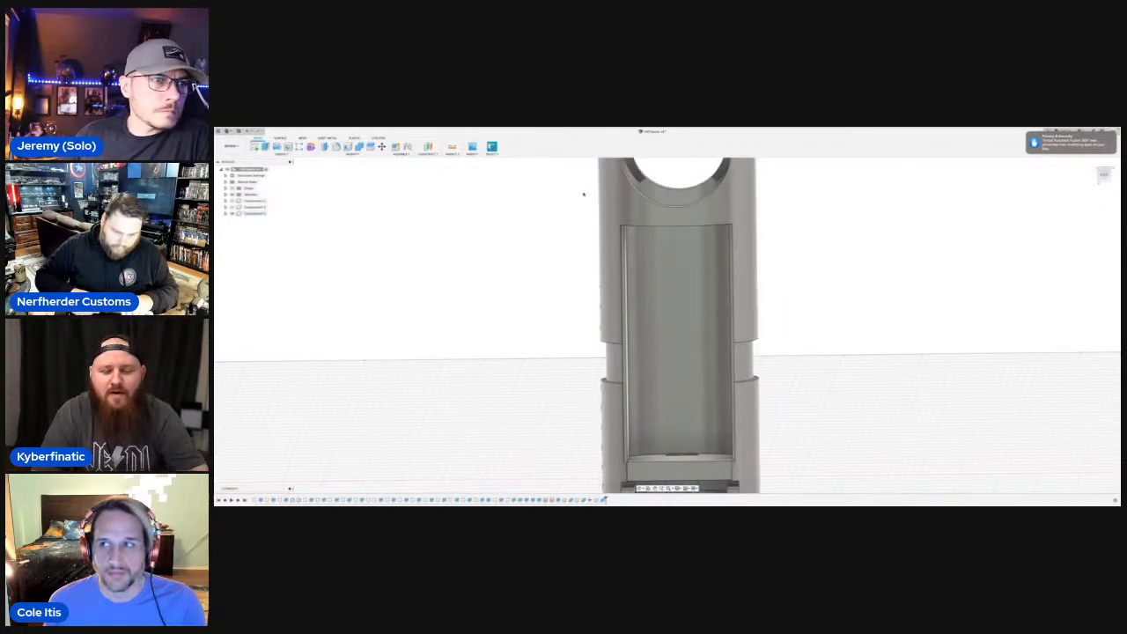
mouse_move(785, 129)
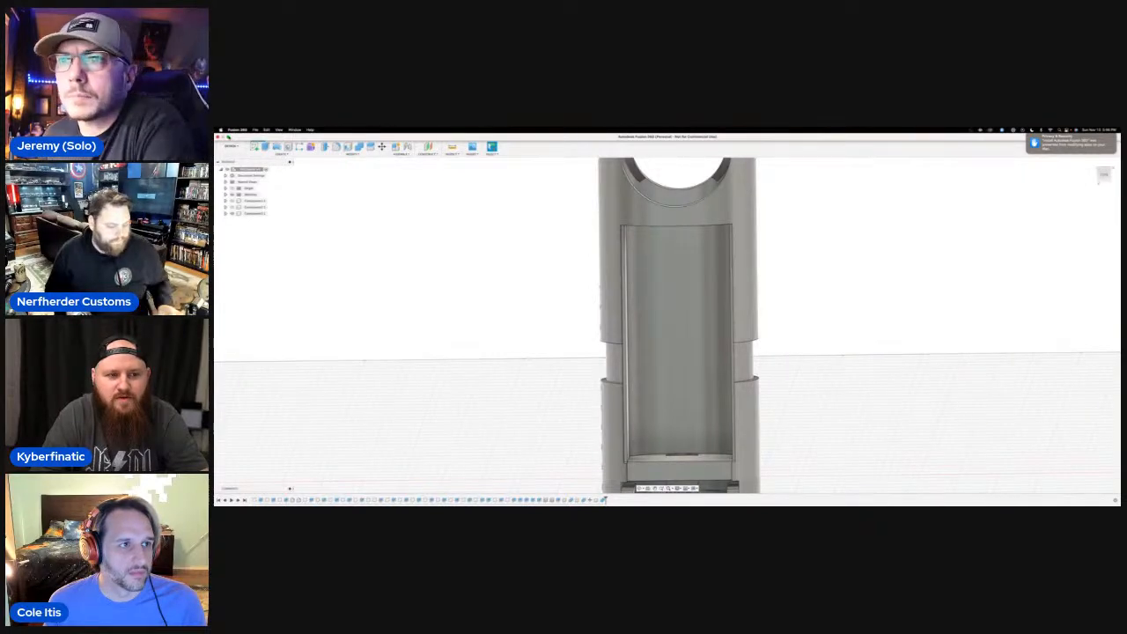
left_click(228, 137)
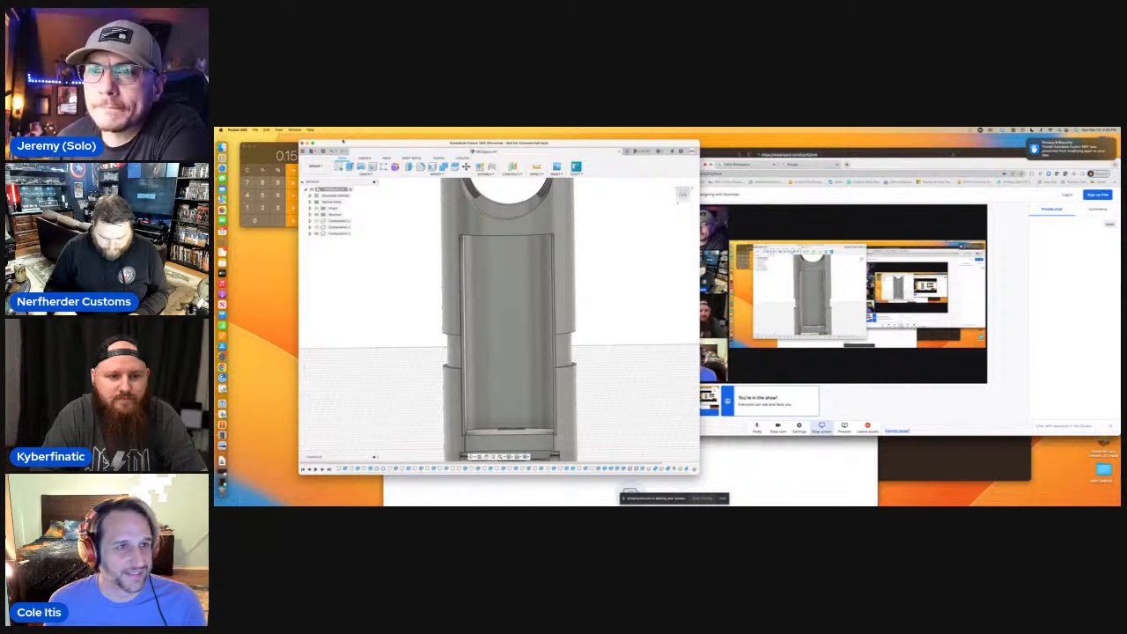
mouse_move(312, 144)
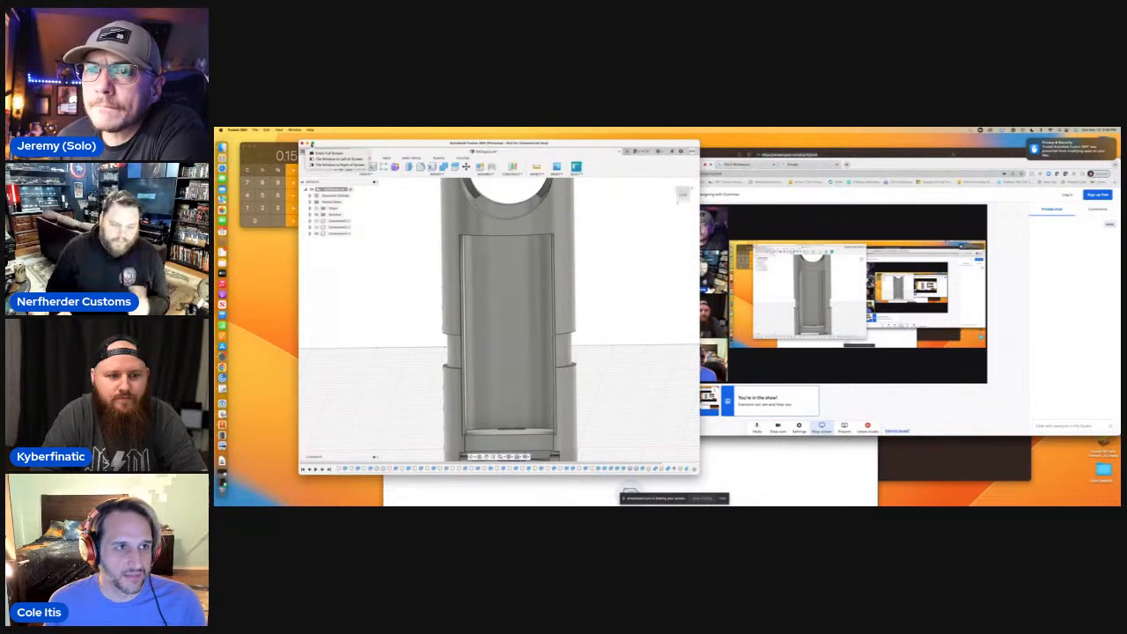
left_click(328, 154)
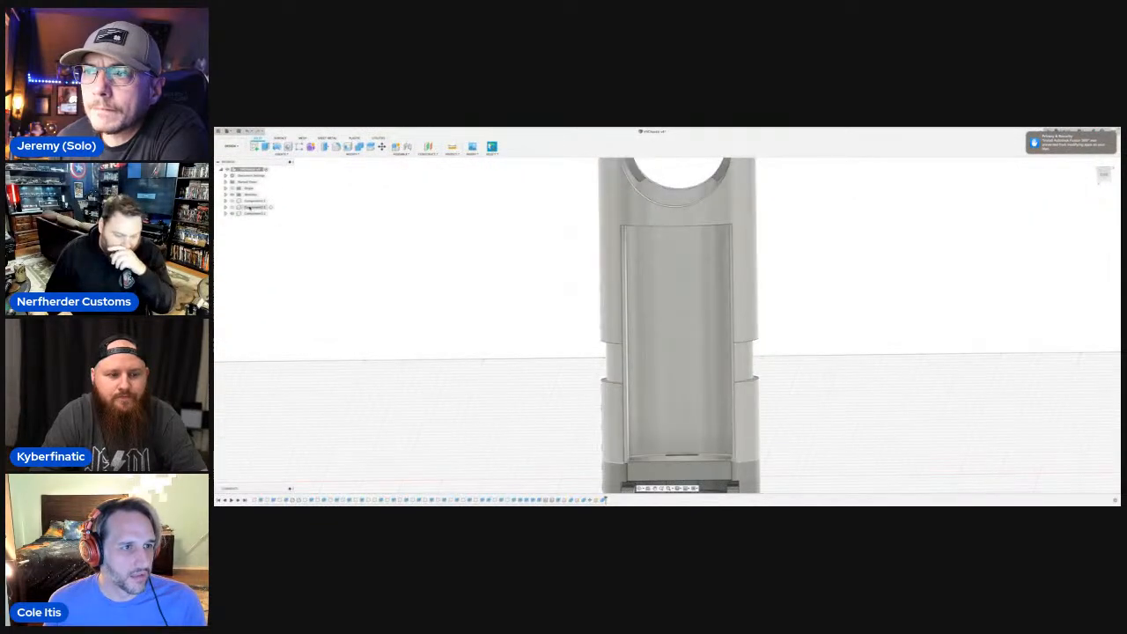
Export the third component, containing the joined chassis, as an STL file named VVChassis v4.
left_click(251, 213)
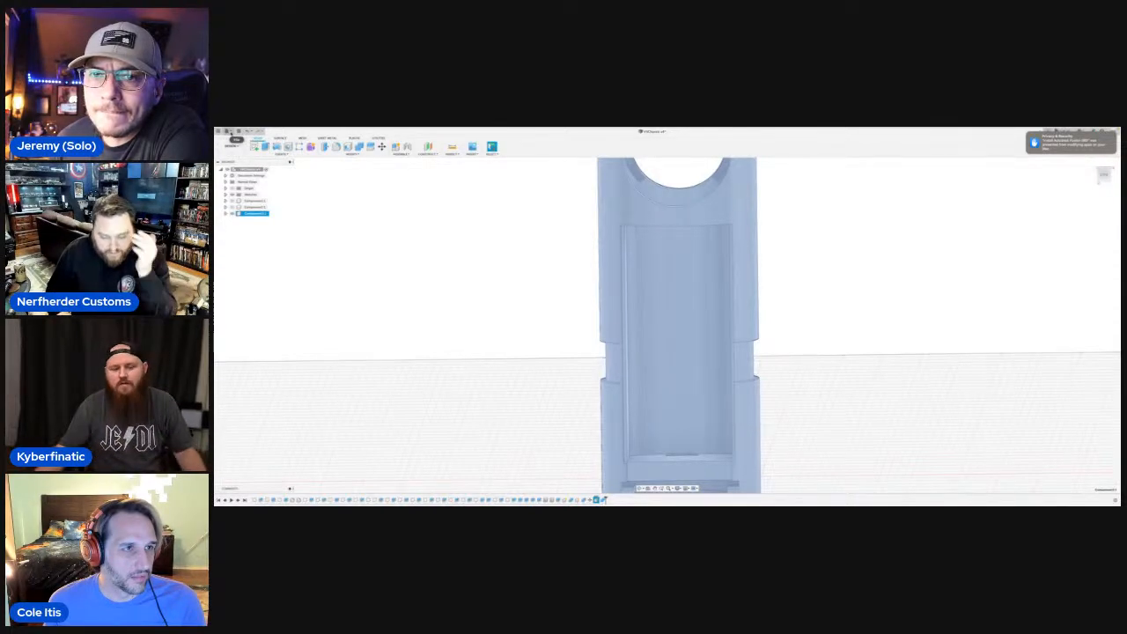
left_click(229, 132)
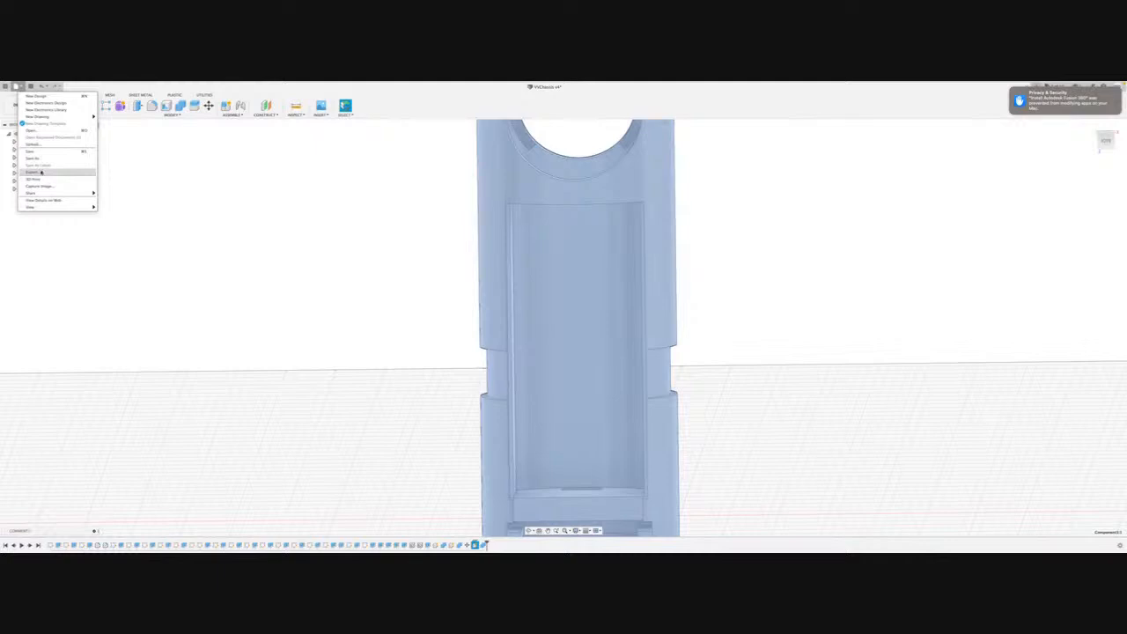
left_click(41, 171)
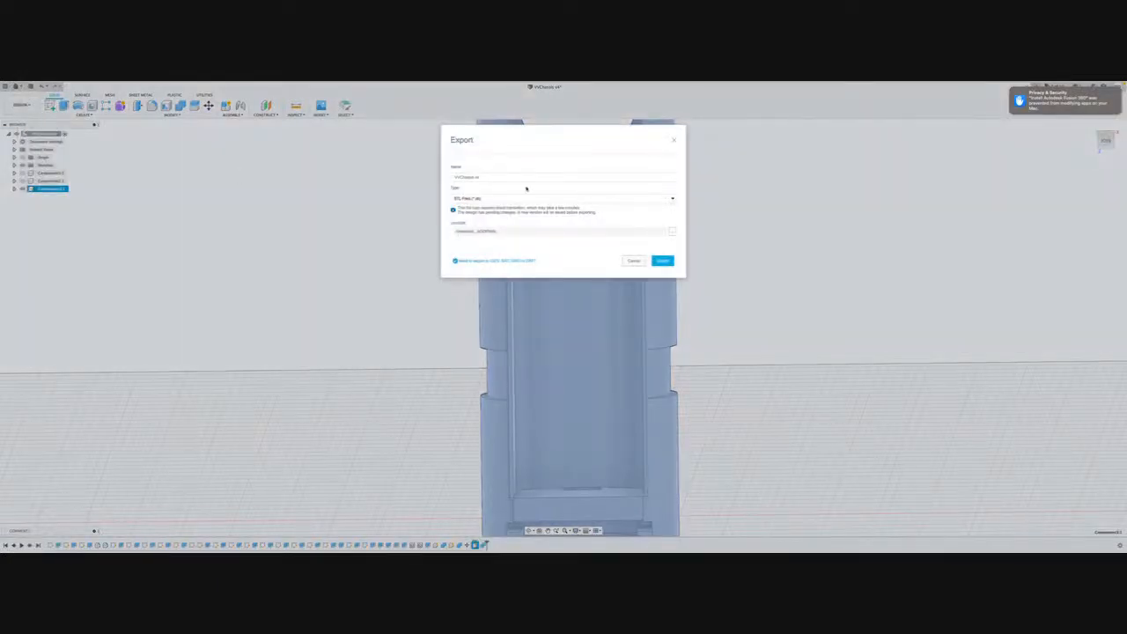
left_click(503, 179)
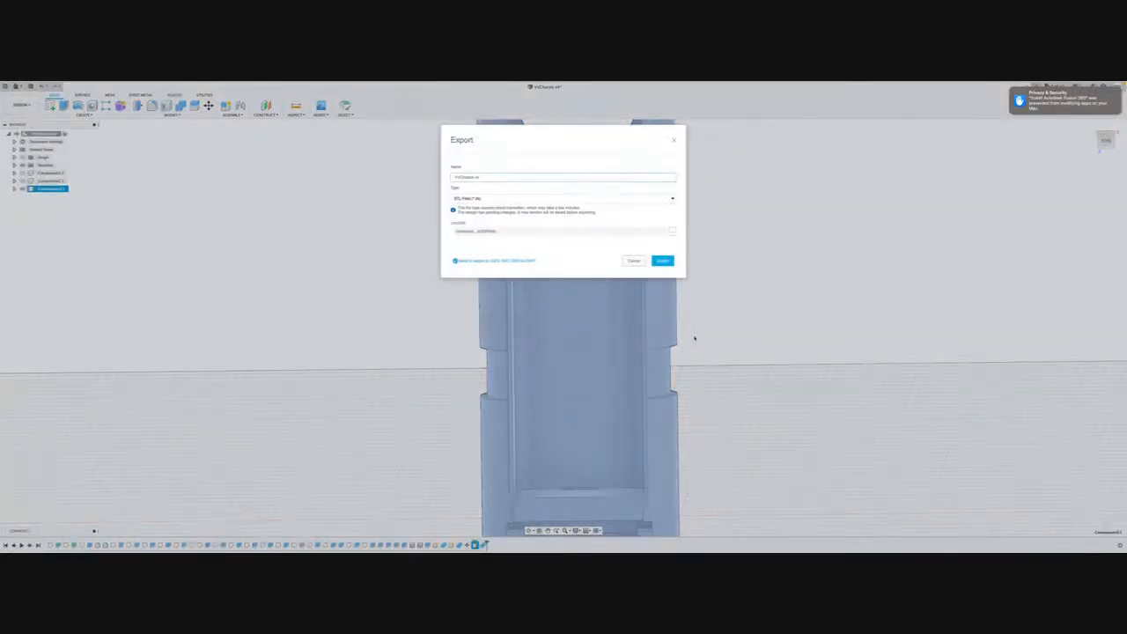
left_click(662, 261)
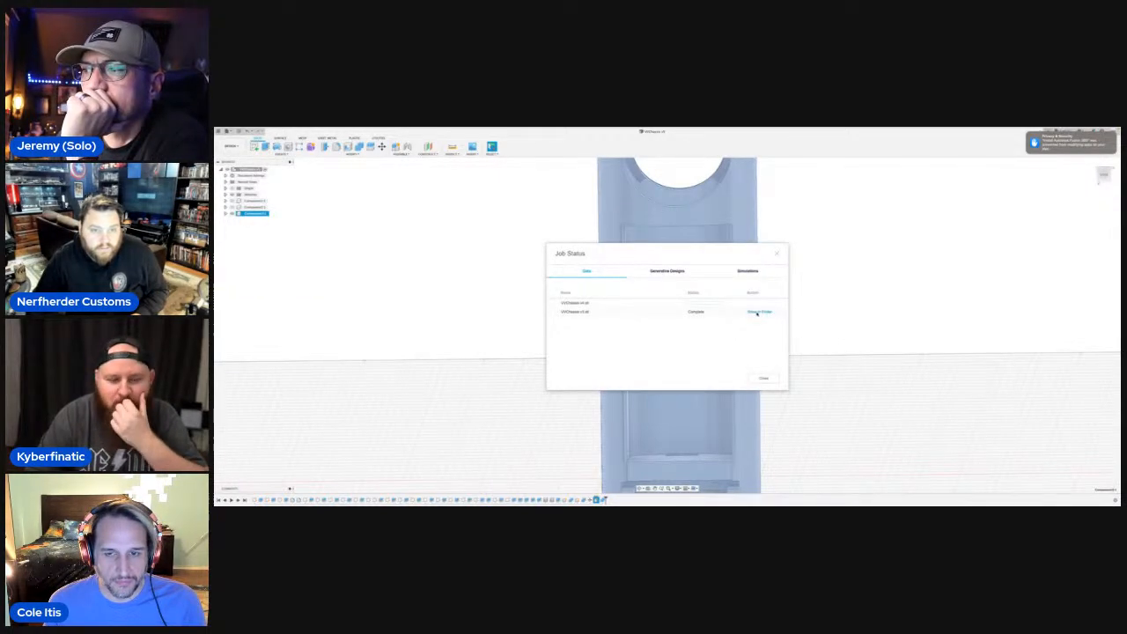
Show the completed chassis export in its 3DPrints folder, move the file window aside, and return to Fusion 360.
left_click(757, 312)
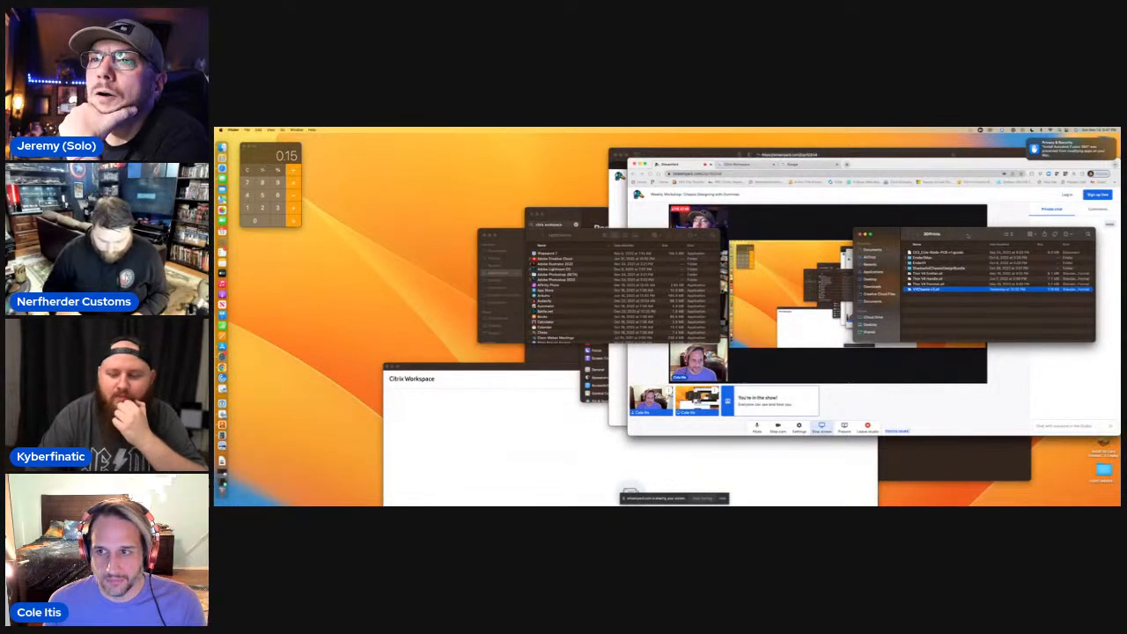
left_click_drag(967, 241, 420, 245)
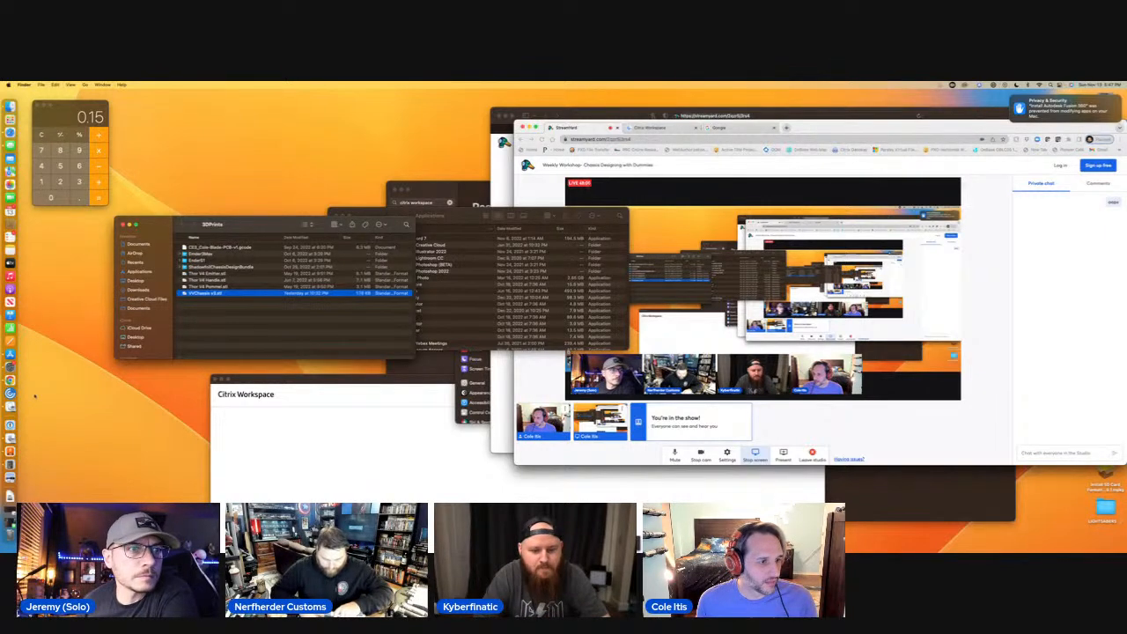
left_click(10, 451)
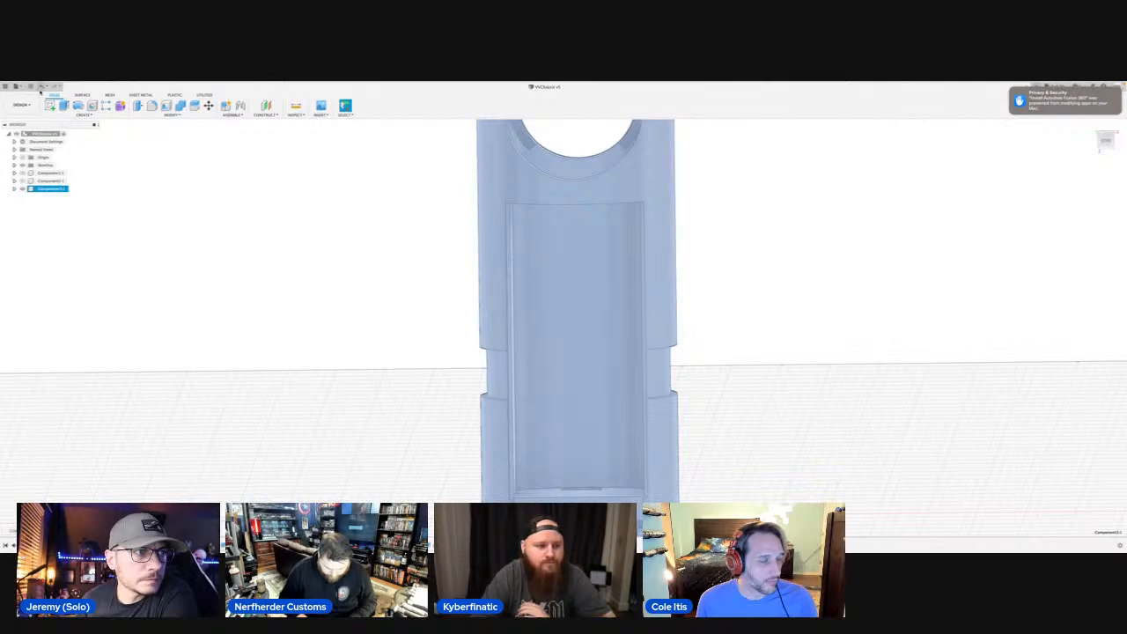
Export the highlighted chassis component as an STL file named VVChassis v5 into the EnderS1 folder inside 3DPrints.
left_click(16, 86)
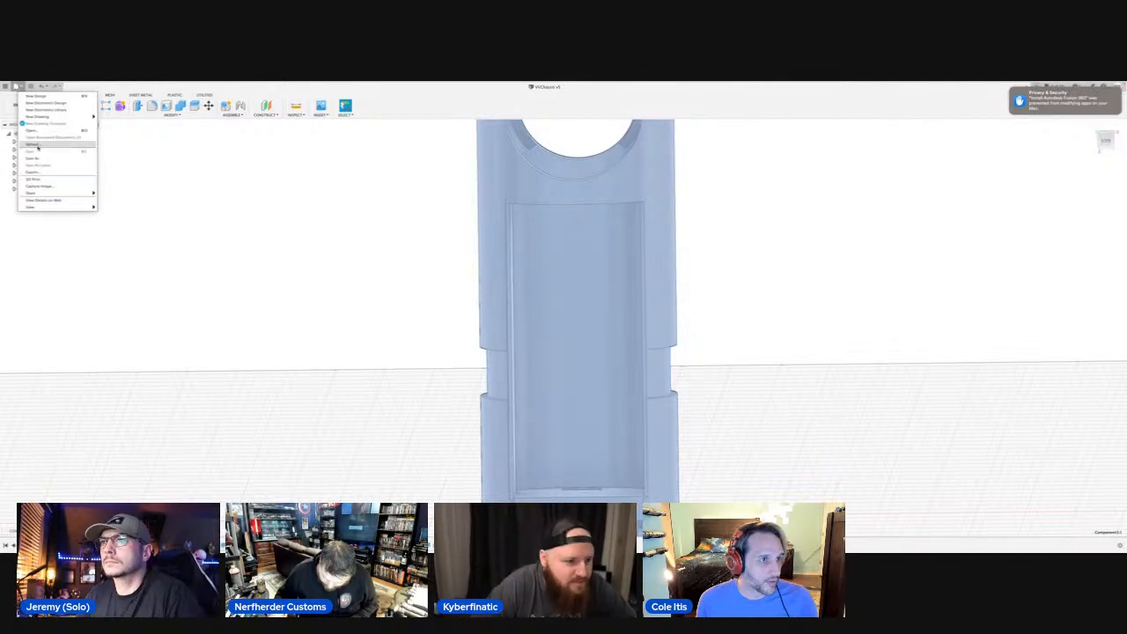
left_click(35, 172)
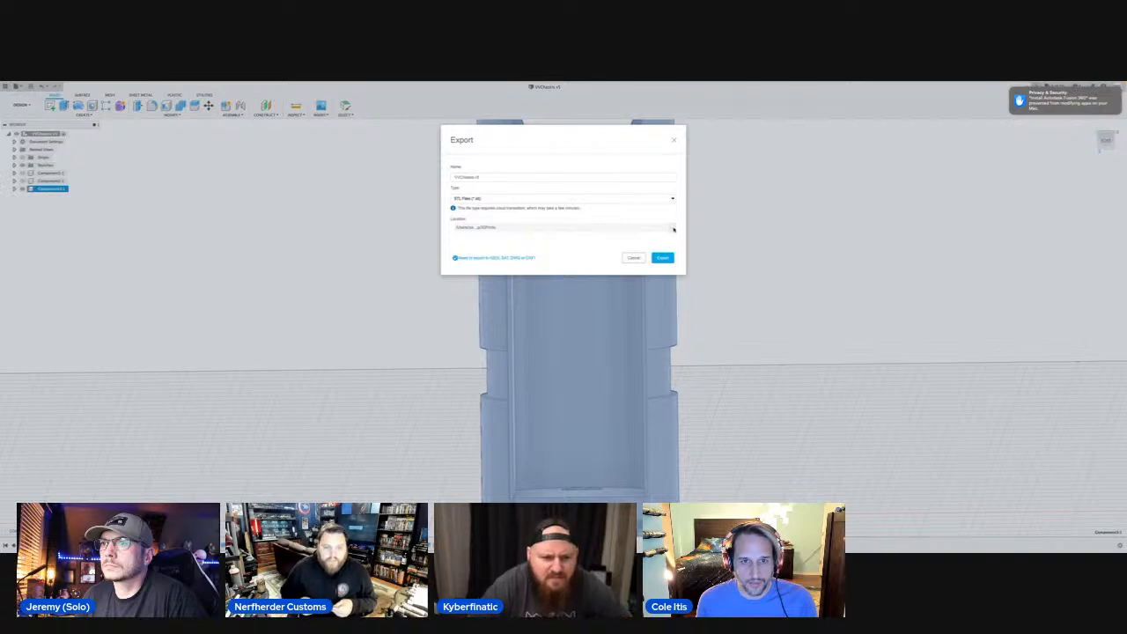
left_click(674, 230)
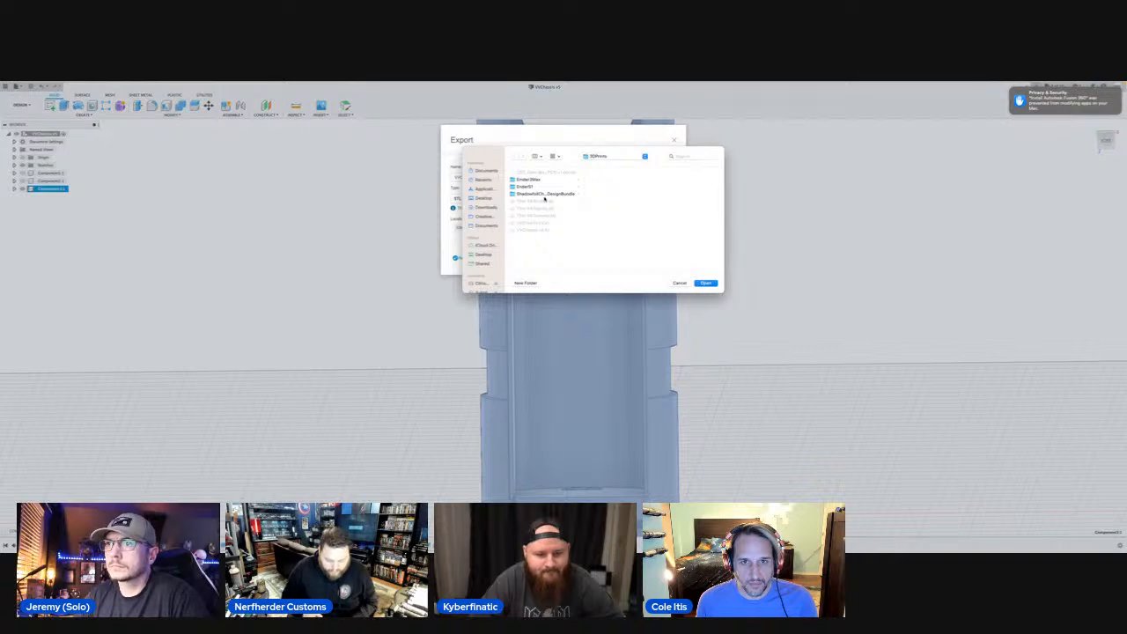
left_click(532, 188)
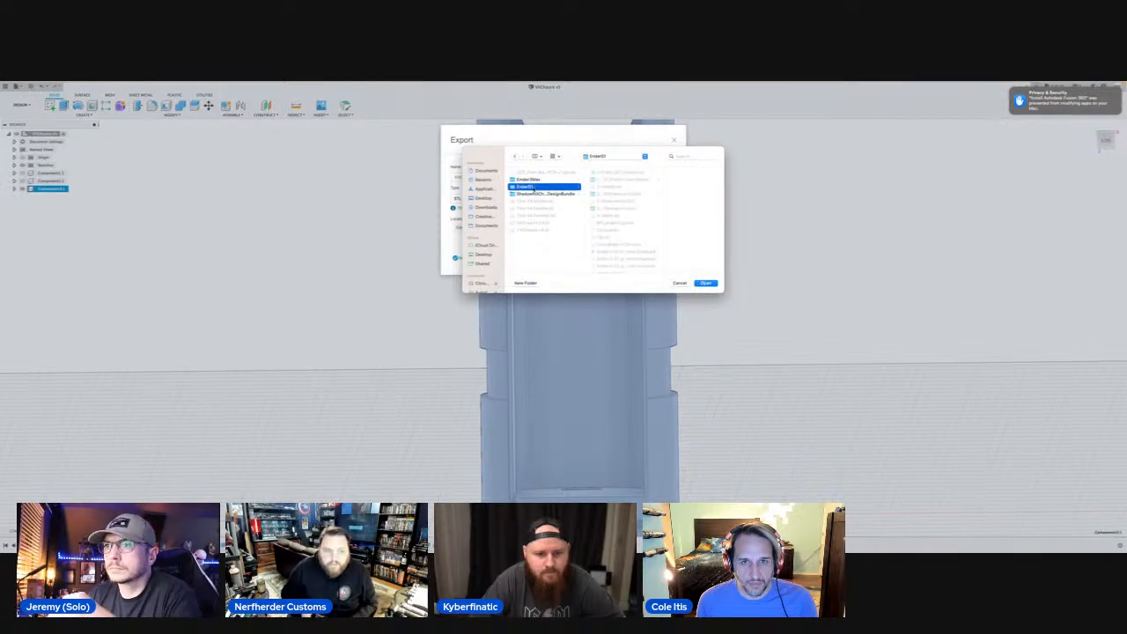
left_click(706, 283)
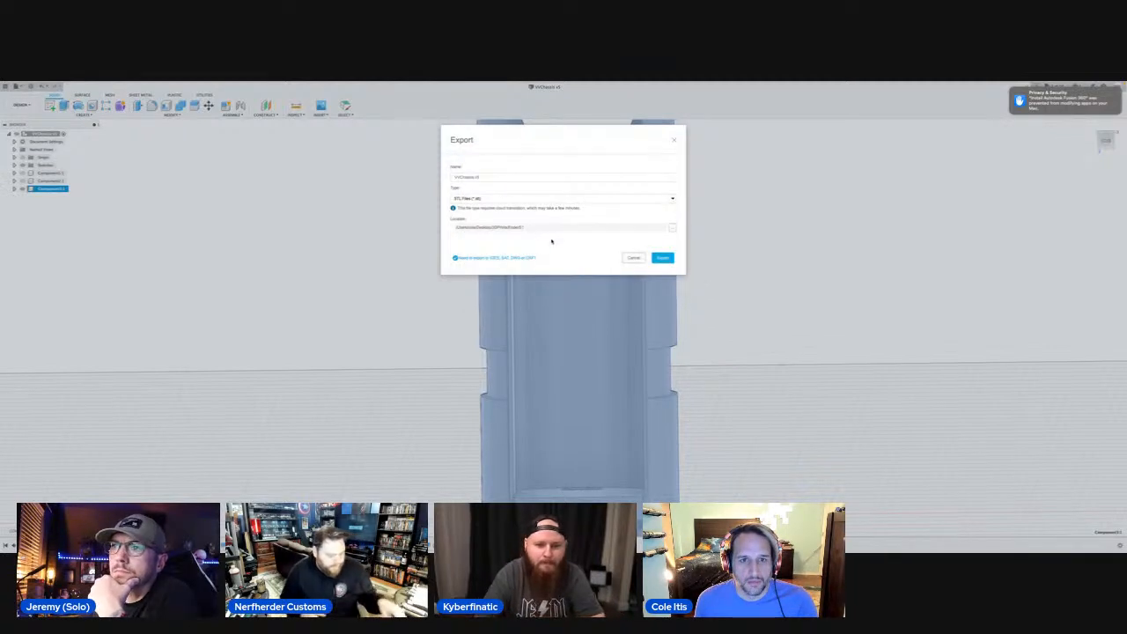
left_click(662, 258)
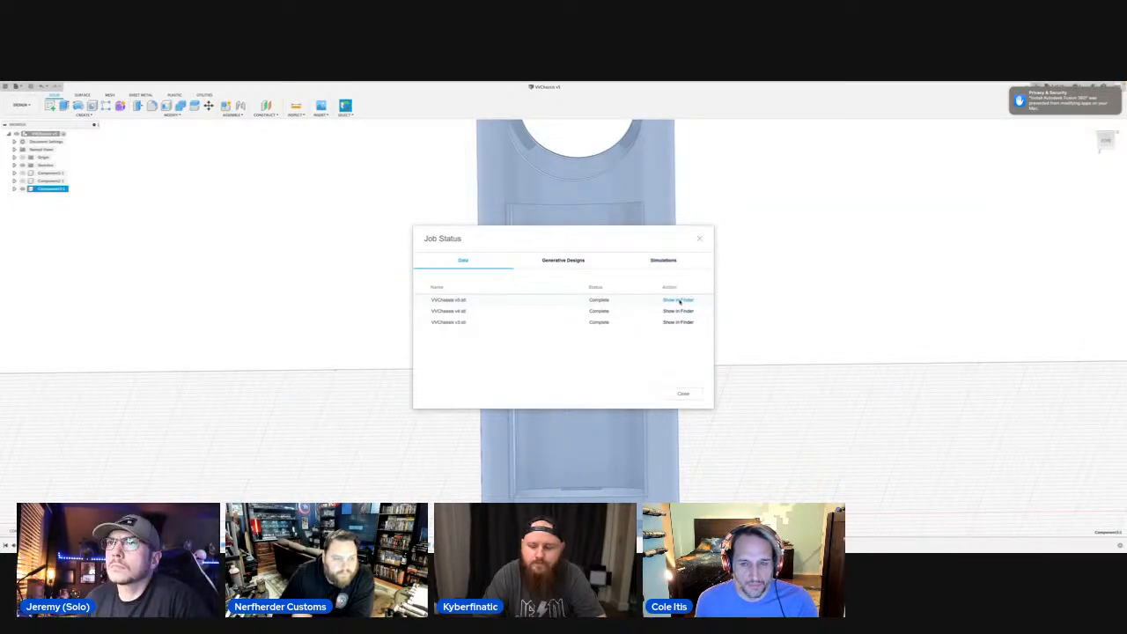
Open the exported VVChassis v5 STL in an enlarged preview and examine the chassis from the open channel side and the back.
left_click(678, 301)
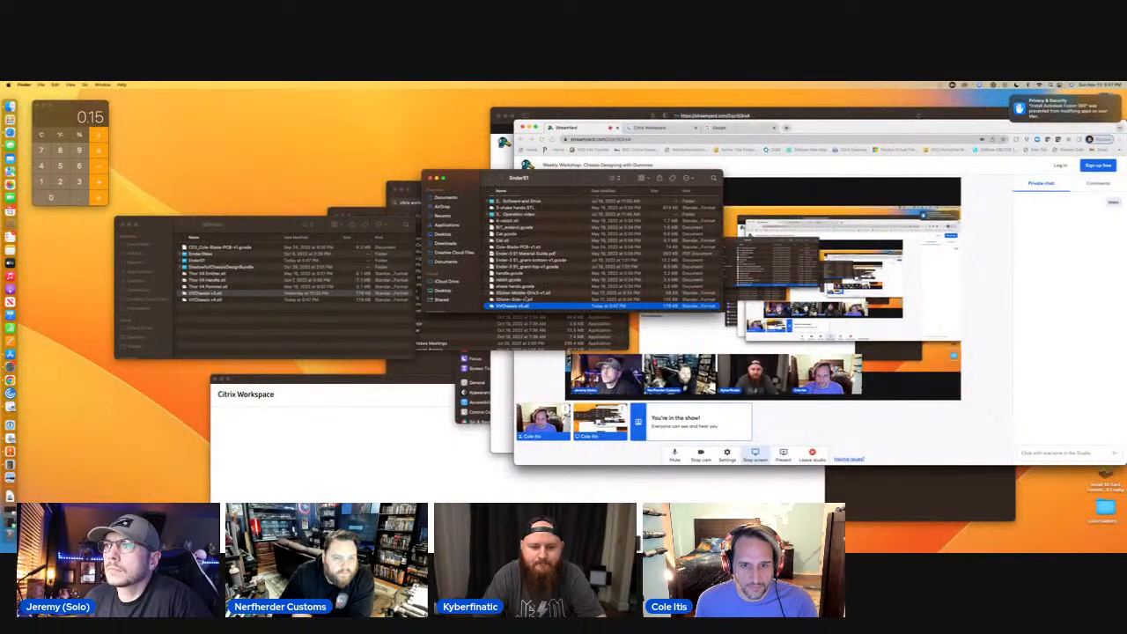
double_click(514, 307)
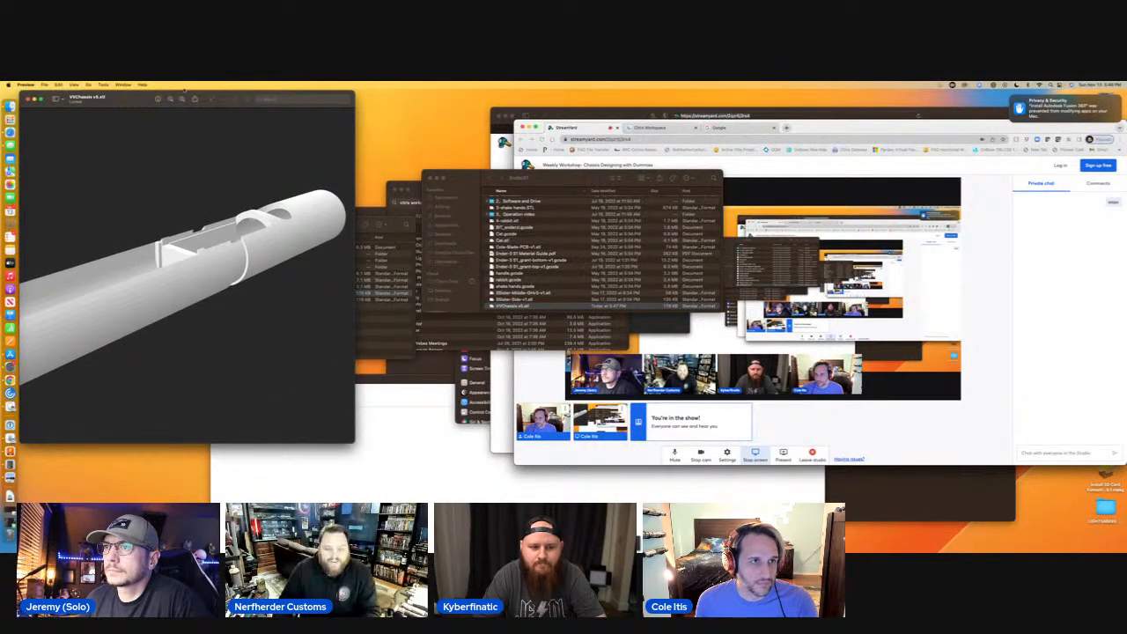
left_click_drag(221, 97, 351, 97)
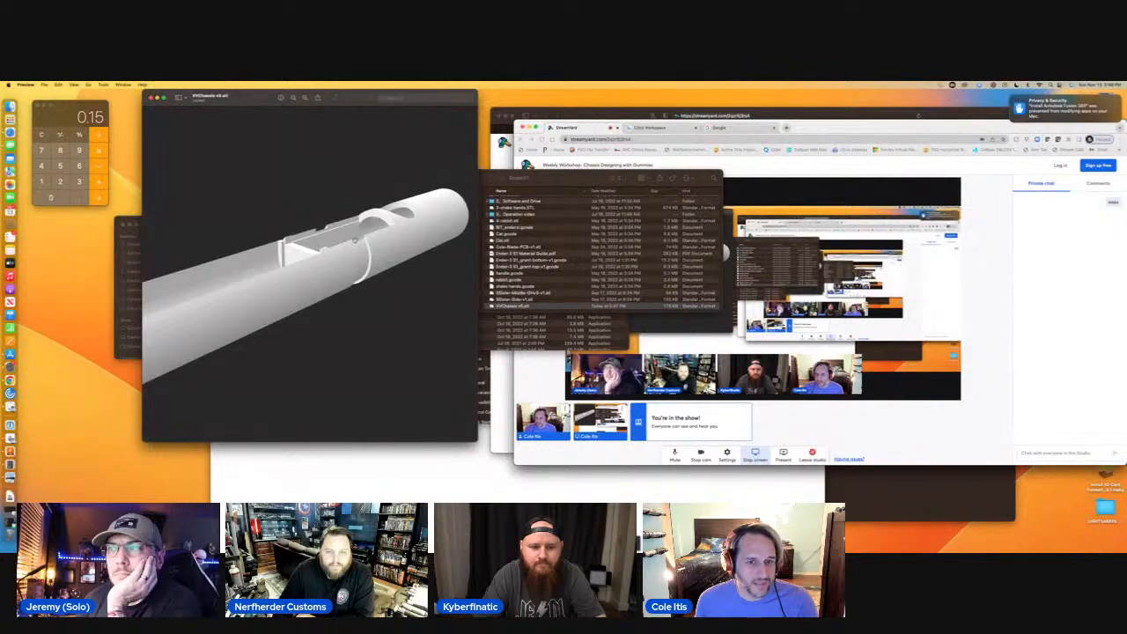
left_click_drag(476, 440, 1058, 546)
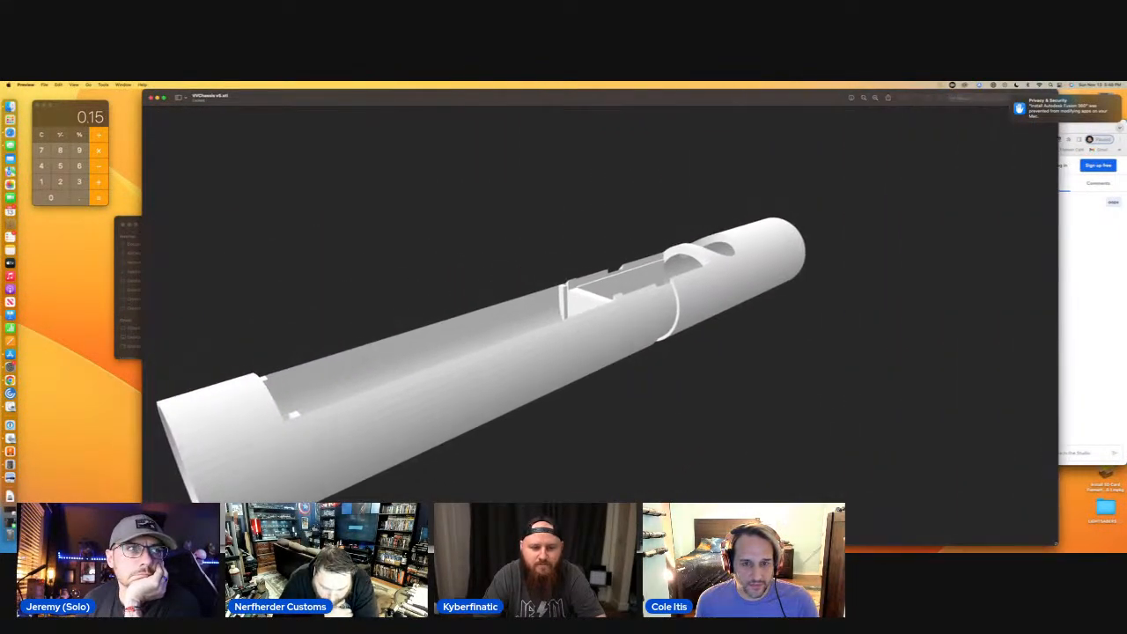
left_click_drag(602, 405, 454, 188)
left_click_drag(457, 349, 434, 462)
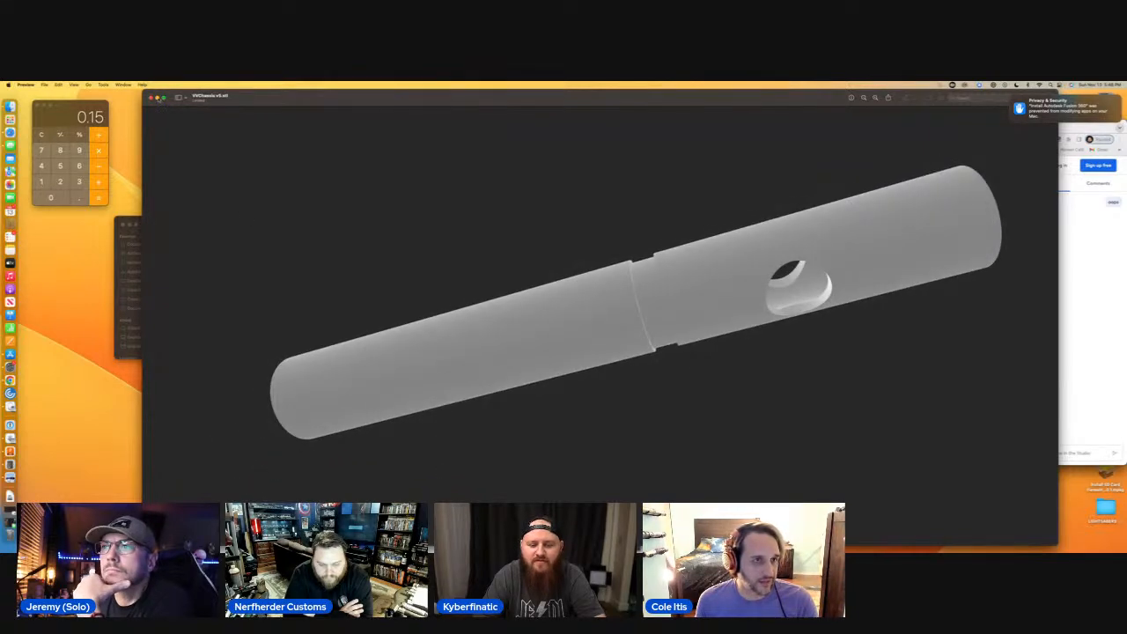
Put away the STL preview, return to Fusion 360, and dismiss the export job status.
left_click(158, 98)
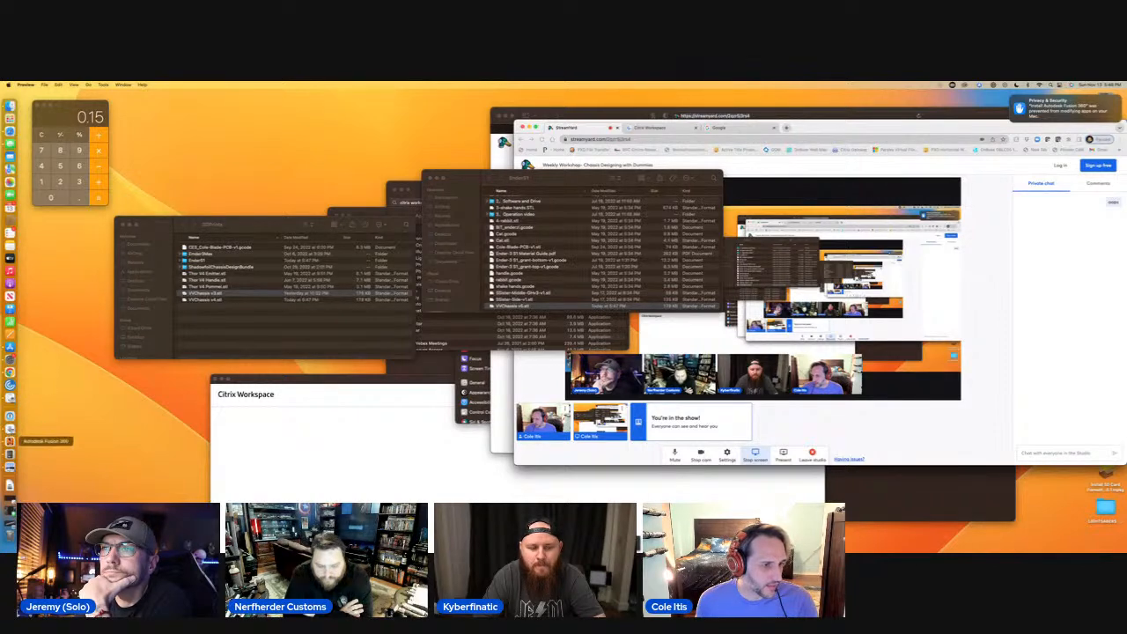
left_click(9, 439)
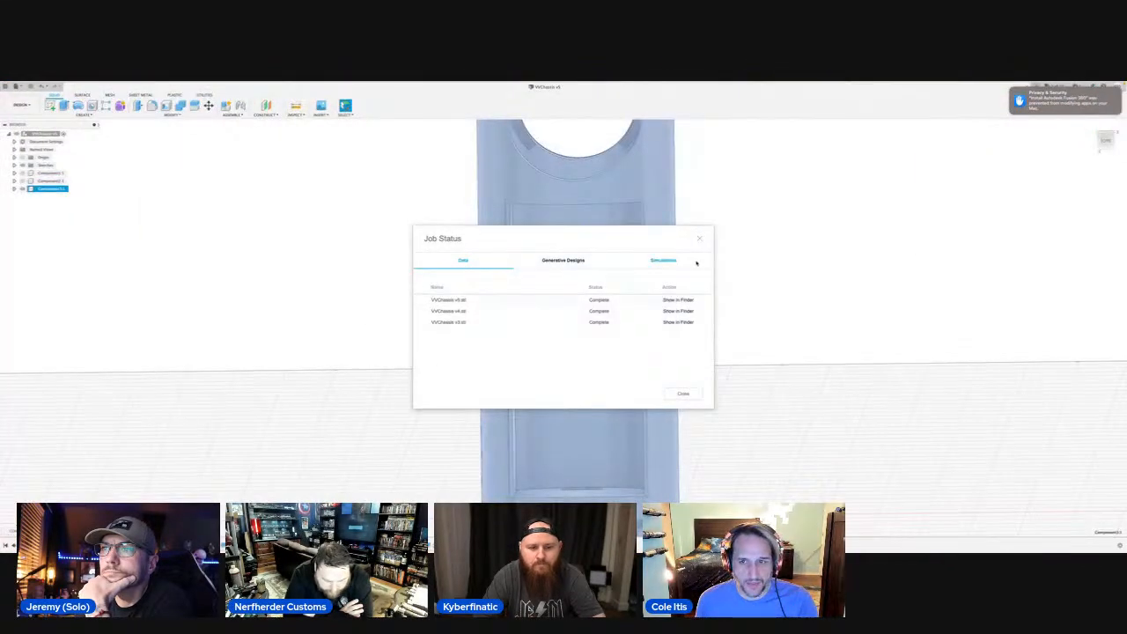
left_click(699, 240)
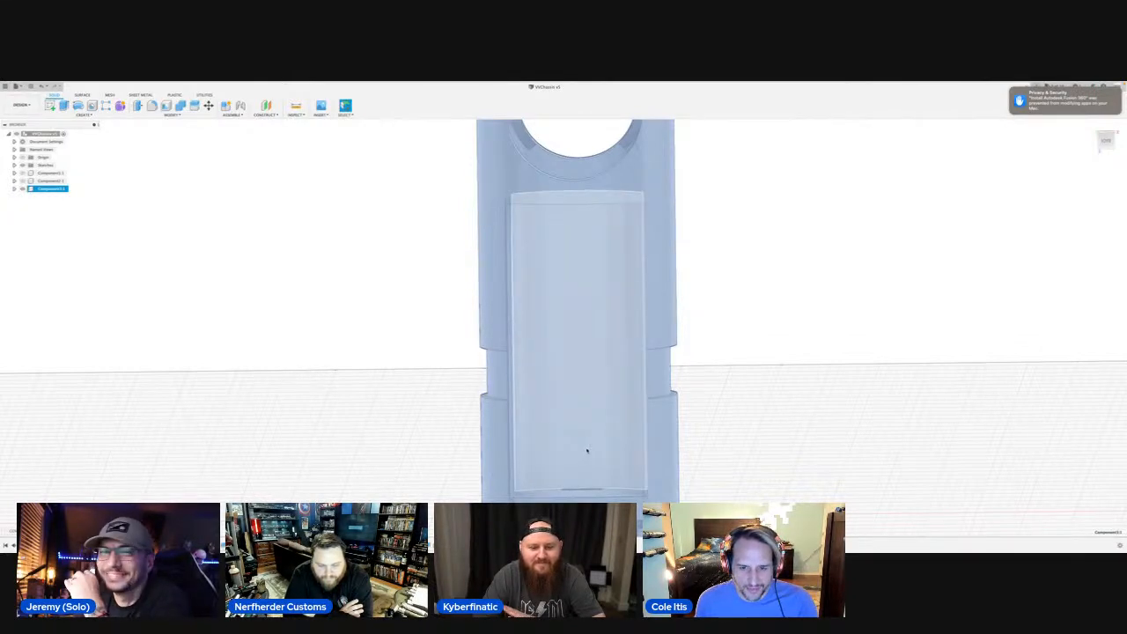
Try to fillet the short inner corner edges beside the small tabs on both sides of the channel's crossbar.
left_click_drag(587, 451, 556, 144)
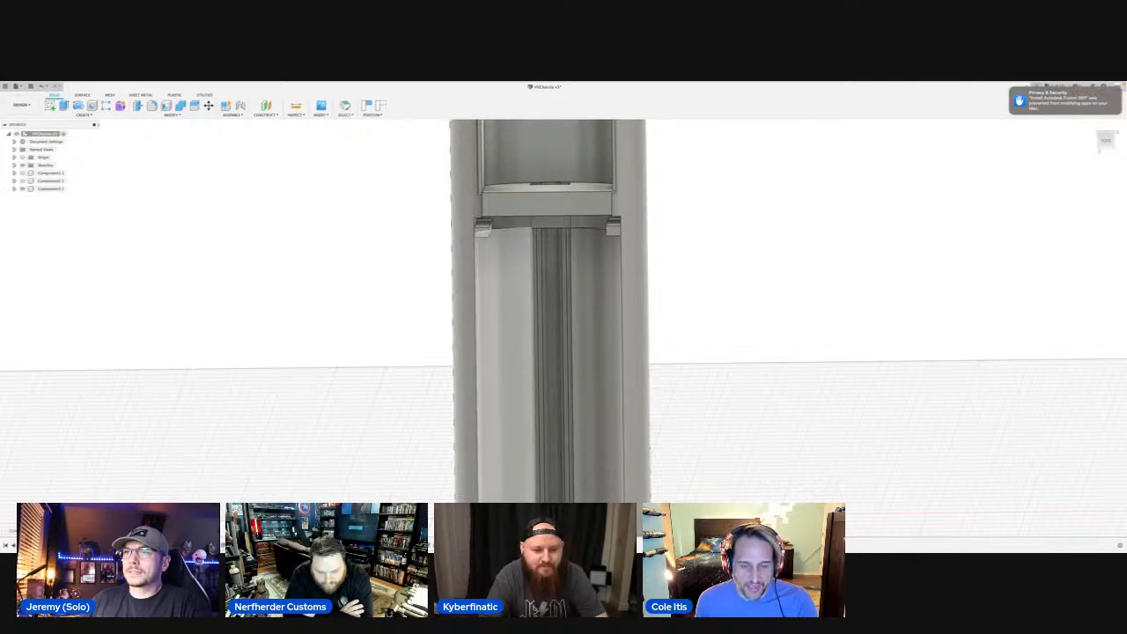
mouse_move(608, 429)
middle_mouse_down("shift")
mouse_move(617, 321)
mouse_move(608, 394)
mouse_move(621, 470)
mouse_move(628, 422)
middle_mouse_up("shift")
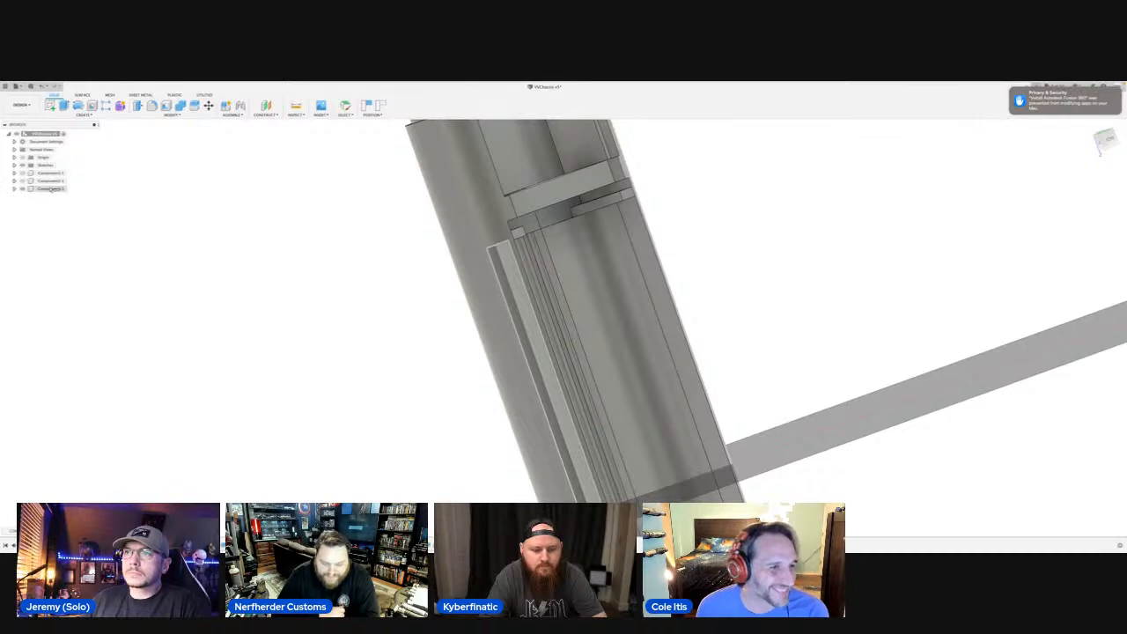
left_click(23, 188)
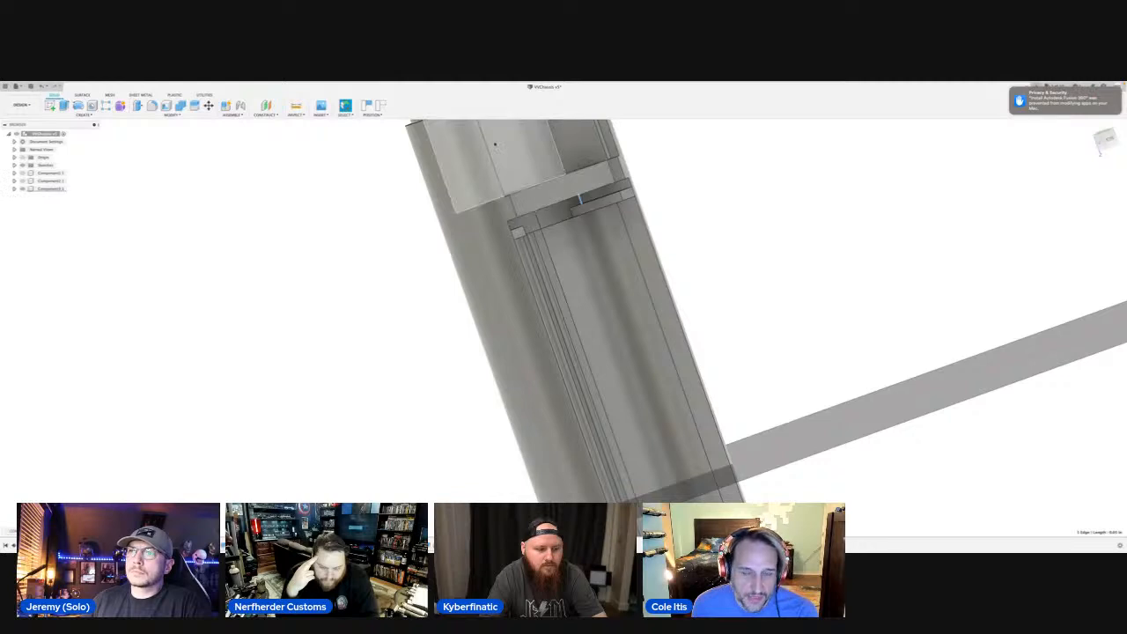
scroll(553, 257, "up", 5)
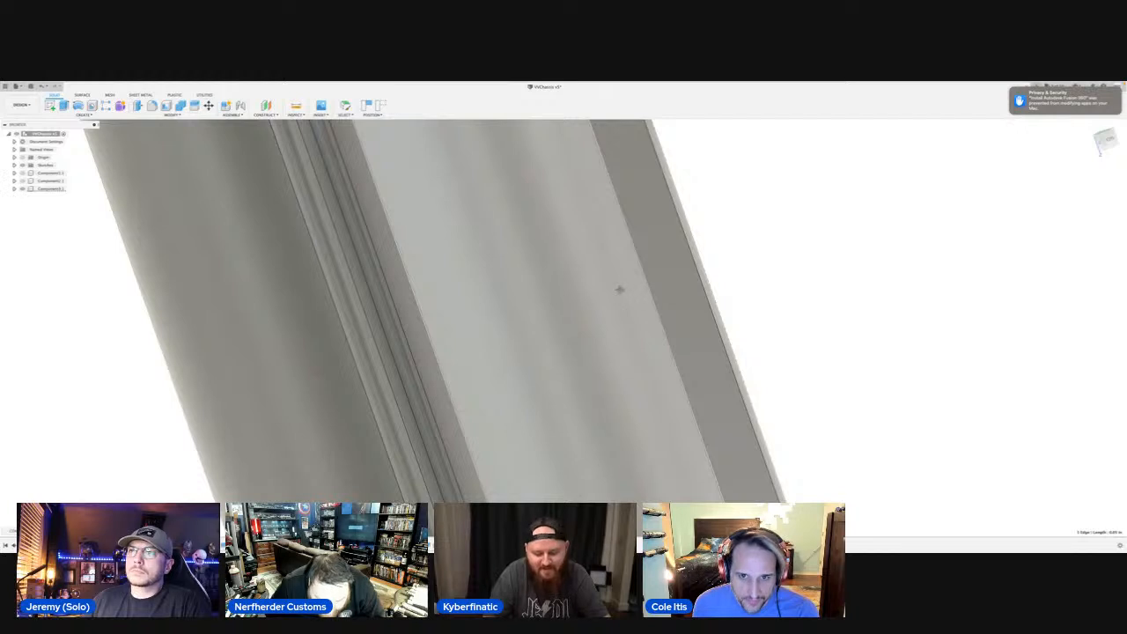
middle_click_drag(622, 289, 665, 546)
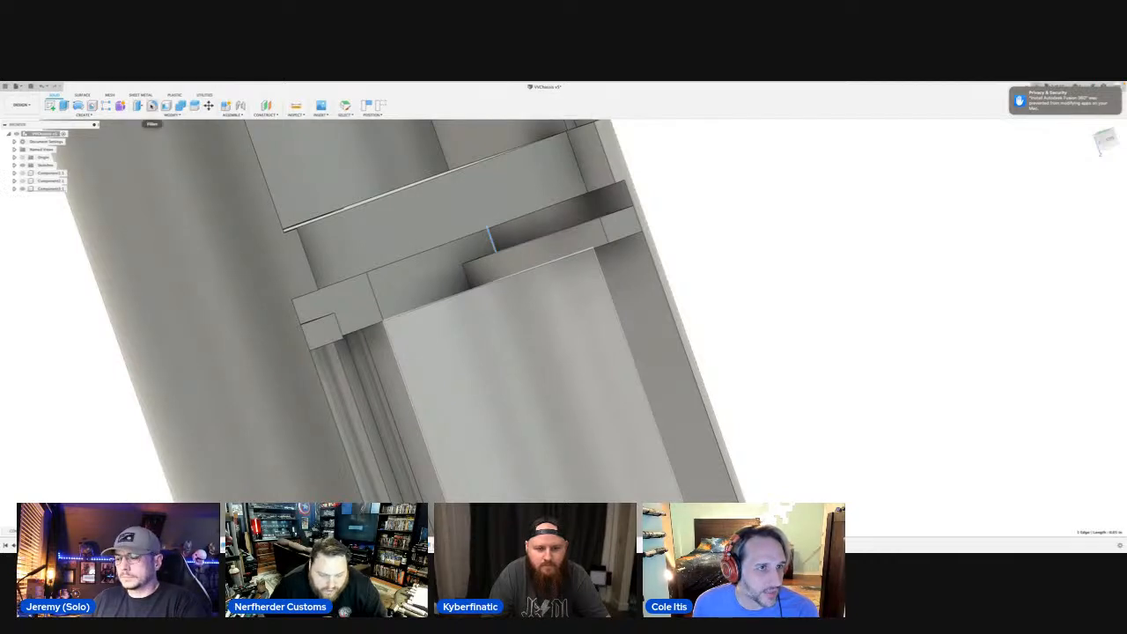
left_click(151, 106)
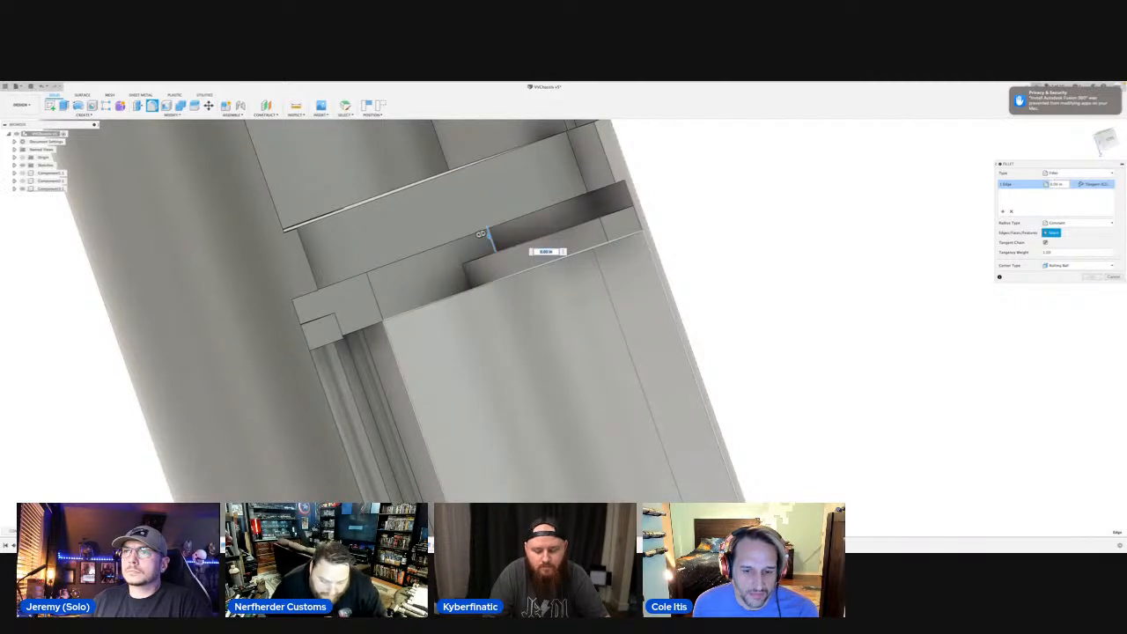
middle_click_drag(540, 435, 530, 413, "shift")
middle_click_drag(498, 232, 518, 218, "shift")
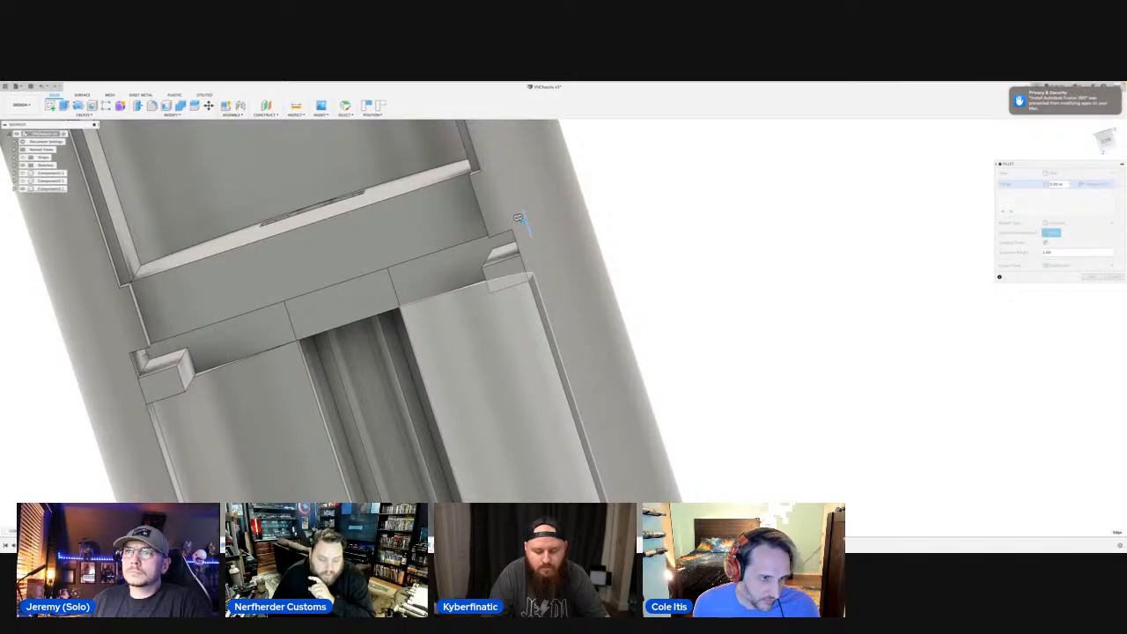
left_click(529, 283)
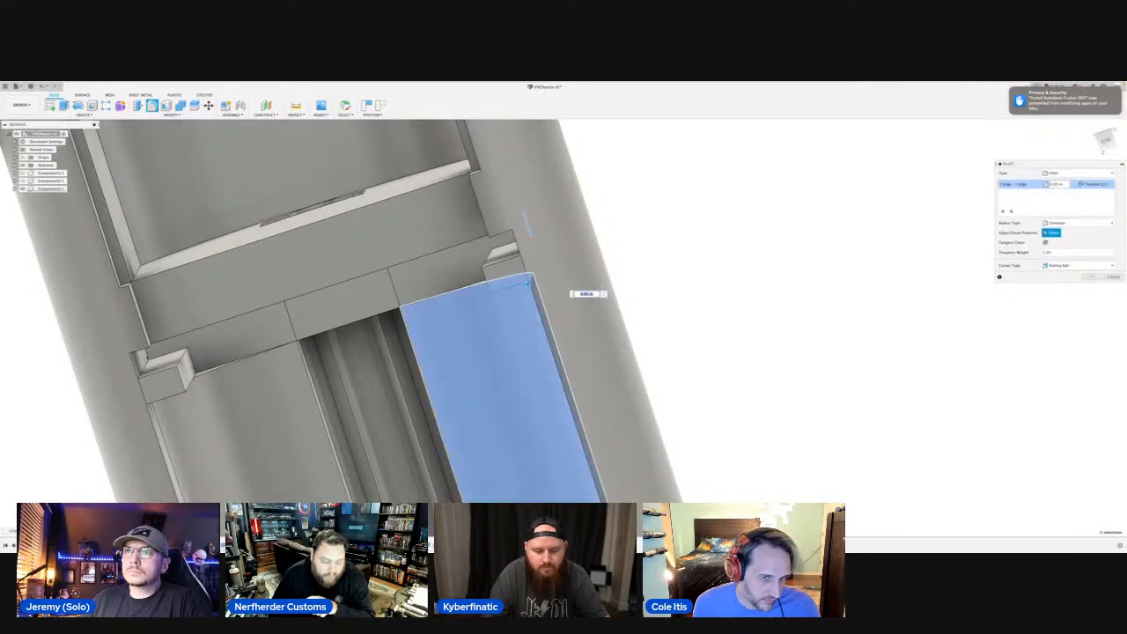
left_click(528, 283)
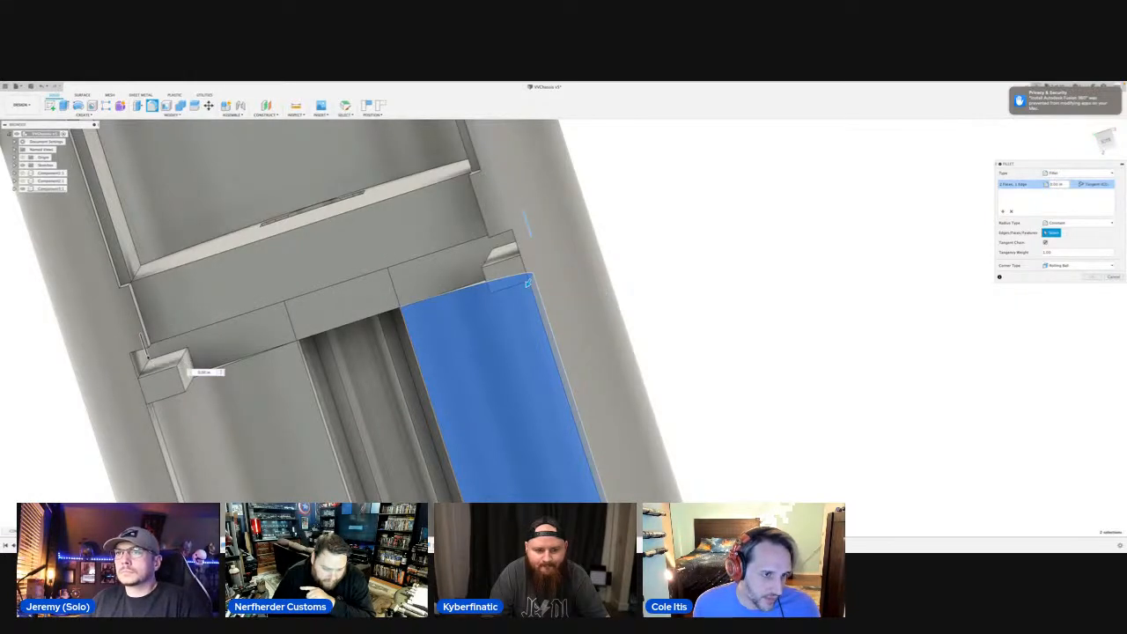
left_click(151, 356)
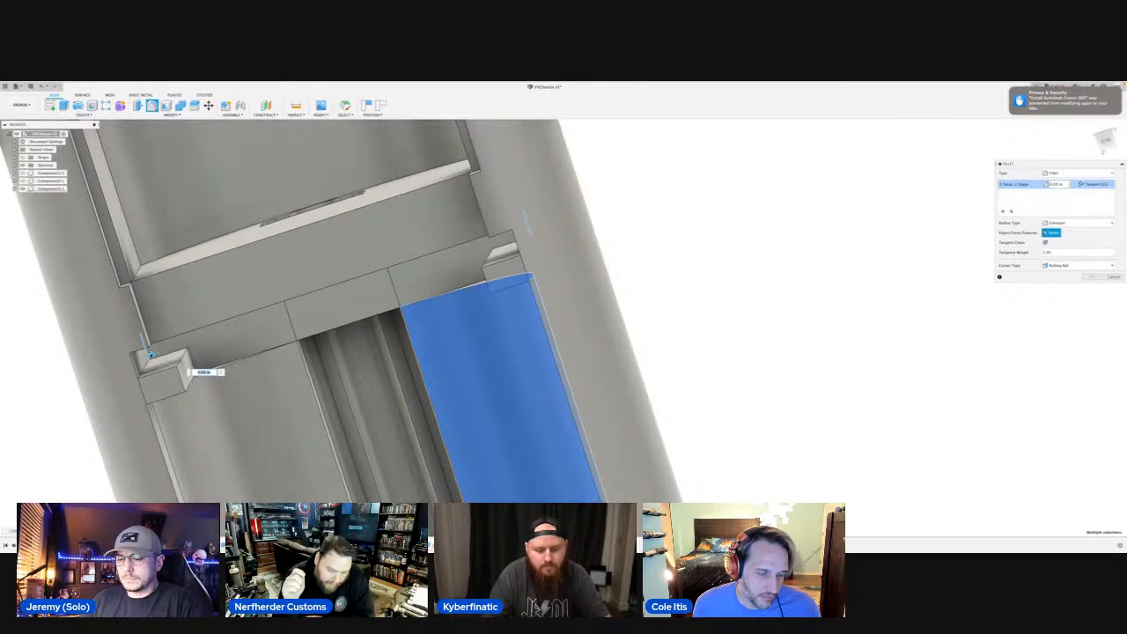
mouse_move(150, 354)
left_mouse_down()
mouse_move(208, 339)
mouse_move(150, 354)
left_mouse_up()
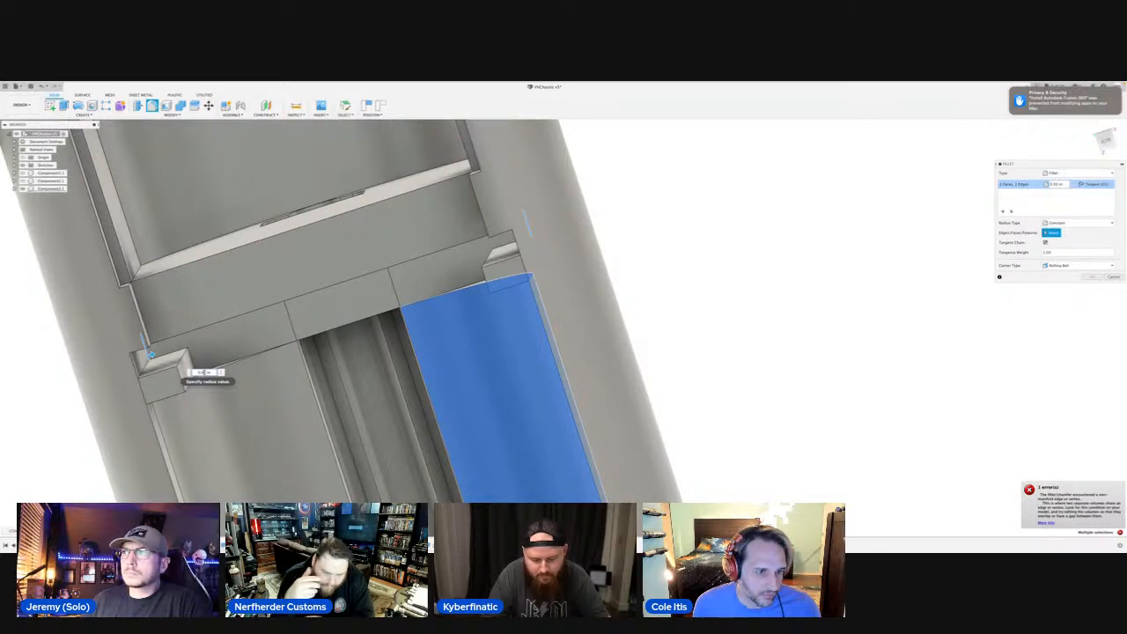
Try other radius values for the tab corner fillet and cancel the command.
type("2")
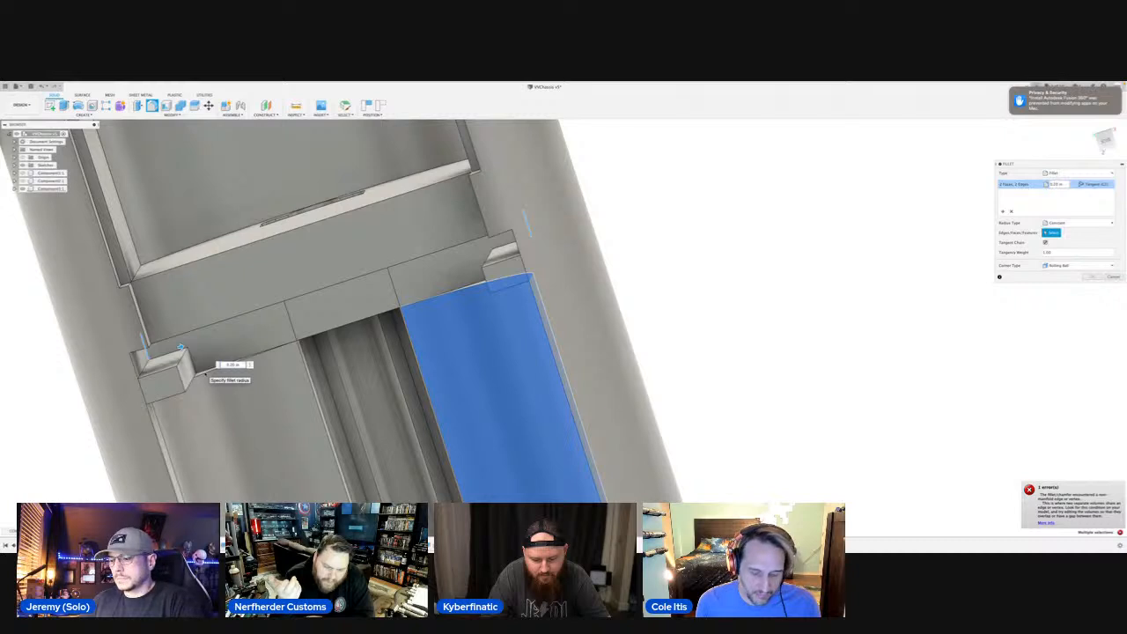
key("BackSpace")
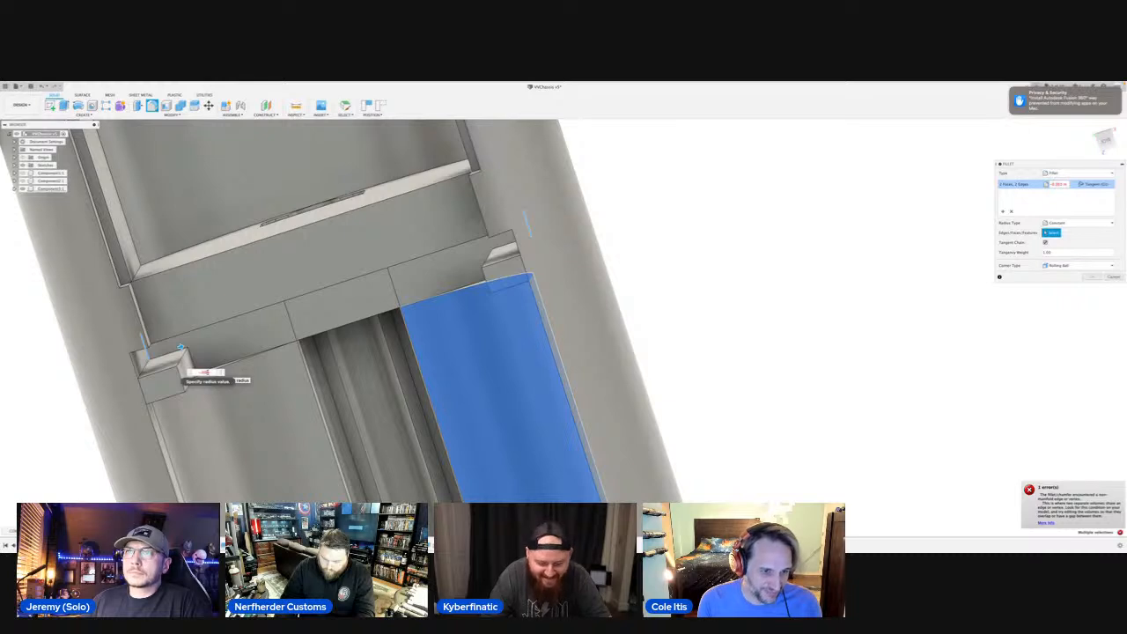
key("BackSpace")
key("BackSpace")
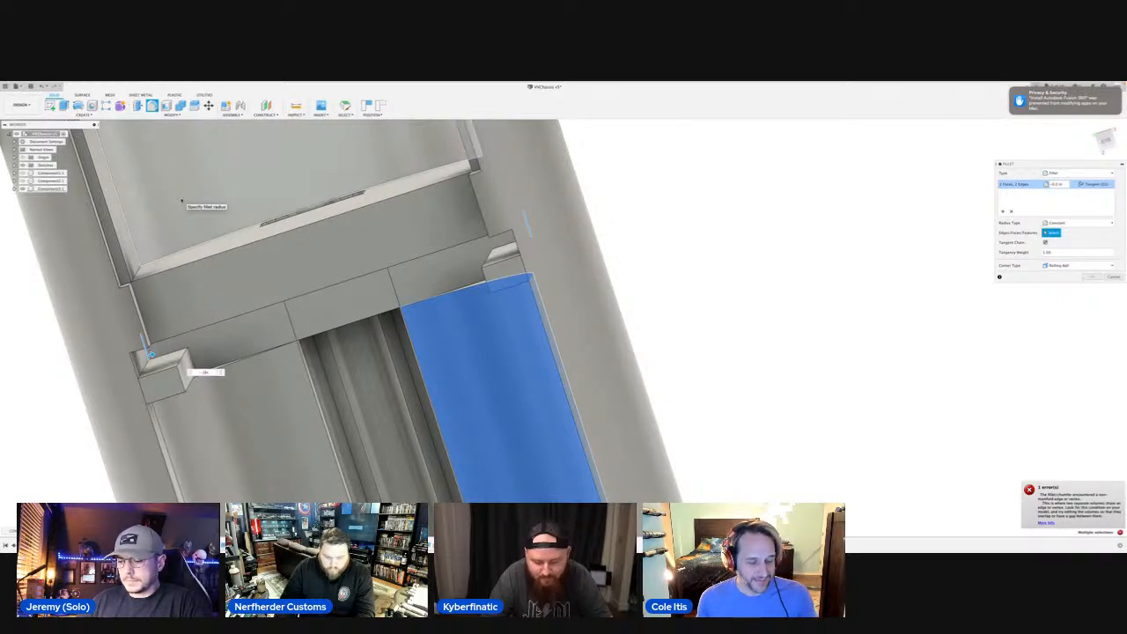
key("Escape")
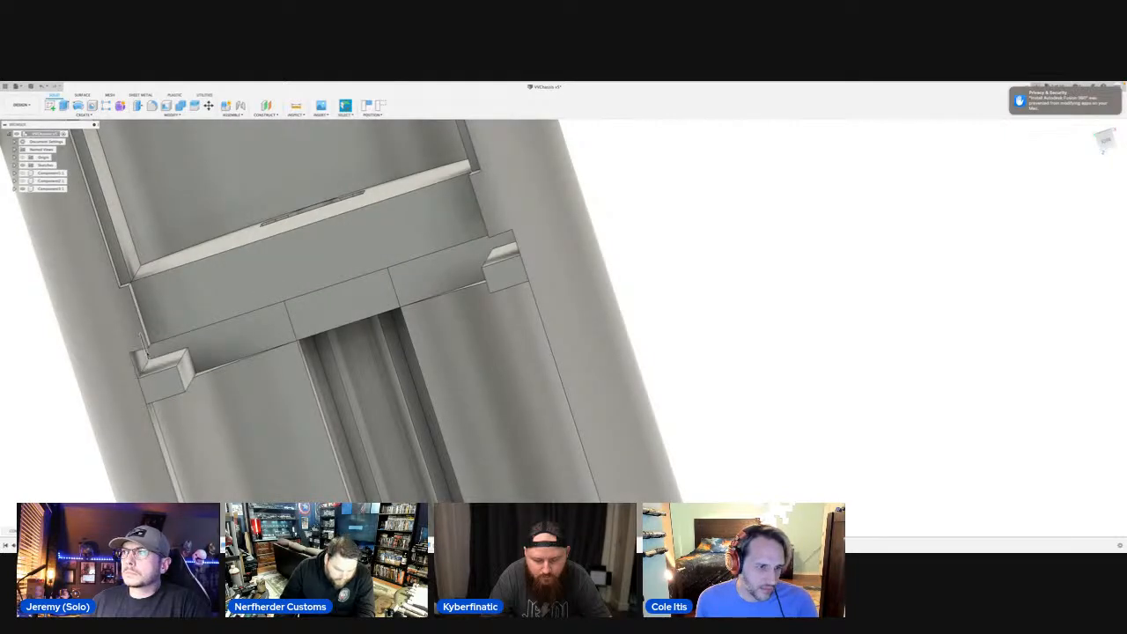
Fillet the short inner corner edges beside the tabs on both sides of the channel's crossbar with a 0.075 in radius.
left_click(145, 347)
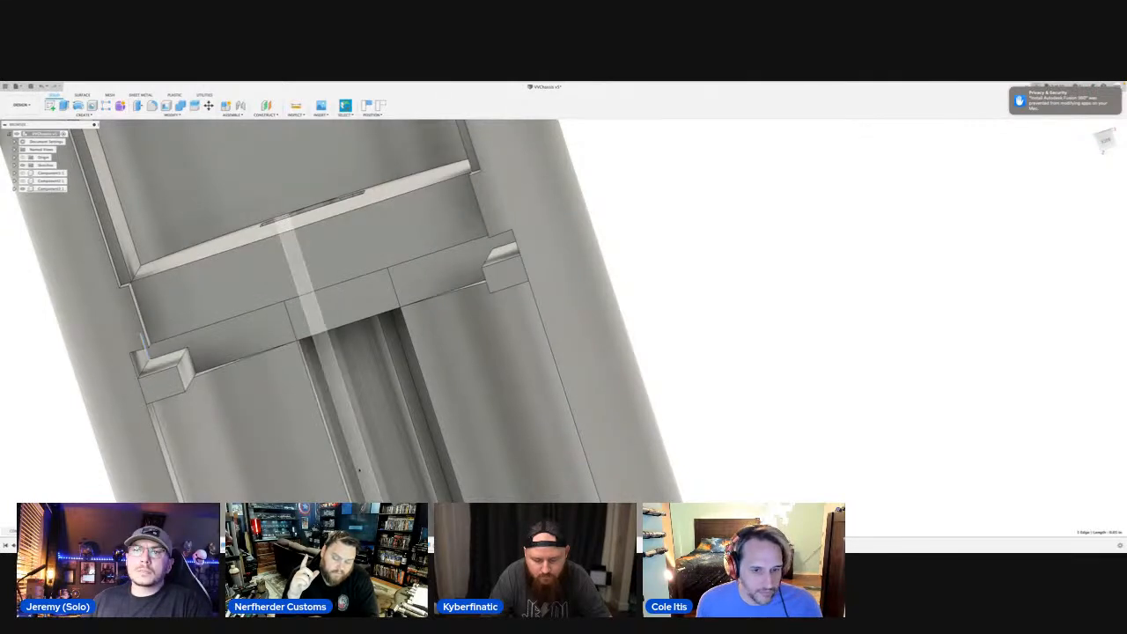
scroll(359, 471, "down", 6)
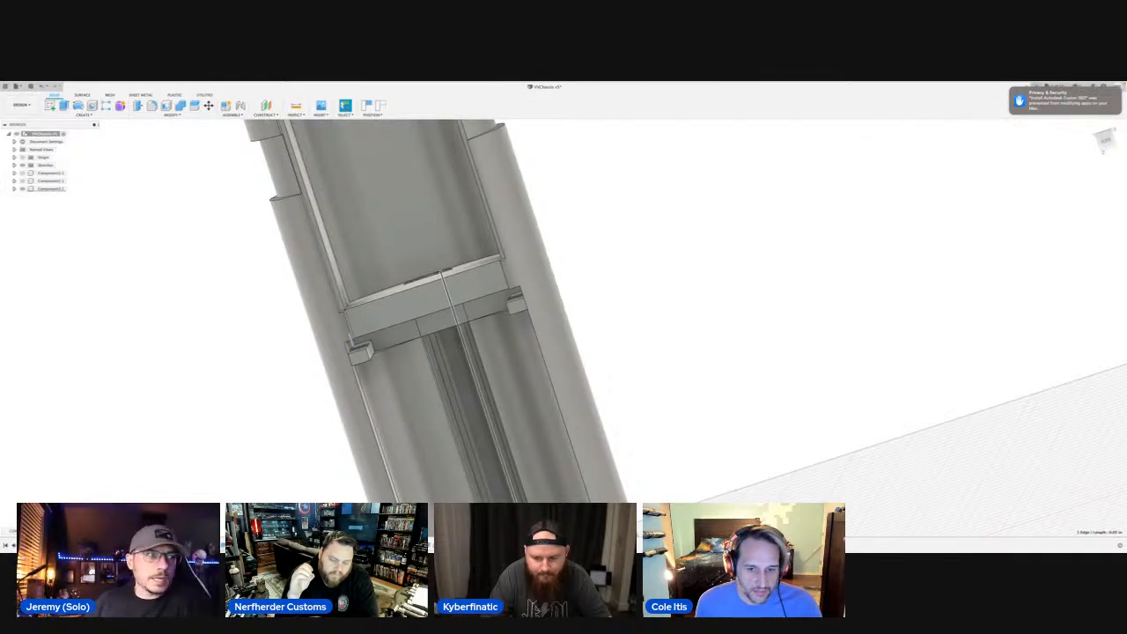
mouse_move(436, 325)
middle_mouse_down("shift")
mouse_move(443, 295)
mouse_move(441, 320)
middle_mouse_up("shift")
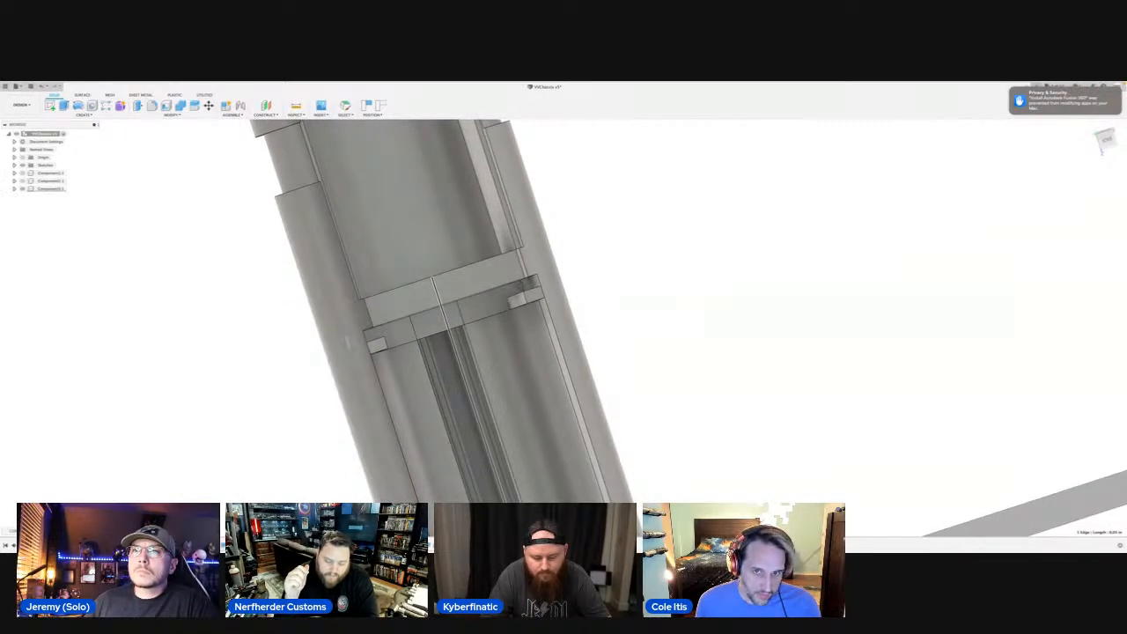
middle_click_drag(348, 341, 389, 383)
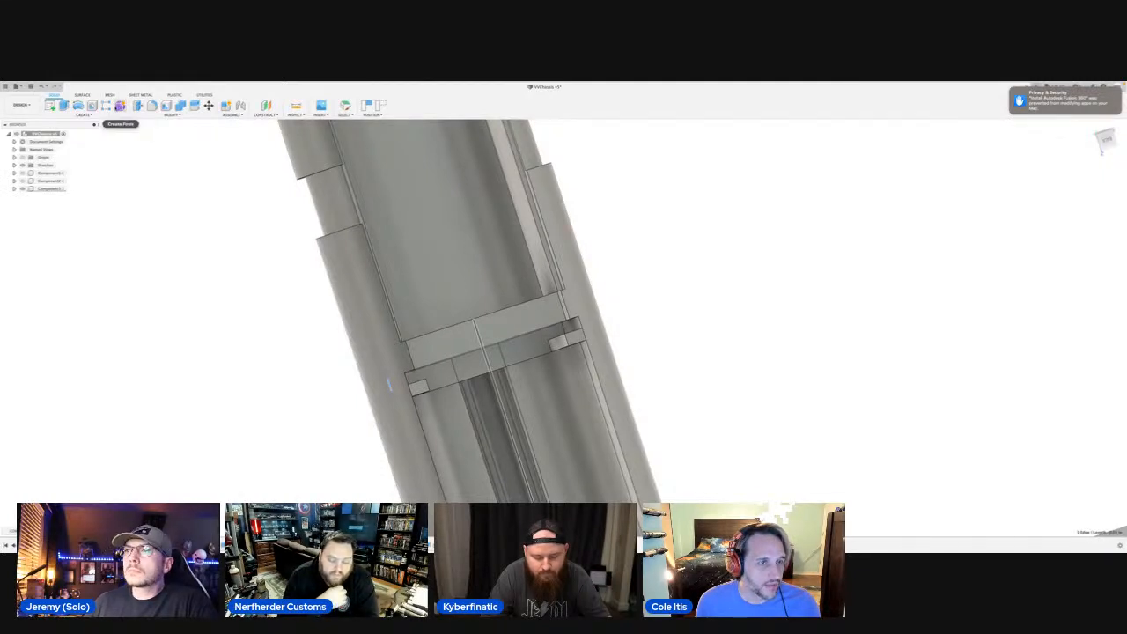
left_click(151, 105)
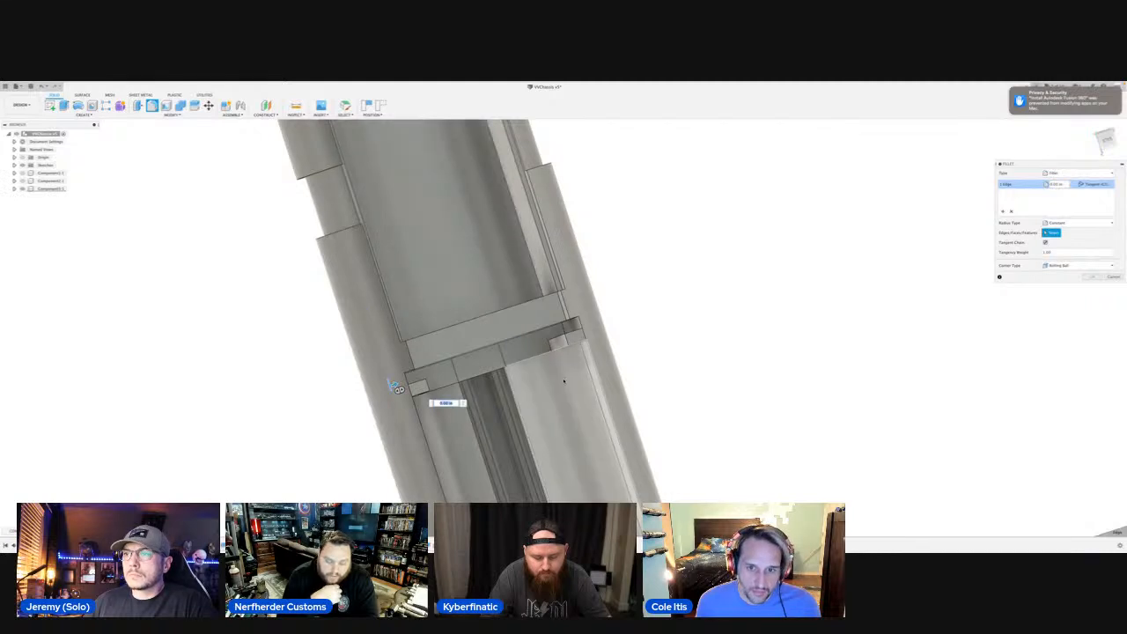
left_click(564, 327)
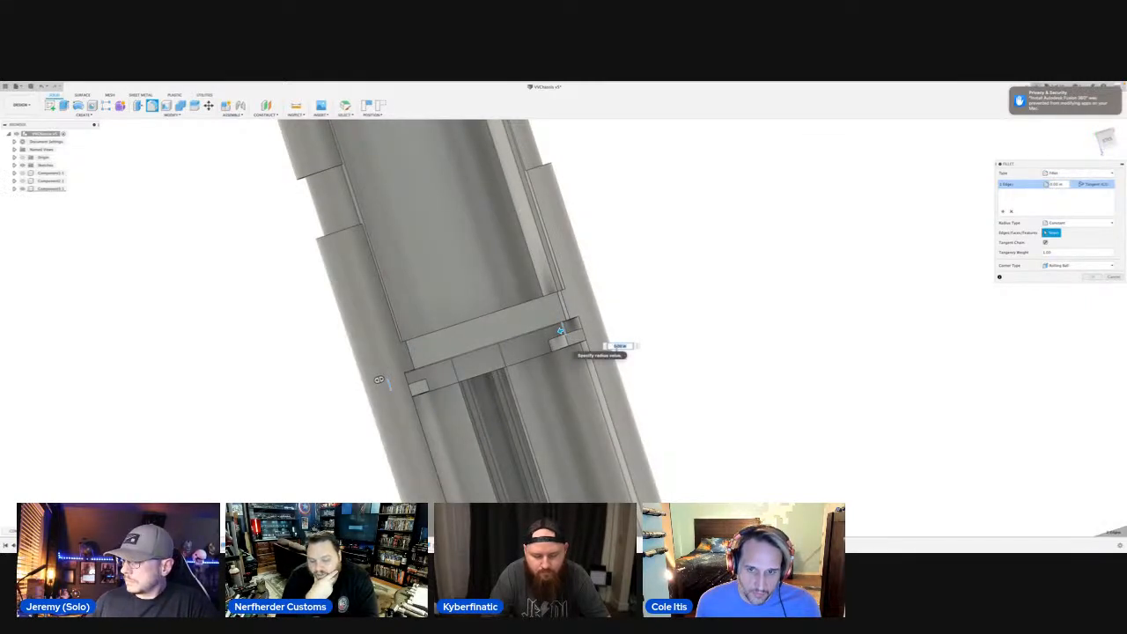
type(".")
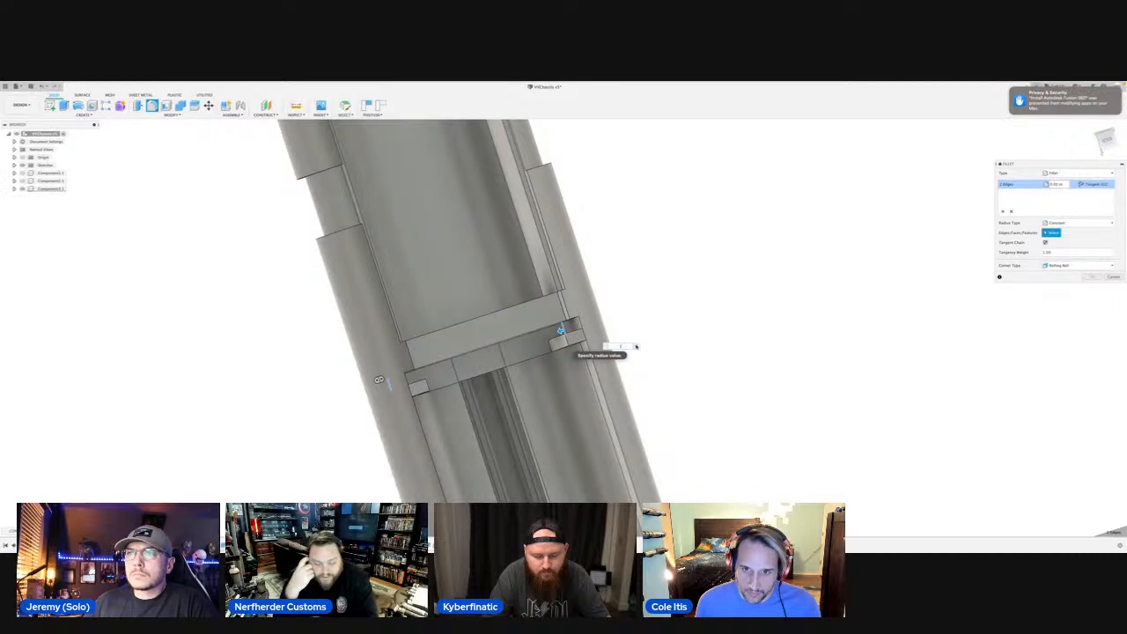
type("03")
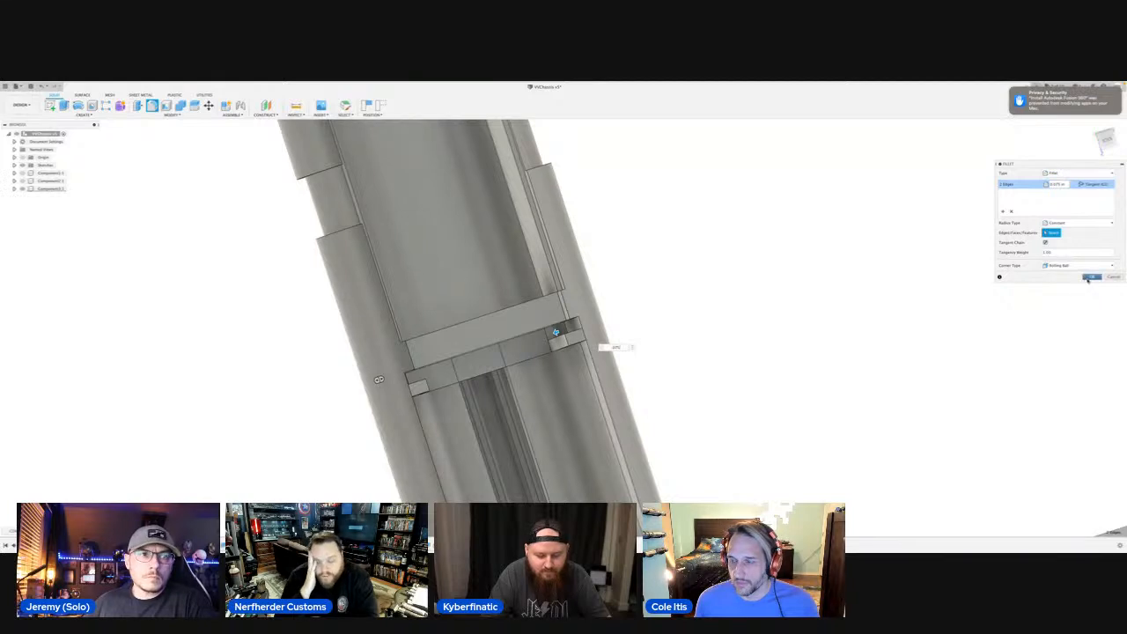
left_click(1091, 278)
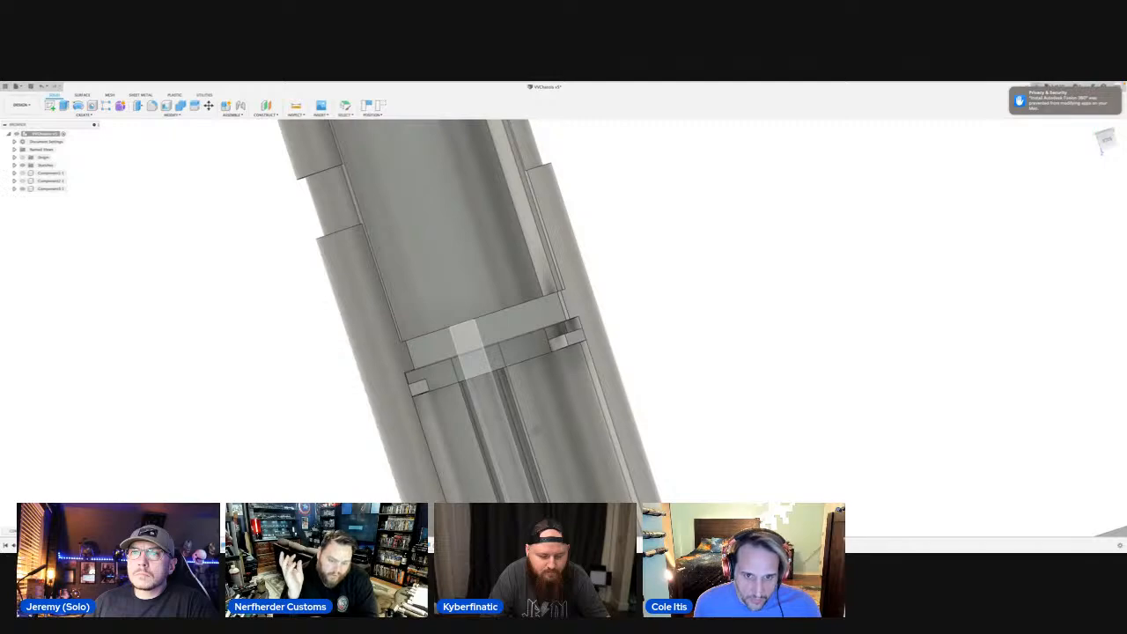
Turn the chassis to show both ends of the long channel and set the visual style to Shaded with Hidden Edges.
middle_click_drag(536, 430, 444, 316, "shift")
middle_click_drag(884, 381, 371, 336)
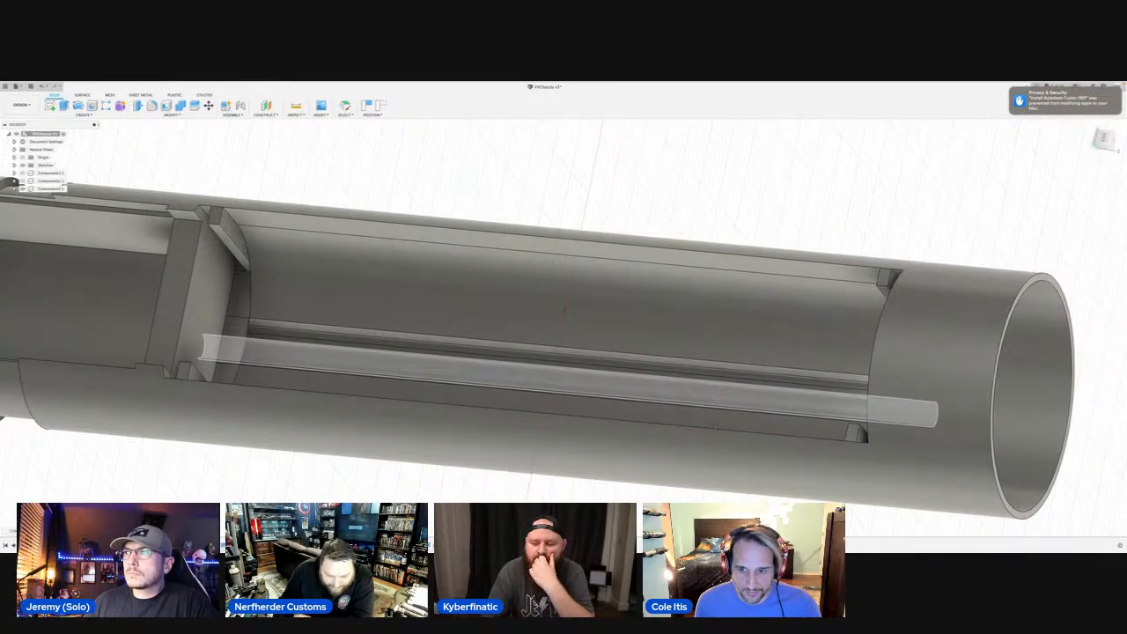
middle_click_drag(715, 427, 738, 434)
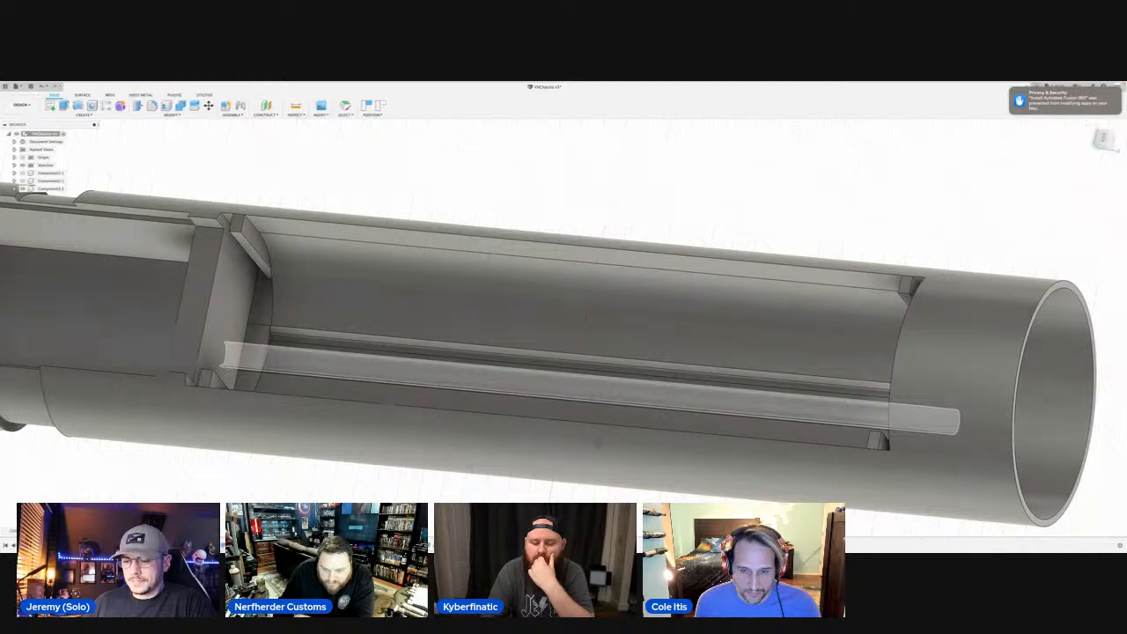
mouse_move(598, 444)
middle_mouse_down("shift")
mouse_move(624, 453)
mouse_move(608, 446)
middle_mouse_up("shift")
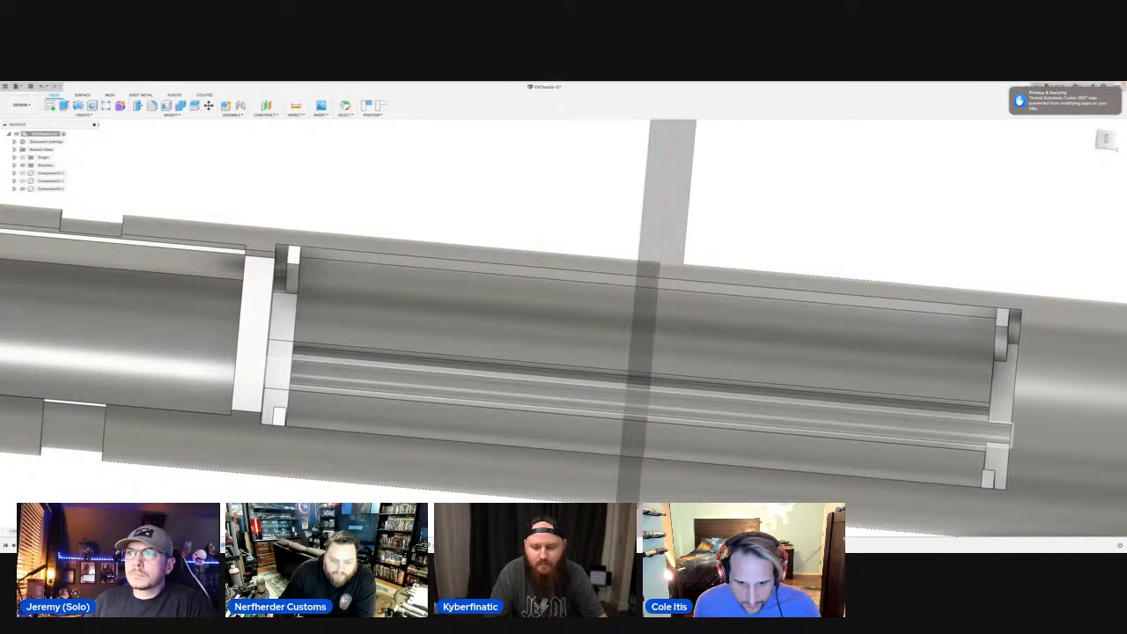
left_click(573, 532)
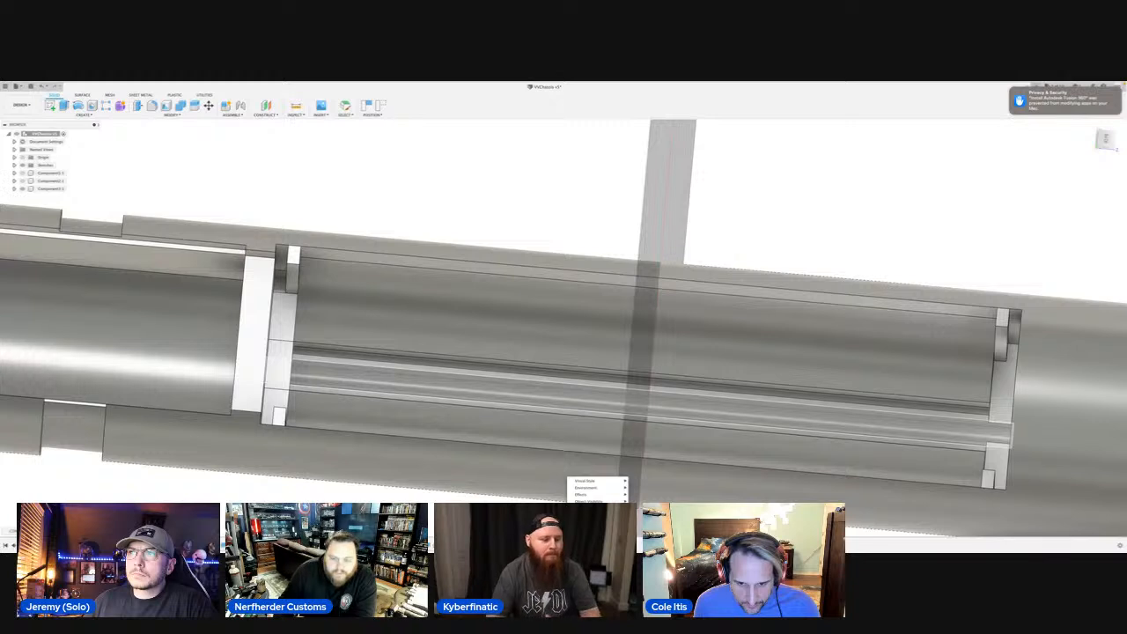
mouse_move(596, 481)
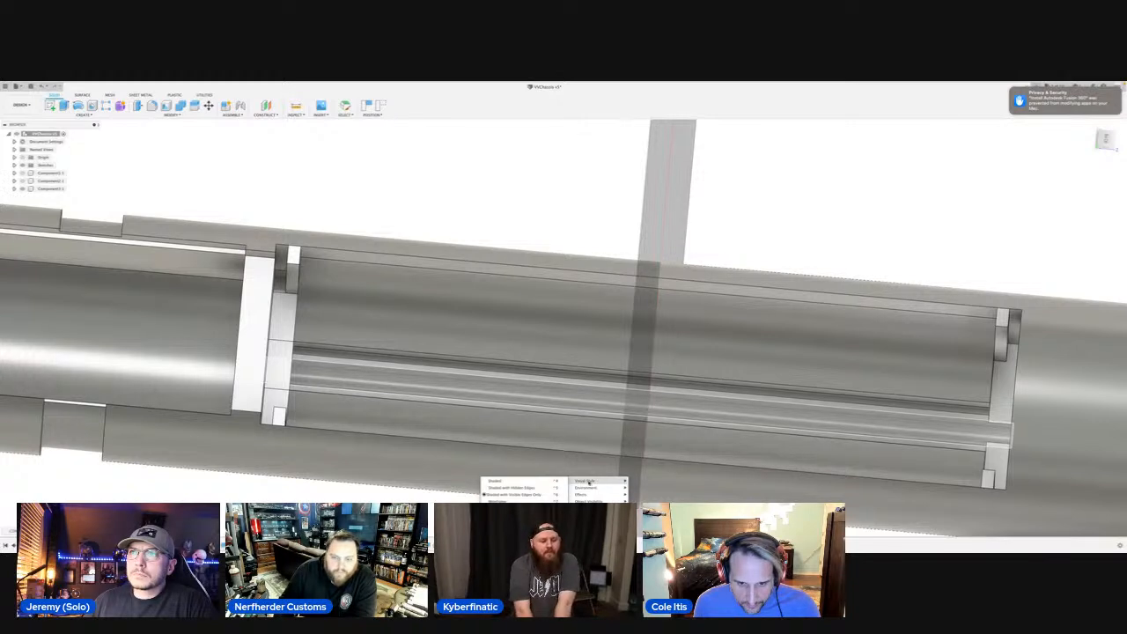
left_click(530, 486)
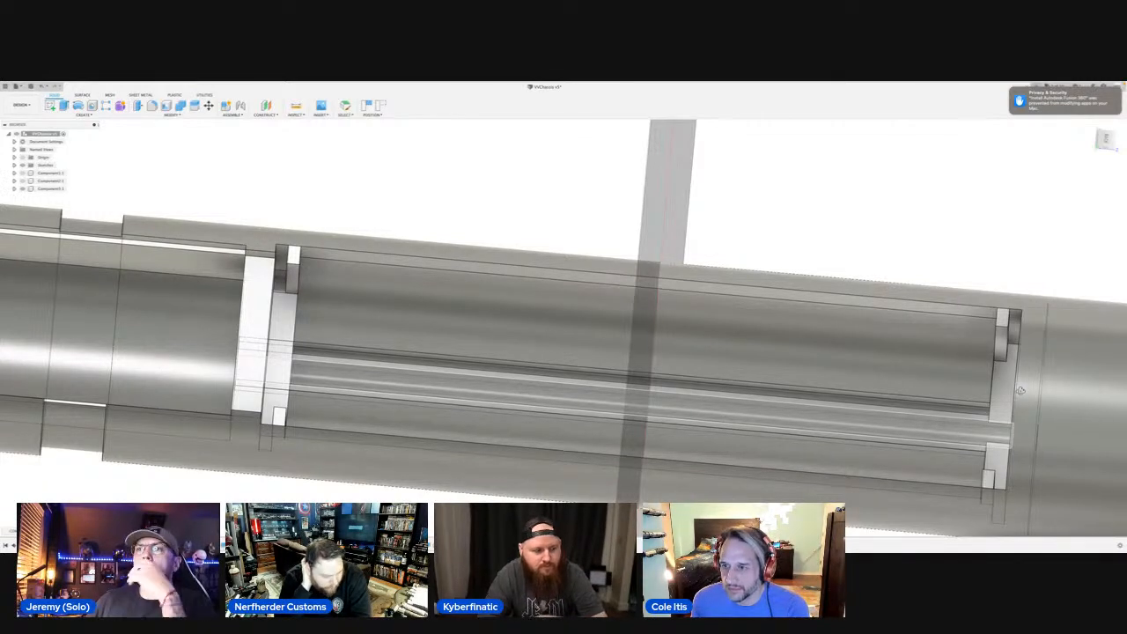
Fillet the short corner edge beside one tab at the channel end nearest the open tube end with a 0.075 in radius.
key("Escape")
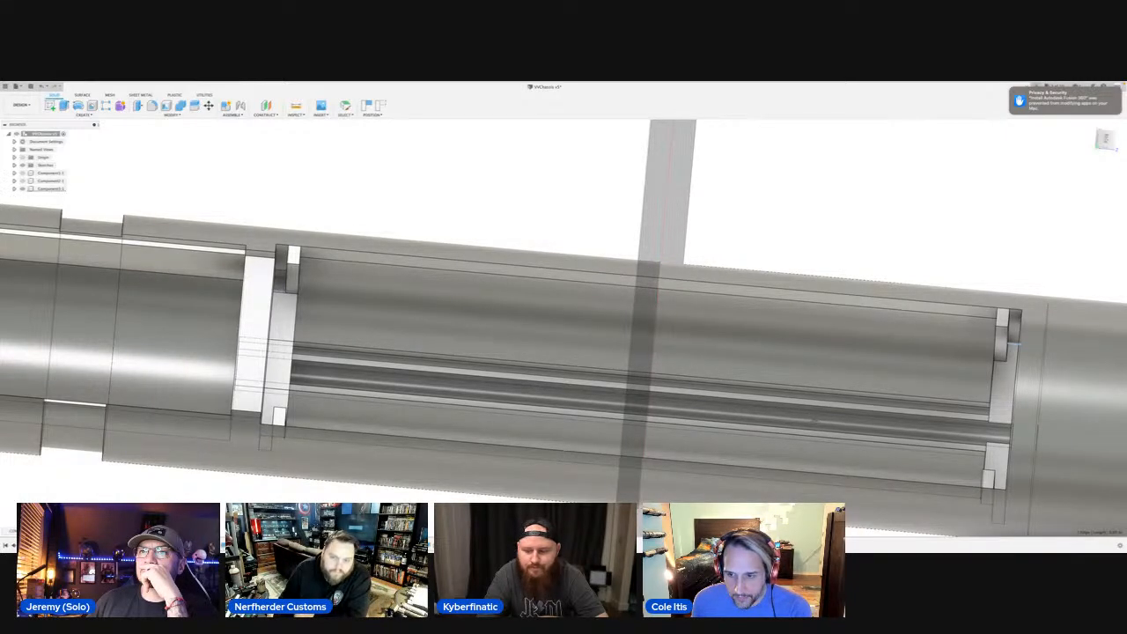
middle_click_drag(815, 420, 813, 426)
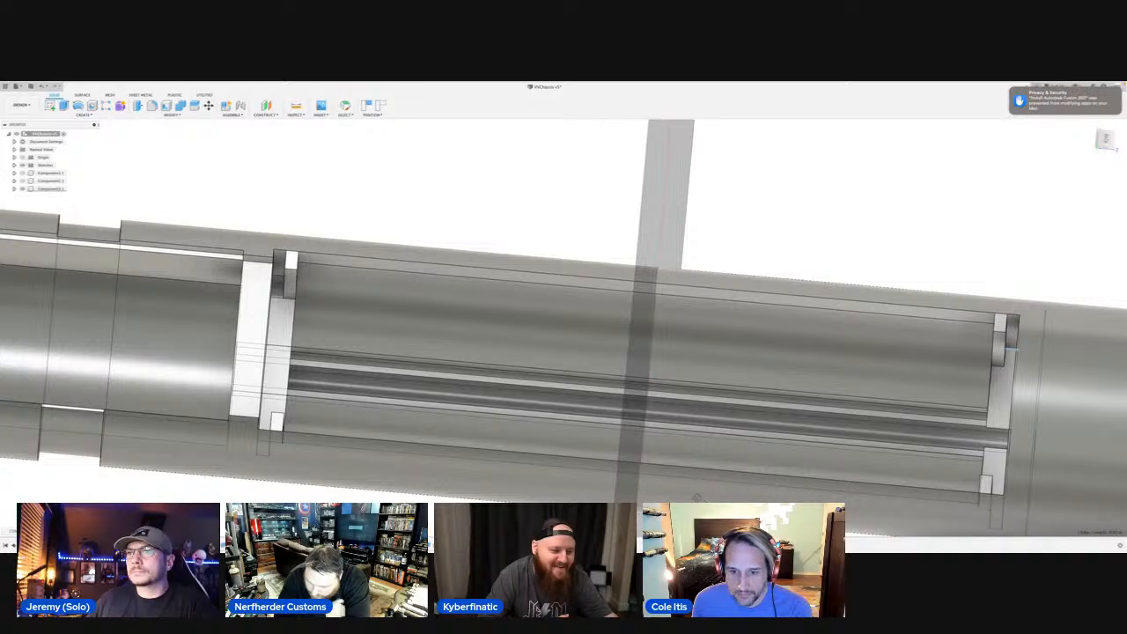
scroll(728, 475, "down", 5)
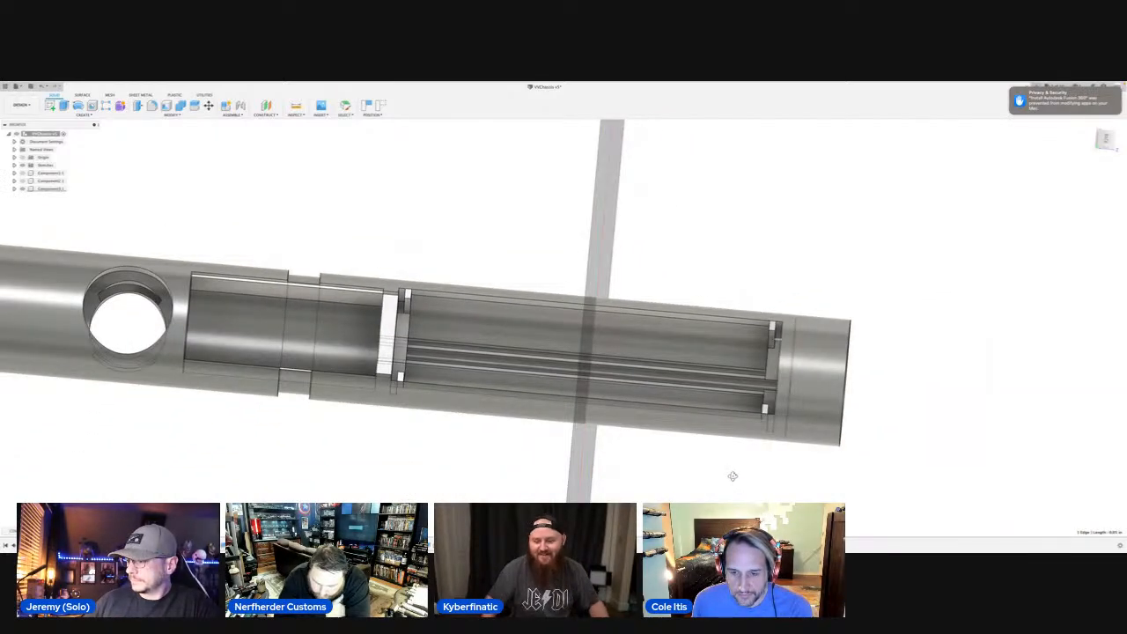
middle_click_drag(731, 470, 730, 490, "shift")
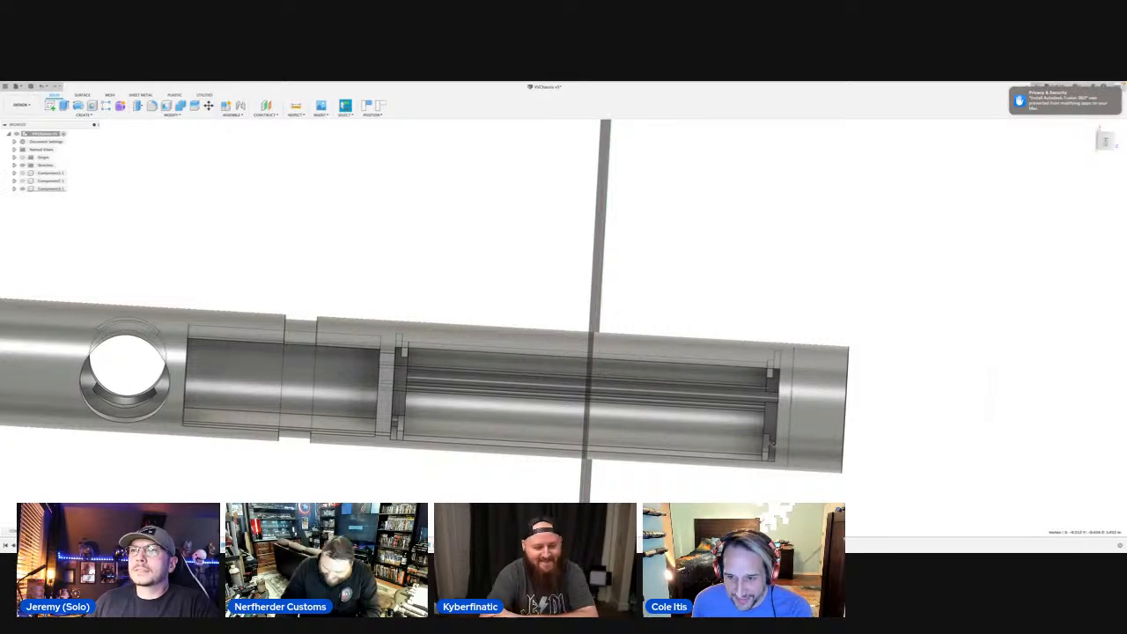
scroll(576, 342, "up", 4)
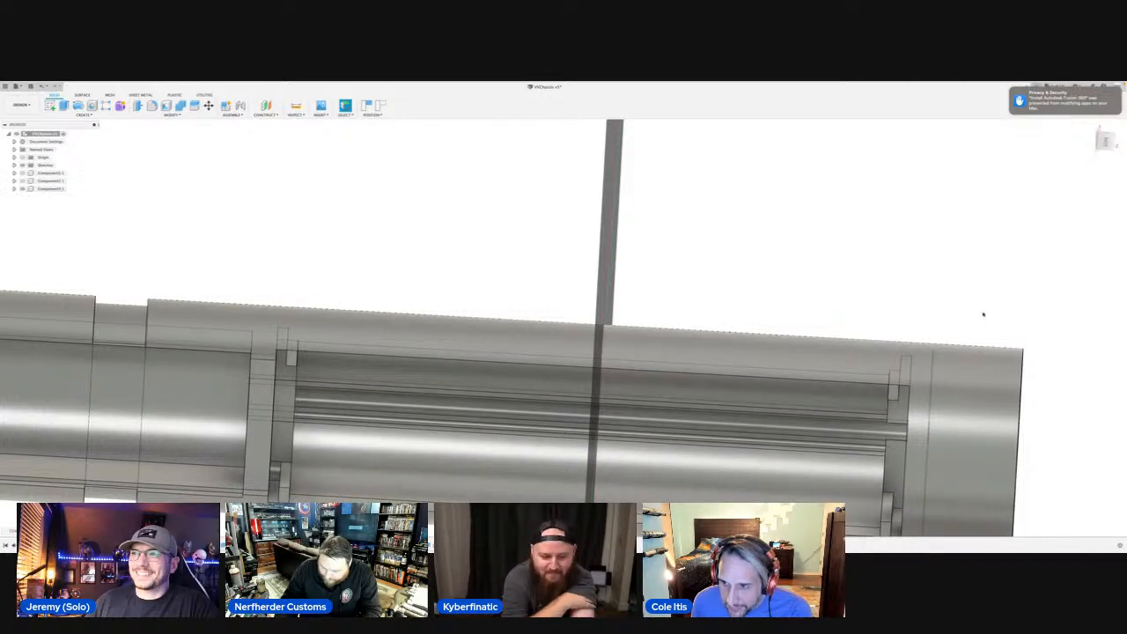
scroll(969, 322, "down", 1)
scroll(961, 325, "down", 2)
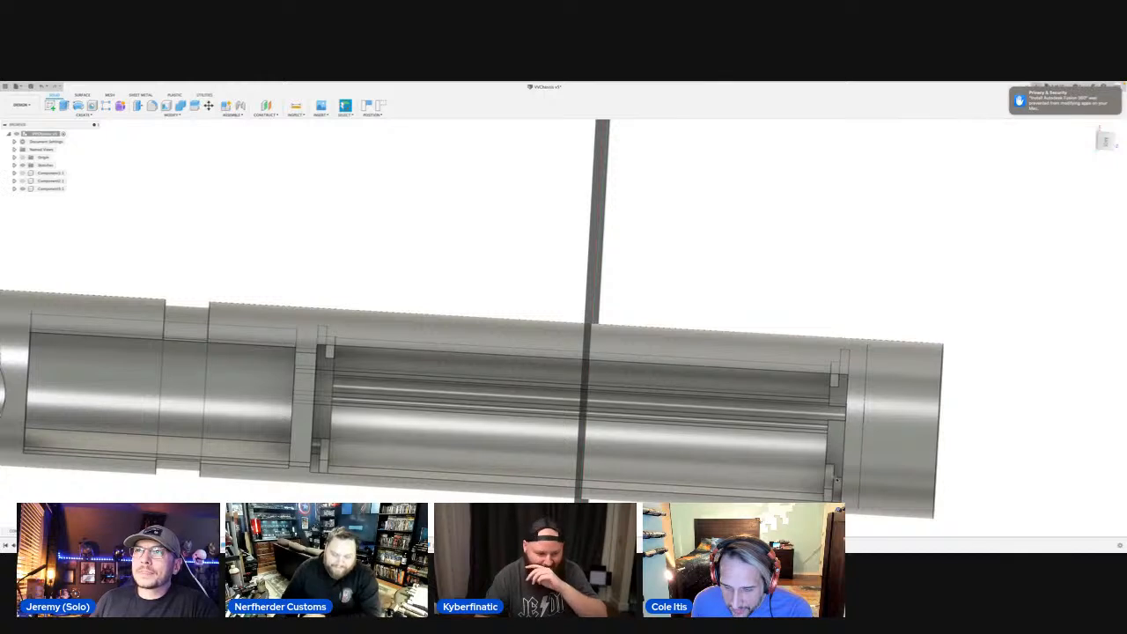
left_click(838, 479)
left_click(839, 479)
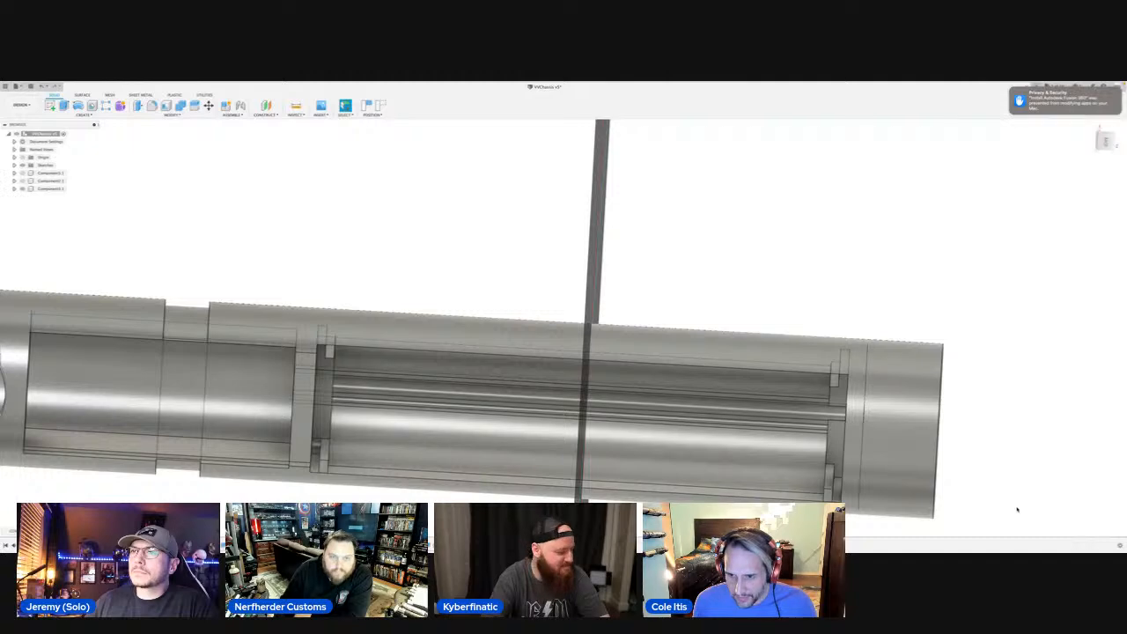
left_click(836, 478)
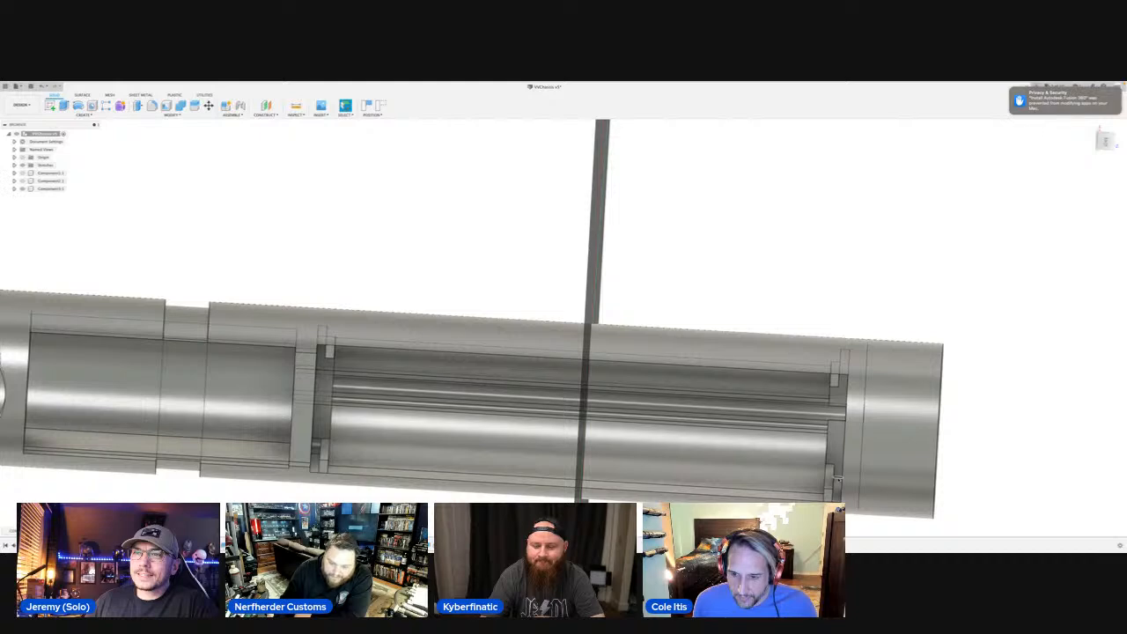
left_click(837, 480)
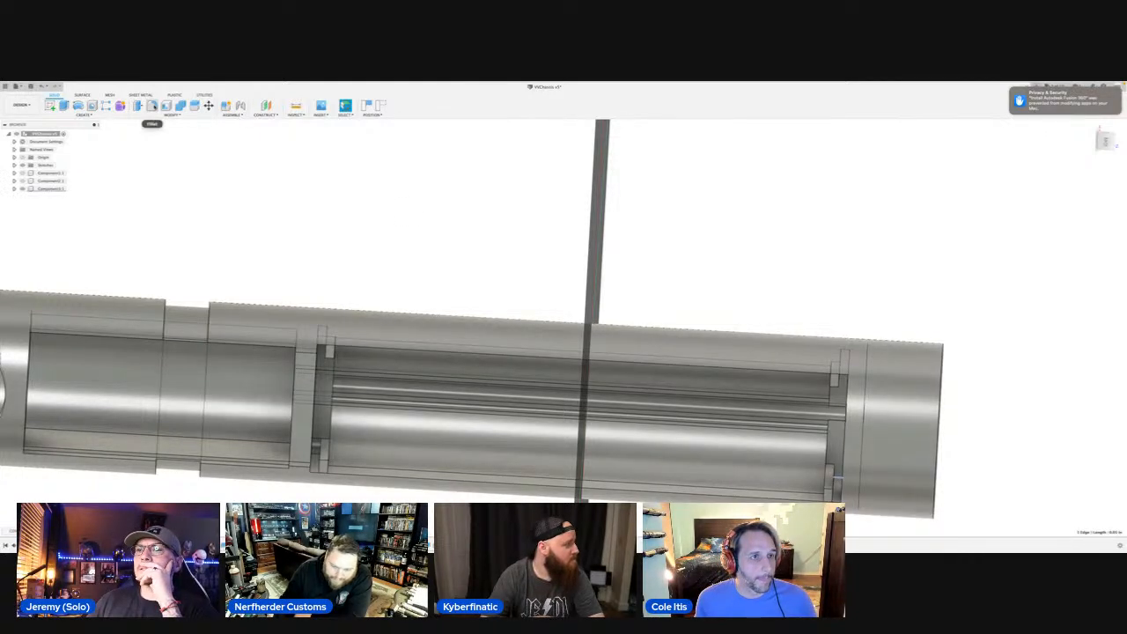
left_click(151, 105)
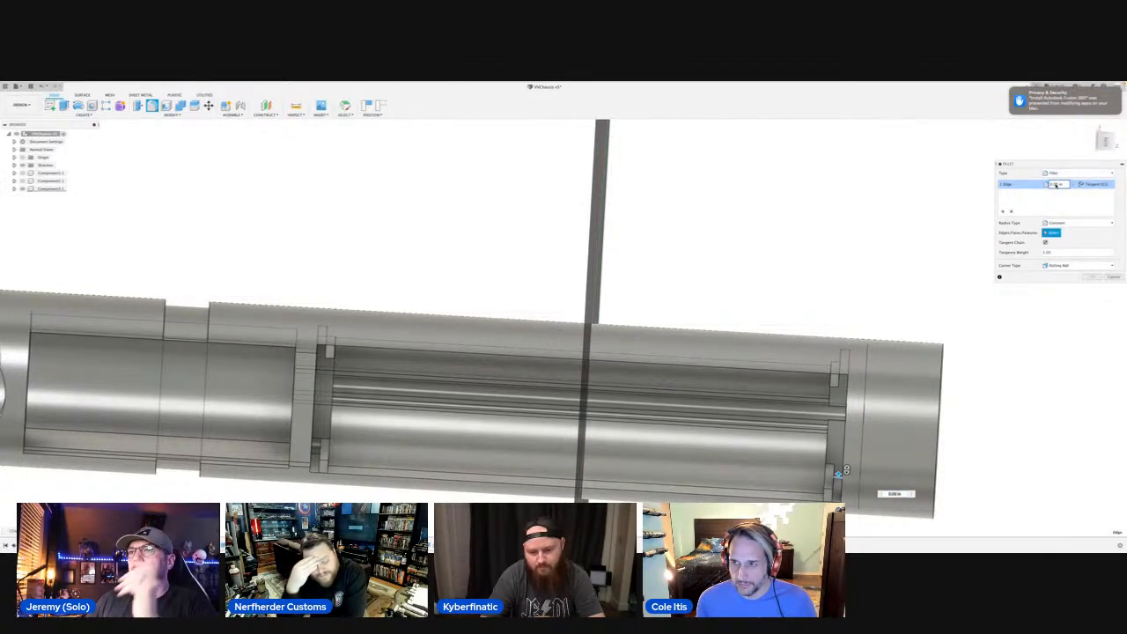
type("75")
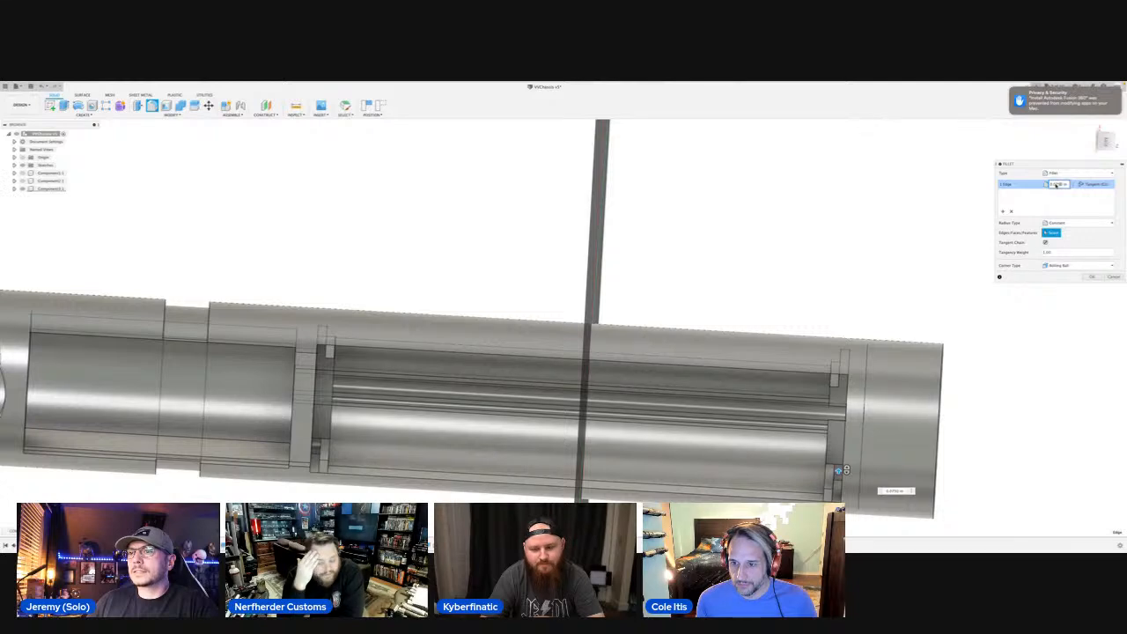
left_click(1092, 276)
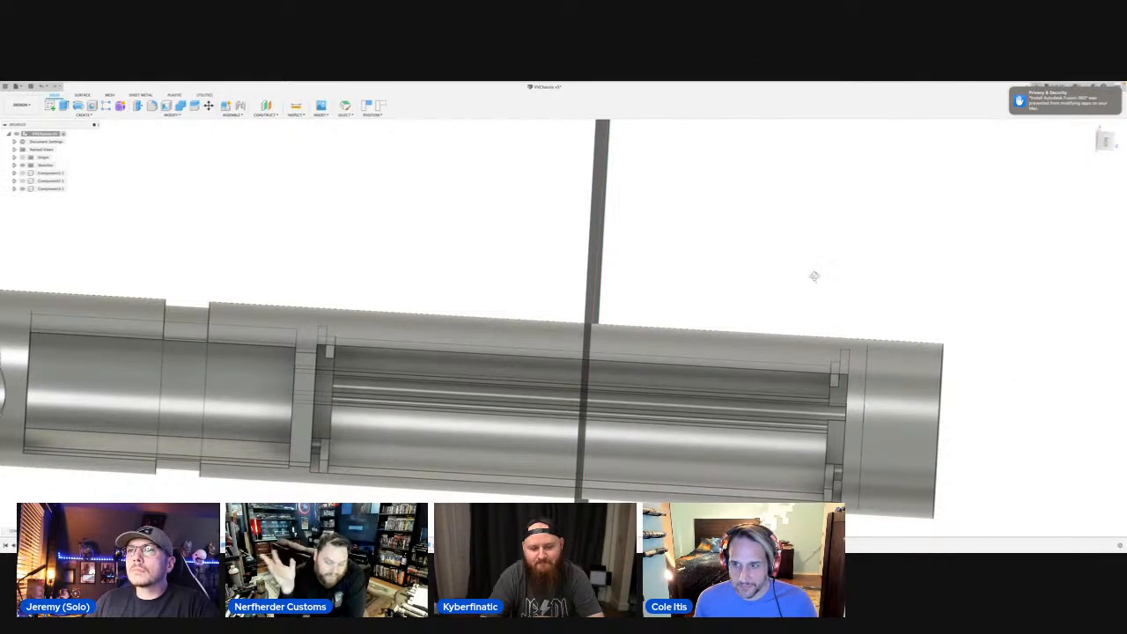
Fillet the matching corner edge beside the opposite tab at the same channel end with a 0.075 in radius.
middle_click_drag(759, 214, 760, 189, "shift")
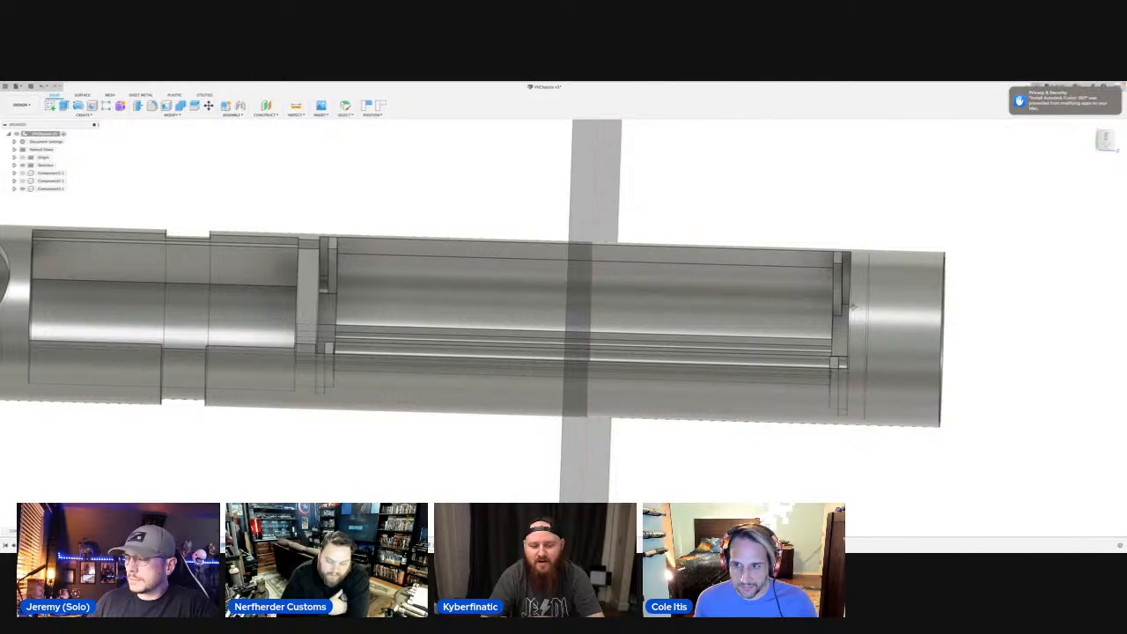
scroll(565, 321, "up", 3)
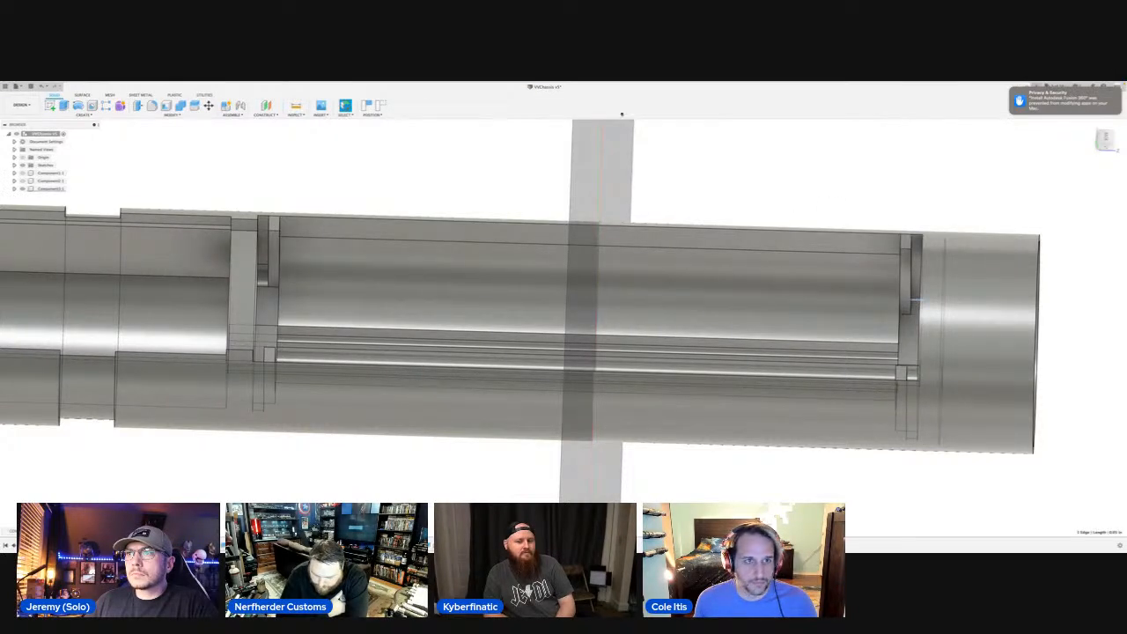
mouse_move(201, 85)
left_click(152, 105)
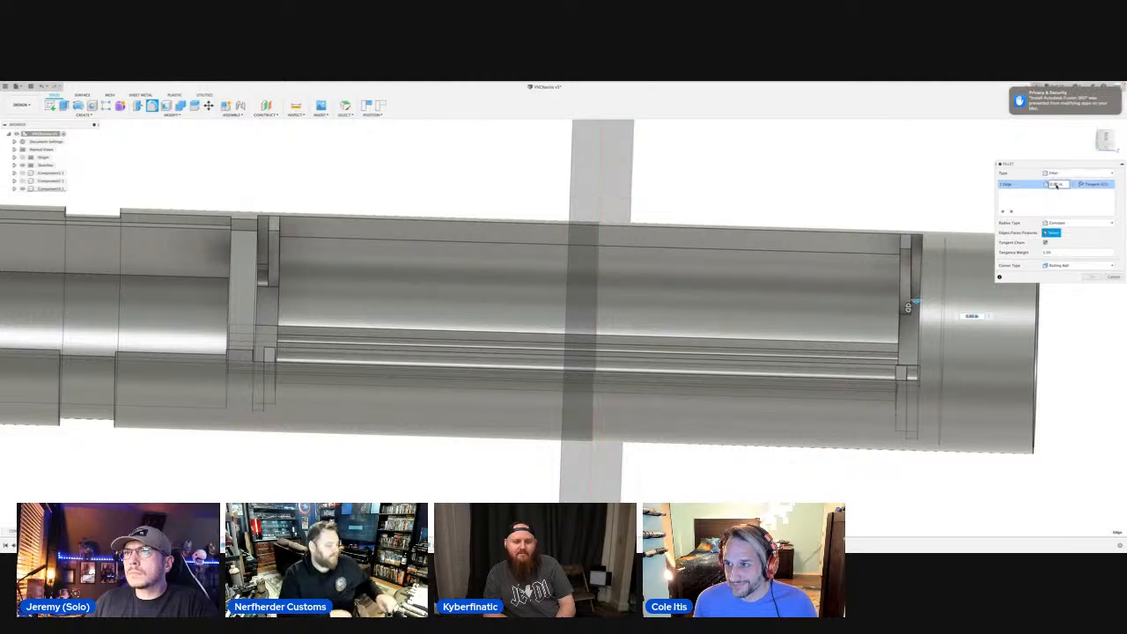
type("0.0750")
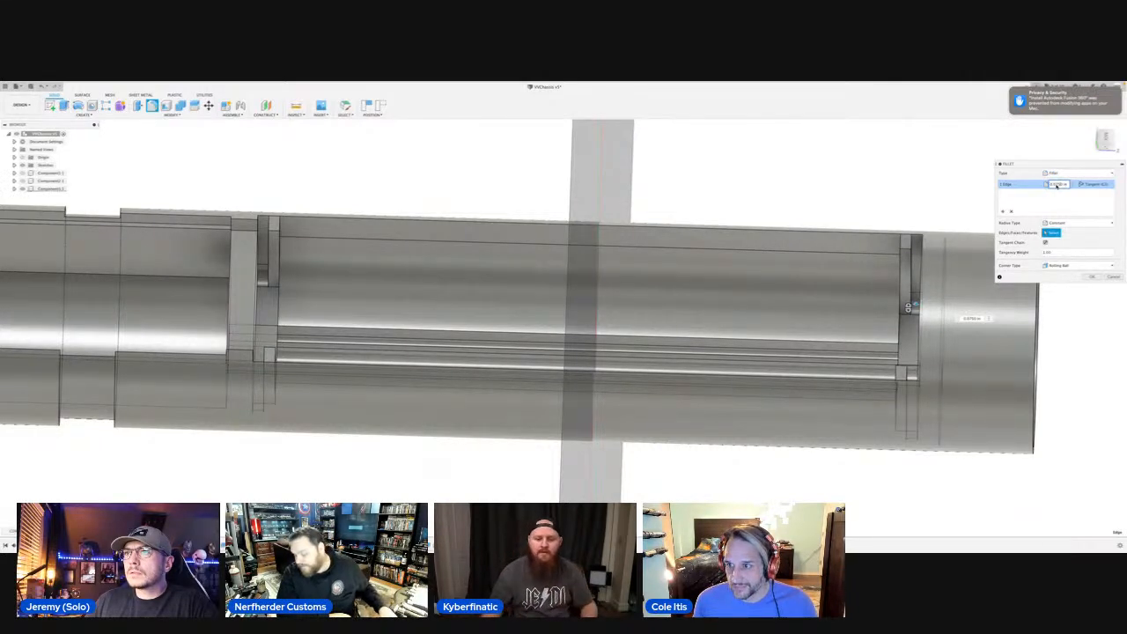
left_click(1092, 278)
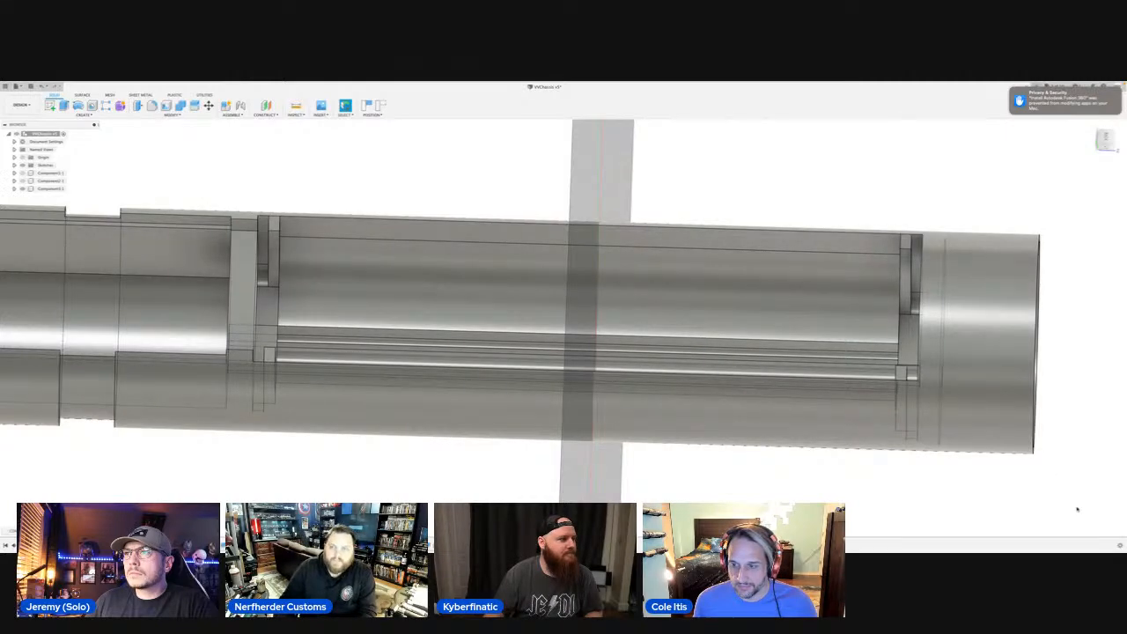
Examine the whole chassis from several angles, ending on a flat view into the long channel, crossbar and round hole.
scroll(1077, 509, "down", 1)
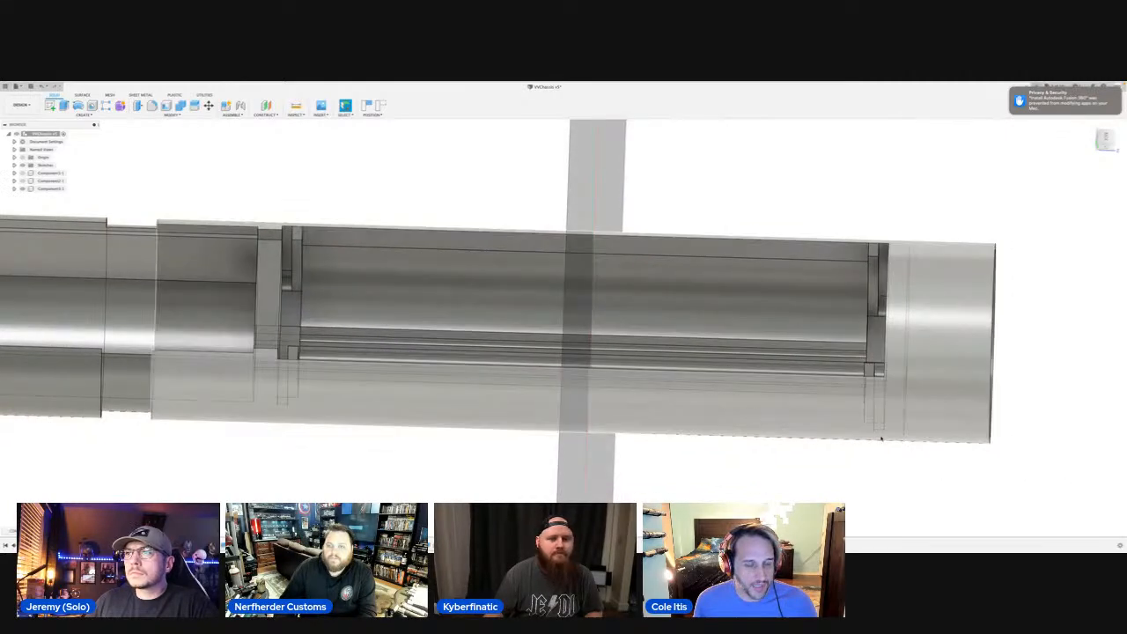
scroll(263, 286, "down", 3)
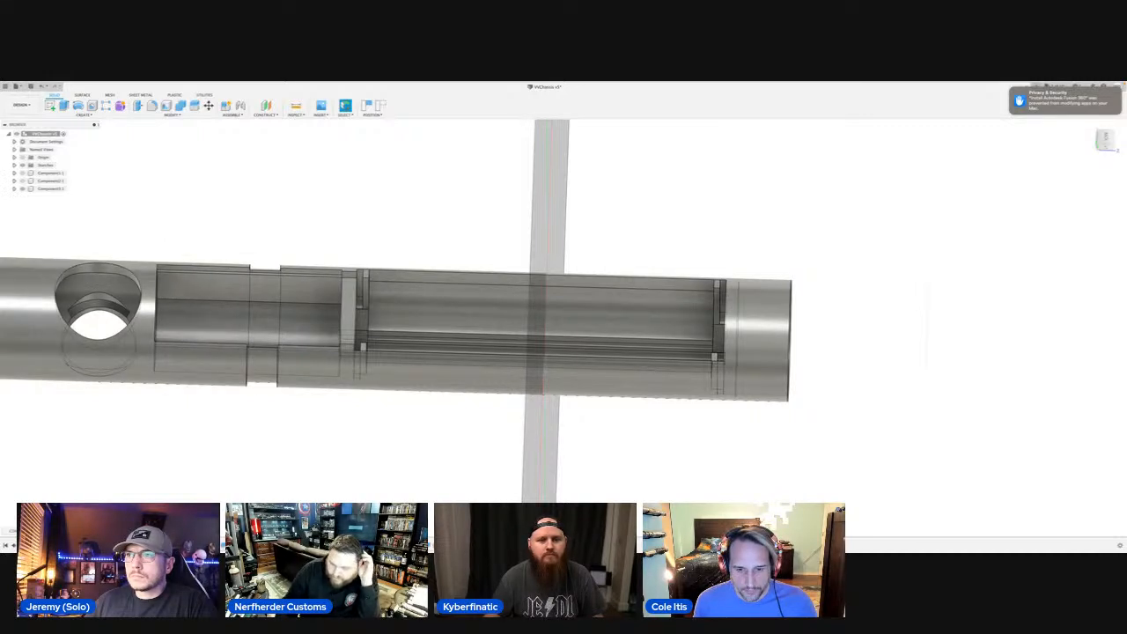
left_click(573, 531)
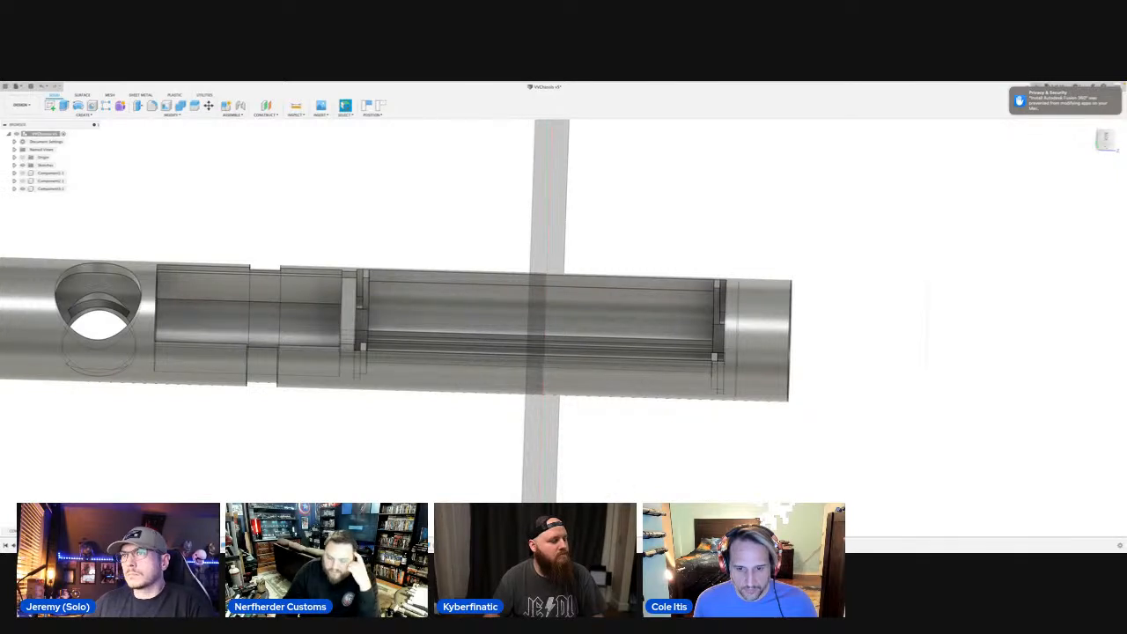
middle_click_drag(295, 421, 456, 429)
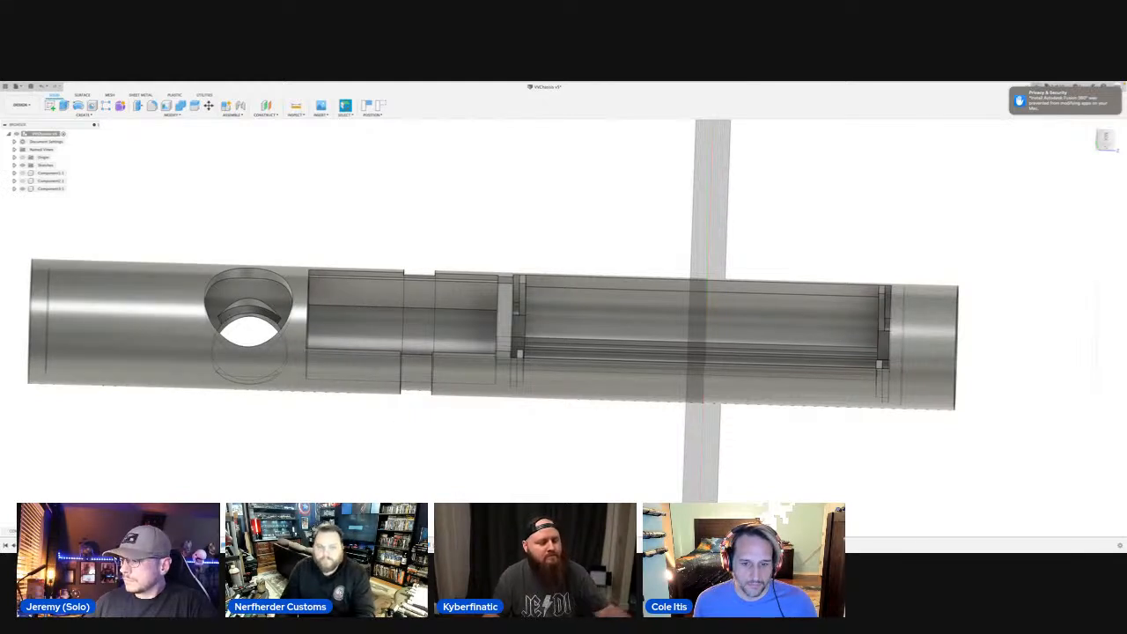
middle_click_drag(364, 465, 478, 357, "shift")
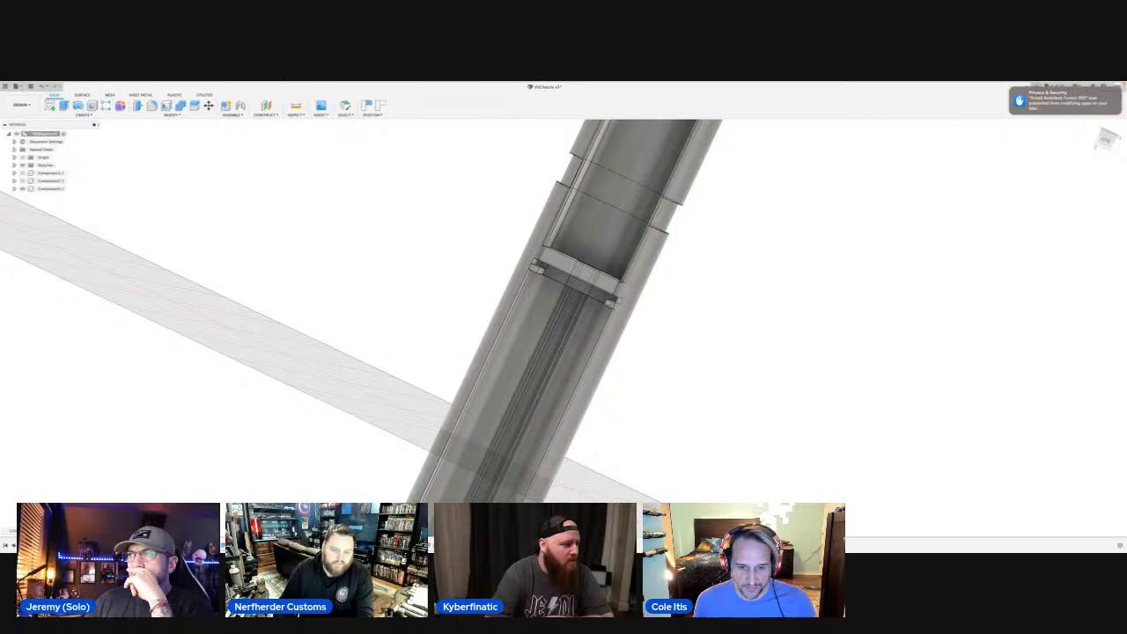
mouse_move(770, 470)
middle_mouse_down("shift")
mouse_move(807, 478)
mouse_move(770, 458)
mouse_move(775, 473)
mouse_move(753, 451)
mouse_move(773, 460)
middle_mouse_up("shift")
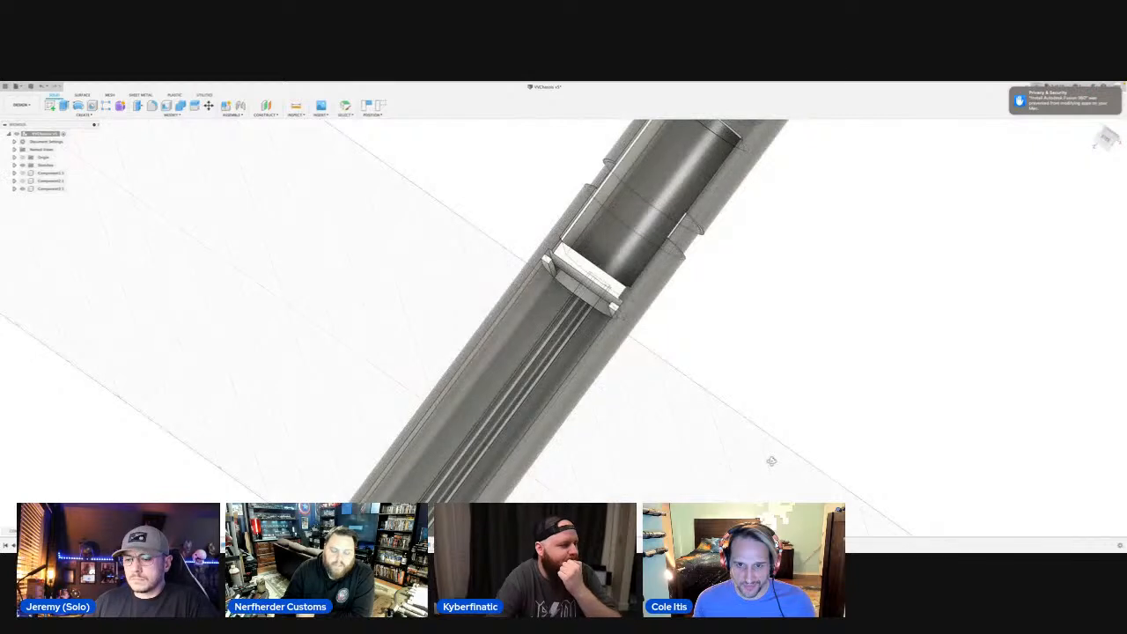
mouse_move(309, 305)
middle_mouse_down("shift")
mouse_move(309, 322)
mouse_move(309, 308)
middle_mouse_up("shift")
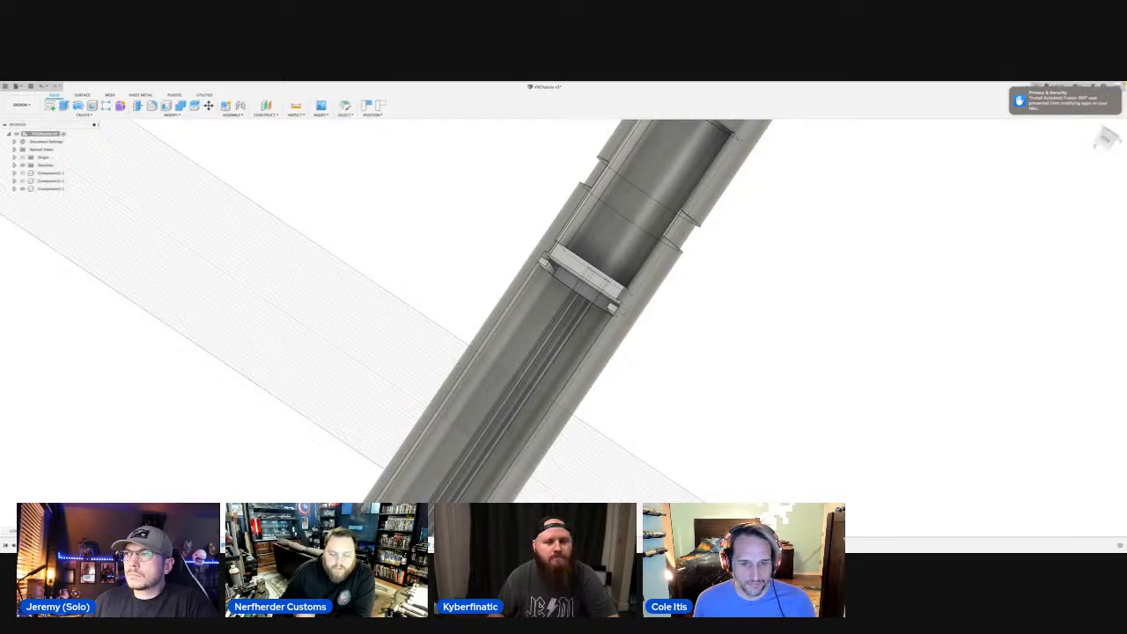
middle_click_drag(362, 221, 353, 249, "shift")
key("q")
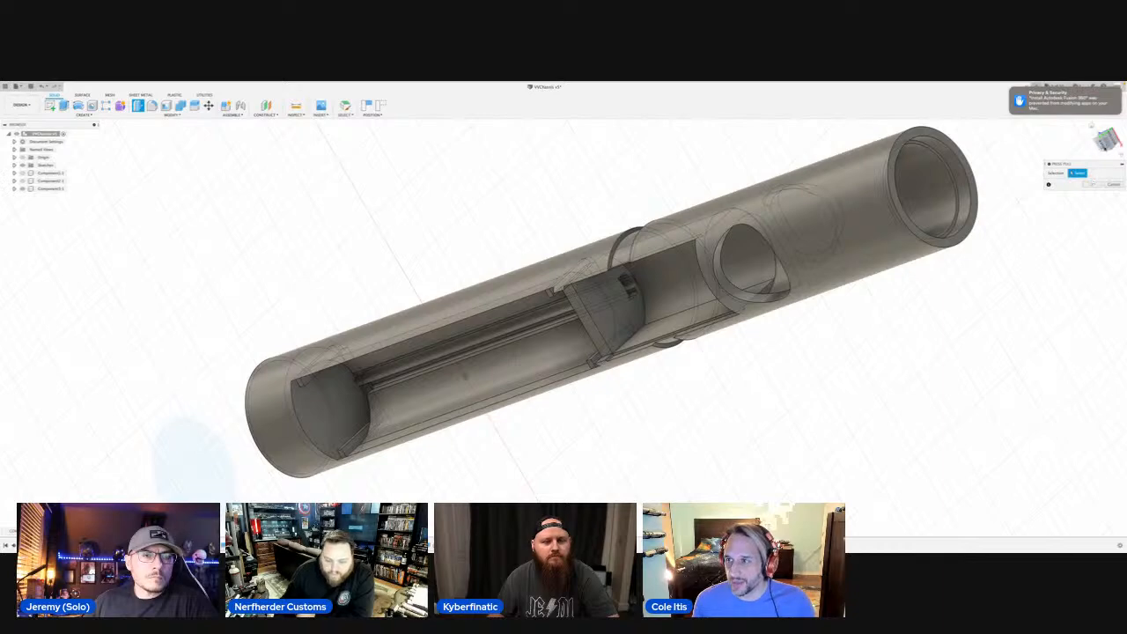
left_click(1105, 141)
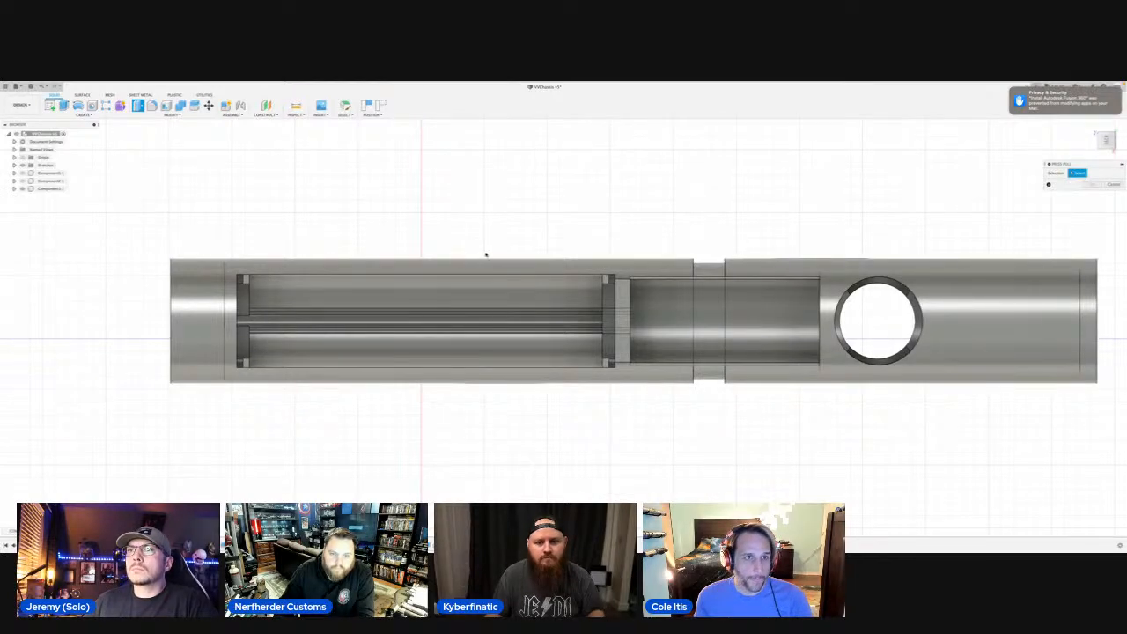
Take the design window out of full screen, switch to the StreamYard browser window and stop sharing the screen.
mouse_move(385, 83)
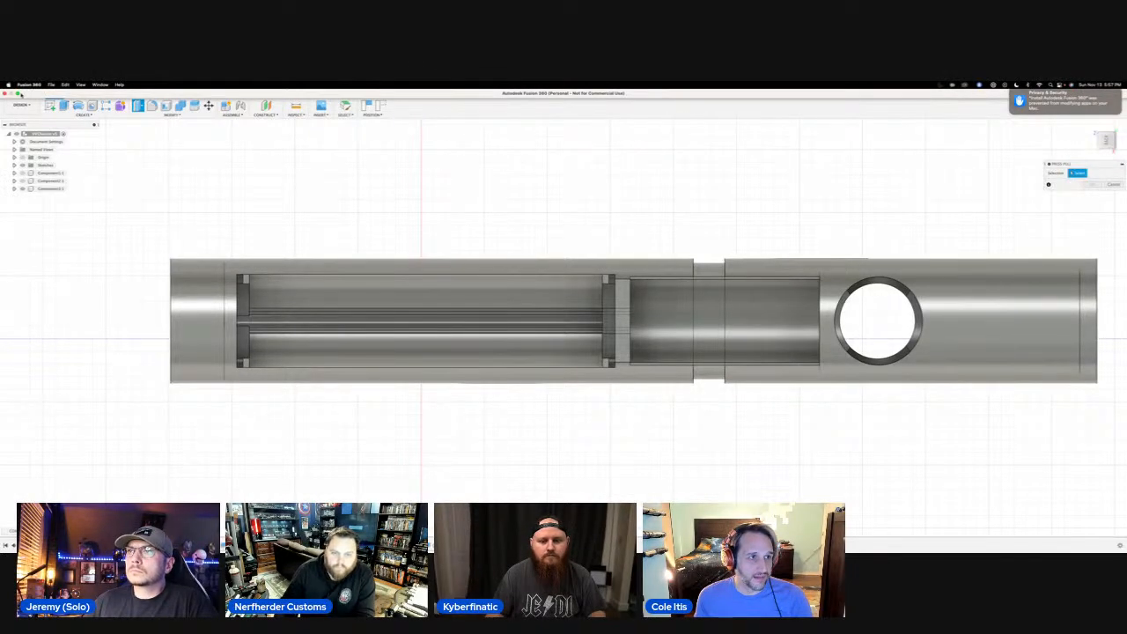
left_click(18, 92)
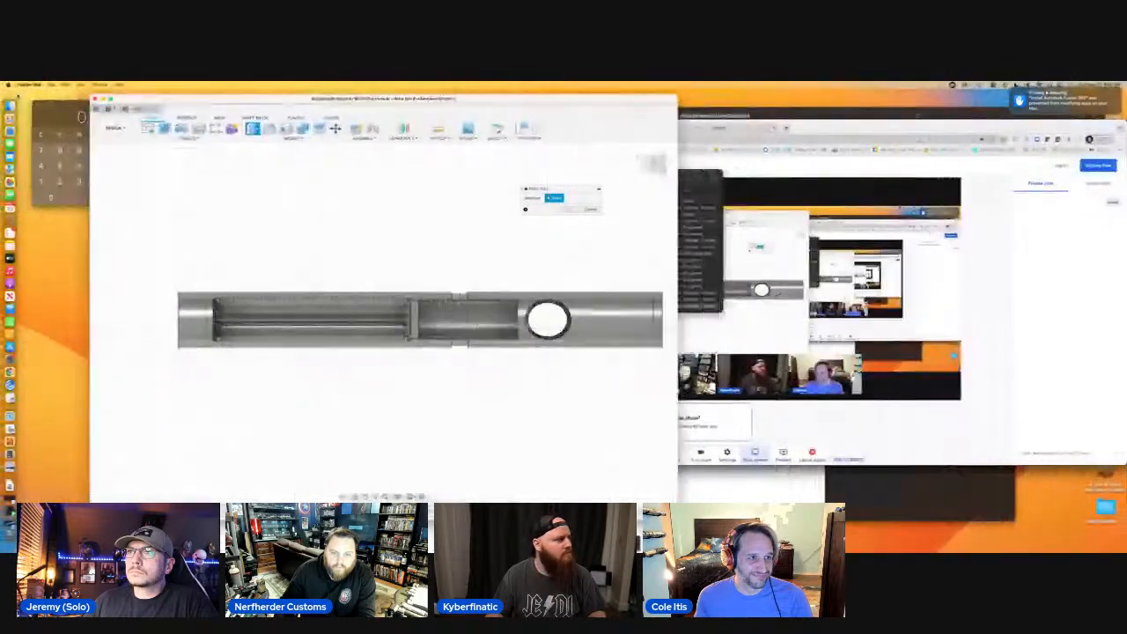
left_click(834, 435)
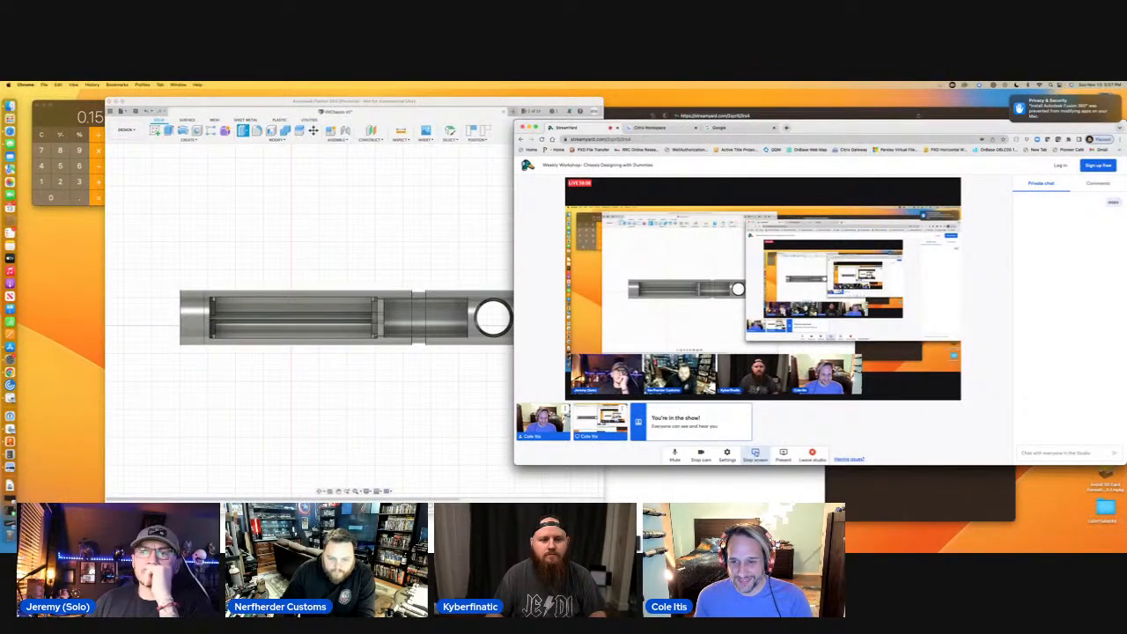
left_click(754, 455)
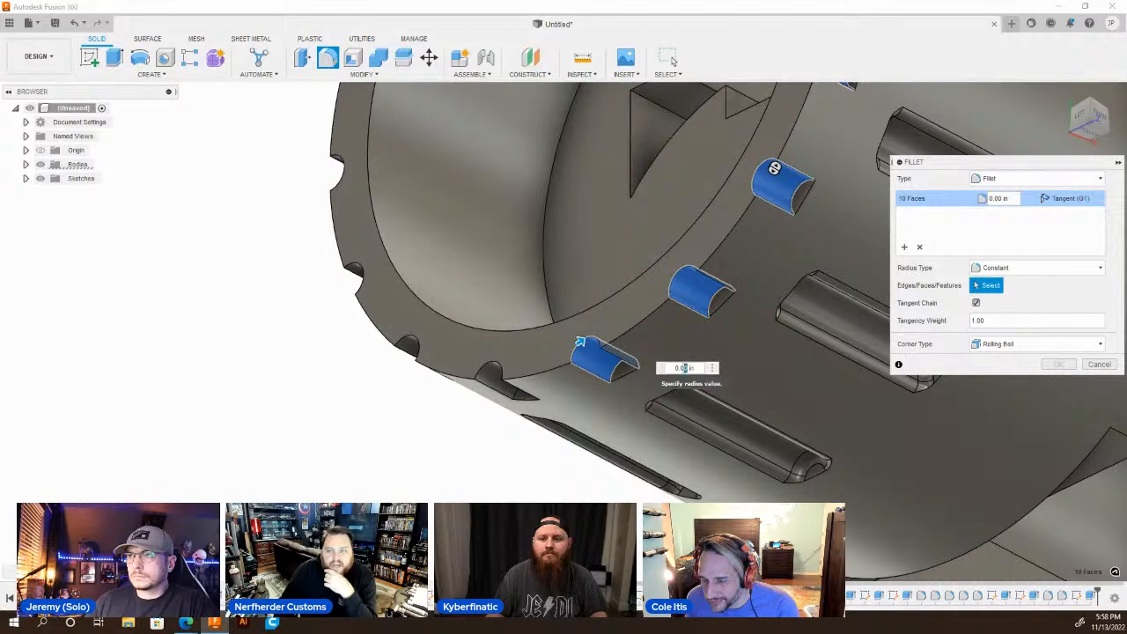
Fillet the ten selected rim notch faces with a 0.02 in radius.
type("02")
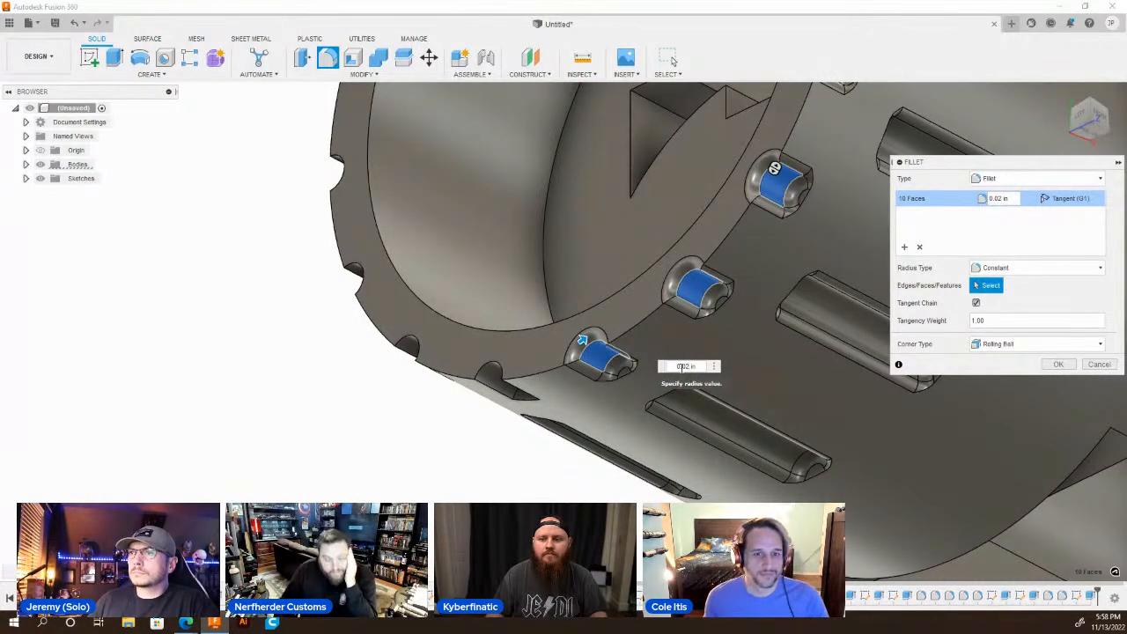
key("Return")
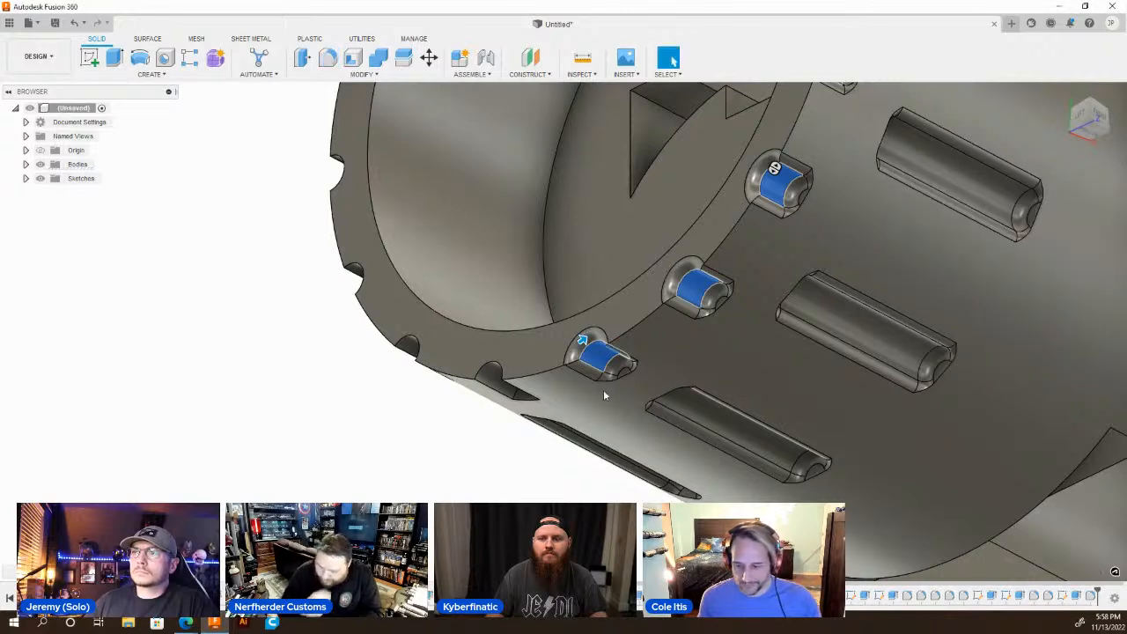
Fillet the faces of six more unrounded notches around the other side of the open rim with a 0.02 in radius.
scroll(625, 409, "down", 3)
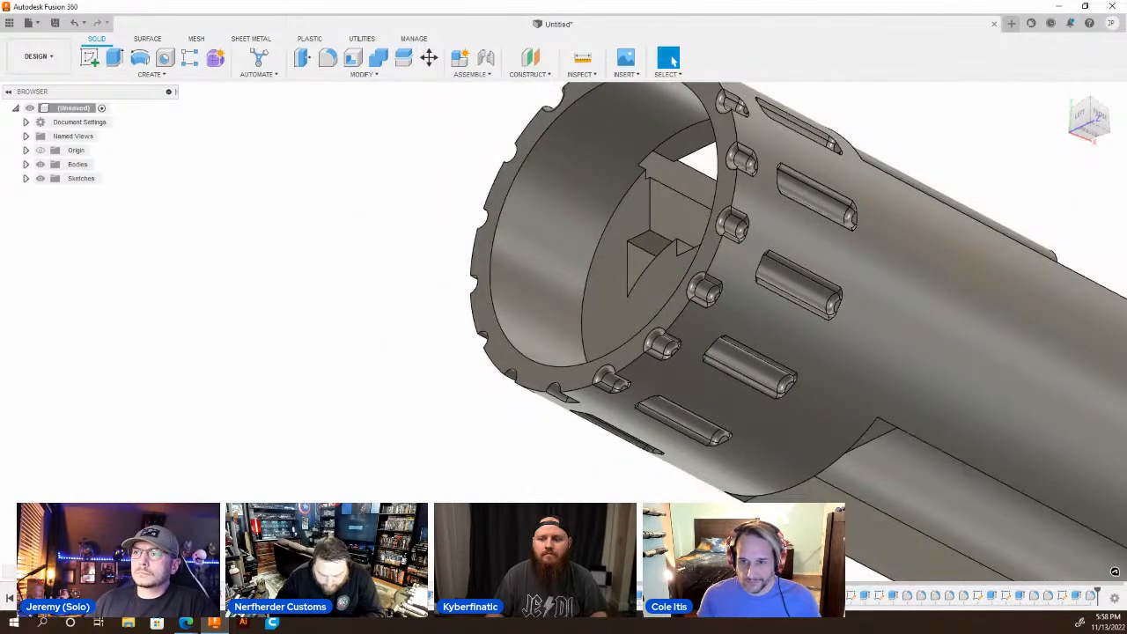
middle_click_drag(493, 407, 688, 416, "shift")
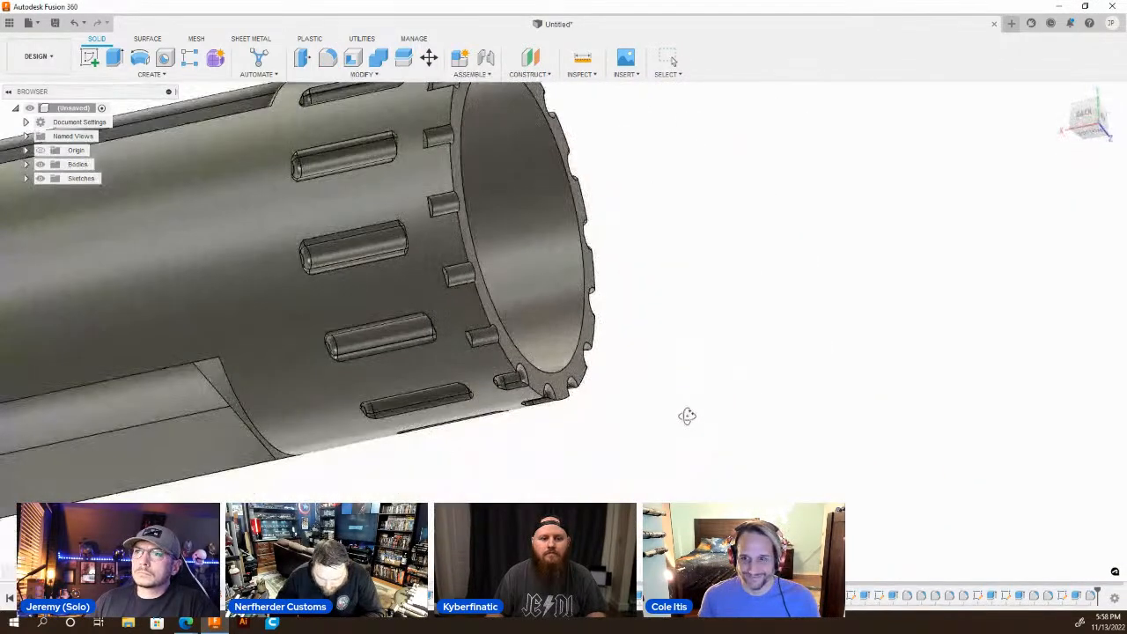
scroll(644, 489, "down", 3)
scroll(573, 377, "up", 2)
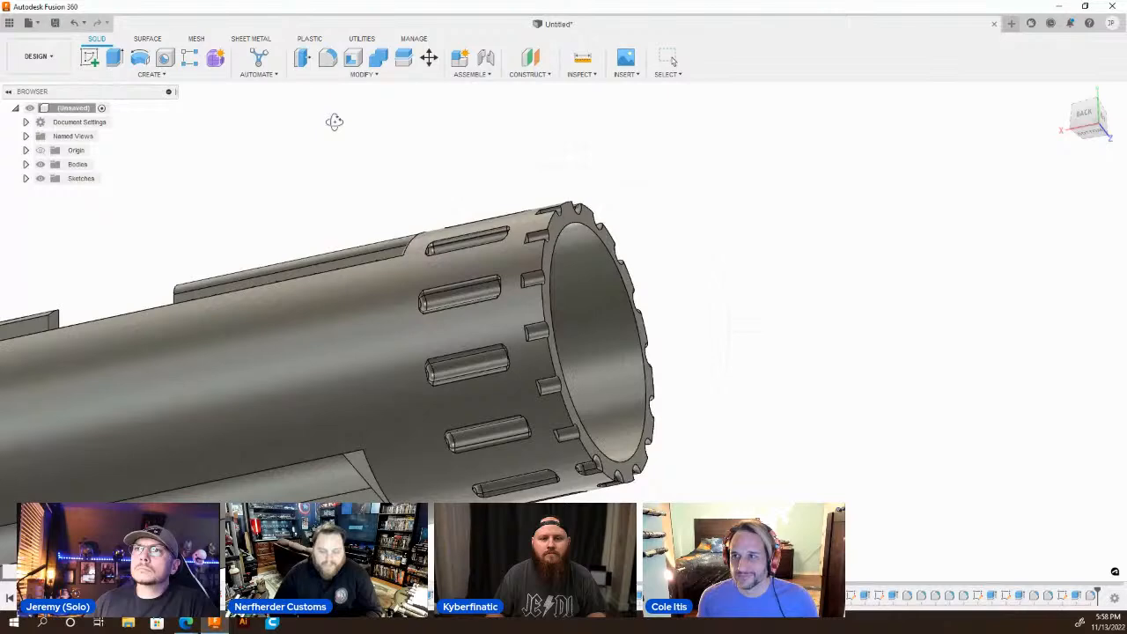
left_click(327, 57)
scroll(569, 432, "up", 3)
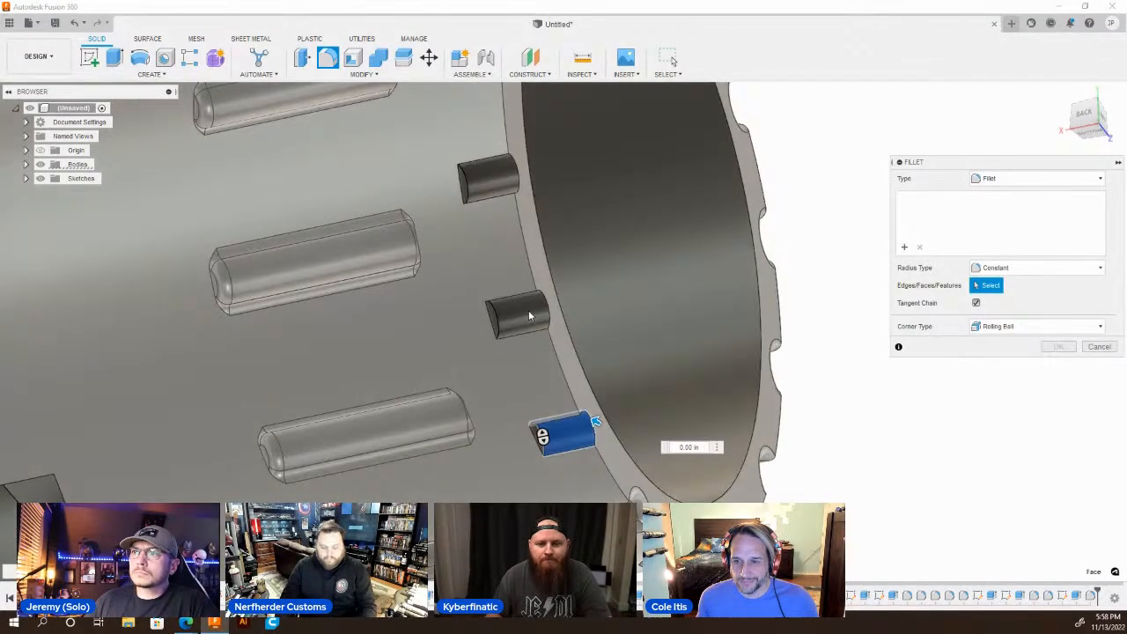
left_click(562, 429)
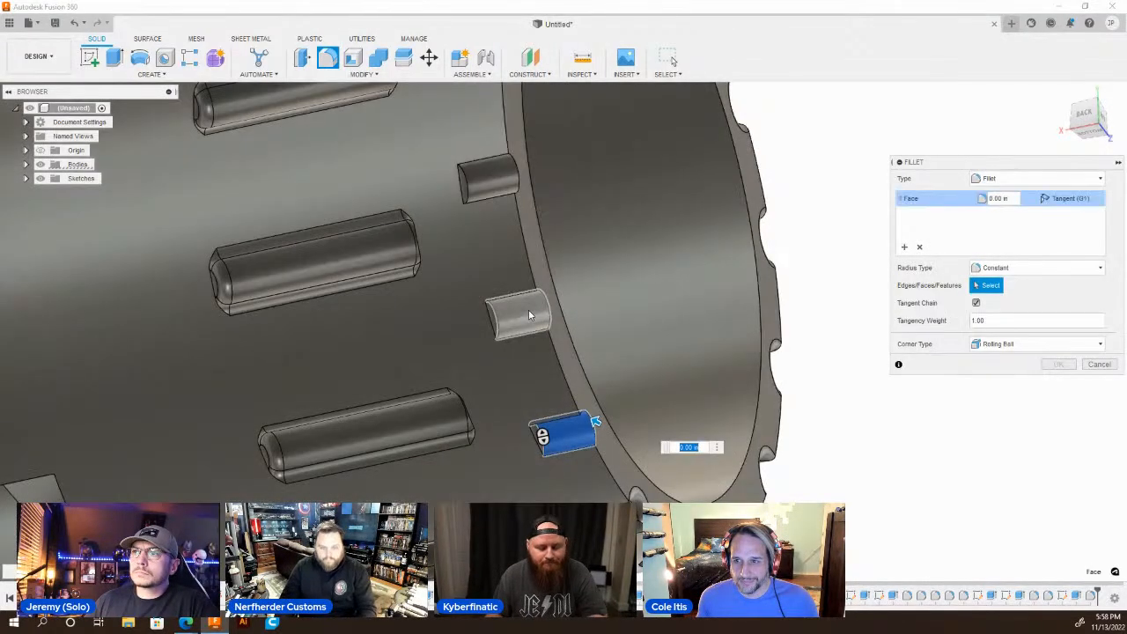
left_click(519, 314)
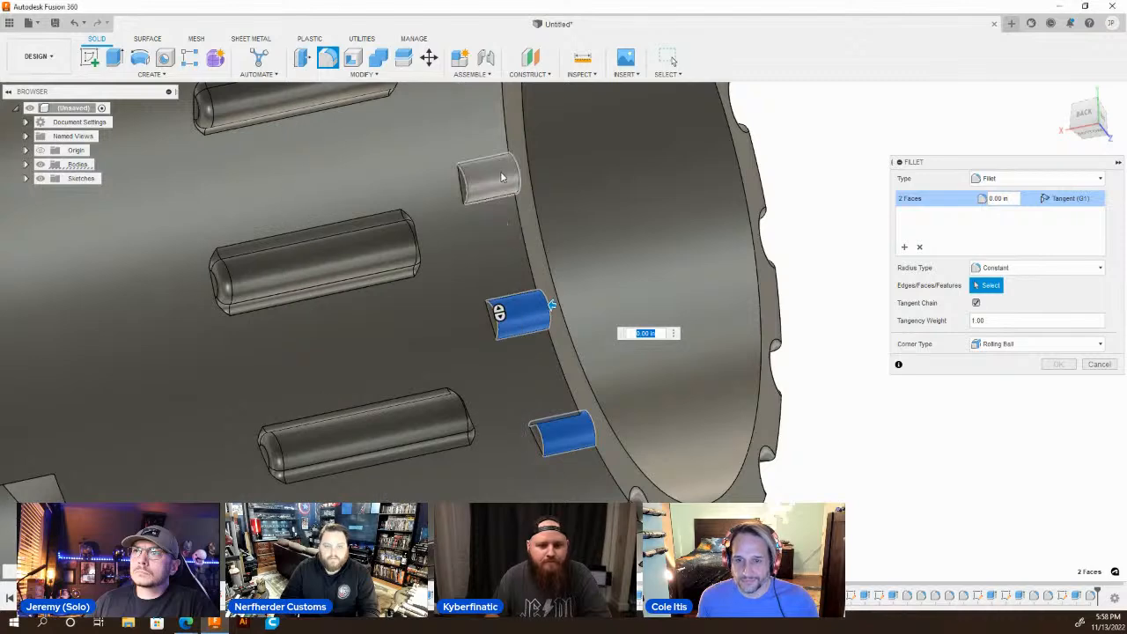
left_click(489, 179)
scroll(489, 442, "down", 1)
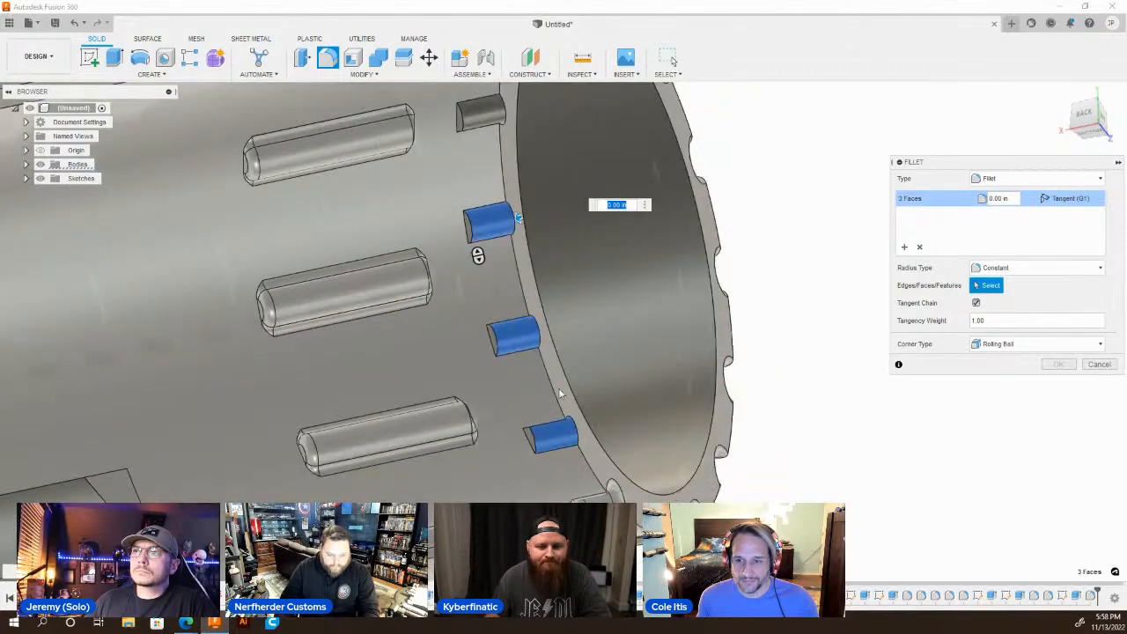
scroll(528, 498, "down", 2)
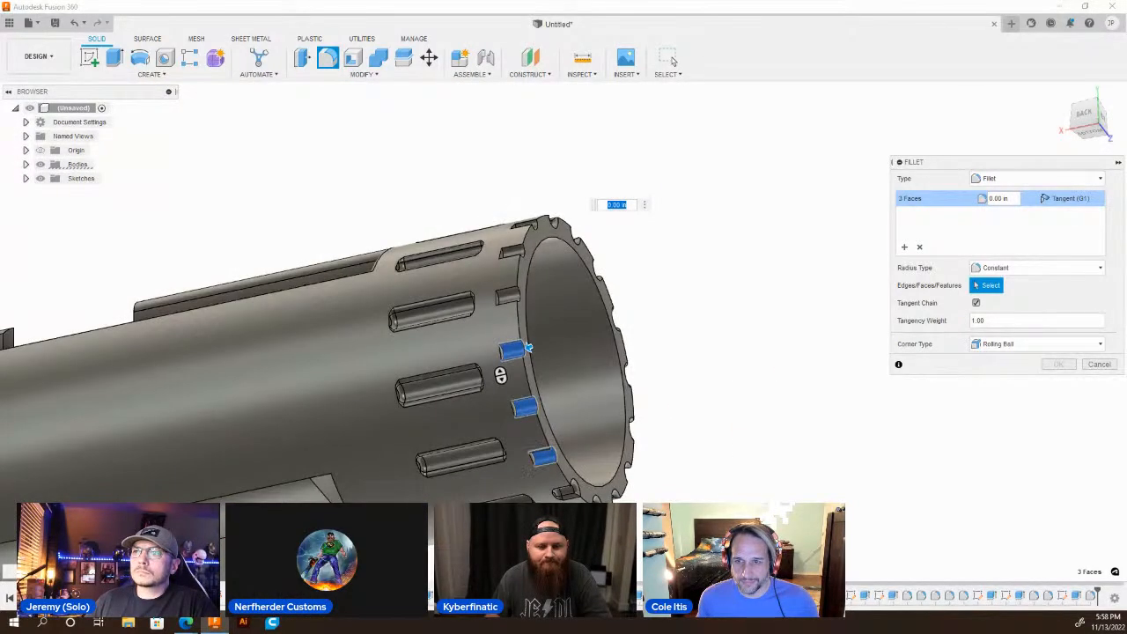
middle_click_drag(564, 198, 501, 276, "shift")
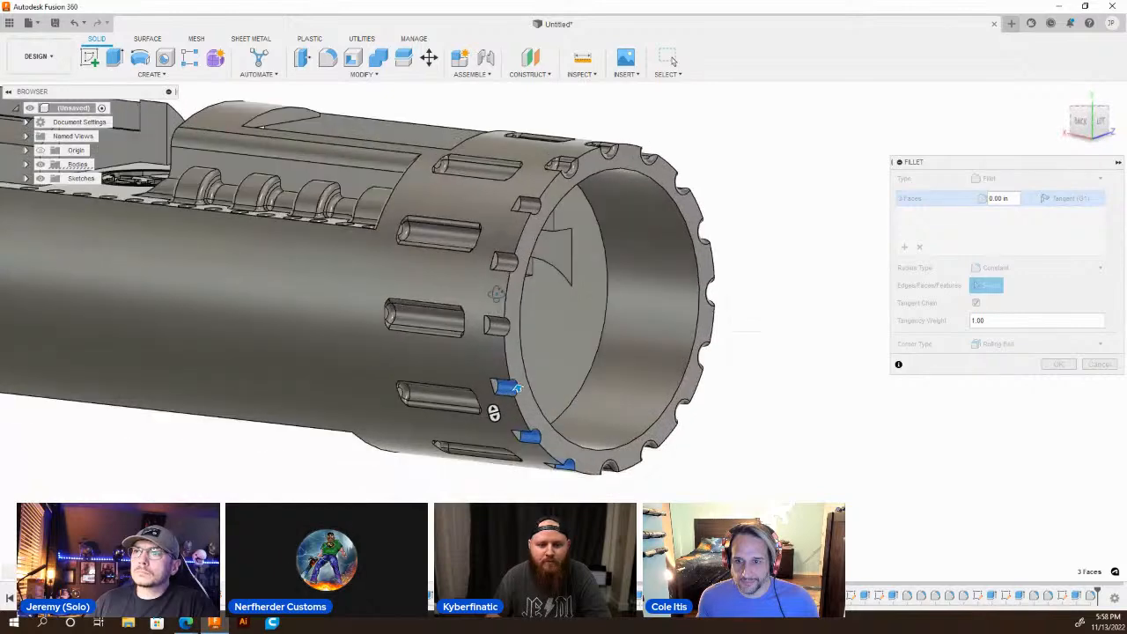
scroll(501, 276, "up", 3)
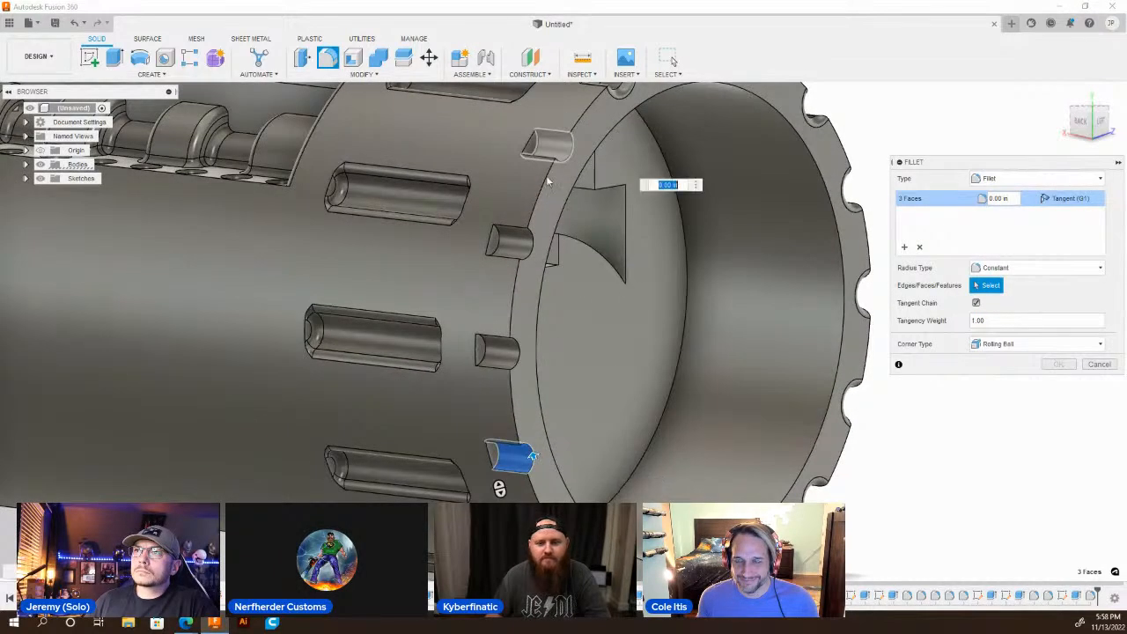
left_click(549, 144)
left_click(518, 245)
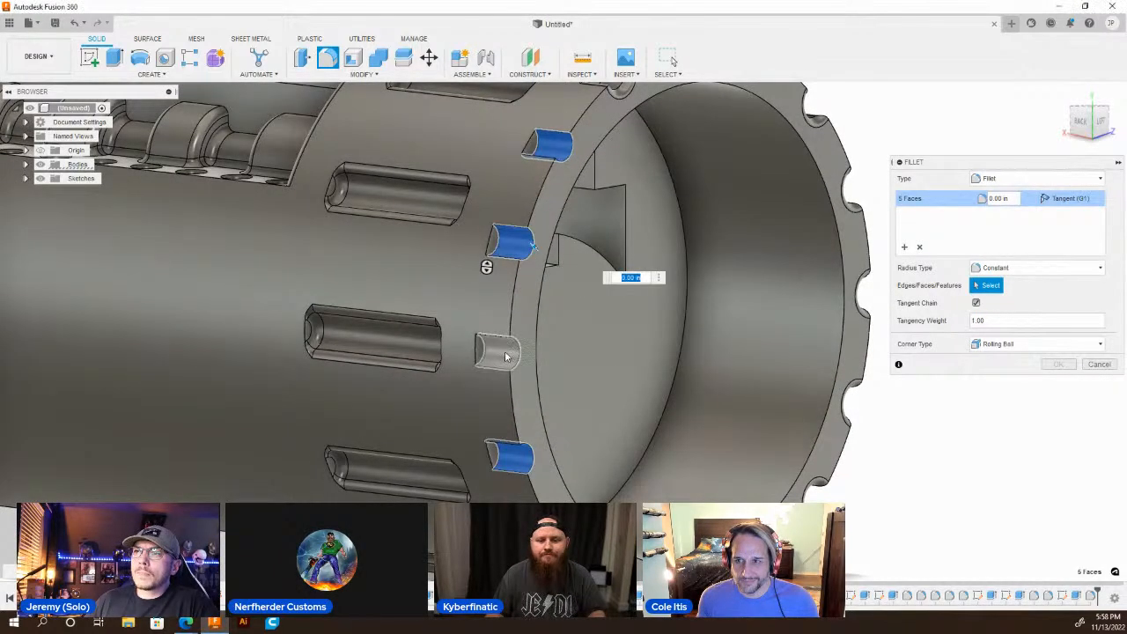
left_click(506, 356)
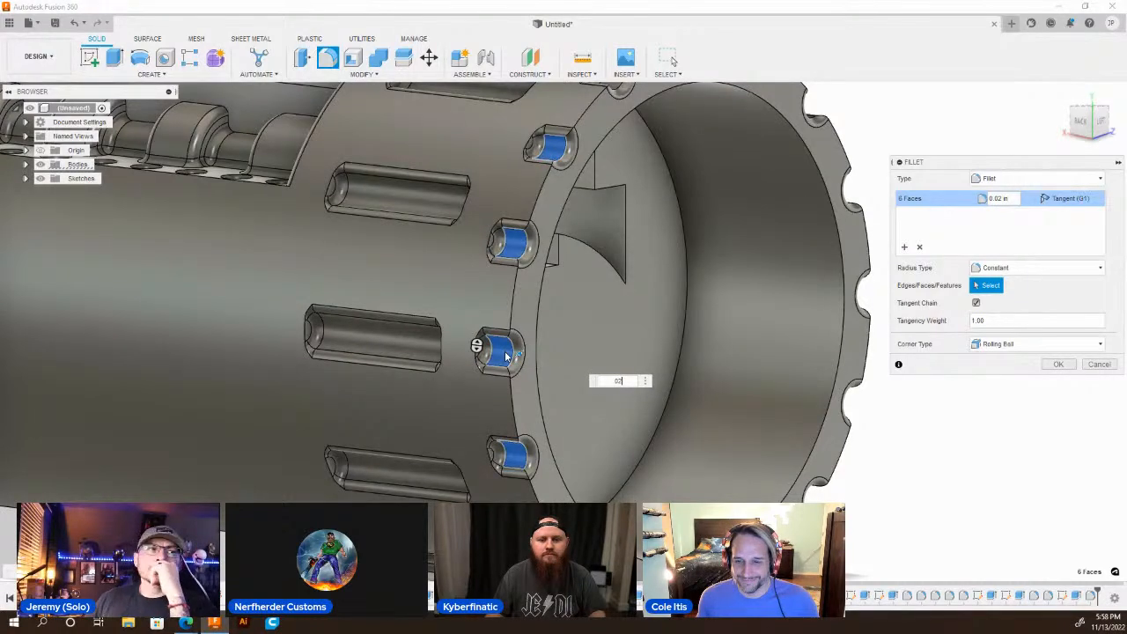
key("Return")
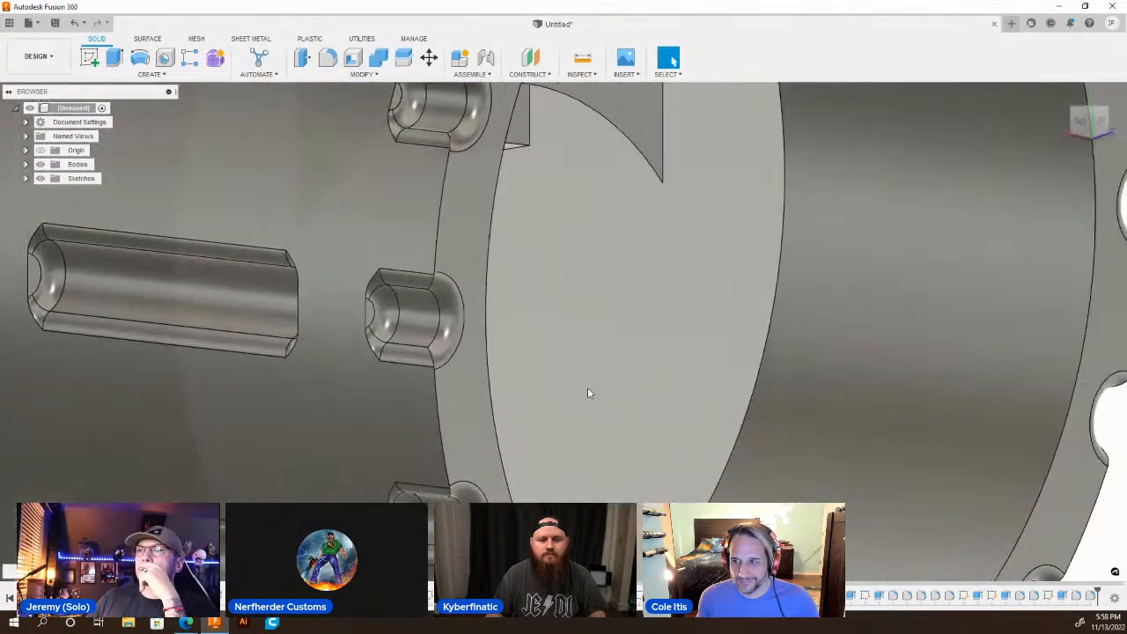
Examine the slotted chassis from several sides, including the notched collar, the rectangular opening, the round emblem and the open cradle end.
scroll(587, 387, "down", 10)
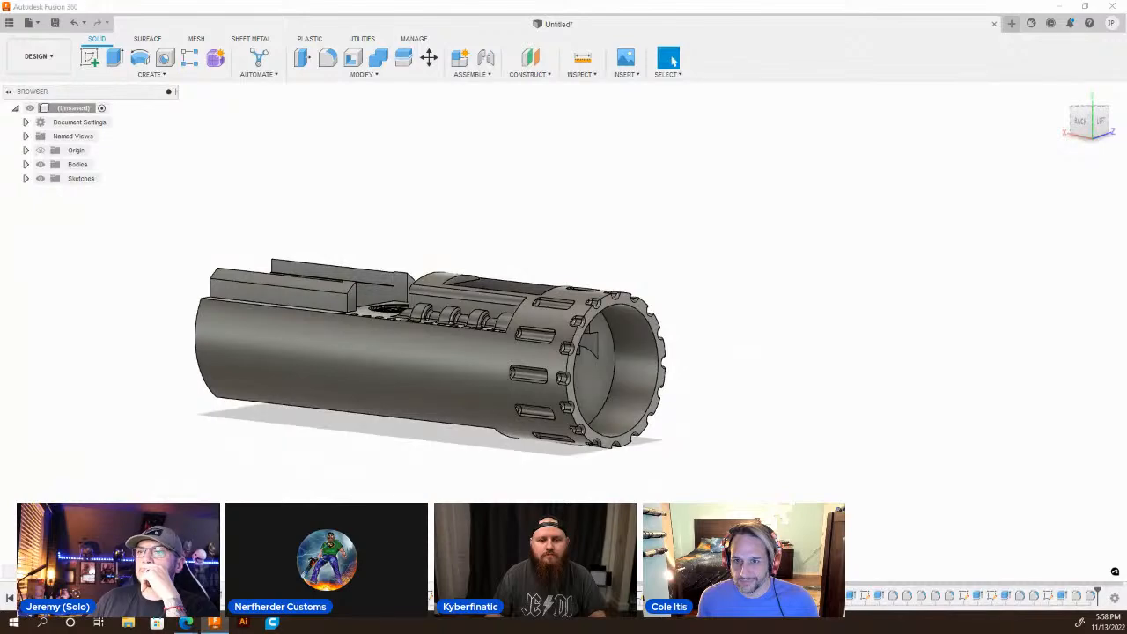
middle_click_drag(506, 374, 614, 401, "shift")
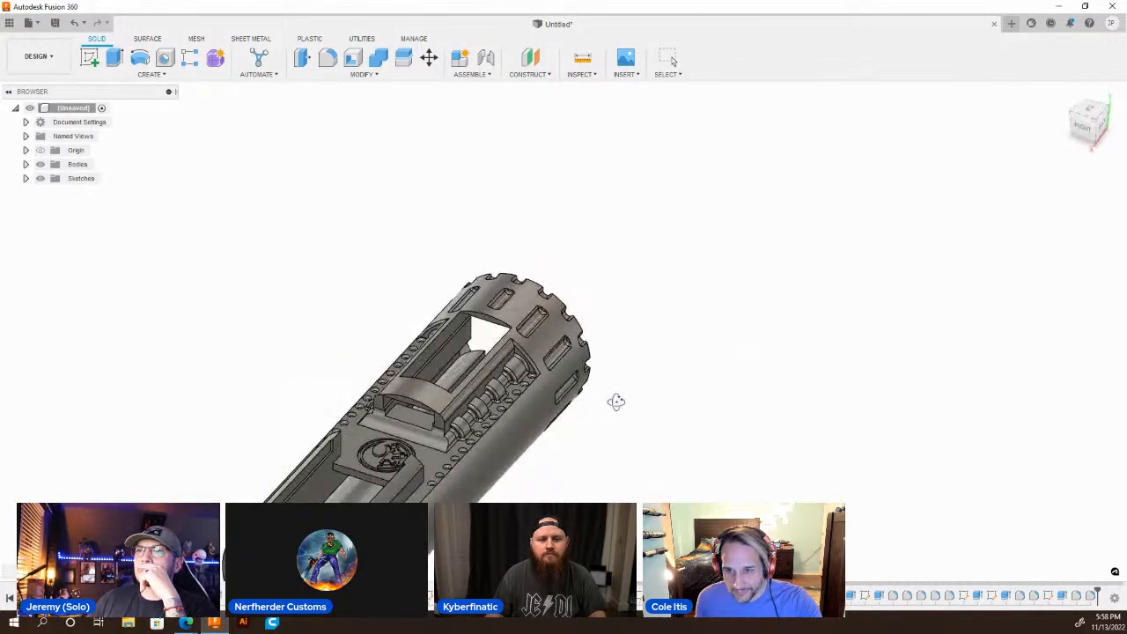
middle_click_drag(617, 402, 801, 375, "shift")
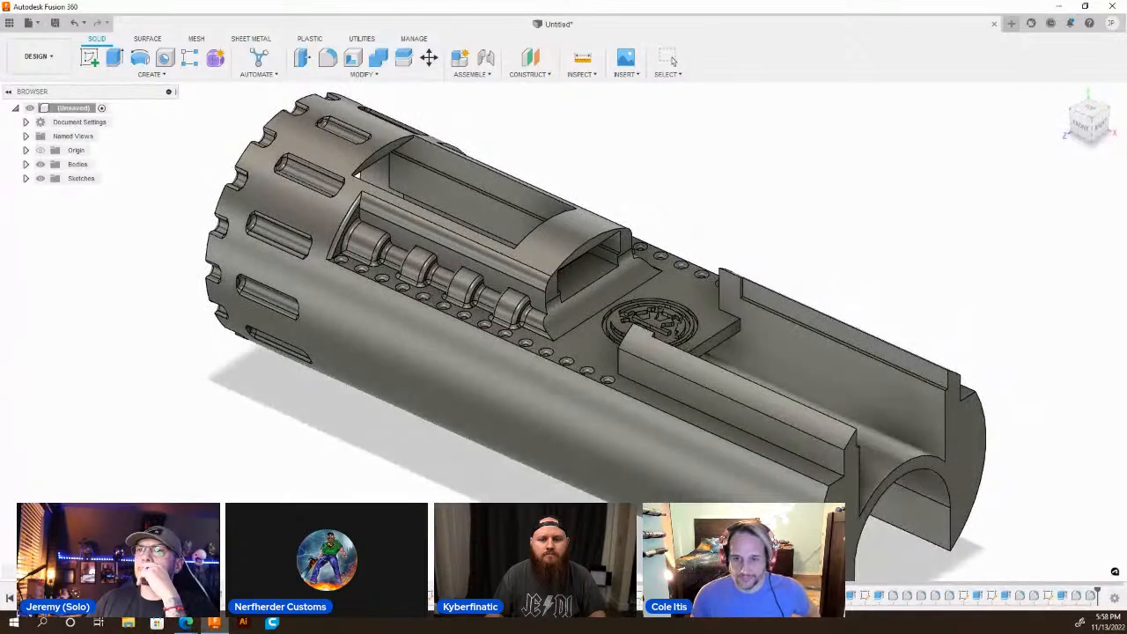
scroll(443, 286, "down", 5)
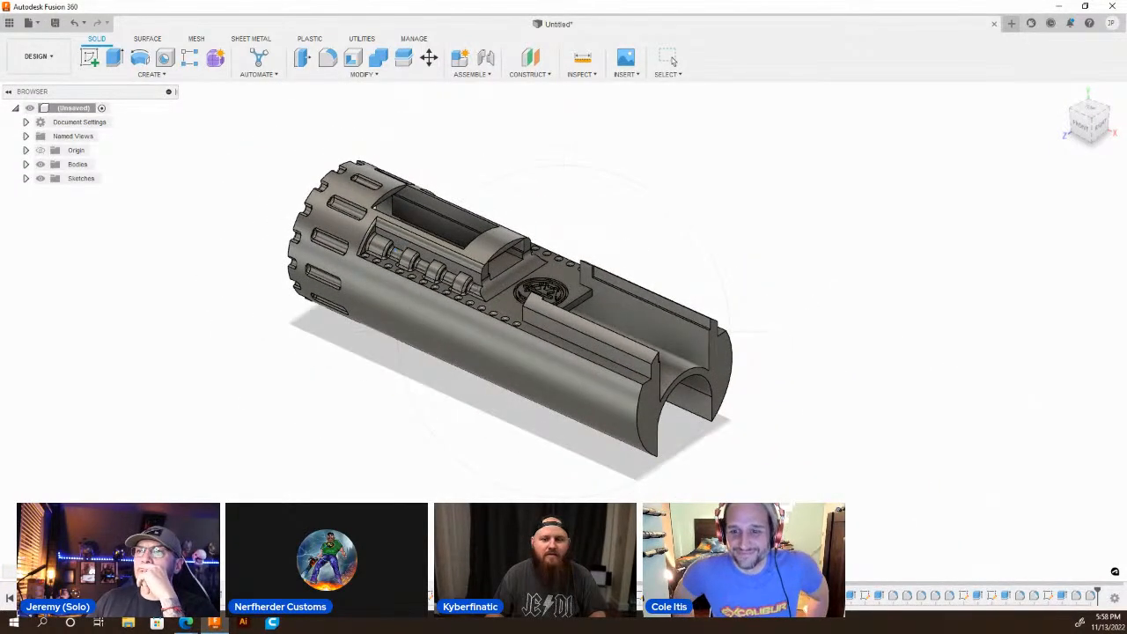
scroll(473, 274, "up", 3)
middle_click_drag(476, 272, 537, 313, "shift")
scroll(538, 313, "down", 3)
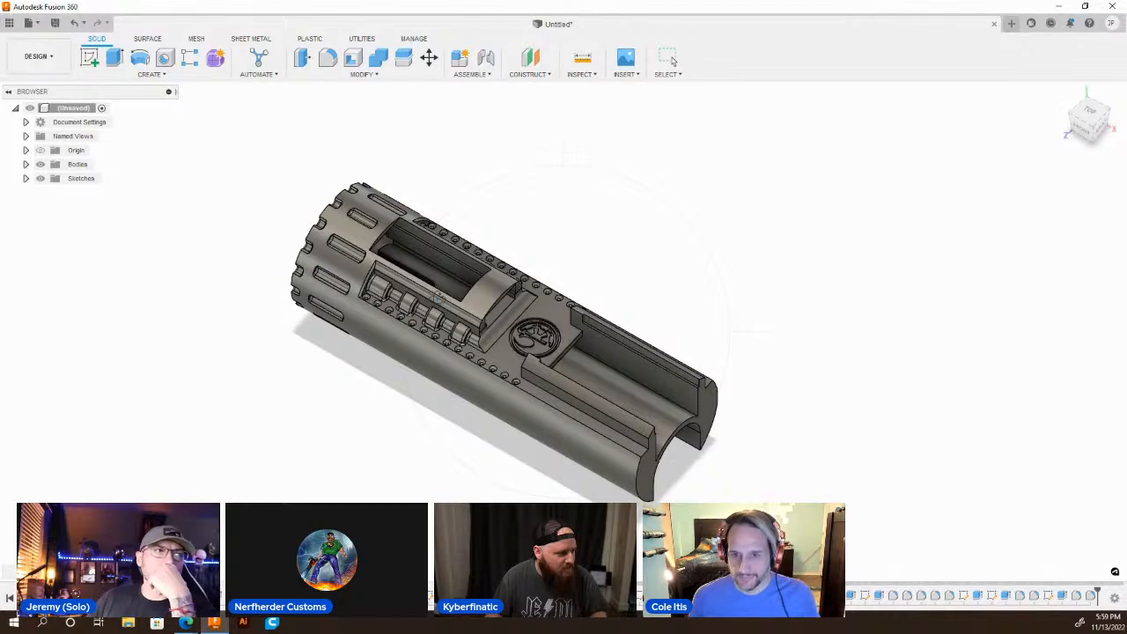
scroll(440, 374, "up", 3)
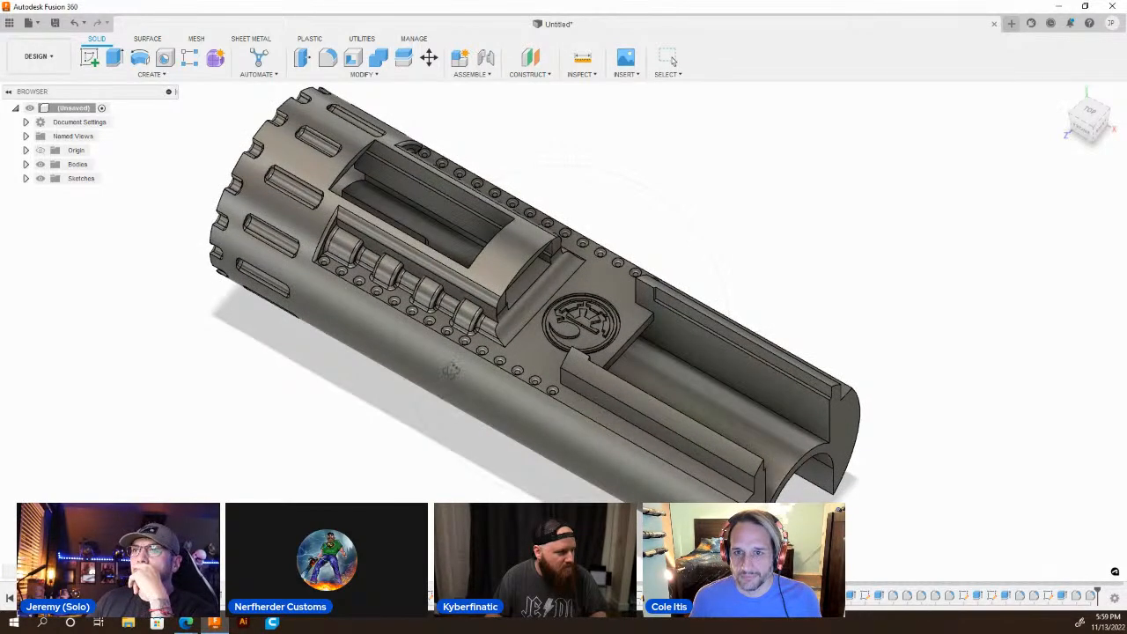
middle_click_drag(451, 370, 459, 335, "shift")
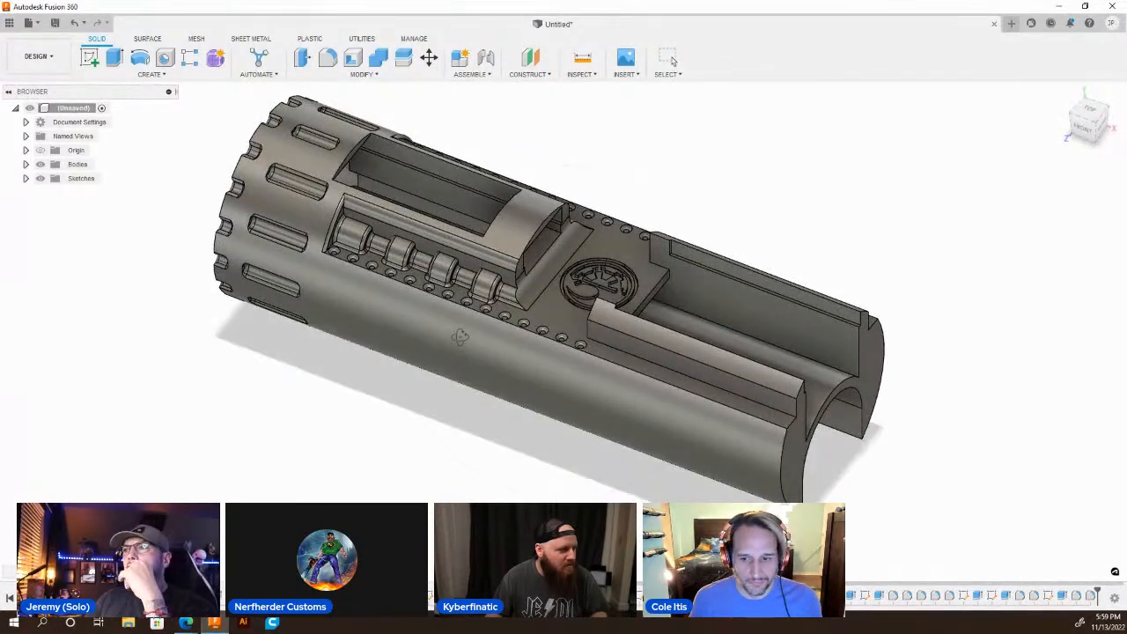
Examine the slotted chassis from the notched collar past the round emblem to the open cradle end.
scroll(509, 246, "up", 3)
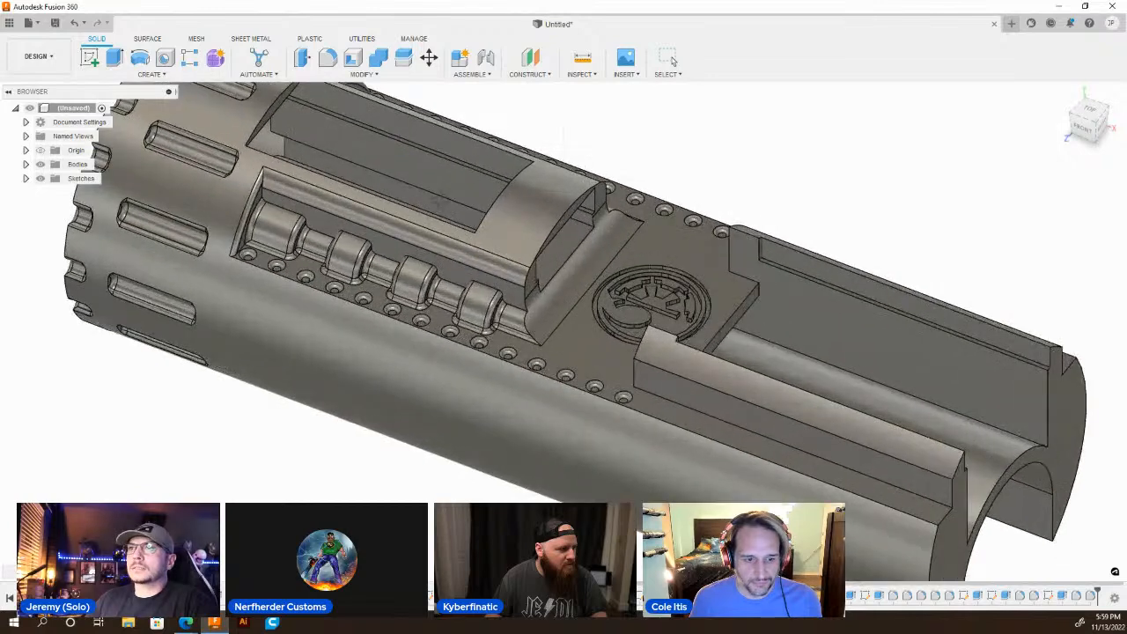
scroll(563, 239, "down", 3)
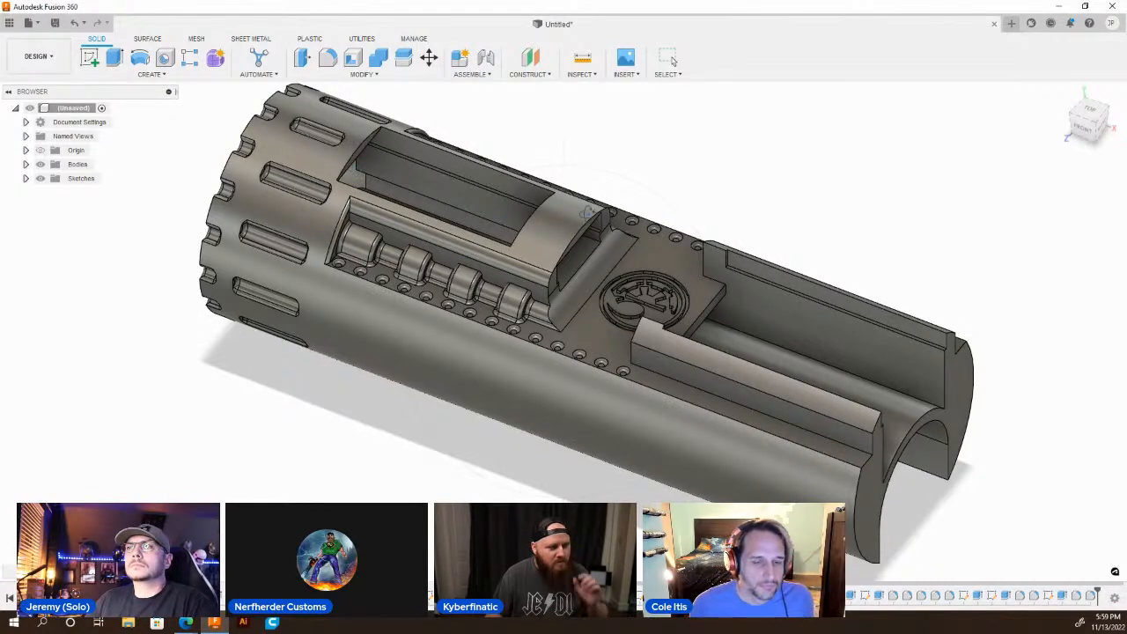
scroll(467, 227, "down", 3)
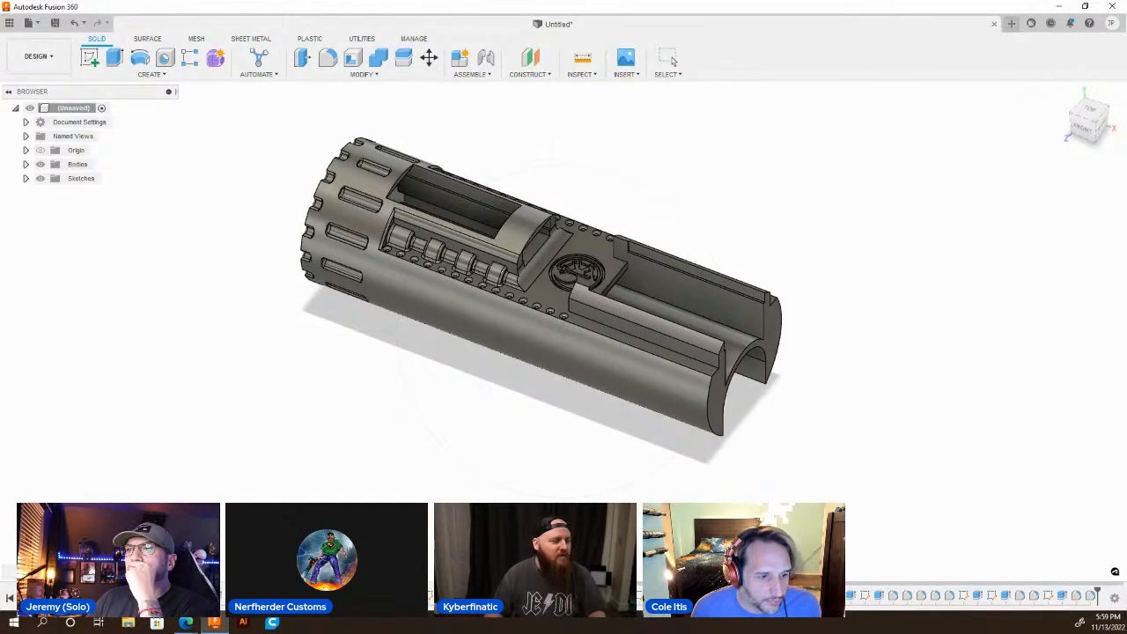
middle_click_drag(533, 428, 652, 370, "shift")
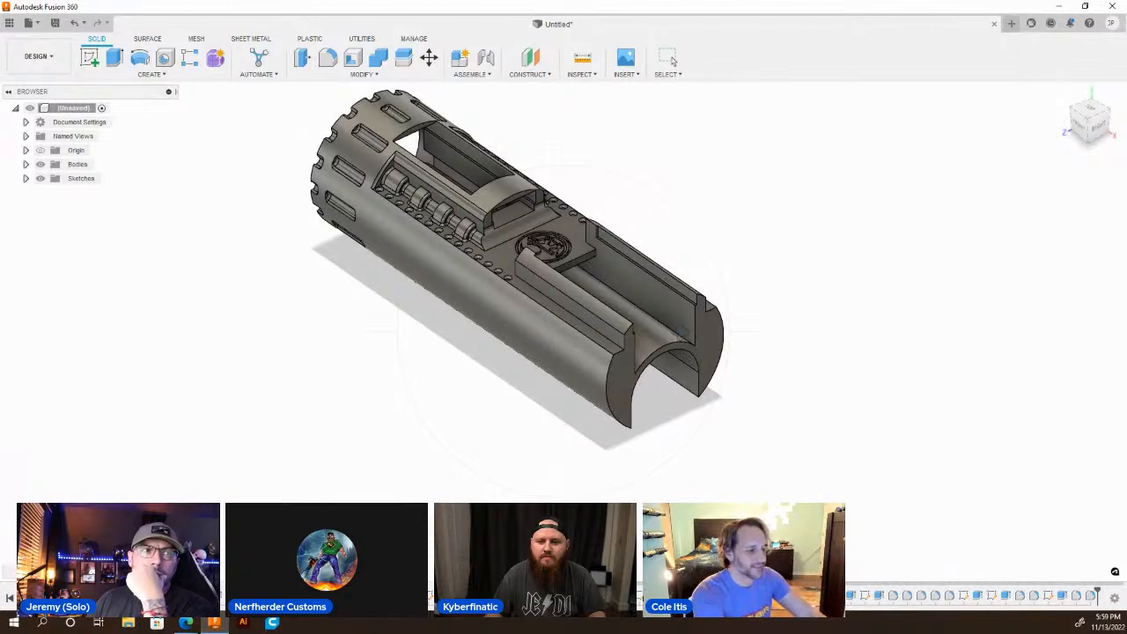
scroll(678, 339, "down", 3)
scroll(664, 377, "up", 5)
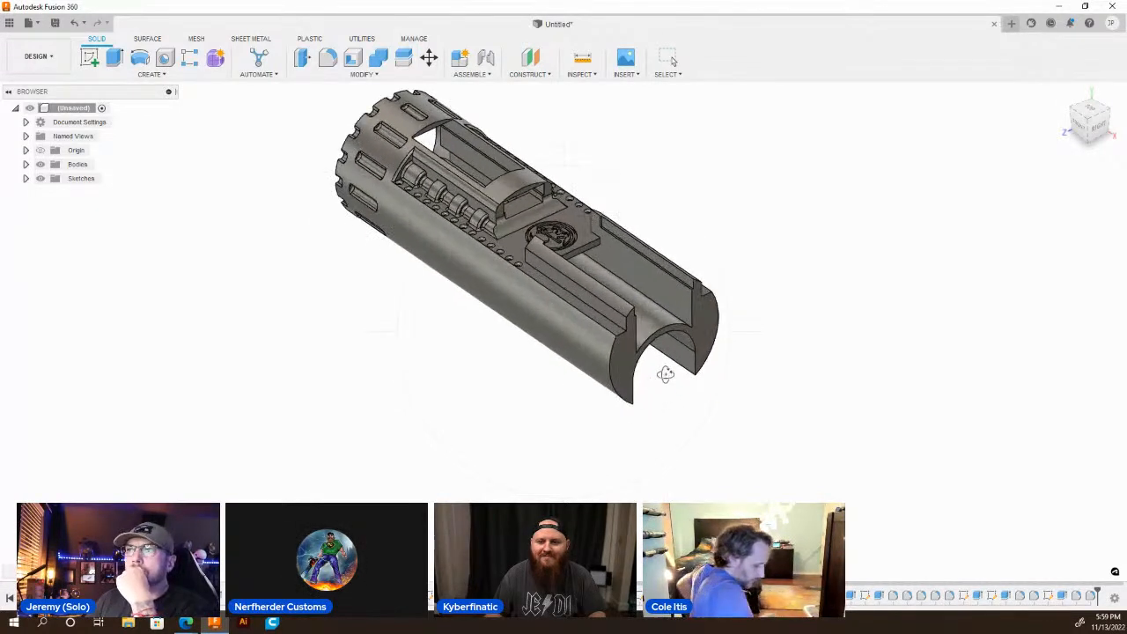
scroll(580, 402, "down", 1)
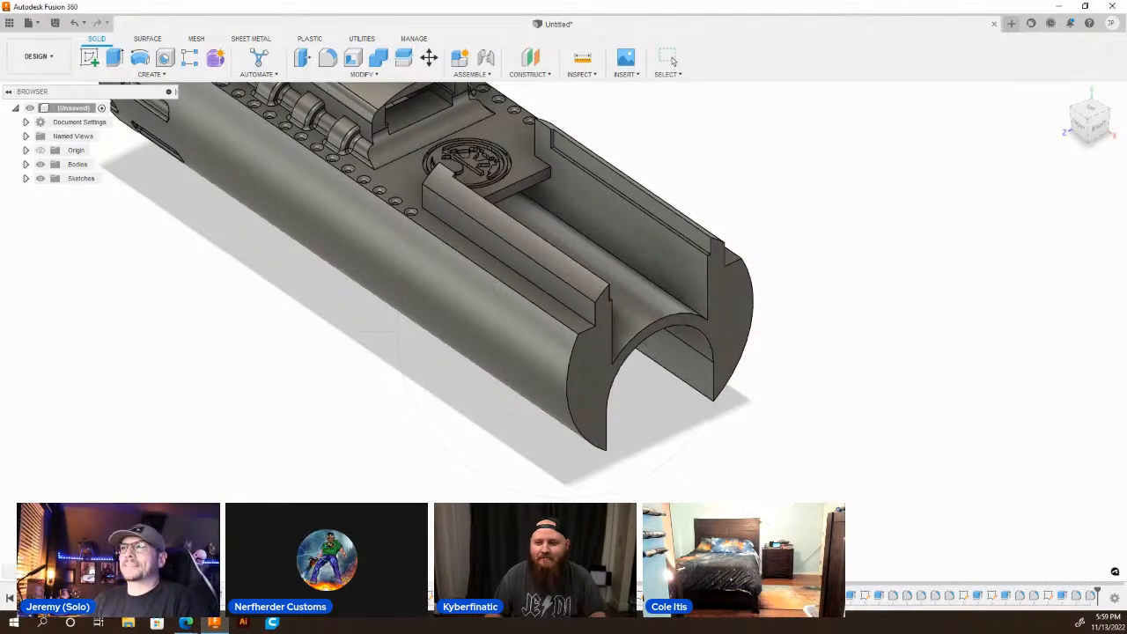
scroll(669, 308, "down", 3)
scroll(669, 308, "up", 6)
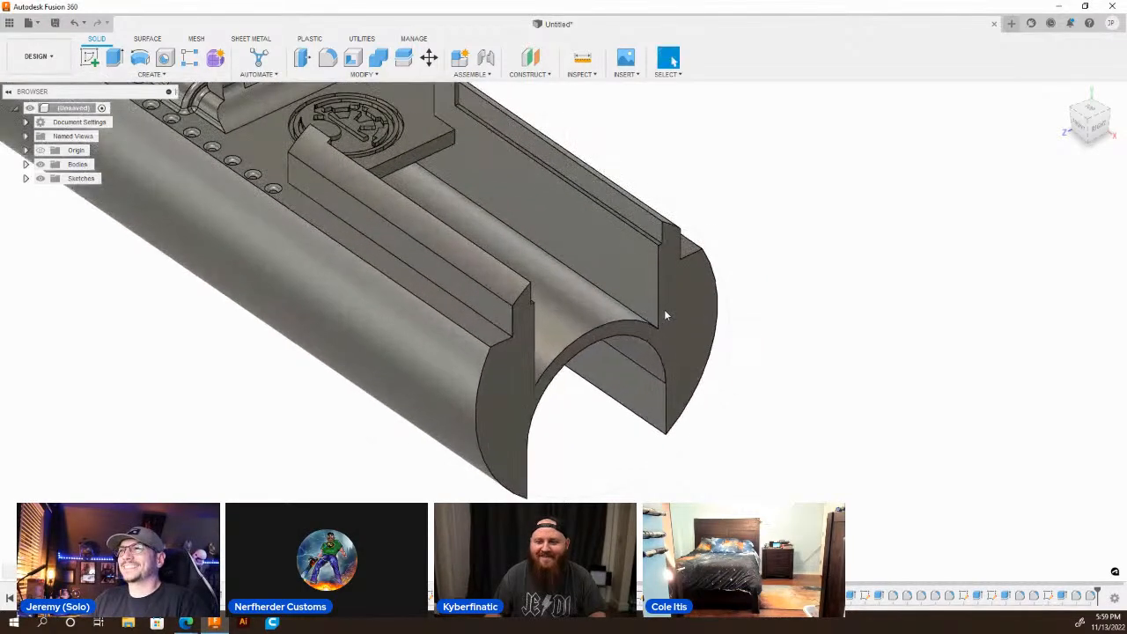
Sketch a line outline on the cradle's end face, starting at the origin, with a 0.24 in wide top spanning the arch and a side running back down.
left_click(677, 304)
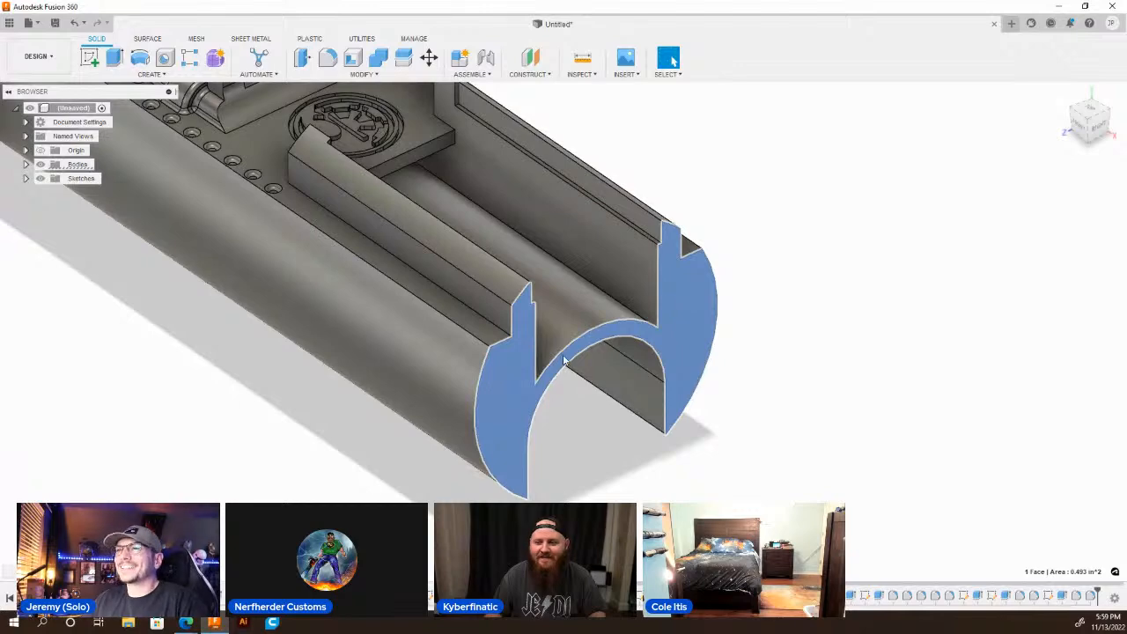
key("l")
scroll(444, 366, "up", 3)
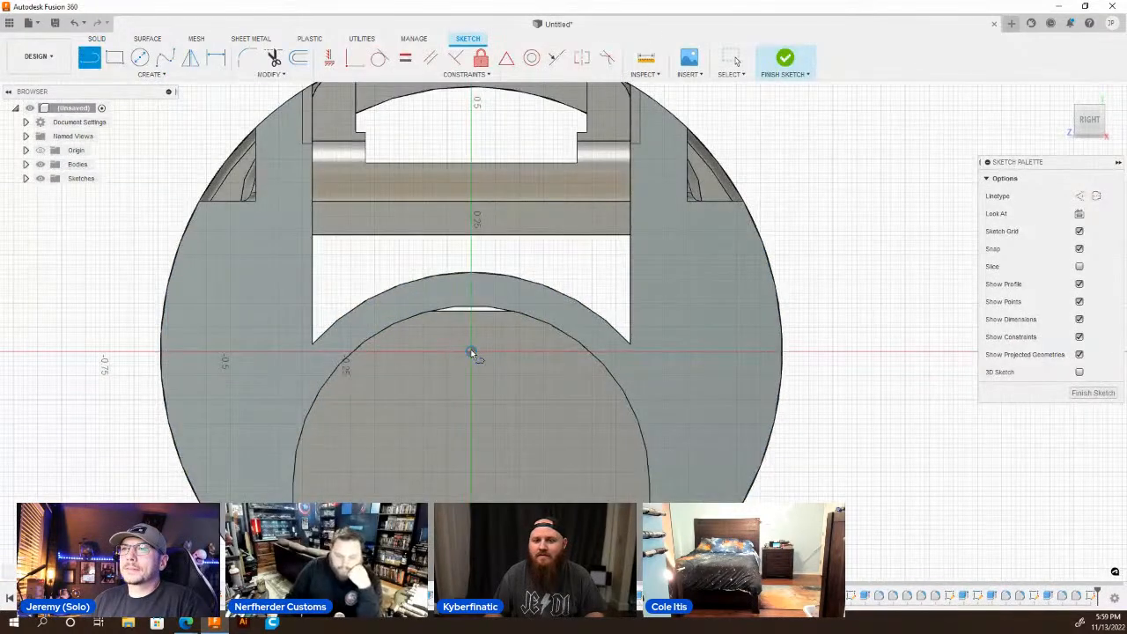
left_click(471, 354)
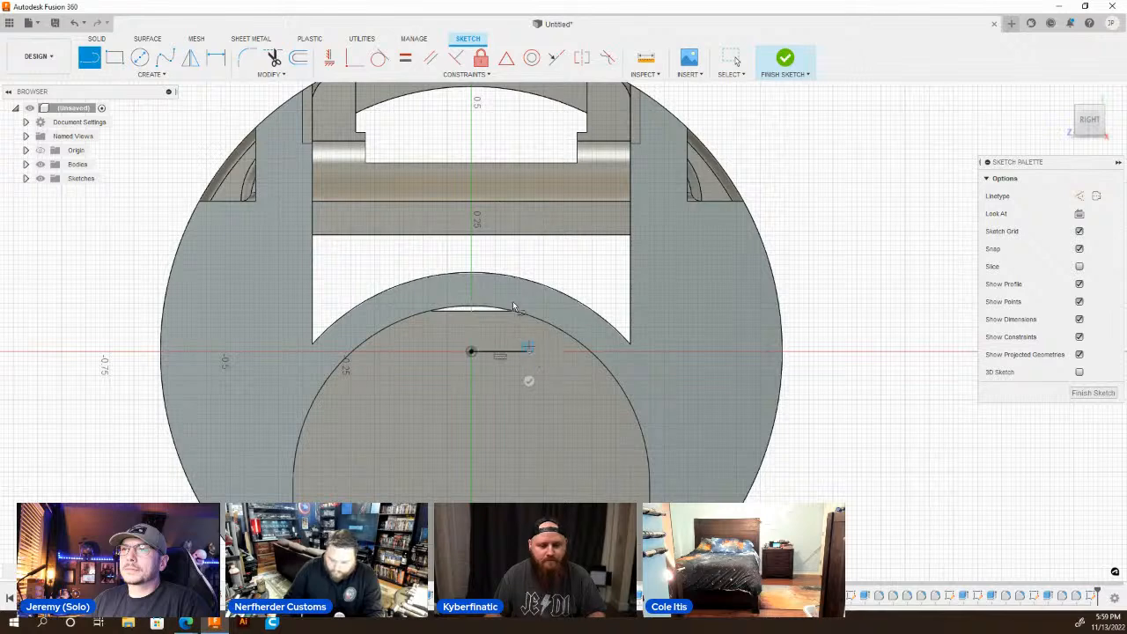
left_click(529, 253)
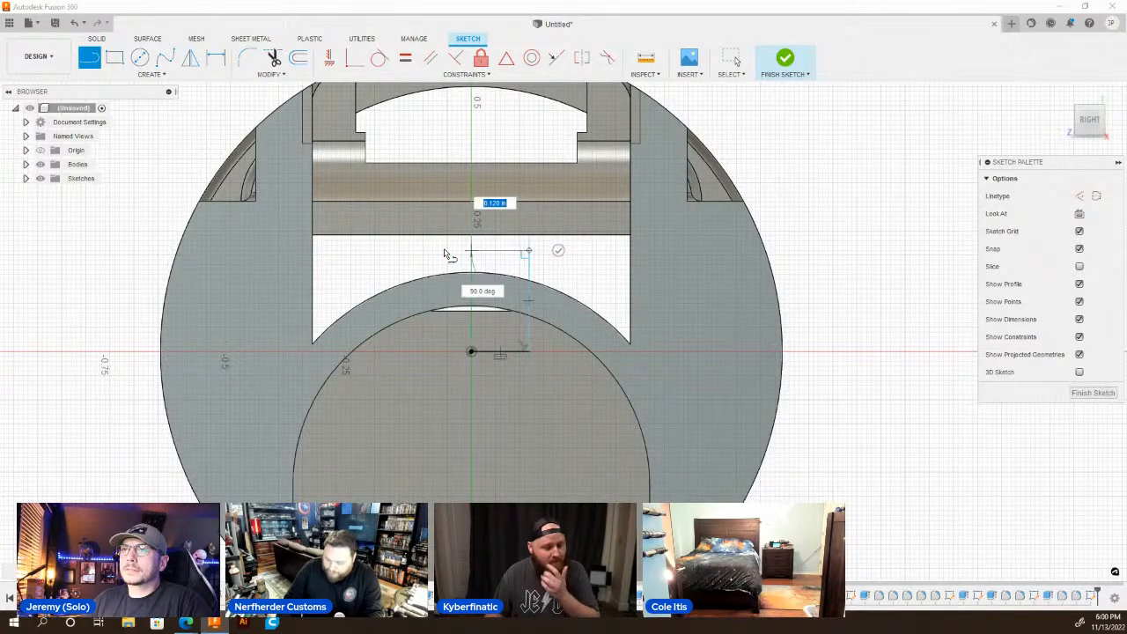
type("0.24")
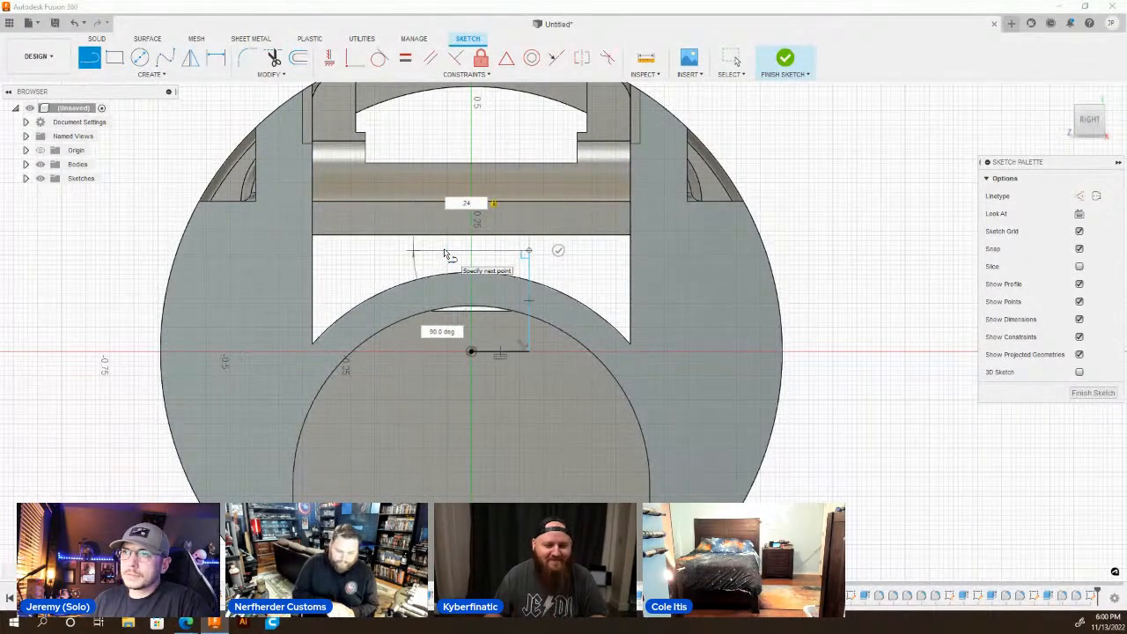
key("Return")
key("Escape")
key("l")
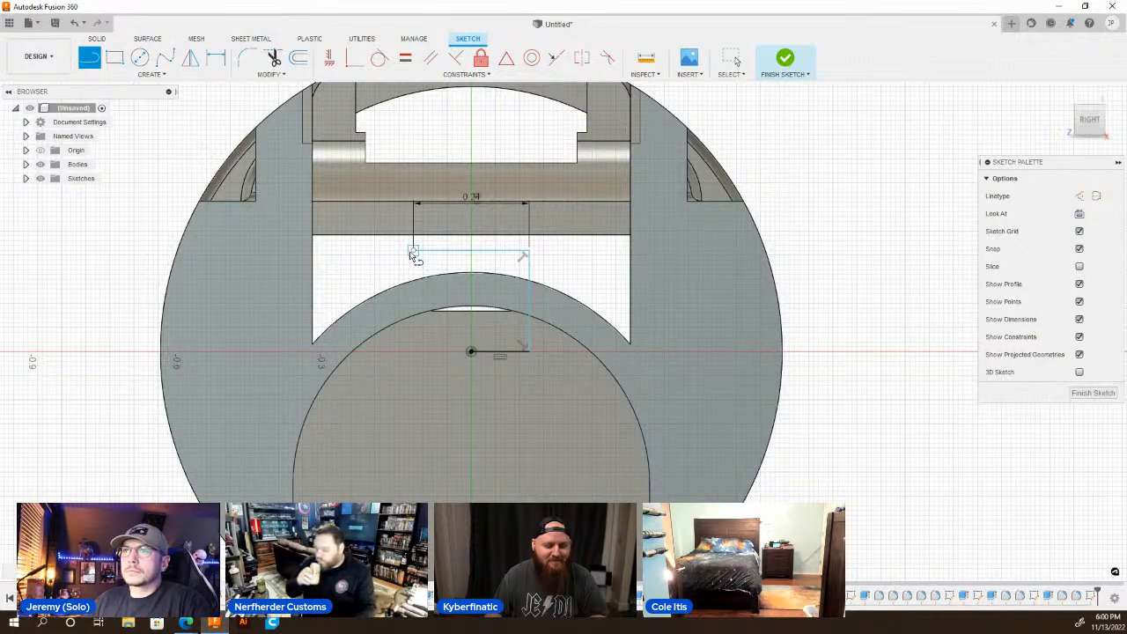
key("Escape")
Cut the arch section enclosed by the sketch 0.1 in deep into the cradle's end face.
key("q")
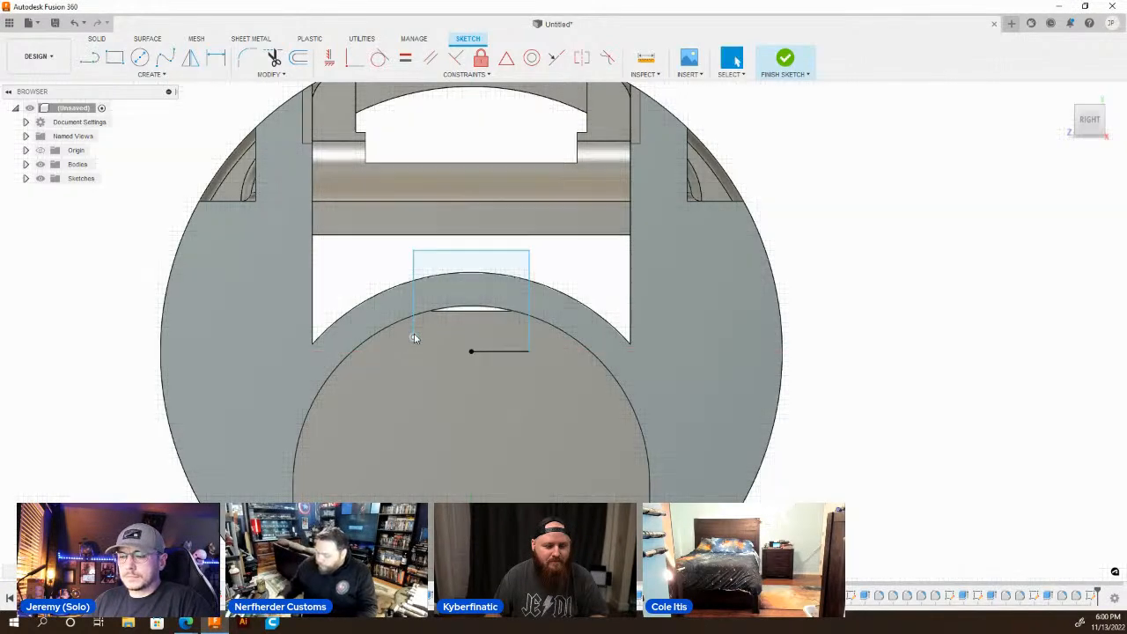
left_click(469, 284)
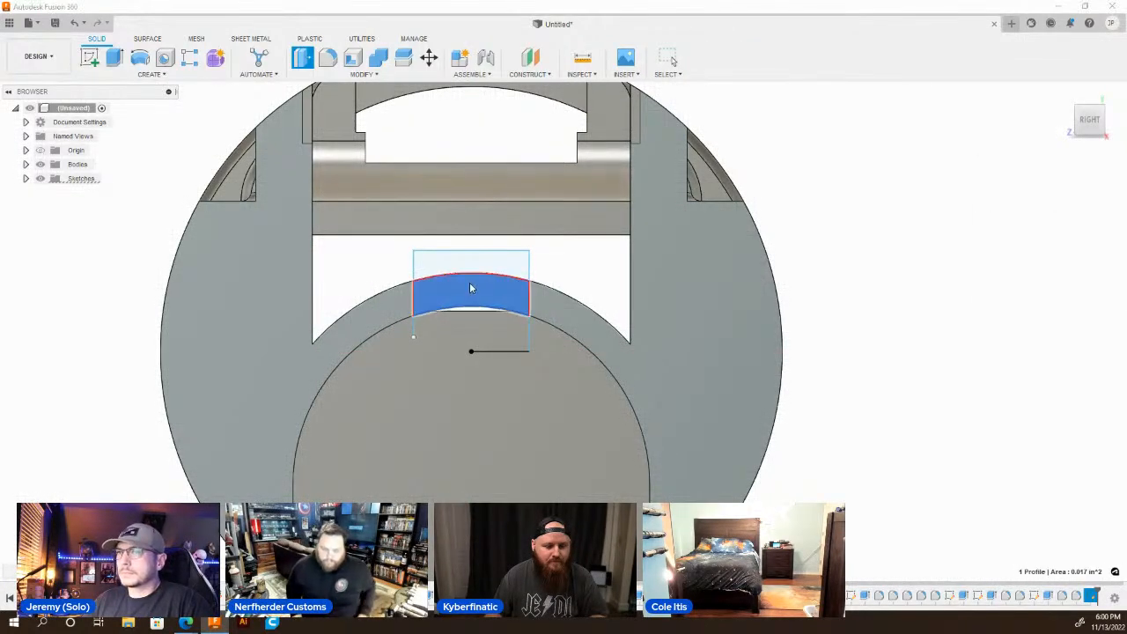
type("-.1")
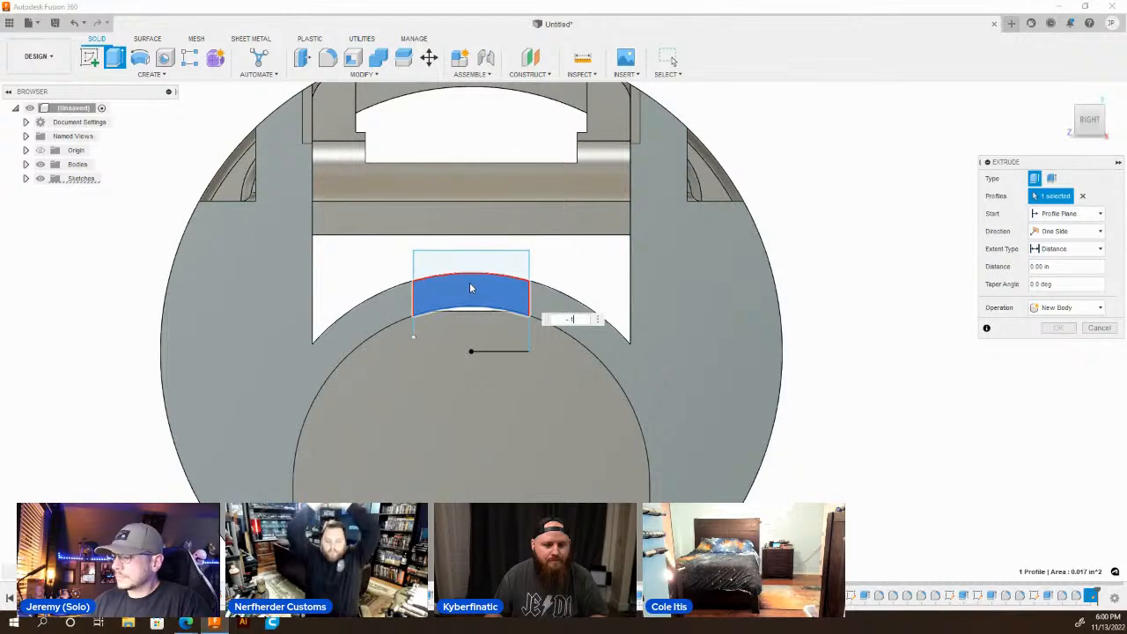
key("Return")
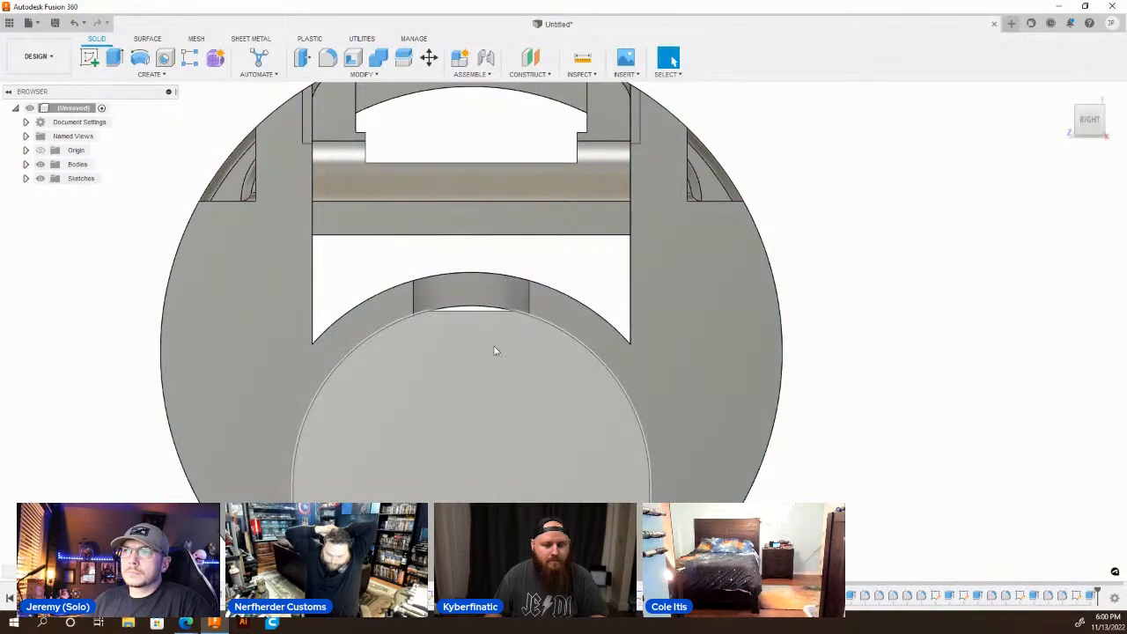
Fillet the two inner corner edges of the new arch notch with a 0.135 in radius.
middle_click_drag(516, 316, 526, 325, "shift")
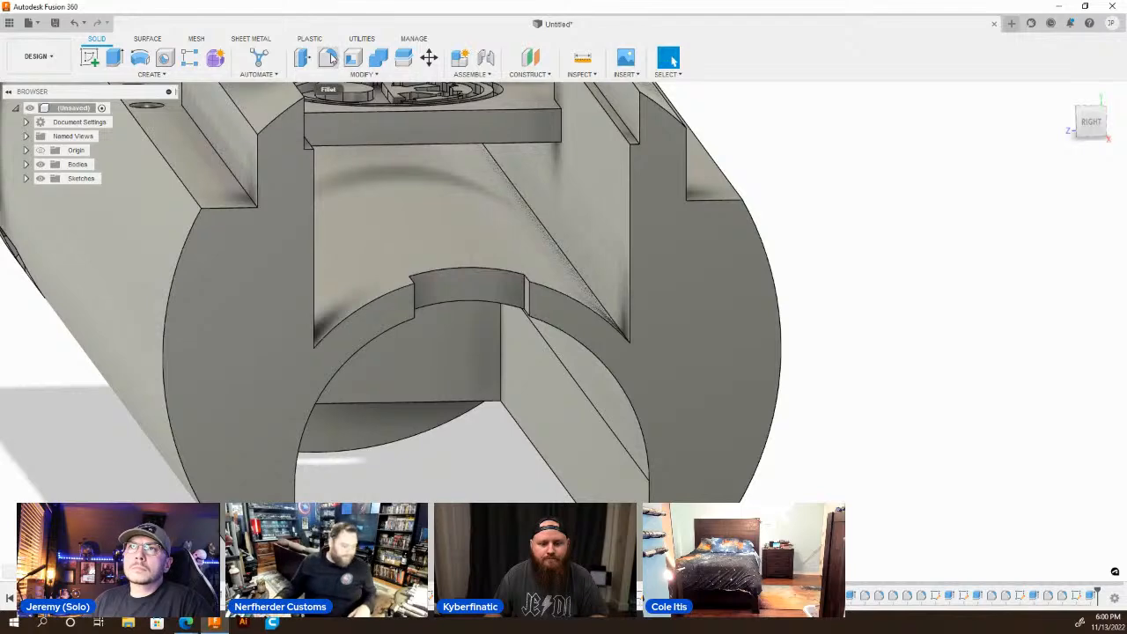
key("f")
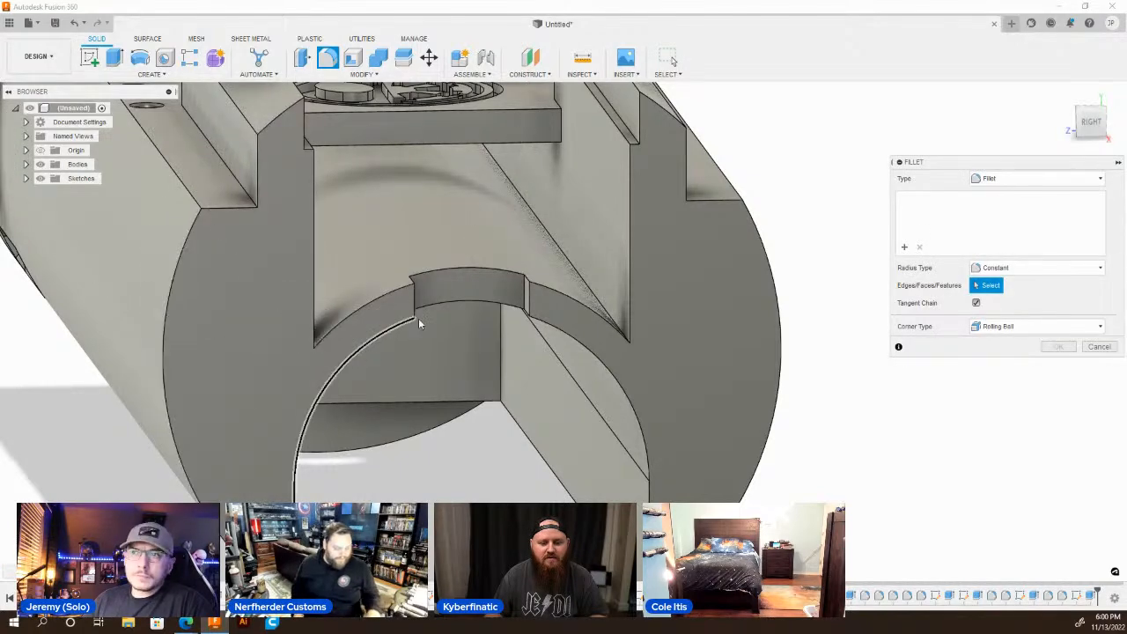
left_click(523, 289)
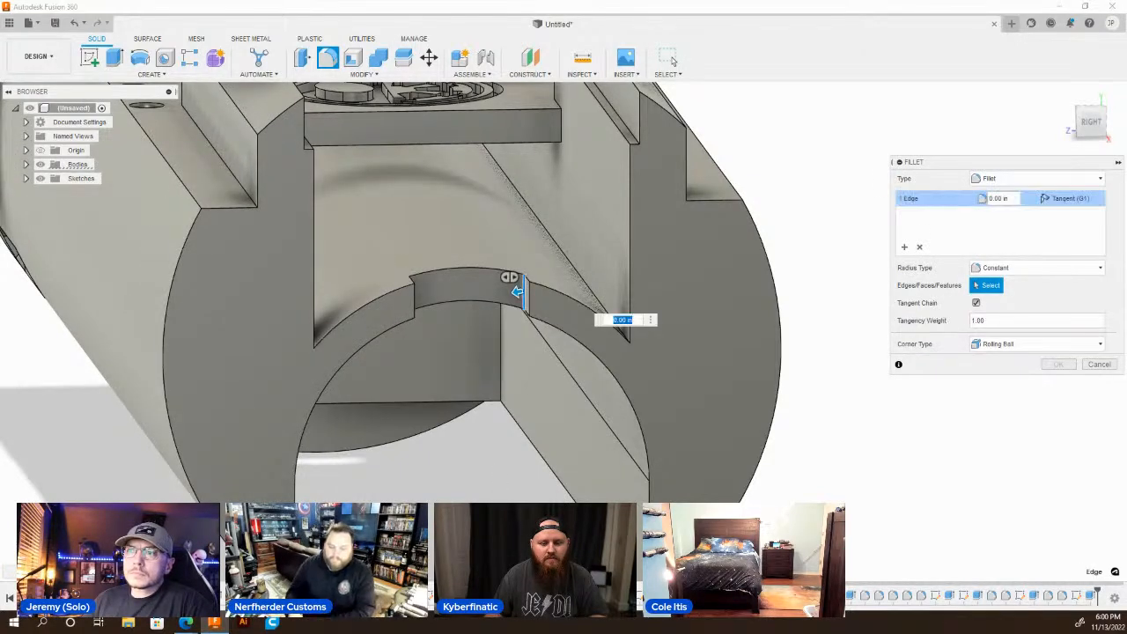
middle_click_drag(448, 314, 431, 314, "shift")
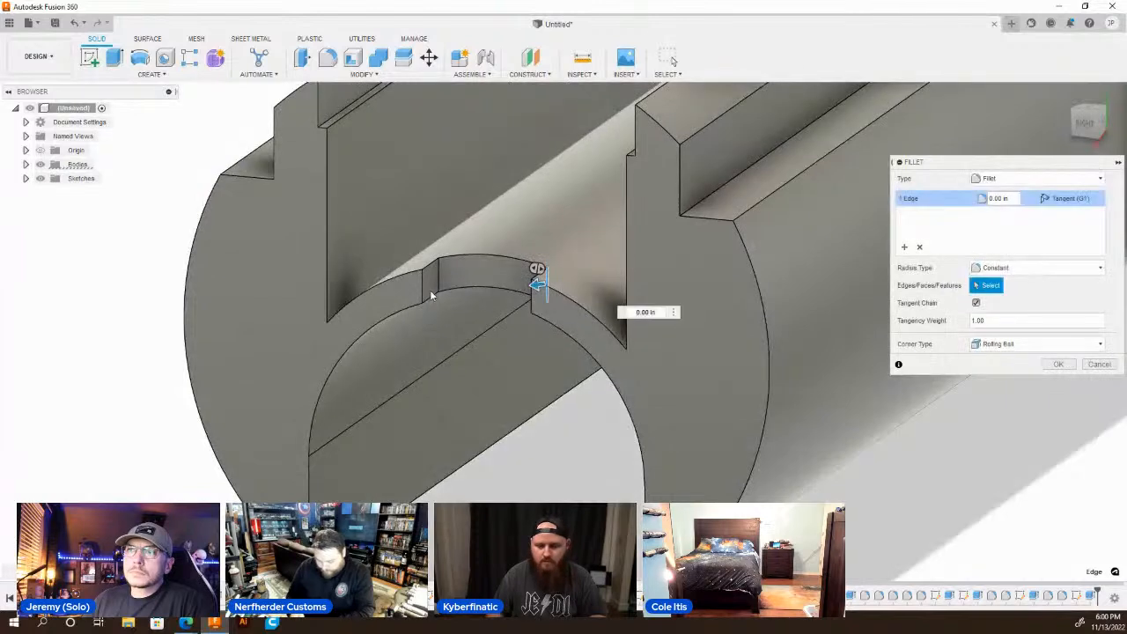
left_click(440, 277)
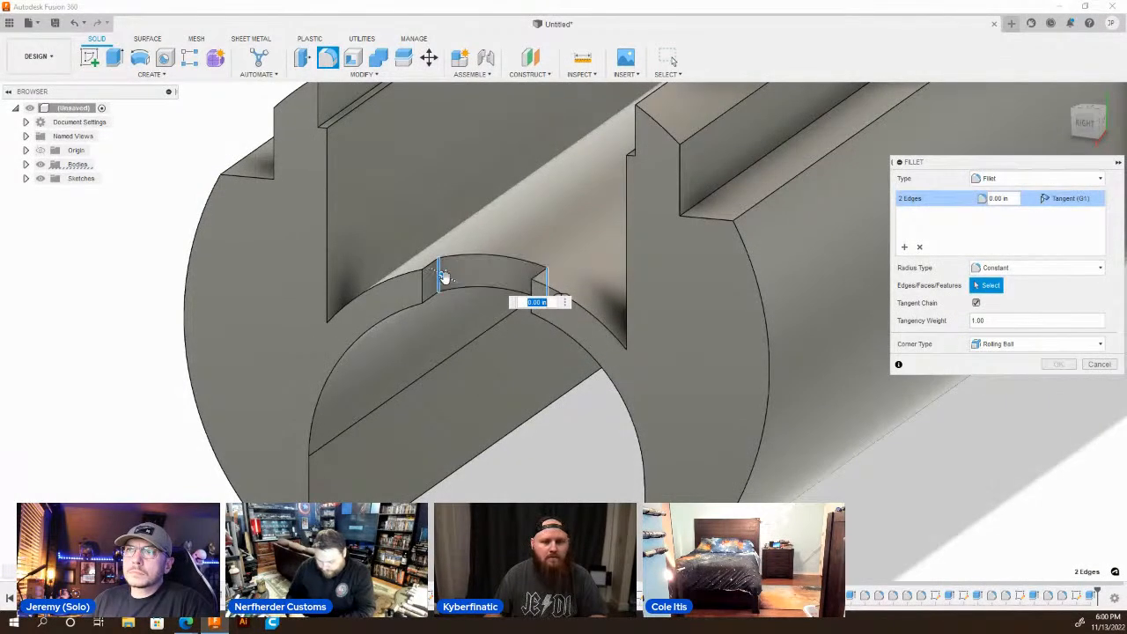
left_click_drag(444, 277, 454, 286)
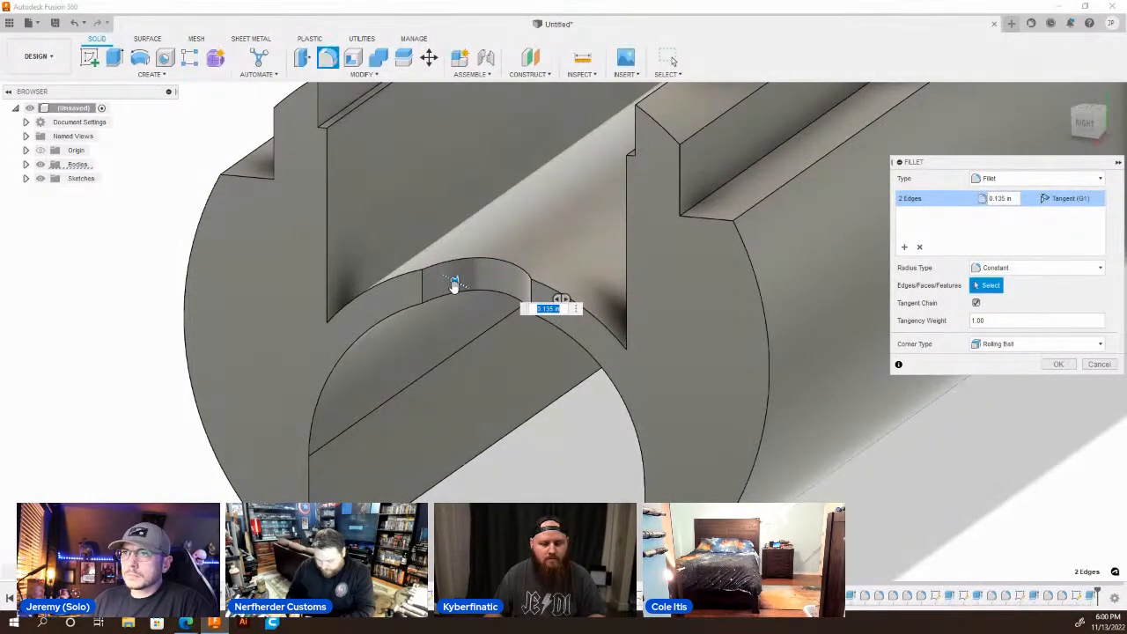
key("Return")
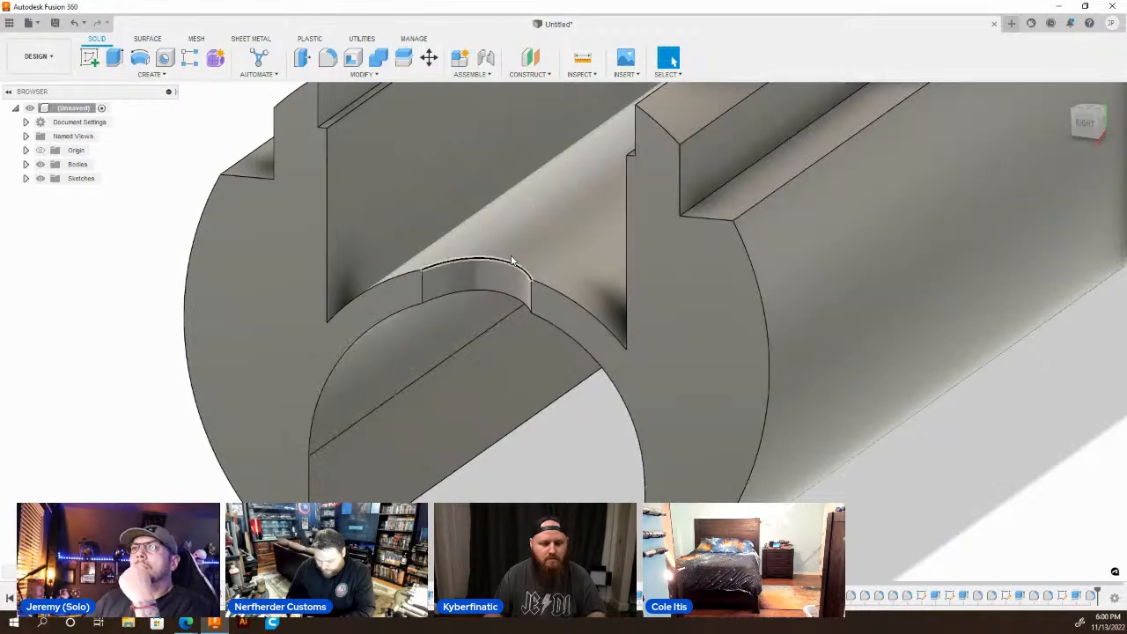
Inspect the rounded arch notch and the open cradle end from the front and sides.
scroll(492, 348, "down", 4)
middle_click_drag(468, 284, 521, 279, "shift")
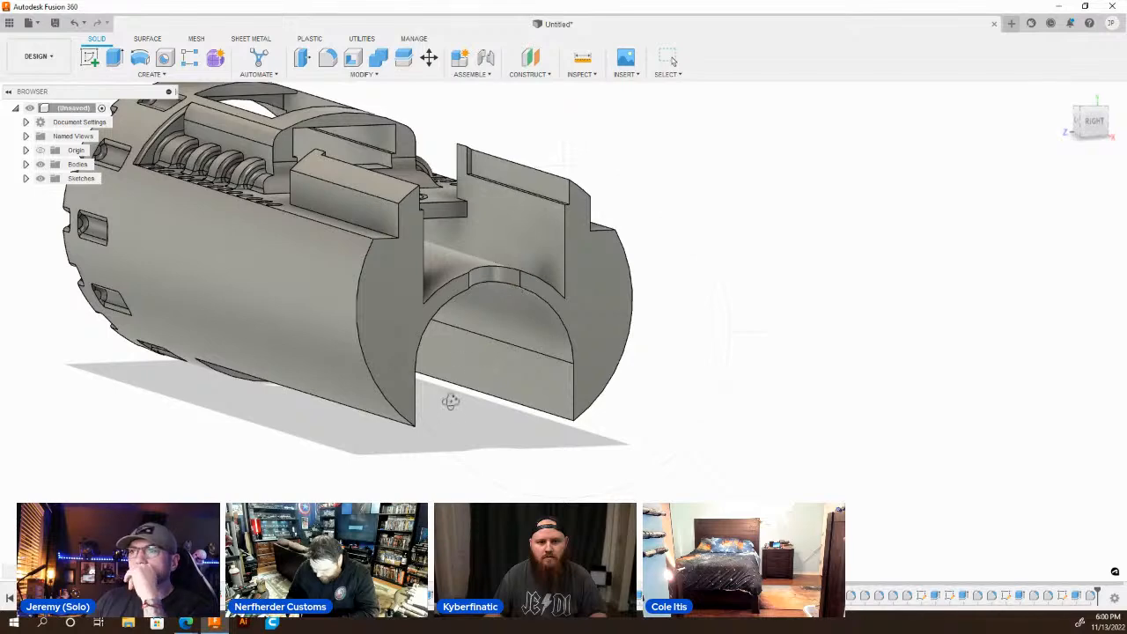
scroll(519, 389, "down", 5)
scroll(407, 327, "up", 5)
middle_click_drag(460, 271, 467, 288, "shift")
scroll(527, 317, "down", 4)
mouse_move(527, 317)
middle_mouse_down("shift")
mouse_move(563, 323)
mouse_move(560, 304)
mouse_move(557, 323)
mouse_move(519, 322)
middle_mouse_up("shift")
mouse_move(493, 317)
middle_mouse_down("shift")
mouse_move(550, 304)
mouse_move(474, 322)
middle_mouse_up("shift")
left_click_drag(474, 323, 510, 322)
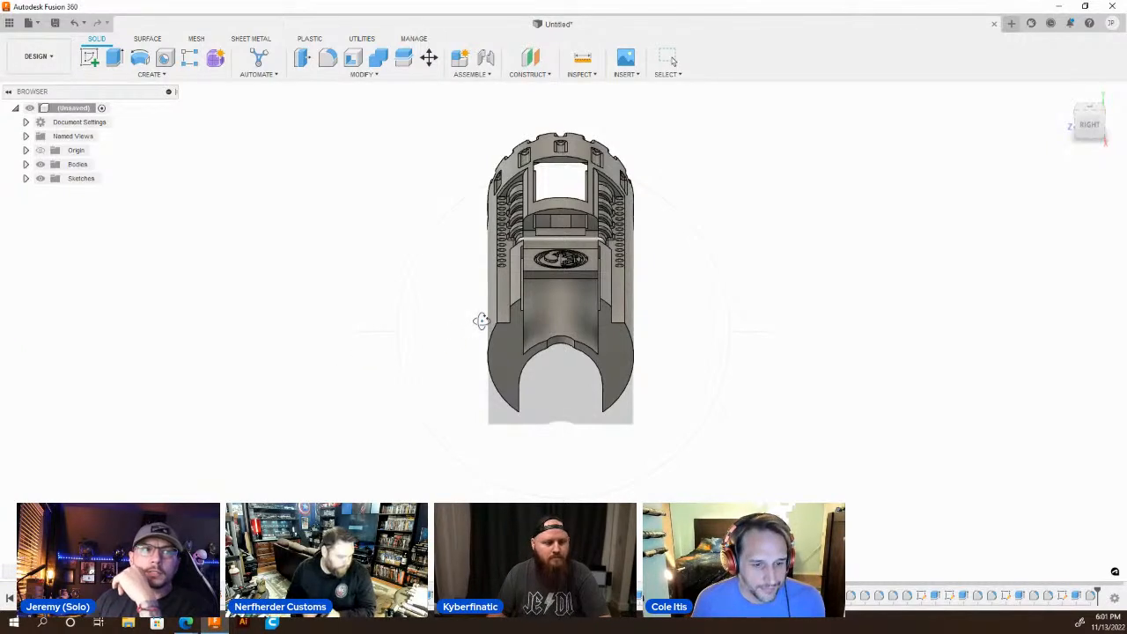
middle_click_drag(483, 320, 497, 292, "shift")
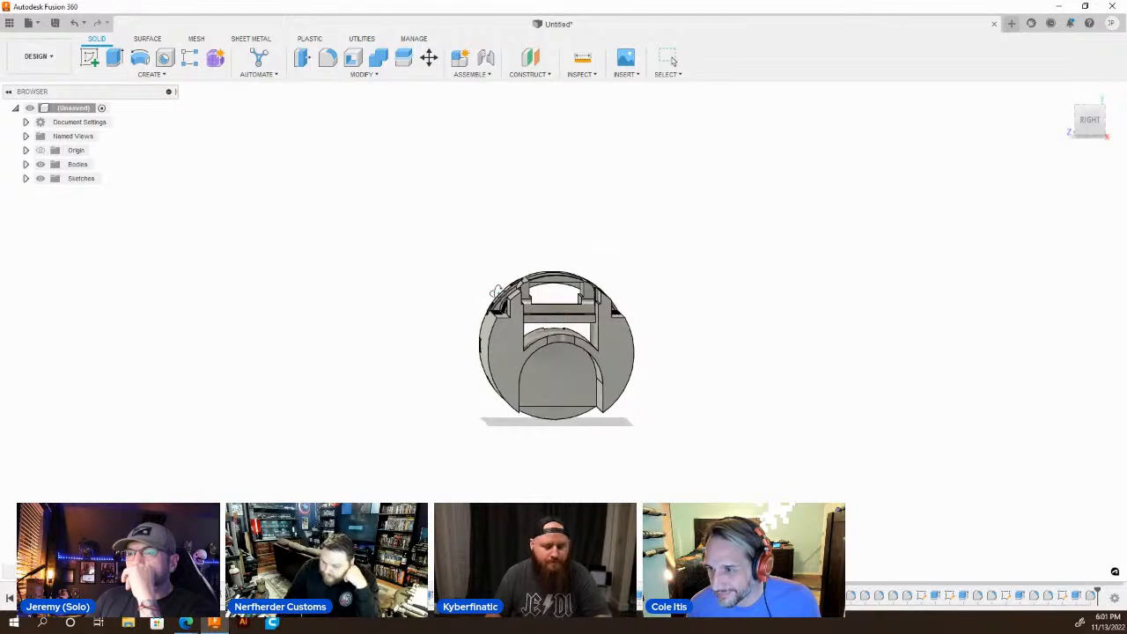
middle_click_drag(510, 339, 525, 339, "shift")
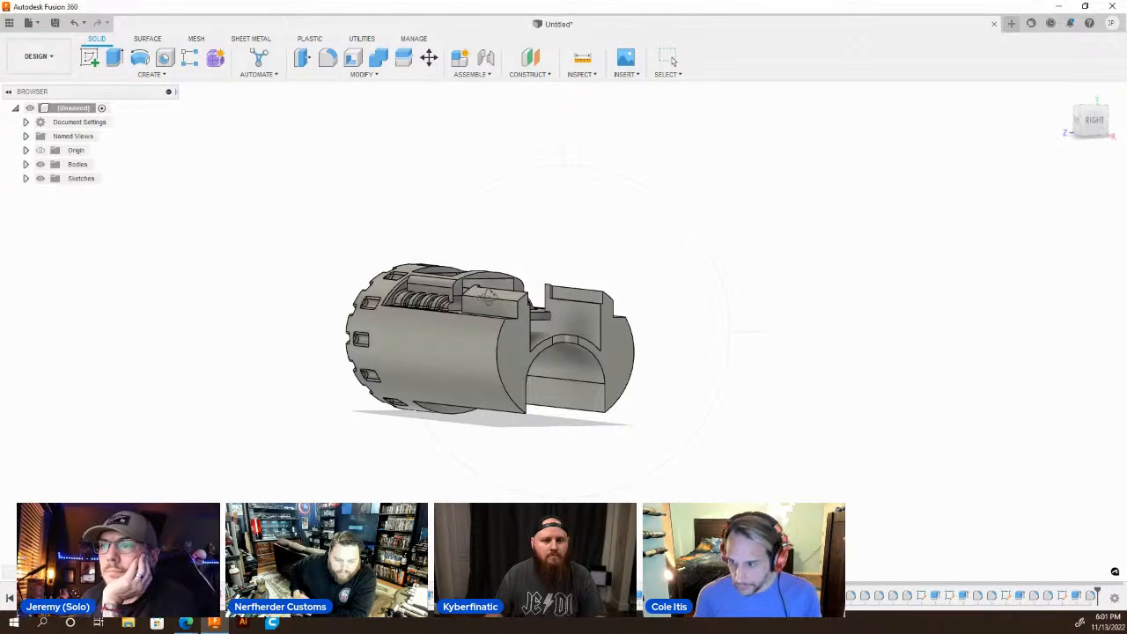
Examine the rectangular opening, the slotted collar and the stepped cylinder row with its line of small holes up close.
middle_click_drag(486, 297, 498, 337, "shift")
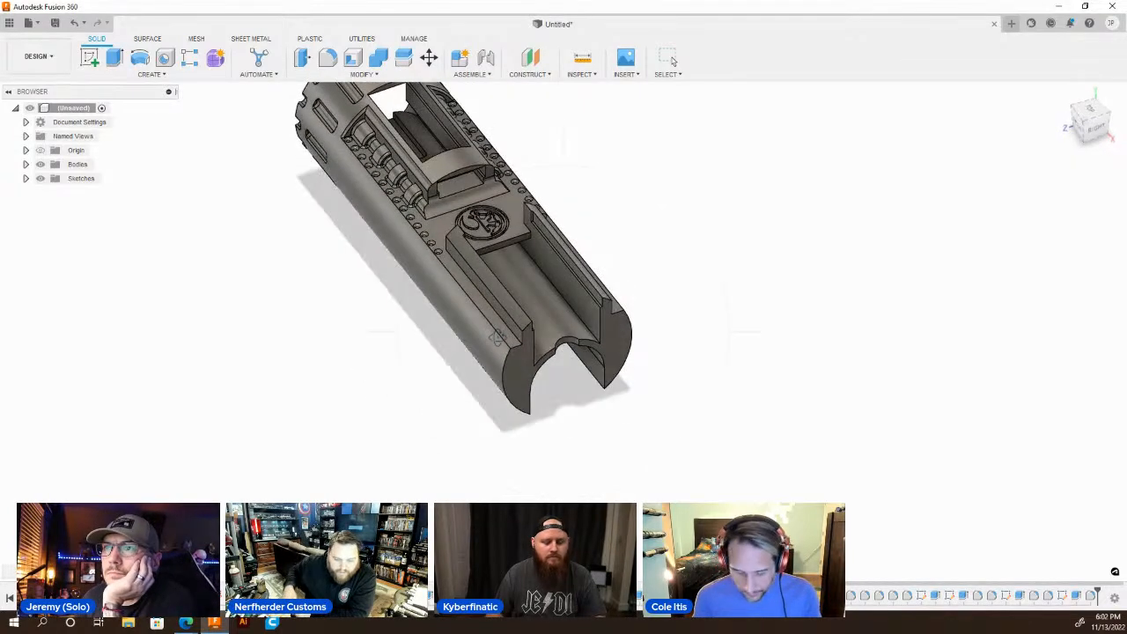
scroll(538, 422, "down", 3)
scroll(414, 181, "up", 5)
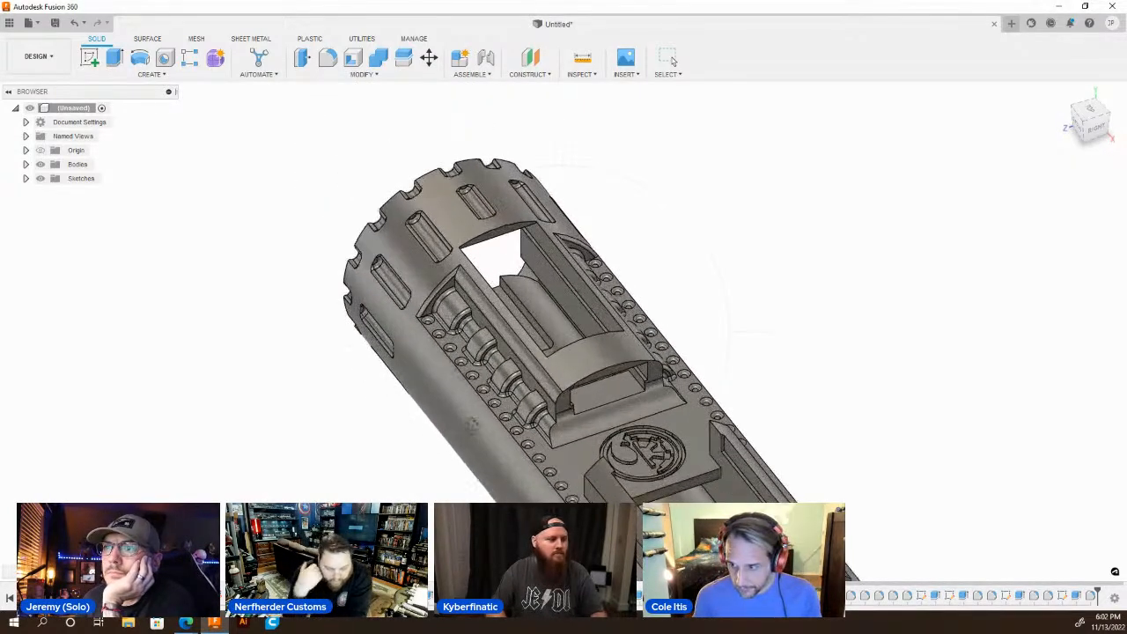
scroll(543, 357, "up", 2)
scroll(541, 357, "up", 1)
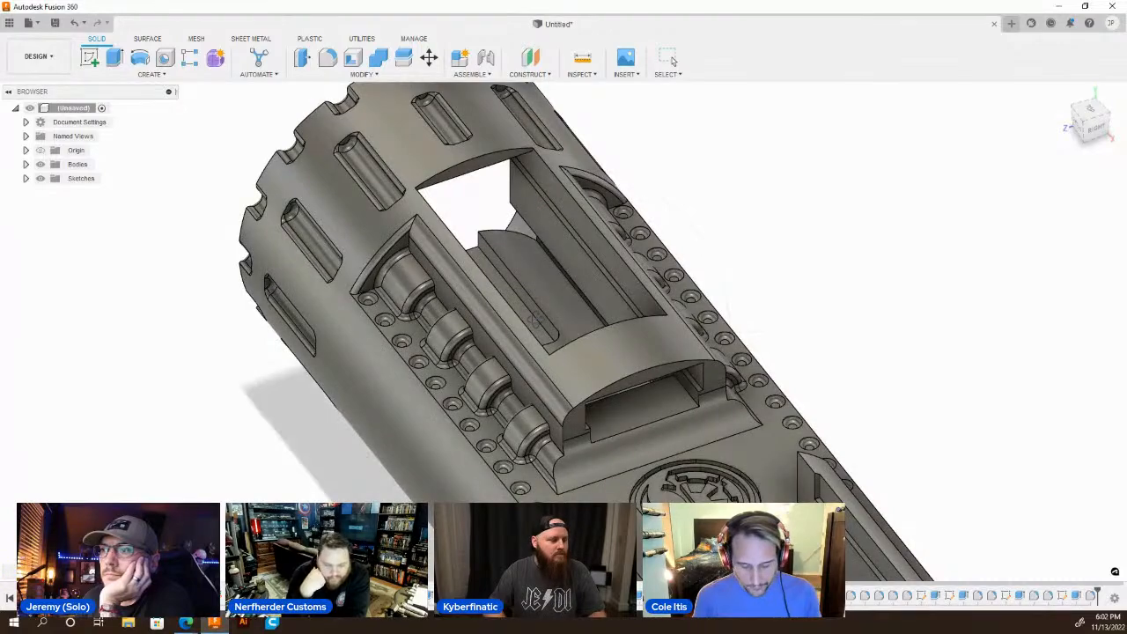
scroll(537, 318, "down", 3)
middle_click_drag(537, 319, 426, 374, "shift")
scroll(656, 339, "down", 4)
scroll(426, 375, "up", 10)
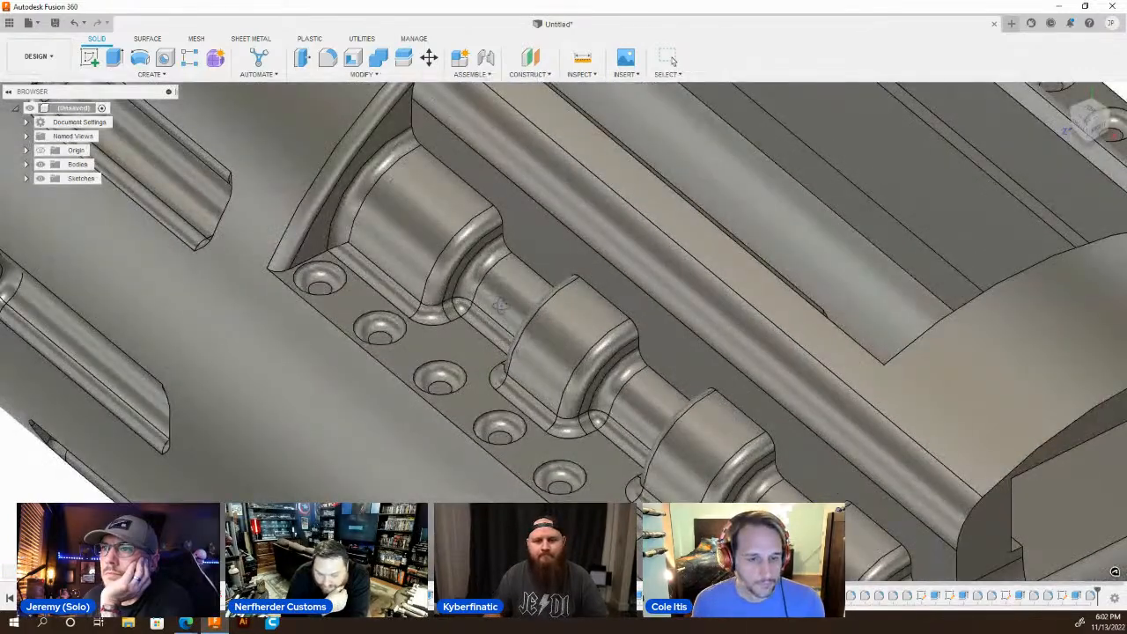
Fillet the edge chain where the stepped cylinder row meets its recess wall with a 0.02 in radius.
scroll(499, 304, "down", 5)
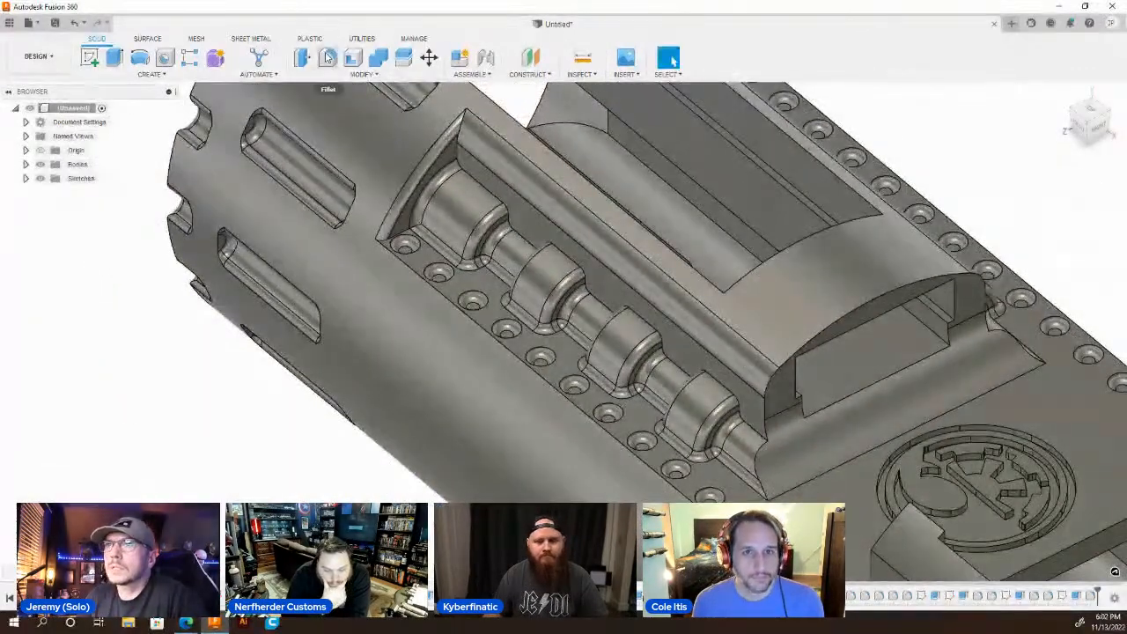
left_click(328, 57)
left_click(475, 179)
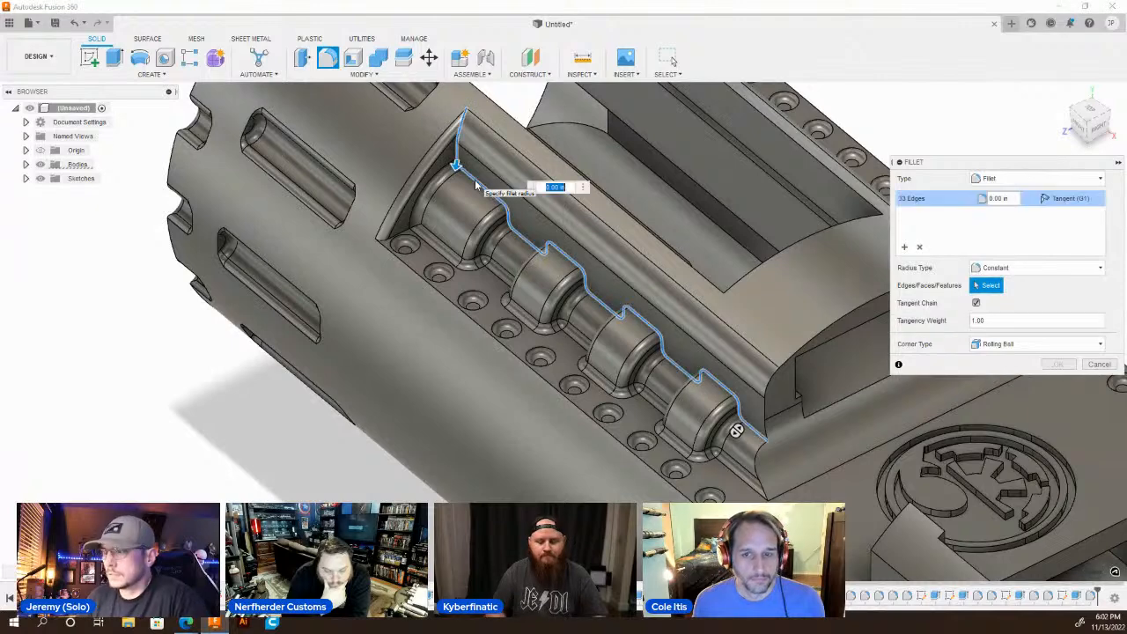
type(".02")
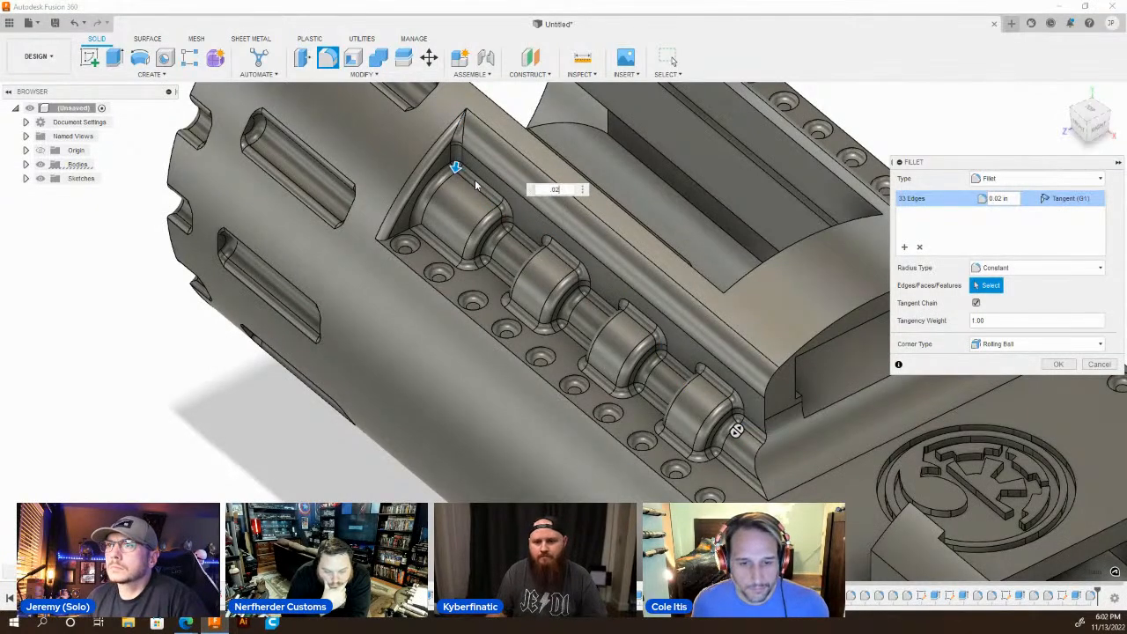
key("Return")
Apply the same 0.02 in fillet to the wall edge chain of the stepped cylinder row on the chassis's opposite side.
scroll(607, 397, "down", 4)
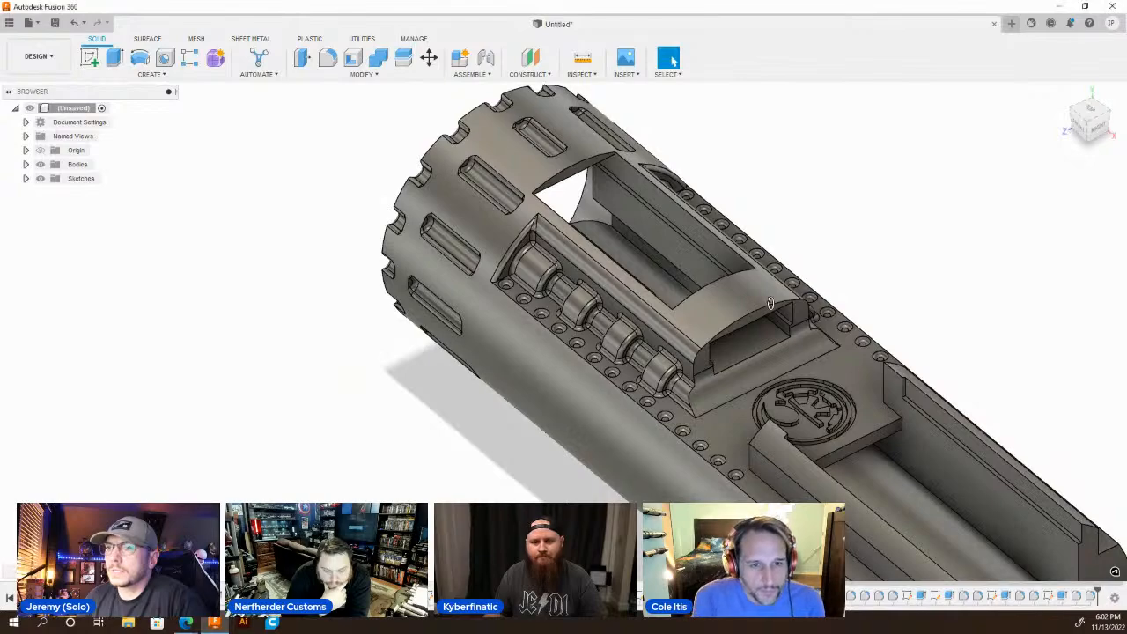
middle_click_drag(812, 315, 696, 280, "shift")
scroll(695, 280, "down", 3)
scroll(701, 385, "up", 5)
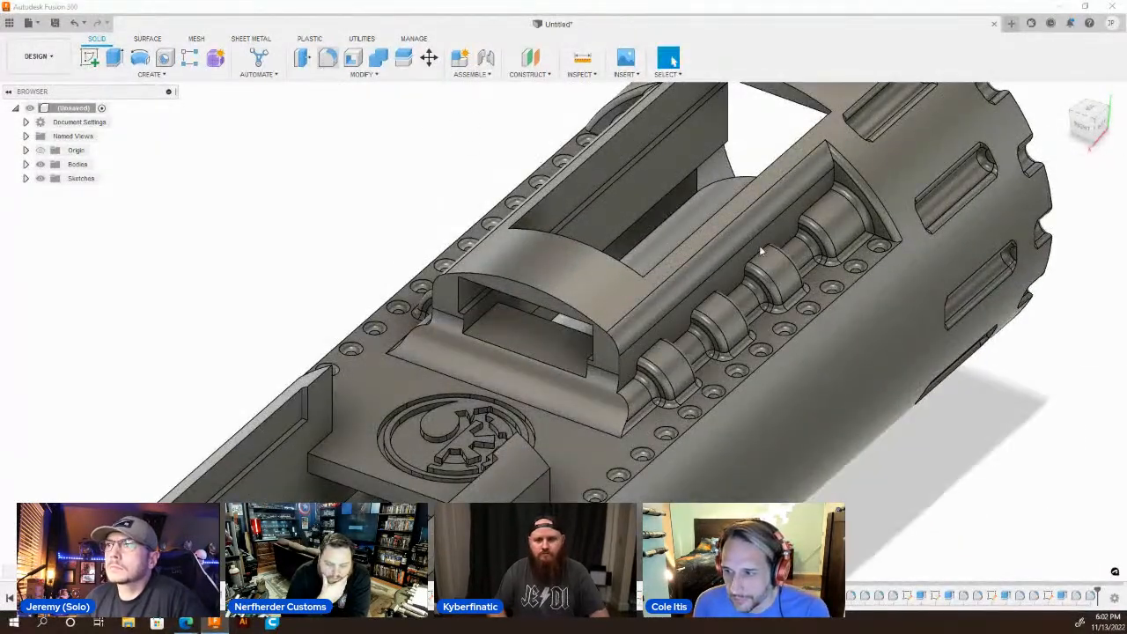
left_click(326, 58)
left_click(817, 207)
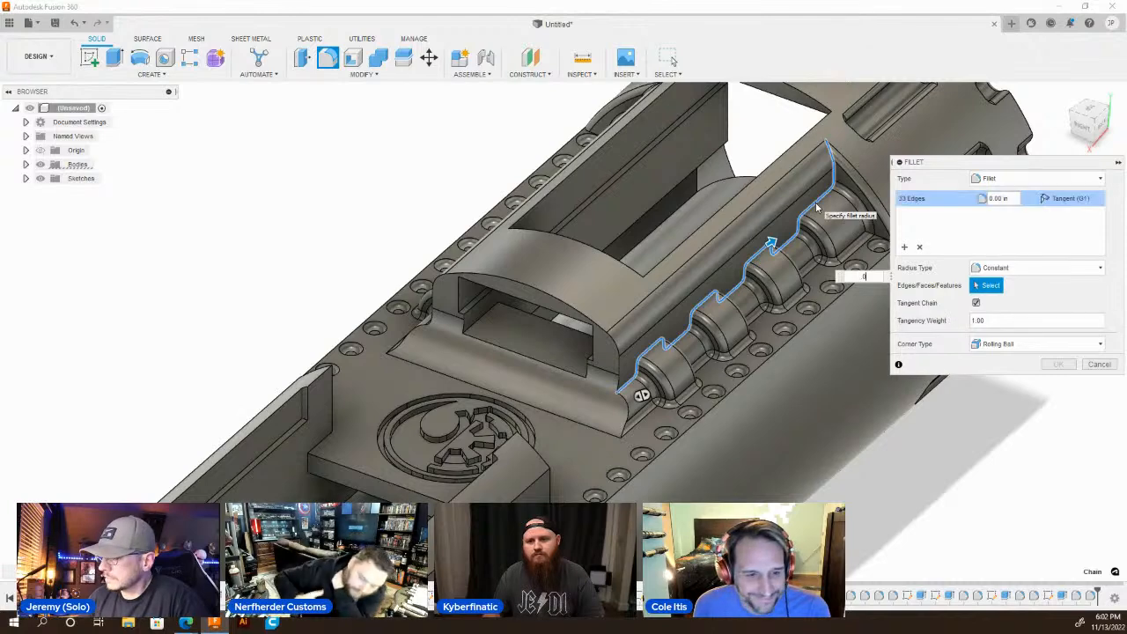
type(".02")
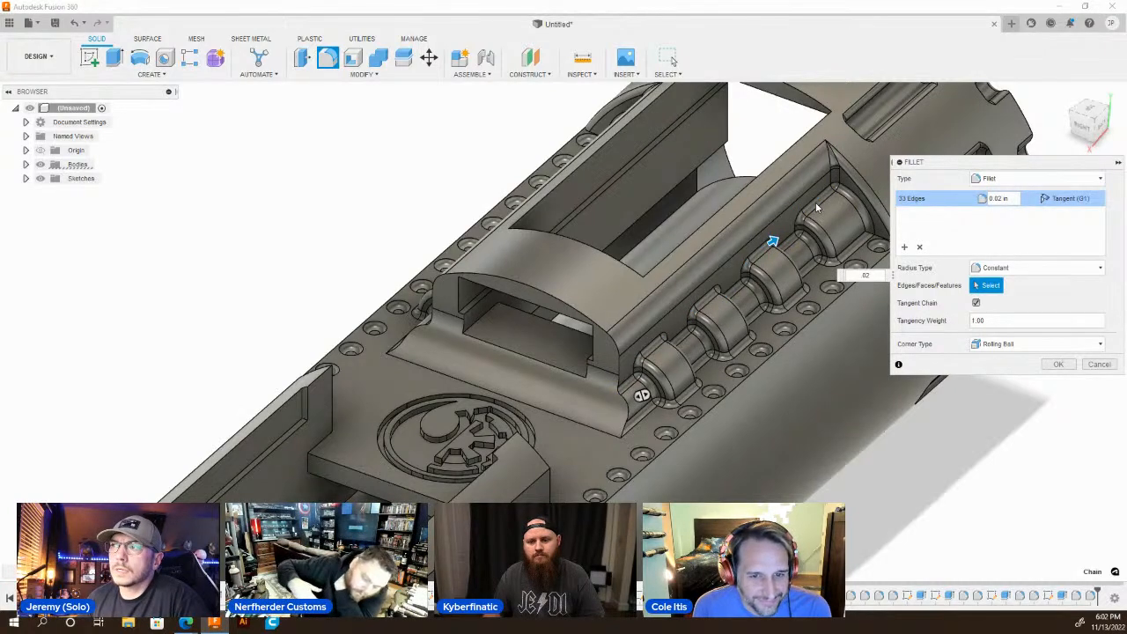
key("Return")
Inspect the whole chassis from the end and both sides, including the filleted cylinder rows and the open cradle end.
scroll(544, 199, "down", 5)
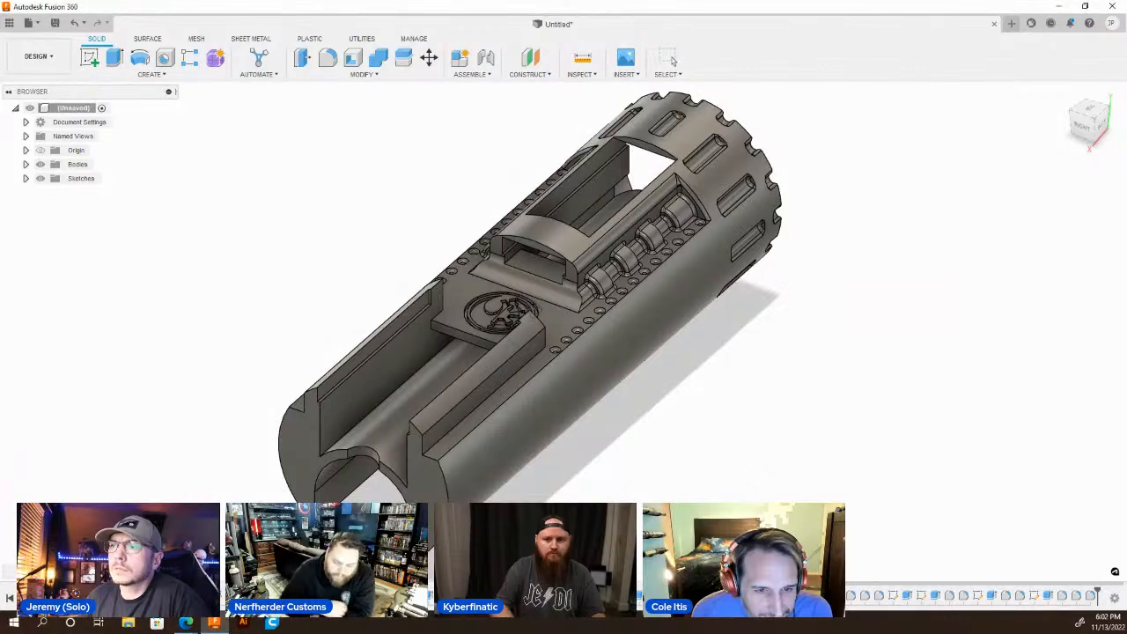
mouse_move(502, 299)
middle_mouse_down("shift")
mouse_move(567, 328)
mouse_move(665, 325)
mouse_move(766, 252)
mouse_move(665, 318)
mouse_move(568, 322)
mouse_move(523, 306)
mouse_move(604, 284)
mouse_move(560, 281)
mouse_move(568, 277)
middle_mouse_up("shift")
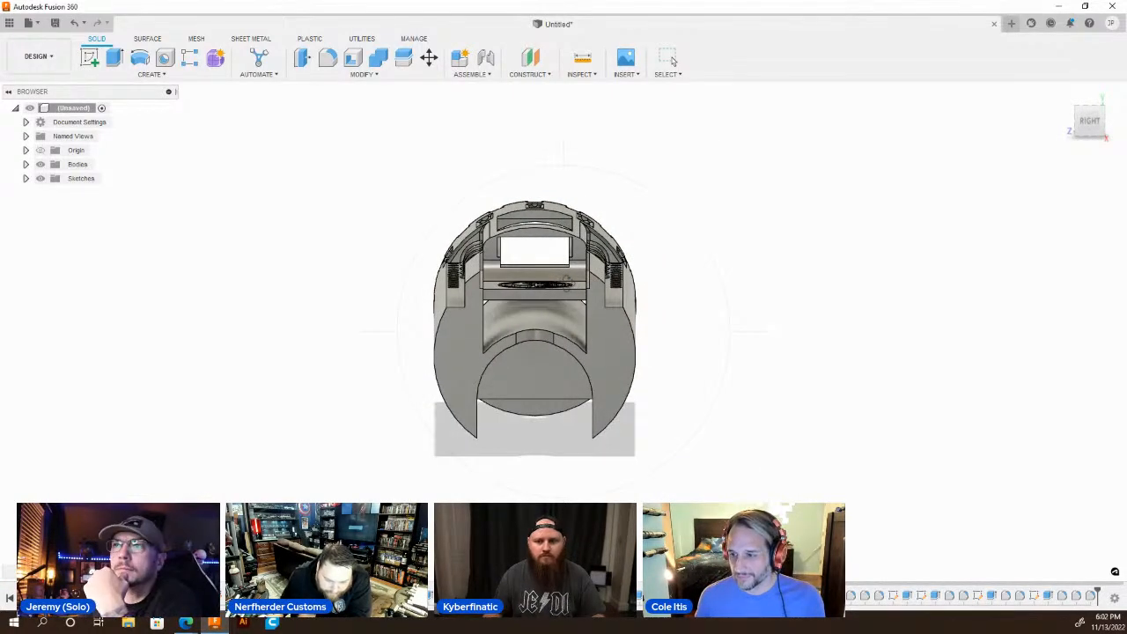
middle_click_drag(552, 282, 436, 229, "shift")
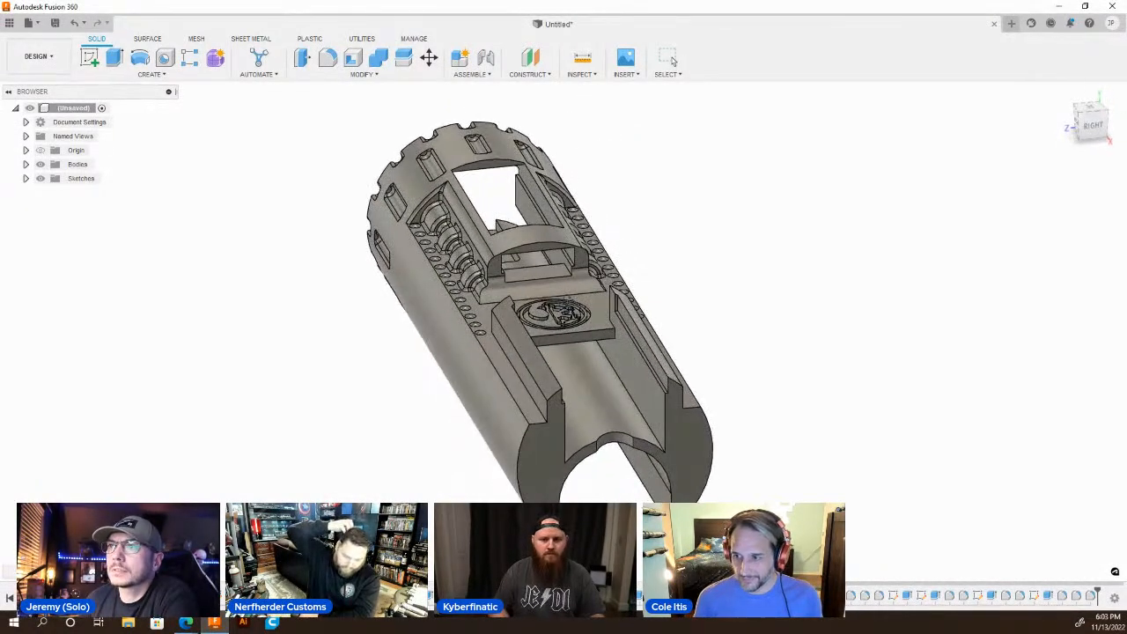
middle_click_drag(569, 300, 670, 319, "shift")
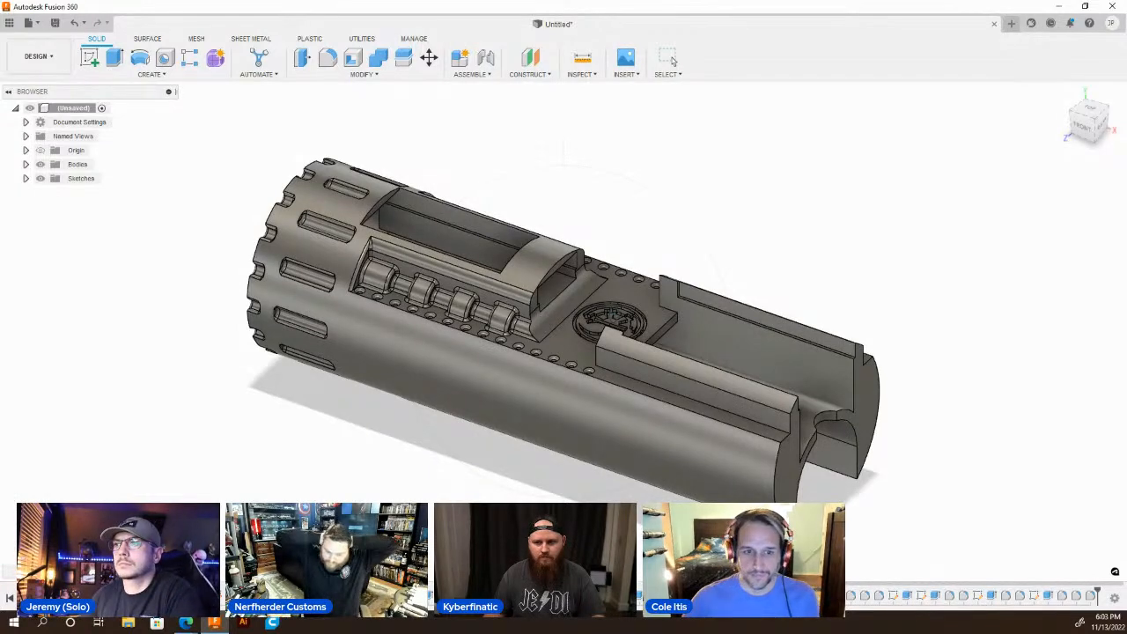
scroll(526, 277, "down", 4)
scroll(633, 391, "up", 5)
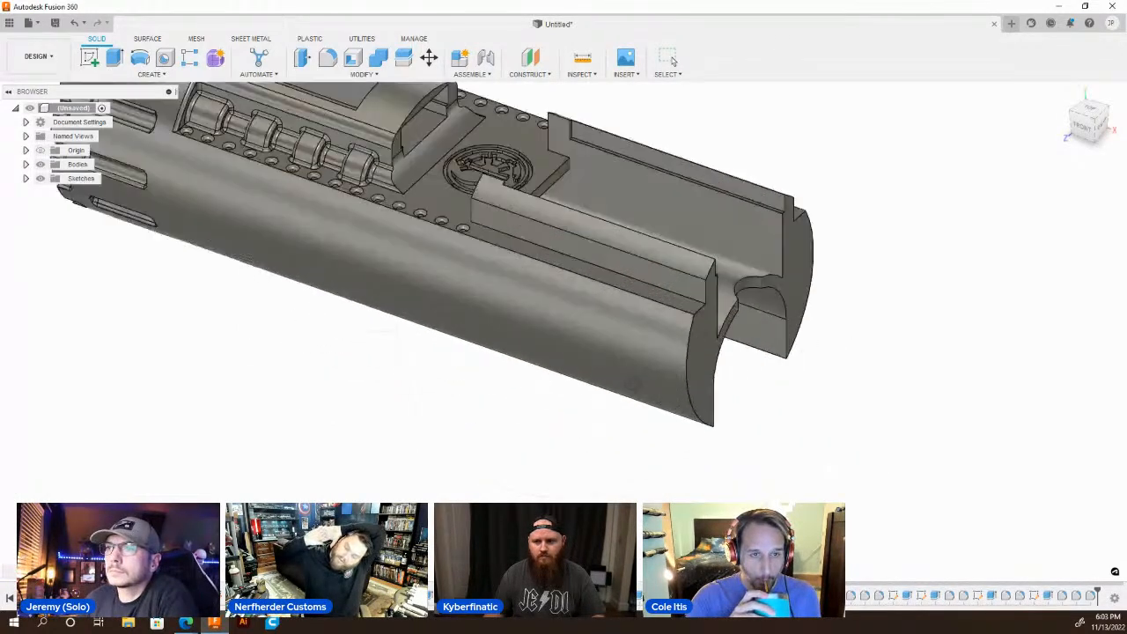
middle_click_drag(697, 345, 604, 326, "shift")
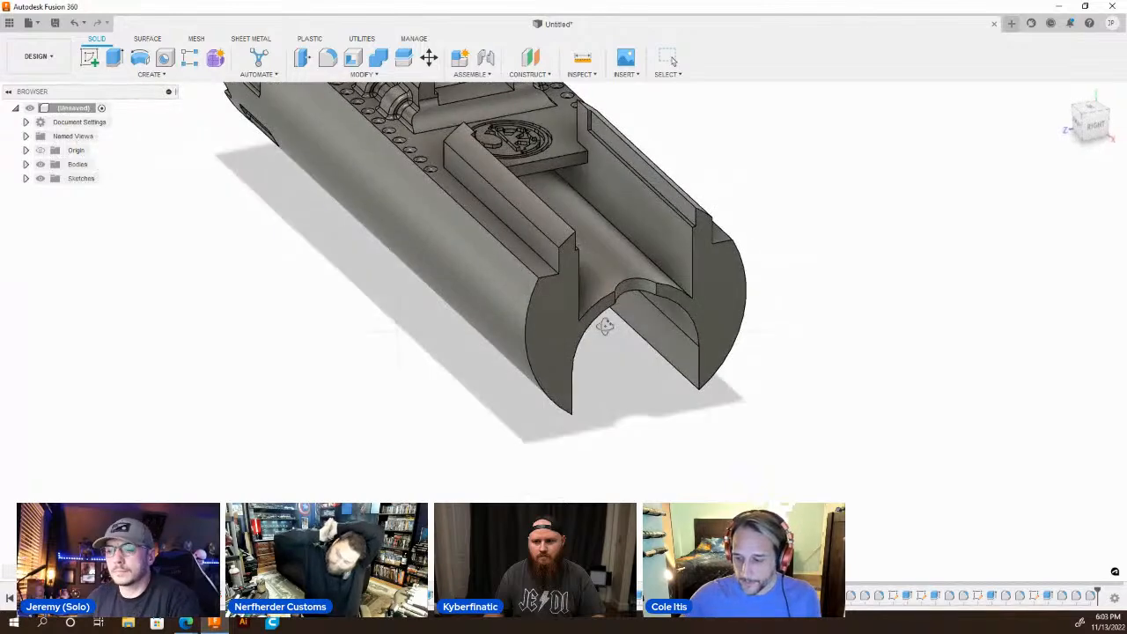
Start a sketch on the cradle's open end face and draw a circle about 1.185 in in diameter centred on the origin.
left_click(570, 300)
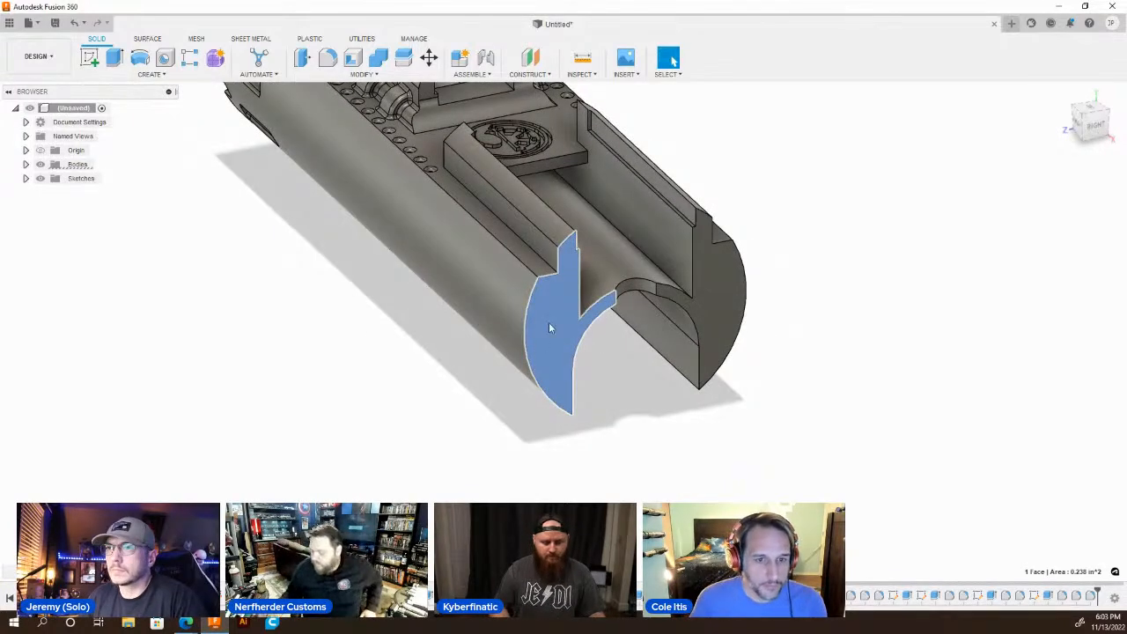
key("c")
scroll(557, 403, "up", 4)
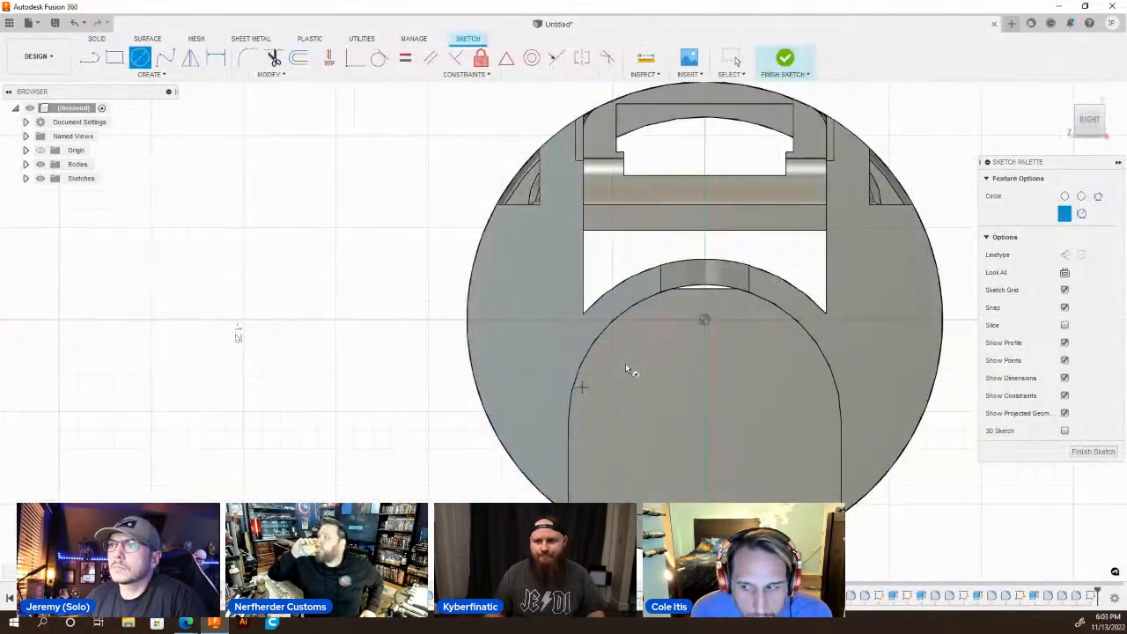
left_click(705, 319)
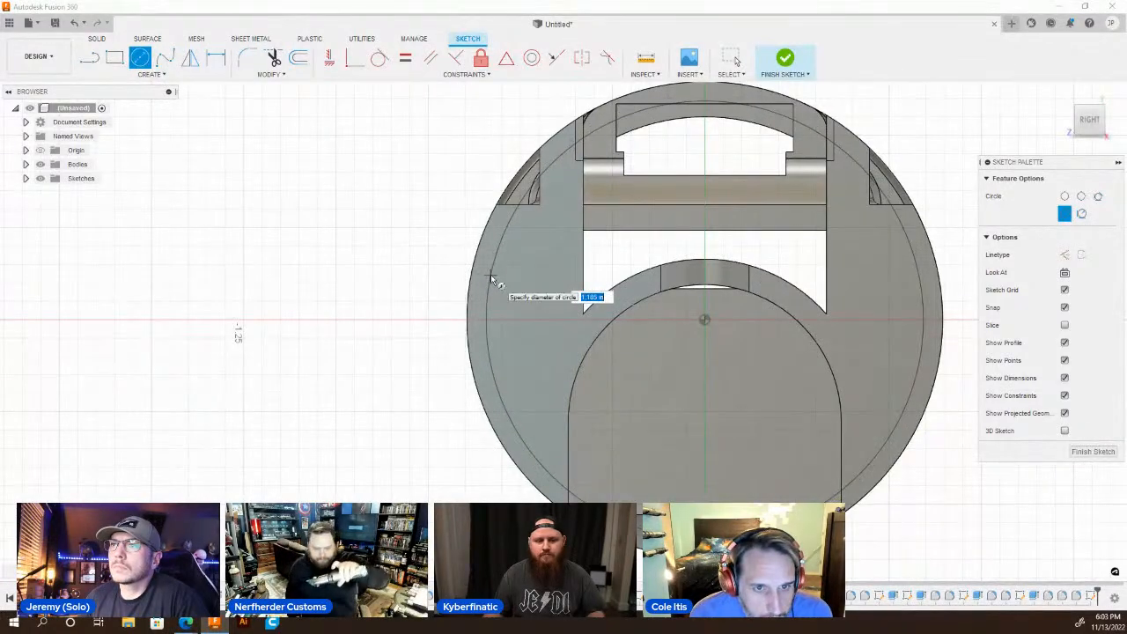
left_click(491, 278)
key("Escape")
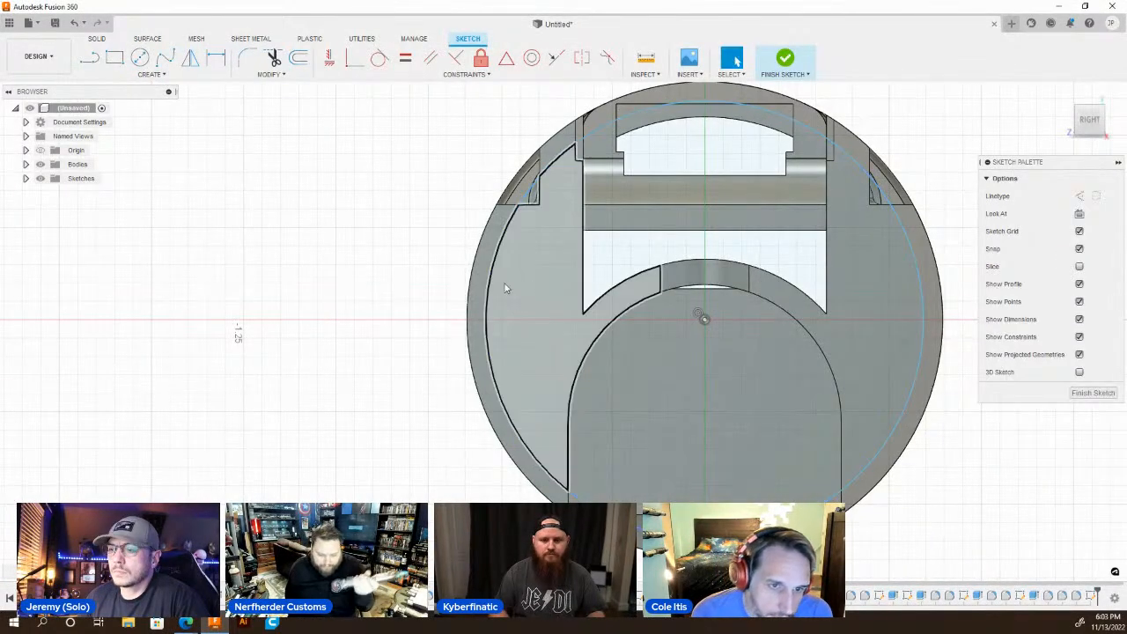
Draw a second circle centred below the origin on the vertical axis, passing through the lower corners of the cradle channel.
key("c")
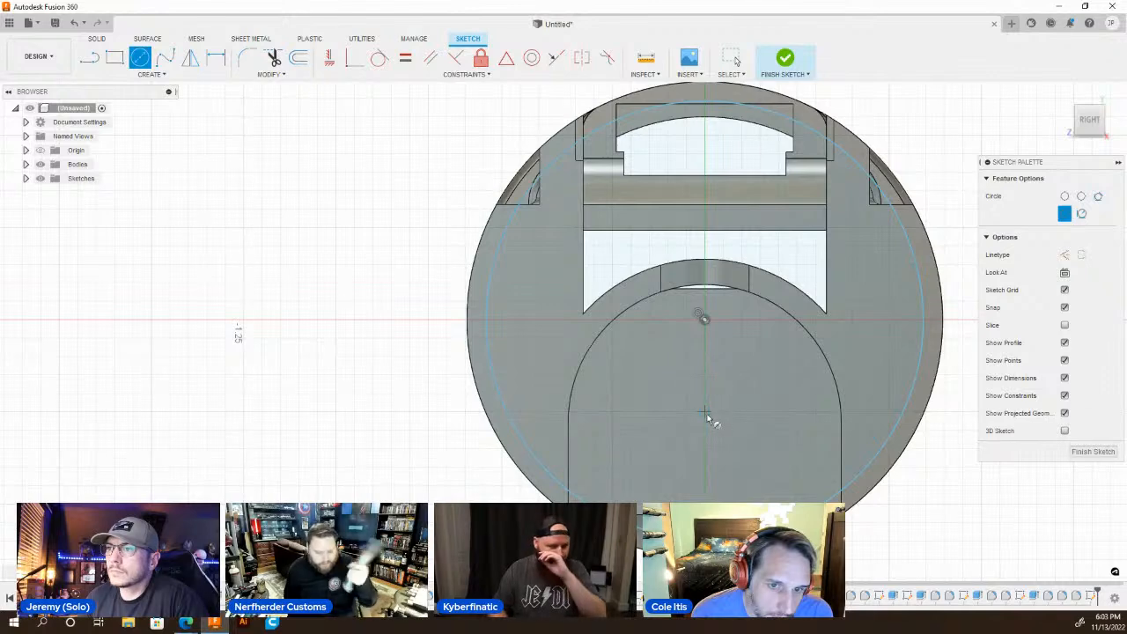
left_click(705, 421)
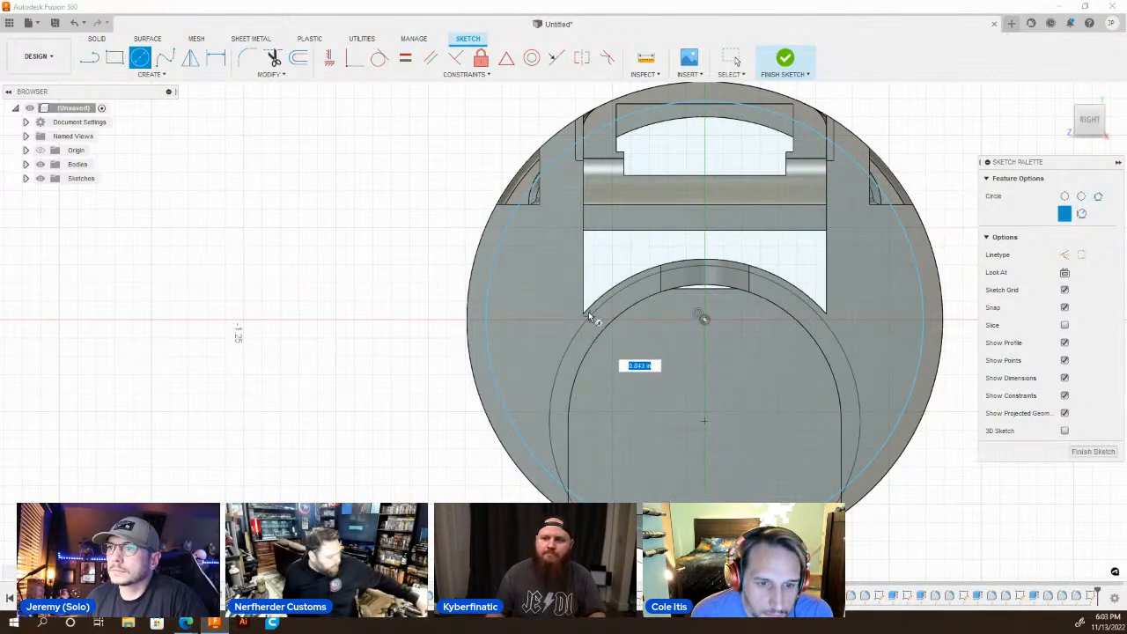
key("Escape")
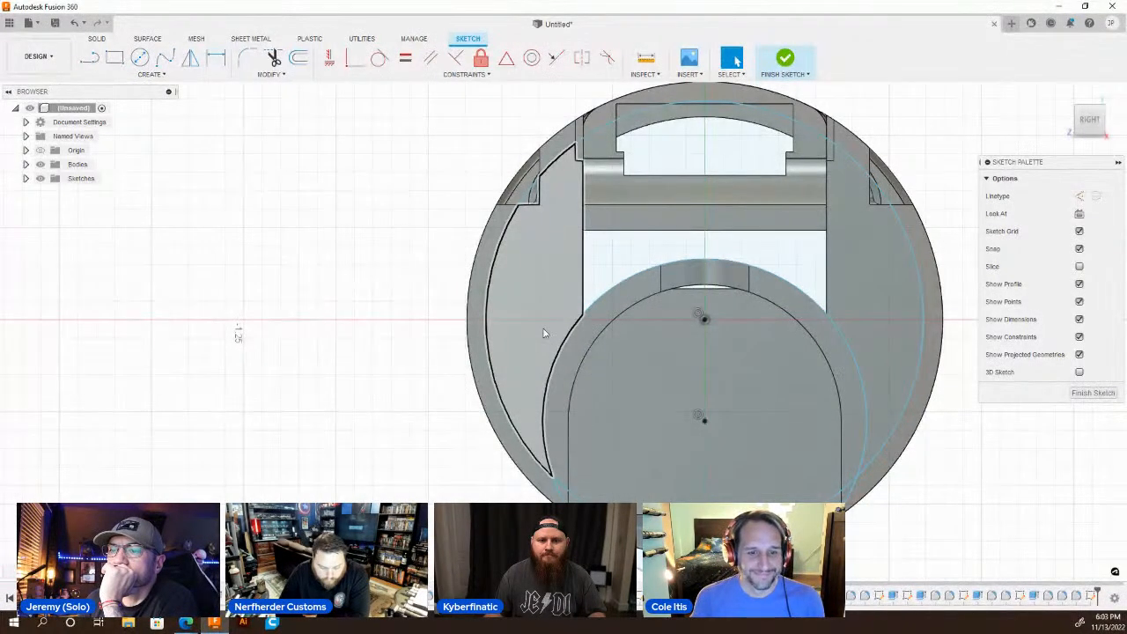
Draw a 0.15 in vertical line inside the left wall profile and a horizontal line from its upper end out past the outer edge.
scroll(633, 357, "down", 3)
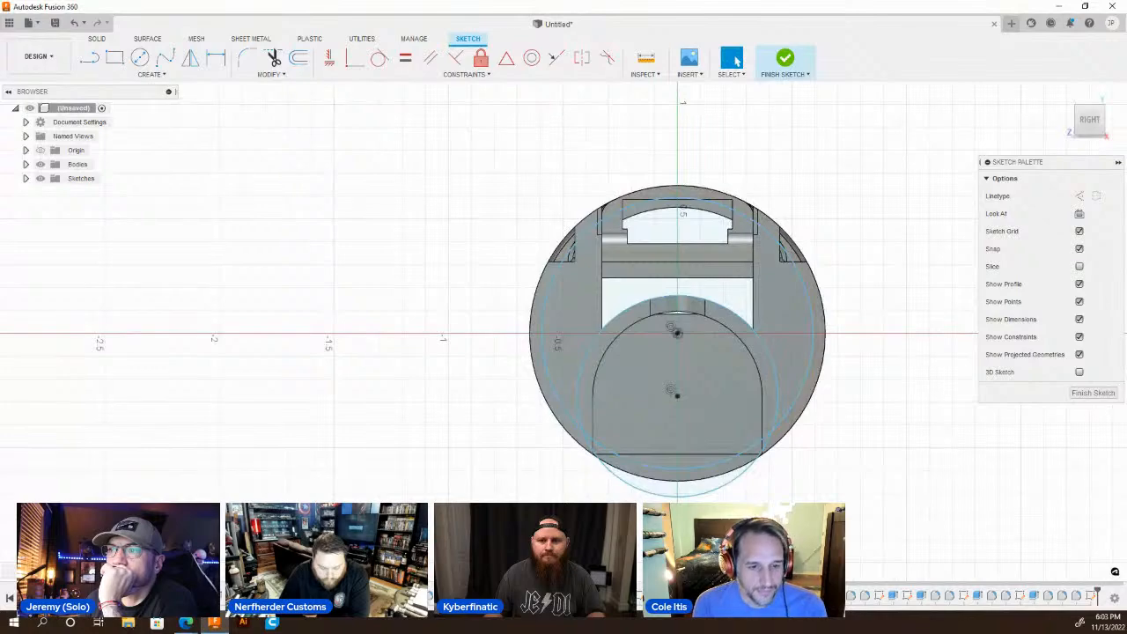
mouse_move(567, 336)
middle_mouse_down("shift")
mouse_move(623, 345)
mouse_move(676, 393)
middle_mouse_up("shift")
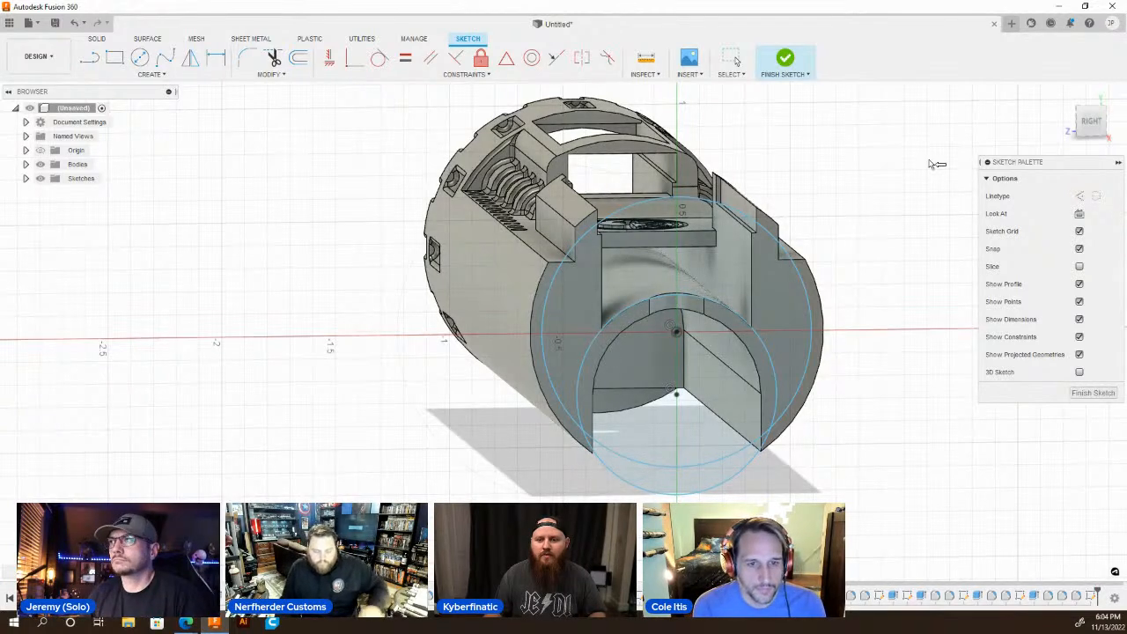
left_click(1091, 127)
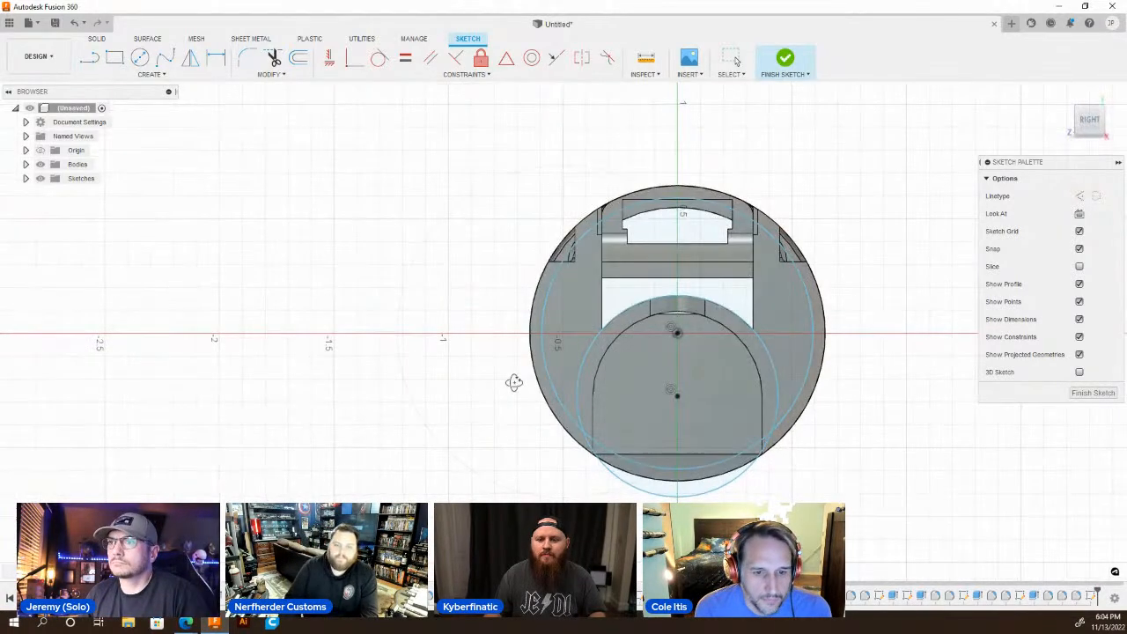
key("l")
scroll(617, 339, "up", 5)
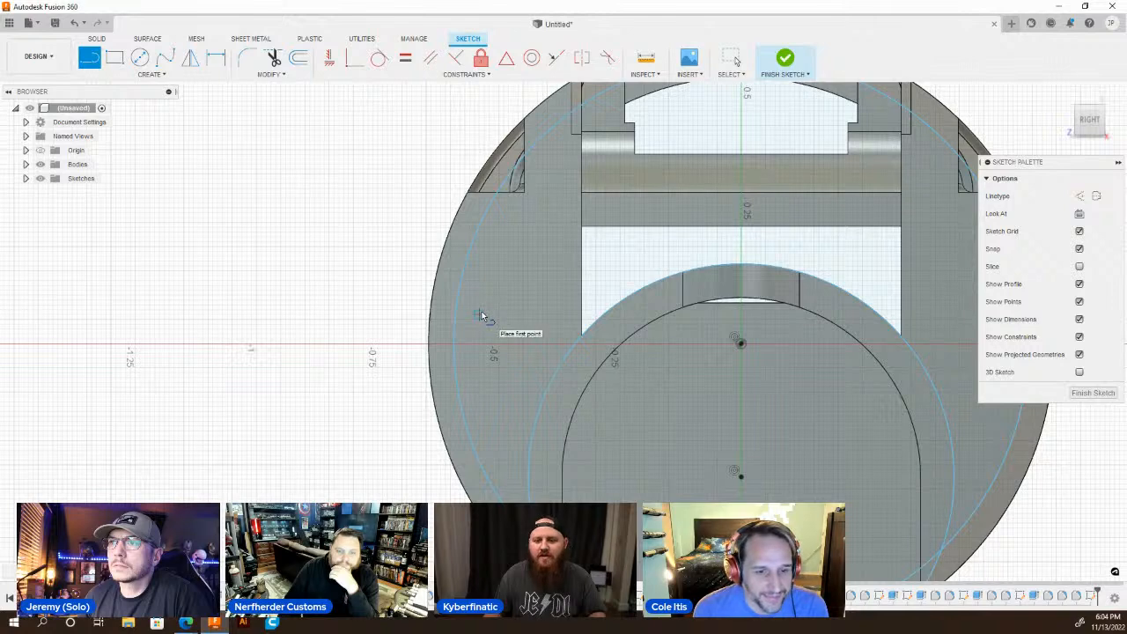
left_click(479, 313)
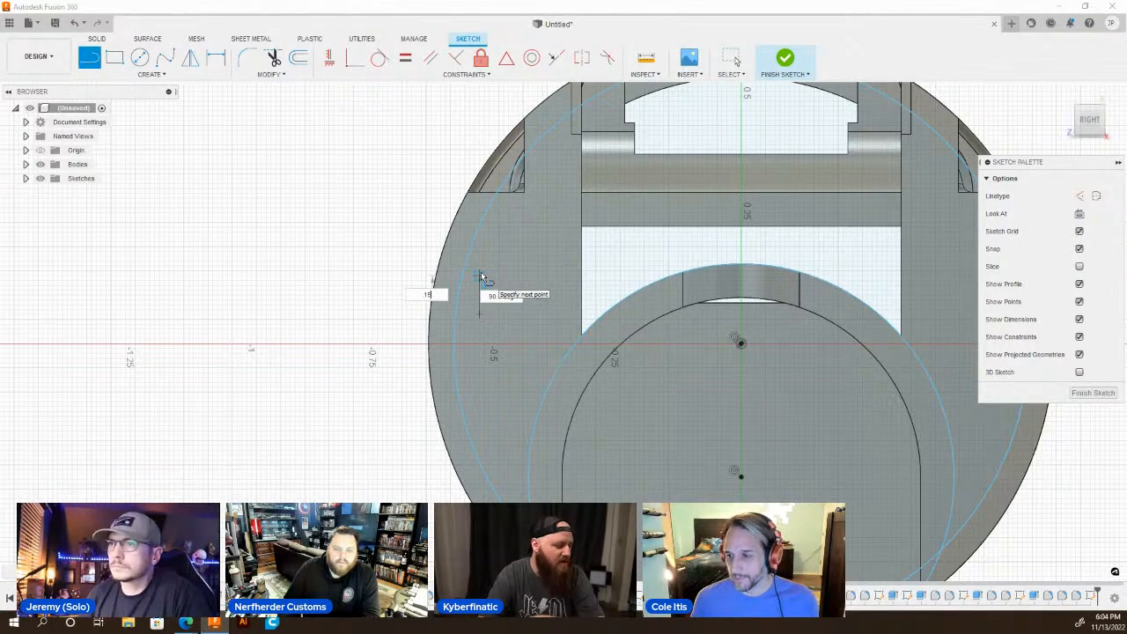
key("Return")
key("Escape")
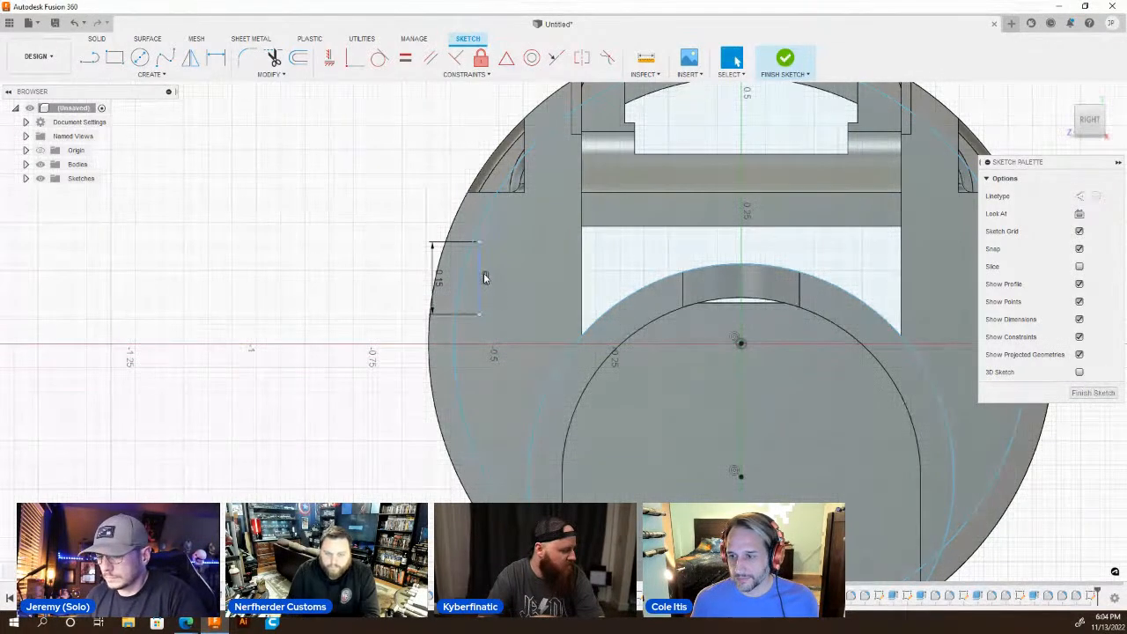
key("l")
left_click(480, 243)
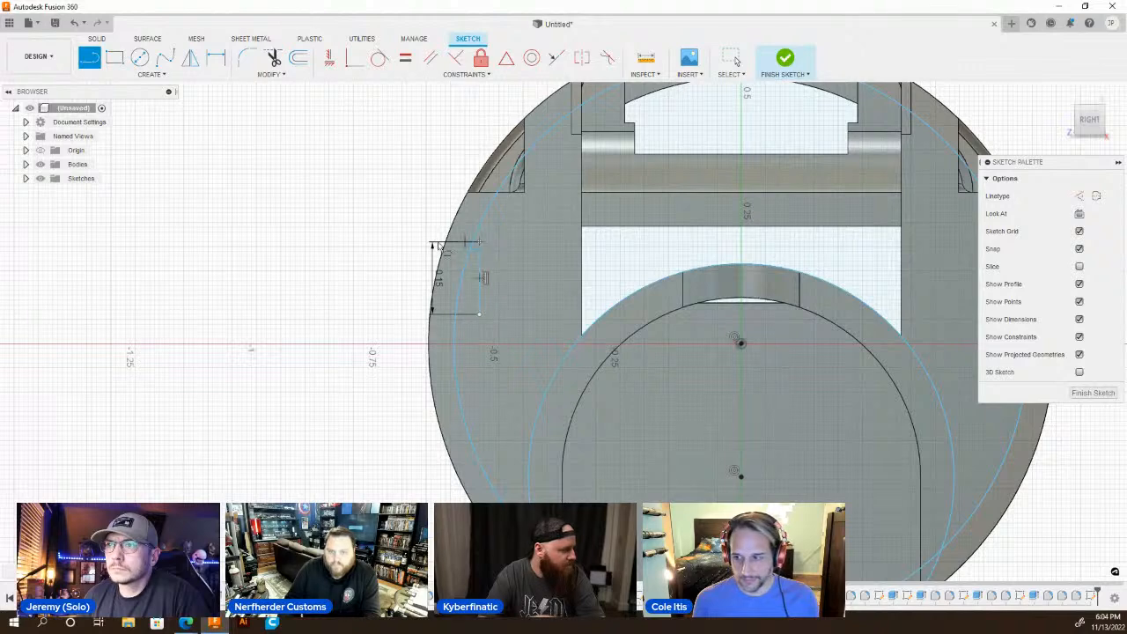
left_click(413, 245)
key("Escape")
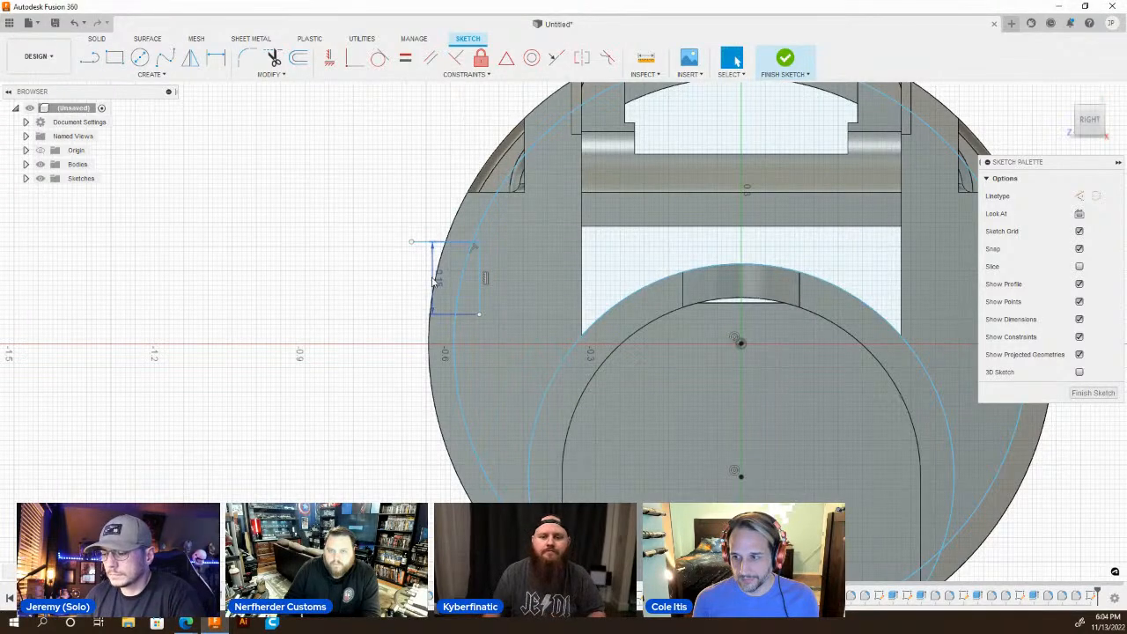
Extend the vertical line downward by another 0.15 in and draw a horizontal line from its lower end out past the outer edge.
key("l")
left_click(480, 323)
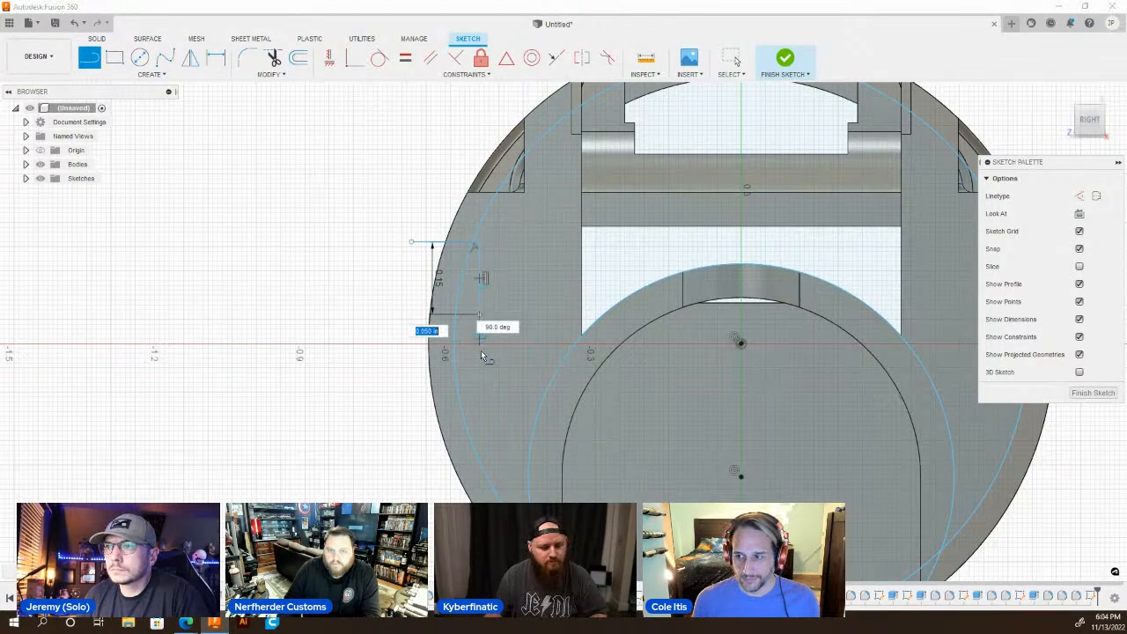
type(".15")
key("Return")
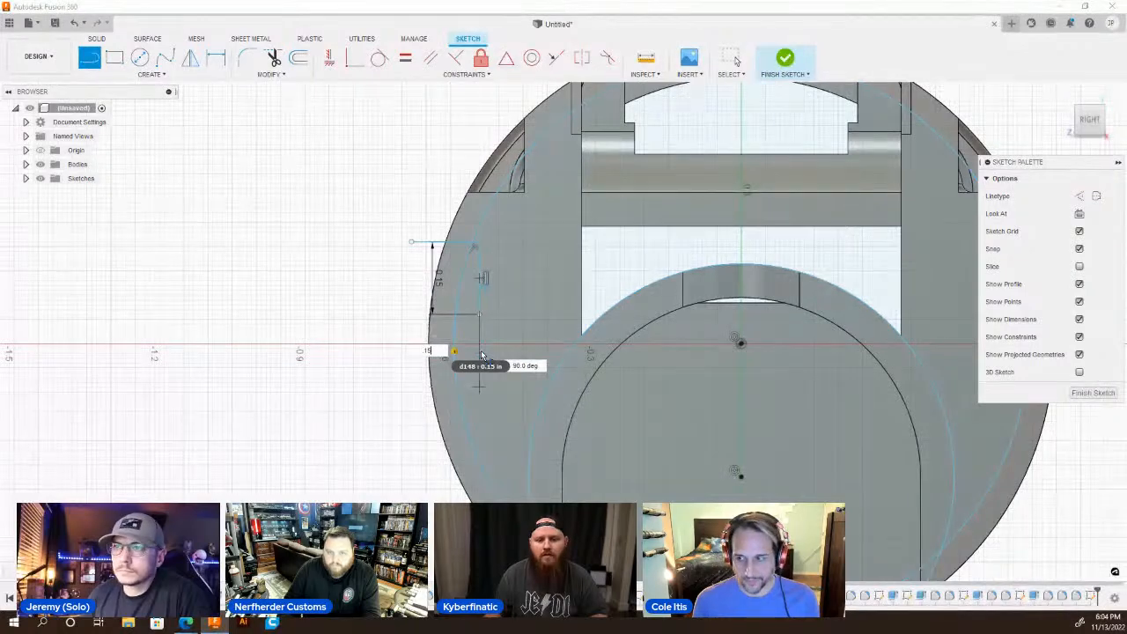
key("Escape")
key("l")
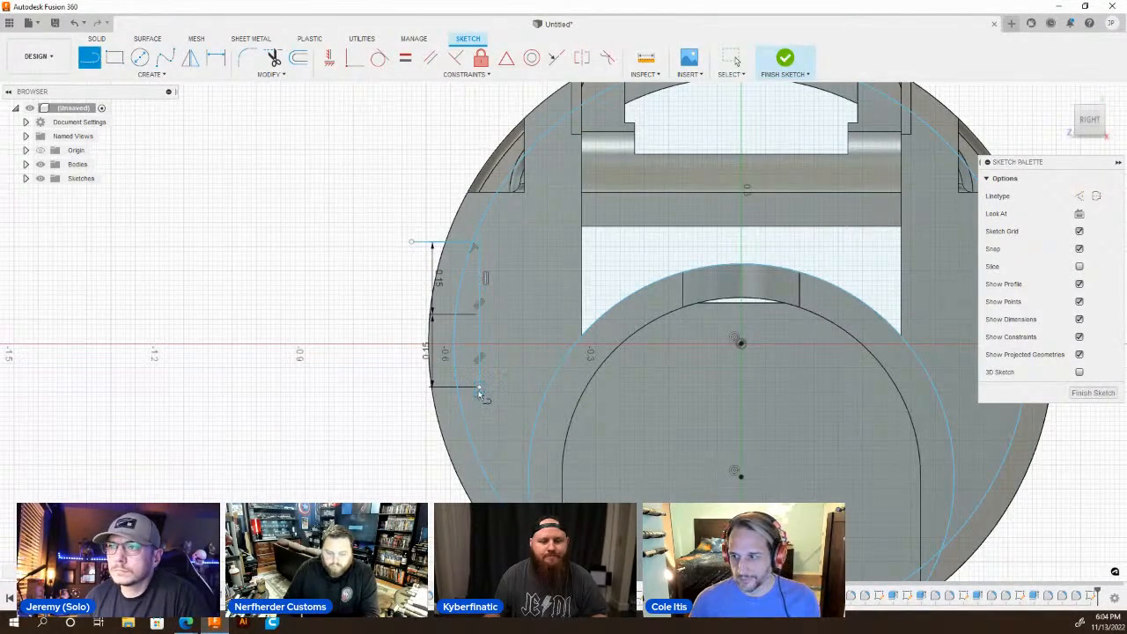
left_click(479, 390)
left_click(397, 390)
key("Escape")
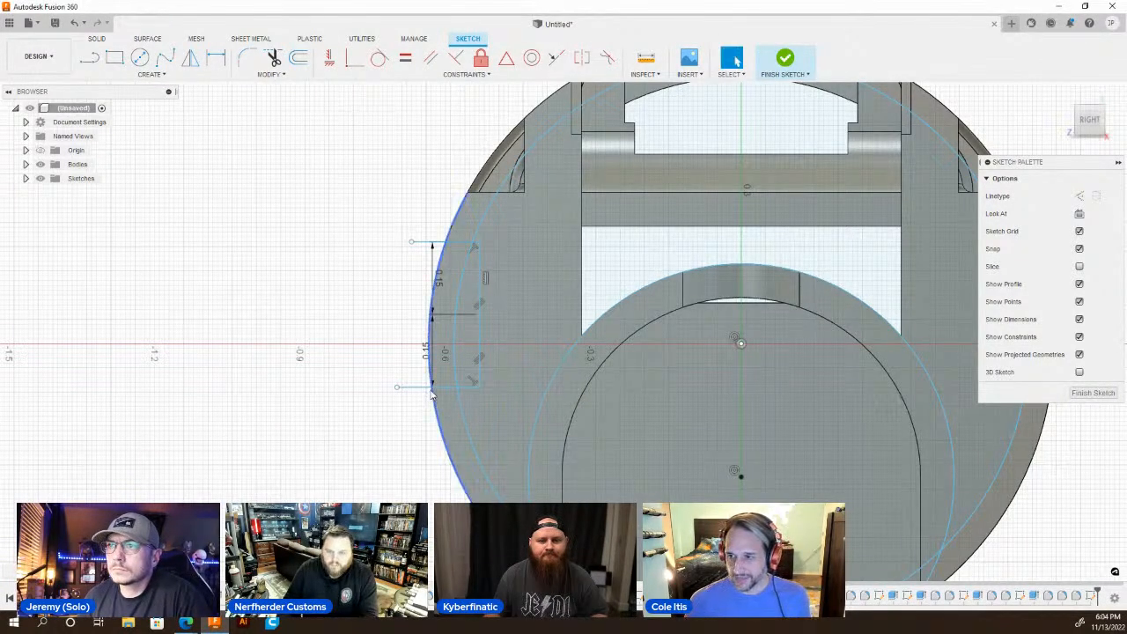
Draw a vertical line from where the upper horizontal line meets the outer edge down past the lower horizontal line.
scroll(430, 394, "up", 2)
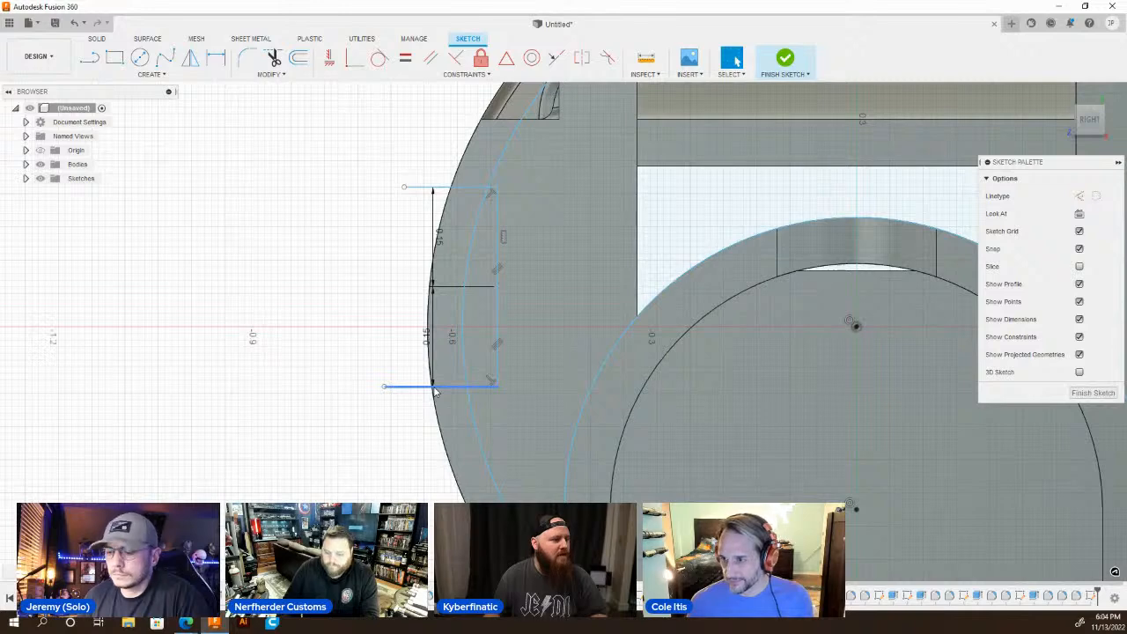
key("l")
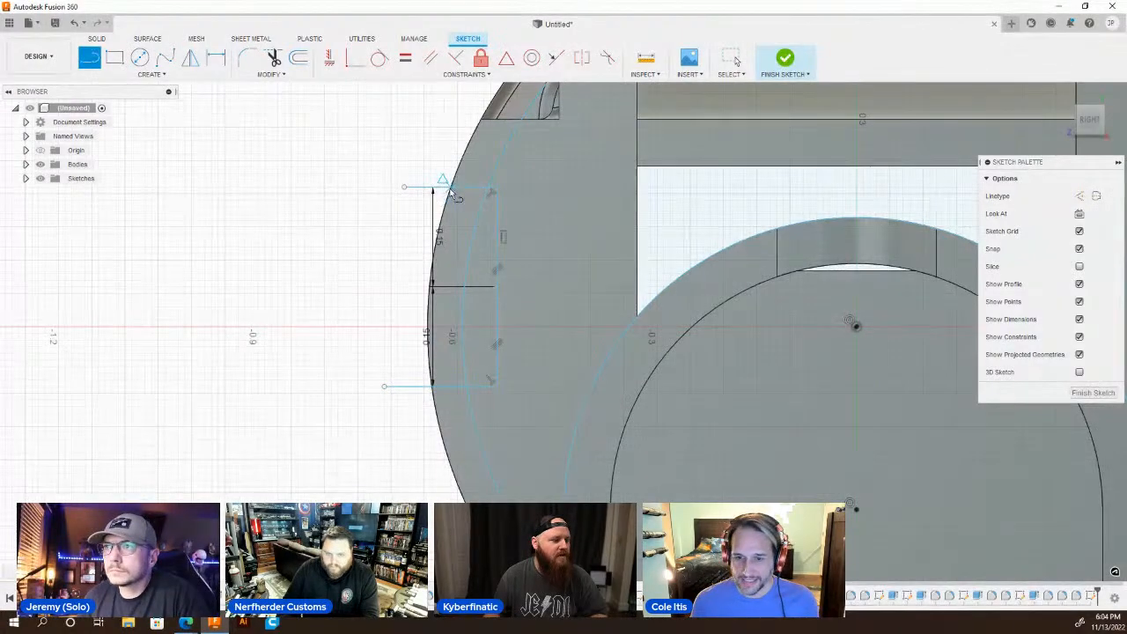
left_click(404, 187)
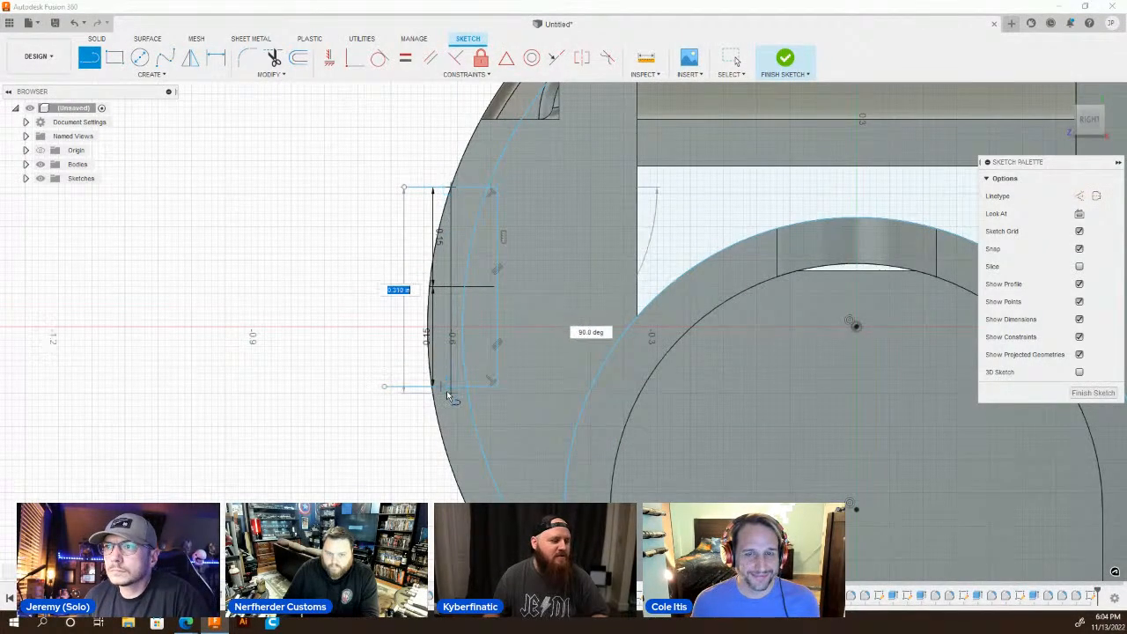
key("Escape")
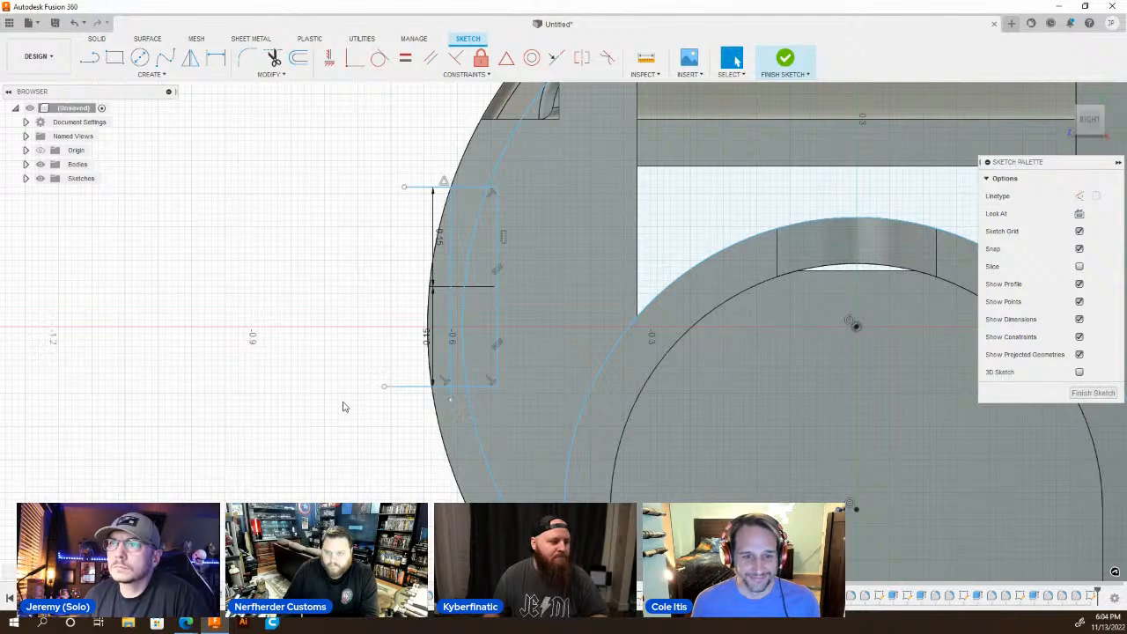
Draw a short vertical line from the lower circle's centre up toward the origin as a mirror axis.
scroll(341, 406, "down", 3)
key("l")
scroll(632, 460, "up", 1)
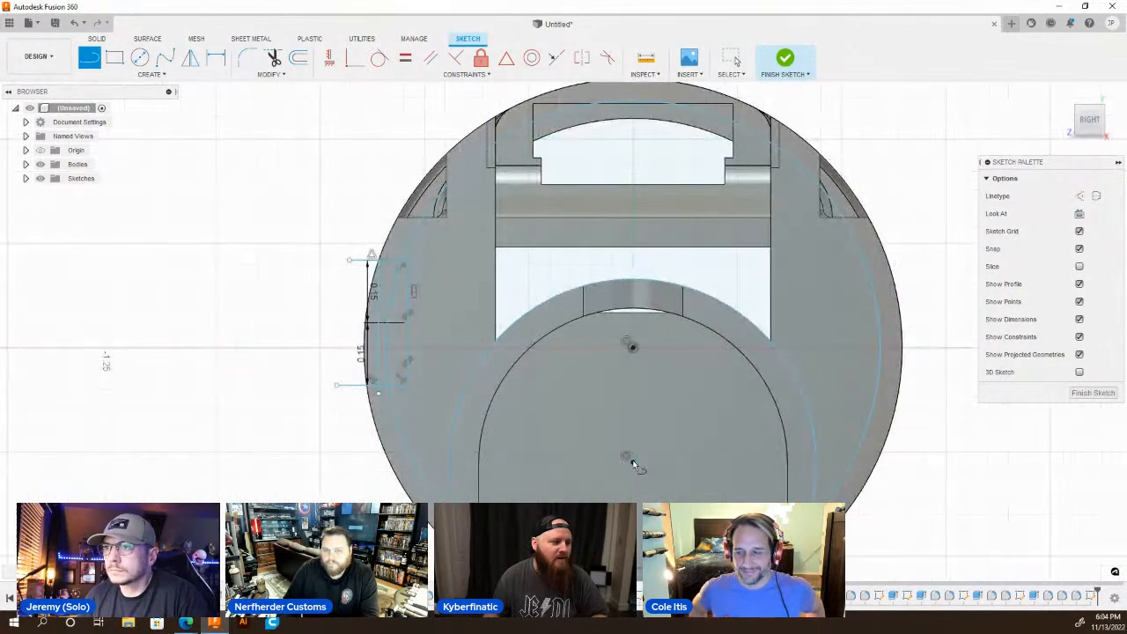
left_click(633, 458)
left_click(633, 373)
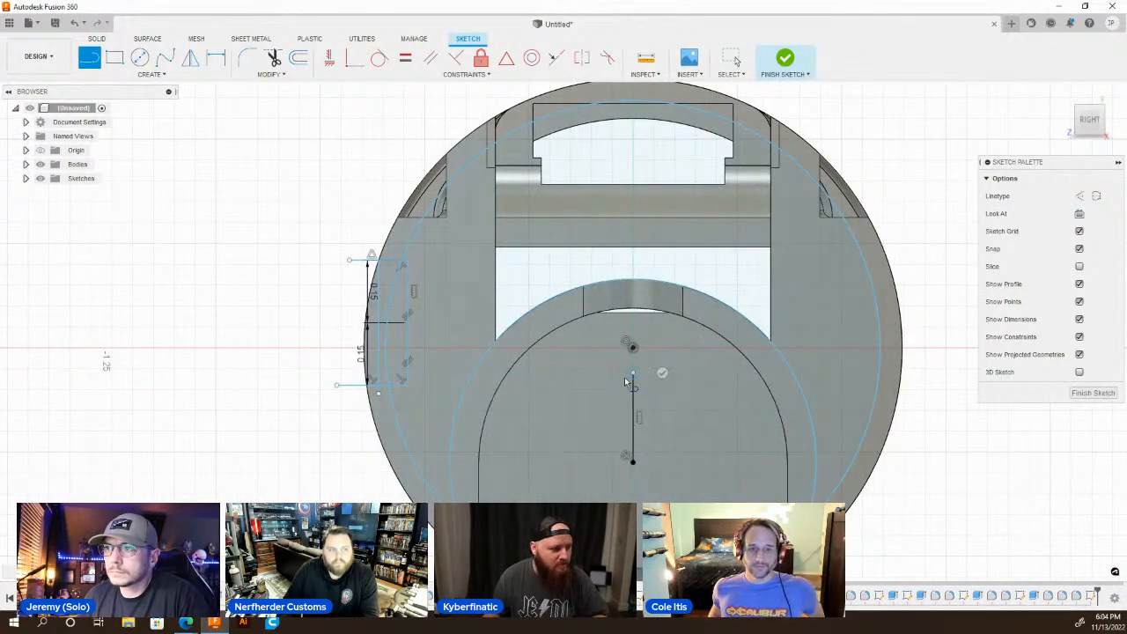
key("Escape")
Mirror the two horizontal lines and the new vertical line across the central vertical line to the opposite wall.
type("smirr")
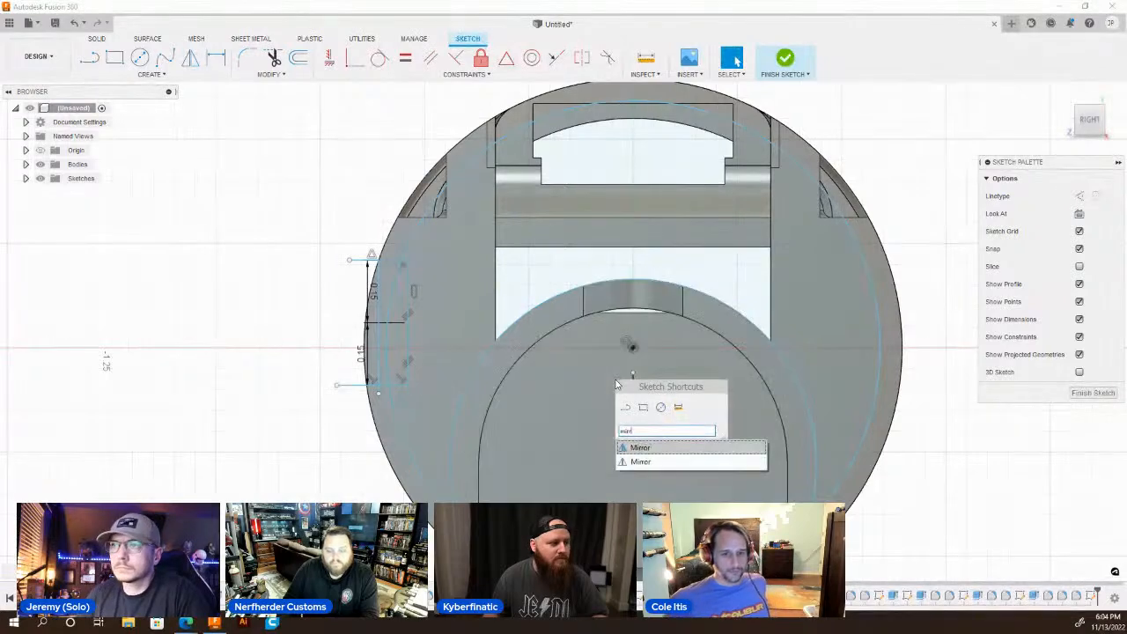
left_click(652, 463)
scroll(378, 317, "up", 3)
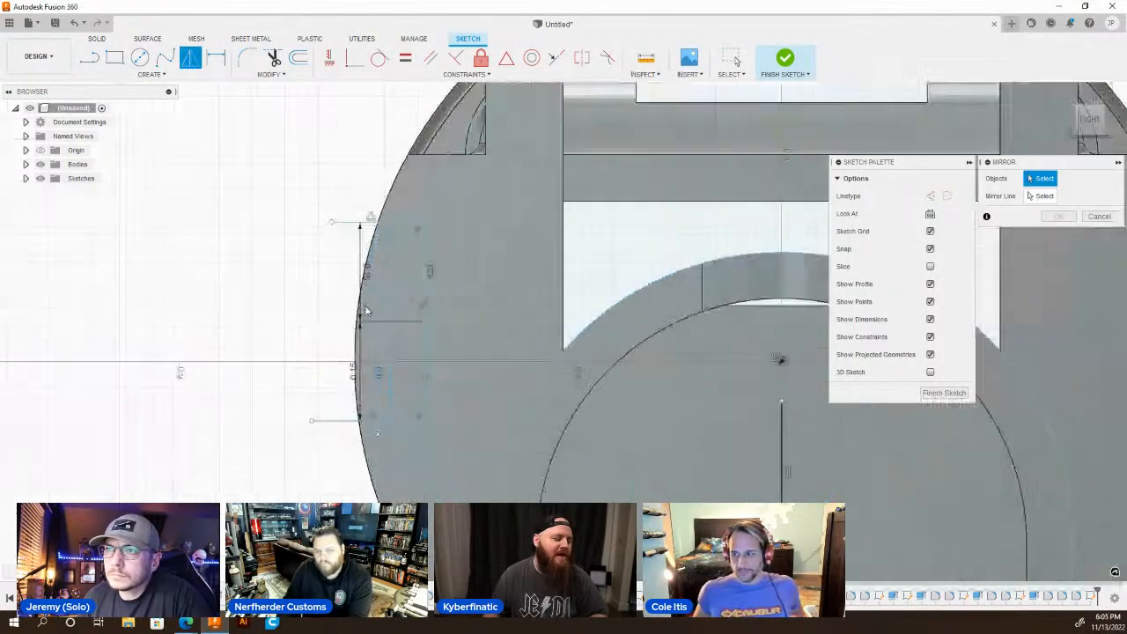
left_click(397, 213)
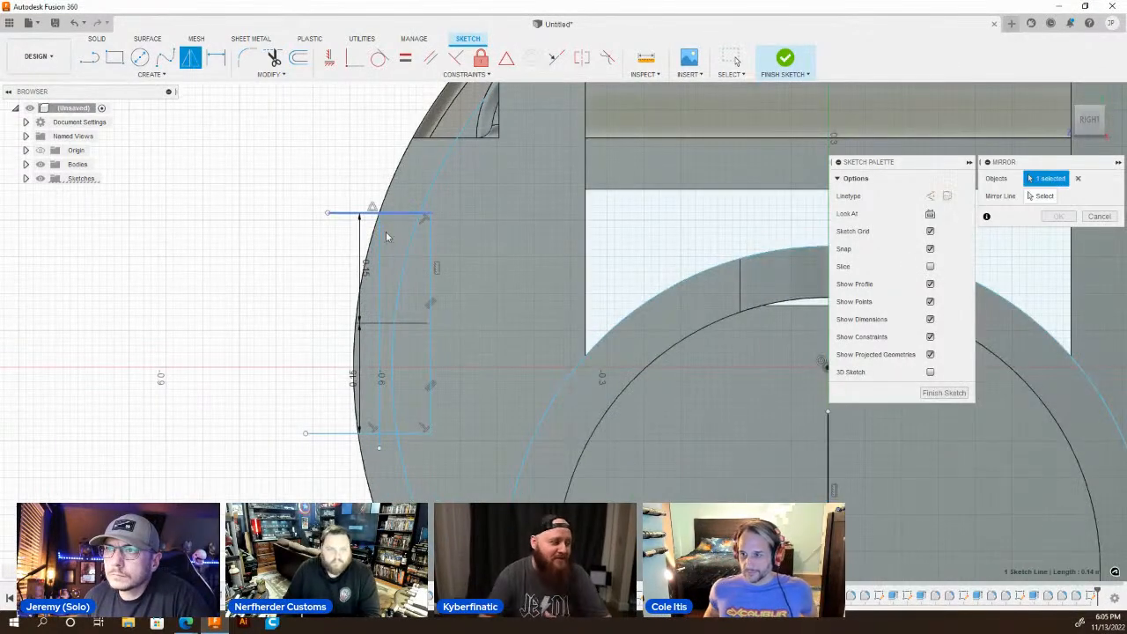
left_click(379, 282)
left_click(338, 433)
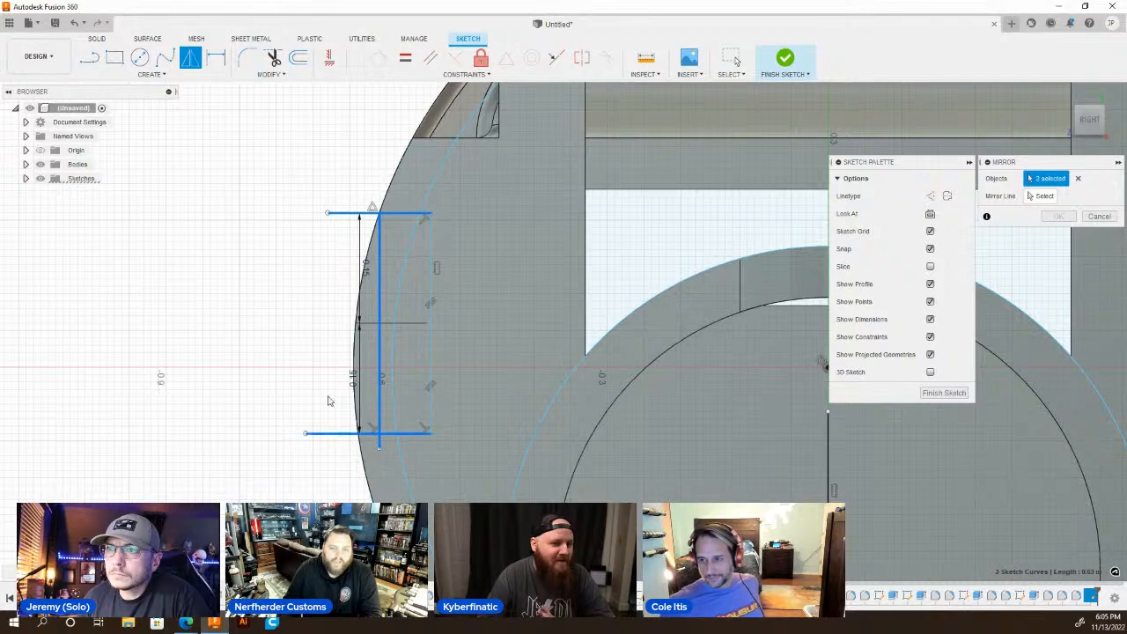
scroll(280, 315, "down", 3)
left_click(1042, 196)
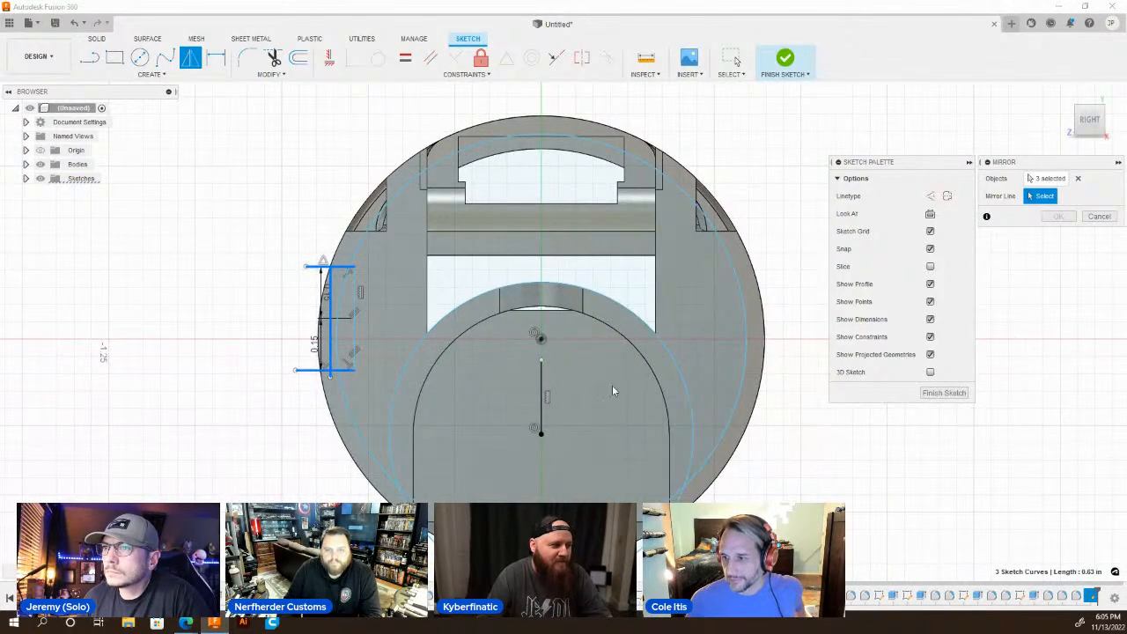
left_click(544, 390)
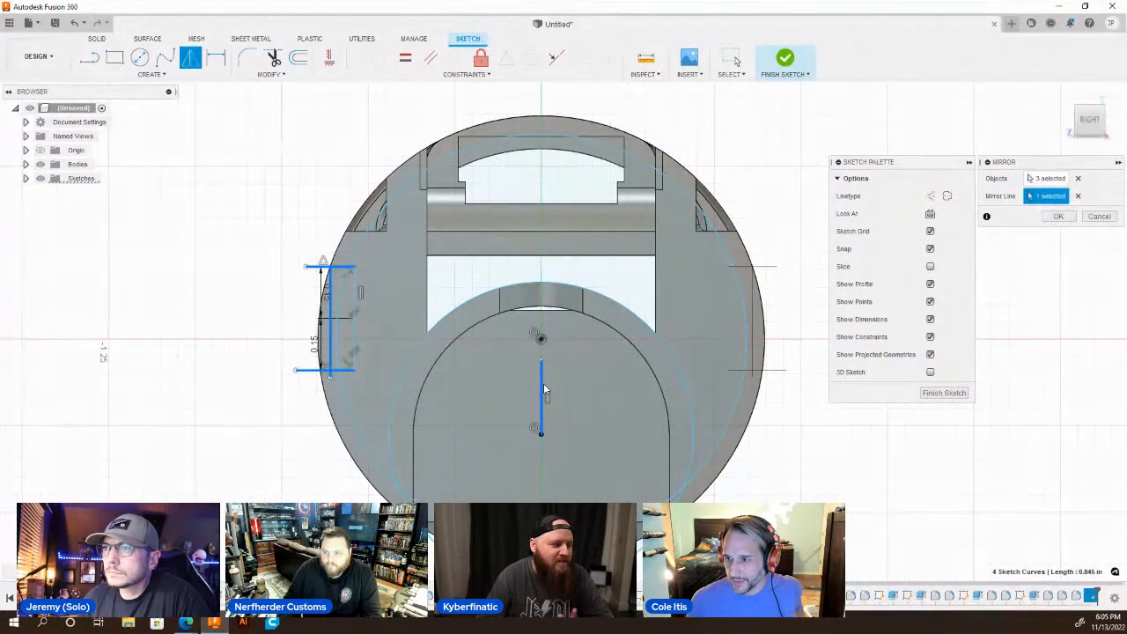
key("Return")
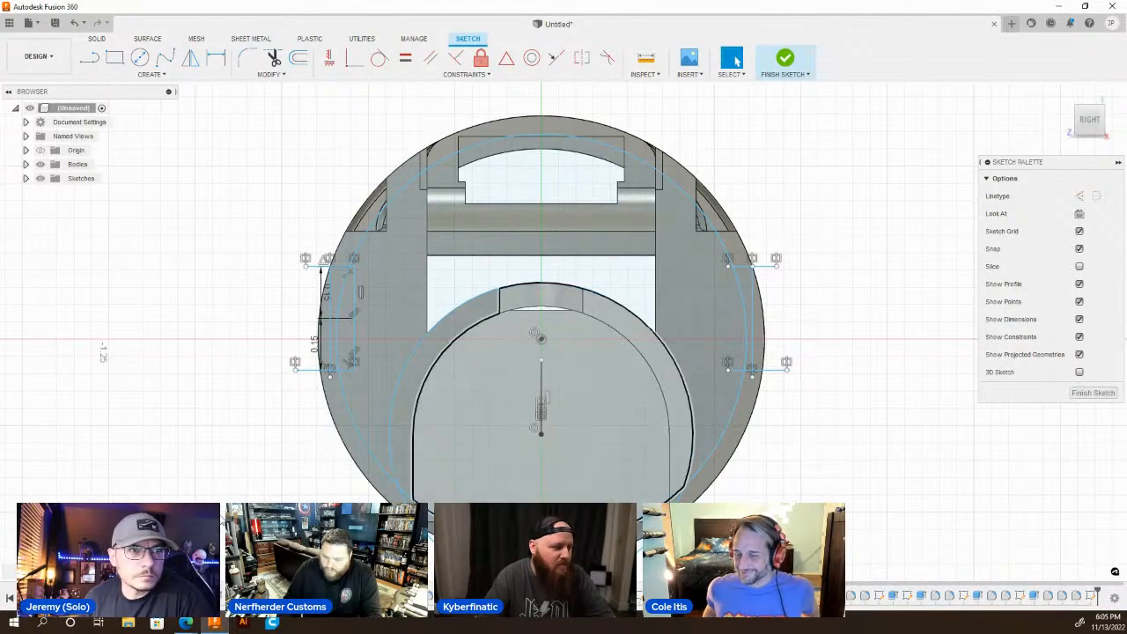
Draw a circle centred on the origin that follows the body's outer edge, closing the side segments.
key("c")
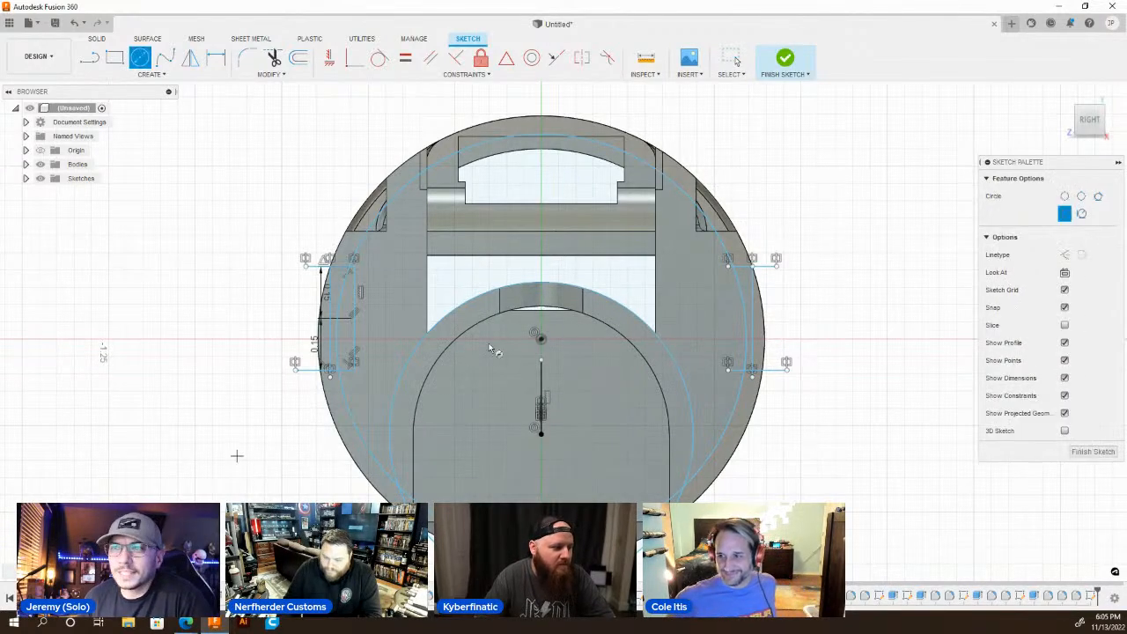
left_click(541, 338)
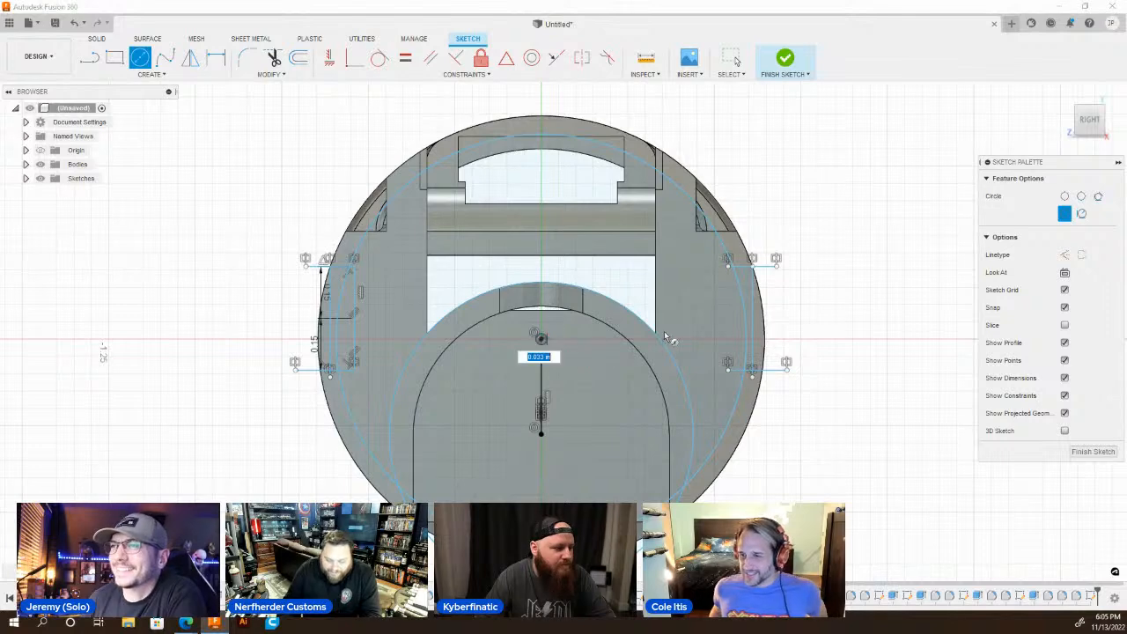
key("Escape")
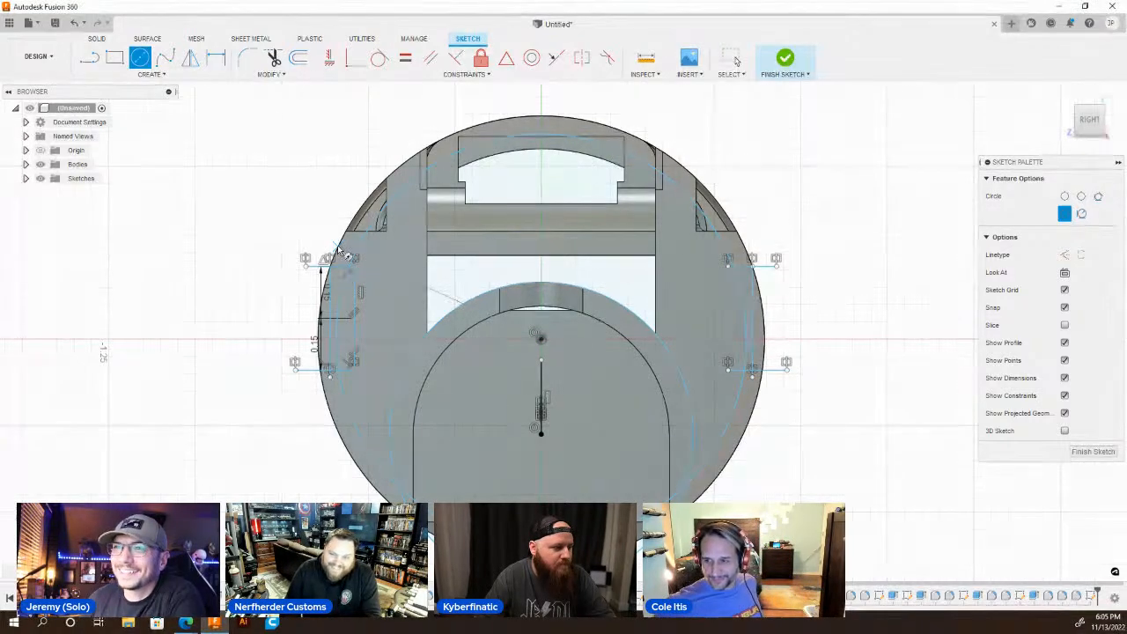
key("Escape")
Start an extrusion of the two outer side segment profiles, with its start offset -0.2 in from the profile plane.
key("q")
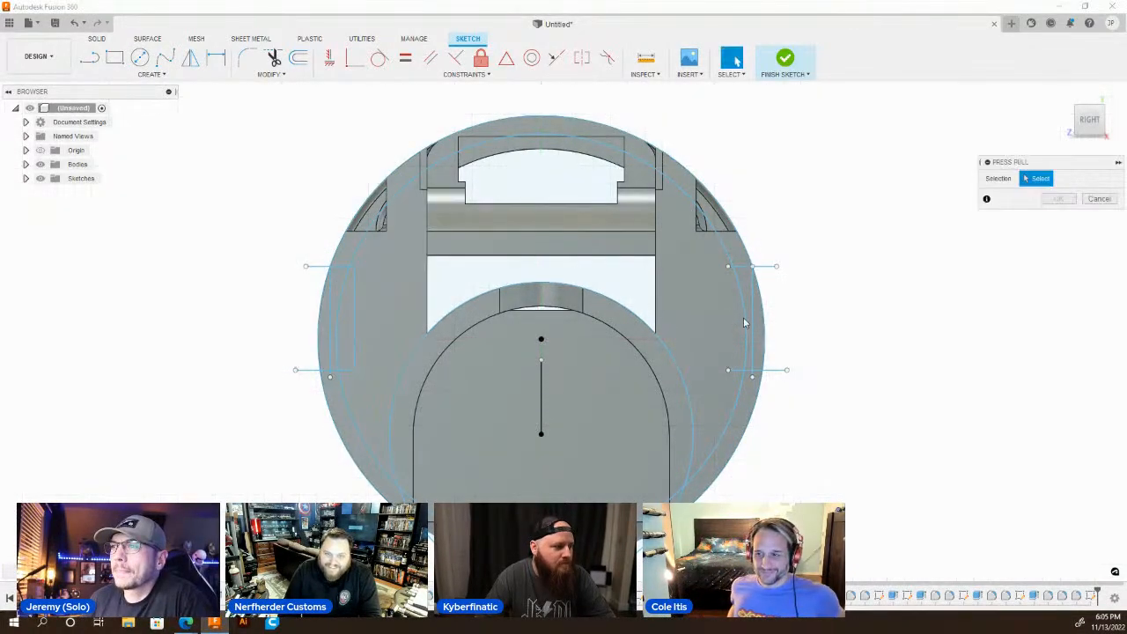
left_click(324, 321)
scroll(577, 413, "down", 4)
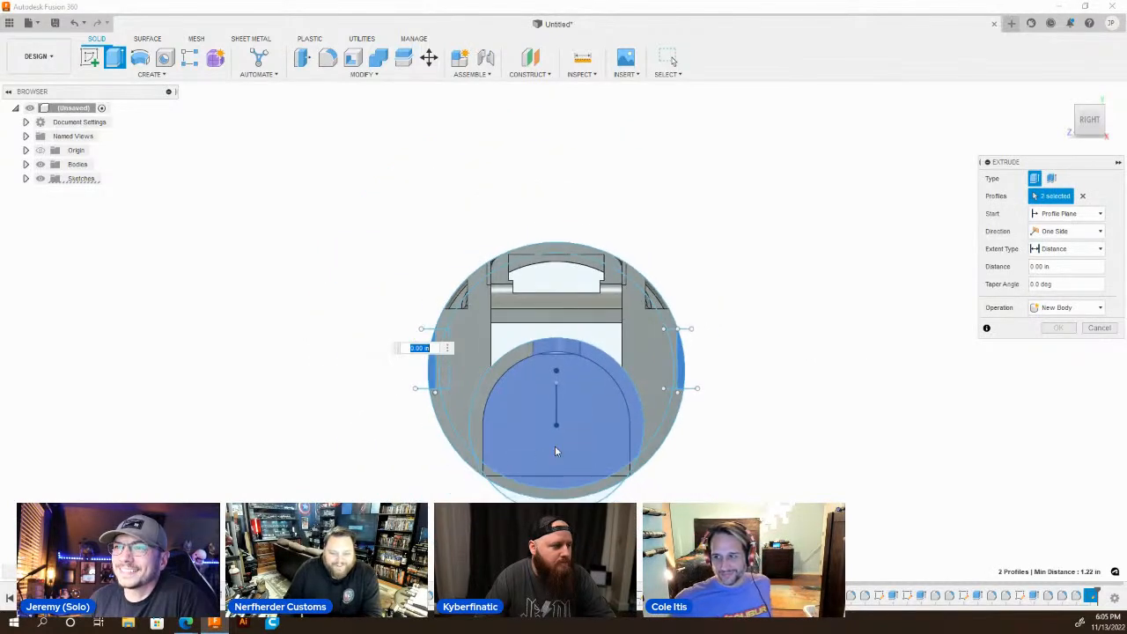
scroll(533, 483, "up", 3)
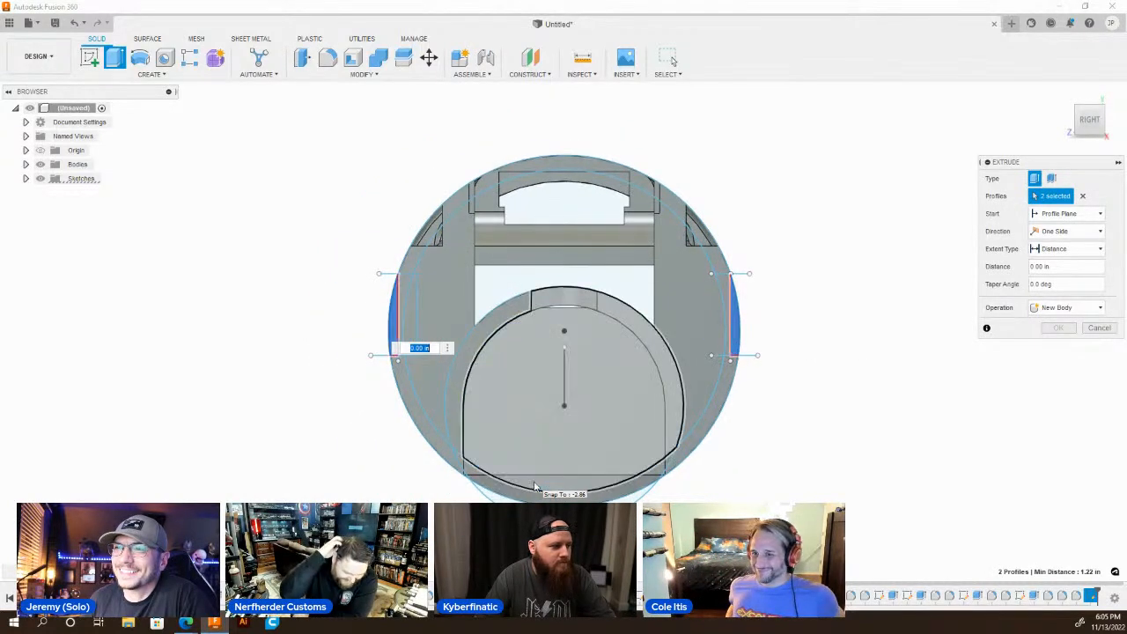
middle_click_drag(704, 330, 890, 369, "shift")
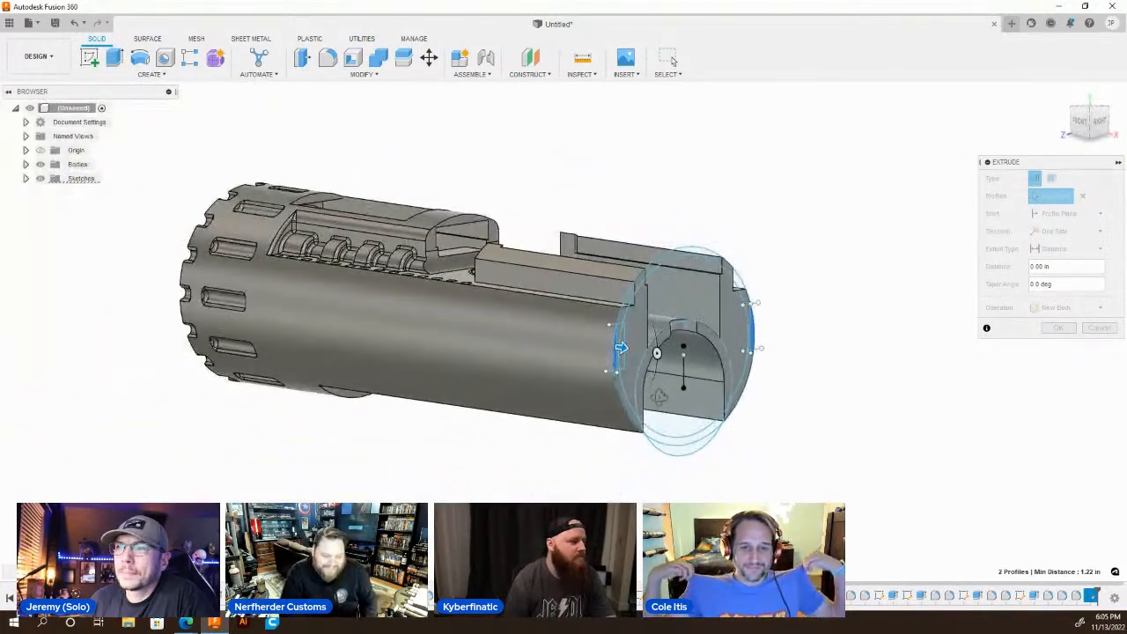
left_click(1061, 214)
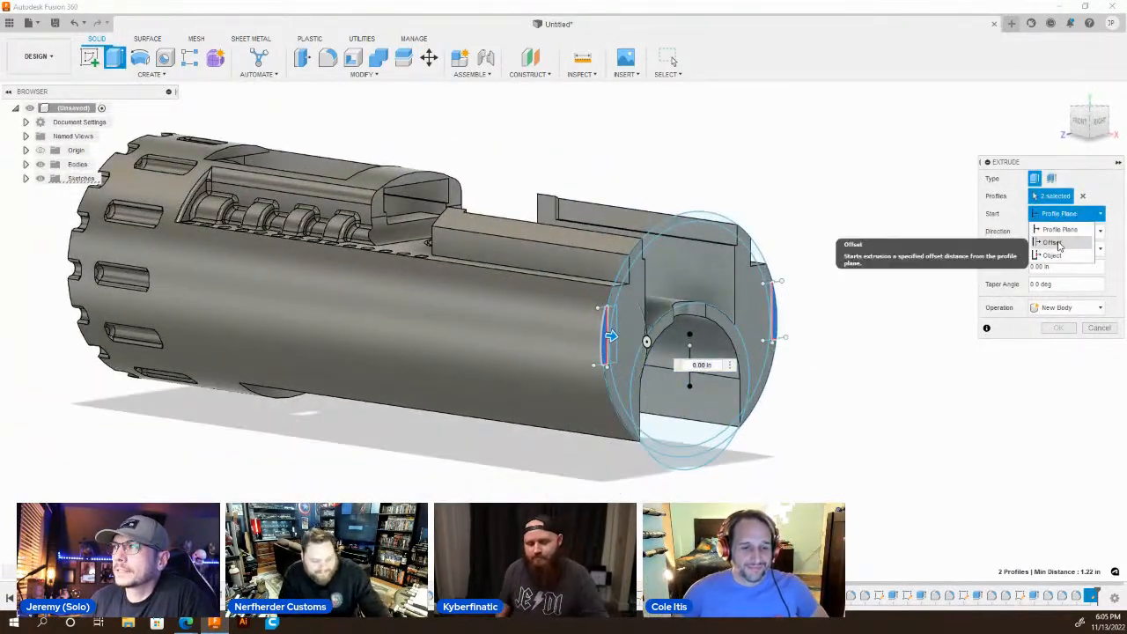
left_click(1052, 241)
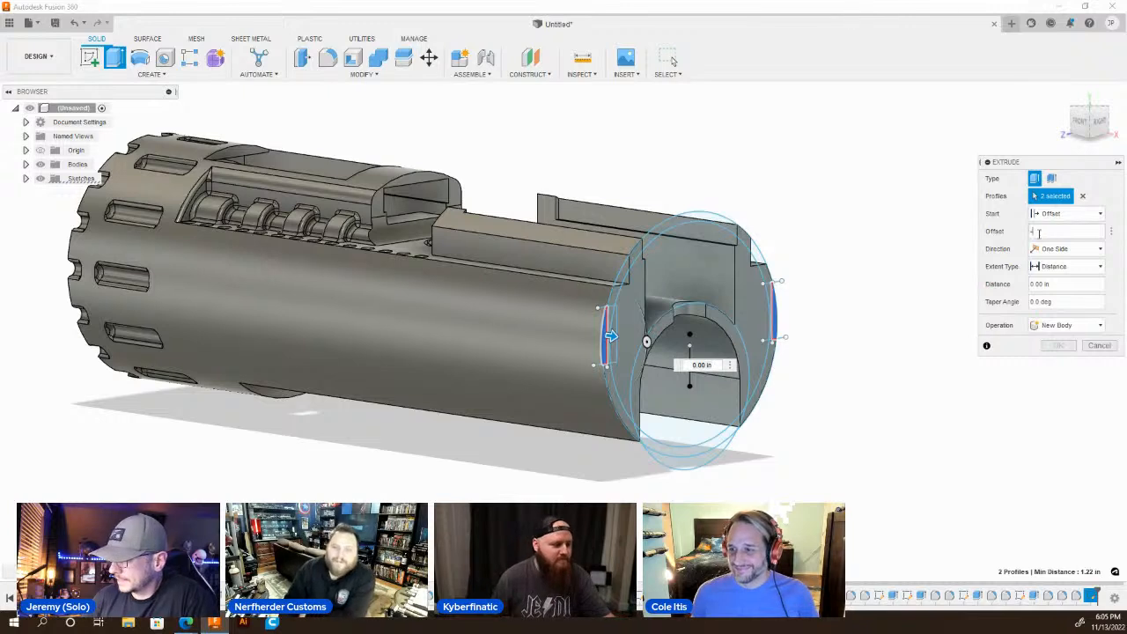
type("-.2")
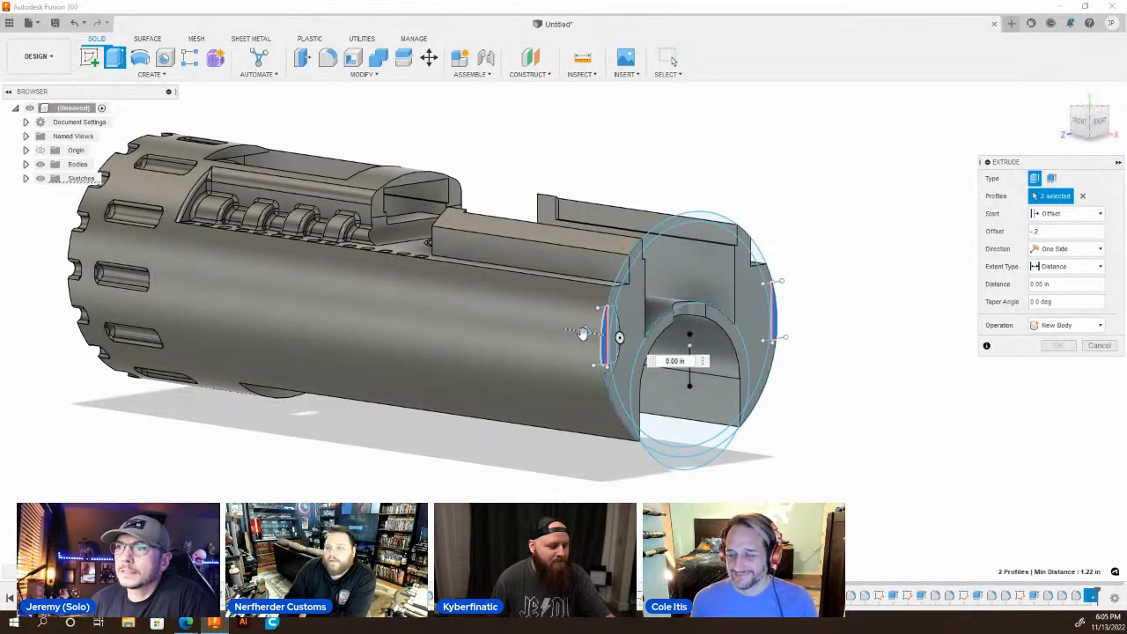
Cut both side segments into the body with an extrusion distance of -2.10 in.
left_click_drag(582, 333, 308, 319)
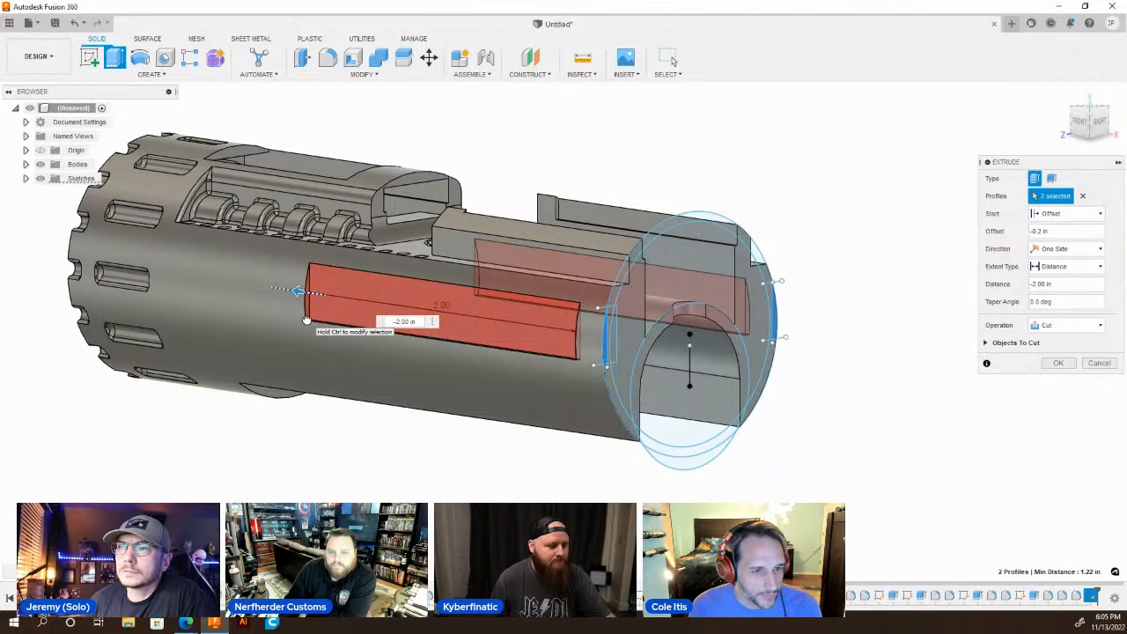
left_click_drag(307, 320, 290, 319)
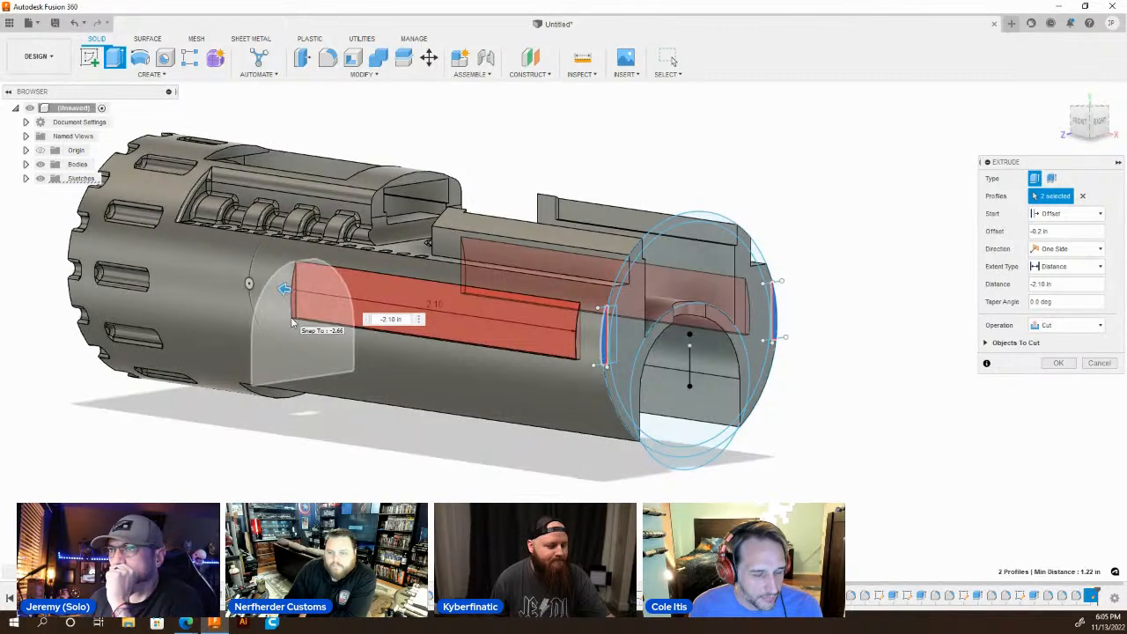
key("Return")
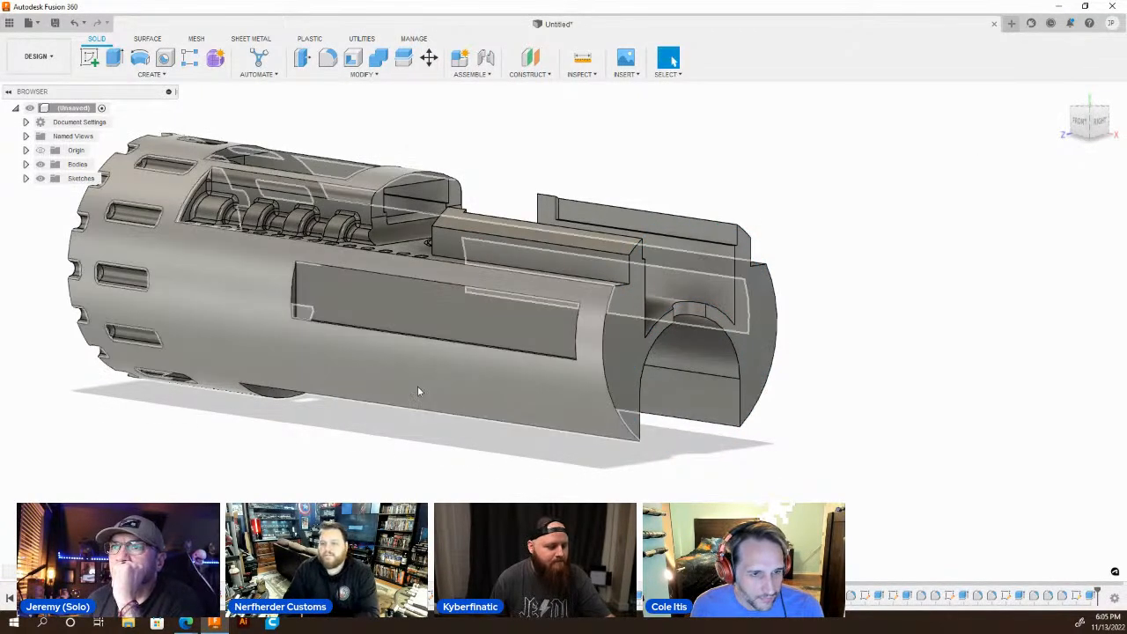
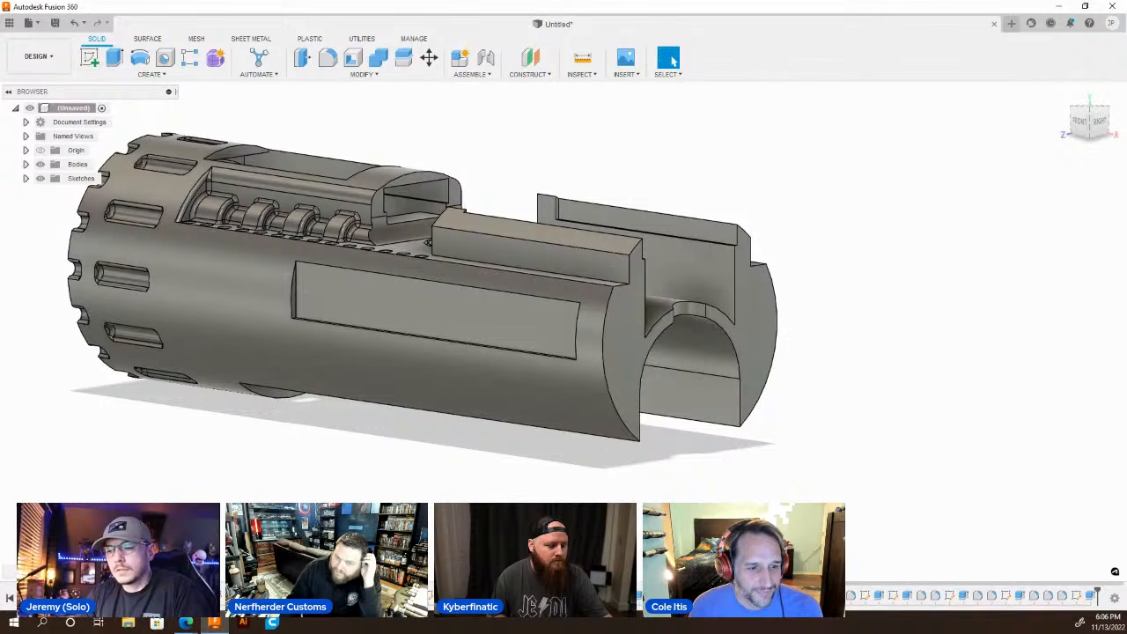
Sketch a 1.68 in line along the side recess's upper edge, starting from the corner nearest the open forked end.
left_click(551, 328)
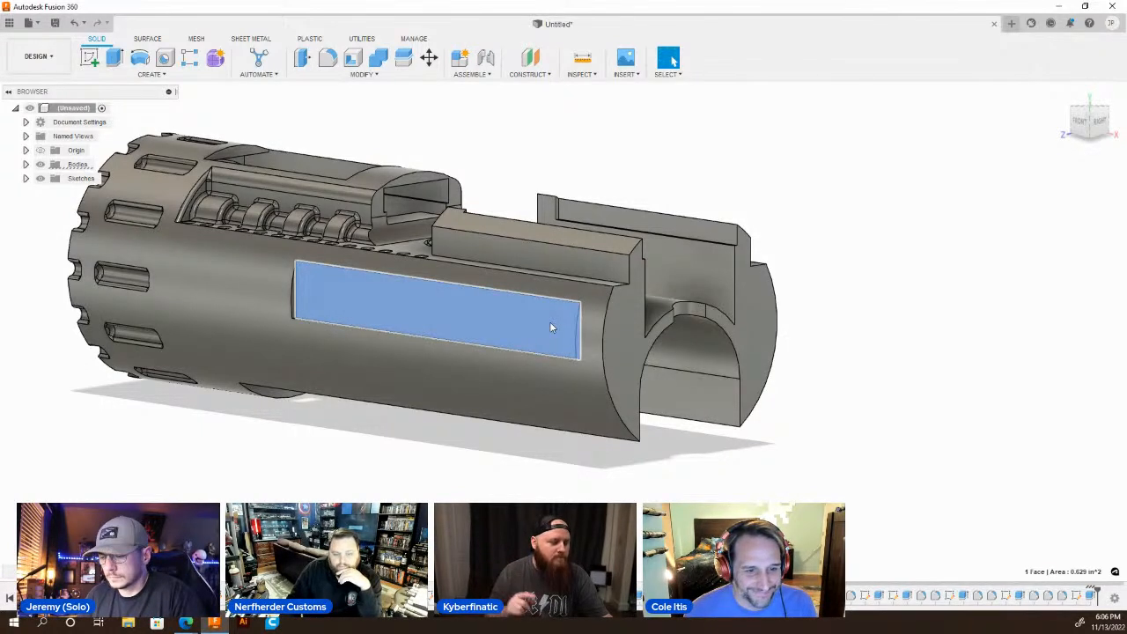
key("l")
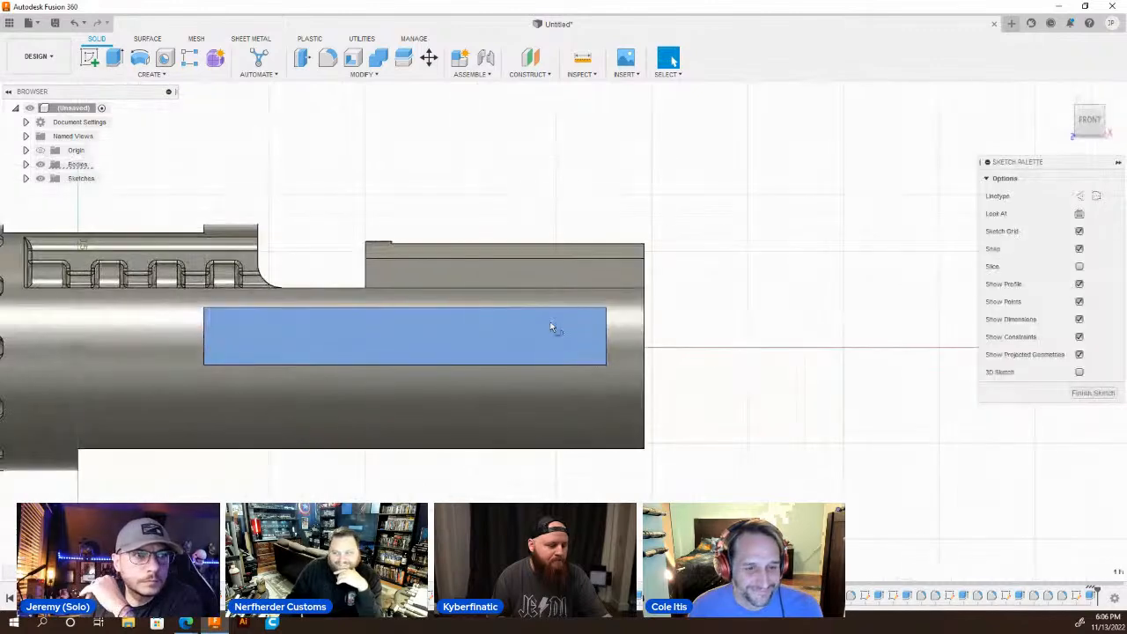
scroll(534, 362, "up", 3)
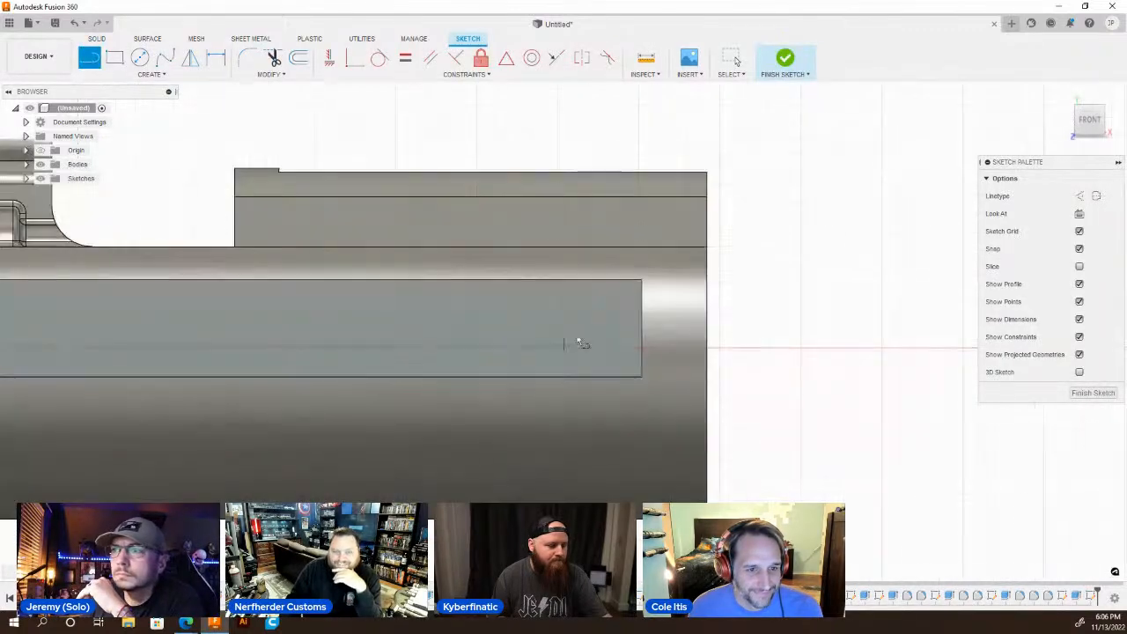
left_click(643, 282)
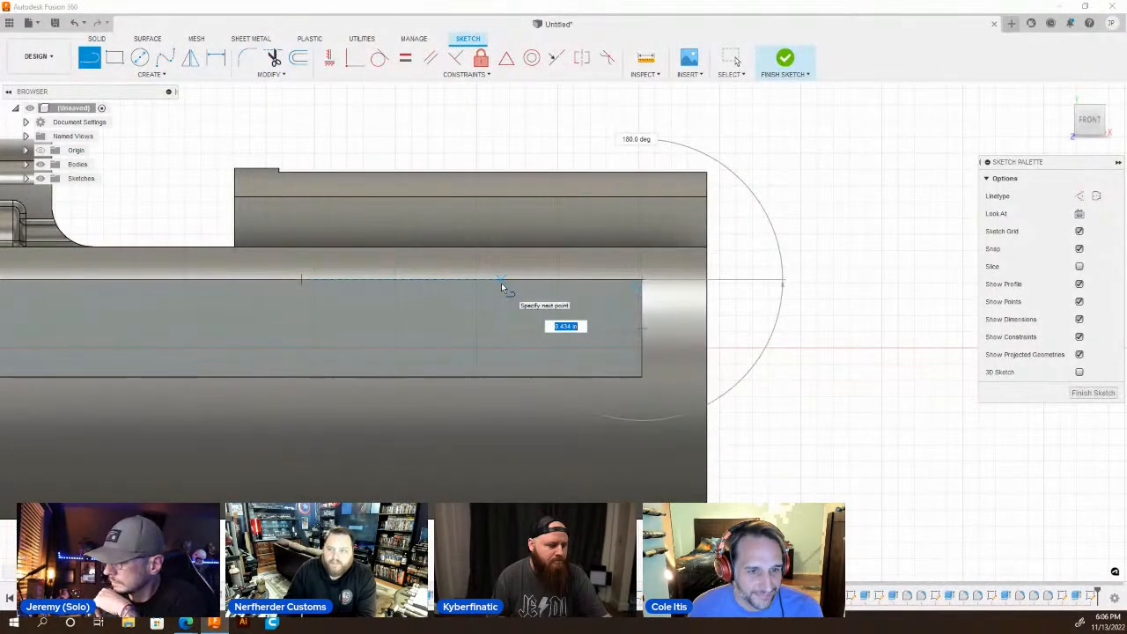
type("1.68")
key("Return")
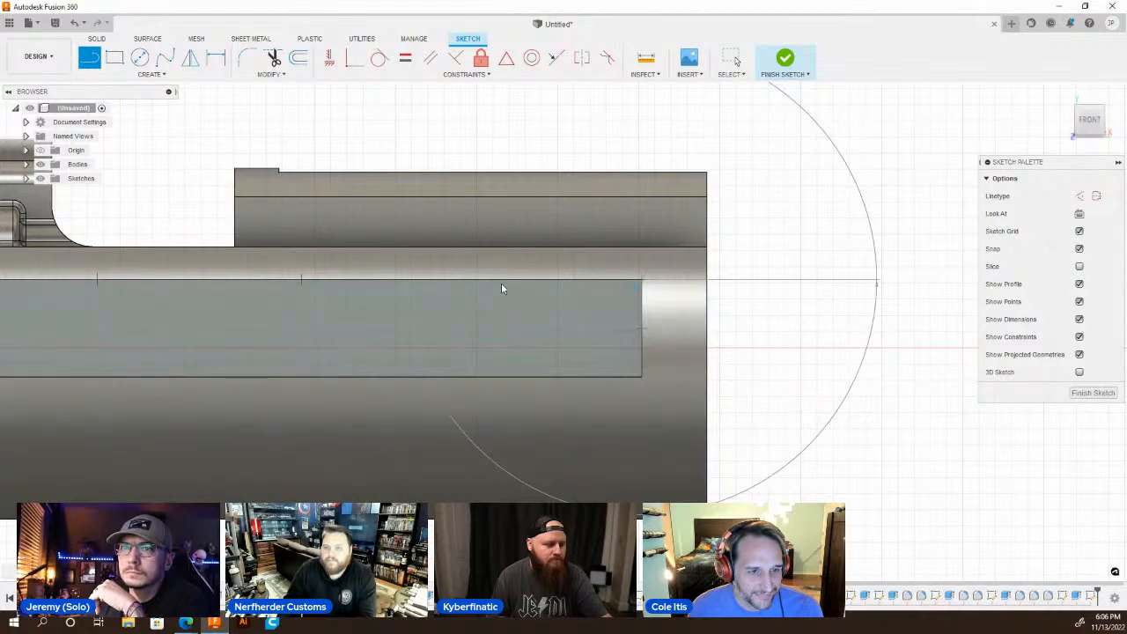
key("Escape")
scroll(506, 281, "down", 2)
scroll(509, 282, "down", 2)
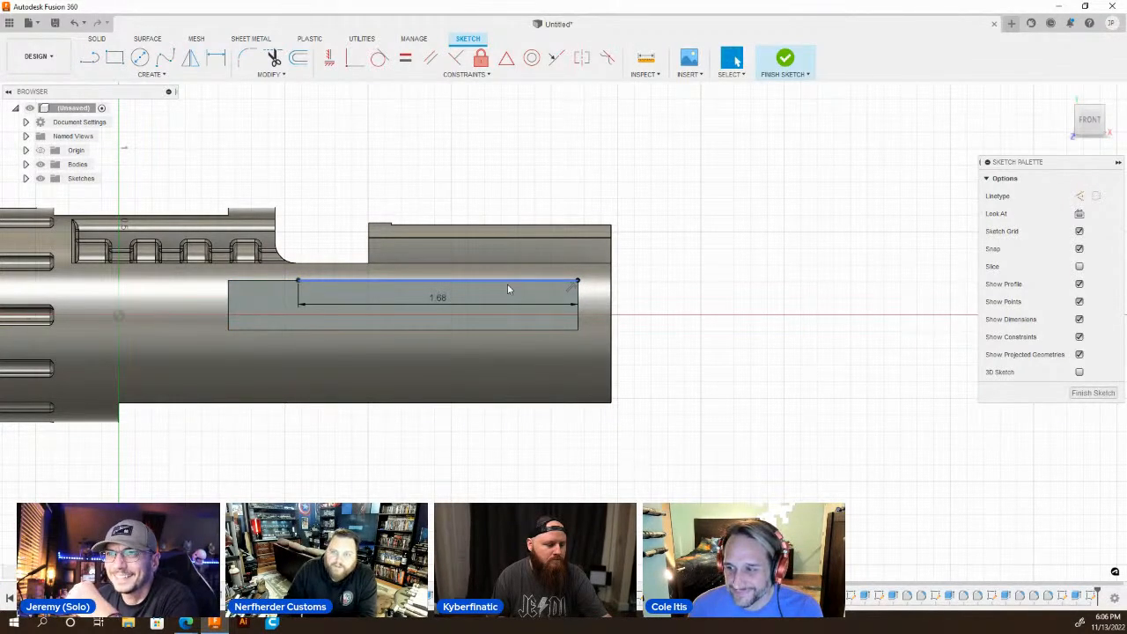
Check the remaining distance from the 1.68 in line's end to the recess's far corner, and undo the whole sketch.
key("l")
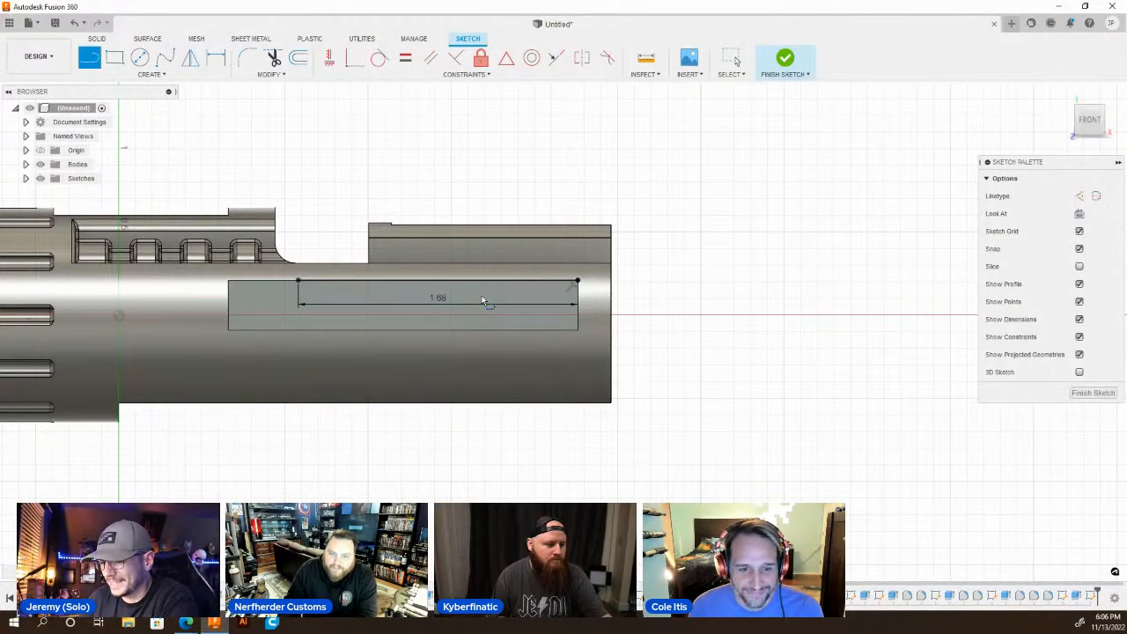
left_click(299, 281)
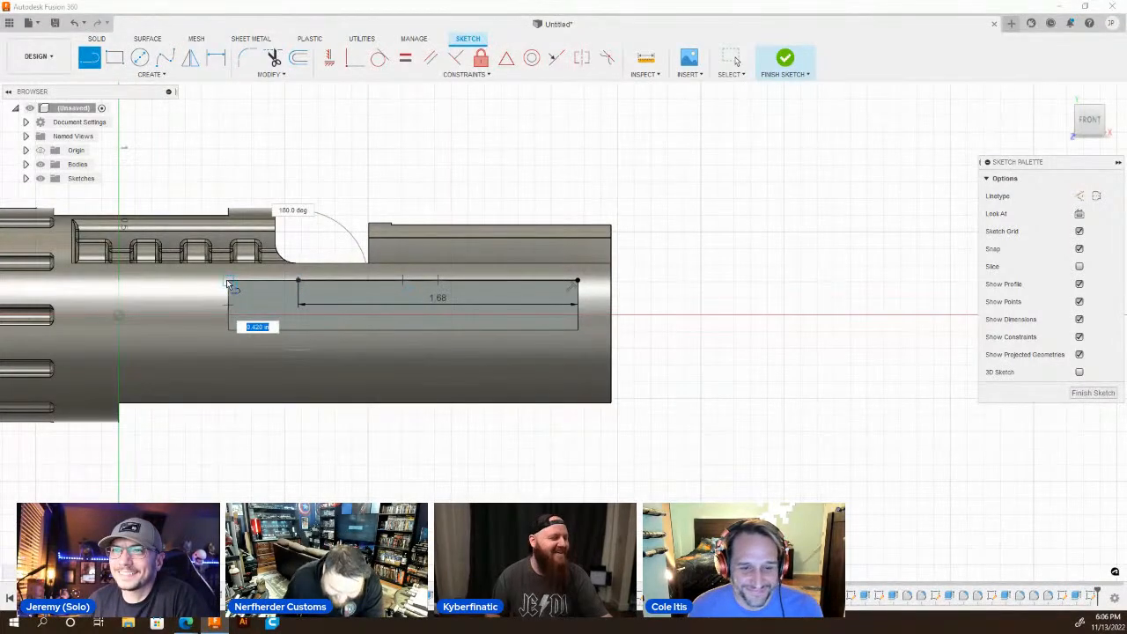
key("Escape")
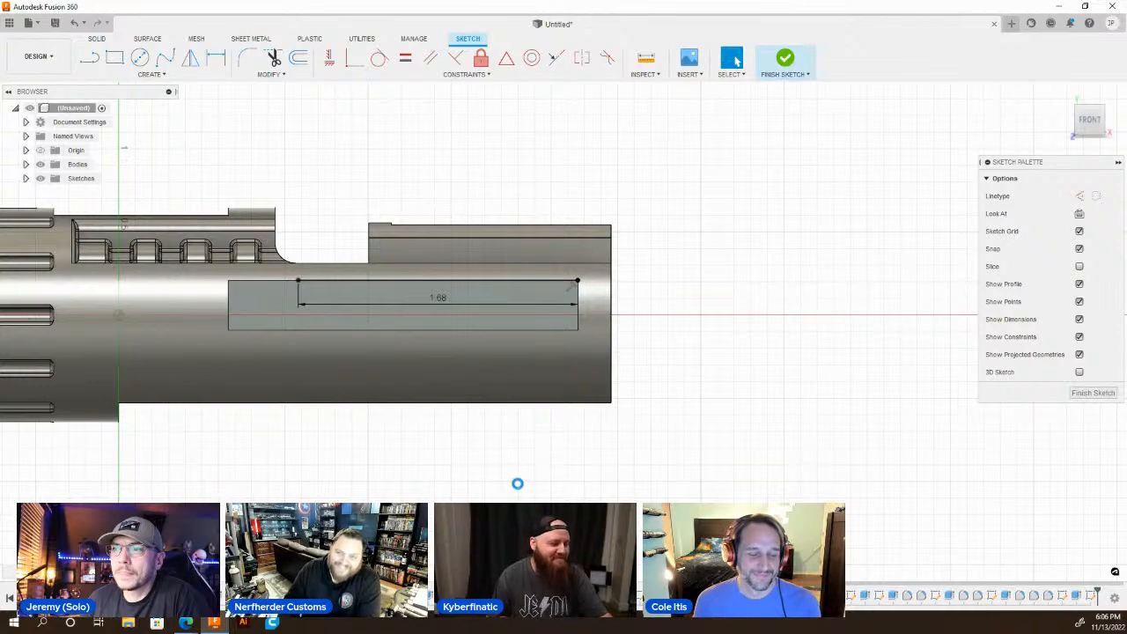
key("ctrl+z")
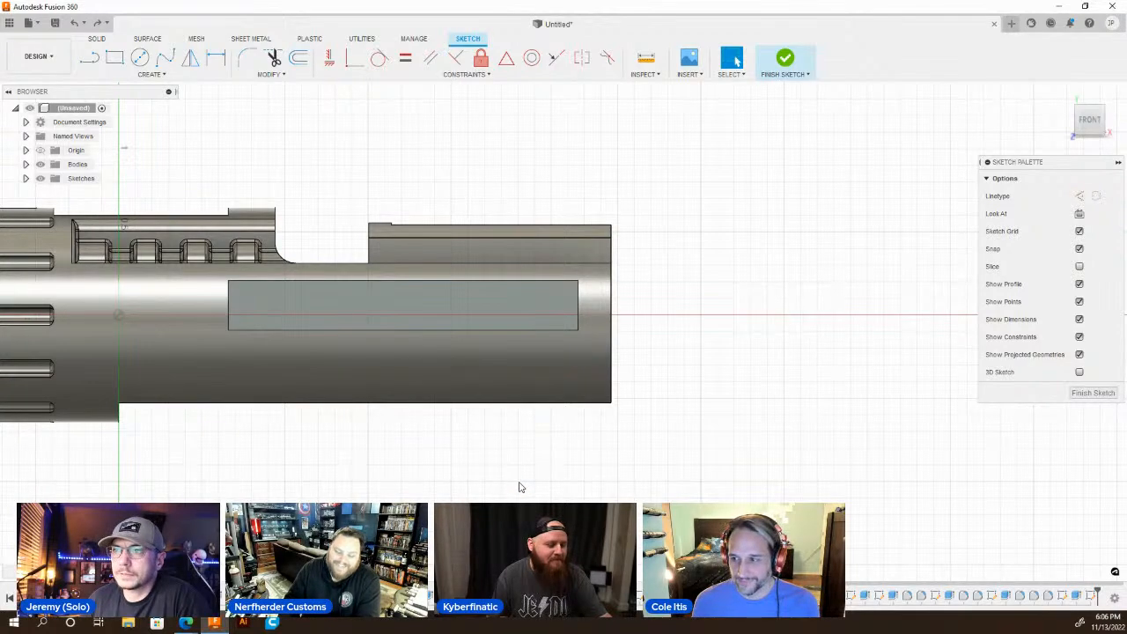
key("ctrl+z")
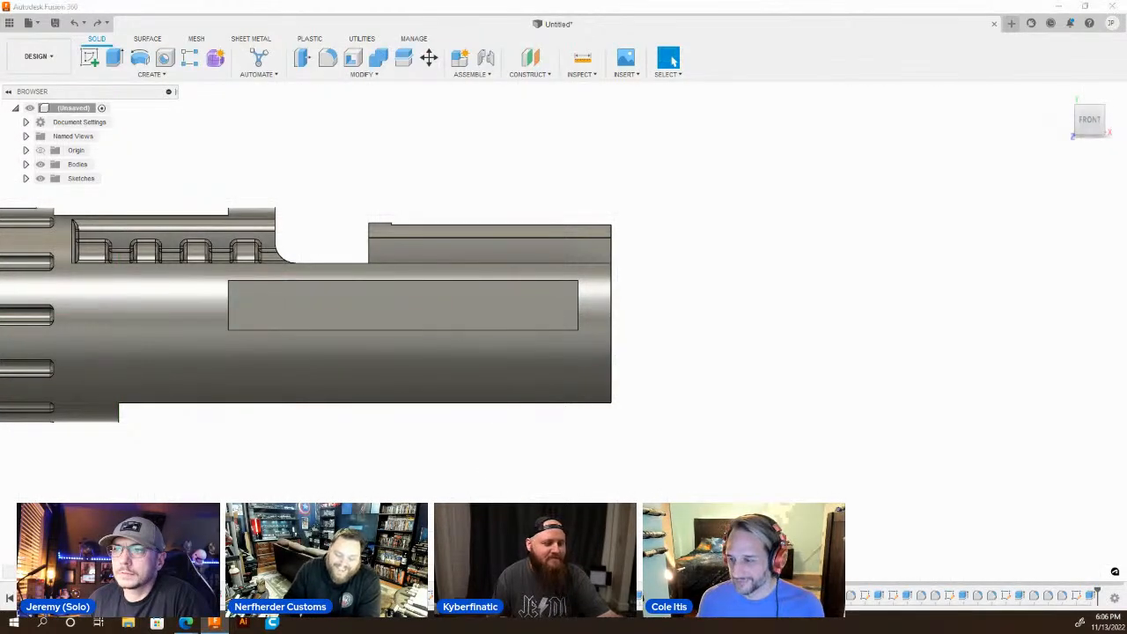
Sketch on the recess's crescent-shaped end wall and draw a short line along its lower edge, past the body's outer curve.
middle_click_drag(528, 251, 385, 311, "shift")
scroll(394, 305, "up", 5)
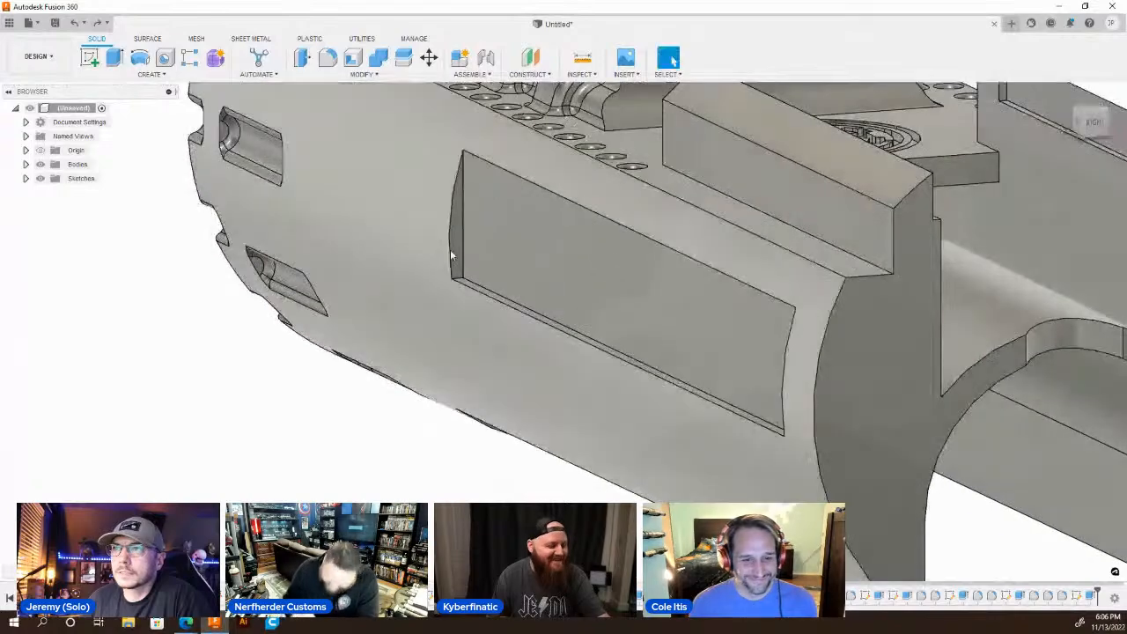
scroll(450, 254, "down", 2)
left_click(456, 241)
scroll(456, 243, "down", 3)
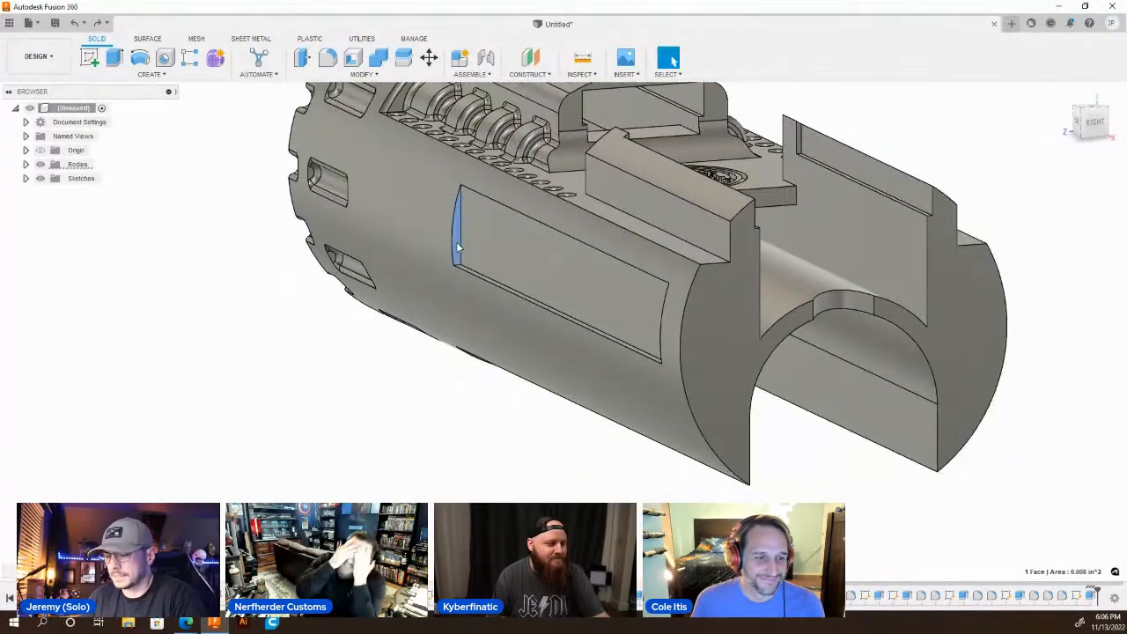
right_click_drag(458, 248, 480, 447)
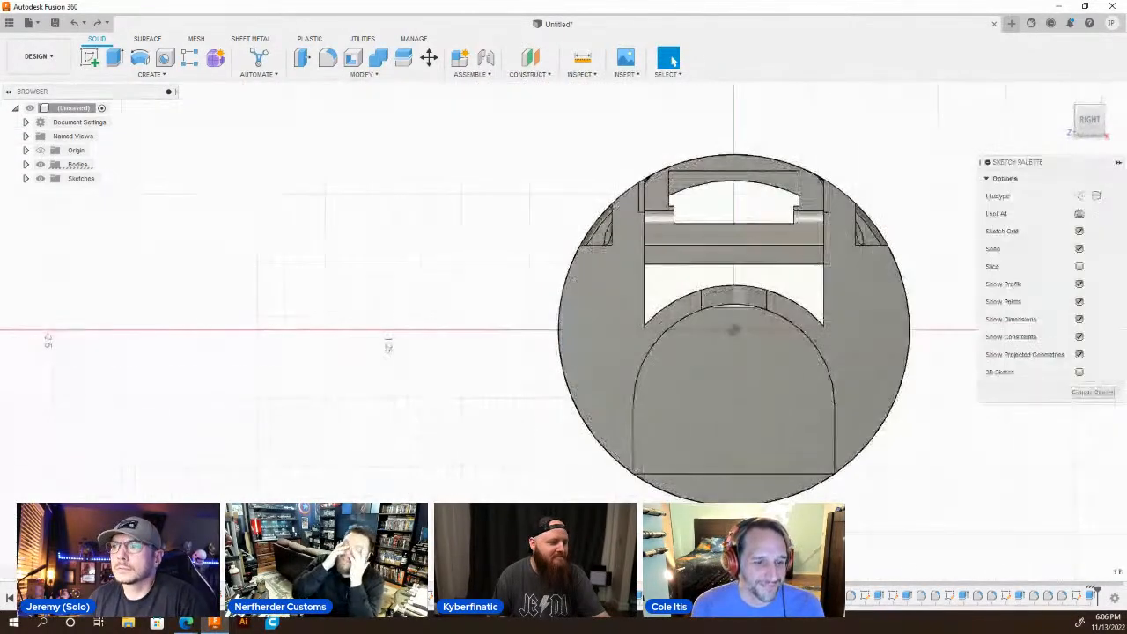
middle_click_drag(518, 478, 508, 483, "shift")
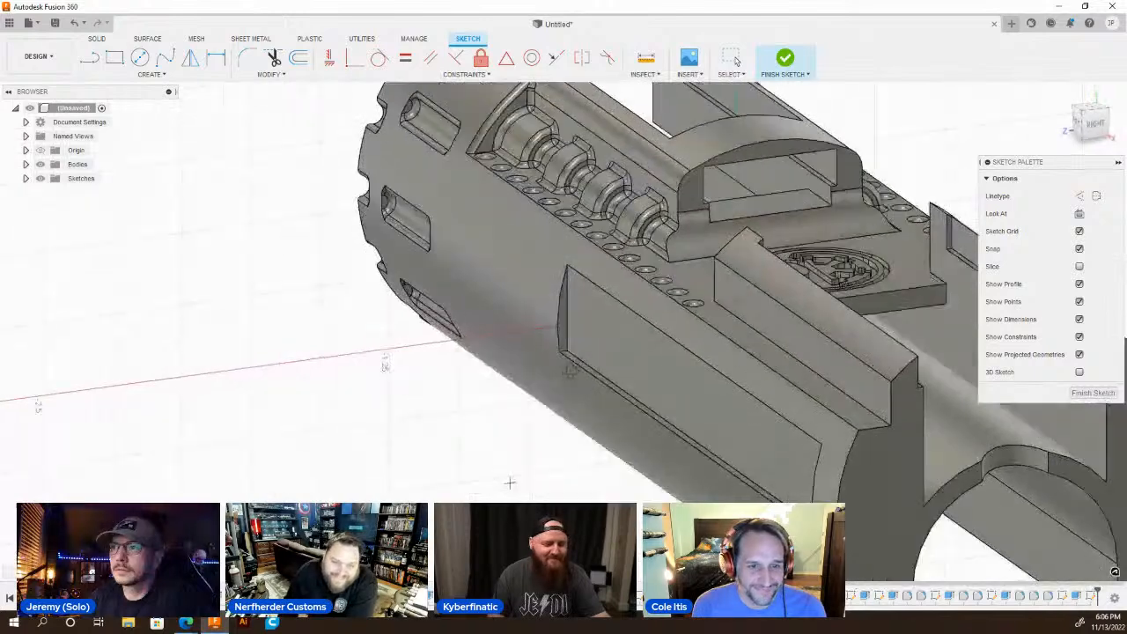
scroll(567, 338, "up", 5)
key("l")
left_click(564, 329)
left_click(516, 333)
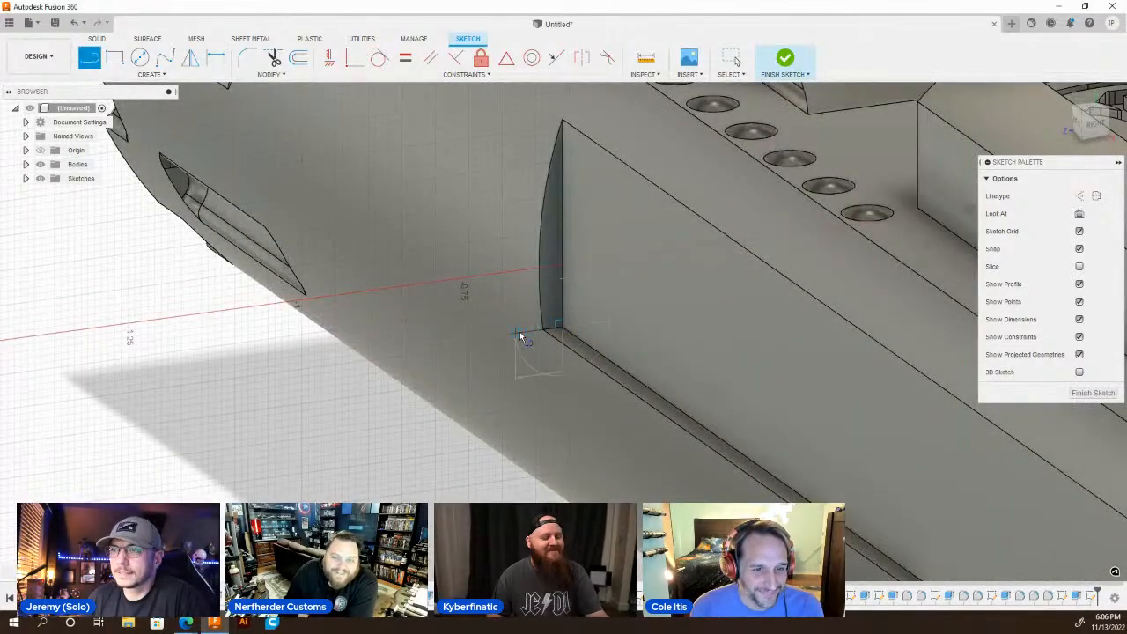
key("Escape")
Extrude the crescent-shaped end-wall profile 0.42 in into the recess to shorten it.
key("q")
left_click(549, 280)
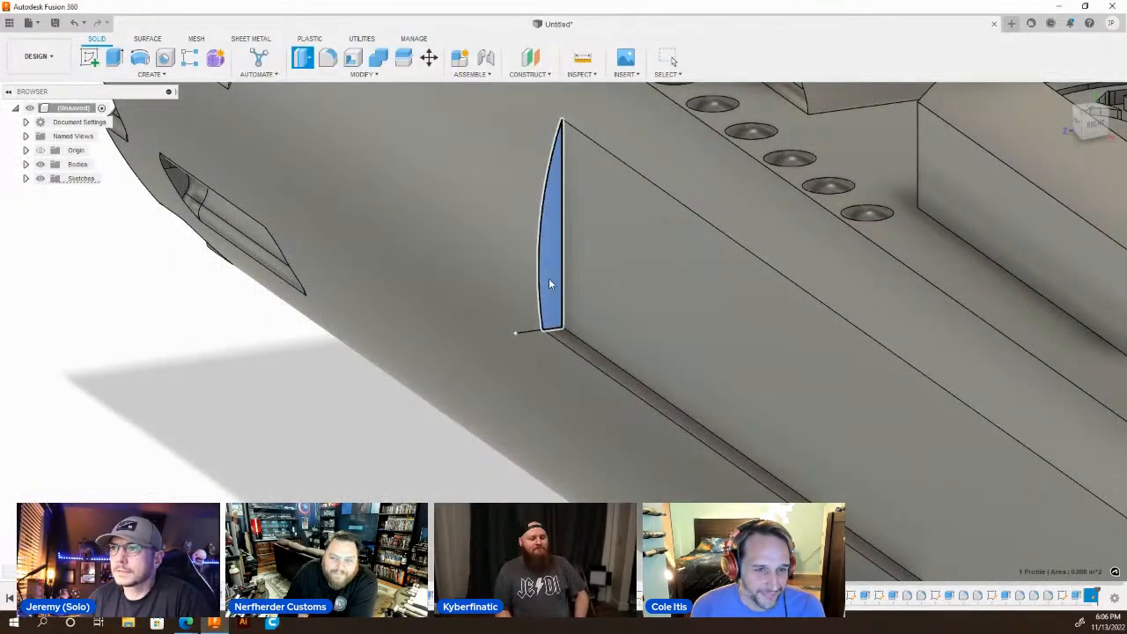
type("e42")
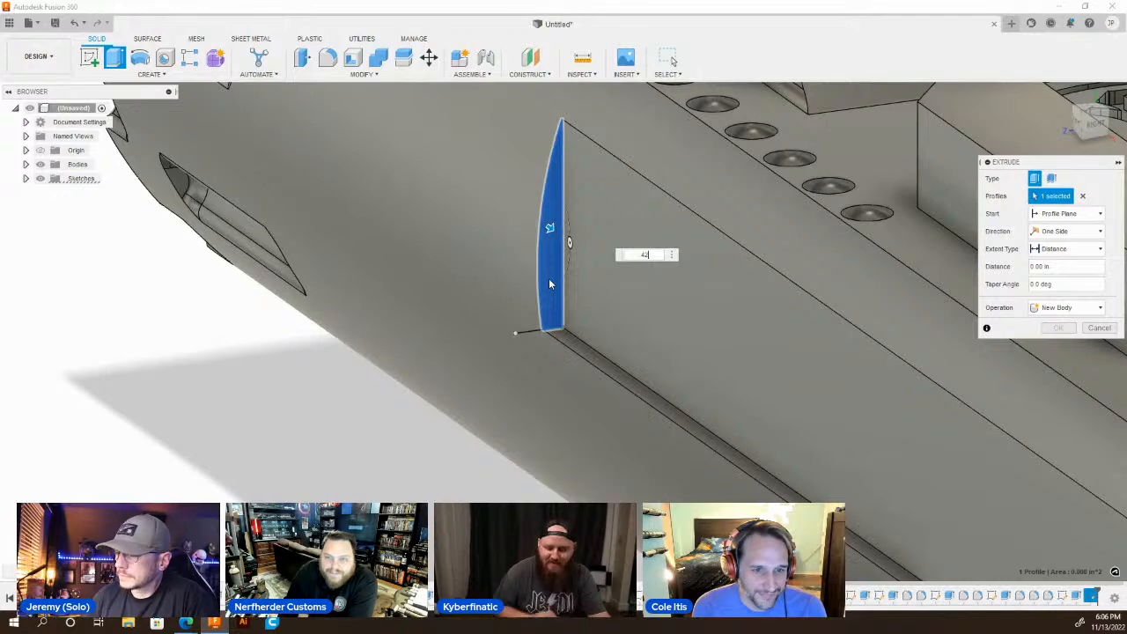
key("Return")
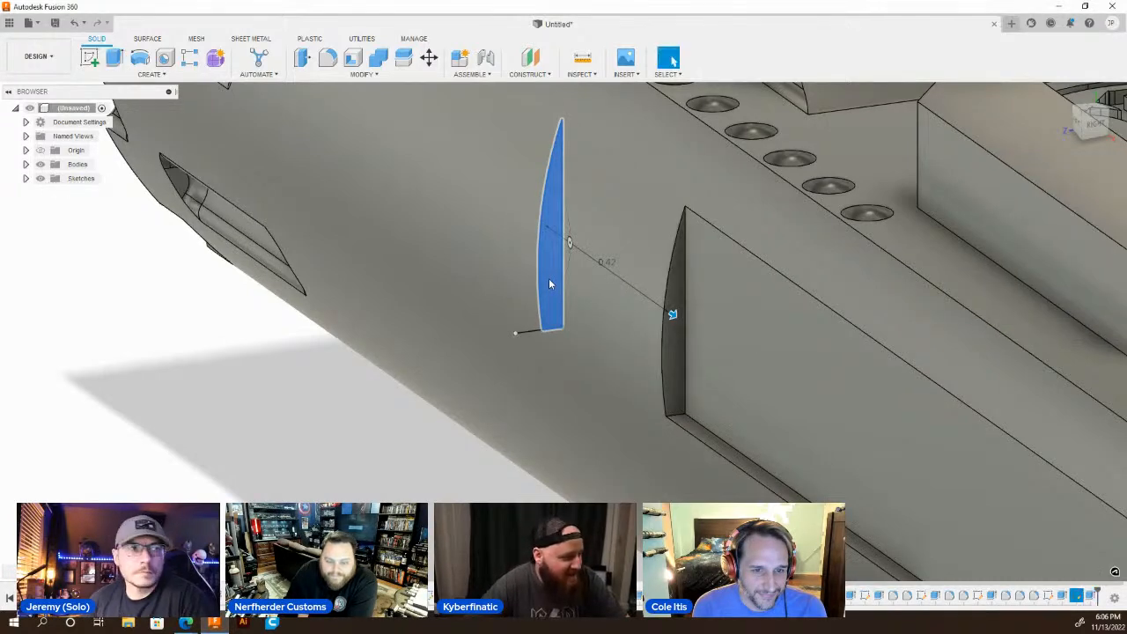
scroll(474, 317, "down", 10)
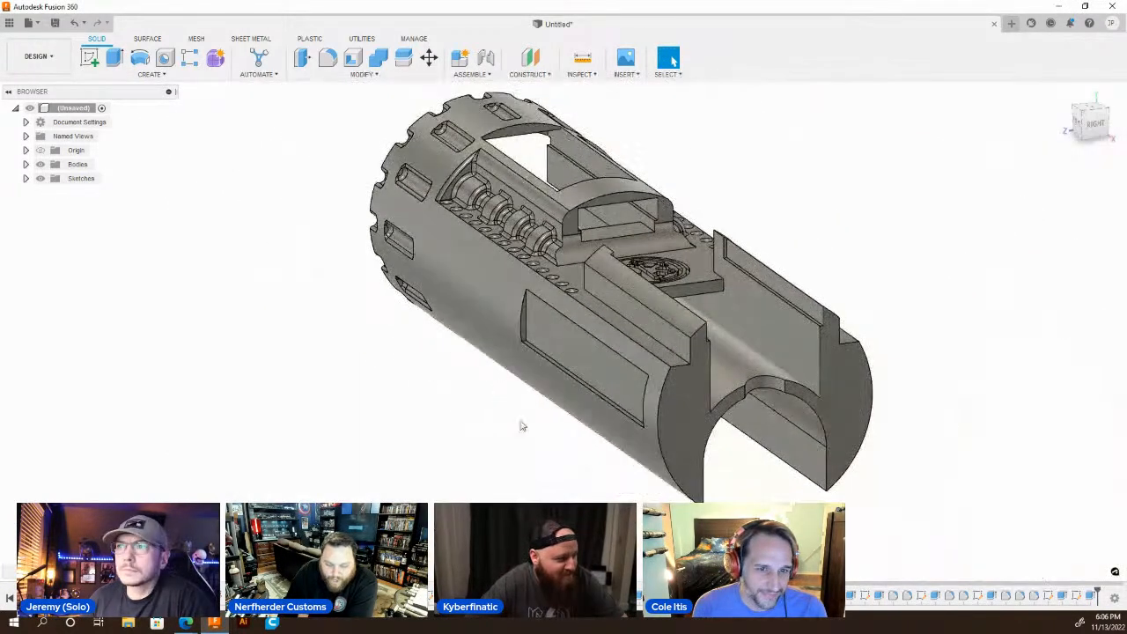
Sketch on the matching end wall of the opposite side recess and draw a short line along its lower edge, past the outer curve.
middle_click_drag(630, 429, 414, 388, "shift")
scroll(722, 334, "up", 6)
left_click(727, 326)
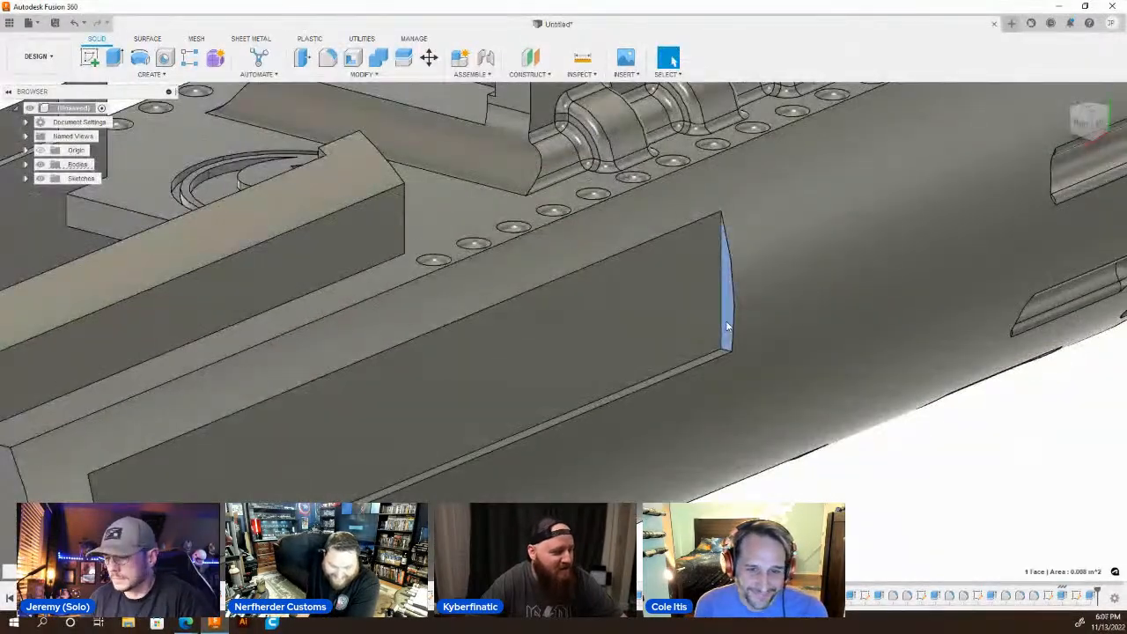
scroll(727, 326, "down", 2)
key("l")
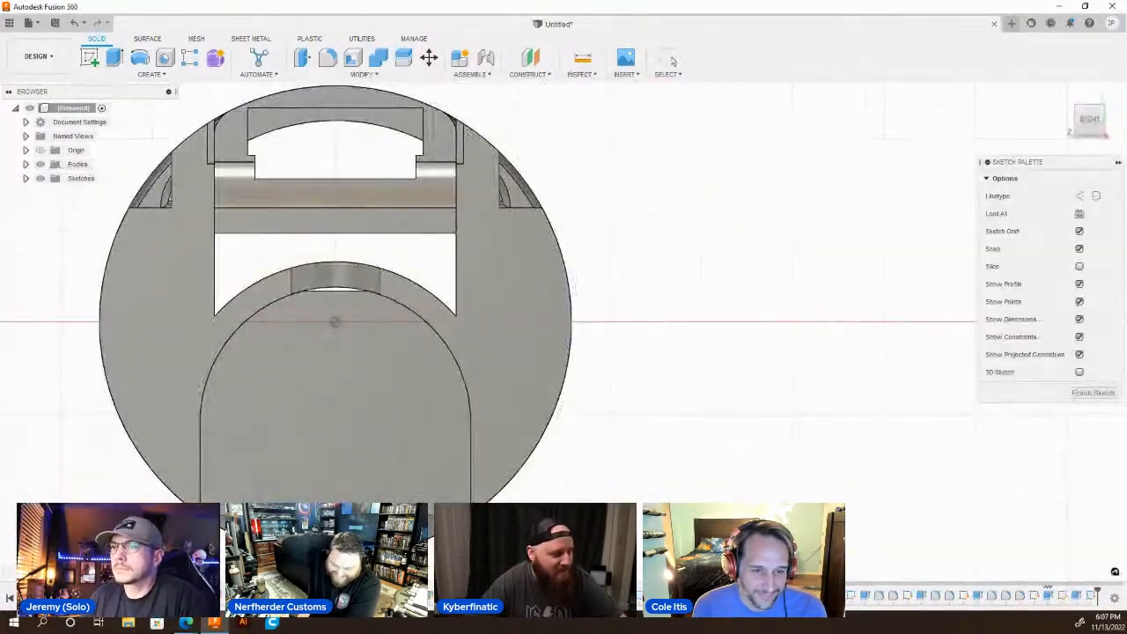
middle_click_drag(571, 393, 564, 344, "shift")
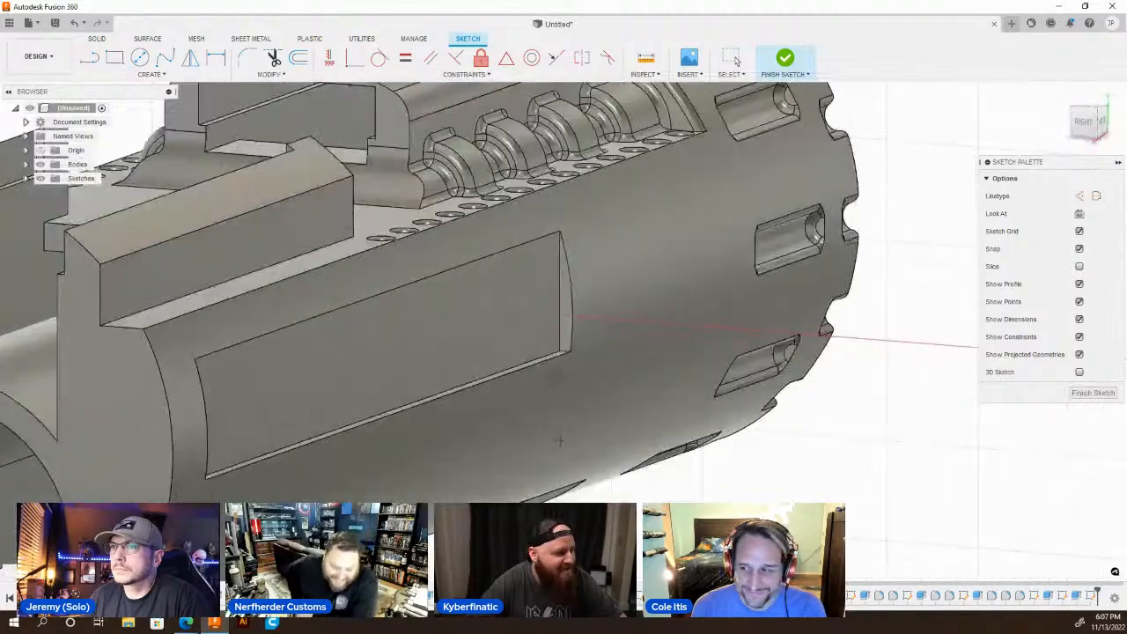
scroll(564, 336, "up", 5)
left_click(563, 332)
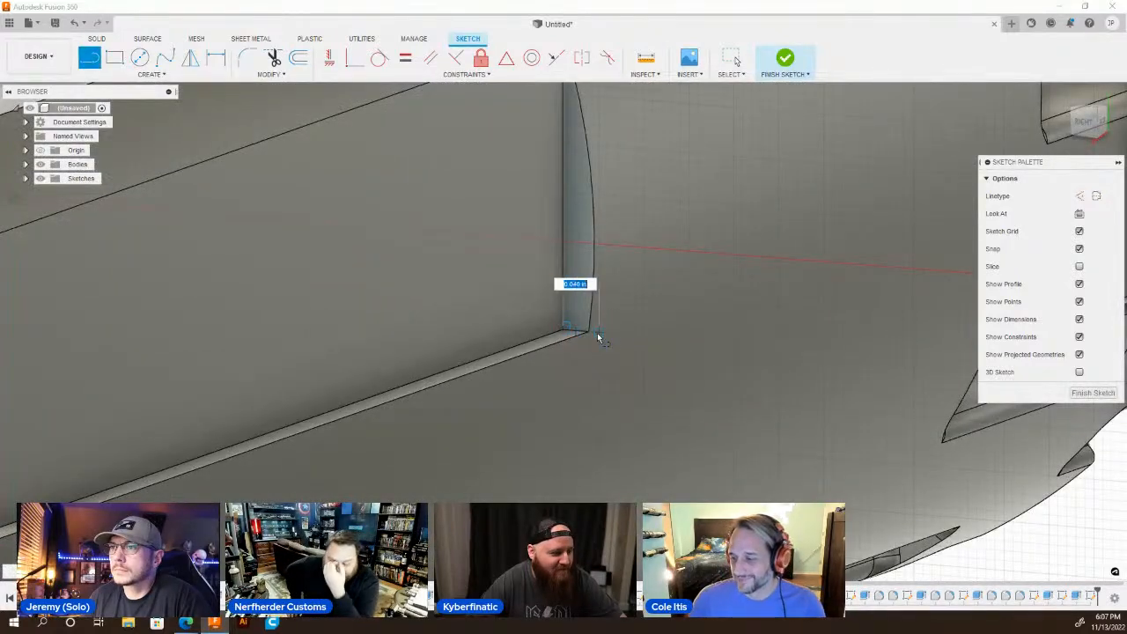
left_click(598, 333)
Extrude the opposite recess's end-wall profile 0.42 in to shorten that recess equally.
key("e")
left_click(579, 295)
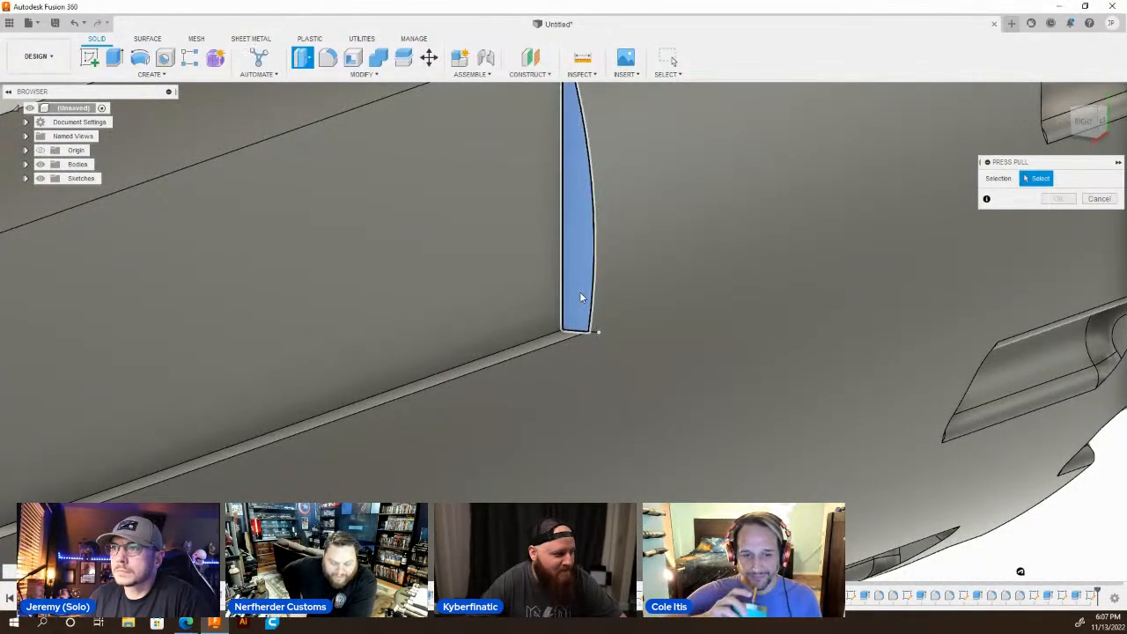
type(".42")
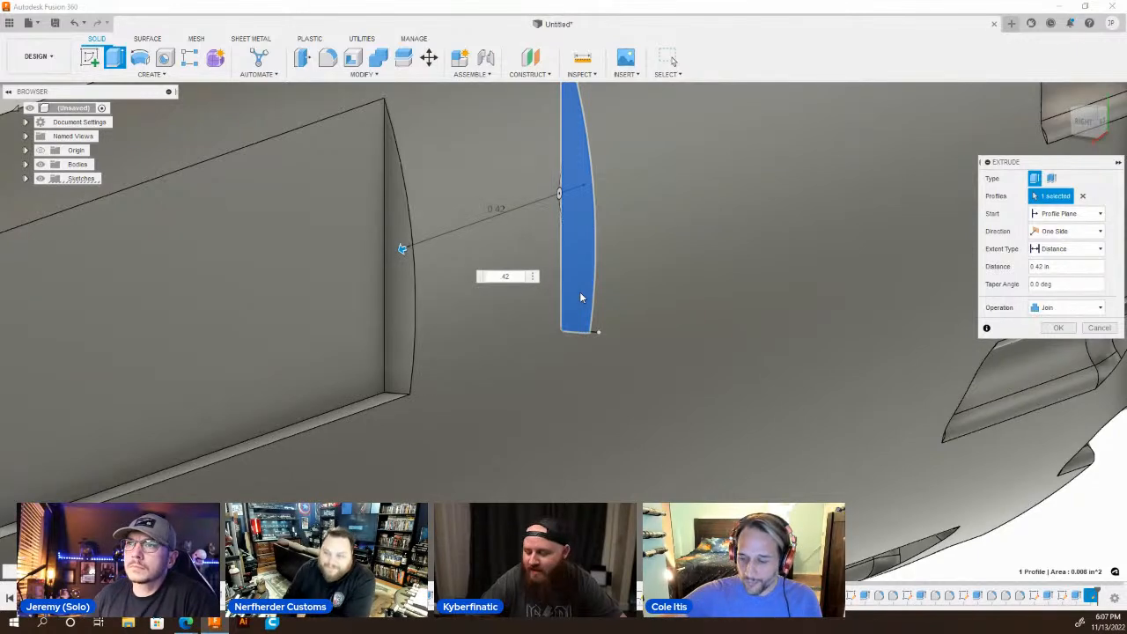
key("Return")
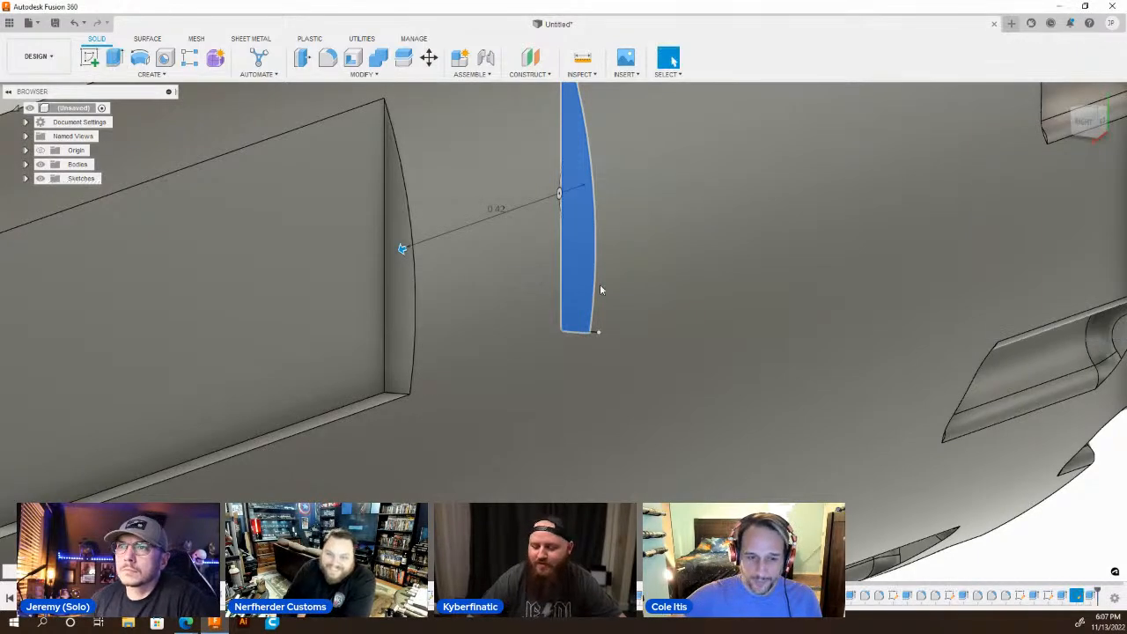
scroll(607, 277, "down", 5)
scroll(626, 262, "down", 5)
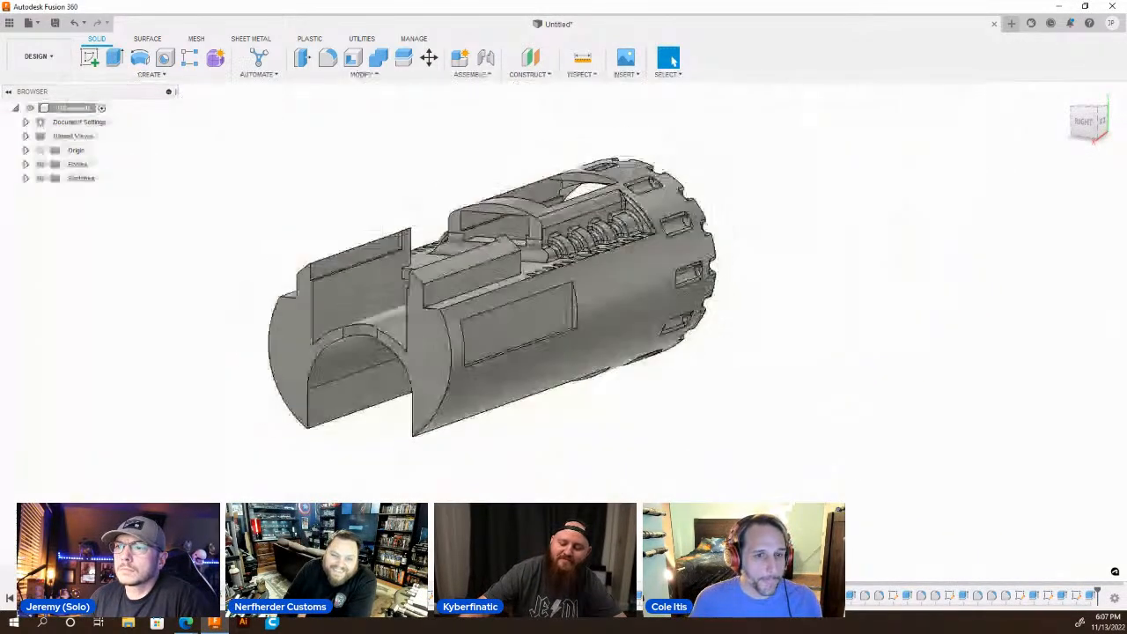
Sketch on the first side recess's flat floor and draw a vertical line down its short edge nearest the forked end.
middle_click_drag(410, 385, 608, 376, "shift")
left_click(765, 327)
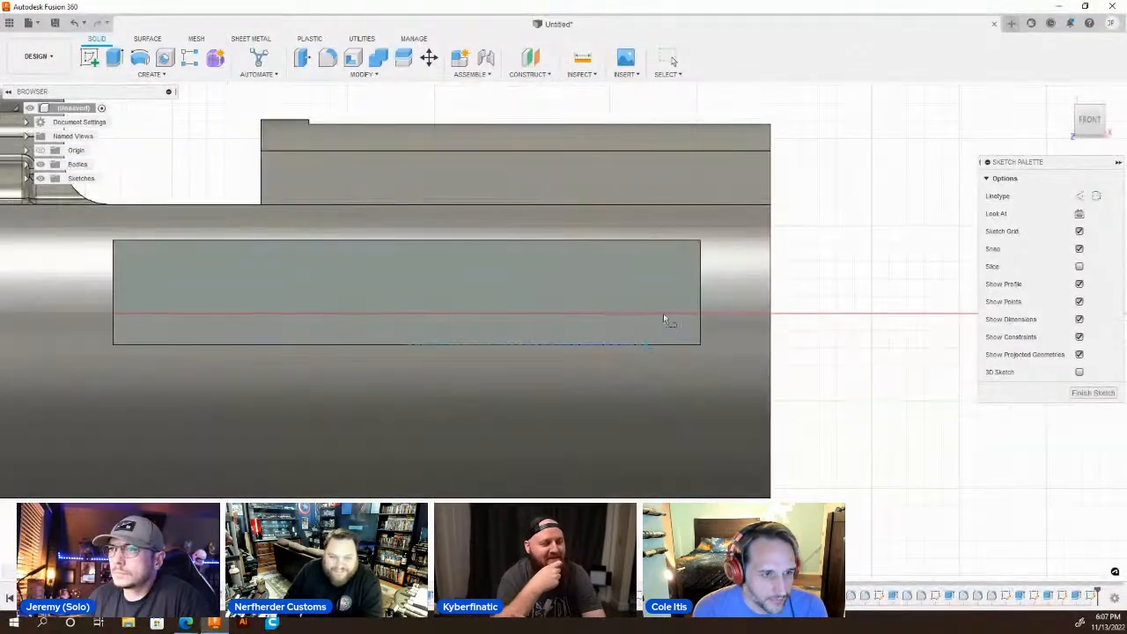
left_click(702, 258)
left_click(701, 349)
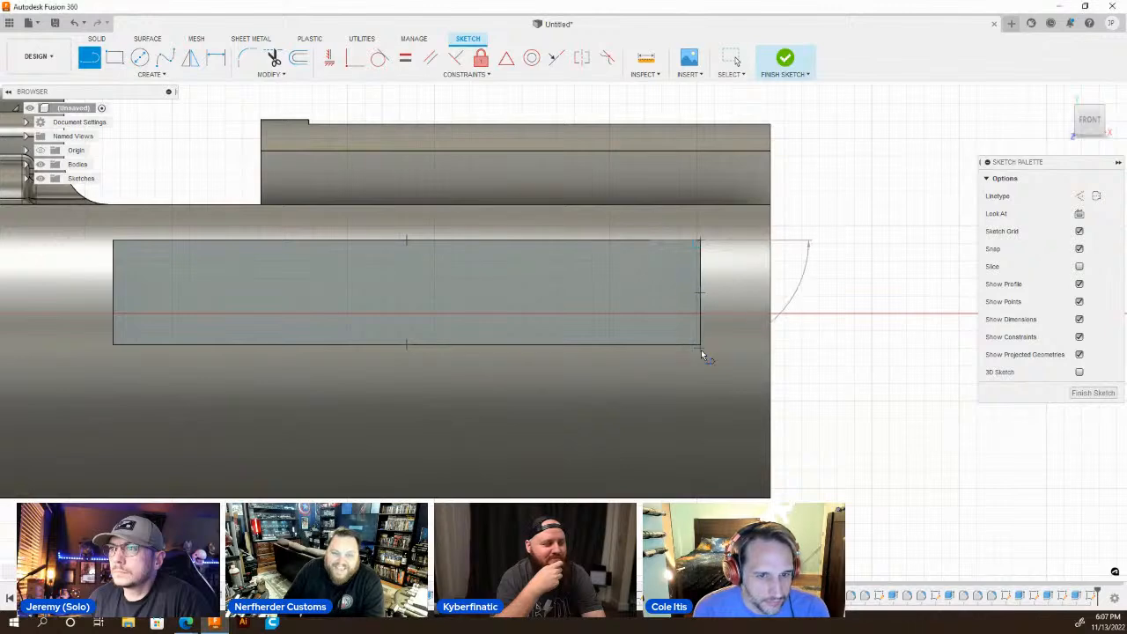
key("Escape")
Cut the rectangular recess floor profile into the body with an extrusion distance of -0.09 in.
key("q")
left_click(640, 315)
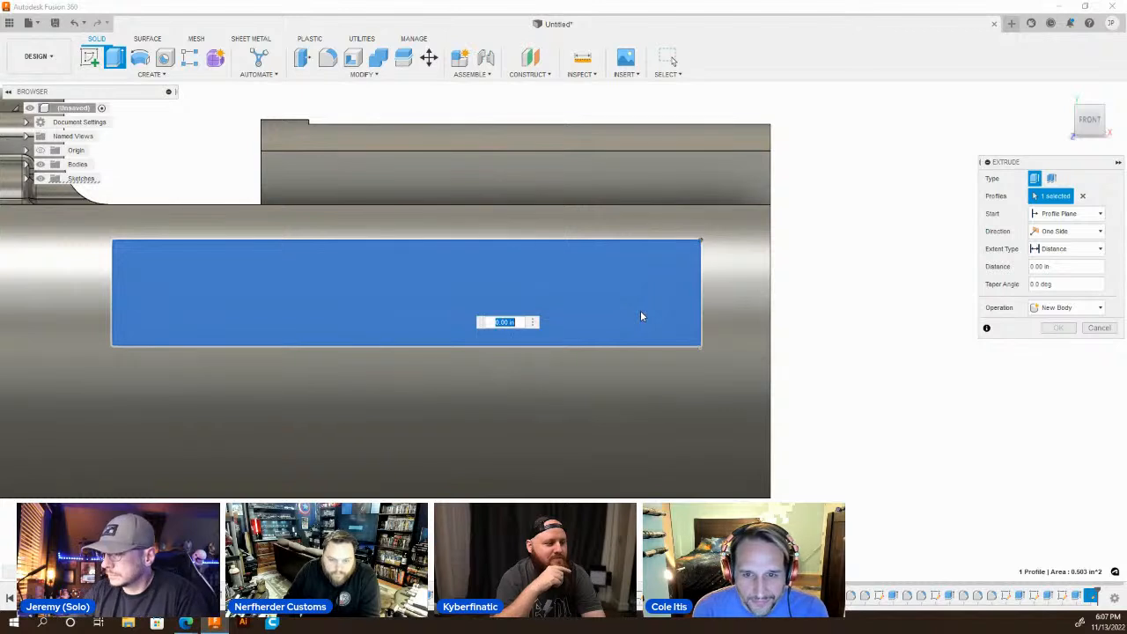
type("-.08")
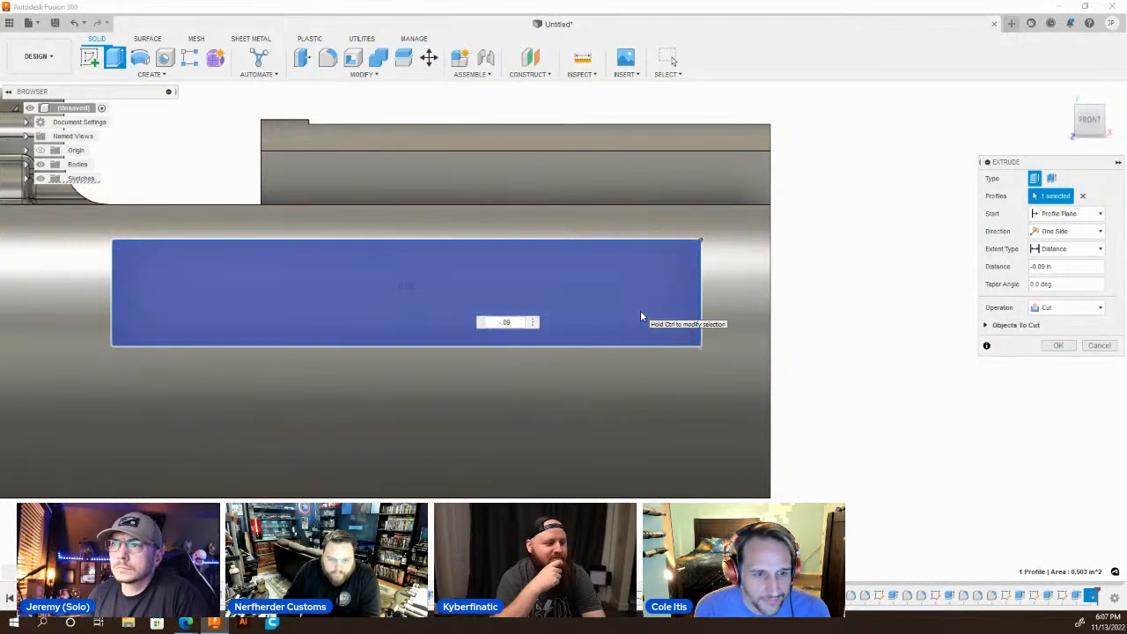
key("Return")
Sketch on the opposite side recess's flat floor and draw a vertical line along its short edge farthest from the forked end.
scroll(643, 383, "down", 5)
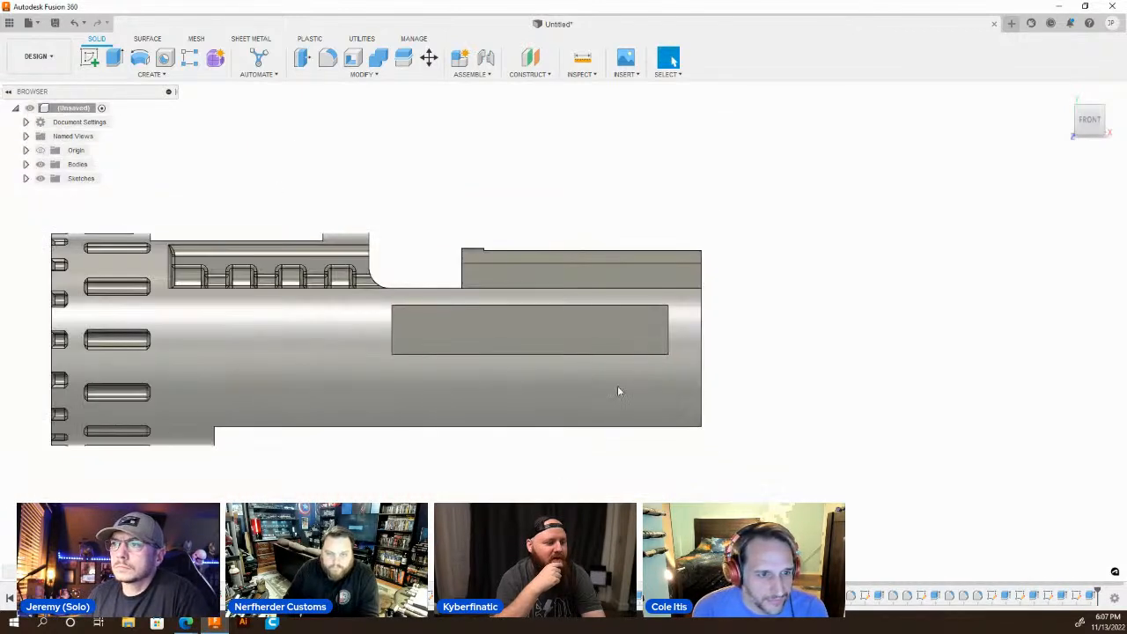
middle_click_drag(618, 387, 437, 385, "shift")
left_click(667, 385)
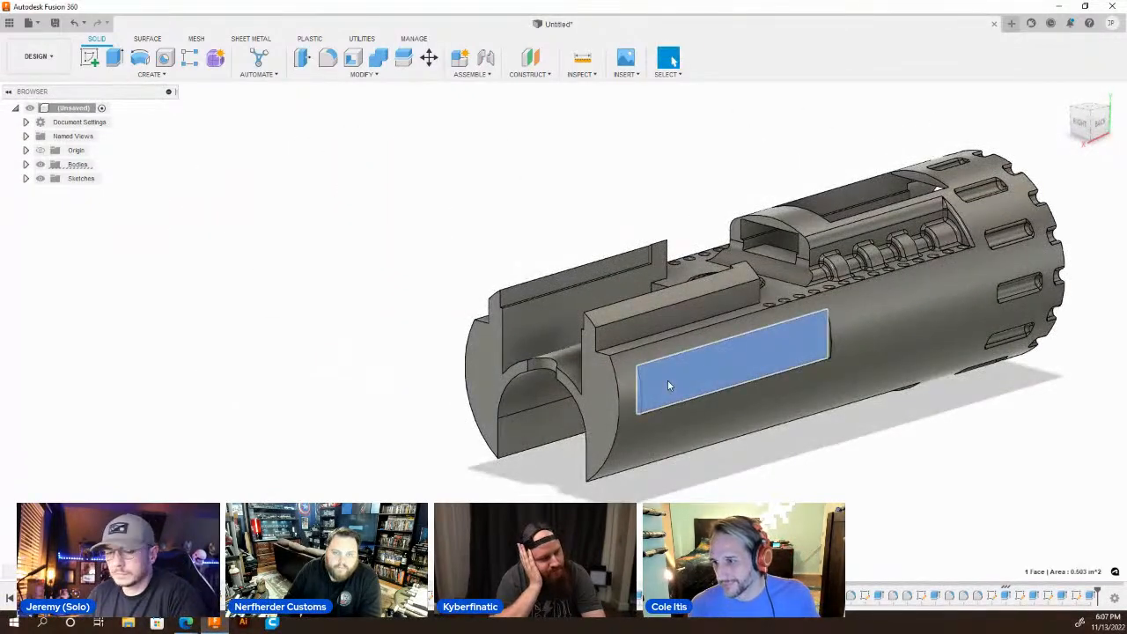
key("s")
scroll(809, 360, "up", 2)
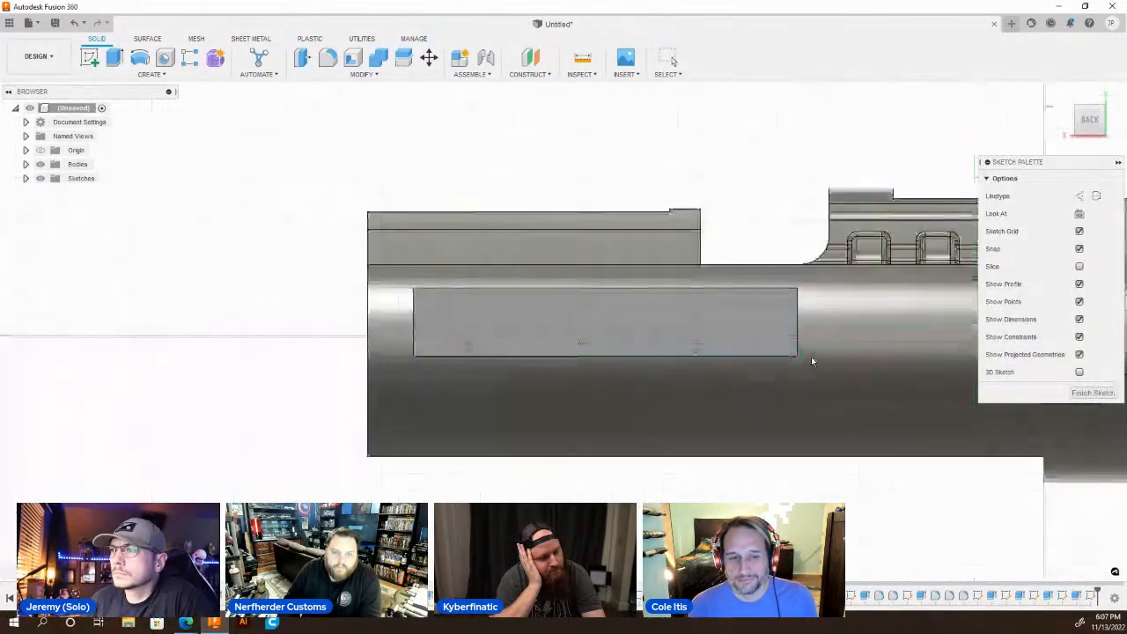
key("l")
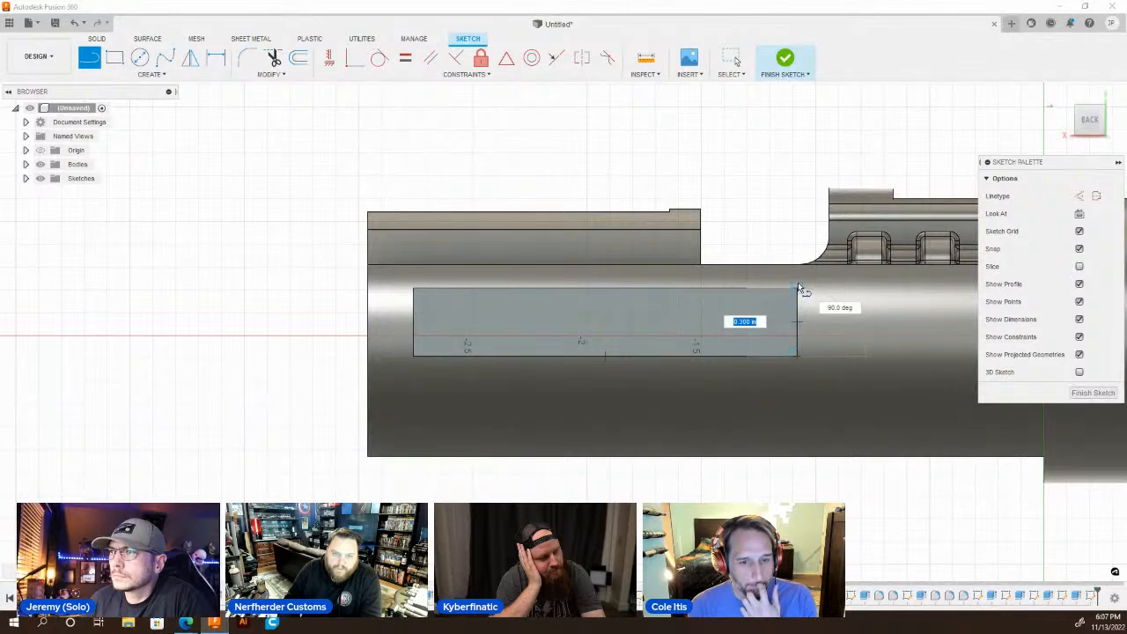
key("q")
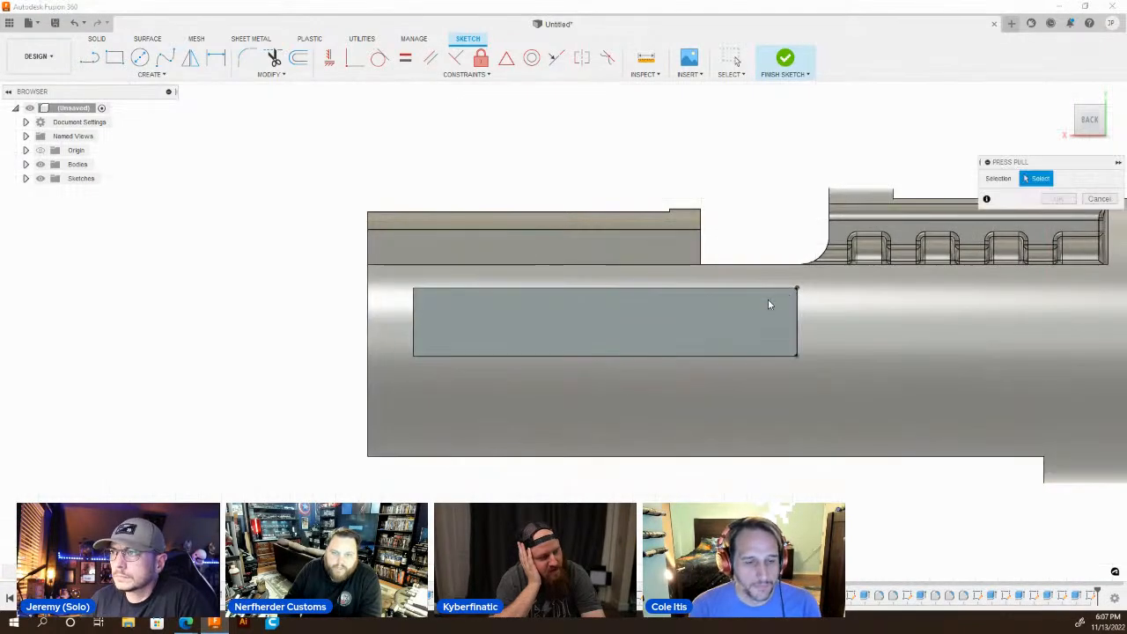
Extrude the opposite recess's rectangular floor profile by -0.09 in to deepen that recess.
left_click(716, 324)
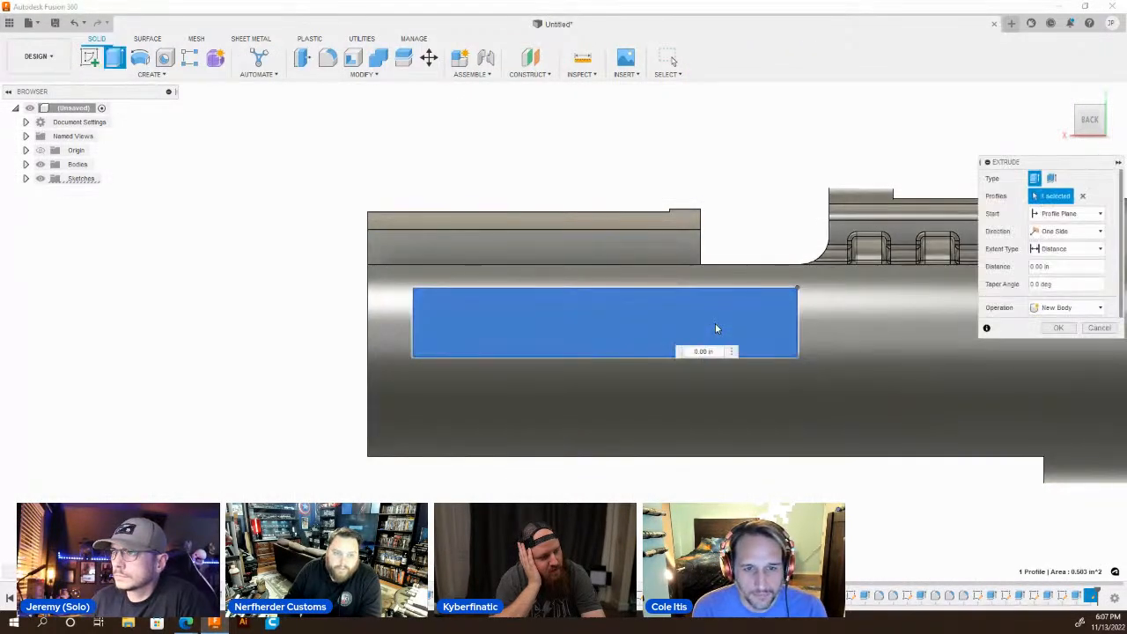
type("-0.09")
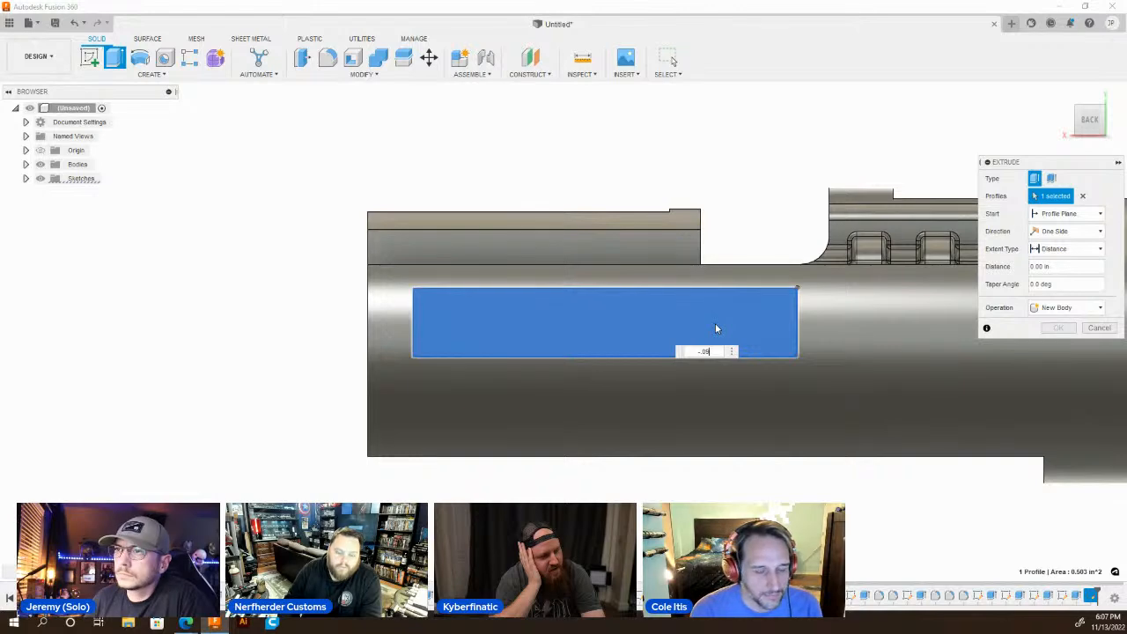
key("Return")
scroll(713, 410, "down", 5)
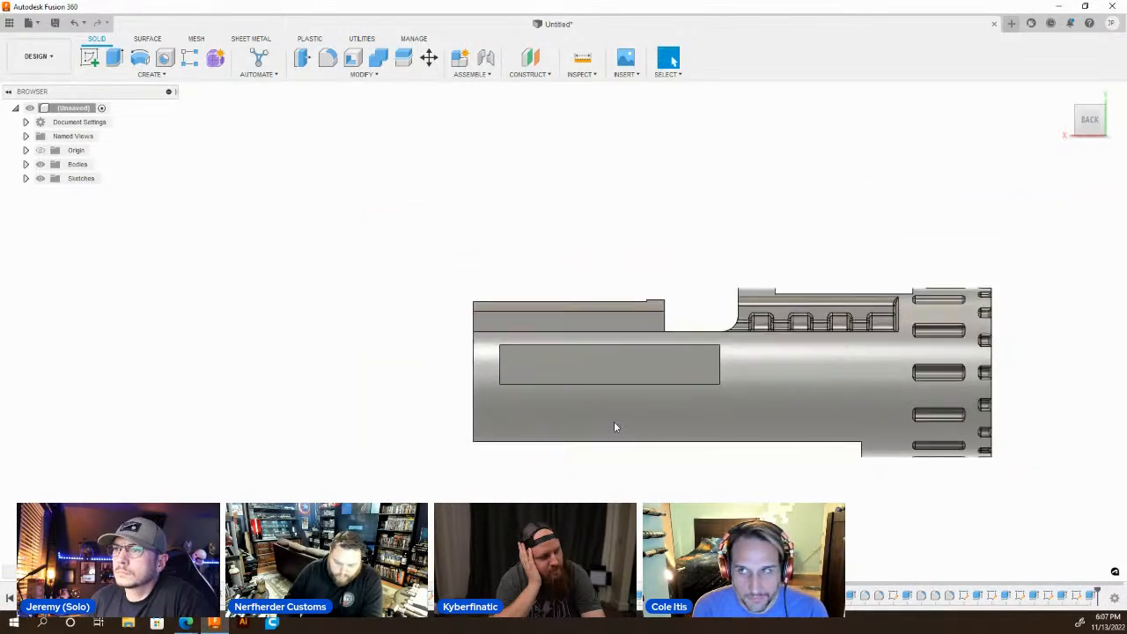
Sketch on this recess's end wall nearest the forked end and draw a line about 0.18 in long outward along its lower edge.
middle_click_drag(563, 428, 640, 421, "shift")
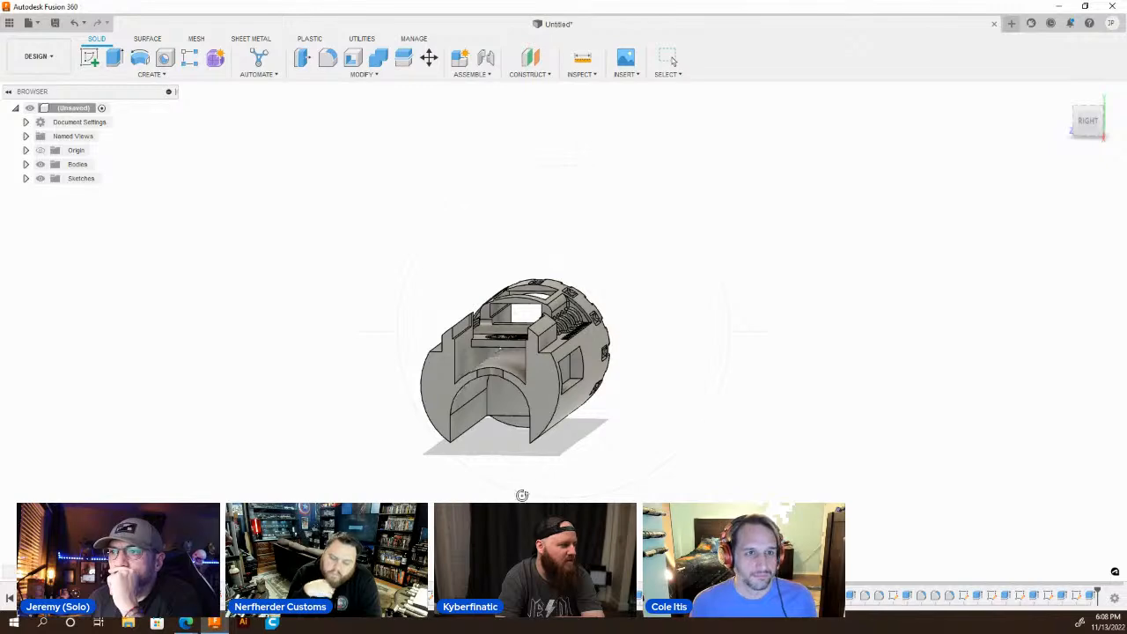
middle_click_drag(523, 495, 433, 426, "shift")
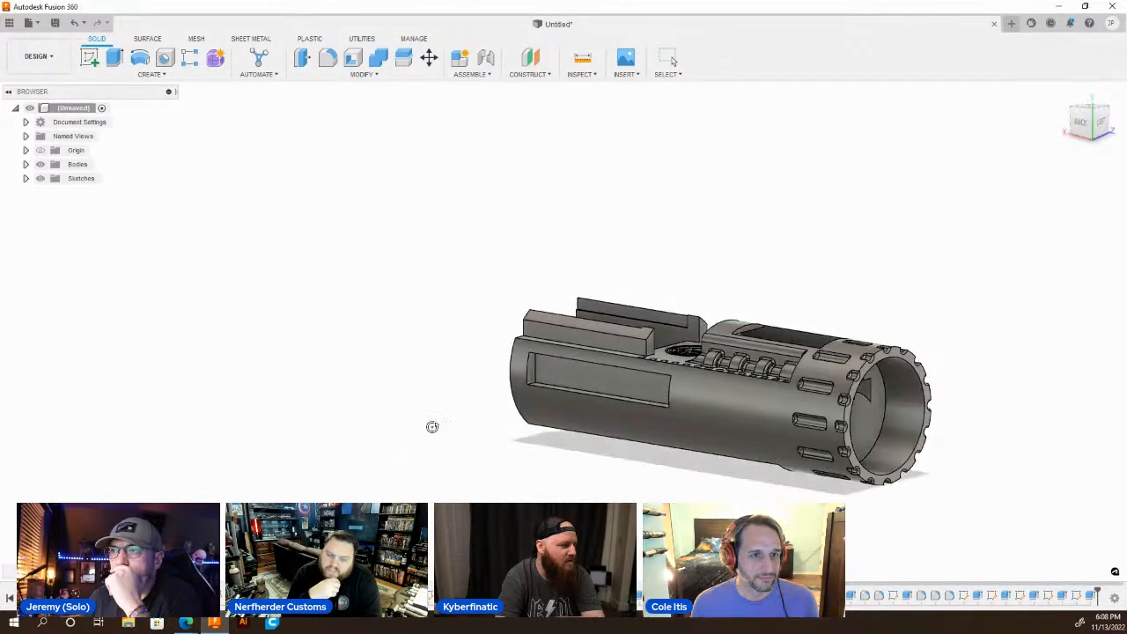
scroll(433, 426, "up", 5)
left_click(643, 314)
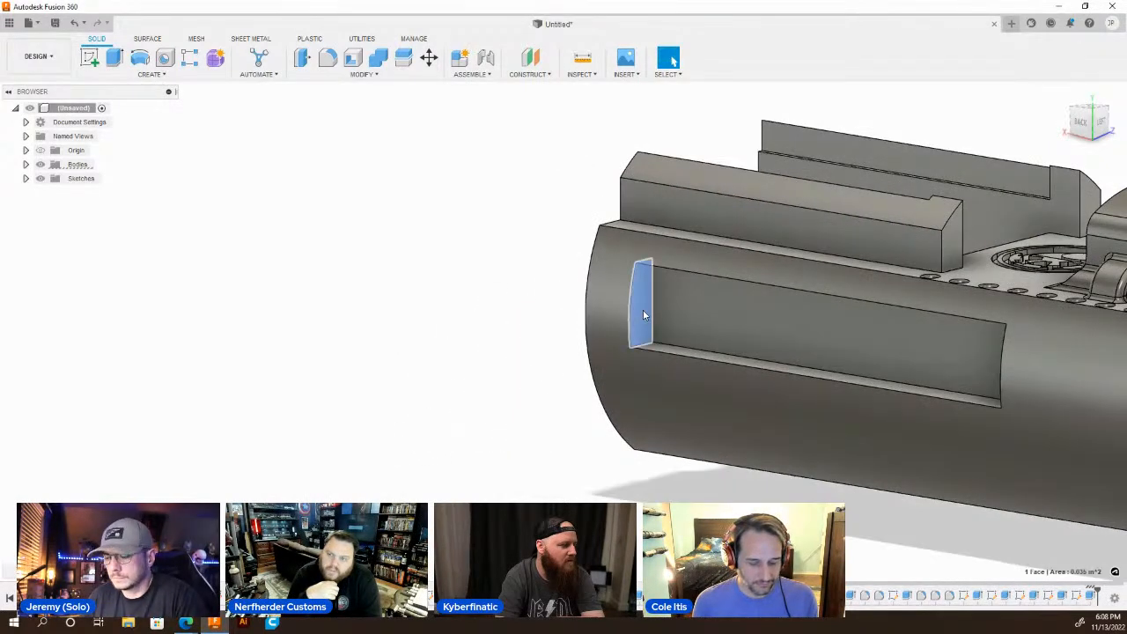
key("l")
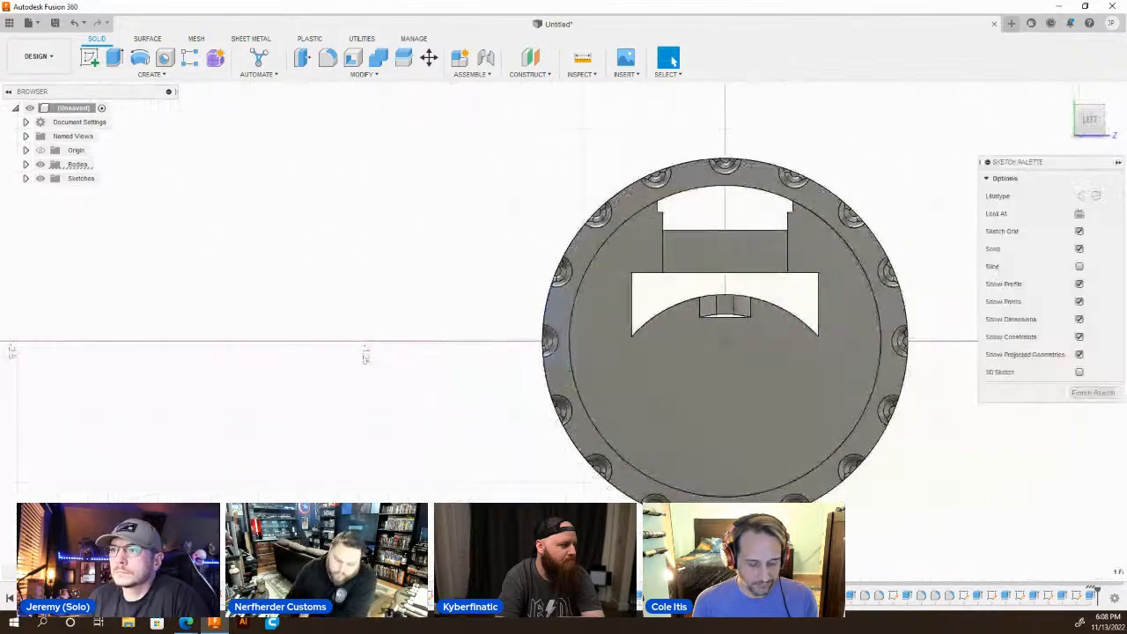
middle_click_drag(541, 412, 588, 381, "shift")
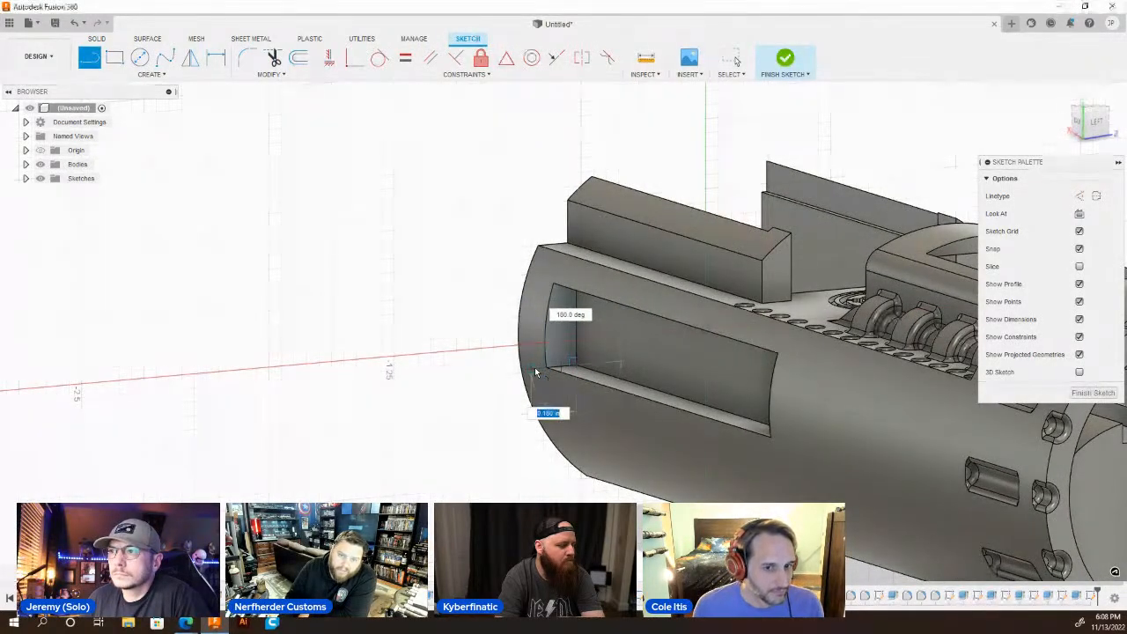
key("Escape")
Cut the end-wall profile by -0.40 in so the recess runs out through the forked end.
key("q")
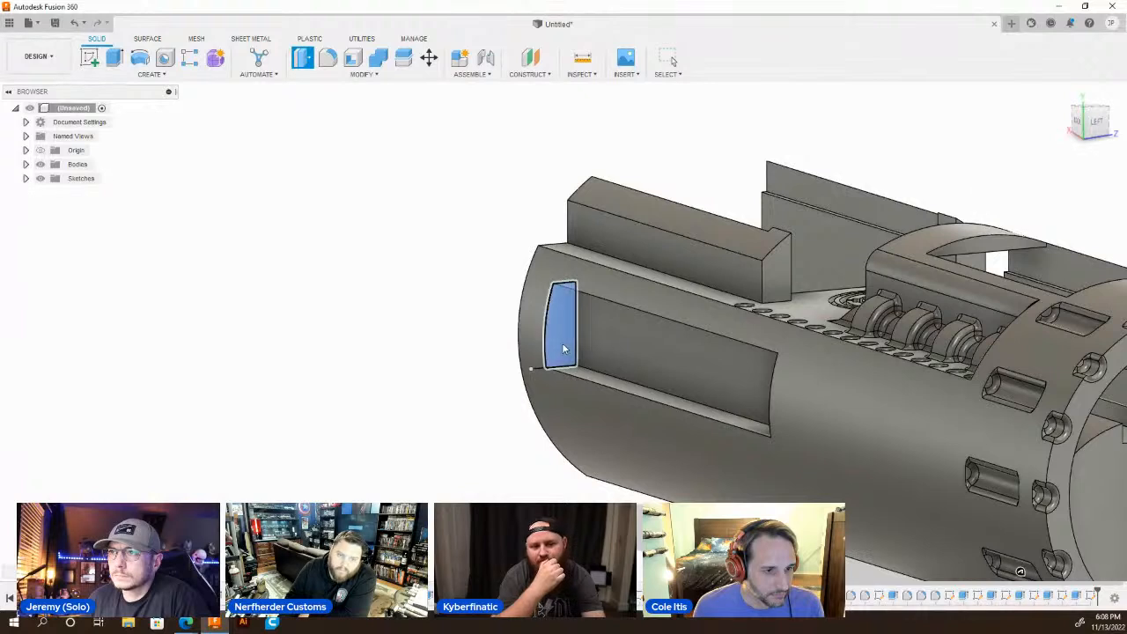
left_click(562, 342)
left_click_drag(564, 325, 503, 315)
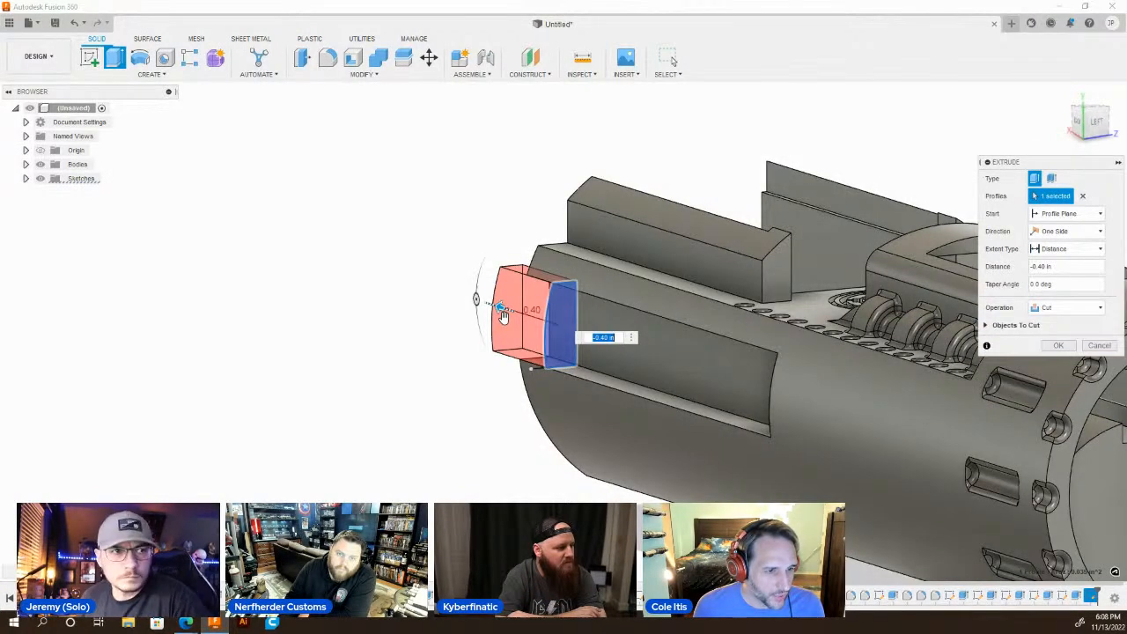
key("Return")
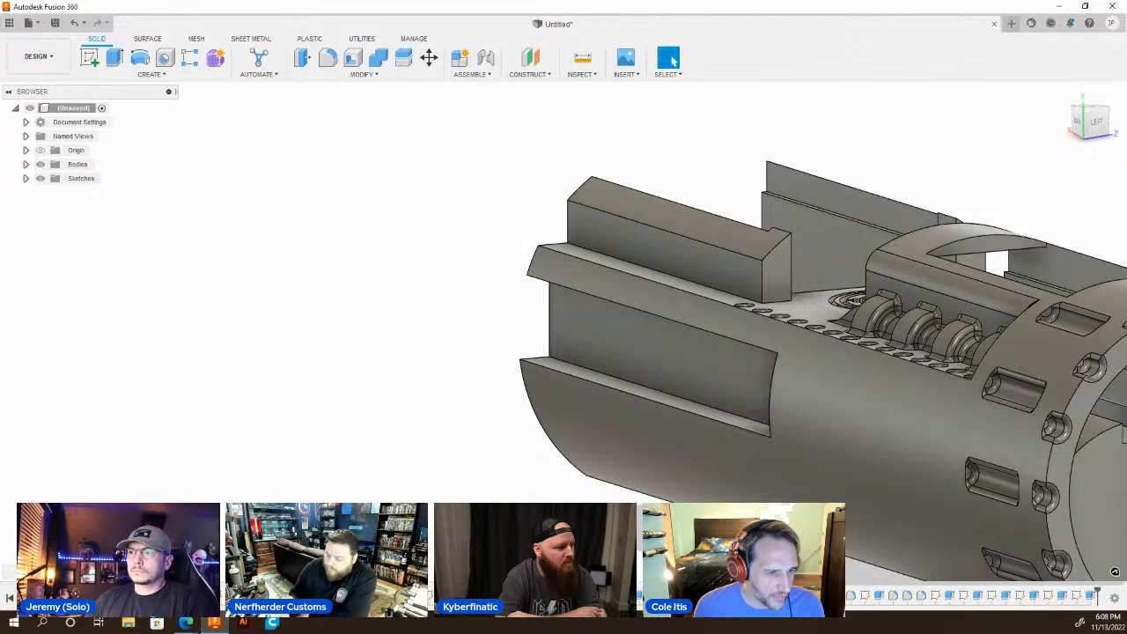
Sketch on the forked end face and draw a circle about 0.97 in in diameter centred on the body's axis.
middle_click_drag(380, 331, 778, 353, "shift")
scroll(779, 354, "down", 3)
scroll(623, 414, "up", 4)
scroll(618, 403, "down", 2)
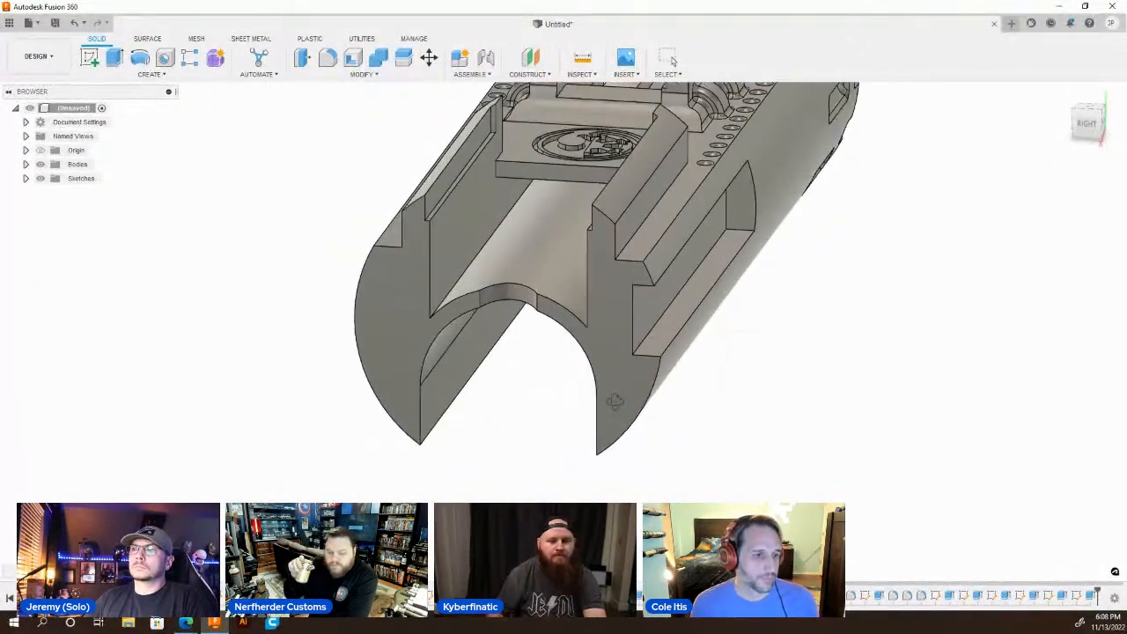
left_click(620, 357)
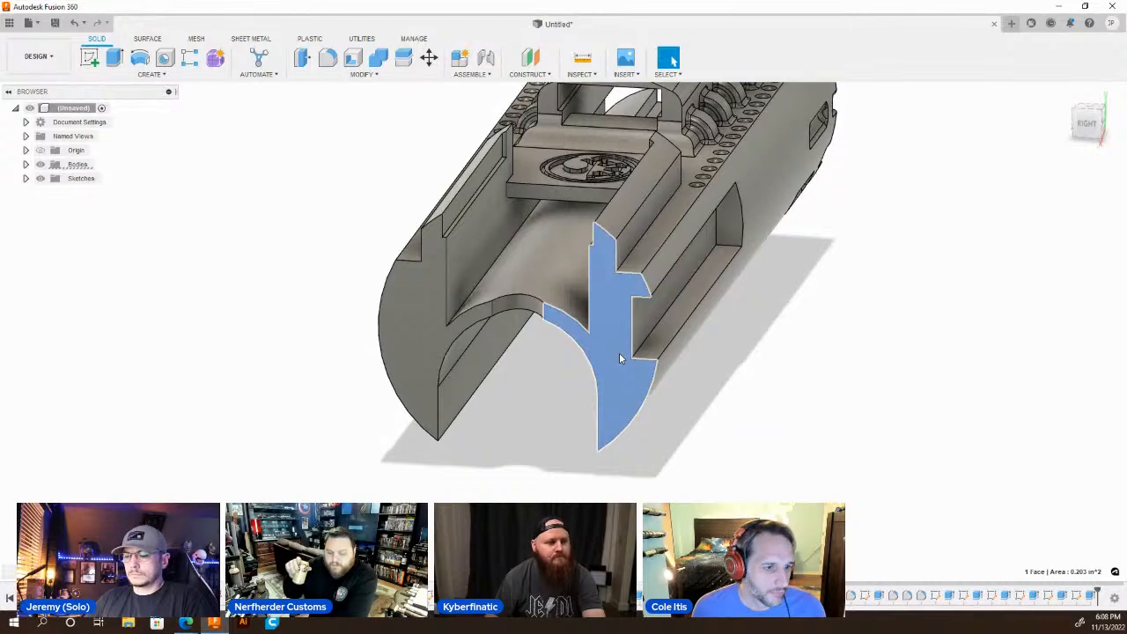
key("c")
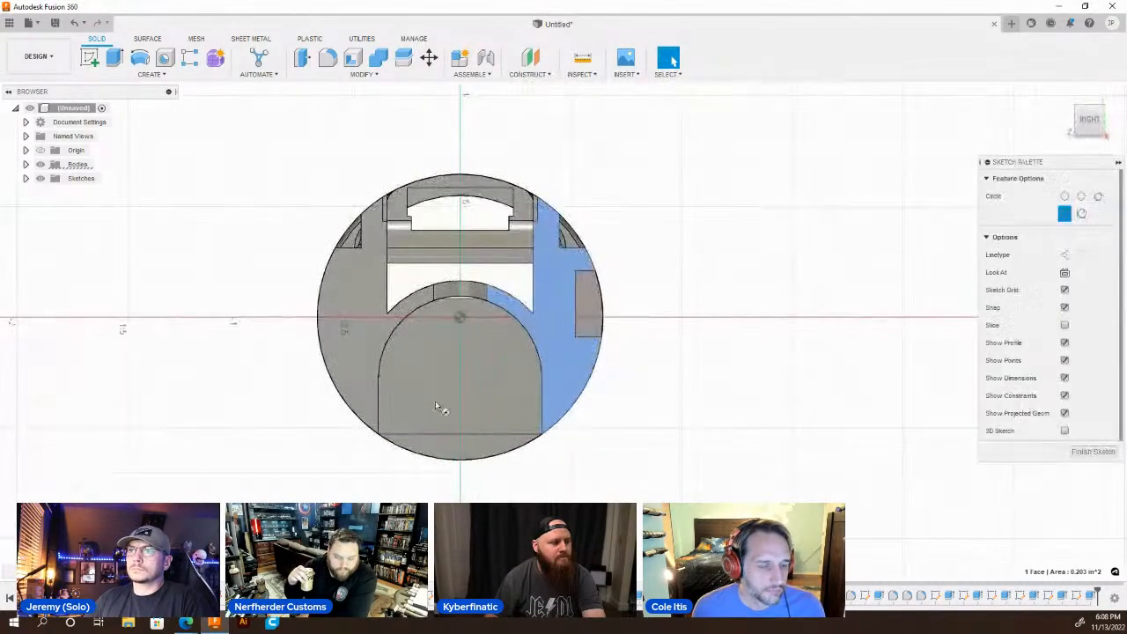
scroll(467, 366, "up", 3)
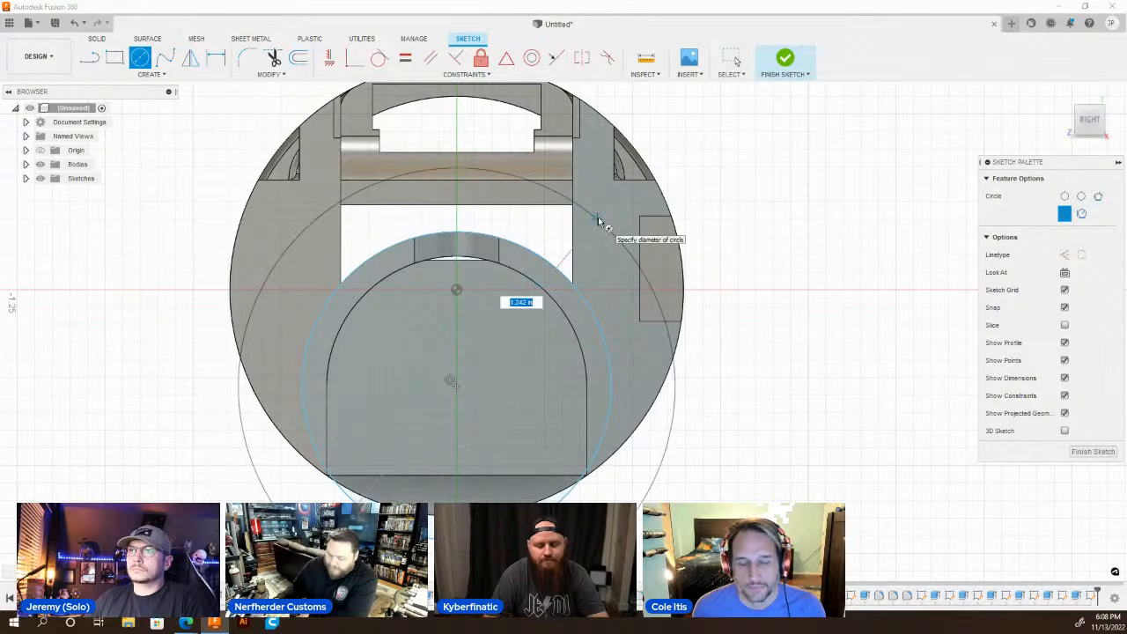
key("Escape")
key("c")
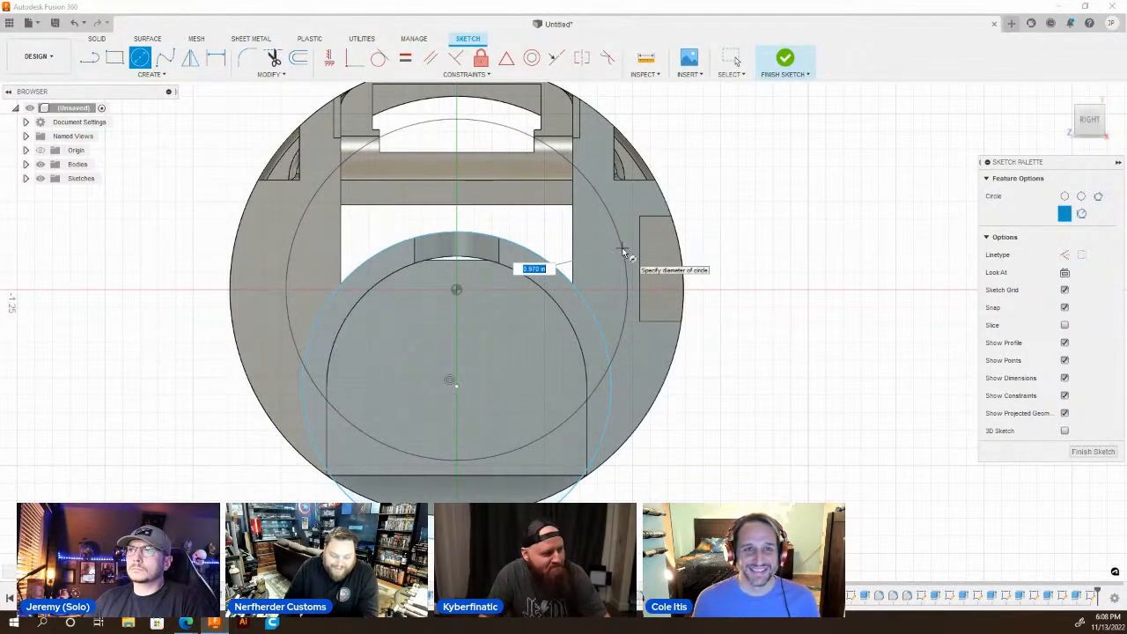
left_click(623, 255)
key("Escape")
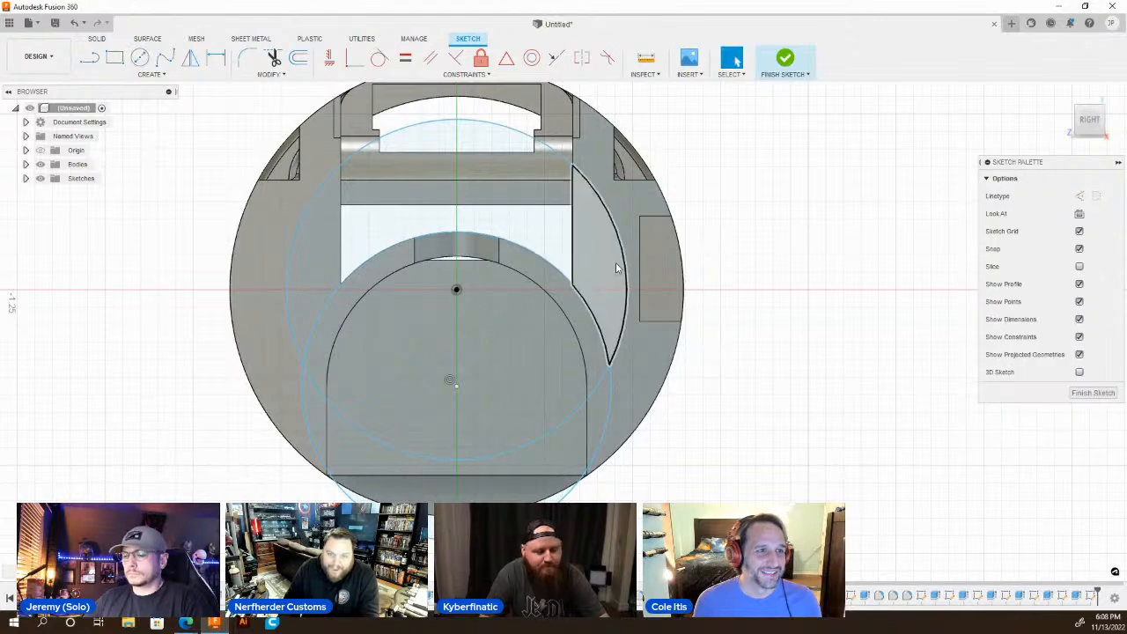
Draw a short vertical line down from the circle's centre and a horizontal line about 1.5 in long level with the closed recess's lower edge.
key("l")
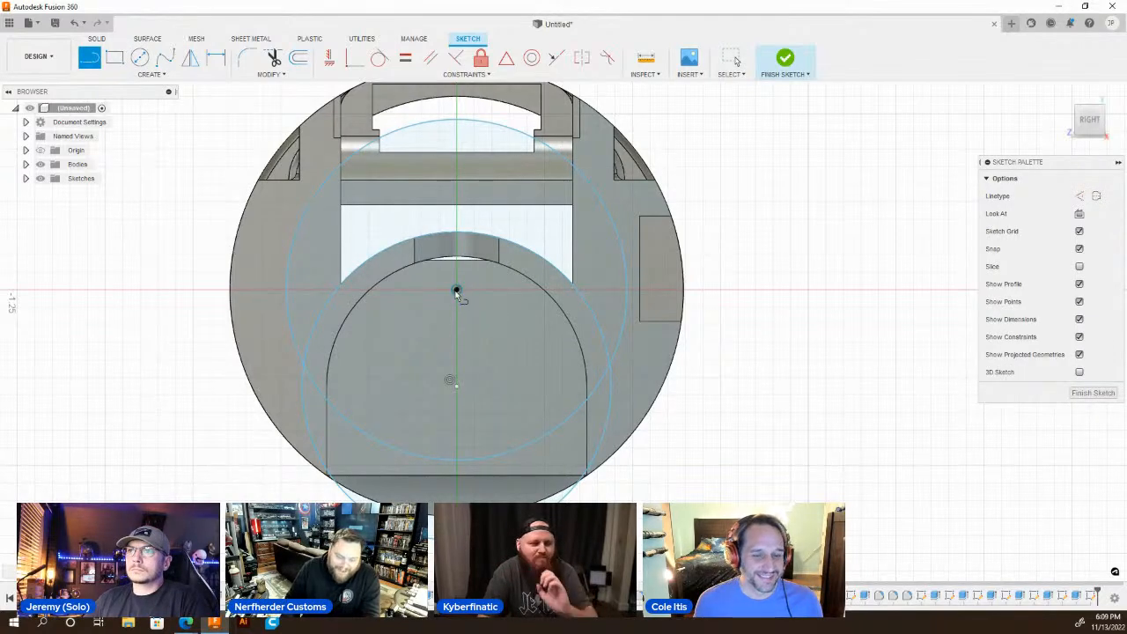
left_click(456, 290)
left_click(457, 332)
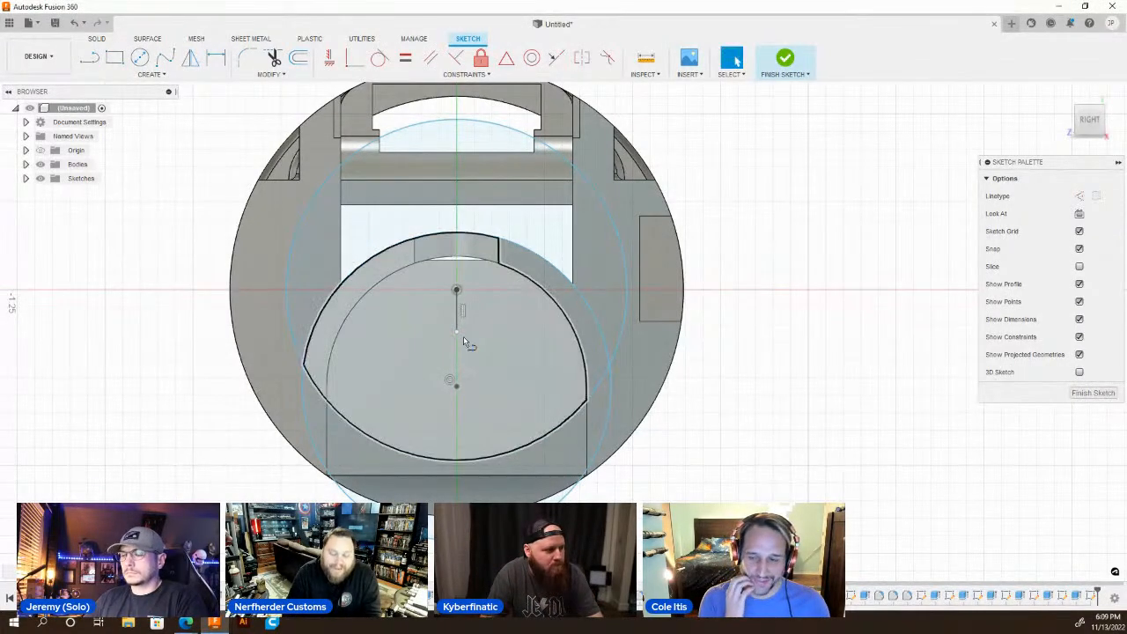
left_click(691, 326)
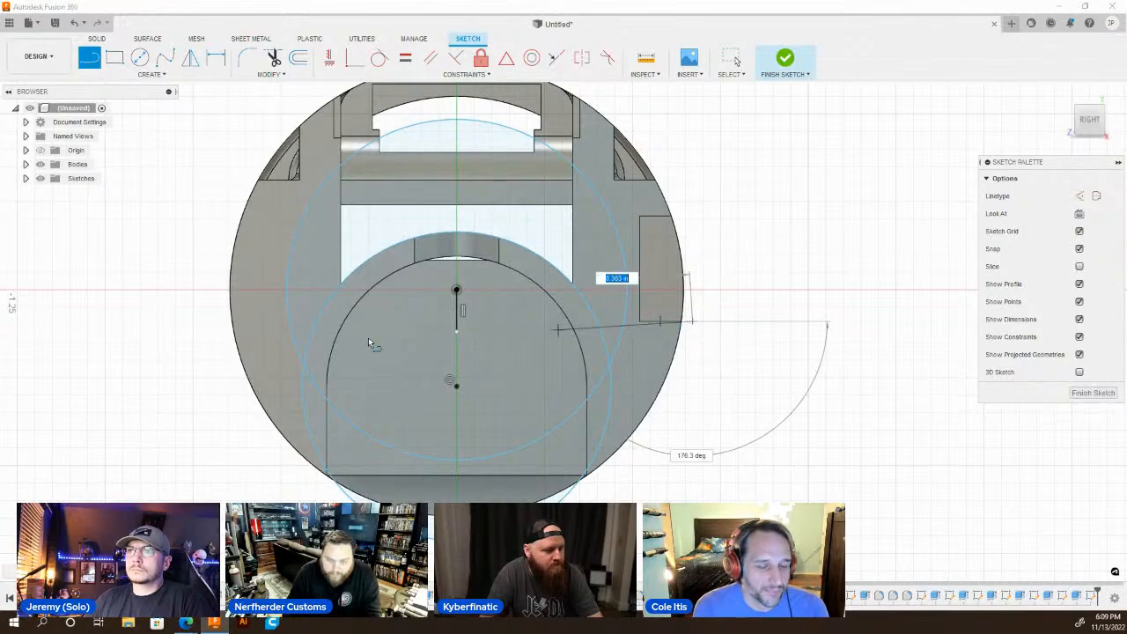
left_click(166, 322)
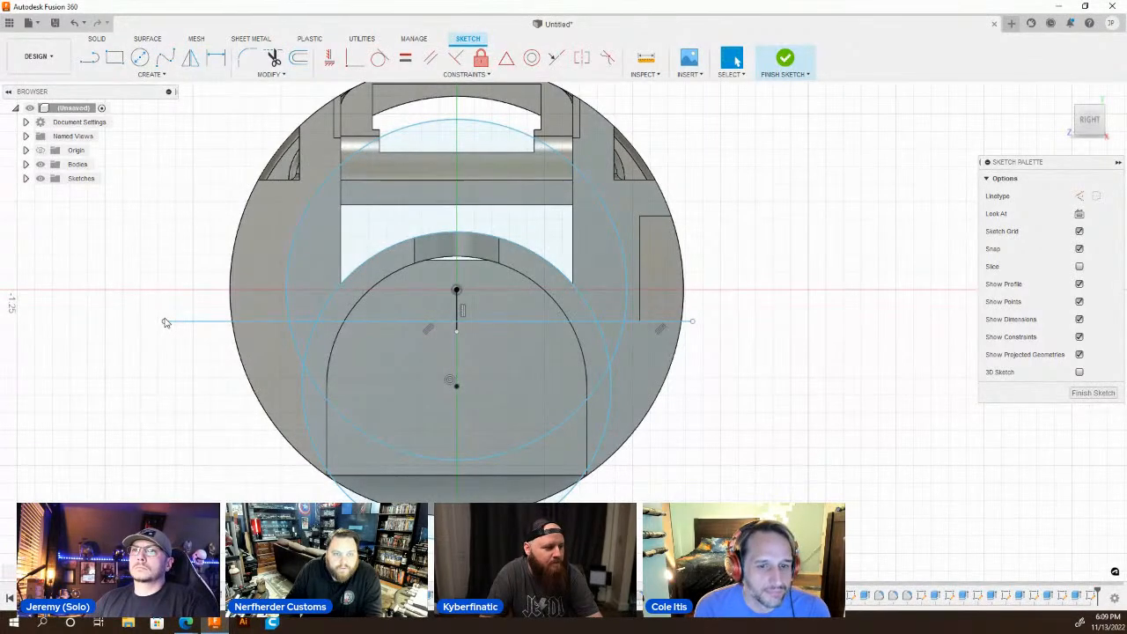
Draw a second horizontal line across the body from the closed recess's upper inner corner, past the opposite outer curve.
key("l")
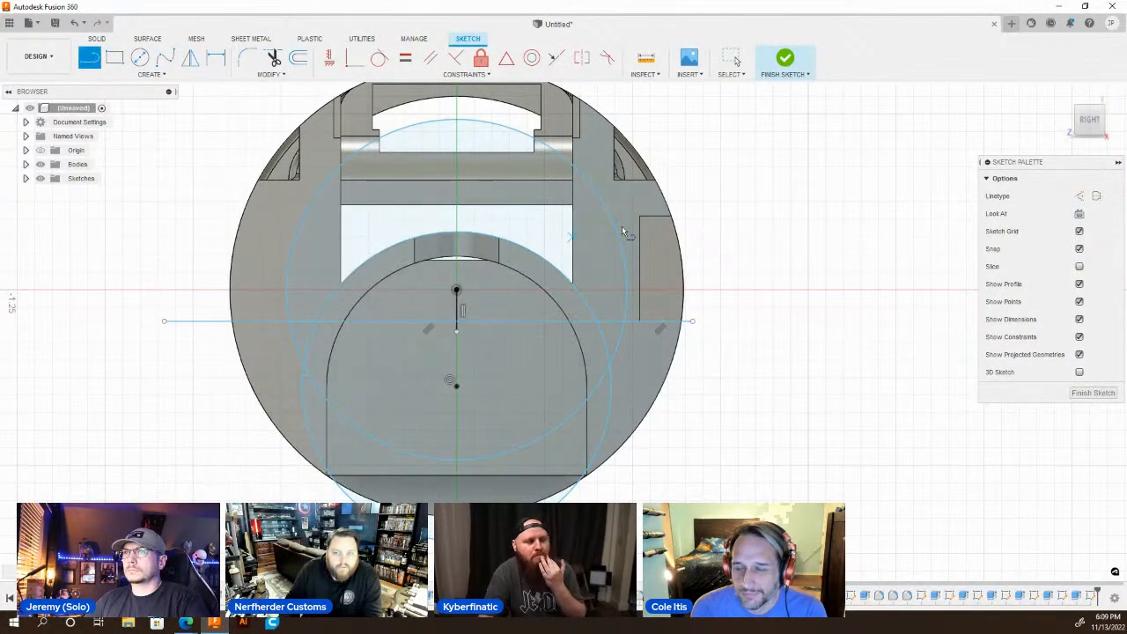
left_click(647, 216)
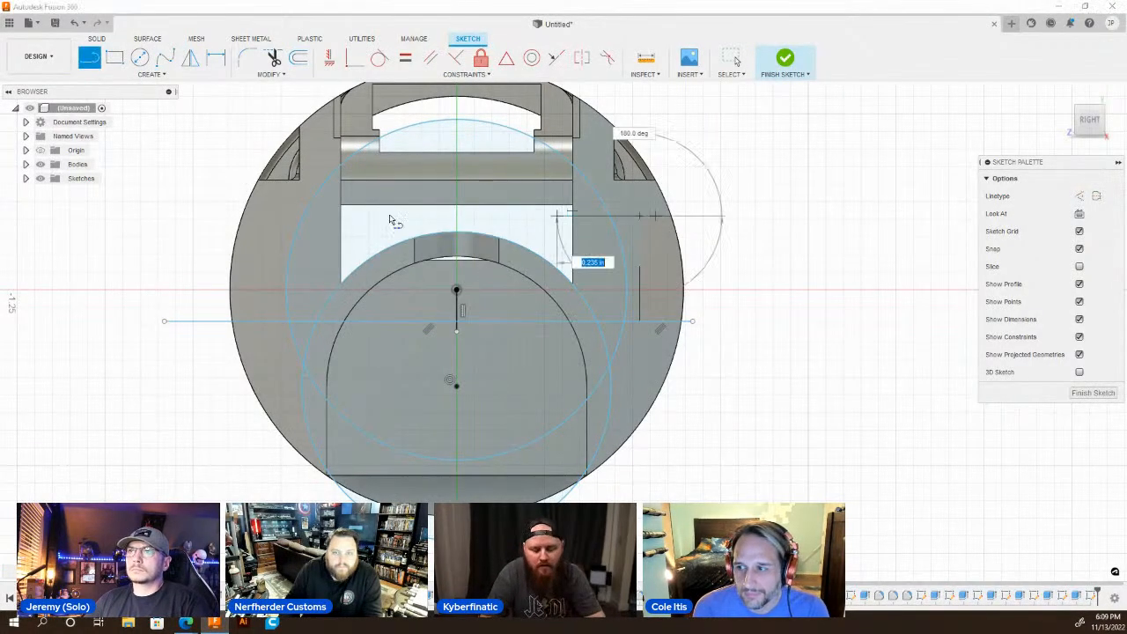
left_click(203, 217)
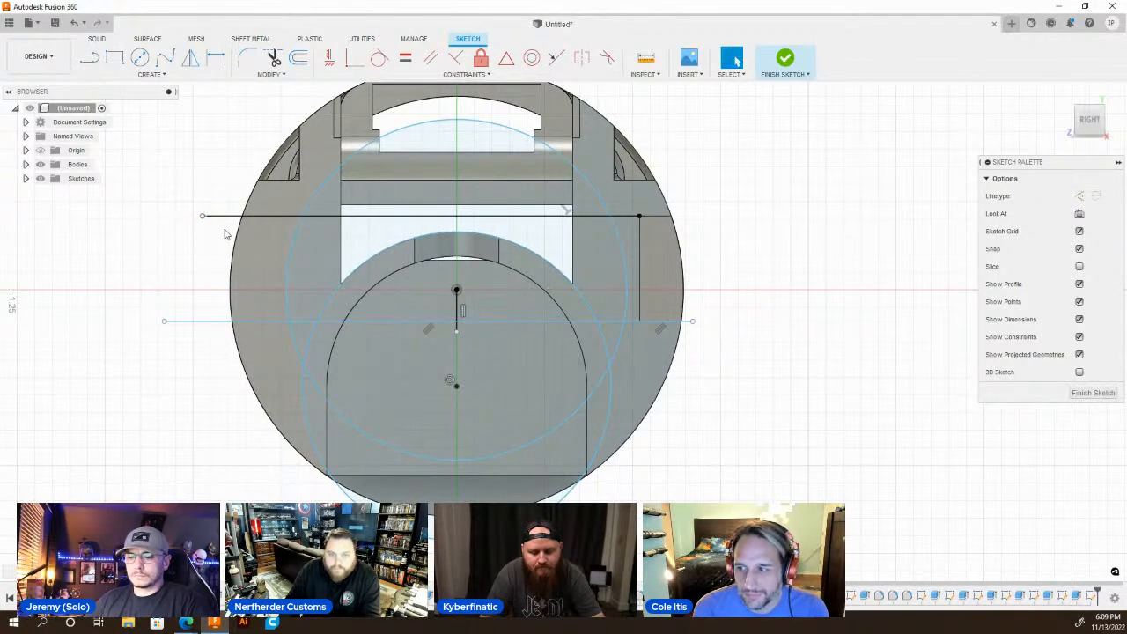
Set up an extrusion of the two passage profiles between the horizontal lines, starting from the closed side recess's end wall nearest the forked end.
key("q")
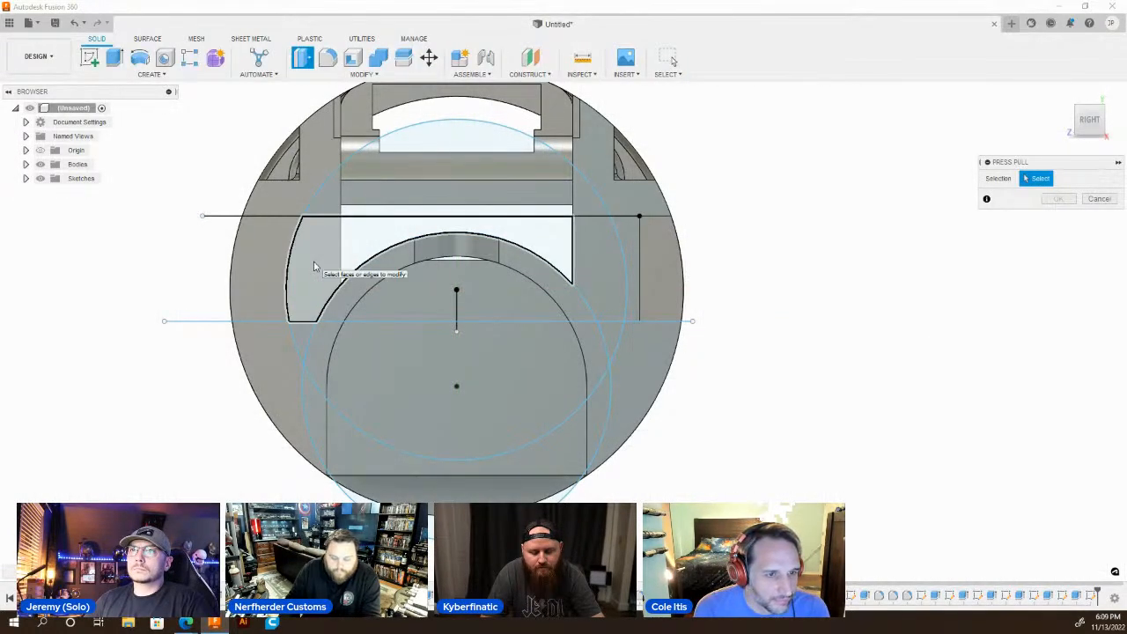
left_click(314, 266)
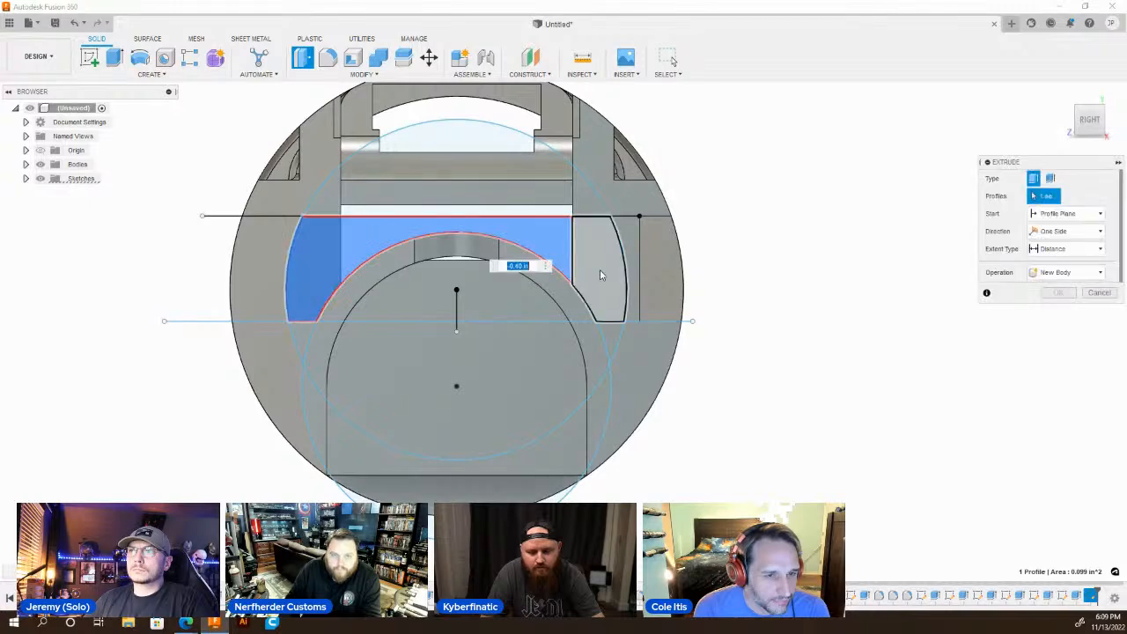
left_click(603, 274)
scroll(516, 388, "down", 3)
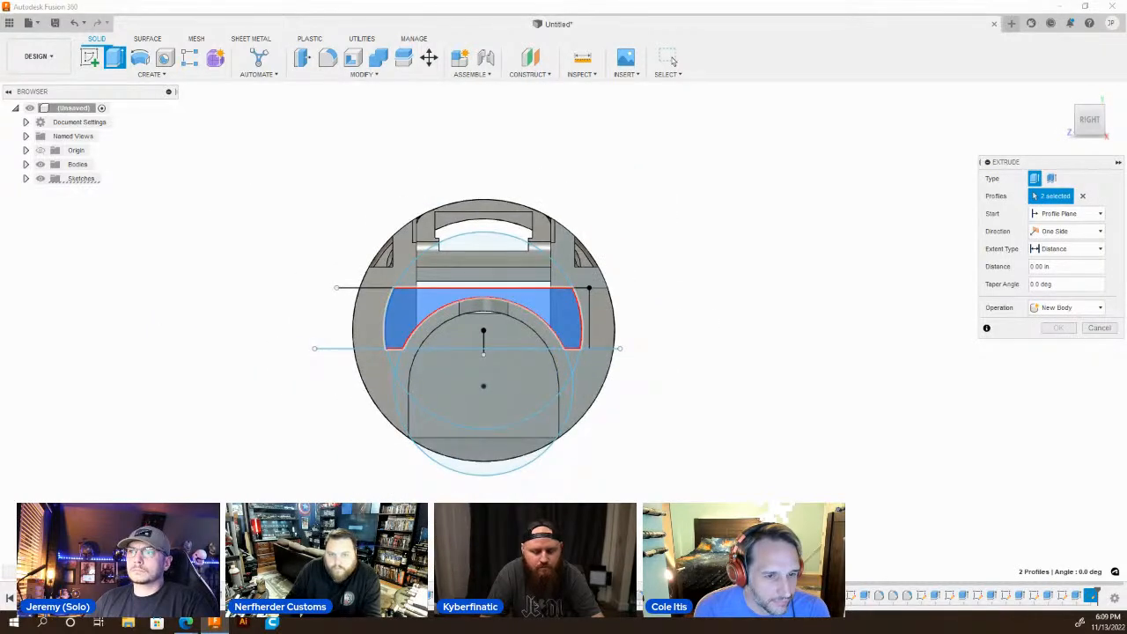
middle_click_drag(617, 202, 1122, 241, "shift")
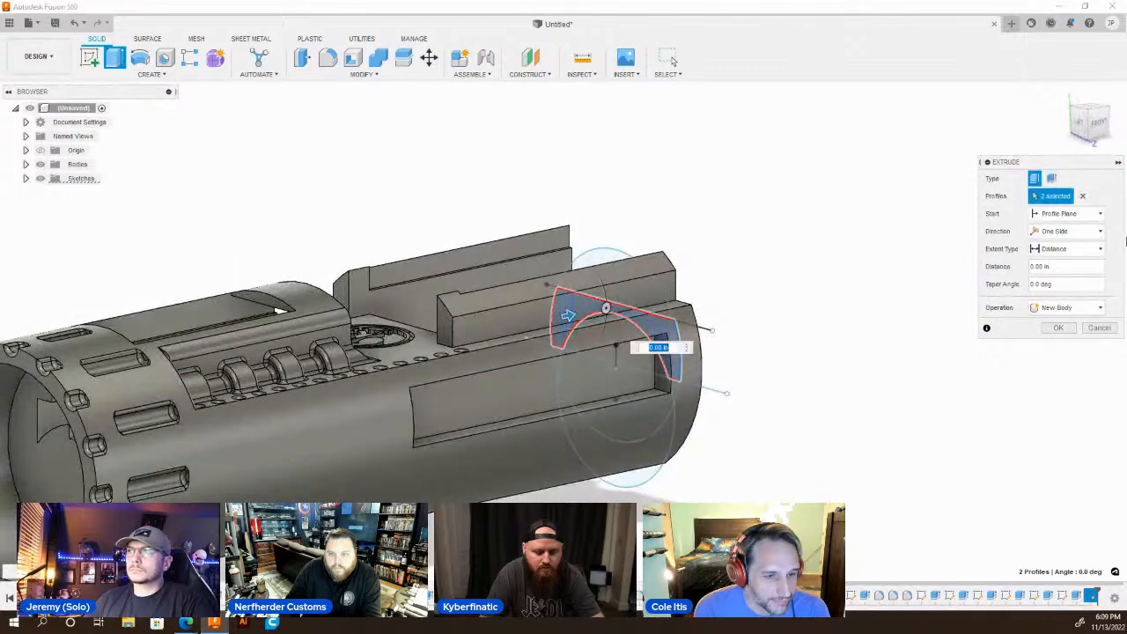
left_click(1074, 214)
left_click(1056, 256)
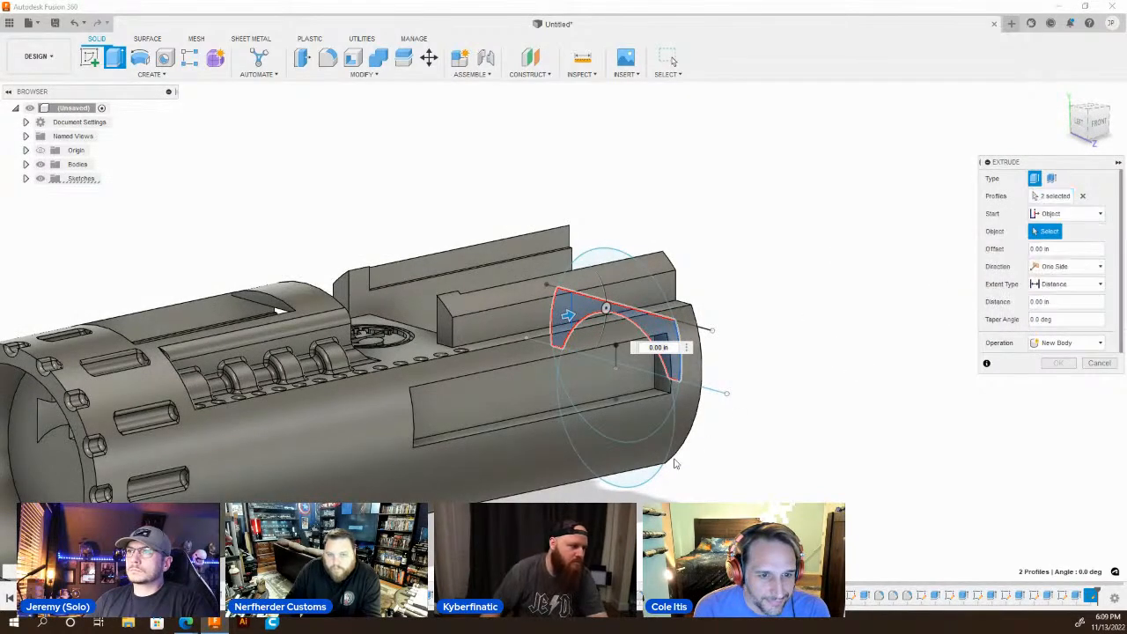
scroll(649, 393, "up", 2)
left_click(676, 354)
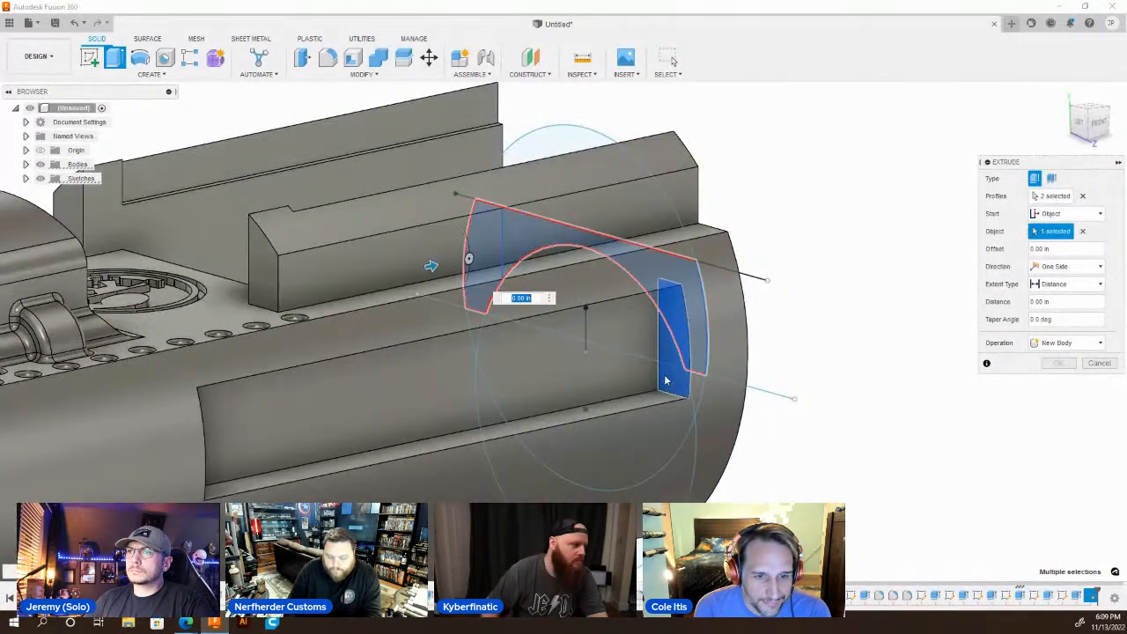
Extend the passage extrusion to the closed recess's far end wall and cut it out of the body.
scroll(679, 357, "down", 2)
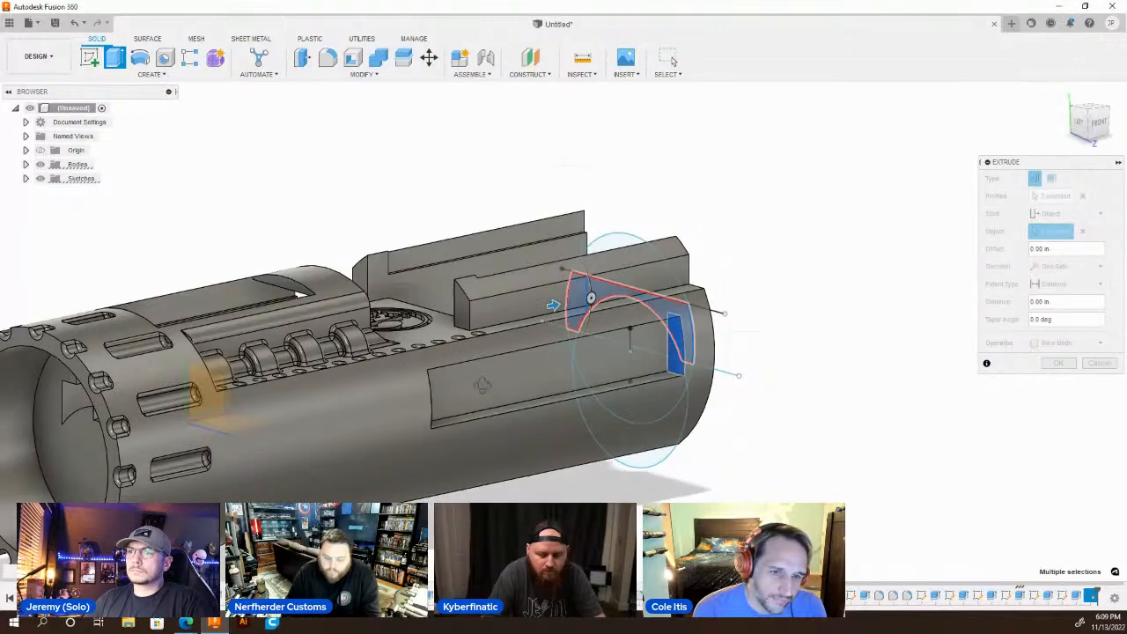
middle_click_drag(679, 357, 648, 368, "shift")
scroll(647, 368, "down", 3)
scroll(378, 340, "up", 3)
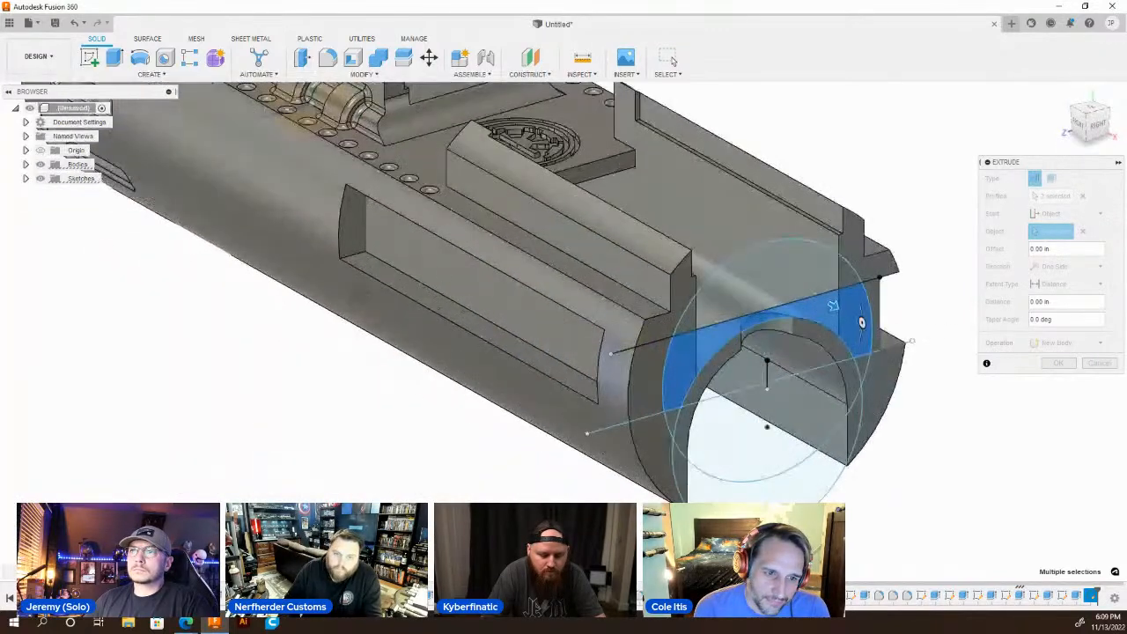
left_click(1048, 284)
left_click(1053, 313)
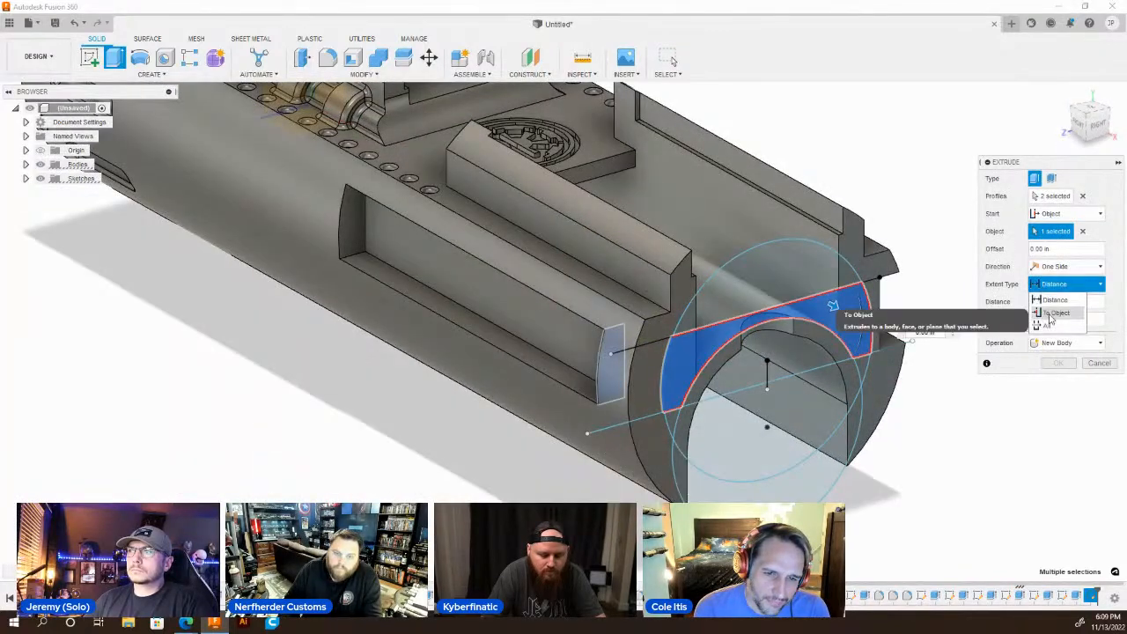
left_click(353, 220)
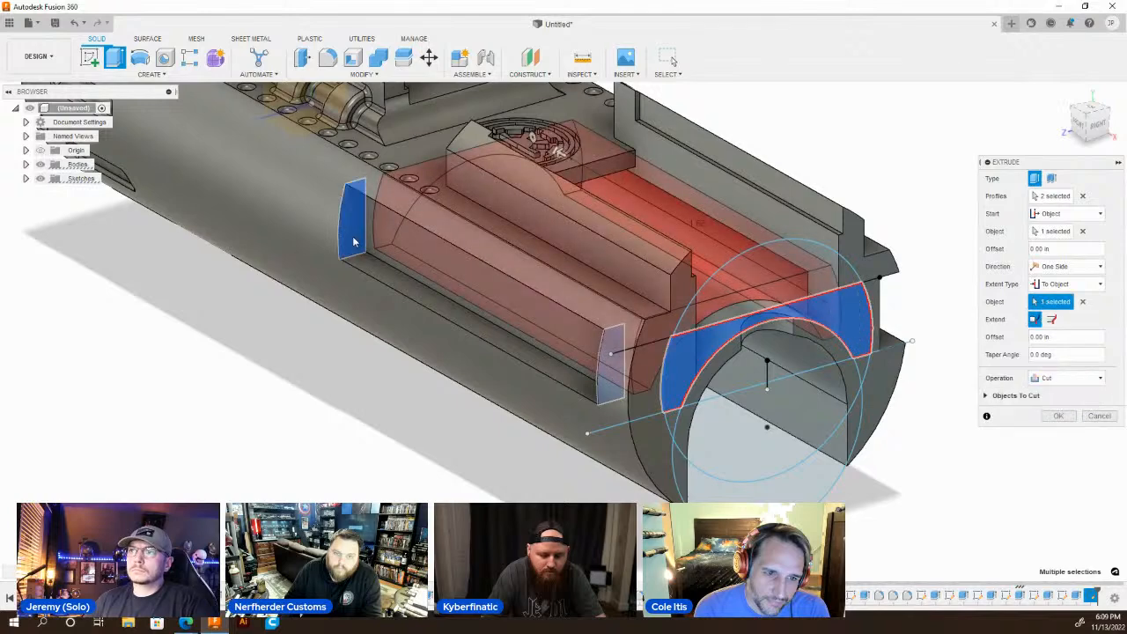
key("Return")
Sketch on the forked end face and draw a circle centred on the body's axis, matching its outer edge.
middle_click_drag(354, 234, 667, 324, "shift")
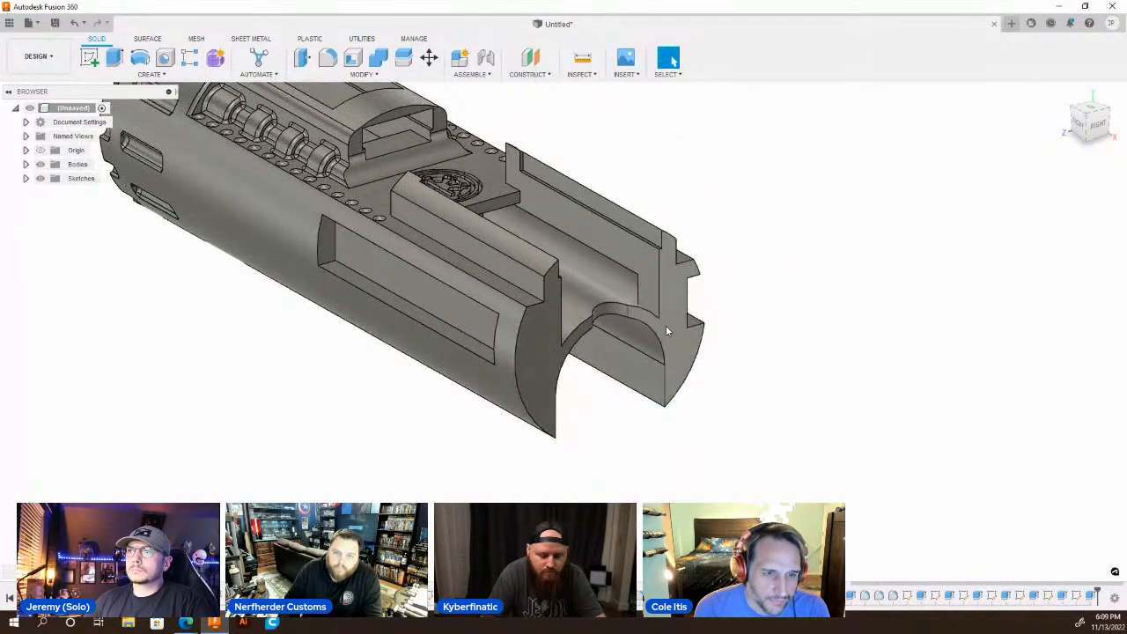
key("c")
left_click(674, 335)
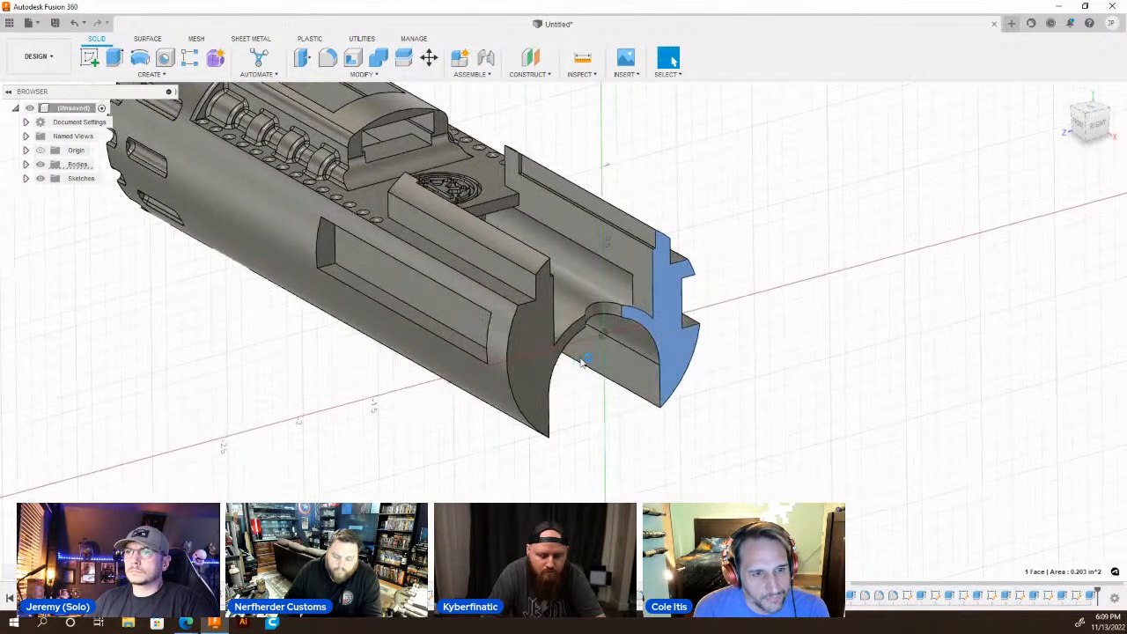
left_click(494, 331)
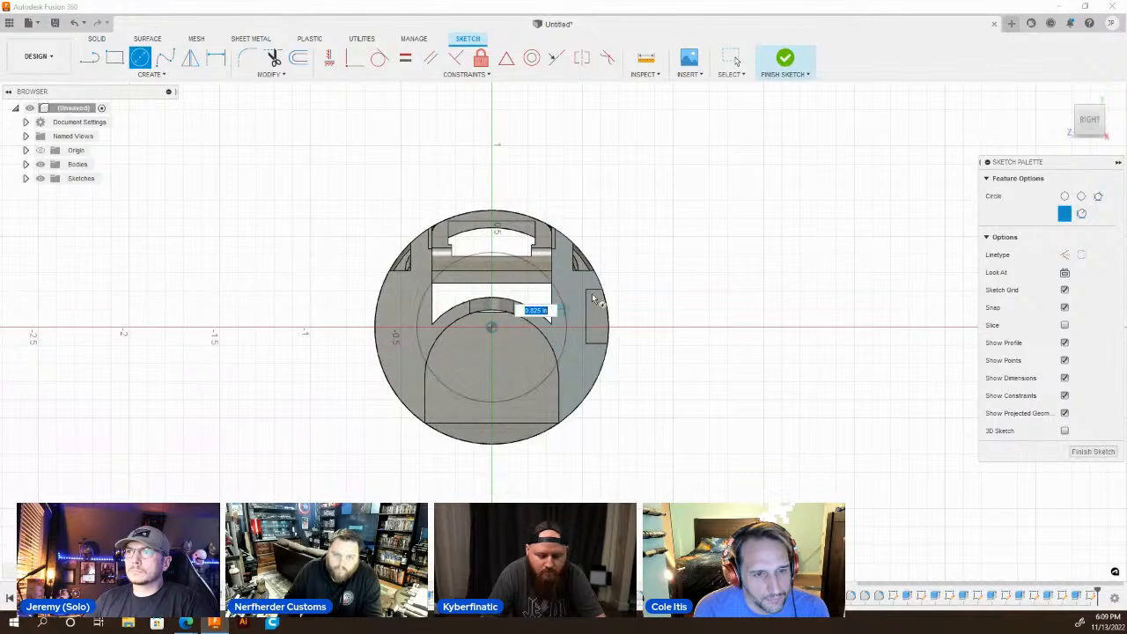
left_click(604, 292)
key("Escape")
Extrude the open recess's end profile up to the opposite closed recess's near end wall, joining it to the body to close the recess.
key("q")
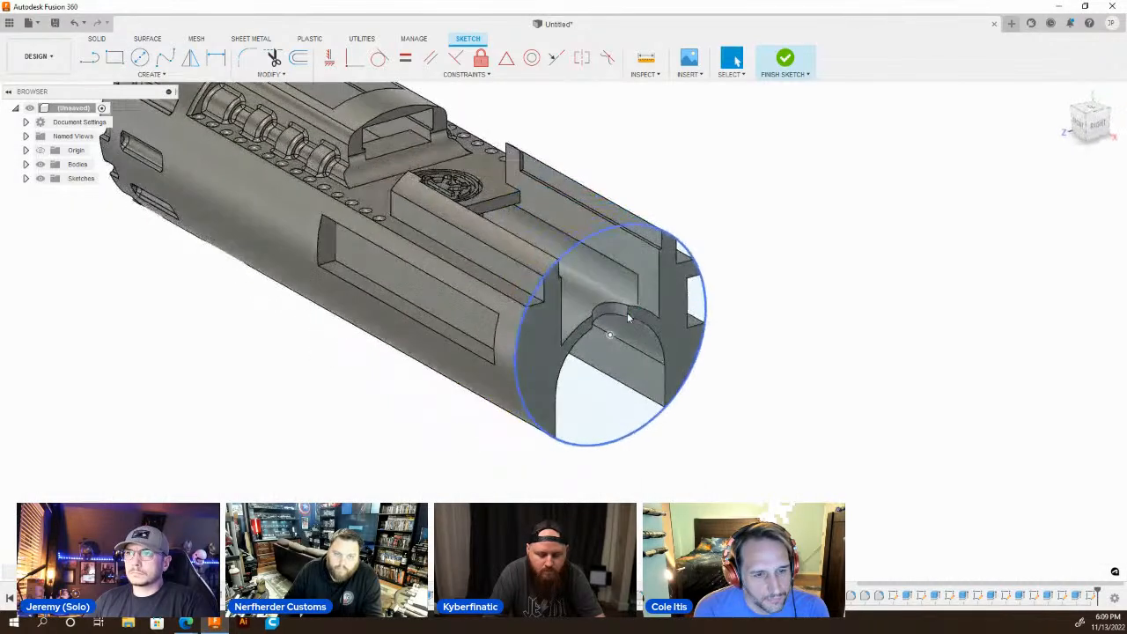
left_click(697, 304)
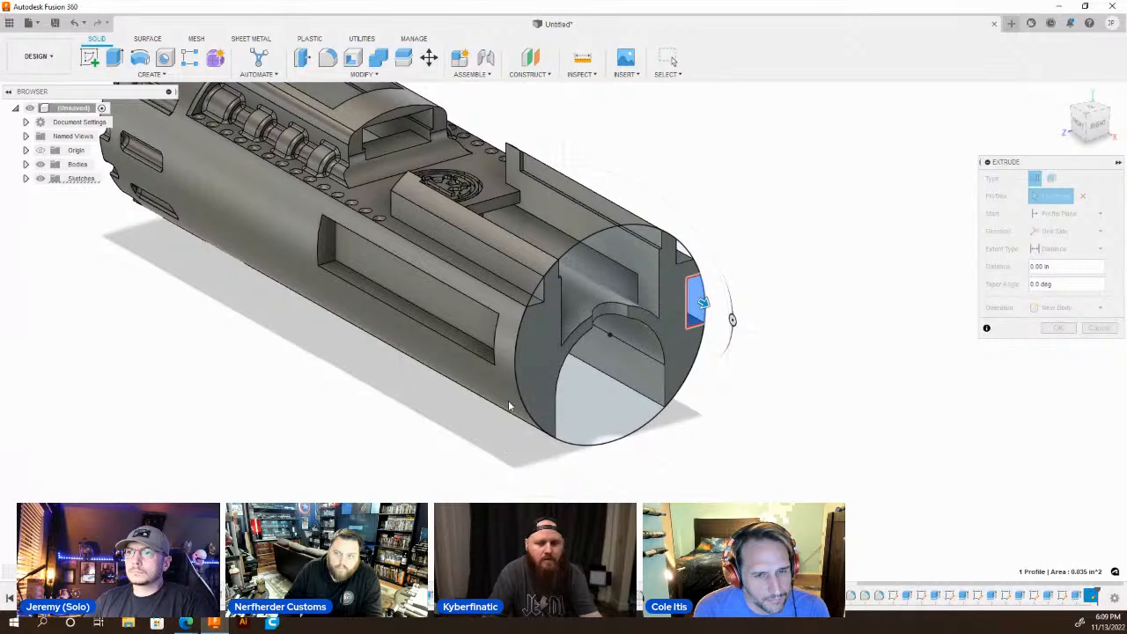
middle_click_drag(506, 378, 744, 359, "shift")
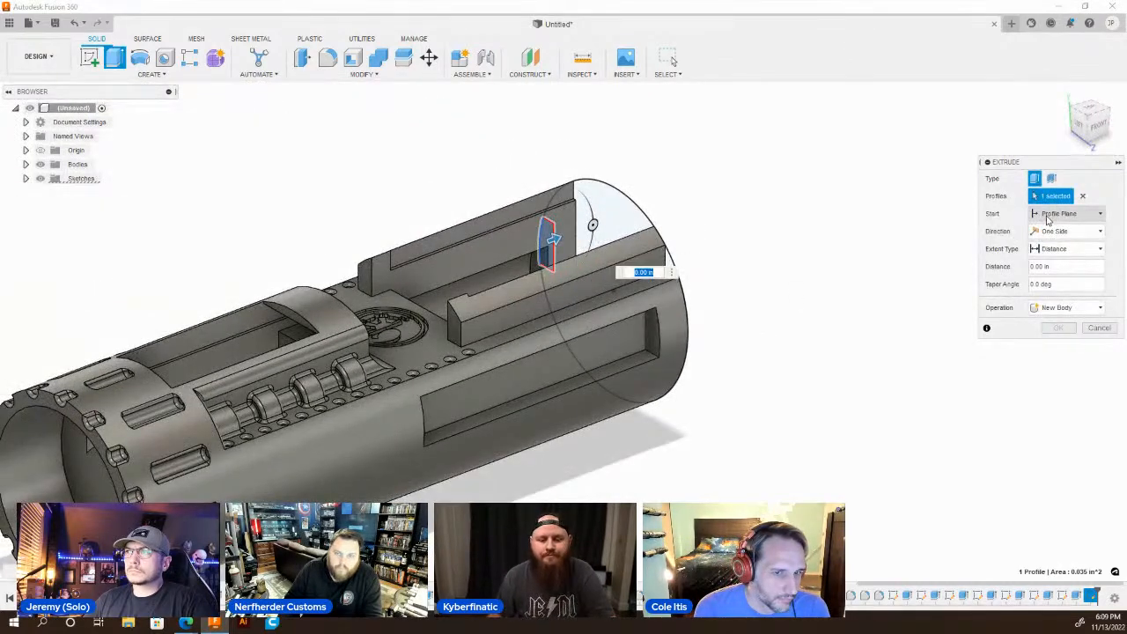
left_click(1068, 248)
left_click(1056, 274)
scroll(653, 328, "up", 3)
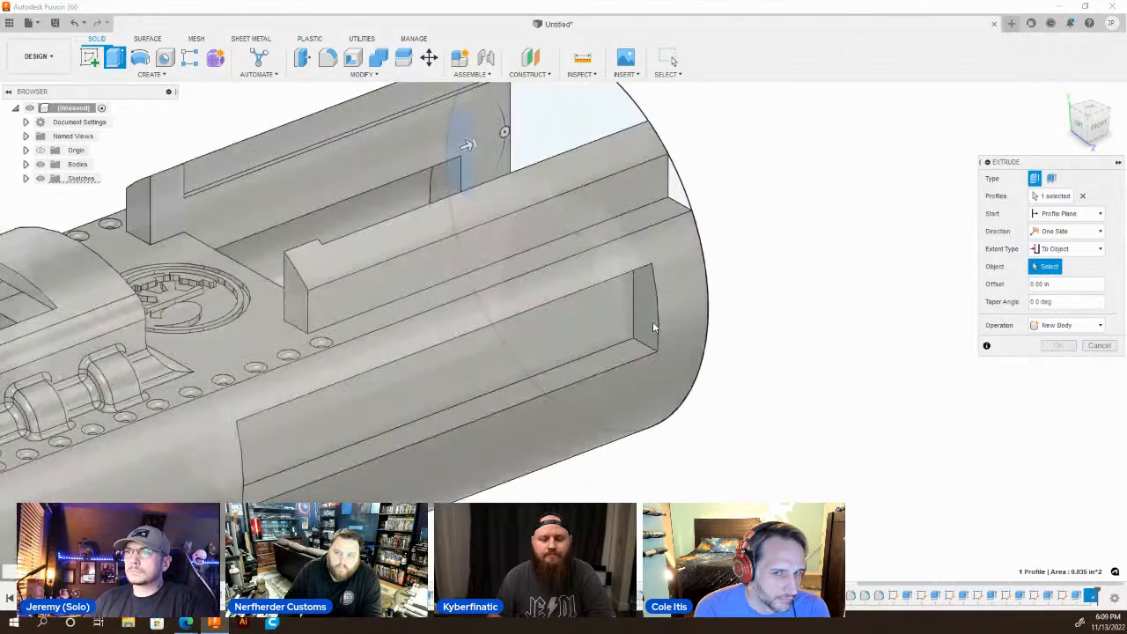
scroll(653, 328, "up", 1)
left_click(653, 327)
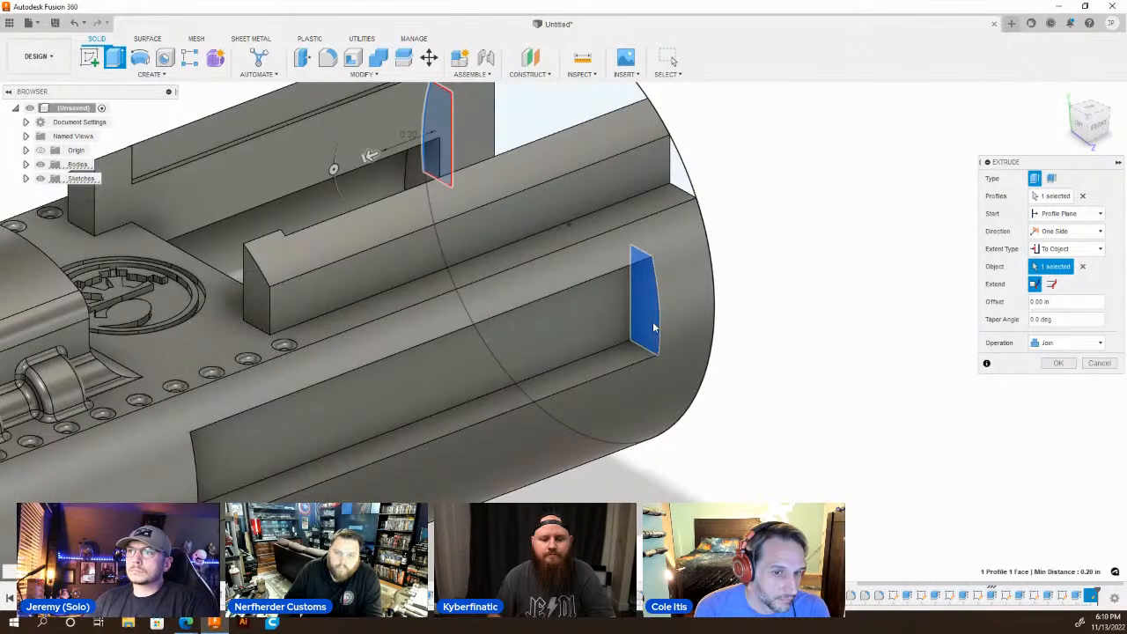
key("Return")
scroll(598, 326, "down", 8)
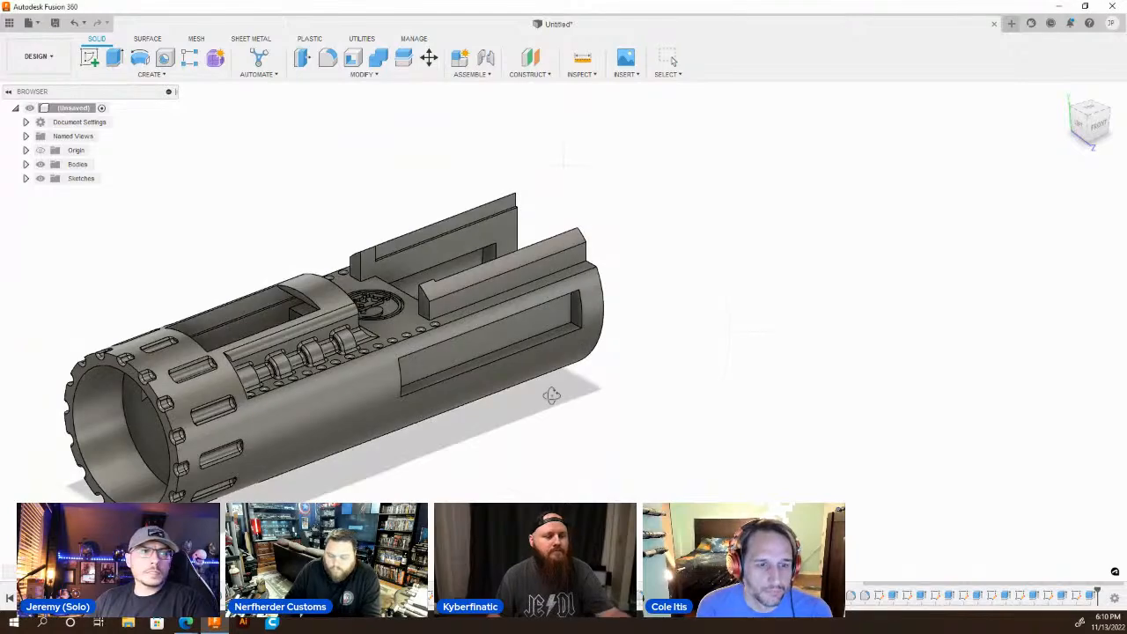
middle_click_drag(551, 395, 254, 350, "shift")
scroll(254, 350, "down", 3)
scroll(508, 359, "up", 4)
middle_click_drag(504, 345, 709, 318, "shift")
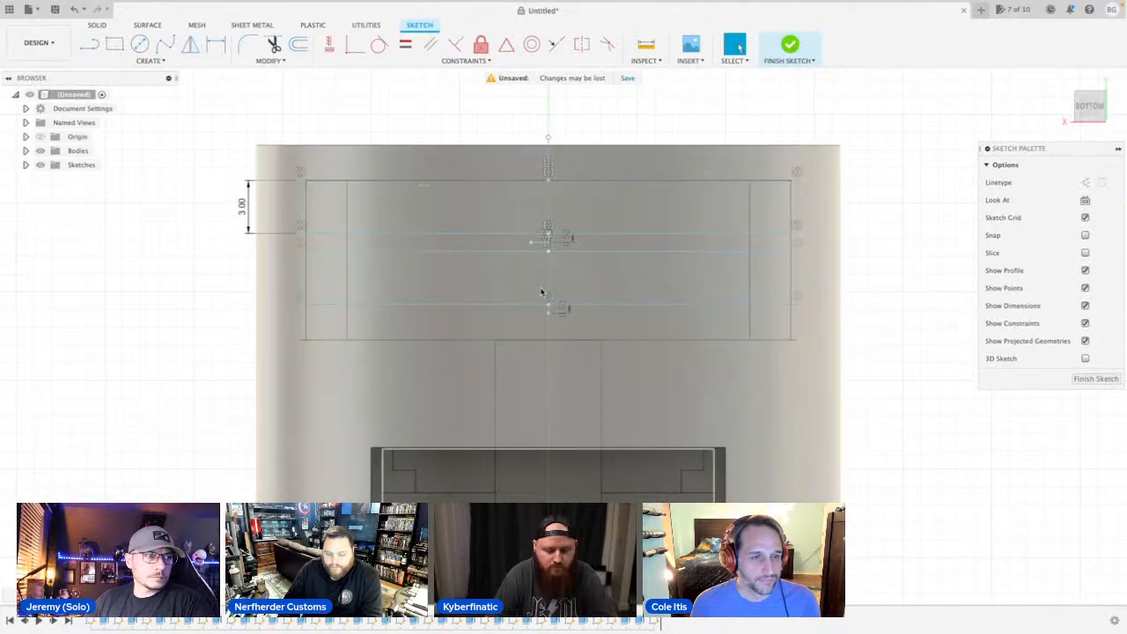
Draw a short mirror line below the second slot outline and mirror the outline across it to form a third slot.
scroll(541, 292, "up", 3)
key("l")
scroll(554, 332, "up", 1)
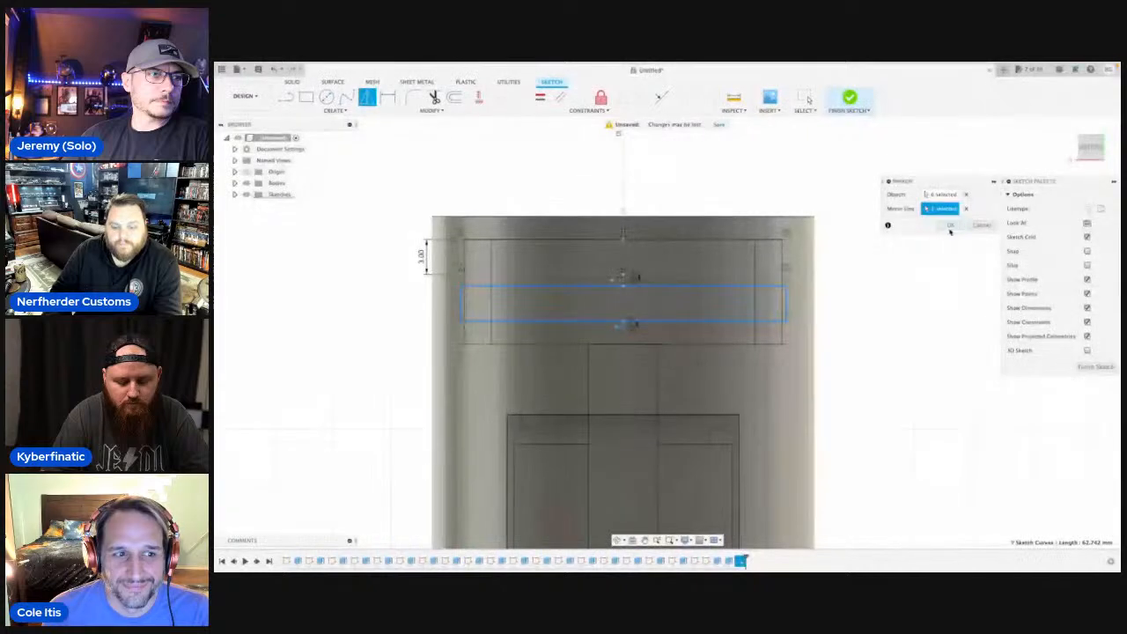
left_click(941, 226)
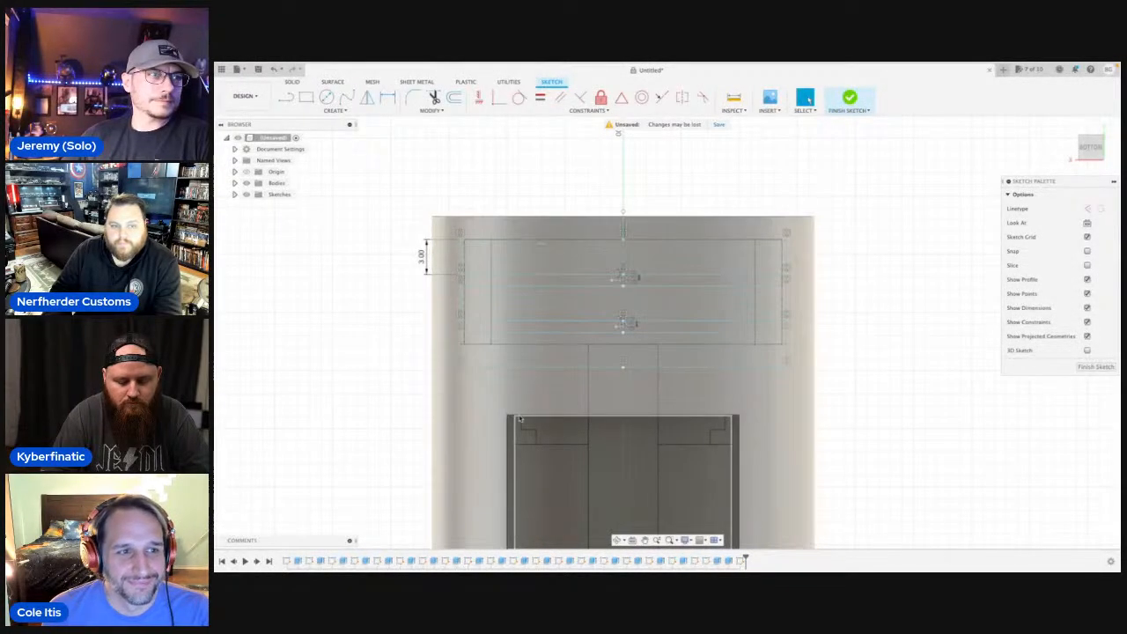
Draw a 0.50 mm vertical line down from the midpoint of the third slot's lower edge, ending in a short horizontal line.
scroll(543, 378, "up", 3)
scroll(593, 379, "down", 2)
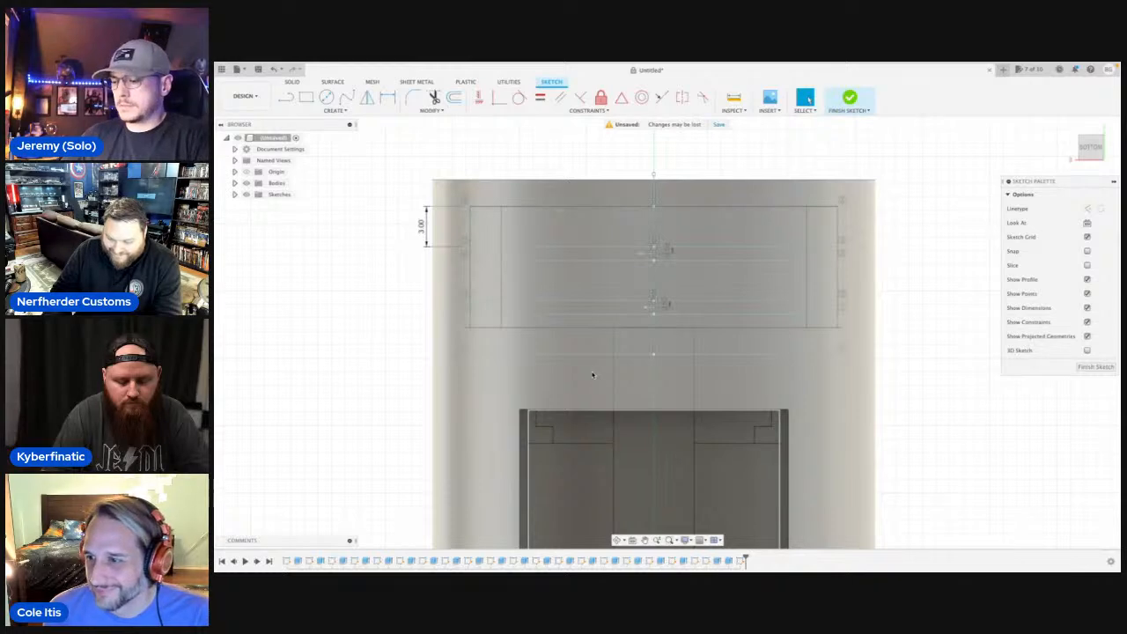
scroll(633, 370, "up", 4)
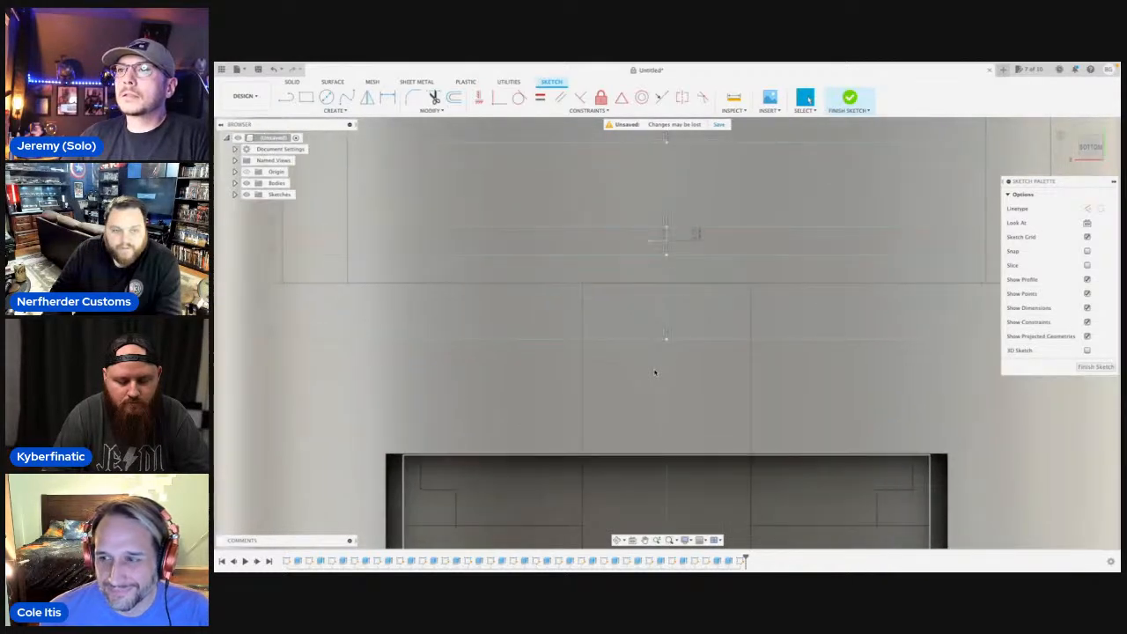
key("l")
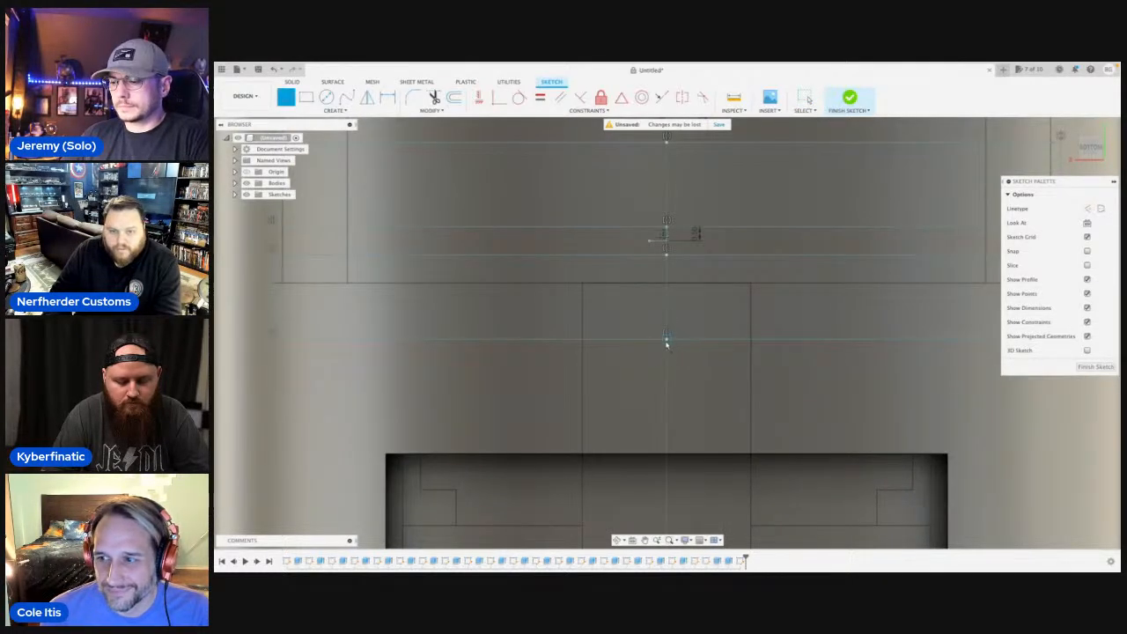
left_click(666, 340)
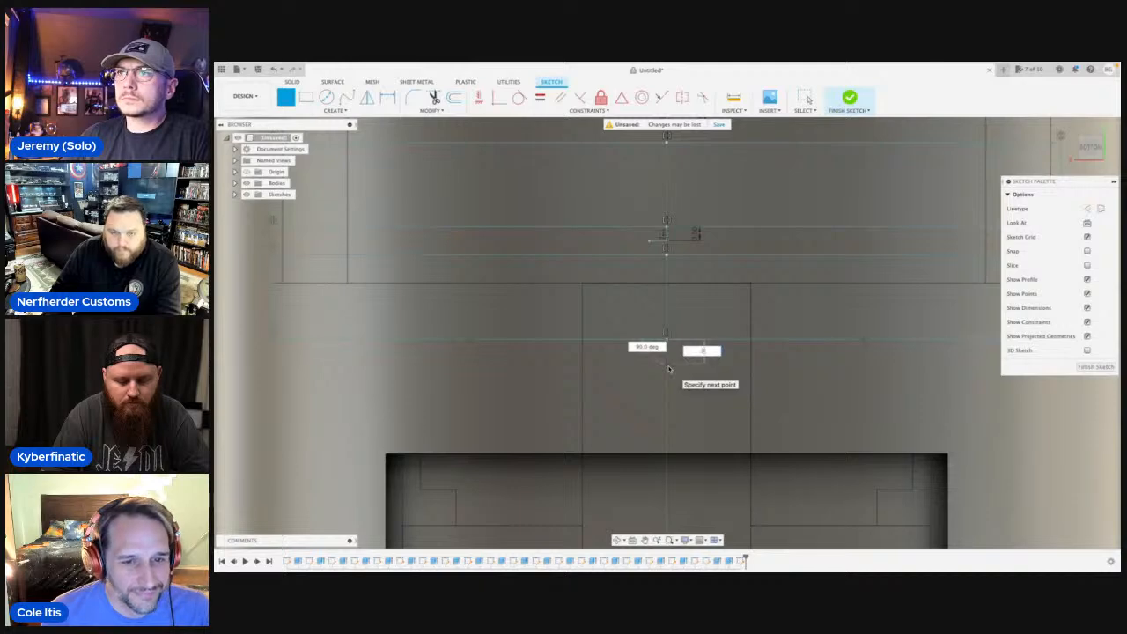
scroll(667, 357, "up", 5)
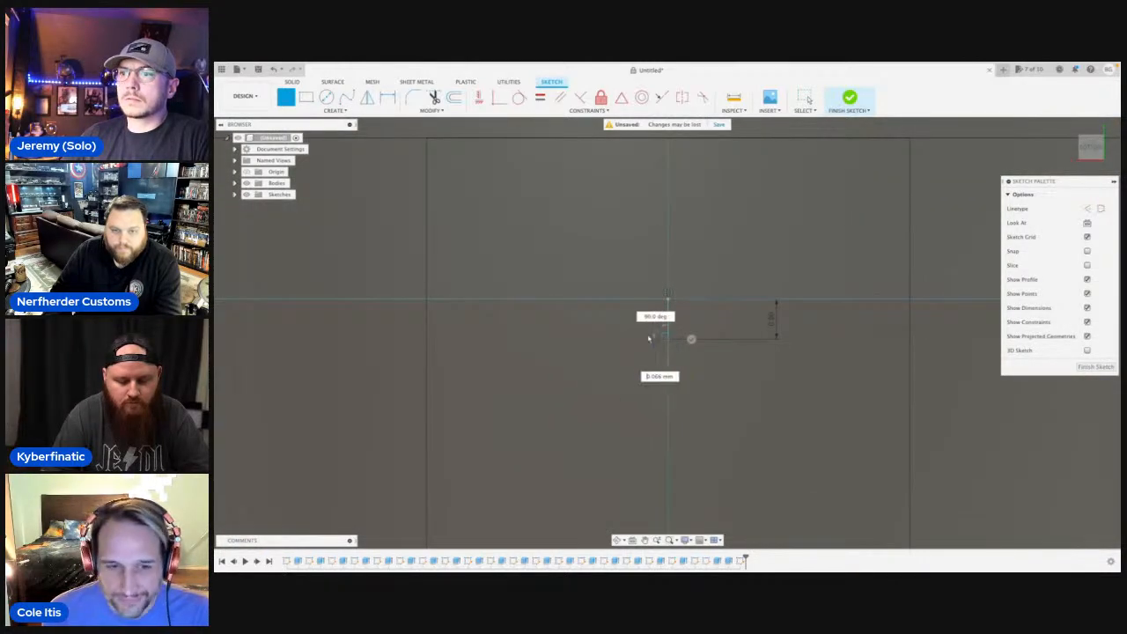
scroll(641, 343, "down", 5)
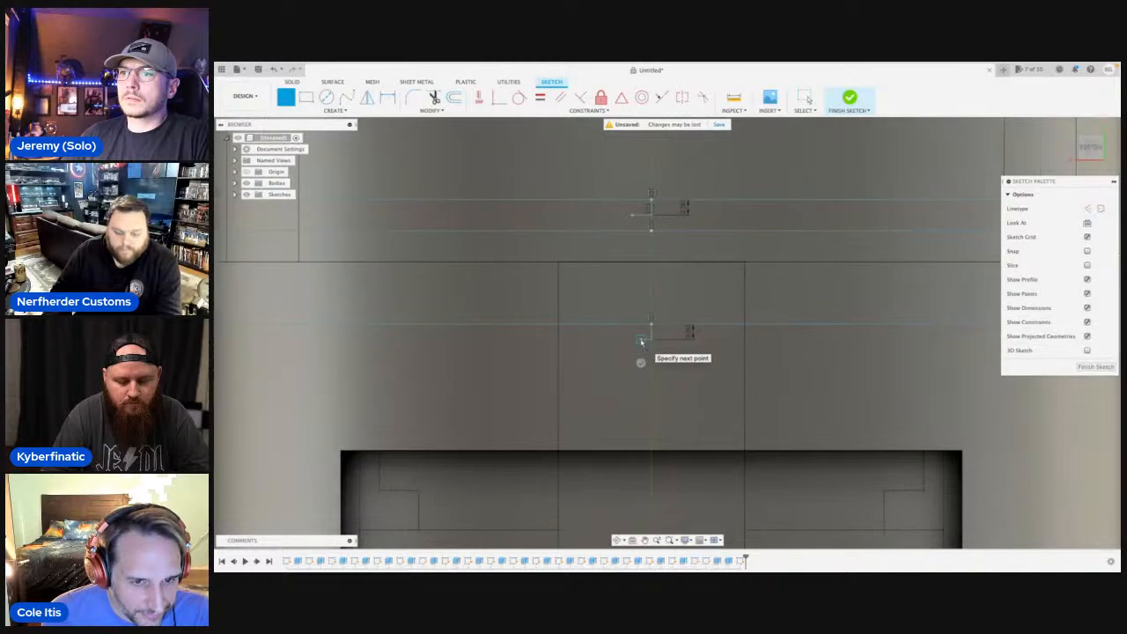
Mirror the third slot's rectangular outline across the short horizontal line below it to form a fourth slot.
type("smi")
left_click(679, 460)
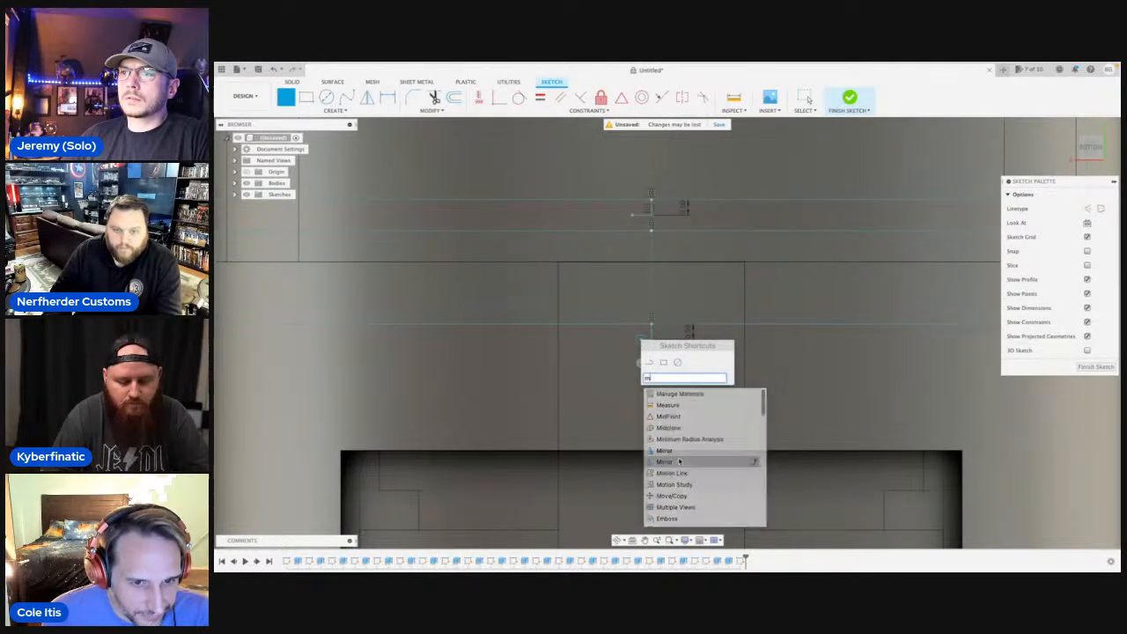
scroll(675, 459, "down", 1)
scroll(619, 398, "down", 3)
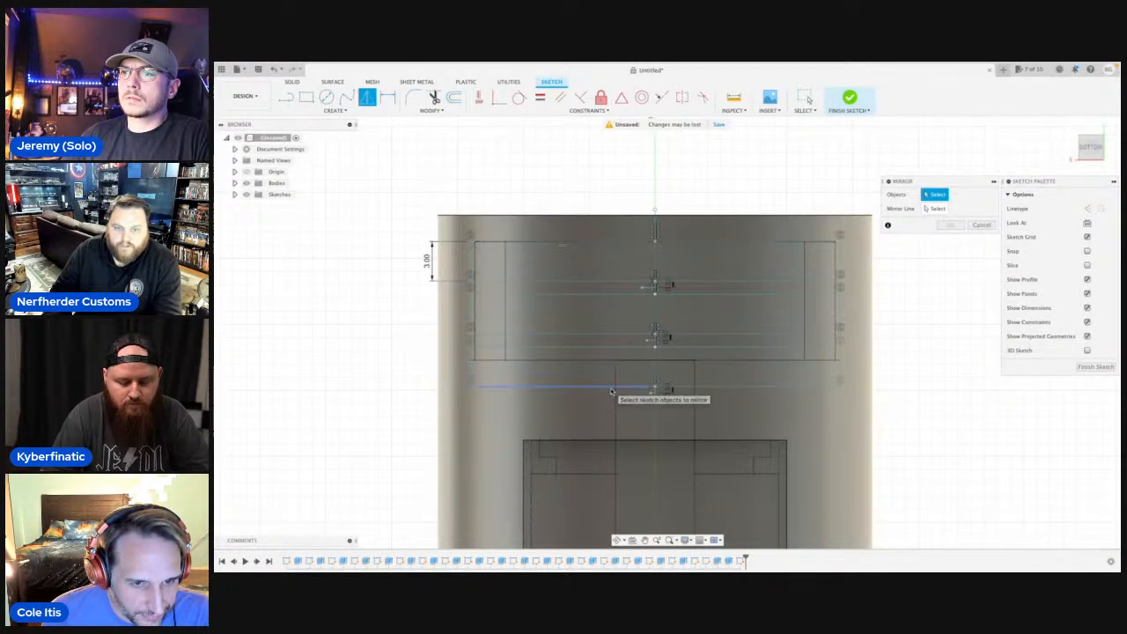
left_click(617, 387)
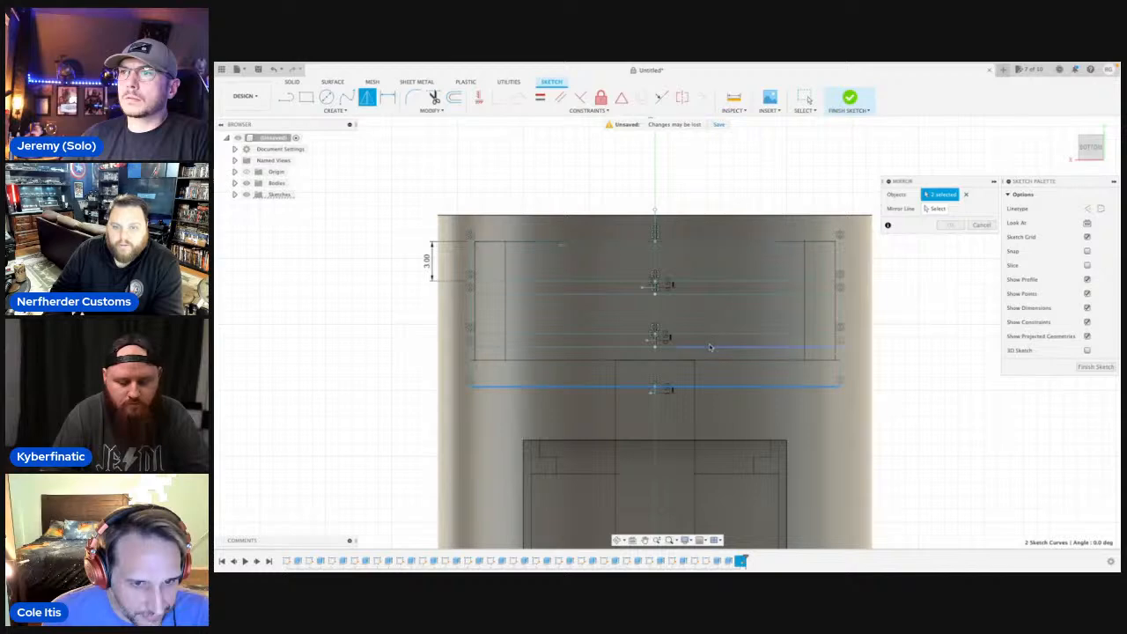
left_click(762, 346)
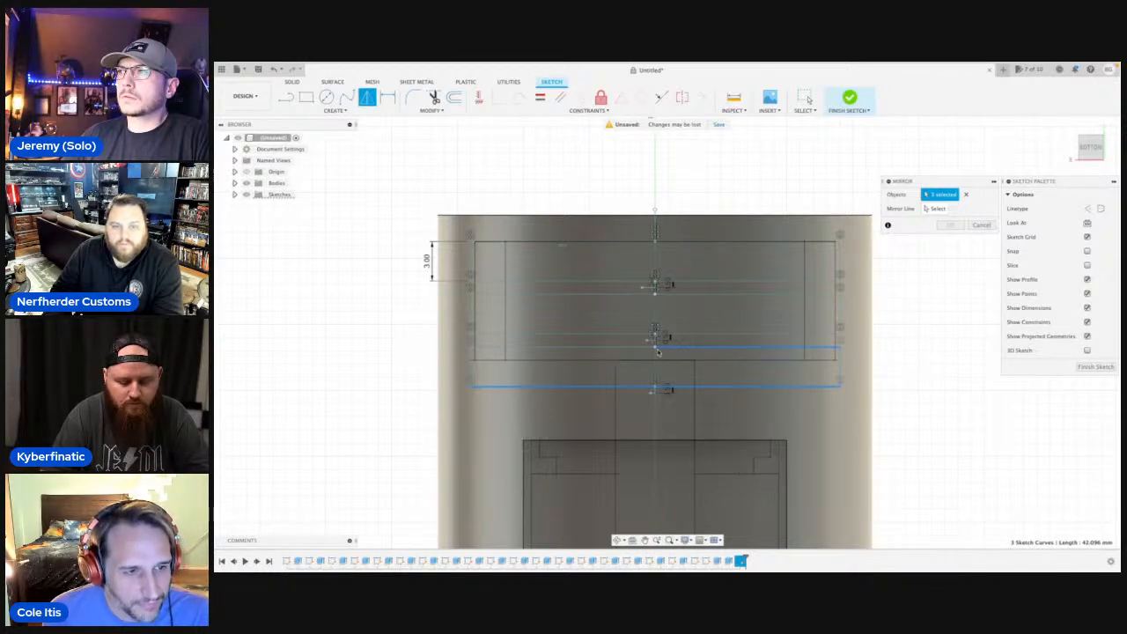
left_click(612, 347)
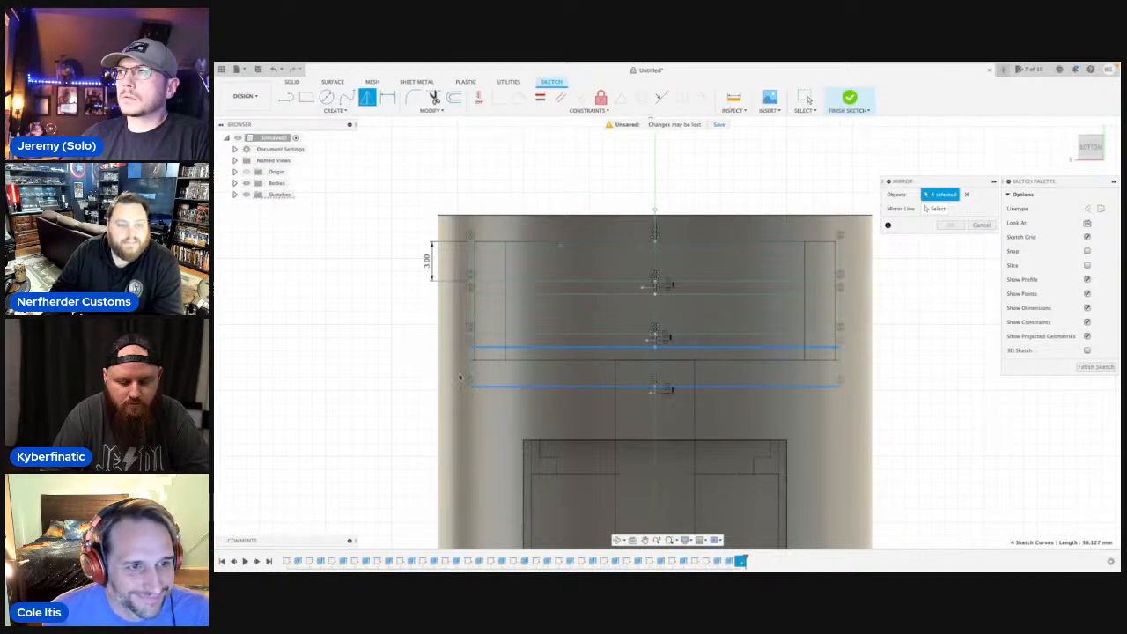
left_click(938, 208)
scroll(651, 396, "up", 5)
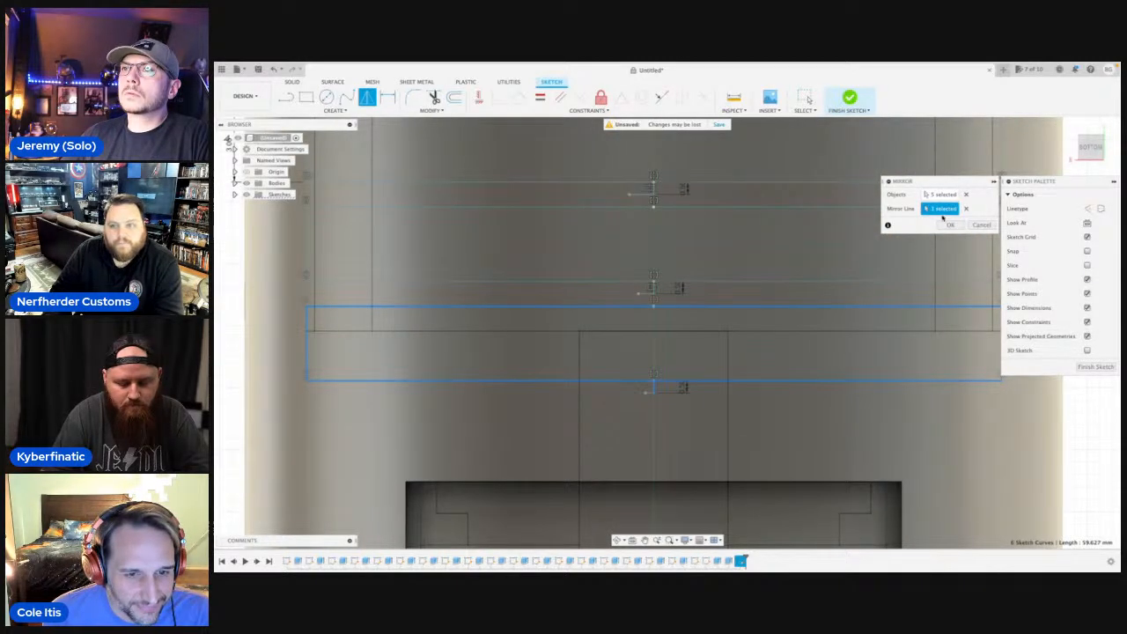
left_click(941, 195)
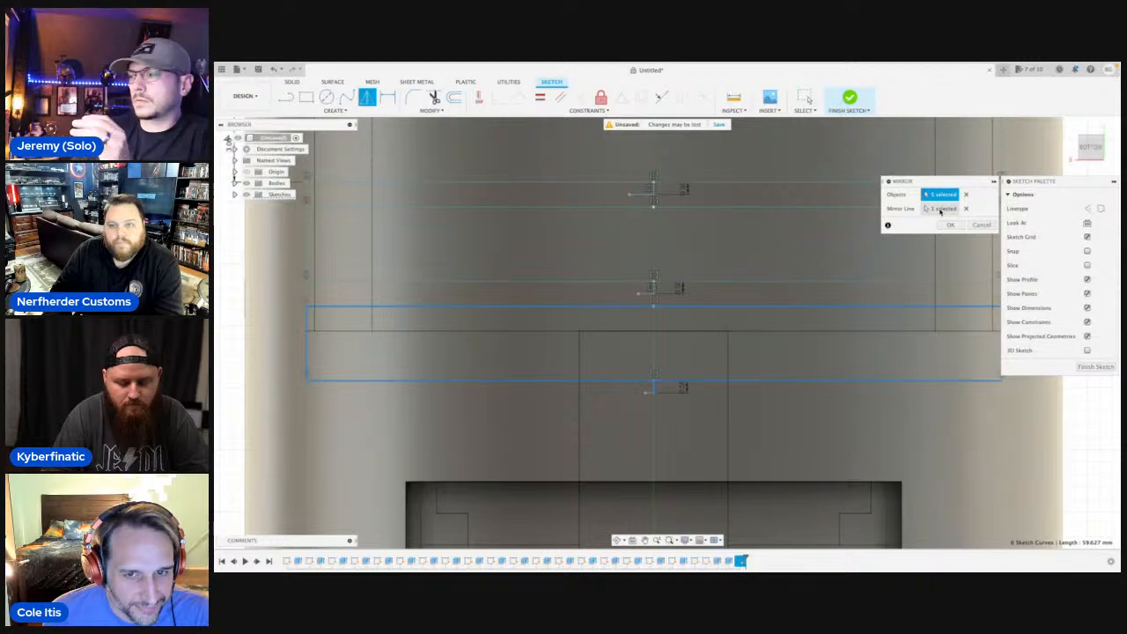
left_click(940, 208)
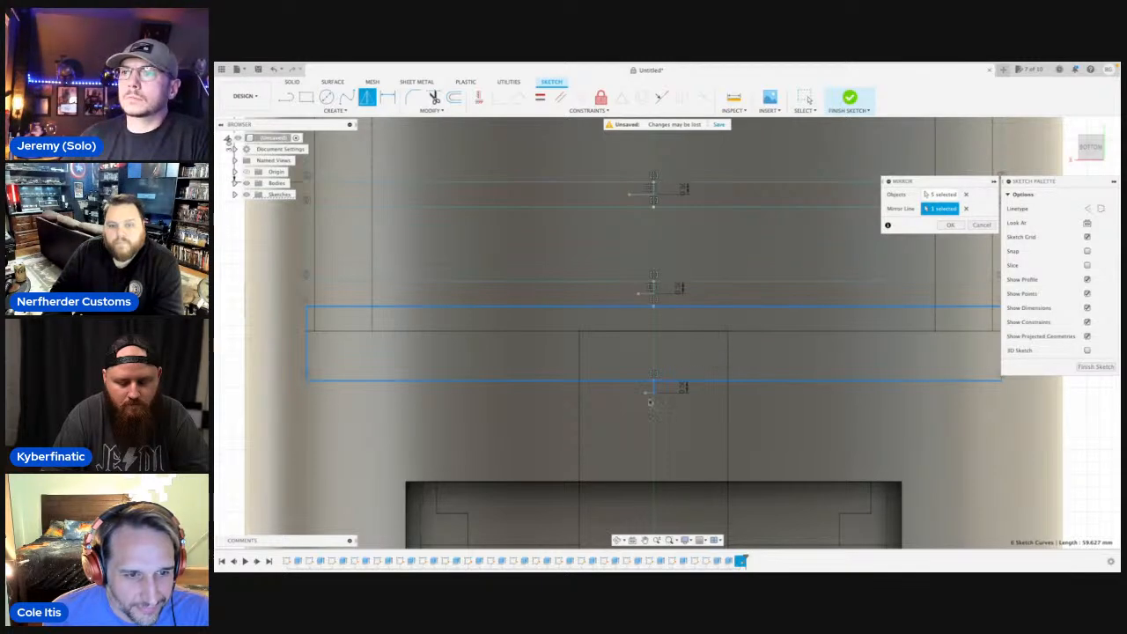
left_click(941, 195)
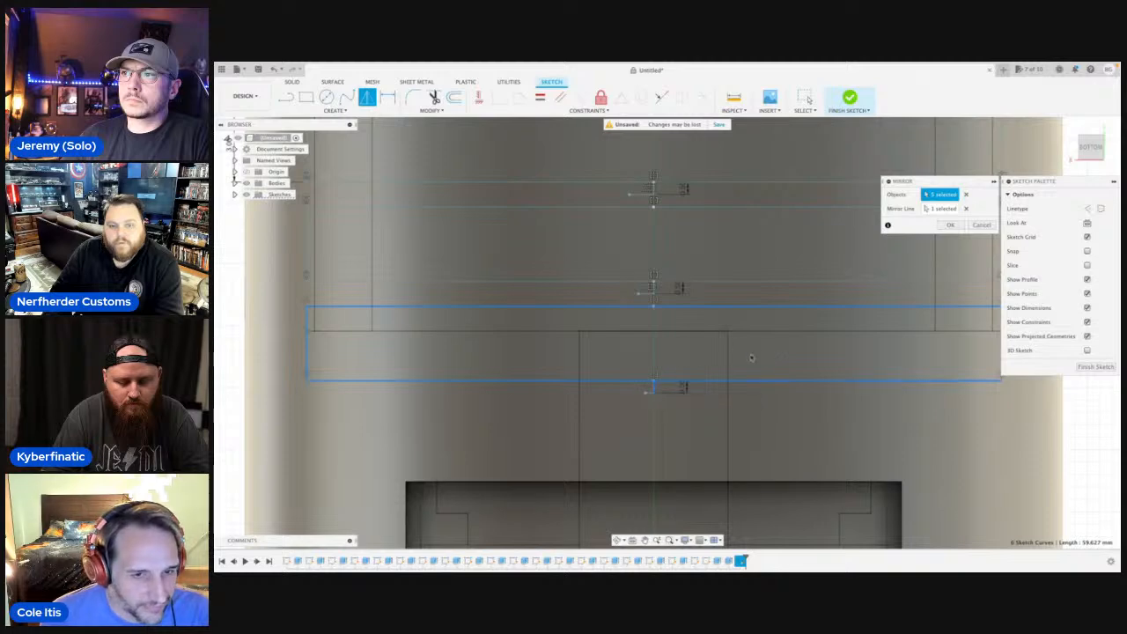
scroll(649, 399, "up", 2)
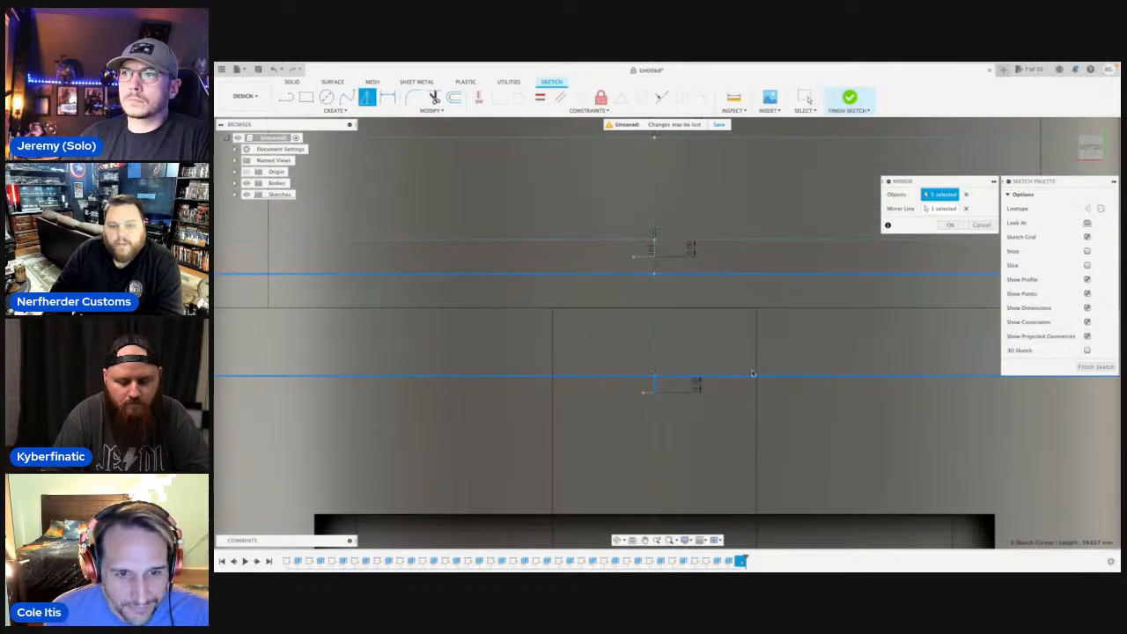
left_click(940, 208)
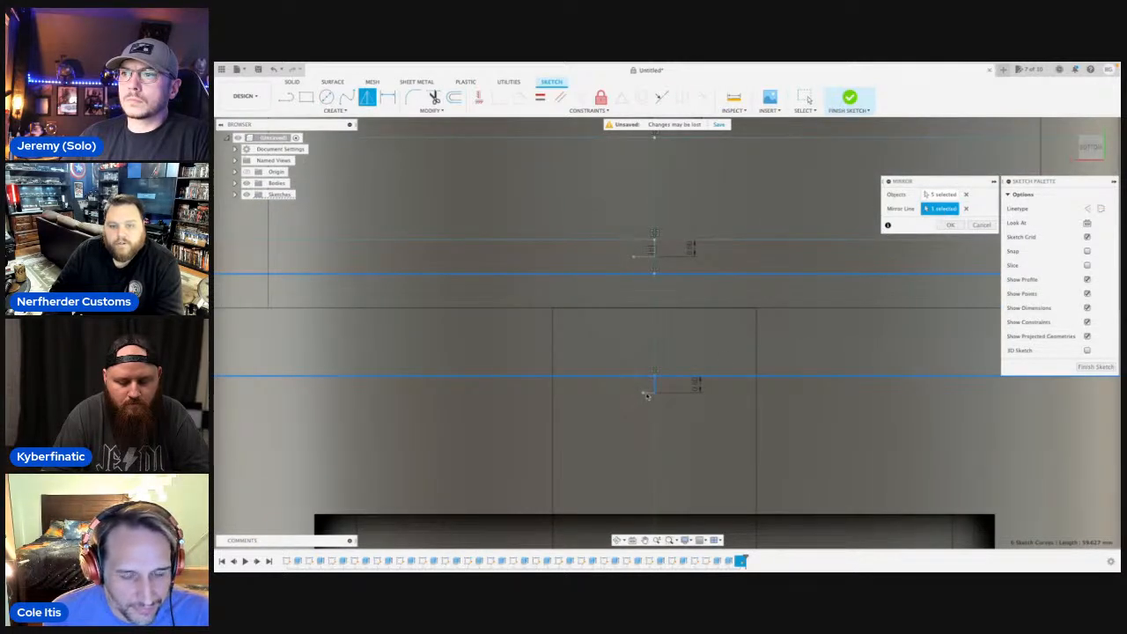
scroll(682, 406, "down", 5)
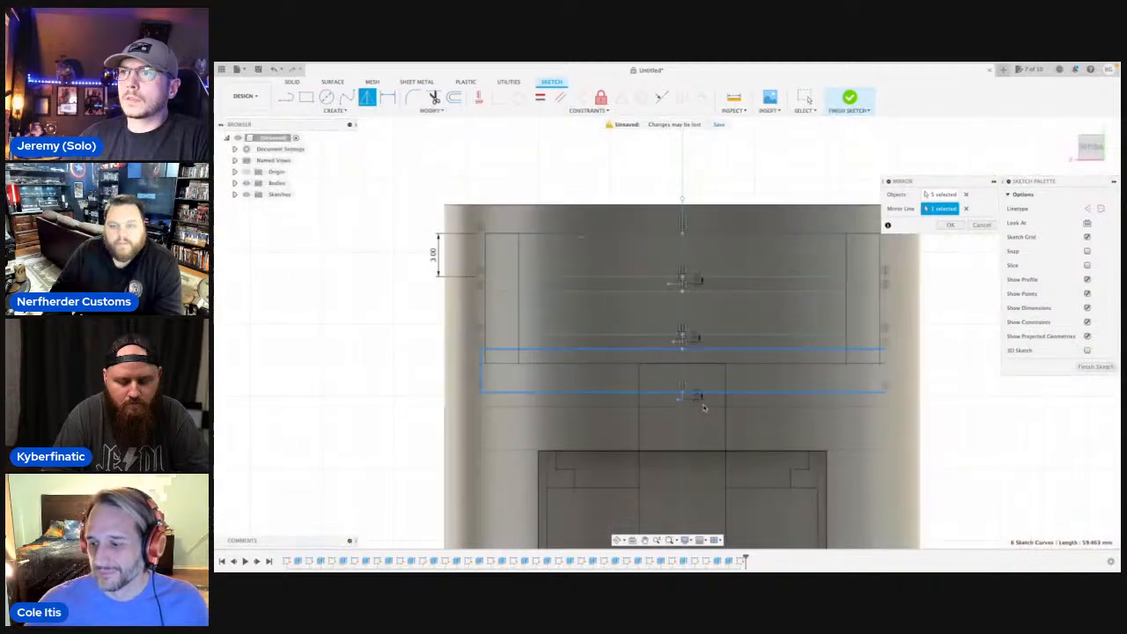
left_click(936, 194)
left_click(854, 379)
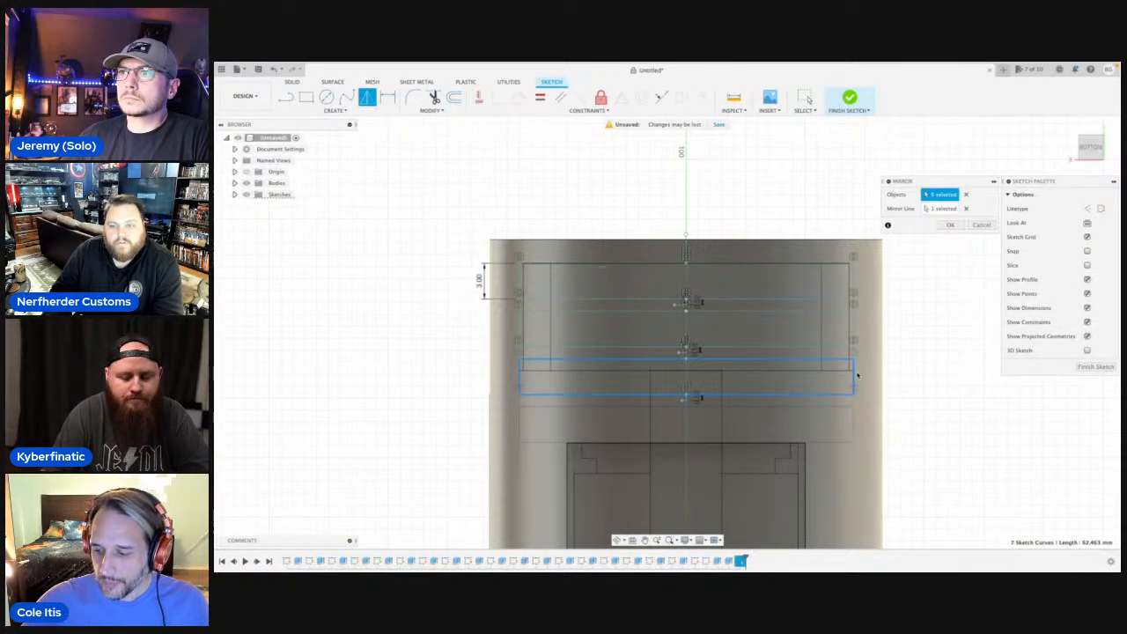
left_click(950, 226)
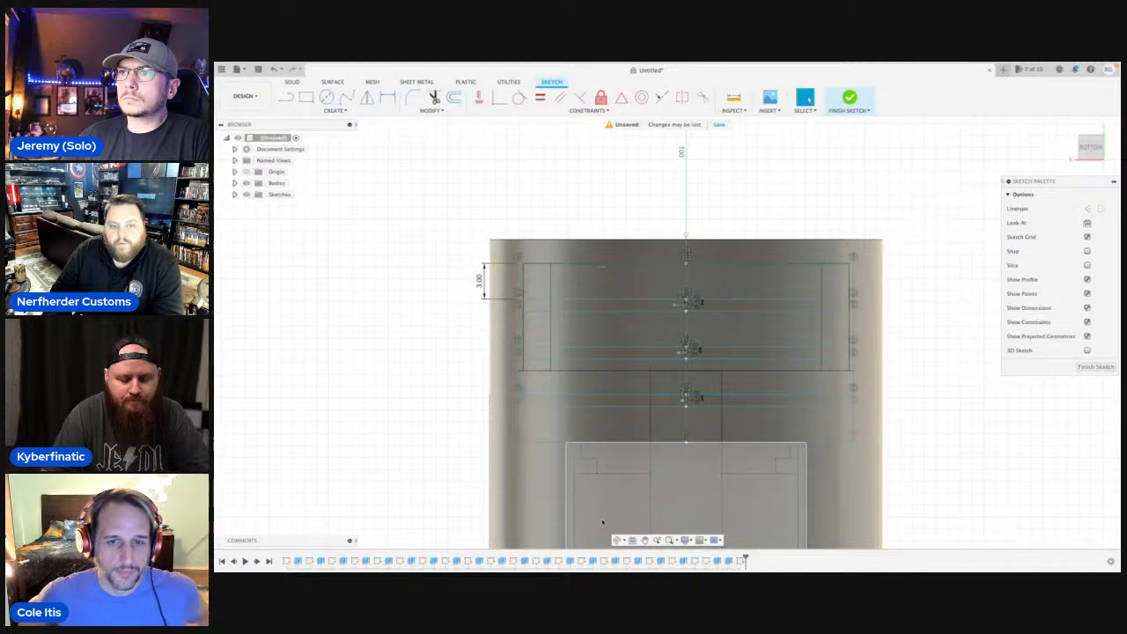
Try to offset the curved end face of the recess below the slots by 1 mm.
scroll(632, 534, "up", 3)
left_click(619, 540)
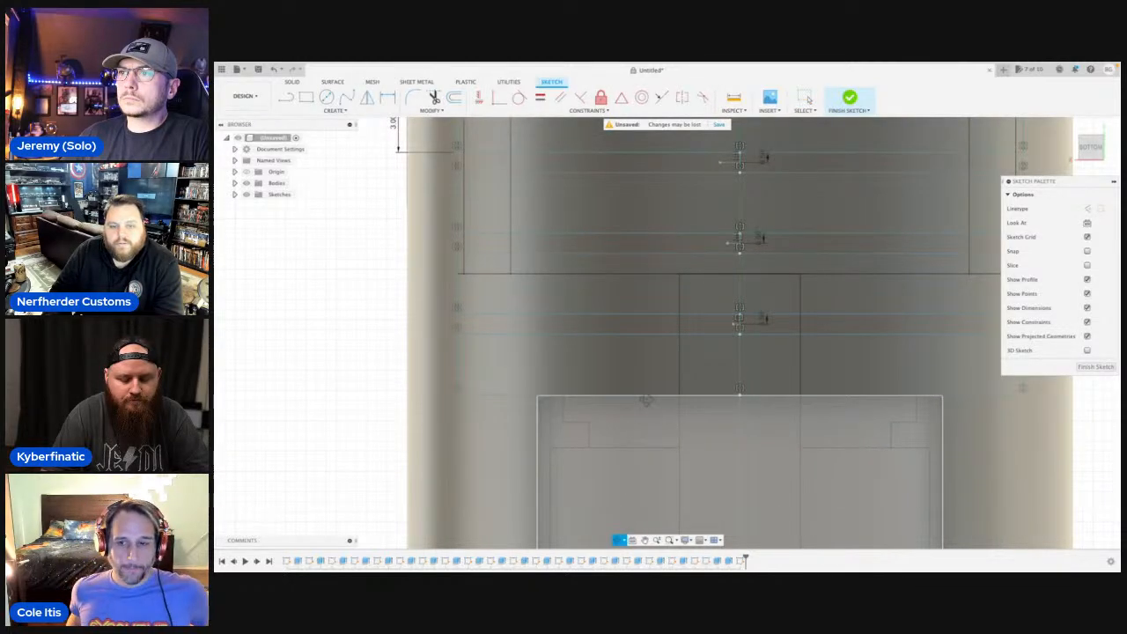
left_click_drag(641, 401, 684, 189)
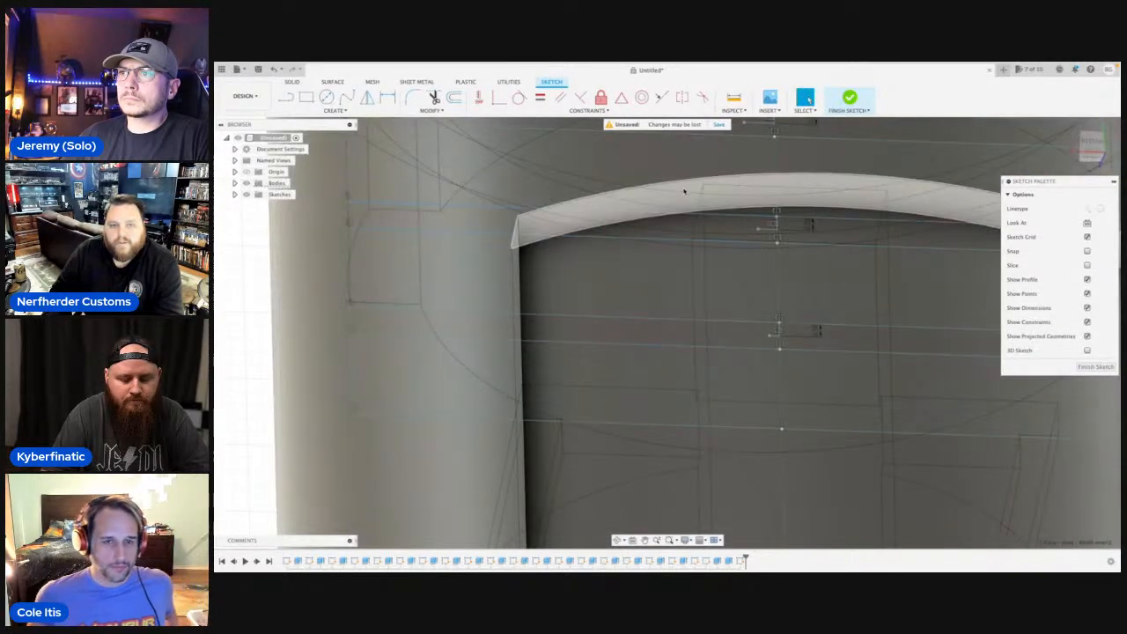
left_click(685, 190)
key("q")
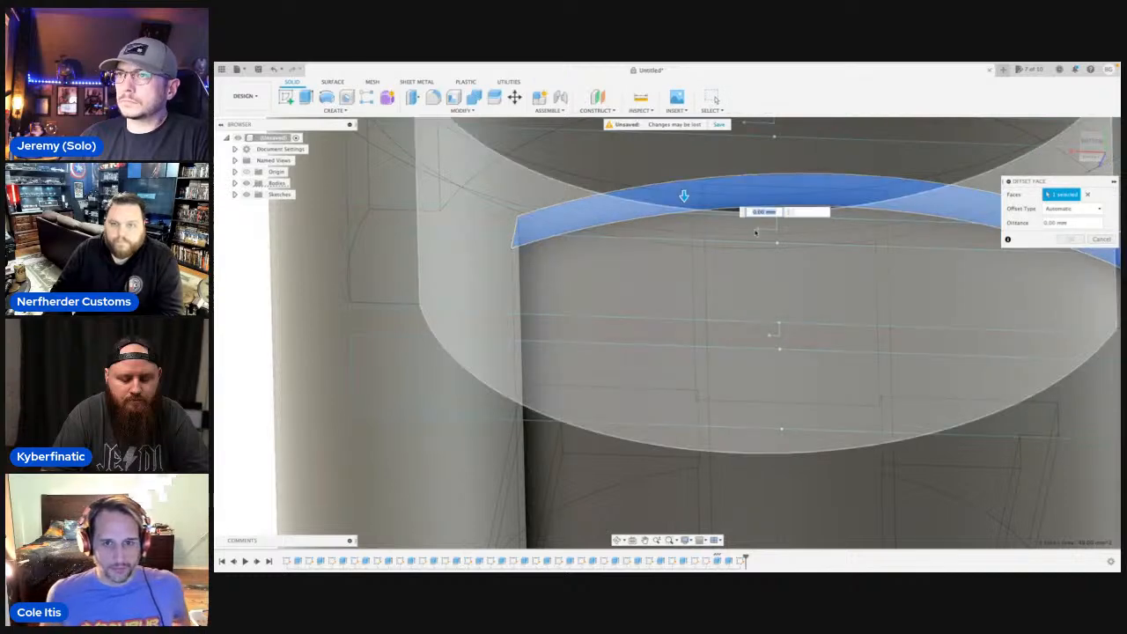
type("1")
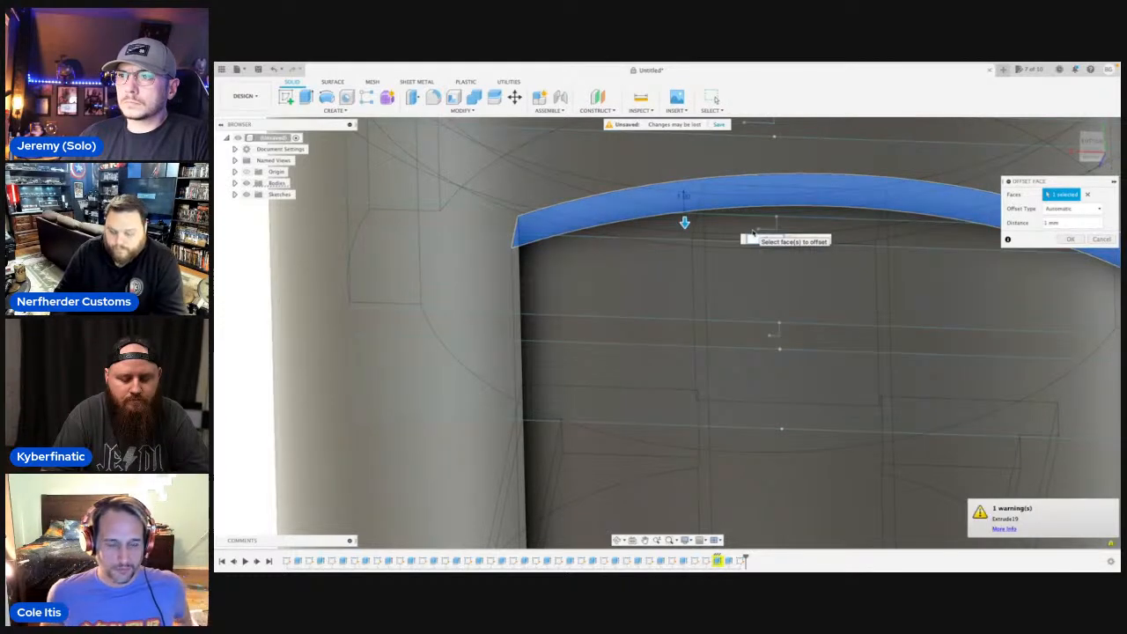
key("Return")
scroll(757, 232, "down", 6)
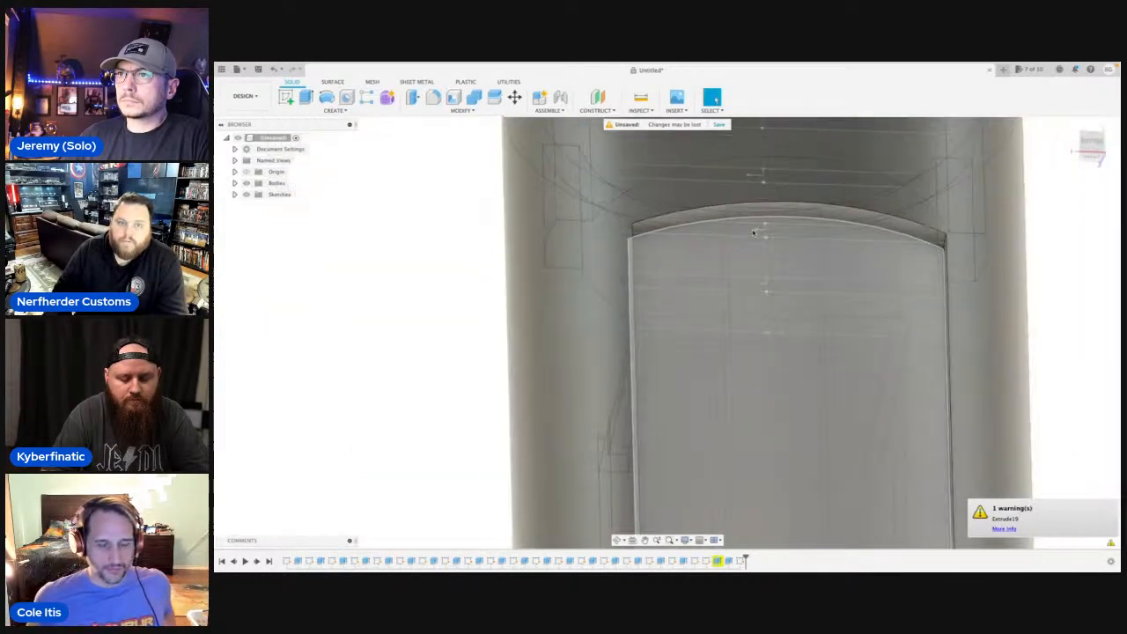
left_click(1091, 144)
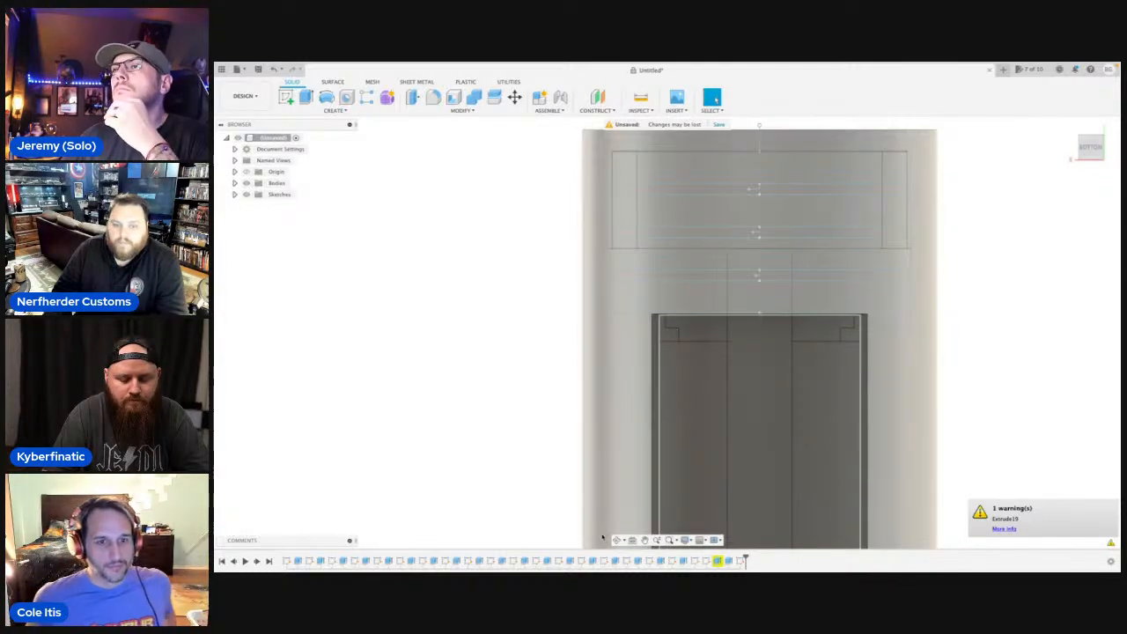
left_click(617, 540)
left_click_drag(628, 440, 629, 405)
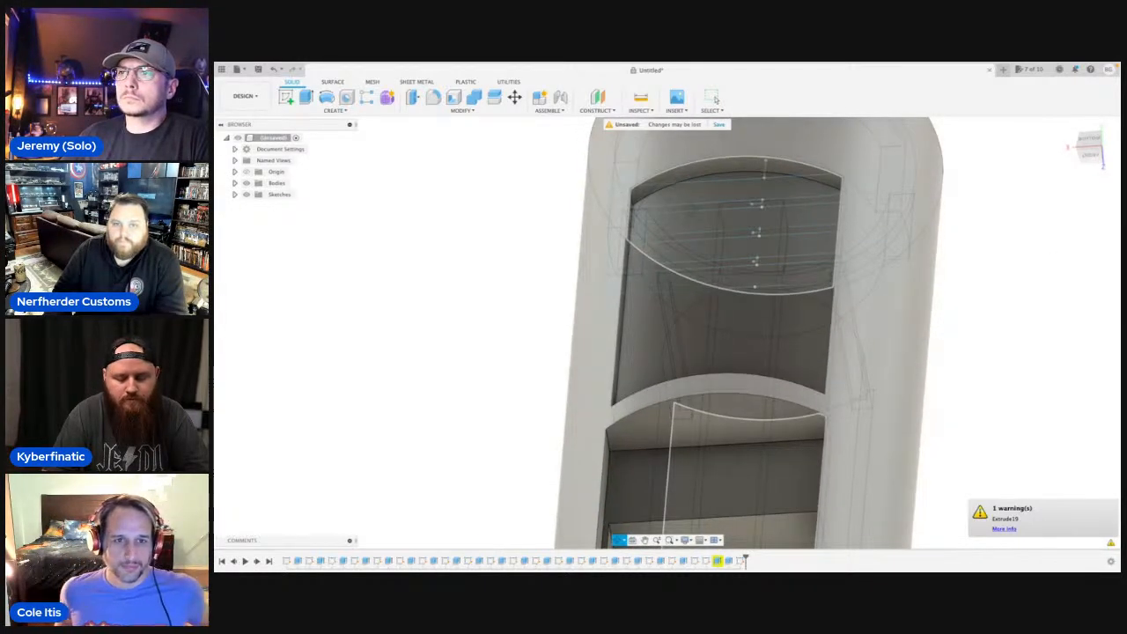
scroll(666, 225, "up", 5)
middle_click_drag(666, 225, 659, 261)
left_click(658, 263)
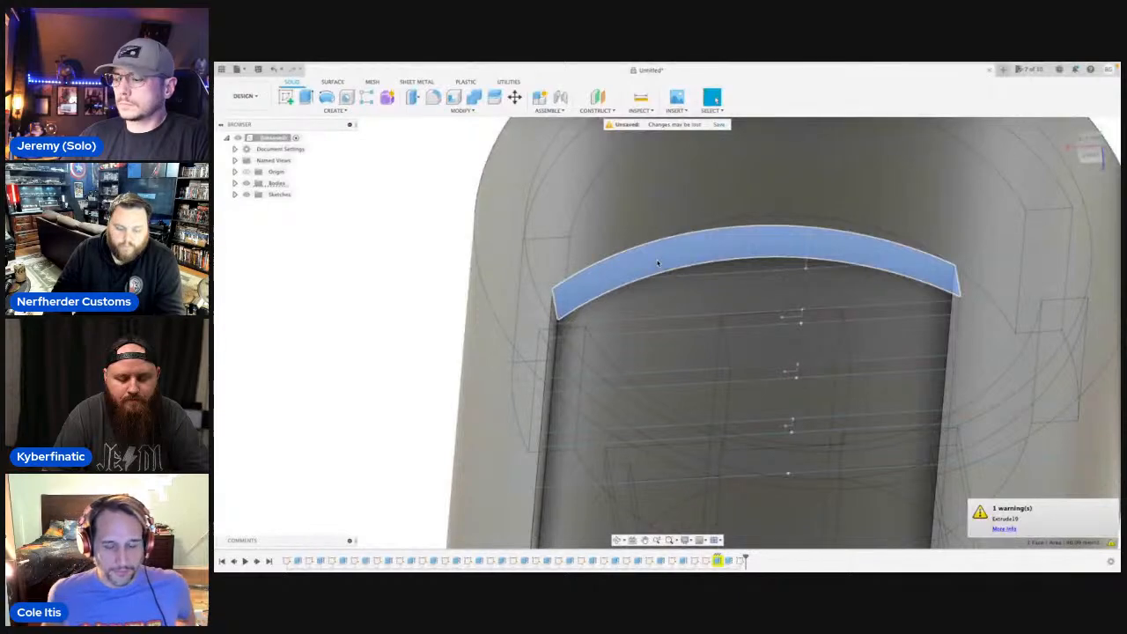
key("q")
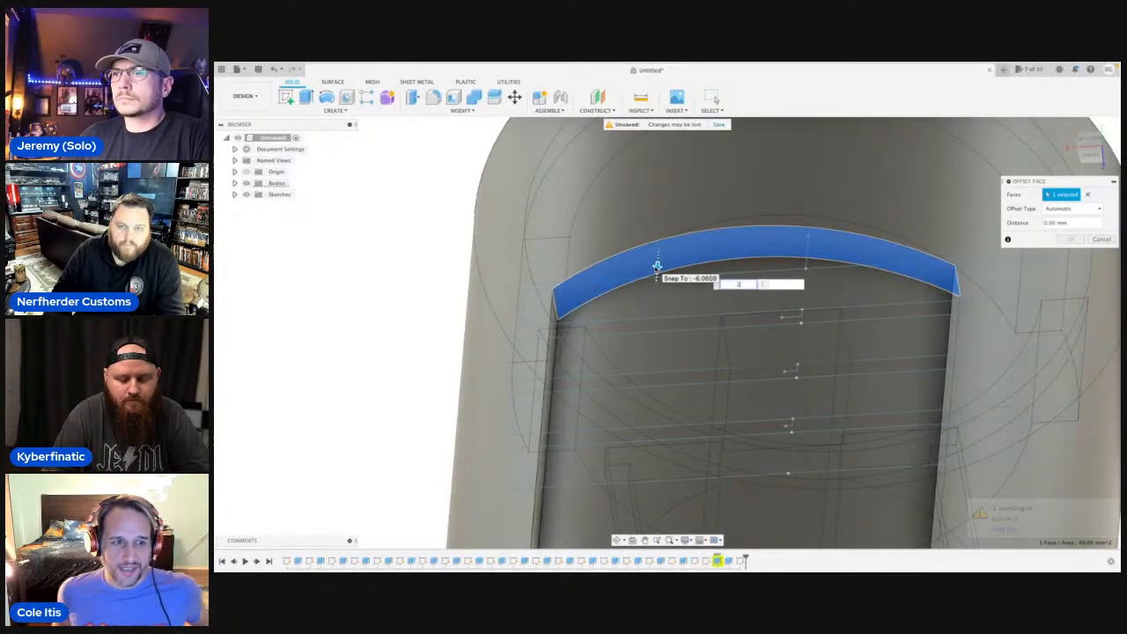
left_click_drag(657, 265, 655, 278)
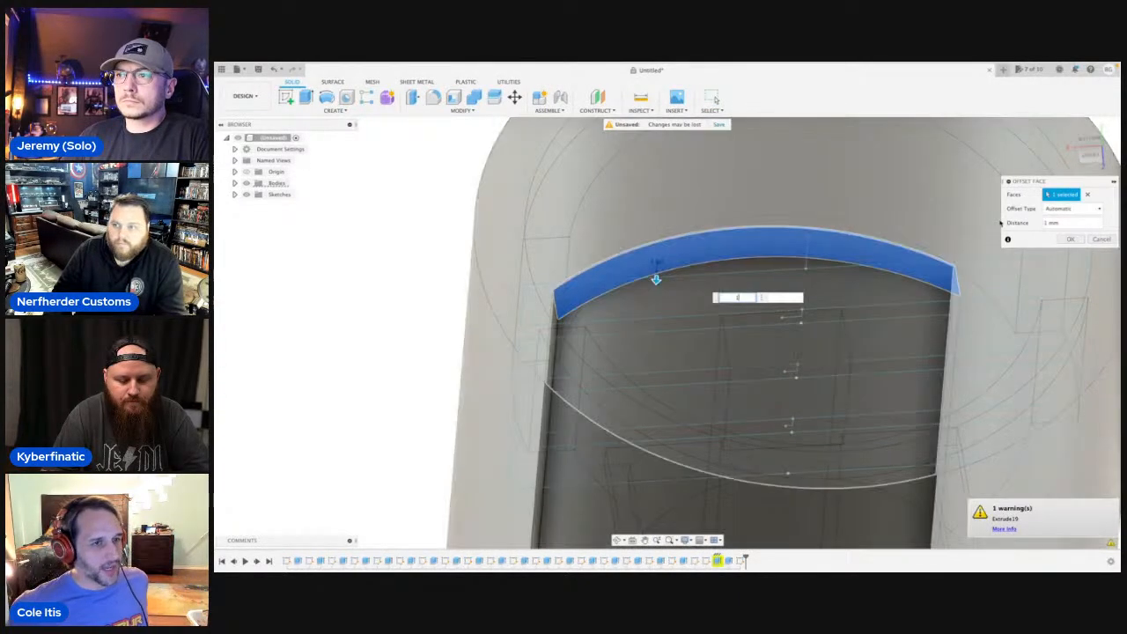
left_click(1098, 239)
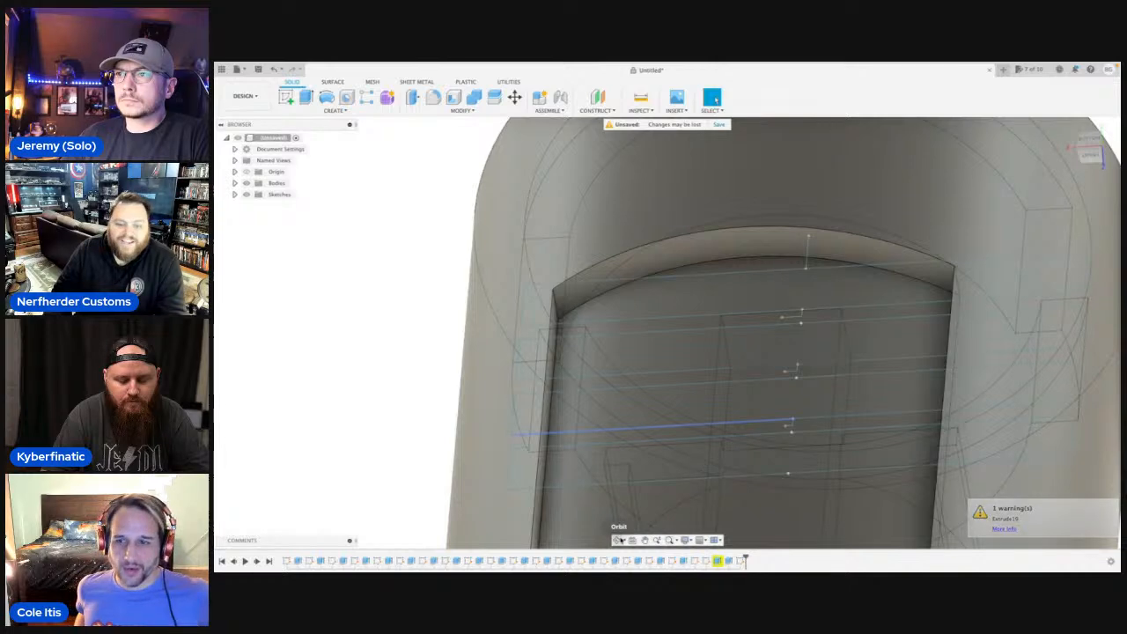
Retry the 1 mm face offset on the recess's curved end wall.
left_click(659, 263)
key("q")
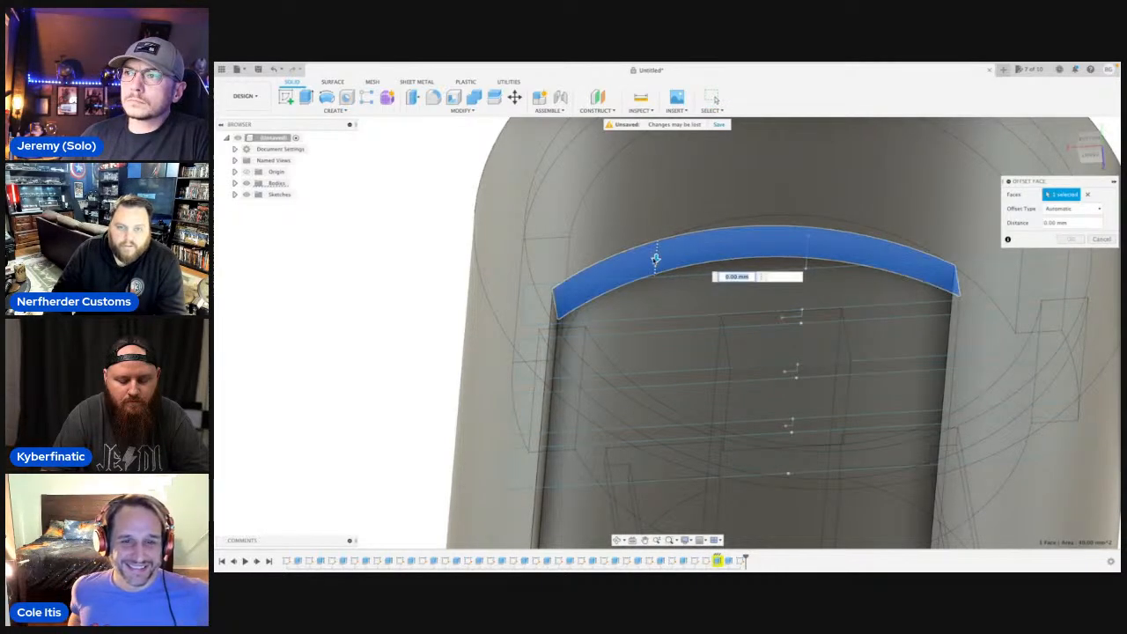
left_click_drag(660, 264, 650, 301)
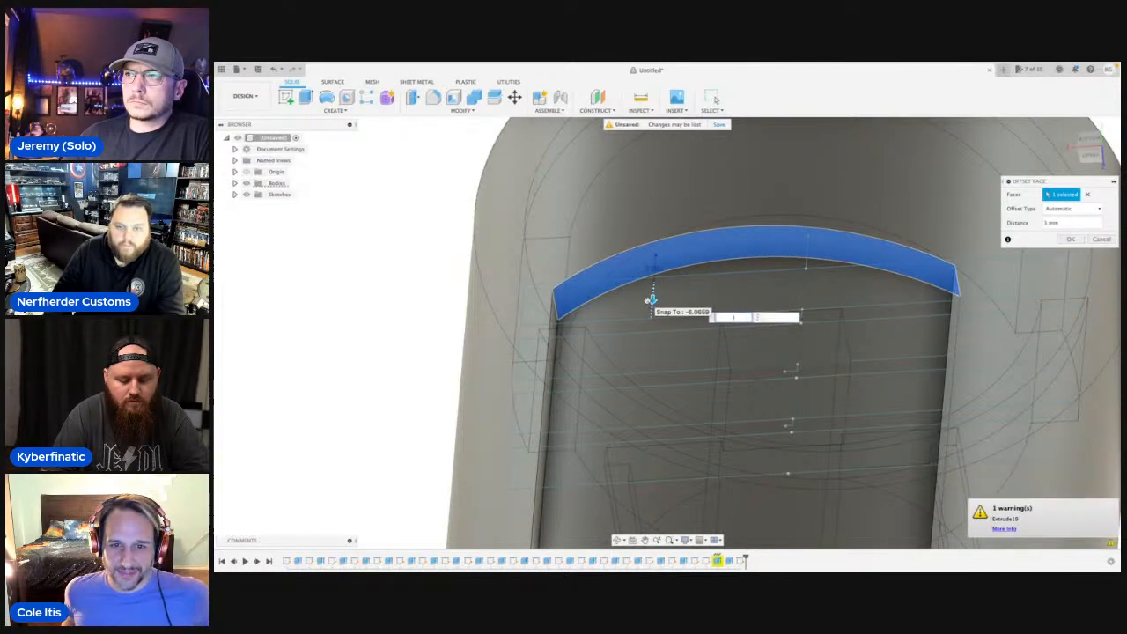
key("Return")
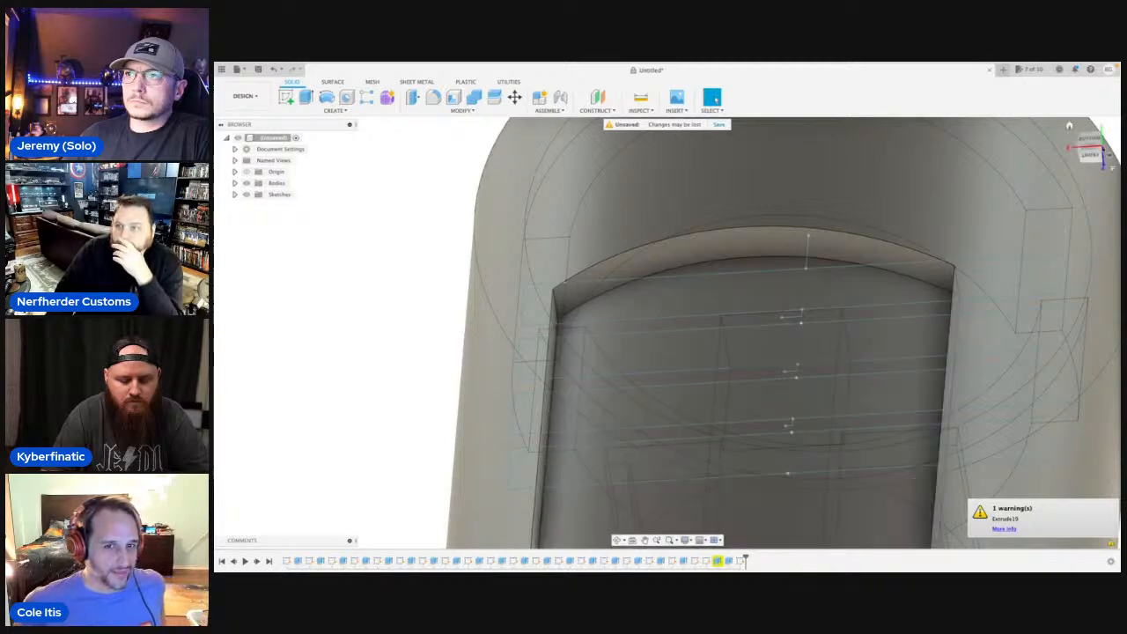
Reopen the slot sketch for editing and remove the fourth slot outline next to the recess.
left_click(1089, 140)
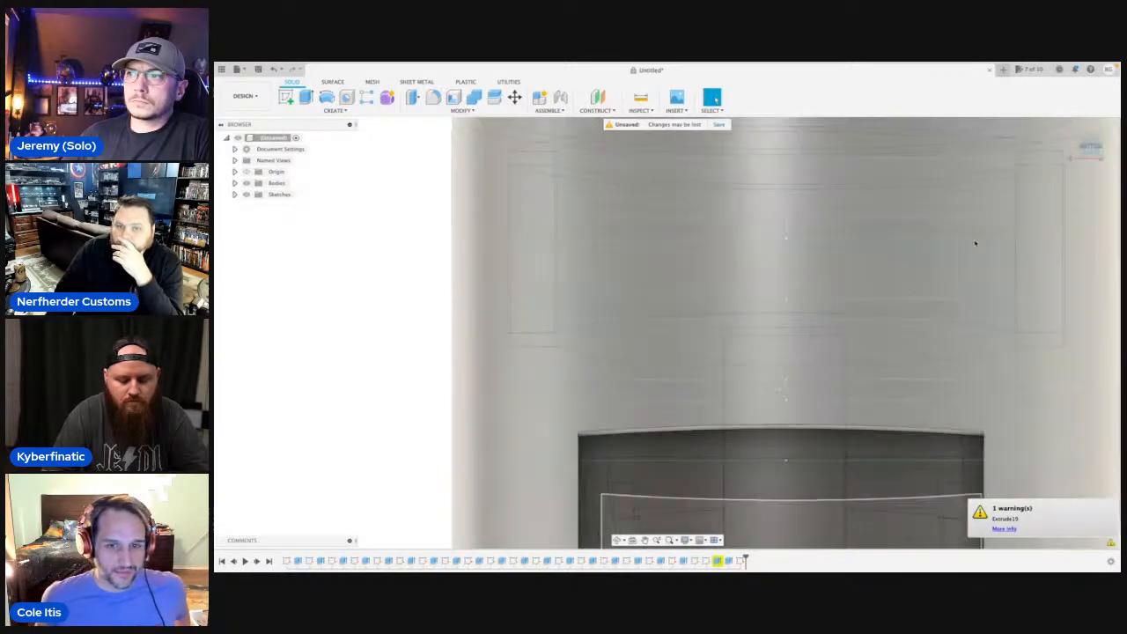
scroll(965, 272, "up", 8)
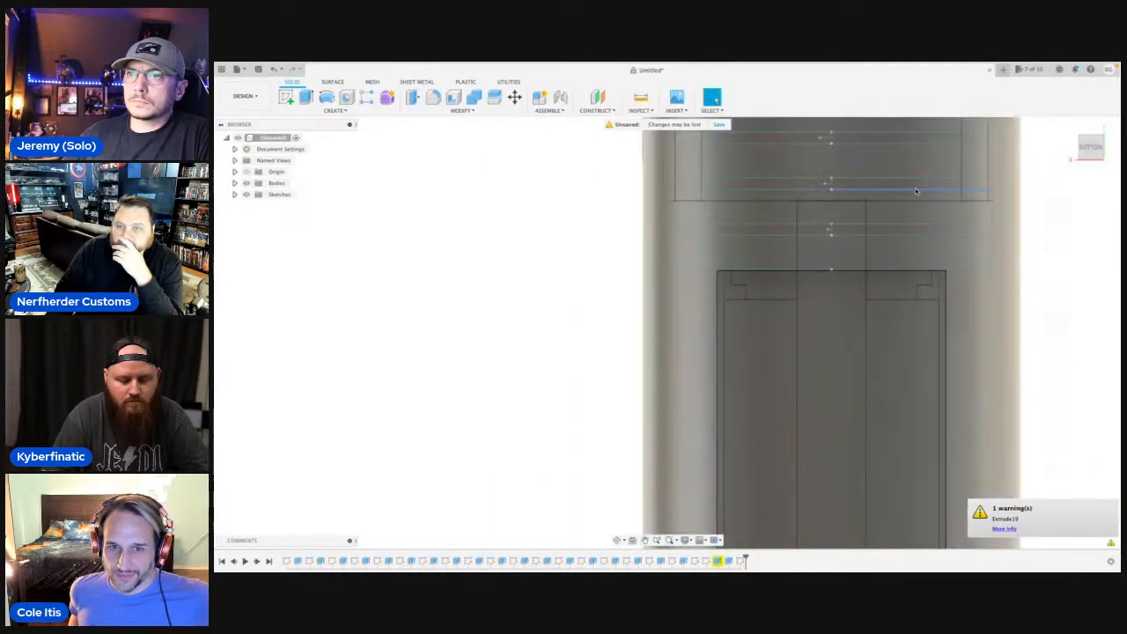
scroll(870, 282, "down", 10)
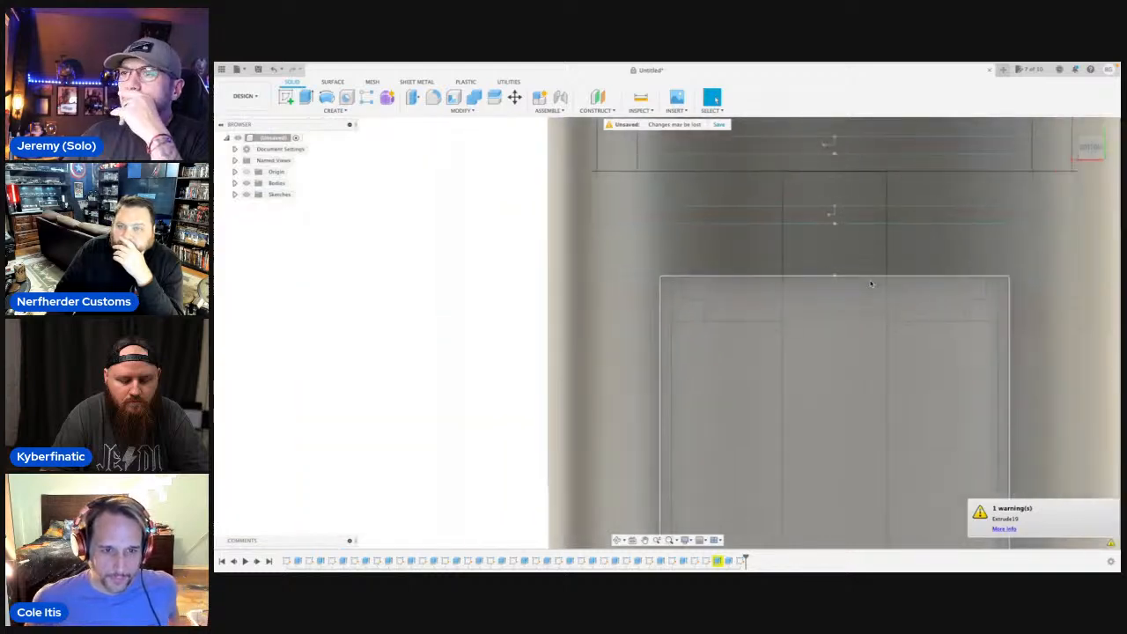
scroll(1035, 291, "up", 8)
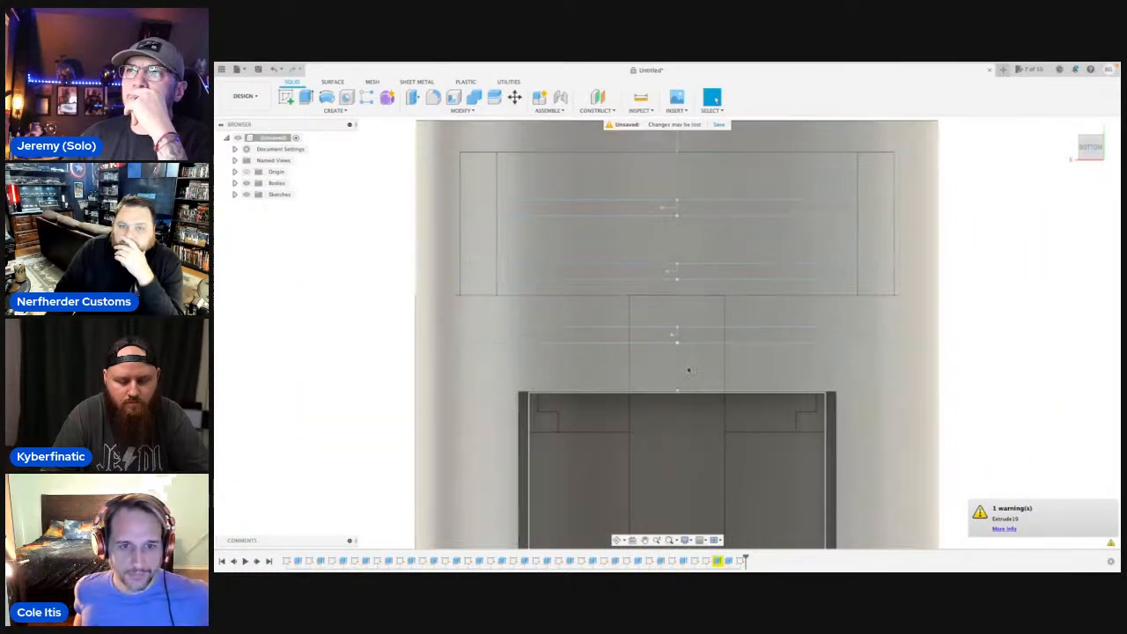
left_click(492, 392)
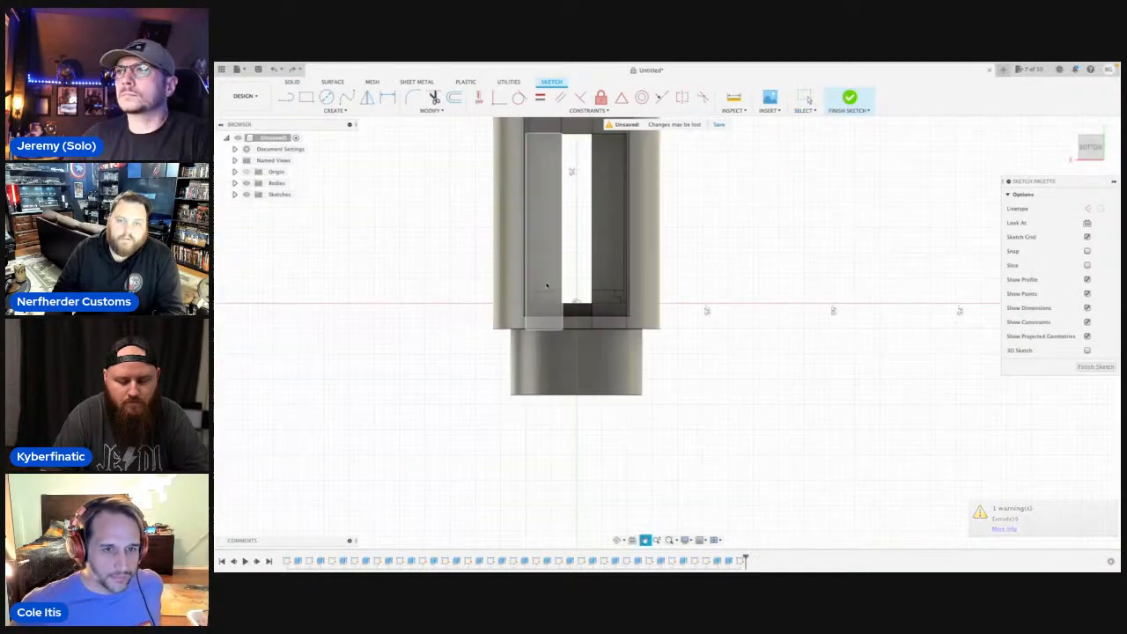
middle_click_drag(547, 285, 650, 554)
middle_click_drag(649, 238, 657, 309)
scroll(657, 309, "up", 5)
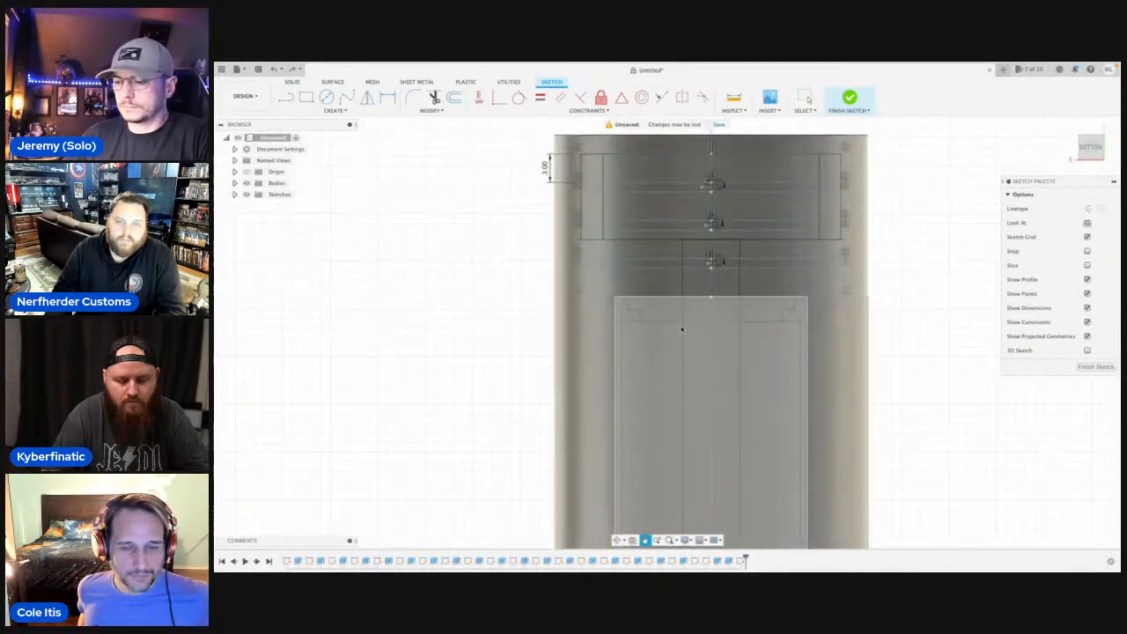
scroll(671, 339, "up", 4)
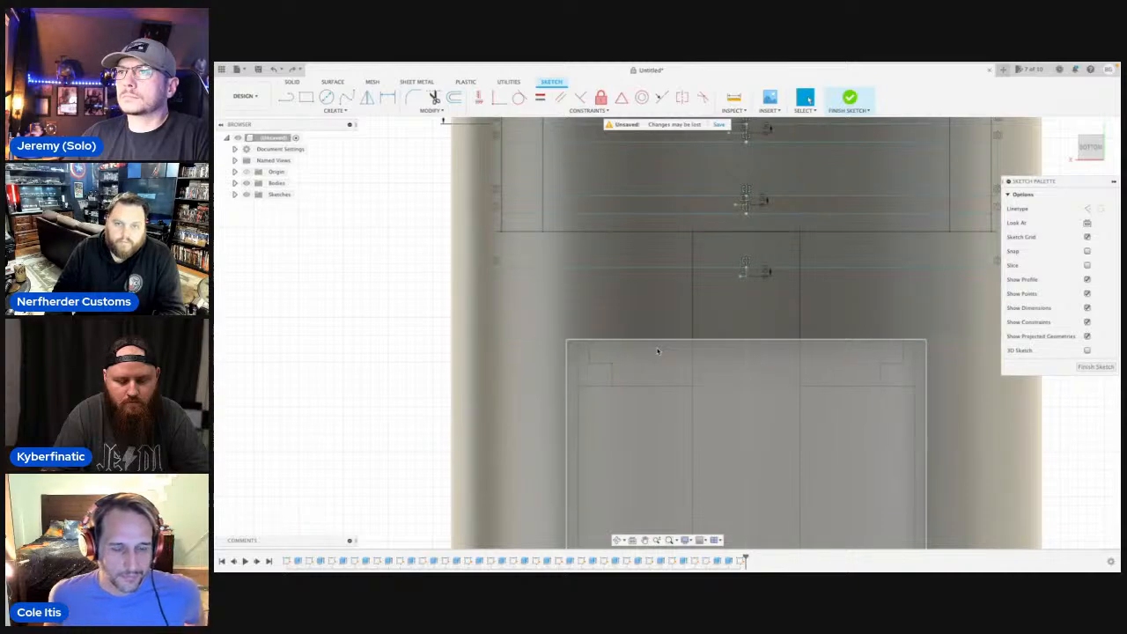
Start an extrusion with all three rectangular slot profiles selected, hiding the bodies while picking them and showing them again.
scroll(657, 352, "down", 3)
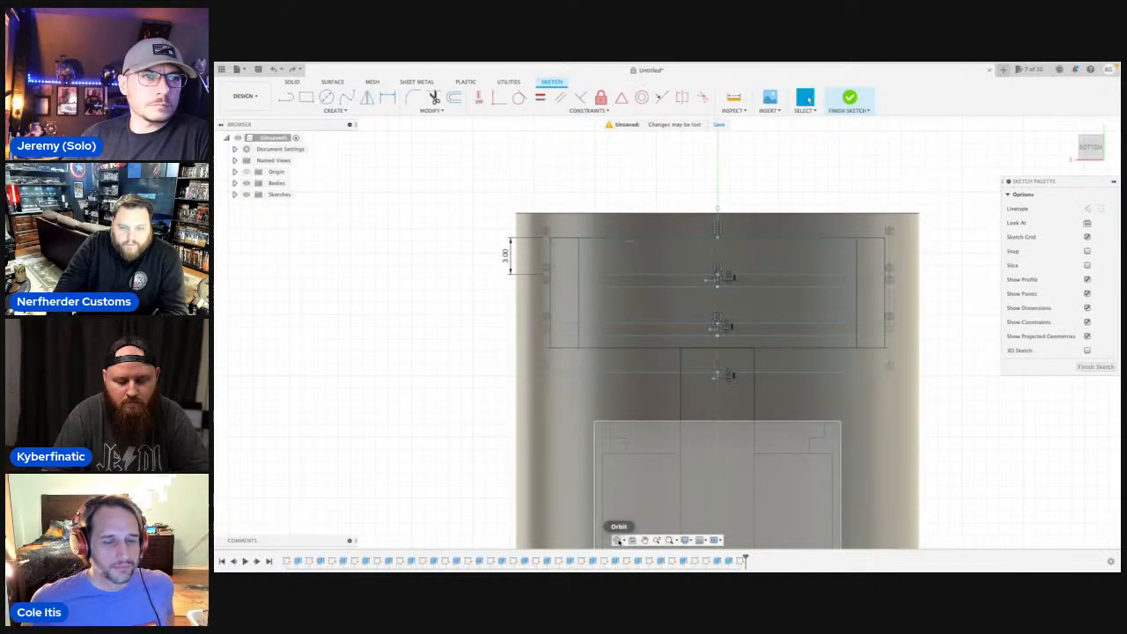
middle_click_drag(581, 427, 631, 411, "shift")
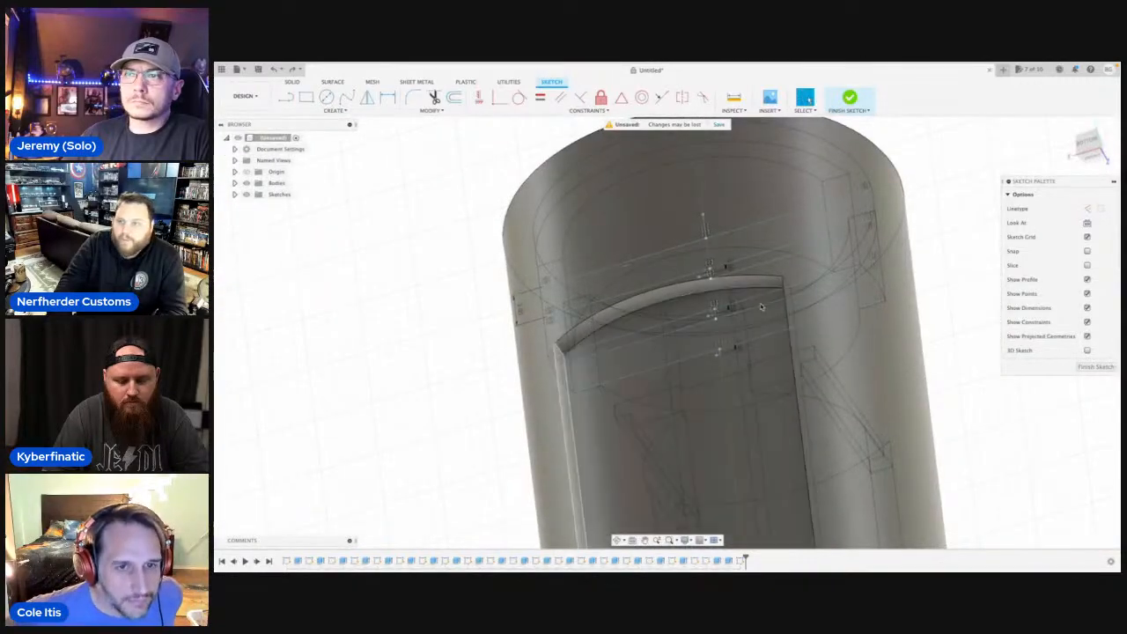
left_click(1085, 141)
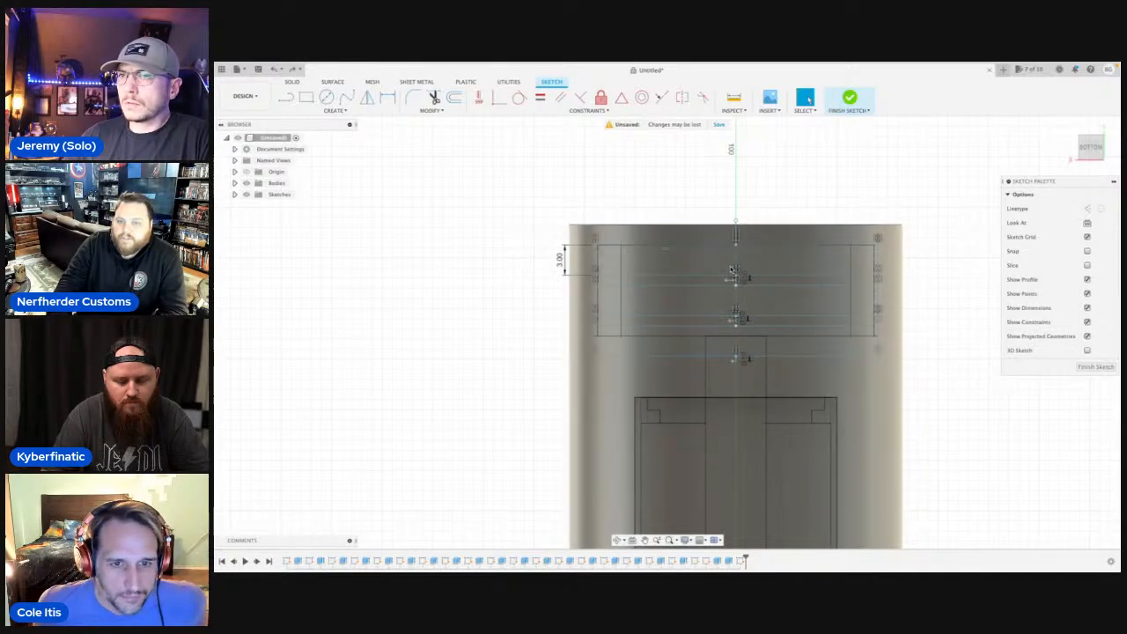
scroll(730, 282, "up", 3)
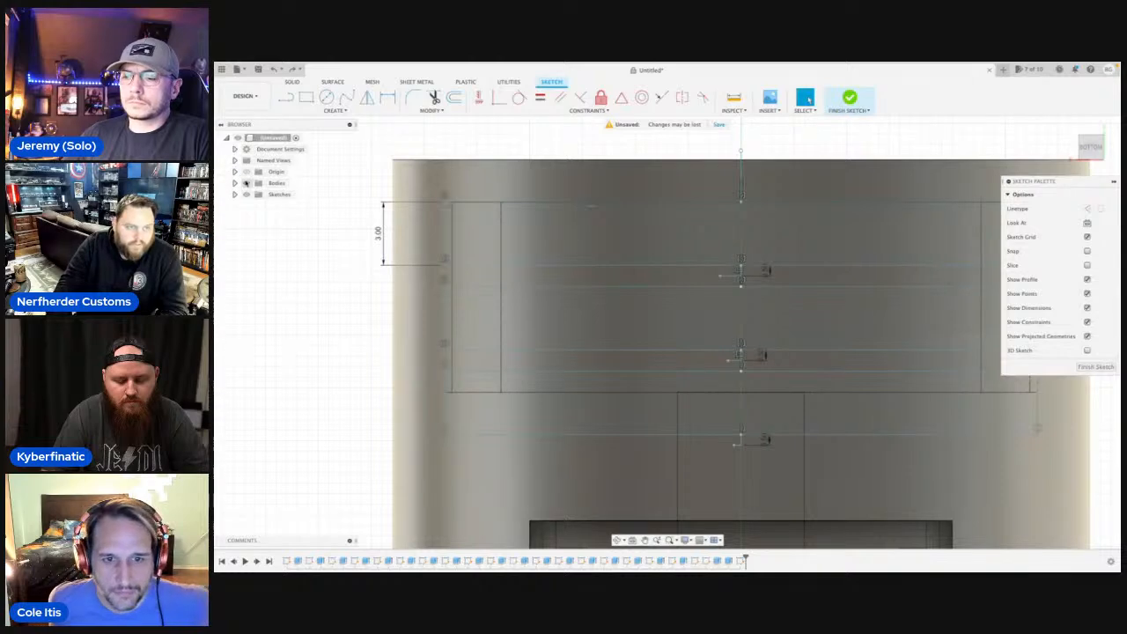
left_click(247, 183)
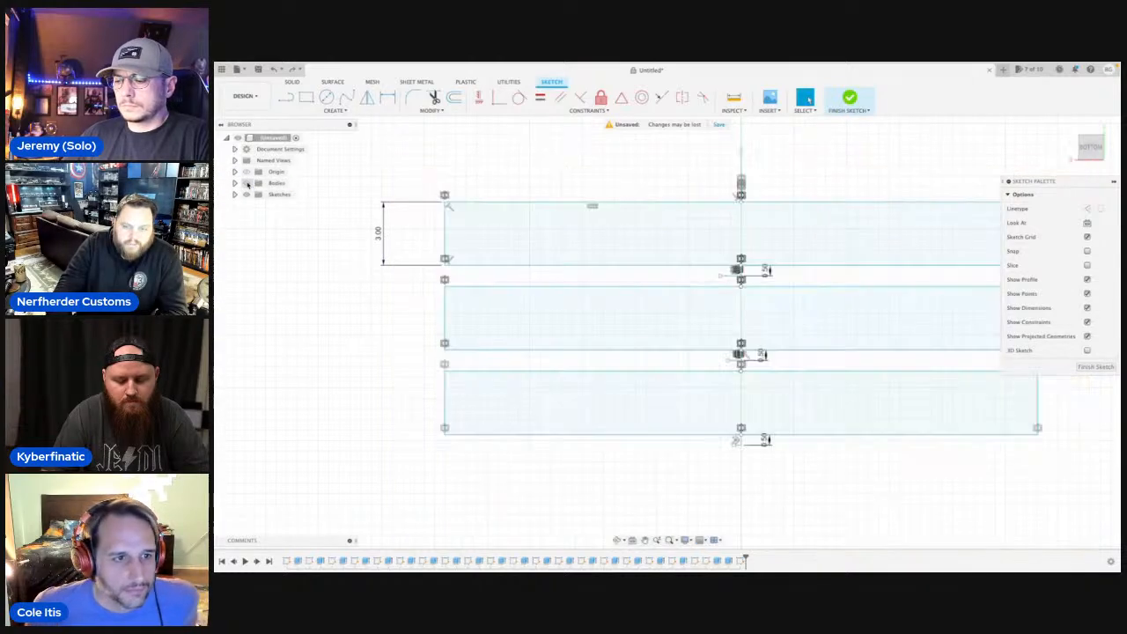
left_click(541, 225)
key("e")
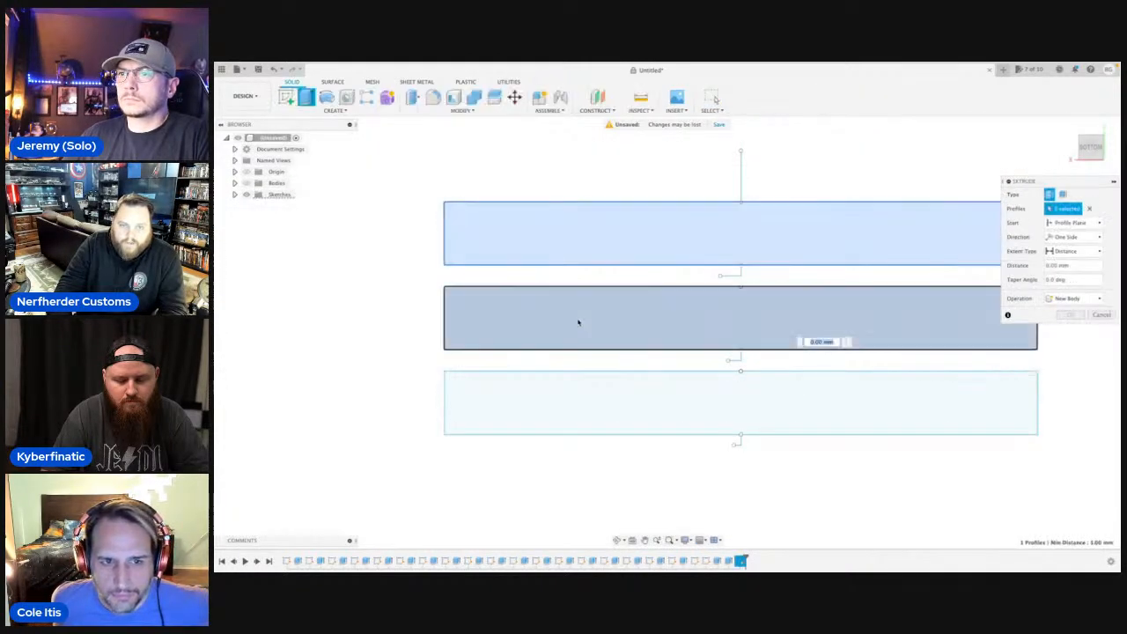
left_click(493, 377)
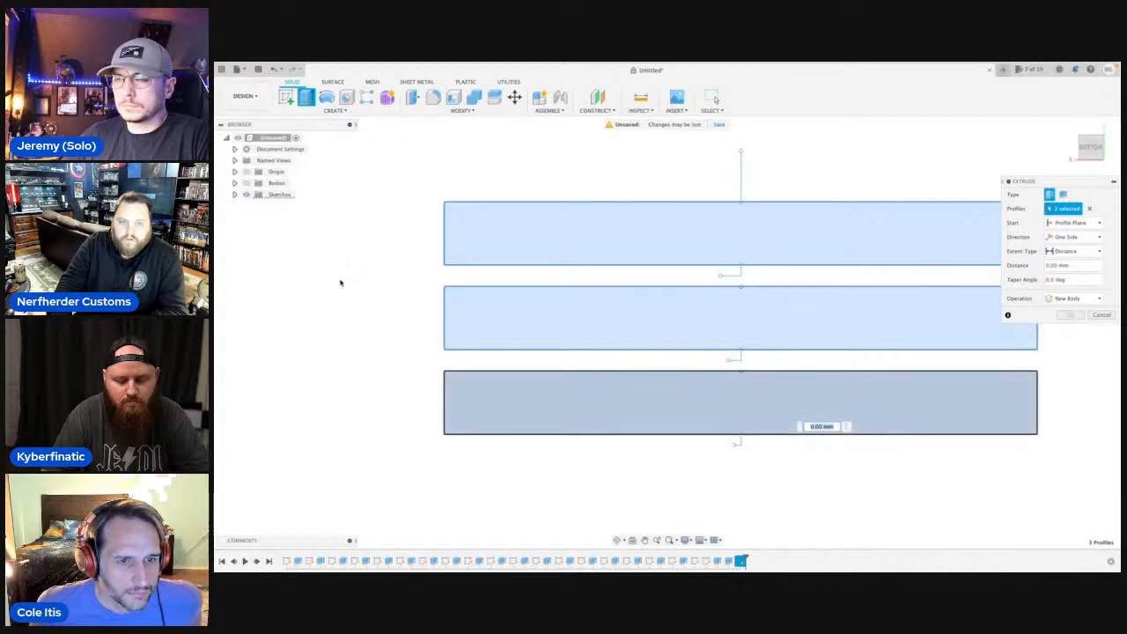
scroll(340, 279, "down", 3)
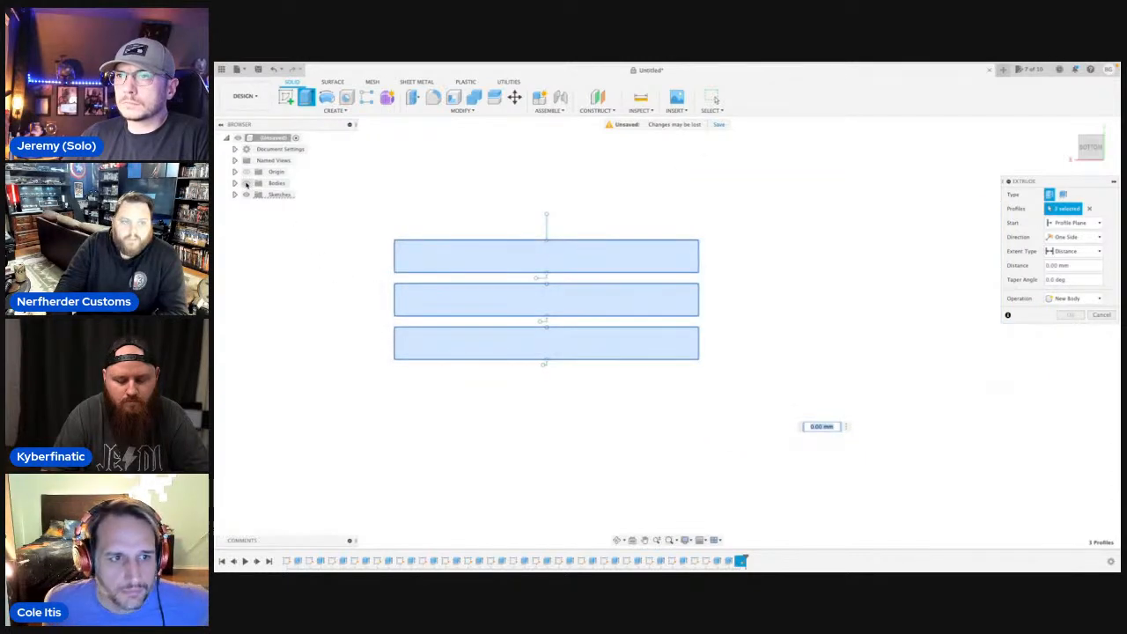
left_click(247, 184)
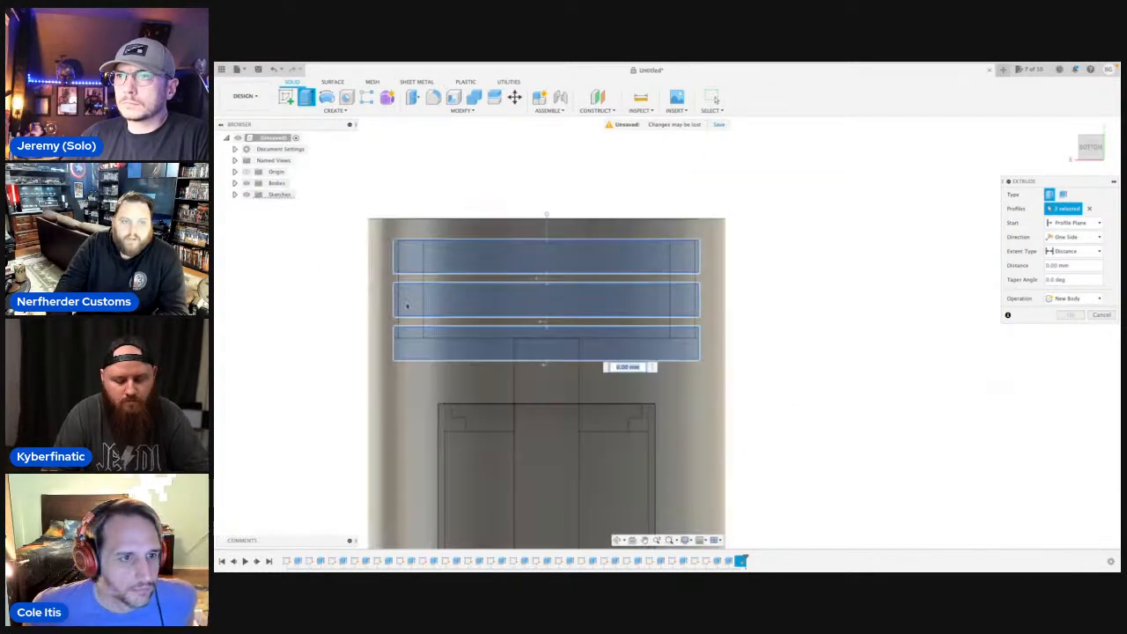
Cut the three slots 1 mm deep, using the body's outer cylindrical face as the extrusion's start object.
left_click(616, 541)
left_click_drag(735, 380, 908, 382)
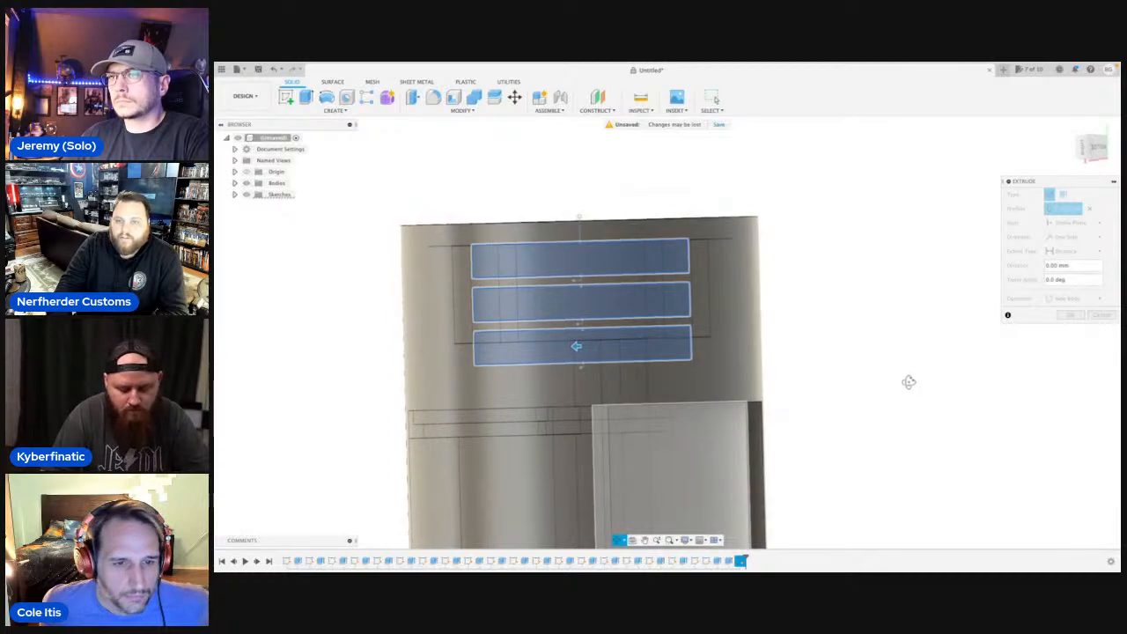
key("Escape")
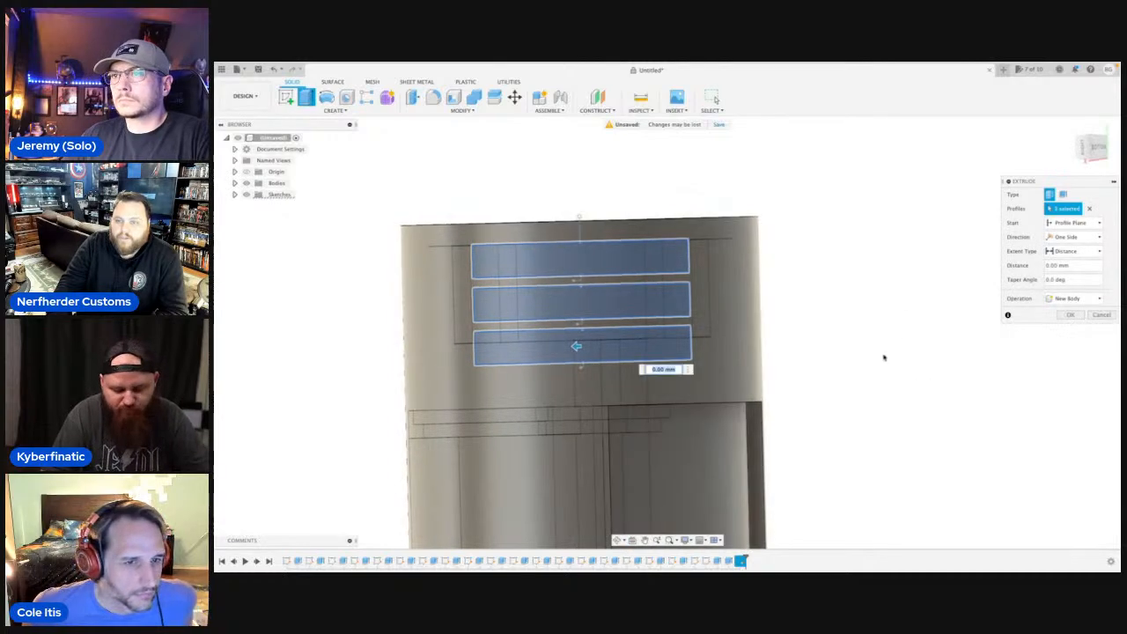
left_click(1100, 223)
left_click(1074, 257)
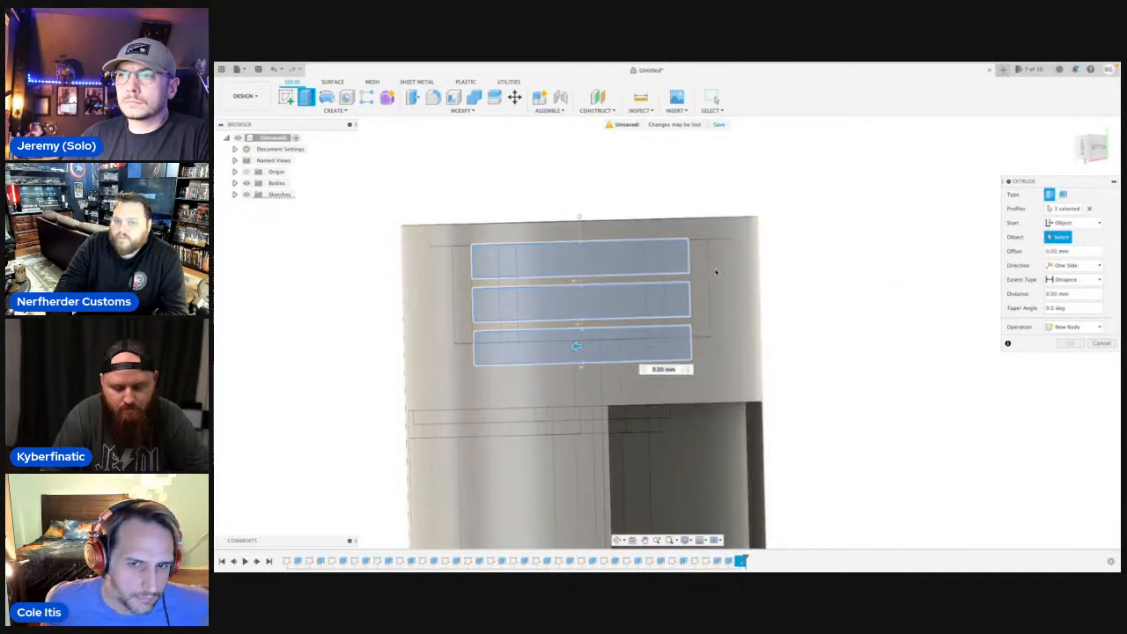
left_click(716, 270)
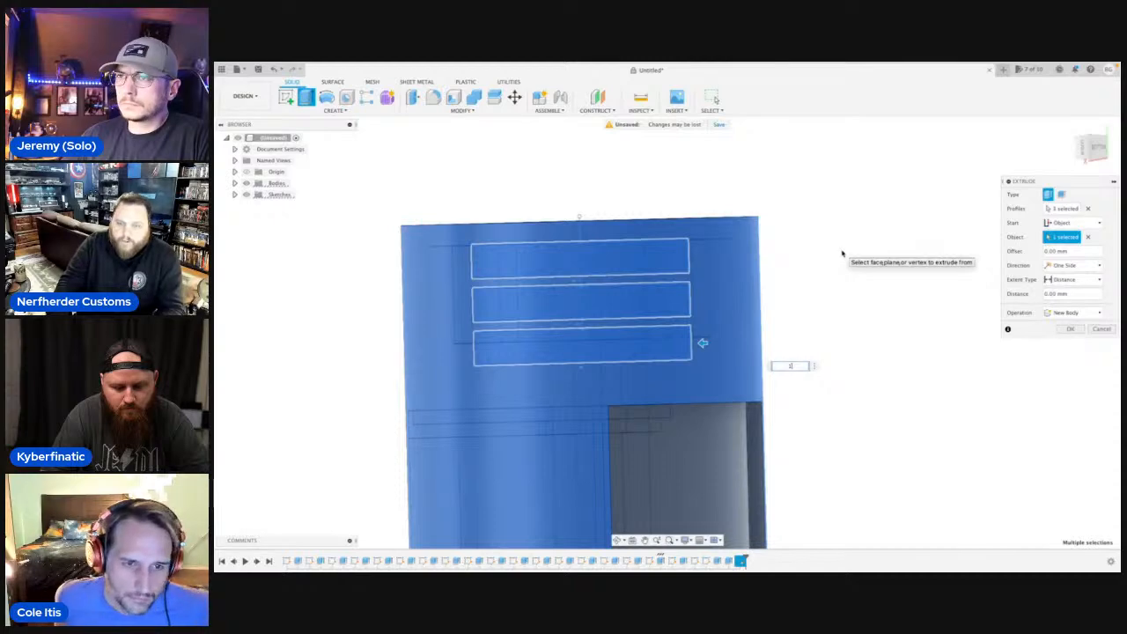
type("1")
key("Return")
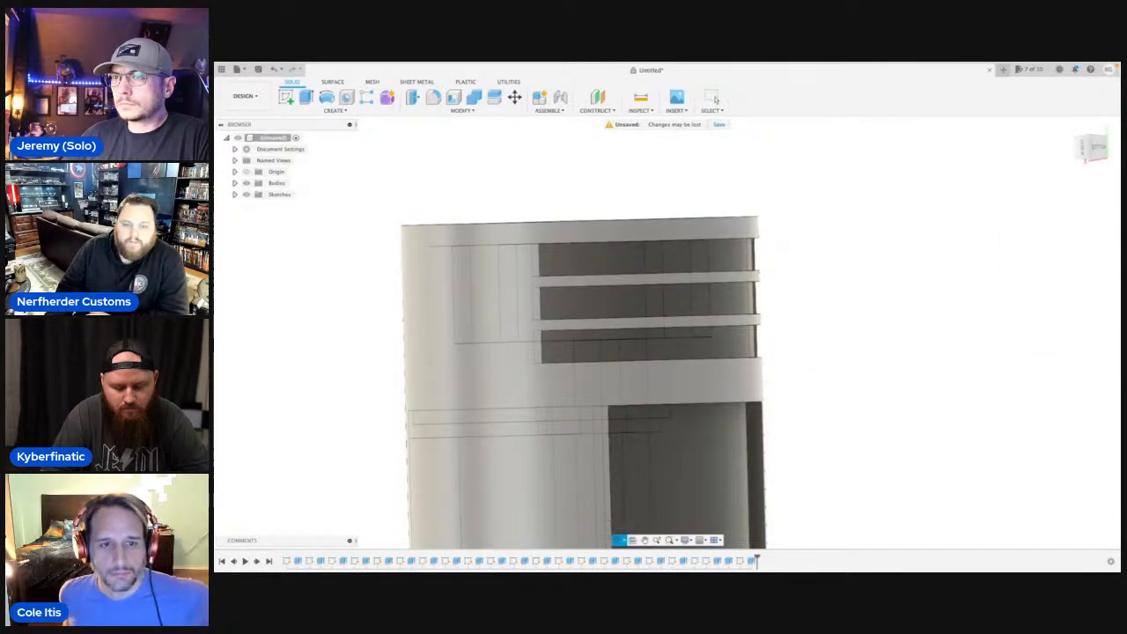
Inspect the new slots and neighbouring recess at an angle and squarely, and compare them with the body's opposite side.
left_click_drag(627, 458, 652, 354)
key("Escape")
scroll(554, 352, "up", 5)
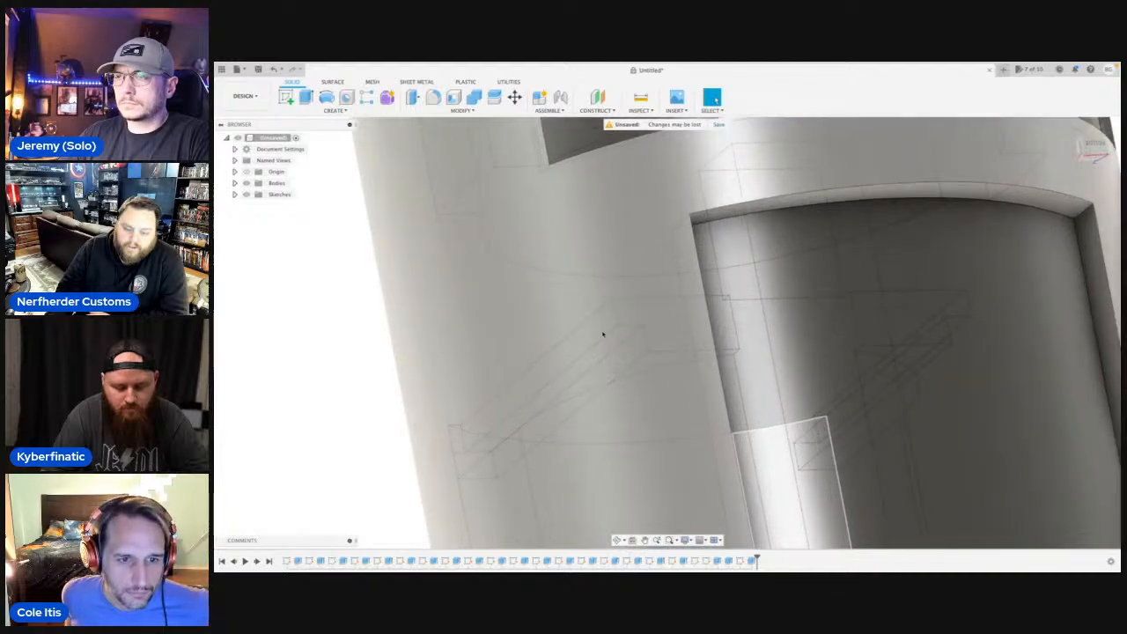
scroll(596, 264, "down", 2)
scroll(597, 388, "down", 4)
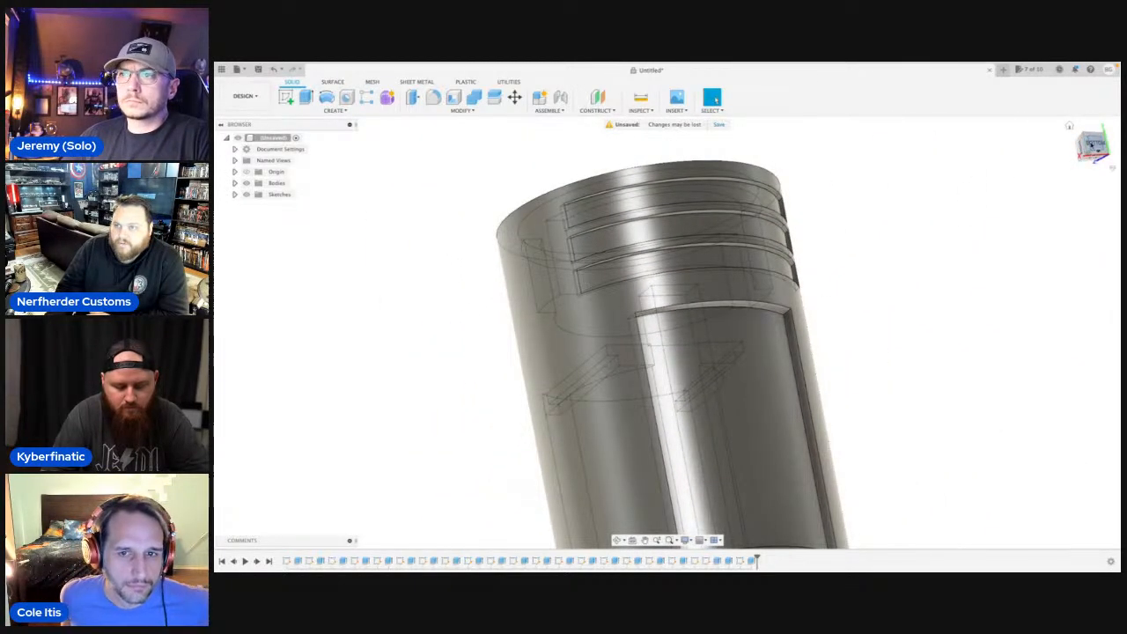
left_click(1090, 143)
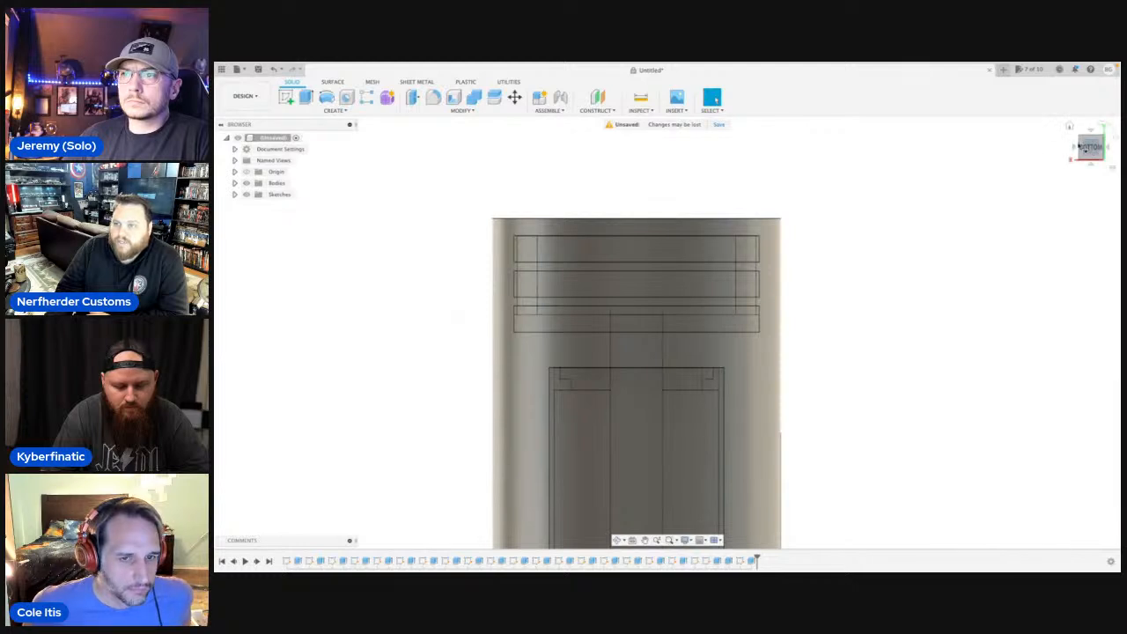
left_click(1075, 150)
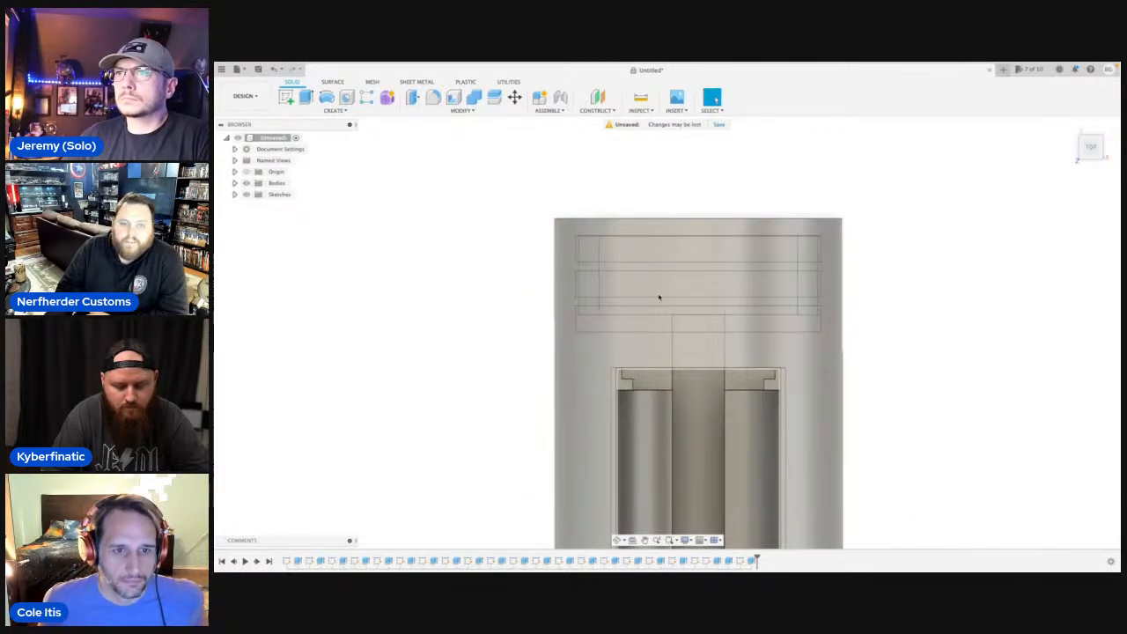
scroll(653, 312, "up", 5)
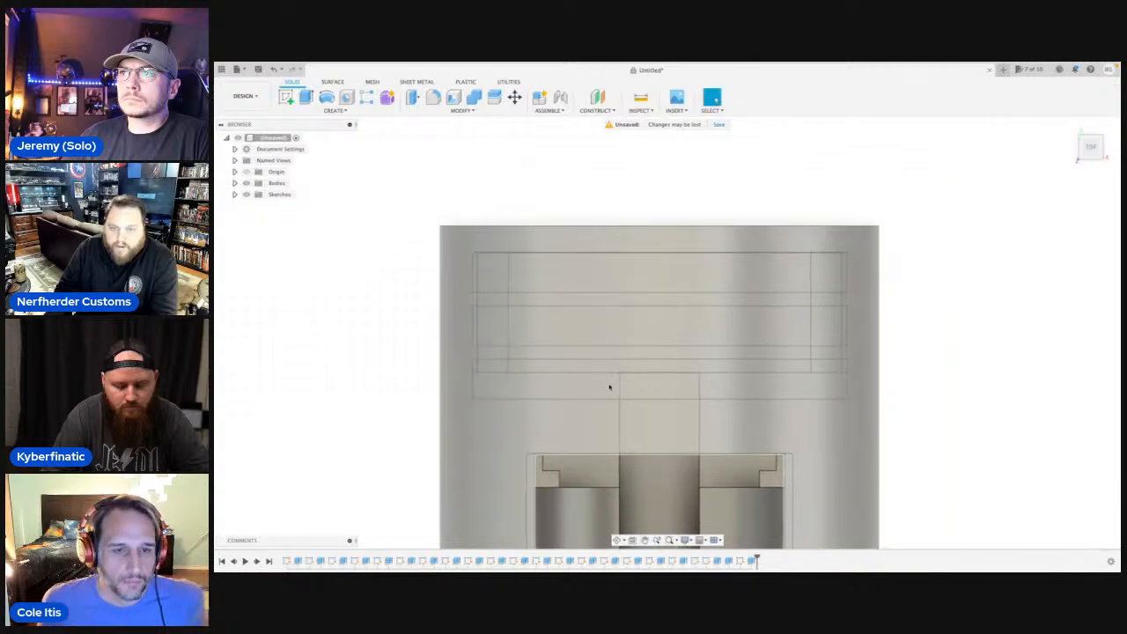
Start a sketch on the origin plane parallel to the top view and draw a 3 mm line along one end of the uppermost slot.
scroll(893, 304, "down", 5)
key("l")
left_click(940, 282)
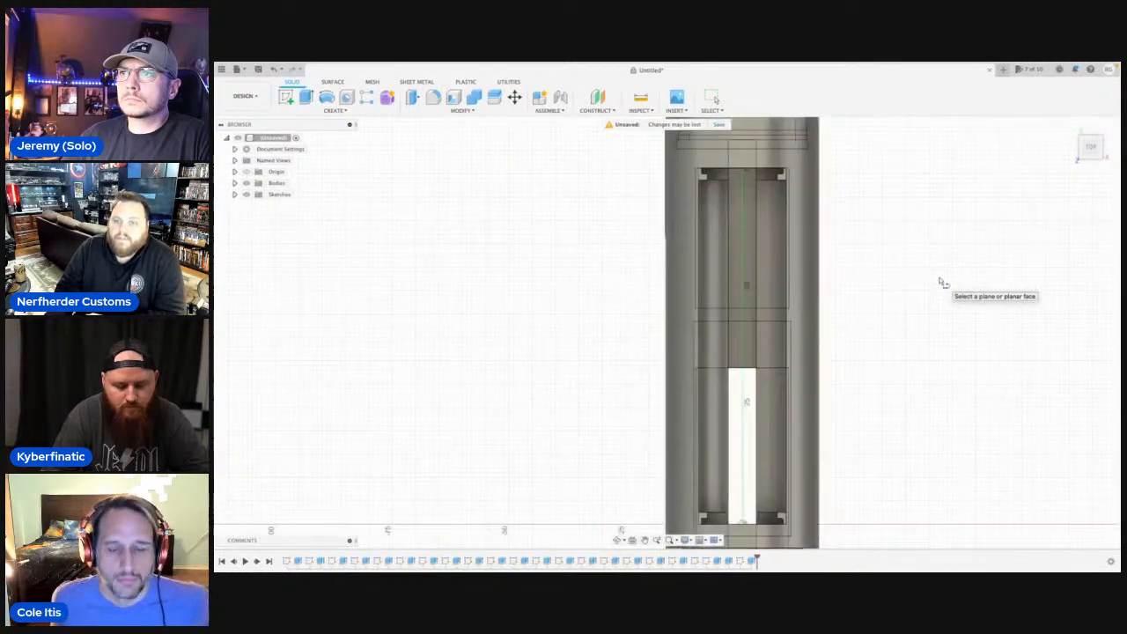
middle_click_drag(797, 211, 771, 428)
mouse_move(751, 279)
middle_mouse_down()
mouse_move(775, 395)
mouse_move(770, 467)
middle_mouse_up()
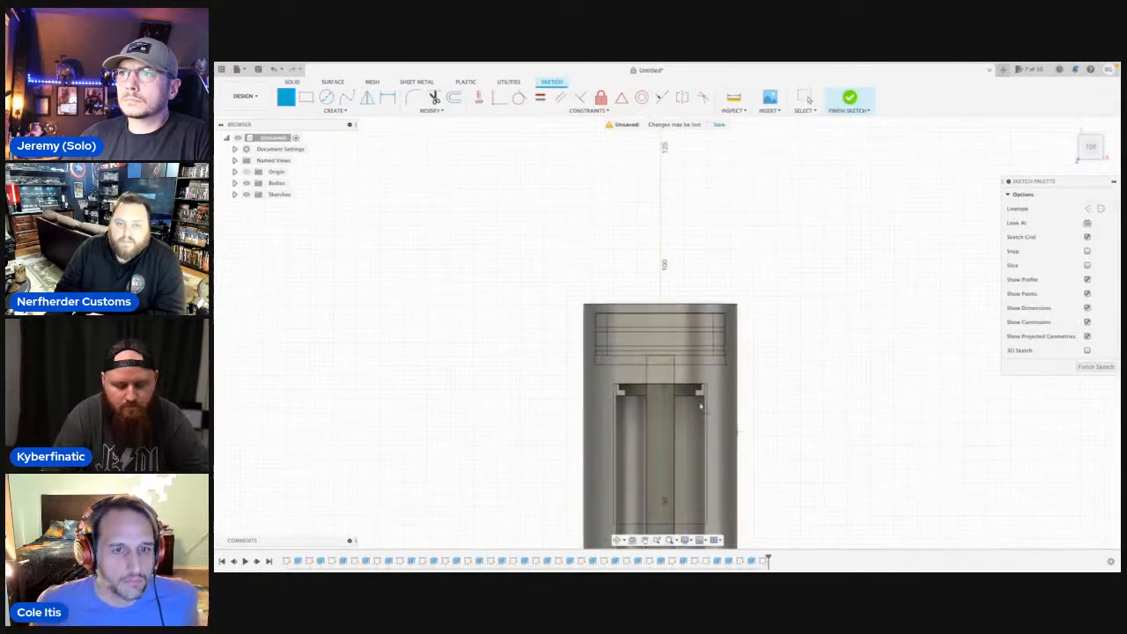
scroll(620, 342, "up", 5)
scroll(602, 323, "up", 5)
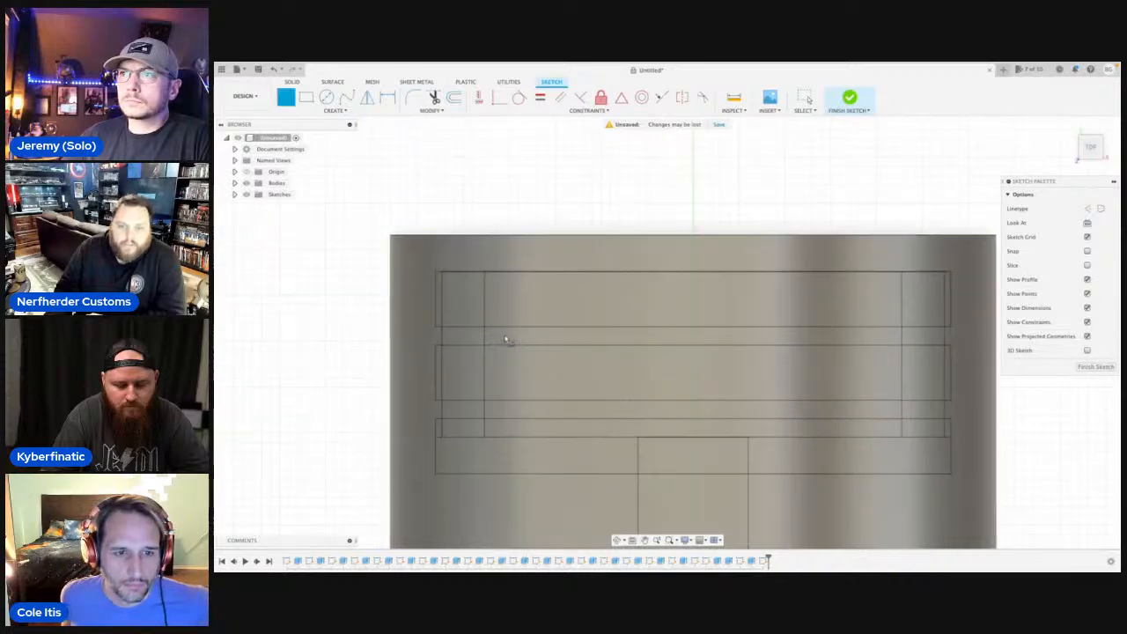
scroll(431, 282, "up", 3)
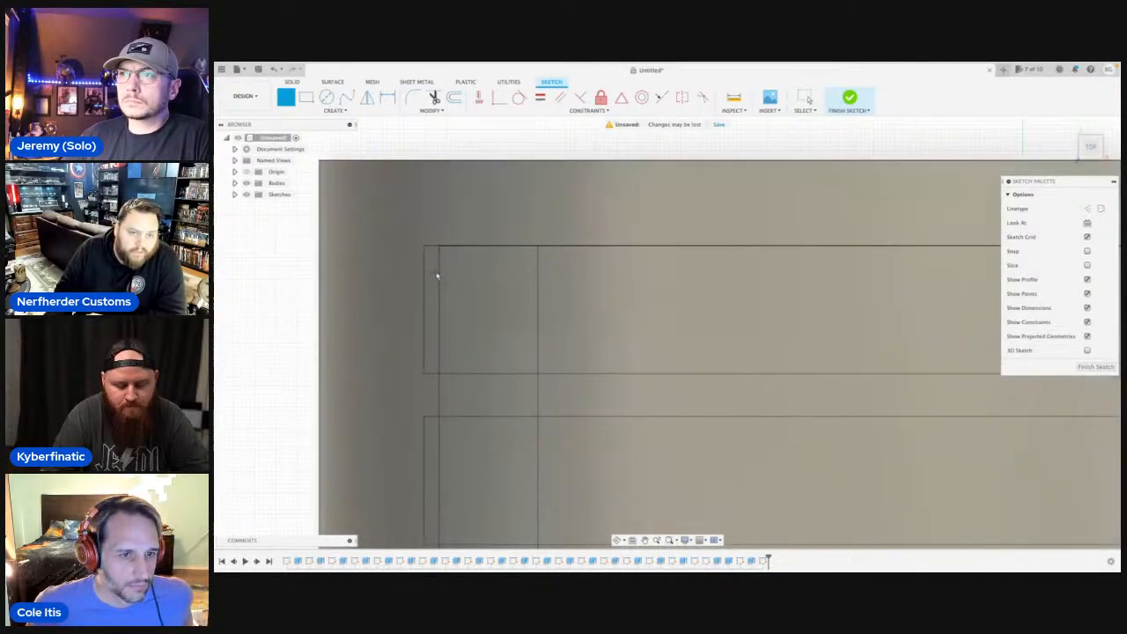
scroll(435, 275, "down", 2)
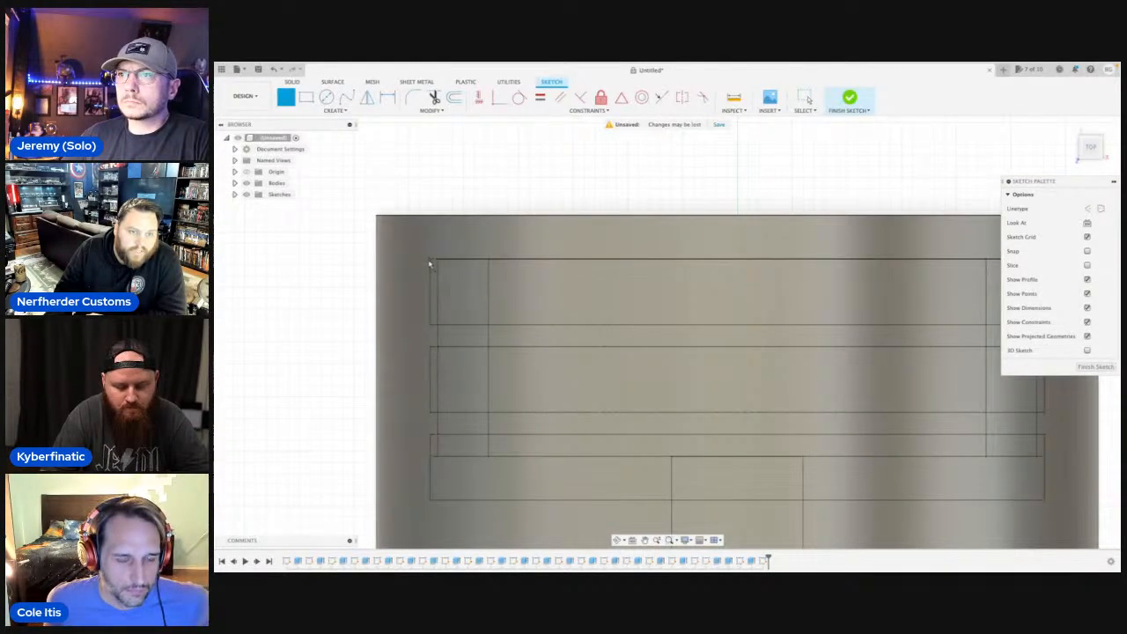
scroll(430, 261, "up", 2)
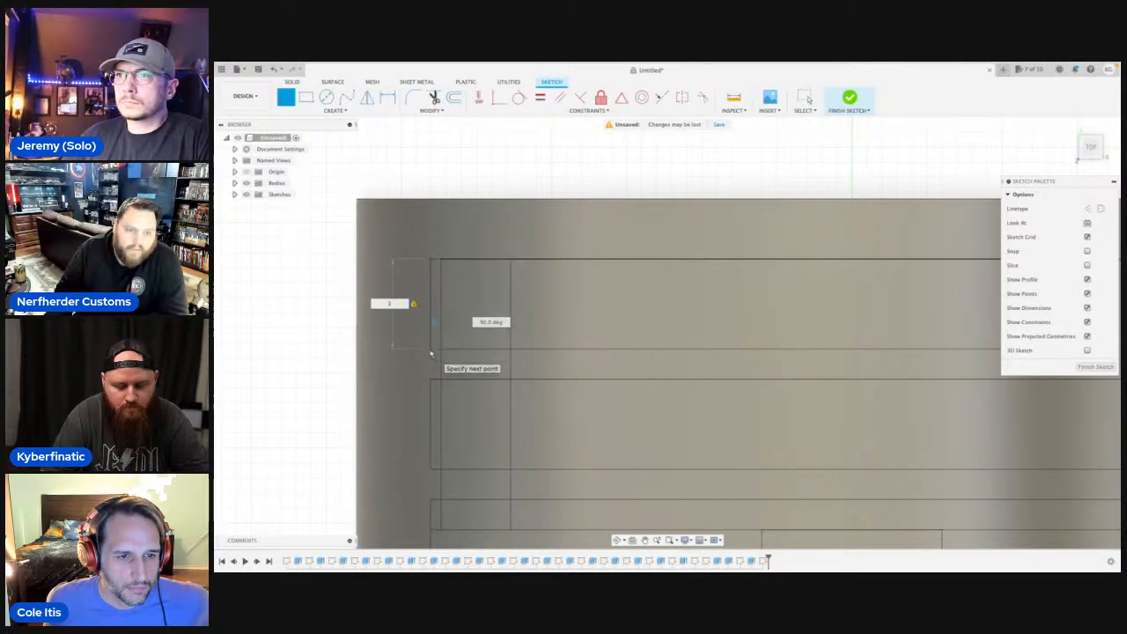
key("Return")
Draw the lower long edge of the uppermost slot across to the corner at its opposite end.
scroll(573, 347, "down", 3)
scroll(769, 337, "down", 3)
middle_click_drag(770, 337, 615, 353)
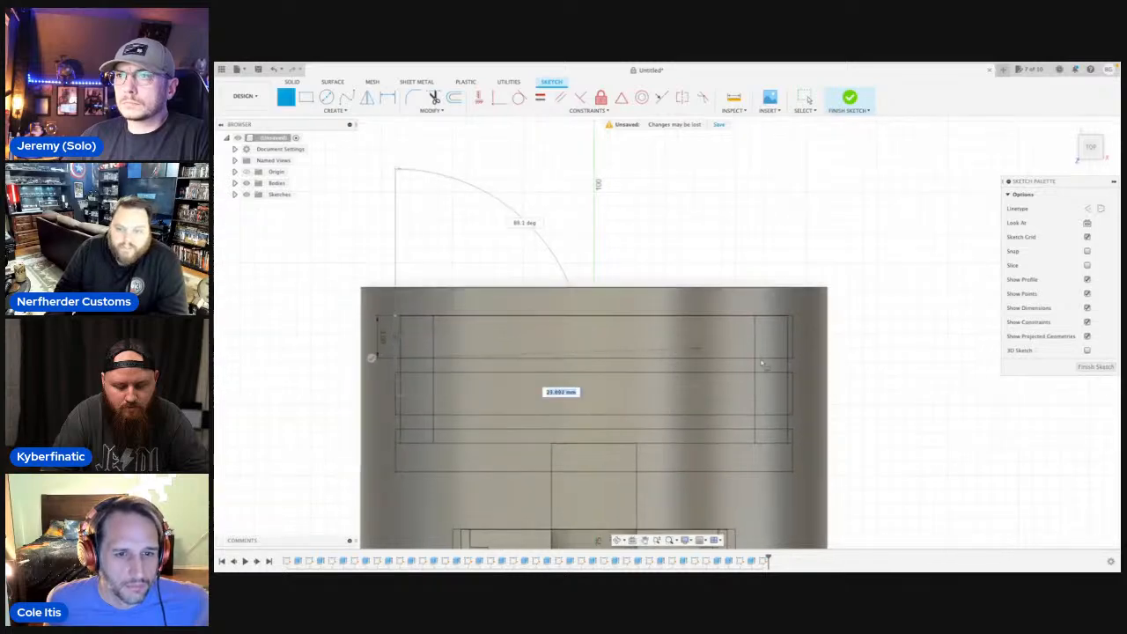
scroll(792, 366, "up", 5)
scroll(792, 367, "up", 4)
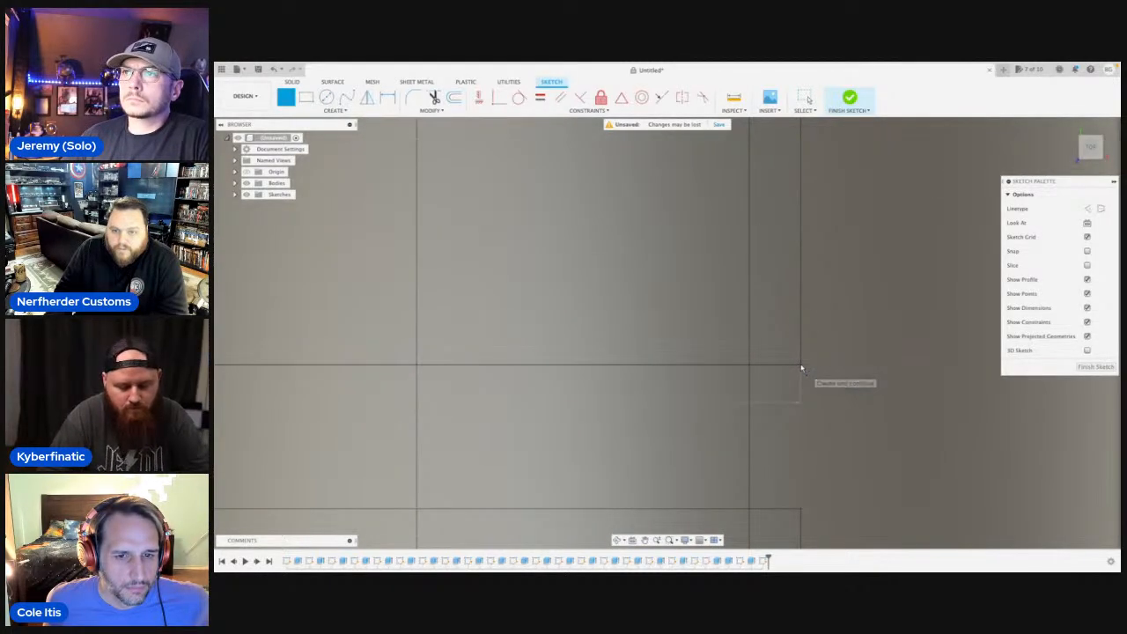
left_click(802, 366)
Draw the uppermost slot's opposite end 3 mm long and close the rectangle along its upper edge.
scroll(787, 258, "down", 4)
middle_click_drag(784, 283, 790, 392)
scroll(797, 293, "down", 1)
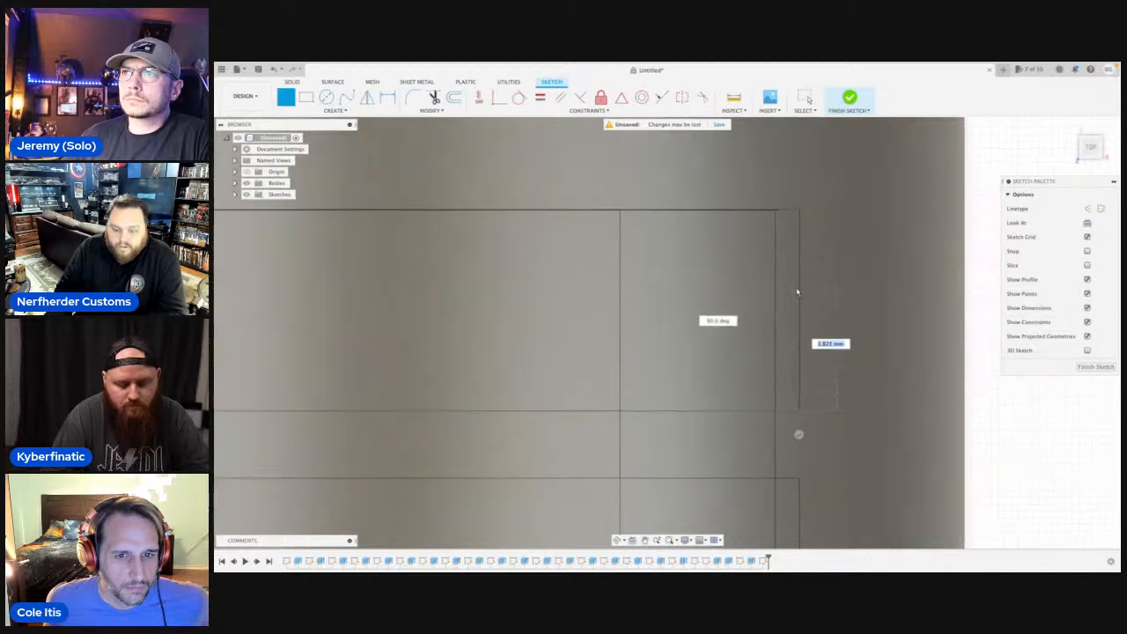
scroll(798, 282, "down", 2)
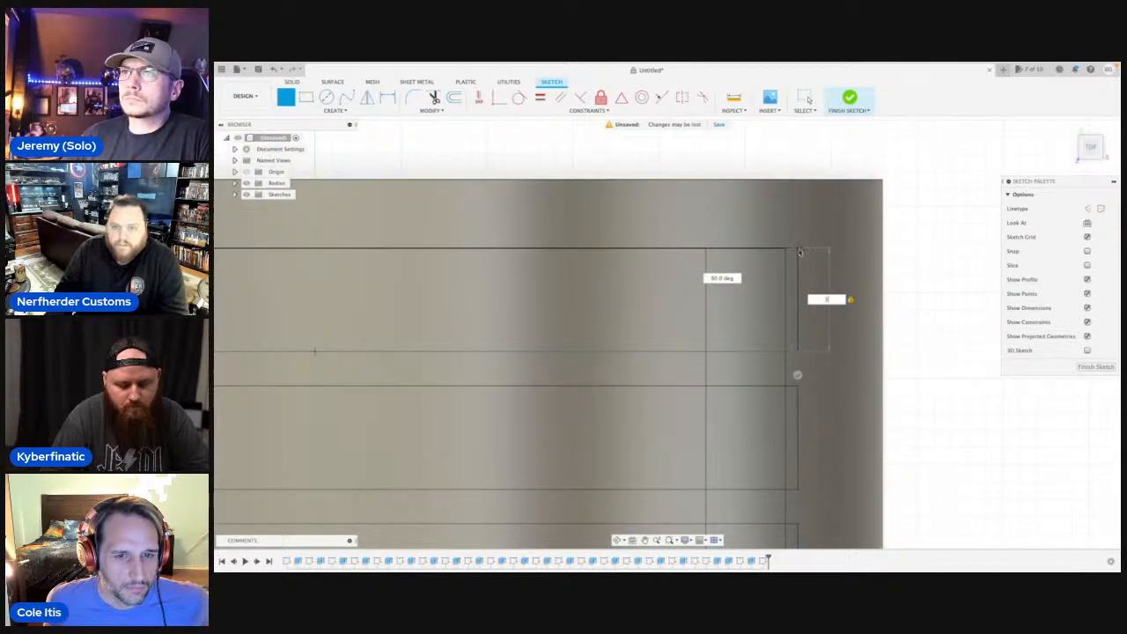
key("Return")
scroll(498, 265, "down", 2)
middle_click_drag(416, 257, 641, 263)
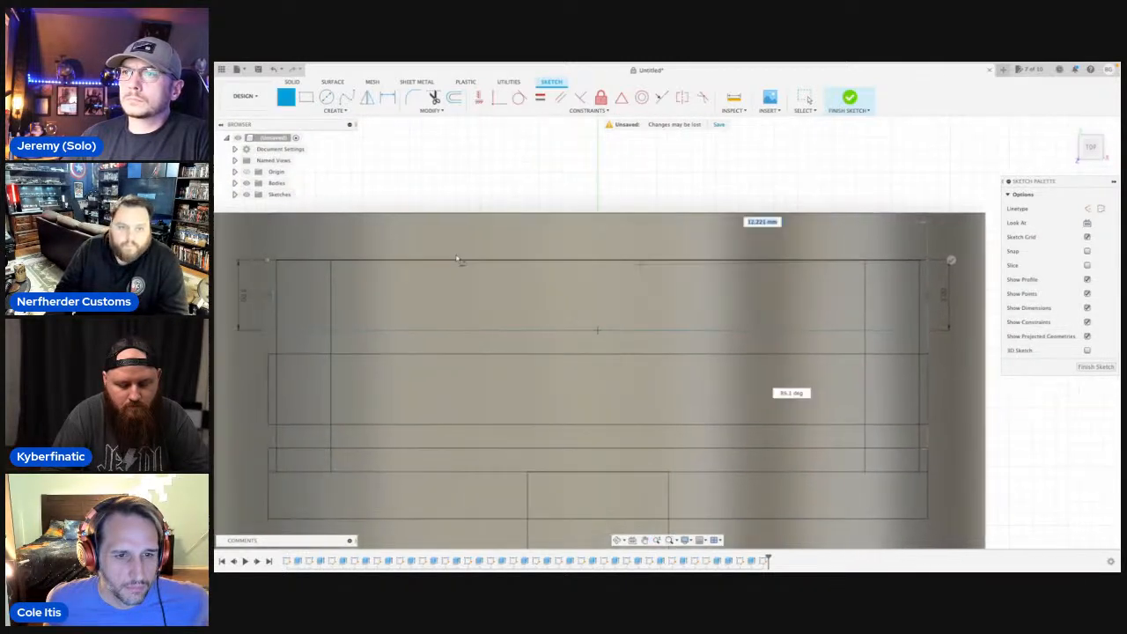
left_click(270, 262)
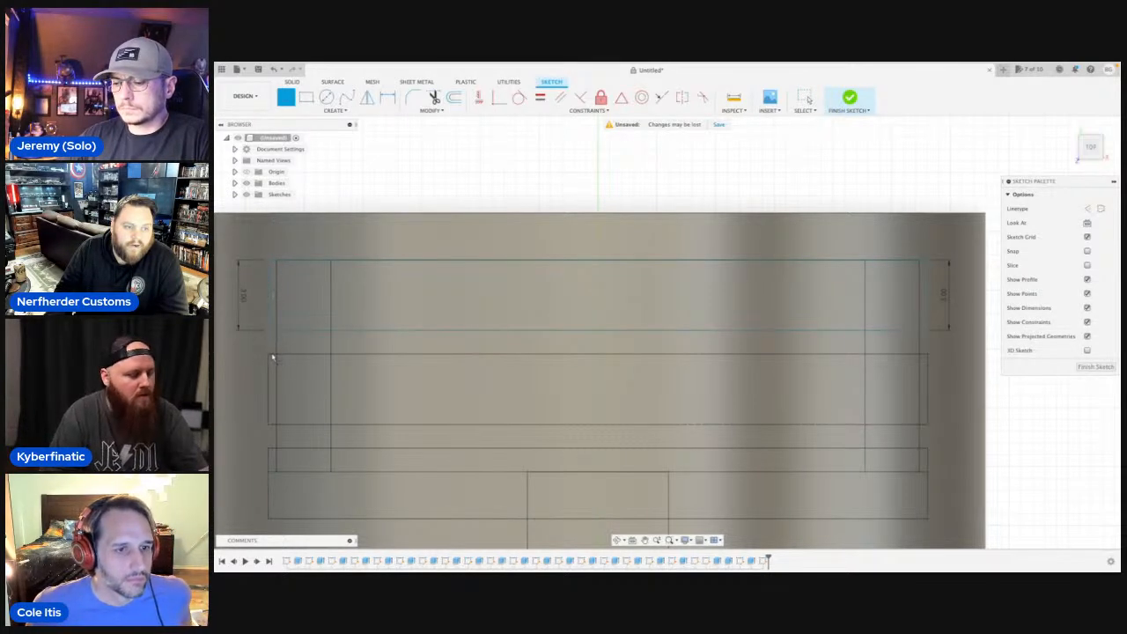
Trace the second slot as a closed rectangle between its existing corners, with a 3 mm end height.
left_click(269, 355)
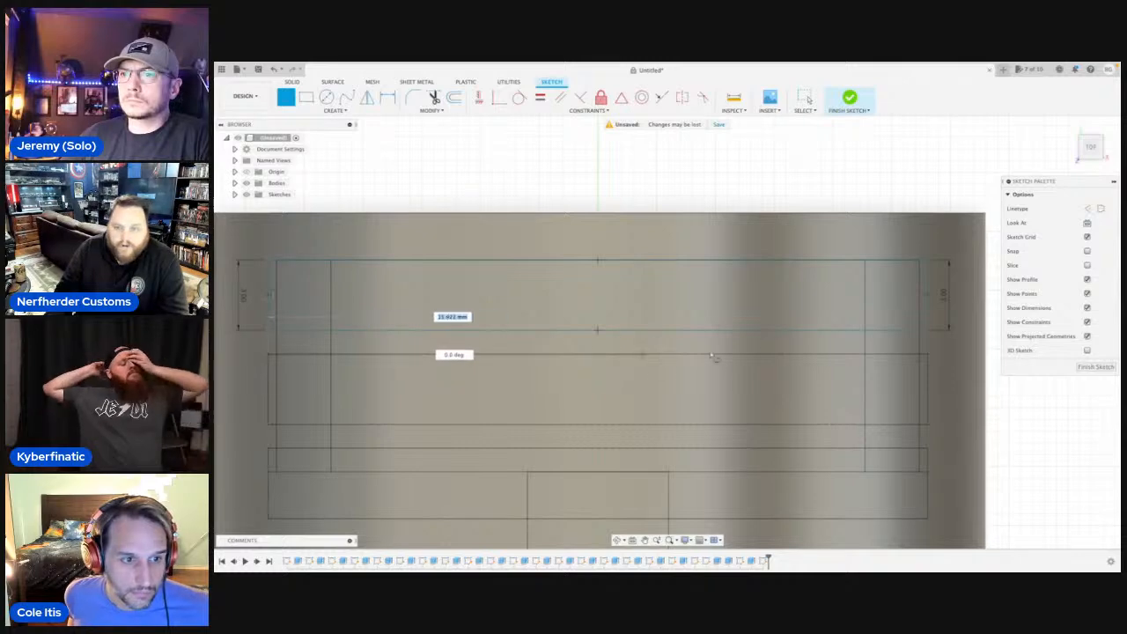
left_click(927, 355)
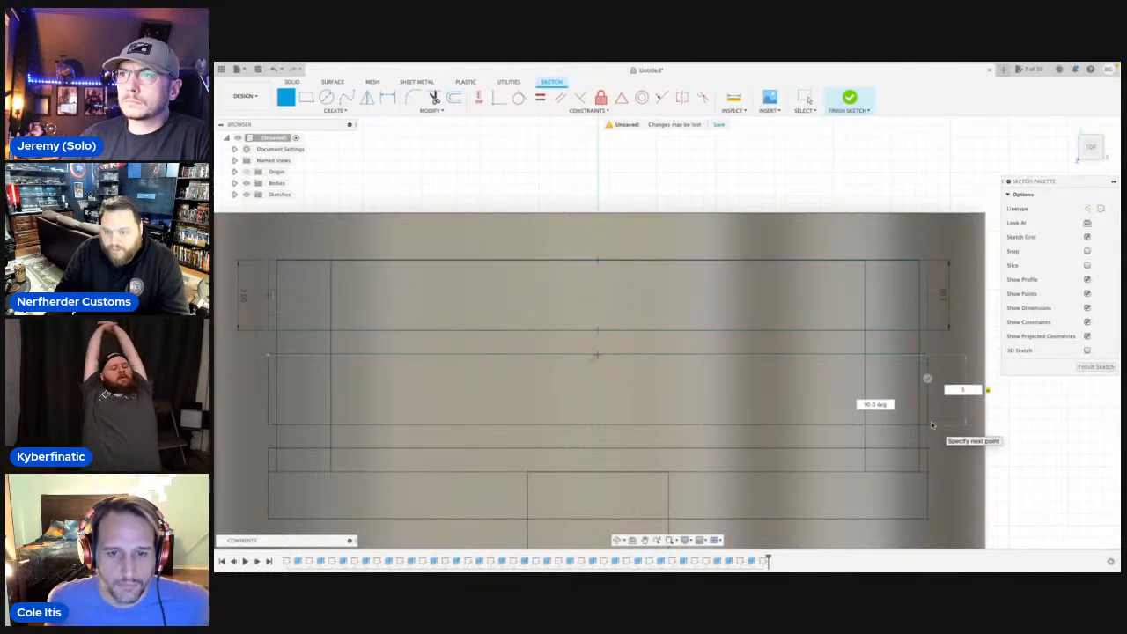
key("Return")
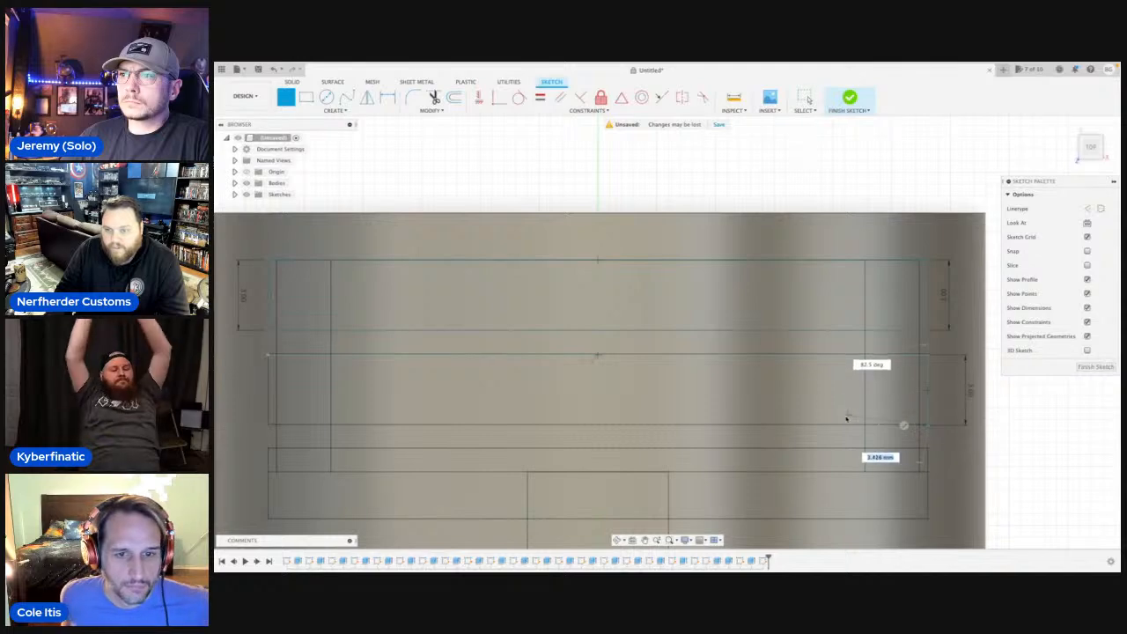
left_click(269, 428)
left_click(269, 358)
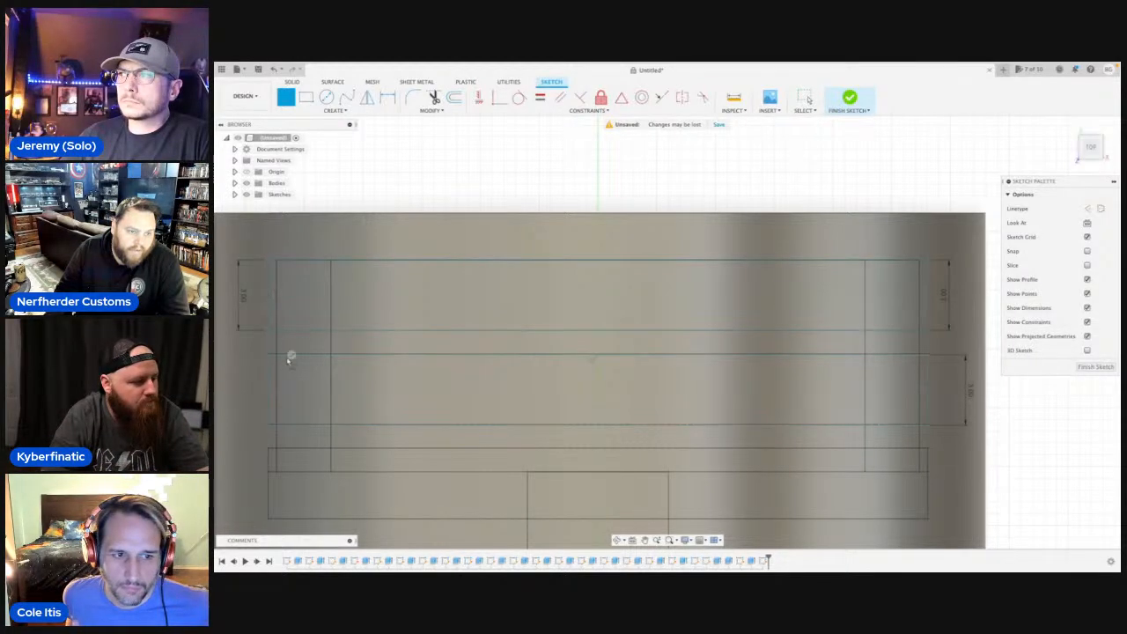
Trace the third slot as a closed rectangle between its existing corners, with a 3 mm end height.
scroll(289, 359, "up", 2)
scroll(293, 362, "down", 3)
middle_click_drag(361, 383, 416, 234)
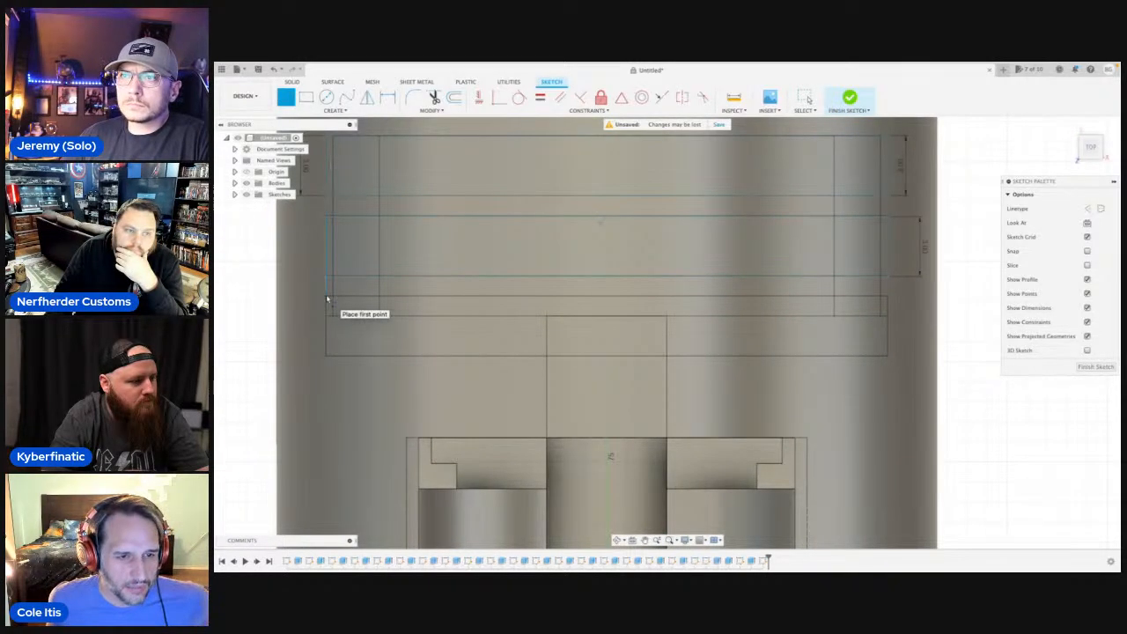
left_click(334, 300)
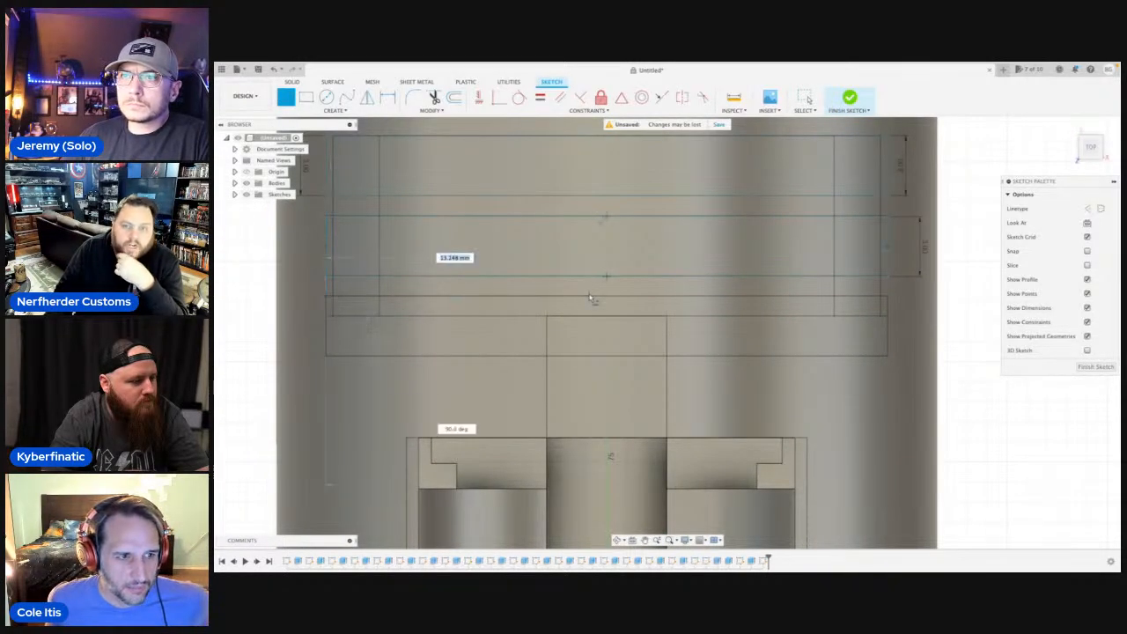
left_click(888, 298)
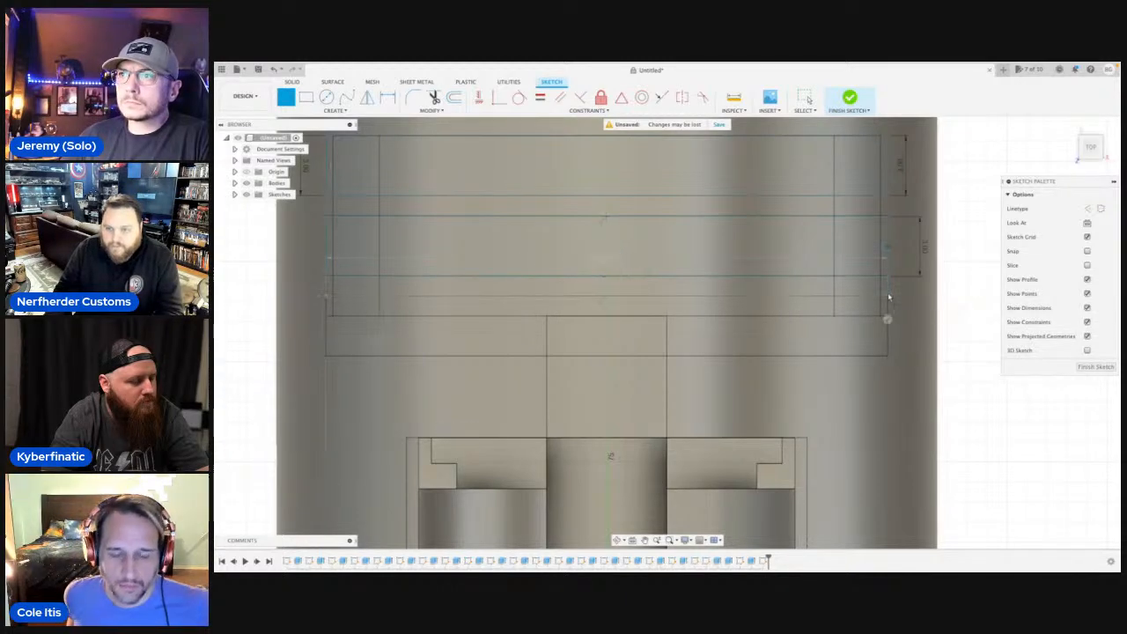
left_click(888, 355)
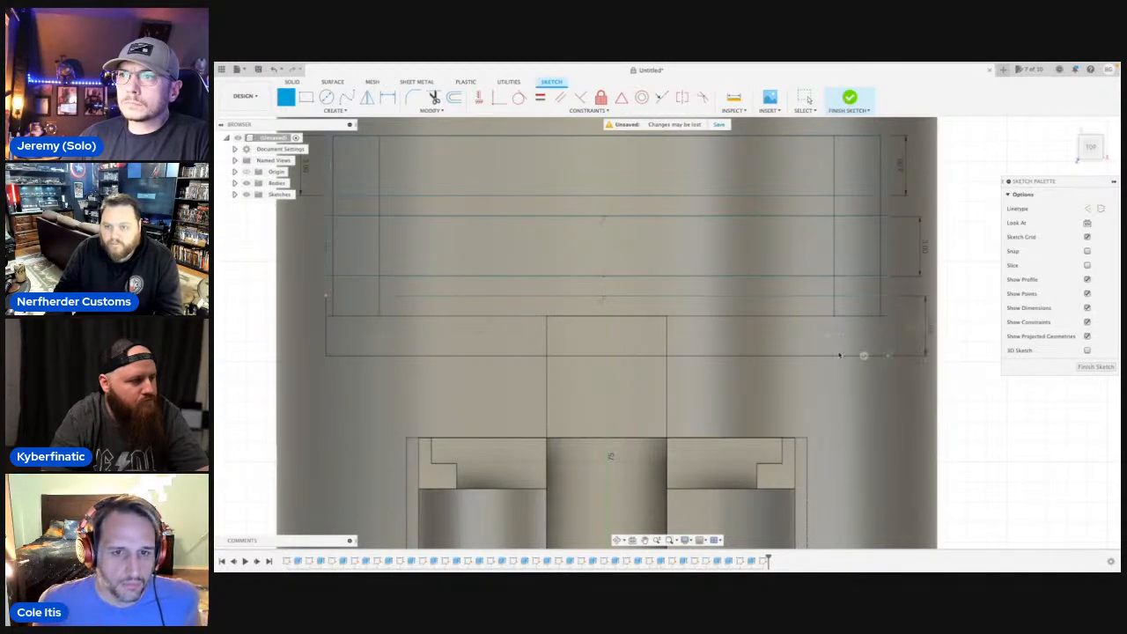
left_click(326, 356)
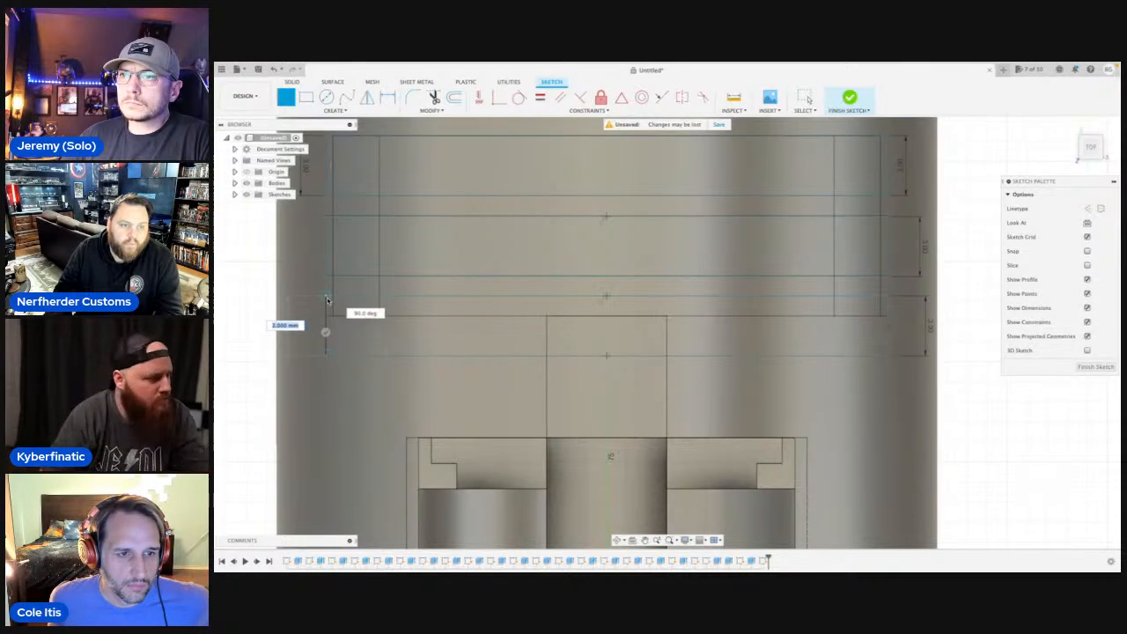
left_click(327, 299)
Start a Press Pull on all three slot rectangles, hiding the bodies while selecting them and showing them again.
scroll(328, 300, "down", 5)
key("q")
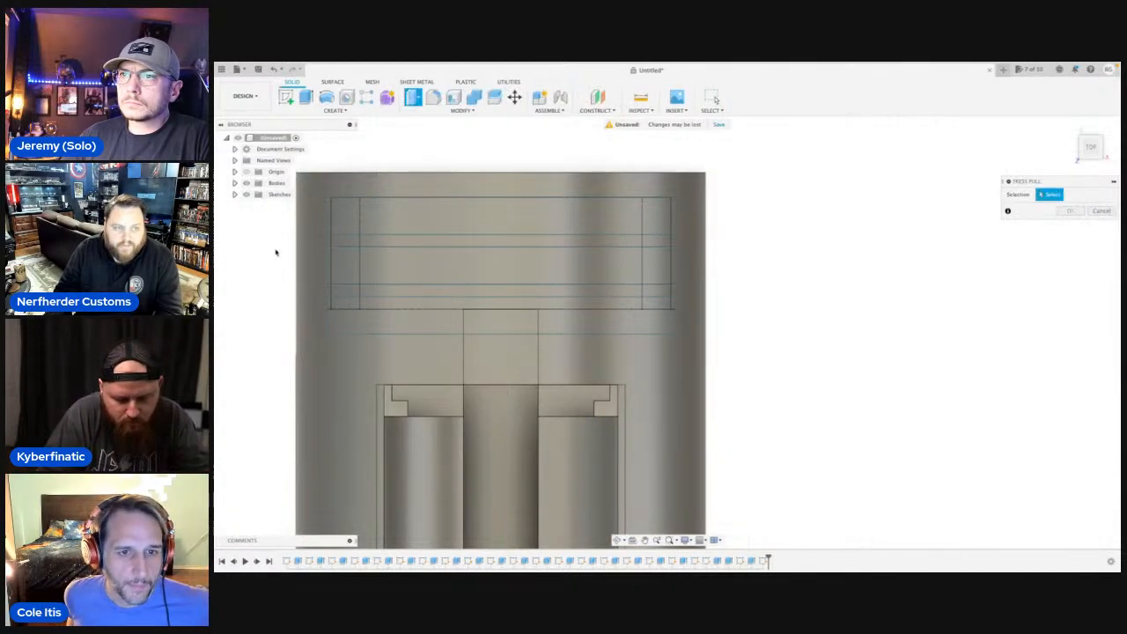
left_click(245, 182)
left_click(446, 226)
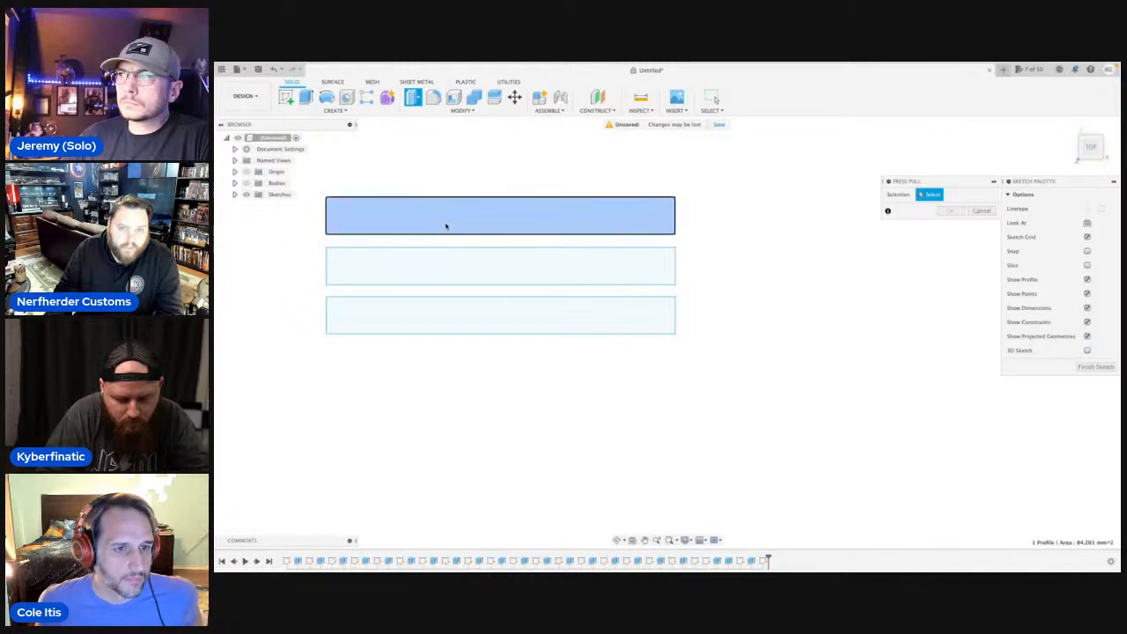
left_click(458, 280)
left_click(453, 317)
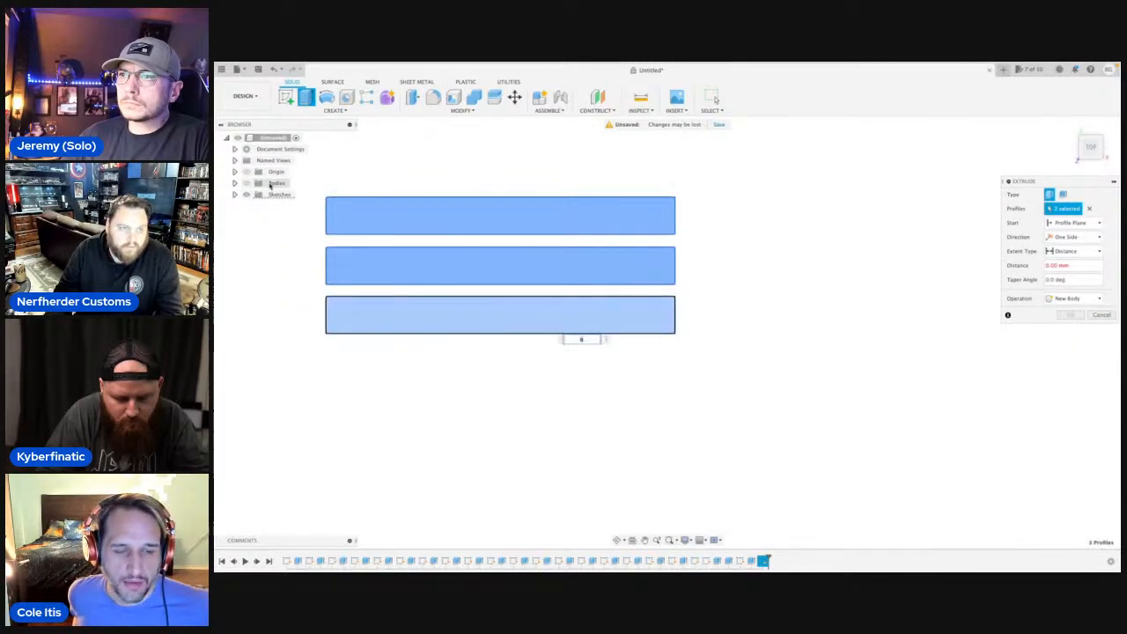
left_click(246, 184)
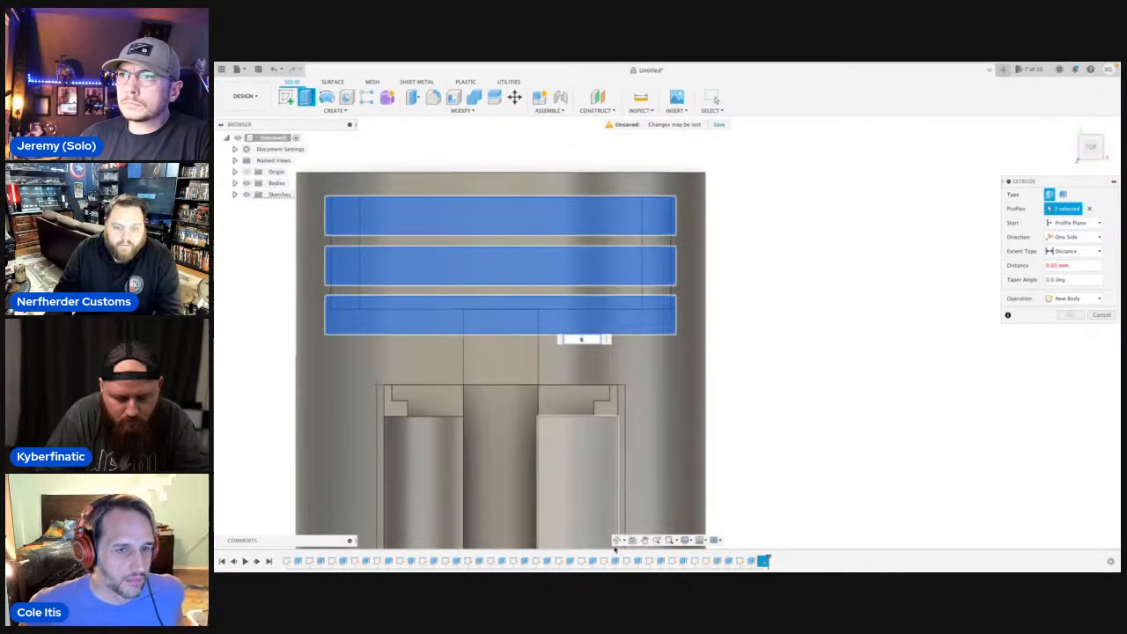
Cut the three slot profiles with a -1 mm distance, starting from the chassis's outer cylindrical face.
left_click(617, 539)
left_click_drag(674, 405, 772, 396)
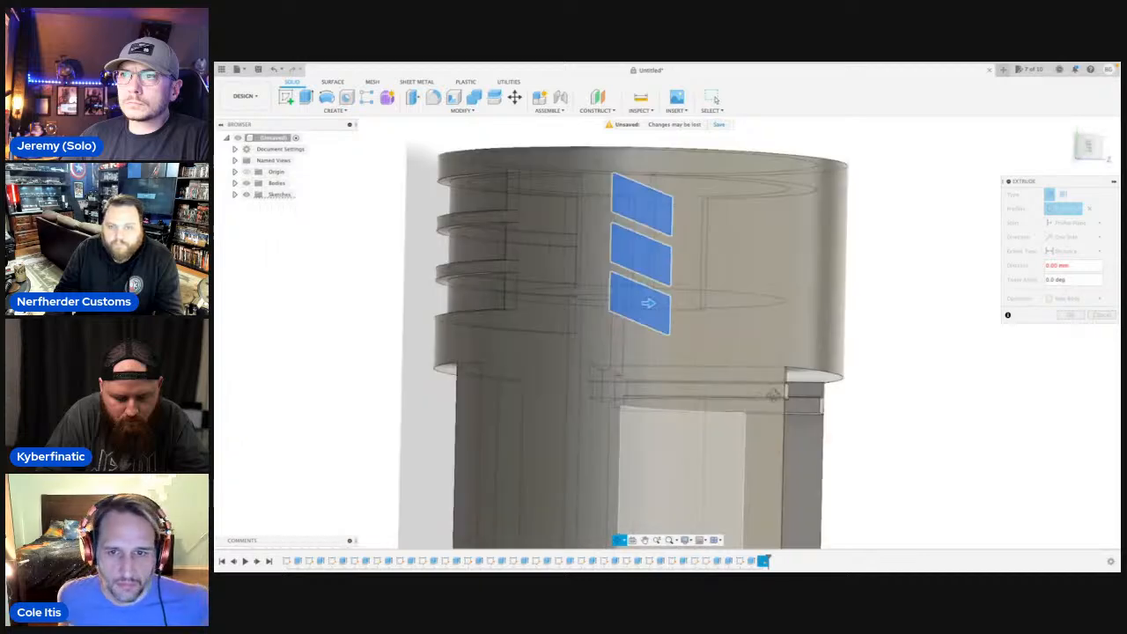
key("Escape")
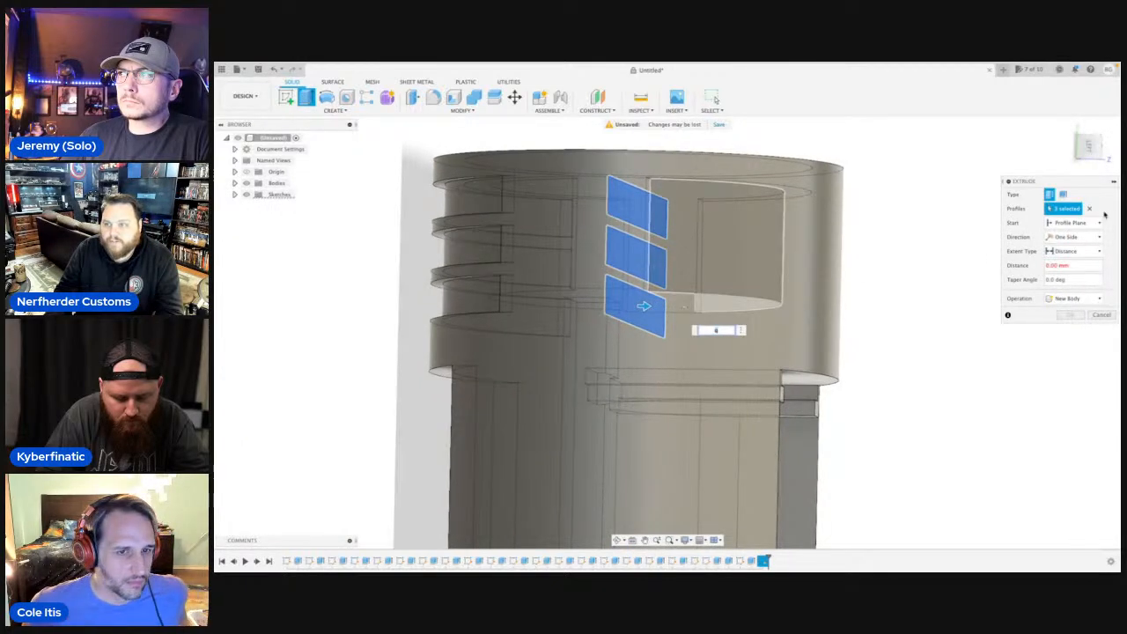
left_click(1101, 222)
left_click(1072, 253)
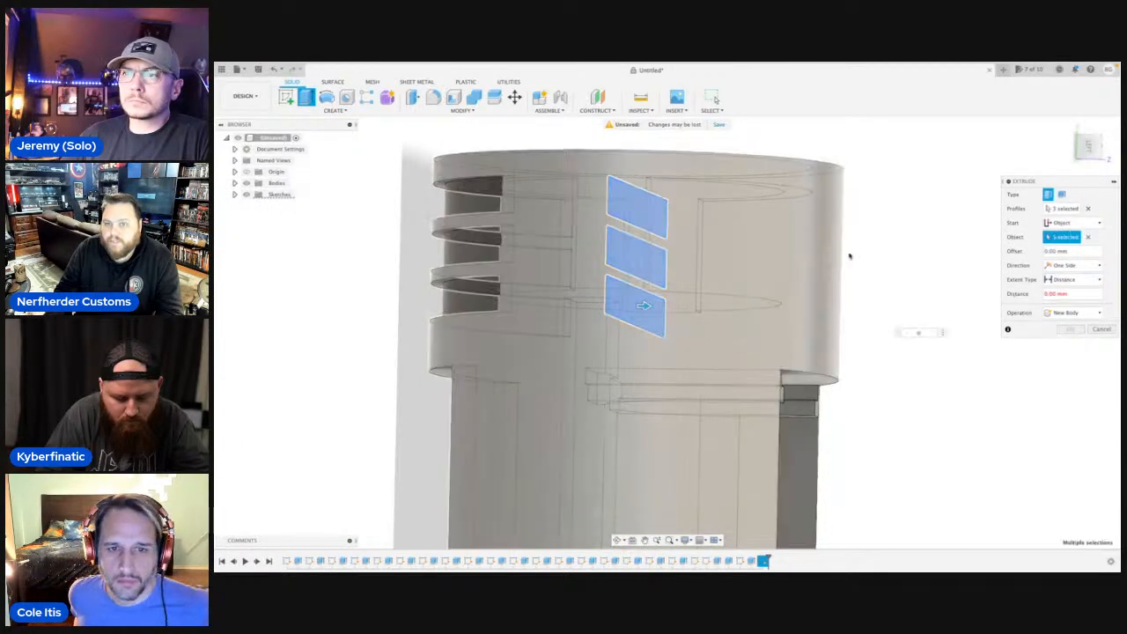
left_click(838, 256)
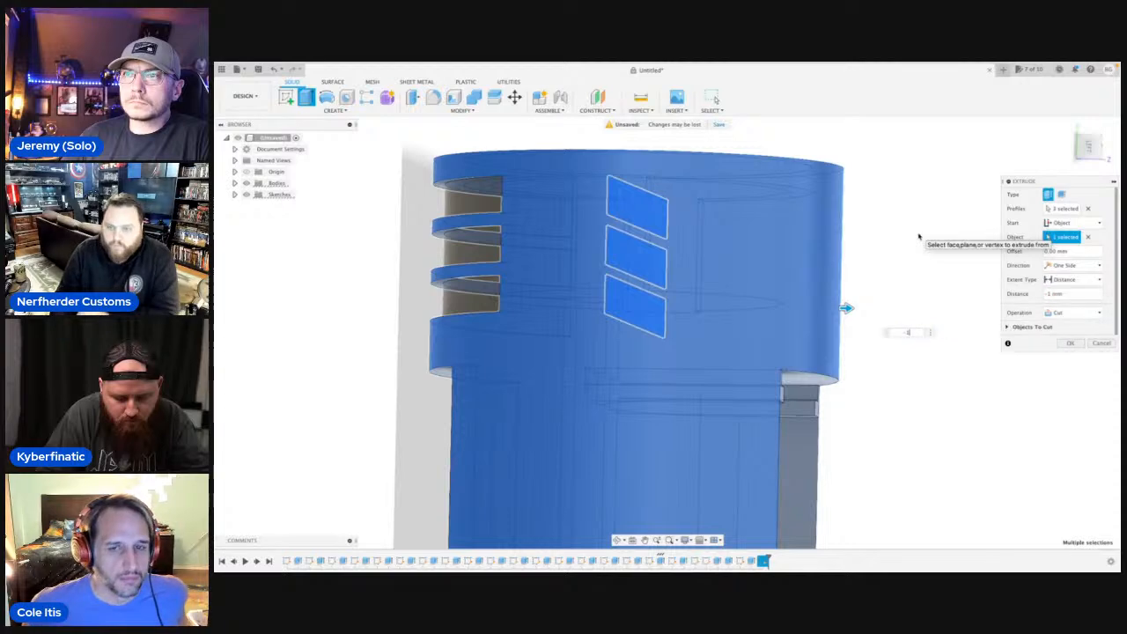
key("Return")
Examine the slots on both sides and the chassis's full length from several angles.
scroll(892, 240, "down", 3)
scroll(755, 408, "down", 2)
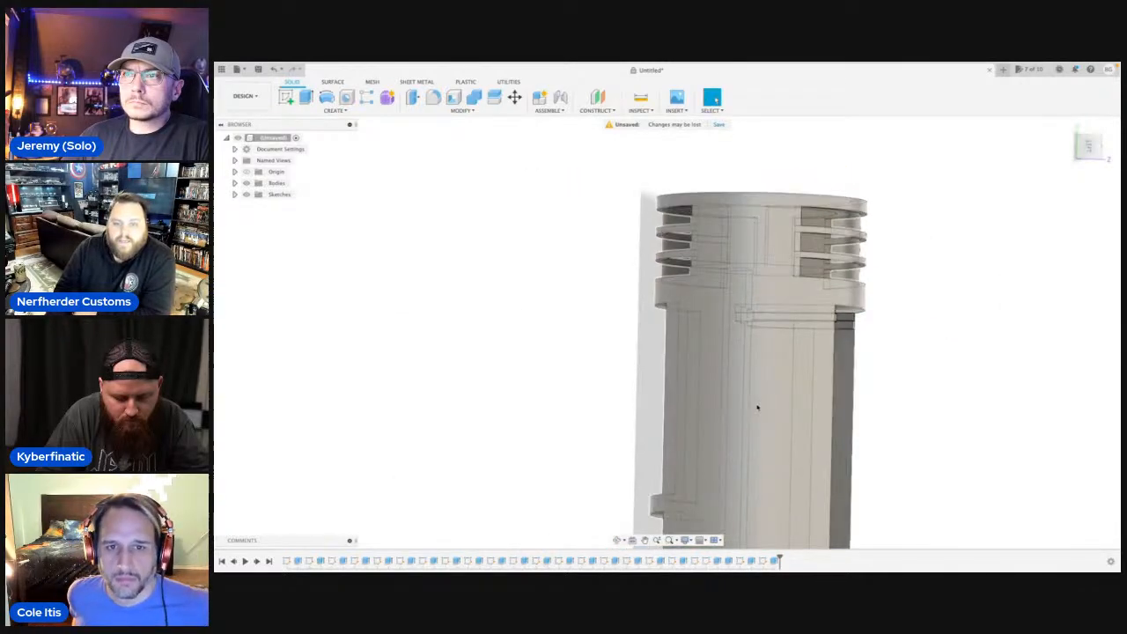
left_click(617, 542)
left_click_drag(656, 483, 662, 227)
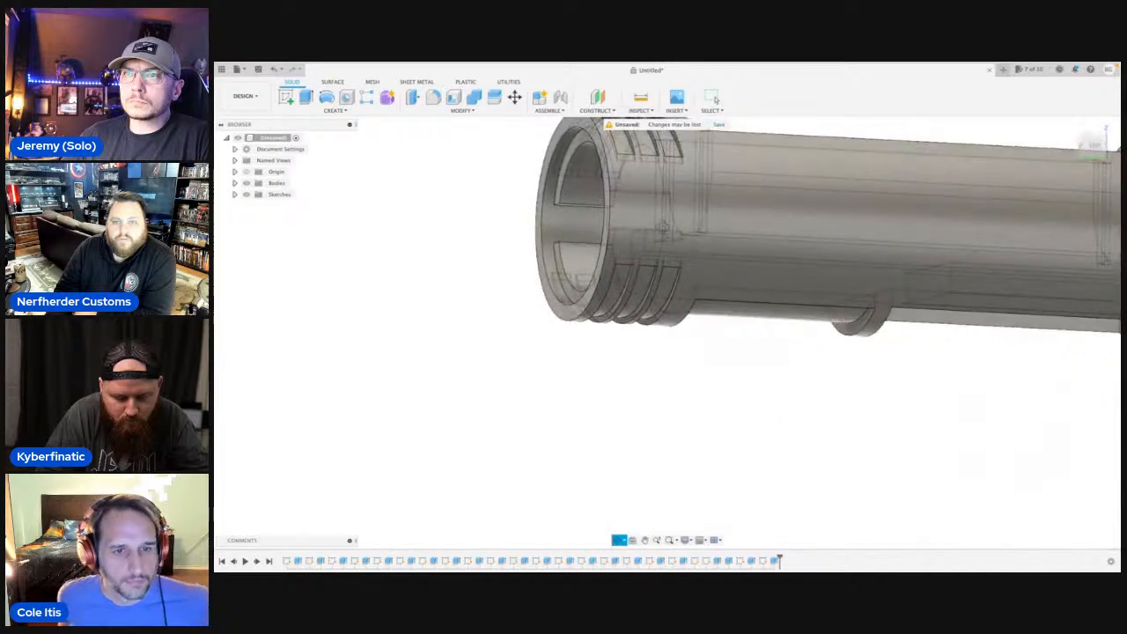
left_click_drag(724, 264, 727, 177)
left_click_drag(649, 297, 529, 332)
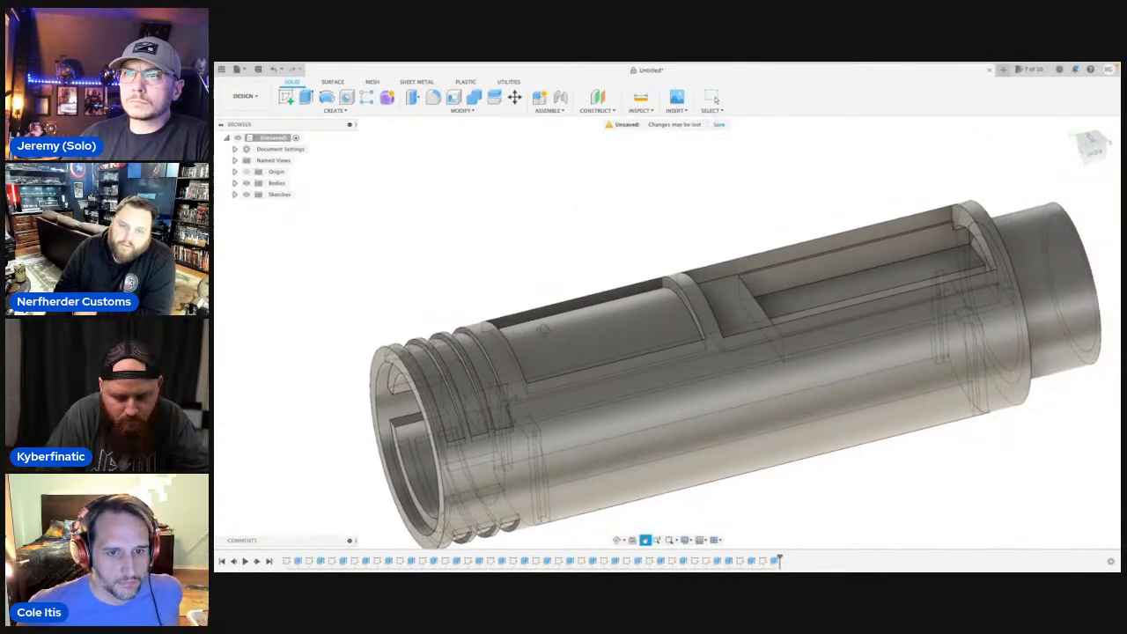
key("Escape")
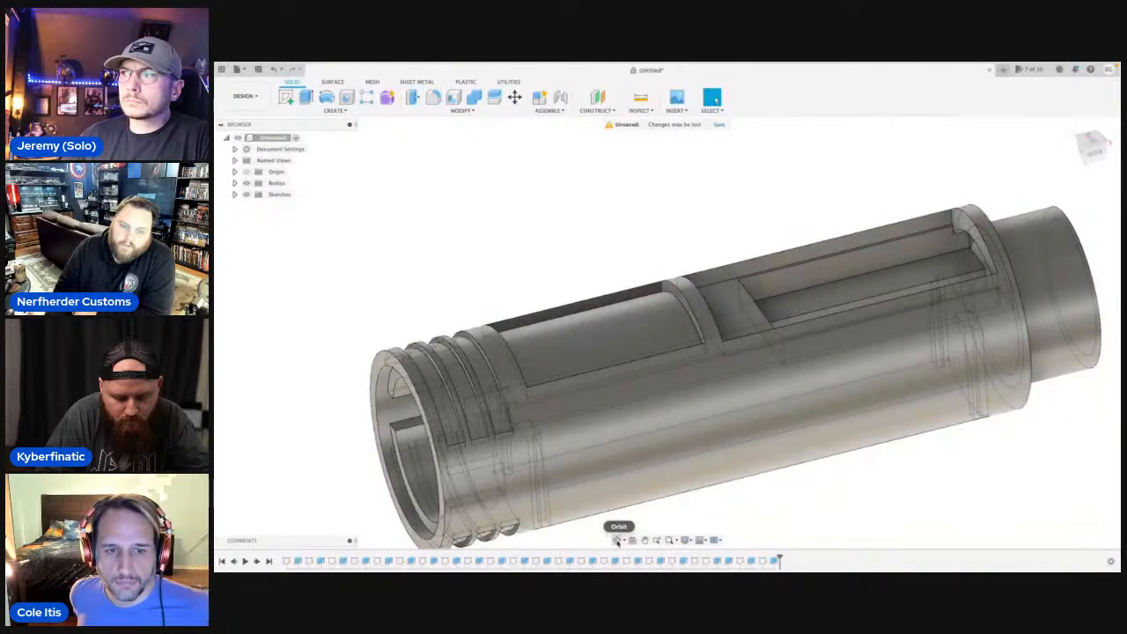
left_click(619, 540)
left_click_drag(616, 493, 642, 435)
key("Escape")
scroll(644, 428, "down", 3)
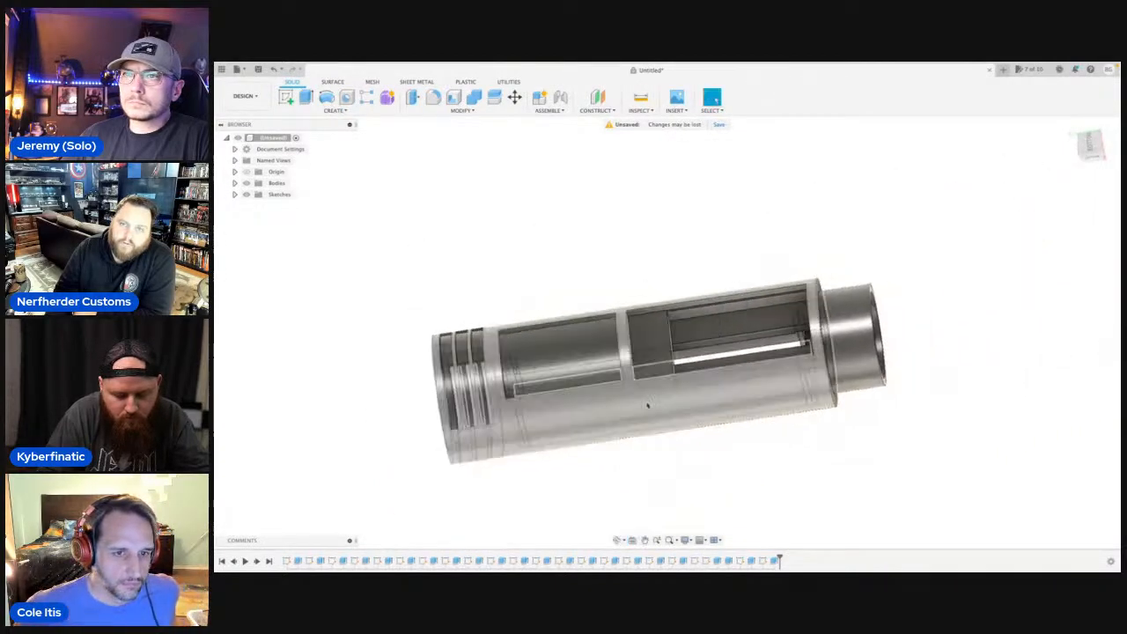
Start inserting an SVG from the computer and open the SVG folder on the WD Drive.
left_click(685, 112)
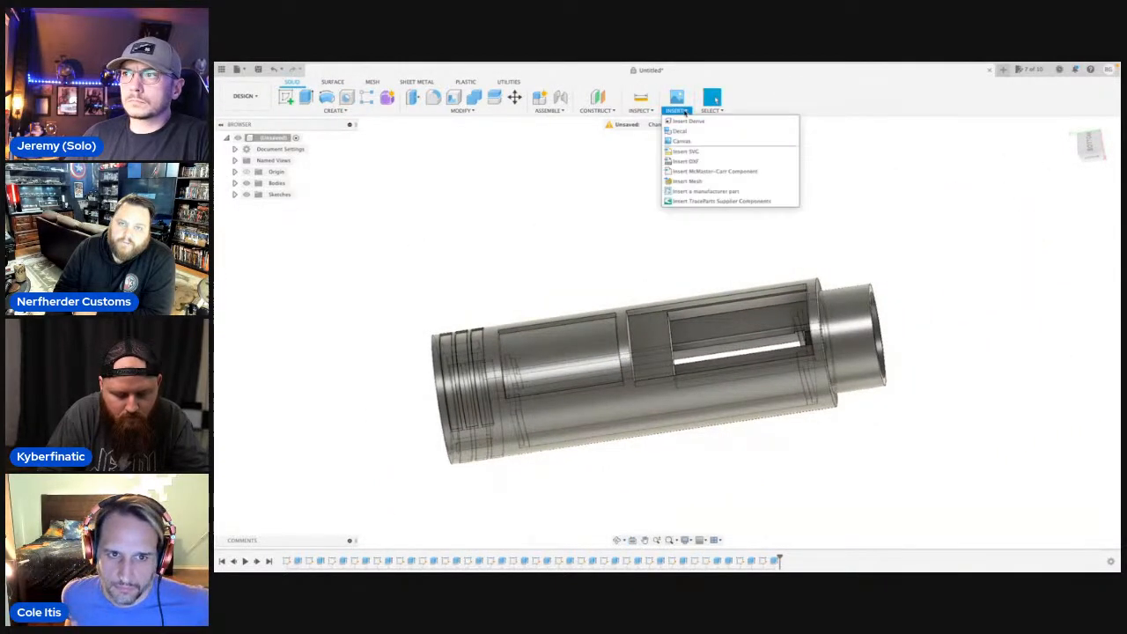
left_click(675, 144)
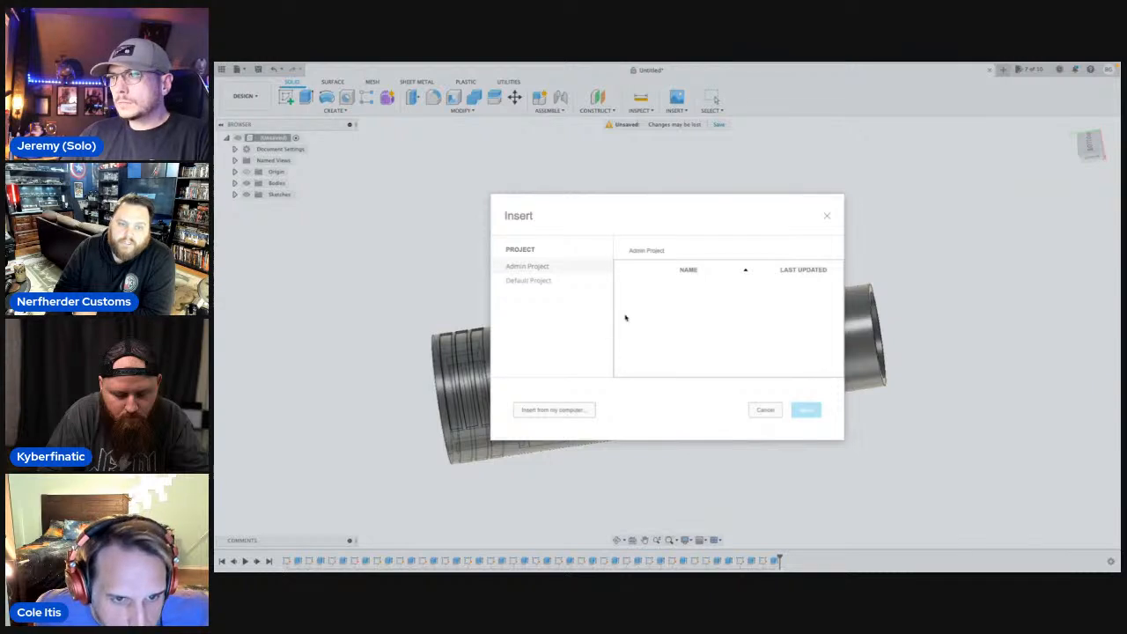
left_click(554, 411)
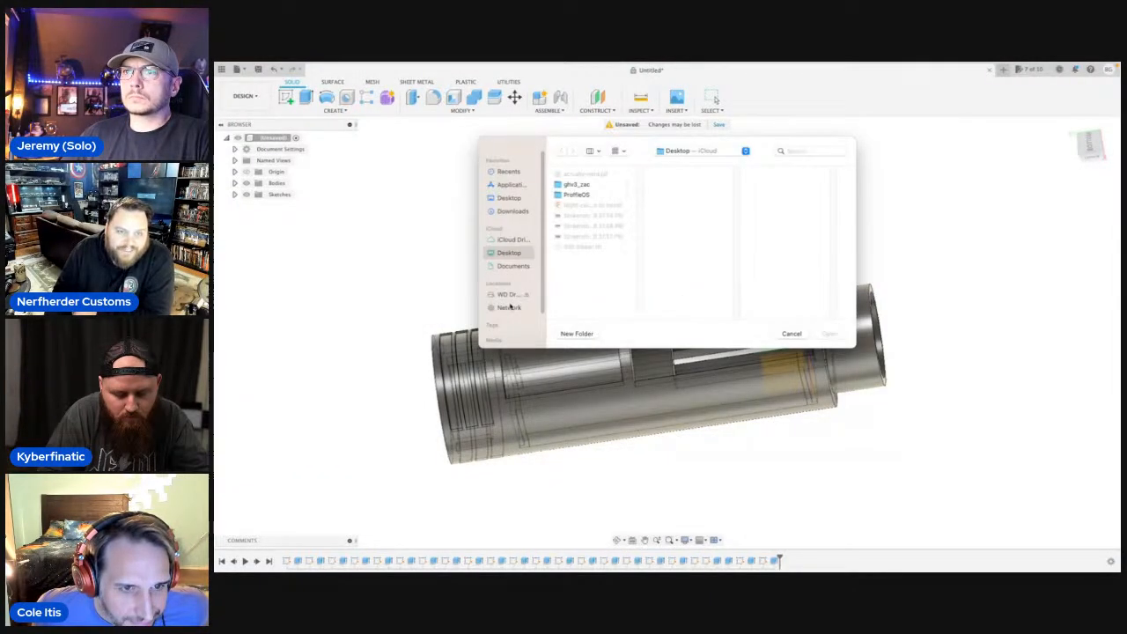
left_click(500, 295)
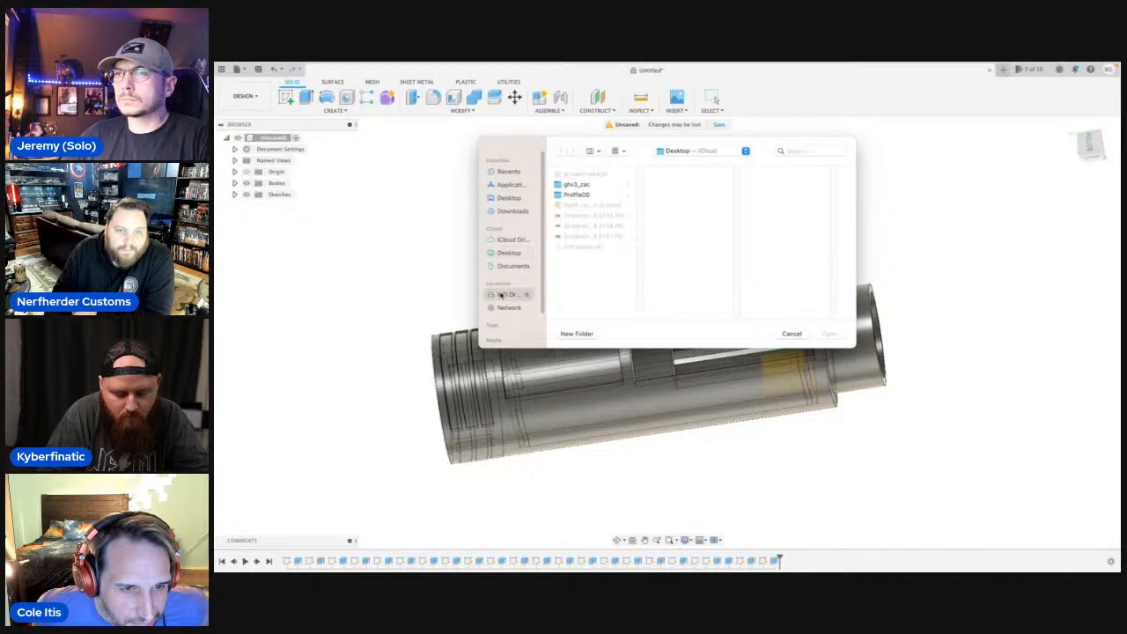
scroll(583, 265, "down", 5)
scroll(583, 276, "down", 5)
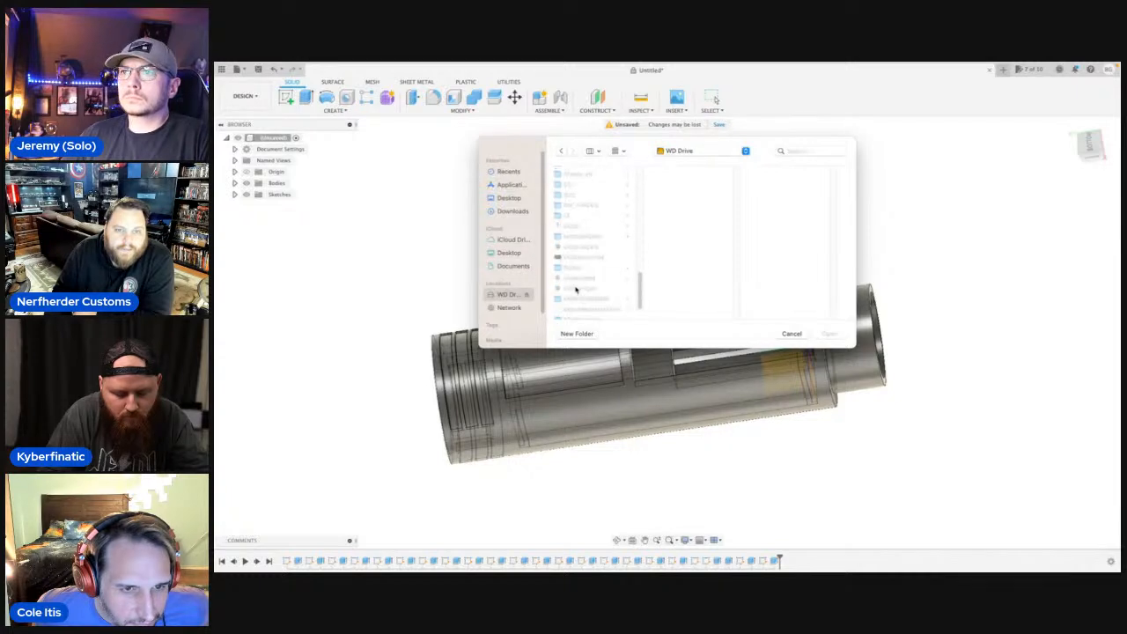
left_click(572, 196)
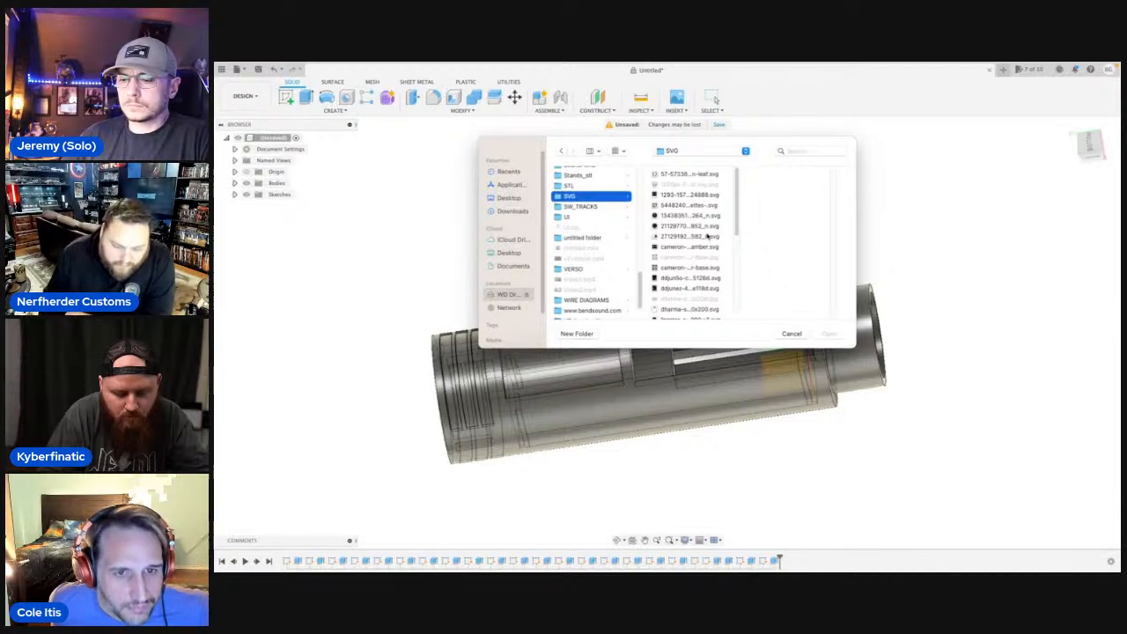
Load OGI250V.svg and choose the flat face between the two chassis openings as its sketch plane.
scroll(693, 240, "down", 3)
scroll(693, 240, "down", 1)
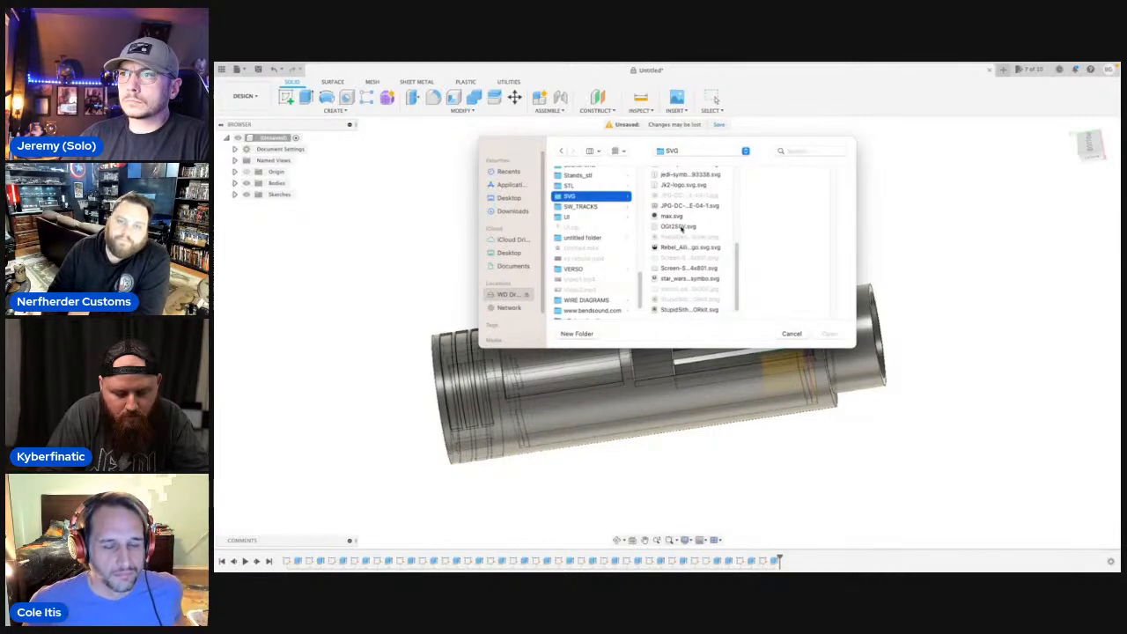
left_click(681, 227)
left_click(830, 334)
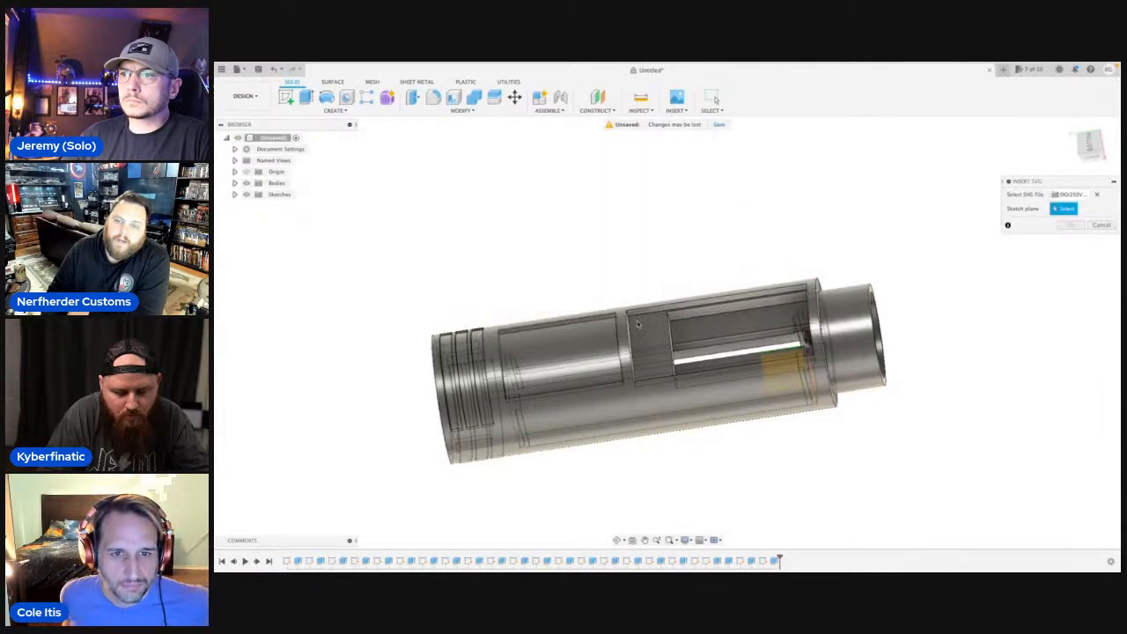
left_click(653, 347)
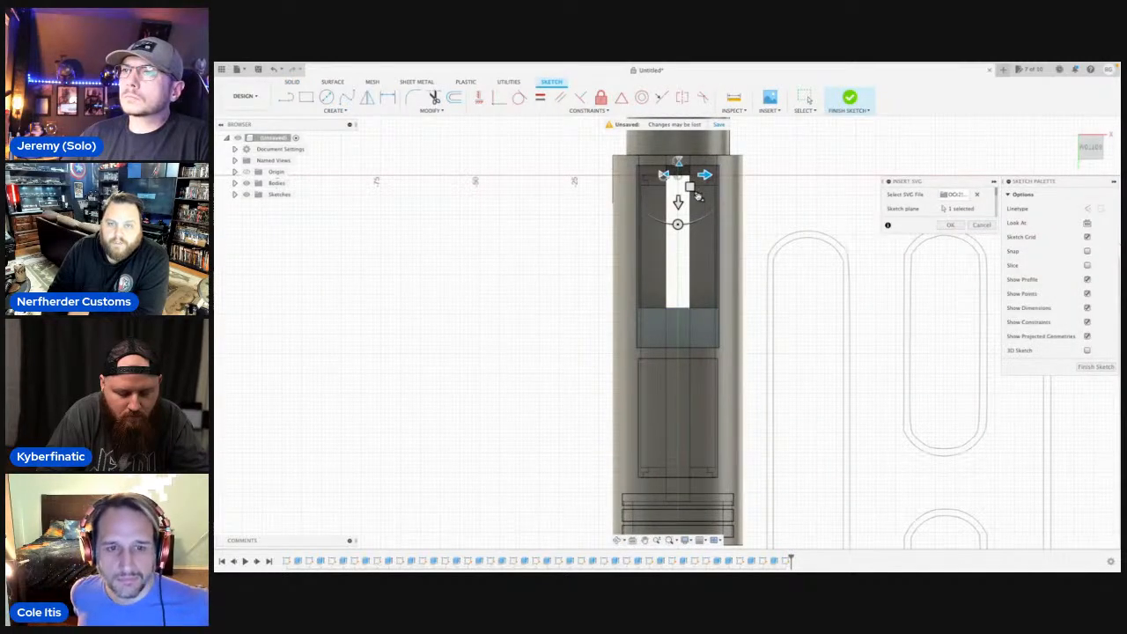
Rotate the SVG pattern so its slots run across the chassis, shrink it and place its corner near the flat face's lower-left corner.
left_click_drag(702, 200, 664, 175)
left_click_drag(677, 225, 625, 362)
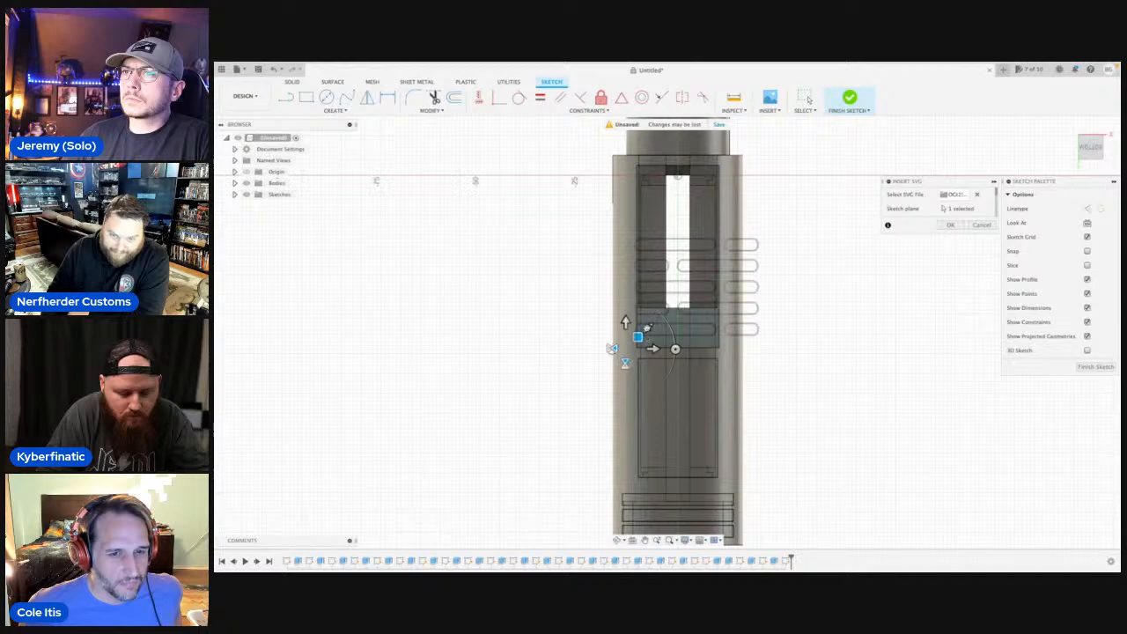
scroll(647, 326, "up", 4)
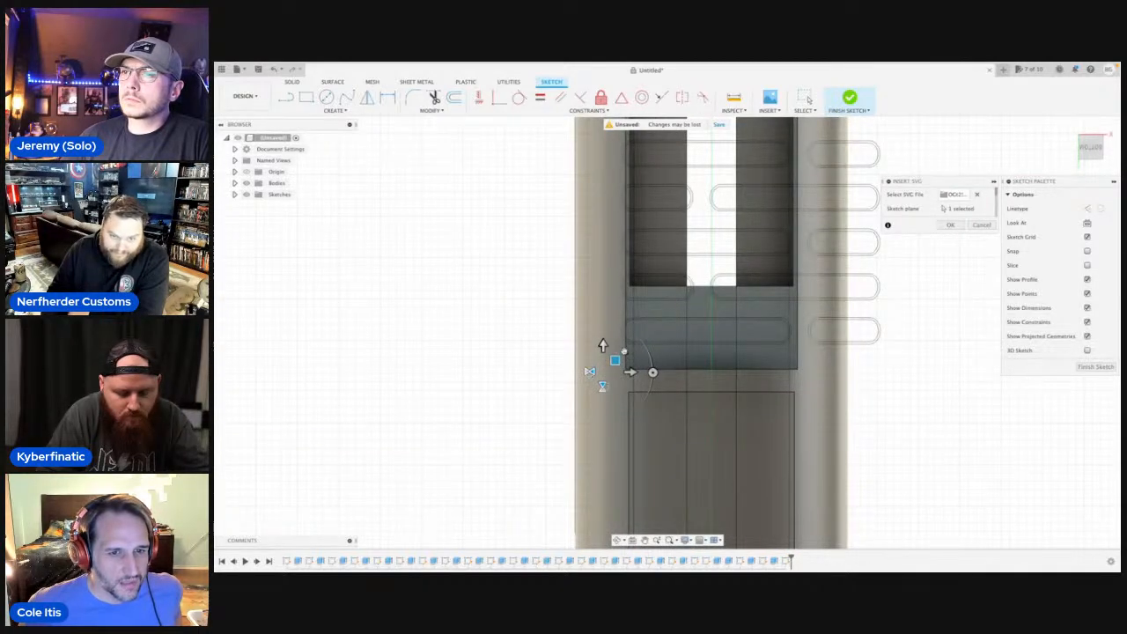
left_click_drag(625, 351, 637, 363)
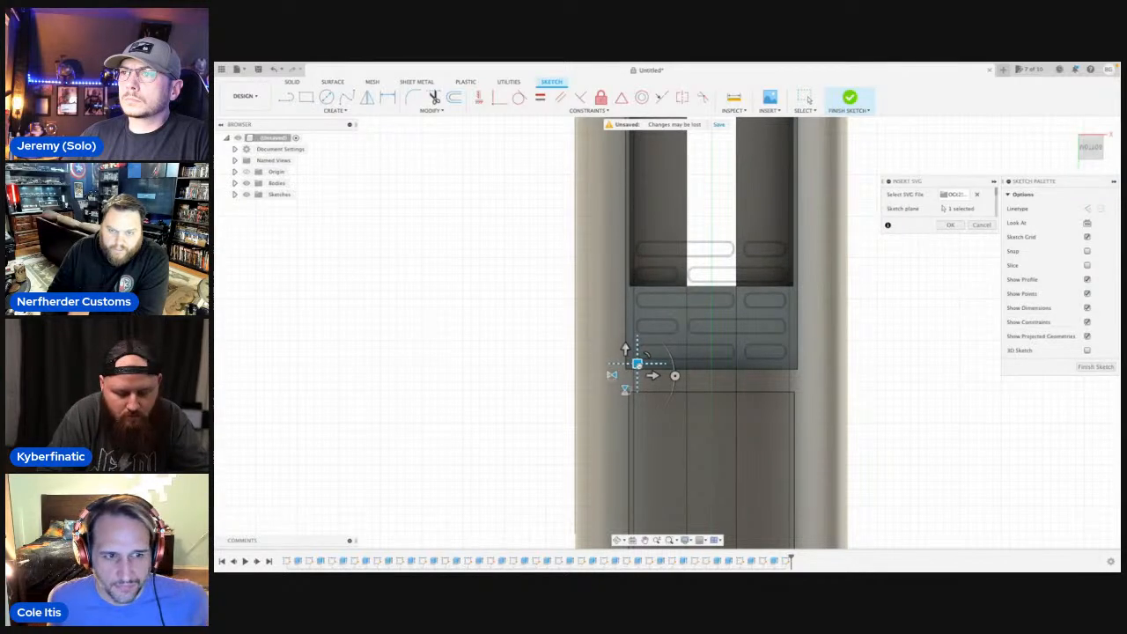
Fine-tune the SVG pattern's size and position so three rows of slots span the width of the flat face.
scroll(634, 363, "up", 3)
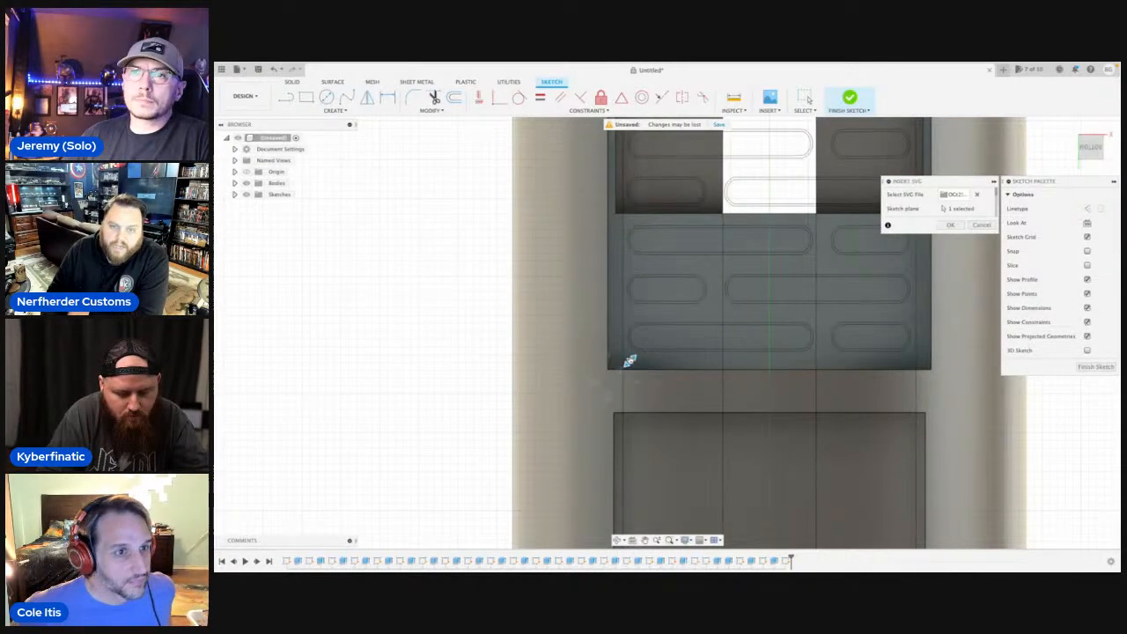
left_click_drag(630, 361, 605, 376)
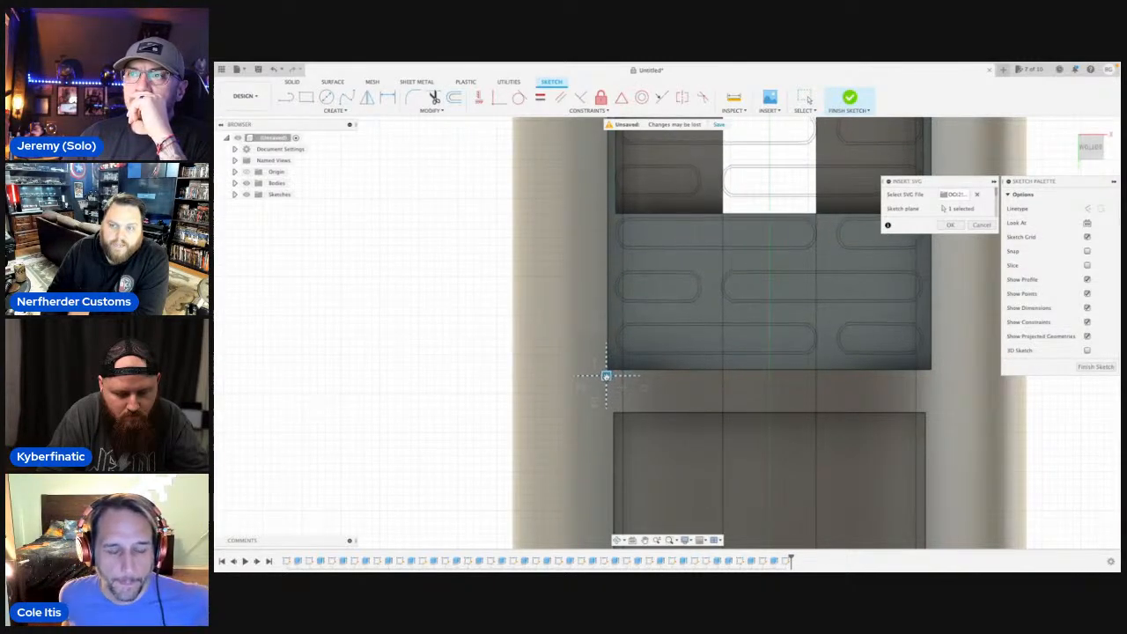
scroll(476, 314, "down", 2)
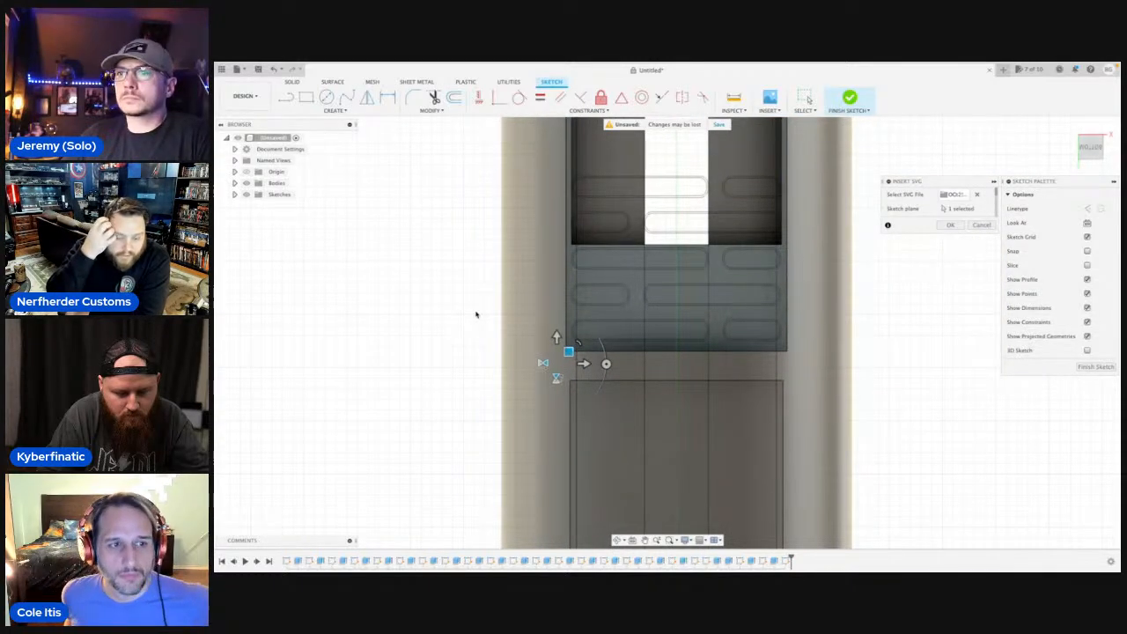
scroll(573, 318, "up", 2)
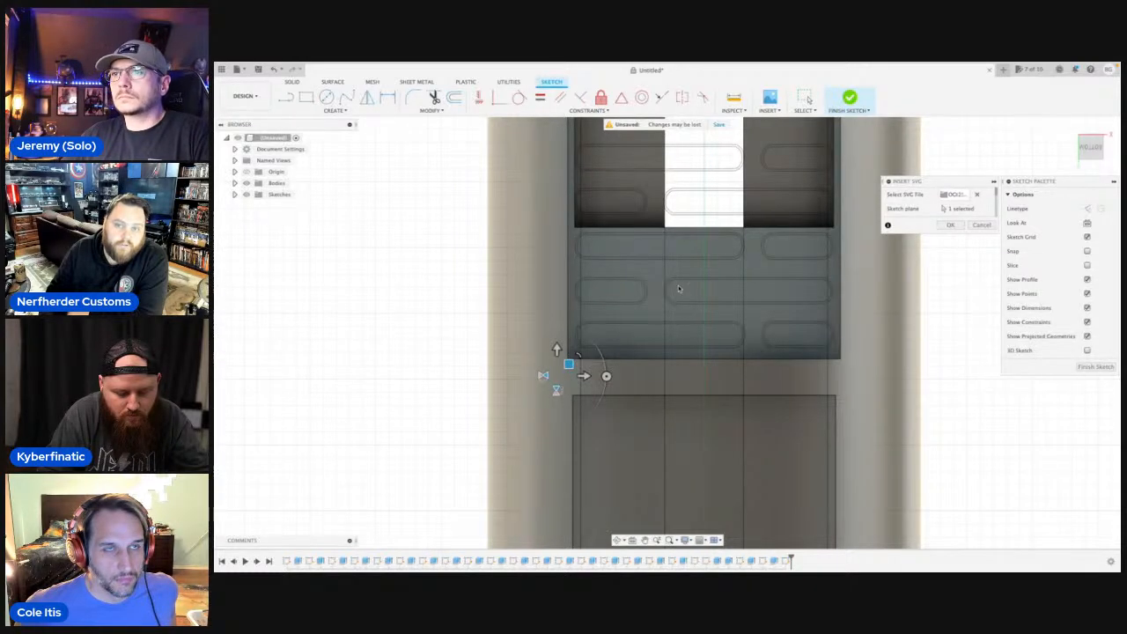
scroll(686, 269, "down", 2)
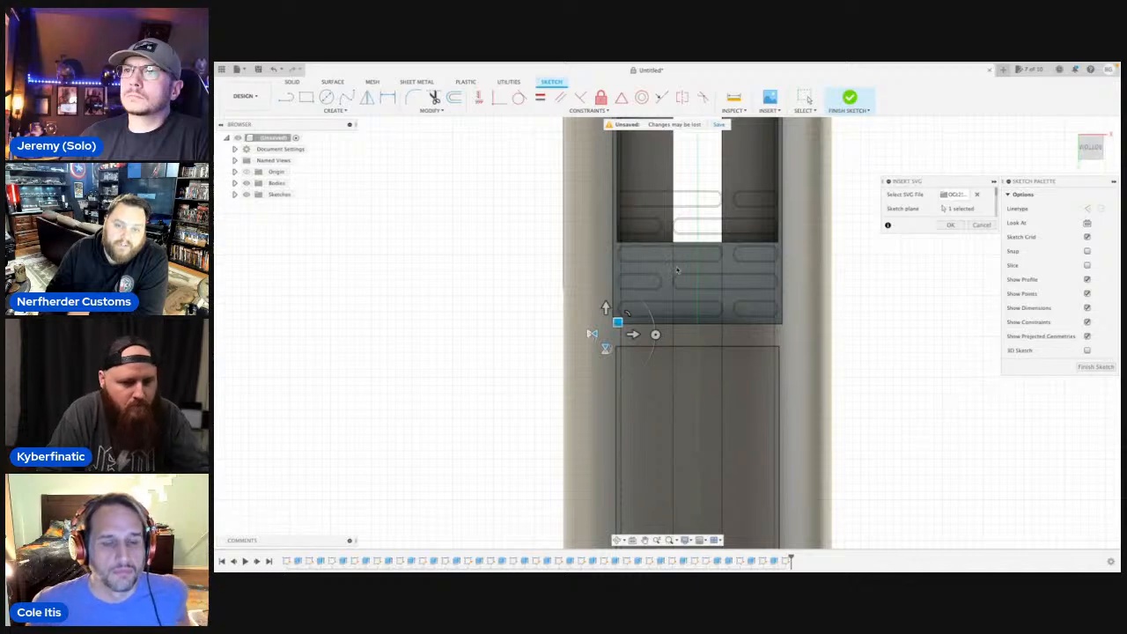
Accept the SVG placement and cut the six slot profiles lying on the flat face 0.5 mm deep into the body.
left_click(941, 226)
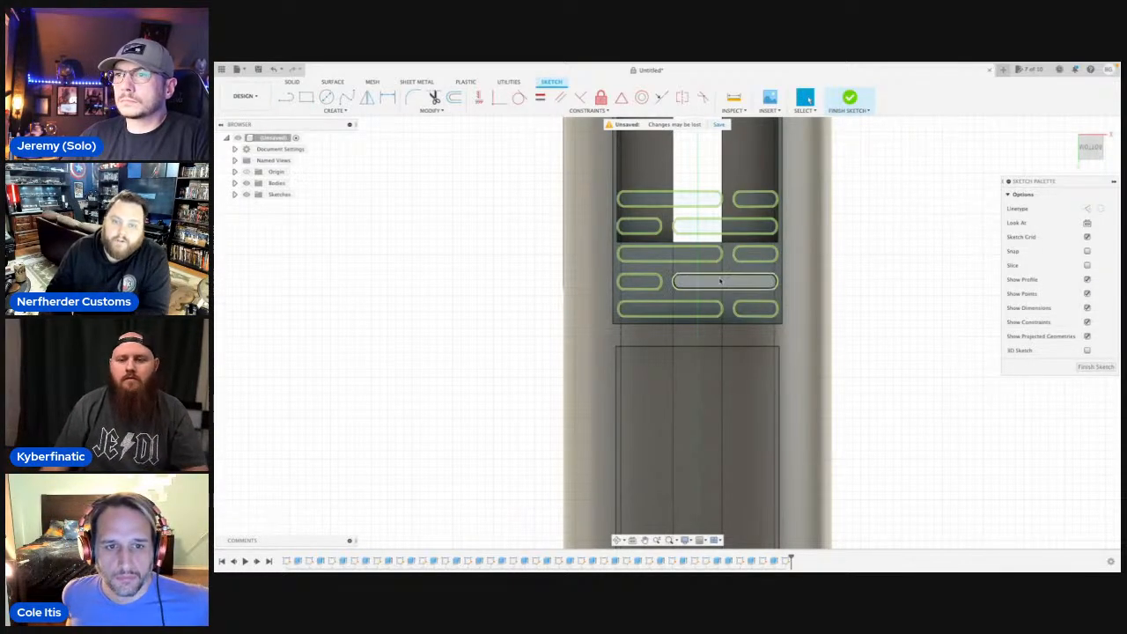
left_click(720, 280)
key("q")
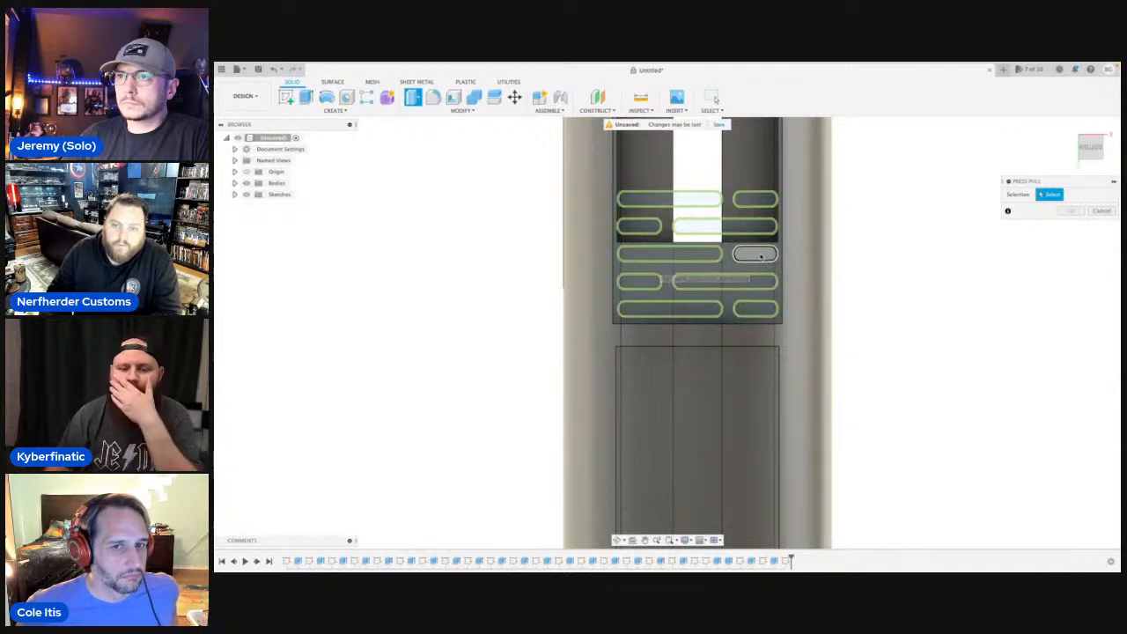
left_click(752, 256)
left_click(730, 282)
left_click(707, 257)
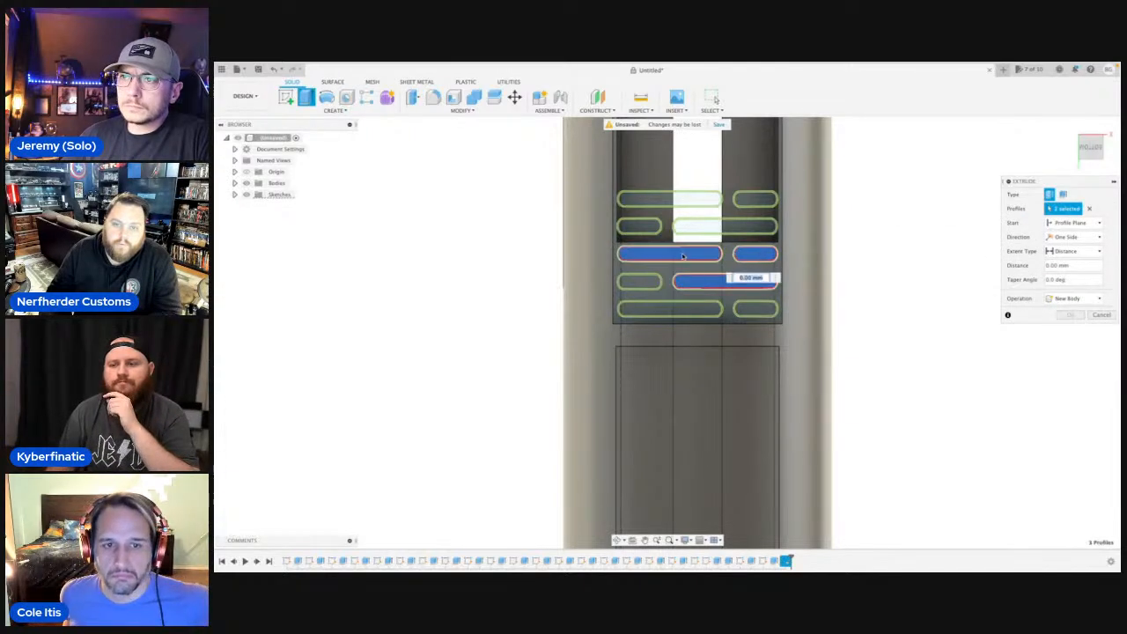
left_click(641, 281)
left_click(669, 308)
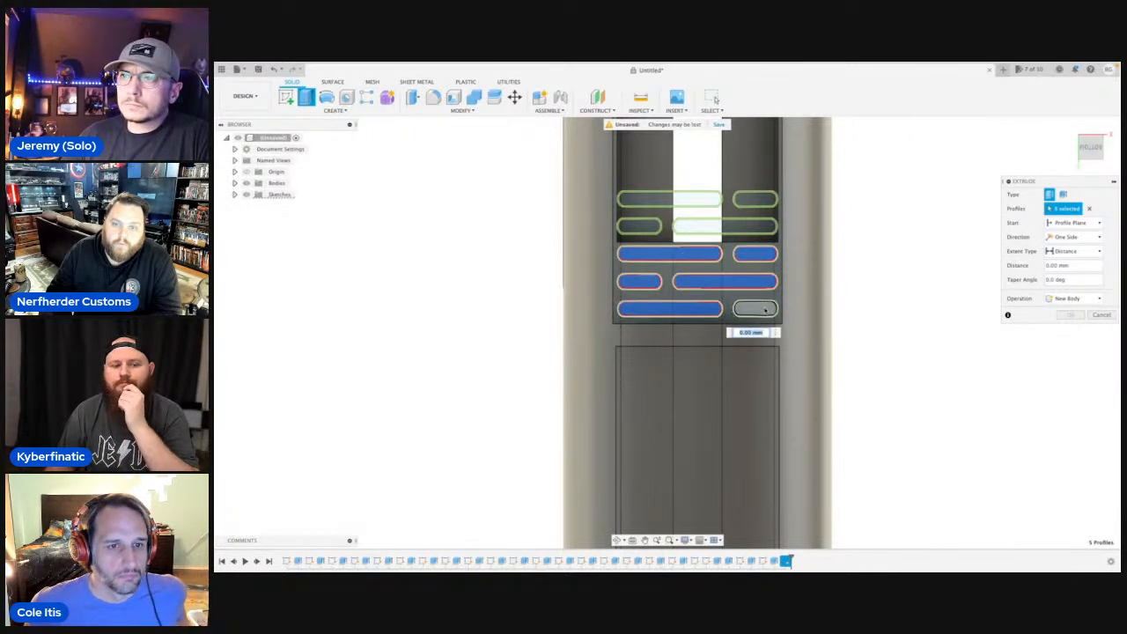
left_click(755, 308)
left_click(617, 539)
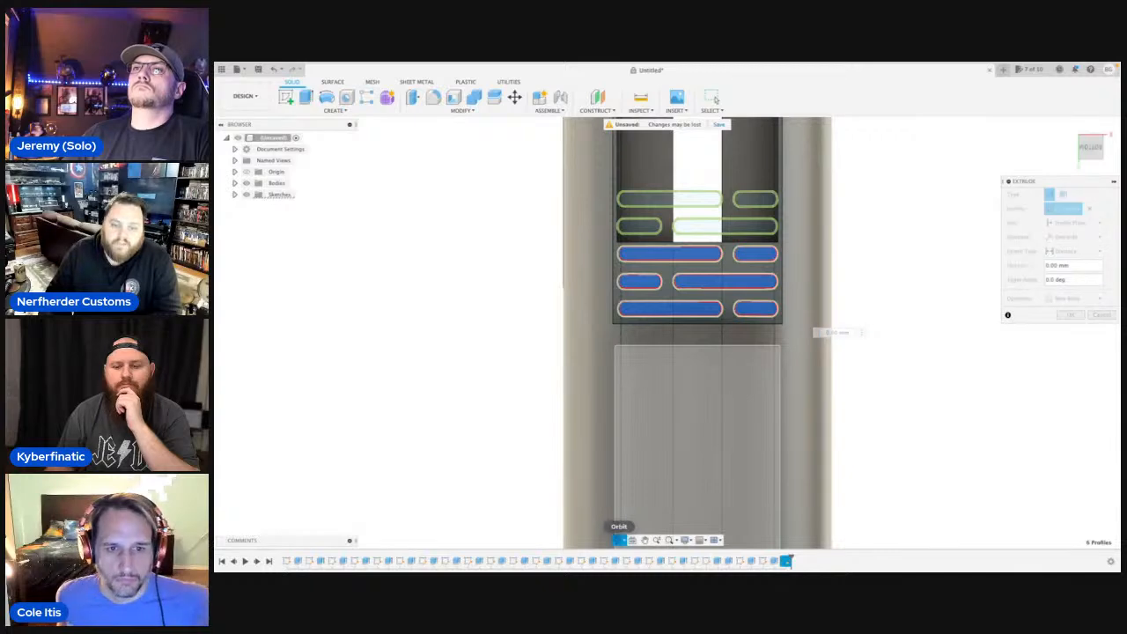
left_click_drag(618, 493, 655, 284)
scroll(677, 245, "up", 3)
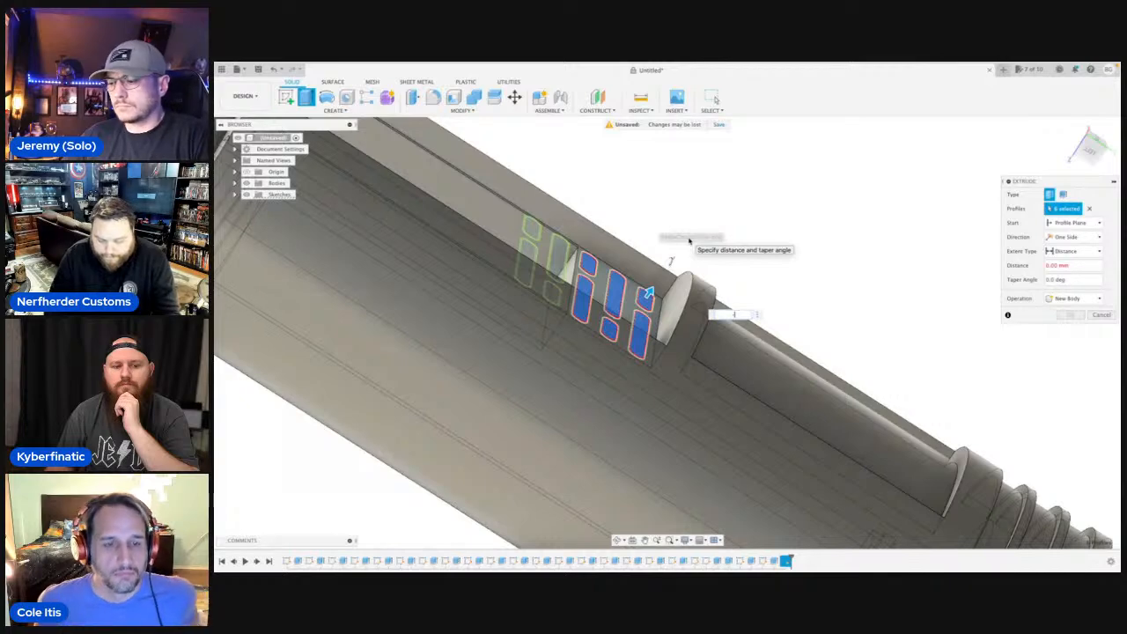
type("-.5")
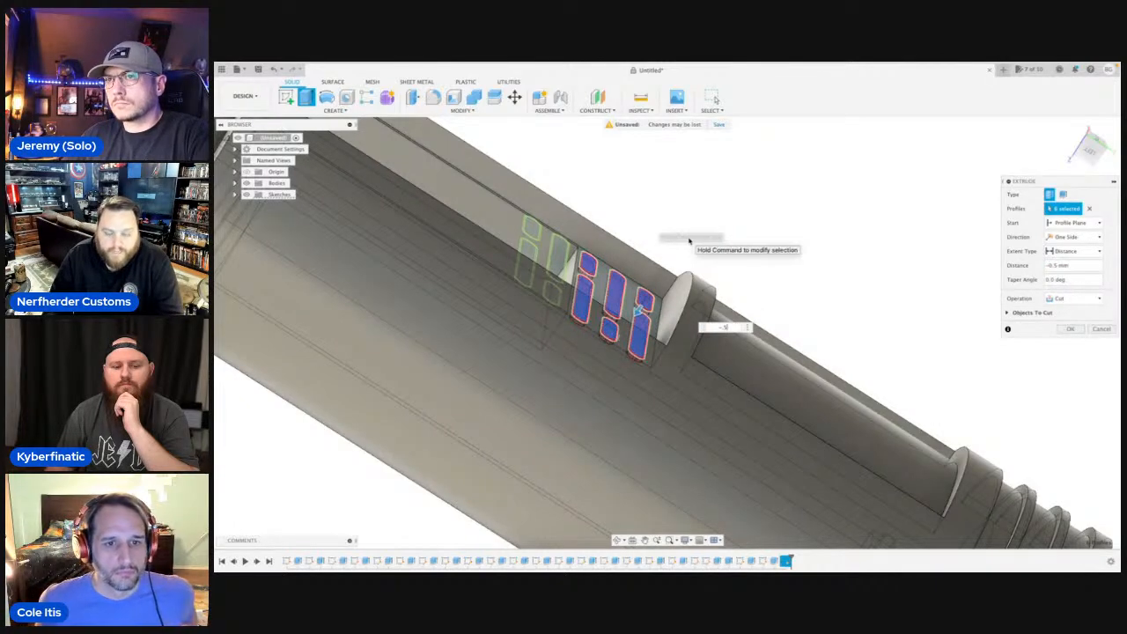
key("Return")
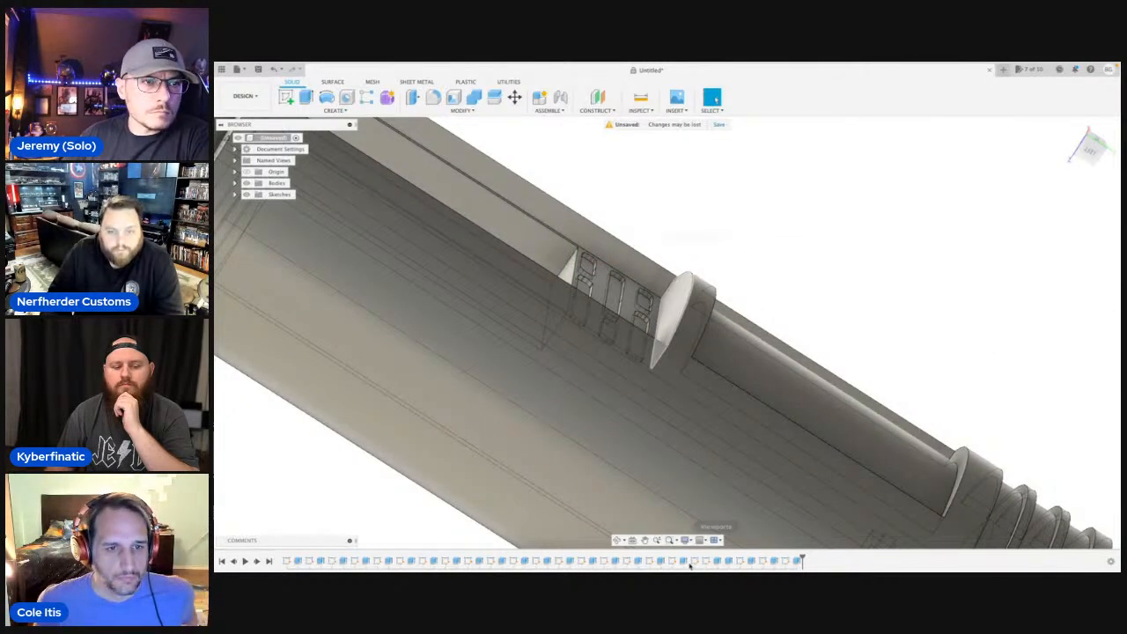
Examine the slots cut into the flat face and the overall chassis from several angles.
left_click(619, 541)
left_click_drag(710, 308, 590, 353)
scroll(616, 348, "down", 5)
middle_click_drag(697, 398, 688, 361, "shift")
scroll(654, 366, "up", 5)
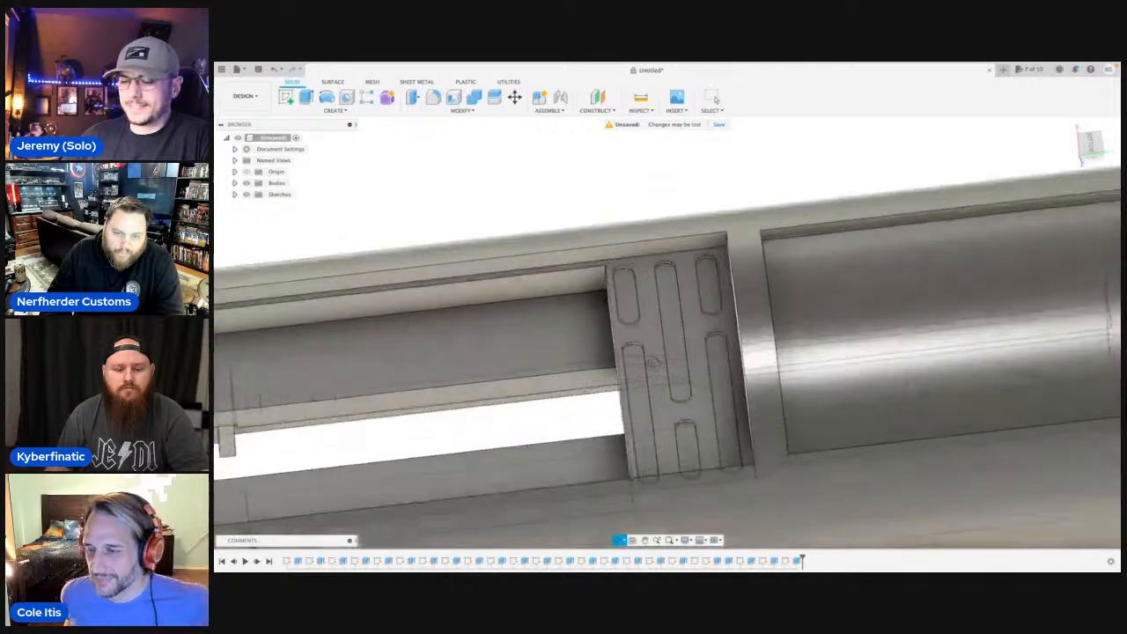
scroll(655, 390, "down", 4)
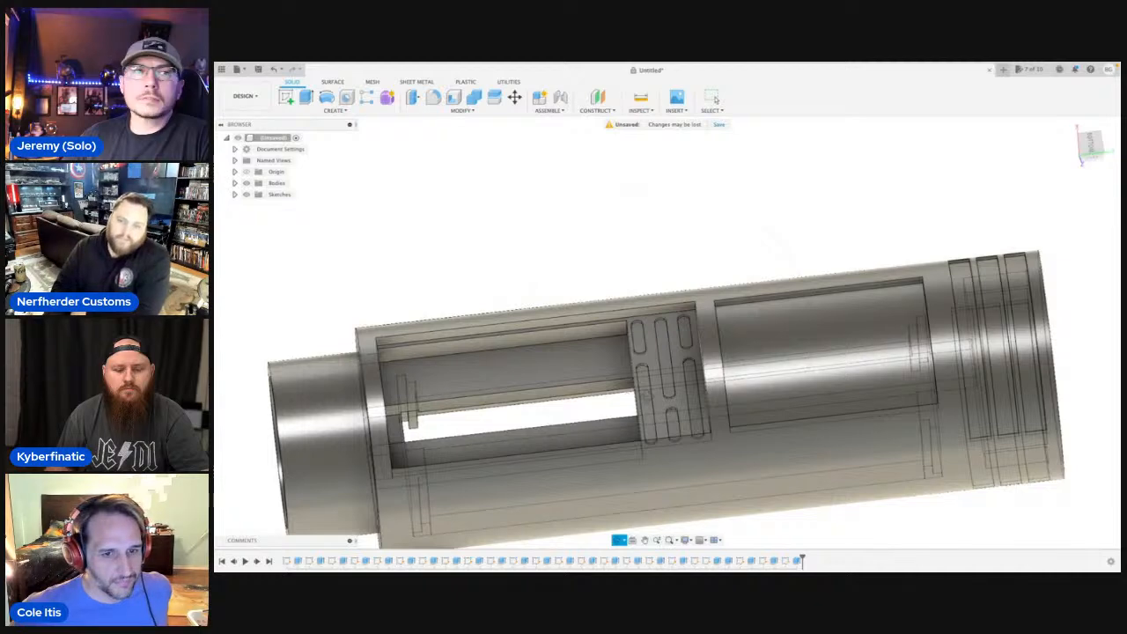
scroll(650, 393, "down", 4)
middle_click_drag(650, 393, 680, 361, "shift")
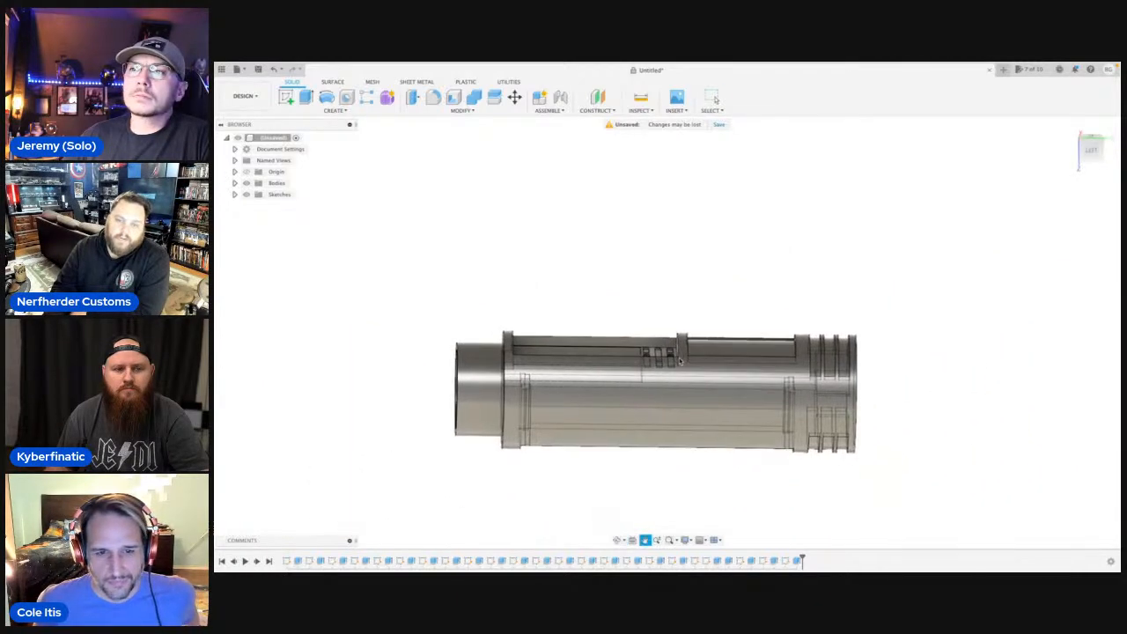
Start a line sketch on the lengthwise side plane of the chassis, oriented with the chassis lying horizontally and its openings at the top.
left_click(1089, 150)
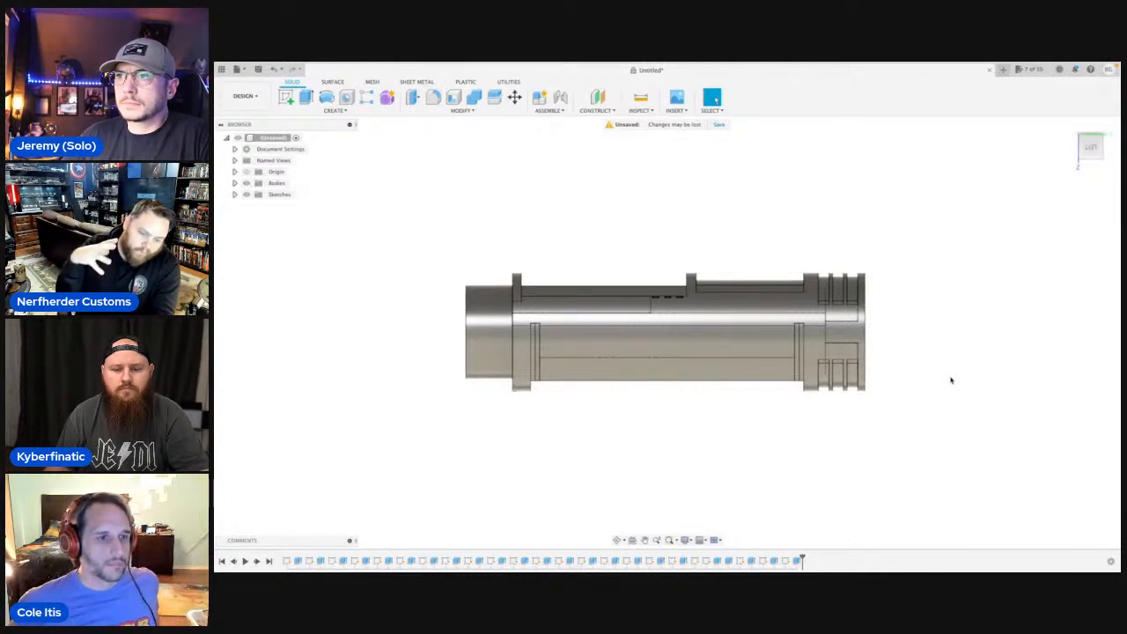
scroll(907, 373, "up", 2)
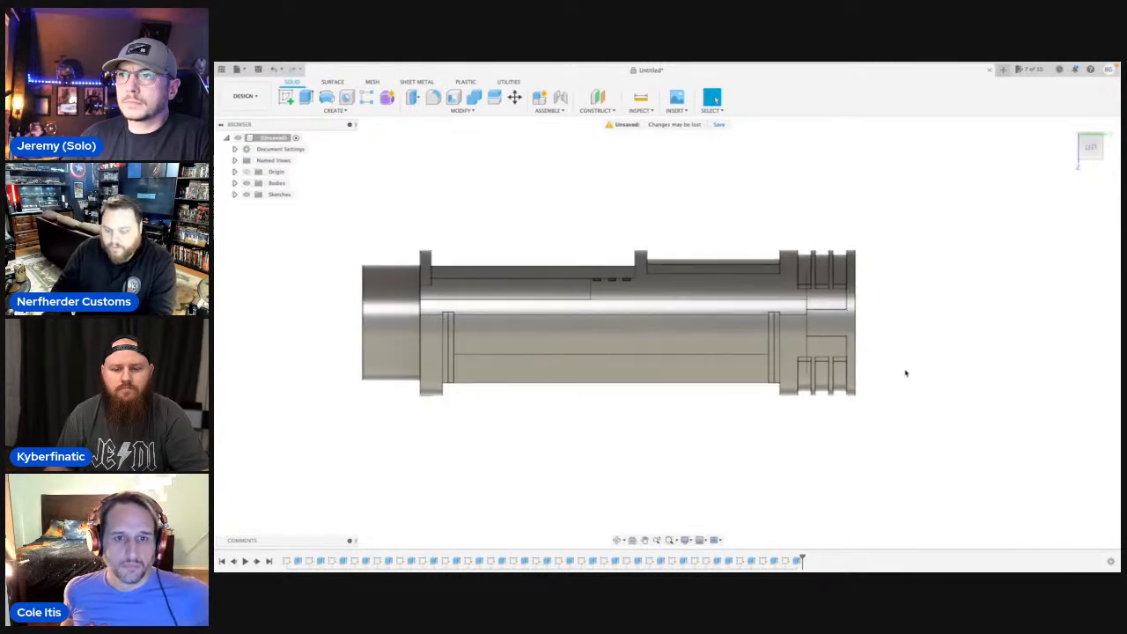
scroll(911, 374, "down", 2)
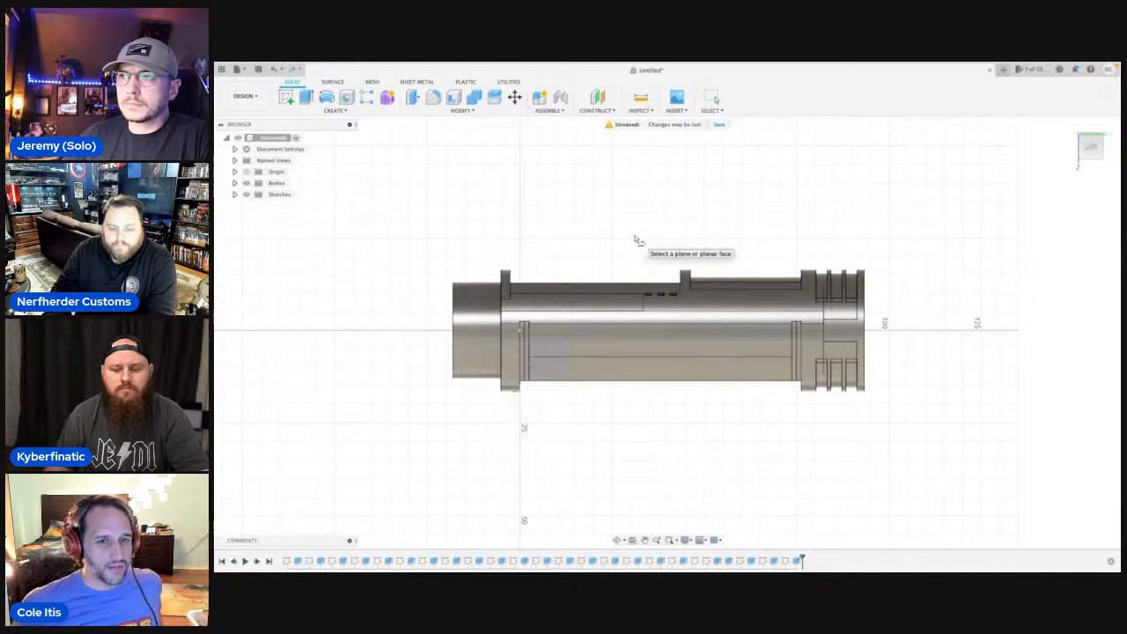
left_click(636, 240)
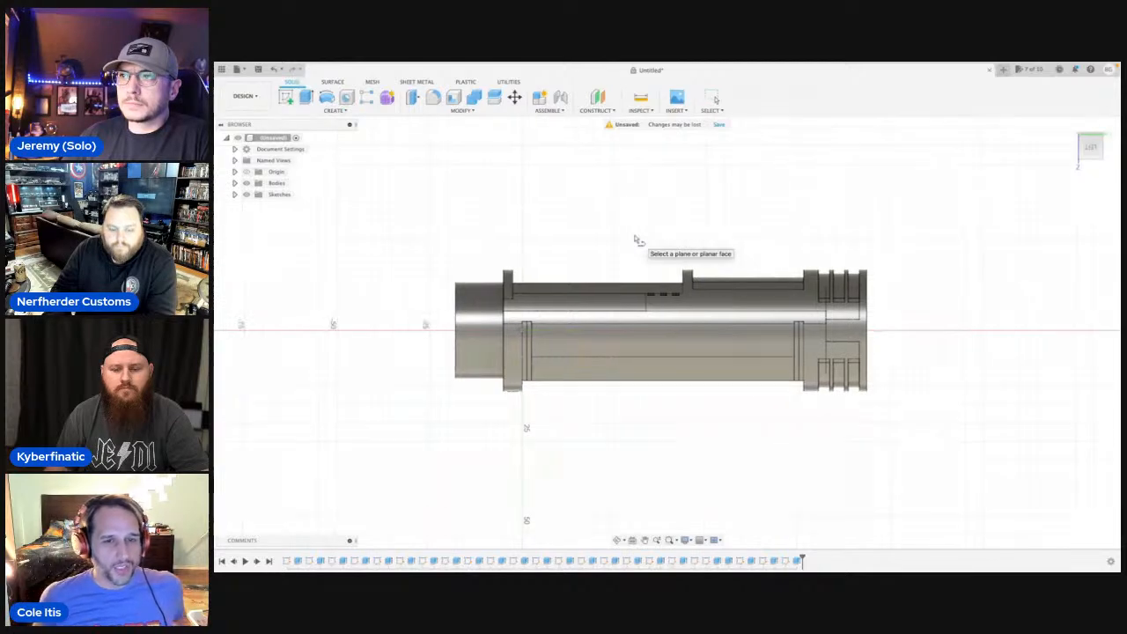
left_click(1105, 128)
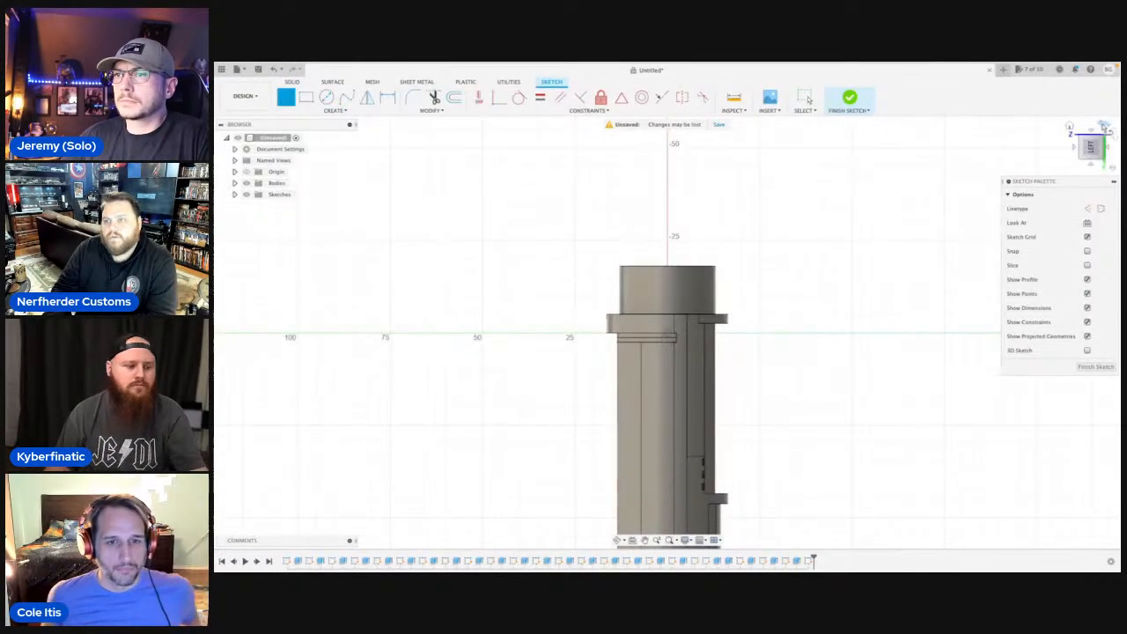
left_click(1104, 127)
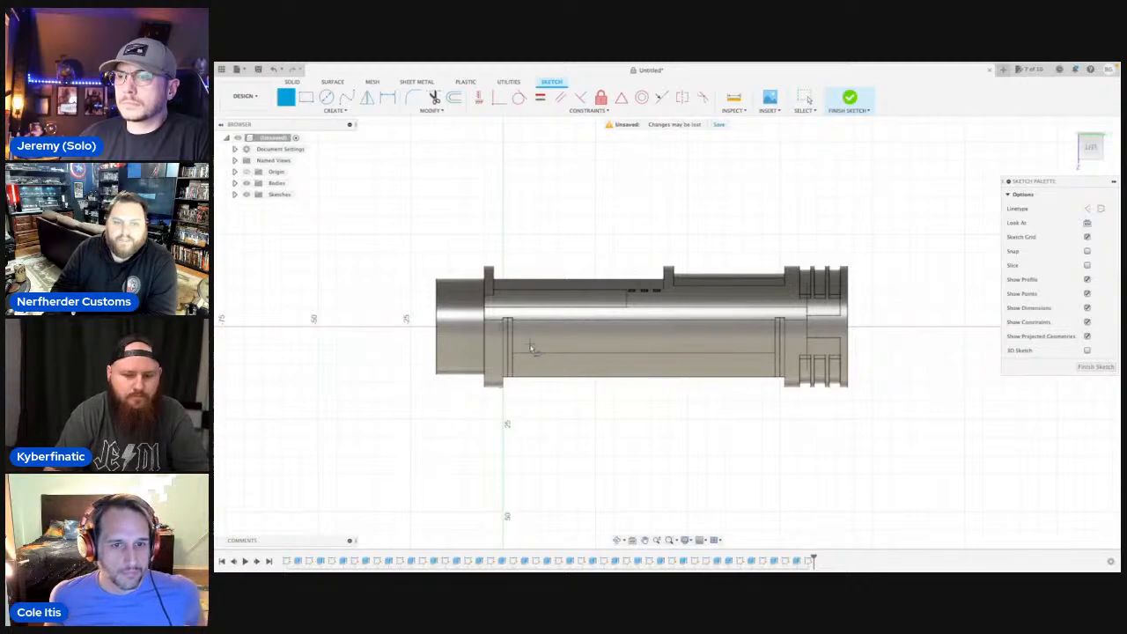
Sketch a vertical line about 16 mm long down the vertical sketch axis, beside the flange at the narrow end.
scroll(522, 324, "up", 2)
scroll(567, 357, "up", 1)
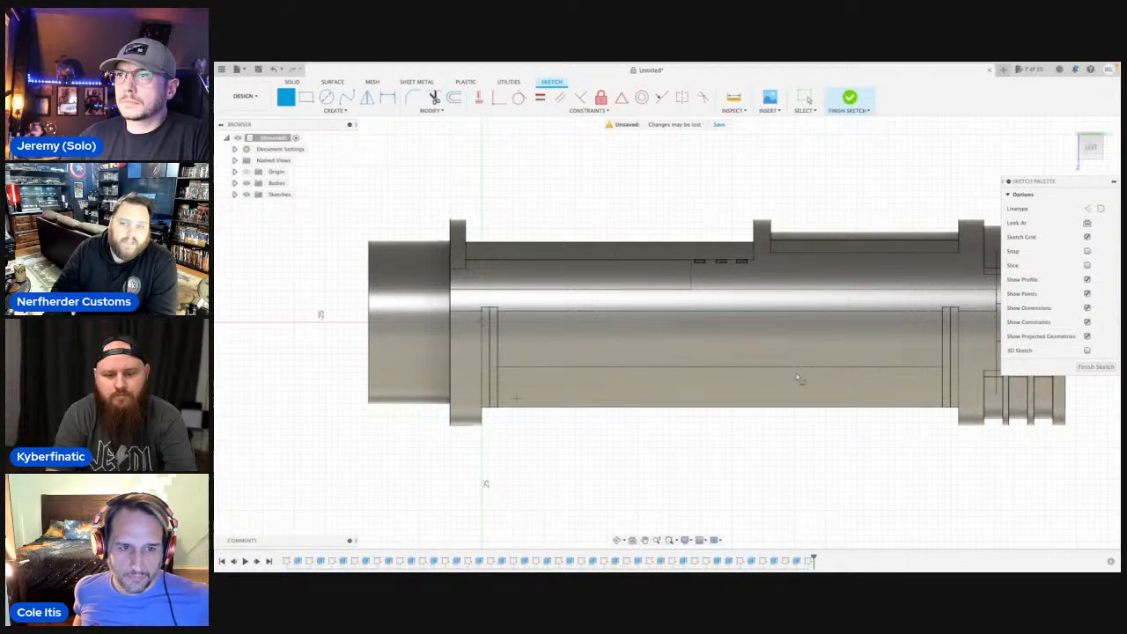
scroll(830, 349, "down", 1)
middle_click_drag(768, 356, 696, 365)
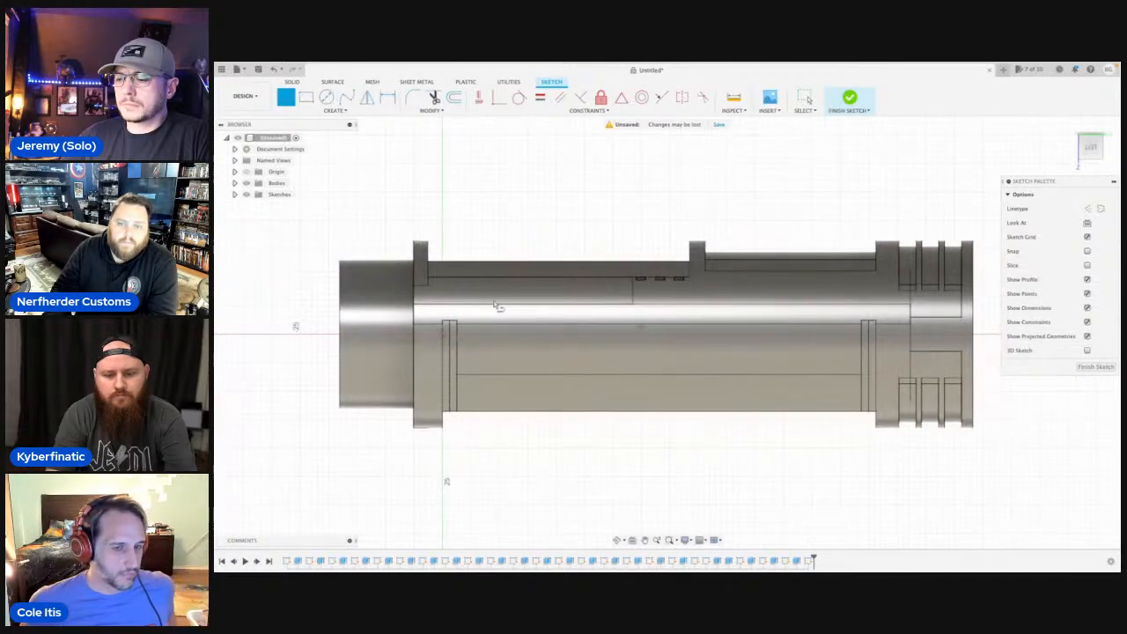
left_click(442, 306)
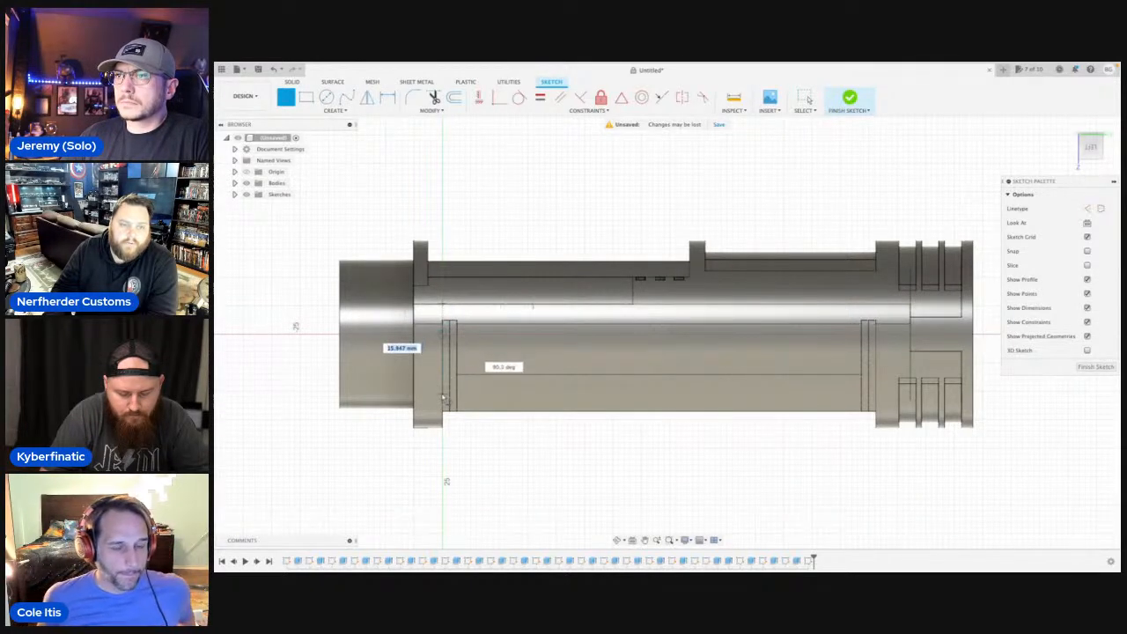
left_click(443, 398)
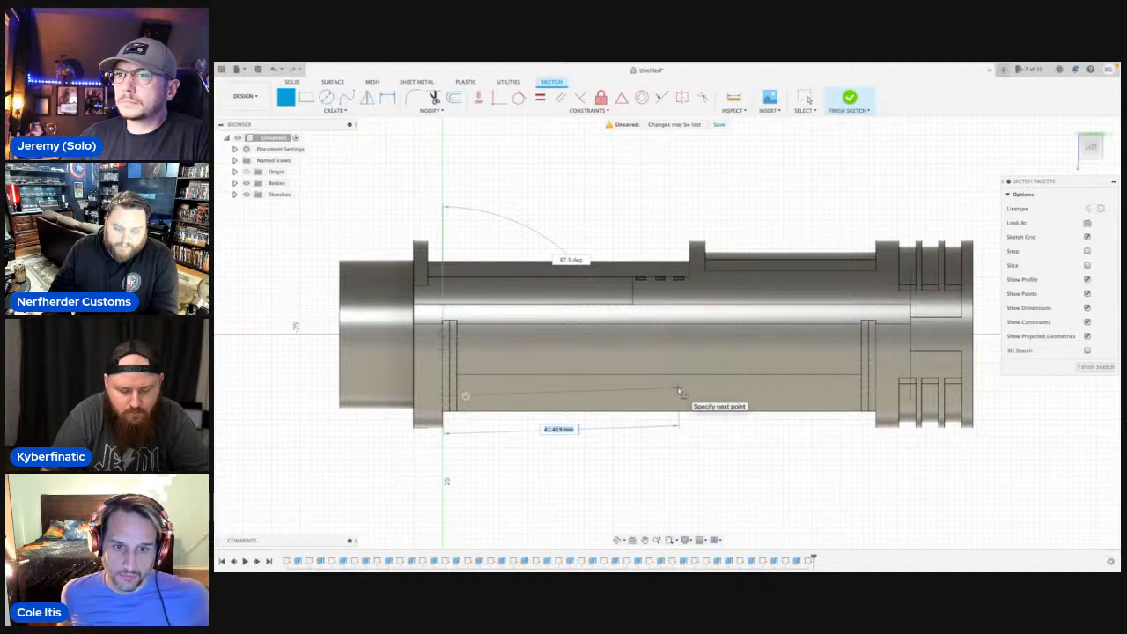
key("Escape")
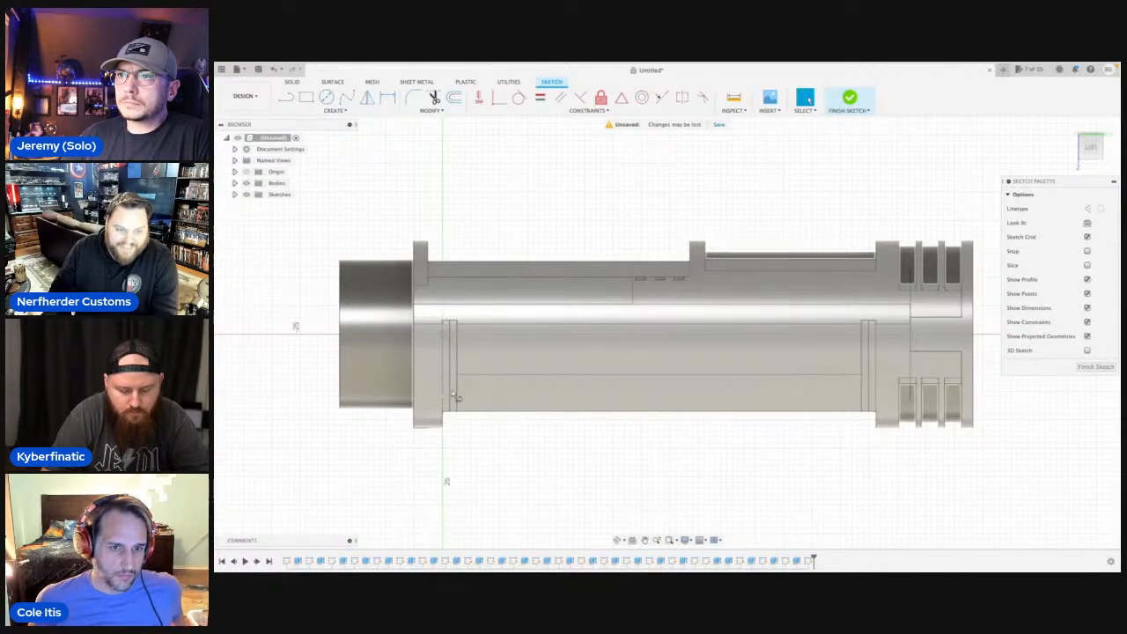
Draw a 12 mm horizontal line from the vertical axis toward the finned end and a diagonal about 6 mm long sloping back below it.
scroll(457, 397, "up", 2)
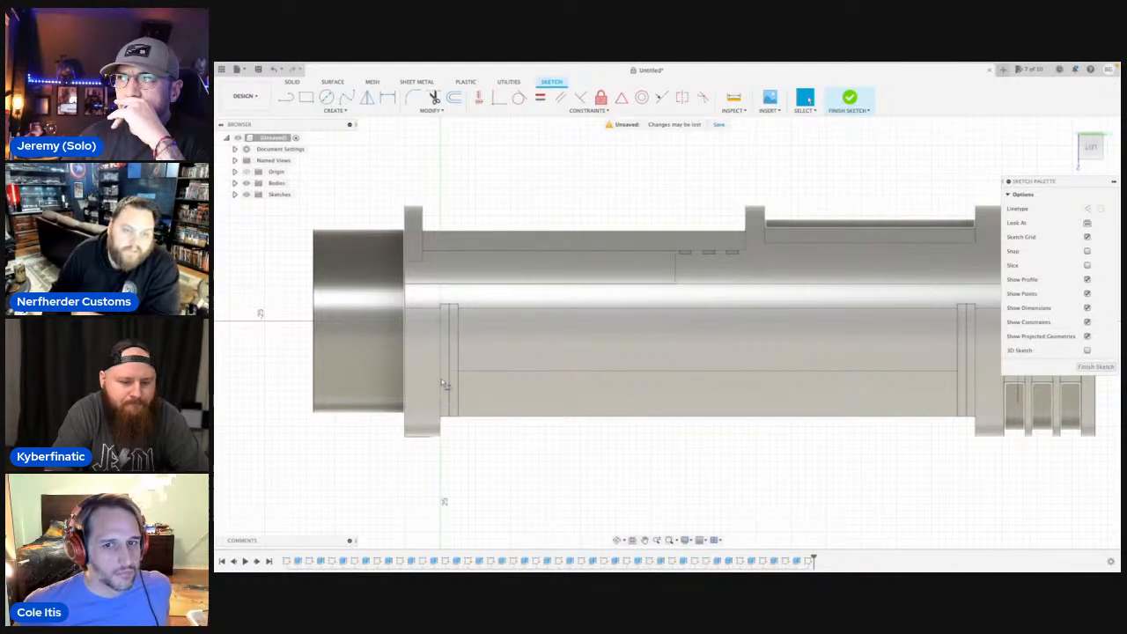
key("l")
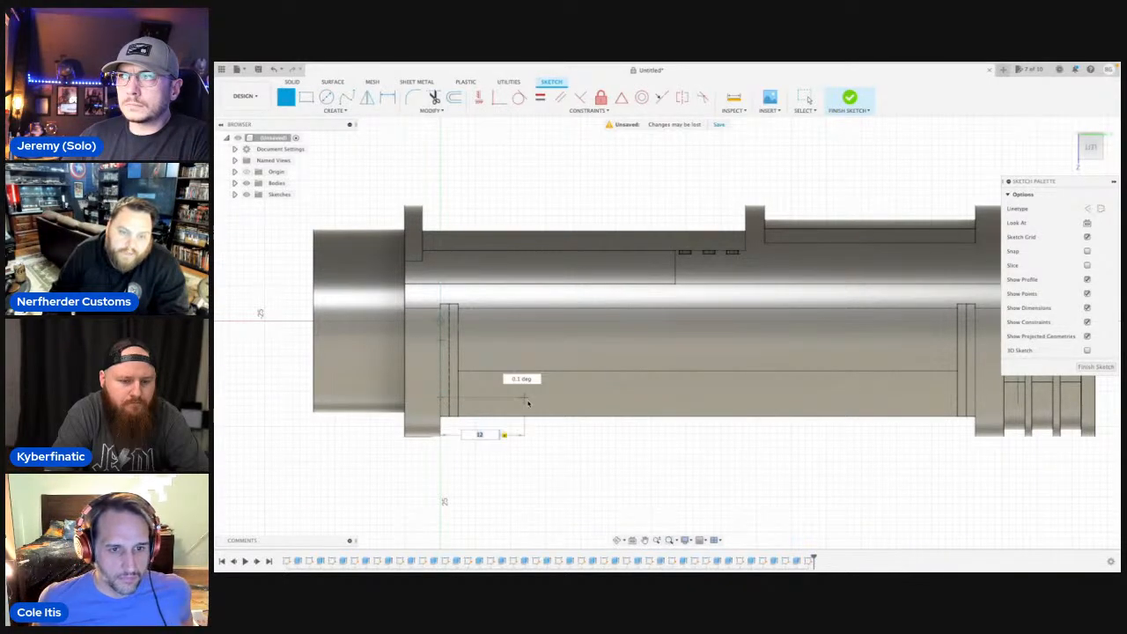
key("Return")
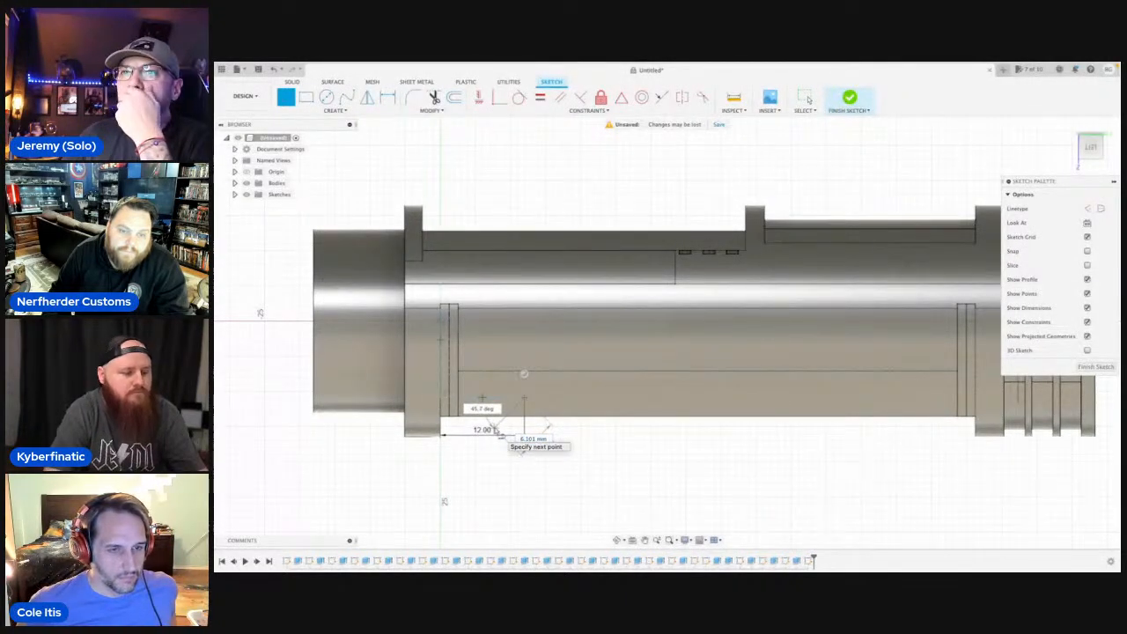
left_click(495, 429)
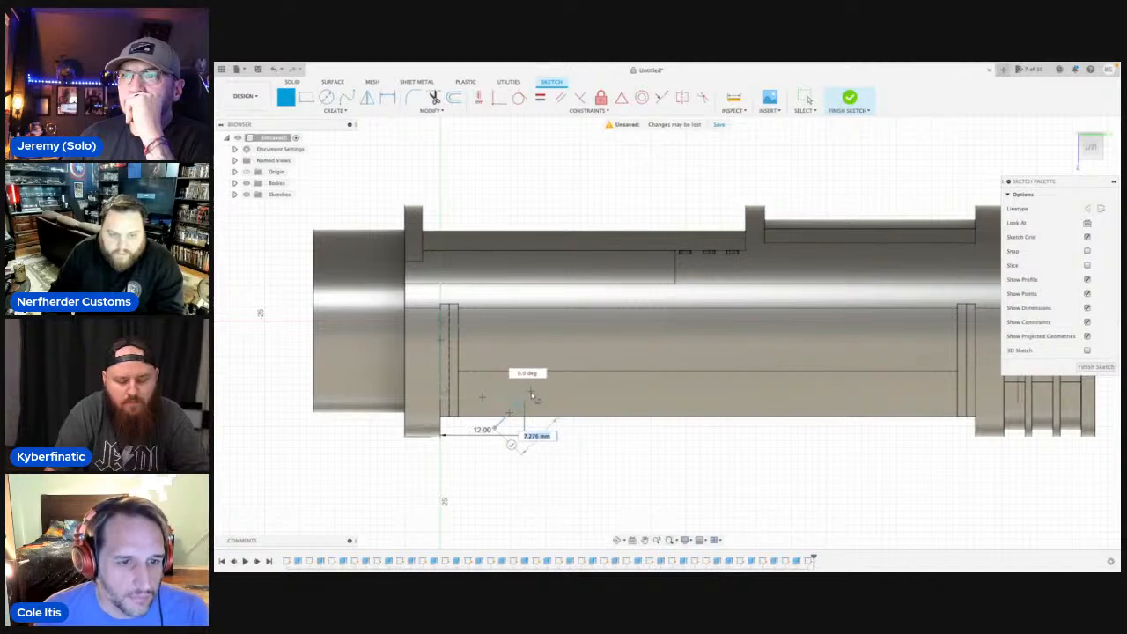
key("Escape")
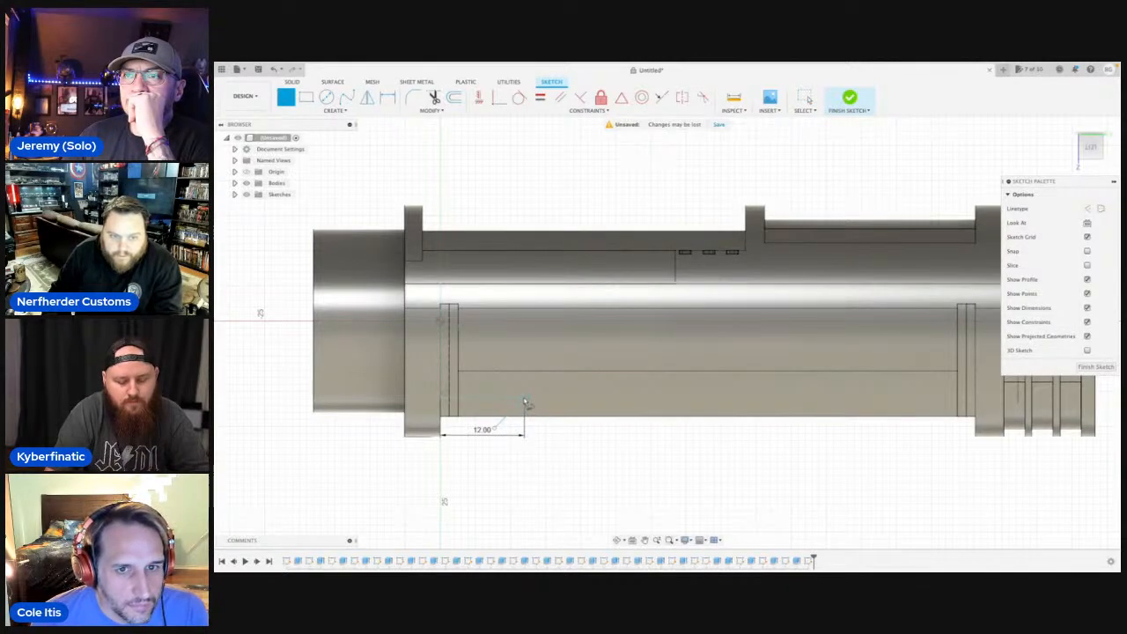
Continue from the 12 mm line with a raised step: 3 mm diagonal up, 12 mm across, 3 mm diagonal down and 12 mm across.
key("l")
left_click(509, 412)
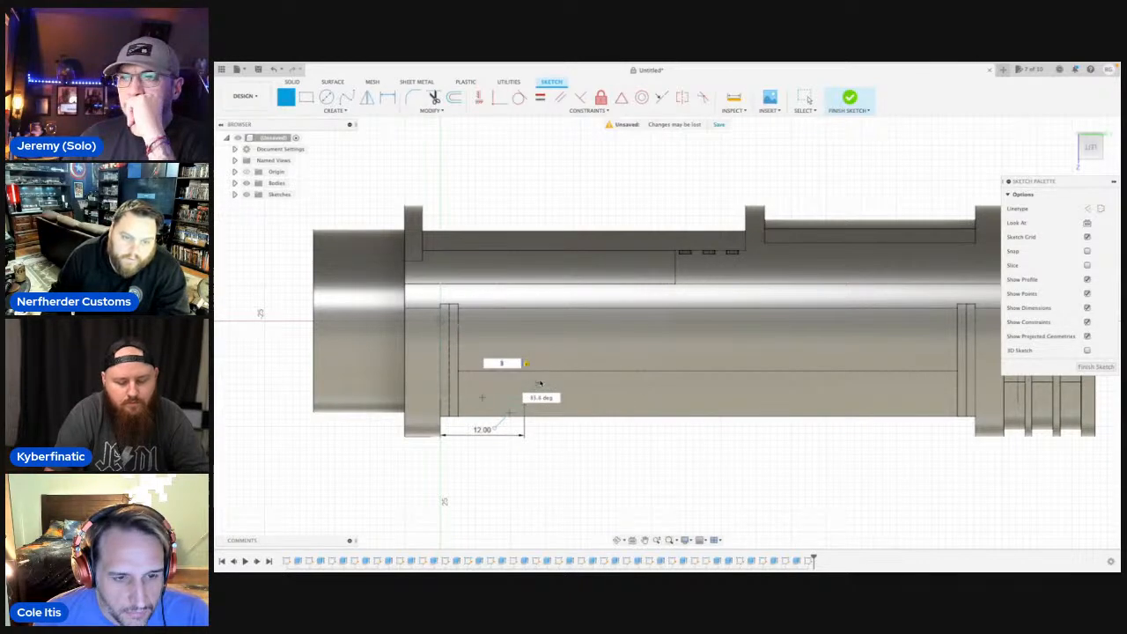
type("8")
key("Return")
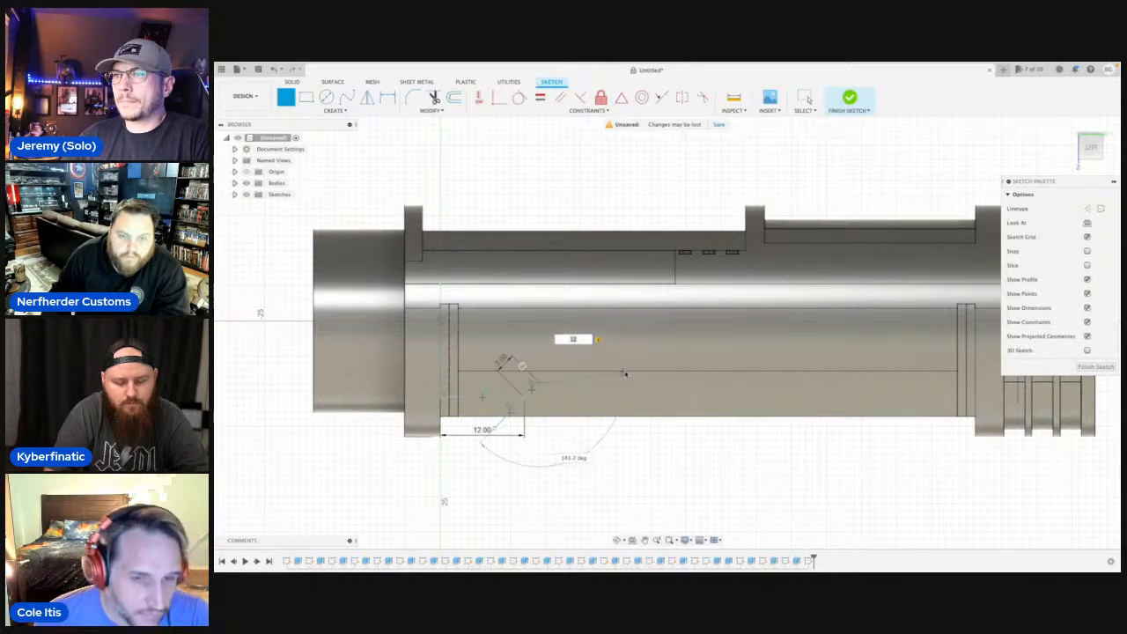
key("Return")
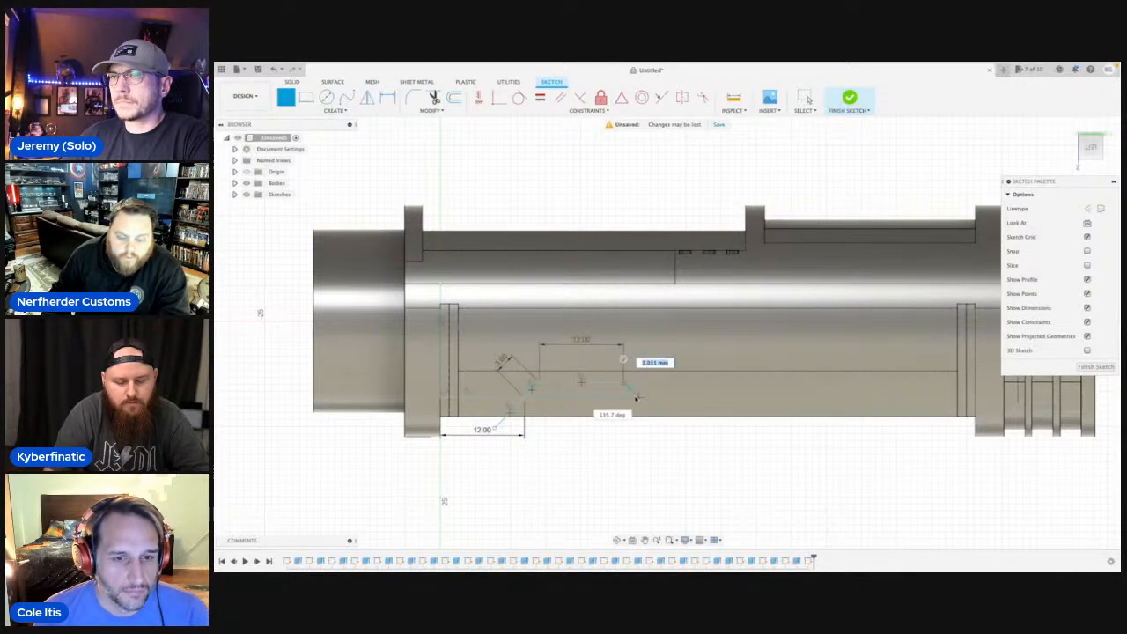
type("3")
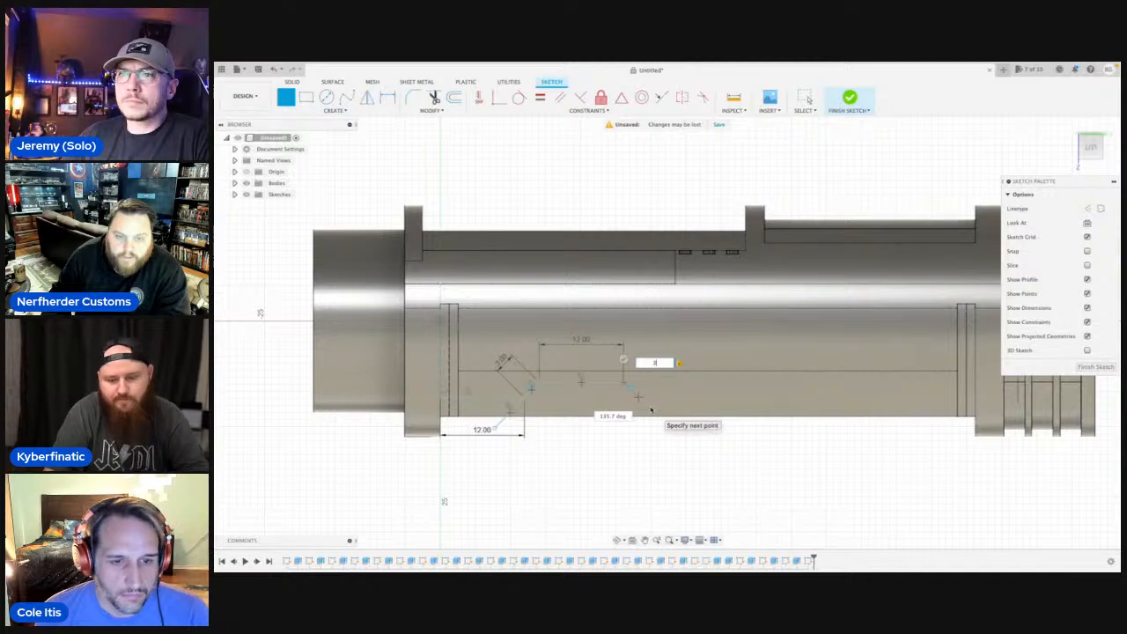
key("Return")
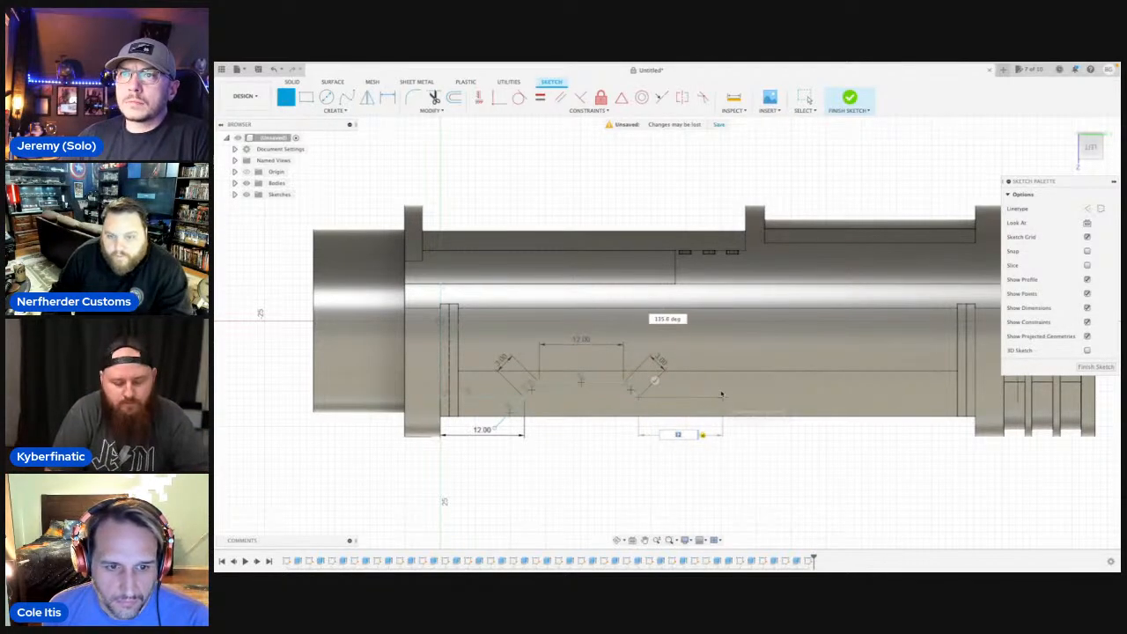
key("Return")
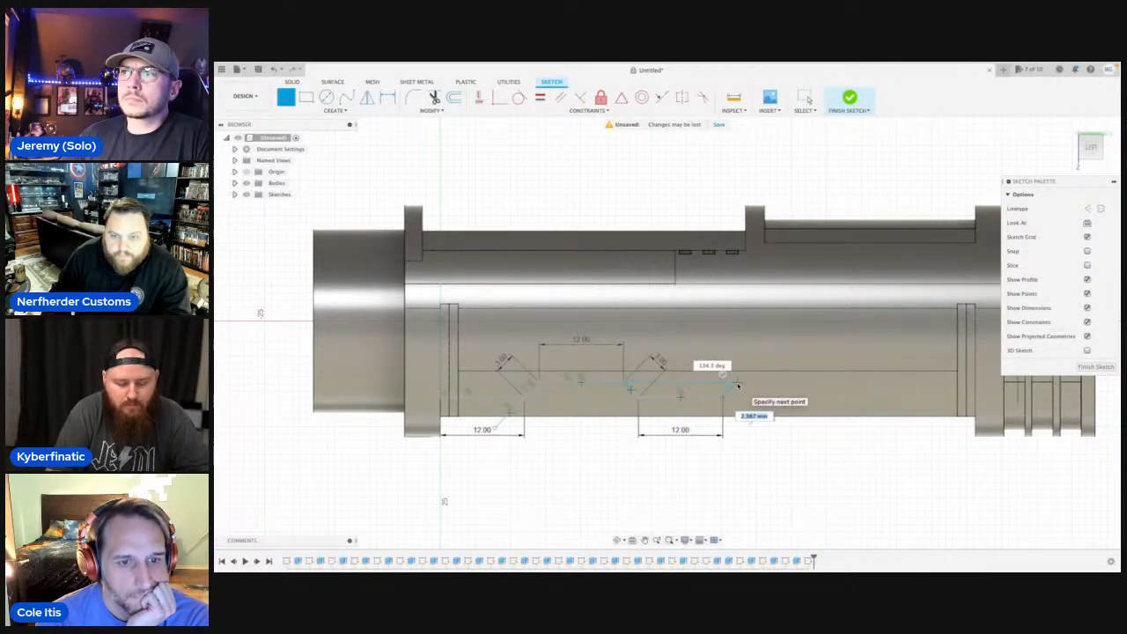
Add a second raised step of 3 mm diagonals and a 12 mm top, ending with another 12 mm lower horizontal line.
key("Return")
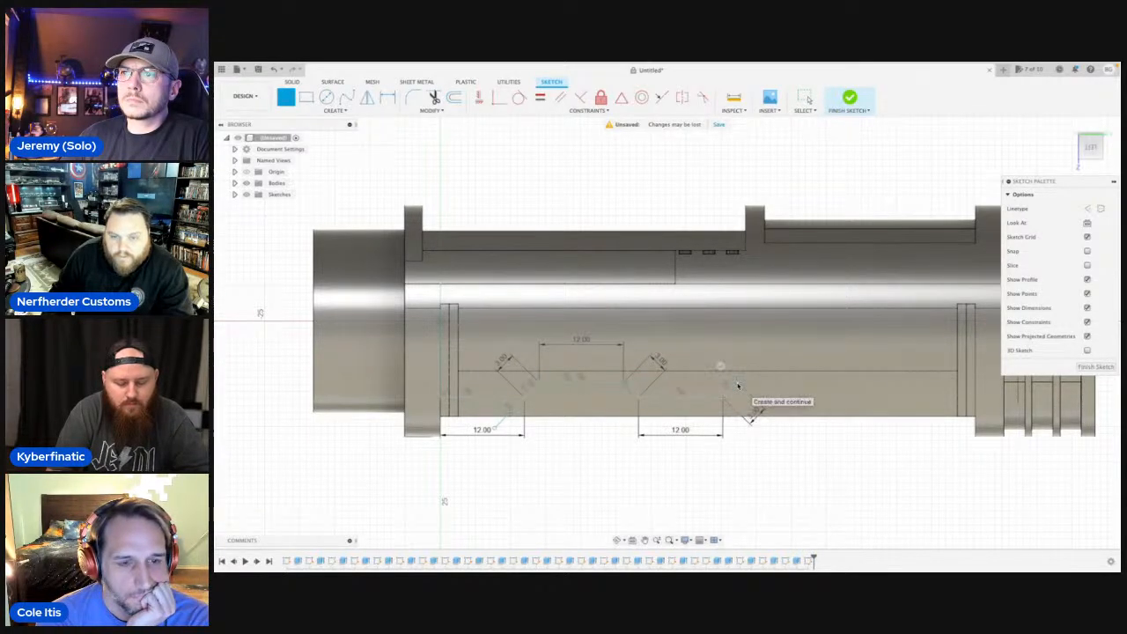
type("12")
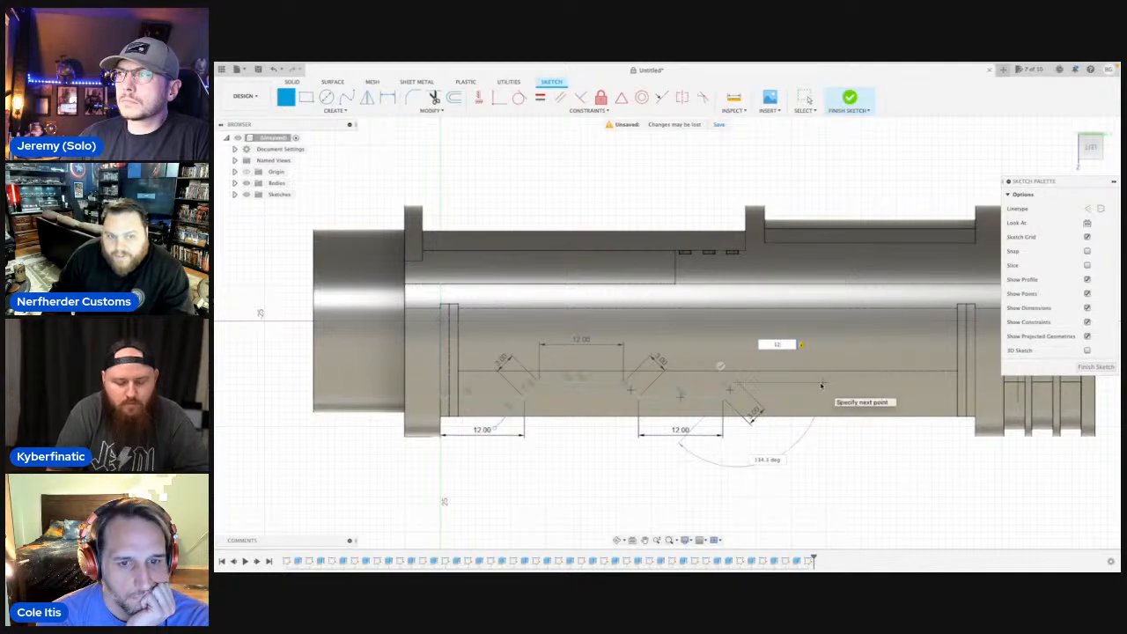
key("Return")
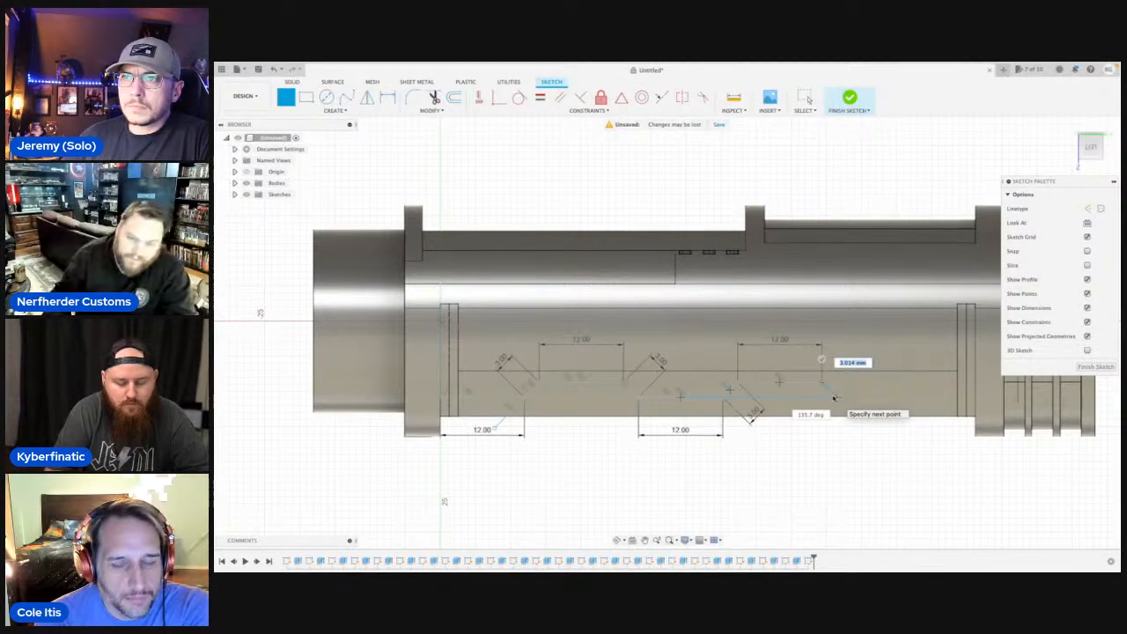
type("6")
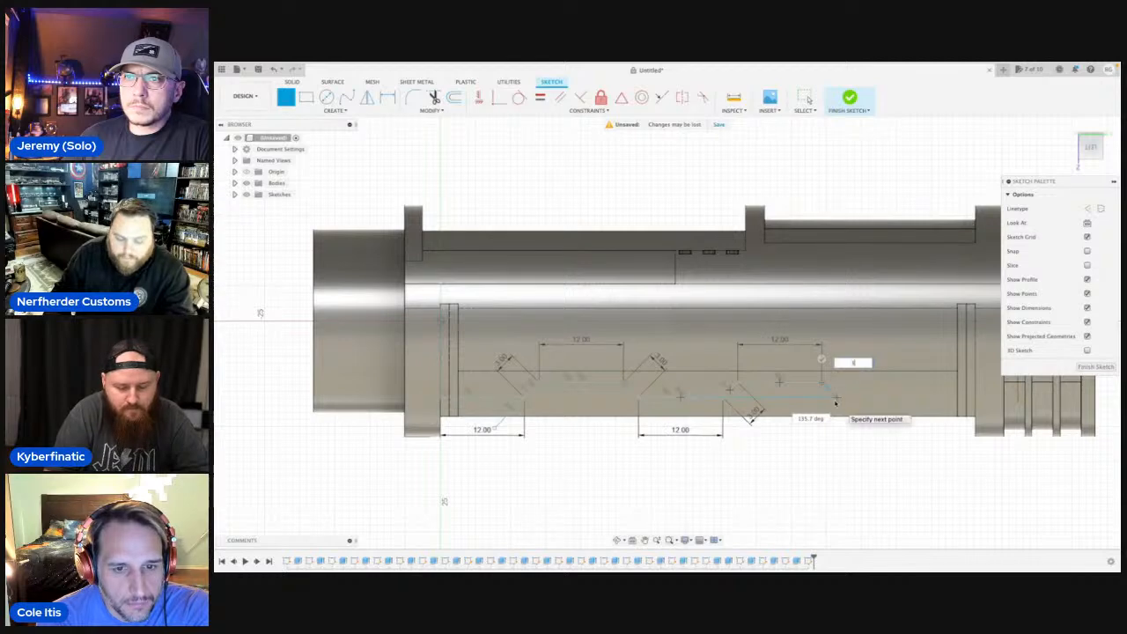
key("Tab")
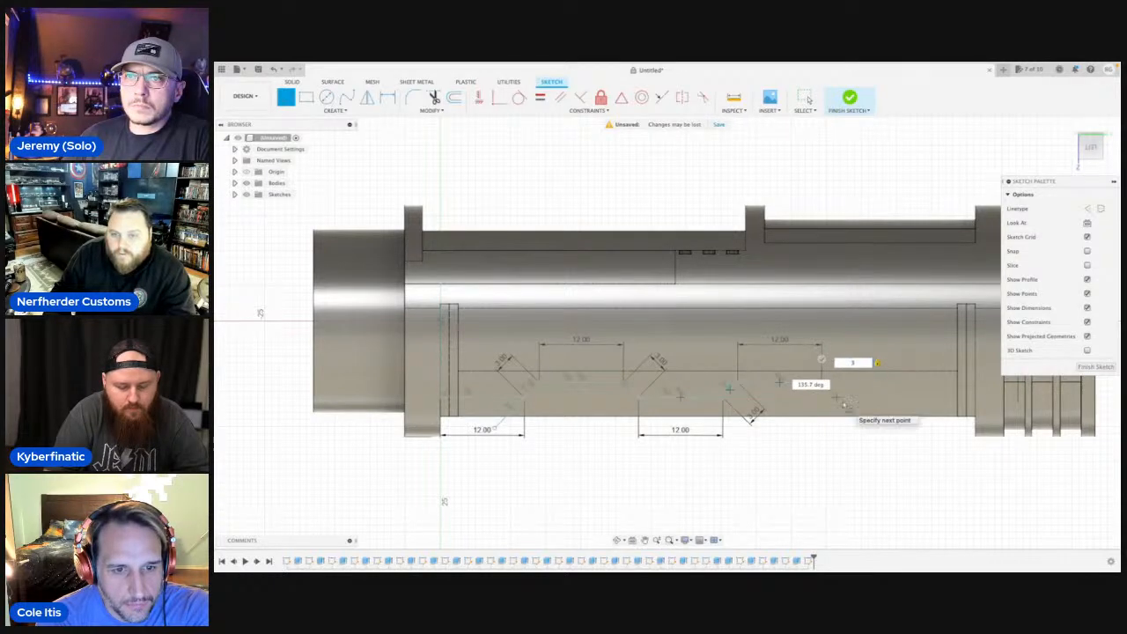
key("Return")
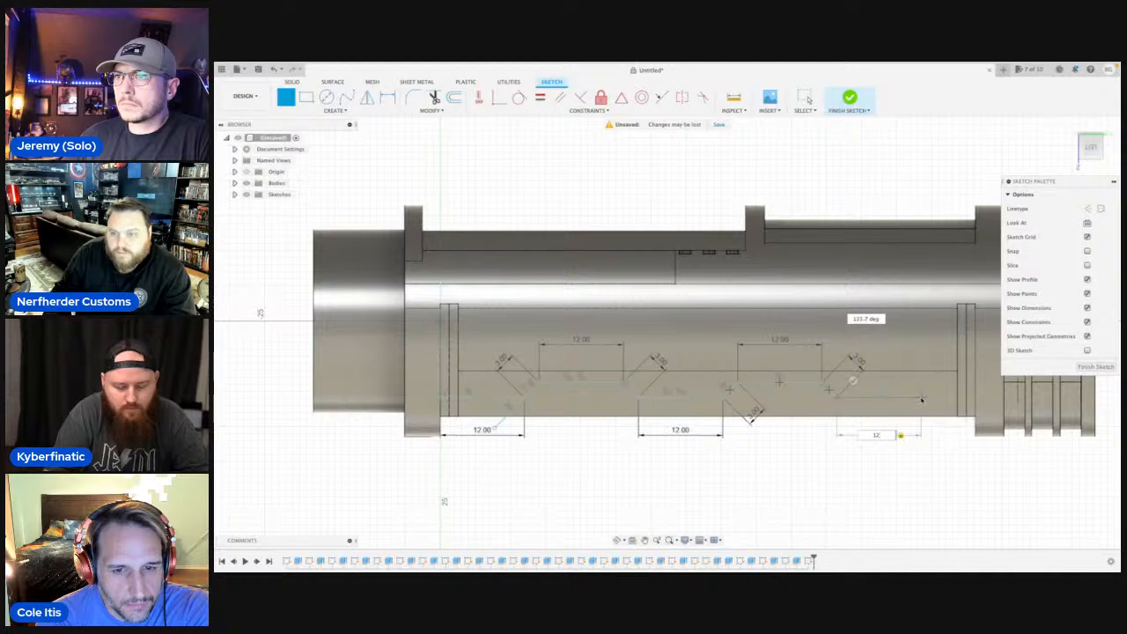
key("Return")
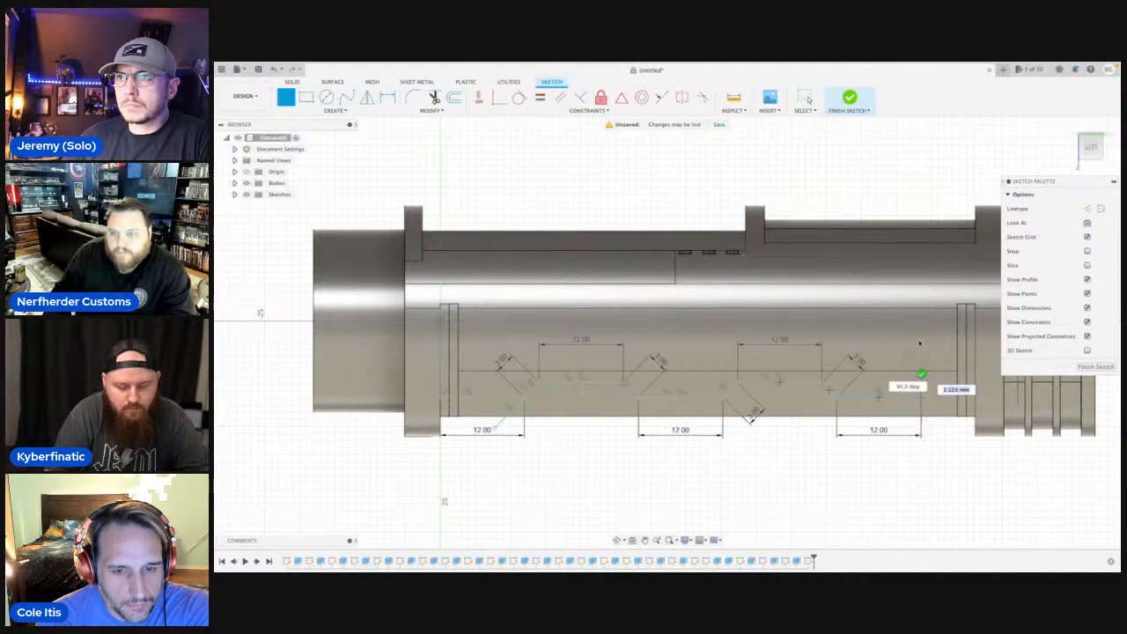
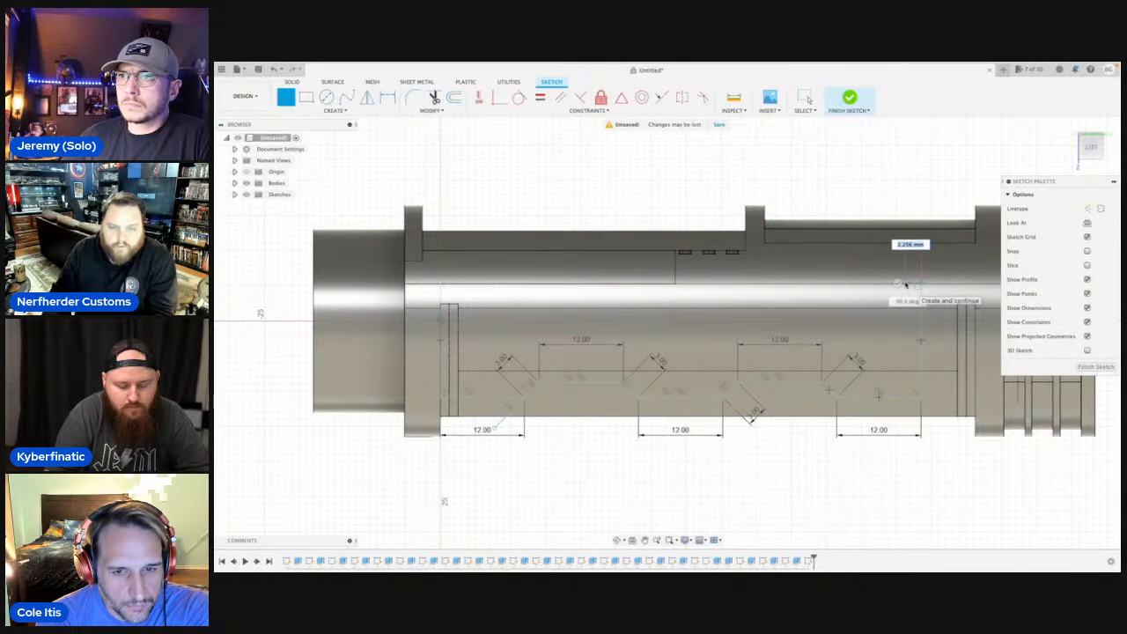
Draw a horizontal line about 68.5 mm long from the right vertical edge's midpoint to the left edge as a mirror axis.
key("Escape")
key("l")
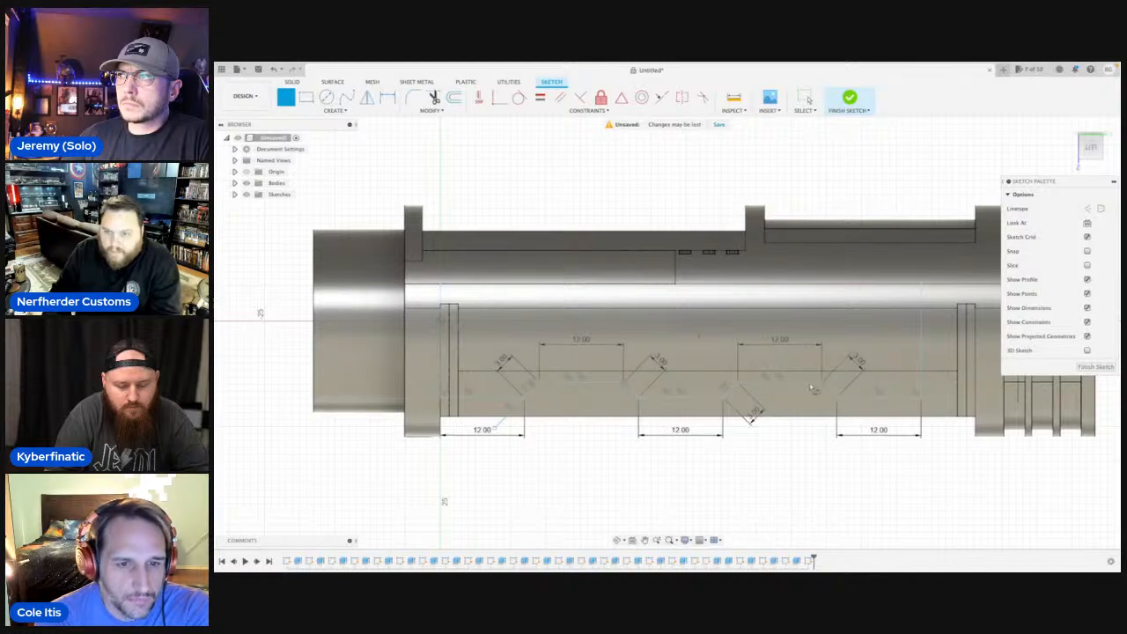
left_click(922, 341)
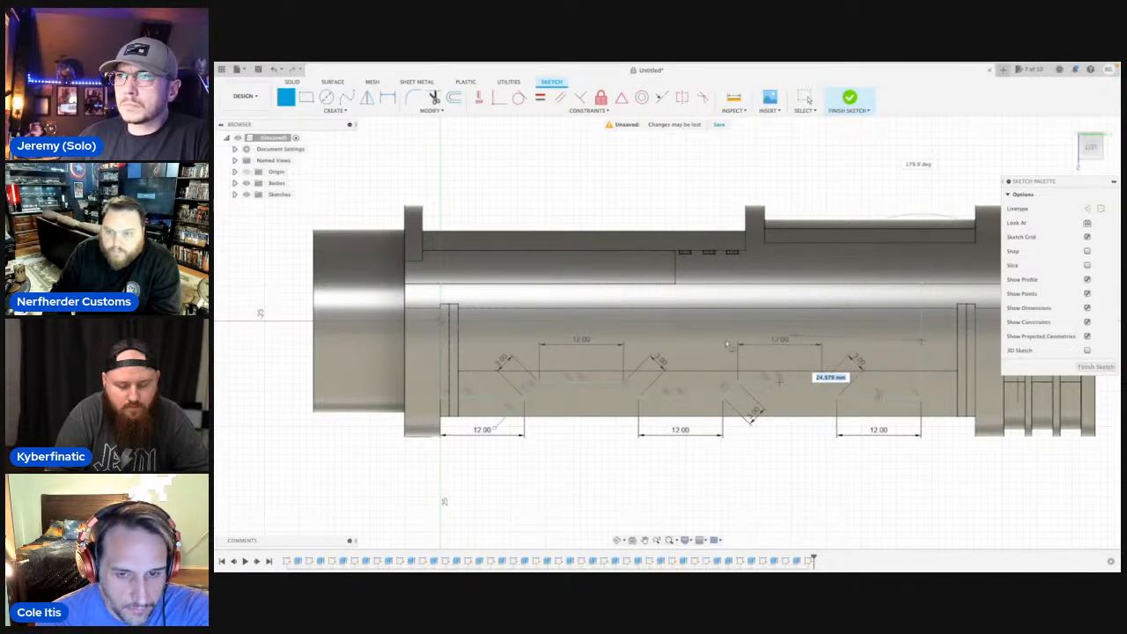
key("Escape")
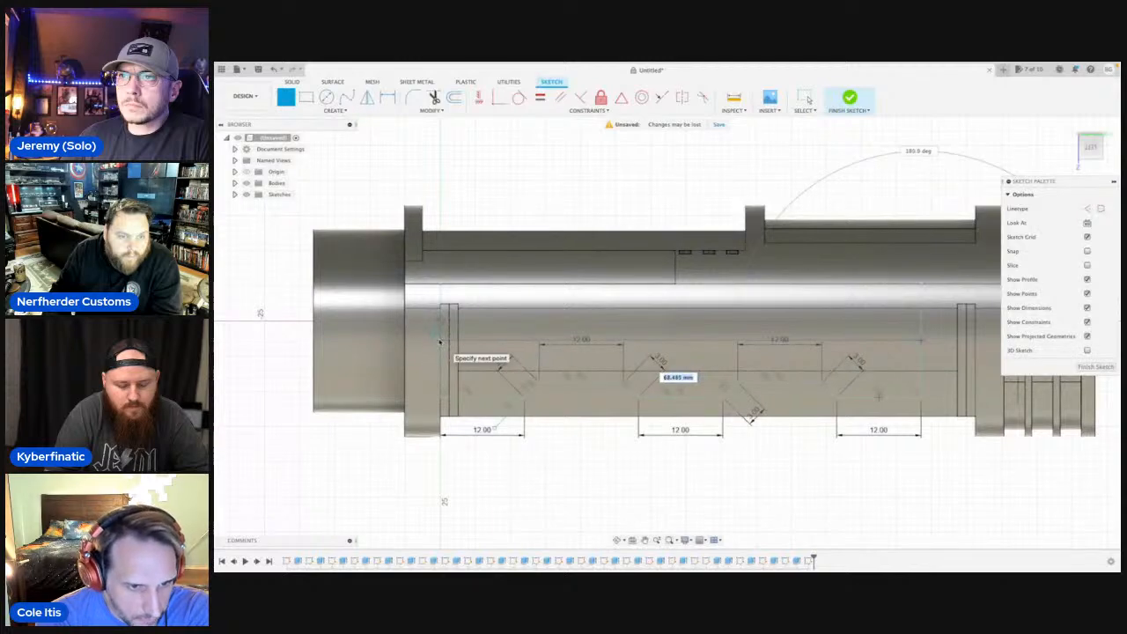
Start a sketch Mirror and hide all bodies so only the profile sketch is shown.
type("s")
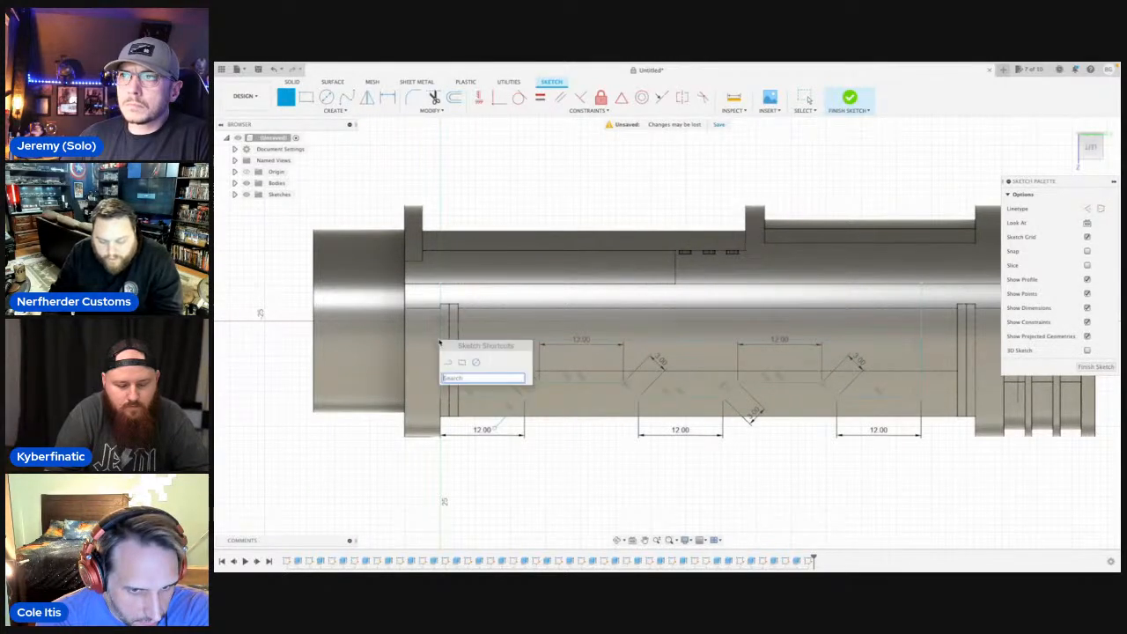
type("m")
left_click(460, 461)
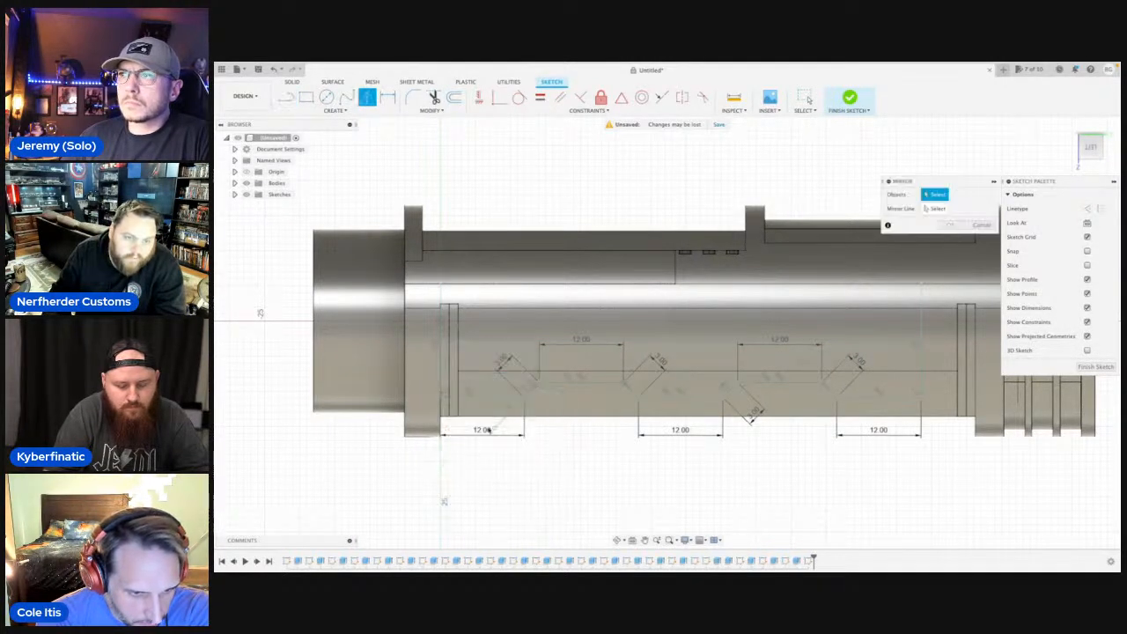
left_click(246, 182)
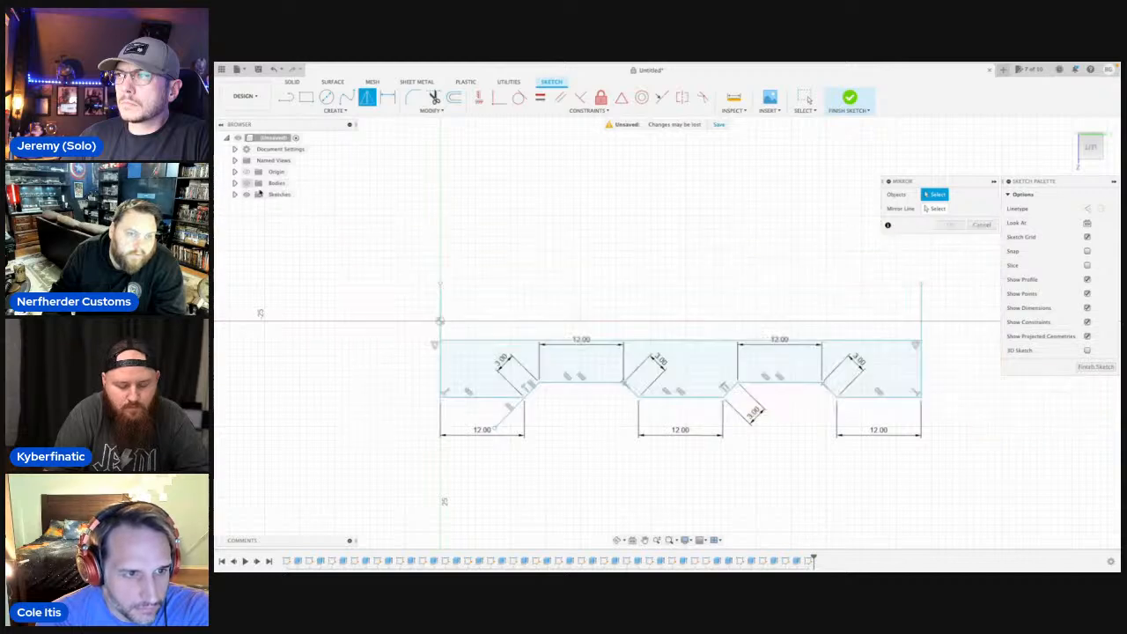
Mirror the stepped lower profile lines and the right vertical edge about the horizontal middle line.
left_click(462, 396)
left_click(532, 392)
left_click(569, 383)
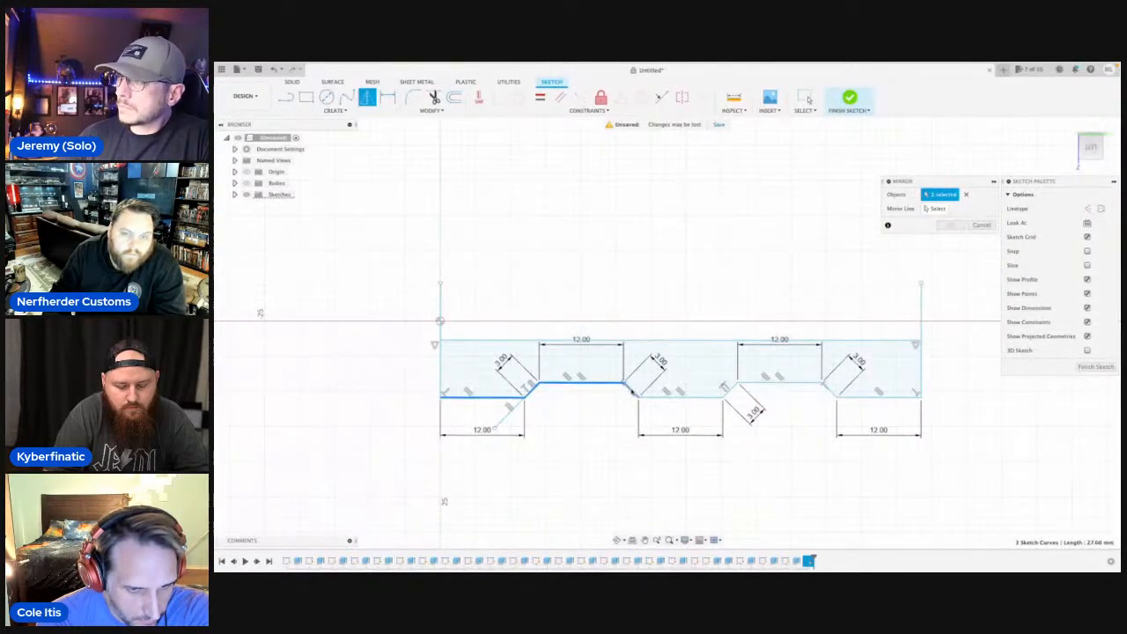
left_click(632, 392)
left_click(700, 395)
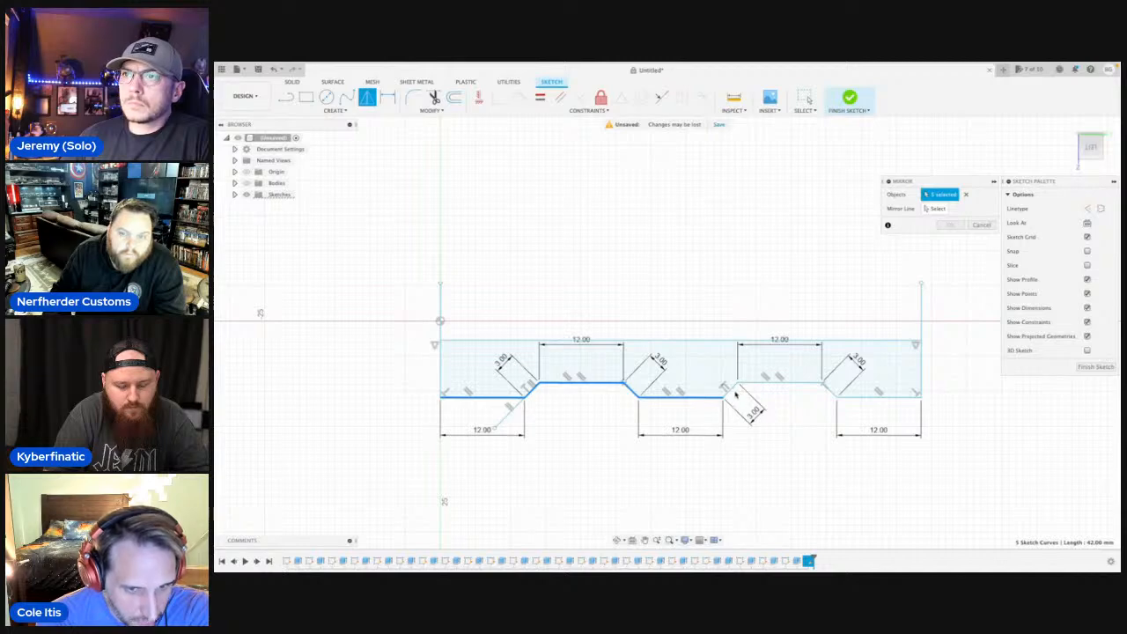
left_click(729, 392)
left_click(770, 384)
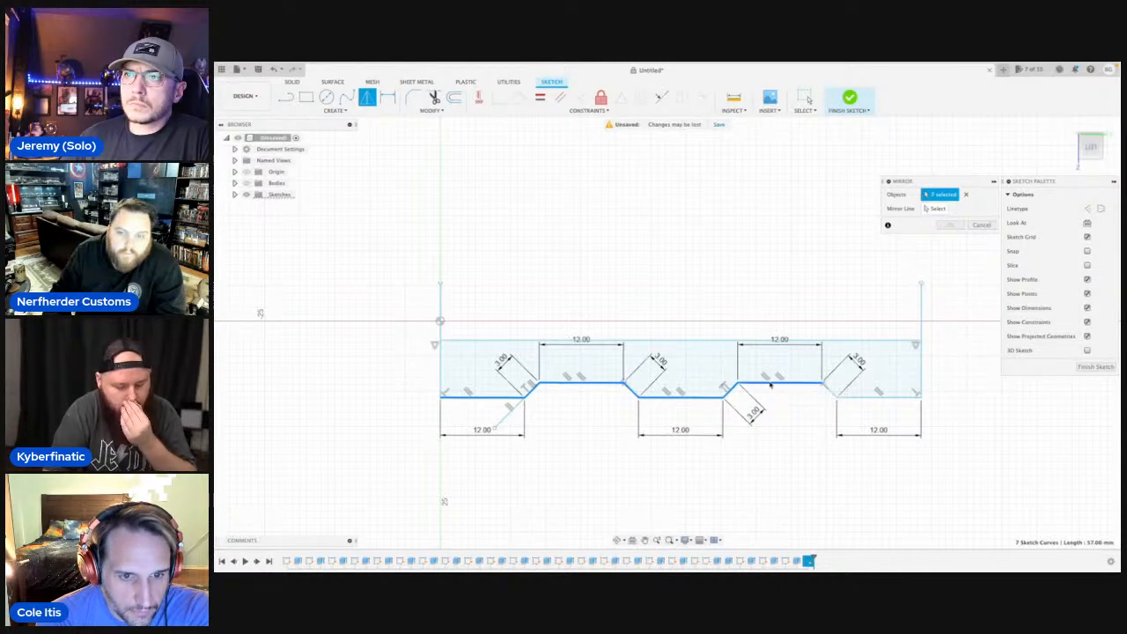
left_click(863, 397)
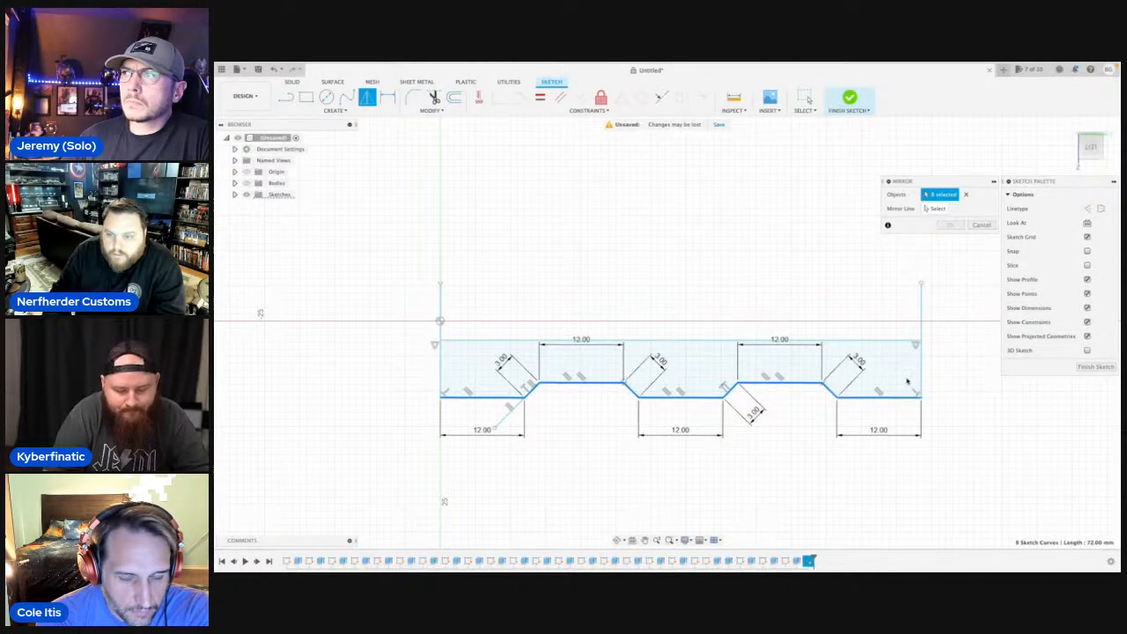
left_click(922, 381)
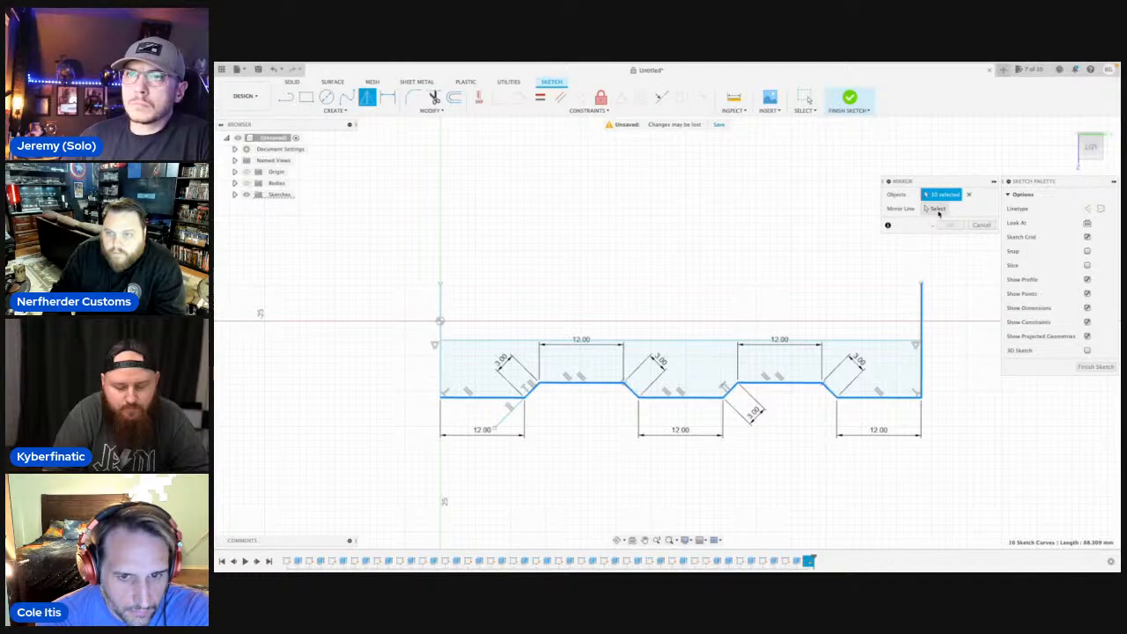
left_click(938, 210)
left_click(709, 340)
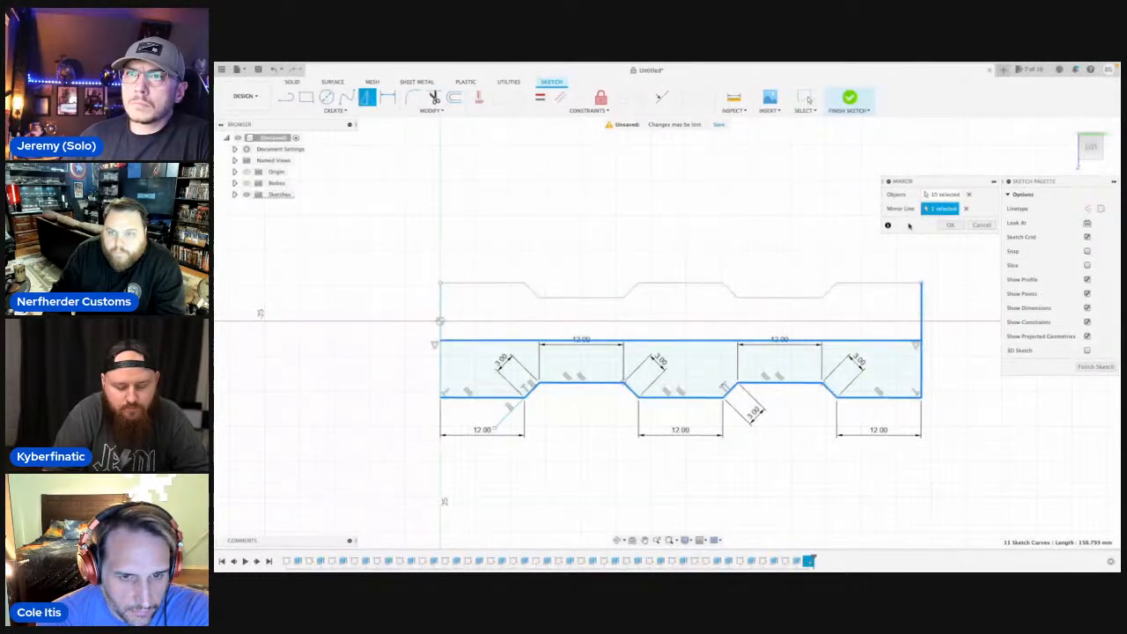
left_click(950, 225)
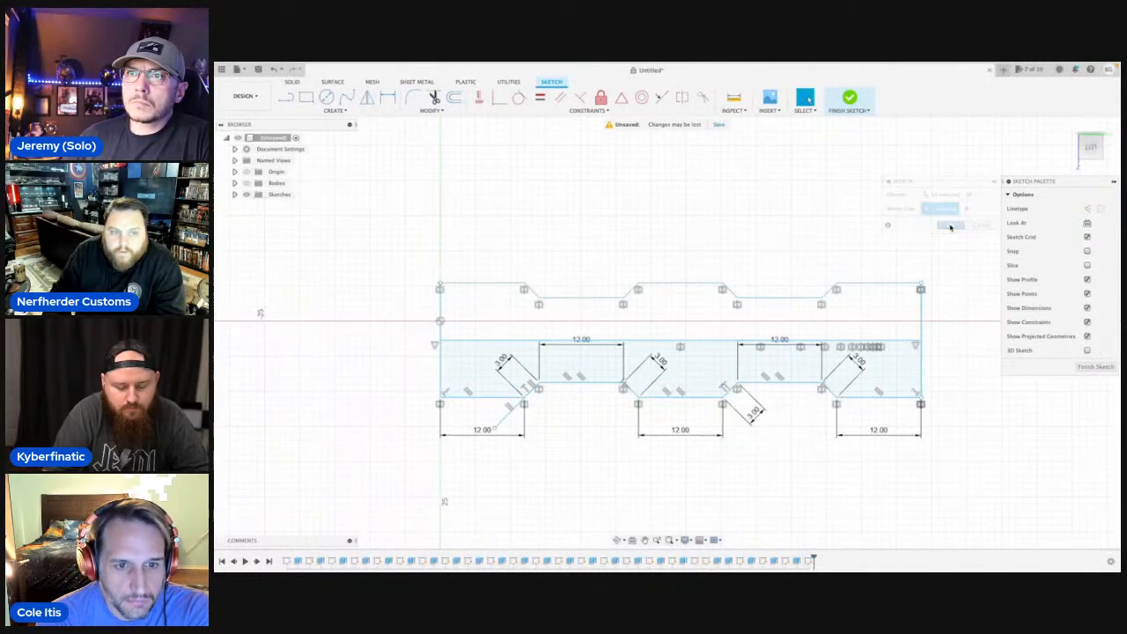
Delete the horizontal mirror line and the stray diagonal extension below the first lower 12 mm segment.
left_click(687, 343)
key("Delete")
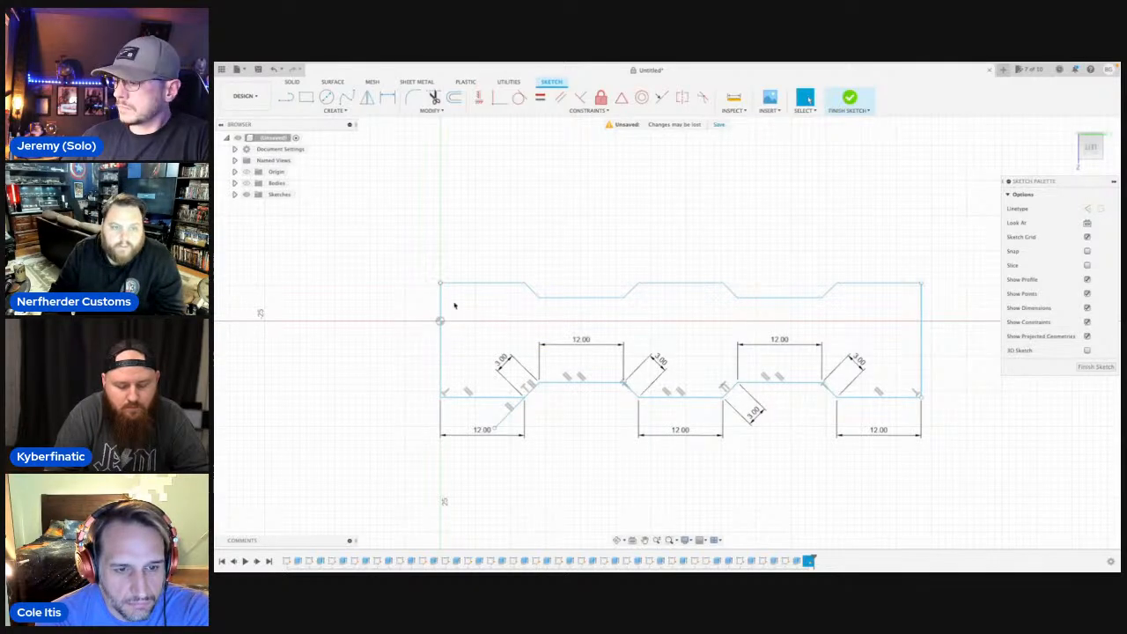
scroll(454, 305, "up", 4)
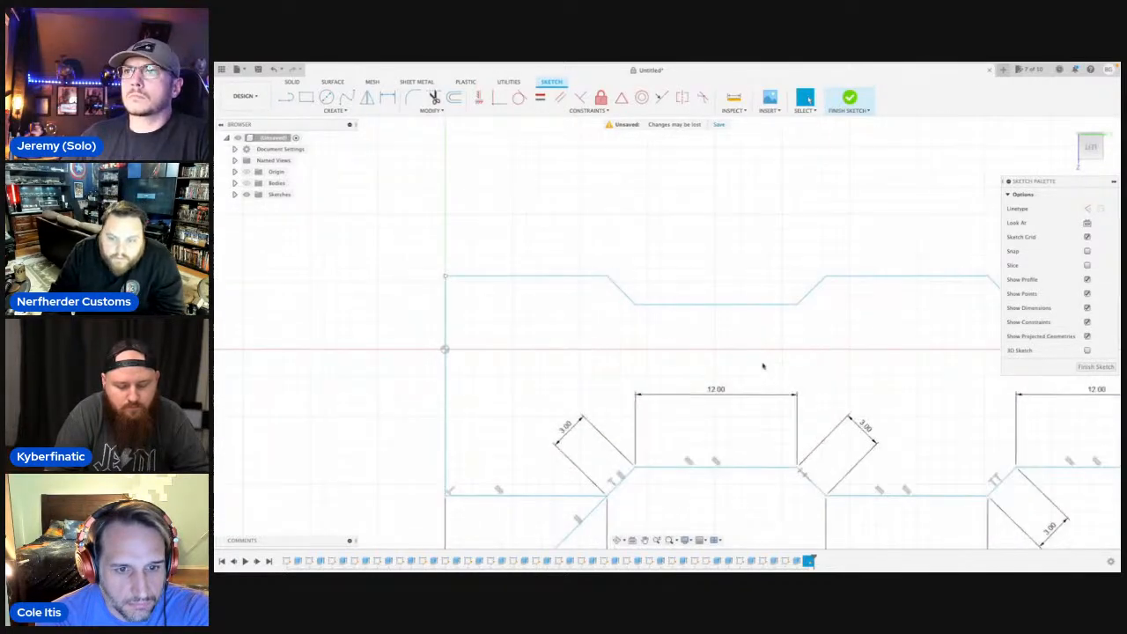
middle_click_drag(735, 367, 450, 375)
middle_click_drag(821, 371, 618, 355)
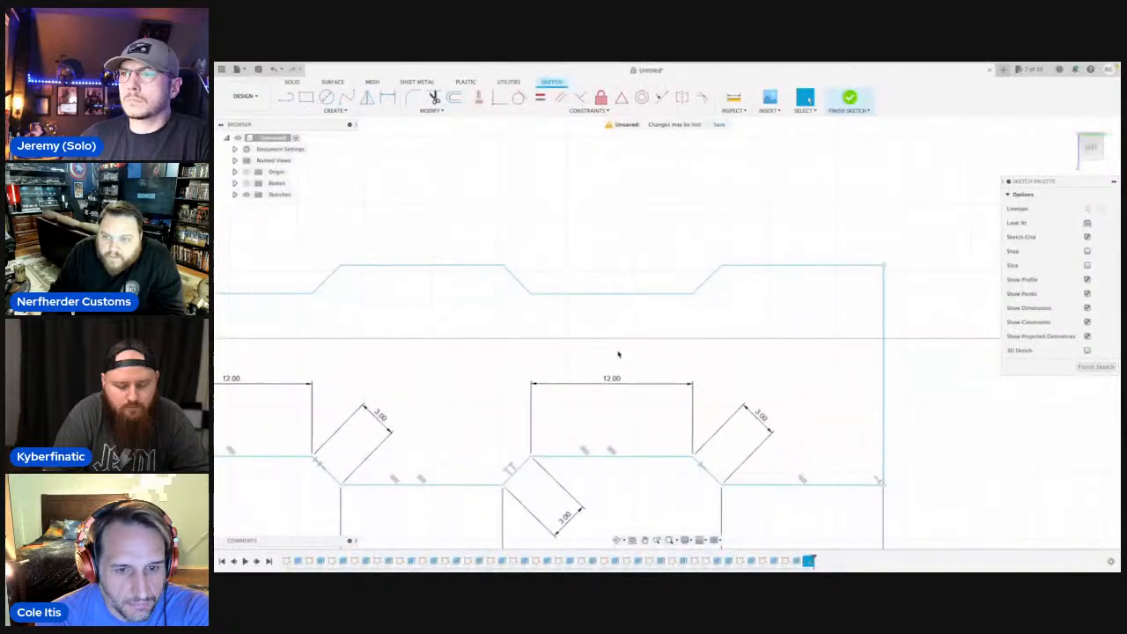
scroll(827, 337, "up", 1)
scroll(823, 395, "up", 3)
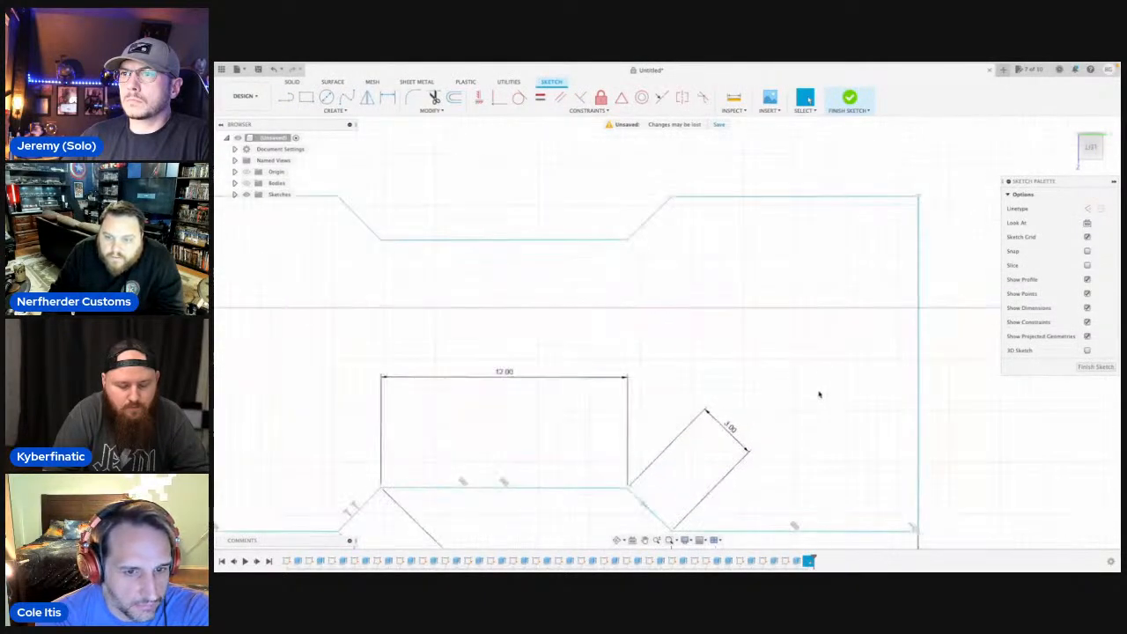
scroll(704, 398, "down", 3)
scroll(700, 397, "down", 5)
middle_click_drag(607, 402, 830, 399)
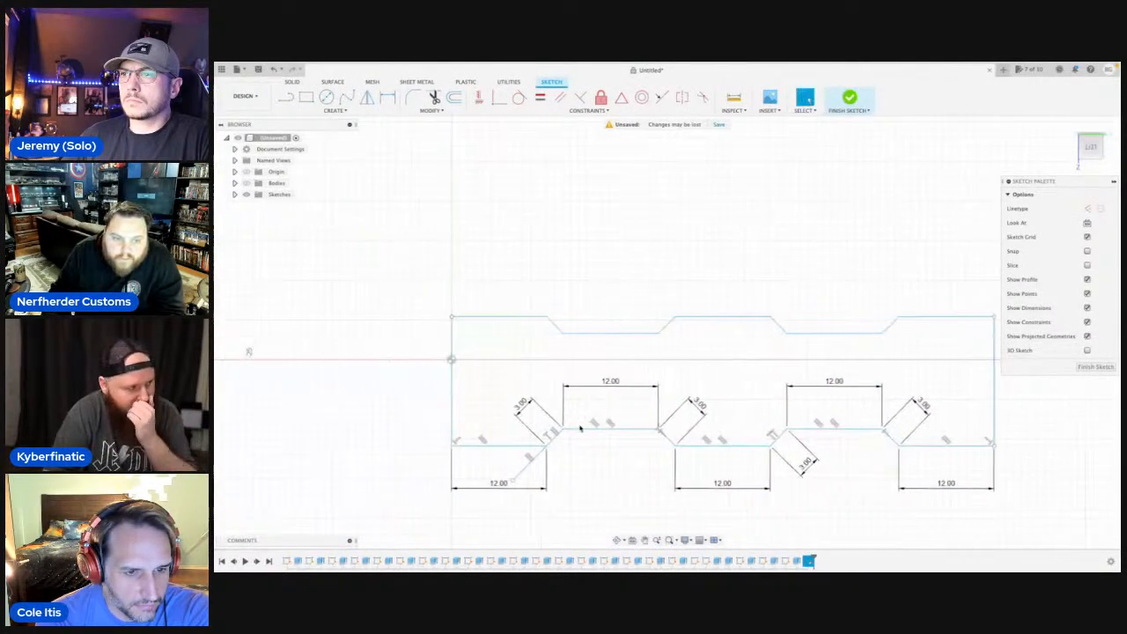
scroll(543, 448, "up", 5)
left_click(517, 475)
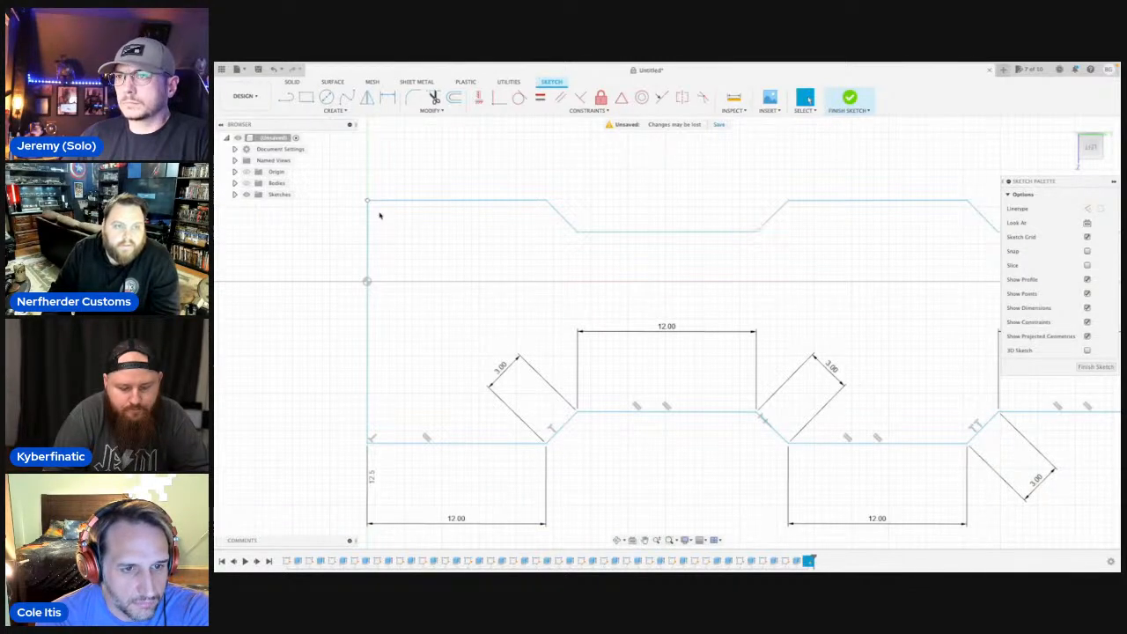
Try to close the outline by moving the endpoint at the profile's upper-left corner.
scroll(370, 211, "up", 3)
scroll(366, 192, "up", 5)
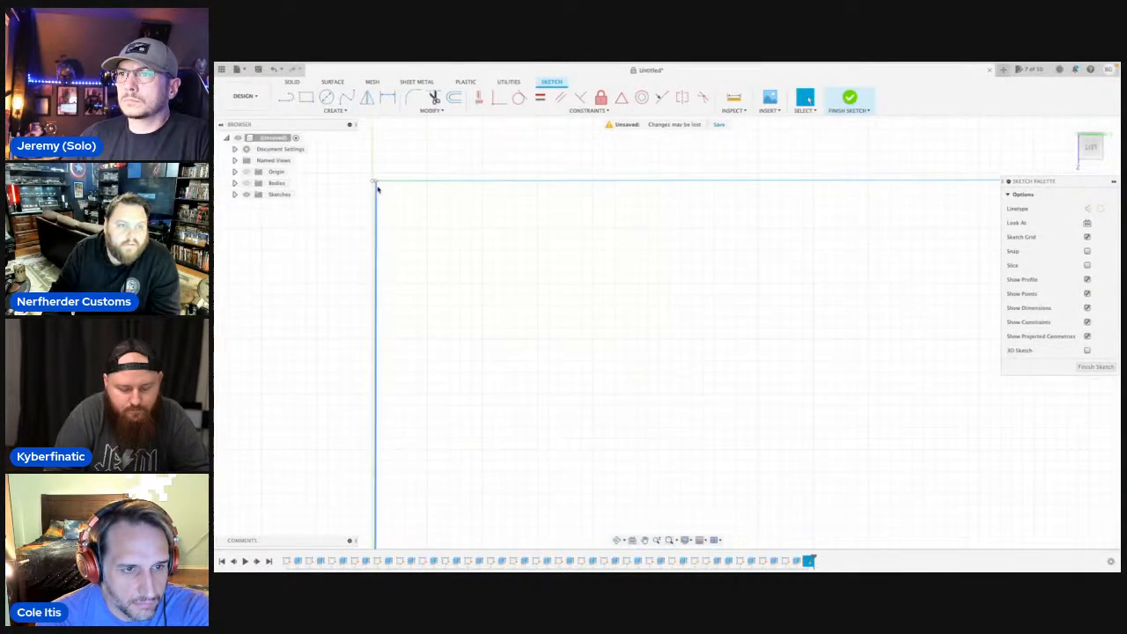
left_click_drag(369, 174, 359, 172)
scroll(447, 287, "down", 2)
scroll(432, 352, "down", 2)
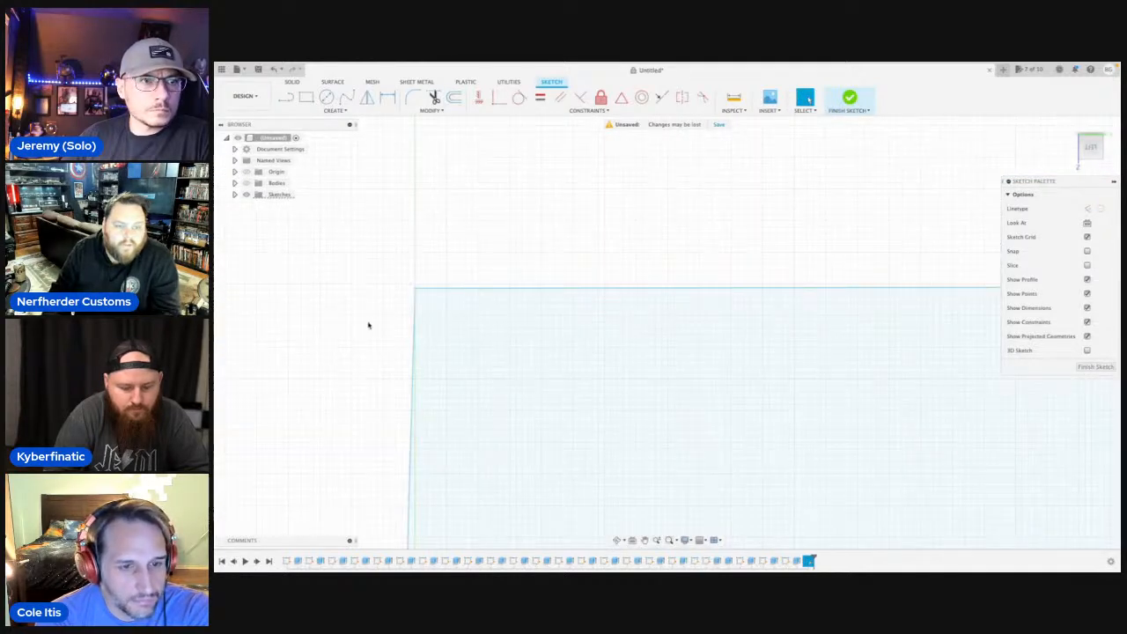
scroll(396, 357, "down", 2)
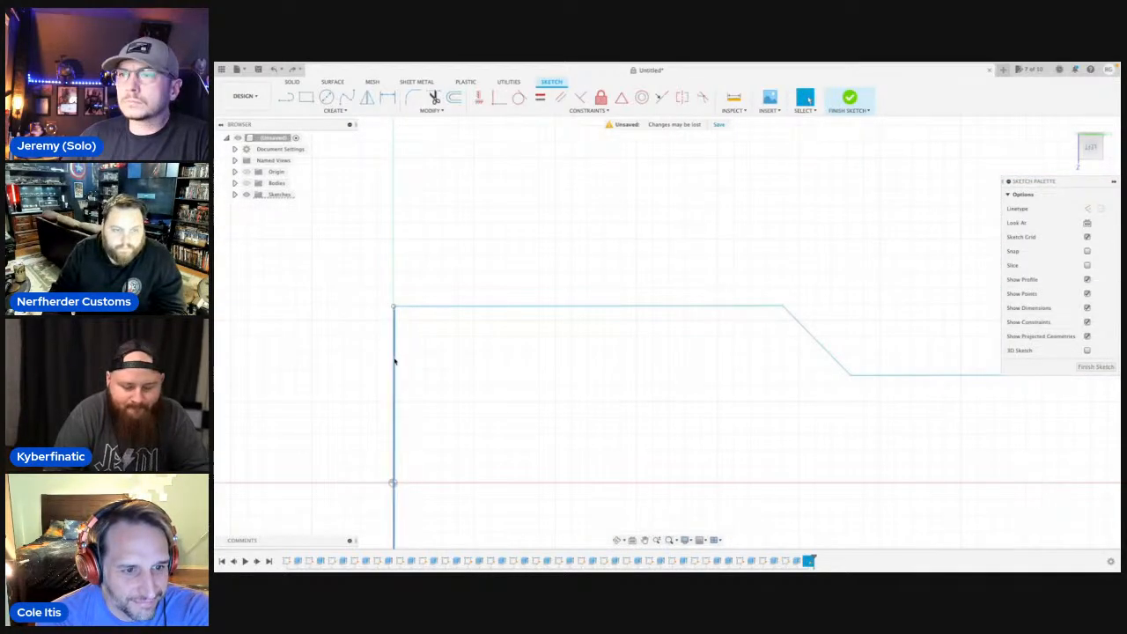
Replace the left vertical edge with a new line about 16.3 mm long joining the lower-left and upper-left endpoints of the outline.
left_click(394, 361)
key("Delete")
scroll(395, 361, "down", 3)
middle_click_drag(408, 393, 415, 266)
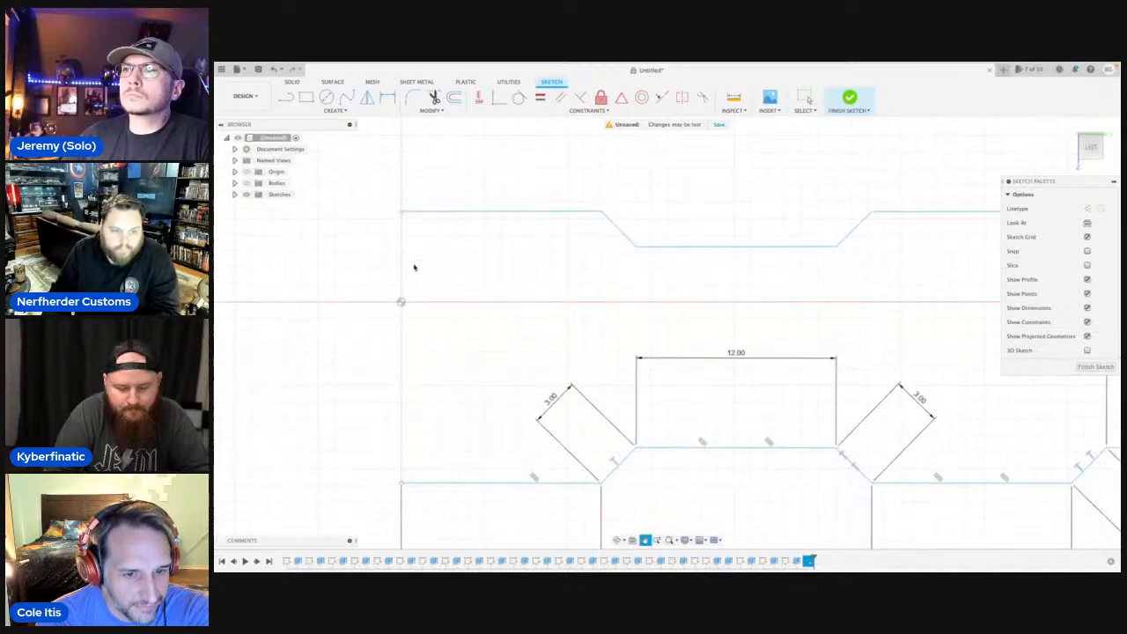
left_click(401, 483)
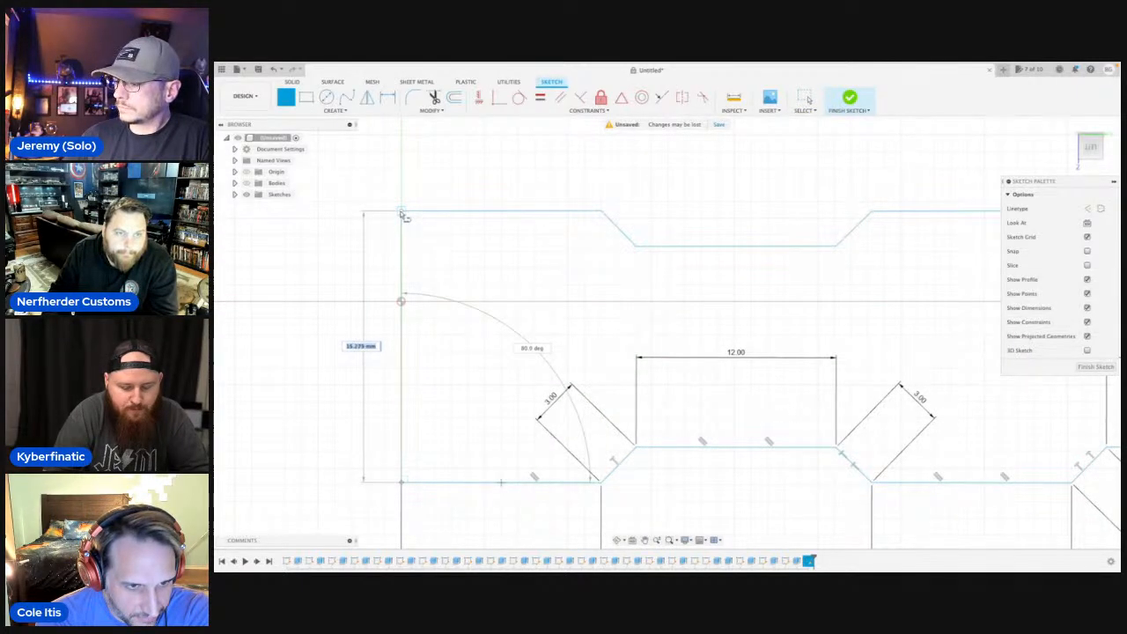
scroll(403, 216, "up", 5)
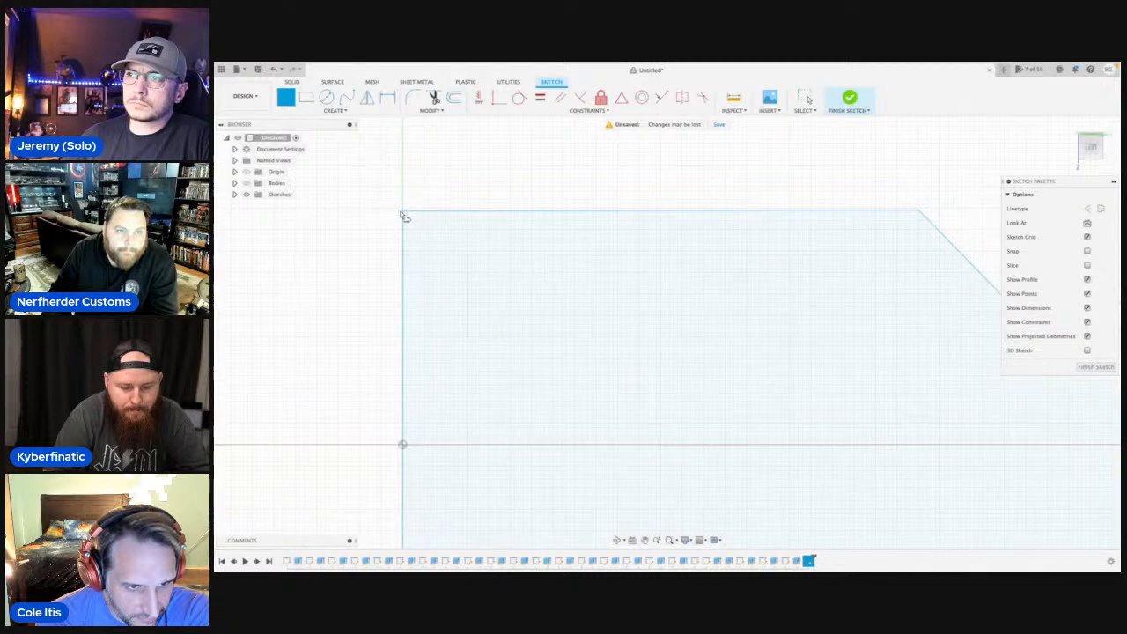
scroll(403, 216, "down", 5)
key("Escape")
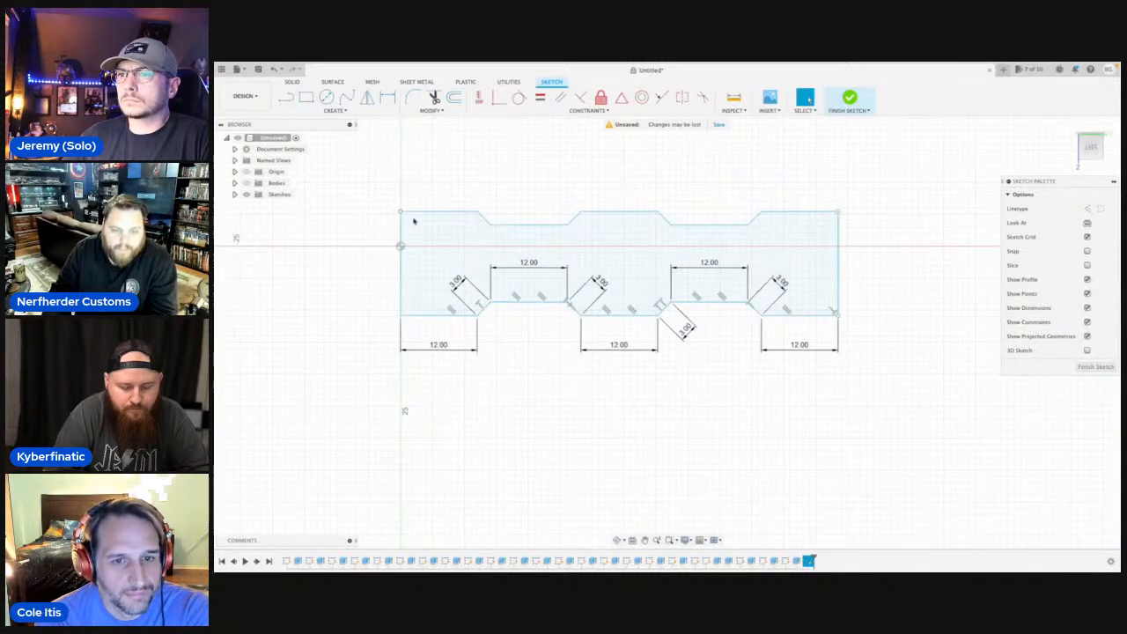
Select the closed stepped profile, show the bodies again and collapse the sketch palette.
left_click(505, 247)
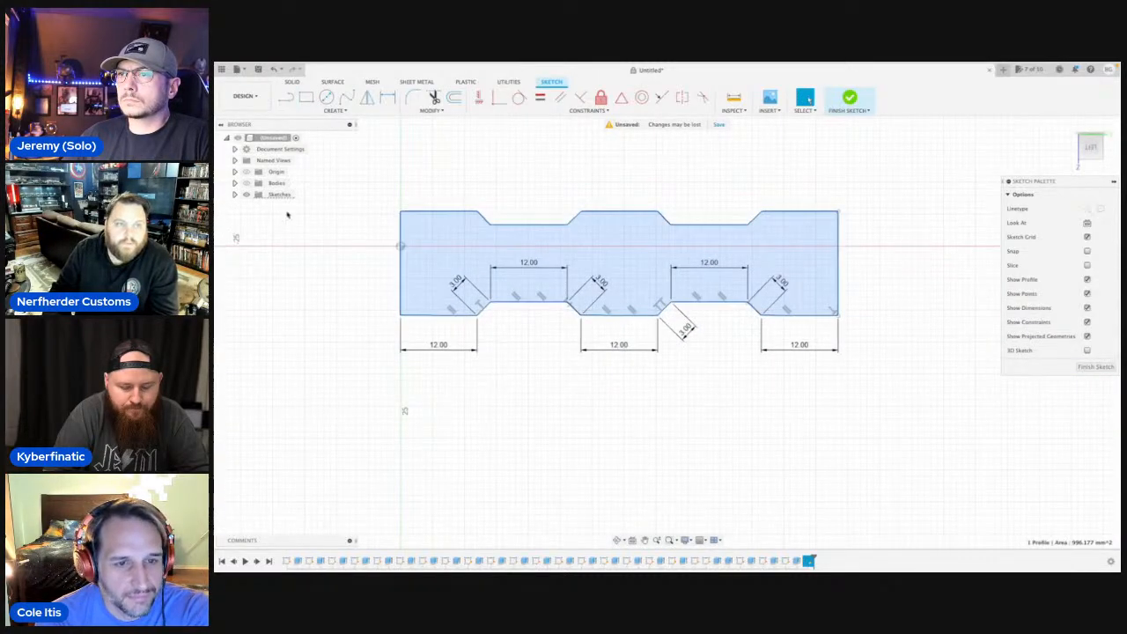
left_click(244, 183)
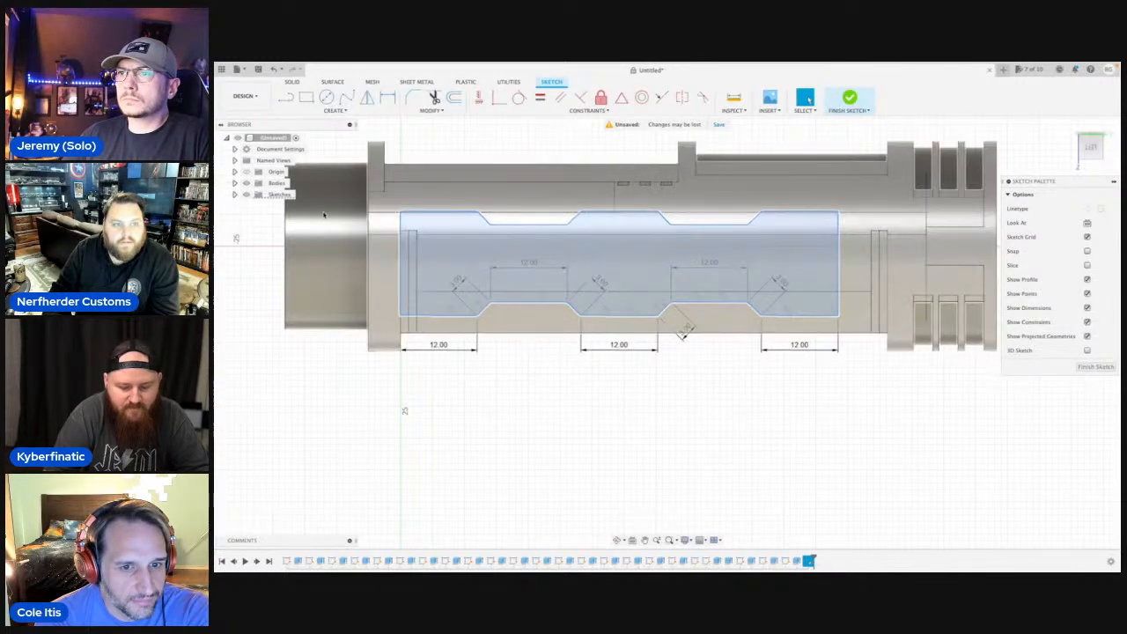
left_click(1114, 182)
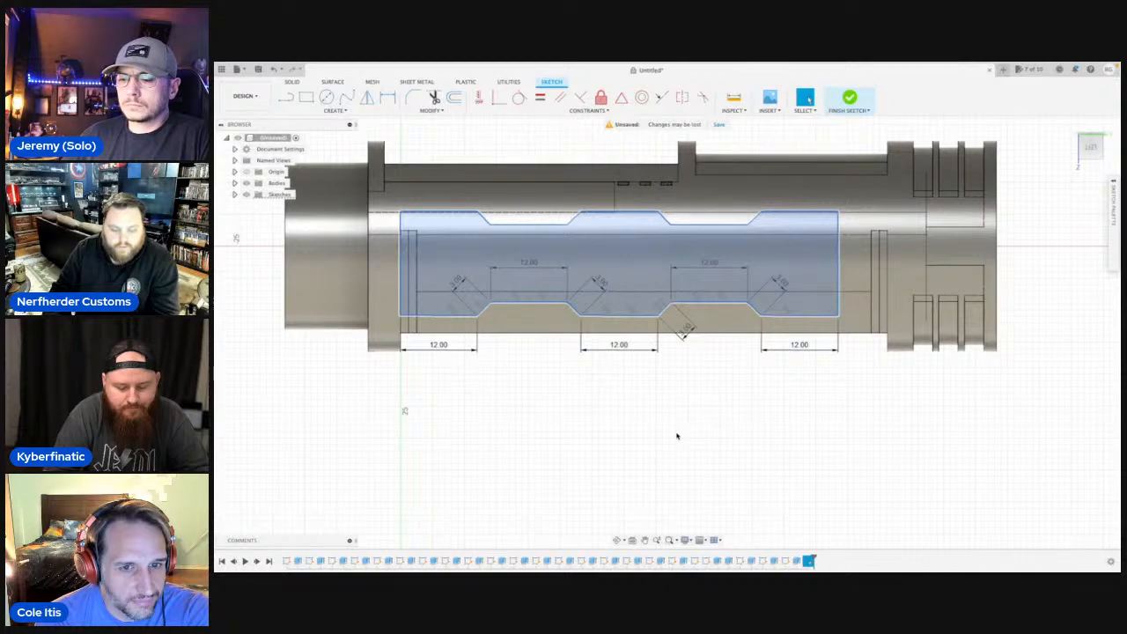
Extrude the selected profile as a 2 mm cut into the body, starting from the outer cylindrical face as the start object.
key("e")
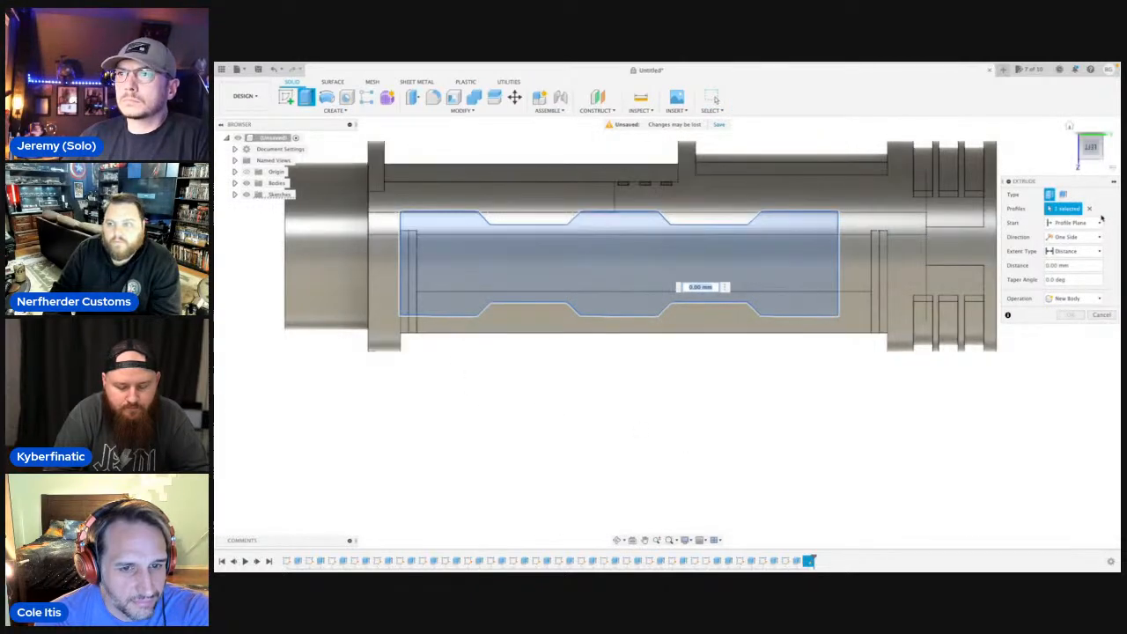
left_click(1099, 223)
left_click(1065, 255)
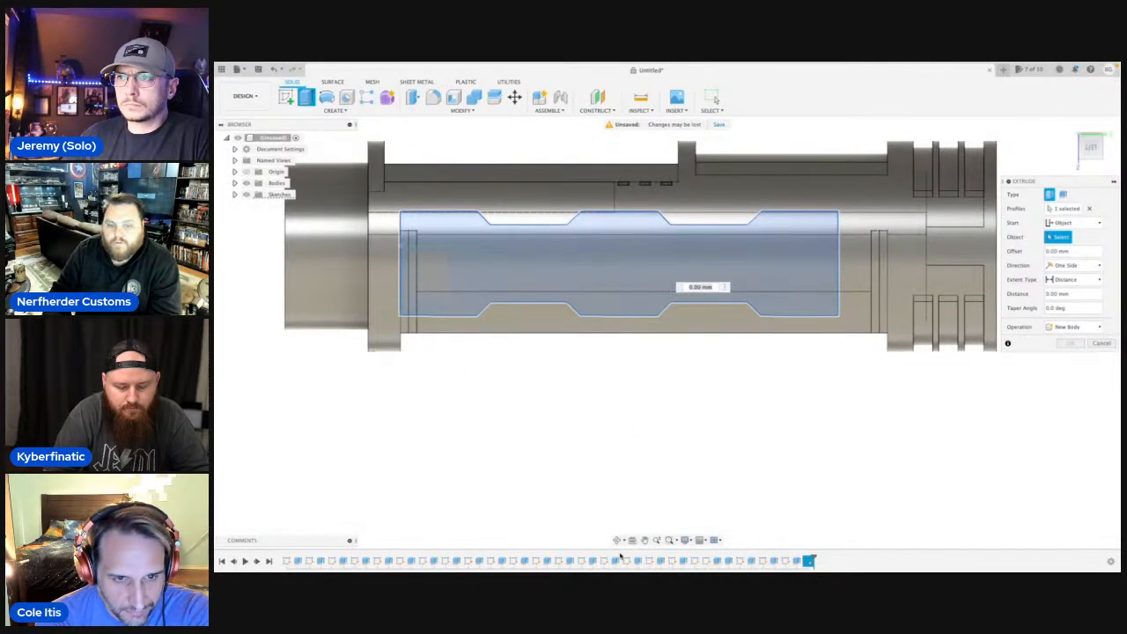
left_click(617, 539)
left_click_drag(623, 363, 667, 372)
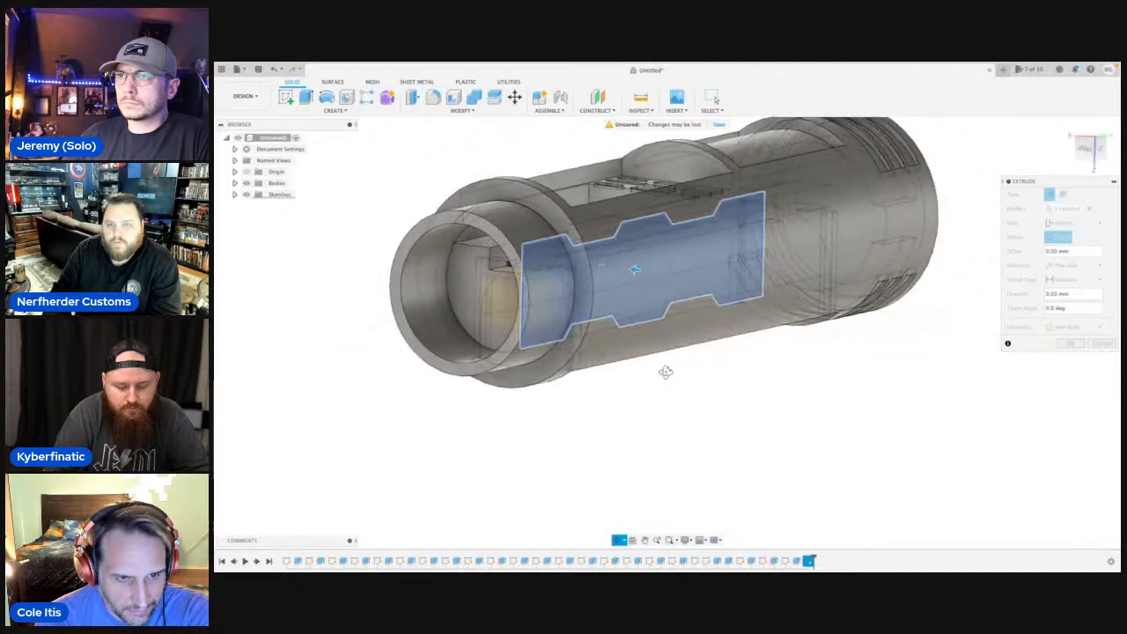
key("Escape")
left_click(796, 254)
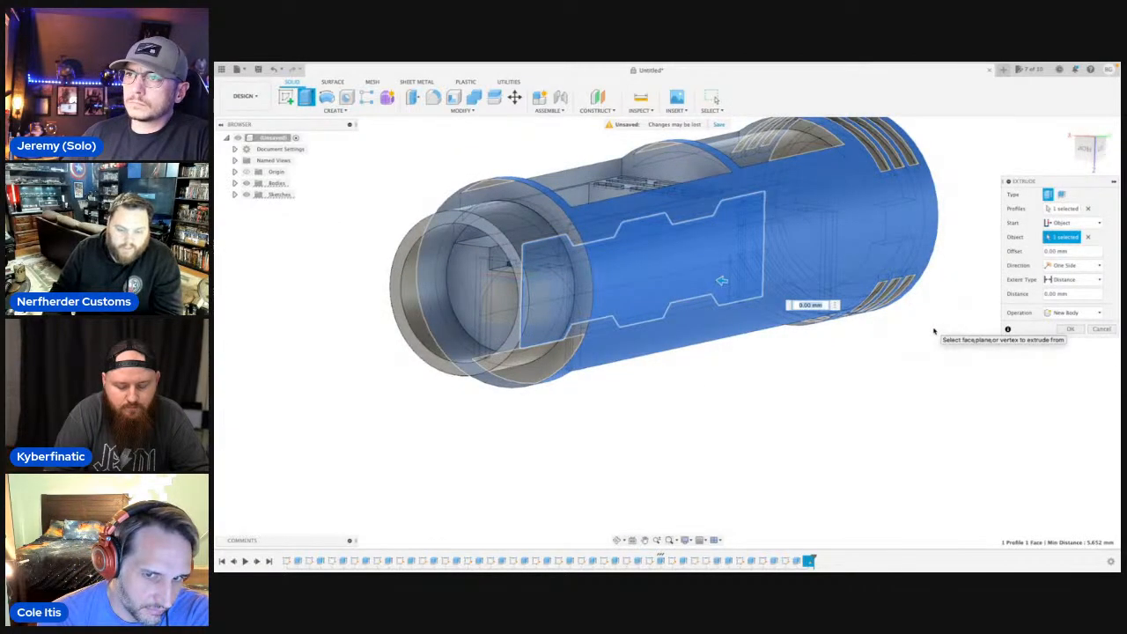
type("2")
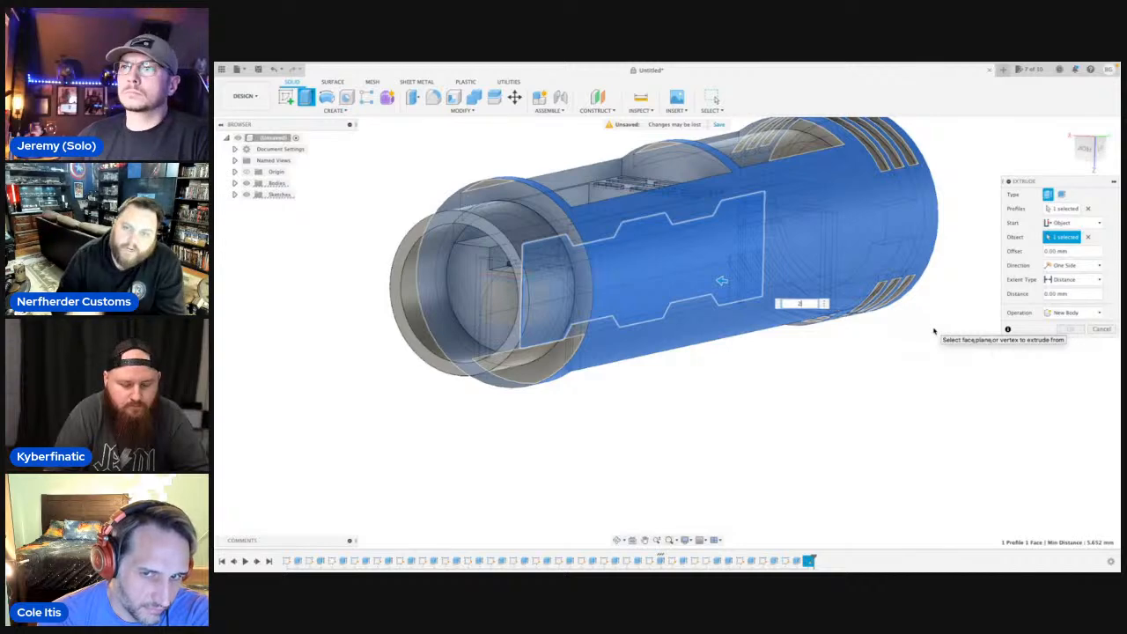
key("Return")
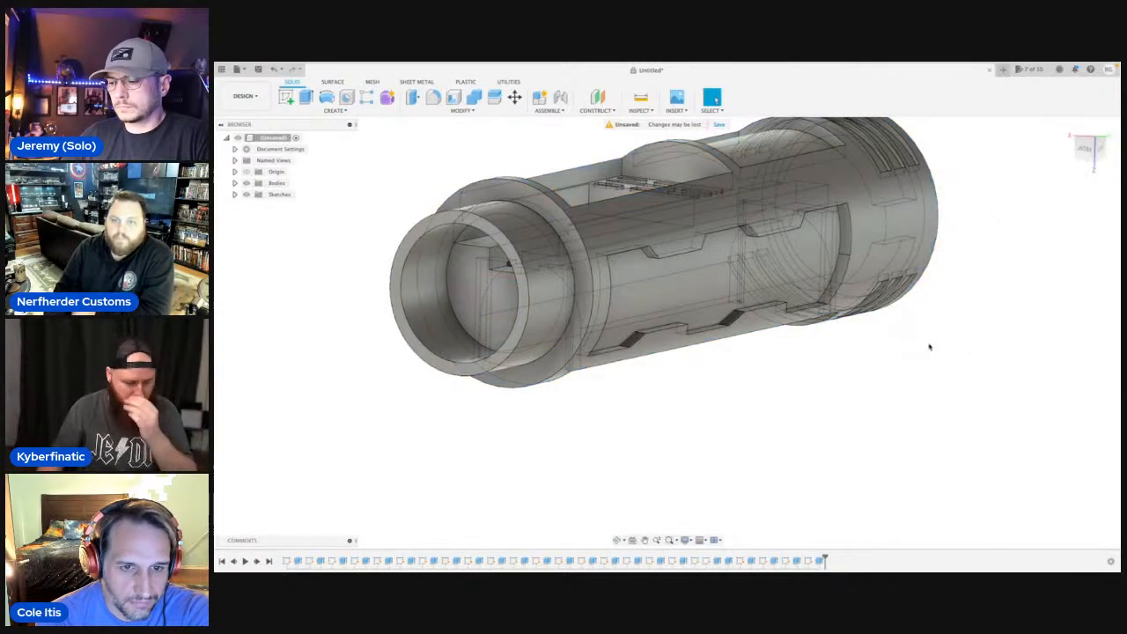
Start a line sketch on the lengthwise plane facing the side of the body opposite the new recess.
left_click(619, 540)
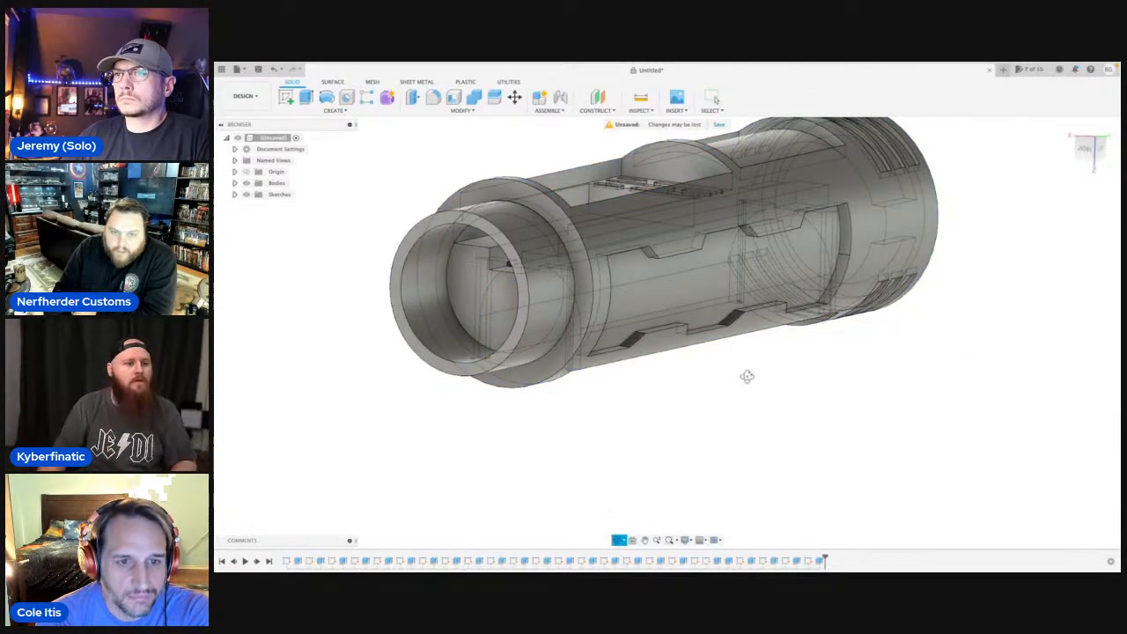
left_click_drag(745, 373, 671, 368)
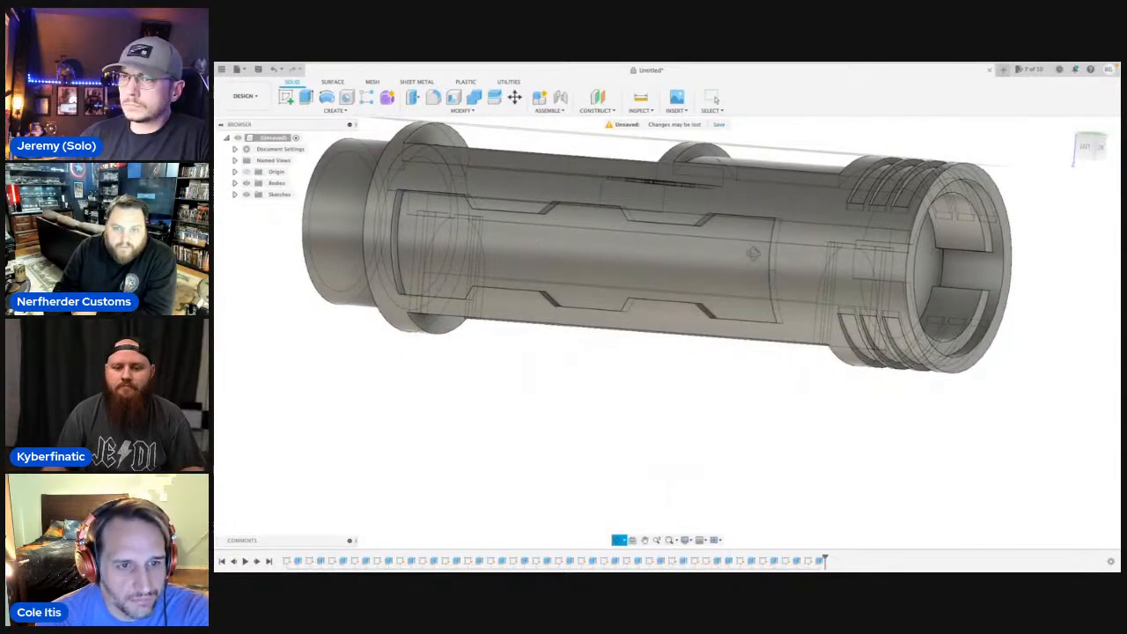
left_click_drag(568, 244, 697, 225)
scroll(703, 258, "down", 5)
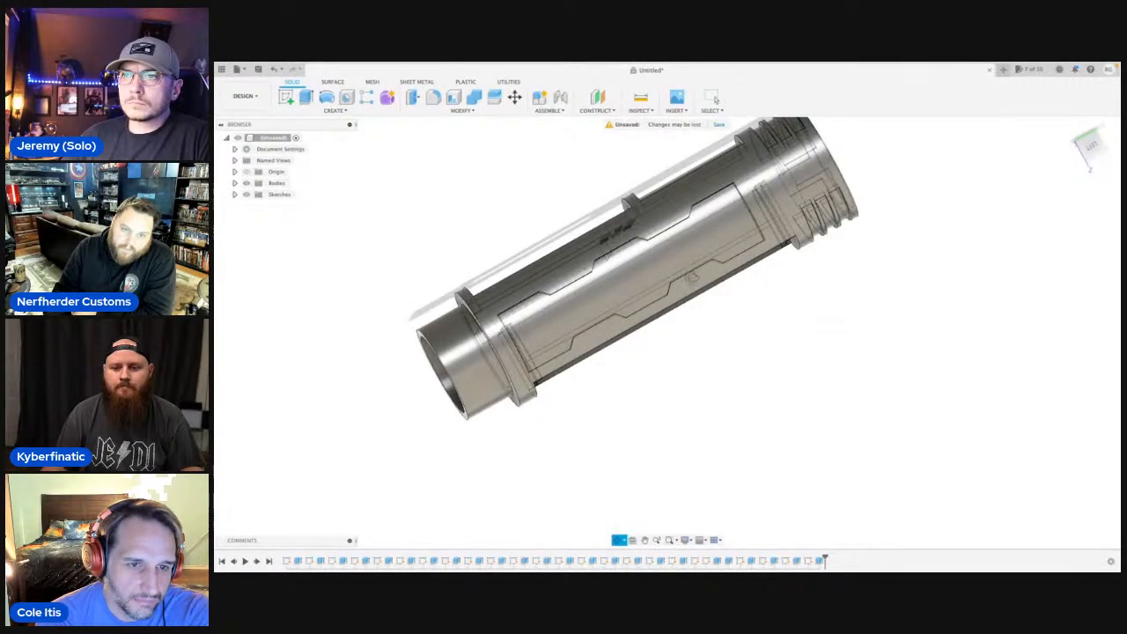
middle_click_drag(518, 240, 754, 221, "shift")
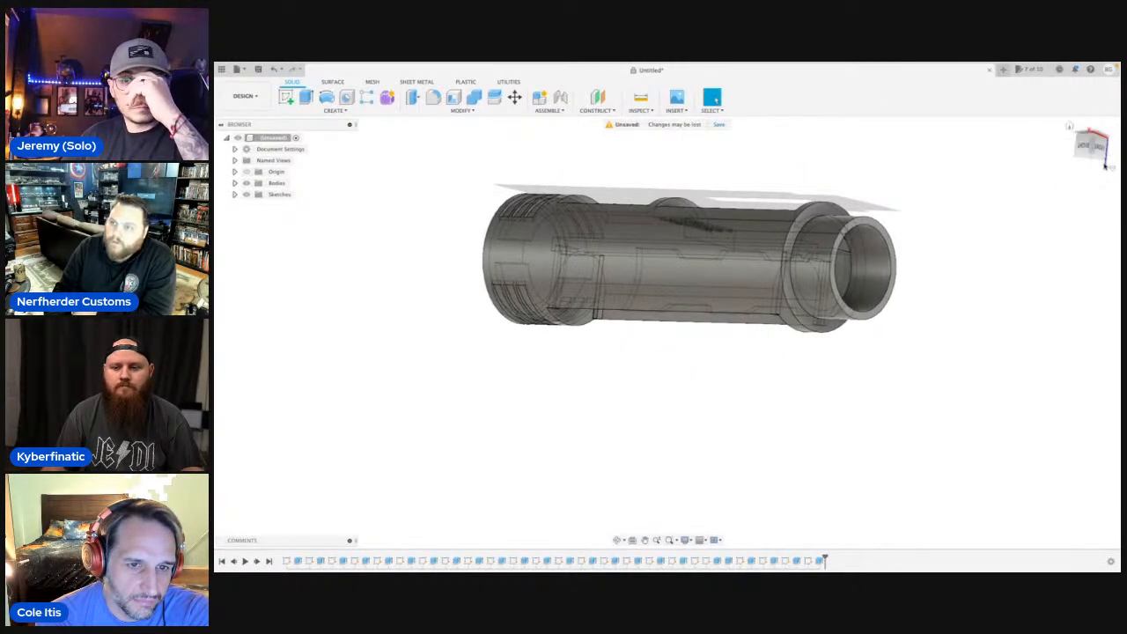
left_click(1089, 148)
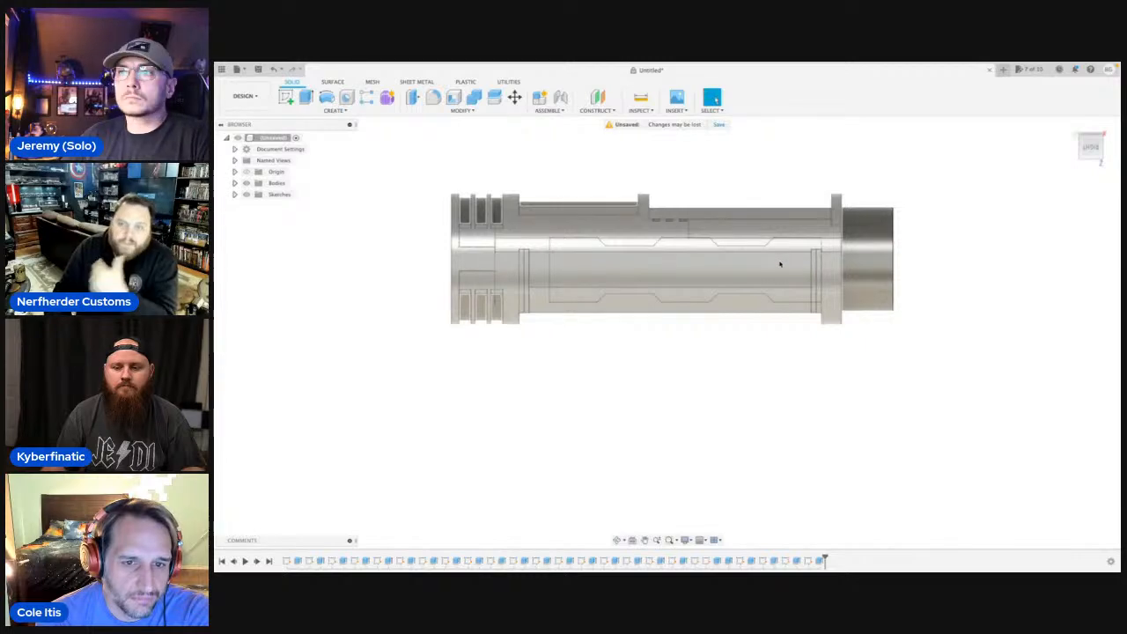
key("l")
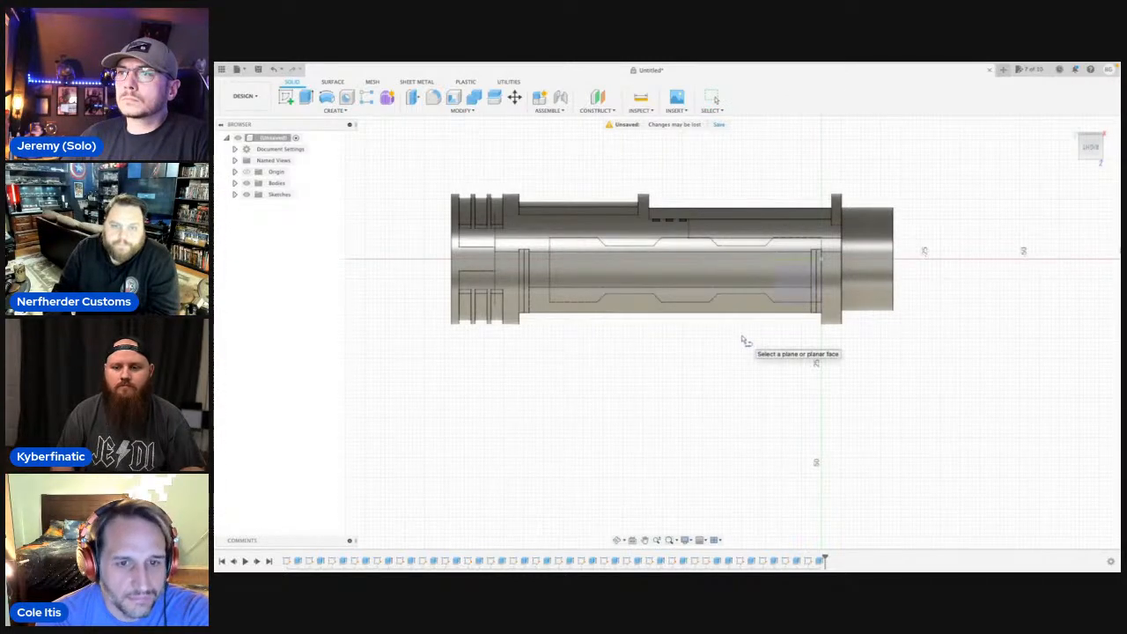
left_click(743, 340)
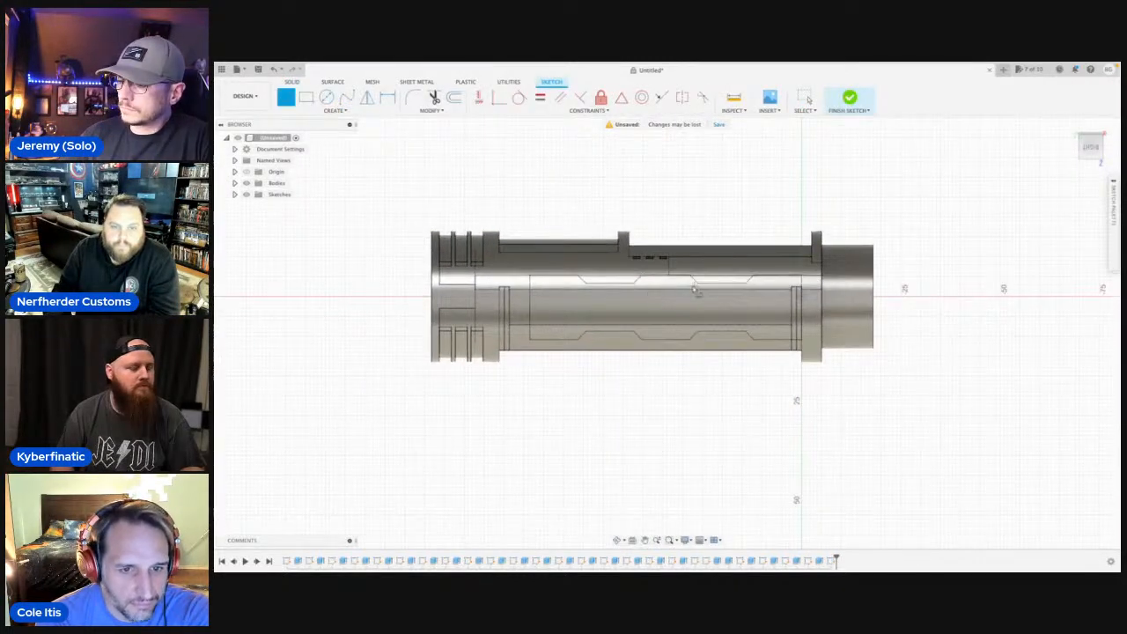
Draw a vertical line about 16.3 mm long between the upper and lower corners of the existing outline at the collar end.
scroll(695, 291, "up", 5)
key("l")
scroll(914, 264, "up", 5)
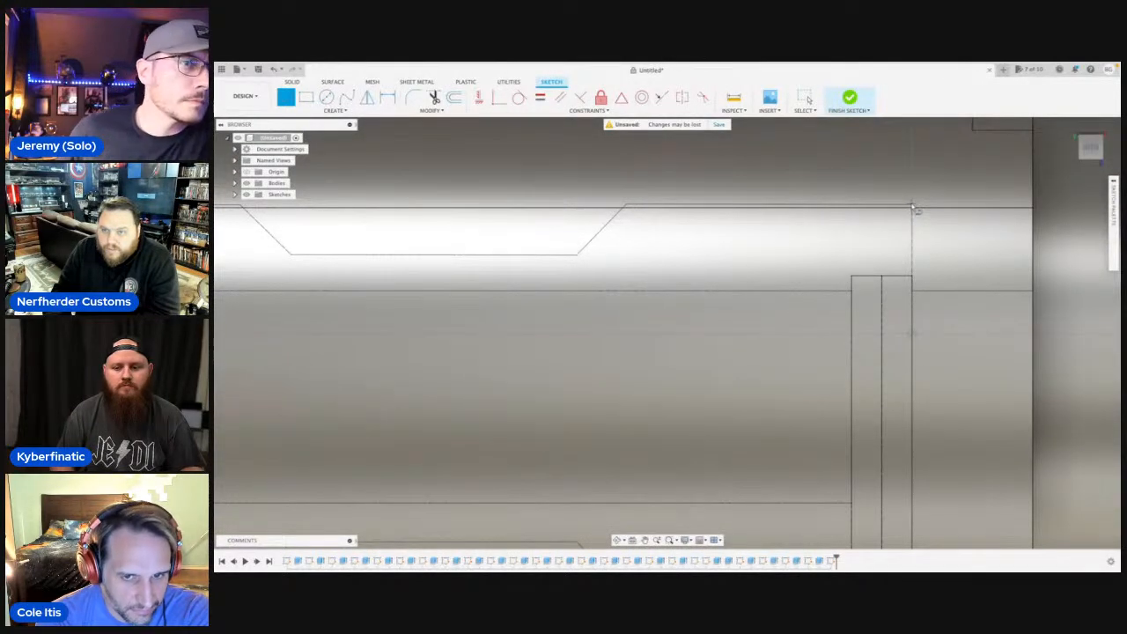
scroll(913, 209, "up", 6)
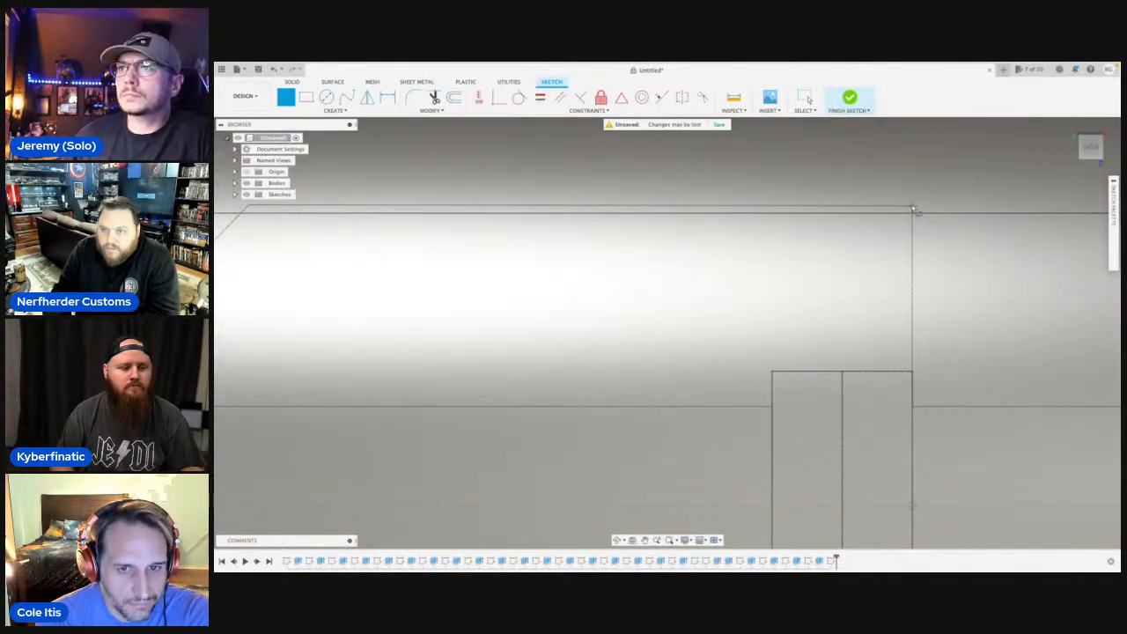
left_click(912, 207)
middle_click_drag(924, 409, 915, 136)
scroll(921, 451, "down", 3)
middle_click_drag(911, 372, 898, 123)
scroll(905, 408, "down", 1)
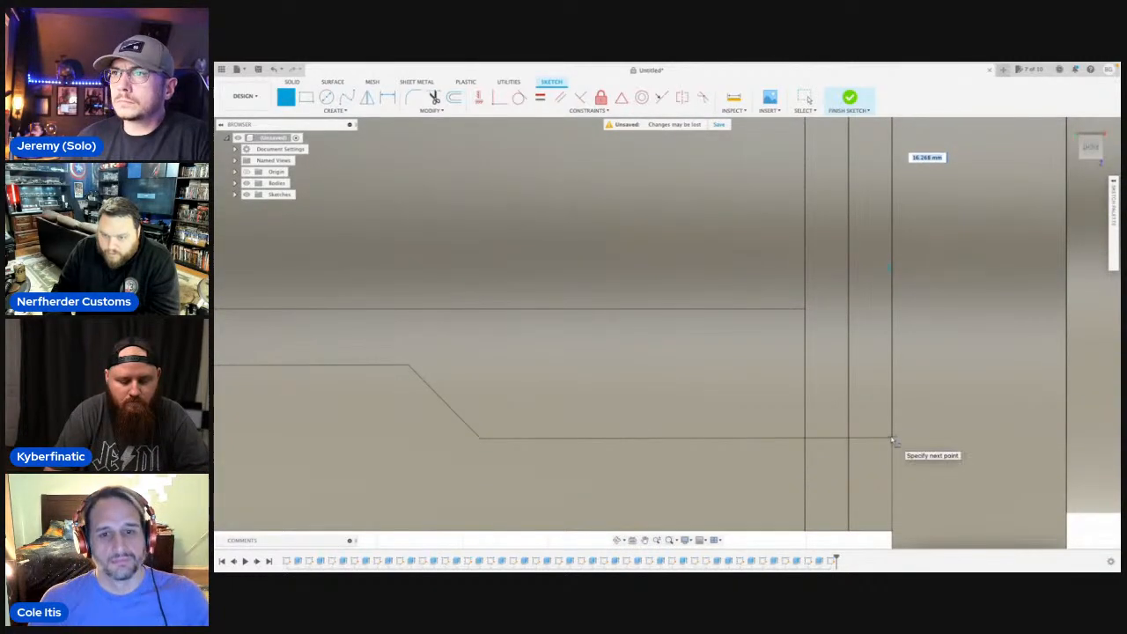
left_click(891, 440)
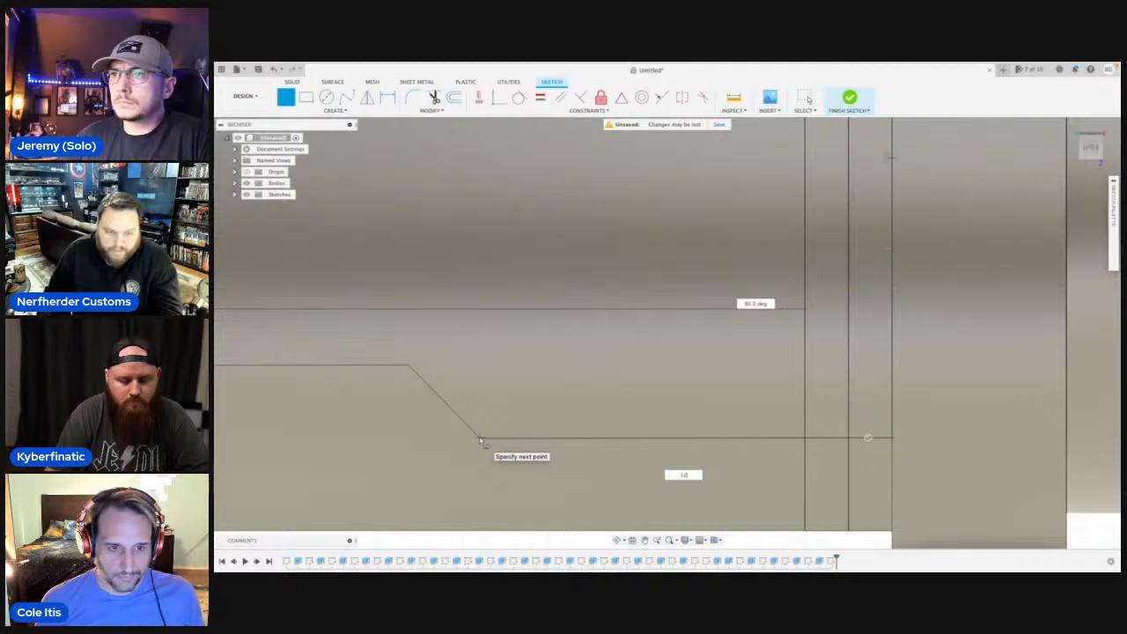
Trace the start of the lower edge with a 12 mm horizontal segment and a 3 mm slanted segment rising inward.
type("12")
key("Return")
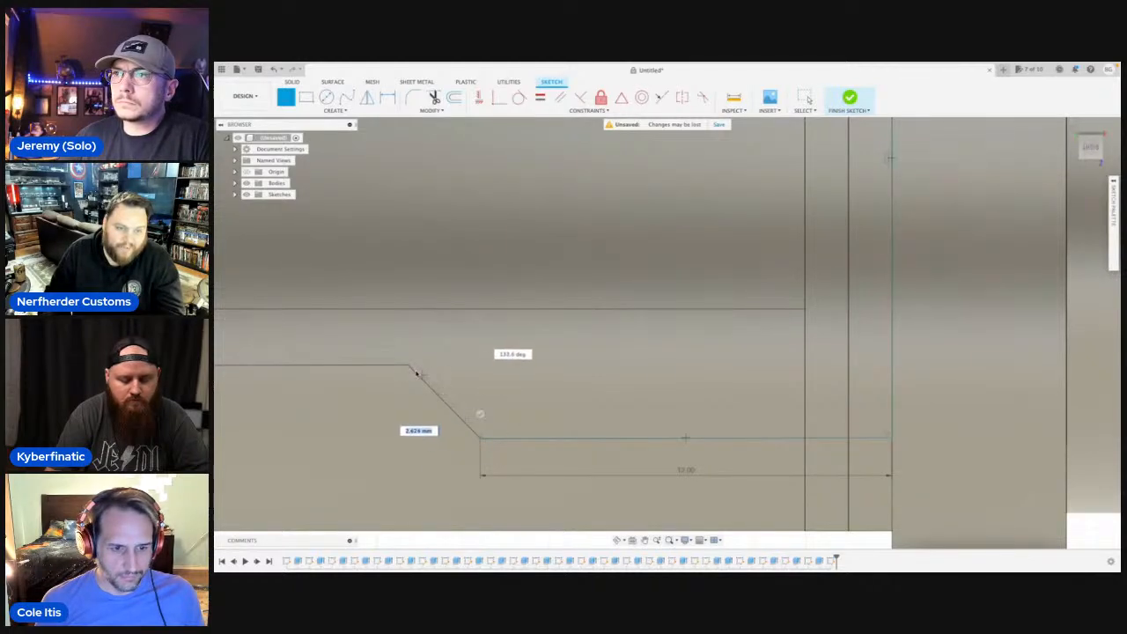
type("3")
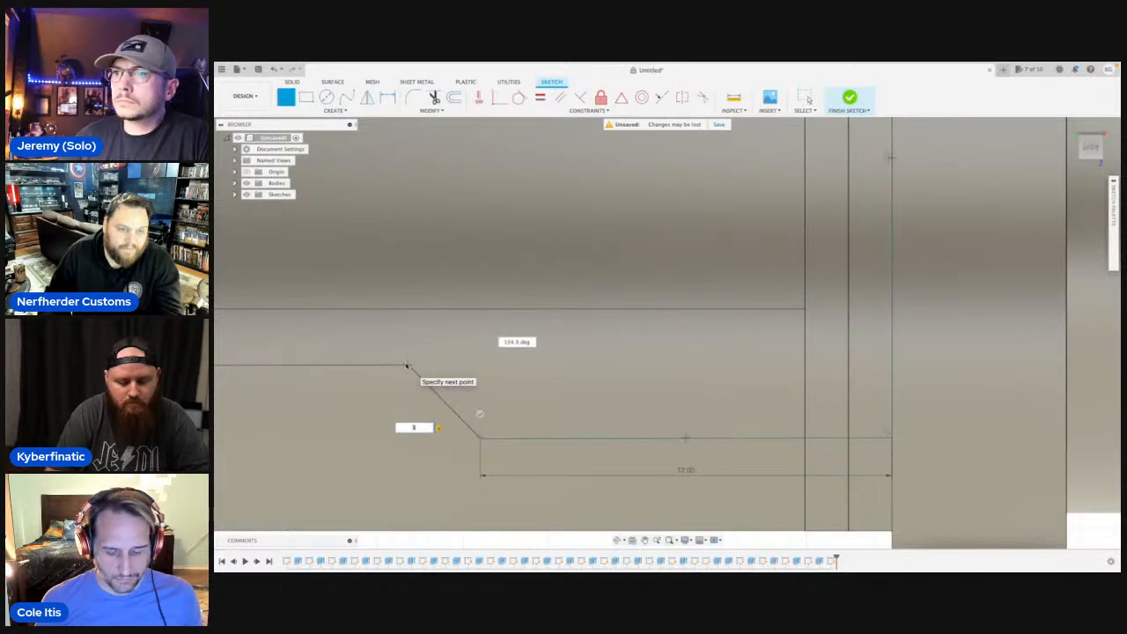
key("Return")
Continue the lower edge with a 12 mm raised horizontal segment and a slanted segment down to the next outline corner.
scroll(407, 365, "down", 5)
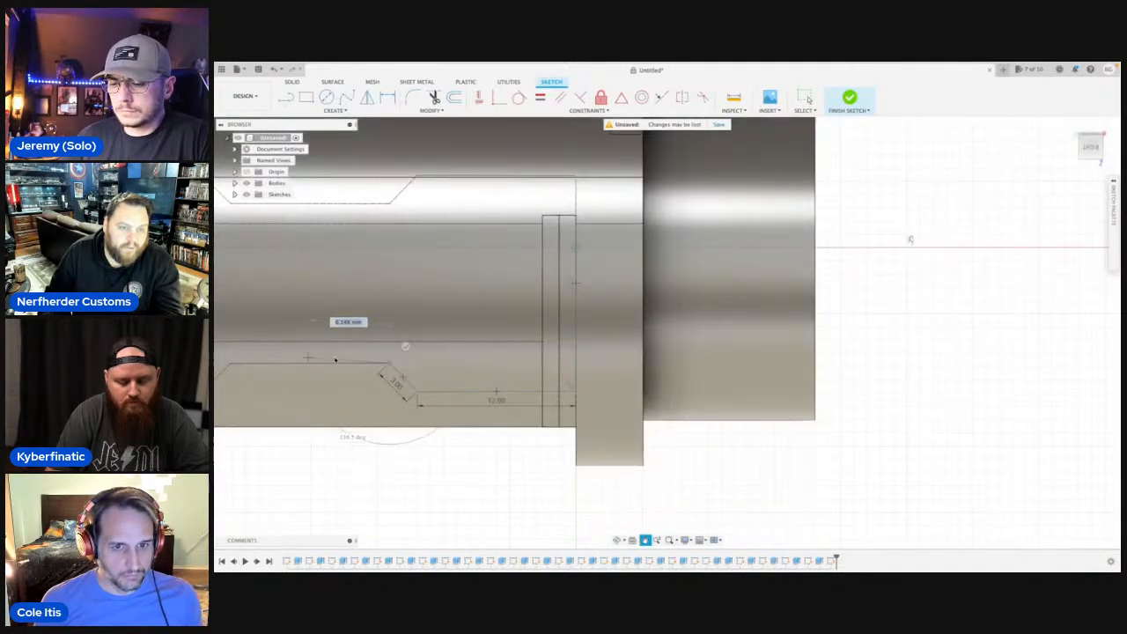
middle_click_drag(601, 362, 643, 362)
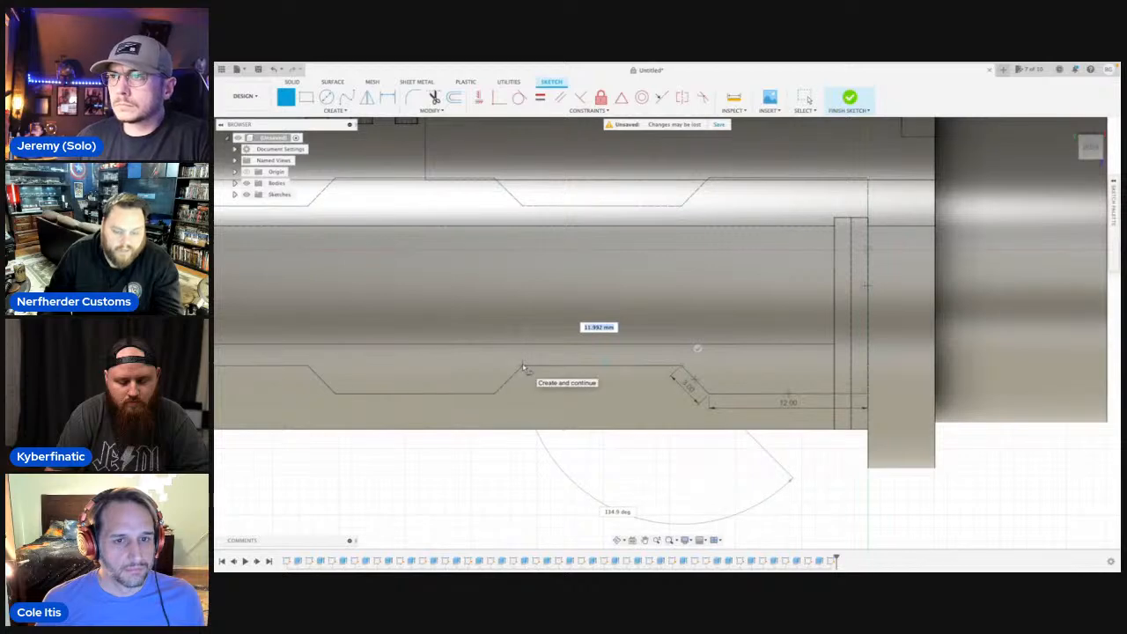
type("12")
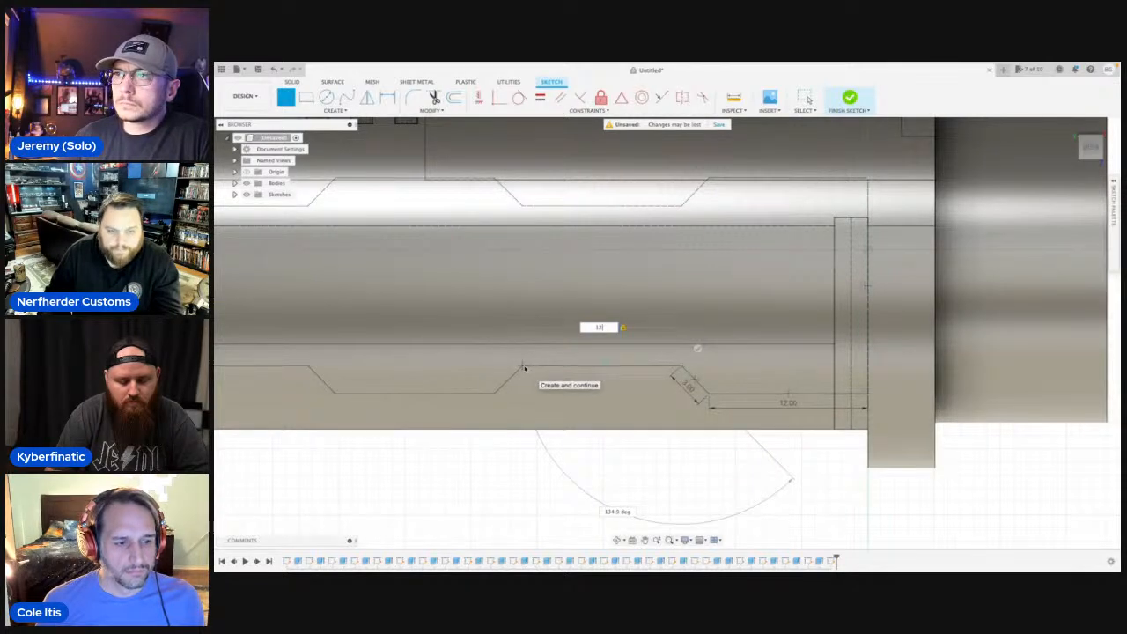
key("Return")
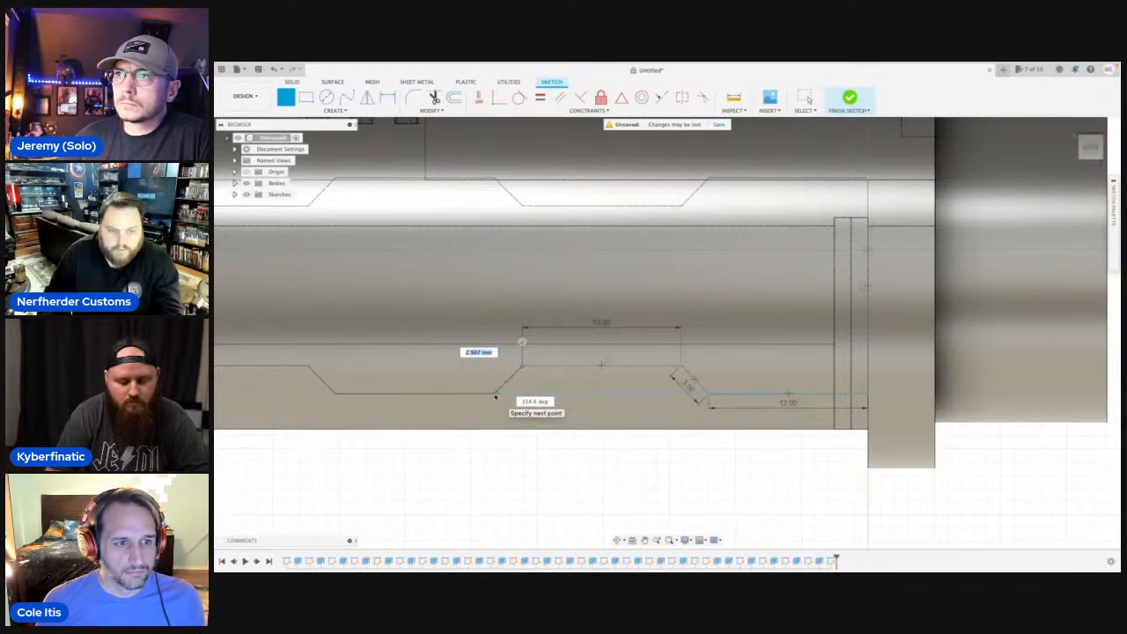
left_click(495, 395)
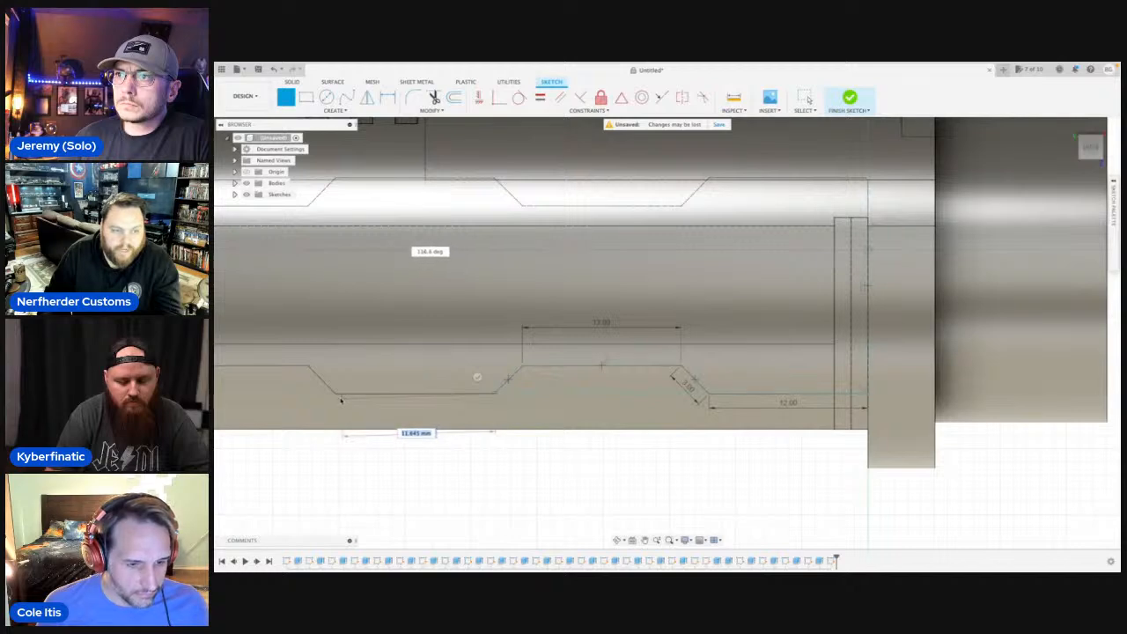
Add the middle 12 mm low segment of the lower edge and a 3 mm slanted segment rising from it.
type("12")
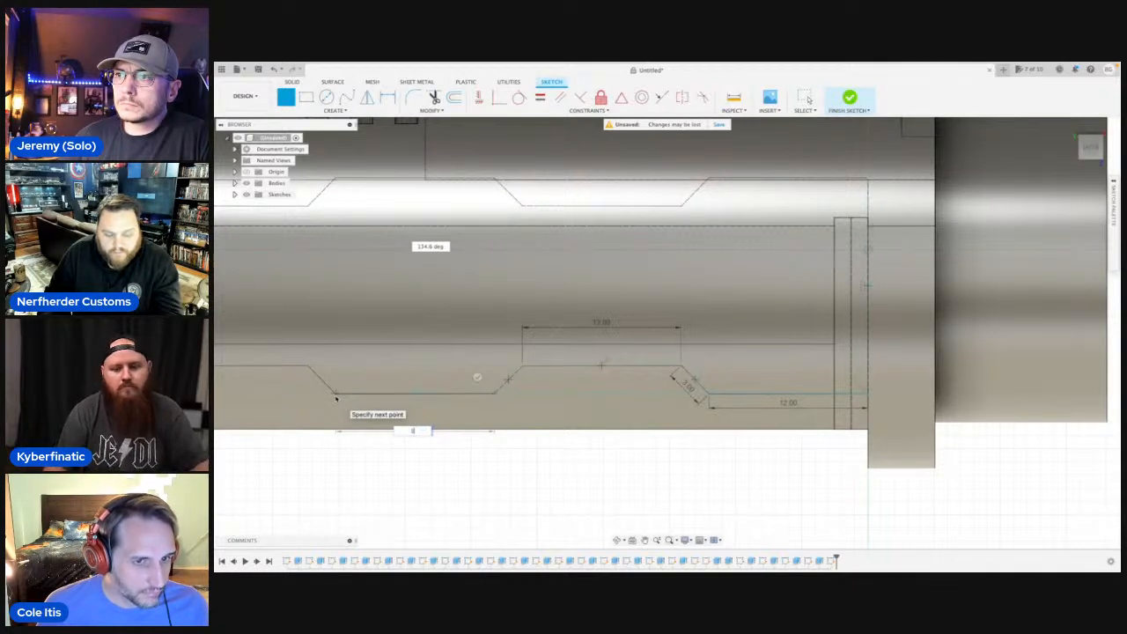
key("Return")
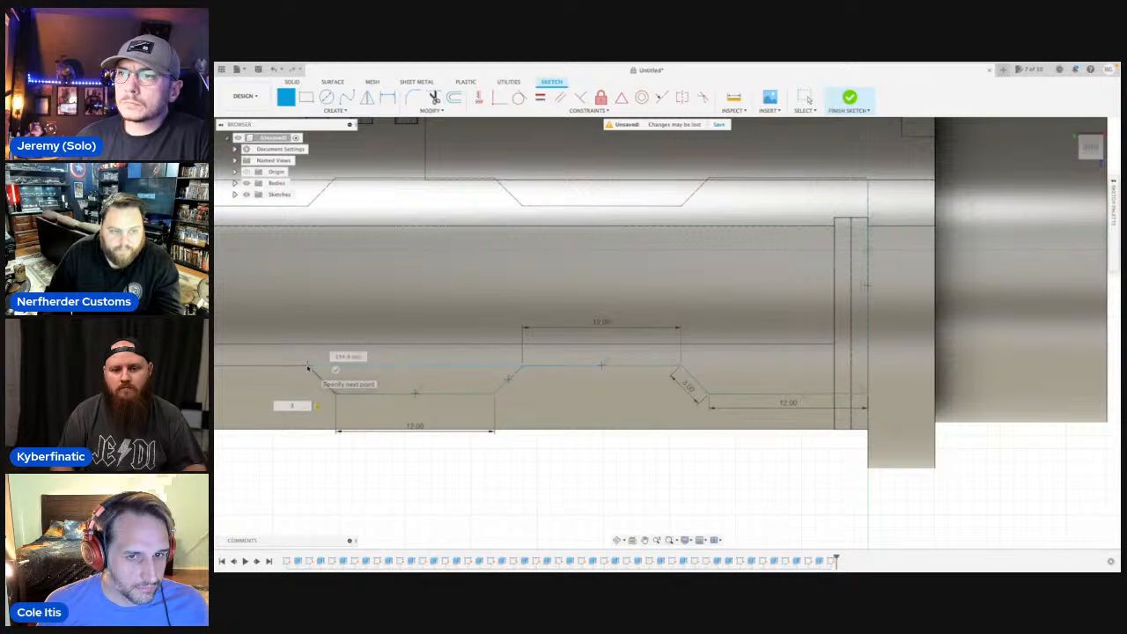
scroll(317, 368, "down", 5)
middle_click_drag(317, 368, 487, 366)
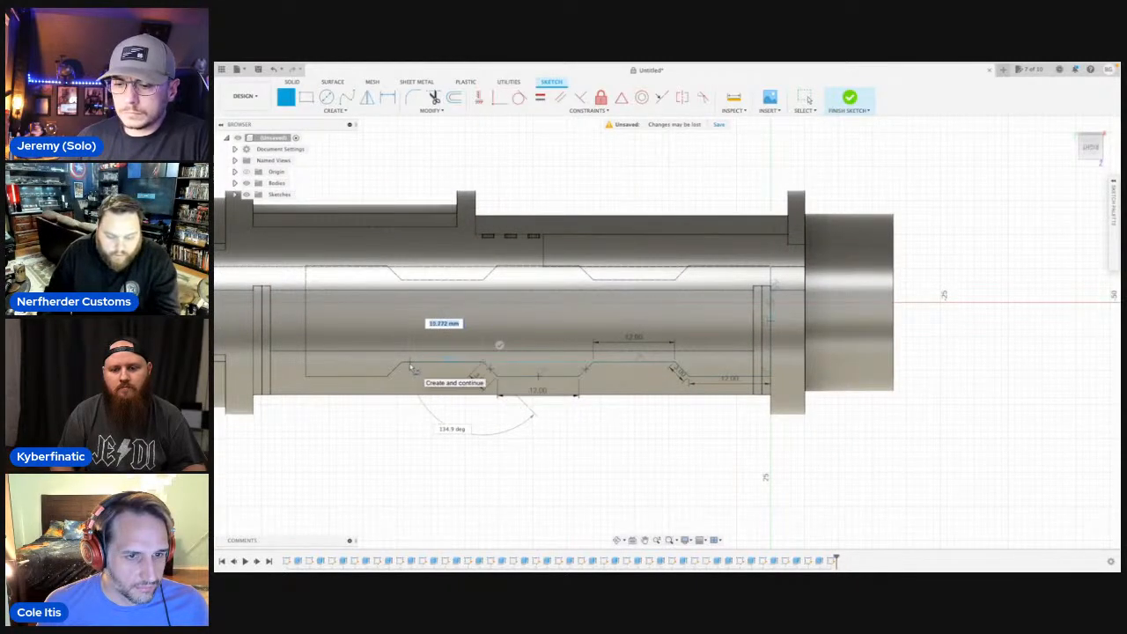
Complete the lower edge with 12 mm raised, 3 mm slanted and about 12 mm low segments, then draw the left vertical edge.
type("12")
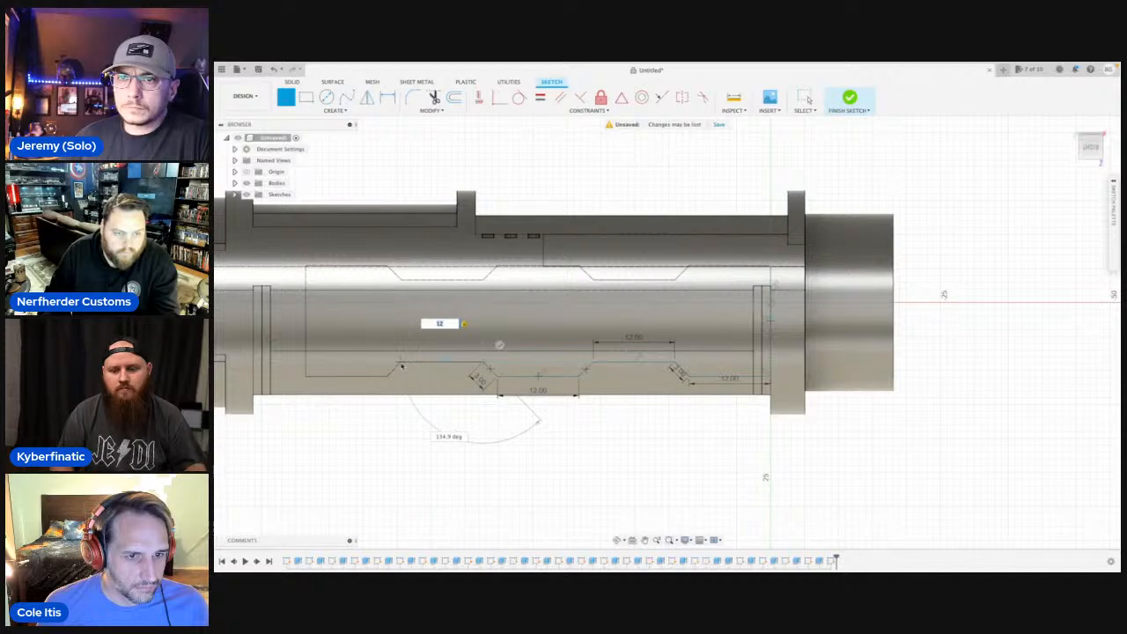
left_click(399, 369)
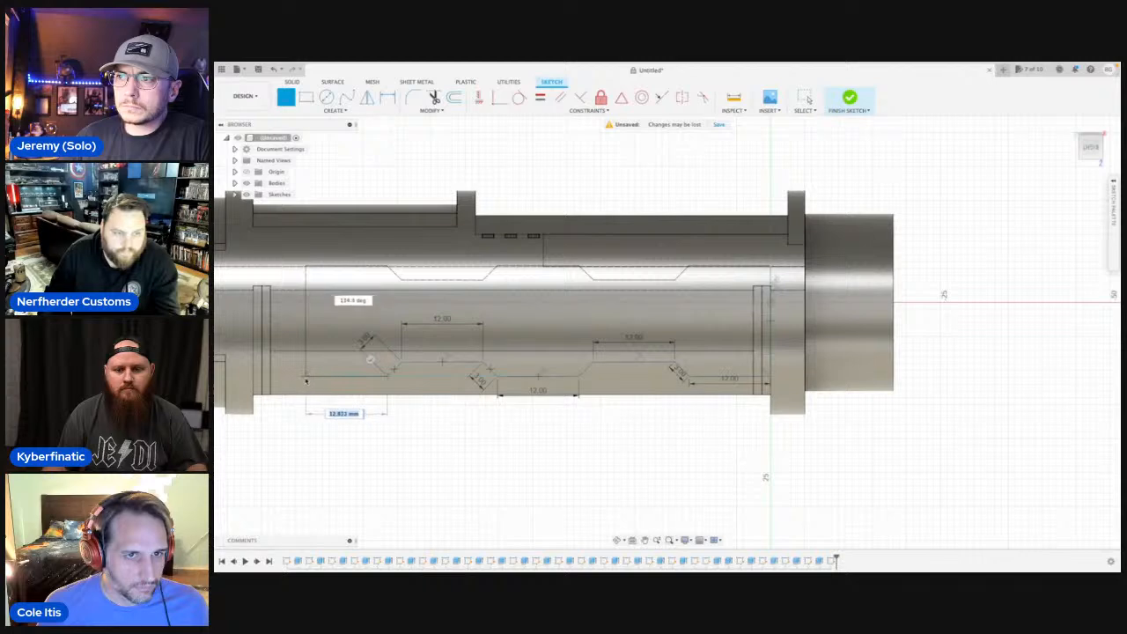
left_click(306, 379)
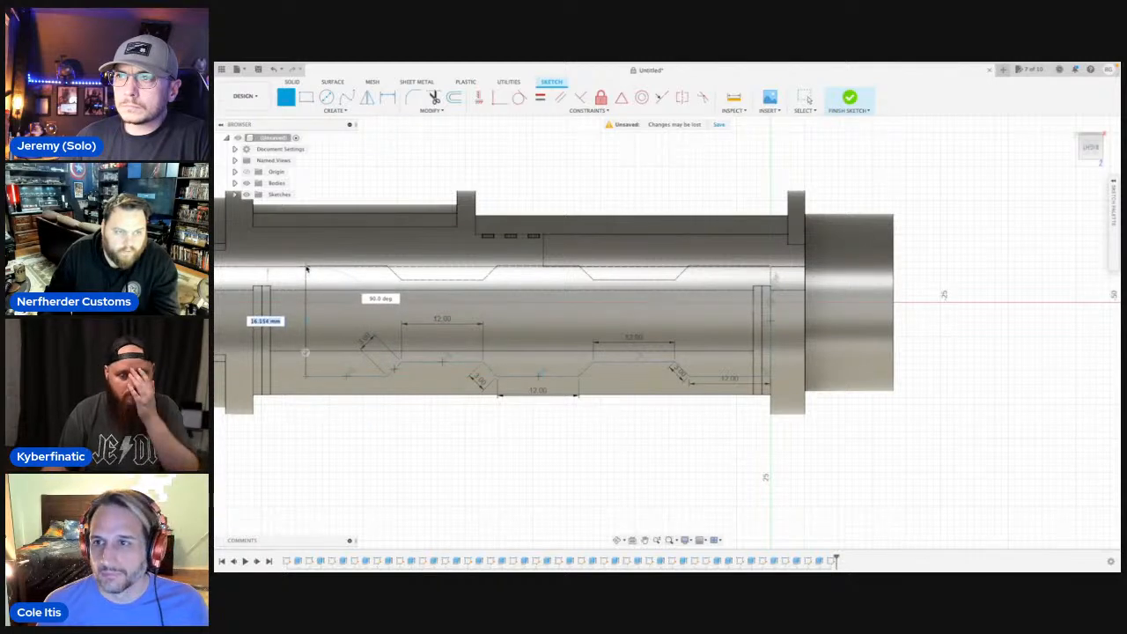
left_click(306, 266)
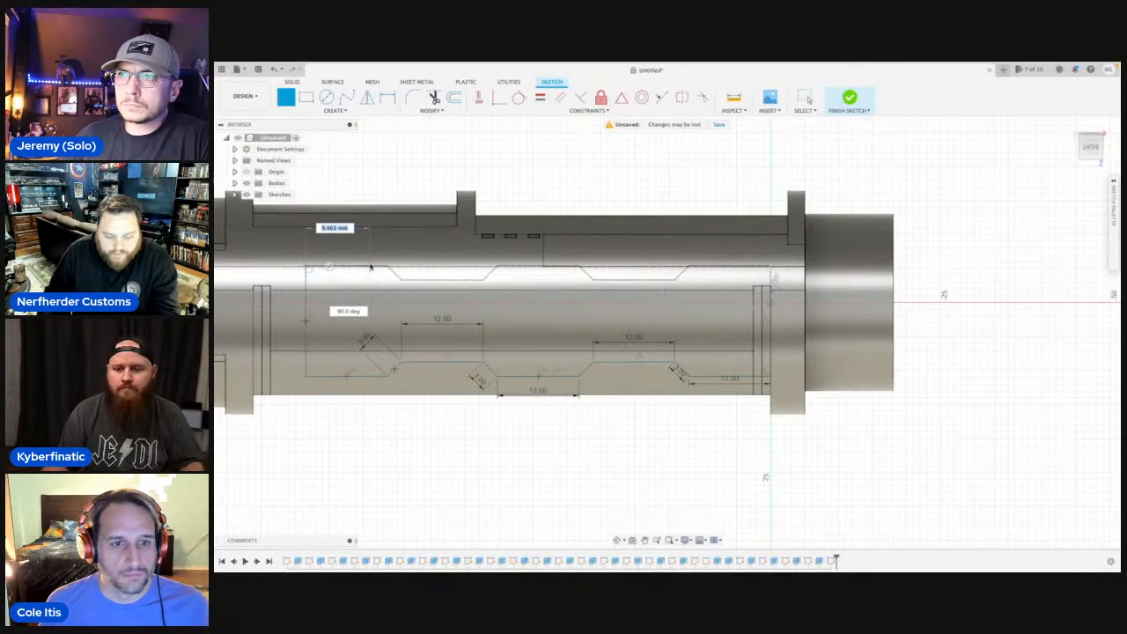
Start the upper edge from the upper-left corner with a 12 mm horizontal segment and a 3 mm segment slanting inward.
type("12")
key("Tab")
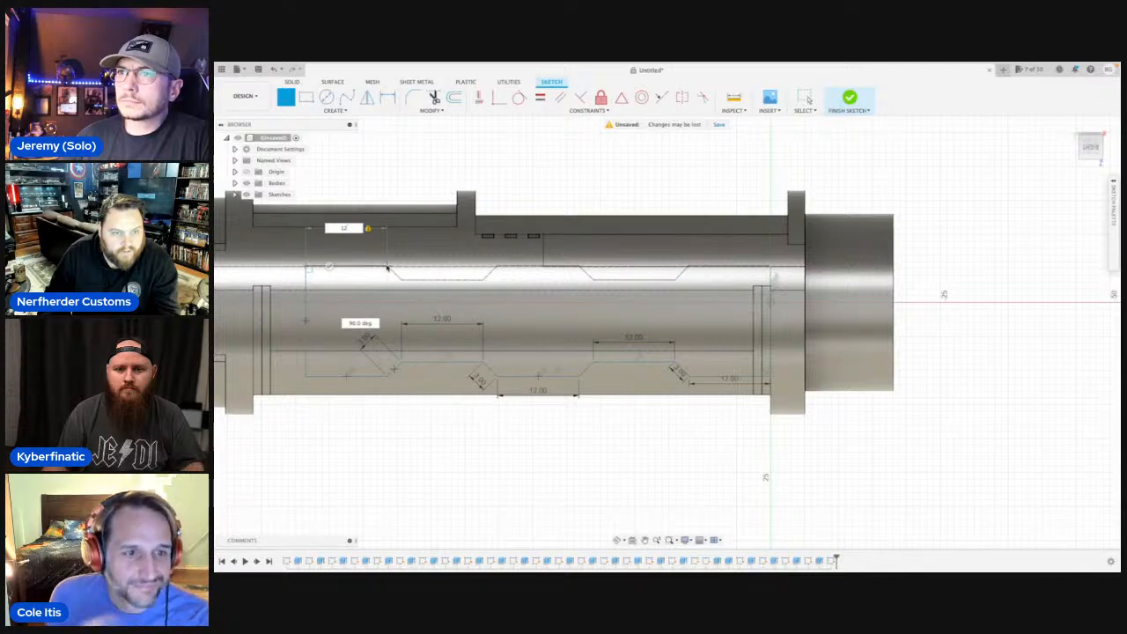
left_click(386, 266)
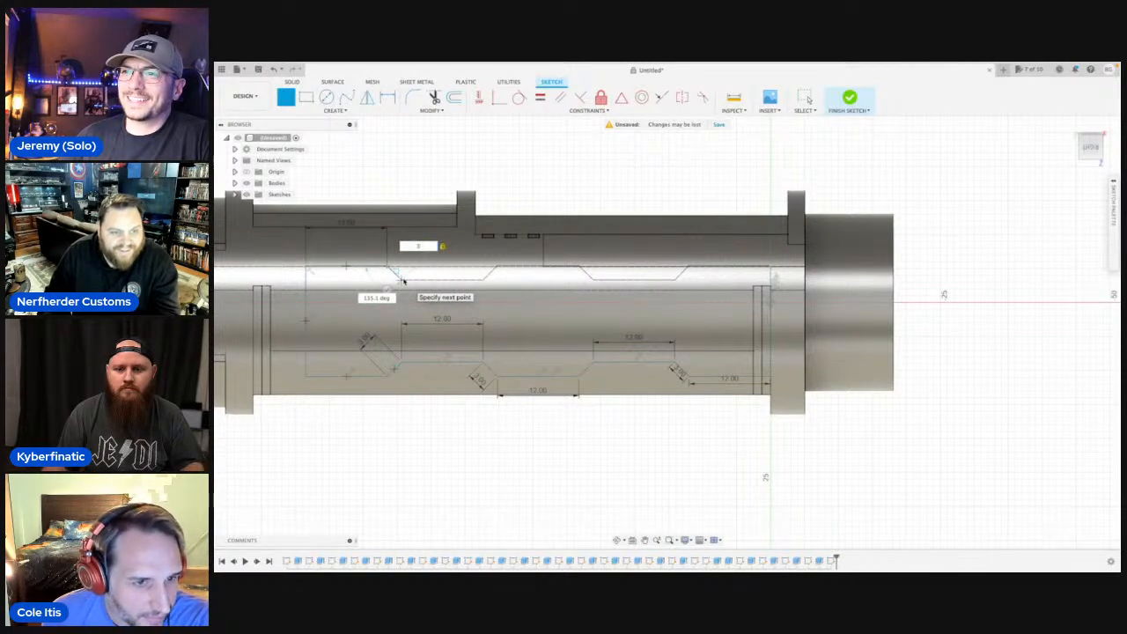
type("3")
key("Return")
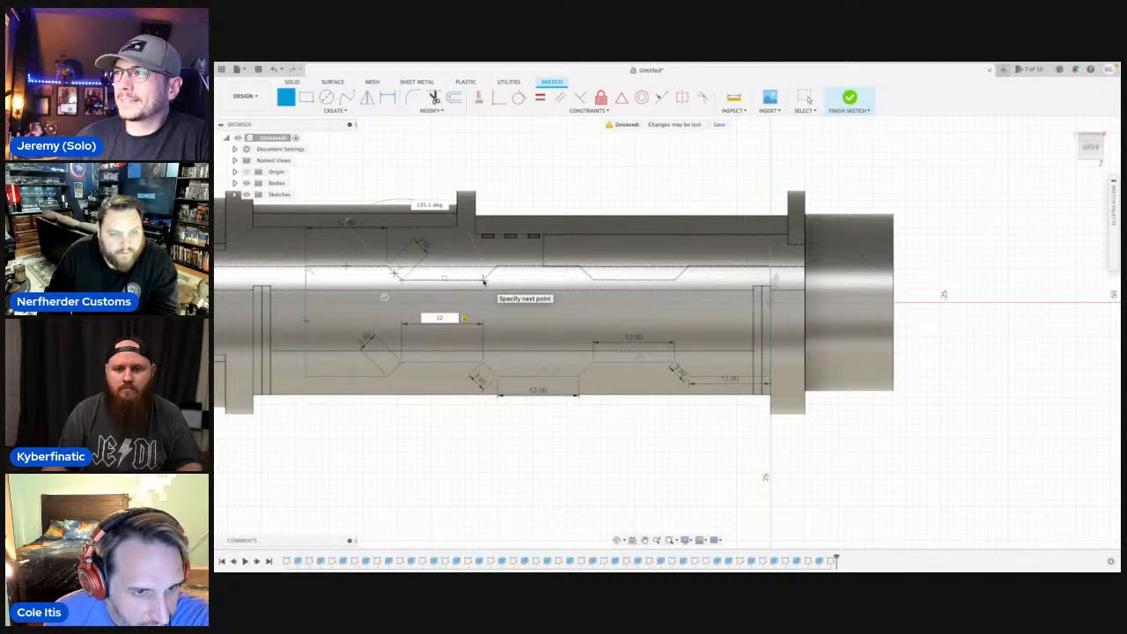
Continue the upper edge with a 12 mm recessed segment, a 3 mm outward slant, a 12 mm outer segment and a 3 mm inward slant.
type("12")
key("Return")
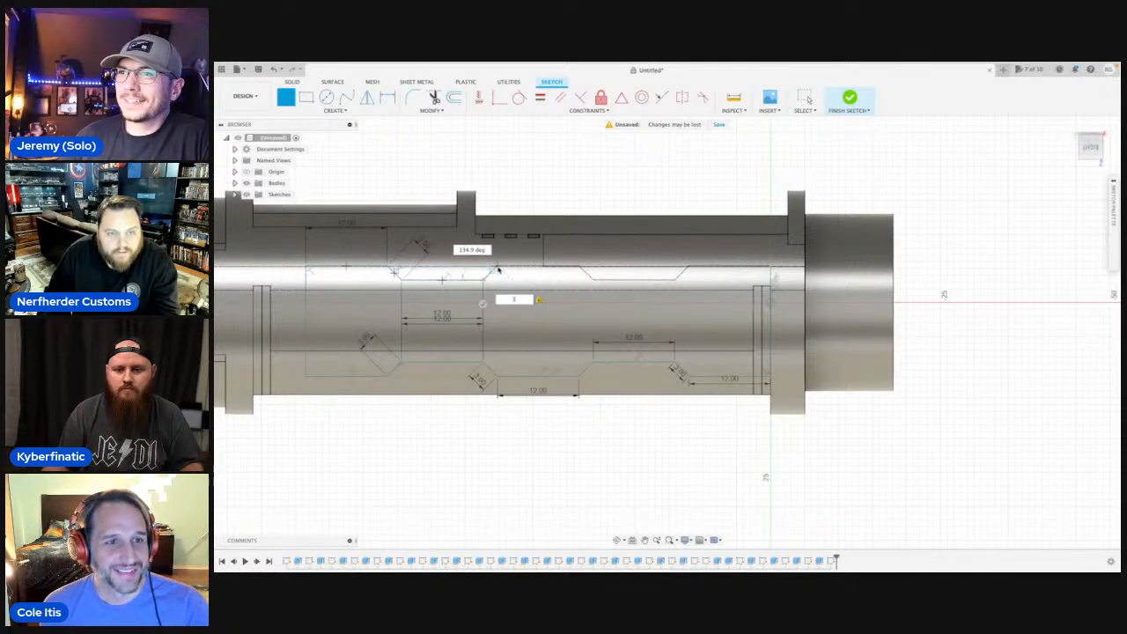
key("Return")
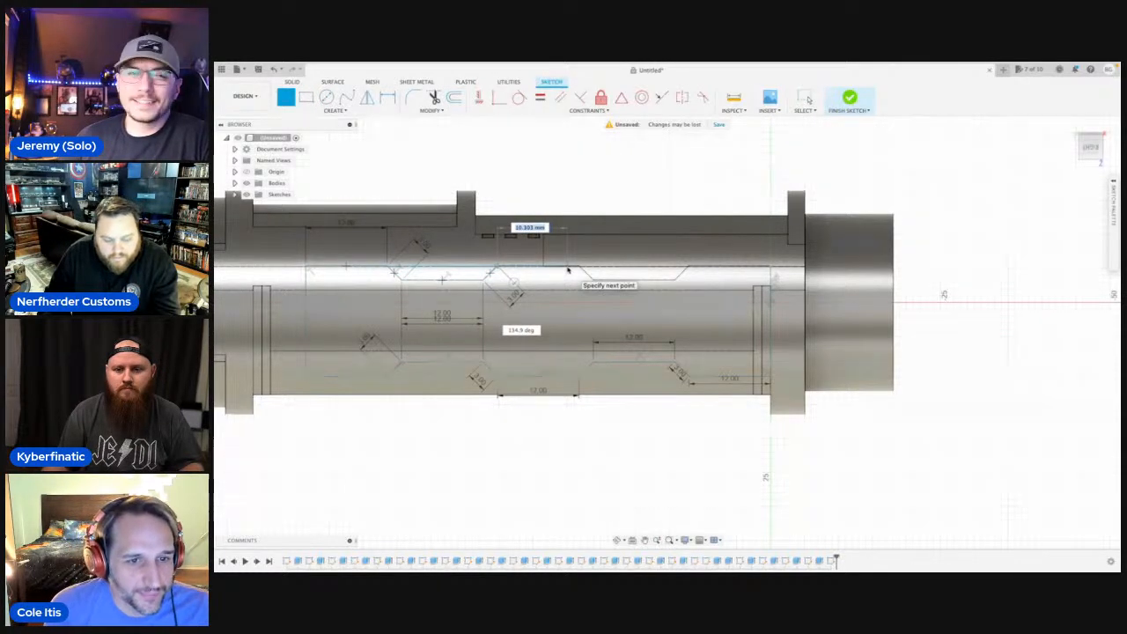
type("12")
key("Return")
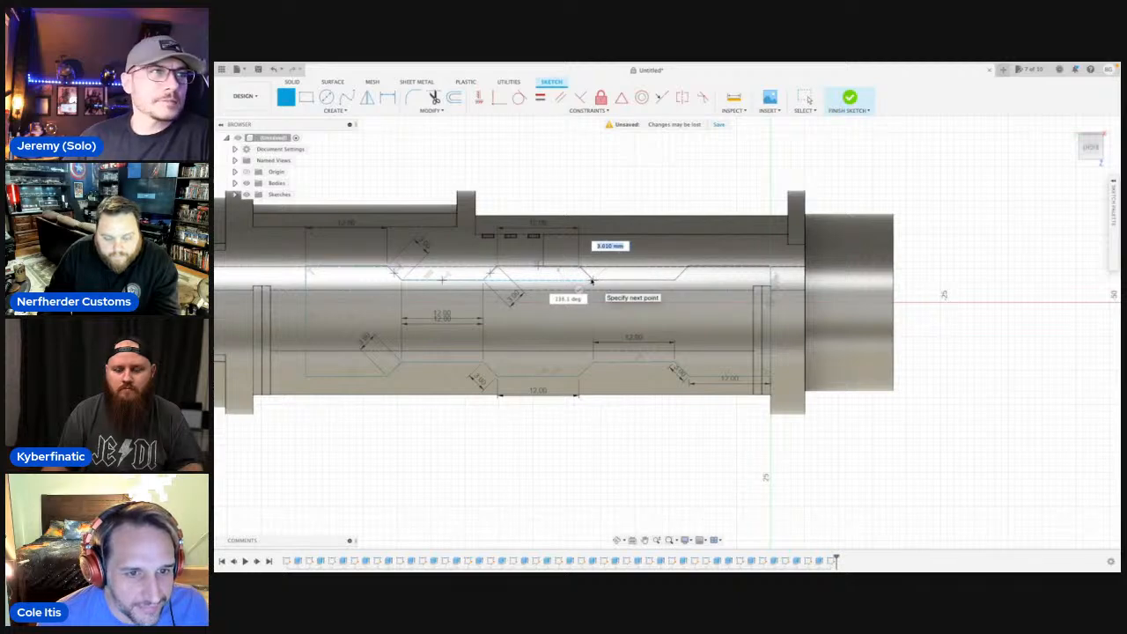
type("3")
key("Return")
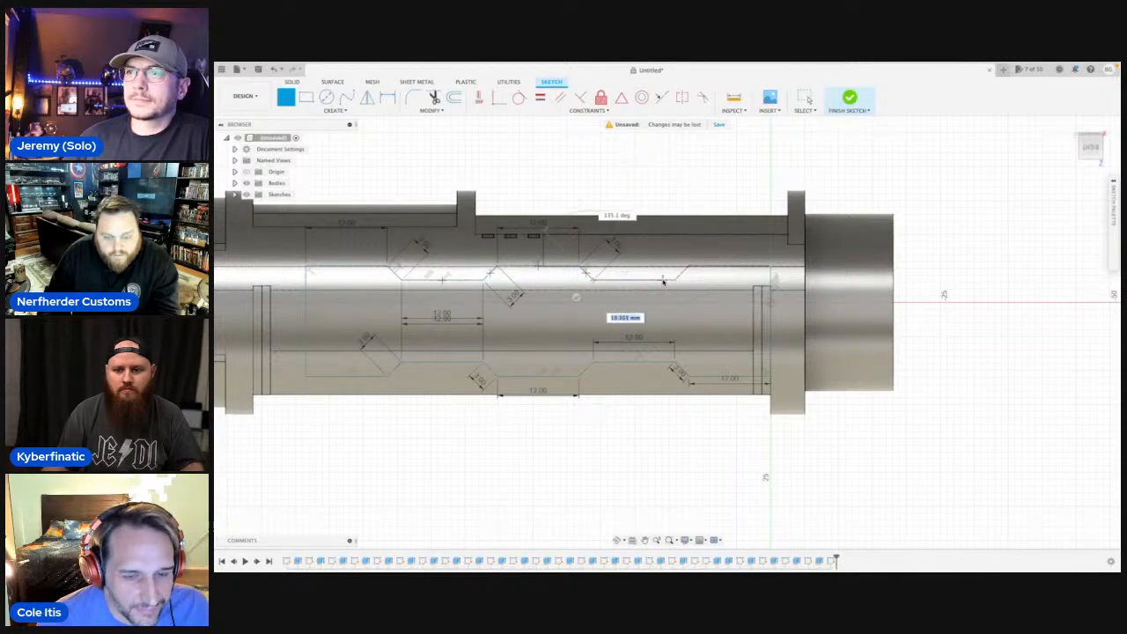
Add the second 12 mm recessed segment of the upper edge and a 3 mm slanted segment back out to its outer level.
type("12")
key("Return")
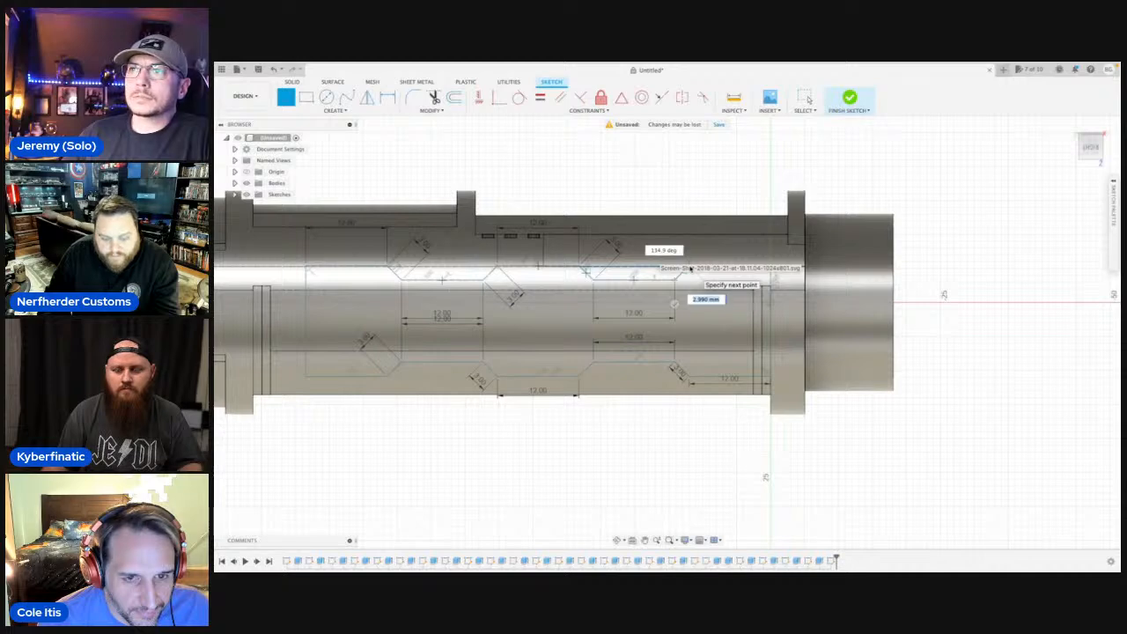
scroll(690, 267, "up", 5)
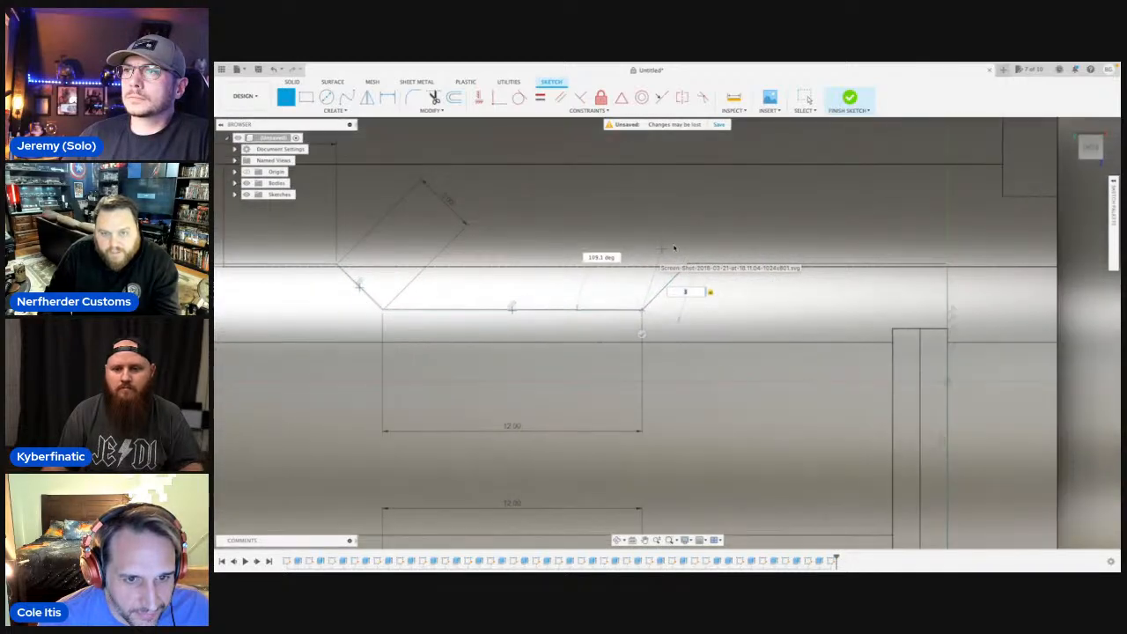
type("3")
key("Return")
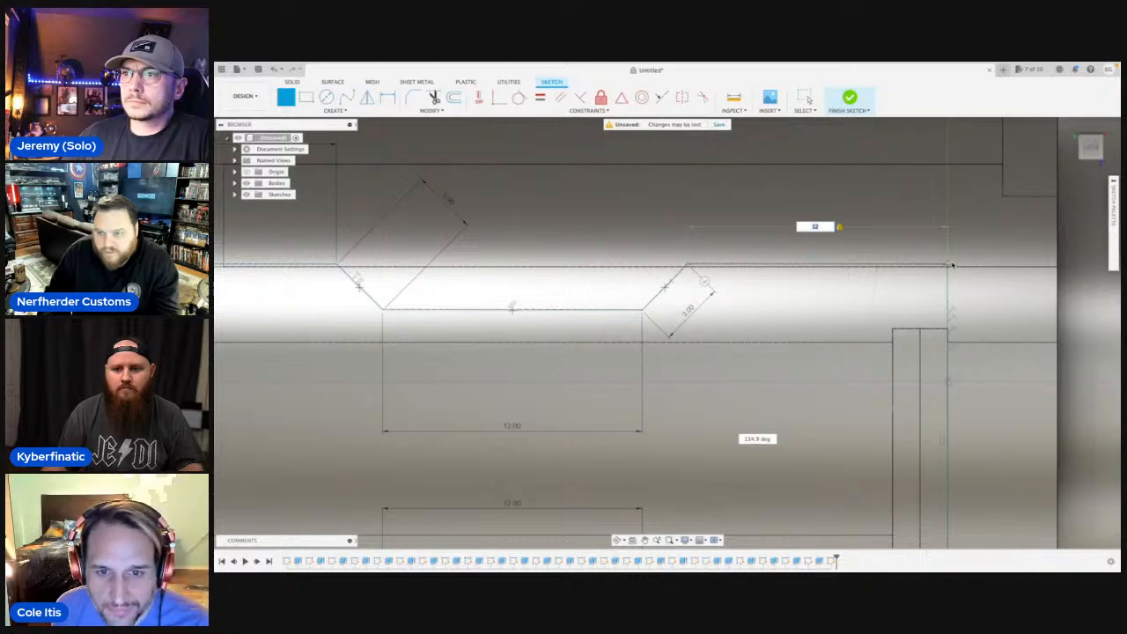
Close the stepped profile with a final 12 mm horizontal segment on the upper edge and end the line.
key("Return")
scroll(949, 267, "down", 6)
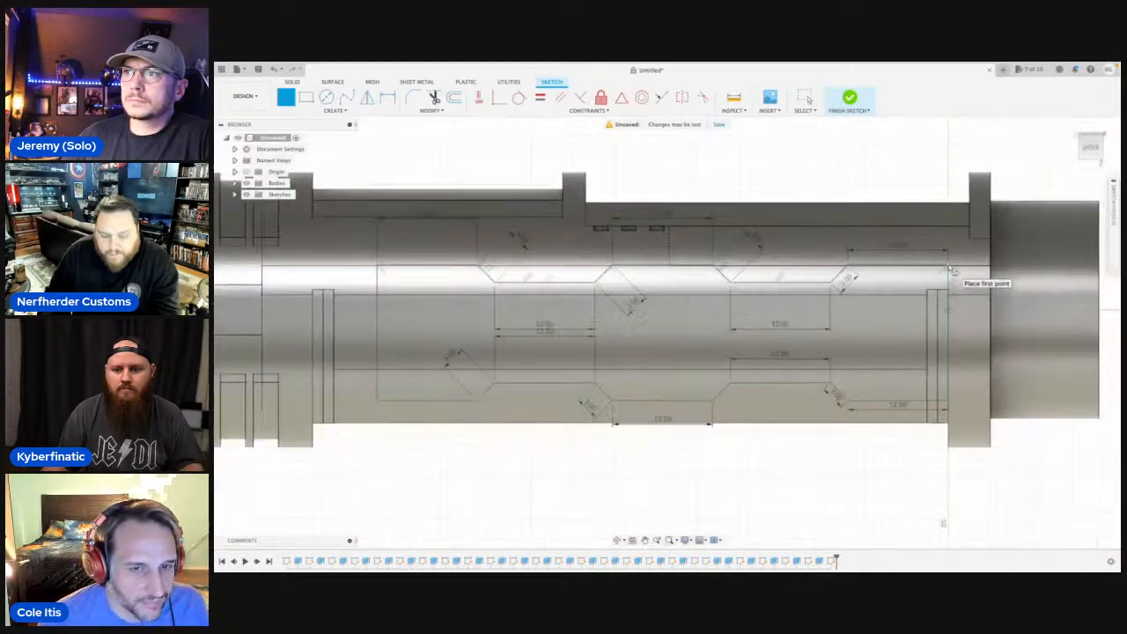
key("Escape")
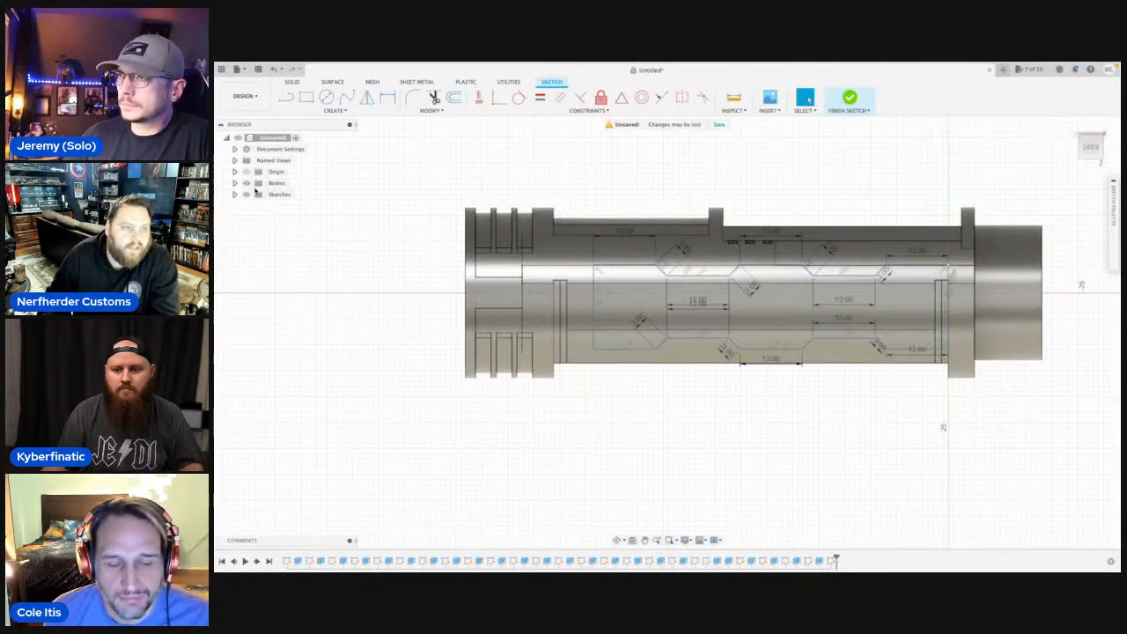
Extrude the closed profile inward, starting from the body's outer cylindrical face, to cut the matching recess.
left_click(247, 182)
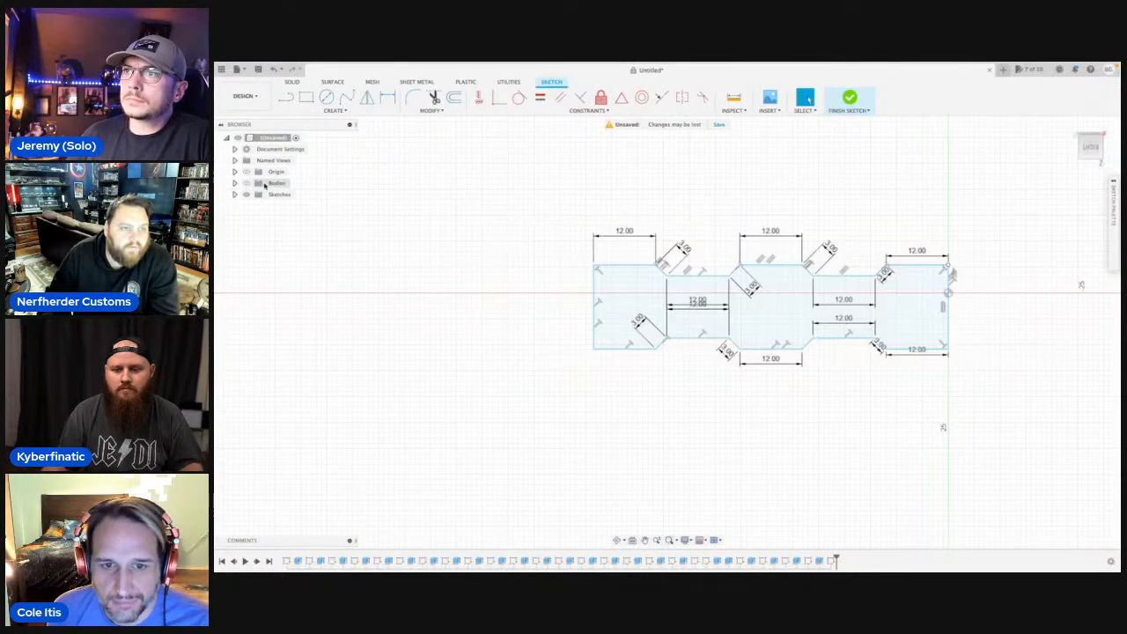
left_click(635, 294)
key("e")
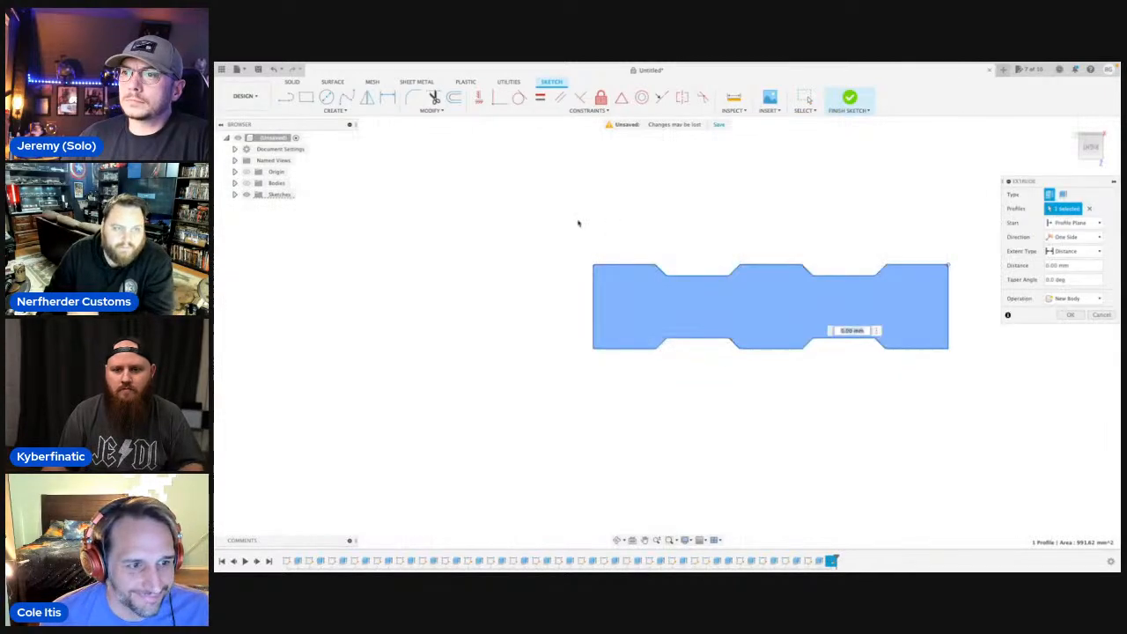
left_click(246, 182)
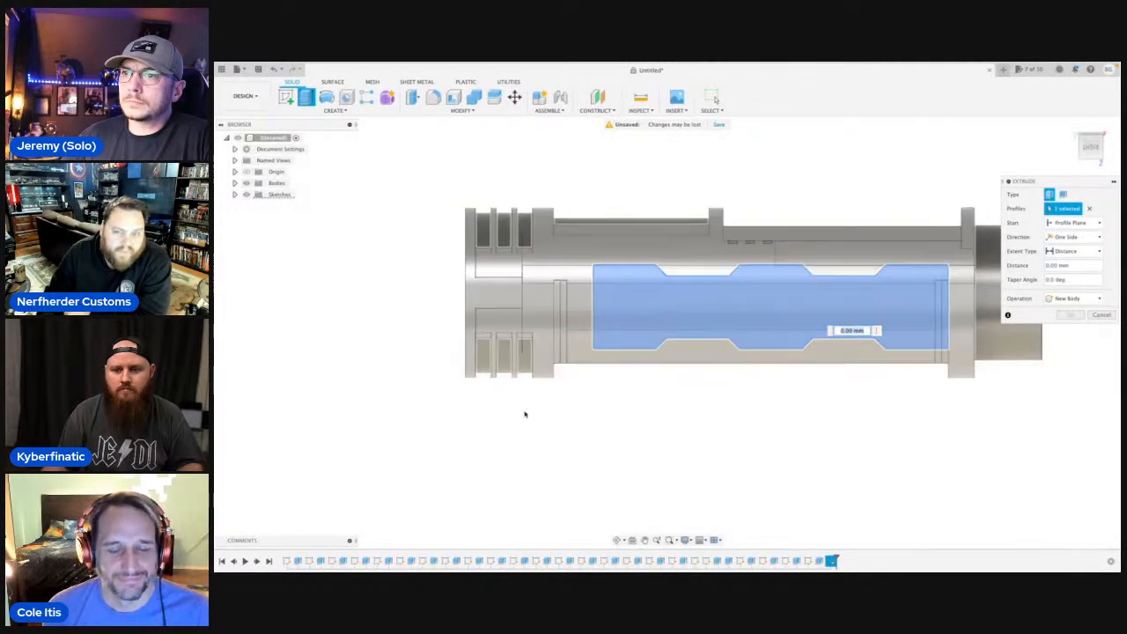
left_click(617, 538)
left_click_drag(592, 346, 675, 372)
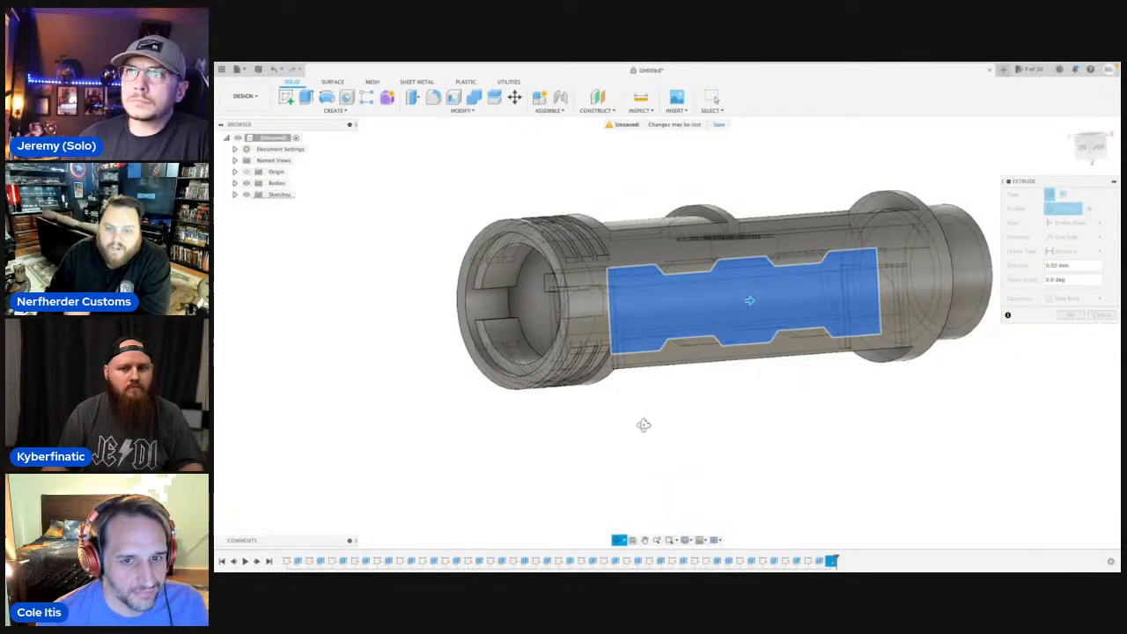
left_click_drag(644, 426, 659, 411)
key("Escape")
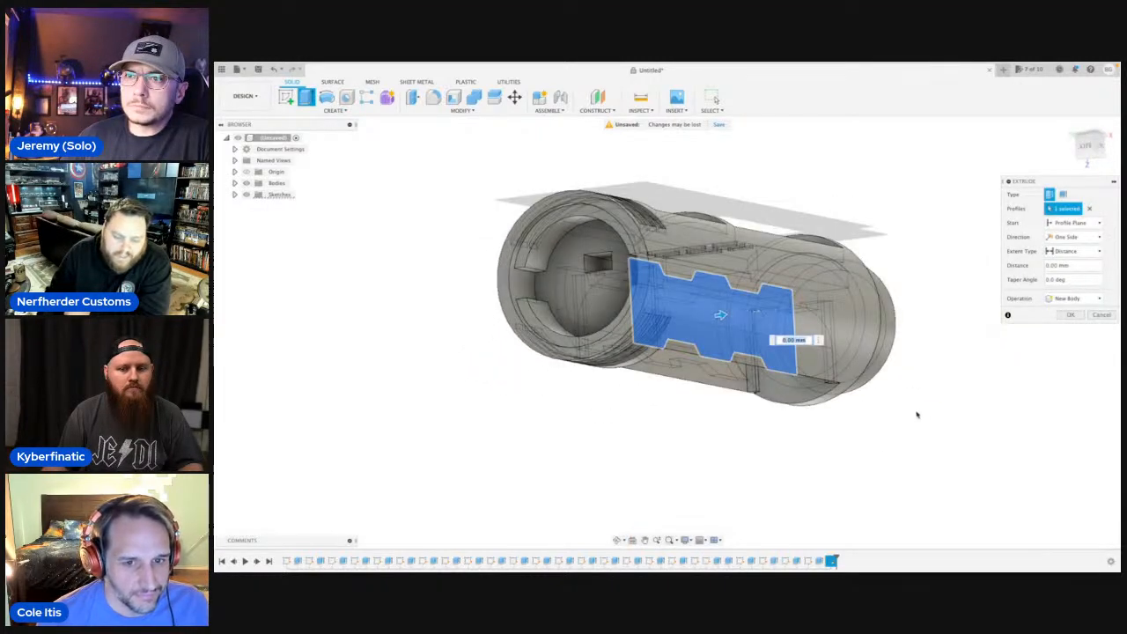
left_click(1099, 222)
left_click(1074, 252)
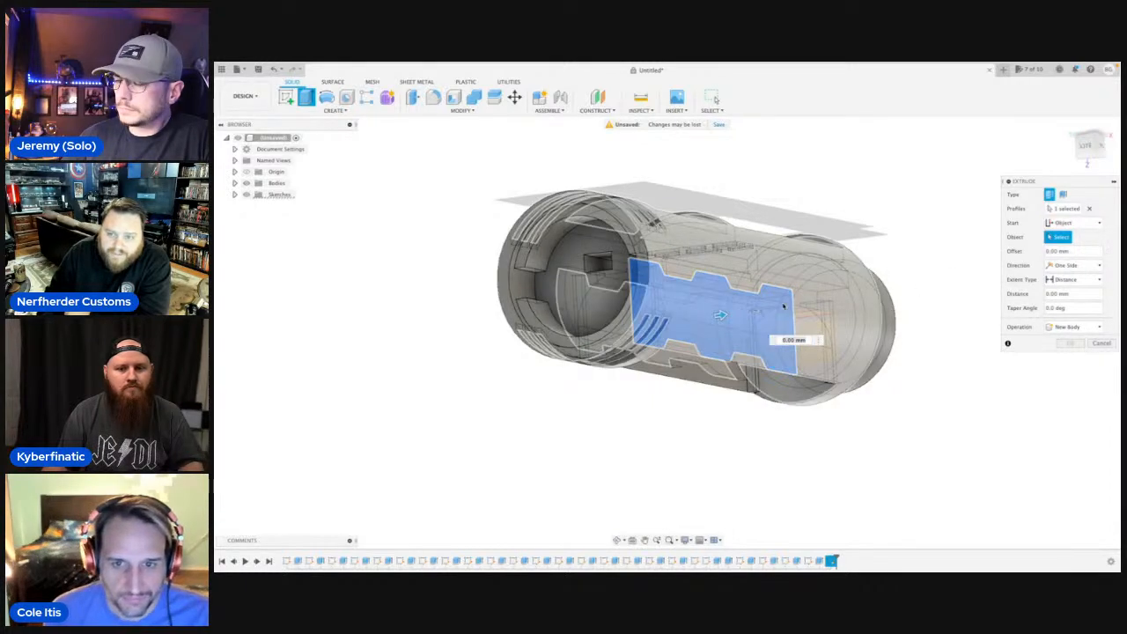
left_click(751, 268)
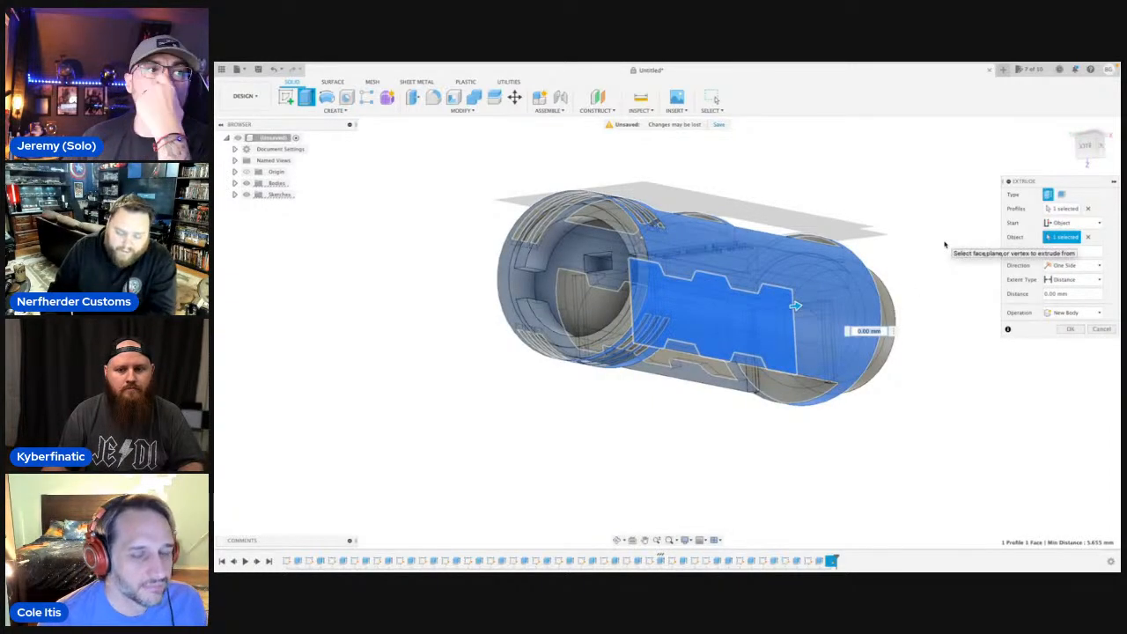
type("-2")
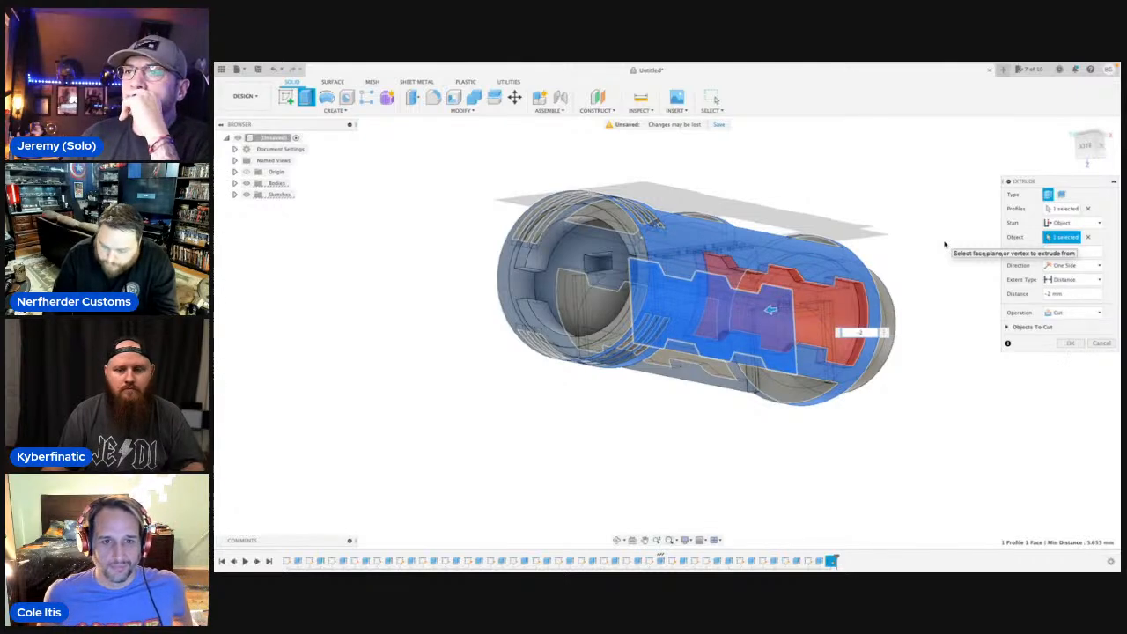
key("Return")
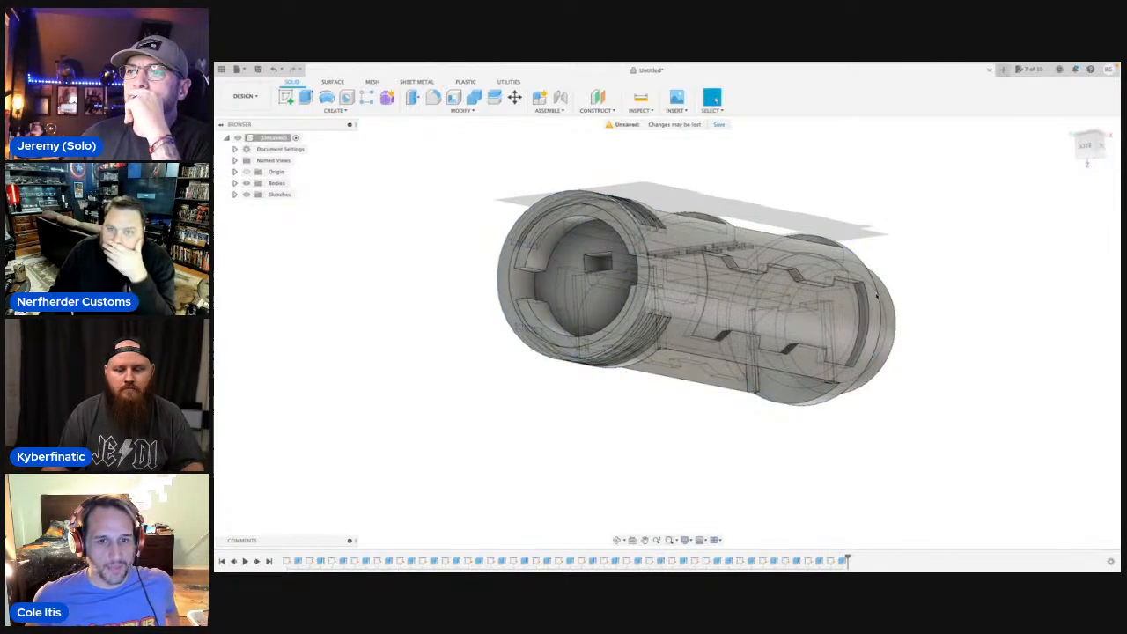
Start a new sketch on the lengthwise plane parallel to the side view of the new recess.
left_click(616, 540)
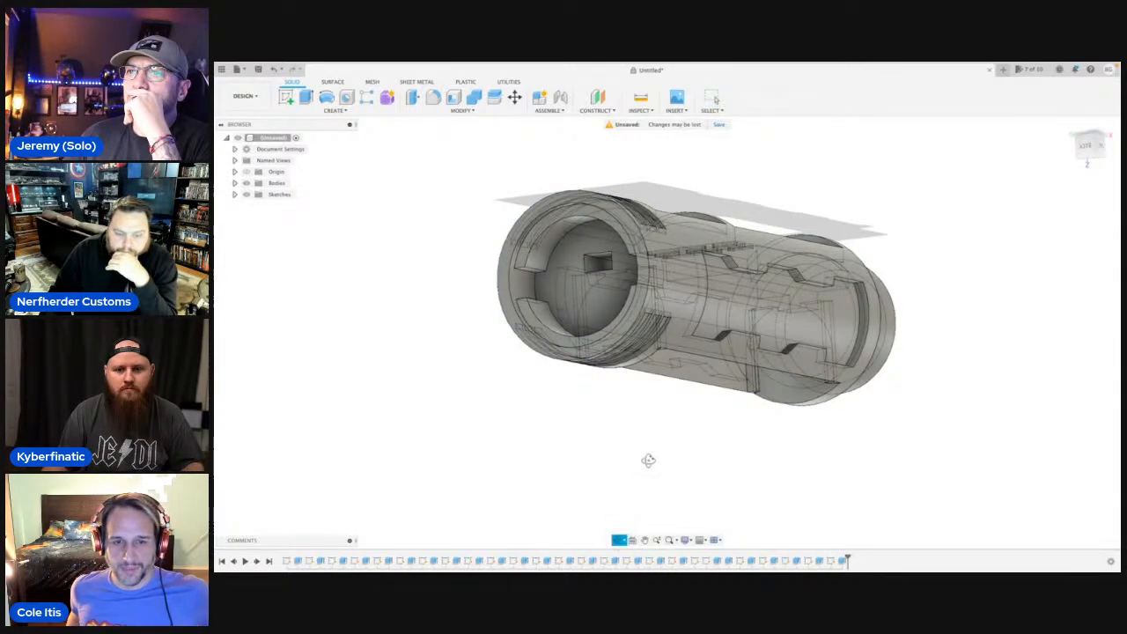
mouse_move(649, 460)
left_mouse_down()
mouse_move(611, 473)
mouse_move(629, 471)
left_mouse_up()
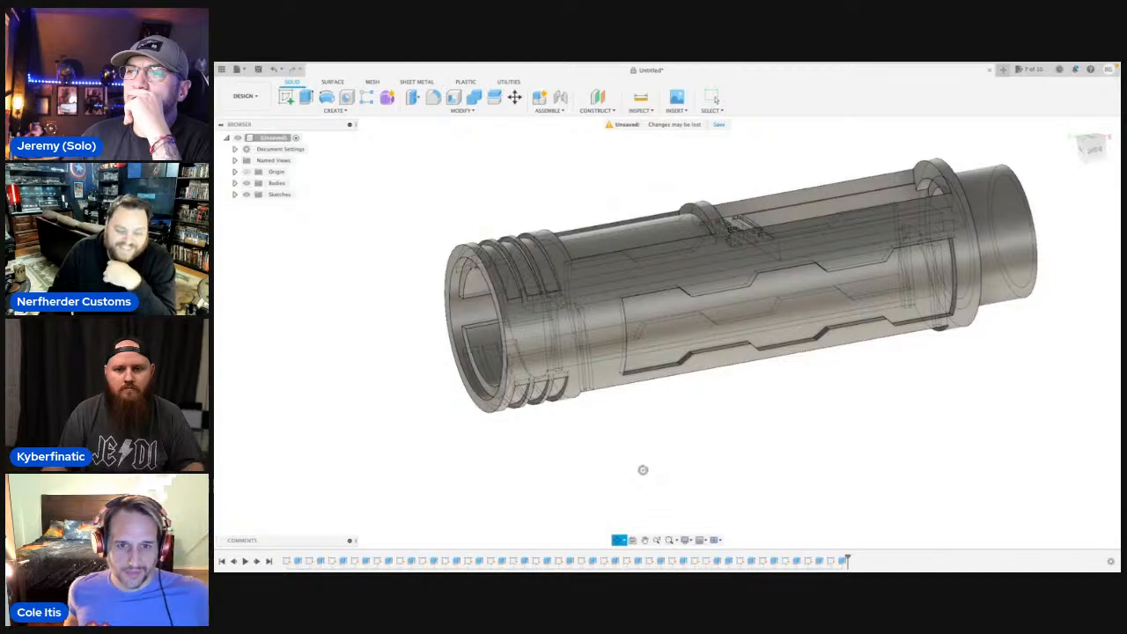
mouse_move(692, 374)
left_mouse_down()
mouse_move(643, 361)
mouse_move(688, 378)
left_mouse_up()
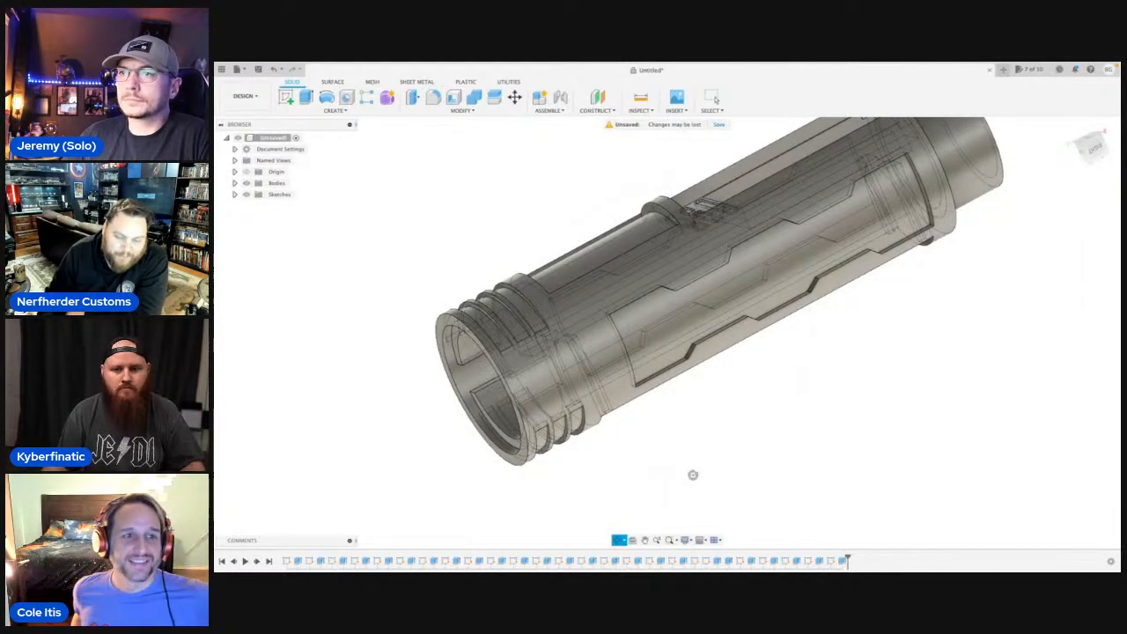
left_click_drag(692, 472, 720, 442)
middle_click_drag(720, 442, 693, 460)
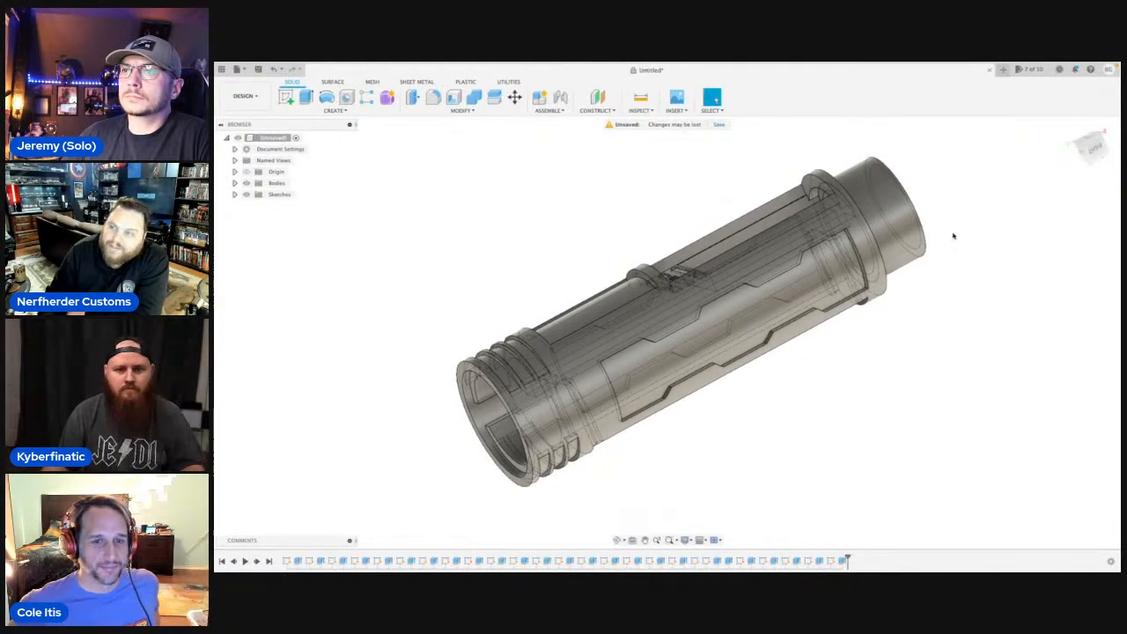
left_click(1095, 148)
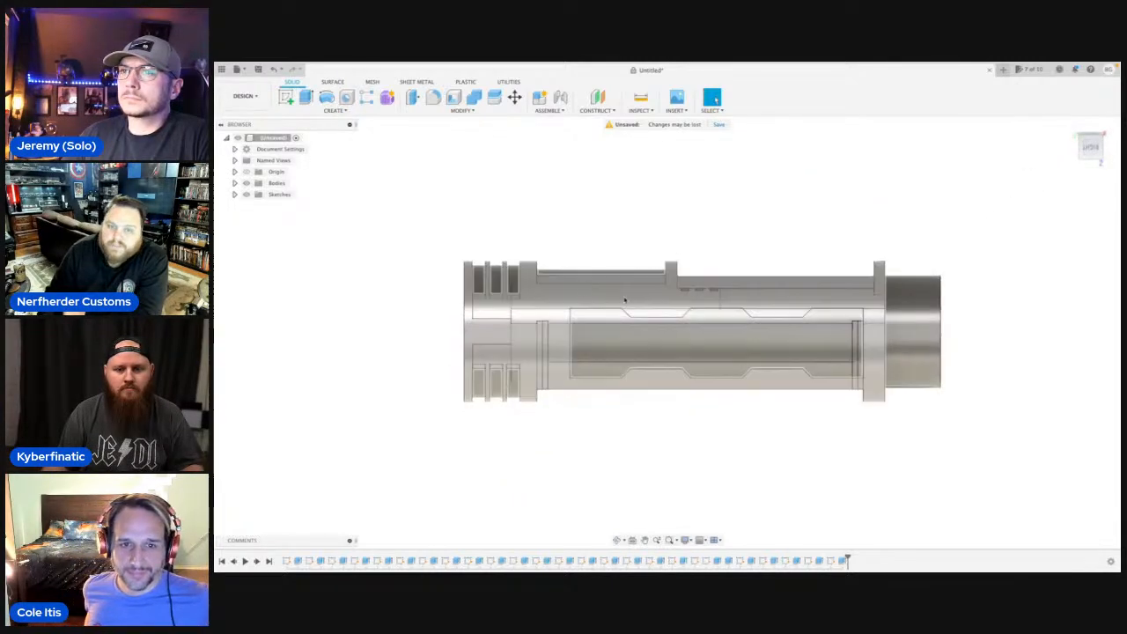
scroll(665, 297, "up", 5)
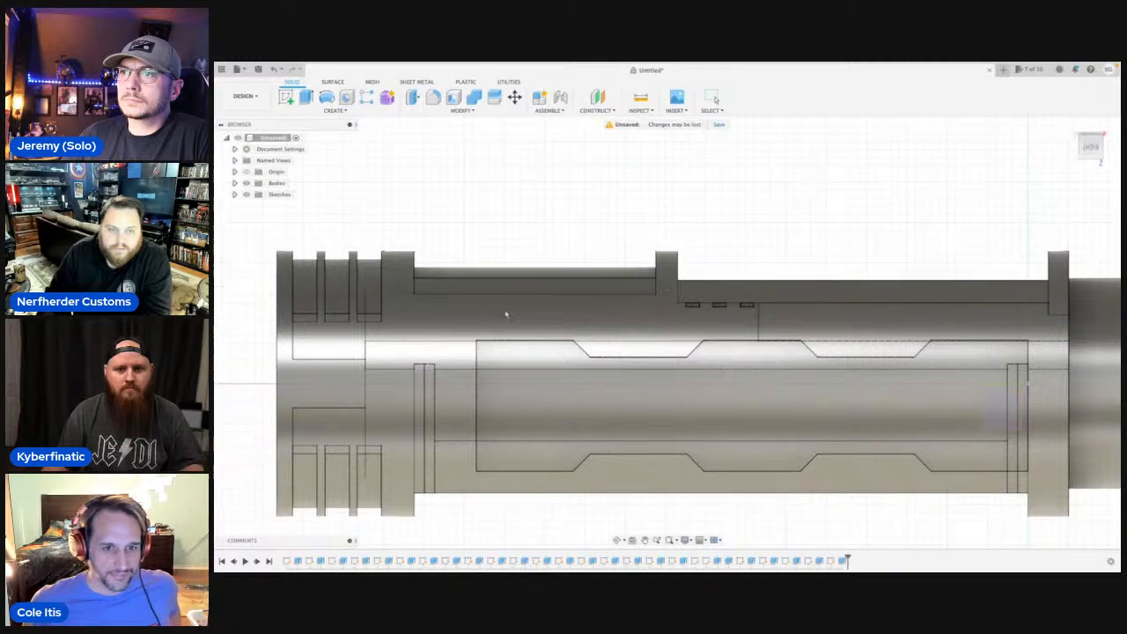
left_click(592, 186)
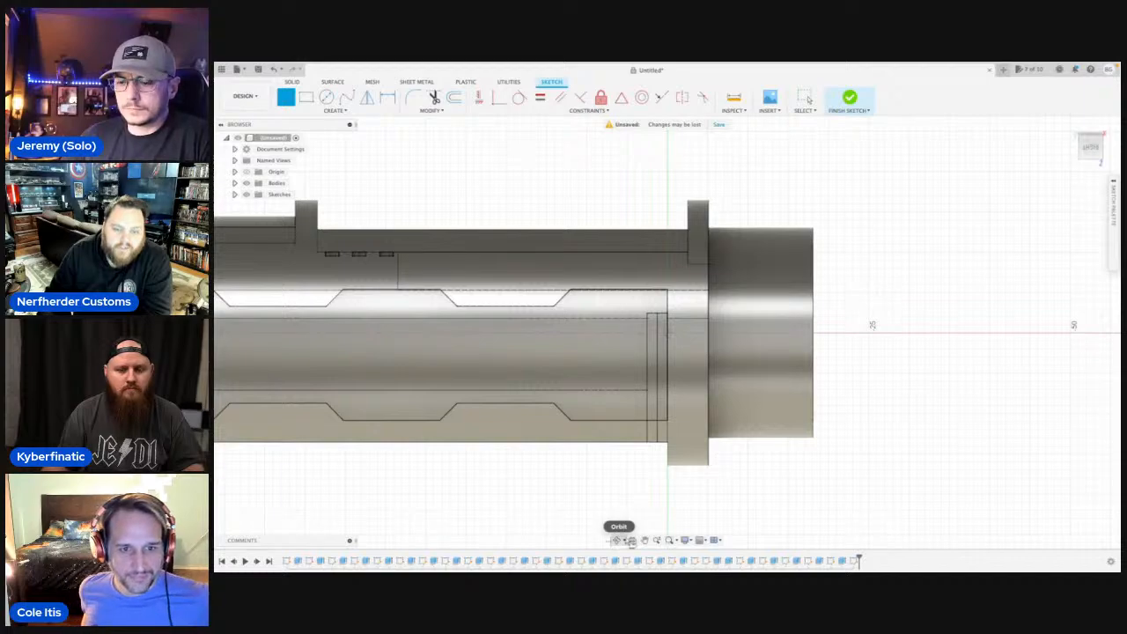
Examine the slots and internal edges around the body's upper cutout and the end of the new recess.
left_click(618, 541)
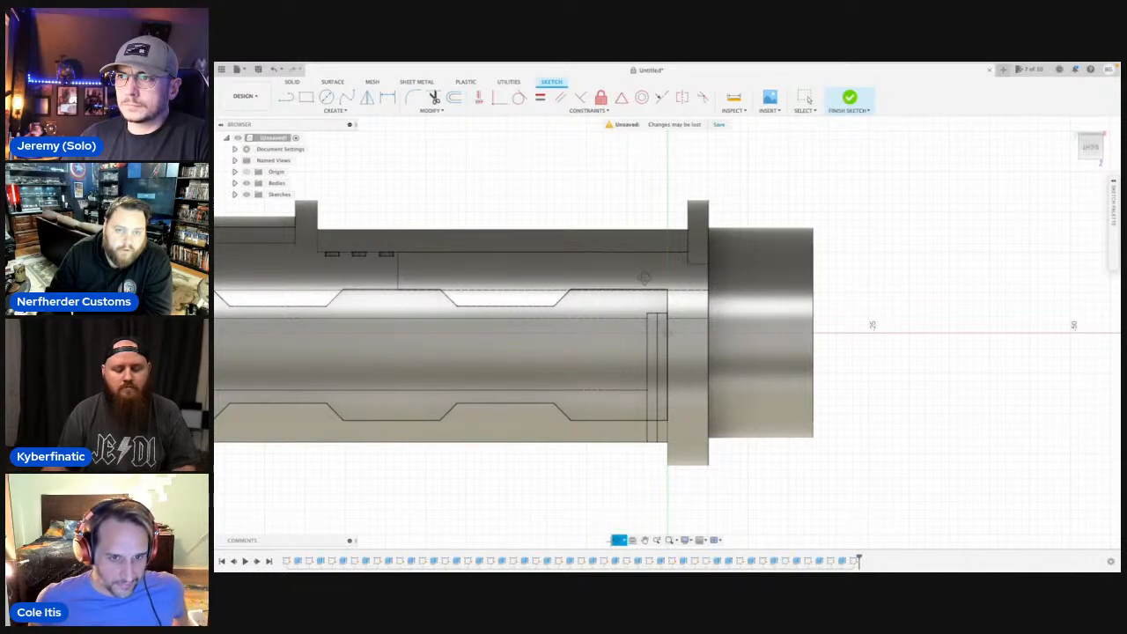
left_click_drag(643, 278, 538, 285)
scroll(538, 285, "up", 6)
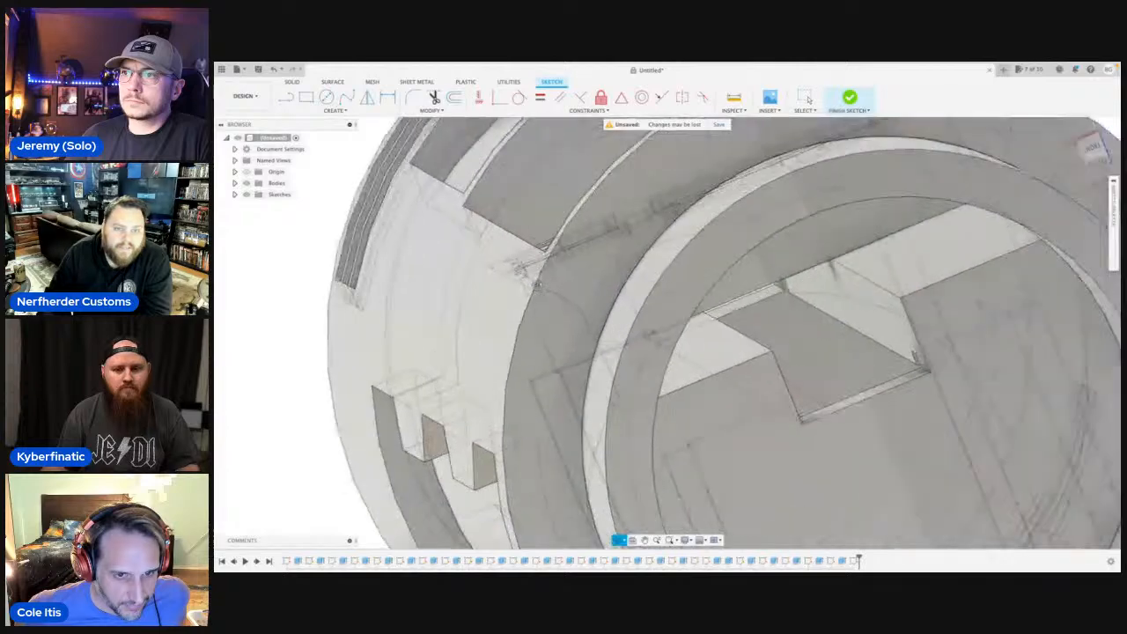
scroll(538, 285, "up", 1)
scroll(563, 293, "up", 1)
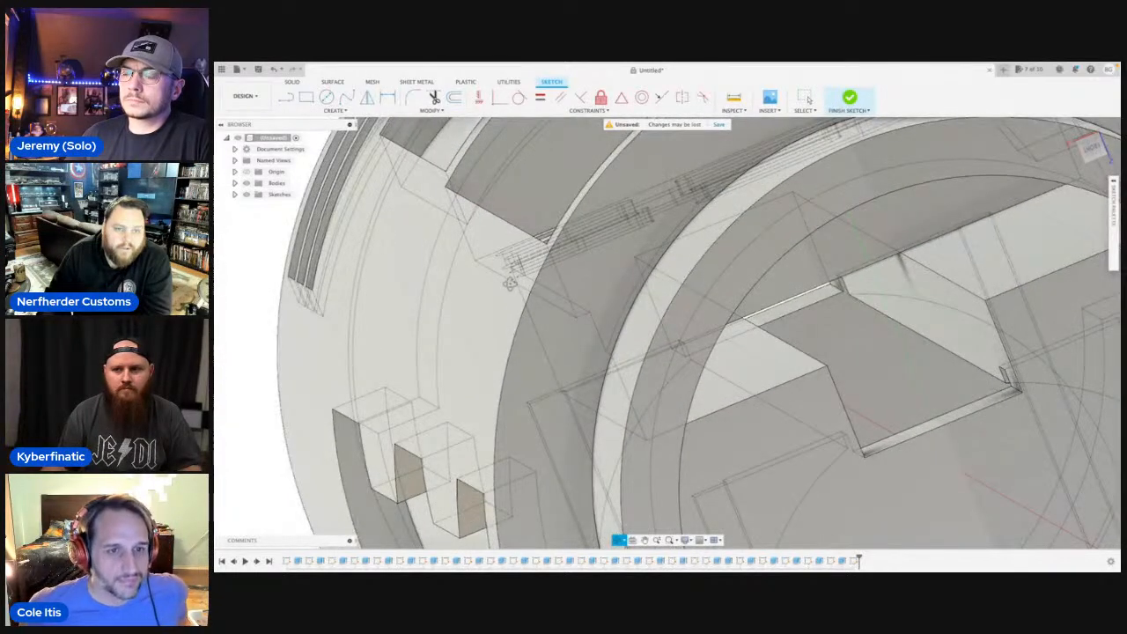
mouse_move(539, 289)
middle_mouse_down("shift")
mouse_move(561, 268)
mouse_move(521, 291)
middle_mouse_up("shift")
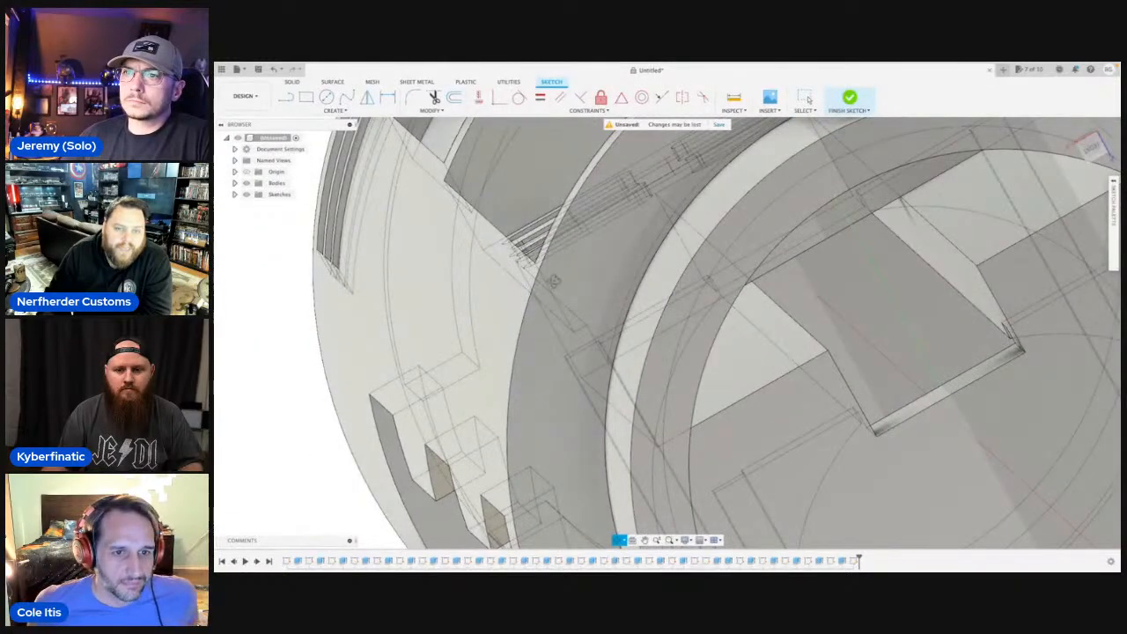
mouse_move(485, 304)
middle_mouse_down("shift")
mouse_move(470, 272)
mouse_move(476, 295)
mouse_move(607, 294)
middle_mouse_up("shift")
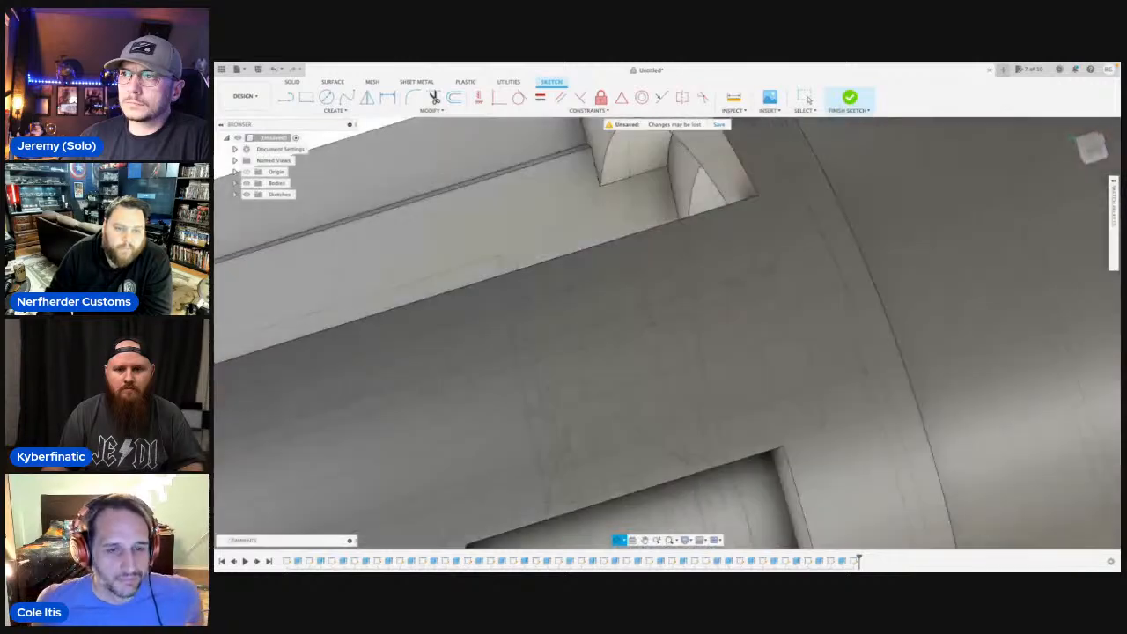
scroll(608, 294, "down", 8)
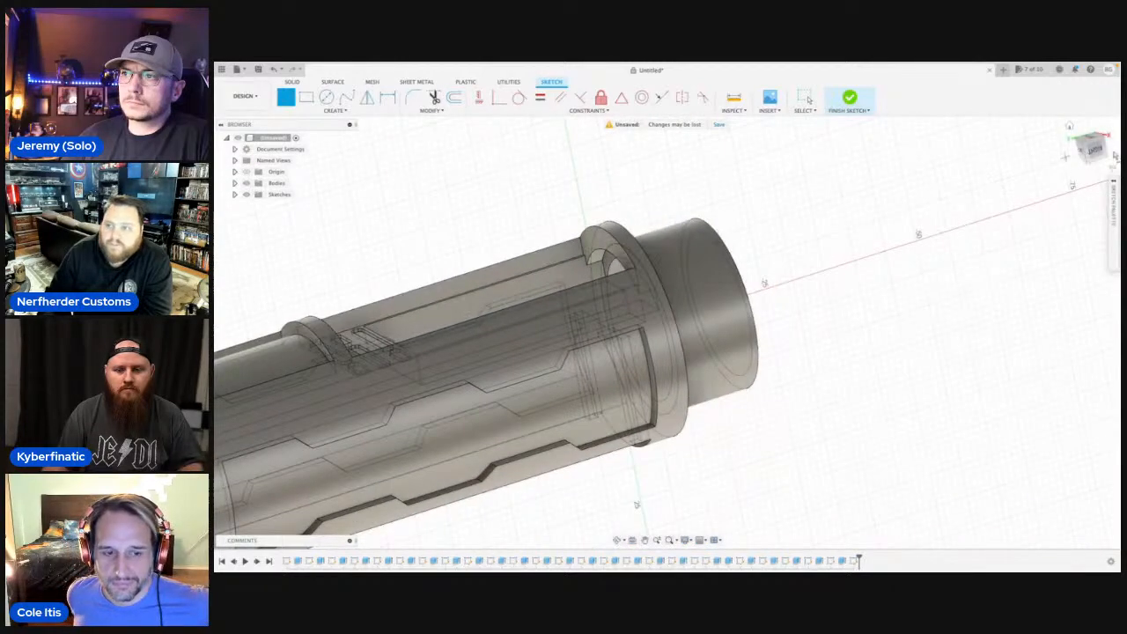
left_click(1069, 156)
scroll(634, 305, "up", 6)
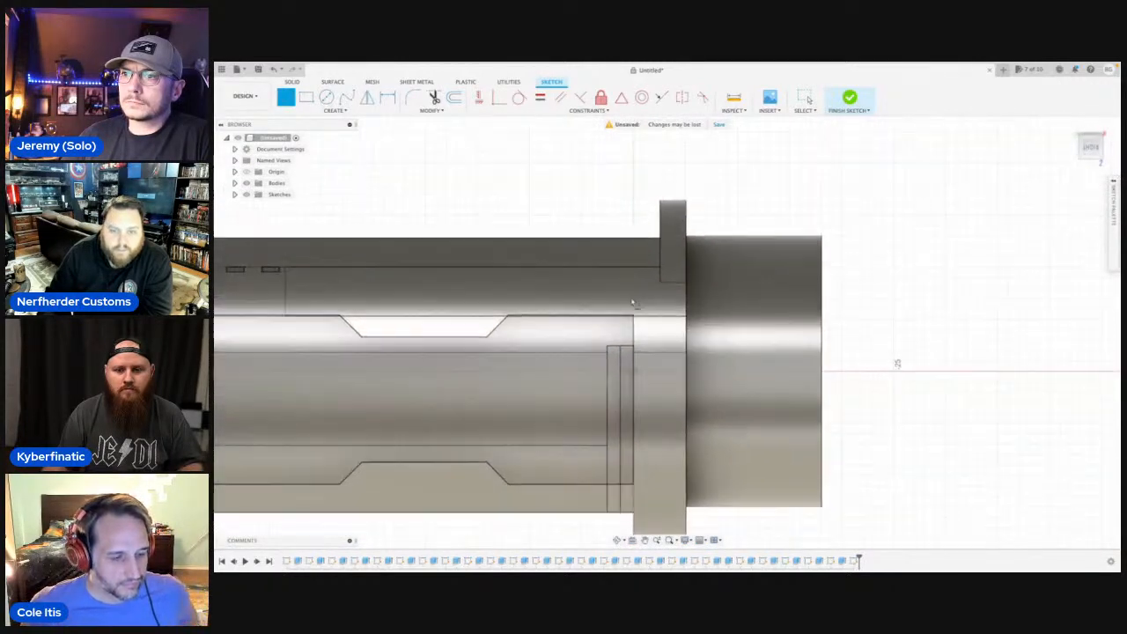
Outline a narrow four-sided profile above the recess, with a 5 mm vertical side at the recess's end and a 40 mm upper edge.
left_click(634, 312)
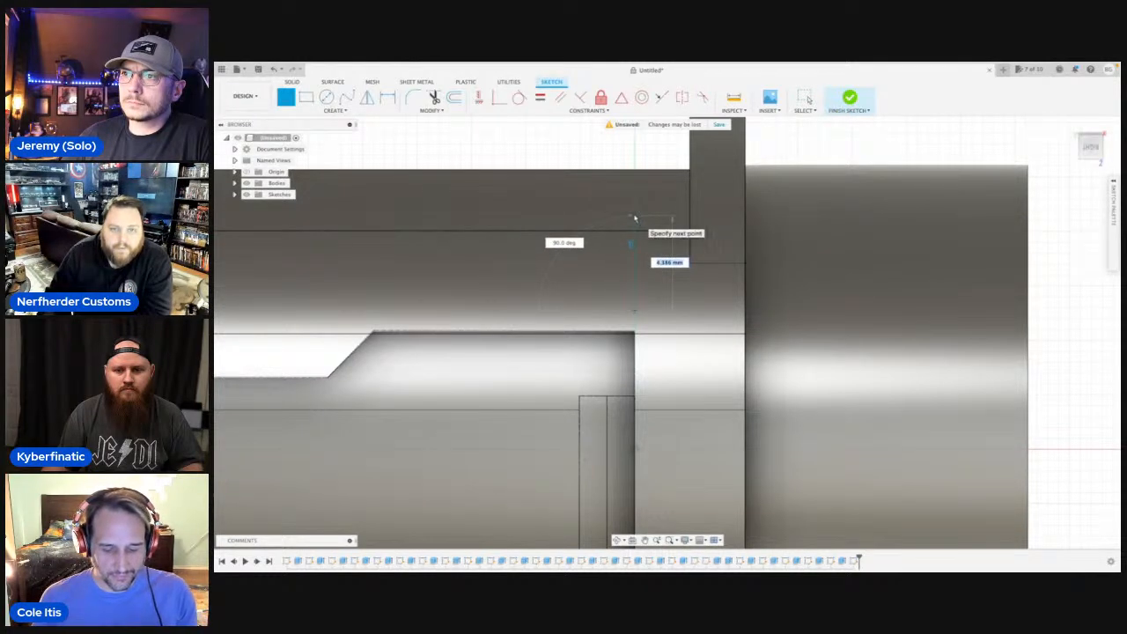
type("5")
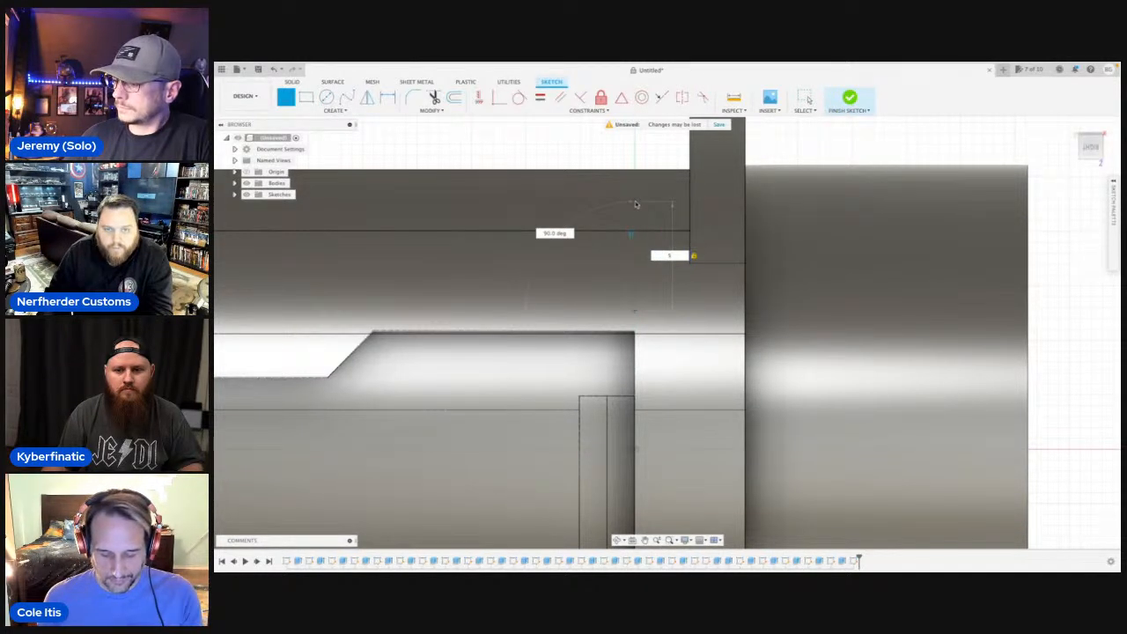
key("Return")
scroll(528, 229, "down", 5)
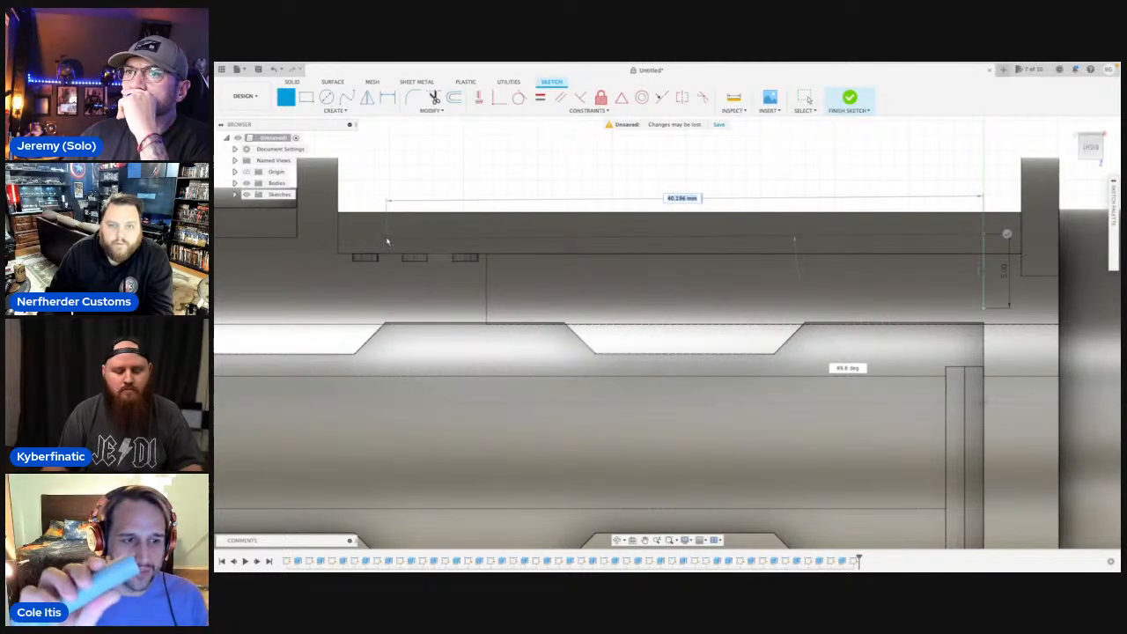
type("40")
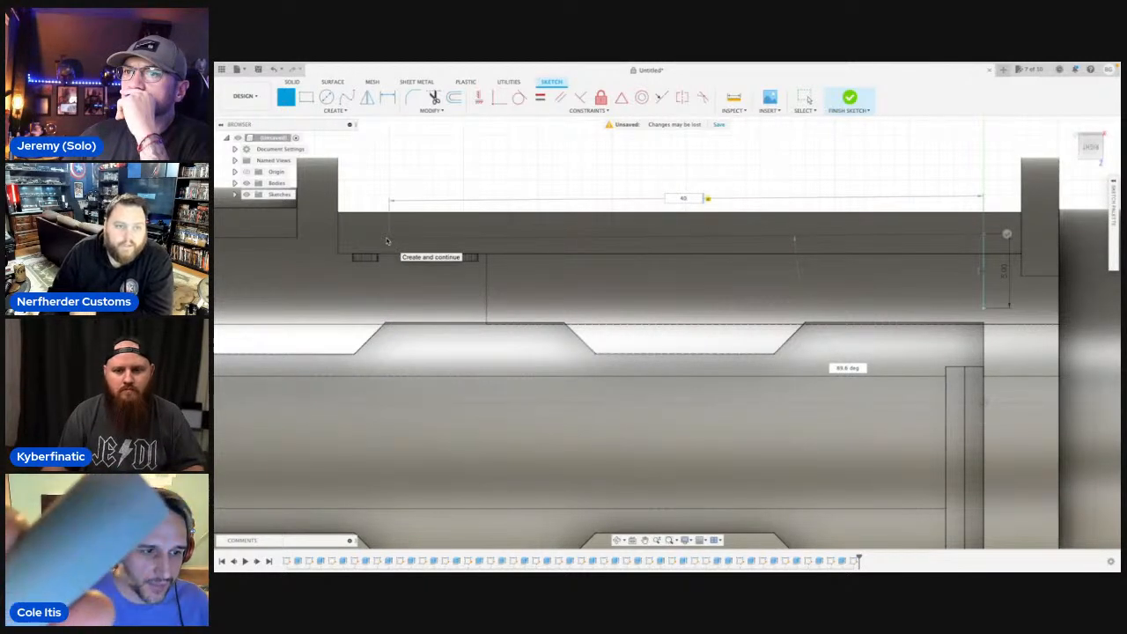
key("Return")
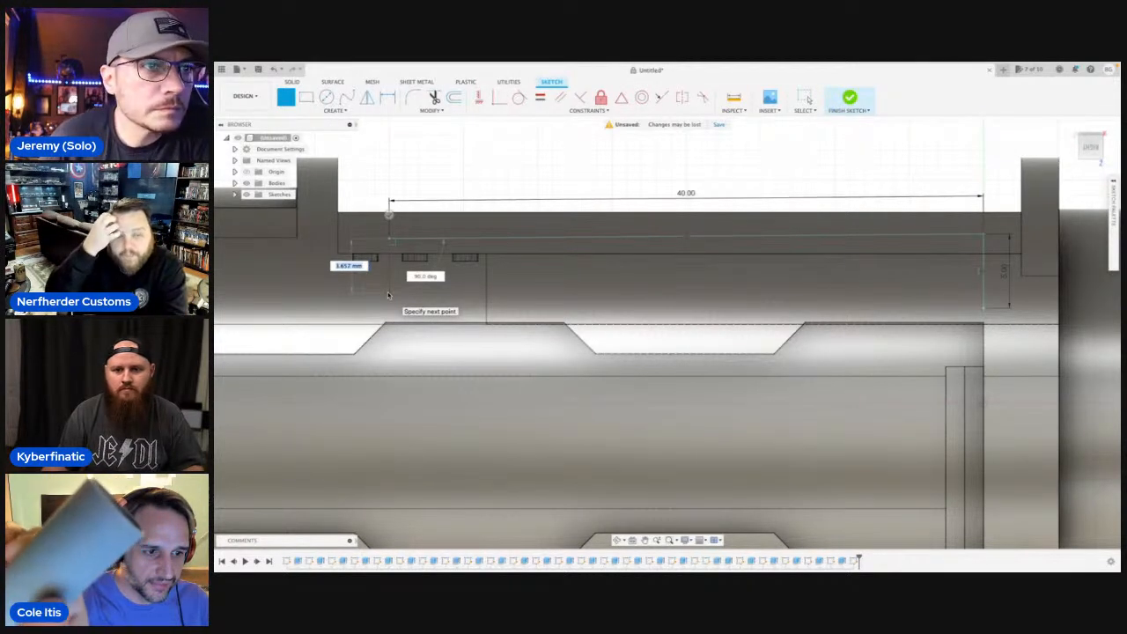
left_click(387, 292)
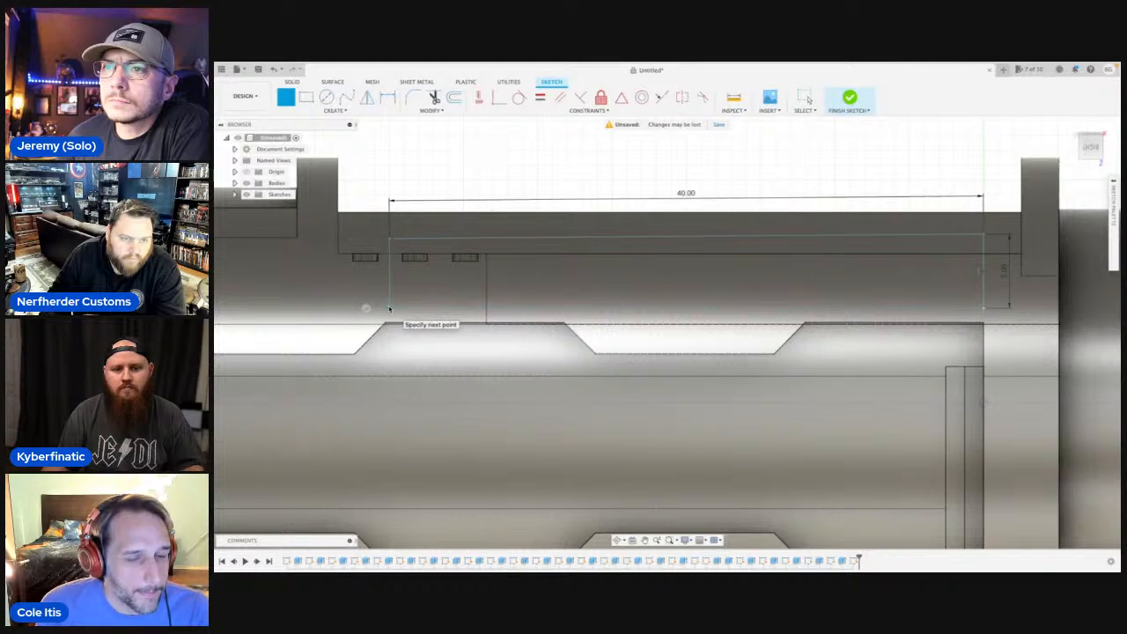
left_click(390, 308)
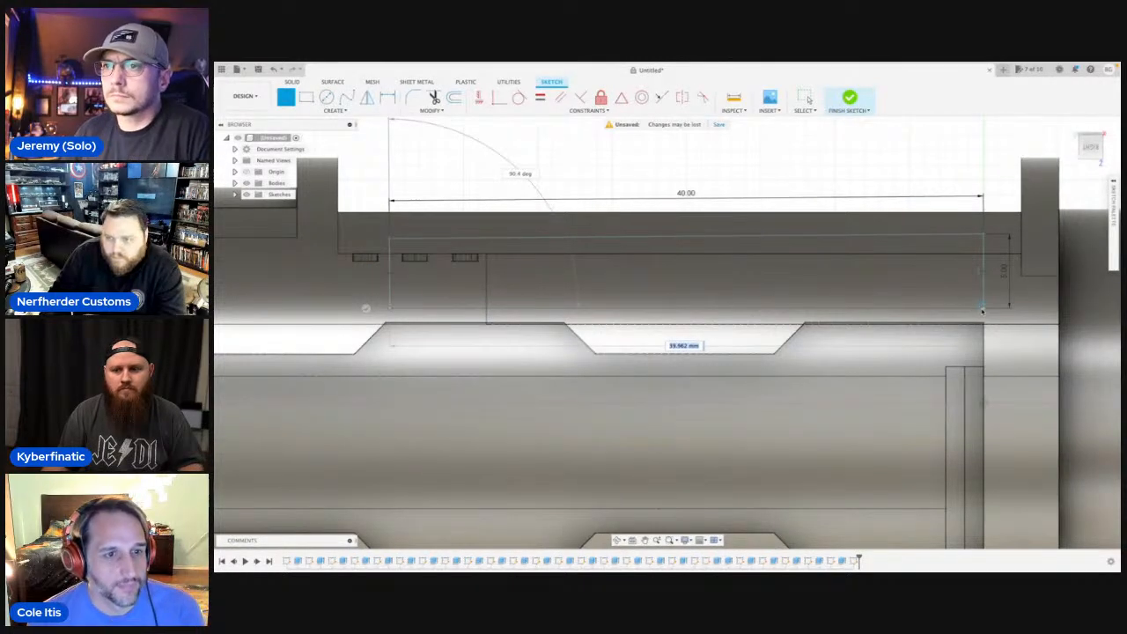
scroll(921, 289, "down", 5)
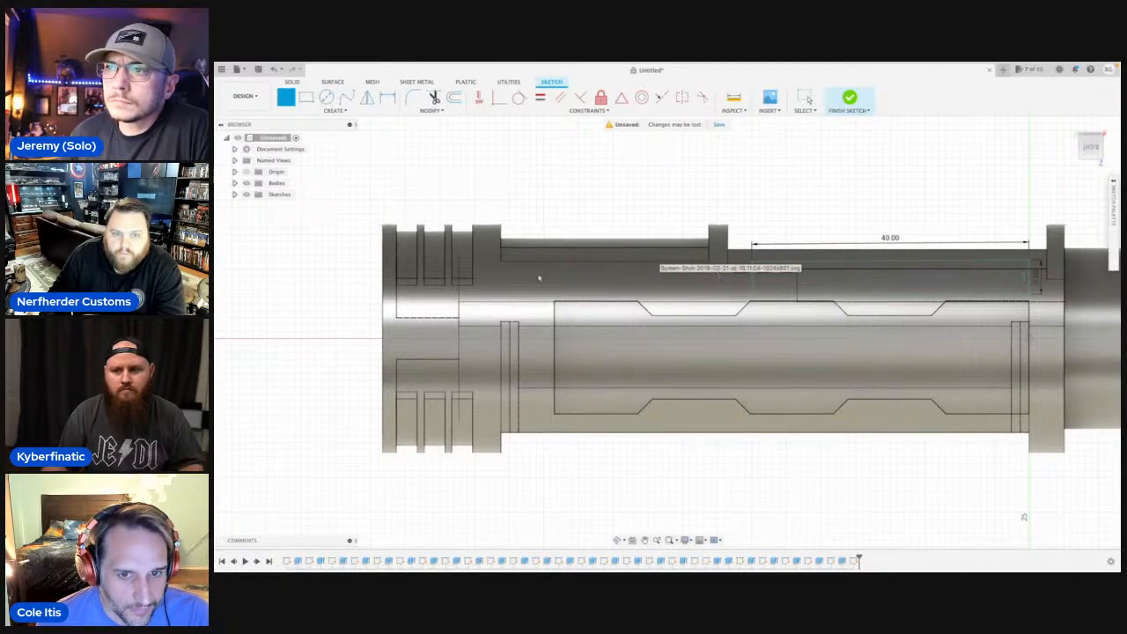
left_click(401, 304)
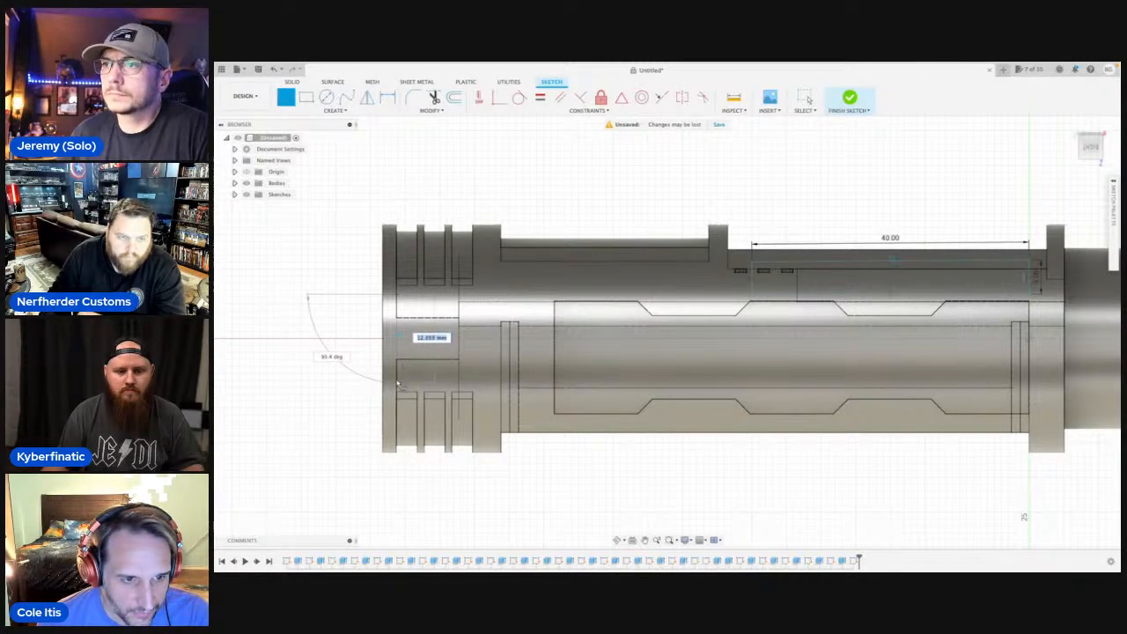
key("Escape")
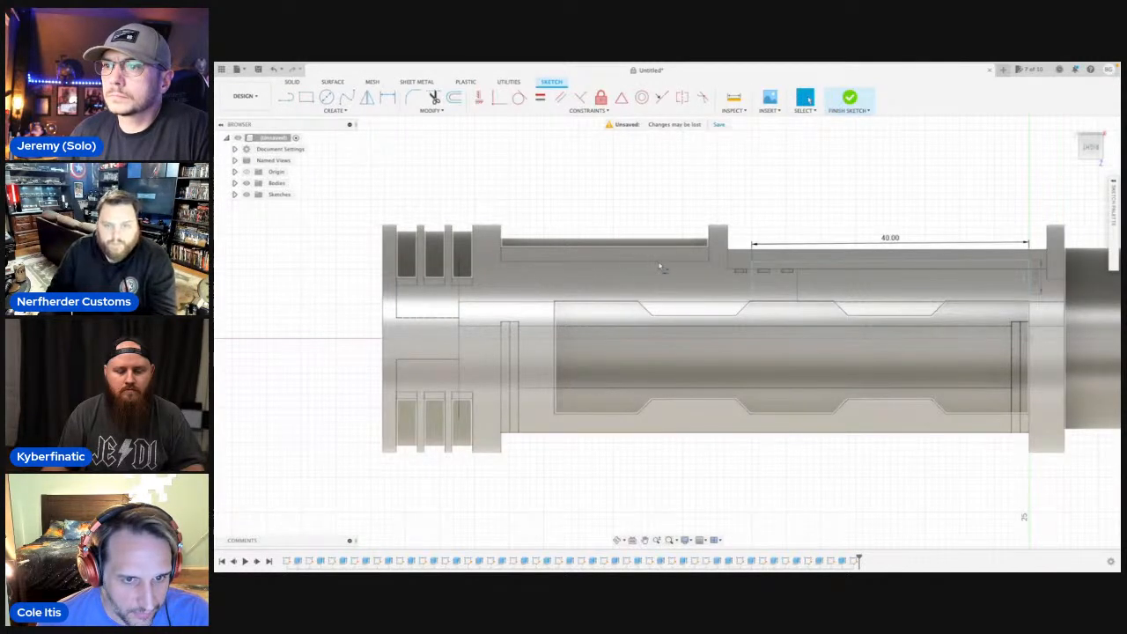
Draw a second closed four-sided profile between the two upper collars, beside the 40 mm one, about 30 mm long and 5.7 mm high.
key("l")
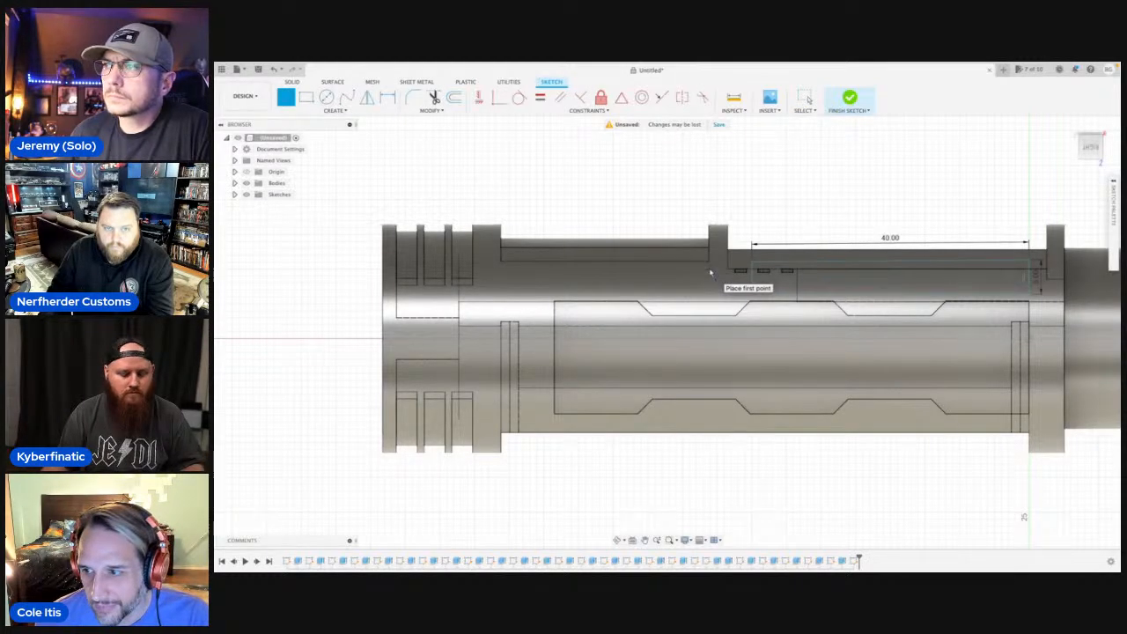
scroll(711, 273, "up", 3)
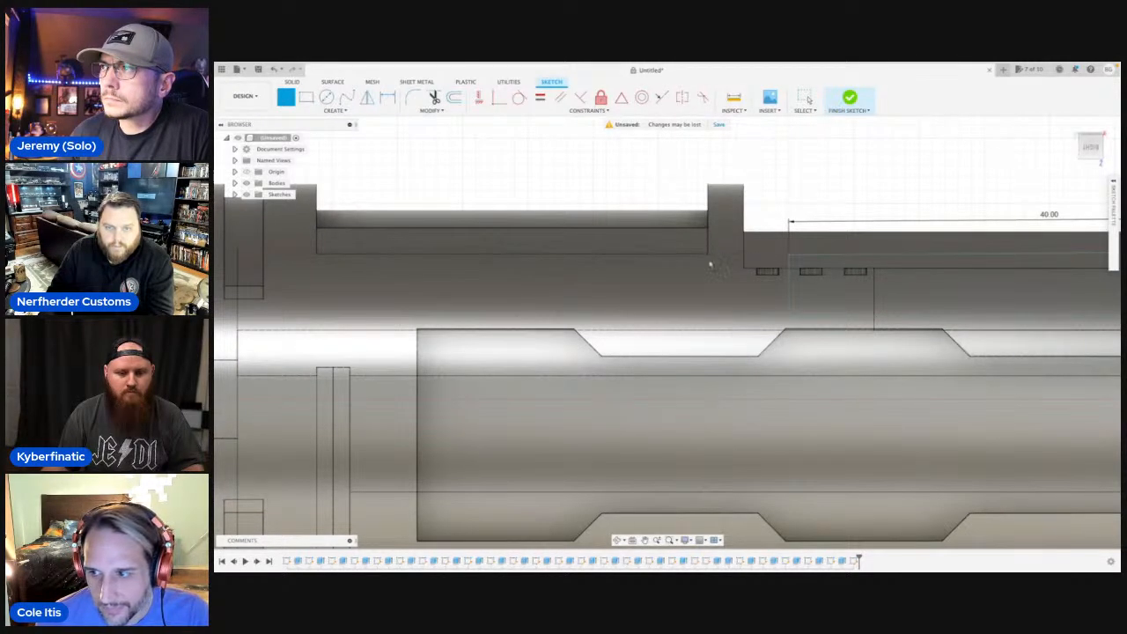
left_click(711, 264)
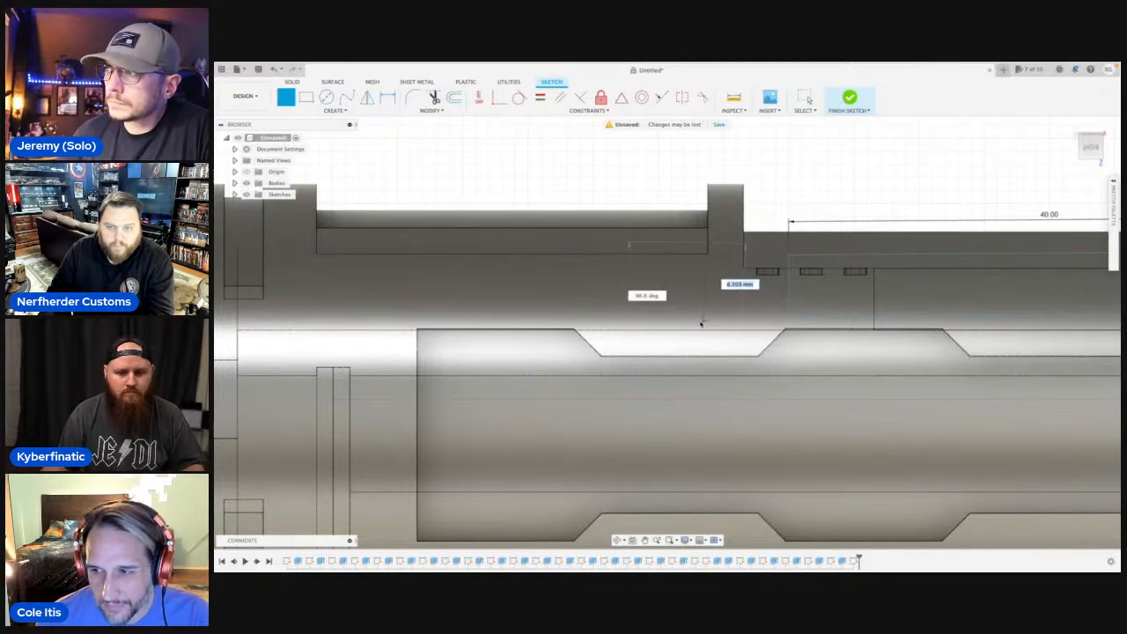
left_click(685, 315)
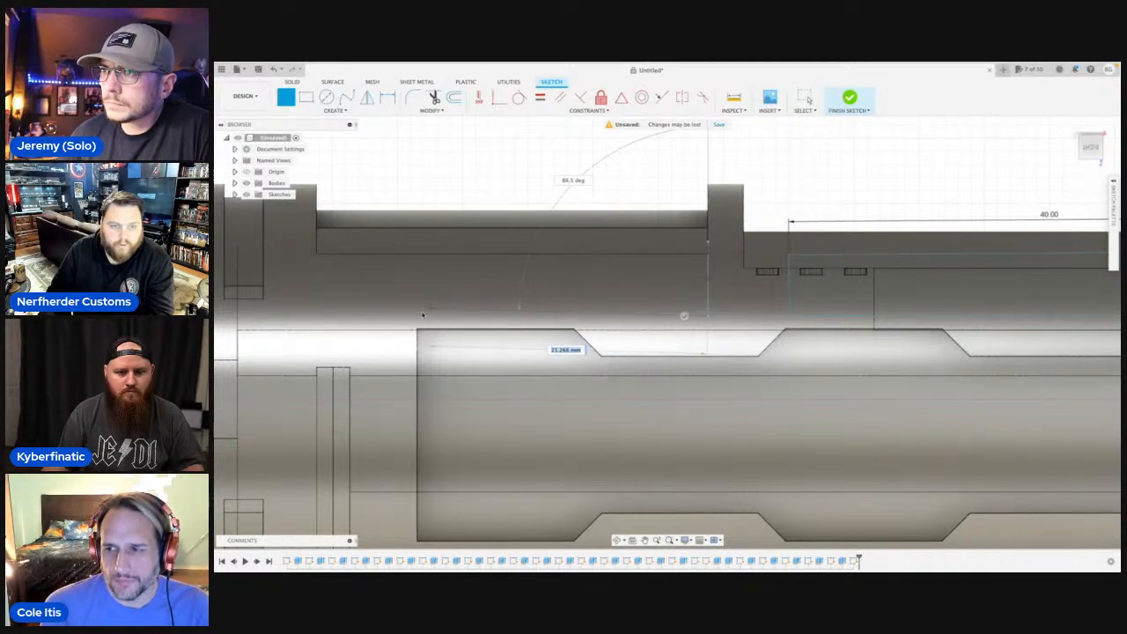
left_click(319, 316)
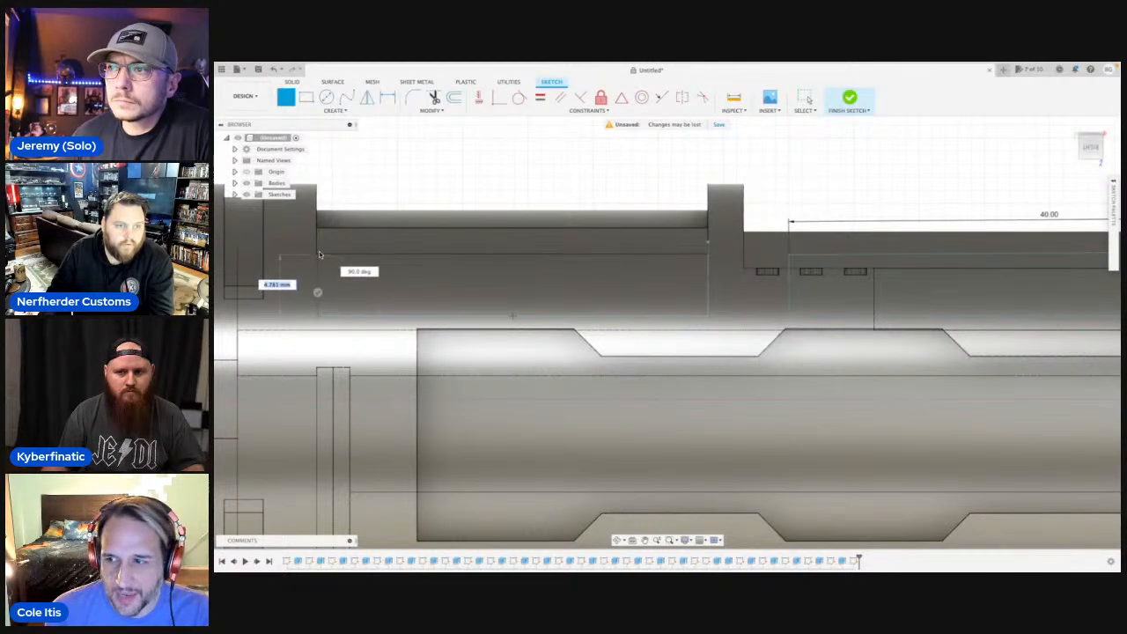
scroll(319, 249, "up", 2)
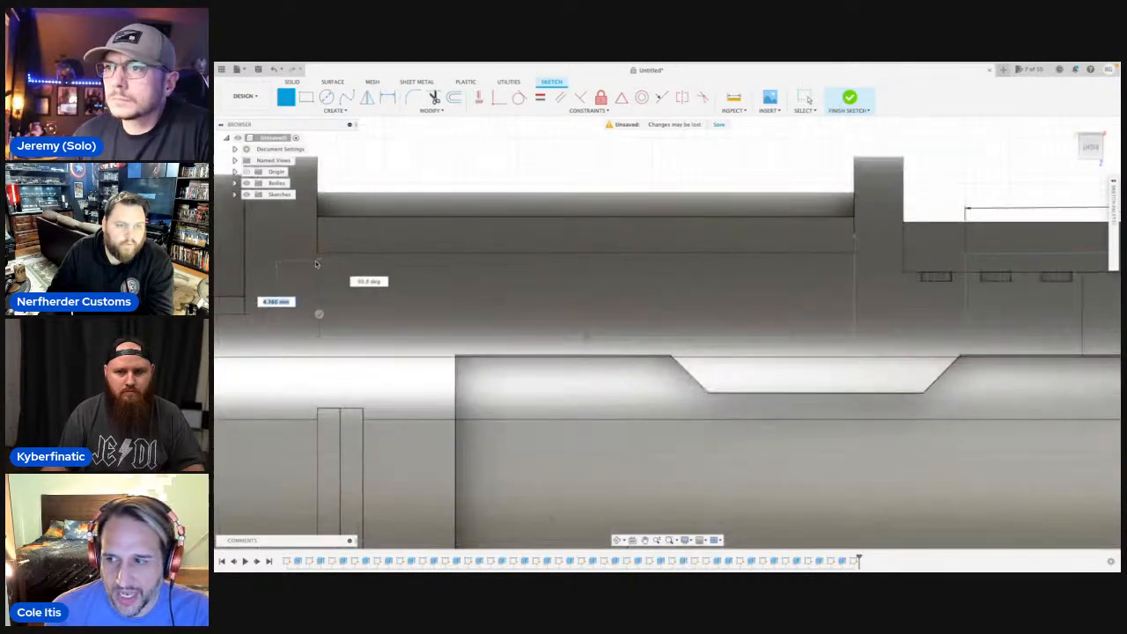
key("Escape")
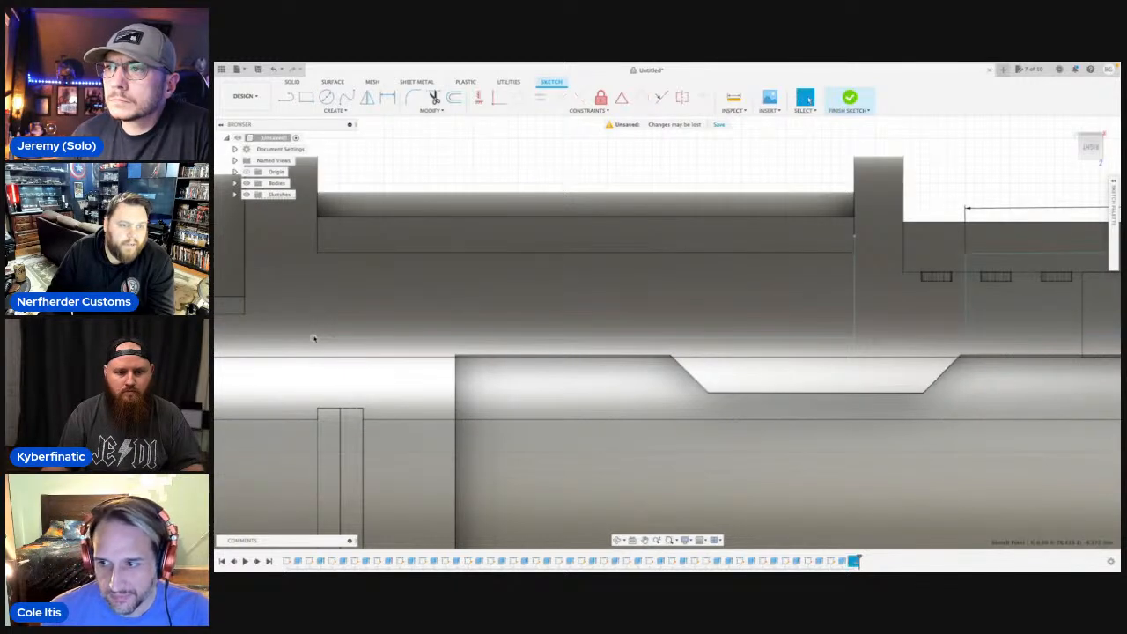
key("l")
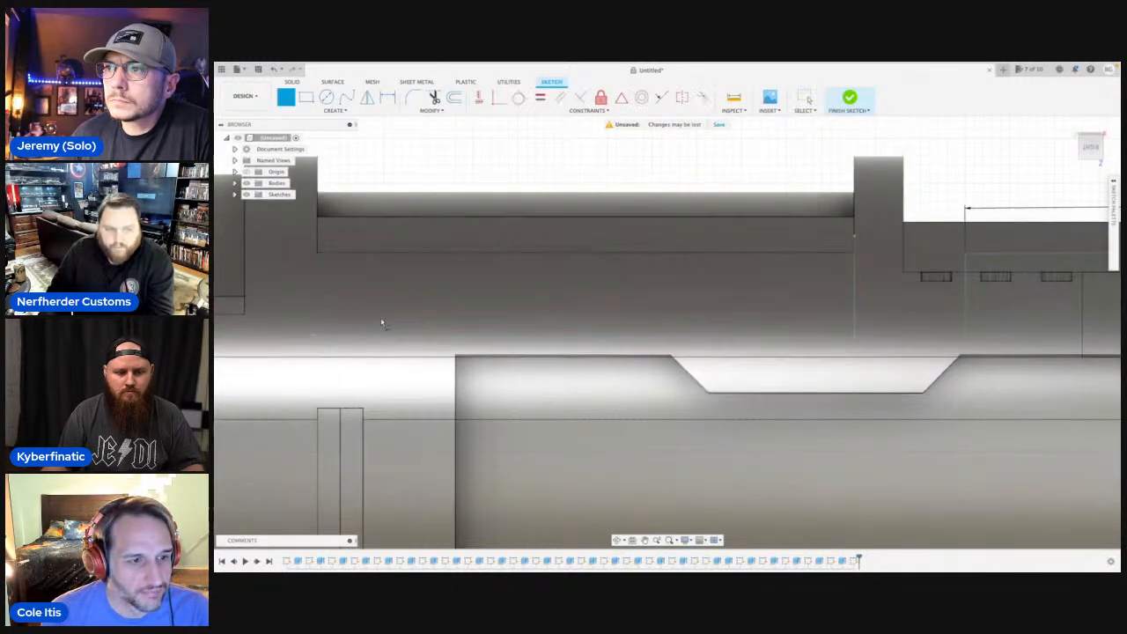
left_click(318, 344)
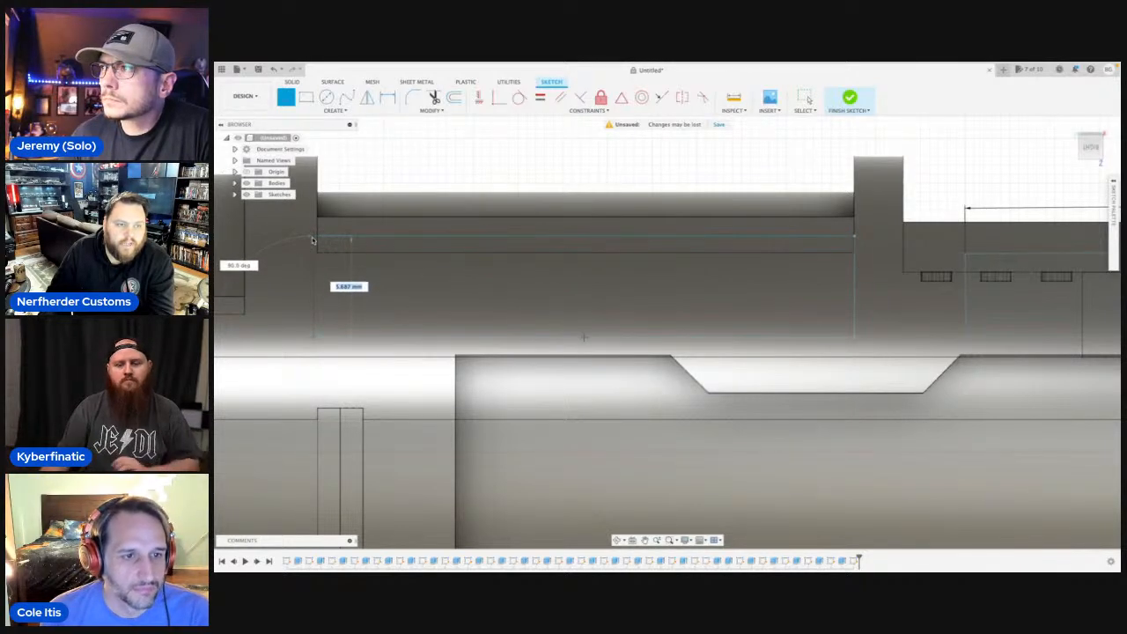
left_click(312, 239)
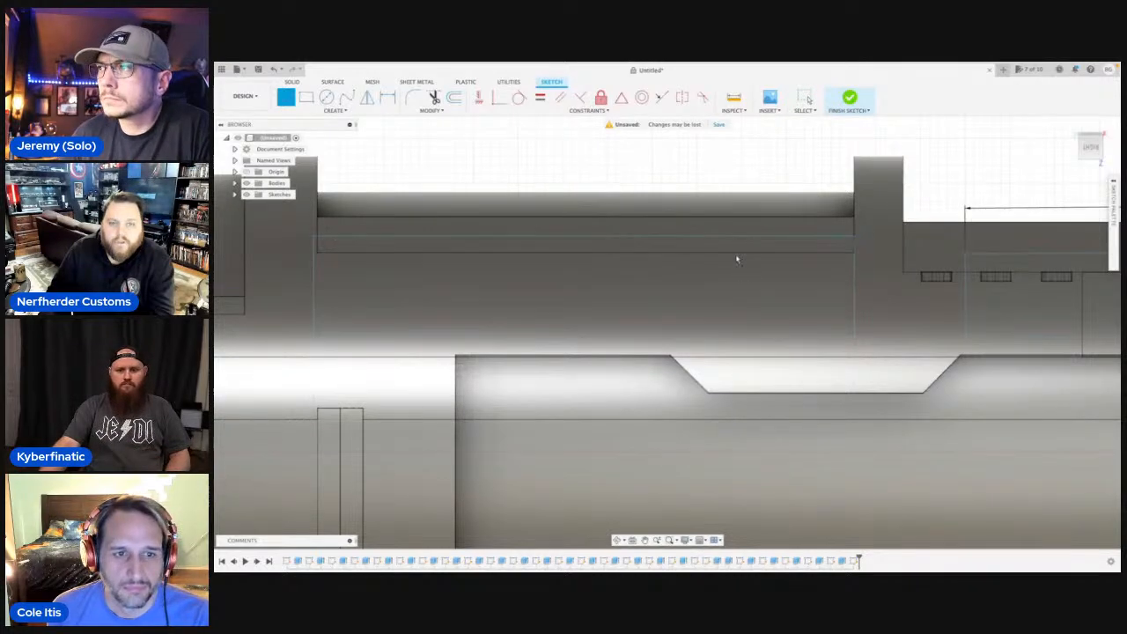
Hide the bodies so that only the two sketch profiles are shown.
scroll(737, 256, "down", 5)
scroll(721, 272, "down", 3)
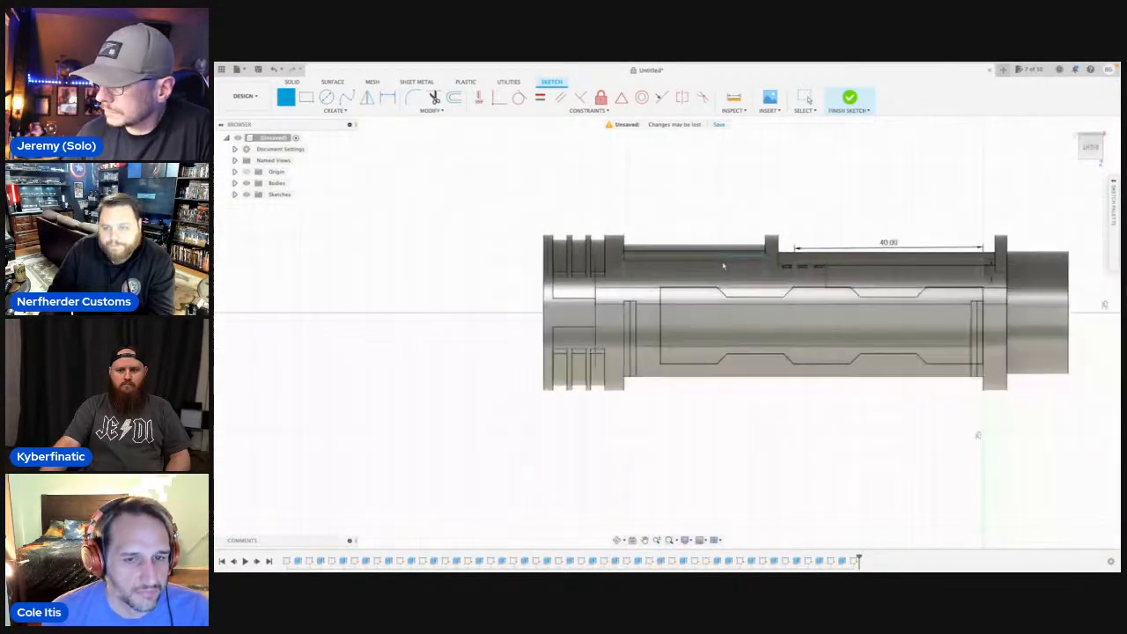
middle_click_drag(885, 231, 771, 267)
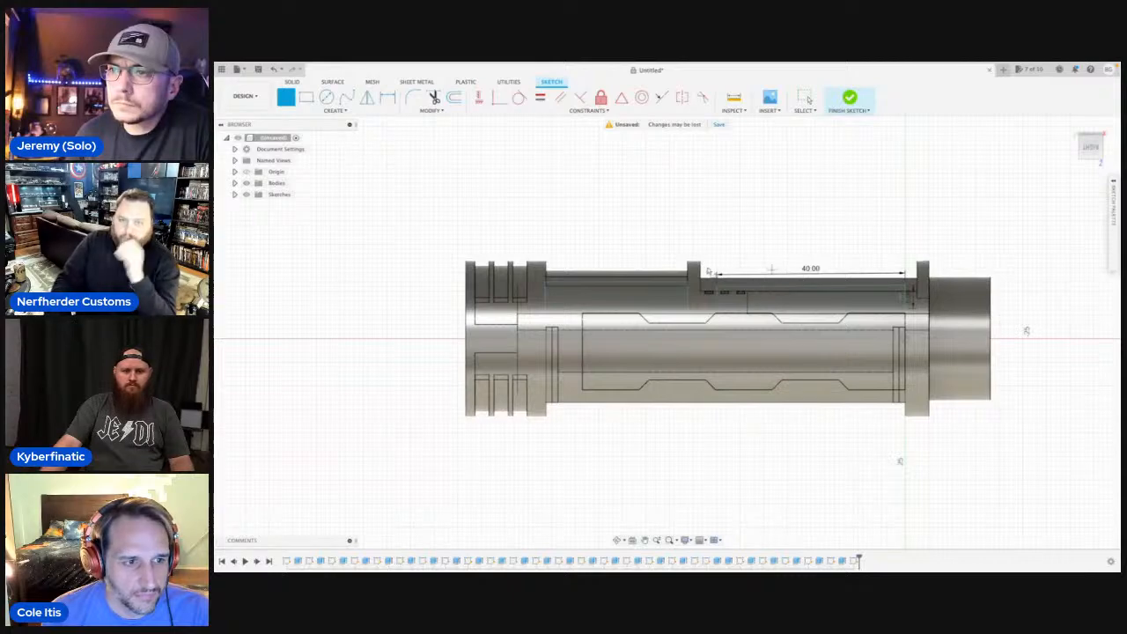
left_click(247, 183)
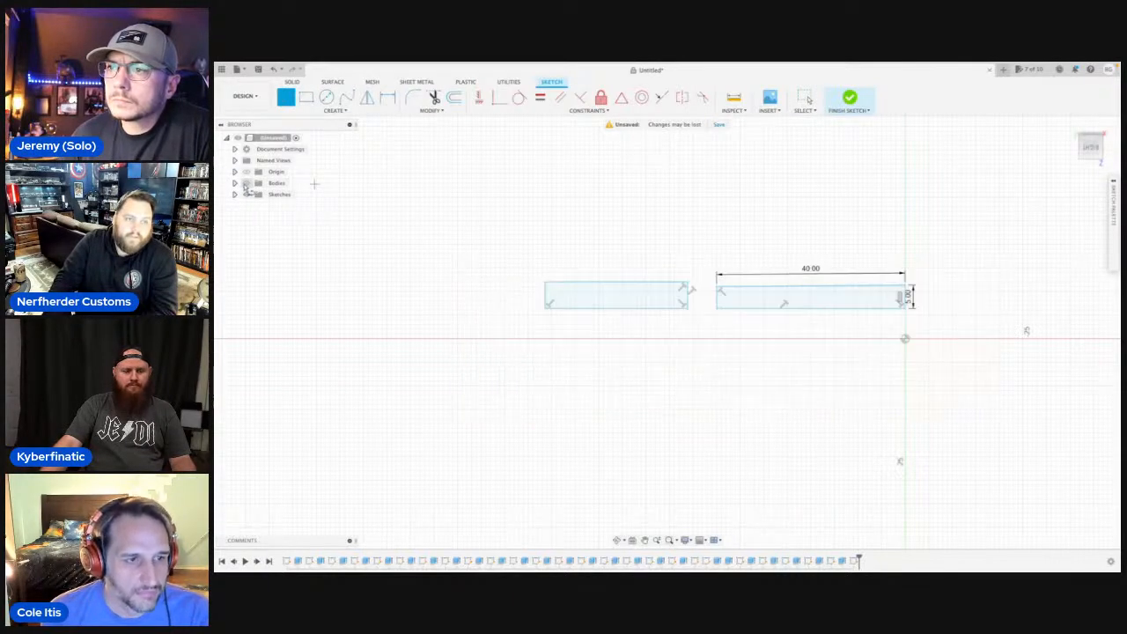
key("Escape")
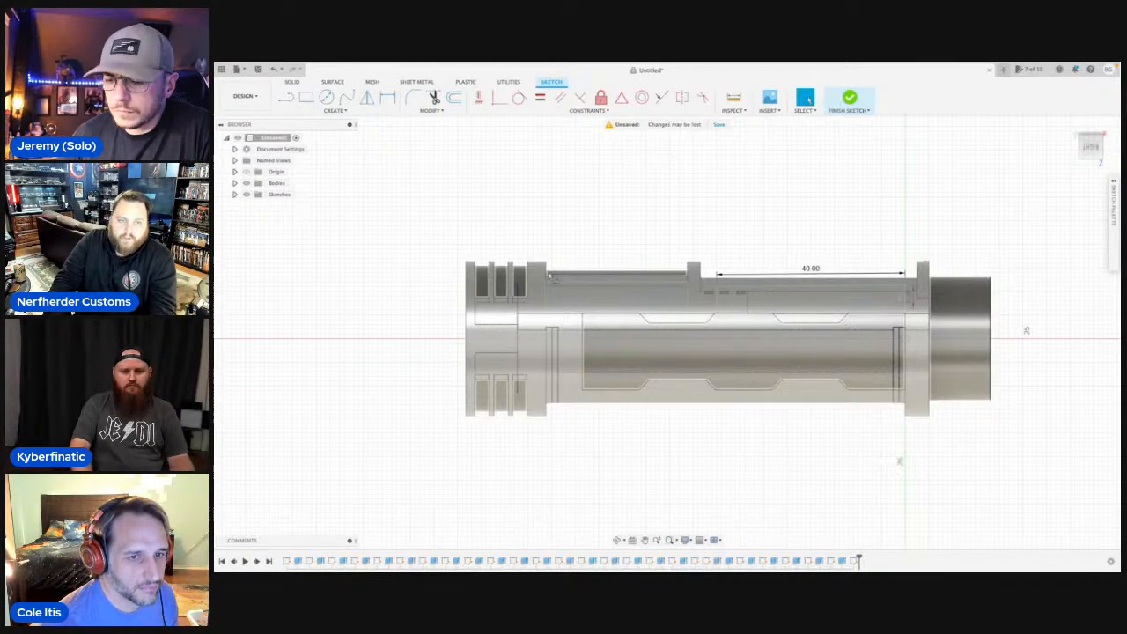
left_click(254, 183)
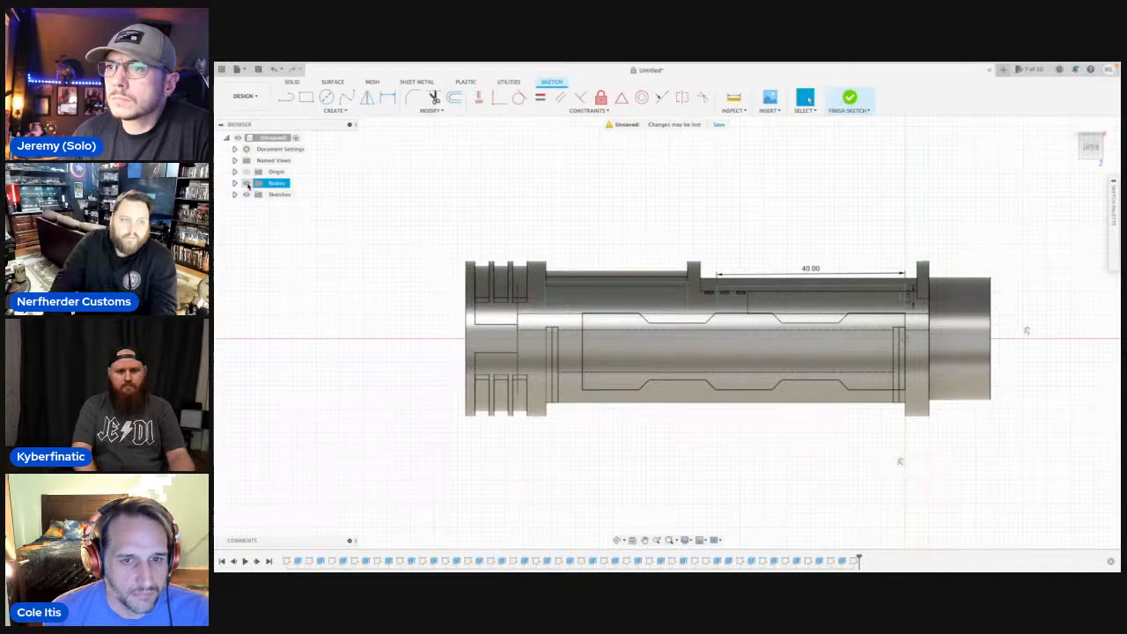
left_click(246, 183)
left_click(614, 296)
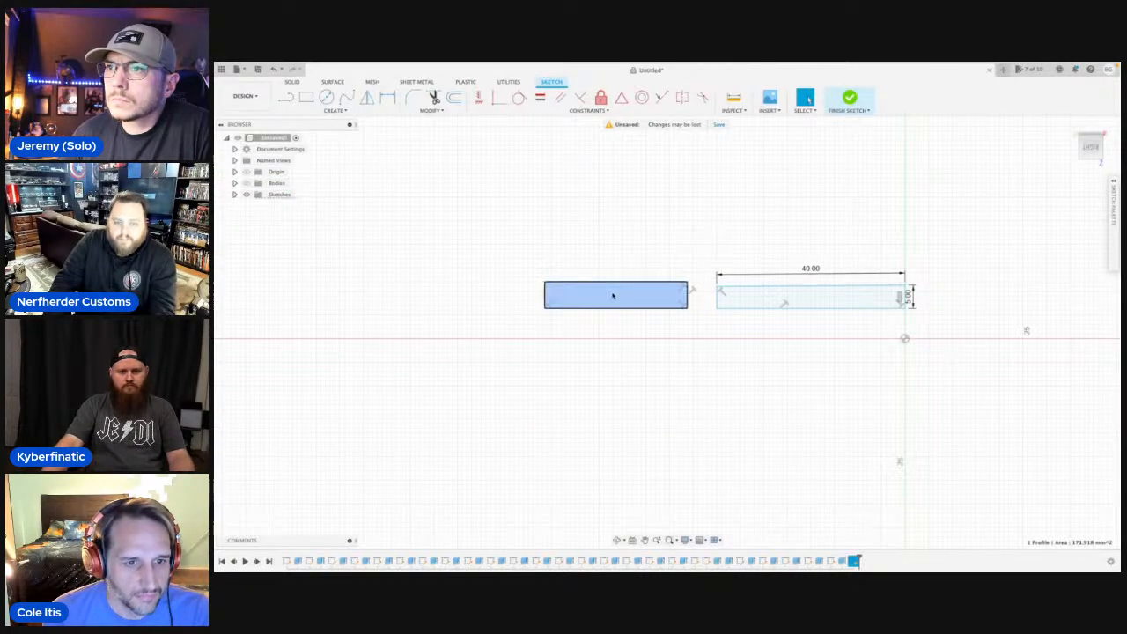
key("e")
left_click(767, 296)
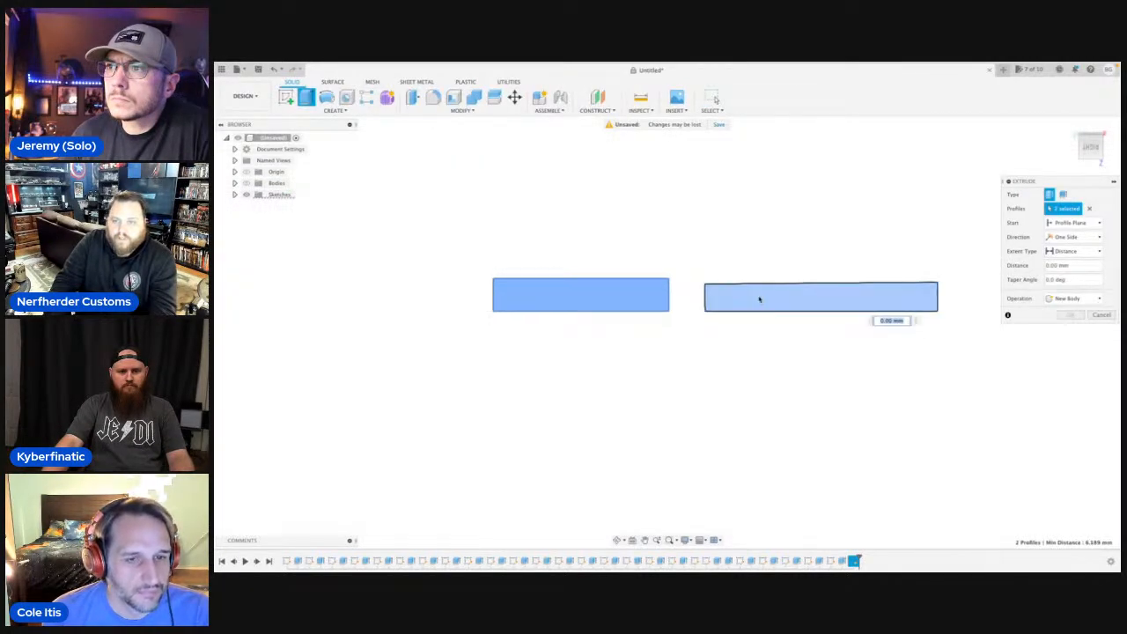
scroll(759, 299, "up", 2)
scroll(760, 299, "down", 3)
scroll(695, 309, "up", 1)
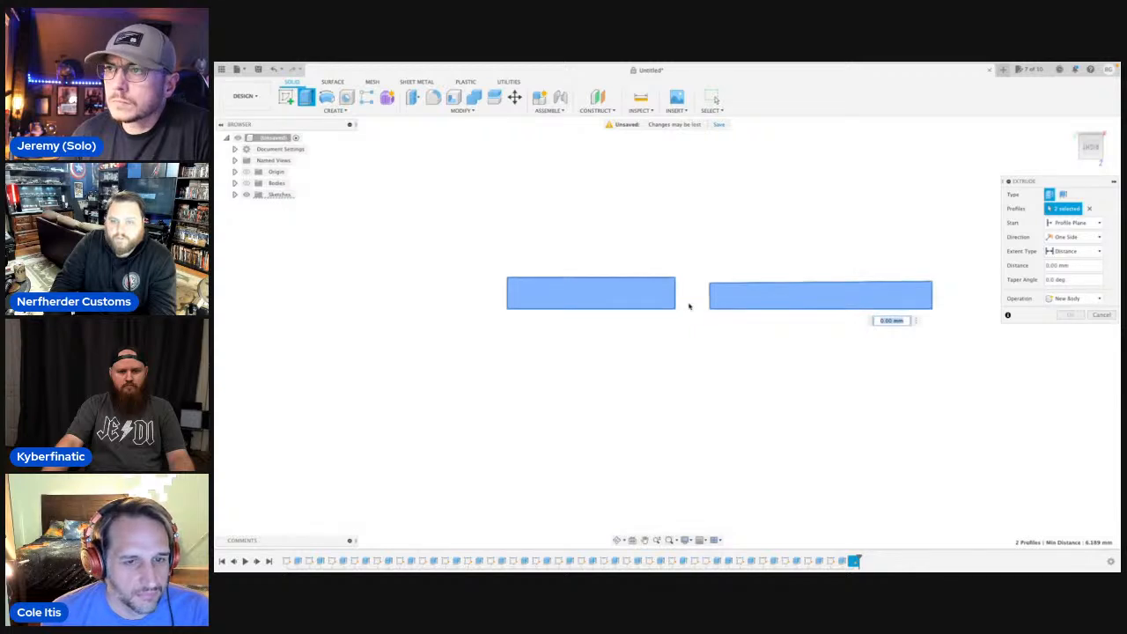
scroll(709, 320, "up", 2)
left_click(1109, 314)
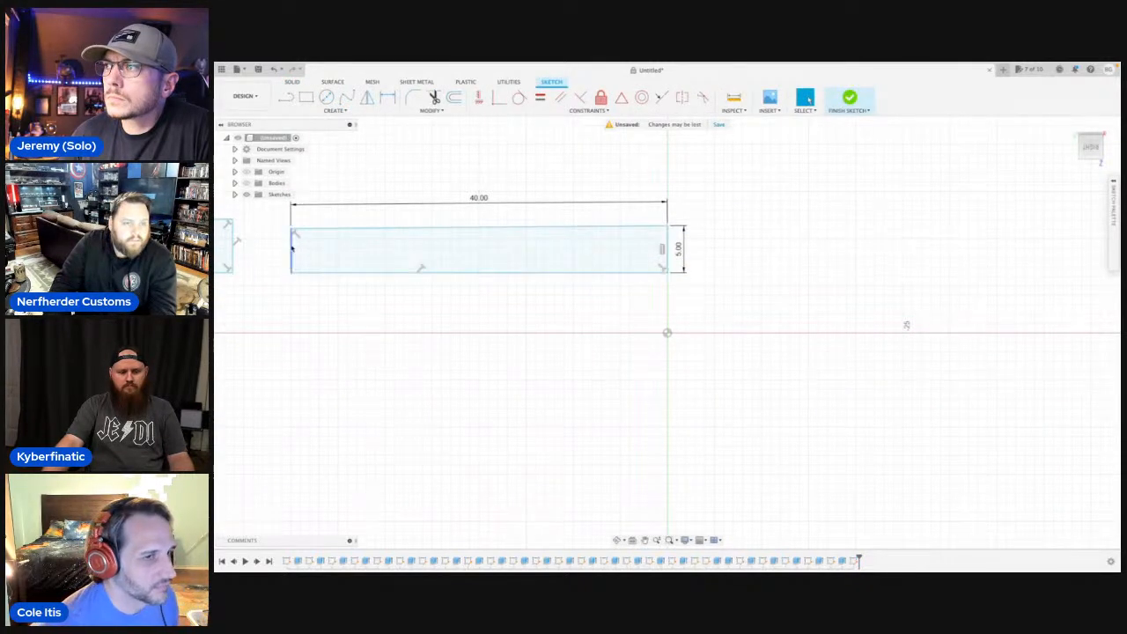
Delete the slanted 40 mm upper edge and the undimensioned short side of the longer profile.
left_click(292, 241)
key("Delete")
left_click(312, 229)
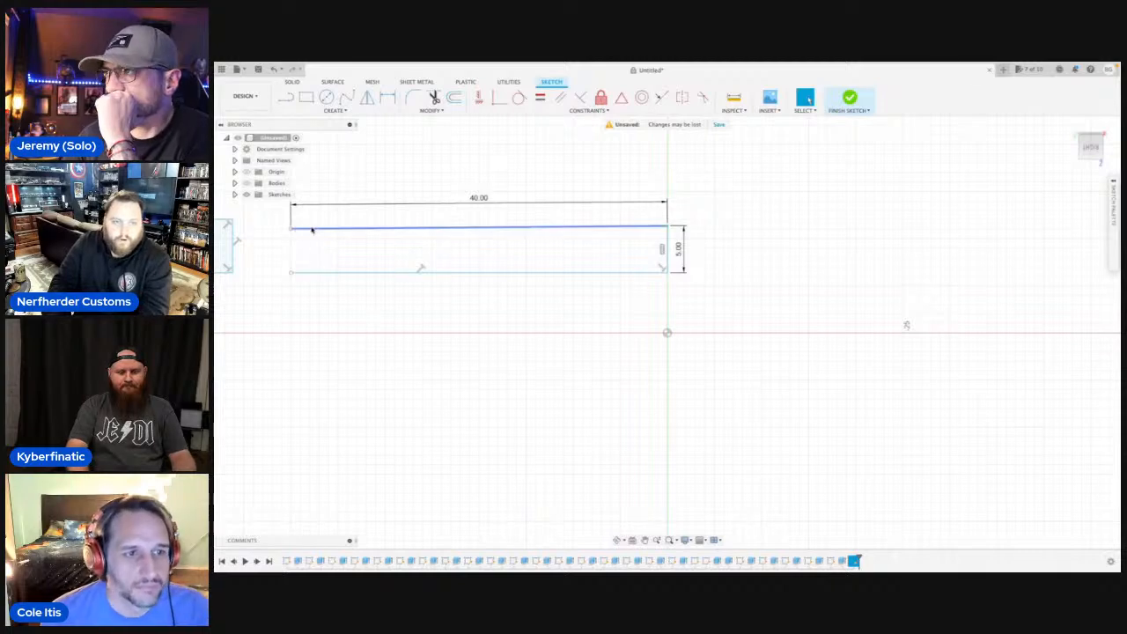
key("Delete")
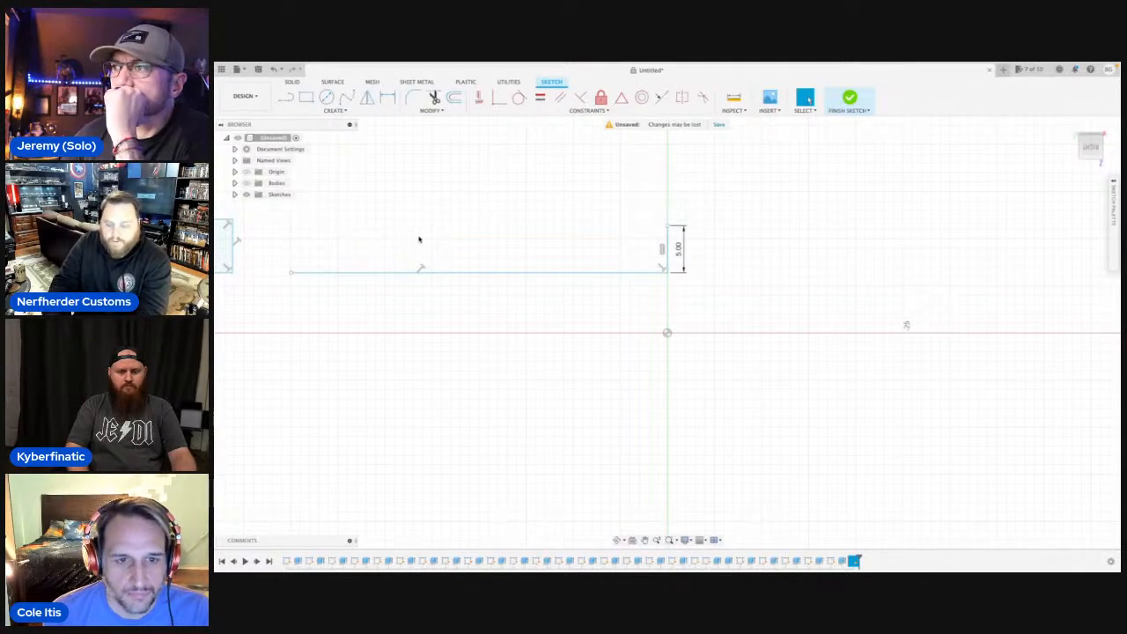
Close the longer profile again with a vertical side and a horizontal upper edge ending at the 5 mm side.
key("l")
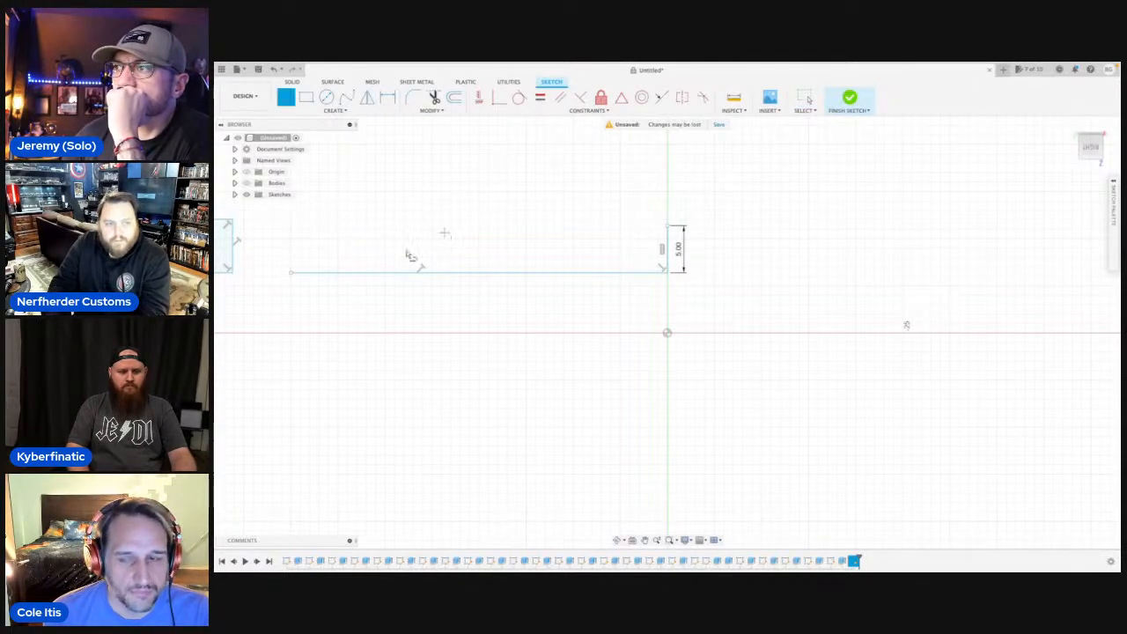
left_click(293, 275)
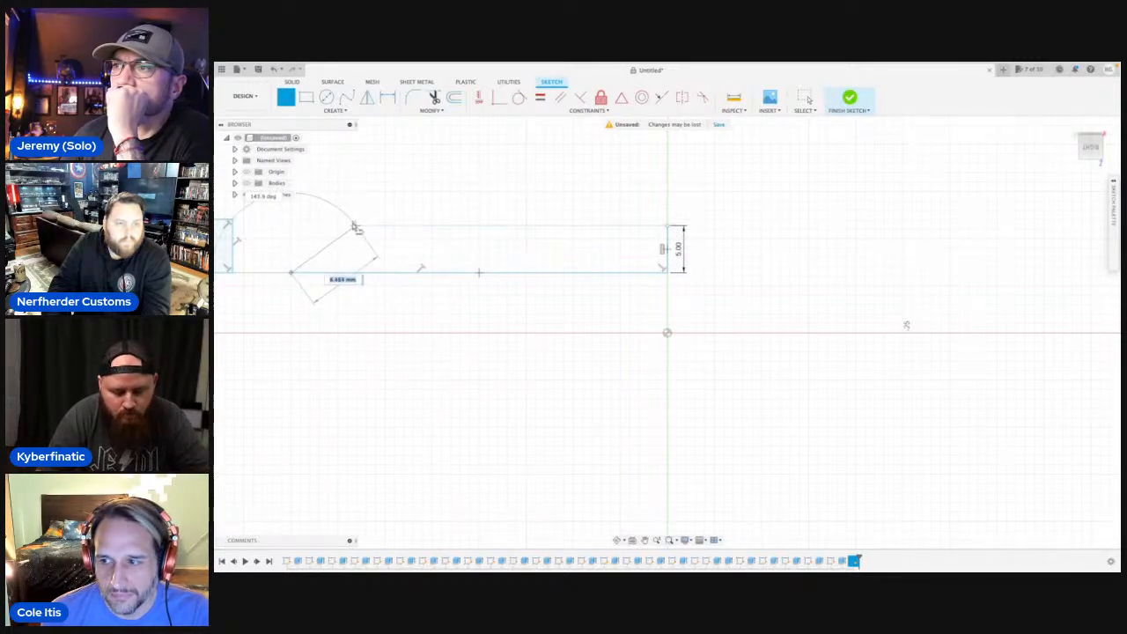
left_click(291, 226)
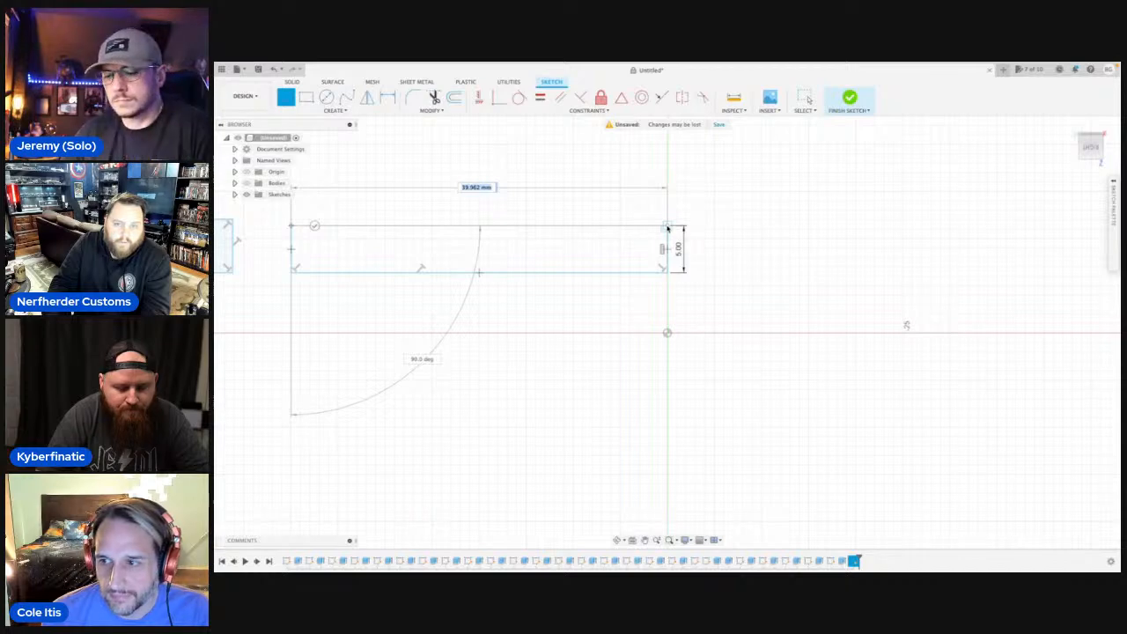
left_click(667, 228)
scroll(671, 232, "down", 4)
middle_click_drag(578, 217, 724, 245)
key("Escape")
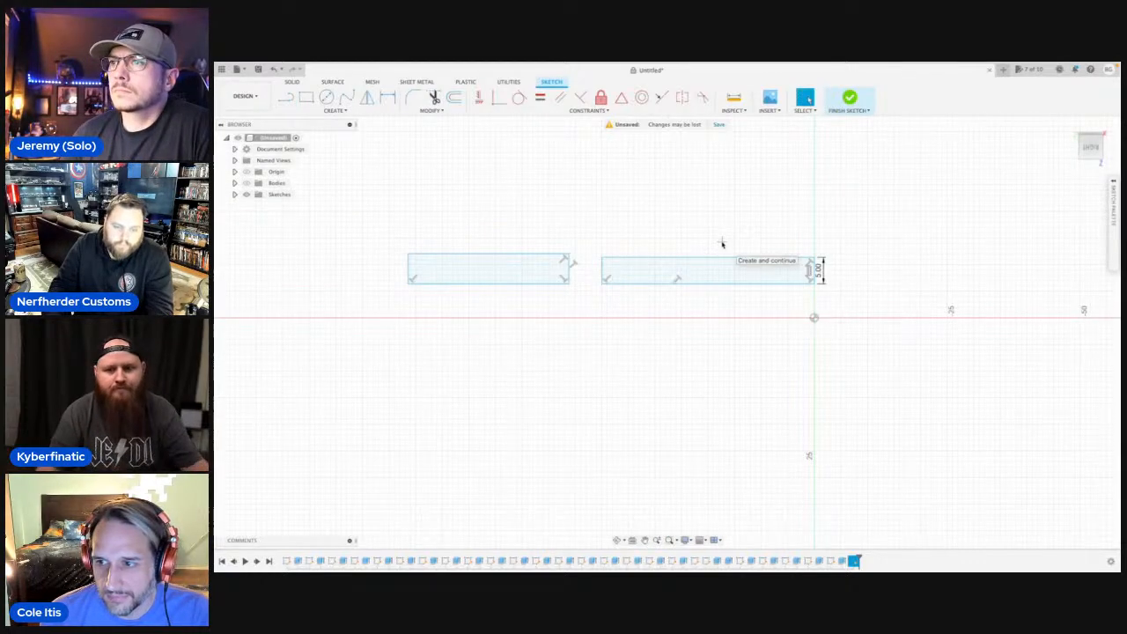
left_click(697, 269)
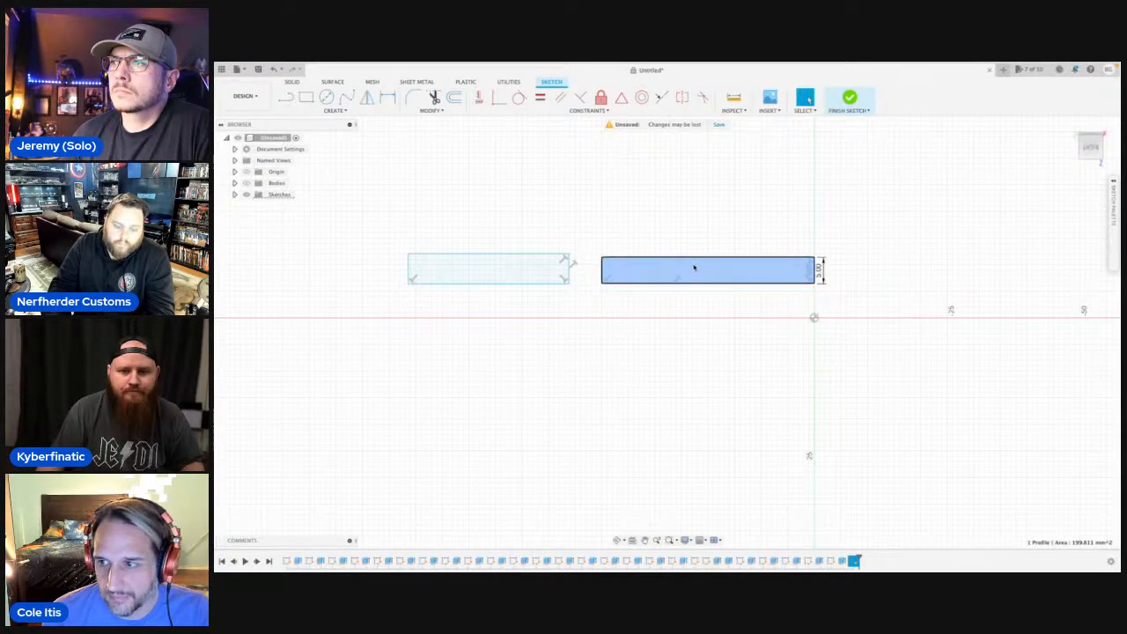
key("e")
left_click(496, 260)
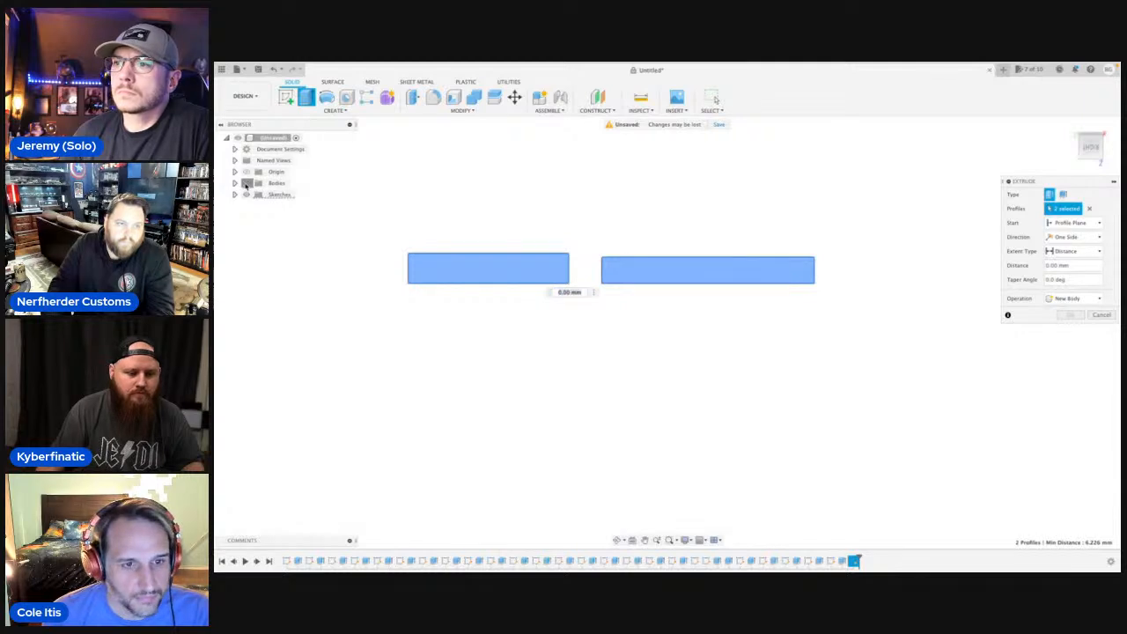
left_click(246, 183)
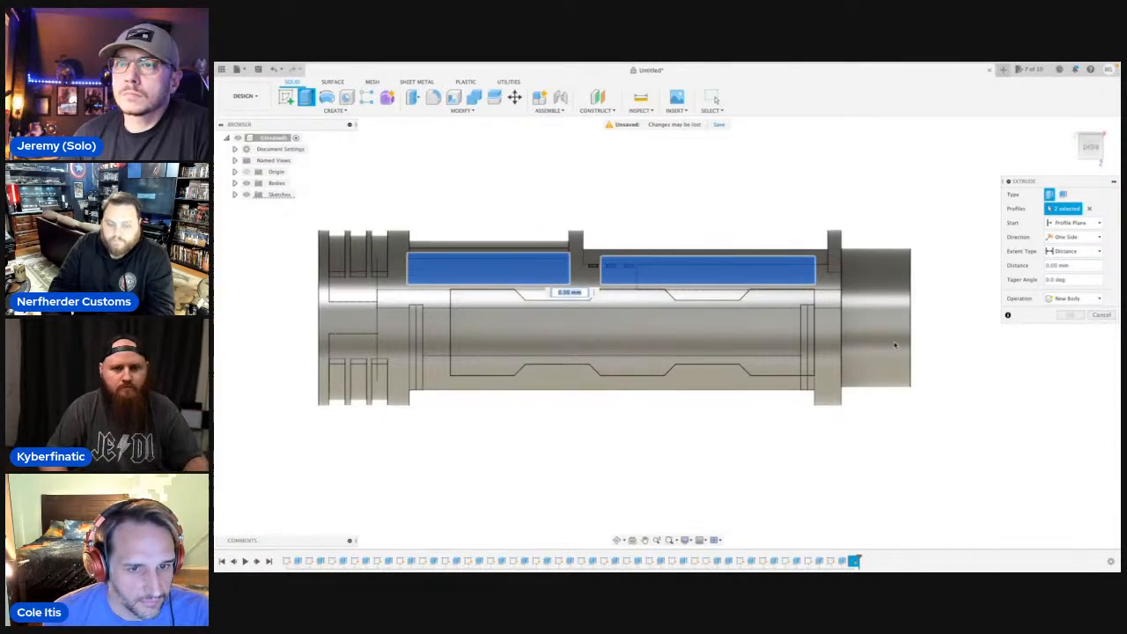
left_click(1101, 224)
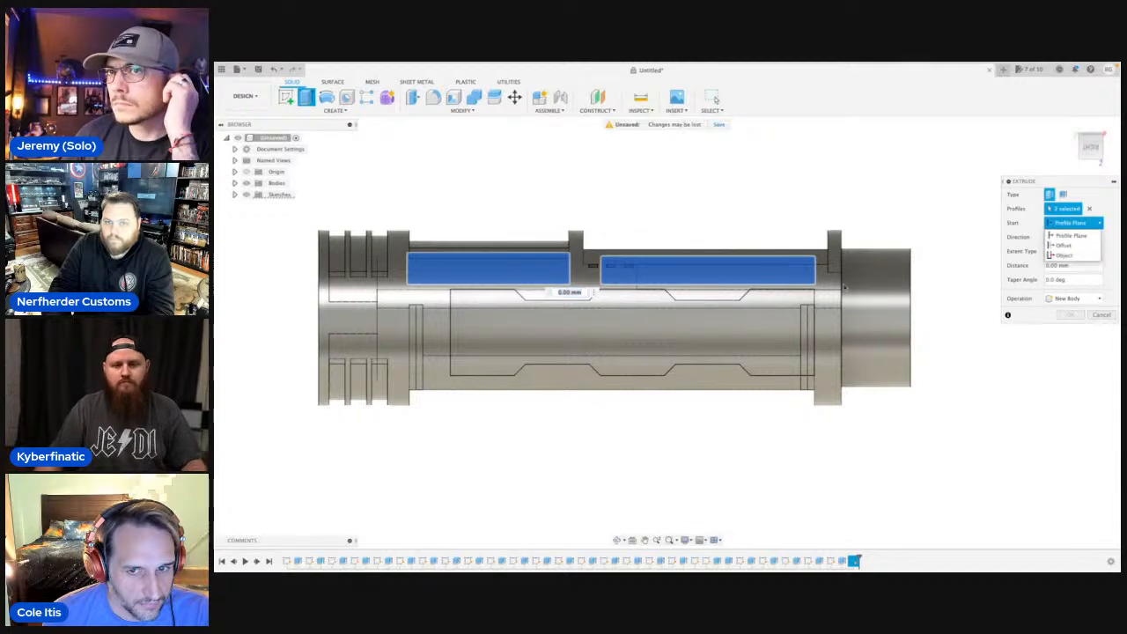
left_click_drag(594, 268, 609, 459)
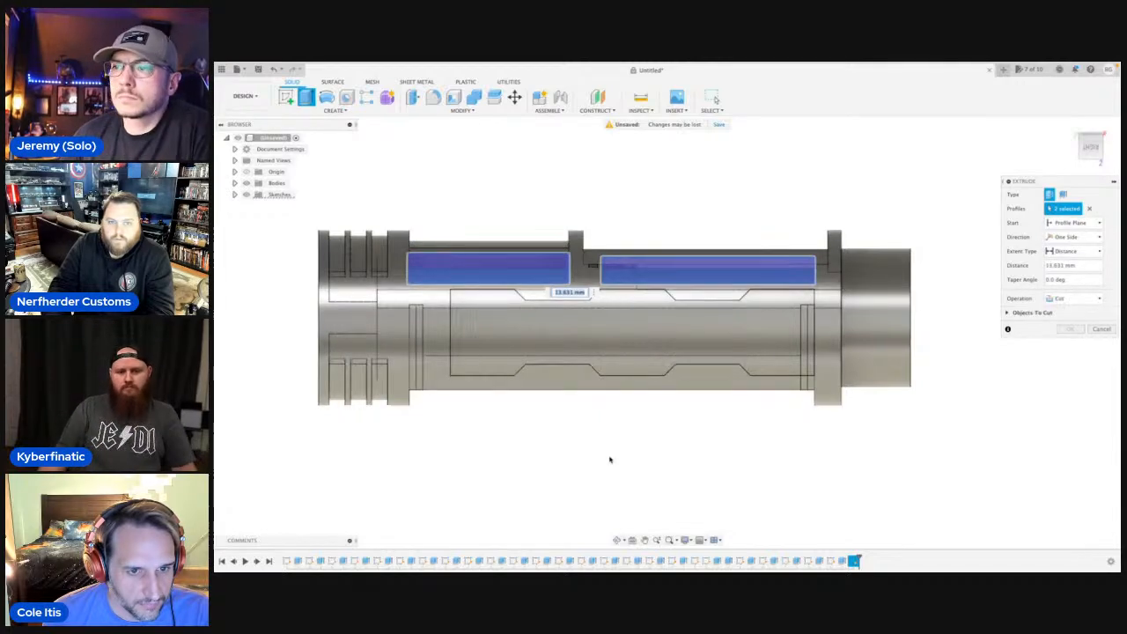
left_click(619, 540)
left_click_drag(608, 299, 624, 275)
middle_click_drag(1088, 355, 1092, 357)
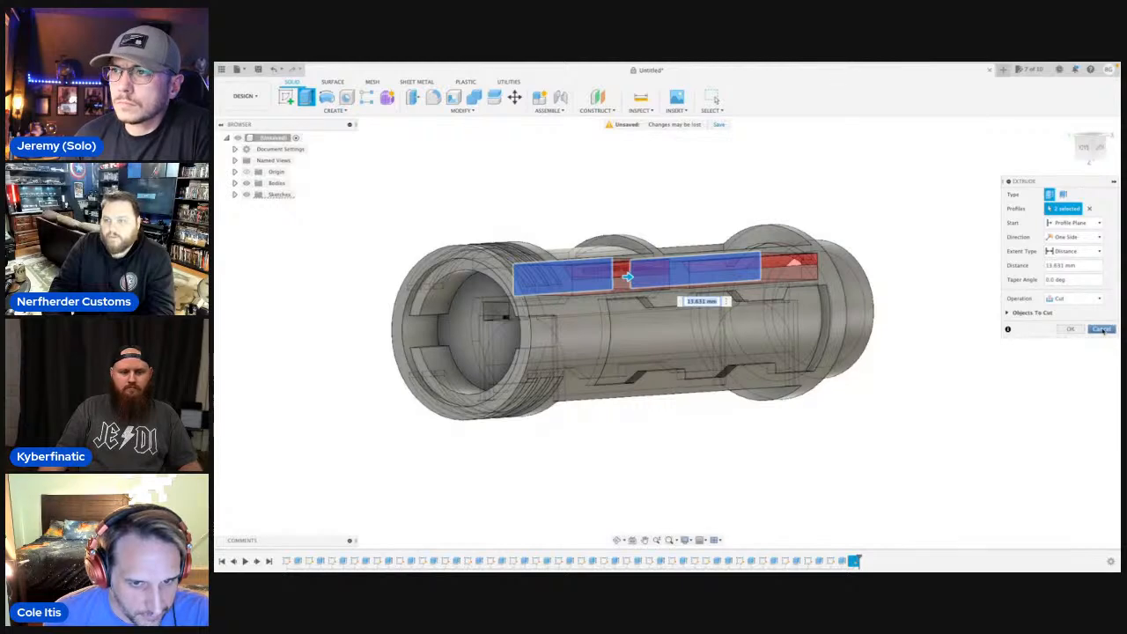
left_click(1102, 330)
Start extruding both rectangular profiles from an object, show the bodies again, and pick the cylindrical body's outer surface as the start.
left_click(550, 288)
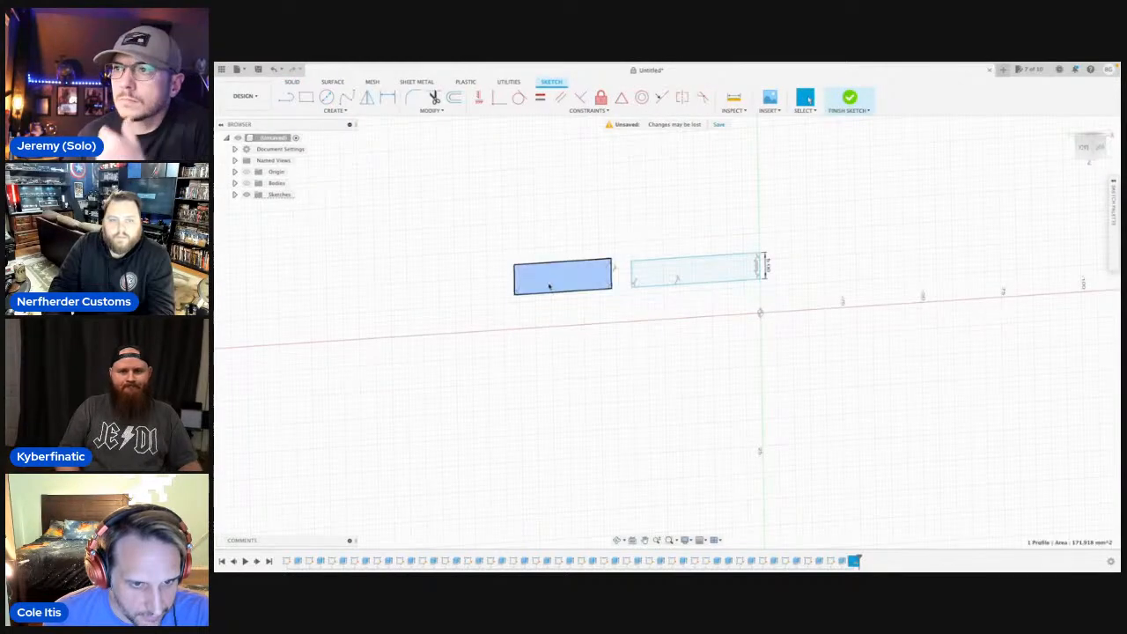
key("e")
left_click(709, 273)
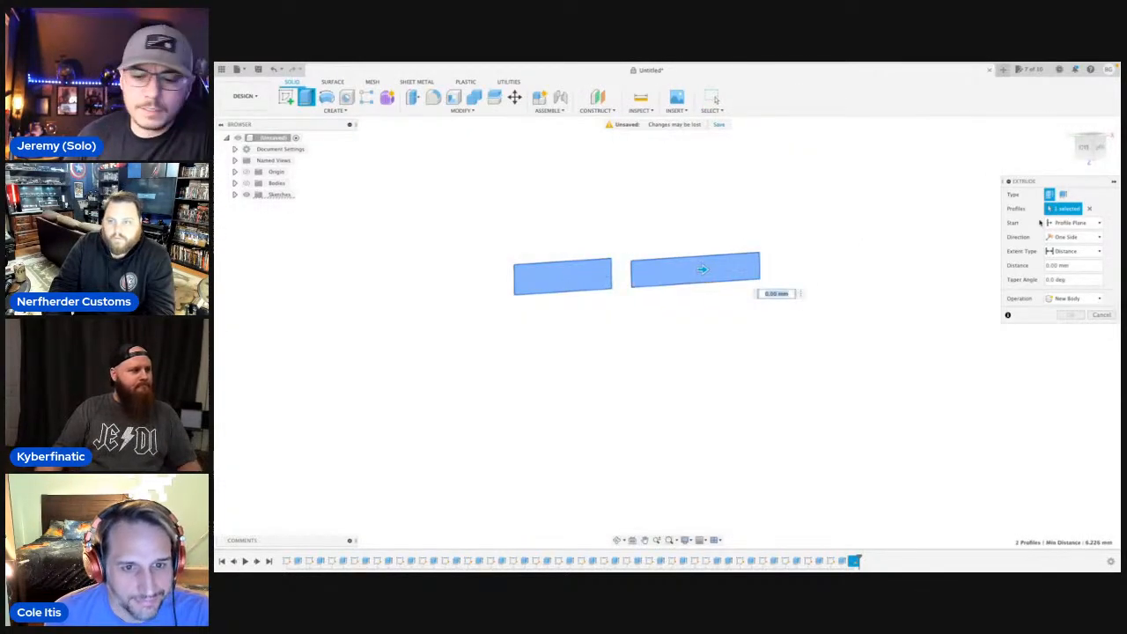
left_click(1102, 223)
left_click(1066, 253)
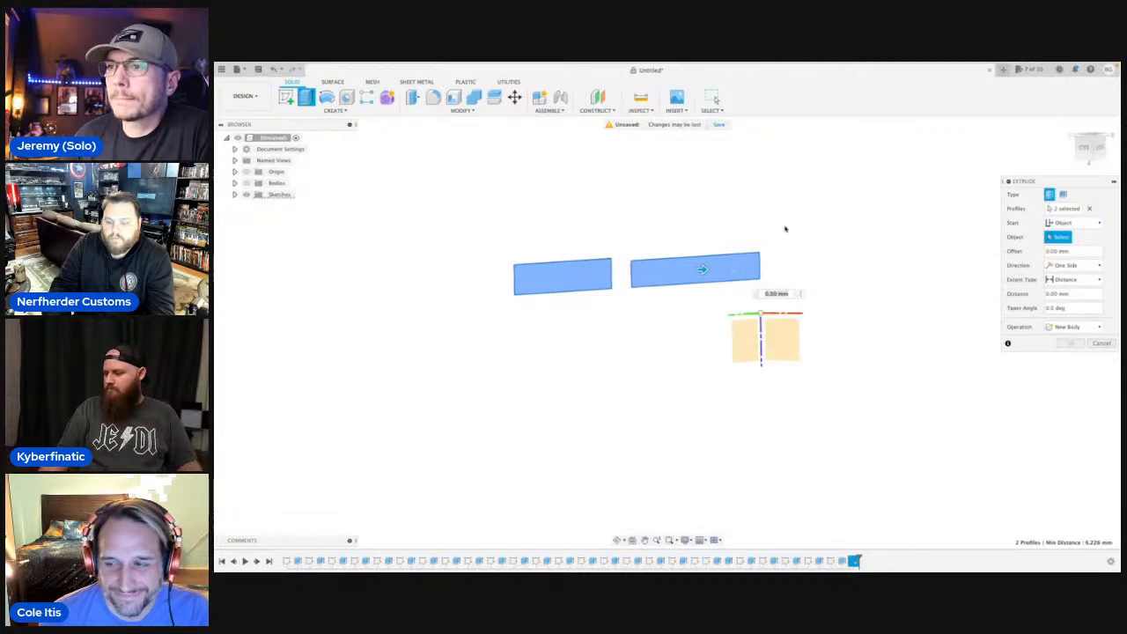
left_click(248, 182)
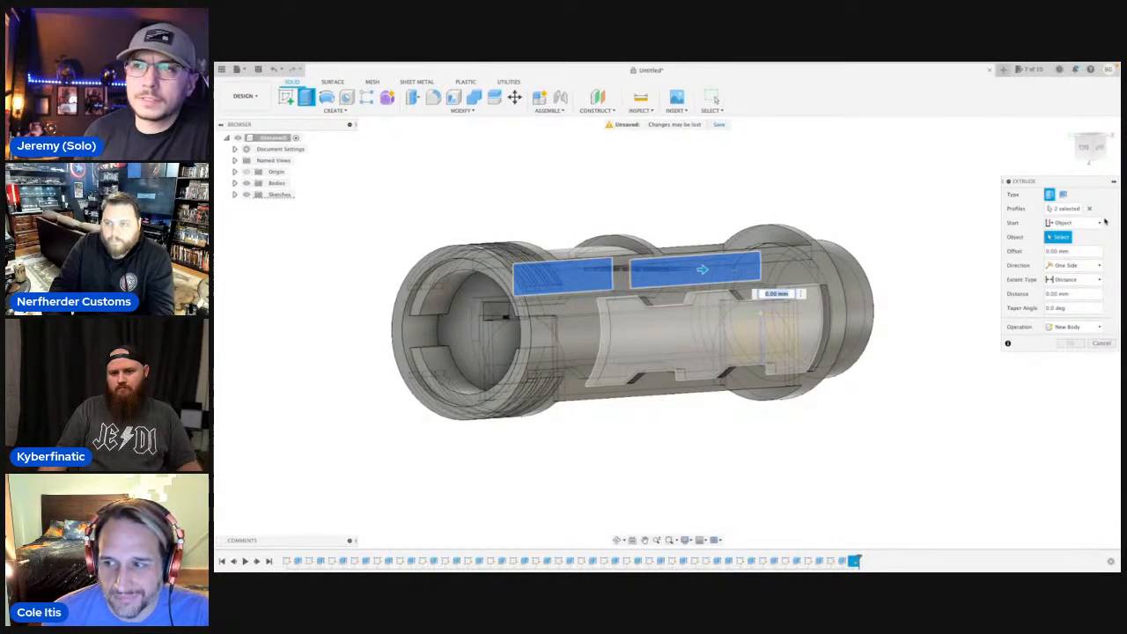
left_click(1101, 223)
left_click(1066, 254)
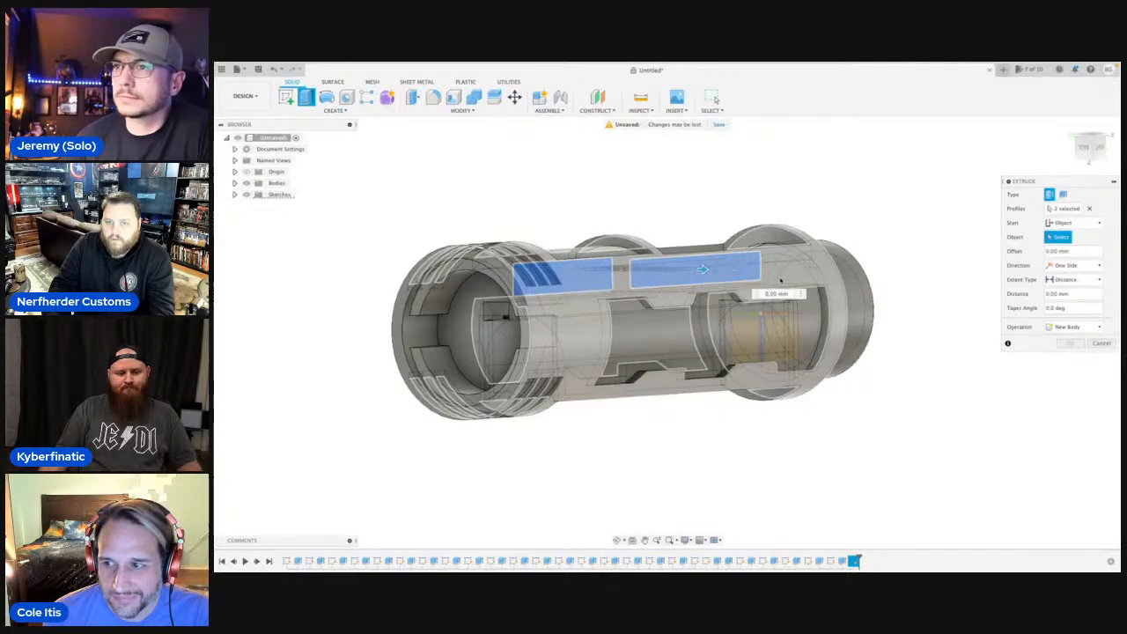
left_click(780, 280)
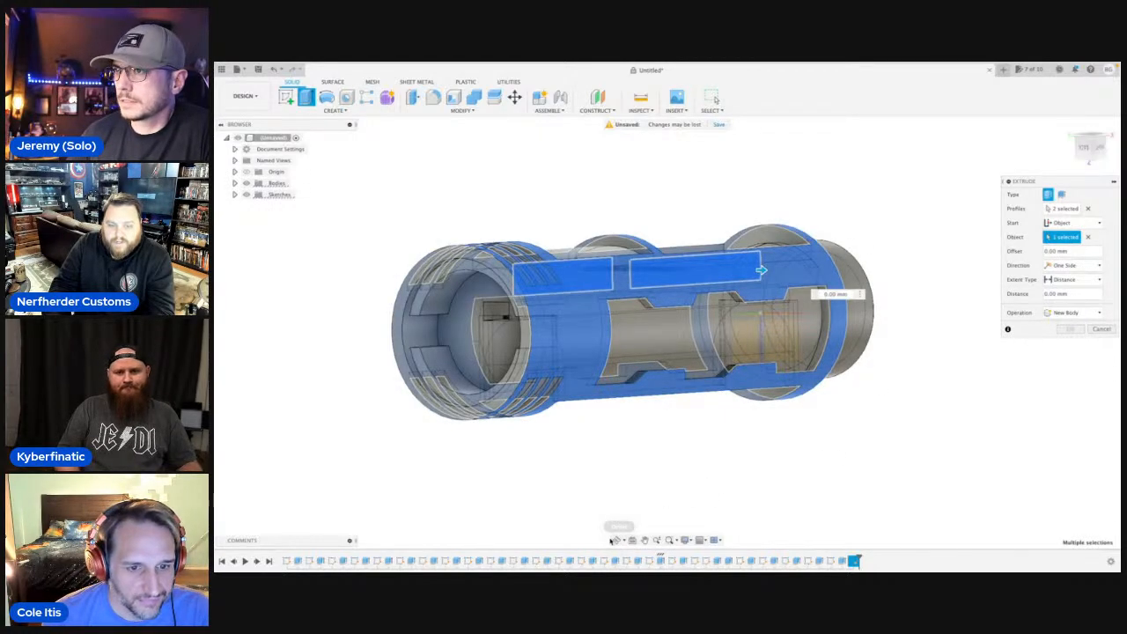
Set the extrusion distance to -1 mm to cut both pockets into the body's surface.
left_click(619, 540)
mouse_move(626, 435)
left_mouse_down()
mouse_move(650, 432)
mouse_move(641, 446)
left_mouse_up()
middle_click_drag(832, 370, 849, 365)
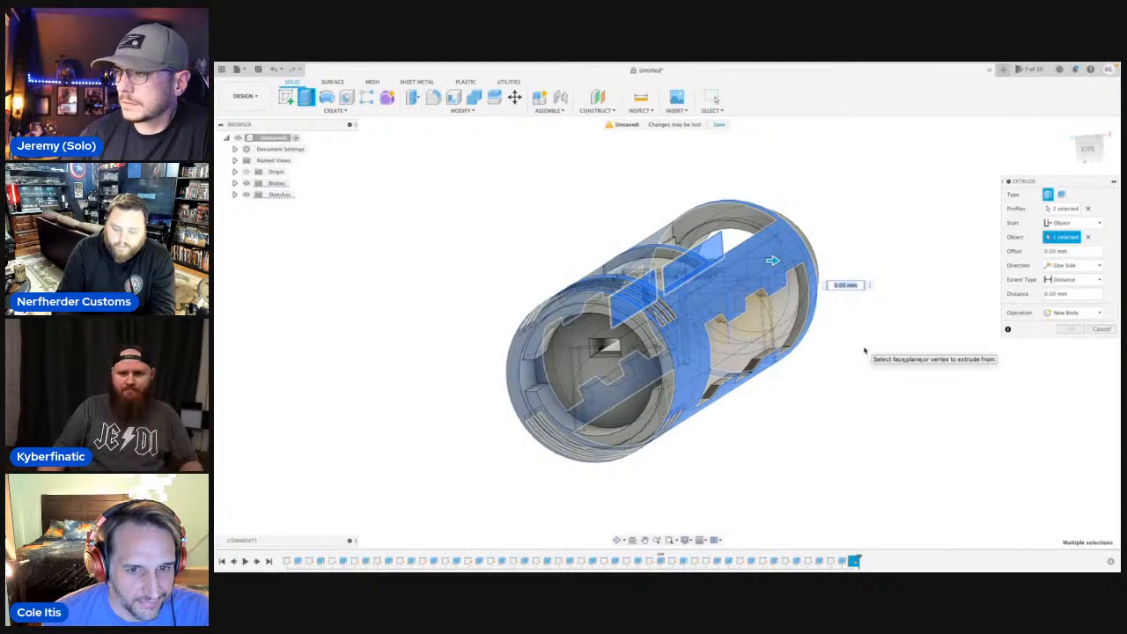
type("-1")
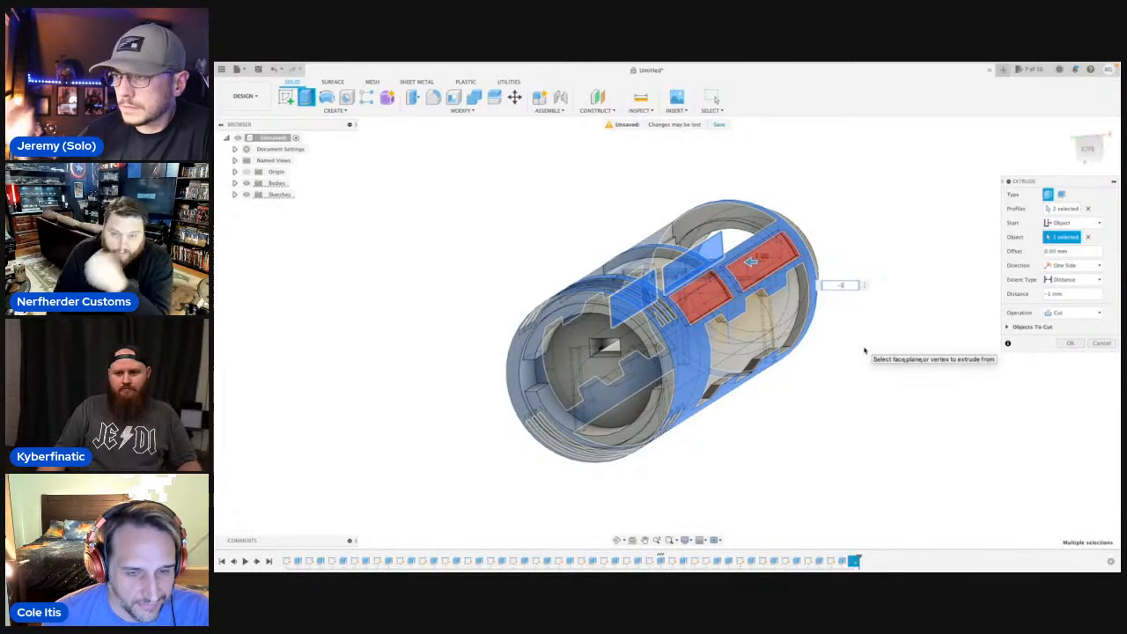
key("Return")
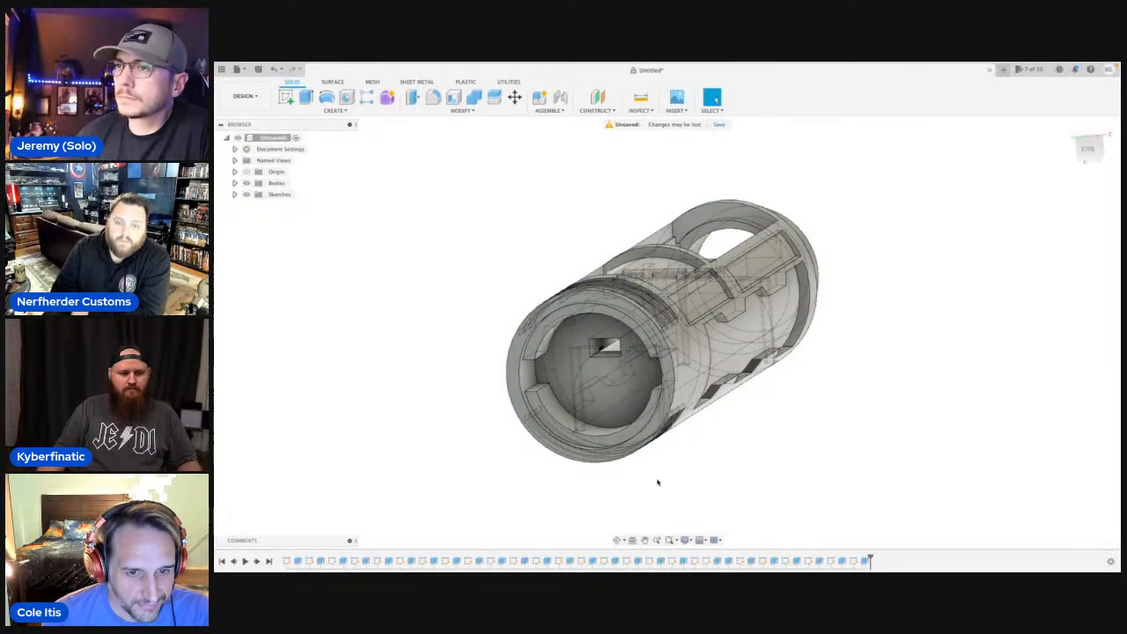
Start a new line sketch on the plane facing the left side of the body, opposite the finished pockets.
left_click_drag(651, 498, 715, 393)
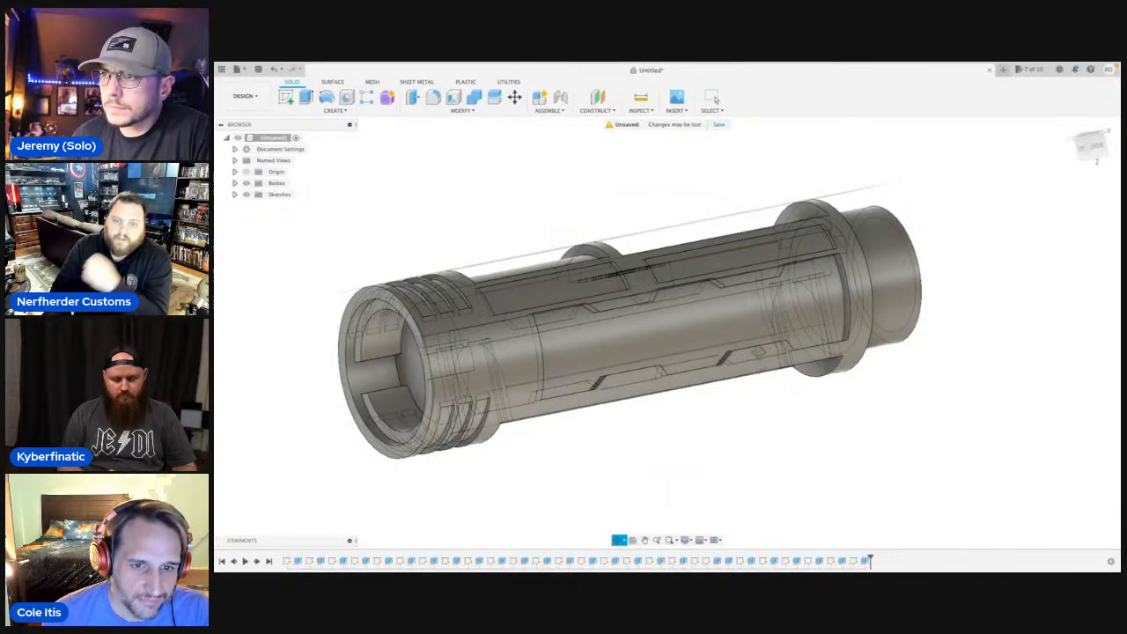
left_click_drag(712, 328, 755, 336)
middle_click_drag(754, 335, 686, 356, "shift")
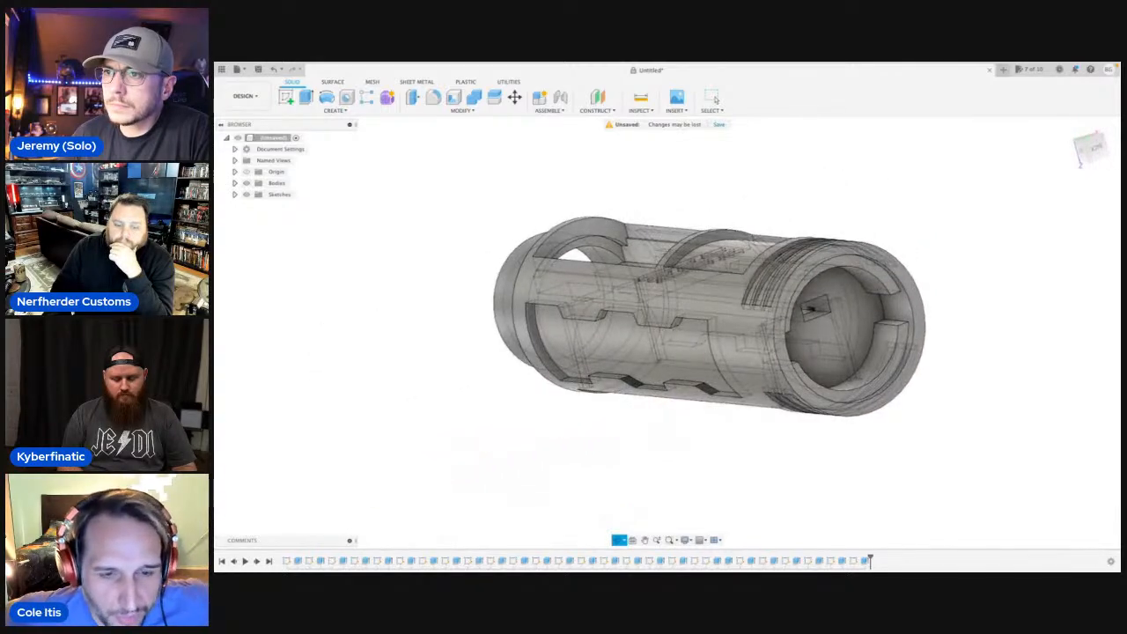
middle_click_drag(810, 306, 759, 299, "shift")
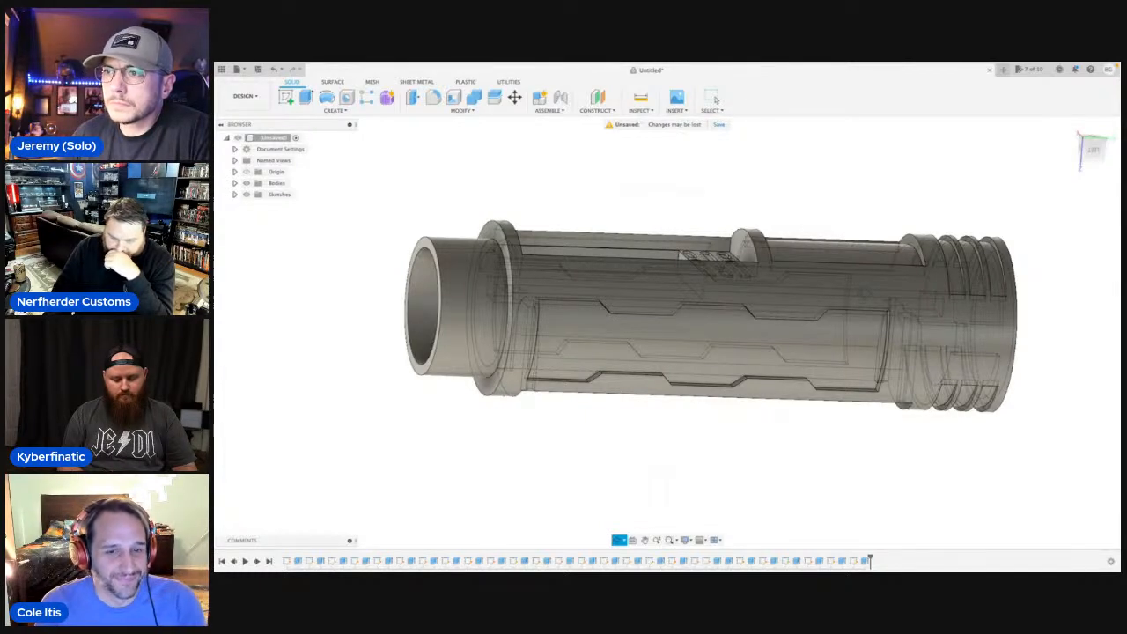
middle_click_drag(939, 254, 944, 250)
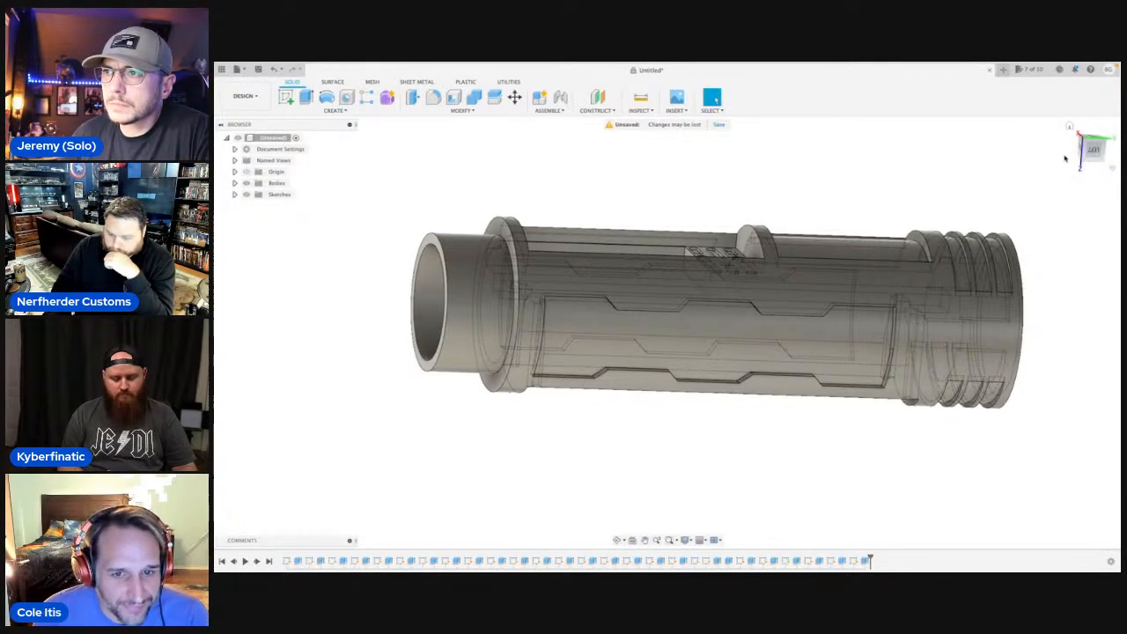
left_click(1092, 148)
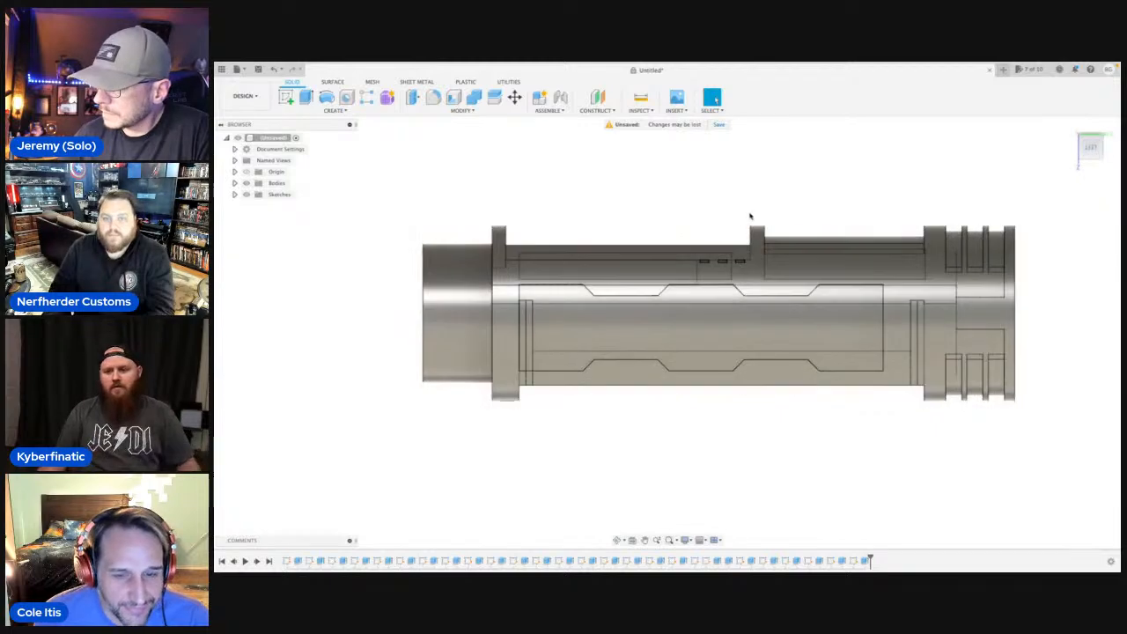
scroll(728, 221, "up", 4)
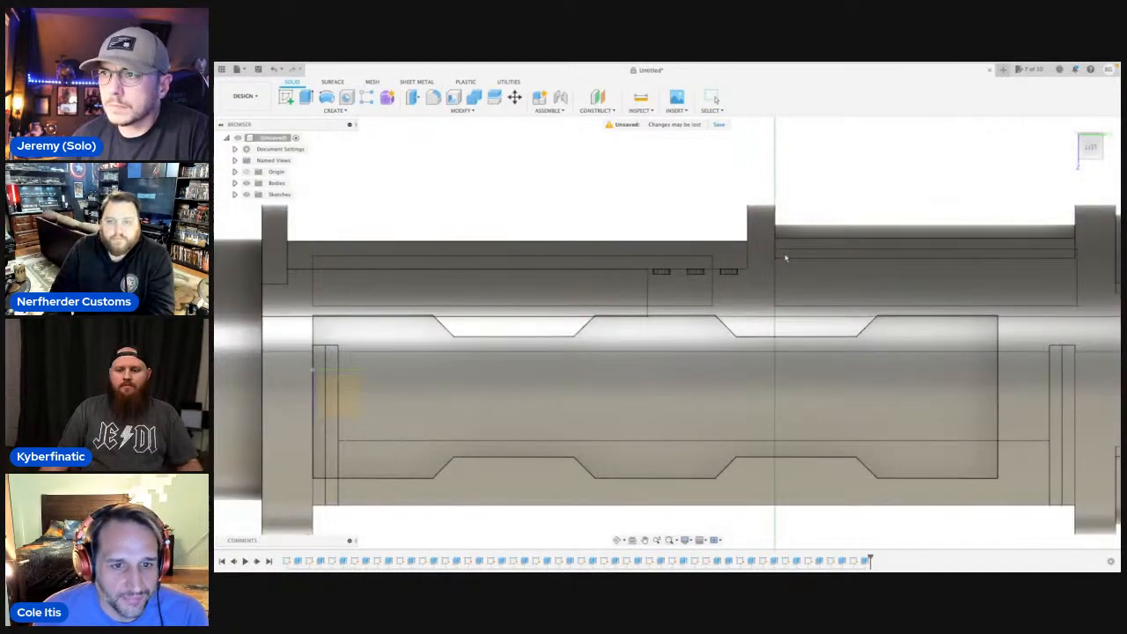
scroll(825, 196, "down", 3)
left_click(823, 195)
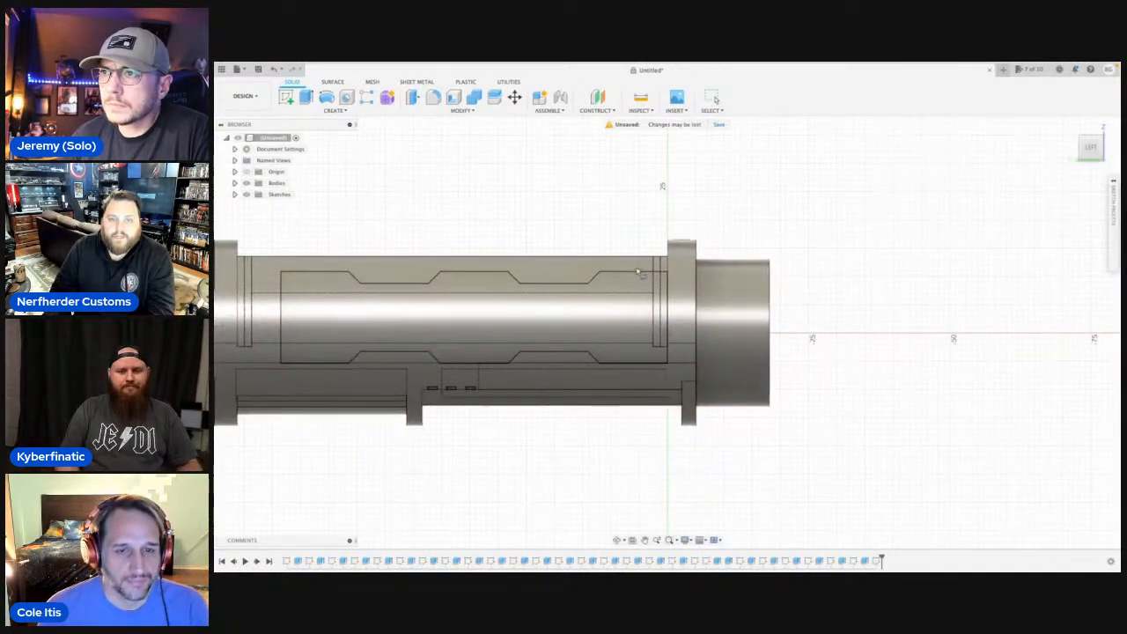
left_click(1106, 128)
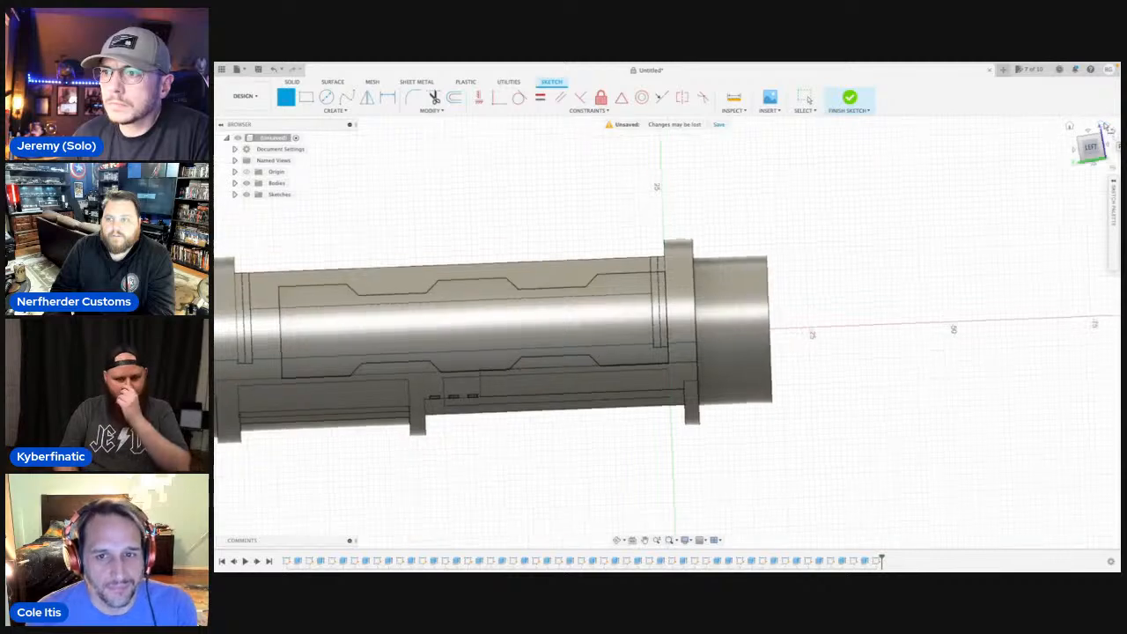
left_click(1106, 128)
middle_click_drag(906, 251, 744, 256)
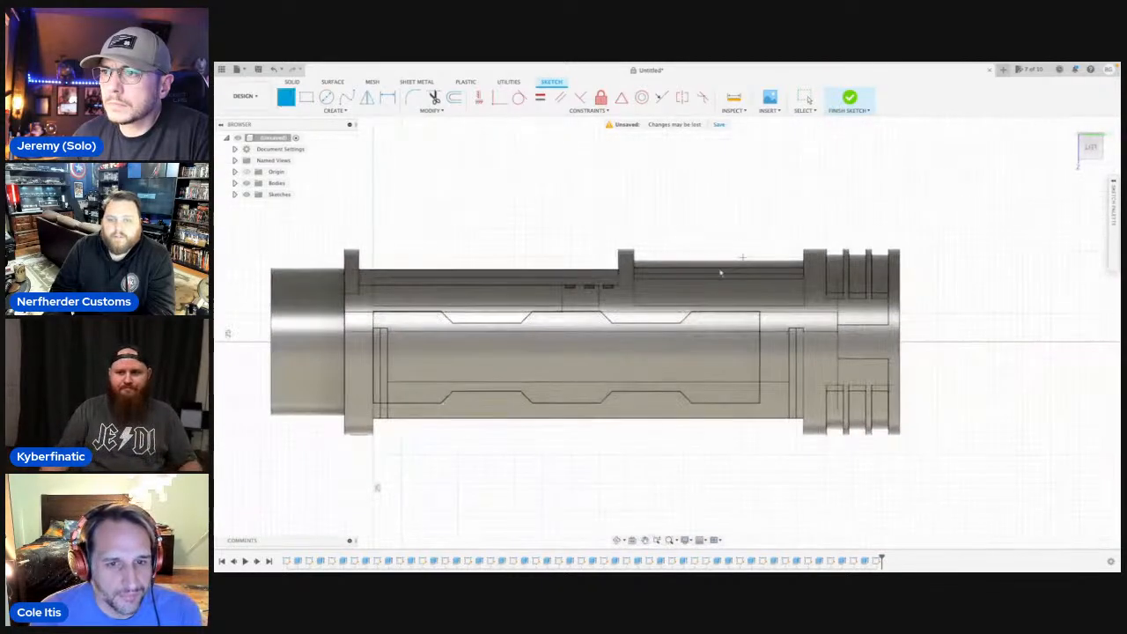
Draw a closed rectangular profile about 40 mm long over the longer pocket outline above the side recess, with a 5 mm end side.
scroll(478, 296, "up", 5)
middle_click_drag(495, 290, 555, 311)
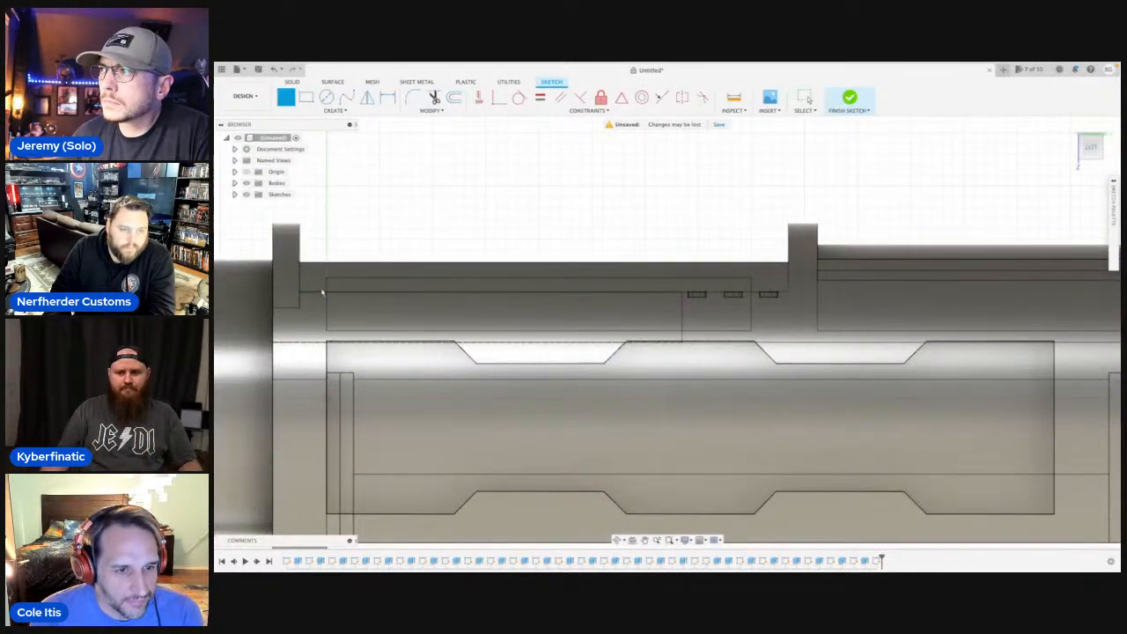
scroll(326, 281, "up", 4)
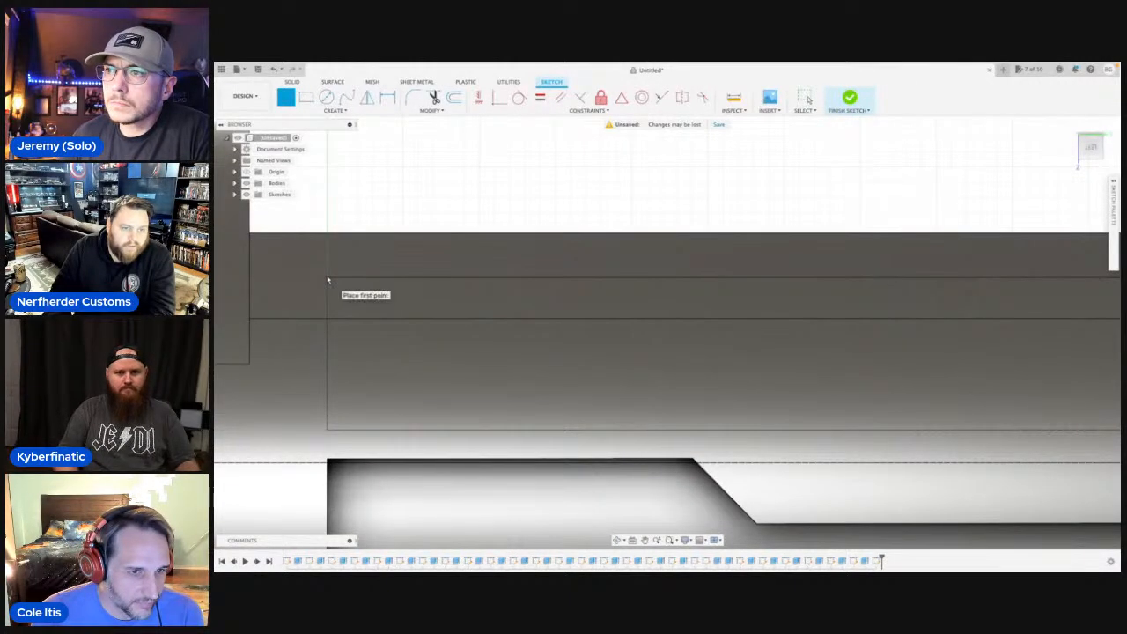
left_click(327, 280)
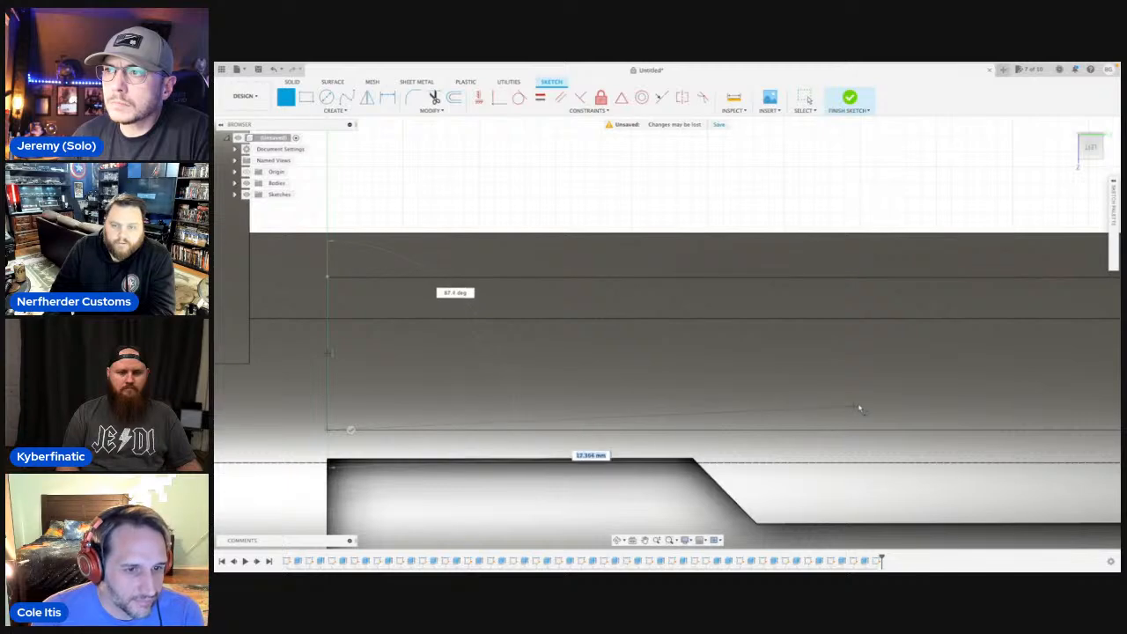
middle_click_drag(857, 408, 498, 422)
middle_click_drag(923, 447, 741, 465)
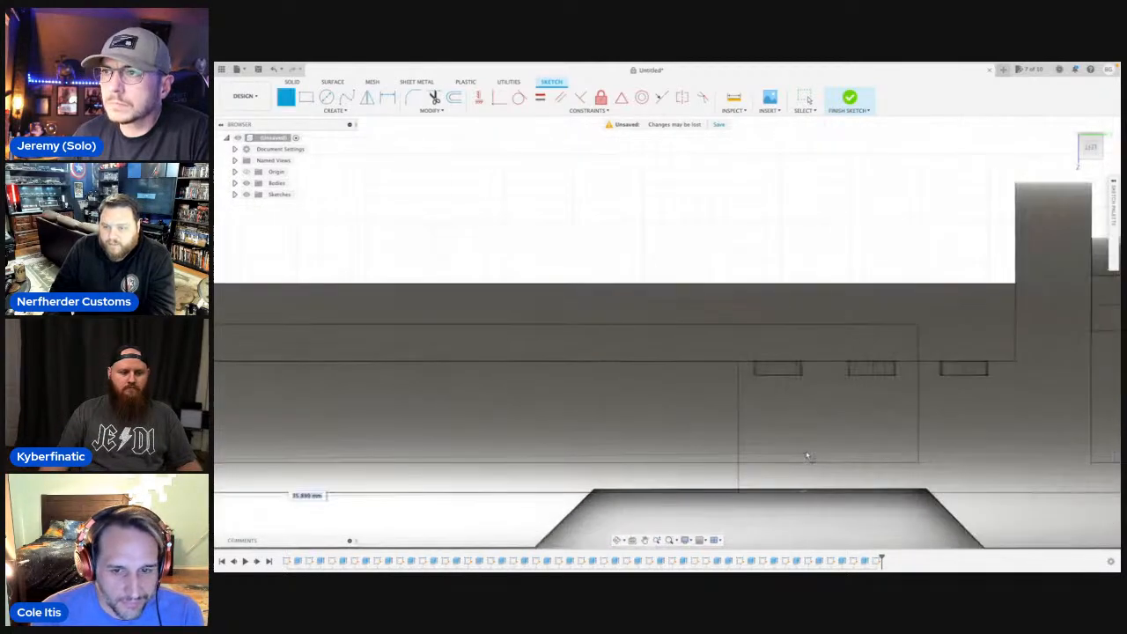
left_click(918, 464)
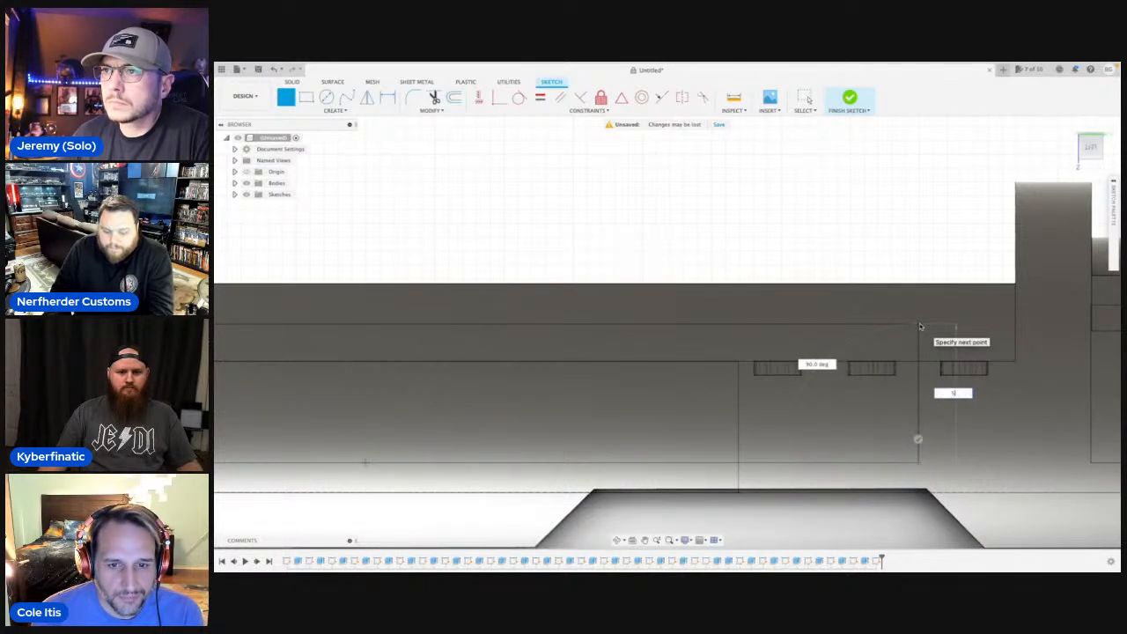
key("Return")
scroll(674, 326, "down", 6)
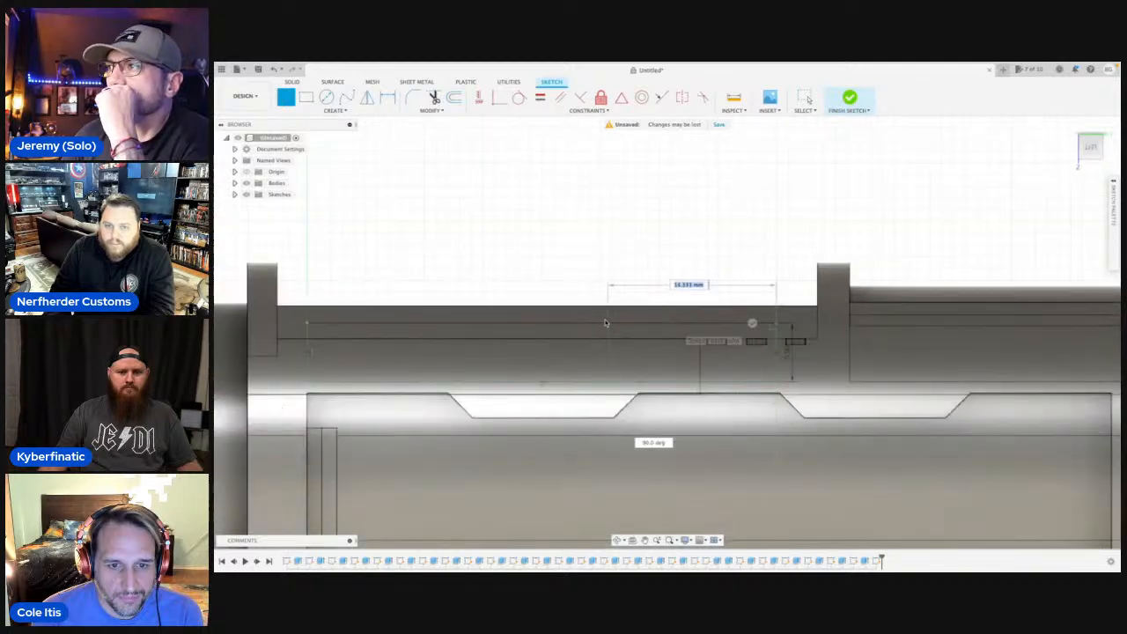
middle_click_drag(607, 325, 798, 326)
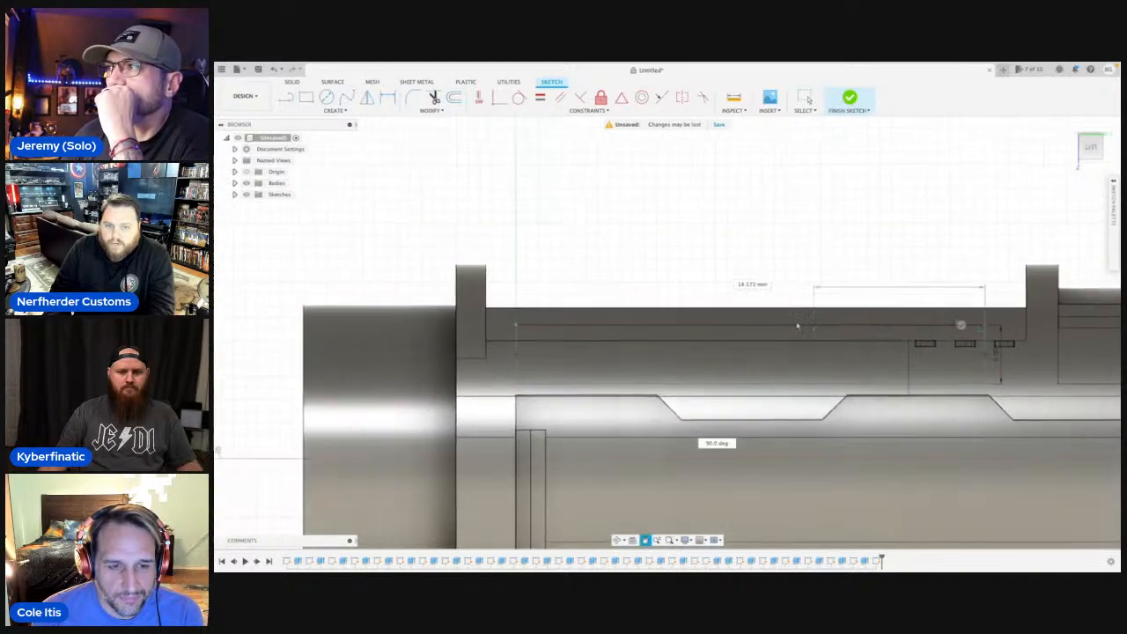
left_click(516, 325)
Draw a second closed rectangular profile about 30 mm long over the shorter pocket outline, between the two adjacent collars.
scroll(640, 330, "down", 3)
middle_click_drag(733, 333, 471, 326)
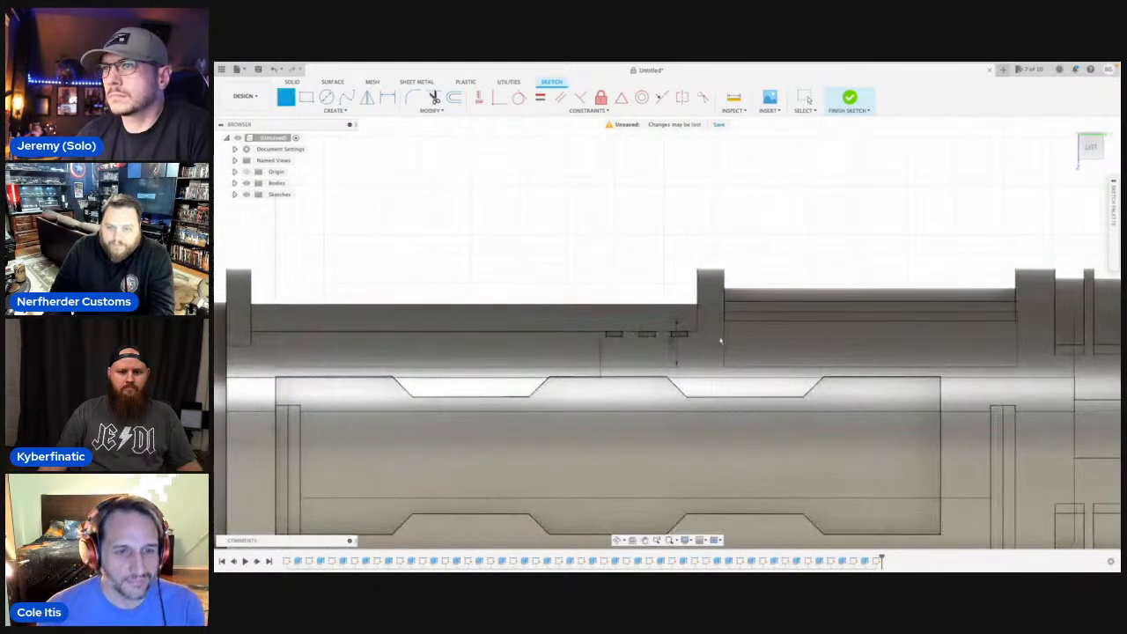
scroll(727, 336, "up", 4)
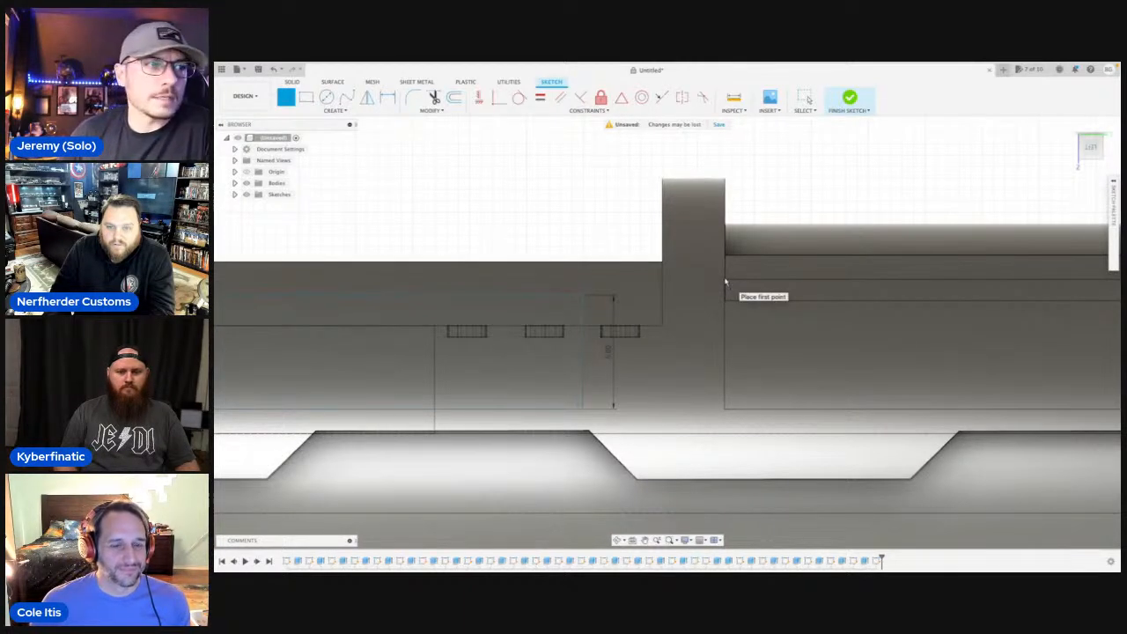
left_click(687, 282)
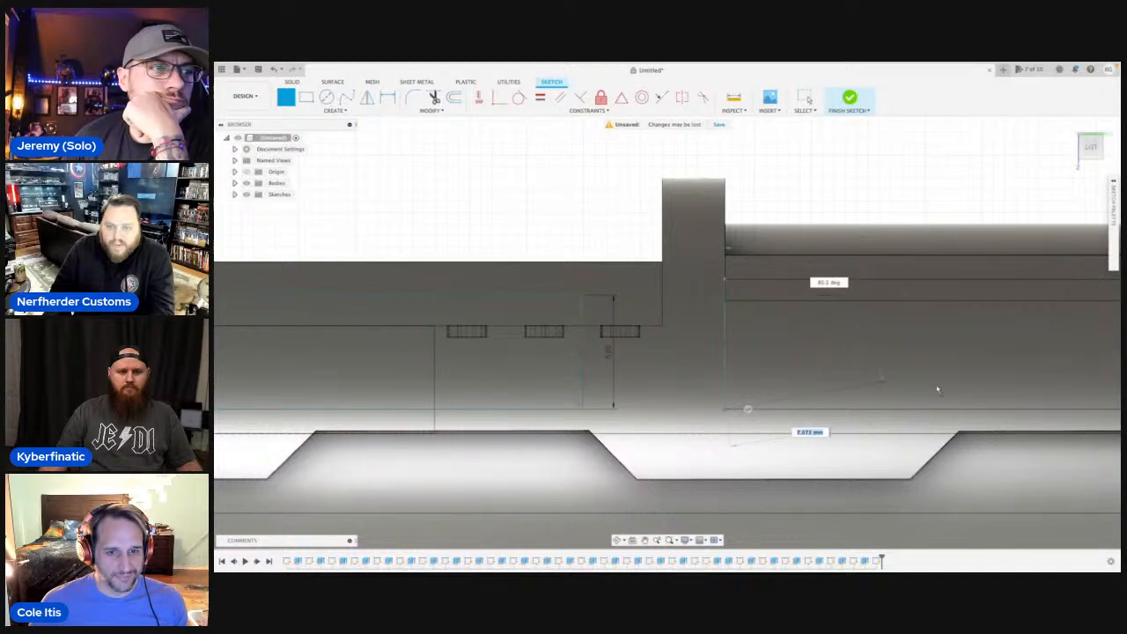
scroll(907, 420, "down", 3)
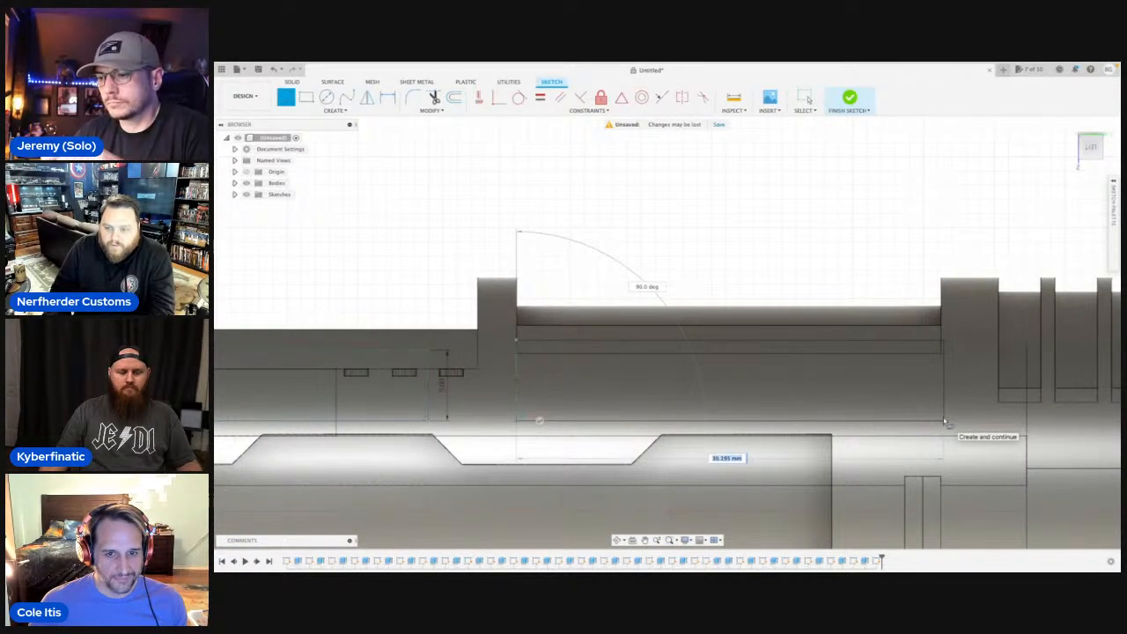
left_click(944, 421)
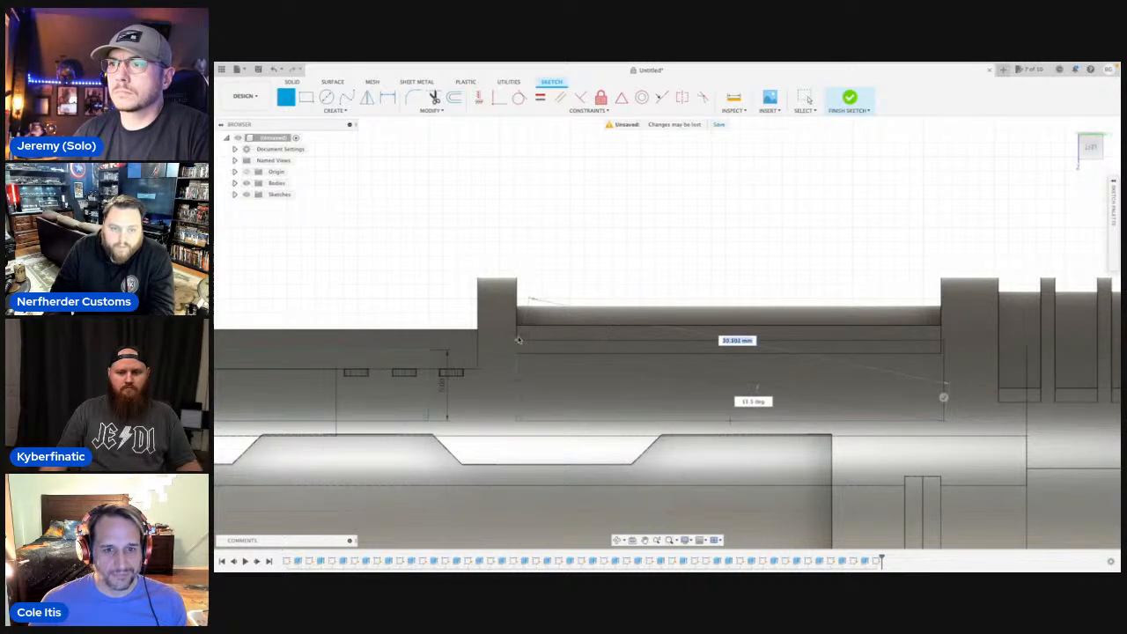
left_click(944, 341)
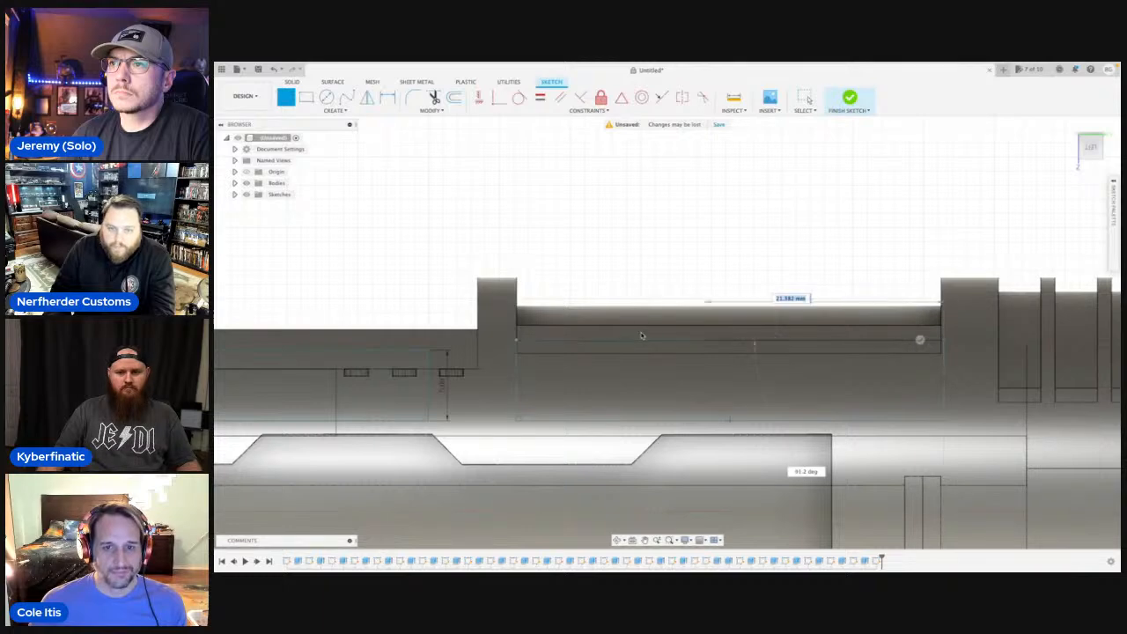
left_click(518, 342)
Start an Extrude with both rectangular sketch profiles selected, hiding the bodies for the selection and showing them again.
scroll(518, 342, "down", 3)
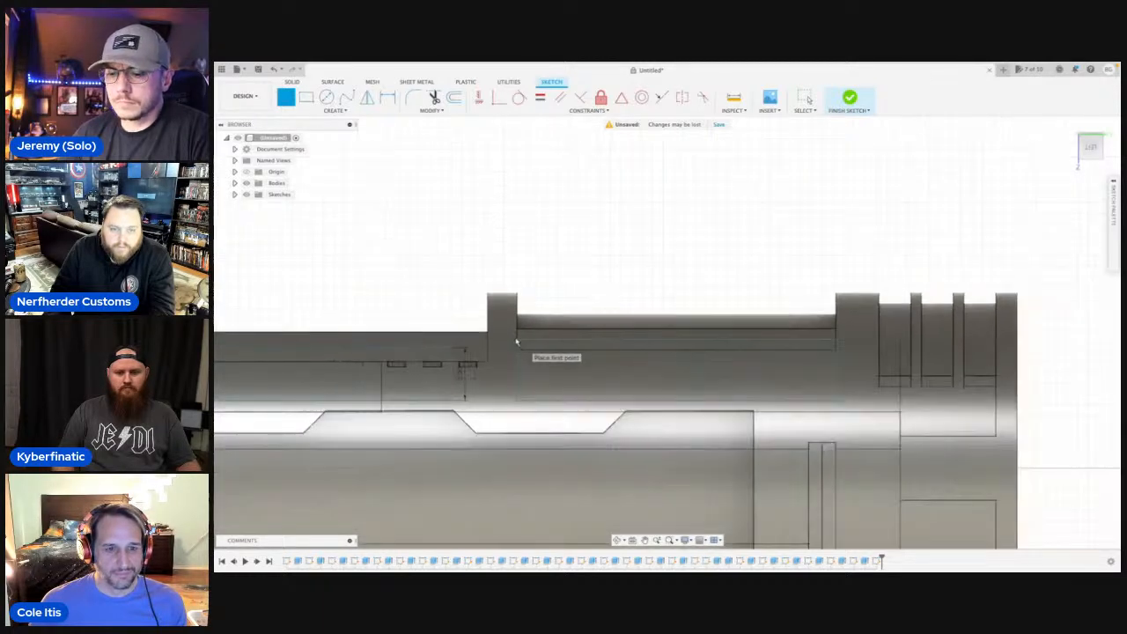
left_click(246, 184)
left_click(466, 370)
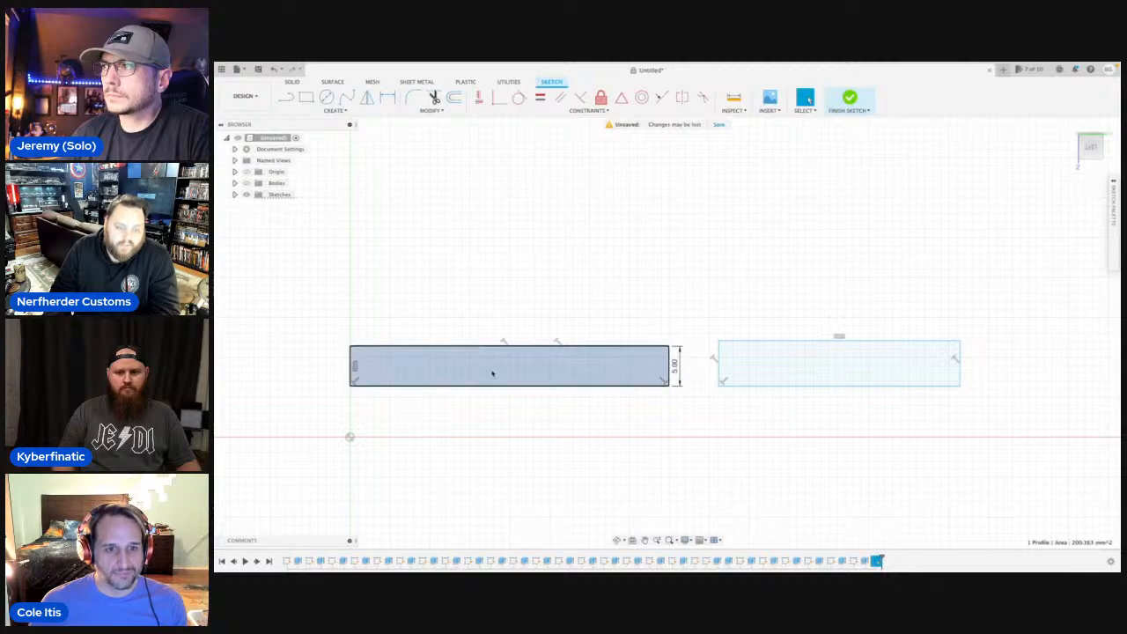
key("e")
left_click(784, 368)
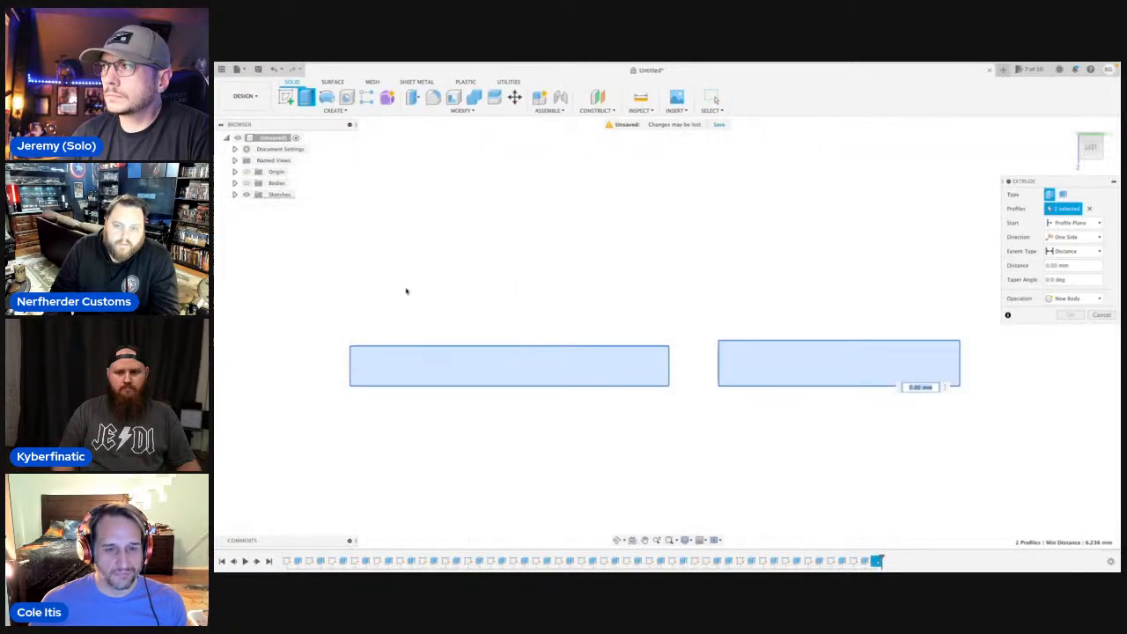
left_click(247, 183)
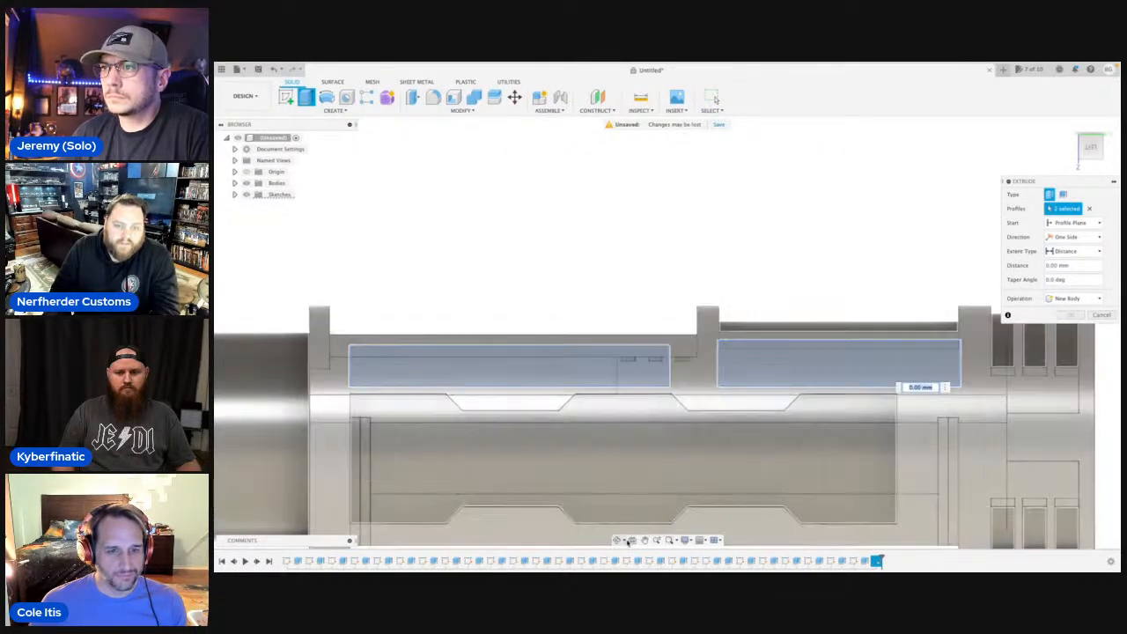
Set the extrusion to start from the body's outer surface as the object and cut both pockets into this side.
left_click(617, 540)
left_click_drag(636, 457, 662, 458)
left_click(645, 540)
key("Escape")
left_click(1072, 222)
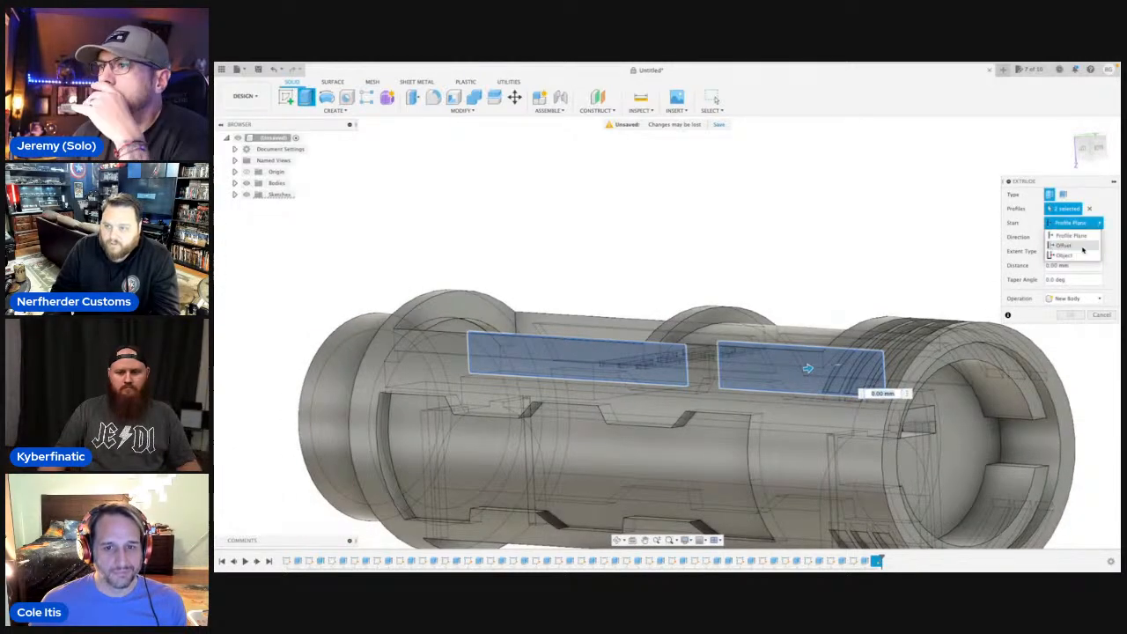
left_click(1074, 256)
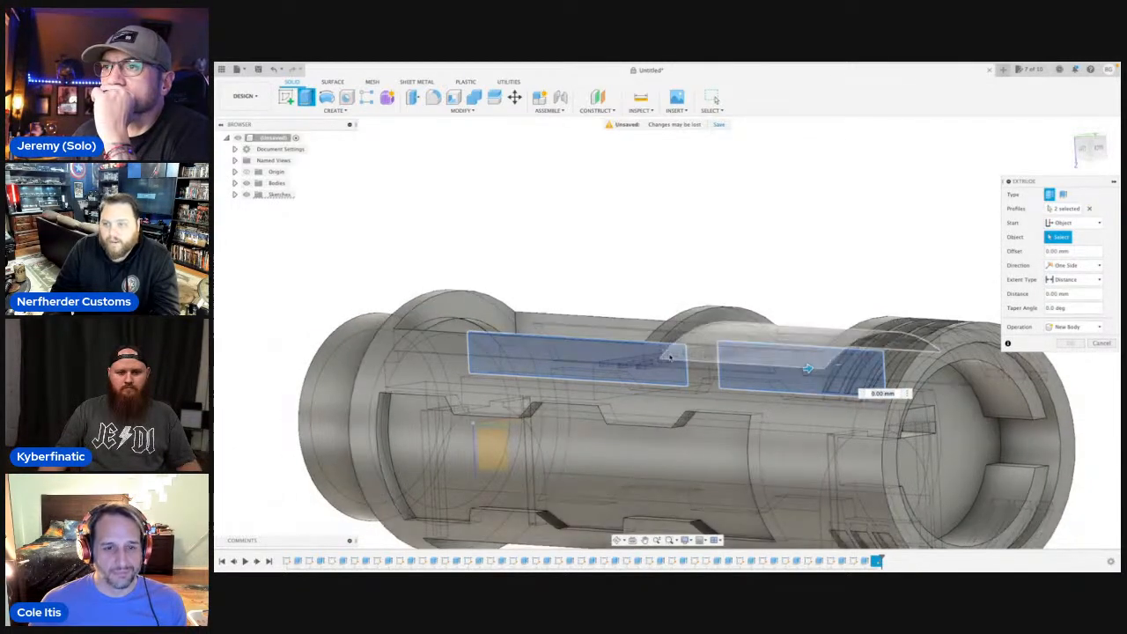
left_click(581, 395)
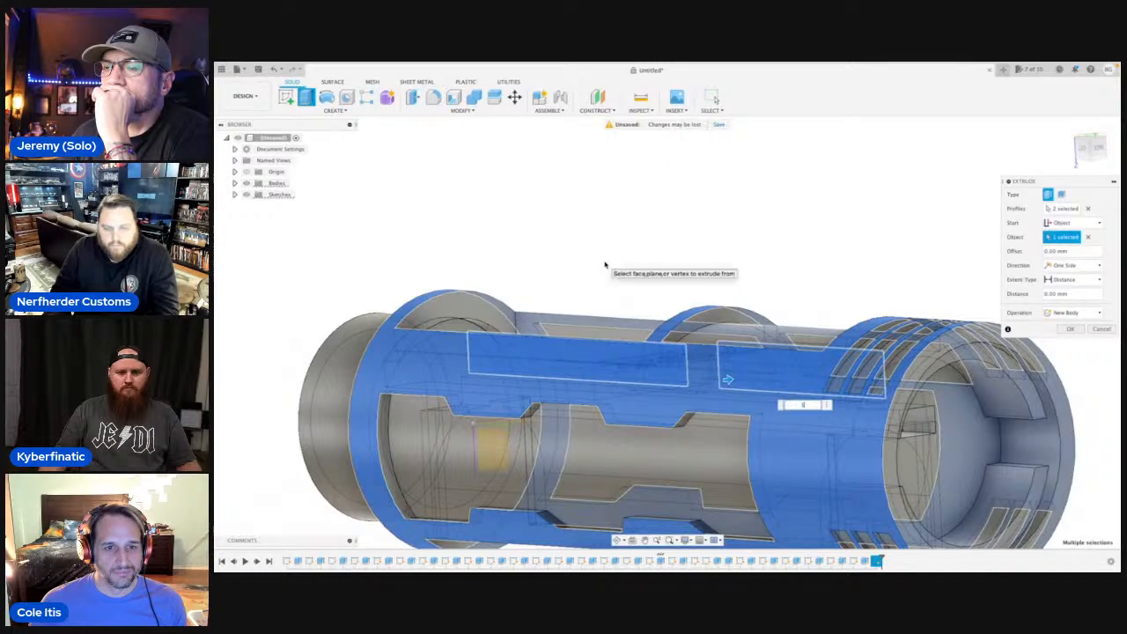
key("Return")
scroll(604, 264, "down", 4)
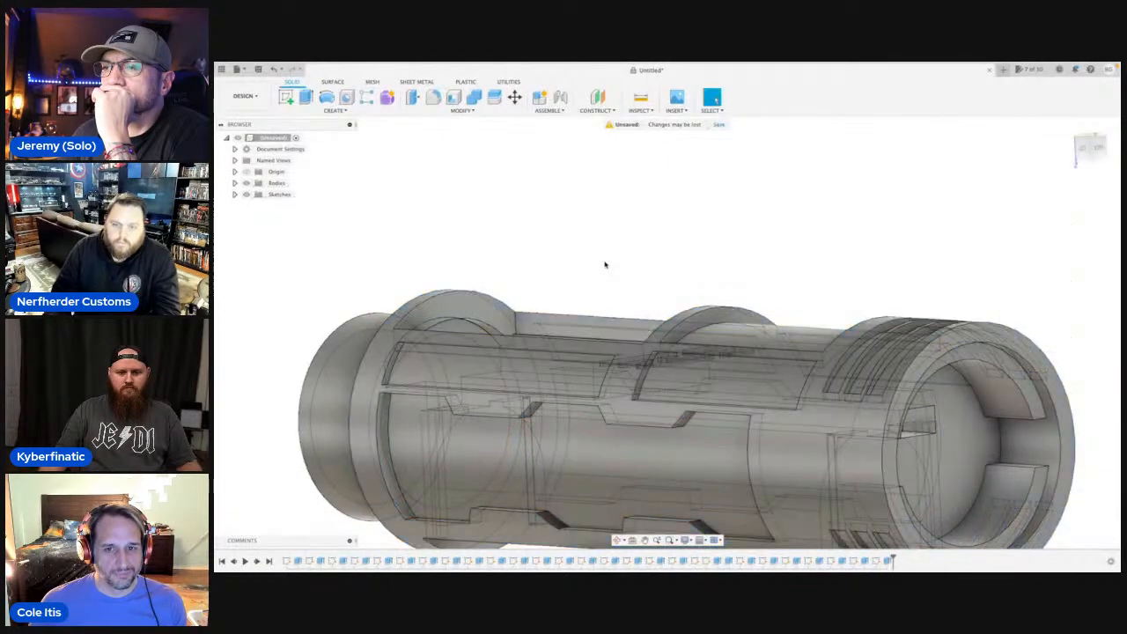
Examine the body from all around, comparing the new pockets with the matching ones on the opposite side.
left_click(619, 541)
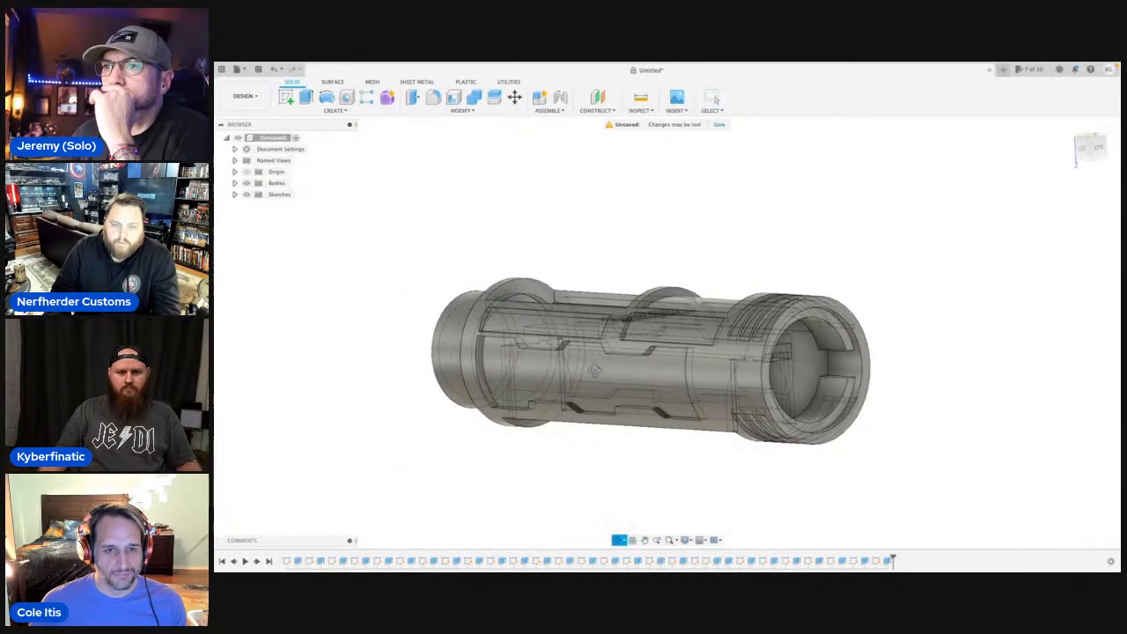
left_click_drag(598, 375, 667, 392)
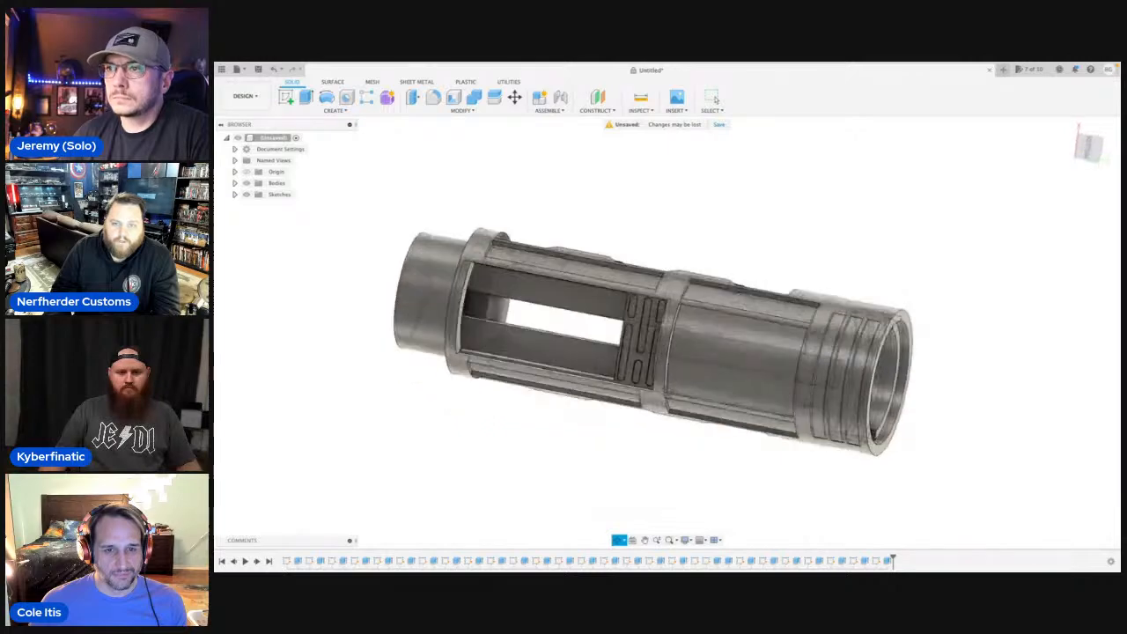
left_click_drag(767, 335, 840, 315)
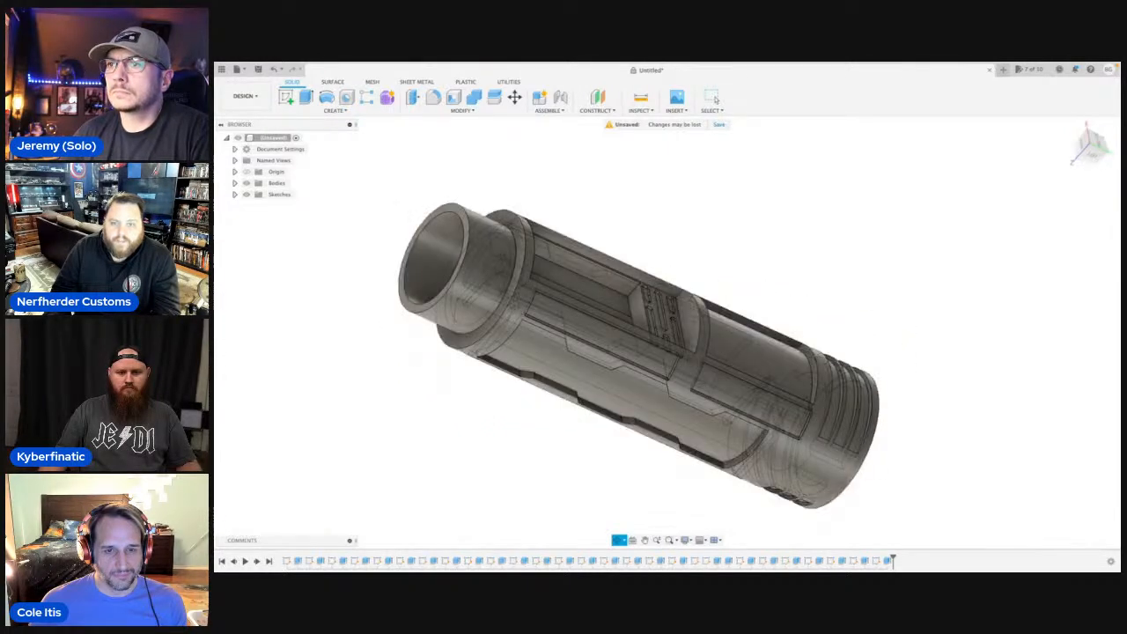
left_click_drag(656, 388, 541, 343)
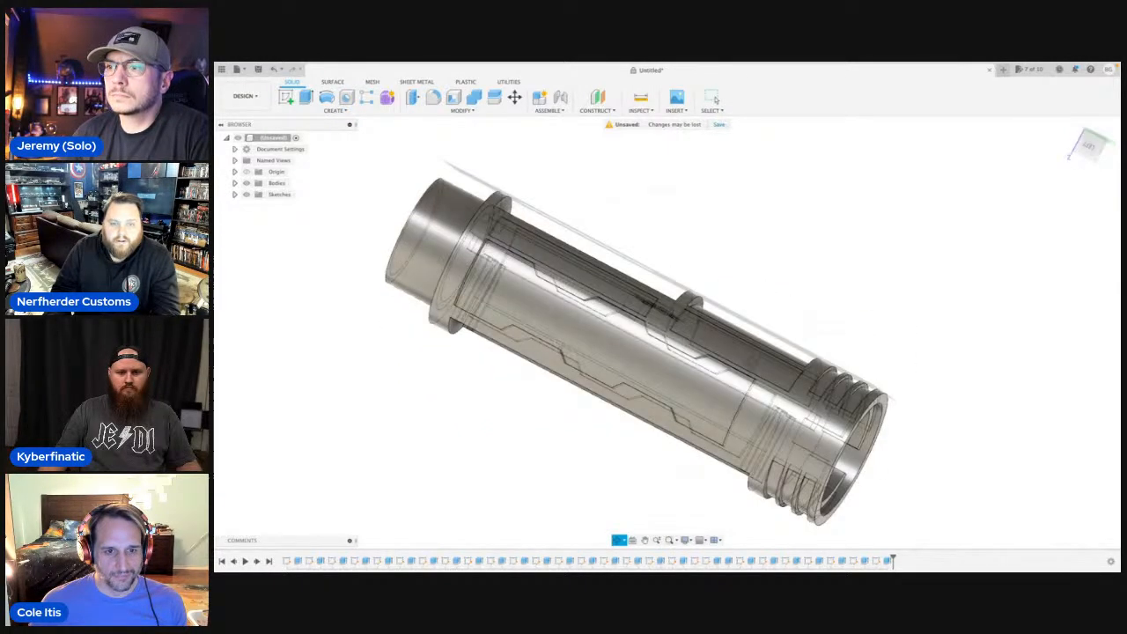
left_click_drag(617, 352, 669, 357)
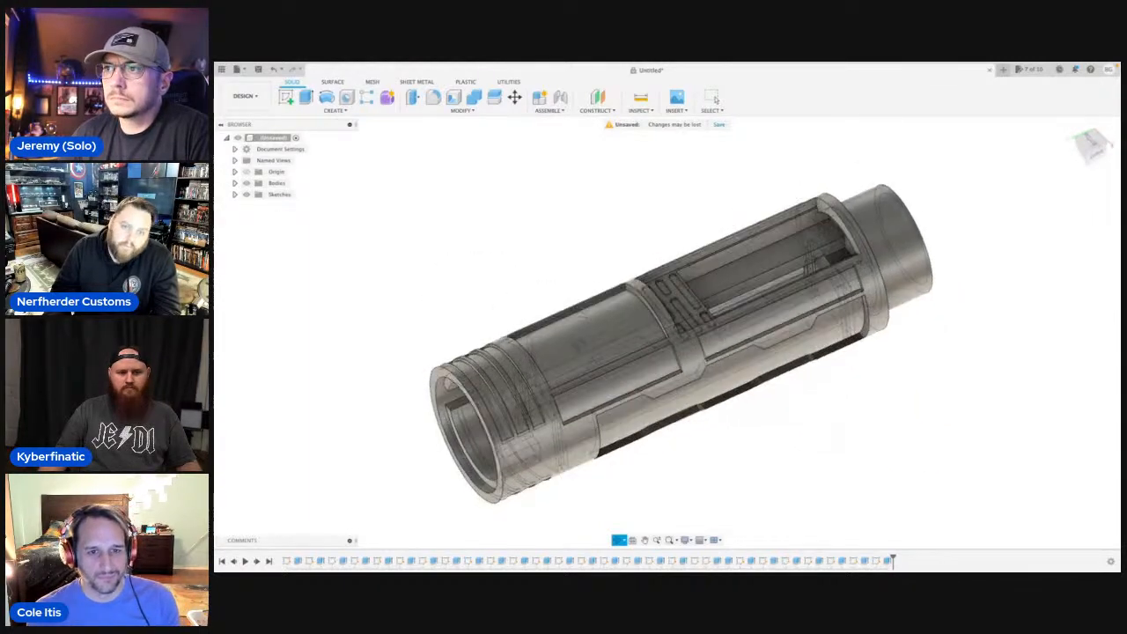
left_click_drag(579, 345, 574, 313)
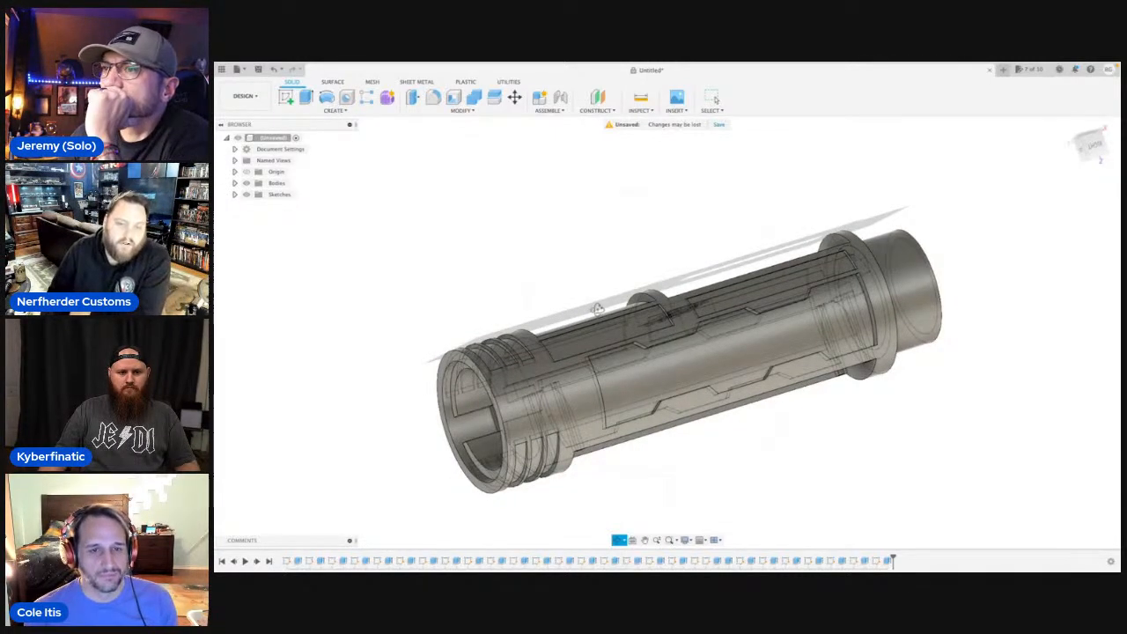
left_click_drag(597, 308, 808, 326)
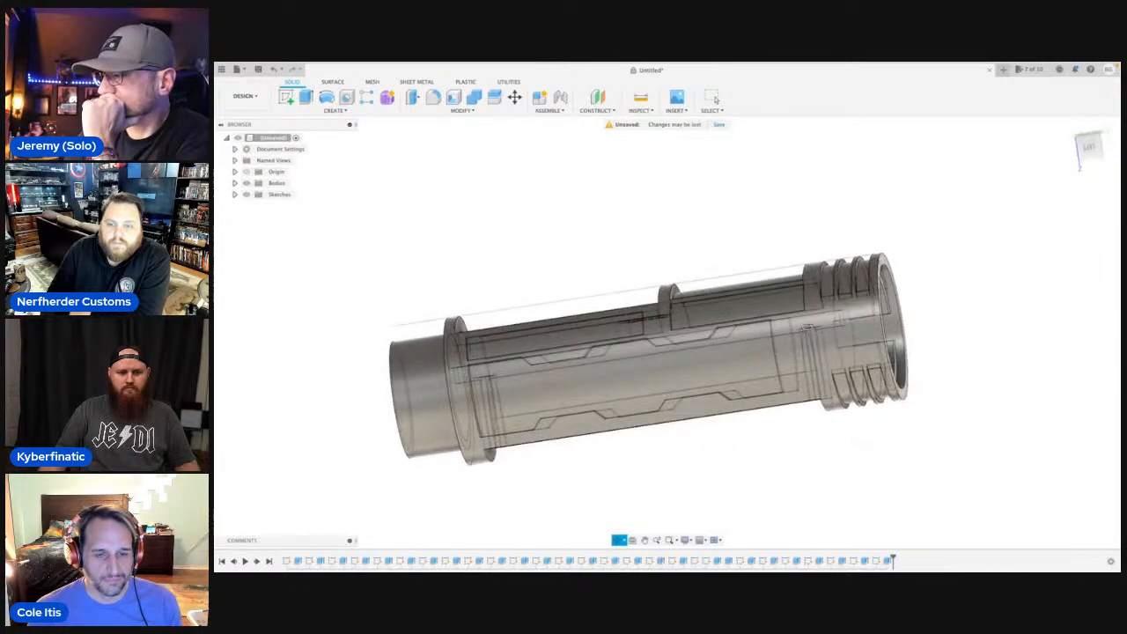
key("Escape")
Start a new line sketch on the plane facing the left side of the body, with the grooved end in view.
scroll(808, 327, "up", 4)
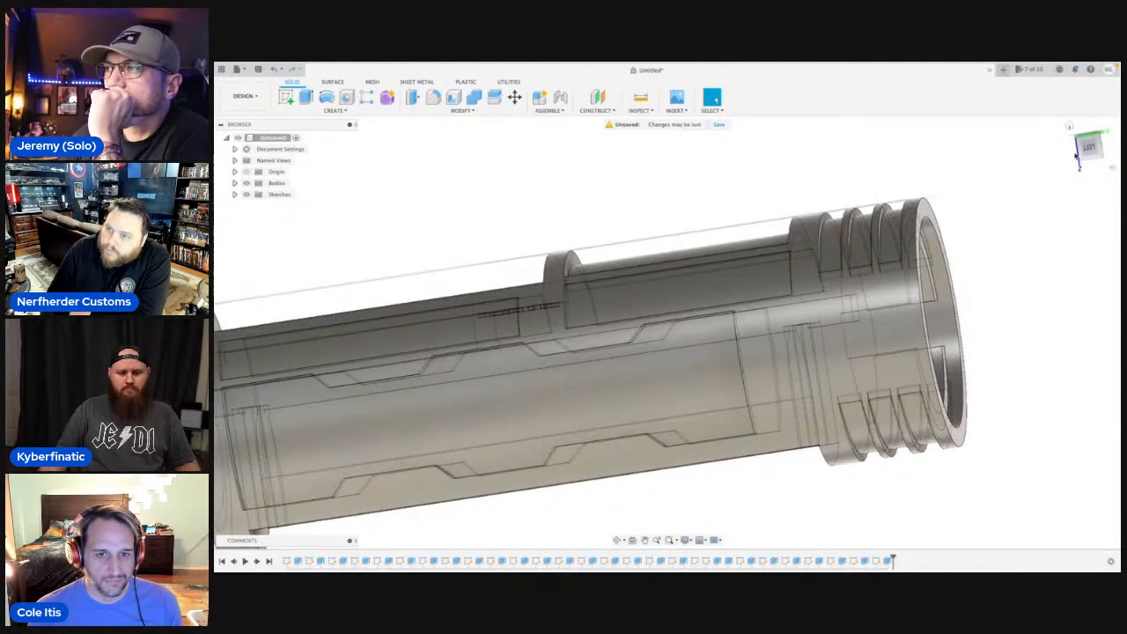
left_click(1089, 148)
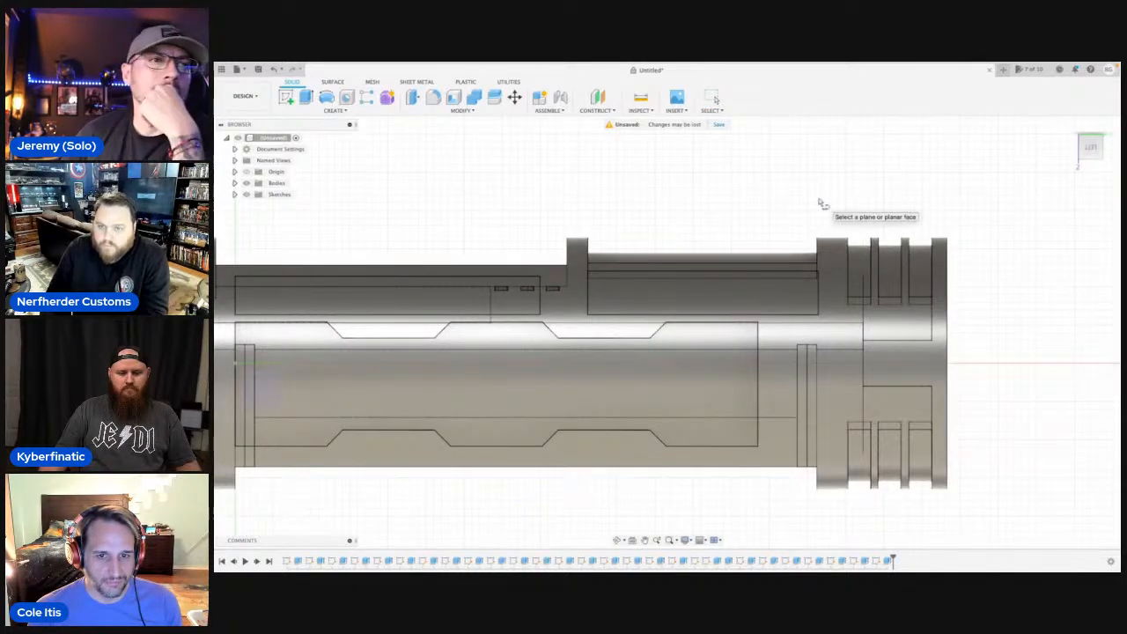
middle_click_drag(675, 331, 834, 321)
left_click(835, 320)
middle_click_drag(607, 327, 1080, 326)
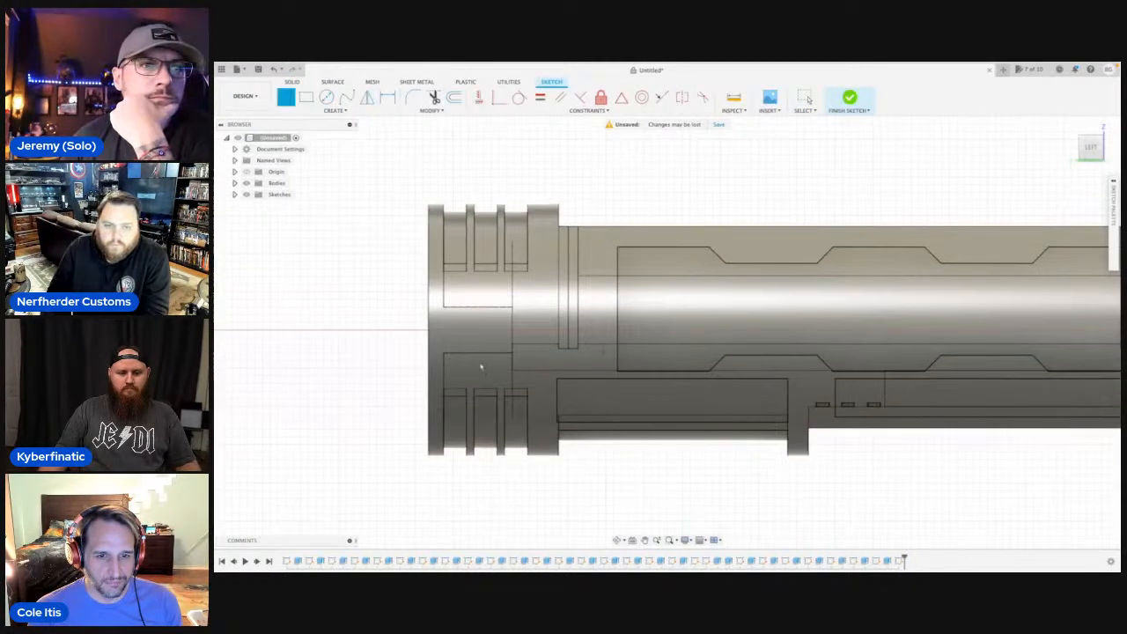
scroll(444, 296, "up", 2)
scroll(447, 297, "up", 2)
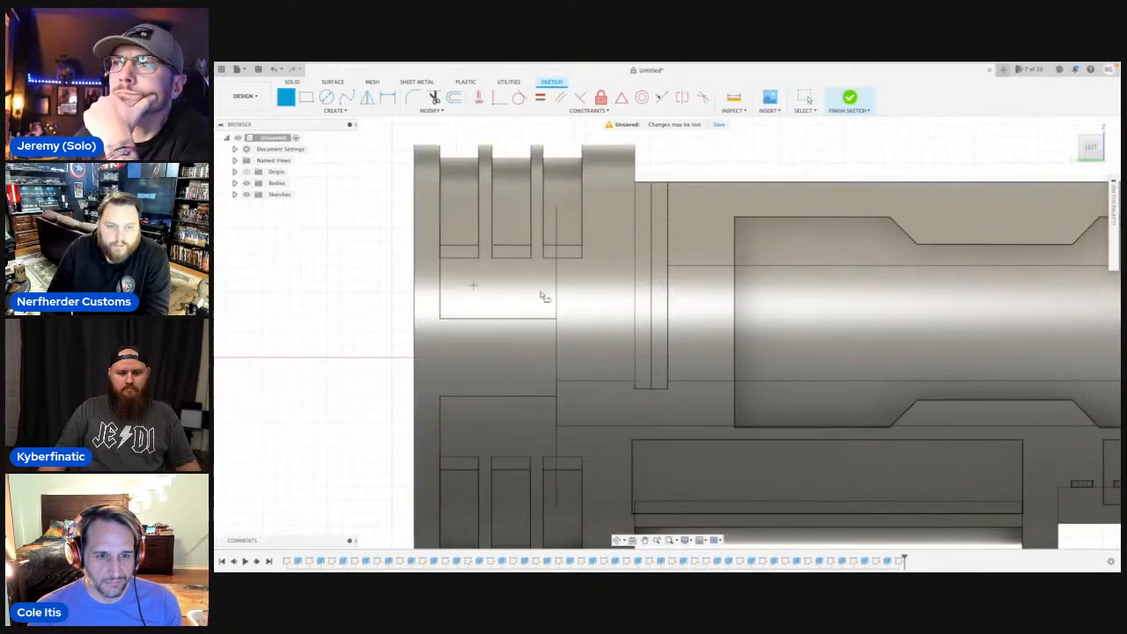
left_click(582, 273)
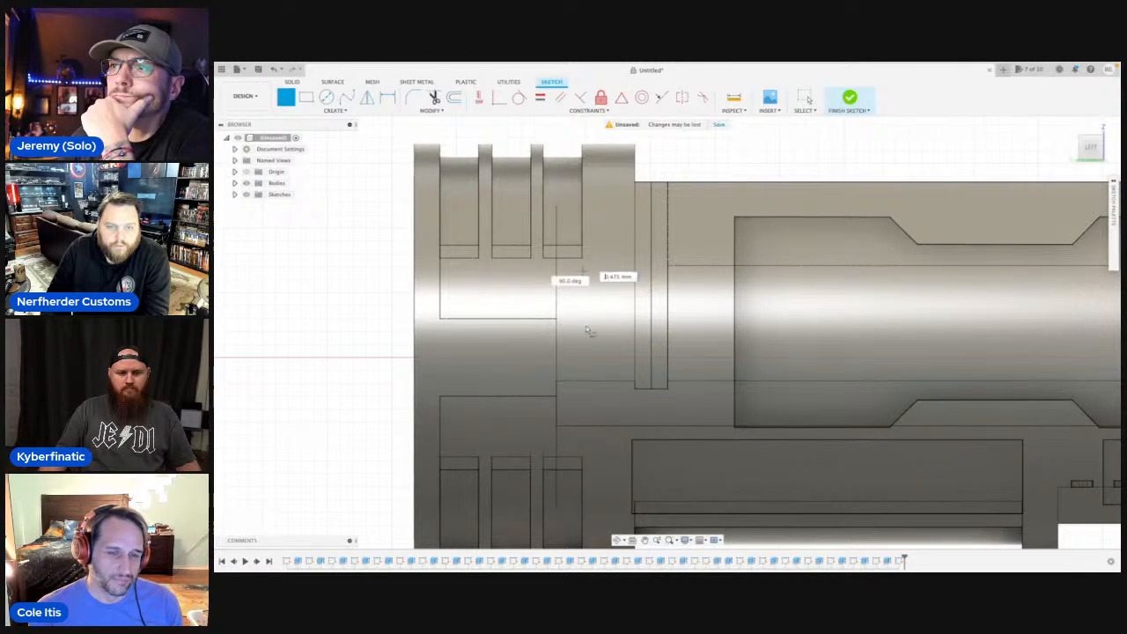
key("Escape")
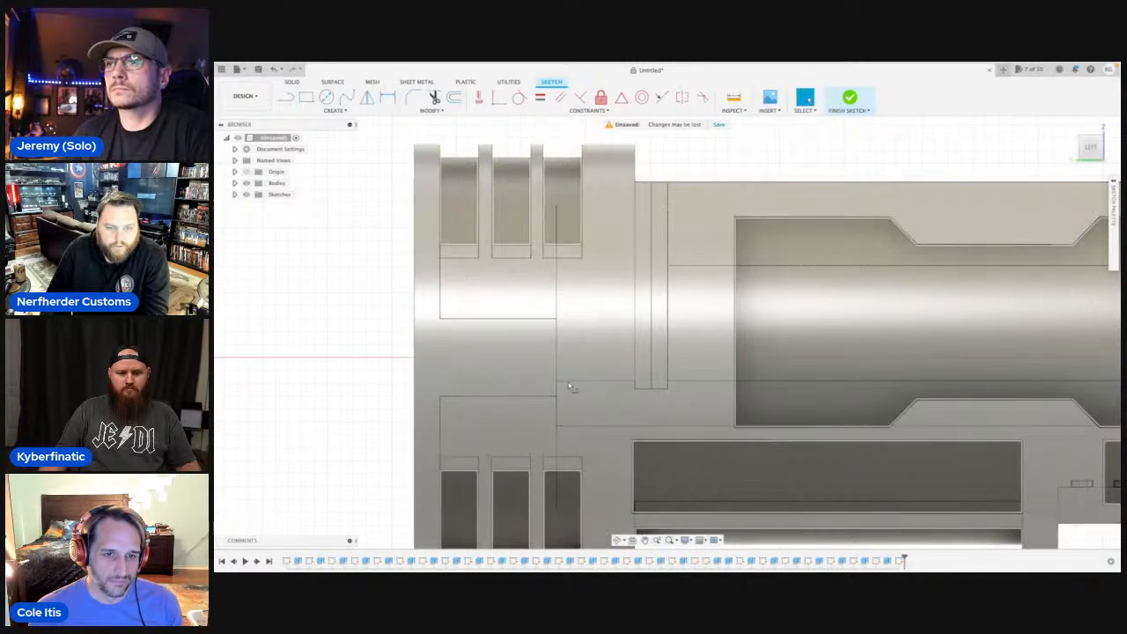
Draw a horizontal line about 14 mm long along the body's centre axis, starting at the edge of the grooved end.
key("l")
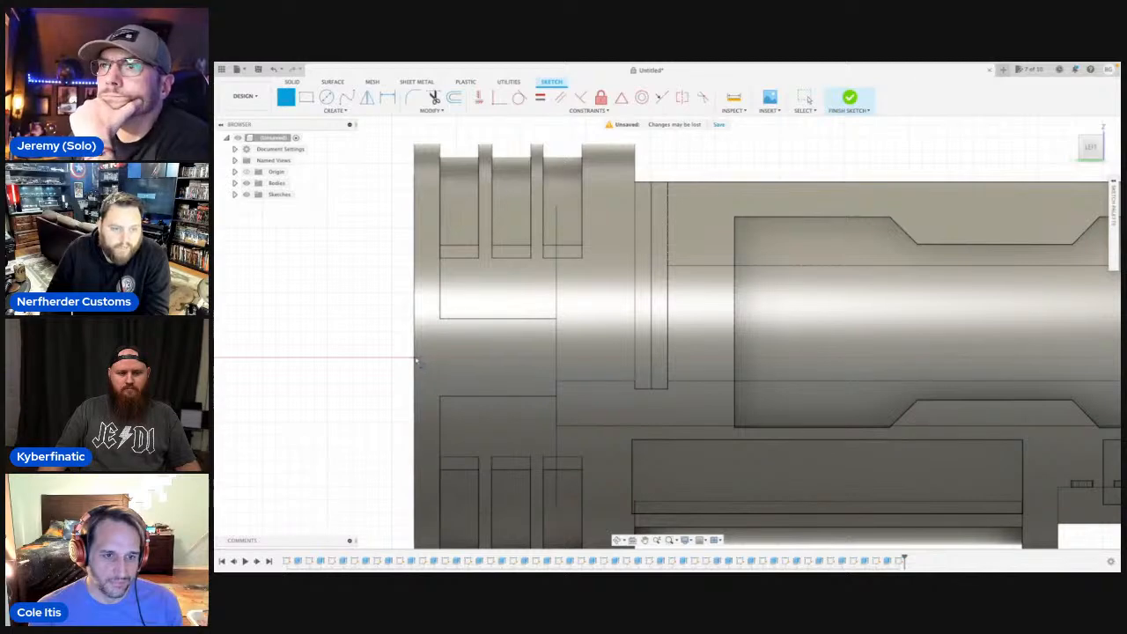
left_click(415, 359)
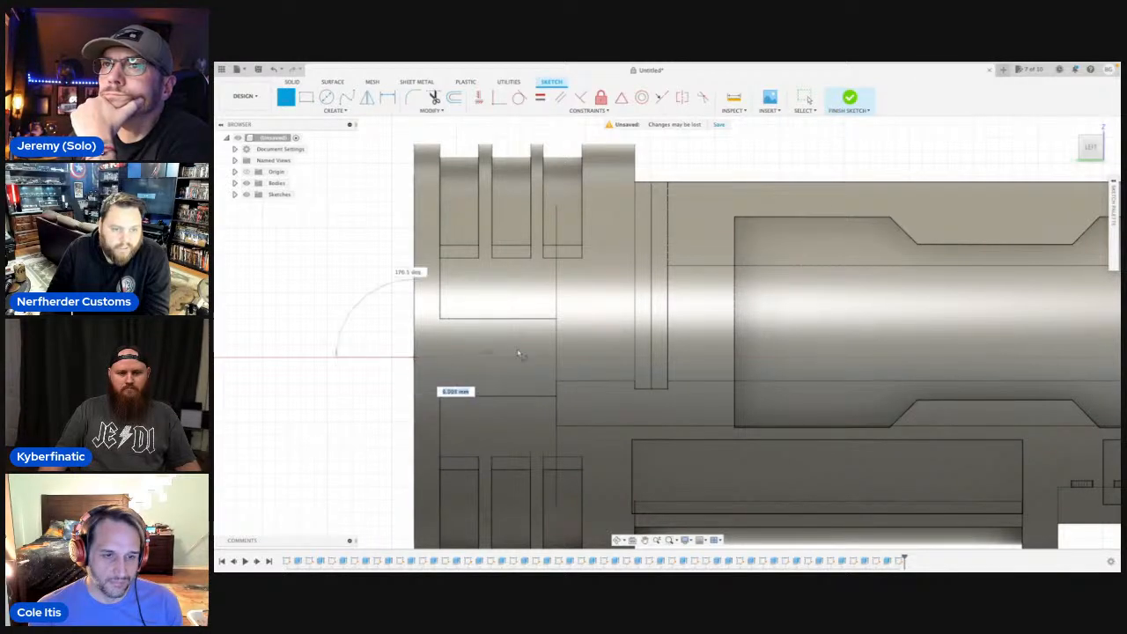
left_click(595, 359)
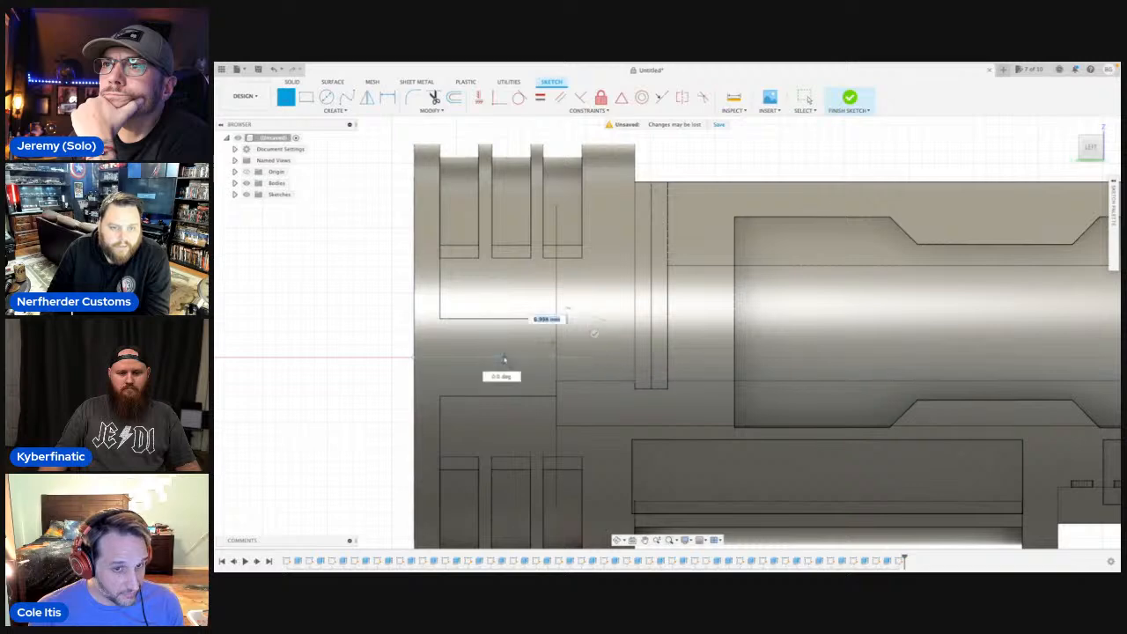
key("Escape")
Draw a three-sided outline about 11 mm wide and 6.9 mm high on one side of the centre line, below the ring grooves.
scroll(426, 350, "down", 2)
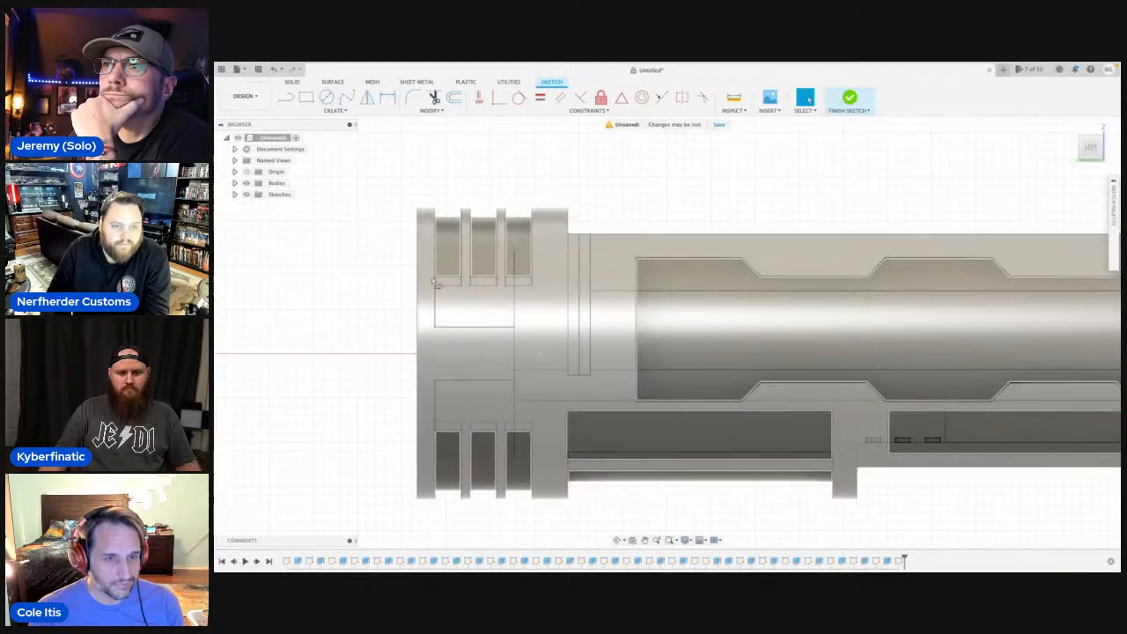
scroll(524, 343, "up", 2)
key("l")
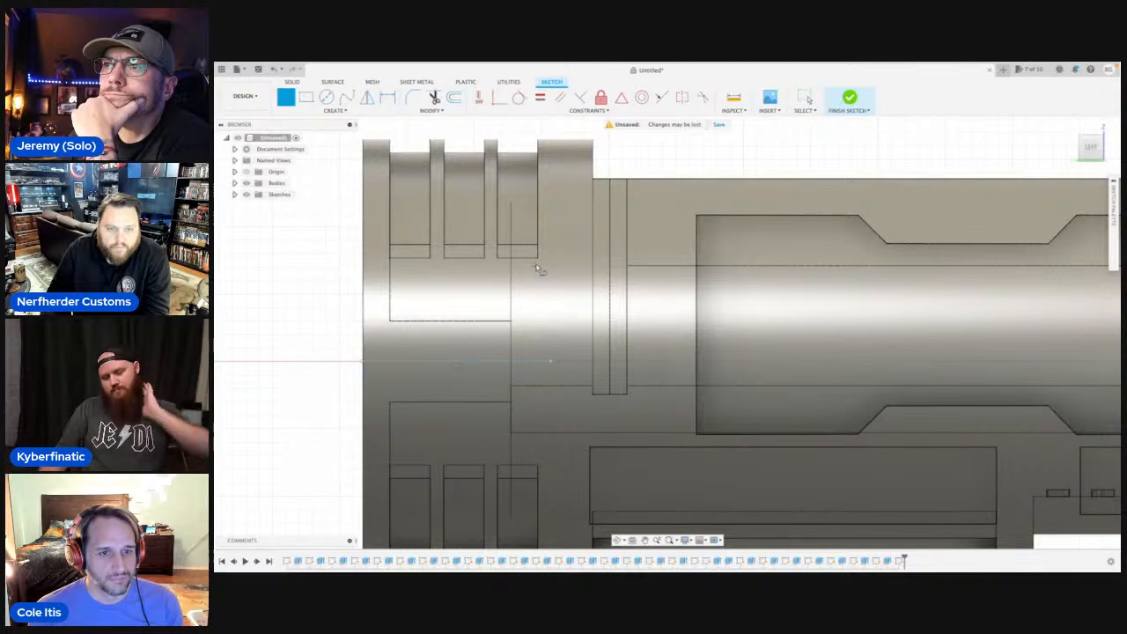
left_click(543, 363)
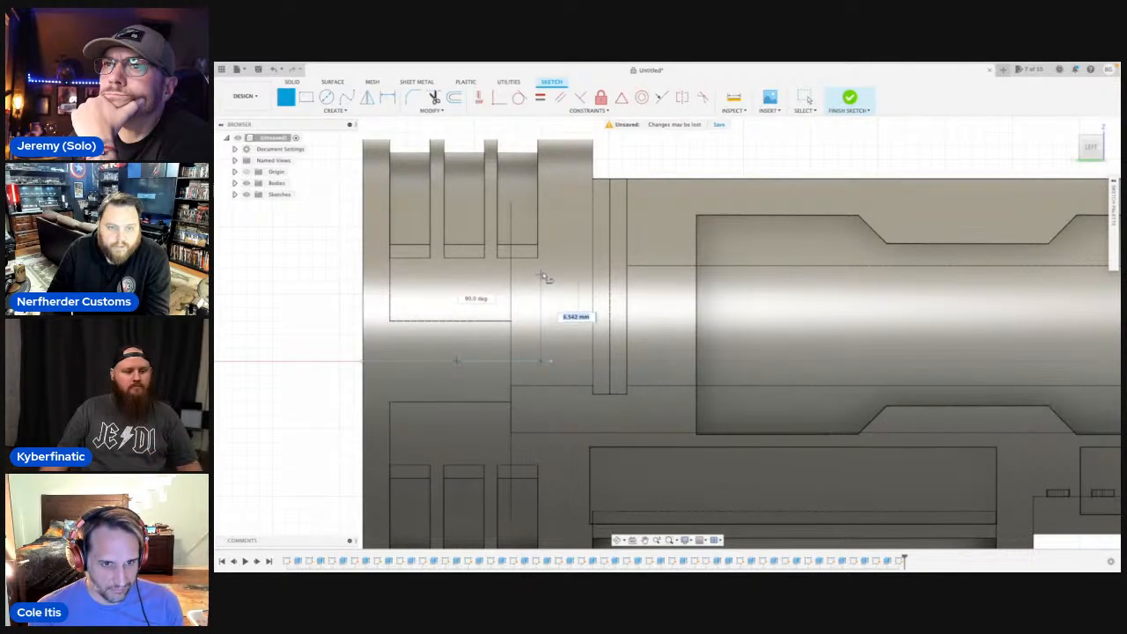
left_click(544, 272)
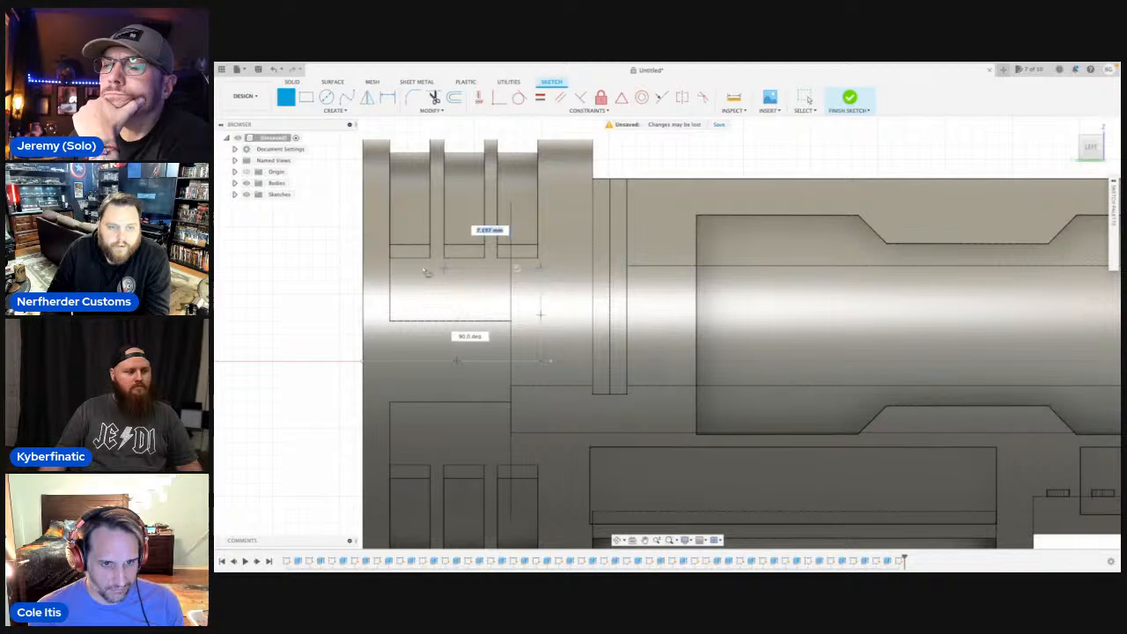
left_click(390, 271)
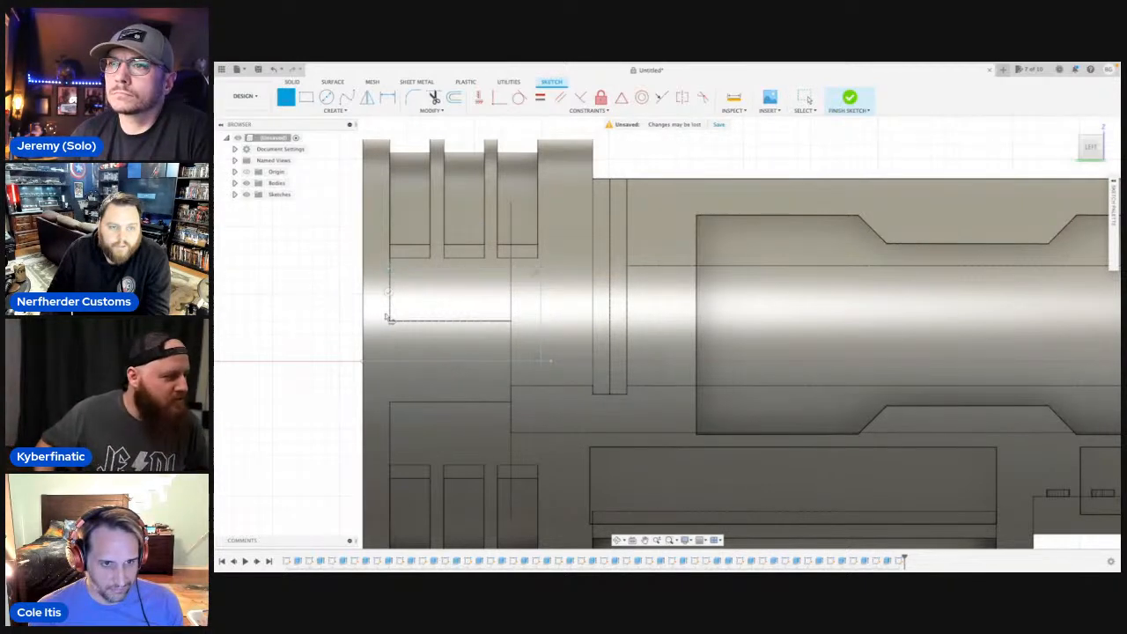
left_click(387, 363)
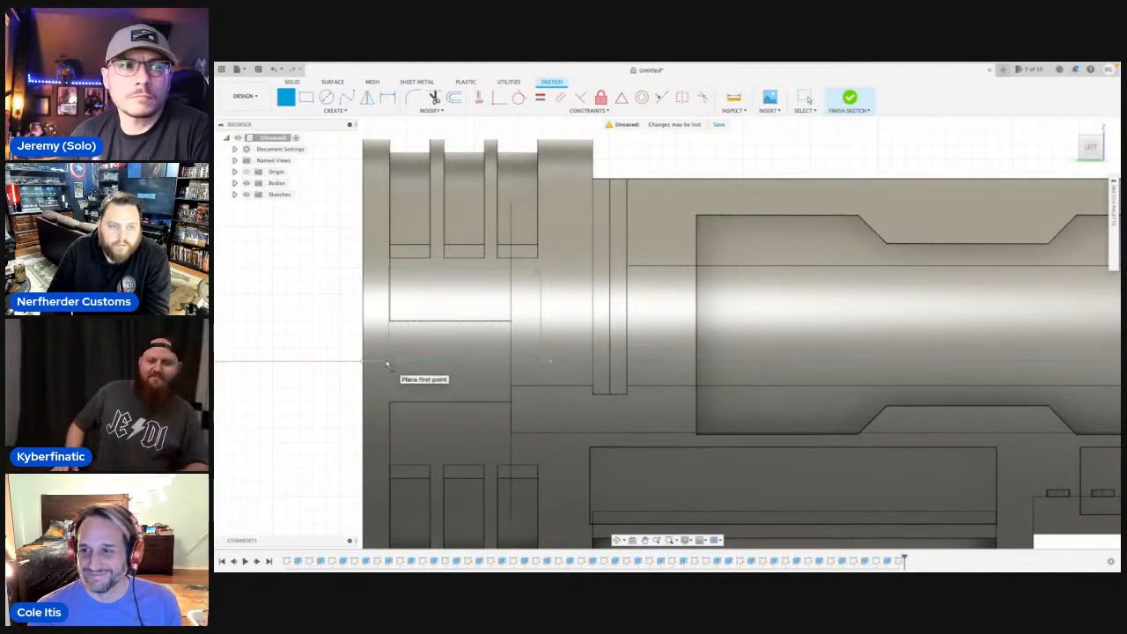
Mirror the three-sided outline across the horizontal centre line to close the rectangle, and delete the centre line.
type("s")
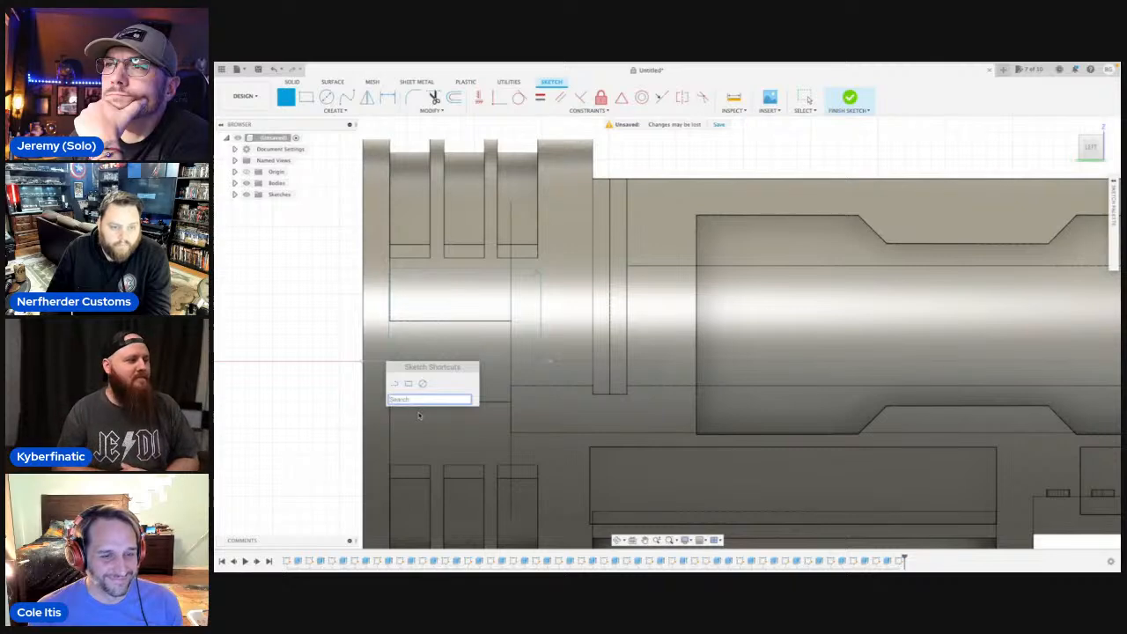
type("mir")
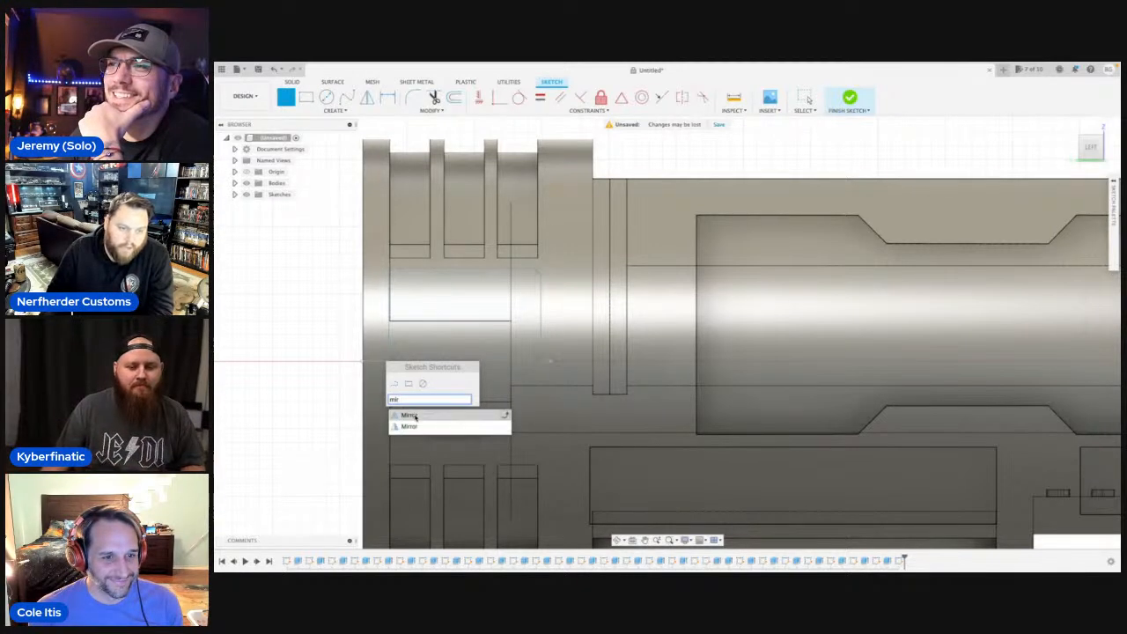
left_click(414, 416)
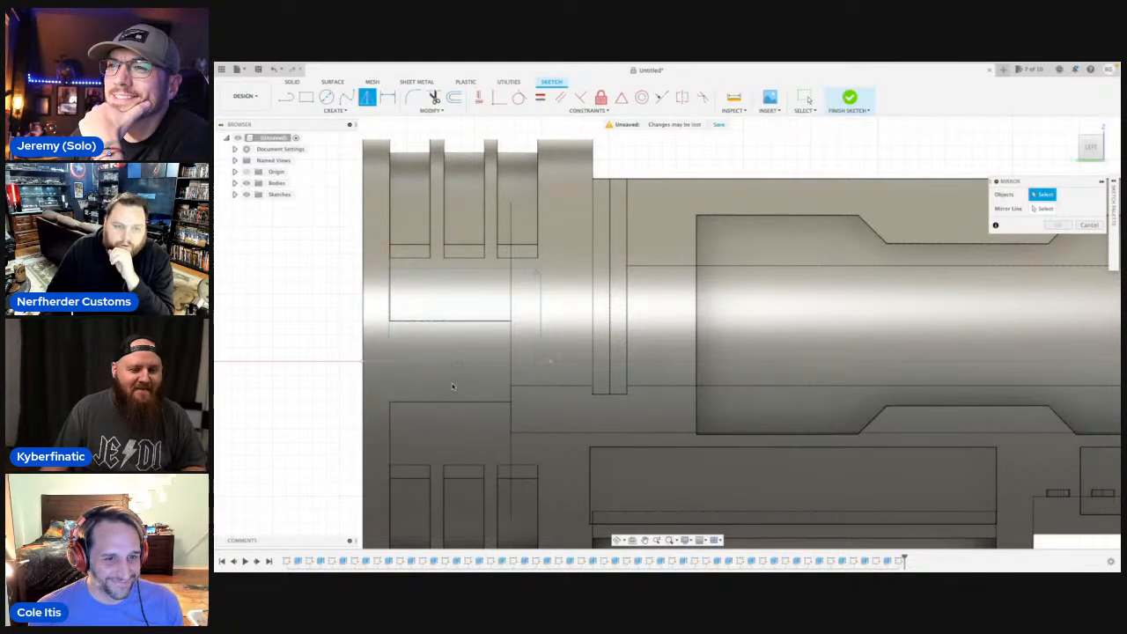
left_click(439, 270)
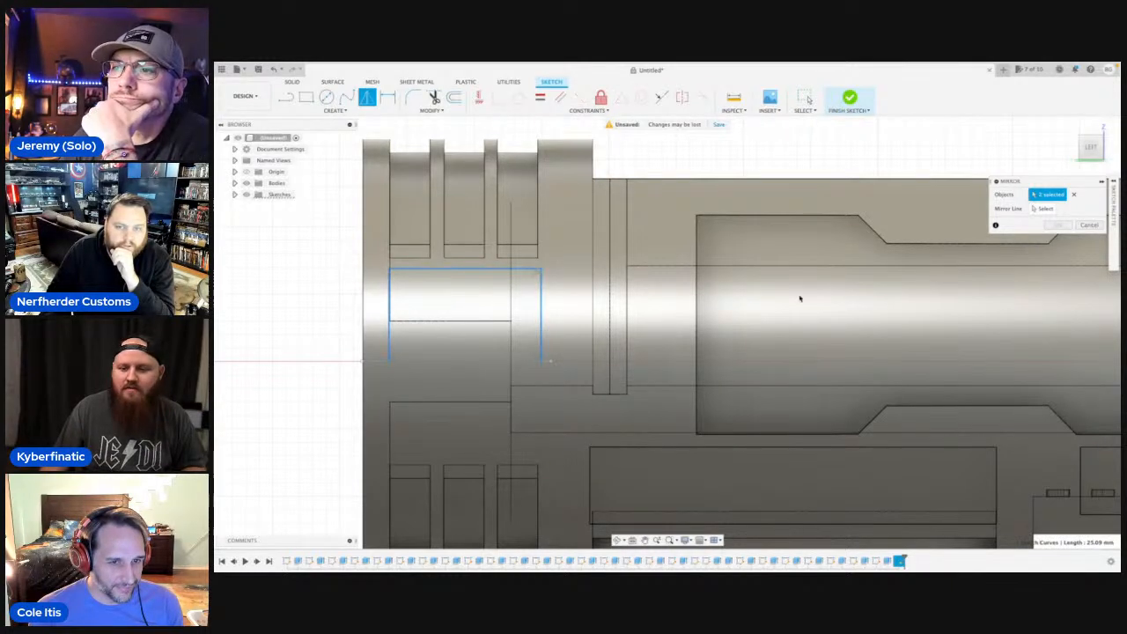
left_click(1042, 209)
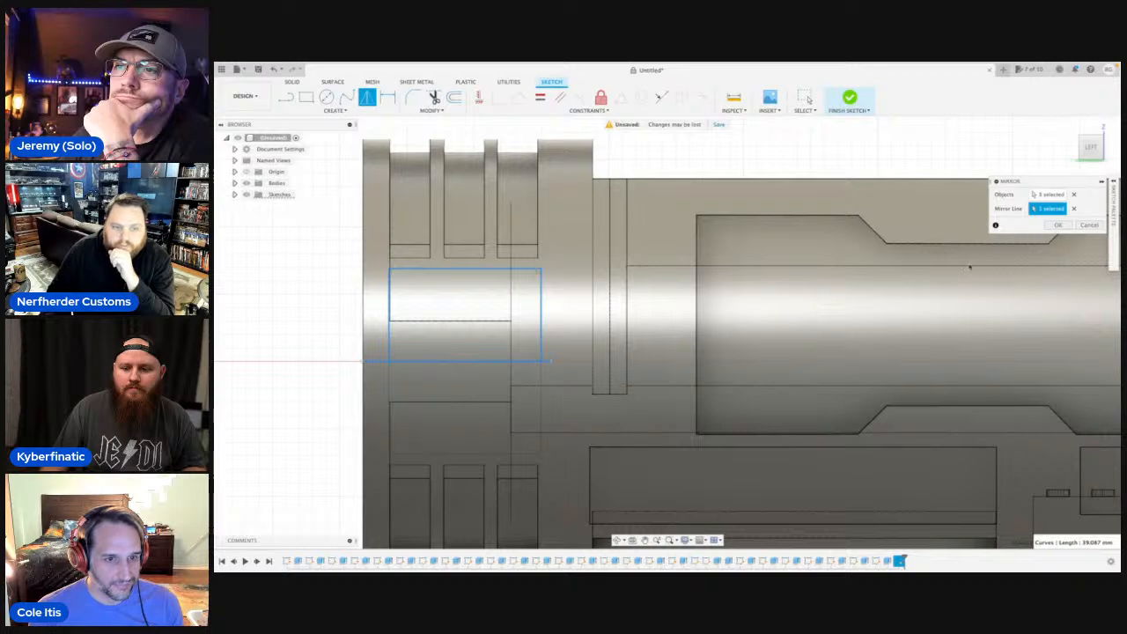
left_click(1061, 226)
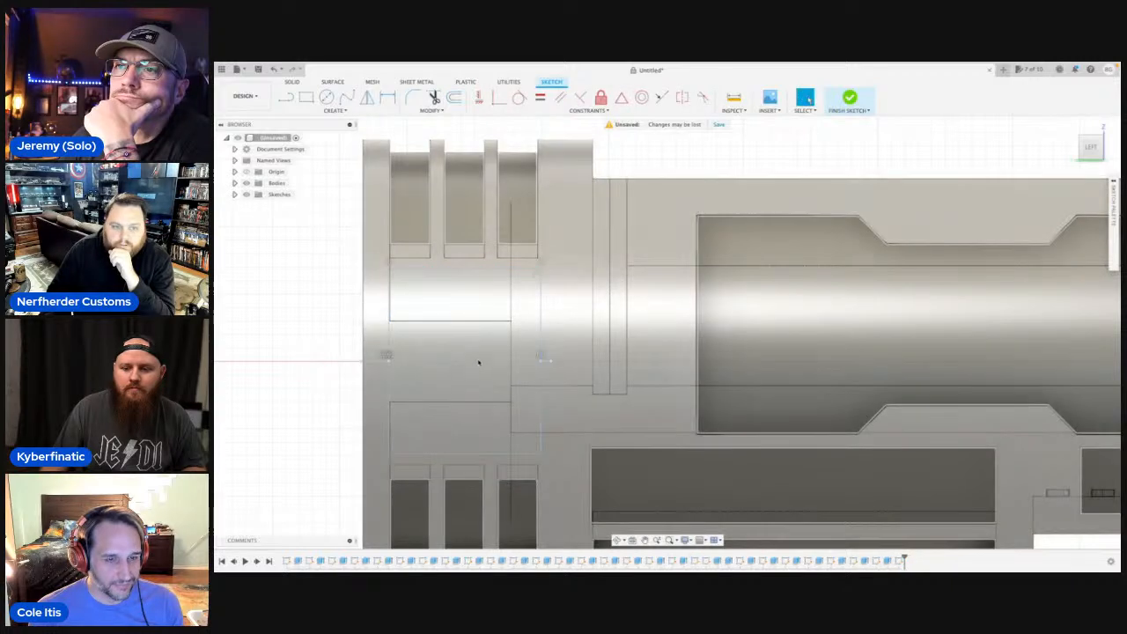
left_click(474, 360)
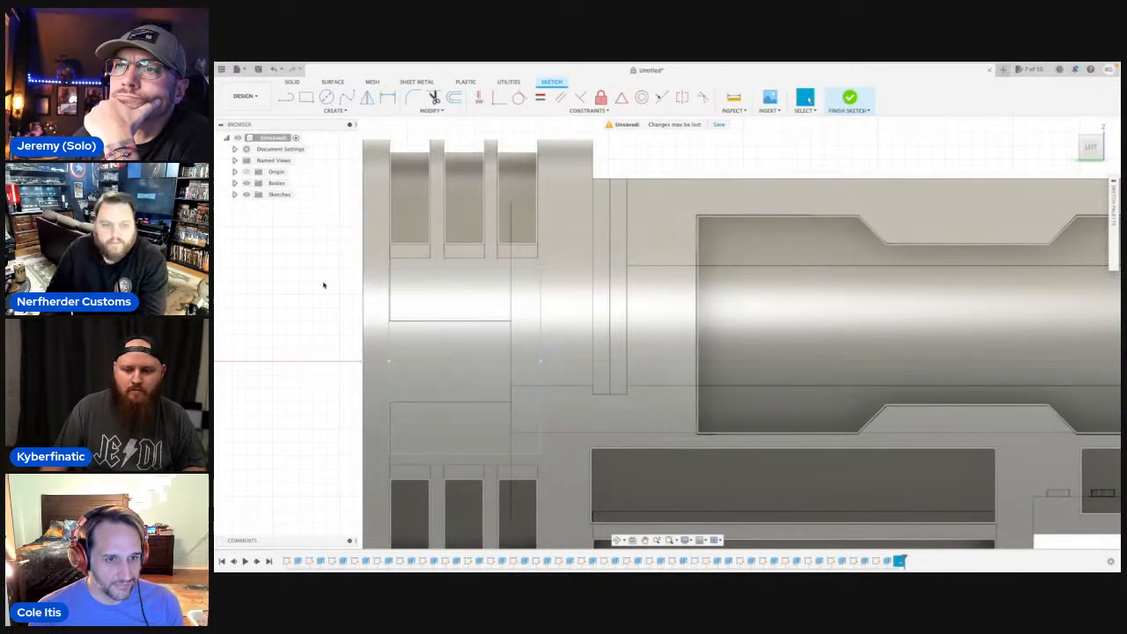
Cut the rectangle into the grooved end by extruding it -1 mm, starting from the body's outer cylindrical face as the start object.
left_click(244, 183)
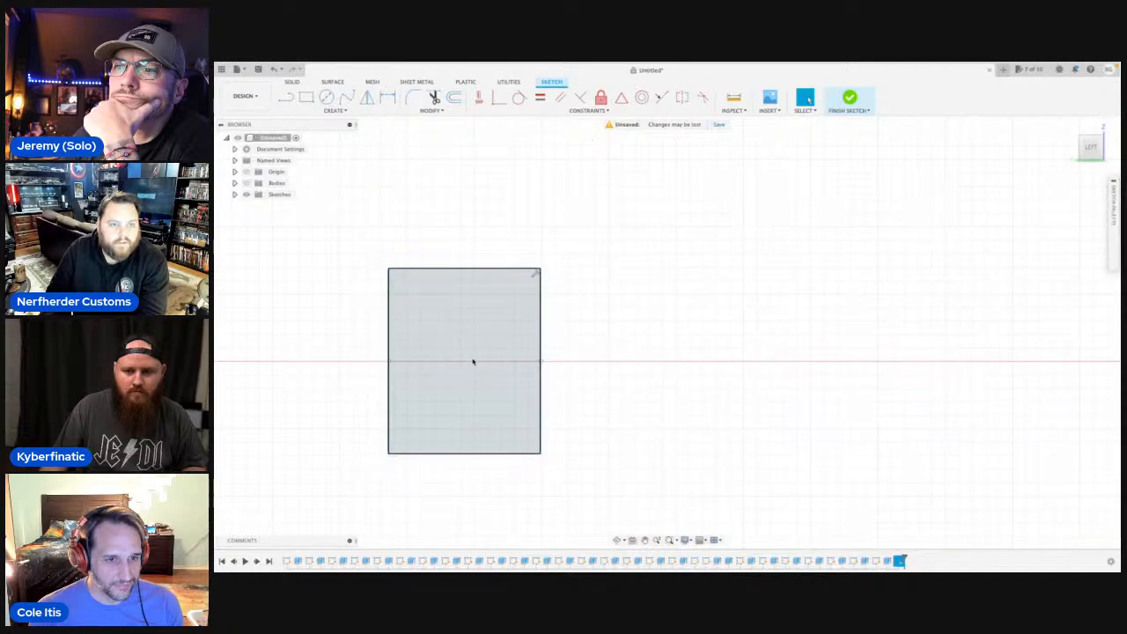
left_click(473, 360)
key("e")
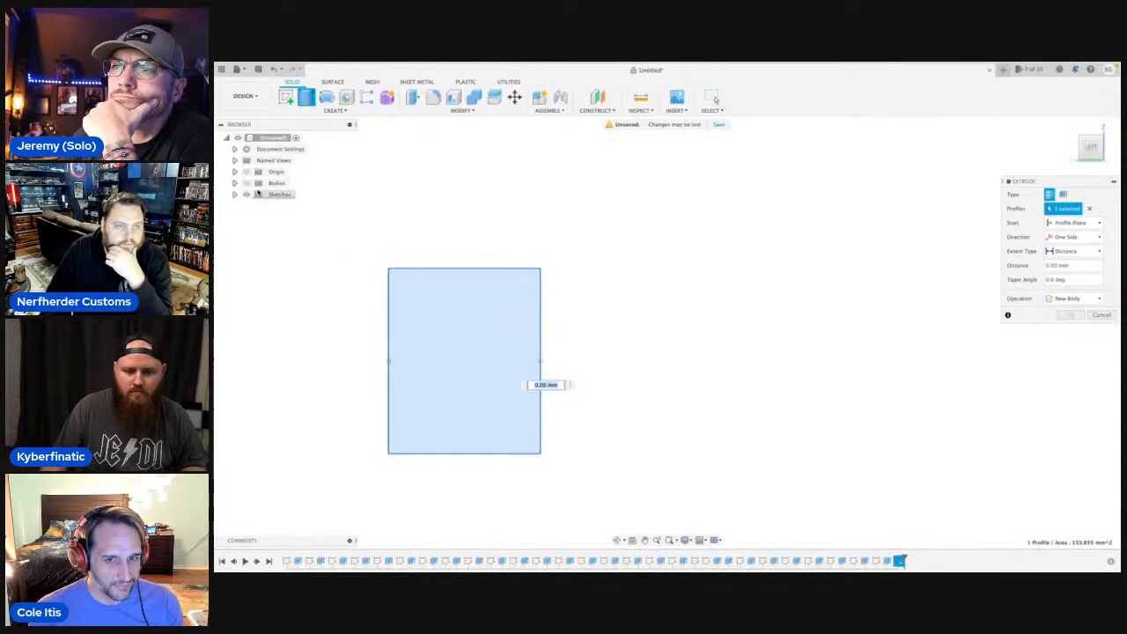
left_click(247, 183)
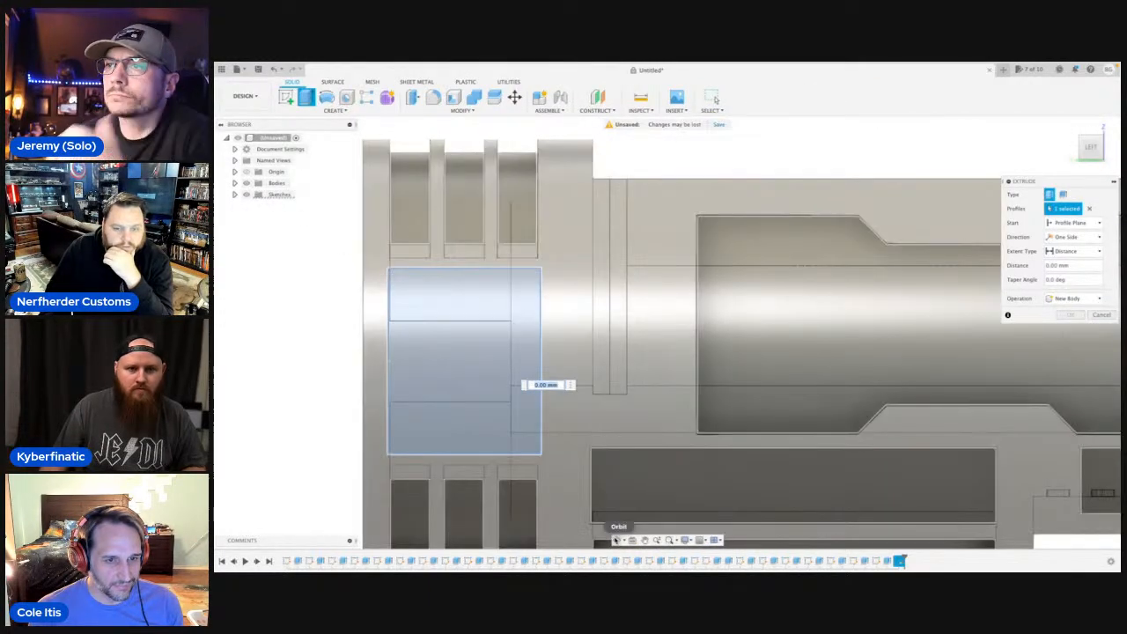
mouse_move(628, 457)
middle_mouse_down("shift")
mouse_move(649, 461)
mouse_move(511, 397)
mouse_move(525, 397)
middle_mouse_up("shift")
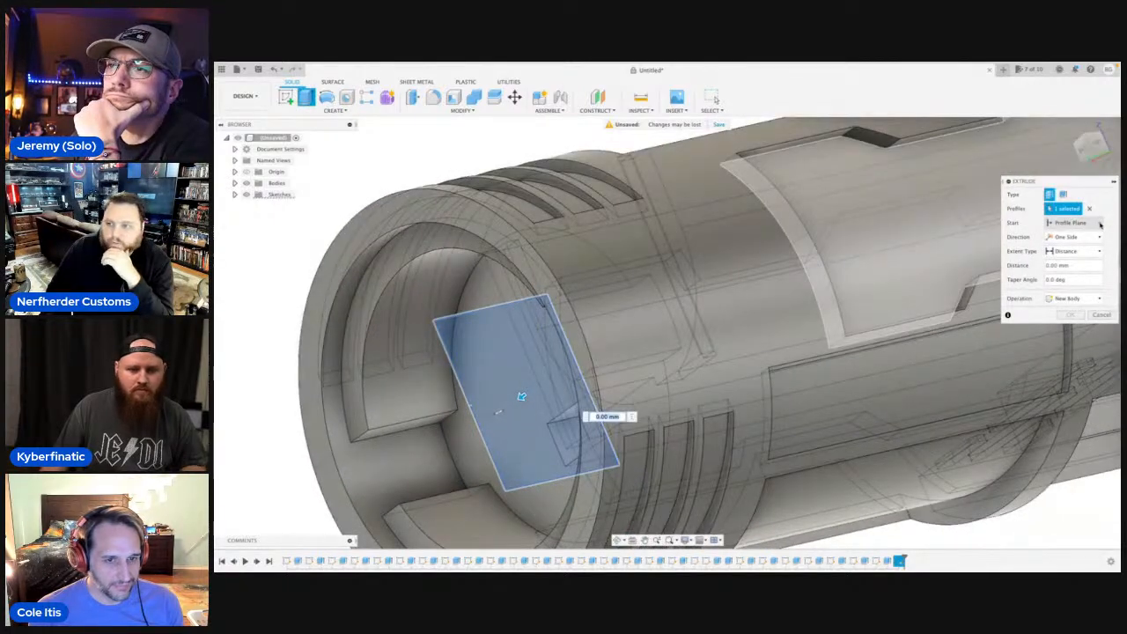
left_click(1073, 223)
left_click(1067, 255)
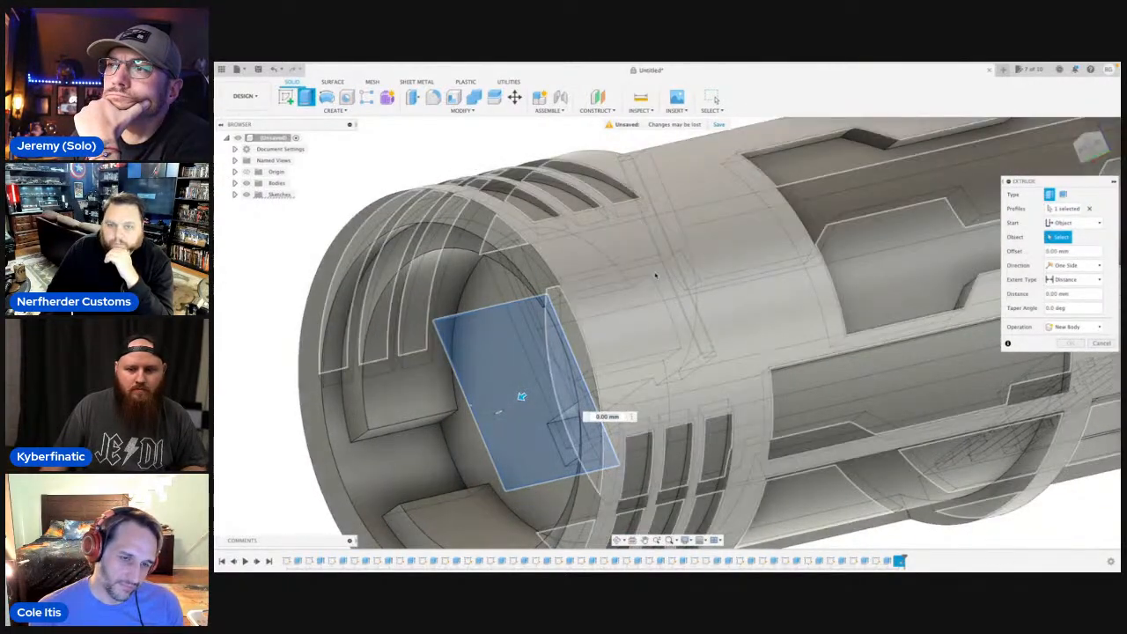
left_click(831, 217)
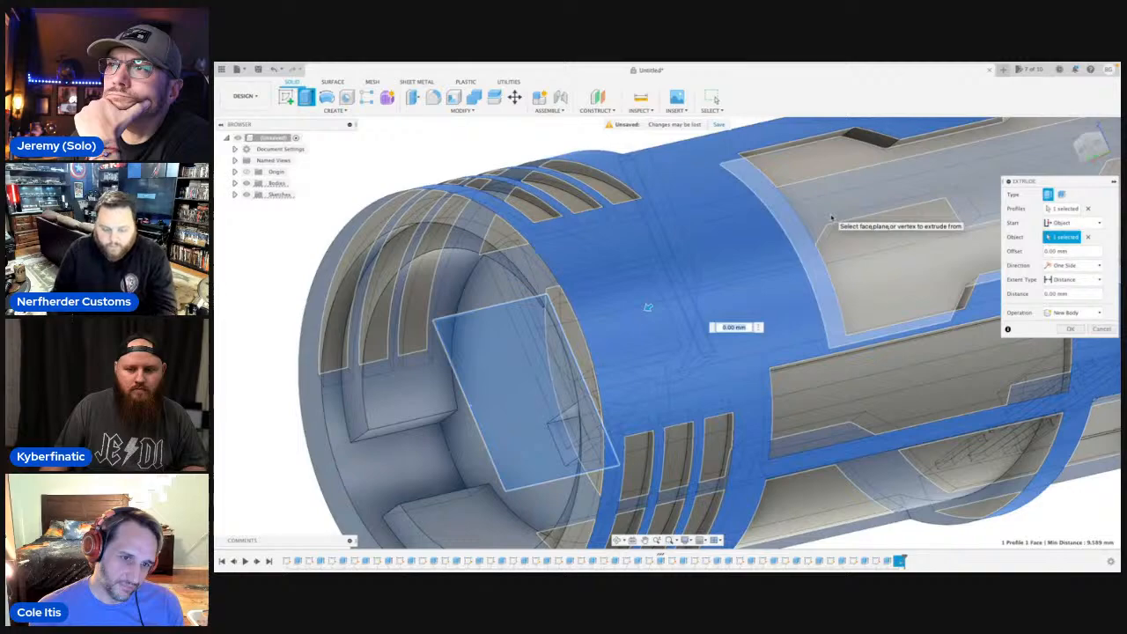
type("-1")
key("Return")
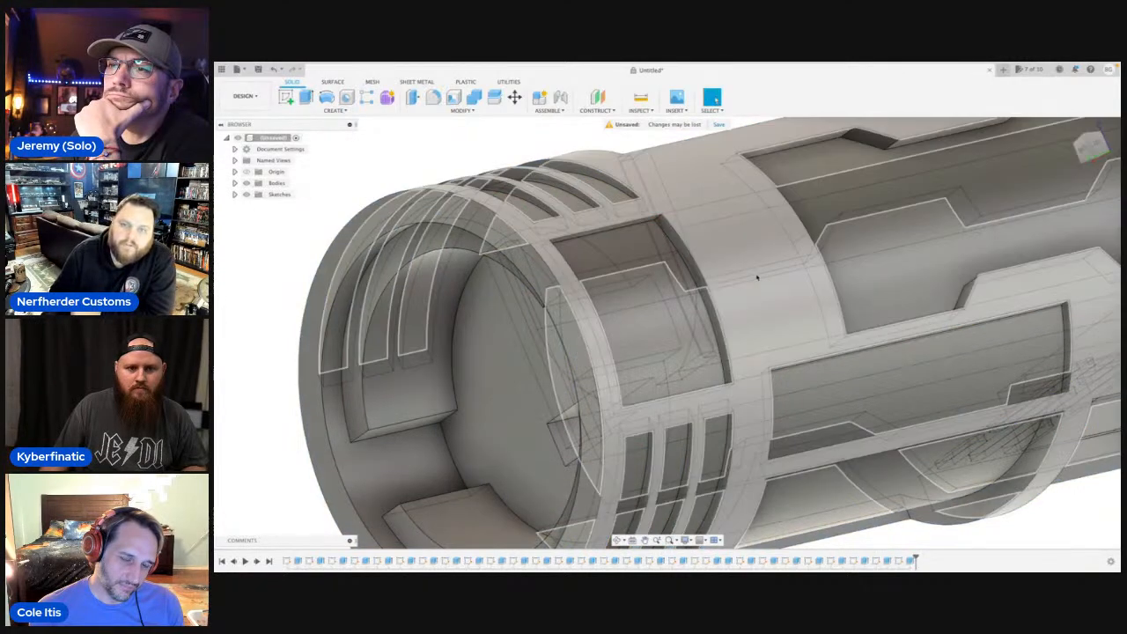
Start a new line sketch on the plane facing the left side of the body.
left_click(618, 540)
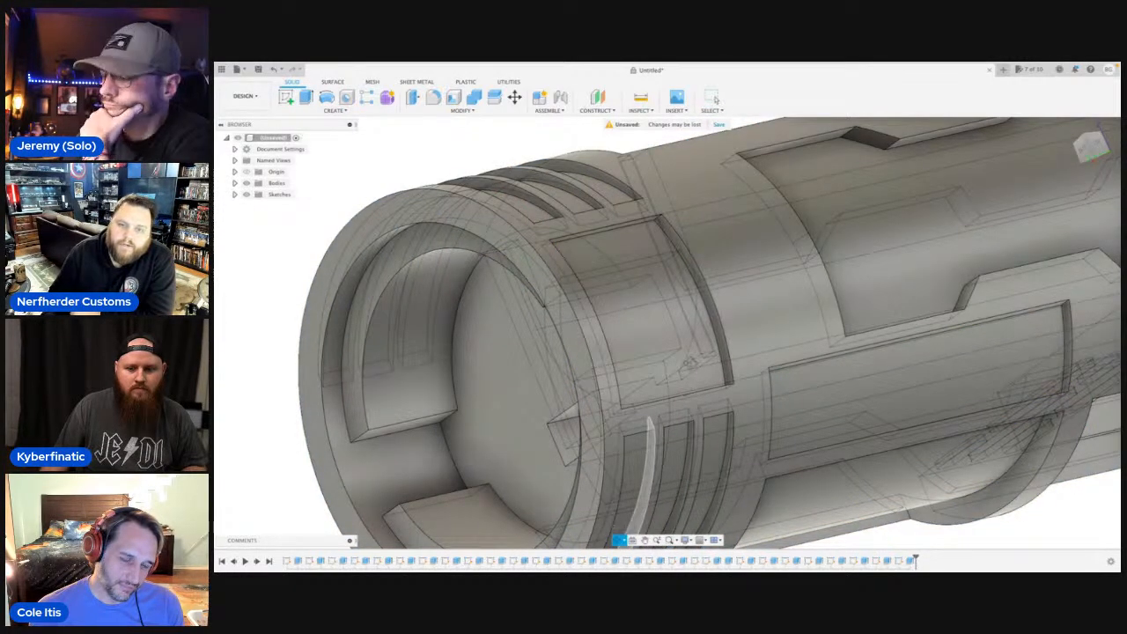
left_click_drag(689, 363, 653, 284)
key("Escape")
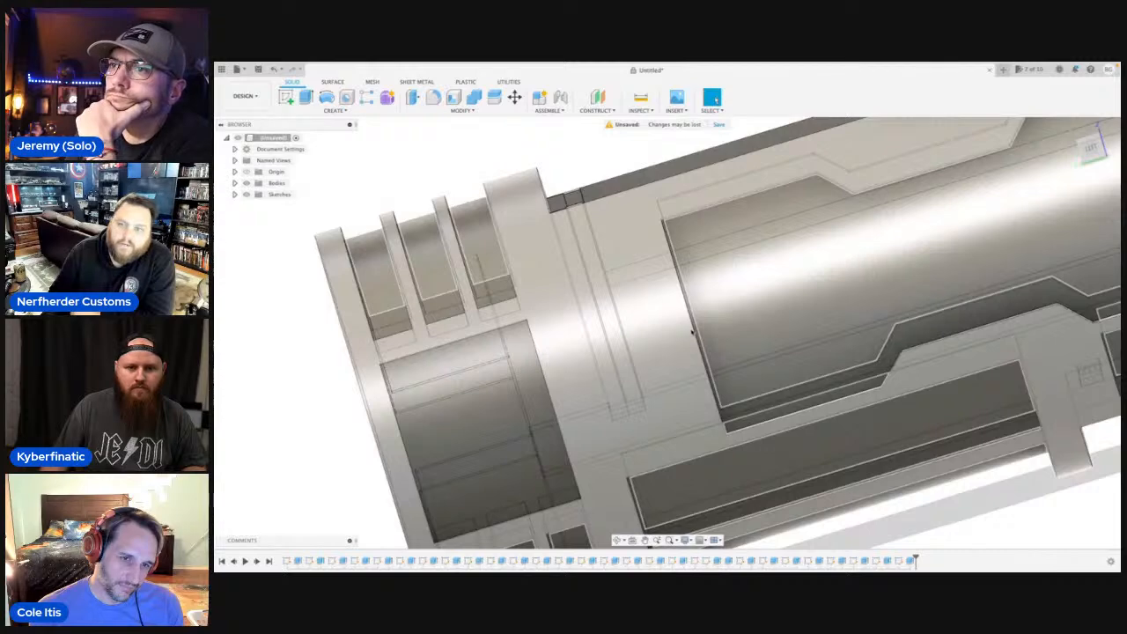
scroll(693, 334, "down", 5)
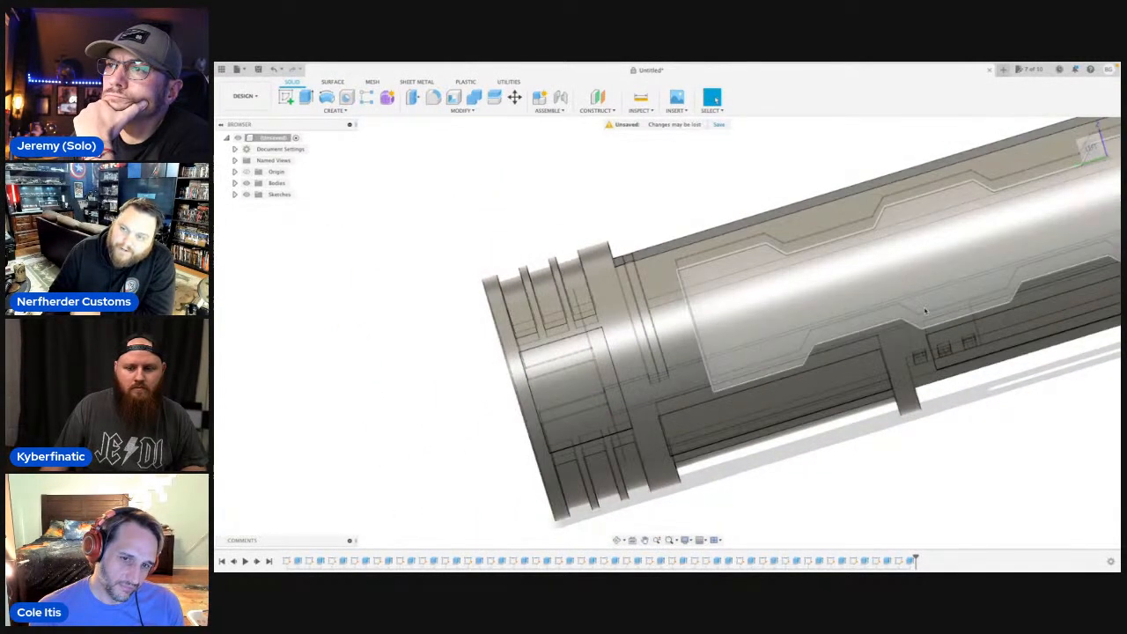
middle_click_drag(911, 315, 670, 253)
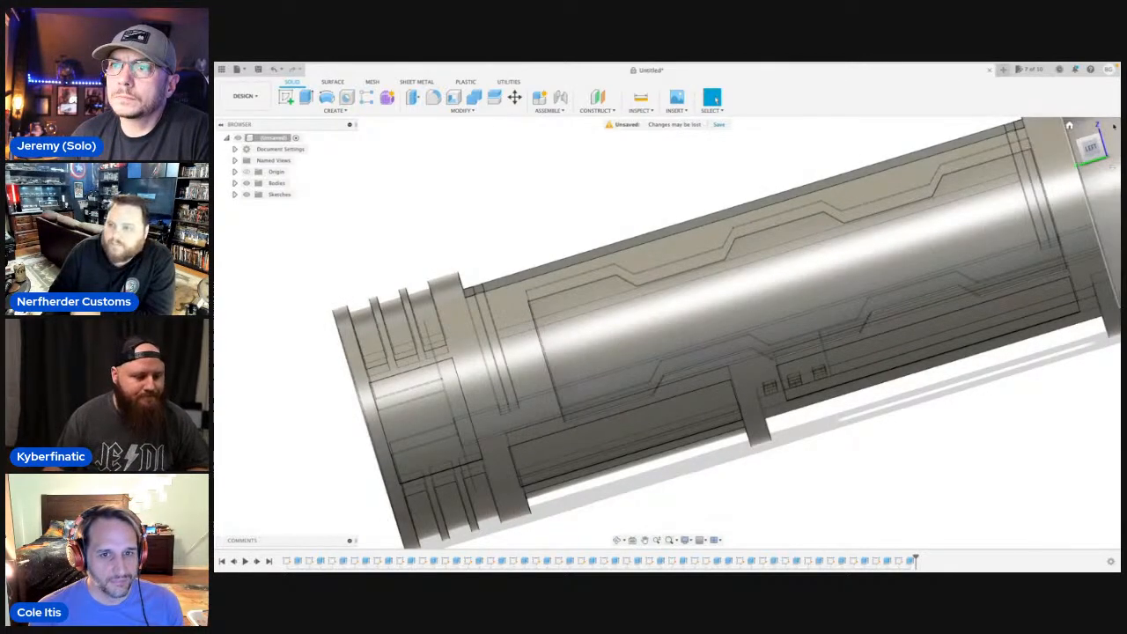
left_click(1090, 148)
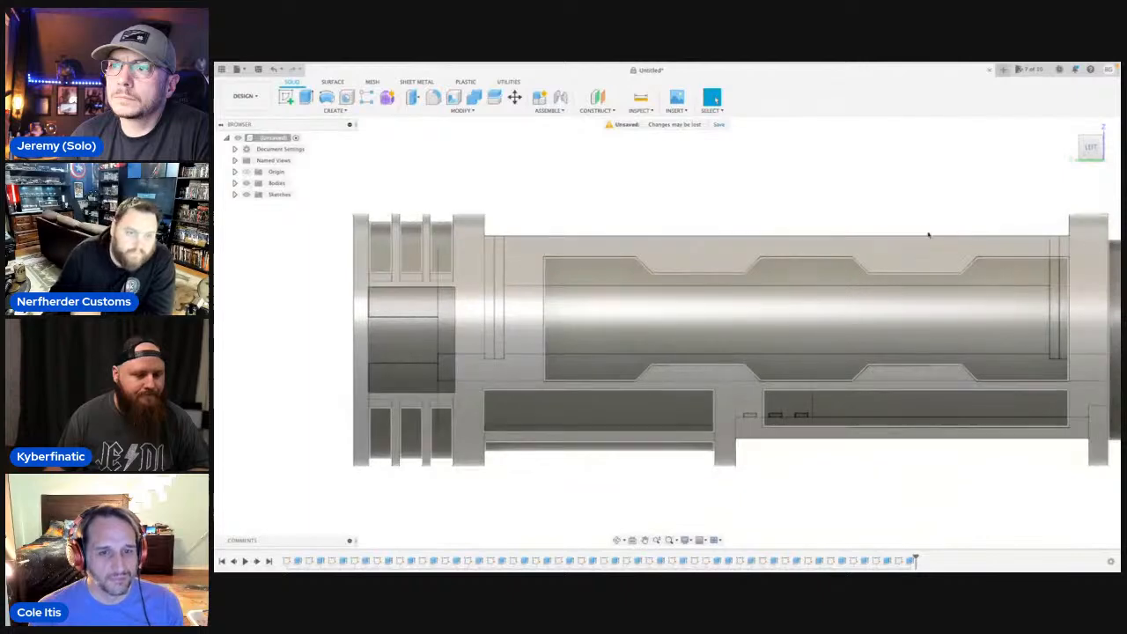
scroll(607, 252, "up", 2)
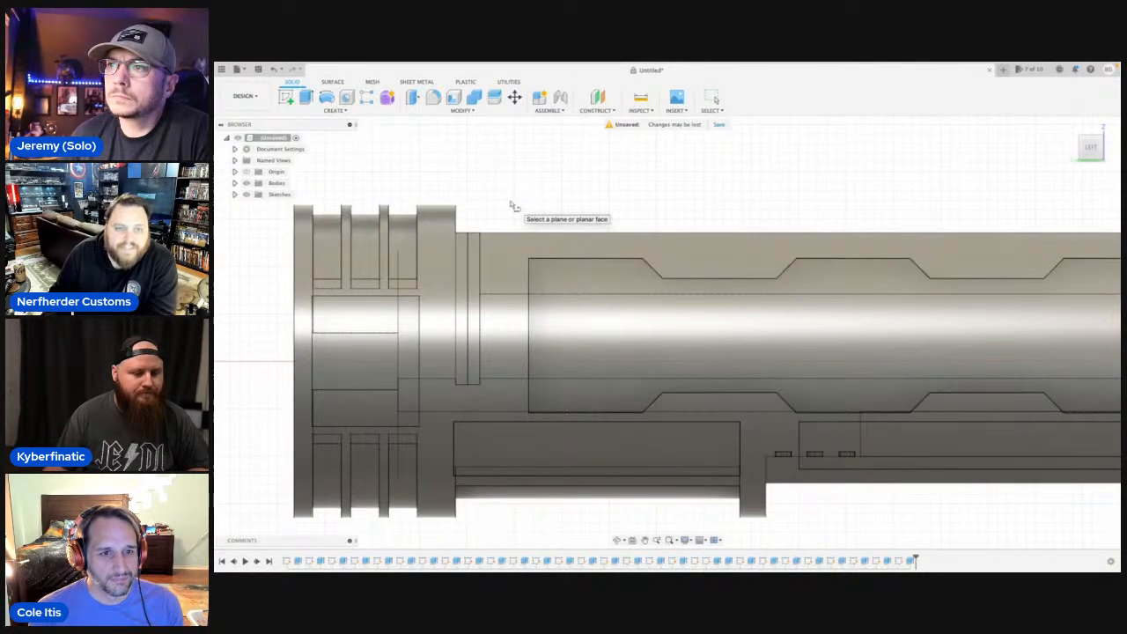
left_click(512, 204)
middle_click_drag(510, 207, 774, 244)
key("l")
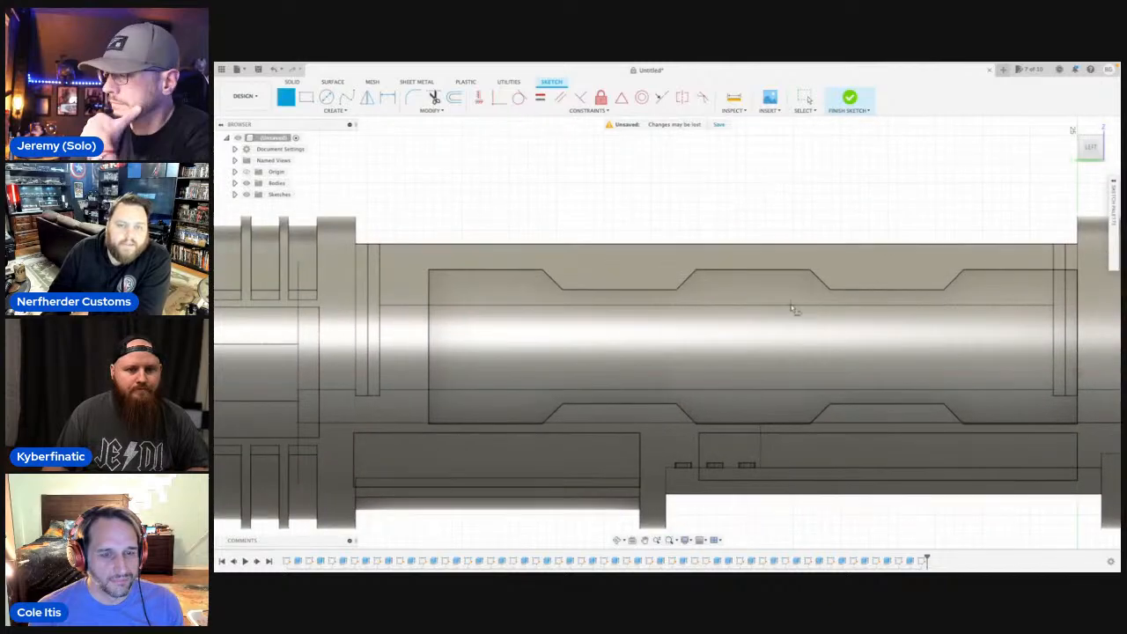
Draw a 5 mm horizontal line from the middle line of the narrow band beside the grooved end, and a 5 mm vertical line from its end.
middle_click_drag(586, 249, 674, 239)
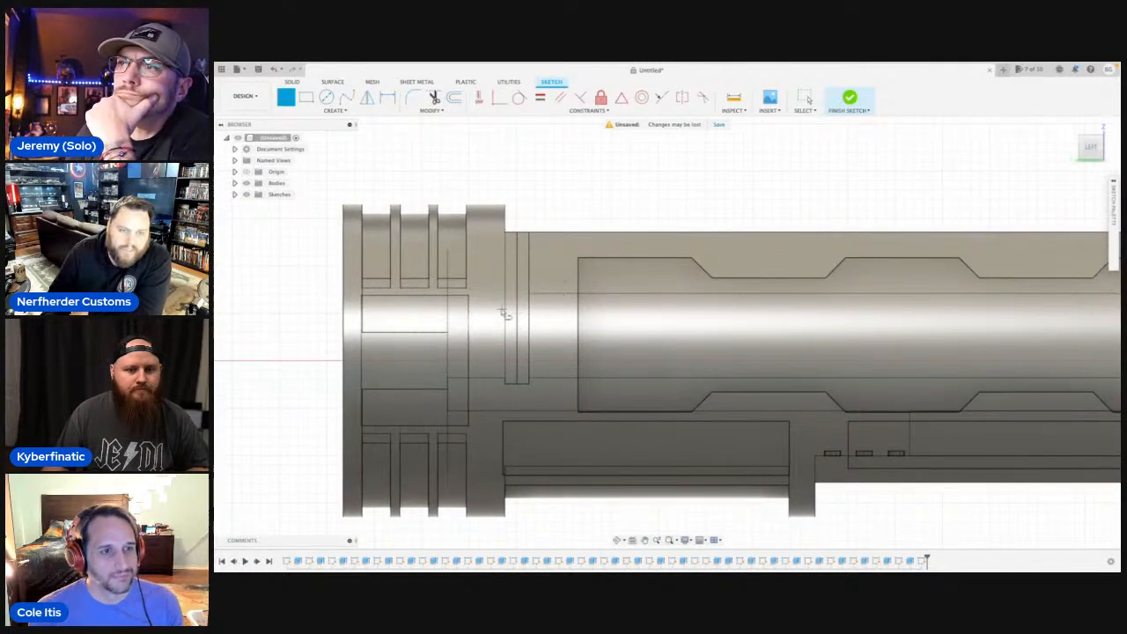
scroll(506, 315, "up", 3)
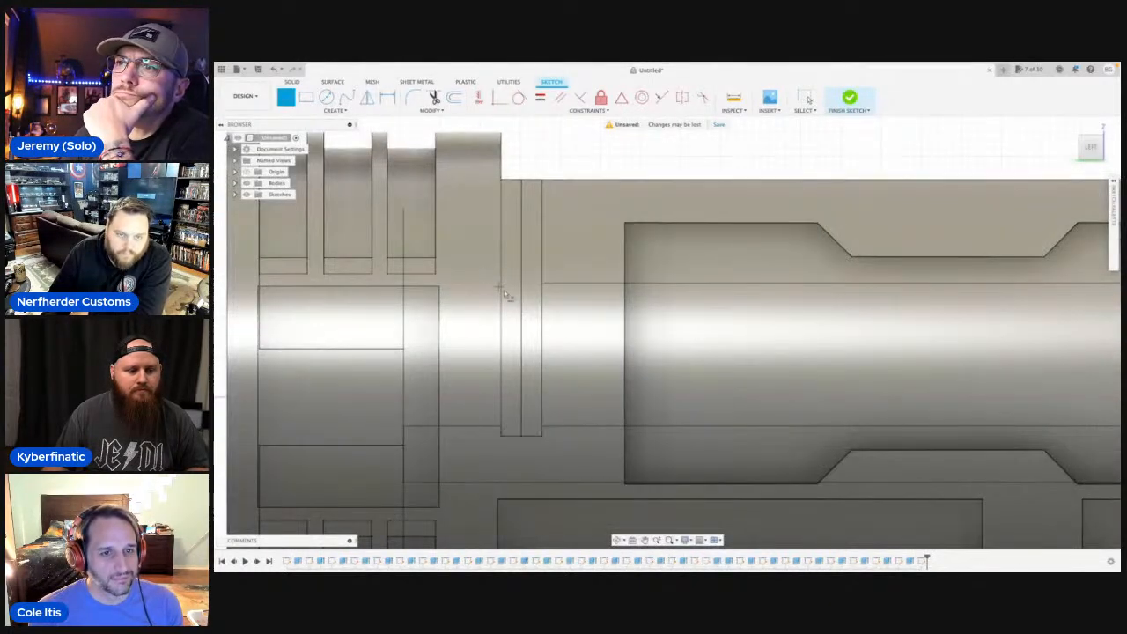
scroll(507, 295, "down", 2)
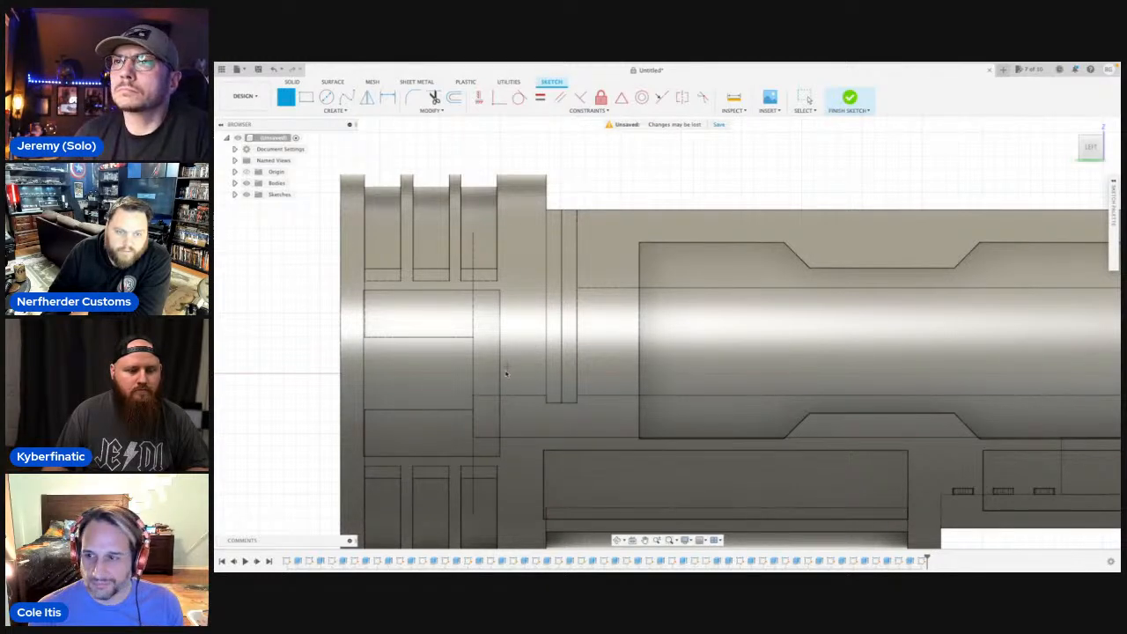
left_click(562, 250)
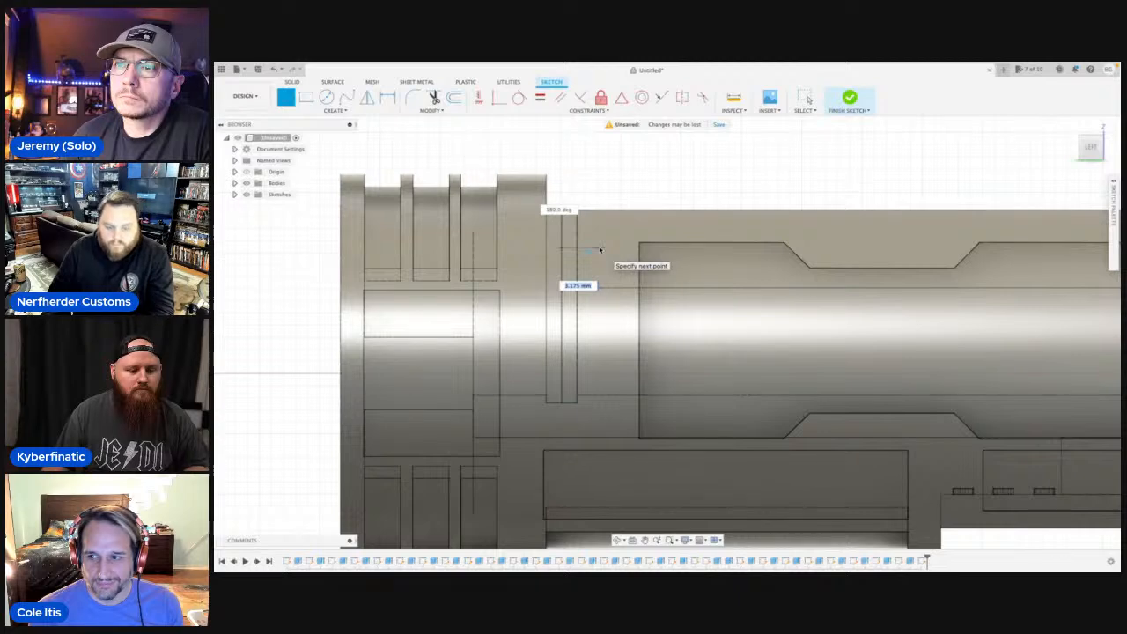
type("3")
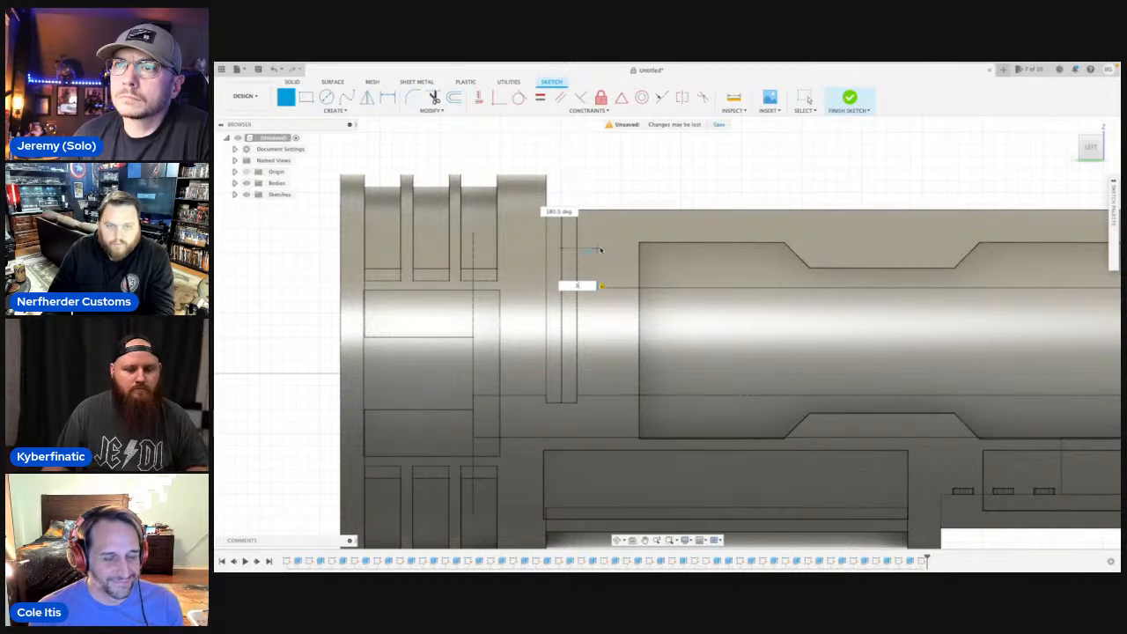
key("BackSpace")
type("6")
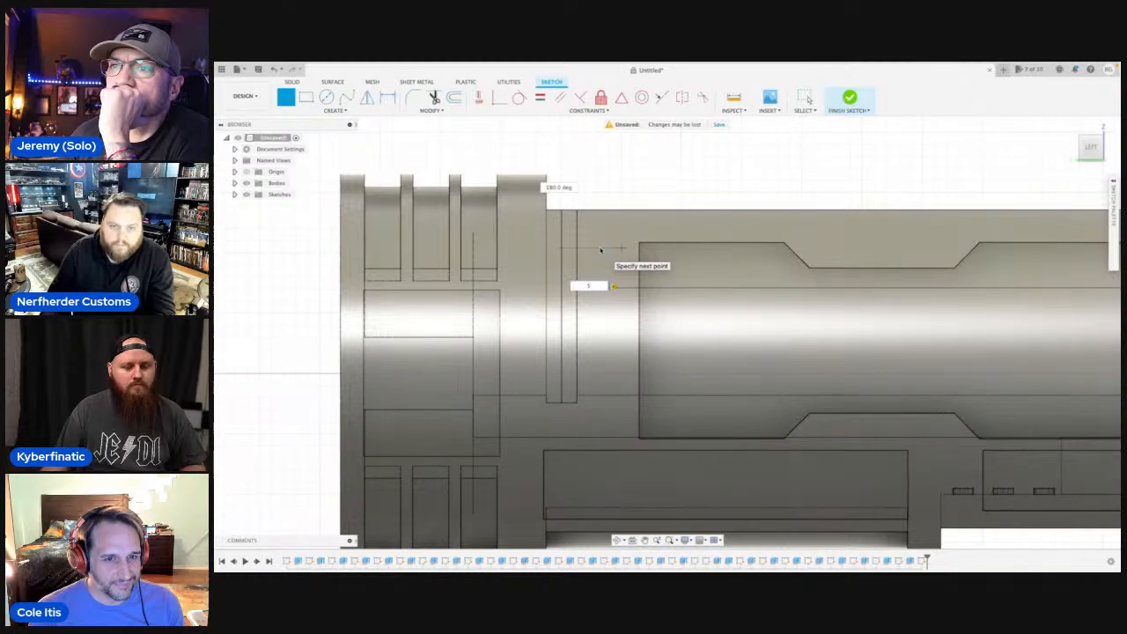
key("Return")
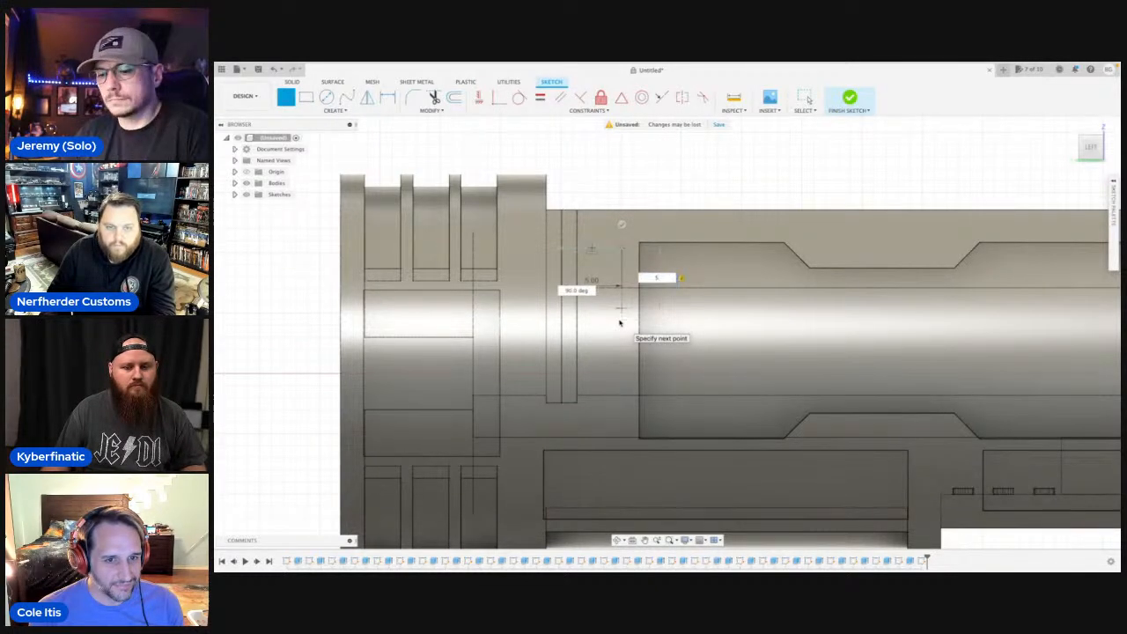
key("Return")
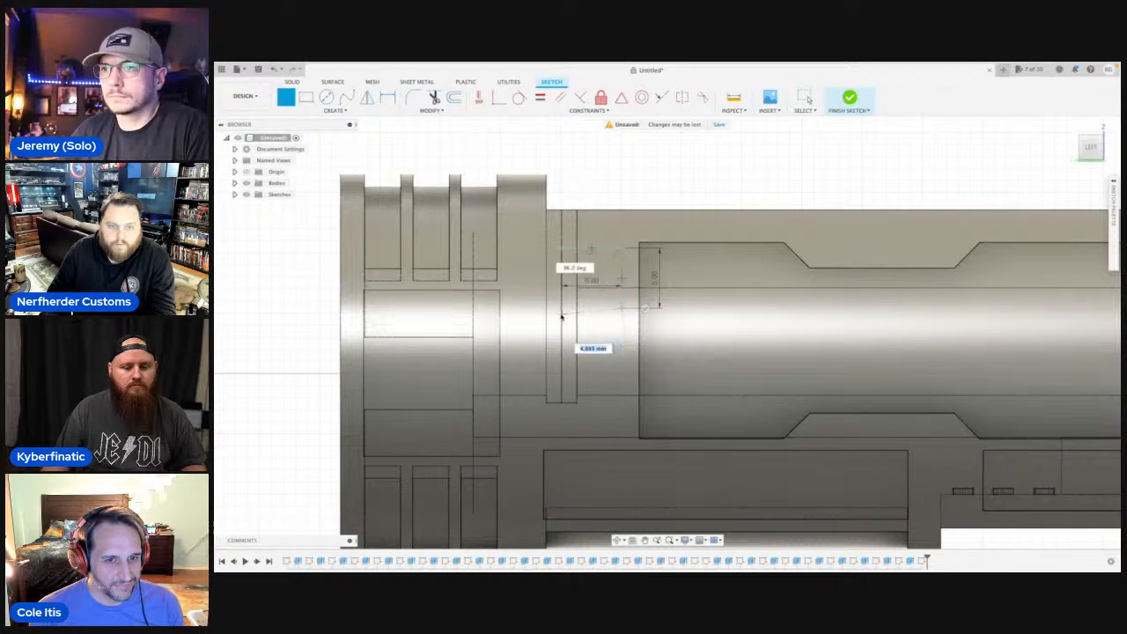
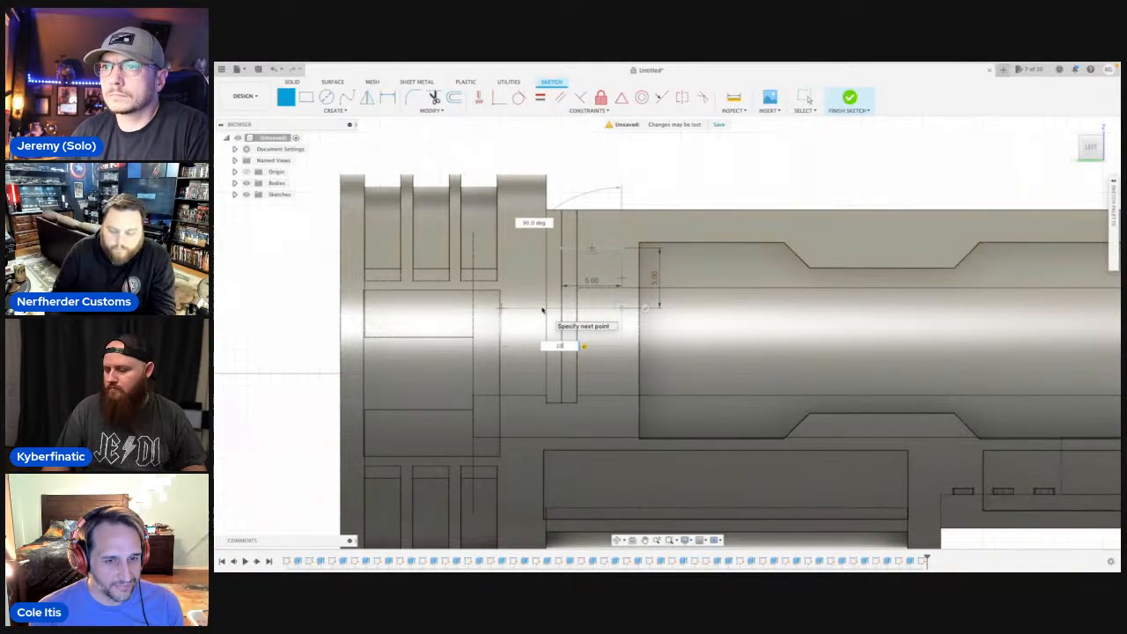
Draw a 6 mm horizontal line from the vertical line's lower end toward the grooved end, and delete the original 5 mm upper line.
key("BackSpace")
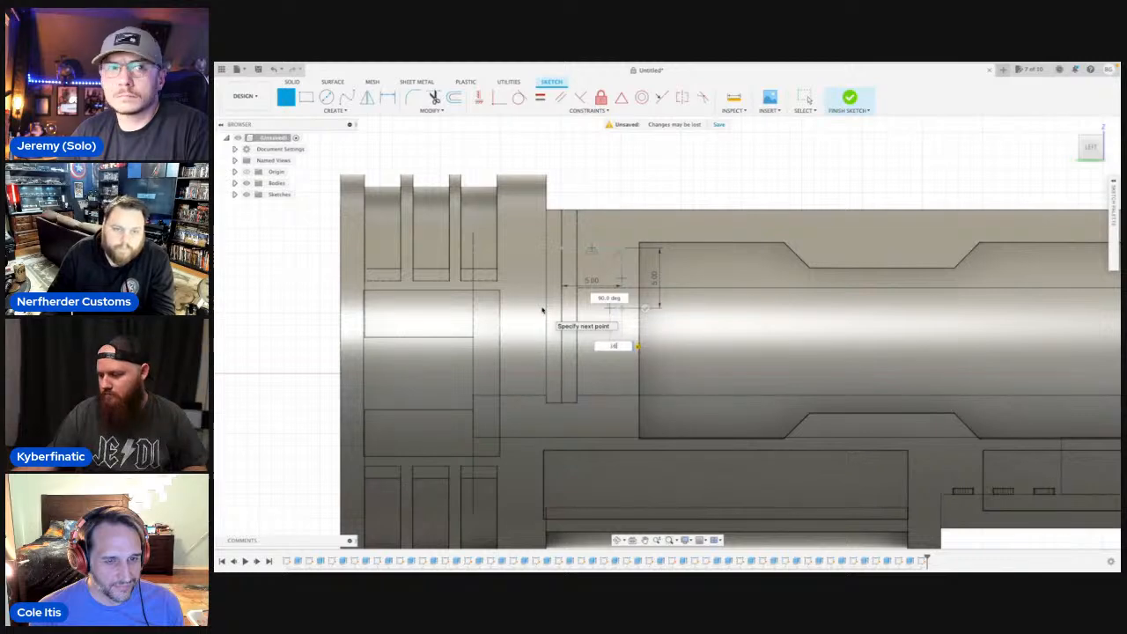
type("6")
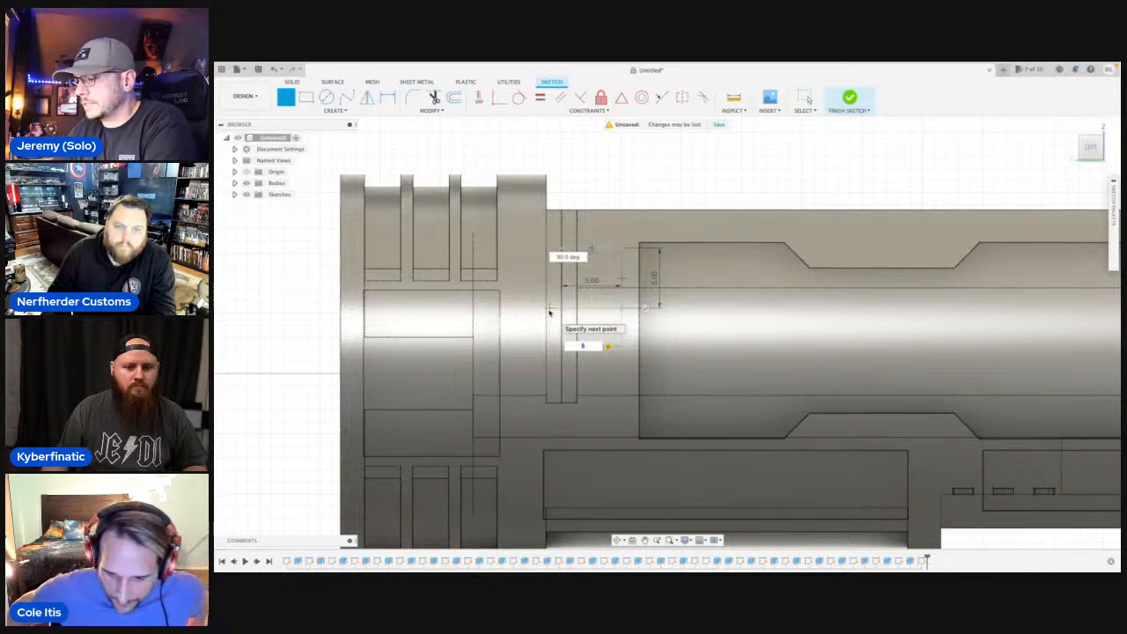
key("Return")
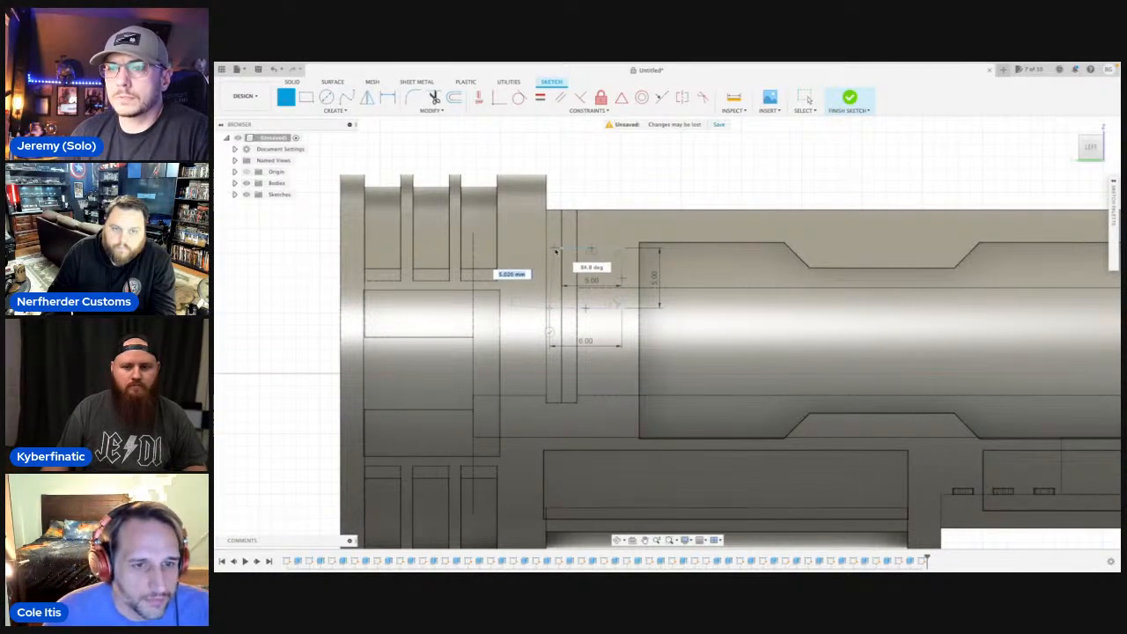
scroll(555, 250, "up", 2)
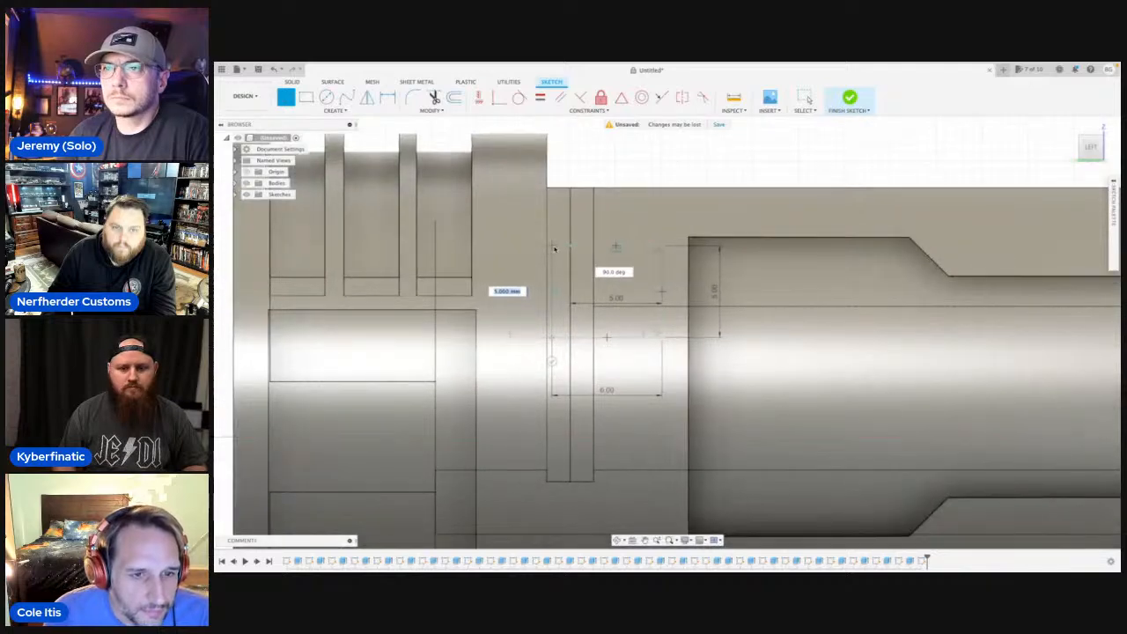
key("Escape")
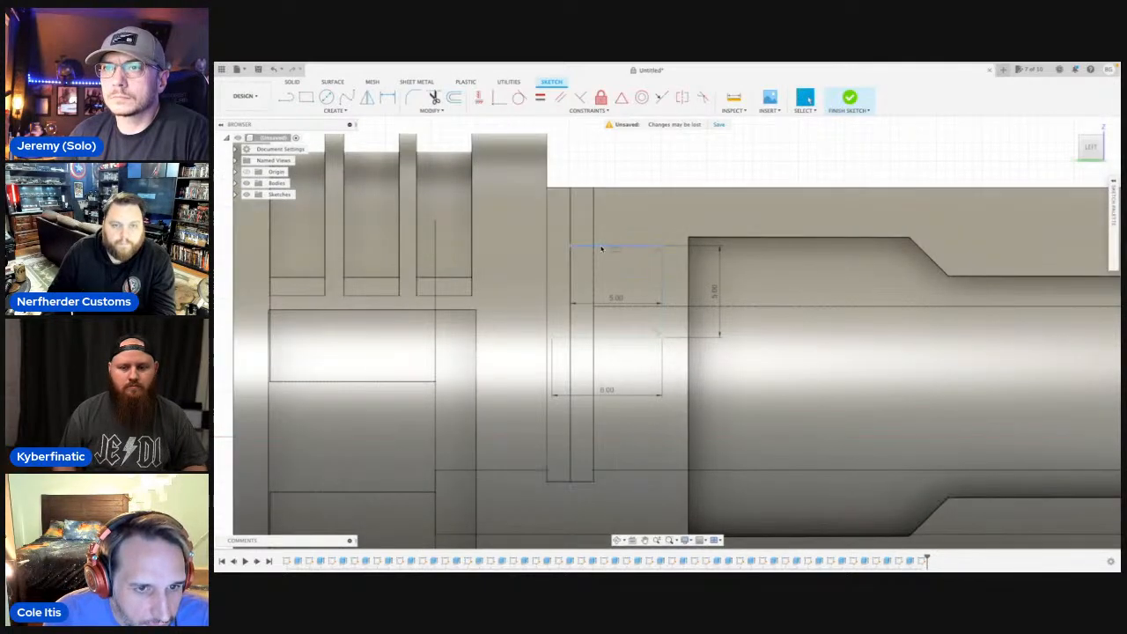
left_click(598, 247)
key("Delete")
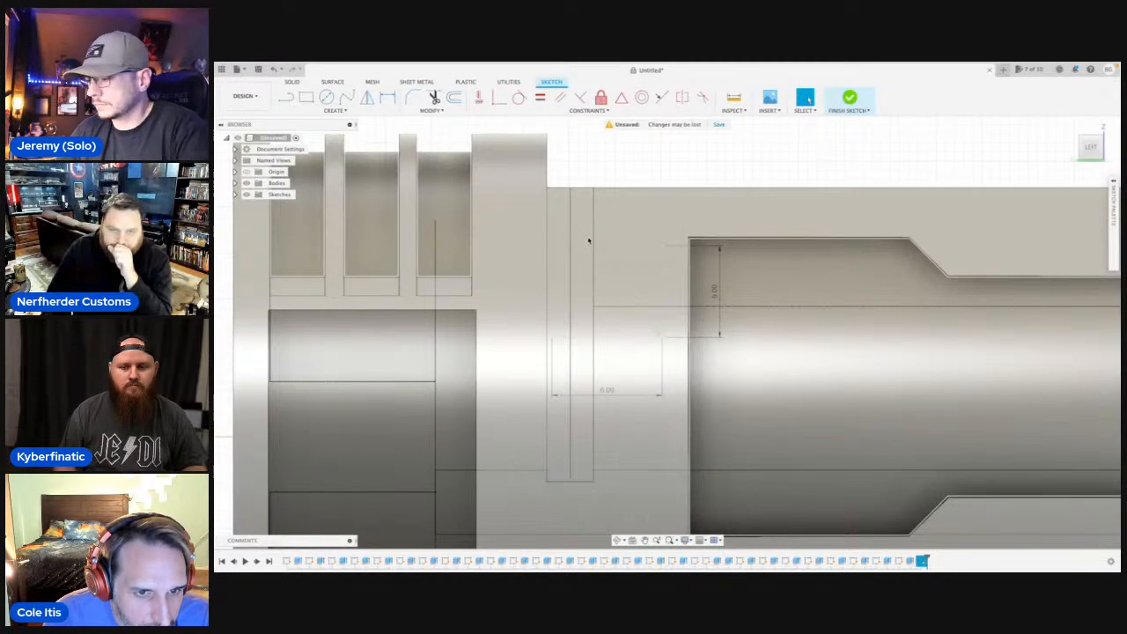
Close the outline into a 6 mm by 5 mm rectangle with a vertical side nearest the grooves and an upper edge.
key("l")
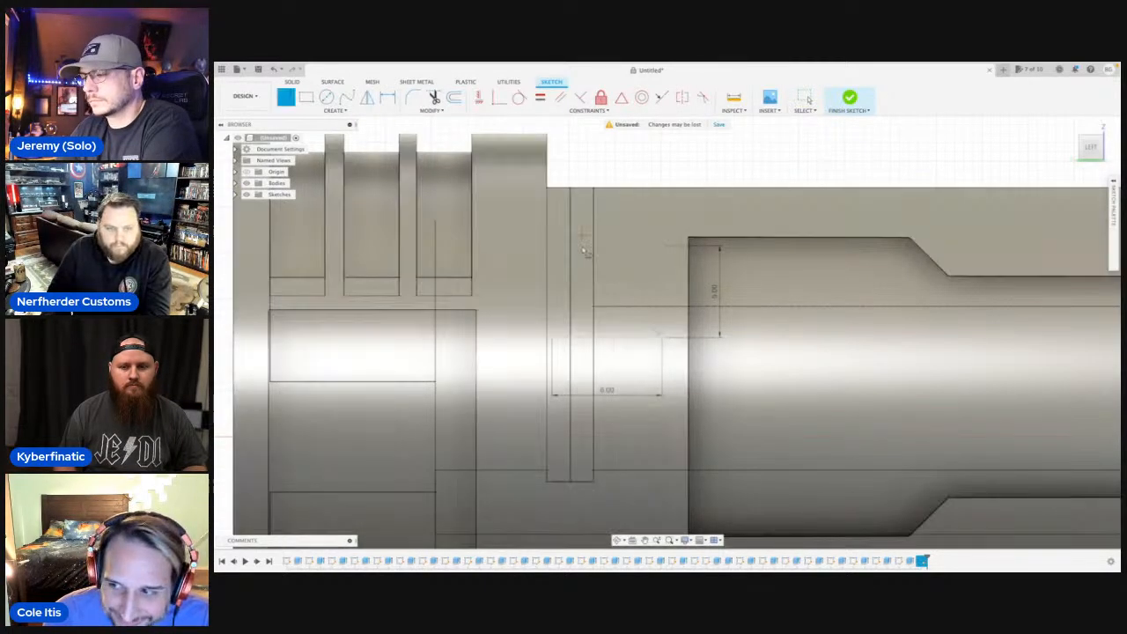
left_click(559, 325)
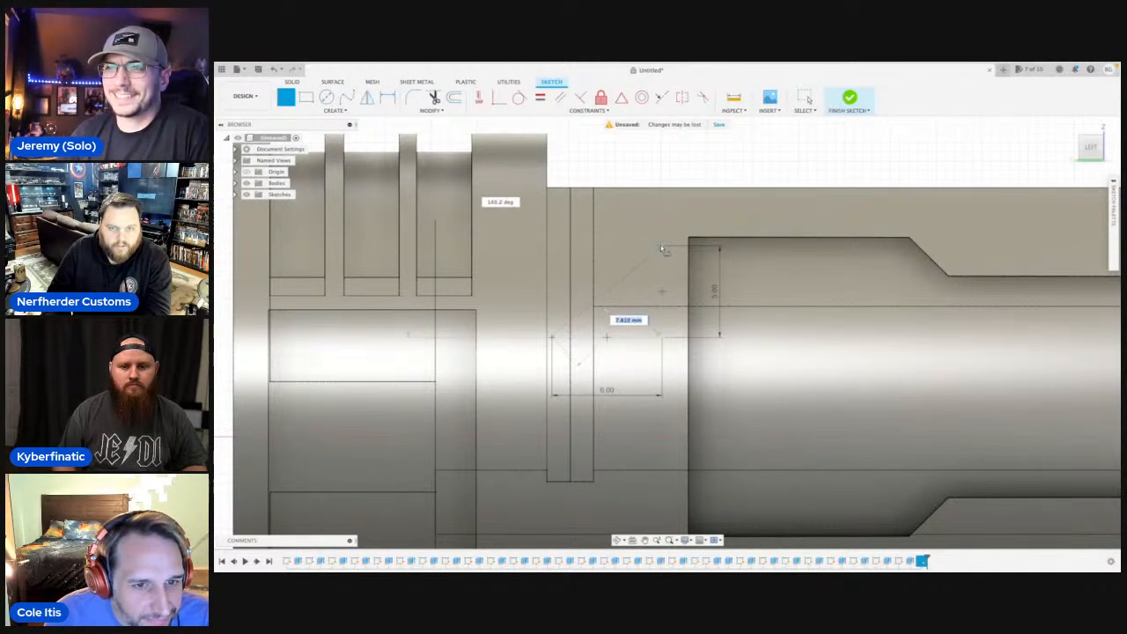
left_click(552, 247)
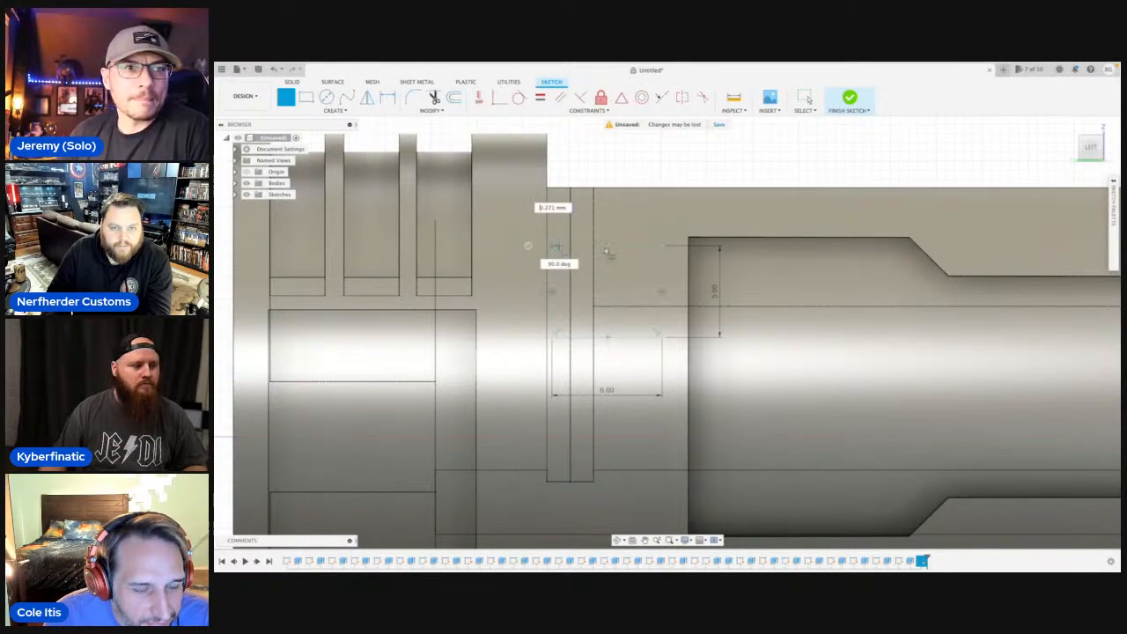
left_click(663, 249)
Draw a 0.5 mm vertical line down from the midpoint of the rectangle's lower edge and a short horizontal line from its end.
scroll(615, 340, "up", 2)
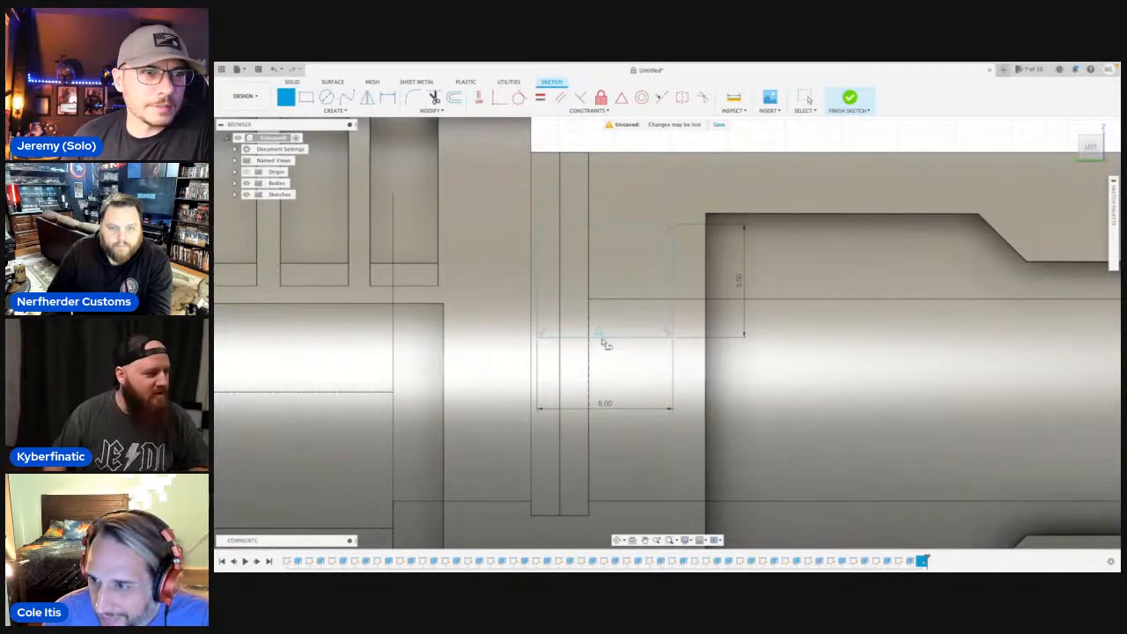
left_click(605, 338)
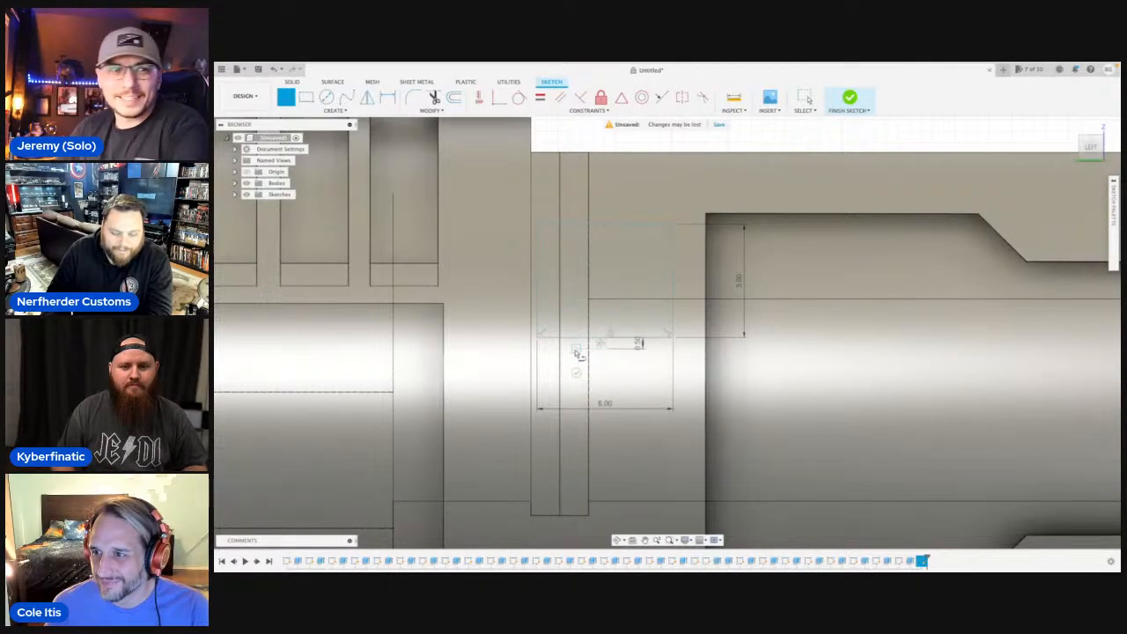
right_click(578, 353)
left_click(594, 402)
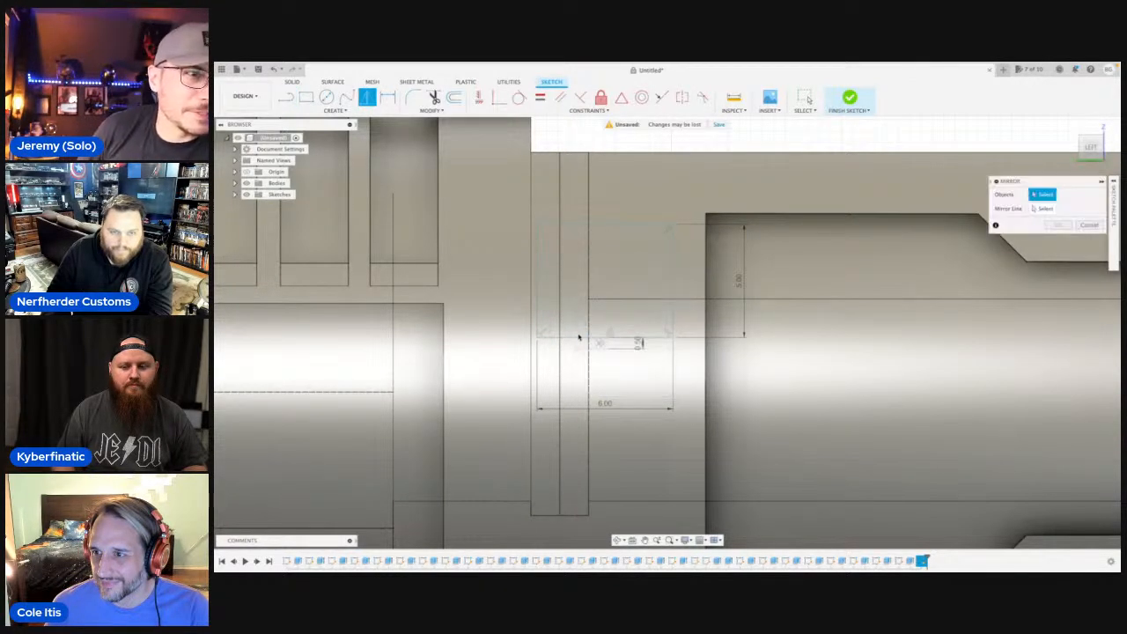
Mirror the rectangle's four sides across the short horizontal line beneath it.
left_click(576, 337)
left_click(537, 311)
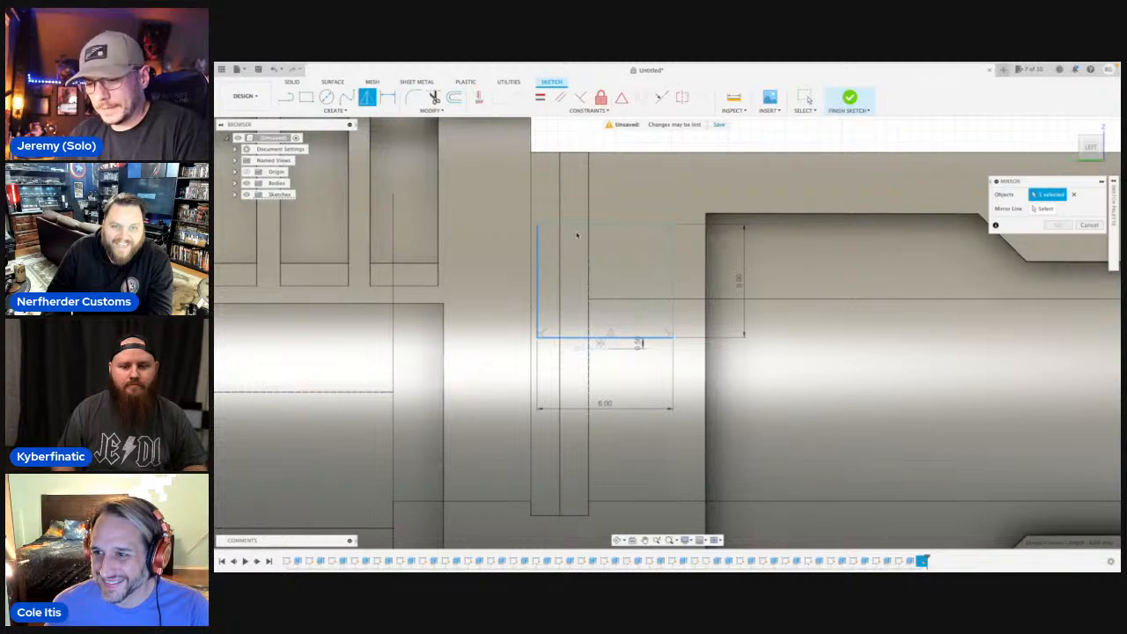
left_click(584, 226)
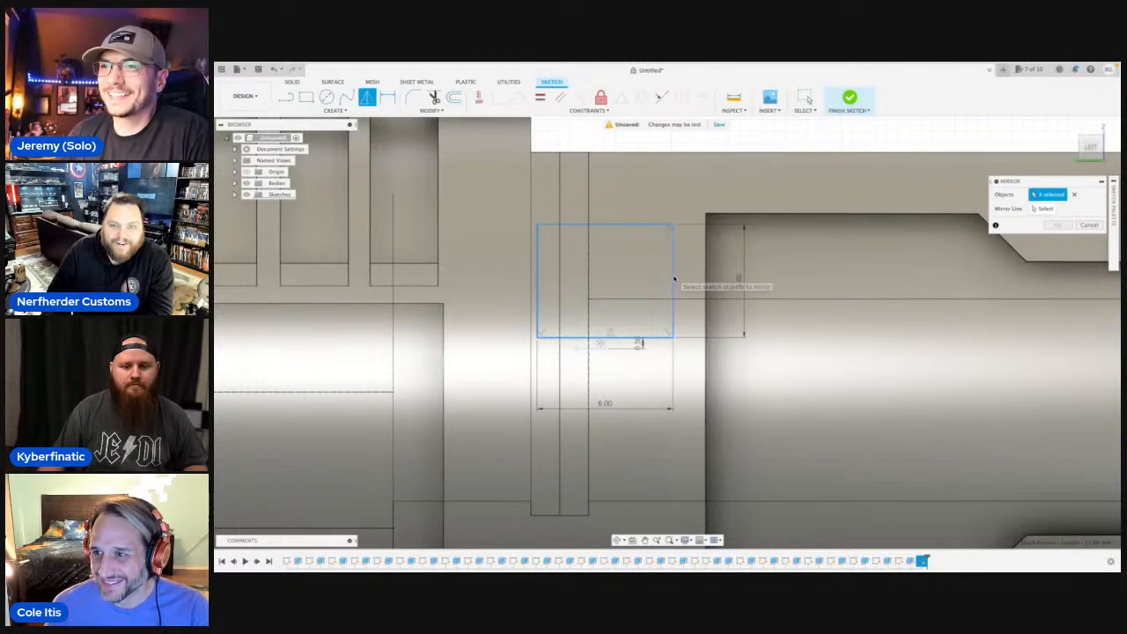
left_click(1044, 209)
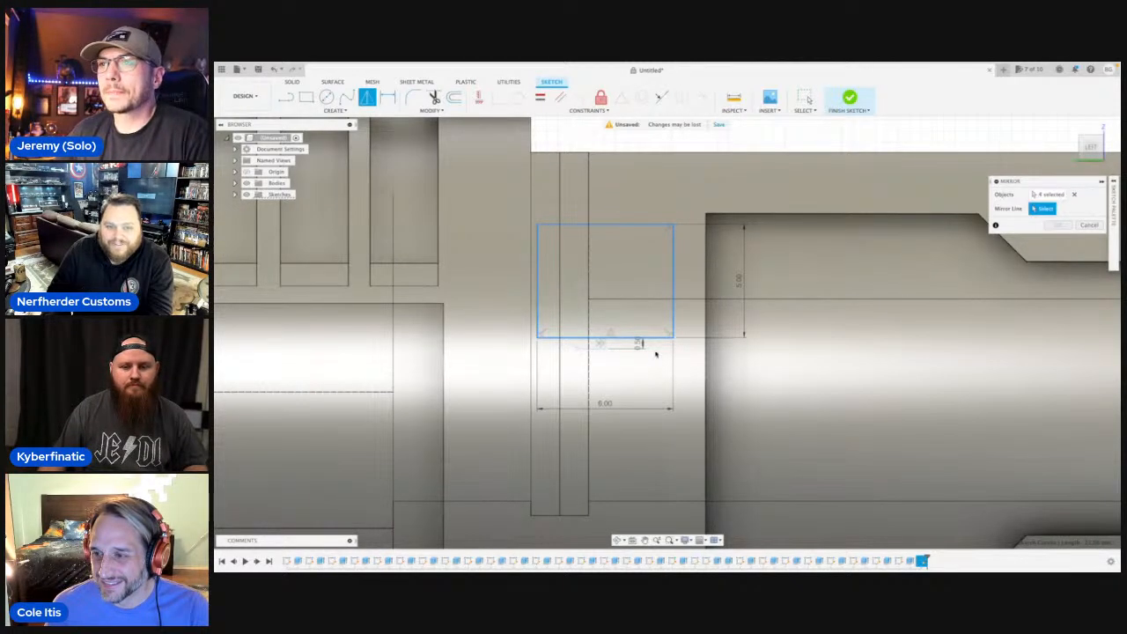
left_click(586, 348)
scroll(646, 376, "down", 5)
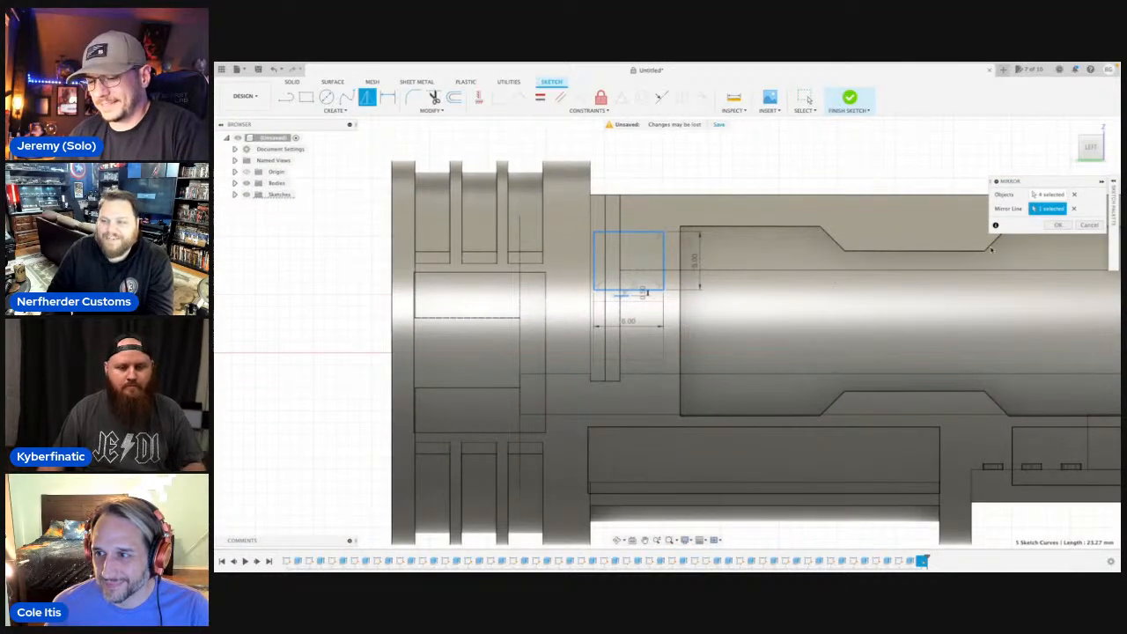
left_click(1058, 225)
Draw a horizontal line about 6 mm long below the mirrored rectangle, ending in line with its side nearest the grooves.
scroll(605, 366, "up", 3)
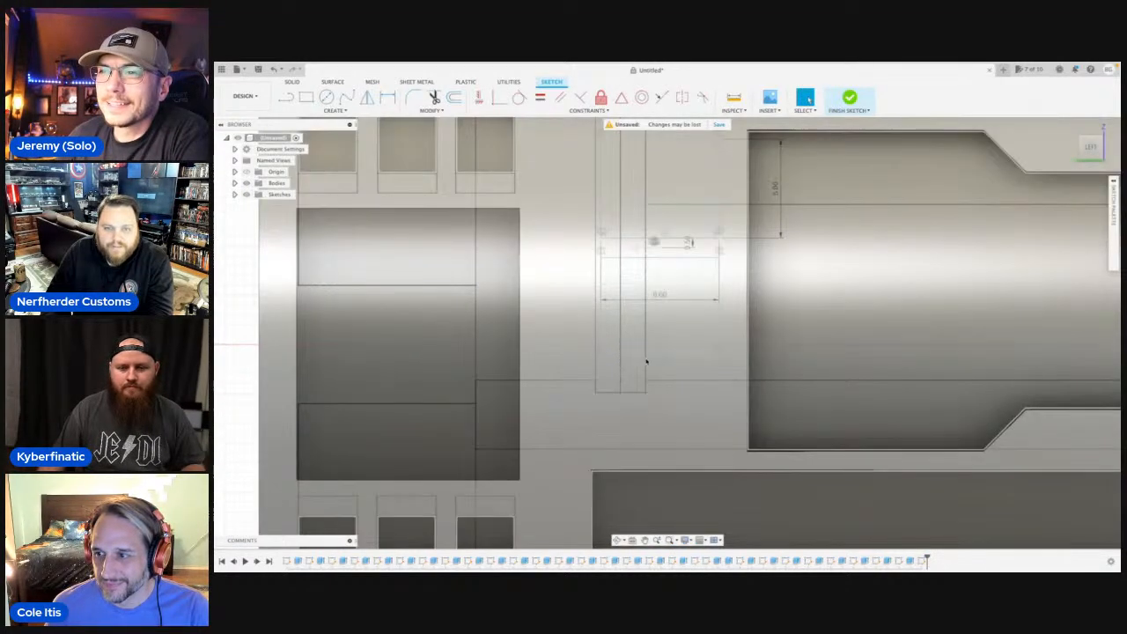
scroll(651, 363, "down", 3)
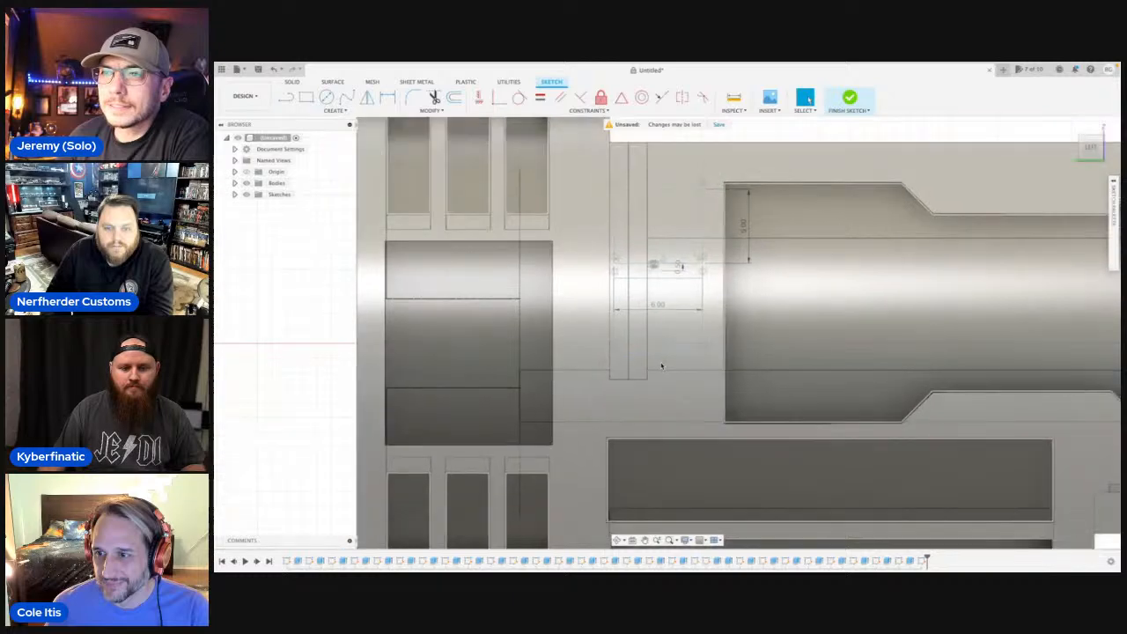
scroll(662, 365, "down", 2)
key("l")
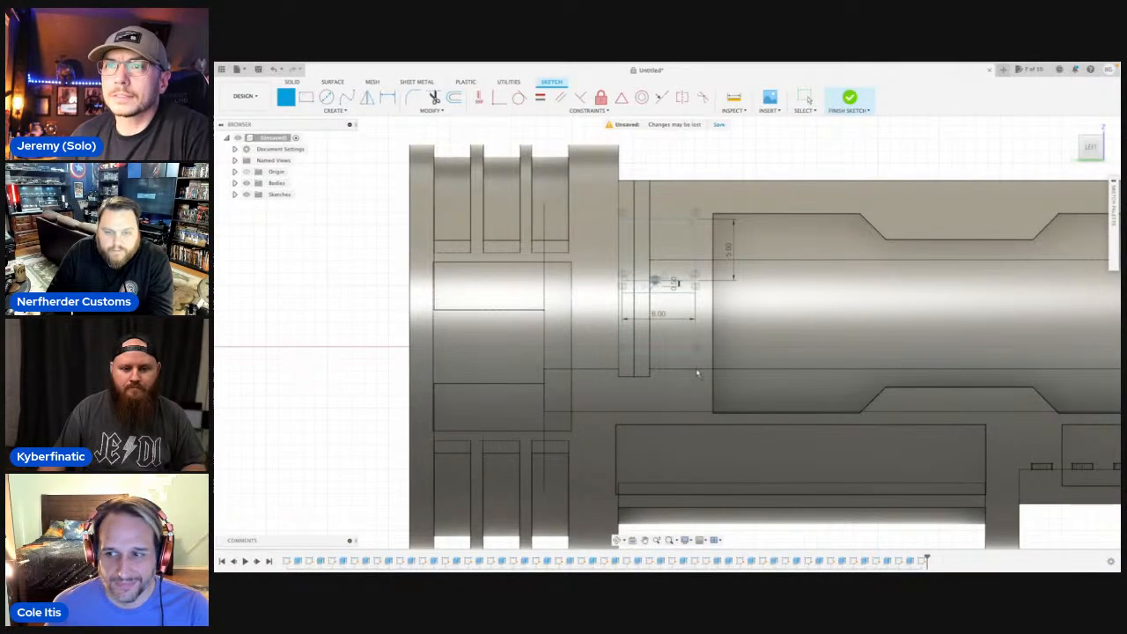
left_click(621, 373)
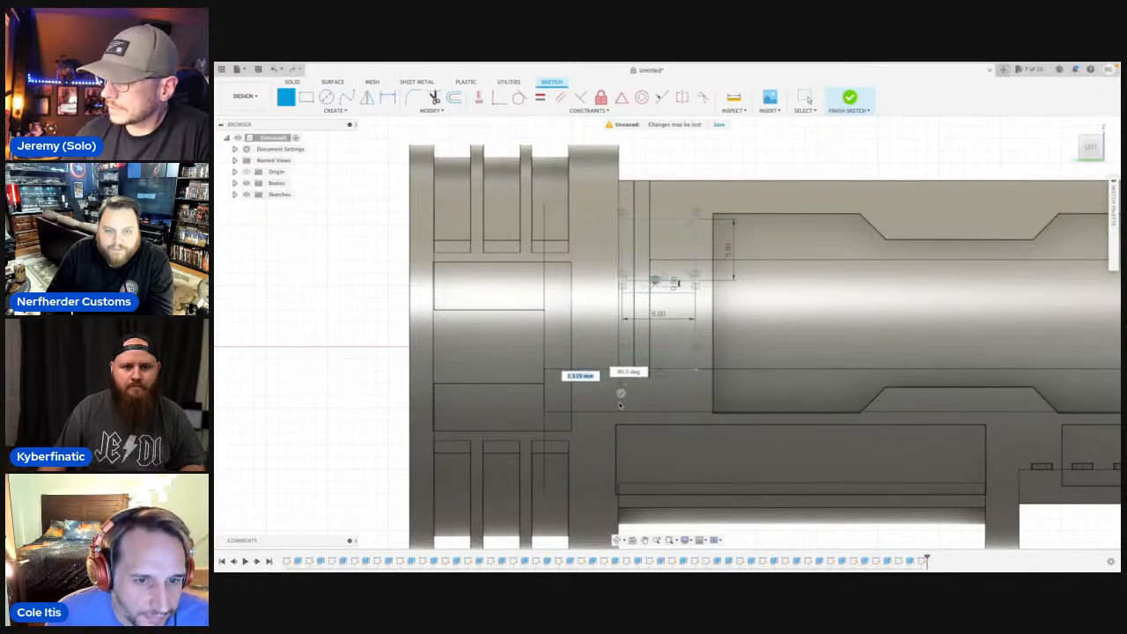
Try a 4 mm vertical line down from the new horizontal line's end nearest the grooves, and delete it.
type("4")
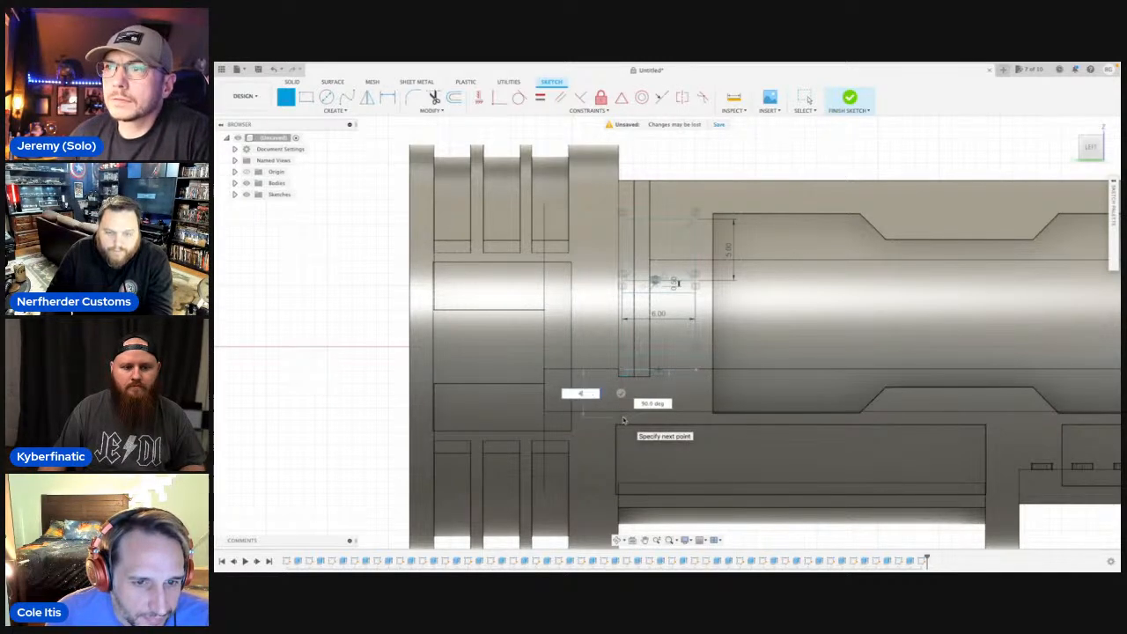
type(".")
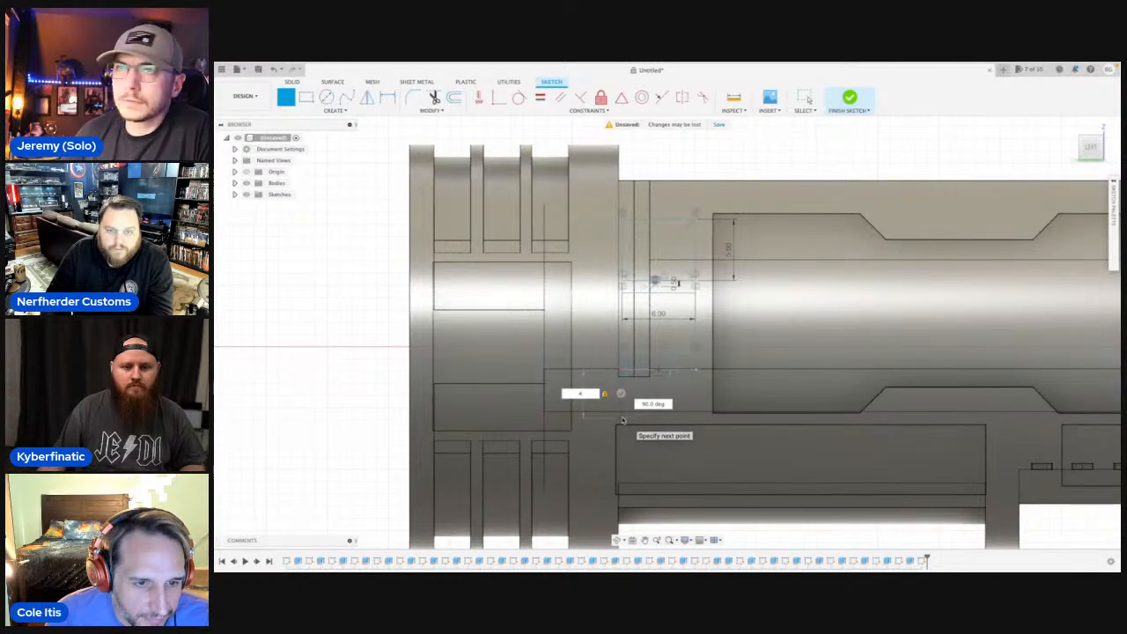
key("Return")
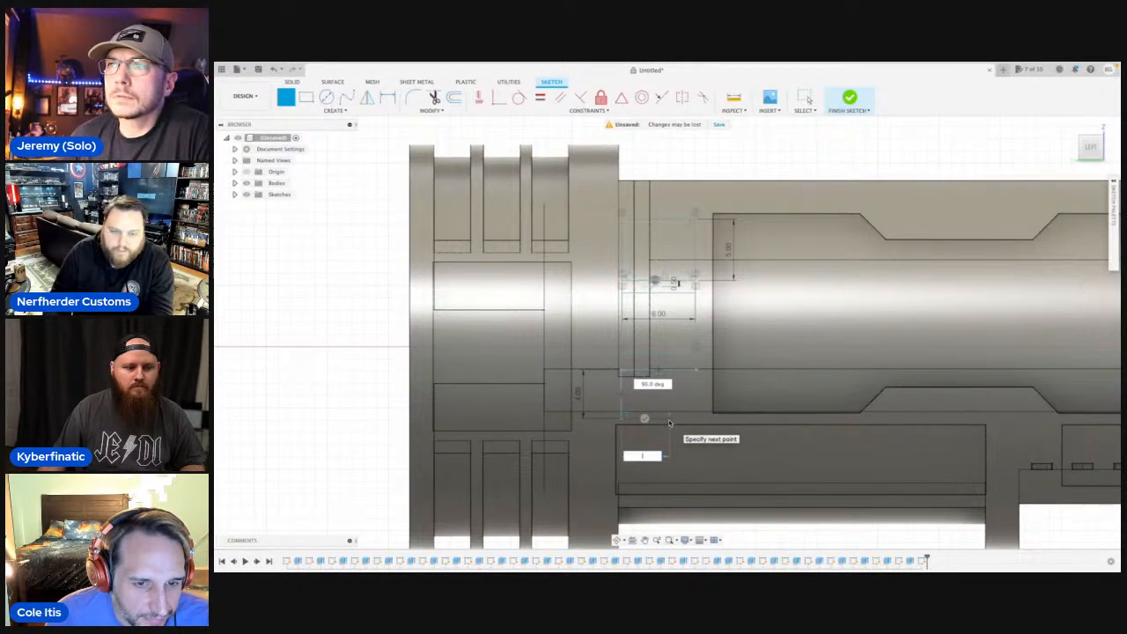
key("Escape")
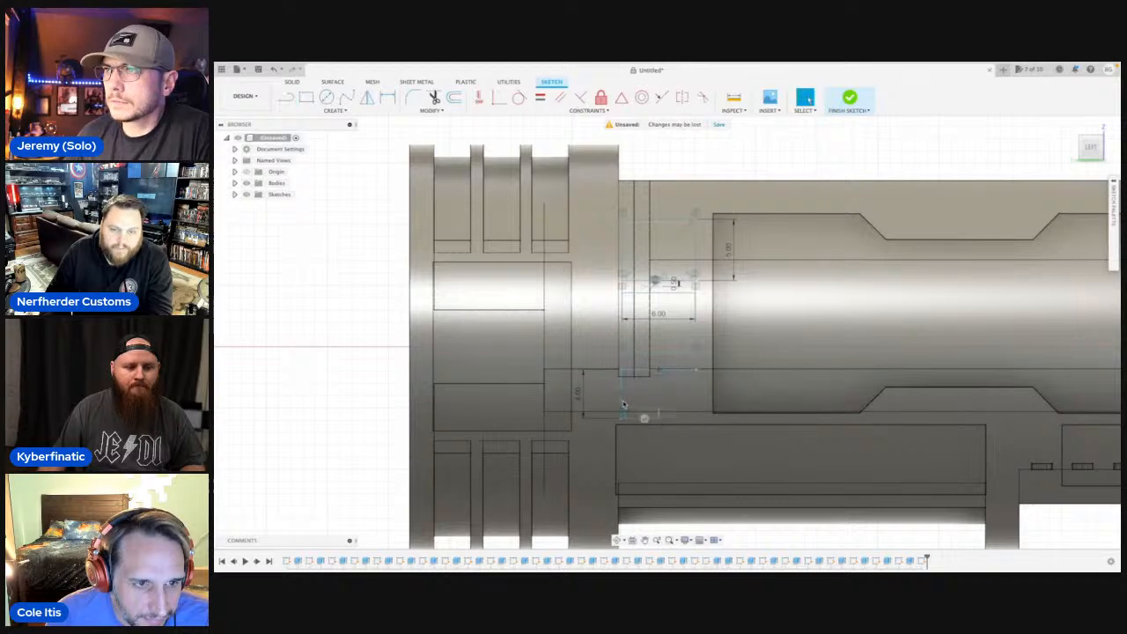
left_click(622, 400)
key("Delete")
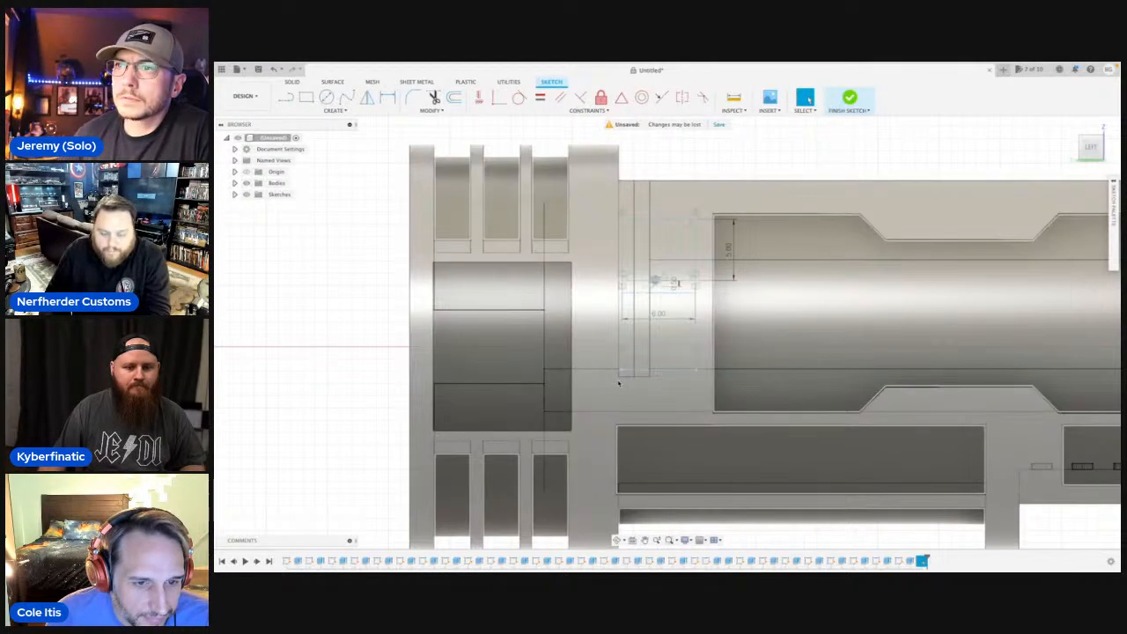
Complete the third rectangle below the horizontal line with a 2.5 mm vertical side, a lower edge and a closing vertical side.
key("r")
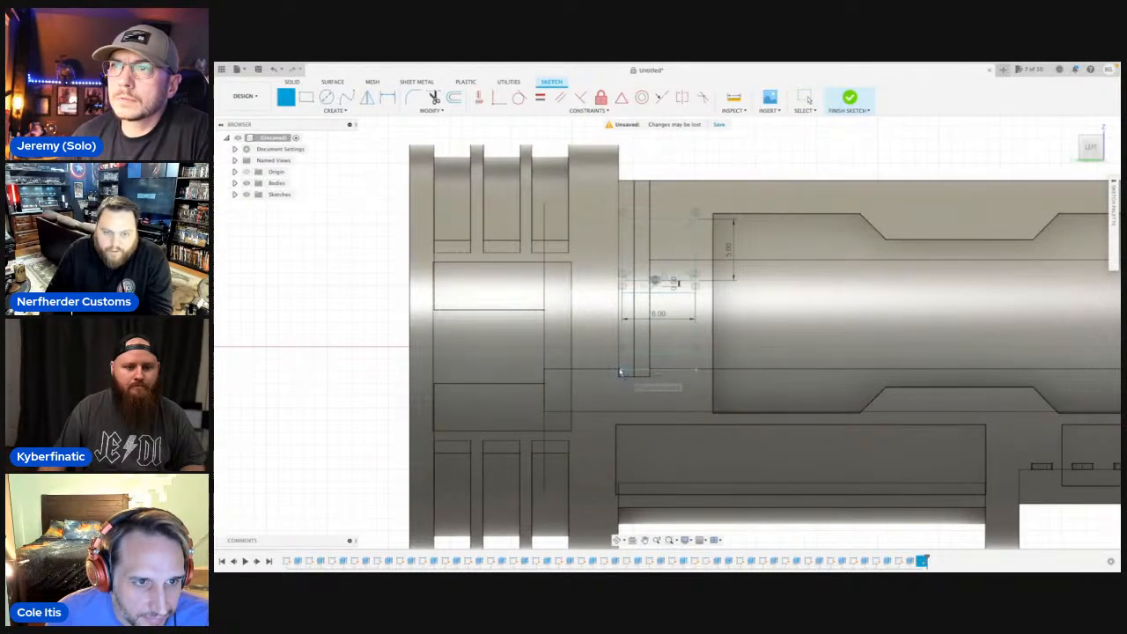
left_click(620, 371)
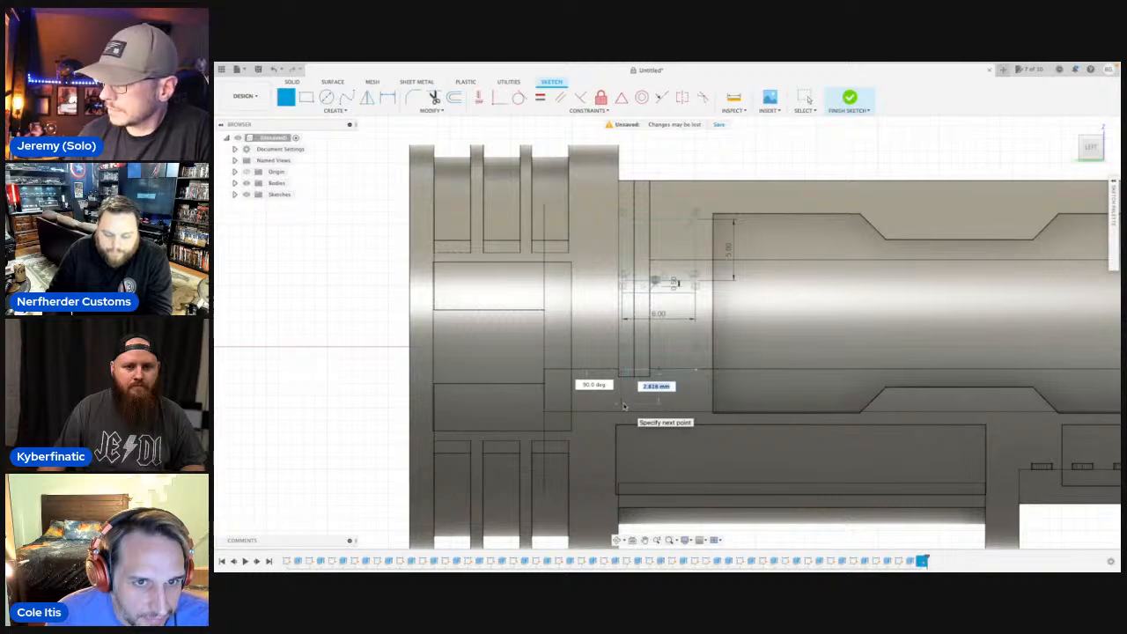
type("2.5")
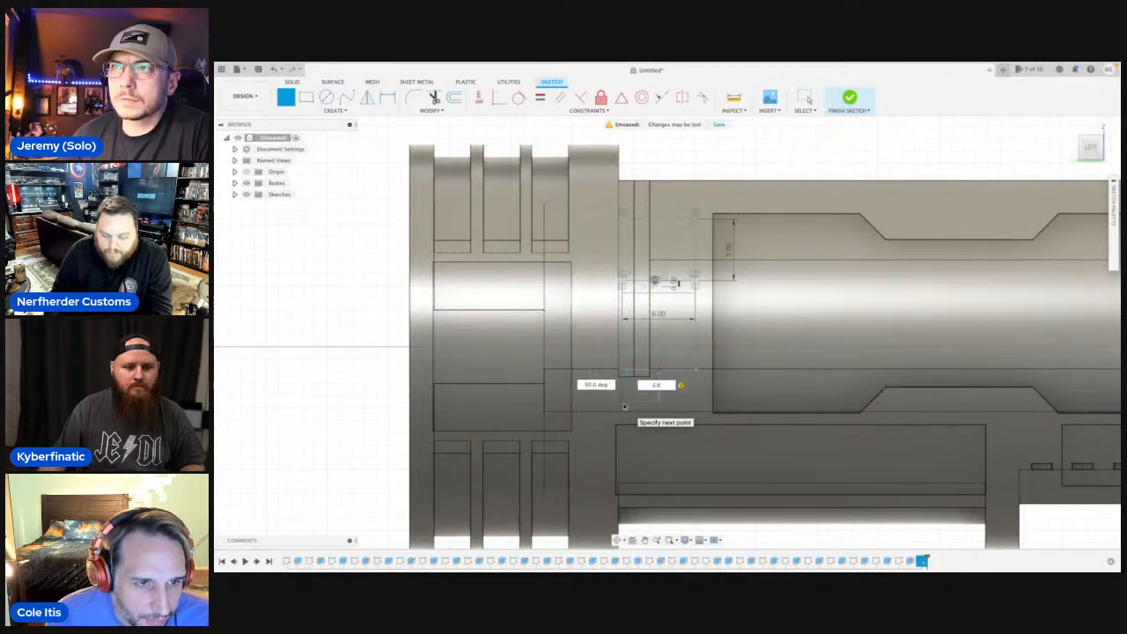
key("Return")
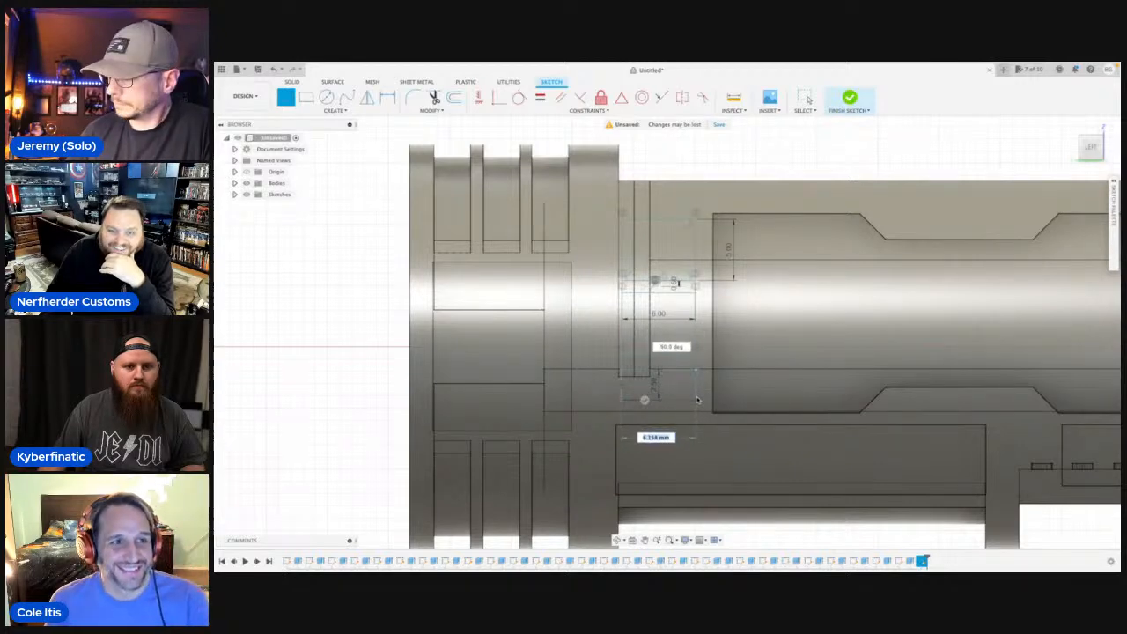
left_click(696, 387)
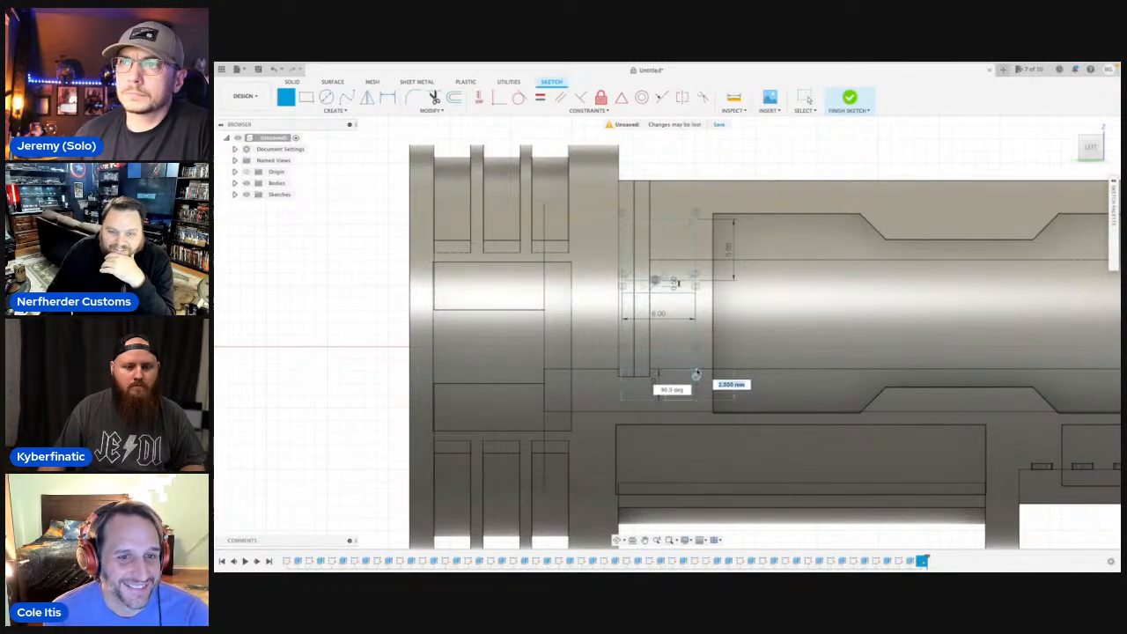
scroll(695, 368, "down", 2)
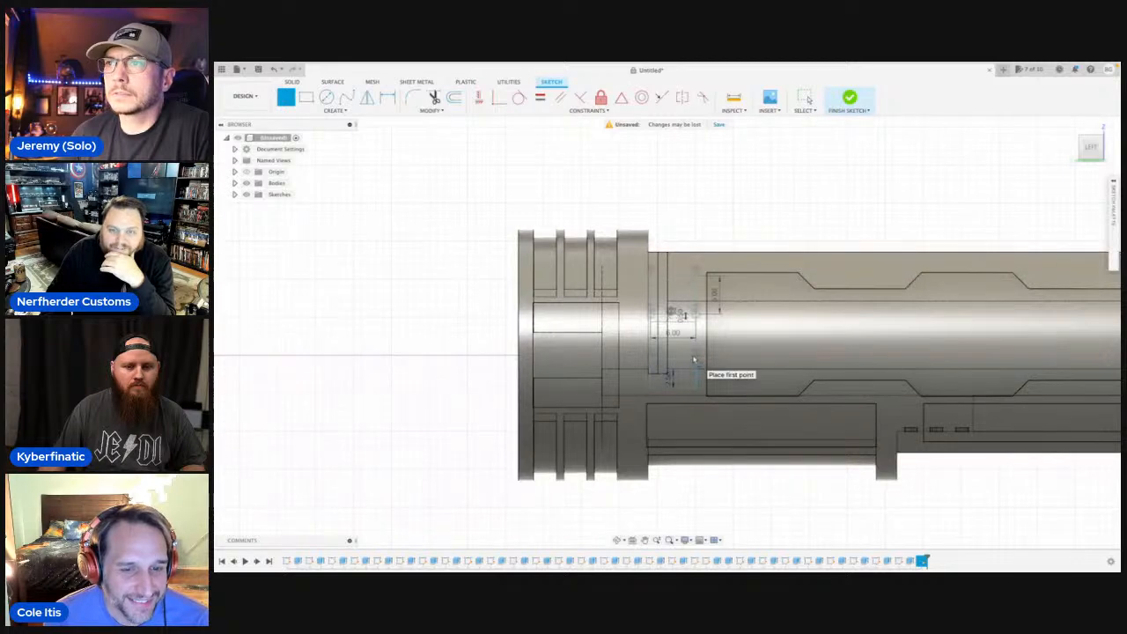
middle_click_drag(693, 358, 690, 374)
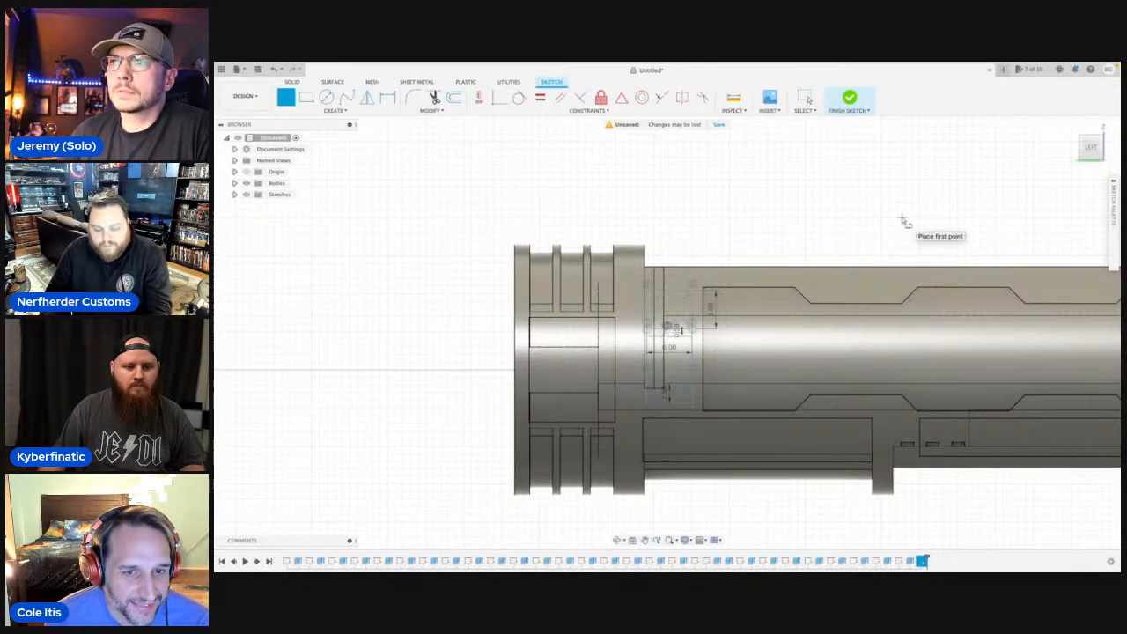
key("Escape")
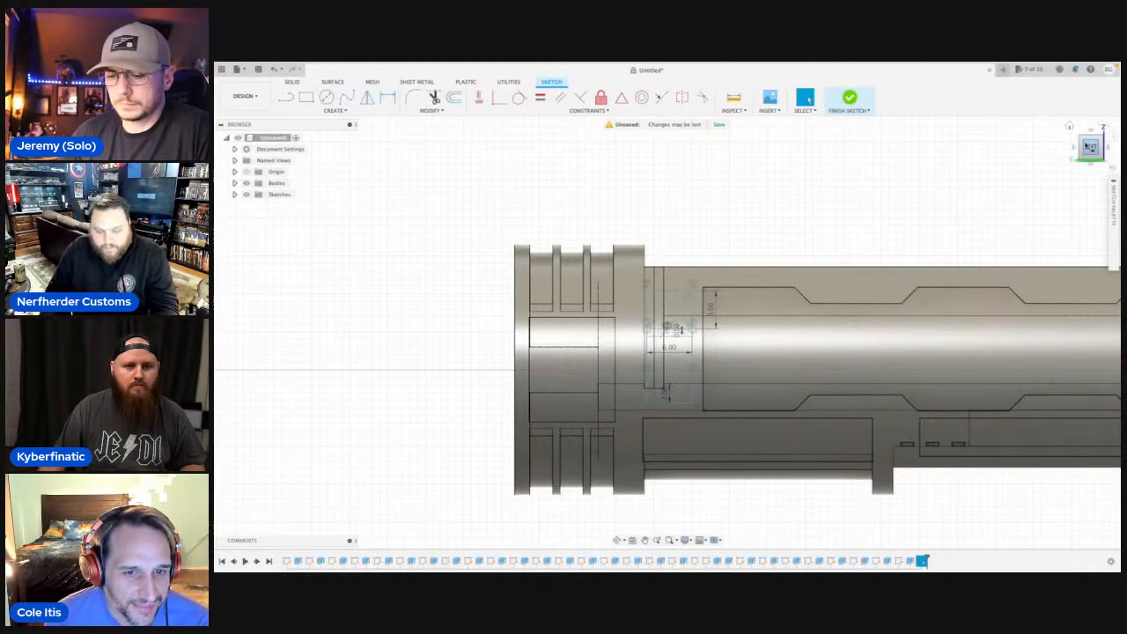
Save the untitled design in Admin Project under a custom name.
key("ctrl+s")
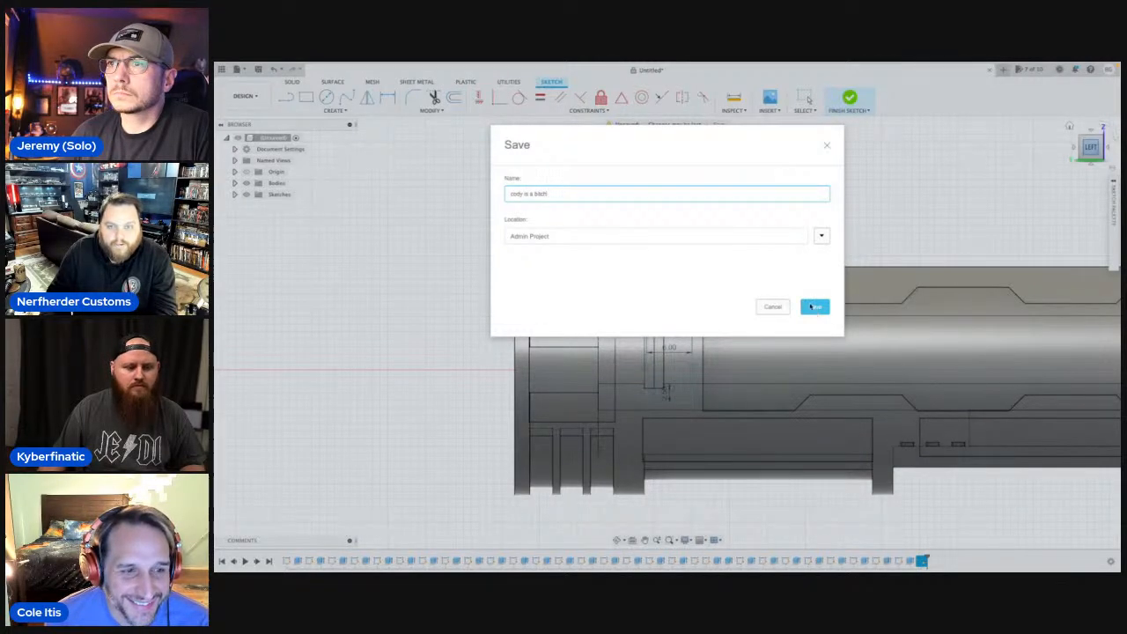
left_click(813, 306)
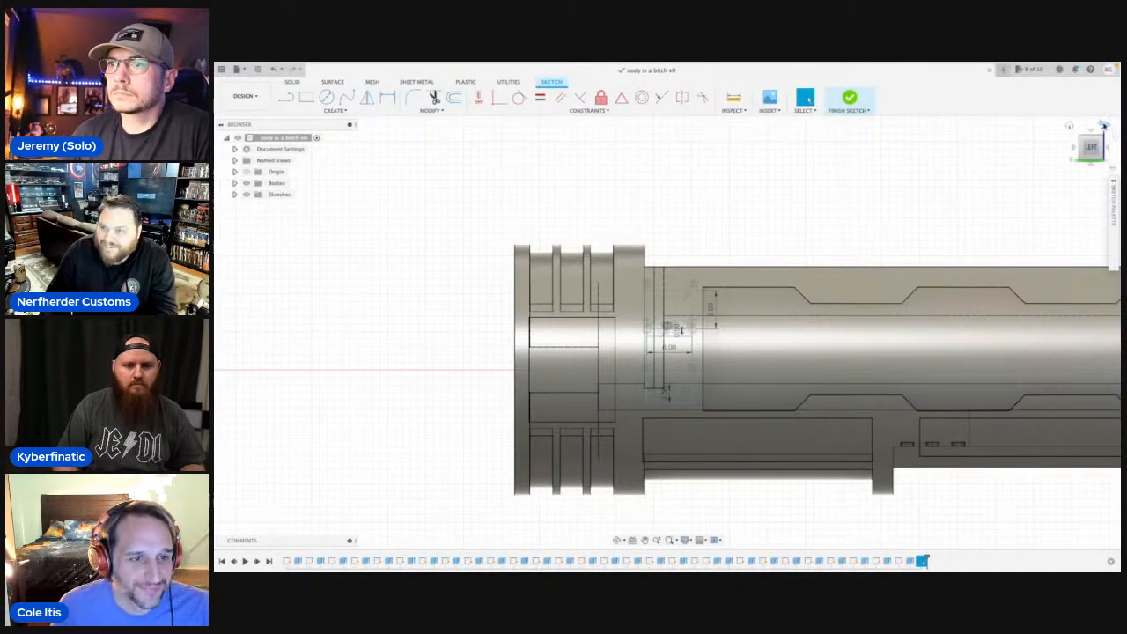
Hide the bodies and select all three sketched rectangles as Extrude profiles.
left_click(1105, 126)
left_click(1104, 126)
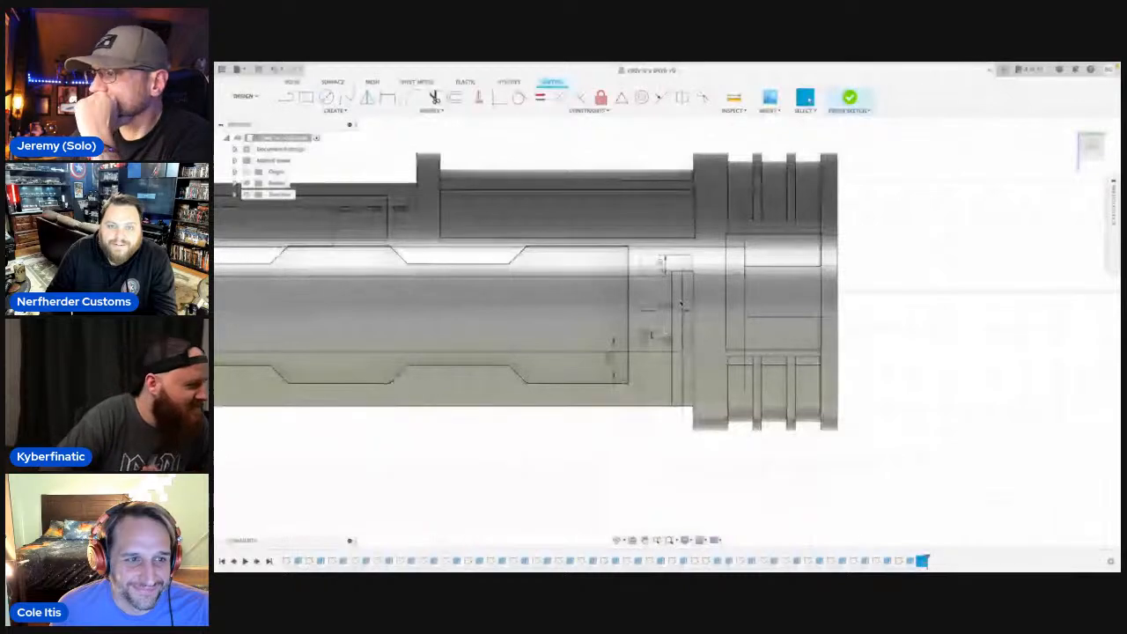
middle_click_drag(936, 244, 956, 284)
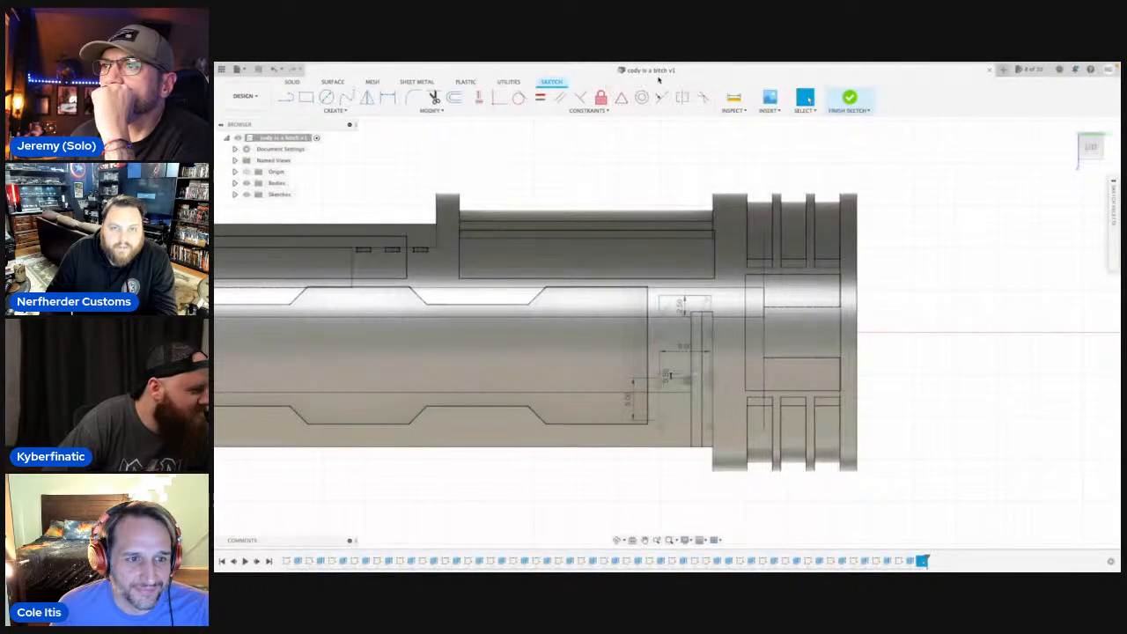
left_click(250, 183)
left_click(247, 183)
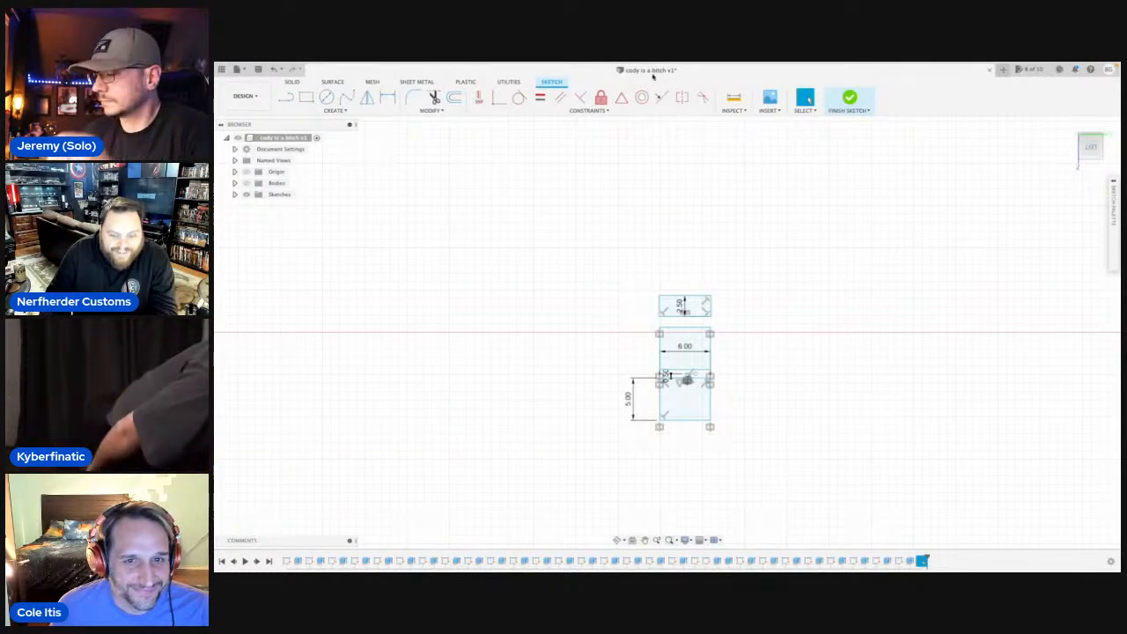
left_click(679, 393)
left_click(684, 345)
key("e")
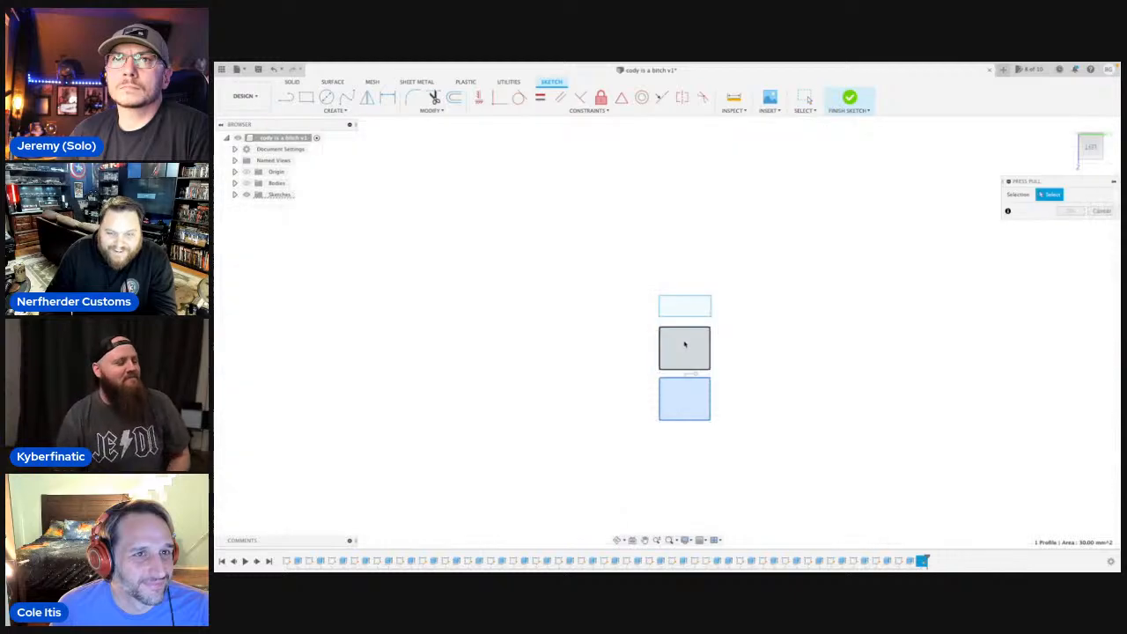
left_click(684, 346)
left_click(692, 307)
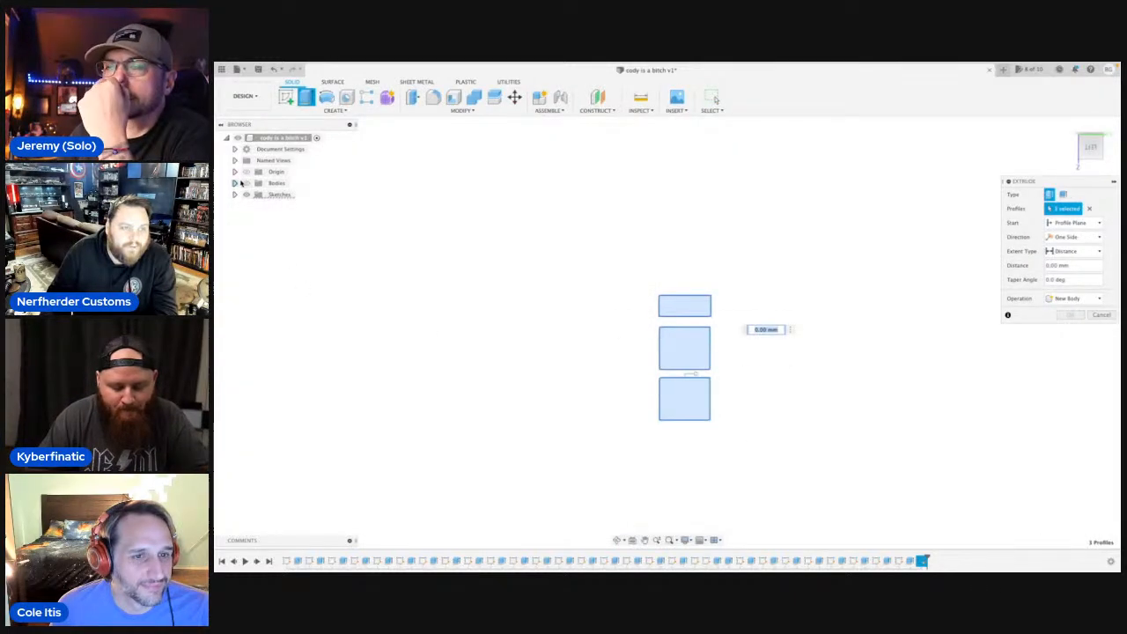
Show the bodies and extrude the three rectangles as a cut, starting from the object face beside the grooved end.
left_click(246, 183)
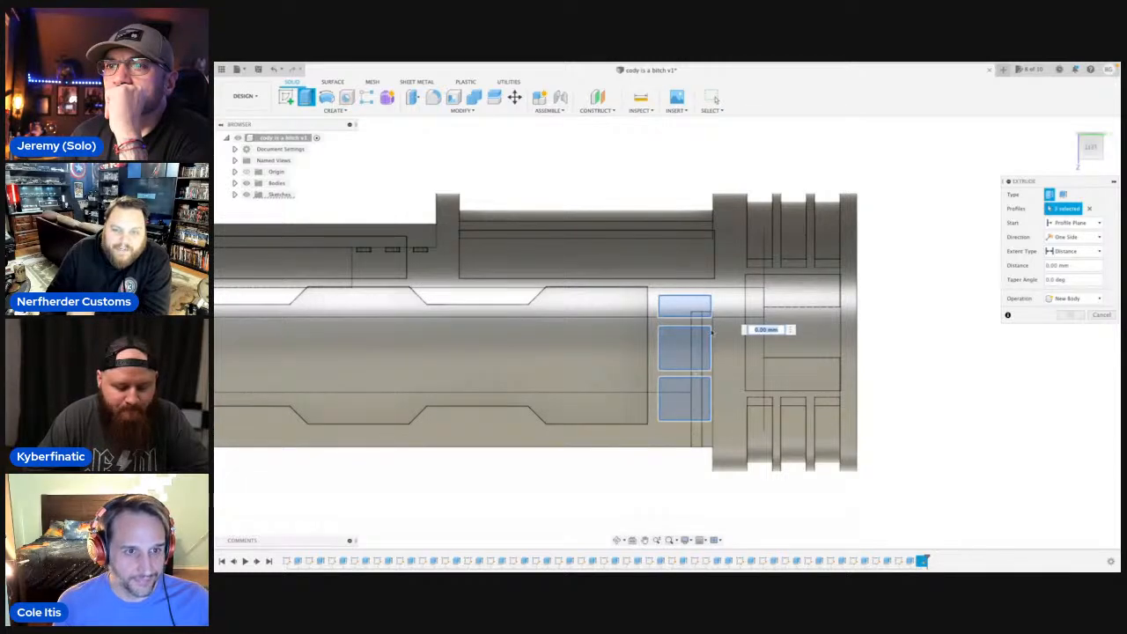
left_click(619, 540)
left_click_drag(610, 494, 675, 495)
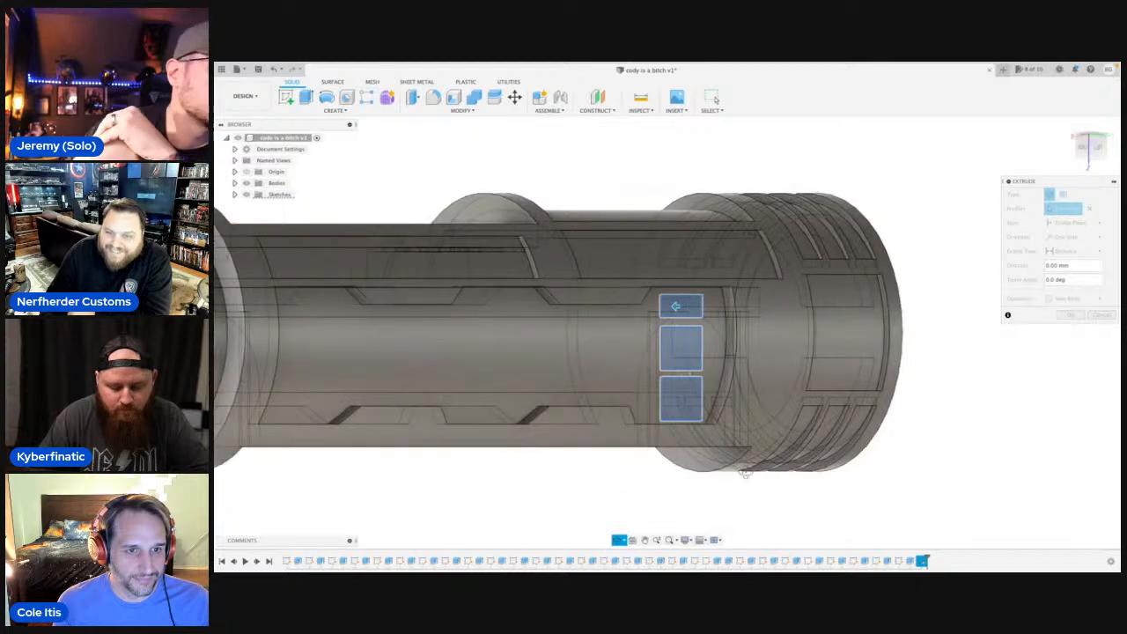
key("Escape")
scroll(845, 440, "down", 1)
left_click(1100, 222)
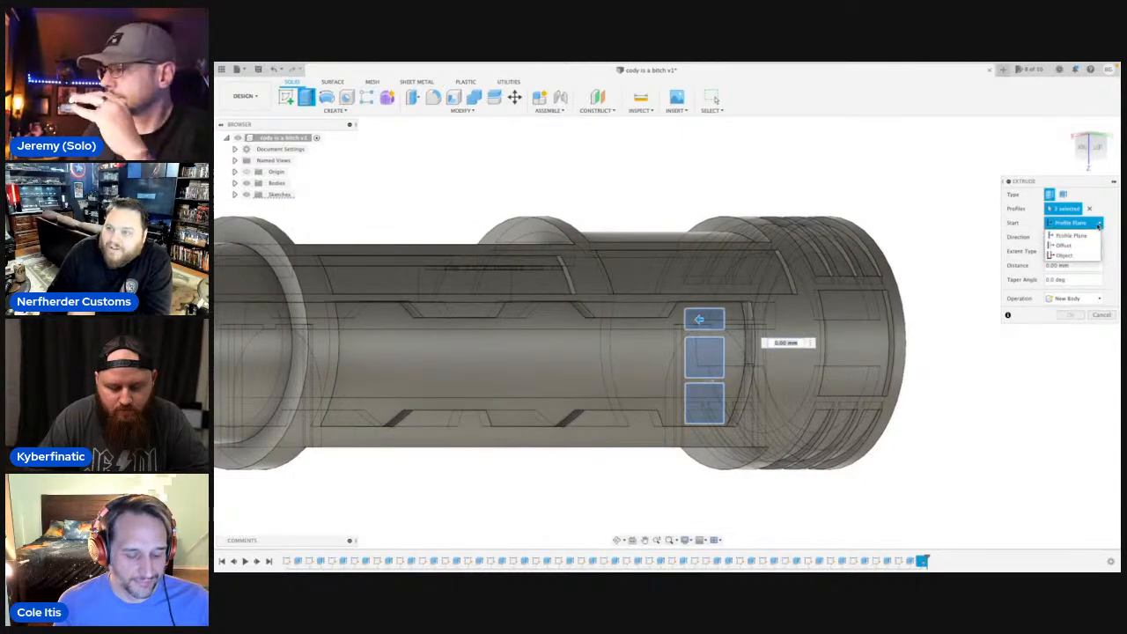
left_click(1068, 254)
left_click(783, 364)
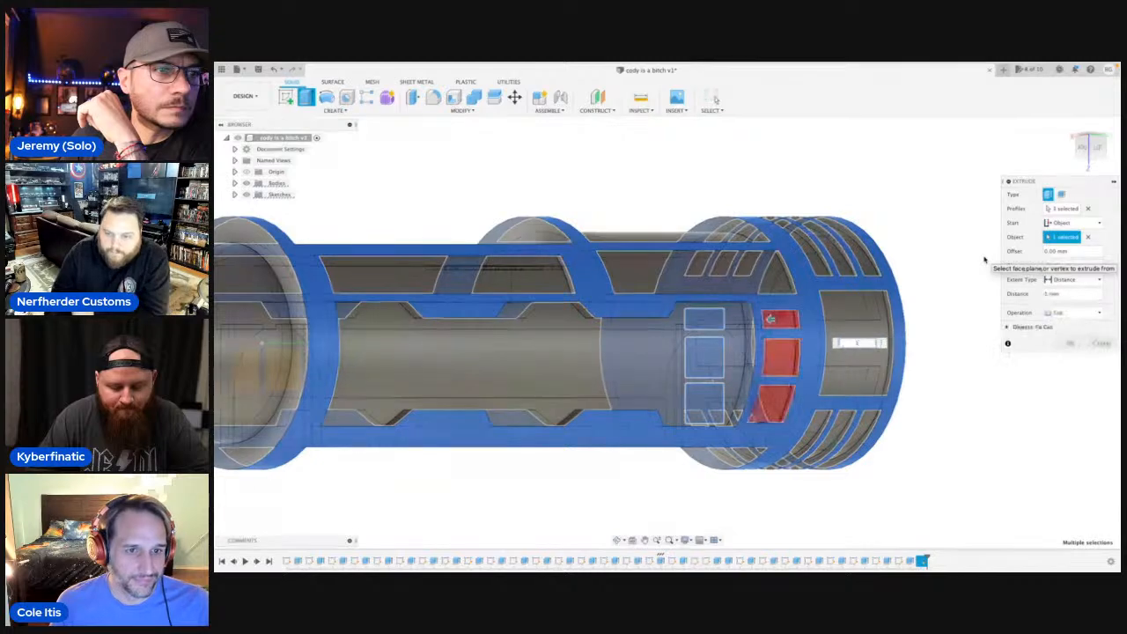
key("Return")
scroll(946, 266, "down", 4)
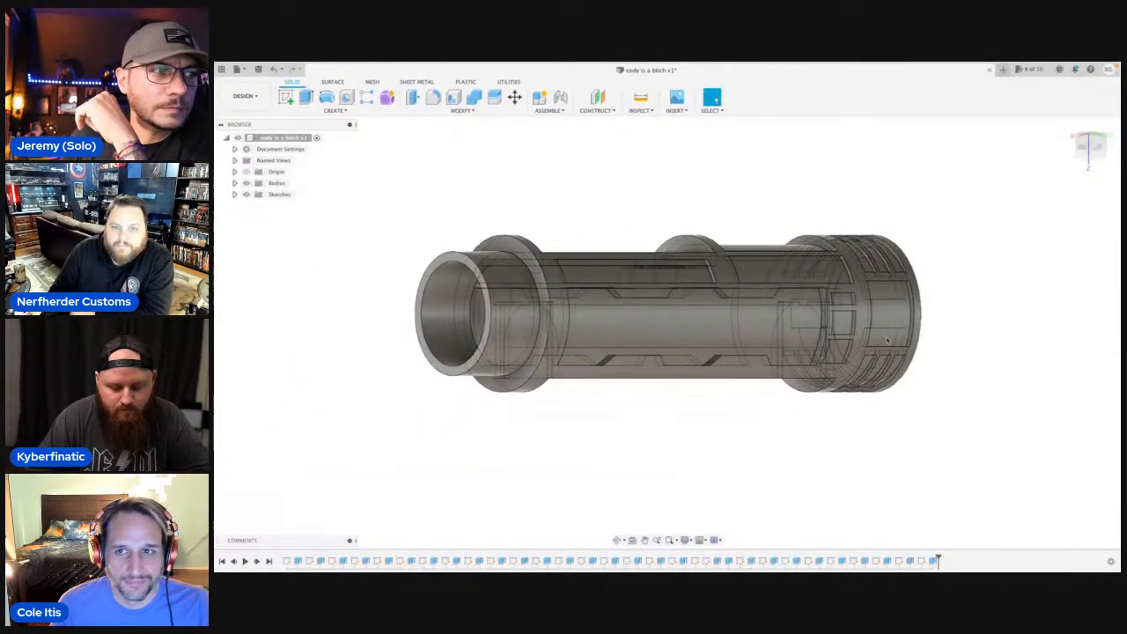
Start a new line sketch on the lengthwise plane facing the opposite side of the body.
left_click(618, 540)
left_click_drag(722, 385, 669, 361)
middle_click_drag(668, 361, 508, 340, "shift")
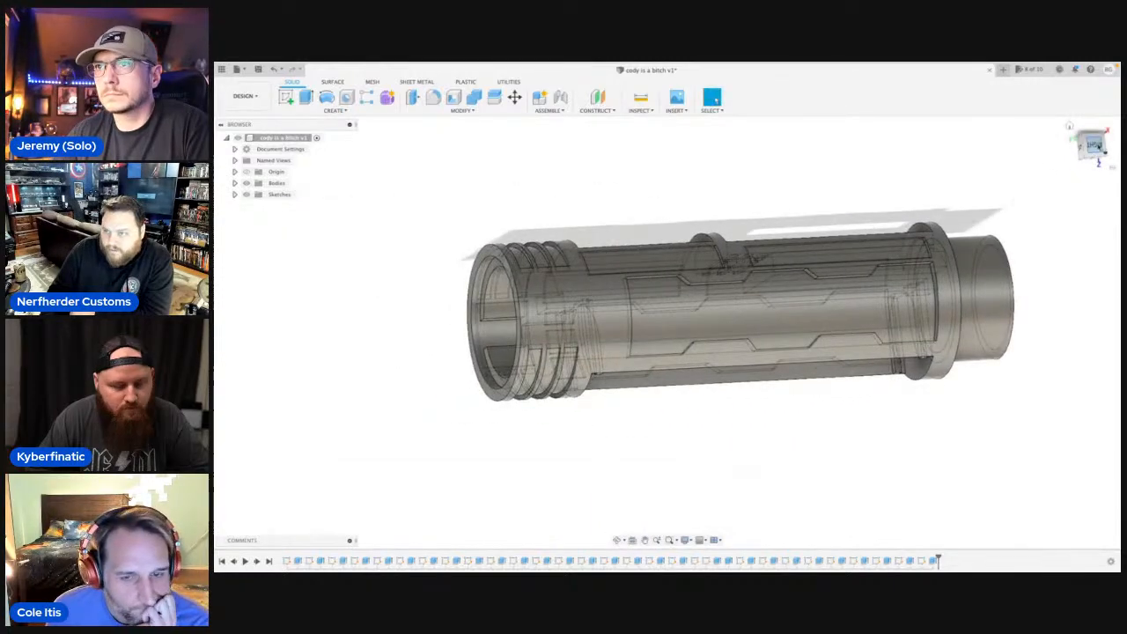
left_click(1095, 144)
scroll(593, 254, "up", 5)
middle_click_drag(593, 254, 636, 276)
scroll(632, 287, "up", 3)
key("l")
scroll(636, 295, "down", 3)
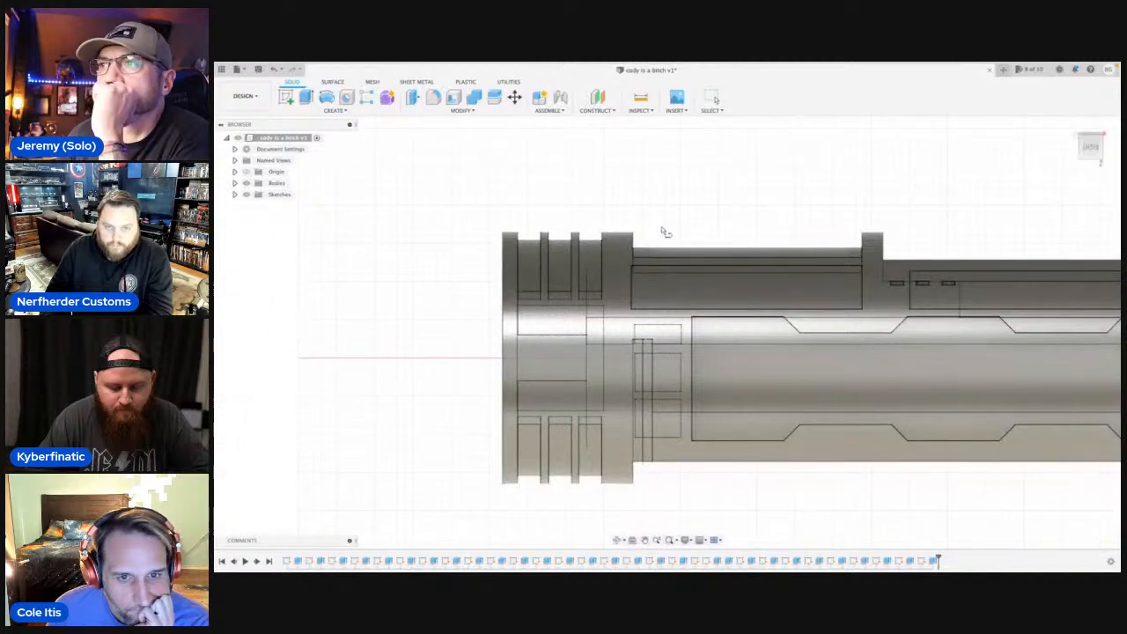
middle_click_drag(1110, 334, 588, 309)
left_click(588, 309)
scroll(539, 315, "up", 5)
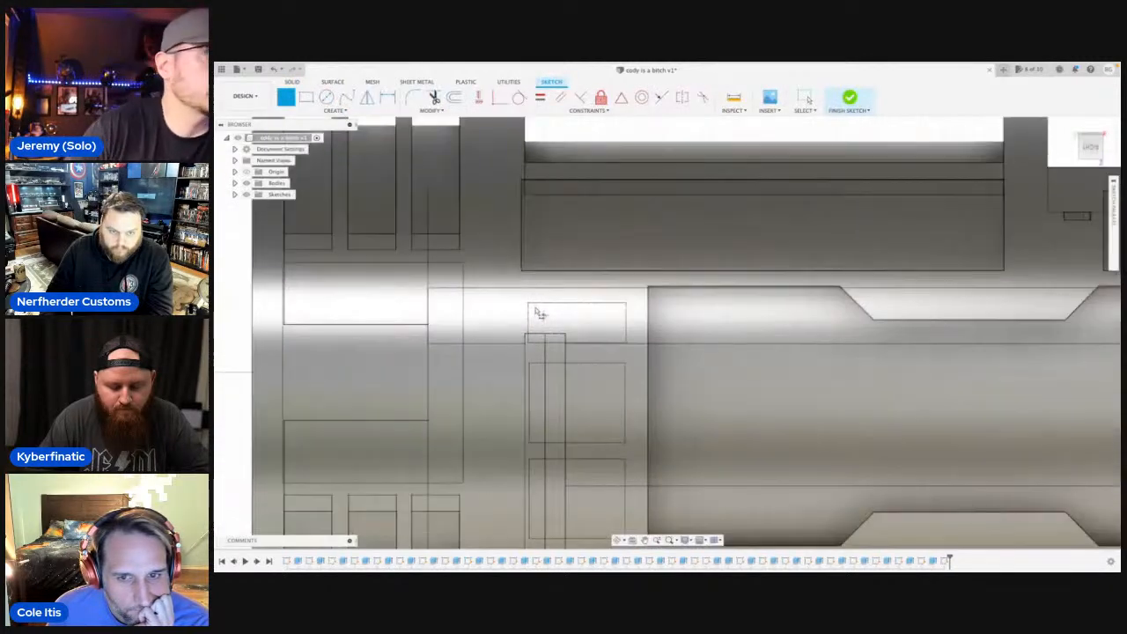
Trace the narrow upper rectangle over the existing outline beside the grooved end, about 6.1 mm wide and 2.5 mm high.
scroll(532, 313, "up", 2)
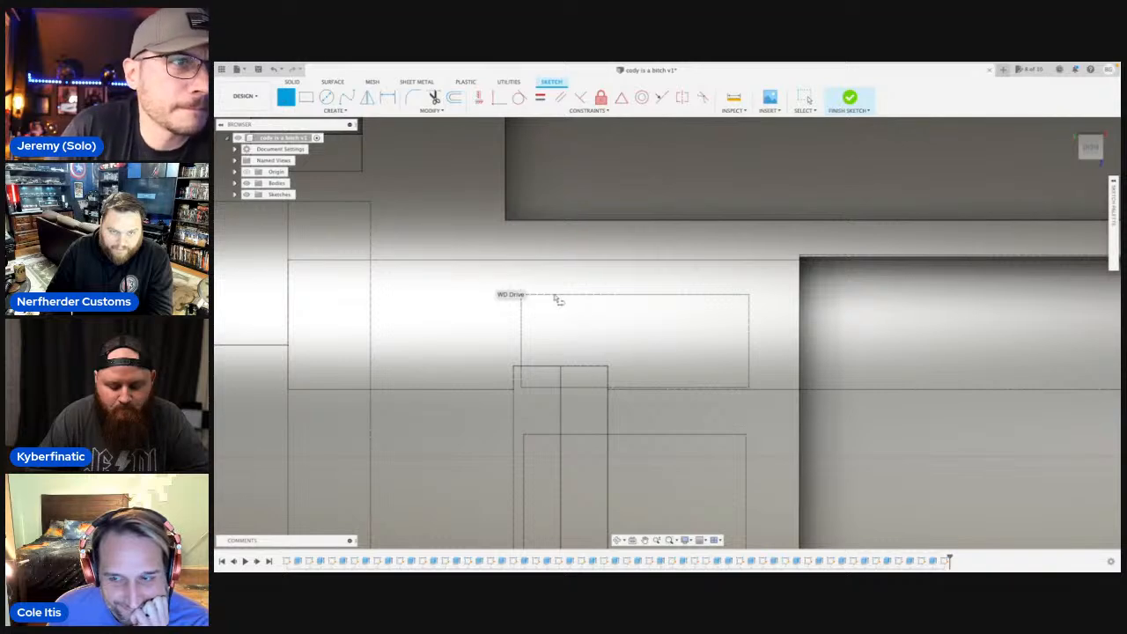
left_click(521, 295)
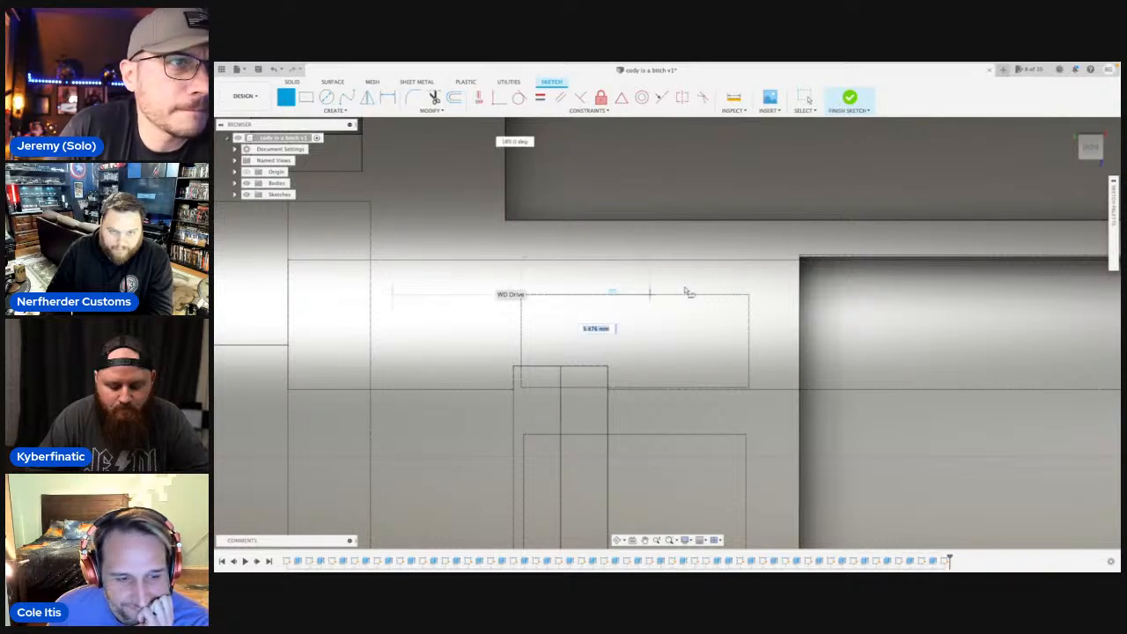
left_click(749, 295)
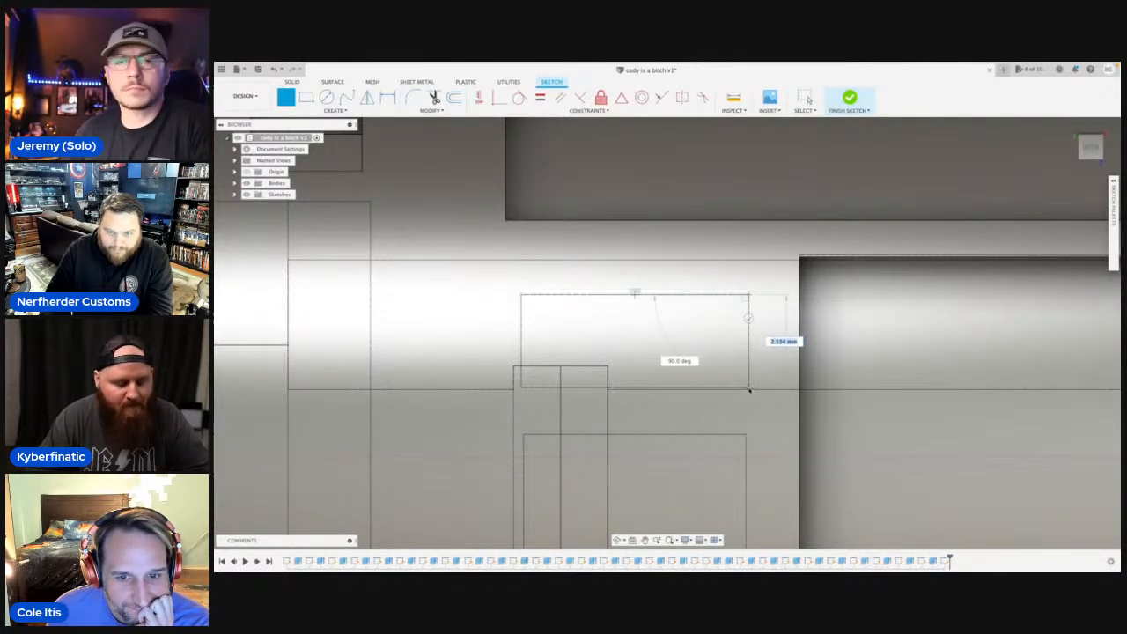
left_click(749, 388)
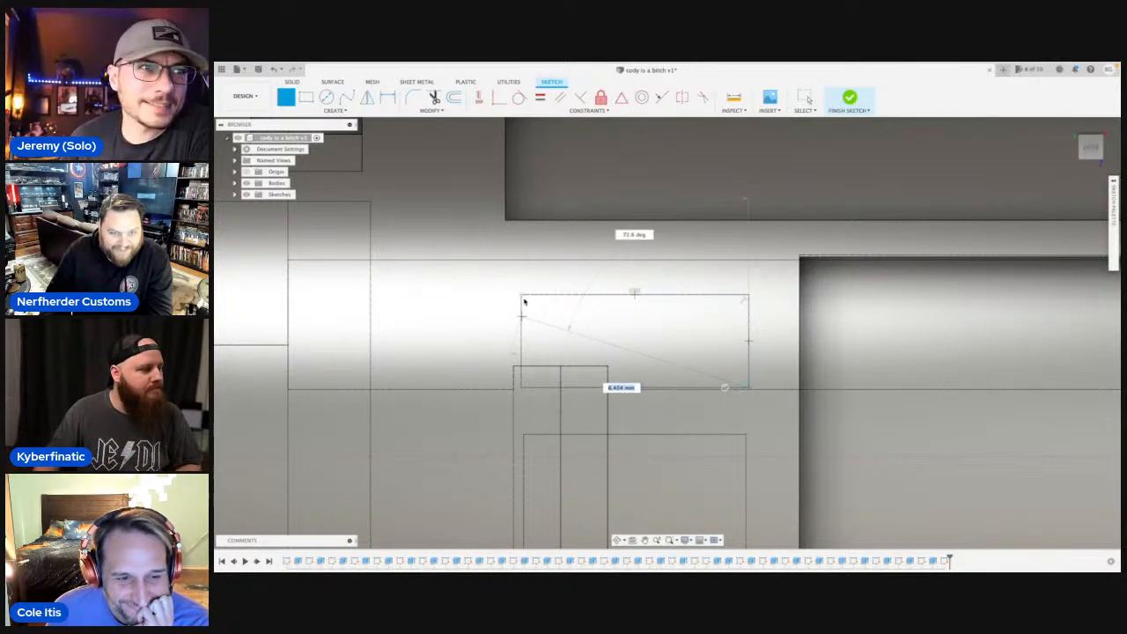
left_click(520, 388)
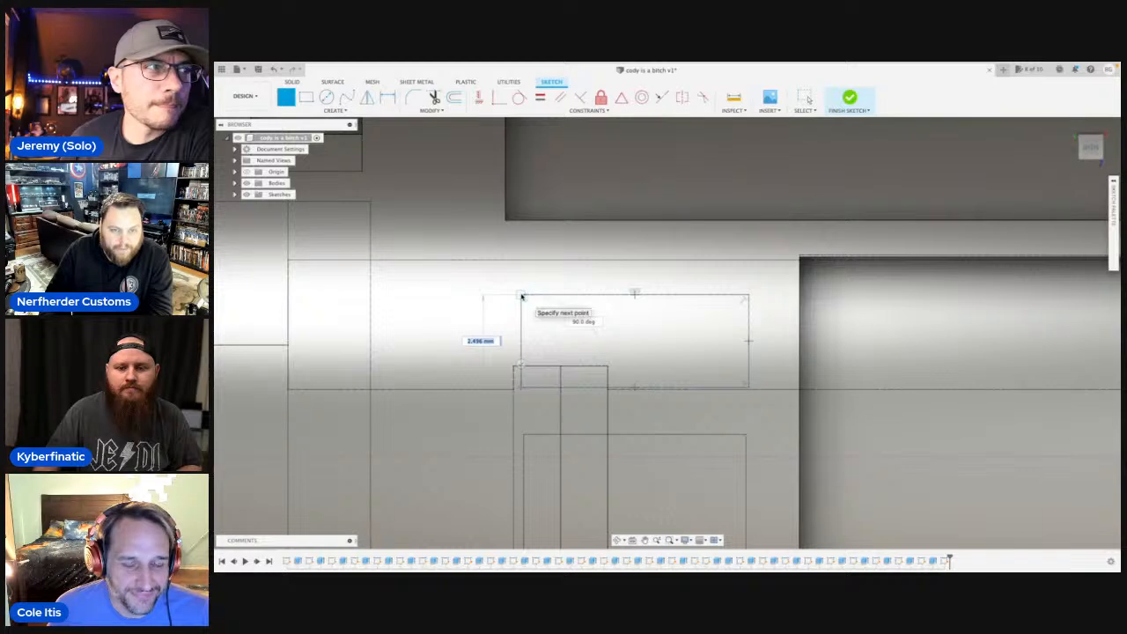
left_click(521, 296)
Trace the middle rectangle's four edges over the existing outline, about 6.1 mm wide and 5 mm high.
scroll(580, 333, "down", 3)
middle_click_drag(601, 349, 569, 189)
scroll(517, 293, "up", 6)
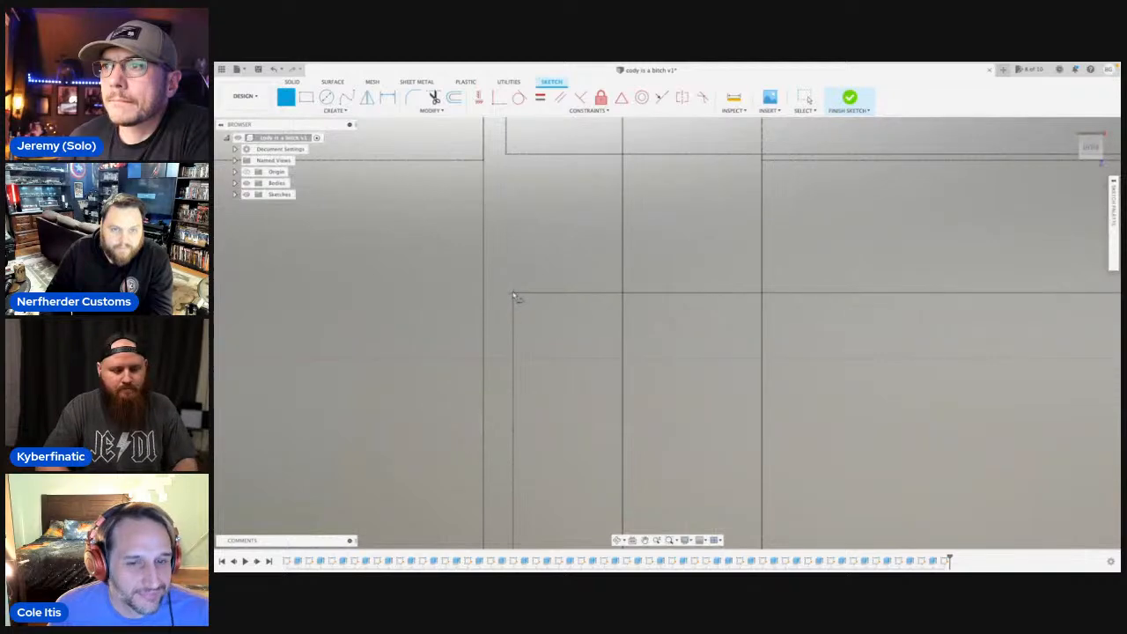
scroll(516, 299, "down", 5)
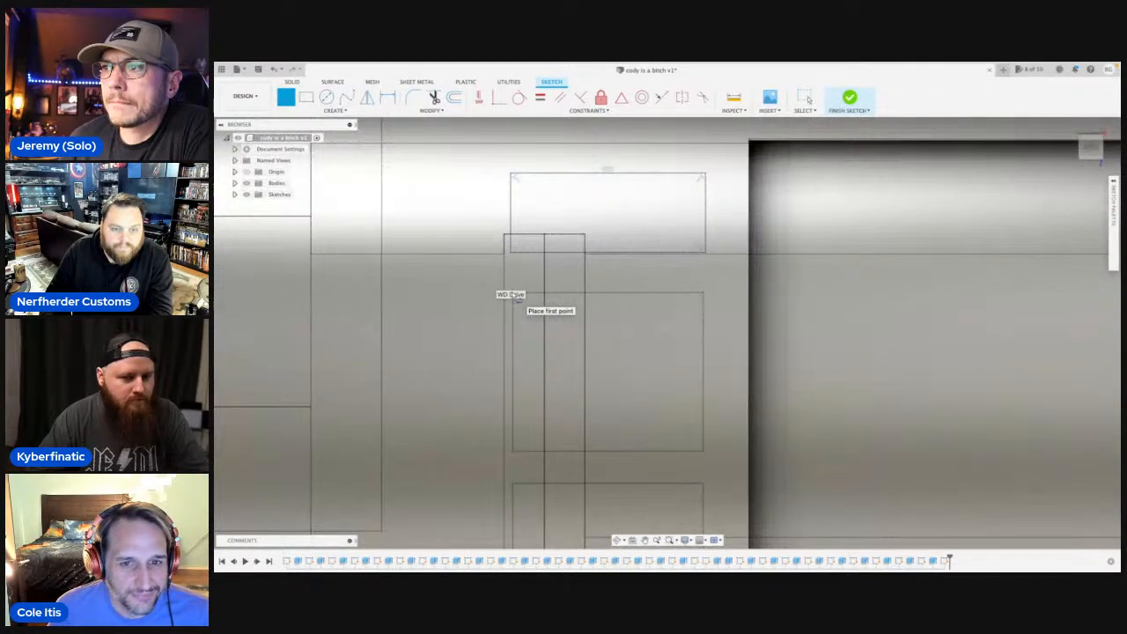
left_click(517, 296)
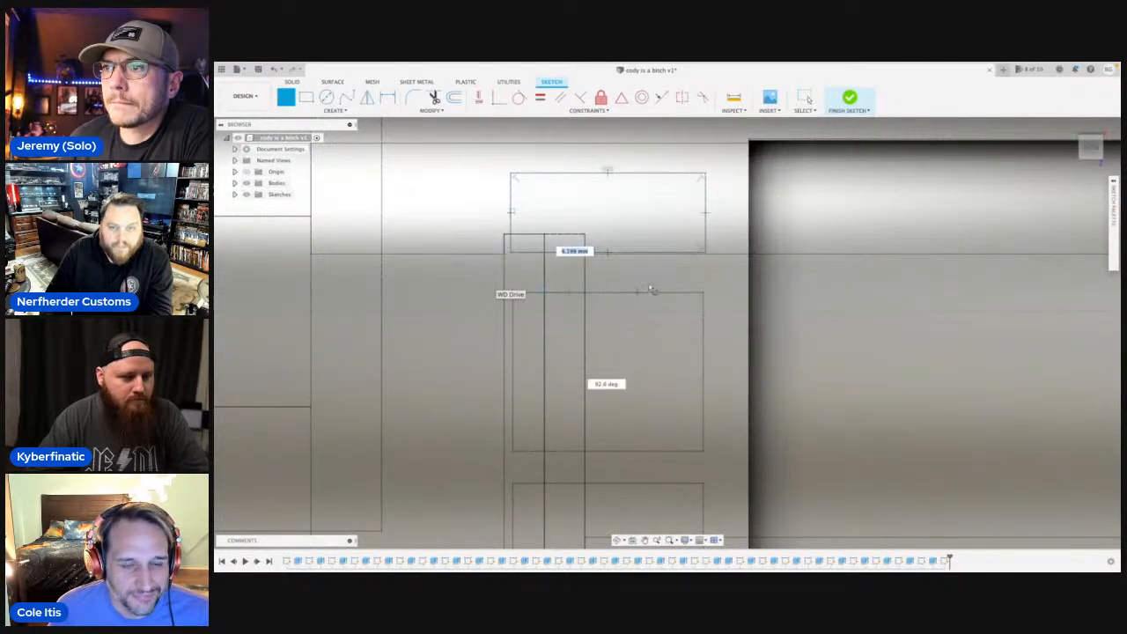
left_click(705, 295)
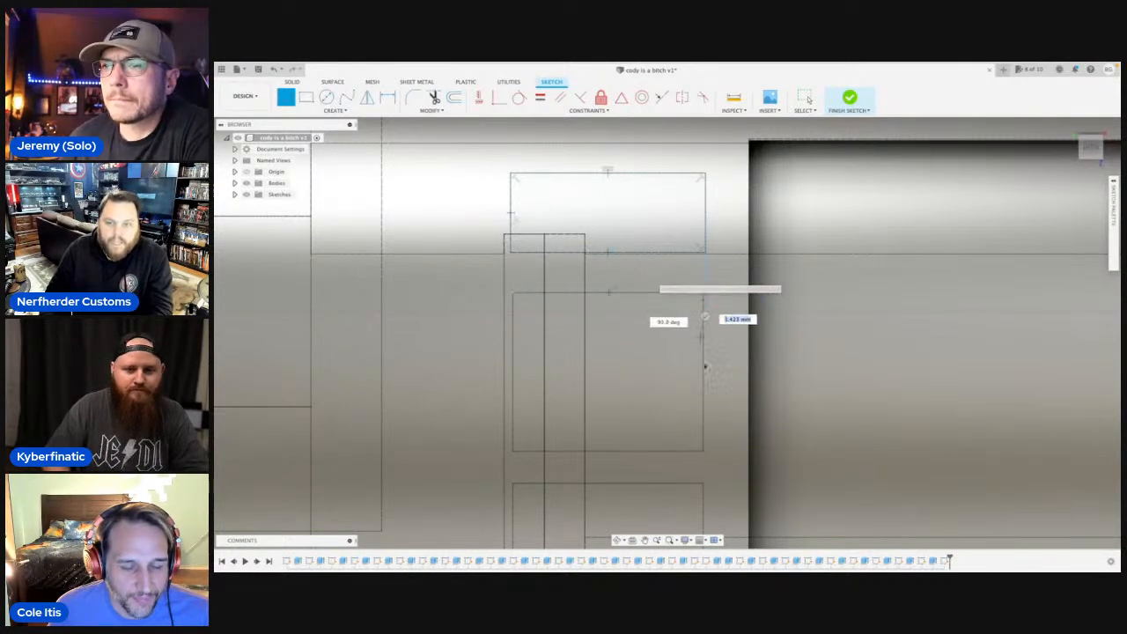
left_click(706, 453)
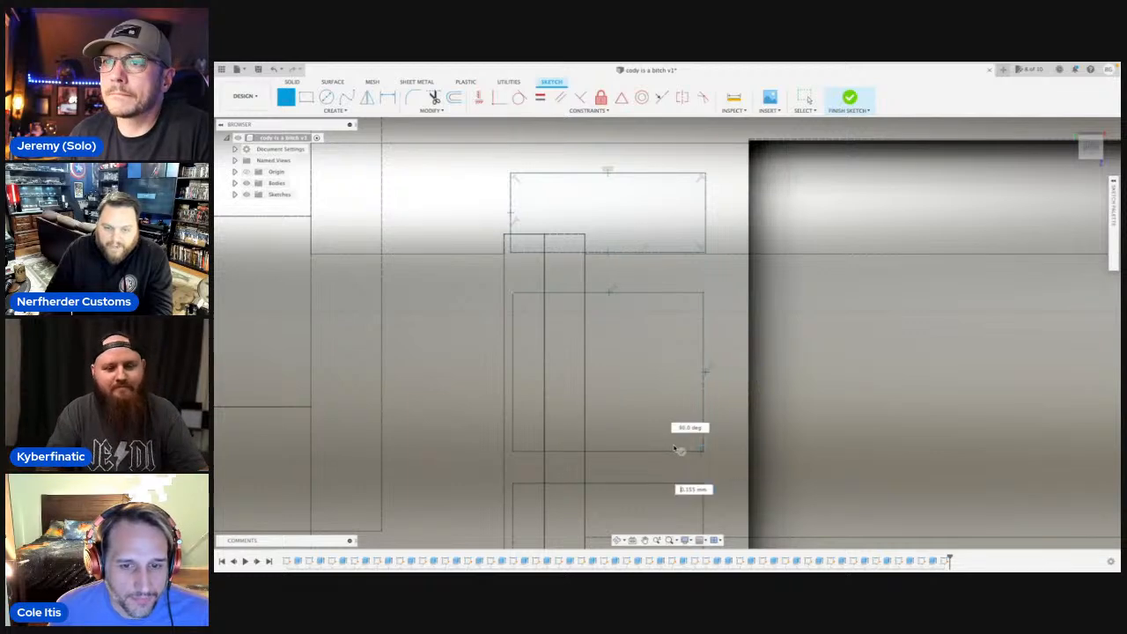
left_click(514, 452)
scroll(509, 291, "up", 3)
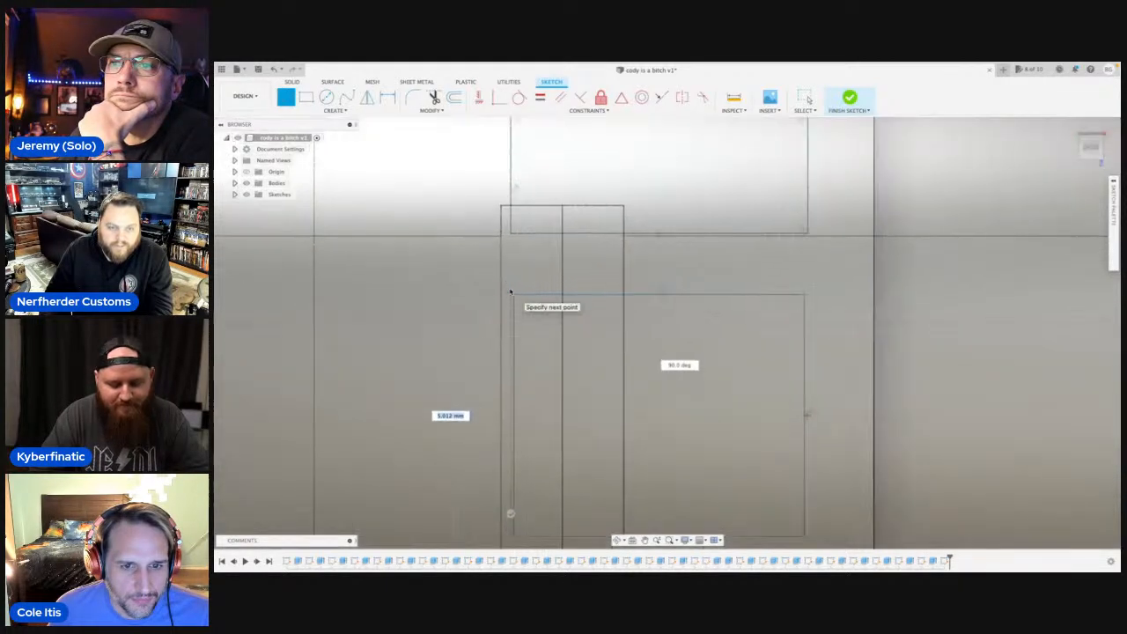
left_click(510, 292)
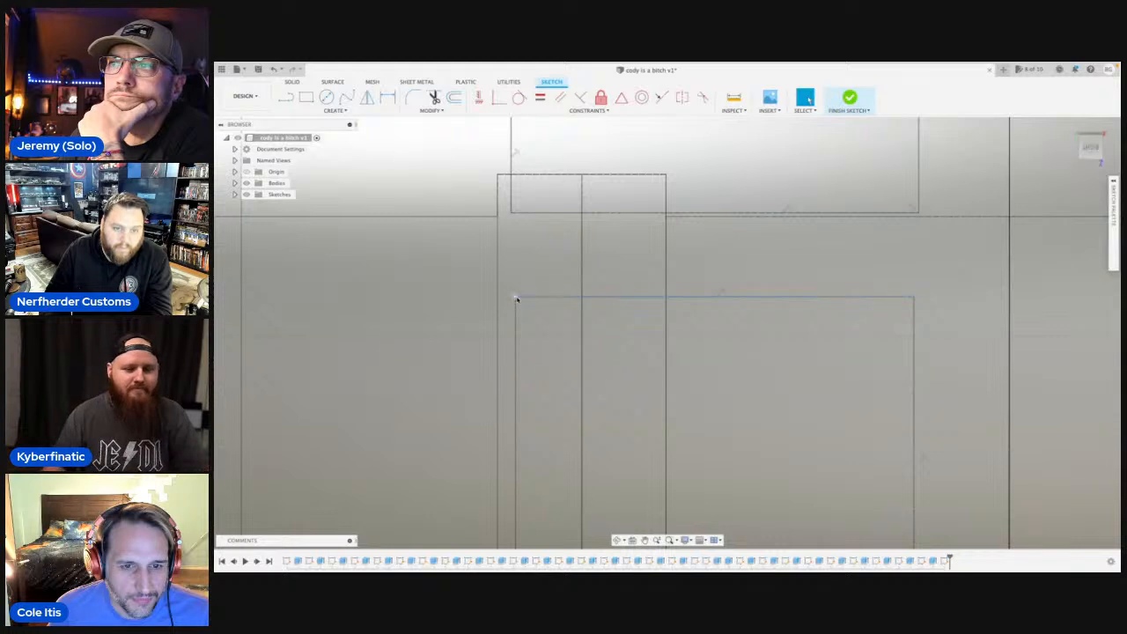
Remove the middle rectangle's upper edge and redraw it together with the 5 mm vertical side nearest the grooves.
left_click(516, 298)
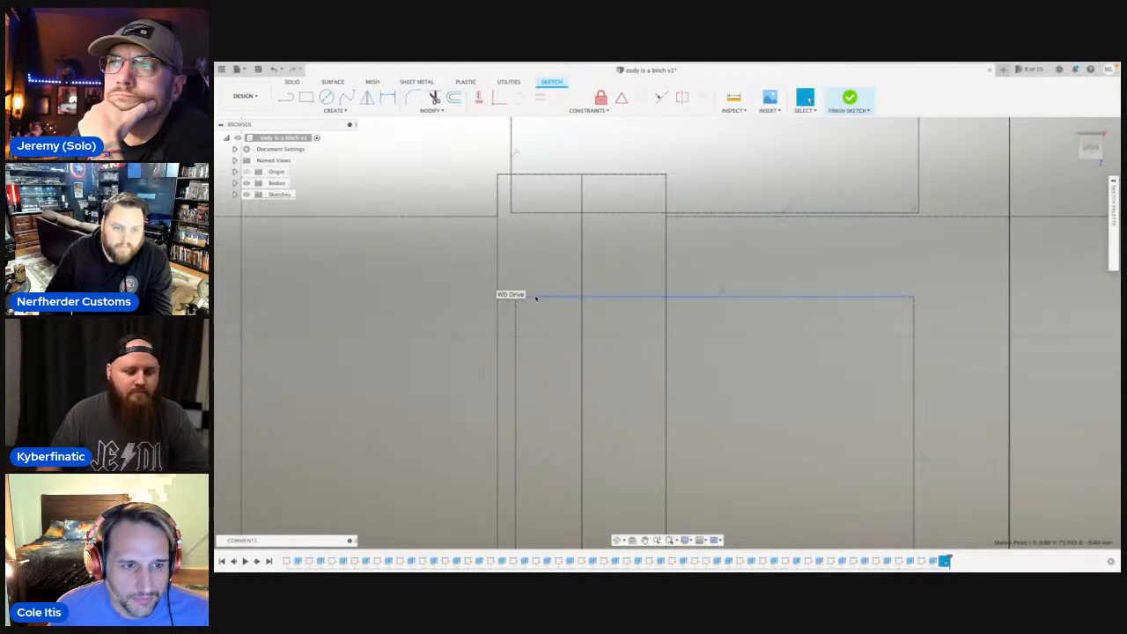
left_click(535, 297)
scroll(534, 356, "up", 5)
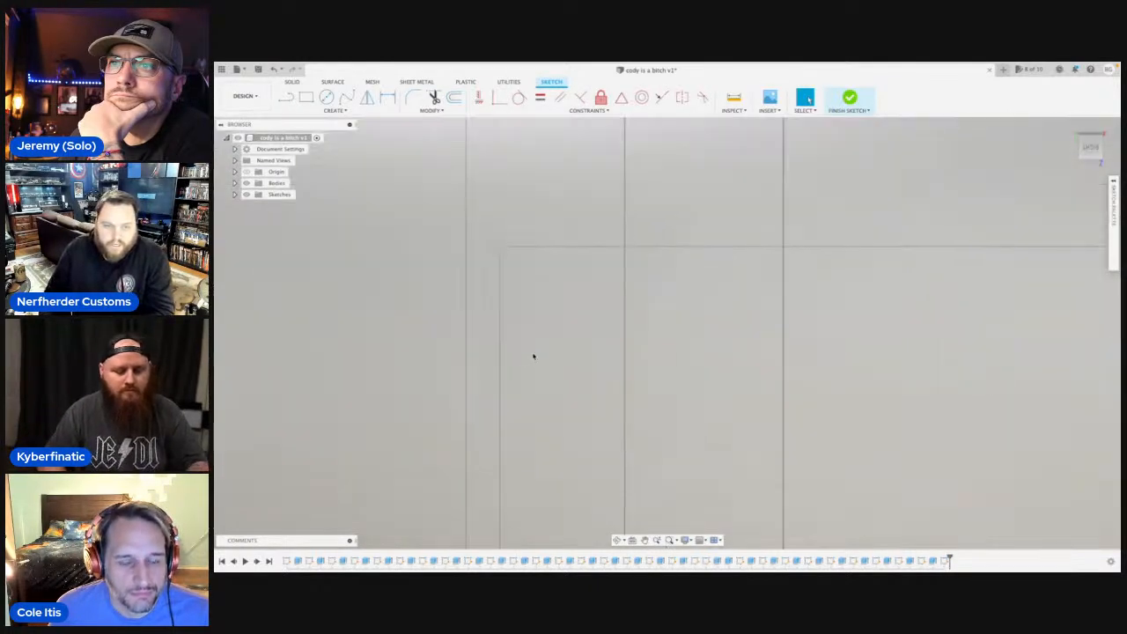
scroll(532, 356, "down", 7)
scroll(522, 344, "down", 3)
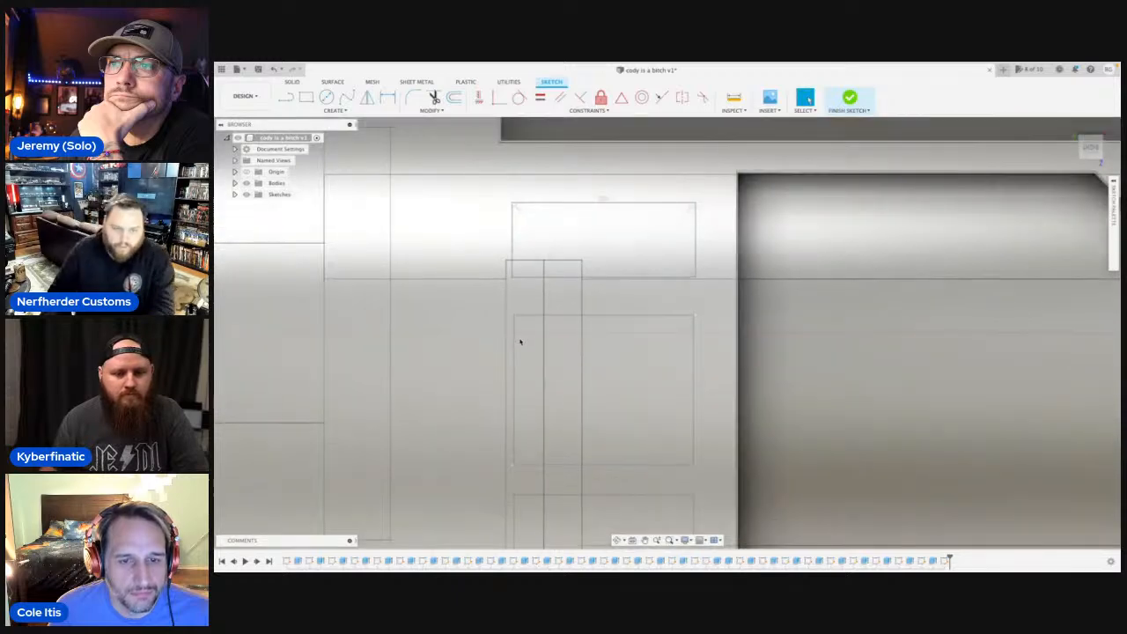
key("l")
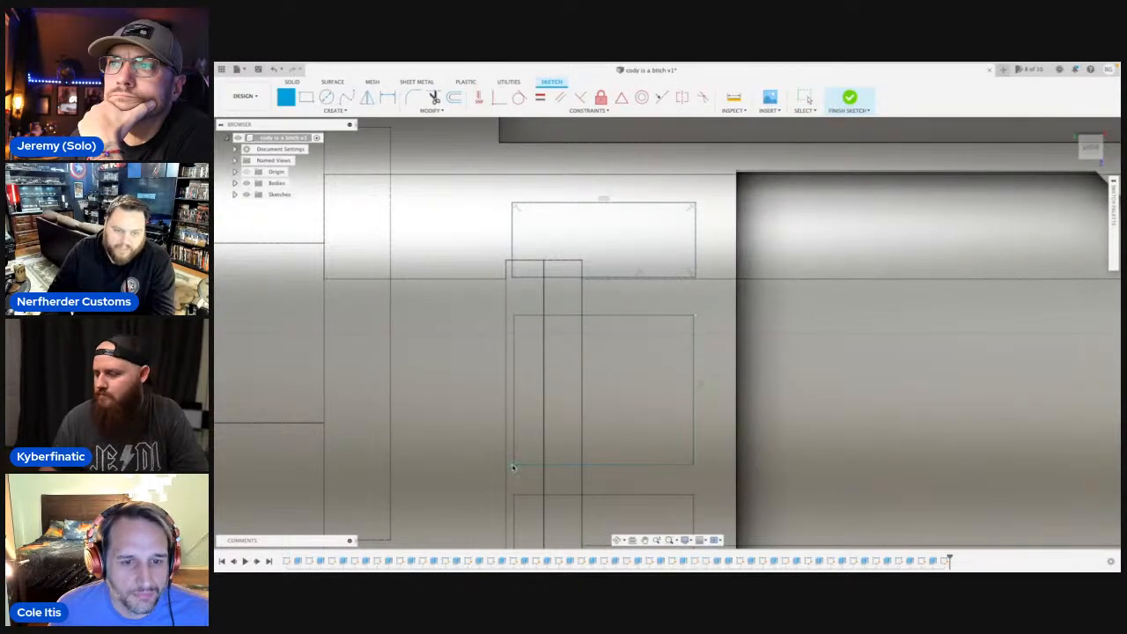
left_click(513, 467)
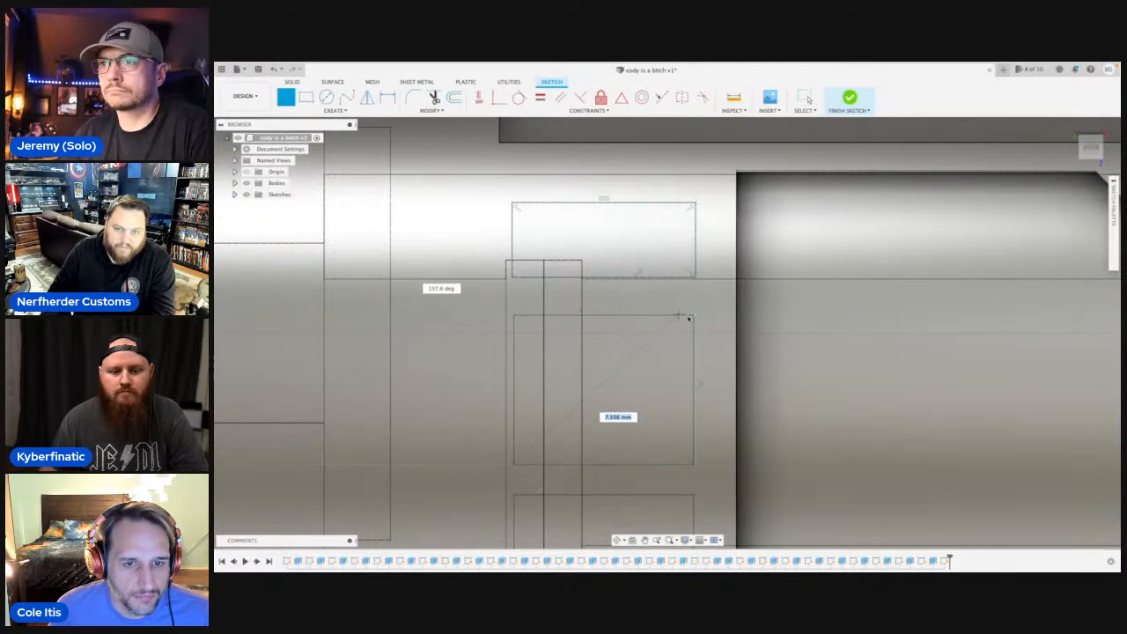
left_click(514, 318)
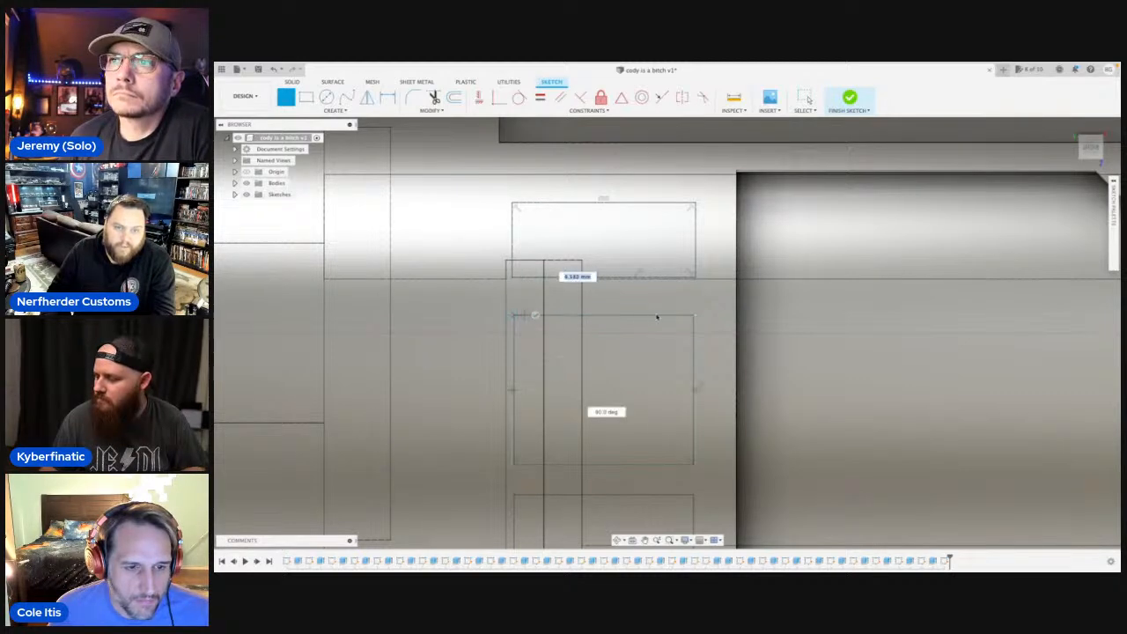
left_click(686, 318)
Trace the lower rectangle's four edges over the existing outline, about 6.1 mm wide and 5 mm high.
scroll(685, 318, "down", 3)
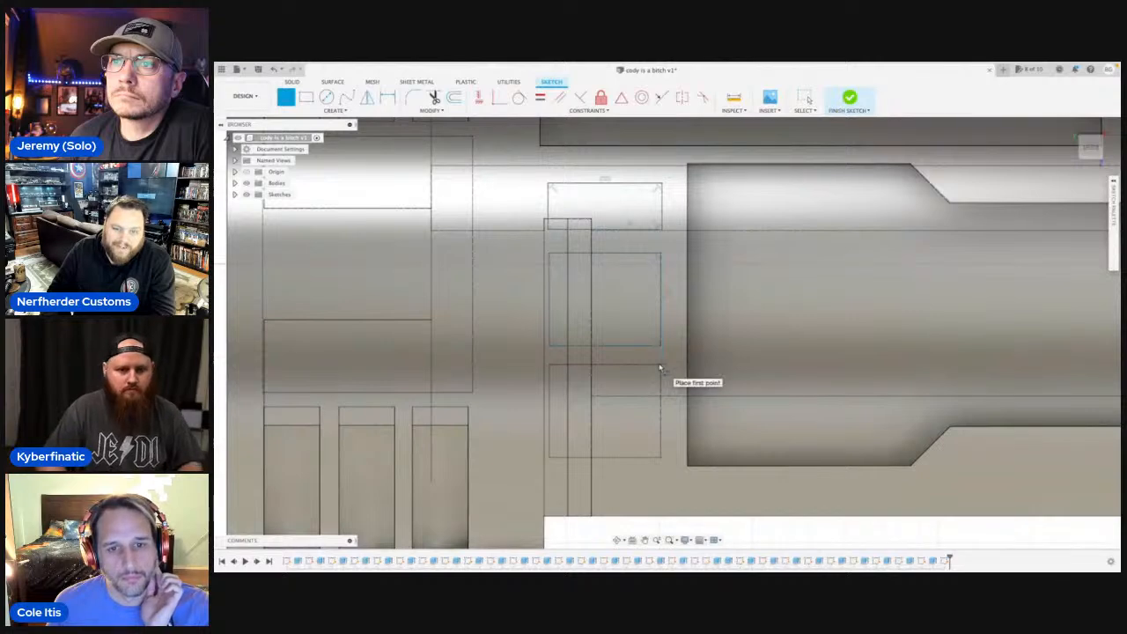
left_click(662, 368)
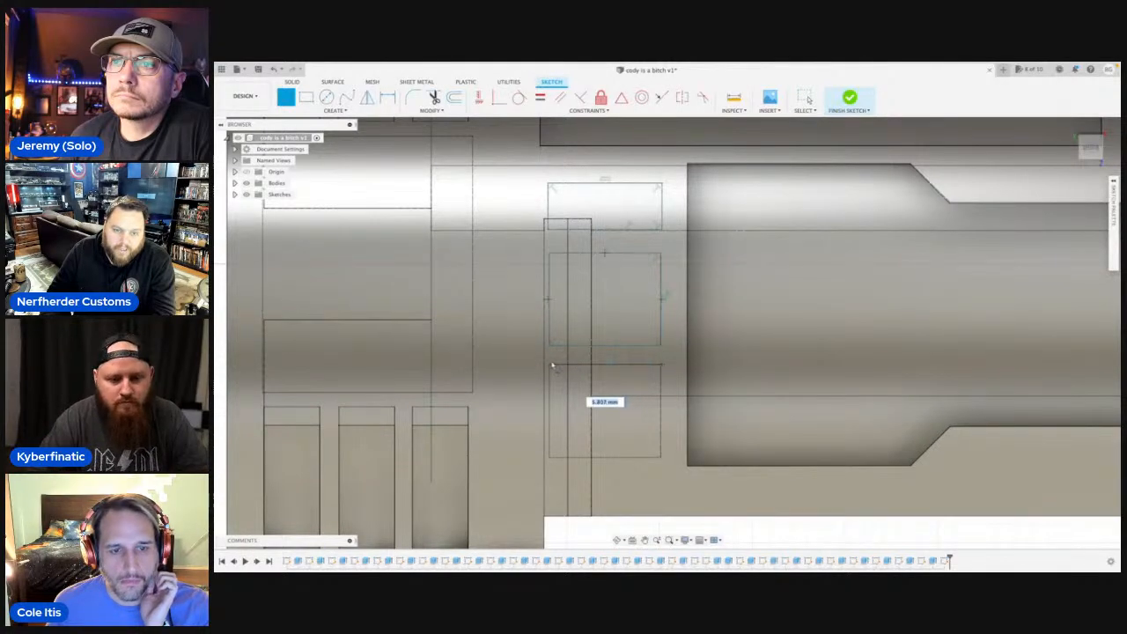
left_click(551, 366)
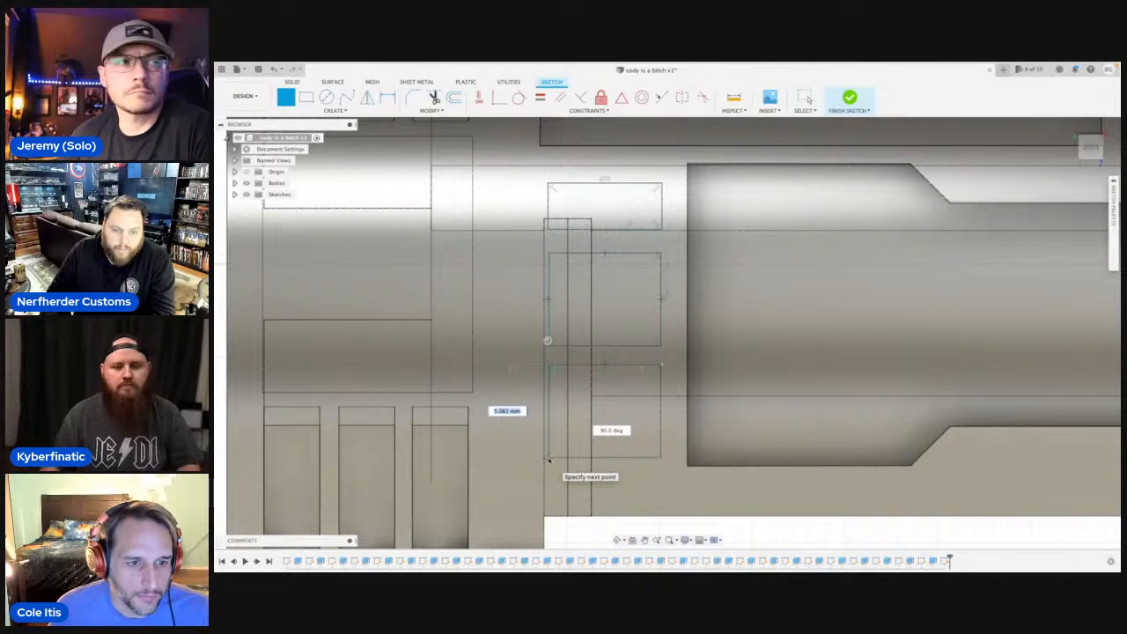
left_click(549, 459)
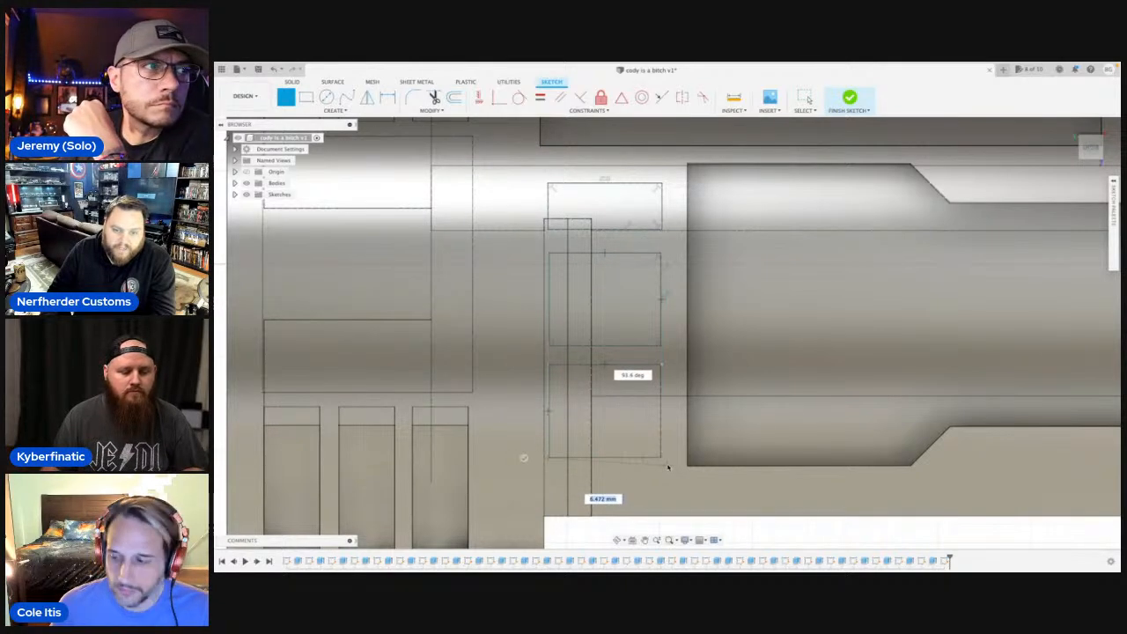
left_click(660, 459)
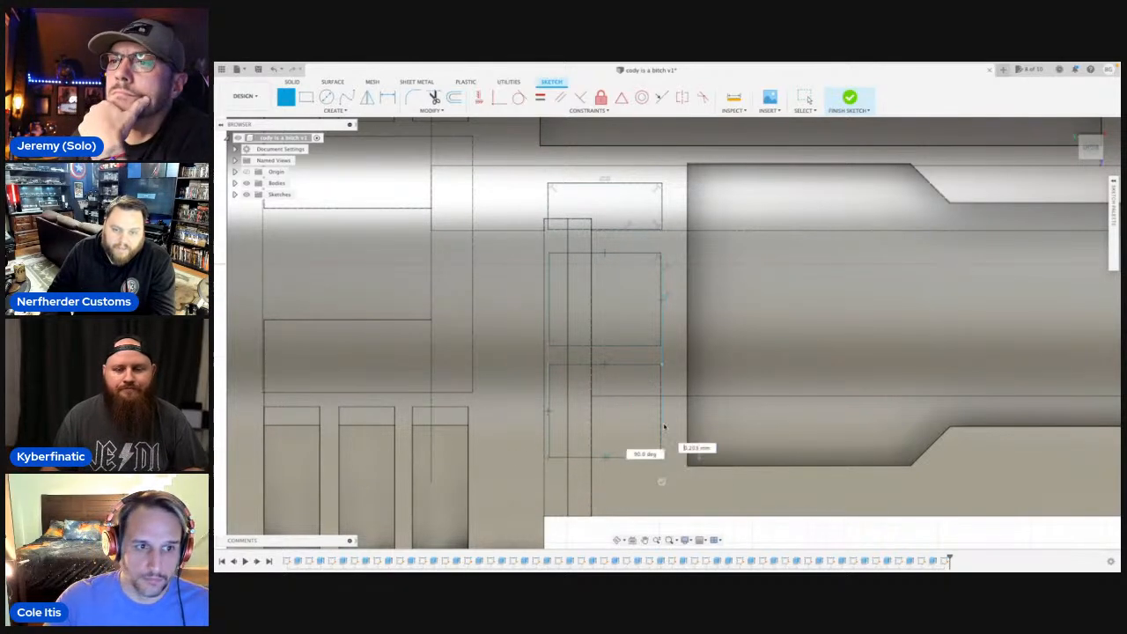
left_click(660, 366)
scroll(660, 365, "down", 3)
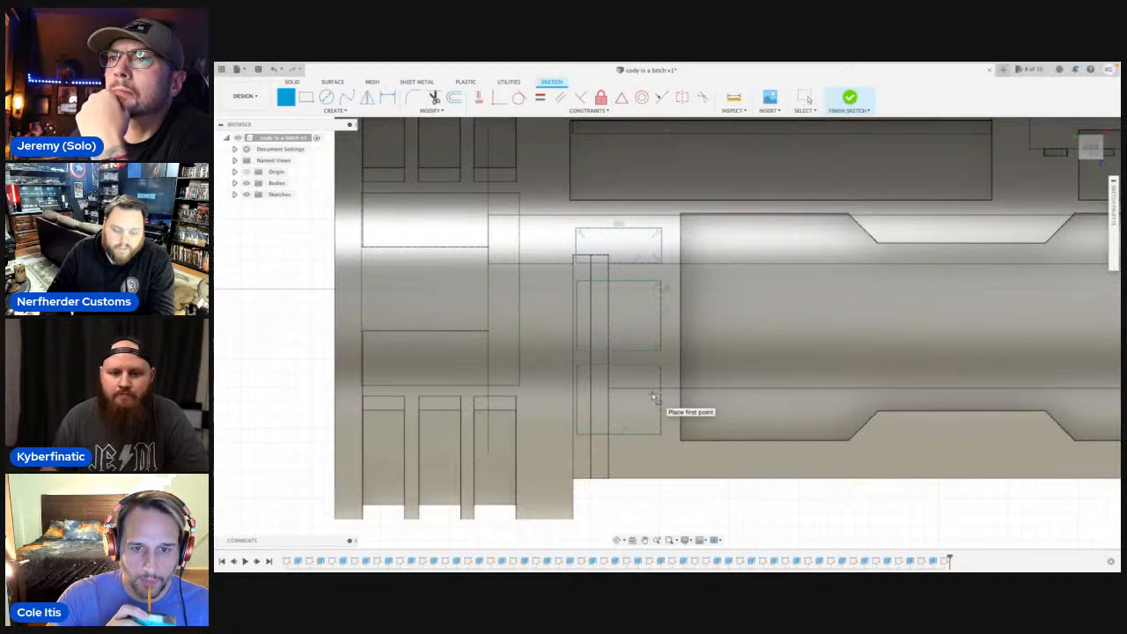
key("Escape")
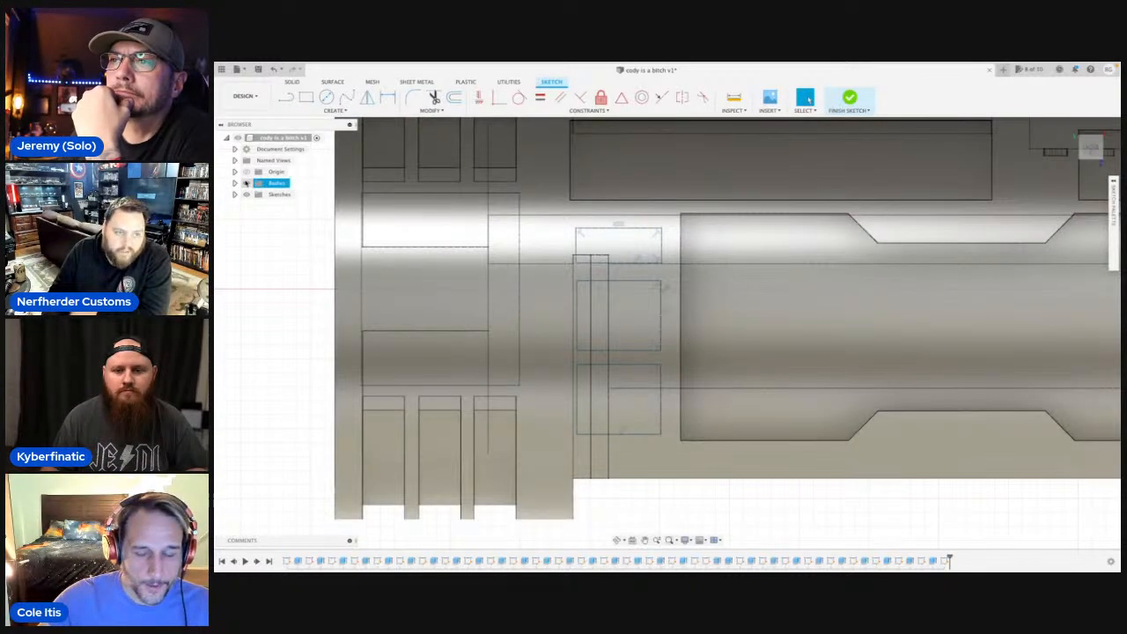
Extrude the three traced rectangles as a cut starting from the body's outer cylindrical face, with a distance of -1 mm.
left_click(246, 183)
left_click(621, 323)
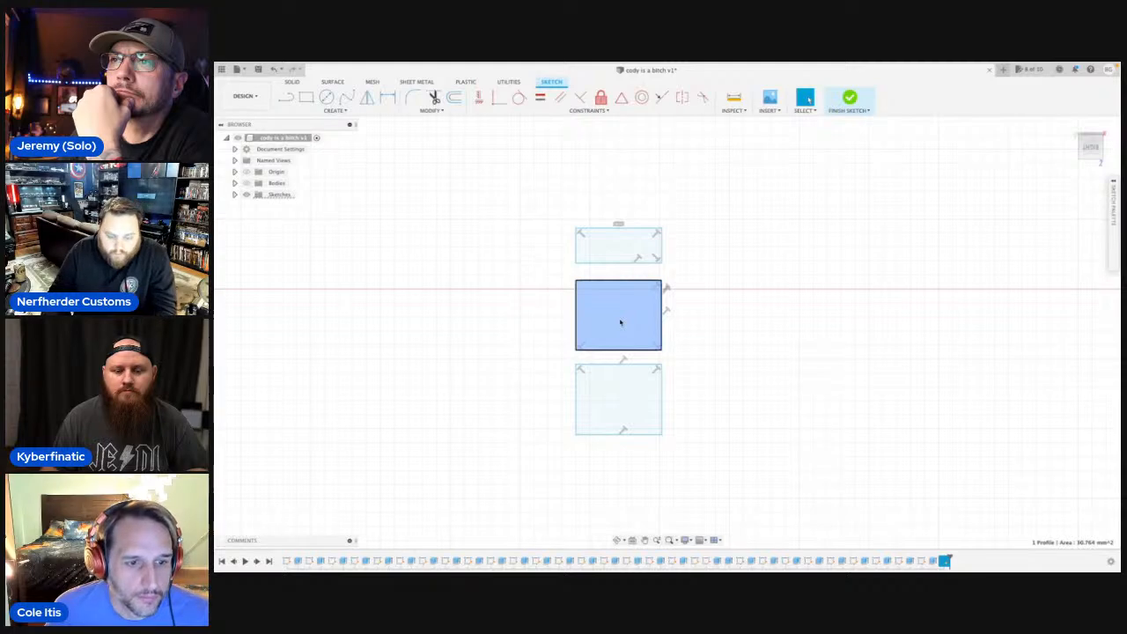
key("e")
left_click(618, 251)
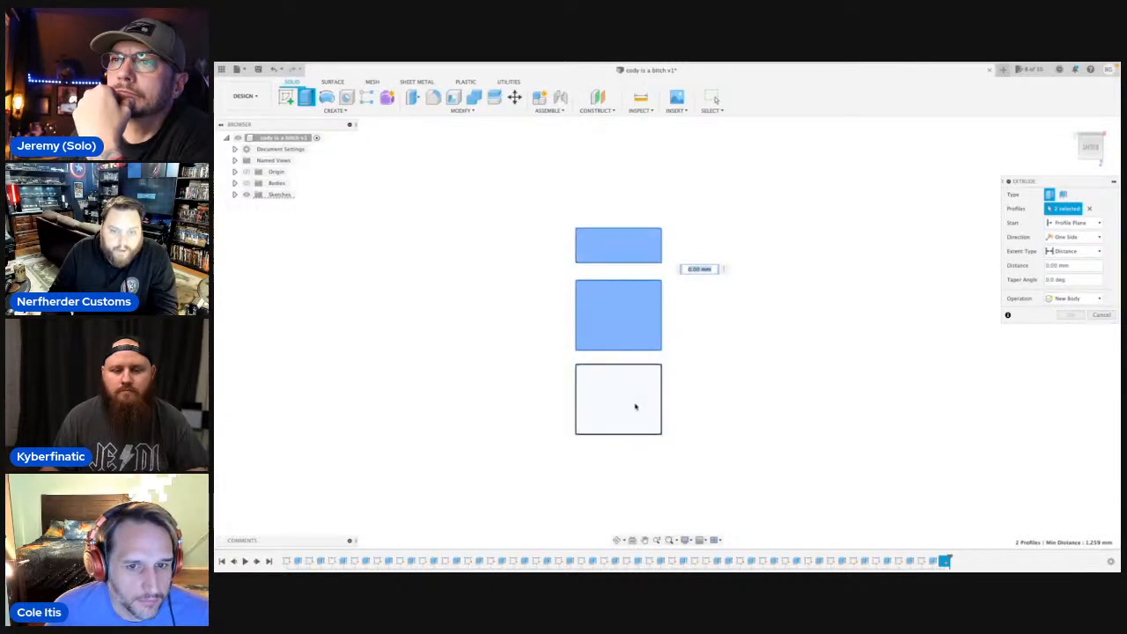
left_click(634, 406)
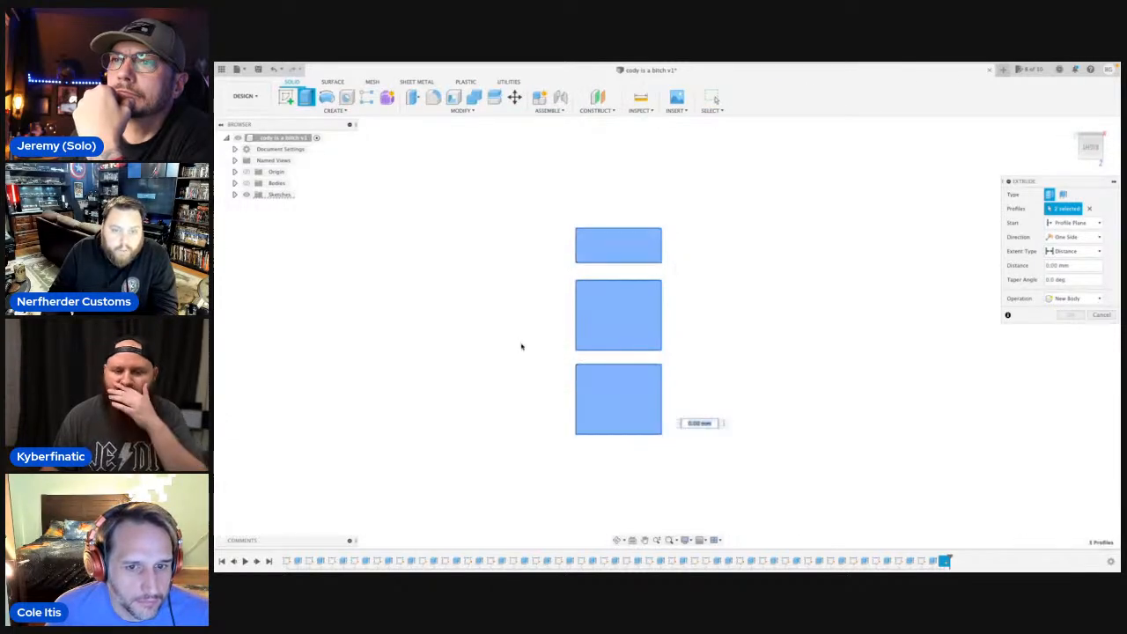
left_click(247, 182)
left_click(613, 536)
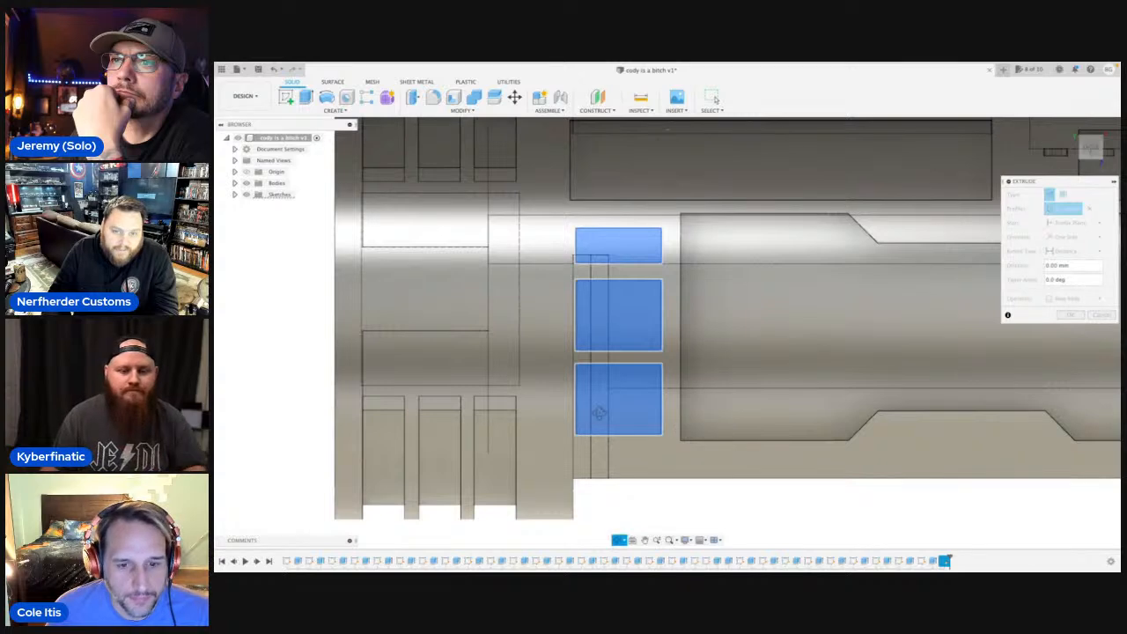
left_click_drag(596, 410, 671, 402)
key("Escape")
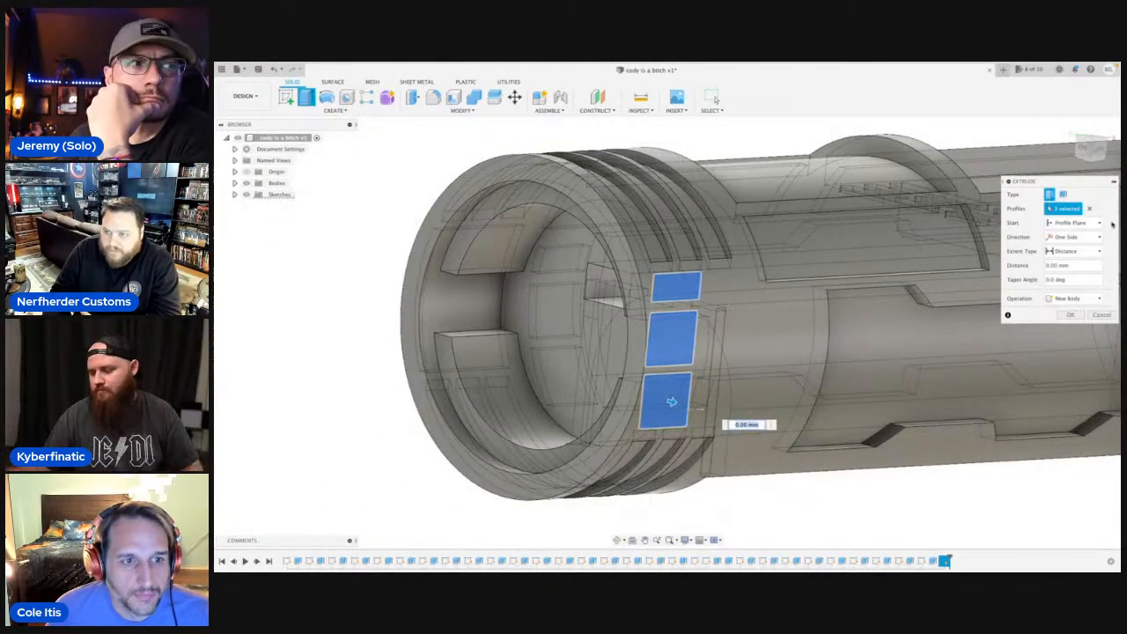
left_click(1083, 222)
left_click(1064, 255)
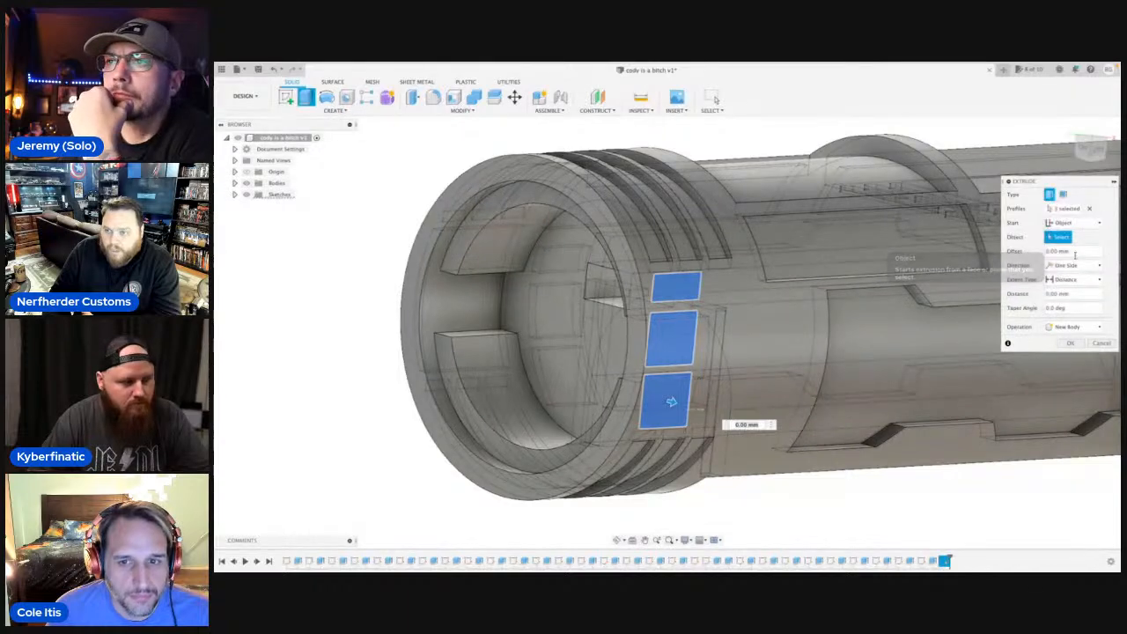
left_click(793, 414)
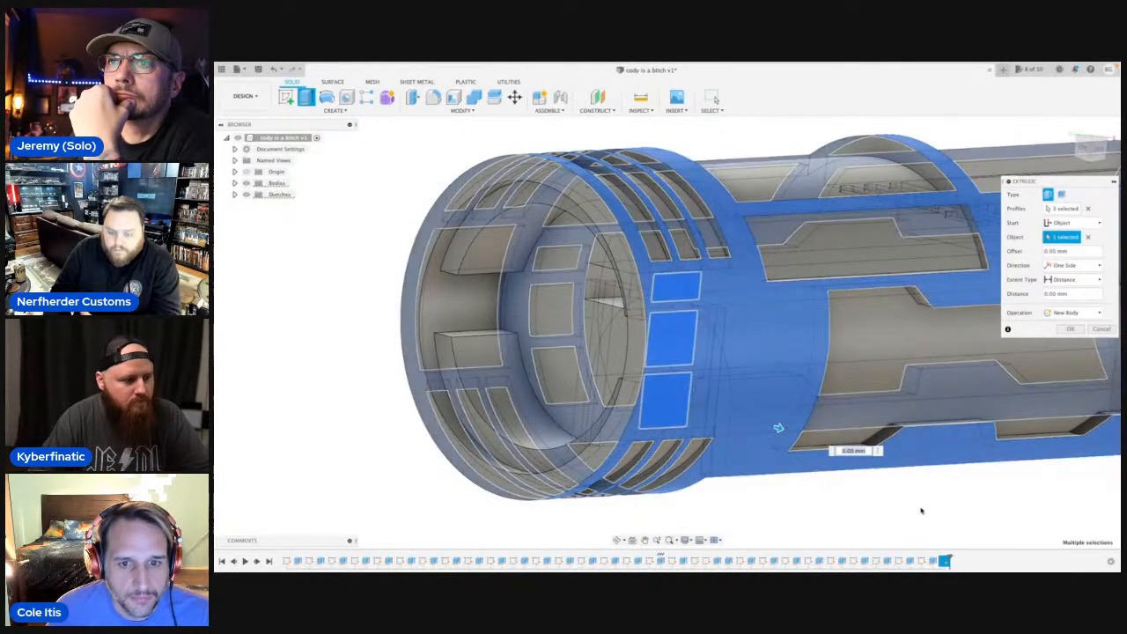
type("-1")
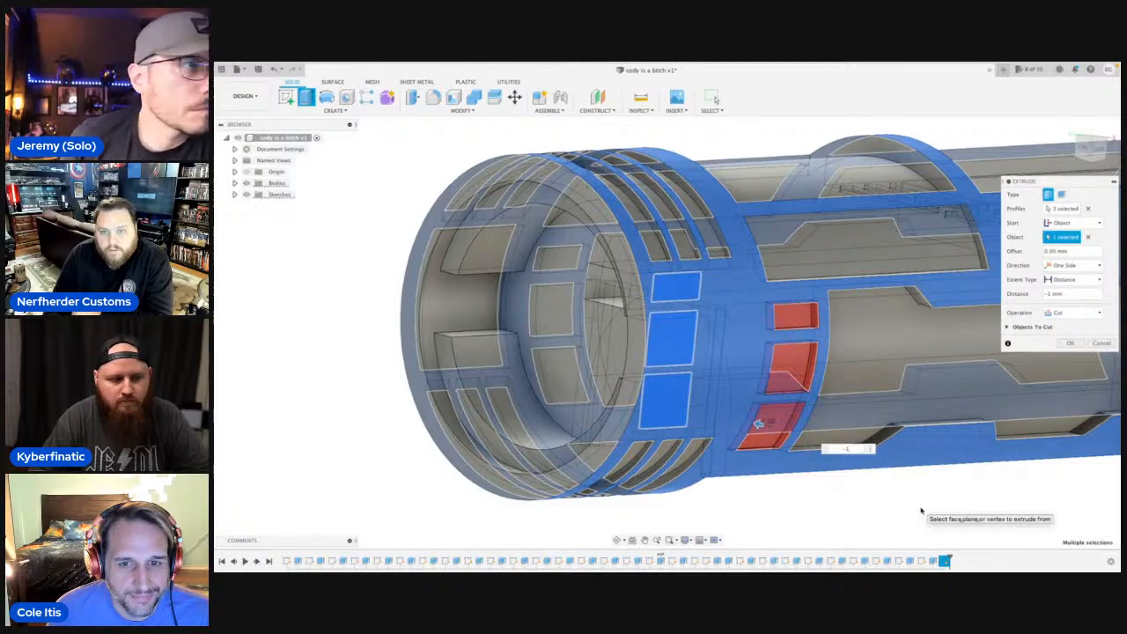
key("Return")
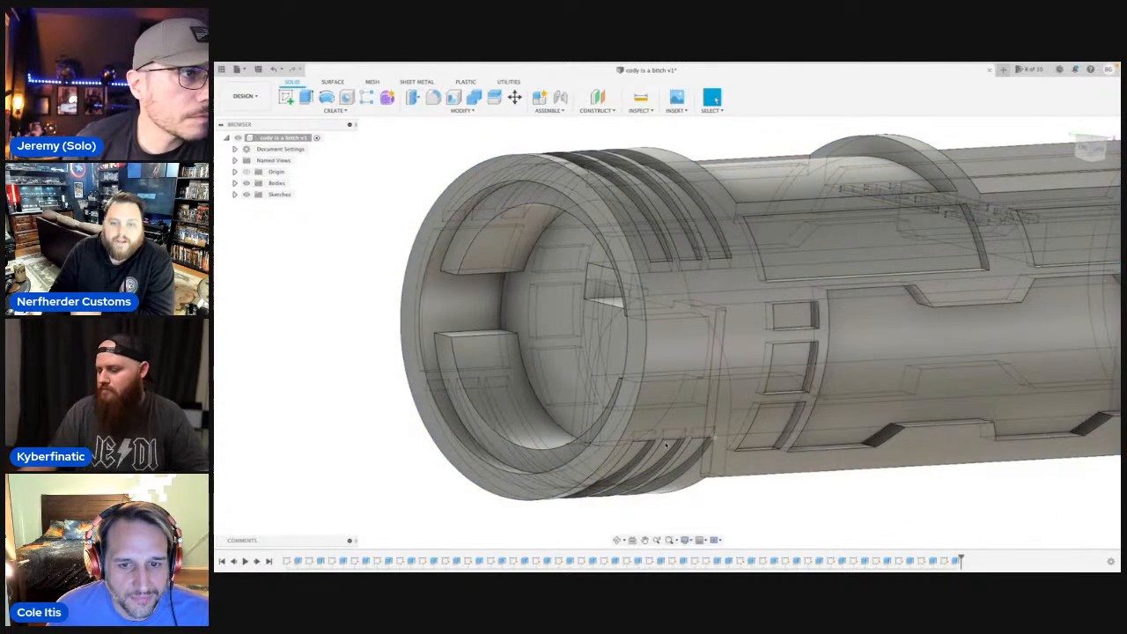
Start a new line sketch on the lengthwise plane, viewing this side of the body squarely at the grooved end.
left_click(1097, 150)
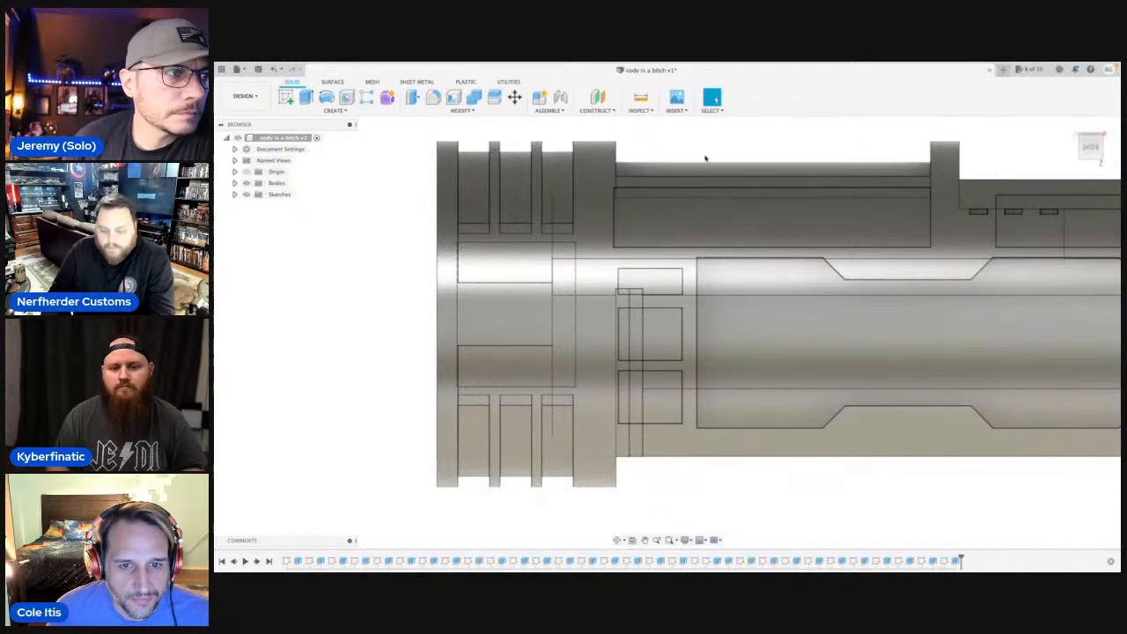
key("r")
middle_click_drag(679, 174, 494, 286)
left_click(495, 287)
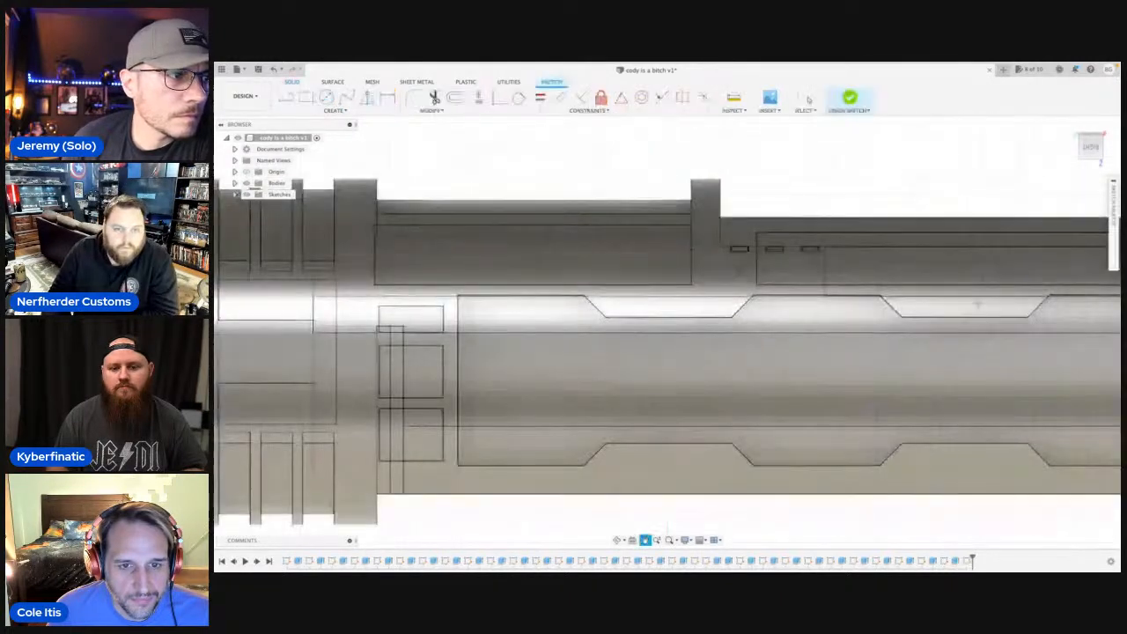
scroll(369, 331, "up", 5)
middle_click_drag(398, 335, 405, 320)
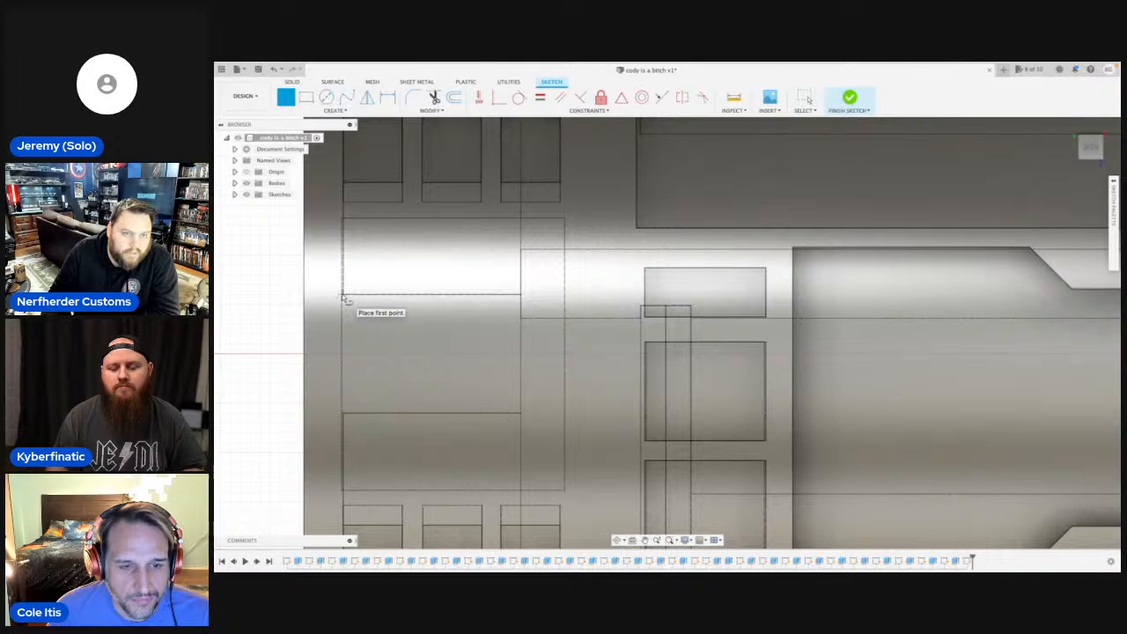
Trace the large rectangle between the grooves over the existing outline, about 11.2 mm wide and 13.8 mm high.
left_click(342, 221)
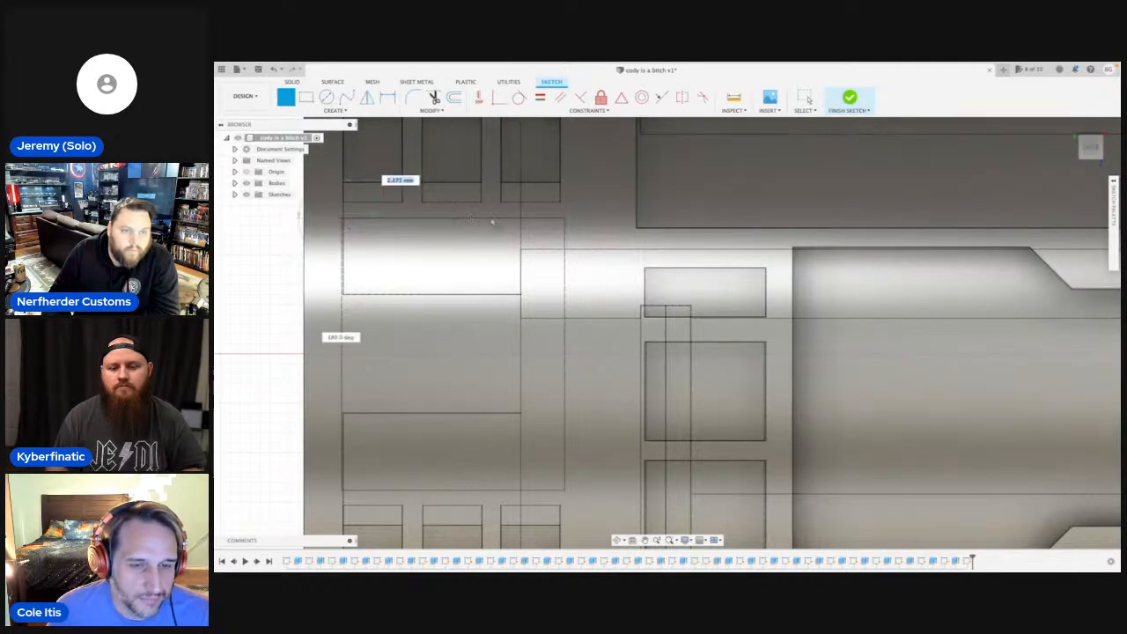
left_click(563, 221)
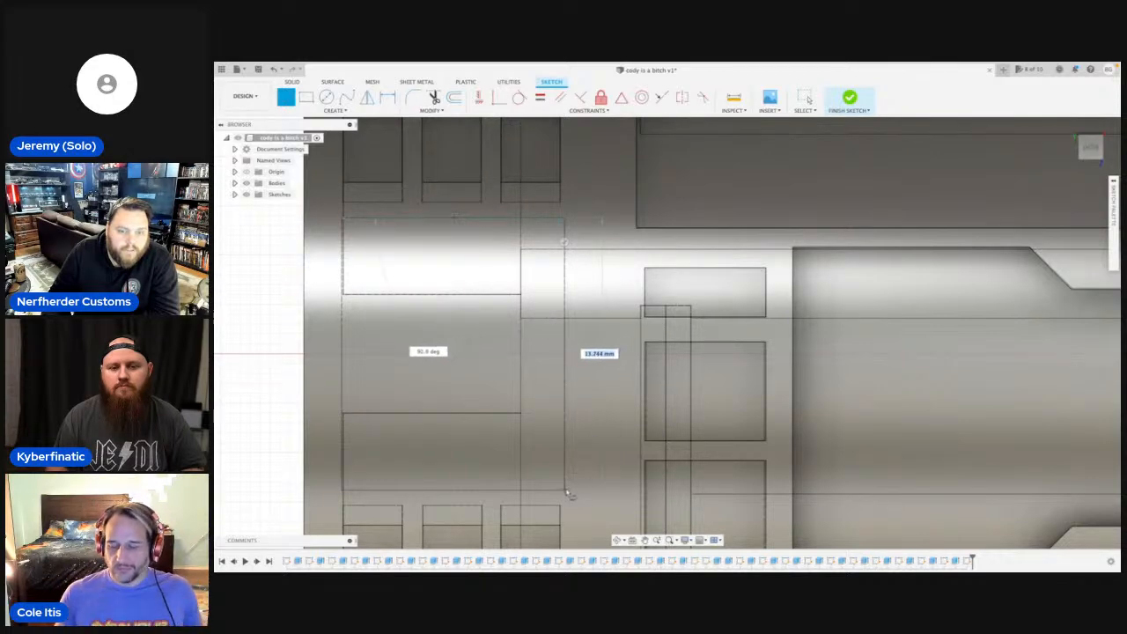
left_click(563, 488)
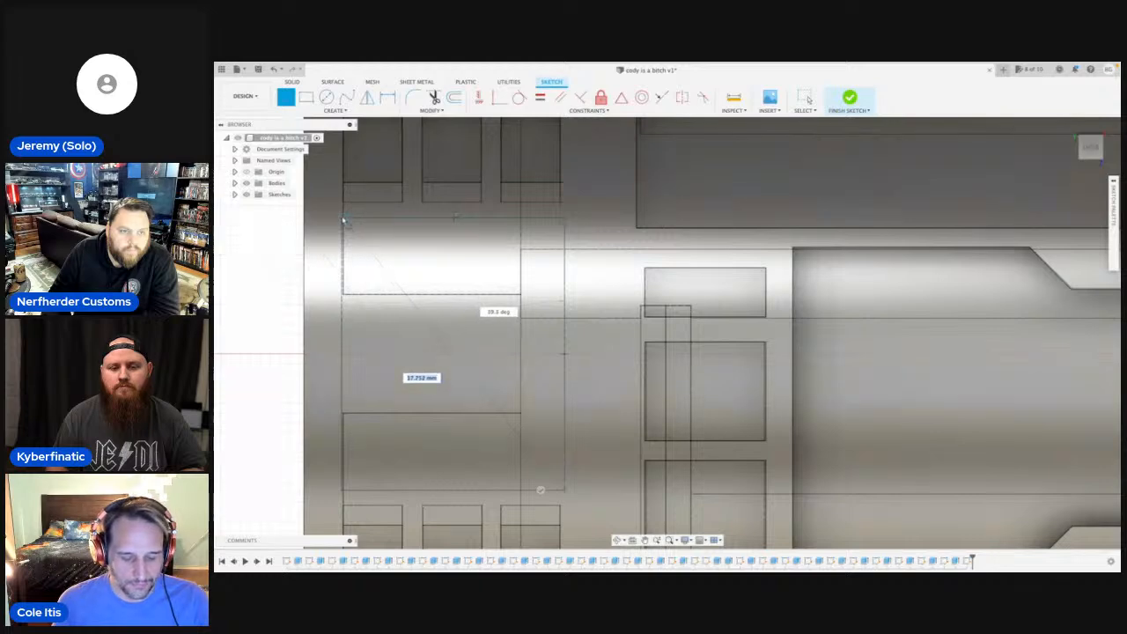
left_click(344, 491)
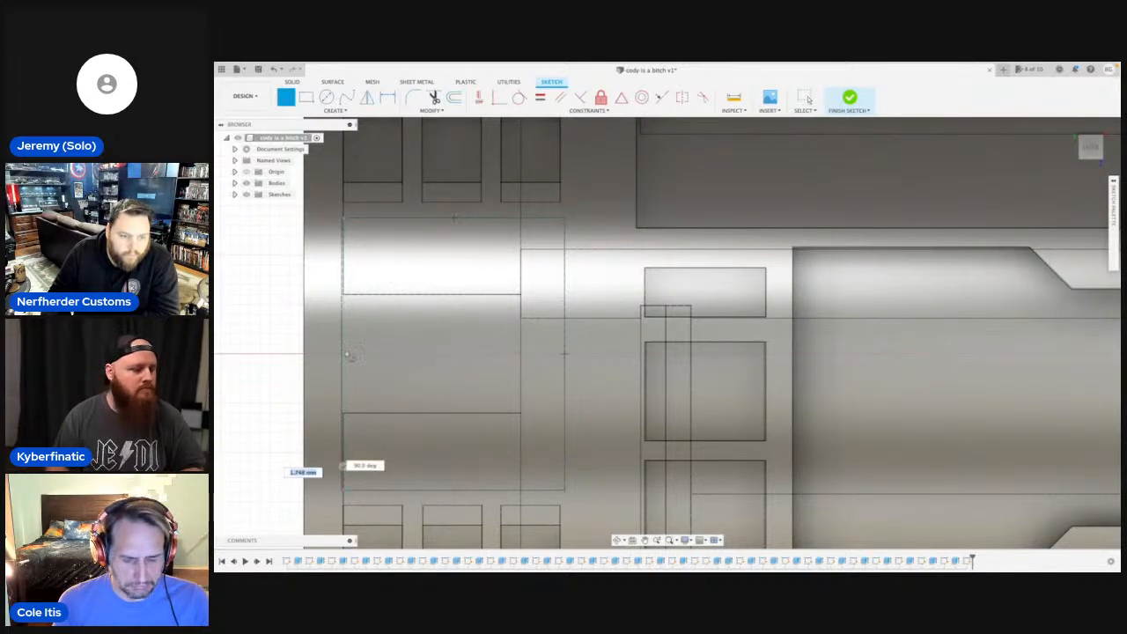
left_click(342, 219)
key("Escape")
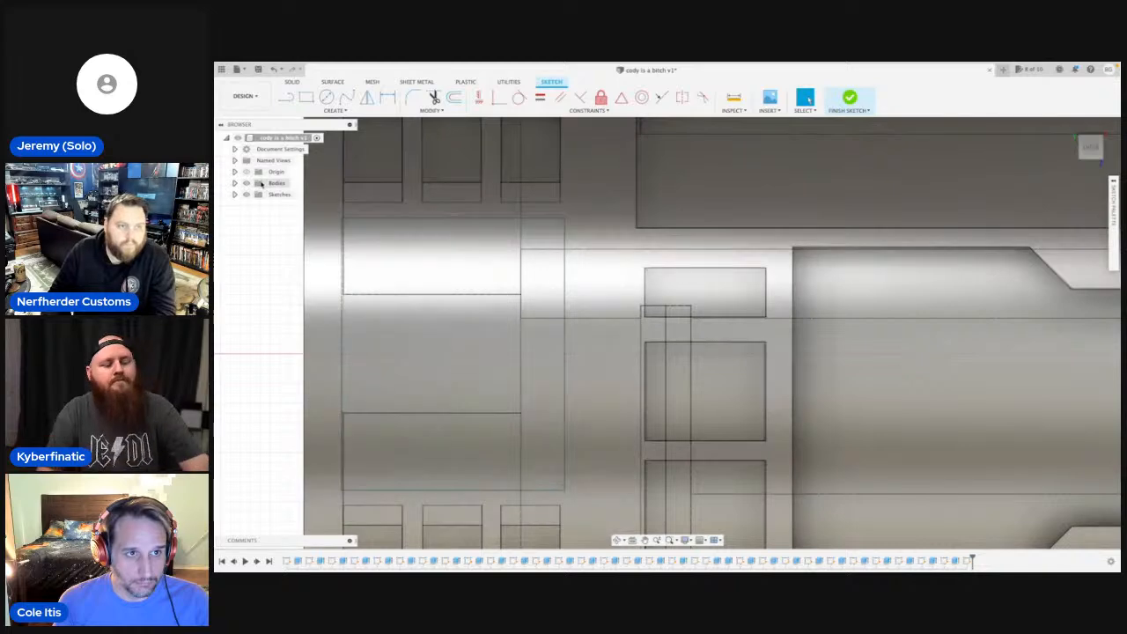
Extrude the large rectangle between the grooves from the body's outer face, with a distance of -1 mm.
left_click(246, 183)
left_click(401, 326)
key("e")
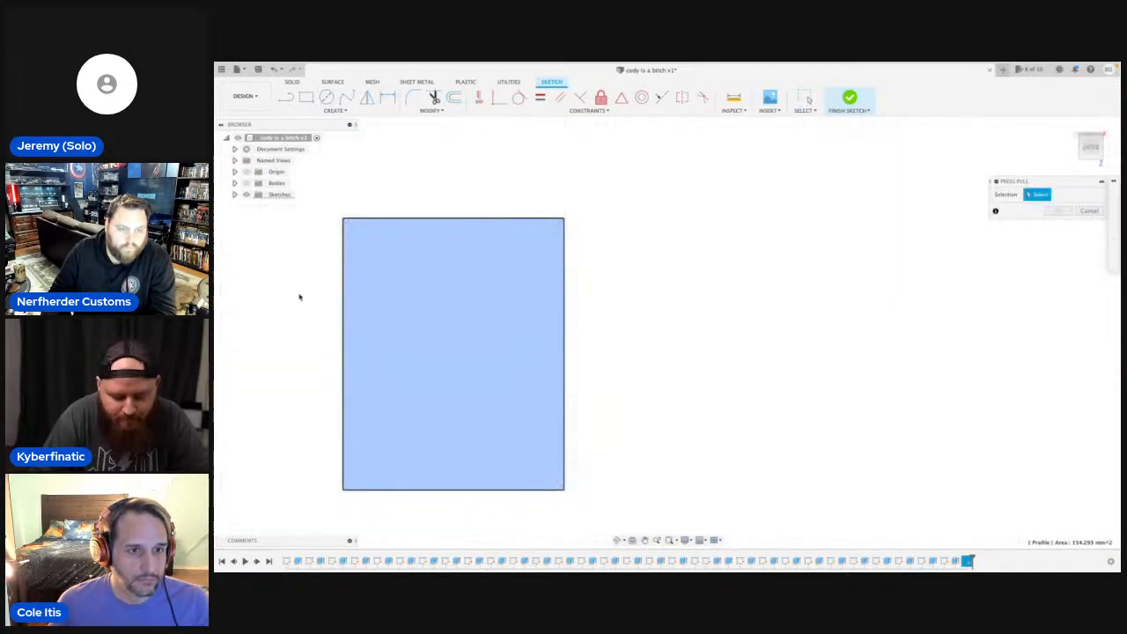
left_click(247, 183)
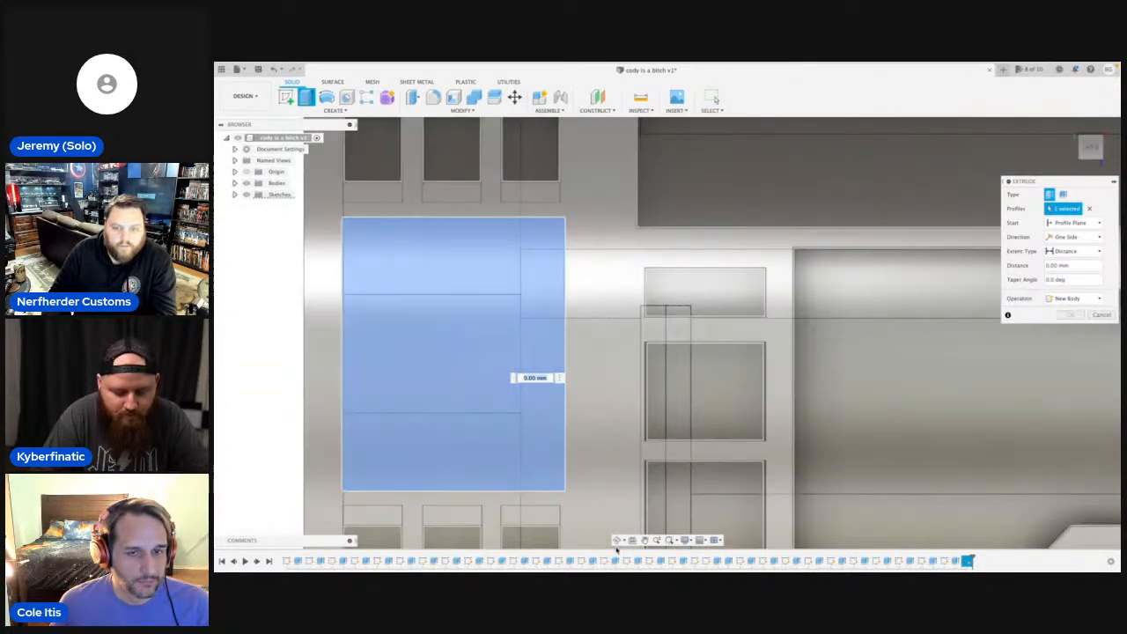
left_click(617, 543)
left_click_drag(672, 353, 692, 358)
scroll(704, 374, "down", 5)
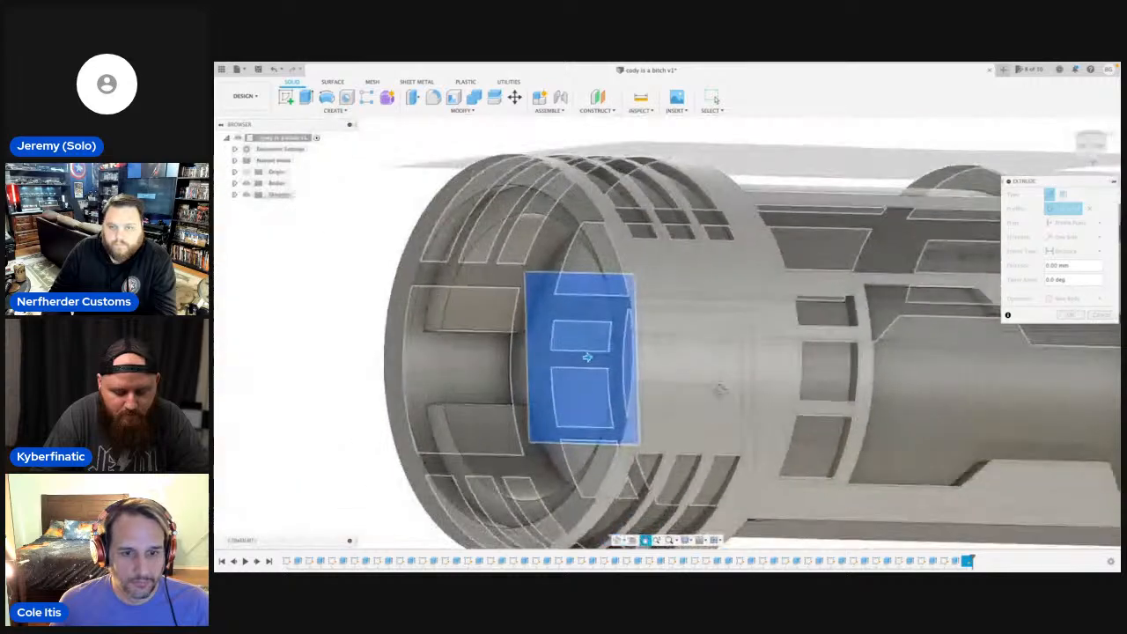
key("Escape")
left_click(1072, 222)
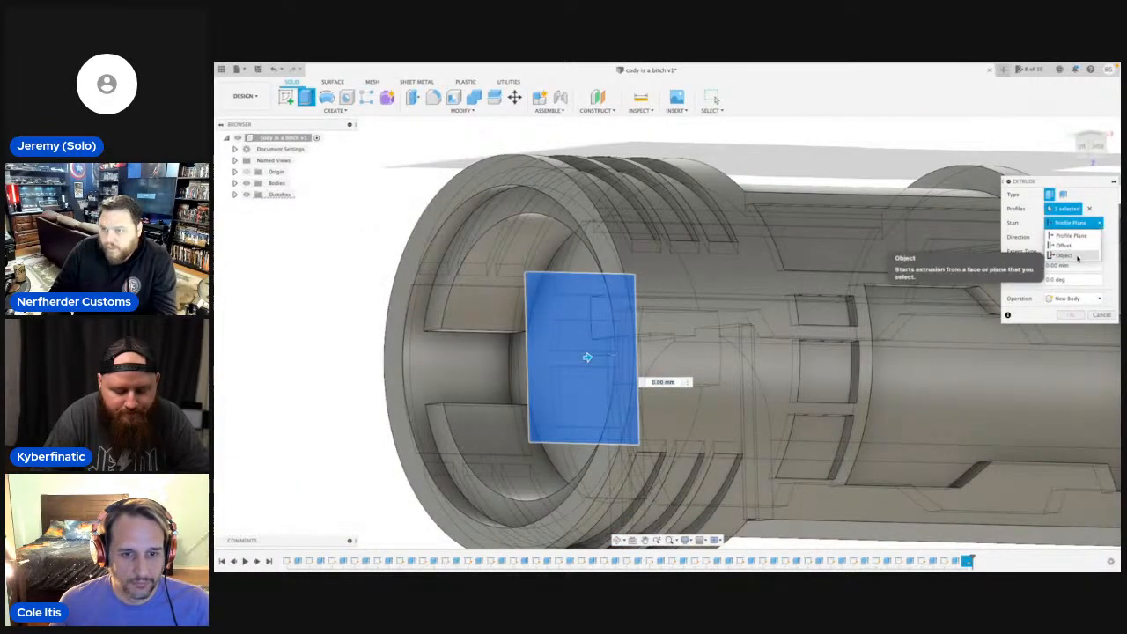
left_click(1067, 252)
left_click(816, 254)
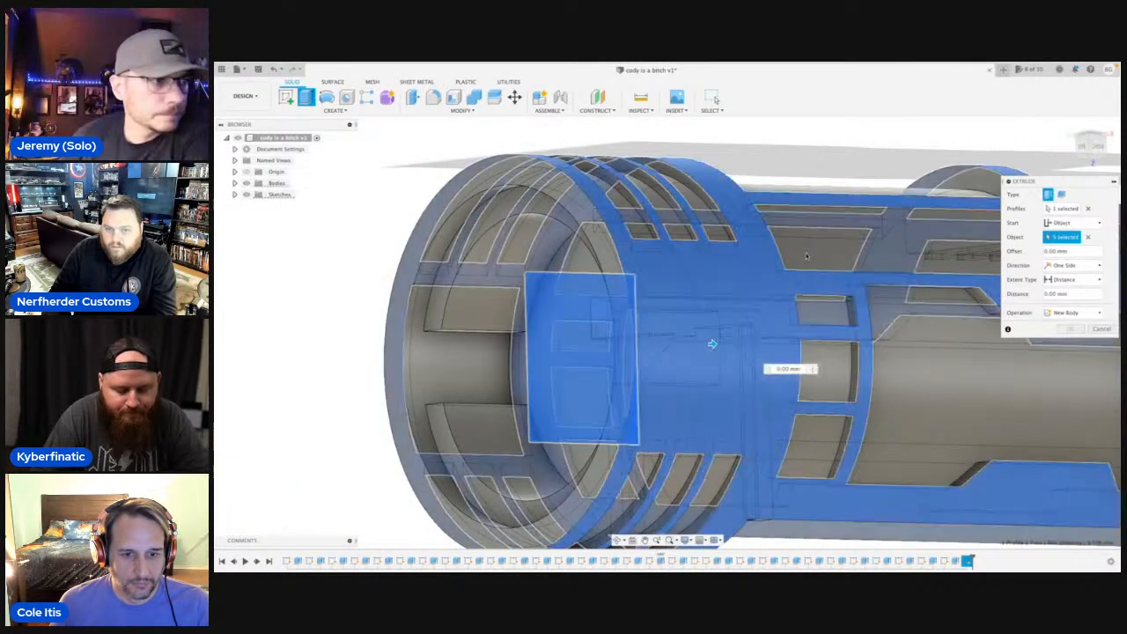
type("-1")
key("Return")
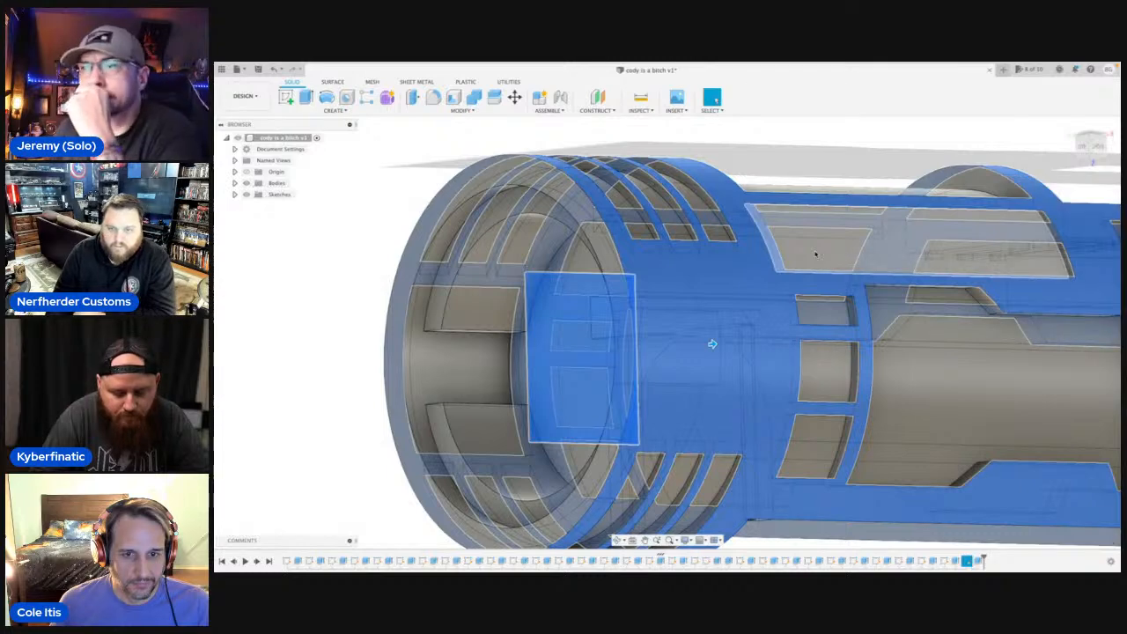
Save the design with the version description User Saved.
scroll(815, 254, "down", 6)
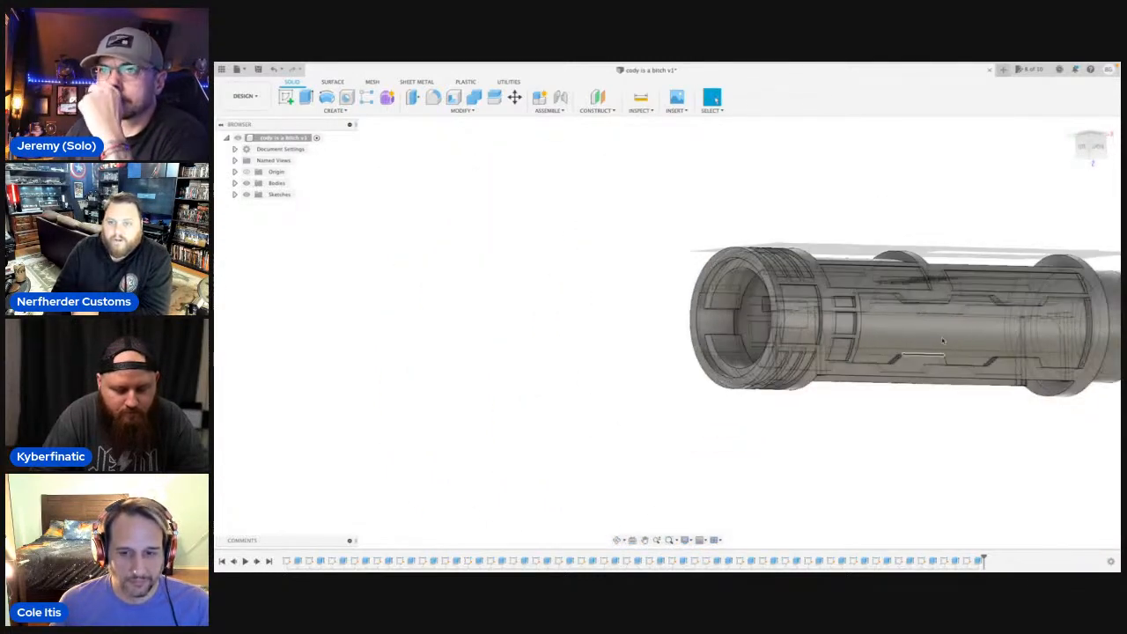
key("super+s")
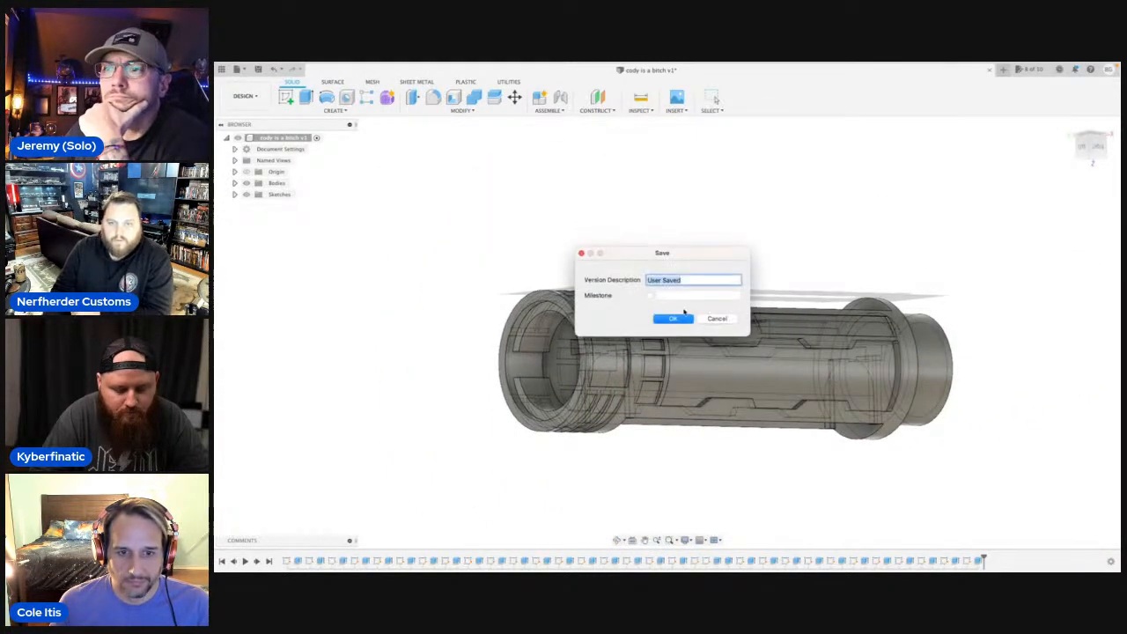
left_click(677, 321)
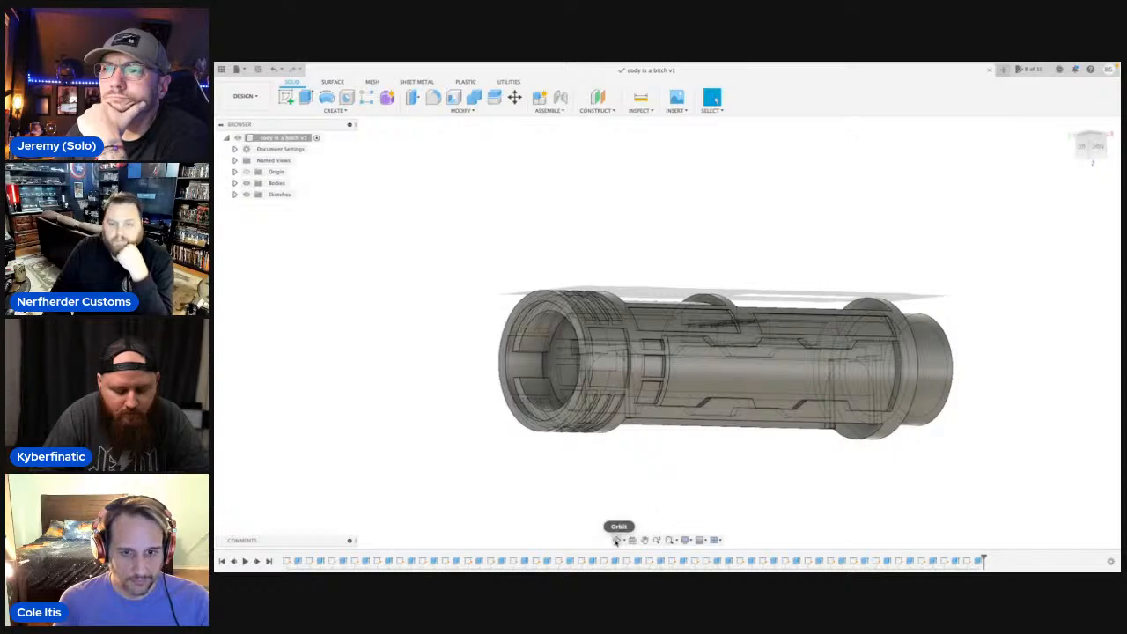
left_click(616, 540)
left_click_drag(686, 468, 623, 497)
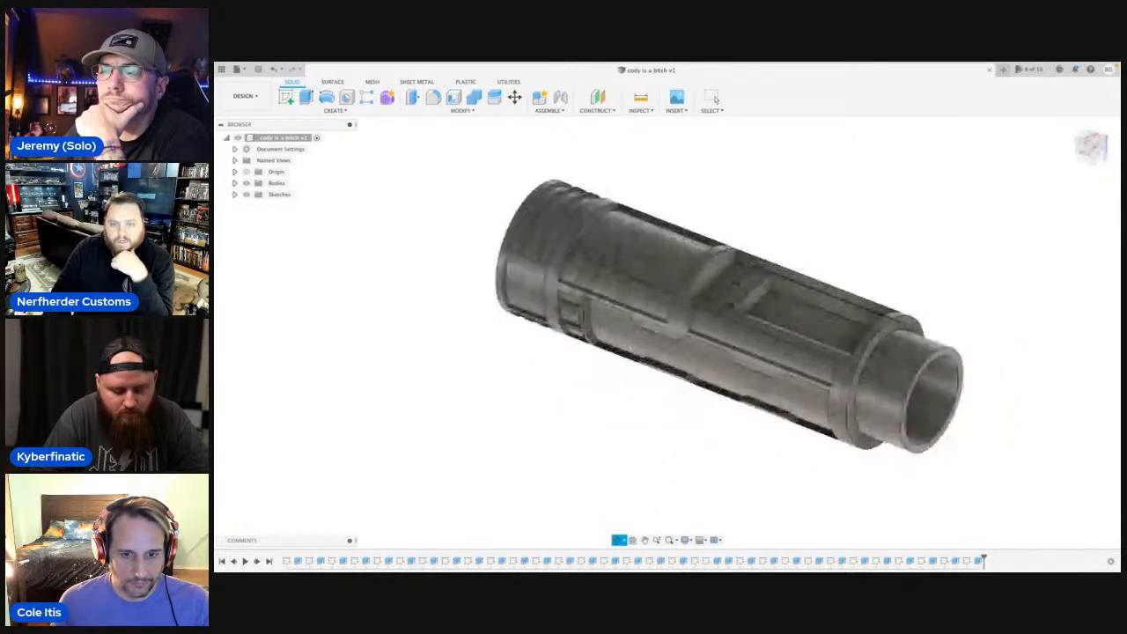
mouse_move(624, 370)
left_mouse_down()
mouse_move(614, 372)
mouse_move(626, 367)
left_mouse_up()
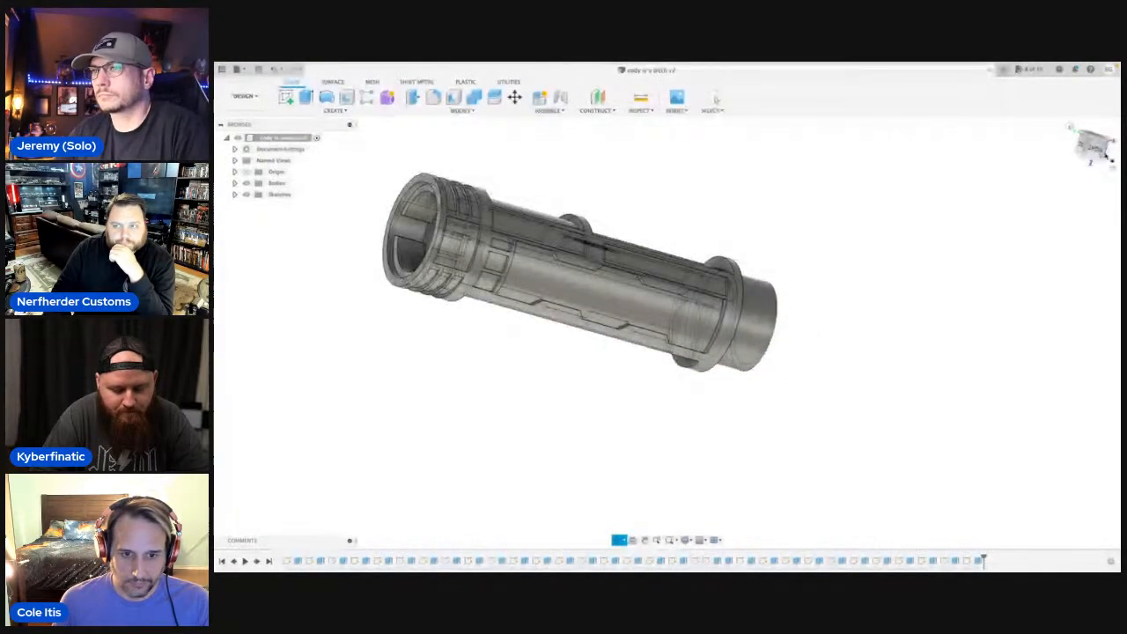
Examine the pockets and grooves along the body from the open grooved end and squarely from the side.
left_click(1096, 150)
scroll(660, 323, "up", 4)
middle_click_drag(659, 322, 804, 363)
scroll(805, 364, "down", 1)
left_click(616, 540)
left_click_drag(607, 370, 655, 351)
scroll(655, 342, "up", 5)
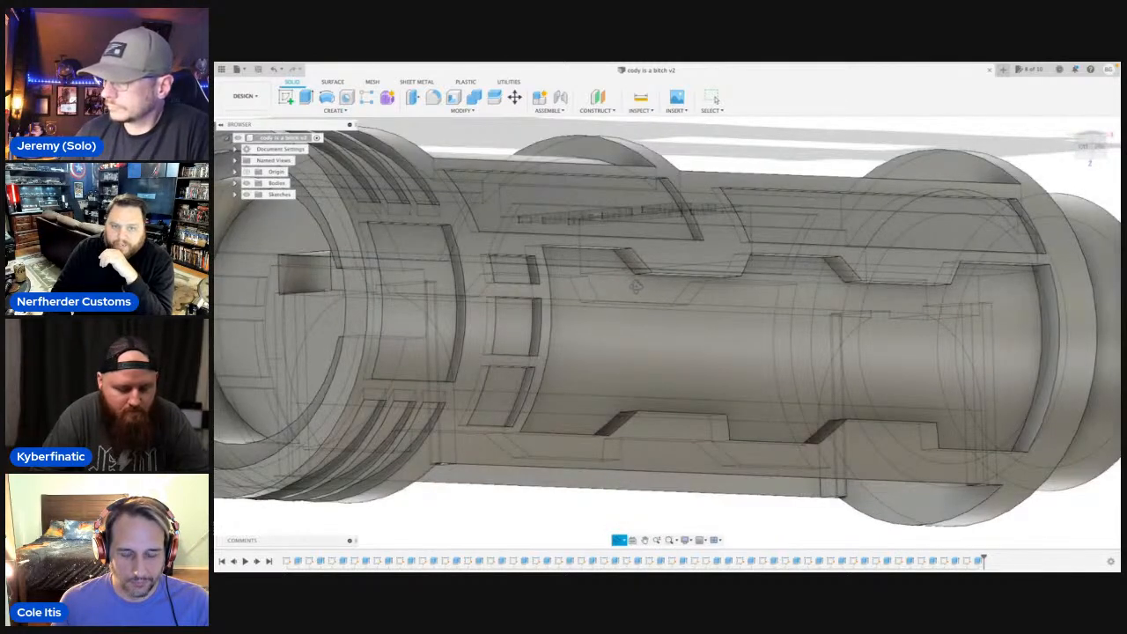
left_click_drag(635, 287, 727, 332)
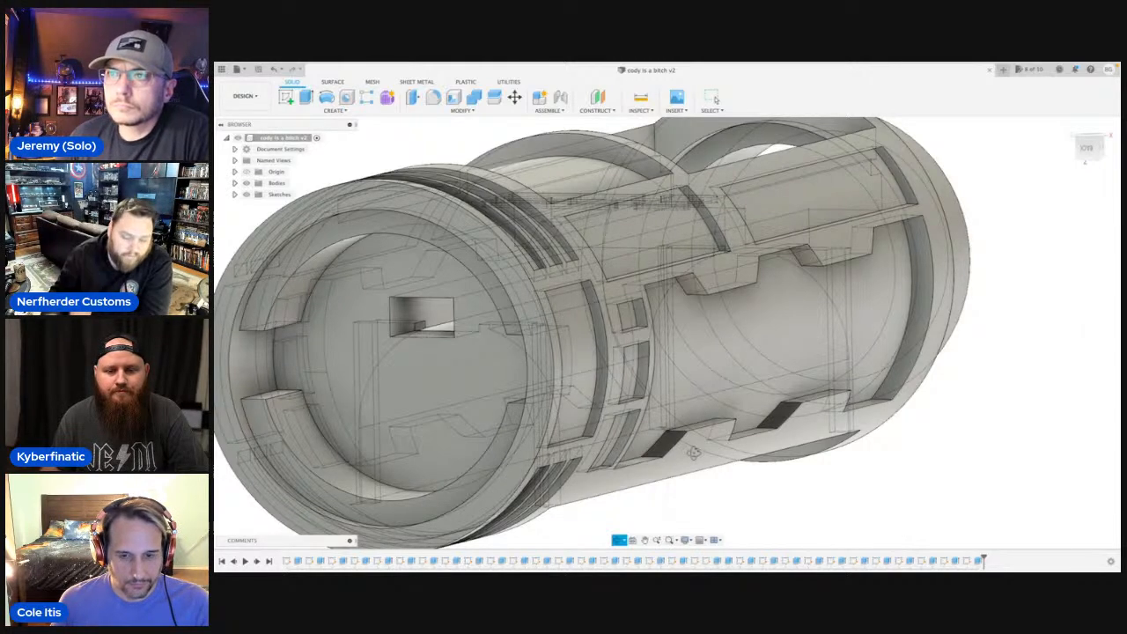
middle_click_drag(685, 395, 645, 394, "shift")
scroll(645, 394, "down", 5)
scroll(647, 393, "up", 1)
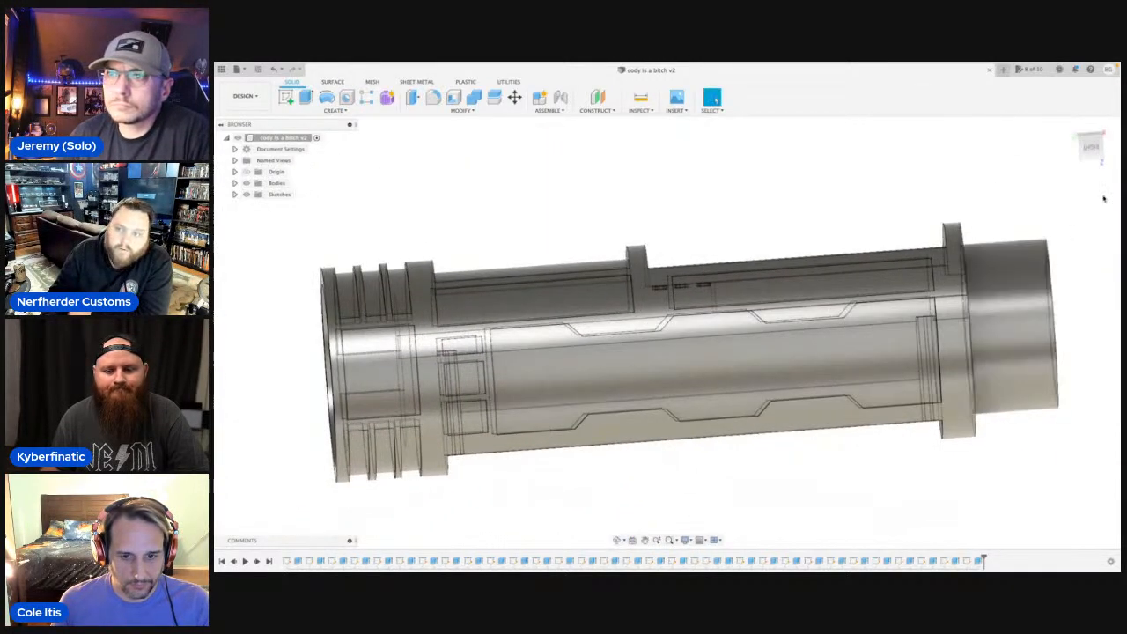
left_click(1091, 146)
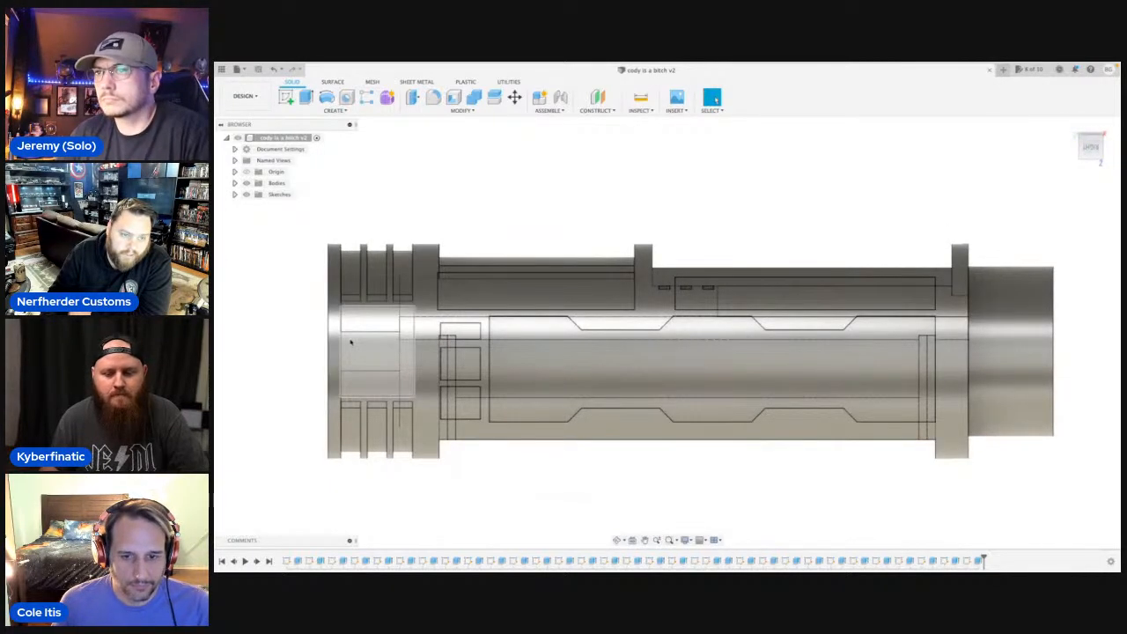
Sketch a 1.5 mm diameter circle on the large pocket's inner end wall, centred where the horizontal axis meets the pocket floor edge.
left_click(619, 540)
left_click_drag(449, 357, 489, 348)
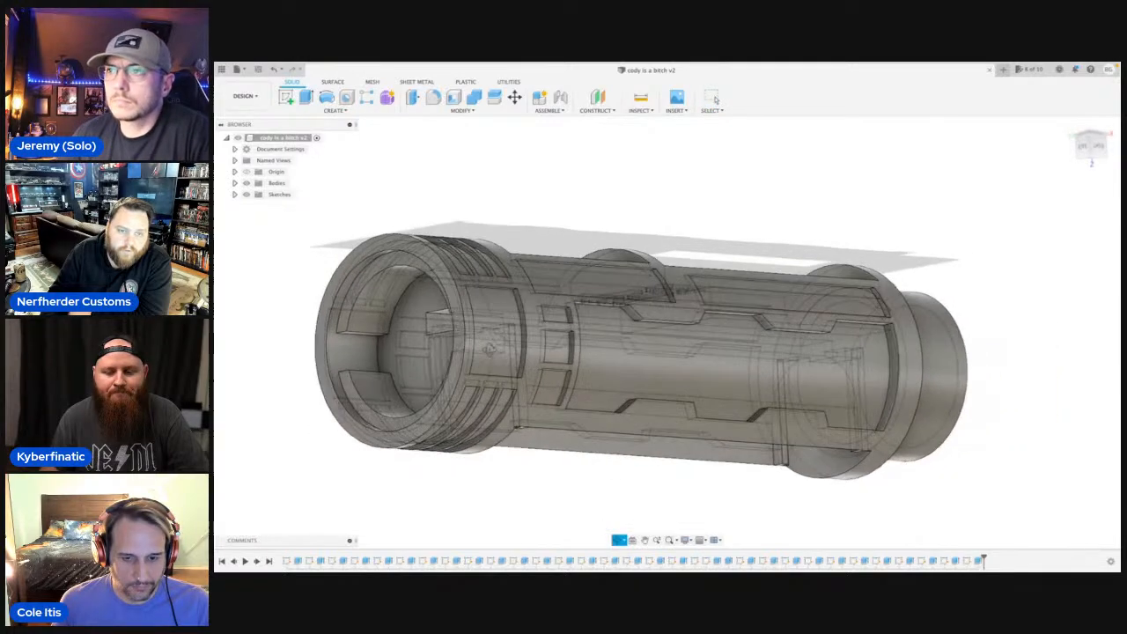
key("Escape")
scroll(493, 347, "up", 10)
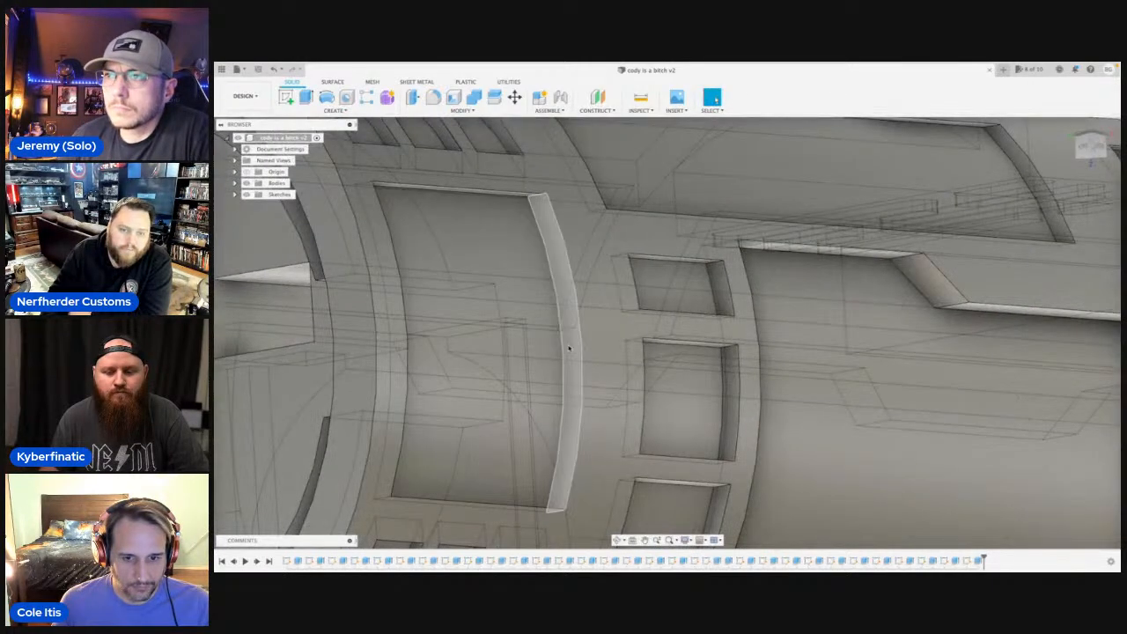
left_click(570, 350)
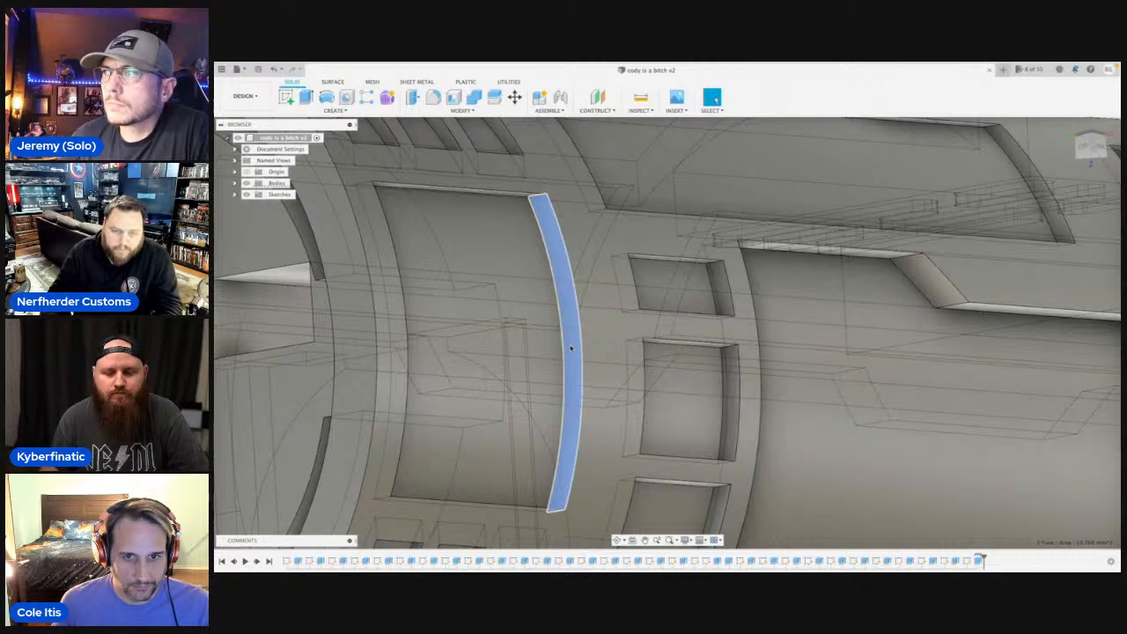
key("c")
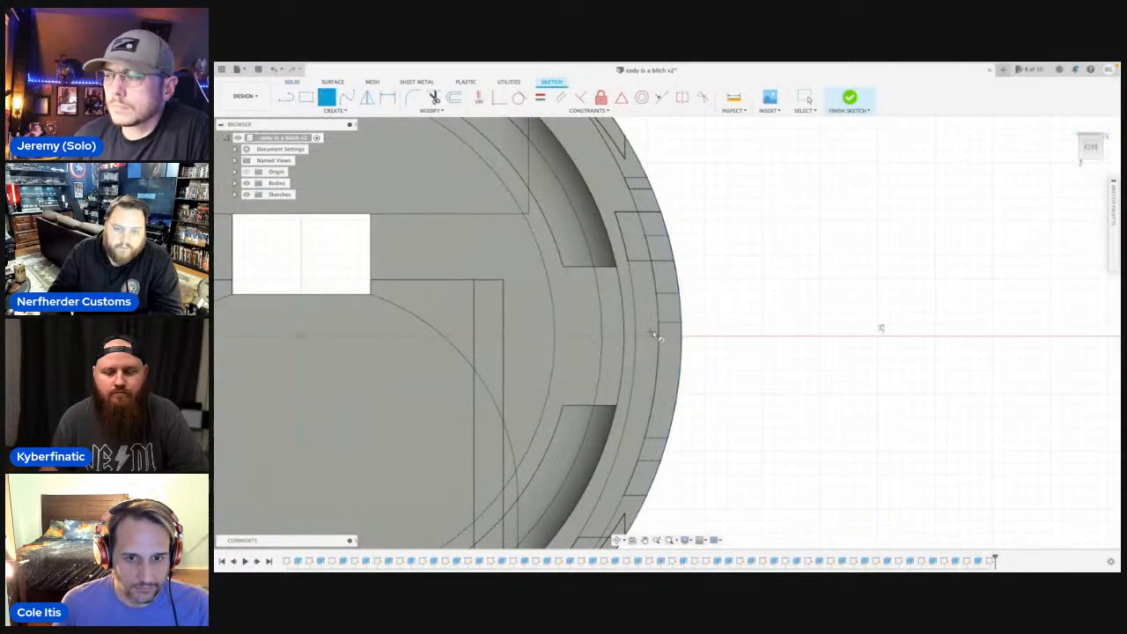
left_click(666, 339)
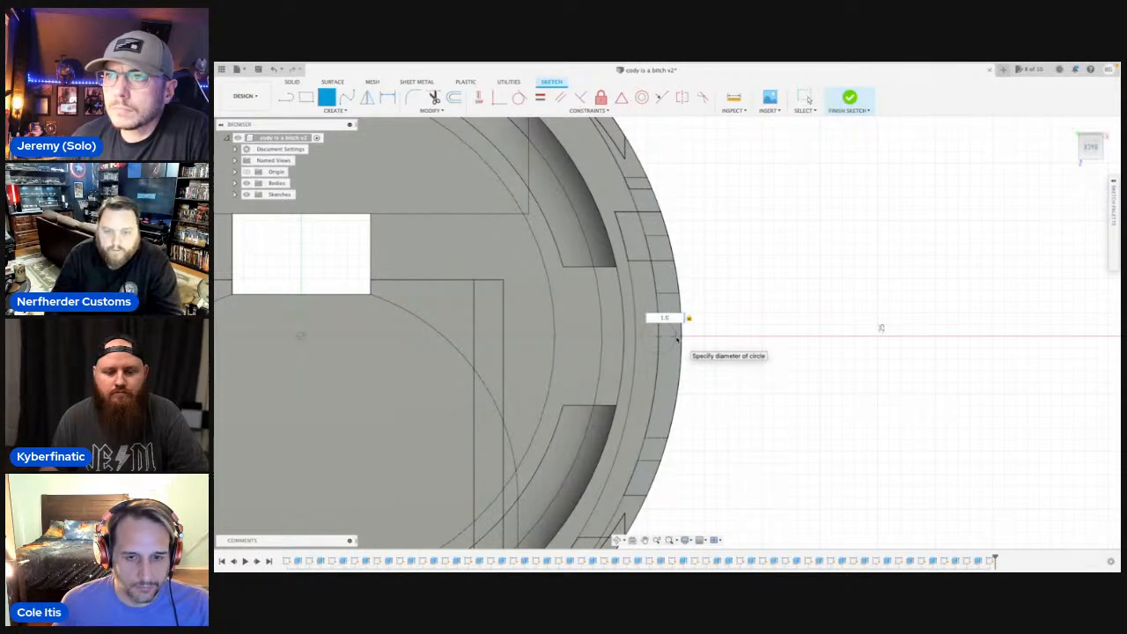
type("1.5")
key("Return")
key("Escape")
Create a circular pattern of the 1.5 mm circle around the body's centre point with a quantity of 48.
left_click(615, 542)
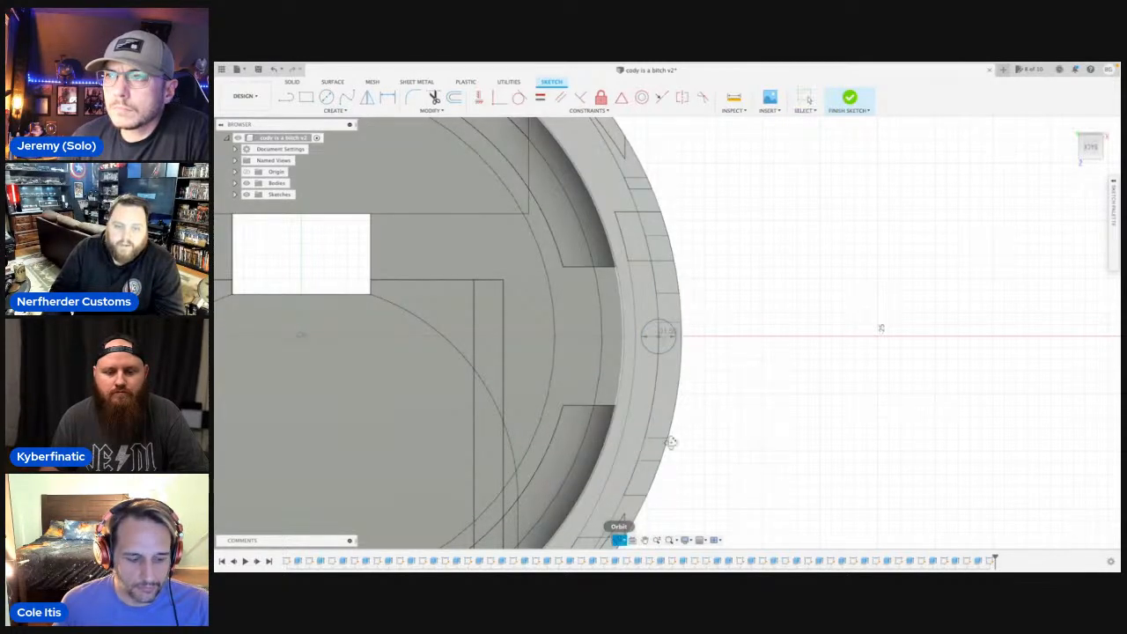
left_click_drag(702, 376, 692, 380)
scroll(722, 398, "down", 3)
key("Escape")
scroll(721, 398, "down", 3)
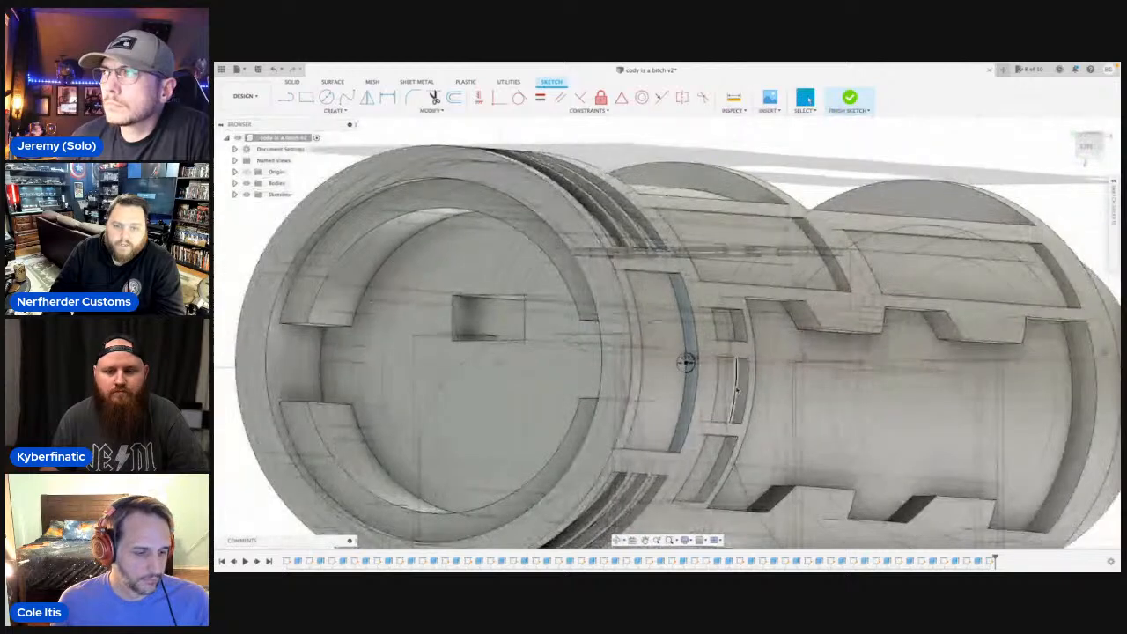
type("s")
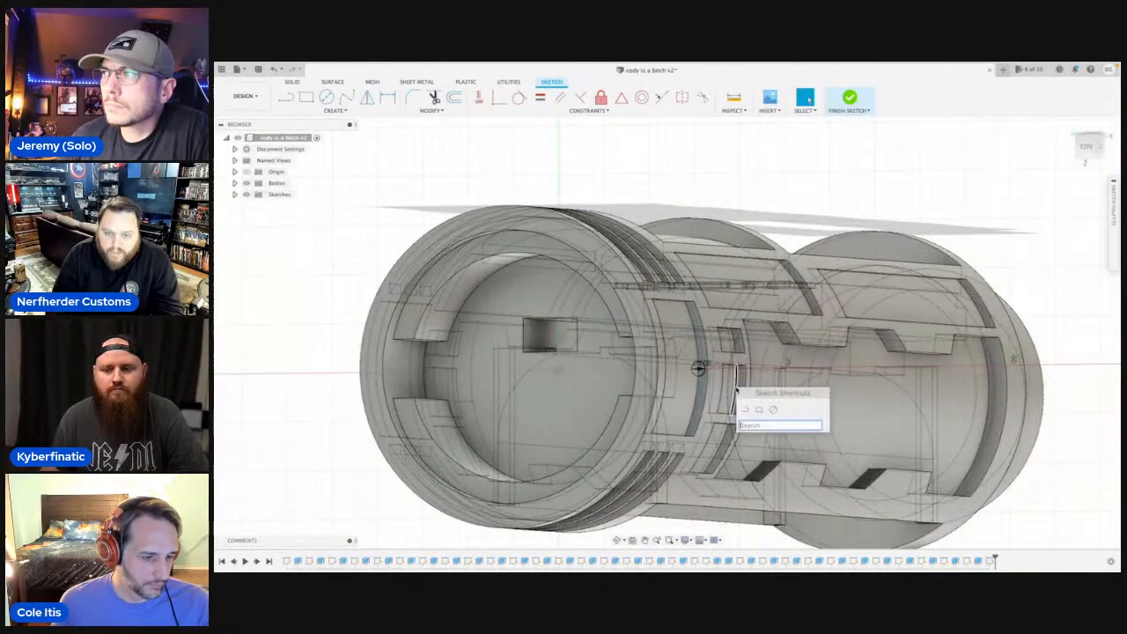
type("patt")
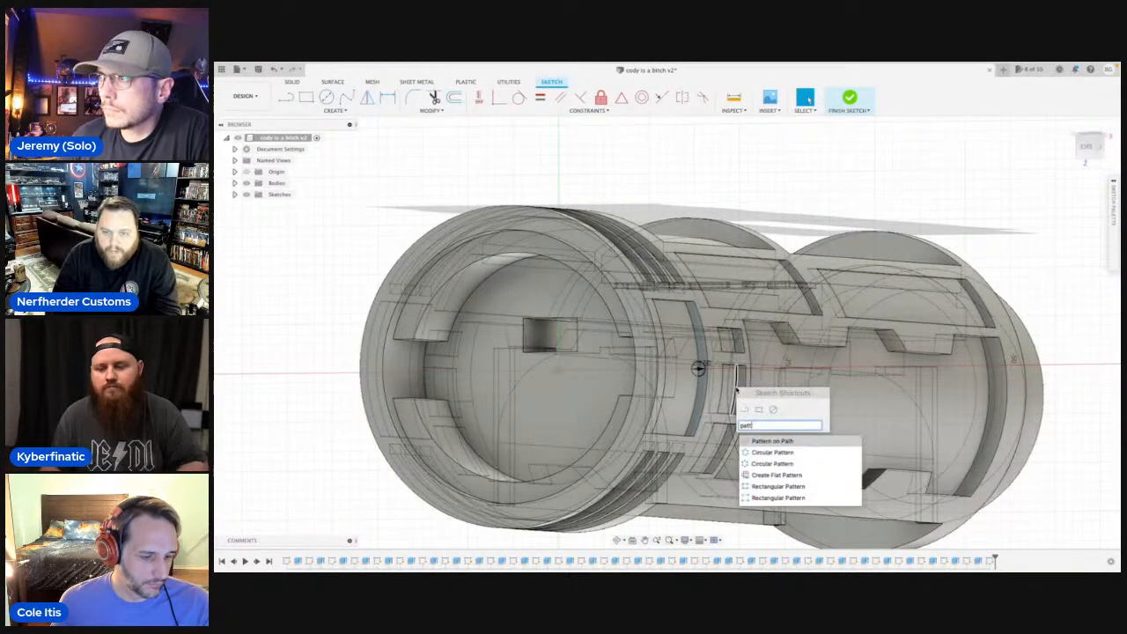
left_click(776, 457)
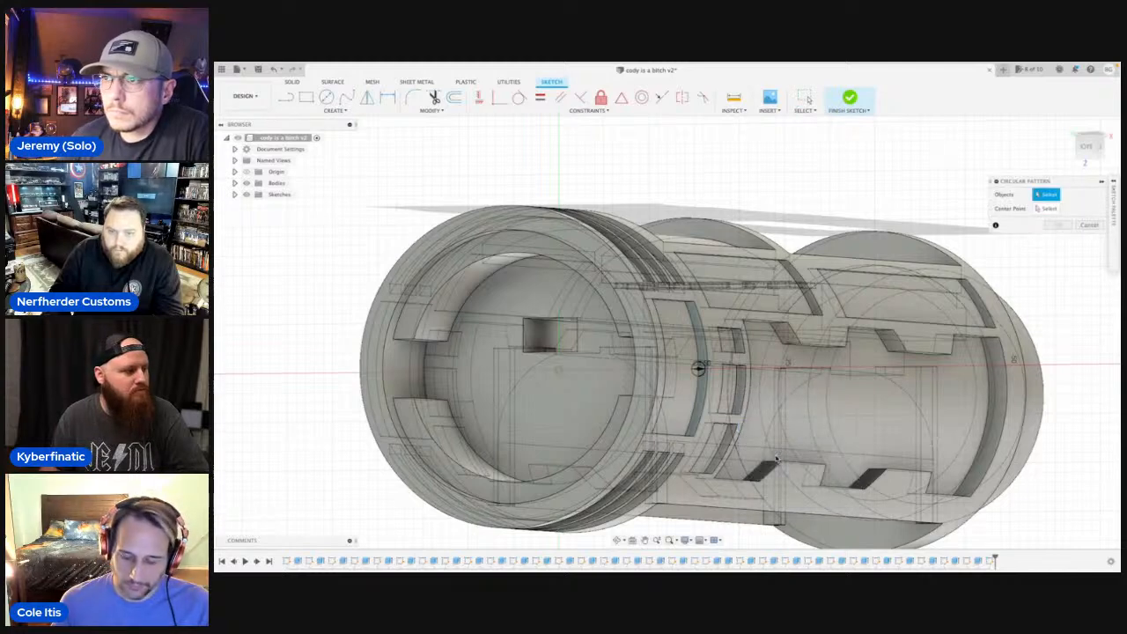
left_click(700, 368)
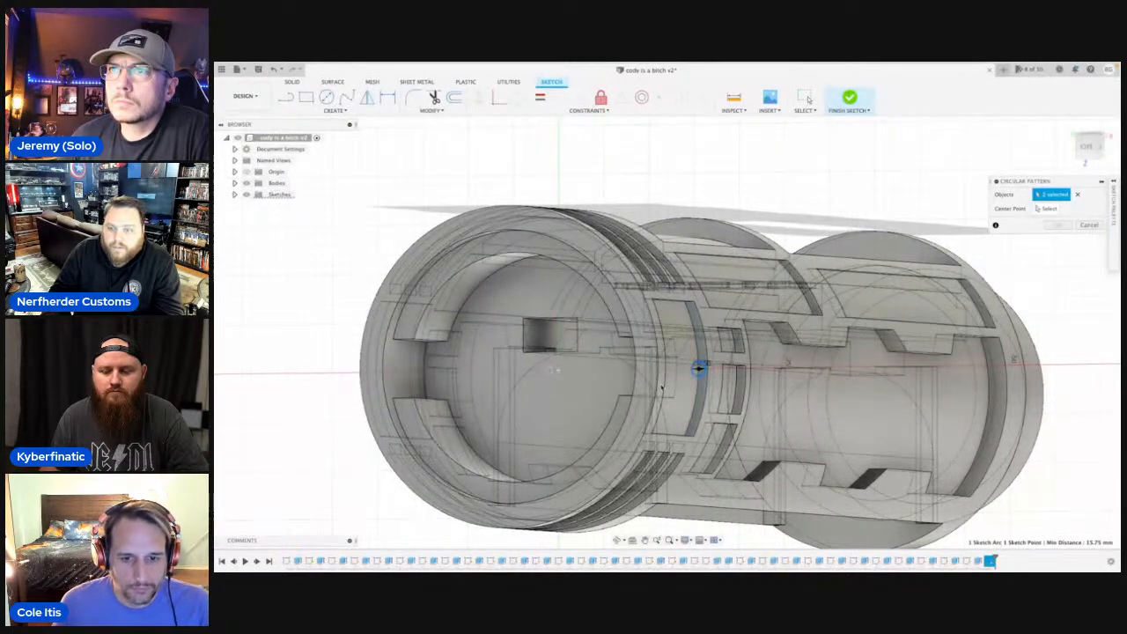
left_click(1076, 194)
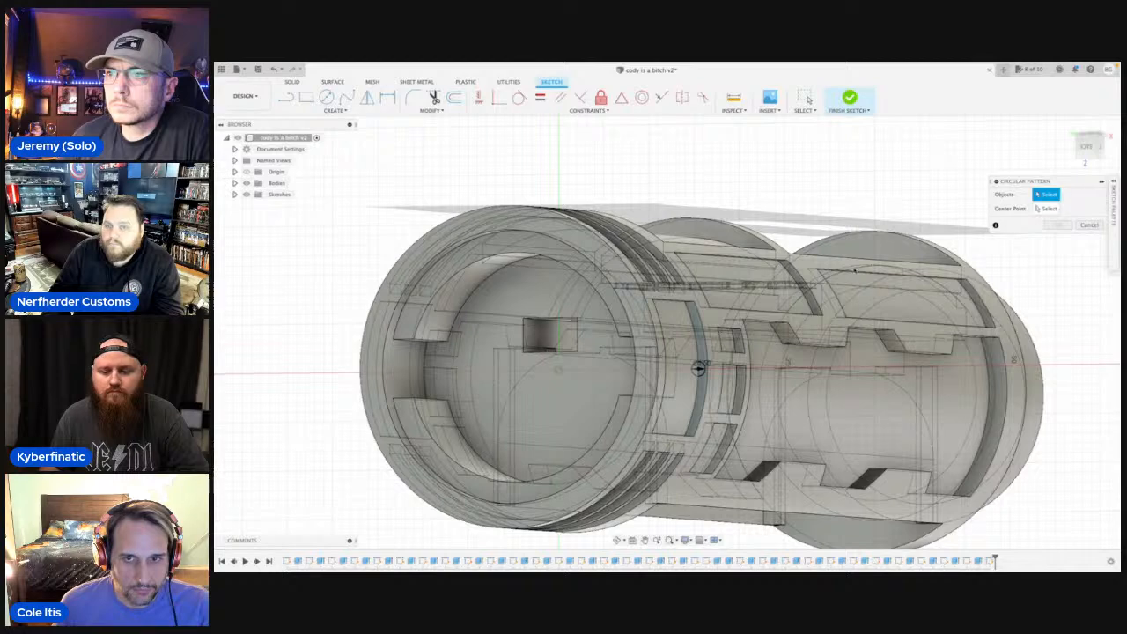
left_click(700, 368)
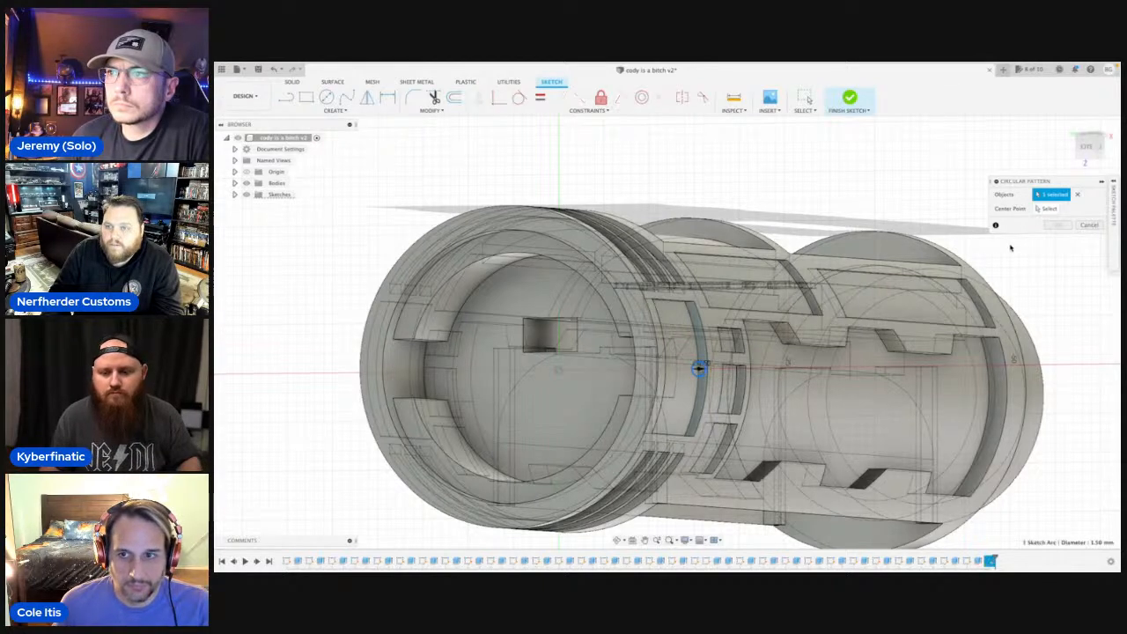
left_click(1046, 211)
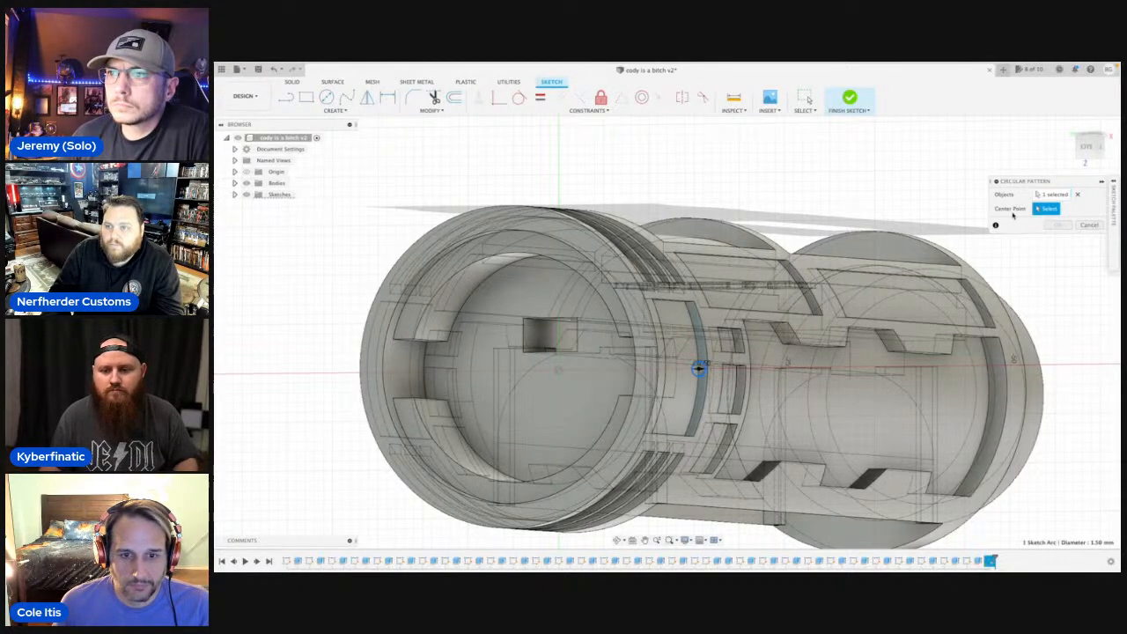
left_click(560, 371)
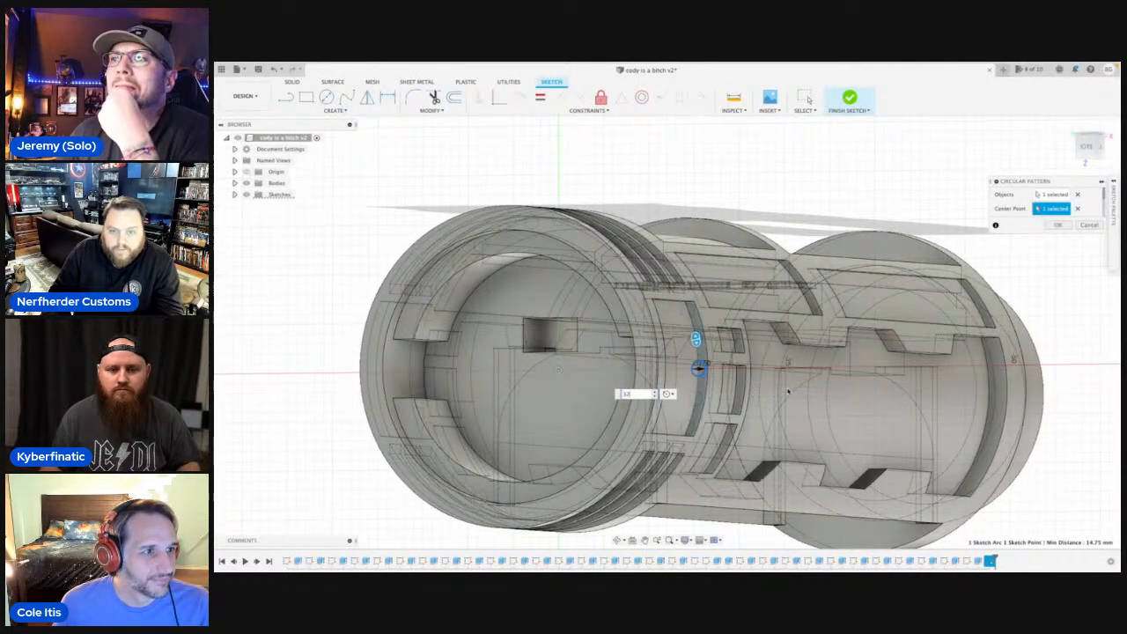
scroll(777, 387, "up", 5)
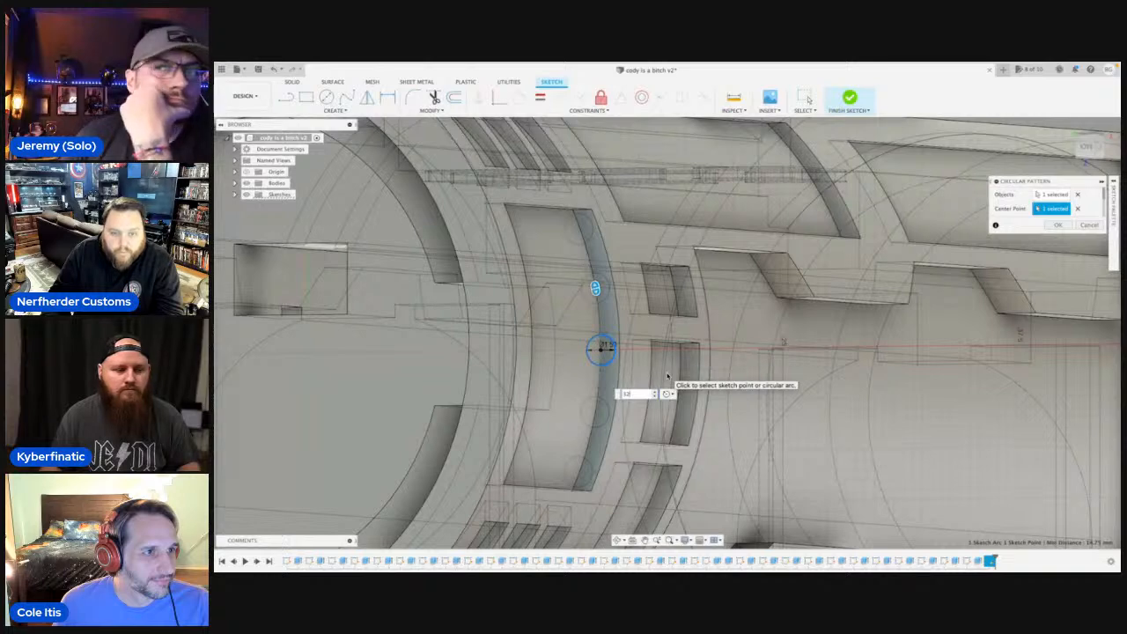
scroll(667, 376, "down", 1)
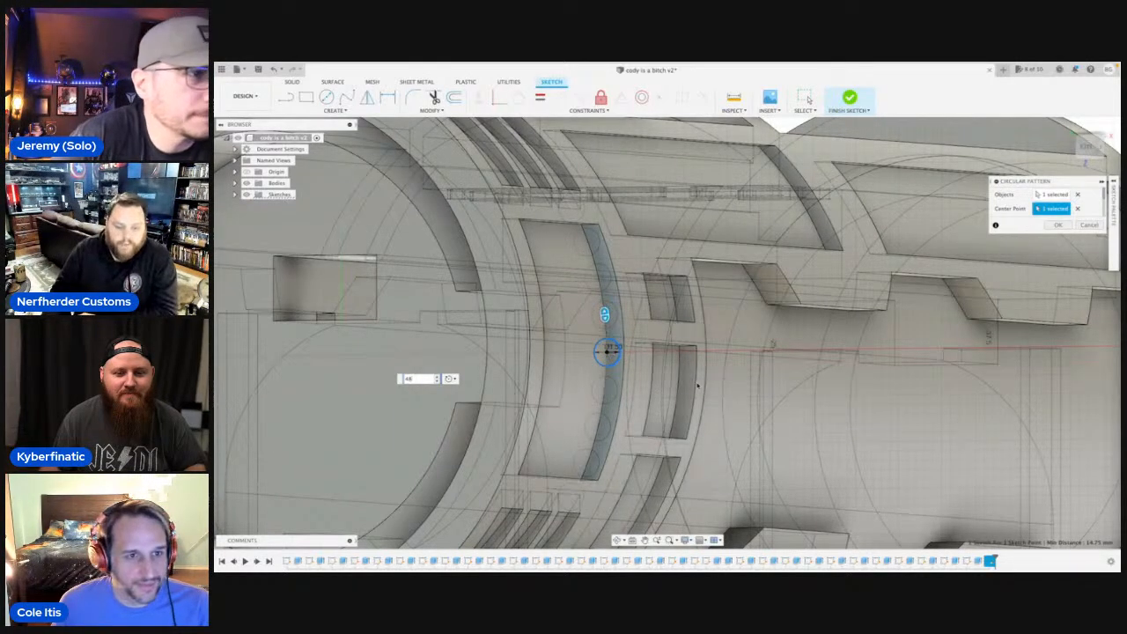
scroll(581, 253, "up", 2)
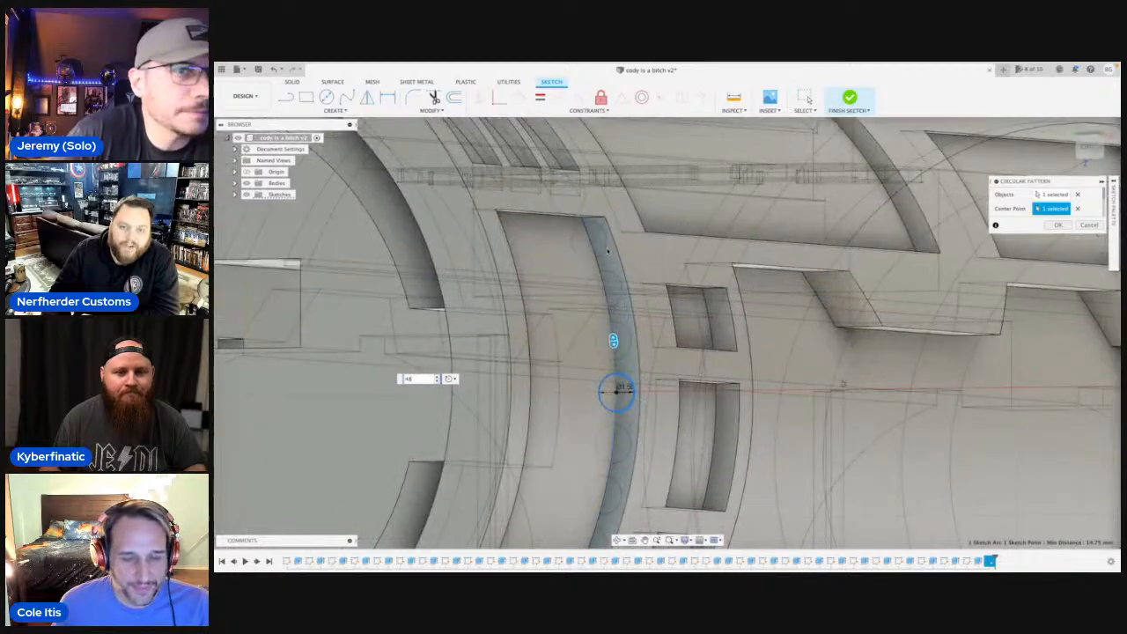
scroll(617, 390, "down", 5)
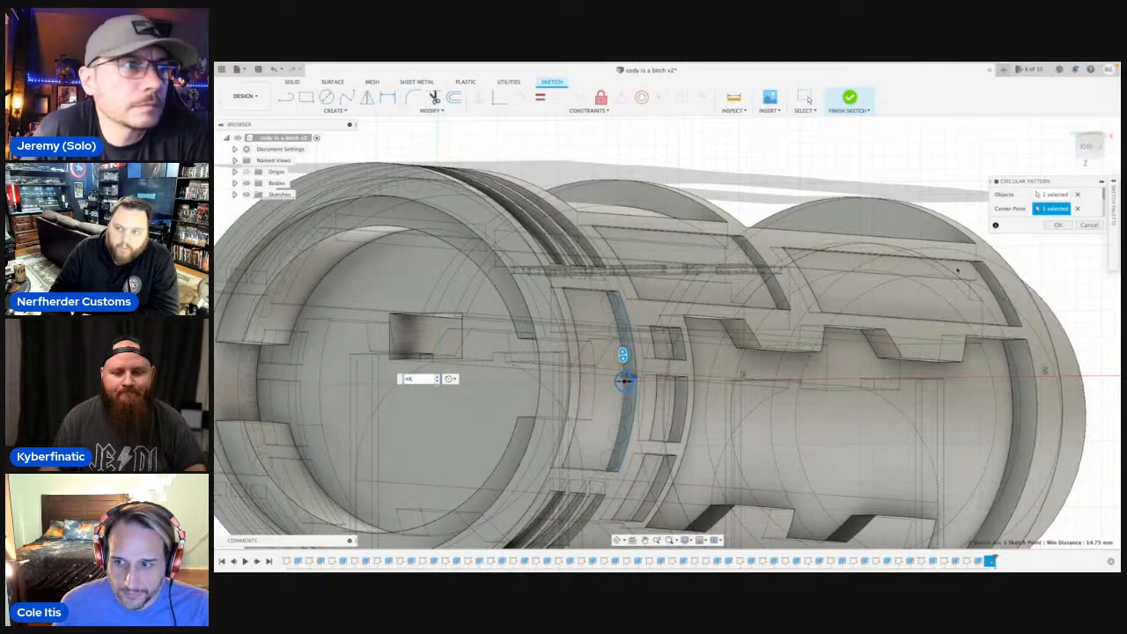
left_click(1059, 226)
Extrude the seven half-circle profiles on the pocket's end wall to its opposite wall, about 11.2 mm, joining them to the body.
scroll(617, 300, "up", 3)
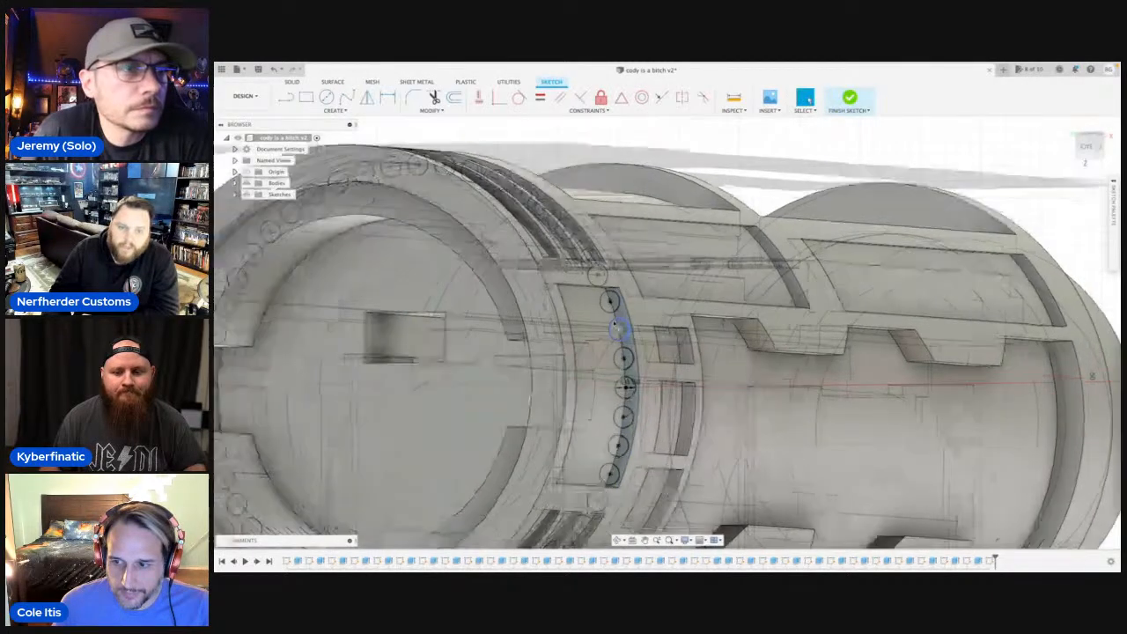
key("e")
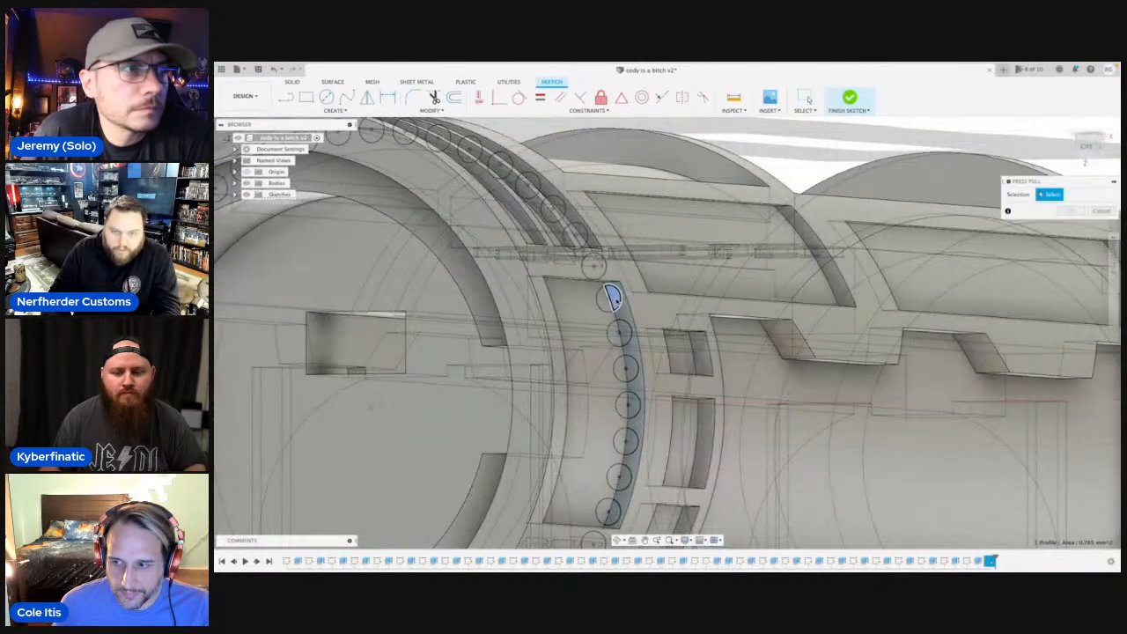
left_click(612, 296)
left_click(622, 332)
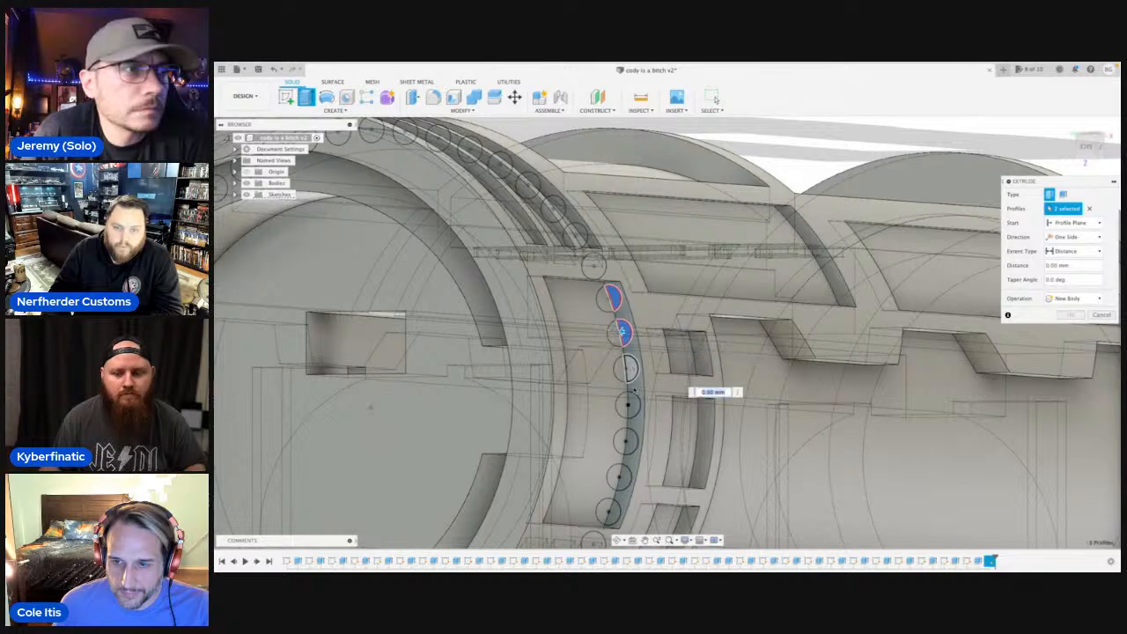
left_click(627, 368)
left_click(628, 404)
left_click(629, 440)
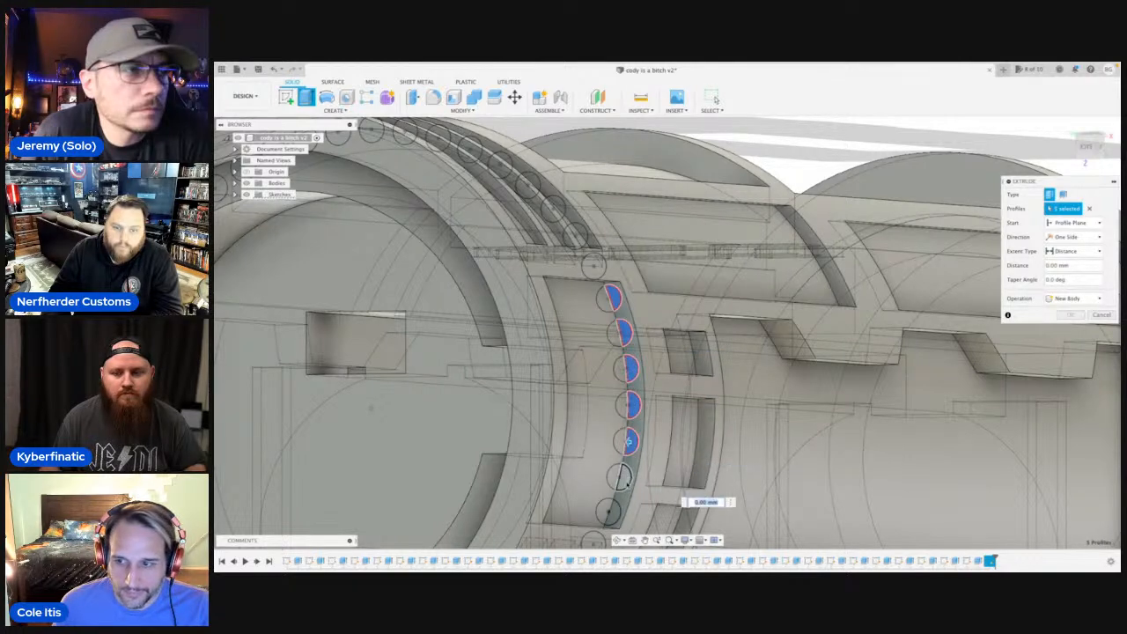
left_click(624, 476)
left_click(610, 512)
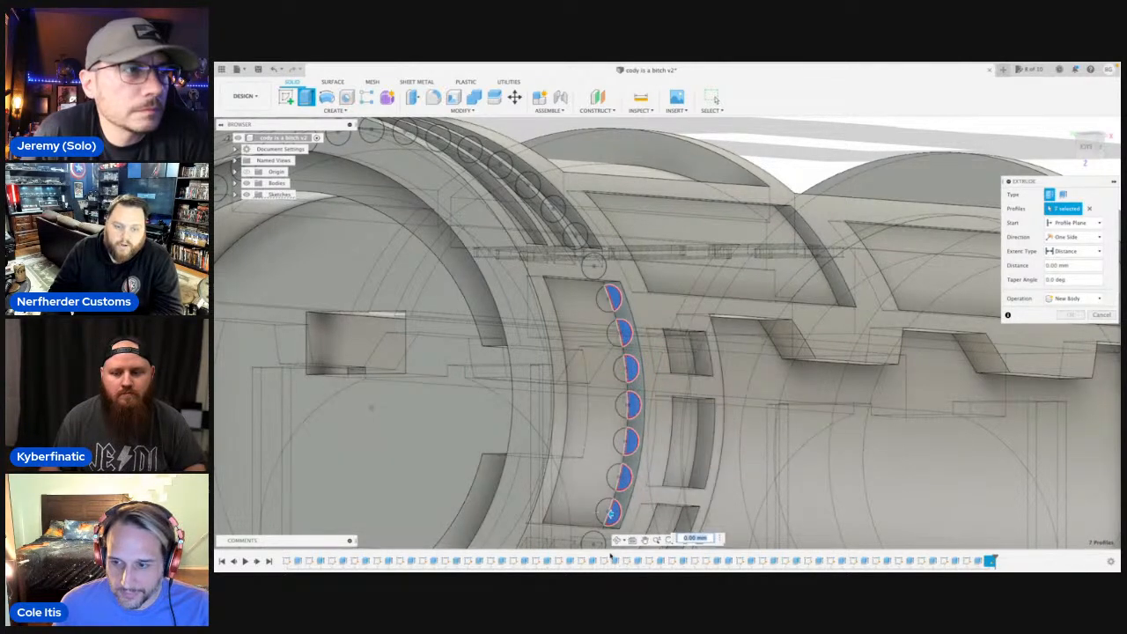
left_click(617, 540)
left_click_drag(610, 512, 625, 515)
key("Escape")
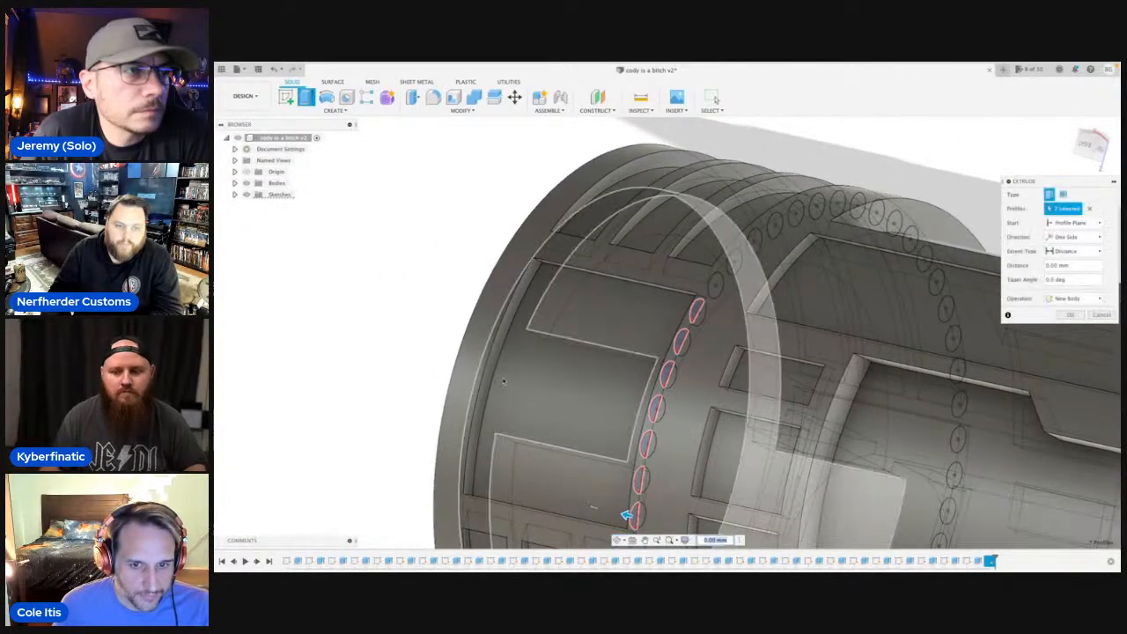
left_click(487, 368)
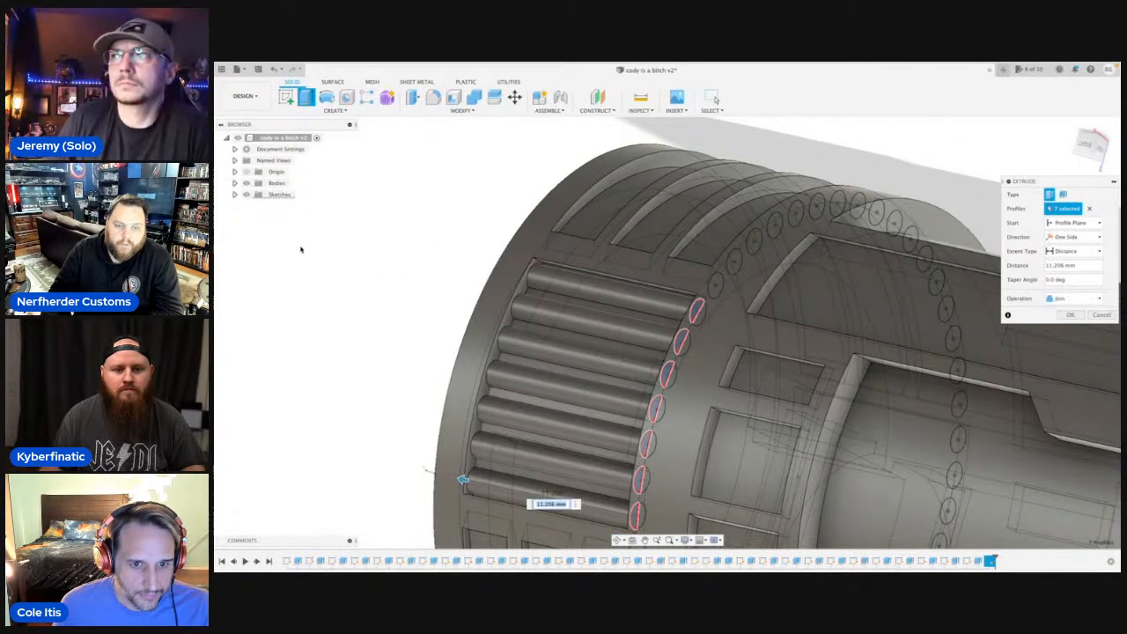
key("Return")
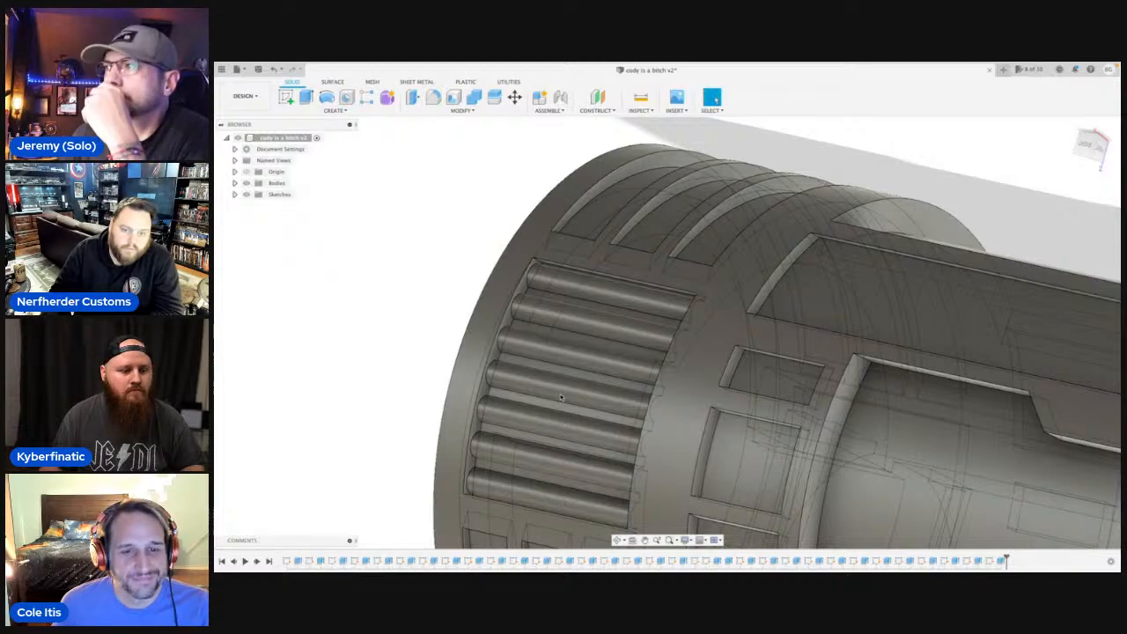
Sketch a circle about 1.83 mm in diameter on the large pocket's inner end wall, centred on the first rib's profile.
left_click(618, 542)
left_click_drag(563, 423, 570, 391)
scroll(649, 429, "down", 10)
middle_click_drag(570, 391, 605, 399, "shift")
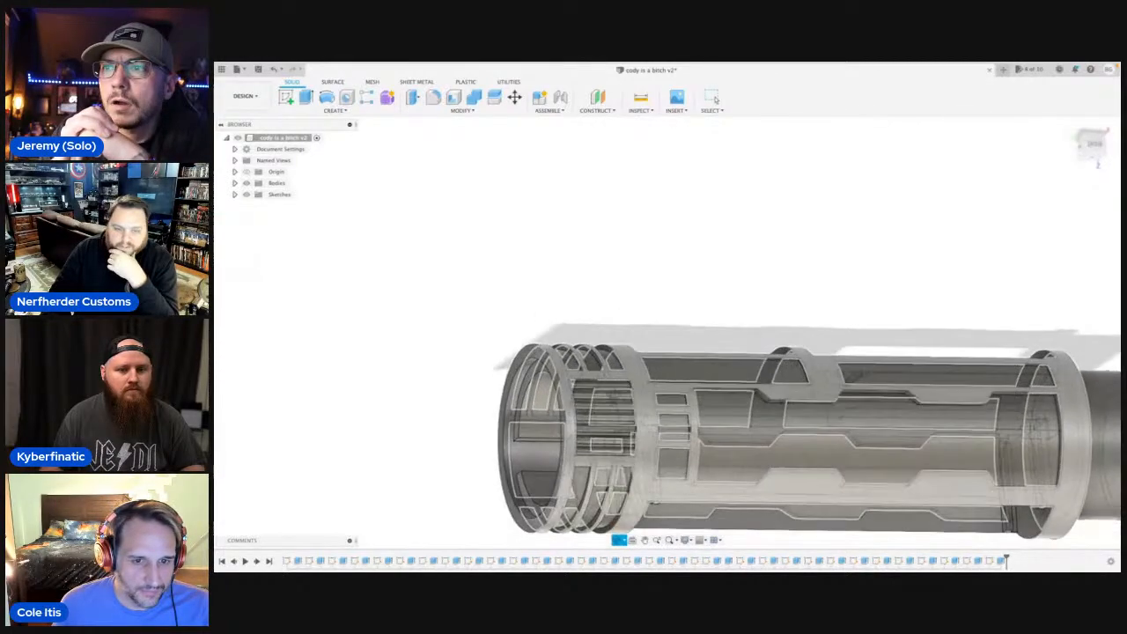
scroll(607, 399, "up", 10)
scroll(763, 311, "up", 10)
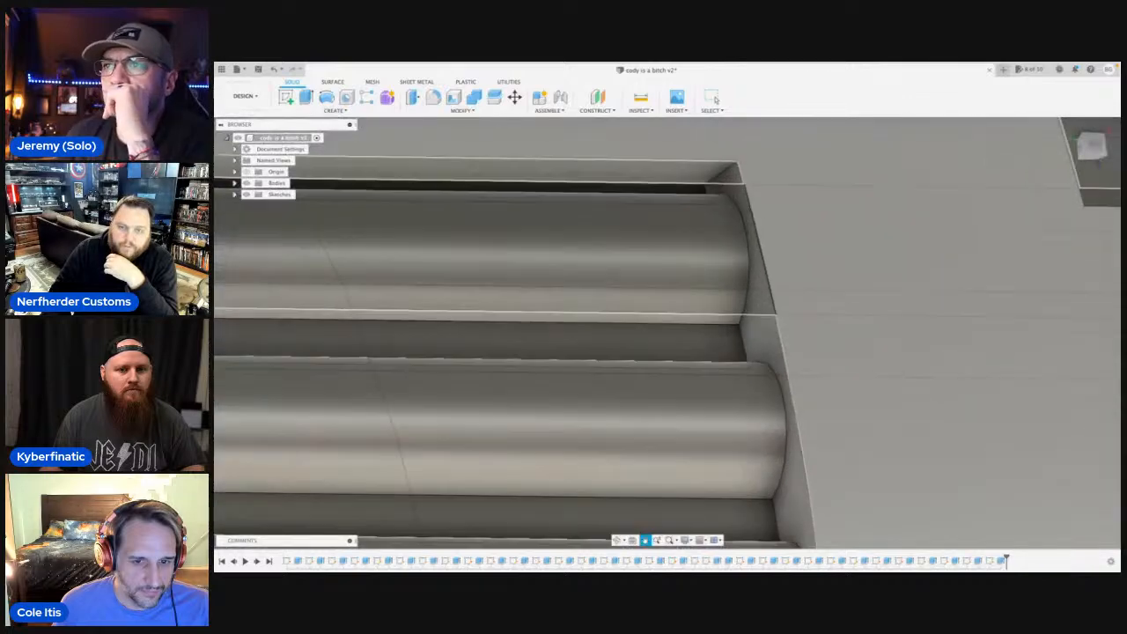
key("Escape")
left_click(763, 312)
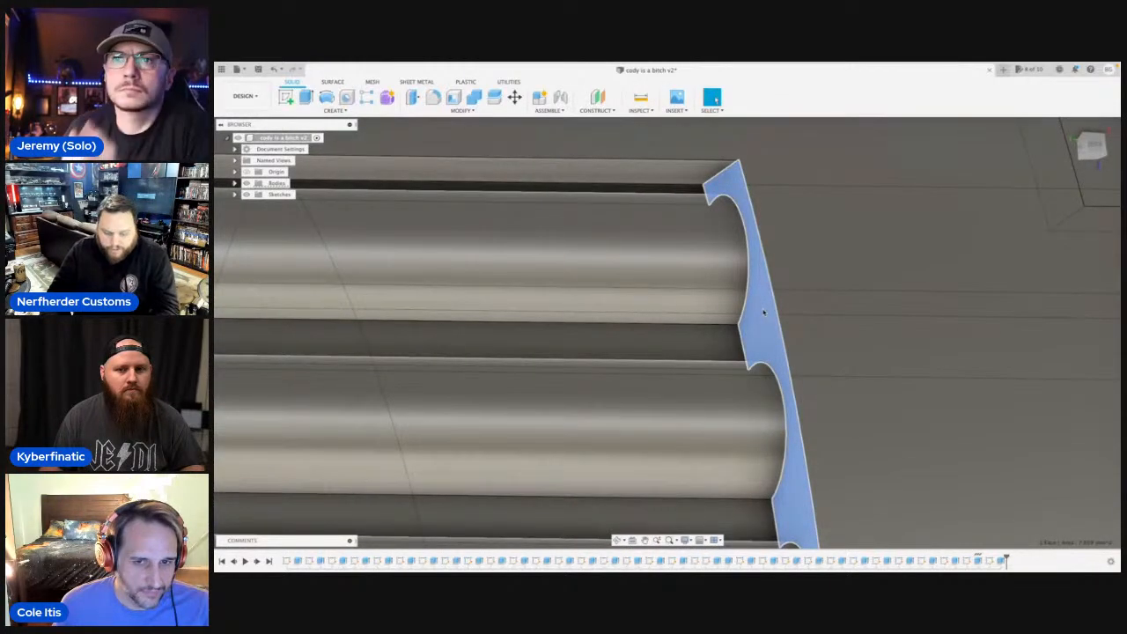
key("c")
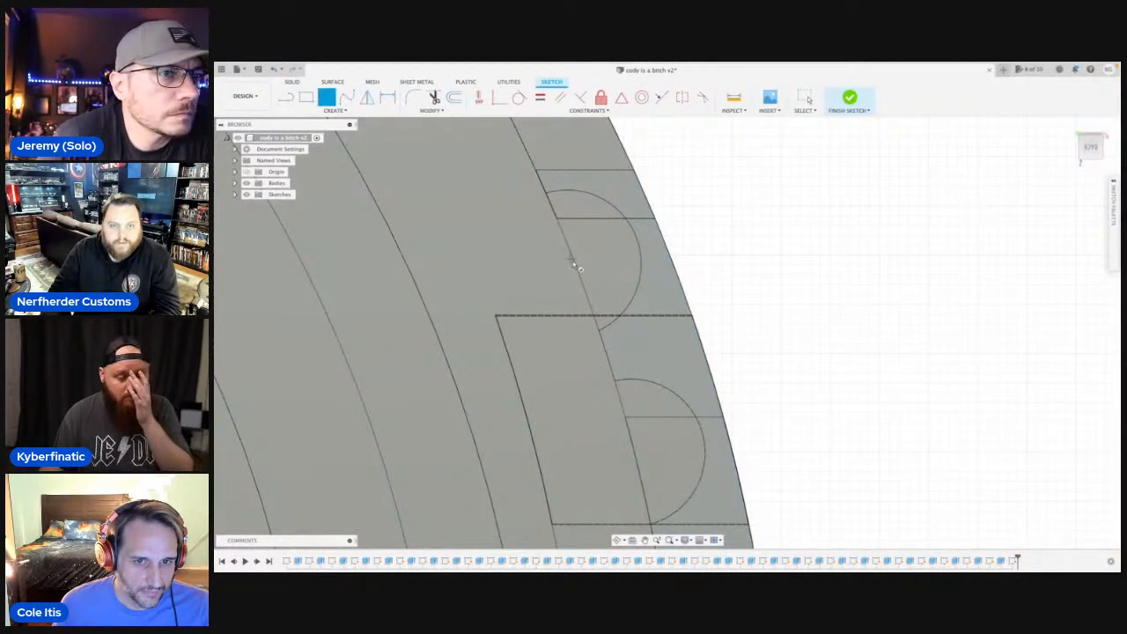
scroll(641, 405, "down", 6)
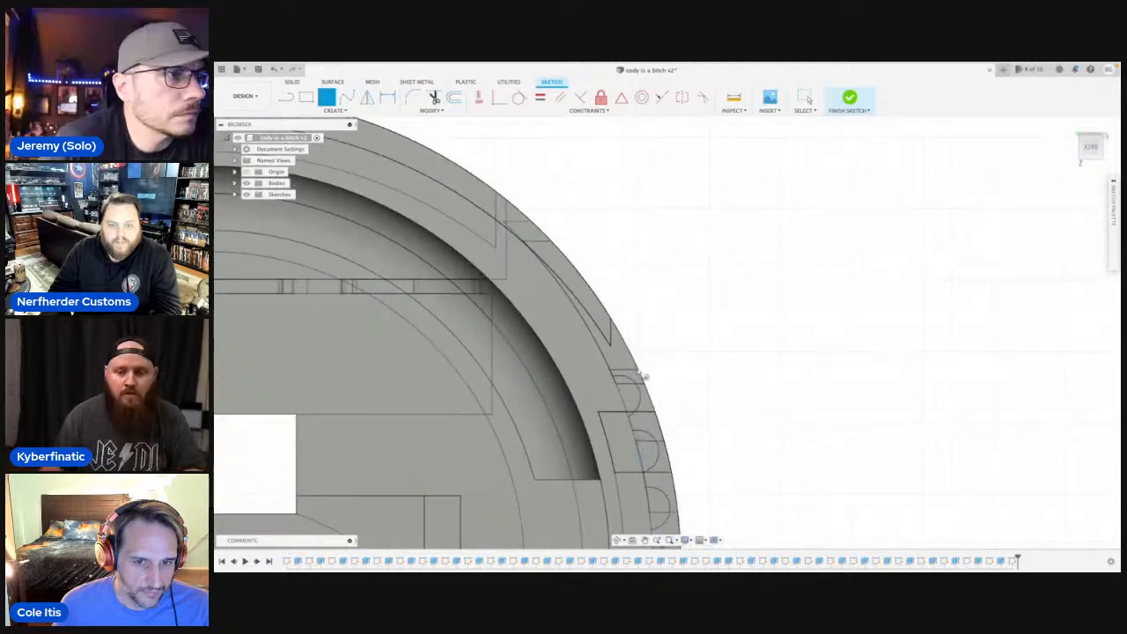
scroll(625, 397, "up", 5)
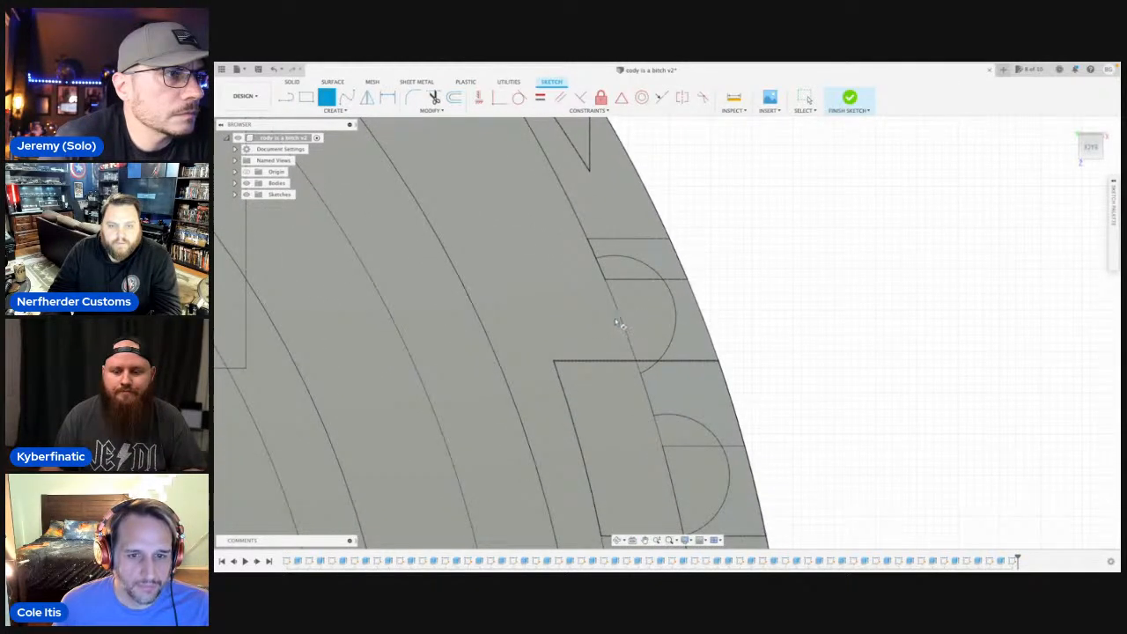
left_click(615, 321)
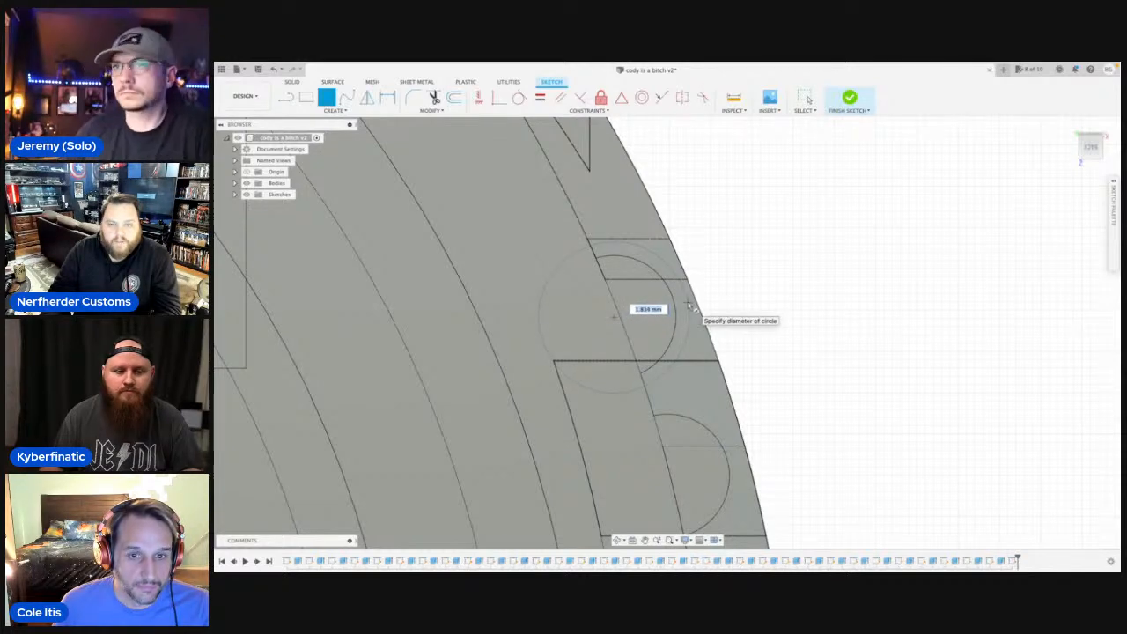
key("Escape")
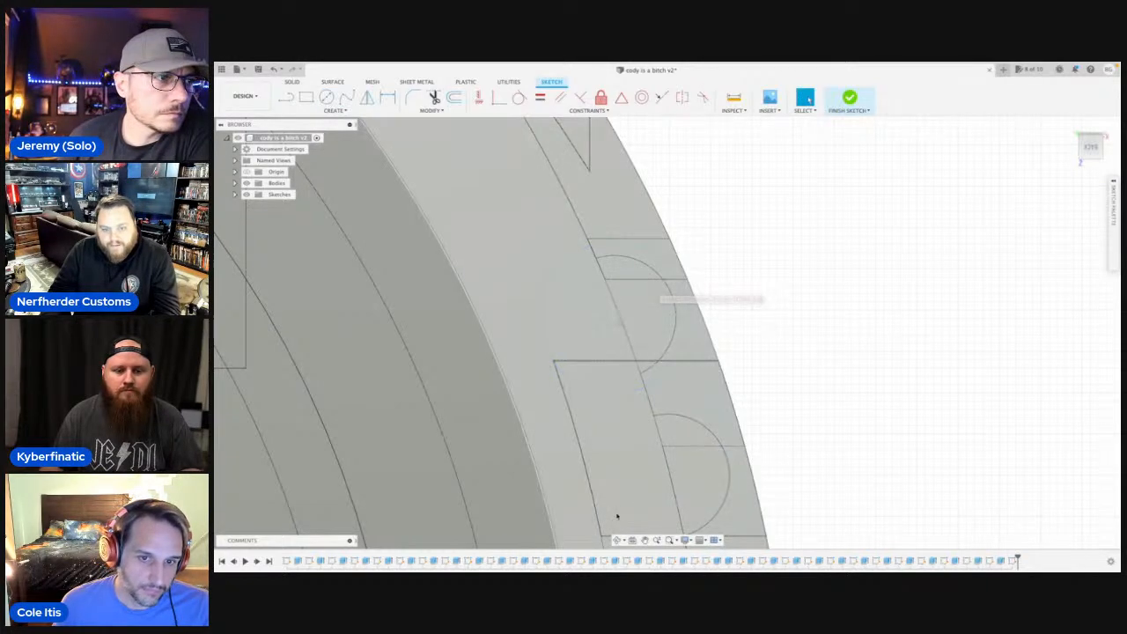
Extrude the crescent profile around the first rib a short way along it to form a raised collar.
left_click(619, 540)
left_click_drag(705, 258, 684, 265)
key("Escape")
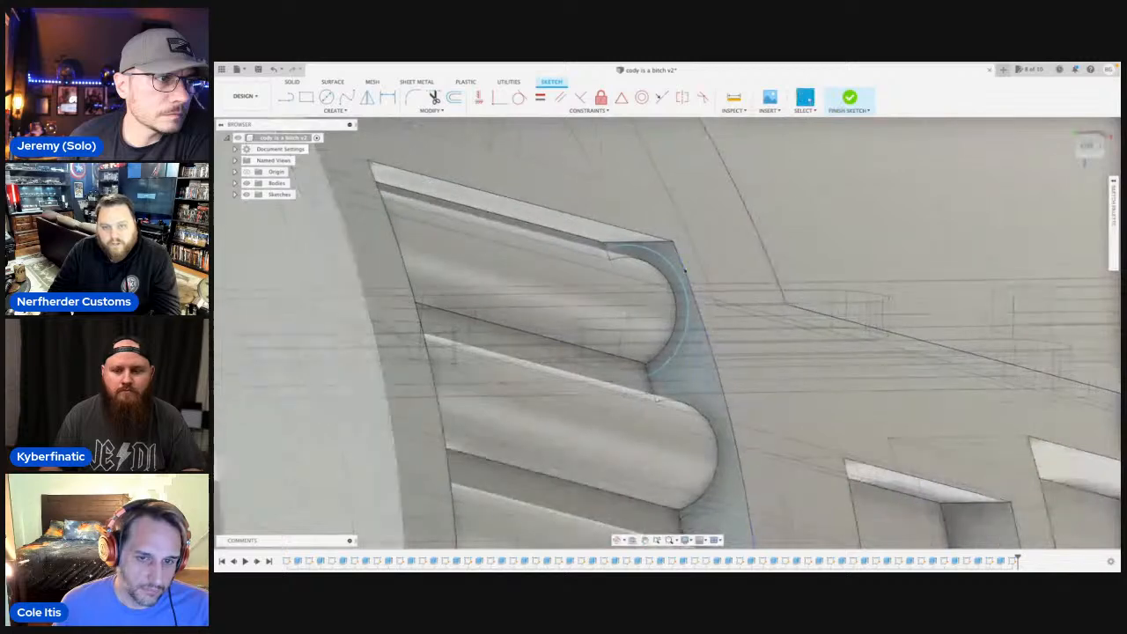
left_click(679, 293)
key("e")
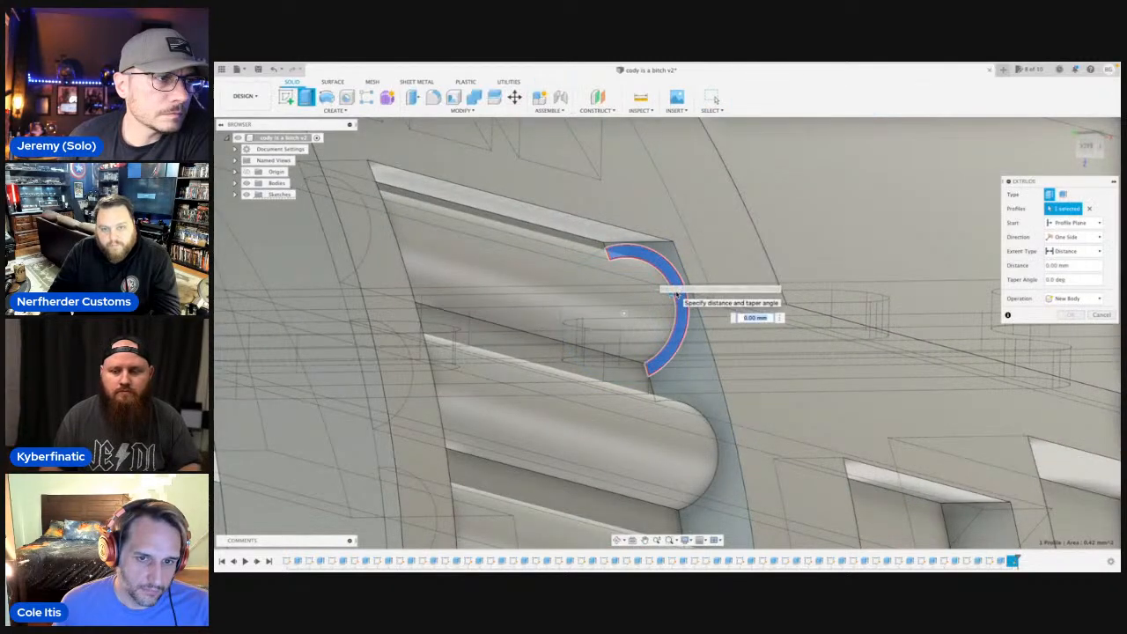
key("Return")
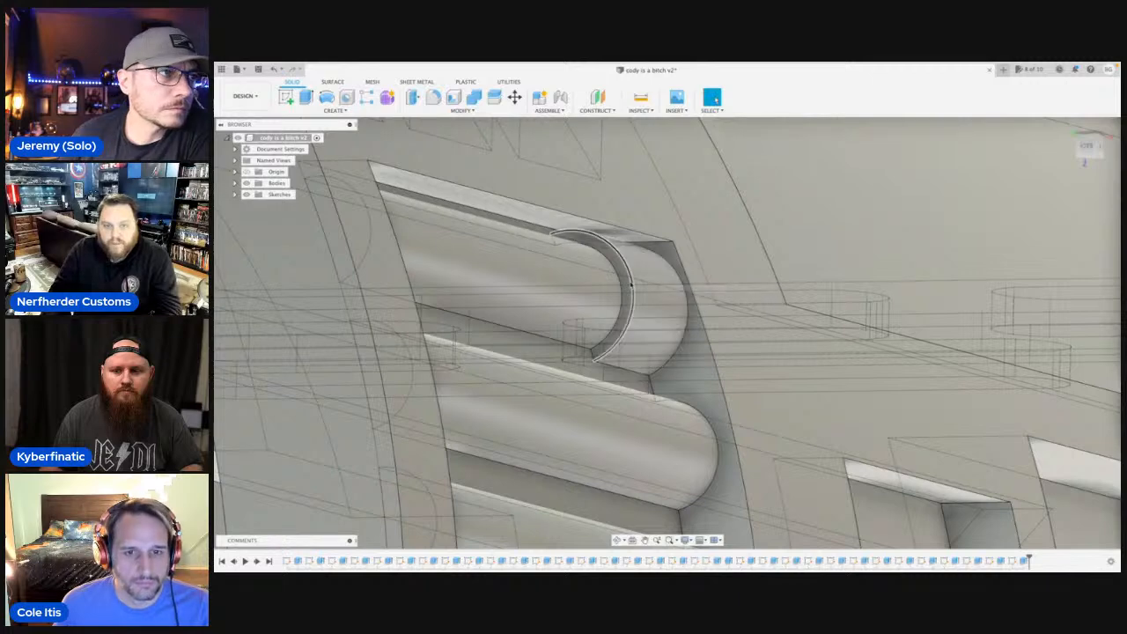
Fillet the outer front edge of the first rib's collar with a radius of about 0.266 mm.
left_click(633, 283)
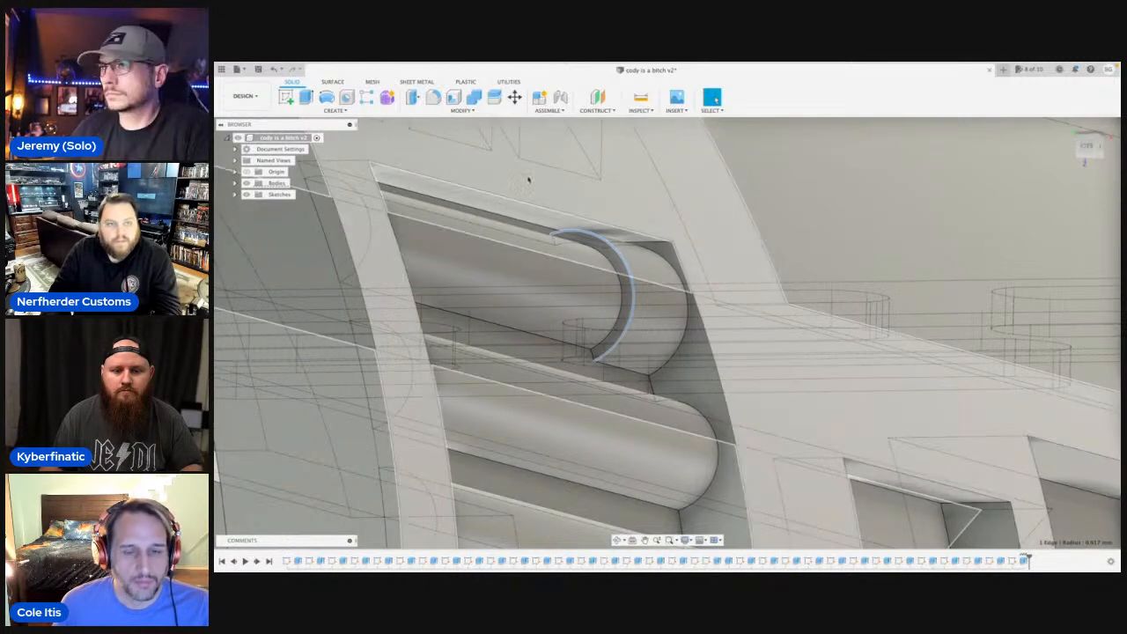
left_click(433, 98)
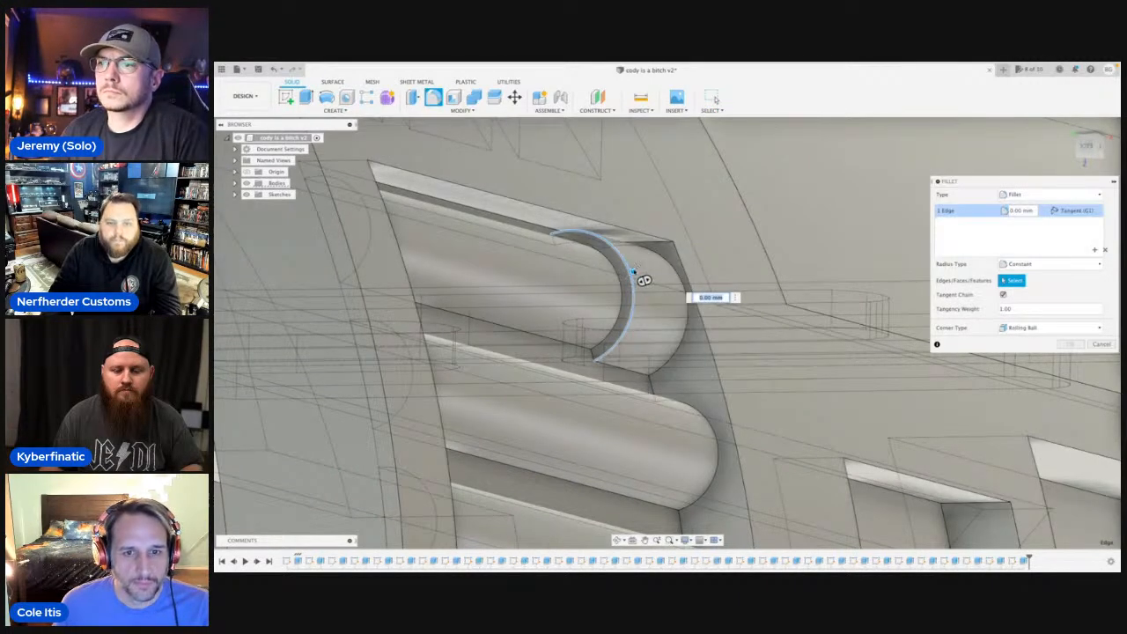
left_click_drag(634, 272, 630, 275)
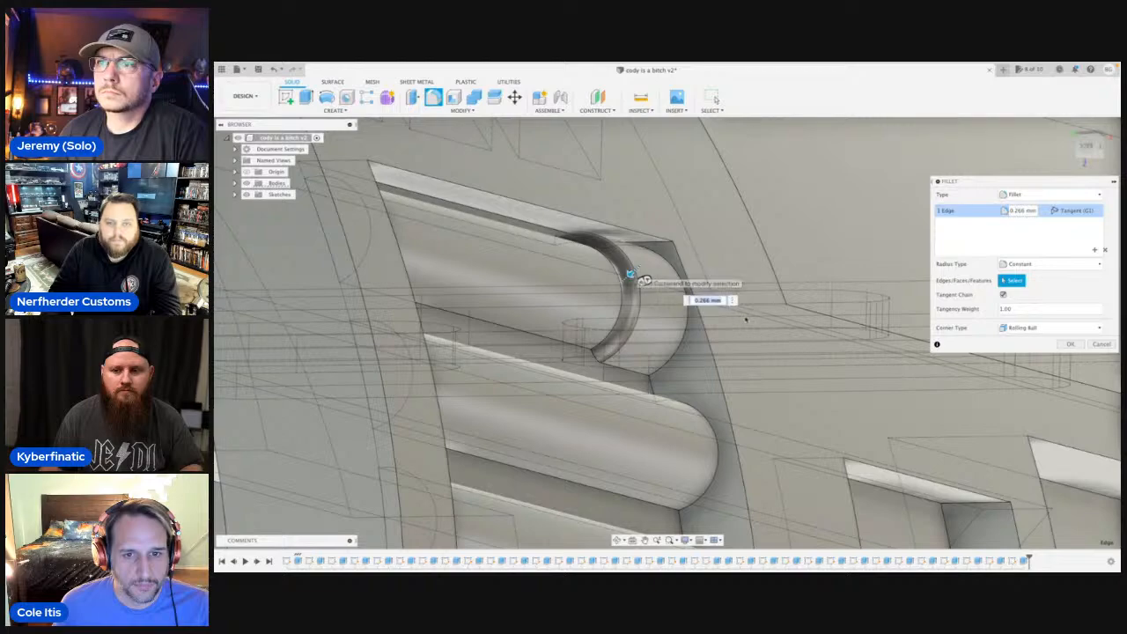
scroll(685, 301, "down", 3)
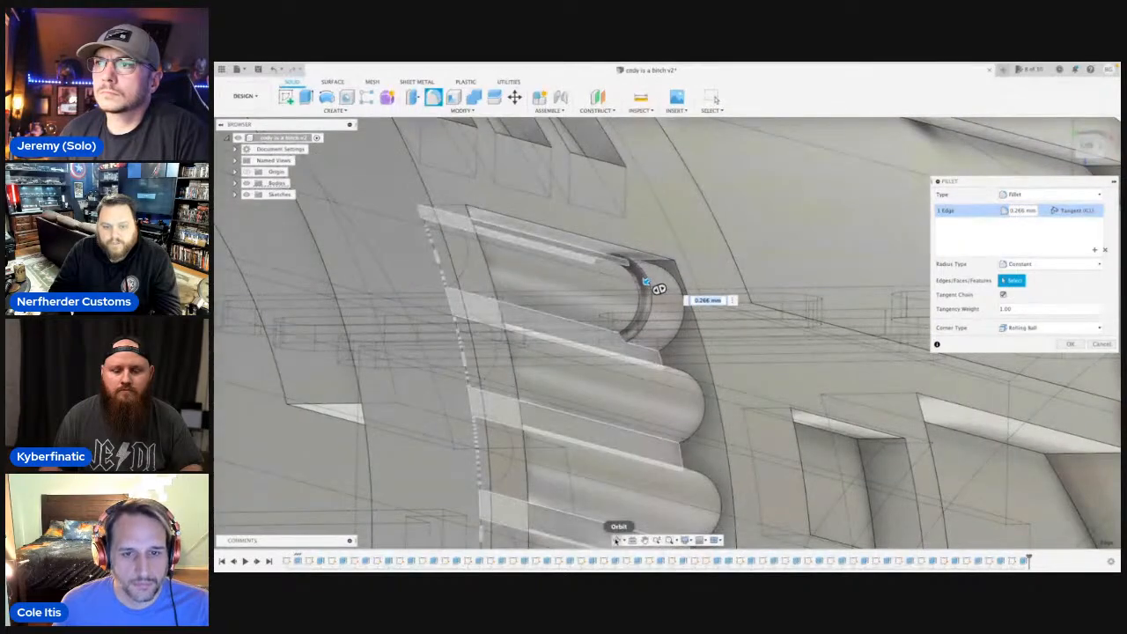
left_click(617, 541)
left_click_drag(683, 354, 562, 368)
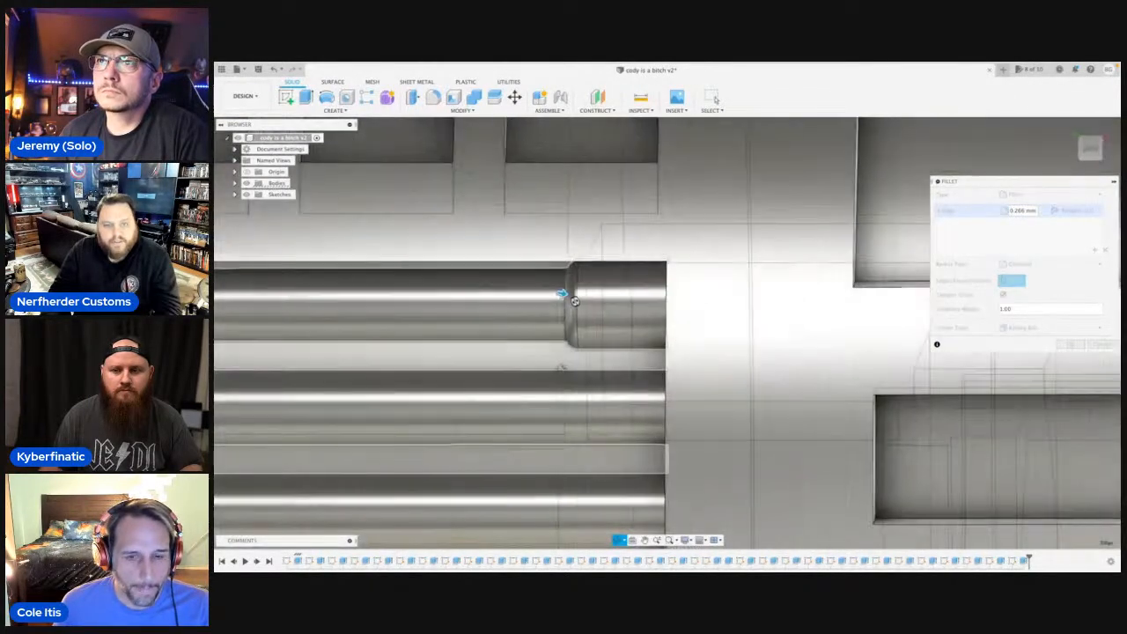
left_click_drag(562, 293, 617, 307)
key("Escape")
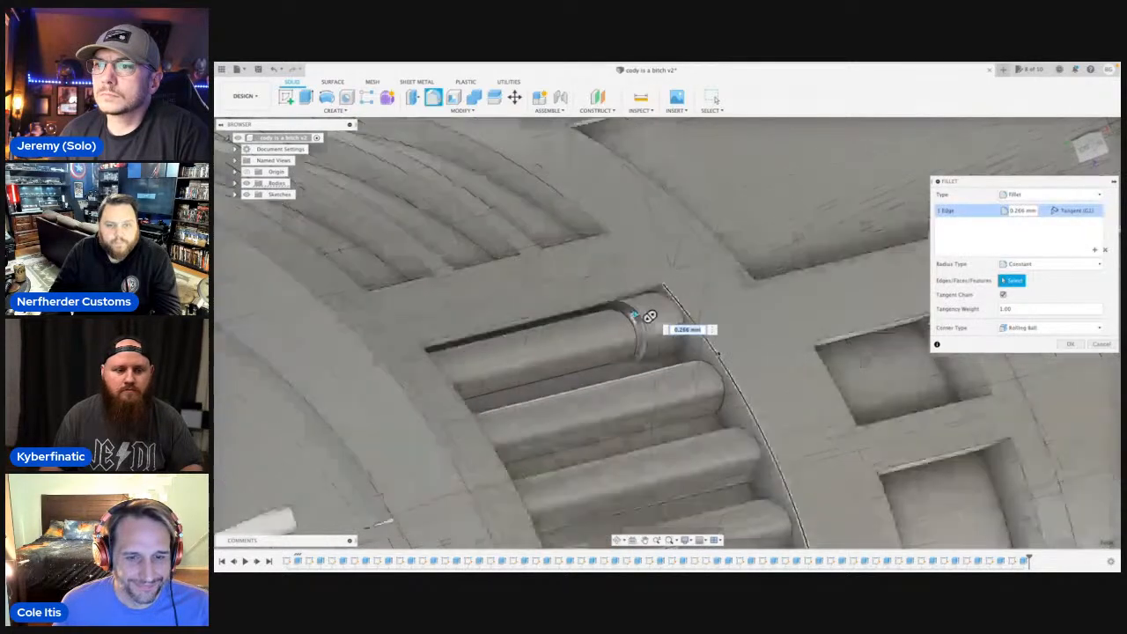
scroll(717, 353, "down", 3)
key("Return")
scroll(722, 342, "down", 5)
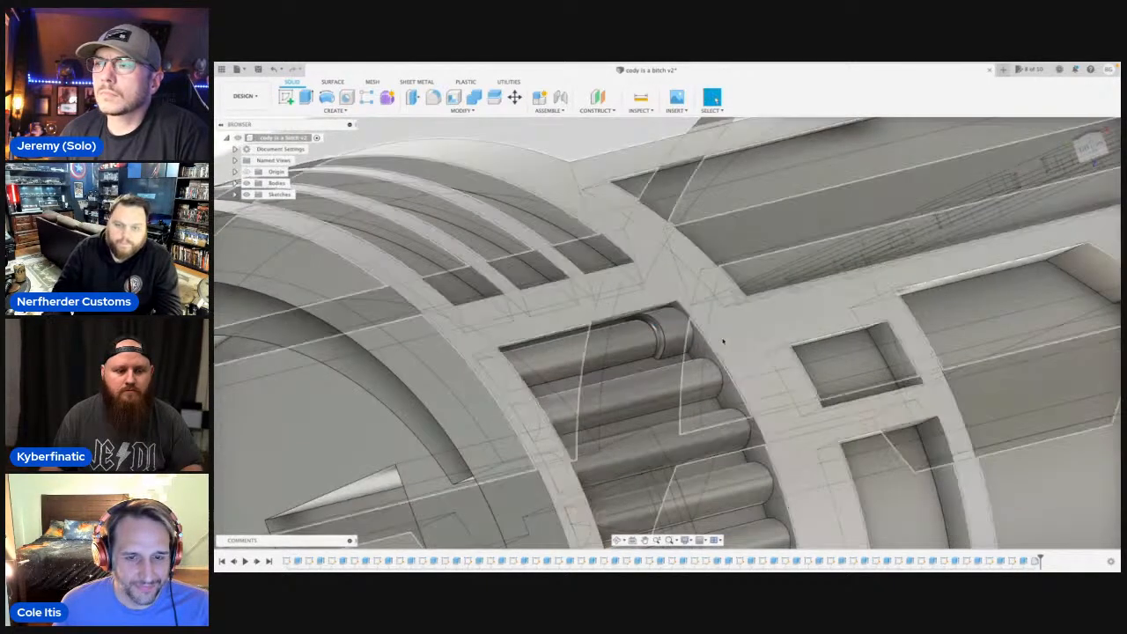
Start a new sketch on the large pocket's end wall and draw a 1.8 mm diameter circle centred on the second rib.
scroll(722, 379, "up", 3)
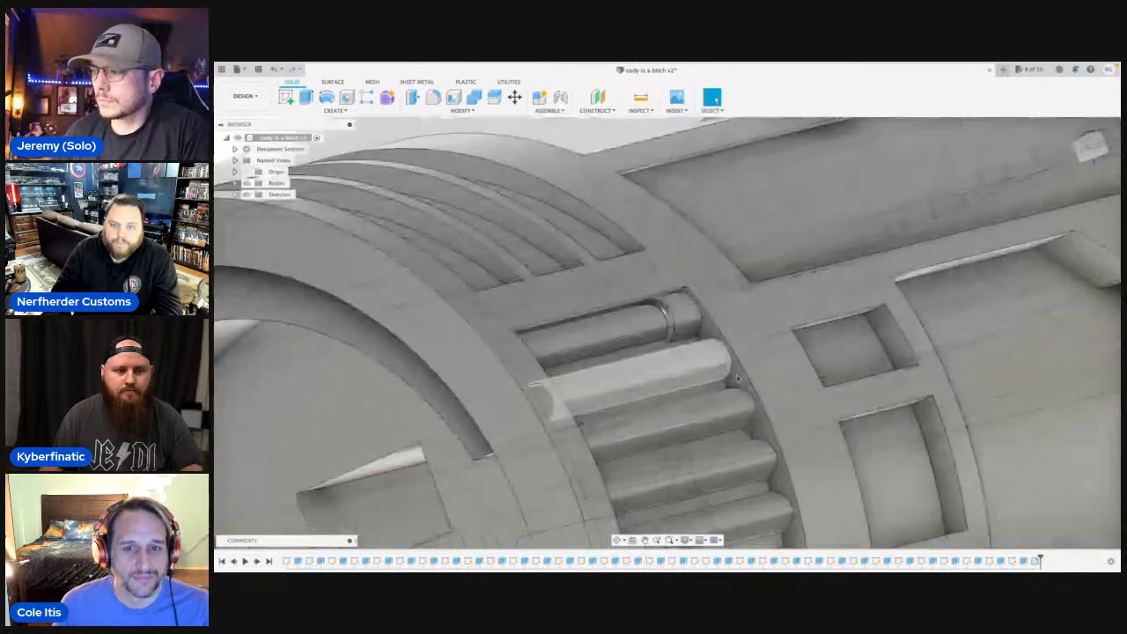
left_click(739, 377)
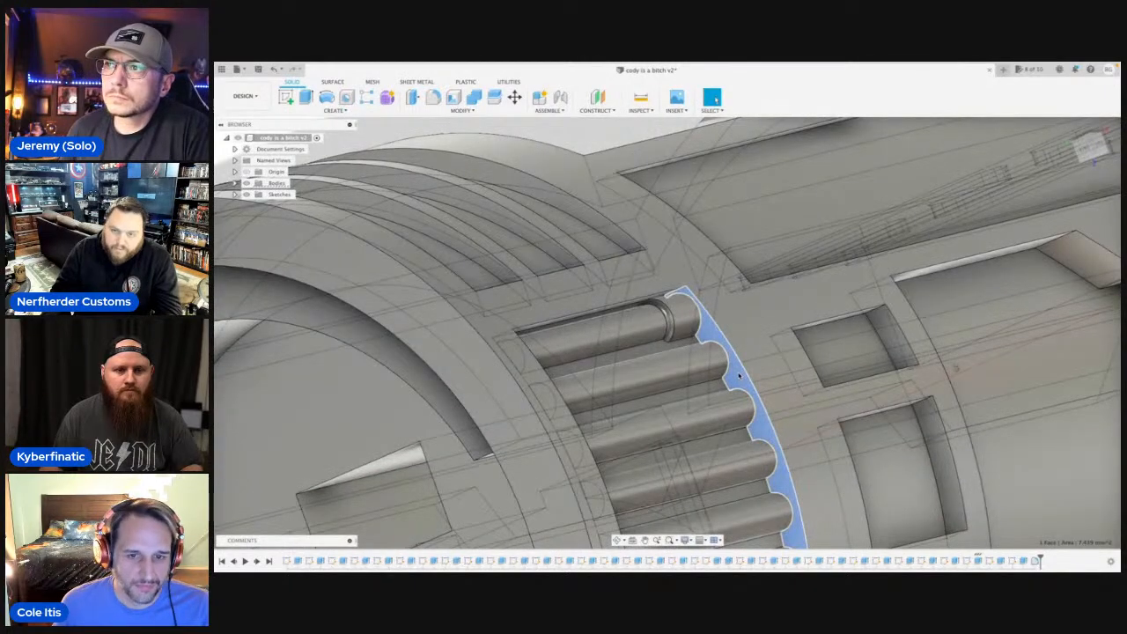
key("c")
scroll(650, 313, "up", 5)
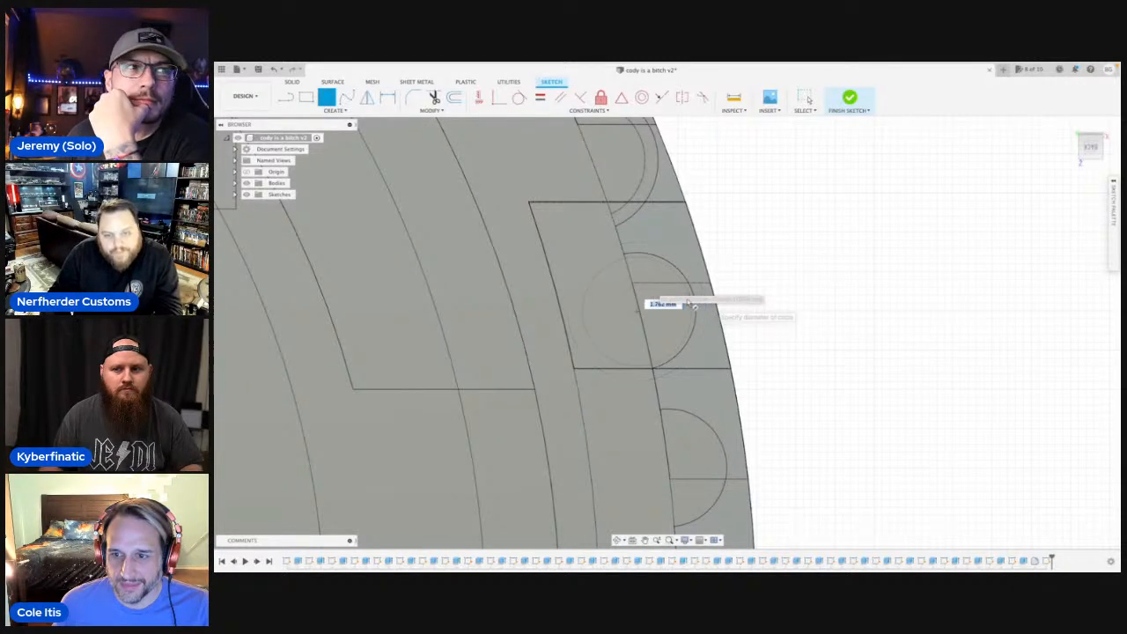
key("Escape")
scroll(692, 347, "down", 4)
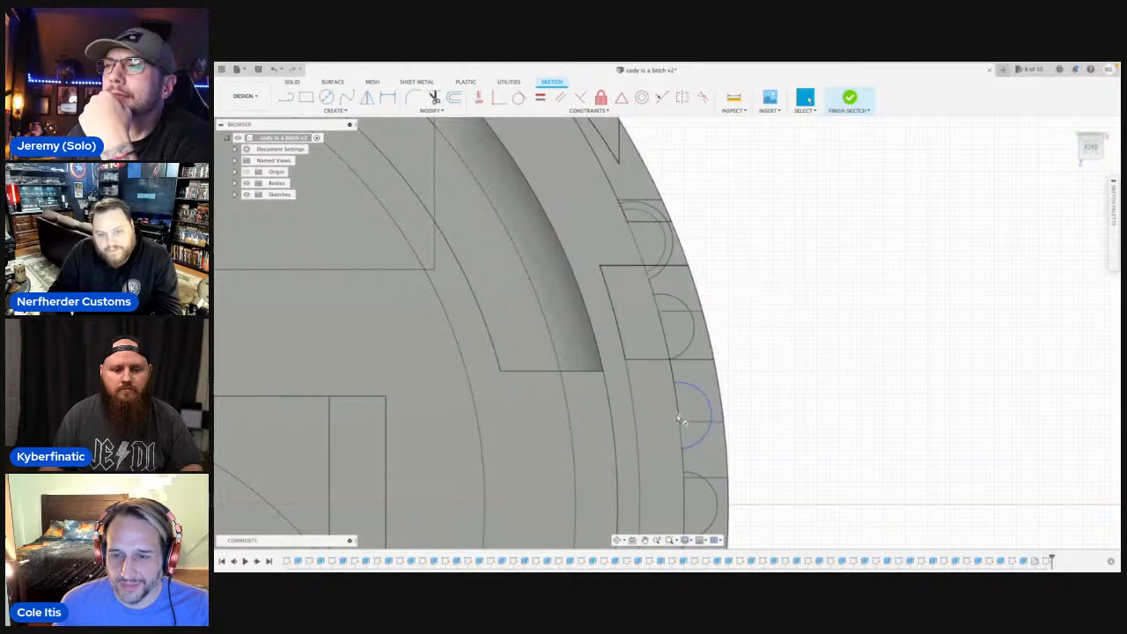
key("c")
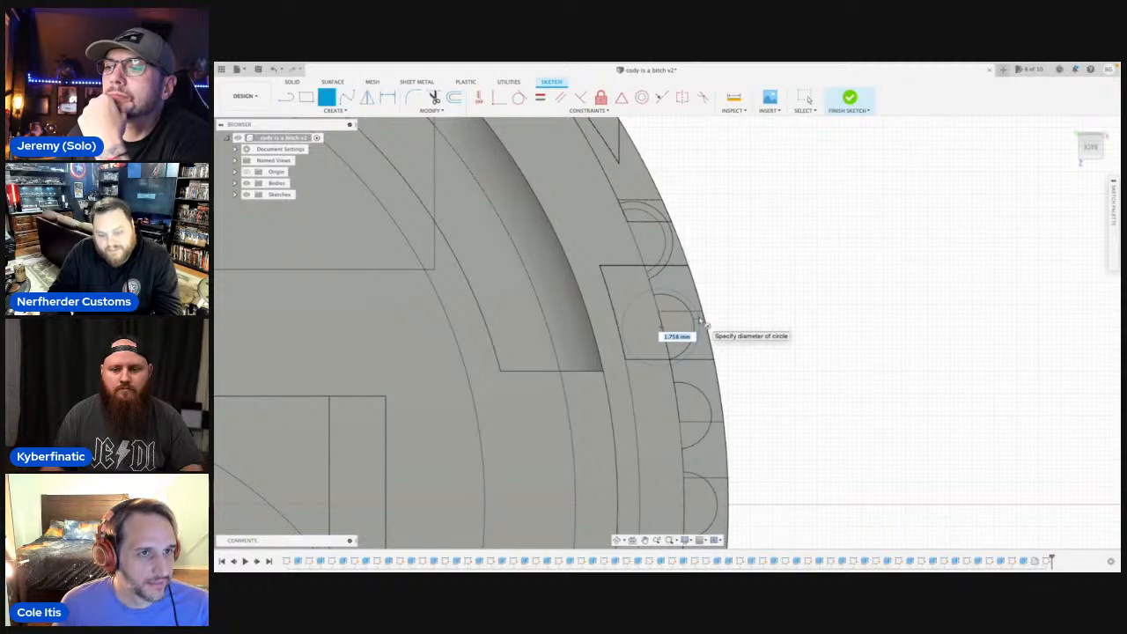
type("1.5")
key("BackSpace")
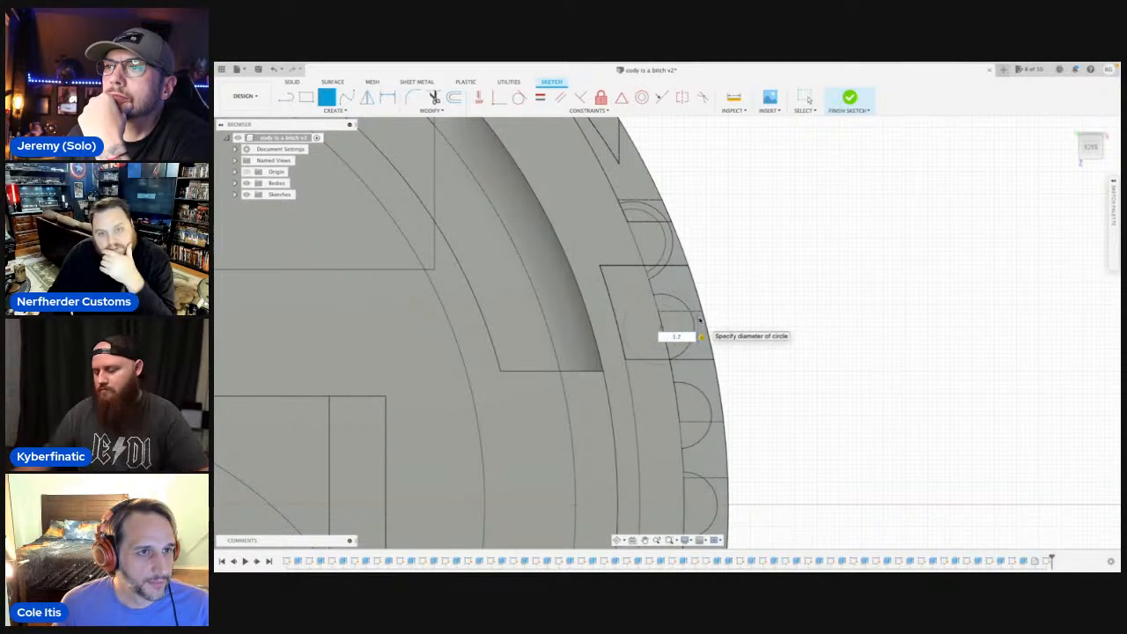
type("7")
key("BackSpace")
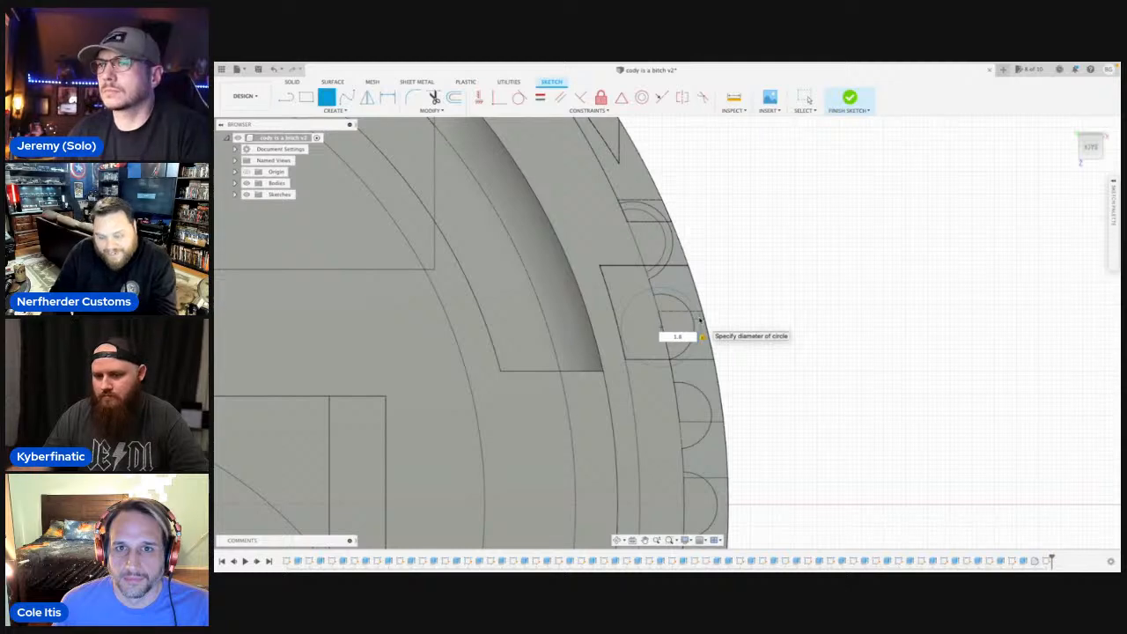
type("8")
key("Return")
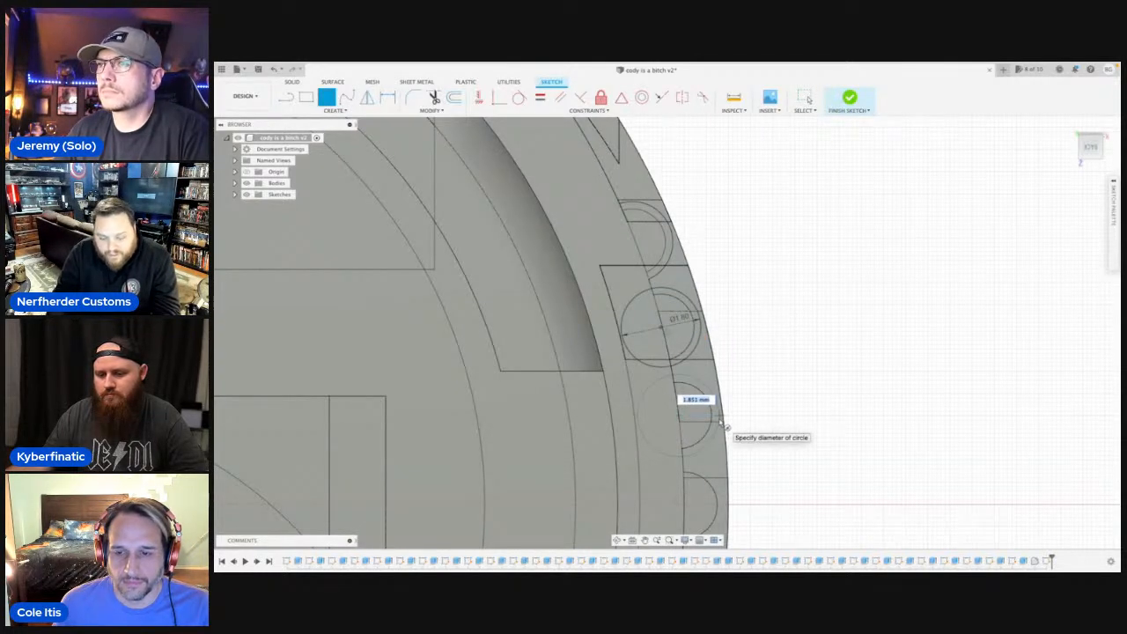
Draw 1.8 mm diameter circles centred on the third and fourth rib profiles.
type("1.8")
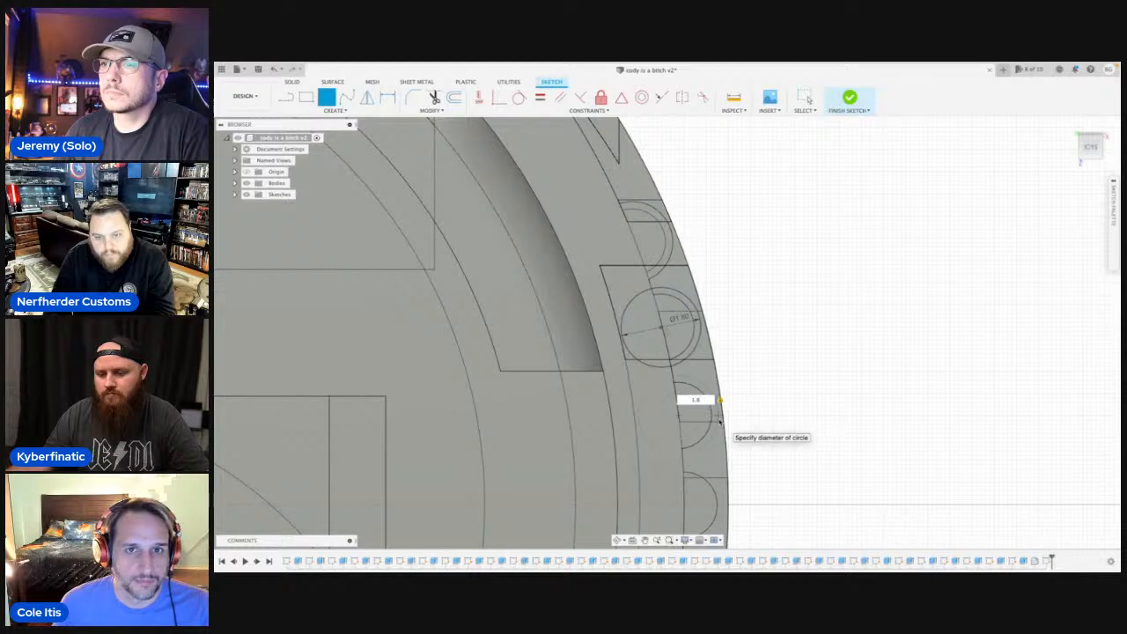
key("Return")
scroll(722, 307, "down", 2)
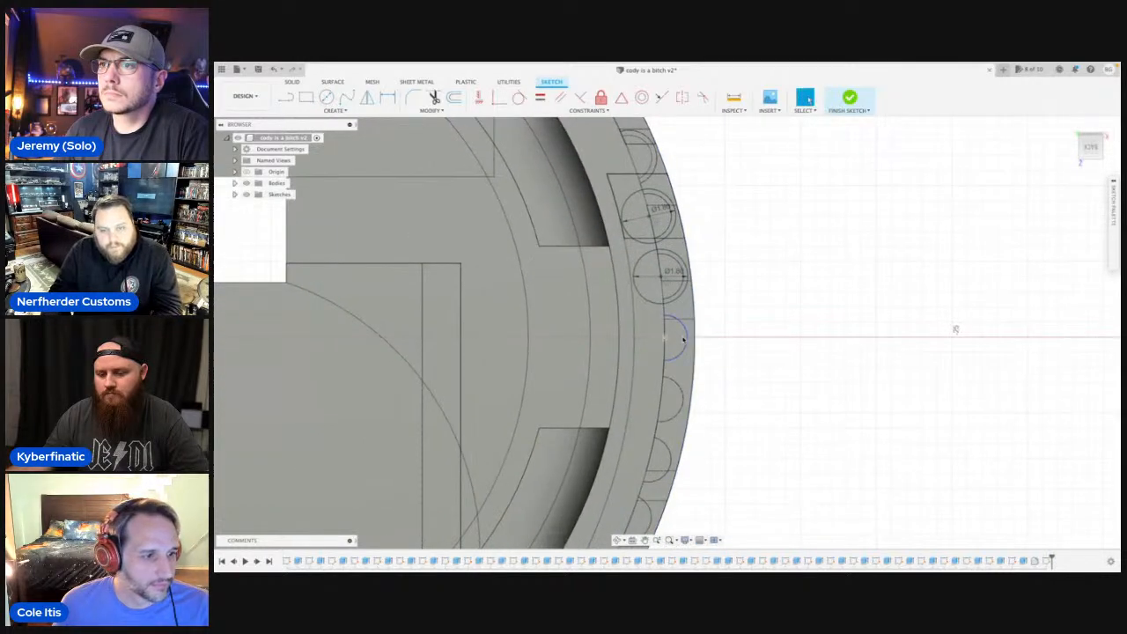
key("c")
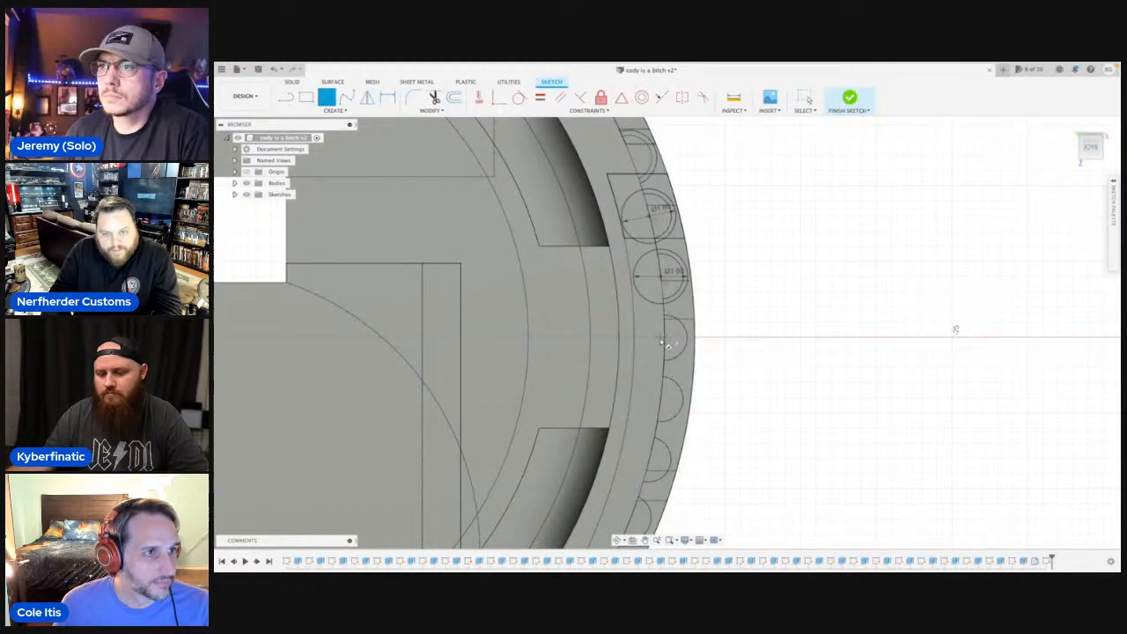
left_click(669, 344)
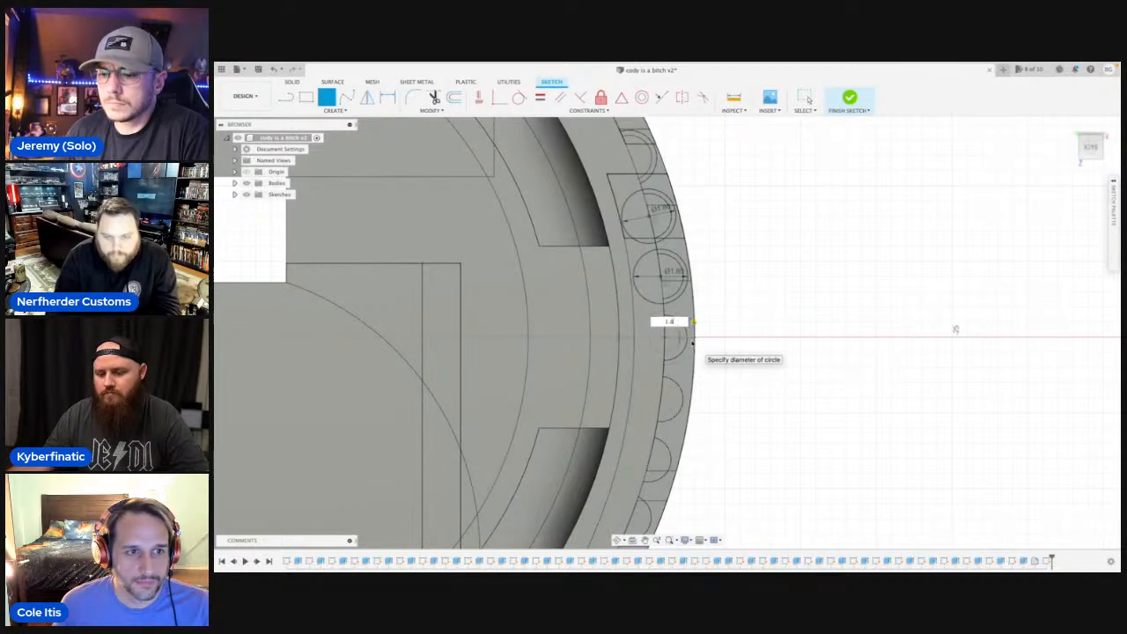
key("Return")
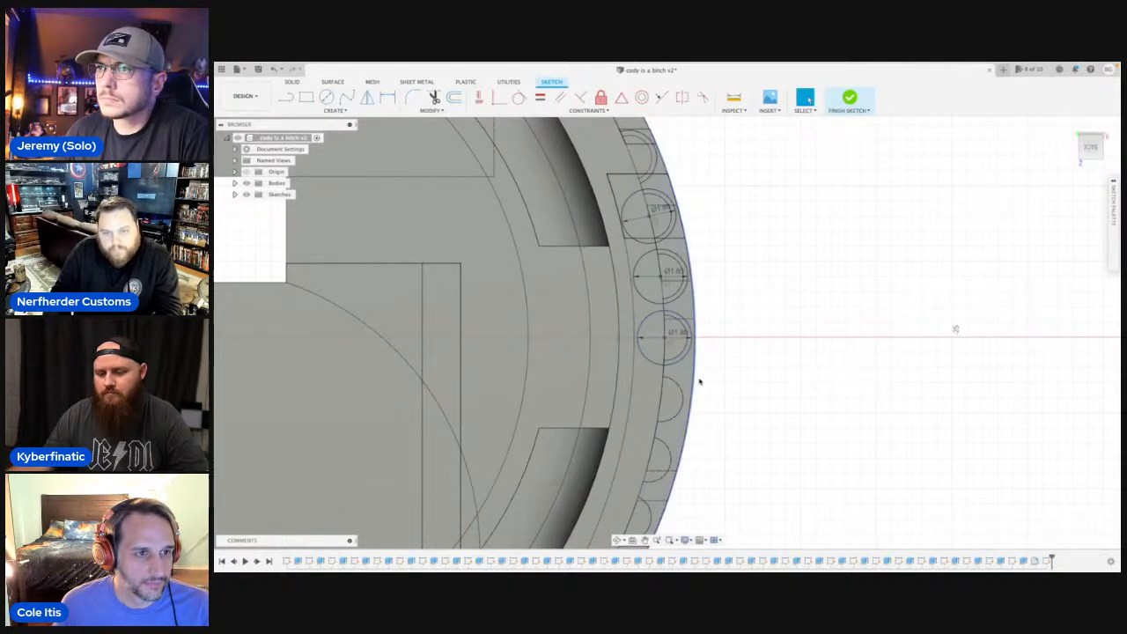
Draw a 1.8 mm diameter circle centred on the fifth rib, just past the horizontal axis.
middle_click_drag(699, 380, 707, 252)
key("c")
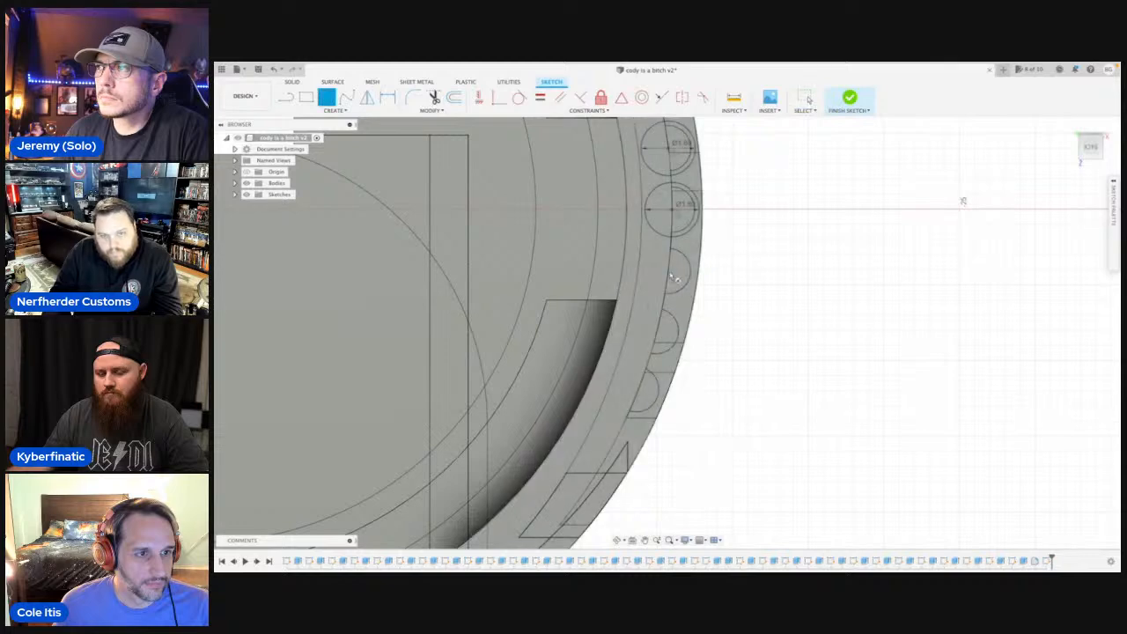
left_click(675, 280)
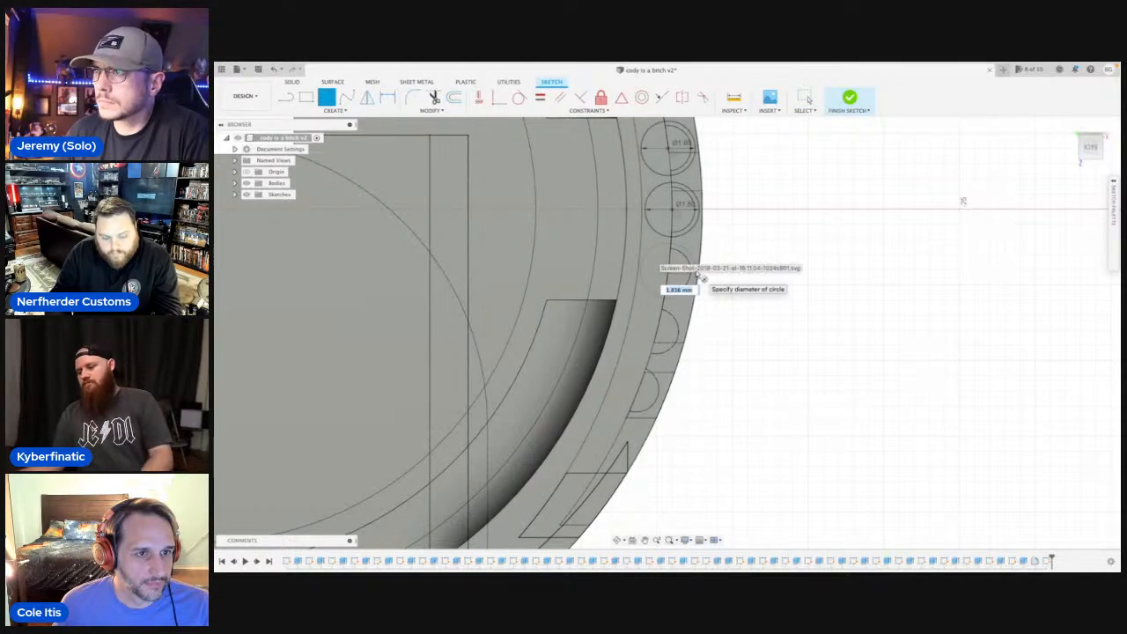
type("1.8")
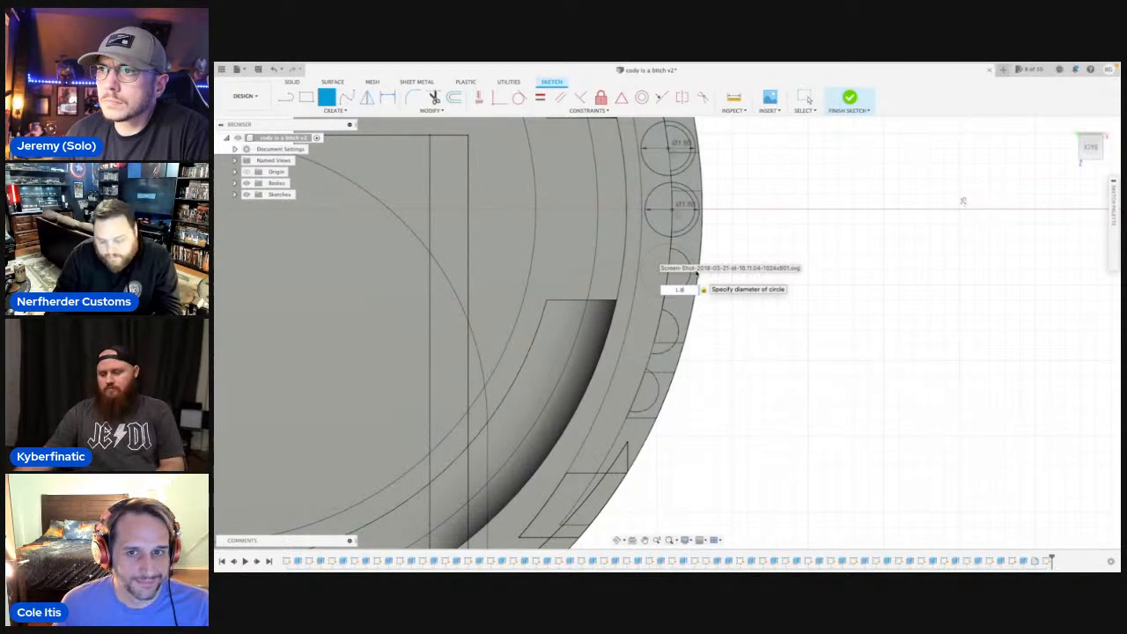
key("Return")
key("Escape")
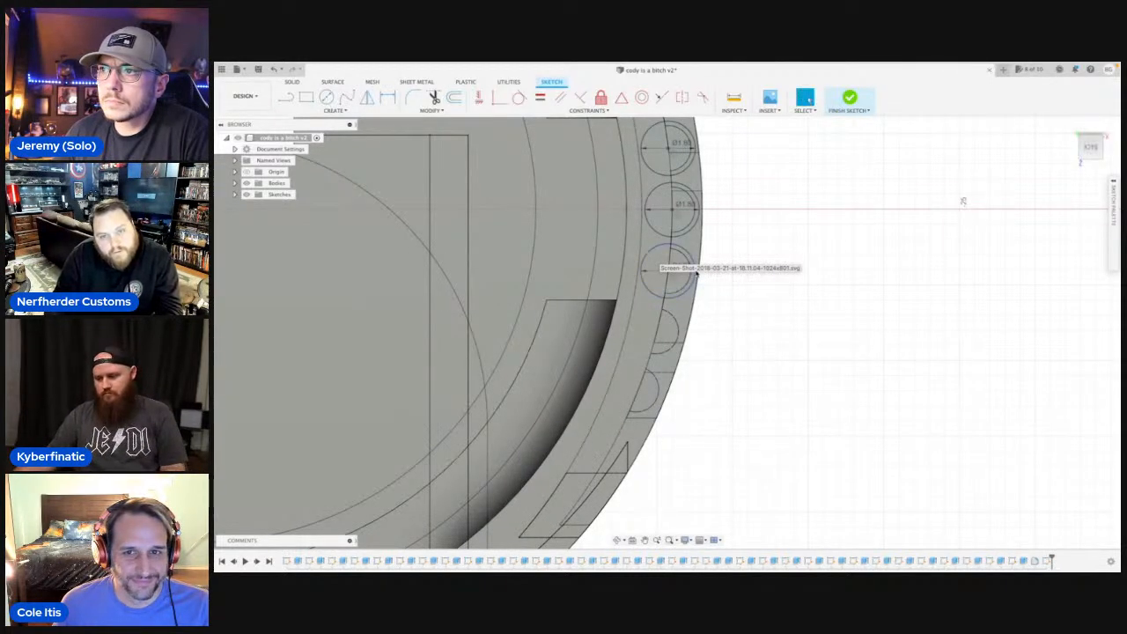
Draw 1.8 mm diameter circles centred on the sixth and seventh rib profiles.
key("c")
left_click(661, 338)
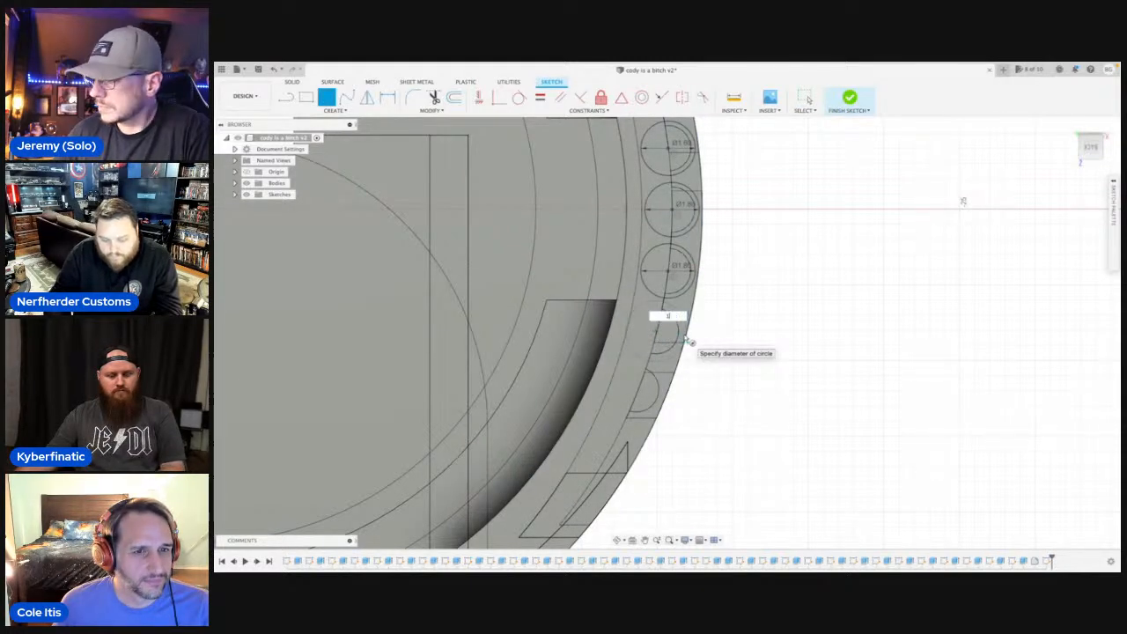
type("1.8")
scroll(688, 342, "up", 3)
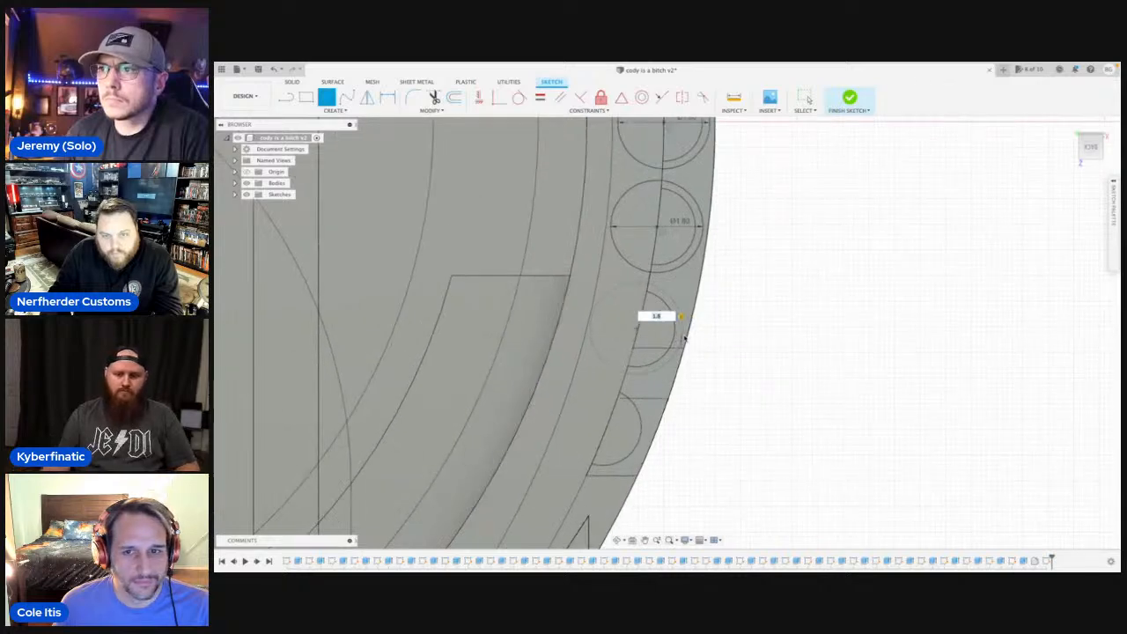
key("Return")
middle_click_drag(607, 430, 606, 326)
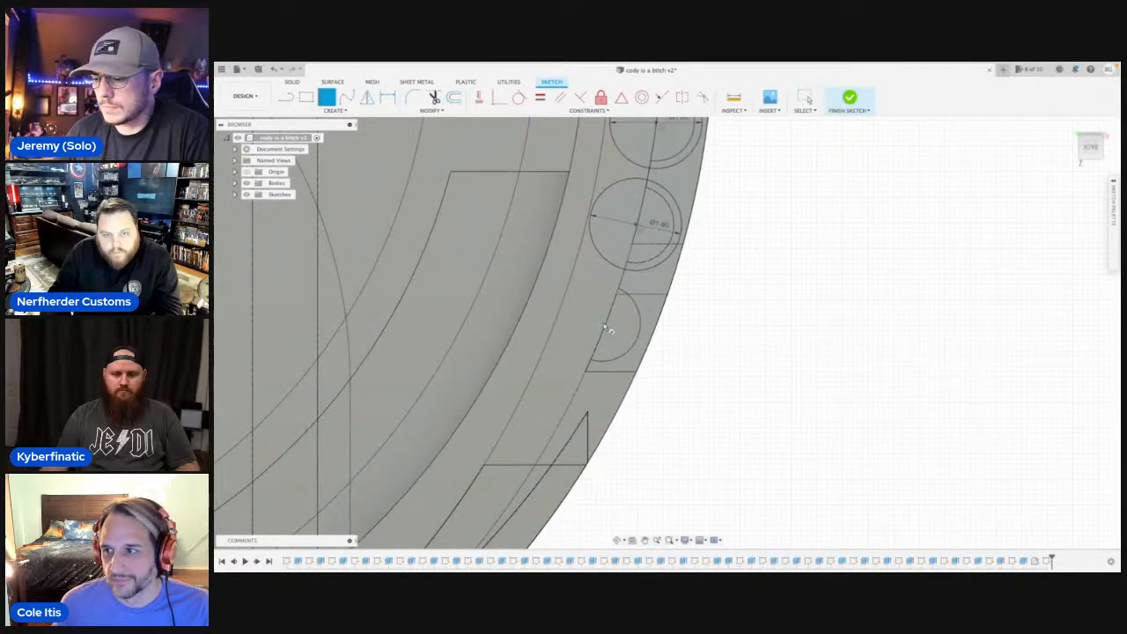
left_click(605, 327)
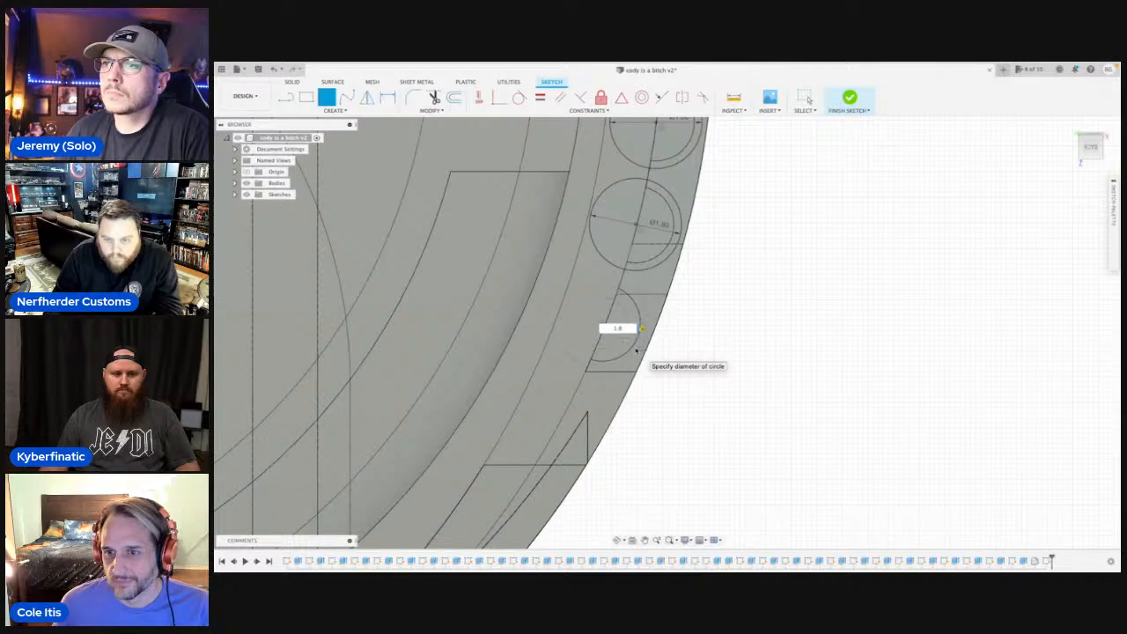
key("Return")
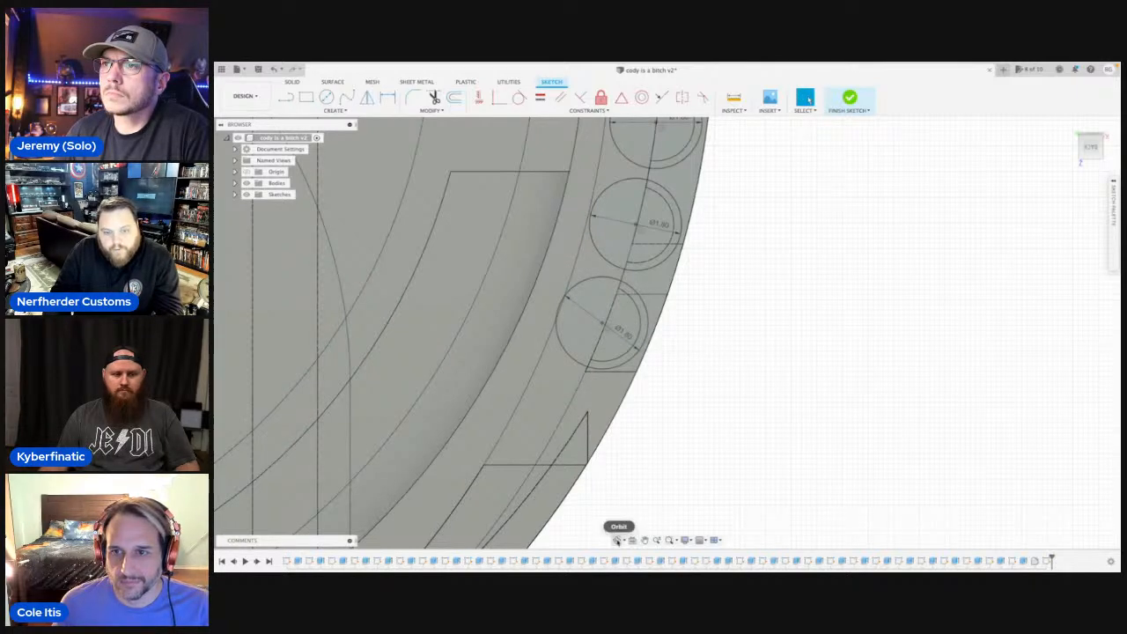
Extrude the six crescent profiles around the second to seventh ribs 2 mm and join them to the body as collars.
left_click(617, 540)
left_click_drag(696, 375, 671, 372)
key("Escape")
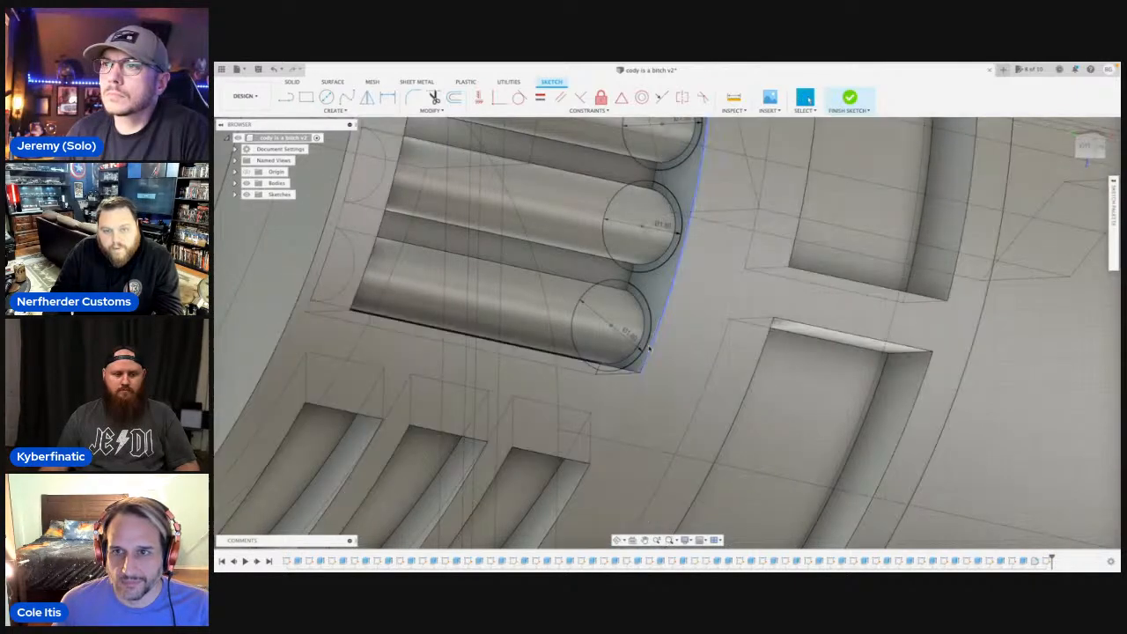
left_click(641, 330)
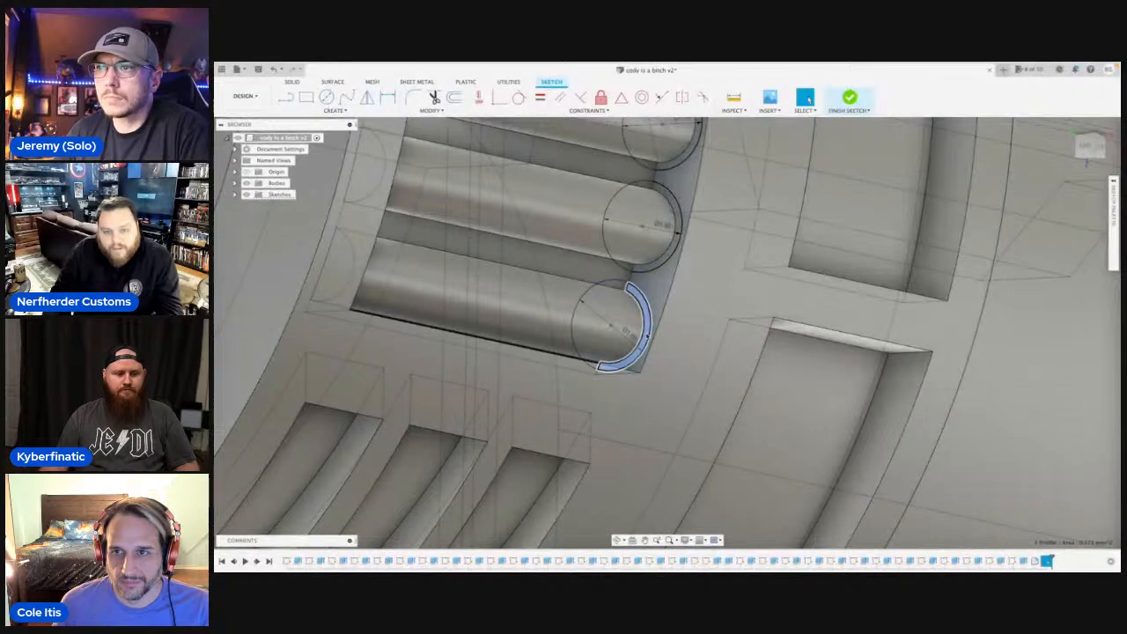
key("e")
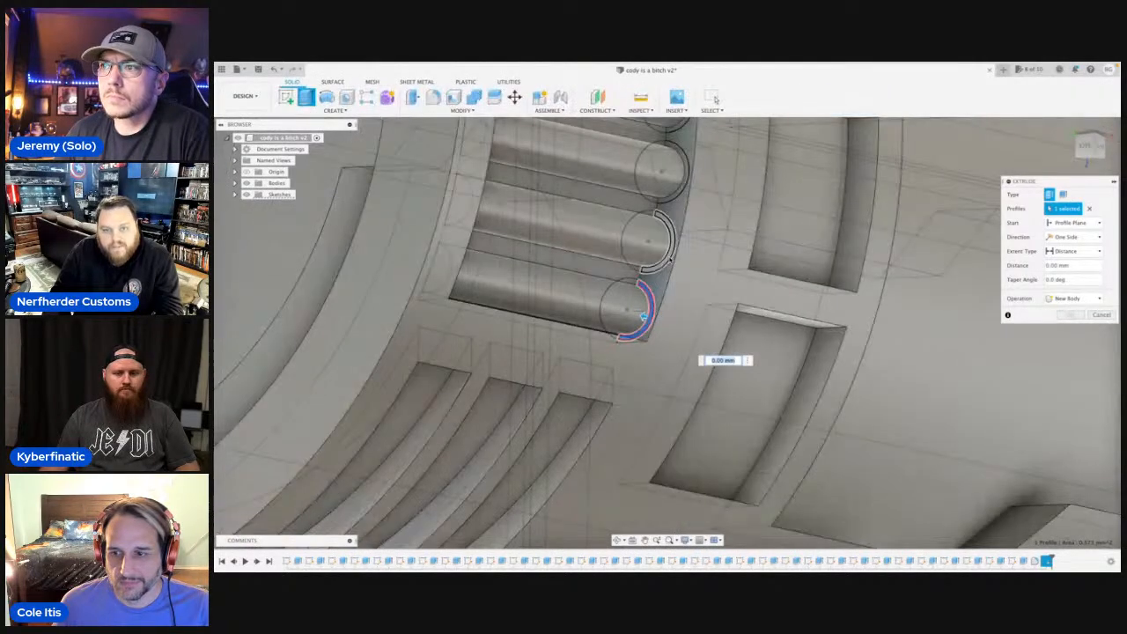
left_click(666, 245)
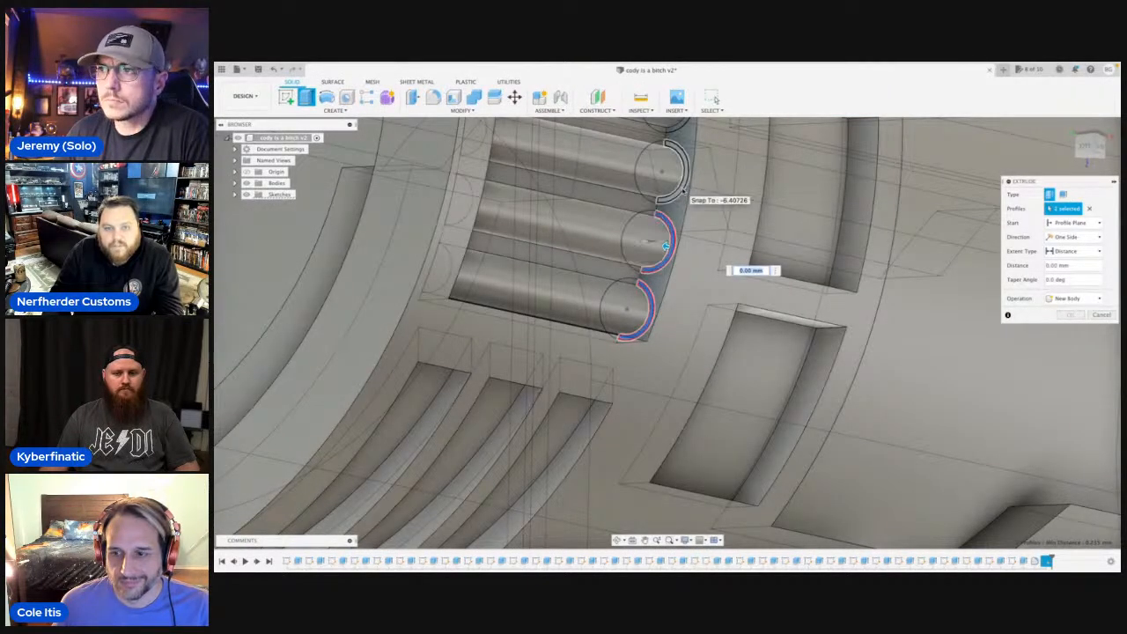
left_click(684, 191)
middle_click_drag(684, 191, 662, 354)
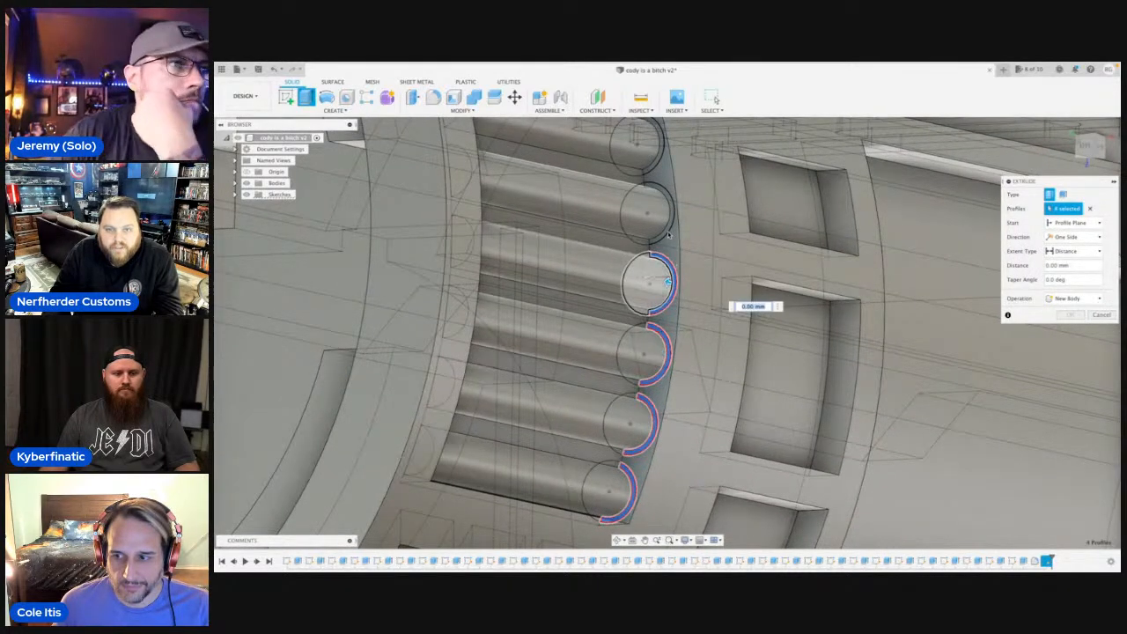
left_click(671, 280)
left_click(667, 210)
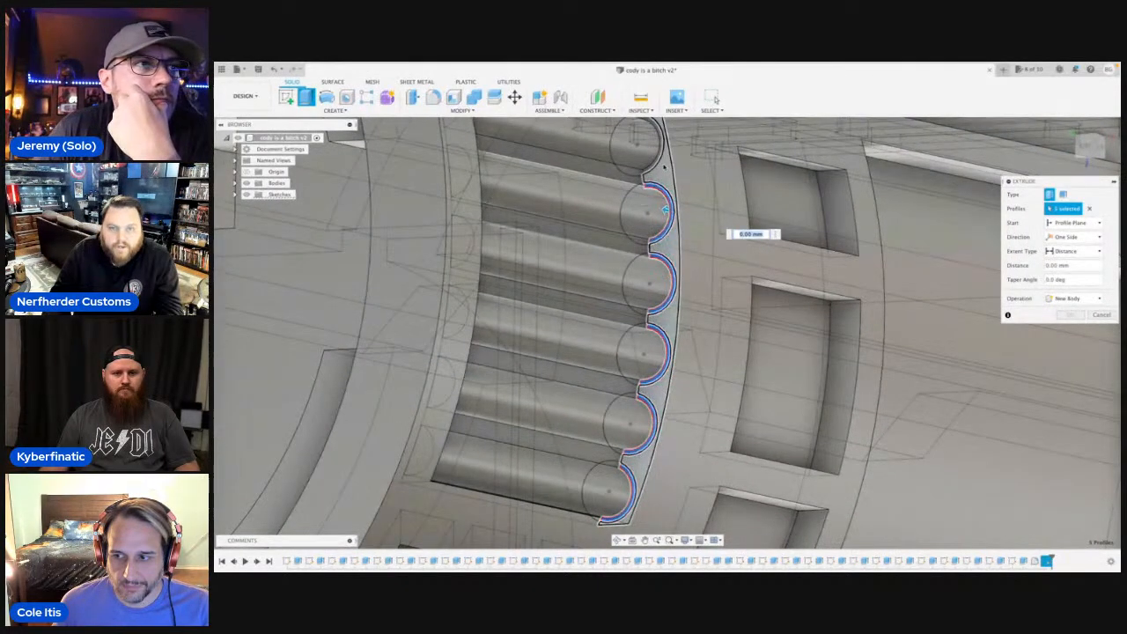
left_click(659, 146)
middle_click_drag(658, 147, 655, 152, "shift")
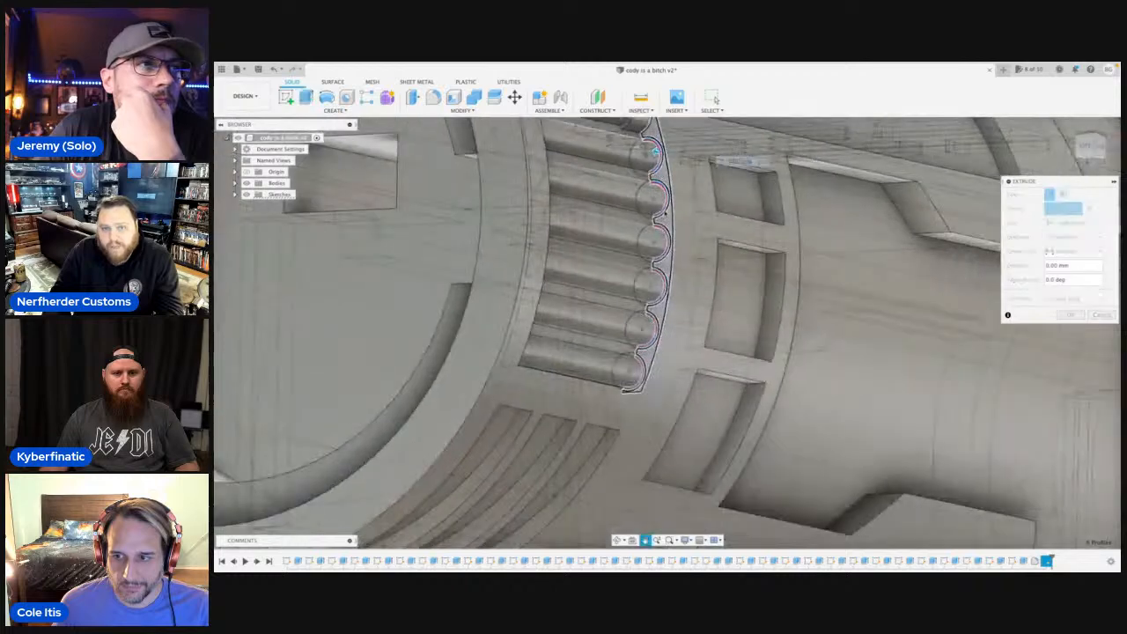
middle_click_drag(666, 213, 663, 280)
type("2")
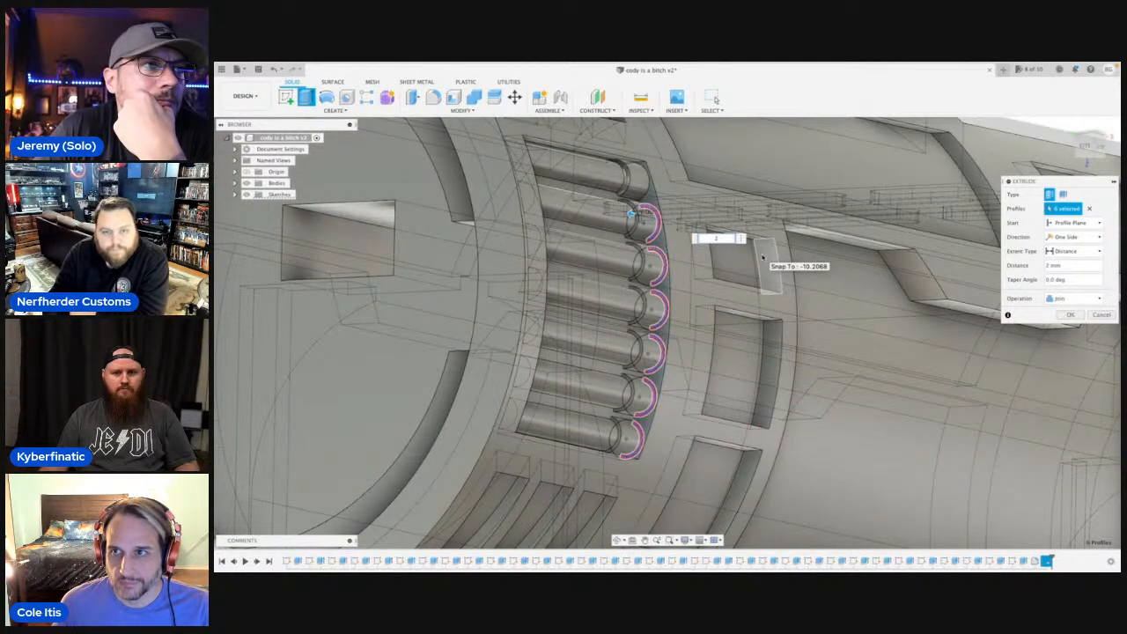
key("Return")
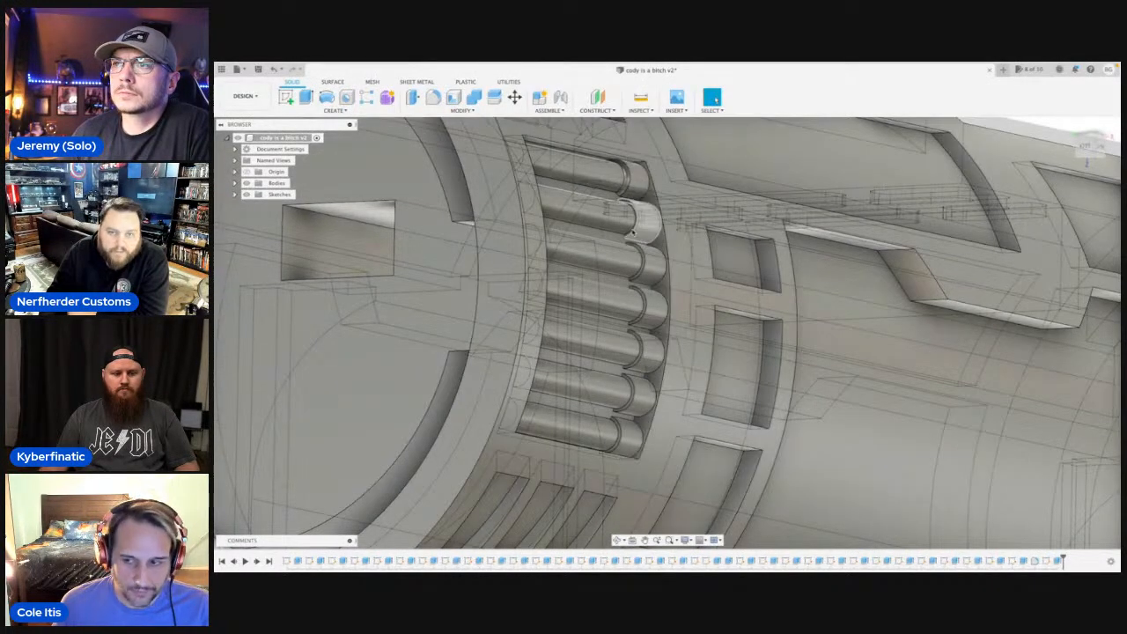
Fillet the outer front edges of the six new rib collars together with a radius of about 0.643 mm.
scroll(633, 227, "up", 3)
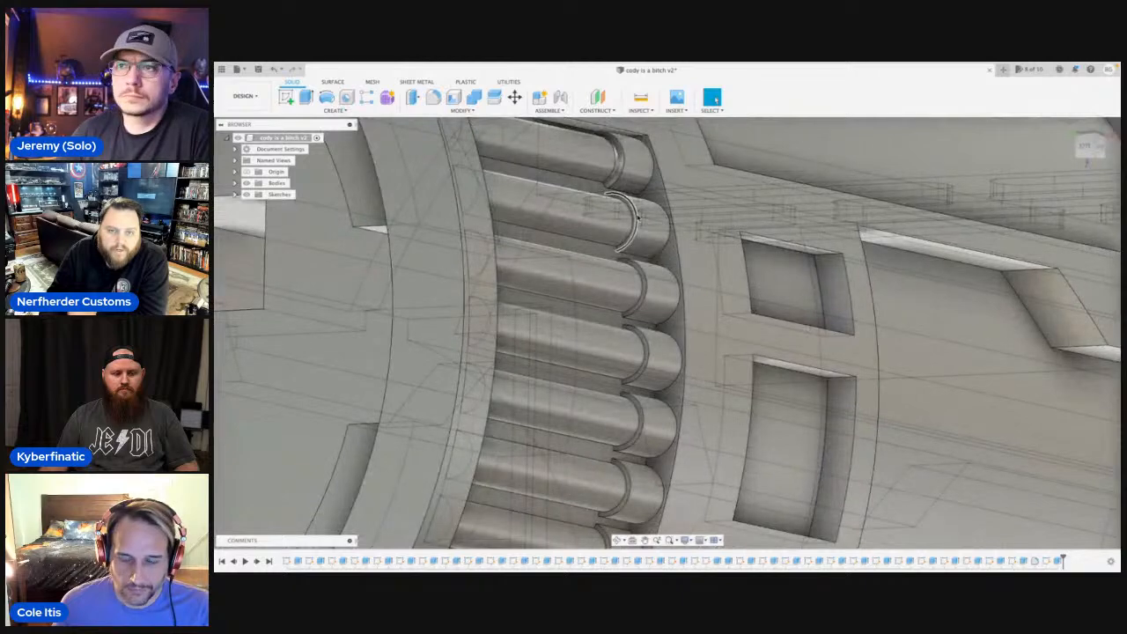
left_click(634, 216)
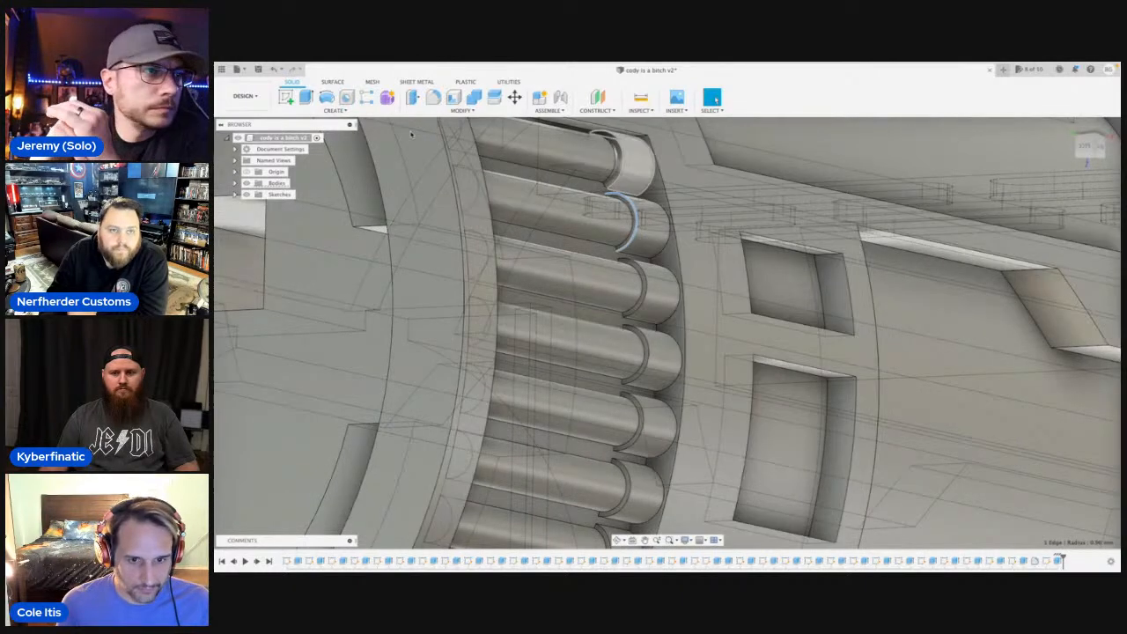
left_click(432, 97)
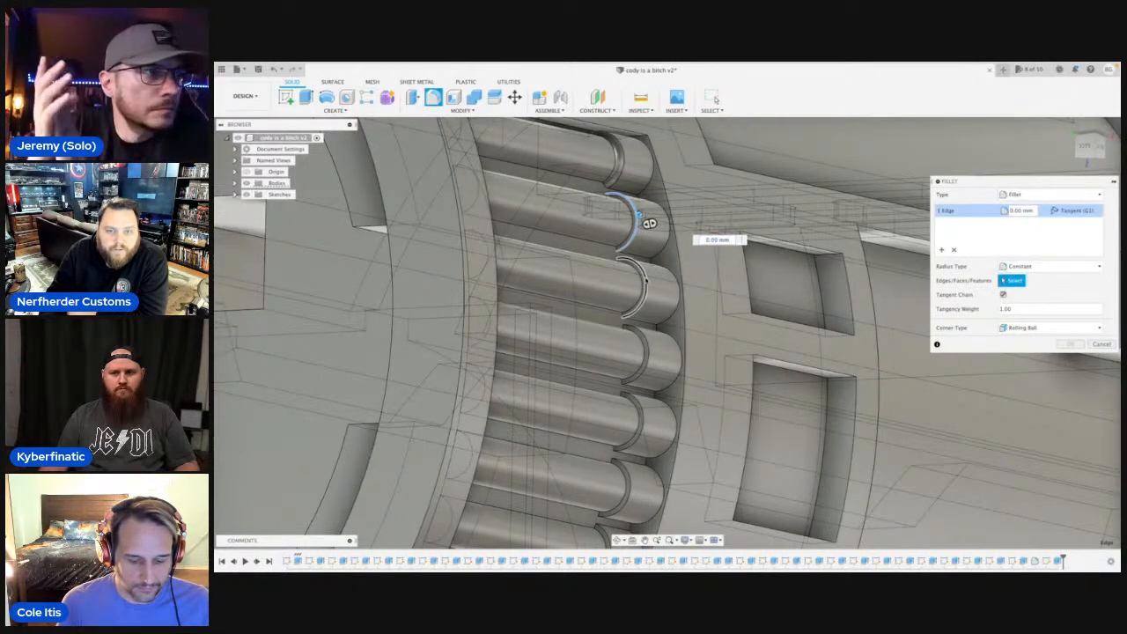
left_click(645, 278)
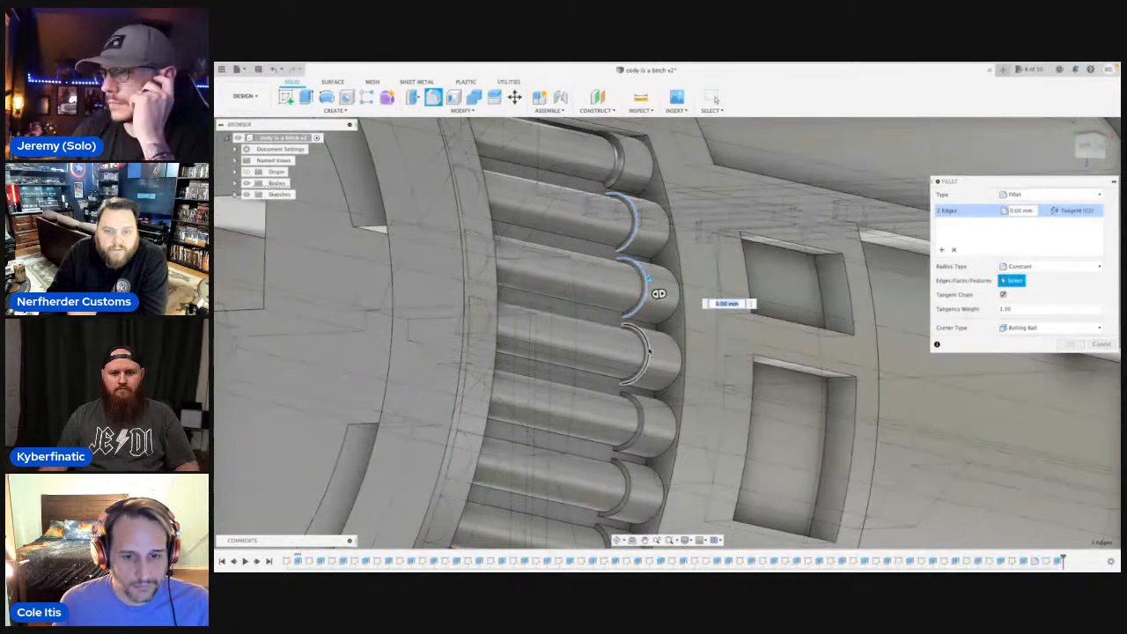
left_click(650, 350)
left_click(642, 408)
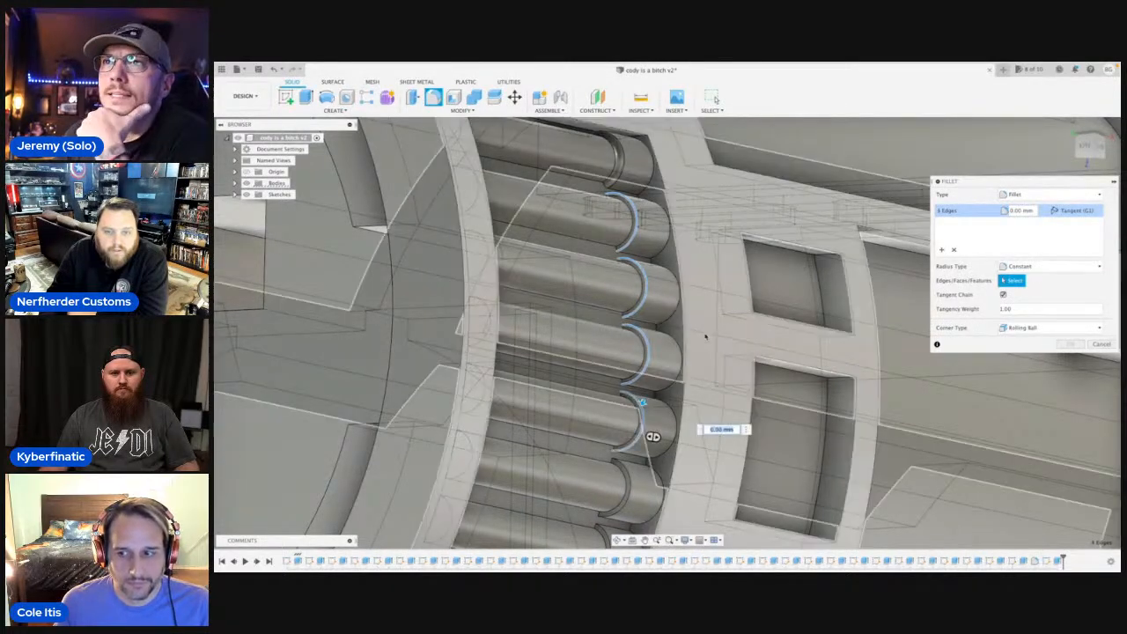
middle_click_drag(642, 409, 672, 218)
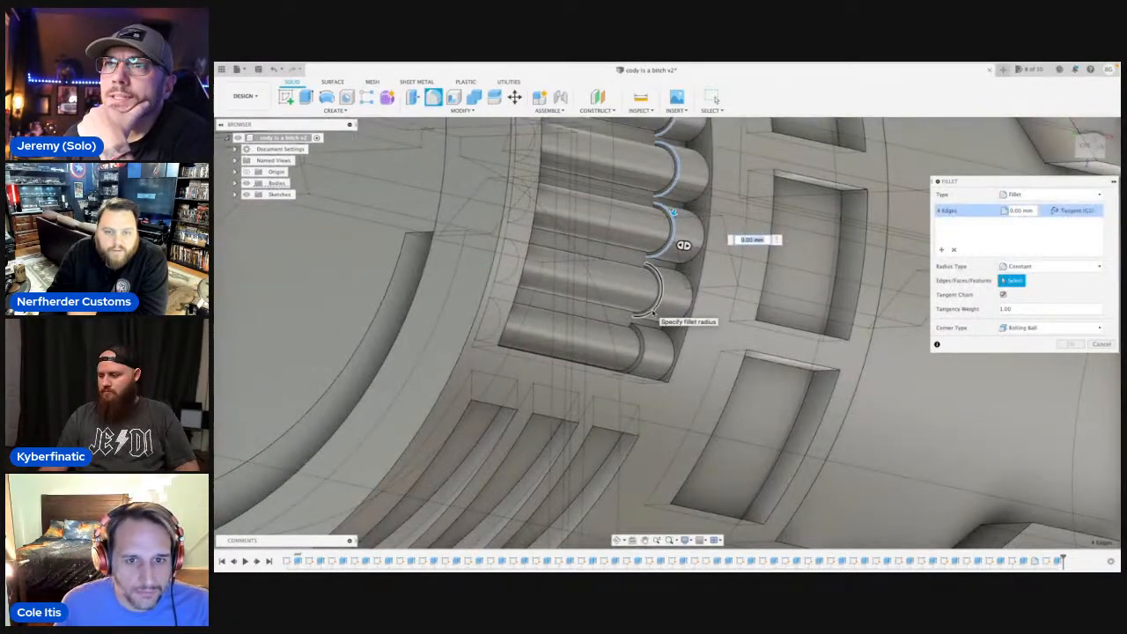
left_click(652, 313)
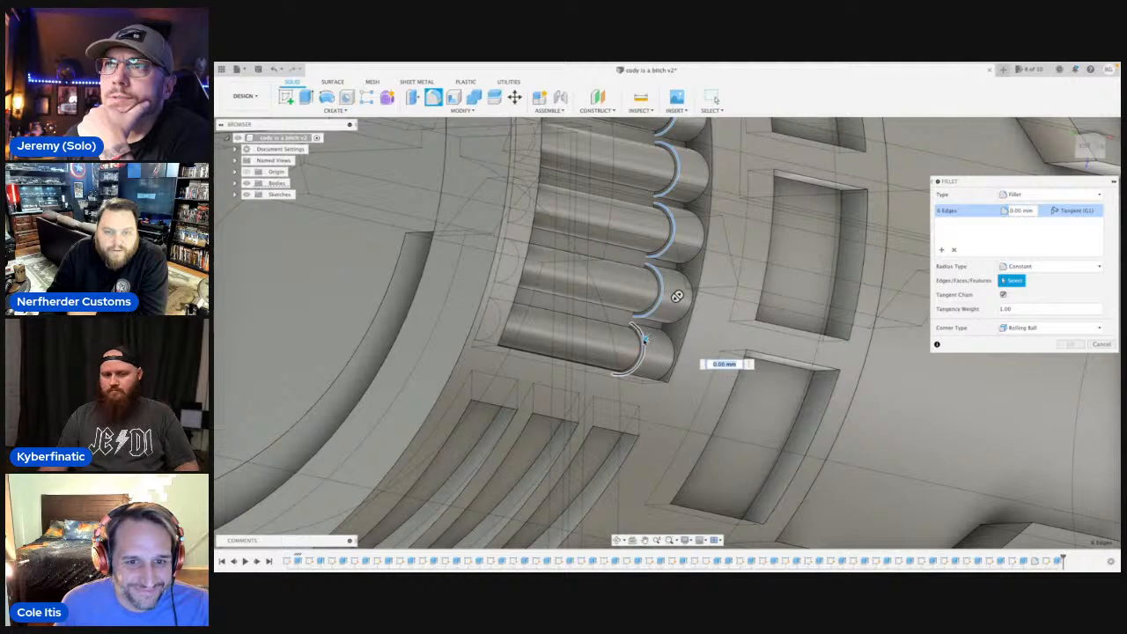
left_click_drag(645, 339, 646, 338)
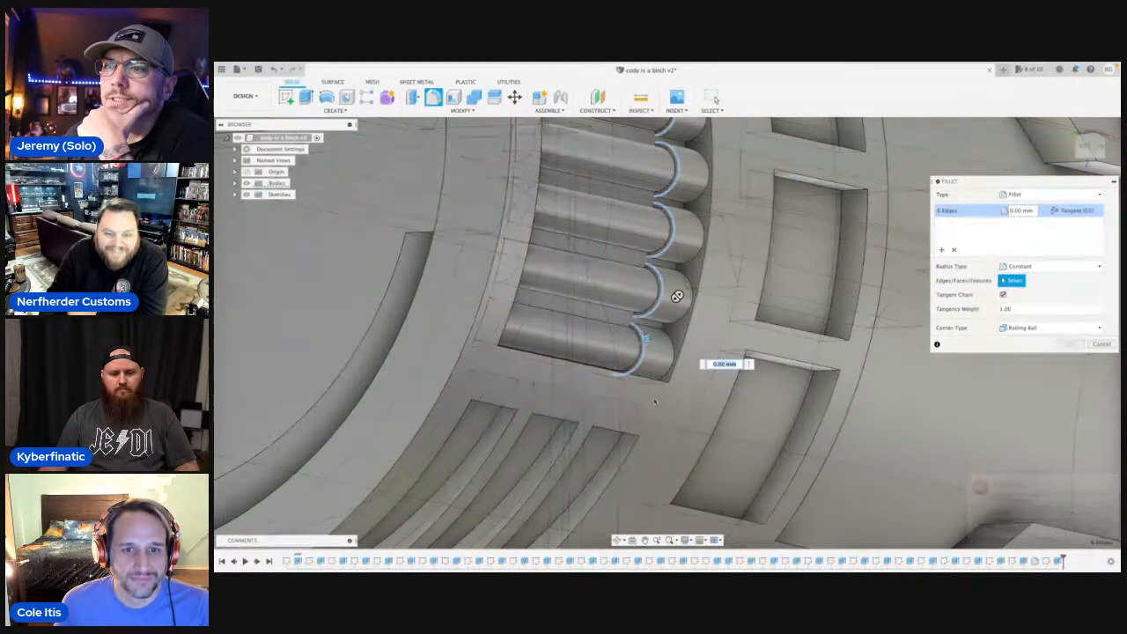
left_click(618, 540)
left_click_drag(622, 420, 588, 429)
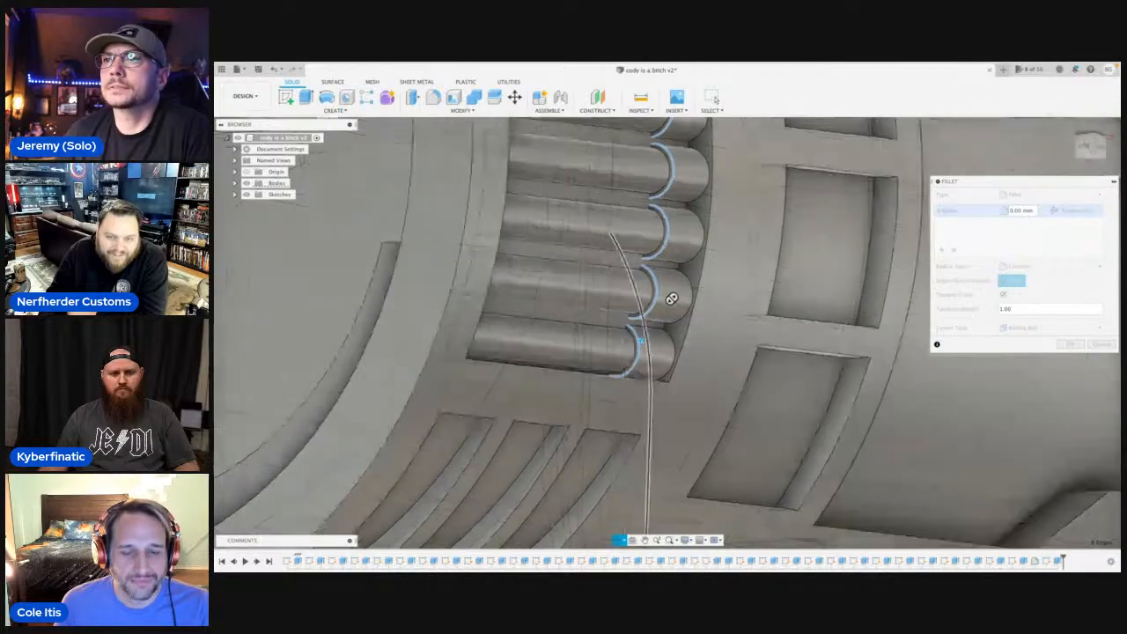
left_click_drag(671, 299, 643, 322)
scroll(675, 222, "up", 3)
key("Escape")
scroll(643, 322, "down", 6)
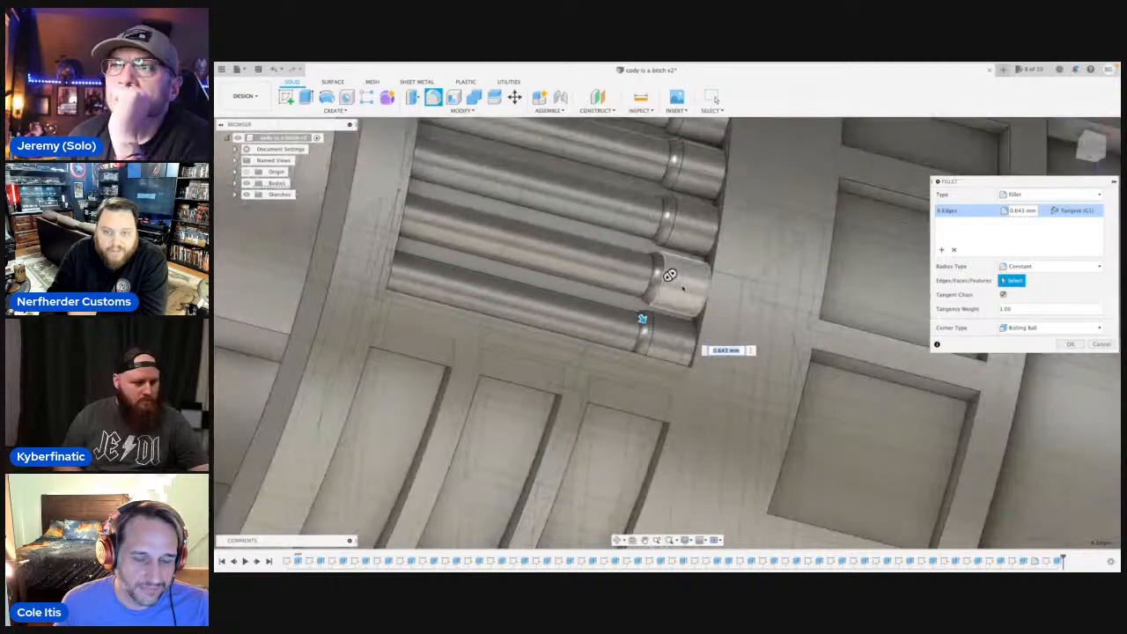
scroll(680, 254, "up", 5)
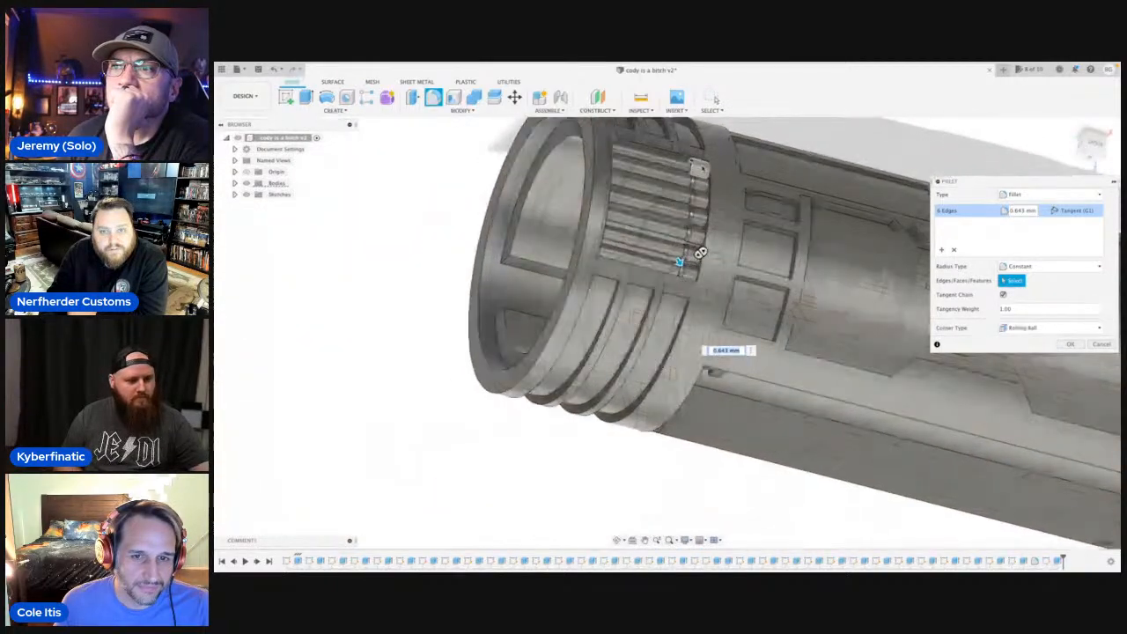
scroll(678, 173, "up", 2)
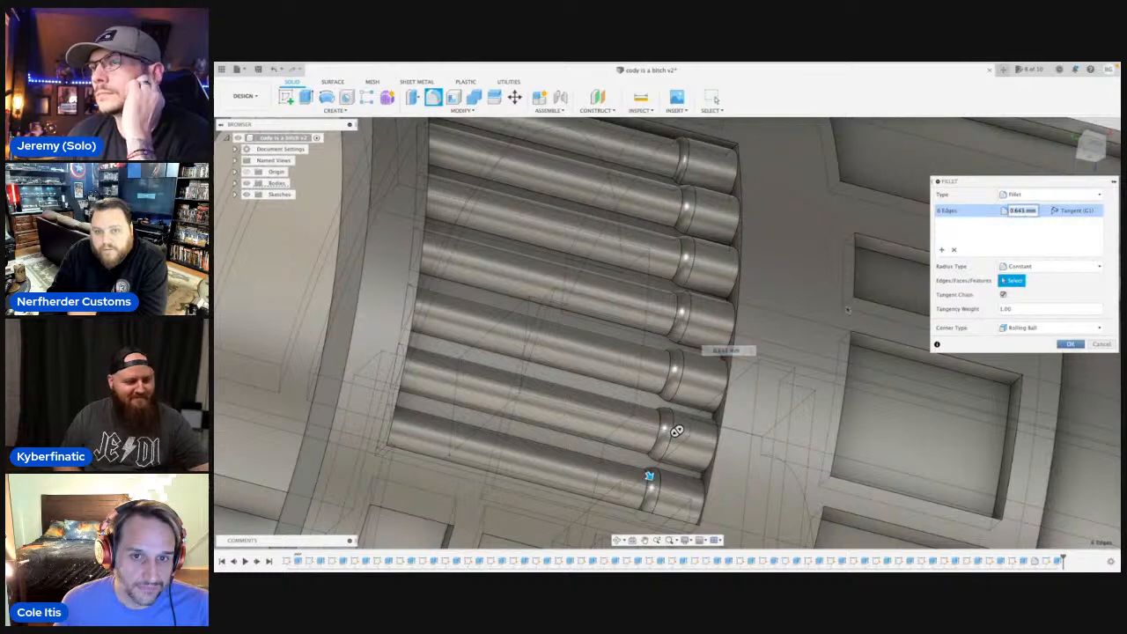
key("Return")
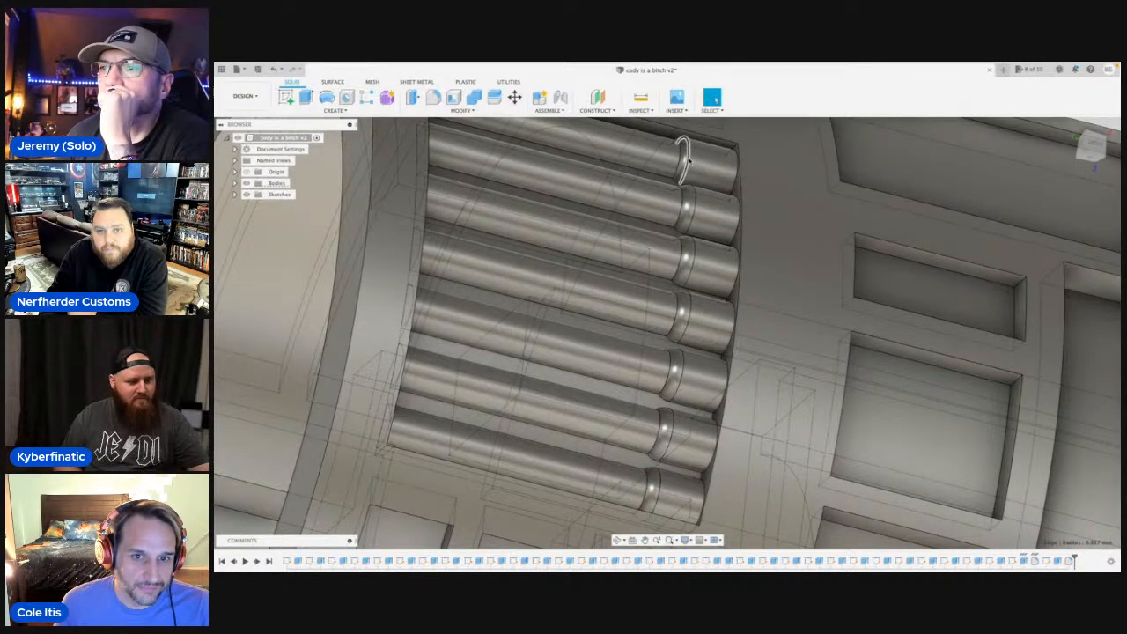
key("f")
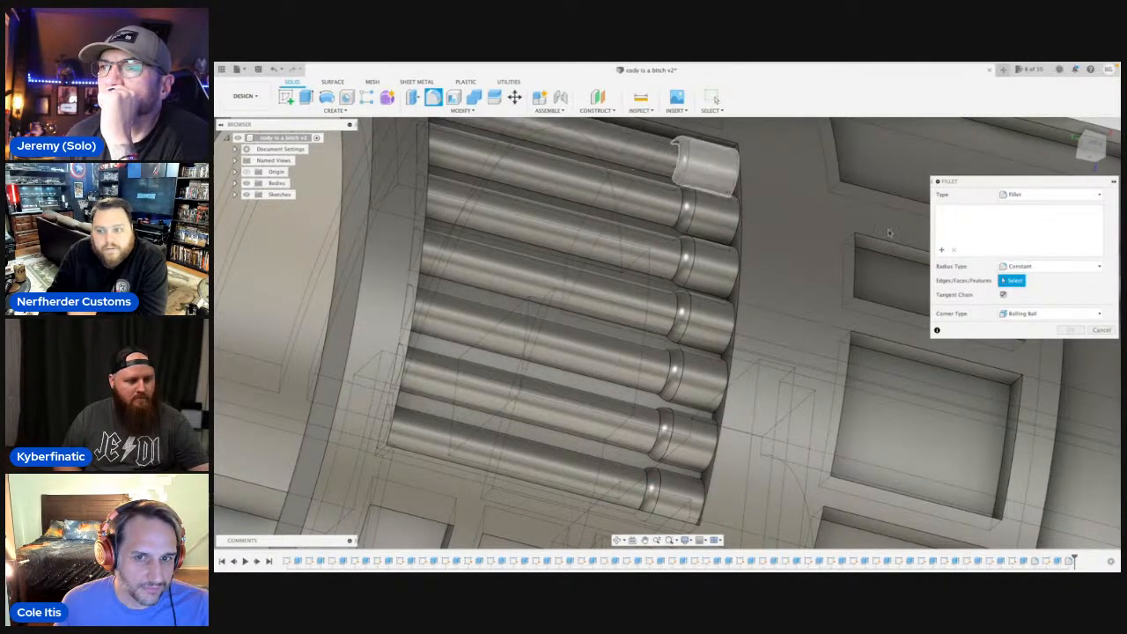
left_click(690, 160)
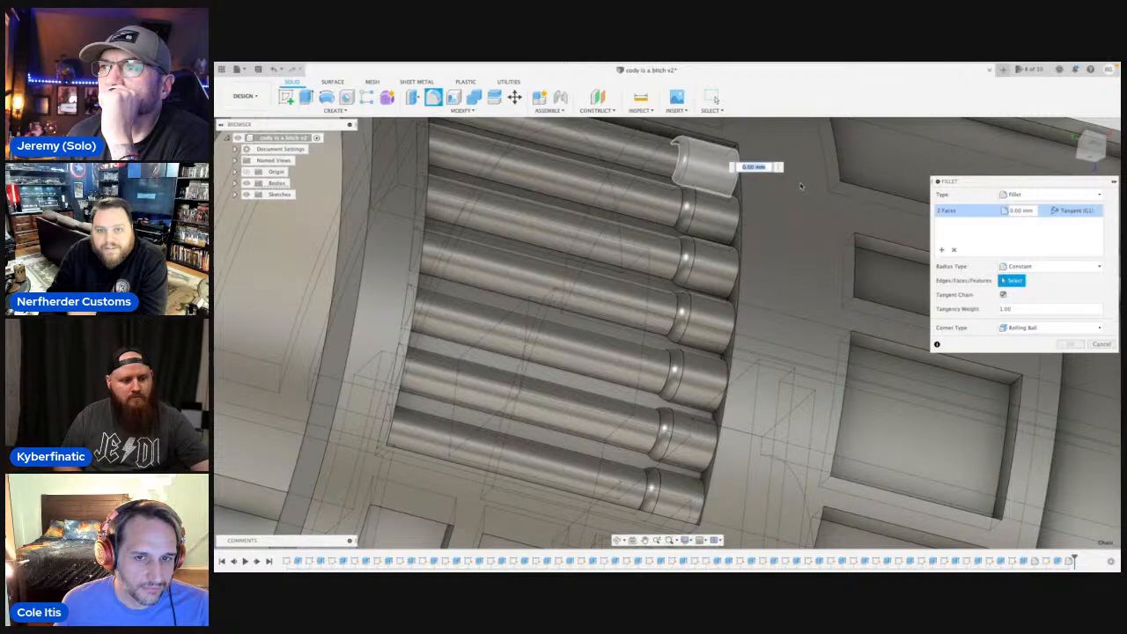
left_click(1101, 345)
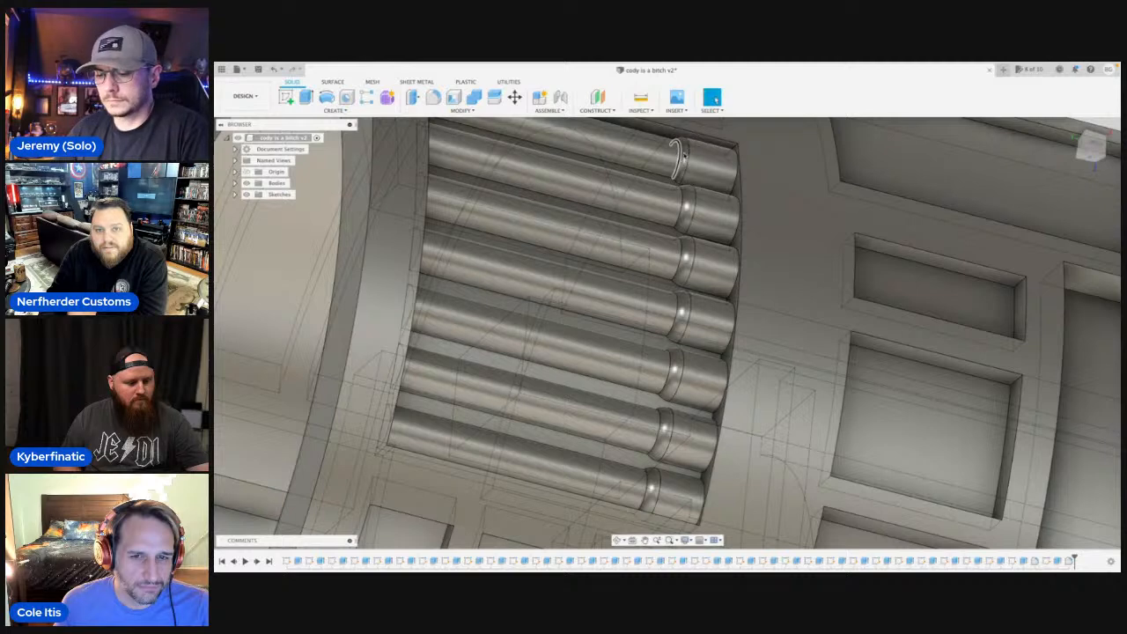
scroll(684, 155, "up", 3)
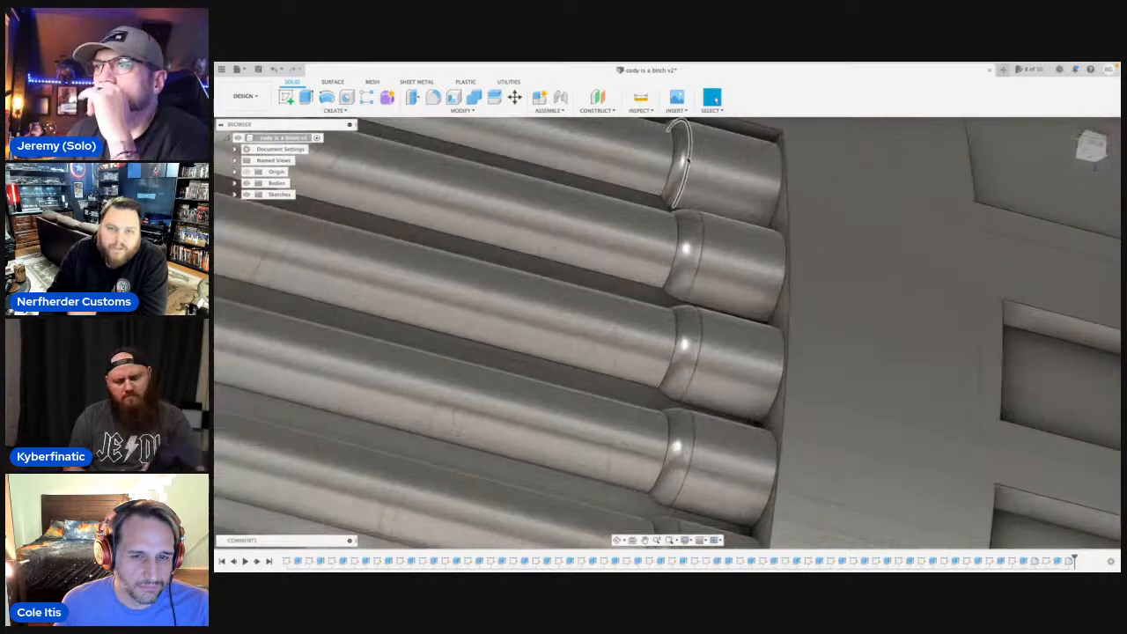
middle_click_drag(689, 161, 687, 231)
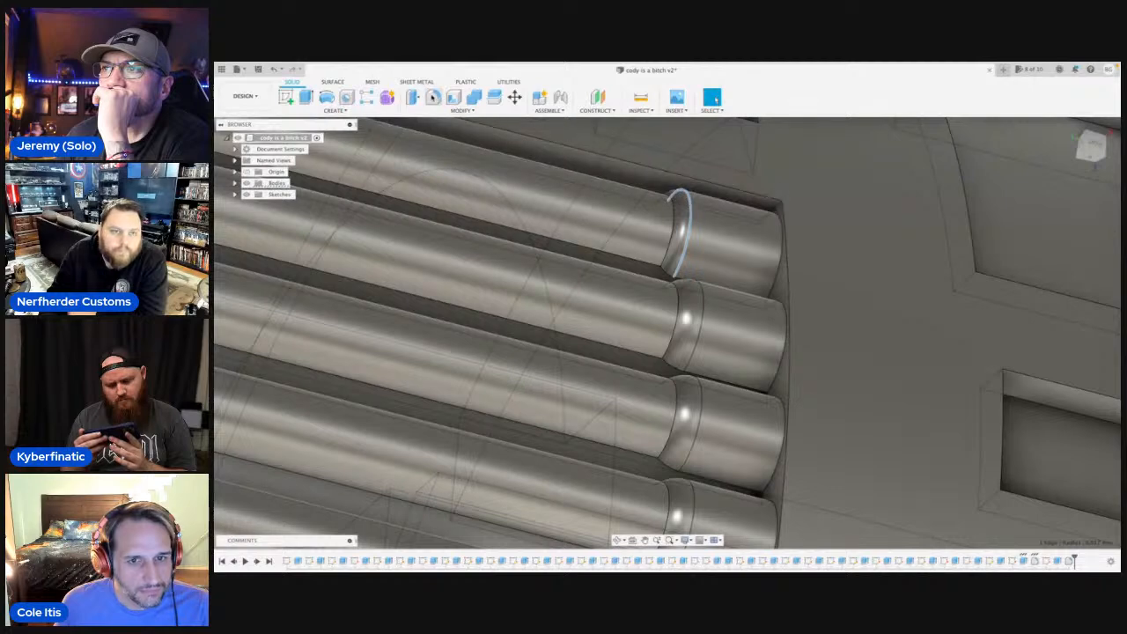
left_click(433, 97)
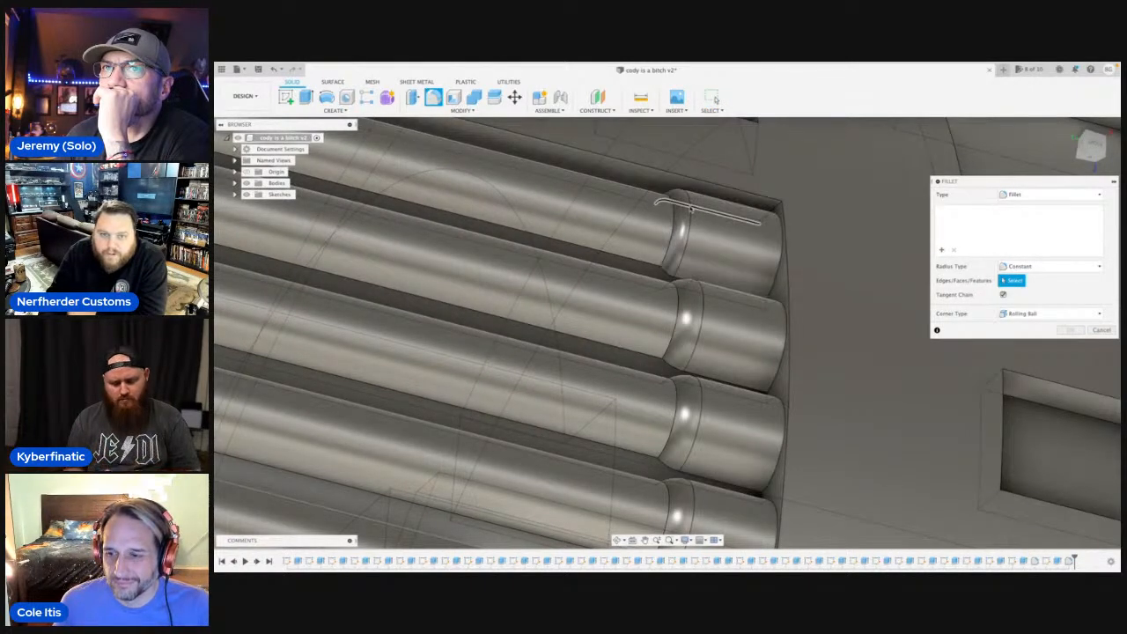
left_click(650, 212)
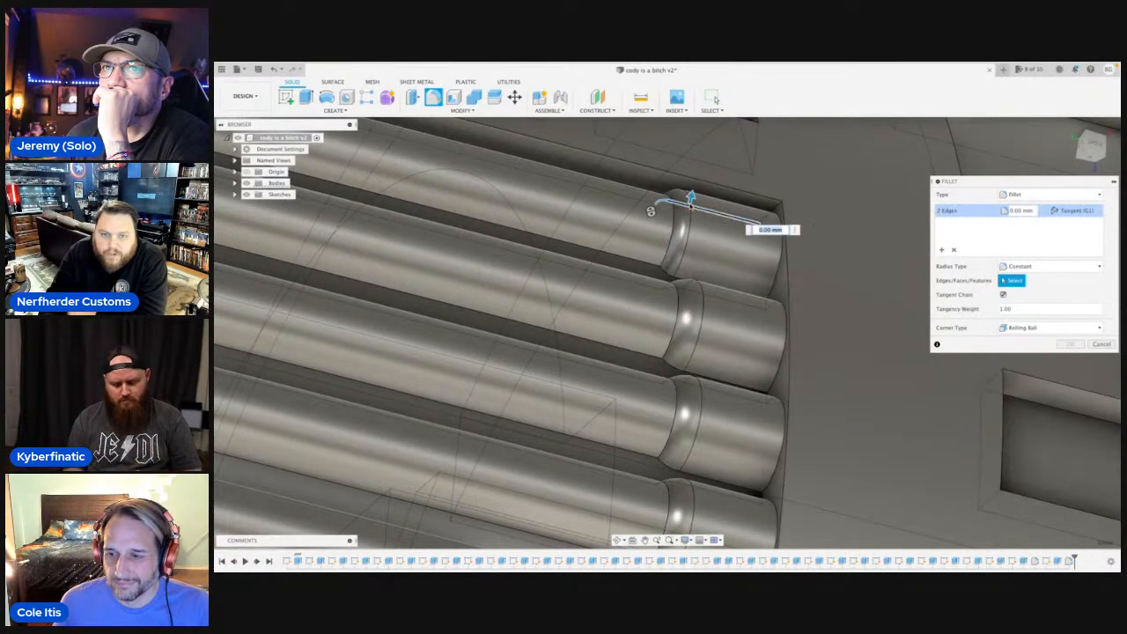
left_click(1099, 344)
scroll(719, 266, "down", 5)
scroll(714, 277, "down", 3)
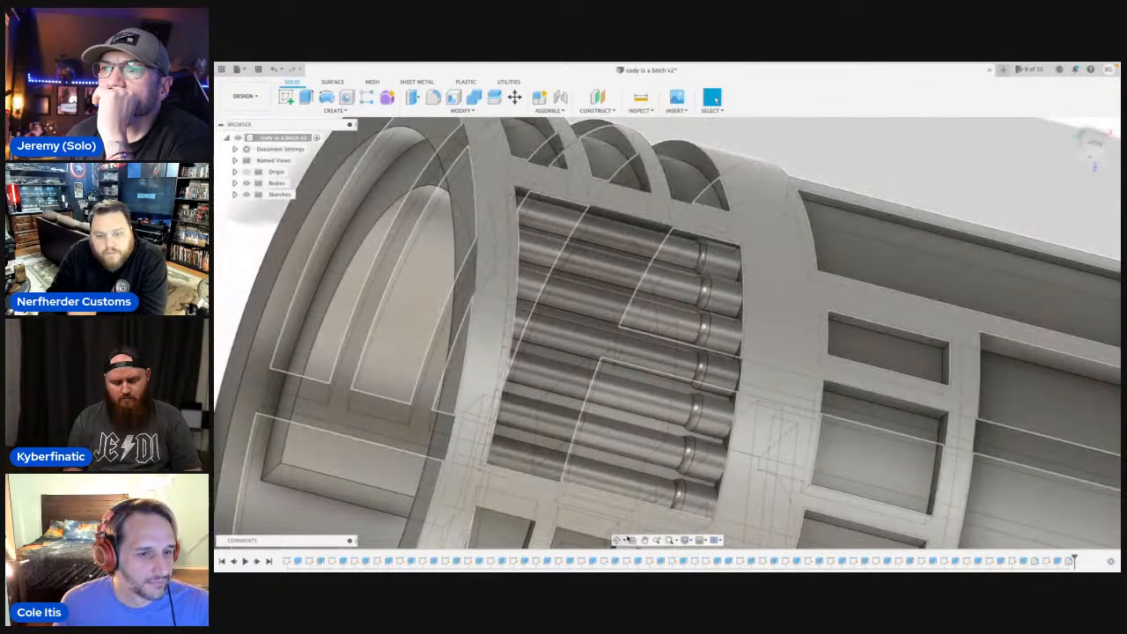
Examine the ribs and their filleted collars in the pocket near the grooved end from several angles.
left_click(614, 541)
left_click_drag(687, 335, 693, 392)
scroll(693, 392, "down", 4)
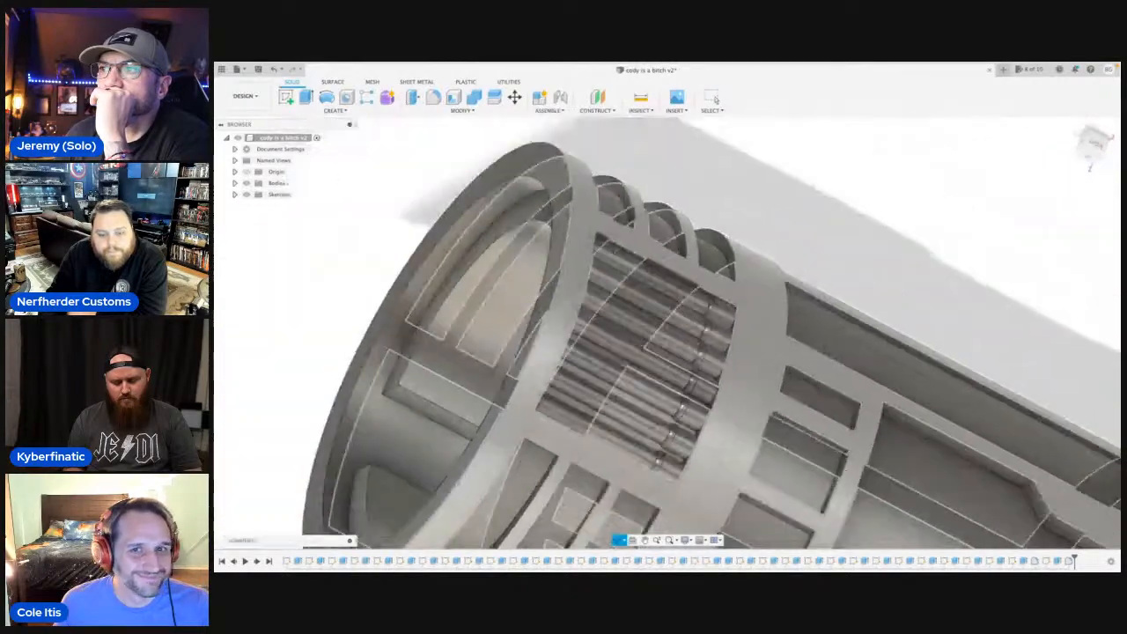
middle_click_drag(704, 441, 714, 323)
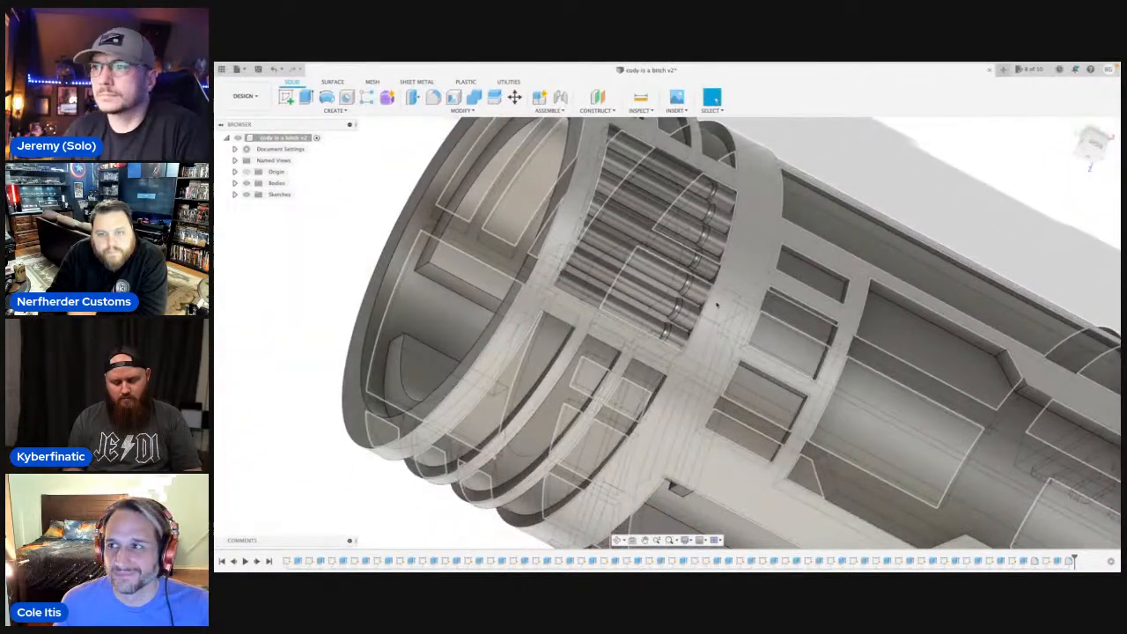
scroll(707, 275, "up", 4)
scroll(707, 276, "down", 4)
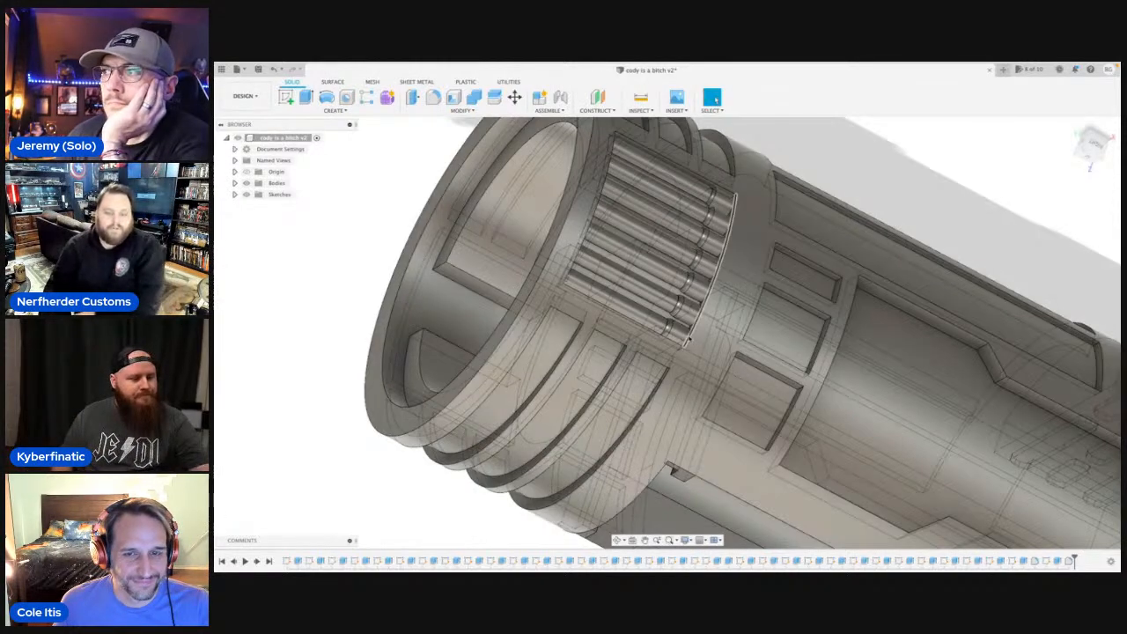
scroll(689, 377, "down", 3)
middle_click_drag(689, 377, 619, 371)
scroll(774, 199, "down", 2)
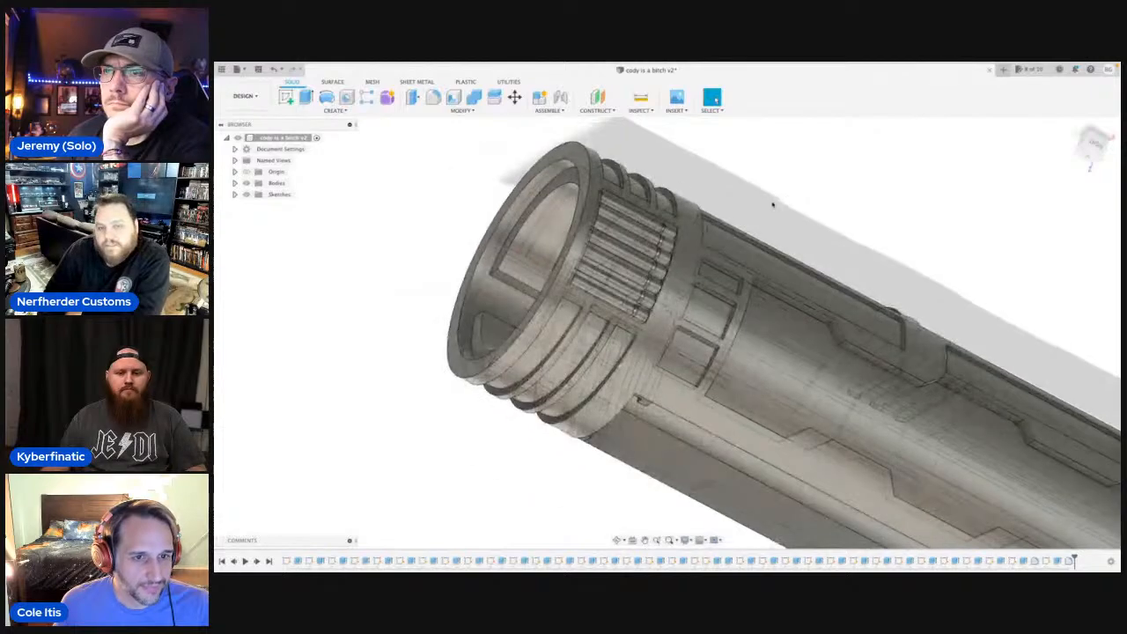
Inspect the whole cylindrical body from the grooved end, the slotted side and the ribbed side.
left_click(618, 540)
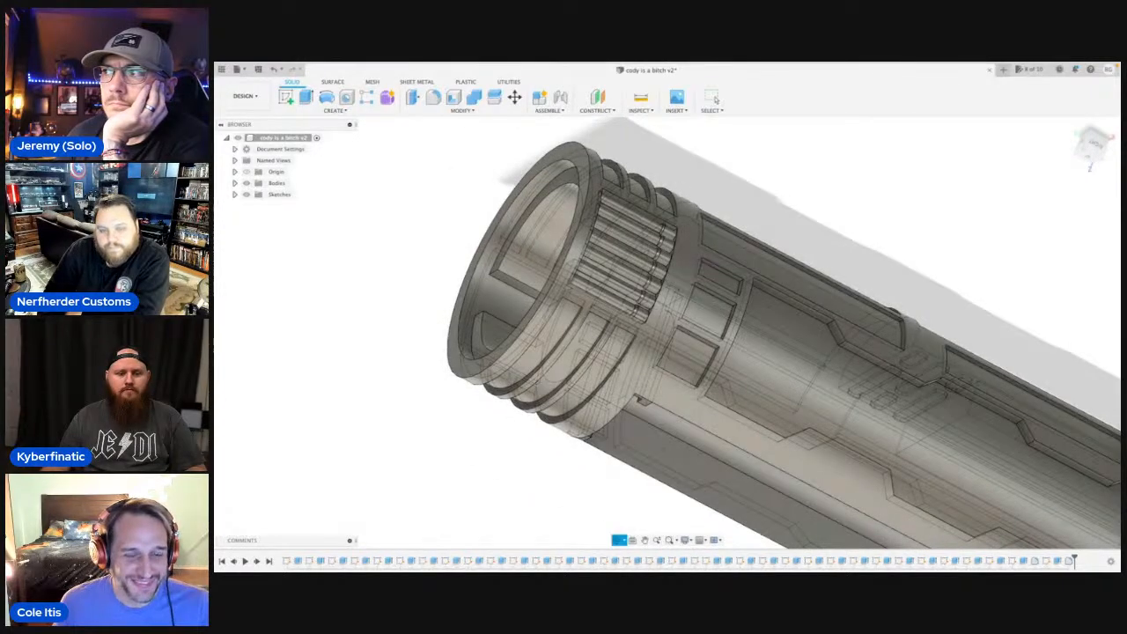
left_click_drag(643, 401, 717, 363)
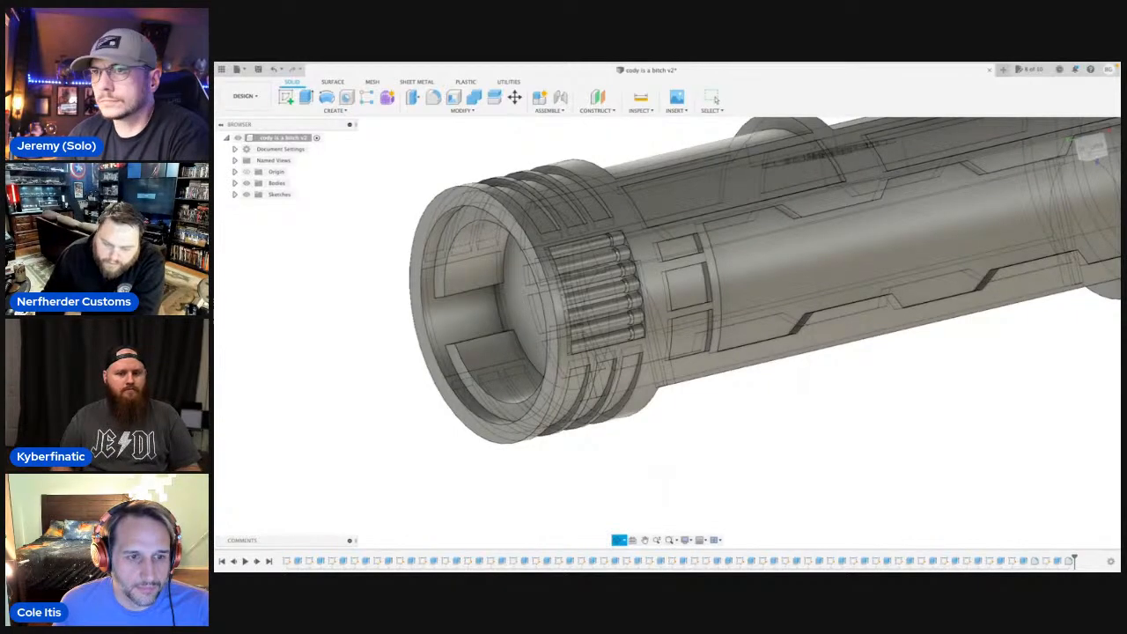
scroll(627, 319, "down", 3)
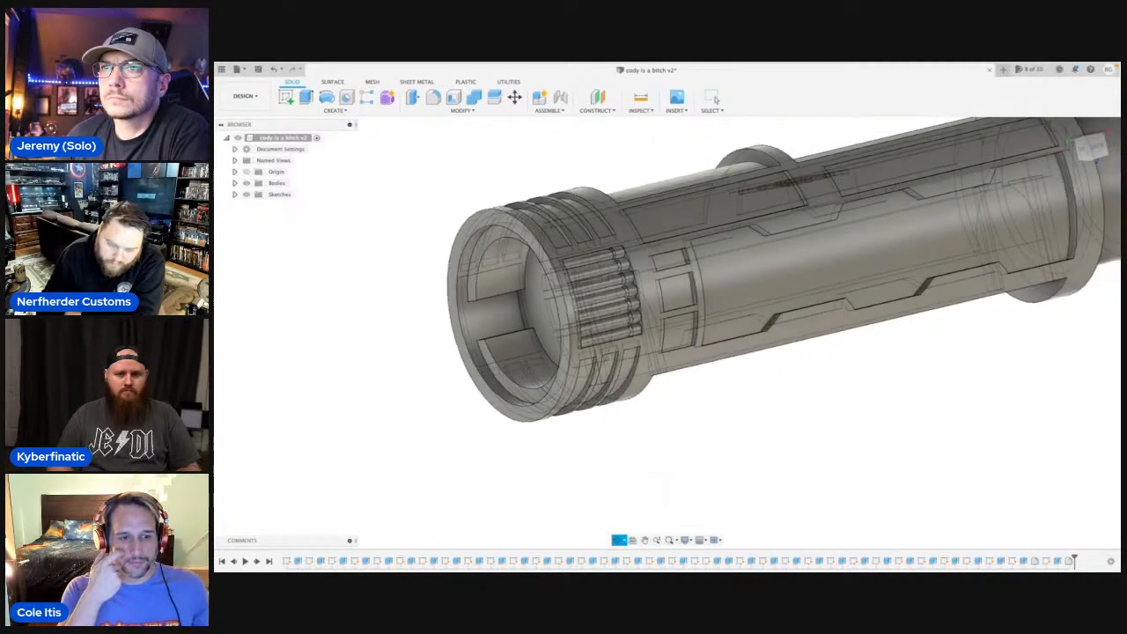
middle_click_drag(650, 306, 629, 386)
scroll(656, 382, "down", 2)
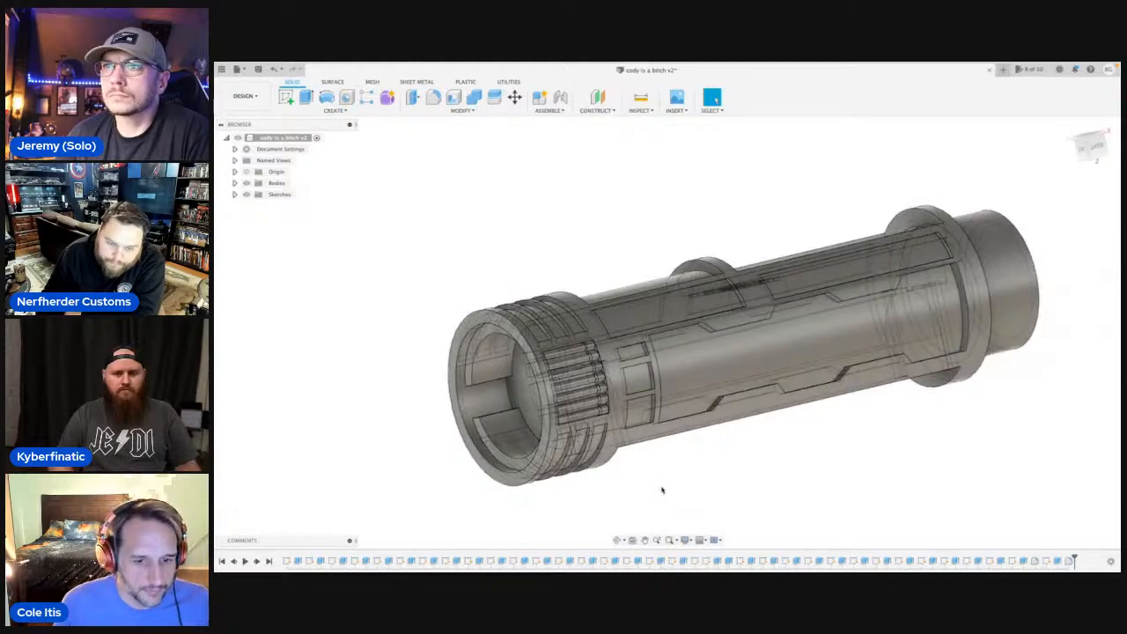
left_click(619, 540)
left_click_drag(639, 457, 745, 447)
middle_click_drag(745, 448, 841, 480, "shift")
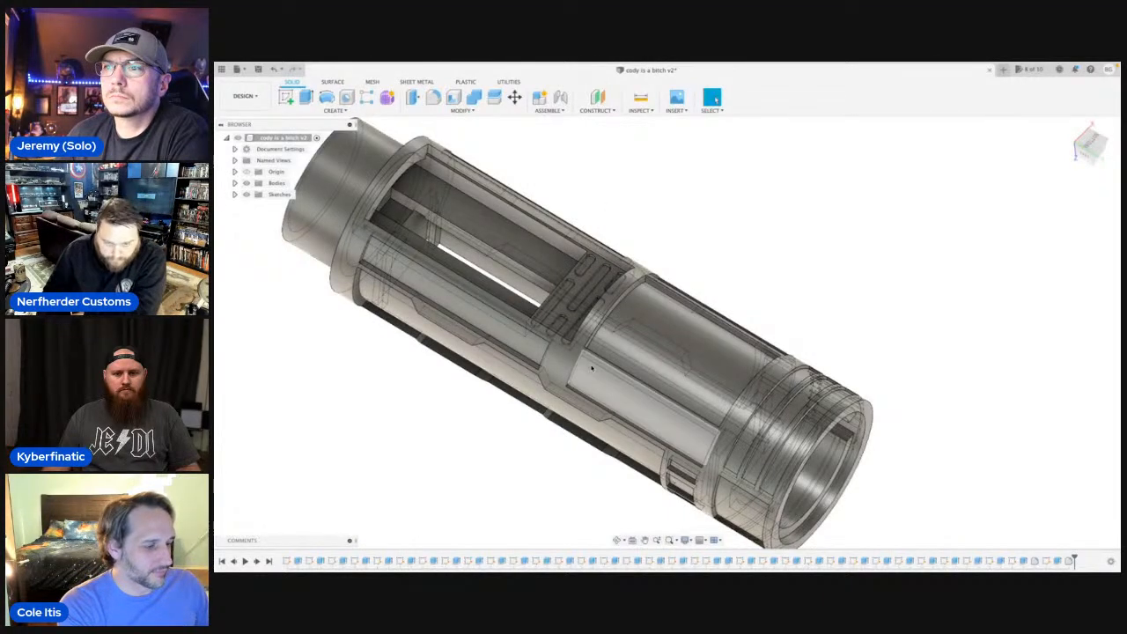
left_click(617, 541)
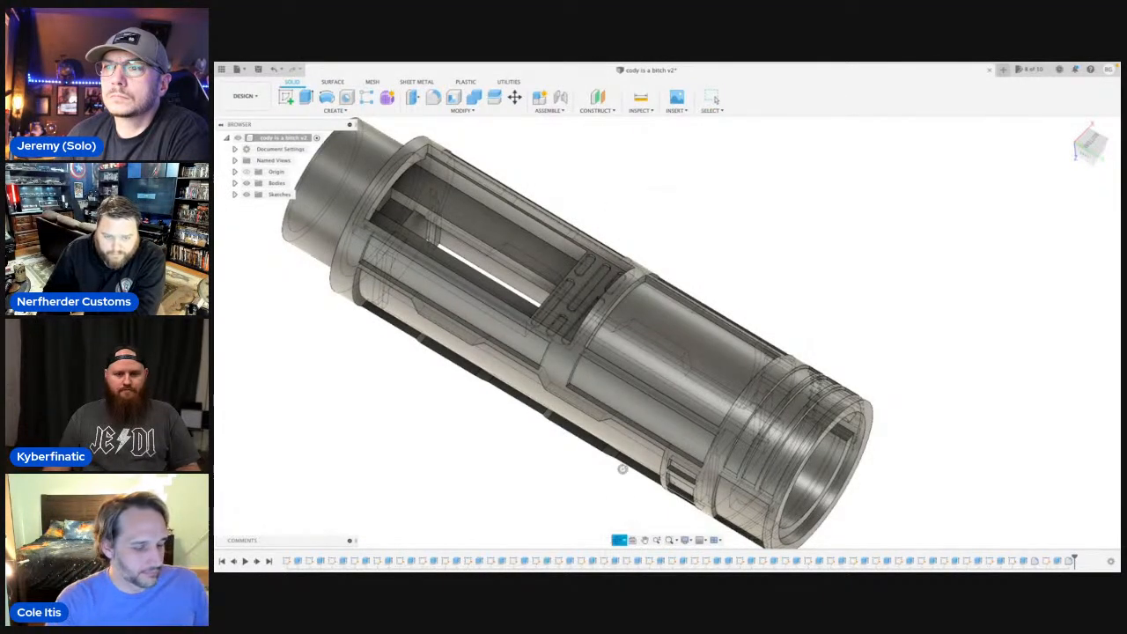
left_click_drag(624, 468, 616, 387)
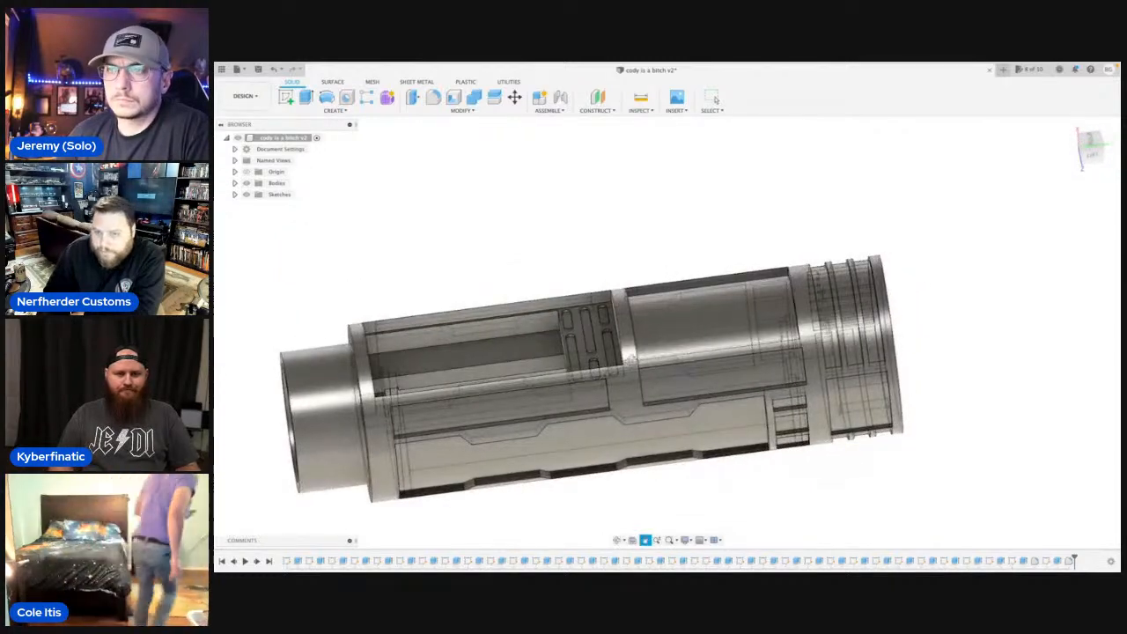
left_click(616, 541)
left_click(616, 541)
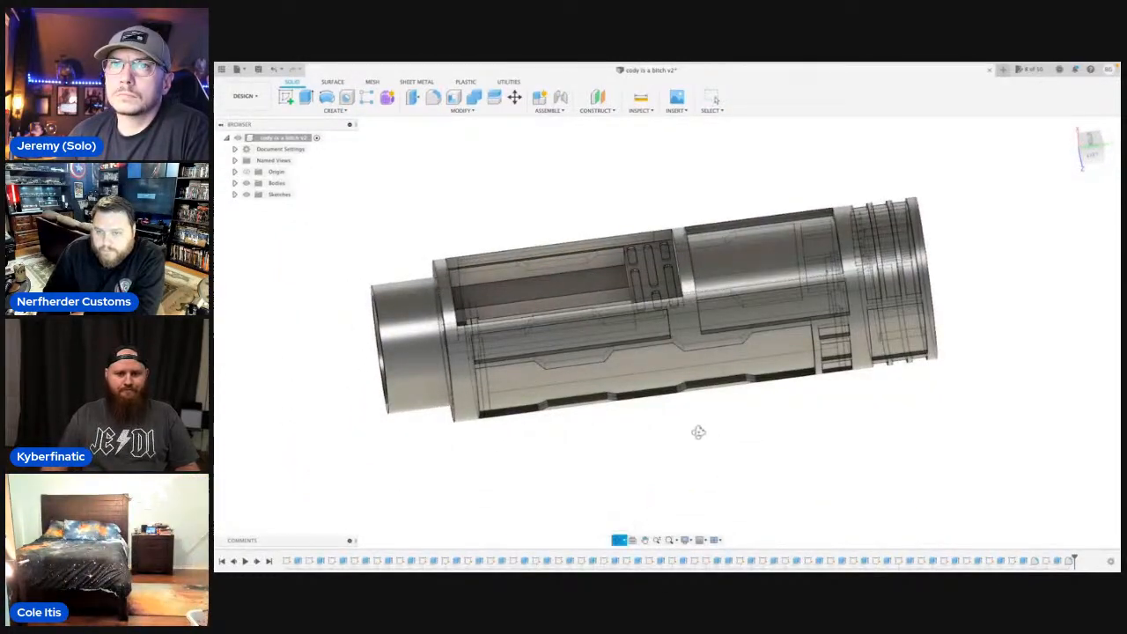
left_click_drag(699, 431, 553, 440)
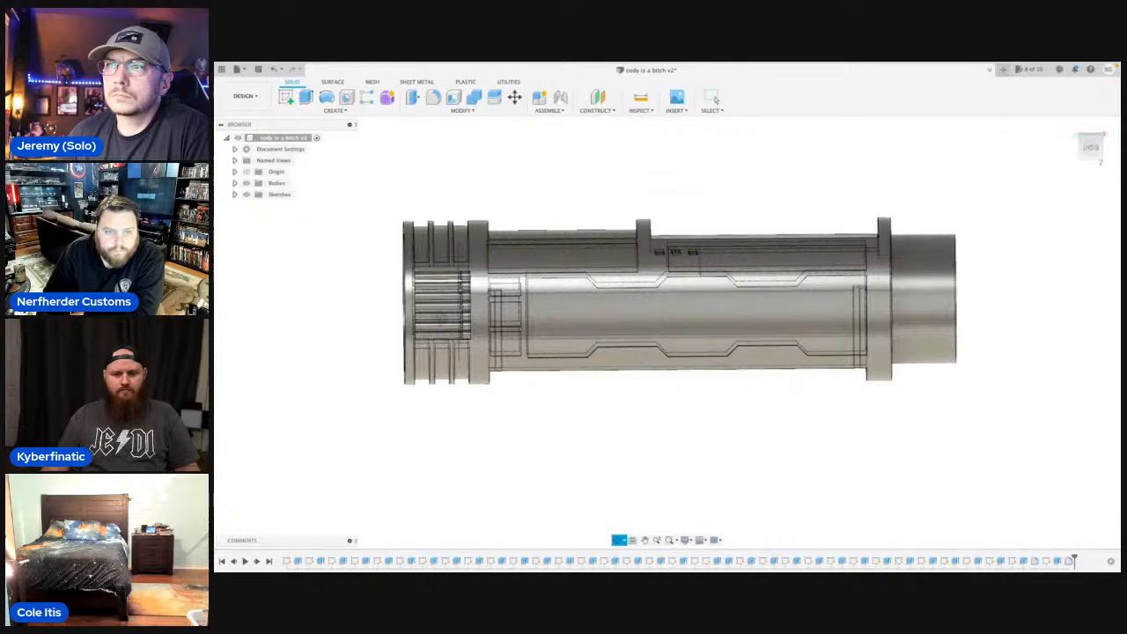
Examine the rib collars and the small pockets beside them up close.
scroll(443, 318, "up", 5)
left_click_drag(460, 324, 500, 312)
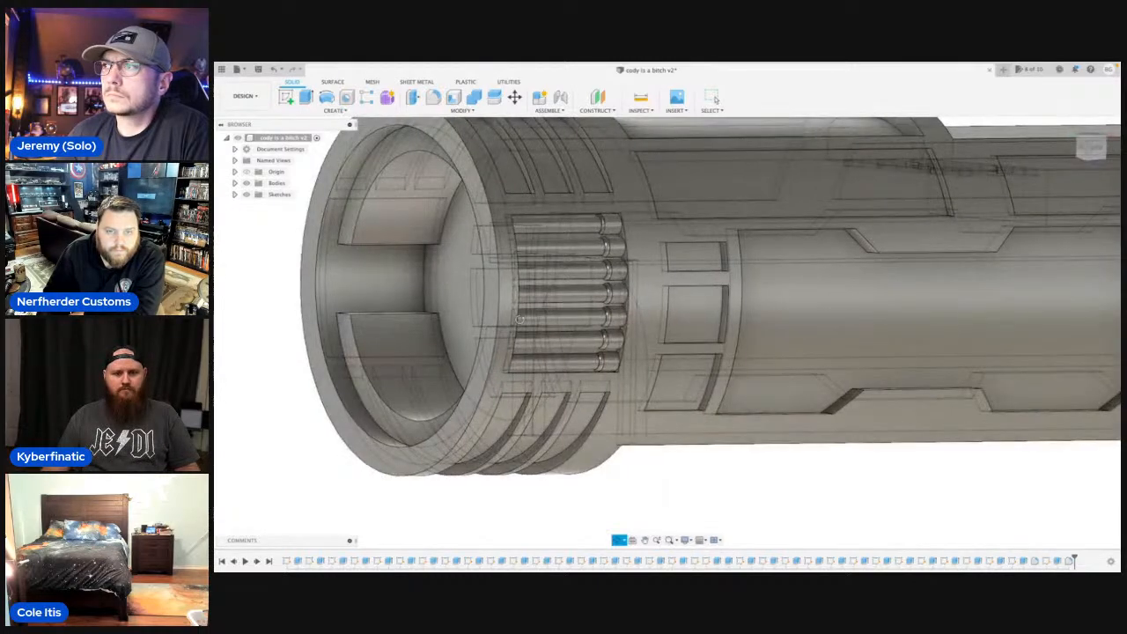
left_click_drag(548, 250, 489, 239)
scroll(489, 239, "up", 6)
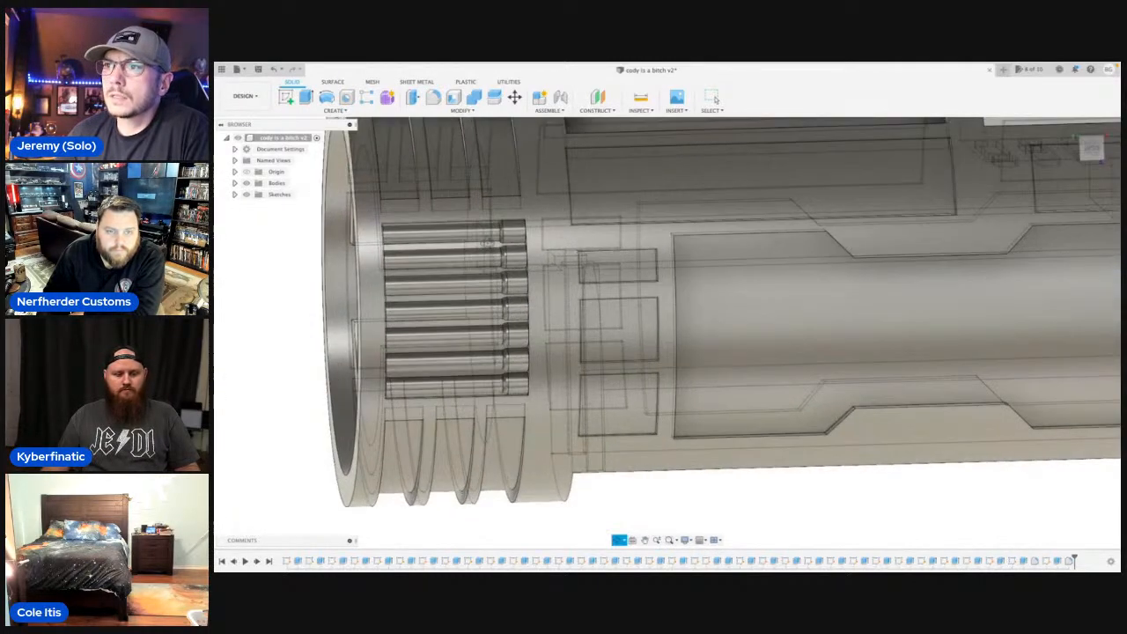
scroll(490, 236, "up", 3)
key("Escape")
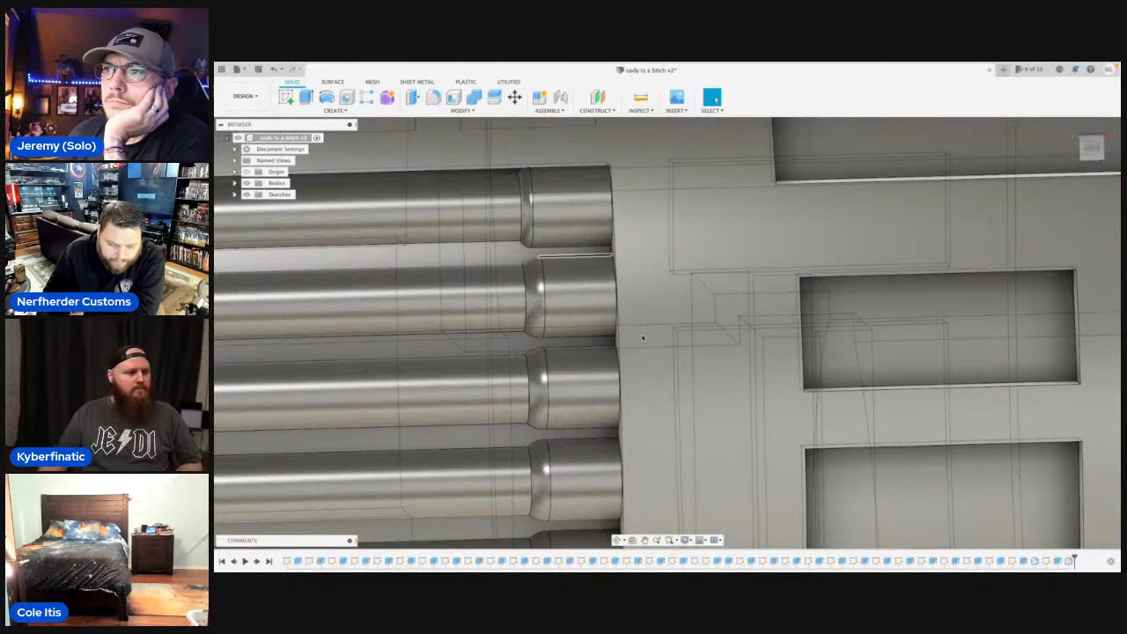
scroll(643, 337, "down", 5)
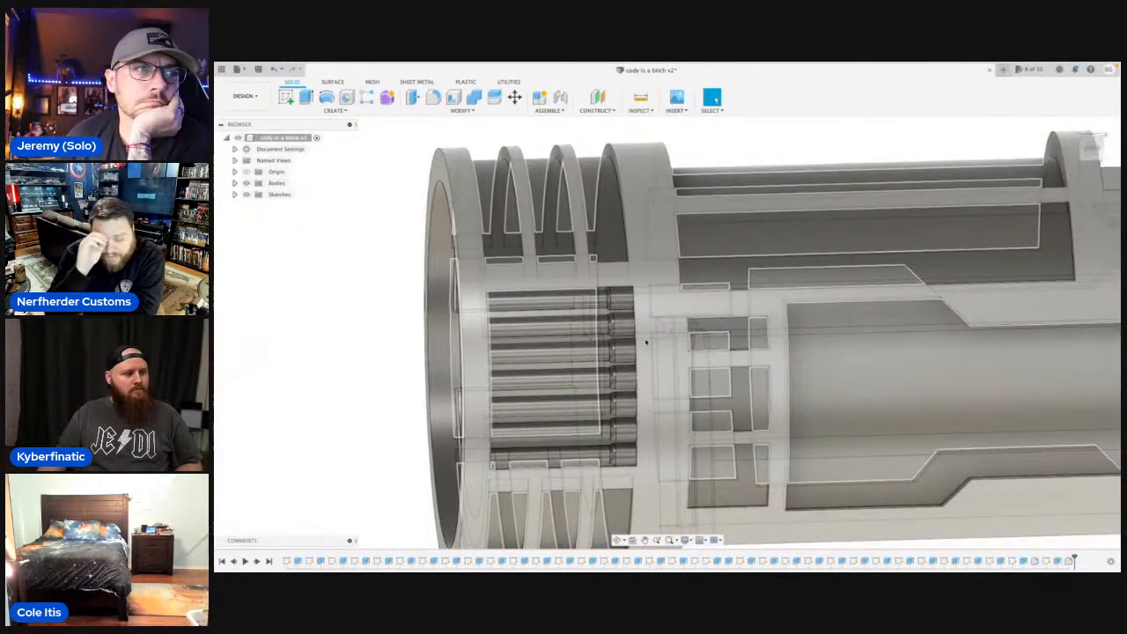
middle_click_drag(651, 345, 661, 288)
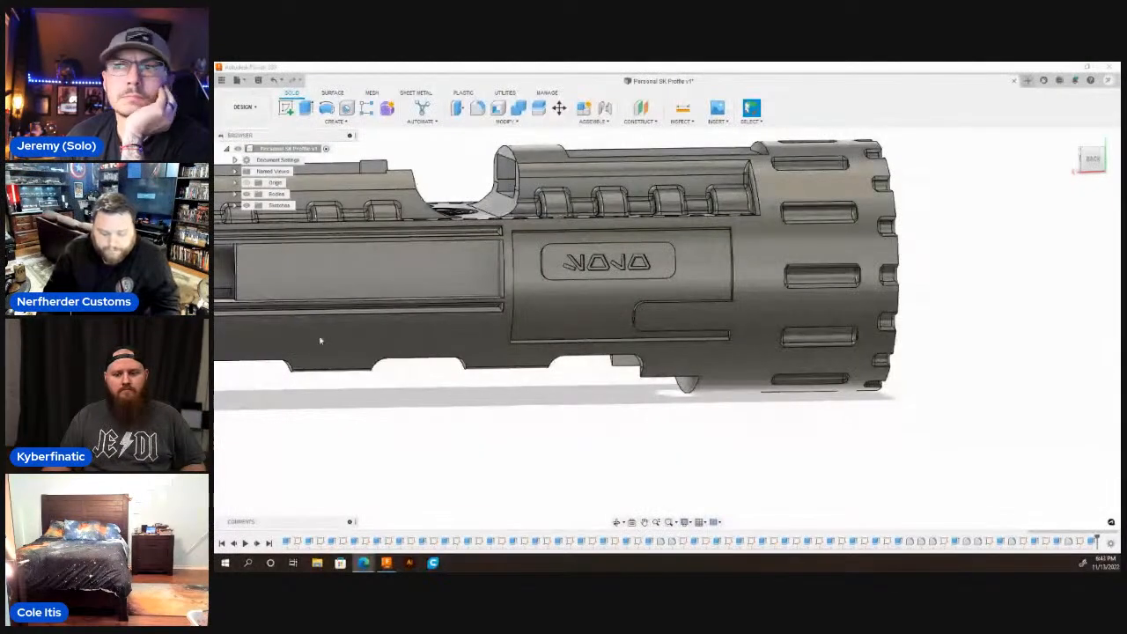
left_click(1092, 160)
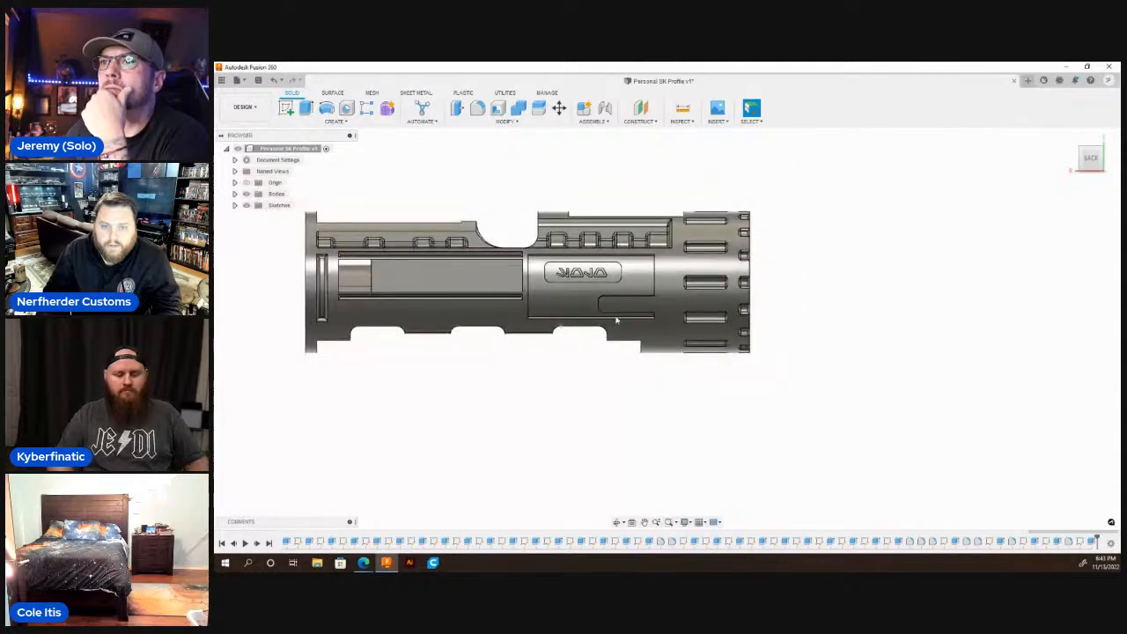
scroll(643, 312, "up", 5)
key("s")
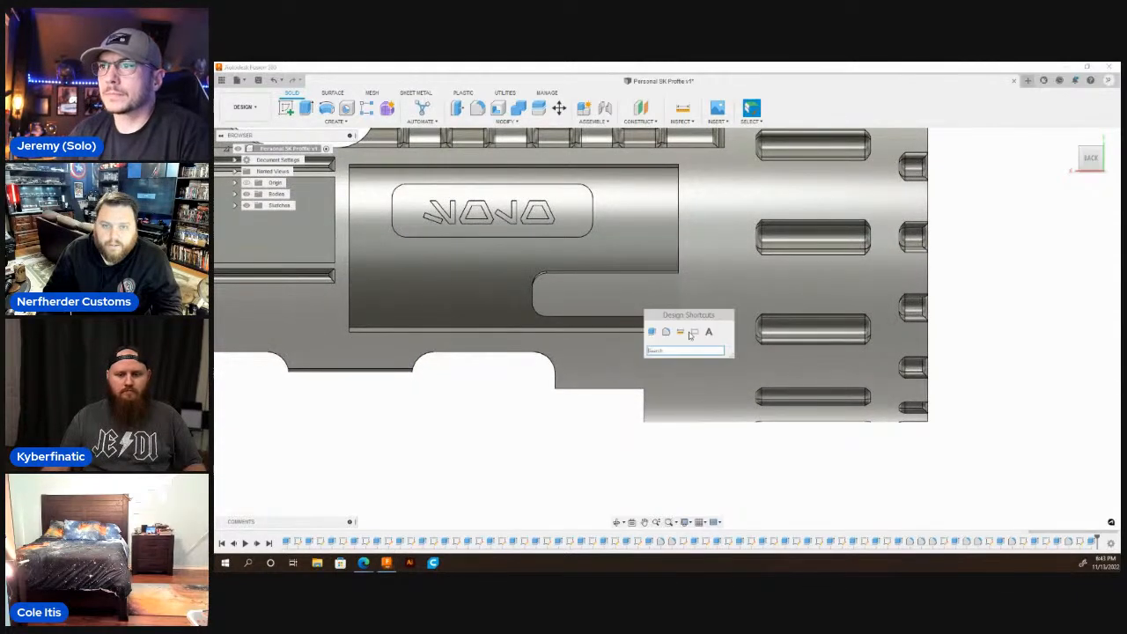
left_click(711, 331)
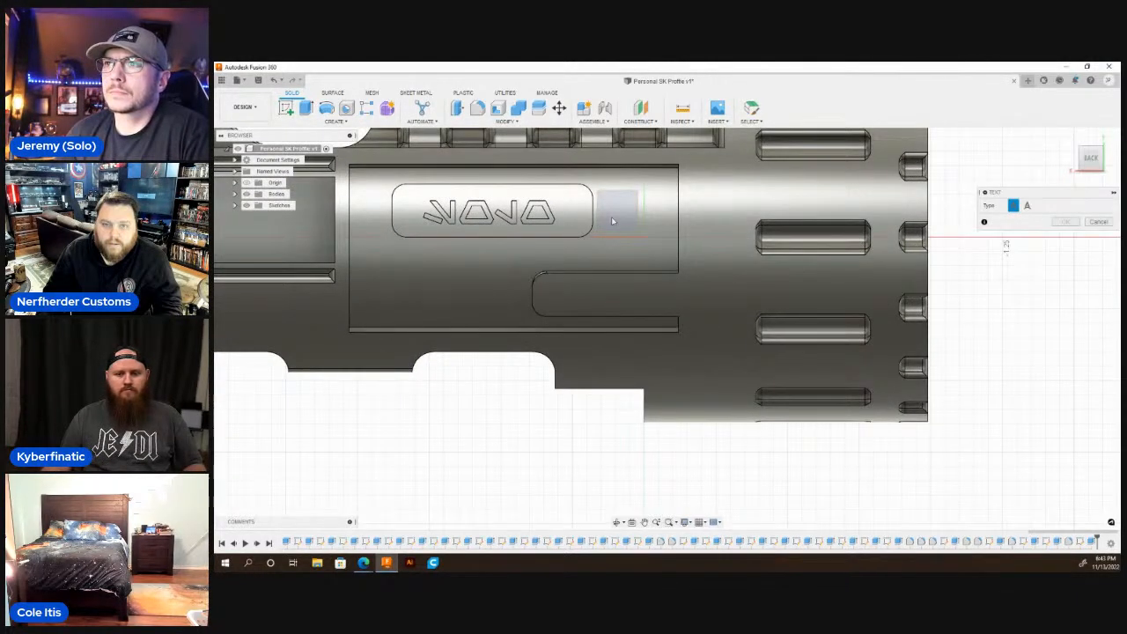
left_click(616, 208)
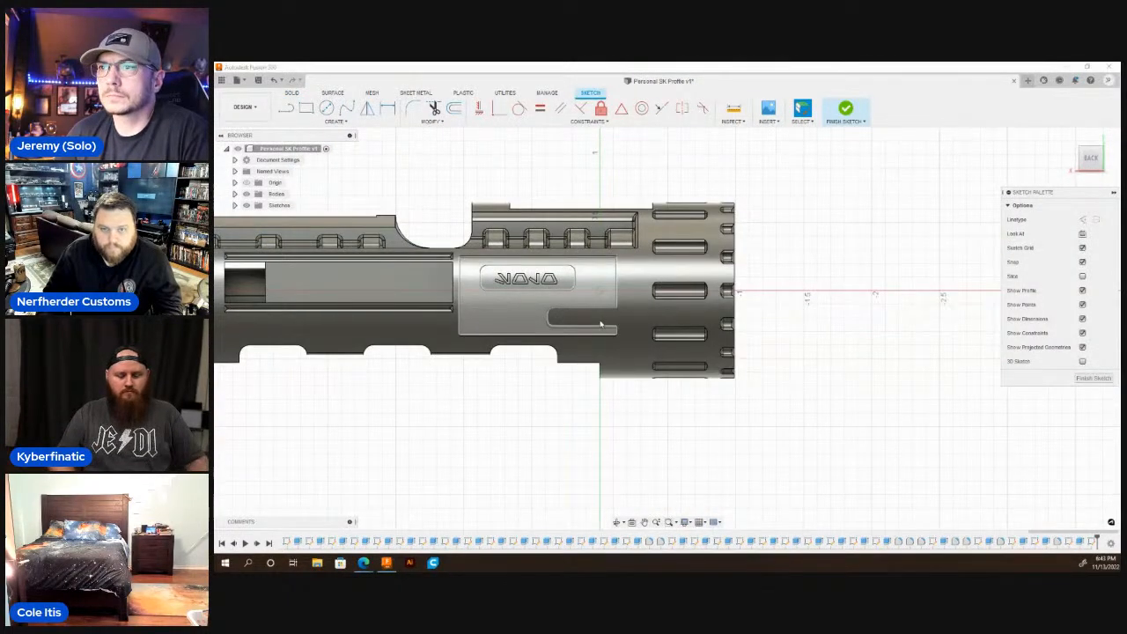
key("s")
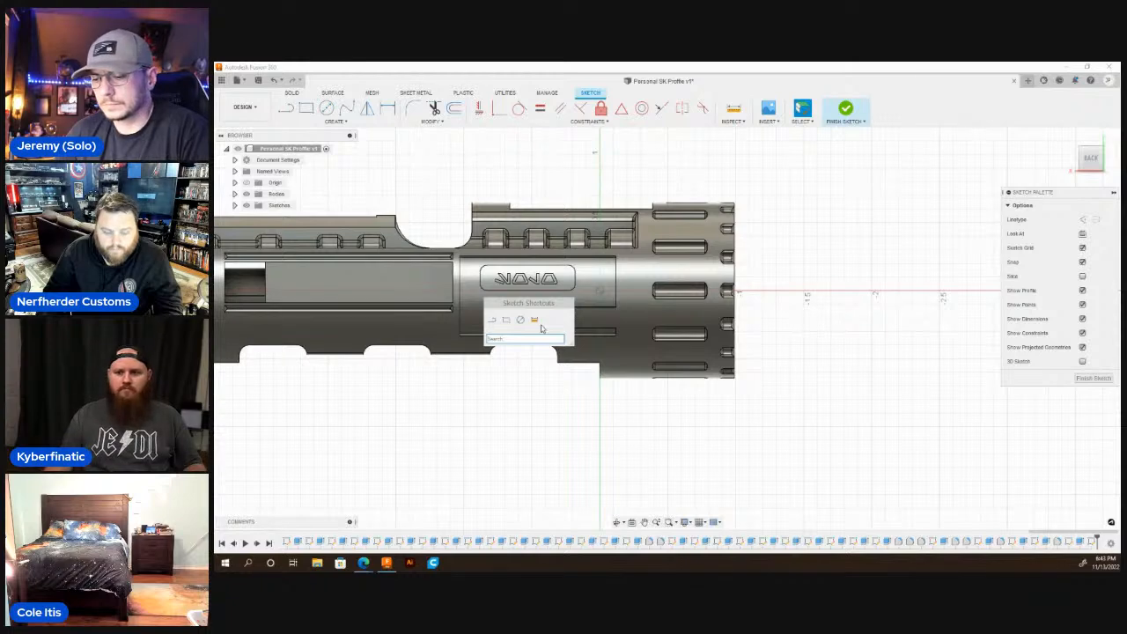
type("tex")
left_click(553, 354)
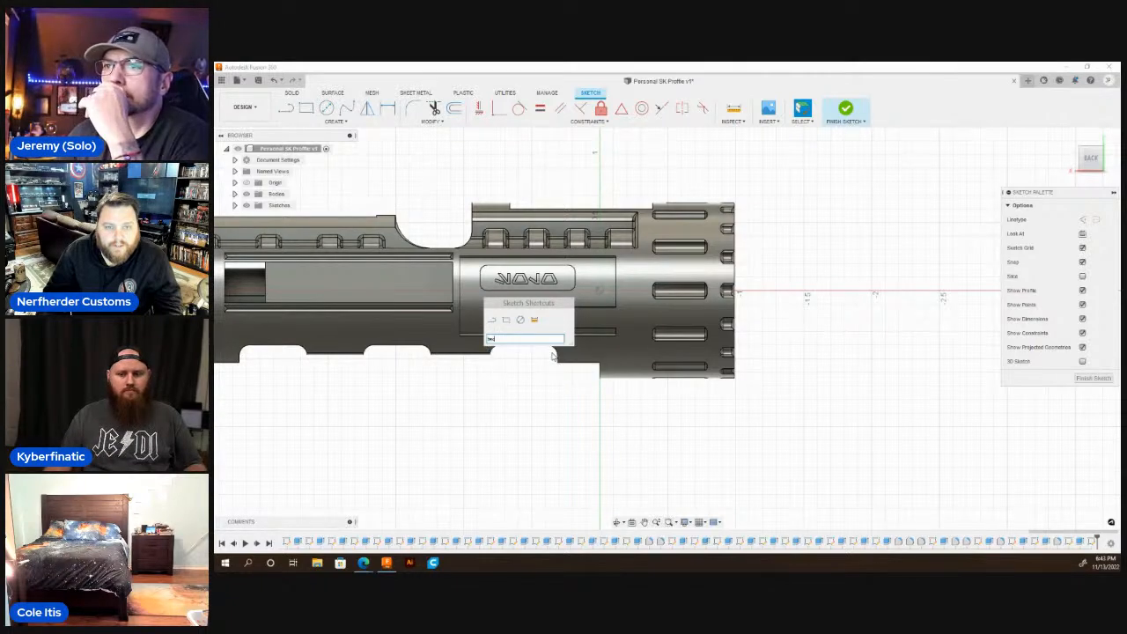
left_click(247, 194)
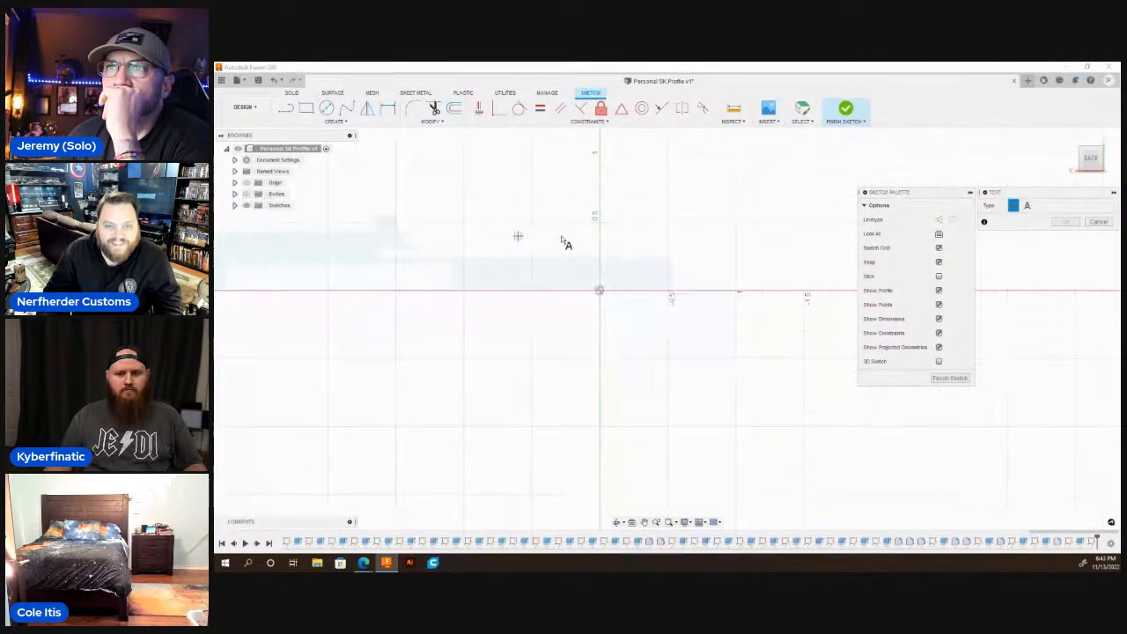
scroll(704, 277, "down", 1)
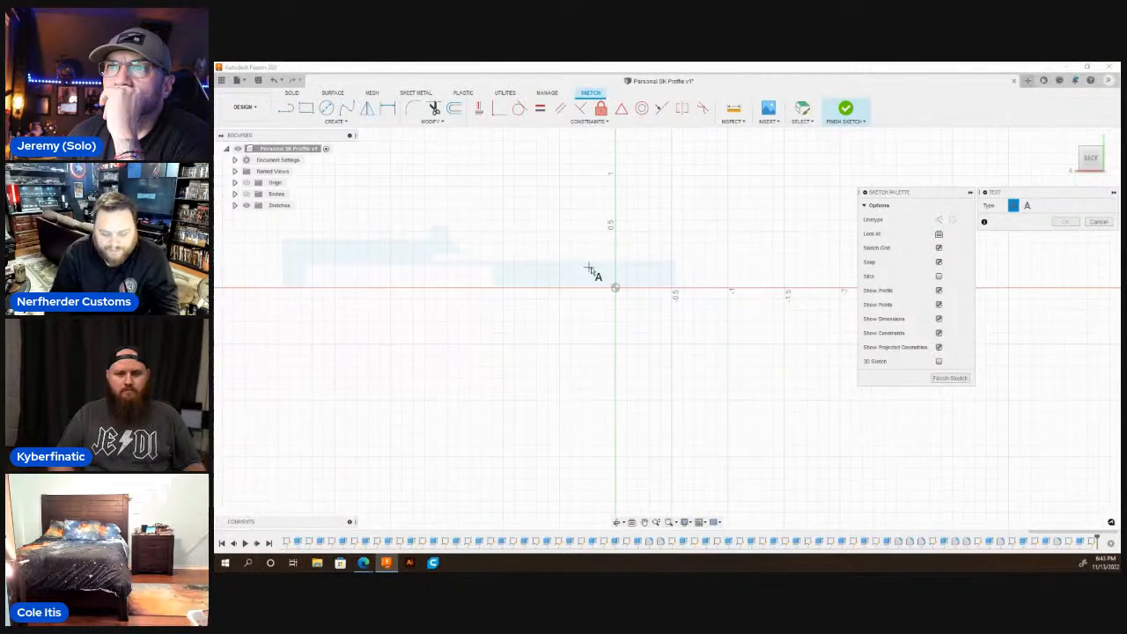
key("Escape")
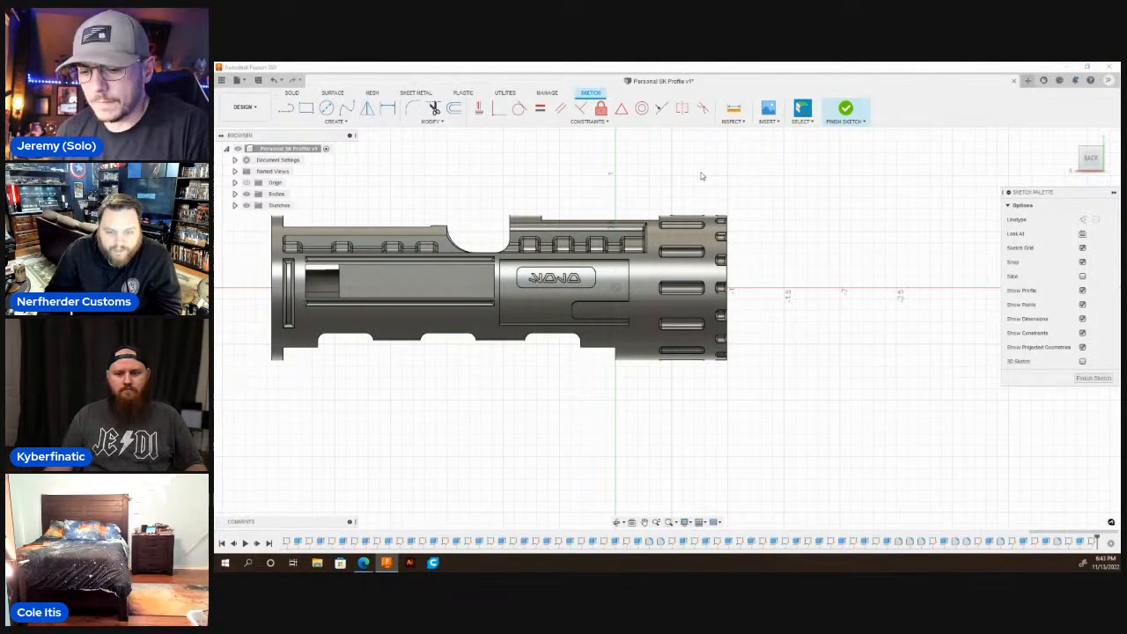
key("ctrl+z")
scroll(805, 336, "down", 1)
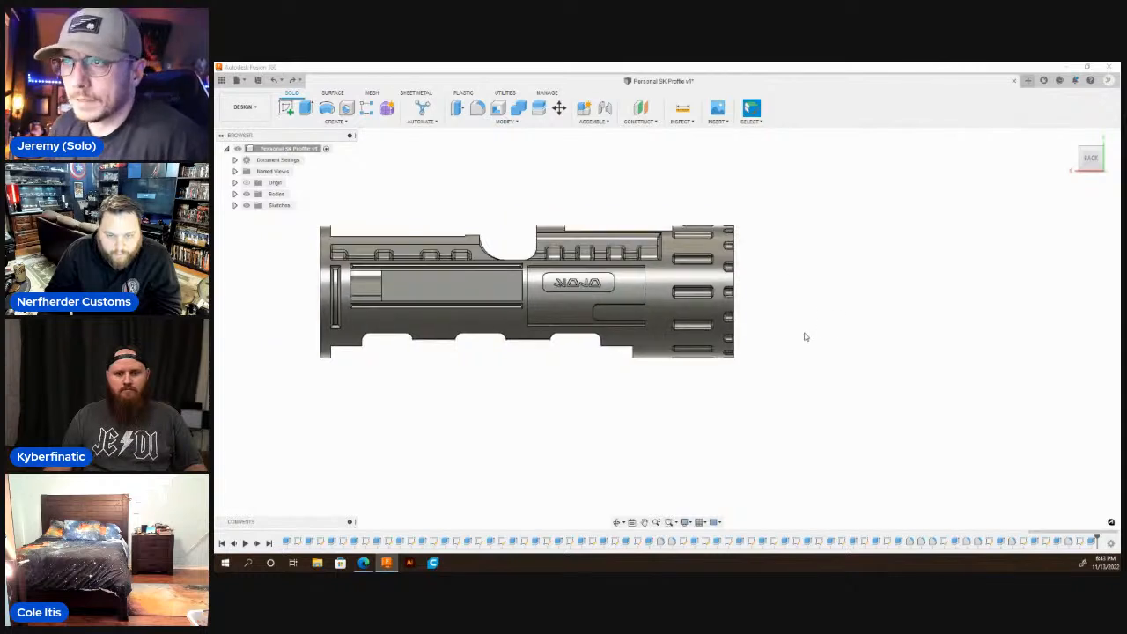
Start a sketch text on the plane facing the lettered side and place its frame over the small rounded recess below the existing lettering.
type("spoi")
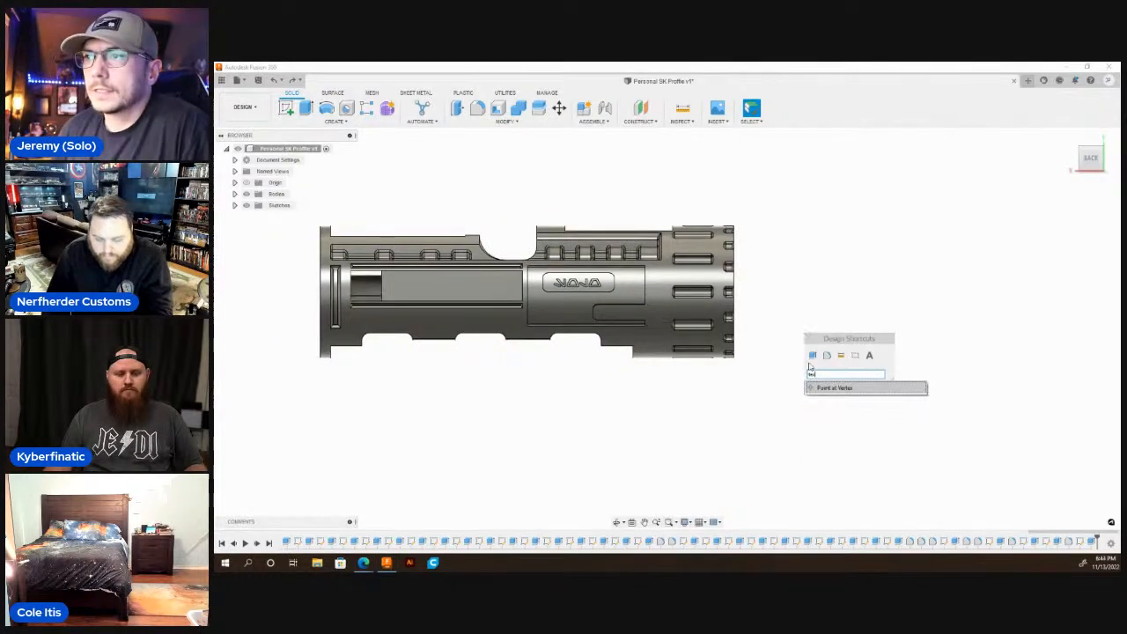
left_click(868, 356)
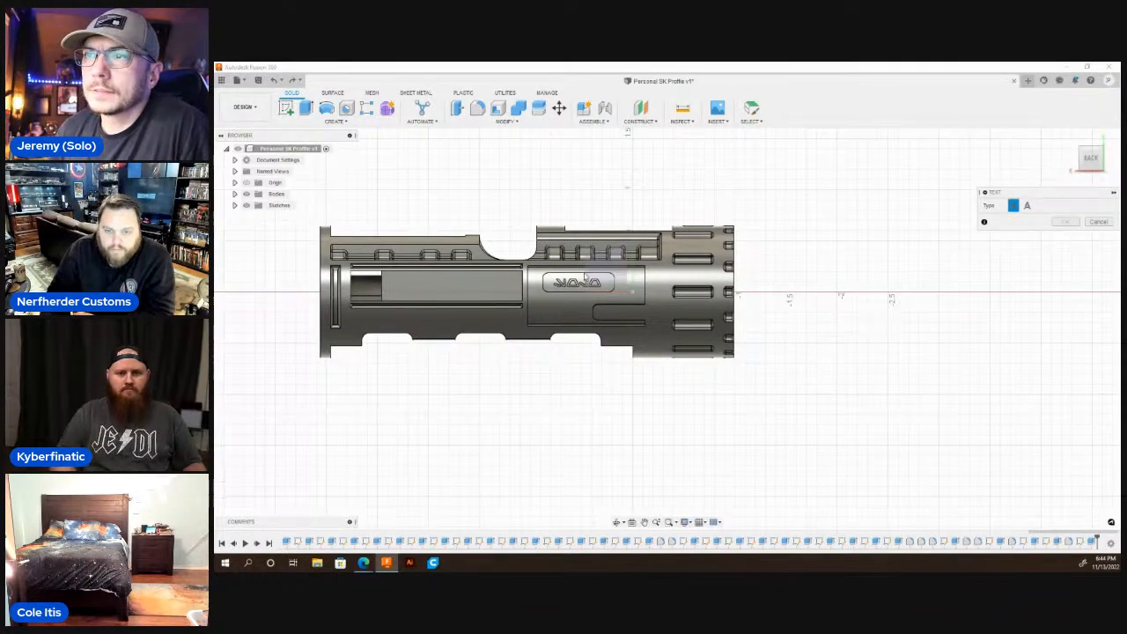
left_click(246, 193)
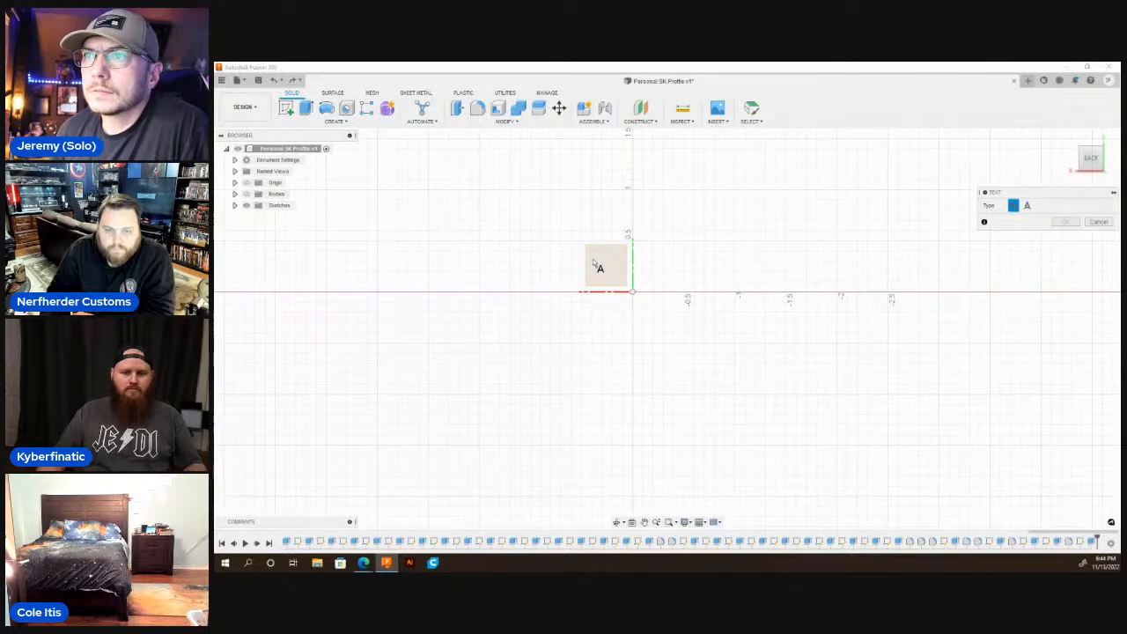
left_click(586, 264)
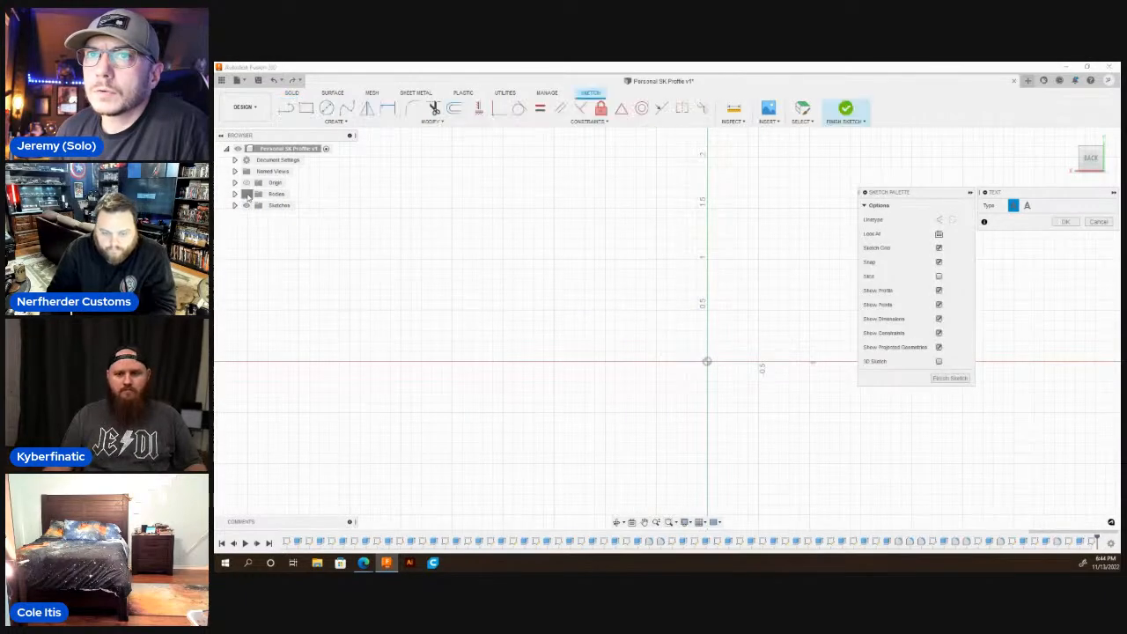
scroll(402, 352, "down", 2)
scroll(528, 334, "up", 8)
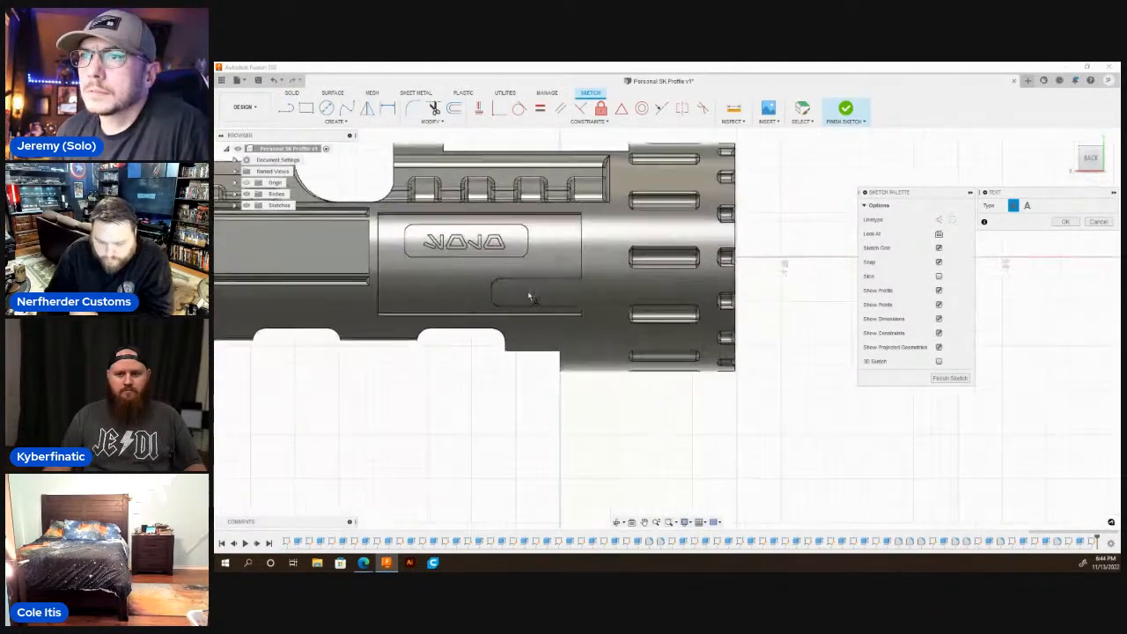
scroll(481, 284, "up", 2)
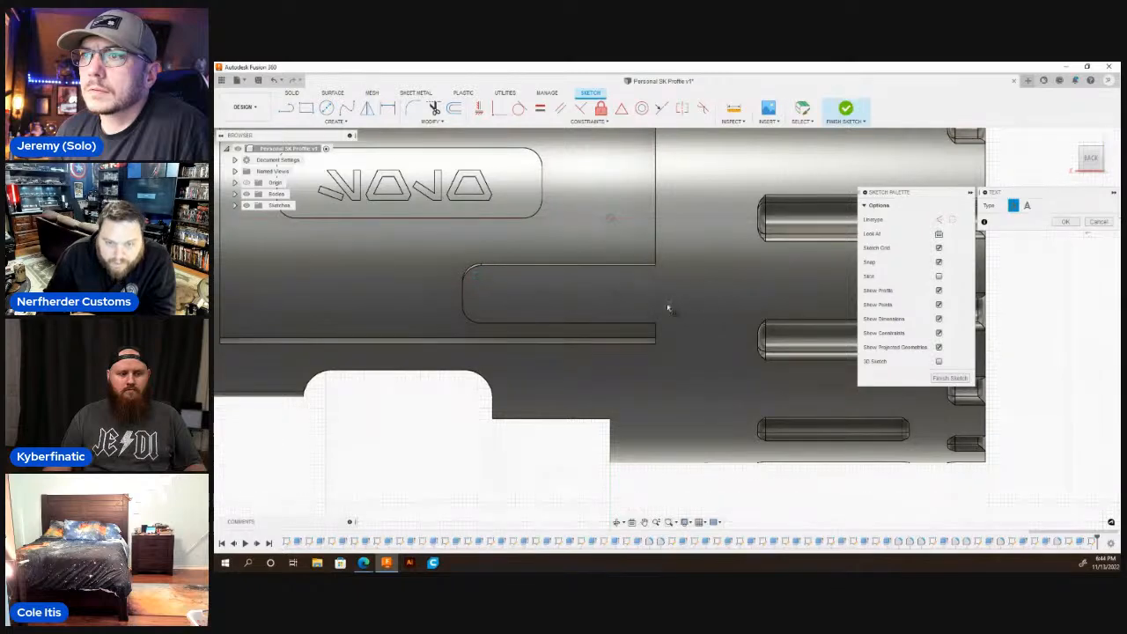
left_click(744, 320)
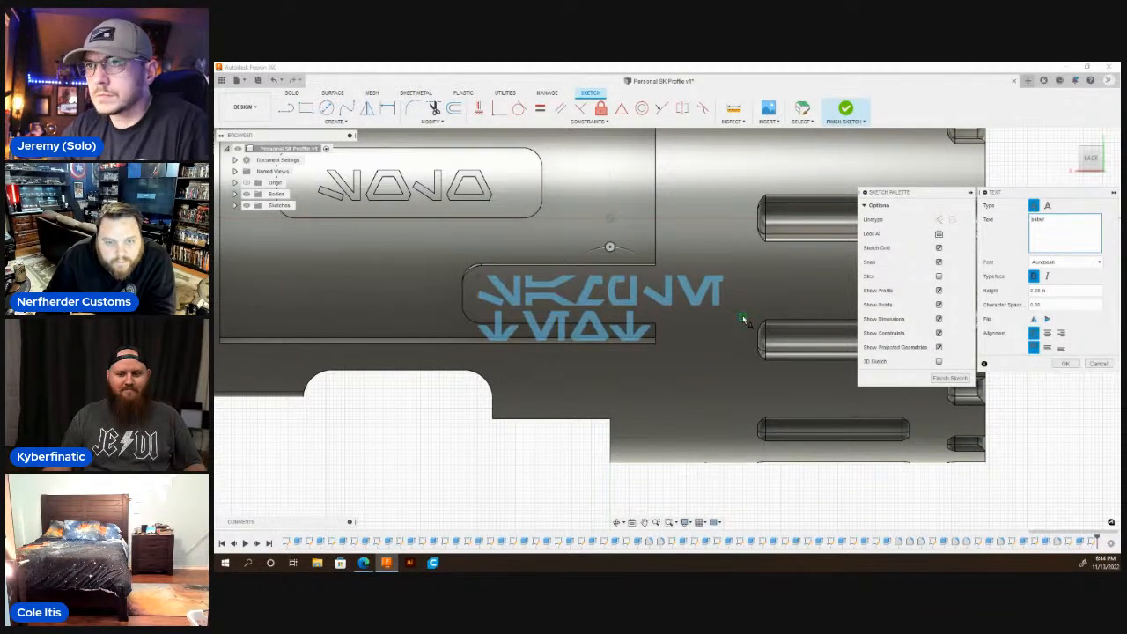
Enter "sabers" as bold Aurebesh text with a height of 0.07 in and finish the text.
type("s")
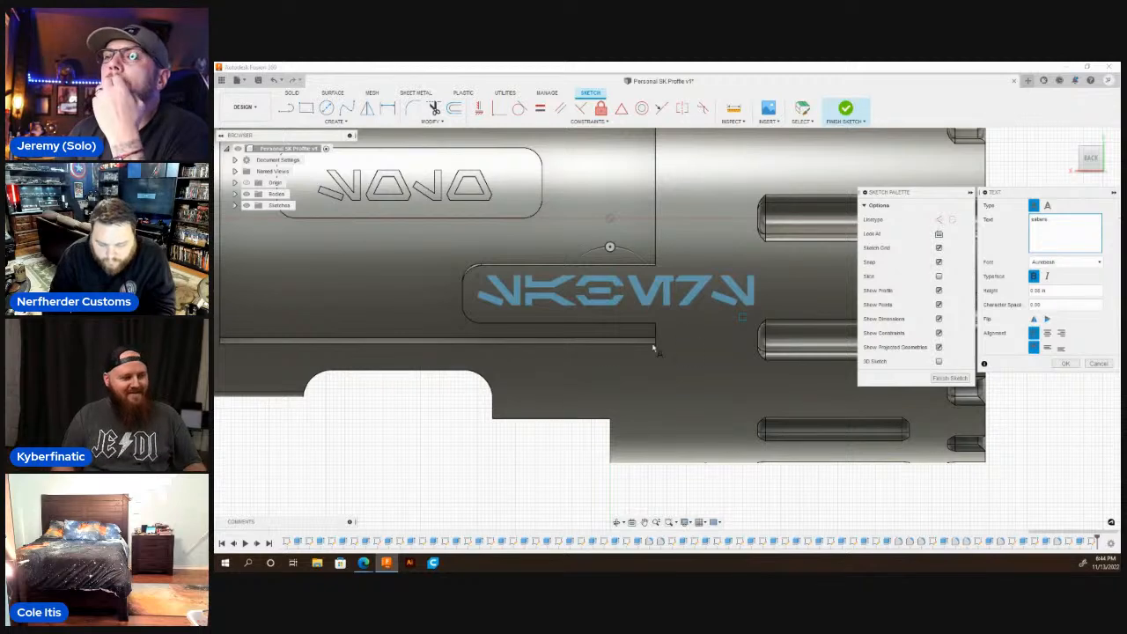
scroll(706, 323, "down", 3)
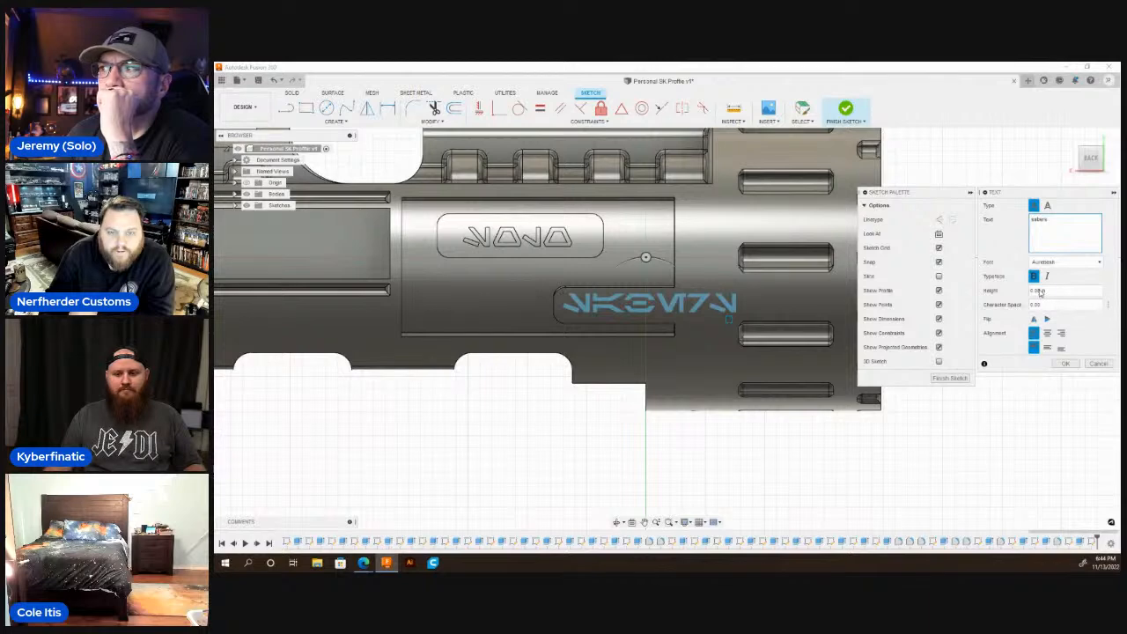
type("07")
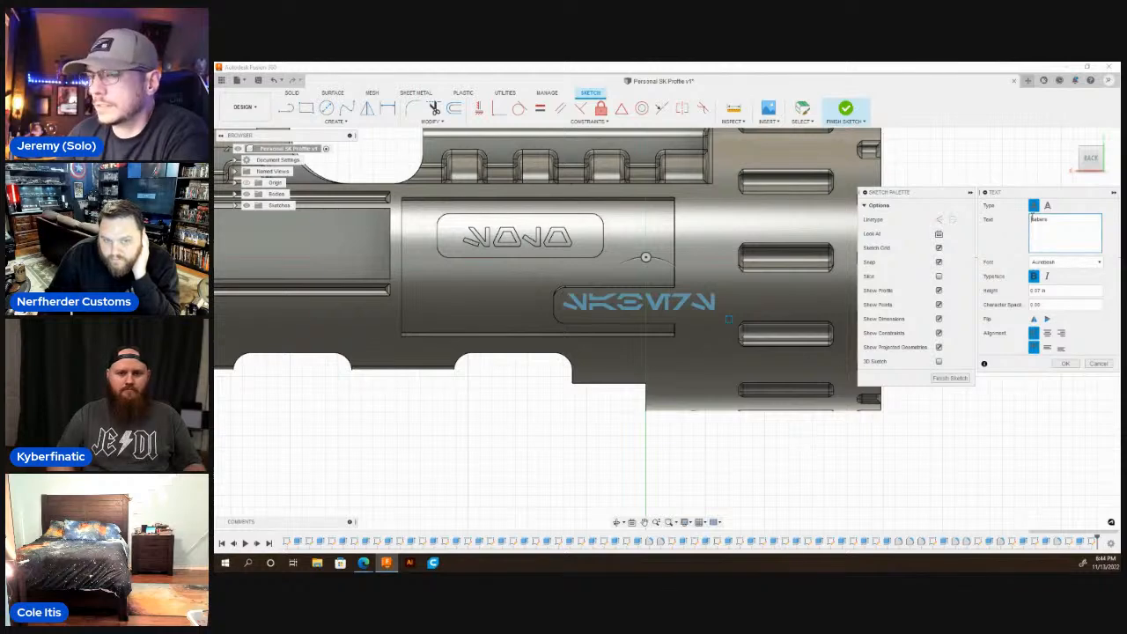
key("Return")
key("BackSpace")
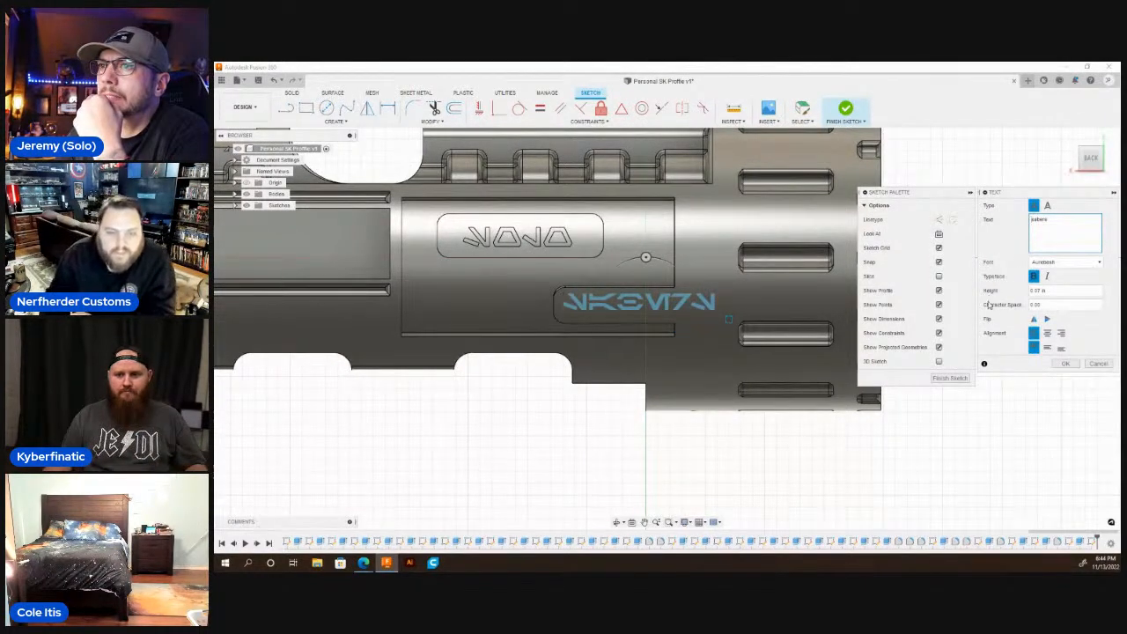
left_click(1066, 364)
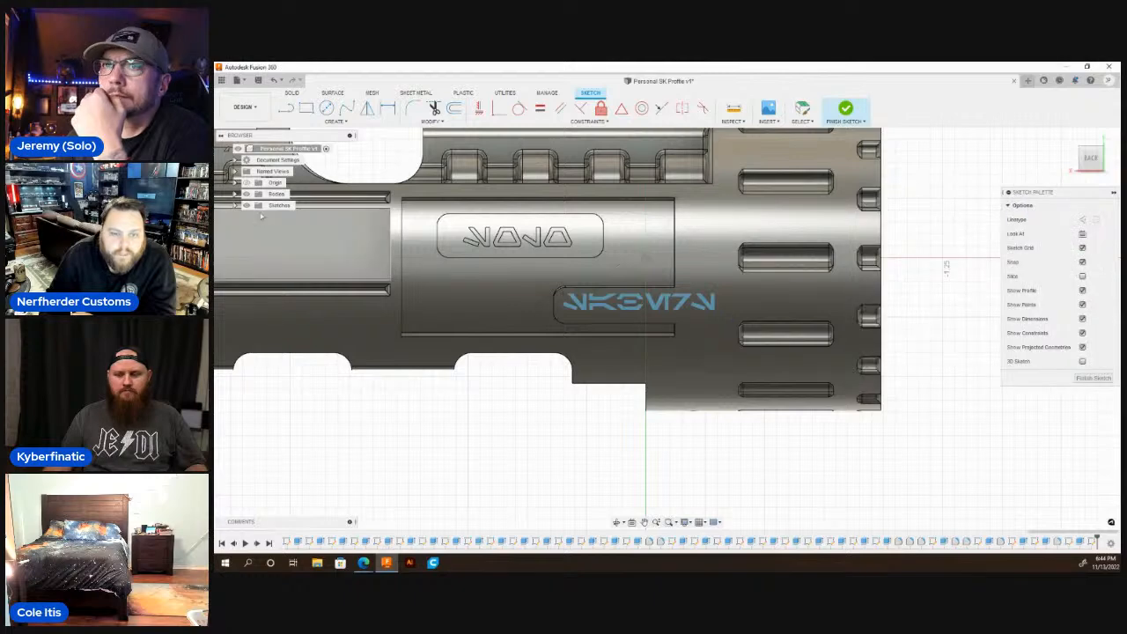
Extrude the "sabers" text as a cut of -0.02 in, starting from the body's outer cylindrical face.
left_click(630, 310)
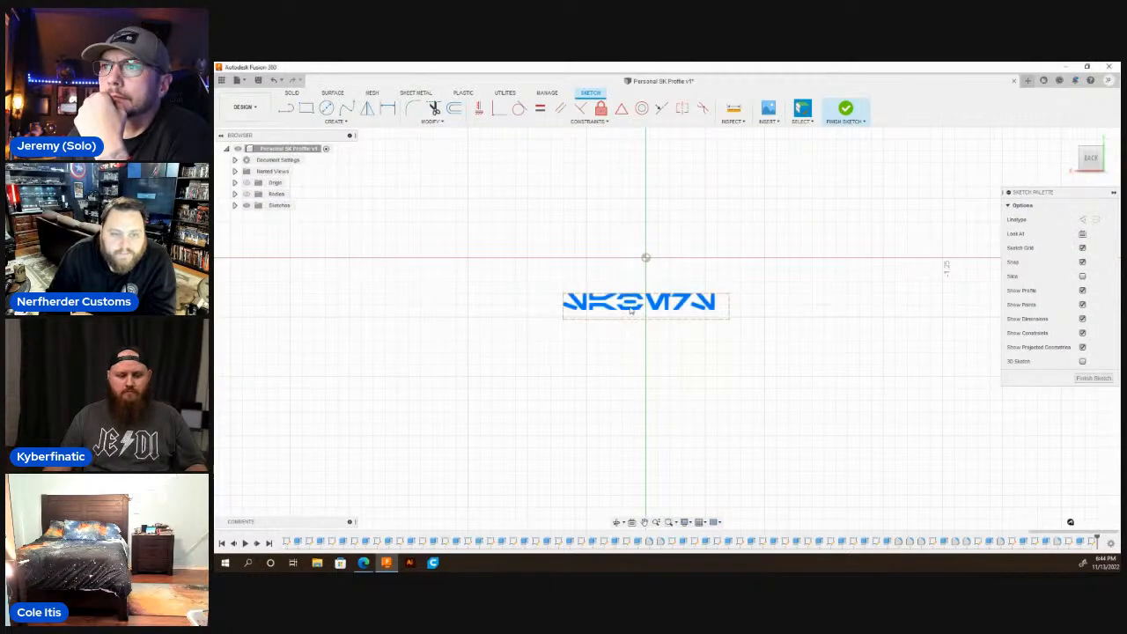
key("e")
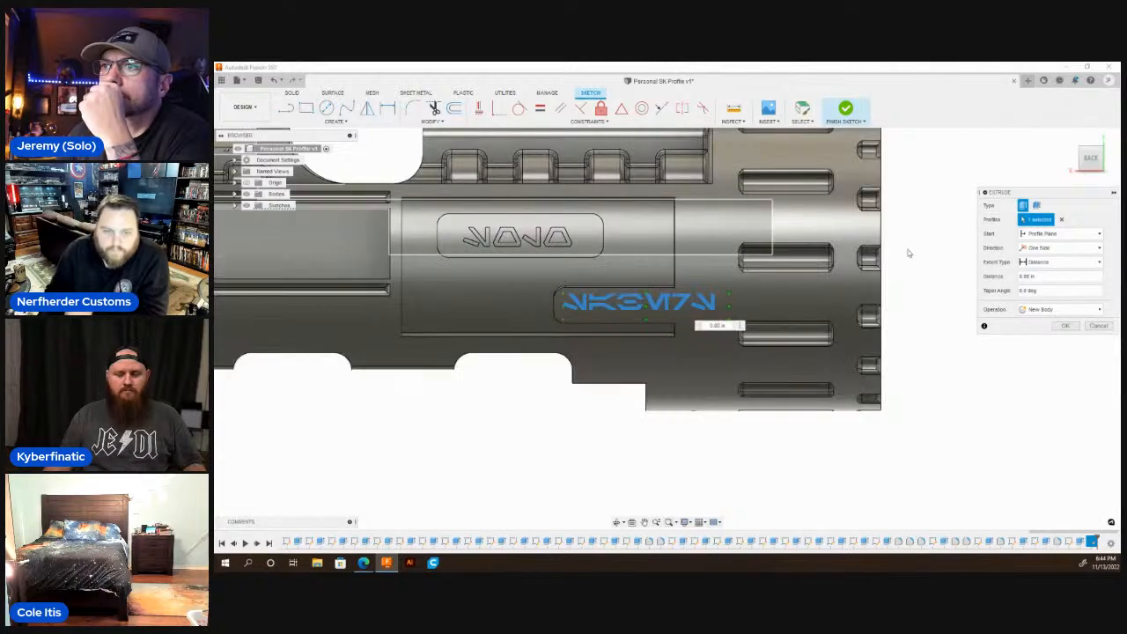
left_click(1053, 234)
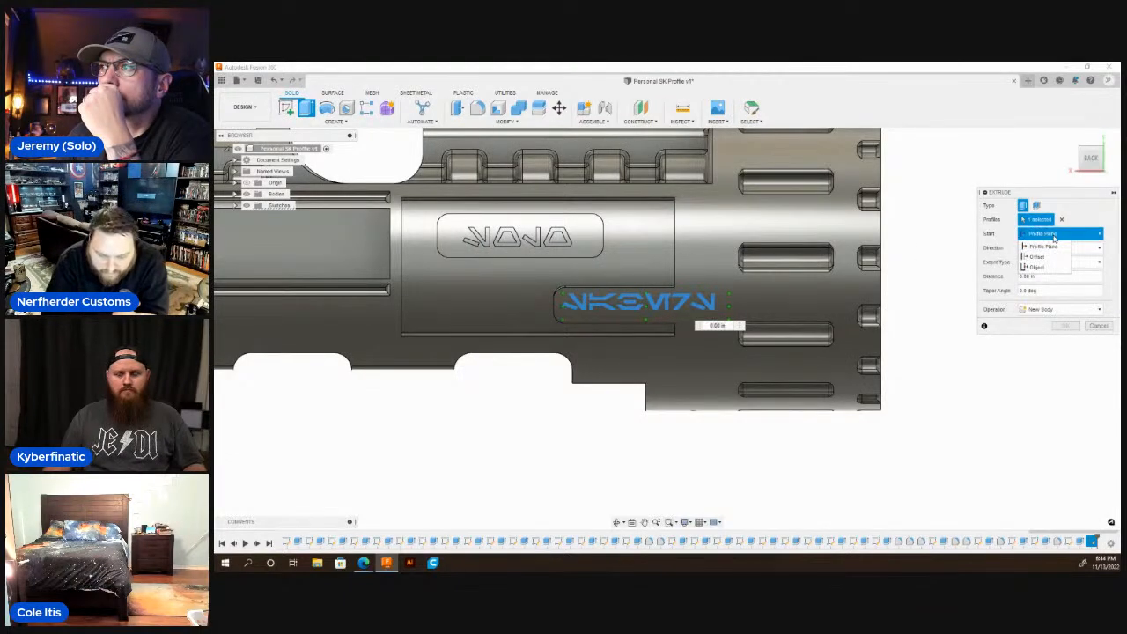
left_click(1043, 269)
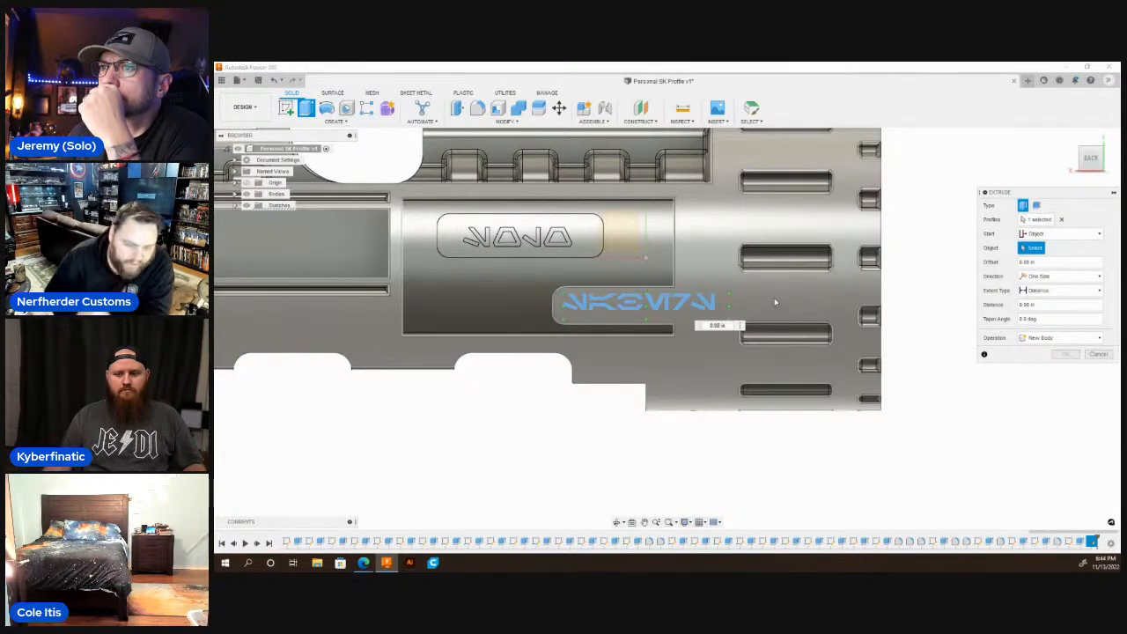
left_click(775, 304)
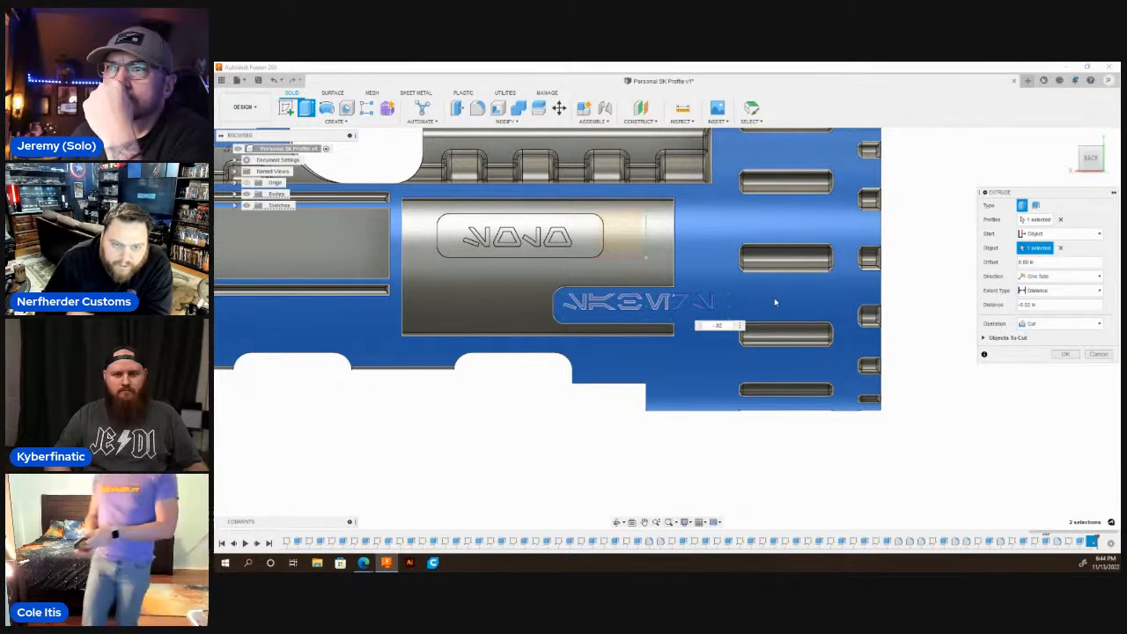
key("Return")
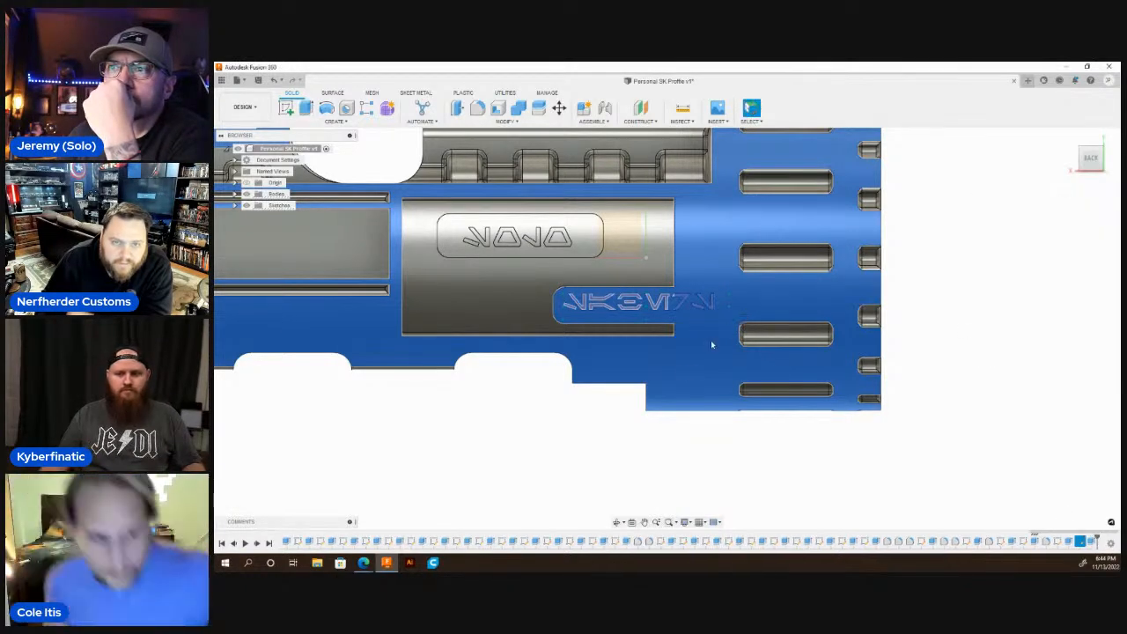
Examine the engraved lettering up close and the whole hilt body from both sides and both ends.
scroll(626, 474, "down", 3)
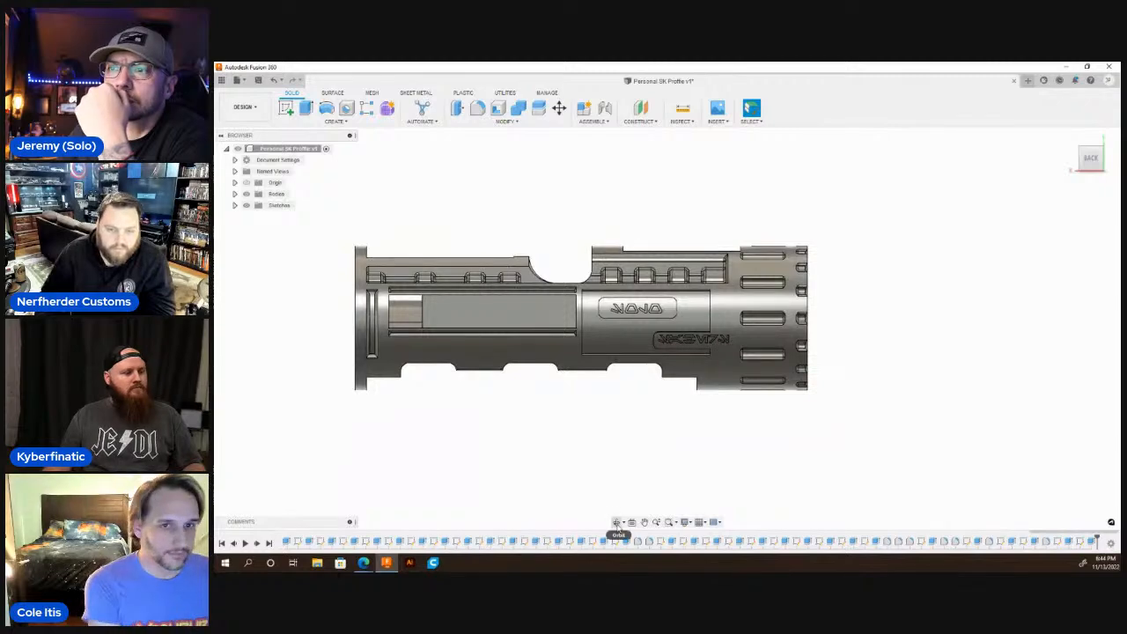
left_click(616, 523)
left_click_drag(619, 390, 823, 354)
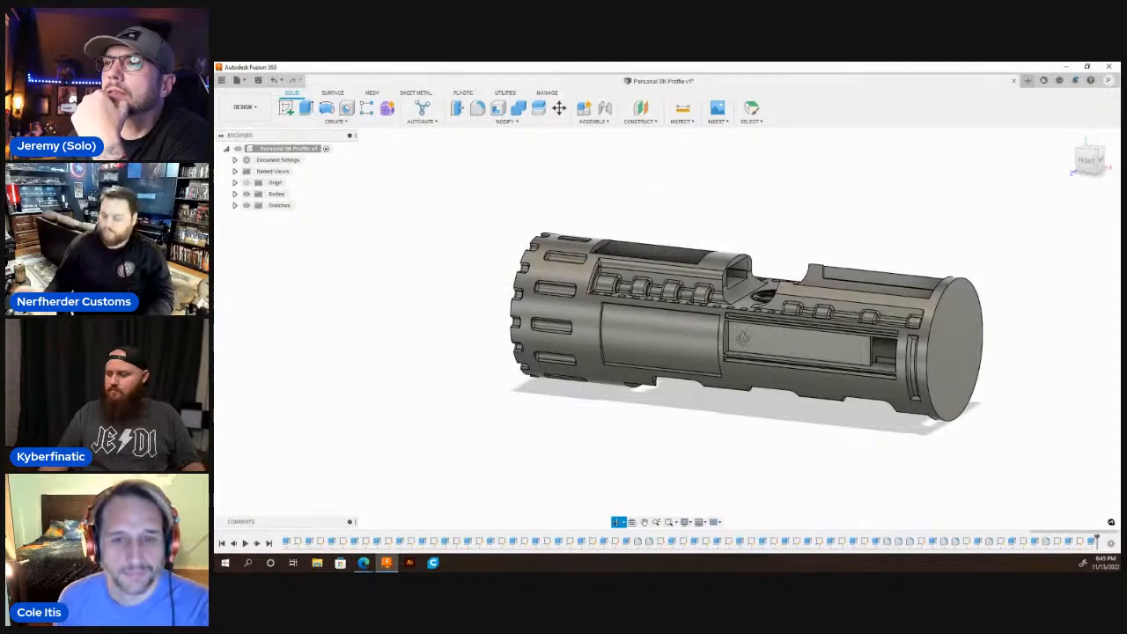
left_click_drag(743, 338, 647, 348)
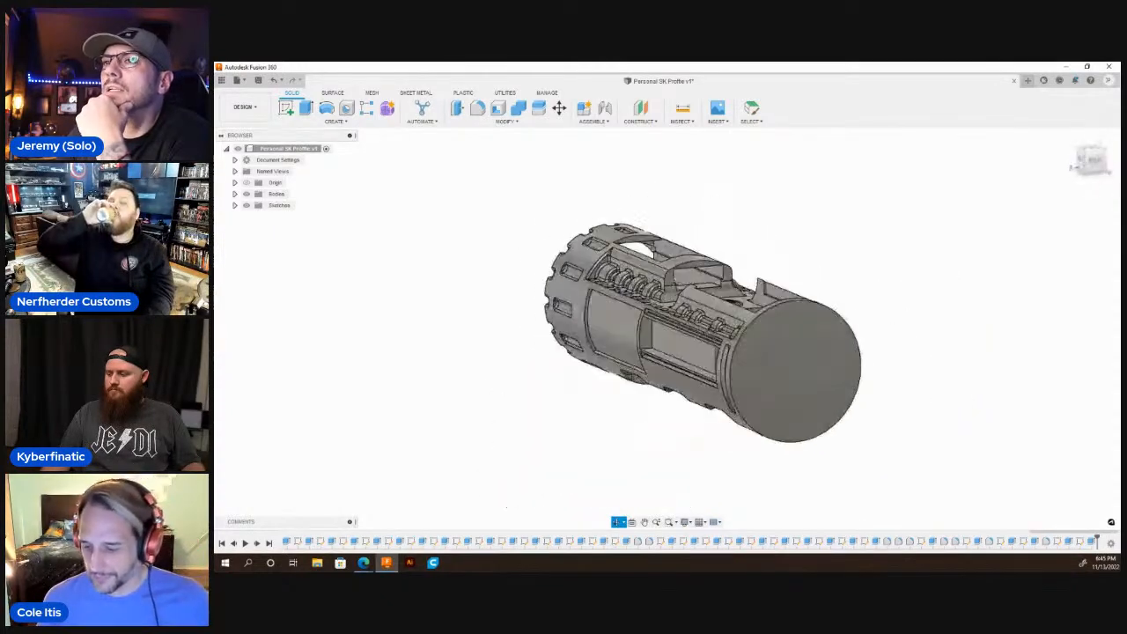
left_click_drag(711, 337, 546, 320)
scroll(674, 337, "up", 5)
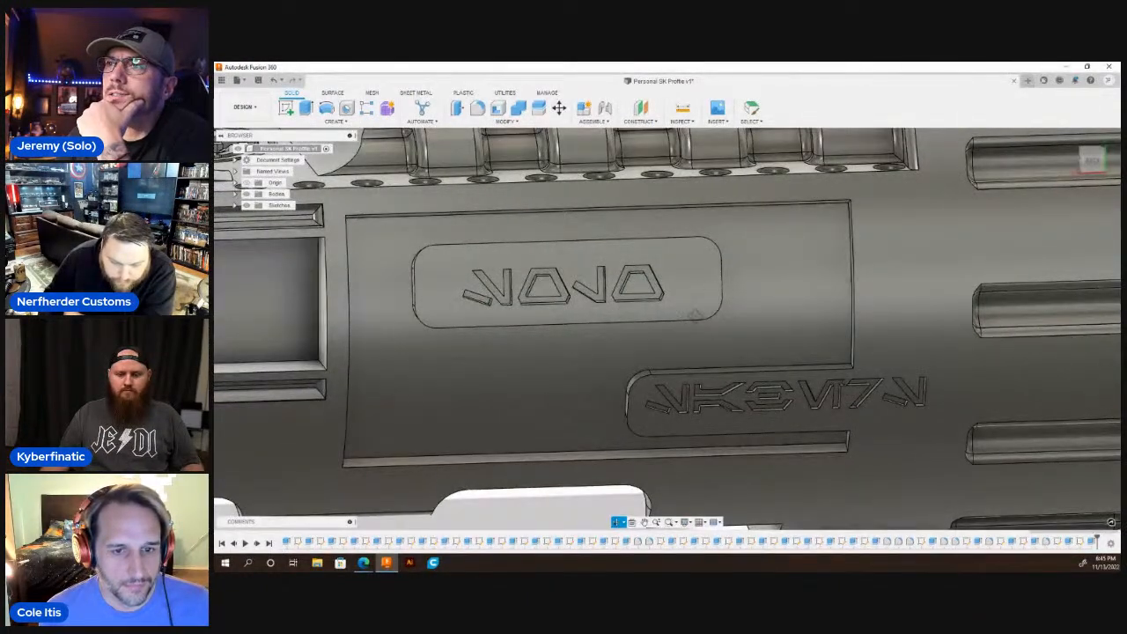
scroll(647, 319, "down", 5)
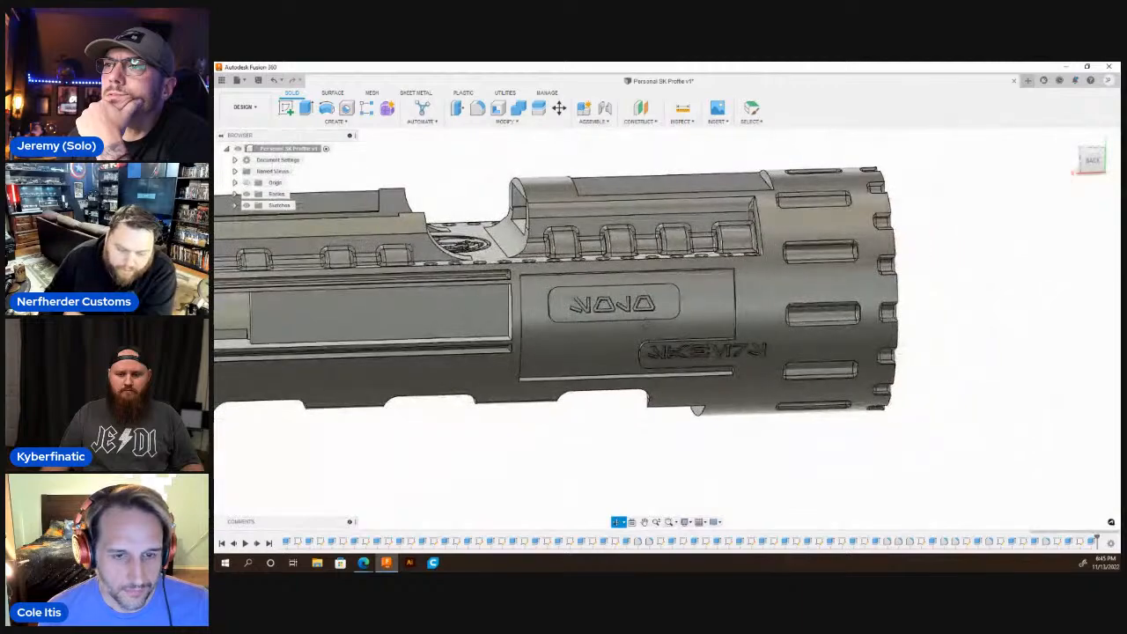
mouse_move(620, 336)
left_mouse_down()
mouse_move(578, 289)
mouse_move(589, 321)
mouse_move(622, 336)
left_mouse_up()
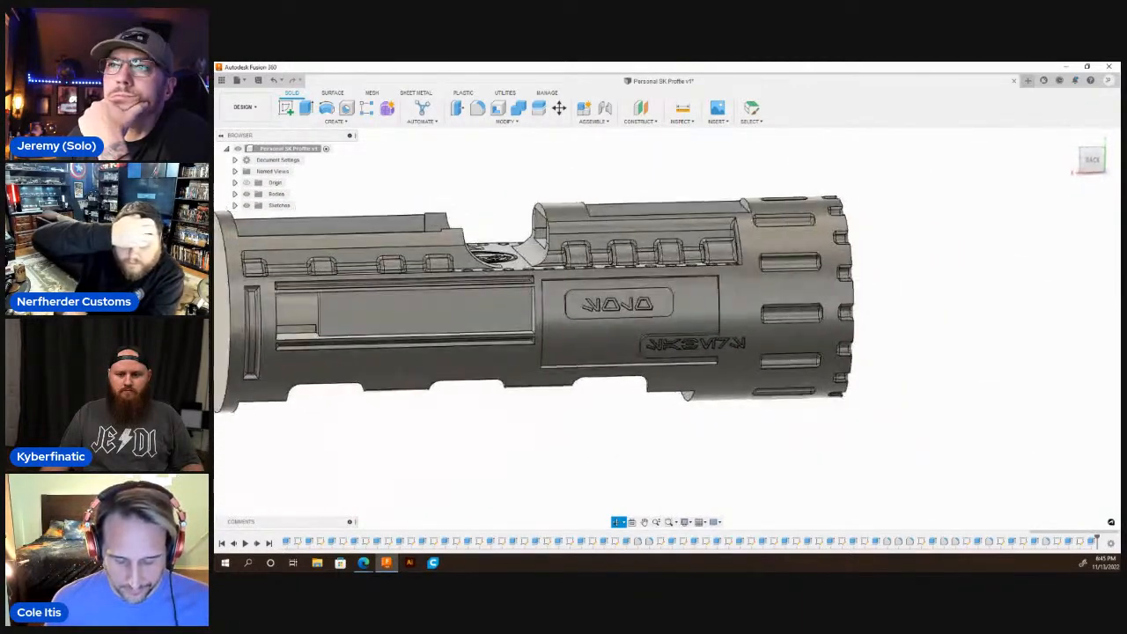
middle_click_drag(621, 336, 564, 380, "shift")
scroll(767, 388, "down", 4)
scroll(638, 339, "up", 3)
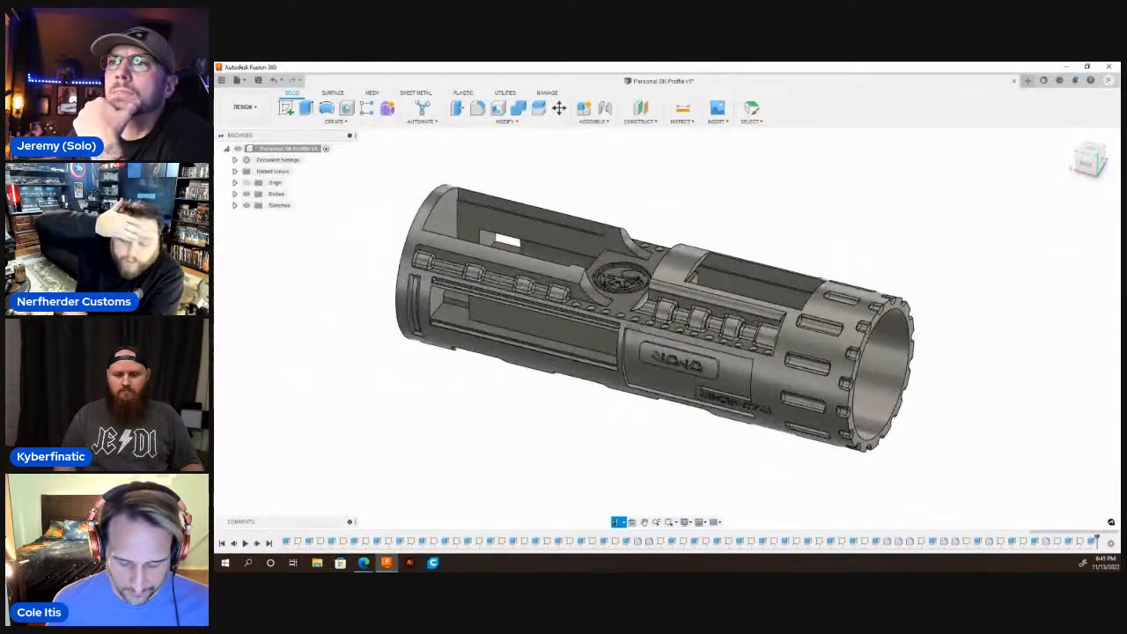
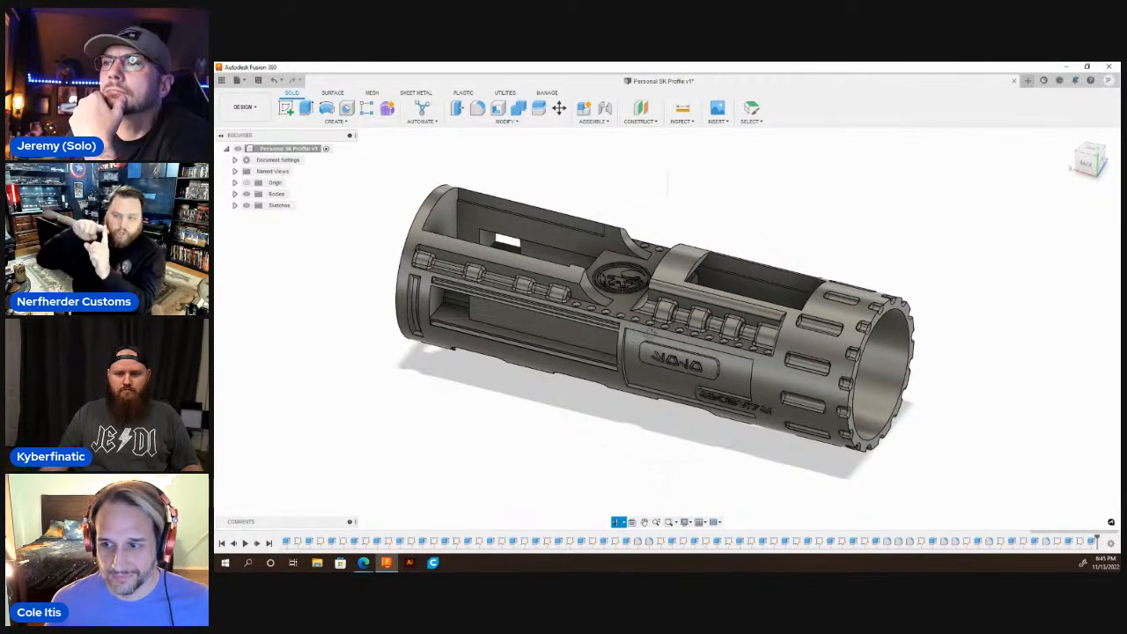
Start a circle sketch on the narrow end wall, nearest the notched collar, of the blank recess on the side opposite the lettering.
scroll(669, 343, "down", 3)
middle_click_drag(669, 343, 795, 329, "shift")
scroll(795, 328, "down", 2)
scroll(629, 354, "up", 5)
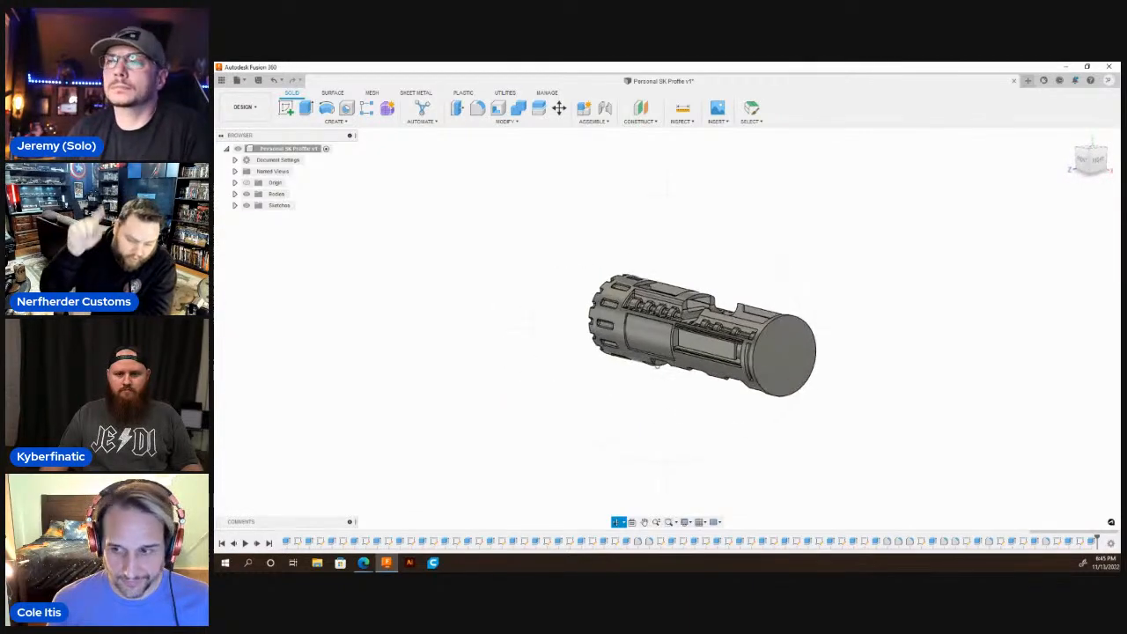
scroll(612, 320, "up", 6)
left_click(605, 284)
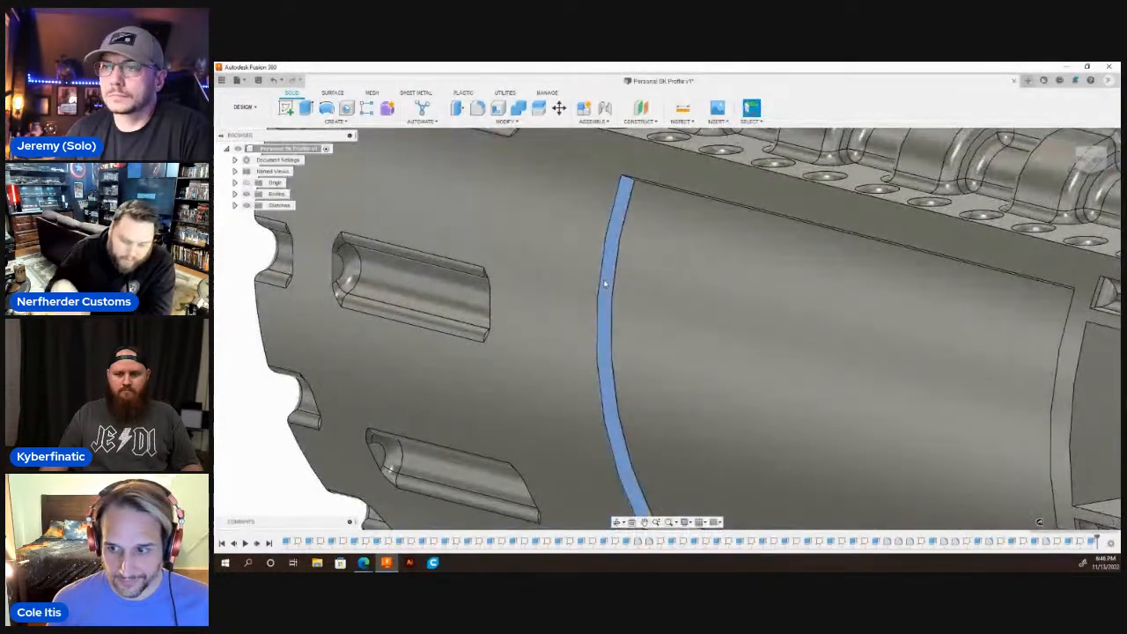
scroll(606, 283, "down", 3)
scroll(605, 283, "down", 2)
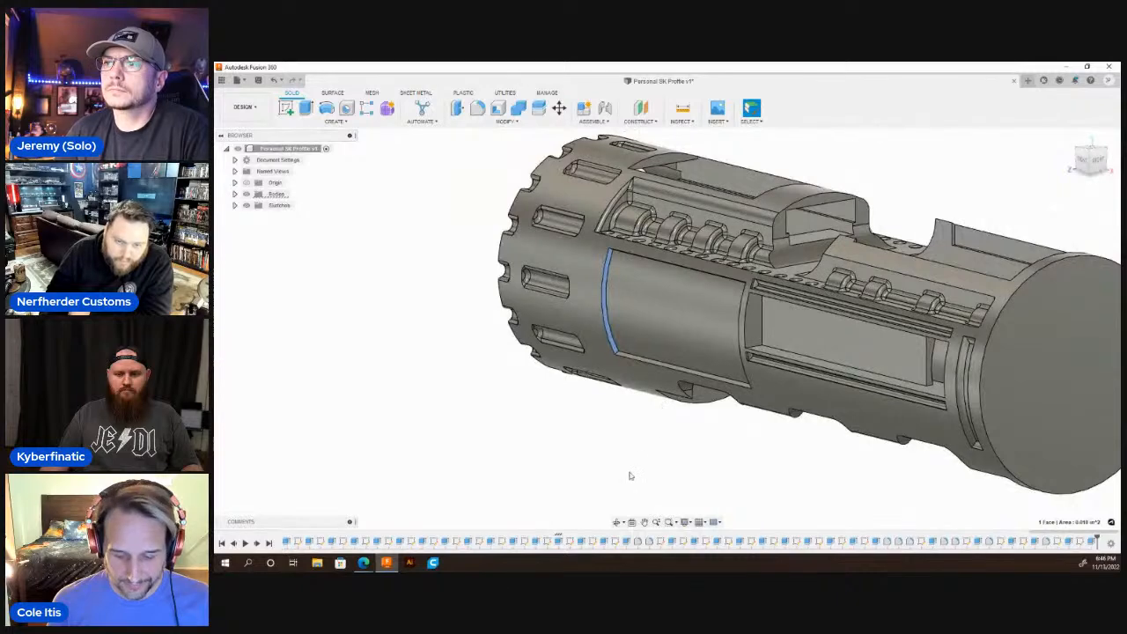
key("c")
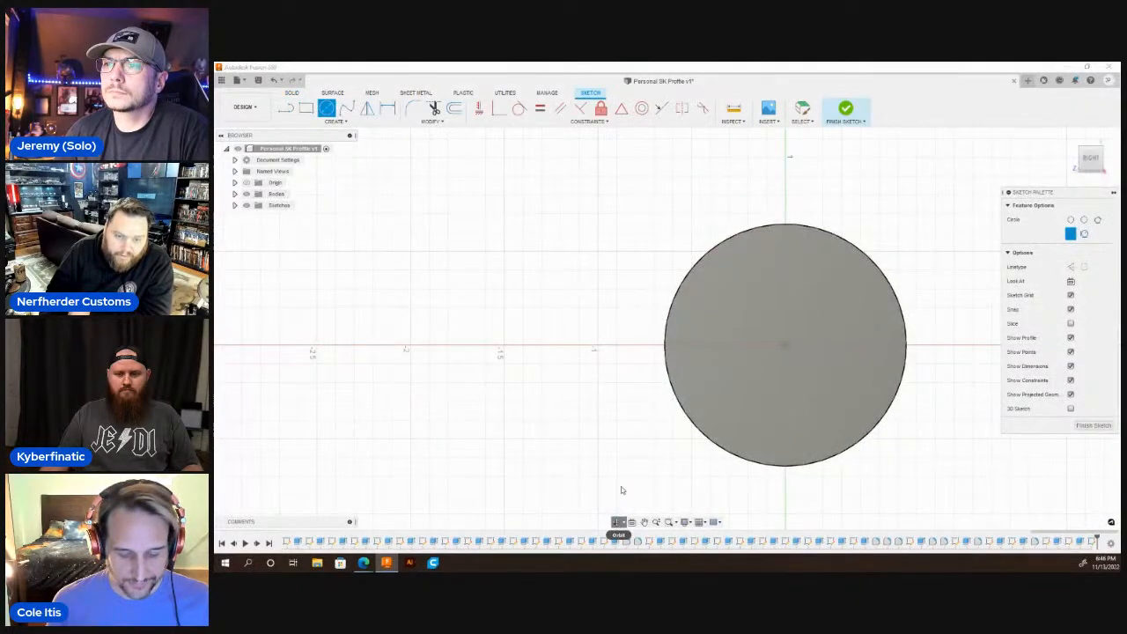
left_click(618, 523)
left_click_drag(675, 353, 705, 348)
scroll(681, 329, "up", 4)
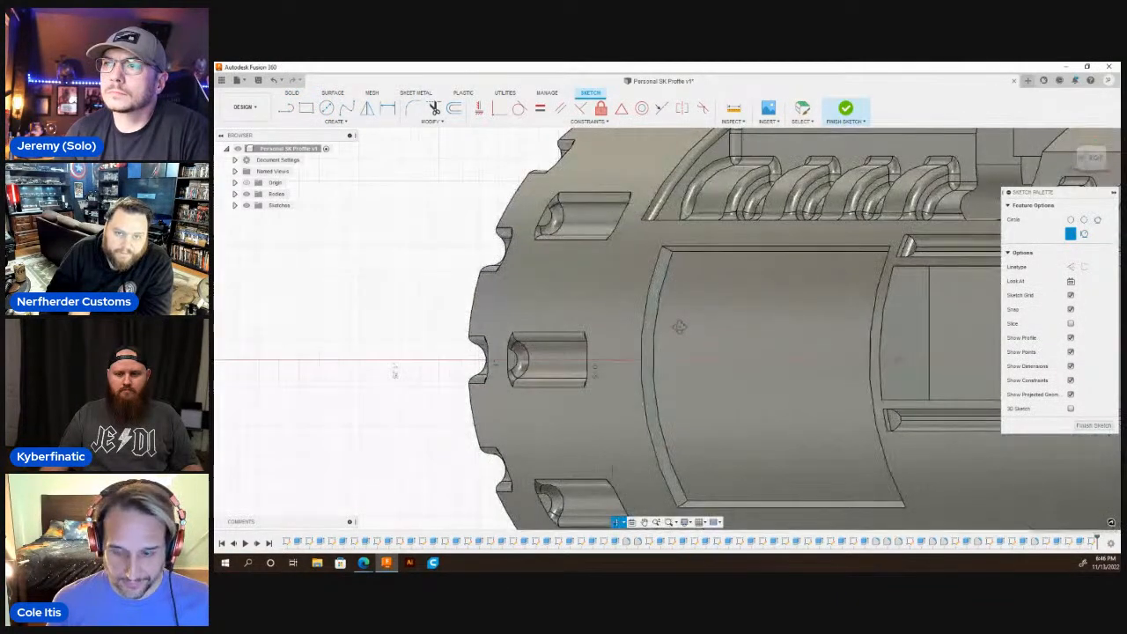
scroll(673, 308, "up", 4)
key("Escape")
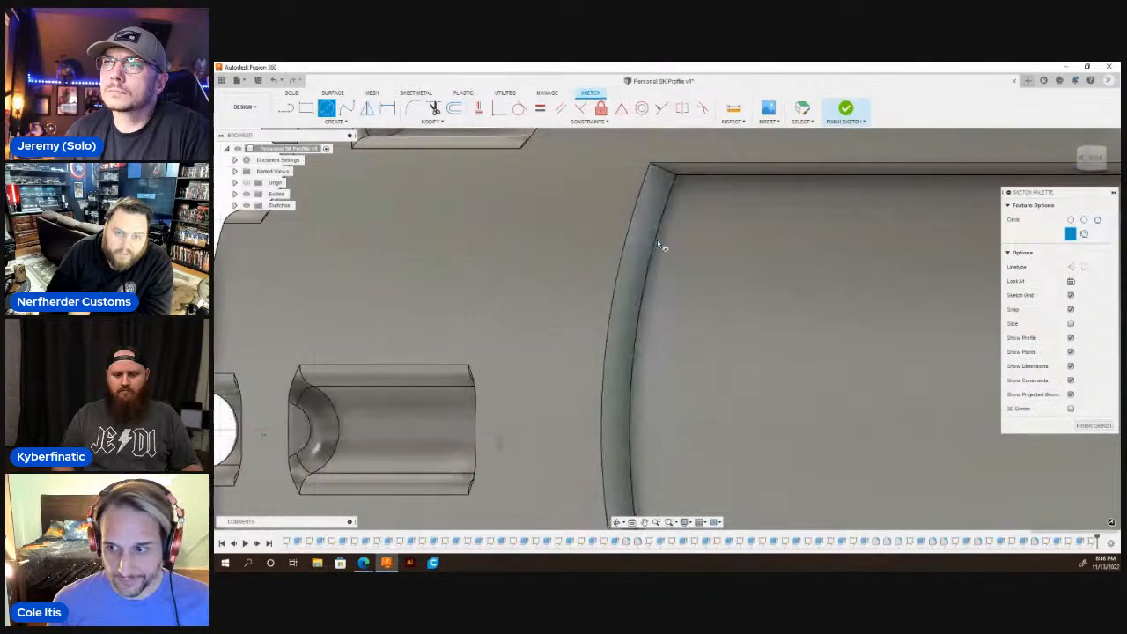
Draw five small circles spaced along the wall's edge with the recess floor, each centred on that edge.
left_click(656, 248)
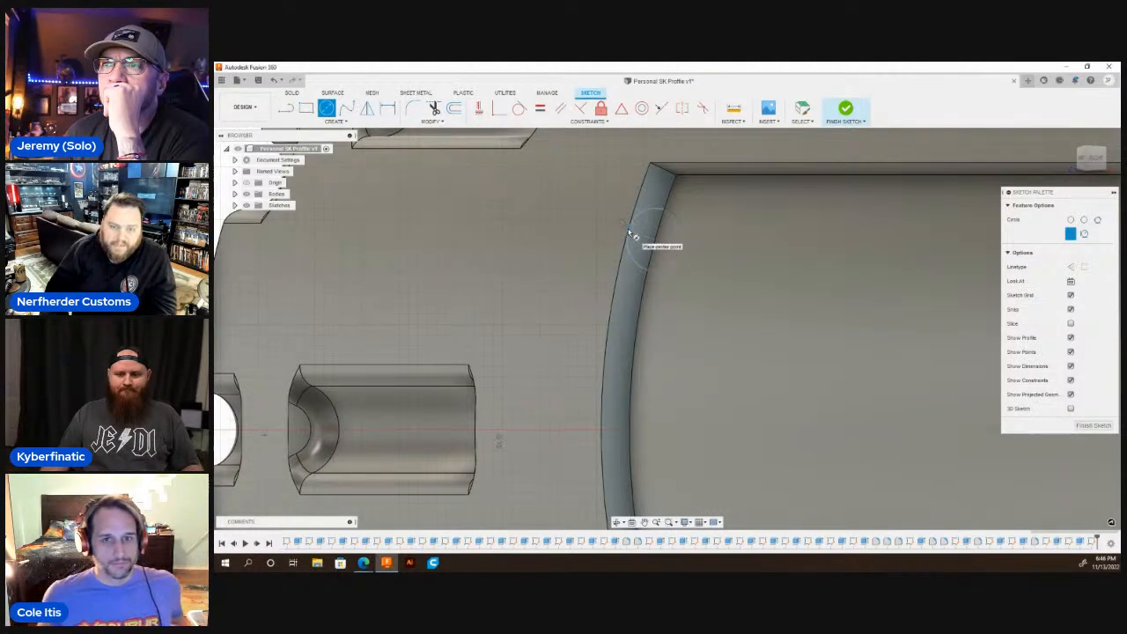
scroll(622, 245, "down", 5)
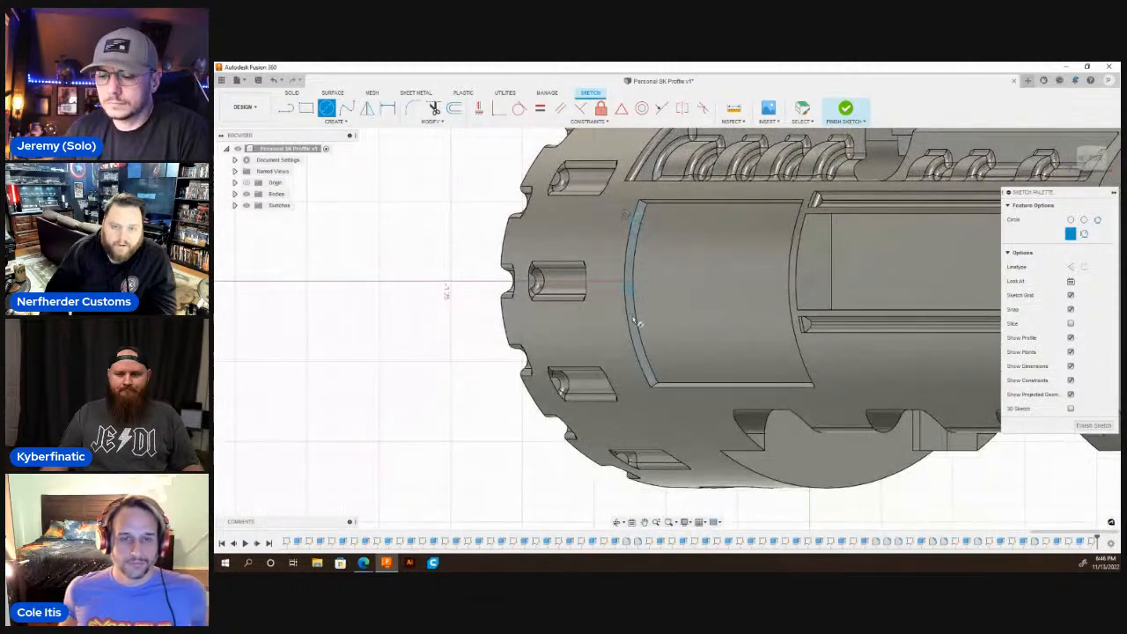
scroll(636, 264, "up", 3)
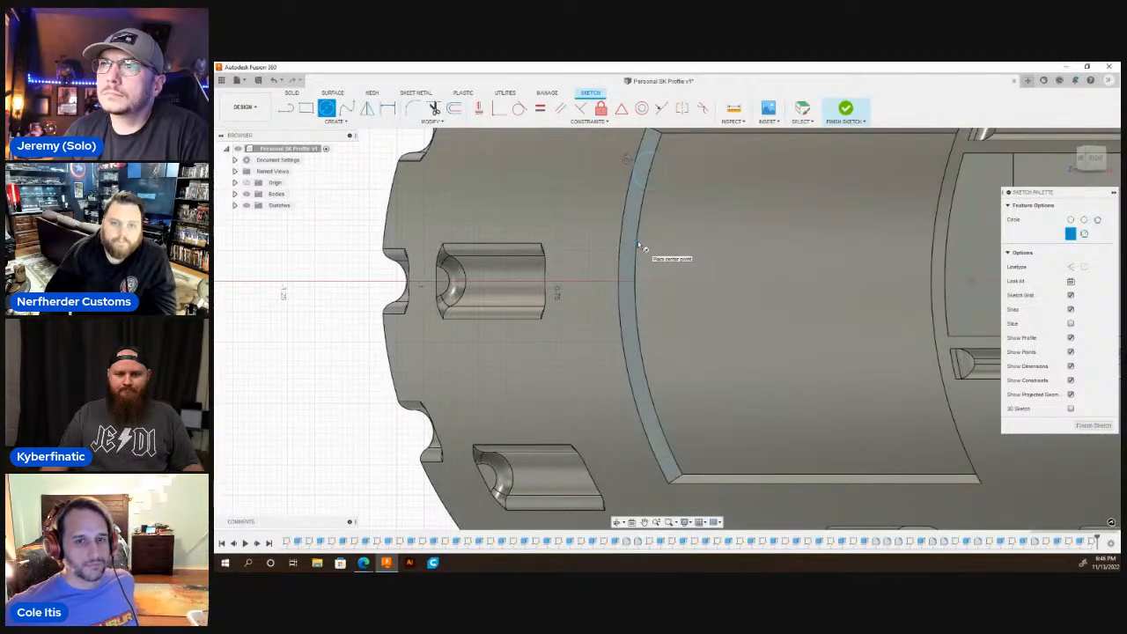
left_click(630, 241)
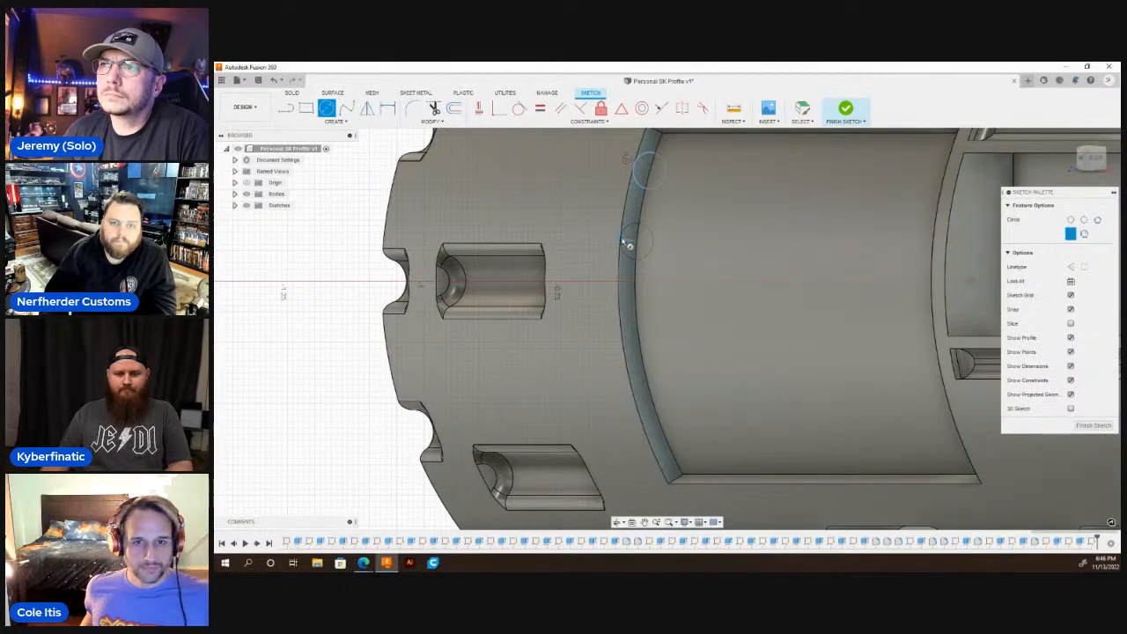
left_click(630, 310)
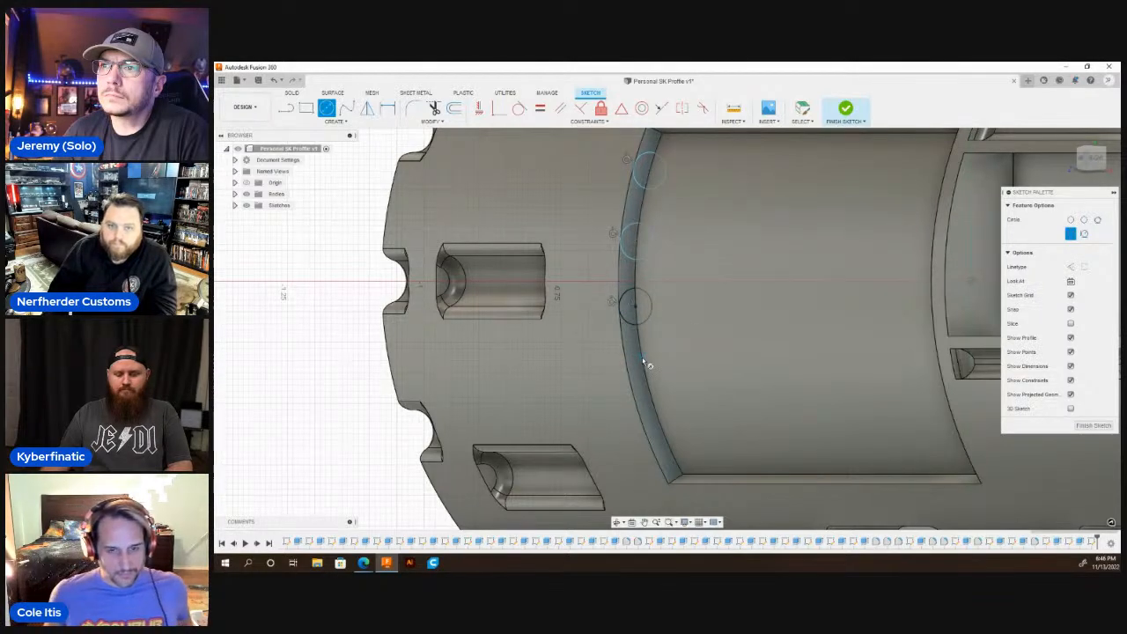
left_click(667, 459)
key("Escape")
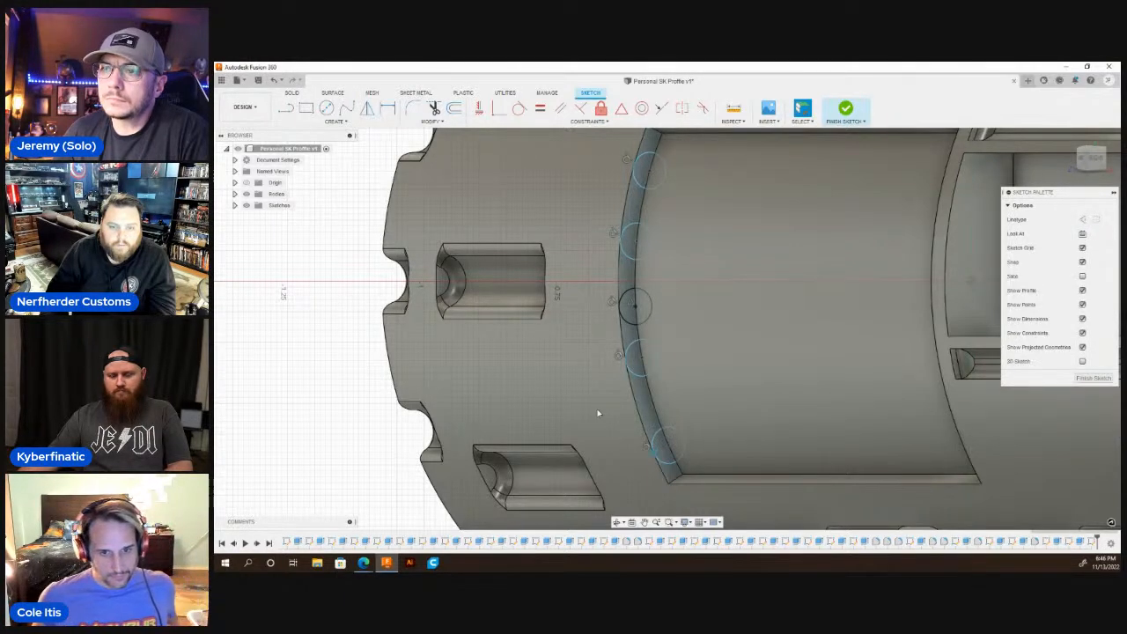
Extrude the five circle portions lying on the end wall up to the recess's opposite end wall, joined to the body.
scroll(558, 360, "down", 4)
key("q")
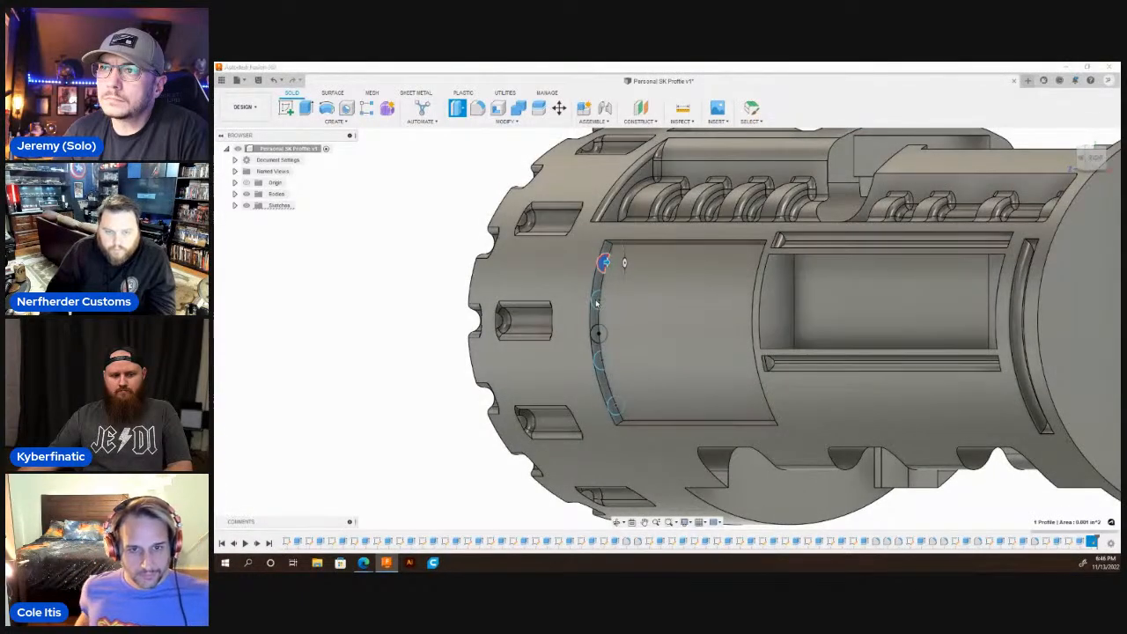
left_click(606, 264)
left_click(595, 319)
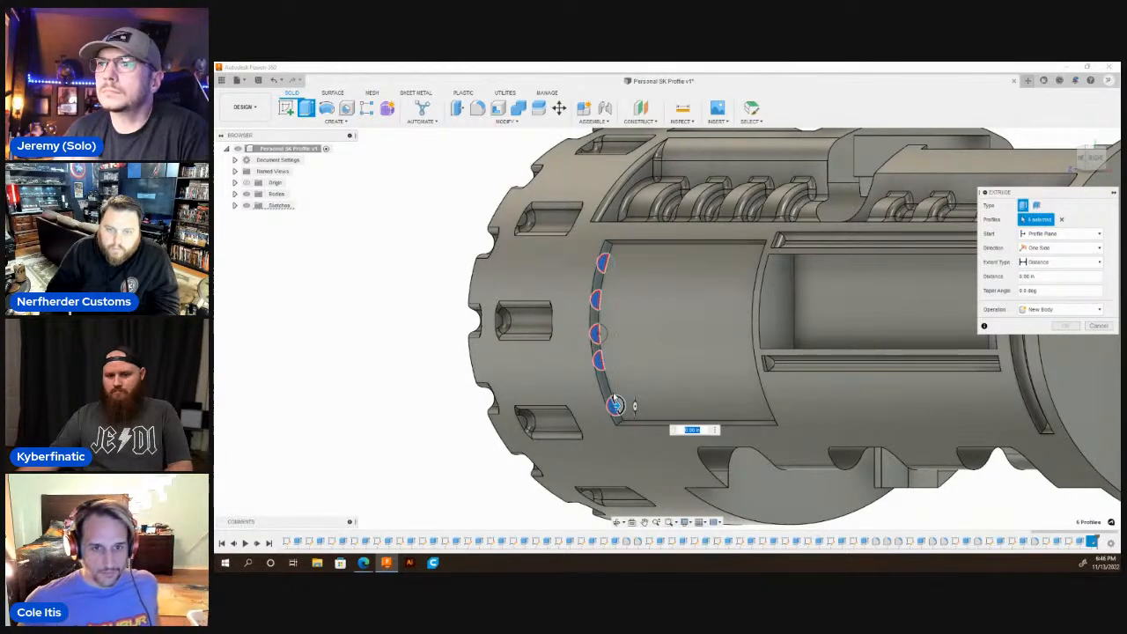
scroll(568, 361, "down", 3)
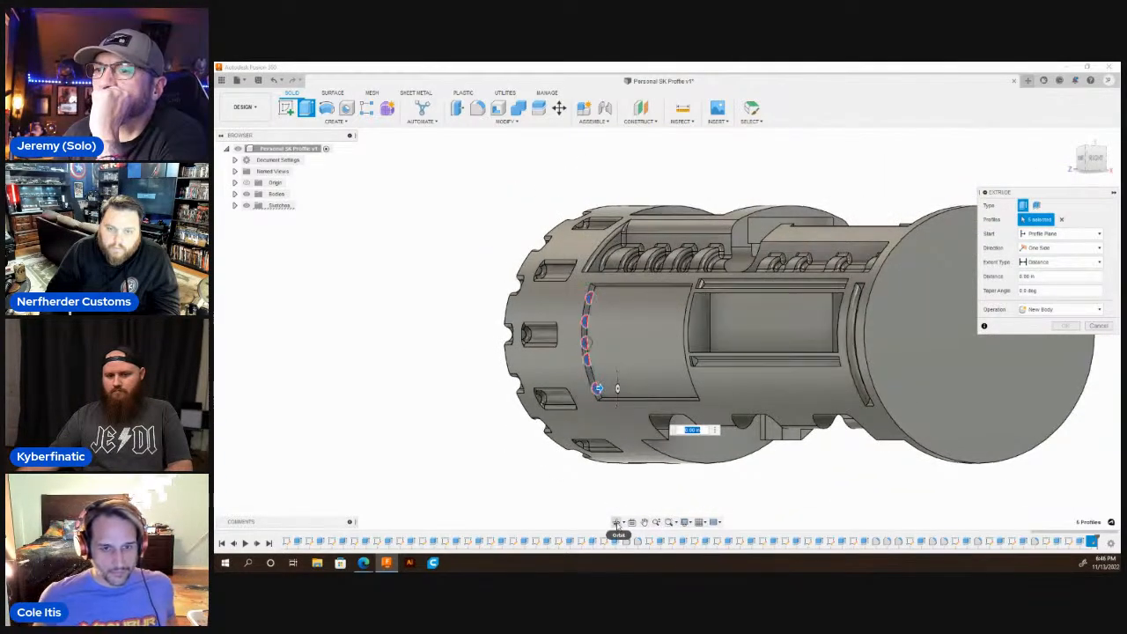
left_click(616, 524)
left_click_drag(704, 347, 922, 302)
middle_click_drag(923, 301, 1026, 339, "shift")
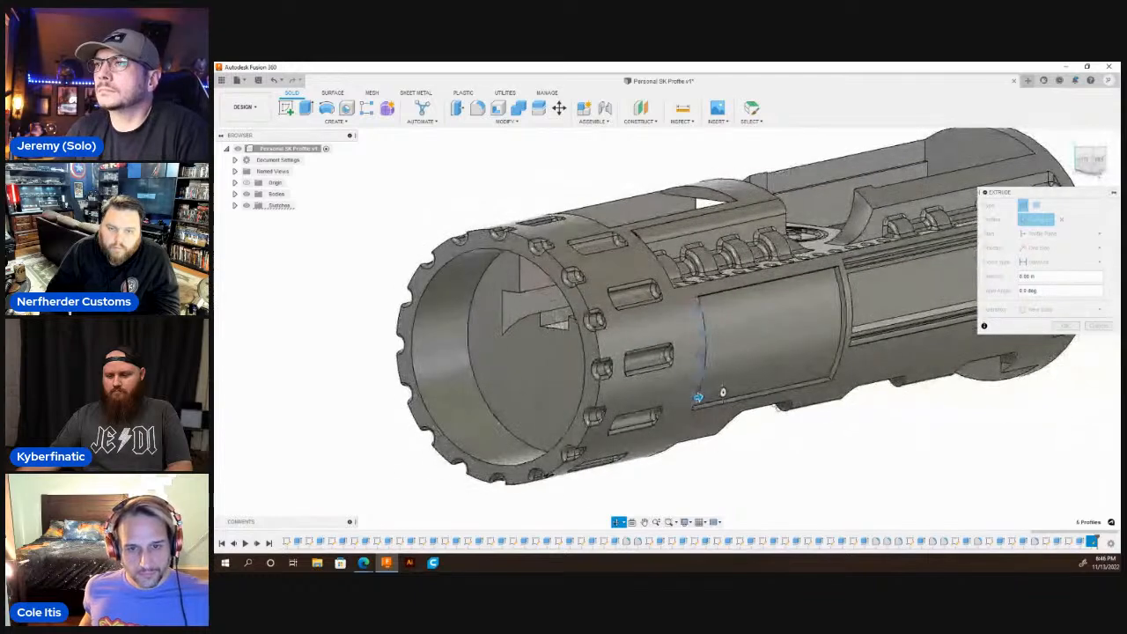
left_click(1048, 262)
left_click(1043, 286)
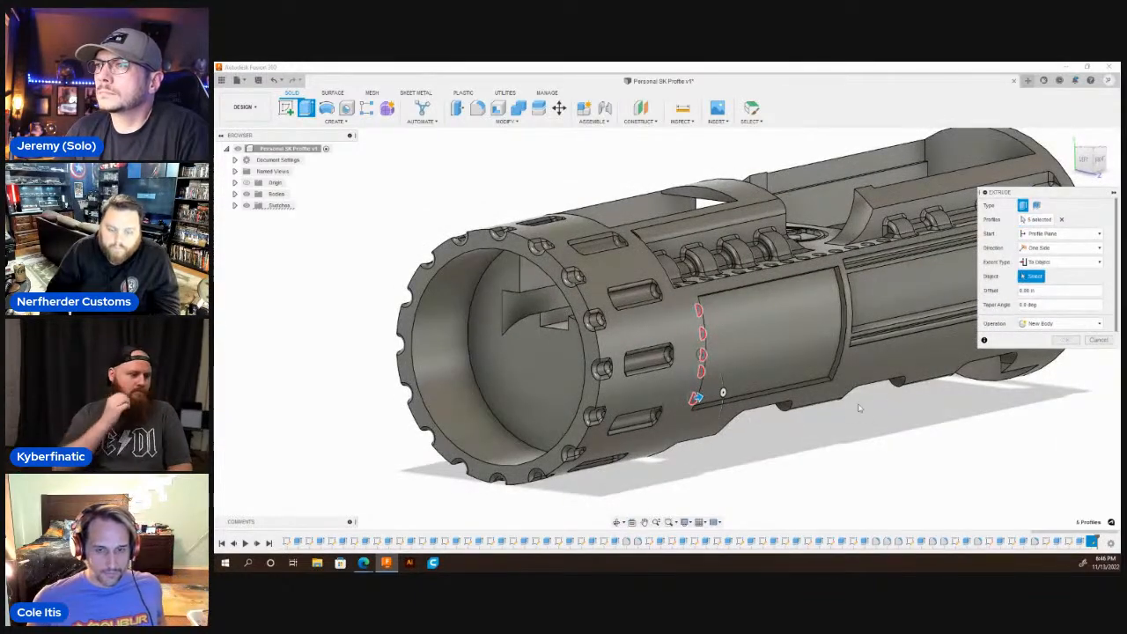
scroll(823, 364, "up", 5)
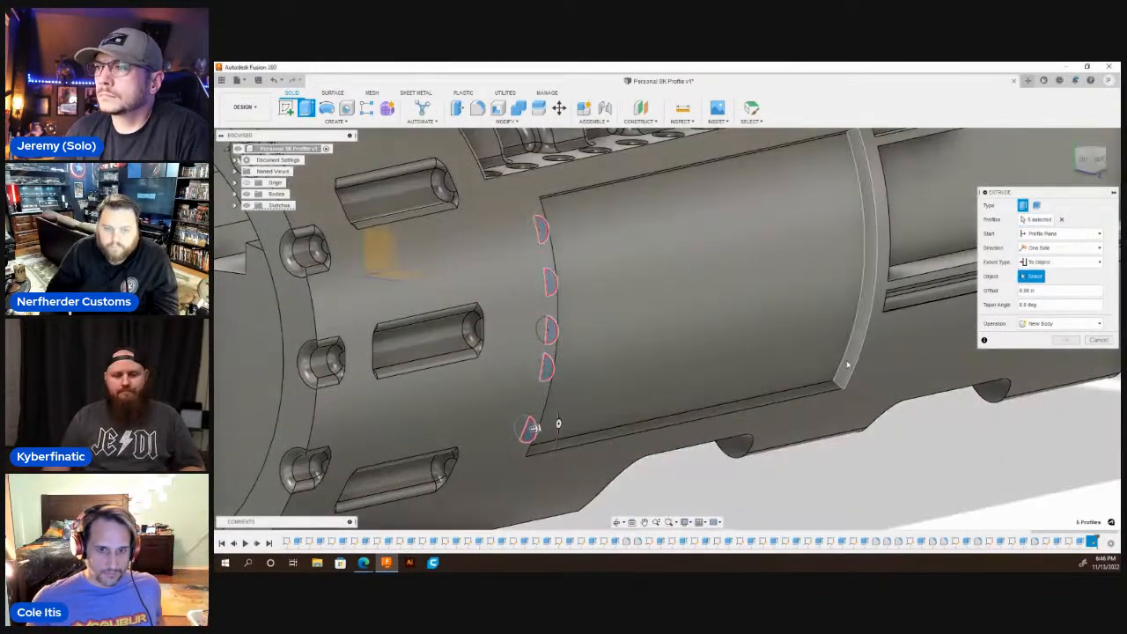
left_click(849, 363)
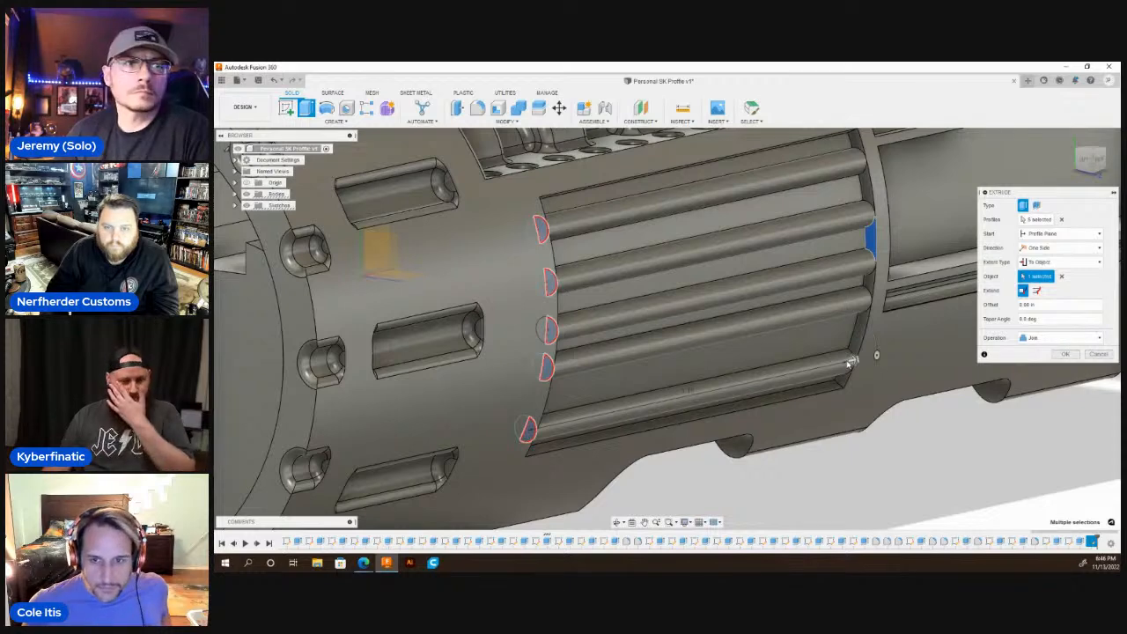
key("Return")
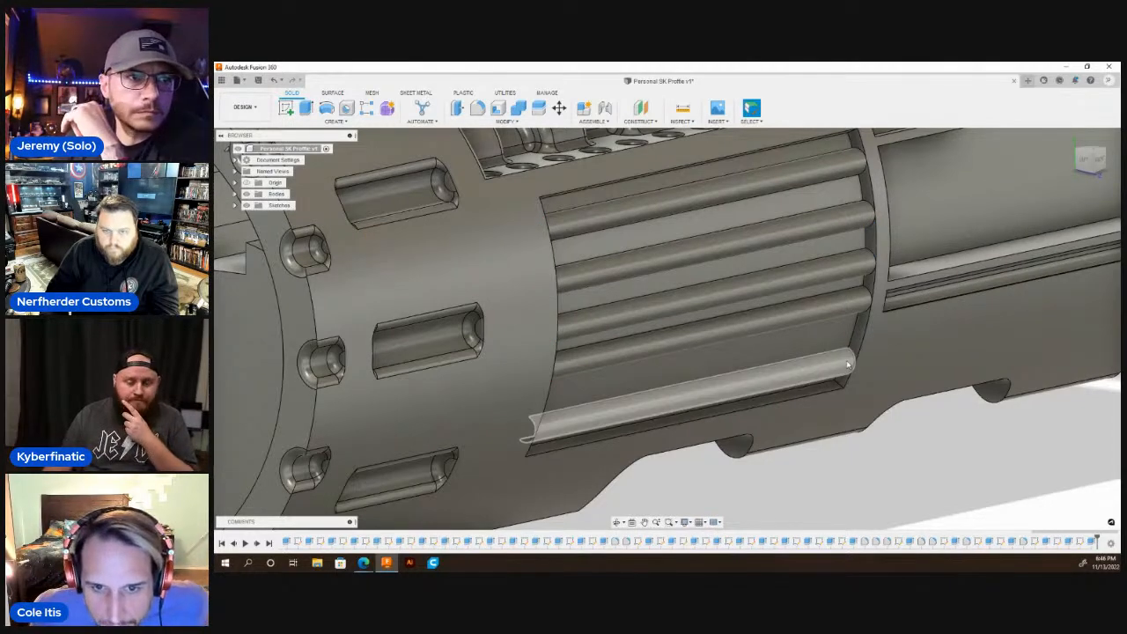
Examine the ribbed side recess and the whole hilt body from the sides, the ends and above.
scroll(848, 363, "down", 10)
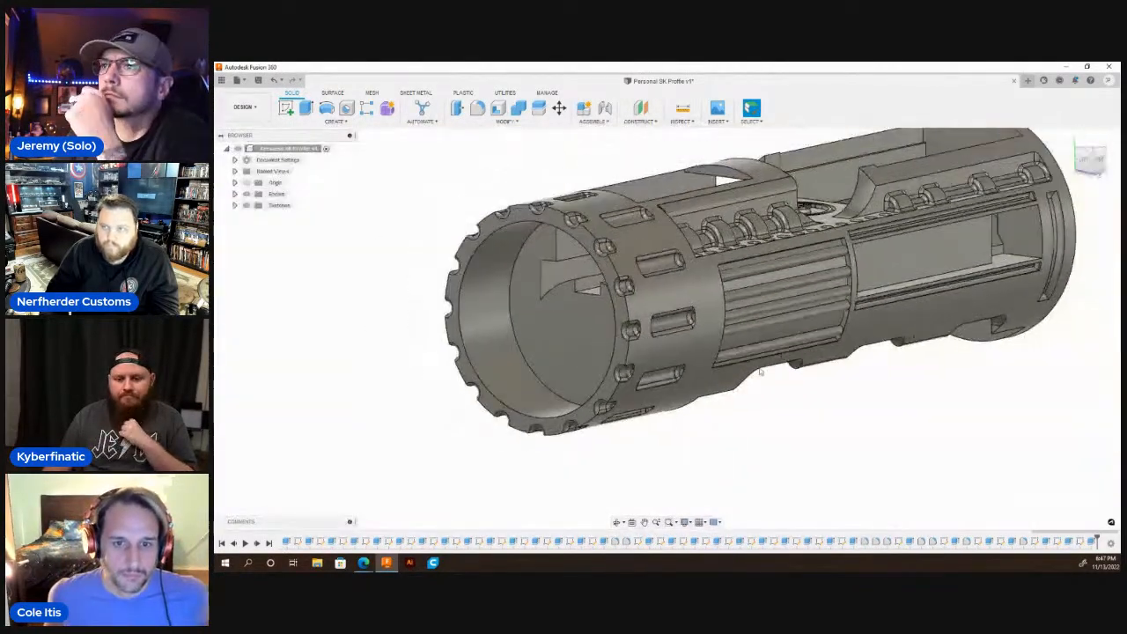
left_click(617, 523)
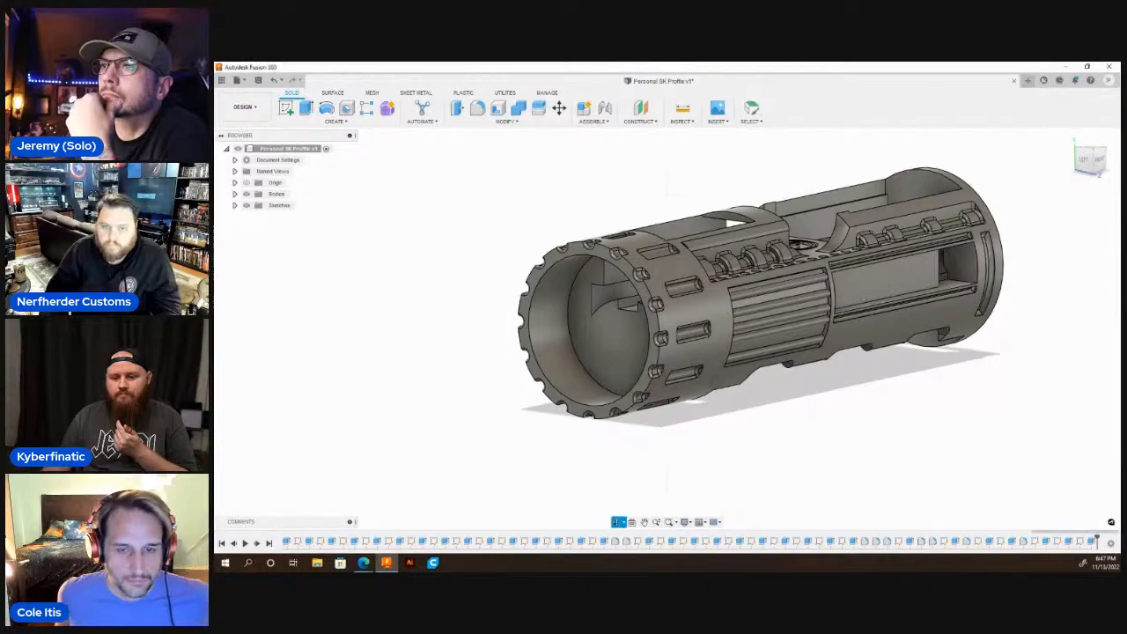
left_click_drag(731, 387, 644, 401)
scroll(439, 331, "down", 4)
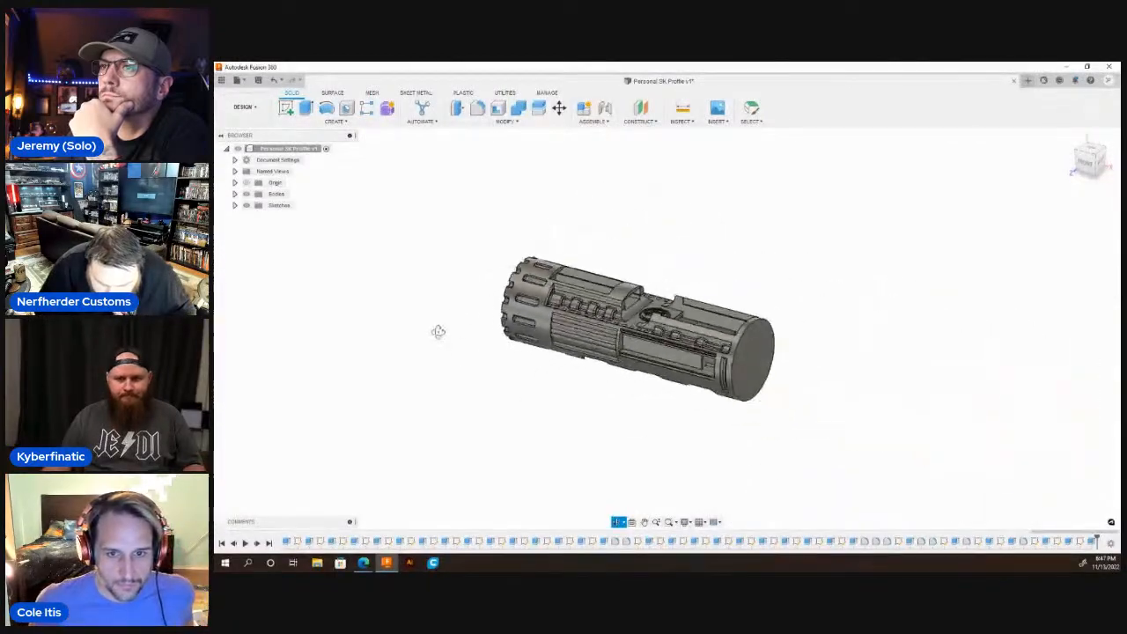
left_click_drag(519, 328, 697, 331)
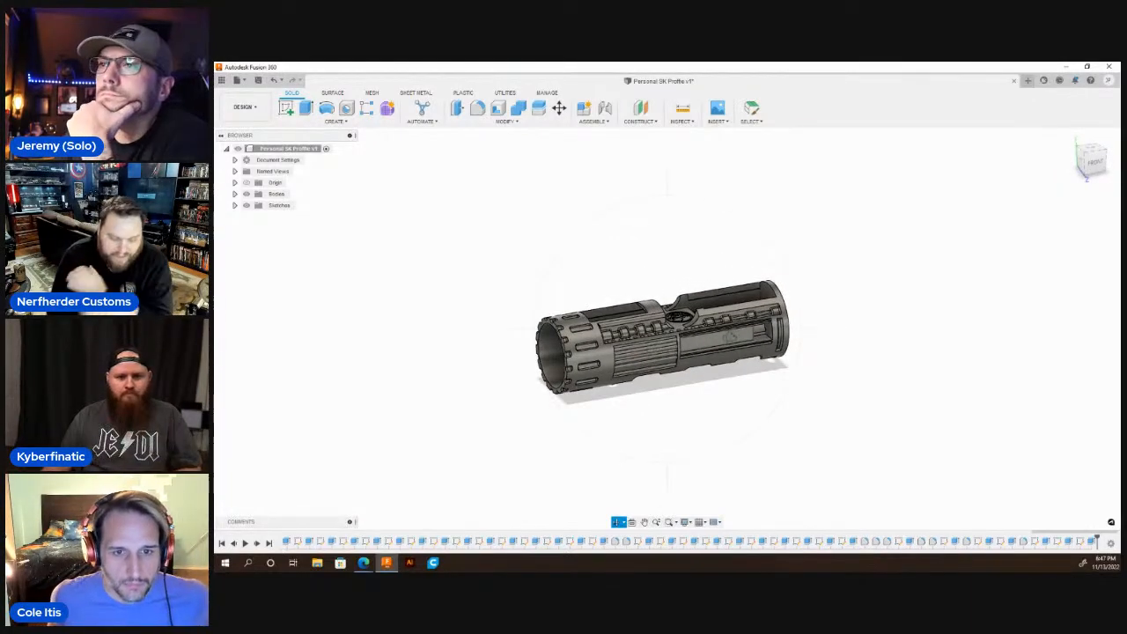
scroll(709, 322, "up", 4)
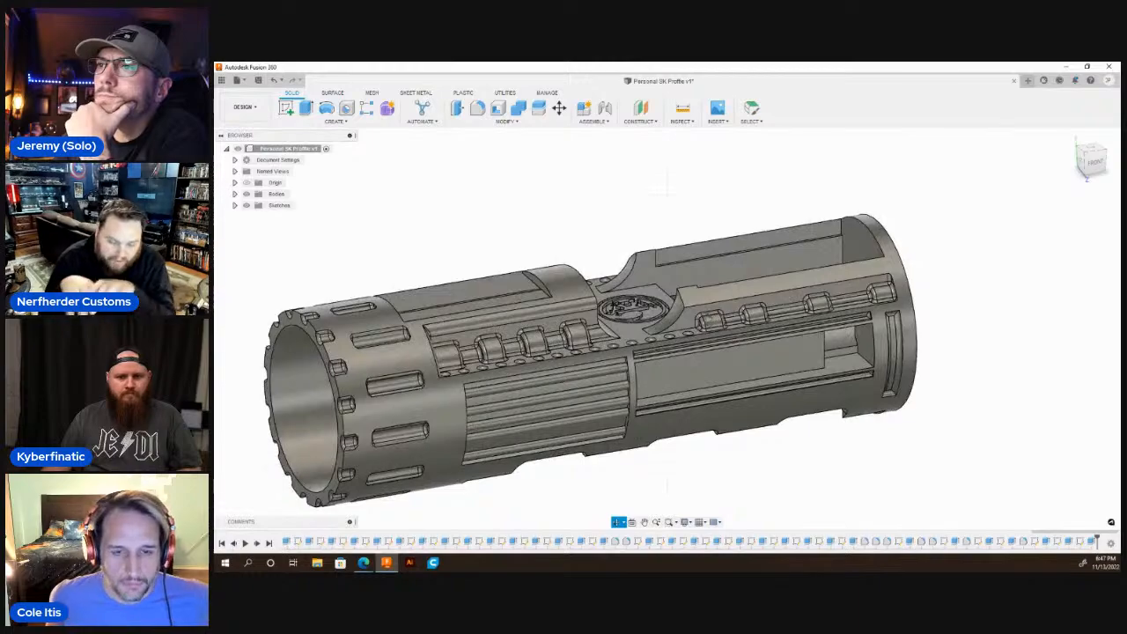
scroll(704, 313, "up", 2)
scroll(705, 312, "down", 3)
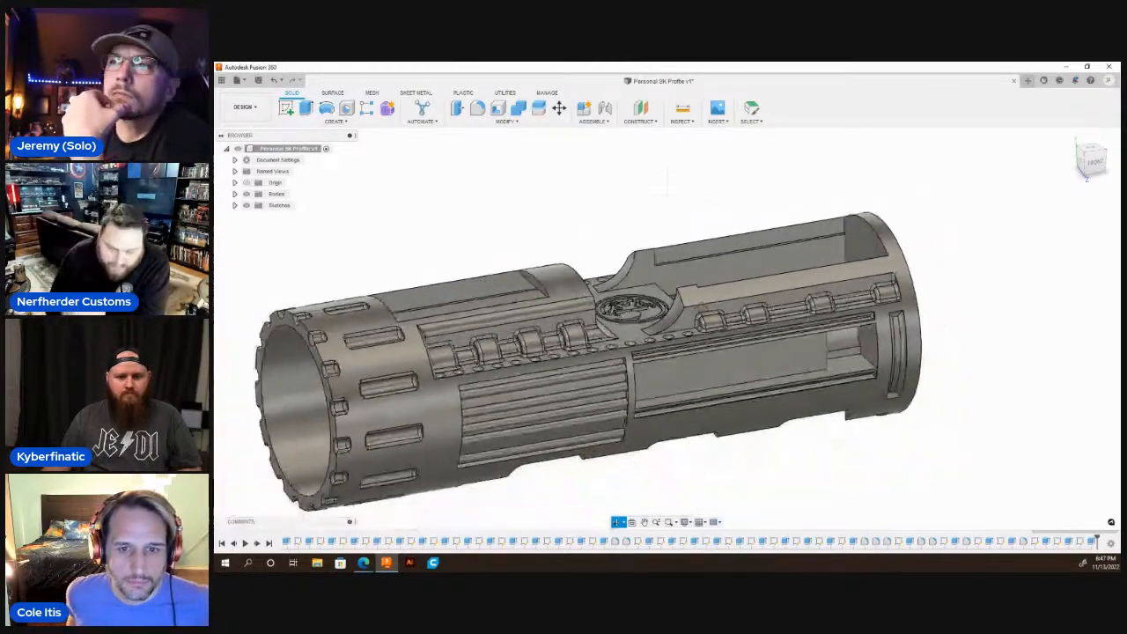
middle_click_drag(705, 313, 770, 249, "shift")
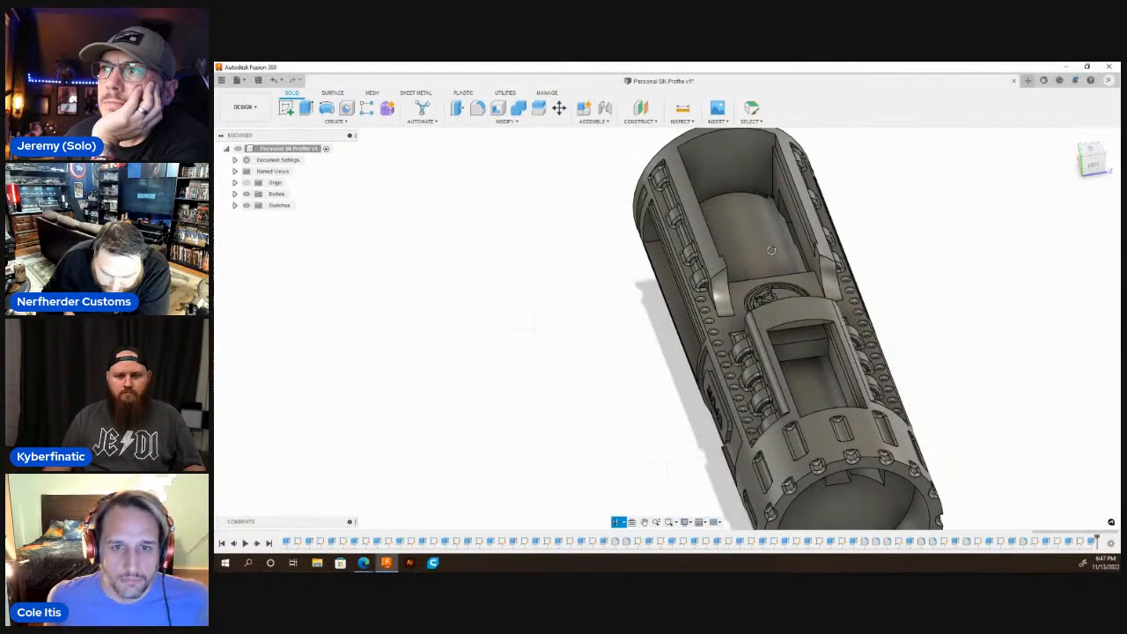
middle_click_drag(790, 271, 859, 328, "shift")
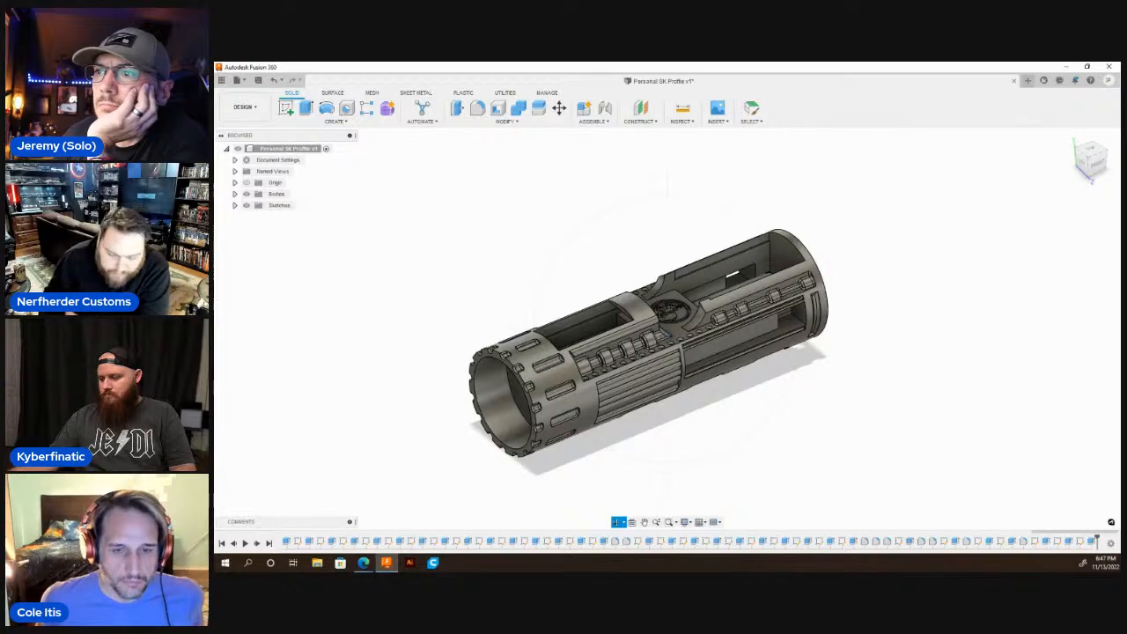
scroll(678, 313, "down", 2)
scroll(713, 313, "up", 4)
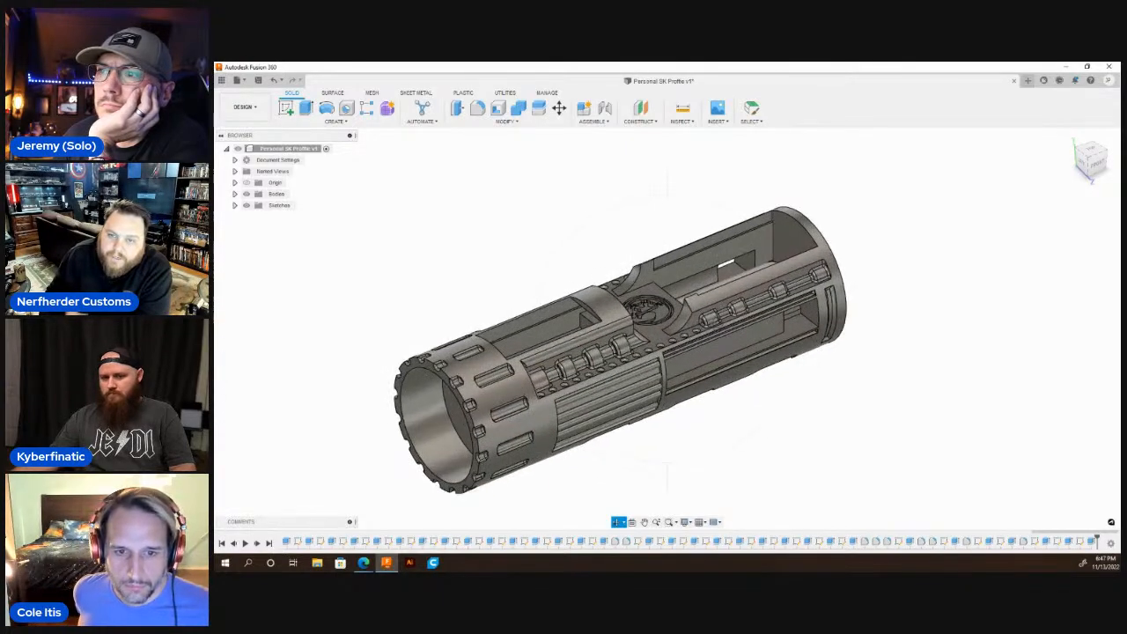
left_click_drag(696, 352, 718, 303)
scroll(617, 331, "down", 3)
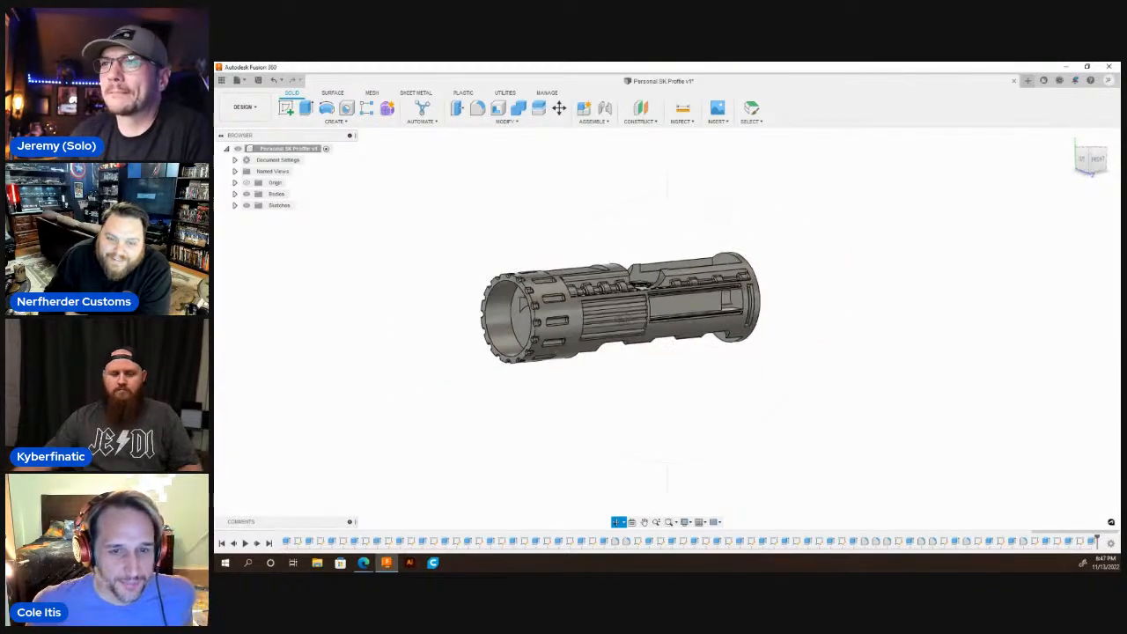
scroll(618, 330, "up", 8)
scroll(620, 327, "down", 5)
mouse_move(616, 325)
left_mouse_down()
mouse_move(788, 328)
mouse_move(609, 333)
left_mouse_up()
middle_click_drag(609, 333, 608, 319, "shift")
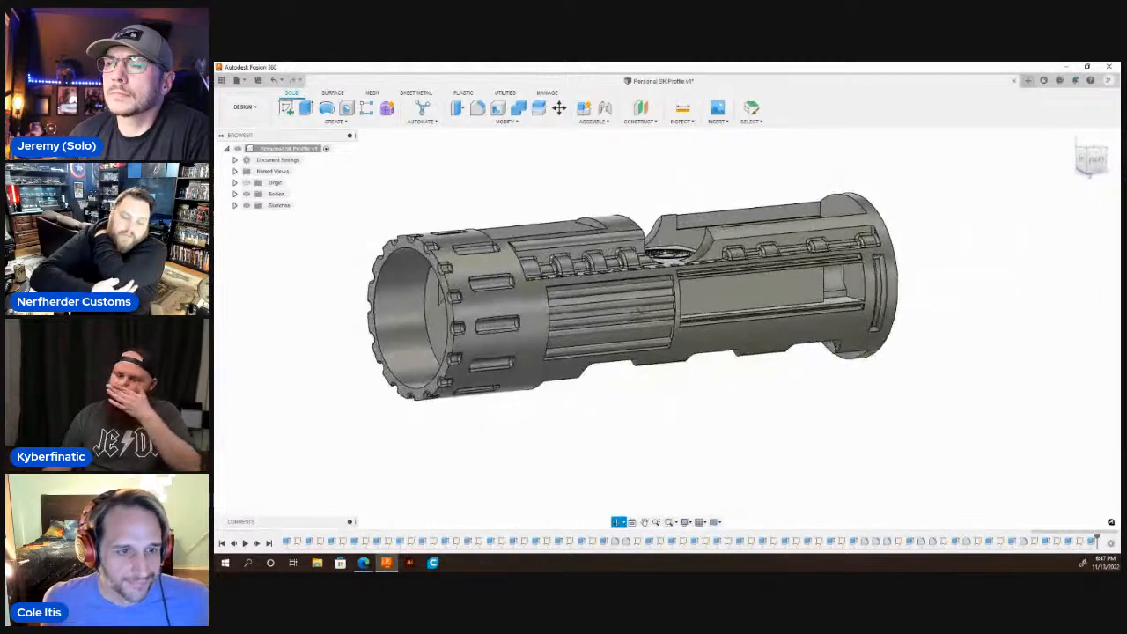
Fillet the five floor faces around the ribs in the ribbed side recess with a 0.02 in radius.
left_click(477, 107)
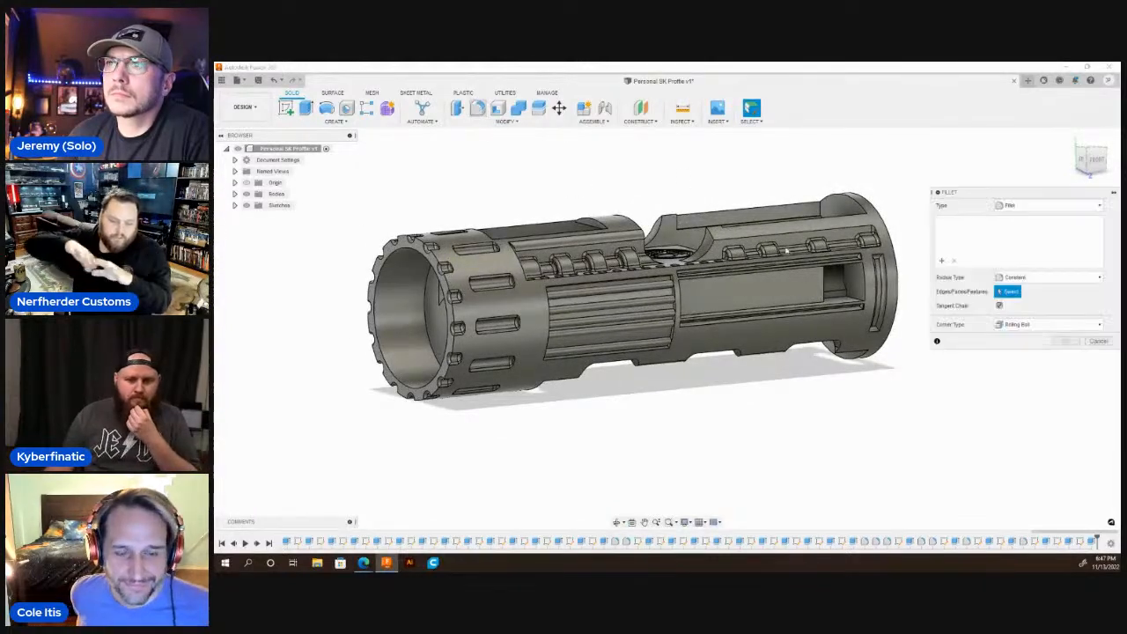
scroll(710, 396, "down", 3)
scroll(710, 370, "up", 6)
scroll(710, 350, "up", 3)
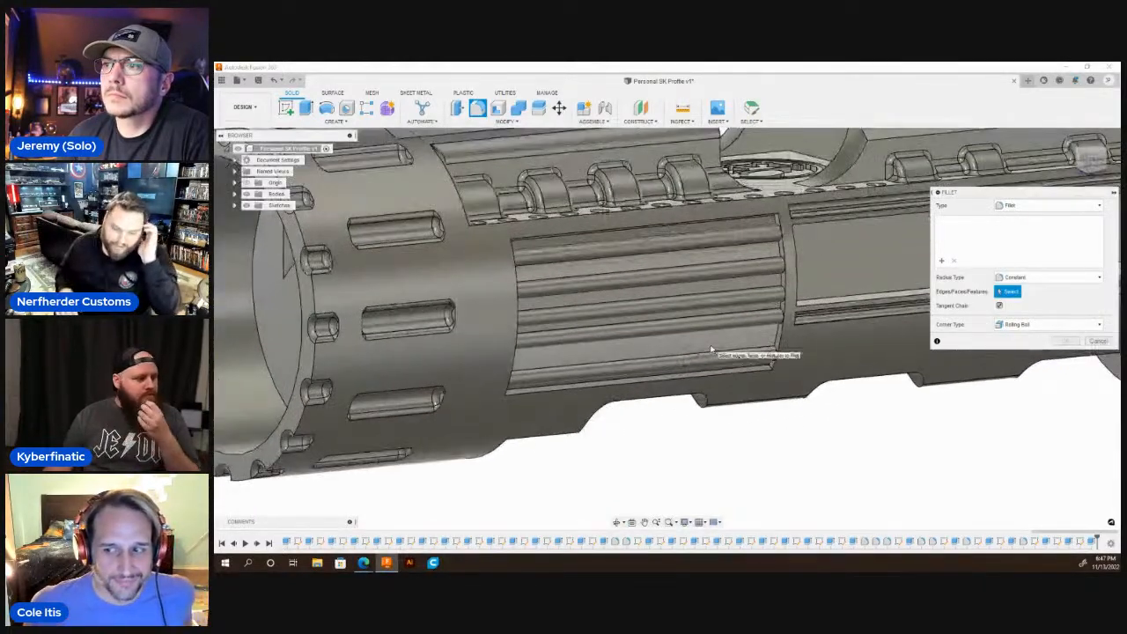
left_click(713, 337)
middle_click_drag(721, 332, 731, 311, "shift")
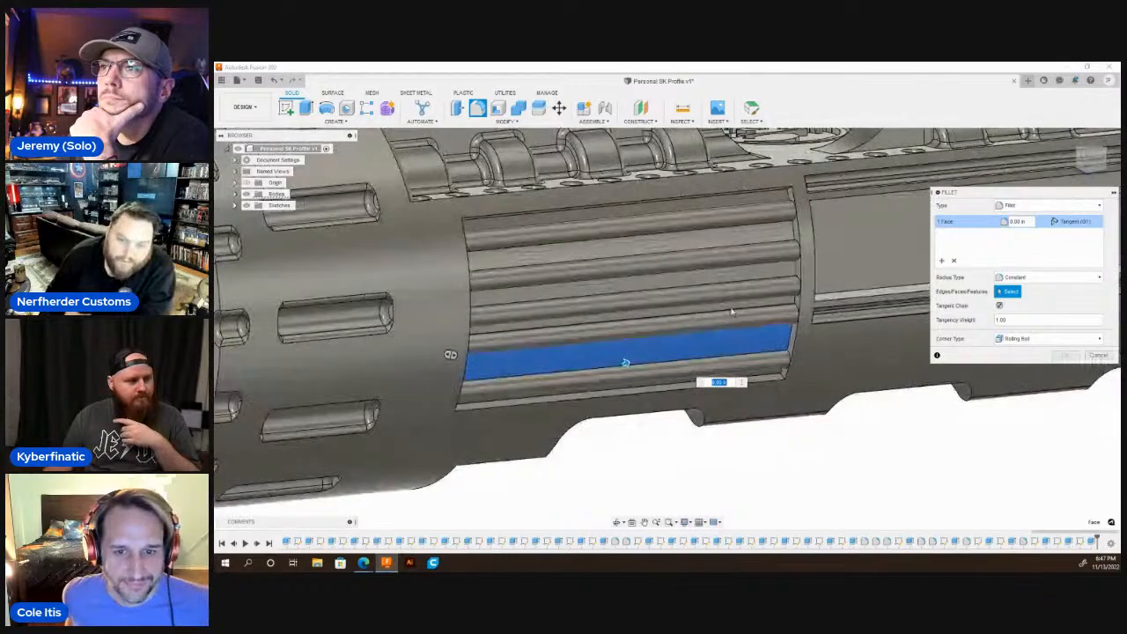
left_click(731, 310)
left_click(728, 271)
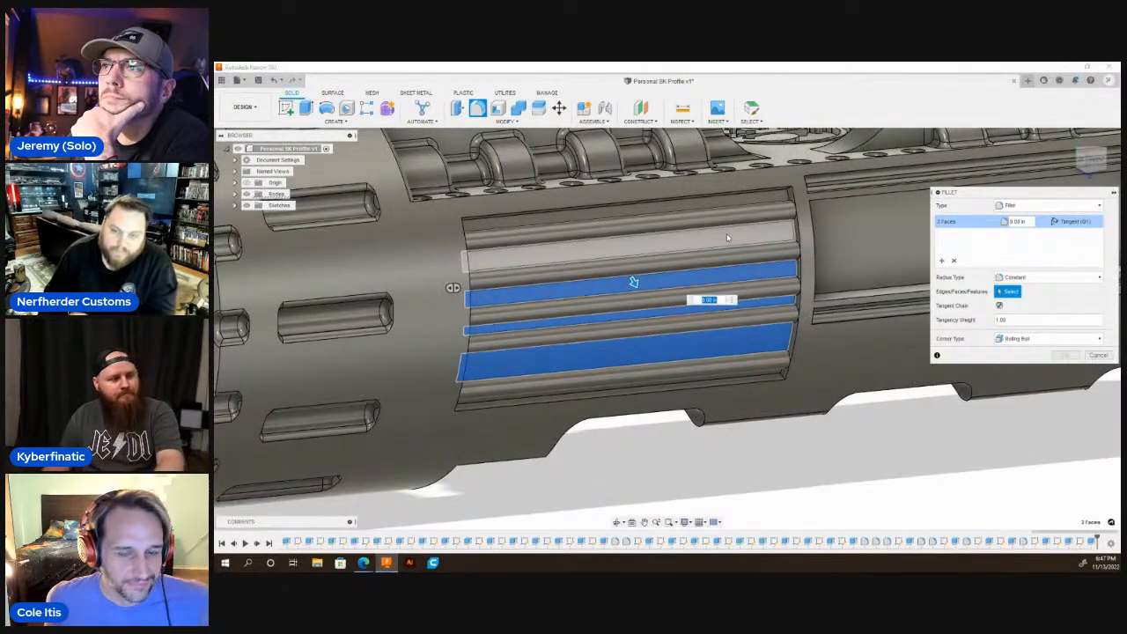
left_click(731, 225)
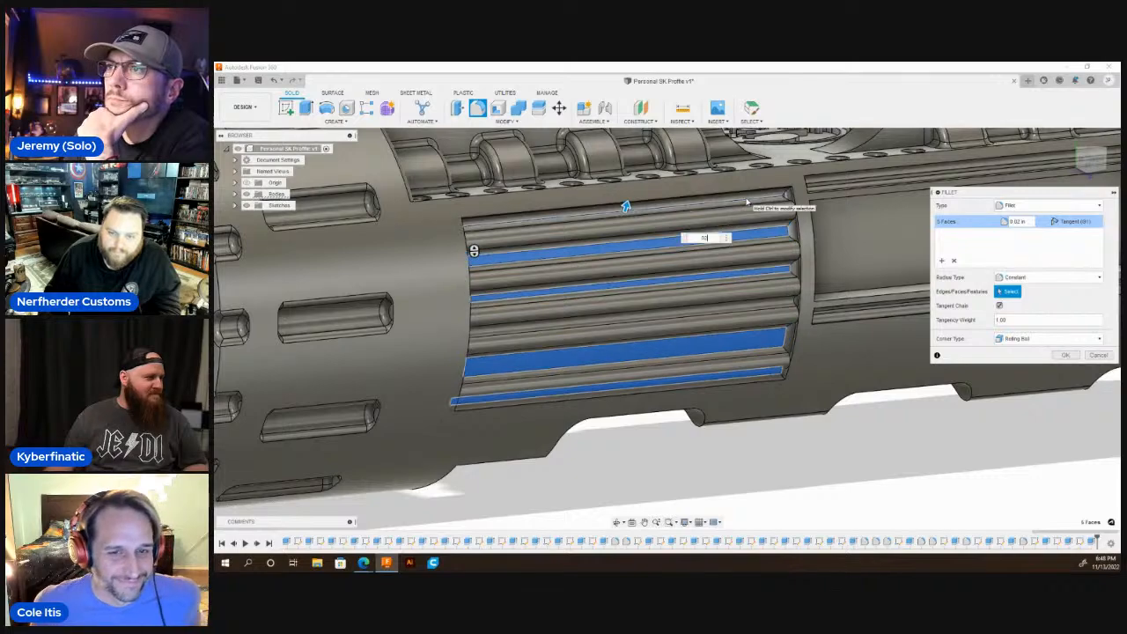
key("Return")
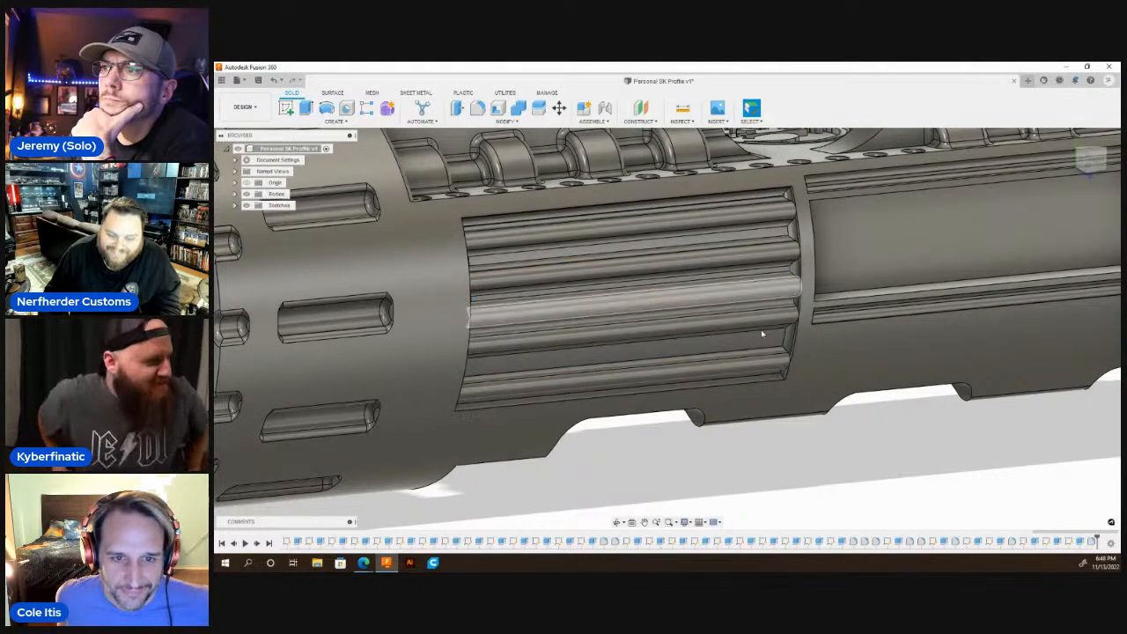
Sketch a small circle on the upper lettered plate's end face nearest the notched collar, centred on its edge with the recess floor.
scroll(761, 398, "down", 5)
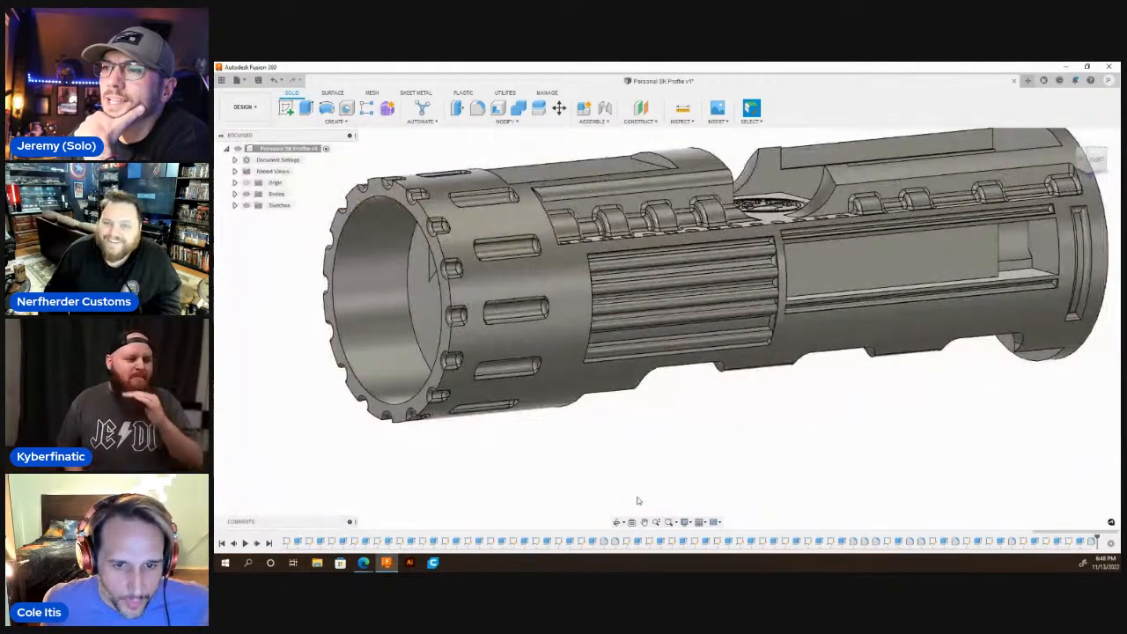
middle_click_drag(636, 418, 669, 346, "shift")
scroll(666, 345, "down", 2)
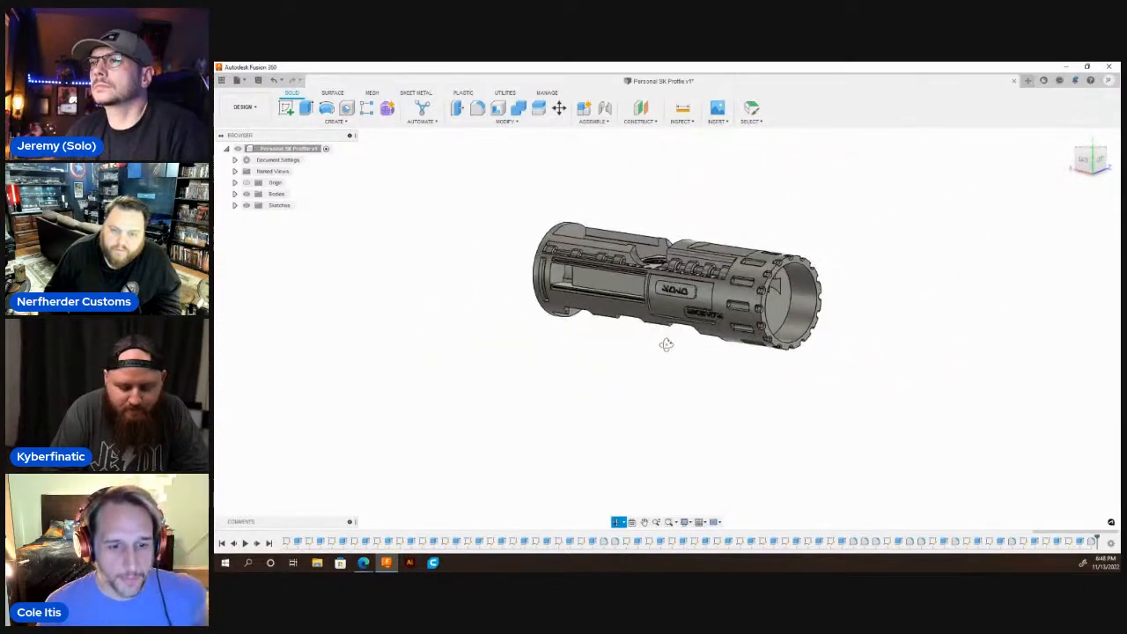
scroll(674, 282, "up", 10)
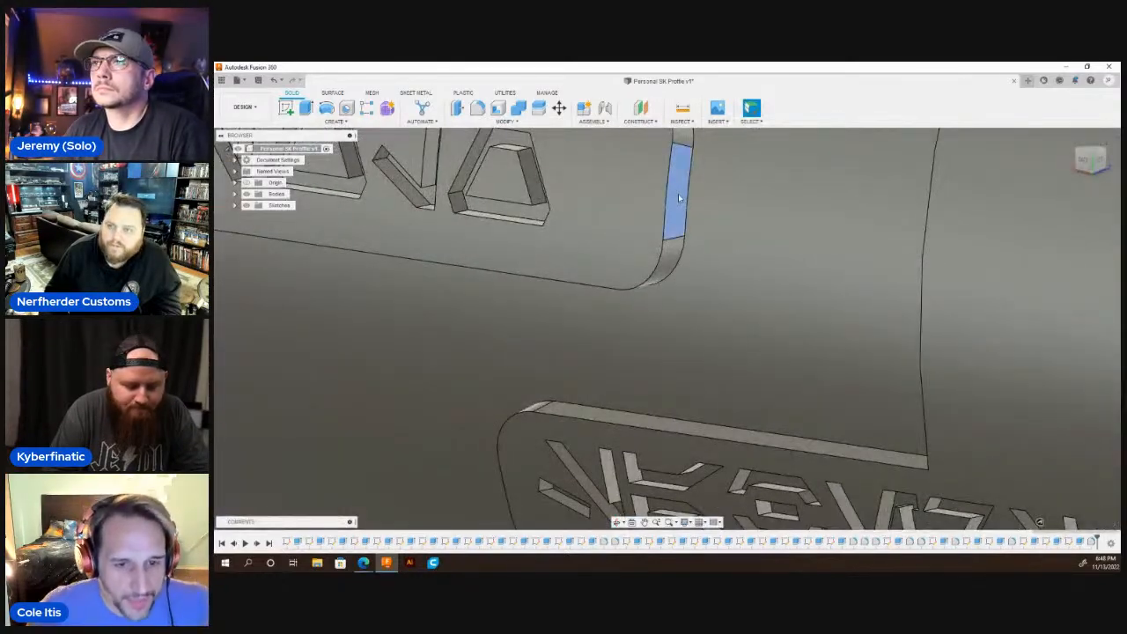
scroll(678, 198, "down", 8)
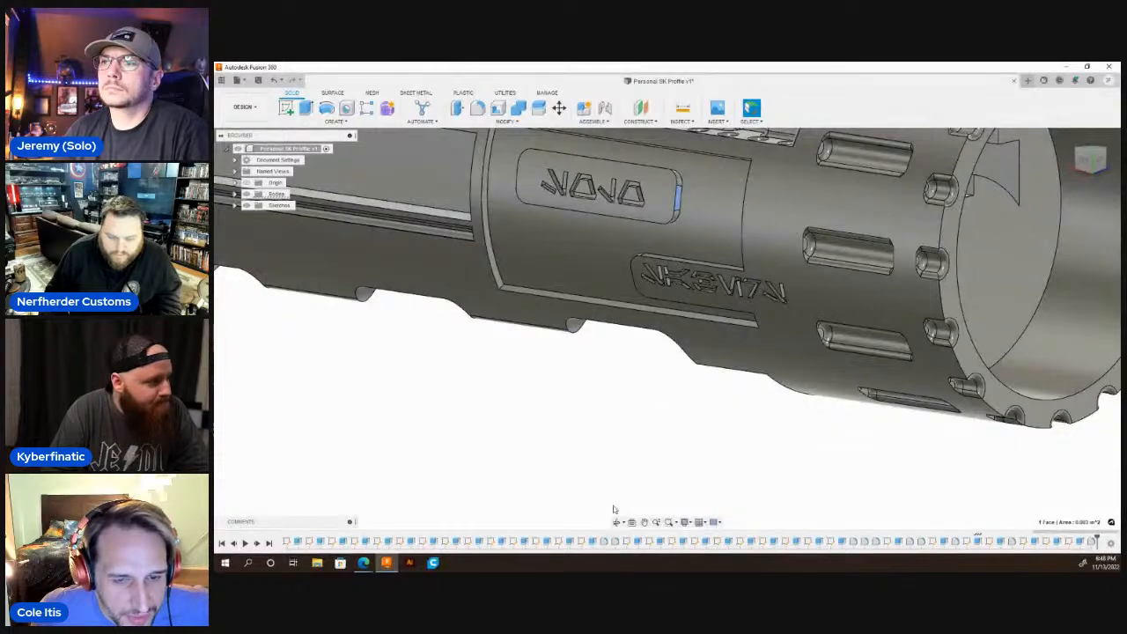
key("c")
left_click(618, 522)
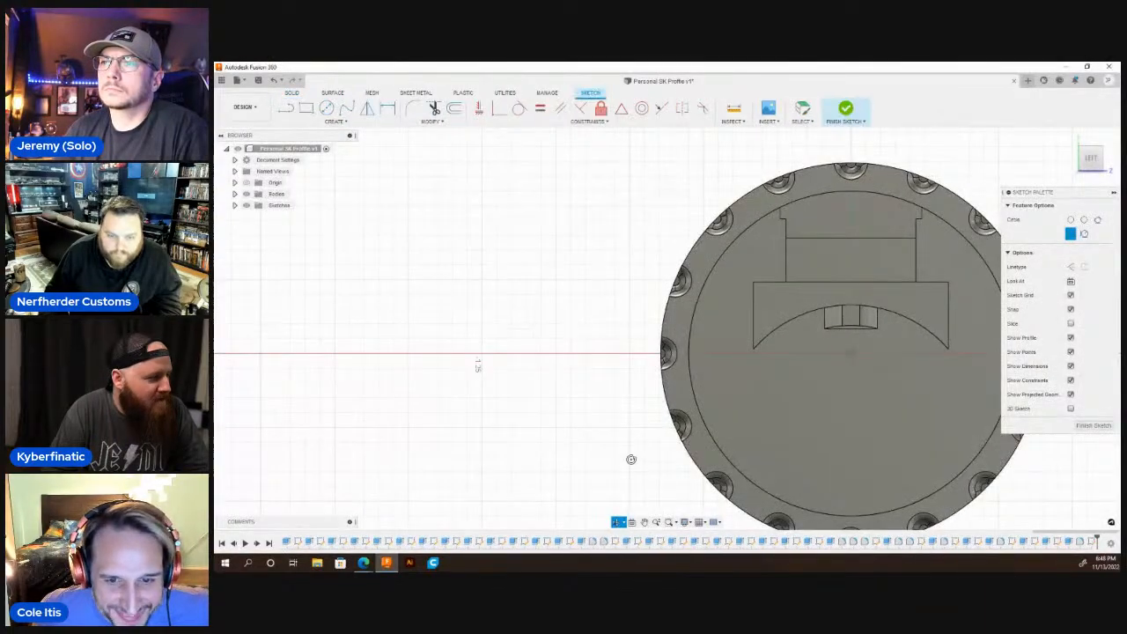
middle_click_drag(631, 460, 740, 351, "shift")
scroll(671, 335, "up", 5)
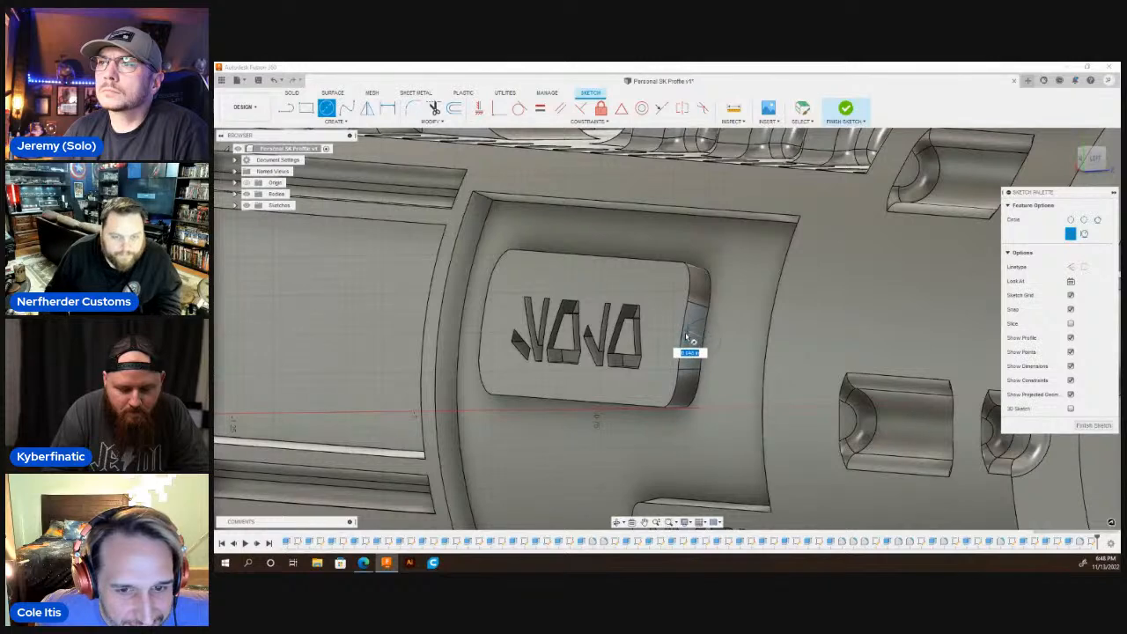
left_click(683, 338)
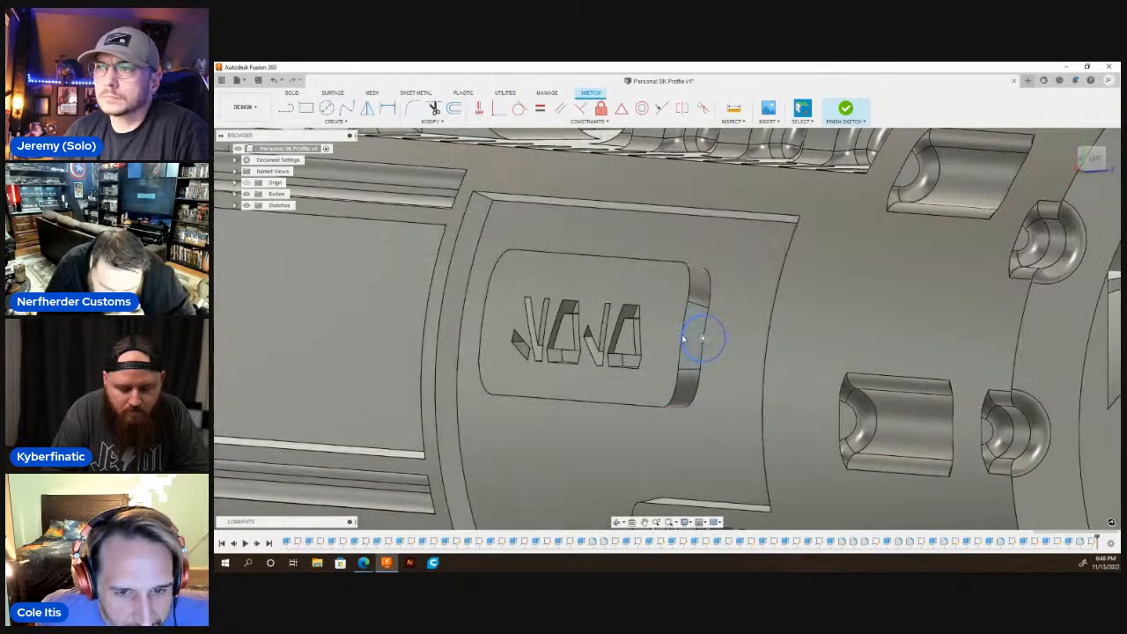
Extrude the circle portion on the plate's end face up to the recess end wall beside the notched collar, joined to the body.
key("q")
left_click(694, 345)
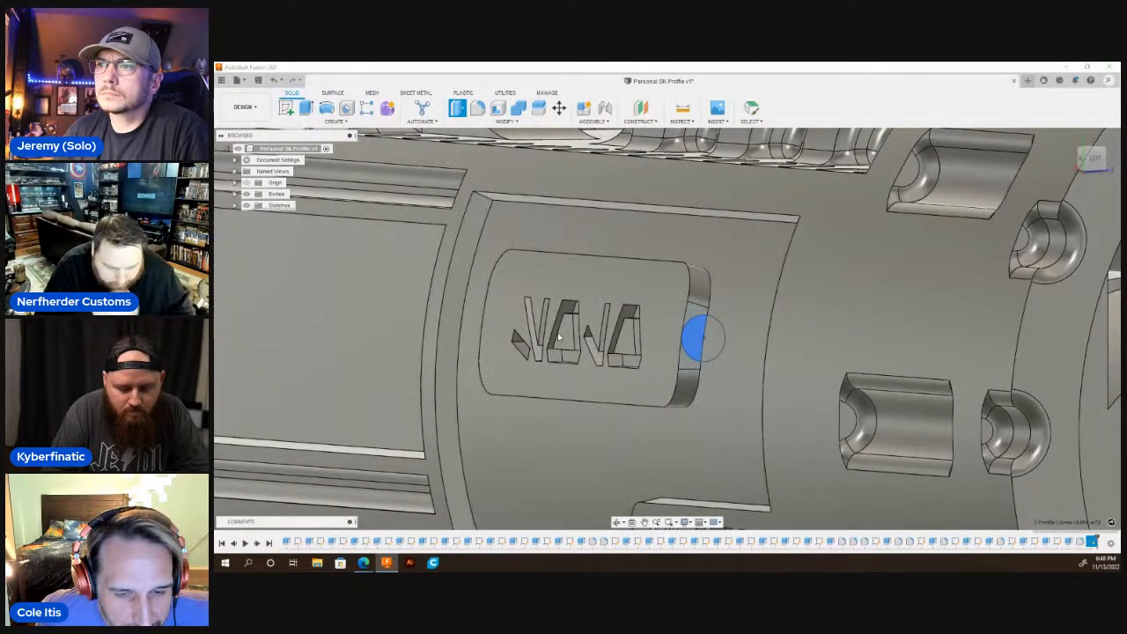
scroll(561, 419, "down", 5)
scroll(561, 419, "down", 3)
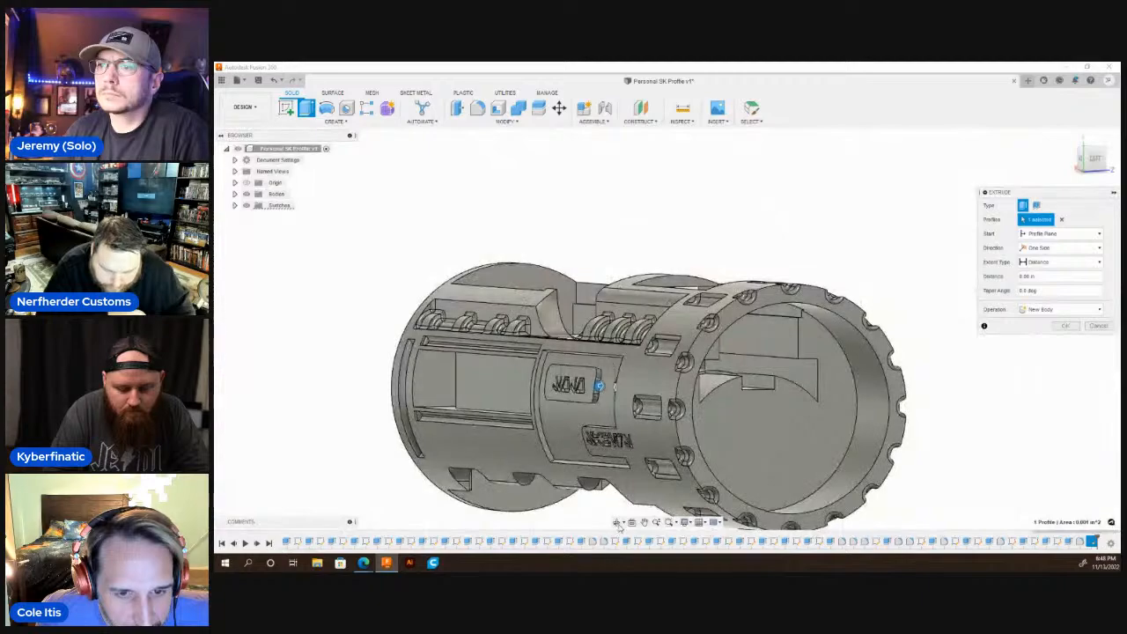
middle_click_drag(561, 419, 696, 421, "shift")
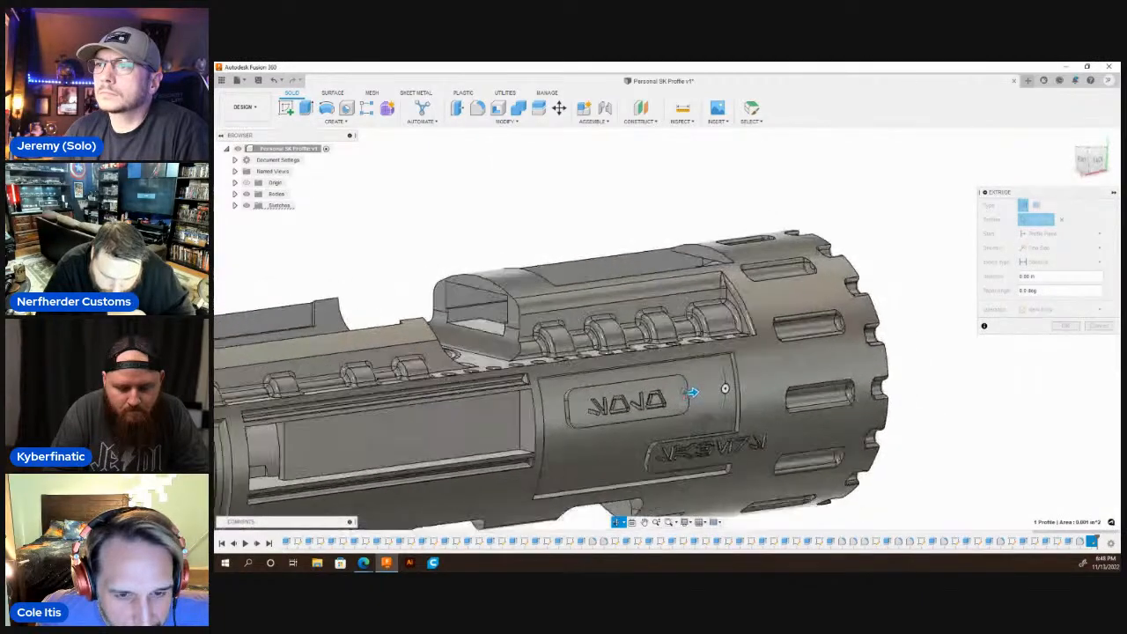
scroll(696, 421, "up", 4)
left_click(1061, 261)
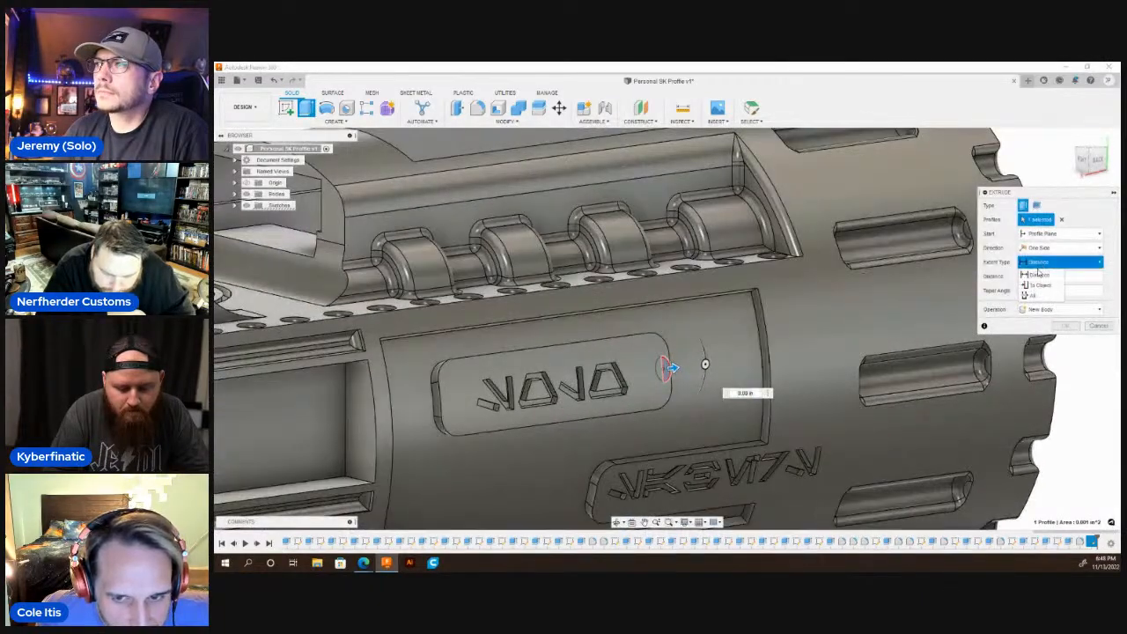
left_click(1043, 277)
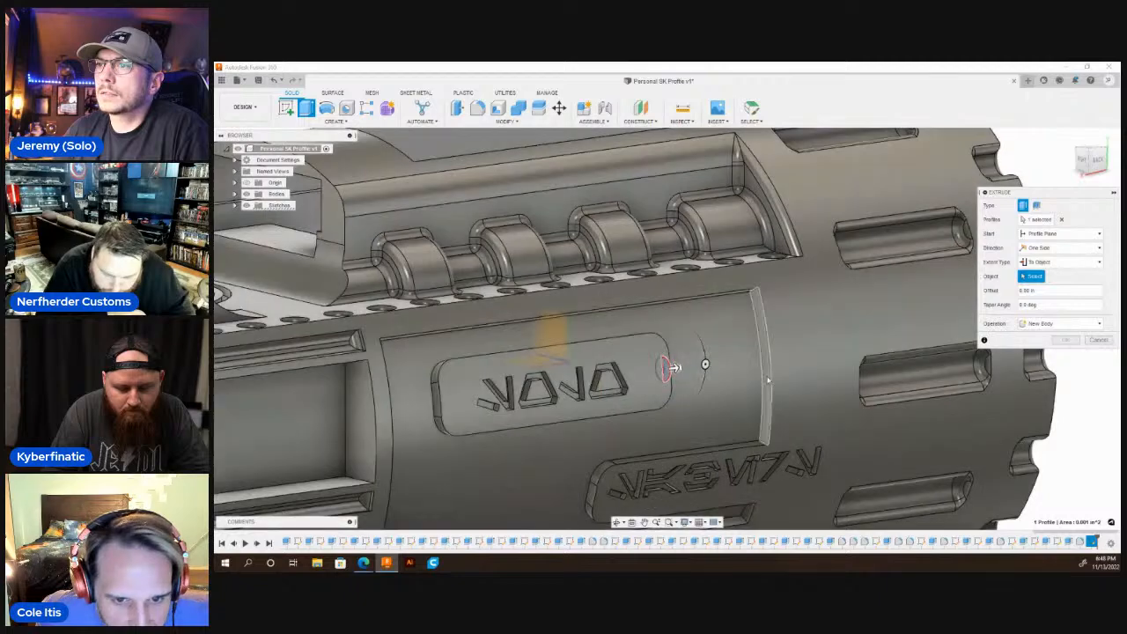
left_click(768, 380)
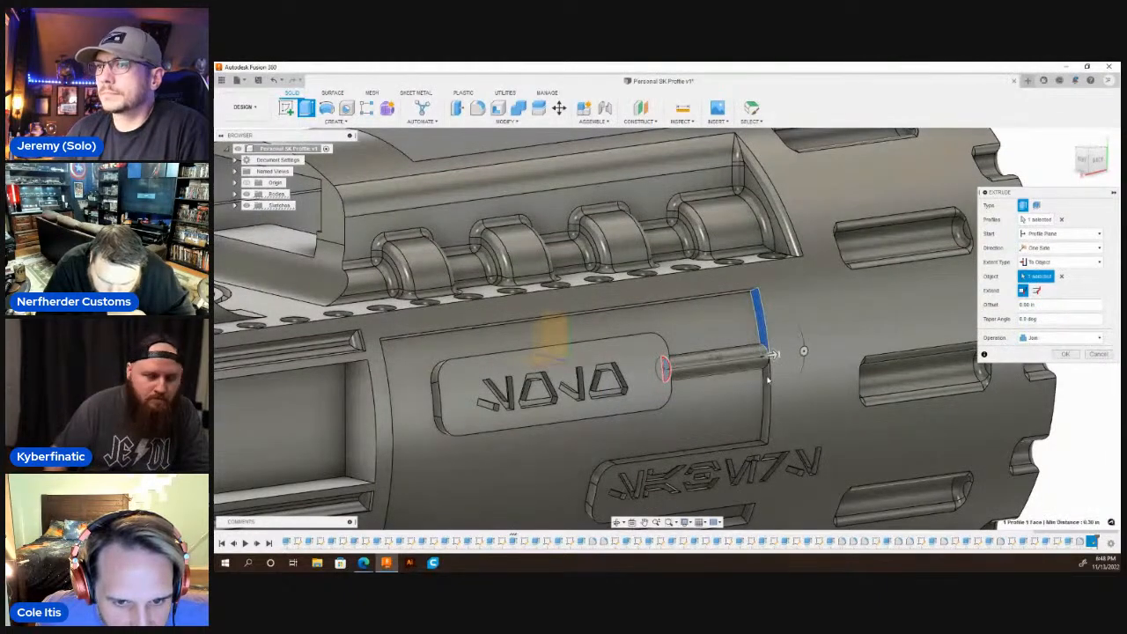
key("Return")
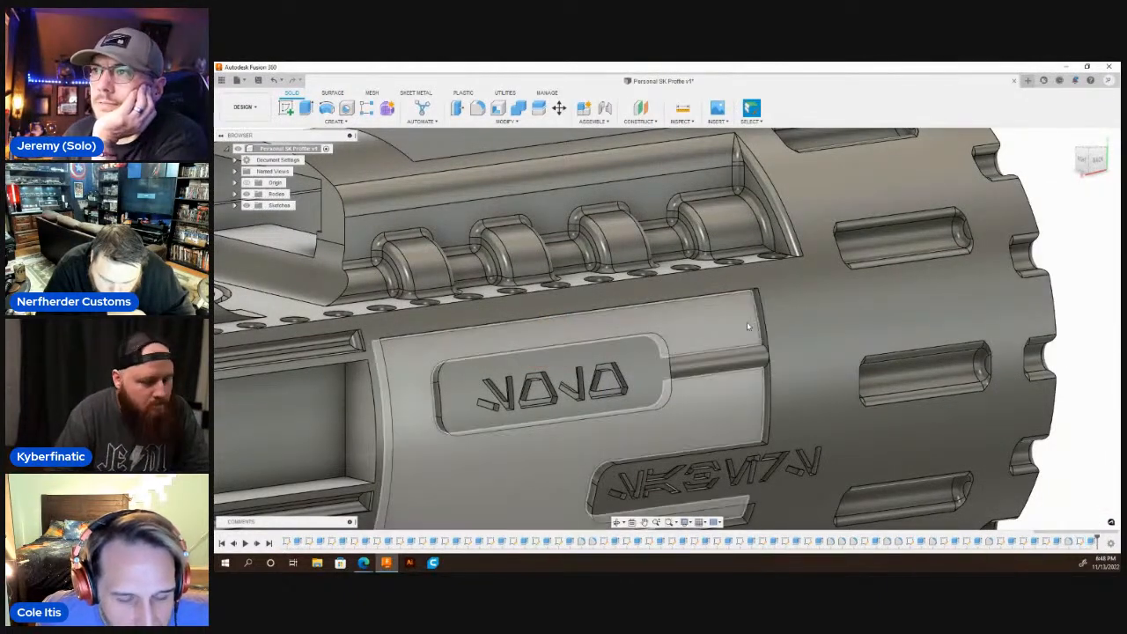
Examine the lettered recess with its single rib and compare it with the fully ribbed recess on the opposite side.
scroll(767, 348, "down", 4)
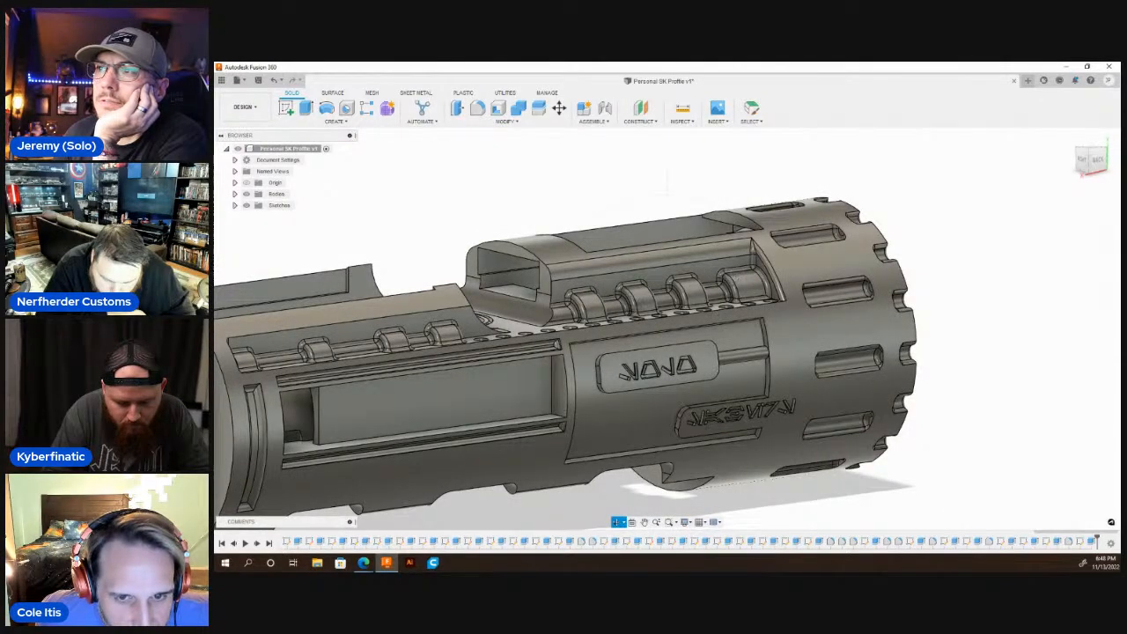
left_click_drag(564, 317, 829, 352)
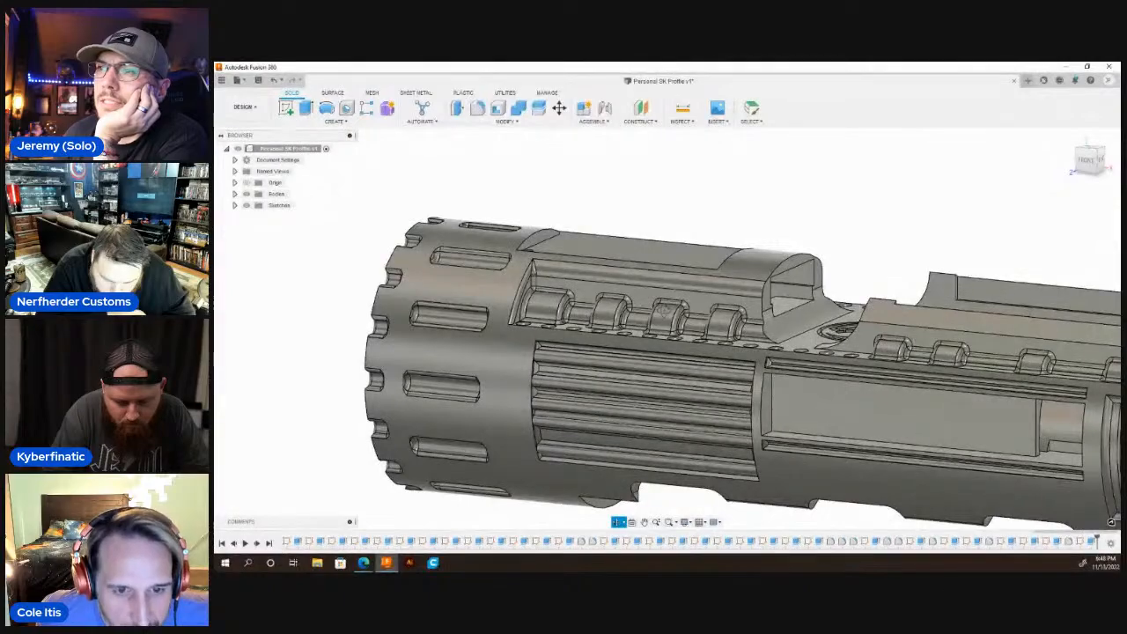
left_click_drag(664, 310, 850, 403)
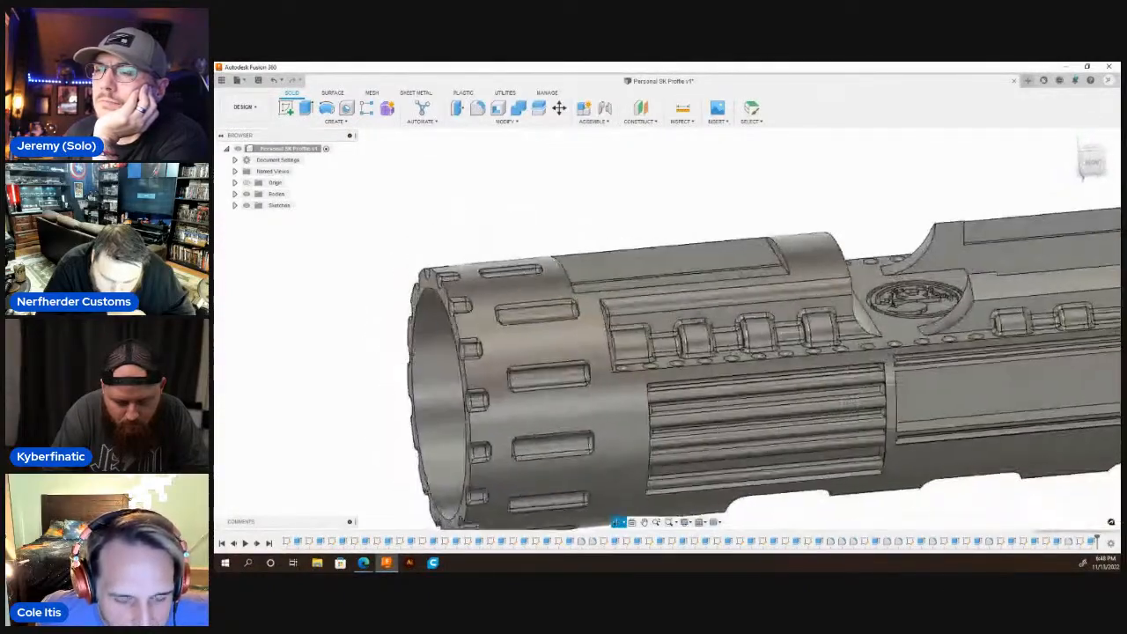
middle_click_drag(849, 404, 642, 268, "shift")
scroll(572, 378, "up", 3)
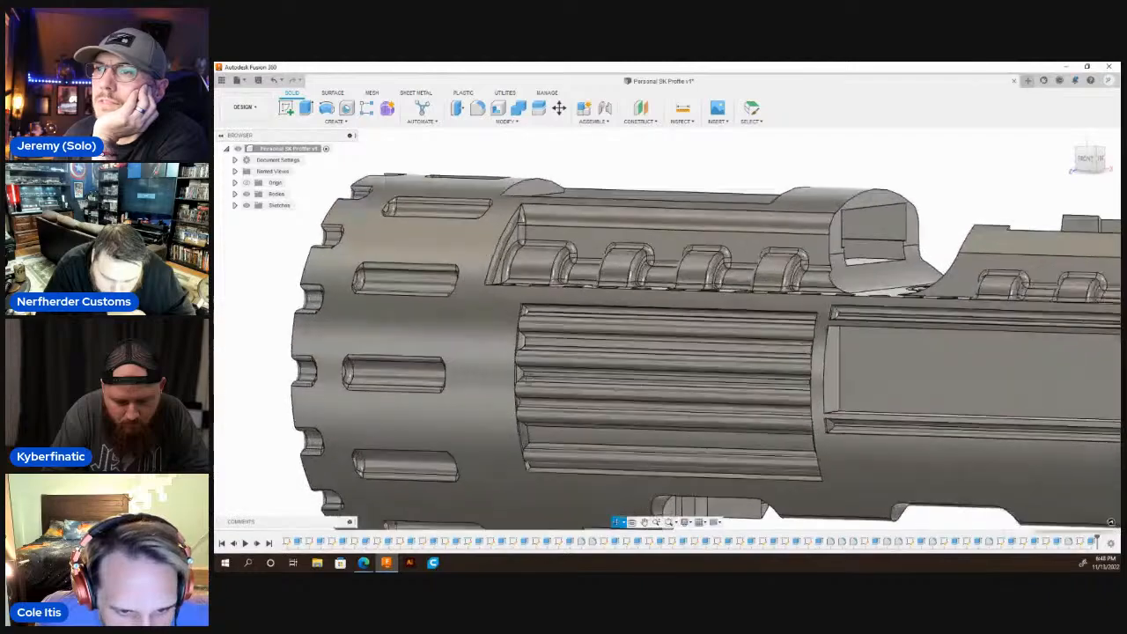
scroll(534, 299, "up", 5)
middle_click_drag(533, 298, 960, 259, "shift")
scroll(624, 280, "down", 5)
Sketch a small circle on the upper lettered plate's other end face, facing the long side window, centred on its floor edge.
middle_click_drag(607, 273, 706, 299, "shift")
scroll(707, 299, "up", 5)
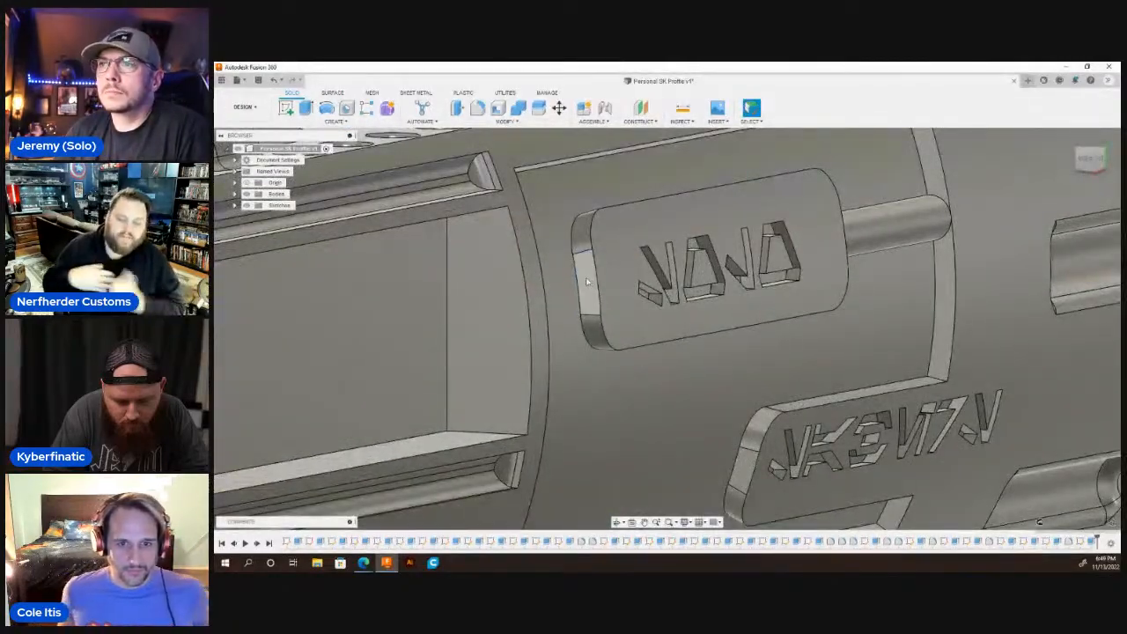
left_click(590, 284)
scroll(678, 327, "down", 6)
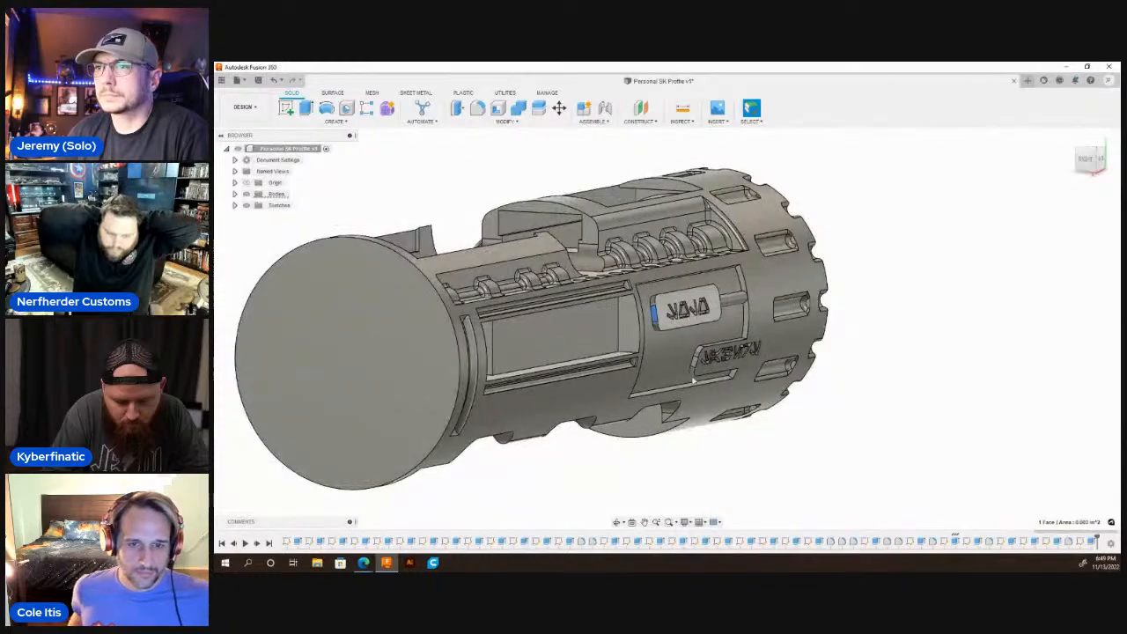
key("c")
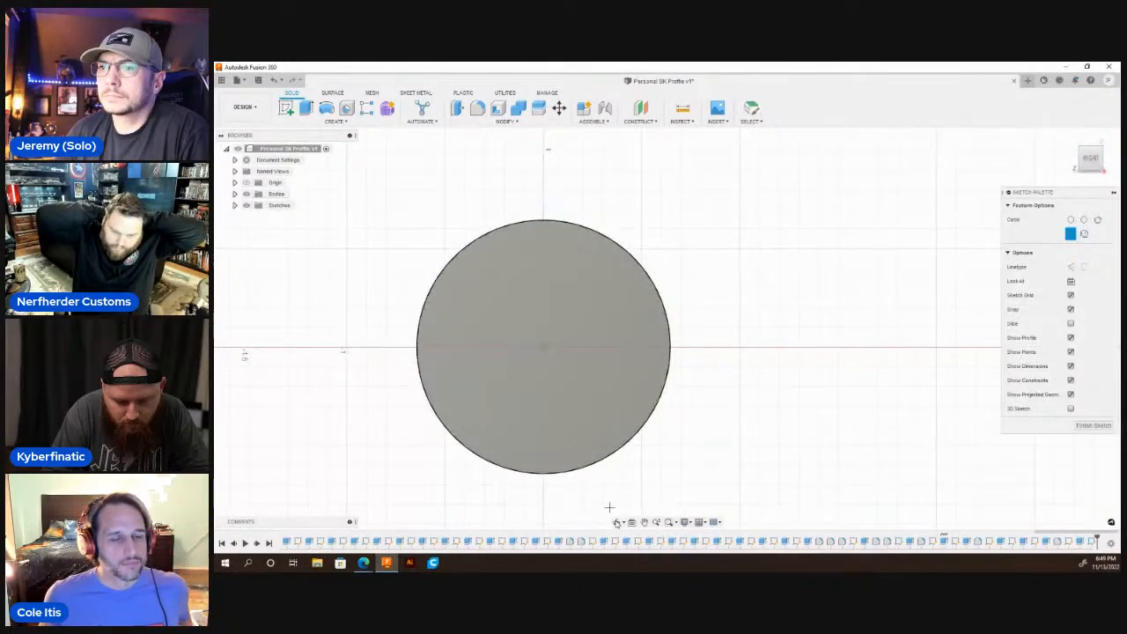
left_click_drag(691, 319, 657, 338)
scroll(659, 338, "up", 5)
scroll(682, 322, "up", 3)
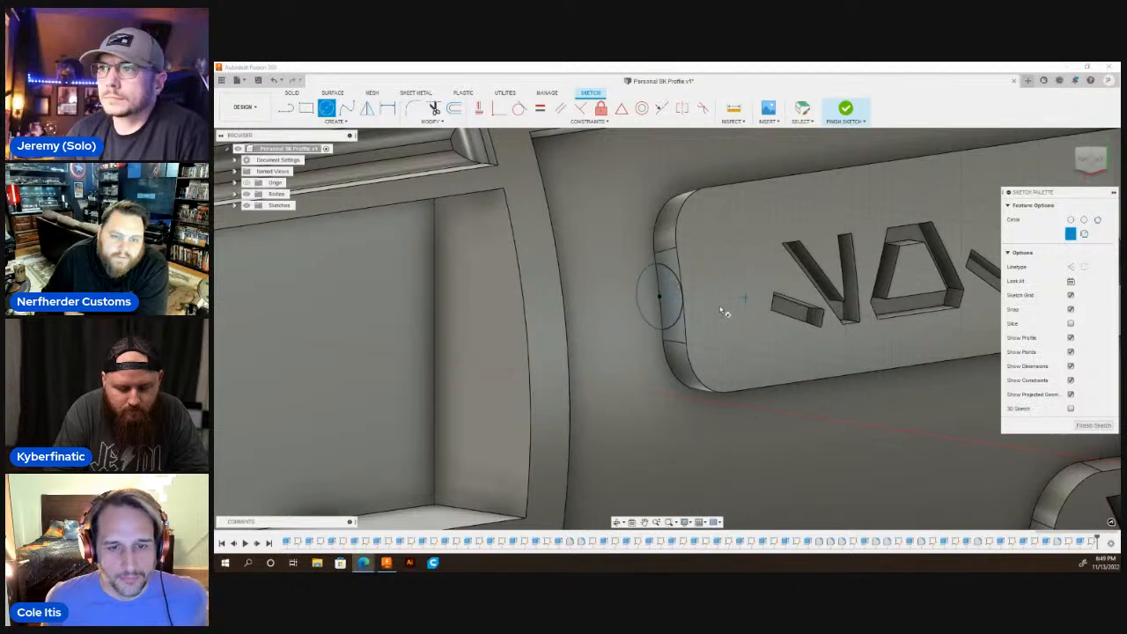
scroll(724, 311, "down", 2)
scroll(679, 315, "up", 3)
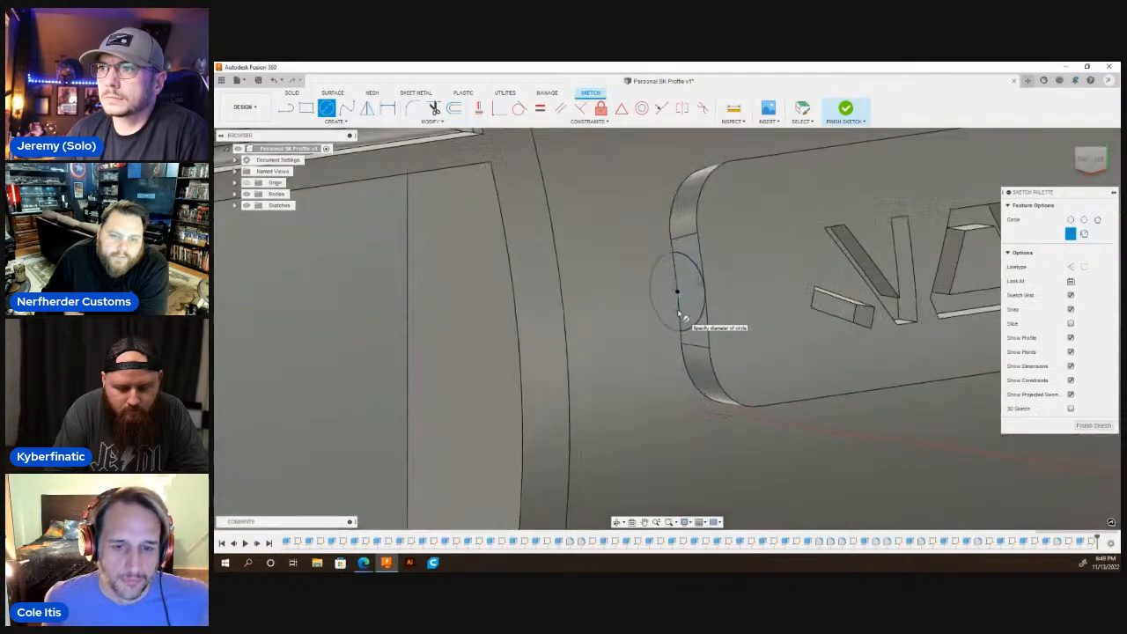
key("Escape")
Extrude the circle portion on this end face up to the recess end wall beside the long window, joined to the body.
key("q")
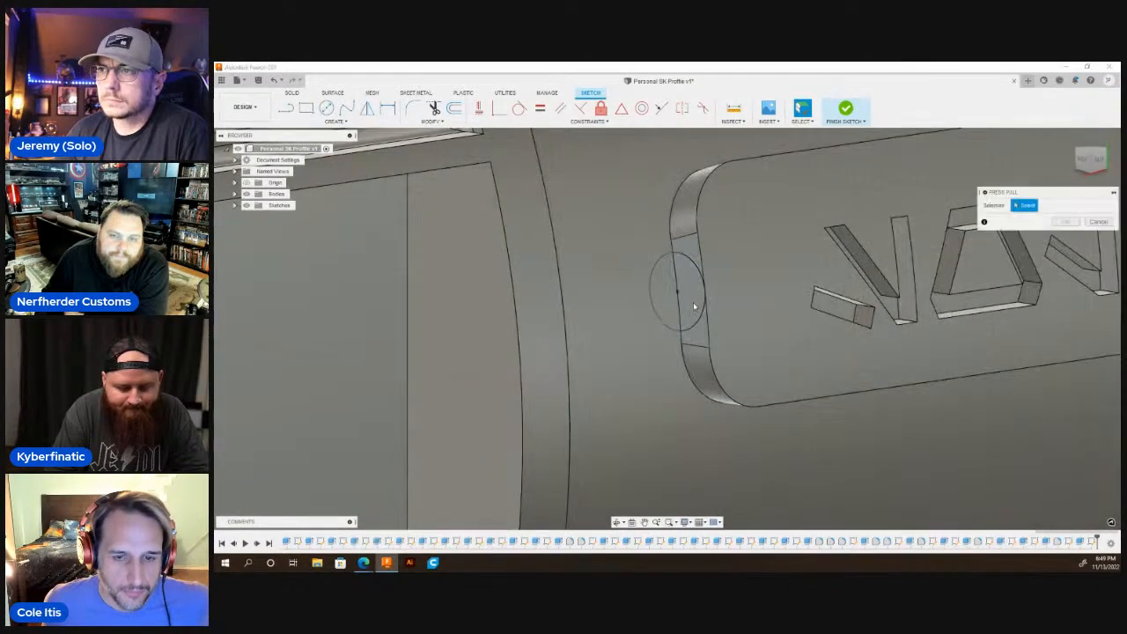
left_click(690, 304)
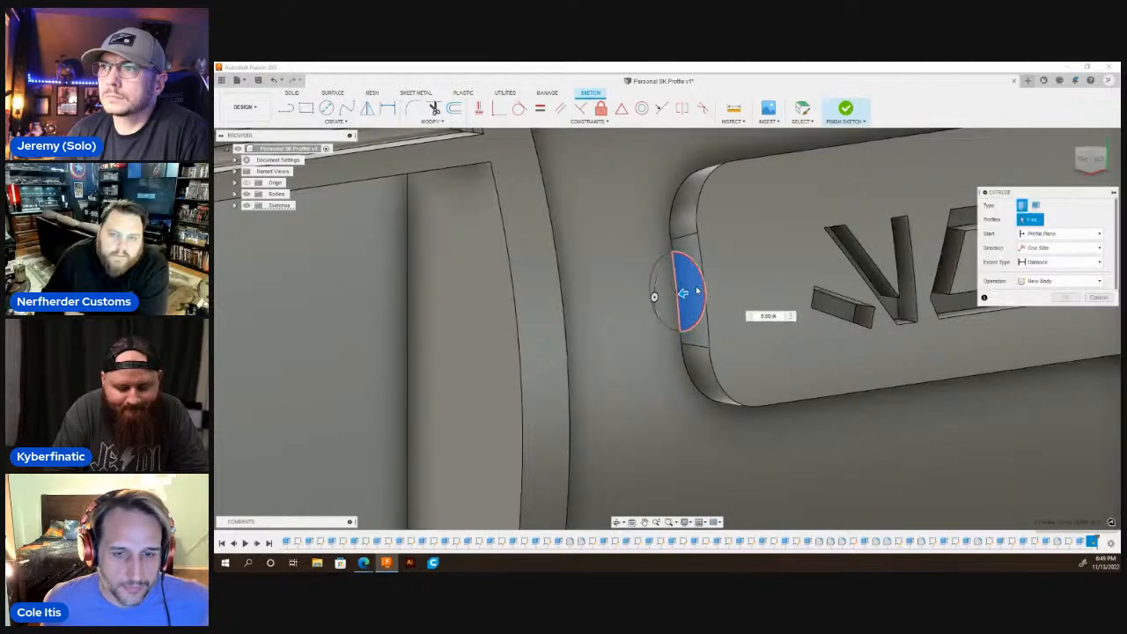
scroll(685, 343, "down", 5)
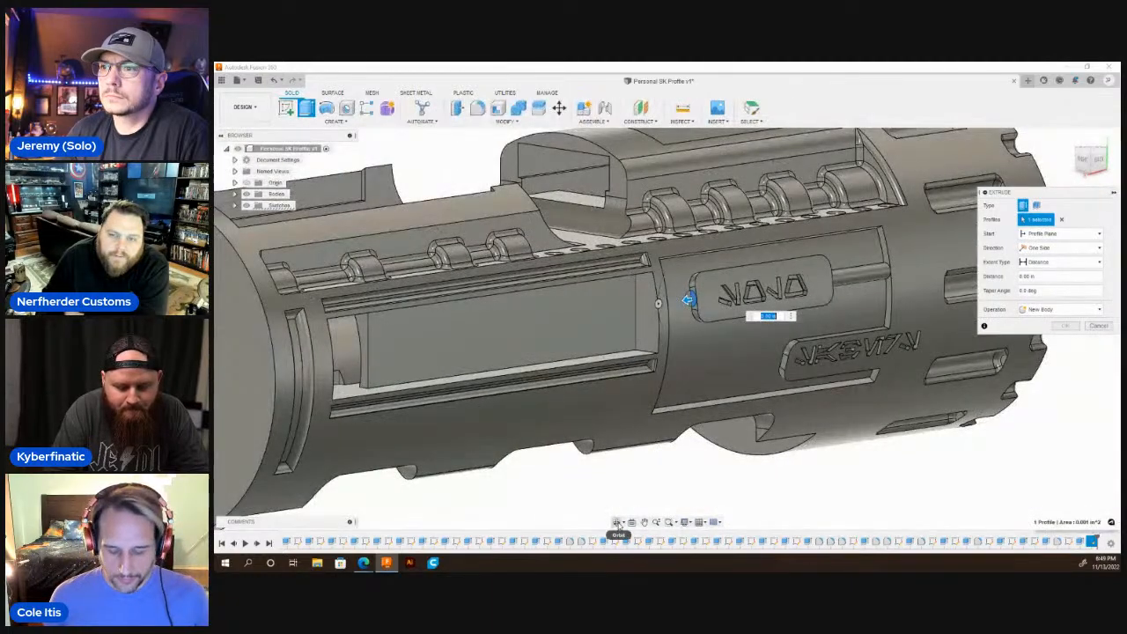
left_click(617, 522)
mouse_move(669, 343)
left_mouse_down()
mouse_move(638, 327)
mouse_move(656, 338)
left_mouse_up()
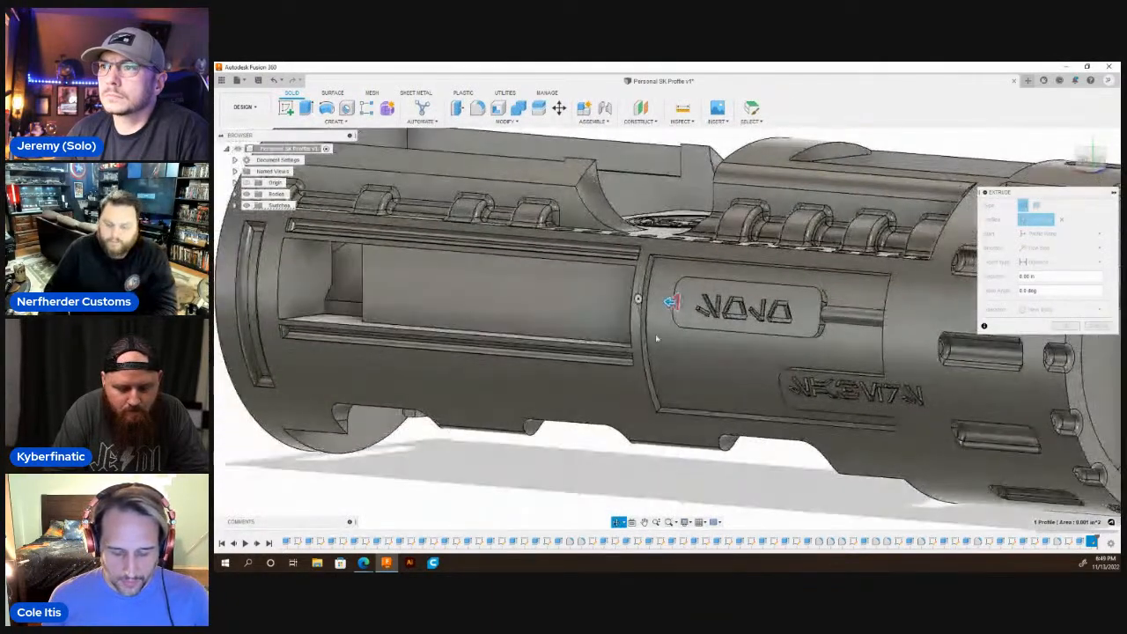
key("Escape")
left_click(1044, 263)
left_click(1051, 286)
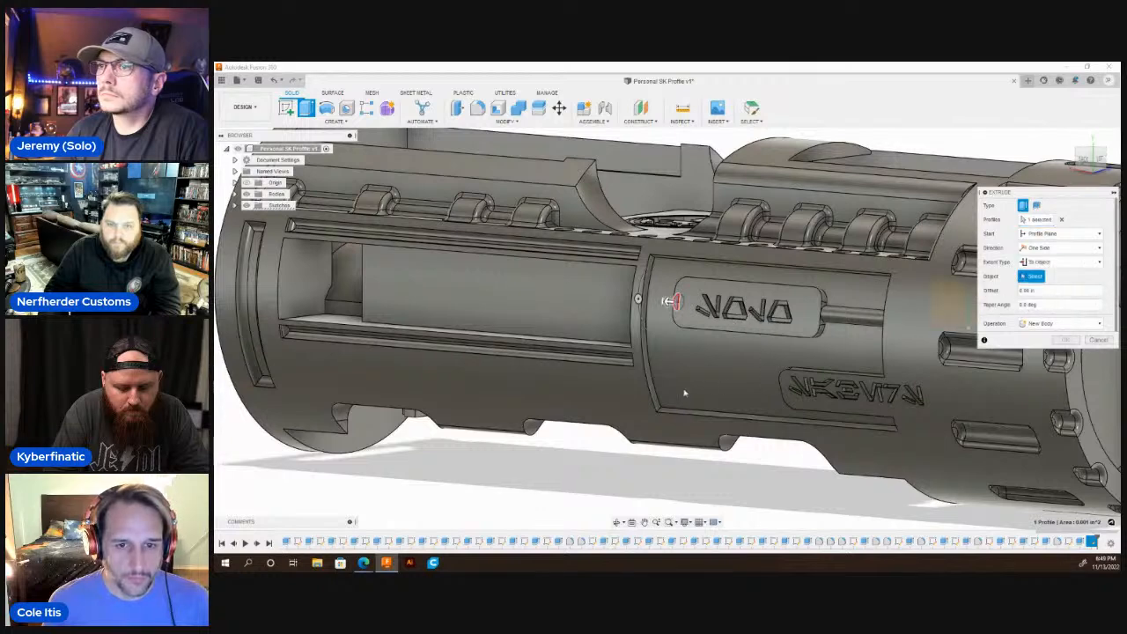
scroll(670, 370, "up", 4)
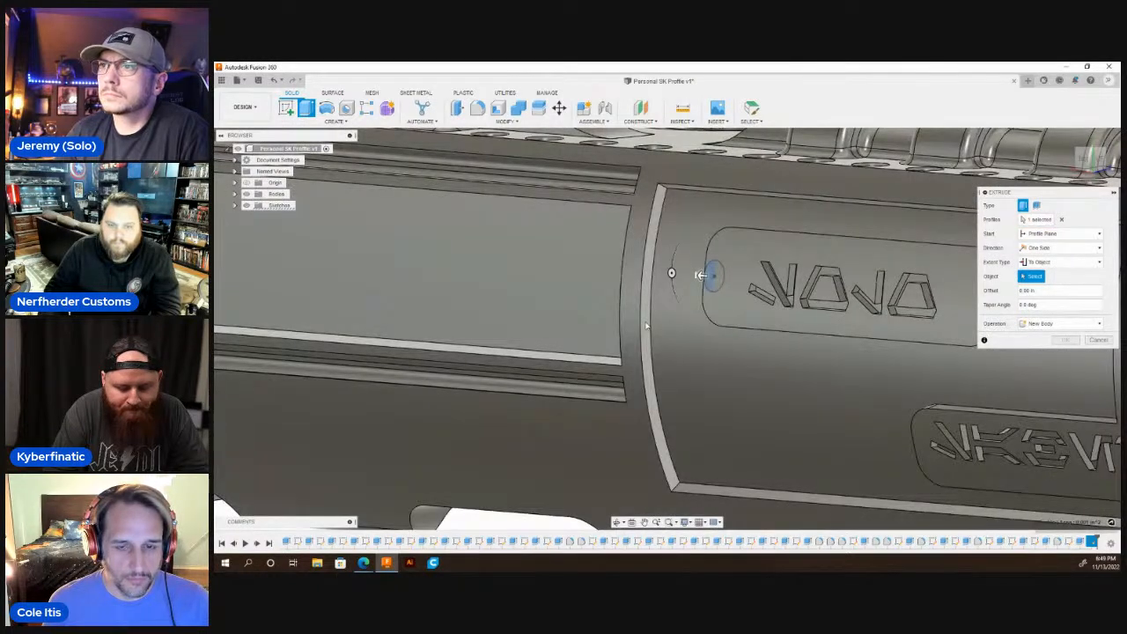
left_click(645, 326)
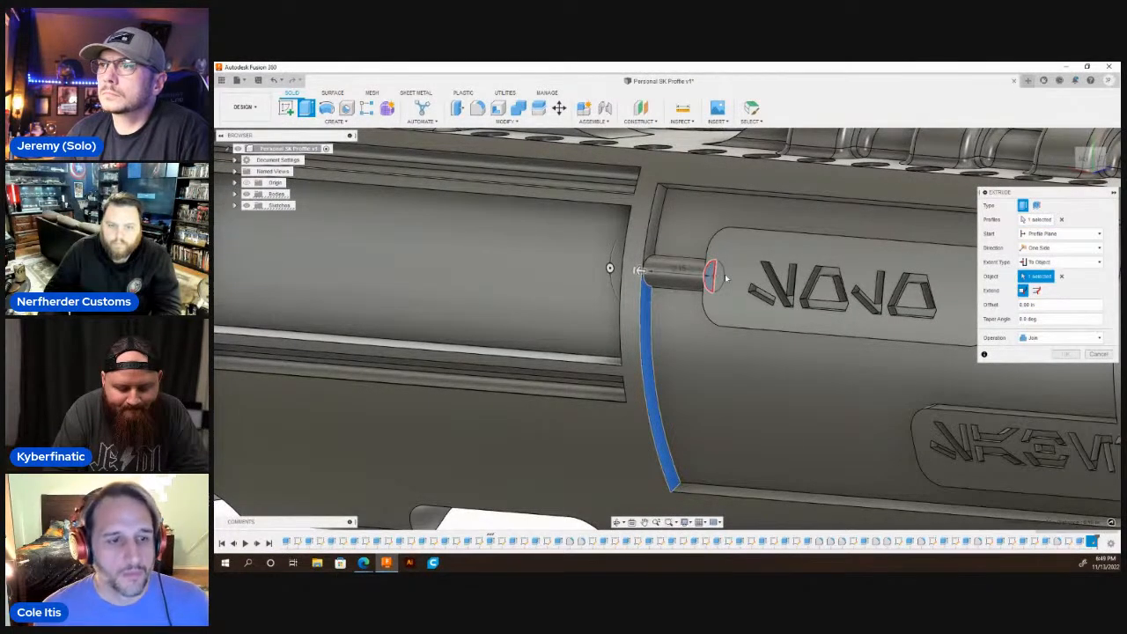
key("Return")
scroll(533, 259, "down", 3)
scroll(533, 259, "down", 5)
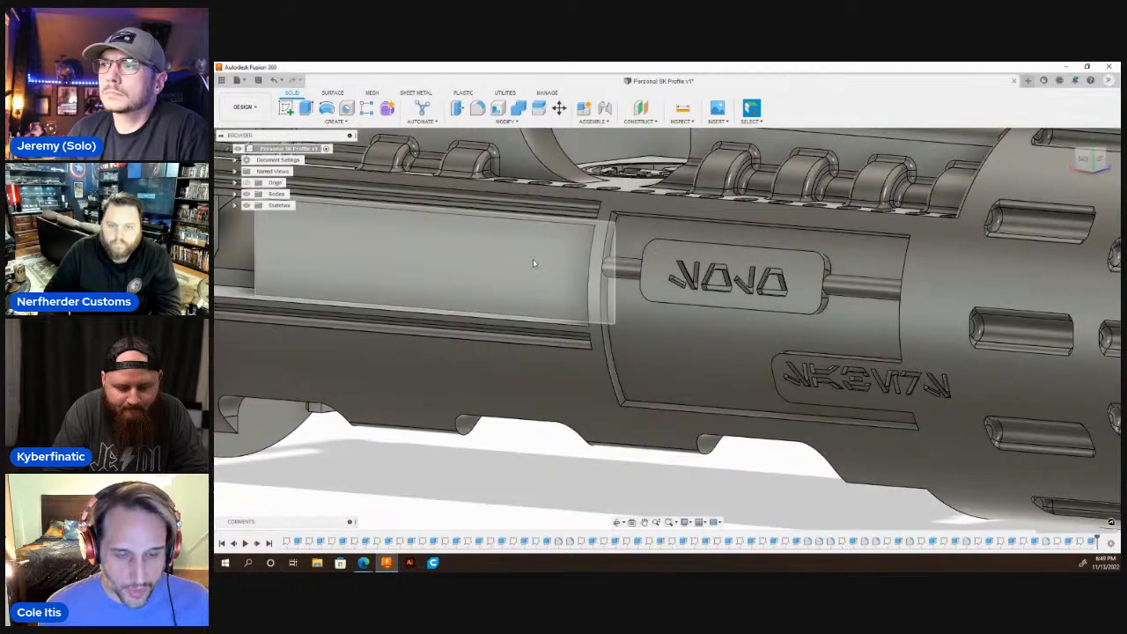
Select the lower lettered plate's end face on the side away from the notched collar.
left_click(618, 522)
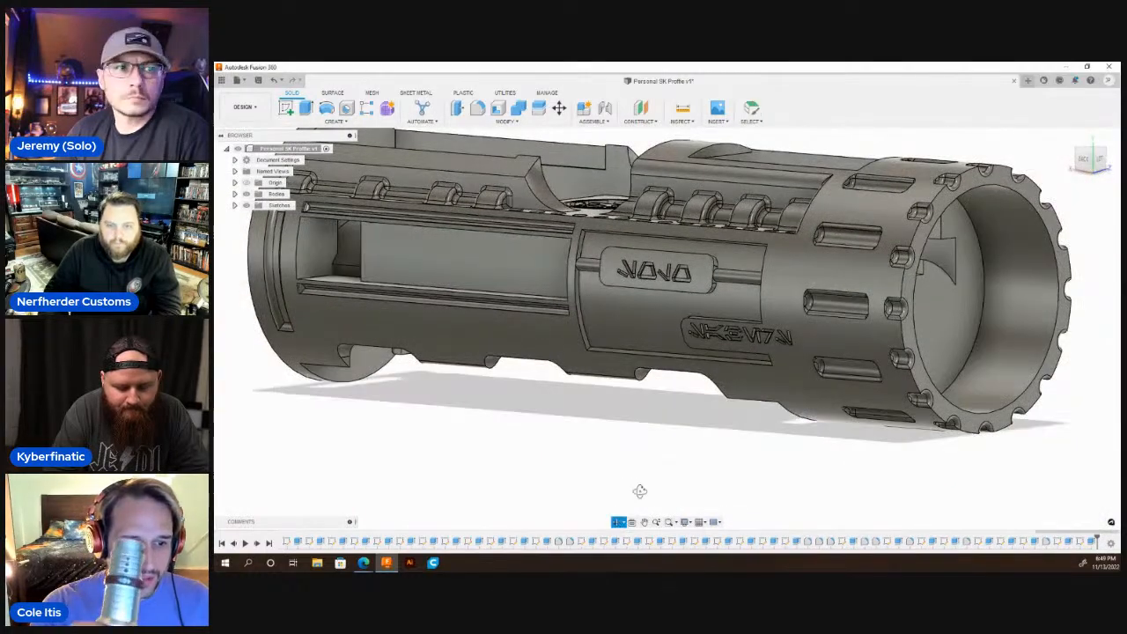
middle_click_drag(707, 384, 749, 336, "shift")
scroll(749, 337, "up", 5)
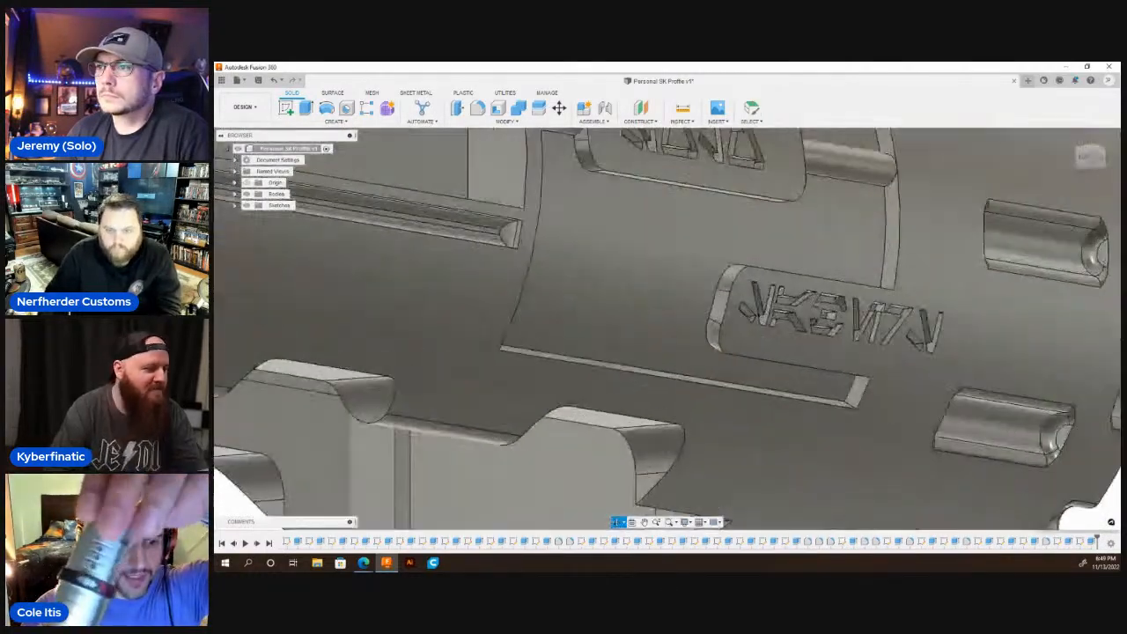
scroll(720, 308, "down", 3)
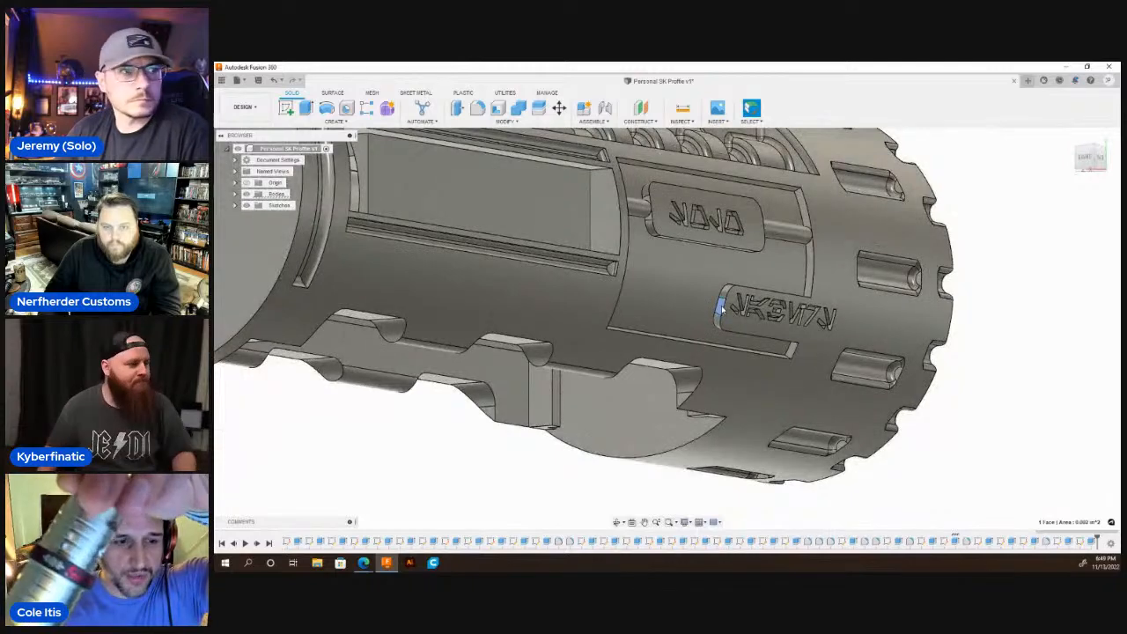
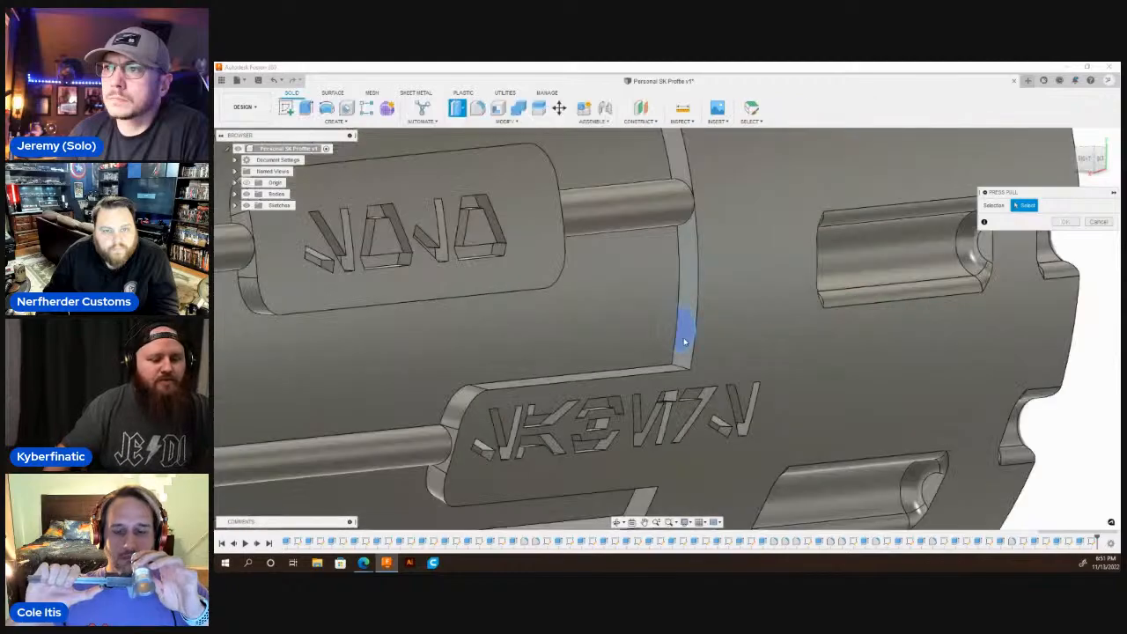
Extrude the circle portion on the recess end wall beside the notched collar up to the opposite end wall, joined to the body.
left_click(686, 340)
scroll(744, 288, "down", 5)
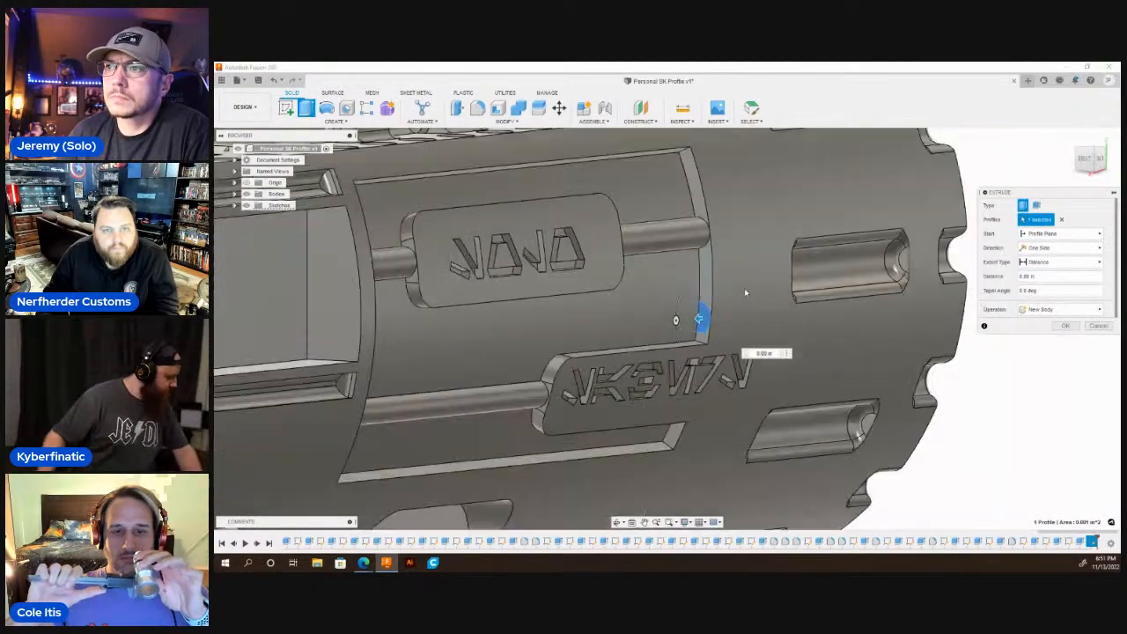
scroll(627, 492, "down", 3)
left_click(619, 524)
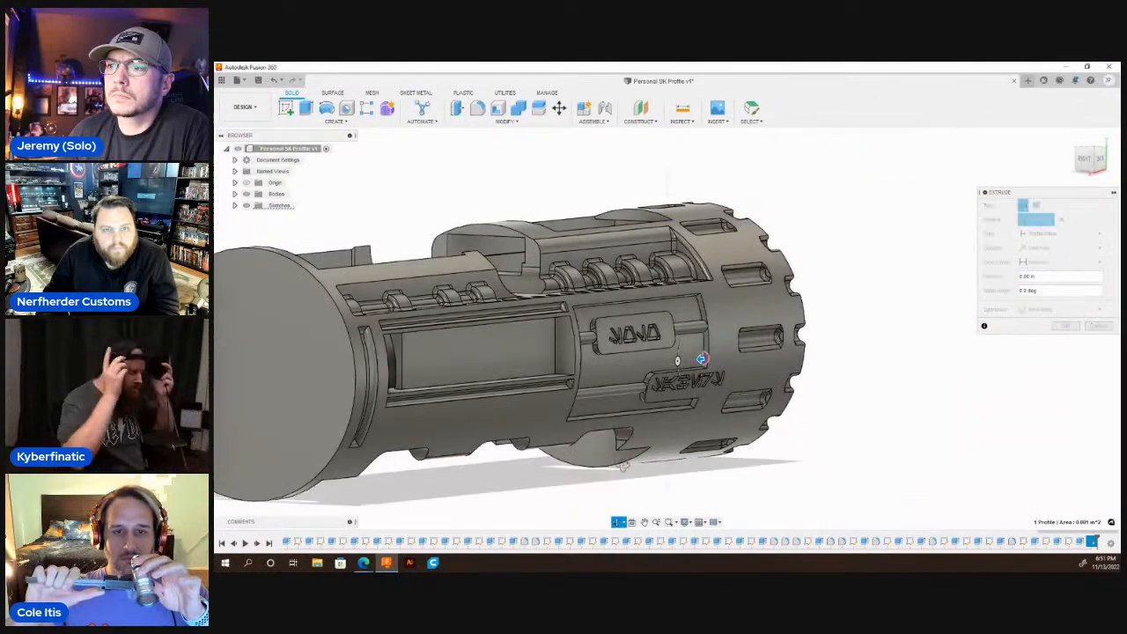
left_click_drag(623, 464, 498, 489)
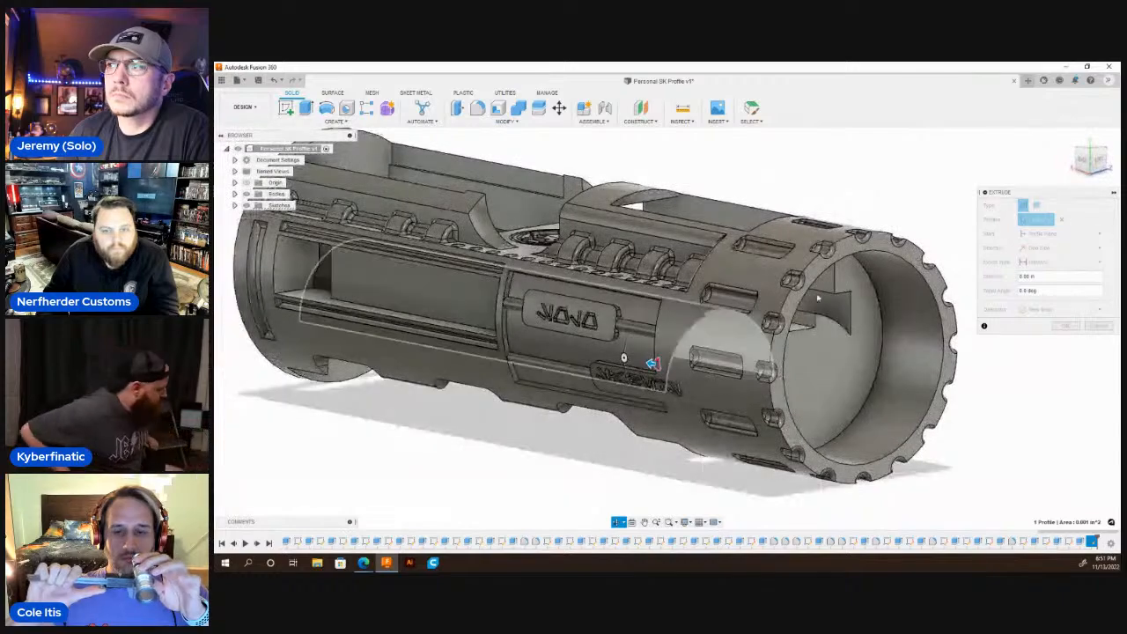
key("Escape")
left_click(1046, 263)
left_click(1044, 287)
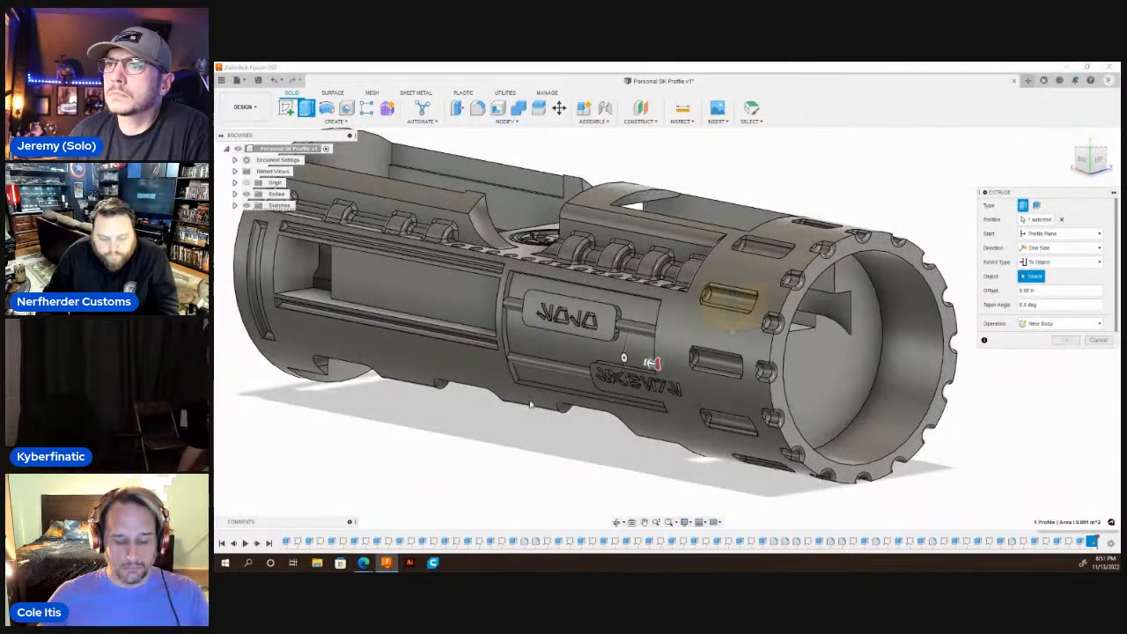
scroll(828, 375, "up", 5)
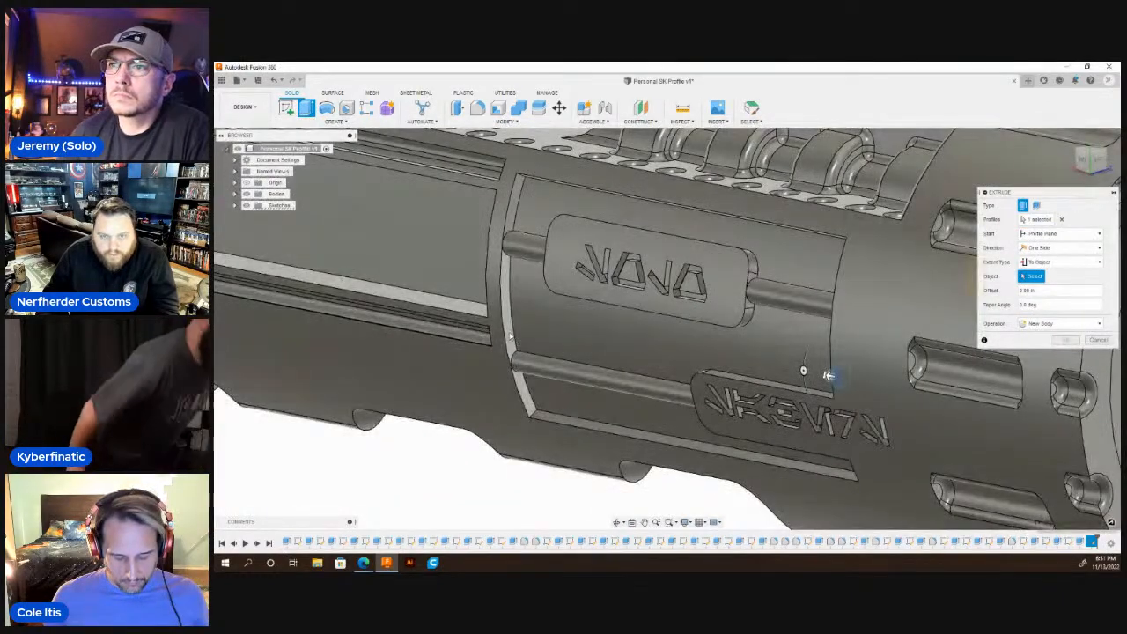
left_click(510, 336)
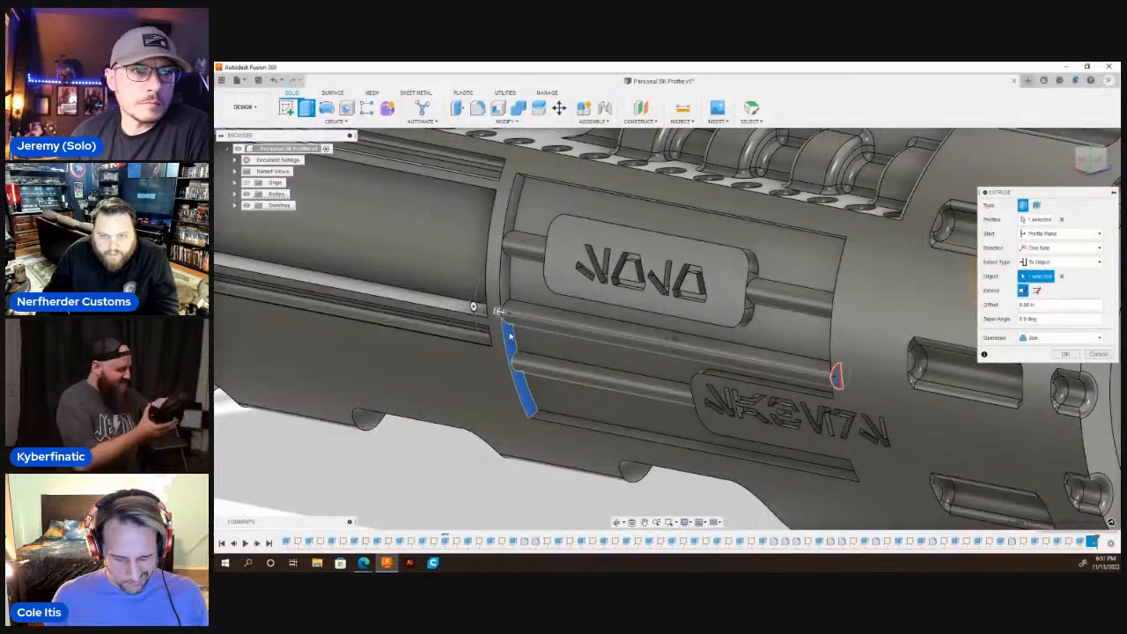
key("Return")
Fillet the two recess corner edges at the notched-collar end, above the upper plate and above the lower plate's lettering, with a 0.015 in radius.
scroll(617, 321, "down", 5)
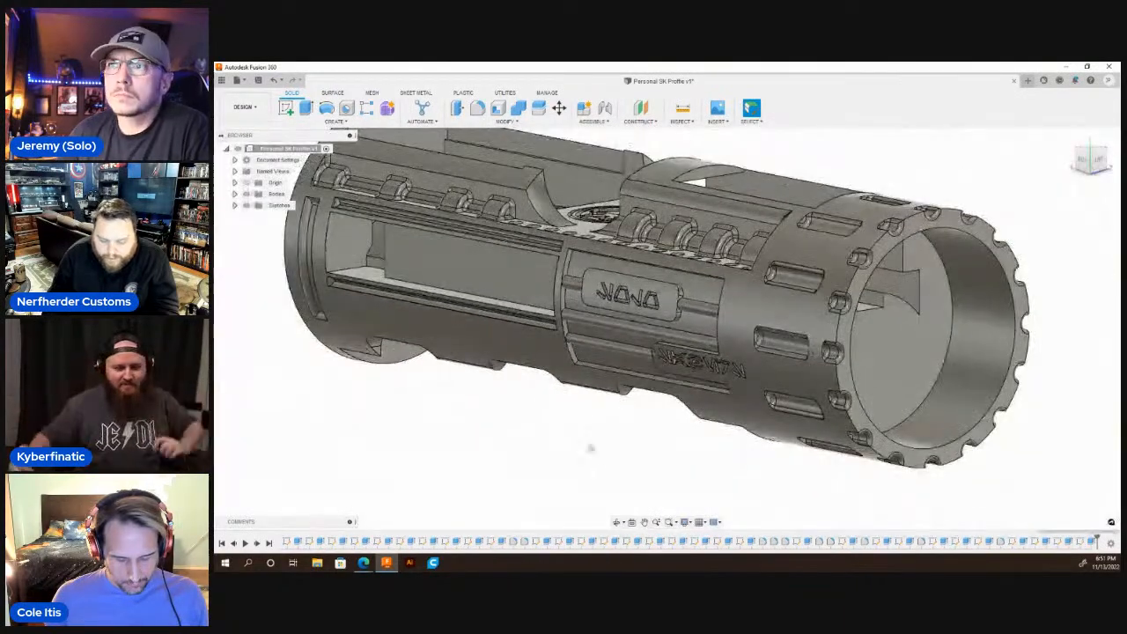
left_click(616, 524)
left_click_drag(622, 365, 746, 315)
scroll(740, 303, "up", 5)
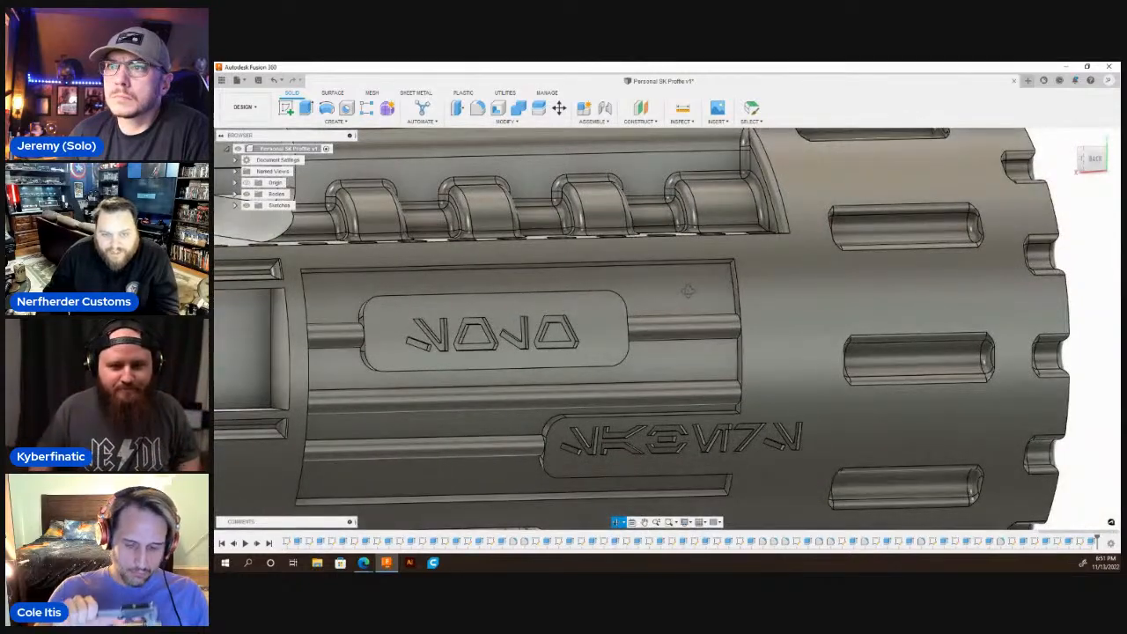
scroll(727, 286, "up", 1)
key("Escape")
left_click(477, 108)
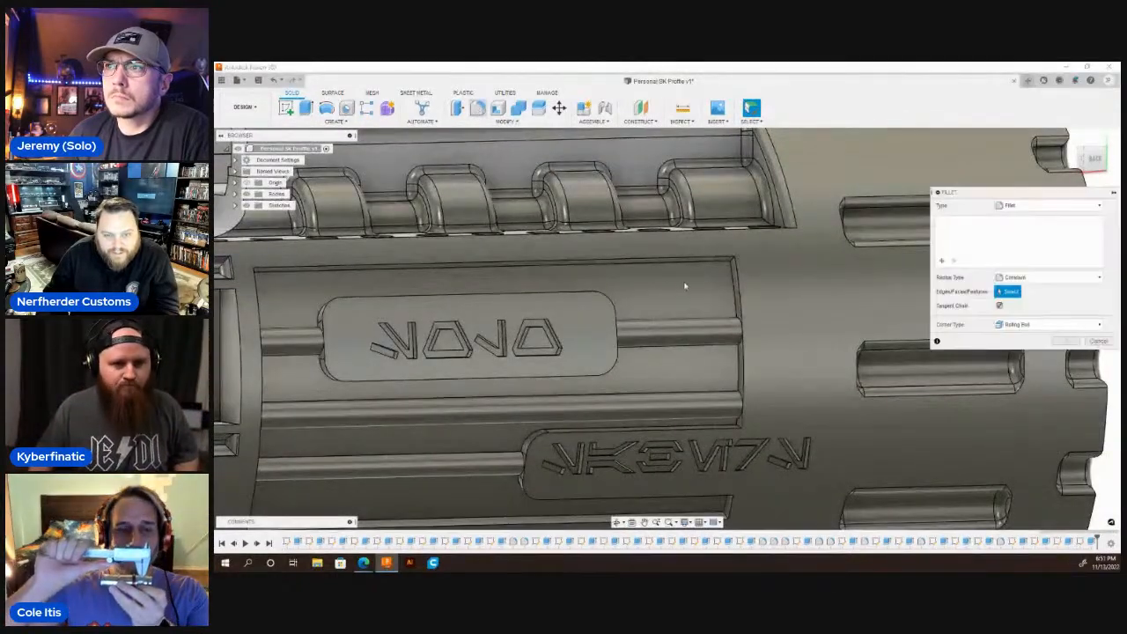
scroll(736, 268, "up", 3)
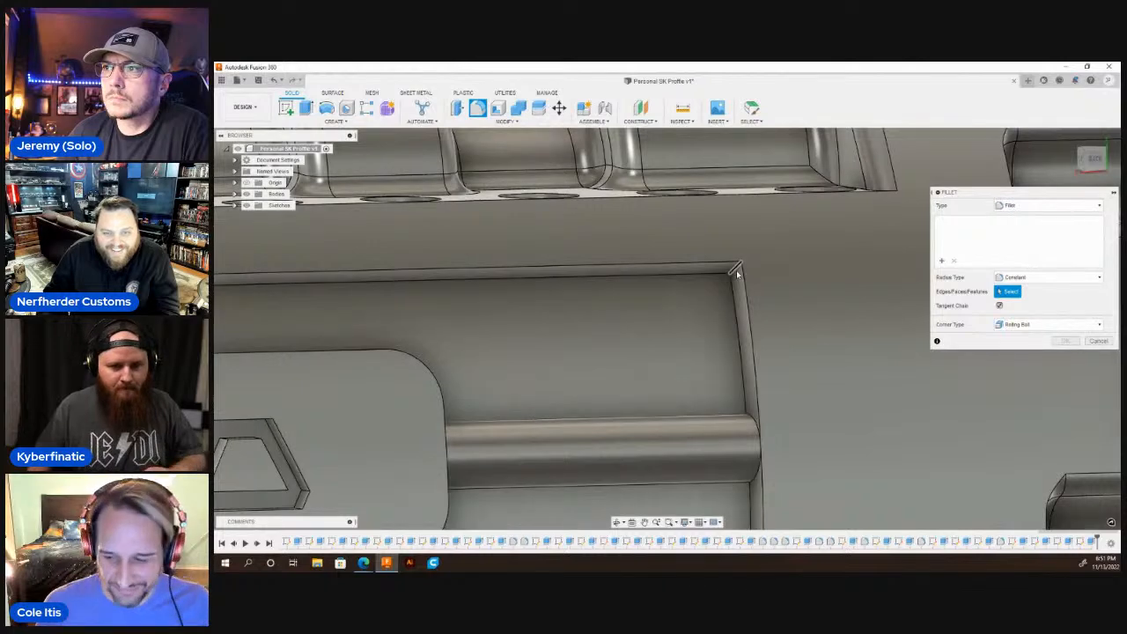
left_click(736, 271)
scroll(738, 256, "down", 3)
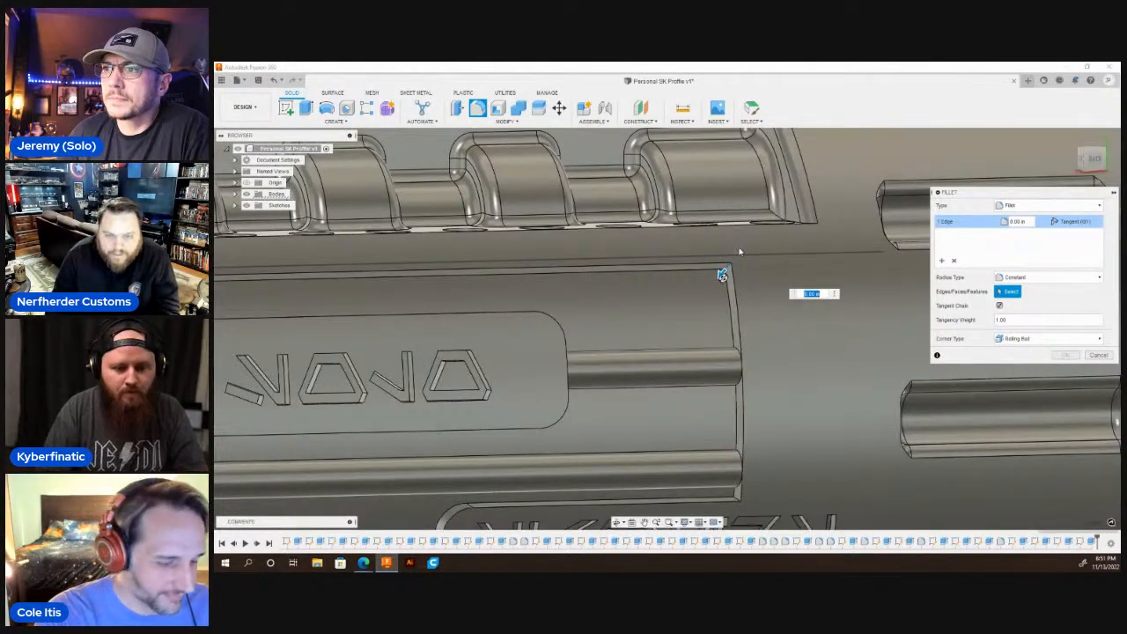
scroll(734, 260, "down", 3)
scroll(738, 392, "up", 5)
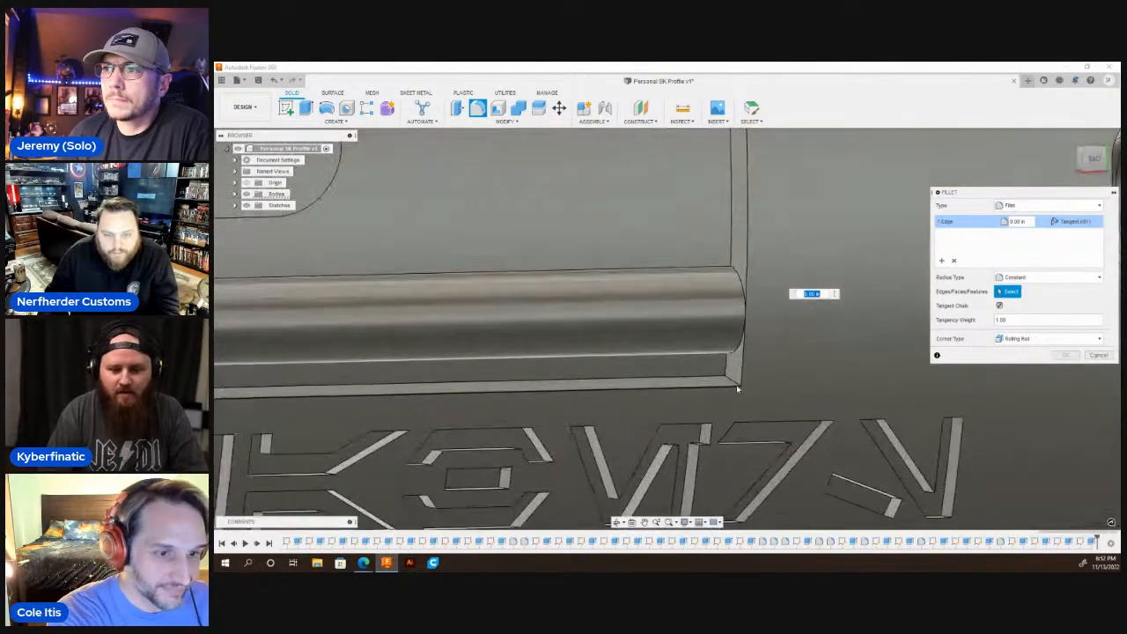
left_click(730, 382)
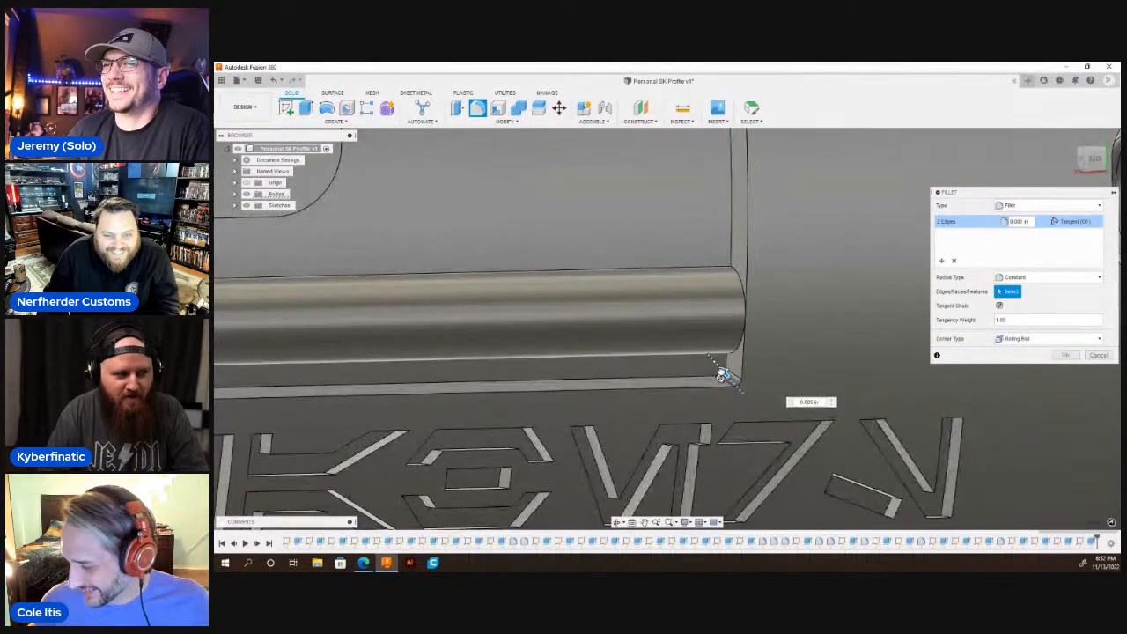
left_click_drag(721, 375, 719, 370)
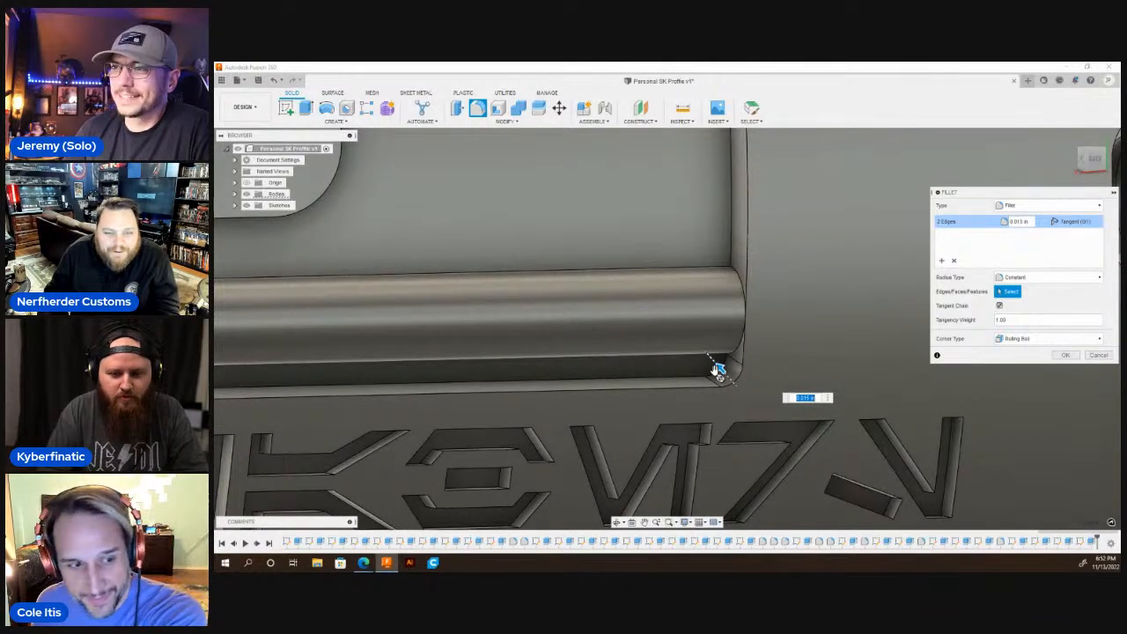
key("Return")
Fillet the recess corner edge below the lower lettered plate at the notched-collar end.
scroll(791, 348, "down", 3)
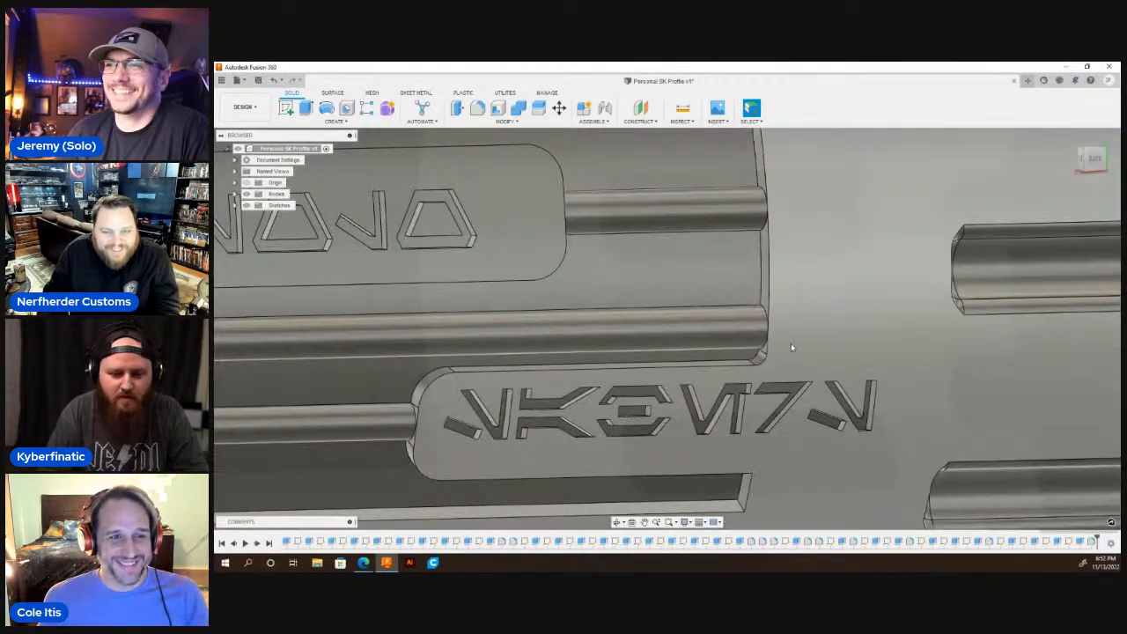
scroll(791, 348, "down", 5)
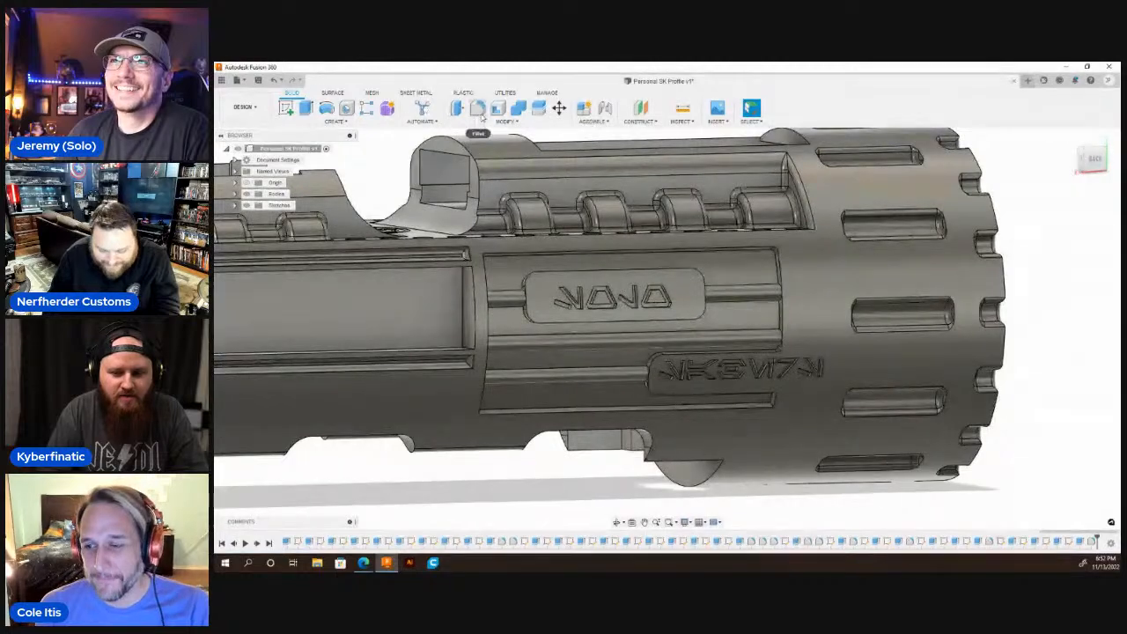
key("f")
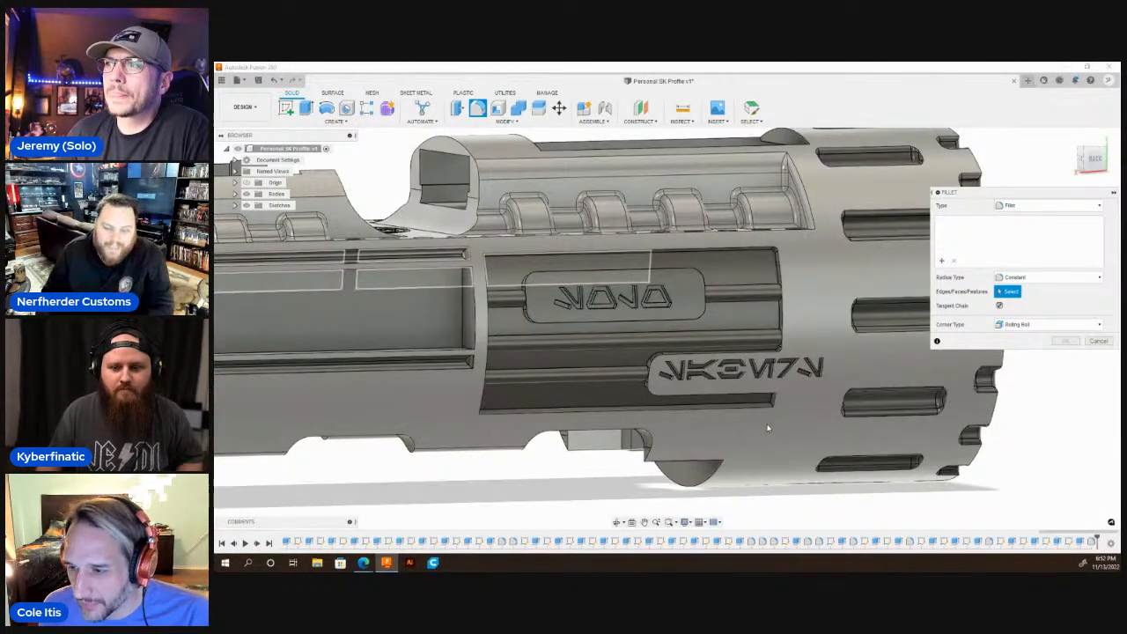
scroll(773, 406, "up", 5)
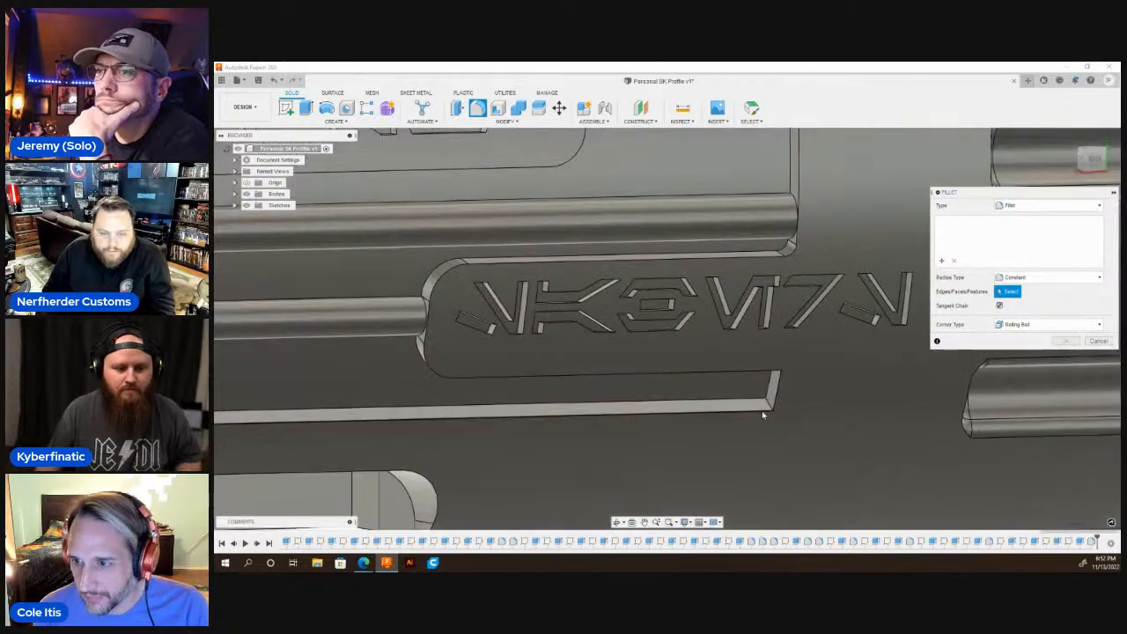
scroll(768, 407, "up", 2)
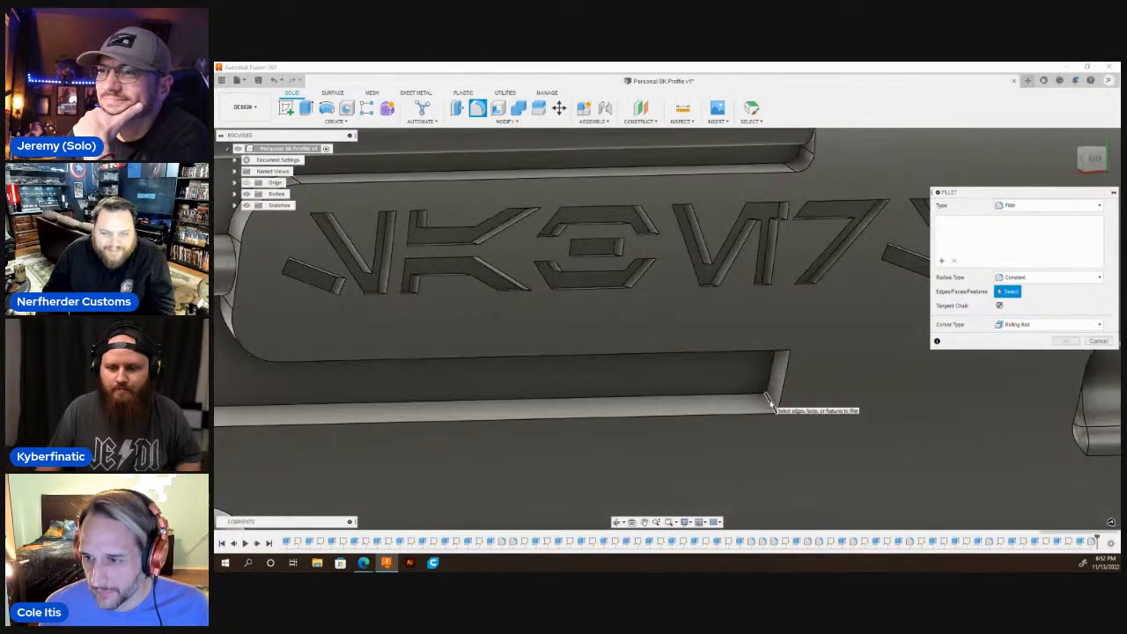
left_click(771, 404)
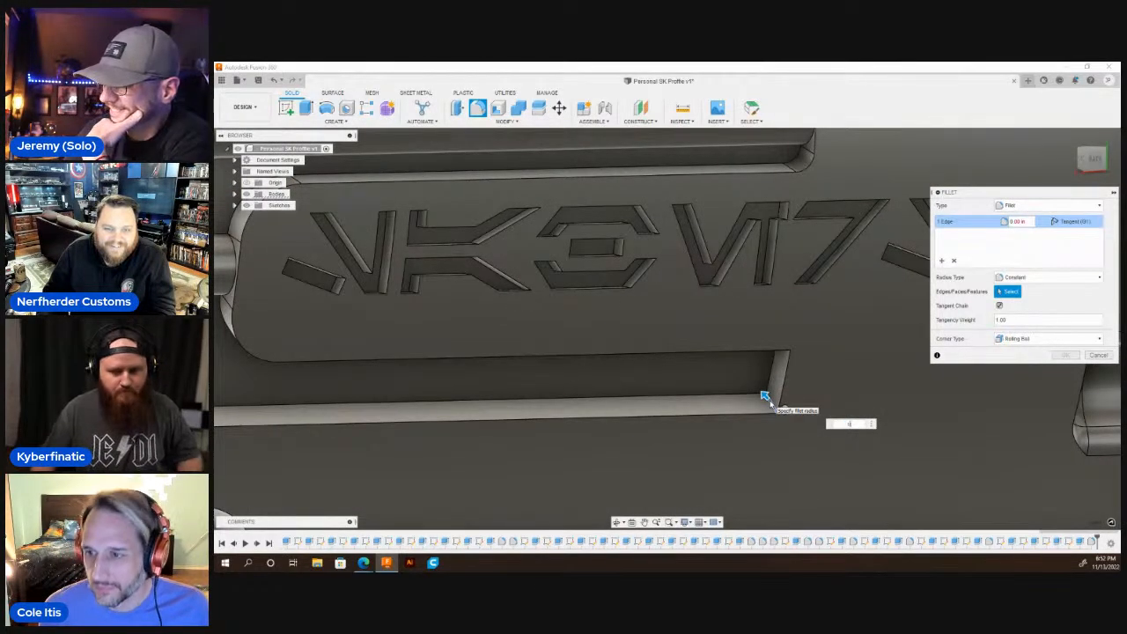
key("Escape")
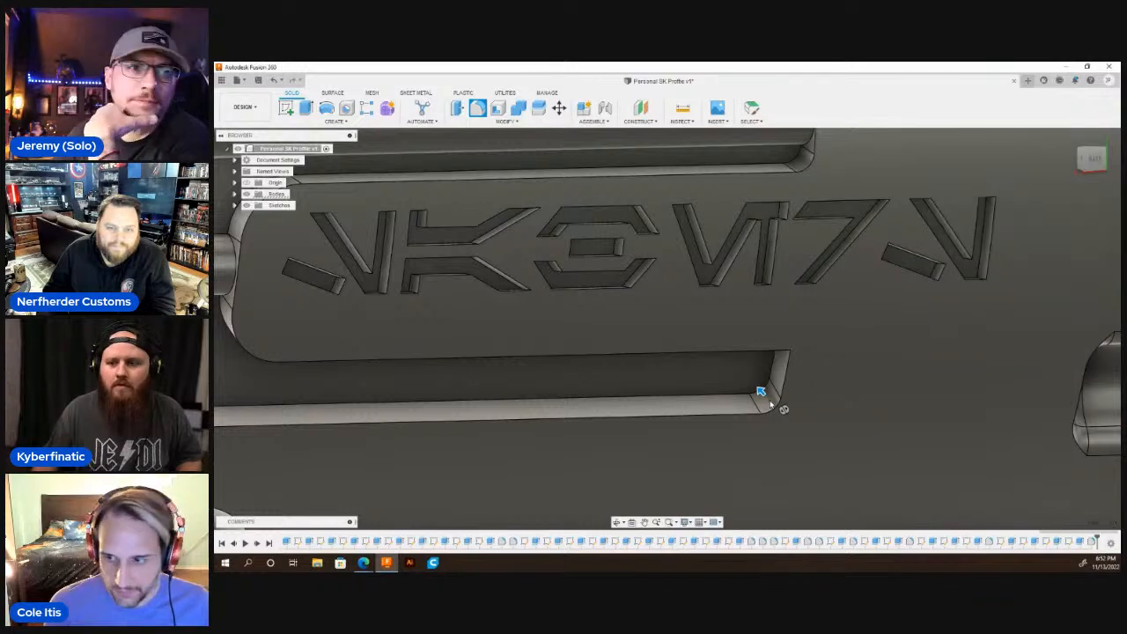
Fillet the recess's upper corner edge beside the long side window with a 0.115 in radius.
scroll(825, 303, "down", 5)
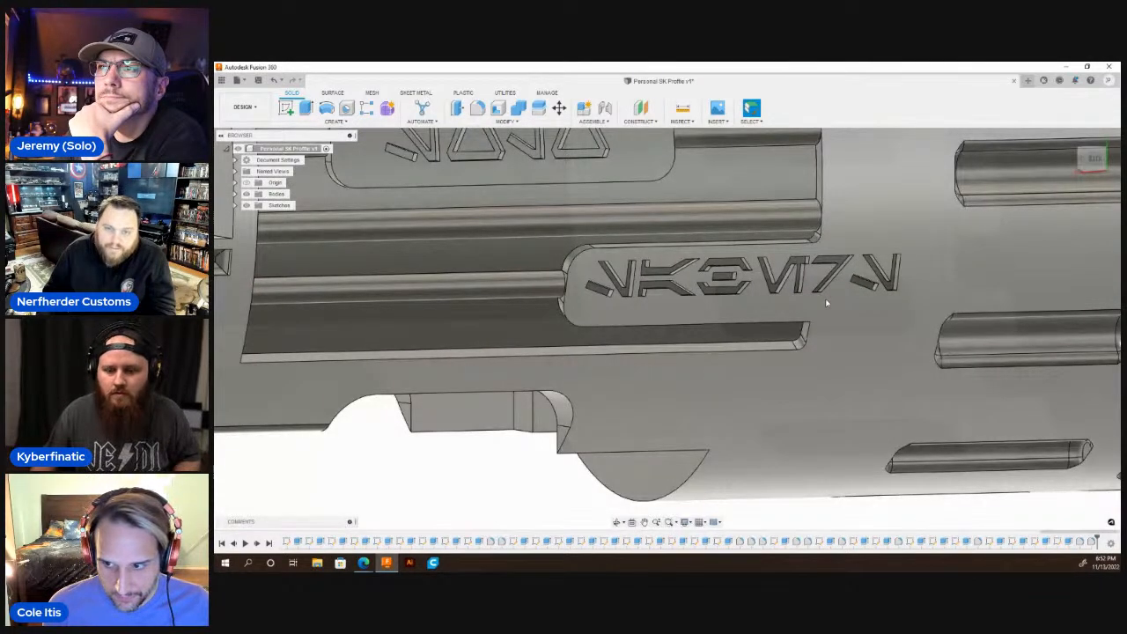
scroll(825, 299, "down", 5)
middle_click_drag(825, 299, 614, 272, "shift")
scroll(614, 272, "up", 7)
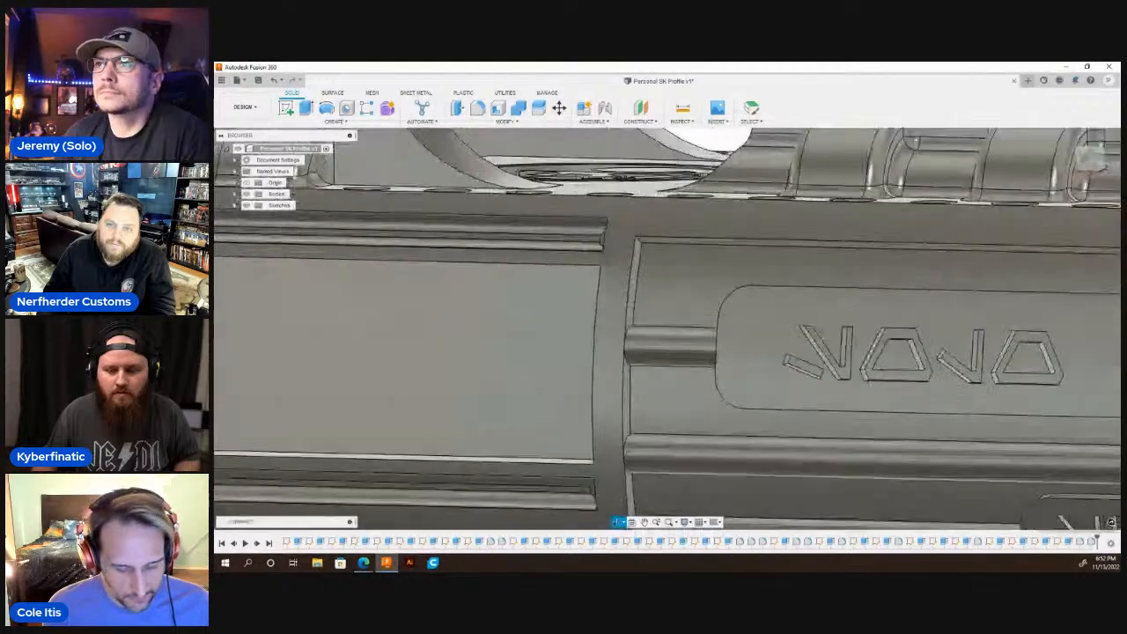
left_click(476, 108)
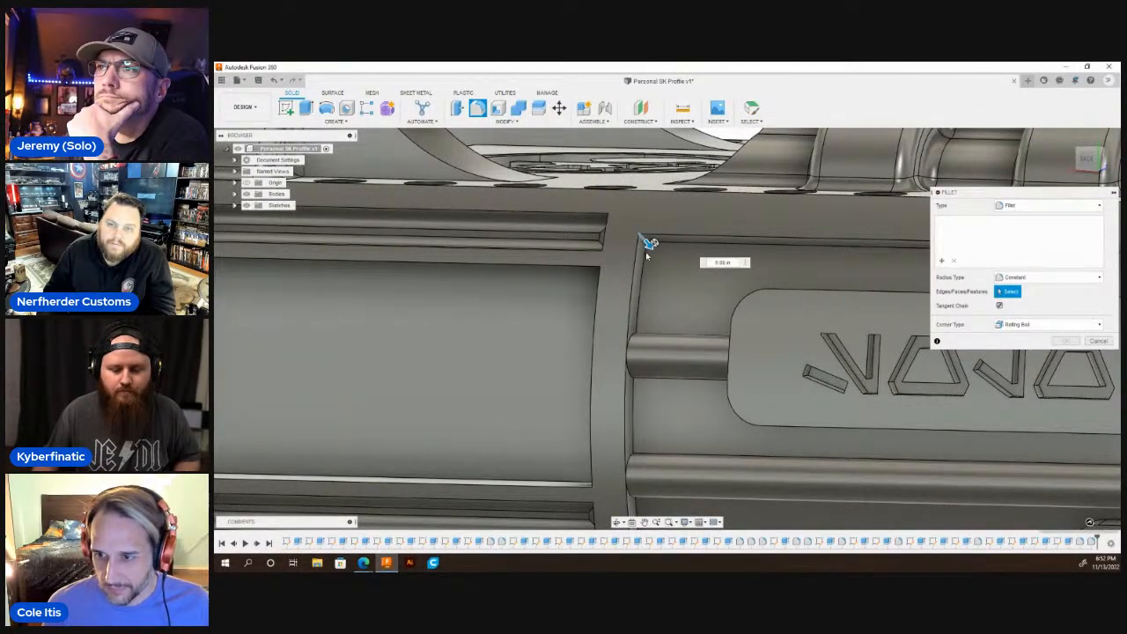
left_click(645, 243)
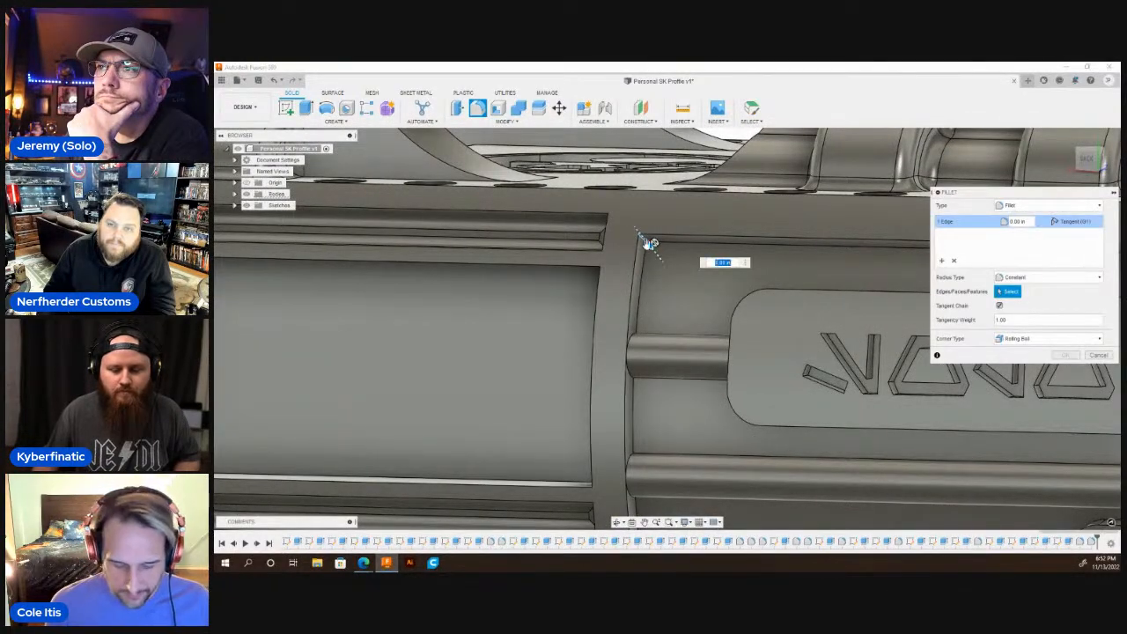
left_click_drag(649, 244, 666, 266)
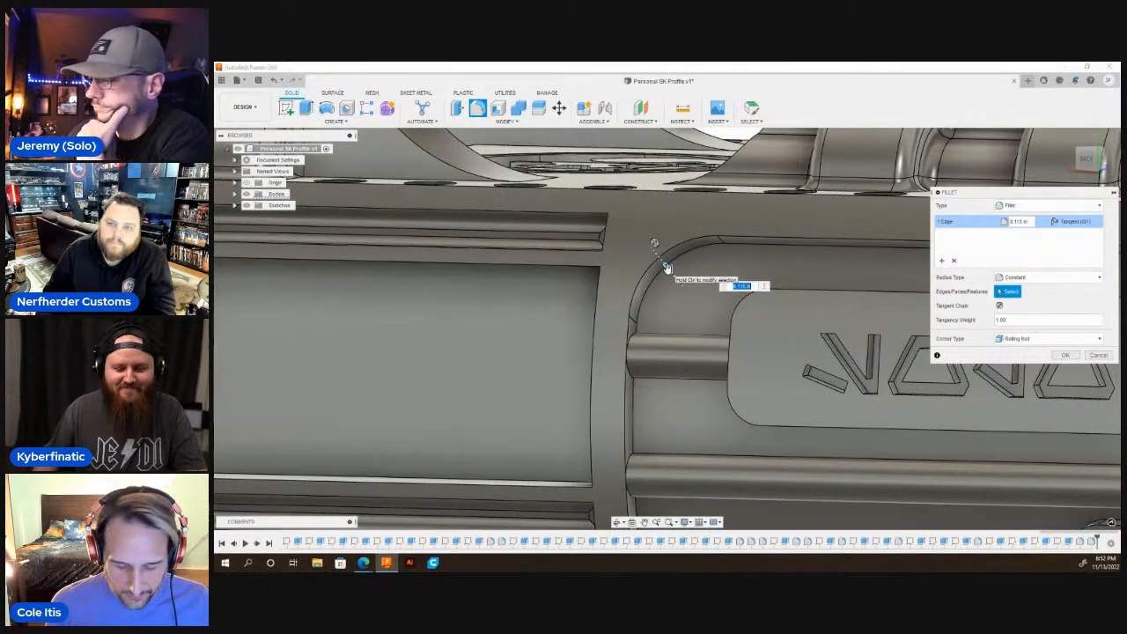
key("Return")
Fillet the recess's lower corner edge at the long-window end with a radius of about 0.05 in.
middle_click_drag(702, 302, 703, 234, "shift")
scroll(704, 234, "down", 3)
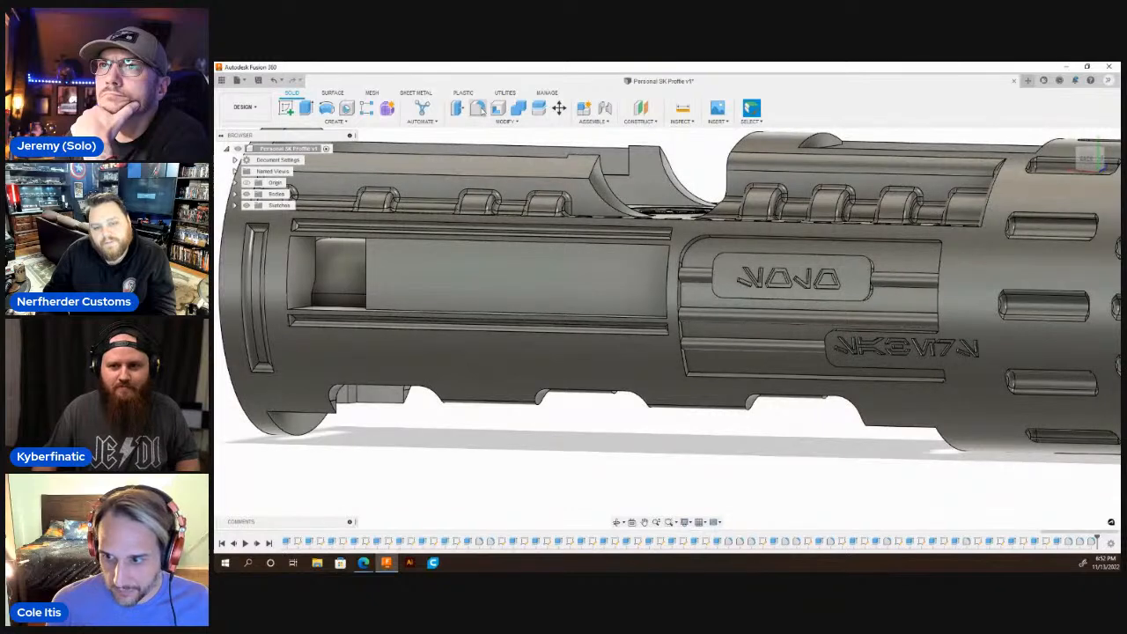
key("f")
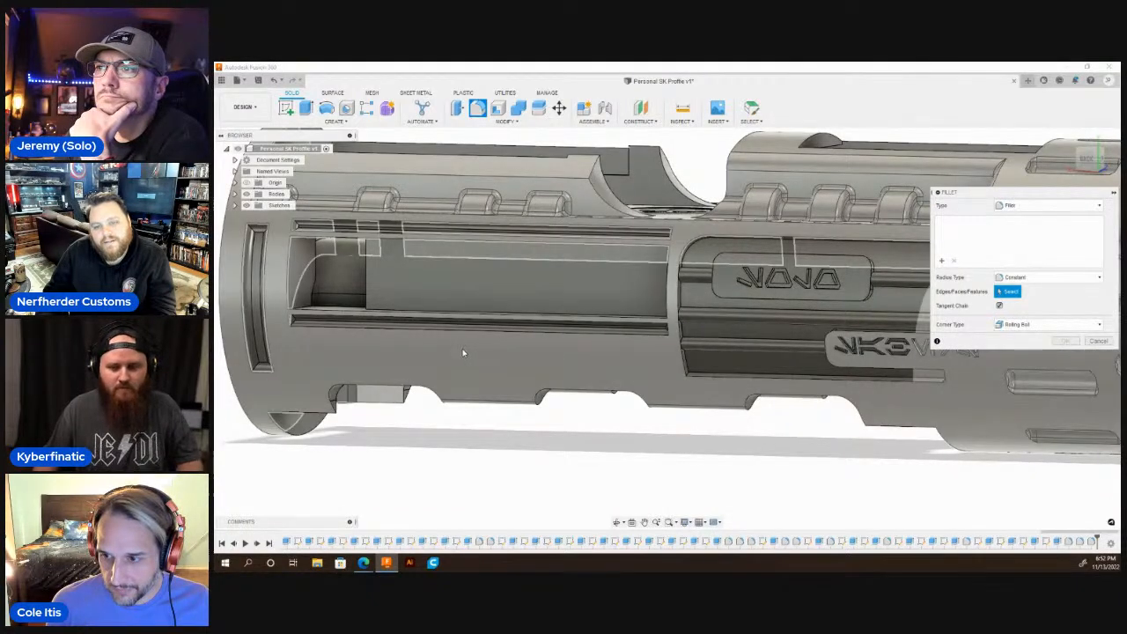
scroll(367, 377, "up", 1)
middle_click_drag(660, 427, 493, 375, "shift")
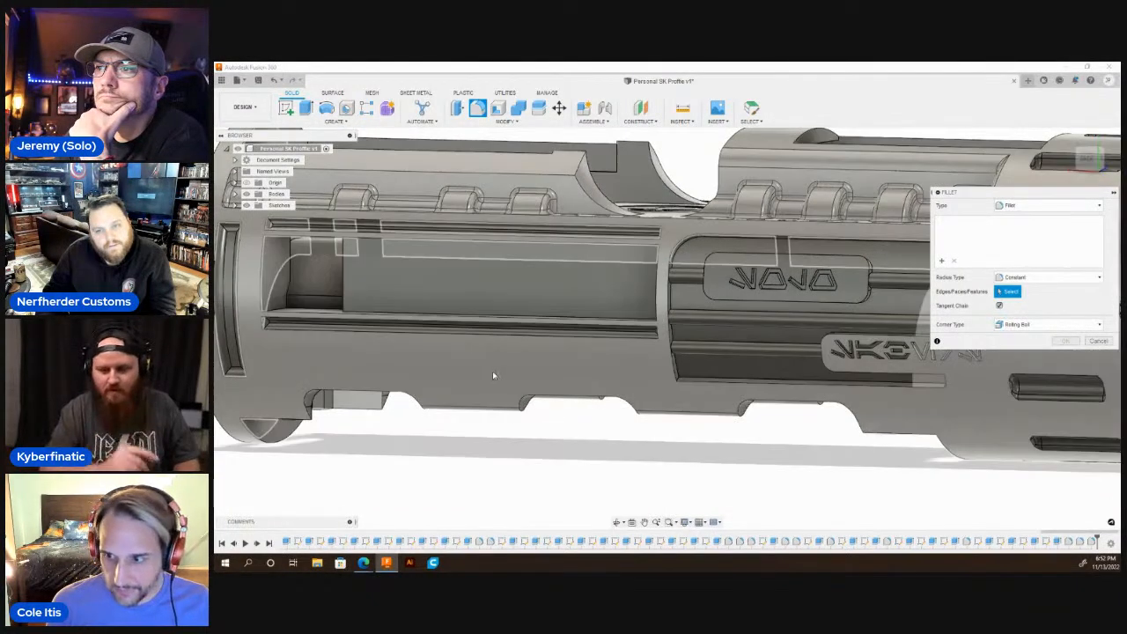
scroll(493, 375, "down", 2)
scroll(646, 381, "up", 1)
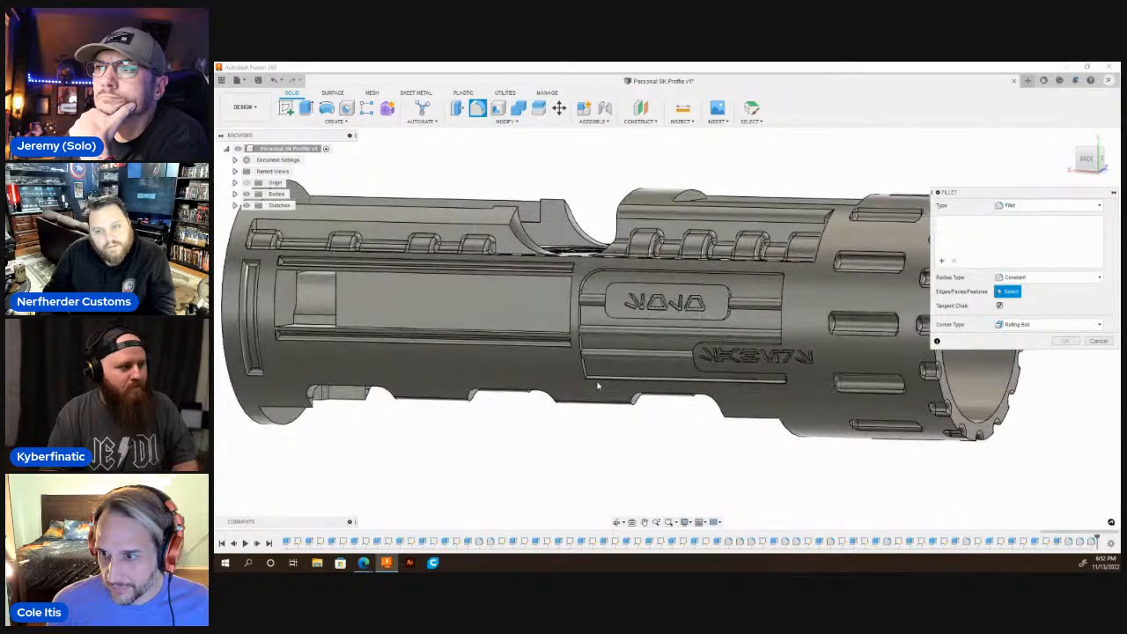
scroll(597, 385, "up", 2)
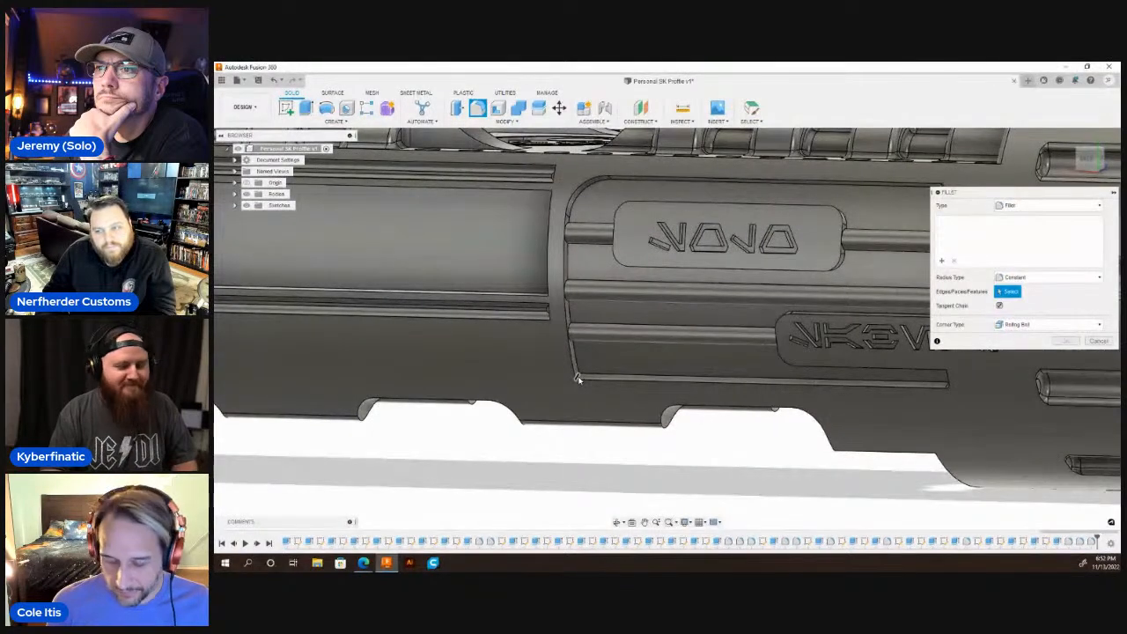
left_click(577, 377)
left_click_drag(579, 370, 585, 367)
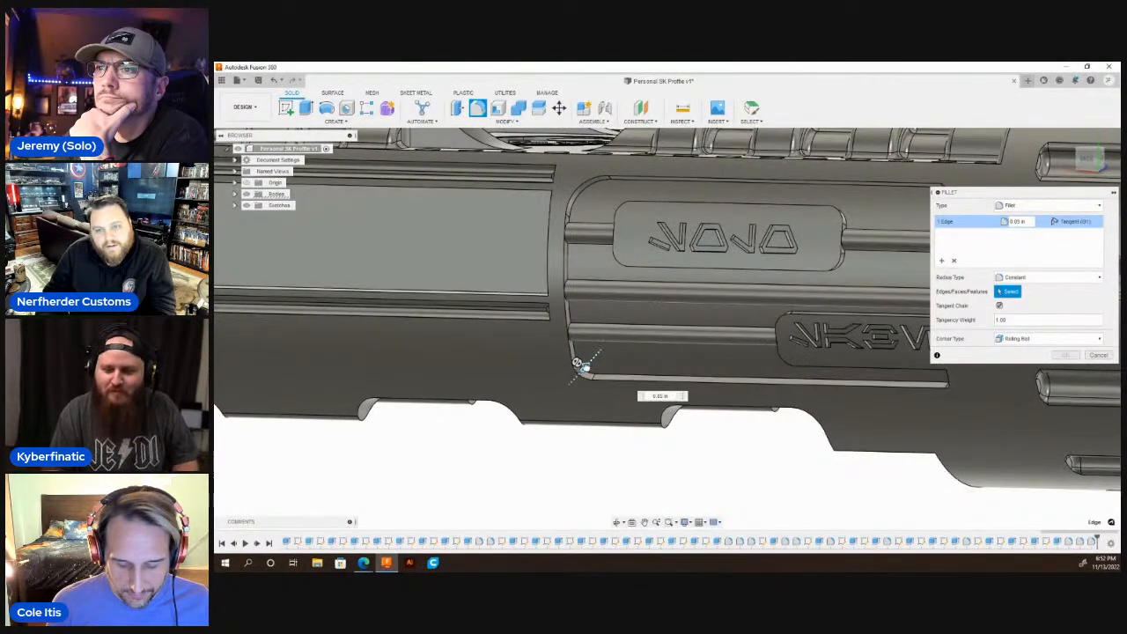
key("Return")
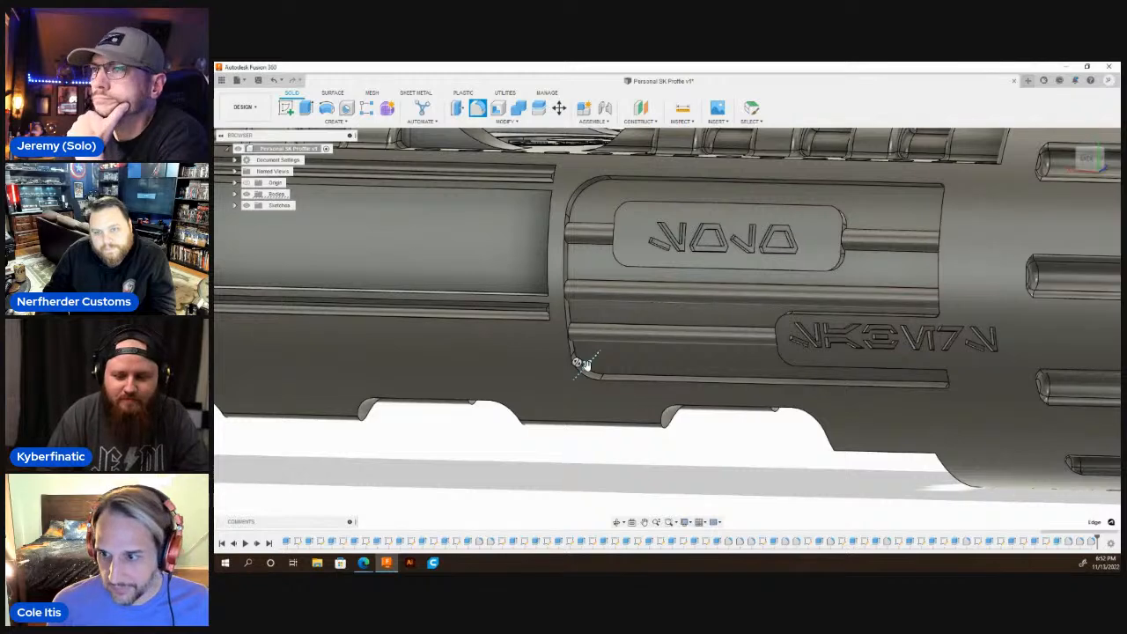
Try to fillet the edges of all four recess floor sections around the Aurebesh plates together with a 0.02 in radius.
left_click(477, 108)
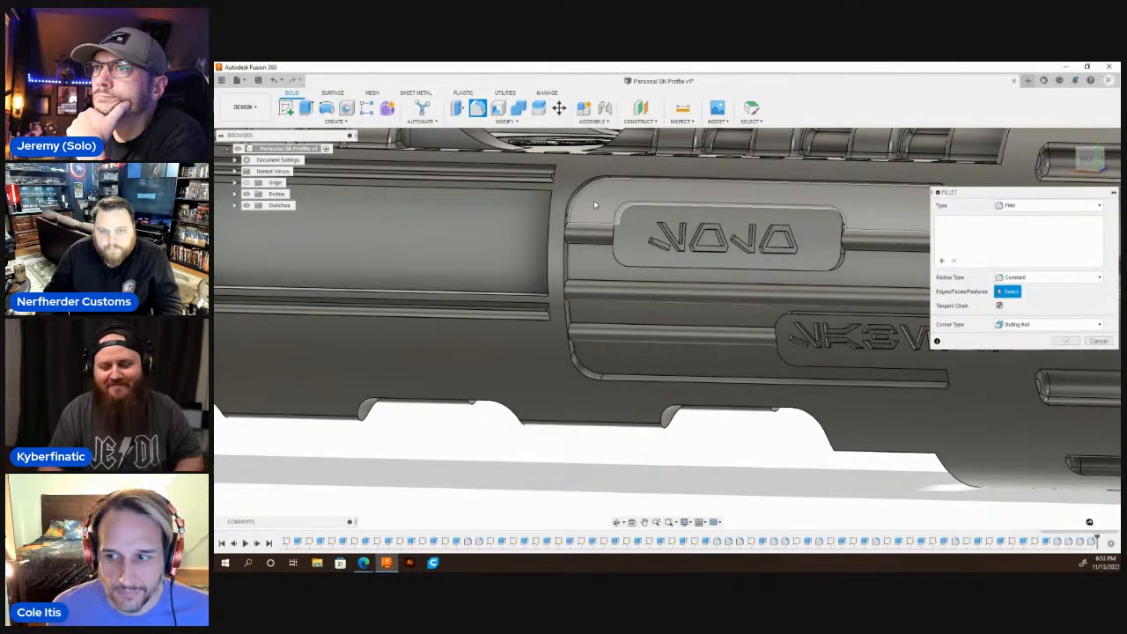
left_click(594, 200)
left_click(596, 264)
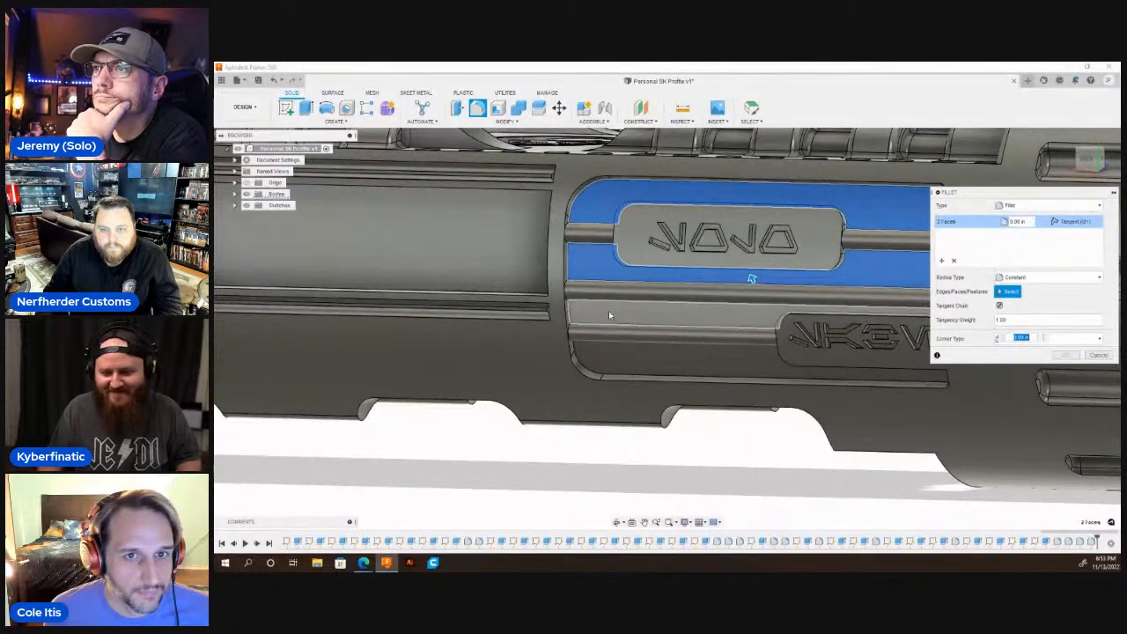
left_click(607, 314)
left_click(632, 371)
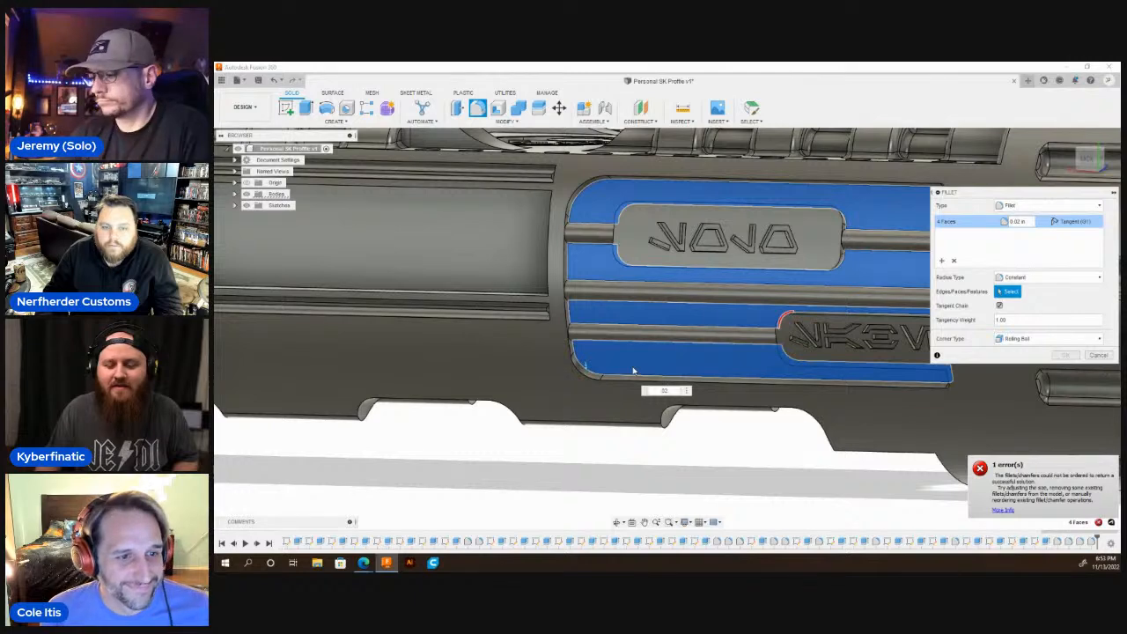
key("Escape")
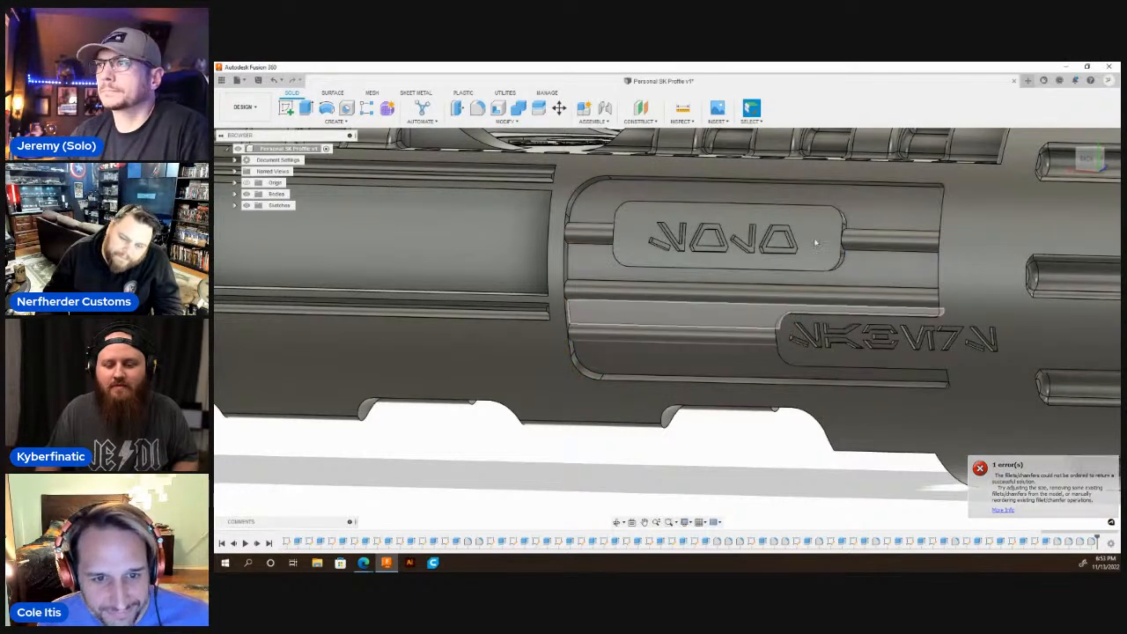
Fillet the edges of the two recess floor sections above and below the upper lettered plate with a 0.02 in radius.
left_click(476, 108)
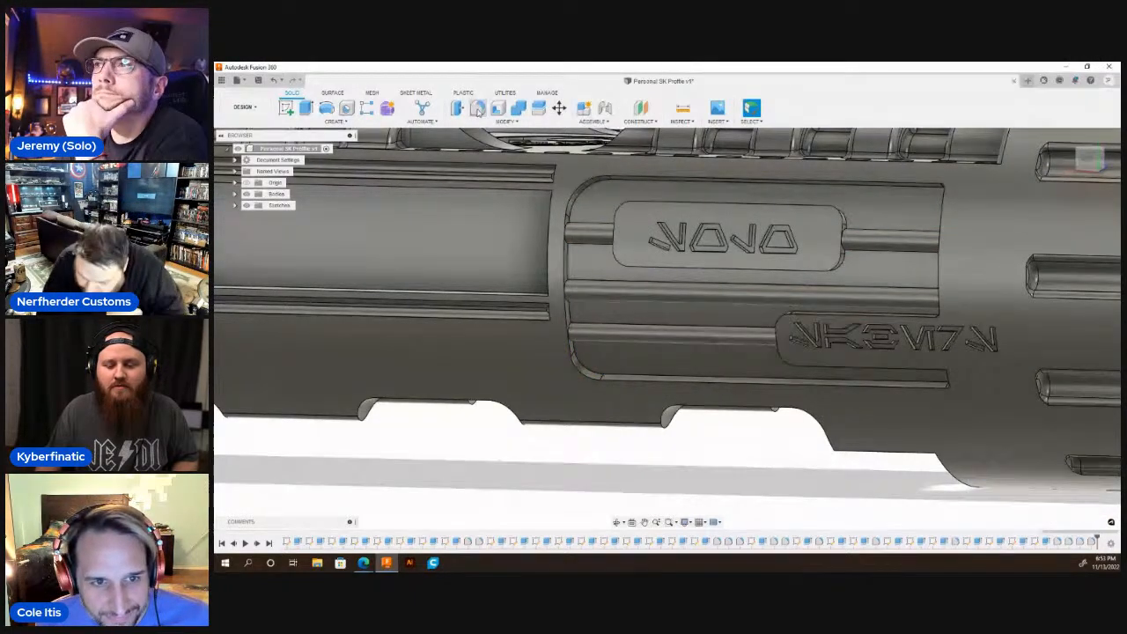
left_click(892, 215)
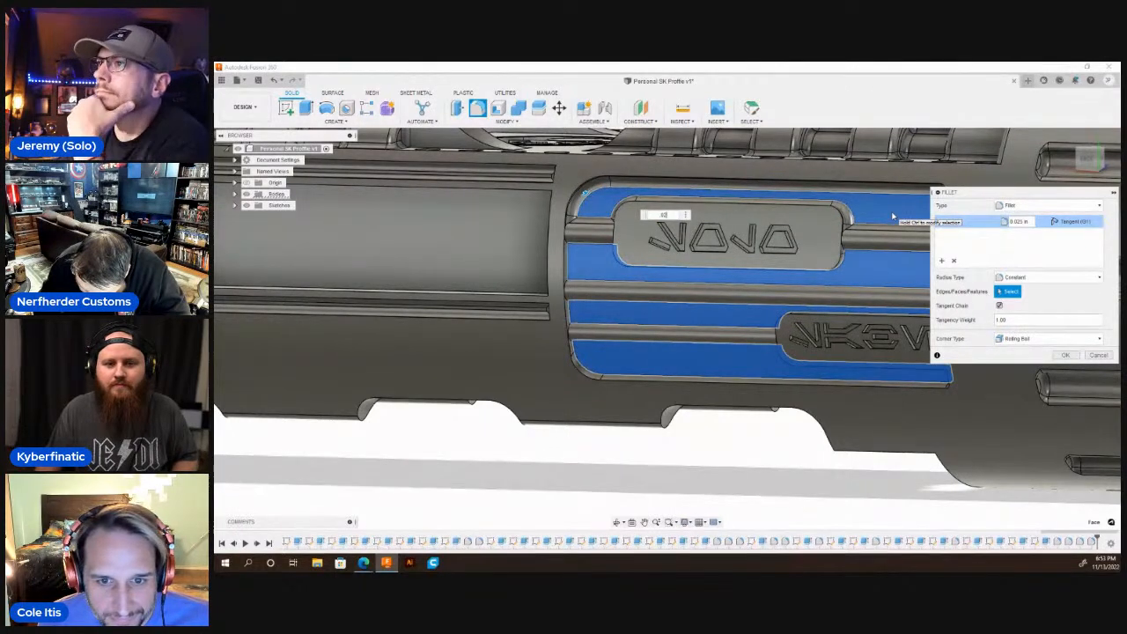
key("Return")
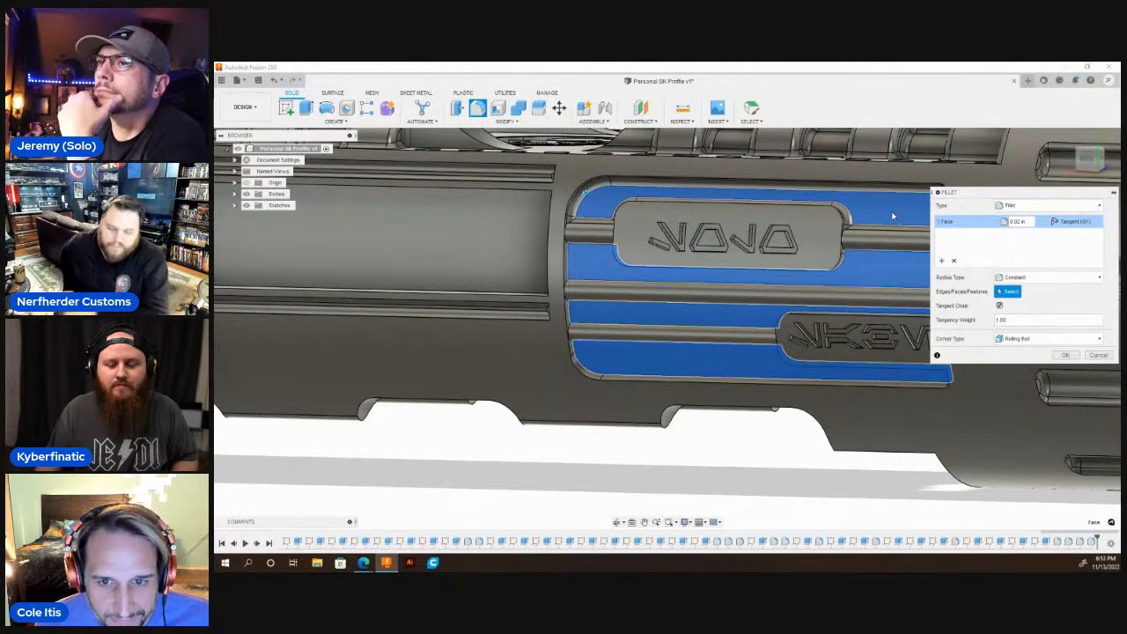
scroll(536, 214, "down", 3)
scroll(682, 294, "up", 3)
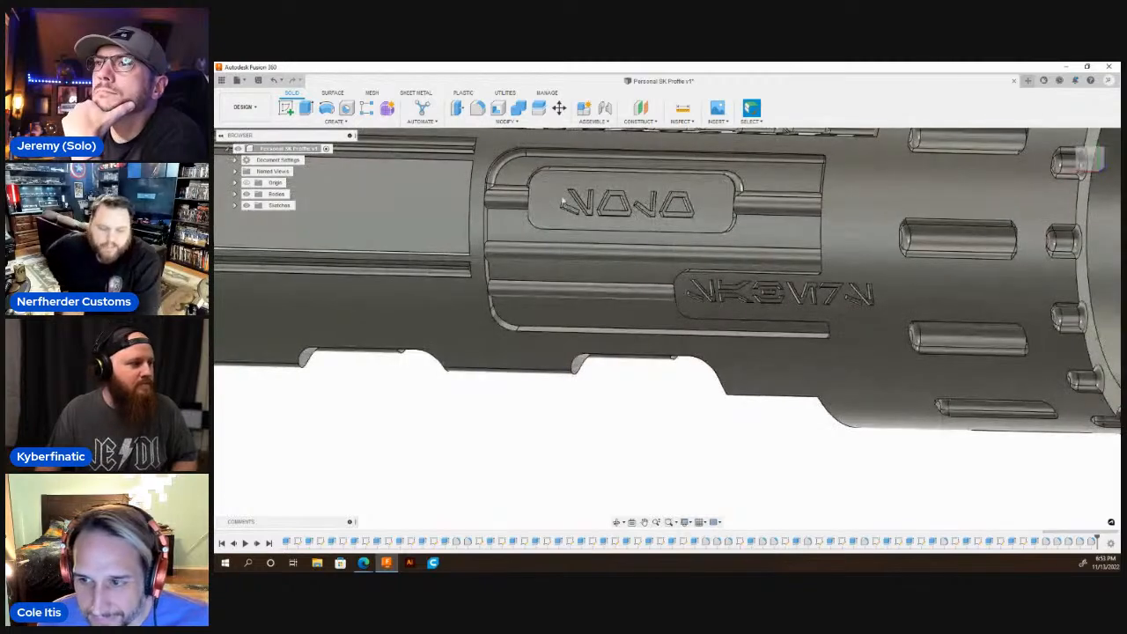
key("f")
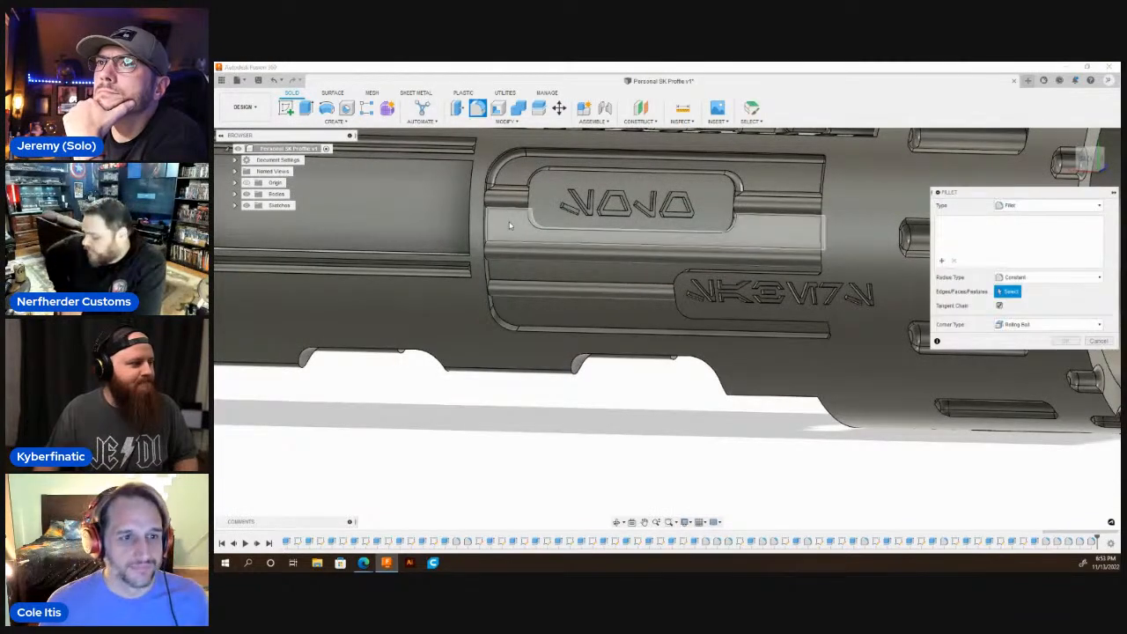
left_click(509, 225)
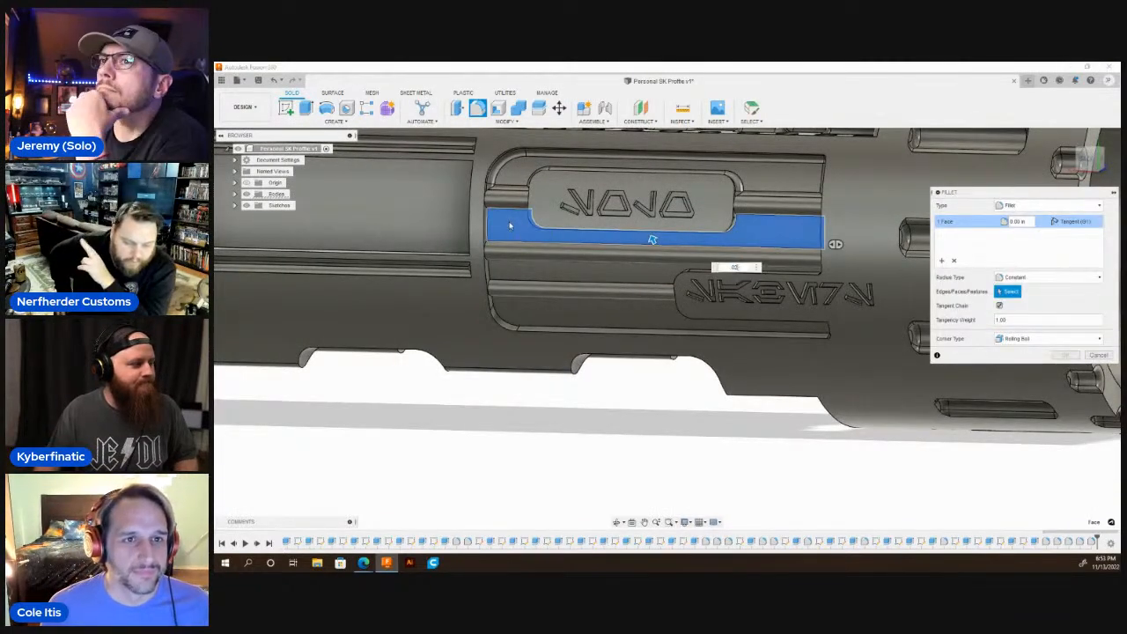
key("Return")
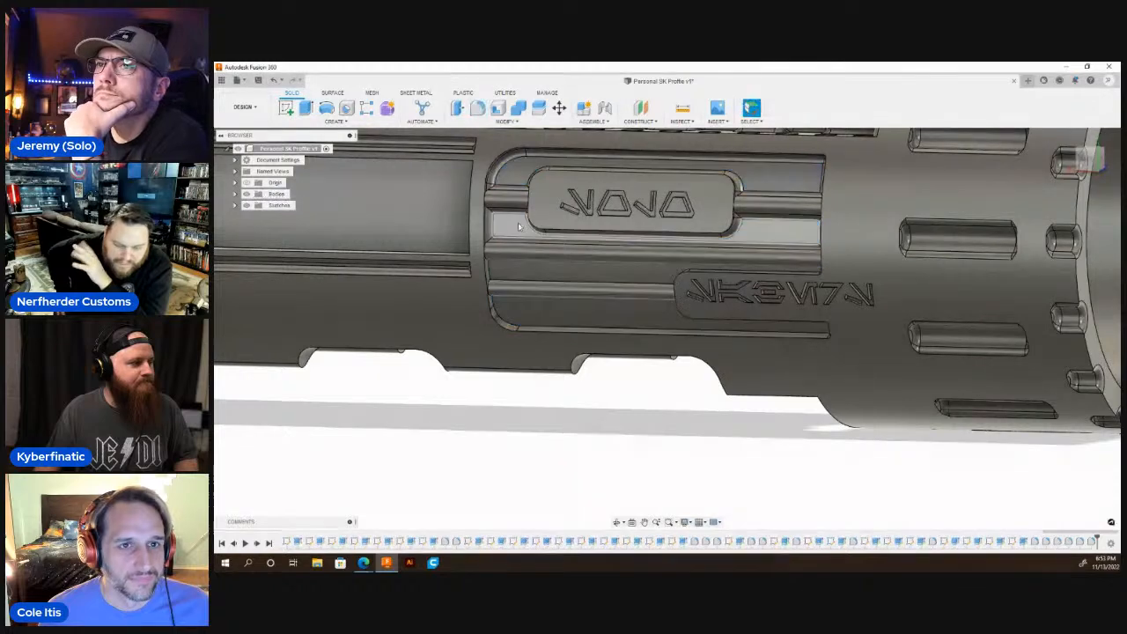
Fillet the edges of the narrow recess floor section just above the lower lettered plate with a 0.01 in radius.
key("f")
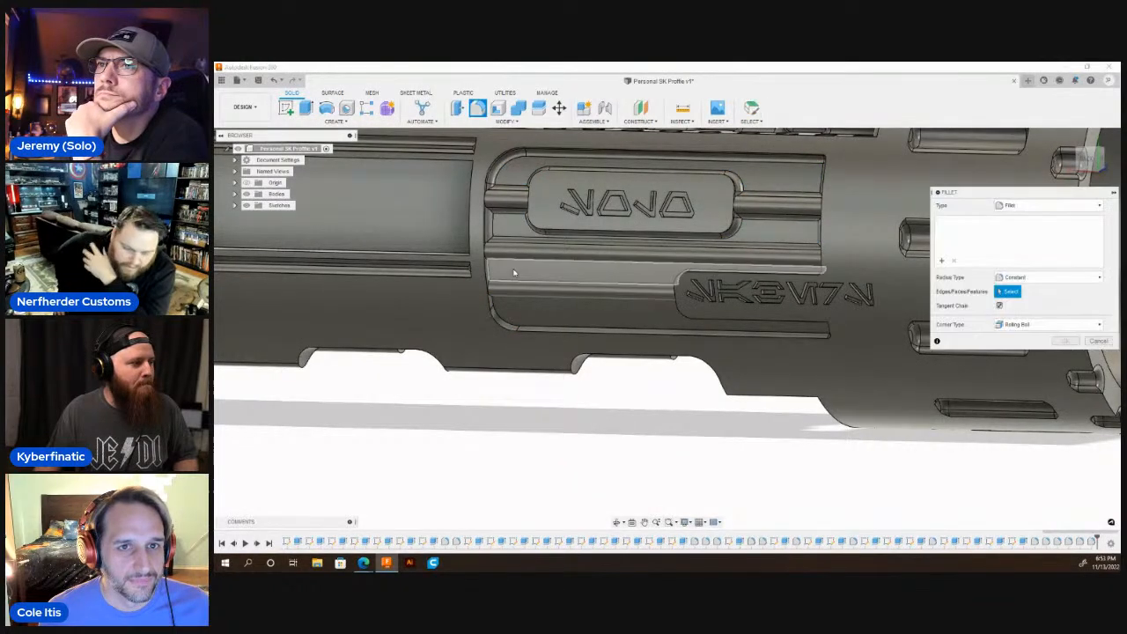
left_click(514, 272)
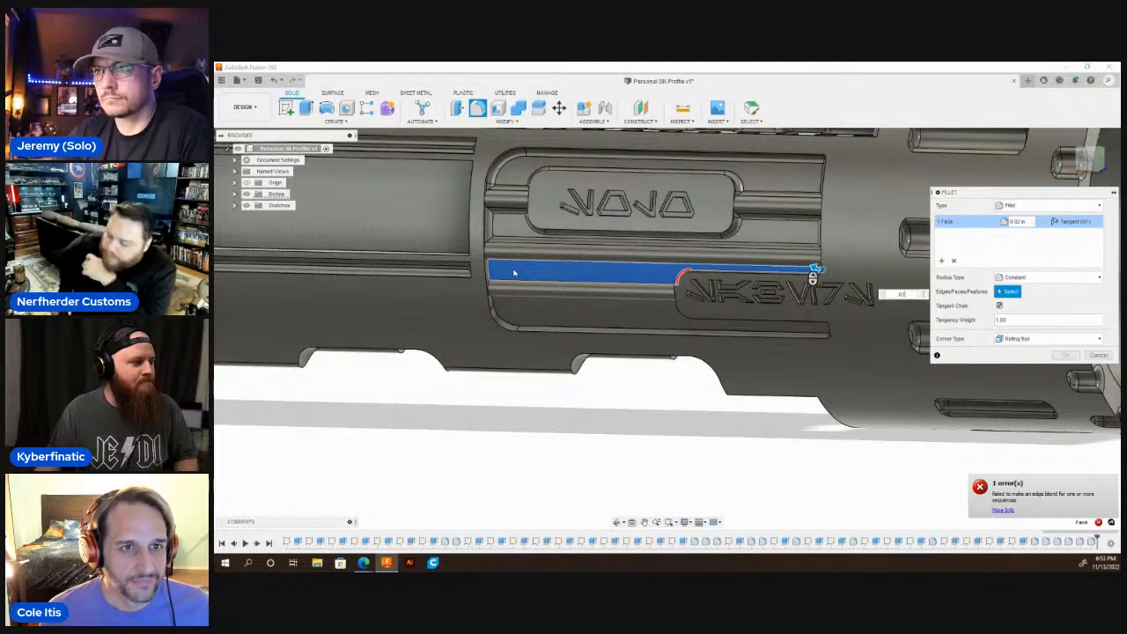
type("1")
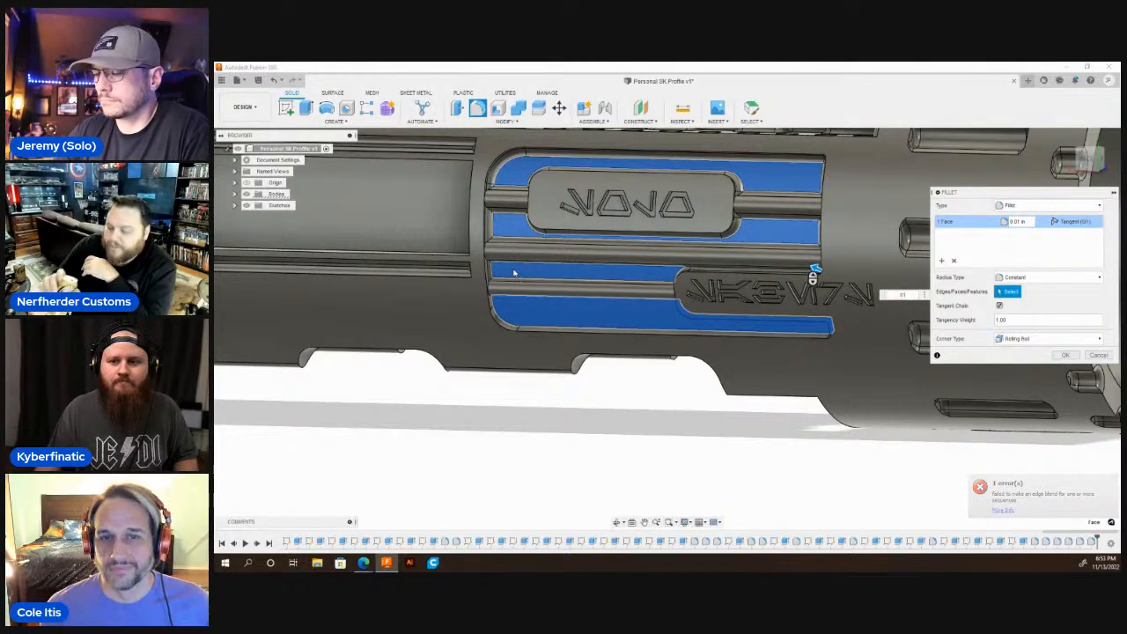
key("Return")
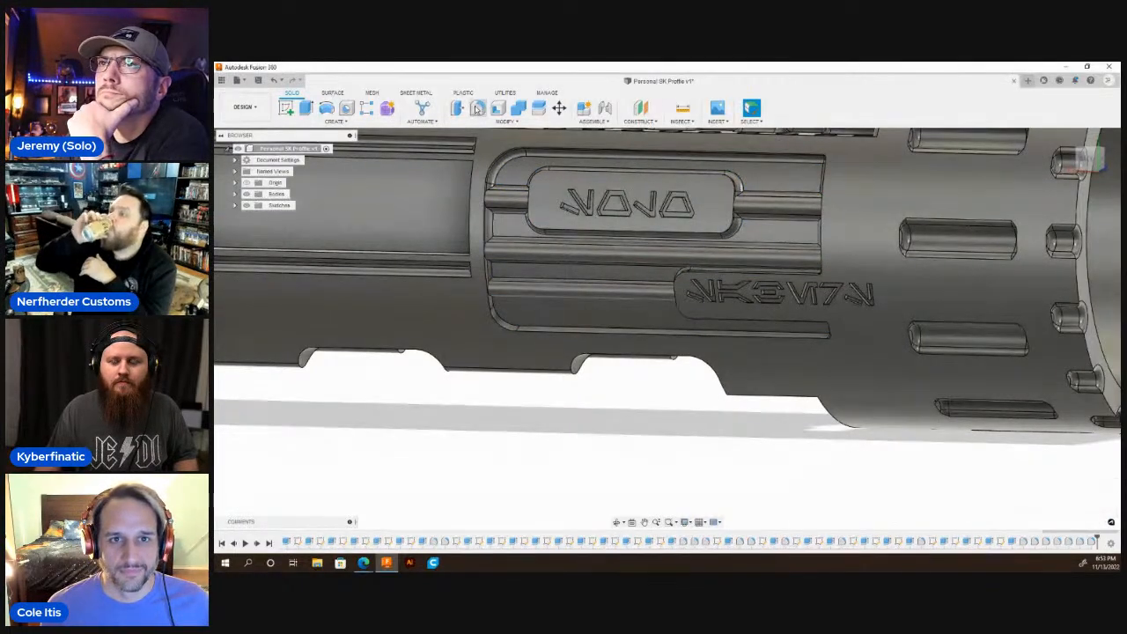
Fillet the edges of the lowest recess floor section, below the lower lettered plate, with a 0.02 in radius.
left_click(476, 108)
left_click(566, 314)
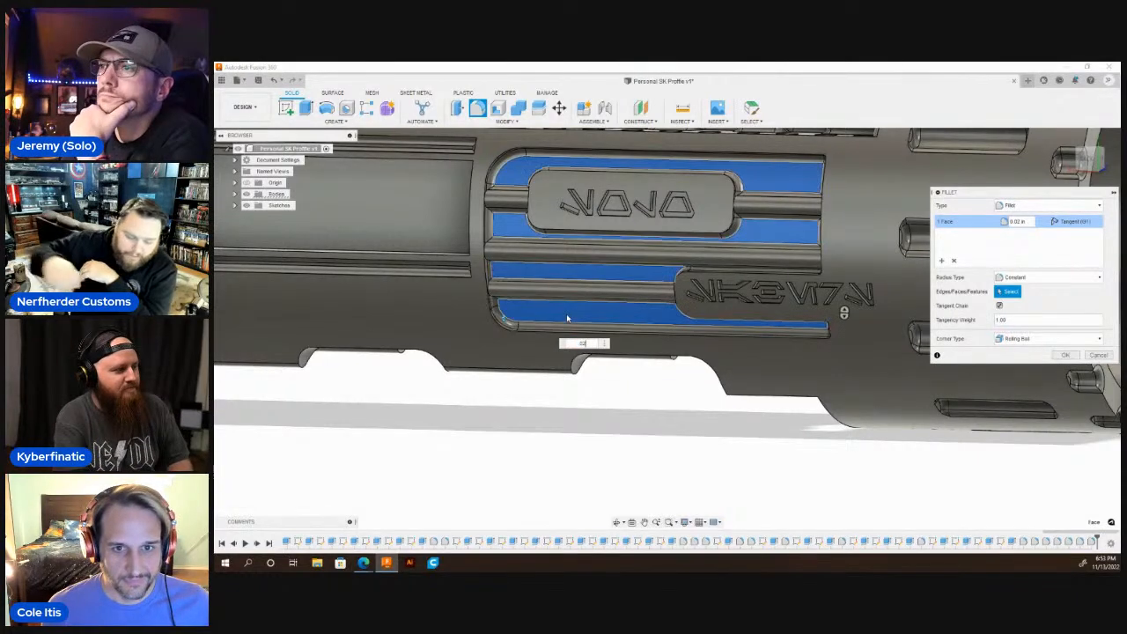
key("Return")
Examine the filleted recess and the whole hilt body from the side, the closed end and above.
scroll(703, 386, "down", 4)
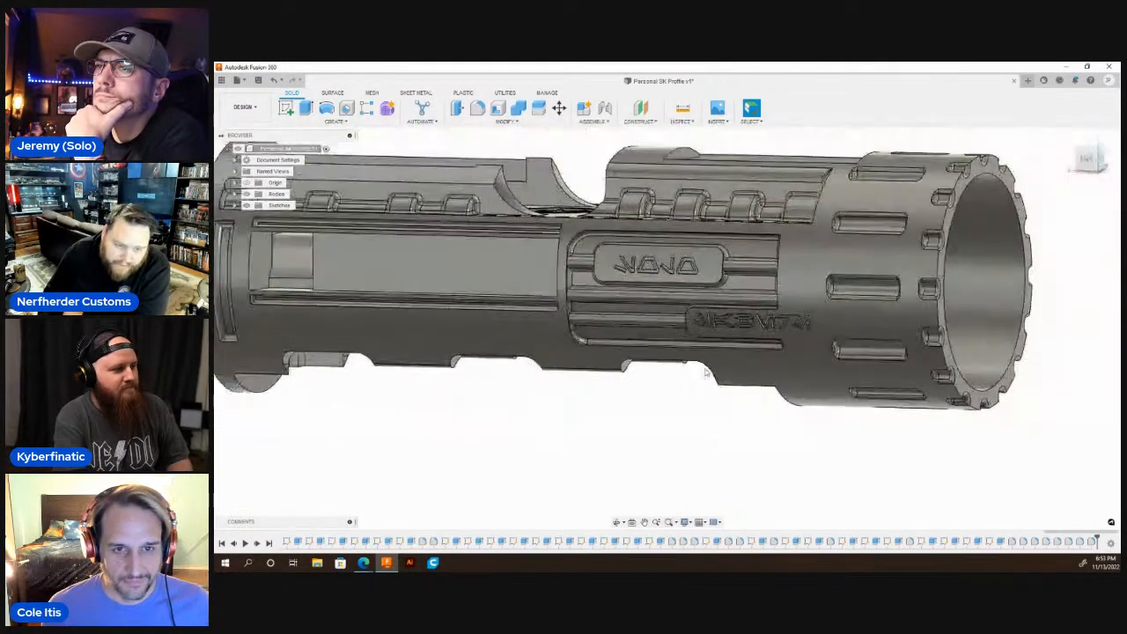
left_click(619, 521)
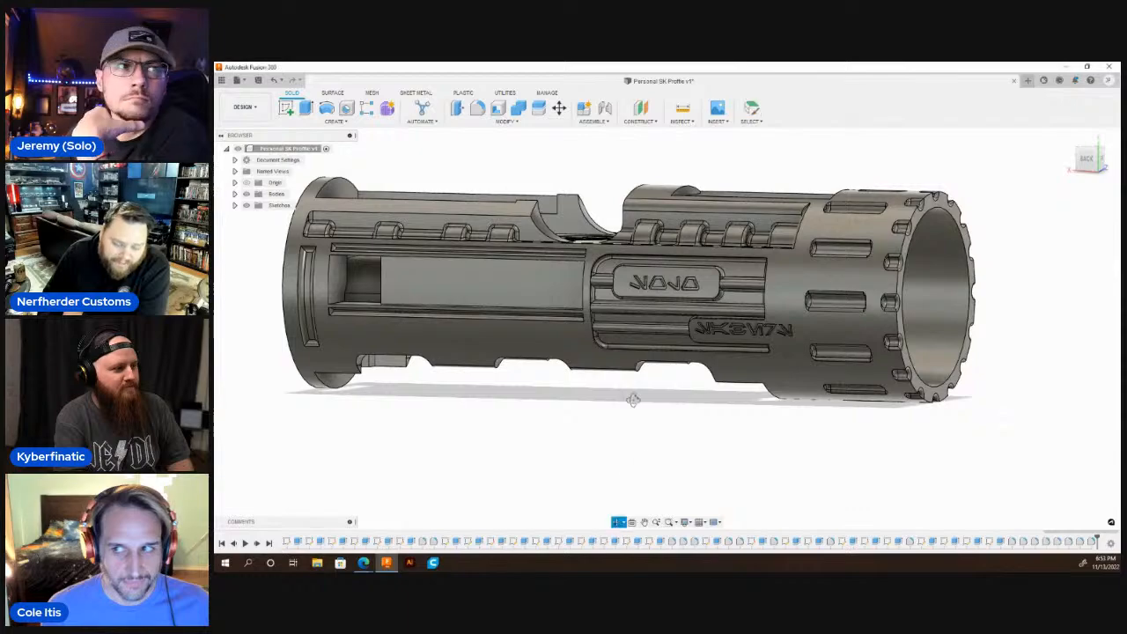
left_click_drag(643, 368, 668, 361)
middle_click_drag(667, 361, 695, 368, "shift")
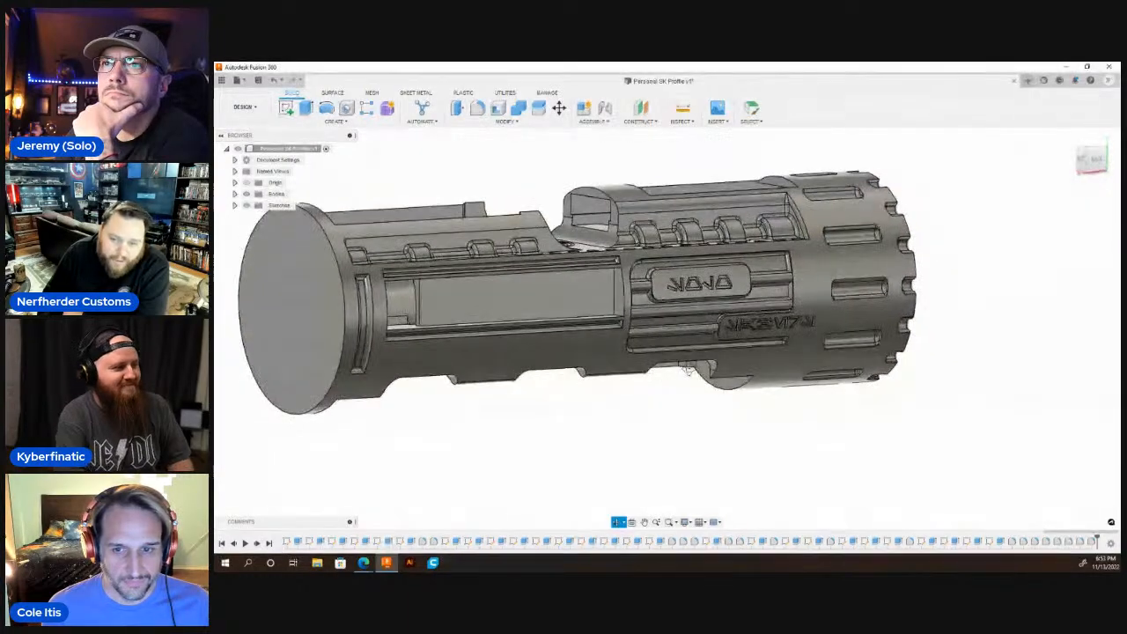
scroll(695, 365, "down", 4)
left_click_drag(694, 365, 553, 331)
key("Escape")
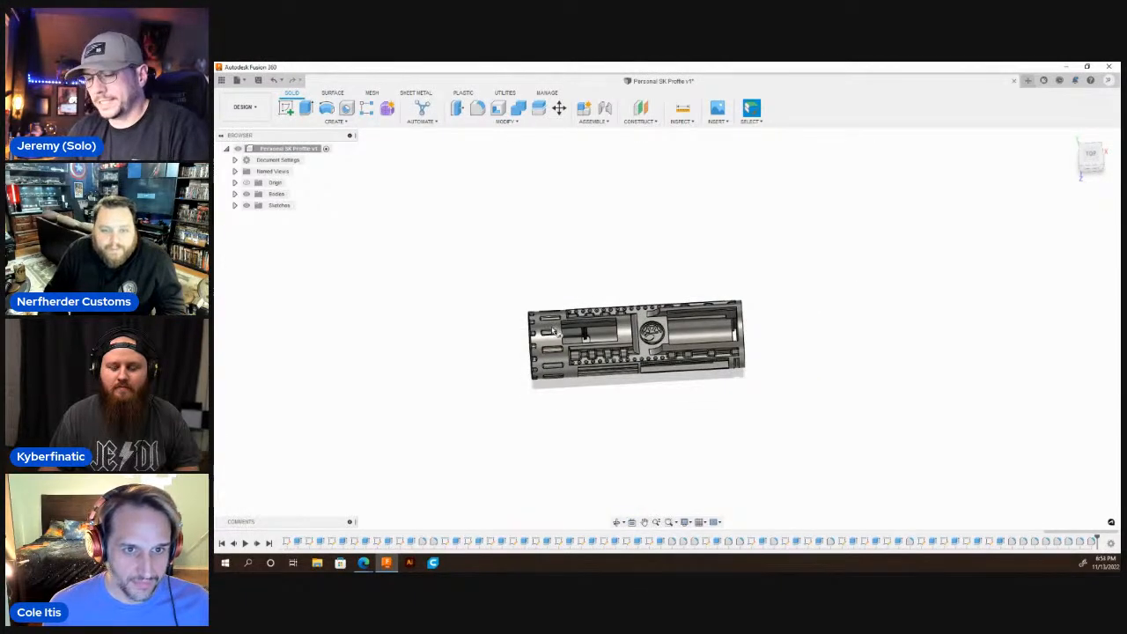
Sketch a small circle on the horizontal plane, centred on the body's axis over the bridge between the window and the round emblem.
key("l")
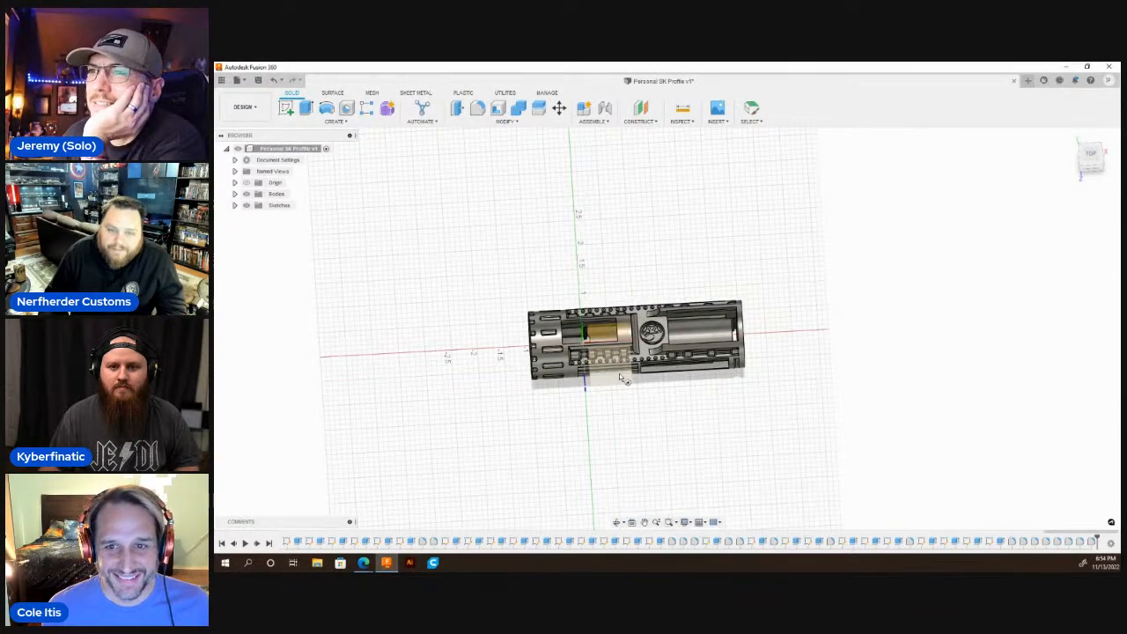
left_click(619, 374)
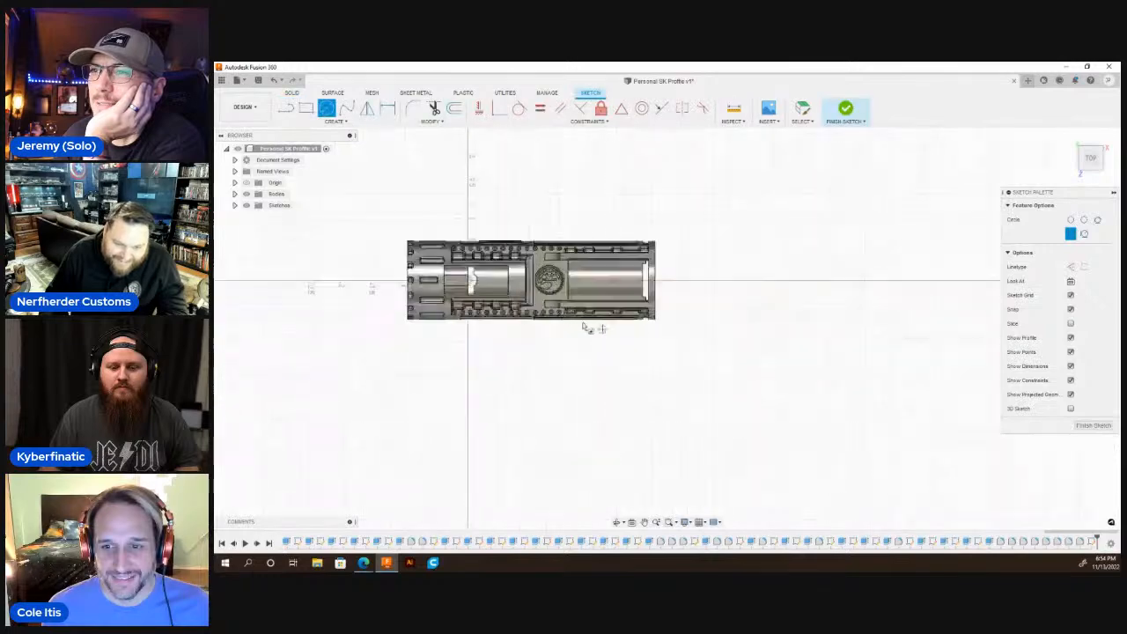
scroll(582, 328, "up", 10)
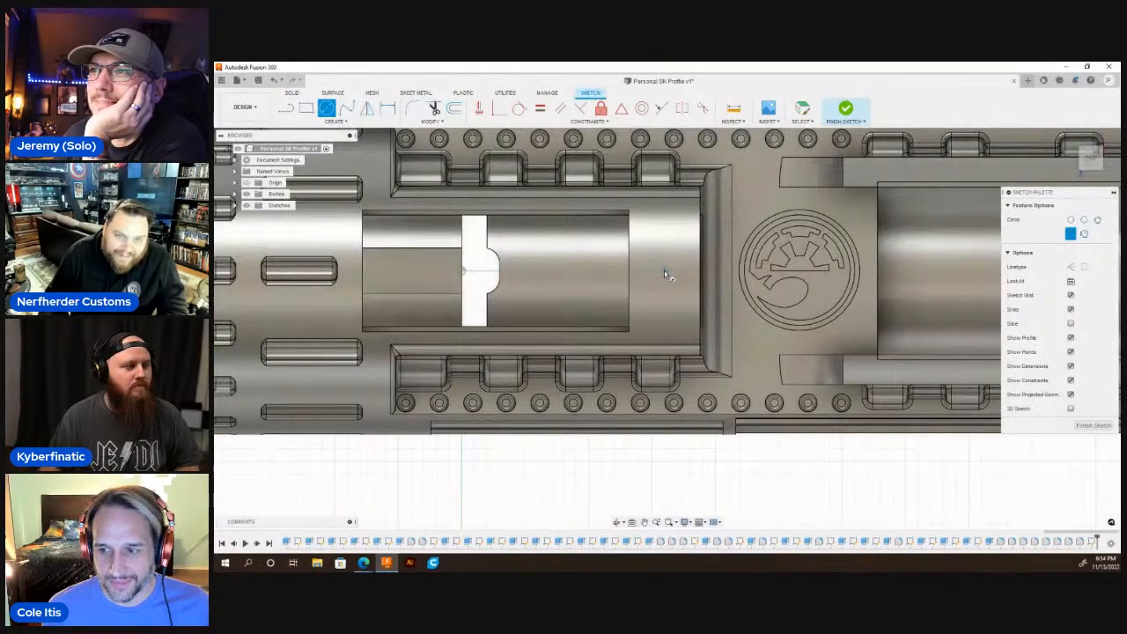
left_click(663, 273)
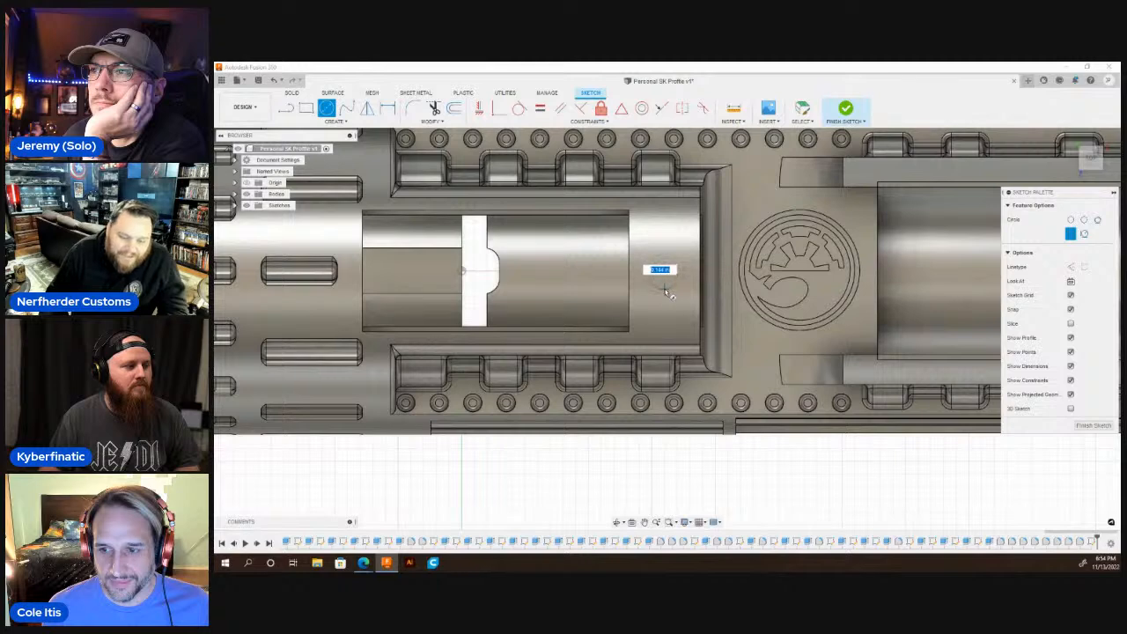
key("Escape")
key("Escape")
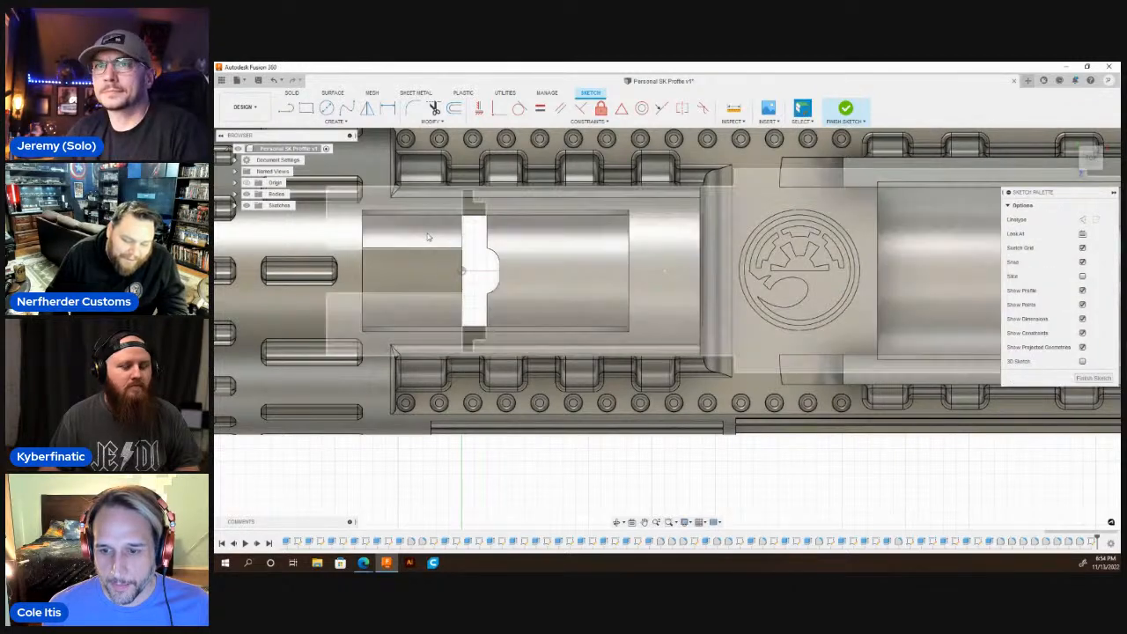
Extrude the circle as a 0.02 in deep cut into the bridge beside the emblem, starting from the bridge's curved outer face.
left_click(247, 194)
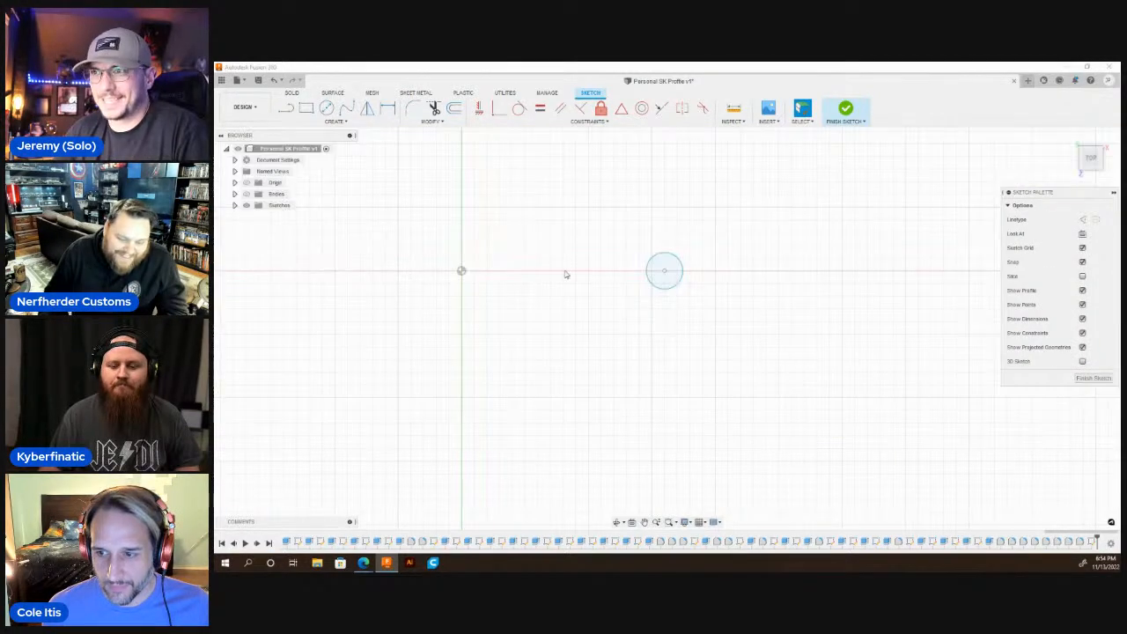
key("q")
left_click(666, 267)
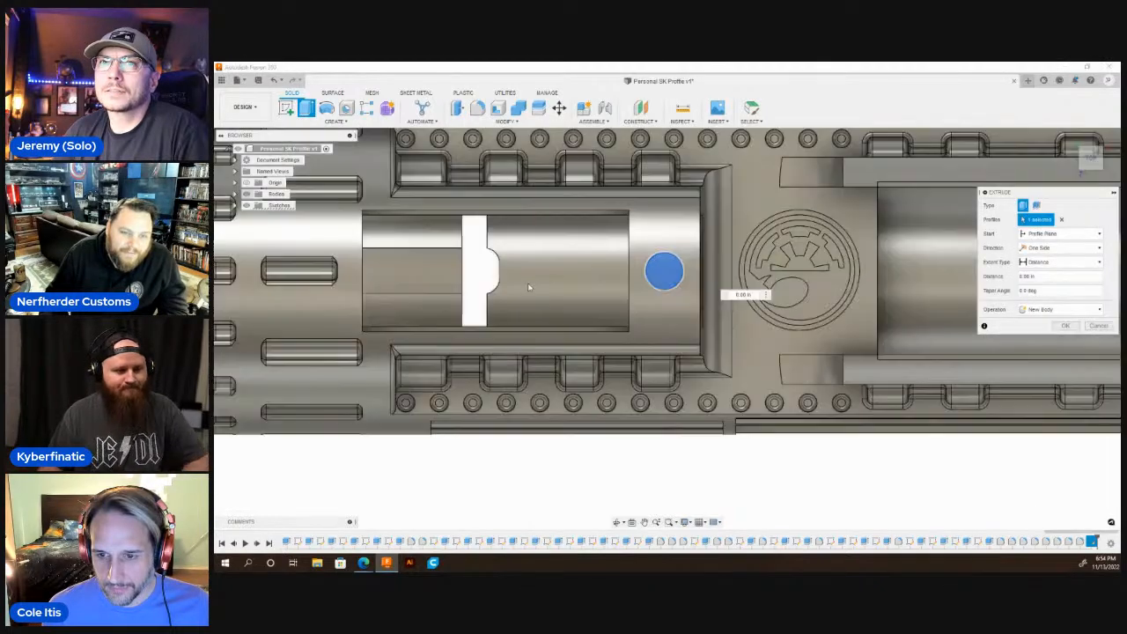
left_click(247, 194)
scroll(659, 324, "down", 3)
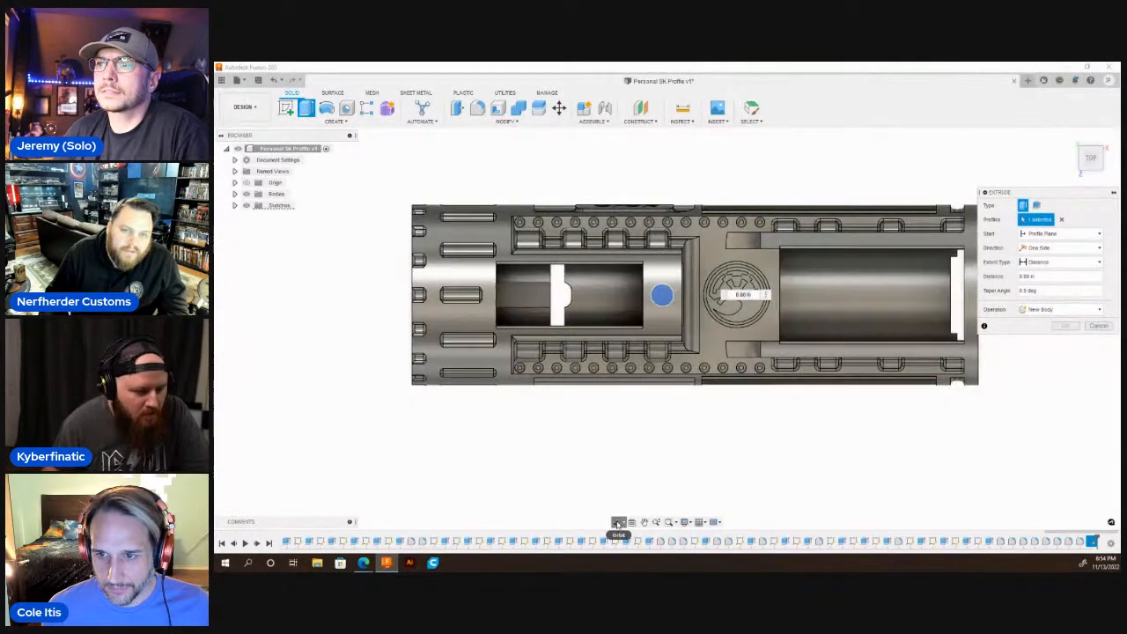
middle_click_drag(748, 339, 682, 240, "shift")
scroll(682, 240, "up", 4)
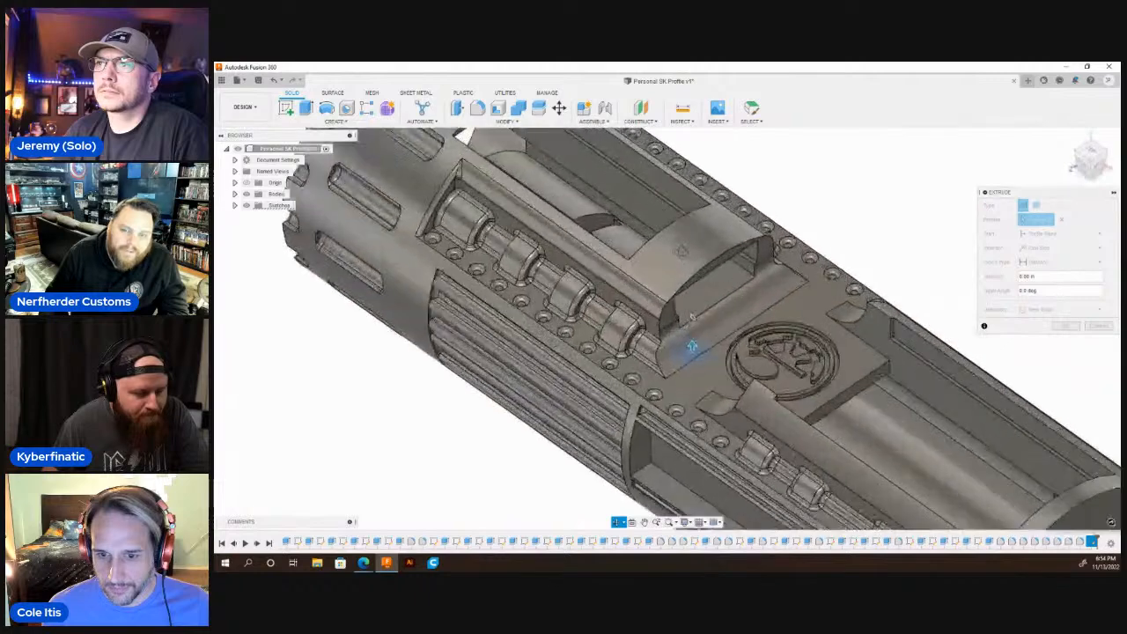
left_click(1066, 234)
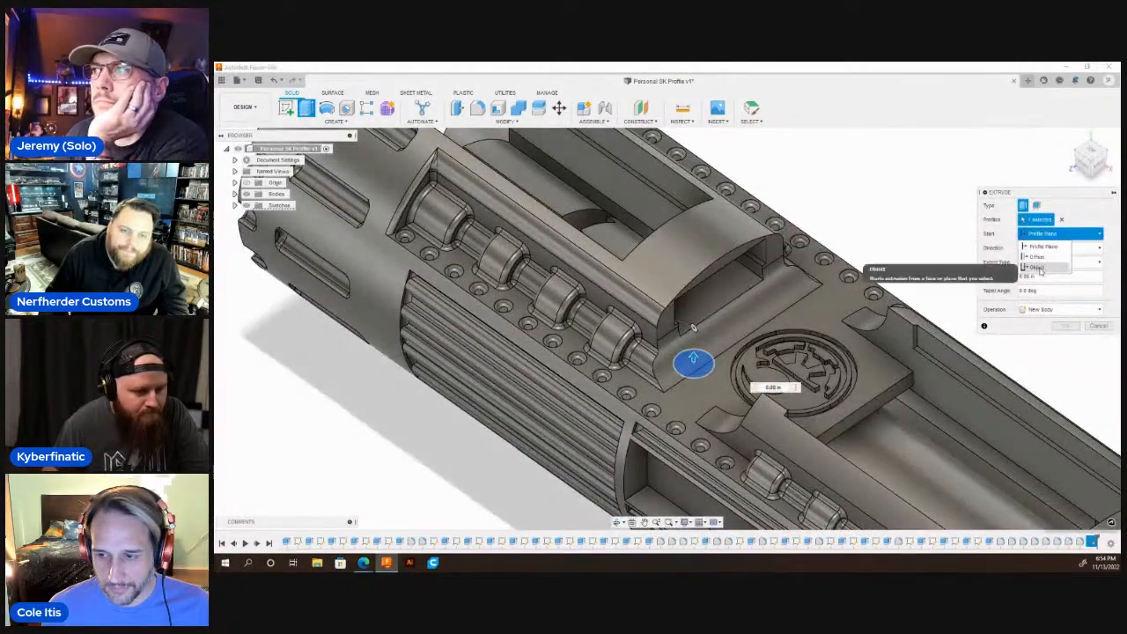
left_click(1043, 267)
left_click(714, 247)
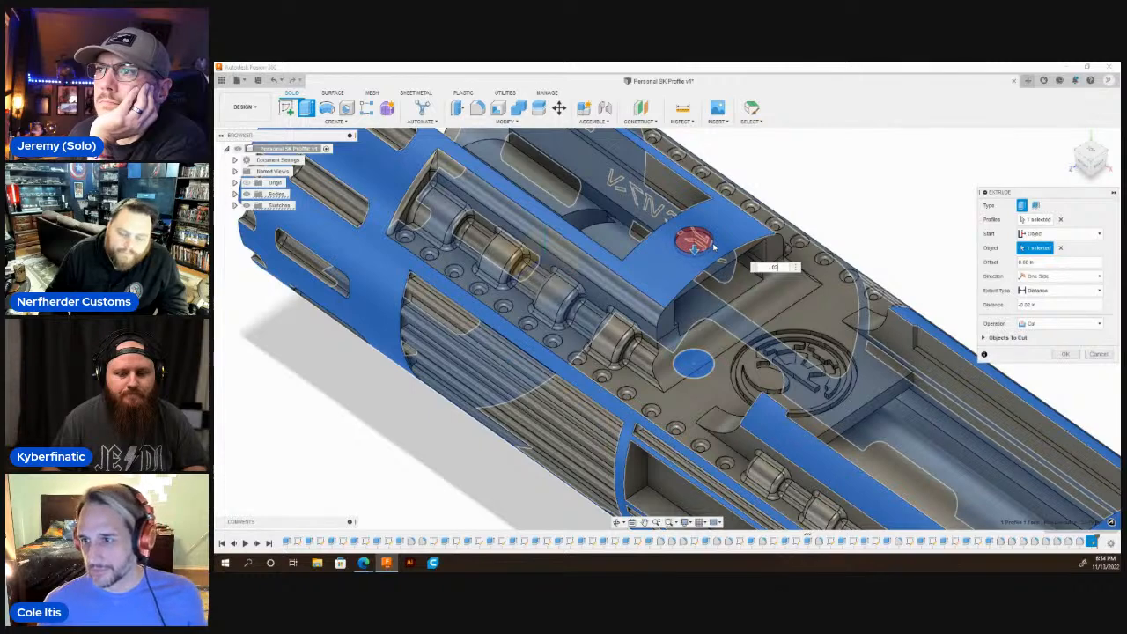
key("Return")
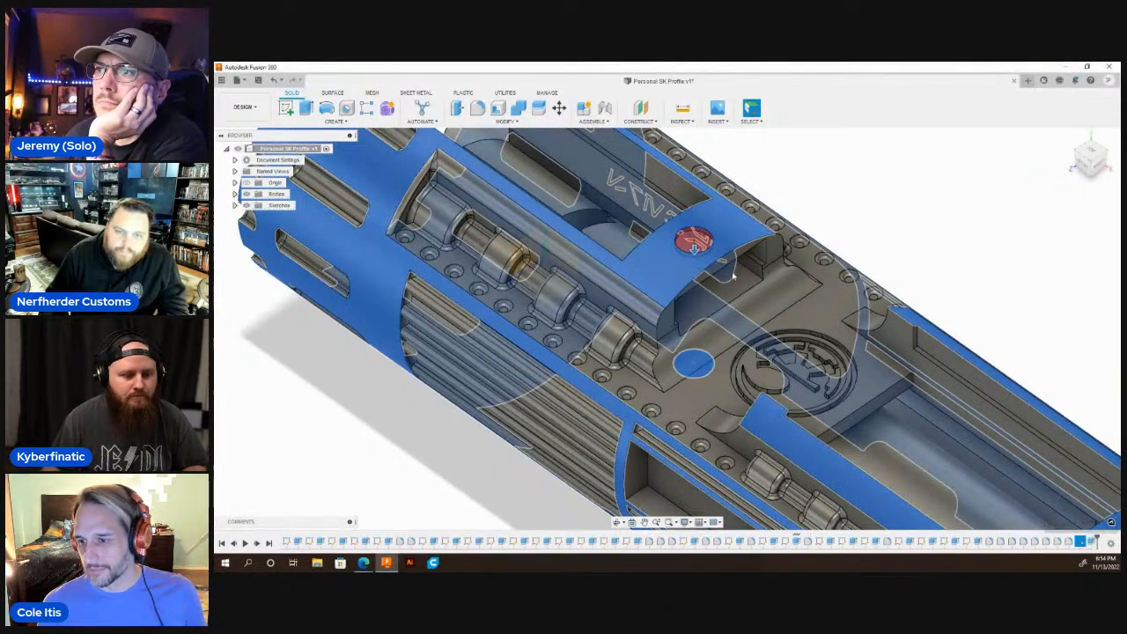
key("f")
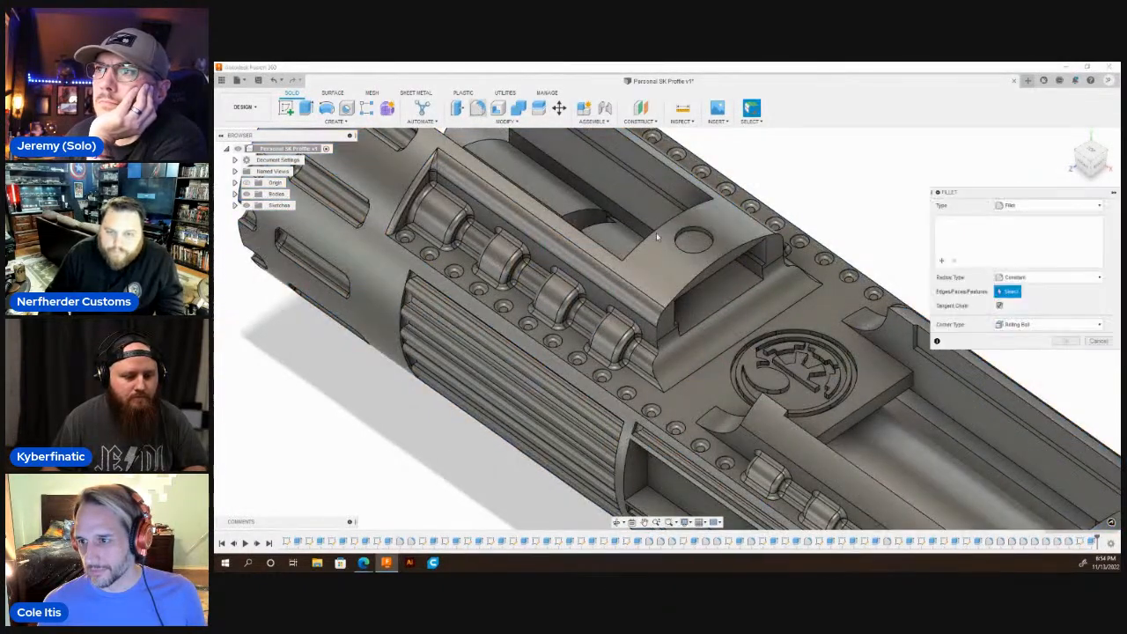
left_click(697, 243)
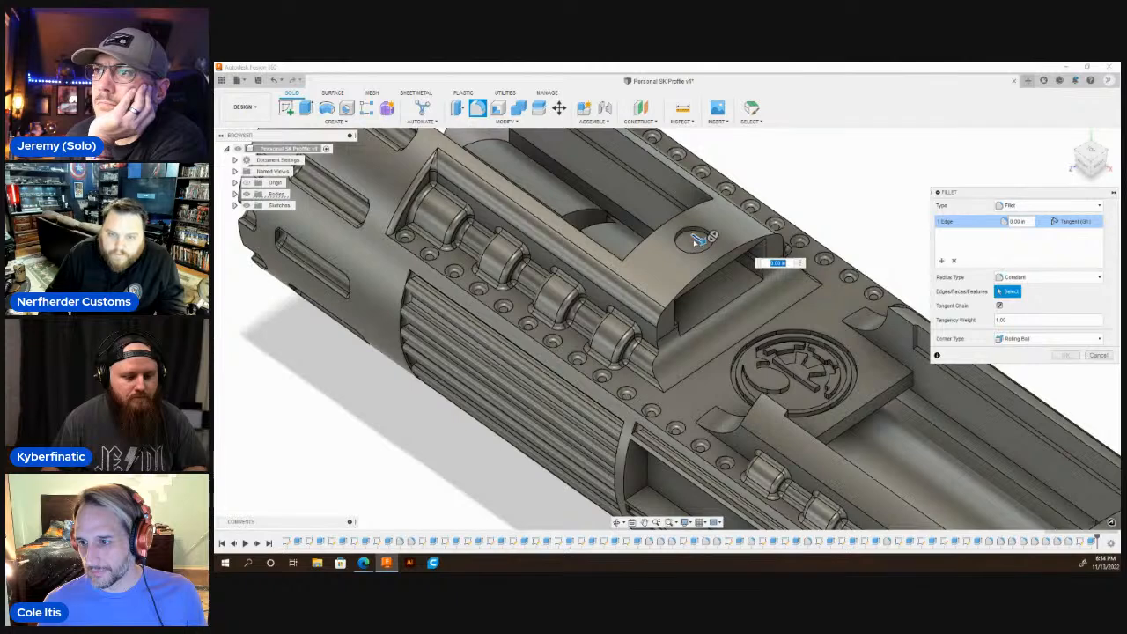
key("Escape")
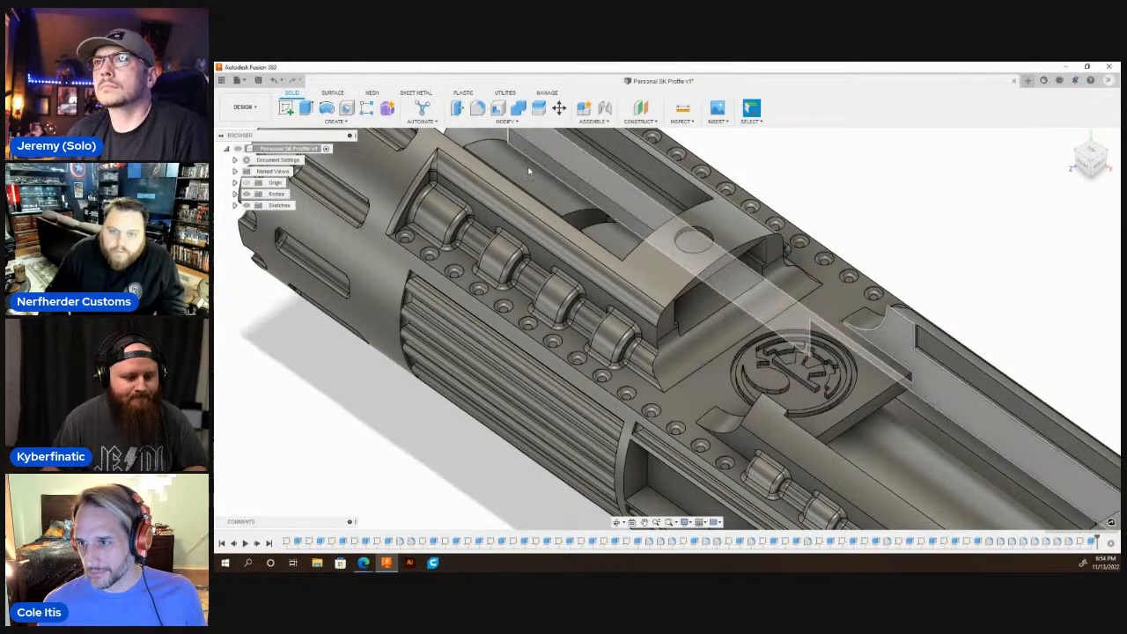
Fillet the floor of the shallow circular pocket on the bridge beside the emblem with a 0.02 in radius.
key("f")
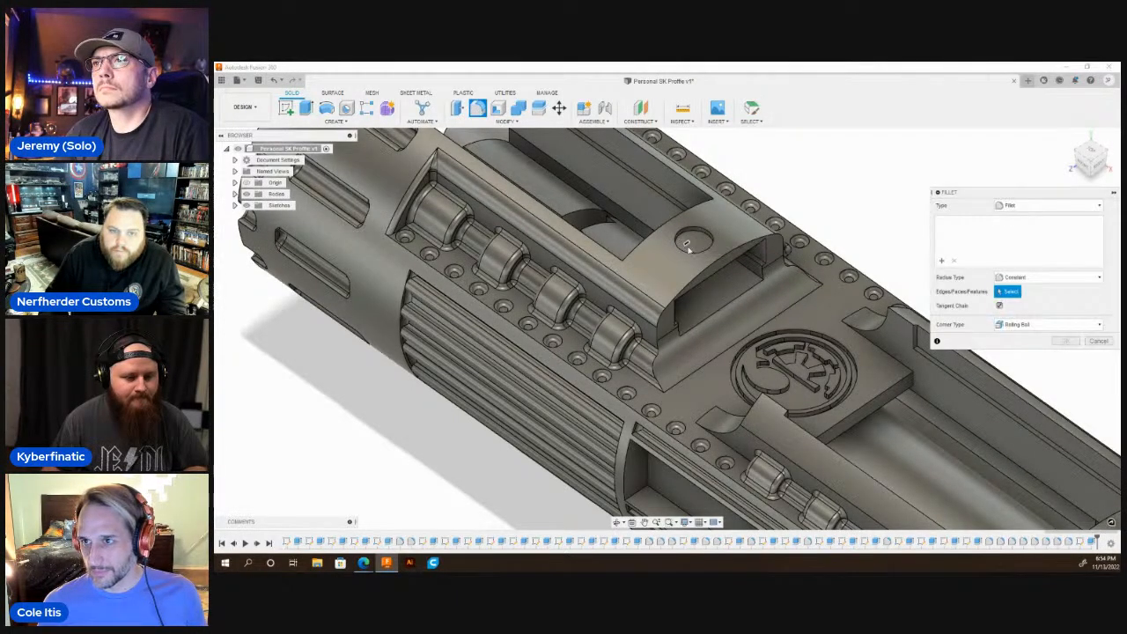
left_click(693, 245)
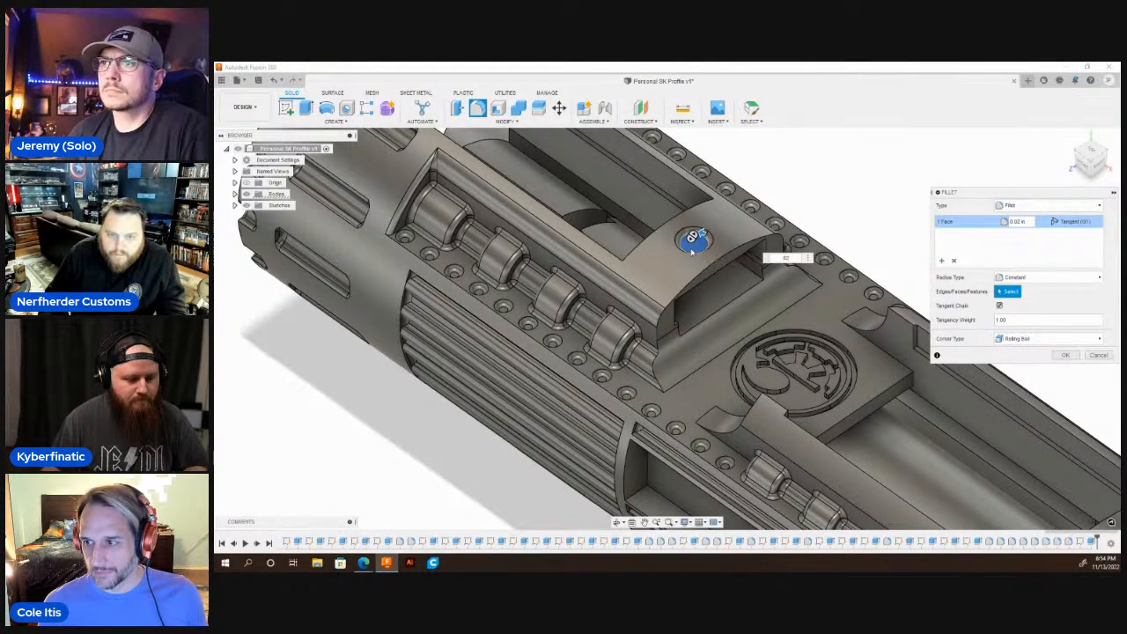
key("Return")
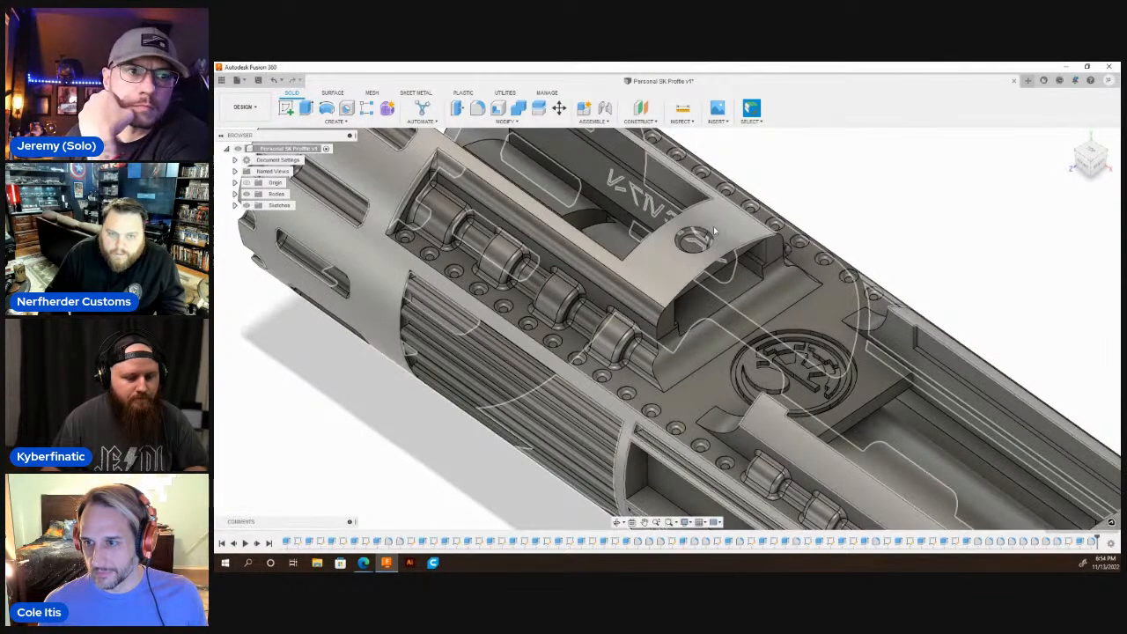
Examine the whole hilt body from several sides, including the lettered plates, the ribbed grip section and the closed end.
scroll(713, 226, "down", 5)
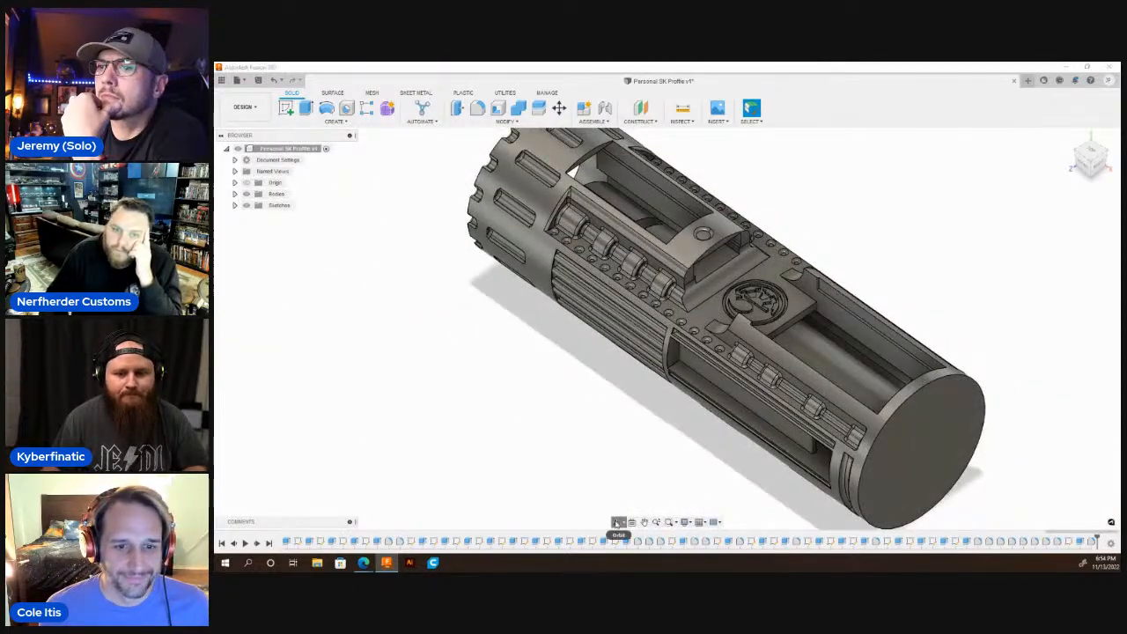
left_click(618, 524)
left_click_drag(705, 378, 549, 282)
scroll(798, 317, "up", 5)
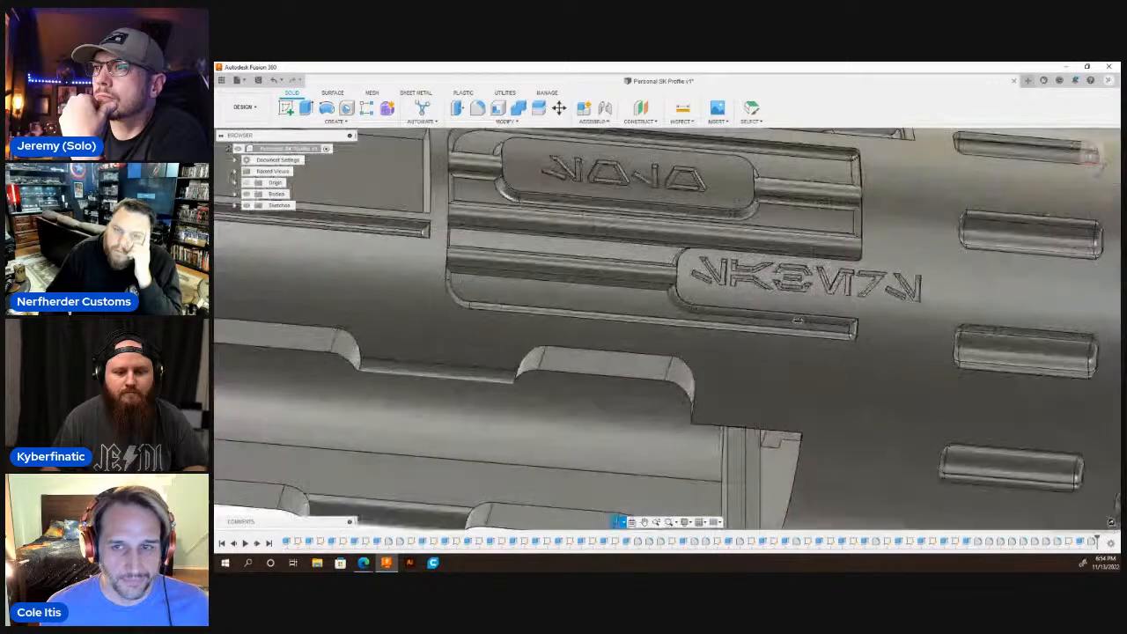
left_click_drag(797, 321, 812, 330)
middle_click_drag(696, 255, 368, 321, "shift")
scroll(571, 216, "down", 4)
scroll(572, 216, "up", 3)
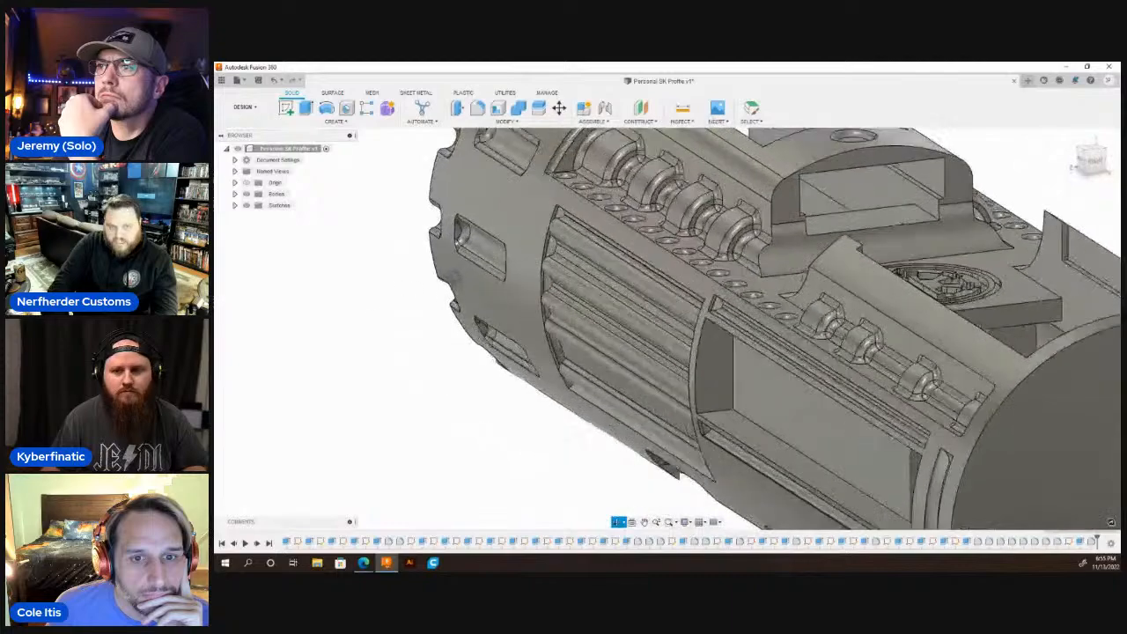
scroll(369, 320, "down", 5)
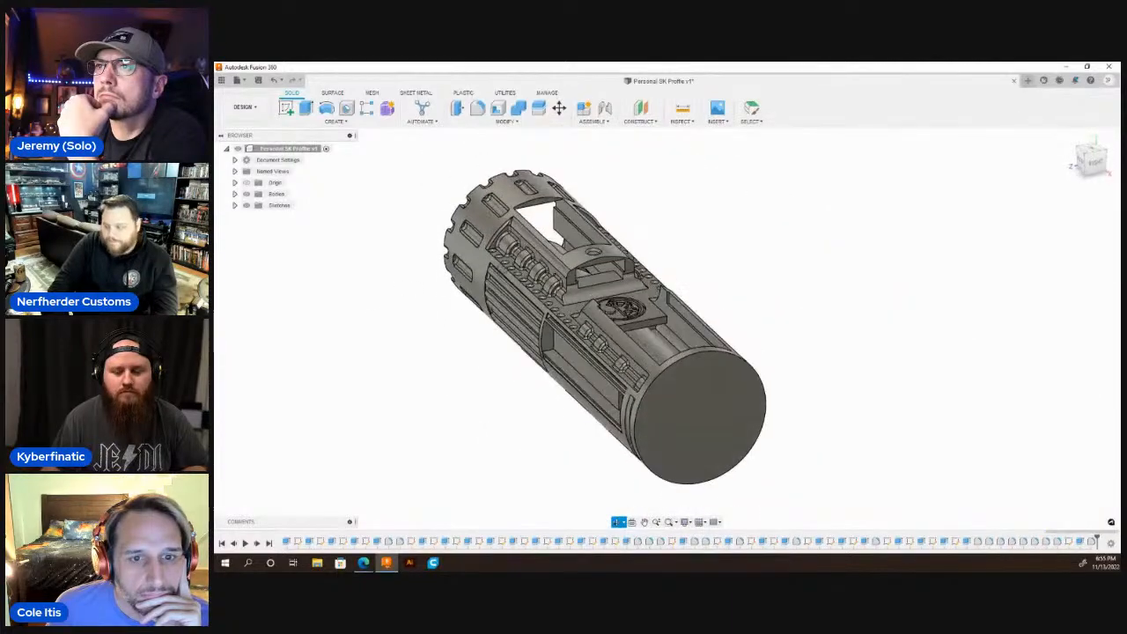
middle_click_drag(563, 326, 728, 309, "shift")
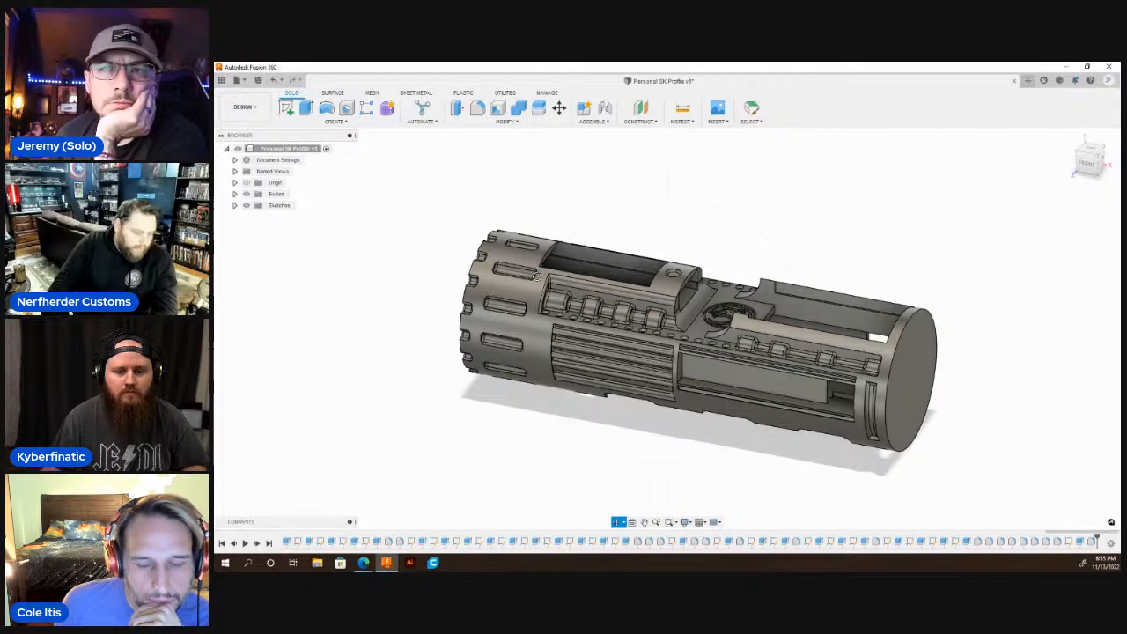
scroll(487, 261, "down", 4)
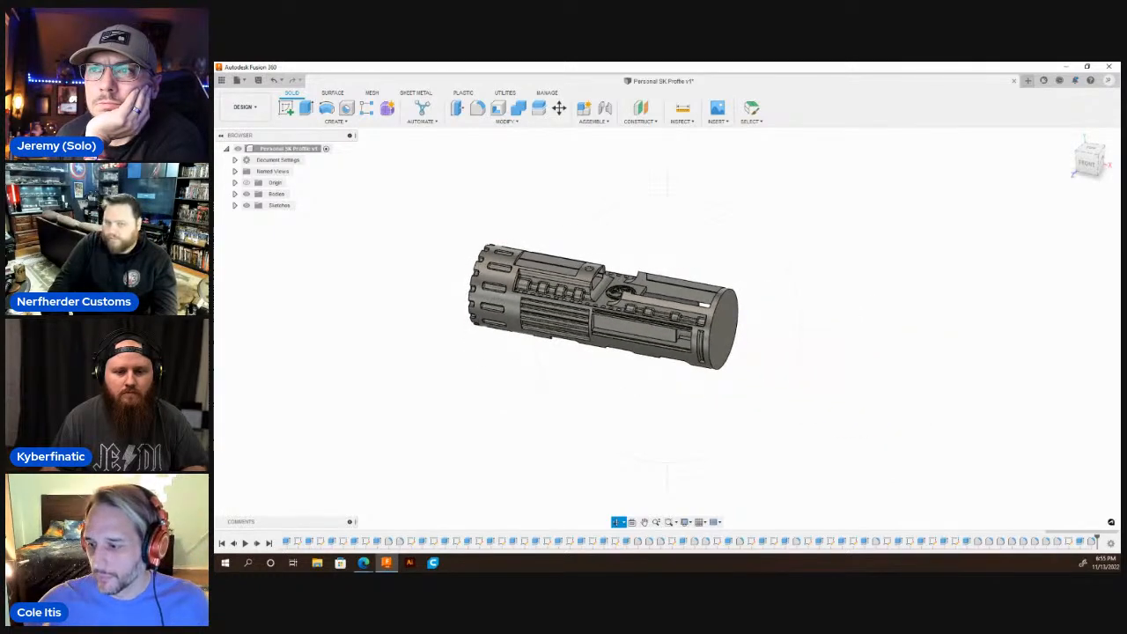
scroll(596, 319, "up", 3)
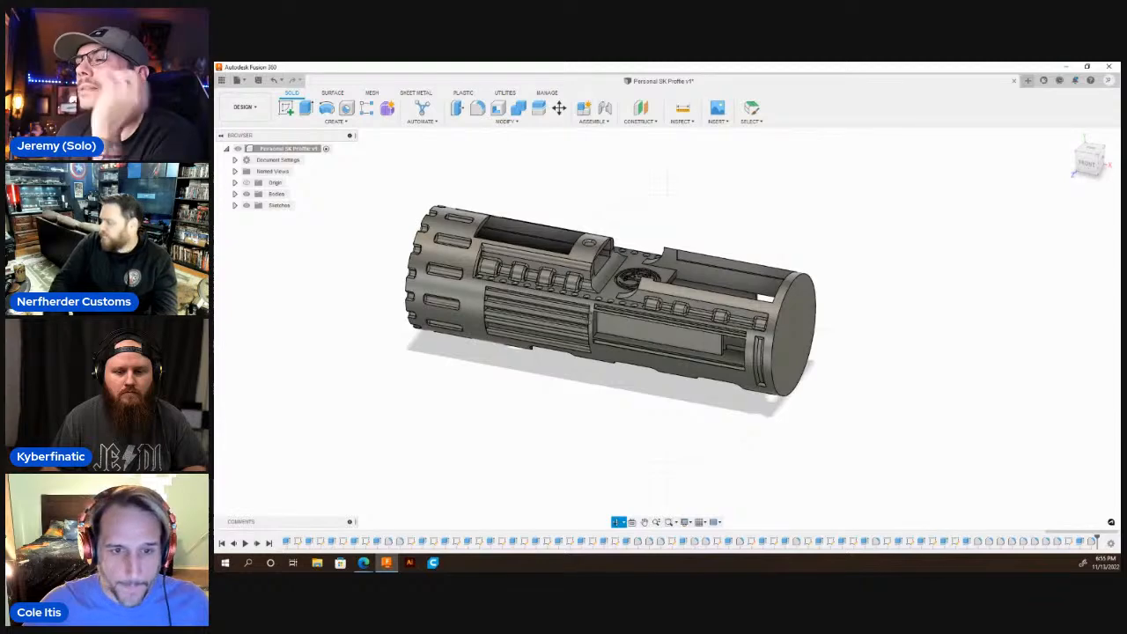
scroll(616, 308, "down", 2)
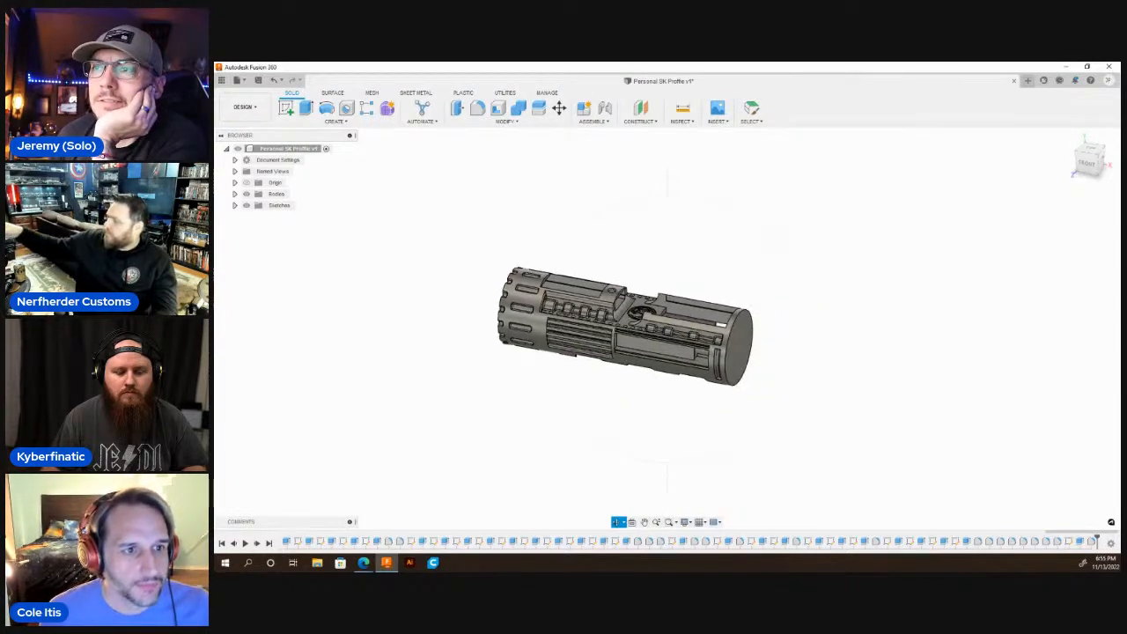
scroll(634, 334, "up", 4)
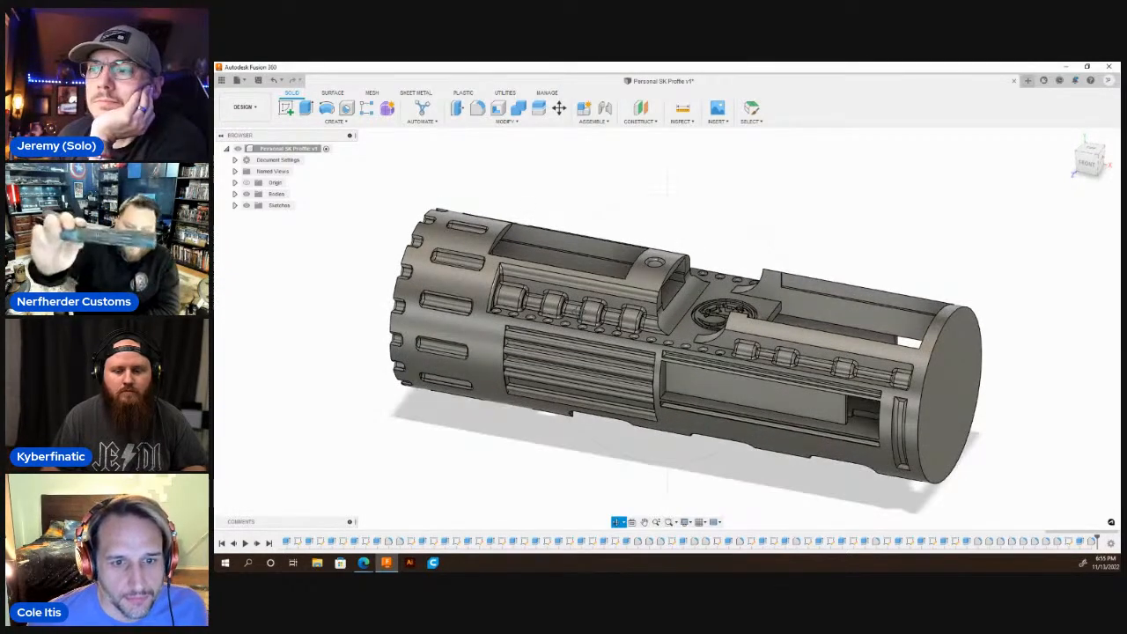
mouse_move(667, 327)
left_mouse_down()
mouse_move(671, 374)
mouse_move(726, 380)
mouse_move(768, 343)
mouse_move(718, 308)
left_mouse_up()
left_click_drag(613, 283, 576, 283)
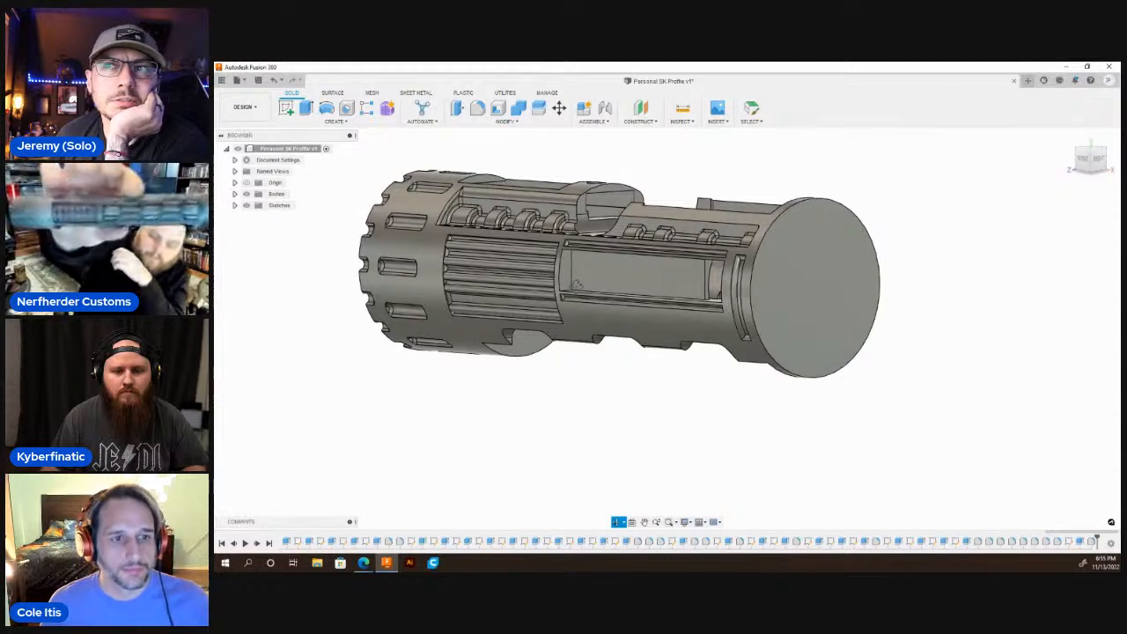
left_click_drag(576, 283, 578, 285)
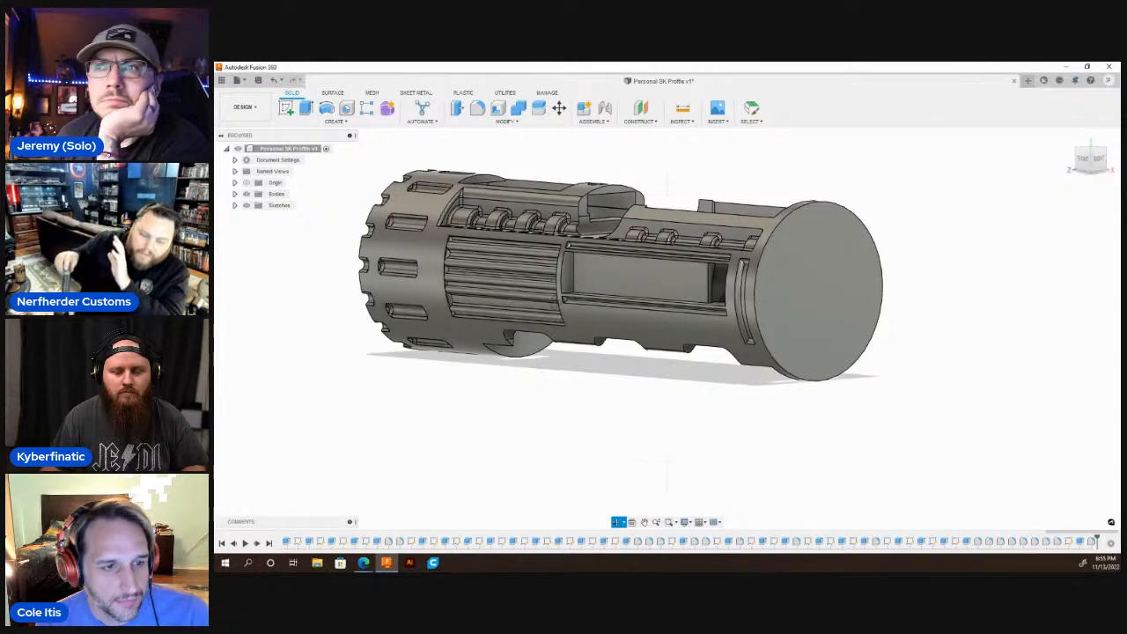
scroll(547, 345, "down", 4)
scroll(569, 350, "up", 2)
Sketch a 1.03 in diameter circle on the flat closed end of the hilt body, centred on the body's axis.
key("Escape")
left_click(740, 305)
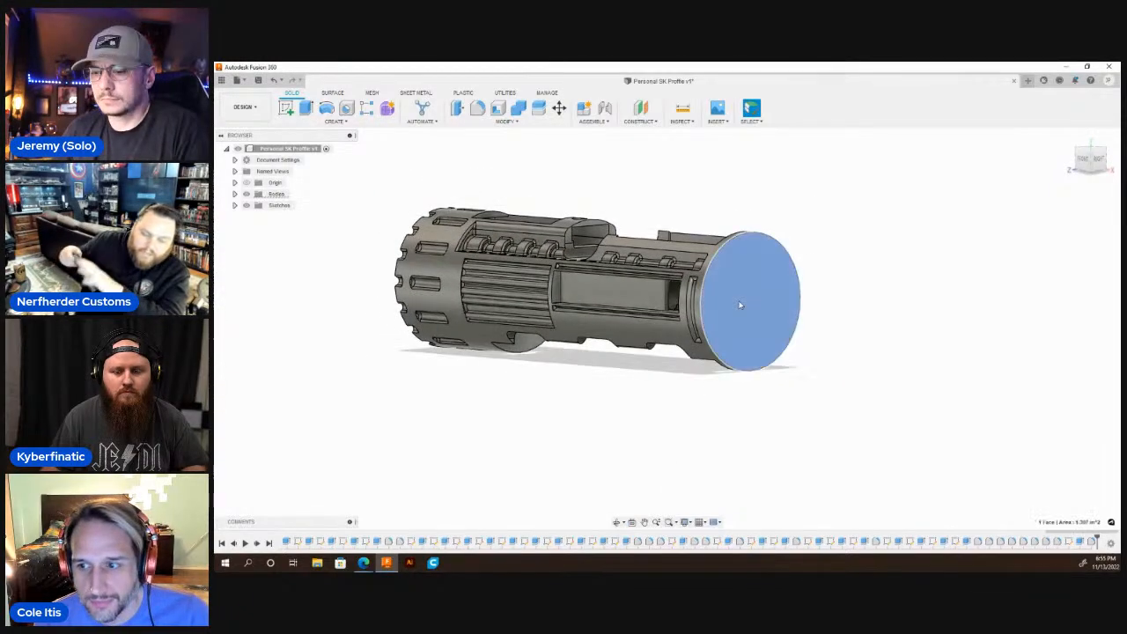
key("c")
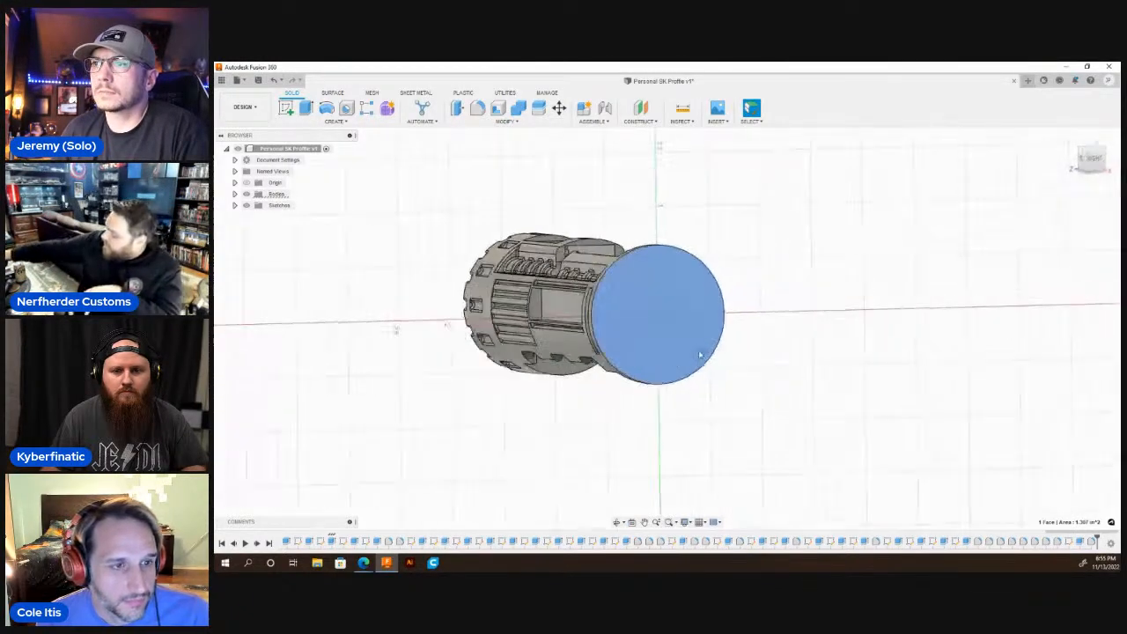
left_click(685, 331)
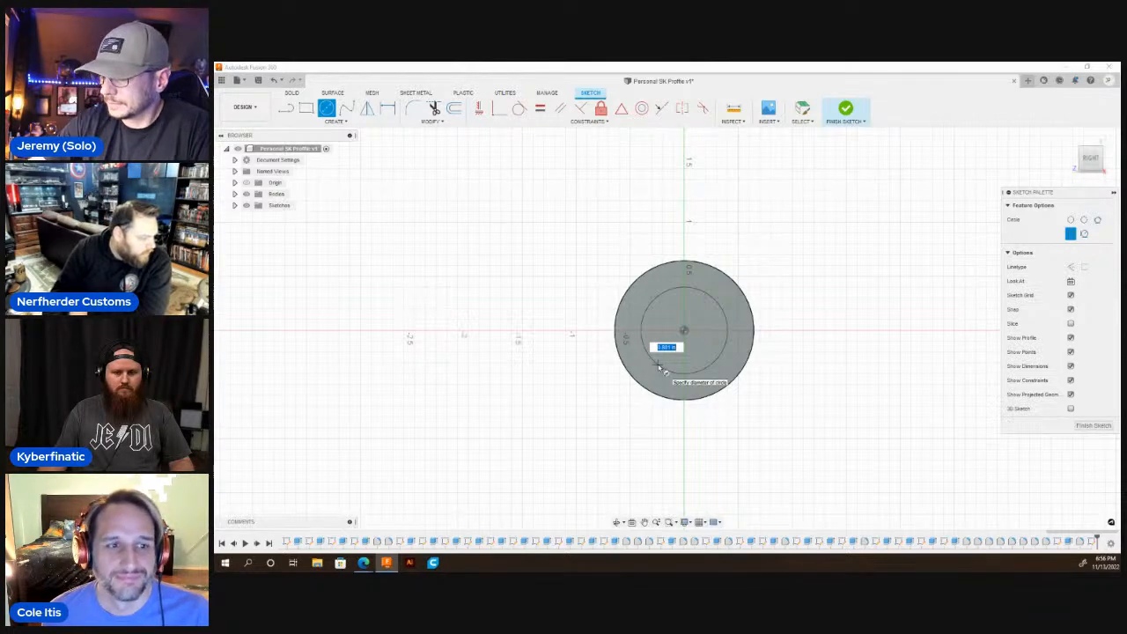
type("1.05")
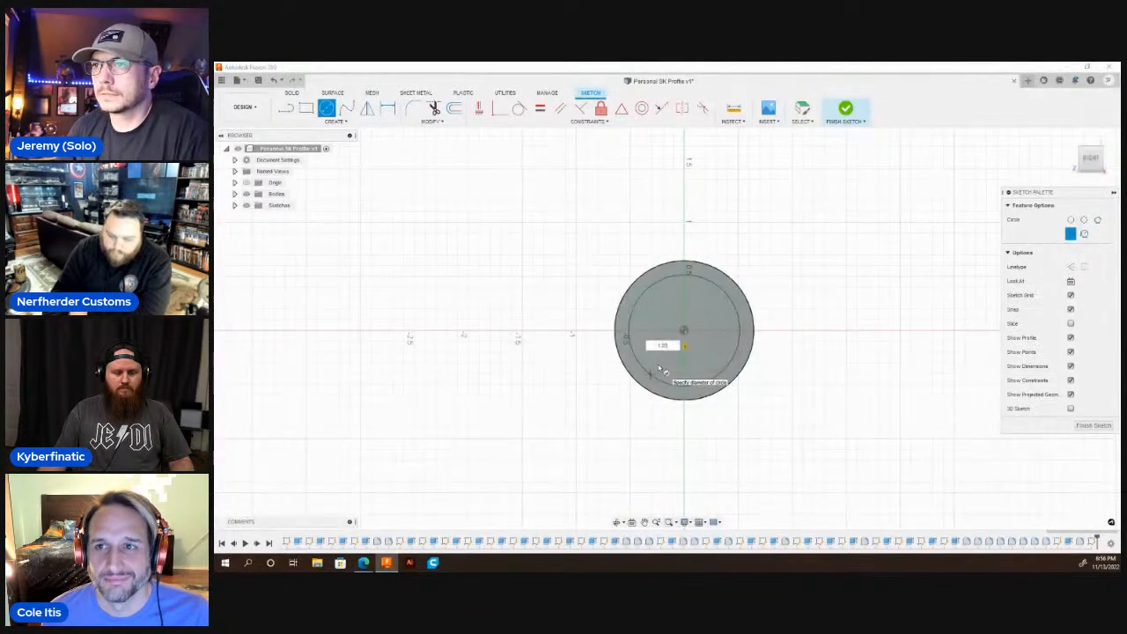
key("Return")
Sketch a smaller concentric circle, about 0.73 in in diameter, inside the 1.03 in circle on the closed end.
key("c")
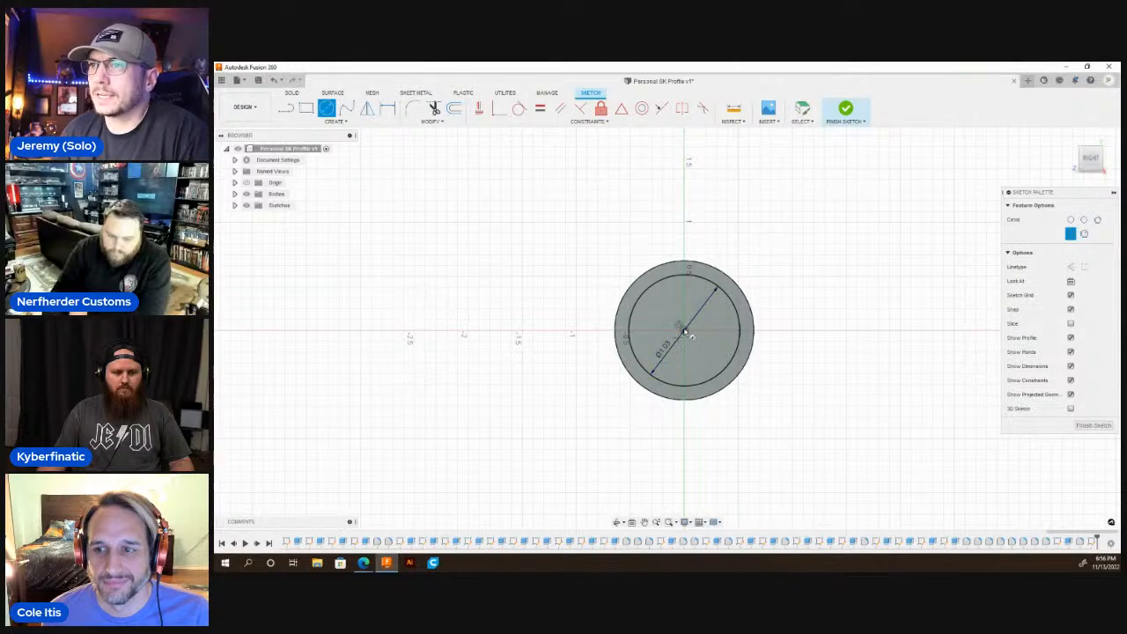
scroll(686, 332, "up", 5)
left_click(684, 331)
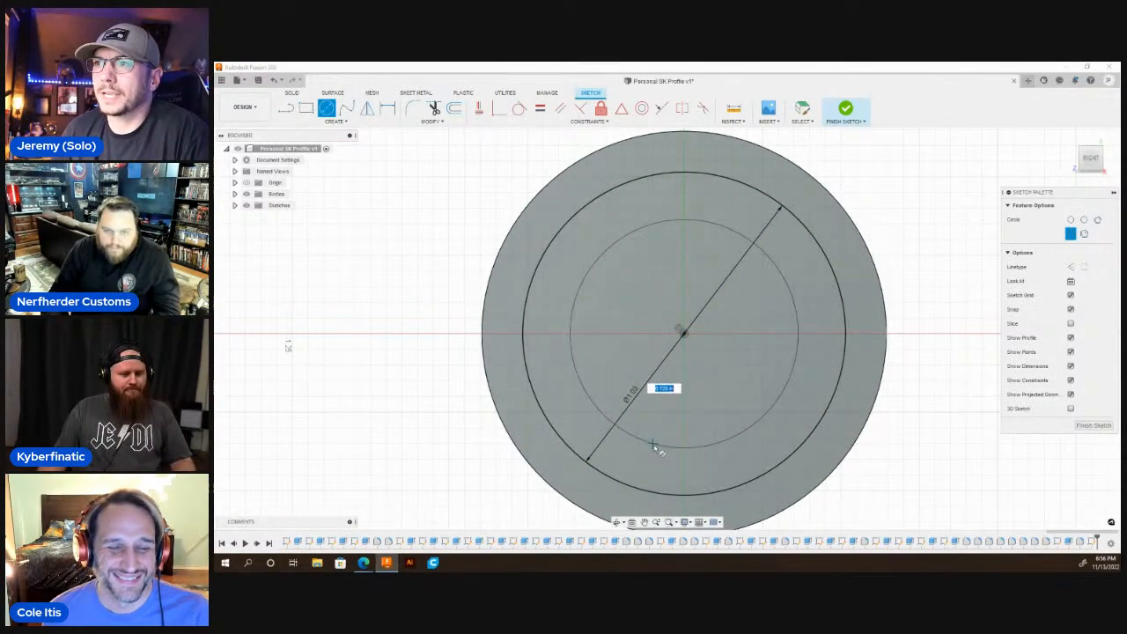
key("Escape")
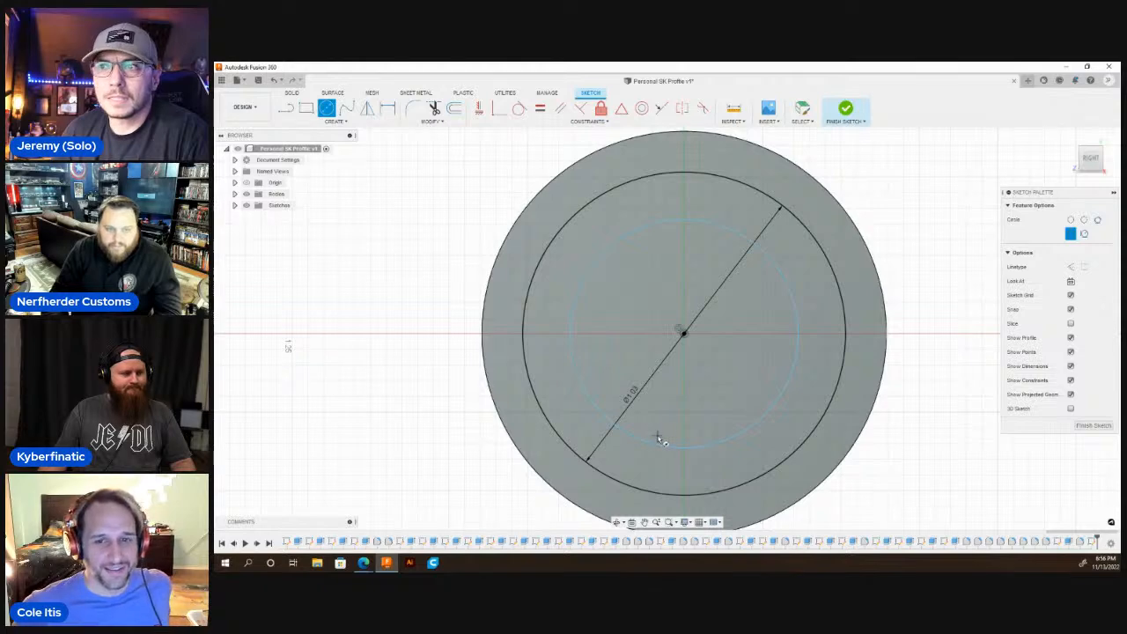
scroll(657, 438, "down", 3)
key("Escape")
Extrude the ring between the two circles 0.5 in outward from the closed end and join it to the body.
left_click(617, 522)
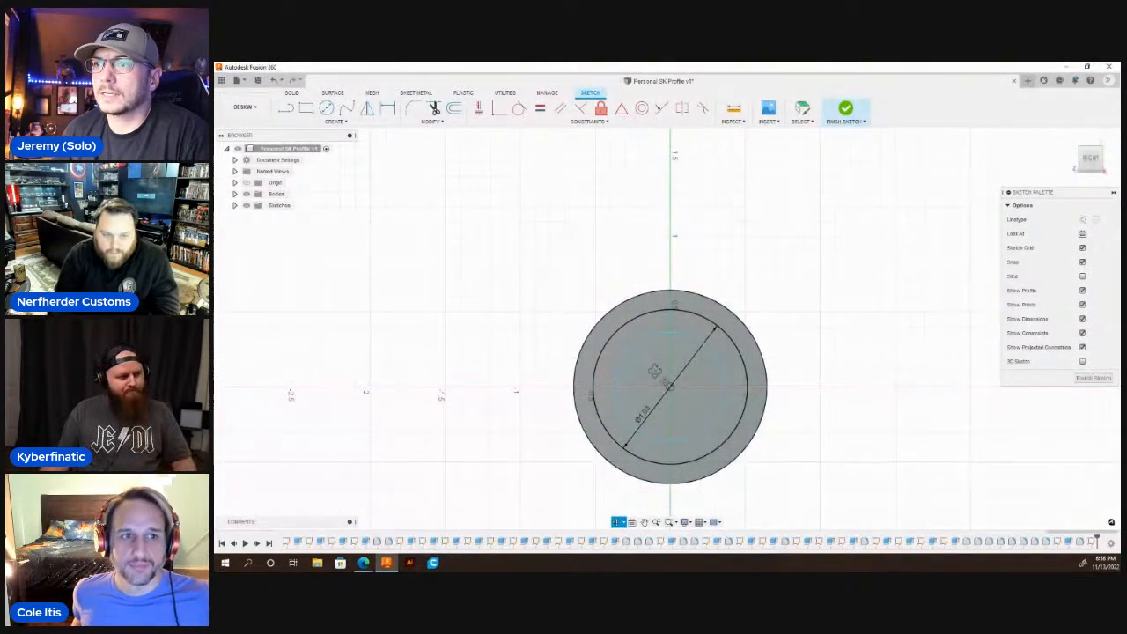
left_click_drag(654, 371, 675, 389)
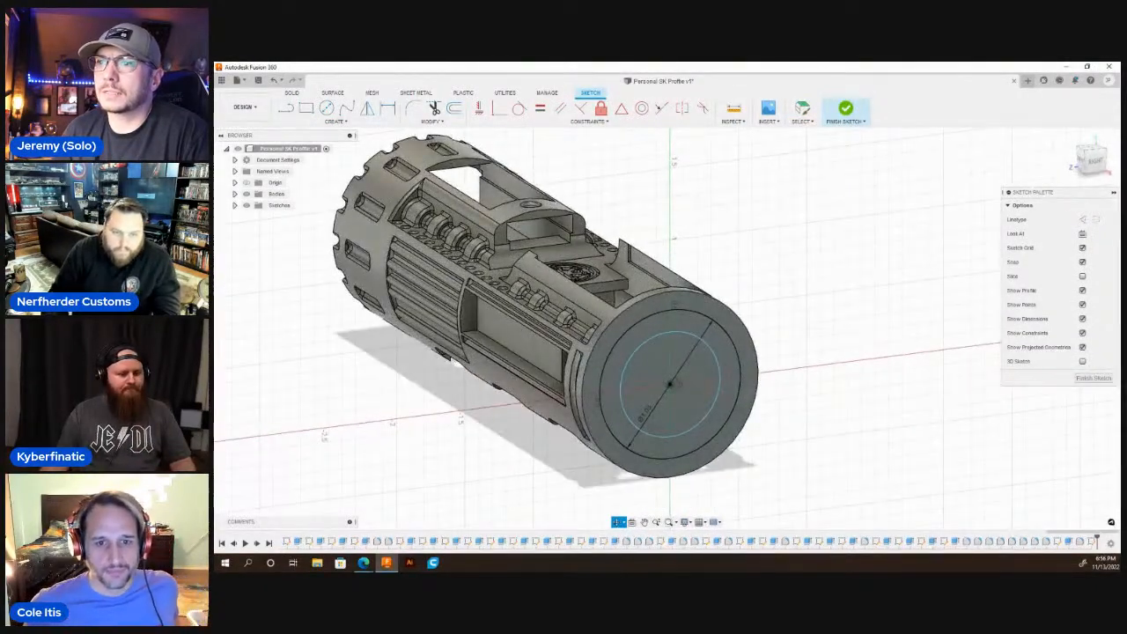
key("Escape")
key("q")
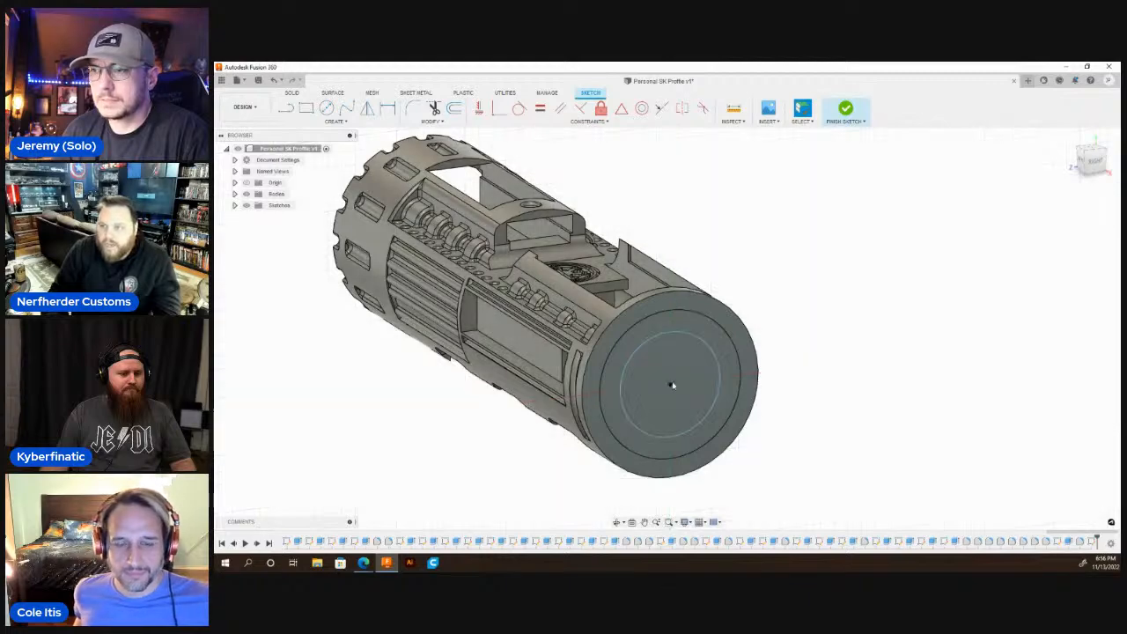
left_click(617, 371)
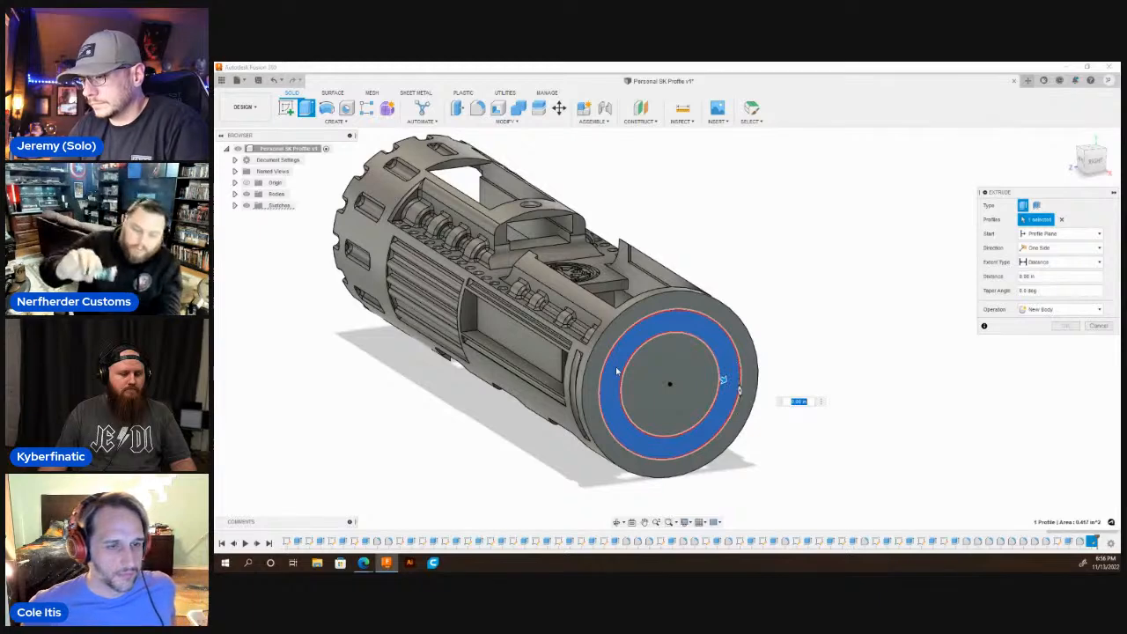
key("BackSpace")
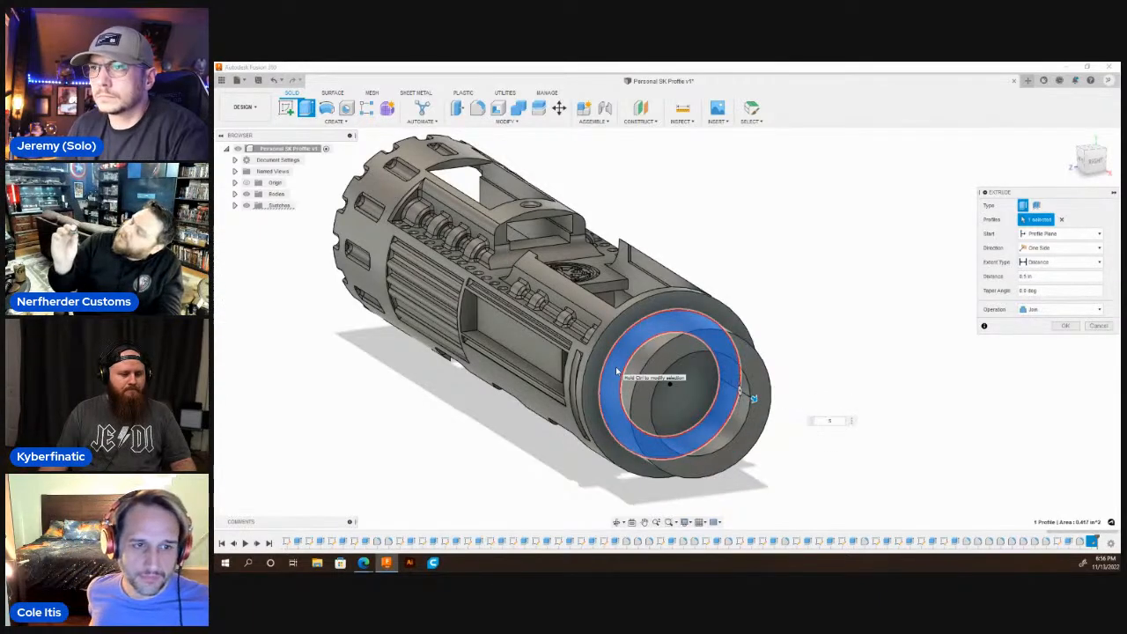
key("Return")
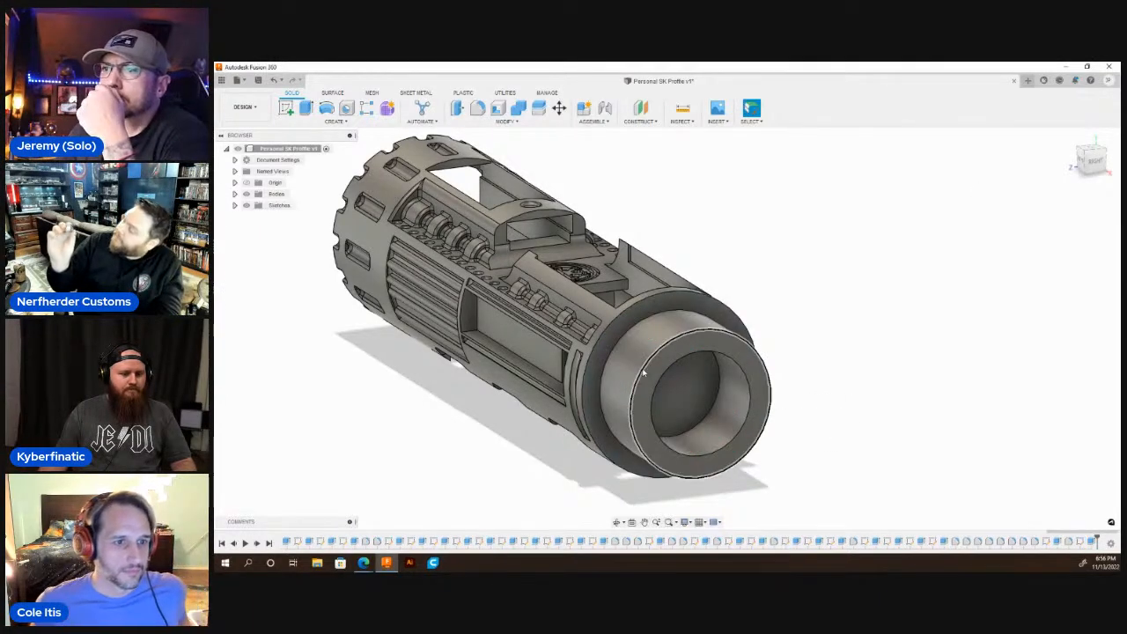
Sketch two vertical 0.17 in lines from the centre on the new ring's end face, one downward and one upward.
scroll(664, 364, "down", 2)
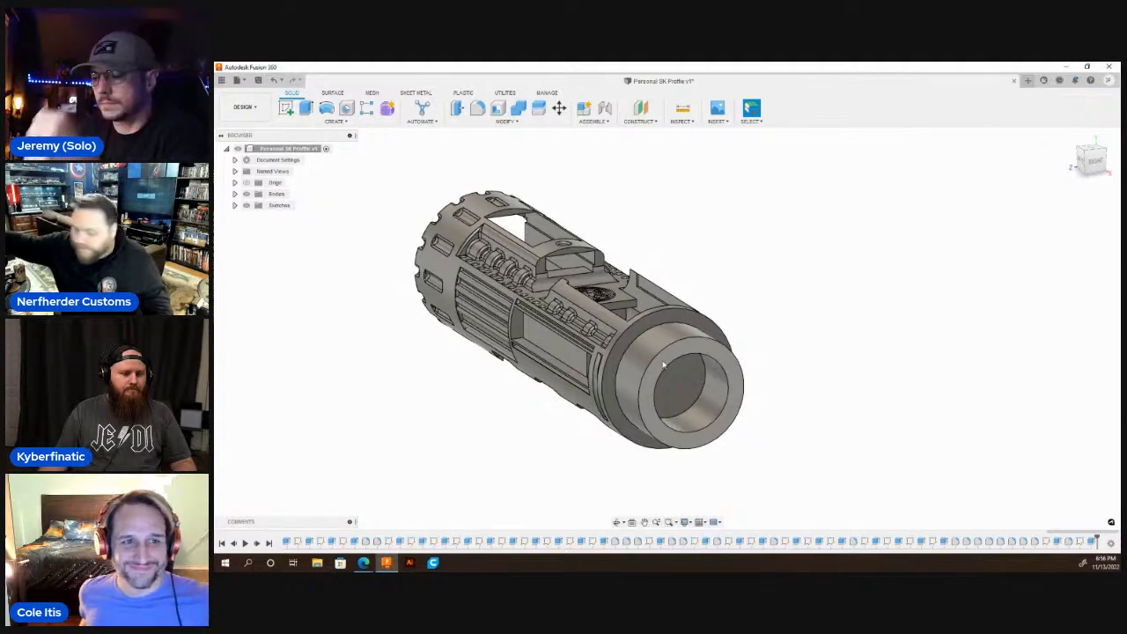
left_click(664, 365)
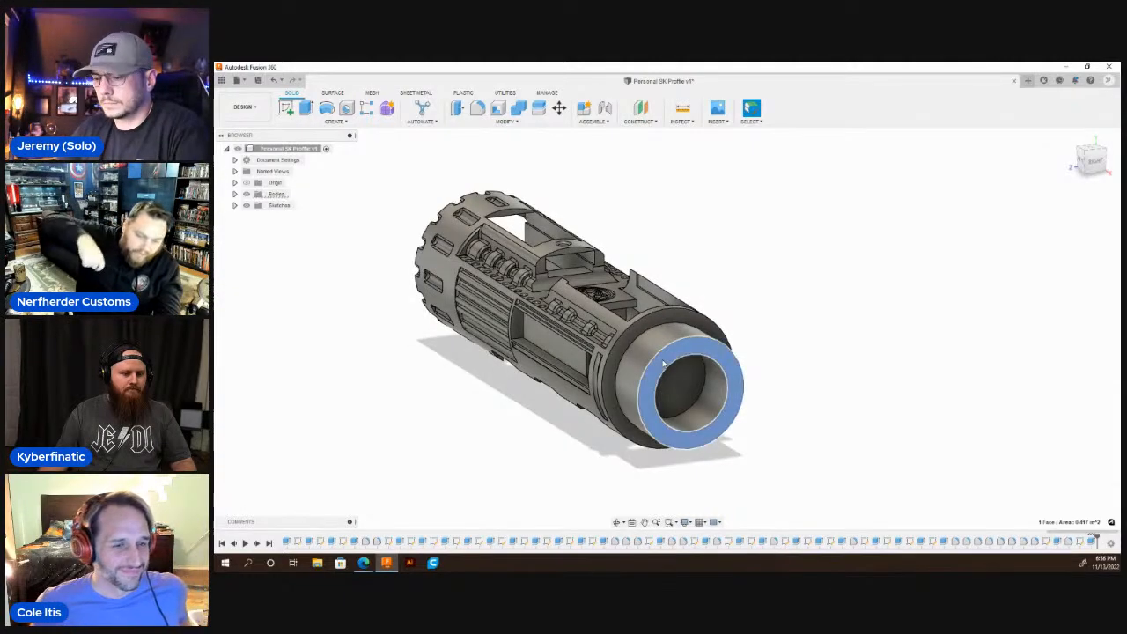
key("c")
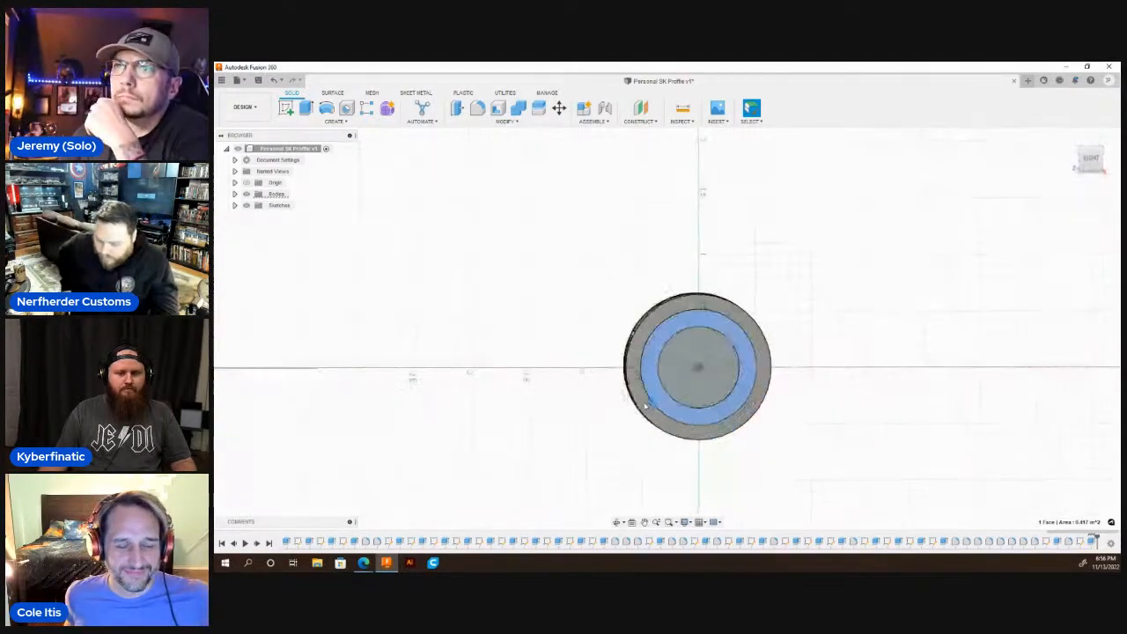
scroll(686, 378, "up", 2)
scroll(686, 378, "up", 2)
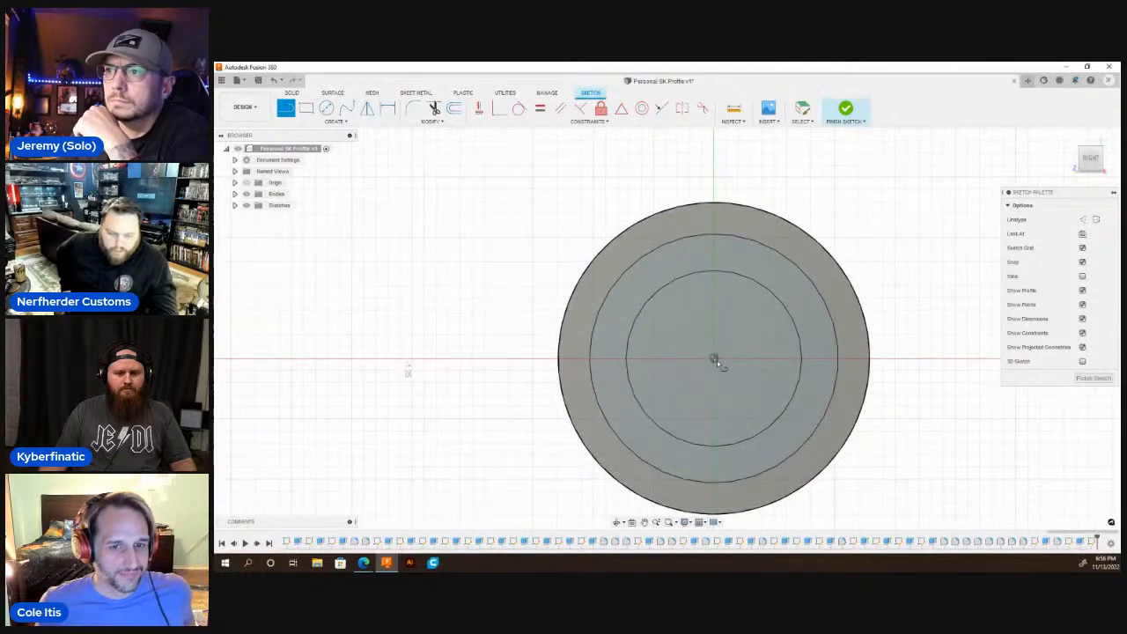
left_click(715, 360)
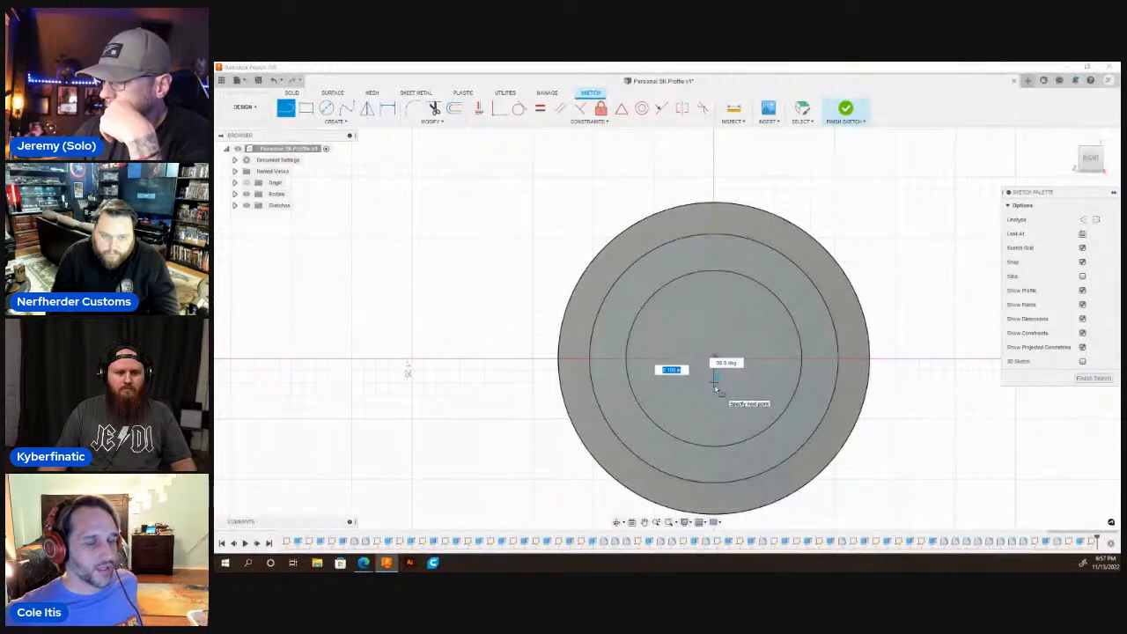
type(".17")
key("Return")
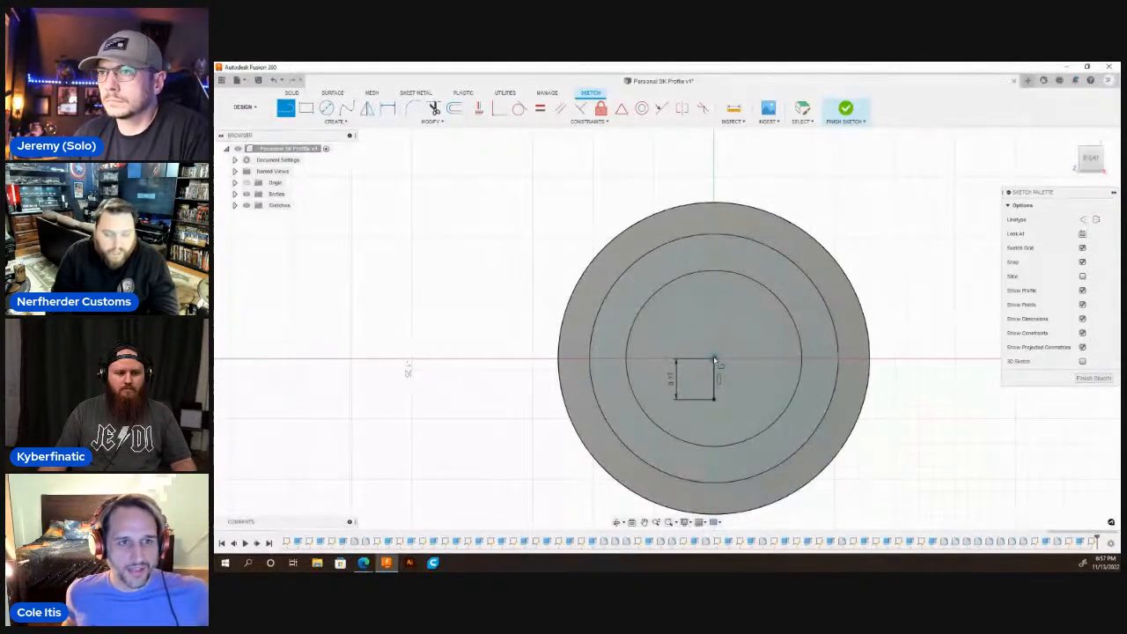
left_click(713, 358)
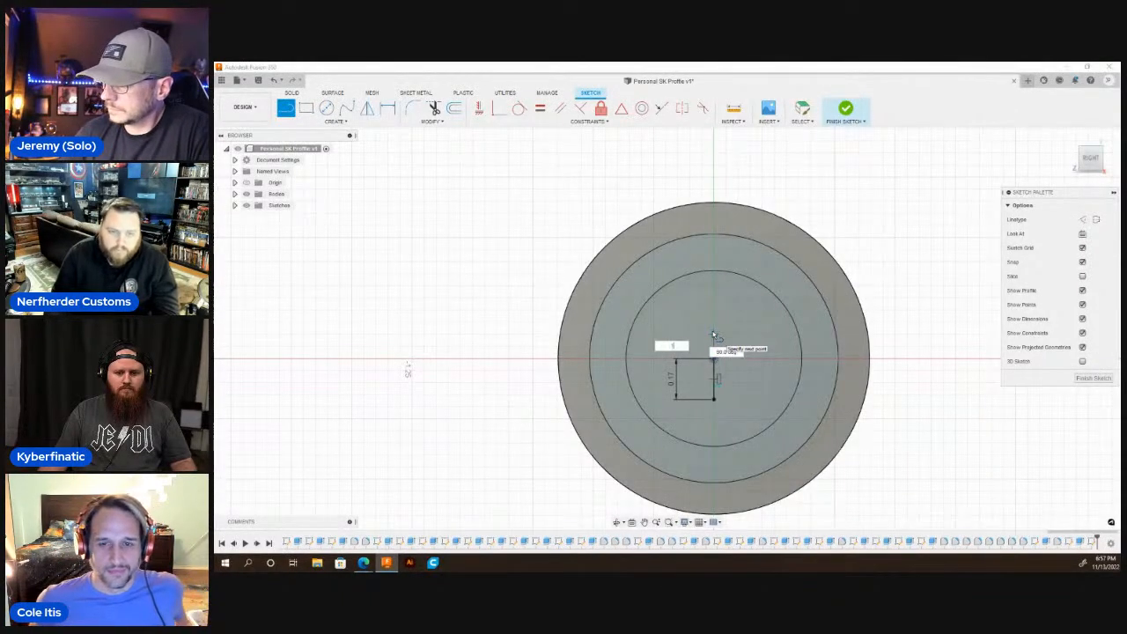
key("Return")
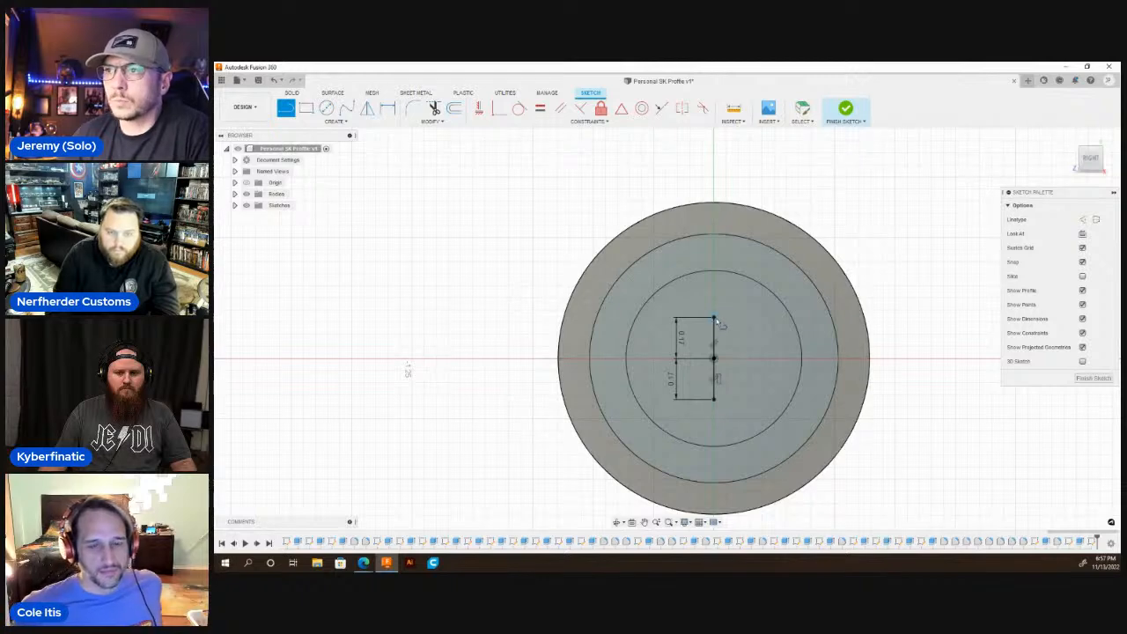
Outline a slot from the upper line's end: a horizontal line past the body's rim, 0.34 in down, and horizontally back inside the inner circle.
left_click(549, 317)
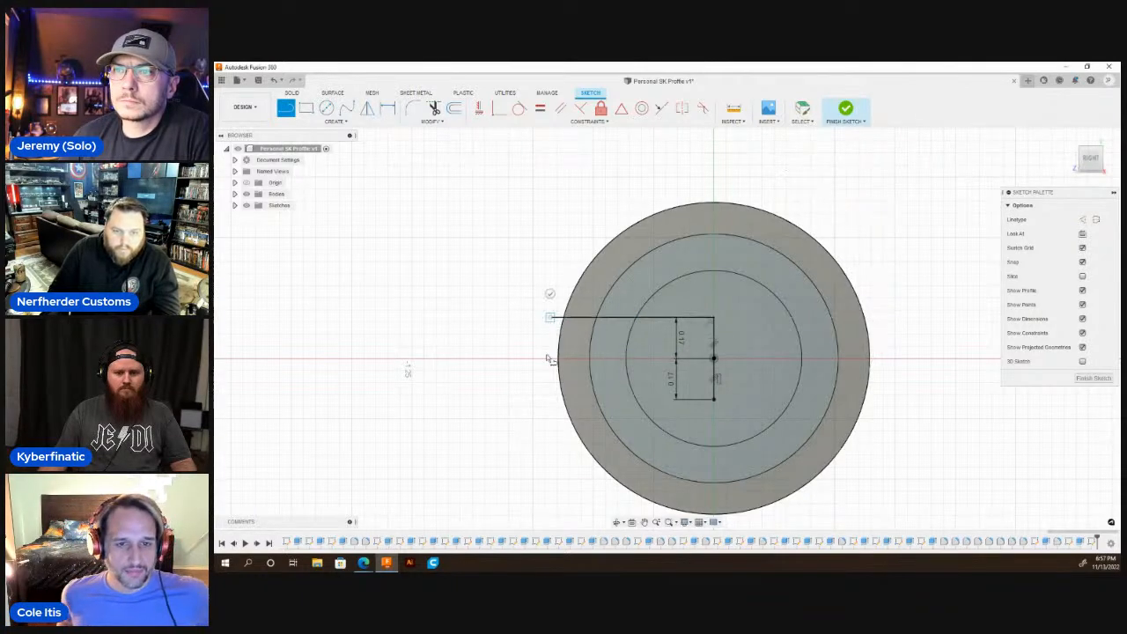
left_click(549, 398)
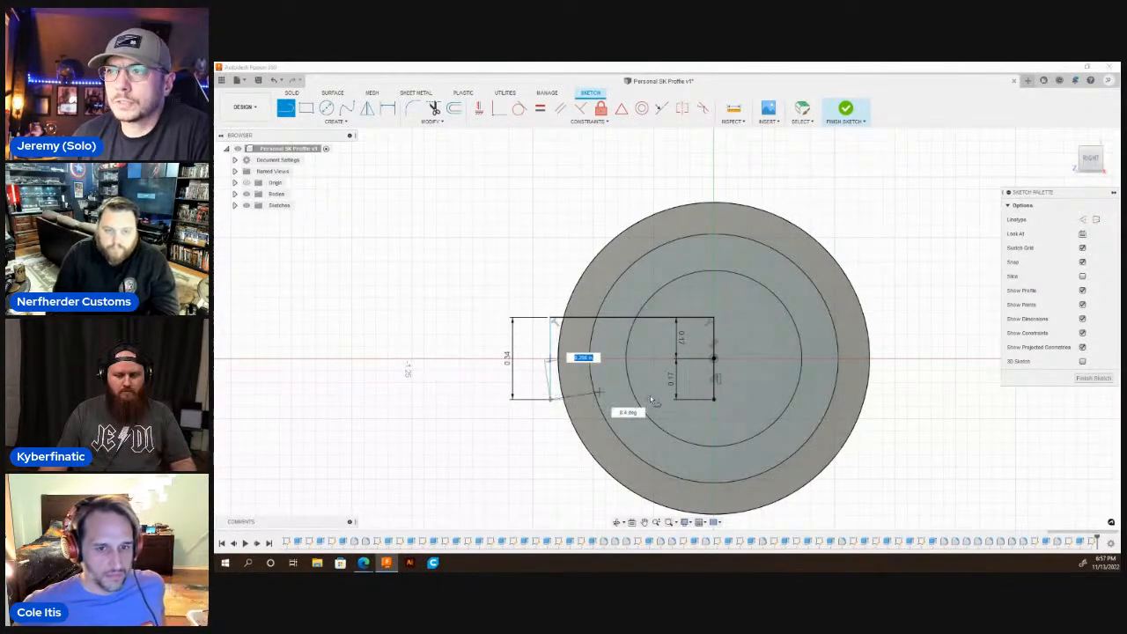
left_click(653, 399)
key("Escape")
Try to cut the slot's ring segment through the collar wall down to the face at the collar's base.
key("q")
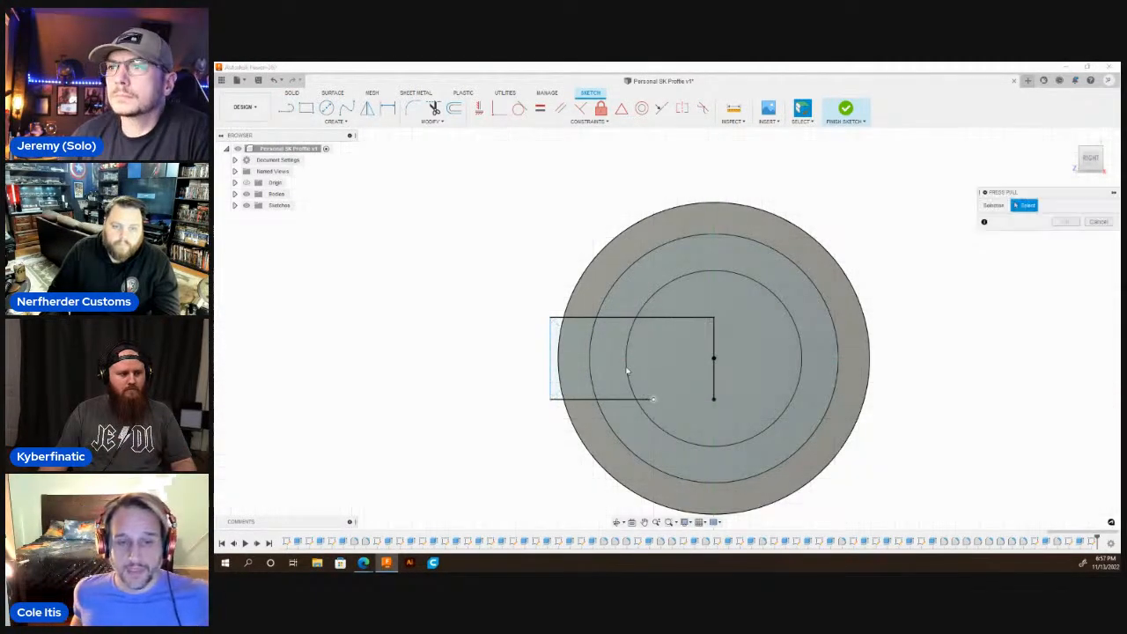
left_click(616, 370)
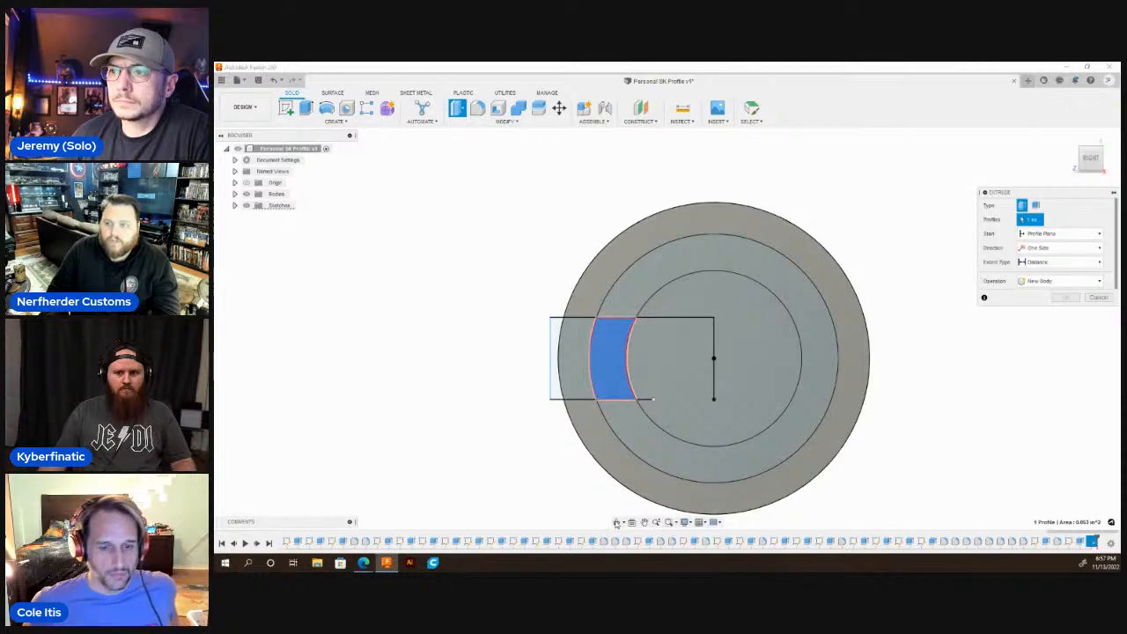
middle_click_drag(640, 385, 889, 299, "shift")
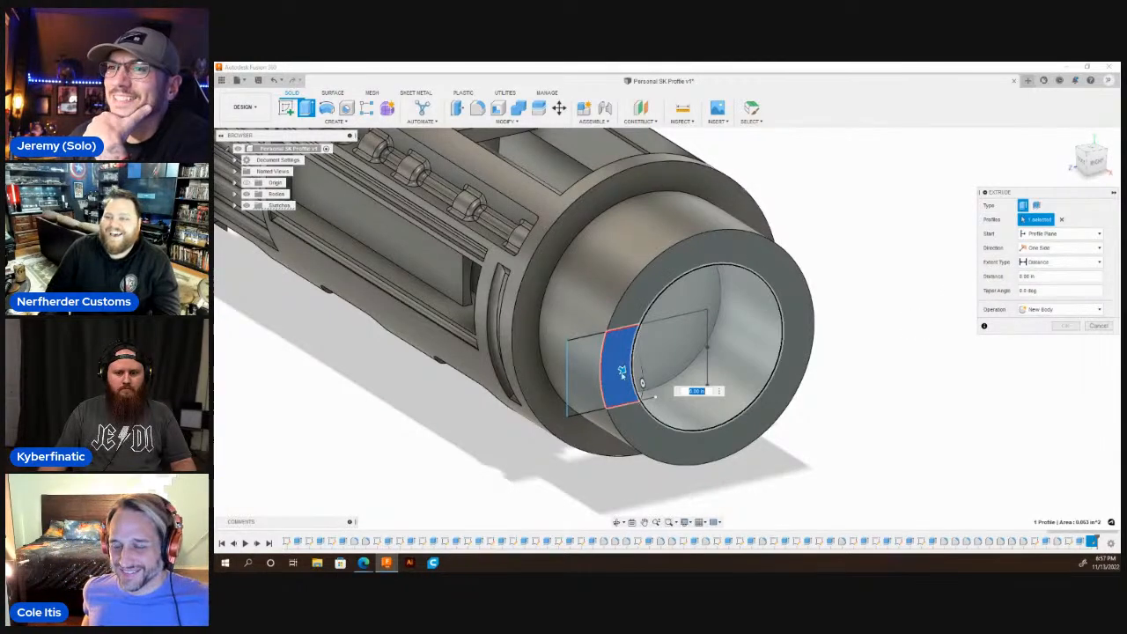
left_click_drag(642, 383, 587, 349)
left_click(1061, 261)
left_click(1043, 286)
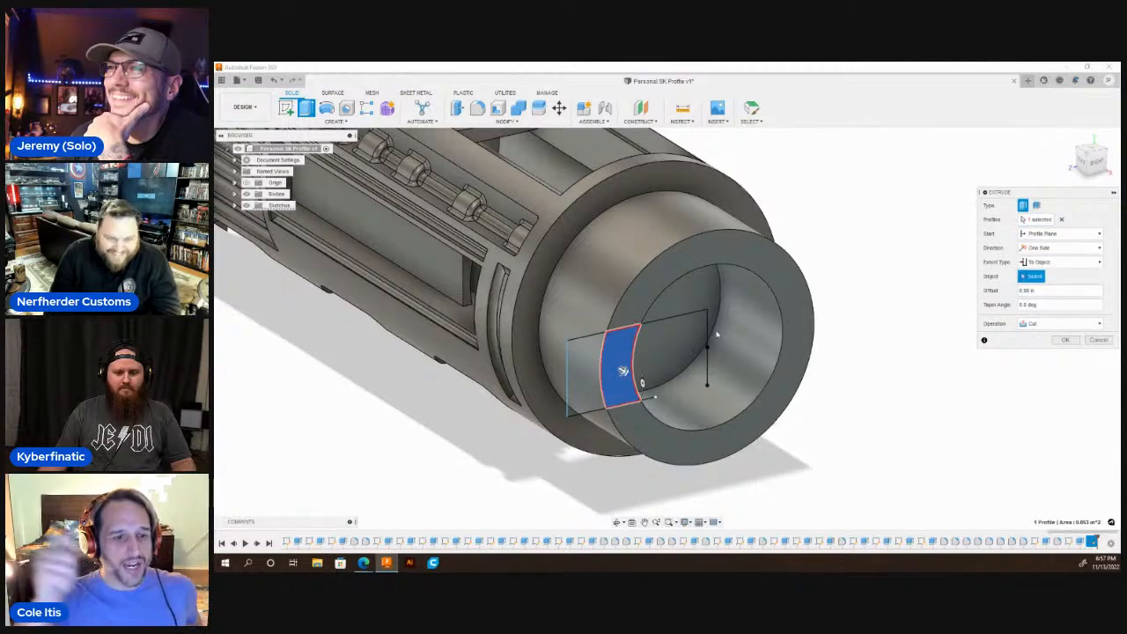
left_click(713, 300)
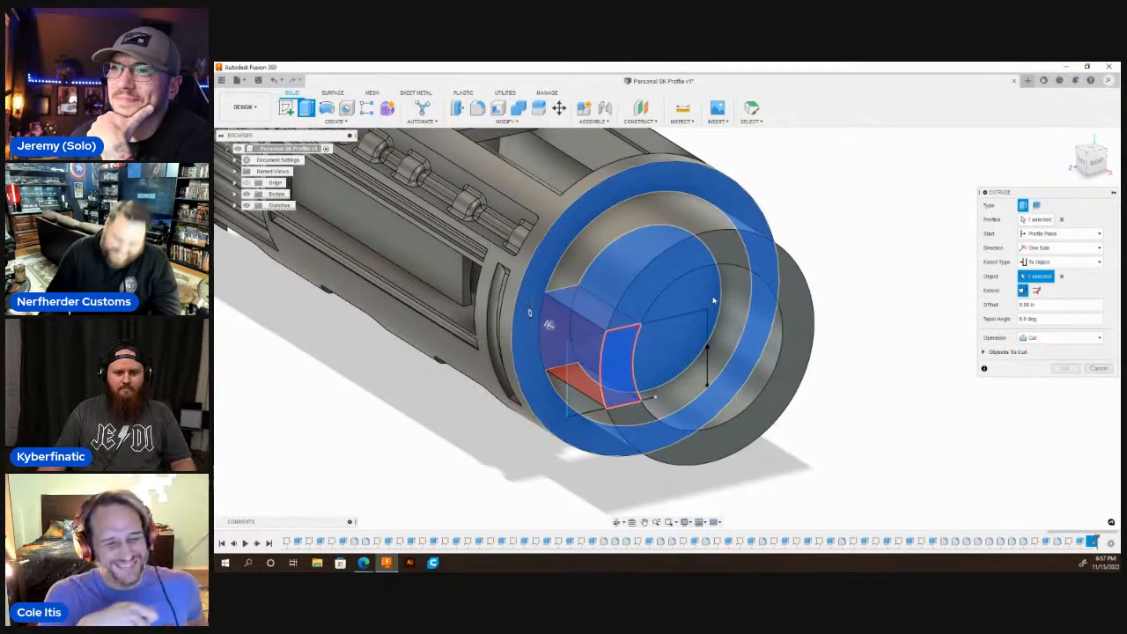
key("Return")
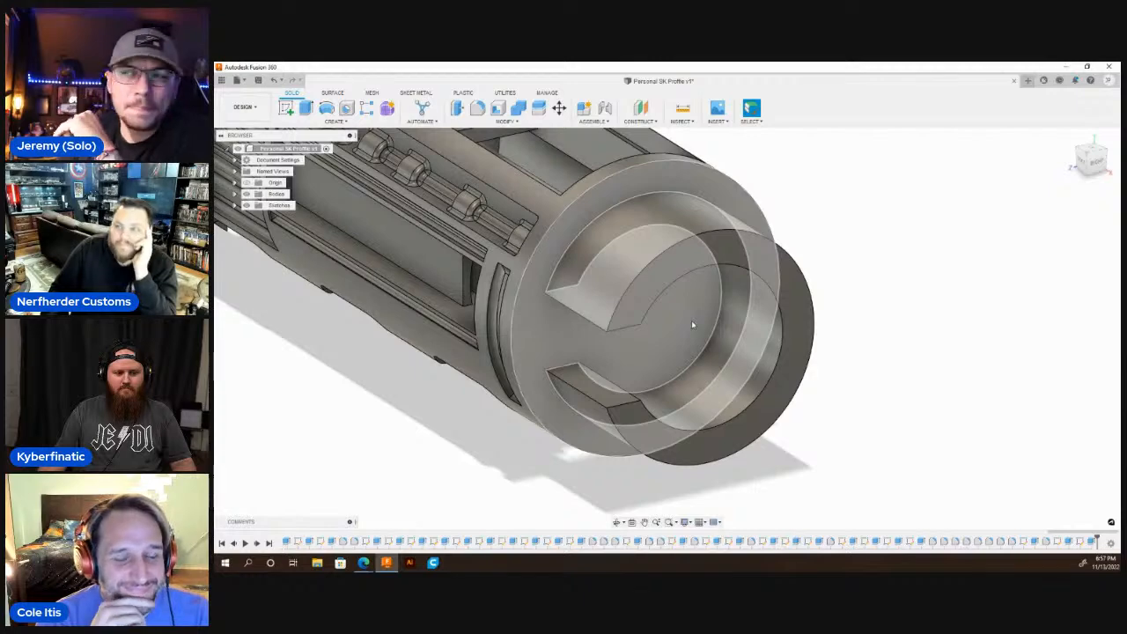
scroll(660, 314, "down", 4)
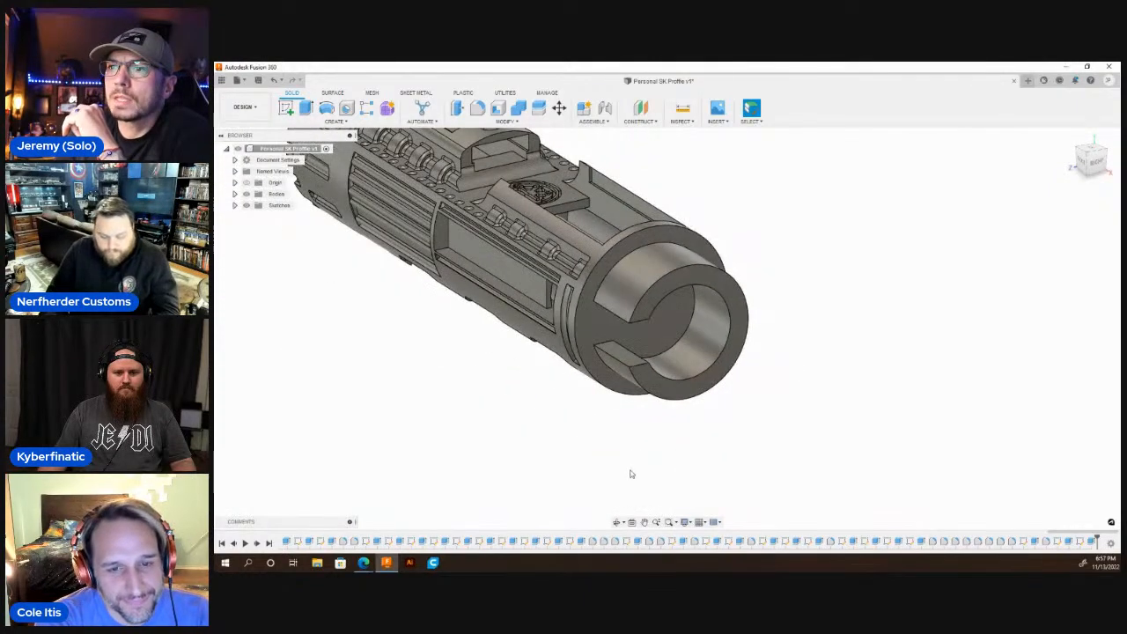
left_click(617, 523)
left_click_drag(608, 441, 656, 339)
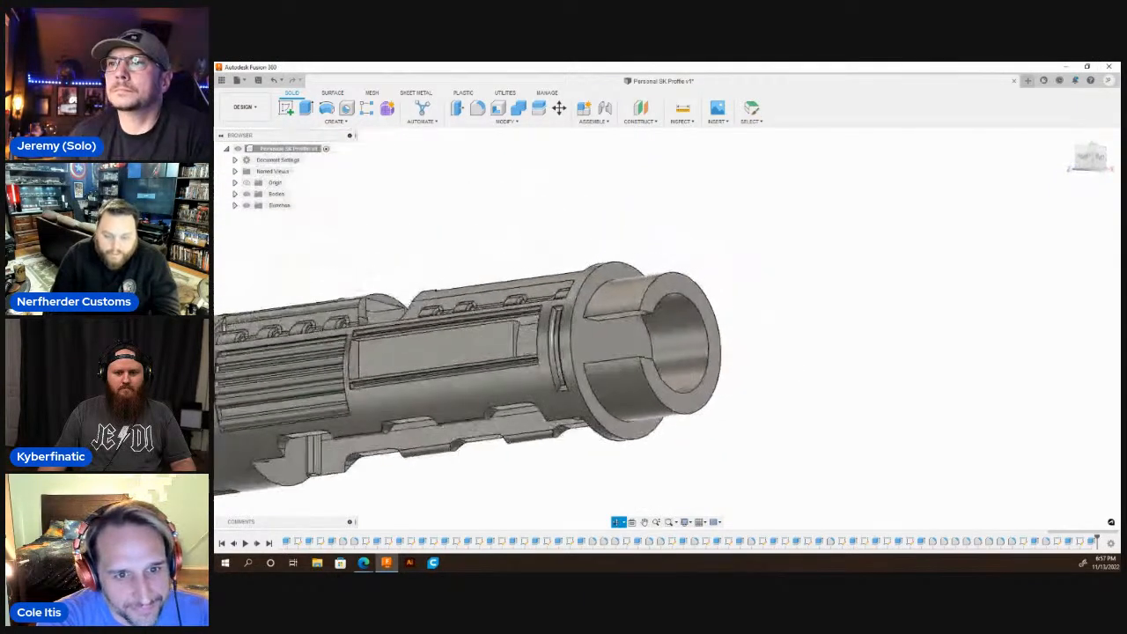
key("Escape")
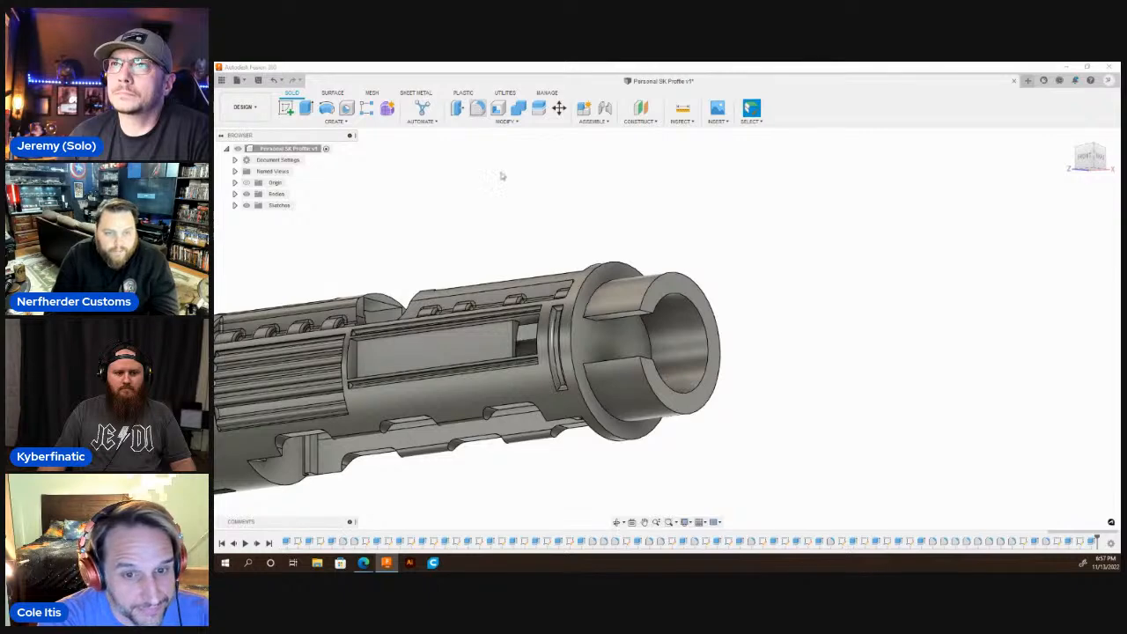
Try to fillet a corner edge at the slot's inner end, and undo the slot cut.
key("f")
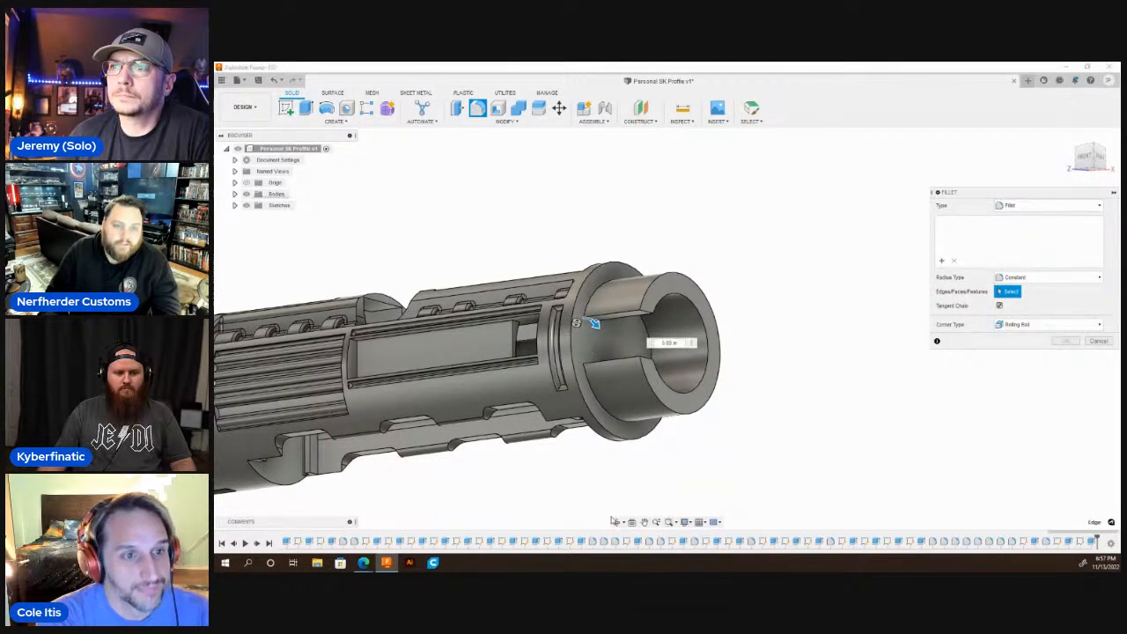
left_click(592, 322)
middle_click_drag(594, 322, 595, 318, "shift")
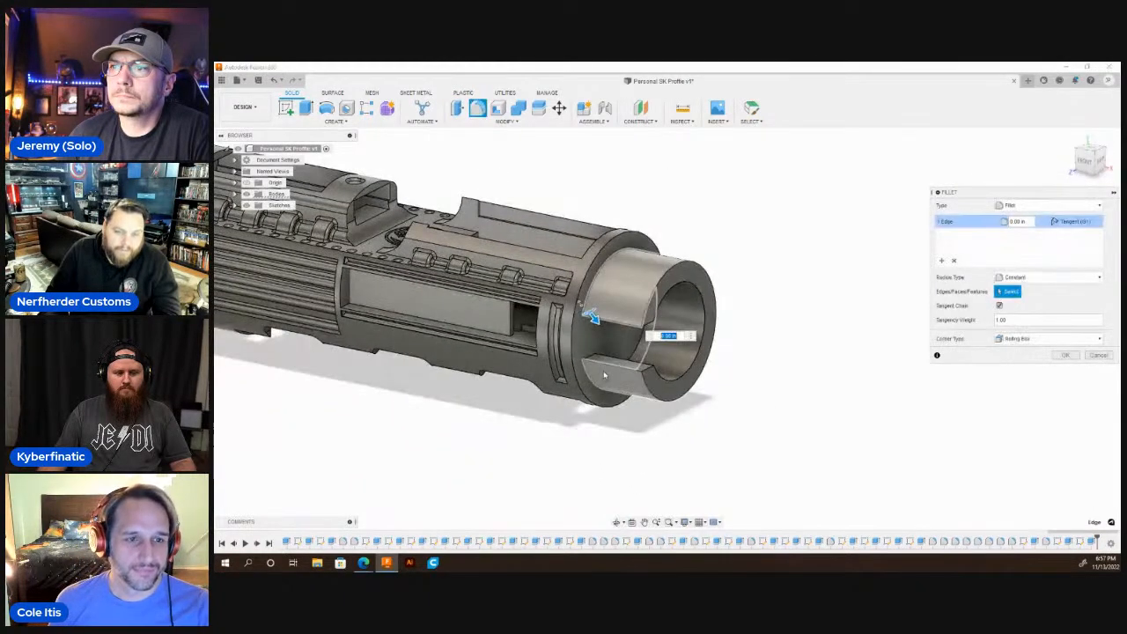
scroll(583, 317, "up", 5)
scroll(588, 346, "down", 5)
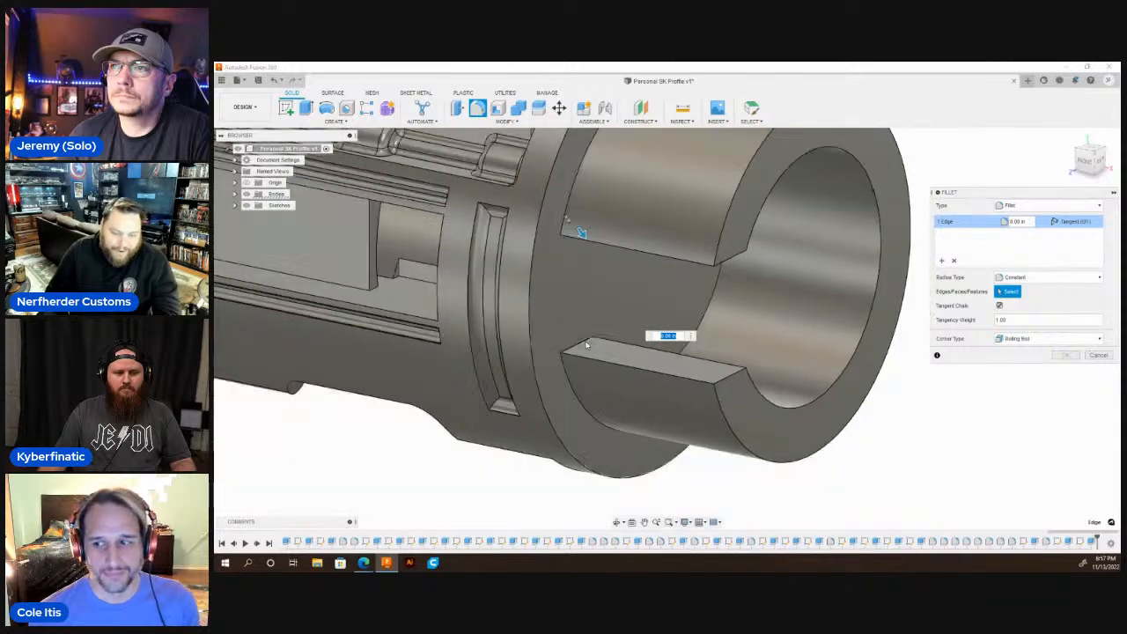
key("Escape")
key("ctrl+z")
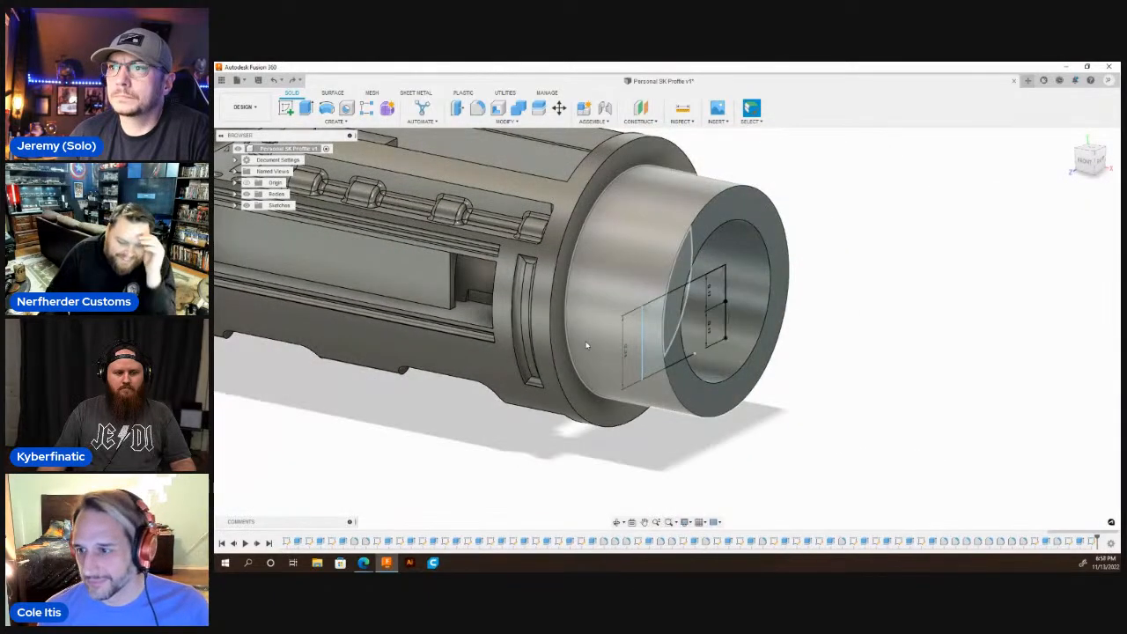
Cut the slot's ring segment 0.48 in deep into the collar wall, stopping just short of its base.
key("e")
left_click(674, 330)
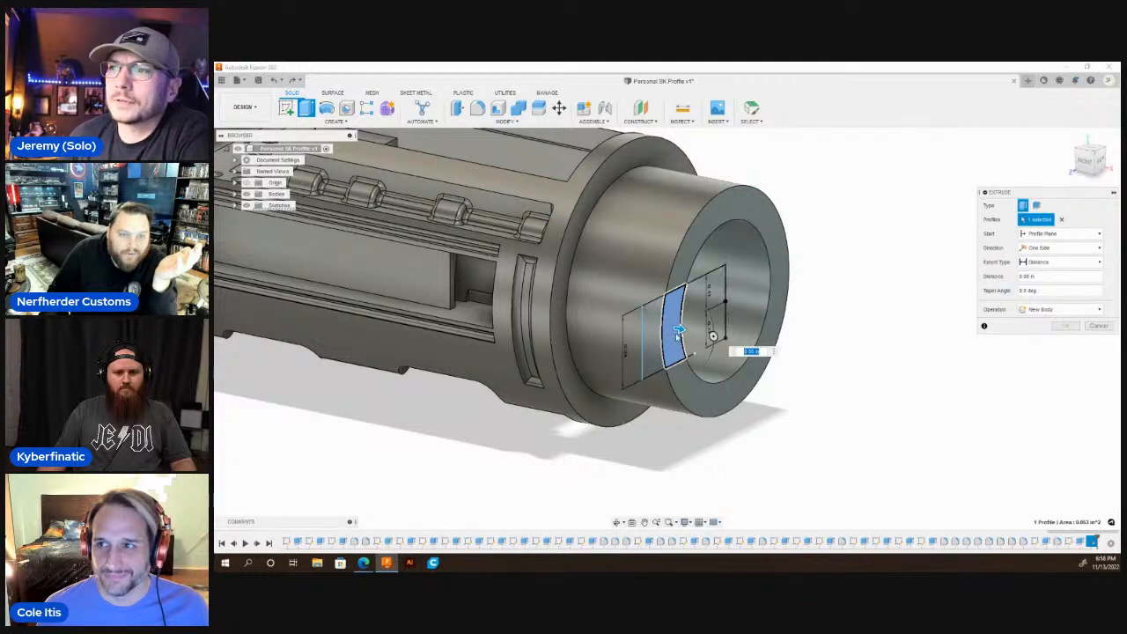
left_click_drag(678, 334, 592, 329)
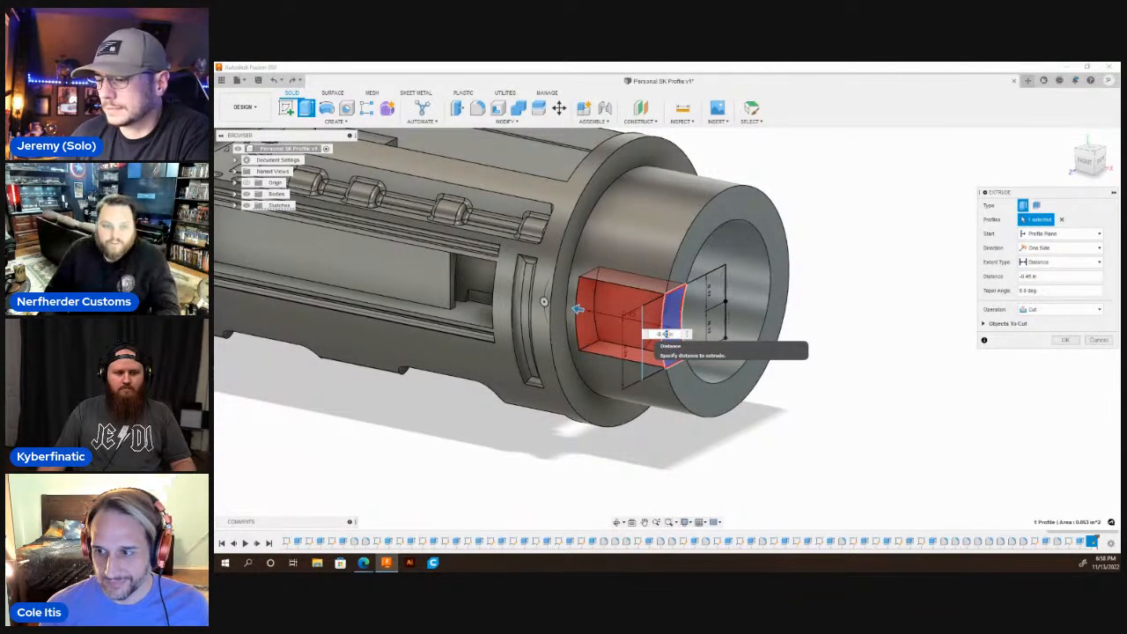
left_click_drag(578, 309, 573, 308)
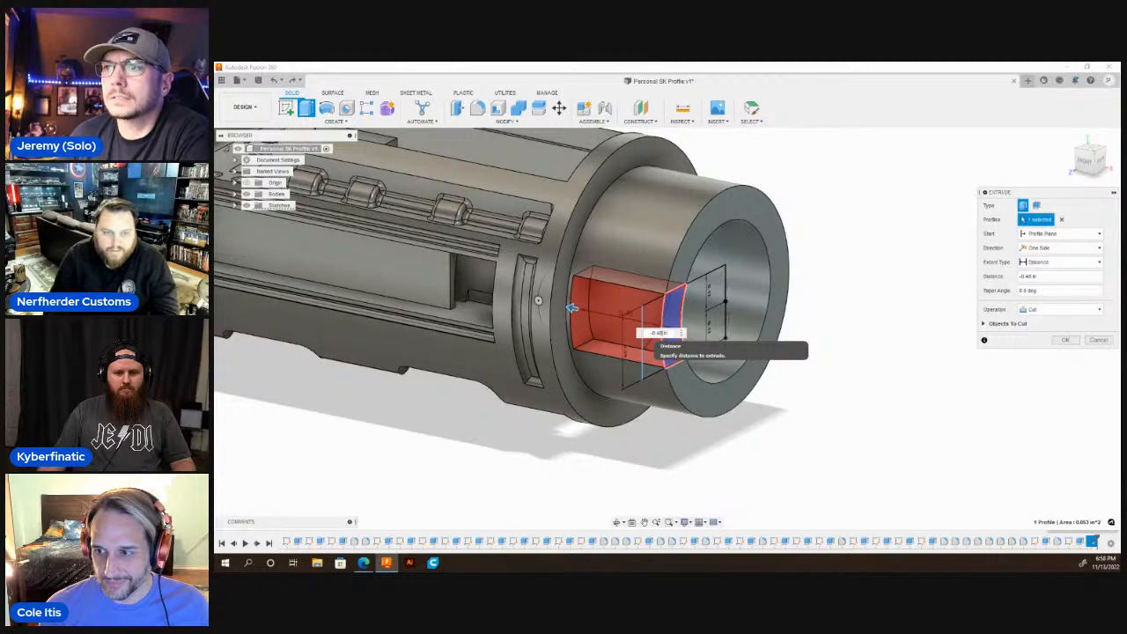
key("Return")
Fillet the two corner edges at the closed inner end of the collar's slot.
key("f")
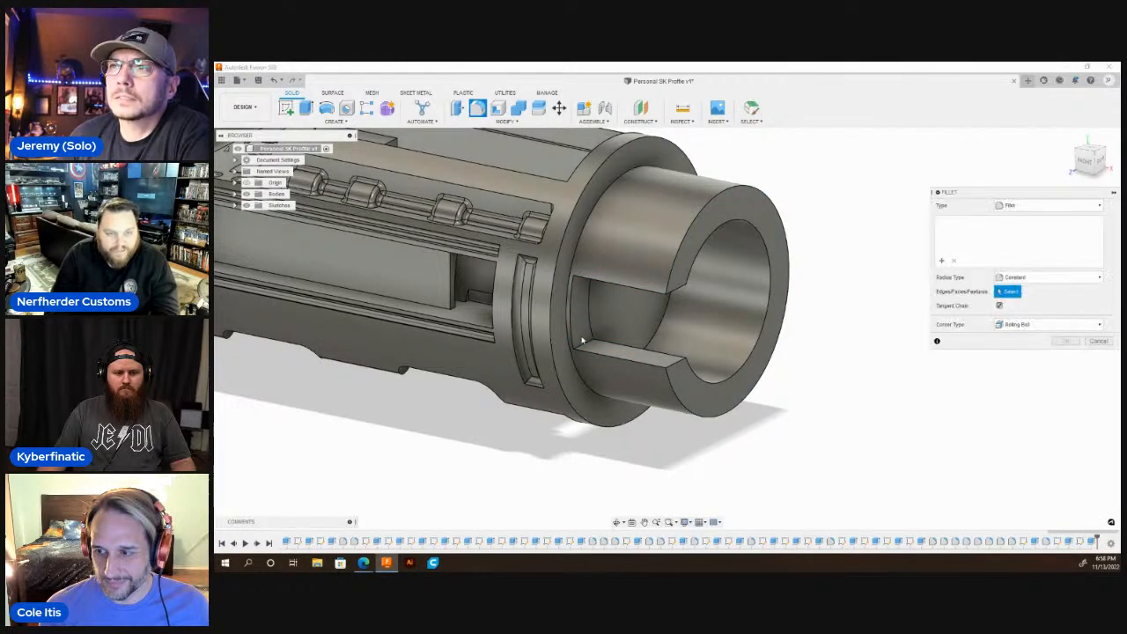
left_click(588, 345)
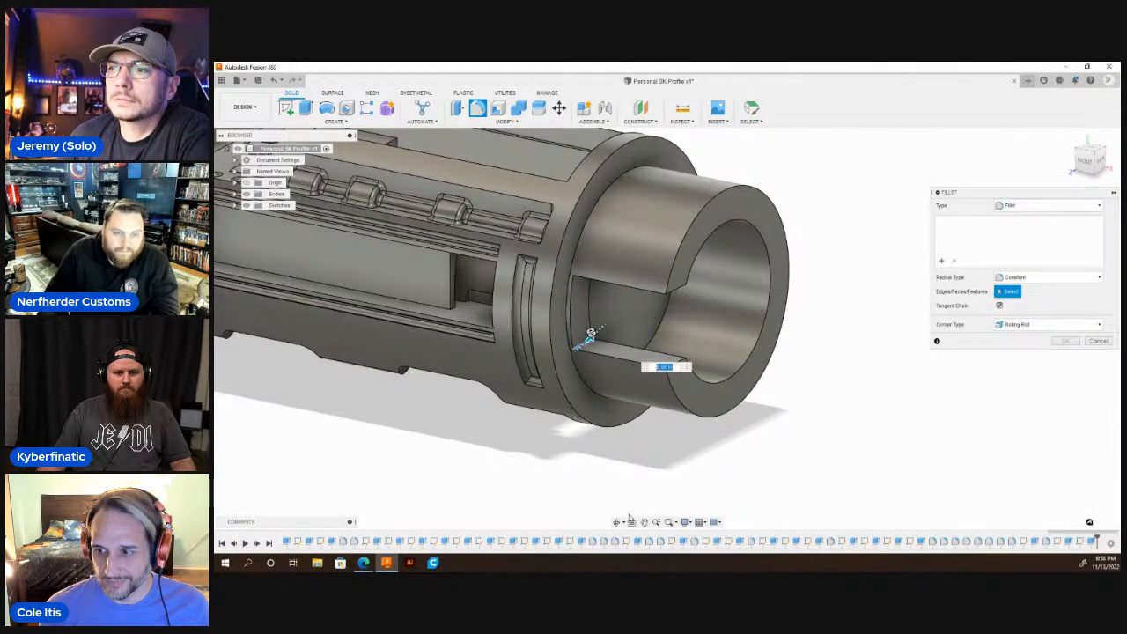
left_click(618, 522)
left_click_drag(627, 398, 631, 336)
scroll(607, 327, "up", 5)
key("Escape")
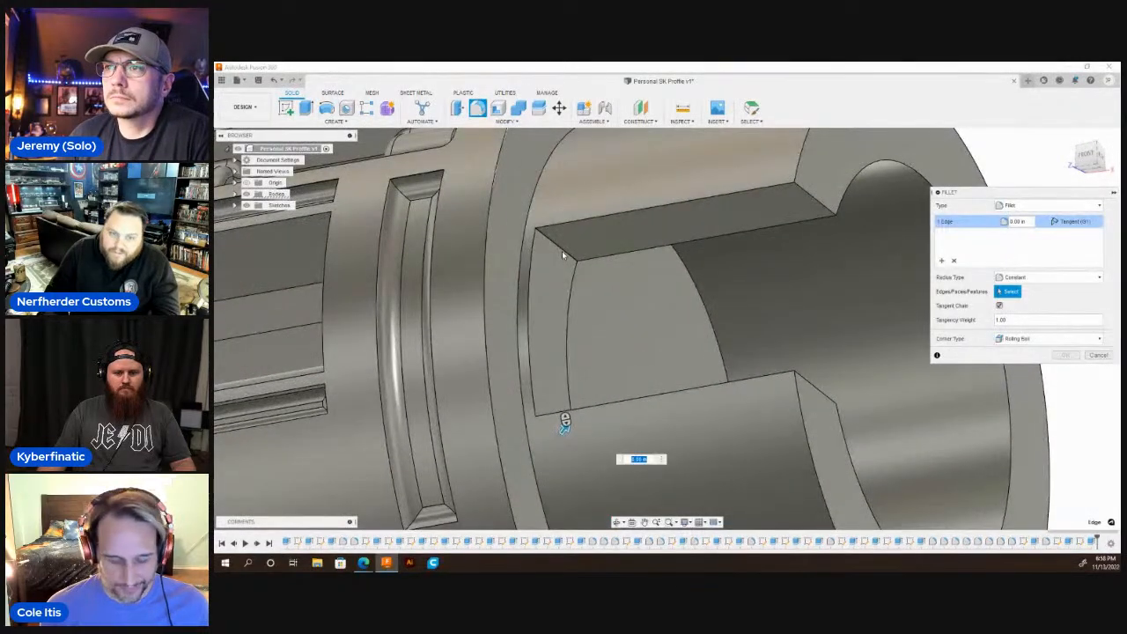
left_click(563, 255)
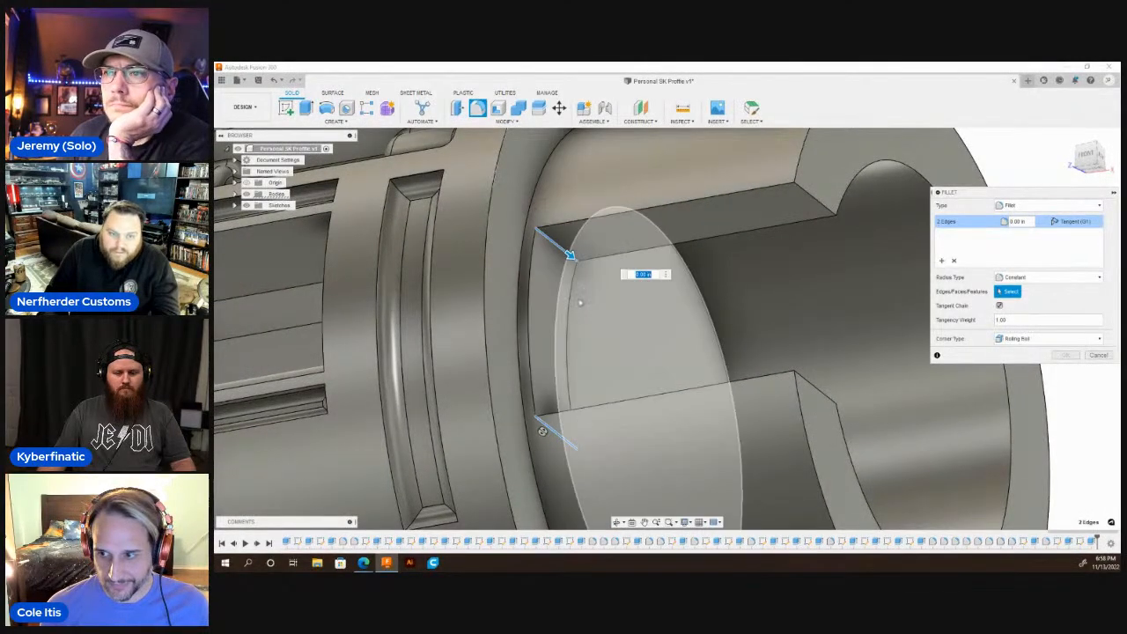
left_click_drag(570, 256, 584, 270)
key("Return")
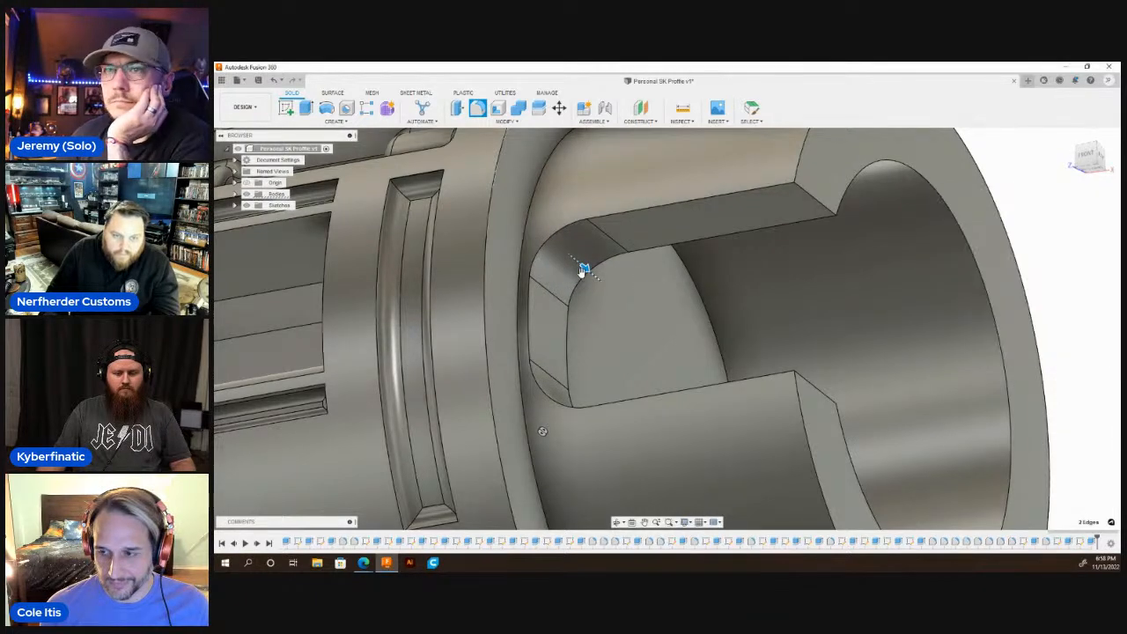
Measure the diameter of the circular edge at the bottom of the collar's bore.
scroll(597, 239, "down", 10)
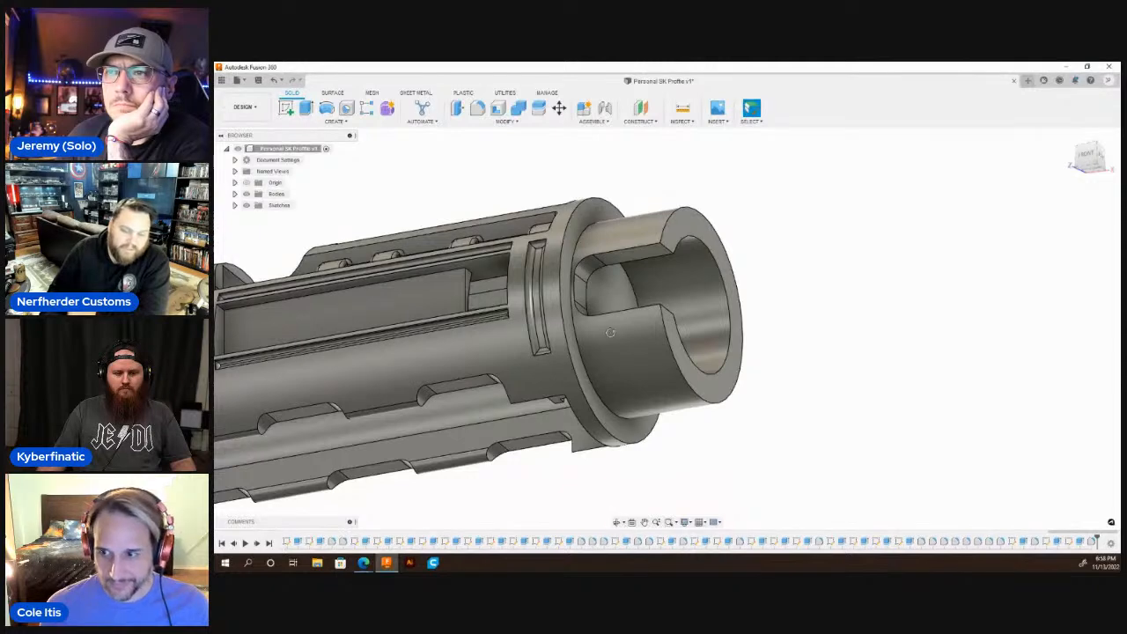
left_click_drag(611, 333, 585, 359)
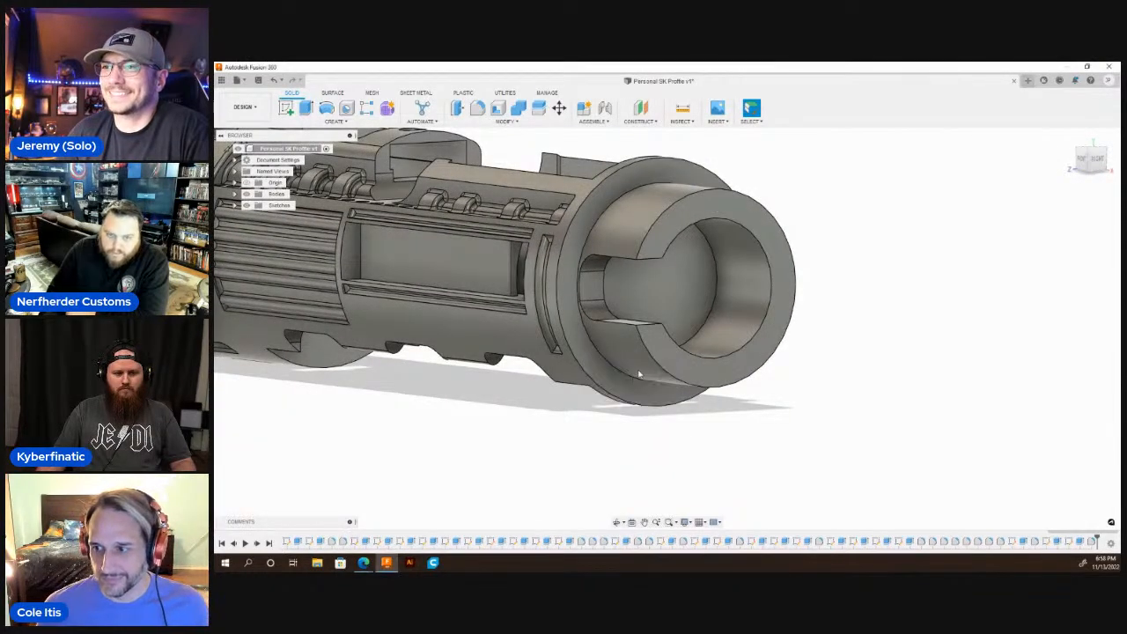
key("i")
left_click(715, 313)
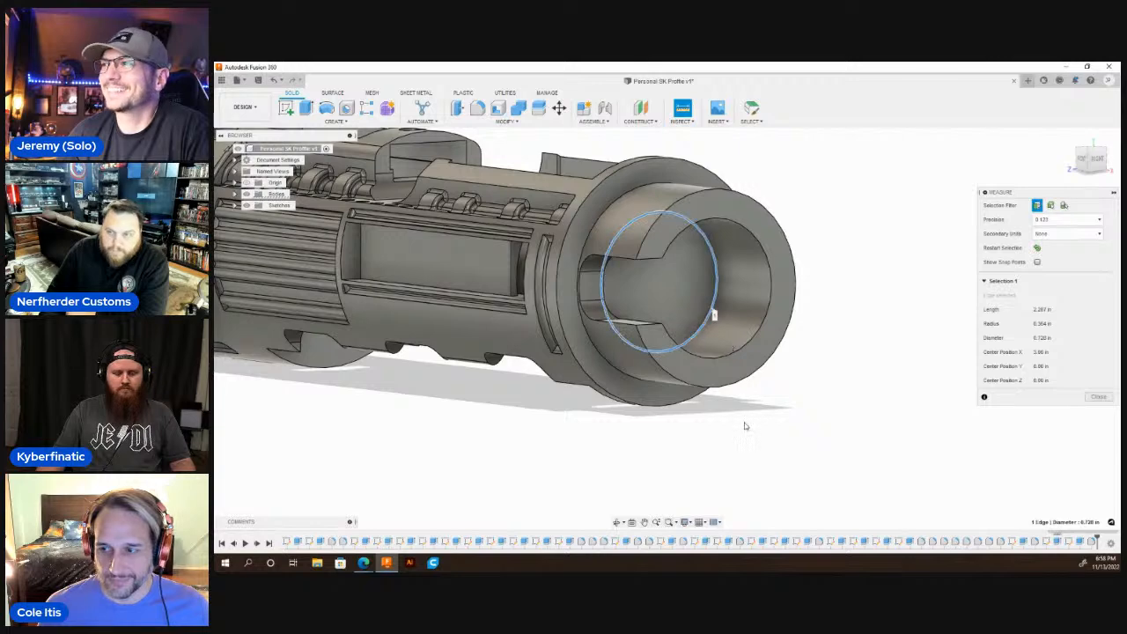
key("Escape")
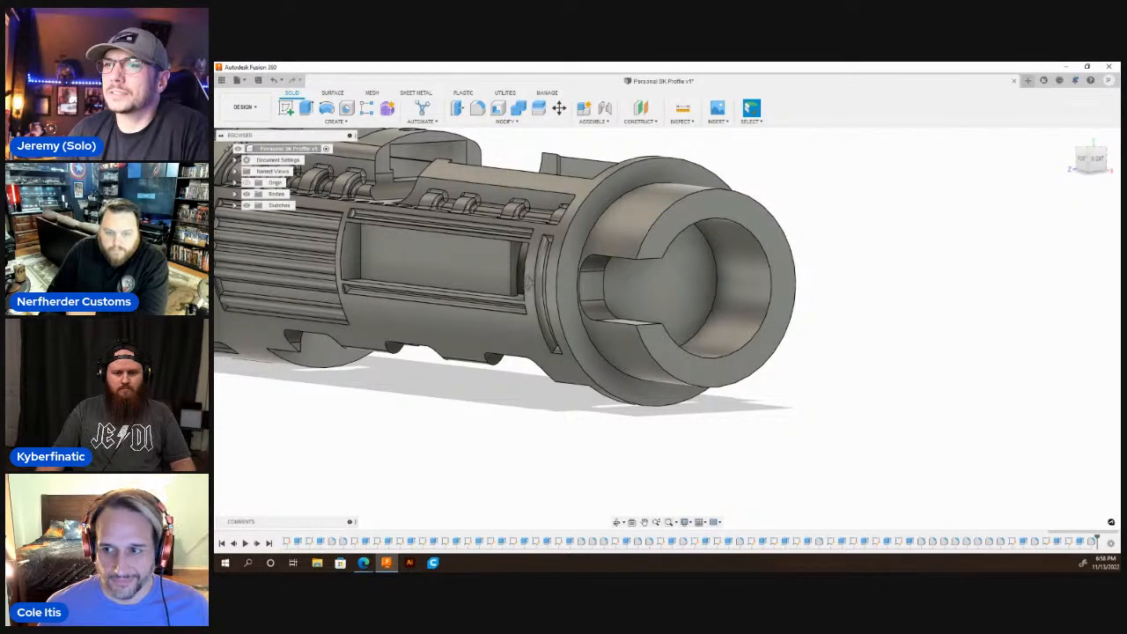
Sketch a 0.728 in diameter circle centred on the axis on the end wall's inner face, with a horizontal line across its upper half.
middle_click_drag(529, 283, 651, 310, "shift")
left_click(641, 310)
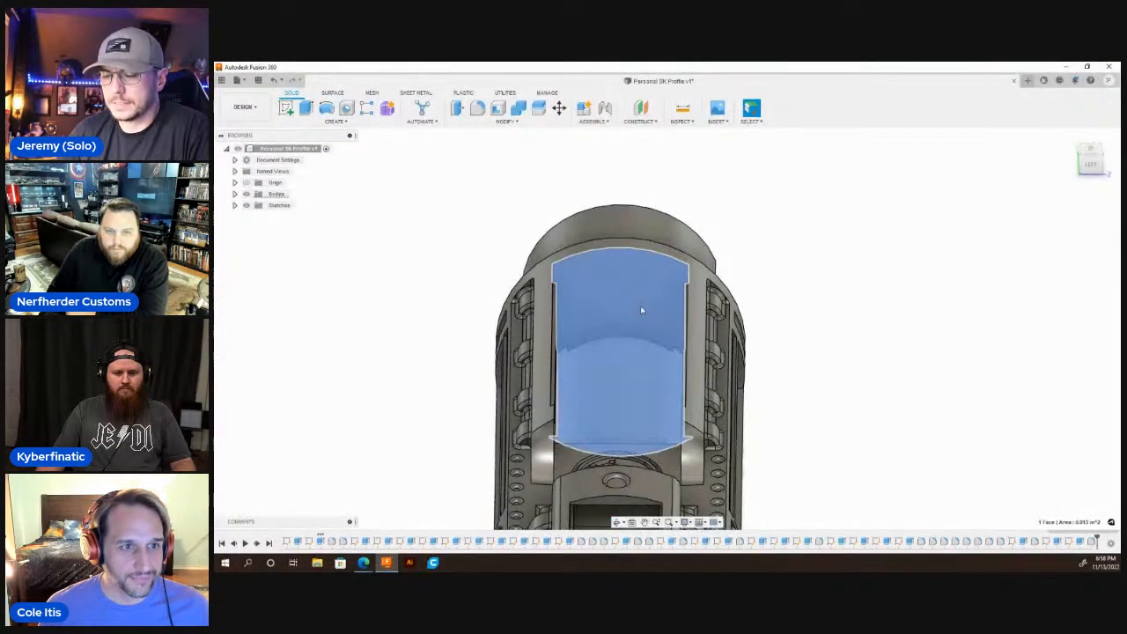
key("c")
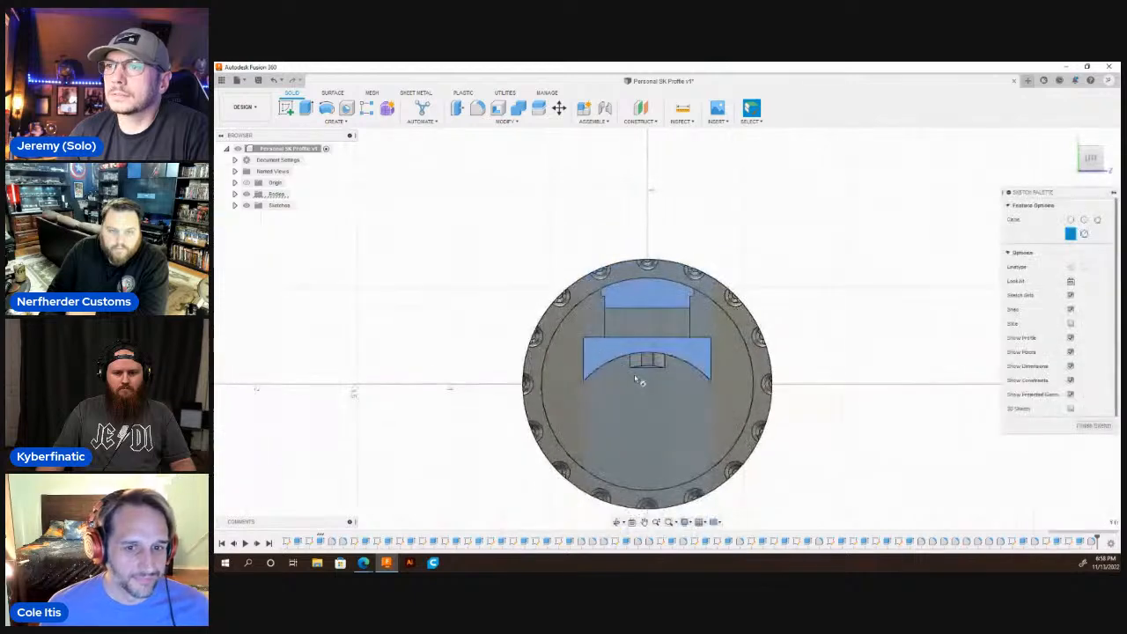
left_click(649, 386)
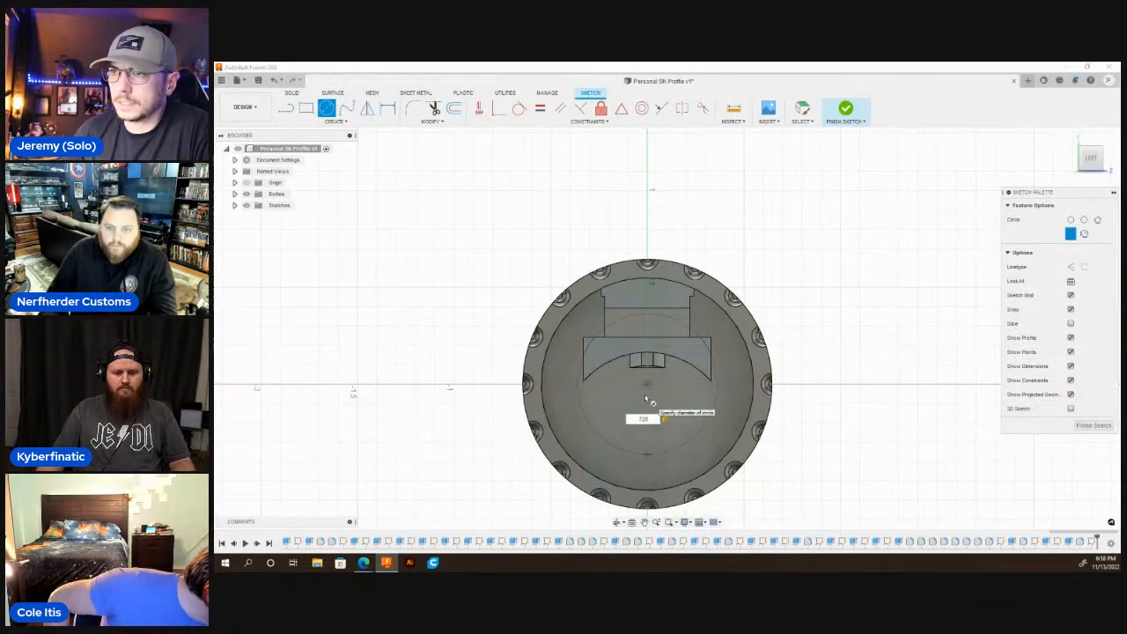
key("Return")
key("Escape")
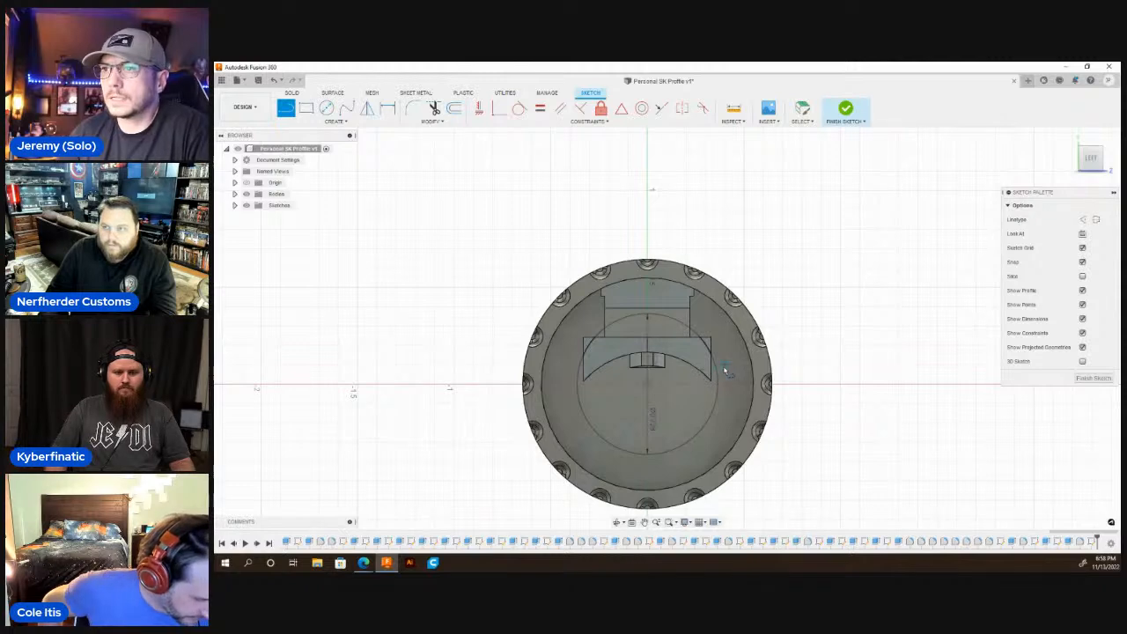
left_click(562, 365)
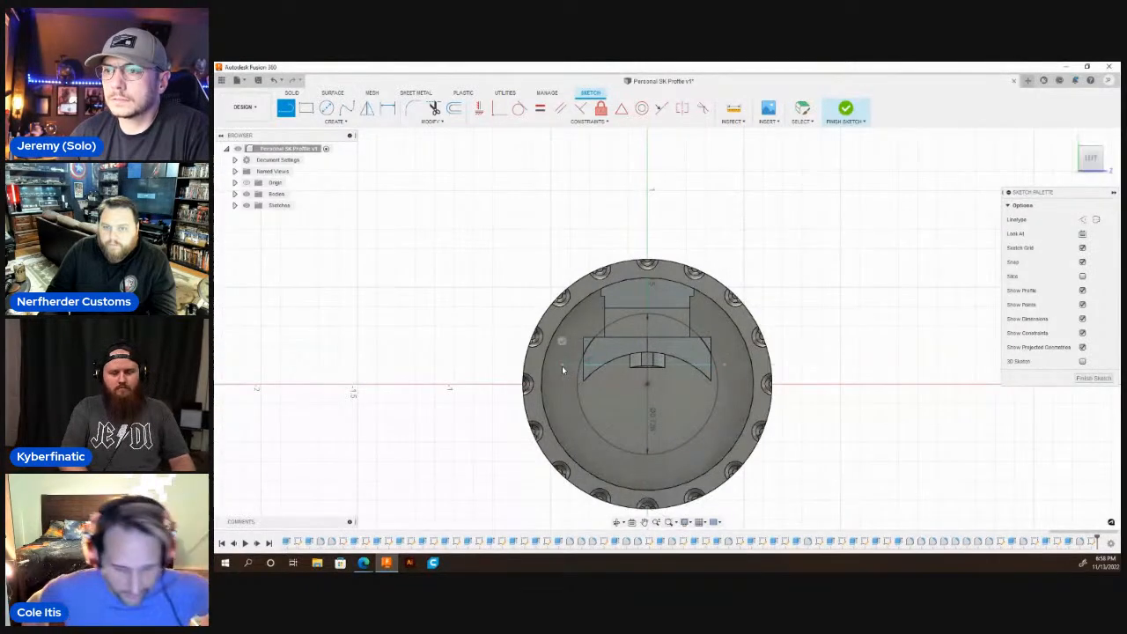
key("Escape")
Cut the circle segment above the horizontal line through the end wall, opening it into the collar's bore.
key("e")
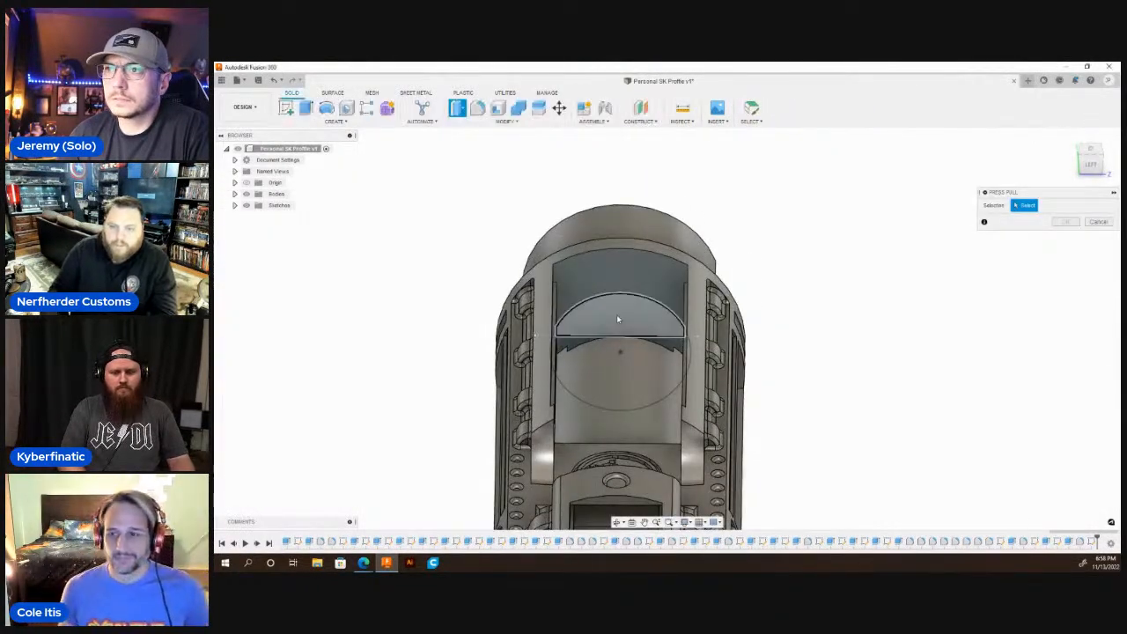
left_click(616, 327)
key("e")
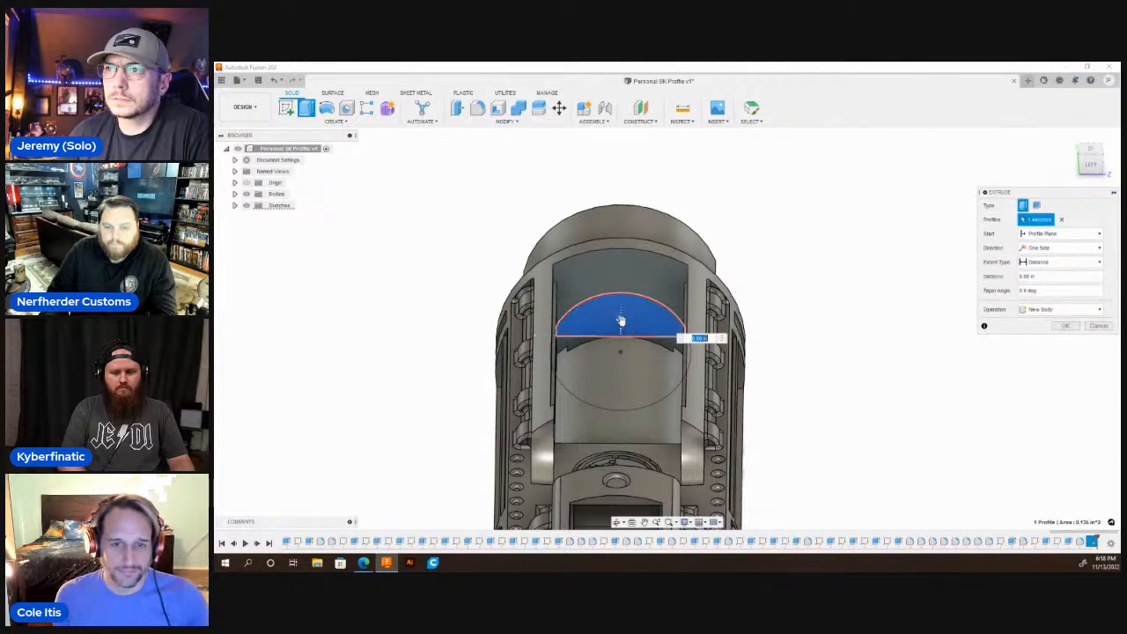
left_click_drag(620, 318, 626, 223)
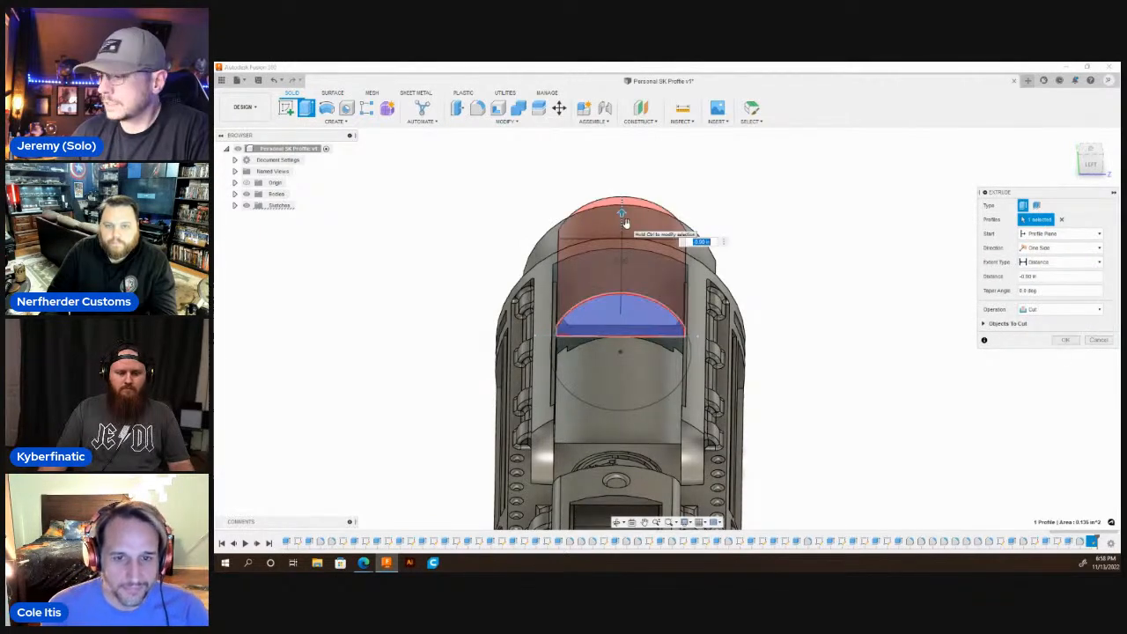
key("Return")
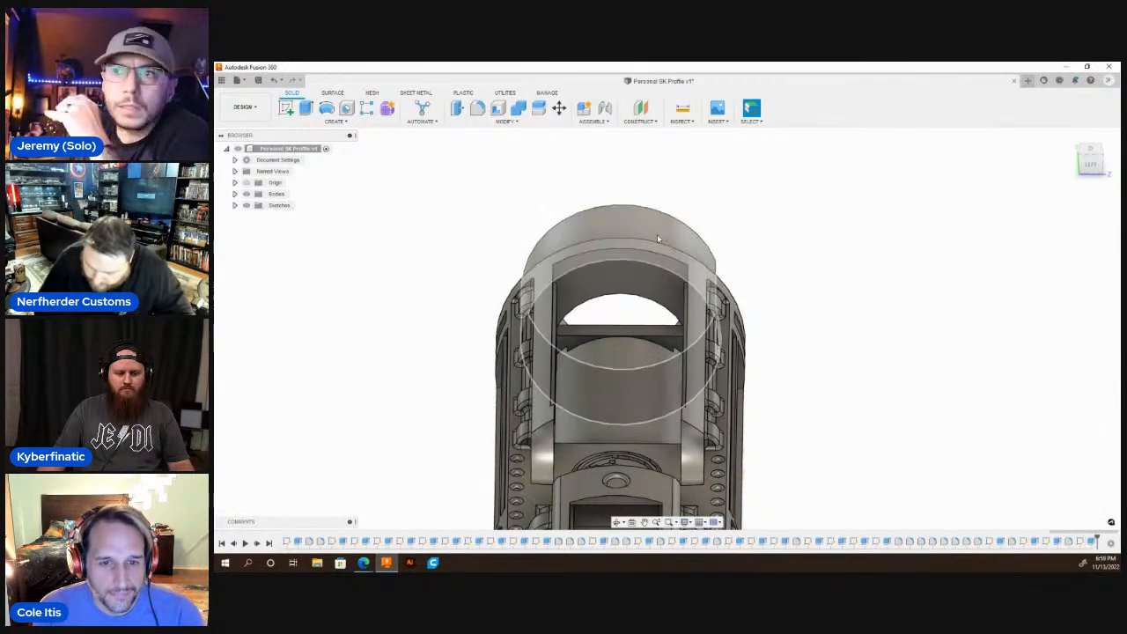
Save the hilt design through Save As, keeping its existing name and the Admin Project location.
scroll(660, 237, "down", 5)
left_click(617, 522)
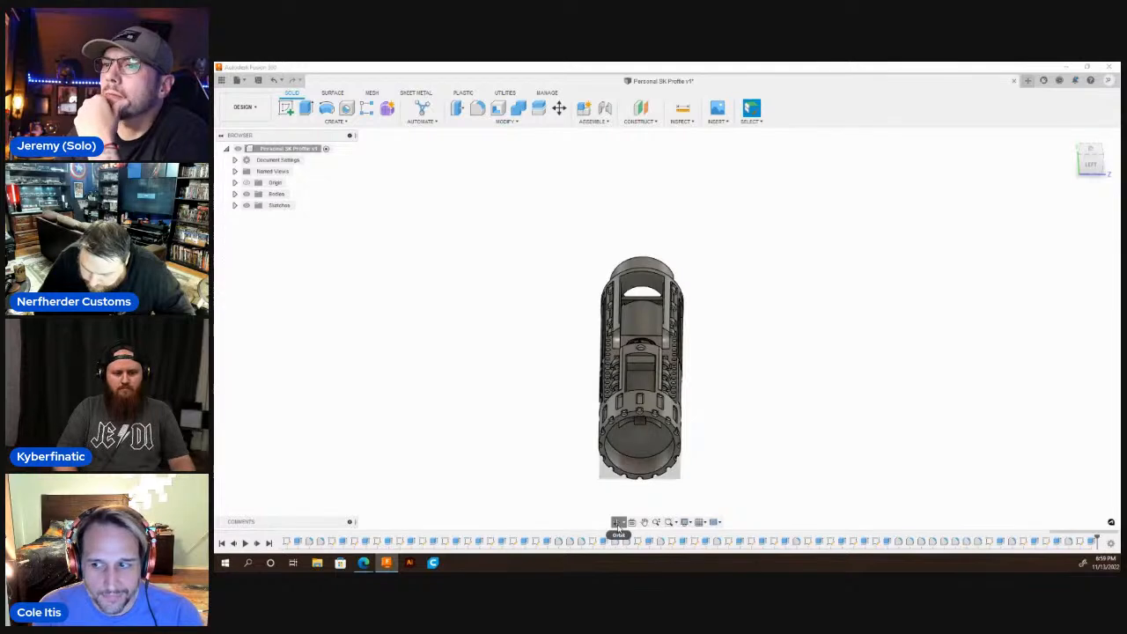
mouse_move(693, 387)
left_mouse_down()
mouse_move(611, 352)
mouse_move(686, 372)
mouse_move(767, 375)
mouse_move(772, 330)
mouse_move(697, 367)
mouse_move(604, 385)
mouse_move(737, 407)
mouse_move(705, 388)
left_mouse_up()
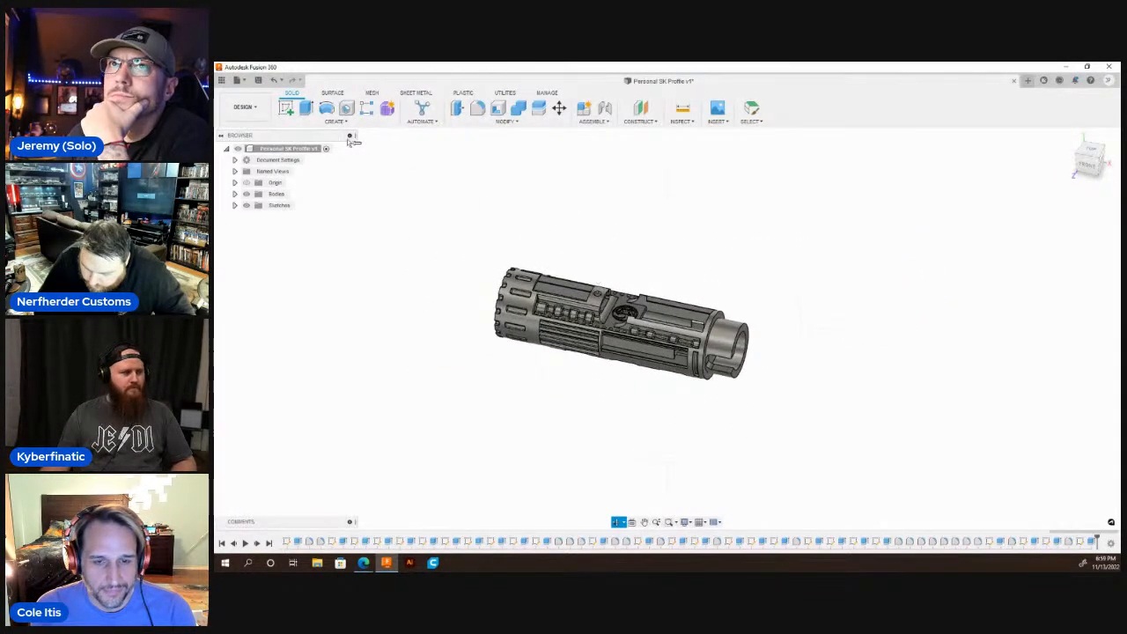
left_click(247, 81)
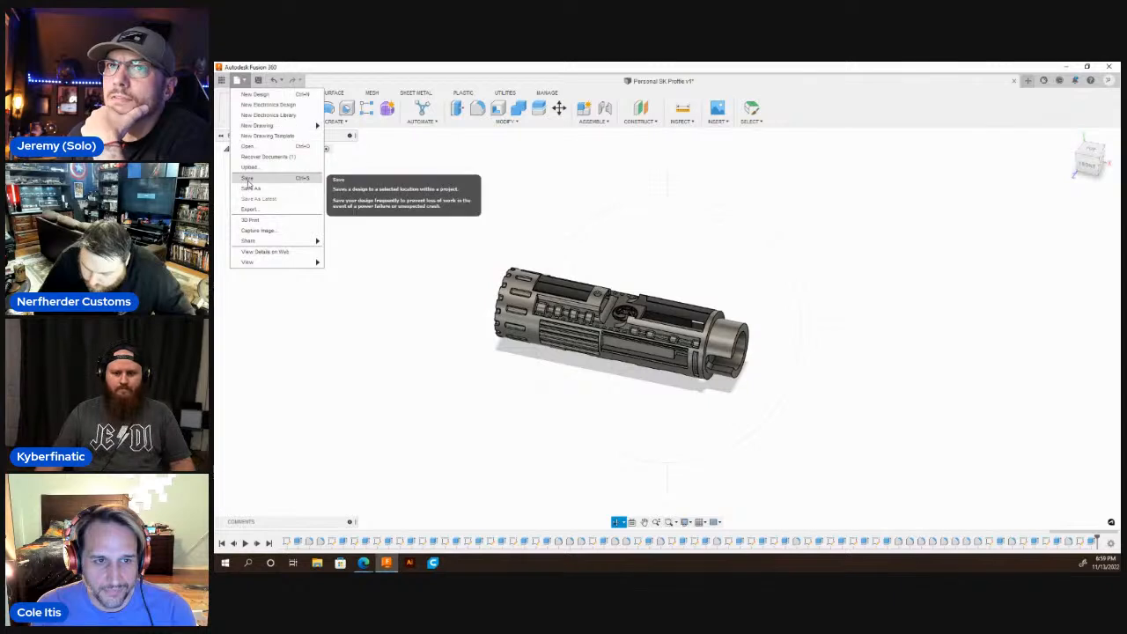
left_click(247, 190)
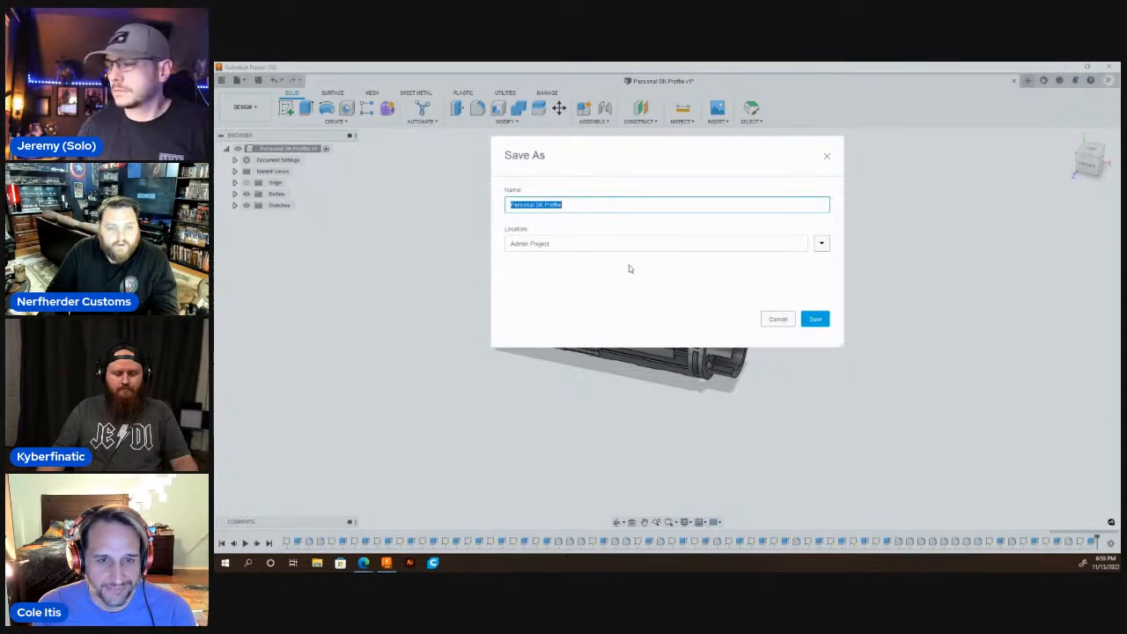
left_click(812, 318)
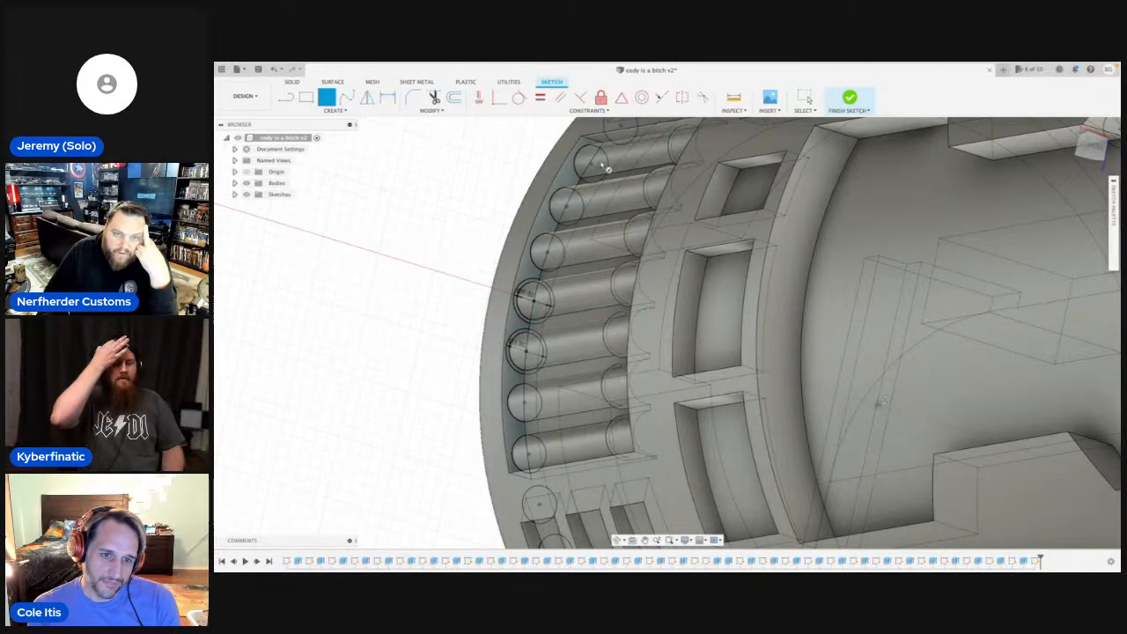
Hide the bodies and sketch a concentric 1.8 mm circle on the small ring circle just above the two already enlarged ones.
scroll(528, 348, "down", 5)
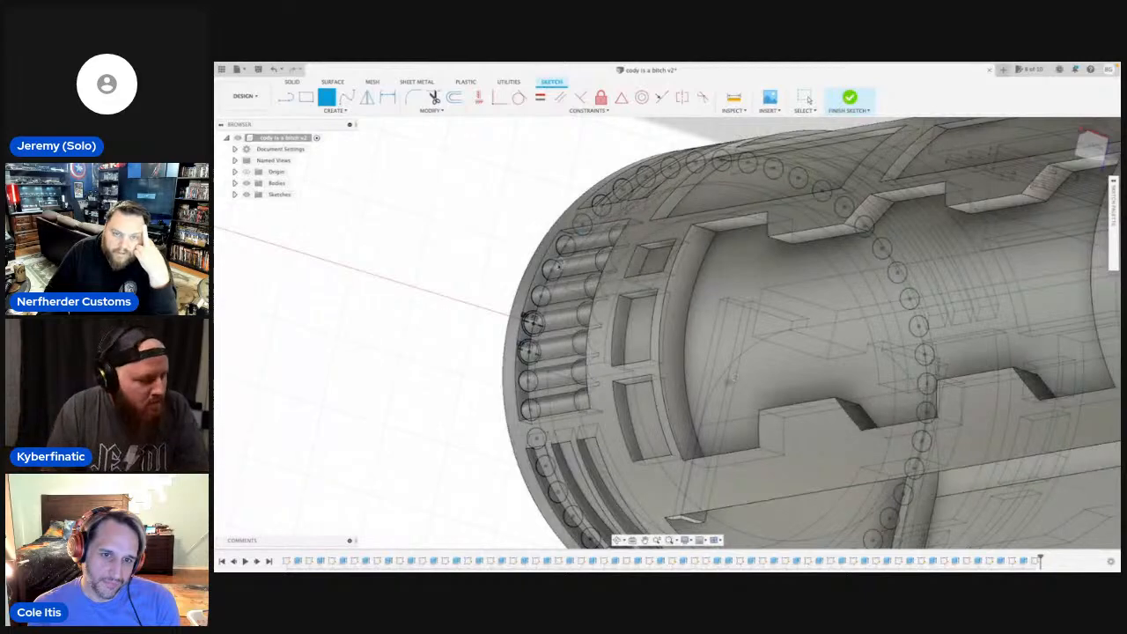
left_click(246, 183)
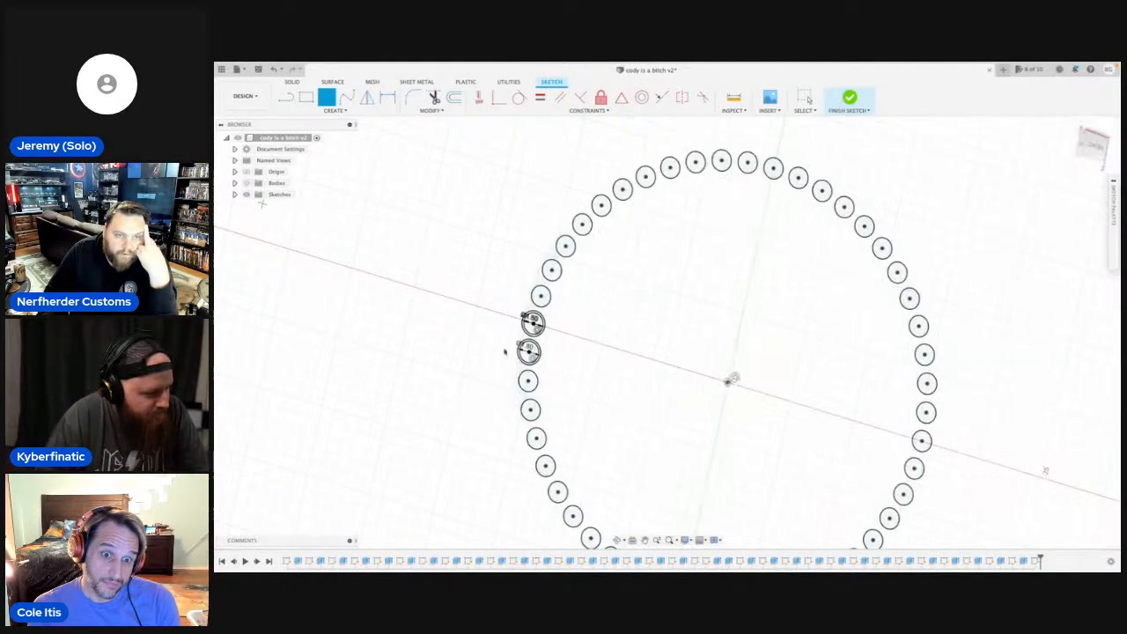
scroll(556, 253, "up", 4)
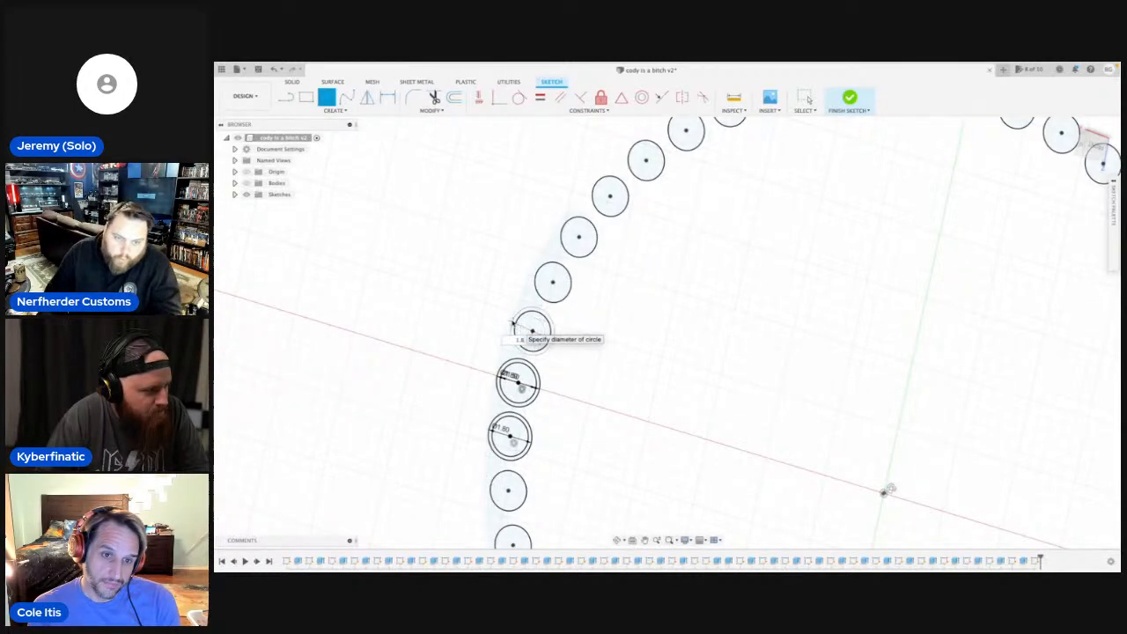
key("Return")
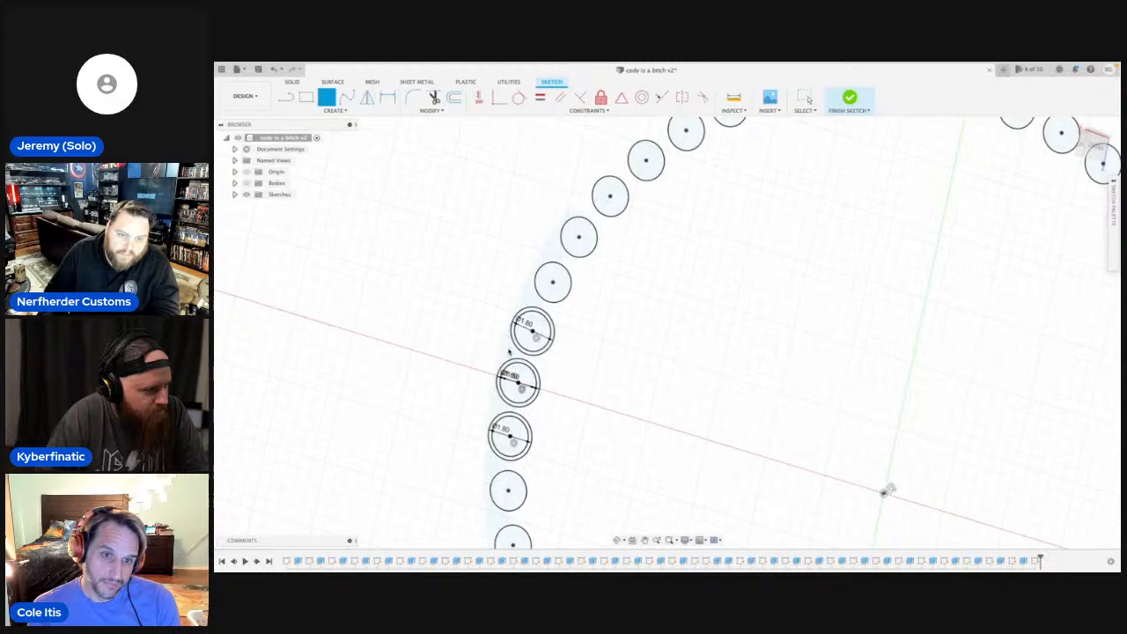
key("Escape")
scroll(508, 355, "down", 4)
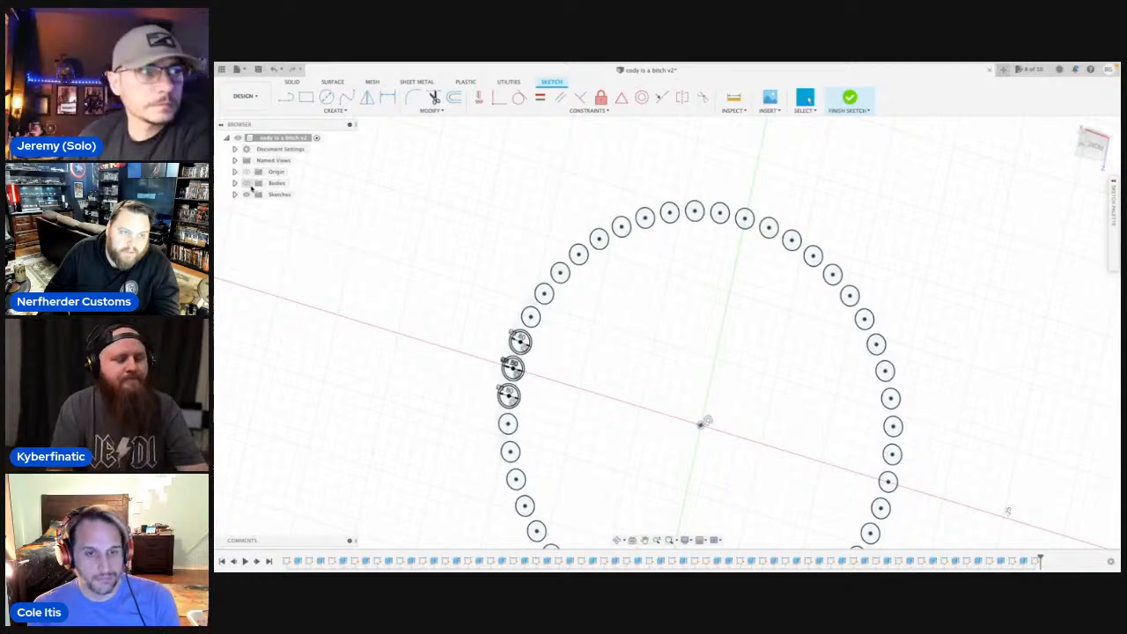
Sketch concentric 1.8 mm circles on the next two small circles further up the ring, keeping the bodies hidden.
left_click(247, 183)
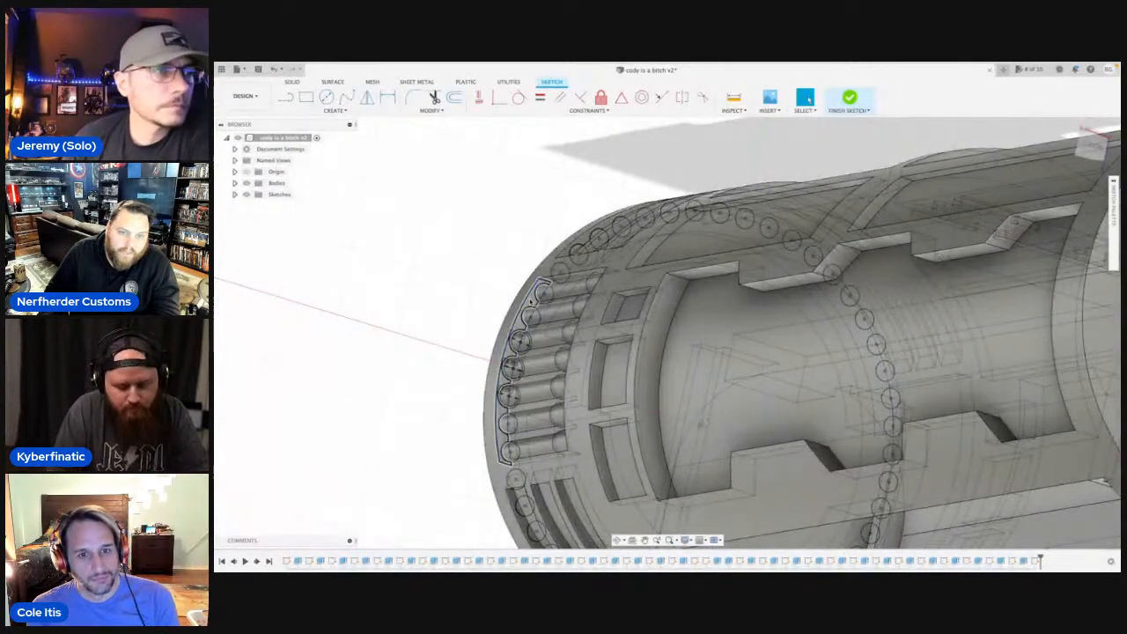
left_click(247, 183)
scroll(530, 317, "up", 3)
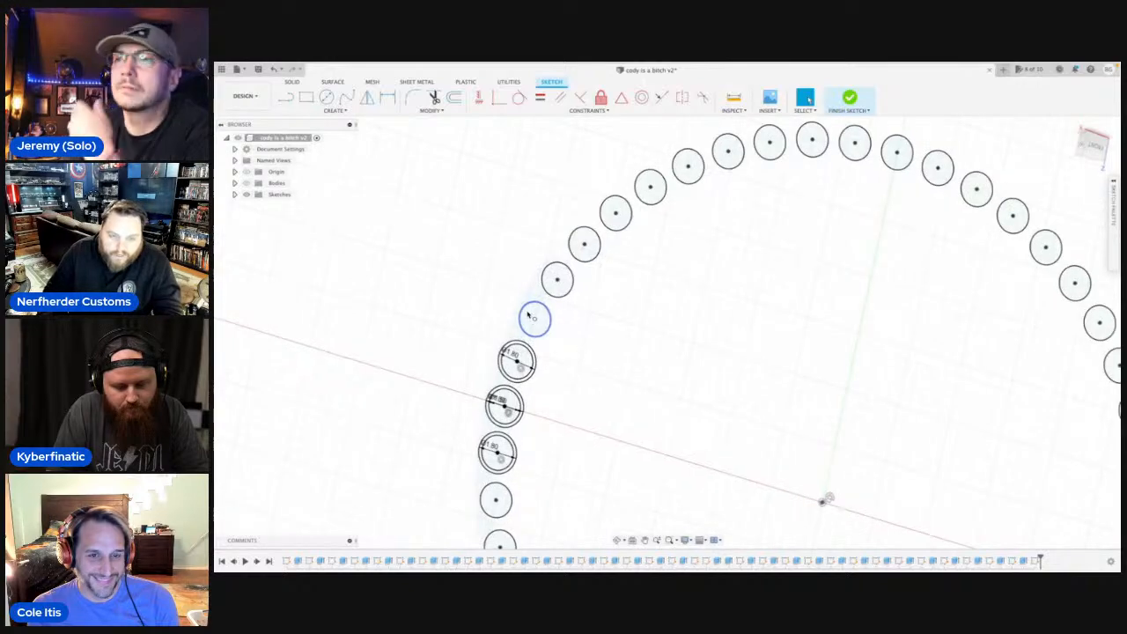
key("c")
left_click(534, 321)
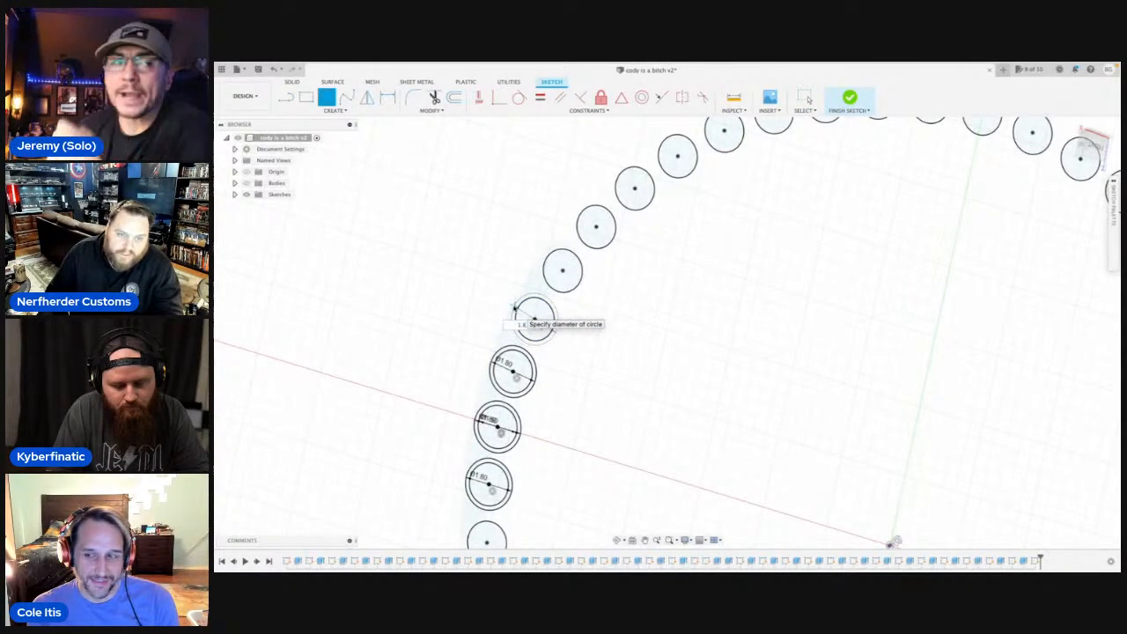
key("Return")
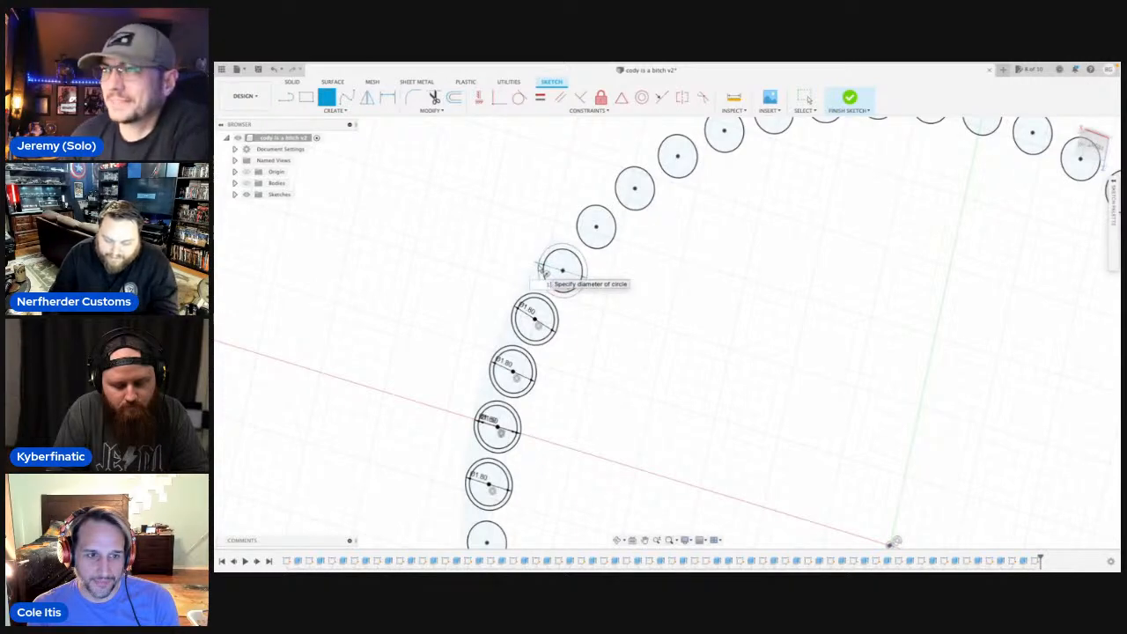
key("Return")
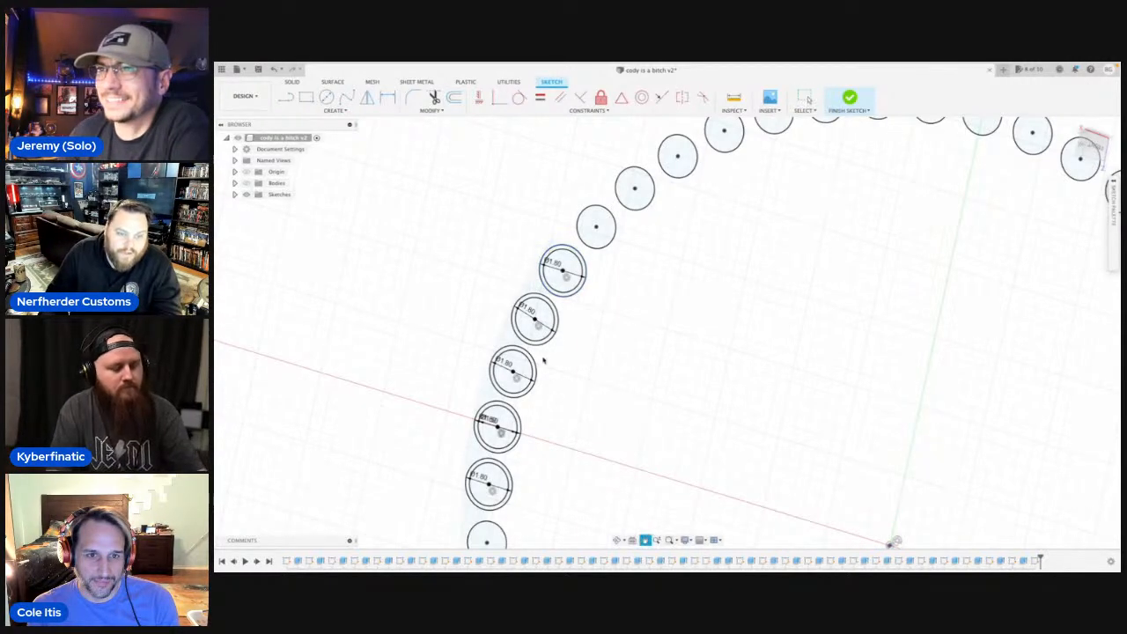
Sketch concentric 1.8 mm circles on the two small circles directly below the enlarged ones.
middle_click_drag(557, 430, 526, 192)
key("c")
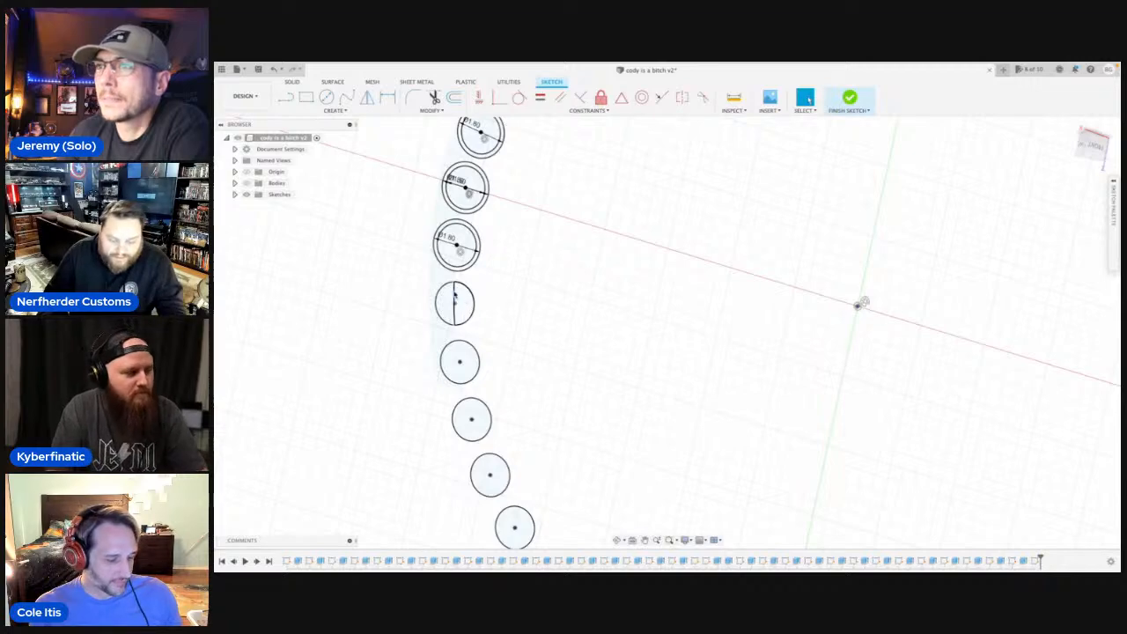
left_click(454, 304)
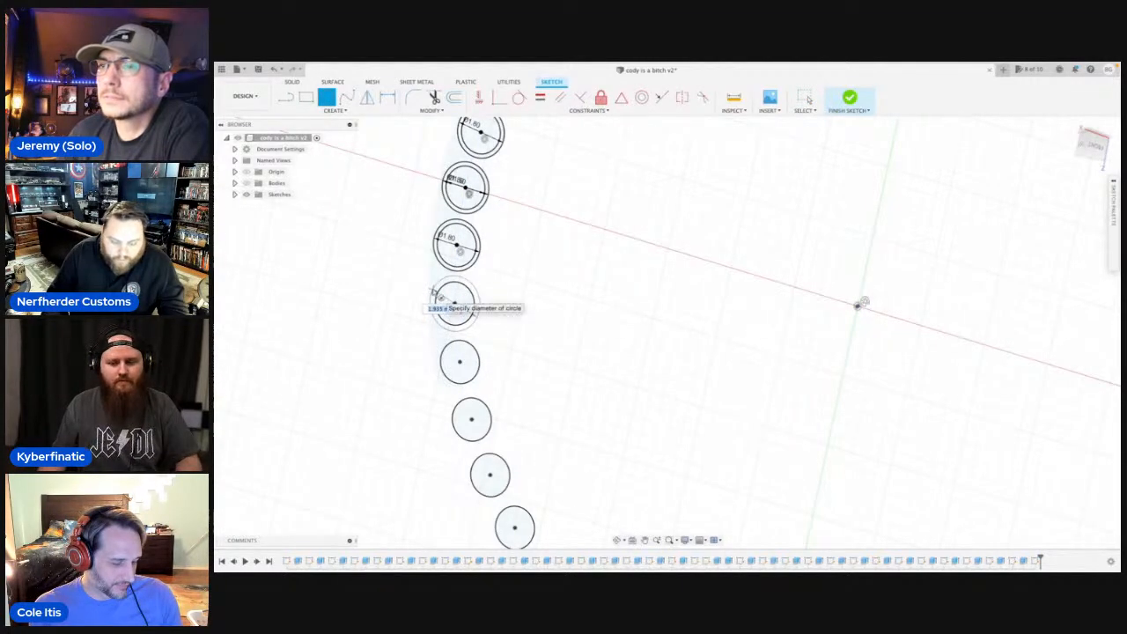
type("1.8")
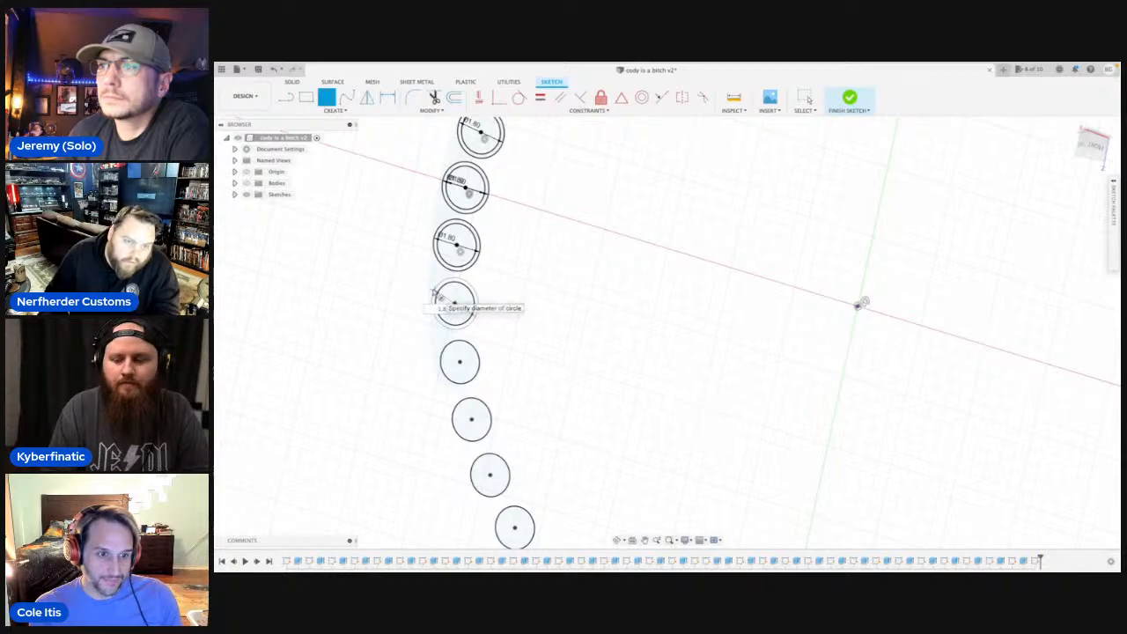
key("Return")
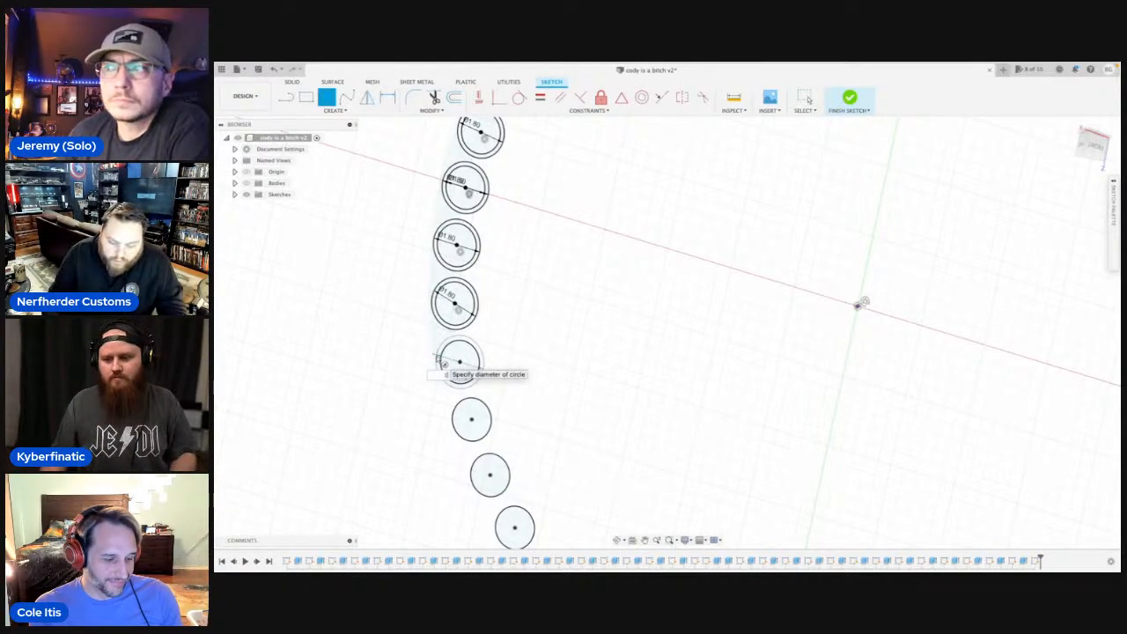
key("Return")
key("Escape")
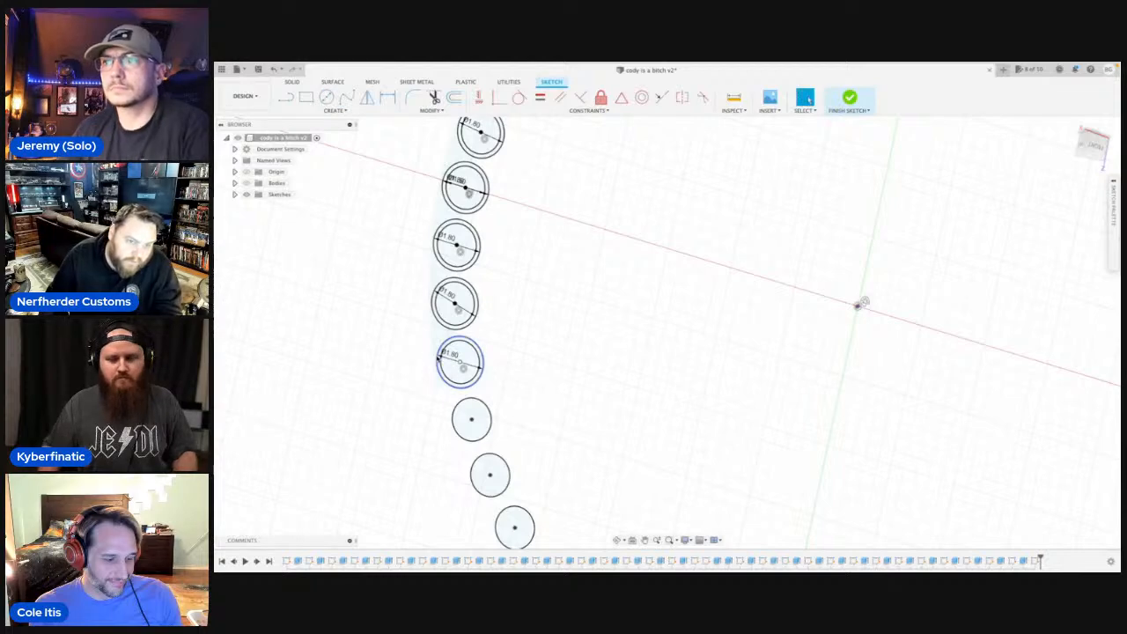
Show the bodies and start an Extrude with the crescent profiles around the three lowest rods in the recess.
left_click(248, 183)
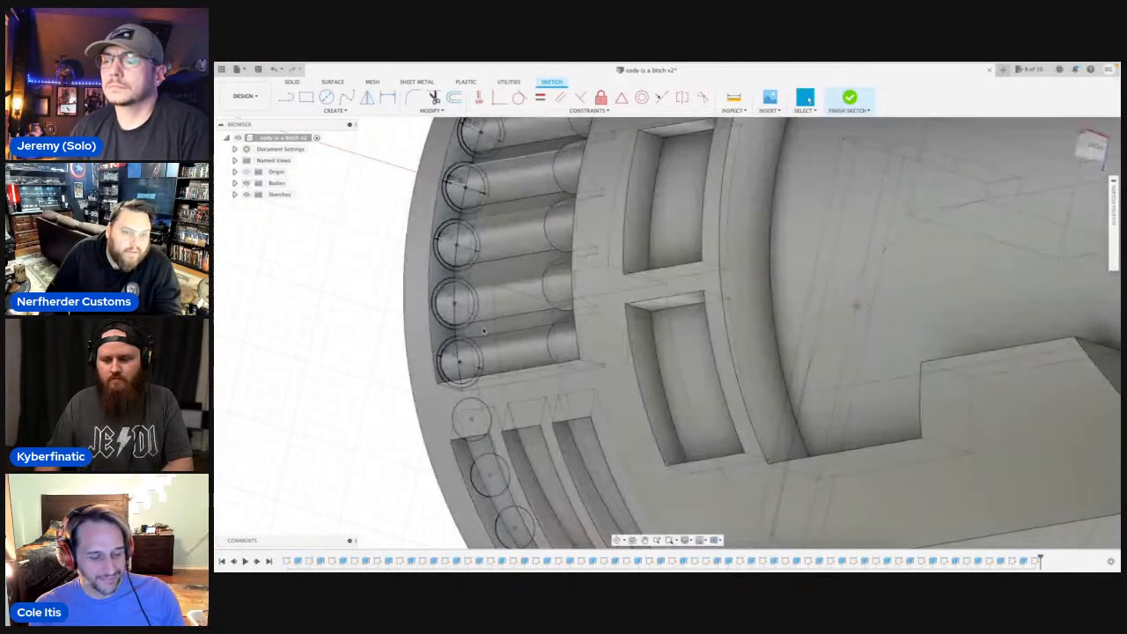
scroll(436, 372, "up", 3)
scroll(432, 356, "up", 2)
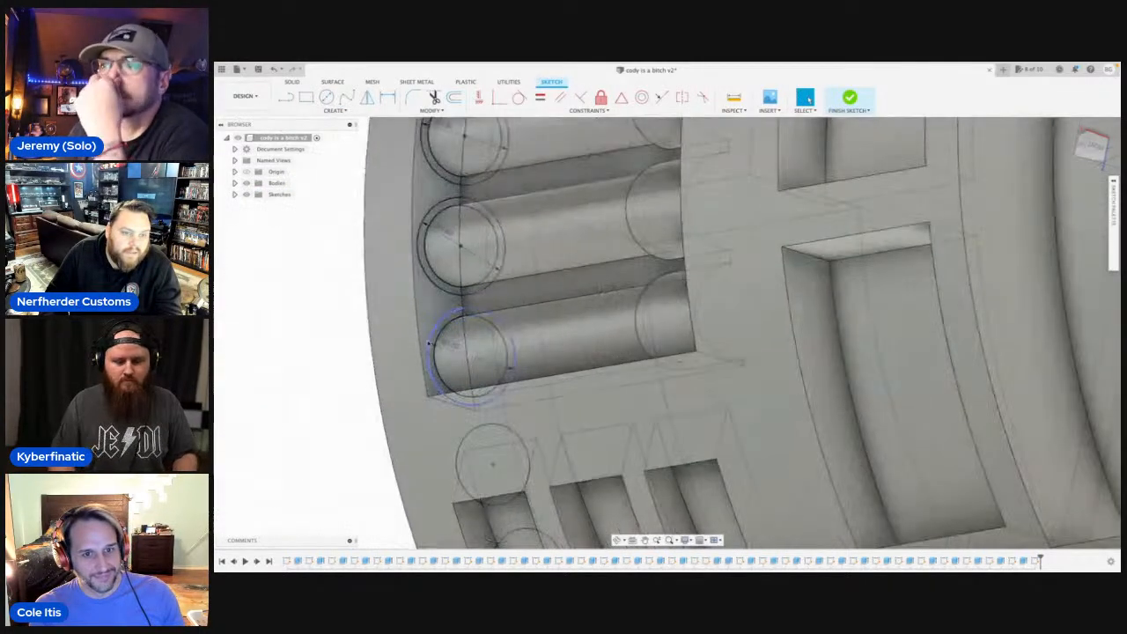
left_click(435, 348)
key("e")
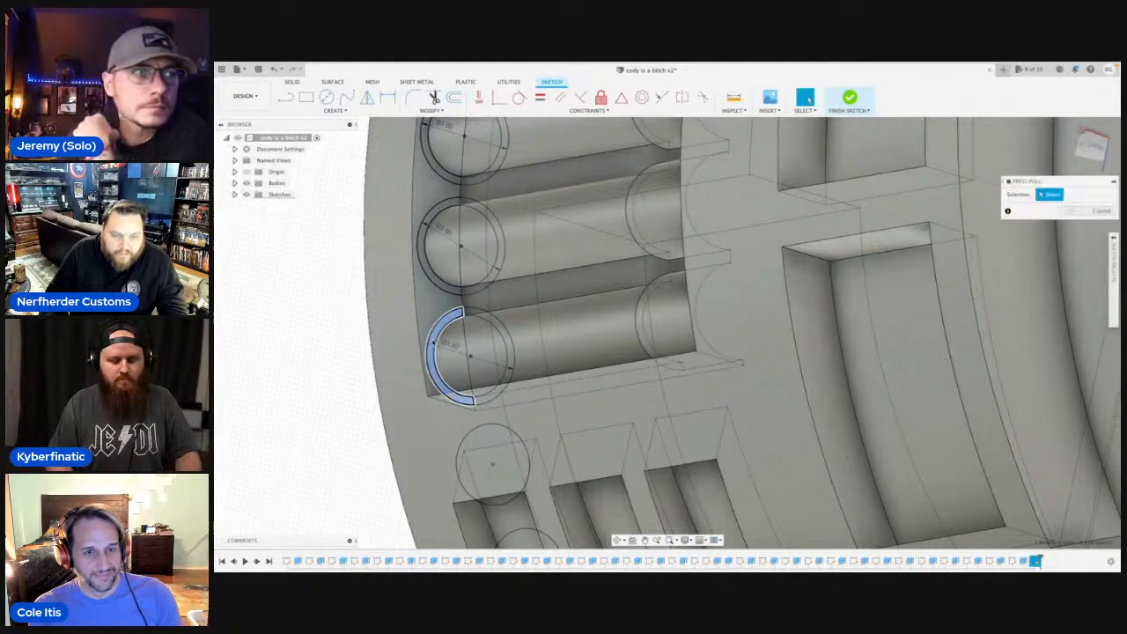
left_click(430, 250)
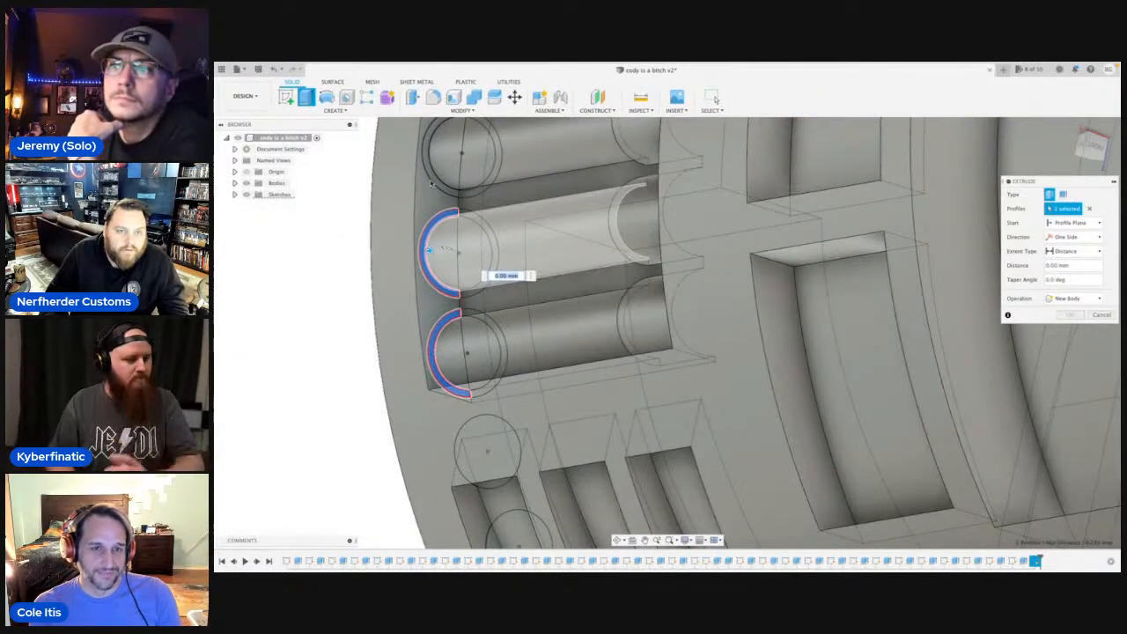
left_click(432, 151)
Add the crescent profiles around the remaining four rods further up the recess to the extrusion.
middle_click_drag(451, 317, 455, 431)
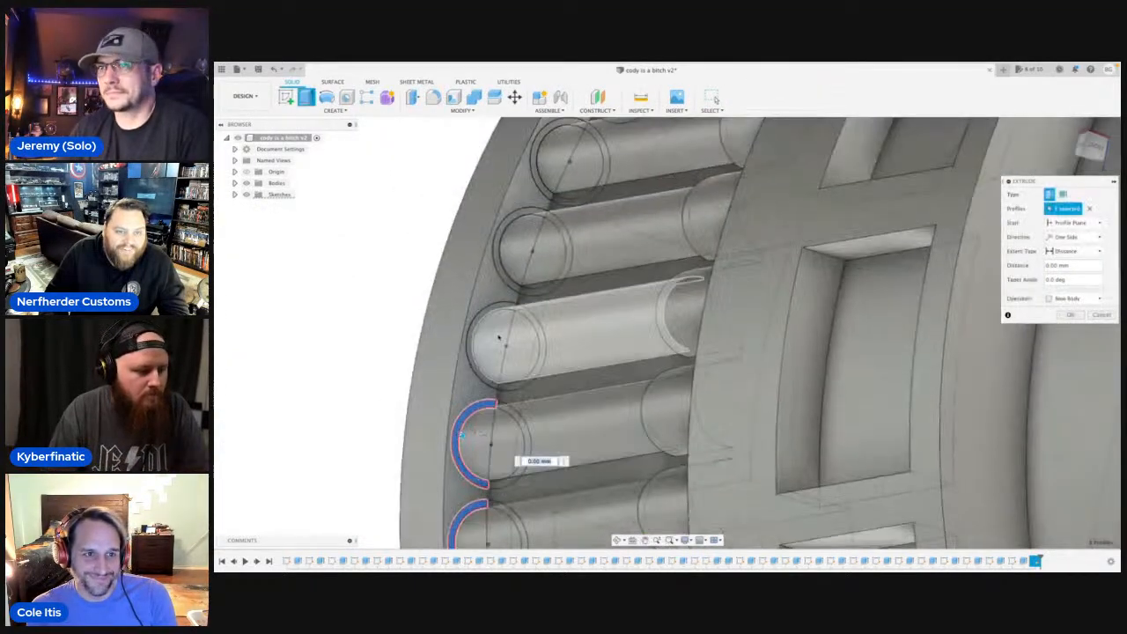
left_click(472, 356)
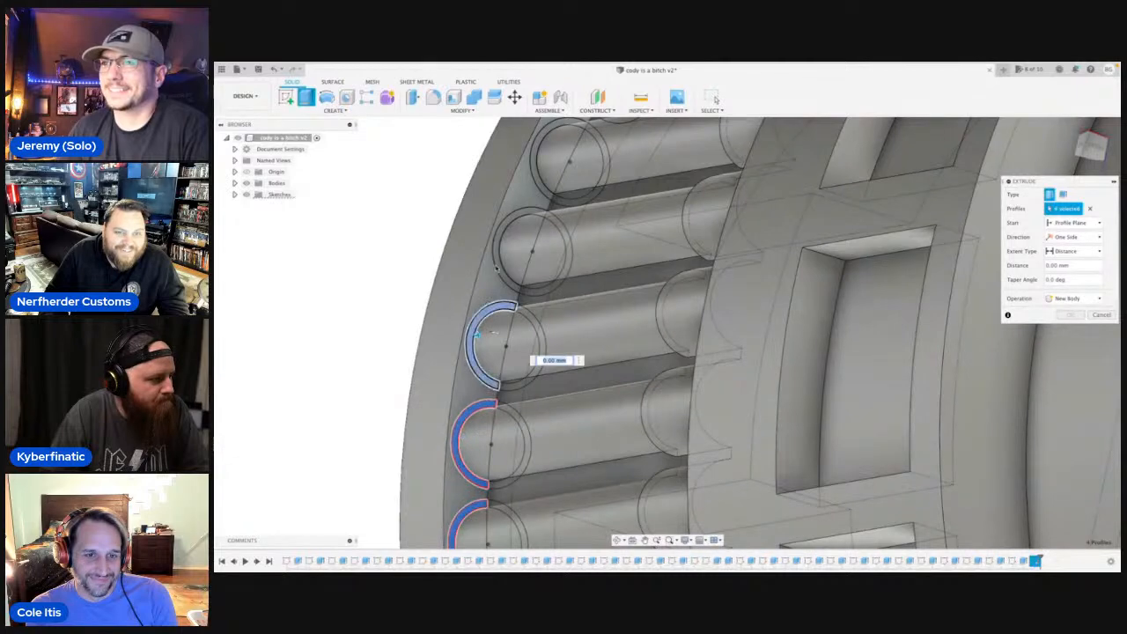
left_click(497, 269)
left_click(540, 185)
middle_click_drag(550, 237, 552, 401)
left_click(587, 261)
Extrude the seven selected crescent profiles 2.5 mm along the rods, joining them to the body.
scroll(458, 267, "down", 3)
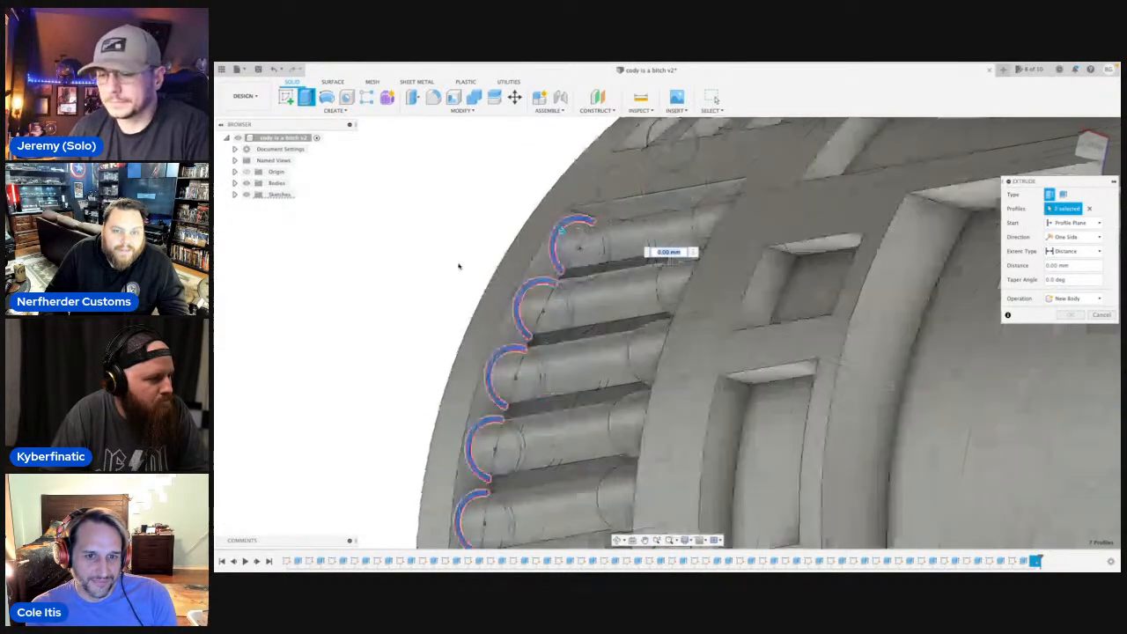
scroll(458, 267, "down", 3)
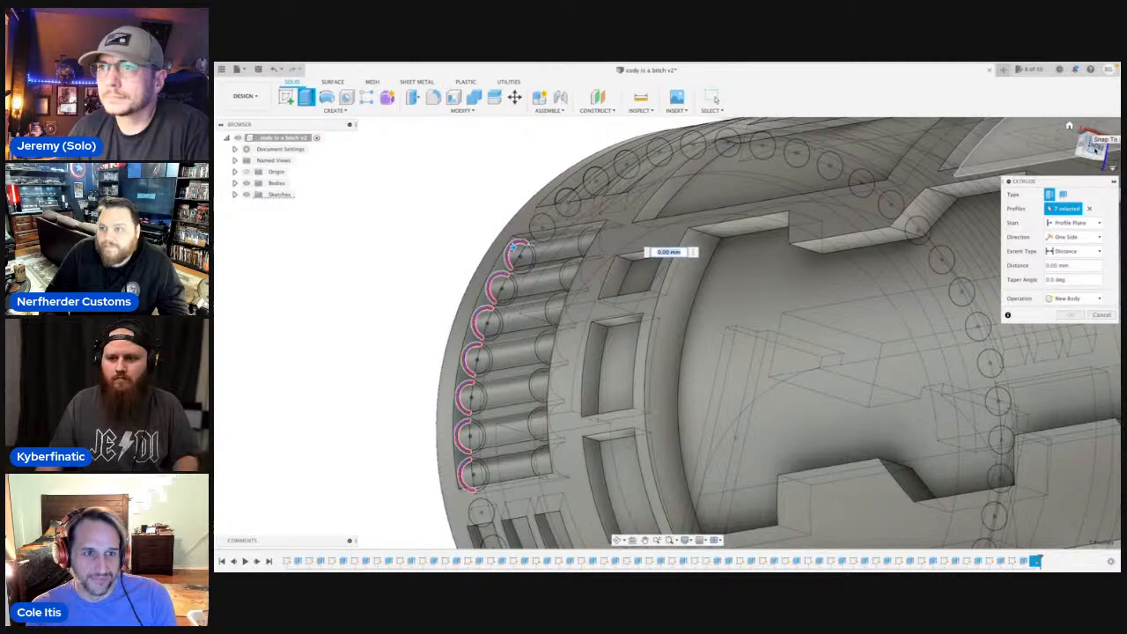
left_click(1083, 143)
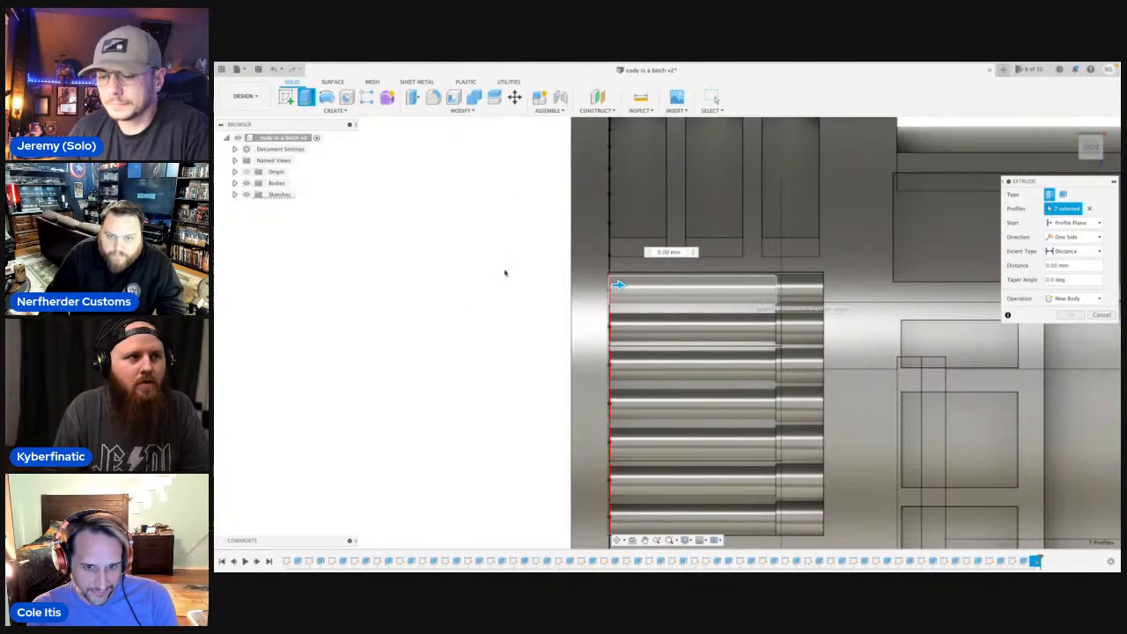
scroll(499, 271, "down", 1)
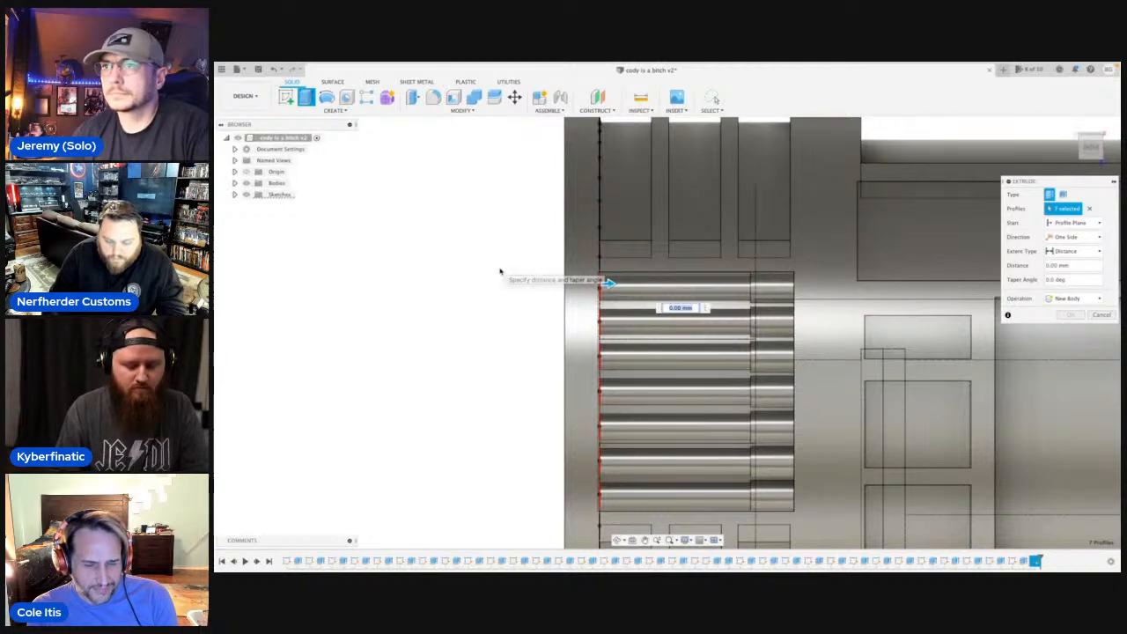
type("2.5")
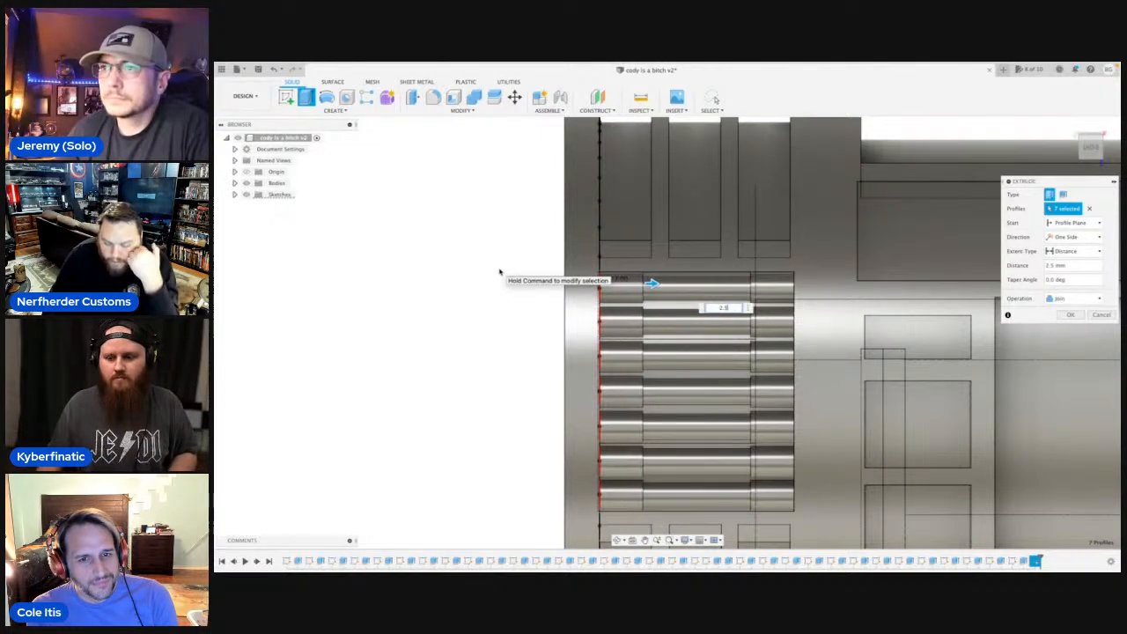
key("Return")
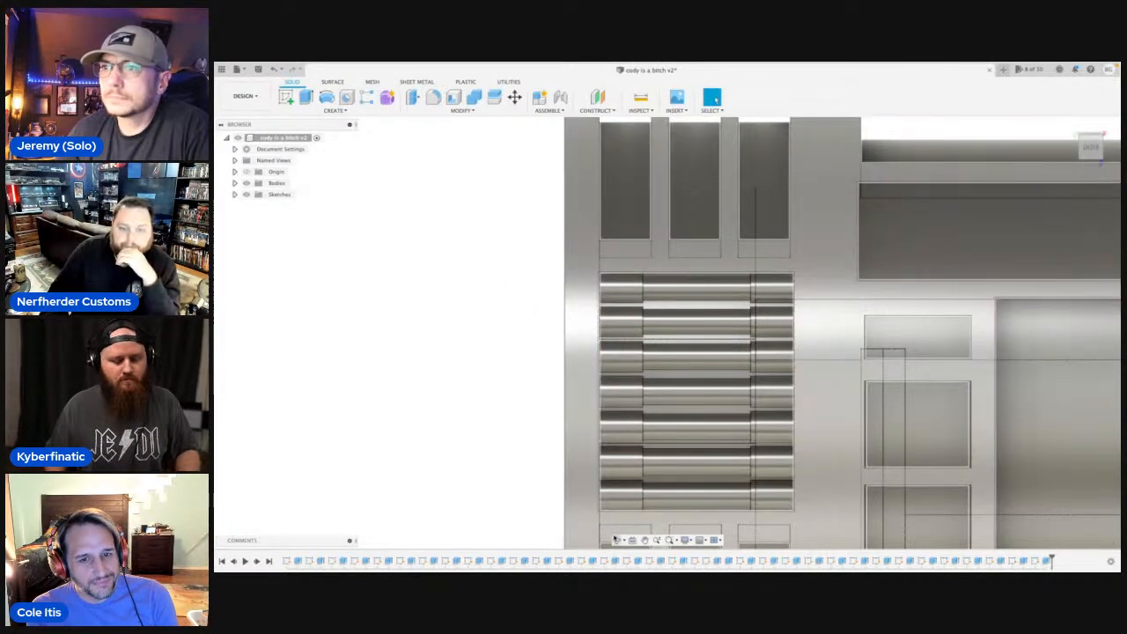
left_click(617, 541)
left_click_drag(592, 385, 502, 304)
middle_click_drag(502, 303, 628, 296, "shift")
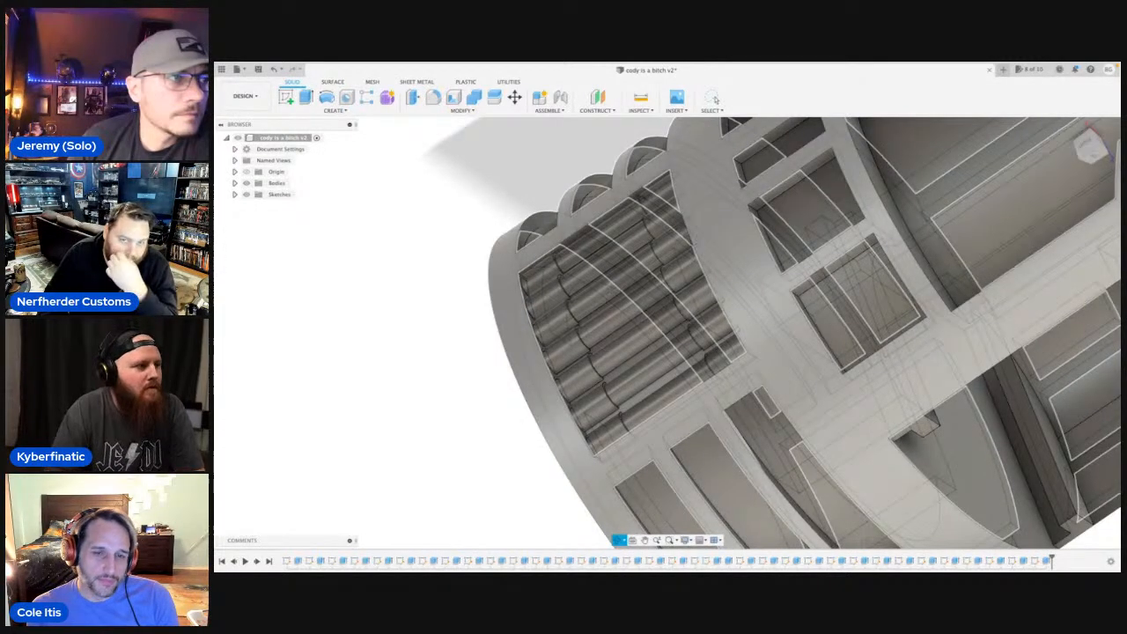
middle_click_drag(607, 282, 680, 305, "shift")
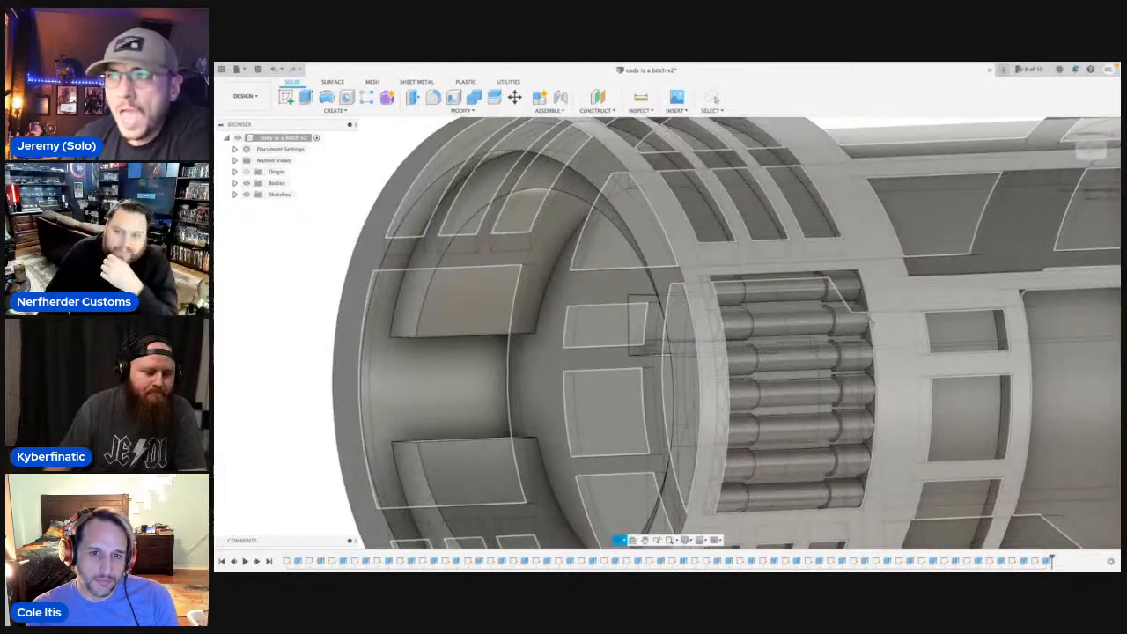
scroll(870, 322, "up", 5)
left_click(799, 255)
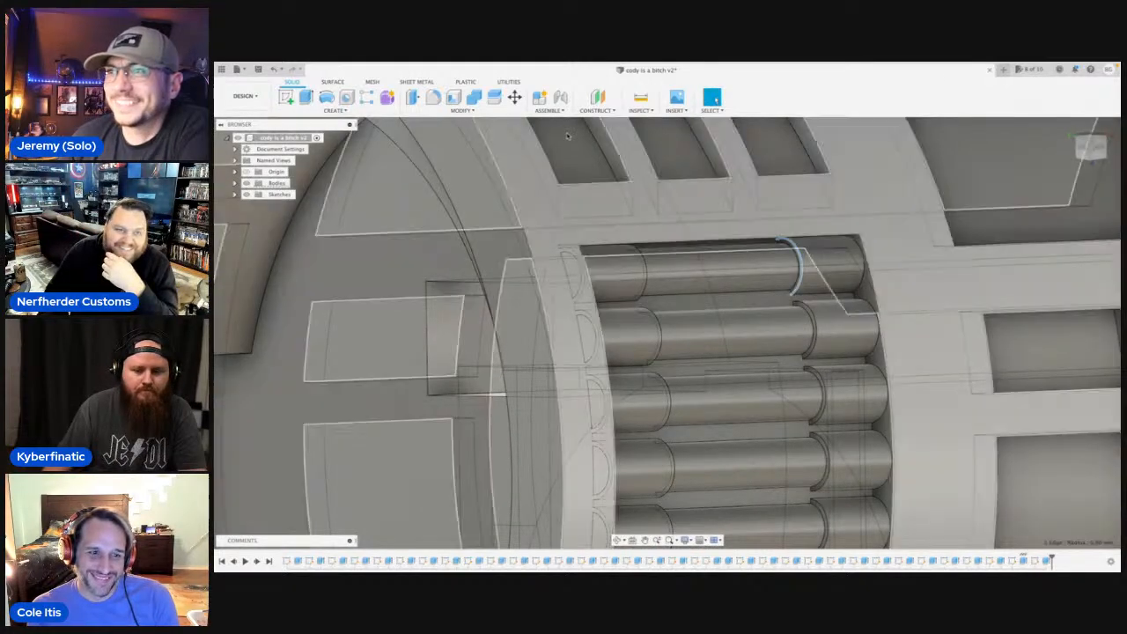
left_click(433, 96)
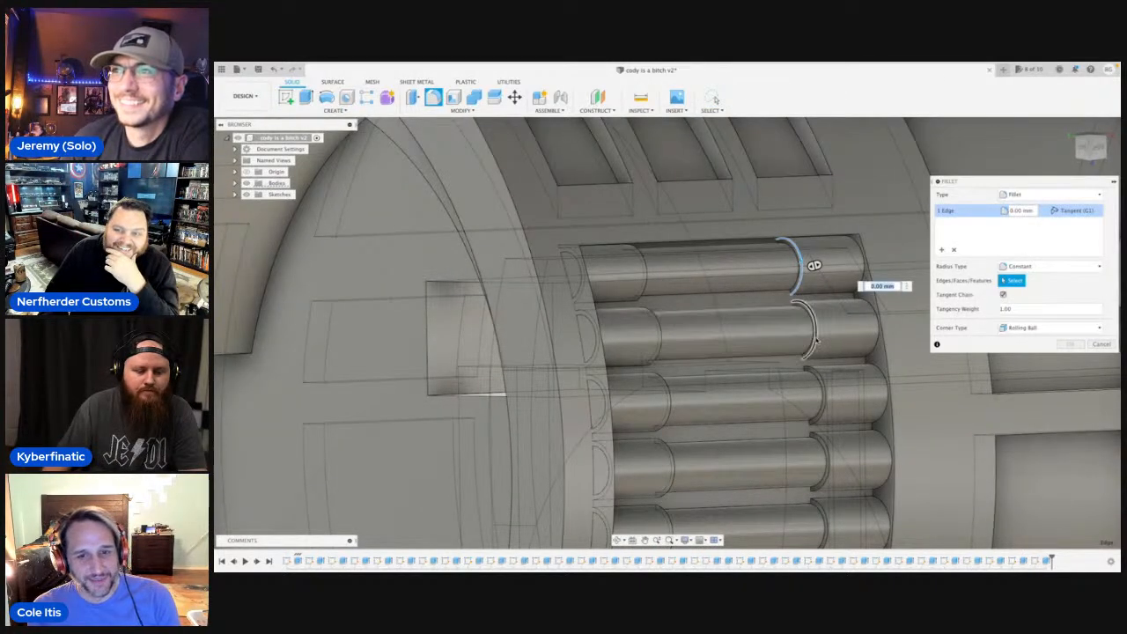
left_click(817, 341)
middle_click_drag(816, 341, 808, 191)
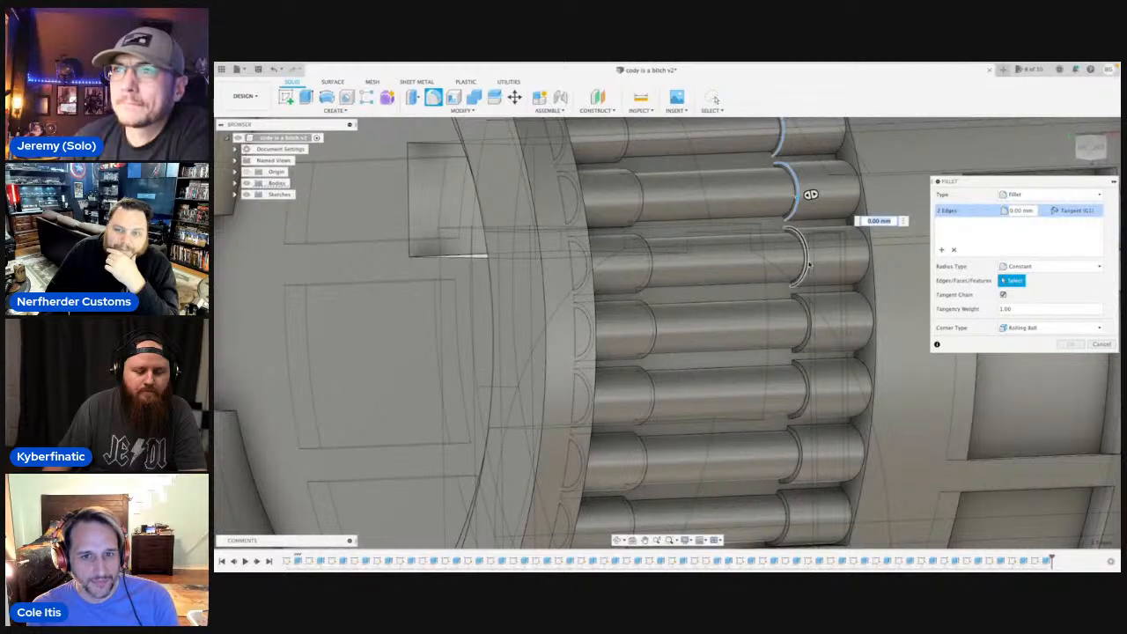
left_click(807, 262)
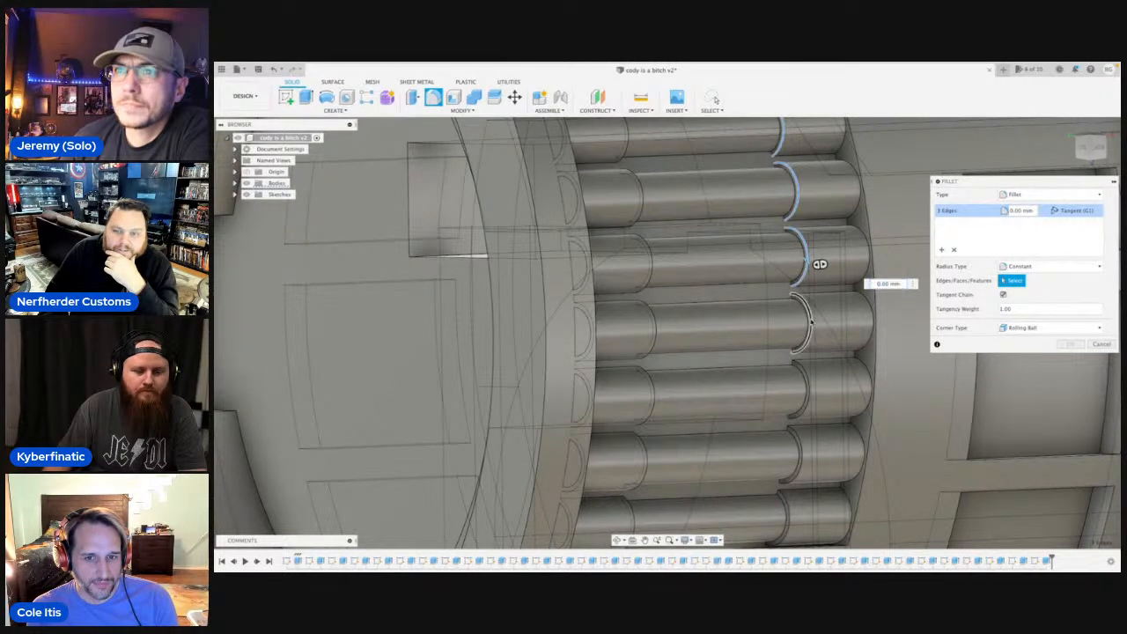
left_click(810, 377)
left_click(804, 431)
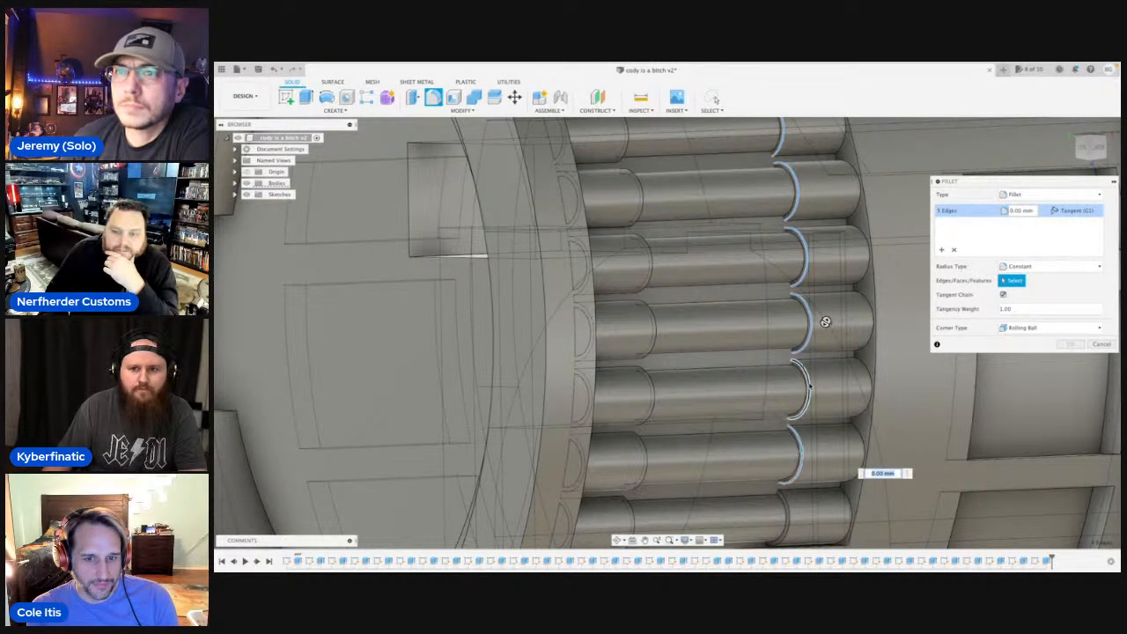
middle_click_drag(810, 384, 810, 263)
middle_click_drag(825, 309, 819, 123)
left_click(772, 304)
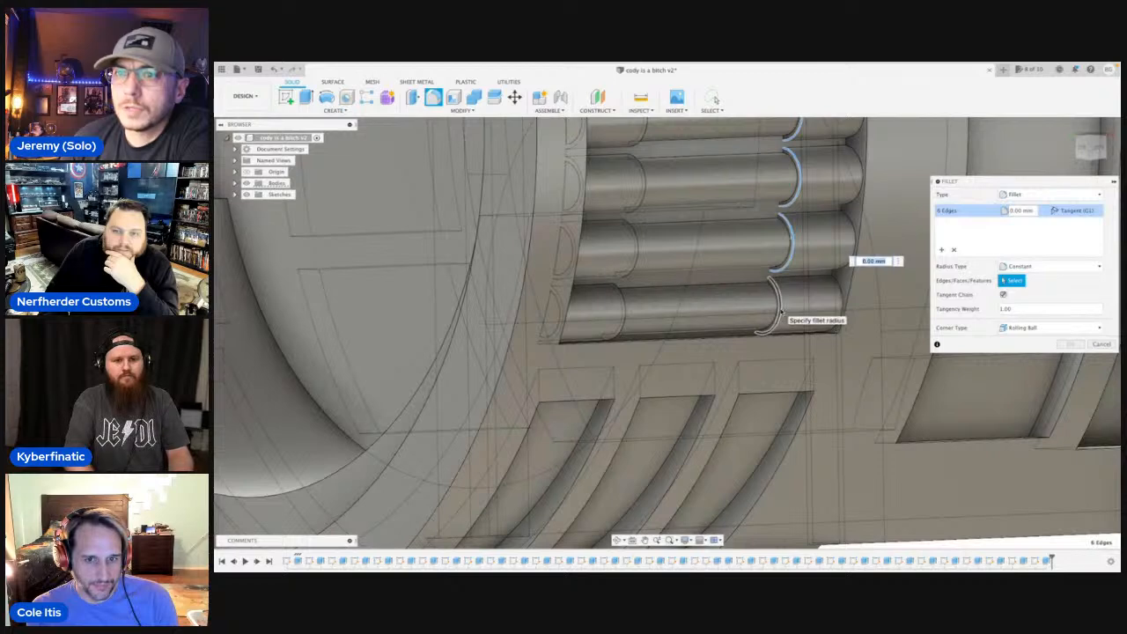
left_click(622, 314)
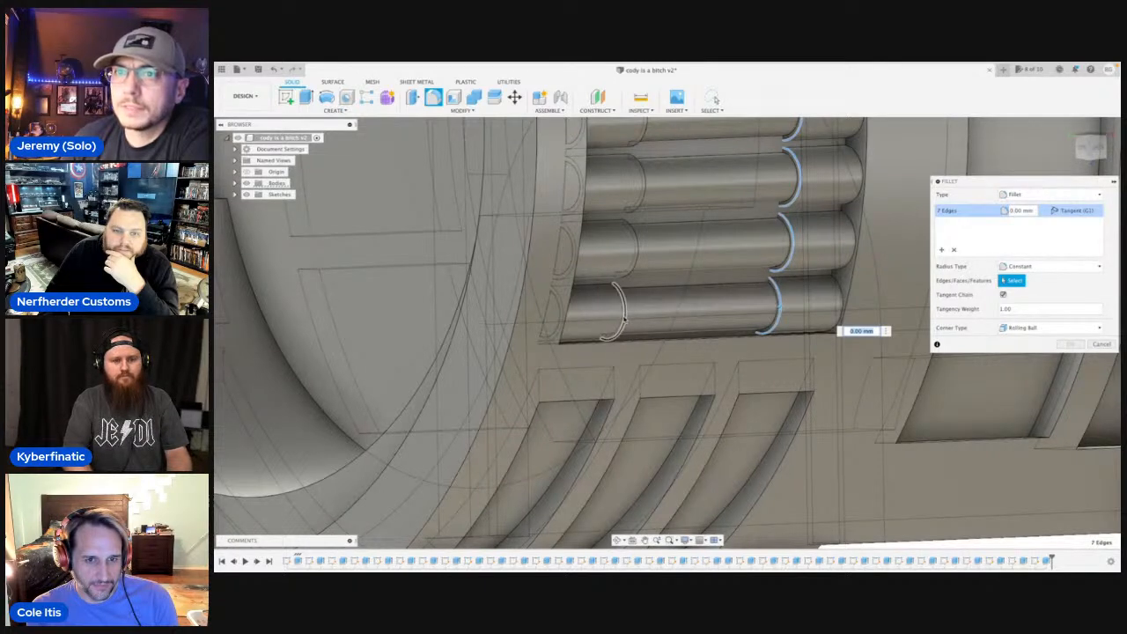
left_click(624, 316)
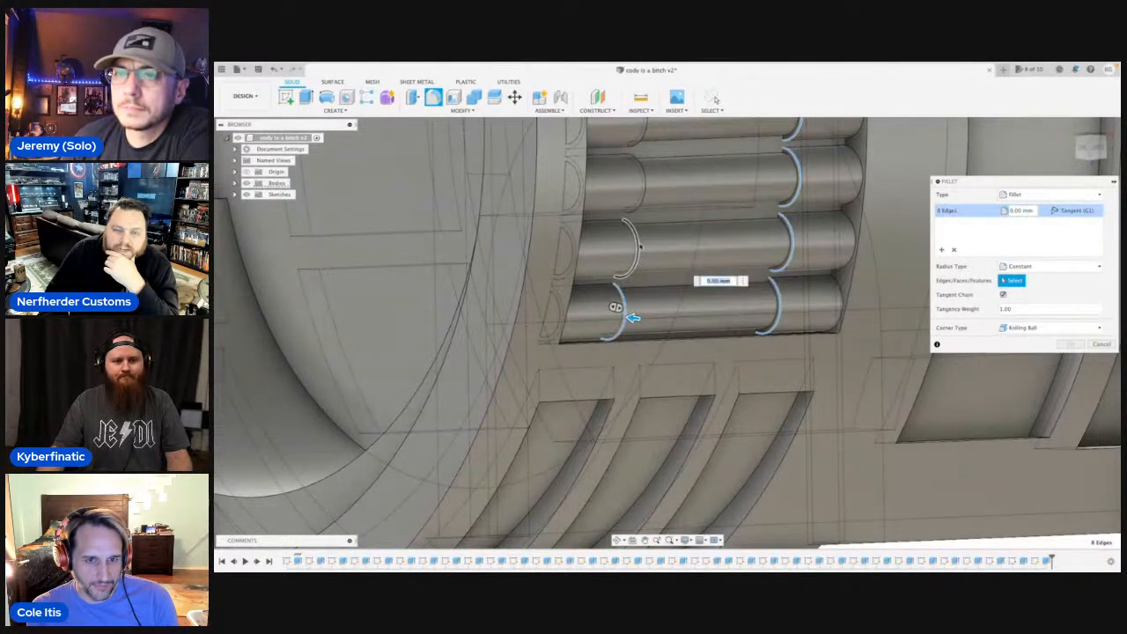
left_click(644, 259)
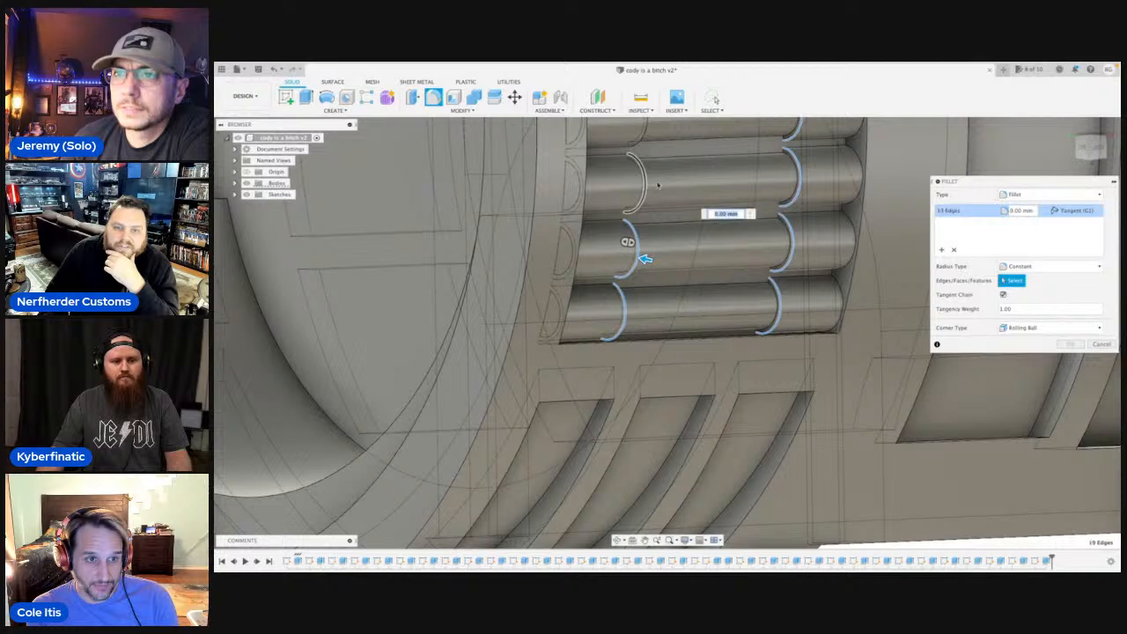
left_click(647, 187)
middle_click_drag(649, 188, 660, 194, "shift")
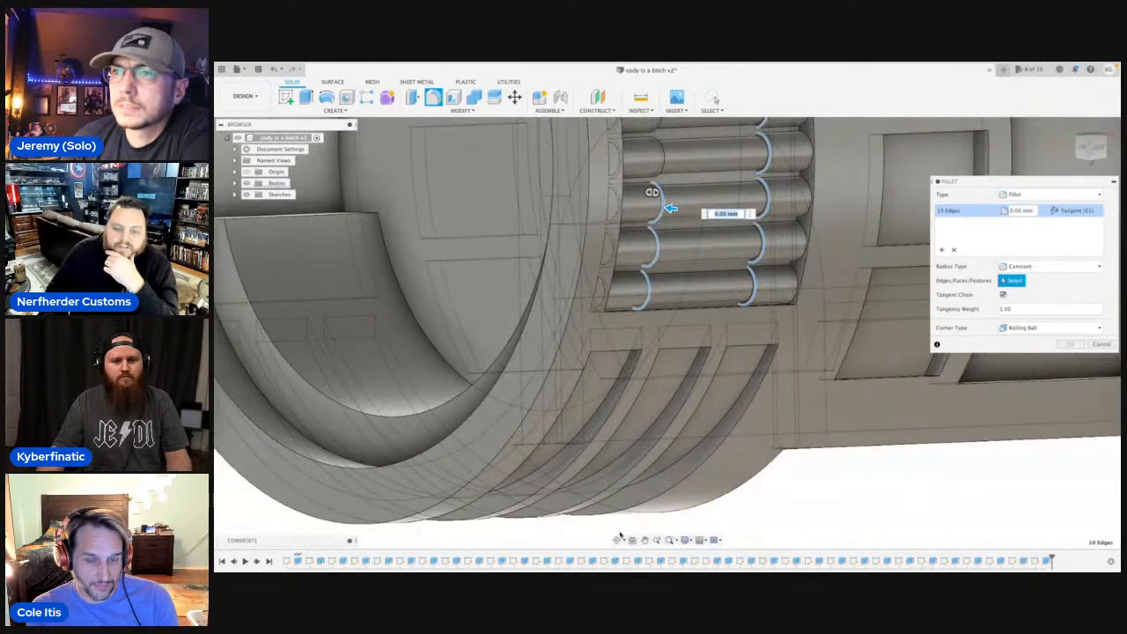
left_click(641, 279)
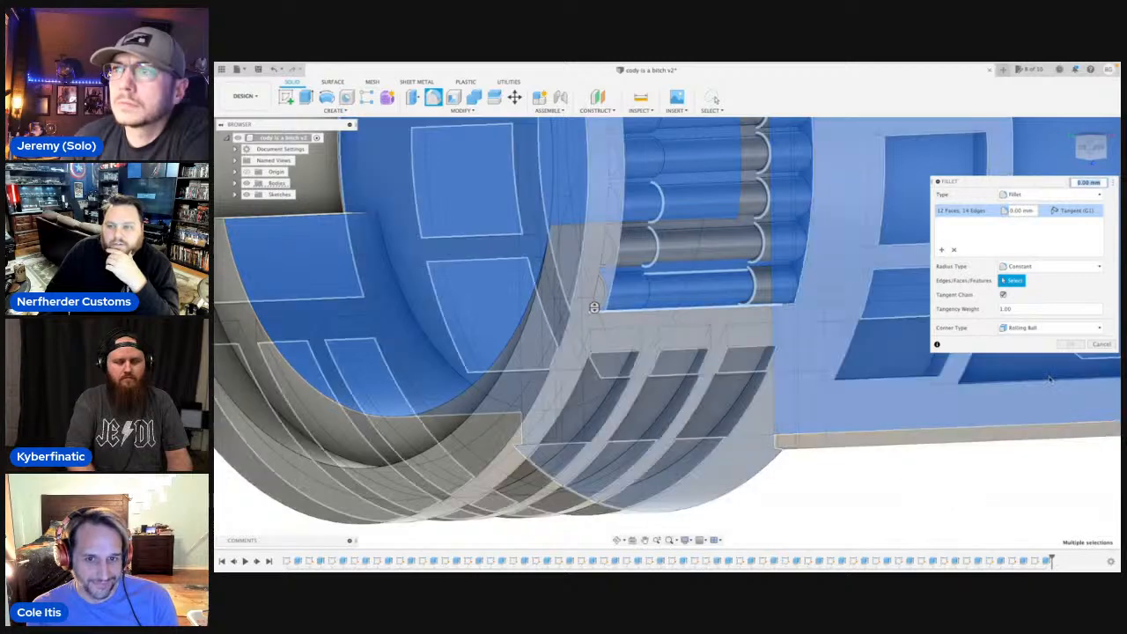
left_click(1101, 344)
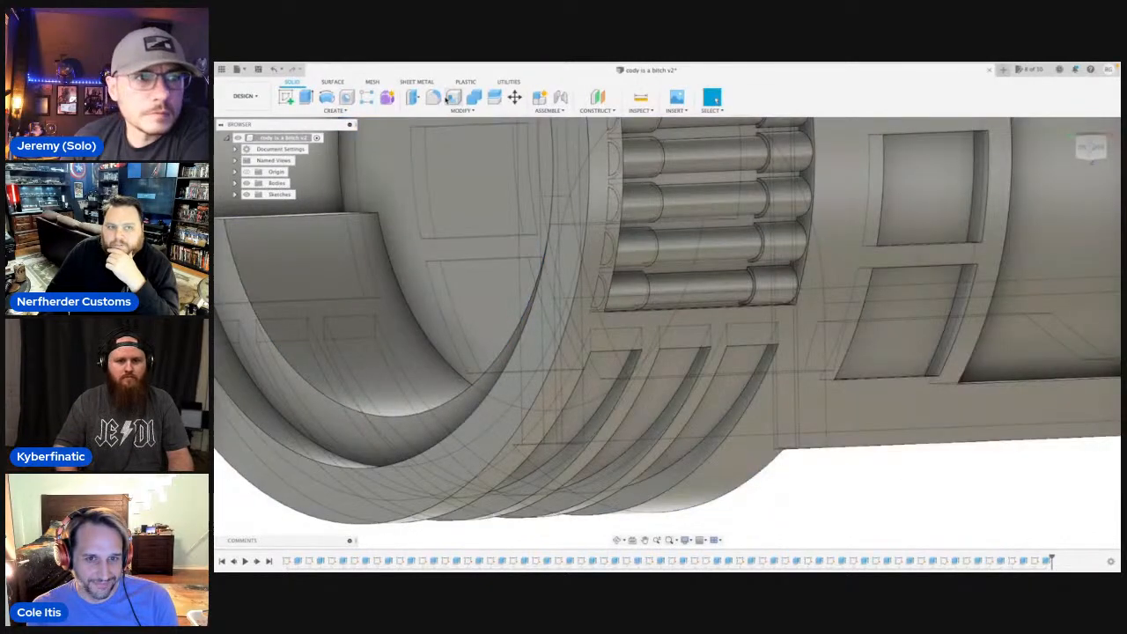
Start a Fillet with the inner edges of both end bands on the four lowest rods in the recess.
left_click(434, 97)
left_click(755, 298)
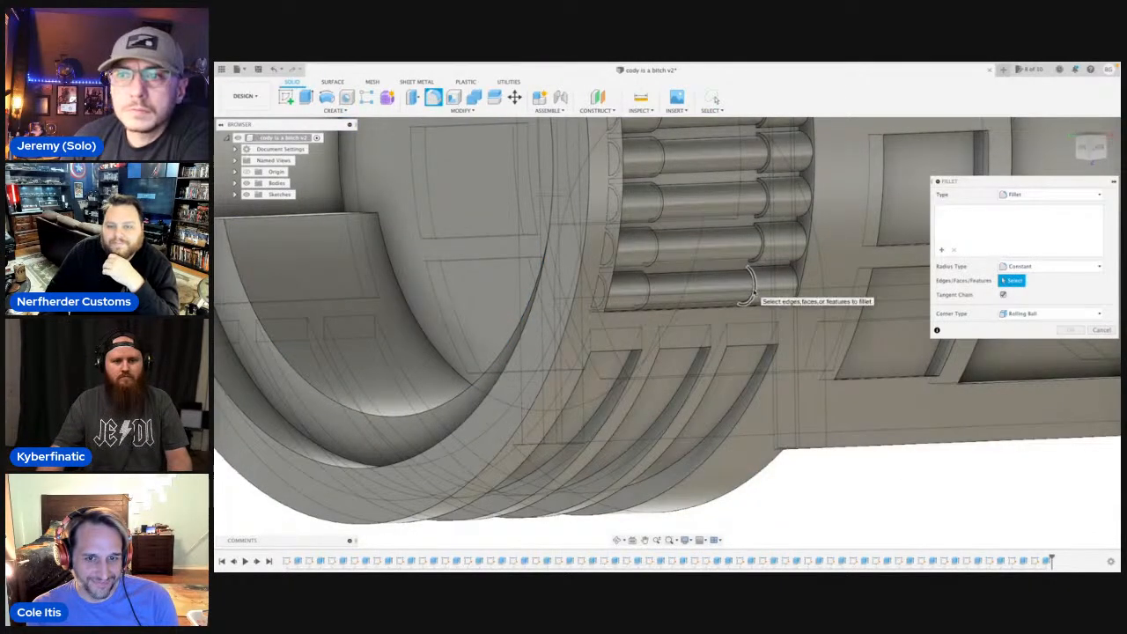
left_click(643, 295)
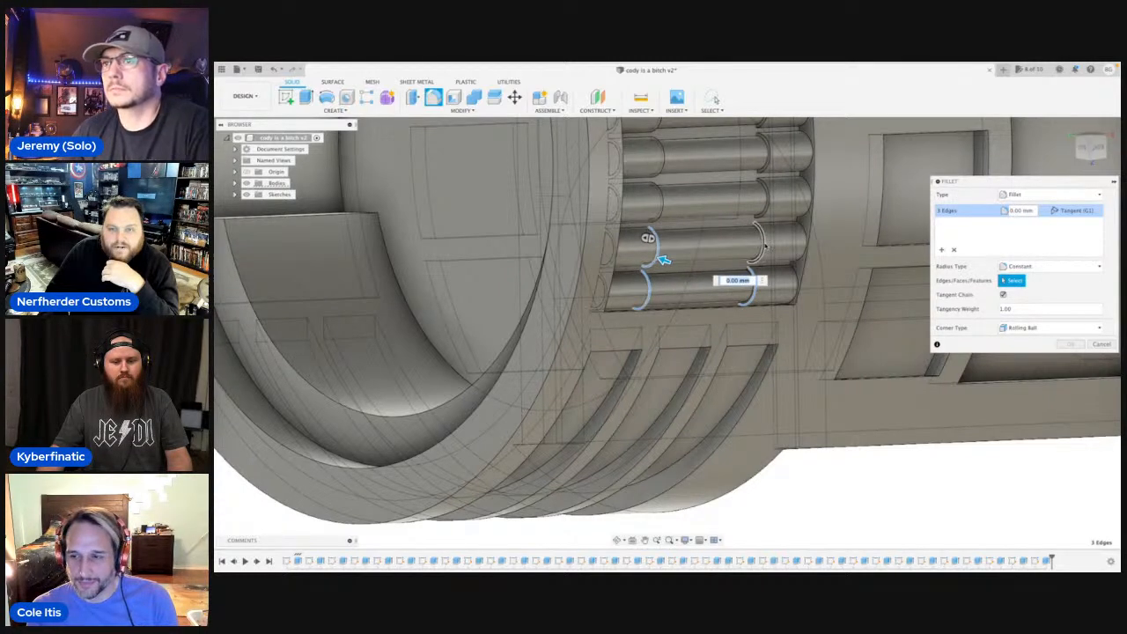
left_click(660, 256)
left_click(768, 207)
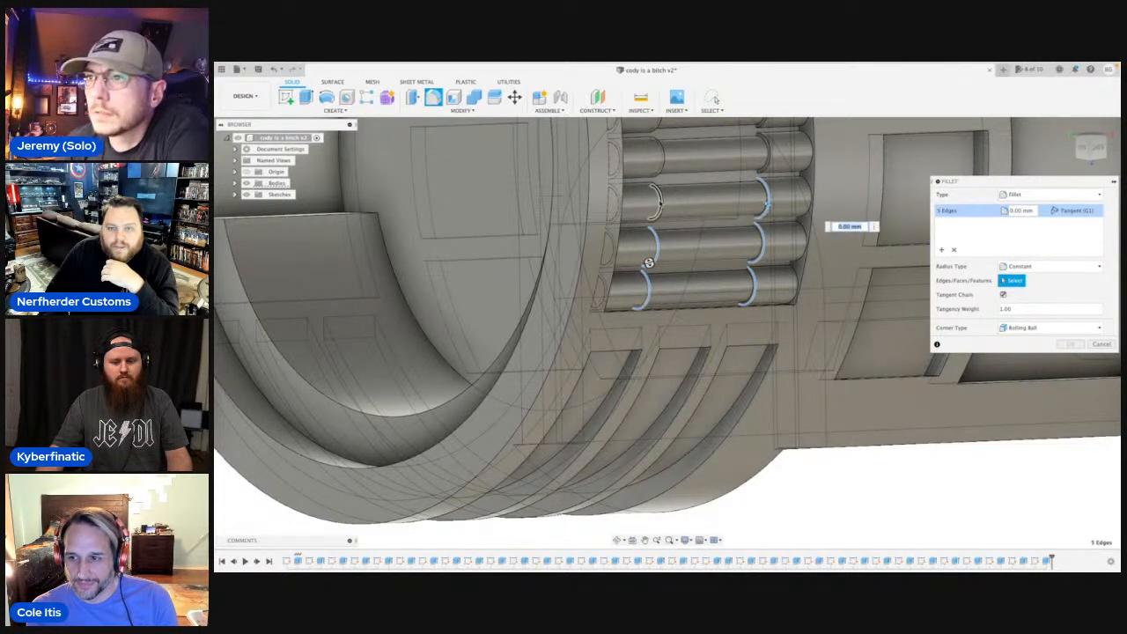
left_click(655, 201)
left_click(654, 166)
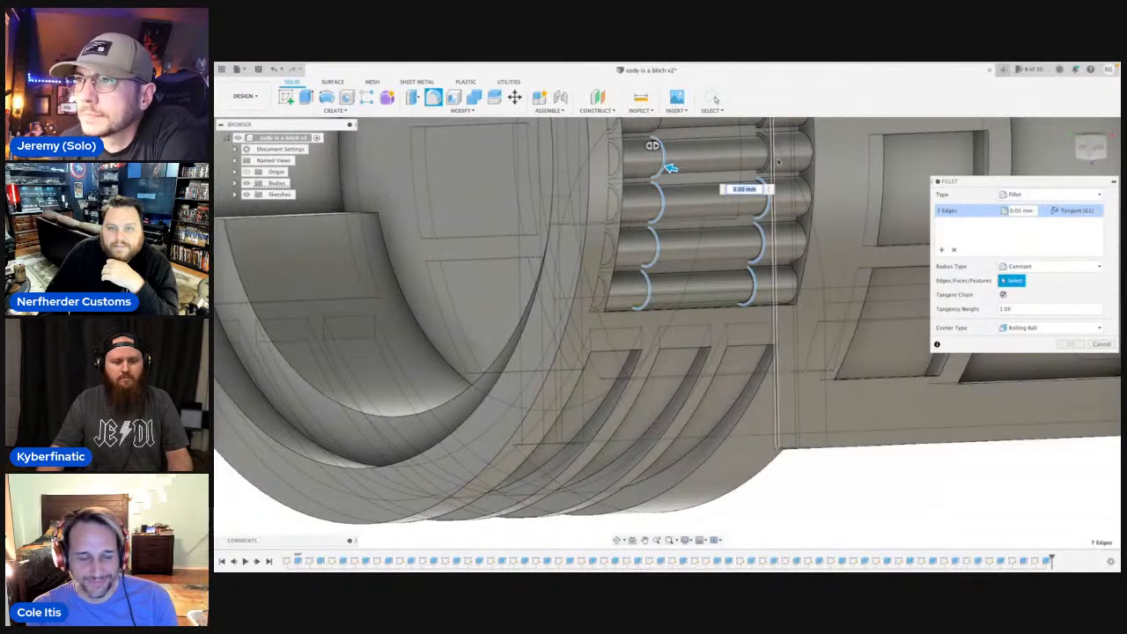
left_click(768, 160)
middle_click_drag(755, 160, 732, 323, "shift")
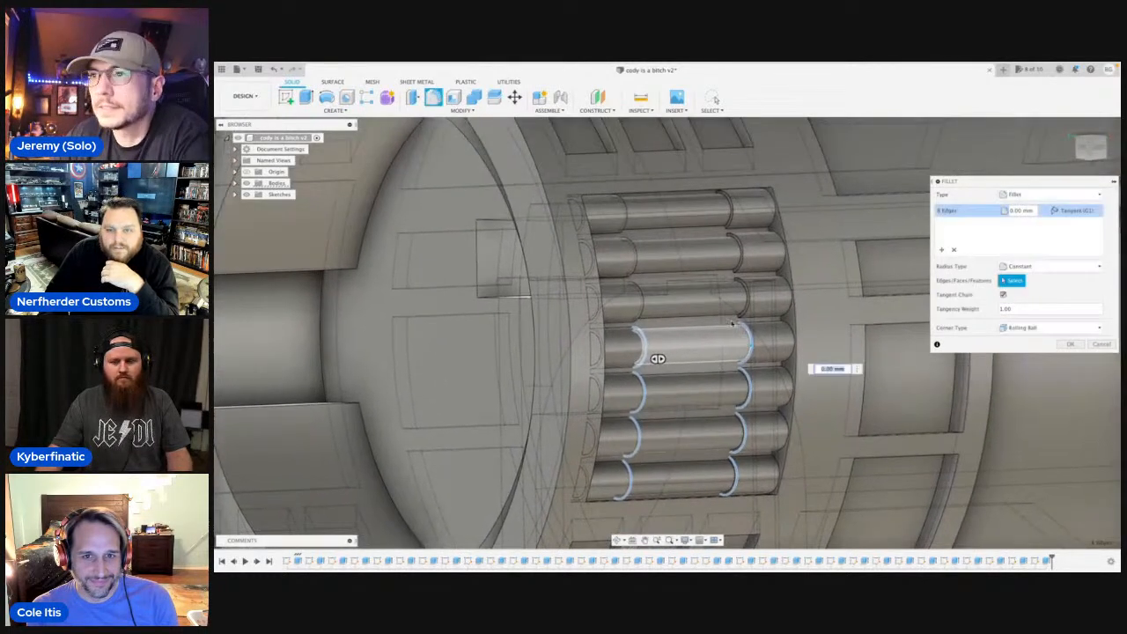
Add the inner edges of both end bands on the remaining three upper rods to the fillet.
left_click(744, 297)
left_click(638, 288)
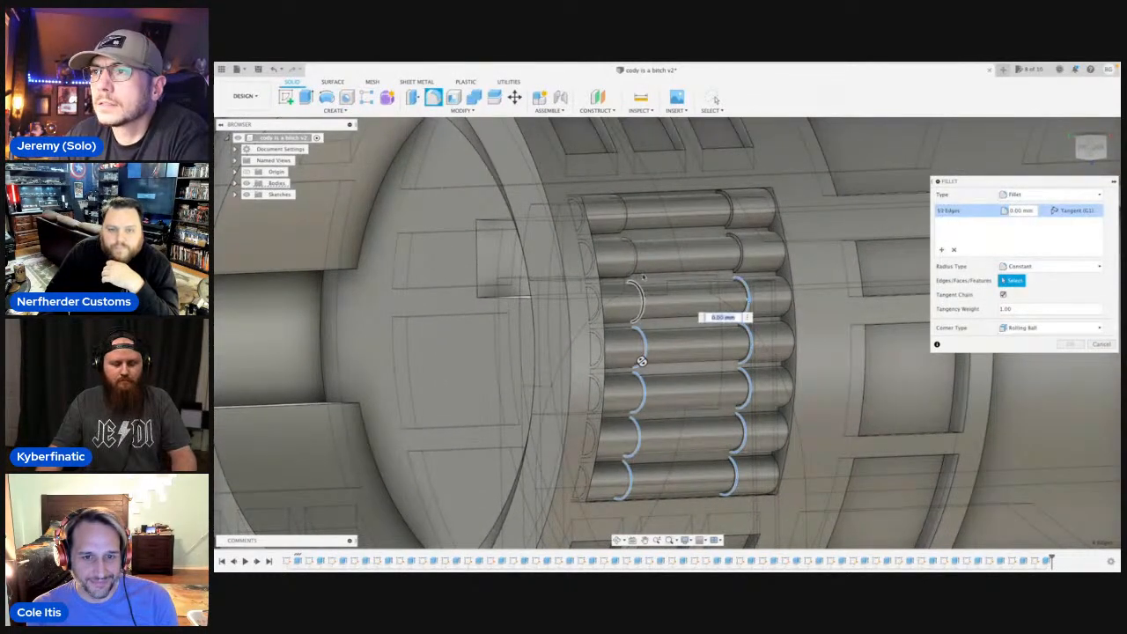
left_click(656, 257)
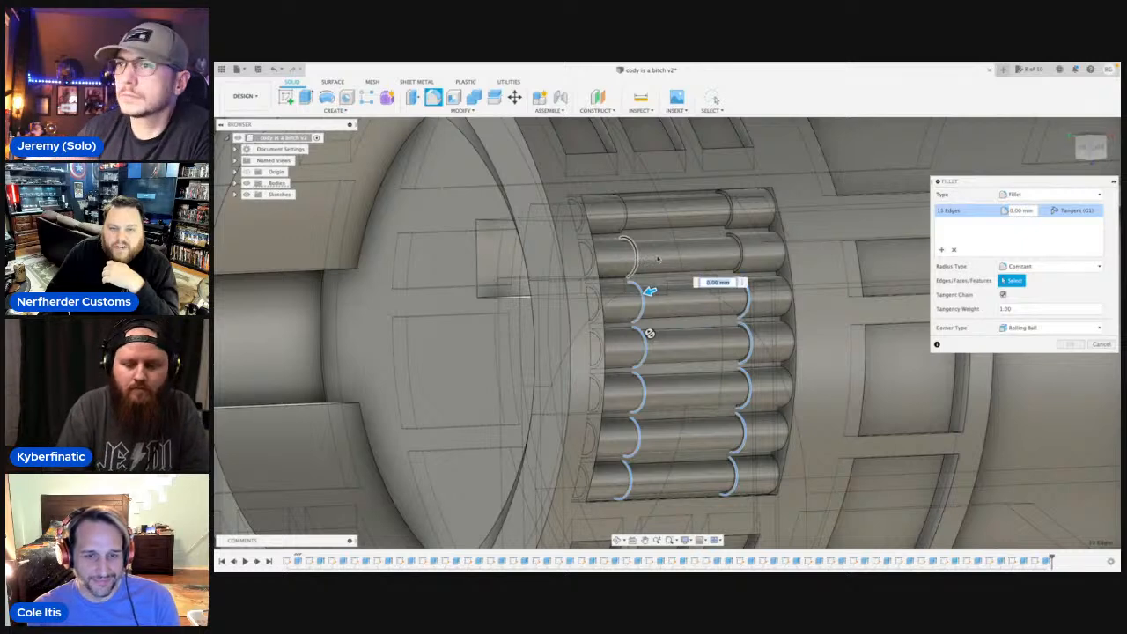
left_click(741, 252)
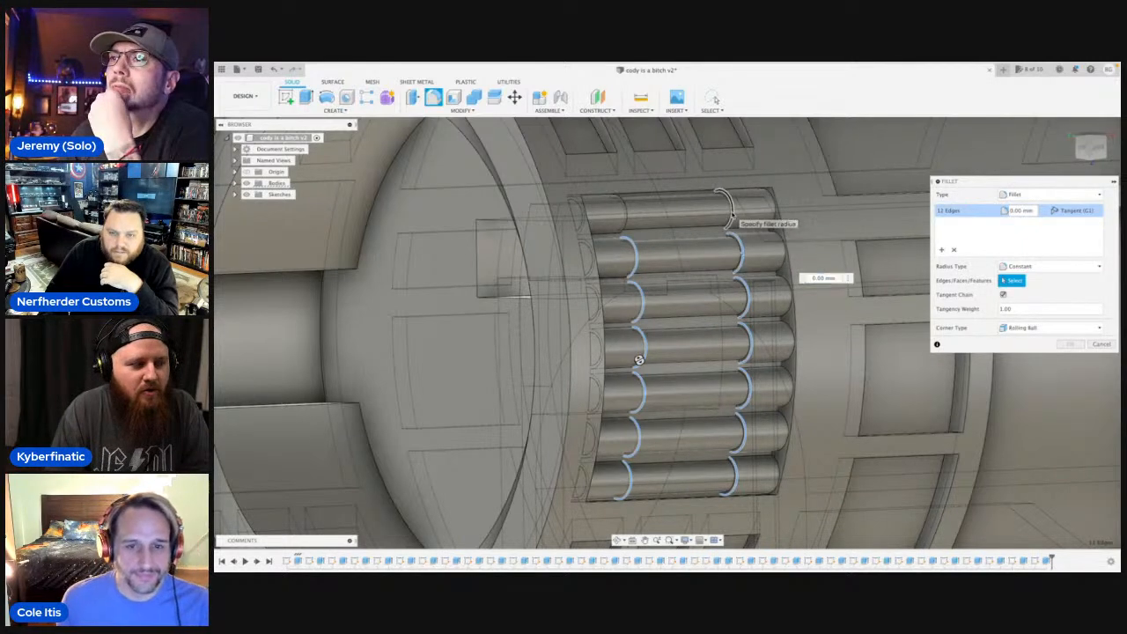
left_click(724, 204)
left_click(618, 212)
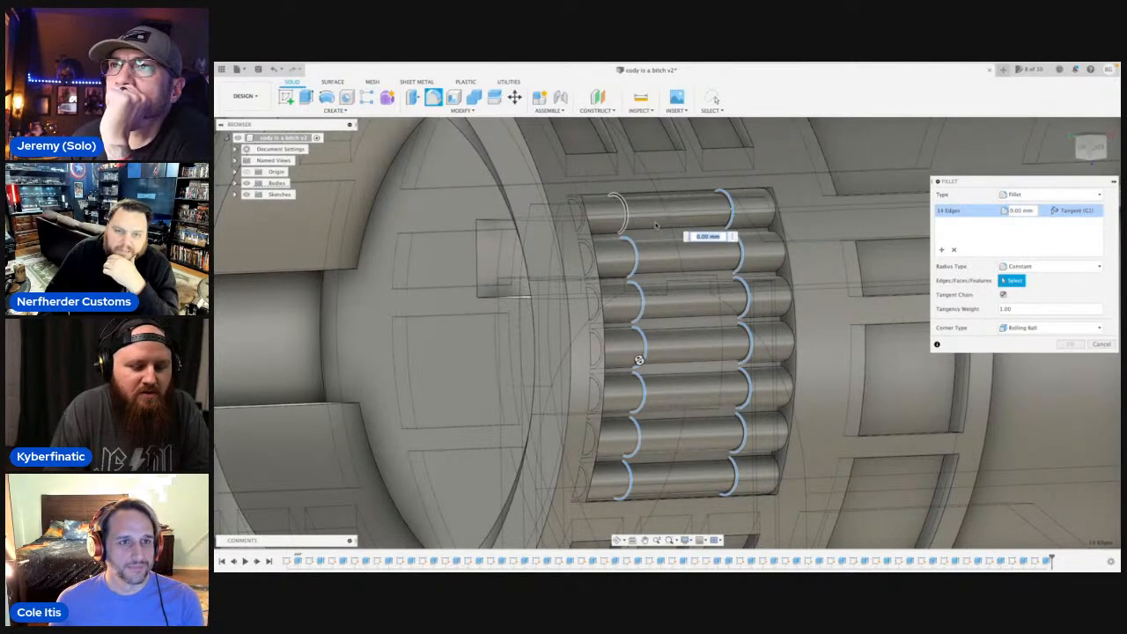
Round all selected band edges with a constant fillet radius of about 0.83 mm.
scroll(727, 271, "down", 5)
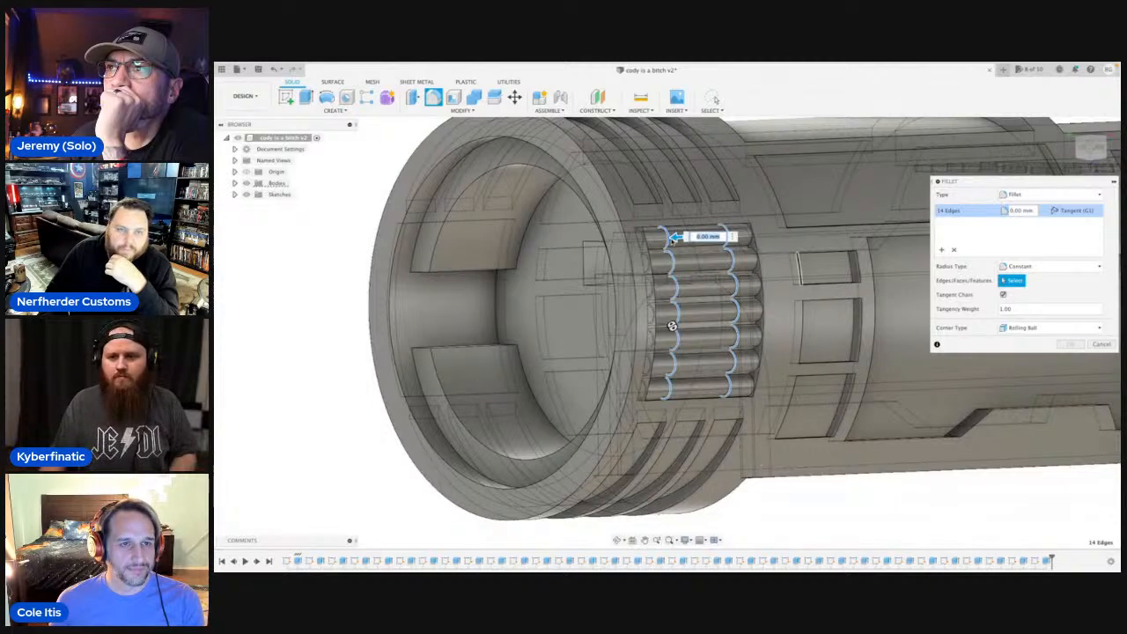
scroll(696, 399, "up", 5)
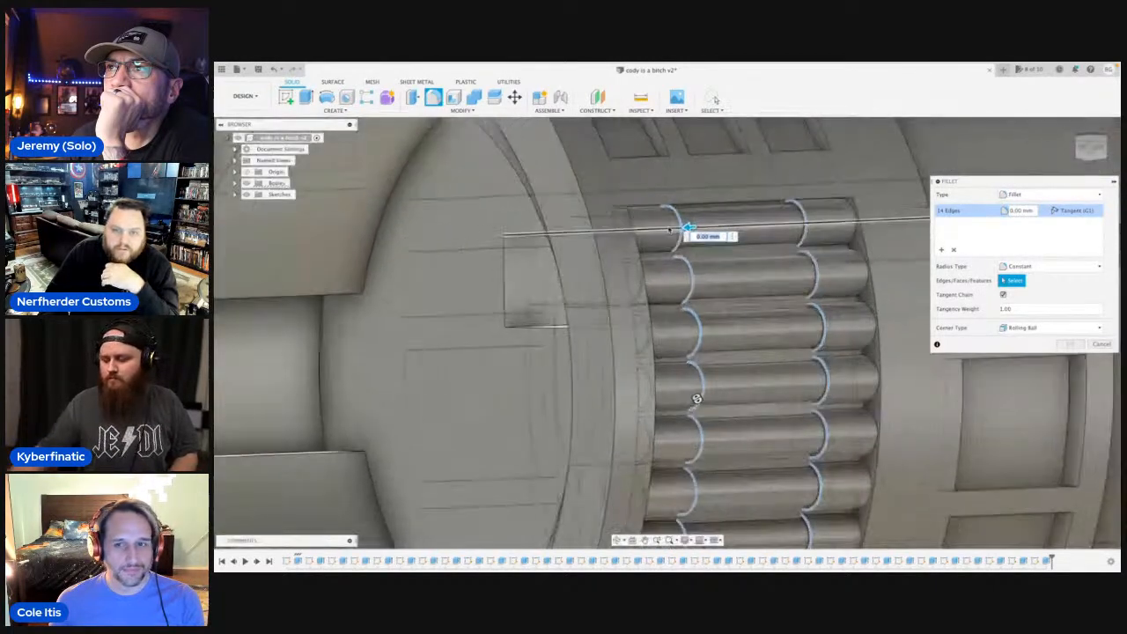
left_click_drag(689, 228, 681, 227)
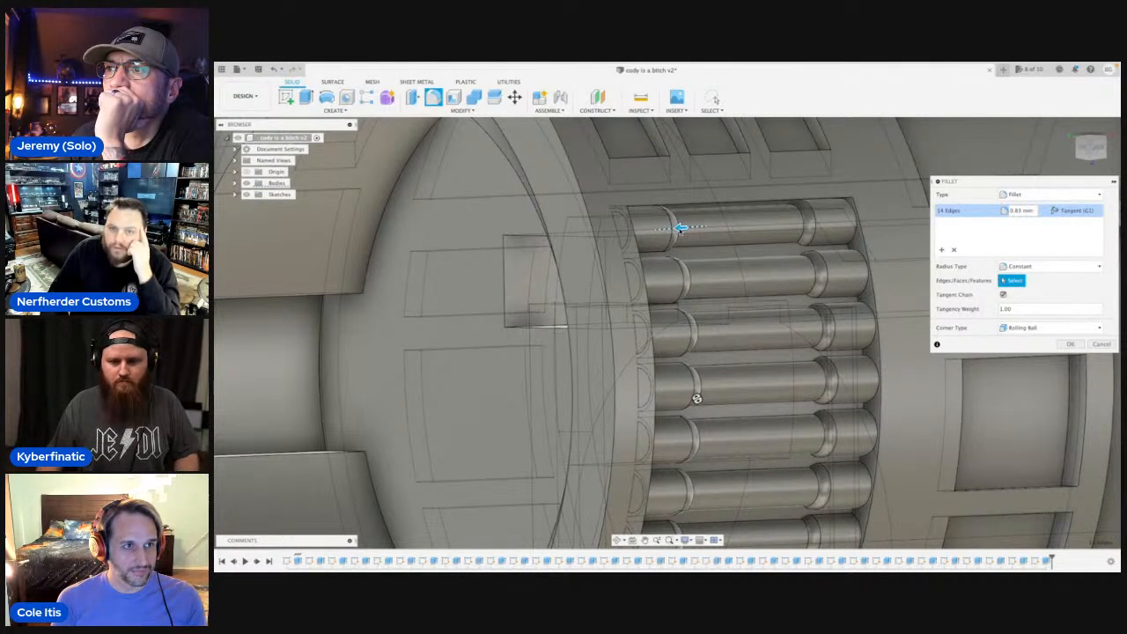
key("Return")
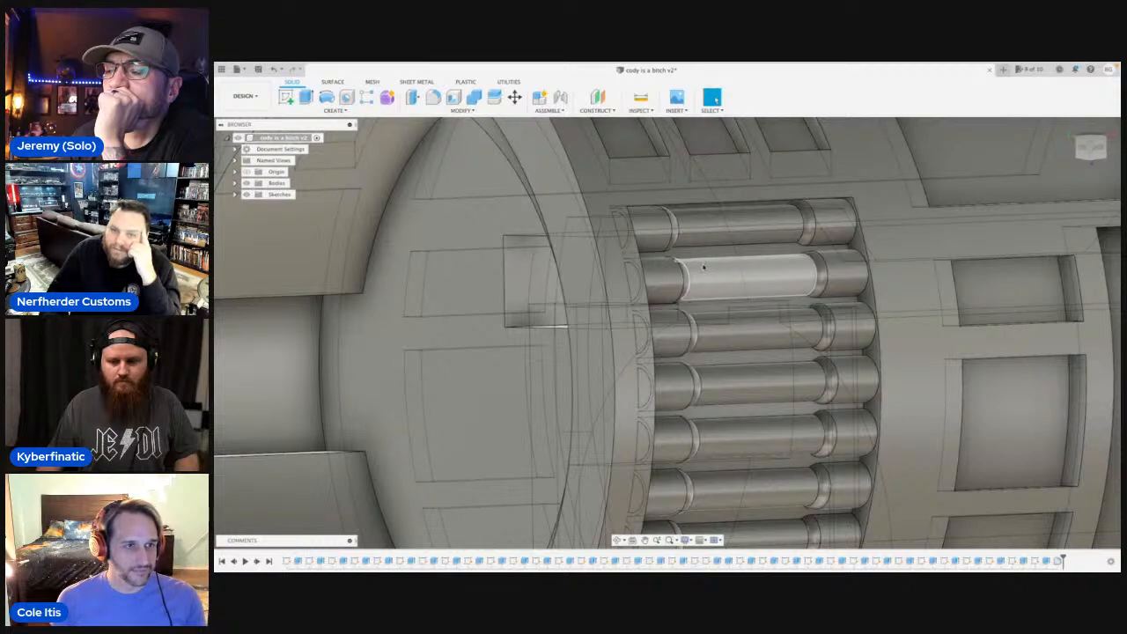
scroll(704, 268, "down", 5)
scroll(704, 267, "down", 3)
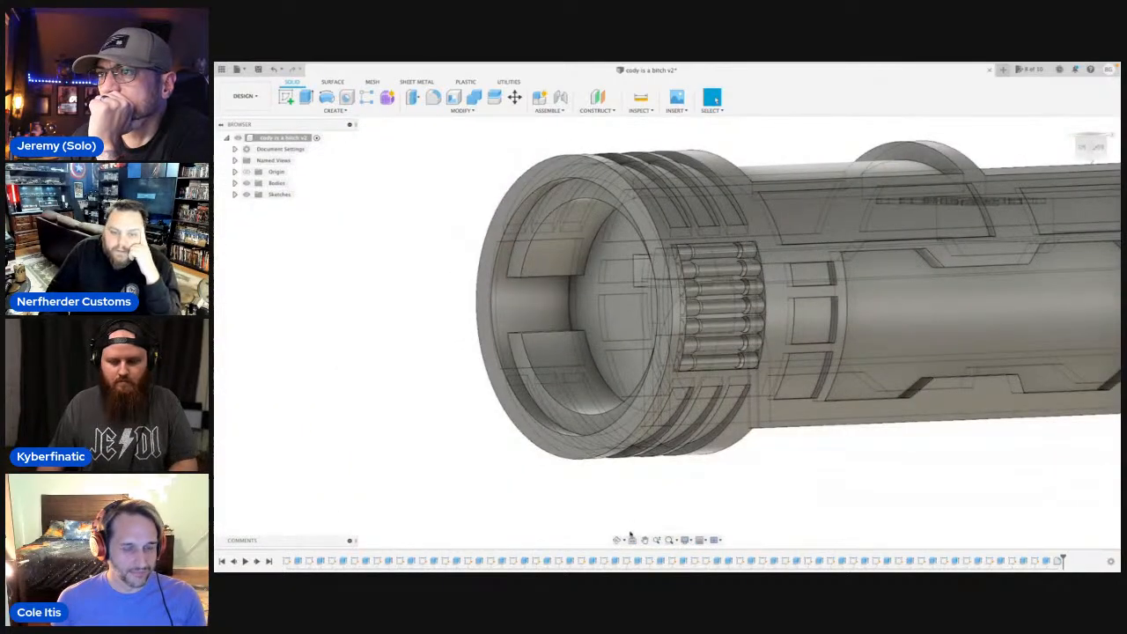
middle_click_drag(711, 374, 766, 339, "shift")
scroll(686, 361, "down", 3)
middle_click_drag(686, 361, 748, 350, "shift")
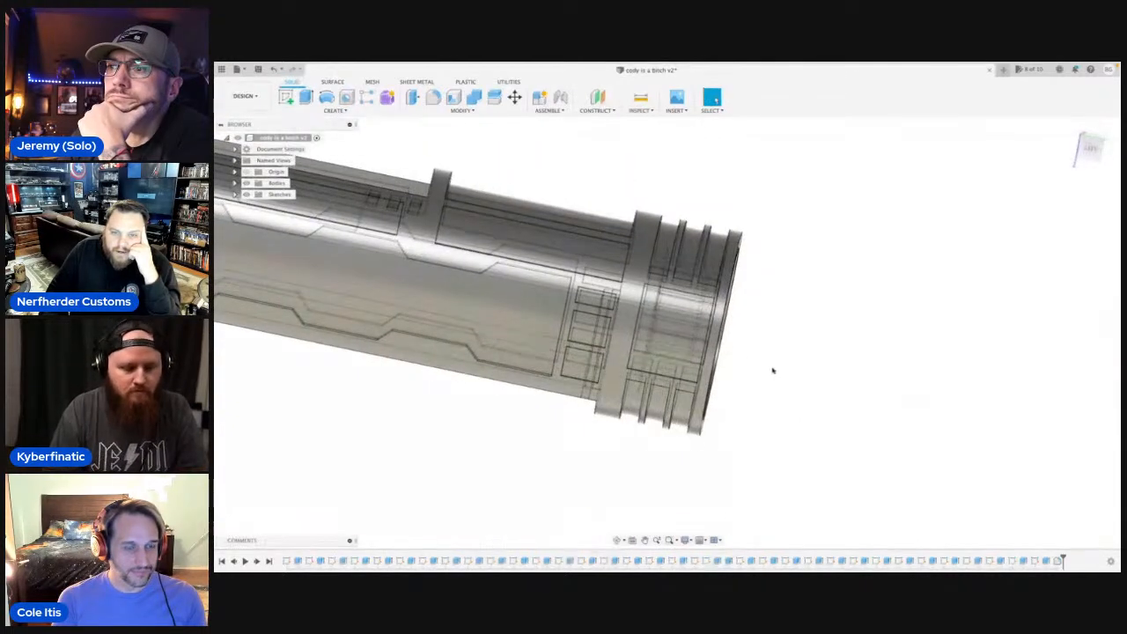
Sketch a 1.5 mm diameter circle on the end wall of the large recess near the hilt's end, centred on the wall's inner edge.
left_click(619, 540)
left_click_drag(661, 432, 742, 434)
scroll(803, 337, "up", 10)
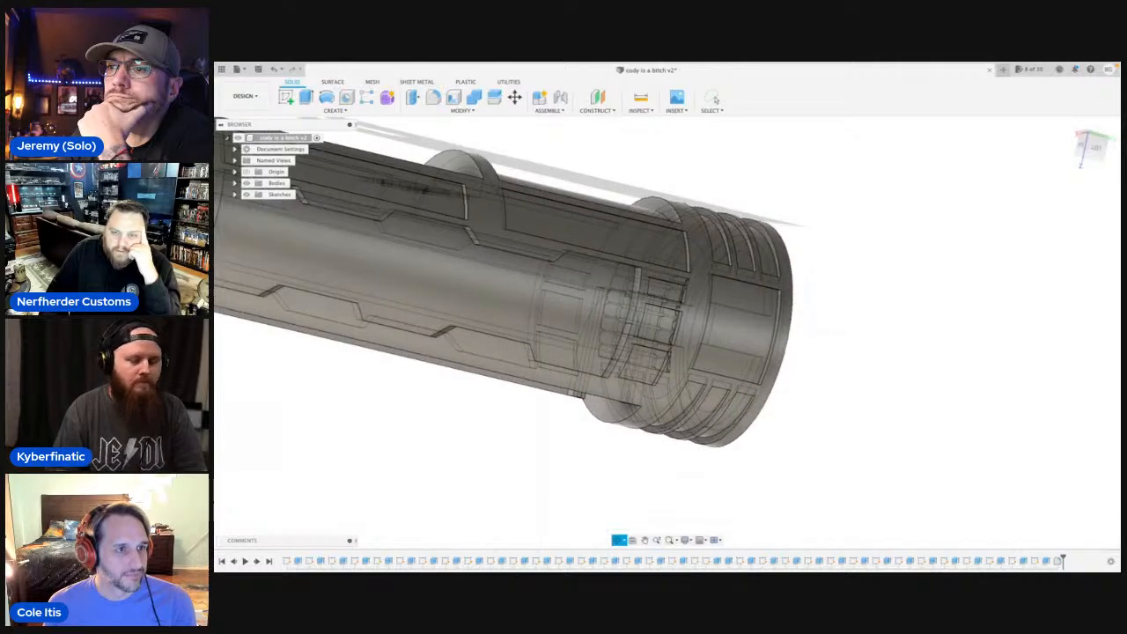
key("Escape")
left_click(767, 329)
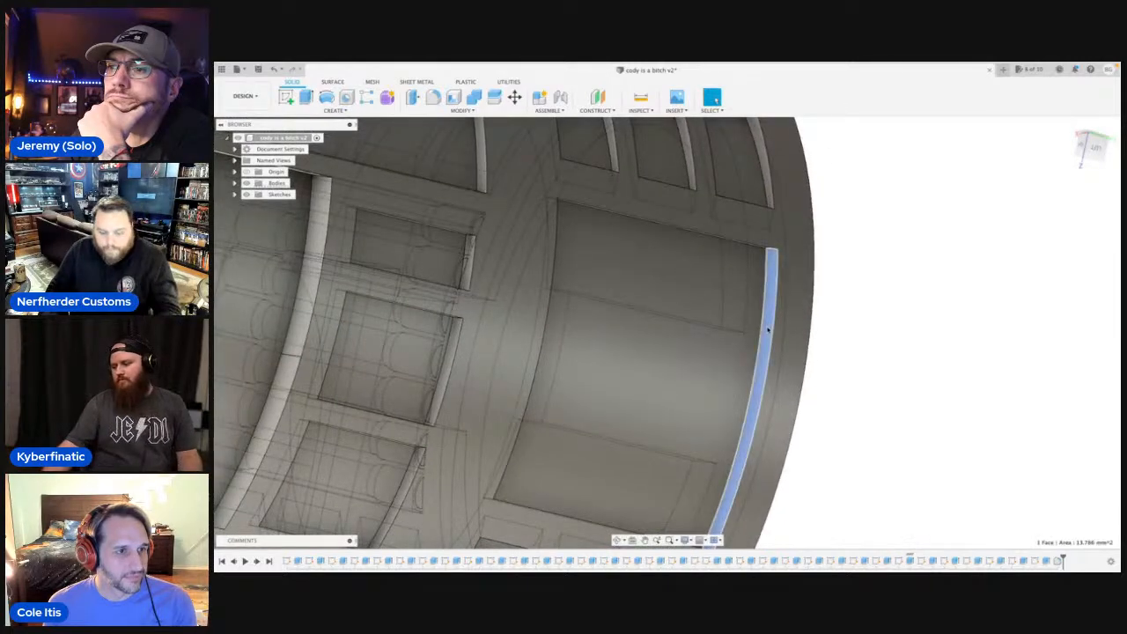
key("c")
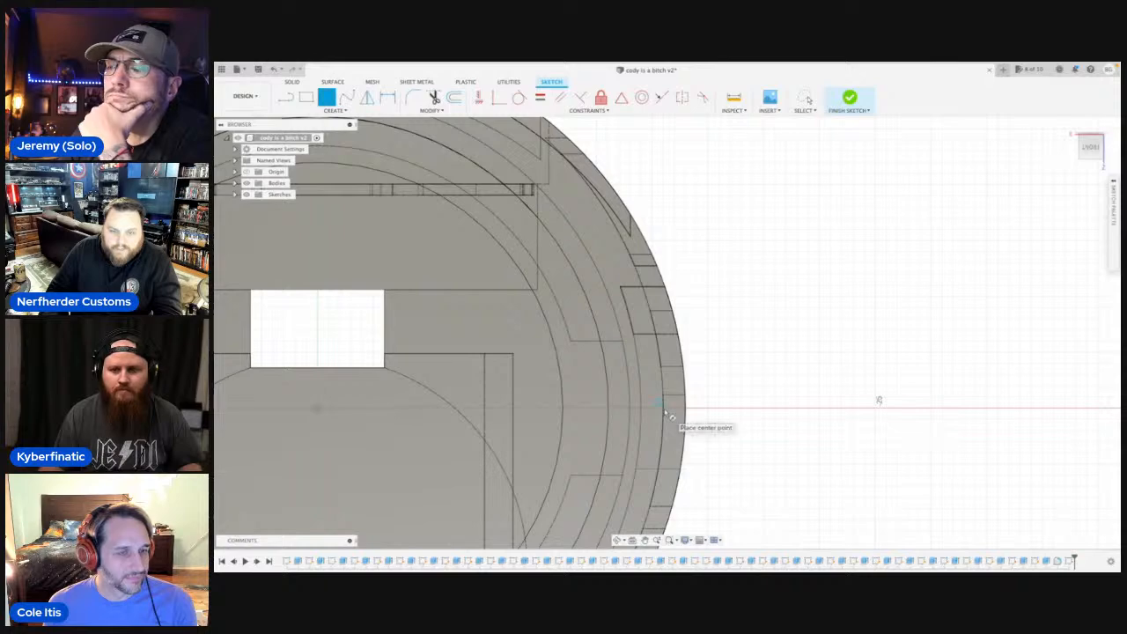
left_click(670, 412)
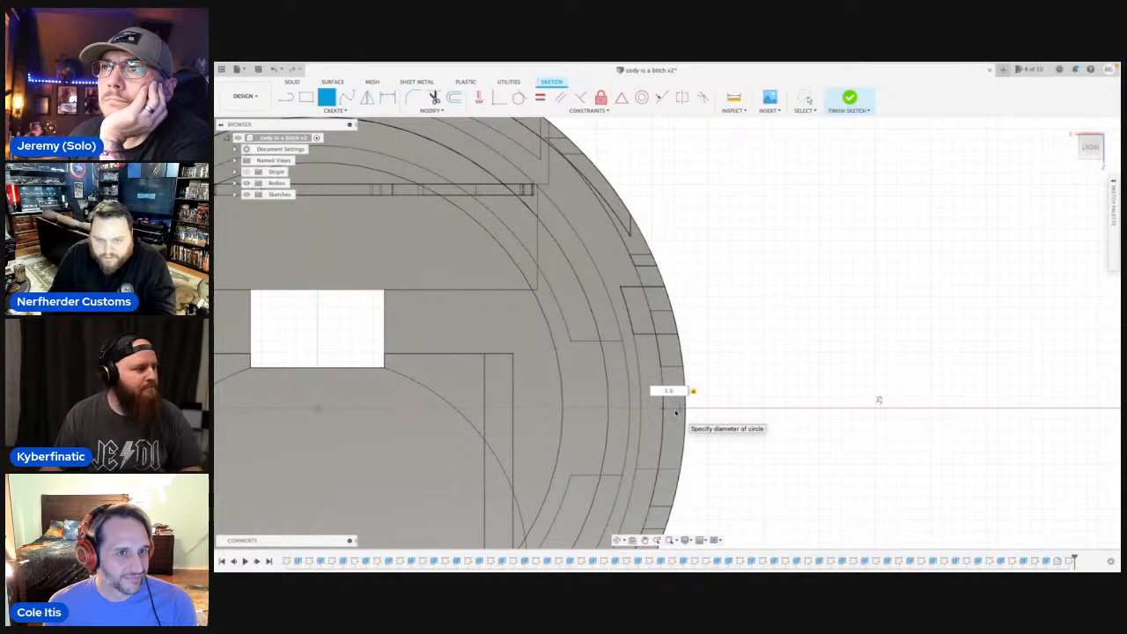
scroll(675, 412, "down", 5)
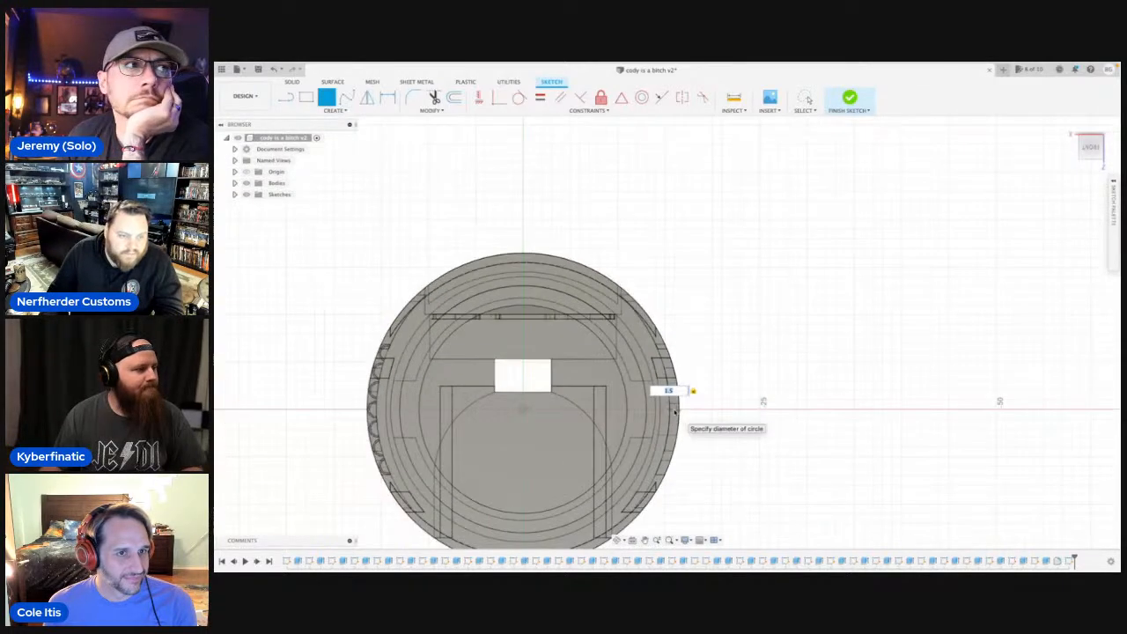
scroll(676, 412, "up", 8)
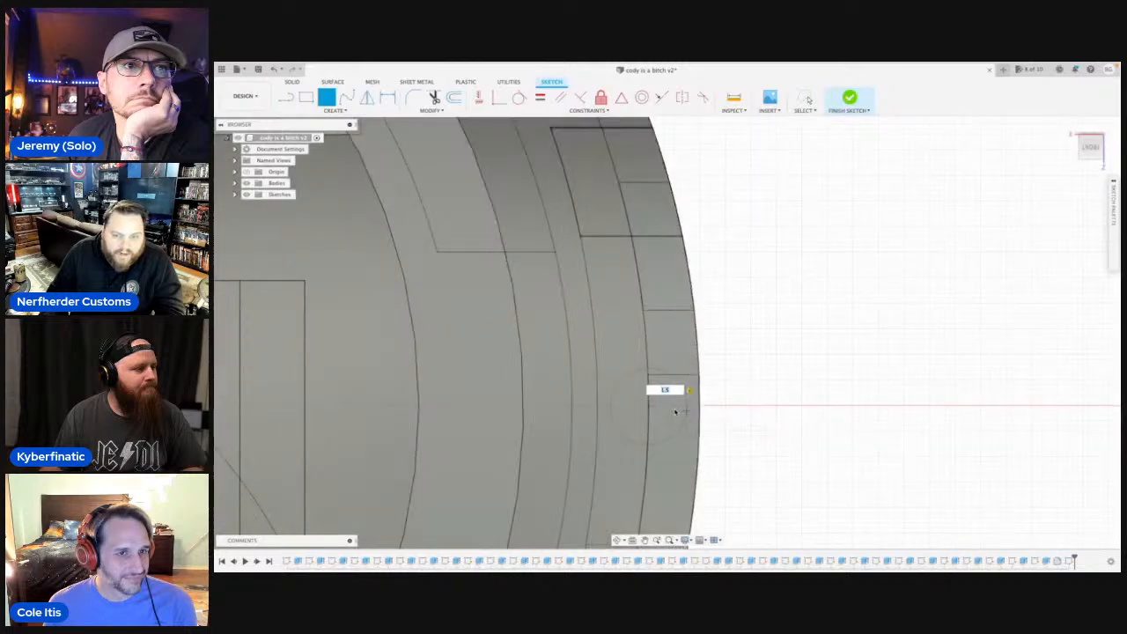
key("Return")
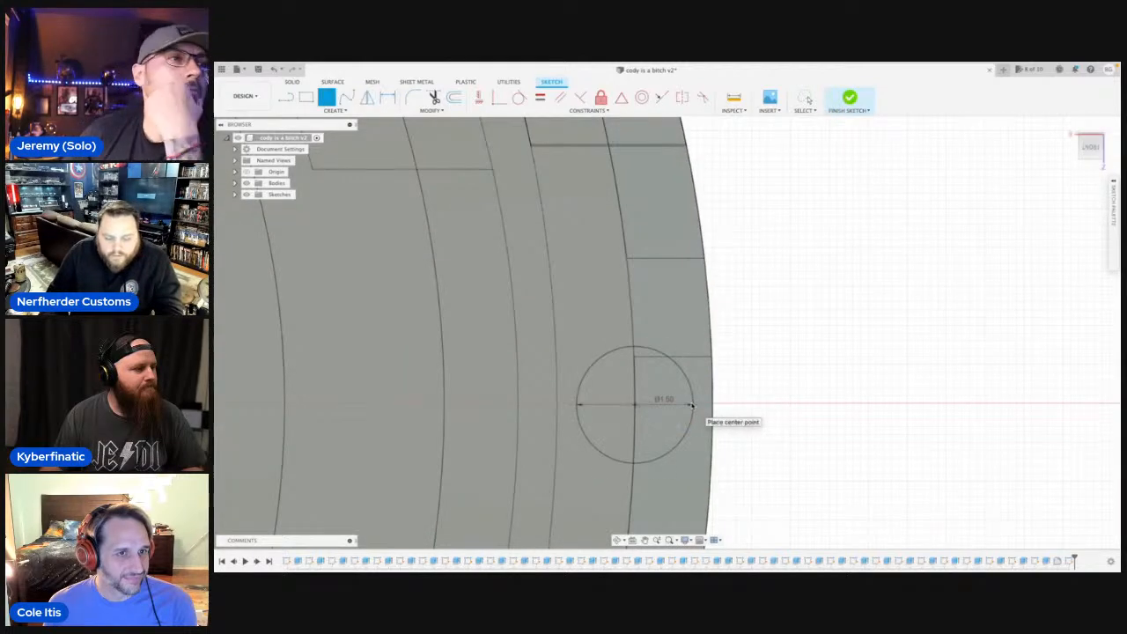
key("Escape")
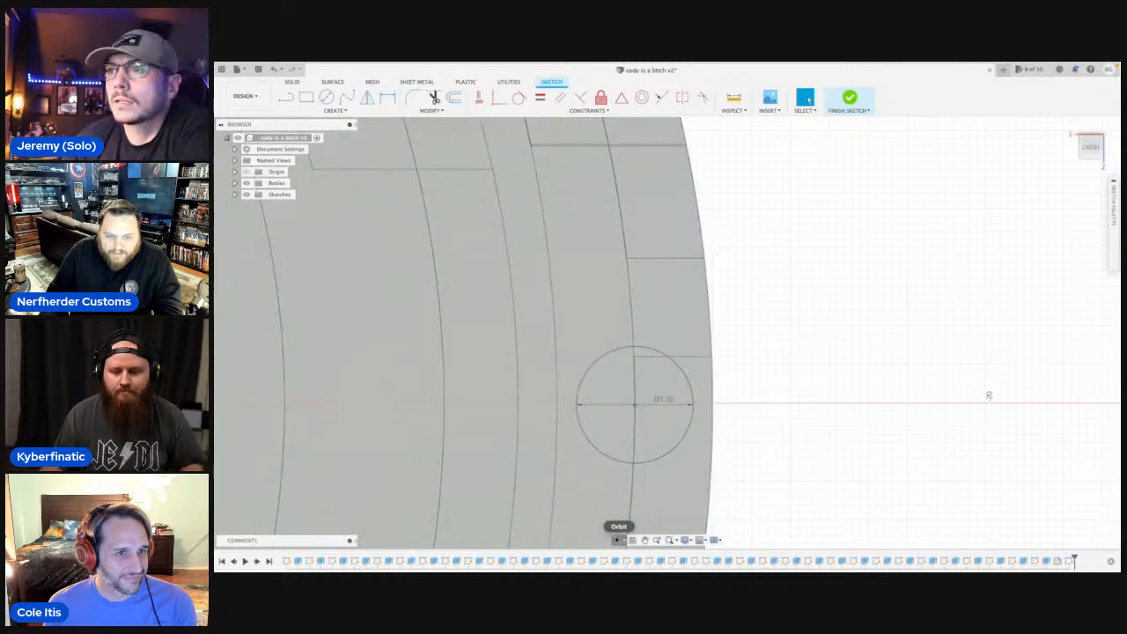
Circular-pattern the 1.5 mm circle around the hilt's centre point with 48 instances.
left_click(616, 539)
mouse_move(781, 428)
left_mouse_down()
mouse_move(767, 430)
mouse_move(810, 395)
mouse_move(807, 322)
left_mouse_up()
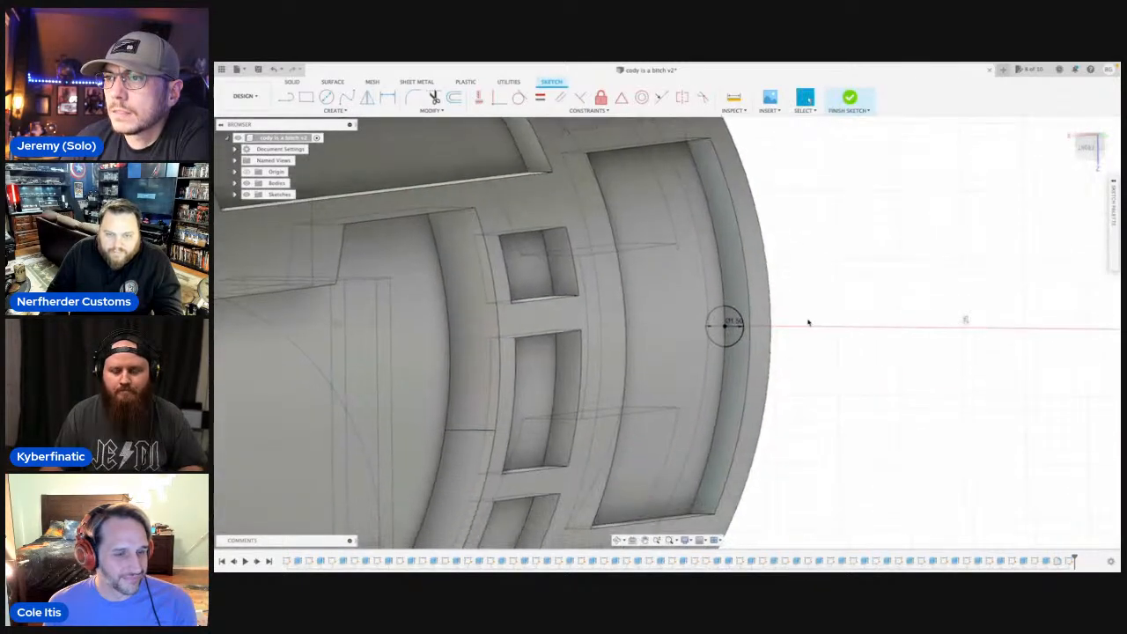
type("s")
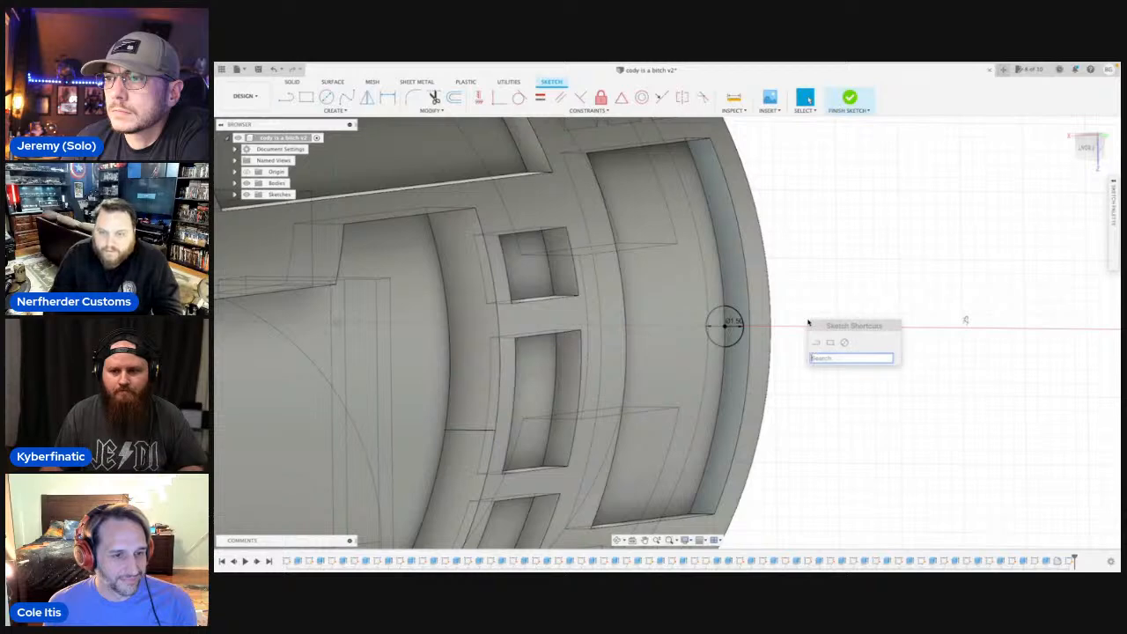
type("patt")
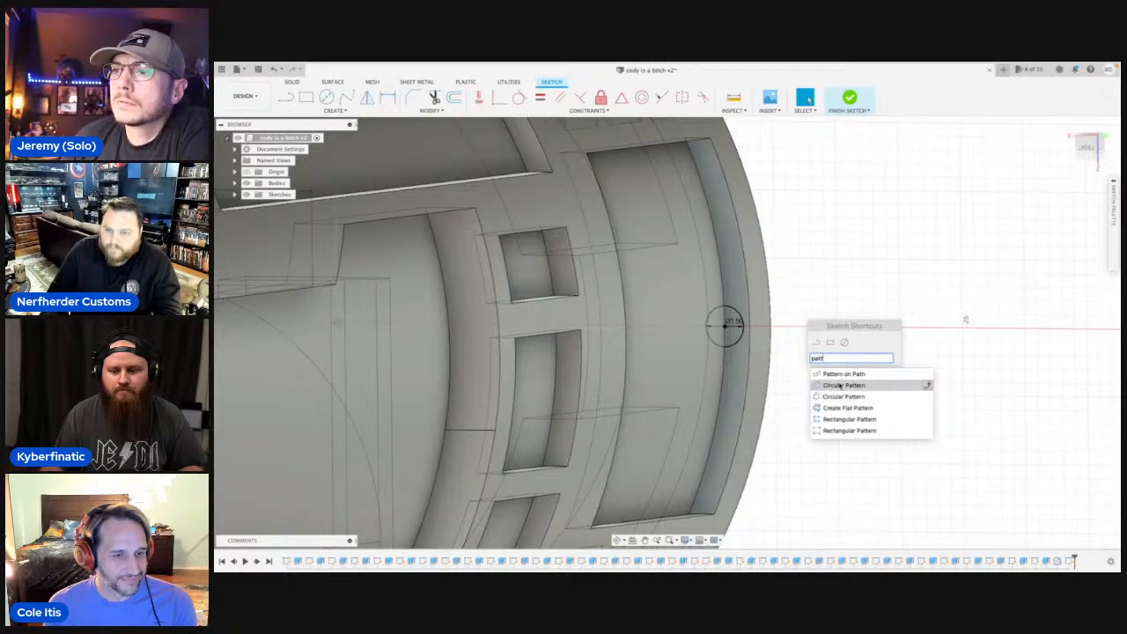
left_click(839, 386)
left_click(742, 328)
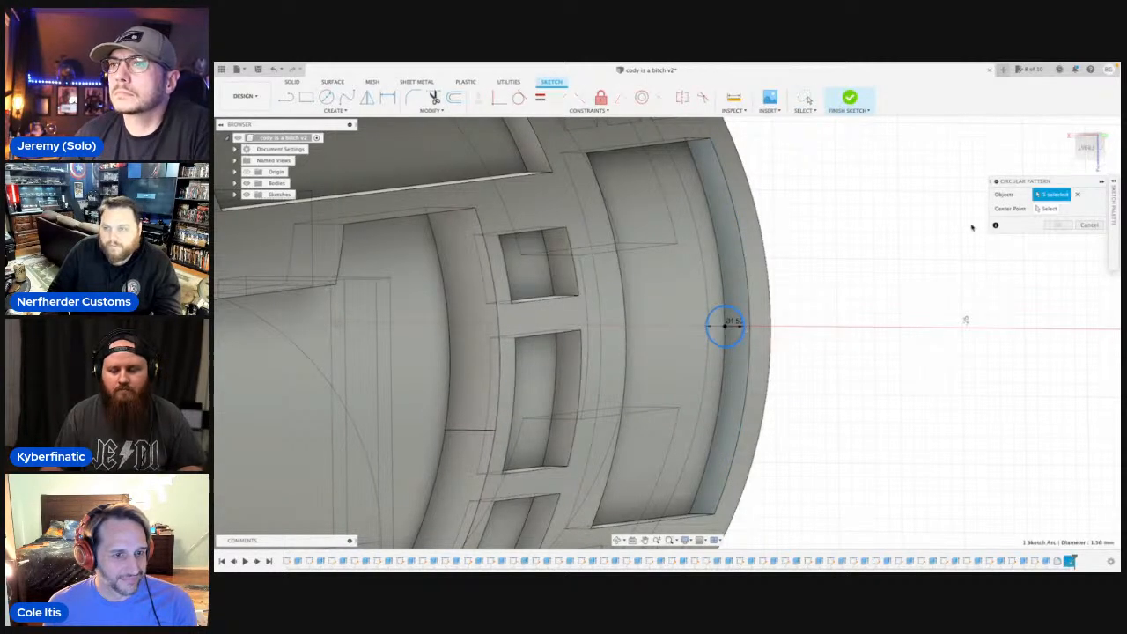
left_click(1048, 209)
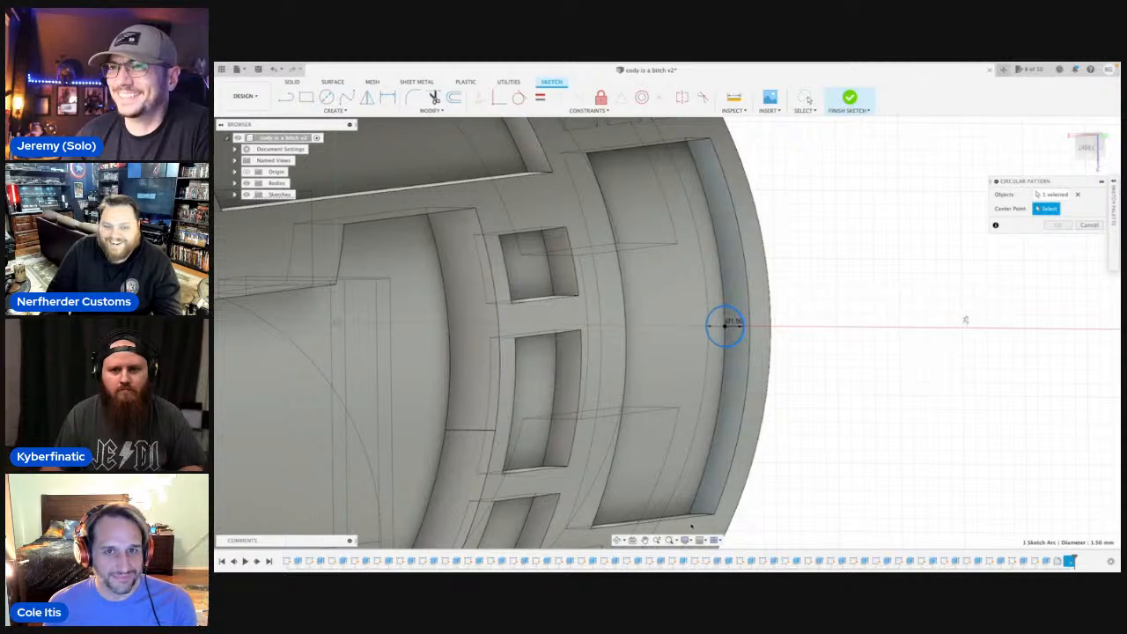
left_click(616, 540)
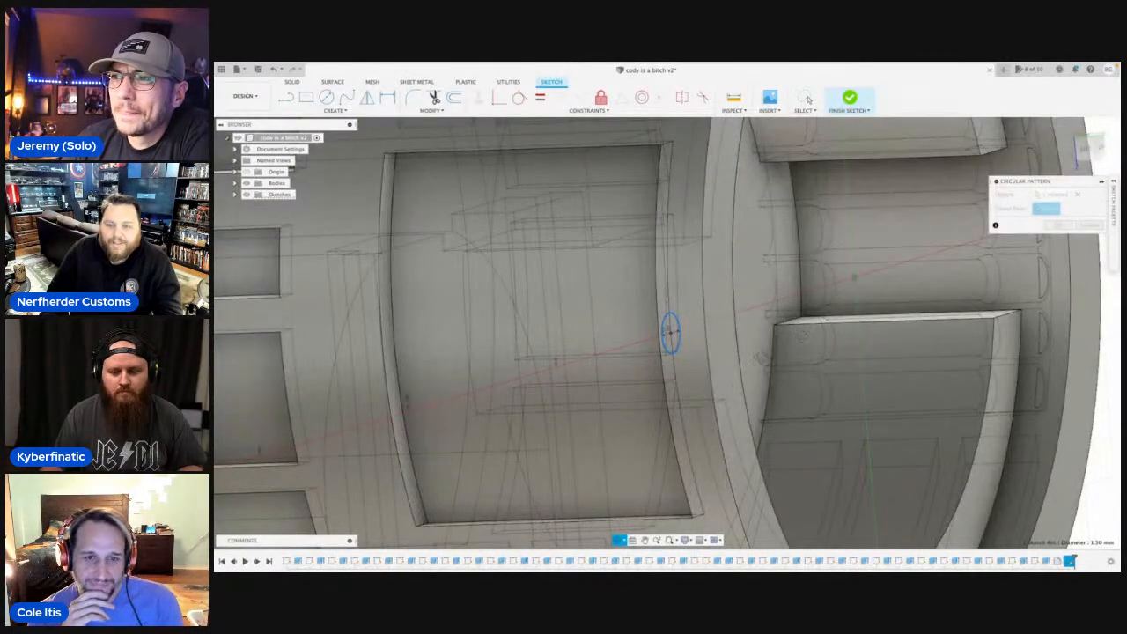
mouse_move(761, 357)
middle_mouse_down("shift")
mouse_move(784, 357)
mouse_move(752, 358)
middle_mouse_up("shift")
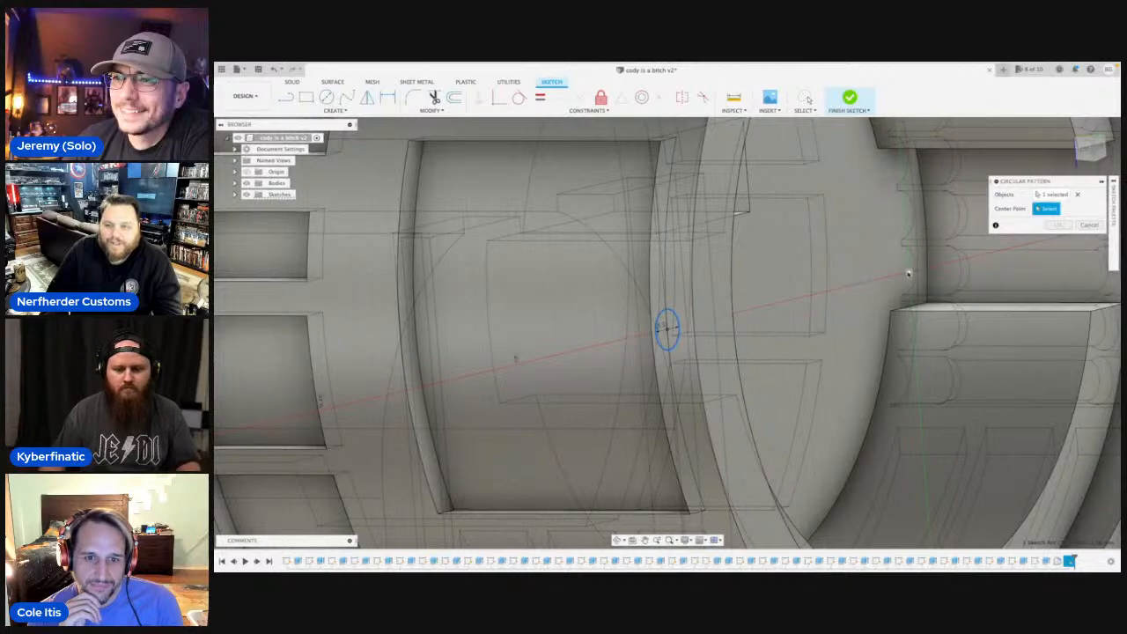
left_click(910, 274)
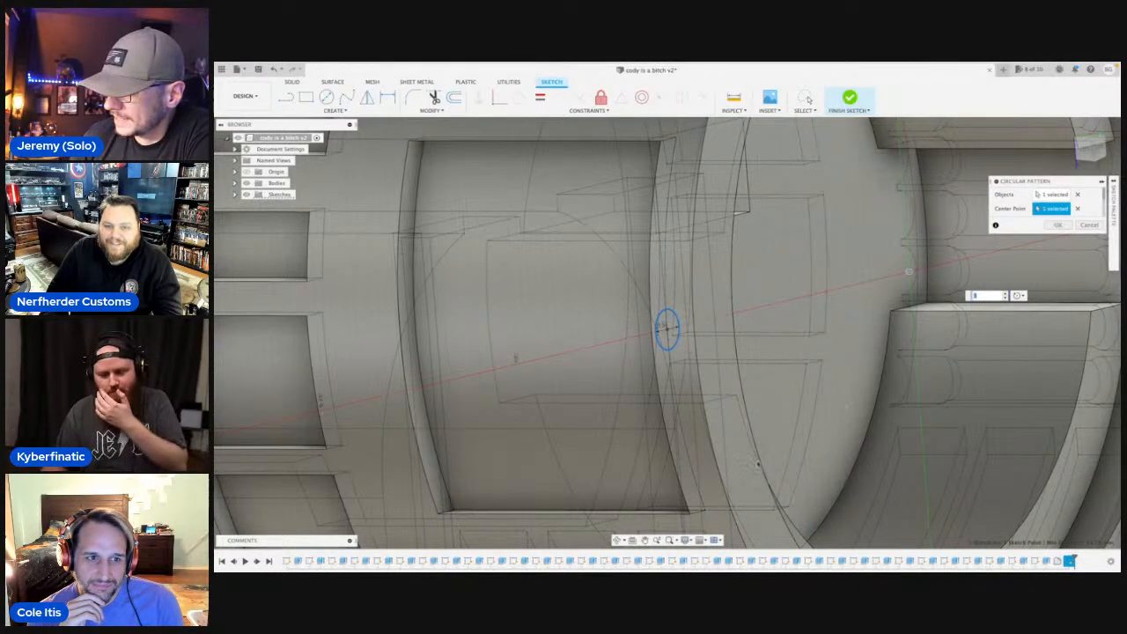
left_click(617, 540)
left_click_drag(683, 414, 745, 410)
middle_click_drag(781, 401, 796, 393)
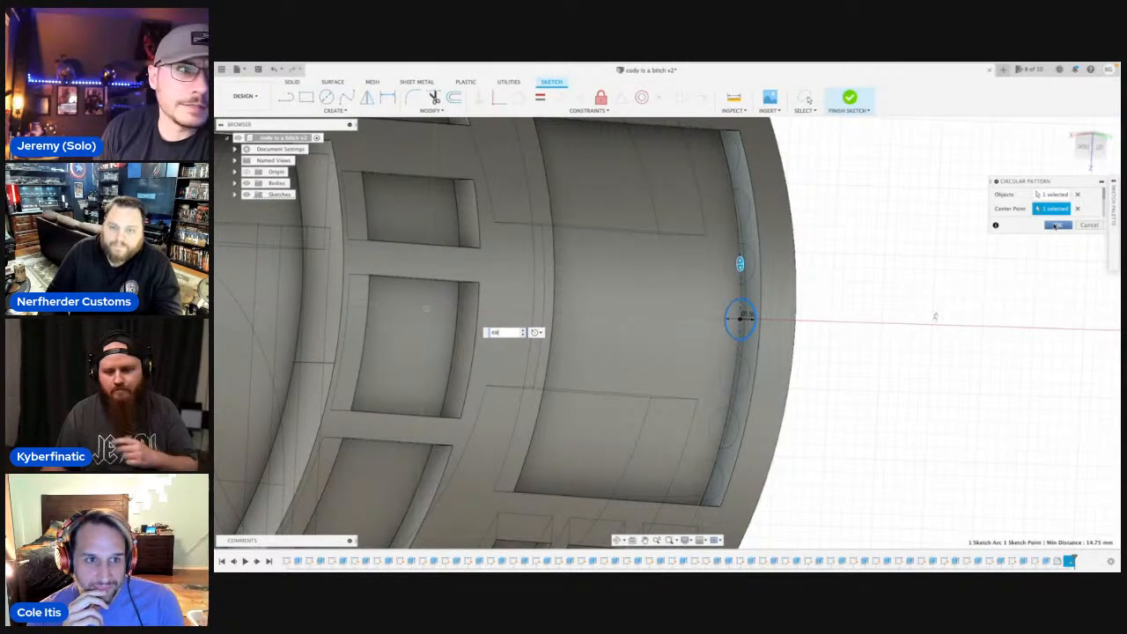
left_click(1063, 225)
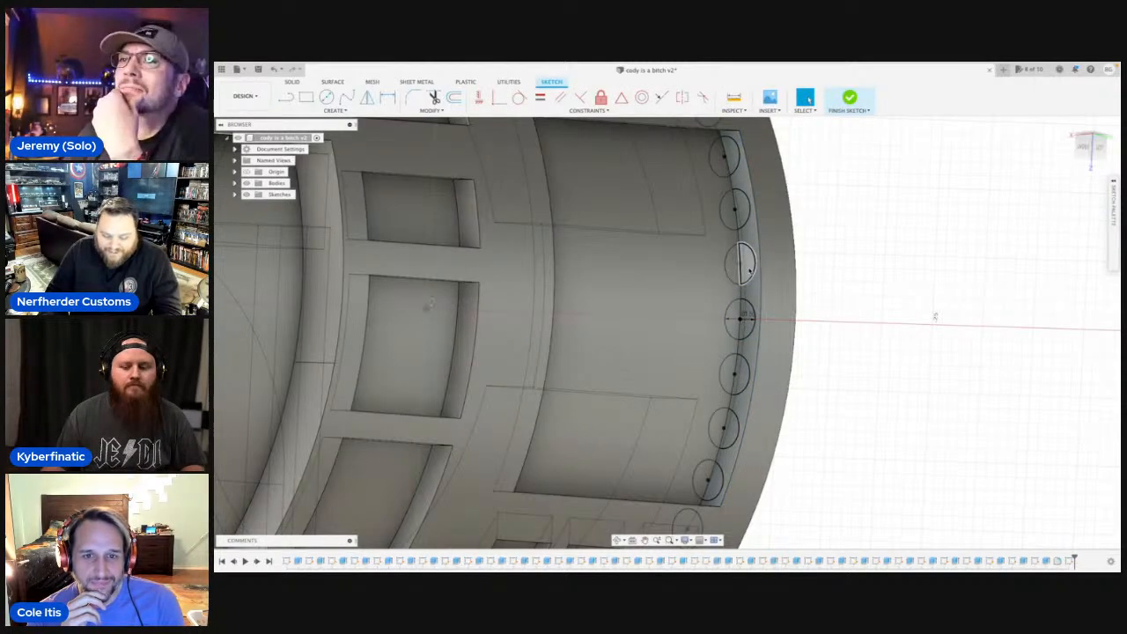
Start an Extrude with the seven outer half-circle profiles that lie within the recess's end wall.
key("e")
left_click(734, 161)
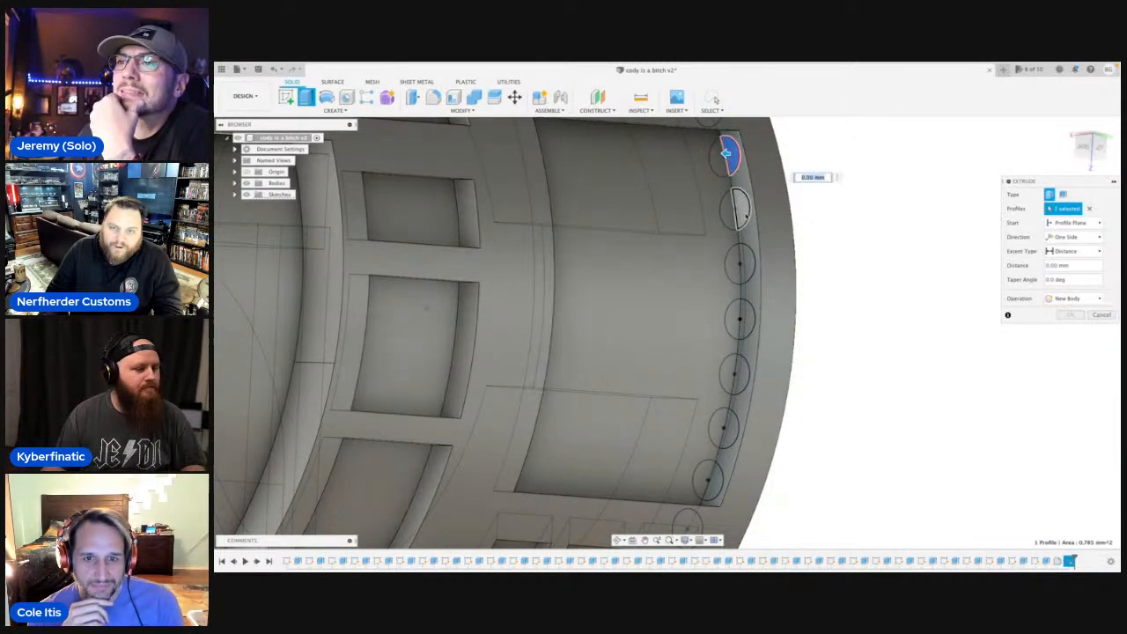
left_click(741, 208)
left_click(745, 263)
left_click(743, 320)
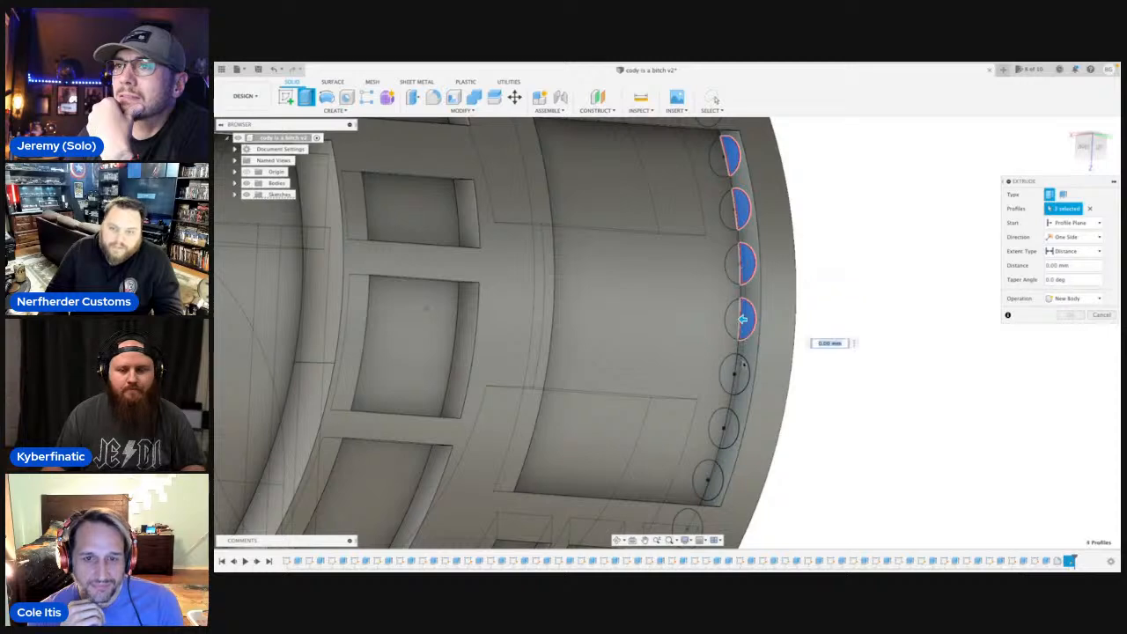
left_click(736, 375)
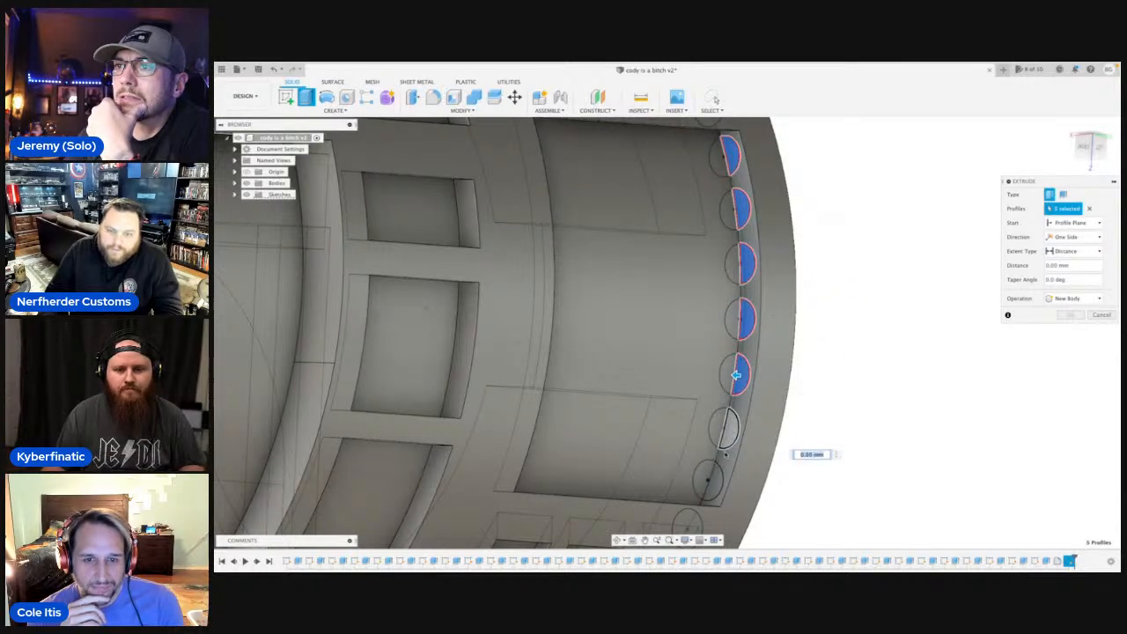
left_click(727, 429)
left_click(711, 483)
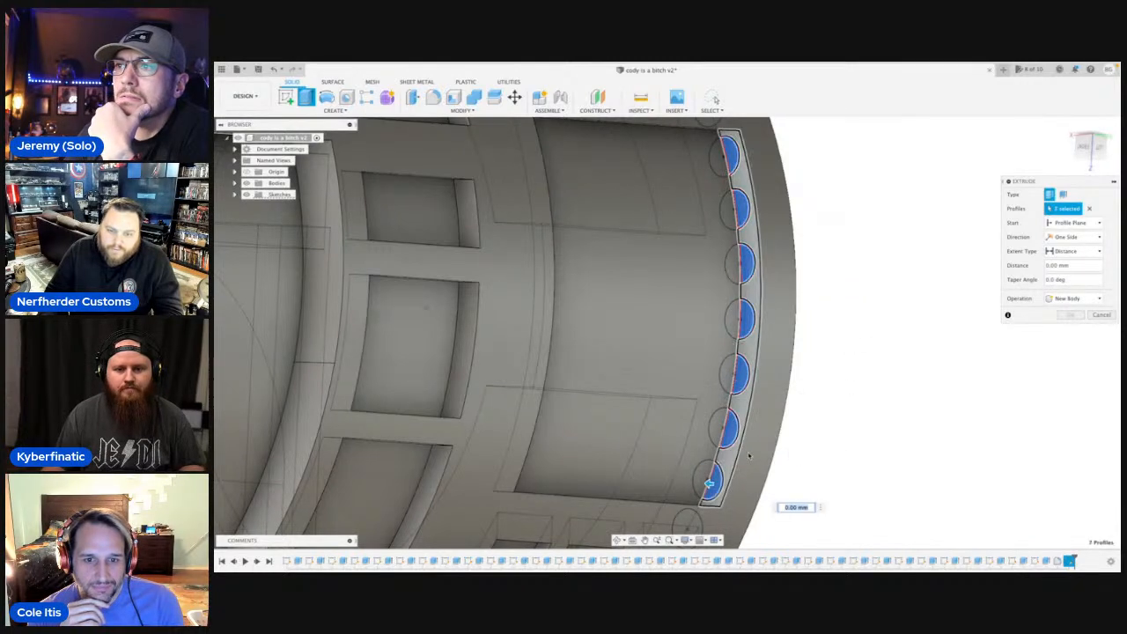
Extrude the seven half-circle profiles about 11.3 mm across the recess, joining them to the body as rods.
left_click(618, 541)
left_click_drag(731, 378, 584, 297)
key("Escape")
middle_click_drag(457, 280, 430, 278)
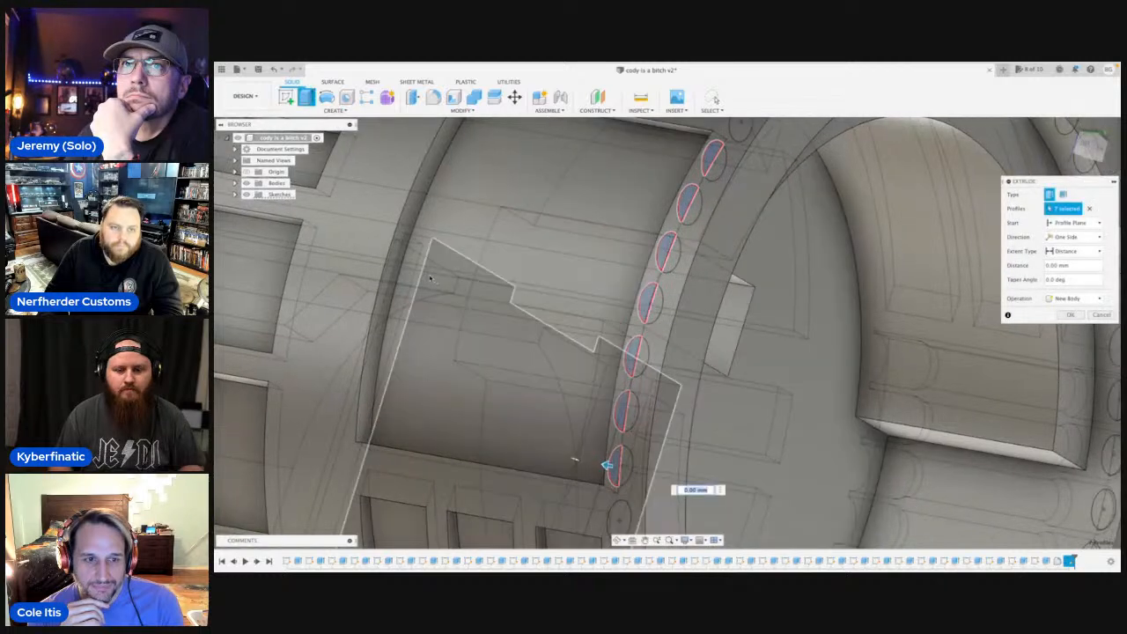
left_click_drag(607, 465, 357, 425)
scroll(483, 340, "down", 5)
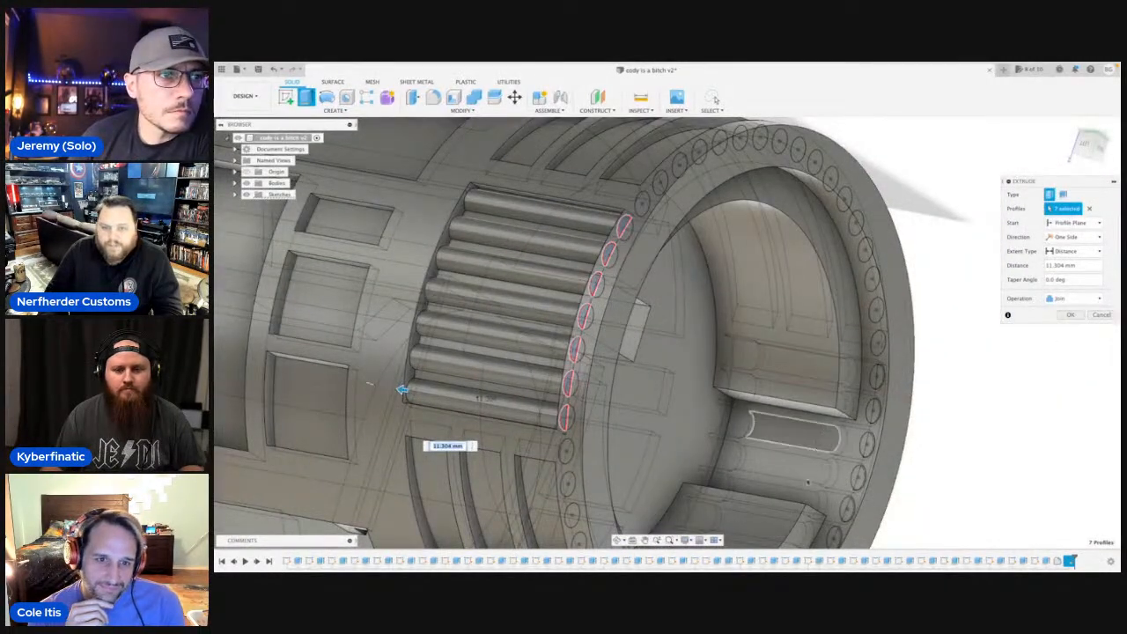
left_click(1084, 145)
scroll(545, 333, "up", 4)
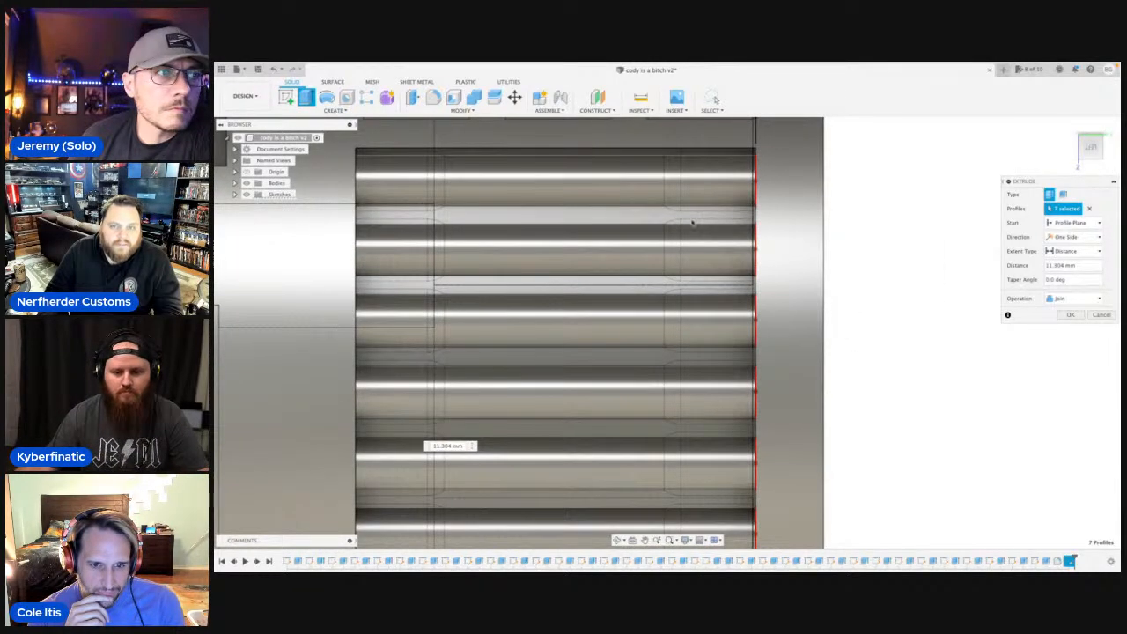
scroll(474, 251, "down", 3)
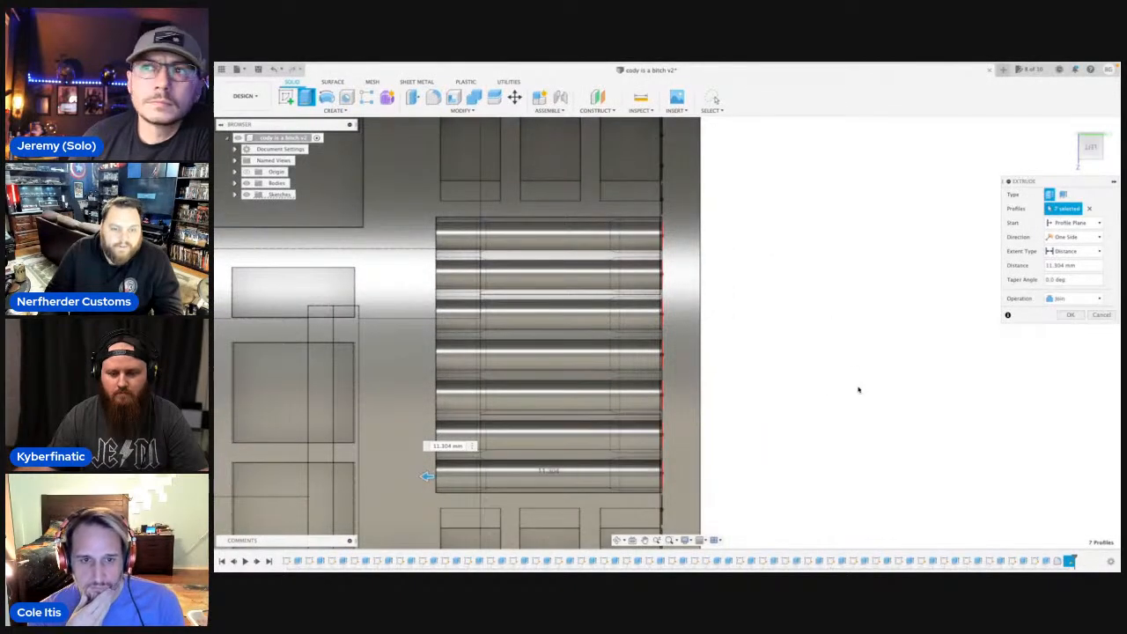
key("Return")
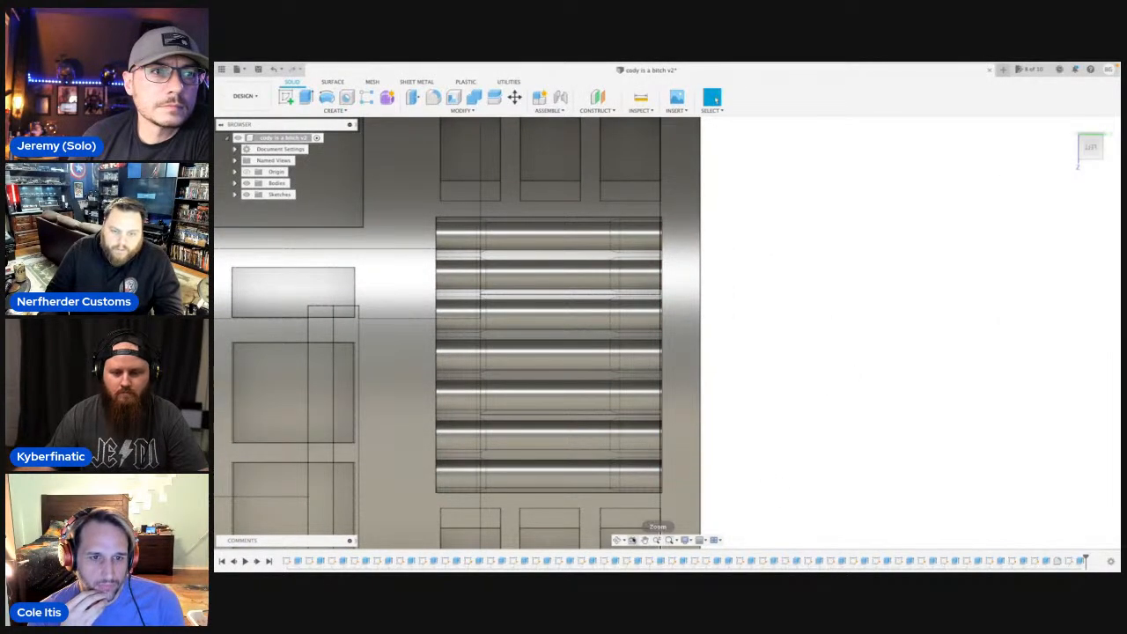
Sketch a 1.8 mm diameter circle on the recess's end wall, concentric with the middle rod.
left_click(619, 540)
left_click_drag(699, 420, 744, 351)
key("Escape")
scroll(707, 335, "up", 3)
left_click(708, 335)
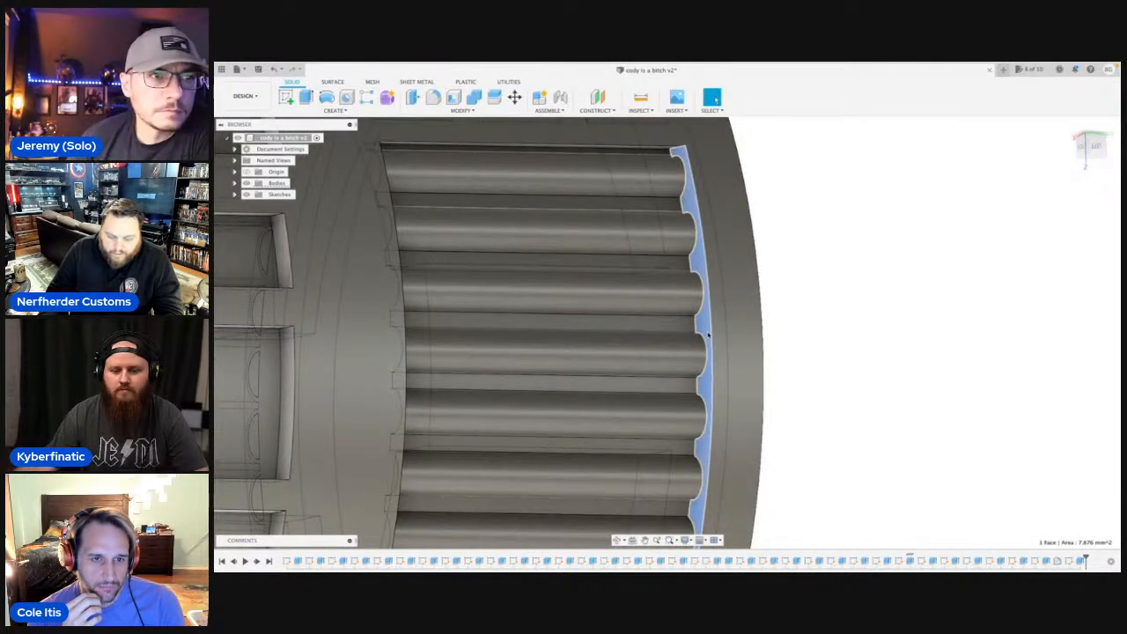
key("c")
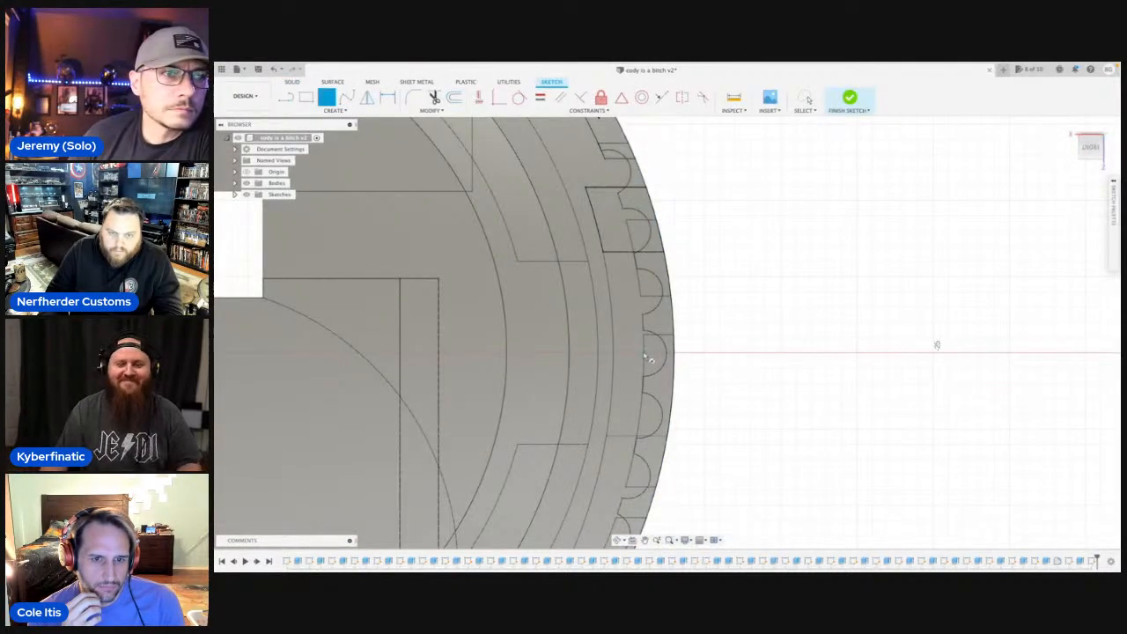
scroll(644, 354, "up", 5)
left_click(644, 354)
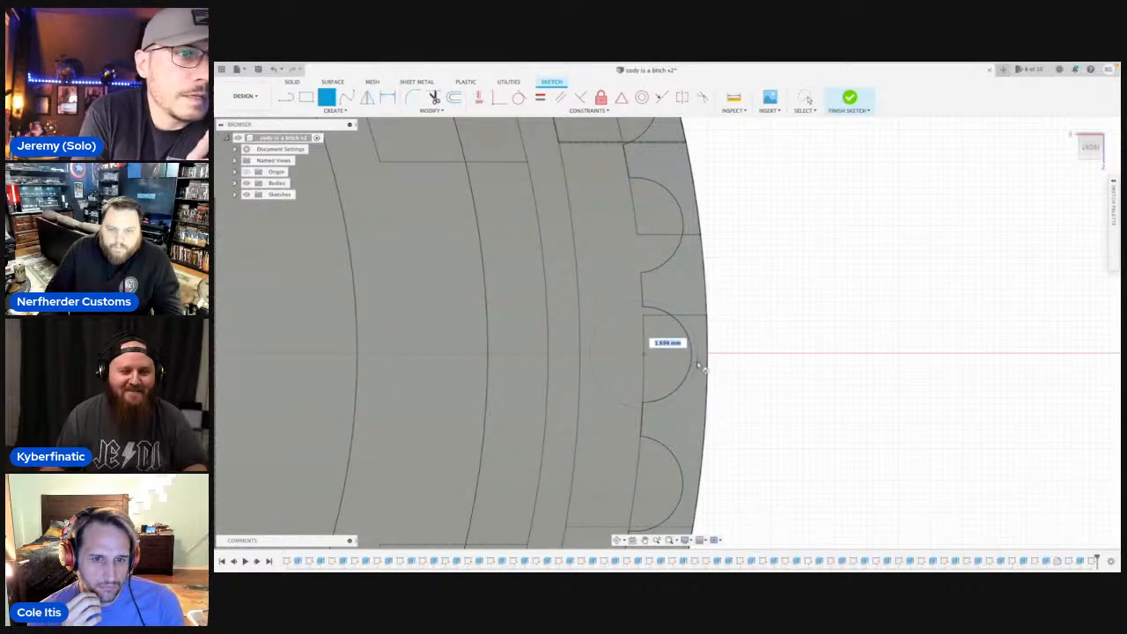
type("1.4")
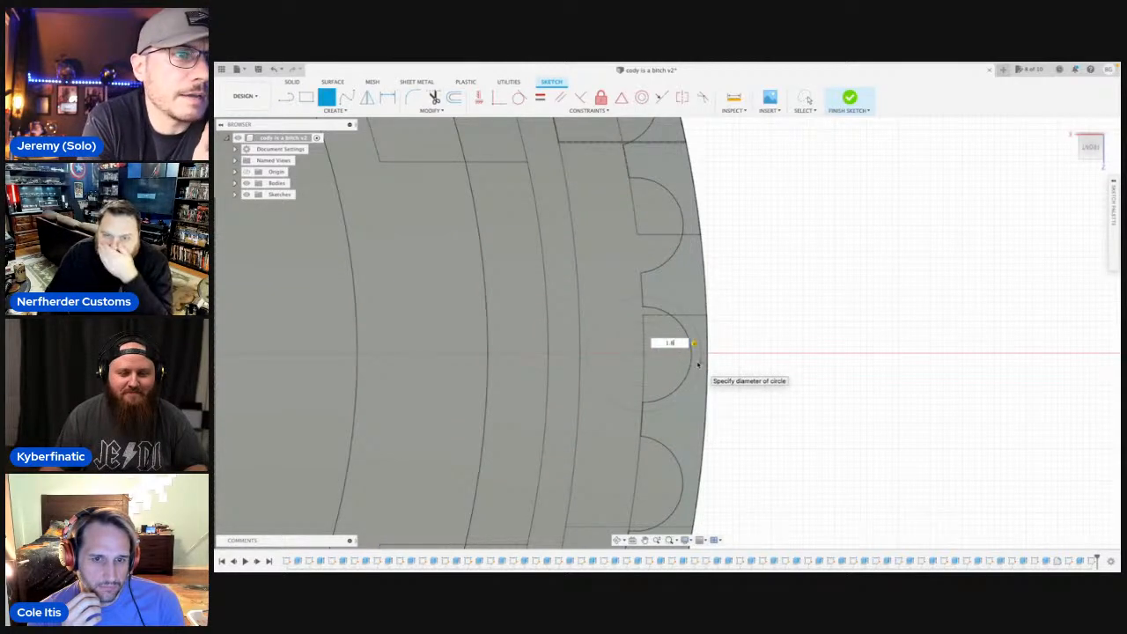
key("Return")
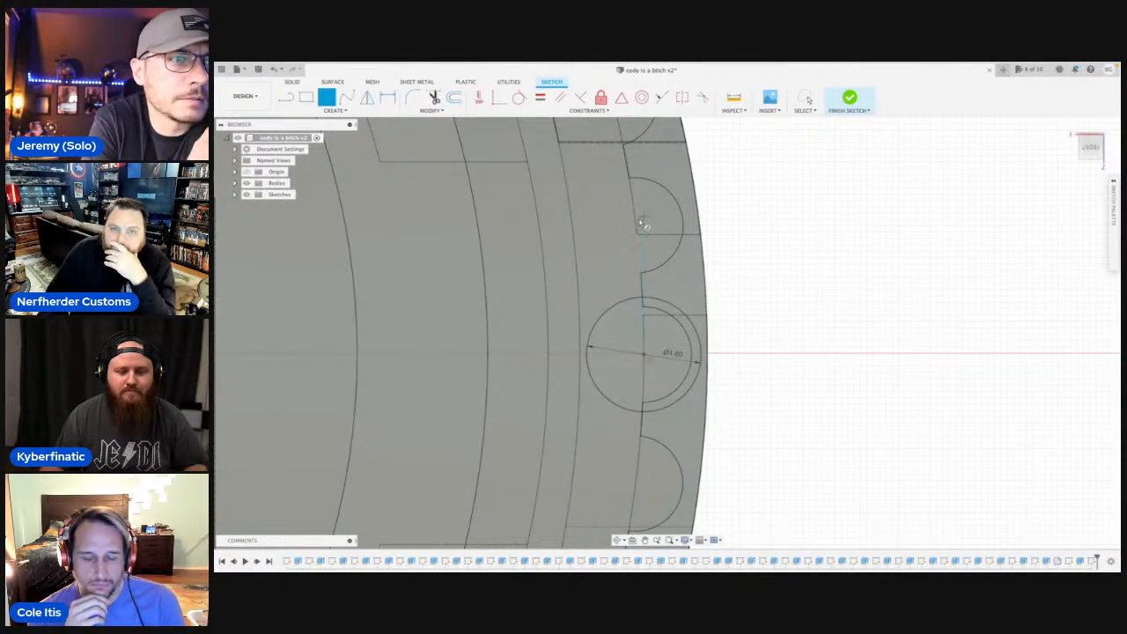
Sketch a 1.8 mm diameter circle concentric with each of the three rods above the middle one on the recess's end wall.
left_click(638, 231)
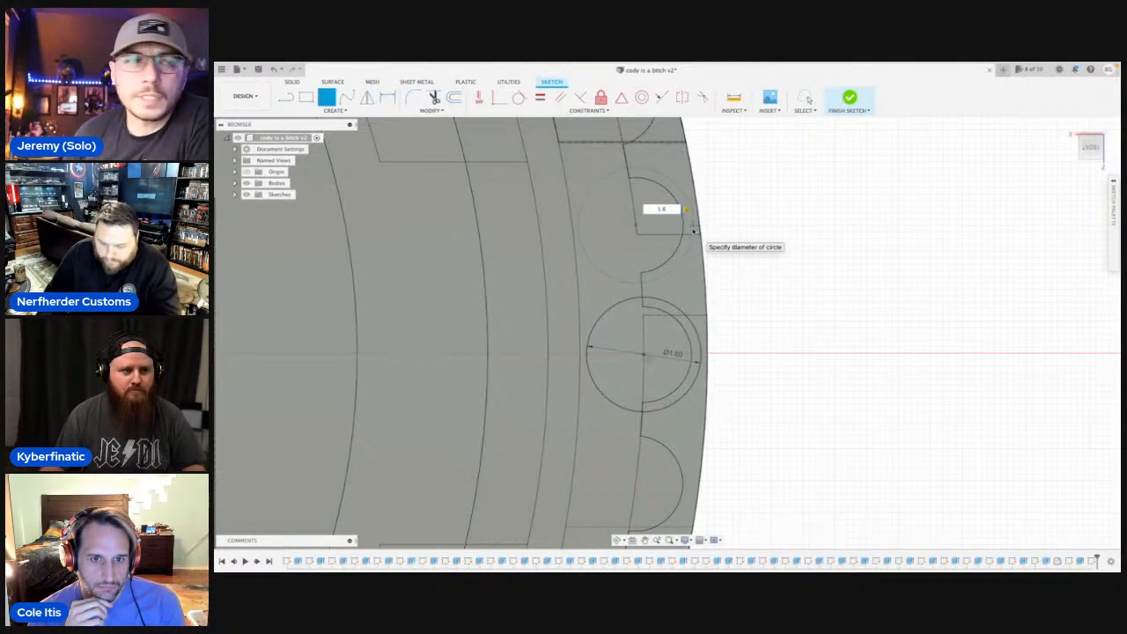
key("Return")
middle_click_drag(689, 214, 667, 389)
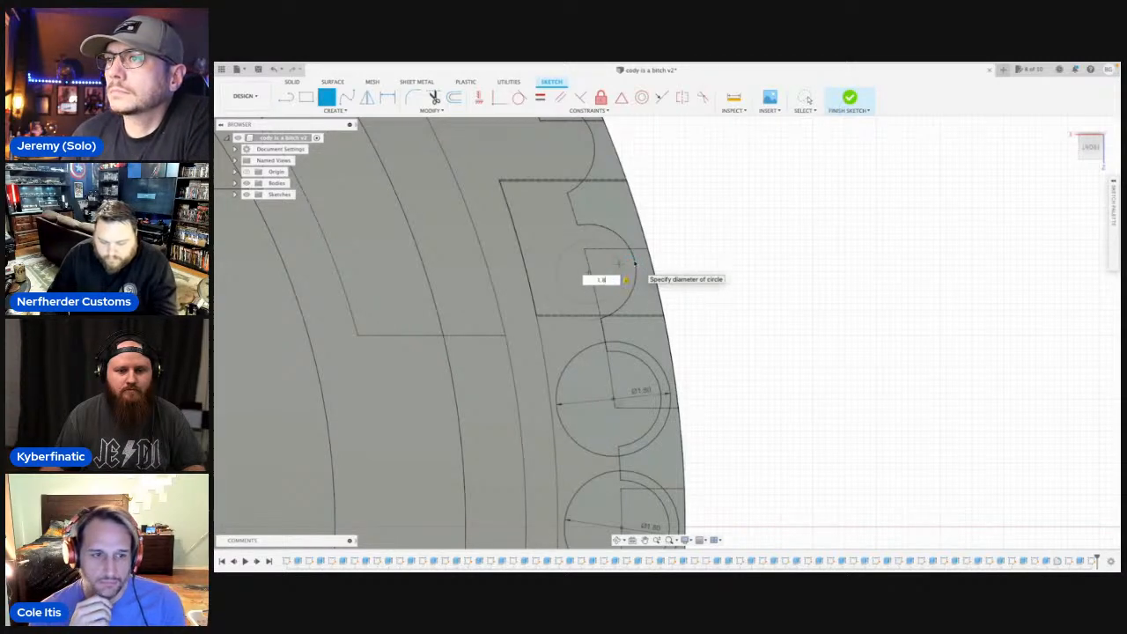
key("Return")
middle_click_drag(604, 199, 604, 293)
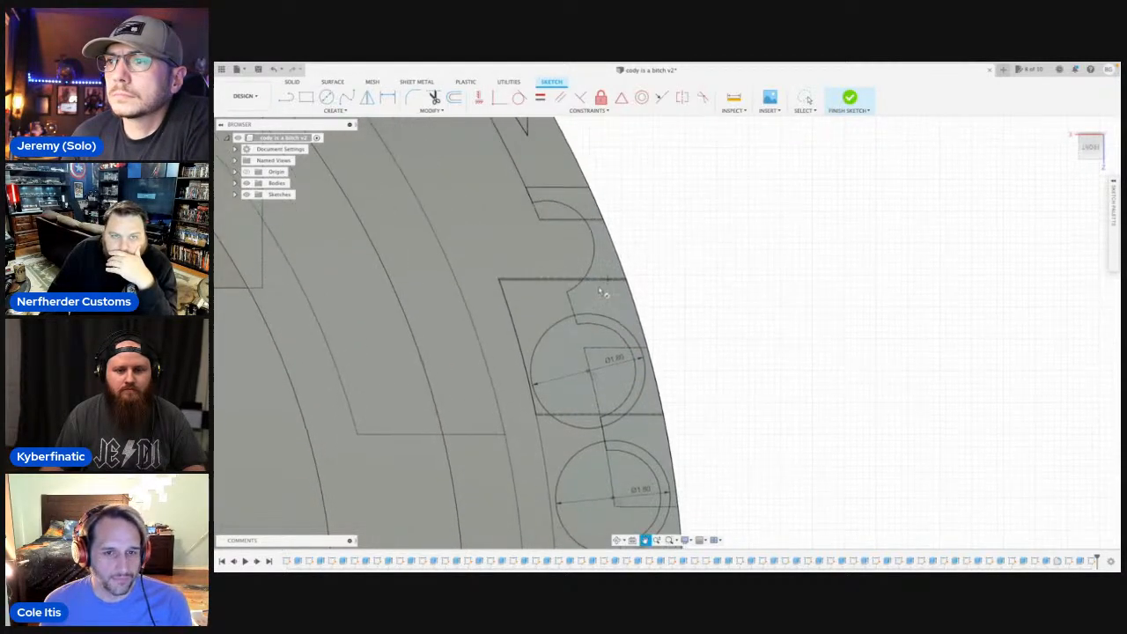
key("c")
left_click(547, 254)
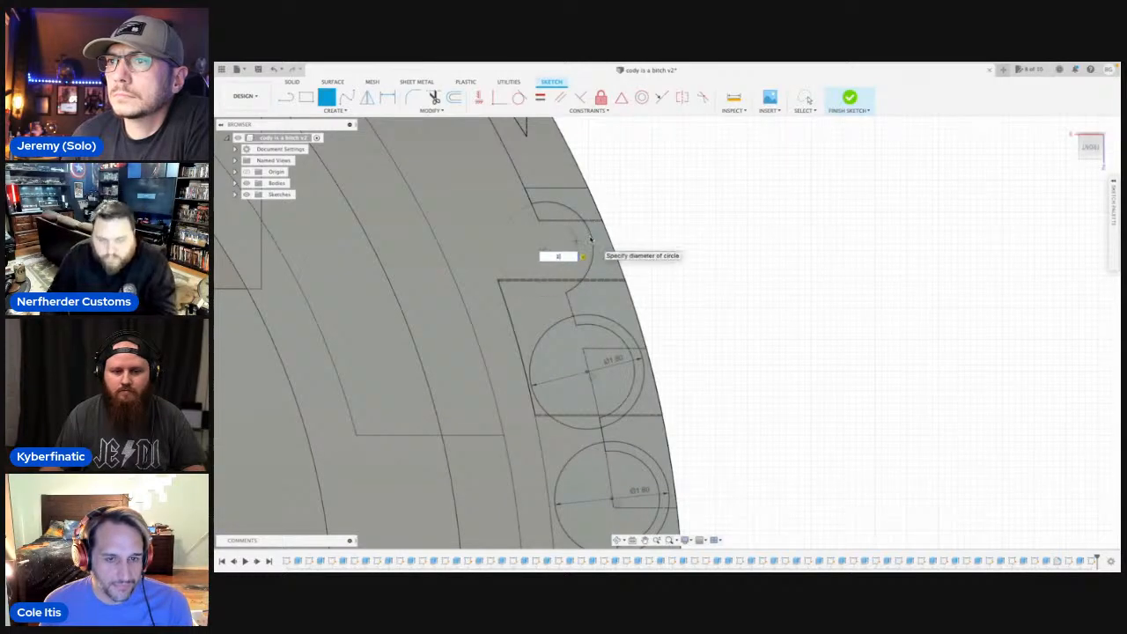
type("8")
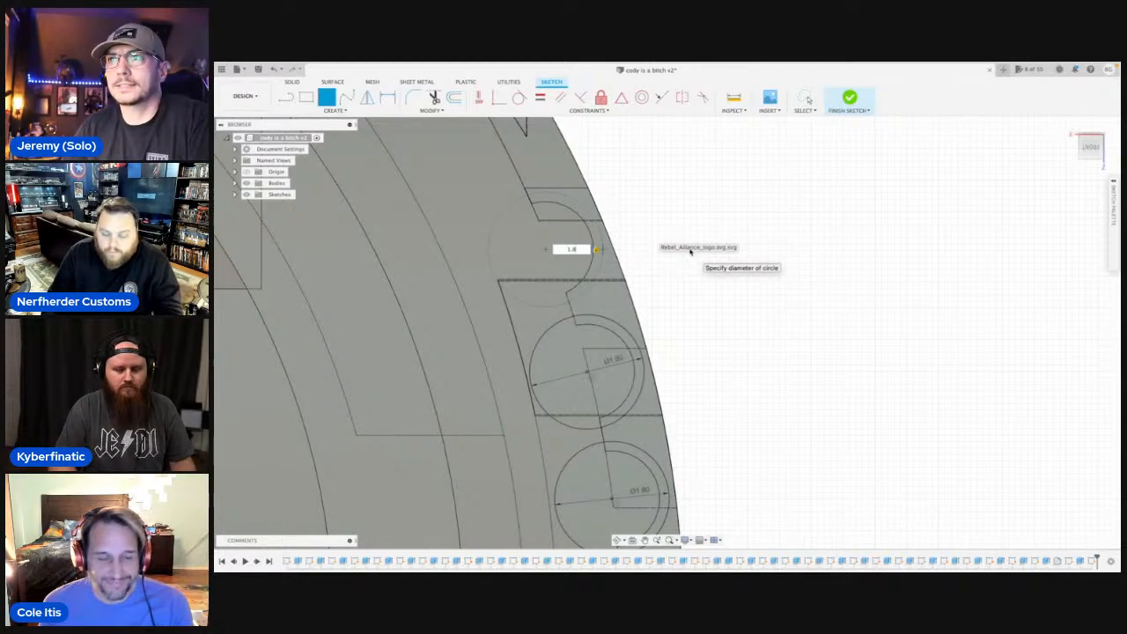
key("Return")
Sketch a 1.8 mm diameter circle concentric with each of the three rods below the middle one.
middle_click_drag(697, 373, 683, 97)
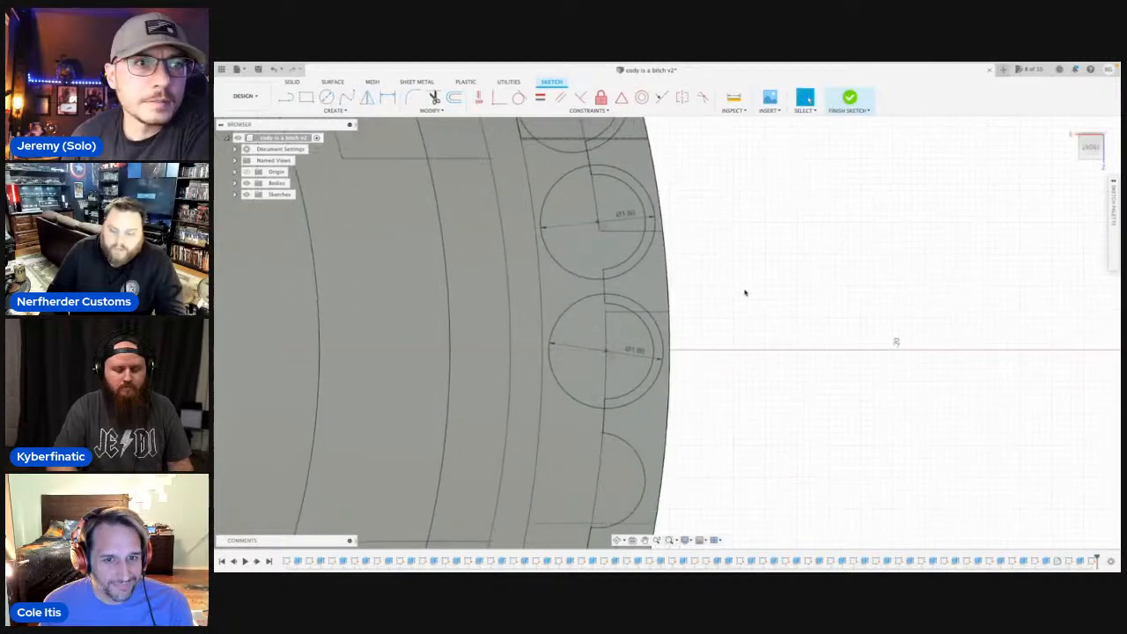
middle_click_drag(759, 365, 756, 181)
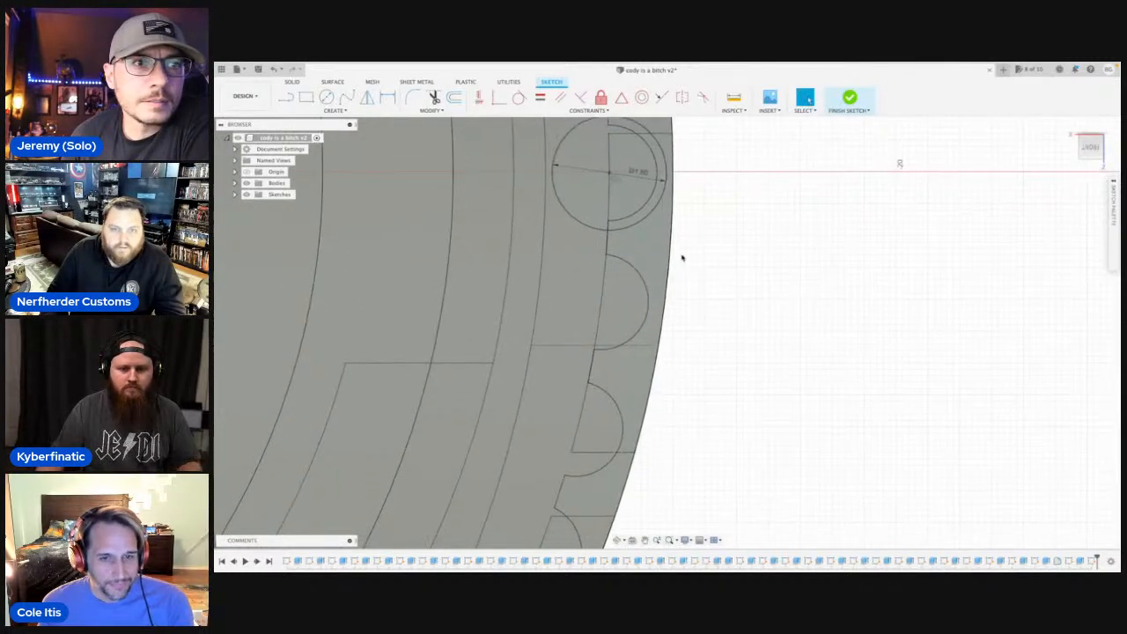
key("c")
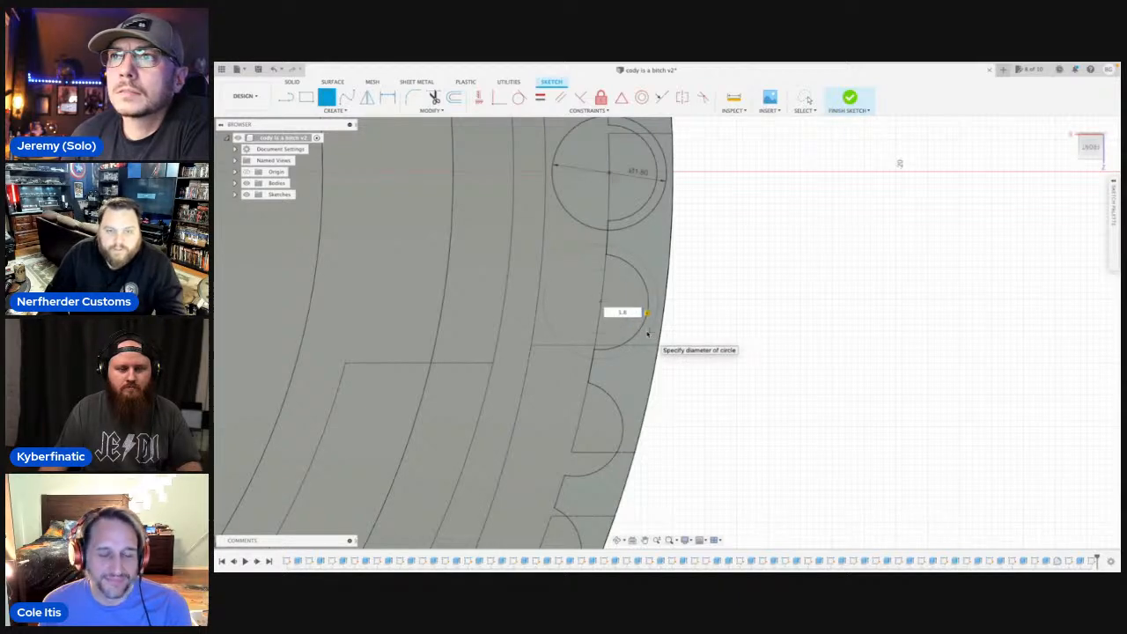
key("Return")
middle_click_drag(689, 376, 731, 258)
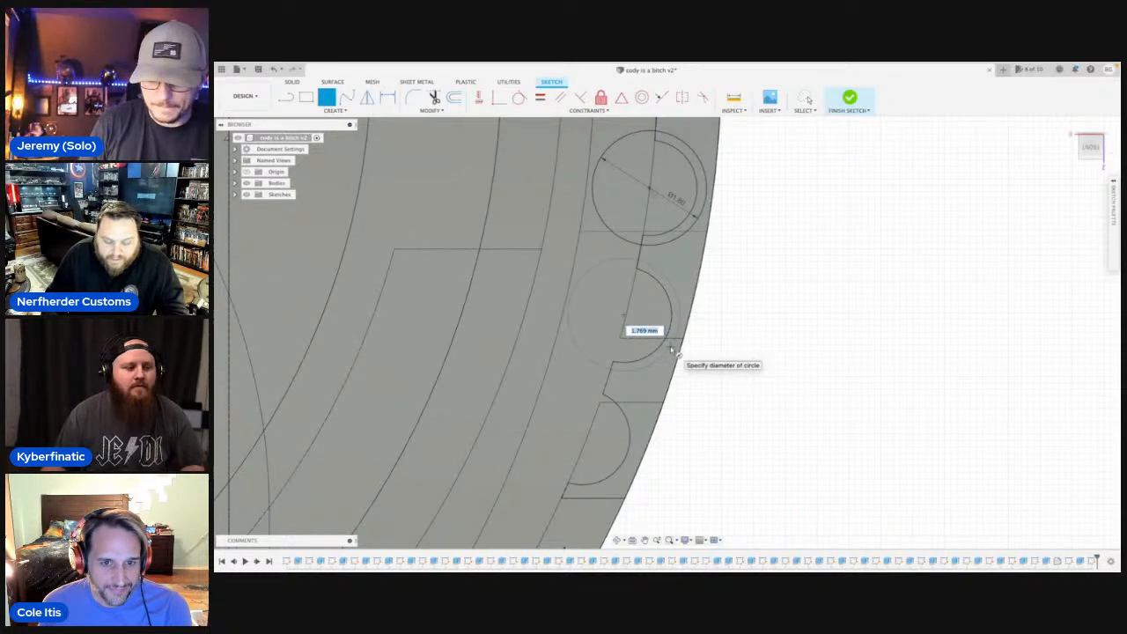
key("Return")
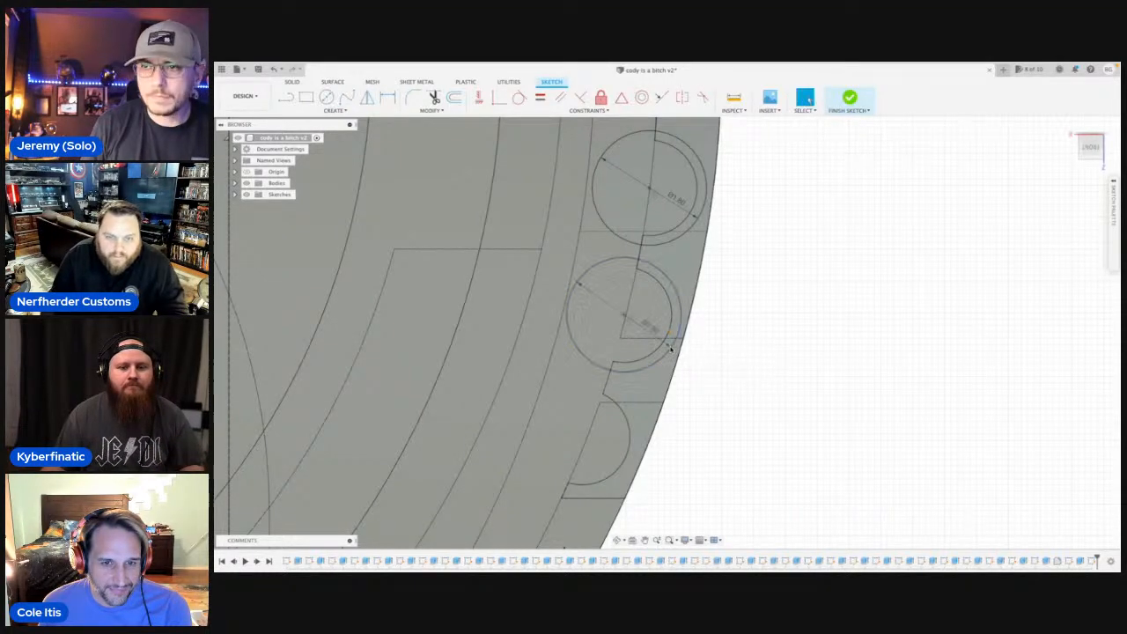
middle_click_drag(659, 415, 697, 347)
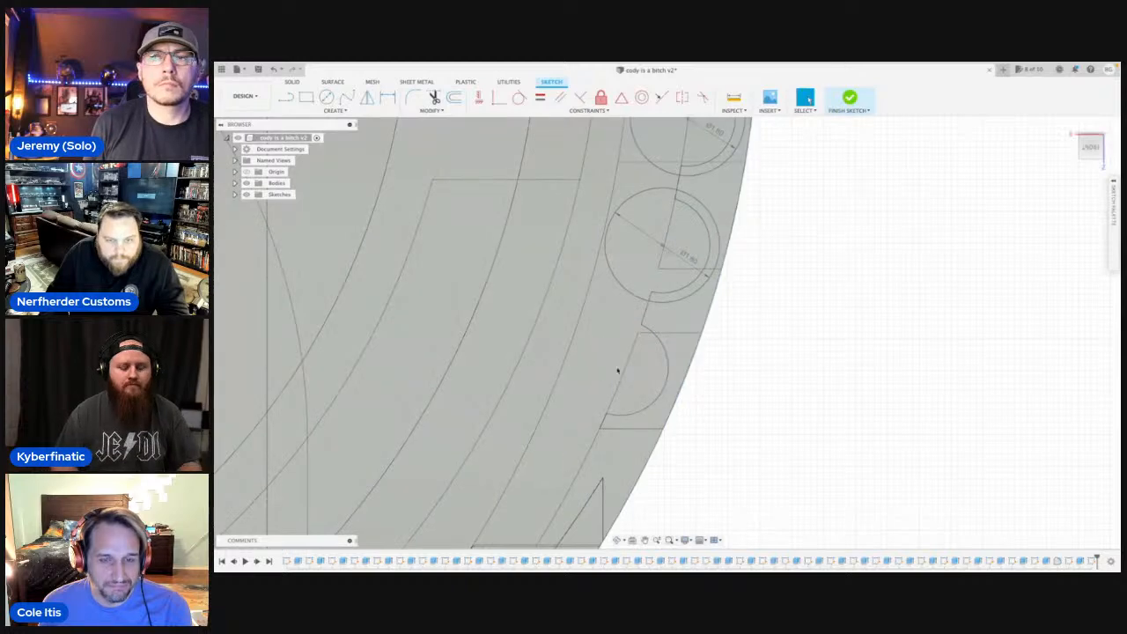
key("c")
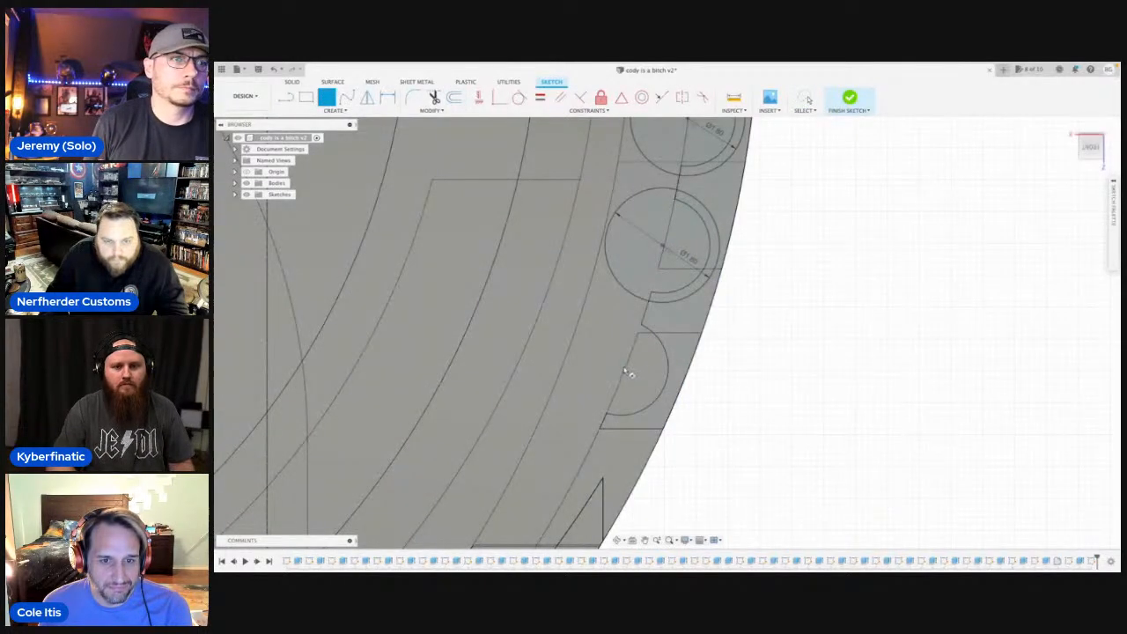
left_click(628, 372)
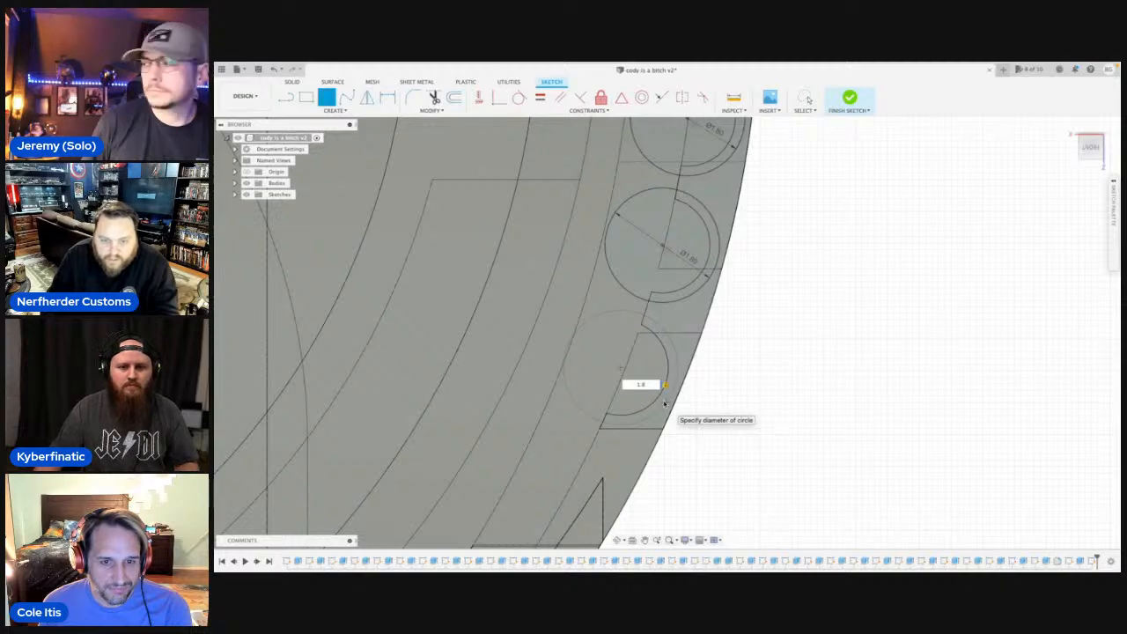
key("Return")
key("Escape")
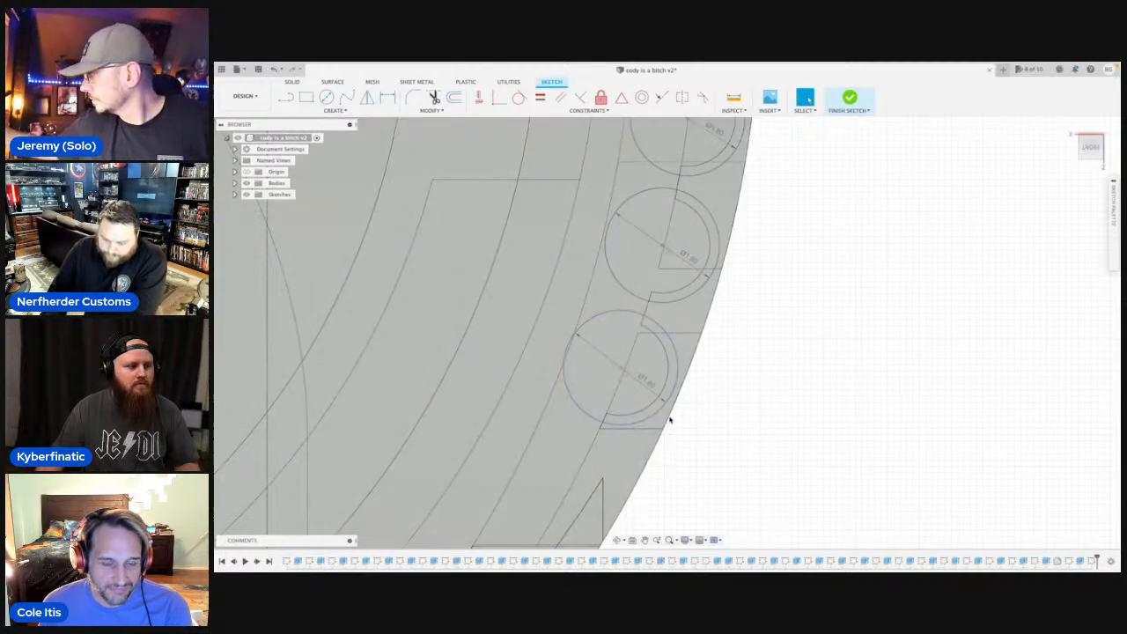
Start an Extrude with the seven crescent profiles between the 1.8 mm circles and the rods' outer arcs.
left_click(619, 539)
left_click_drag(712, 375, 775, 290)
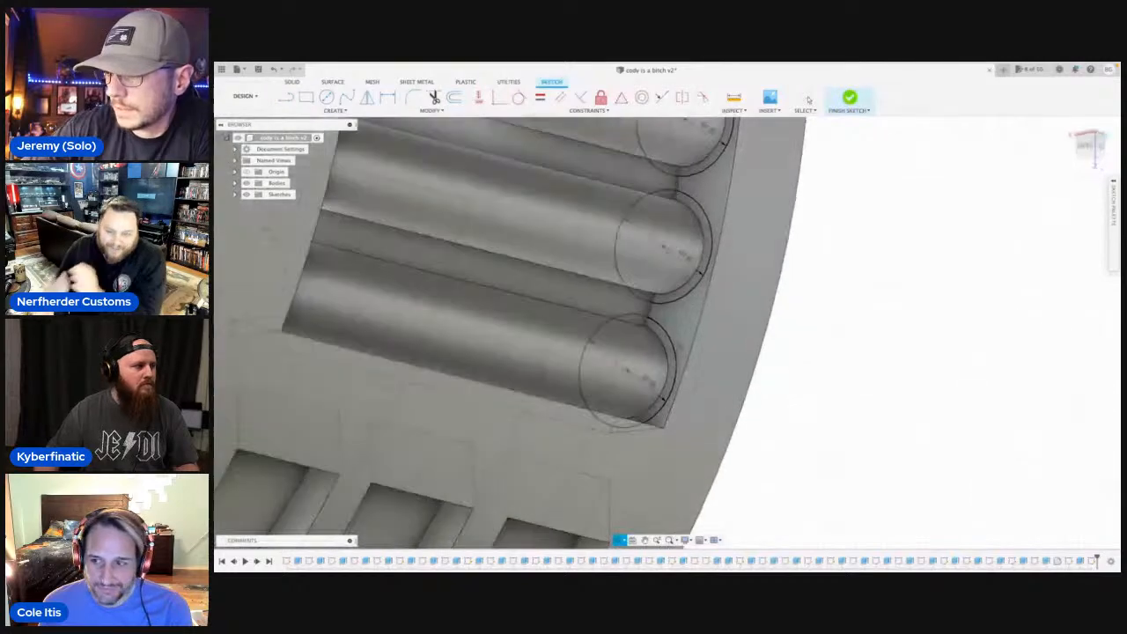
left_click(808, 99)
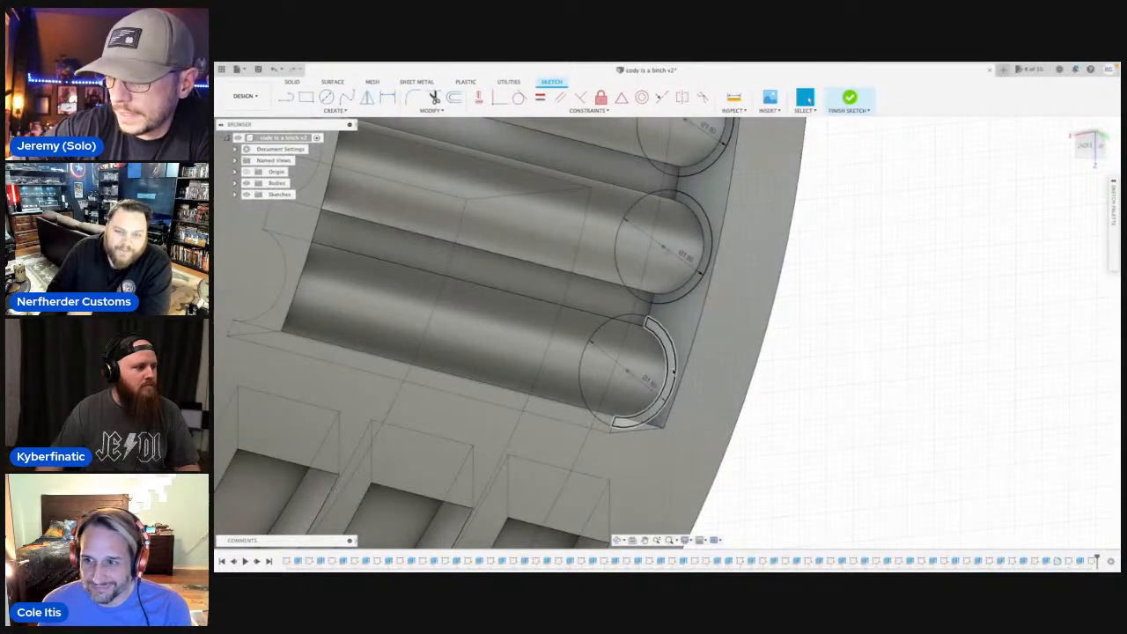
left_click(663, 379)
middle_click_drag(674, 259, 686, 298, "shift")
key("e")
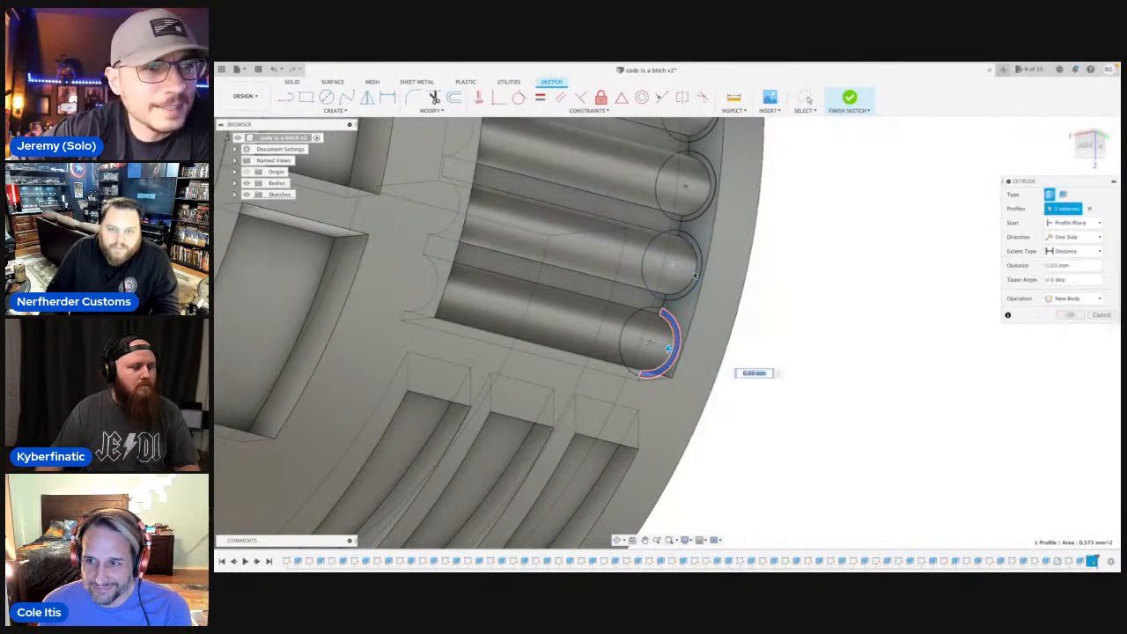
left_click(689, 266)
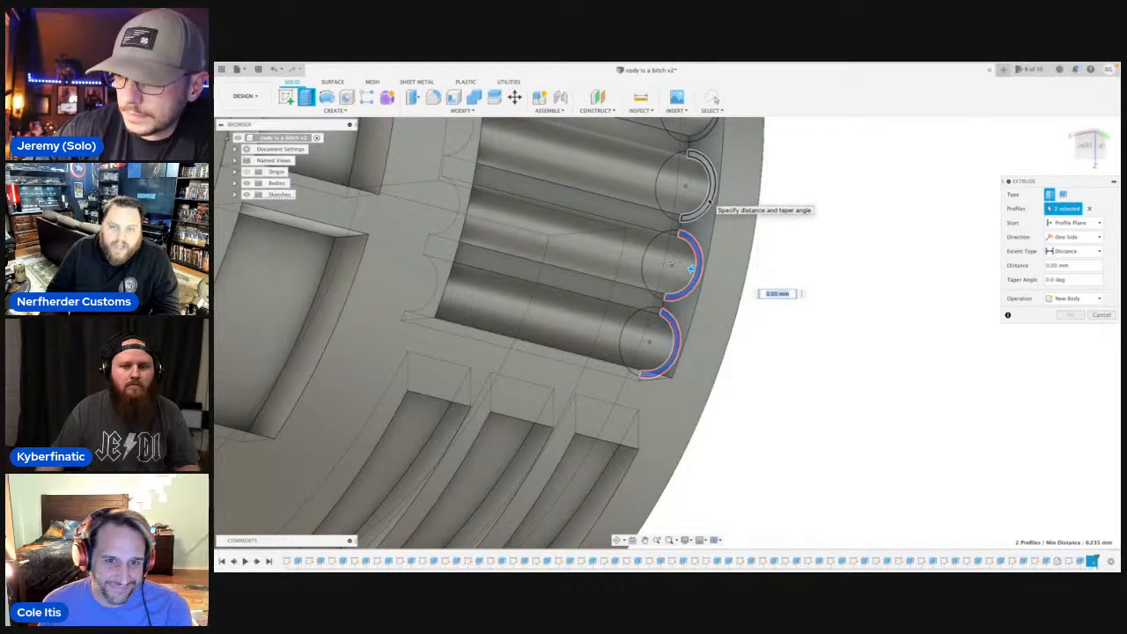
left_click(710, 201)
middle_click_drag(735, 158, 717, 373)
left_click(702, 327)
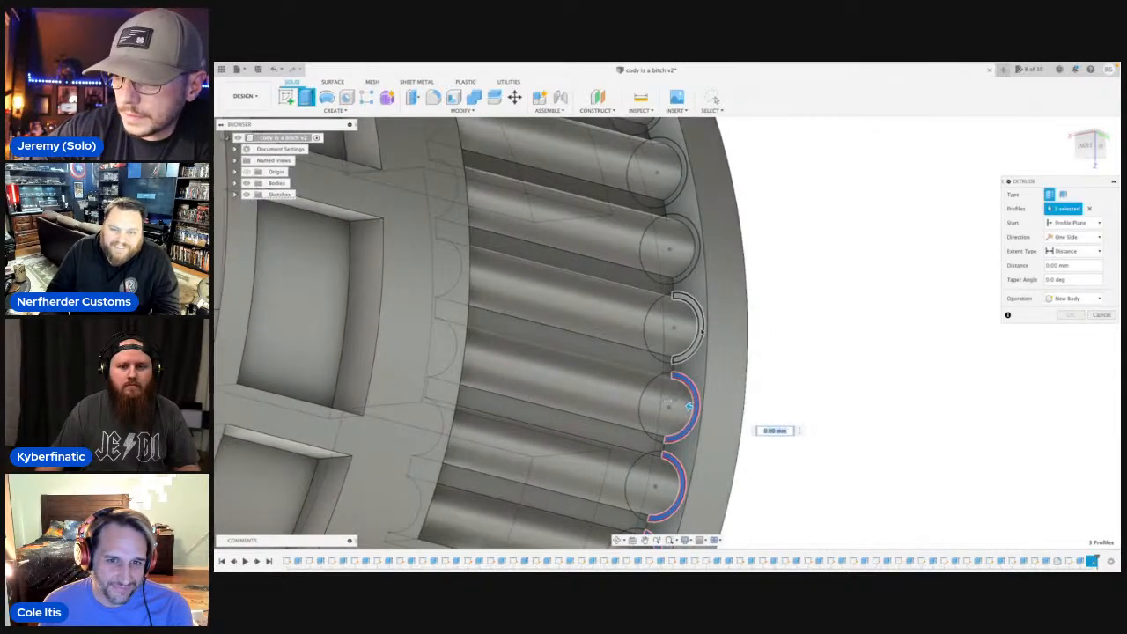
left_click(694, 256)
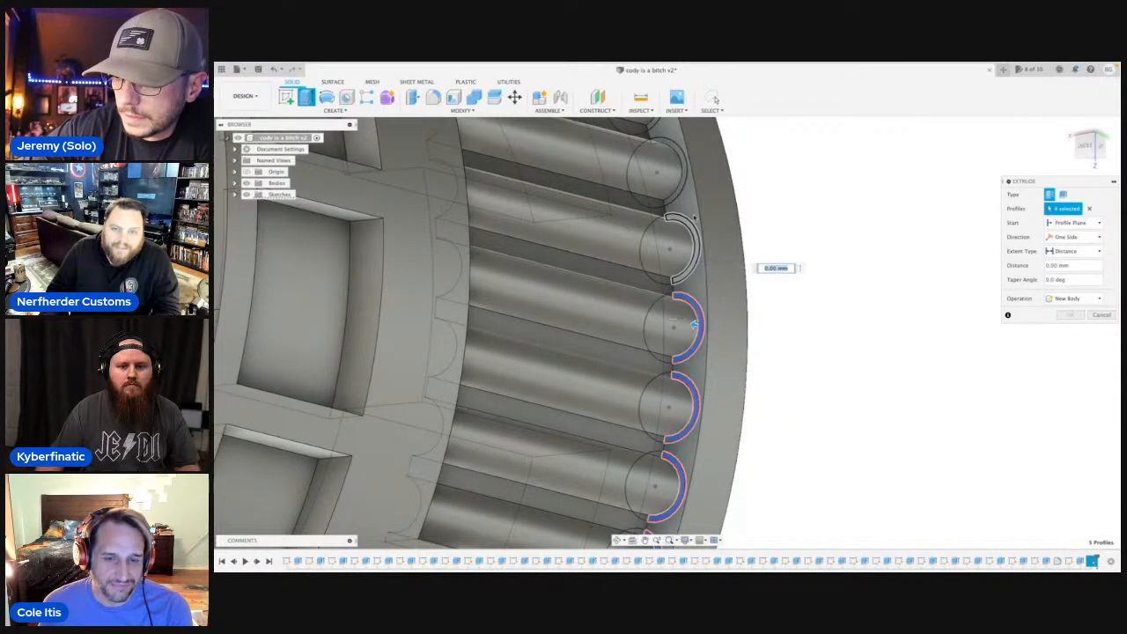
left_click(683, 176)
middle_click_drag(727, 192, 689, 324)
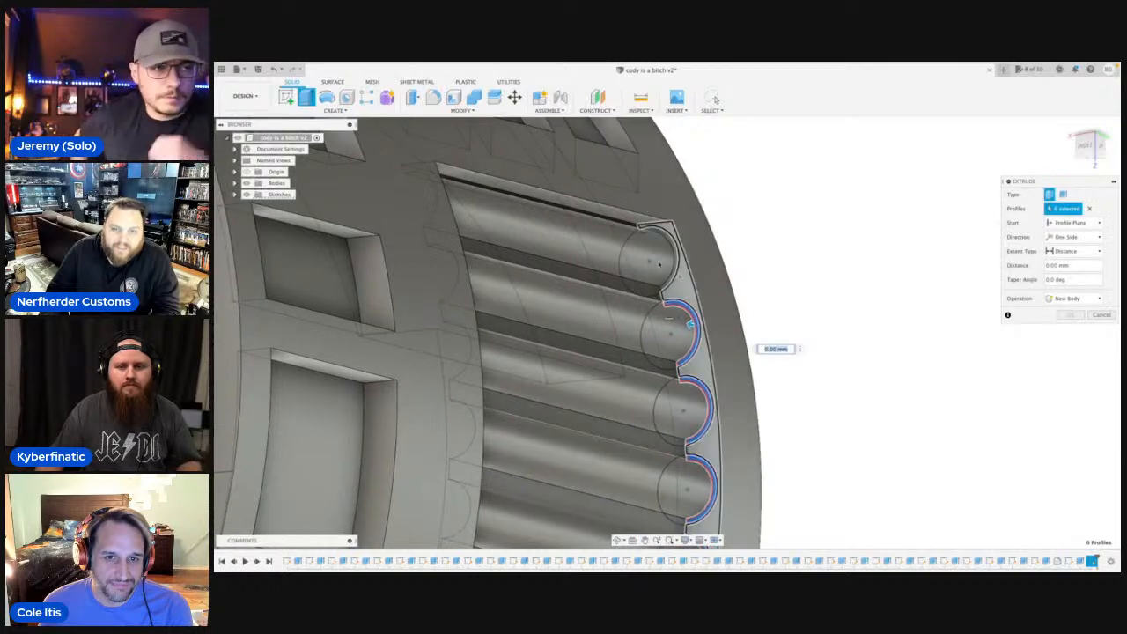
left_click(671, 261)
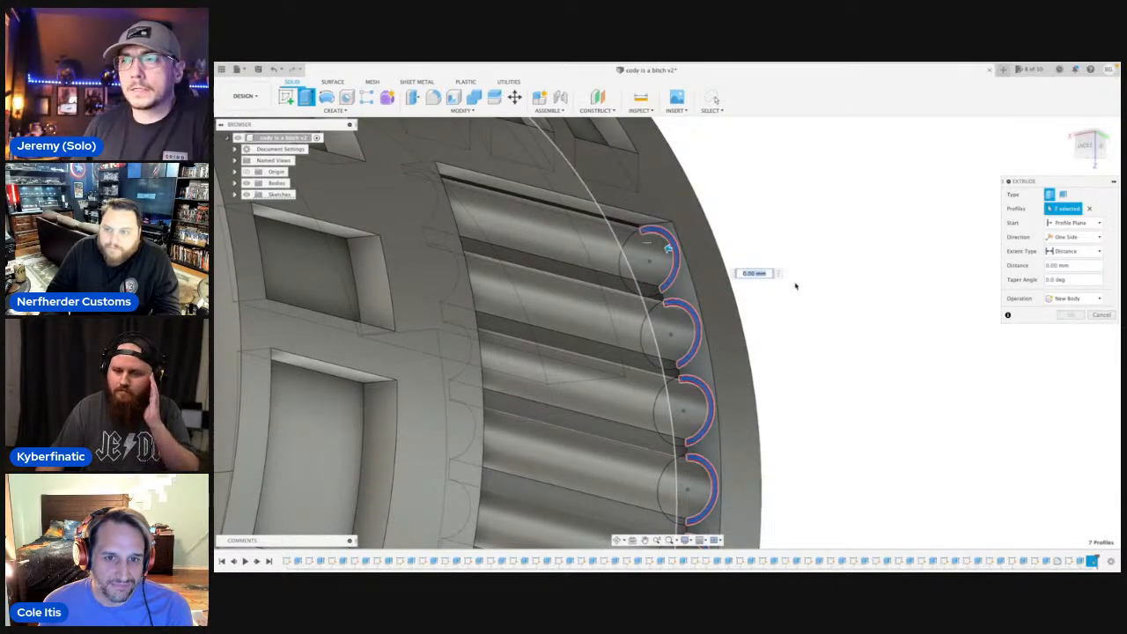
Extrude the seven crescent profiles 2.5 mm along the rods, joining them to the body as raised end bands.
scroll(796, 290, "down", 3)
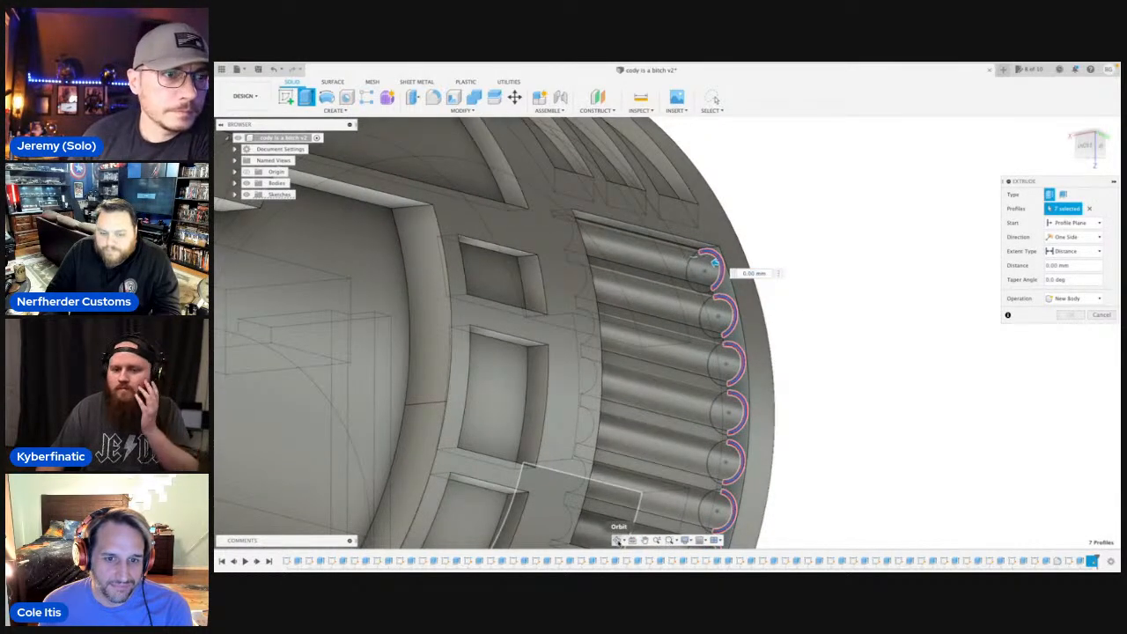
left_click(619, 541)
left_click_drag(676, 427, 631, 423)
key("Escape")
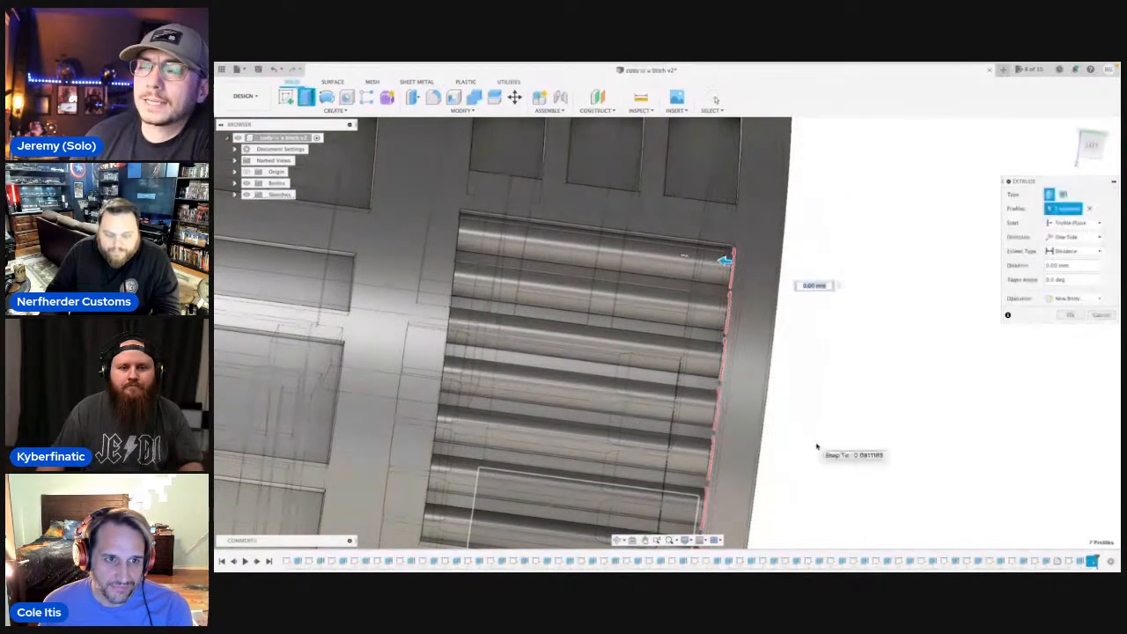
type("2.5")
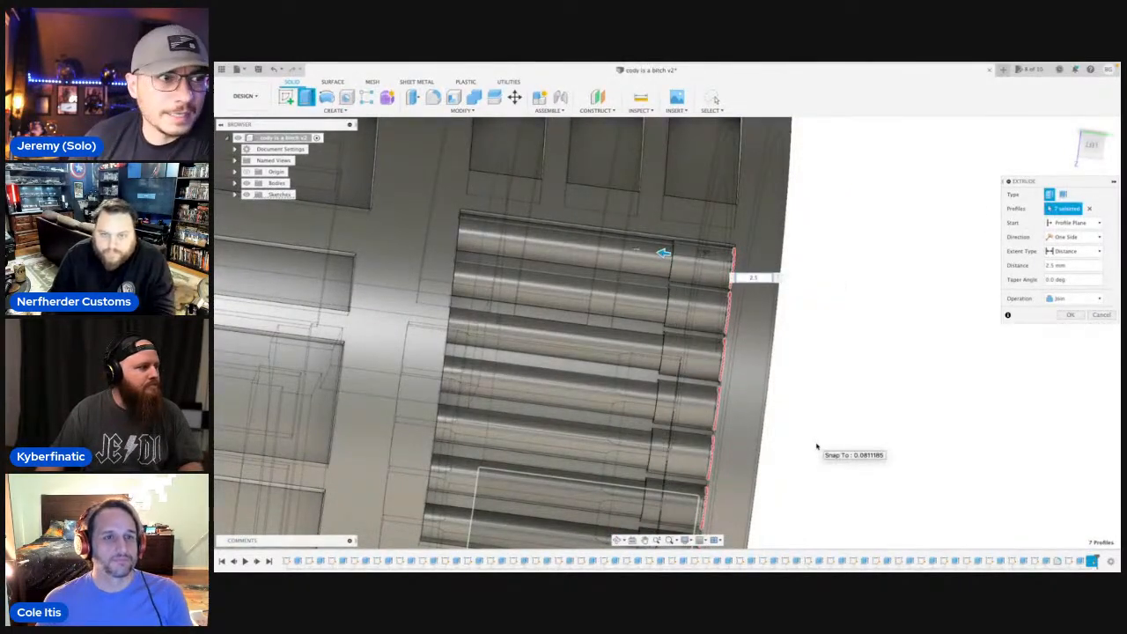
key("Return")
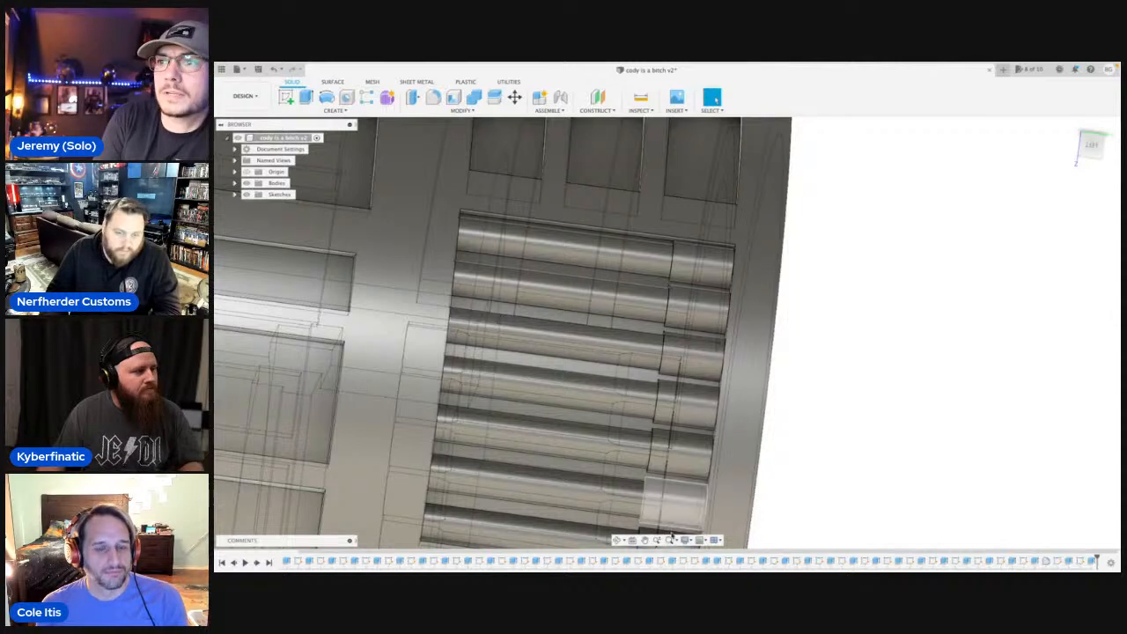
Sketch a 1.5 mm diameter circle on the recess's opposite end wall, concentric with the middle rod.
middle_click_drag(696, 401, 540, 313, "shift")
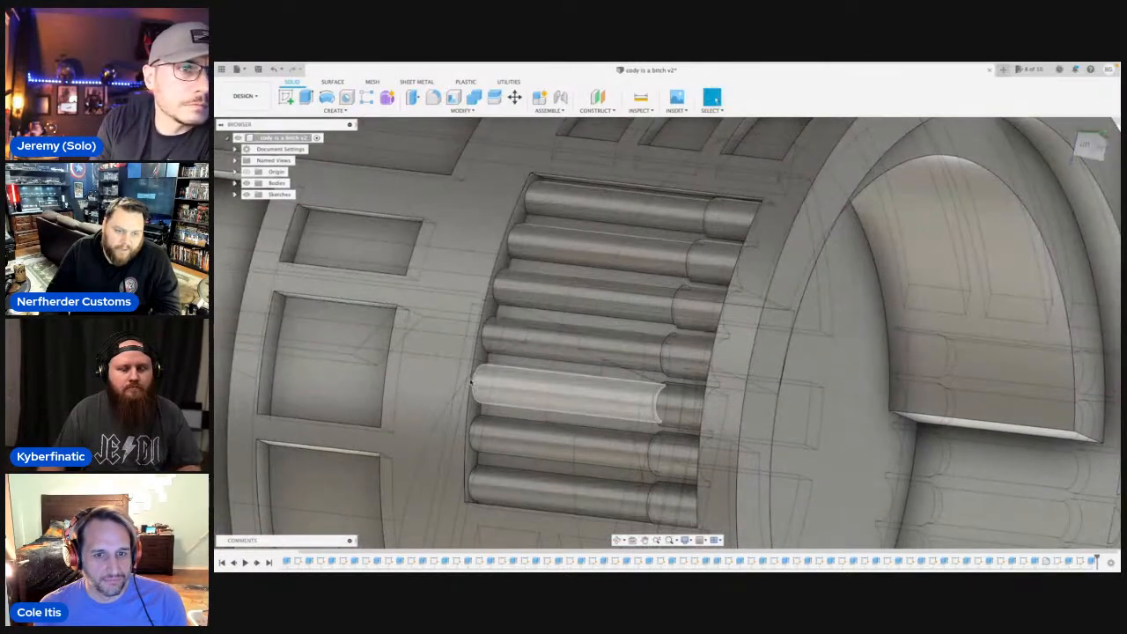
scroll(489, 357, "up", 3)
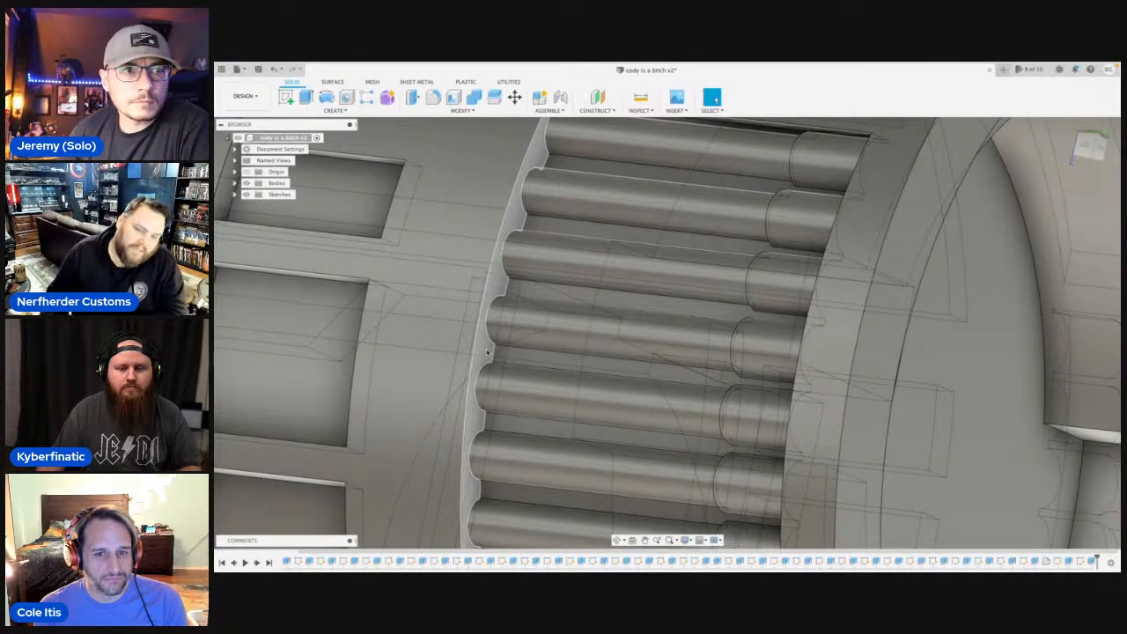
scroll(489, 352, "down", 3)
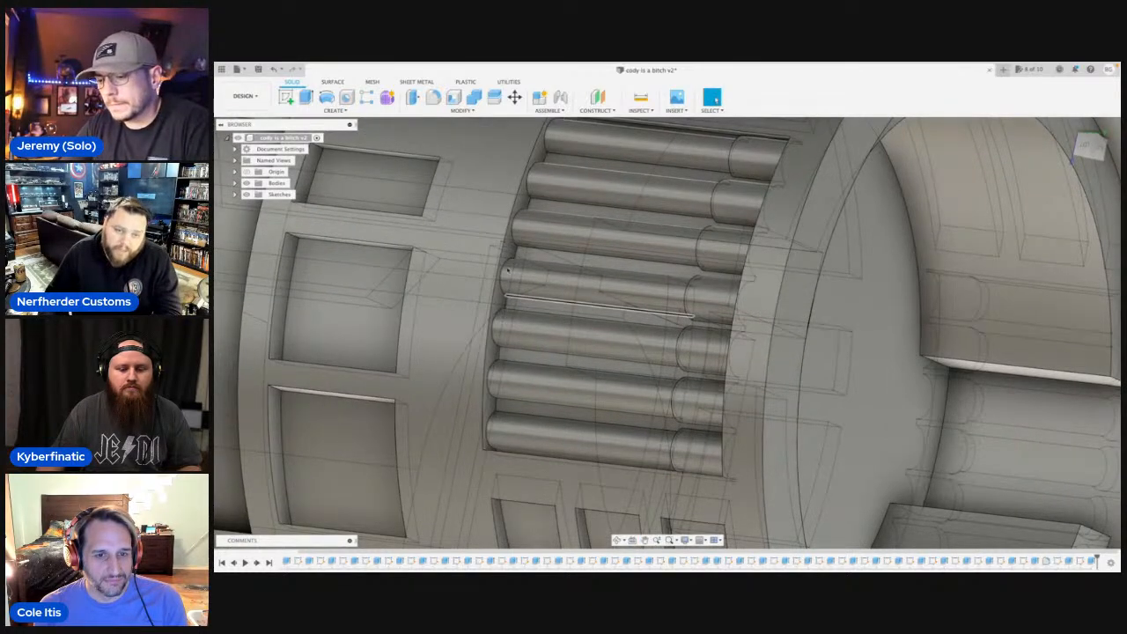
left_click(510, 254)
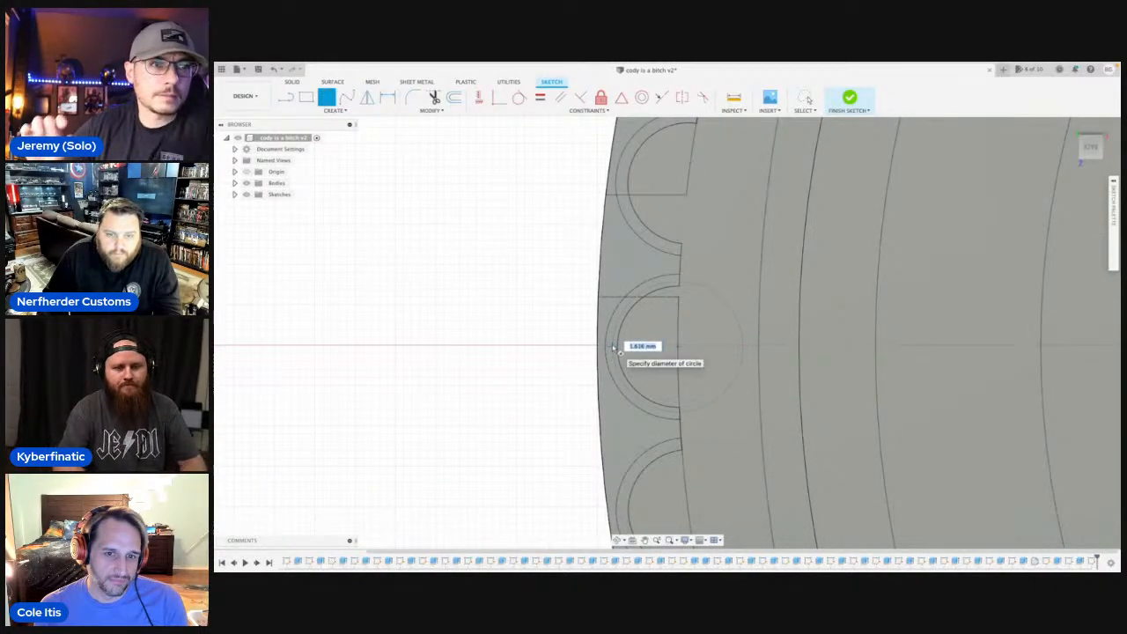
type("3.5")
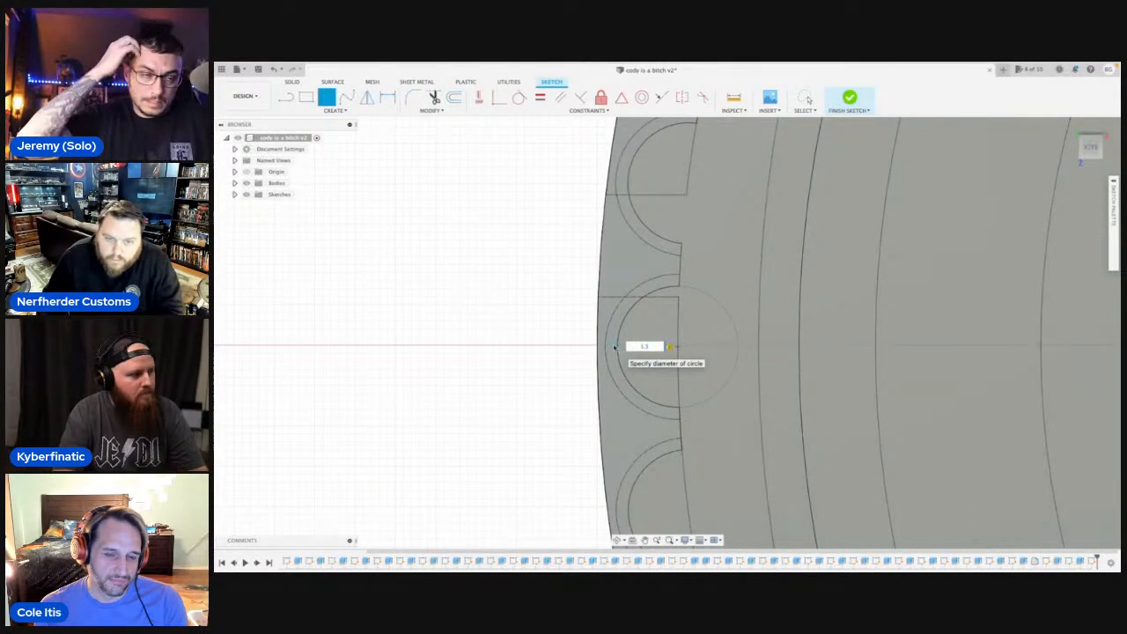
key("Return")
key("Escape")
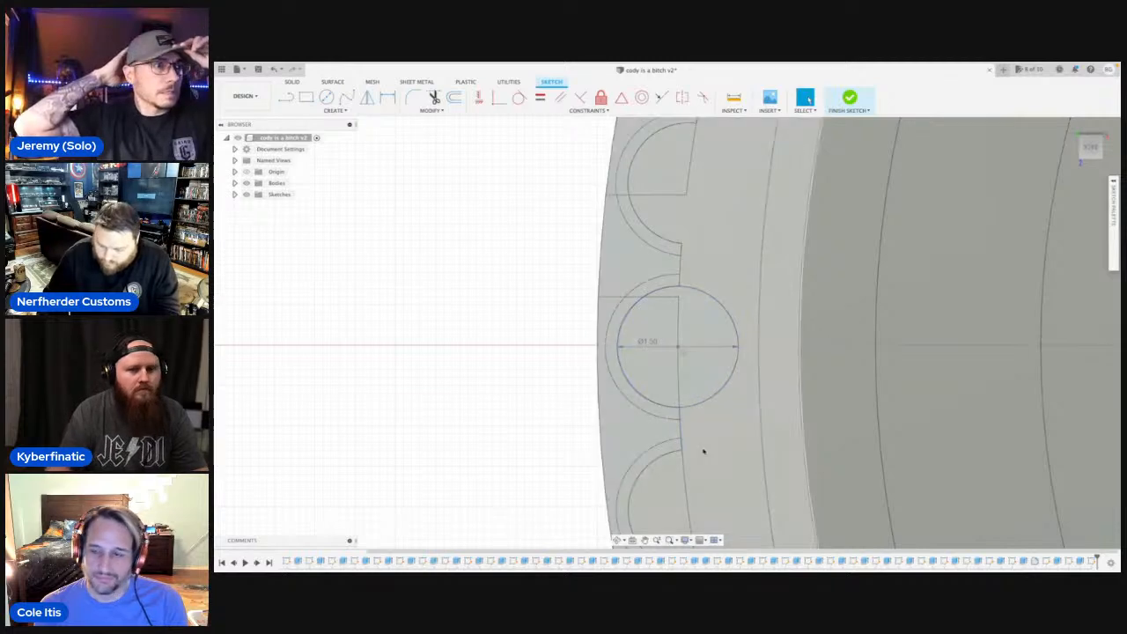
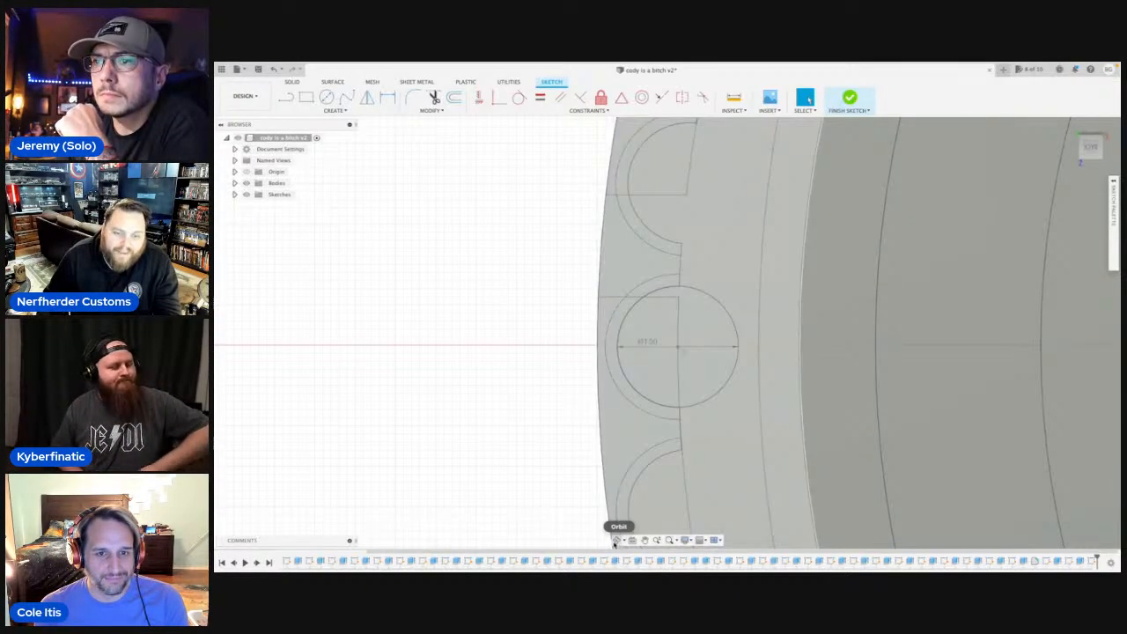
Examine the sketched 1.5 mm circle against the row of rods from an angled view.
left_click(606, 515)
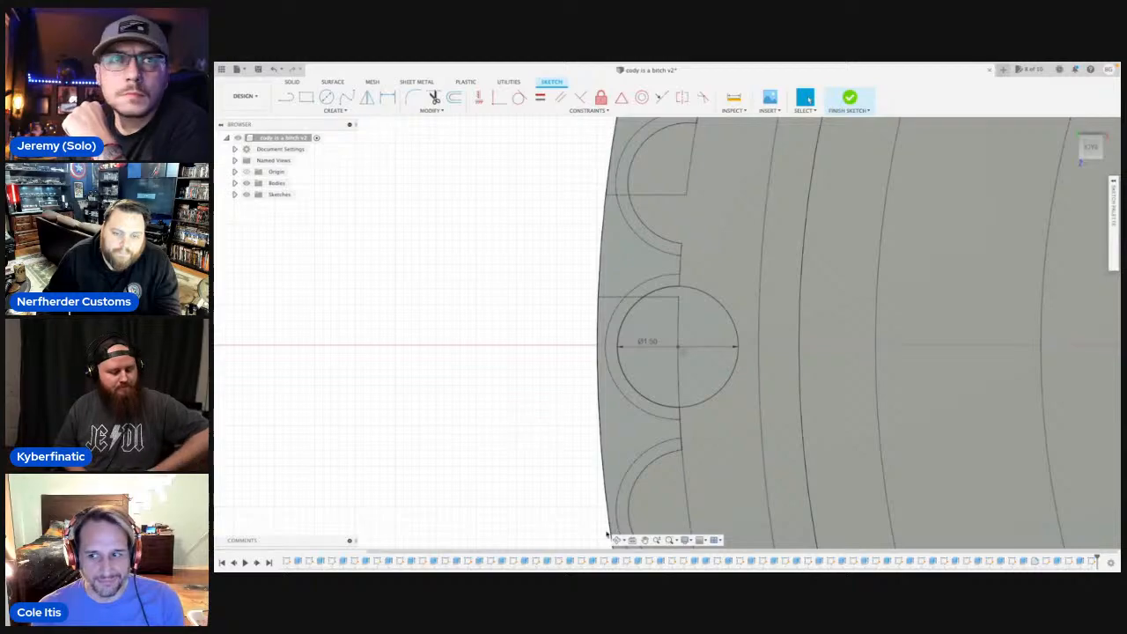
left_click(619, 540)
left_click_drag(541, 418, 632, 374)
scroll(632, 374, "down", 10)
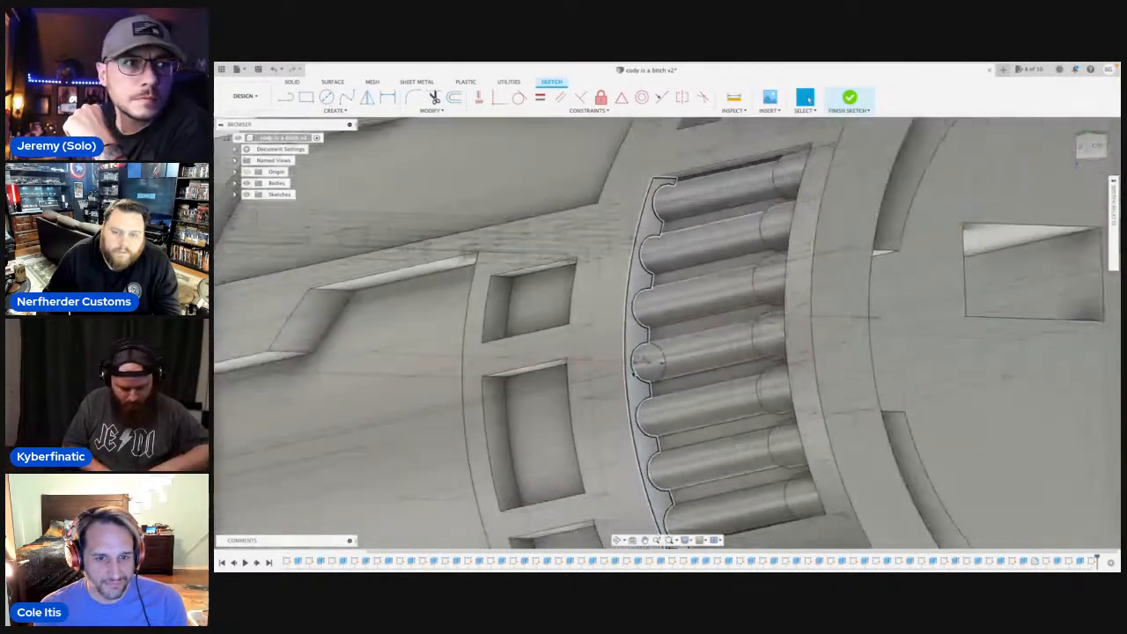
key("c")
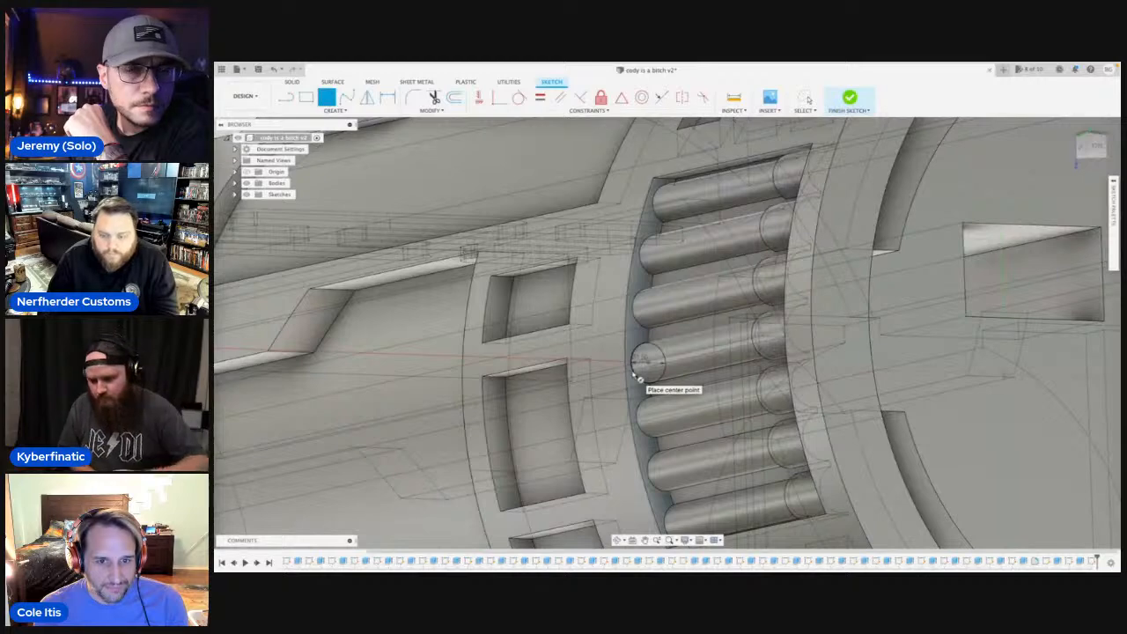
key("p")
key("Escape")
key("t")
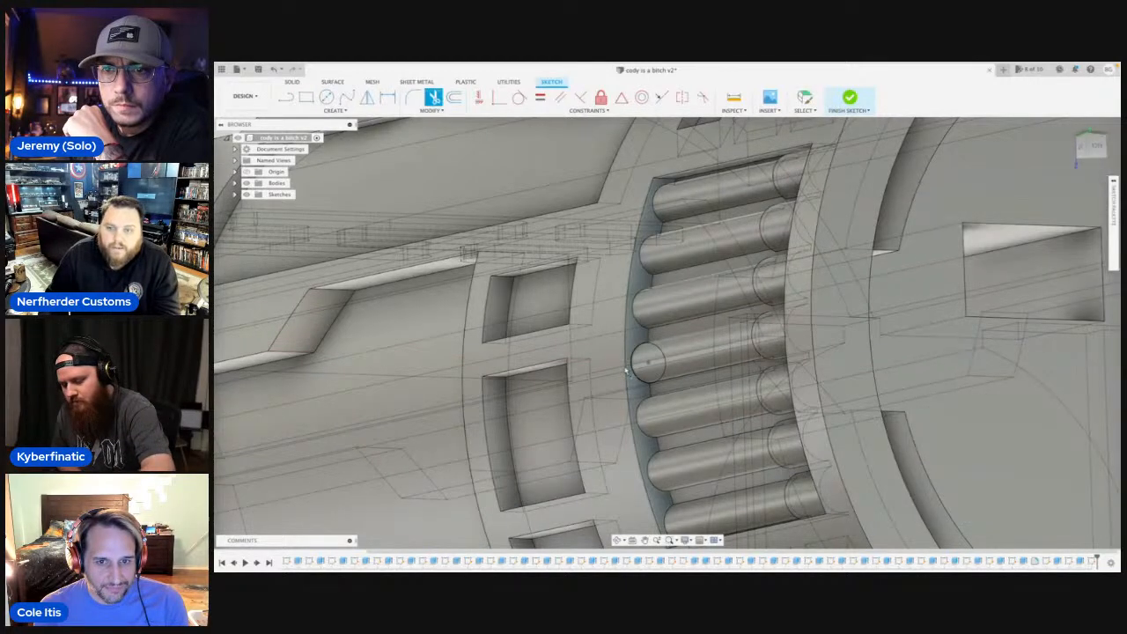
scroll(632, 370, "down", 6)
key("Escape")
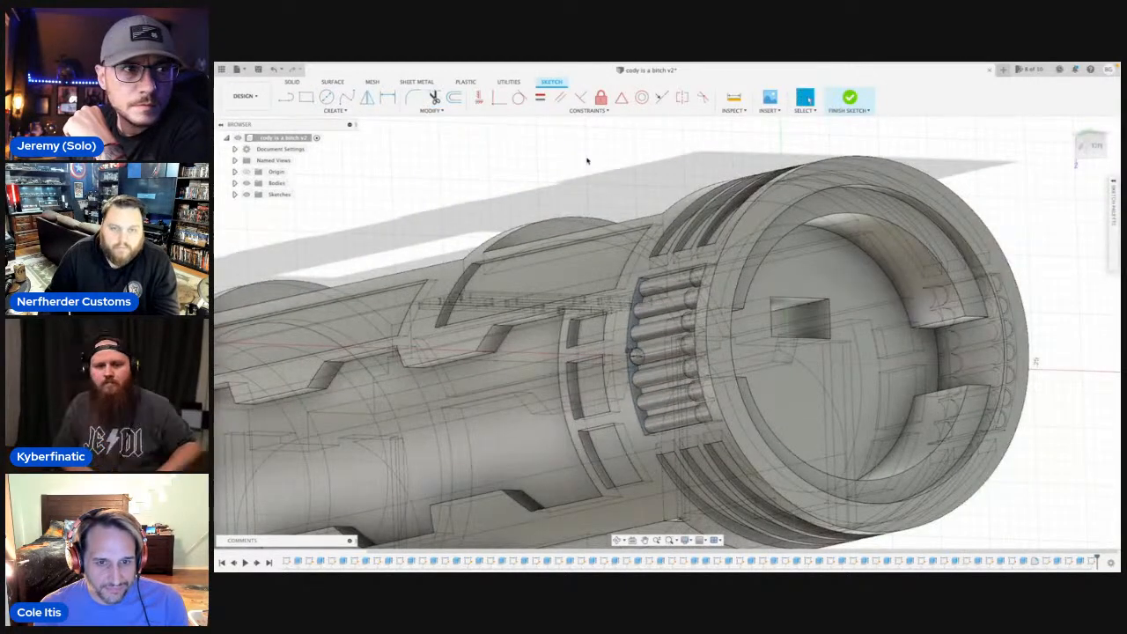
Examine the whole cylindrical hilt and the rod recess near its open end.
middle_click_drag(589, 178, 609, 191, "shift")
scroll(609, 191, "down", 4)
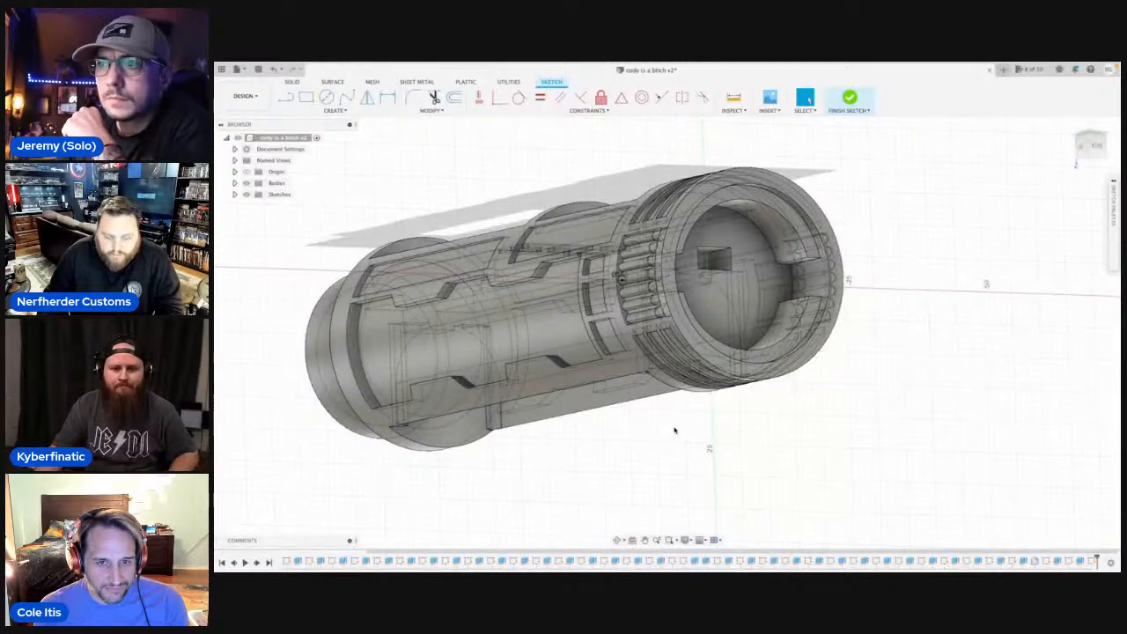
scroll(676, 426, "down", 4)
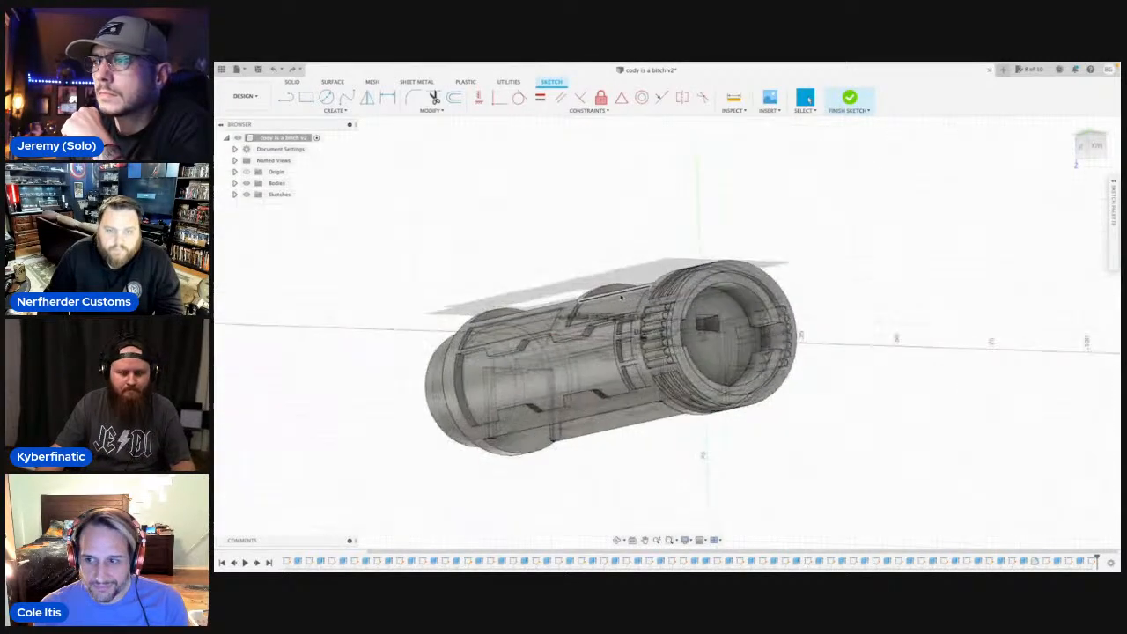
scroll(630, 326, "up", 5)
scroll(667, 412, "down", 5)
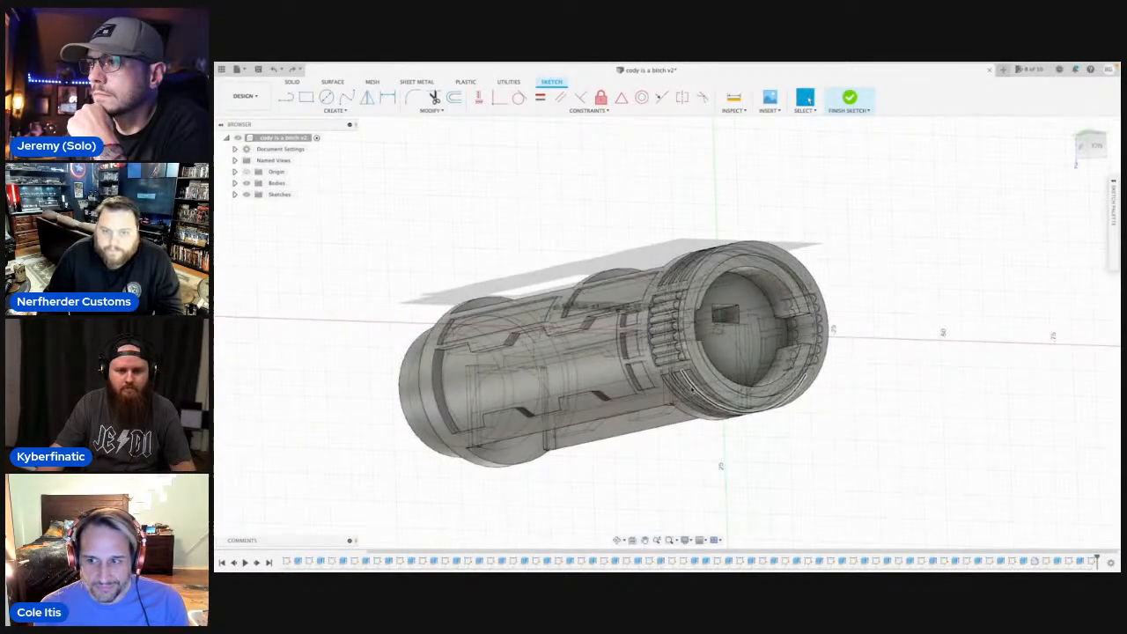
scroll(713, 397, "up", 3)
scroll(645, 350, "up", 6)
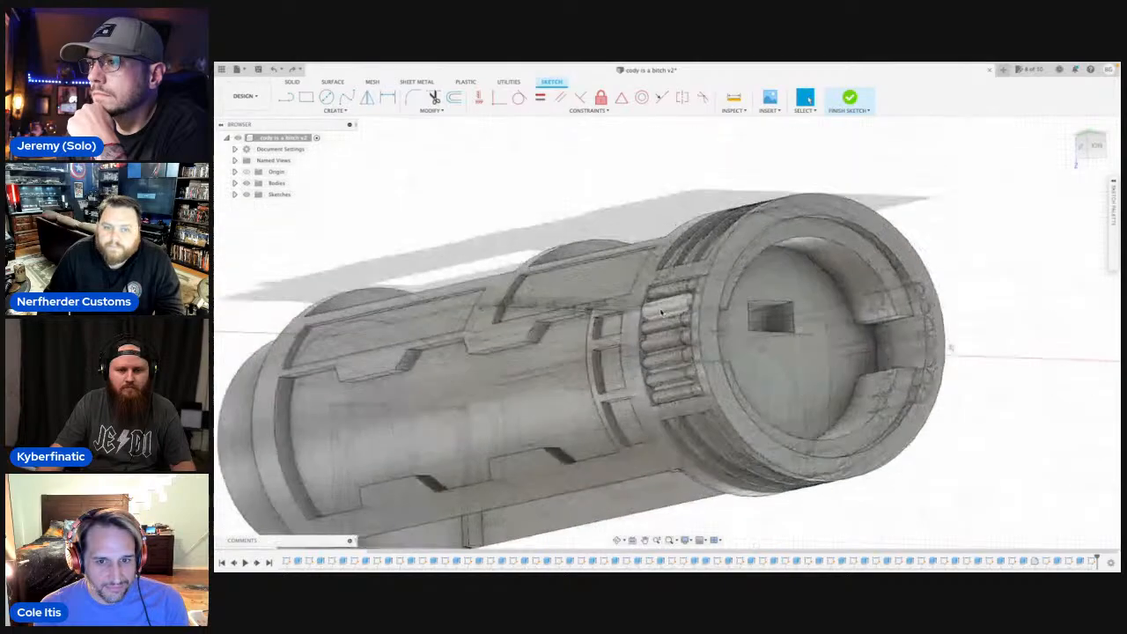
scroll(646, 349, "up", 3)
key("r")
scroll(628, 375, "up", 3)
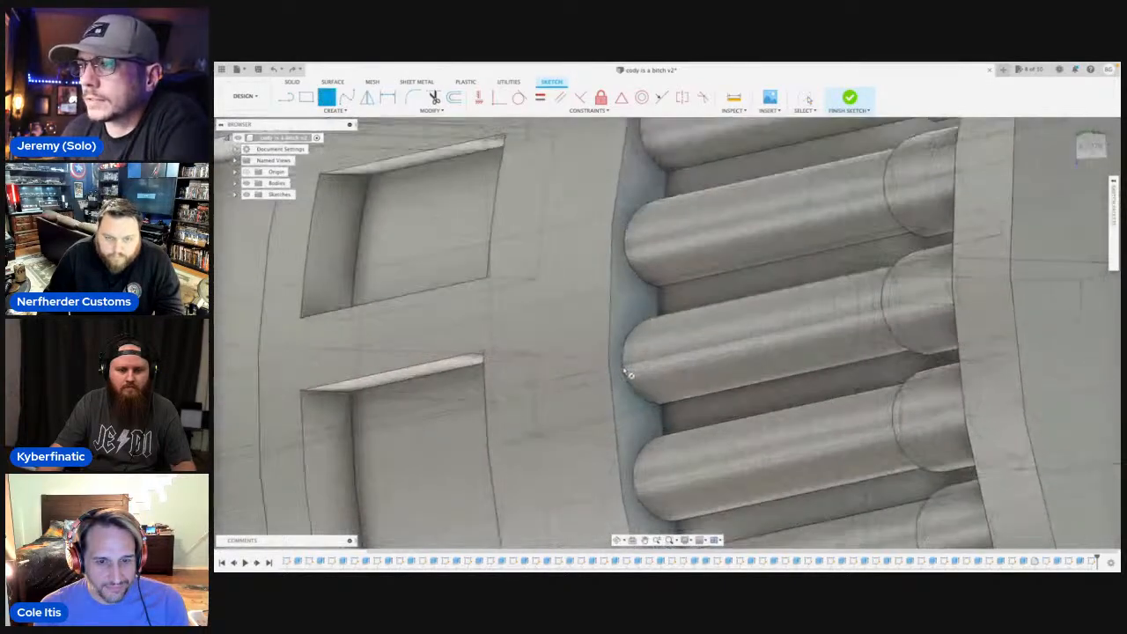
scroll(816, 301, "down", 5)
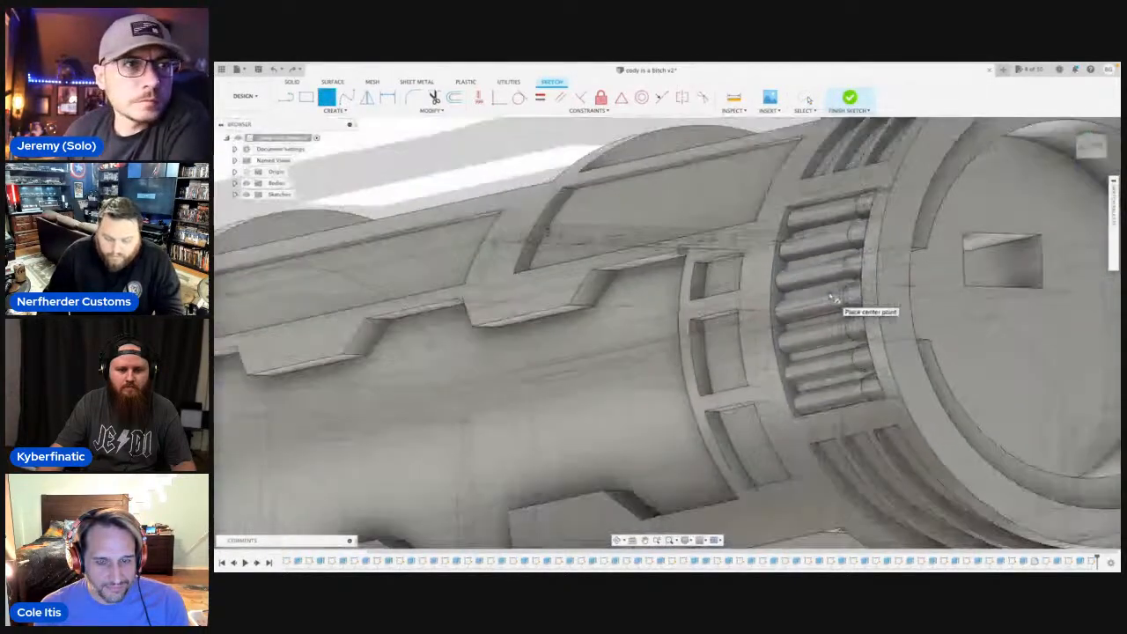
key("Escape")
scroll(756, 245, "down", 5)
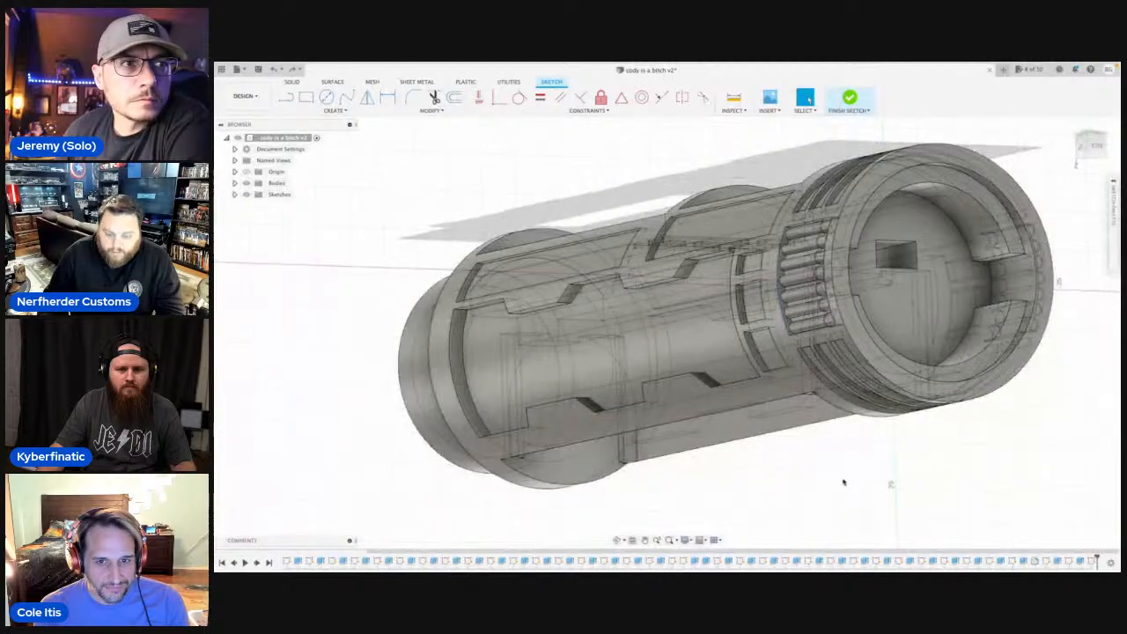
Undo the previous circle sketch and sketch a 1.5 mm circle on the scalloped recess face, centred on the middle rod.
key("super+z")
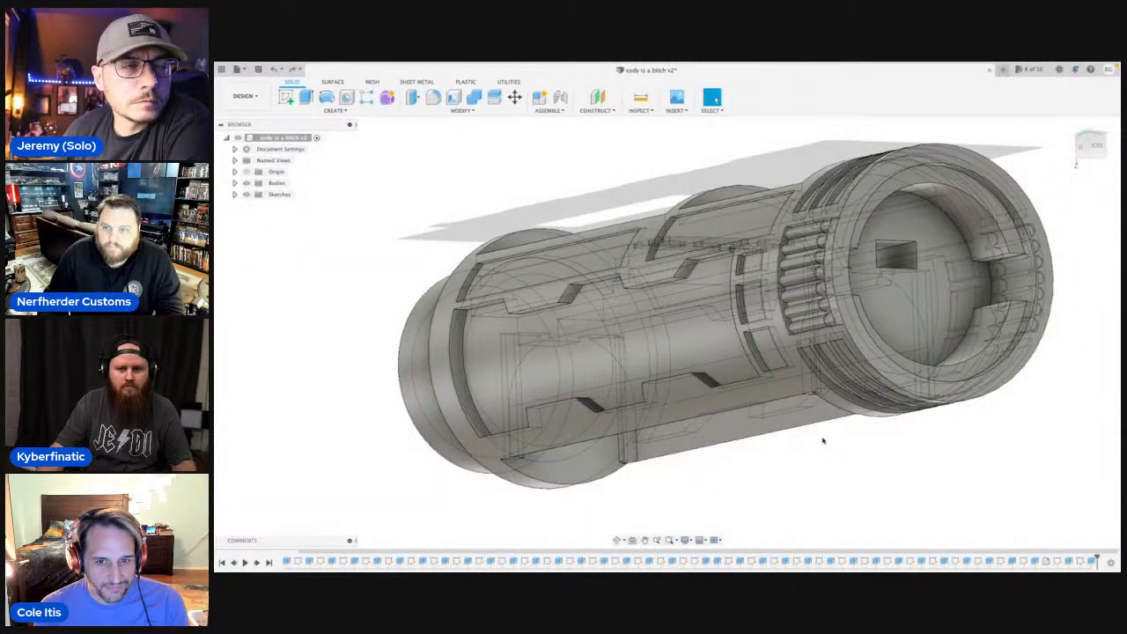
left_click(617, 542)
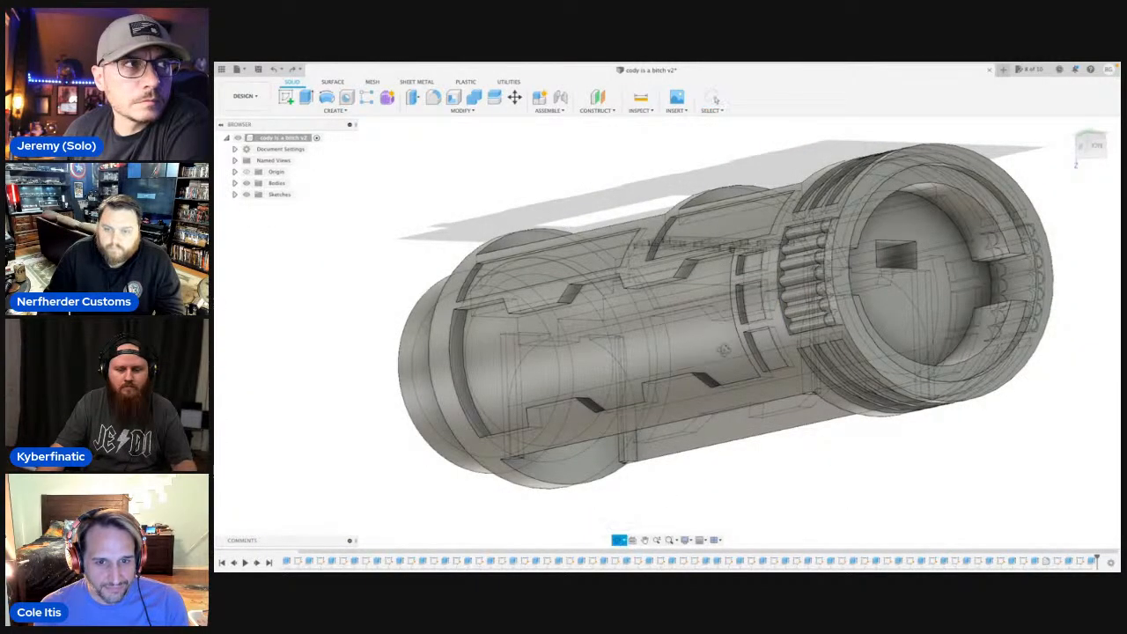
left_click_drag(725, 351, 808, 328)
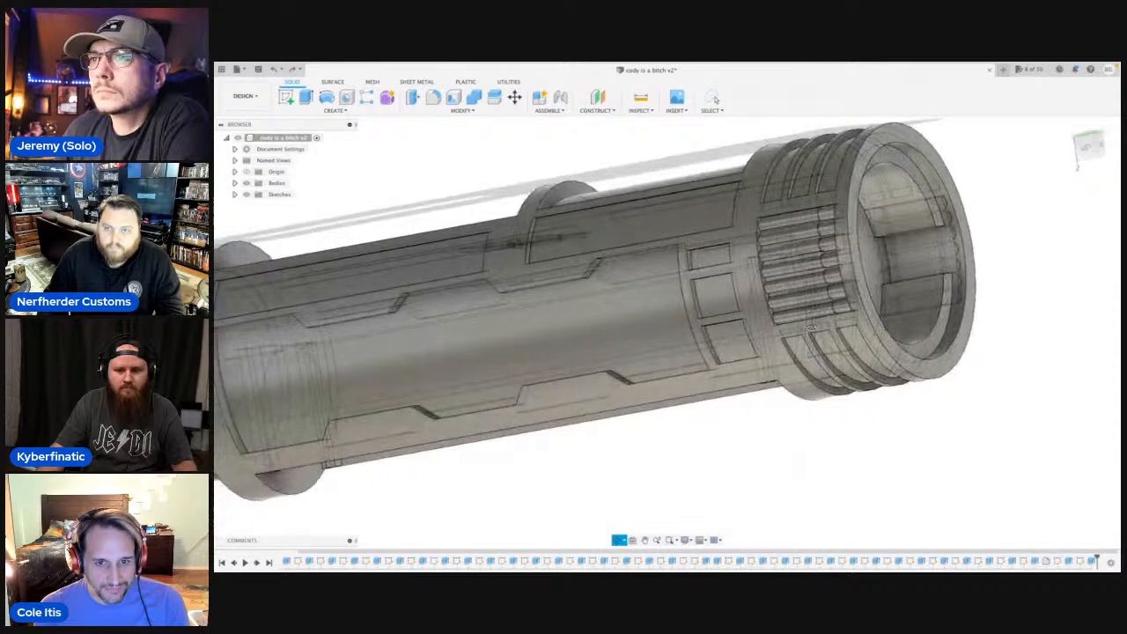
scroll(755, 265, "up", 5)
key("Escape")
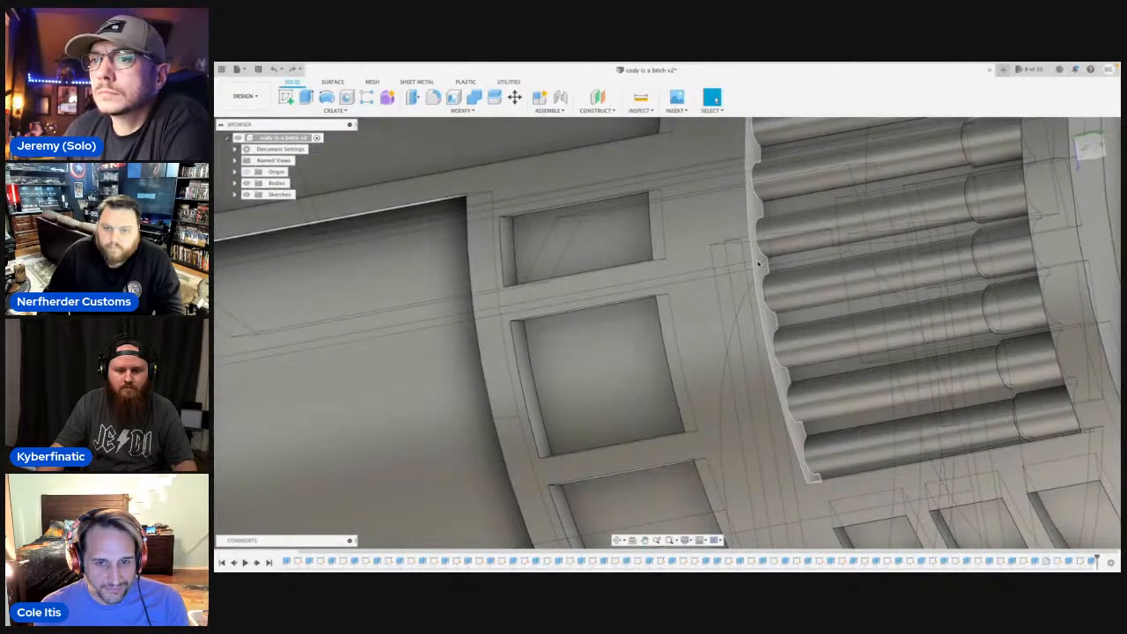
left_click(758, 264)
left_click(758, 263)
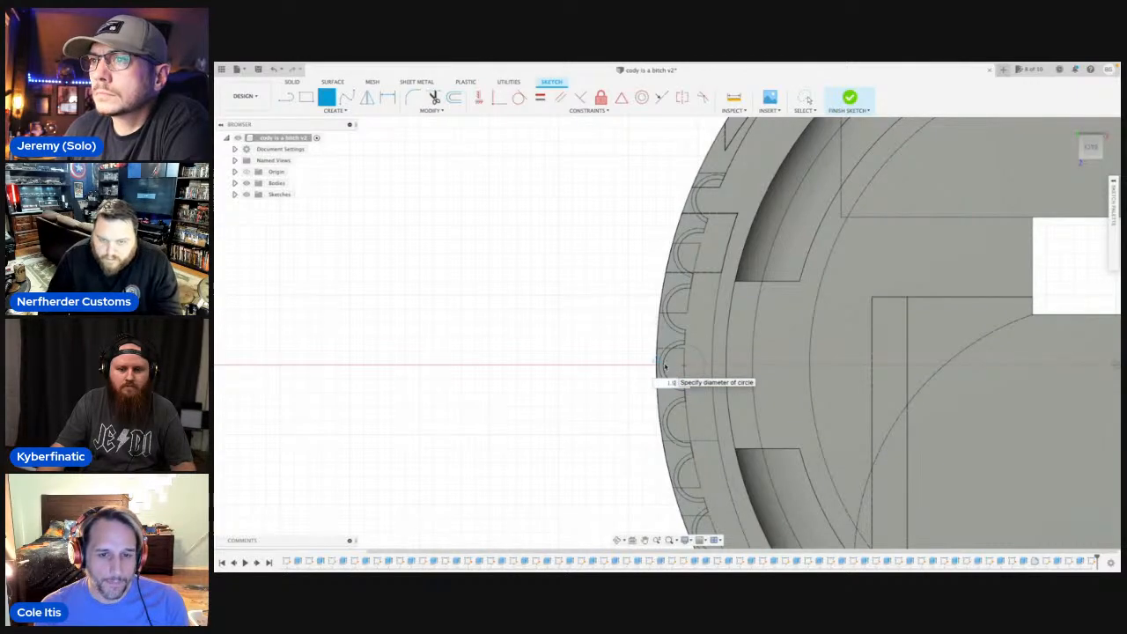
left_click(665, 367)
key("Escape")
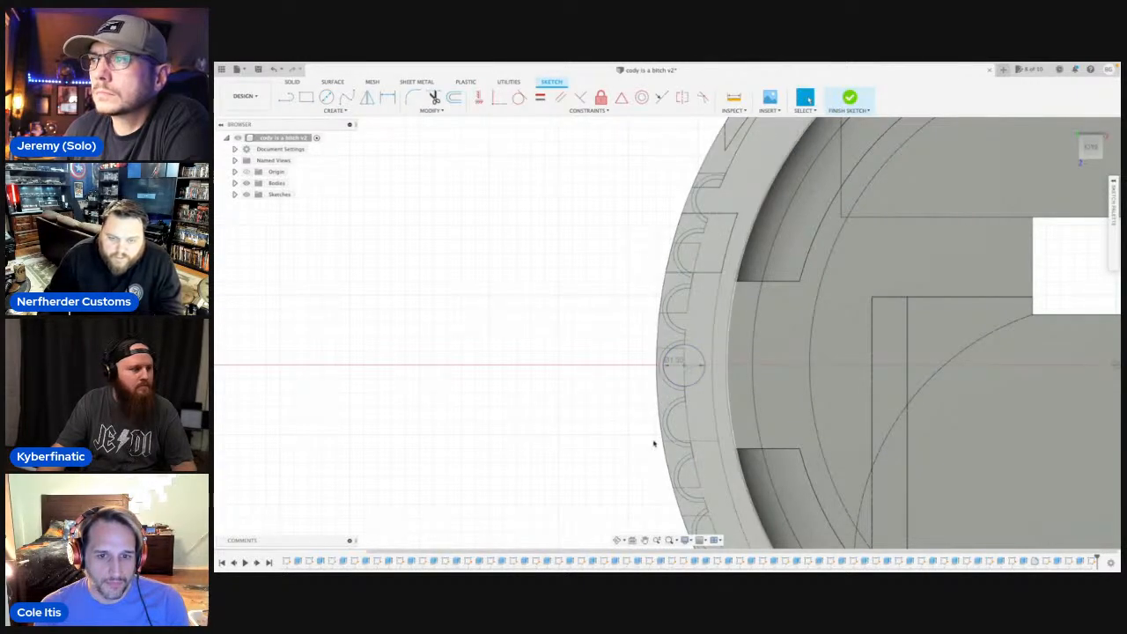
Add a concentric 1.8 mm circle around the 1.5 mm circle at the middle rod.
left_click(617, 541)
left_click_drag(608, 399, 648, 401)
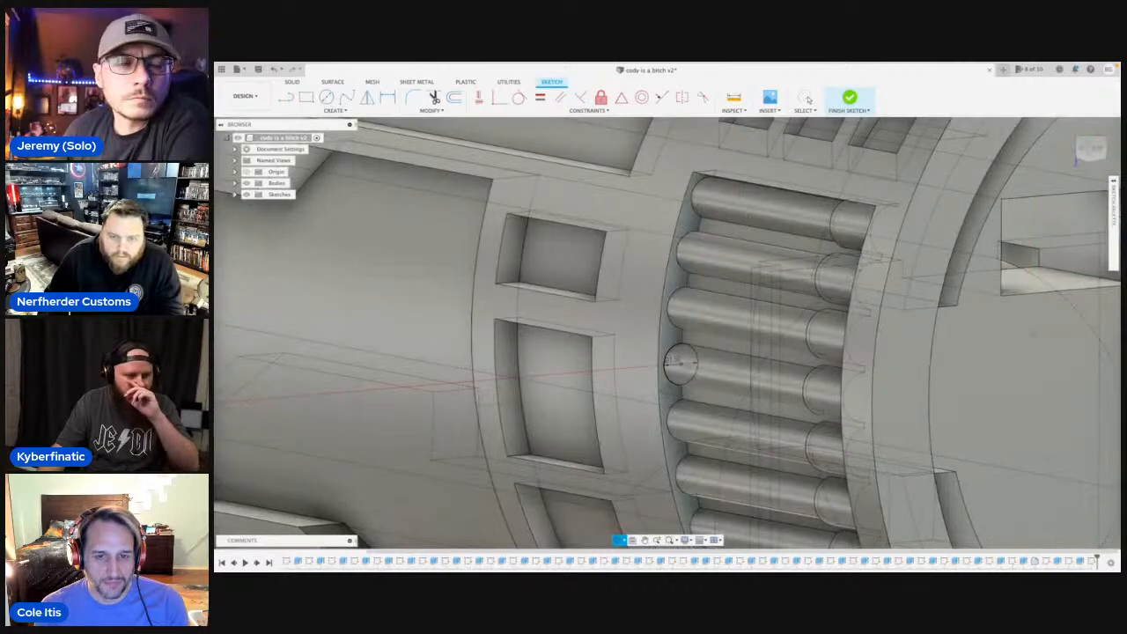
scroll(664, 392, "up", 5)
key("Escape")
key("c")
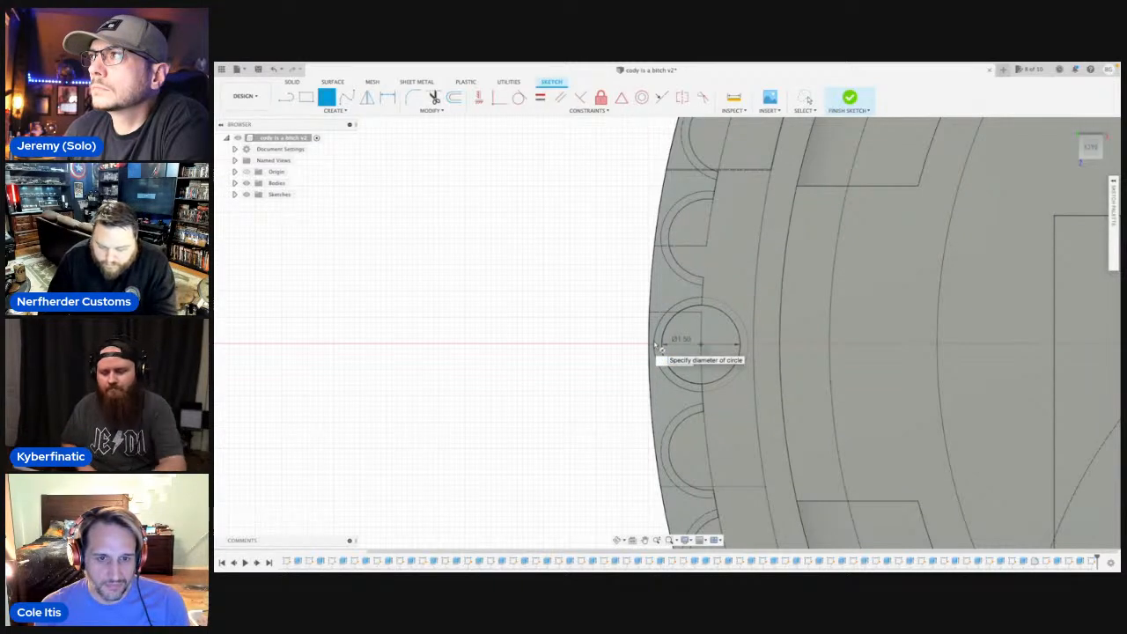
type("1.8")
key("Return")
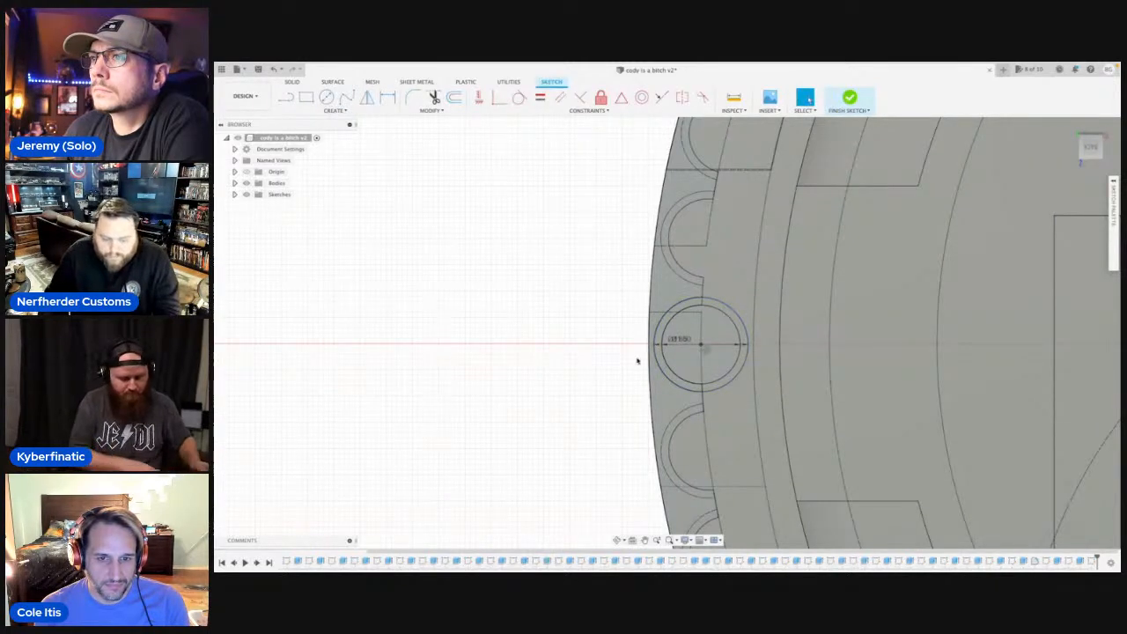
Sketch a 1.8 mm circle centred on the first rod above the middle one.
left_click(619, 540)
left_click_drag(601, 405, 613, 404)
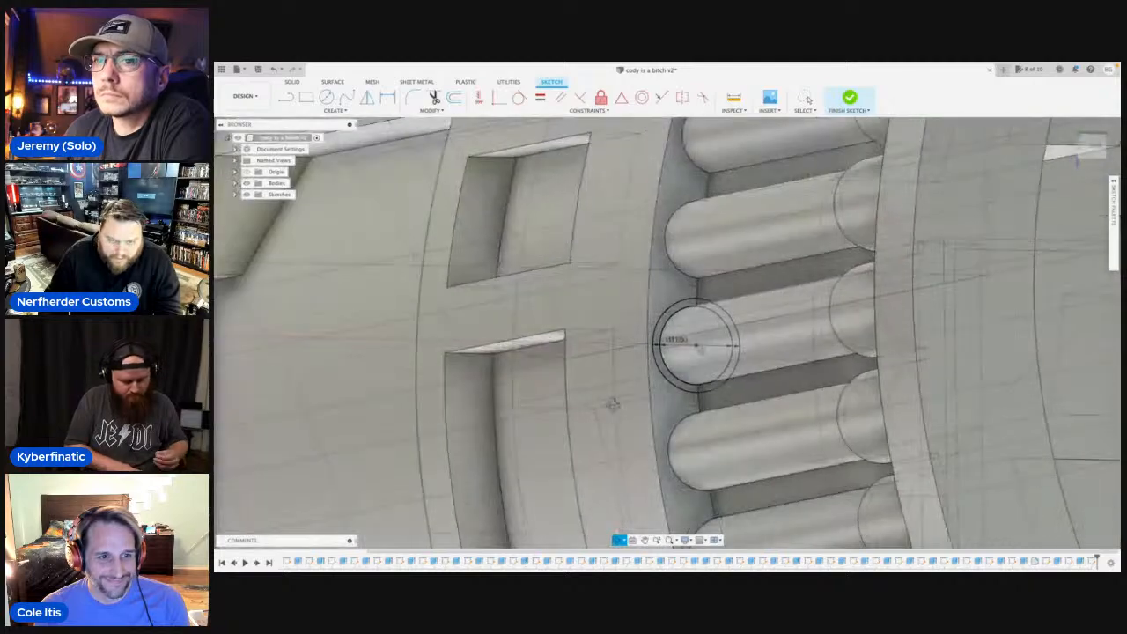
scroll(680, 375, "up", 2)
scroll(676, 374, "down", 7)
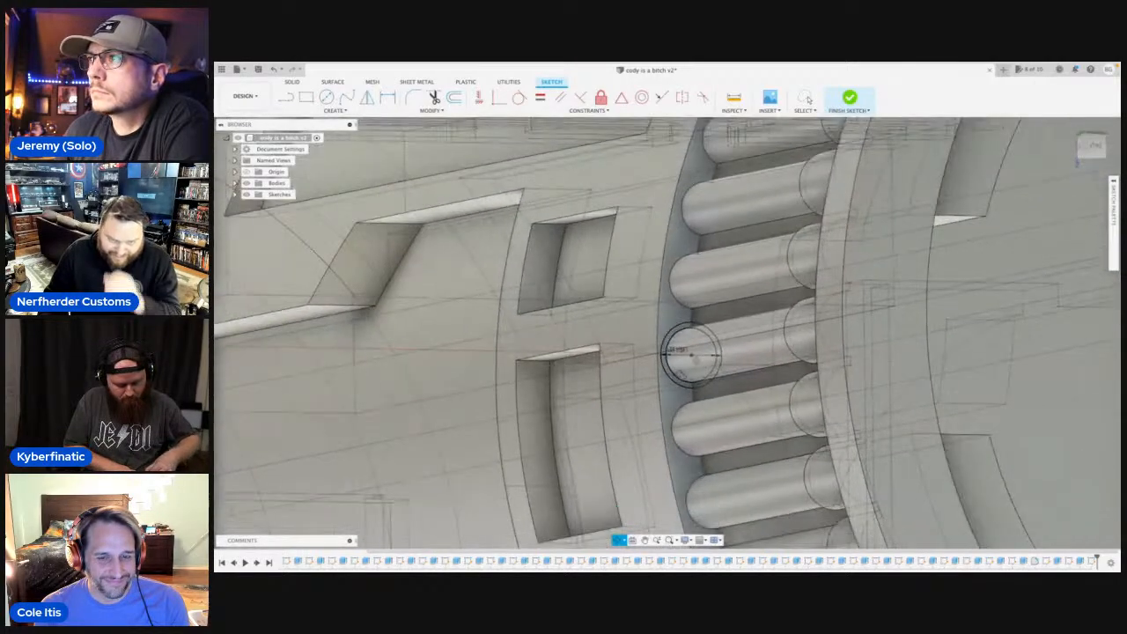
scroll(678, 364, "down", 2)
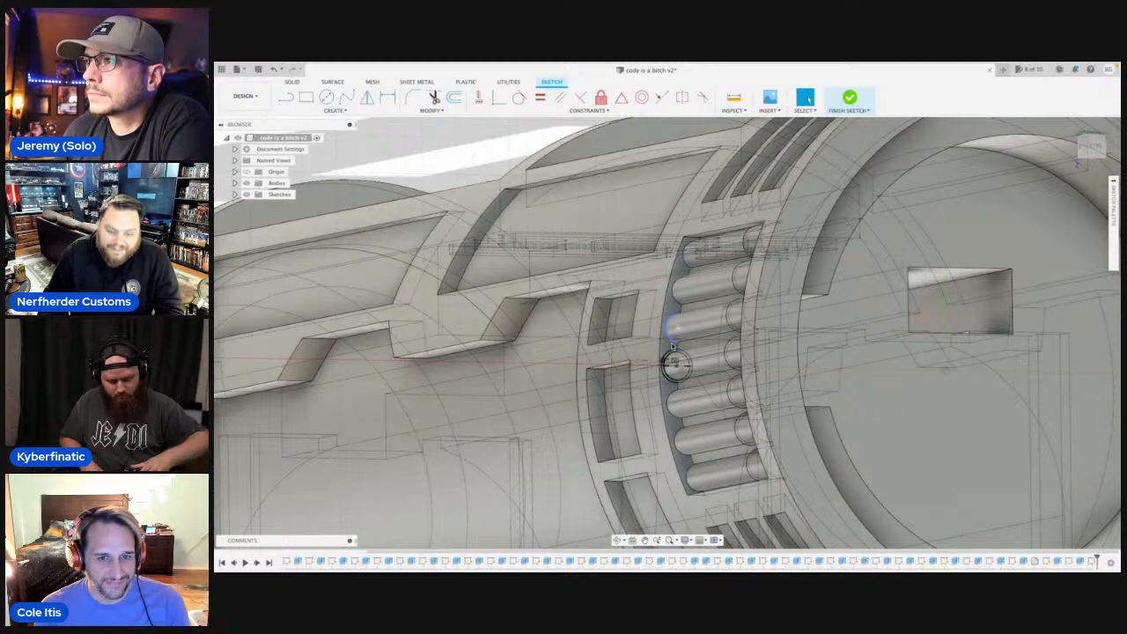
scroll(677, 367, "up", 2)
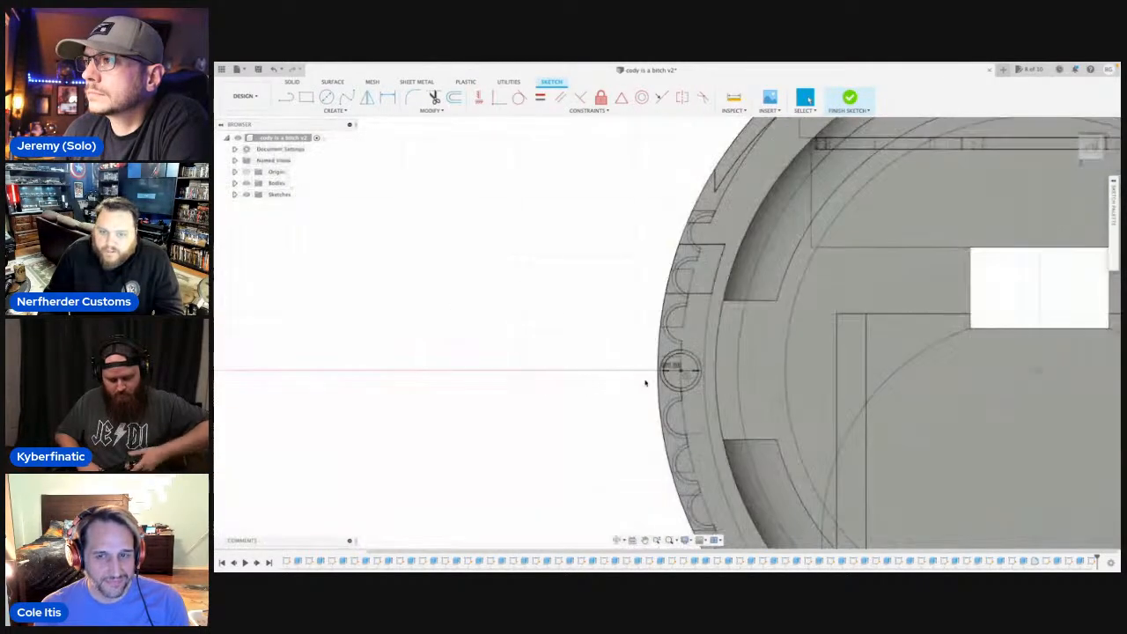
key("c")
scroll(690, 330, "up", 3)
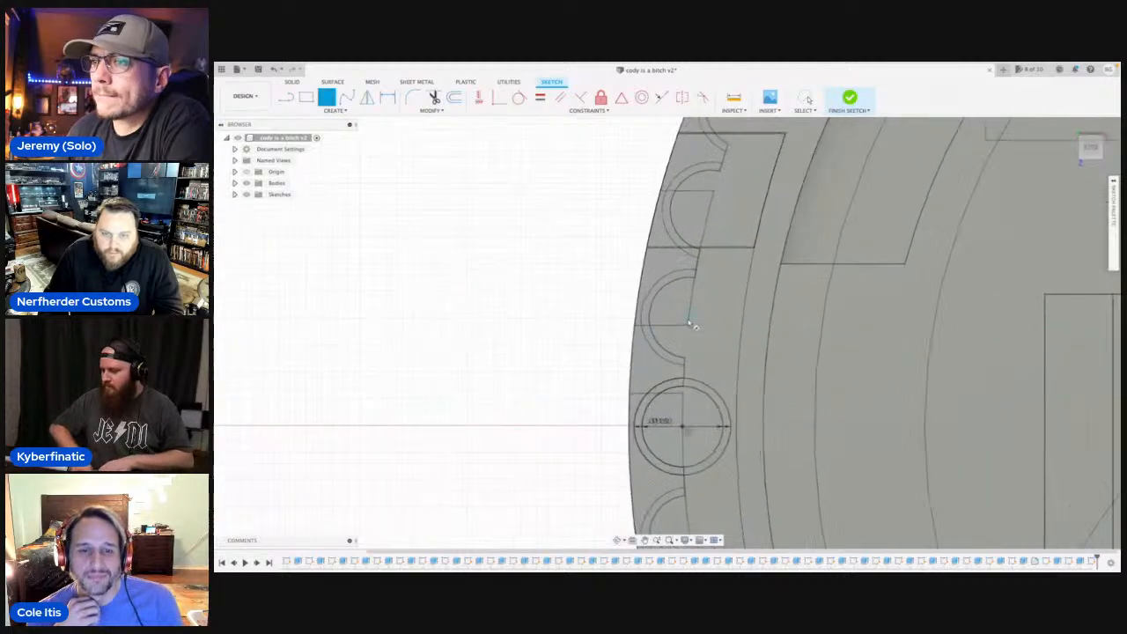
left_click(690, 320)
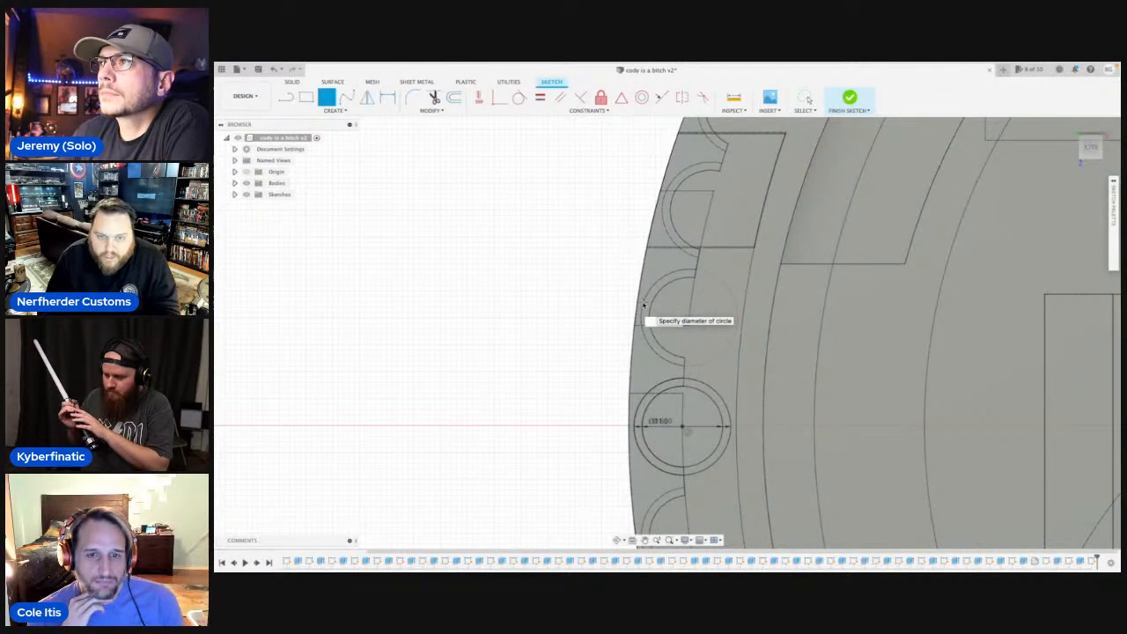
left_click(727, 333)
scroll(718, 294, "down", 2)
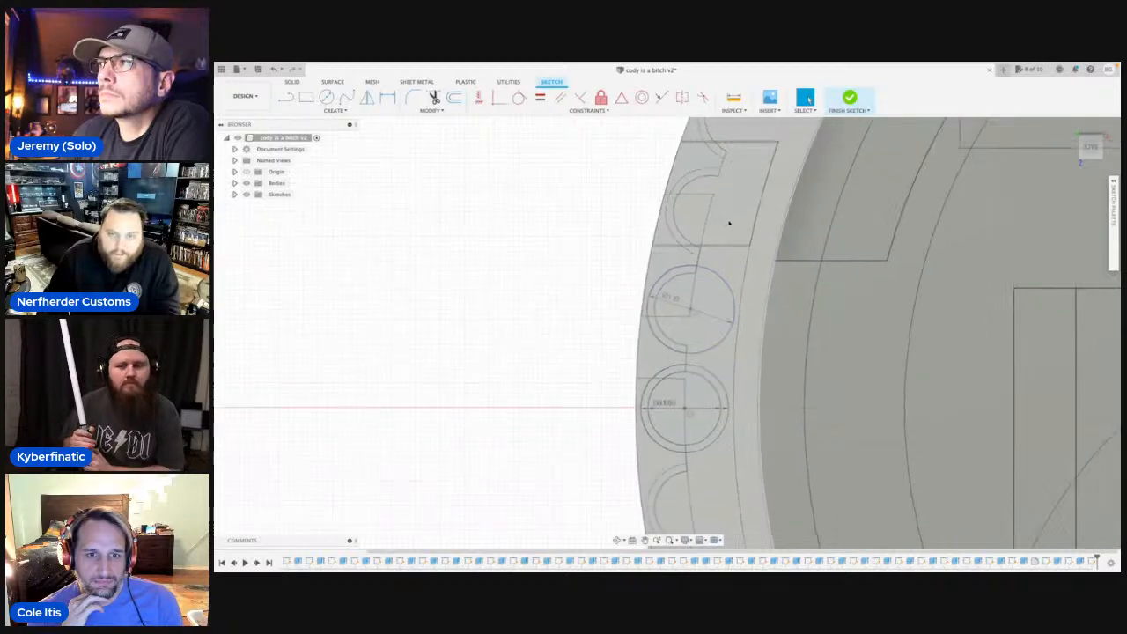
Sketch 1.8 mm circles centred on the second and third rods above the middle one.
scroll(705, 295, "up", 3)
key("c")
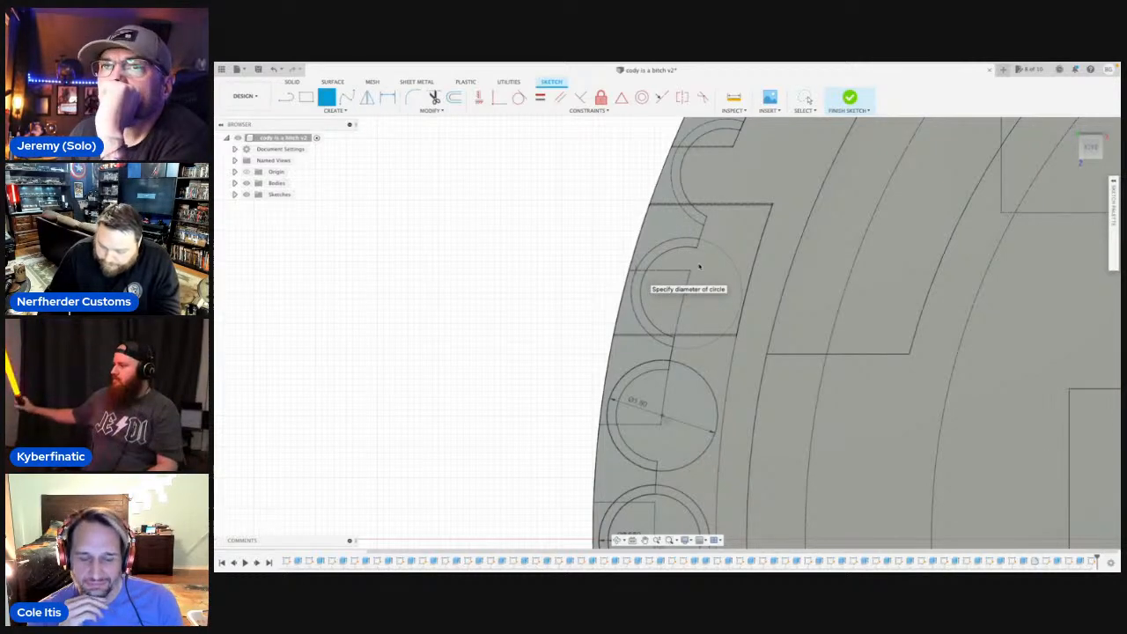
middle_click_drag(747, 217, 725, 364)
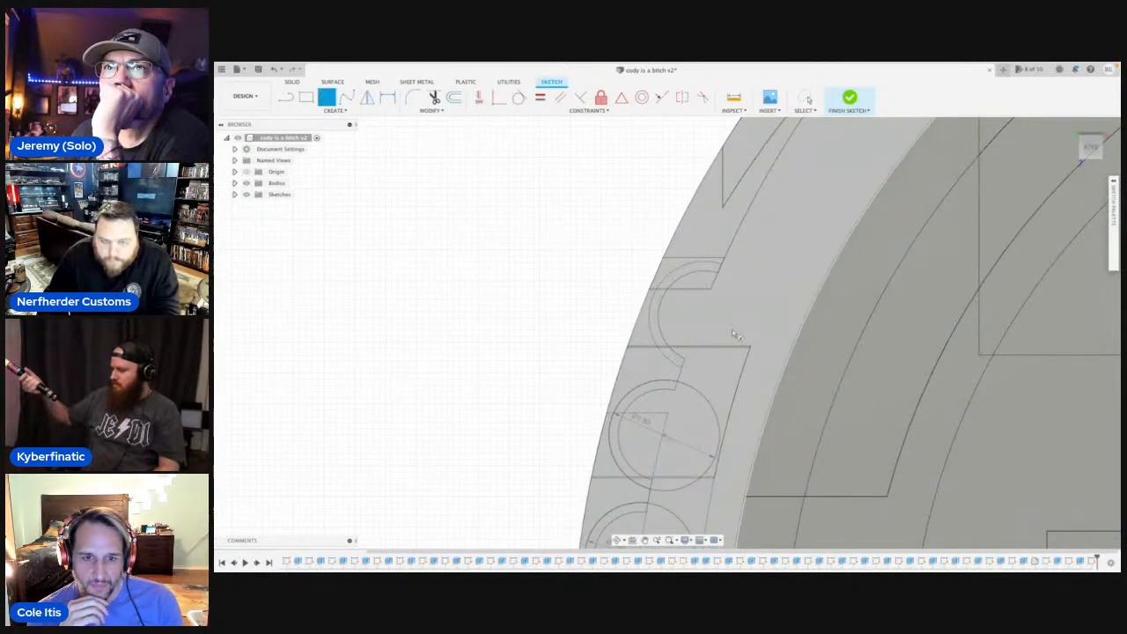
left_click(702, 322)
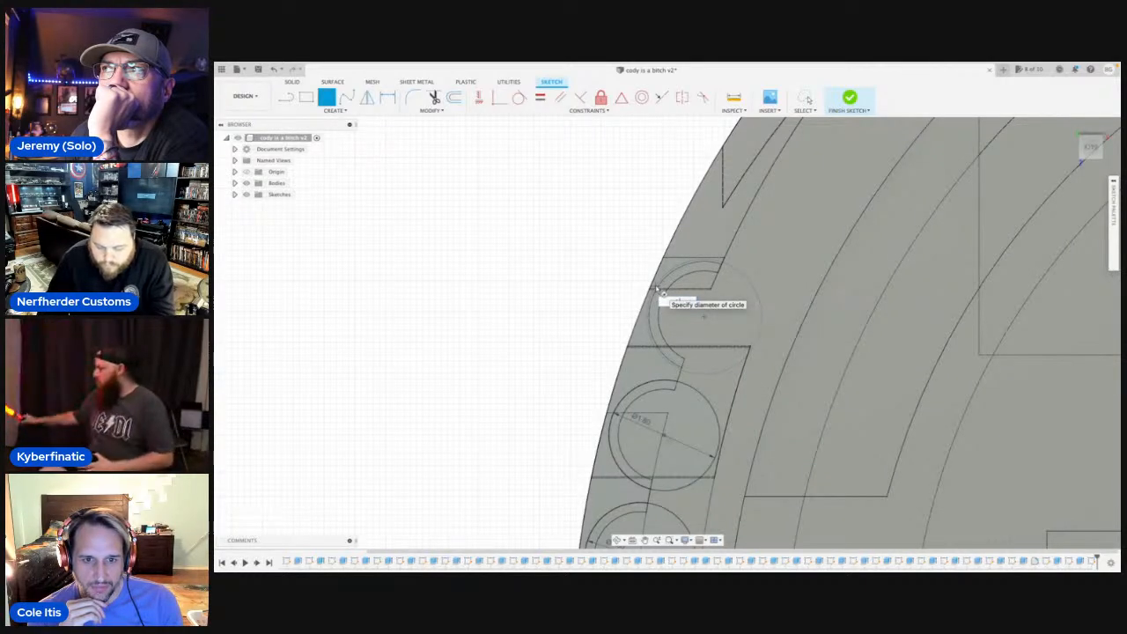
type("1.8")
key("Return")
Sketch a 1.8 mm circle centred on the first rod below the middle one.
middle_click_drag(744, 343, 758, 119)
scroll(727, 454, "down", 3)
mouse_move(728, 475)
middle_mouse_down()
mouse_move(704, 361)
mouse_move(650, 292)
middle_mouse_up()
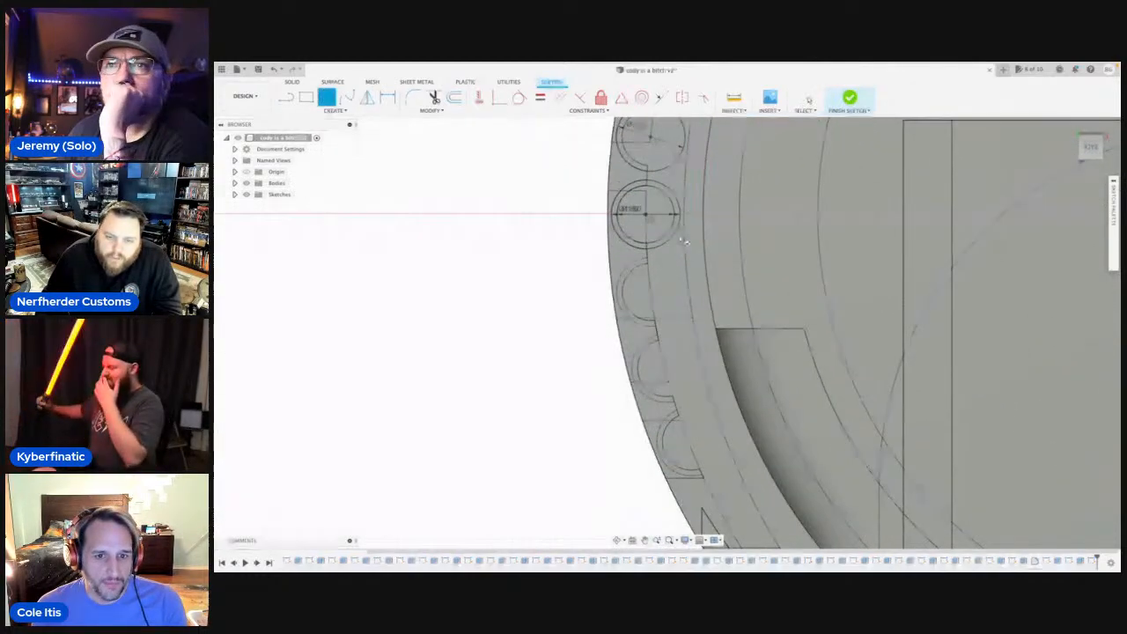
left_click(648, 292)
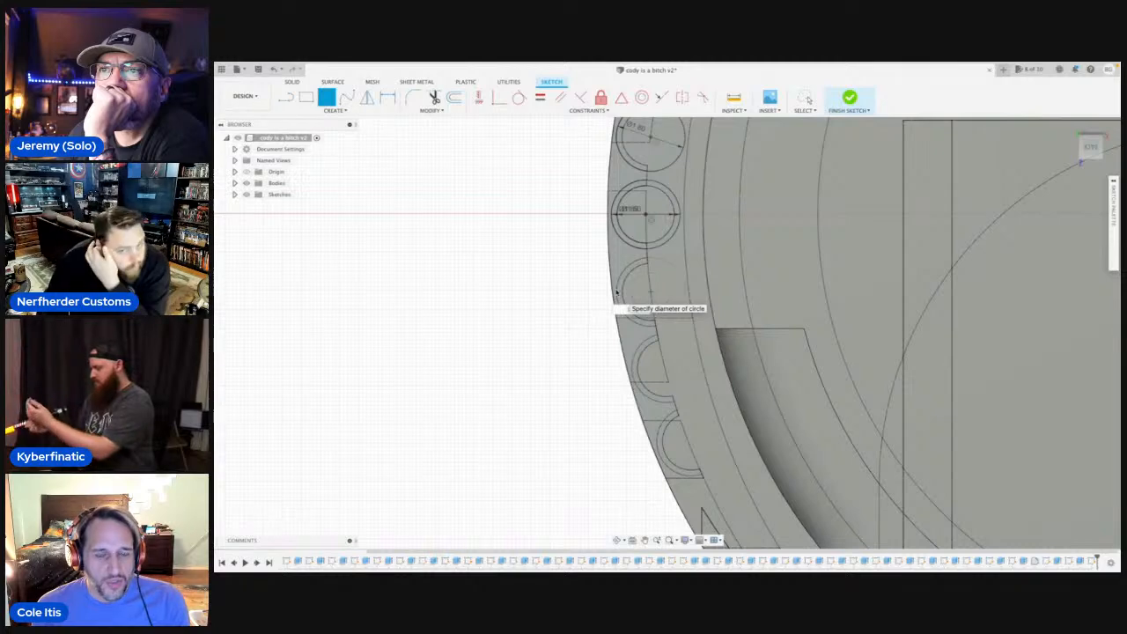
type("1.6")
key("Return")
Sketch 1.8 mm circles centred on the second and third rods below the middle one.
middle_click_drag(678, 397, 658, 347)
scroll(657, 347, "up", 1)
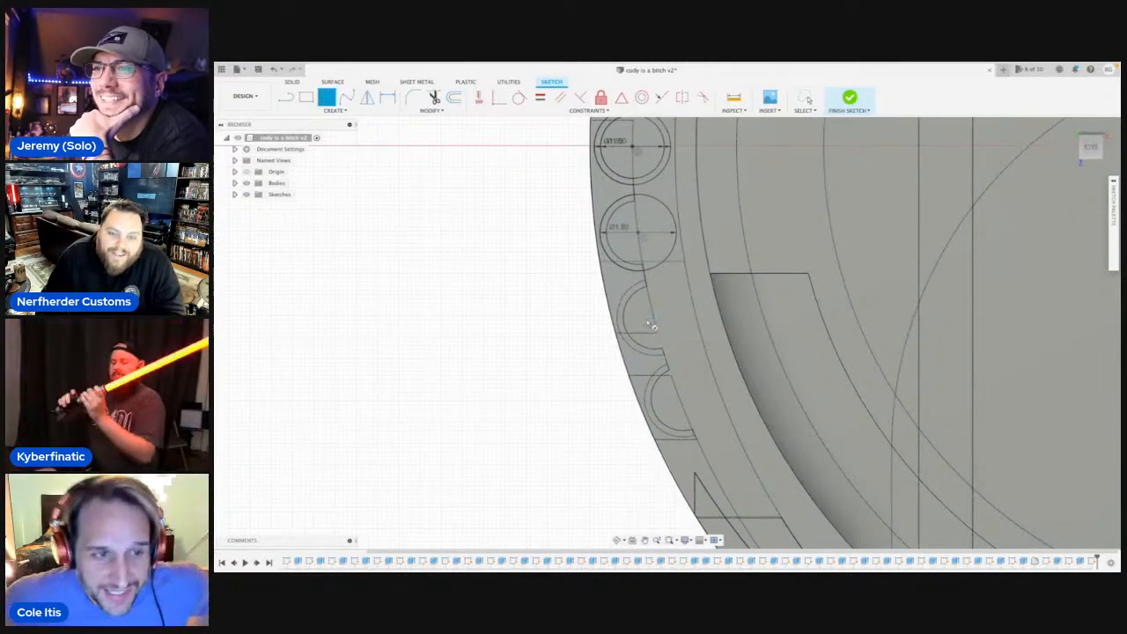
left_click(655, 317)
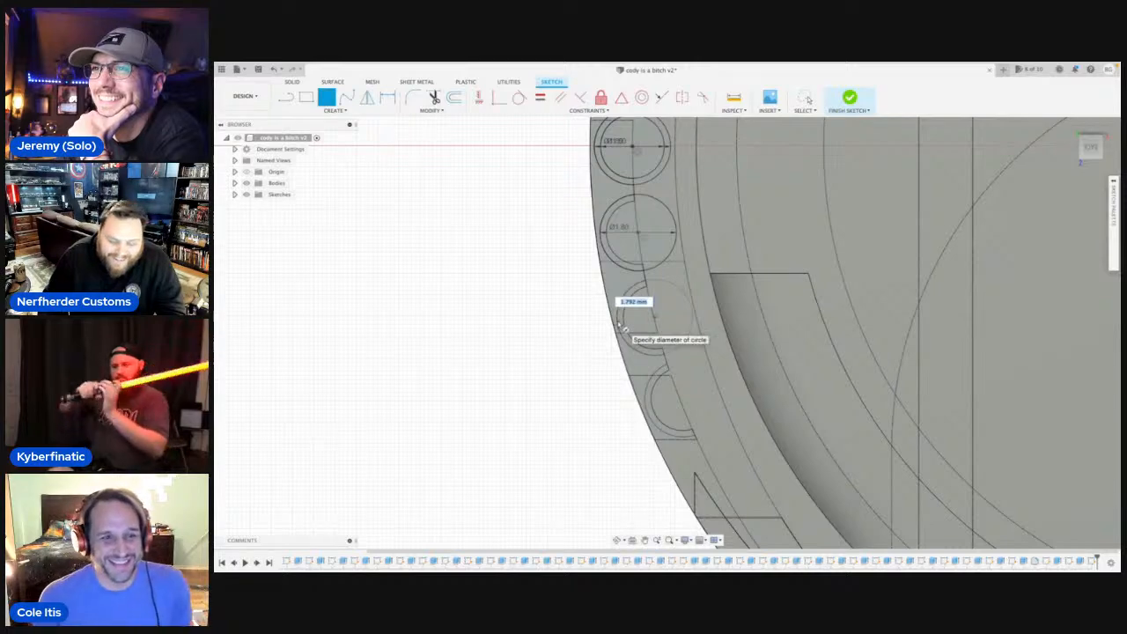
type("1.6")
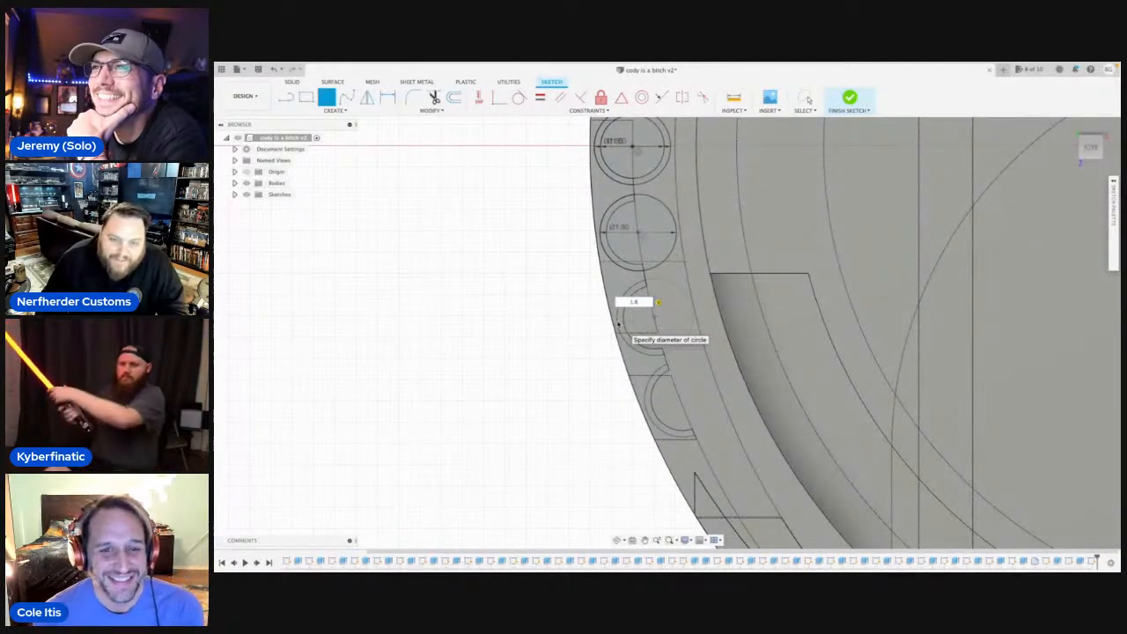
key("Return")
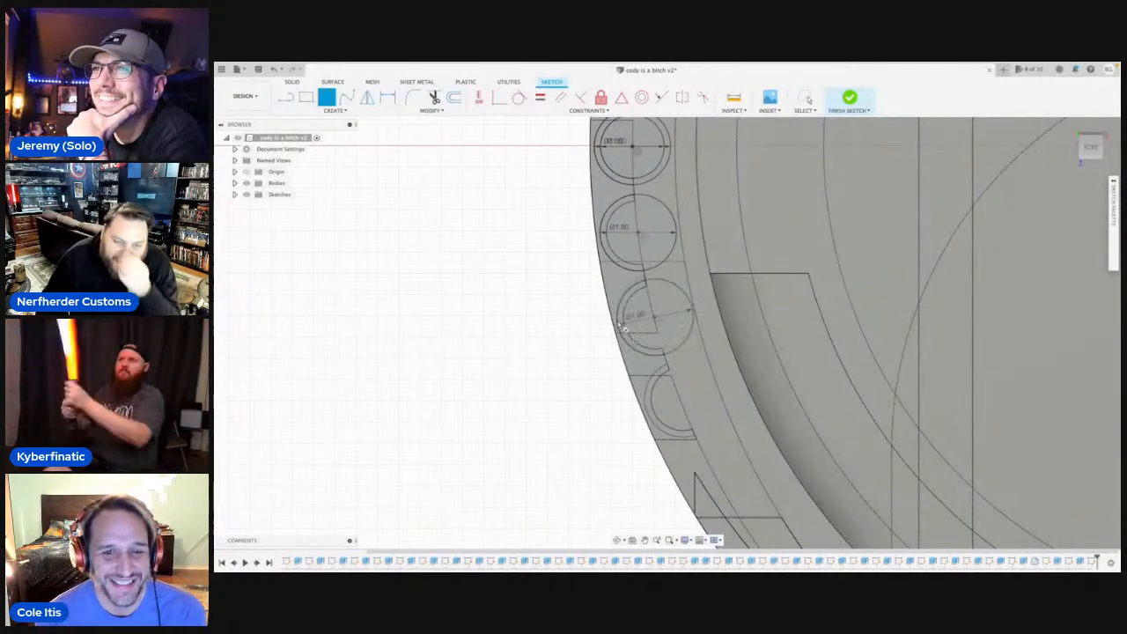
left_click(683, 407)
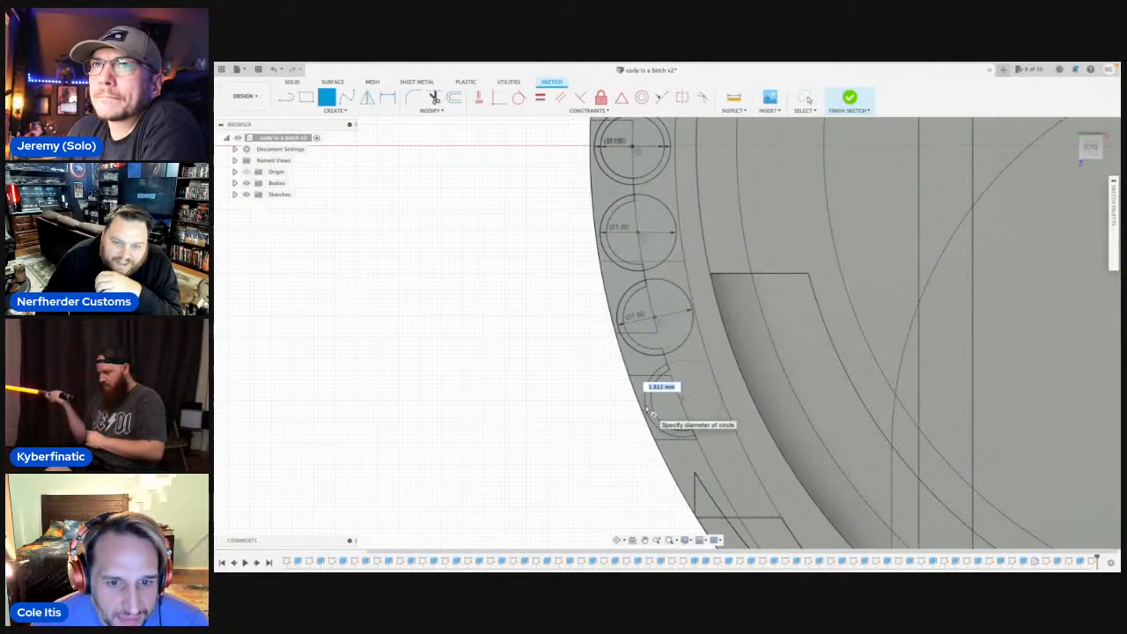
type("1.6")
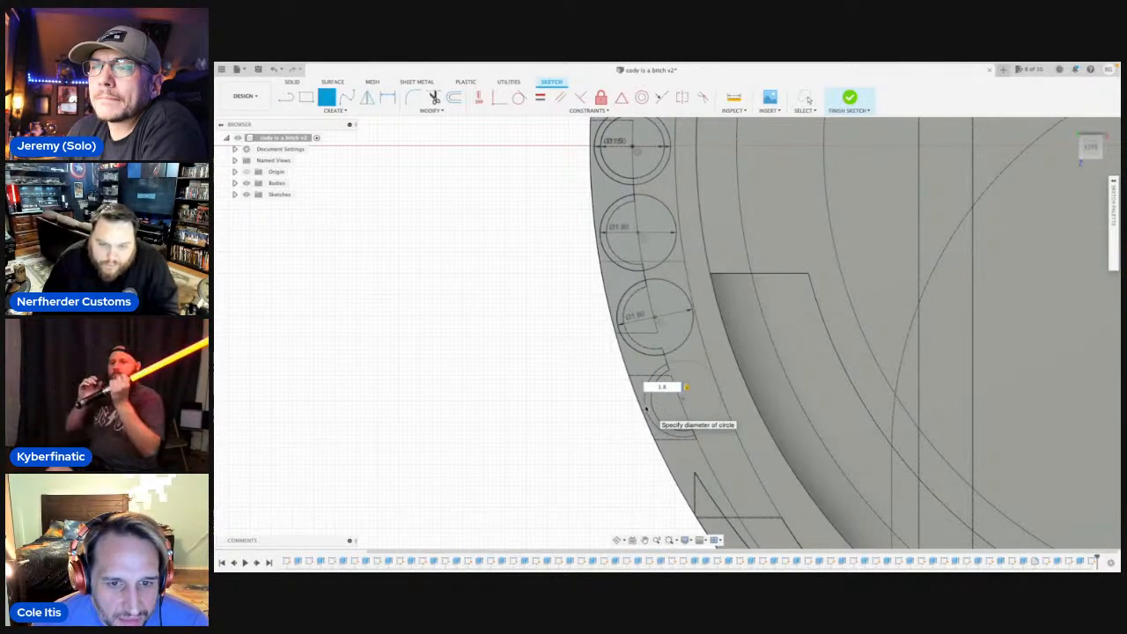
key("Return")
key("Escape")
scroll(622, 383, "down", 2)
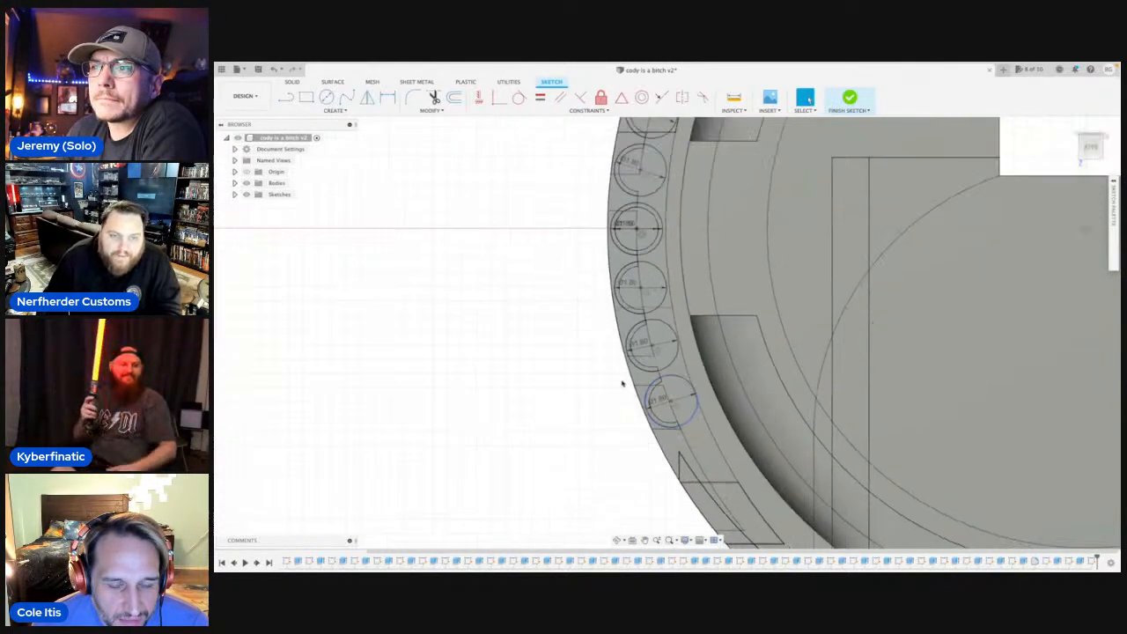
Extrude the seven crescent profiles around the rod ends 2.5 mm along the rods, joined to the body.
left_click(618, 540)
left_click_drag(631, 395, 637, 400)
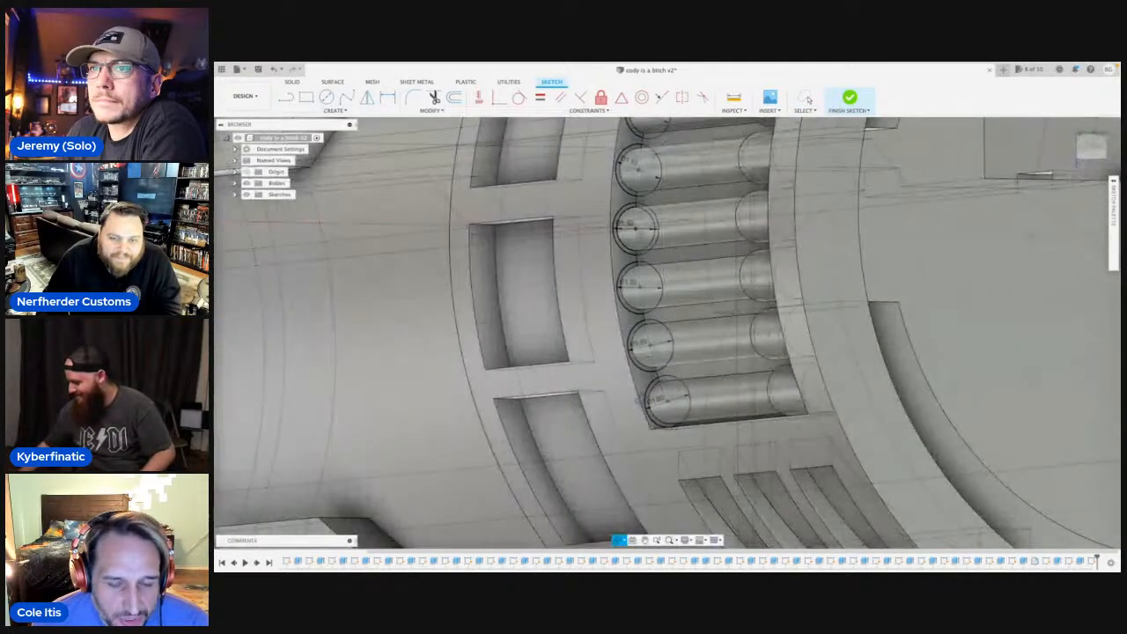
key("Escape")
scroll(643, 405, "up", 2)
left_click(650, 409)
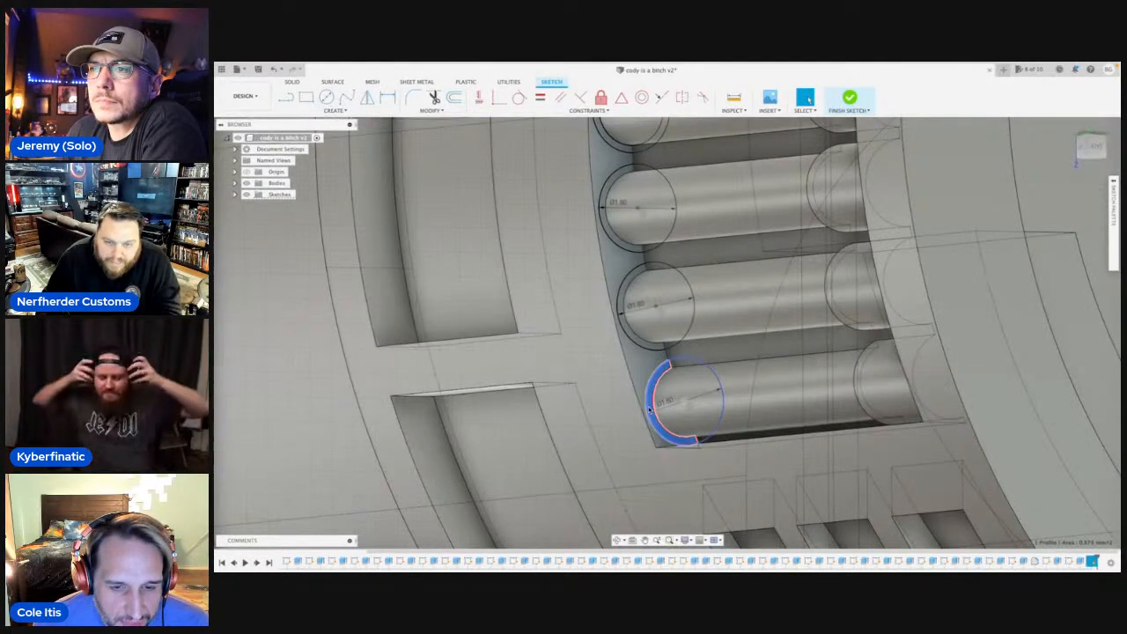
key("e")
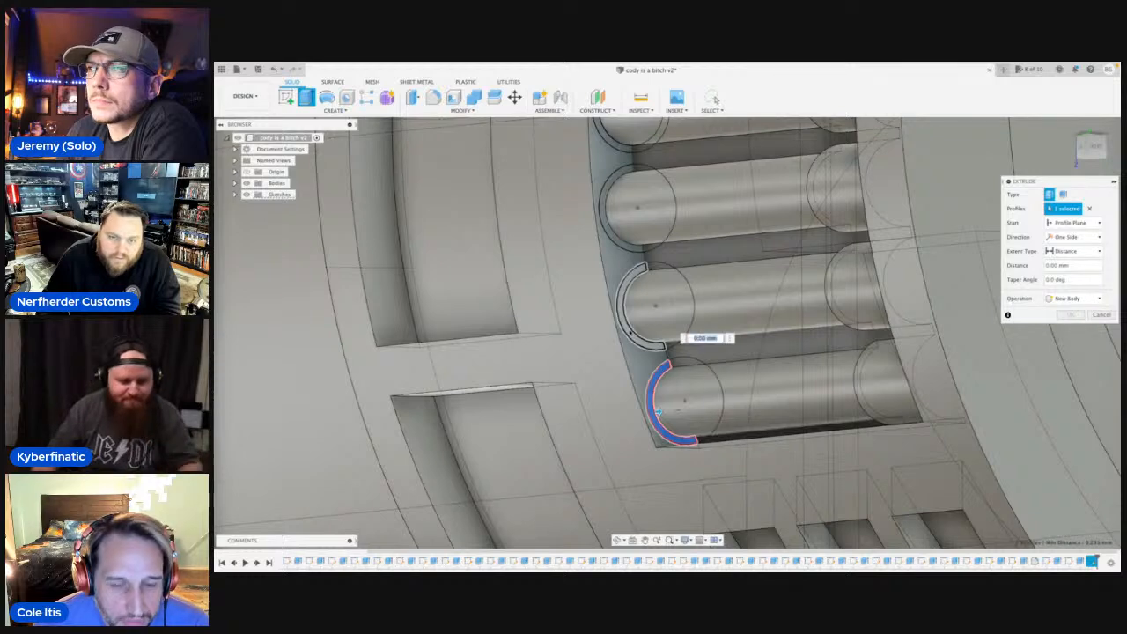
left_click(628, 308)
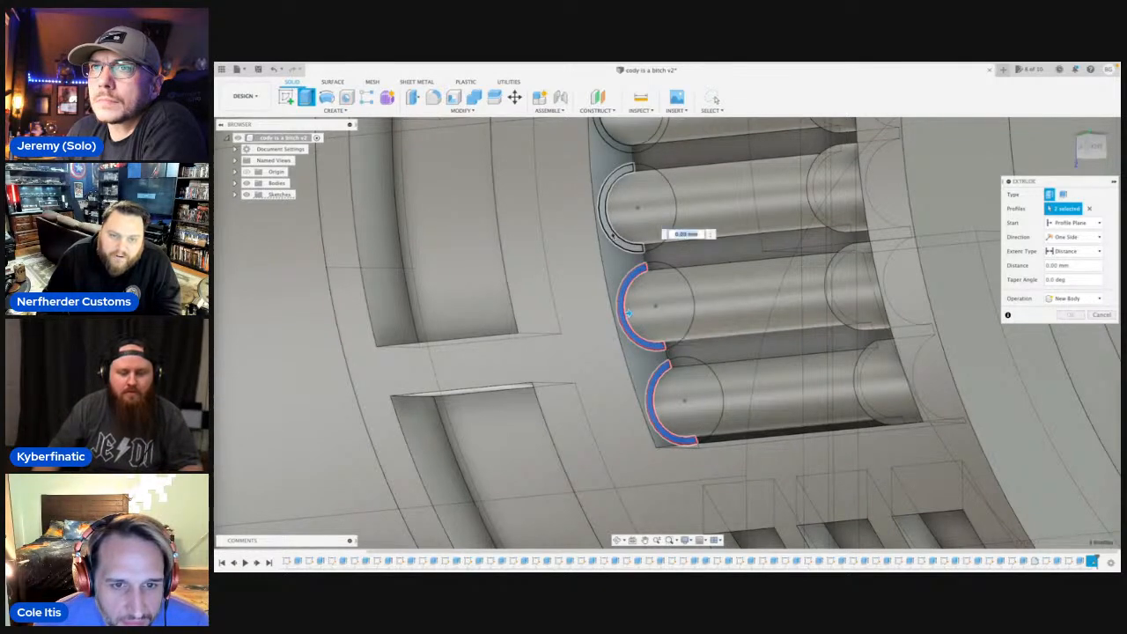
middle_click_drag(628, 308, 626, 427)
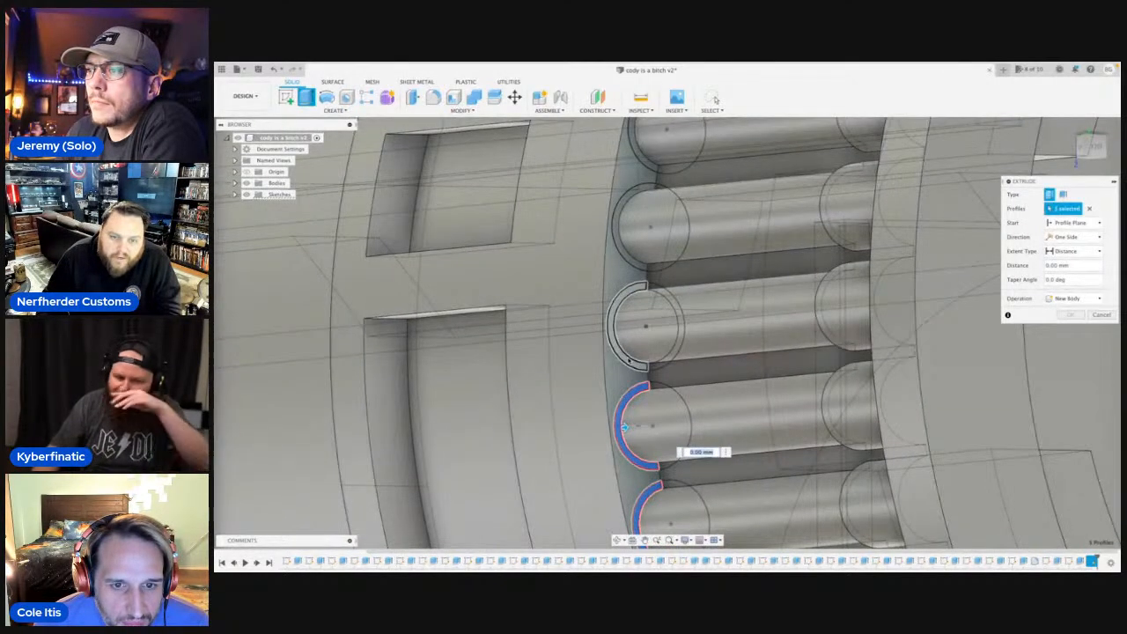
left_click(616, 324)
left_click(632, 265)
middle_click_drag(641, 345, 615, 484)
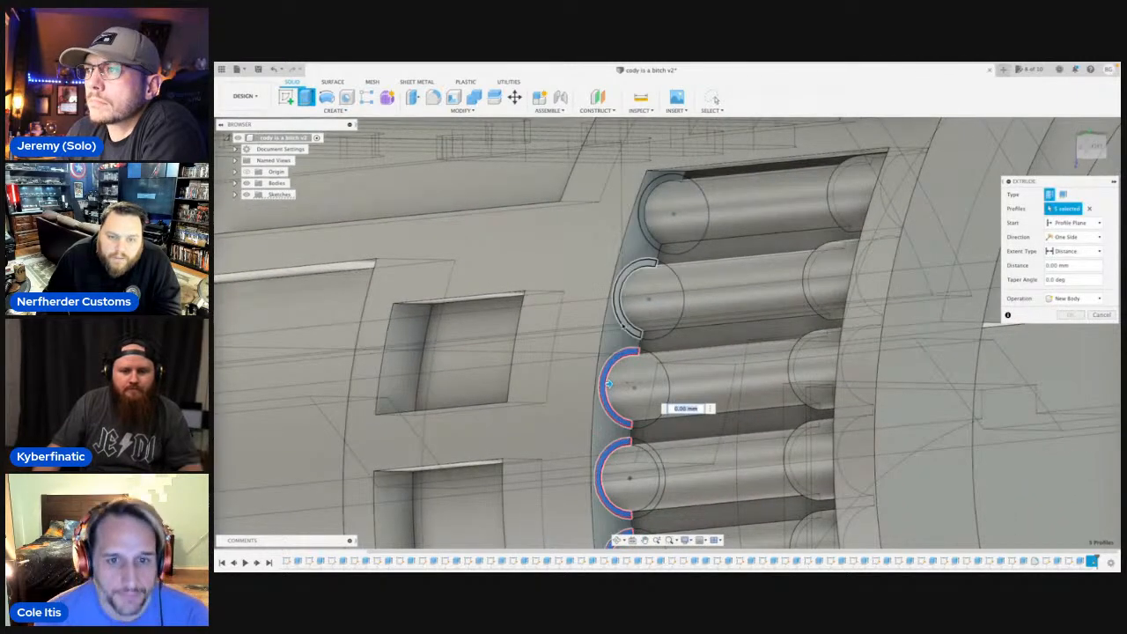
left_click(624, 322)
left_click(651, 240)
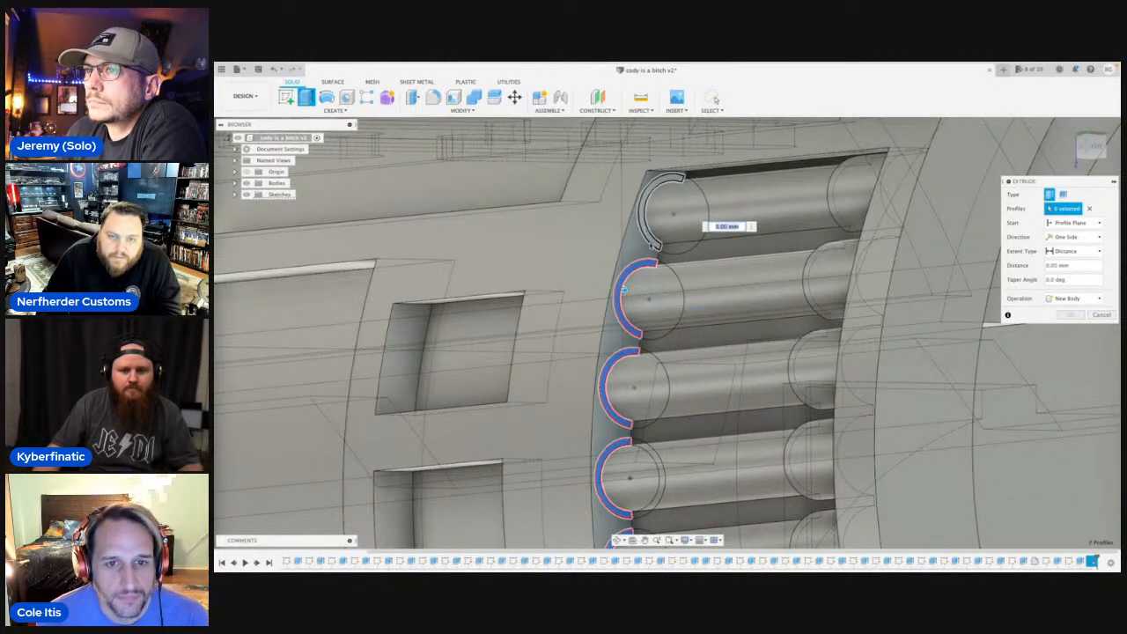
scroll(680, 338, "down", 5)
scroll(679, 340, "down", 3)
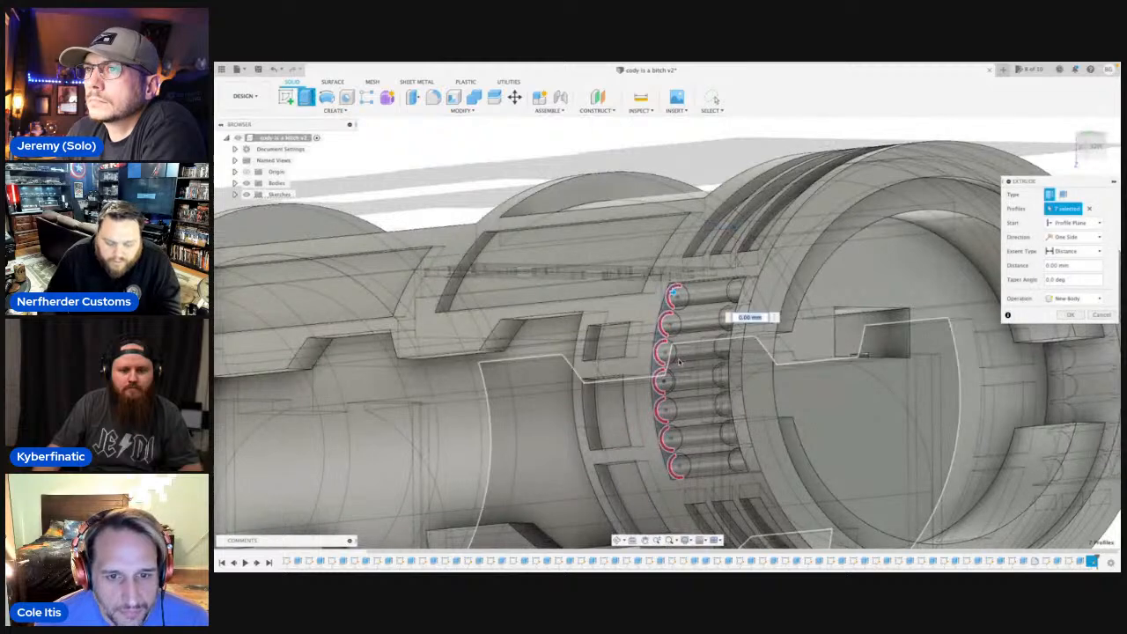
type("2")
type(".4")
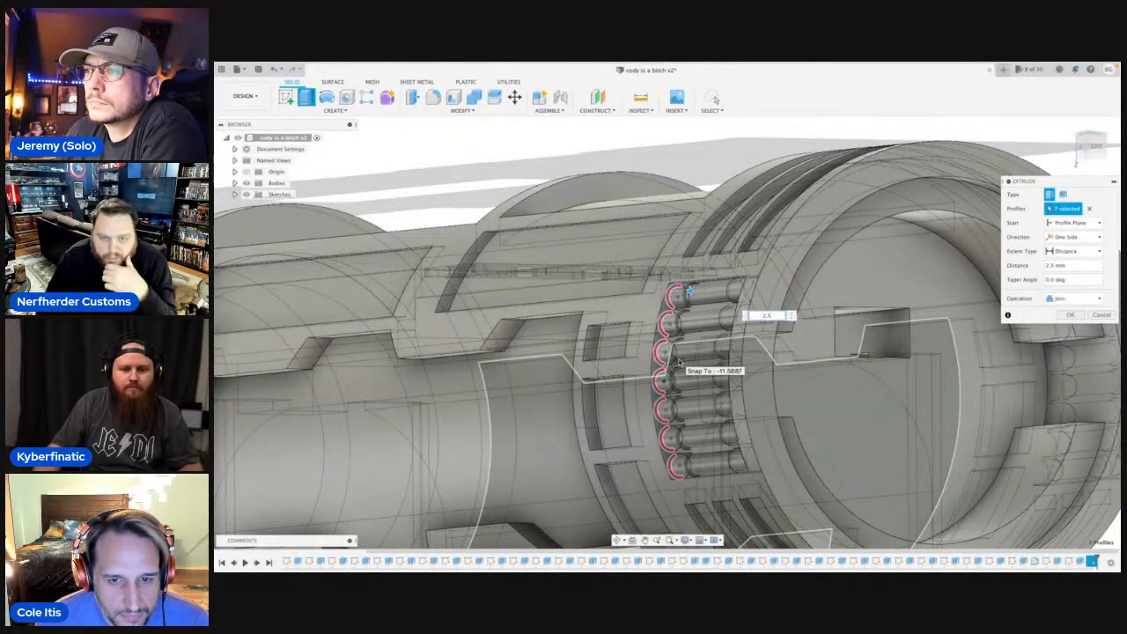
key("Return")
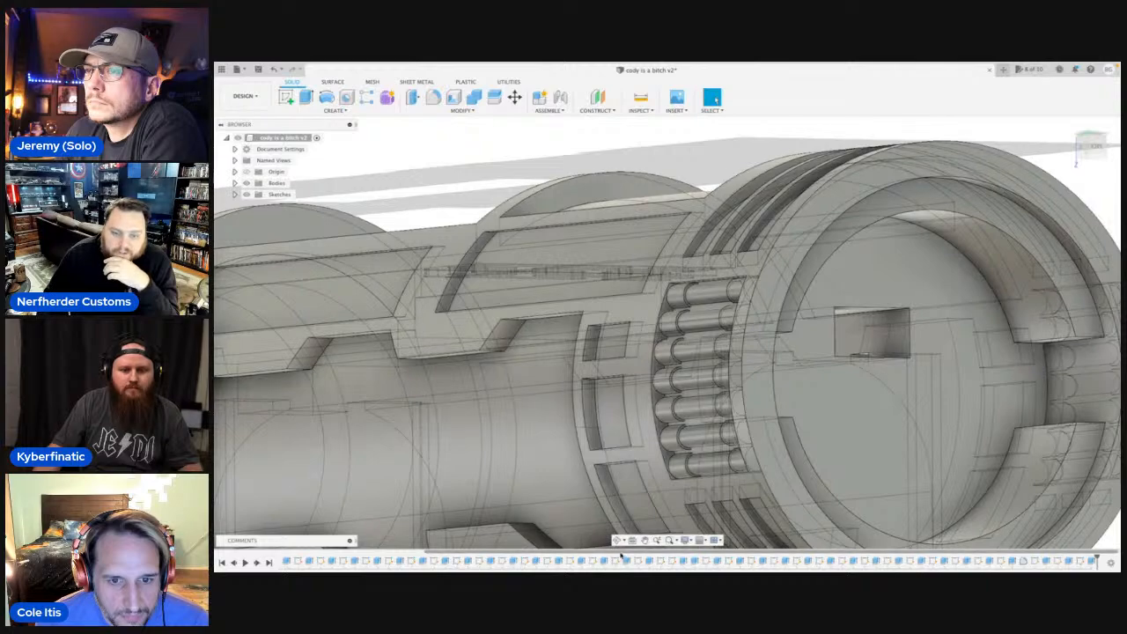
Start a fillet on the seven inner edges of the newly extruded collars, one on each rod.
left_click(617, 541)
left_click_drag(636, 392, 753, 296)
key("Escape")
scroll(699, 291, "up", 2)
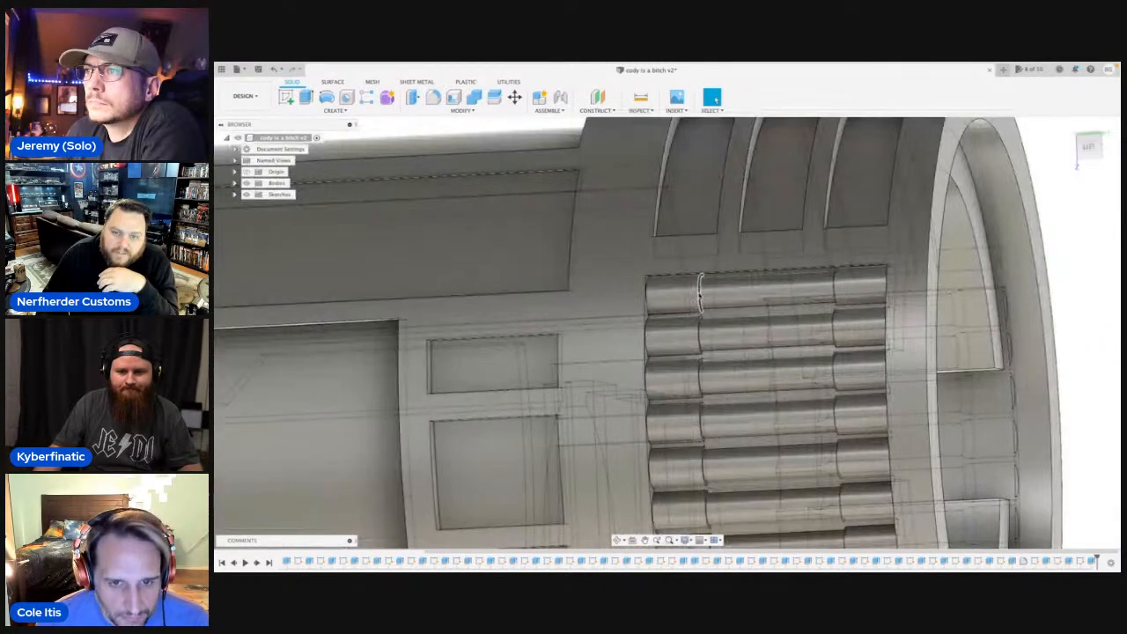
left_click(701, 291)
scroll(699, 292, "down", 3)
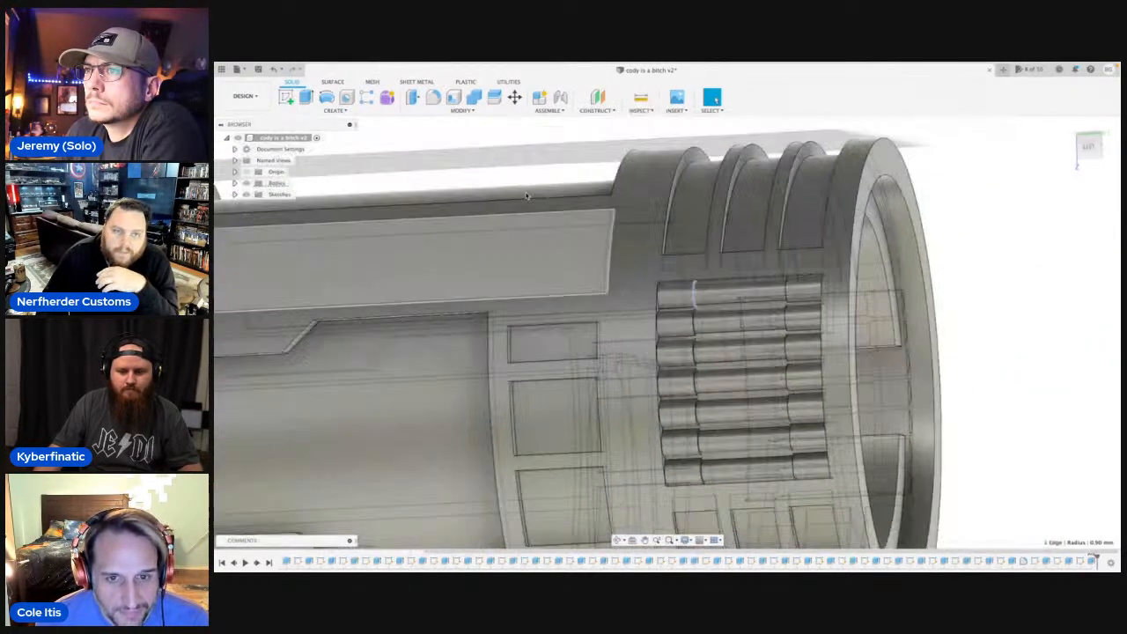
left_click(433, 97)
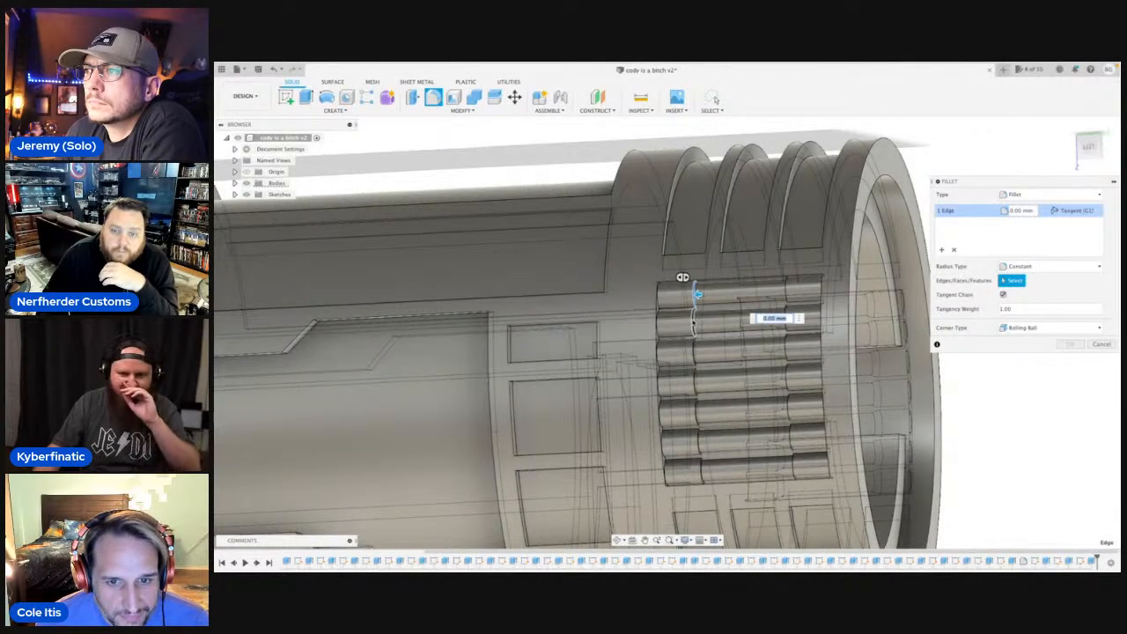
left_click(696, 318)
left_click(695, 349)
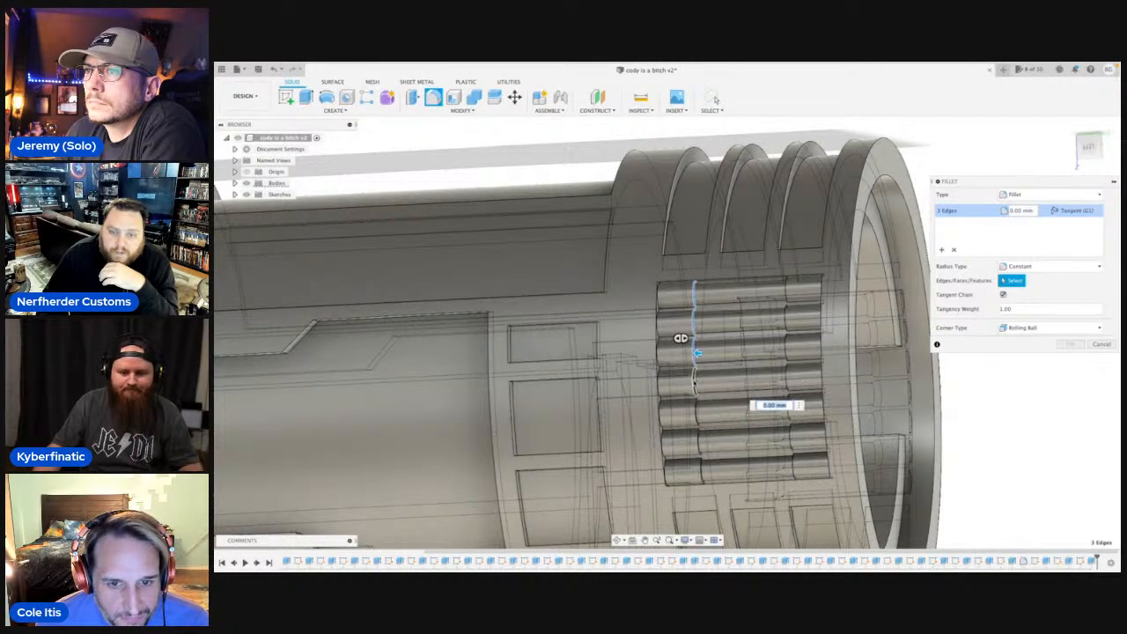
left_click(697, 379)
left_click(699, 406)
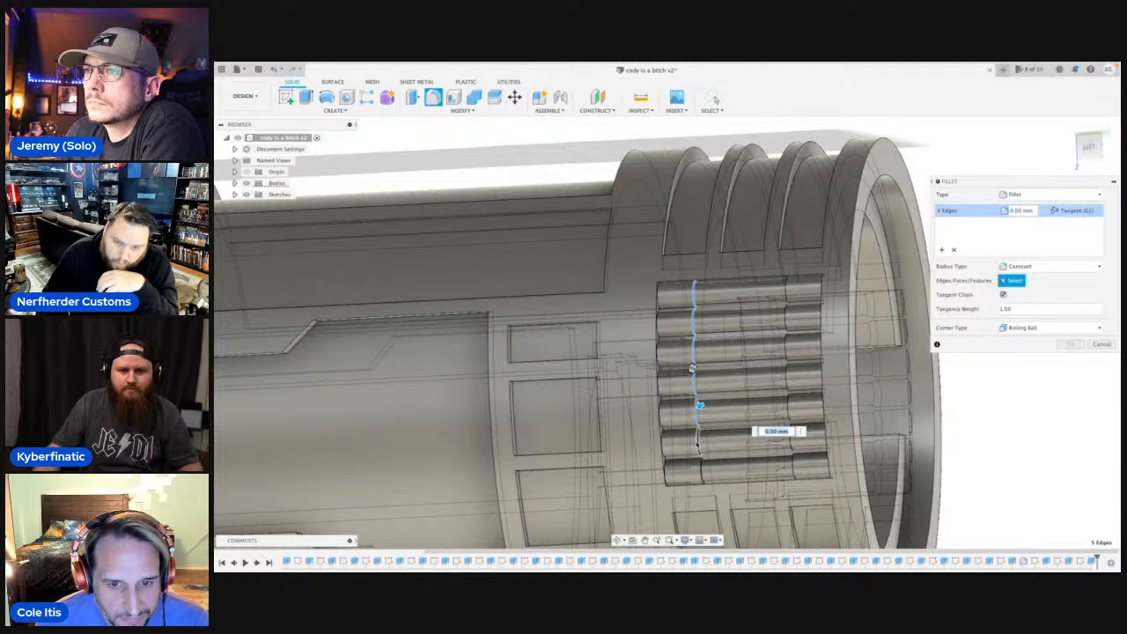
left_click(702, 440)
left_click(704, 467)
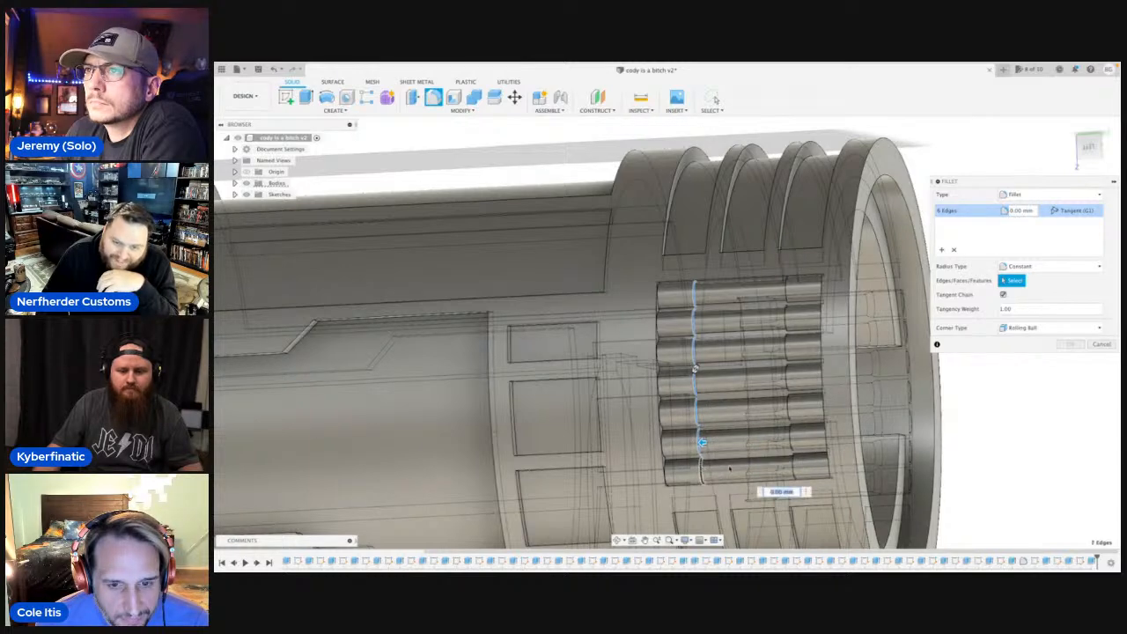
Add the seven collar edges at the rods' opposite ends and fillet all fourteen edges with a radius of about 0.574 mm.
left_click(794, 466)
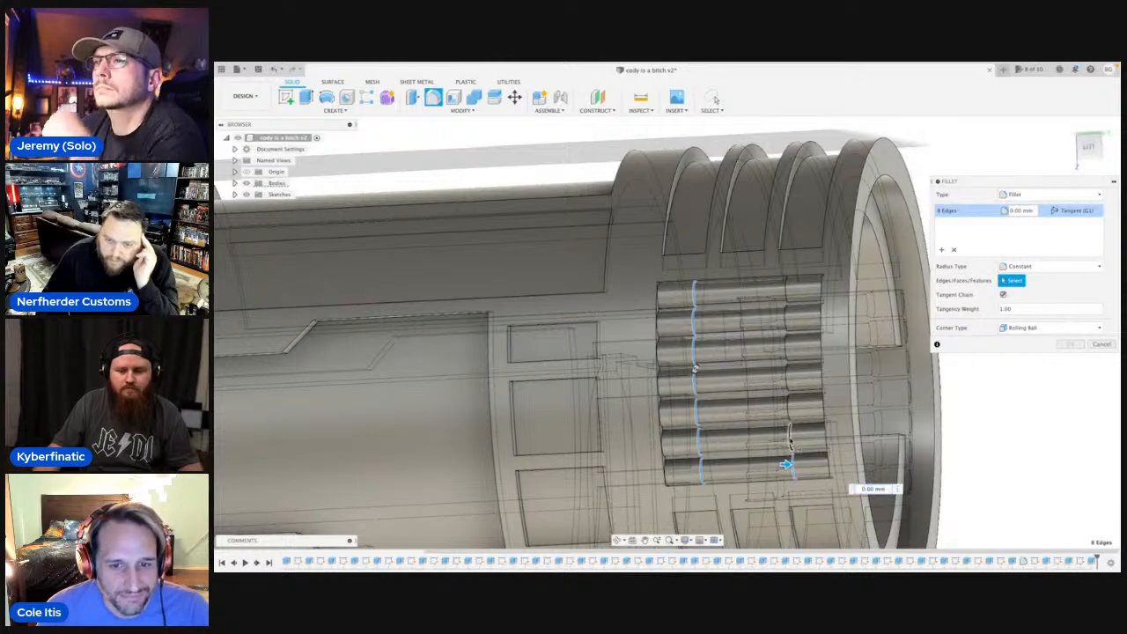
left_click(791, 442)
left_click(790, 405)
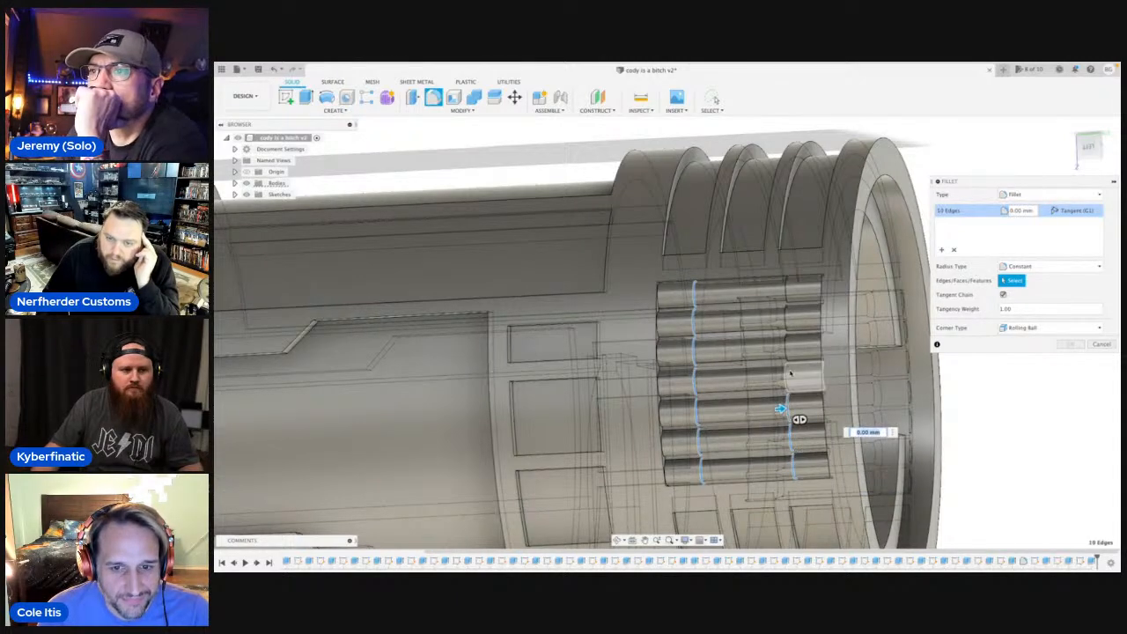
left_click(790, 375)
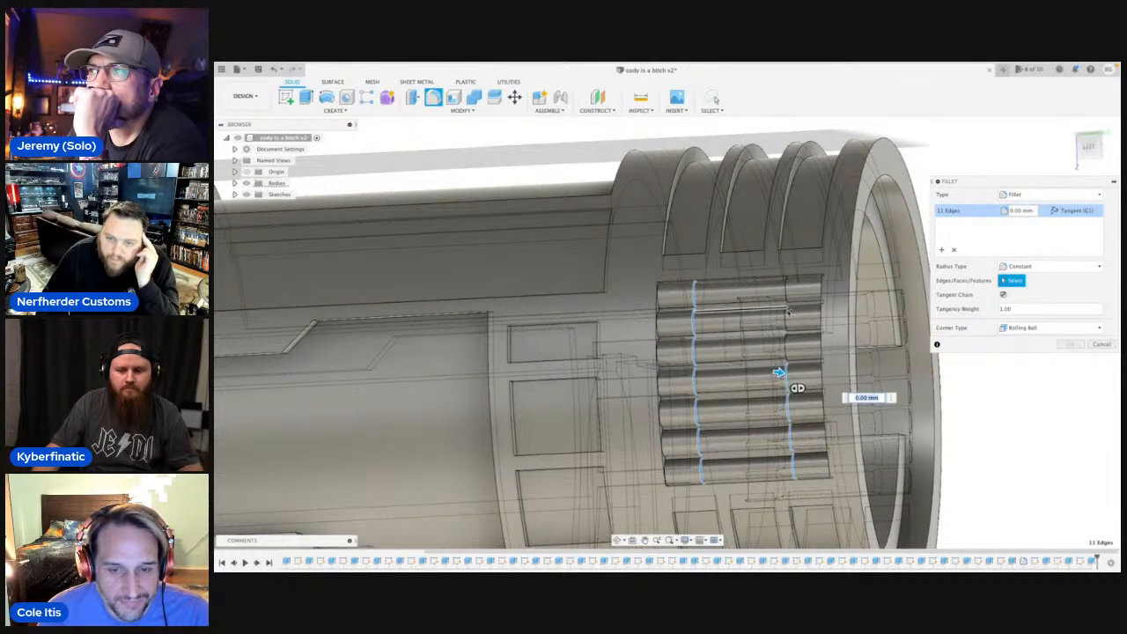
left_click(788, 345)
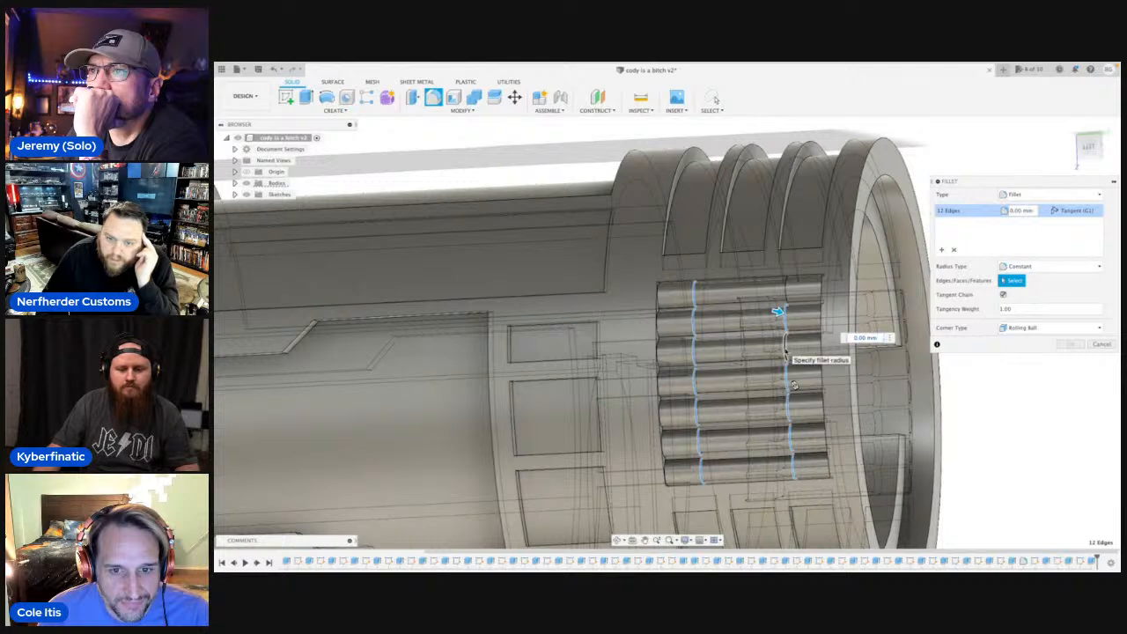
left_click(786, 351)
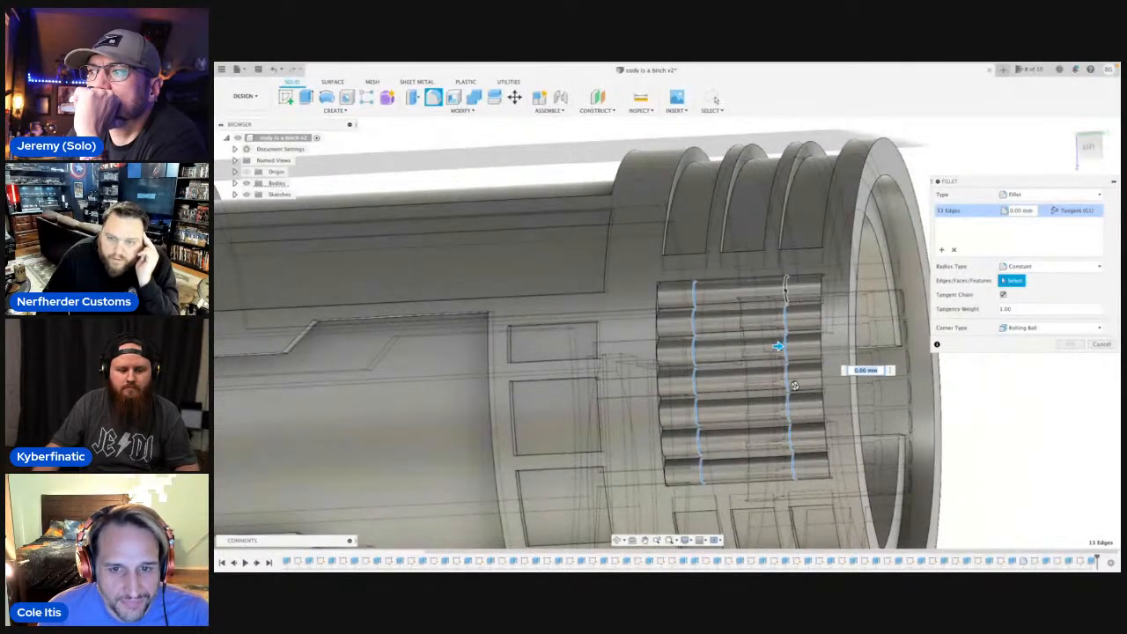
left_click(786, 292)
scroll(779, 326, "down", 4)
scroll(779, 304, "up", 4)
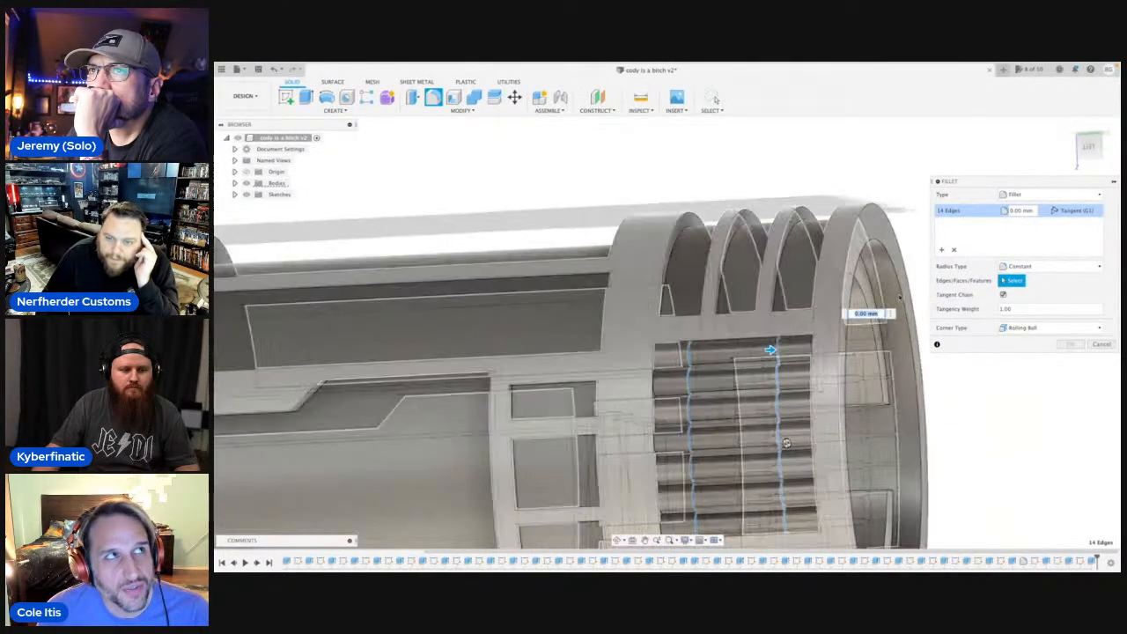
left_click(1088, 148)
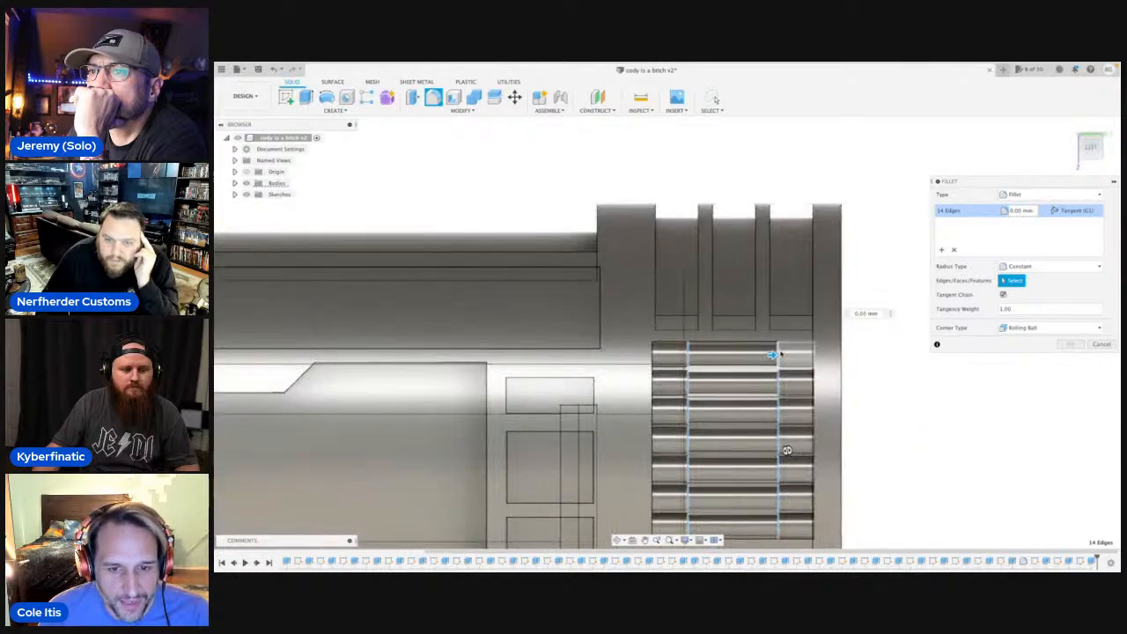
scroll(771, 356, "up", 8)
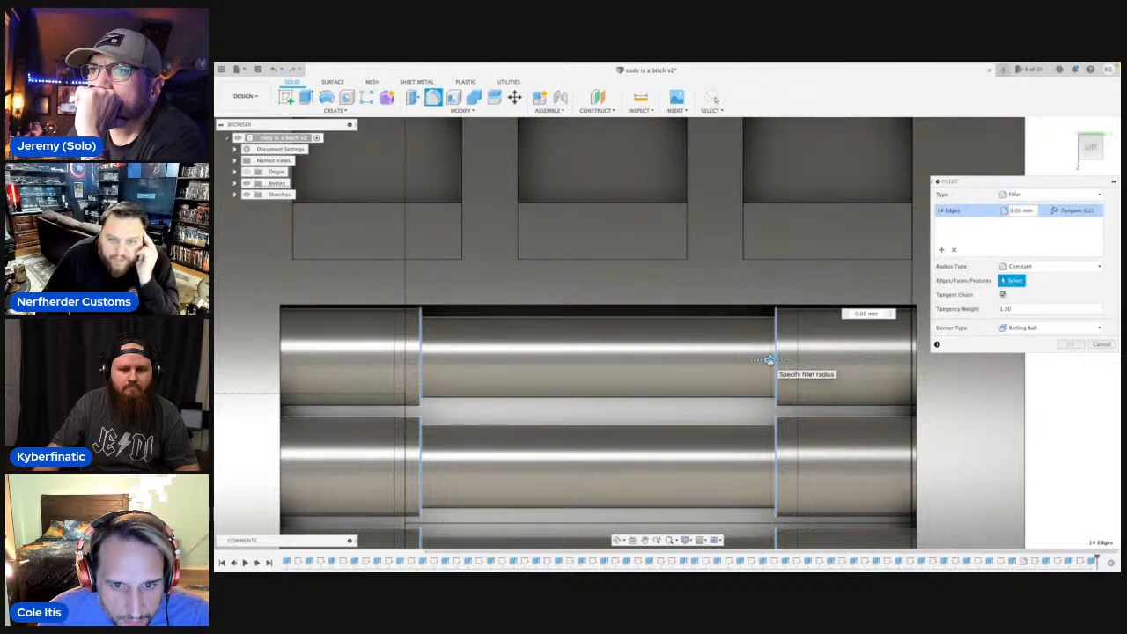
left_click_drag(769, 359, 779, 360)
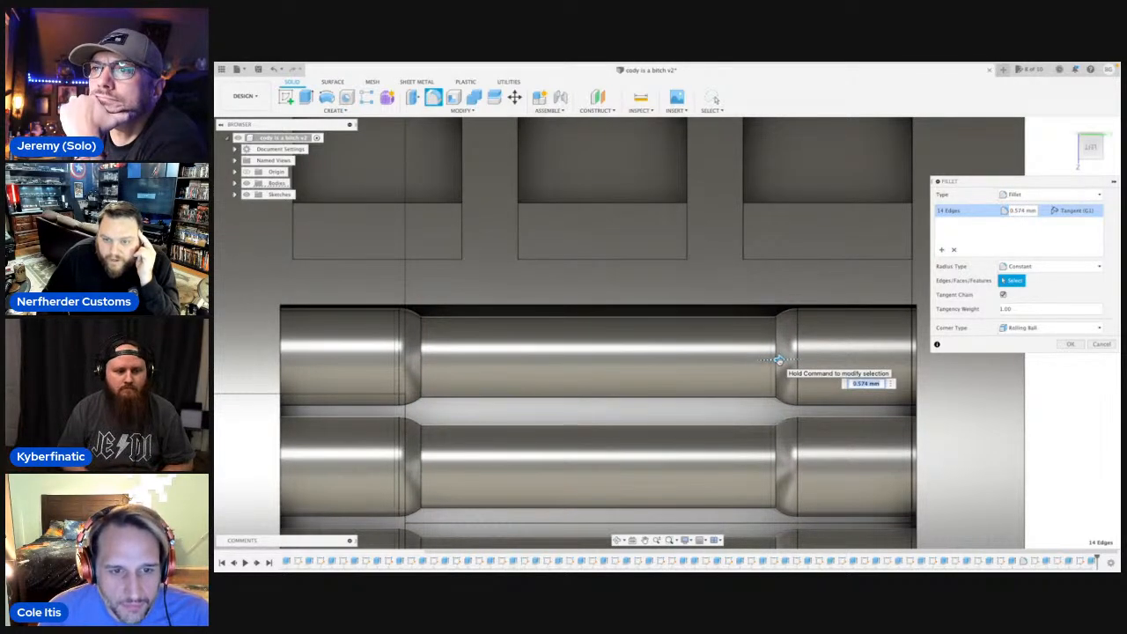
key("Return")
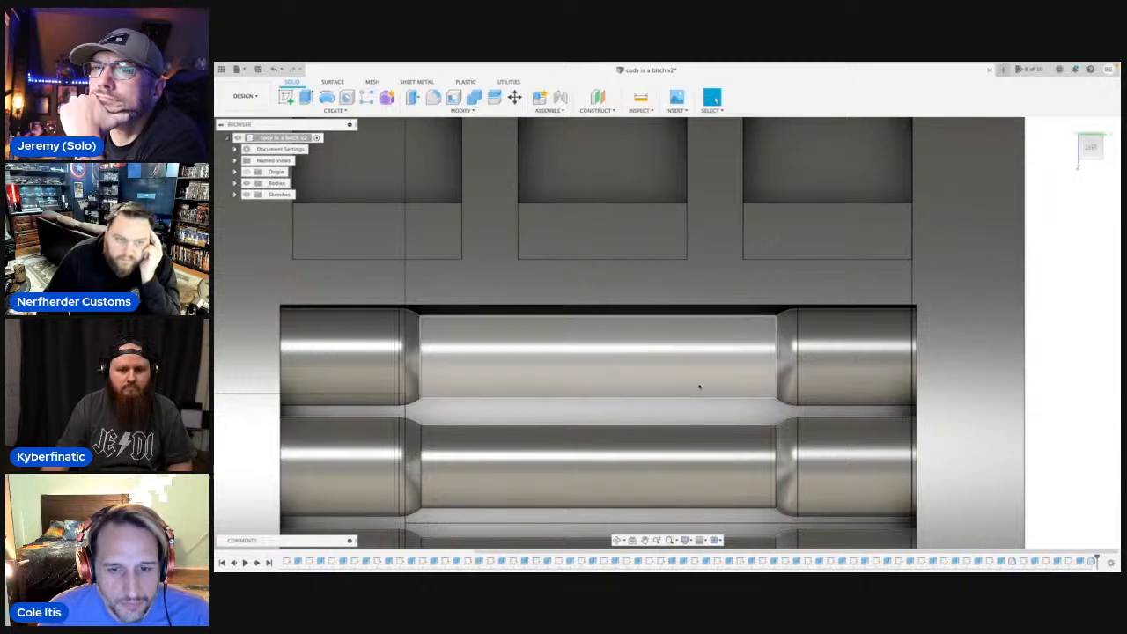
scroll(676, 390, "down", 5)
scroll(678, 393, "down", 3)
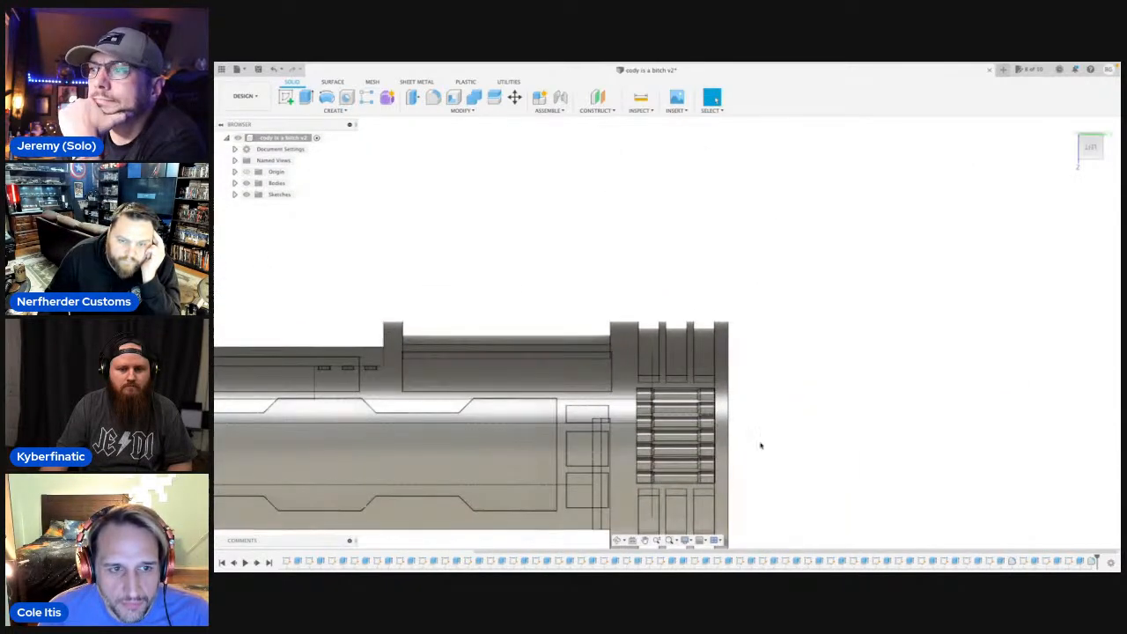
middle_click_drag(760, 446, 779, 356)
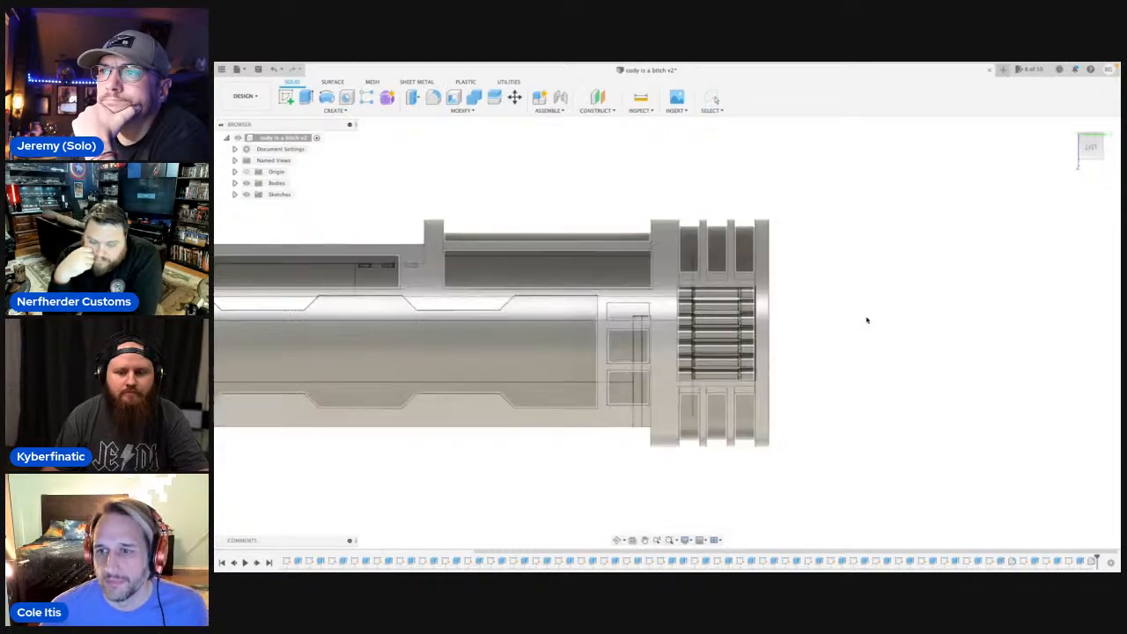
Save the design as a new version.
scroll(867, 319, "up", 1)
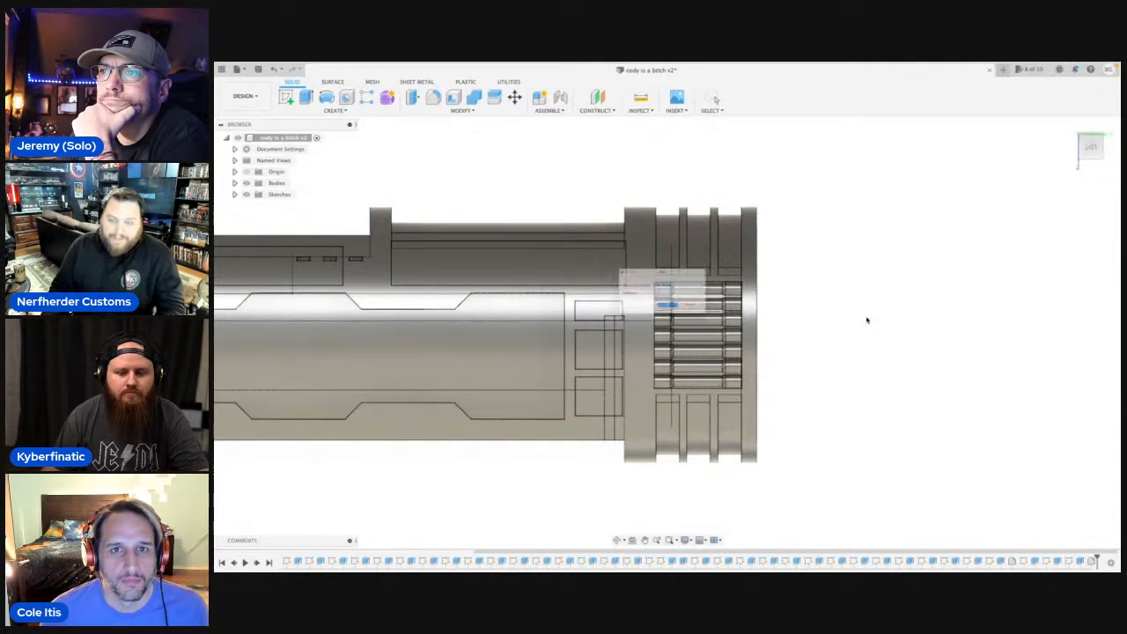
key("super+s")
left_click(669, 319)
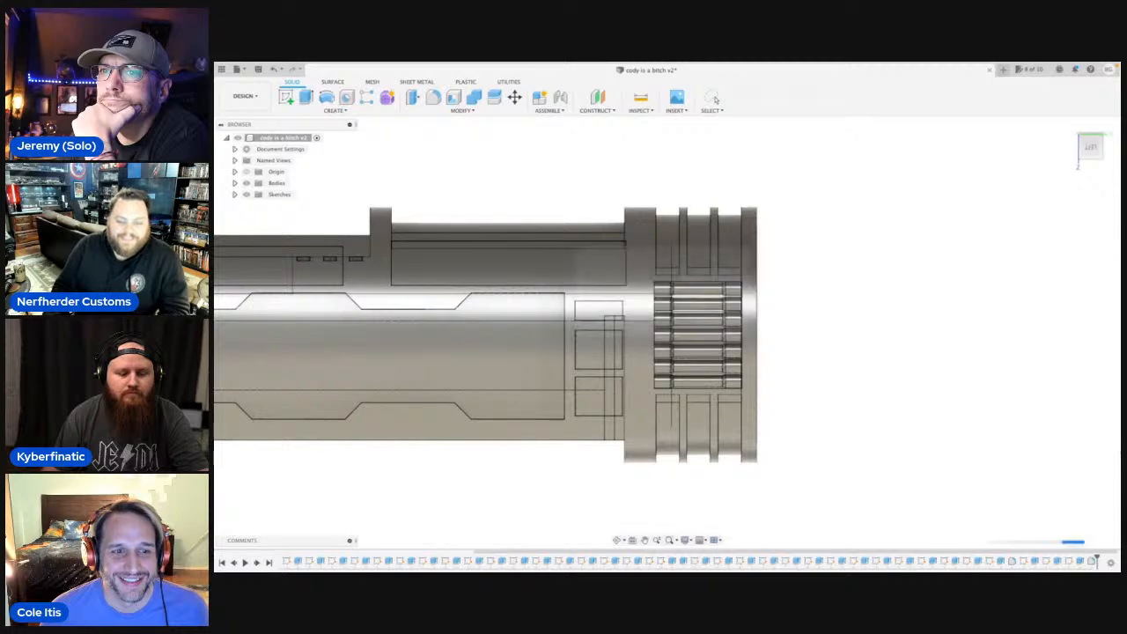
Examine the whole hilt and its angular side panel recesses from an angle and in the straight left view.
left_click(618, 538)
left_click_drag(616, 451, 613, 415)
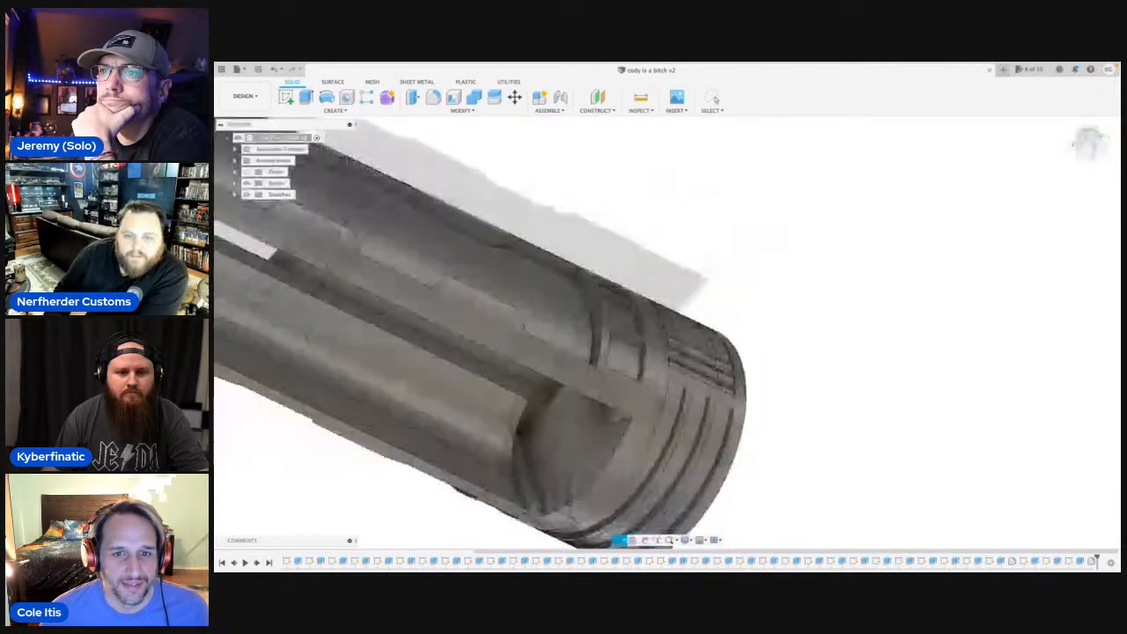
middle_click_drag(613, 416, 656, 480, "shift")
scroll(705, 396, "down", 4)
middle_click_drag(715, 387, 724, 487)
left_click(618, 539)
left_click_drag(619, 458, 705, 423)
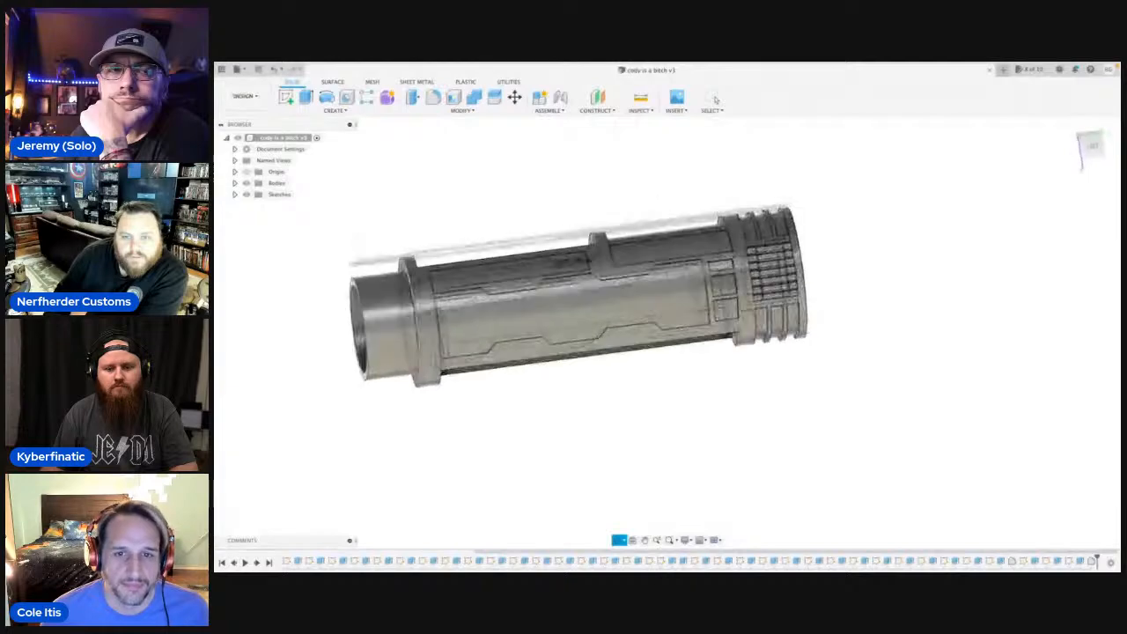
scroll(717, 264, "up", 10)
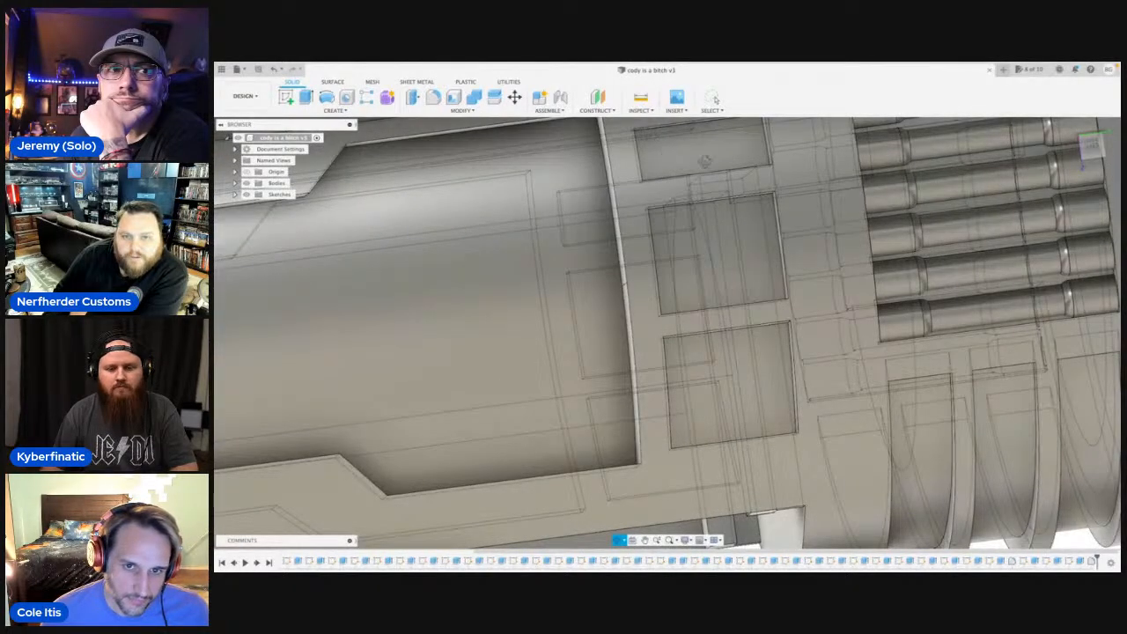
scroll(728, 283, "down", 5)
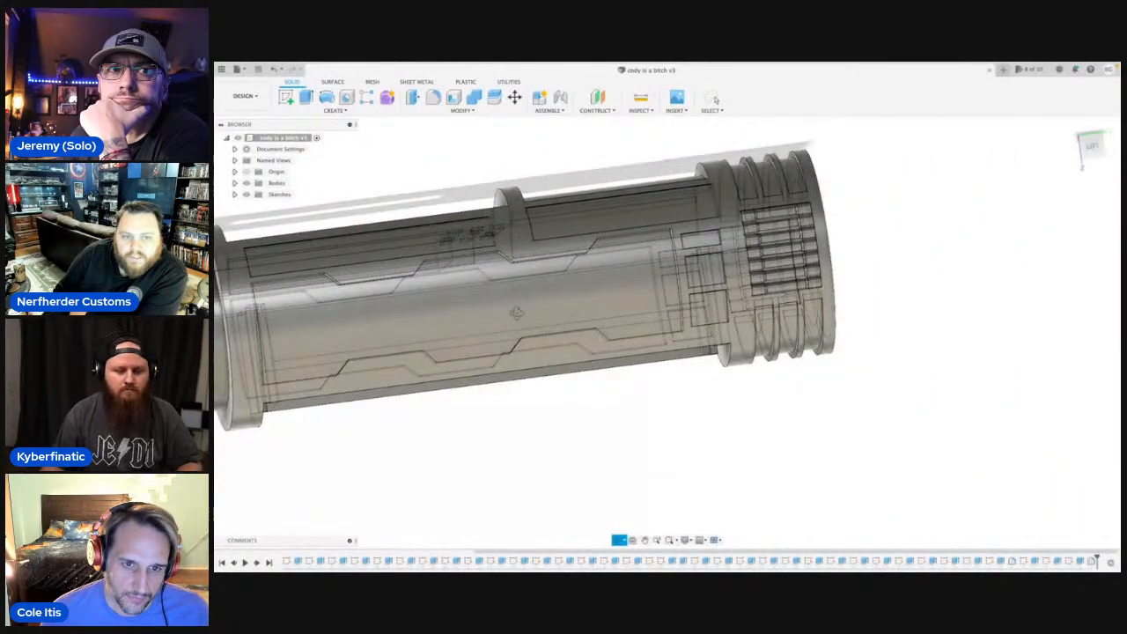
middle_click_drag(517, 313, 670, 327)
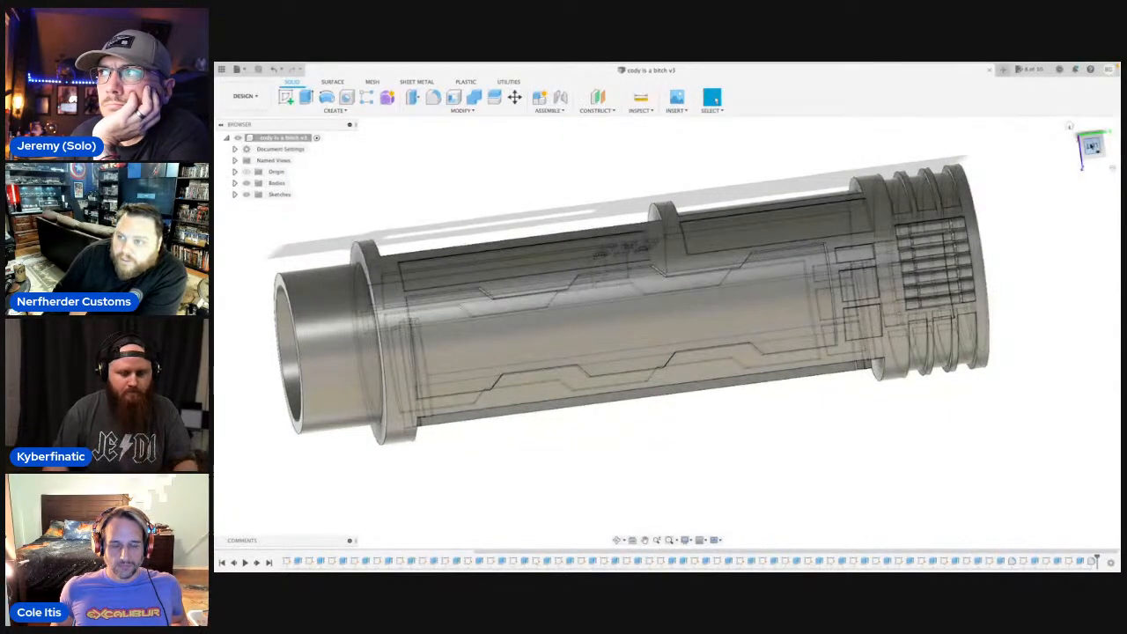
left_click(1092, 147)
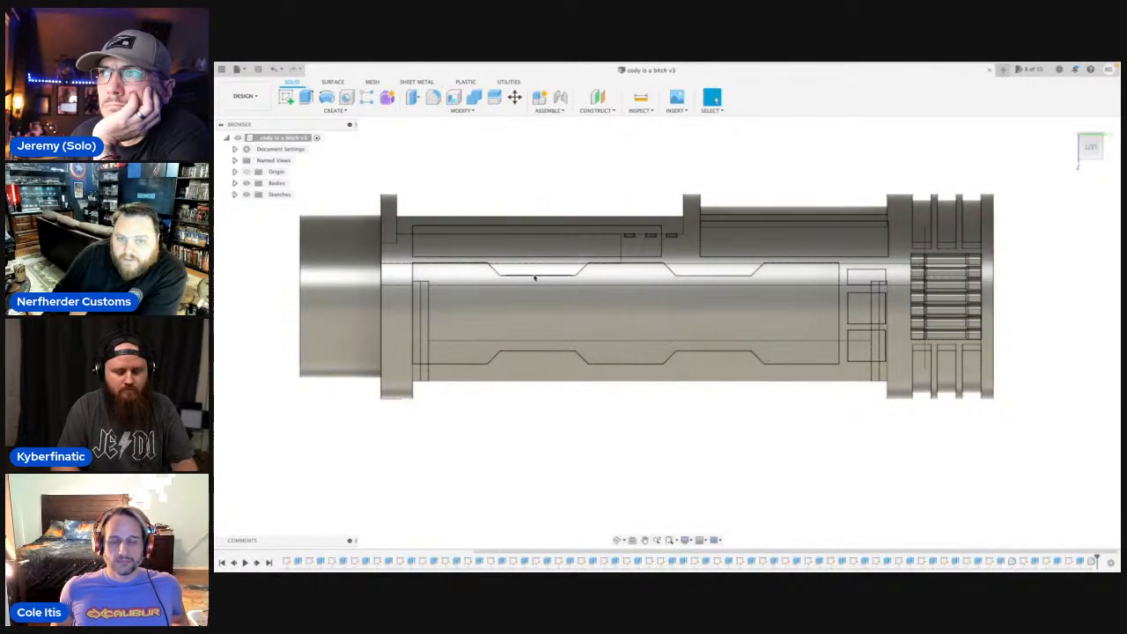
scroll(509, 269, "up", 5)
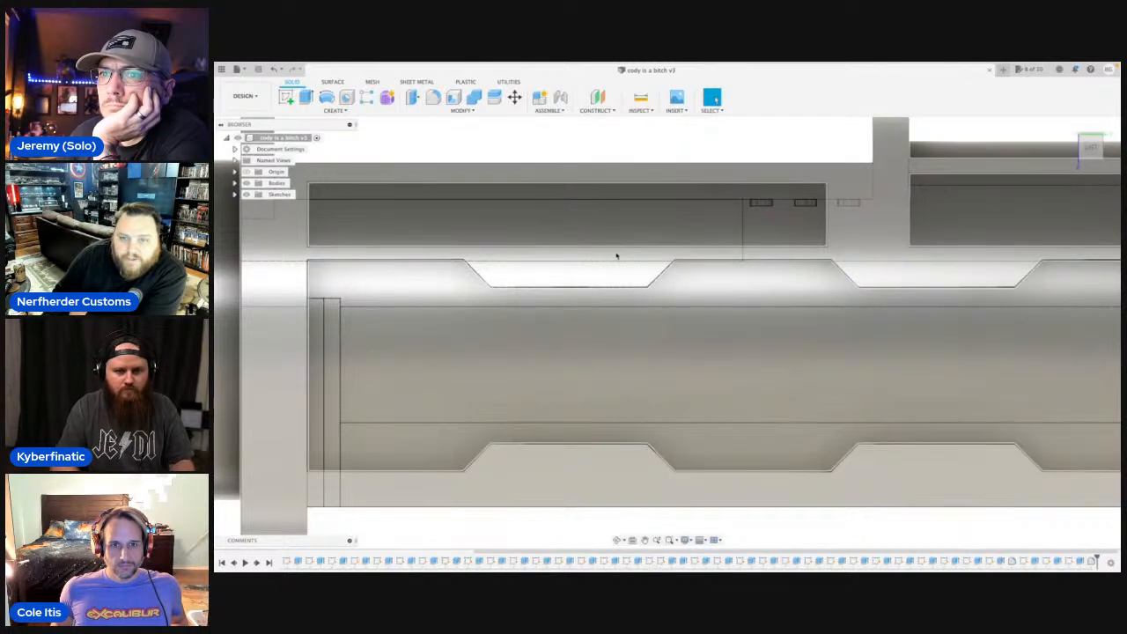
scroll(589, 271, "down", 6)
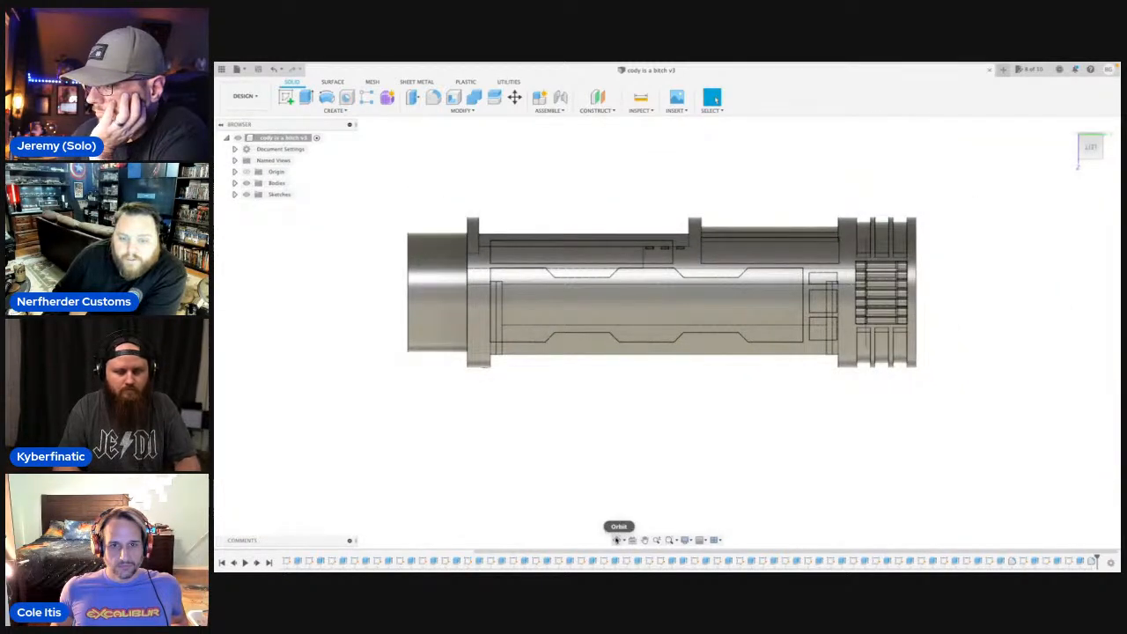
Examine the hilt's underside openings, slotted insert and opposite-side recesses from several angles.
left_click(619, 539)
left_click_drag(688, 363, 669, 378)
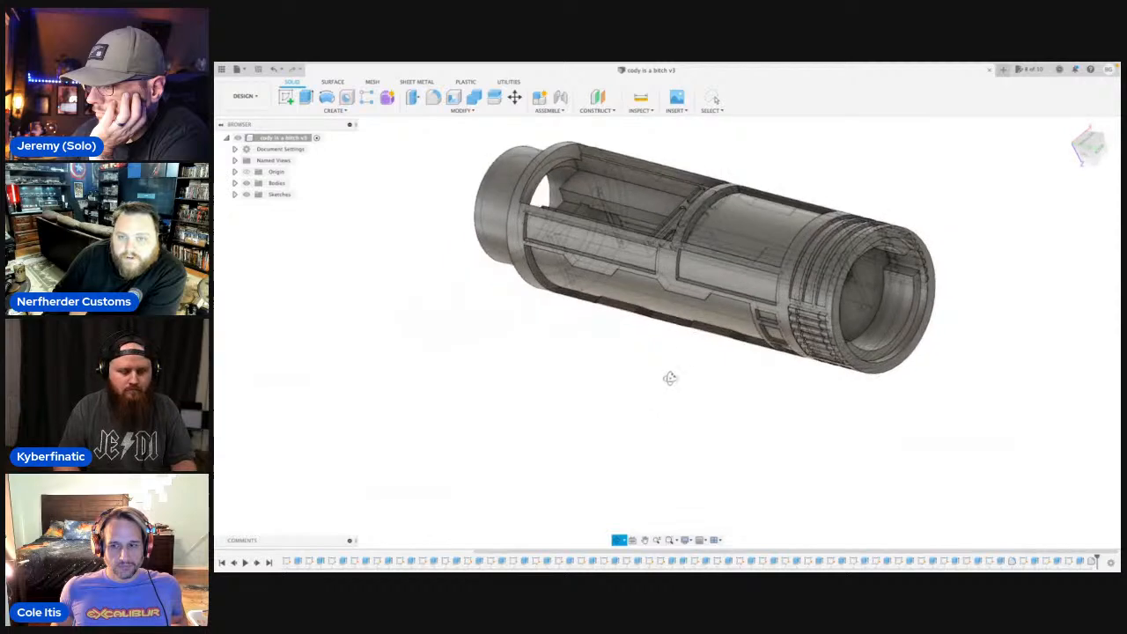
left_click_drag(761, 217, 795, 303)
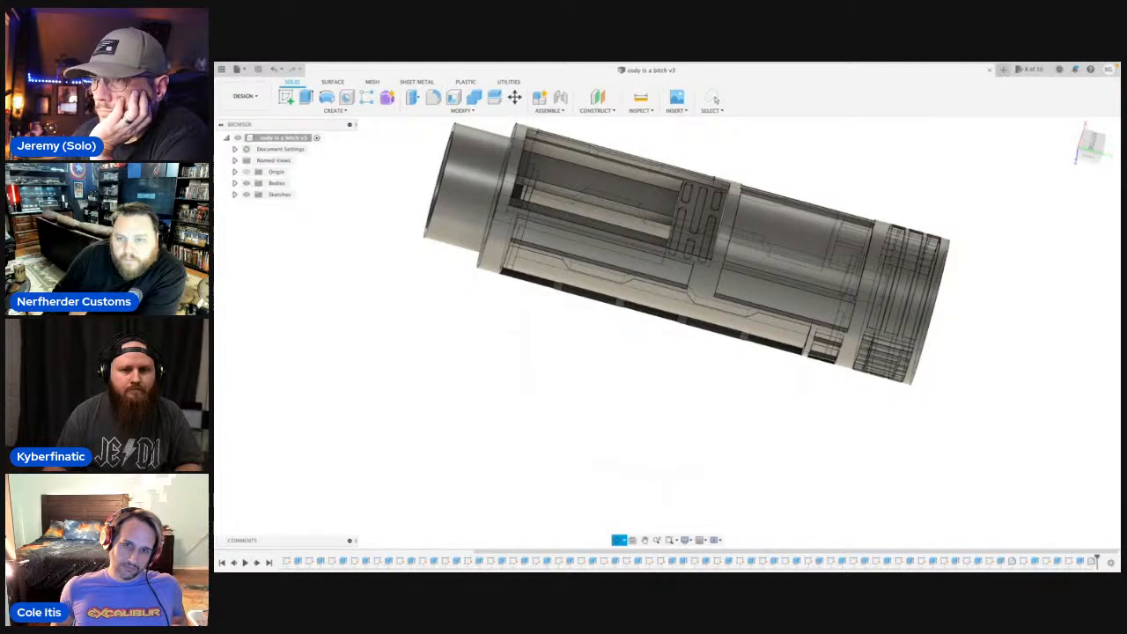
left_click_drag(745, 373, 588, 352)
scroll(589, 352, "up", 4)
scroll(594, 363, "down", 2)
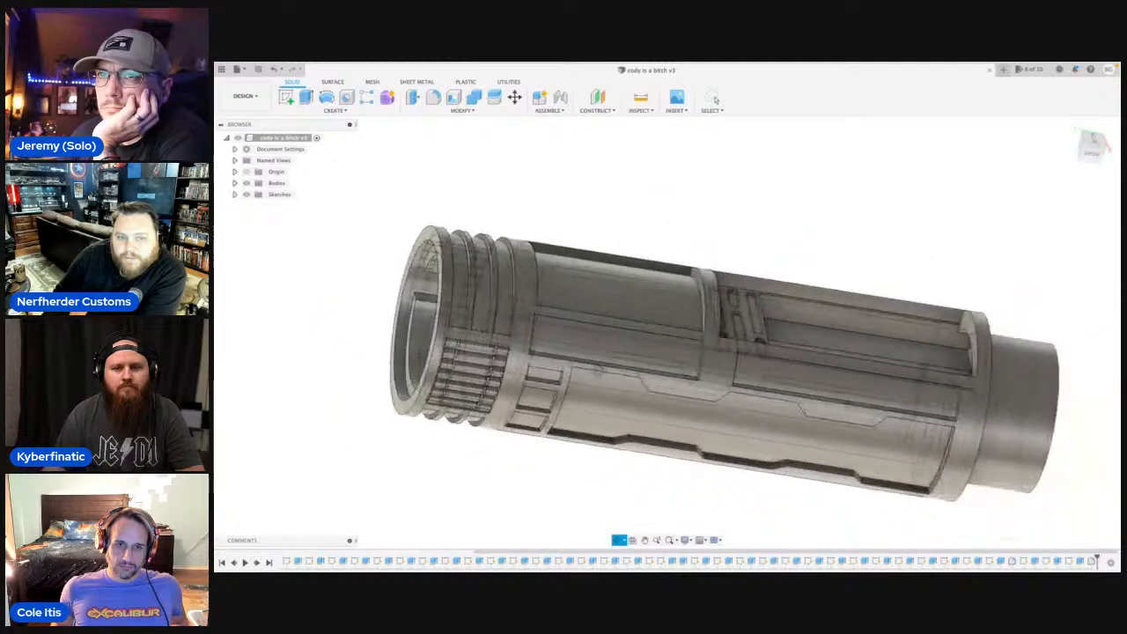
middle_click_drag(599, 371, 598, 310)
scroll(635, 414, "down", 2)
scroll(636, 416, "up", 4)
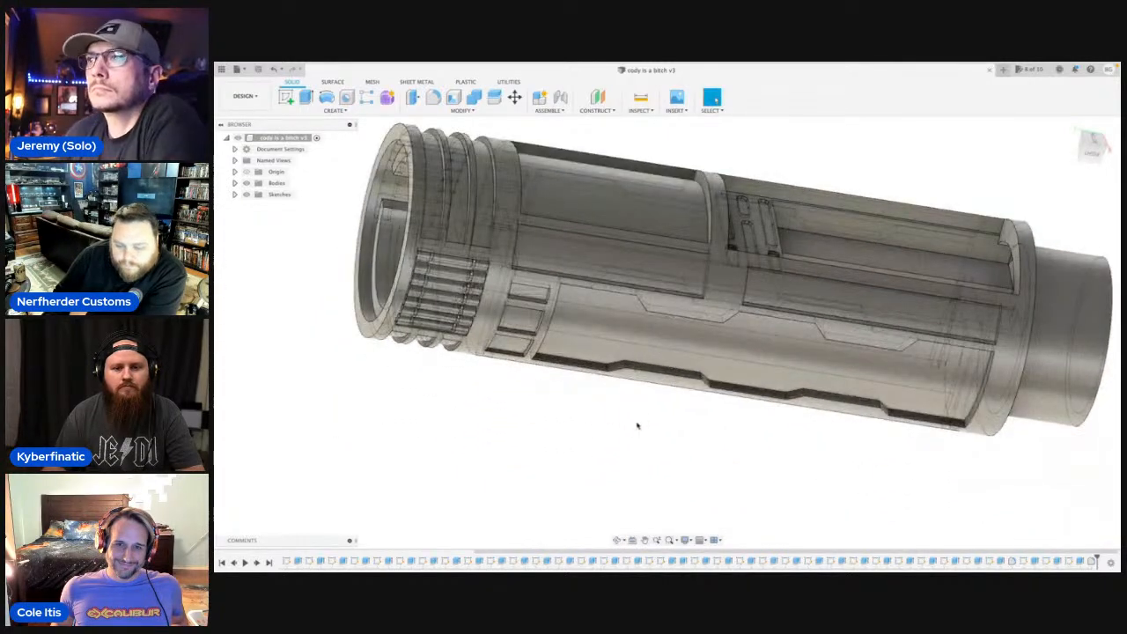
scroll(639, 426, "down", 1)
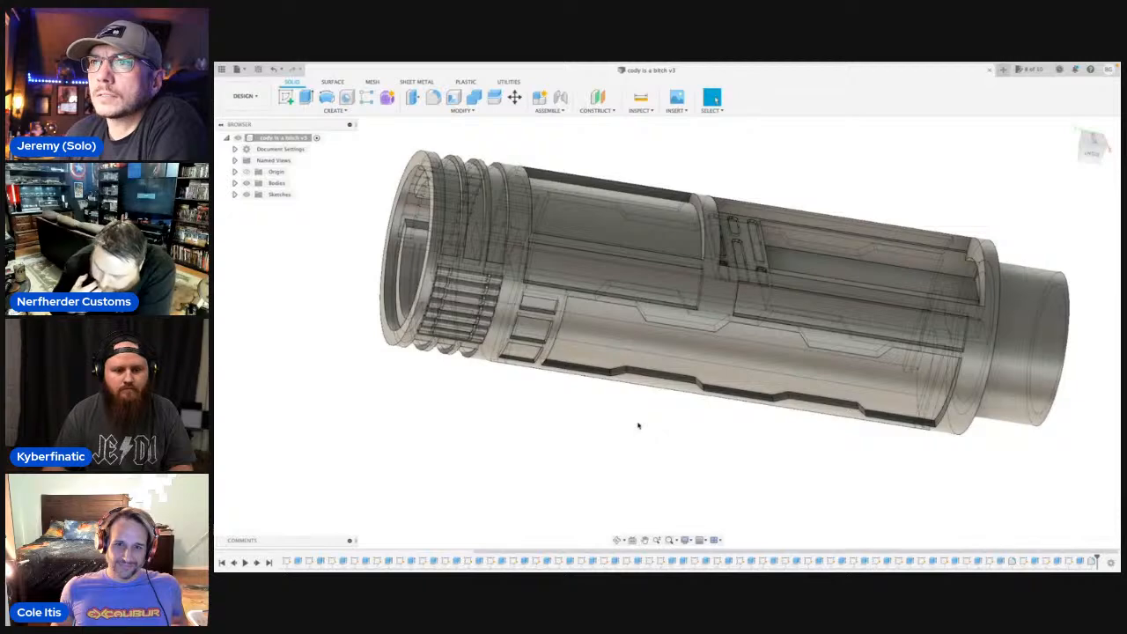
scroll(639, 426, "down", 1)
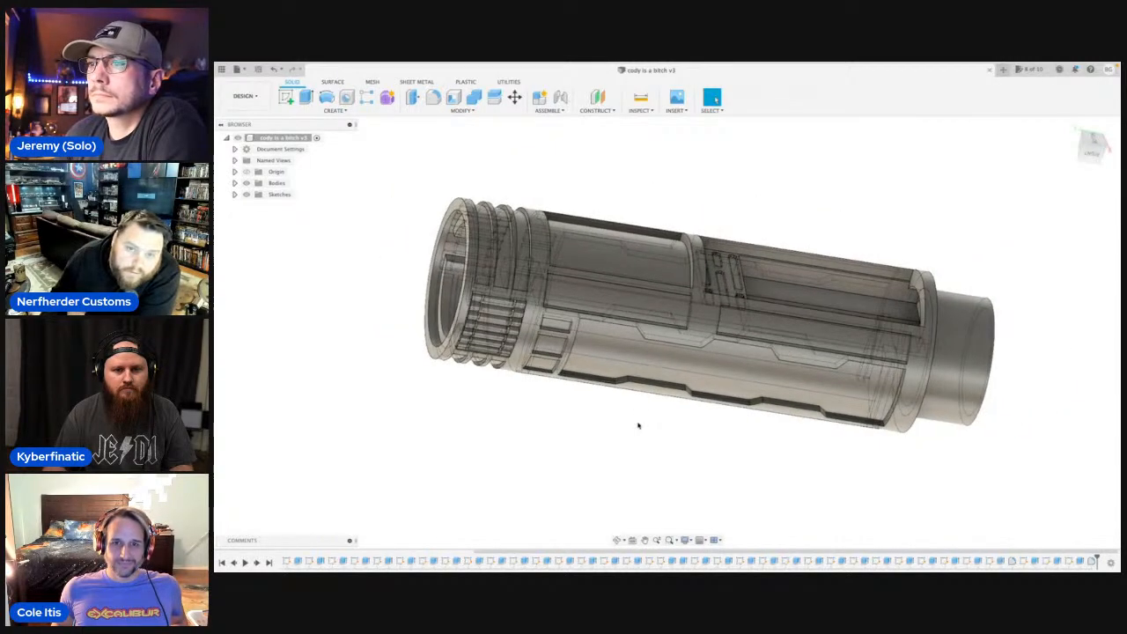
Inspect the rod side of the hilt and compare it with the large window and slotted insert underneath.
left_click(617, 539)
left_click_drag(650, 401, 675, 388)
key("Escape")
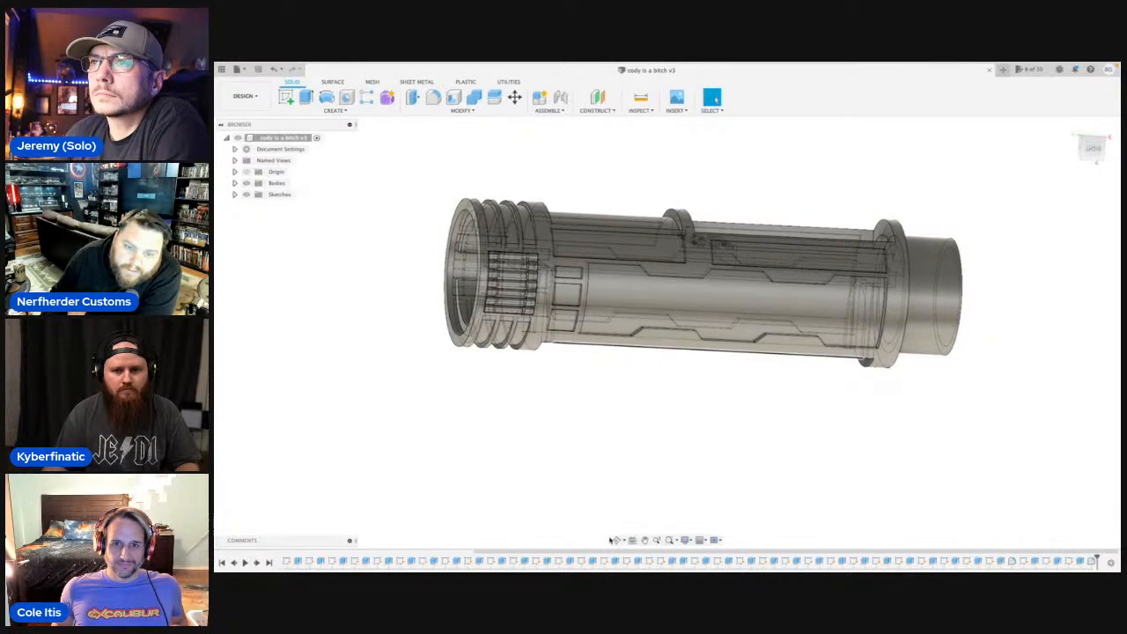
left_click(618, 540)
left_click_drag(641, 375, 659, 440)
middle_click_drag(658, 440, 657, 448)
left_click(713, 98)
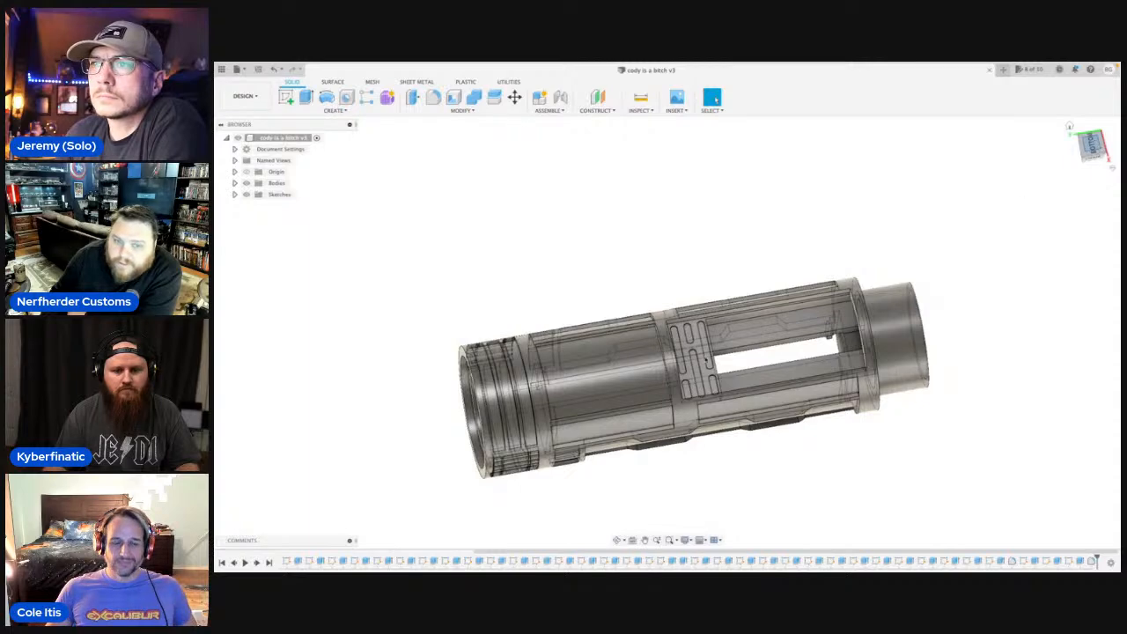
Start a sketch in the bottom view with a vertical line about 1 mm long, from the middle of the blank panel's edge beside the slotted insert.
left_click(1092, 148)
scroll(572, 382, "up", 3)
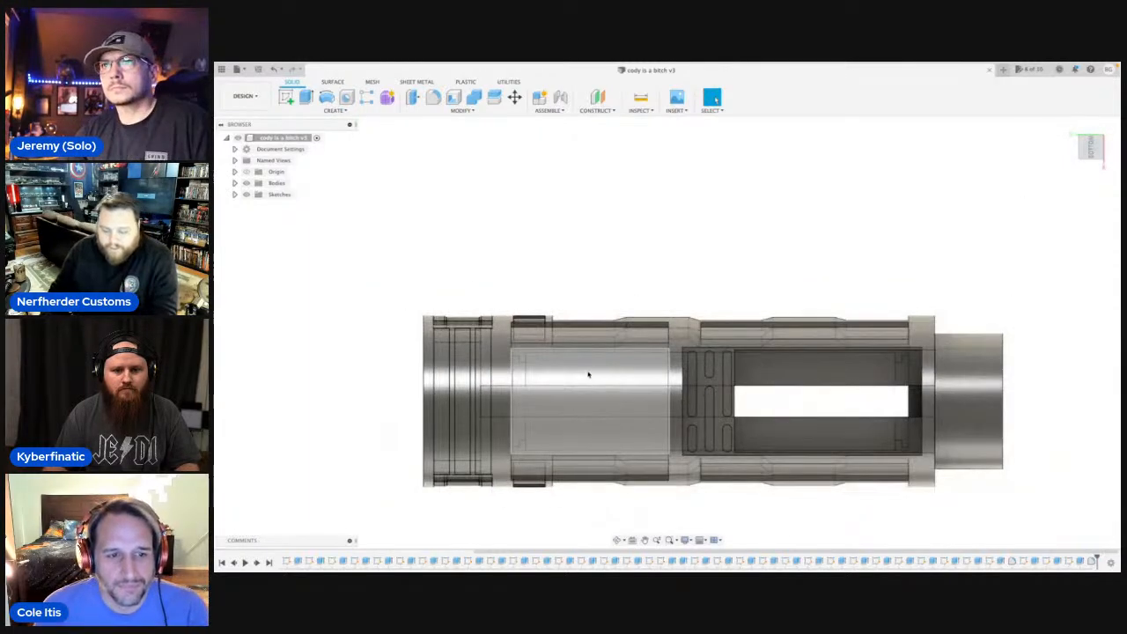
key("l")
left_click(624, 286)
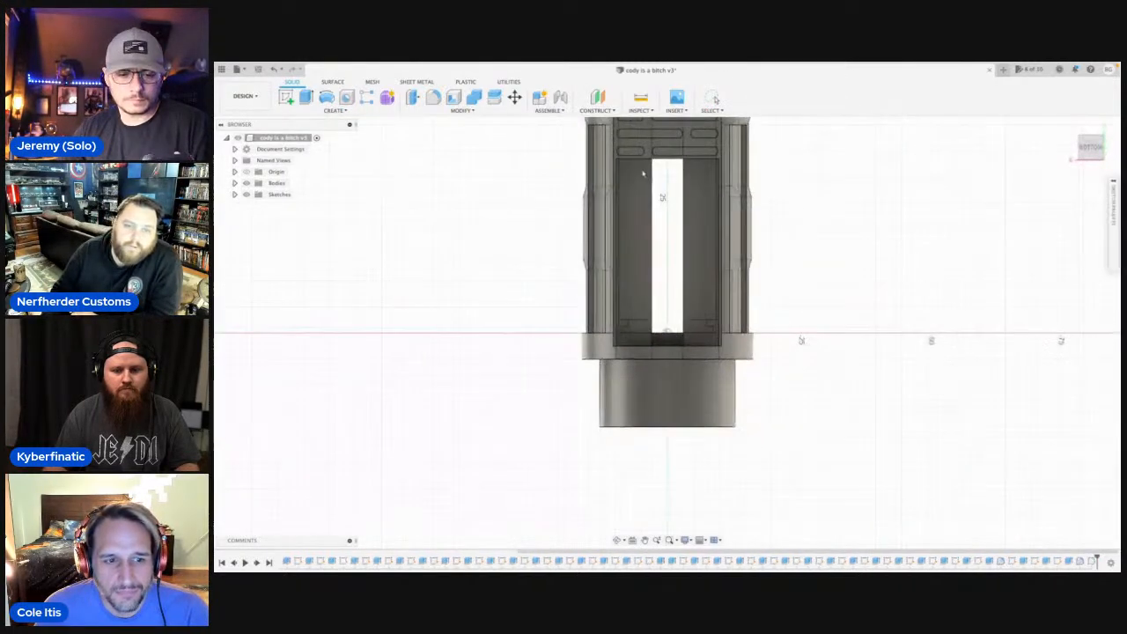
scroll(611, 402, "up", 5)
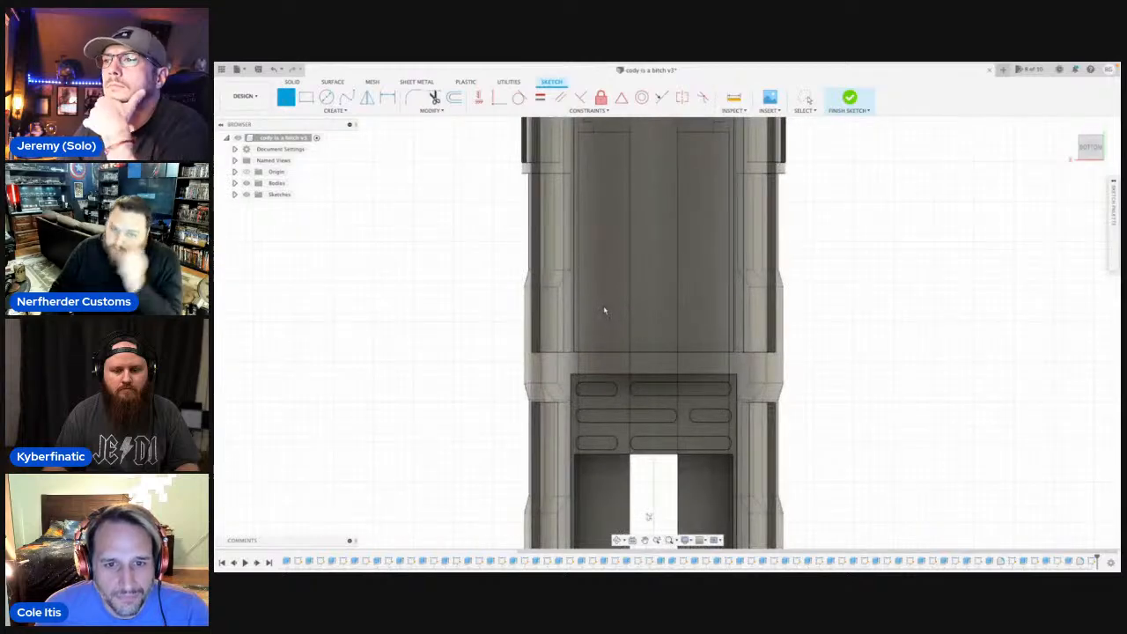
scroll(604, 310, "down", 2)
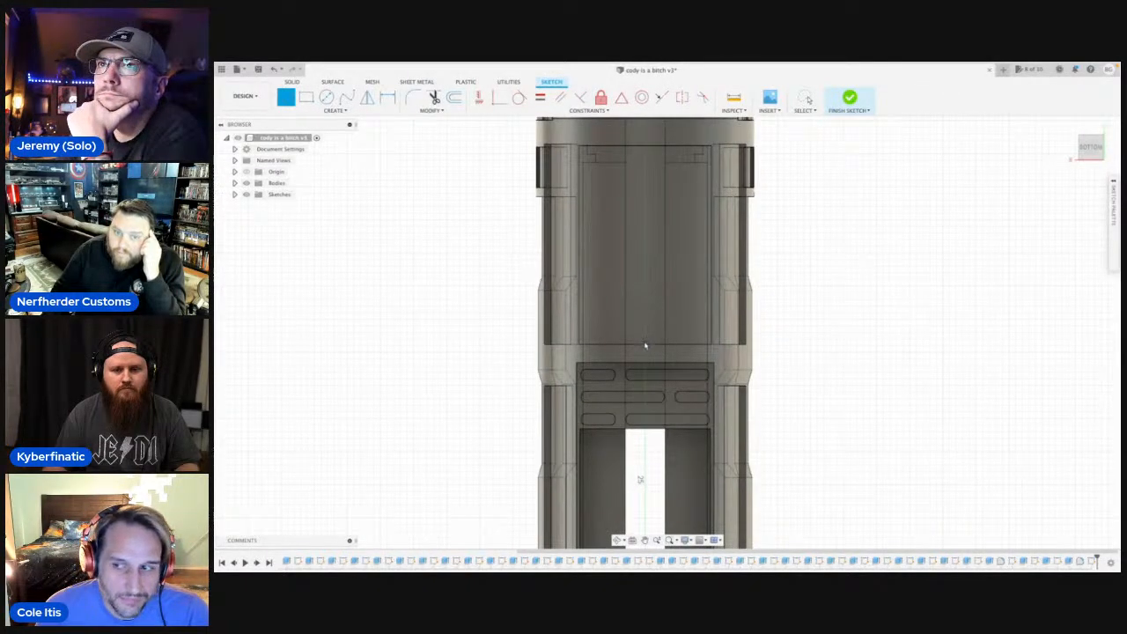
scroll(645, 346, "up", 5)
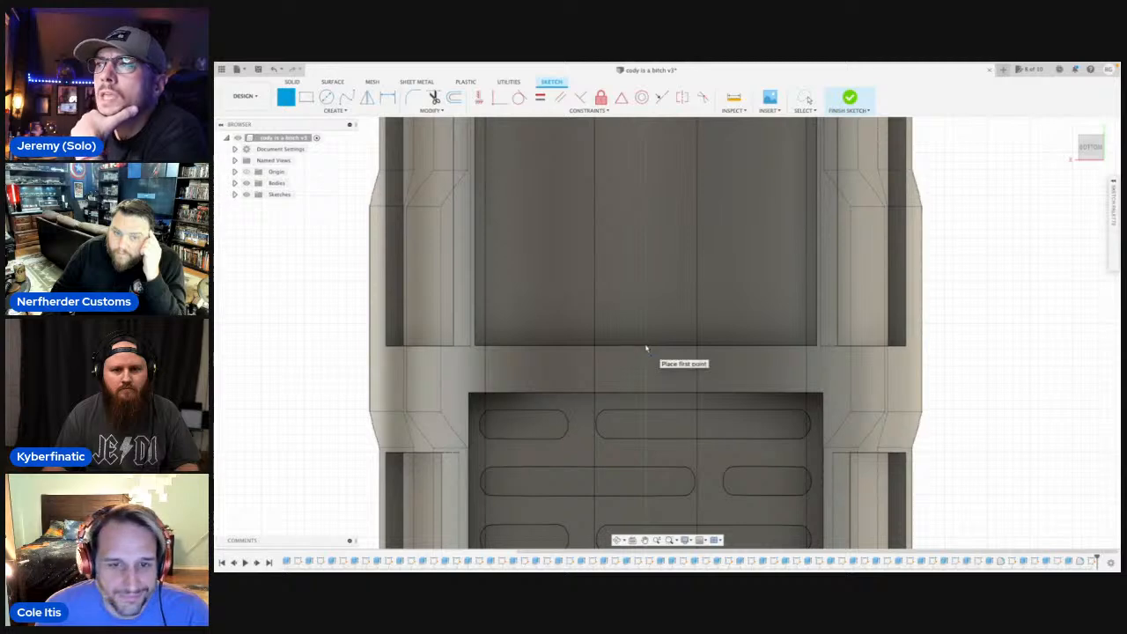
left_click(645, 348)
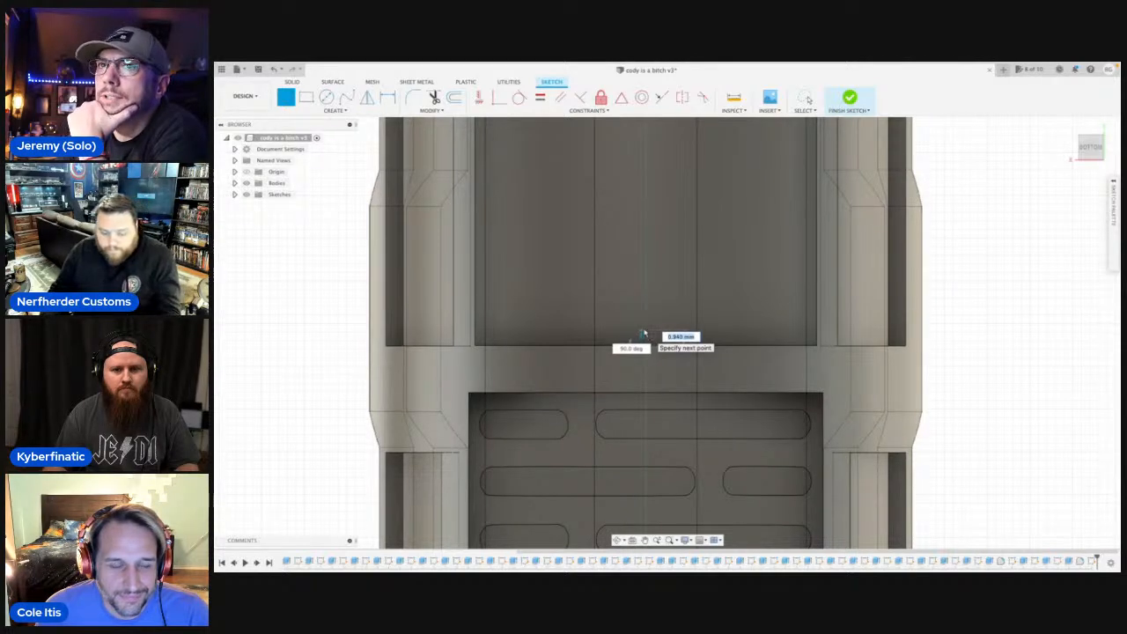
left_click(644, 332)
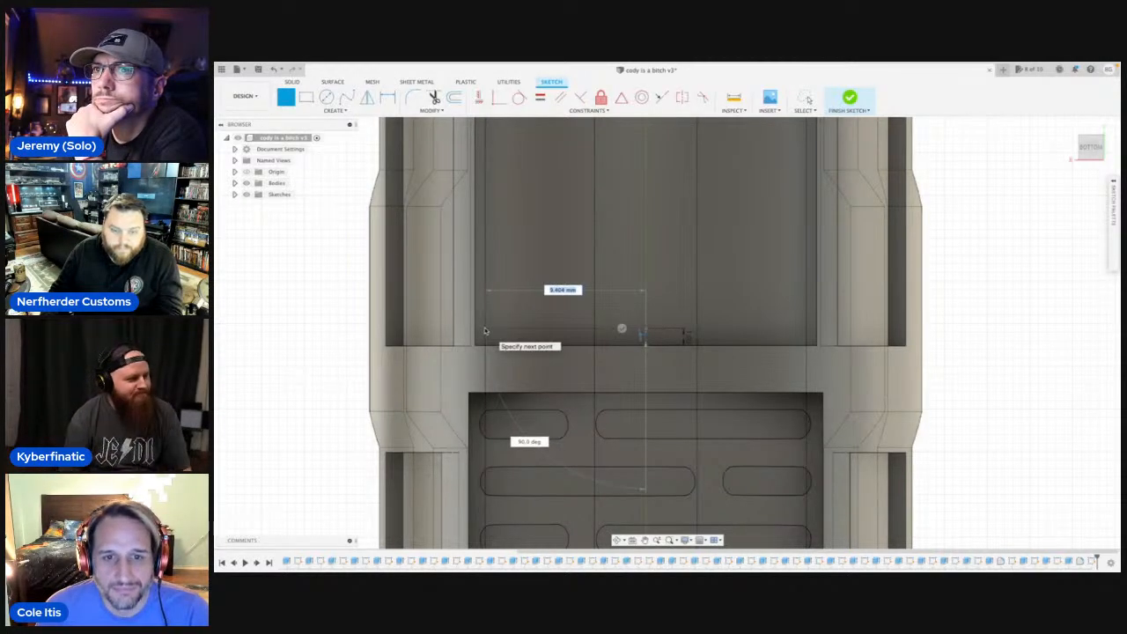
Continue the outline with a 9.5 mm line perpendicular to the short line, towards the panel's long side.
type("1")
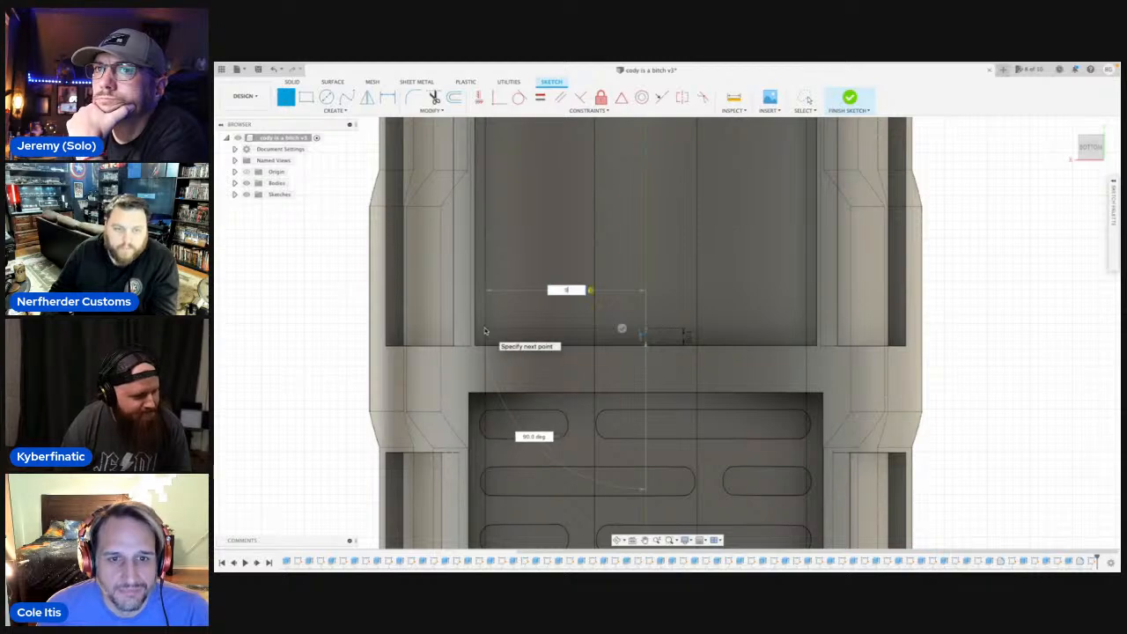
type("0")
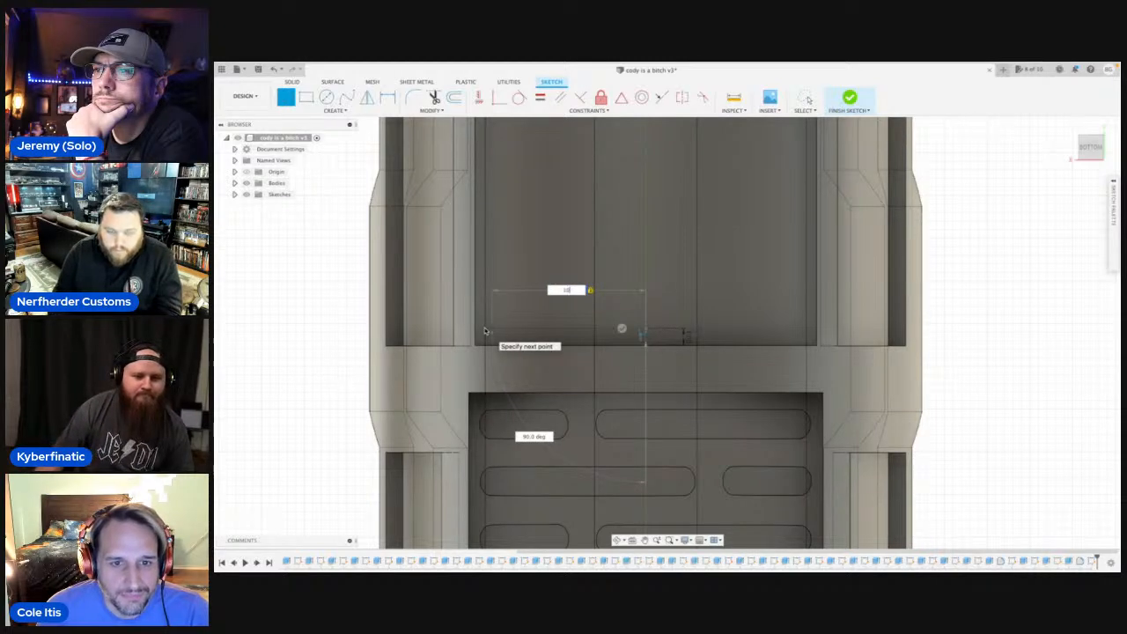
key("BackSpace")
key("BackSpace")
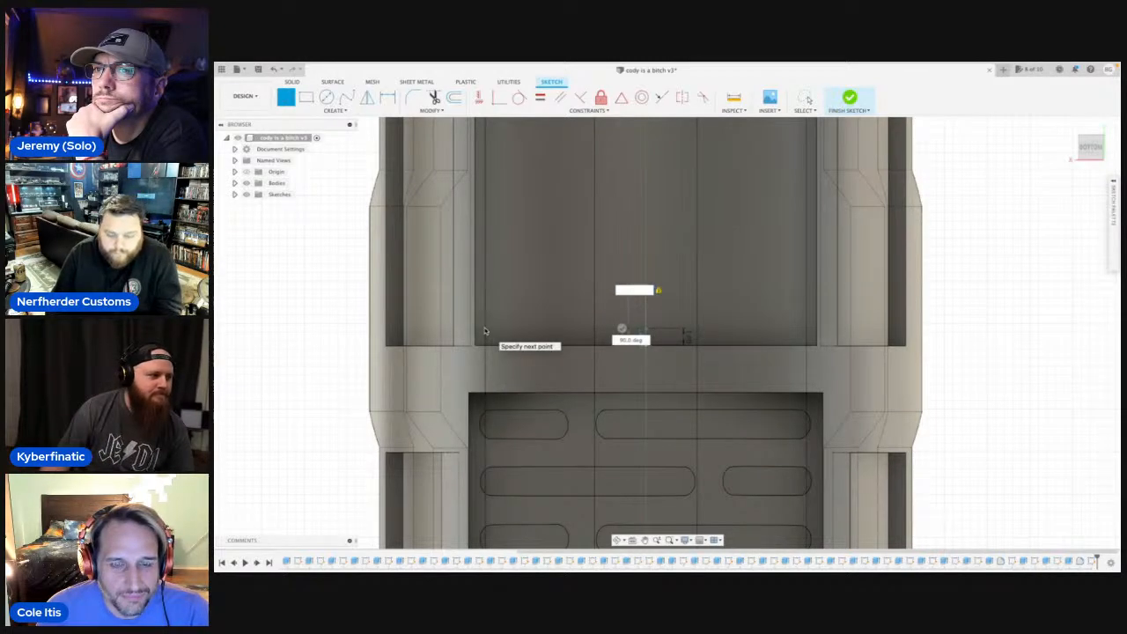
type("9.5")
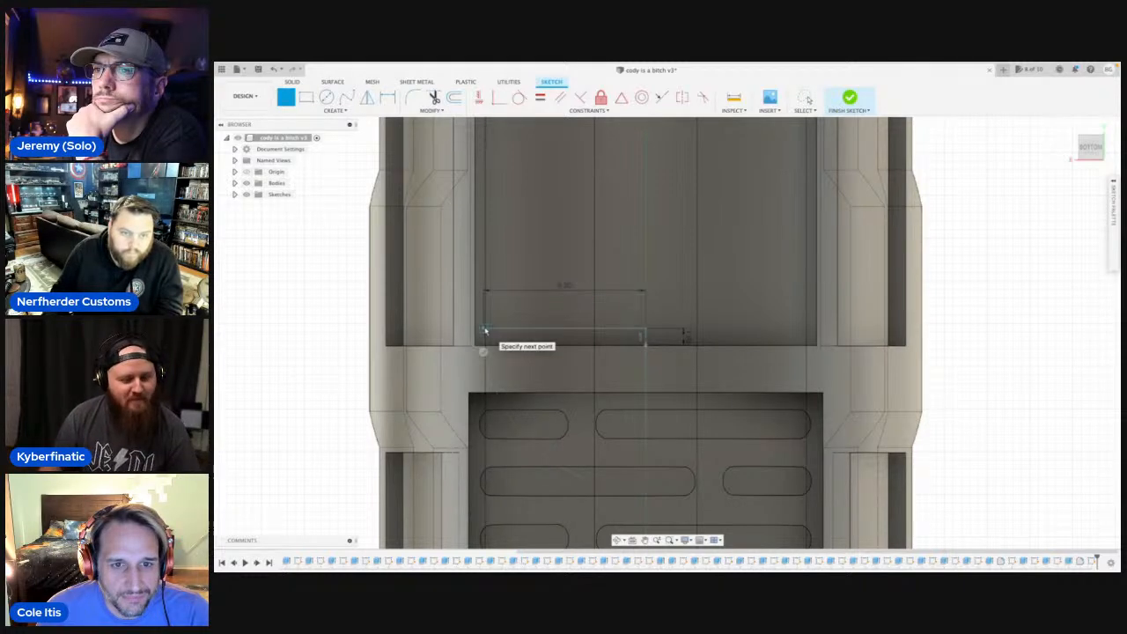
key("Return")
Complete the half outline with a line about 21 mm long beside the panel's long edge and a perpendicular line back to the centre axis.
scroll(487, 222, "down", 2)
middle_click_drag(484, 214, 493, 394)
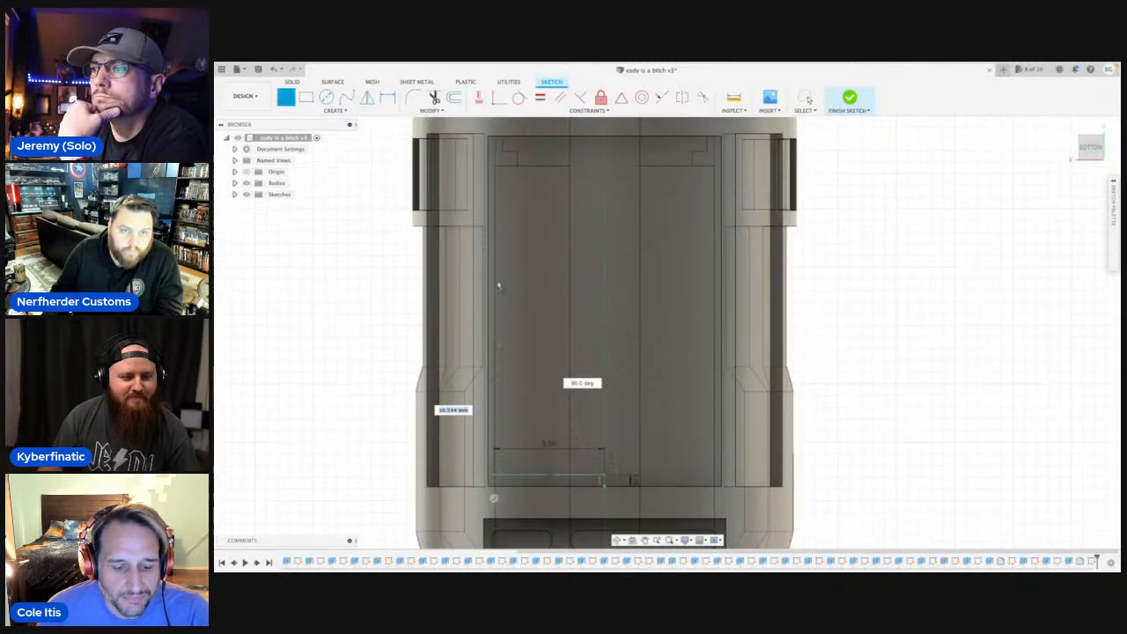
left_click(495, 230)
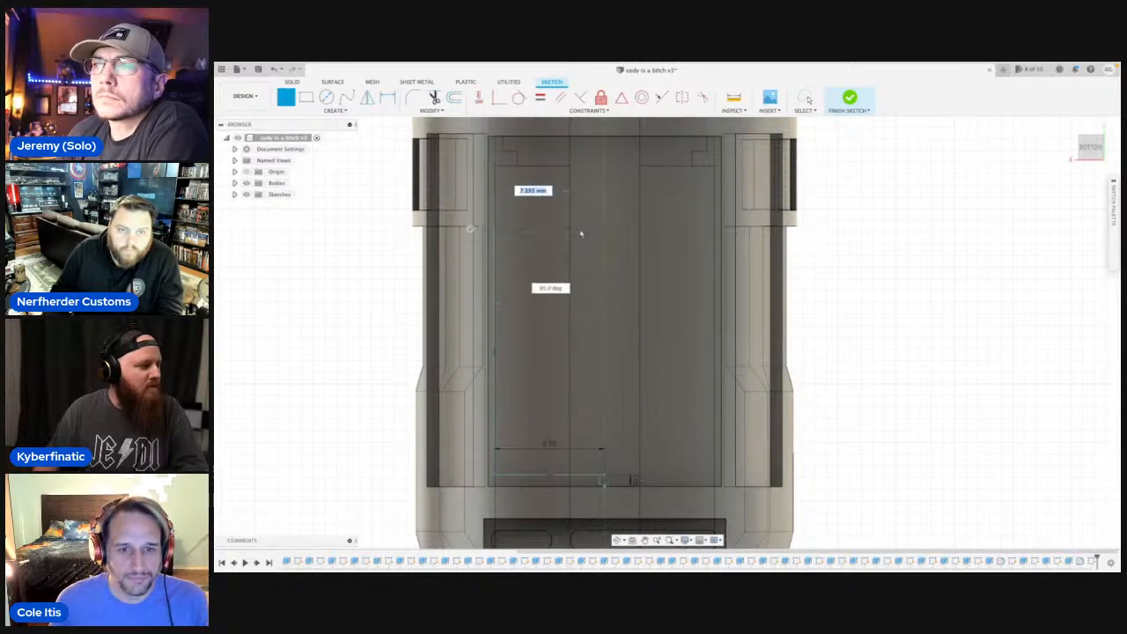
double_click(604, 230)
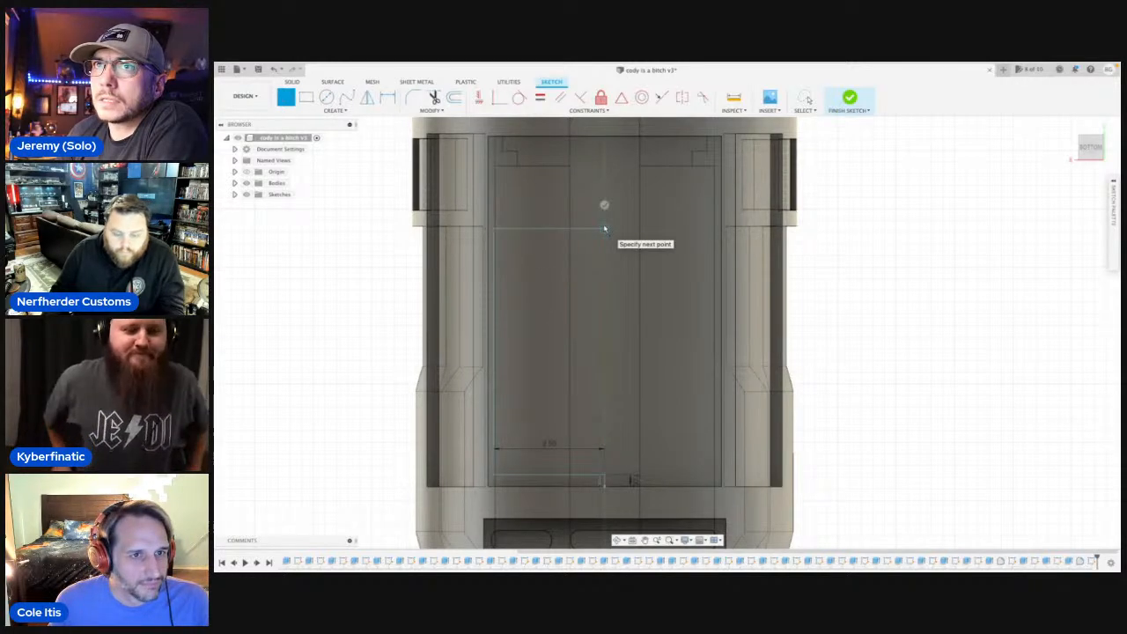
Mirror the three lines of the half outline about the short vertical centre line to complete the rectangle.
type("sm")
left_click(646, 349)
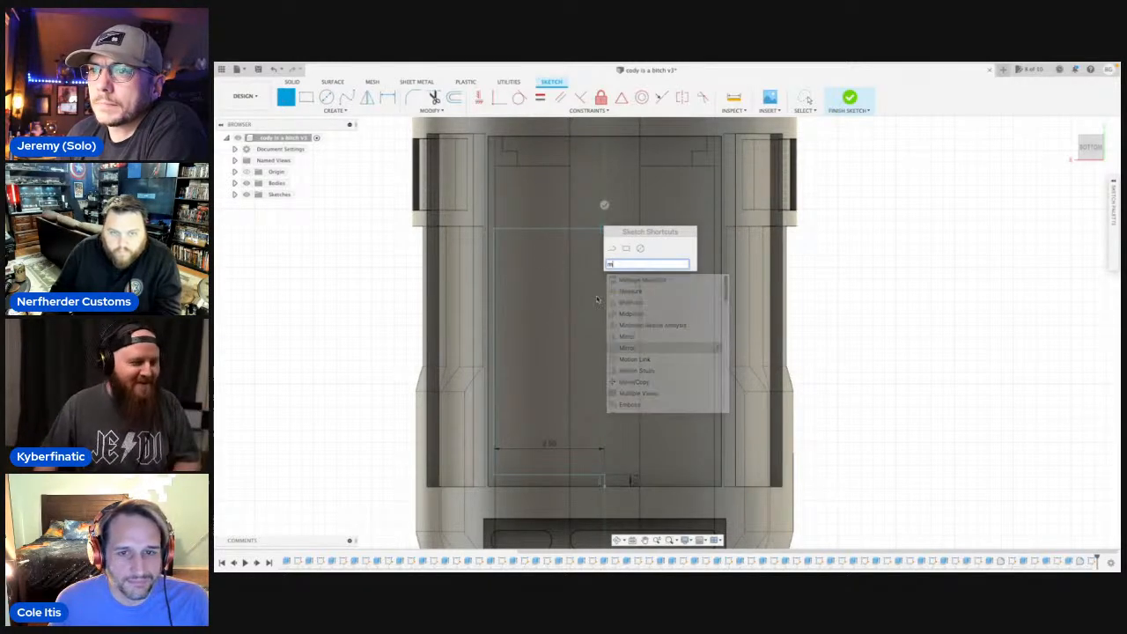
left_click(546, 230)
left_click(494, 282)
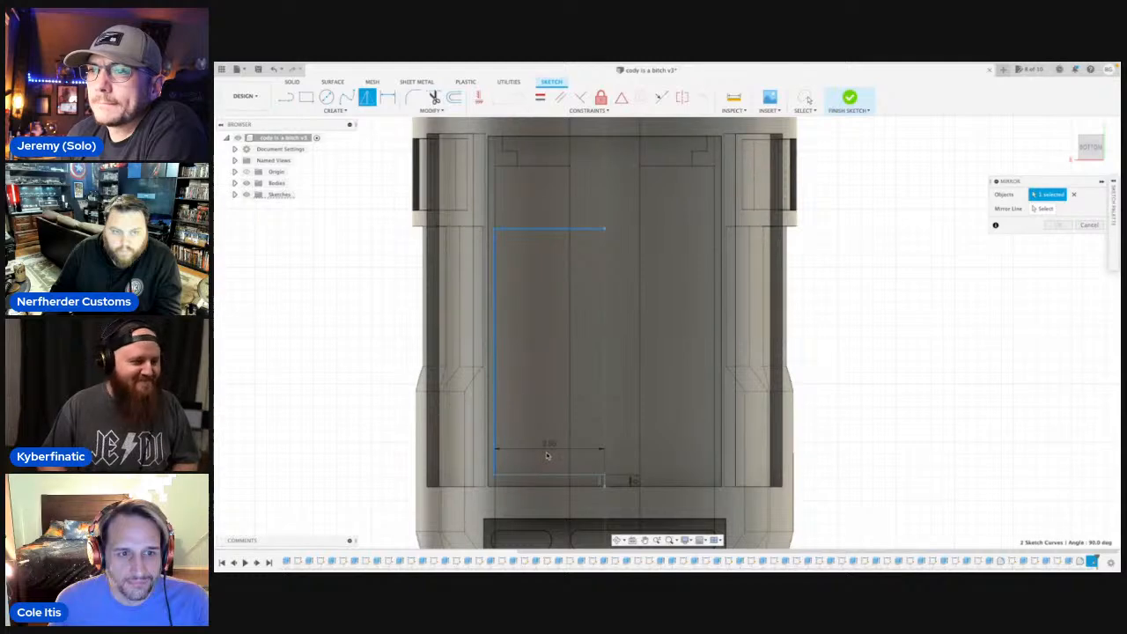
left_click(547, 475)
left_click(1048, 210)
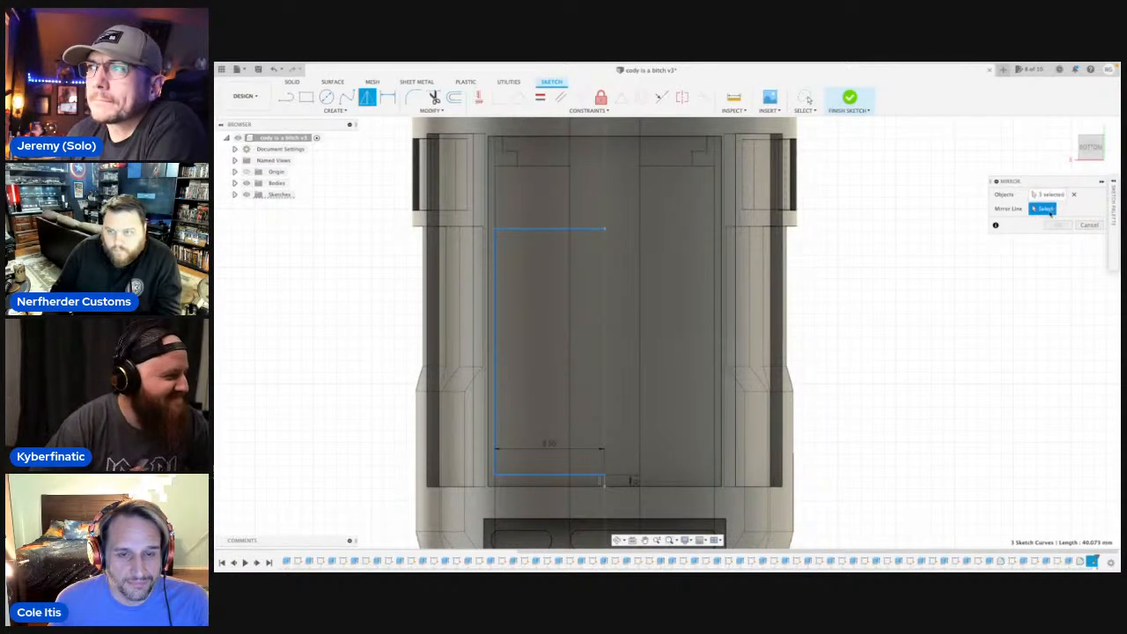
left_click(603, 482)
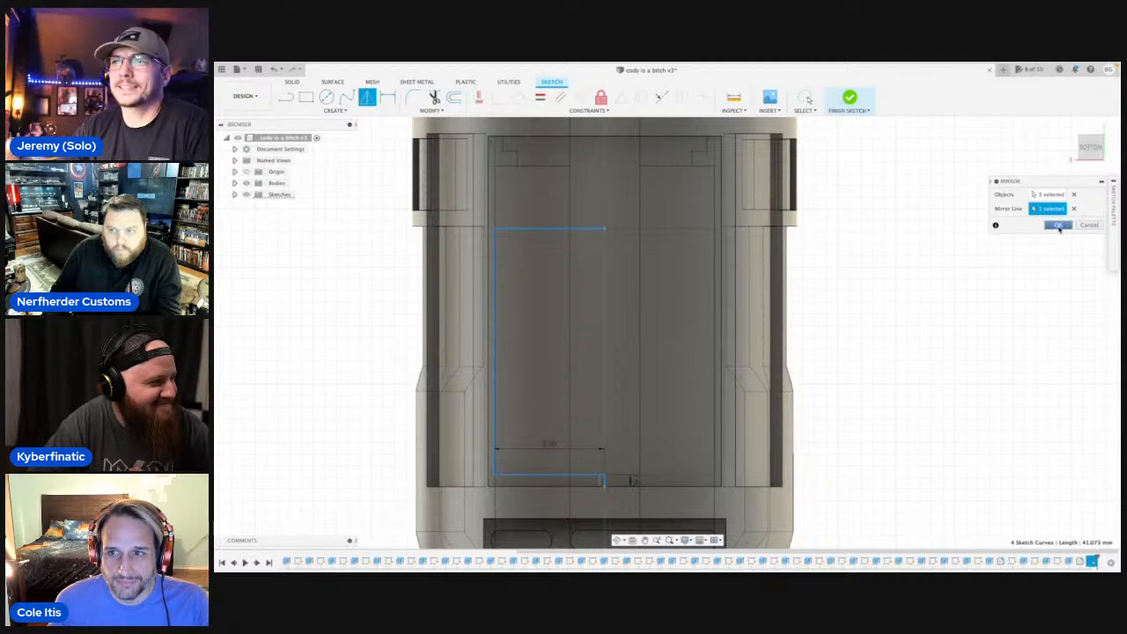
left_click(1055, 224)
Extrude the rectangle profile -2 mm with the Join operation, starting from the hilt's curved outer face at the panel.
left_click(247, 183)
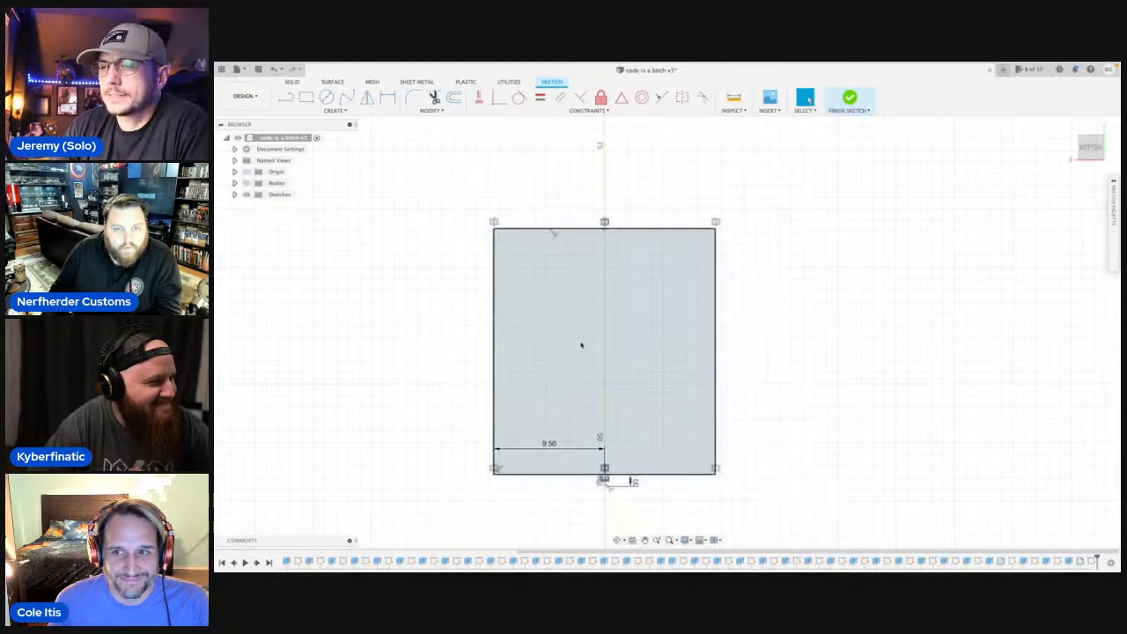
left_click(569, 343)
key("e")
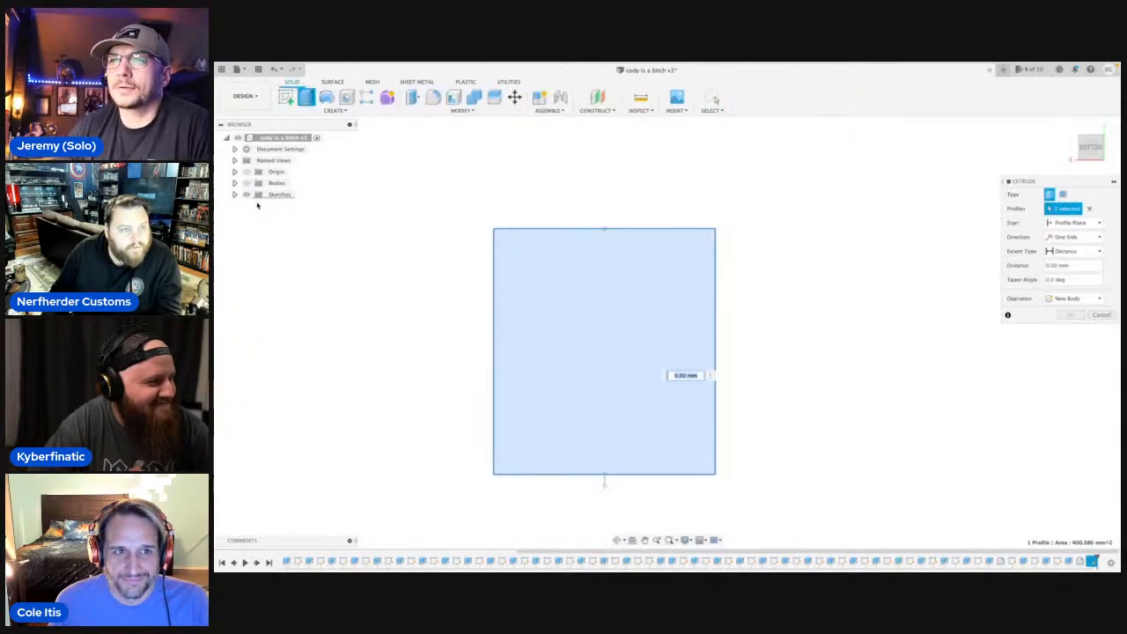
left_click(246, 183)
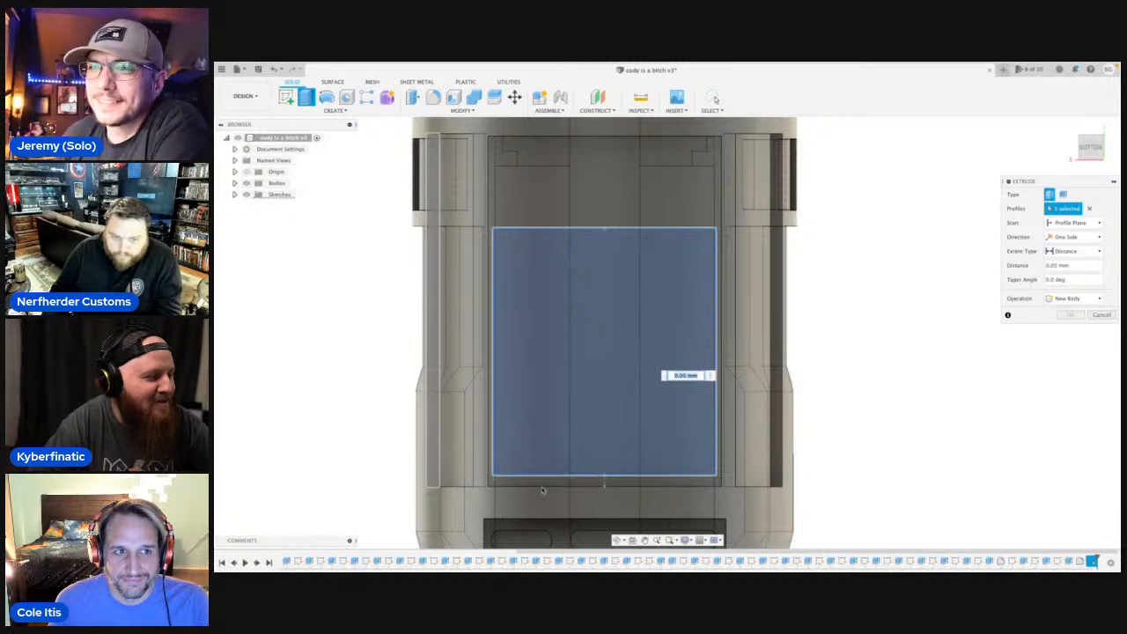
left_click(618, 539)
middle_click_drag(571, 380, 604, 320, "shift")
key("Escape")
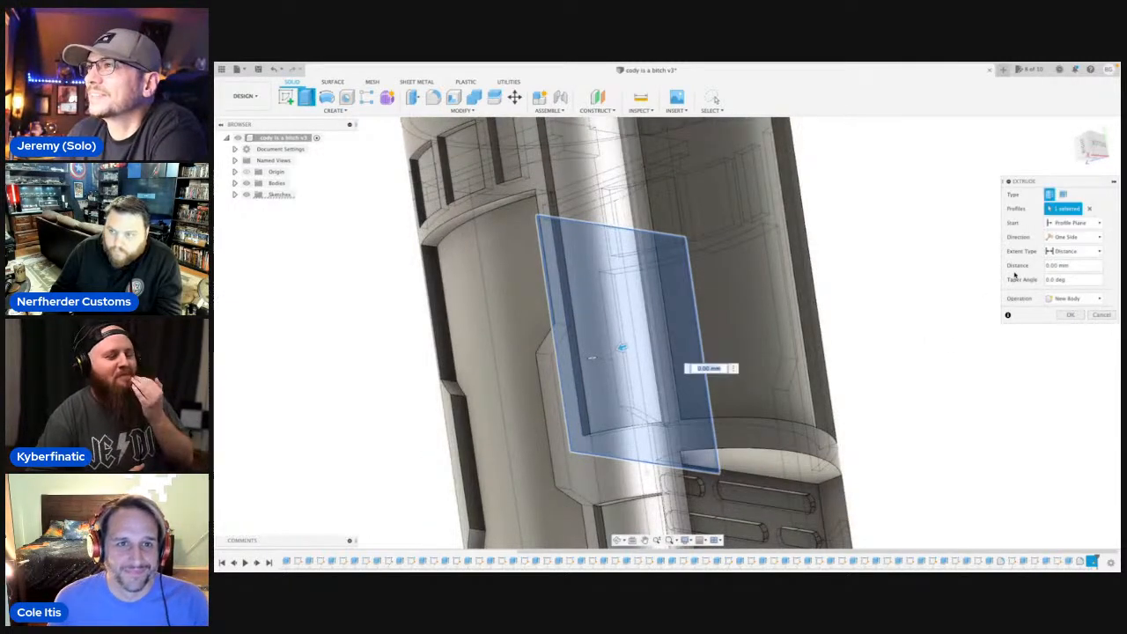
left_click(1072, 223)
left_click(1081, 256)
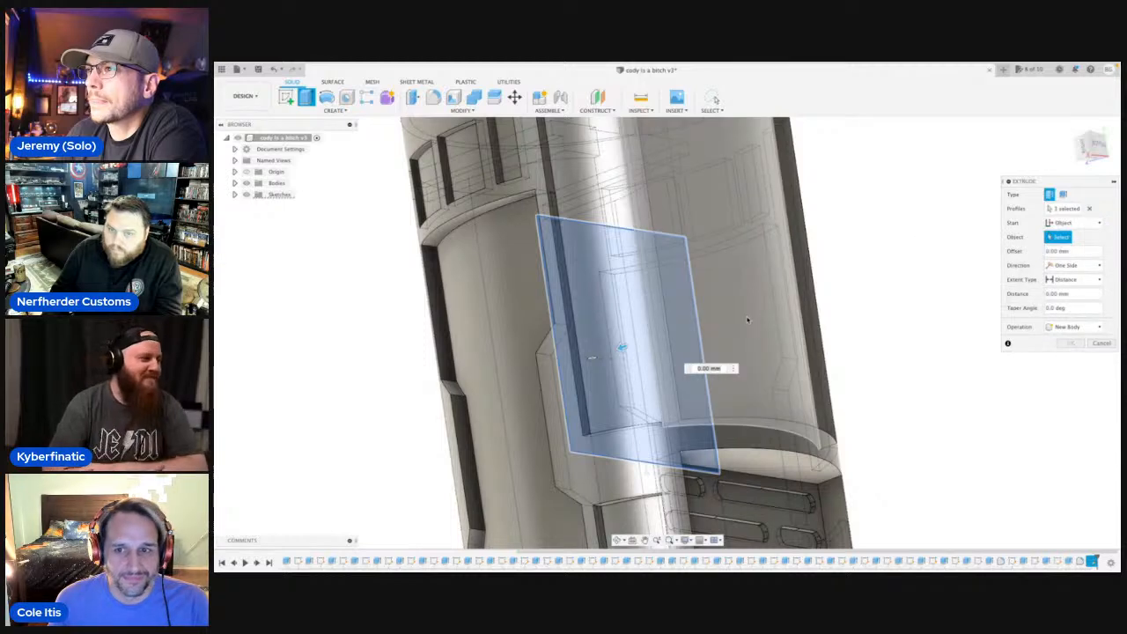
left_click(748, 321)
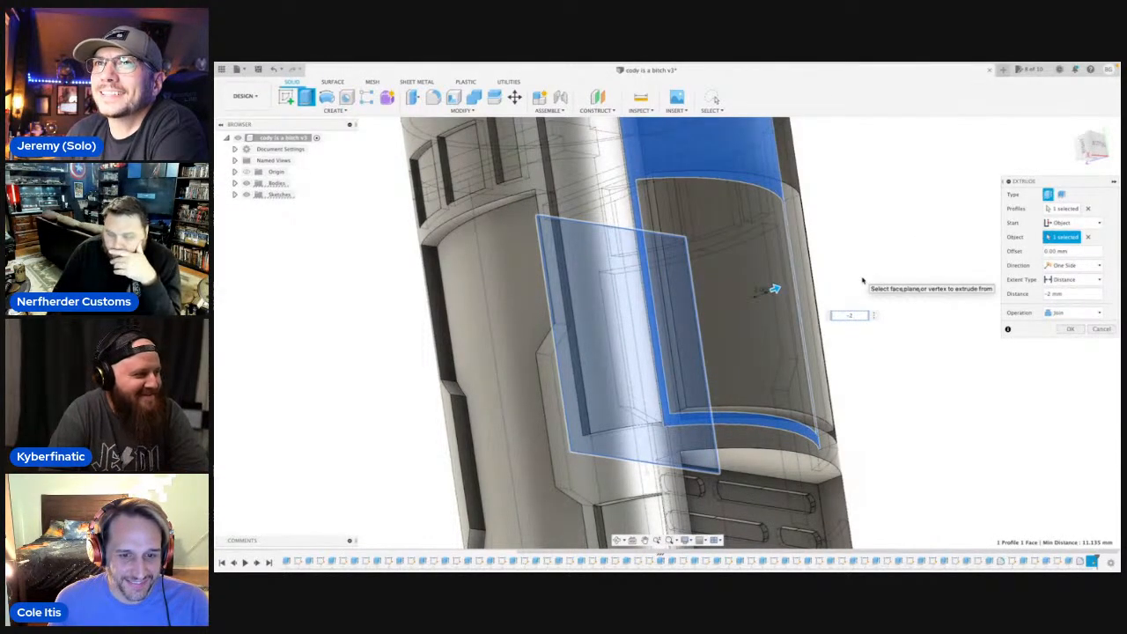
key("Return")
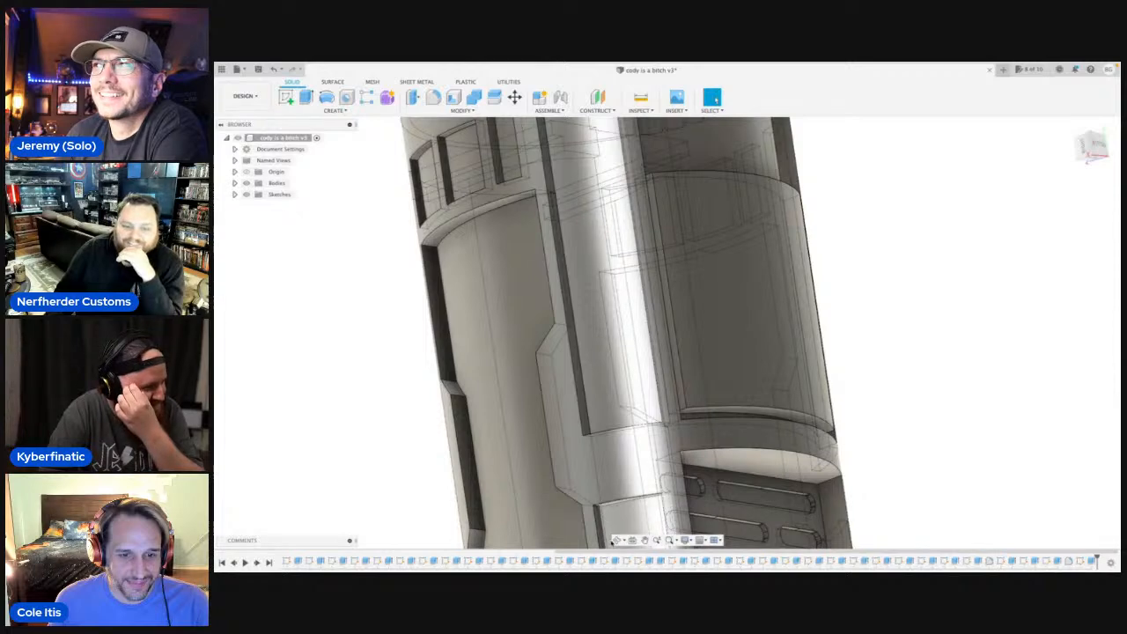
Inspect the newly extruded underside panel beside the slotted insert from several angles.
left_click(618, 539)
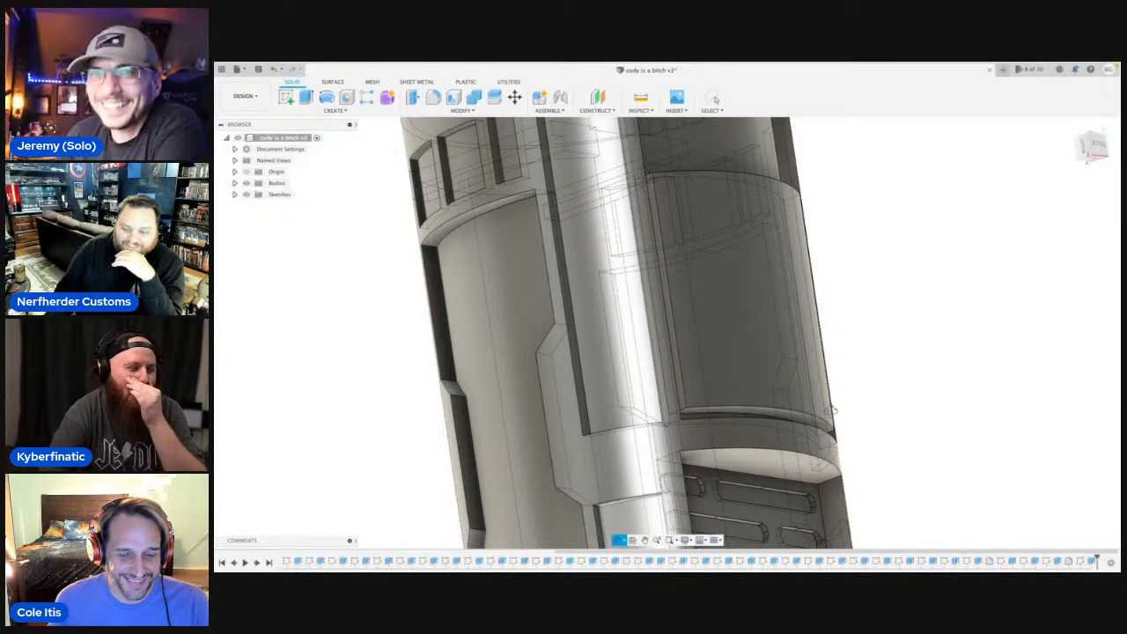
key("Escape")
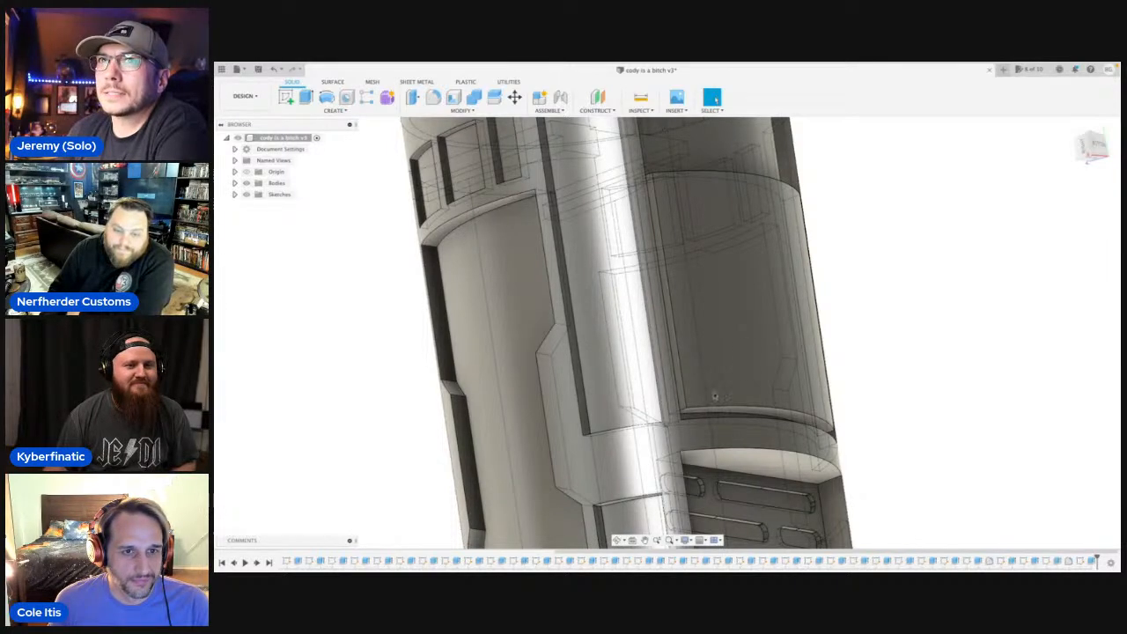
middle_click_drag(714, 395, 417, 370, "shift")
scroll(704, 278, "down", 4)
middle_click_drag(754, 275, 976, 264)
scroll(721, 319, "up", 2)
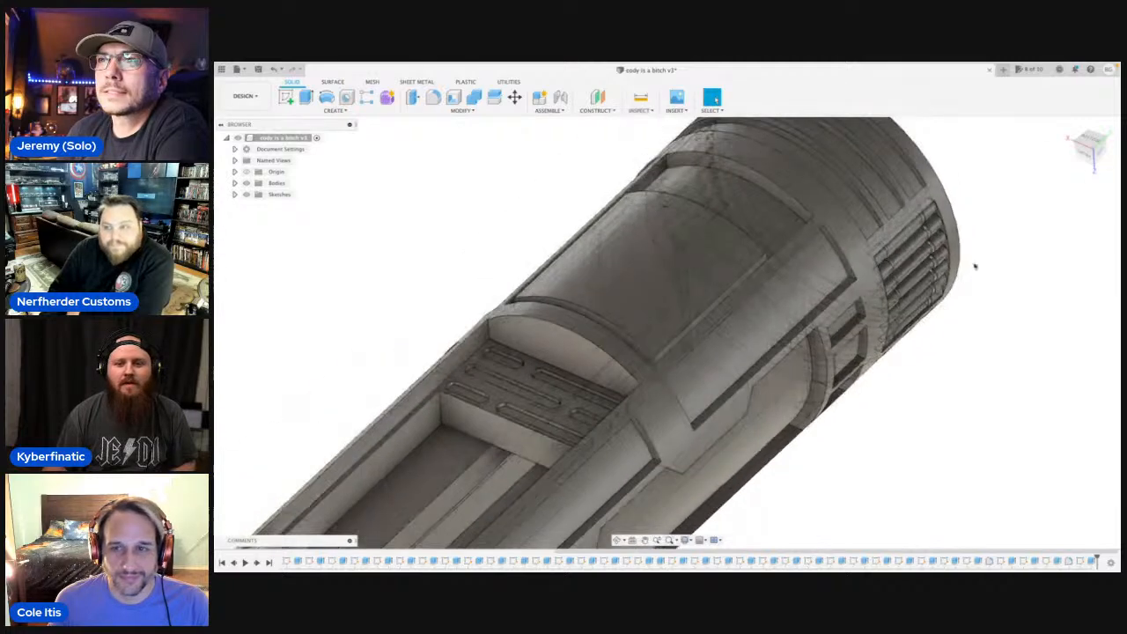
middle_click_drag(766, 379, 848, 390, "shift")
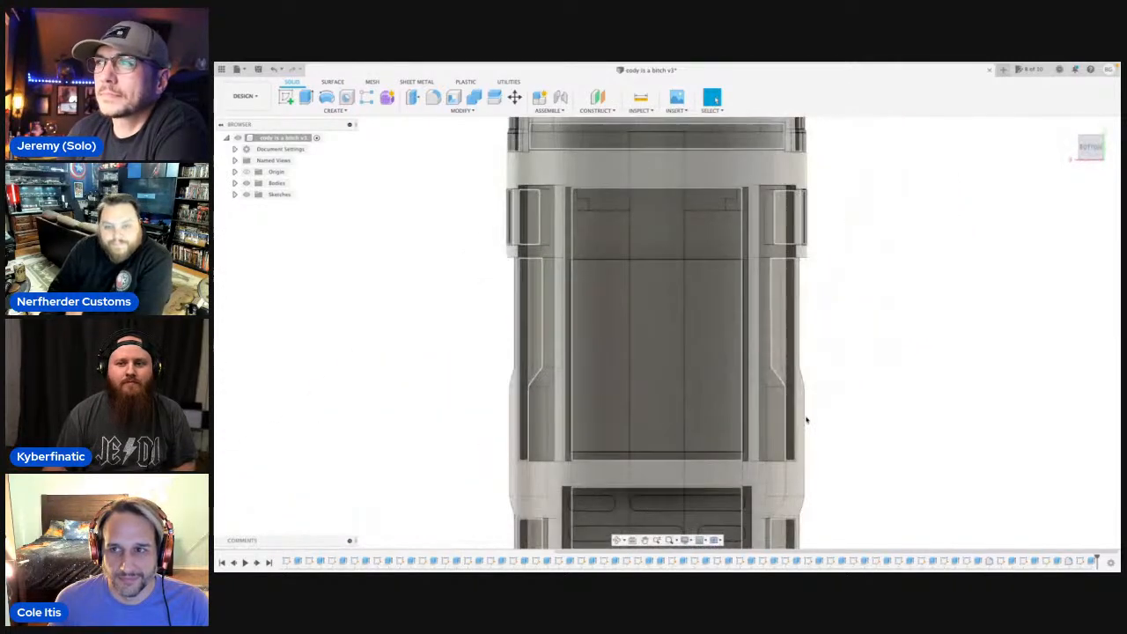
Start a sketch in the bottom view with a lengthwise centre line on the new panel, joining the middles of its two short edges.
key("l")
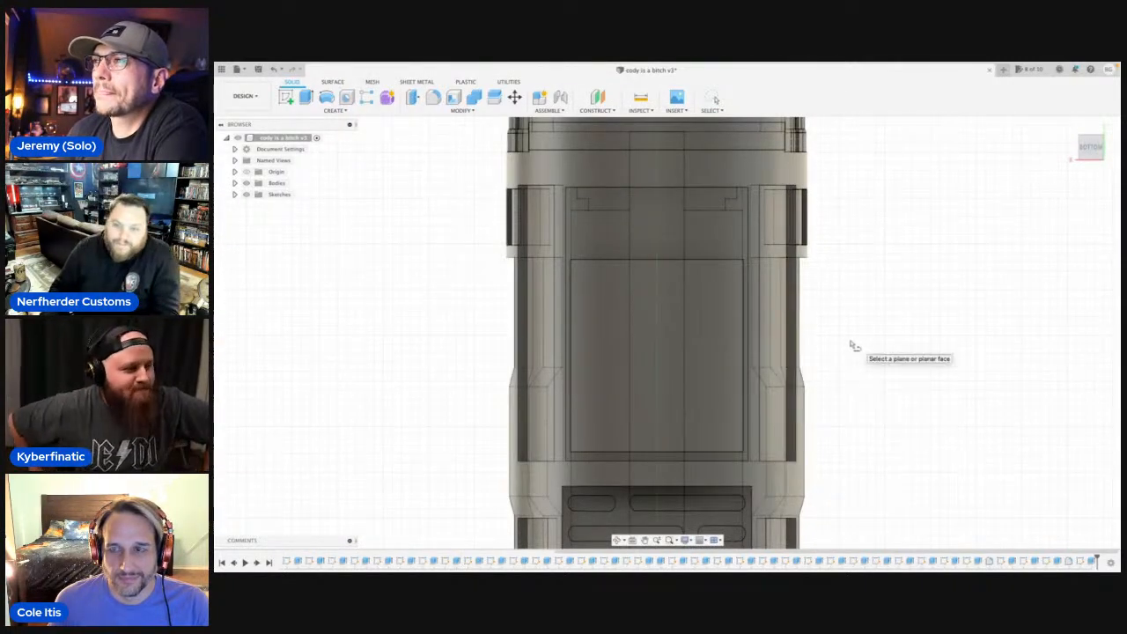
scroll(853, 345, "down", 5)
left_click(687, 348)
scroll(596, 327, "up", 4)
scroll(656, 396, "up", 8)
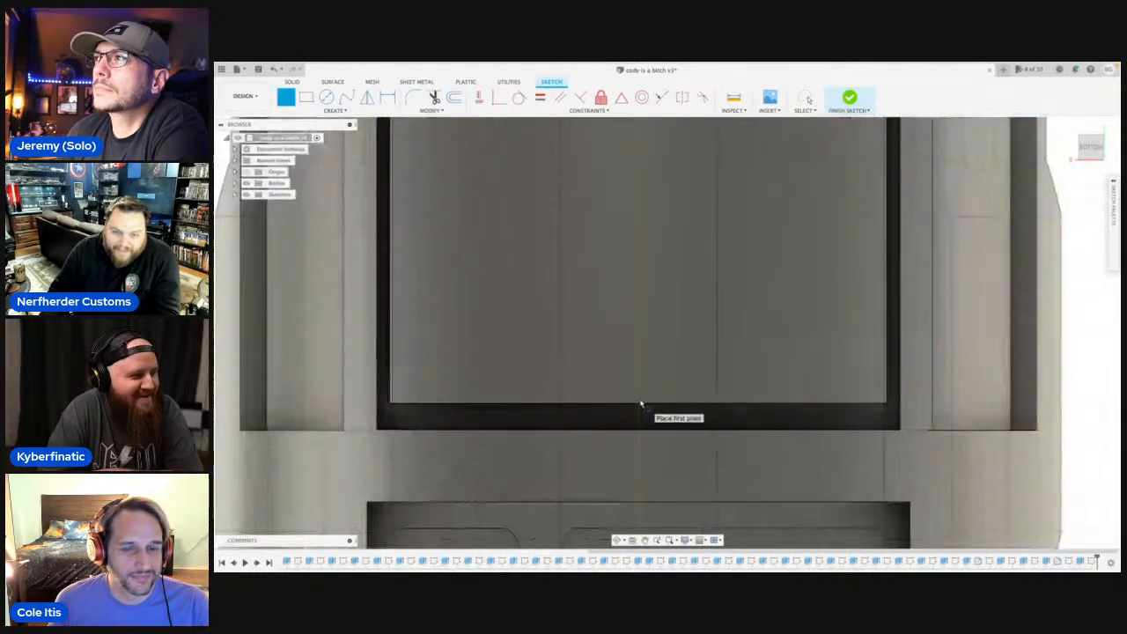
scroll(641, 405, "up", 2)
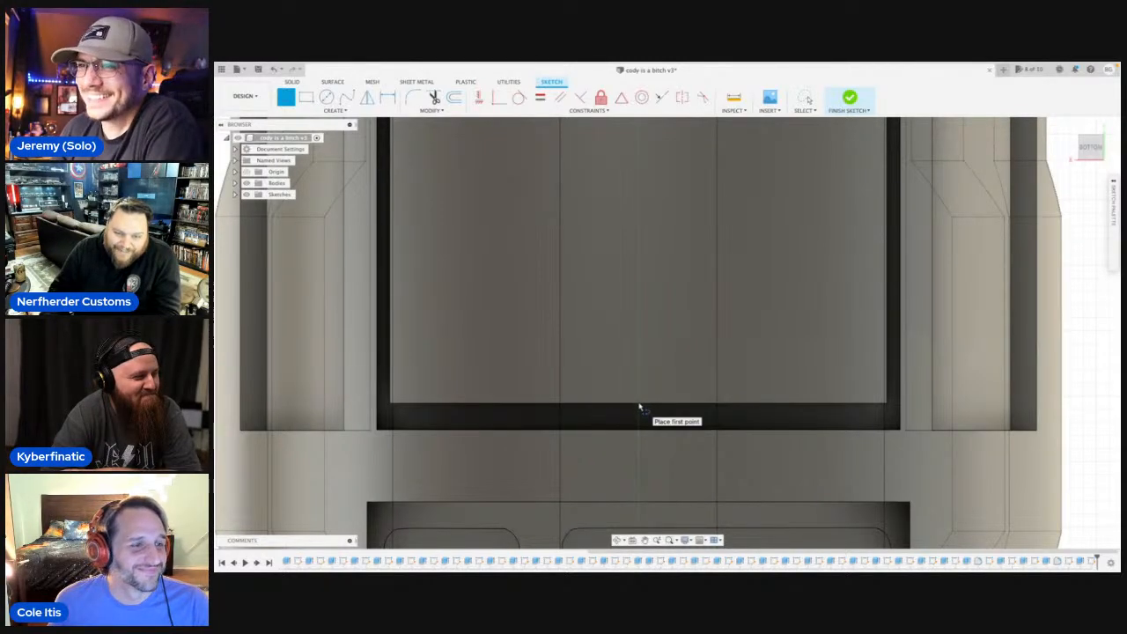
scroll(639, 406, "up", 3)
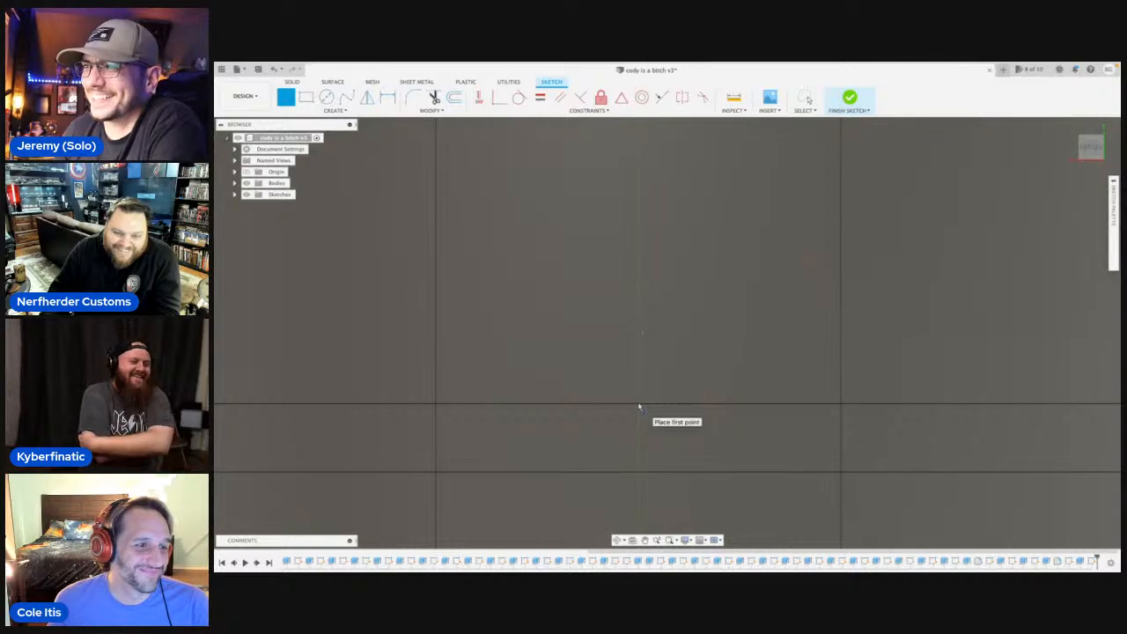
left_click(639, 406)
scroll(635, 355, "down", 10)
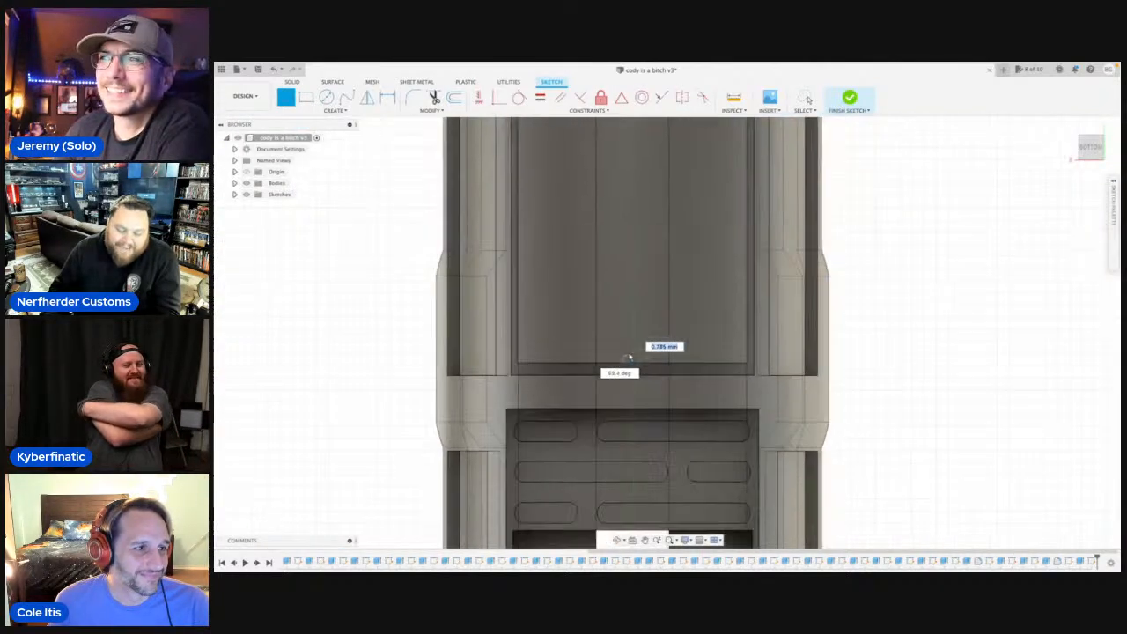
middle_click_drag(627, 340, 612, 429)
scroll(612, 428, "down", 1)
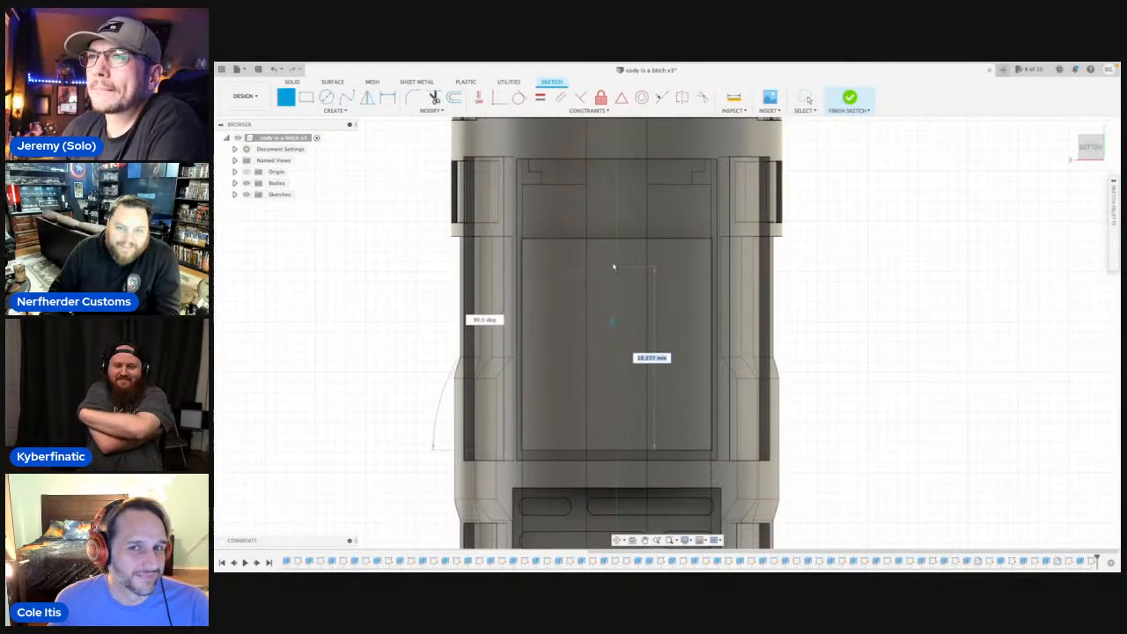
scroll(615, 241, "up", 8)
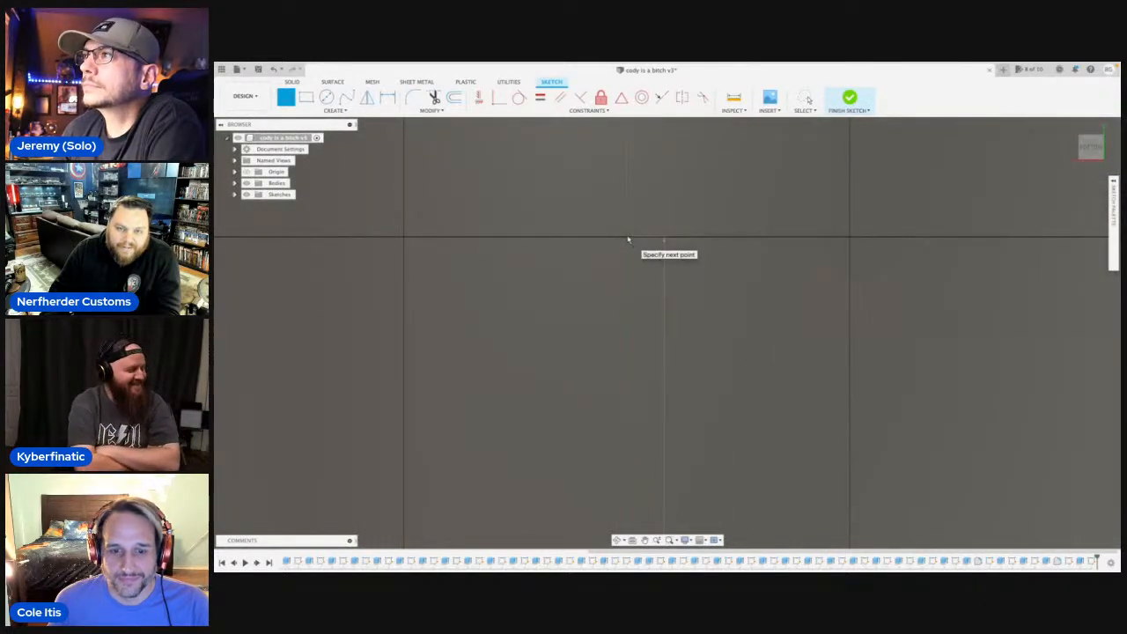
scroll(628, 239, "down", 2)
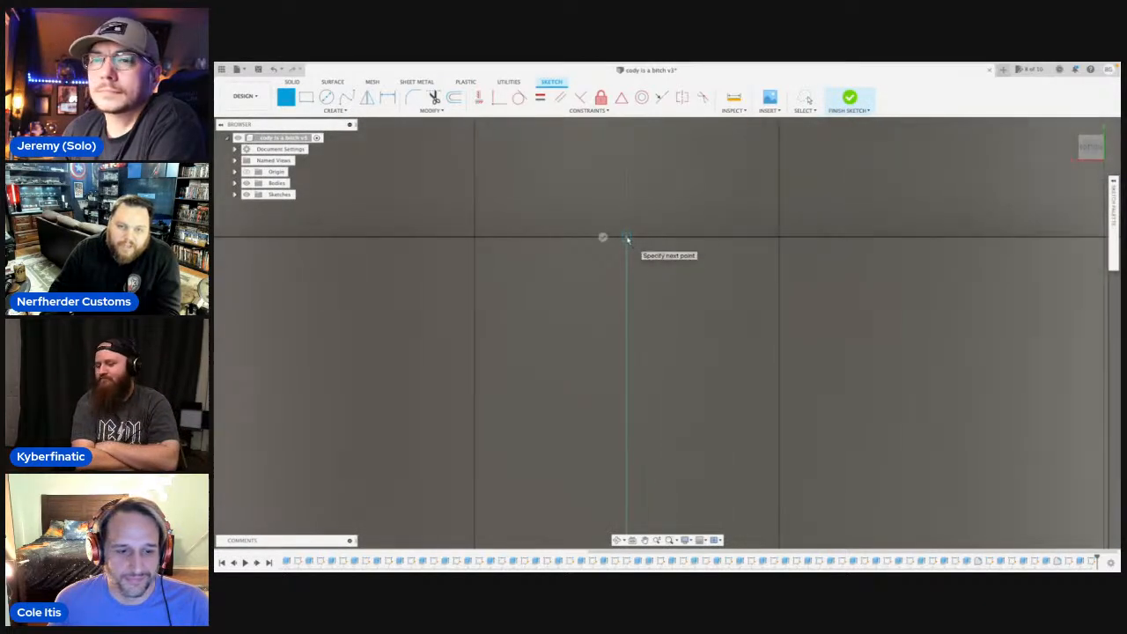
scroll(628, 238, "down", 3)
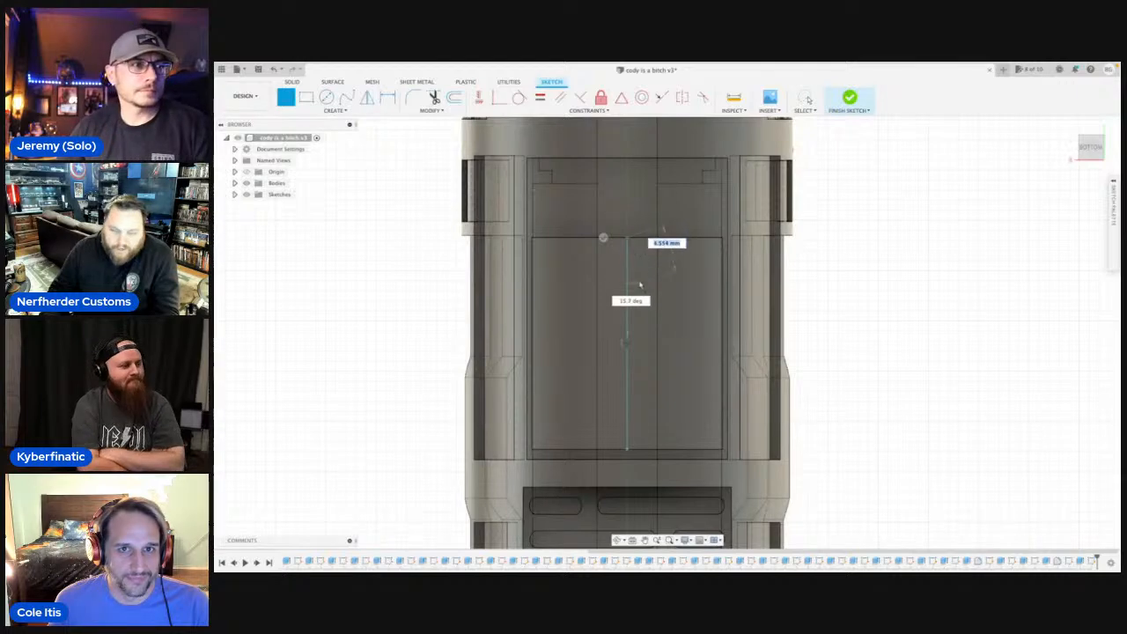
key("Escape")
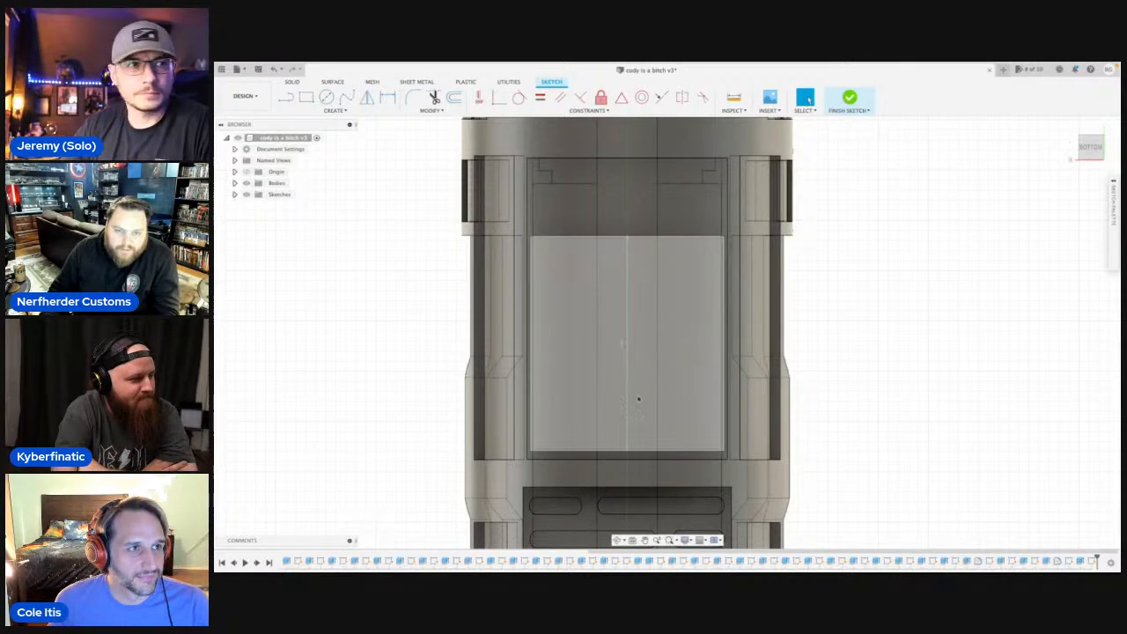
Add an 8.5 mm line perpendicular to the centre line, from its midpoint towards the panel's long side.
key("l")
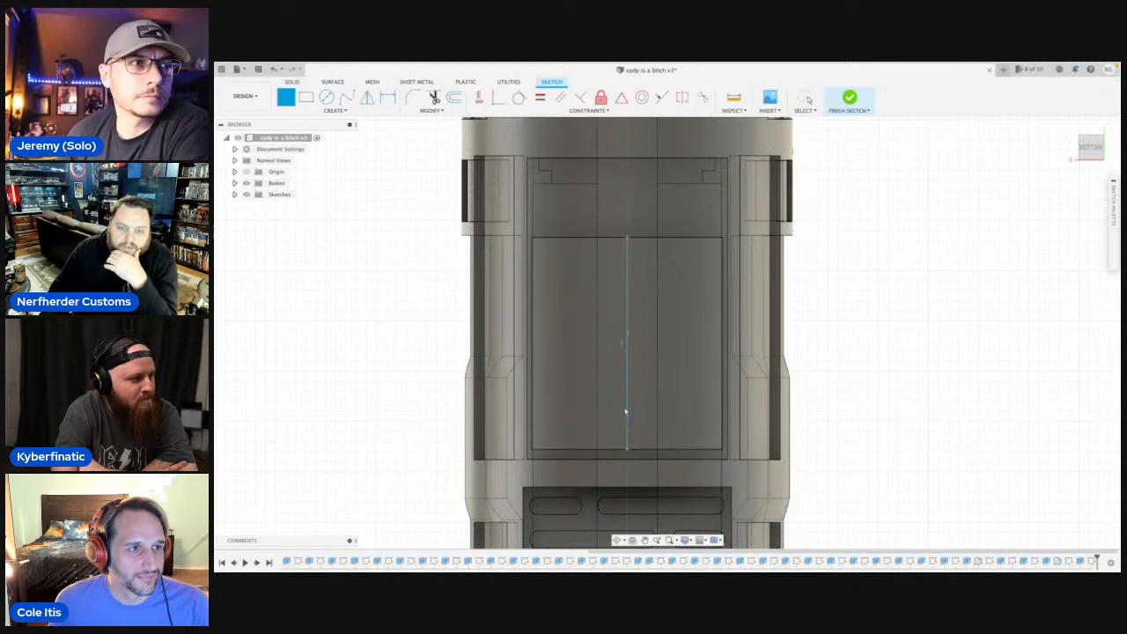
left_click(626, 343)
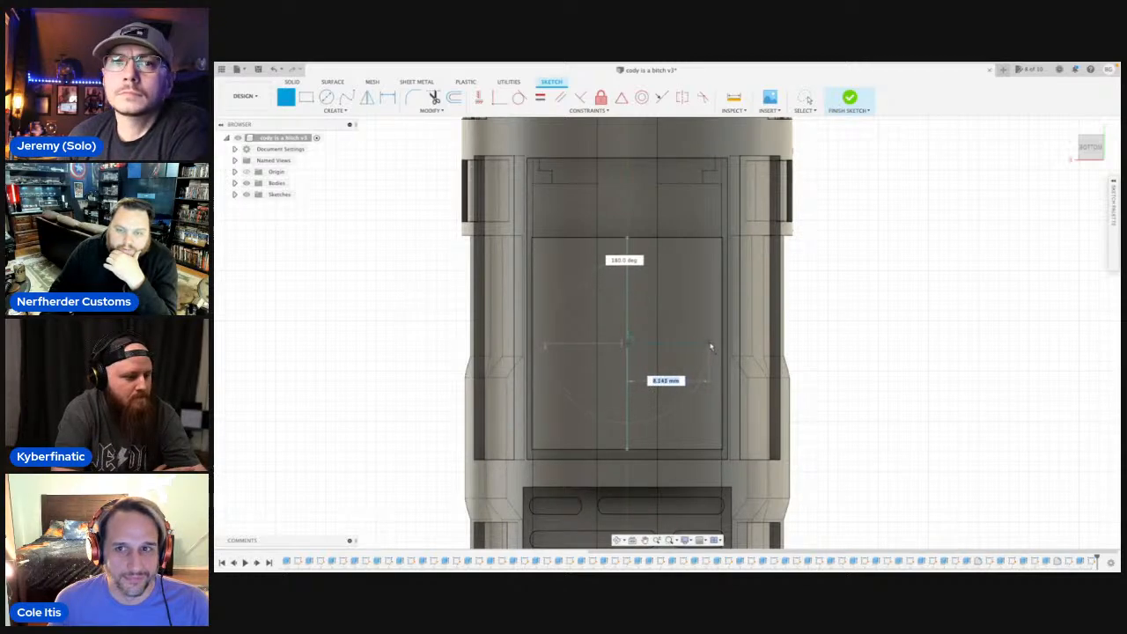
scroll(714, 346, "up", 5)
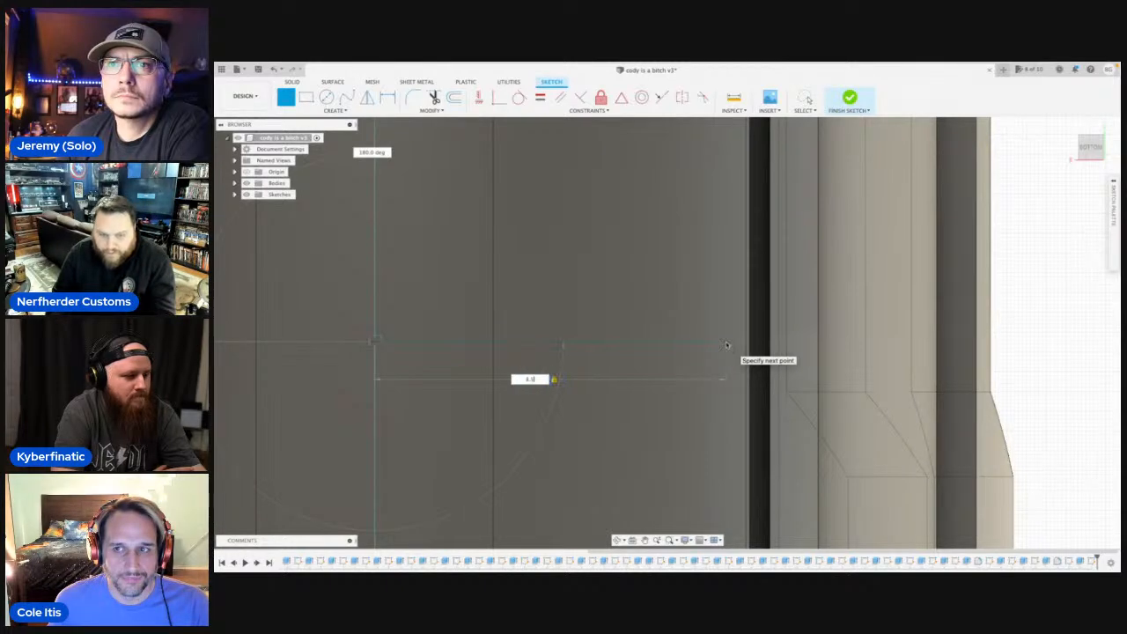
key("Return")
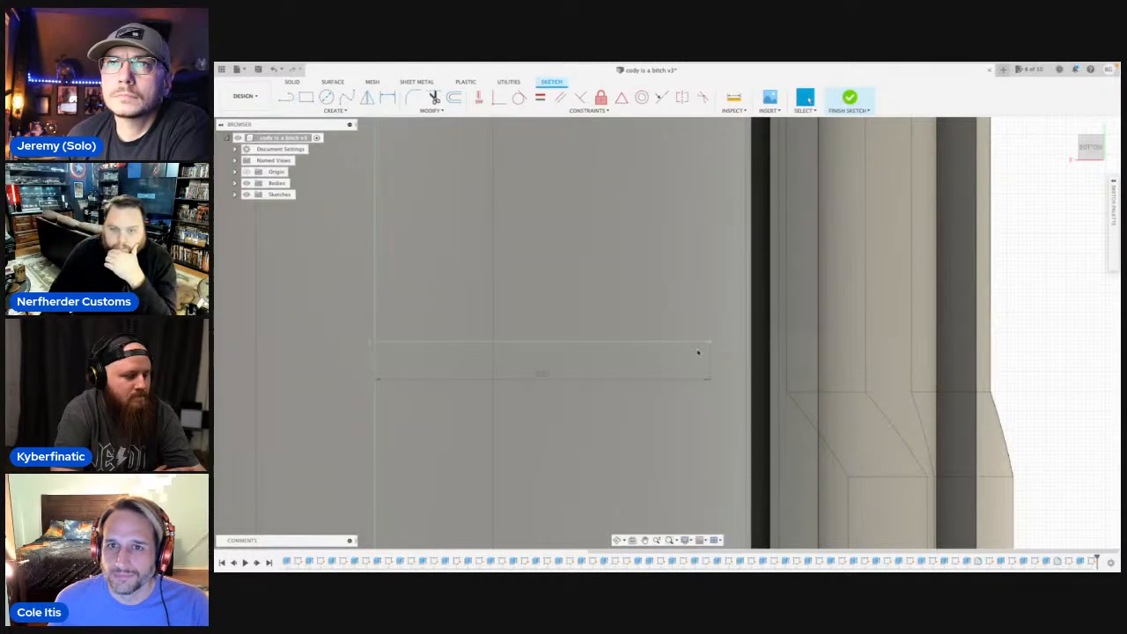
Continue with a 10 mm line parallel to the centre line, towards the edge away from the slotted insert, and a perpendicular line back to the centre line.
key("l")
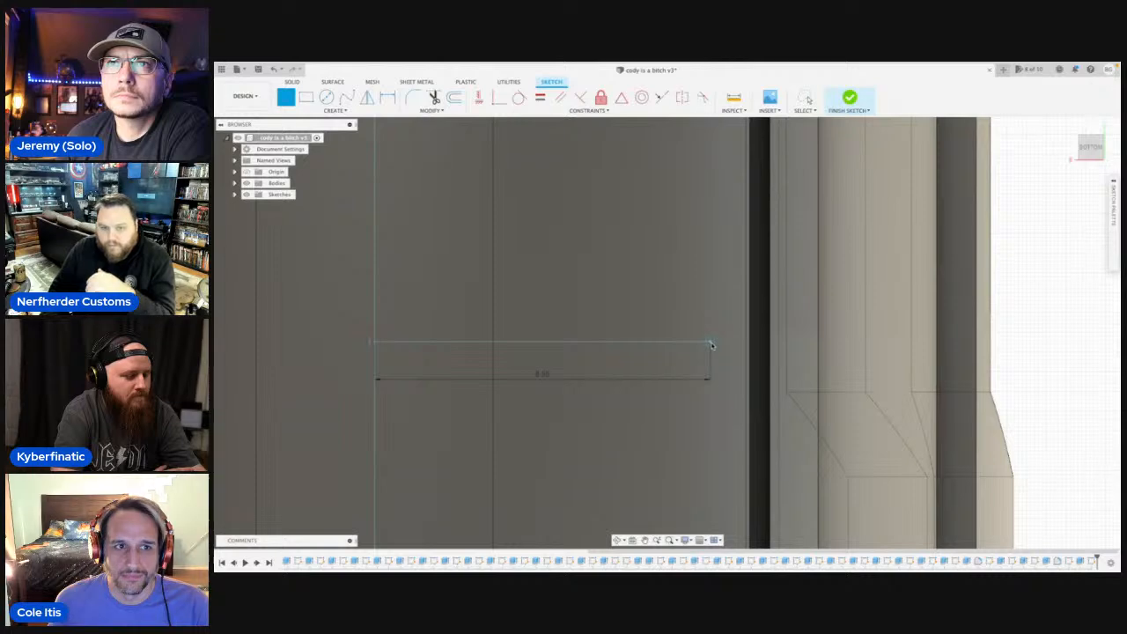
left_click(711, 342)
scroll(702, 203, "down", 5)
middle_click_drag(703, 170, 713, 305)
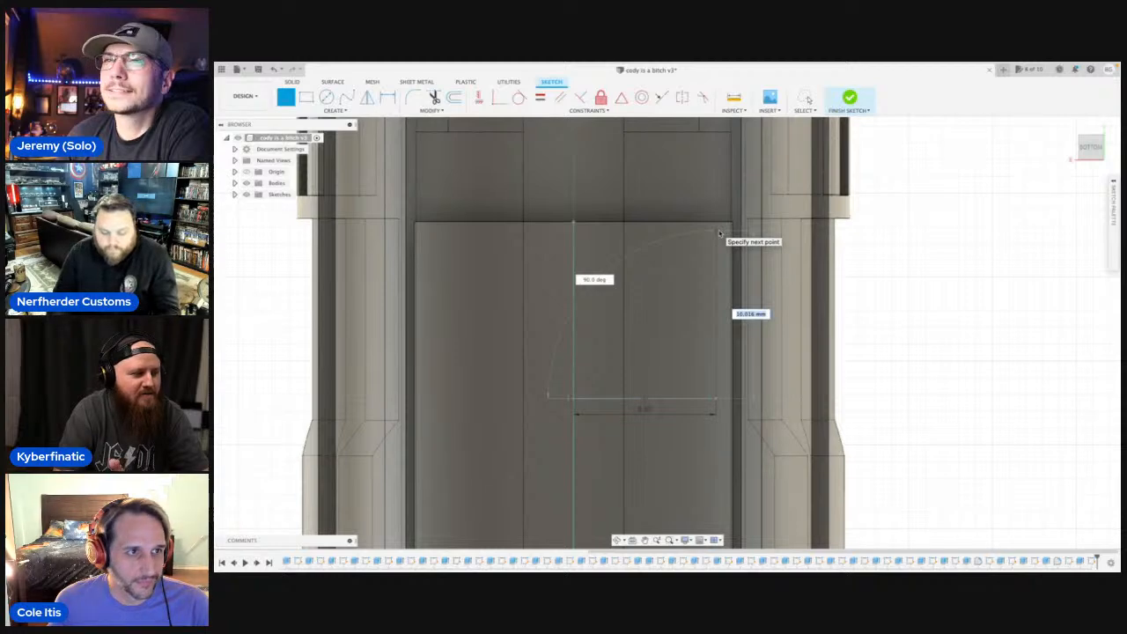
type("10")
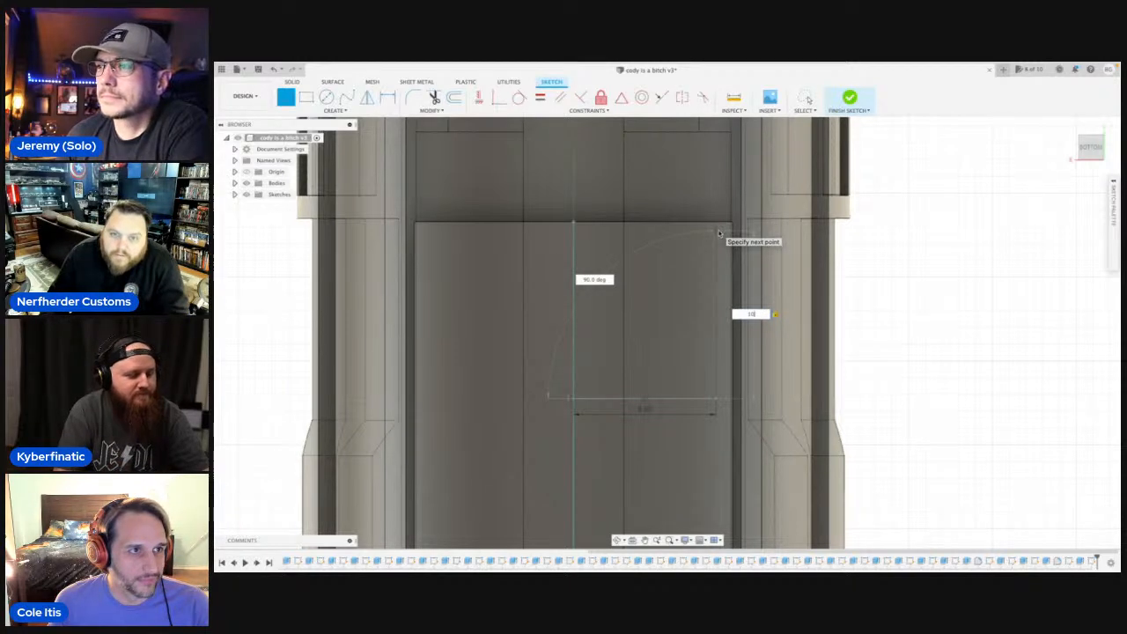
scroll(718, 234, "up", 2)
key("Return")
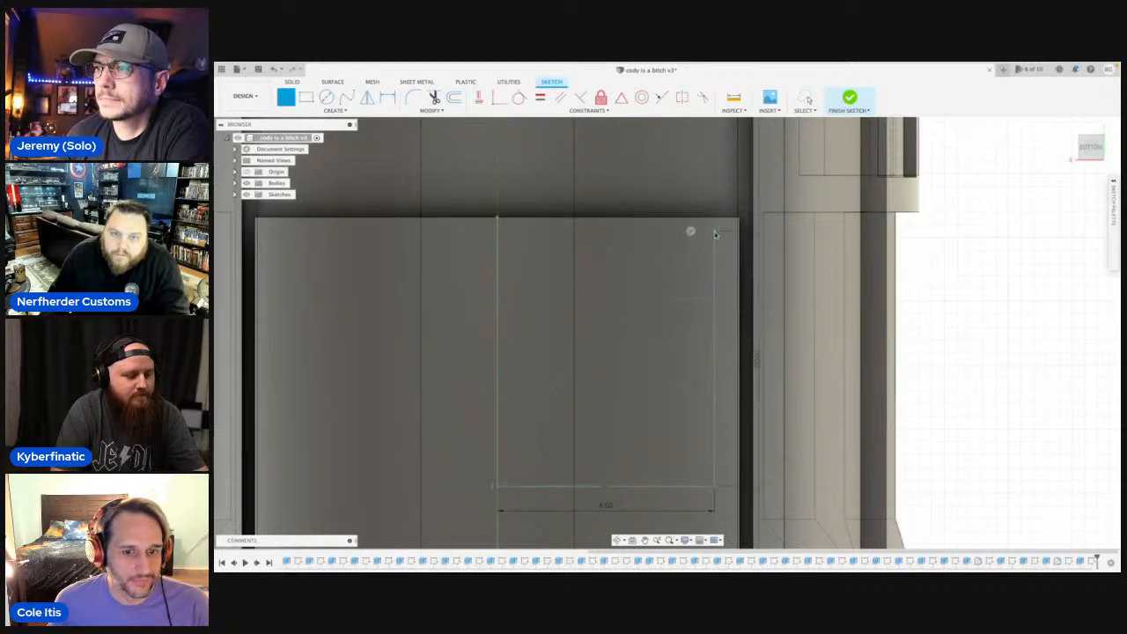
left_click(497, 232)
Delete the 8.5 mm line that crosses the middle of the panel perpendicular to the centre line.
scroll(585, 363, "down", 2)
middle_click_drag(616, 454, 600, 298)
scroll(600, 298, "down", 1)
key("Escape")
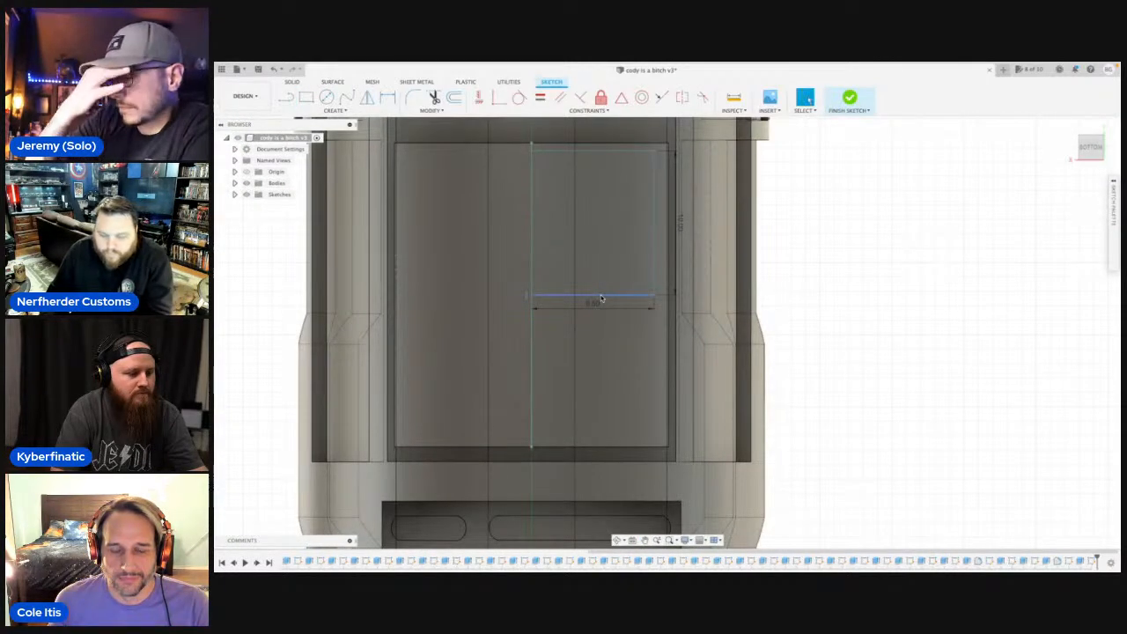
Extend the half outline with a 10 mm line towards the slotted insert and a perpendicular line back to the centre line.
key("l")
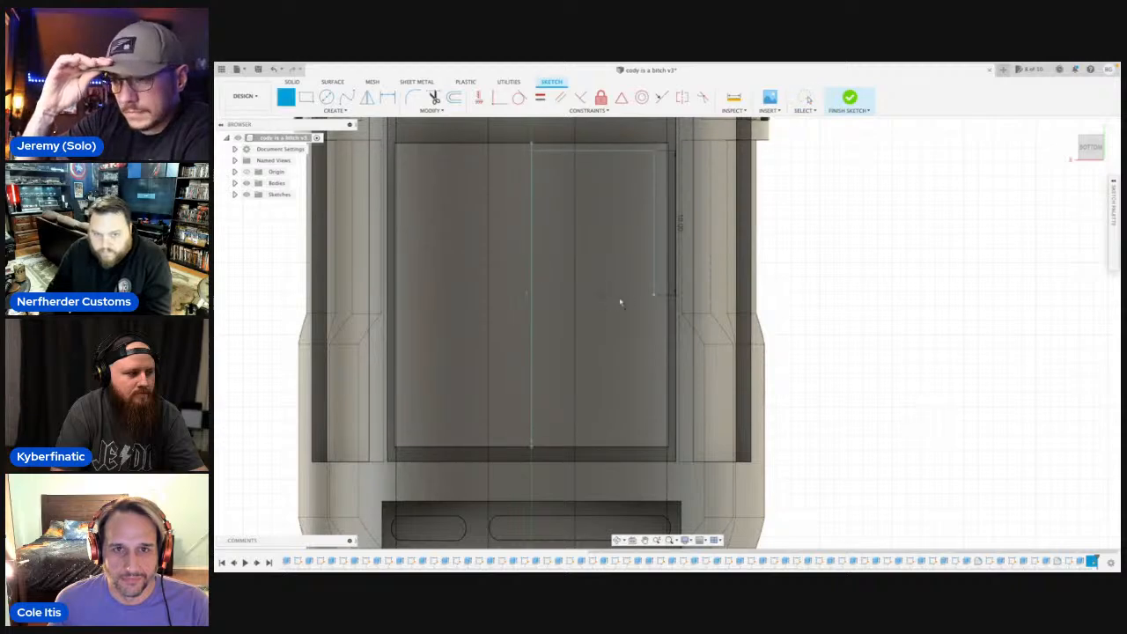
left_click(654, 295)
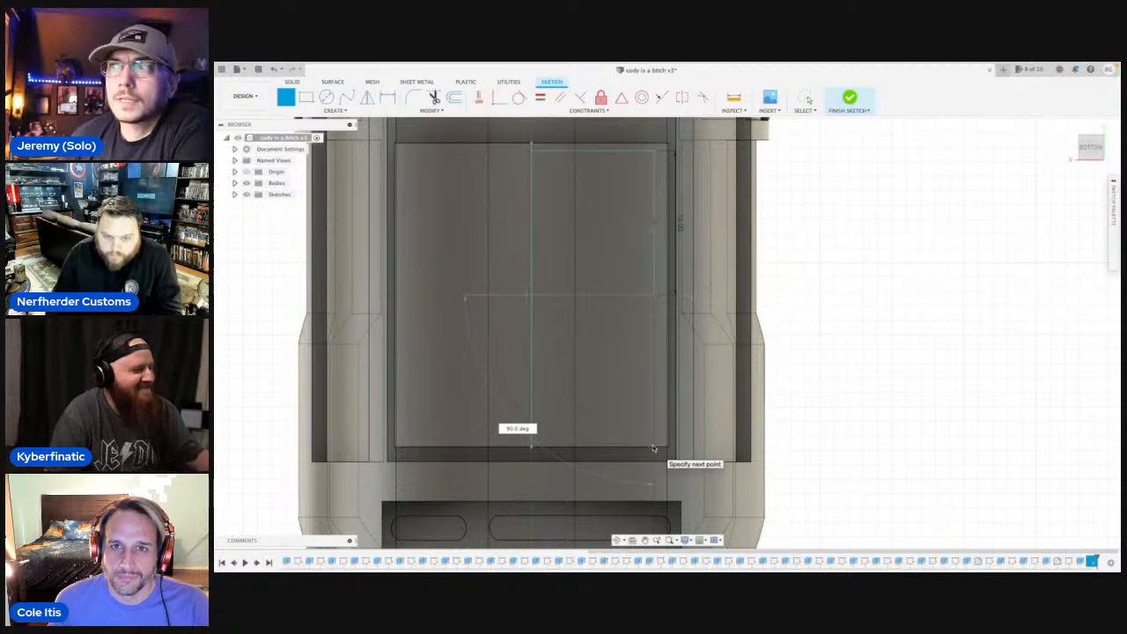
type("10")
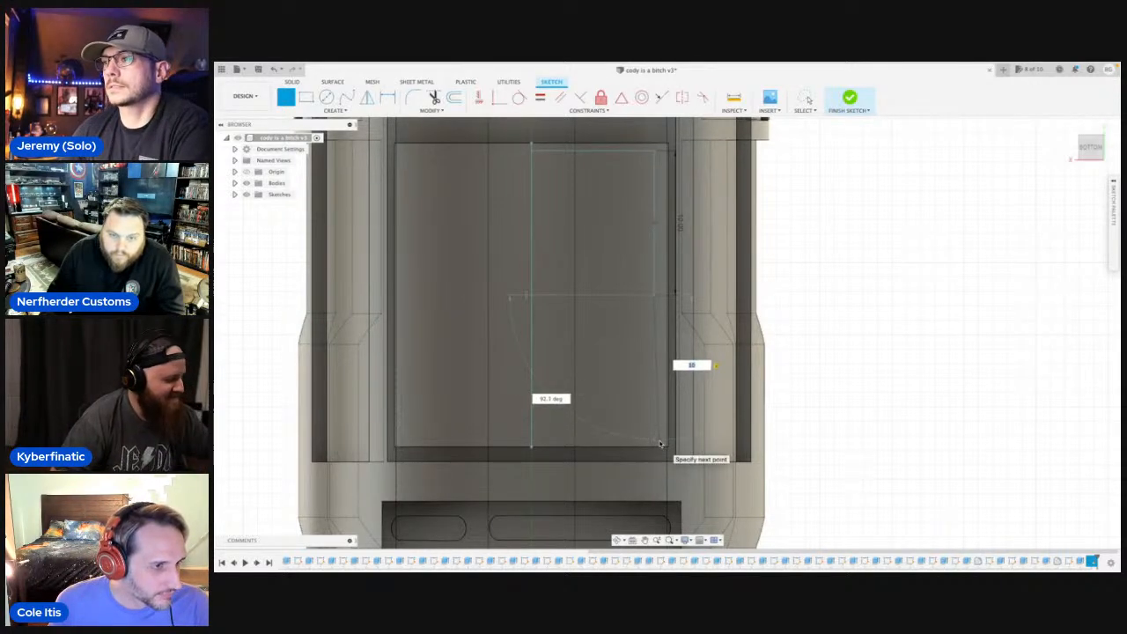
key("Return")
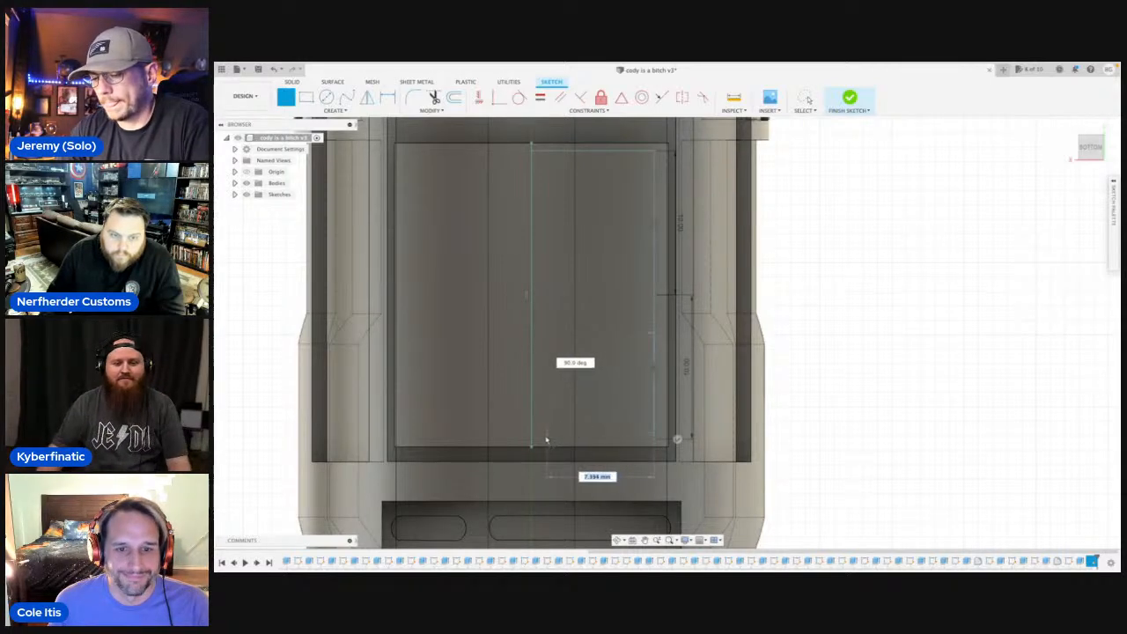
scroll(530, 440, "down", 3)
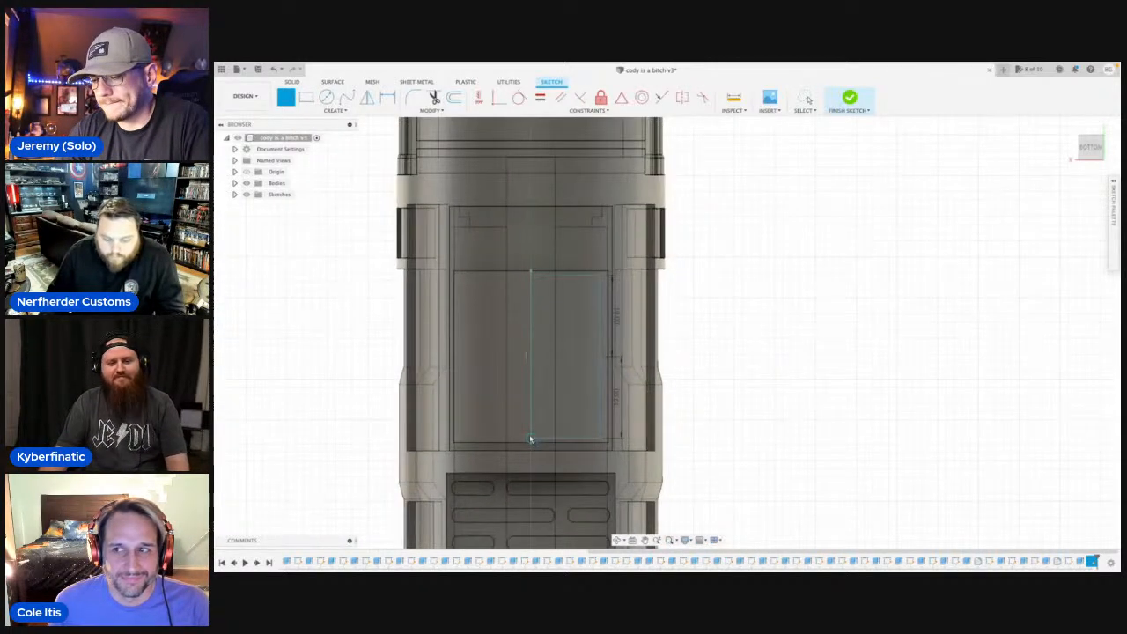
Mirror the four half-outline lines about the lengthwise centre line to complete the rectangle.
type("smir")
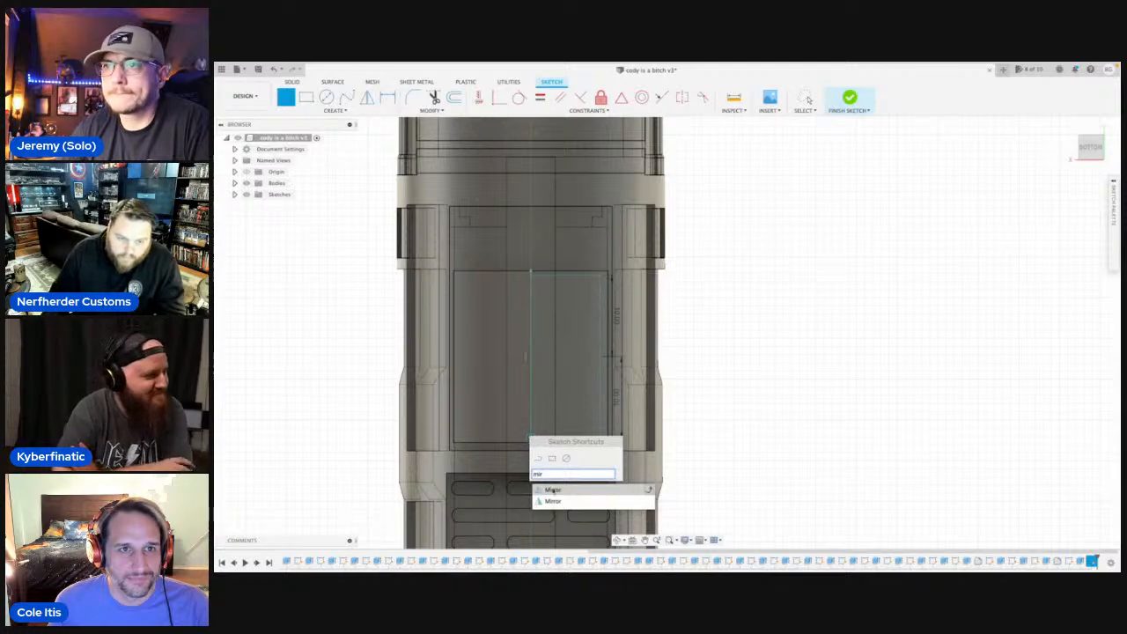
left_click(553, 491)
left_click(566, 276)
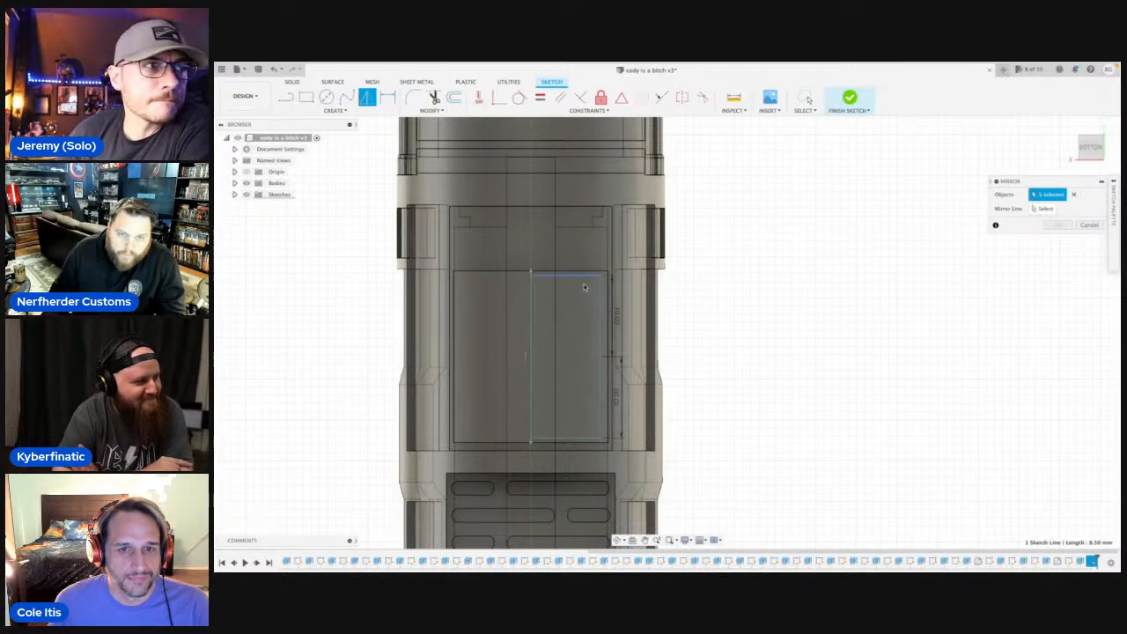
left_click(601, 312)
left_click(602, 376)
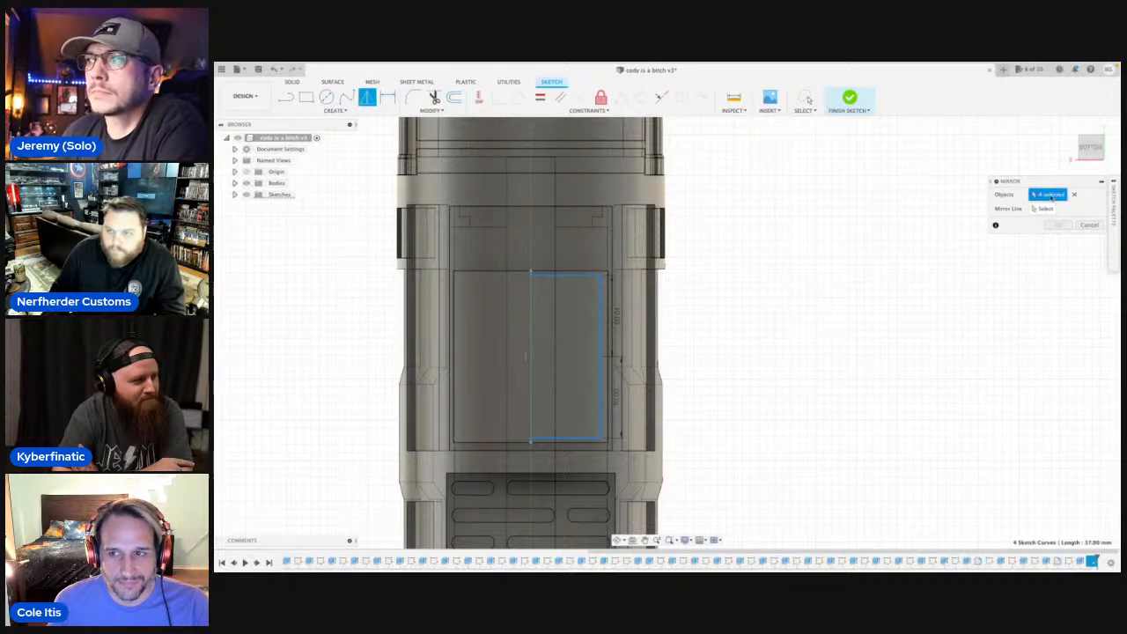
left_click(1045, 209)
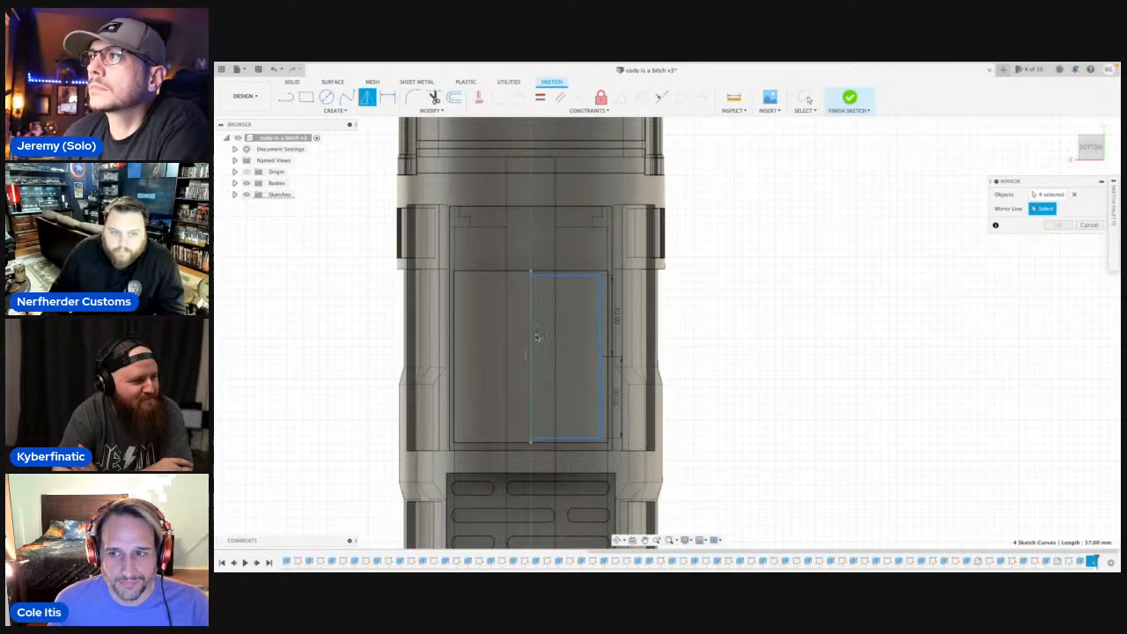
left_click(531, 335)
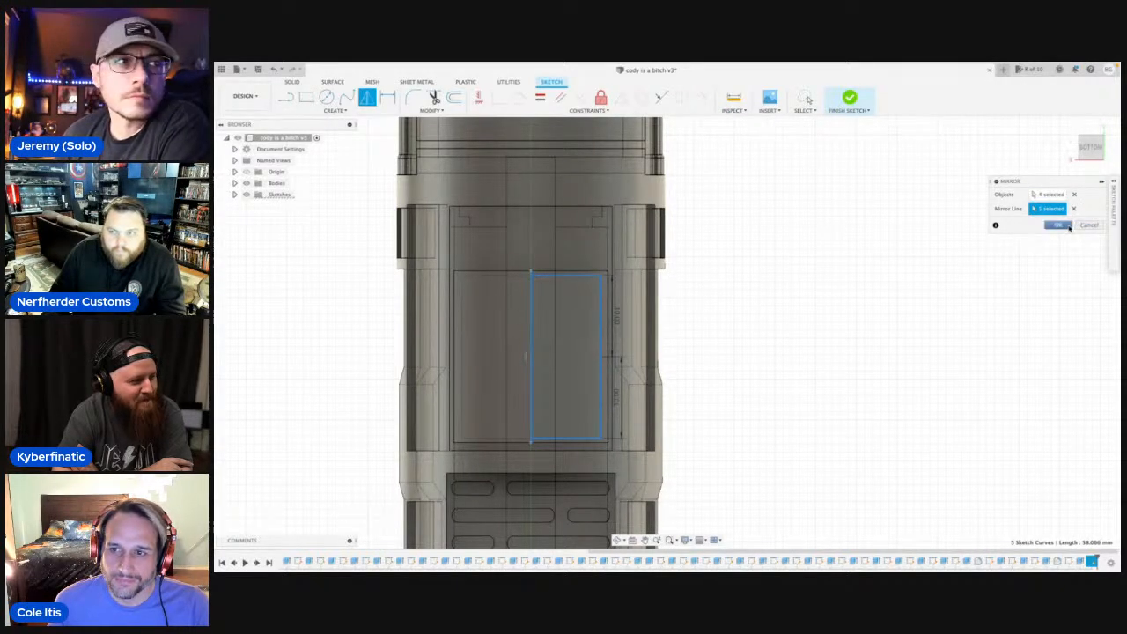
left_click(1060, 225)
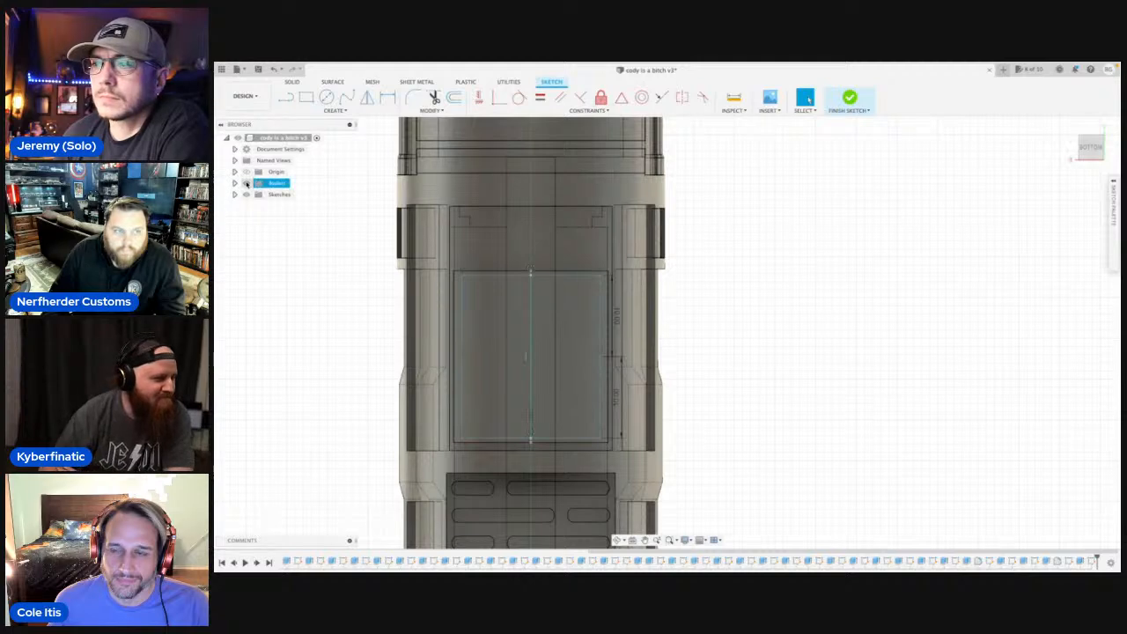
Delete the centre line inside the mirrored rectangle and hide all bodies.
left_click(532, 332)
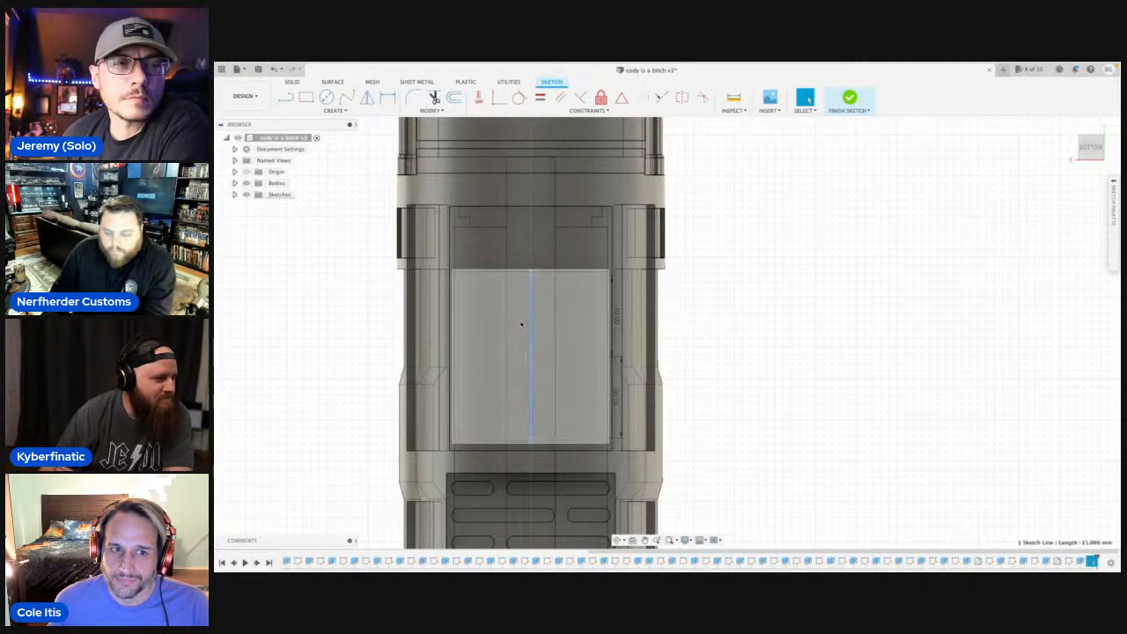
key("Delete")
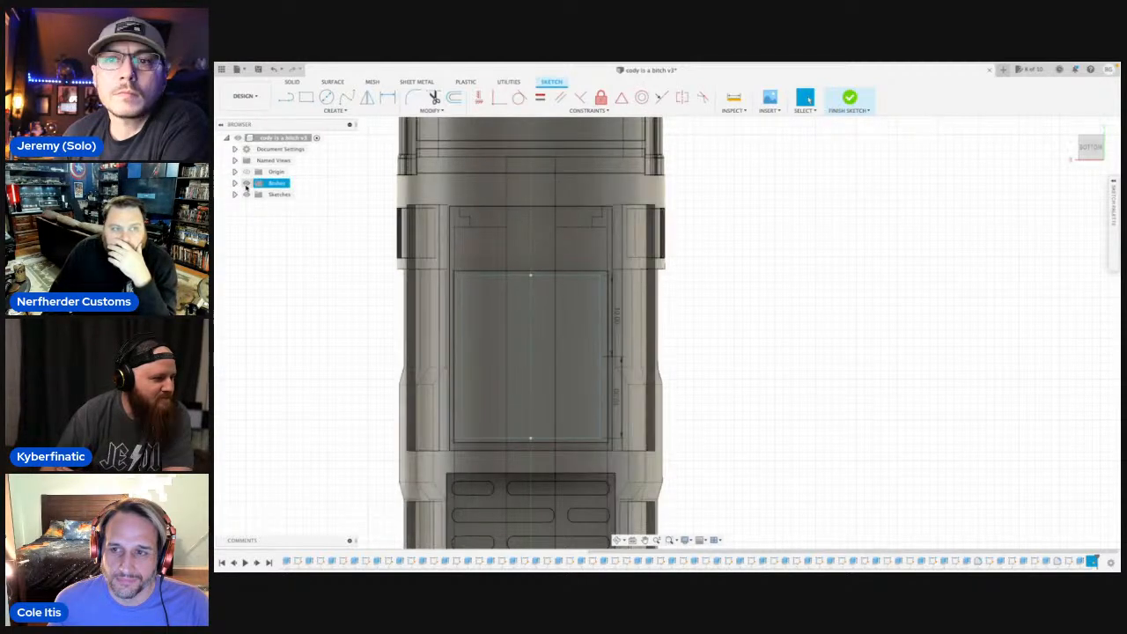
left_click(247, 182)
left_click(475, 302)
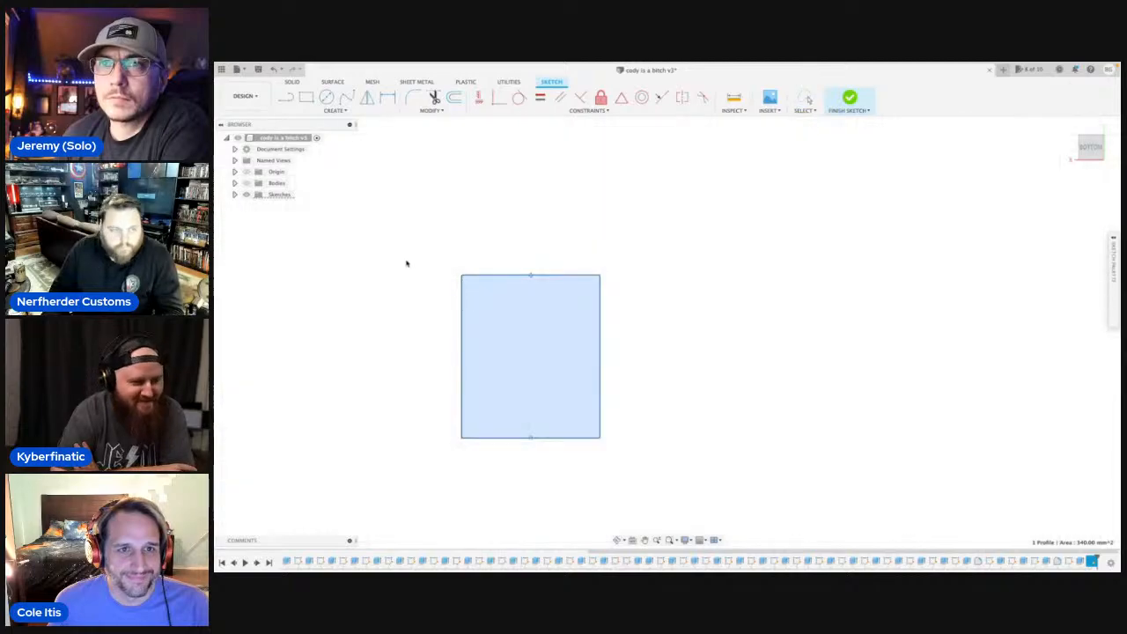
key("e")
left_click(247, 182)
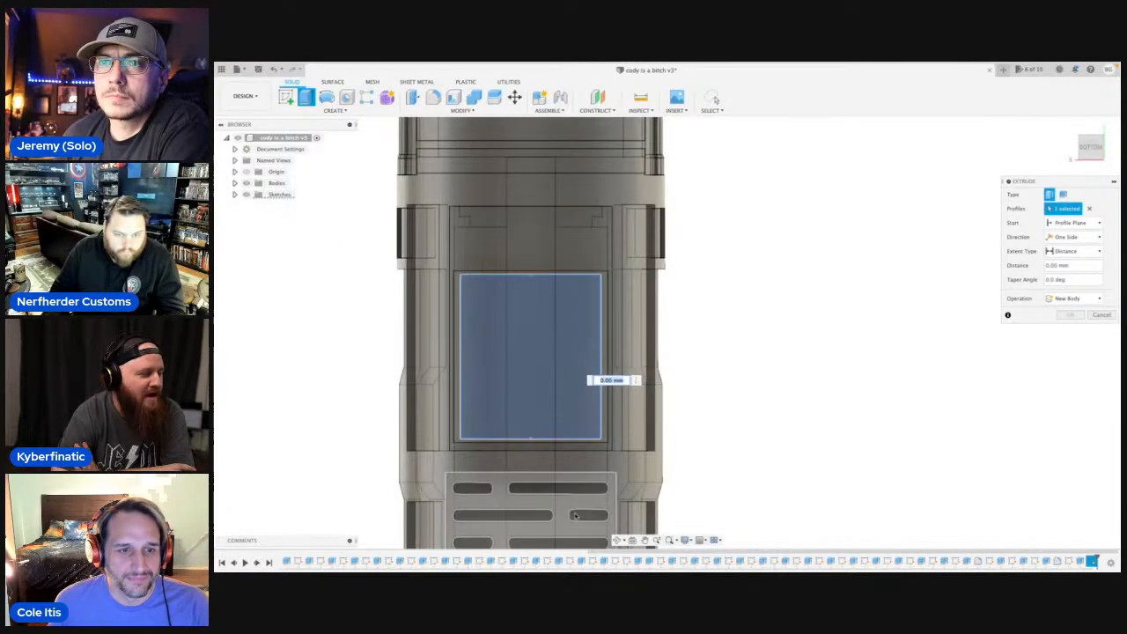
left_click(617, 539)
left_click_drag(692, 397, 615, 335)
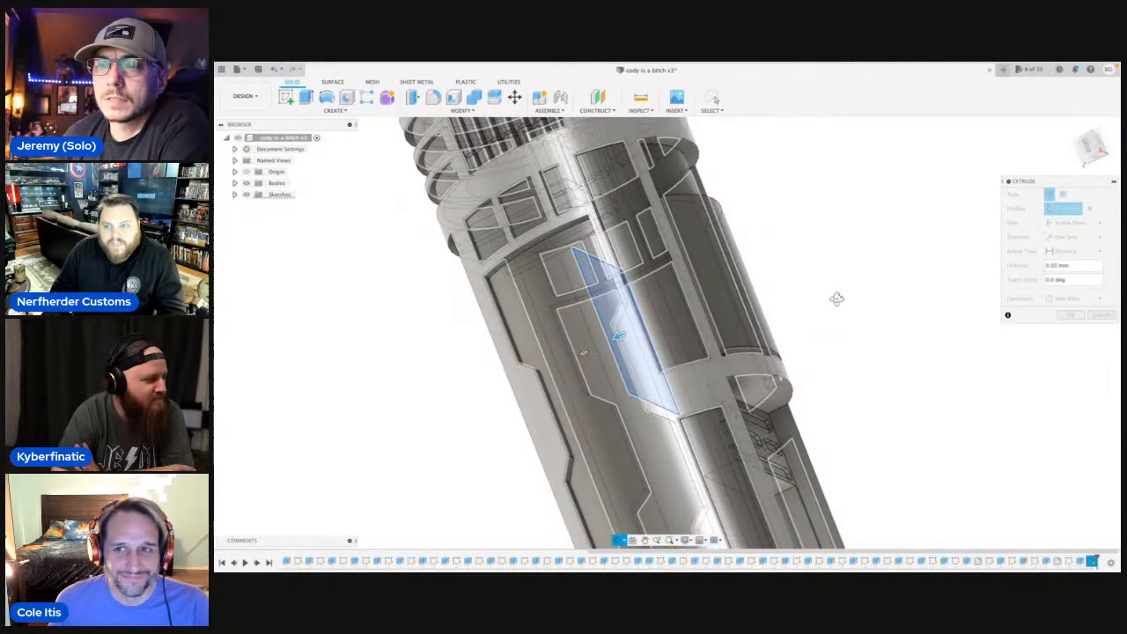
scroll(837, 300, "down", 3)
key("Escape")
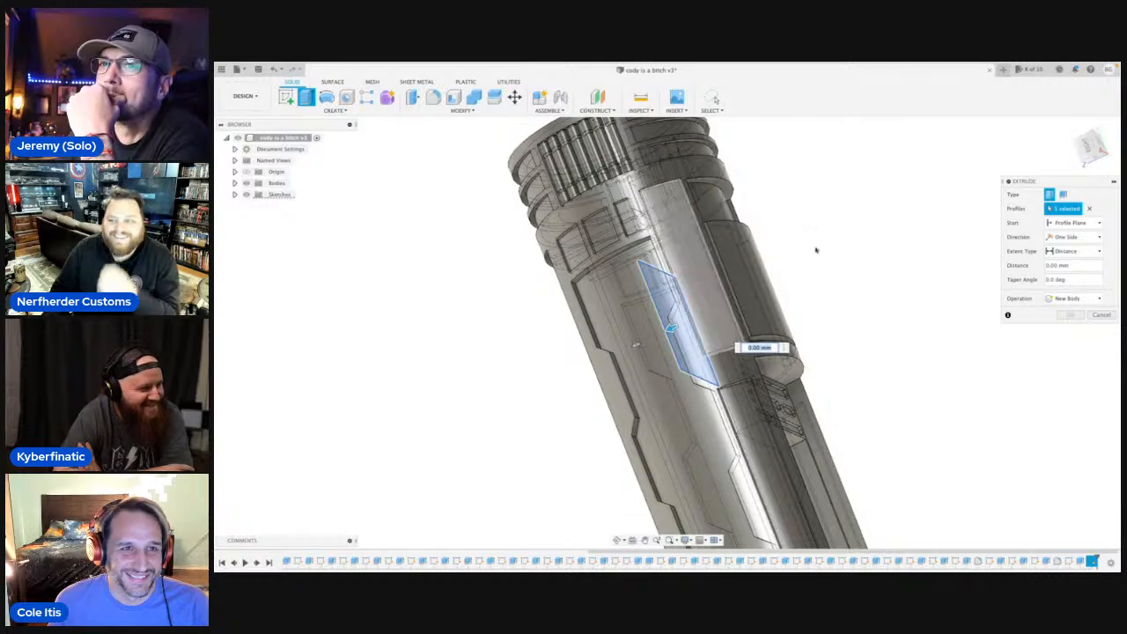
left_click(1102, 316)
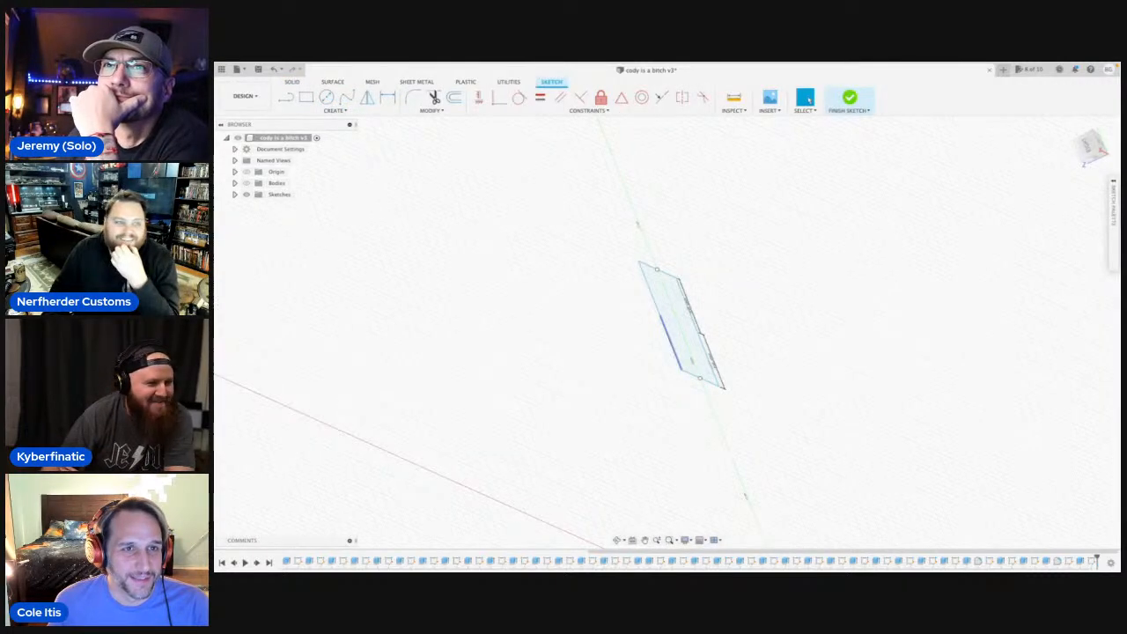
Draw a lengthwise centre line in the bottom view, joining the middles of the rectangle's two short edges.
left_click(250, 184)
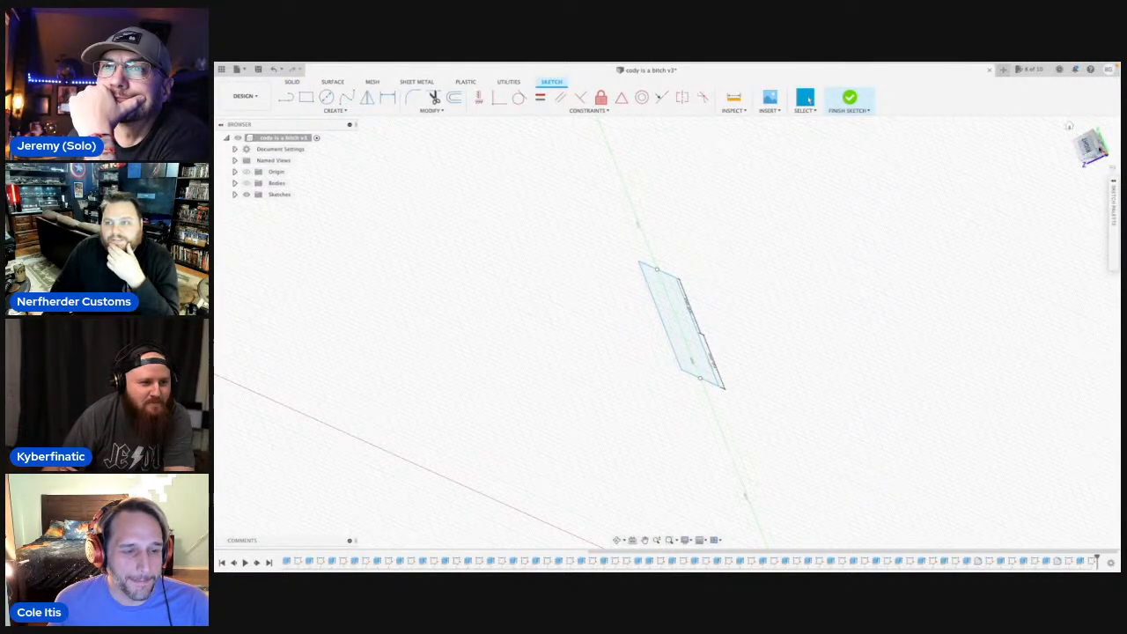
left_click(1094, 144)
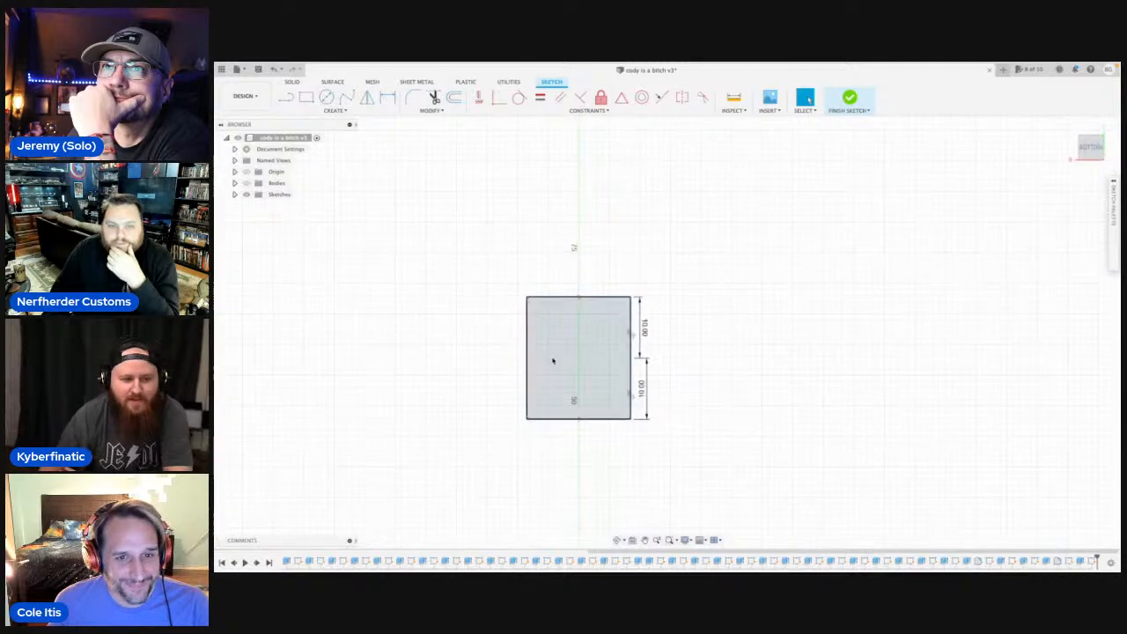
scroll(554, 361, "up", 5)
key("l")
scroll(607, 369, "up", 1)
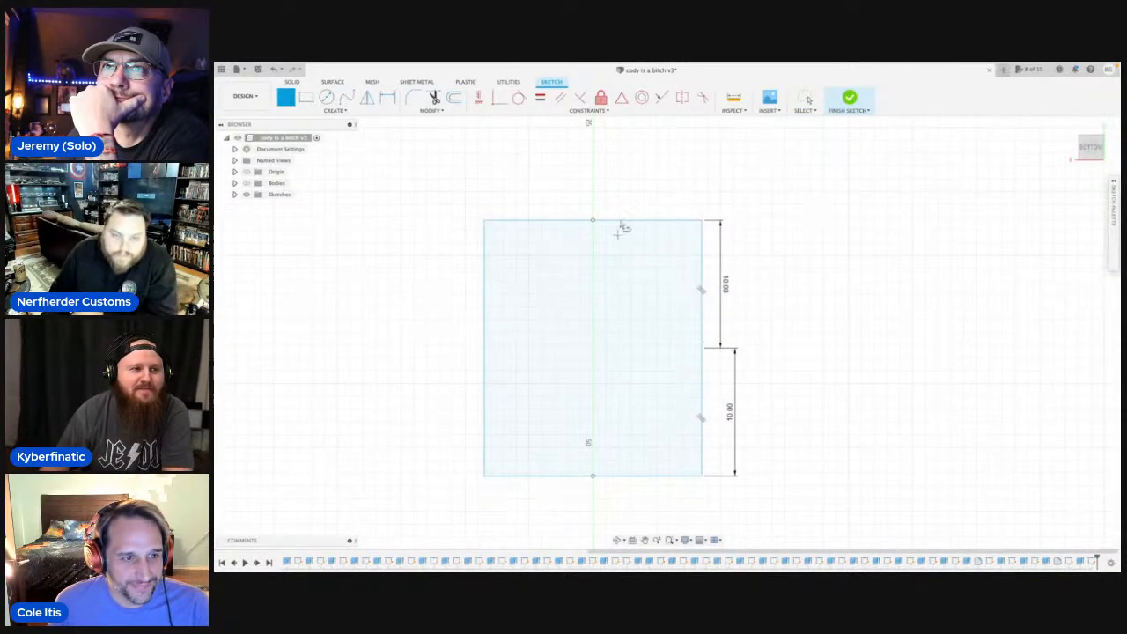
left_click(593, 221)
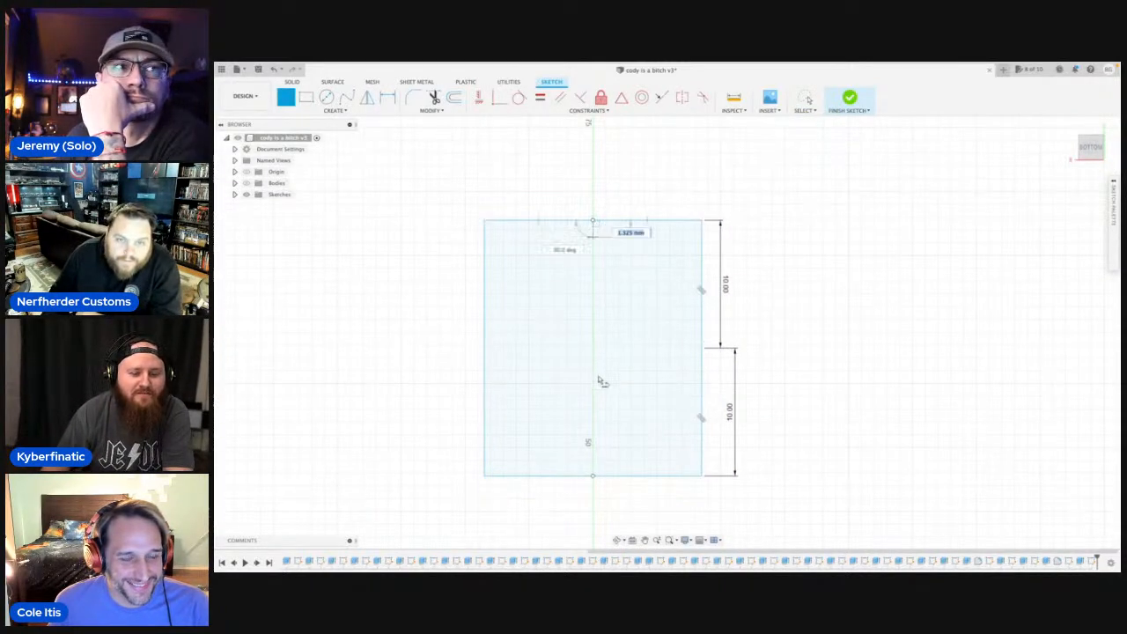
left_click(593, 475)
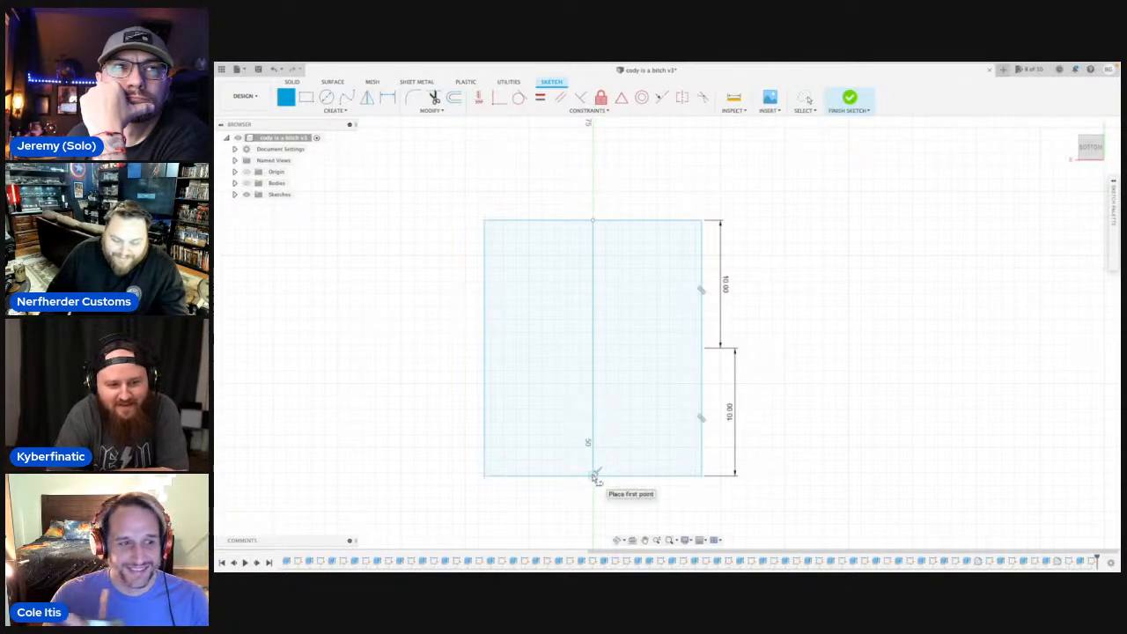
Draw a 1 mm line along the centre line from the edge nearest the slotted insert, and an 8 mm line perpendicular from its end.
left_click(595, 476)
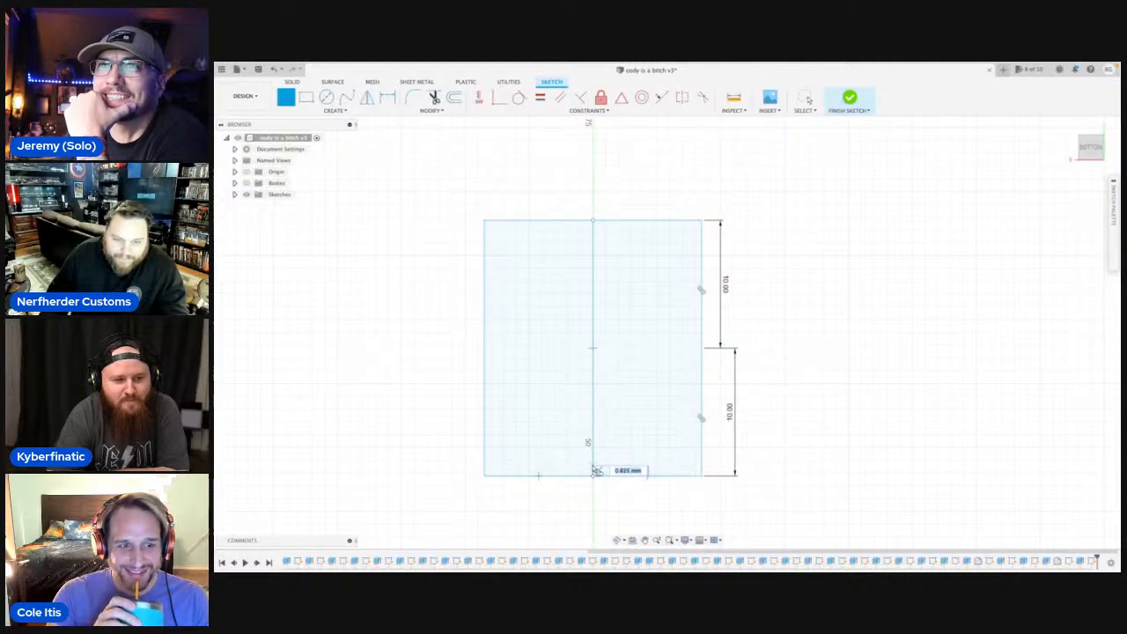
type("8")
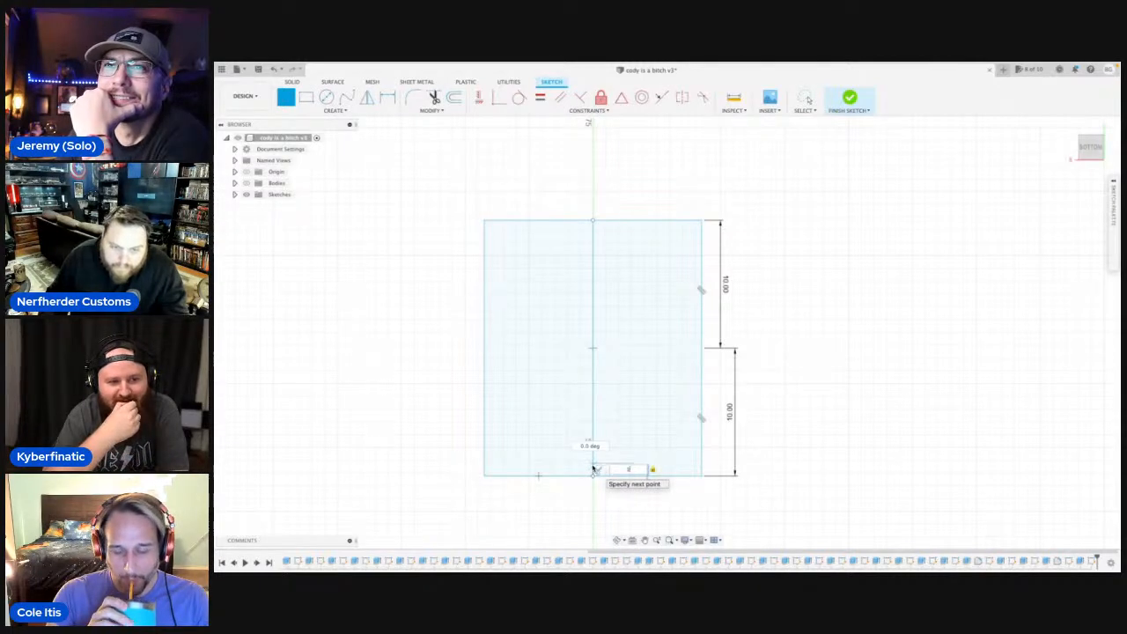
scroll(592, 469, "up", 5)
key("Return")
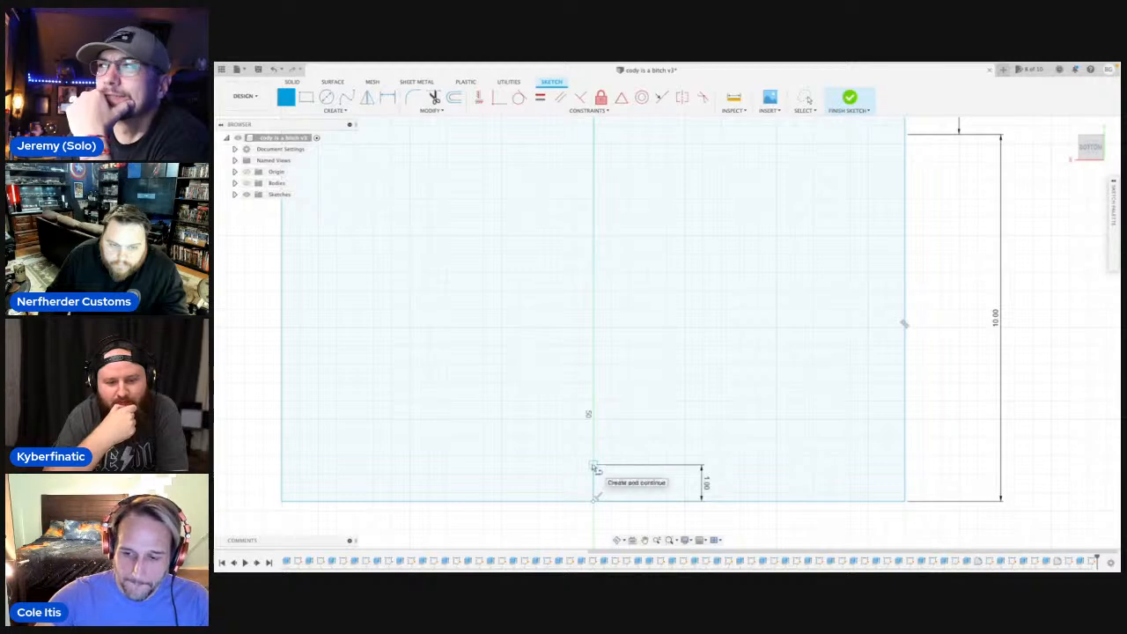
left_click(595, 466)
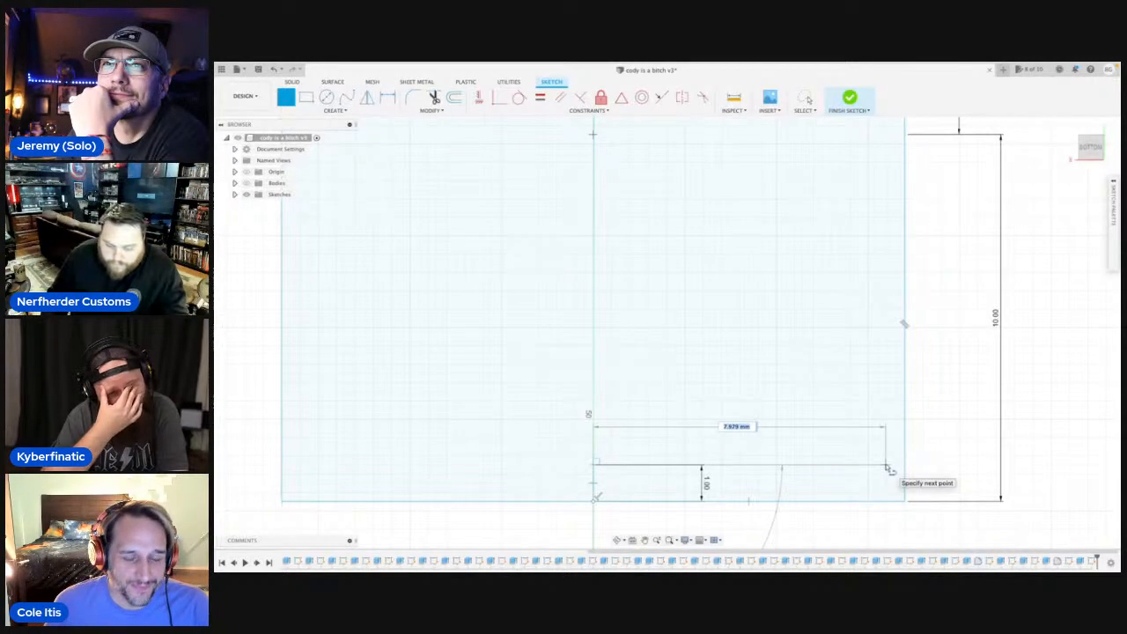
key("Return")
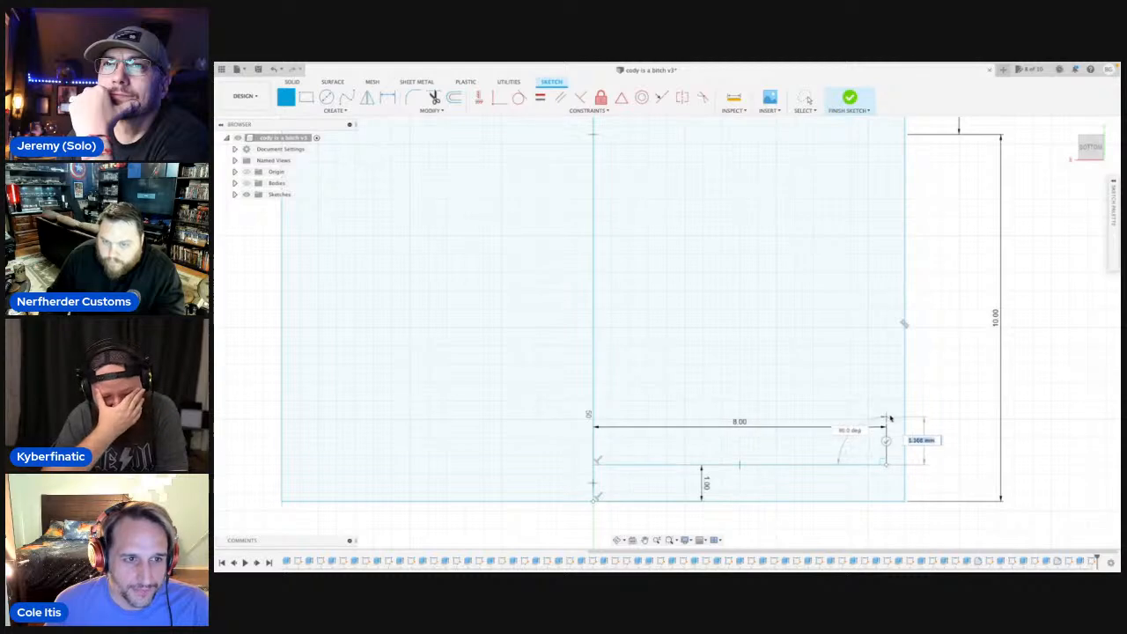
Close the narrow half strip with a 2 mm line parallel to the centre line and a perpendicular line back to it.
scroll(886, 412, "down", 3)
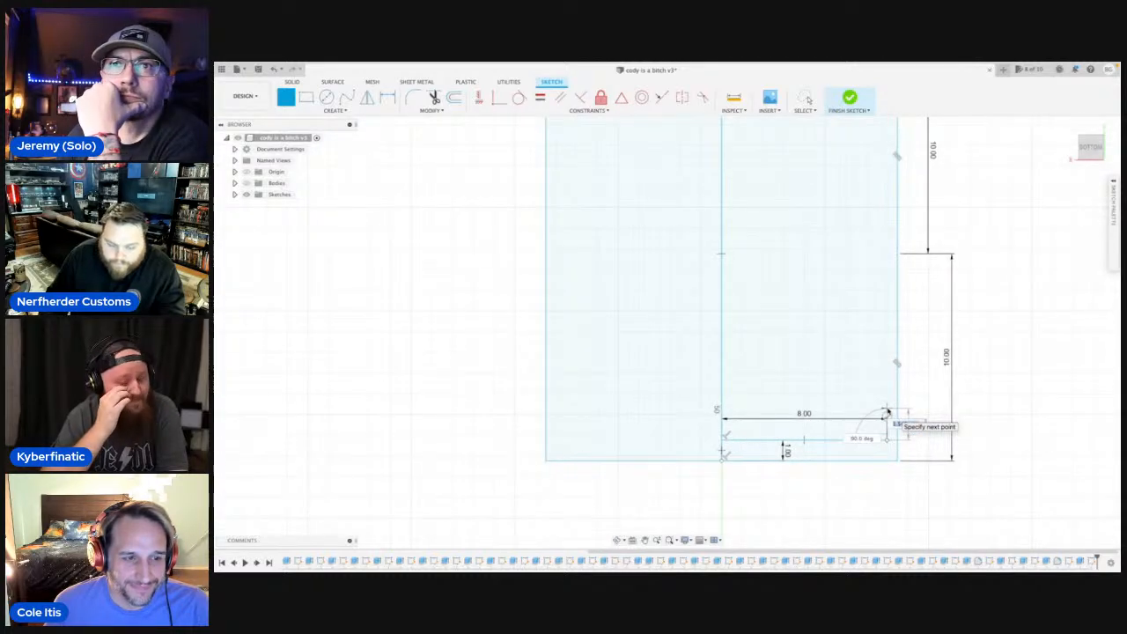
type("2")
key("Return")
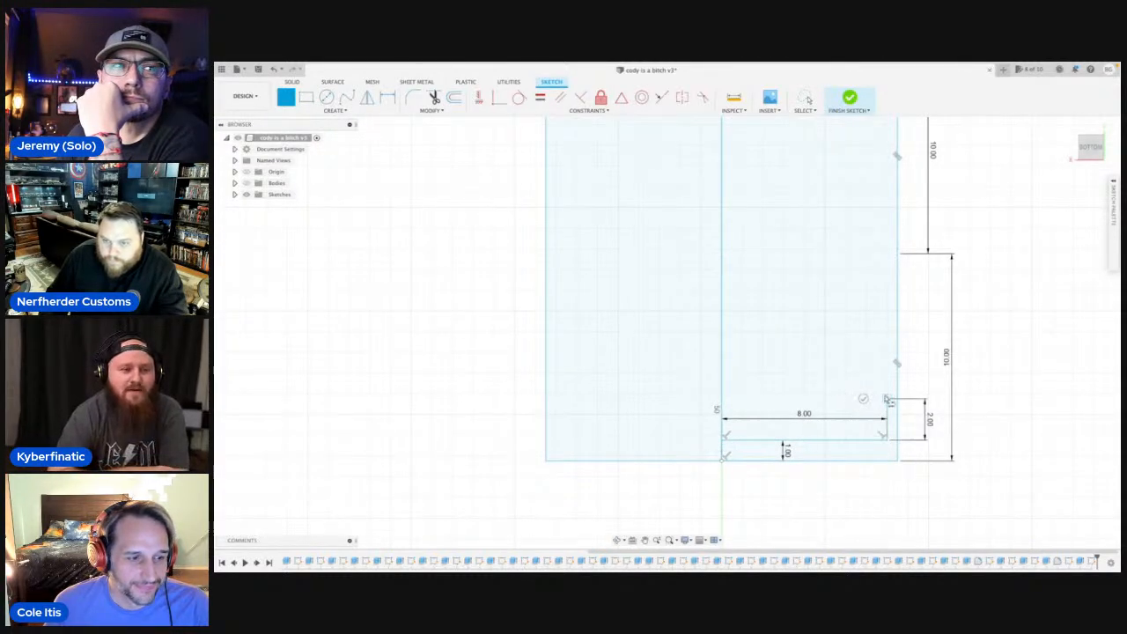
left_click(723, 401)
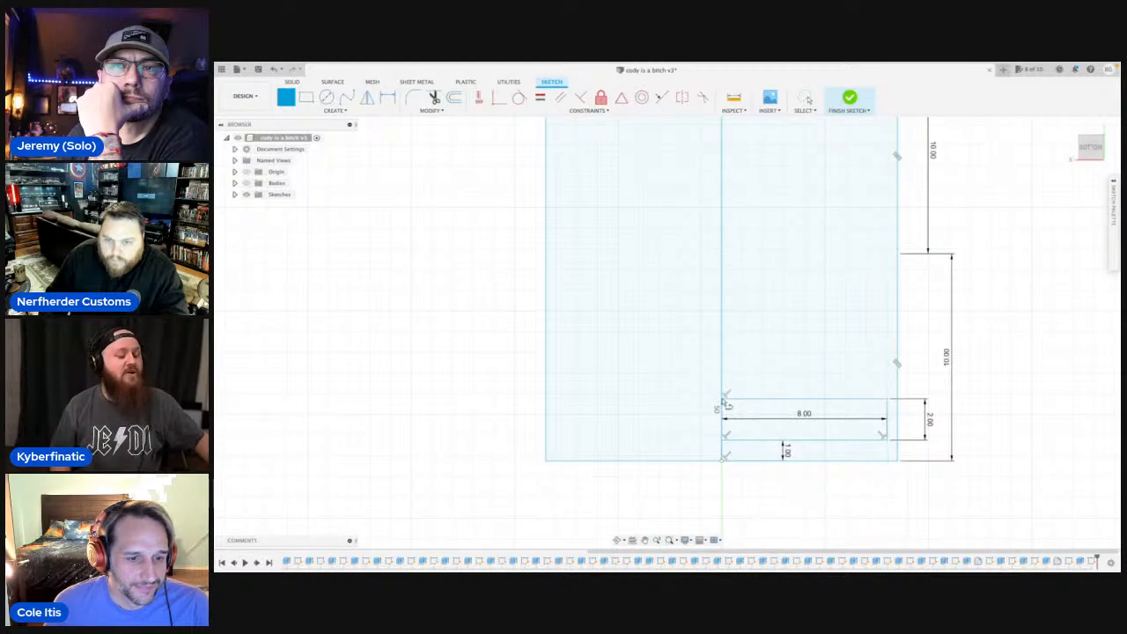
Draw a 0.5 mm line along the centre line from the first half strip's inner corner, and a short perpendicular line from its end.
scroll(724, 403, "down", 3)
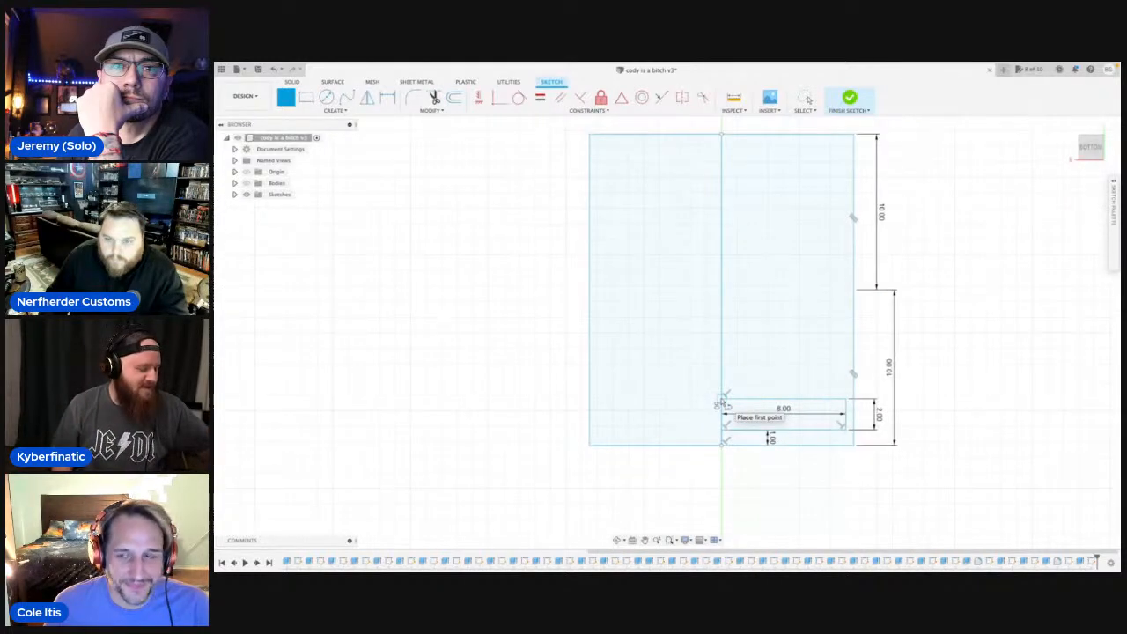
left_click(723, 390)
type("1")
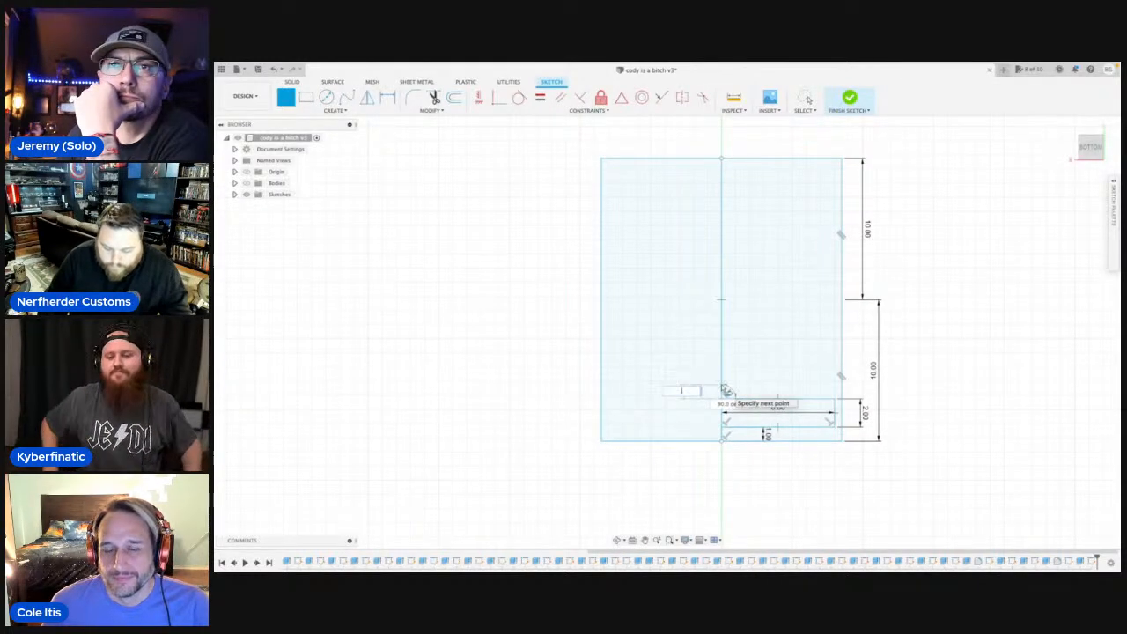
scroll(723, 390, "up", 5)
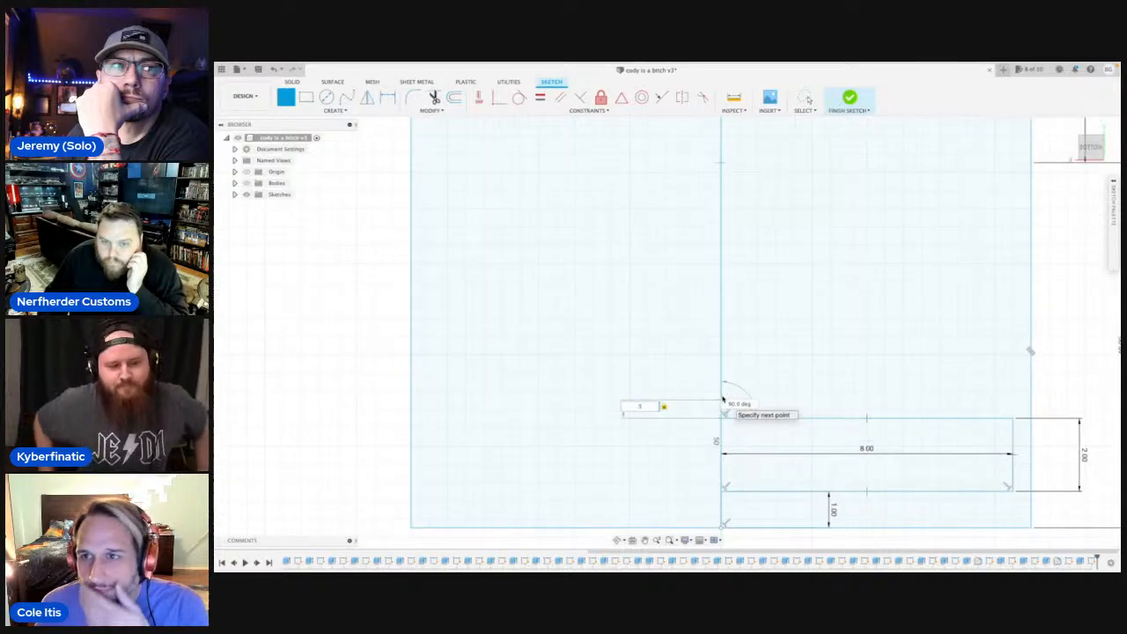
key("Return")
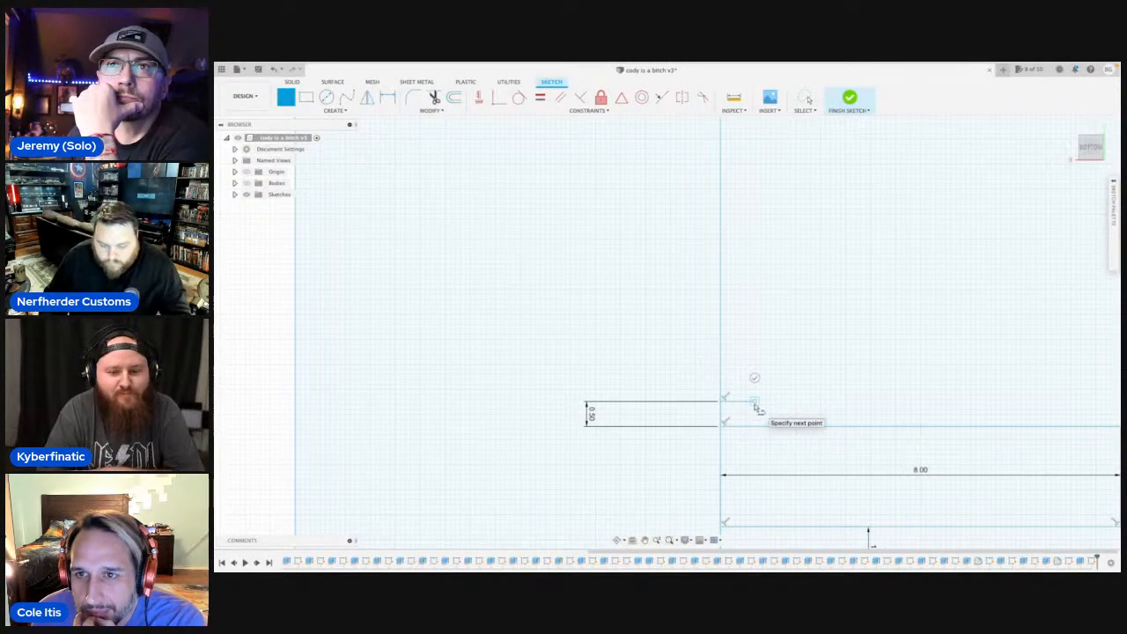
Mirror the first half strip's two long lines and its end line across the short perpendicular line.
type("smir")
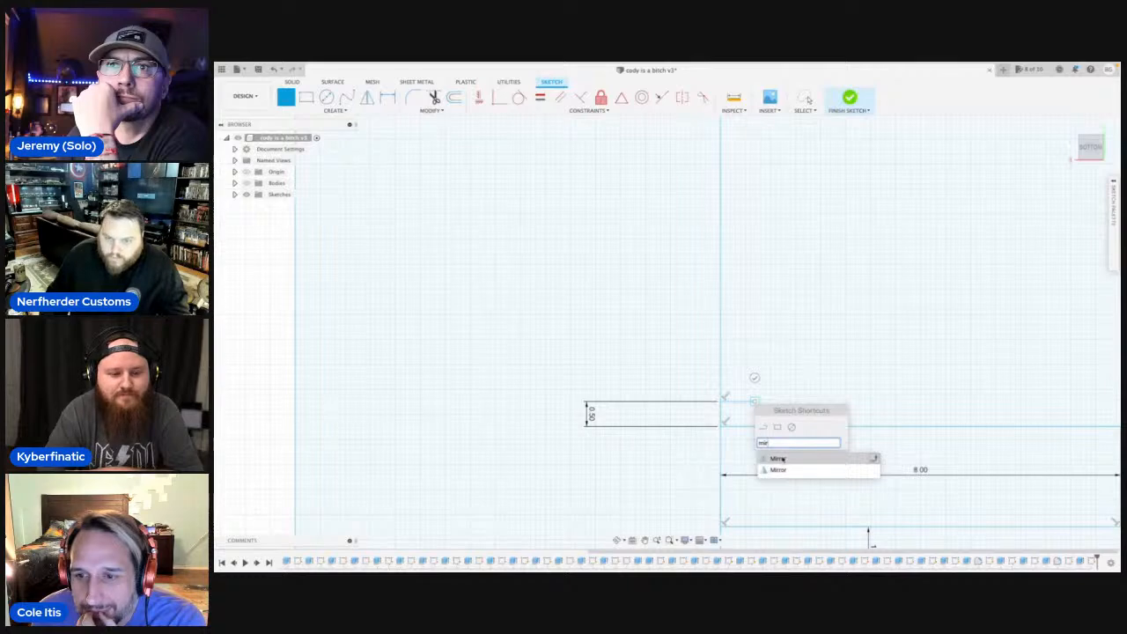
left_click(779, 458)
scroll(819, 462, "down", 4)
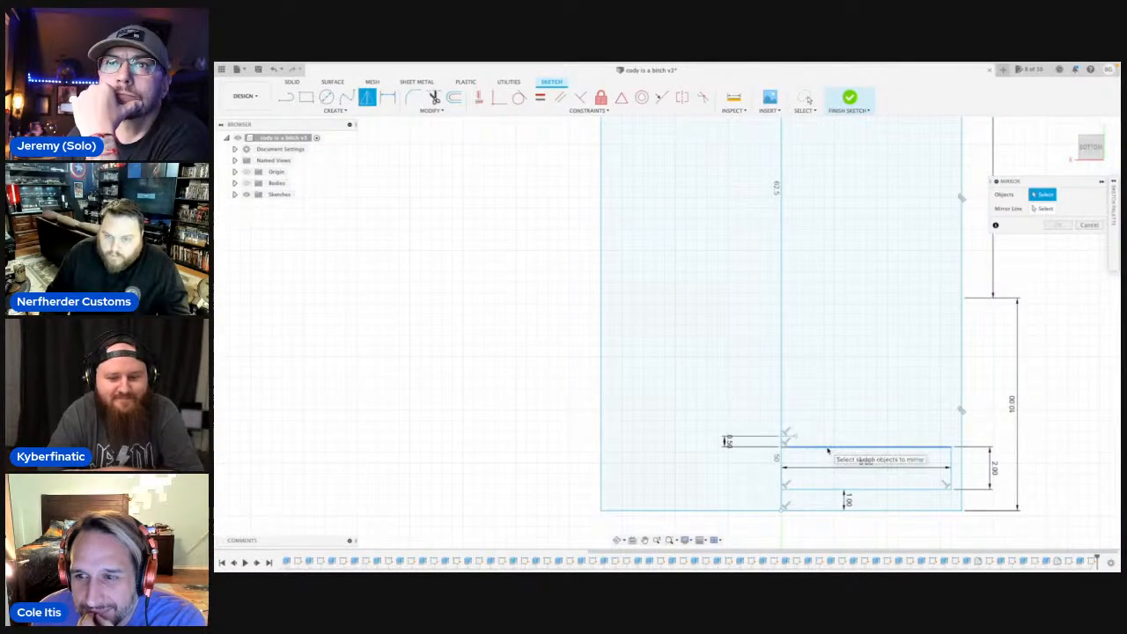
left_click(828, 449)
left_click(839, 489)
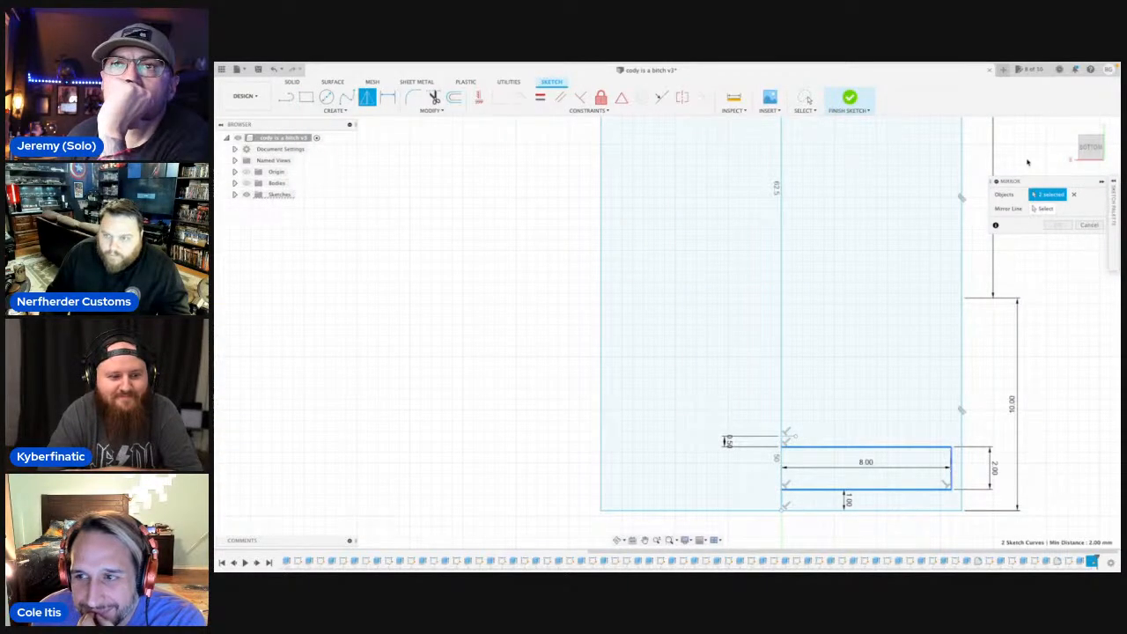
left_click(1044, 209)
left_click(790, 437)
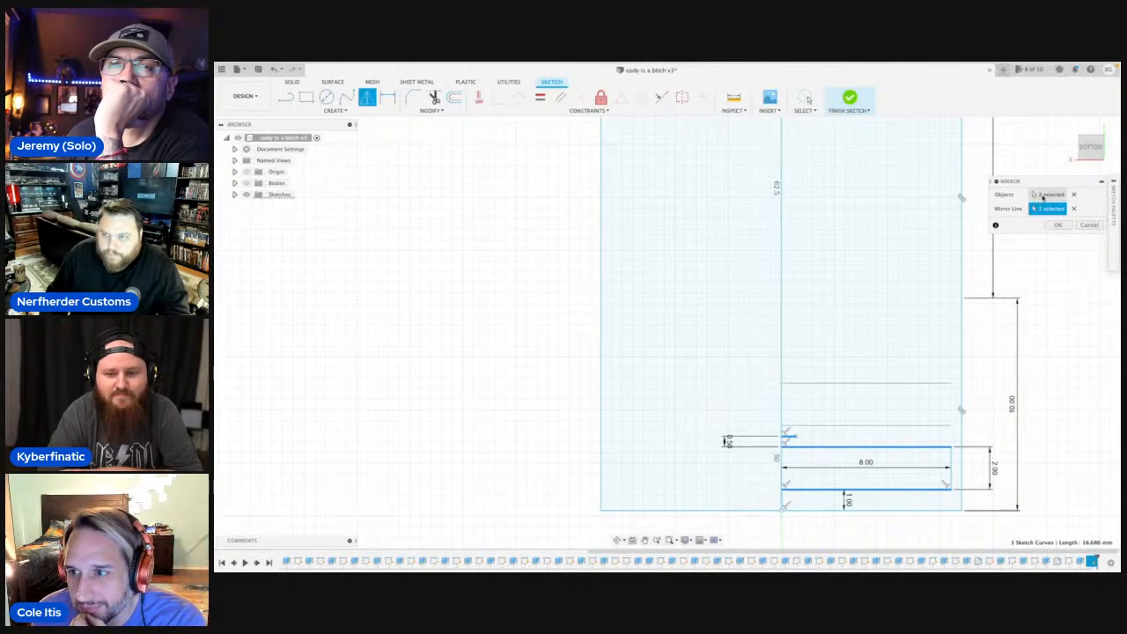
left_click(1043, 194)
left_click(951, 467)
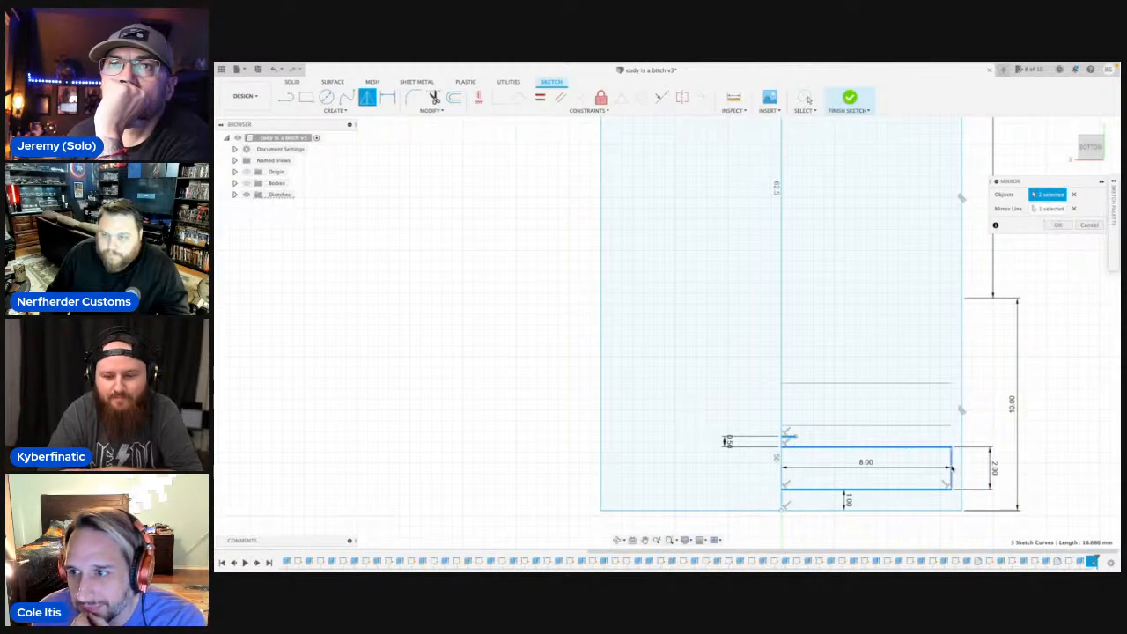
left_click(1057, 224)
Draw a 0.5 mm spacing line along the centre line beyond the second half strip, ending in a short perpendicular line.
scroll(822, 300, "down", 3)
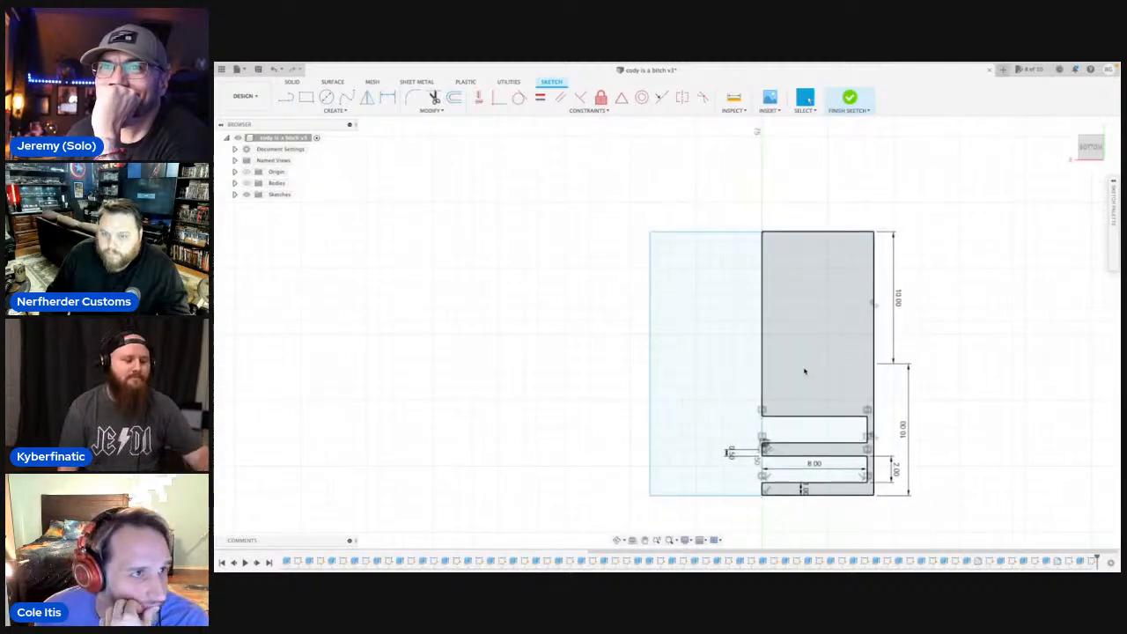
scroll(759, 405, "up", 3)
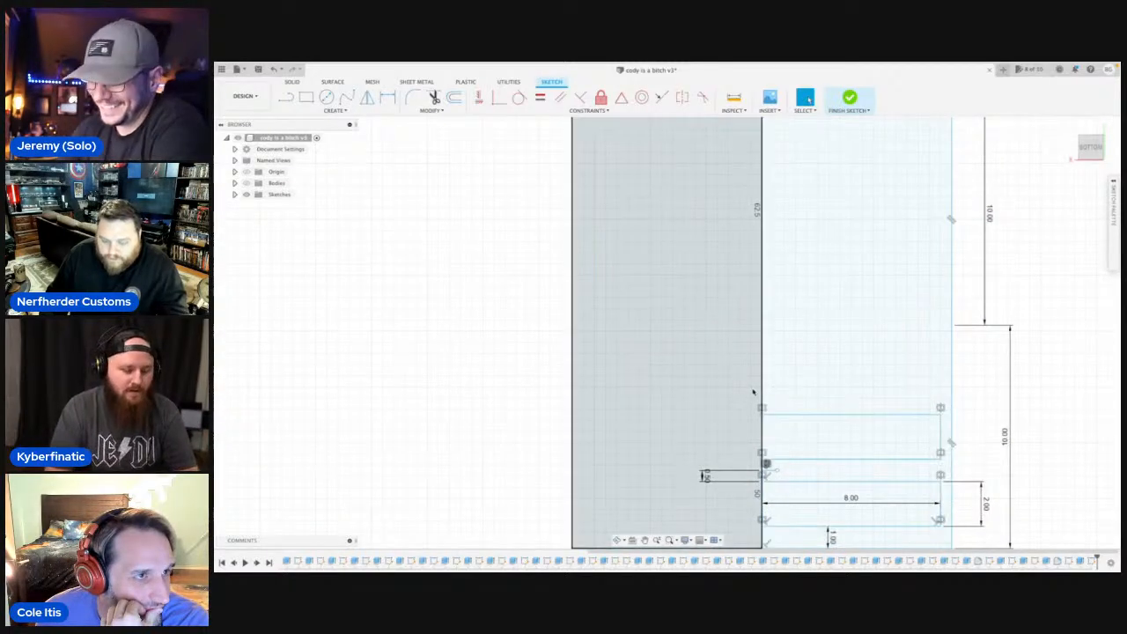
key("l")
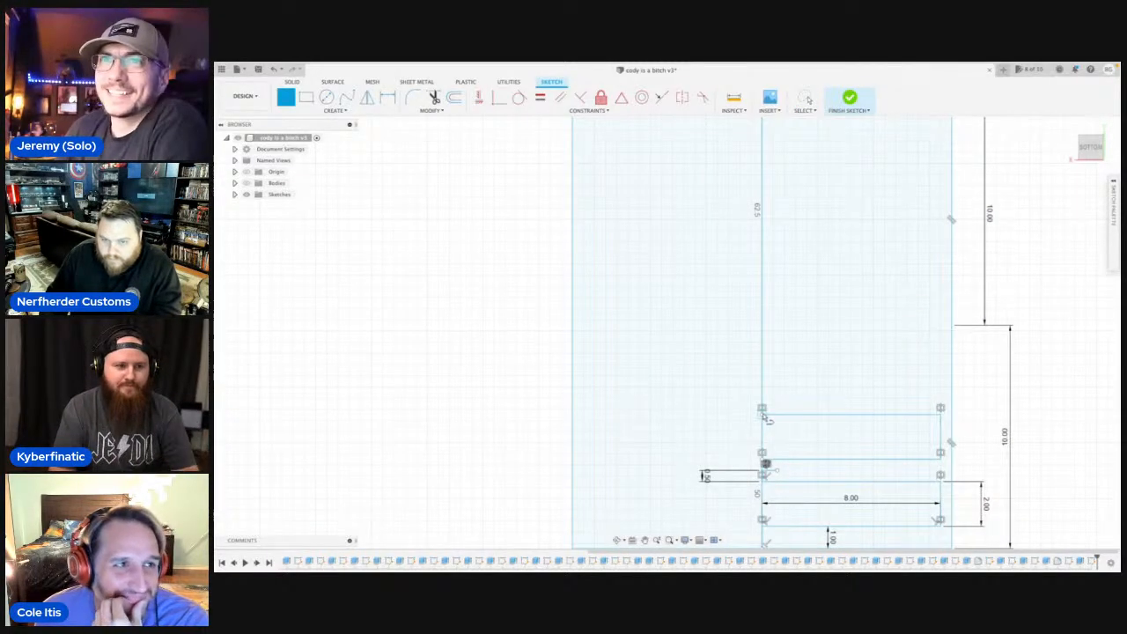
left_click(763, 408)
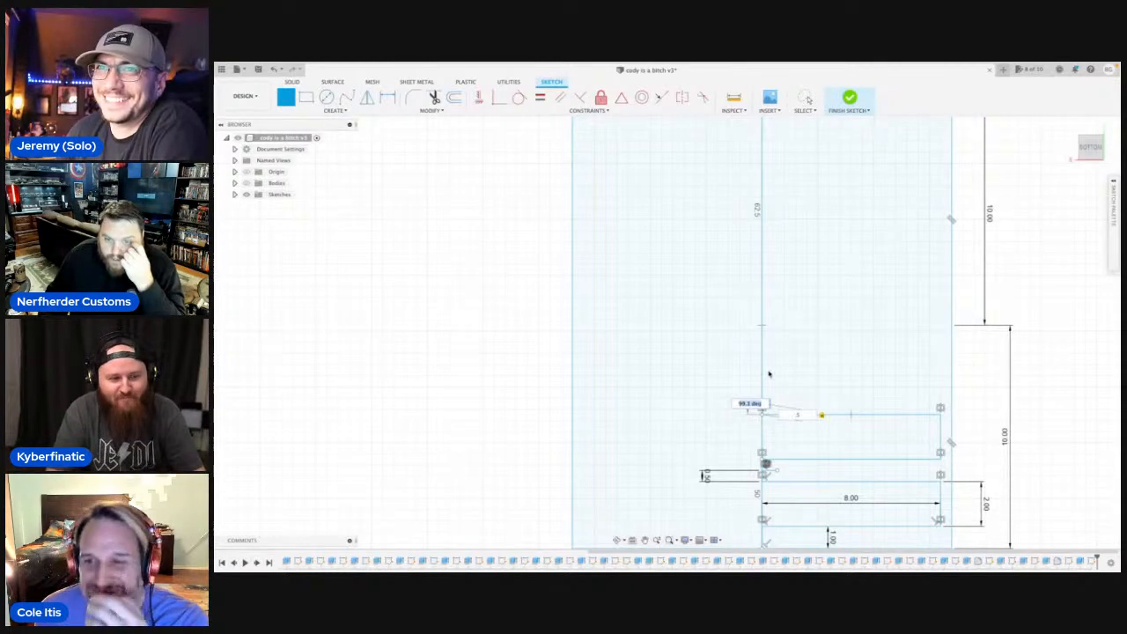
scroll(759, 407, "up", 4)
key("Return")
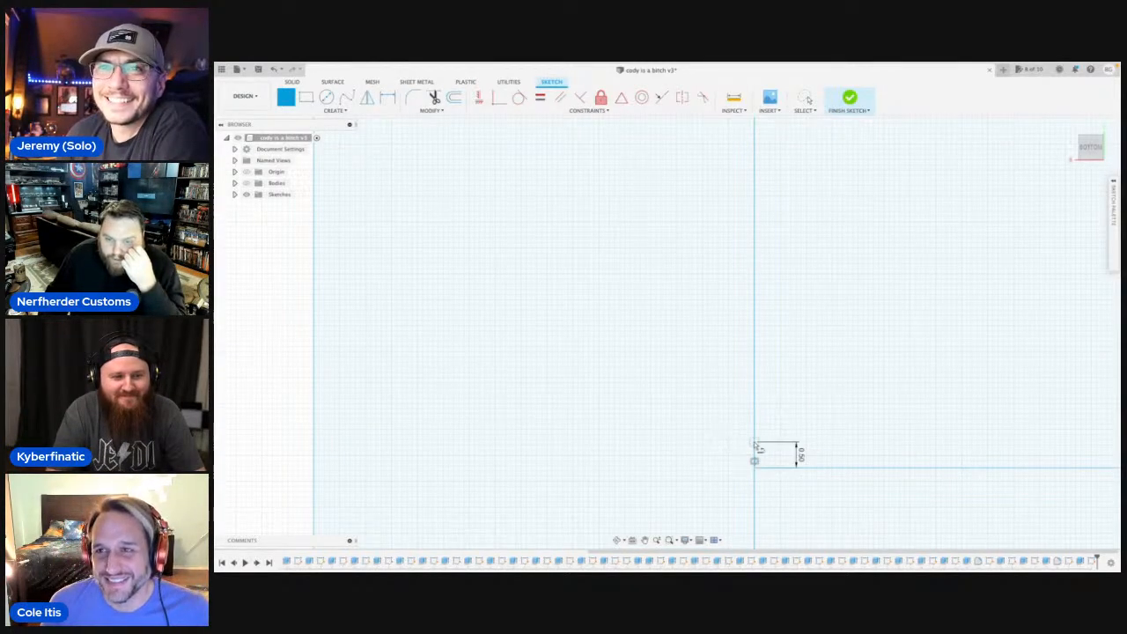
left_click(783, 442)
Mirror the second half strip's three lines across the short line beyond it, replacing the centre line as mirror line.
type("s")
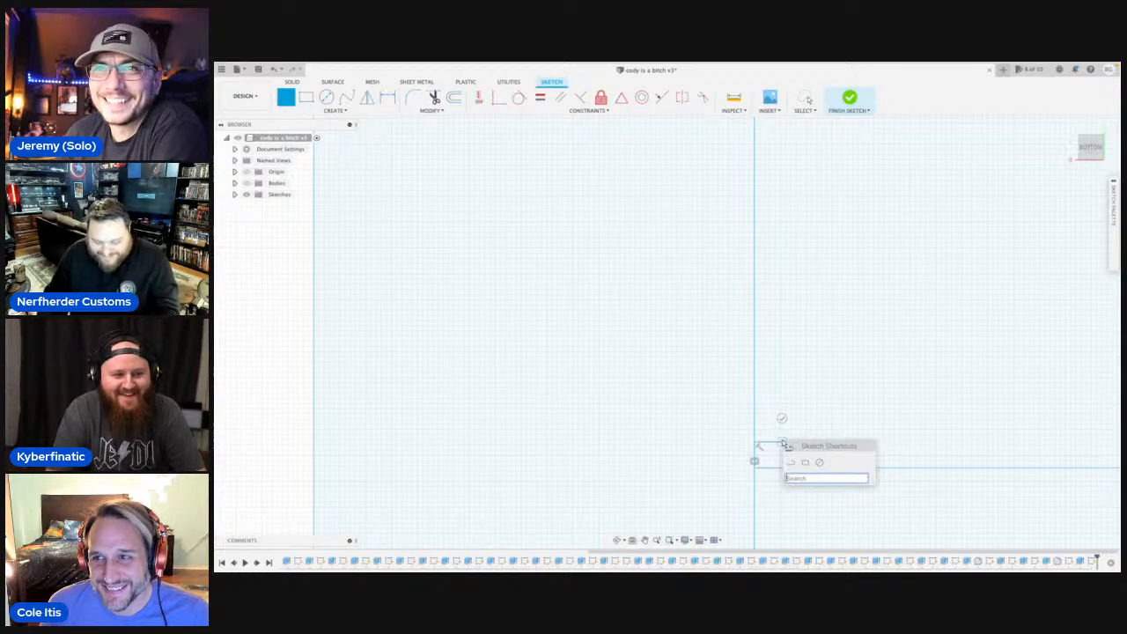
type("m")
left_click(806, 424)
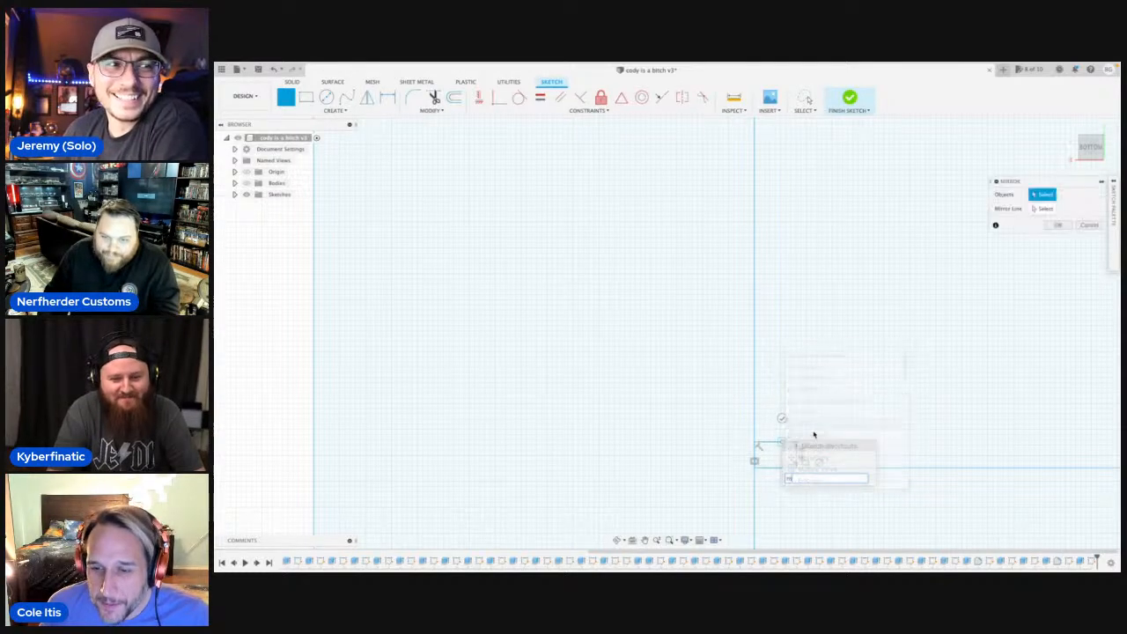
left_click(848, 468)
scroll(868, 498, "down", 4)
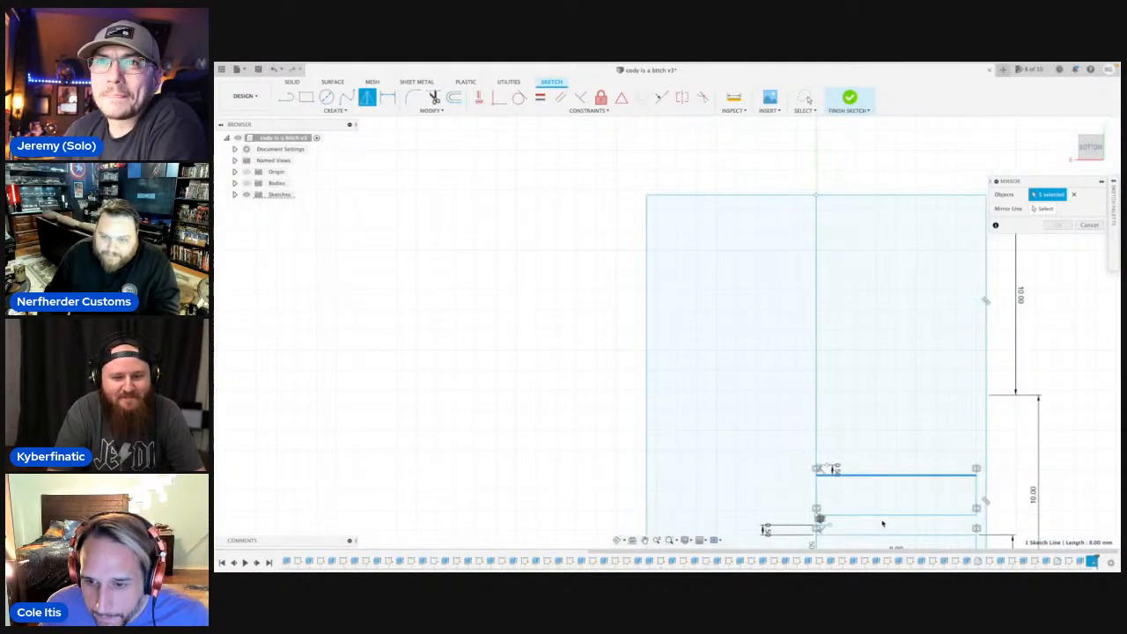
left_click(883, 517)
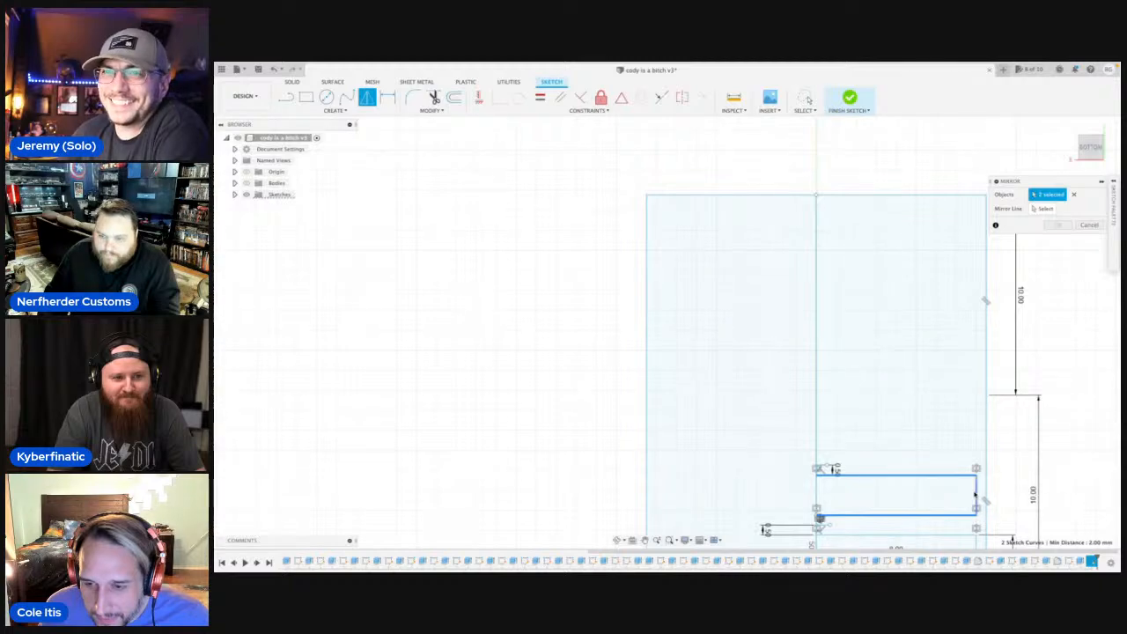
left_click(975, 496)
left_click(1044, 209)
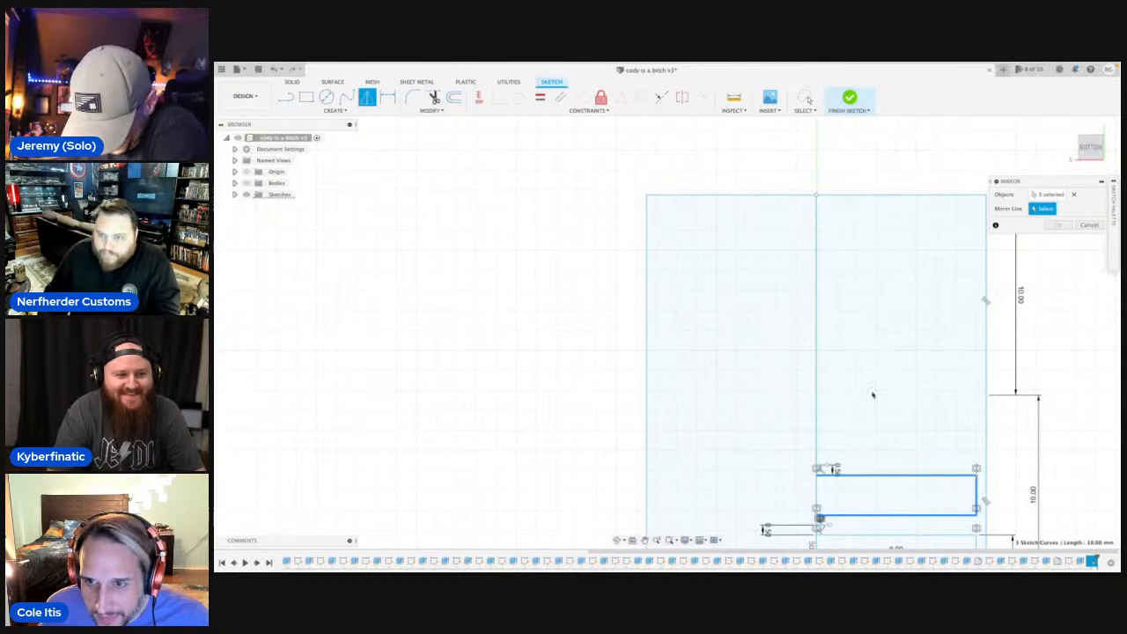
left_click(817, 461)
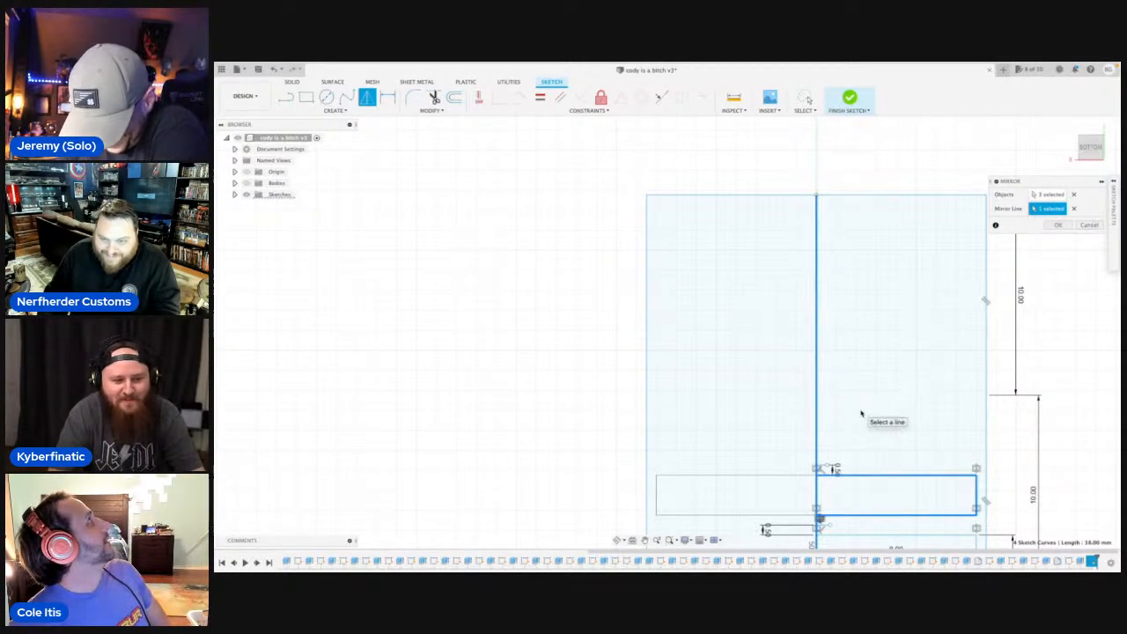
left_click(1072, 209)
scroll(823, 475, "up", 3)
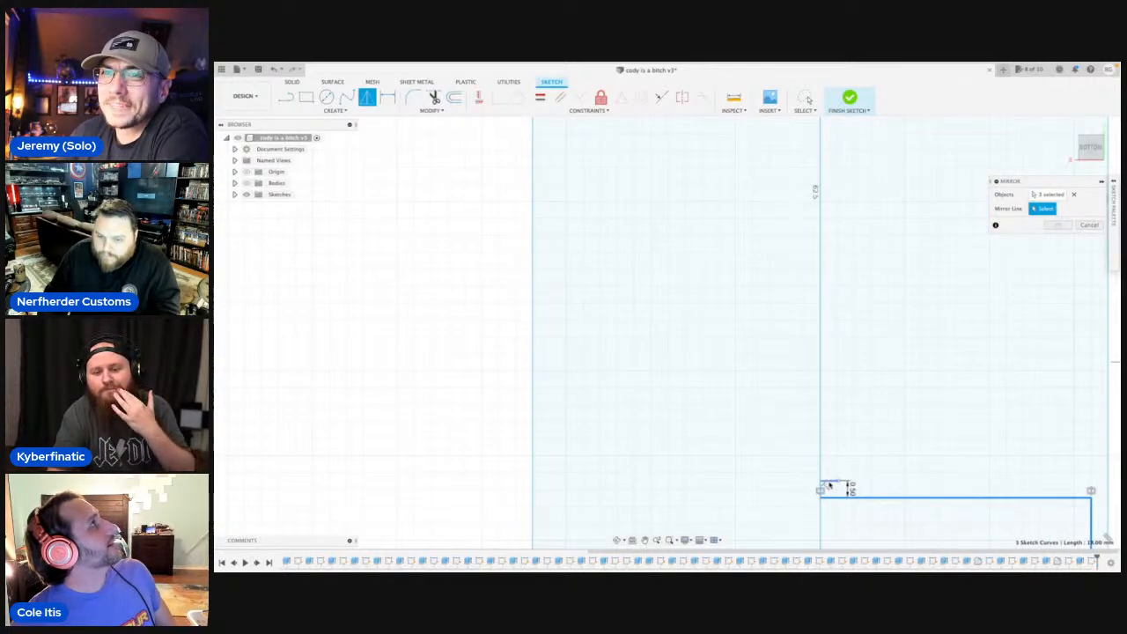
left_click(826, 485)
scroll(934, 360, "down", 3)
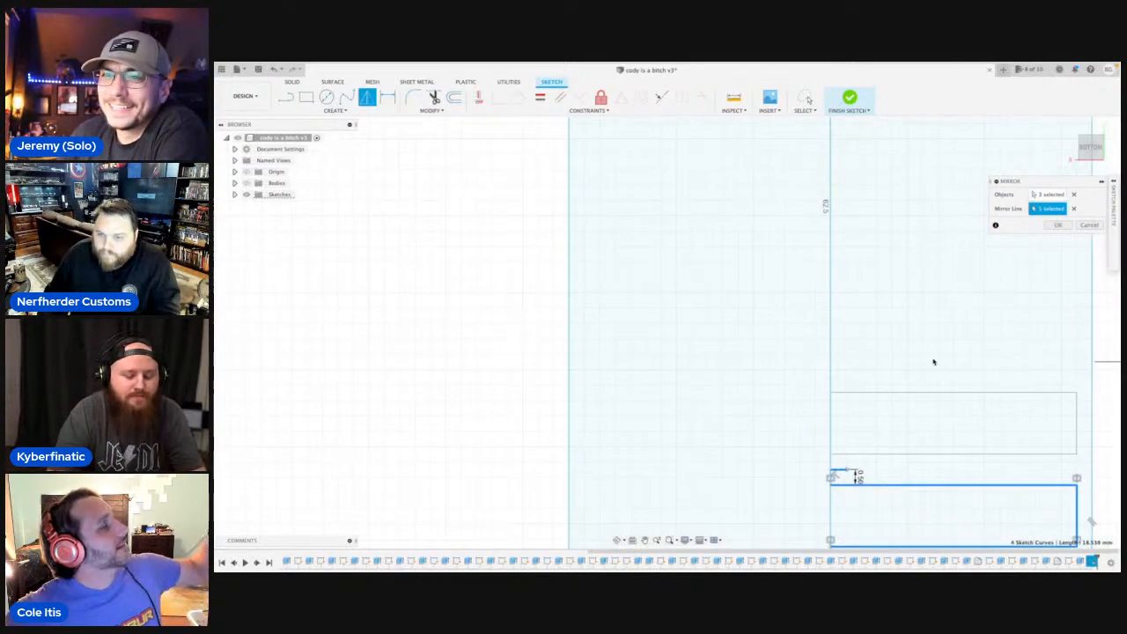
left_click(1052, 225)
Add a 0.5 mm line along the centre line from the third half strip's corner, with a short perpendicular line at its end.
scroll(880, 372, "up", 5)
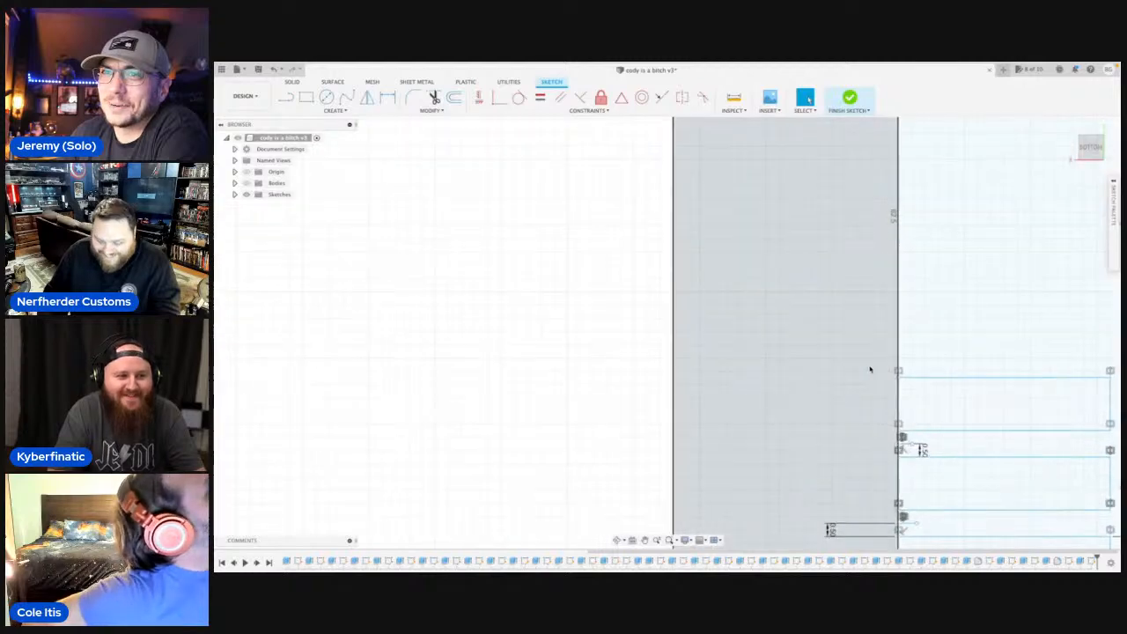
left_click(898, 371)
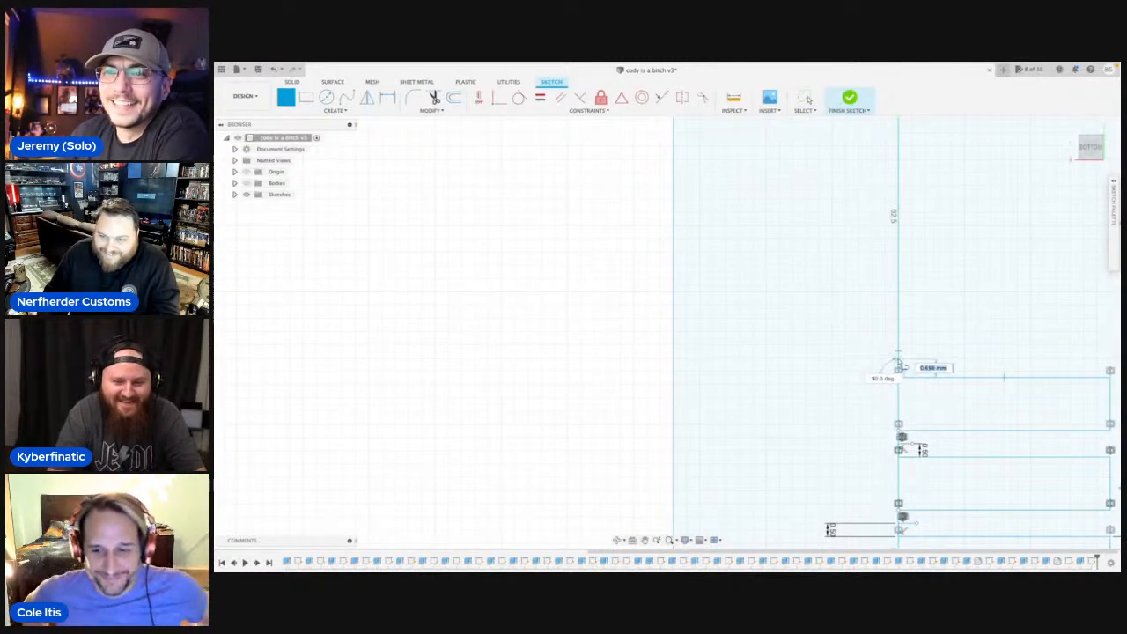
scroll(900, 364, "up", 2)
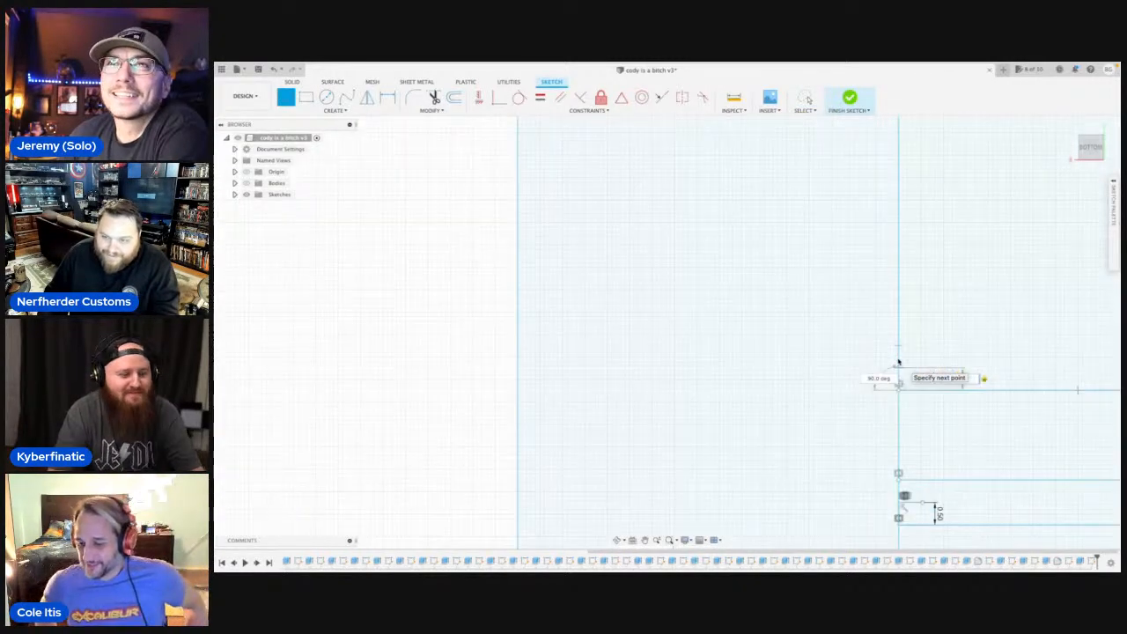
key("Escape")
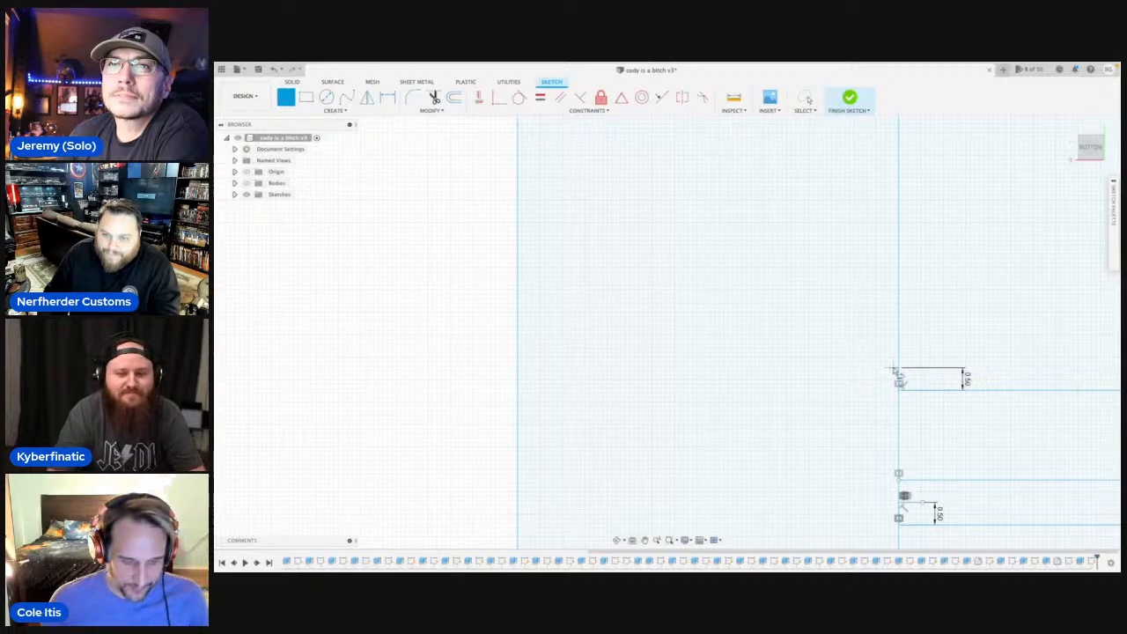
Mirror the third half strip's two long lines and end line across its short spacing line to make a fourth strip.
key("s")
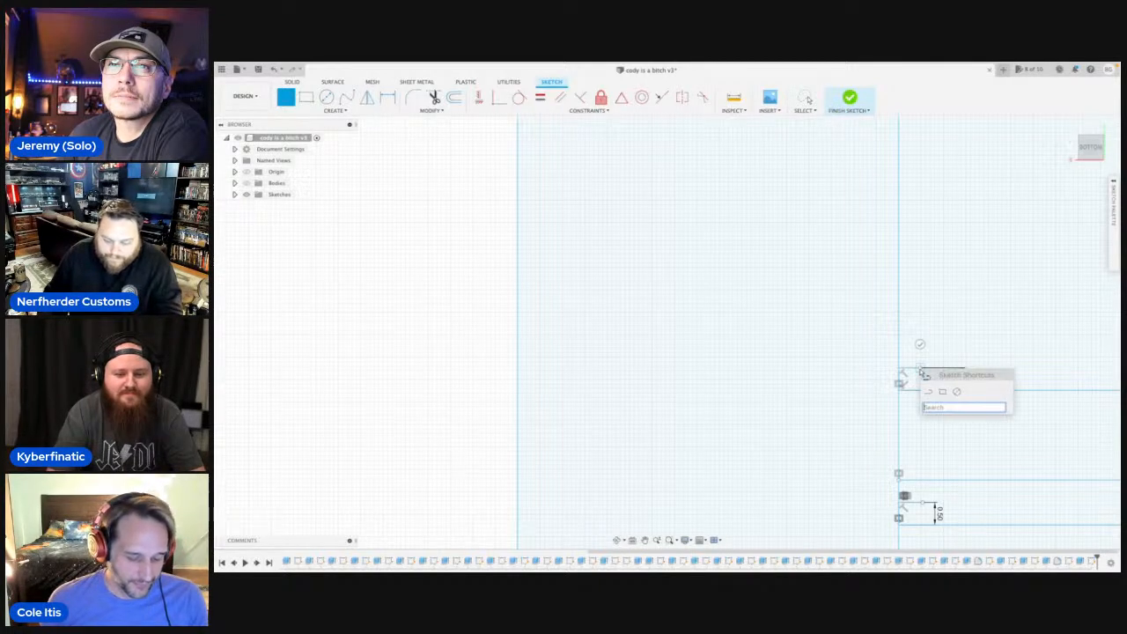
left_click(952, 352)
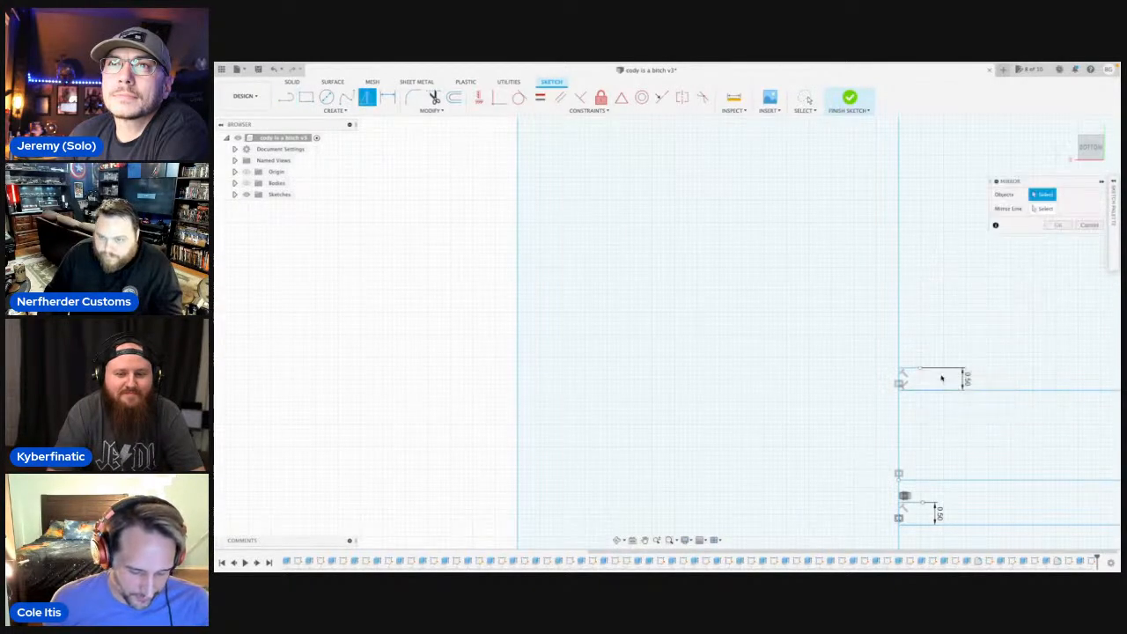
scroll(946, 379, "down", 2)
middle_click_drag(1006, 395, 760, 367)
left_click(761, 360)
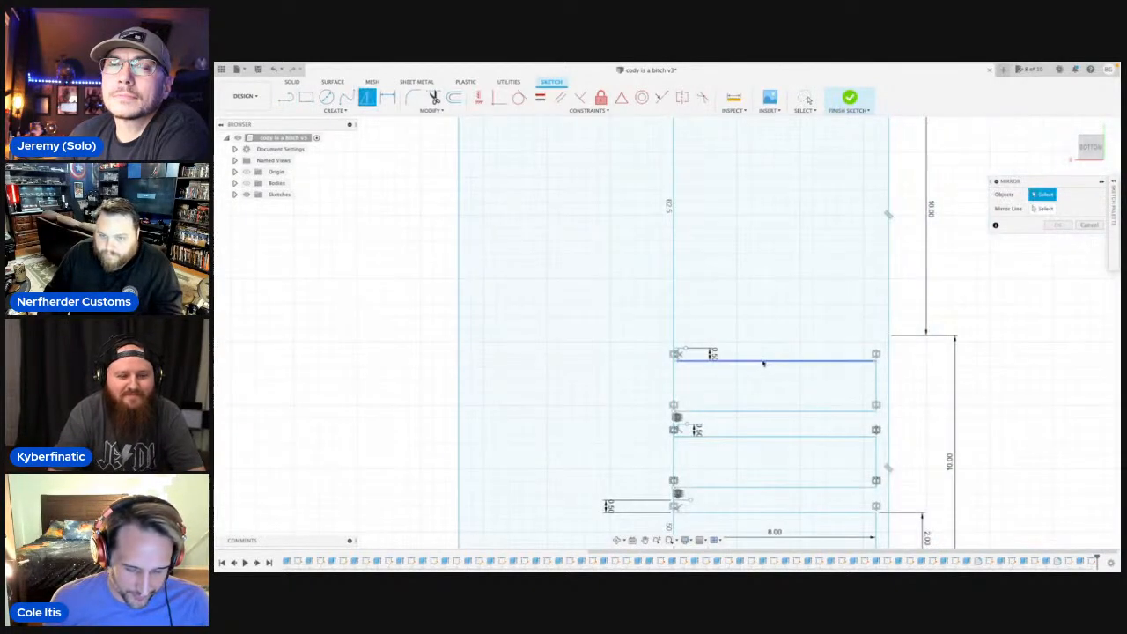
left_click(766, 411)
left_click(765, 411)
left_click(875, 388)
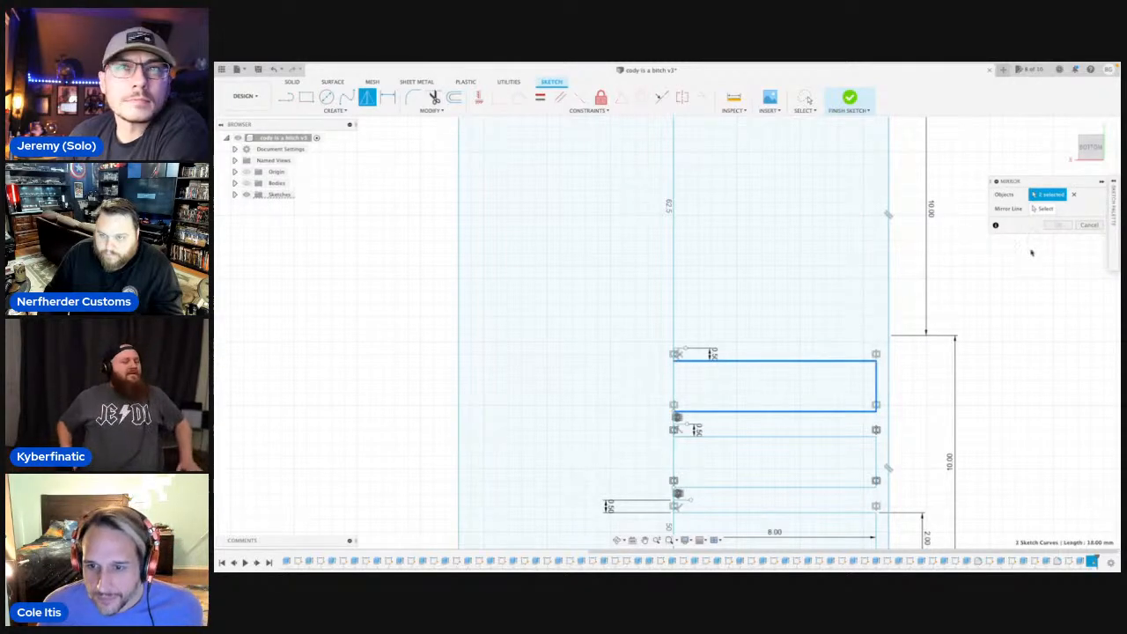
left_click(1057, 208)
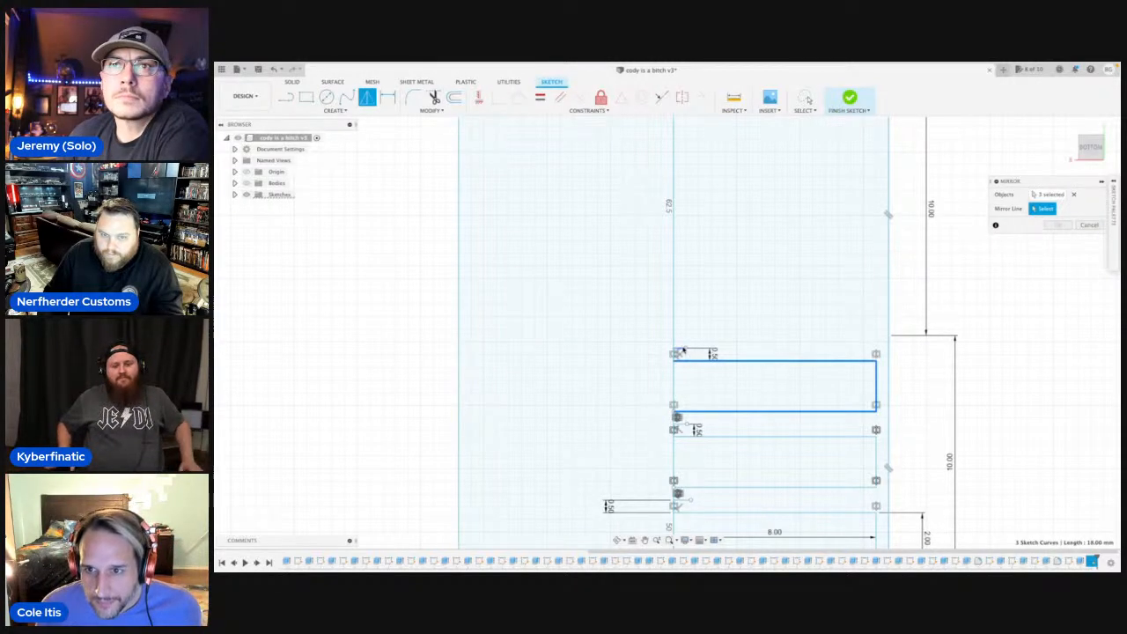
scroll(730, 317, "down", 3)
left_click(747, 330)
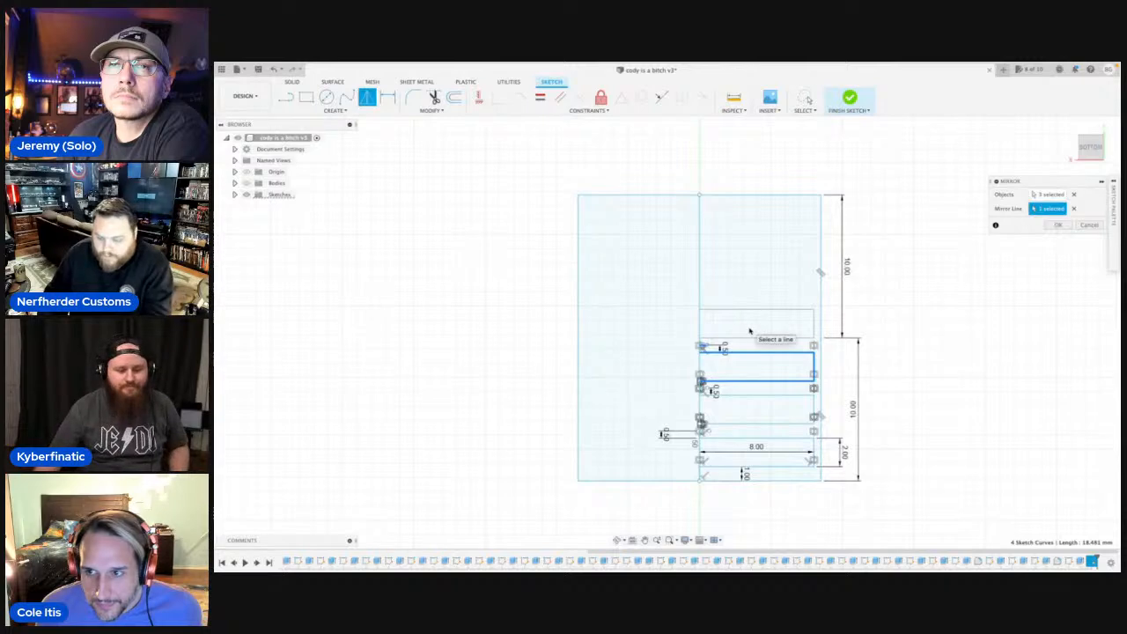
key("Return")
Draw a 0.5 mm line along the centre line from the fourth half strip's corner, ending in a short perpendicular line.
scroll(709, 255, "up", 3)
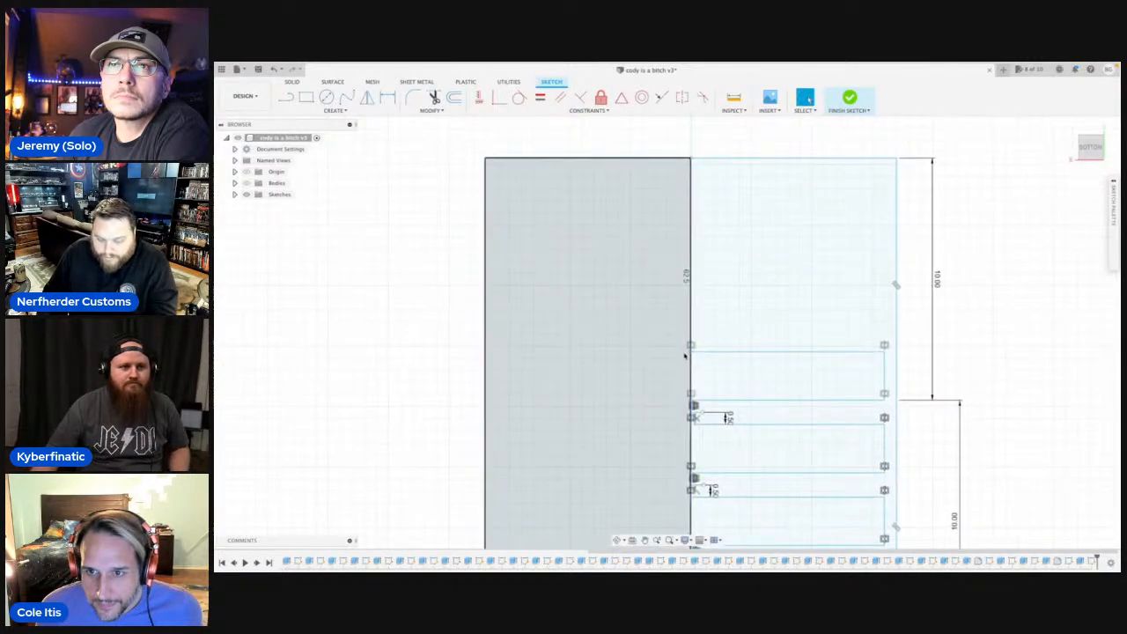
key("l")
scroll(691, 347, "up", 2)
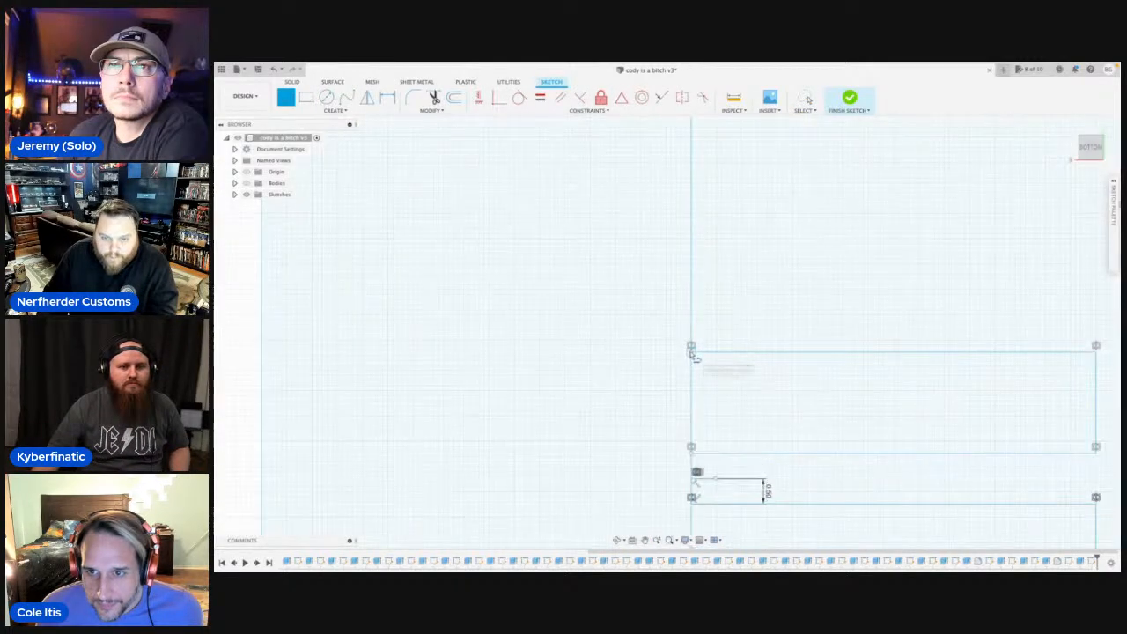
left_click(691, 346)
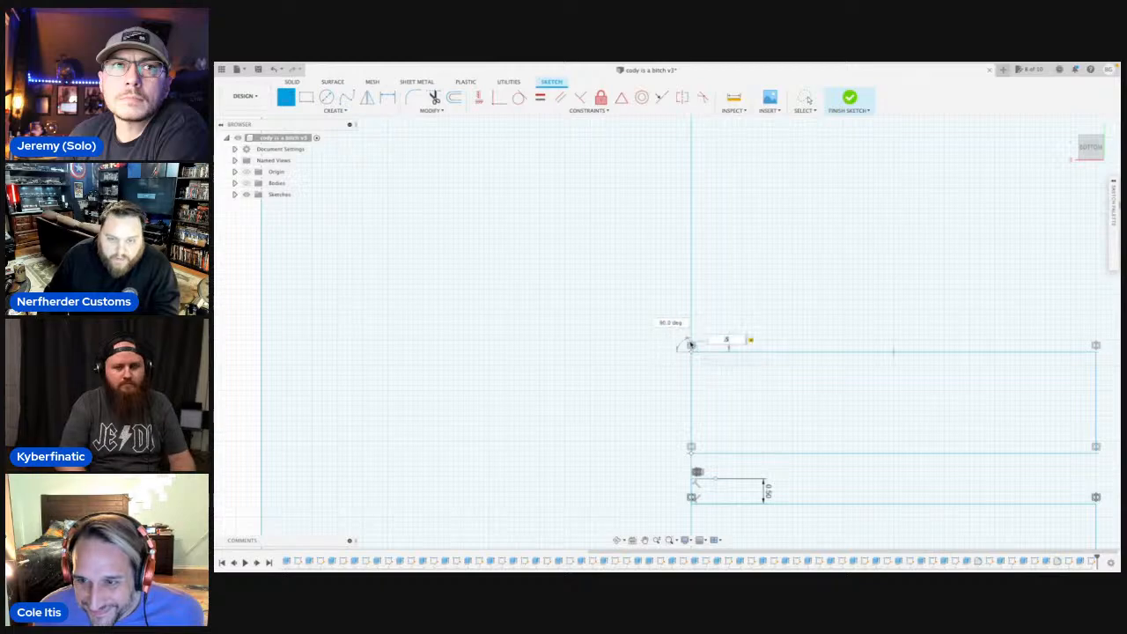
scroll(691, 347, "up", 2)
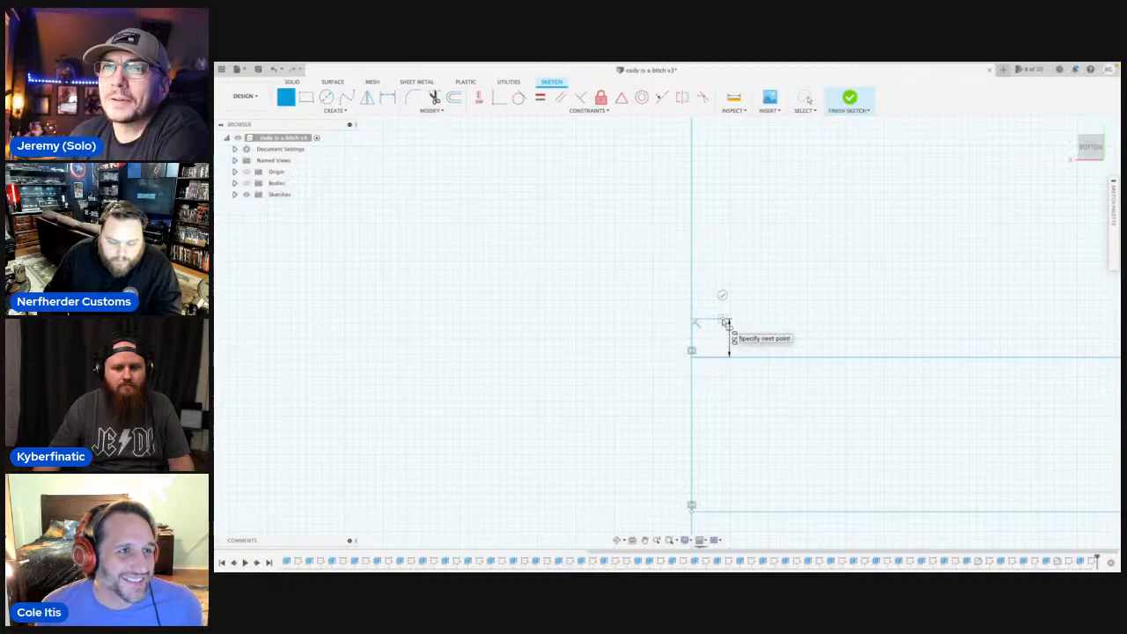
Mirror the fourth half strip's two long lines and end line across its short spacing line to make a fifth strip.
type("sm")
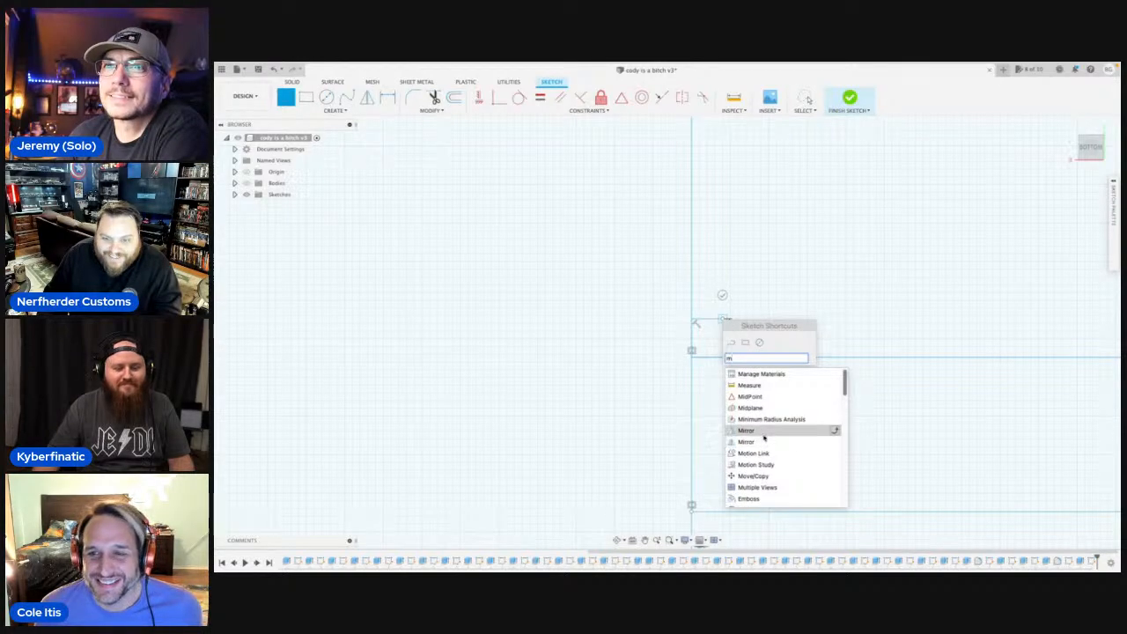
left_click(763, 433)
scroll(798, 365, "down", 3)
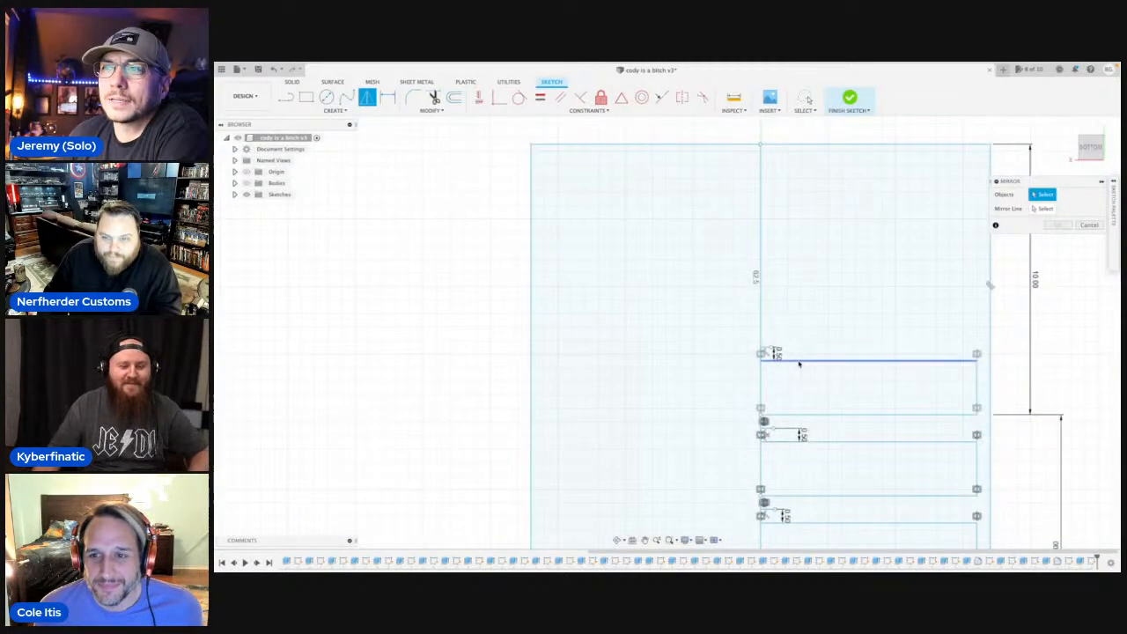
left_click(799, 361)
left_click(841, 414)
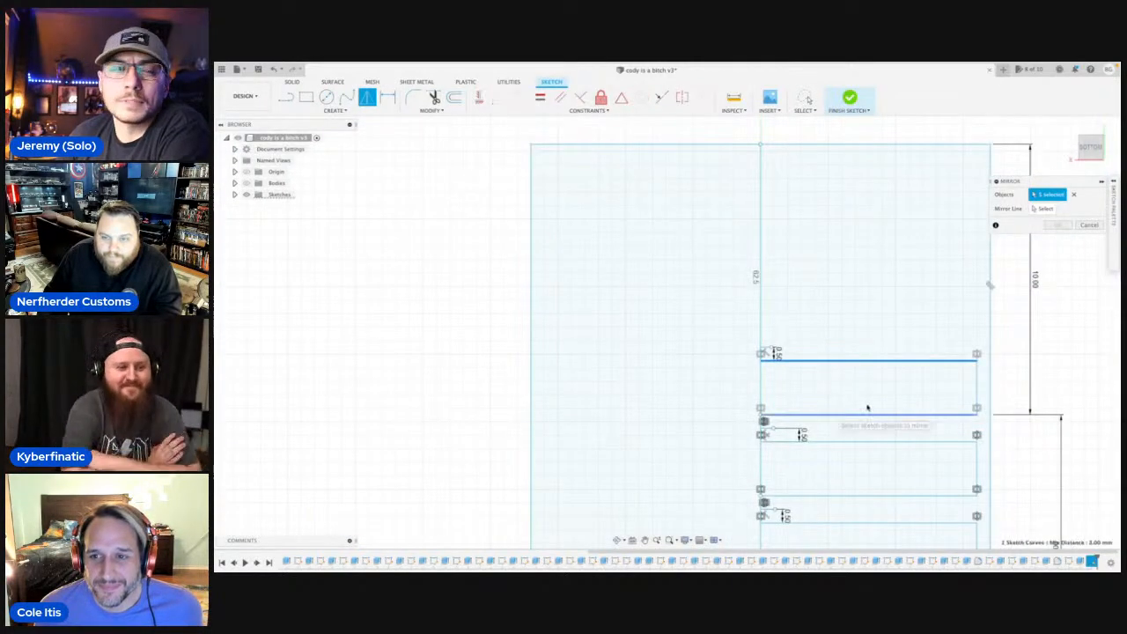
left_click(977, 394)
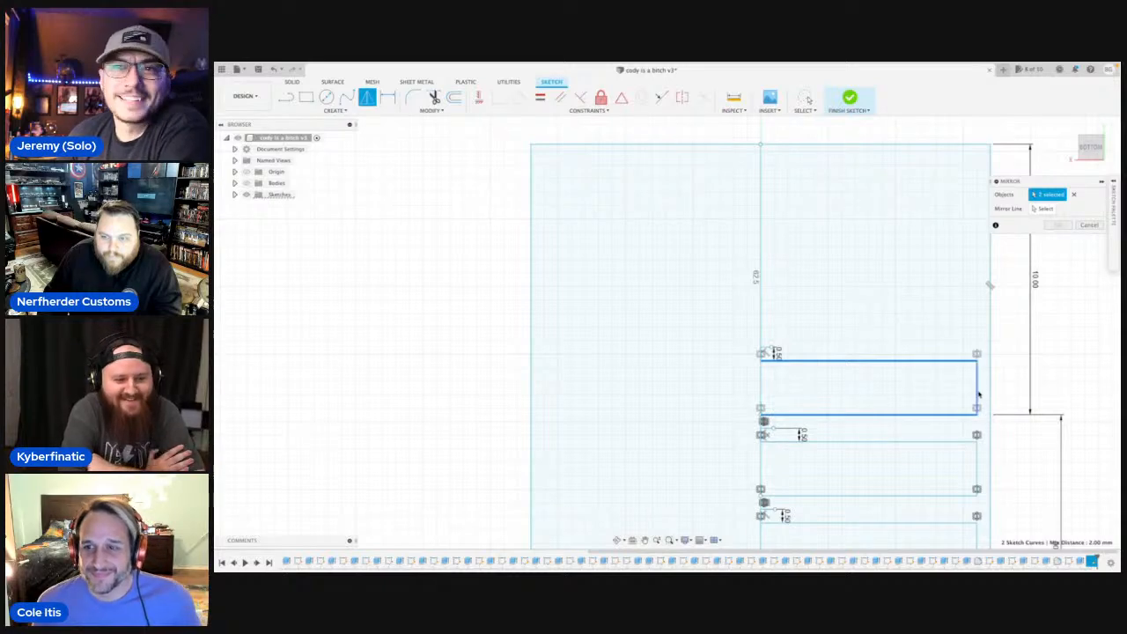
left_click(1045, 209)
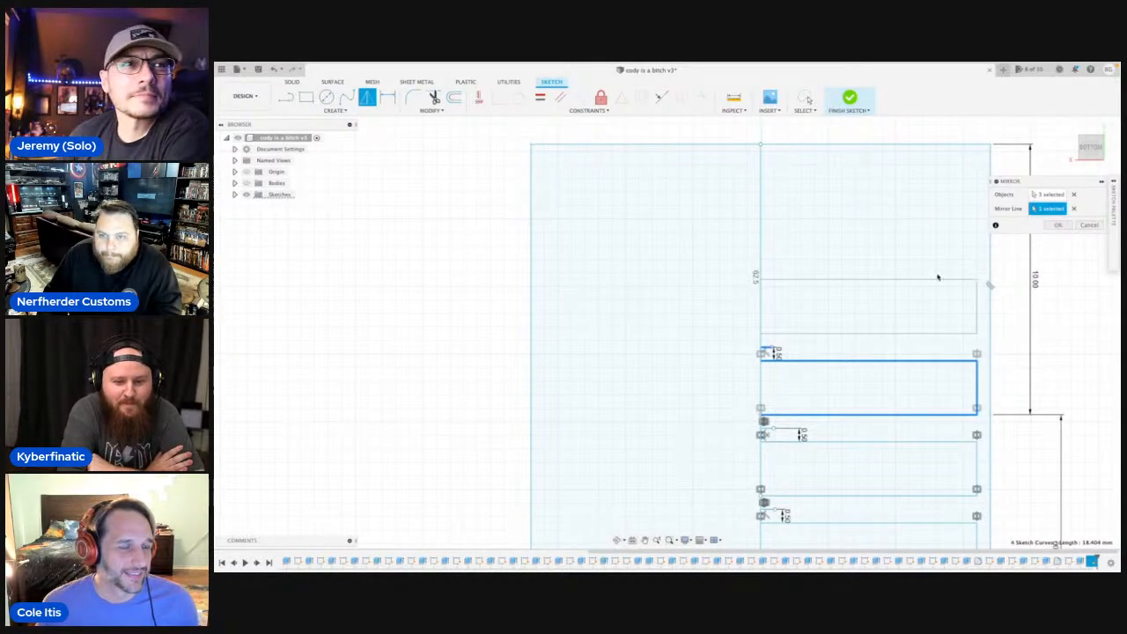
left_click(1056, 225)
Add a 0.5 mm spacing line with a short perpendicular end beyond the fifth half strip, and mirror the strip's three lines across it.
scroll(857, 269, "up", 5)
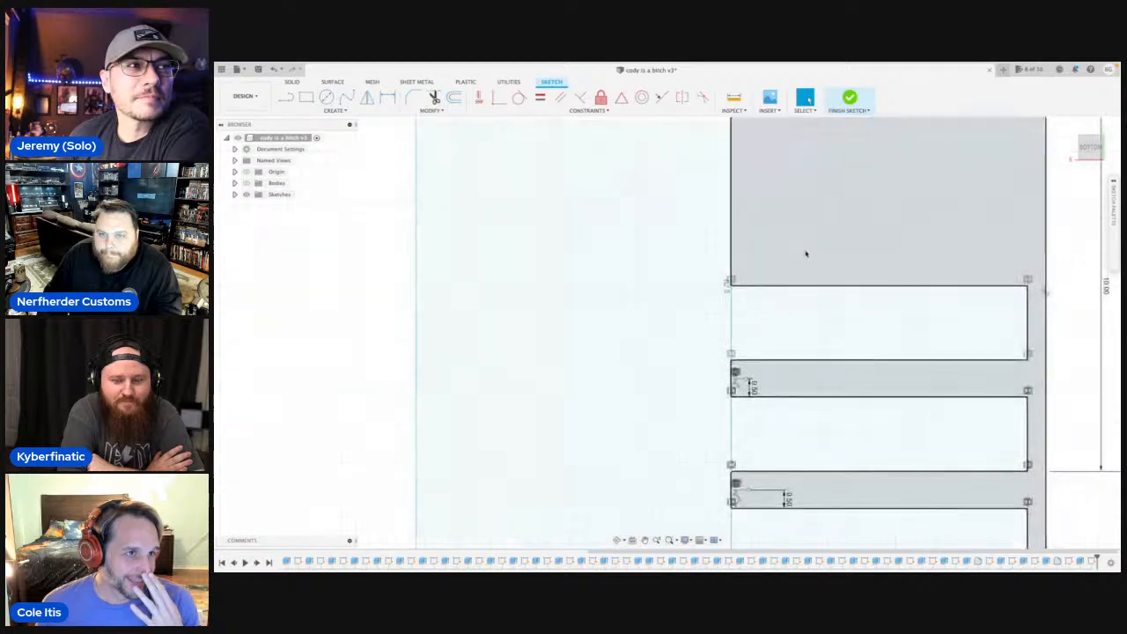
key("l")
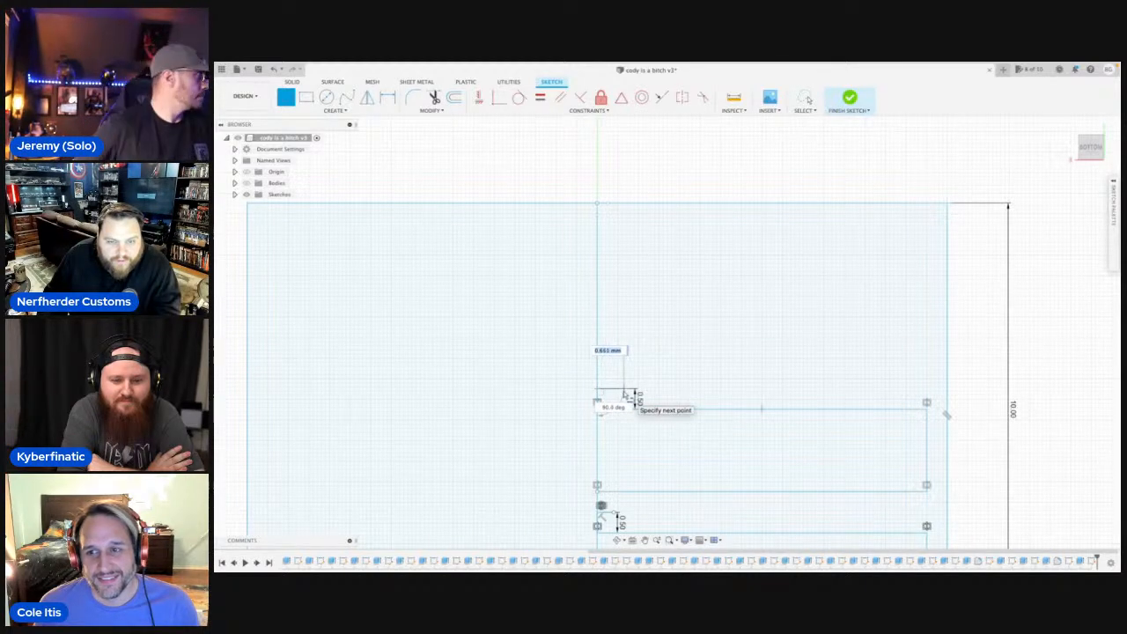
type("sm")
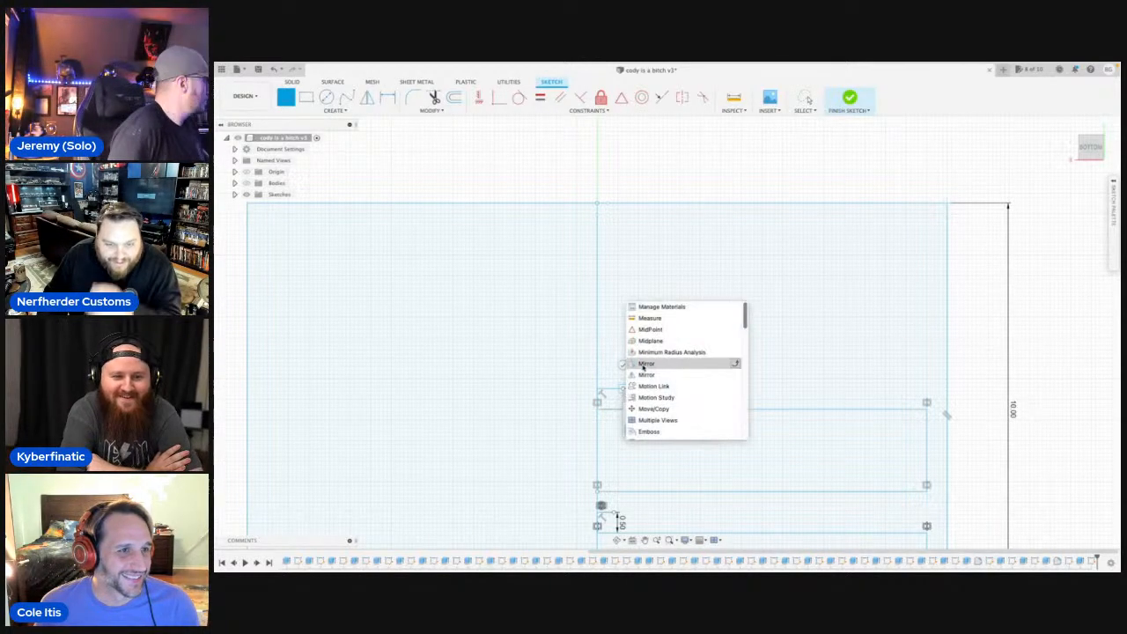
left_click(652, 376)
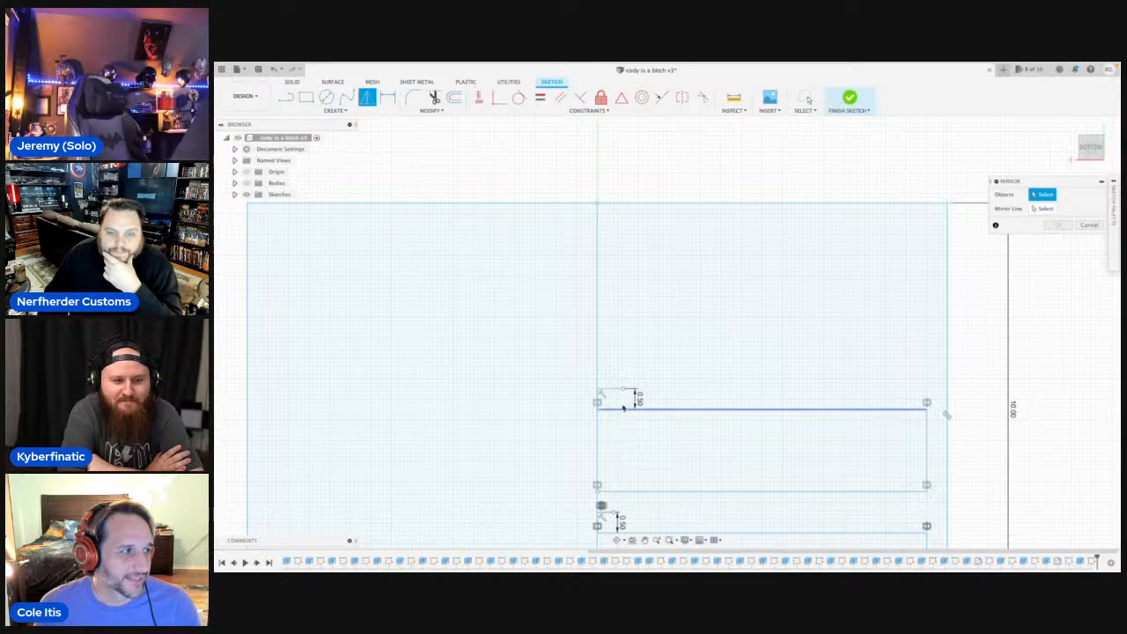
left_click(695, 492)
left_click(712, 410)
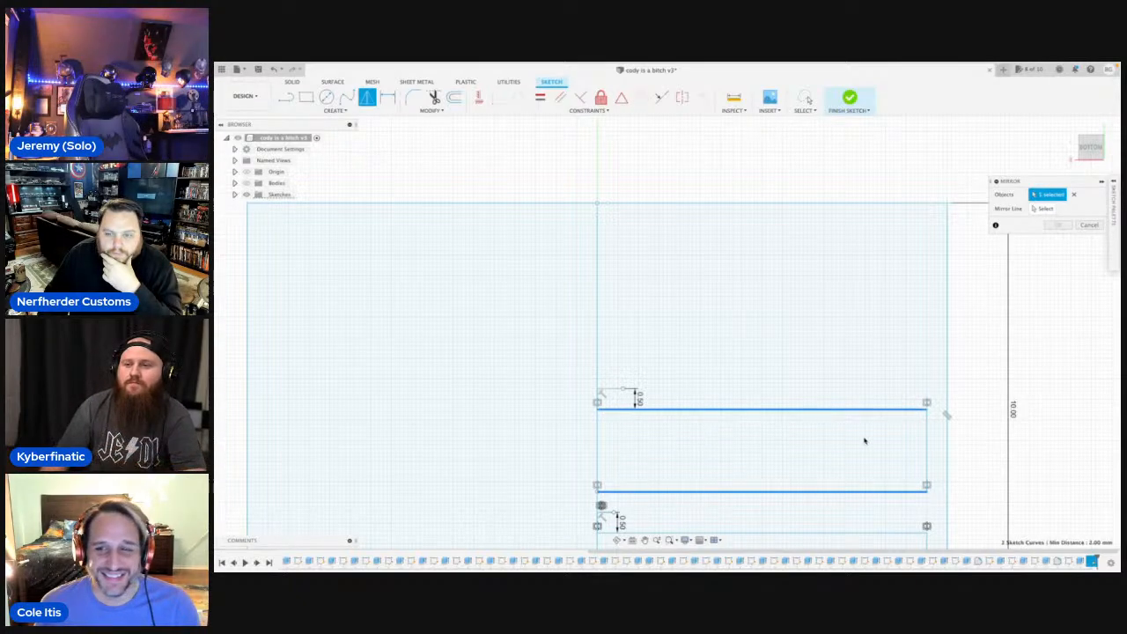
left_click(926, 449)
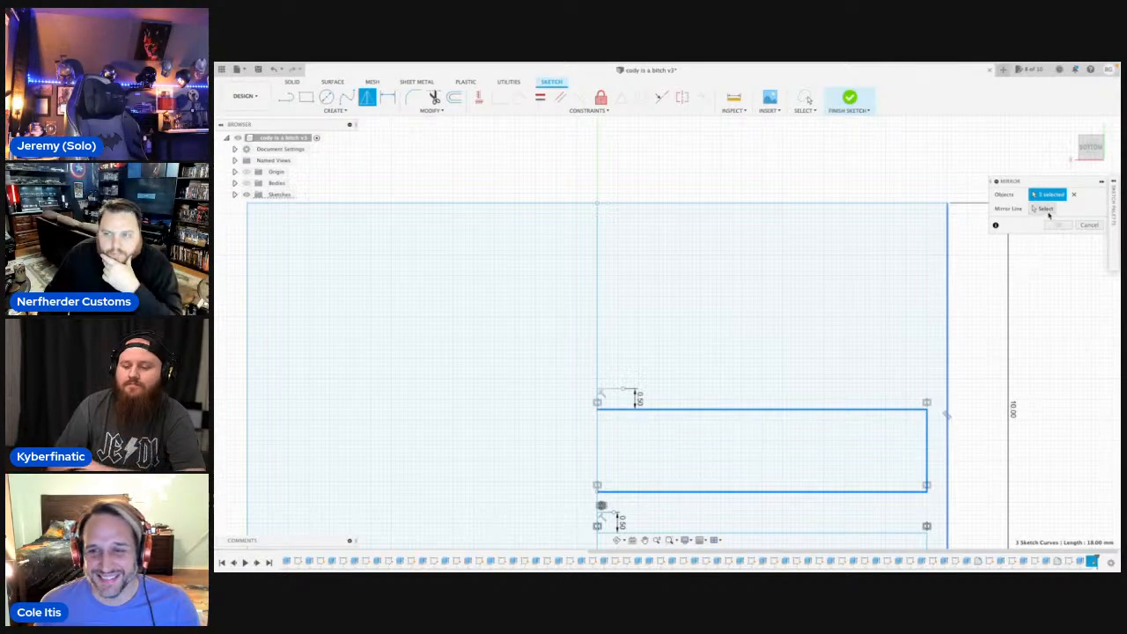
left_click(1045, 209)
left_click(613, 391)
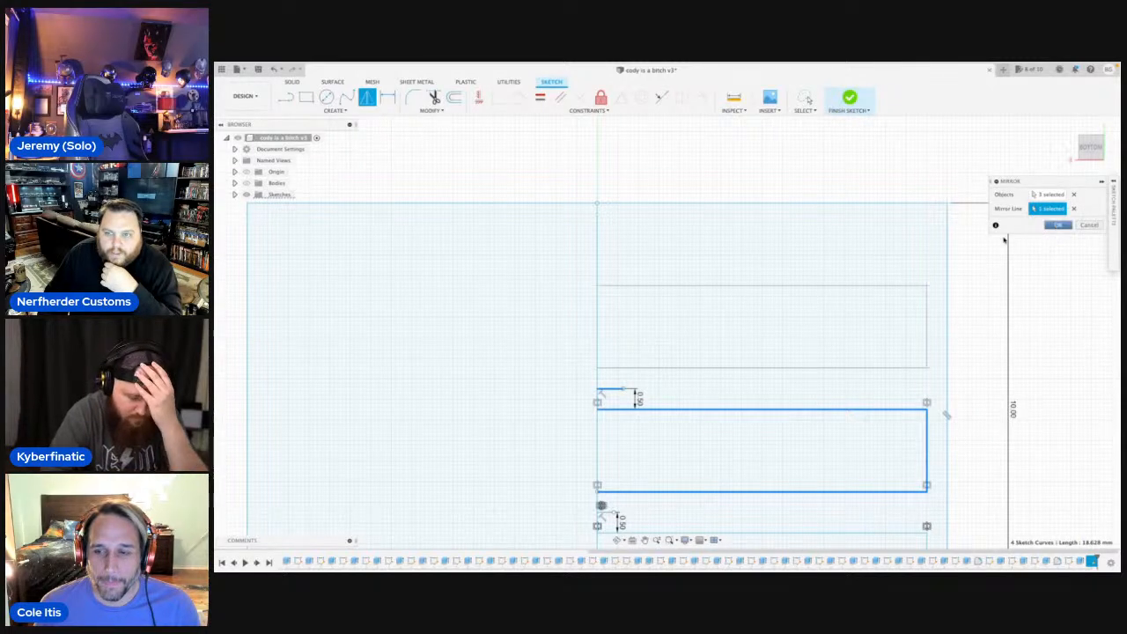
left_click(1058, 225)
Mirror the 18 lines of all six half strips across the vertical centre line to complete the strips' other half.
scroll(792, 373, "down", 10)
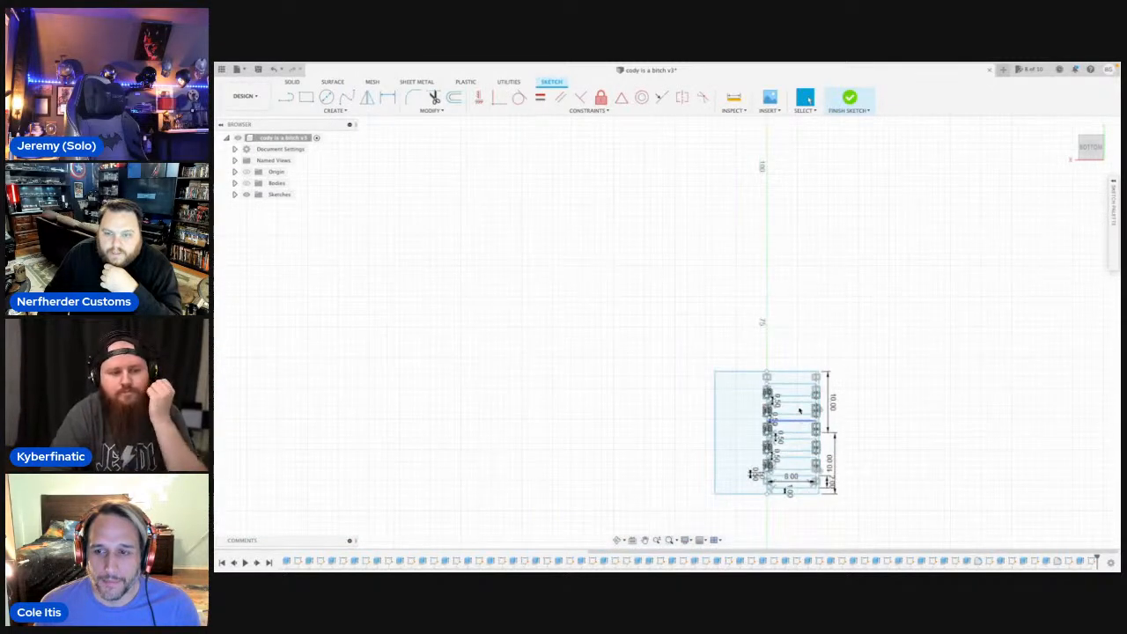
scroll(767, 397, "up", 5)
scroll(768, 342, "down", 3)
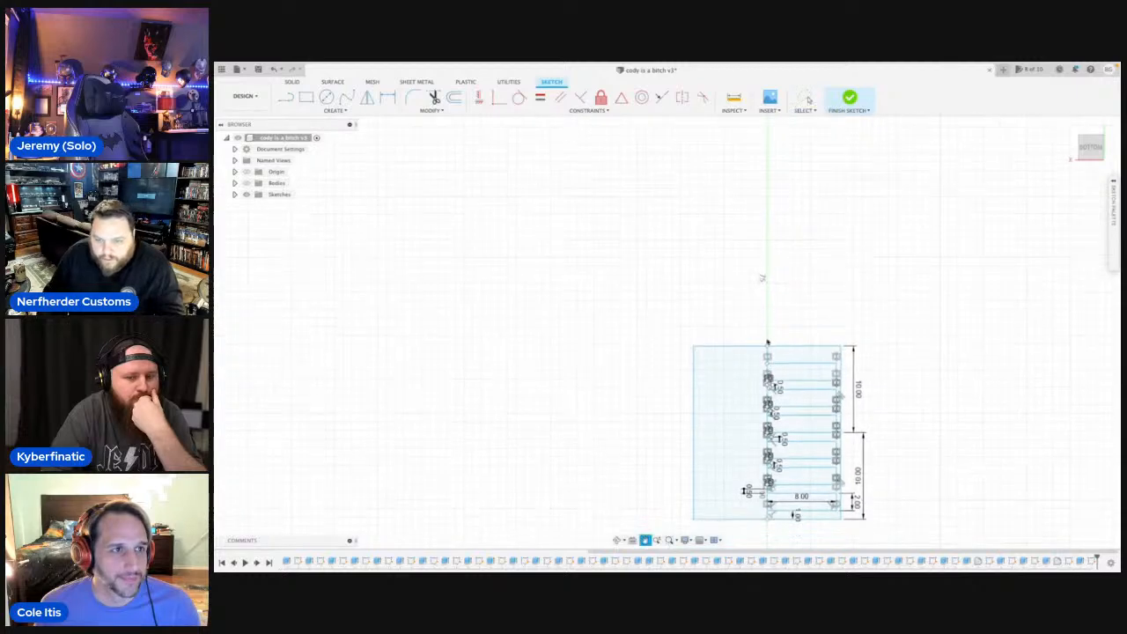
scroll(779, 493, "up", 4)
key("s")
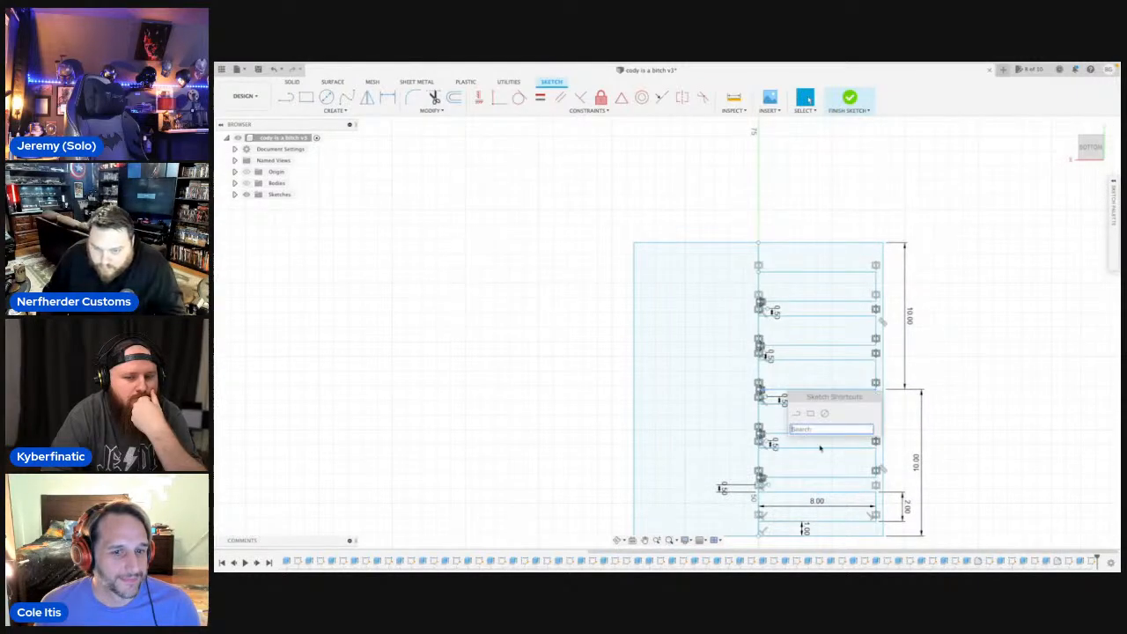
scroll(820, 448, "up", 2)
type("mi")
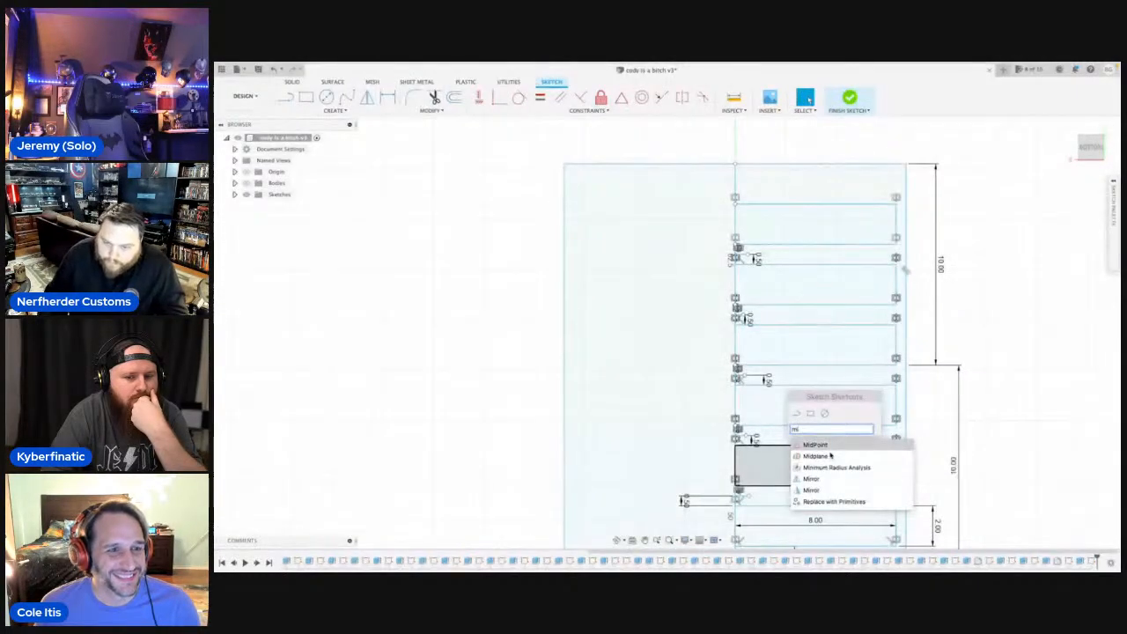
left_click(811, 479)
middle_click_drag(817, 415, 807, 362)
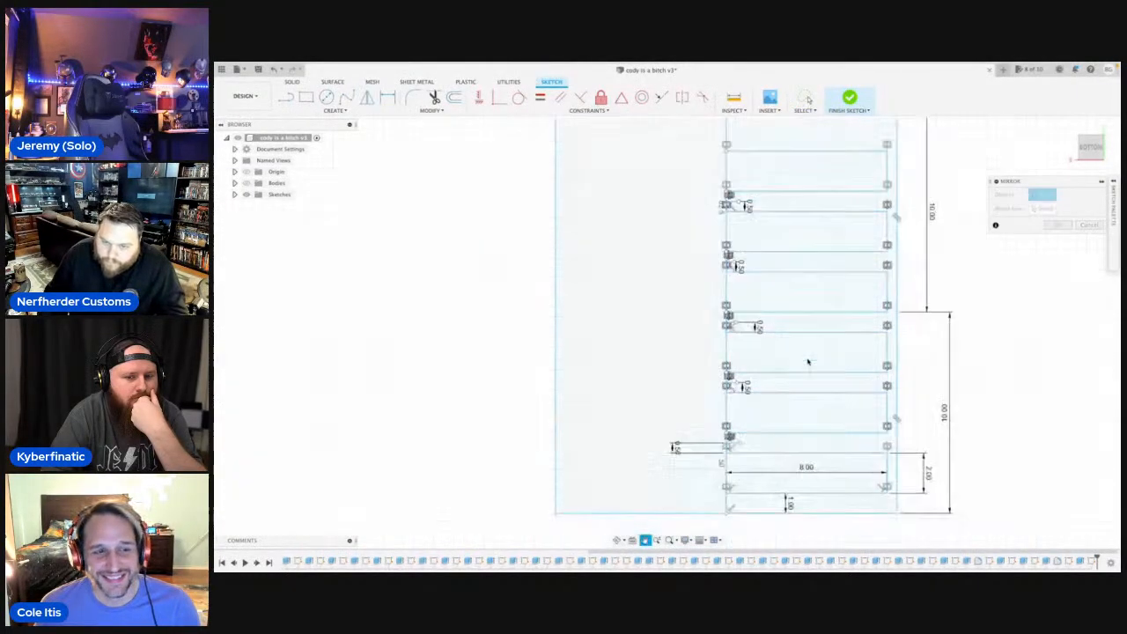
left_click(799, 496)
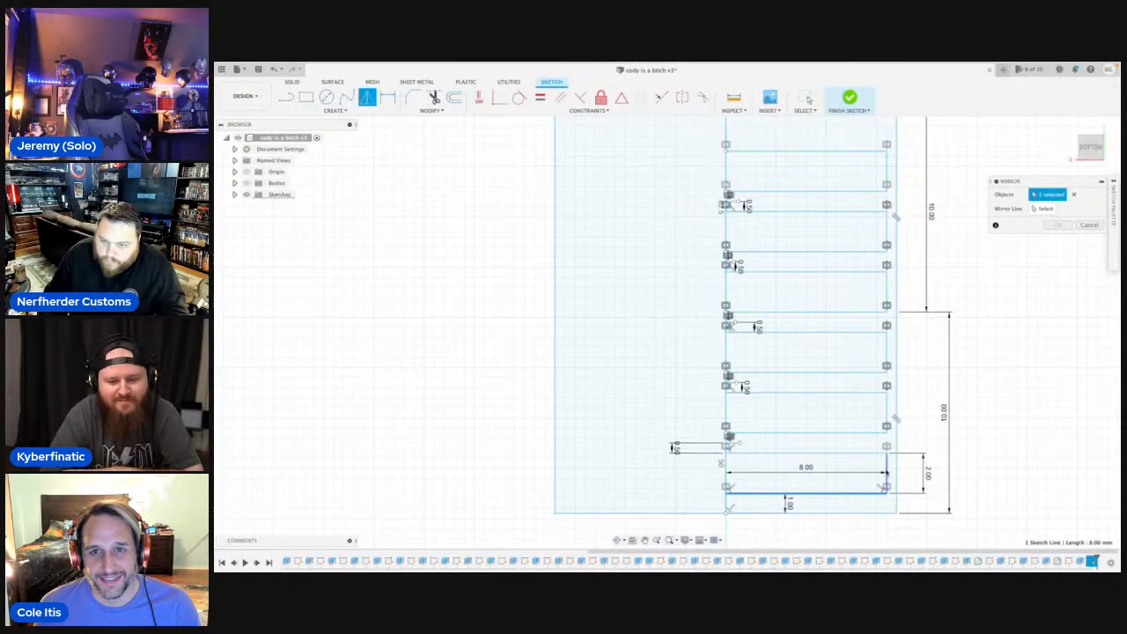
left_click(864, 433)
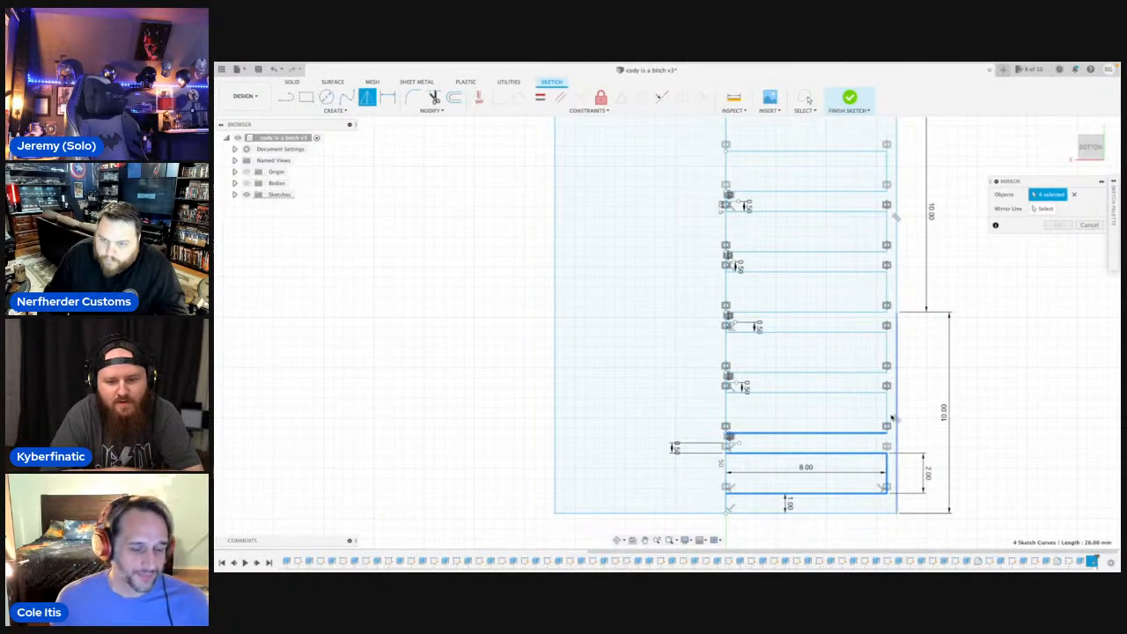
left_click(854, 371)
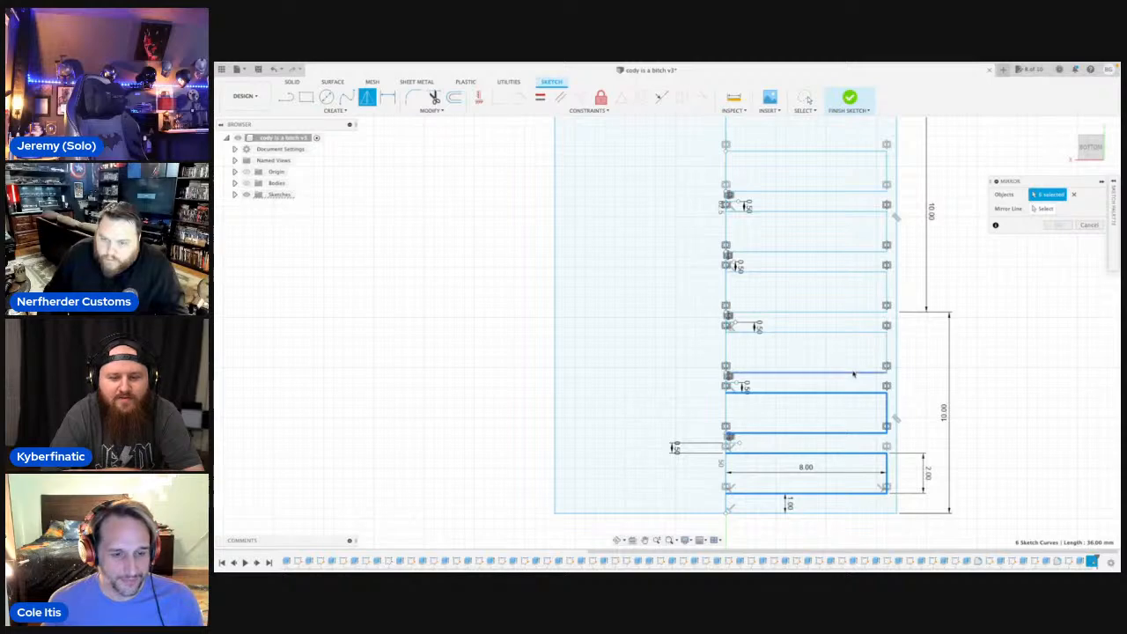
left_click(887, 357)
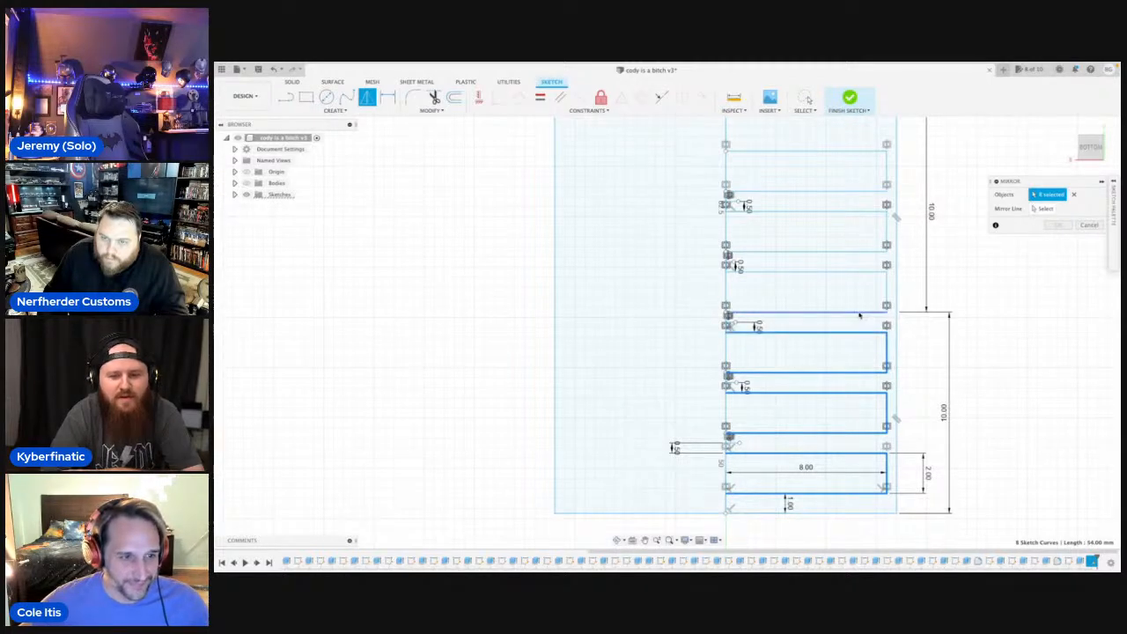
left_click(836, 253)
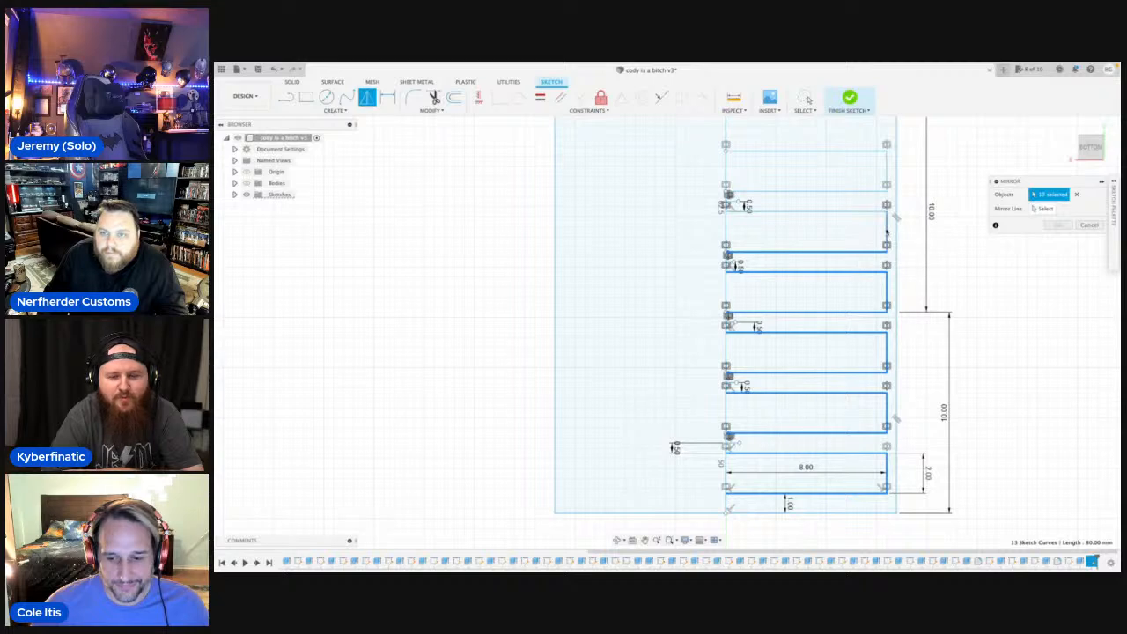
left_click(887, 232)
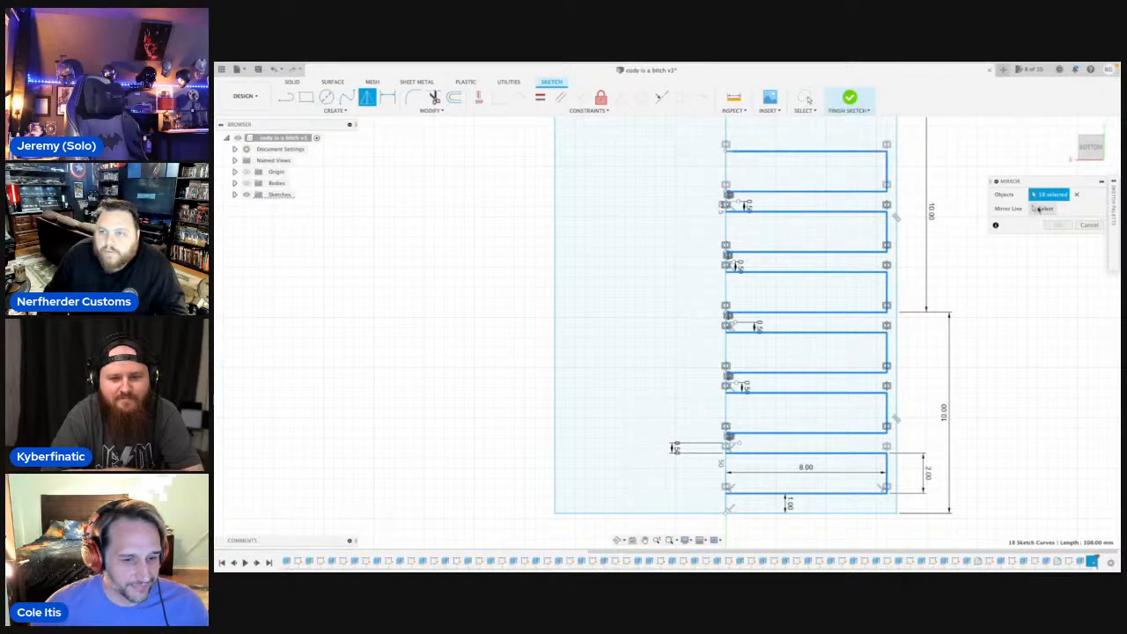
left_click(727, 178)
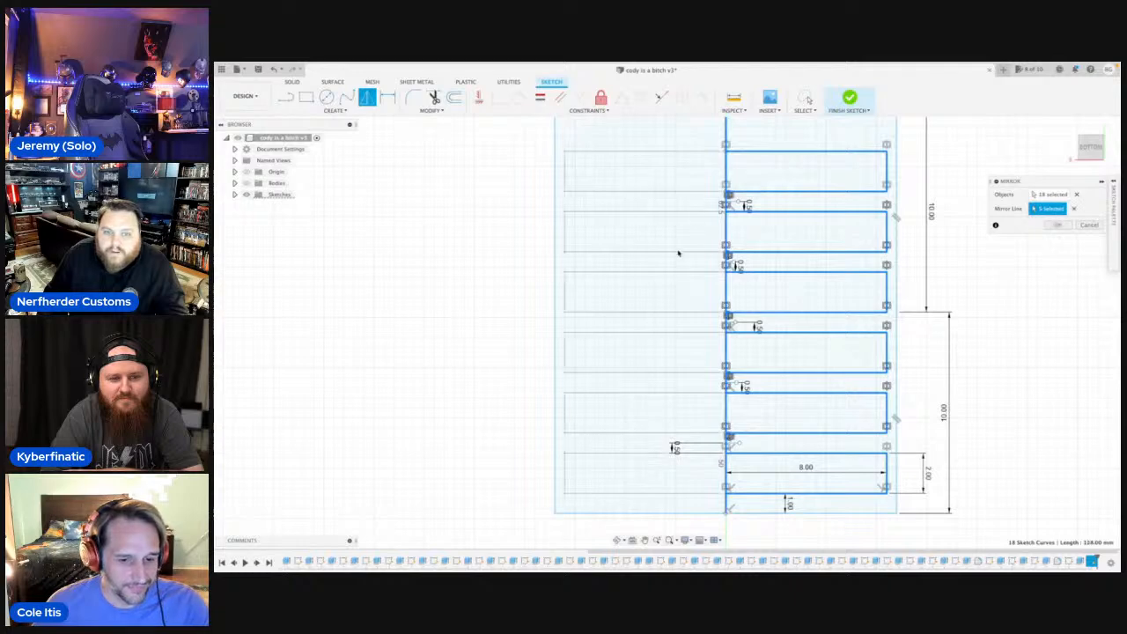
scroll(679, 264, "down", 3)
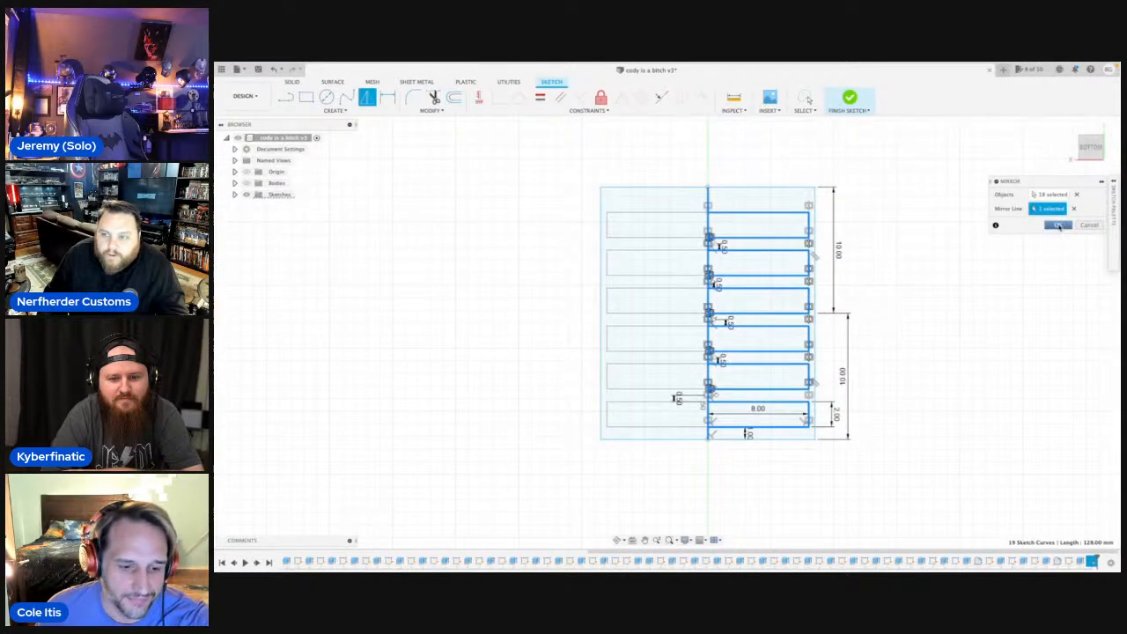
left_click(1058, 226)
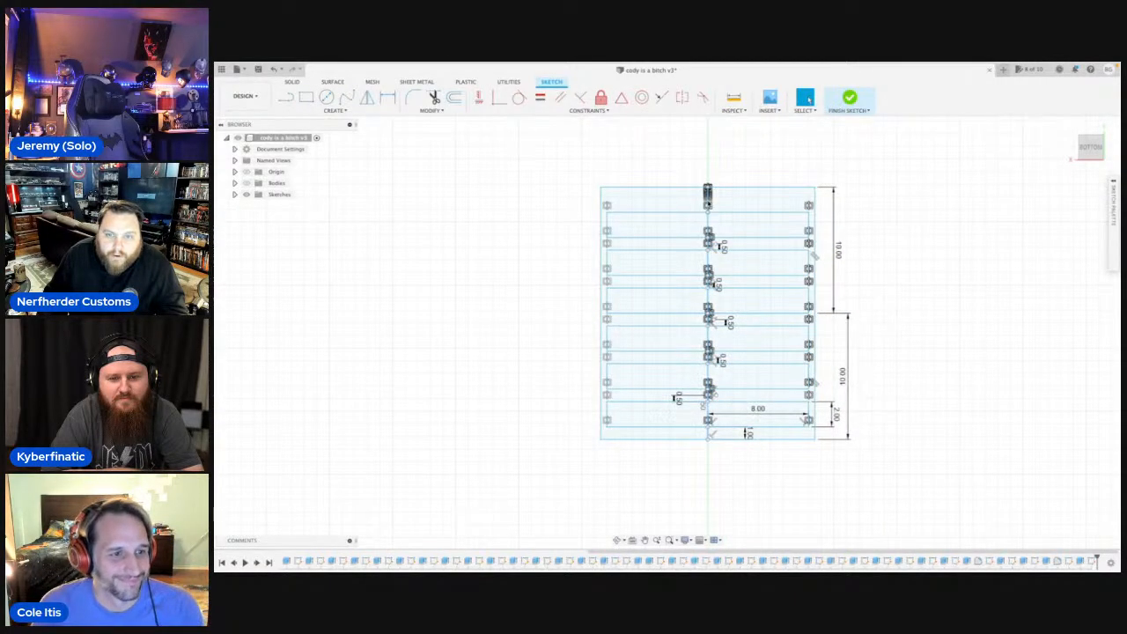
Delete the centre line that divides the six mirrored strips.
left_click(709, 392)
key("Delete")
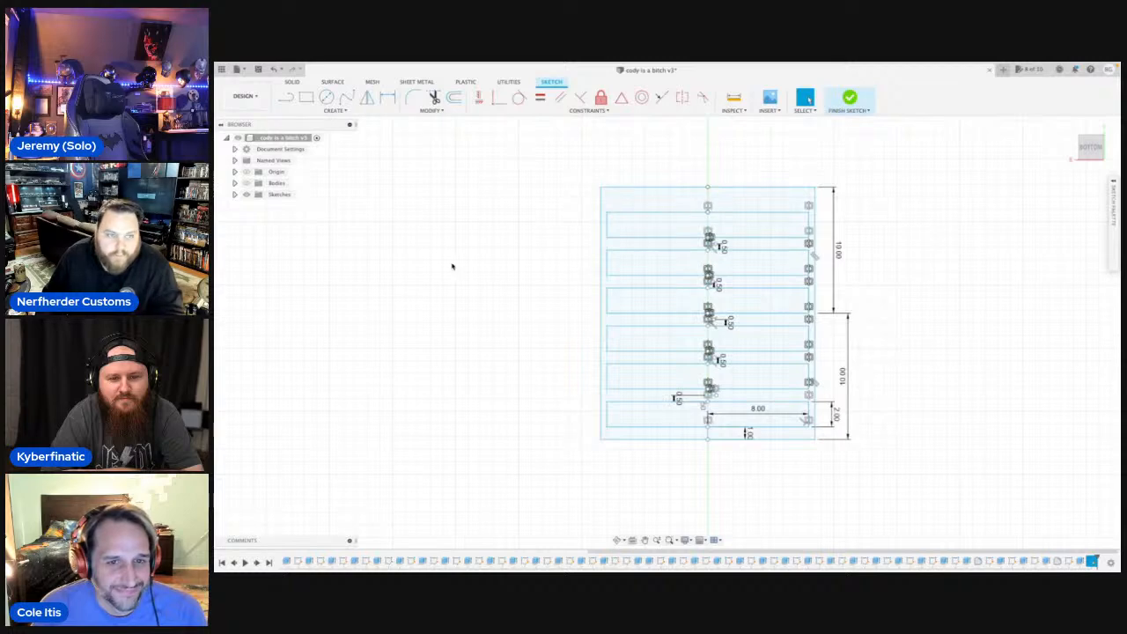
left_click(246, 183)
left_click(247, 183)
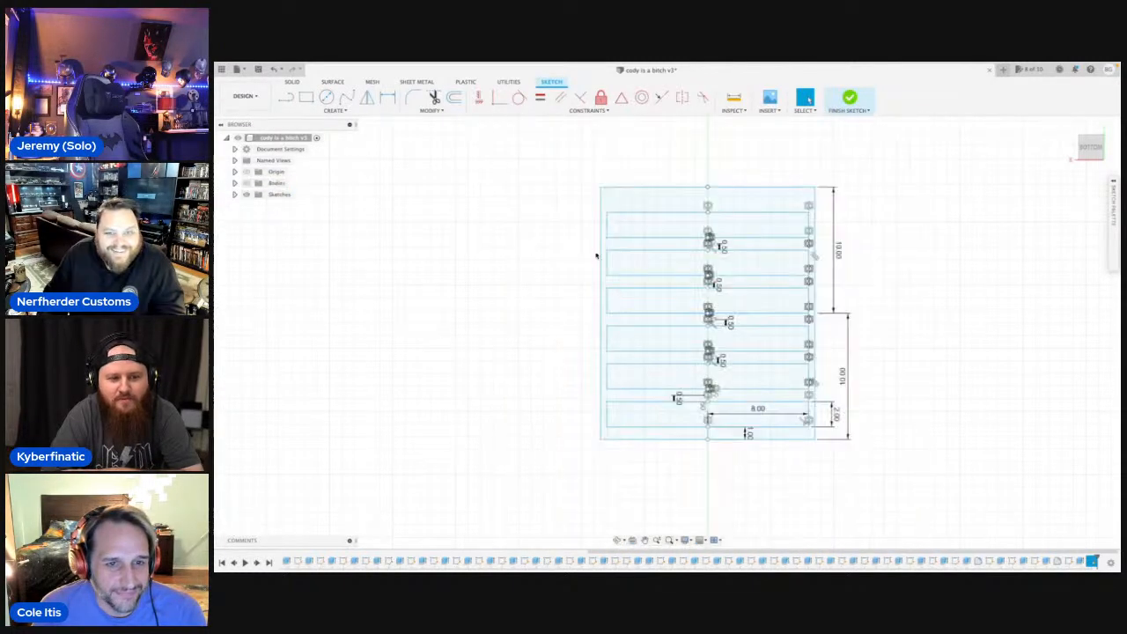
Start an extrusion with all six full-width strip profiles selected.
left_click(650, 231)
key("e")
left_click(674, 262)
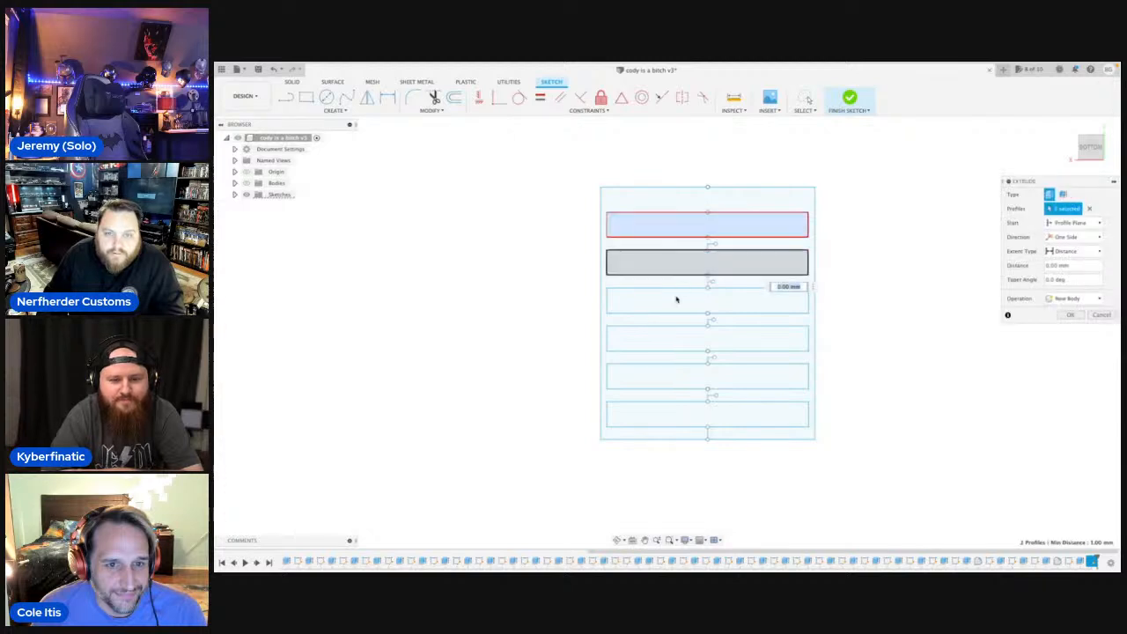
left_click(675, 300)
left_click(674, 338)
left_click(674, 377)
left_click(674, 406)
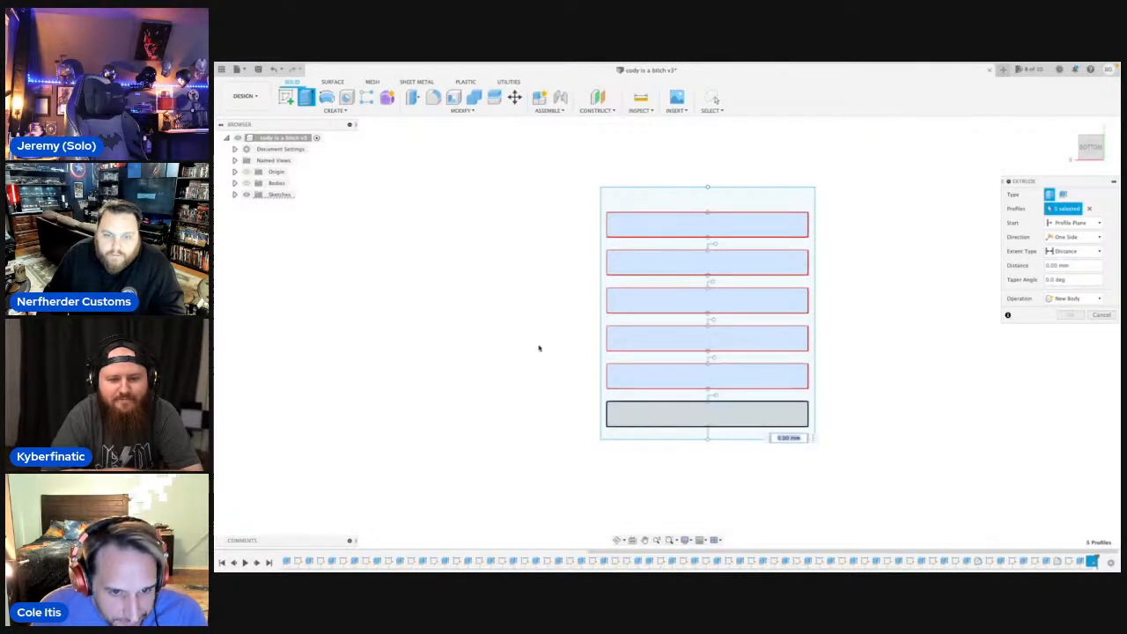
Show the bodies and set the strips' extrusion to start from the hilt panel's curved outer face, cutting 1 mm deep.
left_click(247, 184)
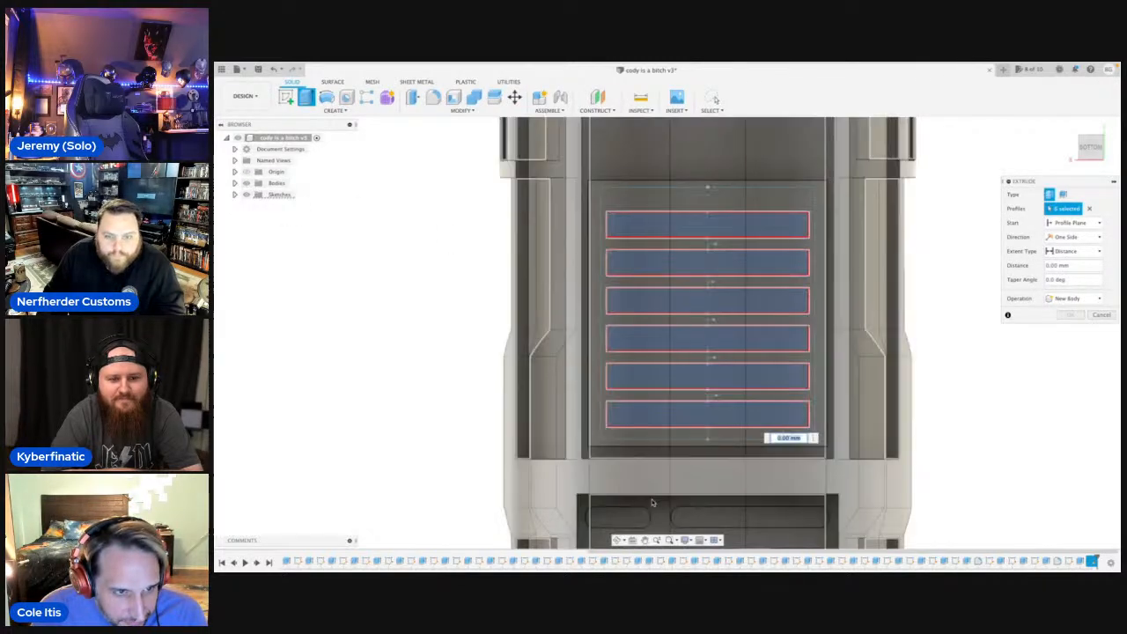
left_click(616, 541)
left_click_drag(651, 396, 766, 361)
middle_click_drag(766, 361, 491, 457)
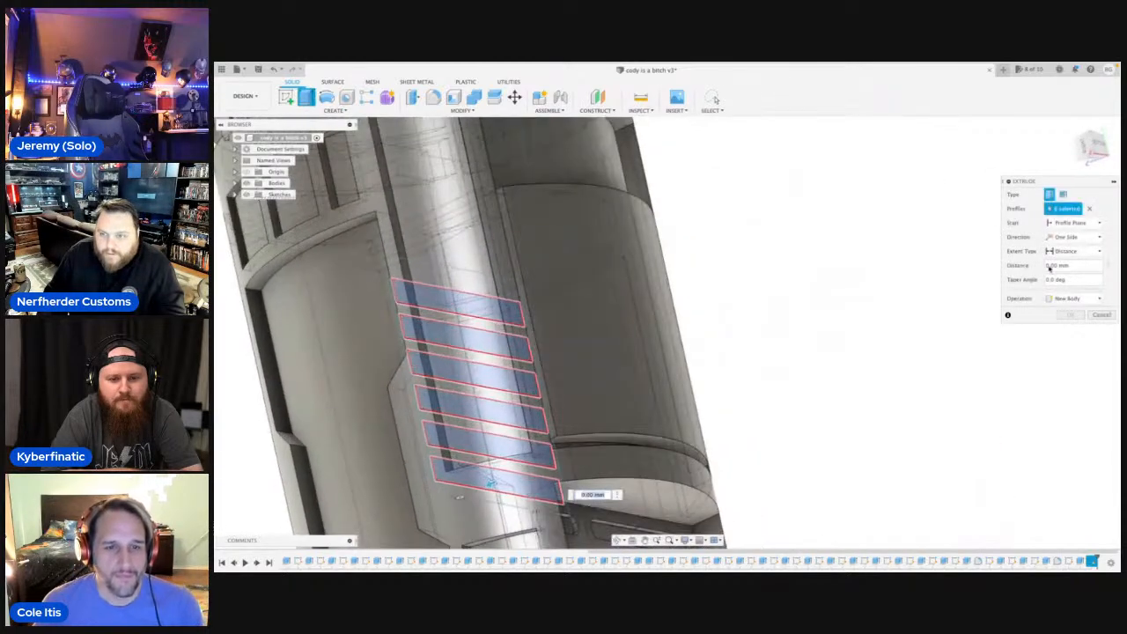
left_click(1100, 224)
left_click(1087, 252)
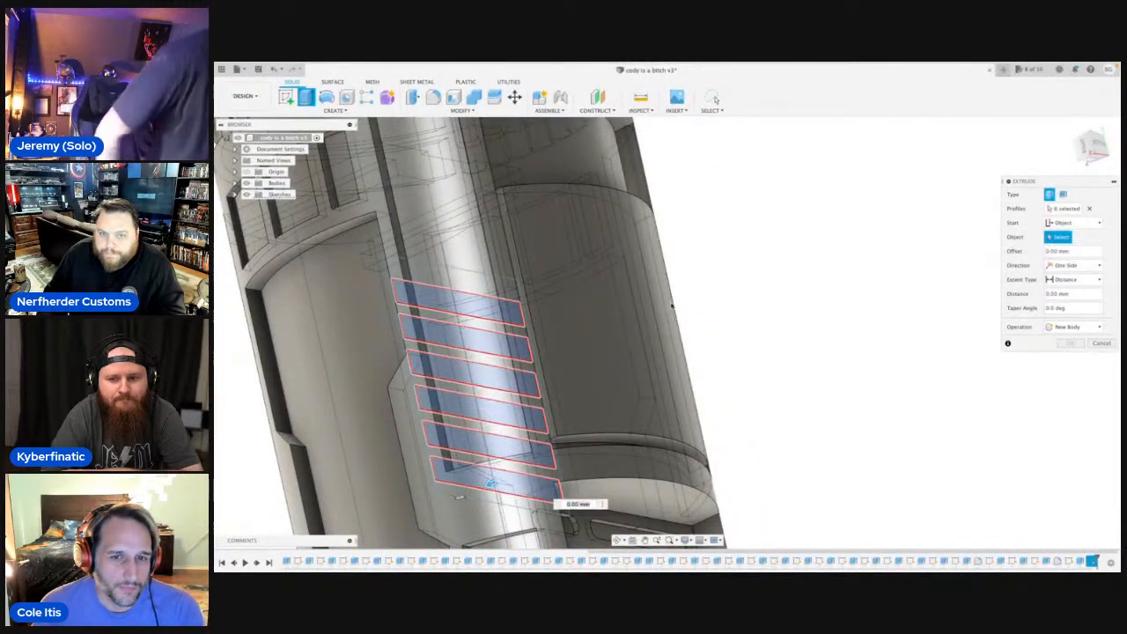
left_click(616, 308)
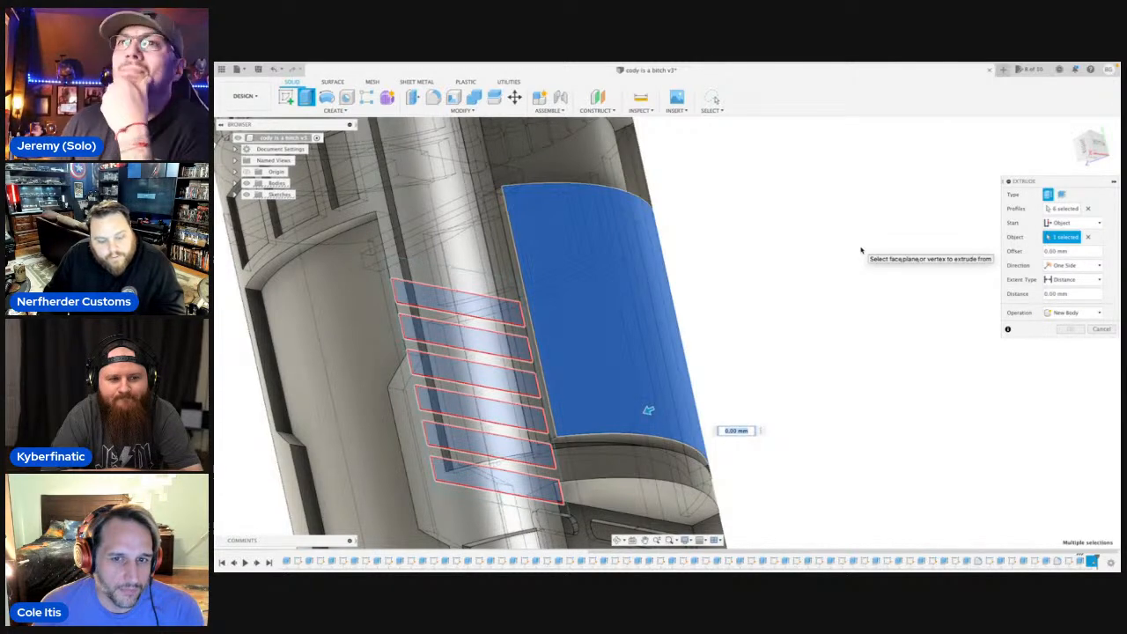
type("1")
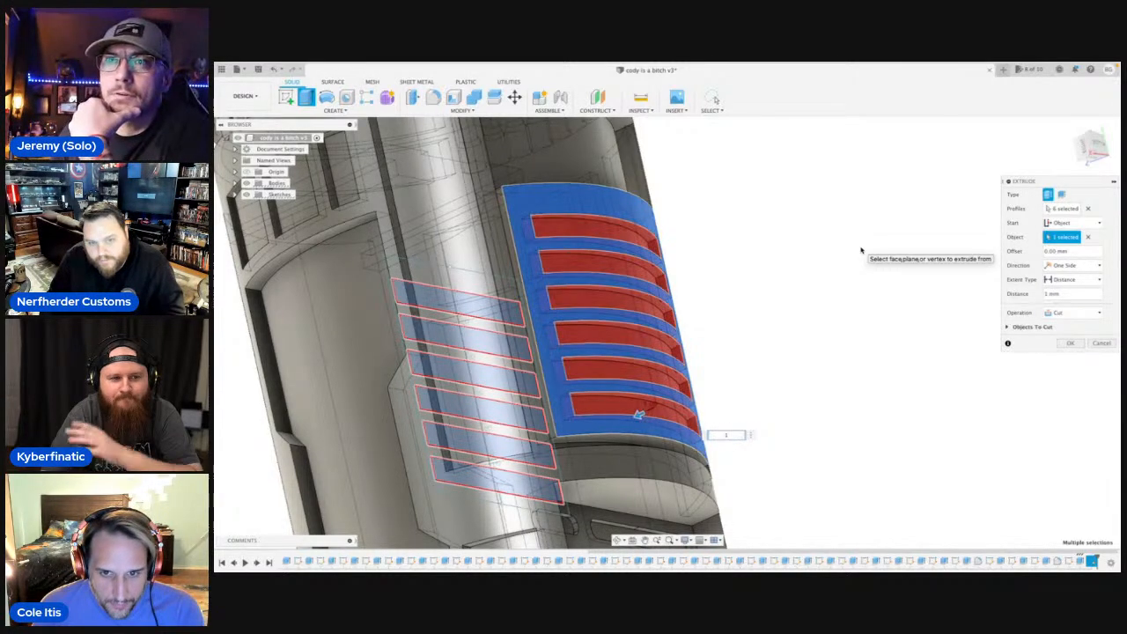
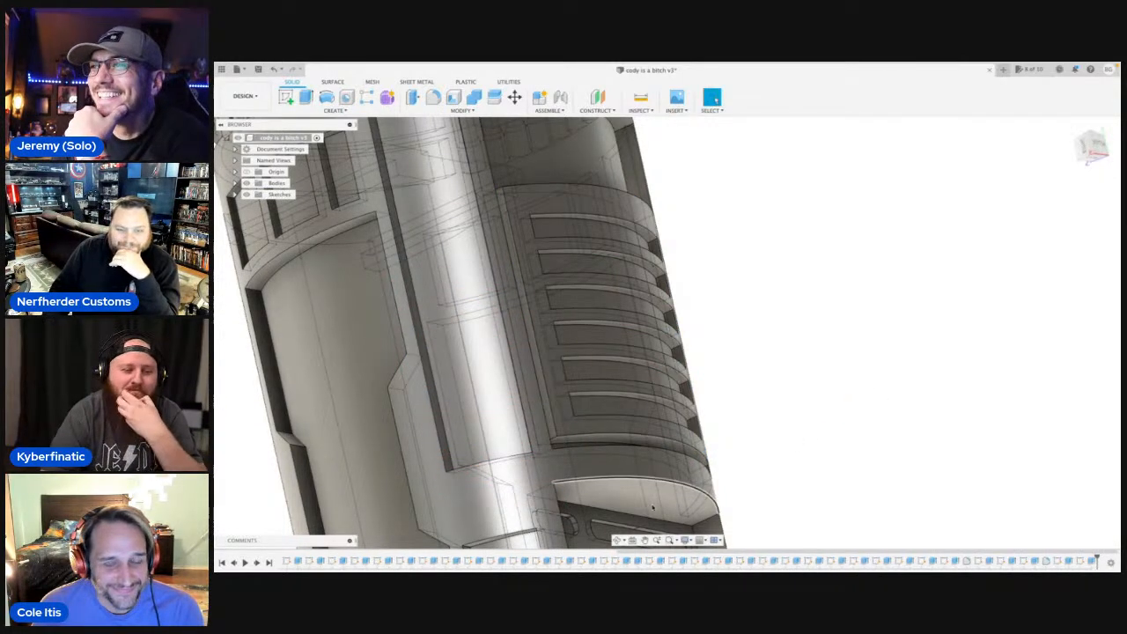
Examine the six strips cut into the hilt's curved panel and the surrounding details from several angles.
left_click_drag(769, 357, 681, 372)
scroll(681, 373, "down", 3)
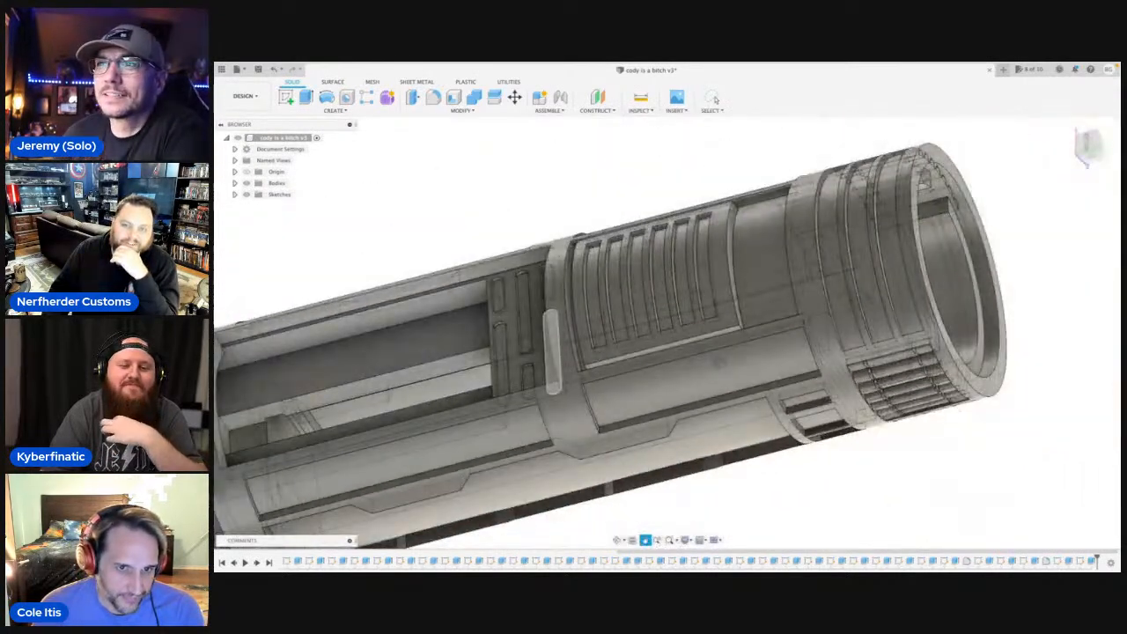
middle_click_drag(720, 364, 754, 410)
scroll(753, 409, "down", 1)
left_click(618, 540)
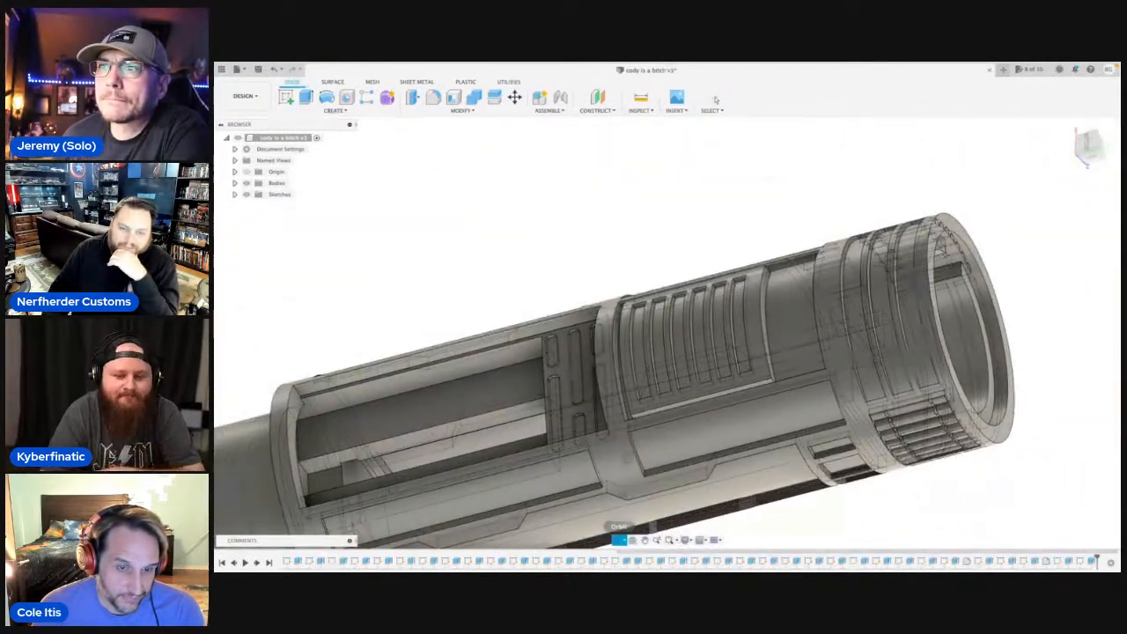
left_click_drag(678, 379, 661, 446)
scroll(647, 325, "up", 5)
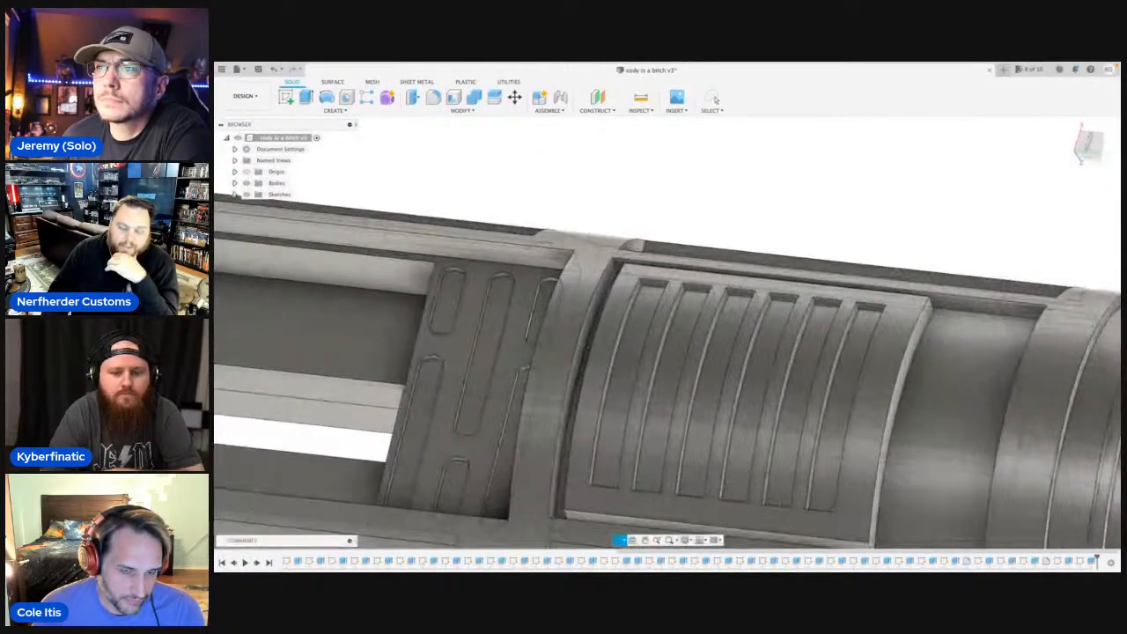
Start a constant-radius fillet and select the same-side corner edge at one end of each of the six strips.
scroll(692, 330, "up", 4)
middle_click_drag(691, 331, 656, 343)
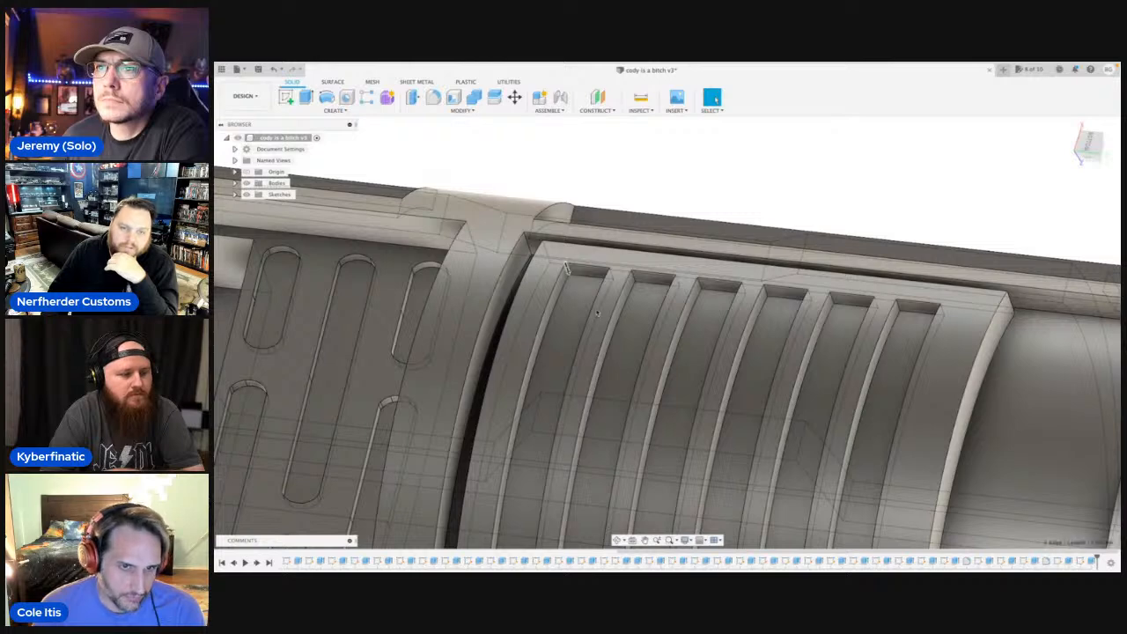
left_click(434, 97)
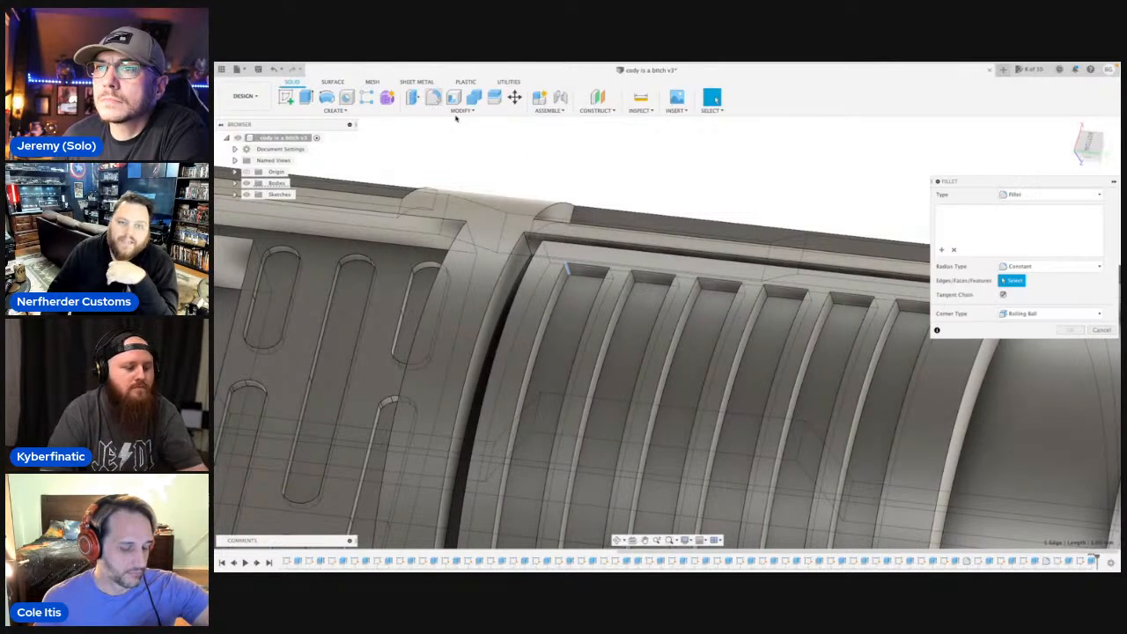
left_click(570, 270)
left_click(634, 276)
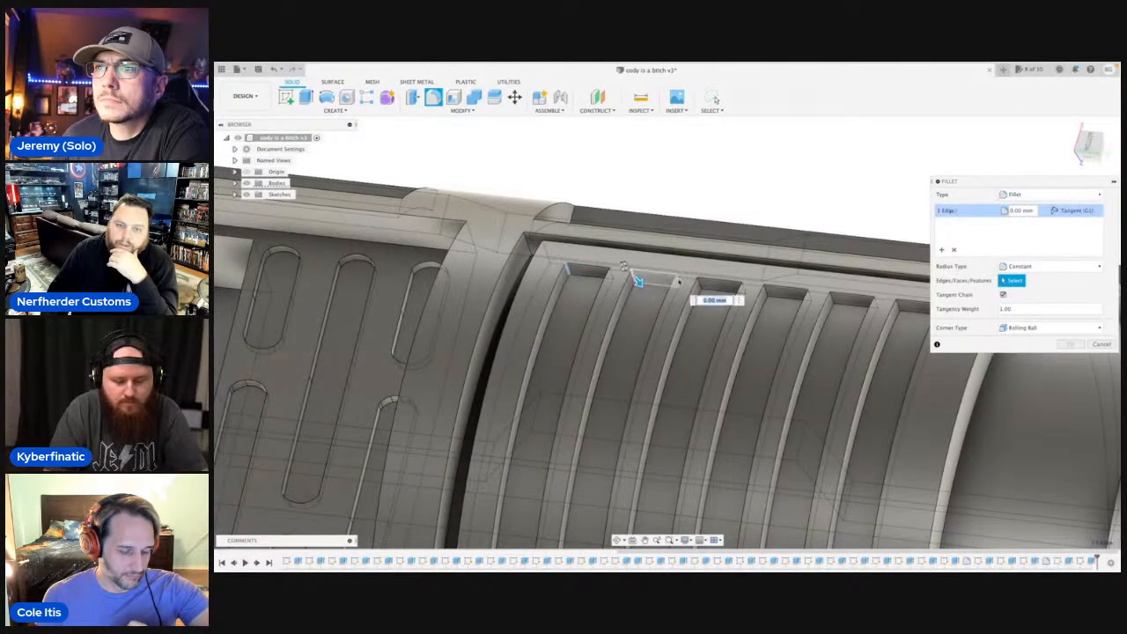
left_click(698, 282)
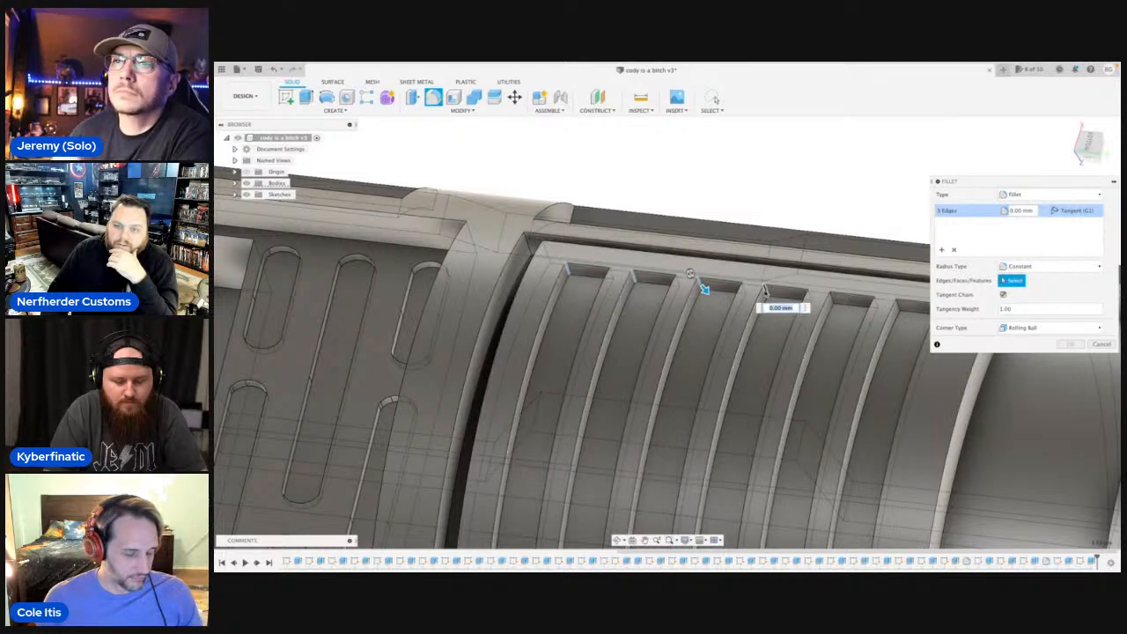
left_click(762, 288)
left_click(832, 298)
middle_click_drag(898, 305, 703, 269)
left_click(720, 270)
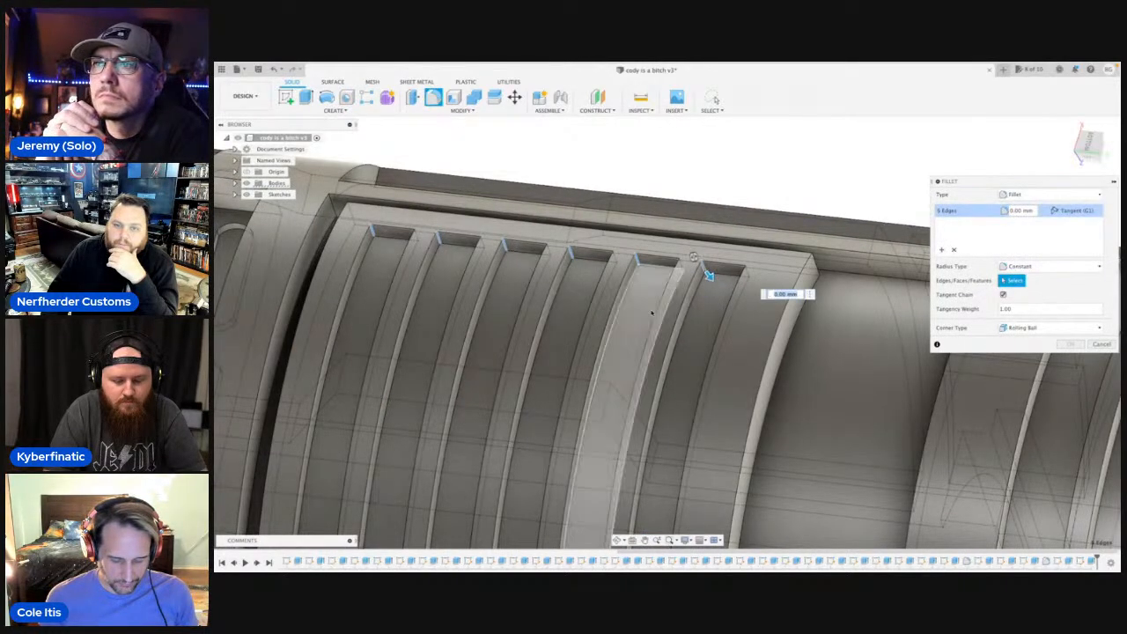
scroll(647, 304, "down", 5)
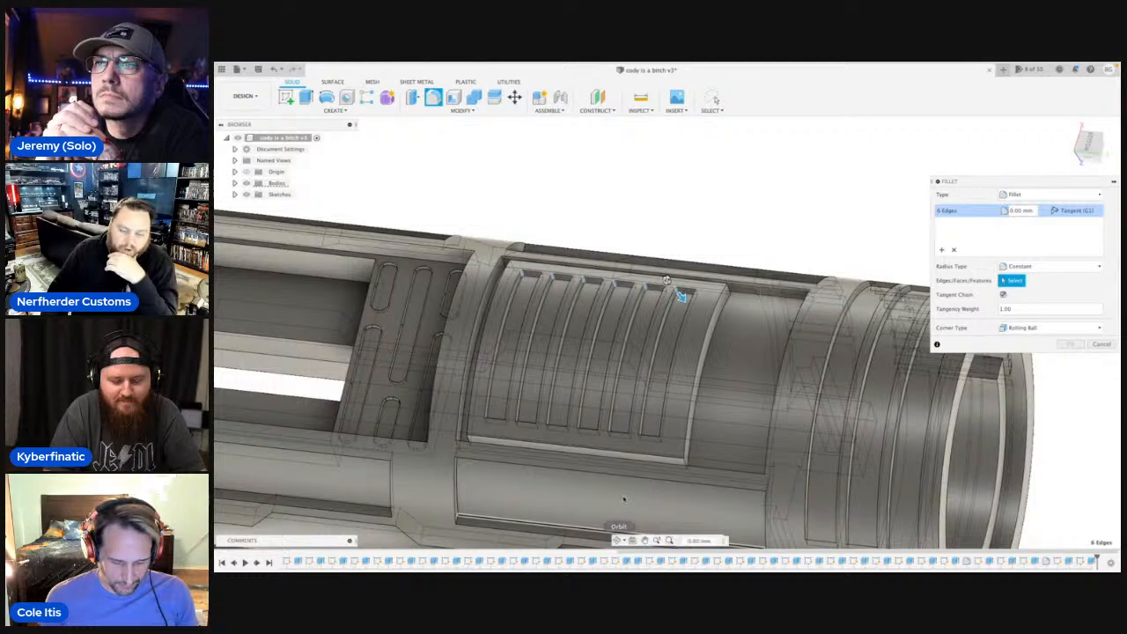
left_click(624, 526)
left_click(653, 434)
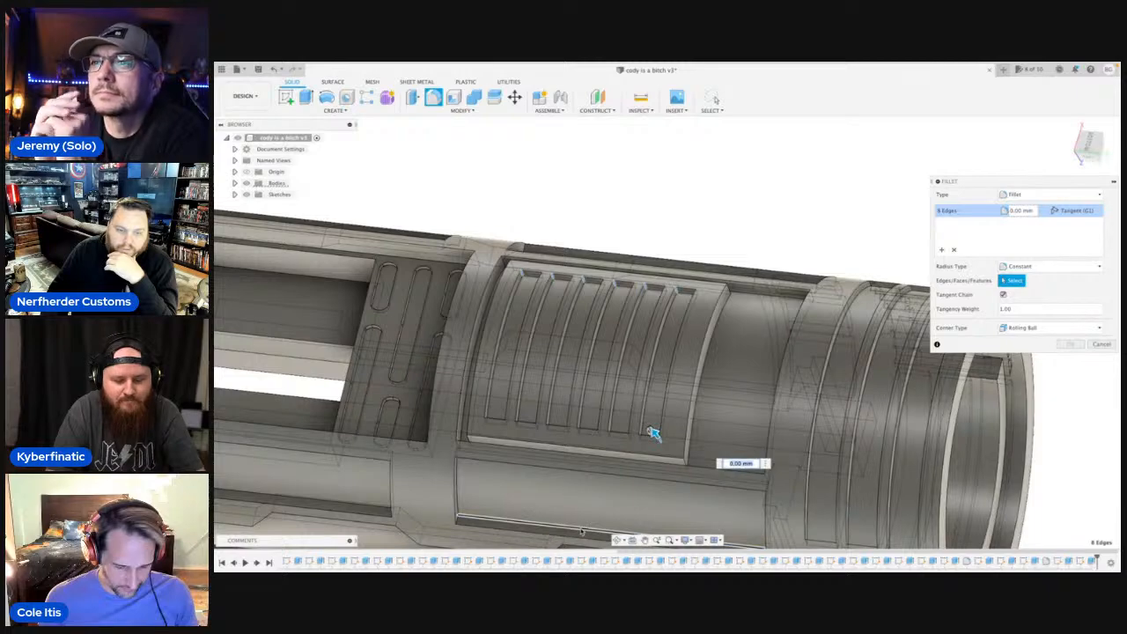
left_click(618, 539)
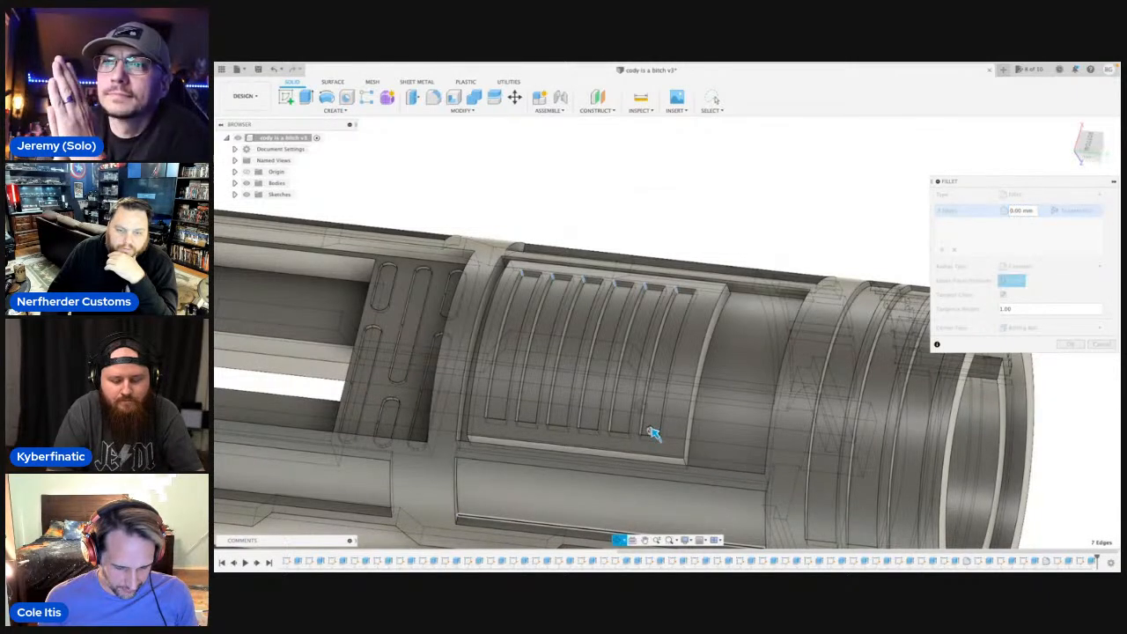
left_click_drag(653, 433, 735, 323)
scroll(753, 352, "up", 5)
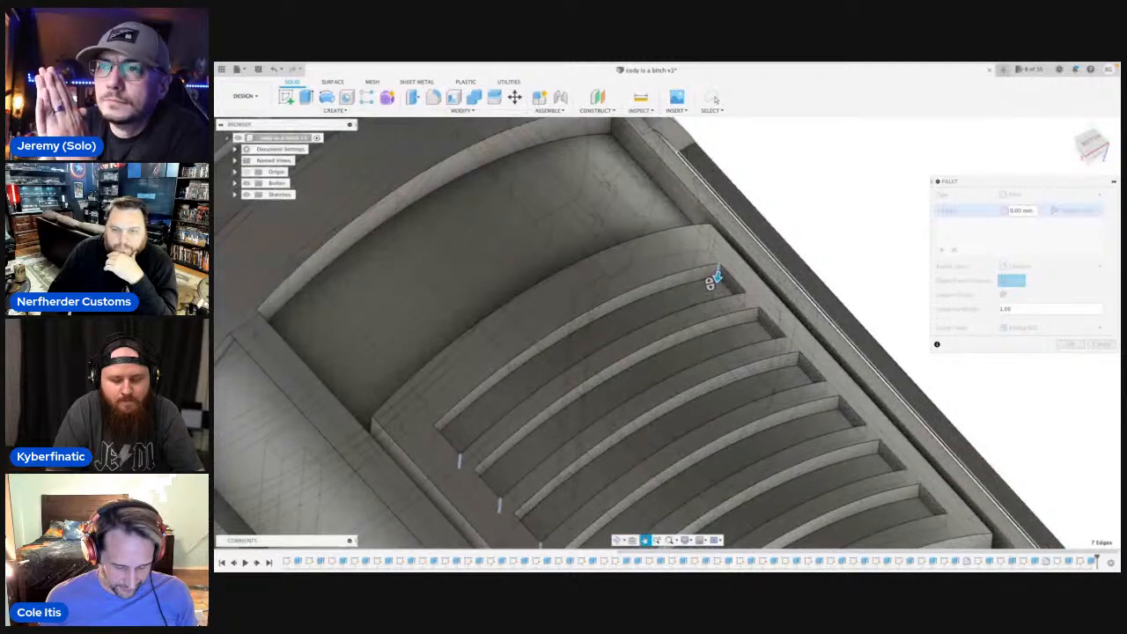
key("Escape")
left_click(711, 268)
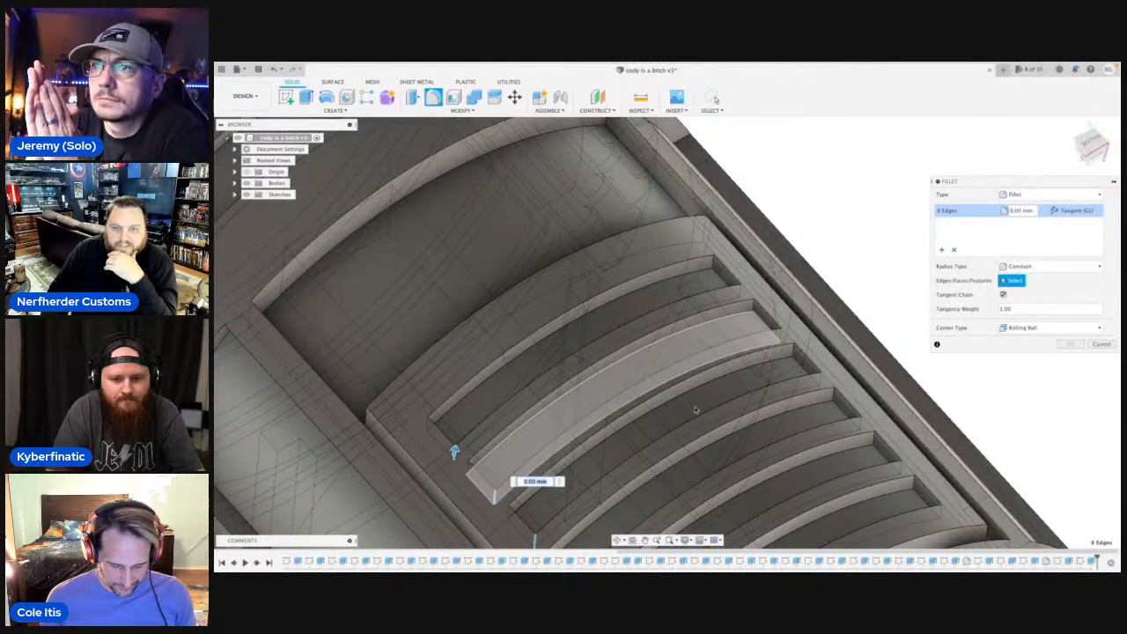
Add the diagonally opposite corner edge at the other end of each of the six strips to the fillet.
left_click(616, 540)
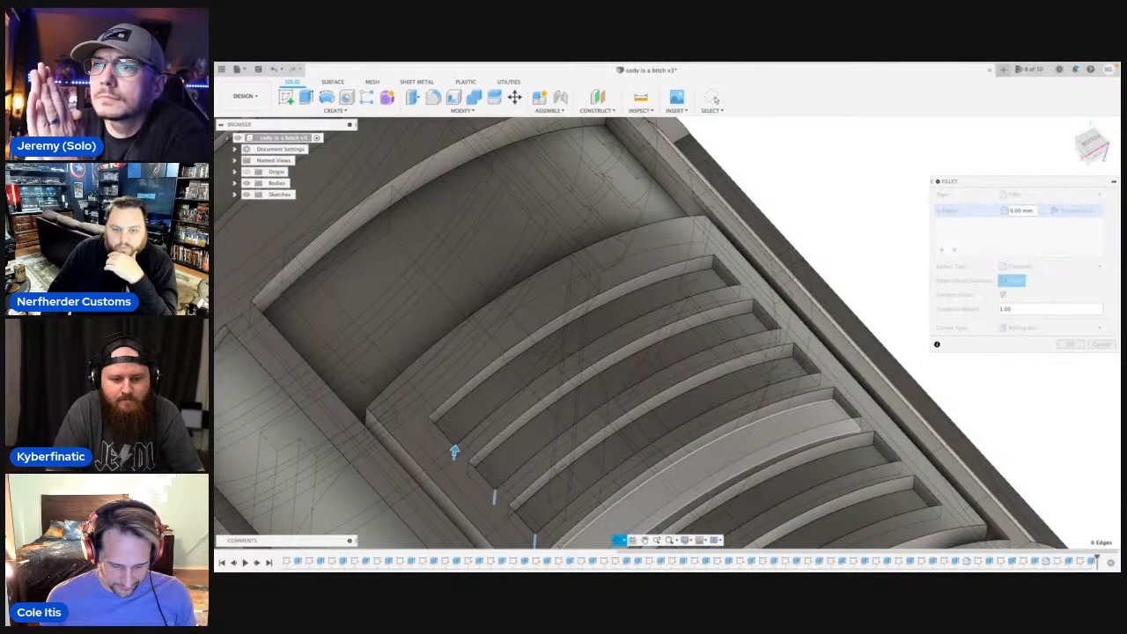
left_click_drag(454, 451, 880, 539)
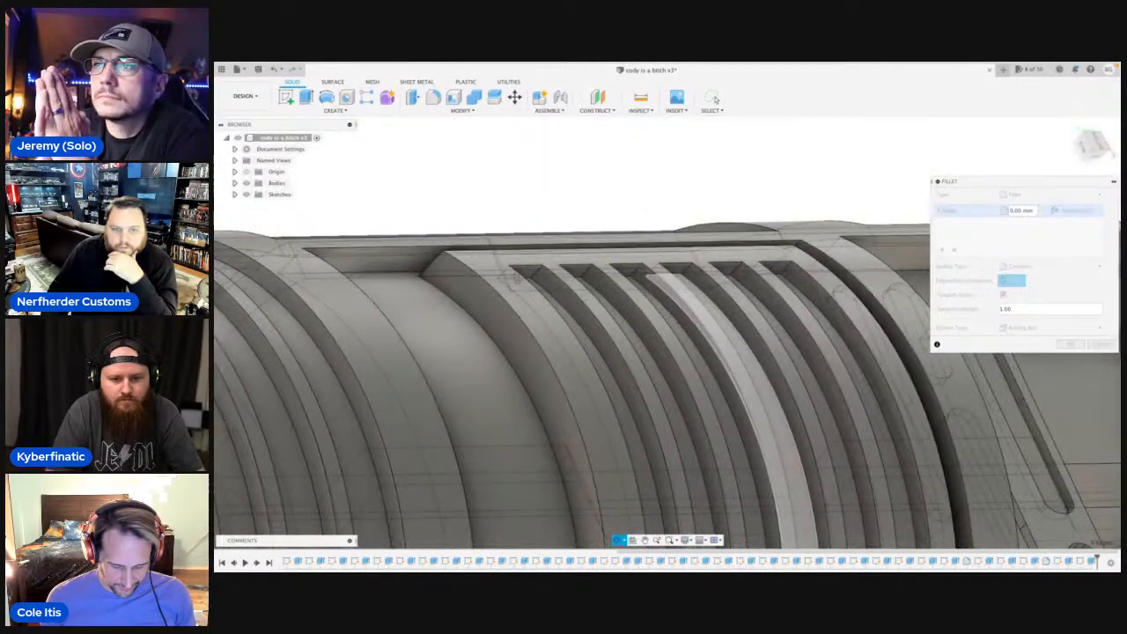
left_click(535, 275)
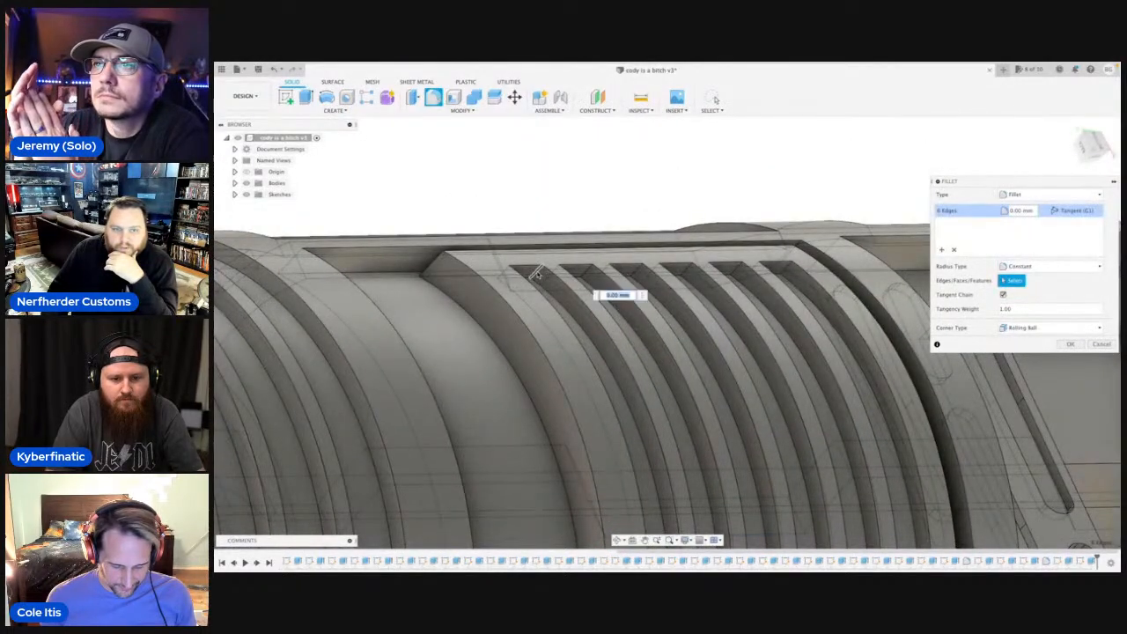
left_click(585, 273)
left_click(634, 273)
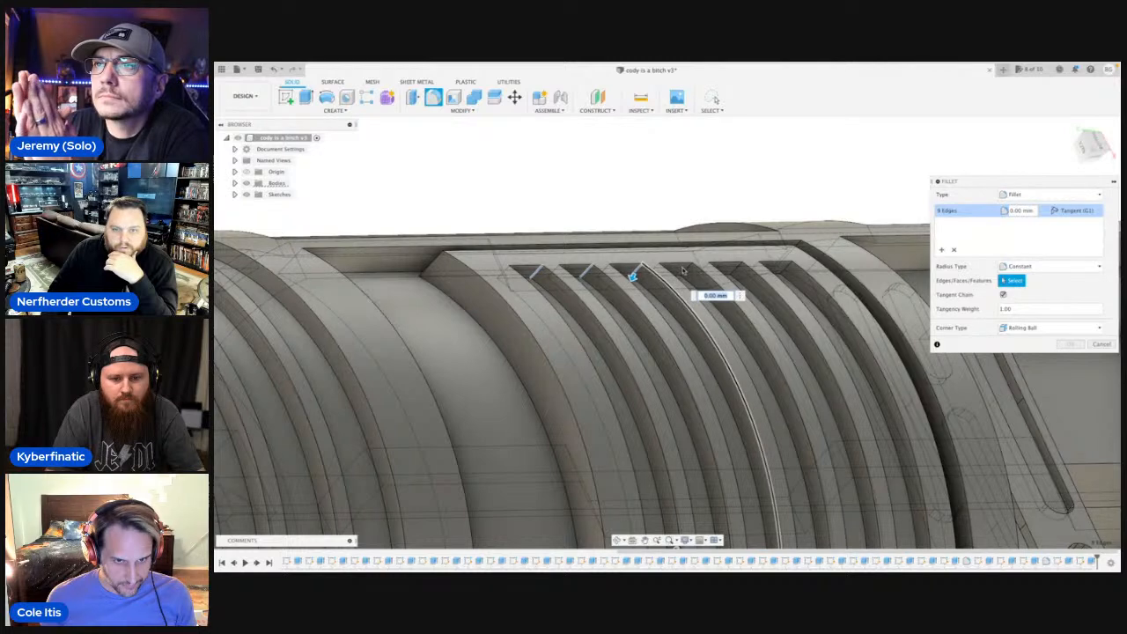
left_click(683, 271)
left_click(732, 270)
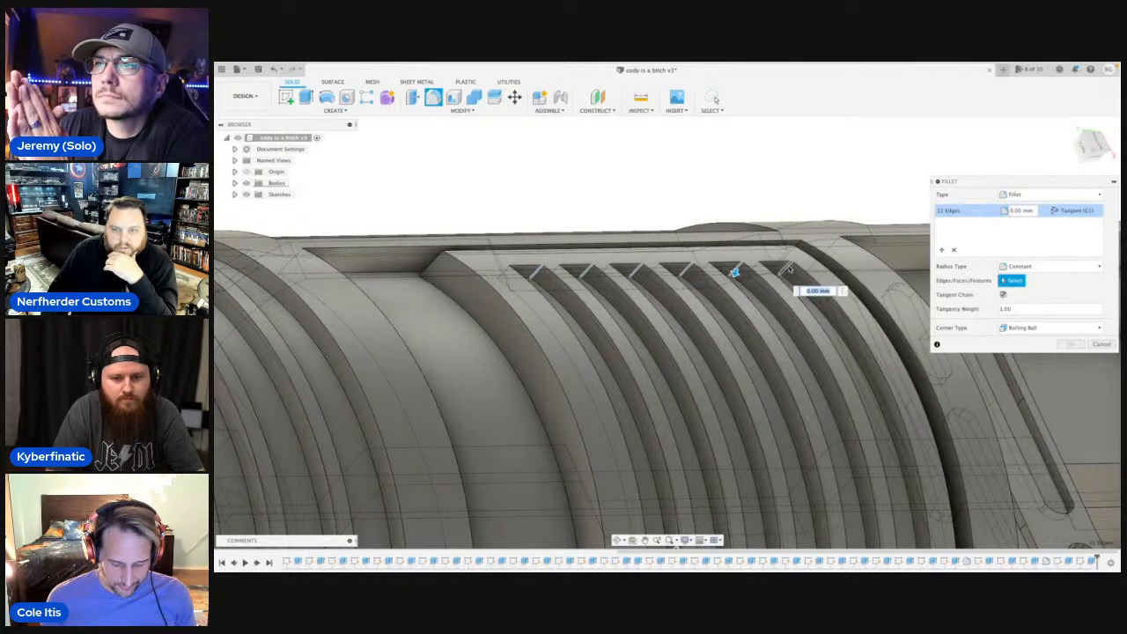
left_click(787, 268)
scroll(748, 317, "down", 5)
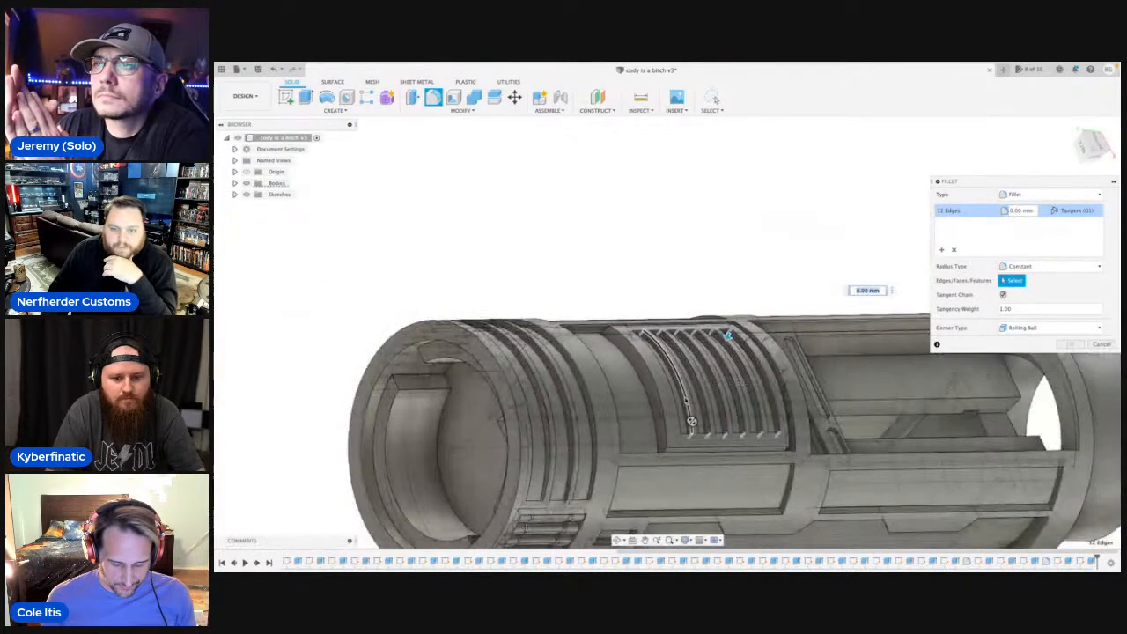
Round the twelve selected strip corners with a fillet radius of about 2.07 mm.
left_click(617, 540)
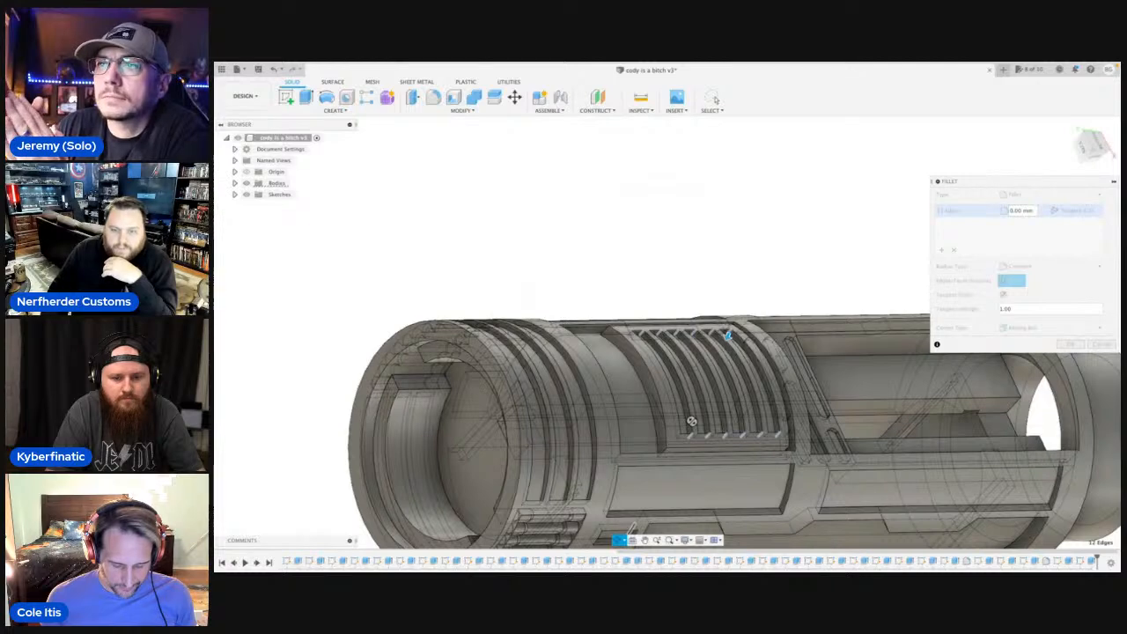
left_click_drag(691, 421, 690, 429)
scroll(759, 328, "up", 3)
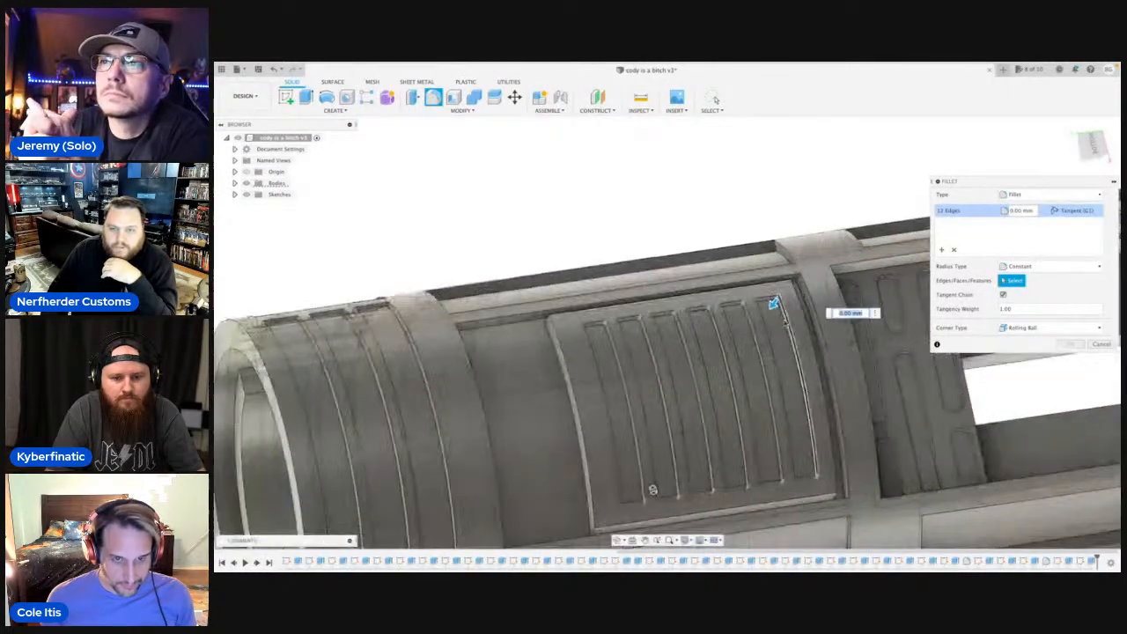
left_click_drag(772, 303, 768, 311)
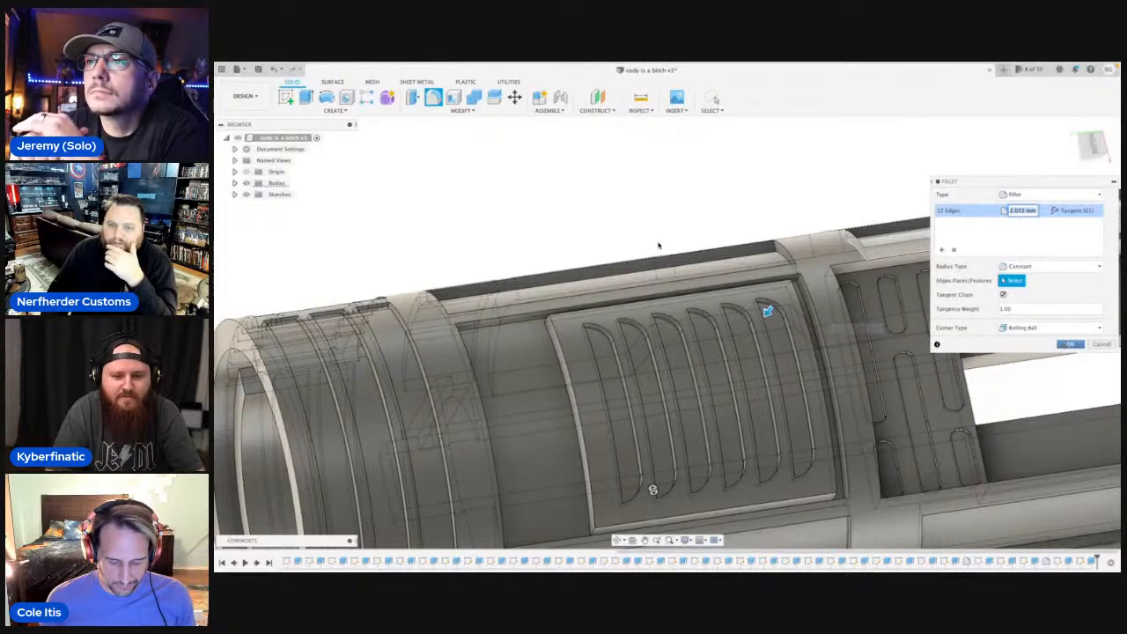
key("Return")
Start another fillet and select one end corner edge on each of the three curved grooves around the hilt's open end.
scroll(658, 245, "down", 5)
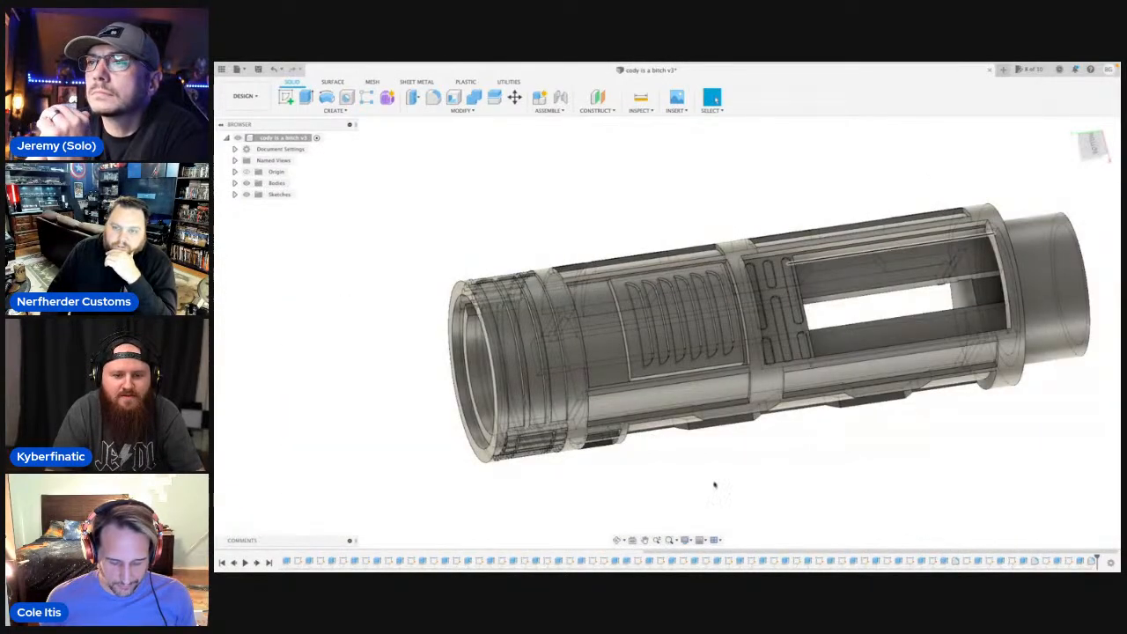
left_click(618, 539)
left_click_drag(618, 440, 529, 372)
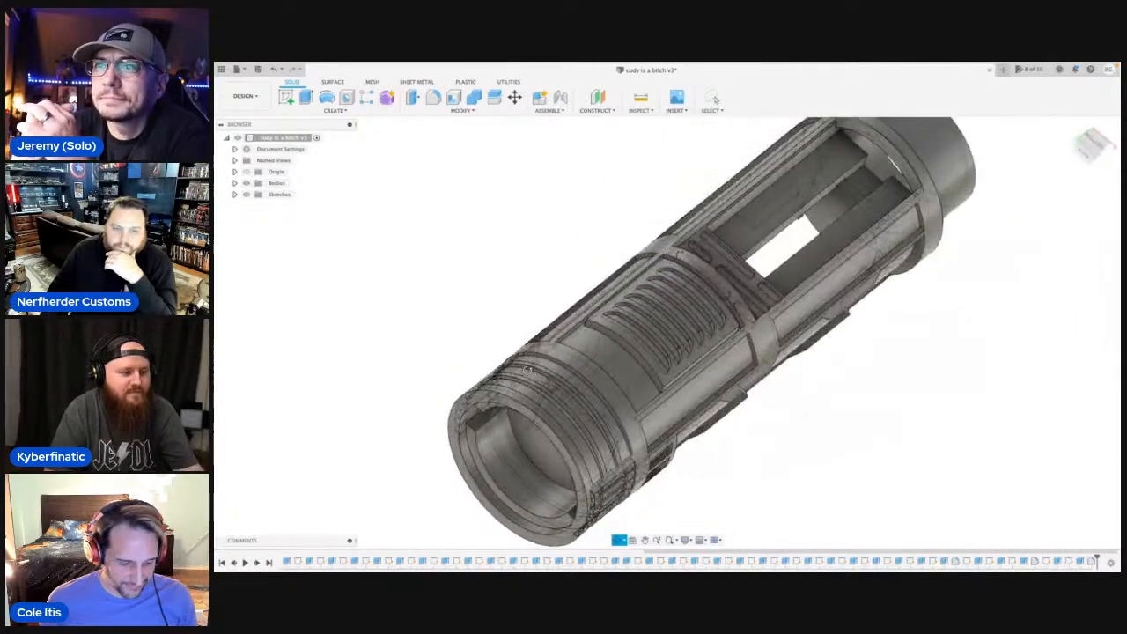
scroll(529, 373, "up", 5)
key("Escape")
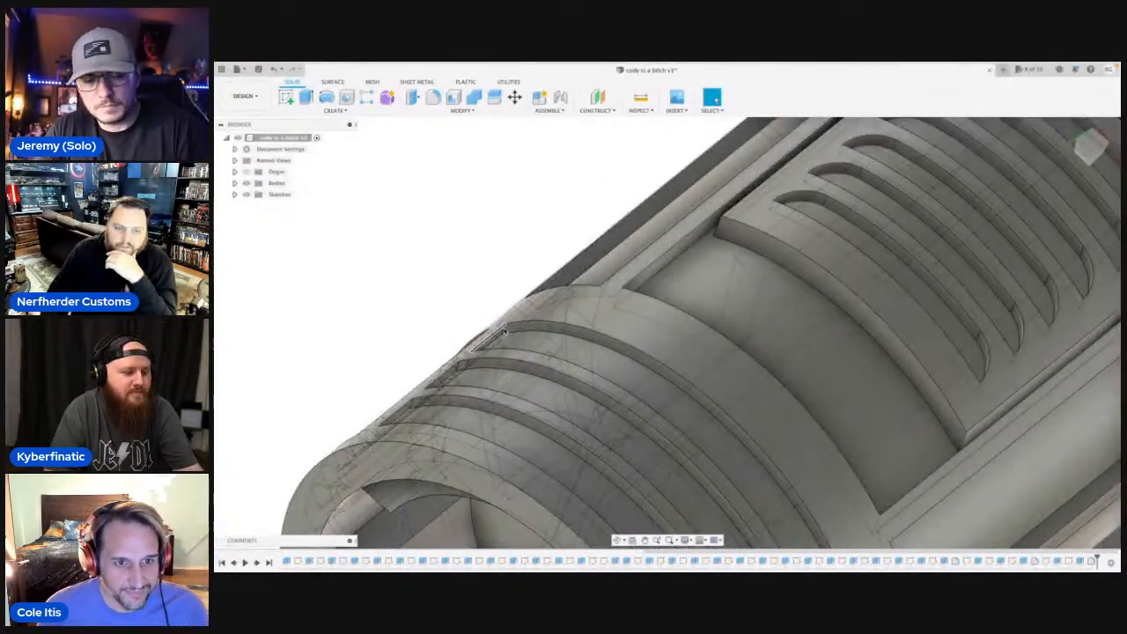
scroll(502, 331, "up", 2)
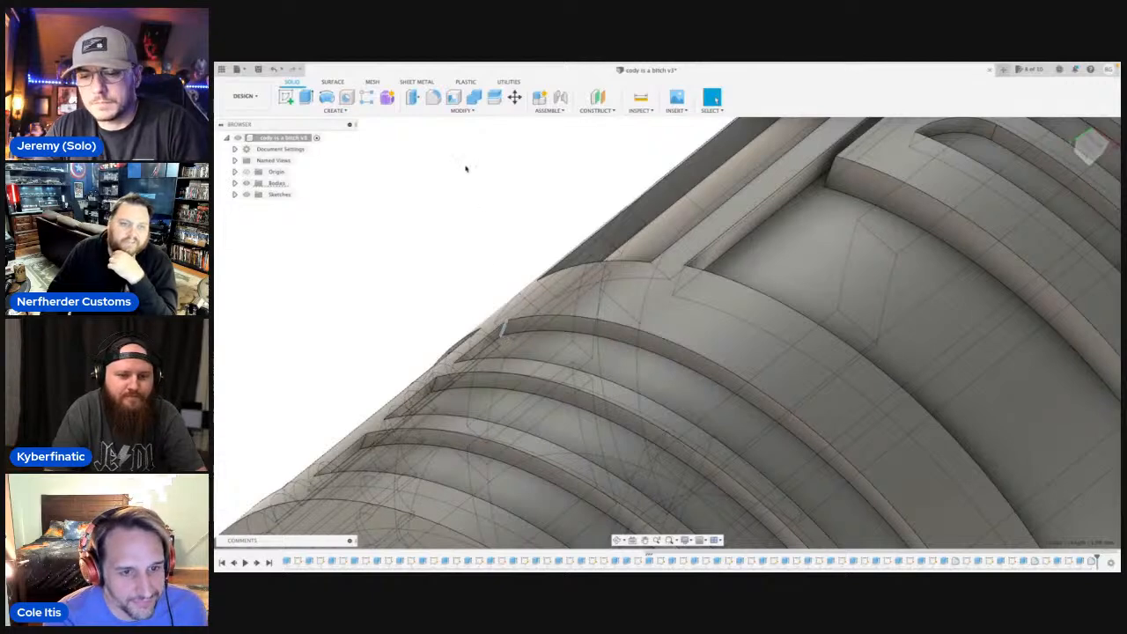
left_click(433, 99)
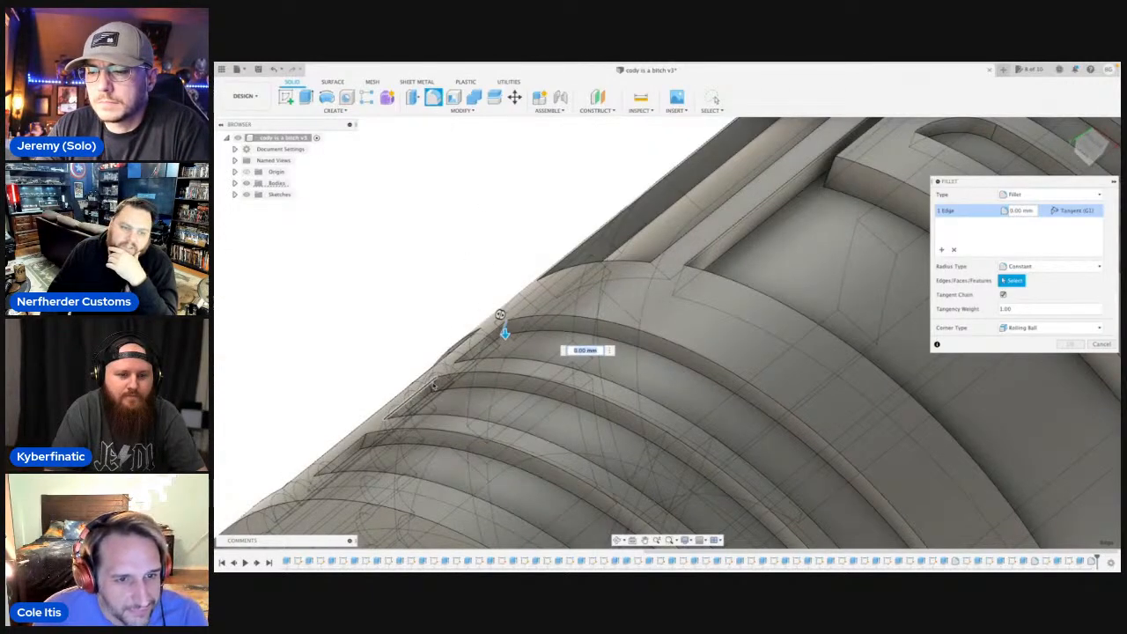
left_click(432, 386)
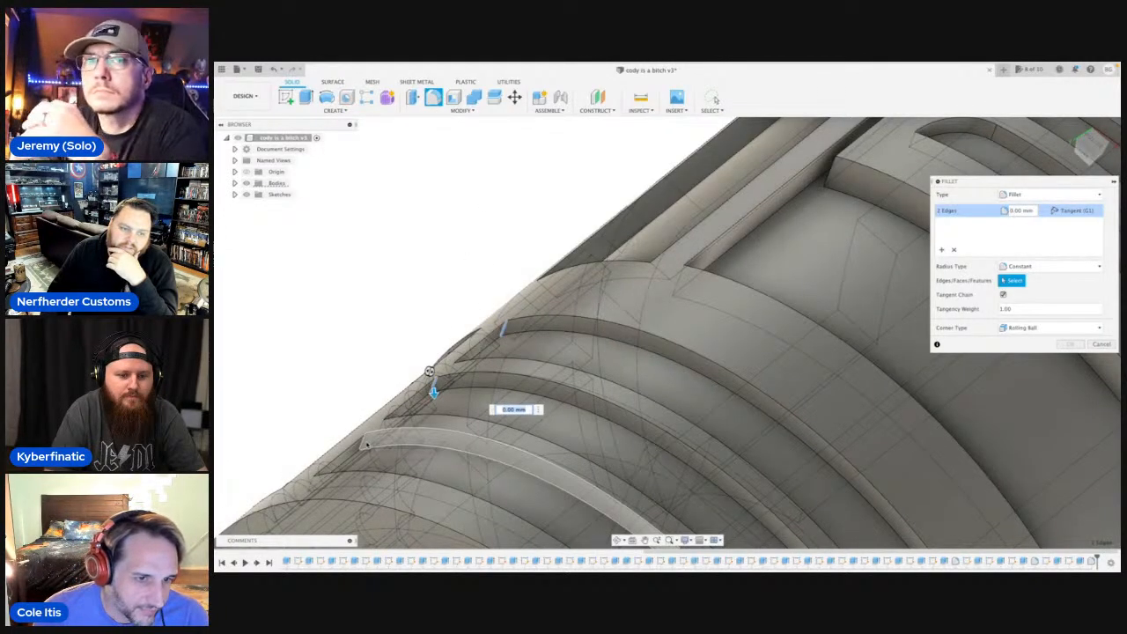
left_click(366, 441)
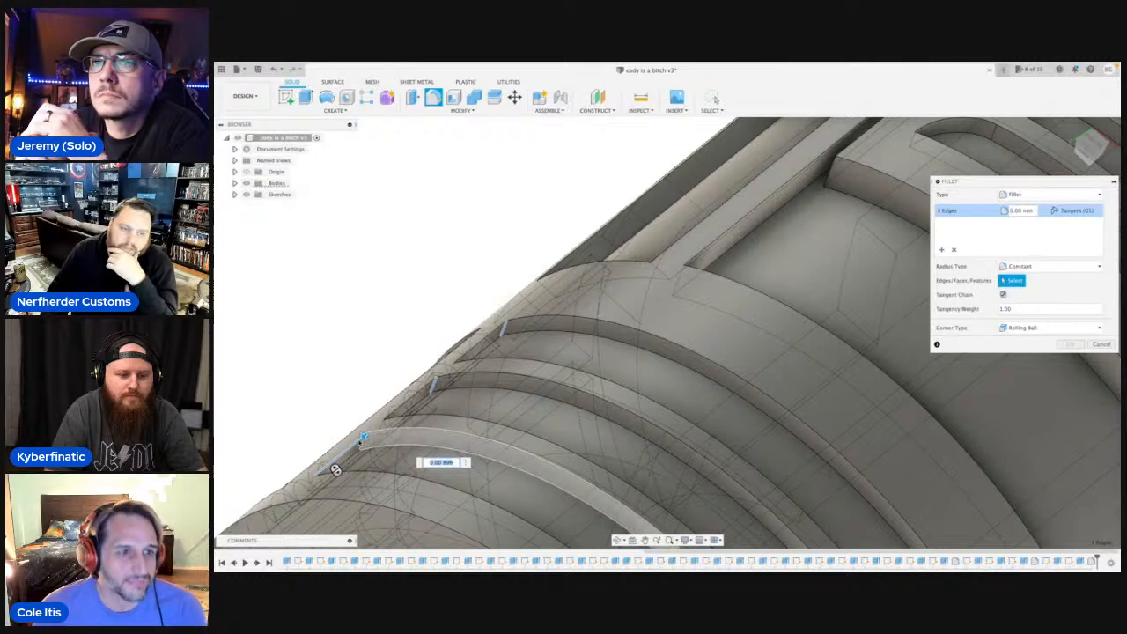
left_click(361, 443)
left_click(362, 443)
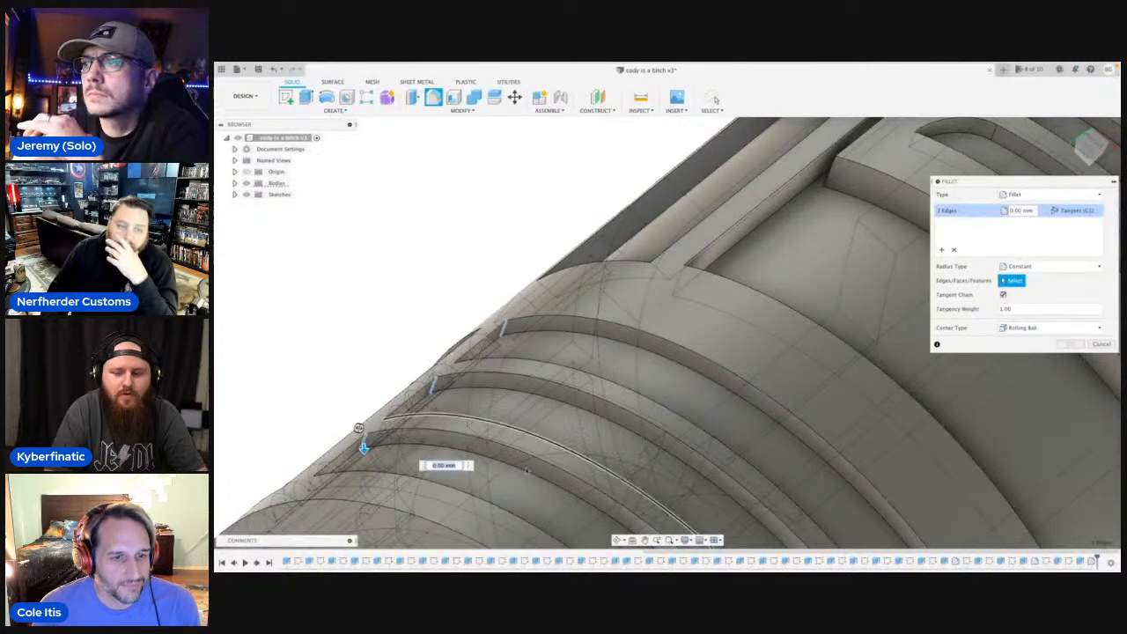
Add the corner edge at the opposite end of each of the three curved grooves to the fillet.
left_click(618, 540)
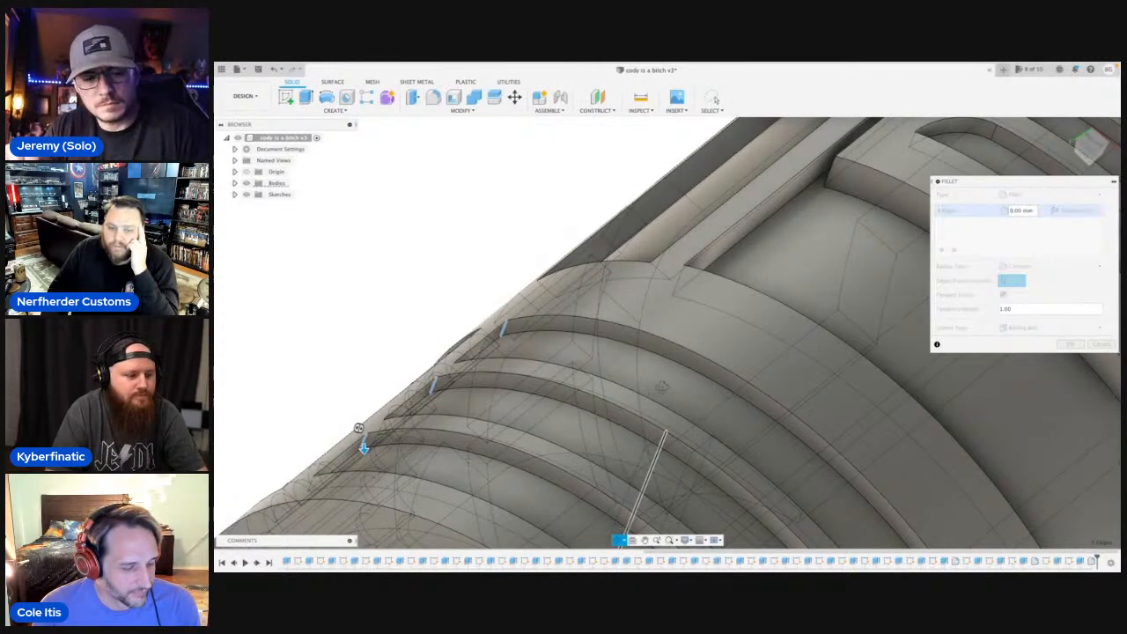
left_click_drag(358, 428, 755, 506)
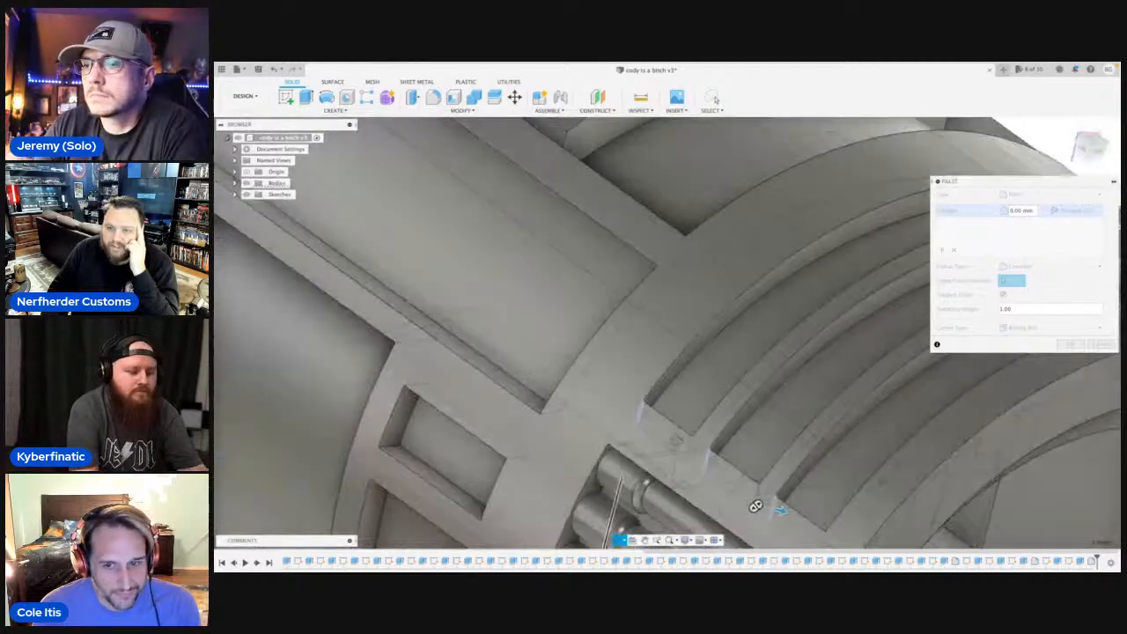
middle_click_drag(756, 507, 753, 368, "shift")
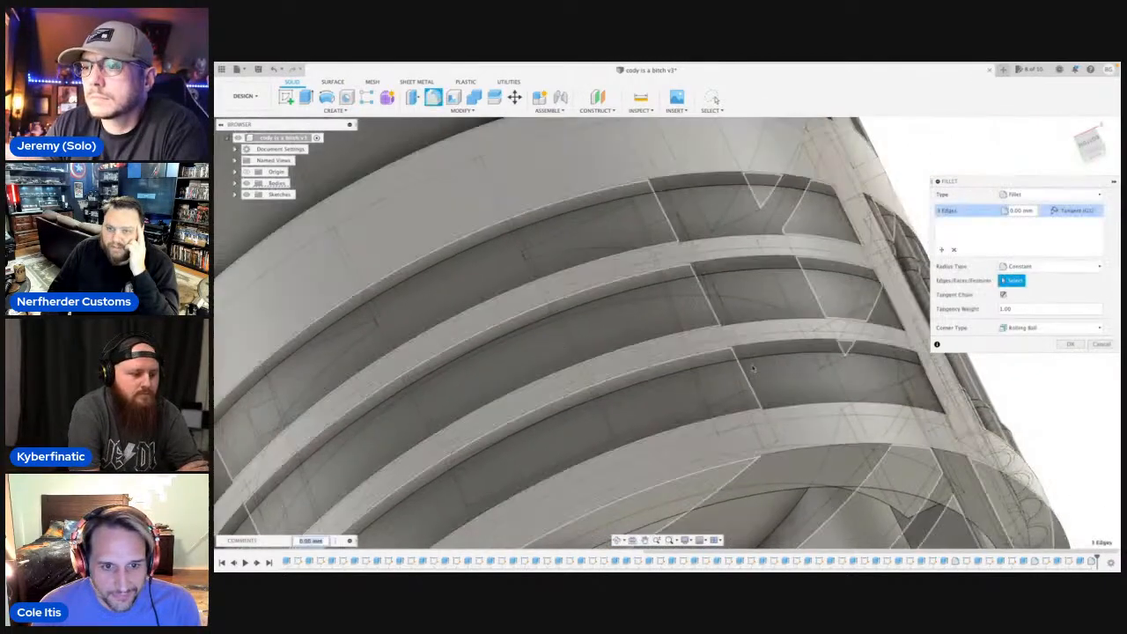
left_click(617, 540)
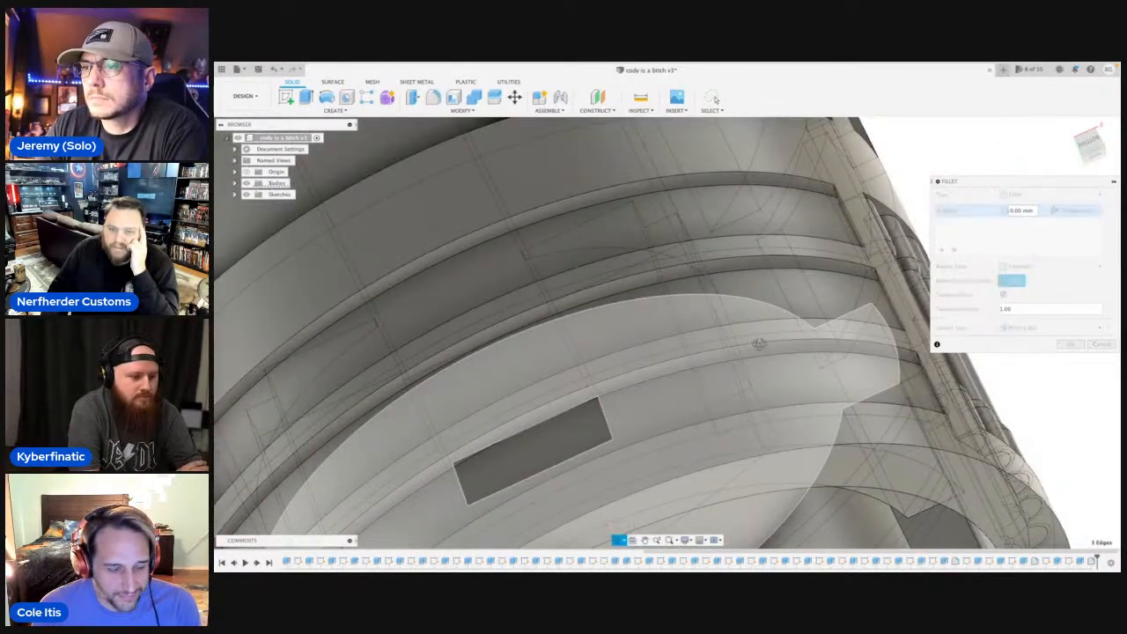
left_click_drag(766, 341, 772, 339)
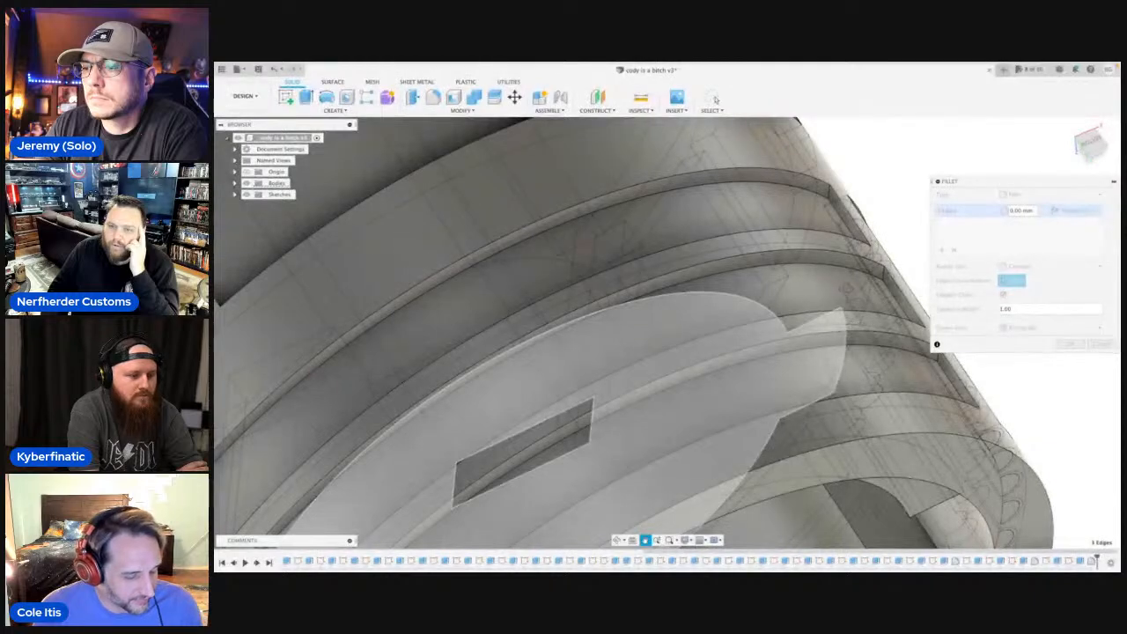
middle_click_drag(845, 290, 741, 298)
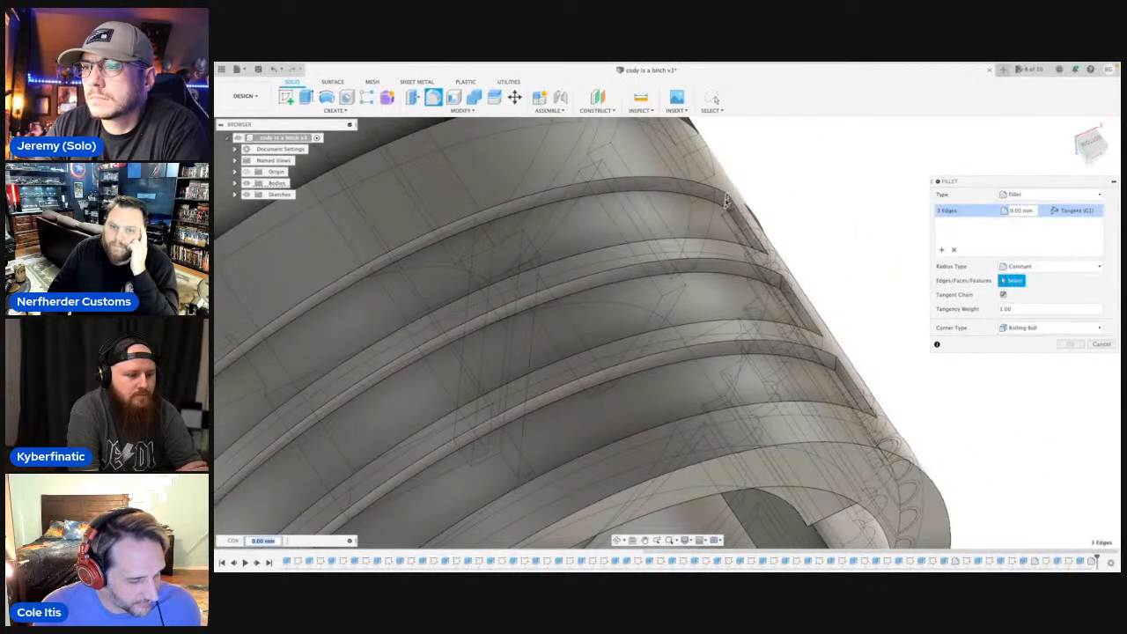
left_click(725, 201)
left_click(780, 284)
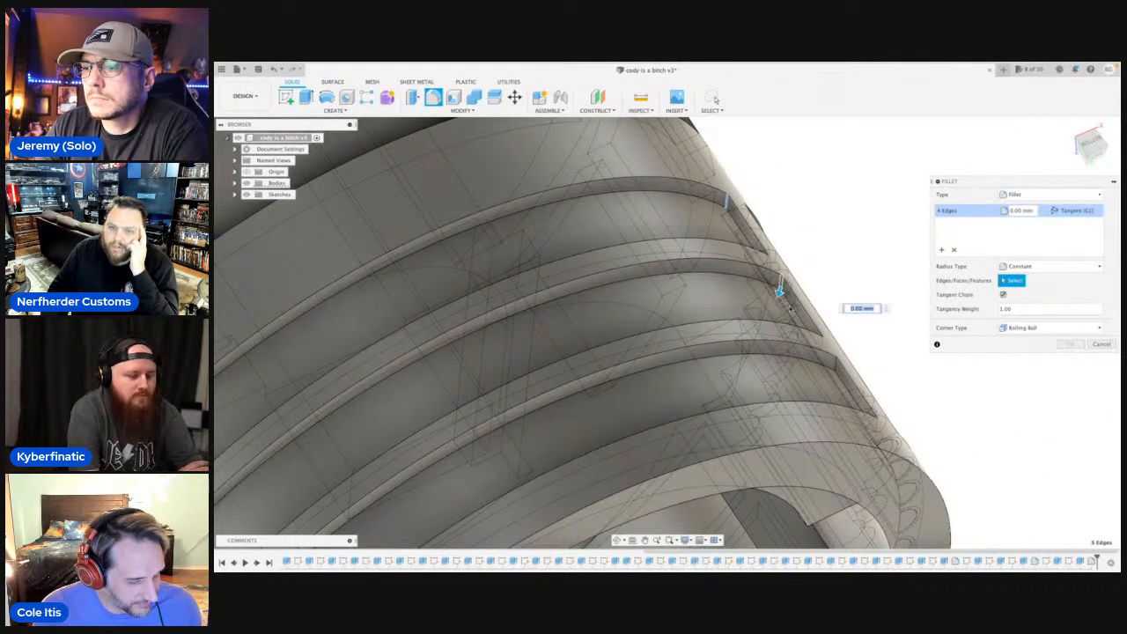
left_click(836, 364)
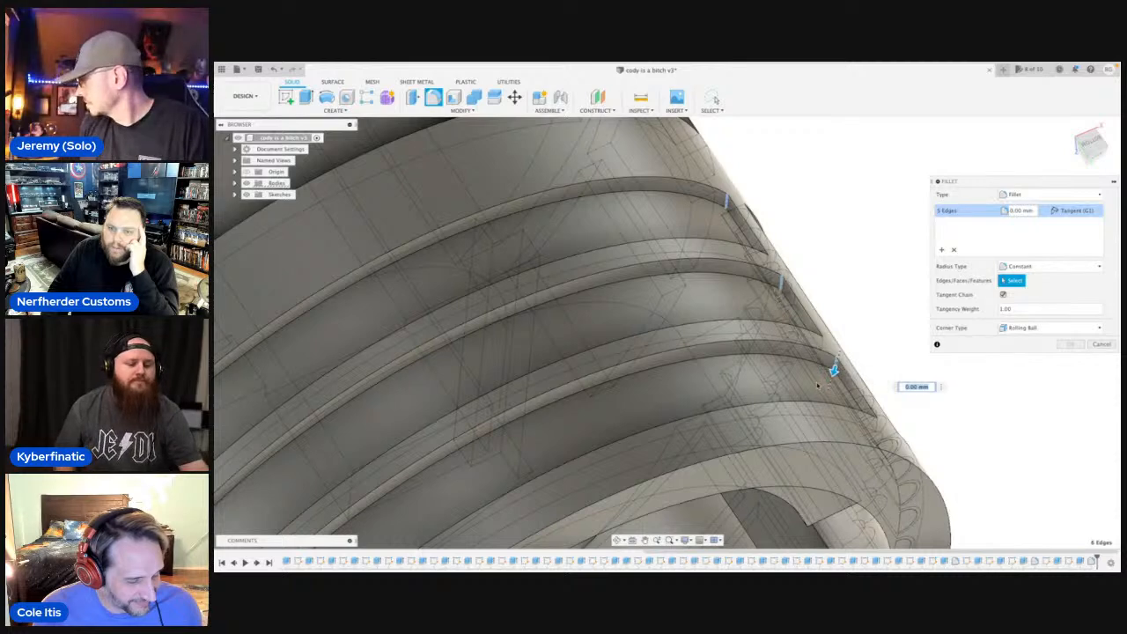
Round the six selected groove corners with a fillet radius of about 2.39 mm.
scroll(859, 310, "down", 4)
left_click_drag(846, 344, 840, 358)
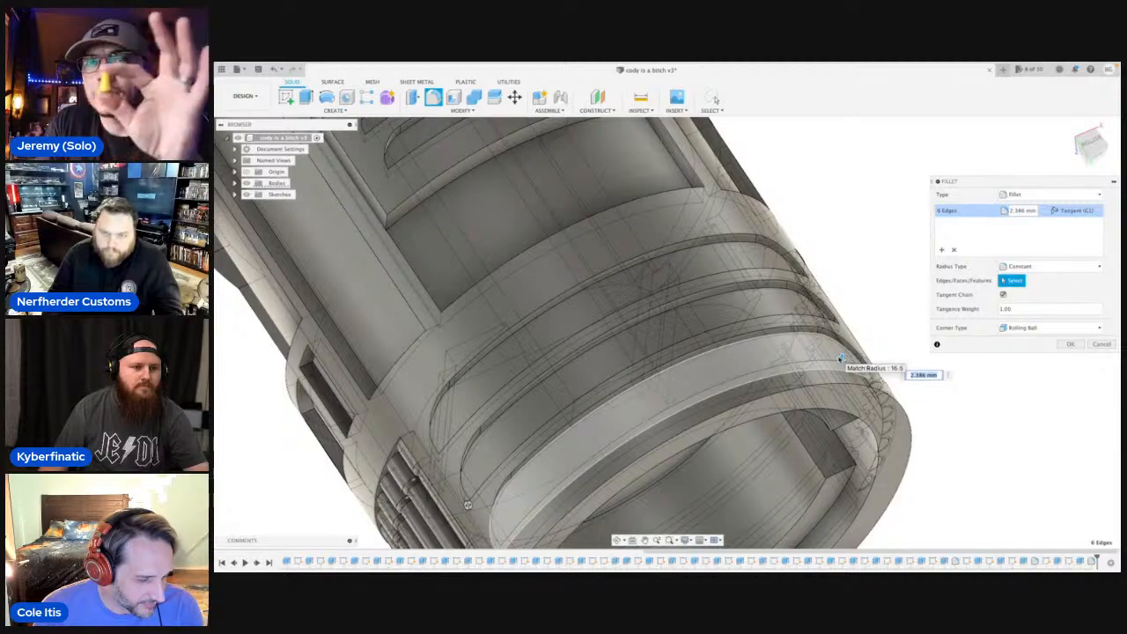
key("Return")
Start a fillet on another set of three curved grooves and select one end corner edge on each groove.
scroll(841, 358, "down", 5)
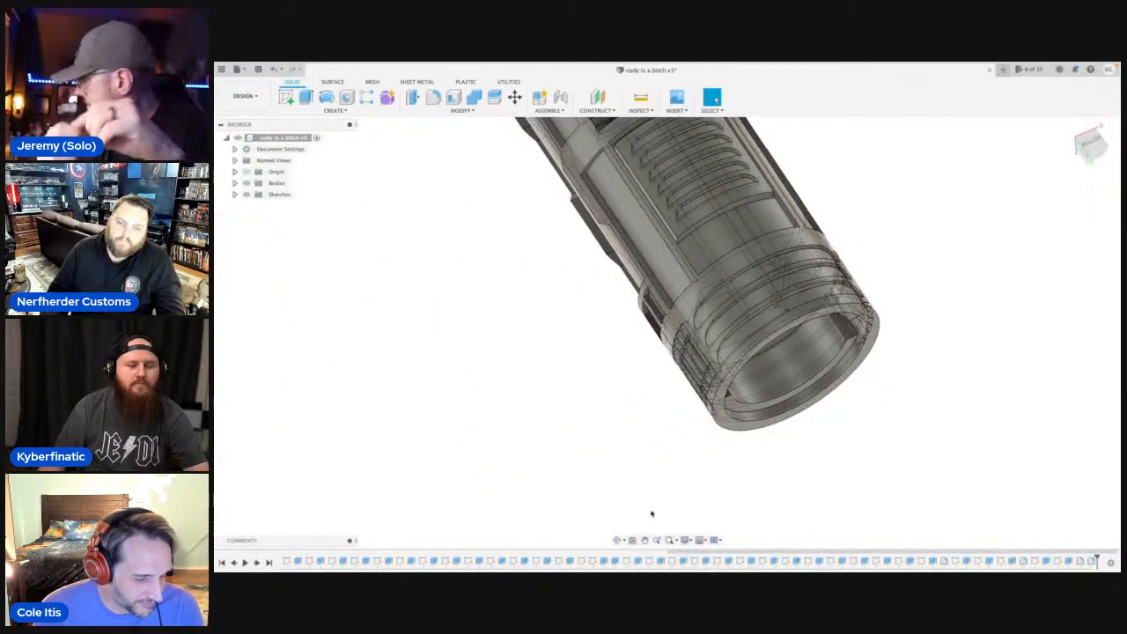
left_click(618, 540)
left_click_drag(659, 355, 717, 394)
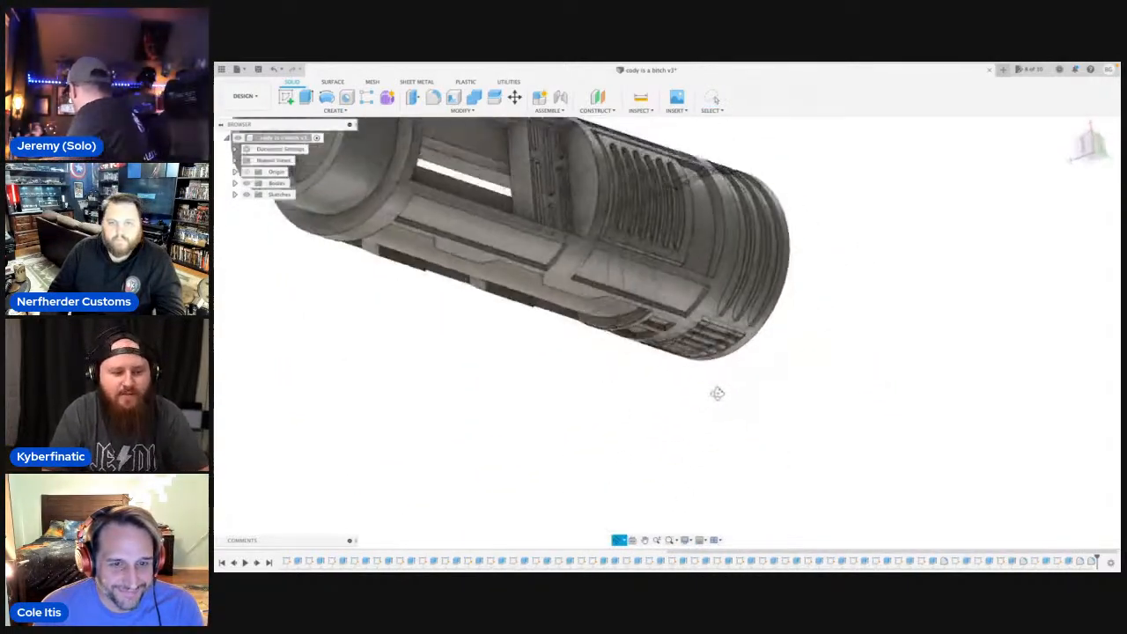
middle_click_drag(718, 393, 623, 357, "shift")
middle_click_drag(624, 356, 695, 346)
scroll(695, 346, "down", 3)
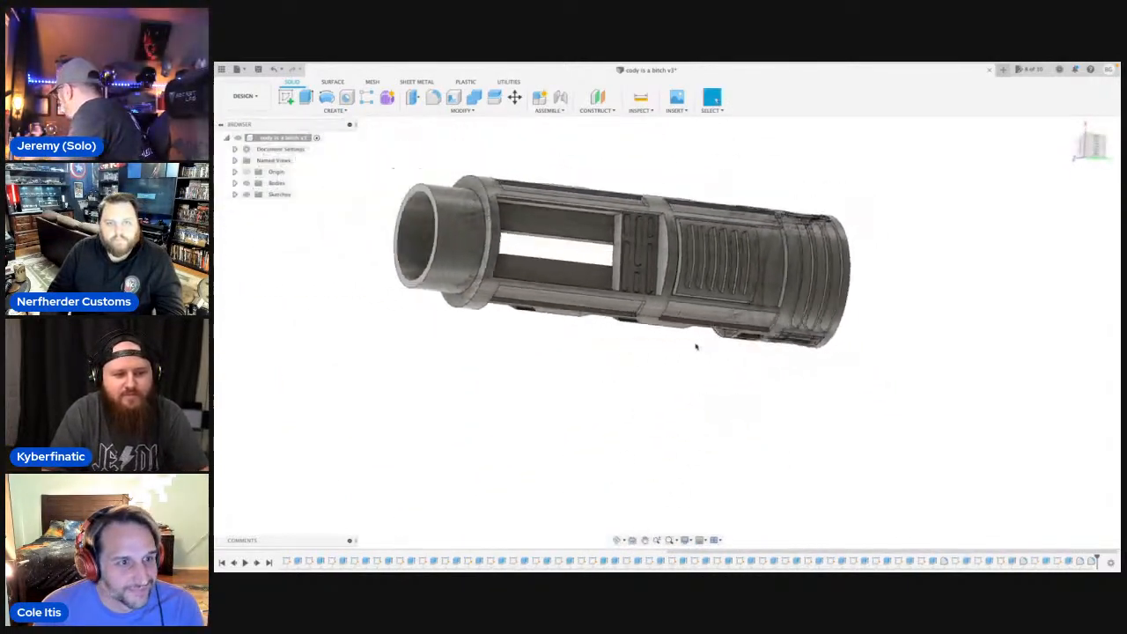
left_click(618, 540)
left_click_drag(733, 398, 709, 346)
scroll(726, 350, "up", 5)
middle_click_drag(792, 290, 687, 429)
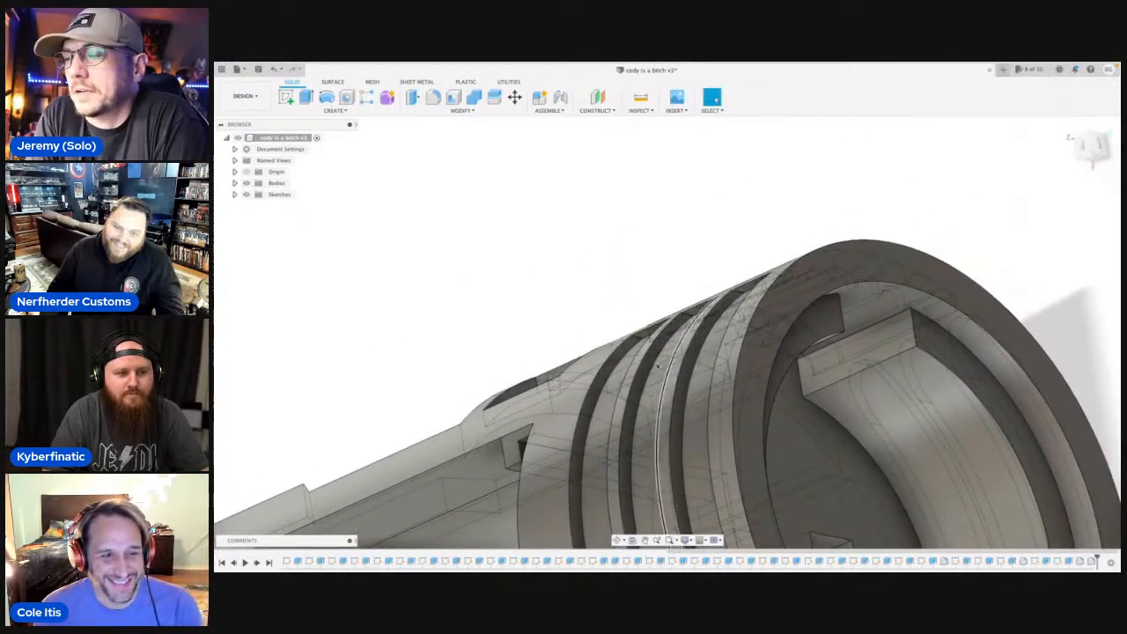
scroll(630, 326, "up", 5)
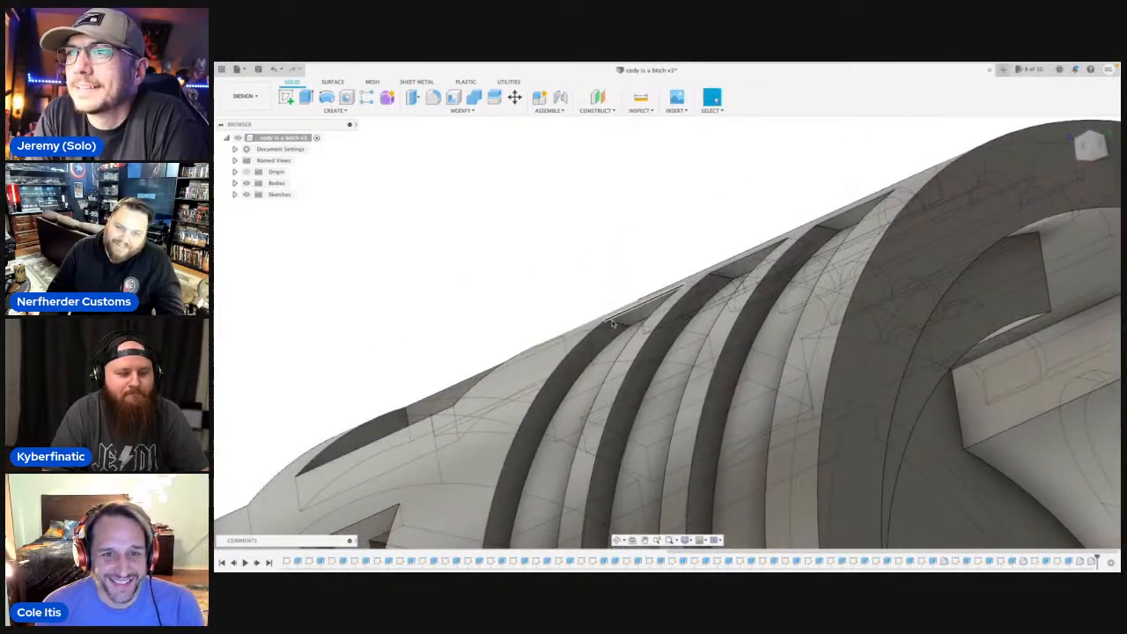
left_click(433, 98)
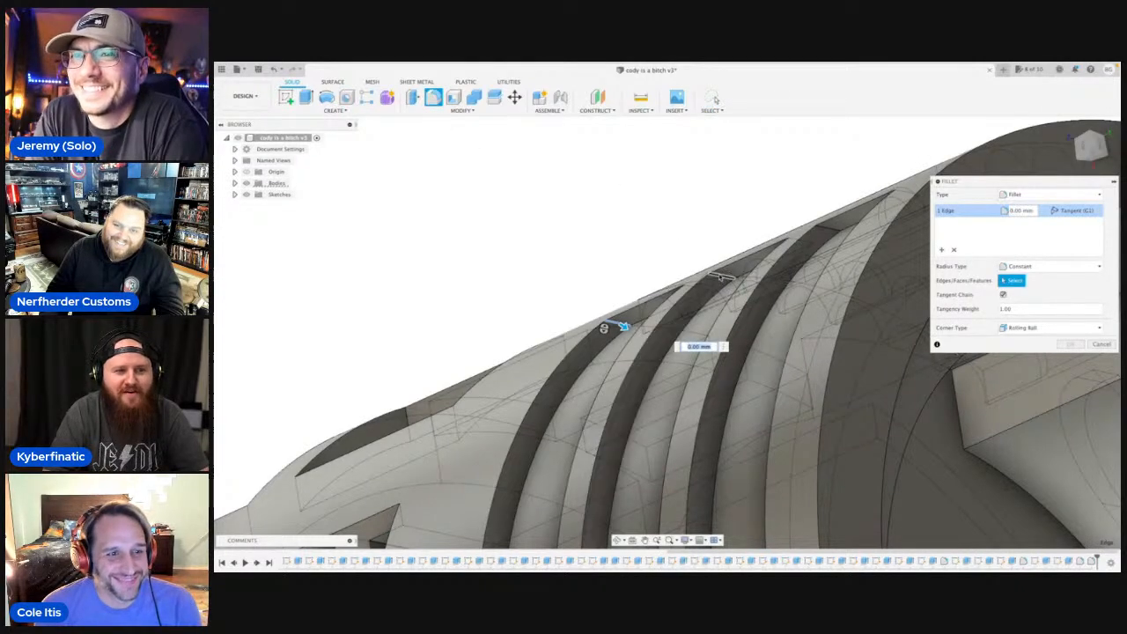
left_click(806, 247)
left_click(839, 230)
scroll(591, 235, "down", 6)
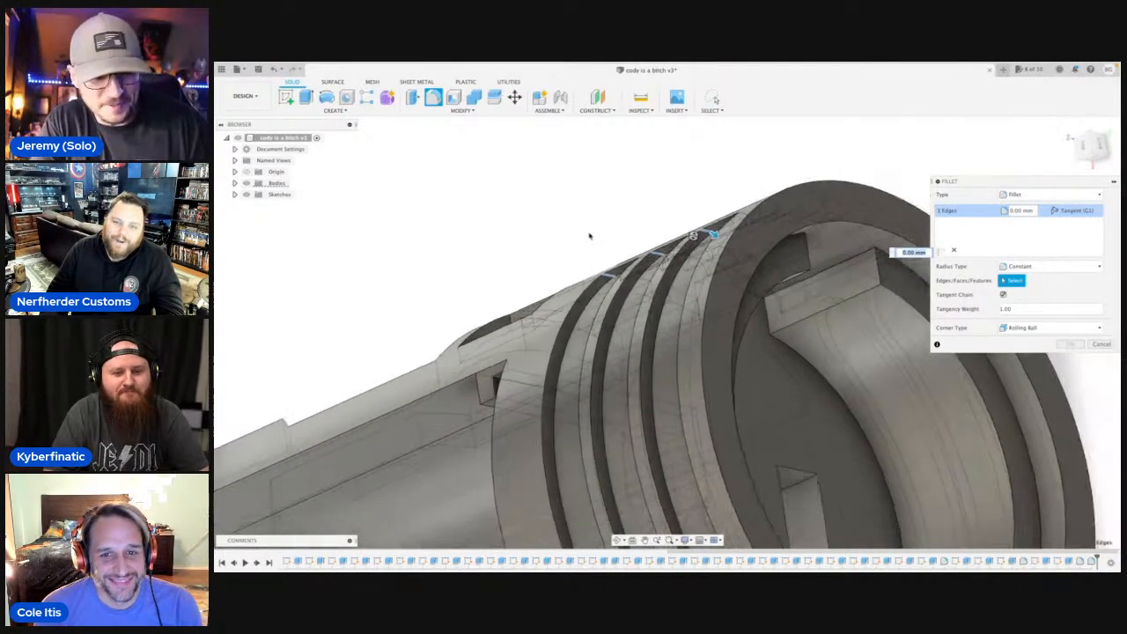
Add the corner edges at the far ends of the same three grooves to the fillet selection.
scroll(579, 221, "down", 8)
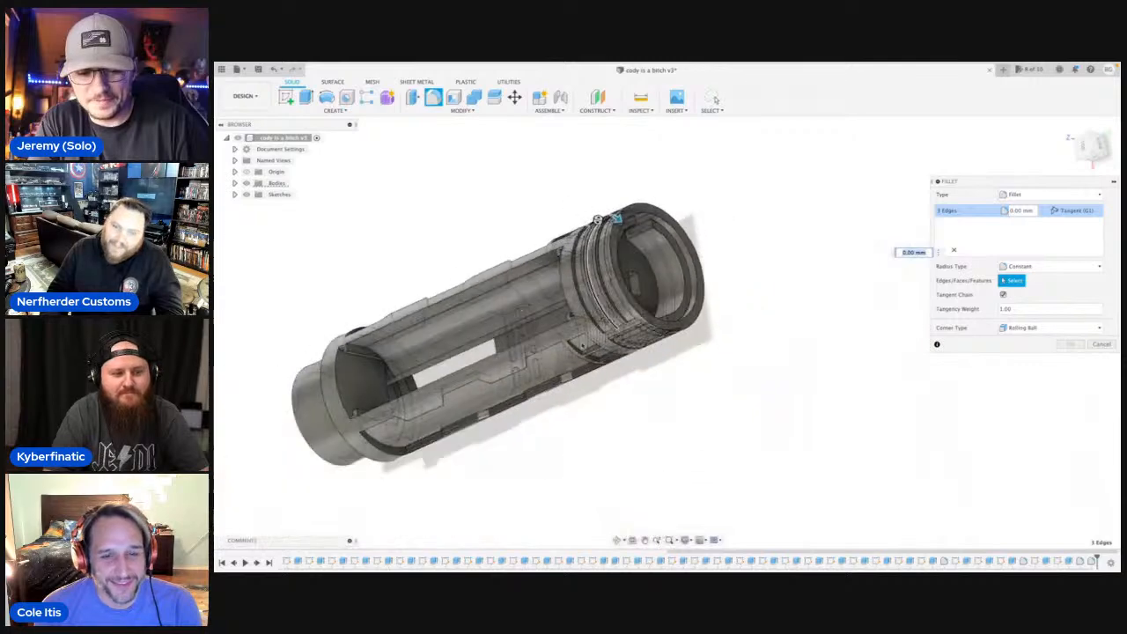
left_click(619, 540)
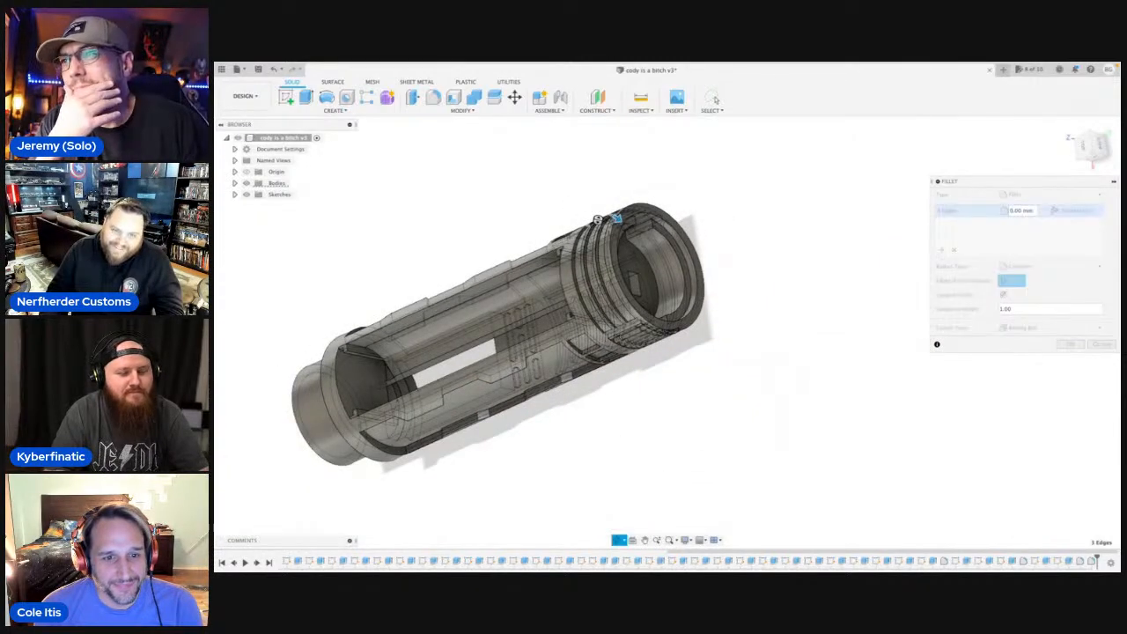
left_click_drag(586, 425, 555, 414)
scroll(596, 296, "up", 5)
scroll(597, 296, "up", 5)
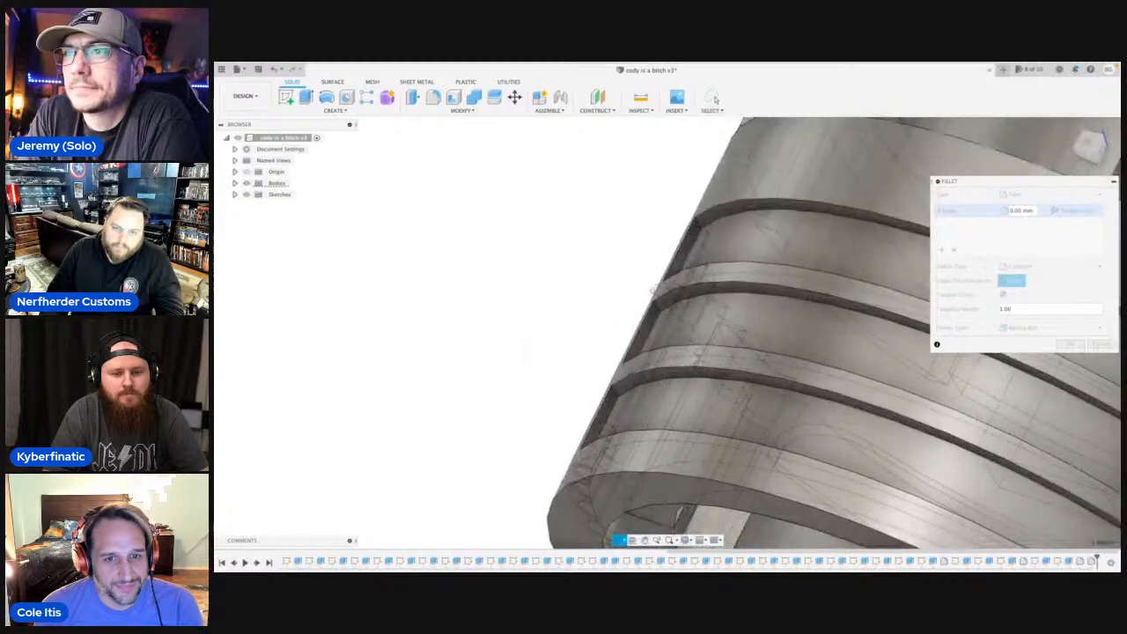
key("Escape")
left_click(698, 225)
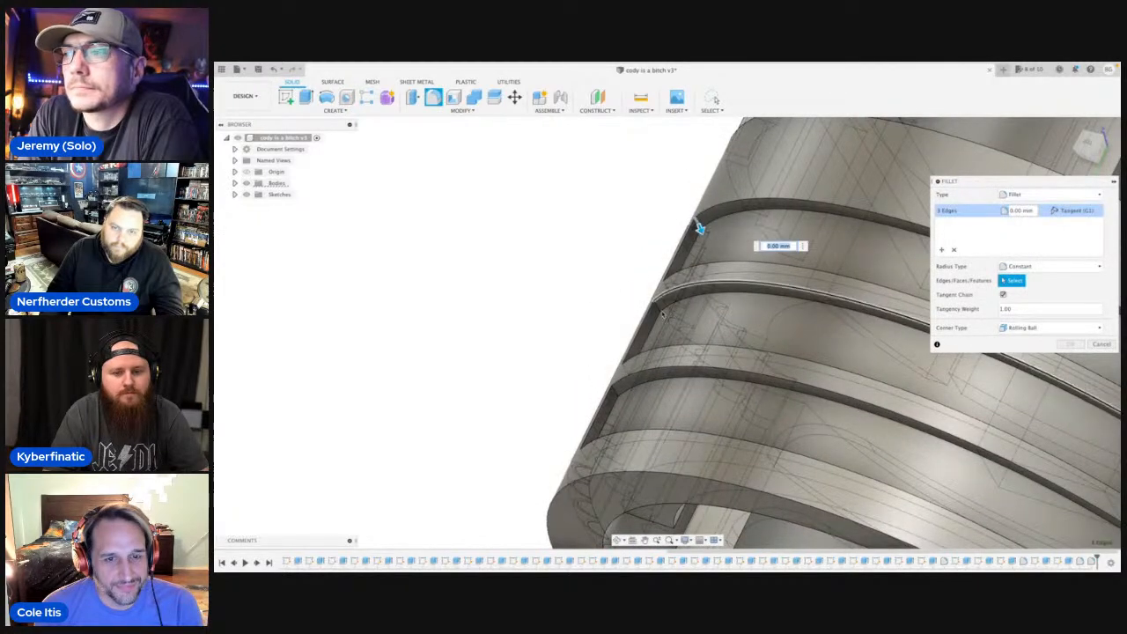
left_click(619, 399)
Round this second set of six groove corners with a radius of about 2.92 mm and save the design as a new version.
left_click_drag(619, 399, 628, 425)
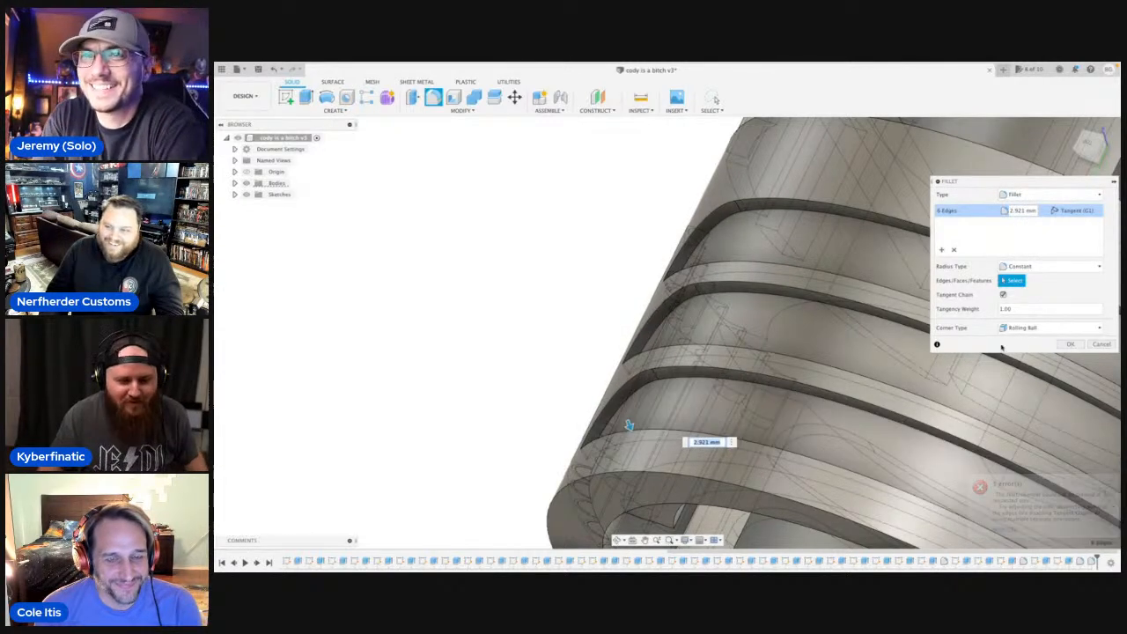
left_click(1070, 345)
scroll(525, 255, "down", 8)
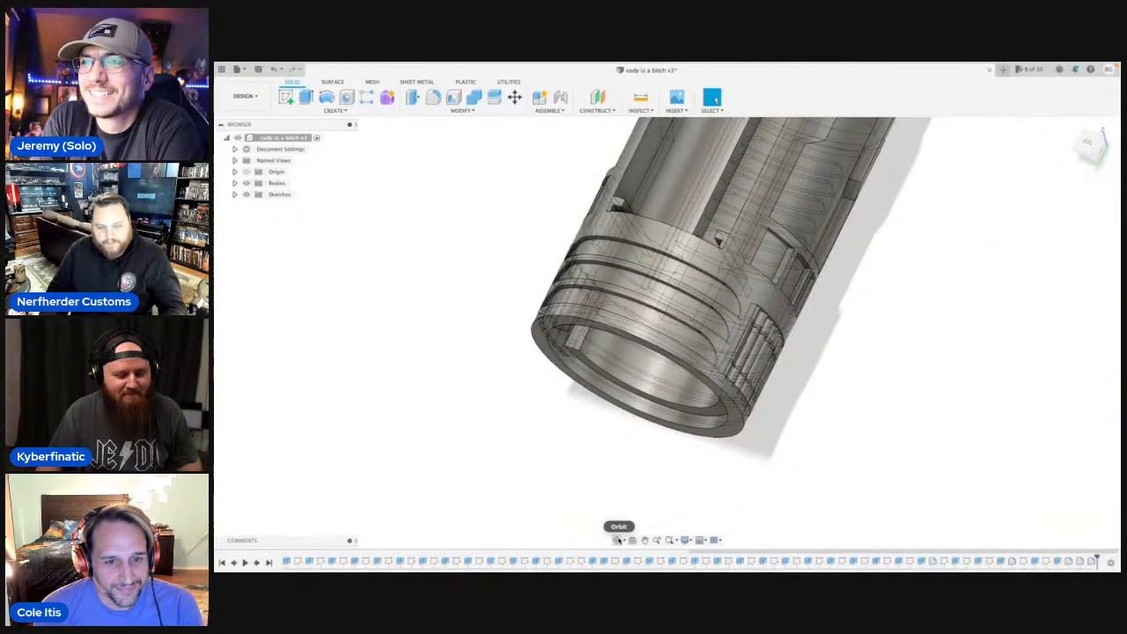
key("super+s")
left_click(669, 319)
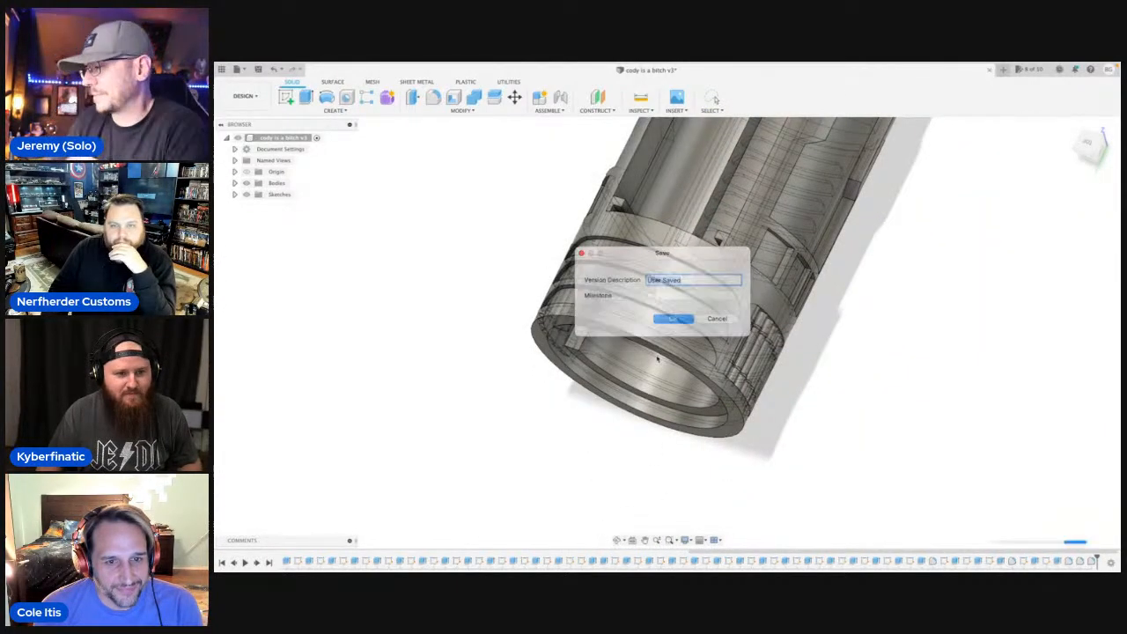
Switch to the bottom view of the hilt and start a line sketch on the origin plane facing the view.
left_click(619, 539)
left_click_drag(696, 445, 669, 416)
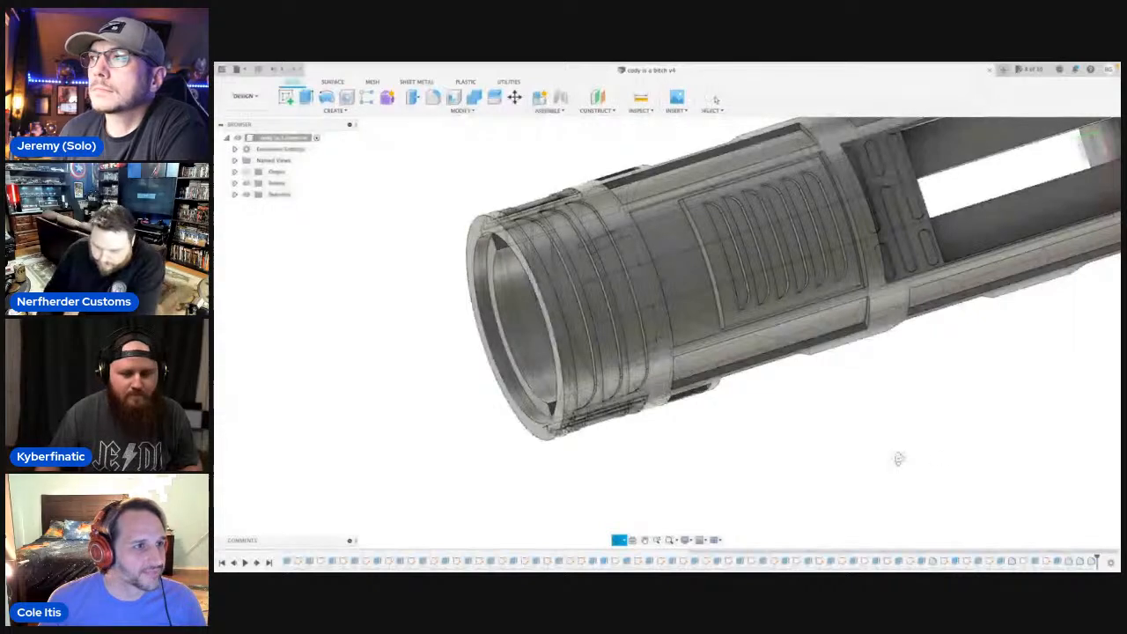
scroll(731, 377, "down", 2)
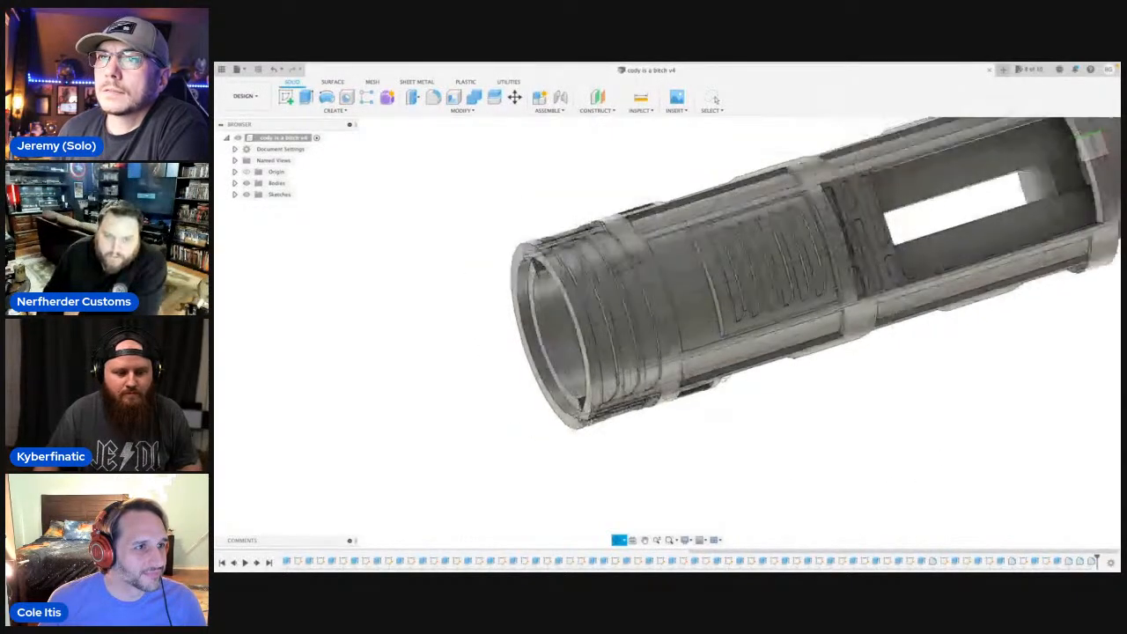
middle_click_drag(730, 376, 667, 393)
scroll(668, 392, "down", 1)
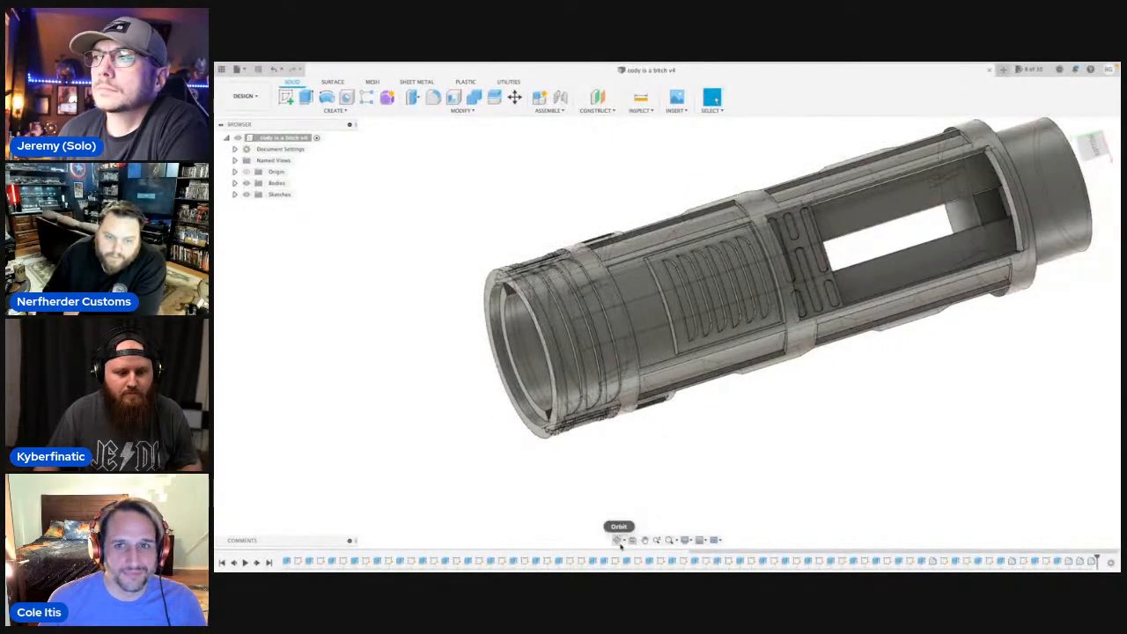
left_click(619, 542)
mouse_move(689, 451)
left_mouse_down()
mouse_move(691, 352)
mouse_move(705, 379)
mouse_move(698, 431)
left_mouse_up()
left_click(713, 99)
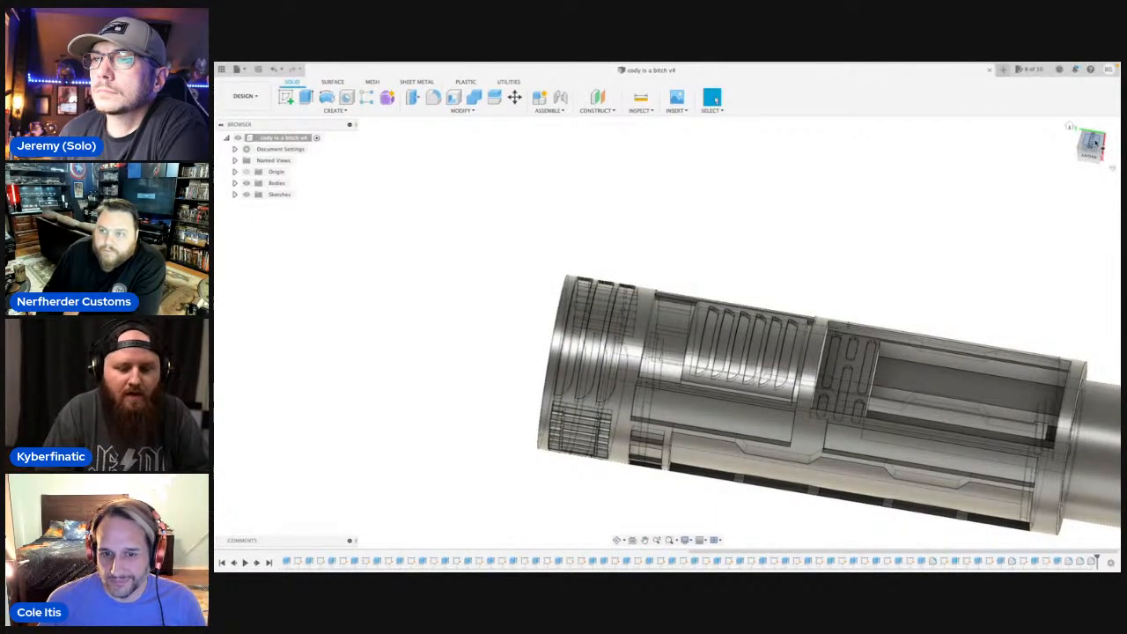
left_click(1090, 141)
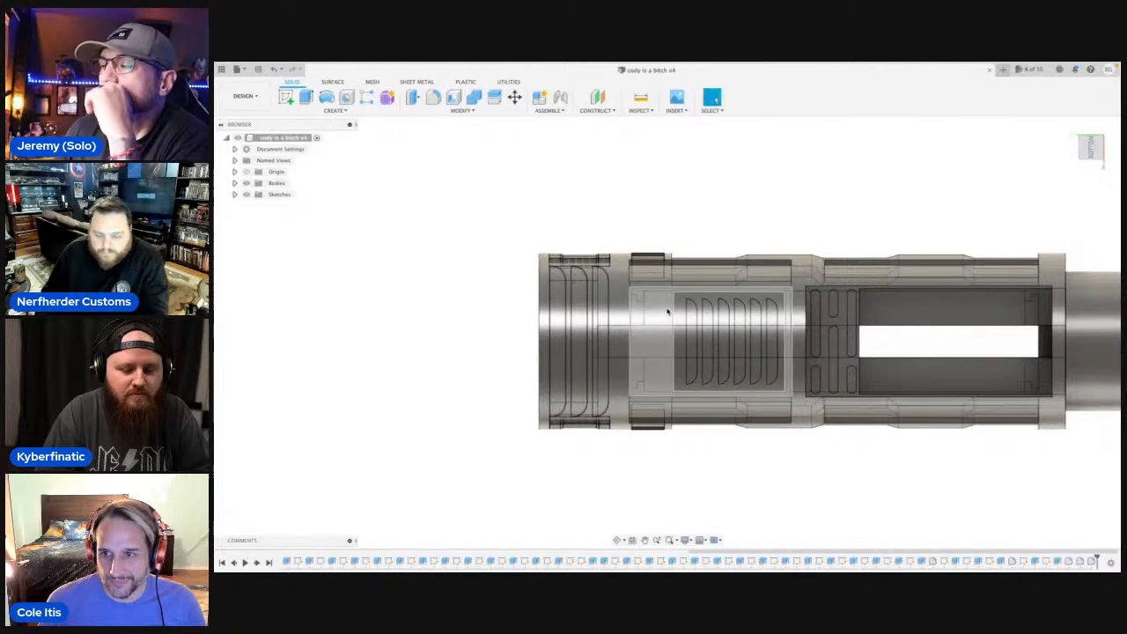
key("l")
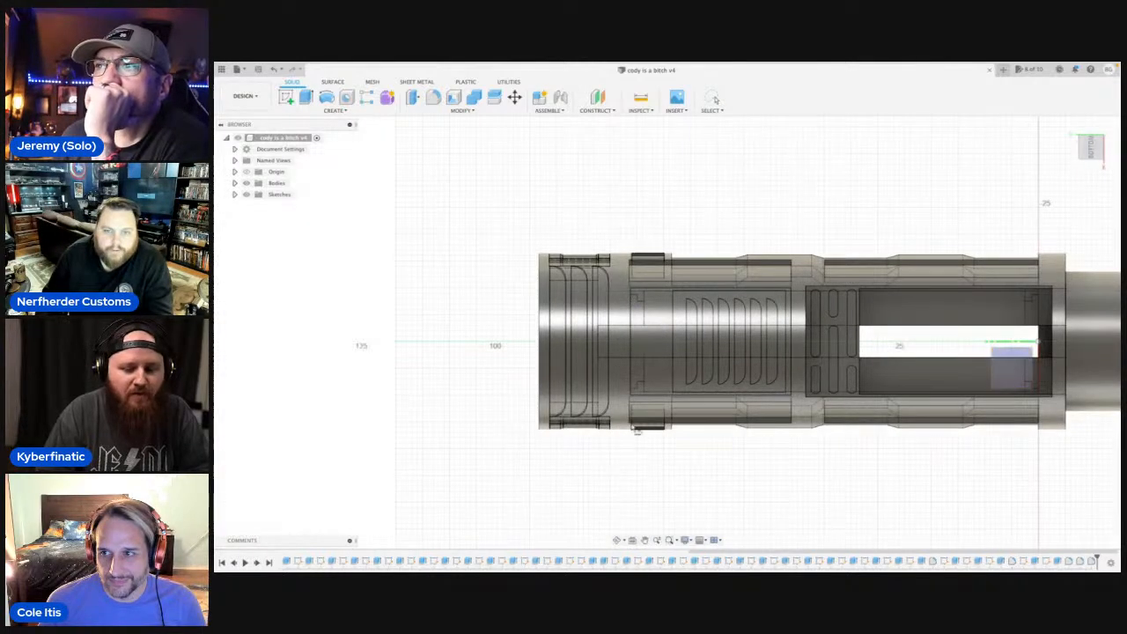
left_click(645, 455)
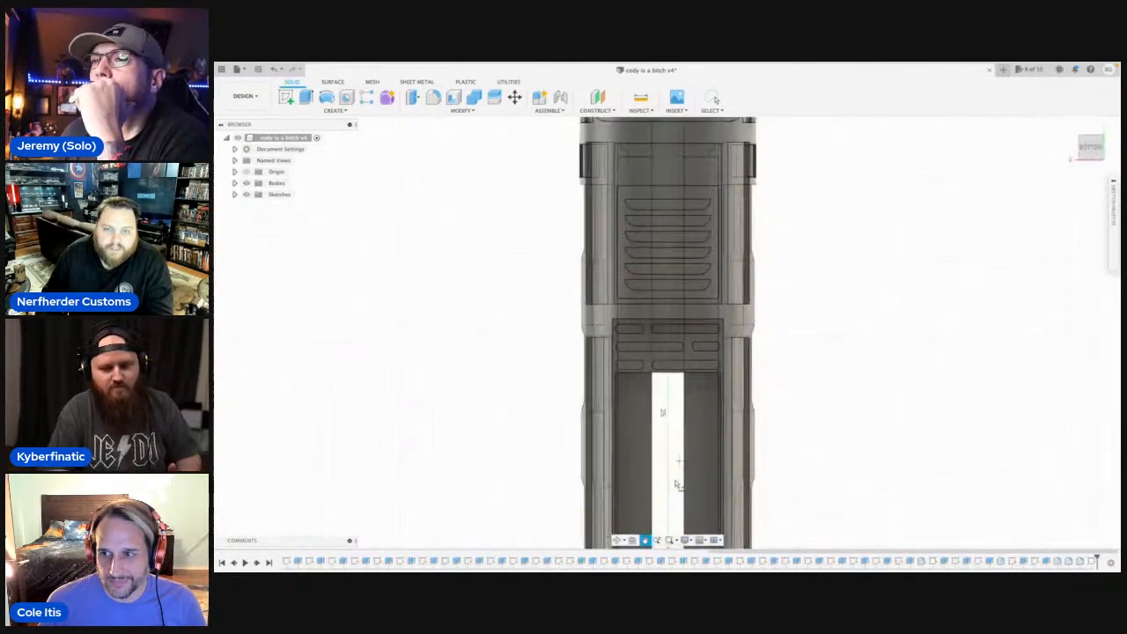
Drop the line command and examine the hilt from all around, including its open cavity, bottom slot, side panels and grooved end.
scroll(592, 362, "up", 5)
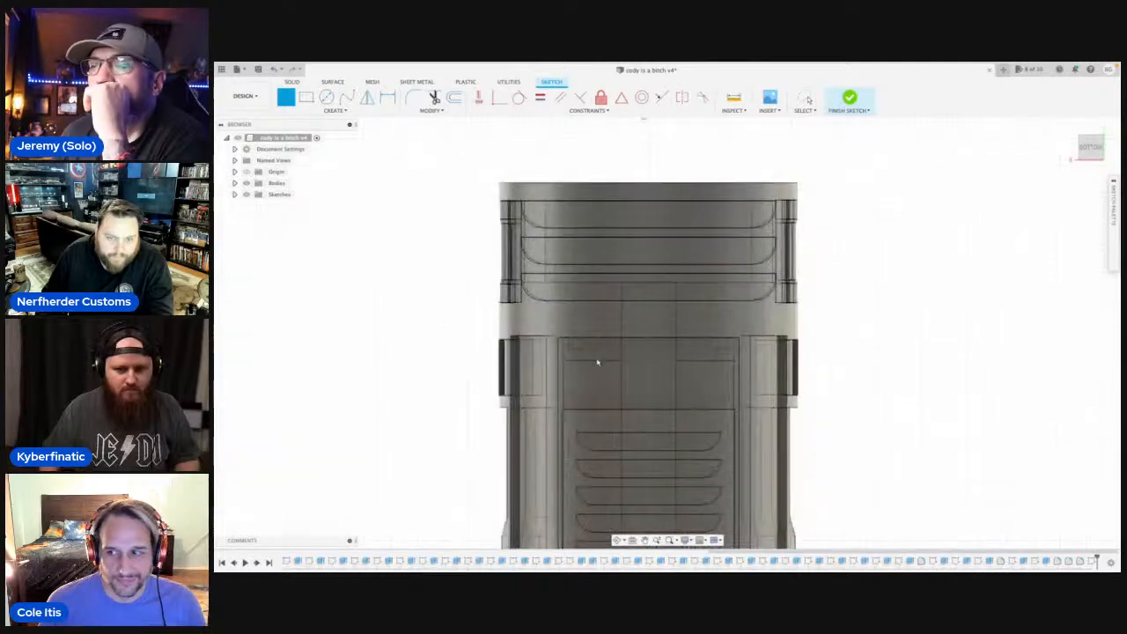
scroll(587, 362, "down", 8)
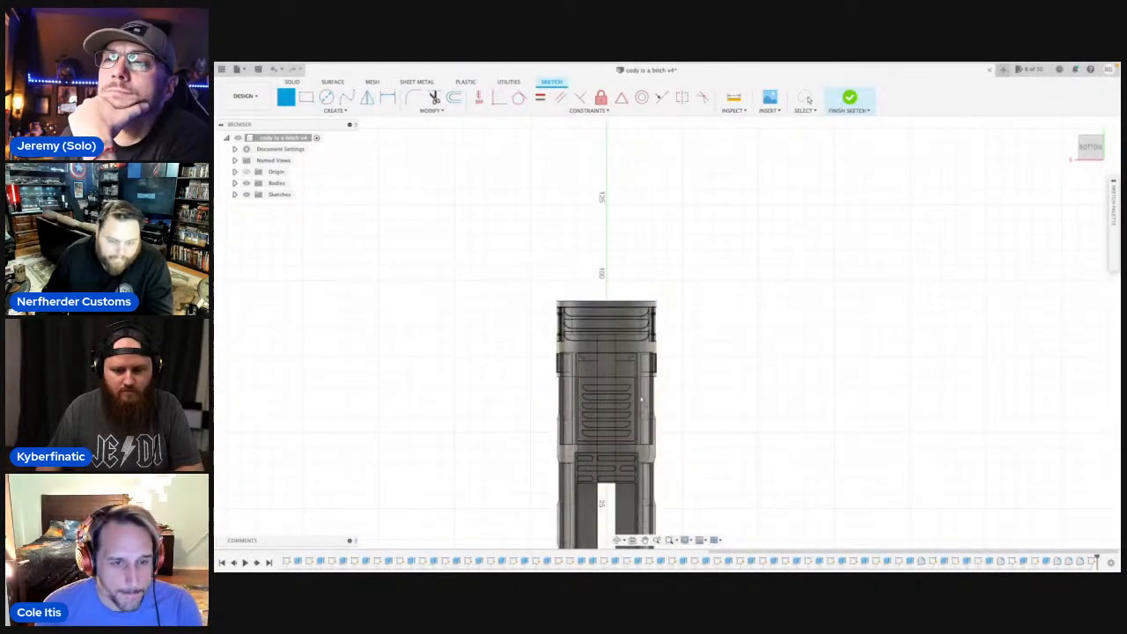
key("Escape")
left_click(620, 540)
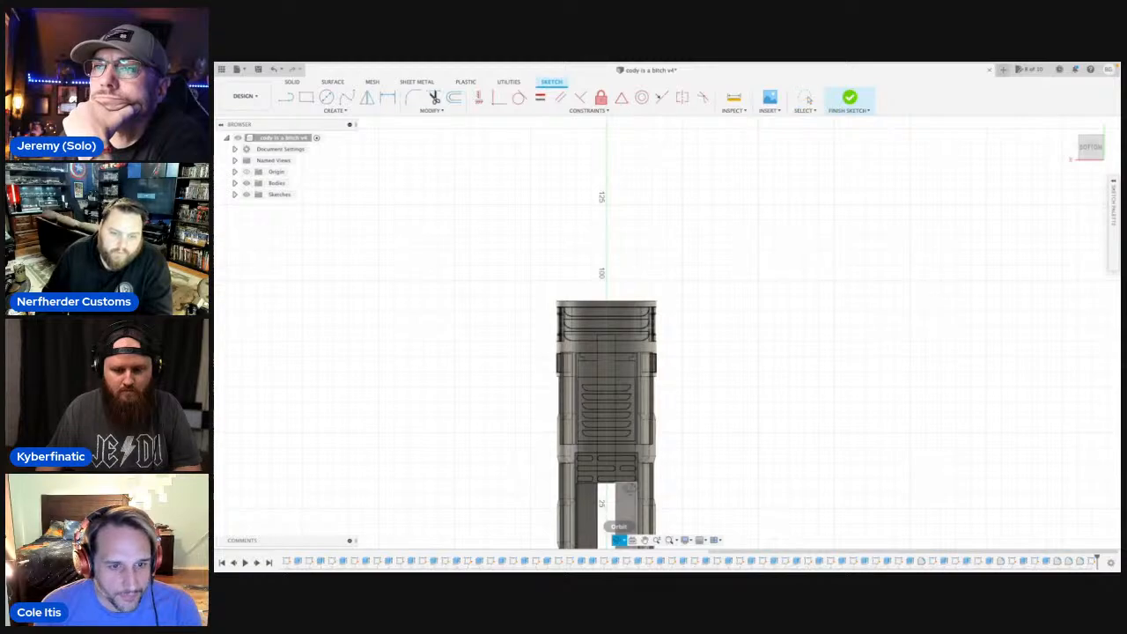
left_click_drag(670, 414, 757, 246)
scroll(731, 257, "up", 6)
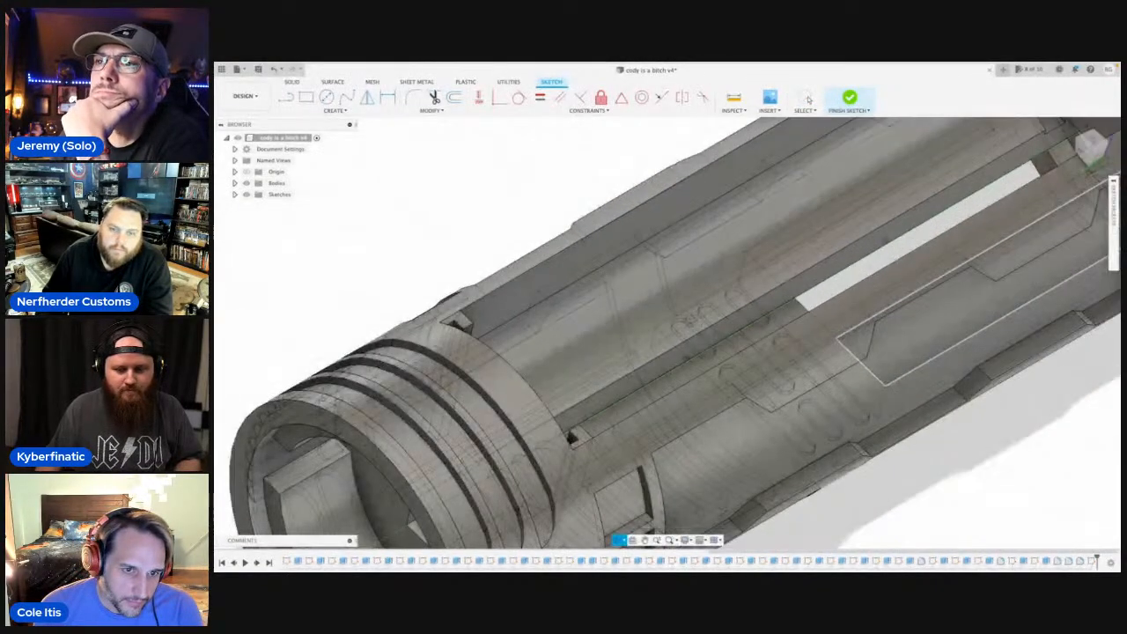
left_click_drag(730, 257, 674, 342)
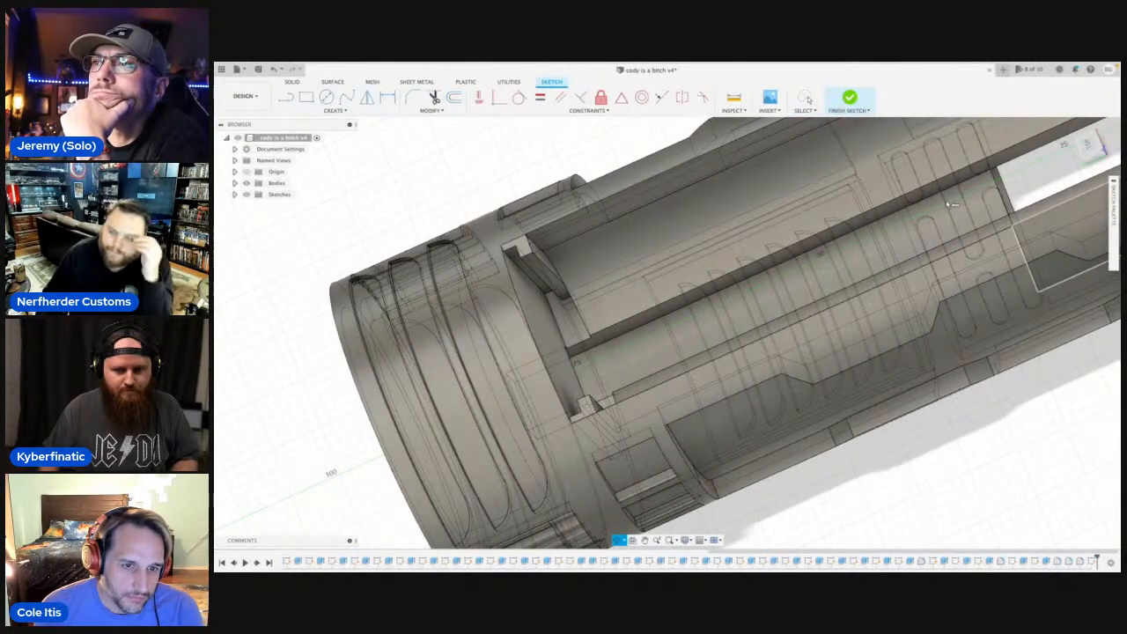
scroll(856, 249, "down", 3)
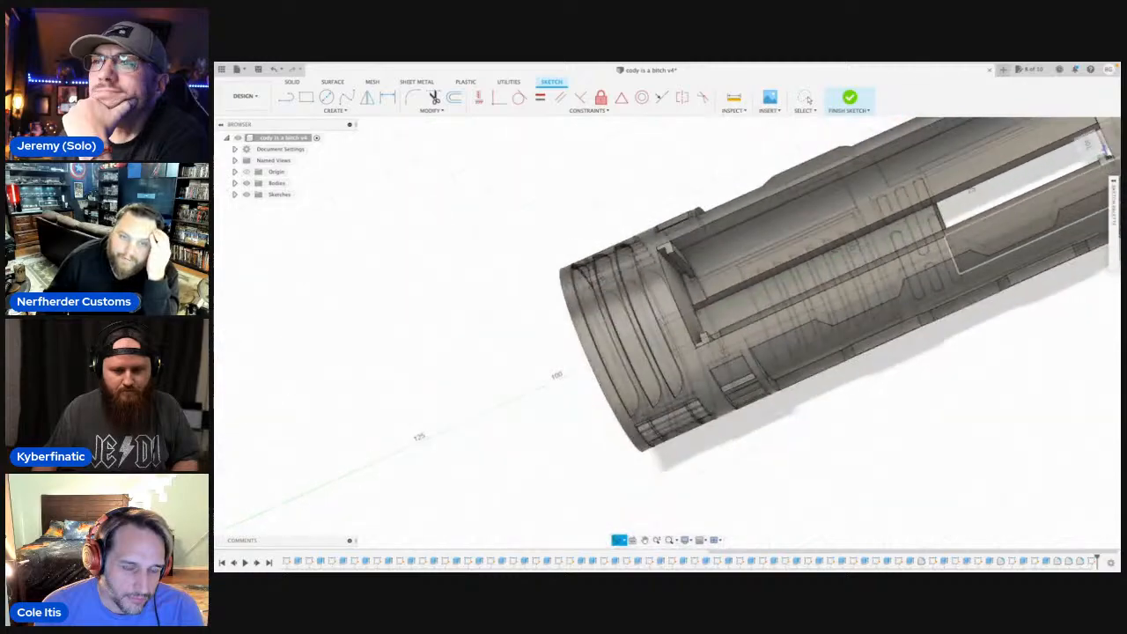
left_click_drag(831, 243, 806, 209)
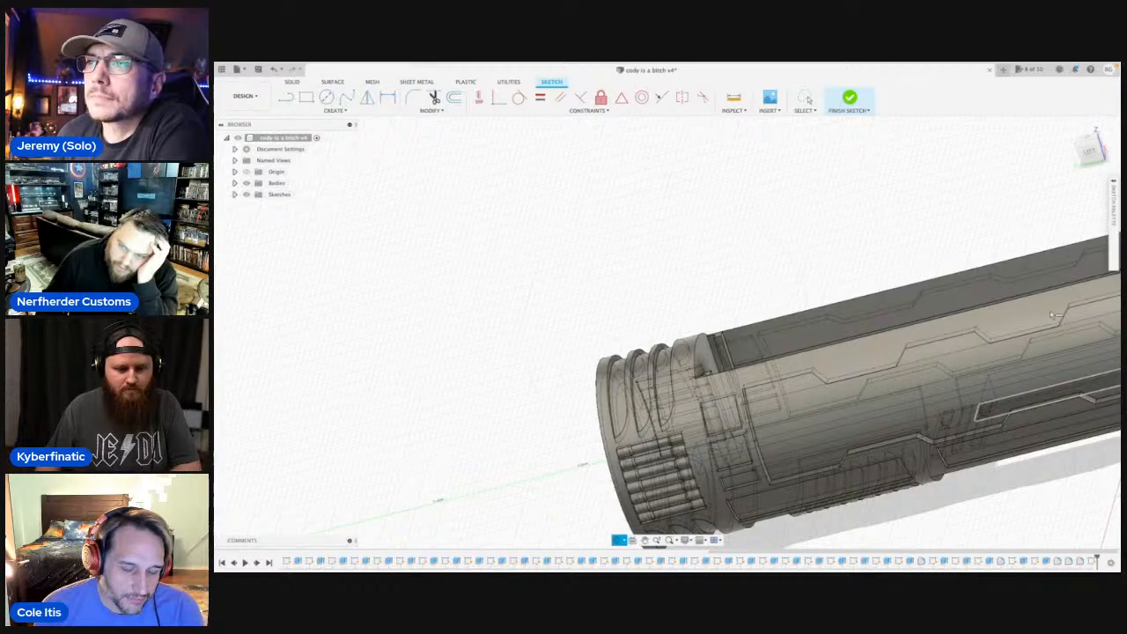
middle_click_drag(881, 347, 667, 367)
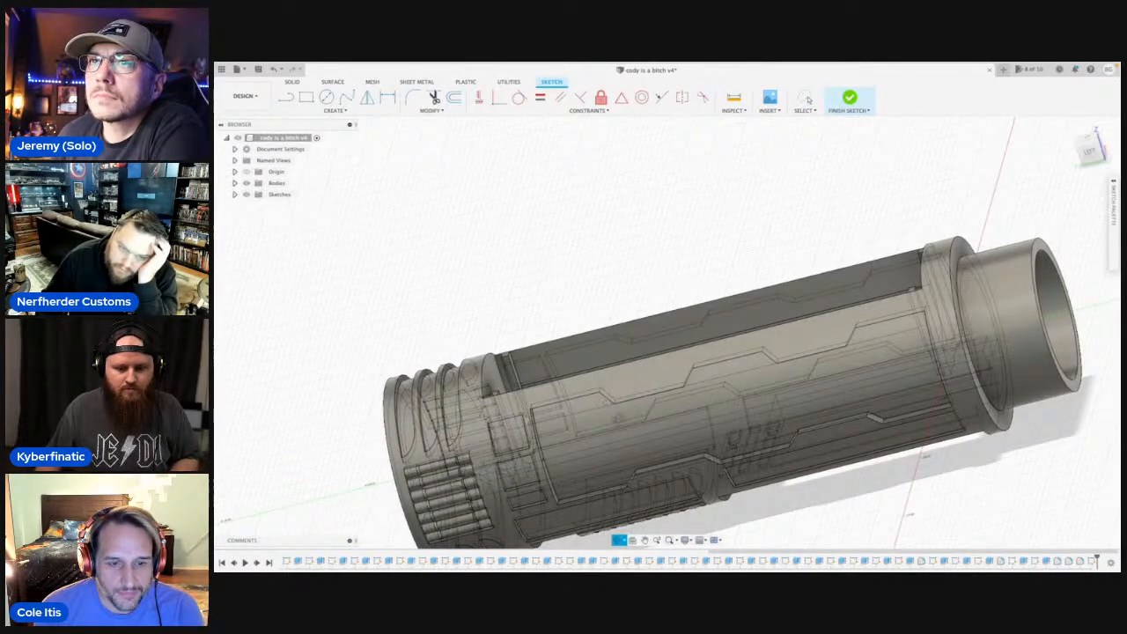
left_click_drag(618, 419, 793, 433)
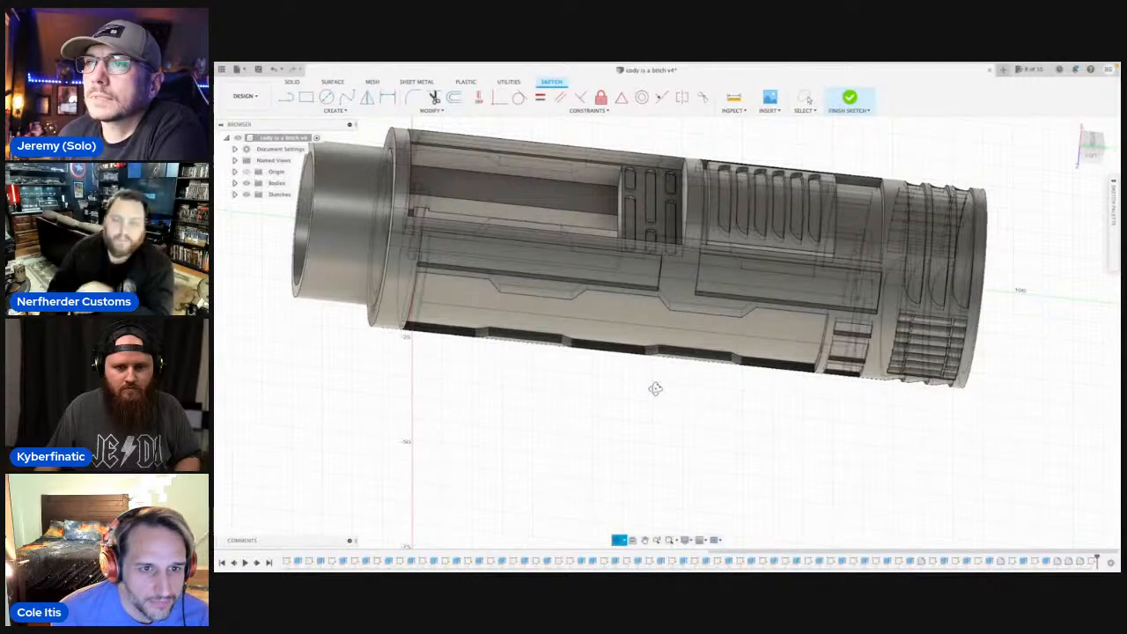
left_click_drag(652, 420, 600, 381)
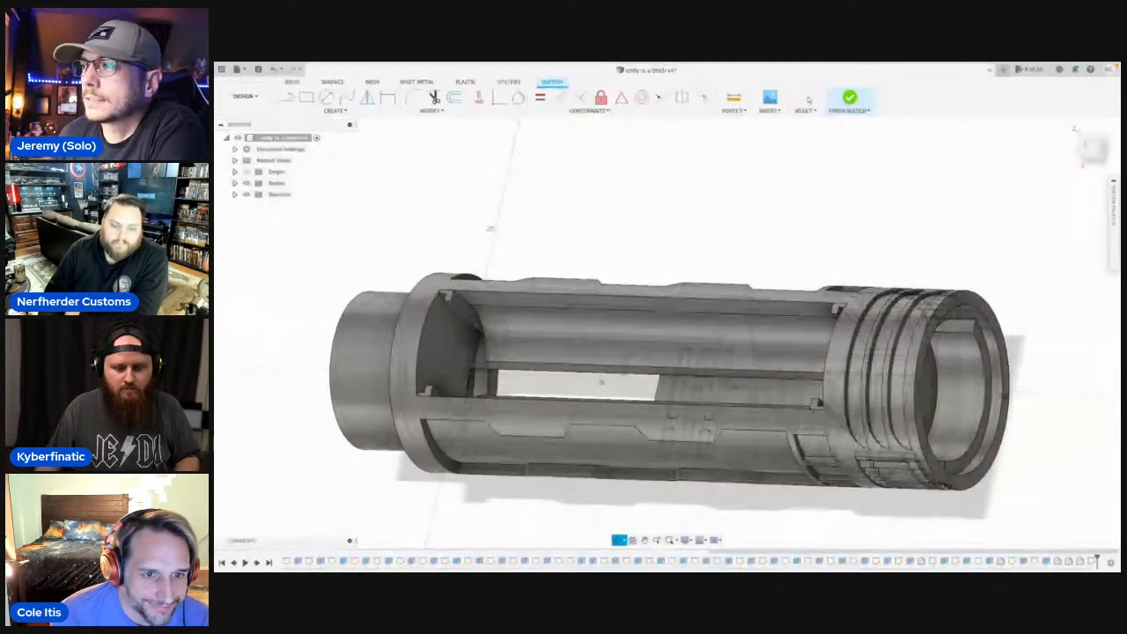
scroll(601, 382, "up", 4)
scroll(611, 350, "down", 2)
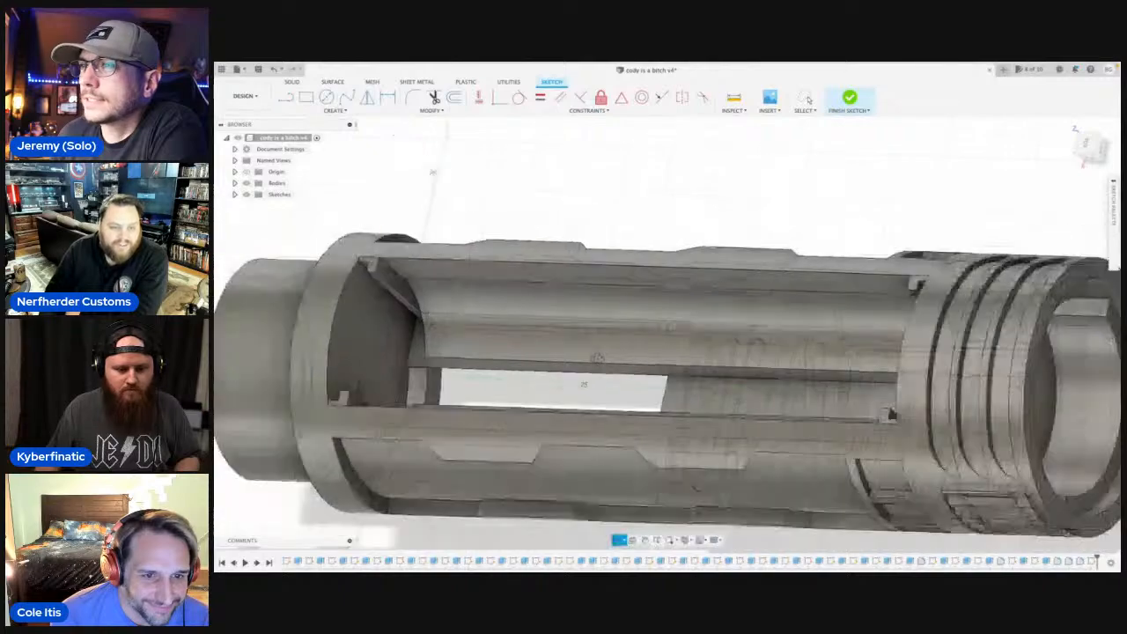
middle_click_drag(612, 350, 636, 363, "shift")
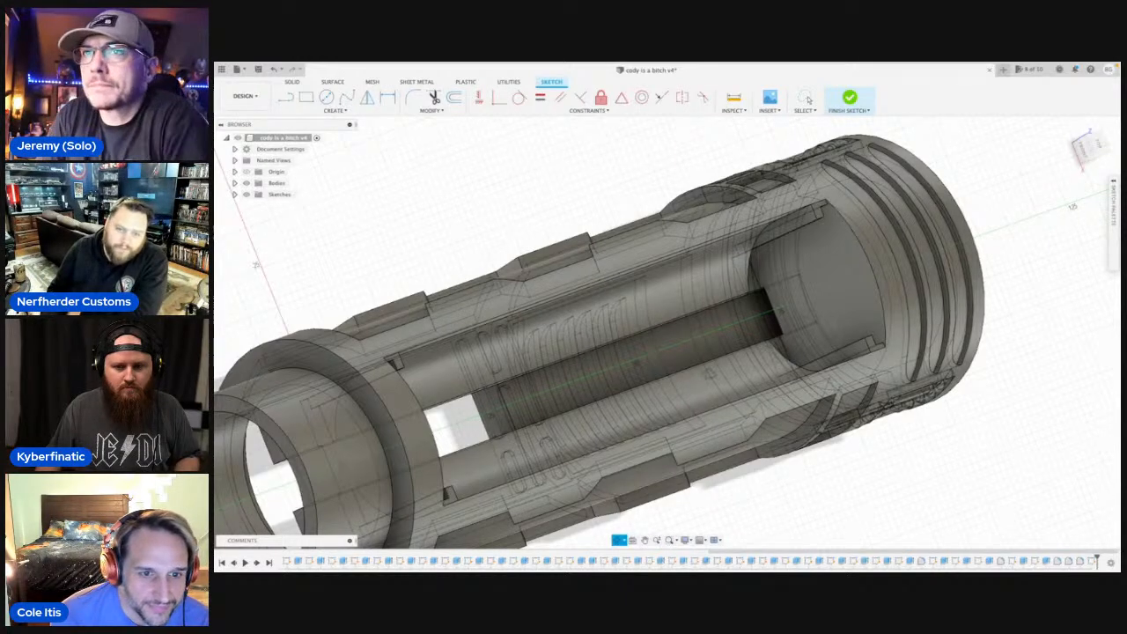
middle_click_drag(546, 379, 473, 272, "shift")
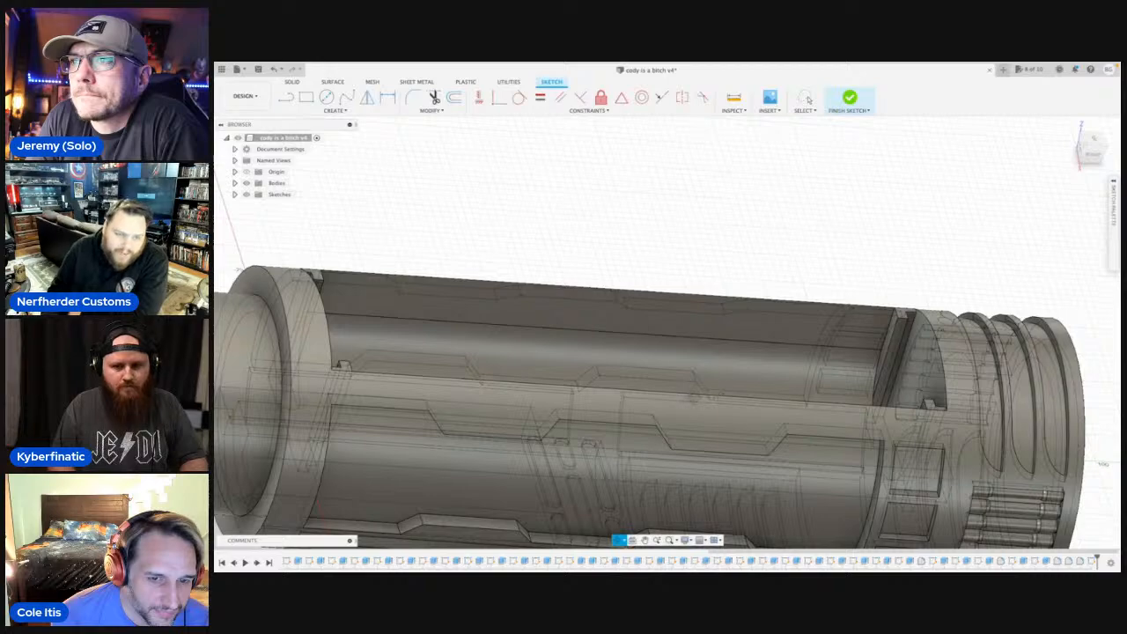
middle_click_drag(722, 414, 646, 387, "shift")
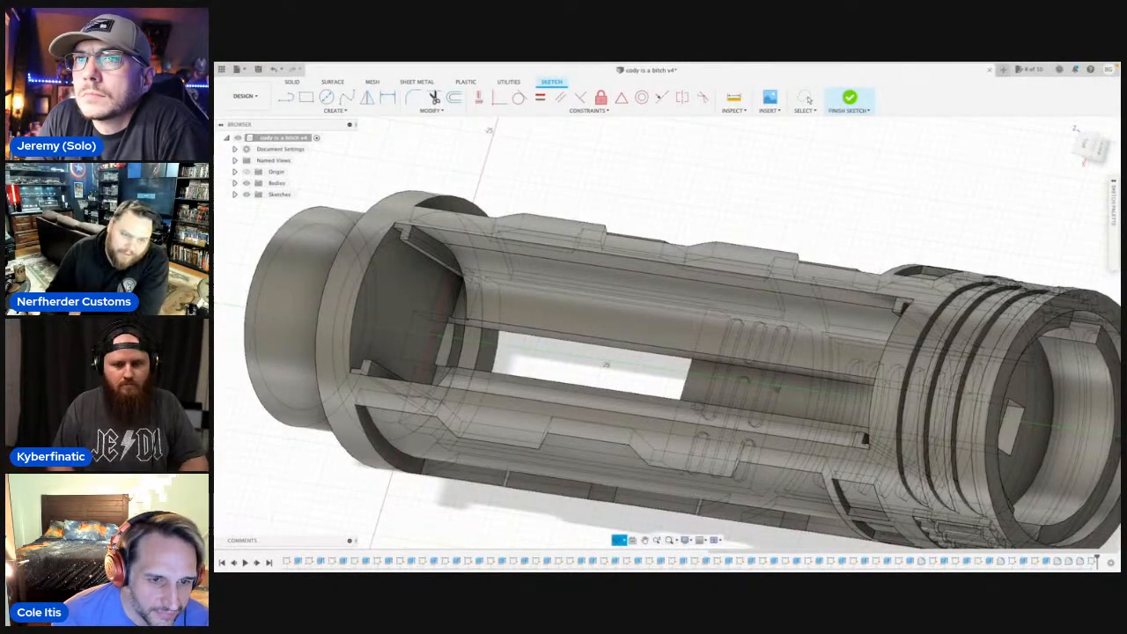
middle_click_drag(704, 396, 734, 314, "shift")
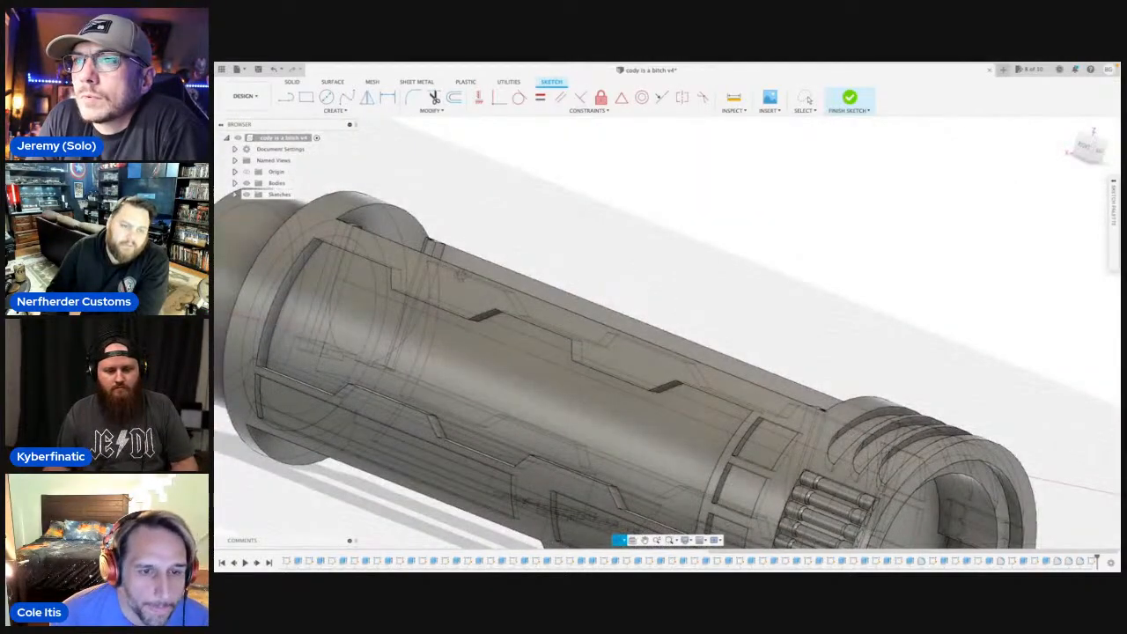
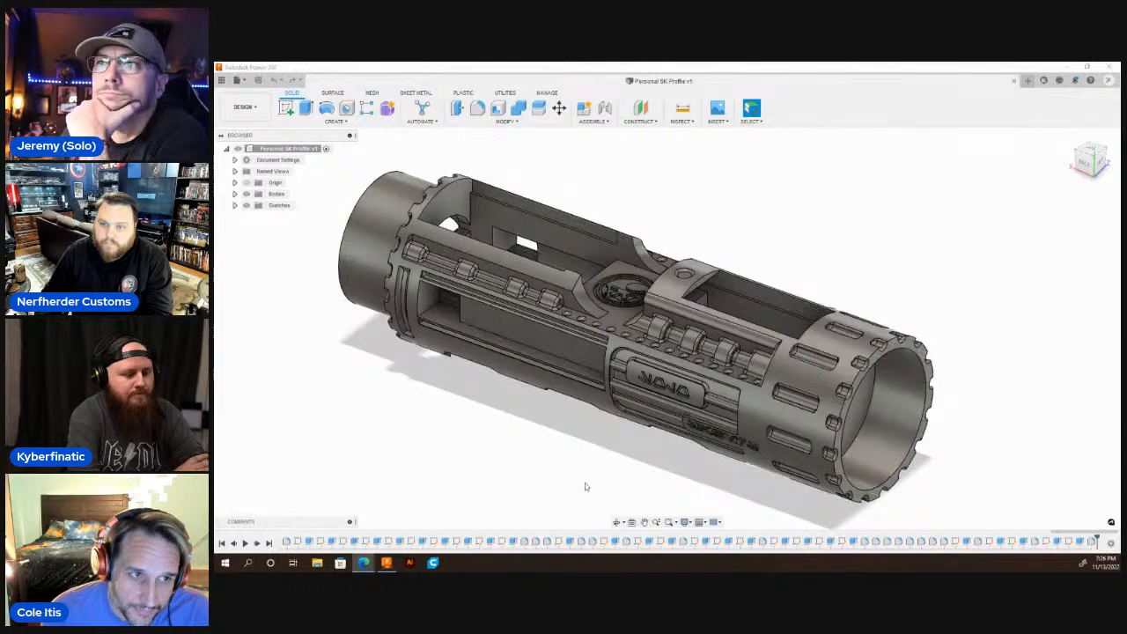
Examine the finished hilt from all around, including its side panels, grooved ring and both open ends.
middle_click_drag(635, 431, 663, 335, "shift")
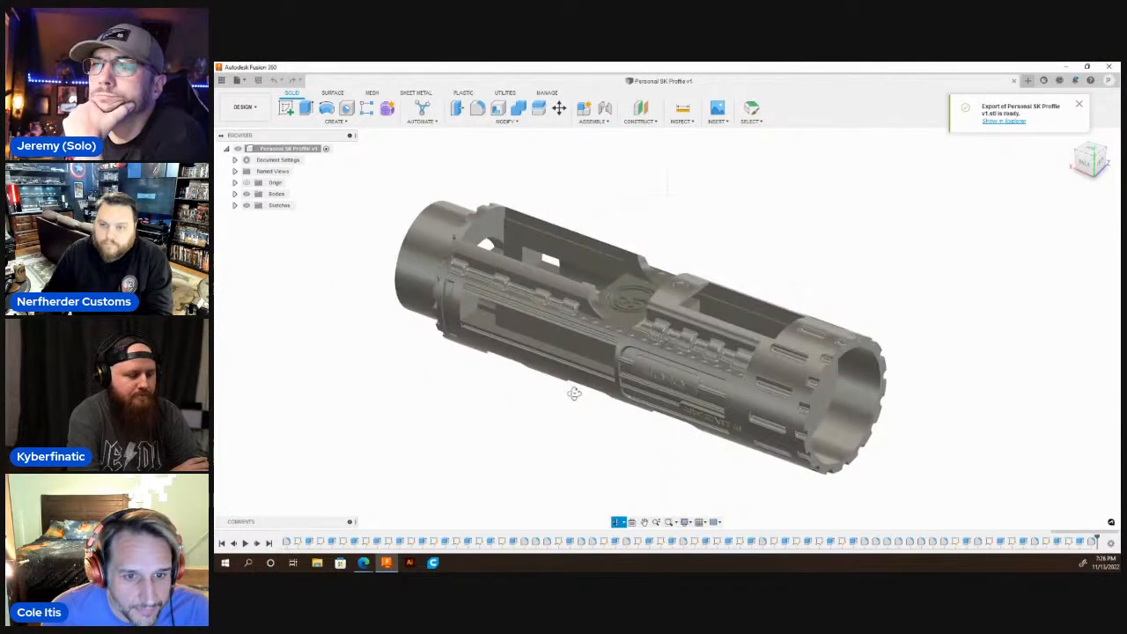
mouse_move(585, 395)
middle_mouse_down("shift")
mouse_move(523, 370)
mouse_move(428, 372)
mouse_move(426, 356)
middle_mouse_up("shift")
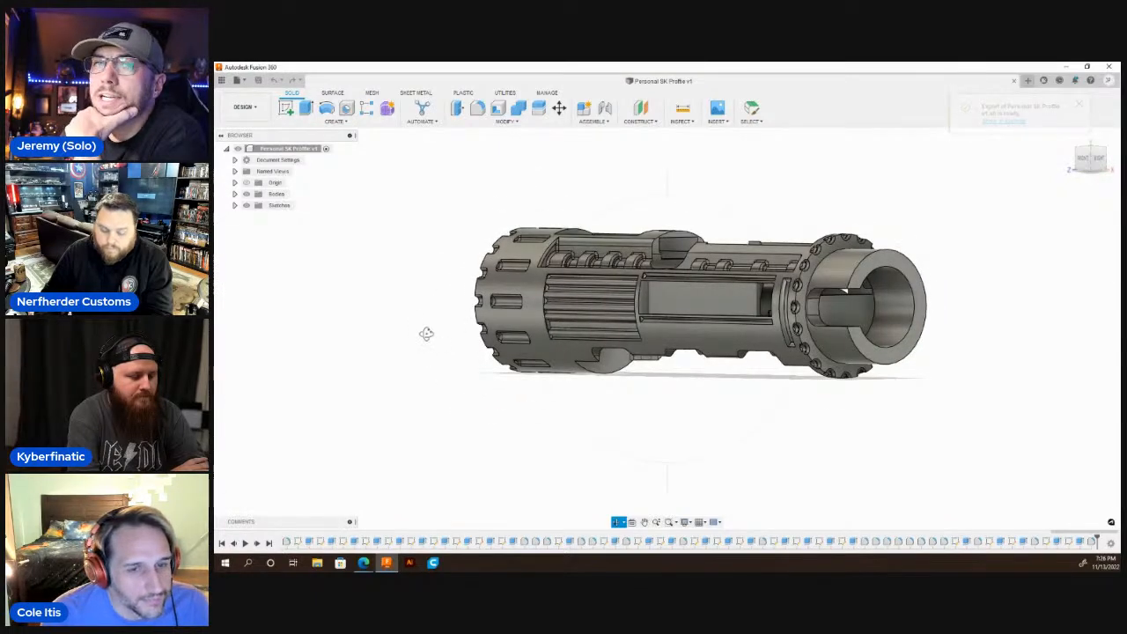
scroll(426, 333, "down", 2)
scroll(687, 314, "up", 8)
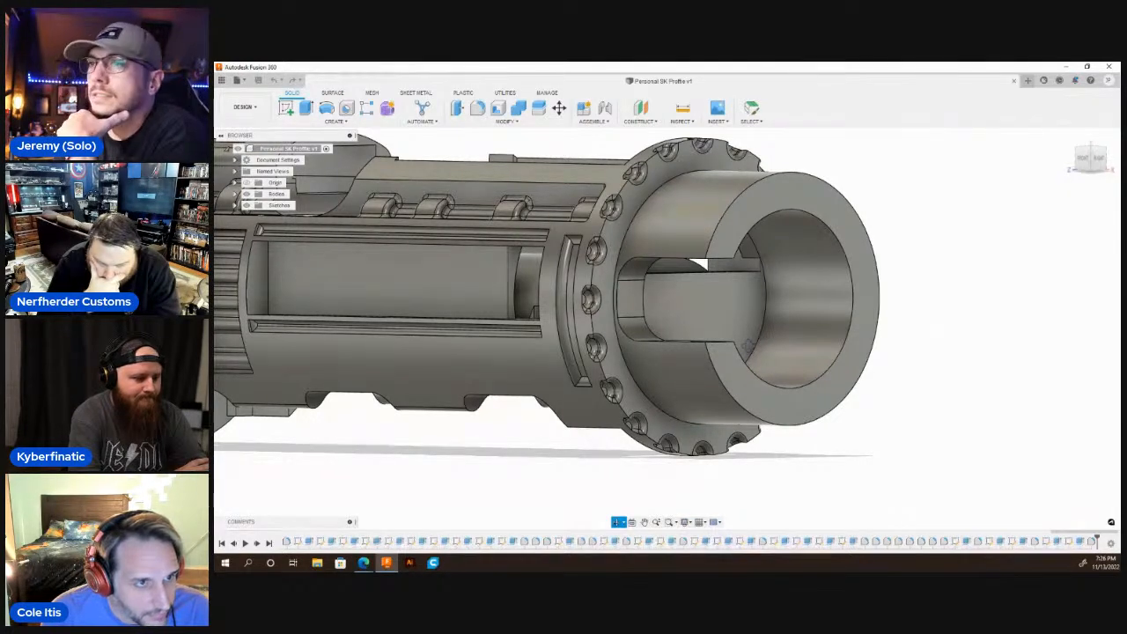
scroll(715, 278, "down", 2)
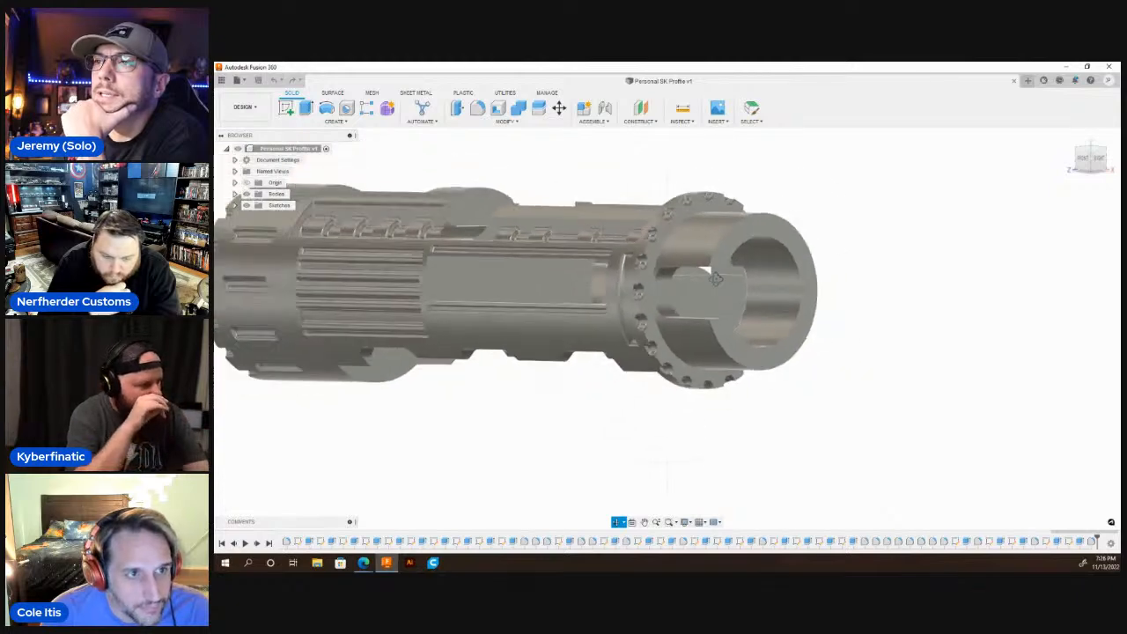
middle_click_drag(654, 414, 631, 426, "shift")
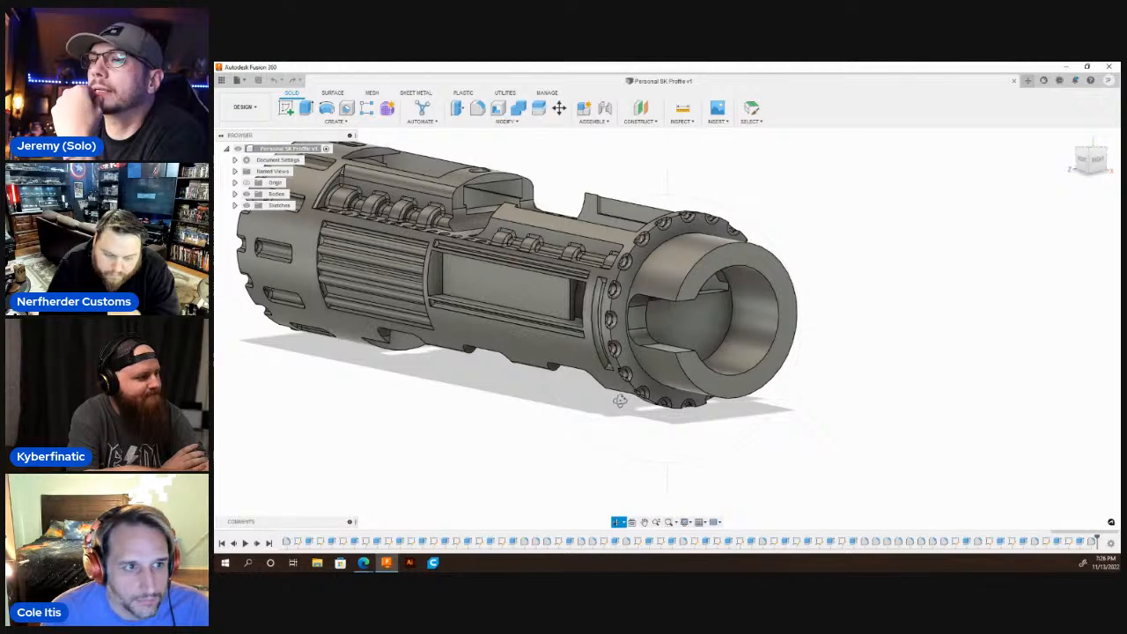
mouse_move(648, 380)
middle_mouse_down("shift")
mouse_move(684, 383)
mouse_move(600, 430)
middle_mouse_up("shift")
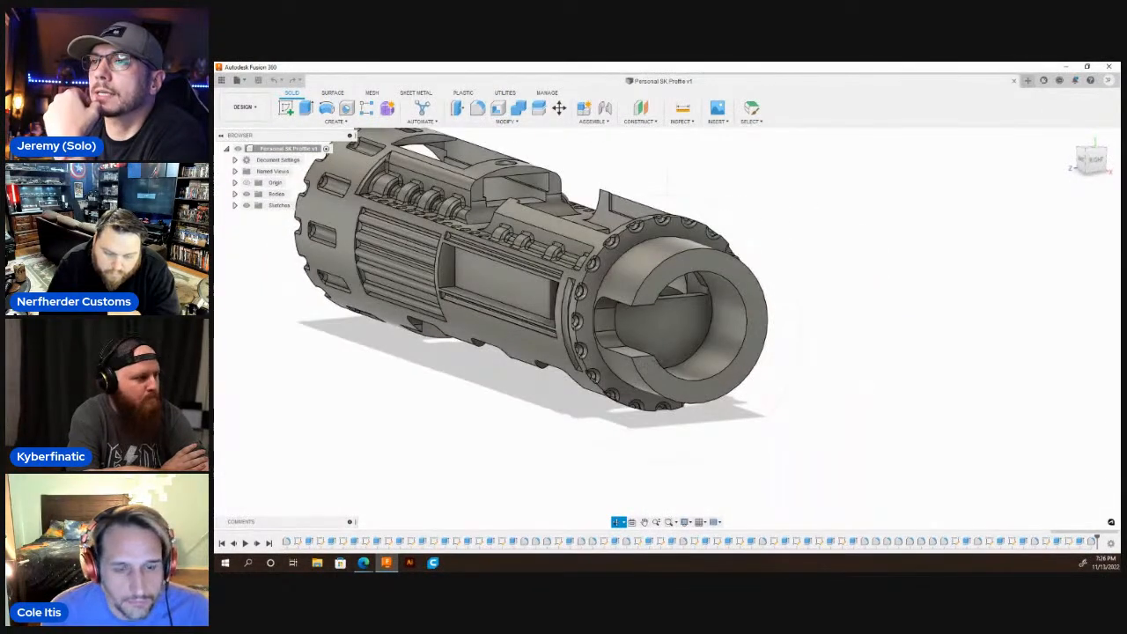
scroll(707, 348, "down", 3)
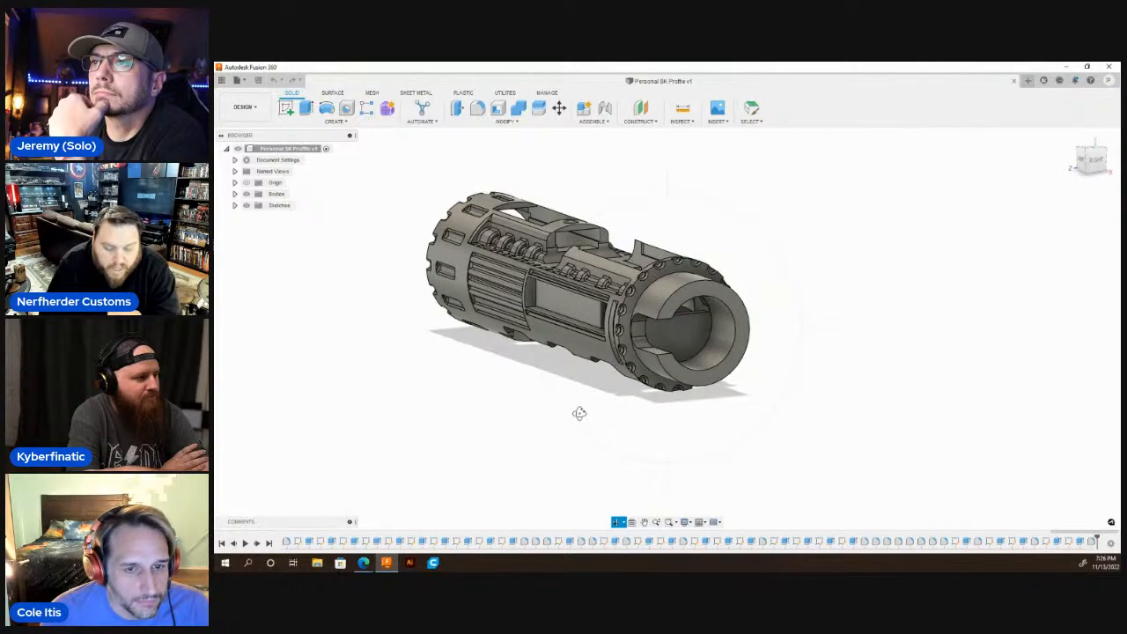
middle_click_drag(489, 402, 778, 335, "shift")
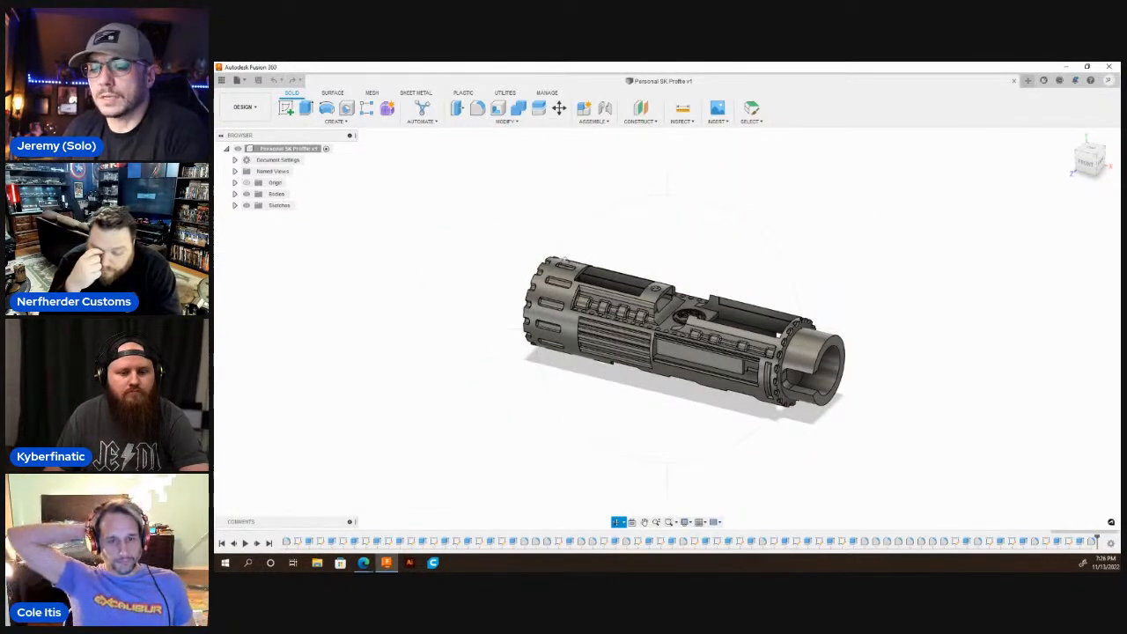
key("Escape")
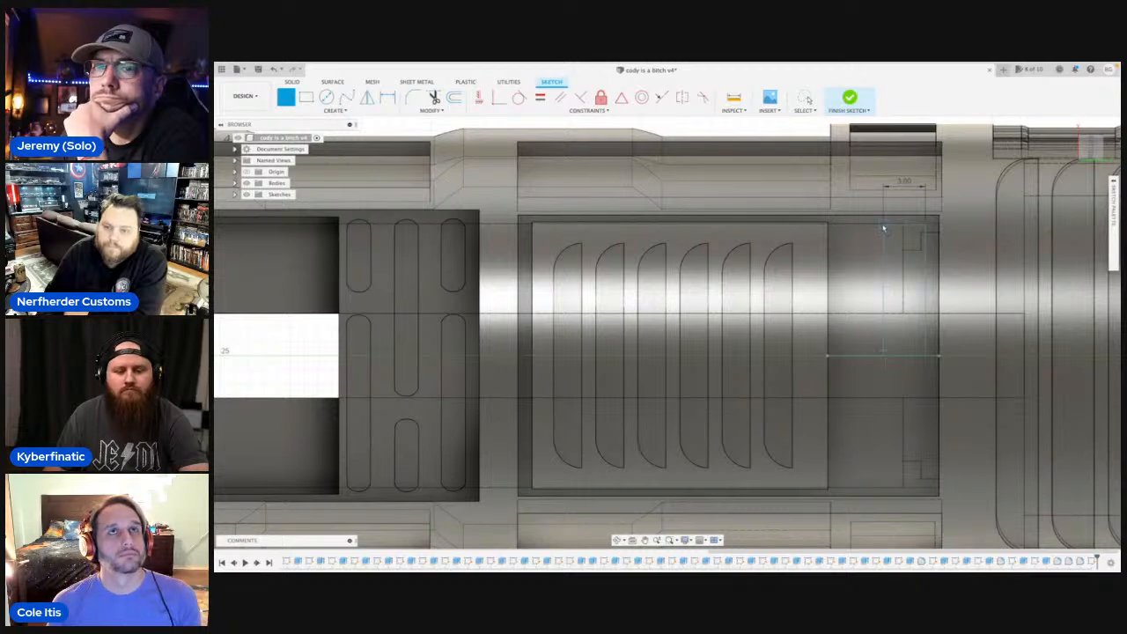
Complete the half outline with a 3 mm line and a perpendicular line to the horizontal centre line, and delete the middle construction line.
left_click(884, 229)
type("3")
key("Tab")
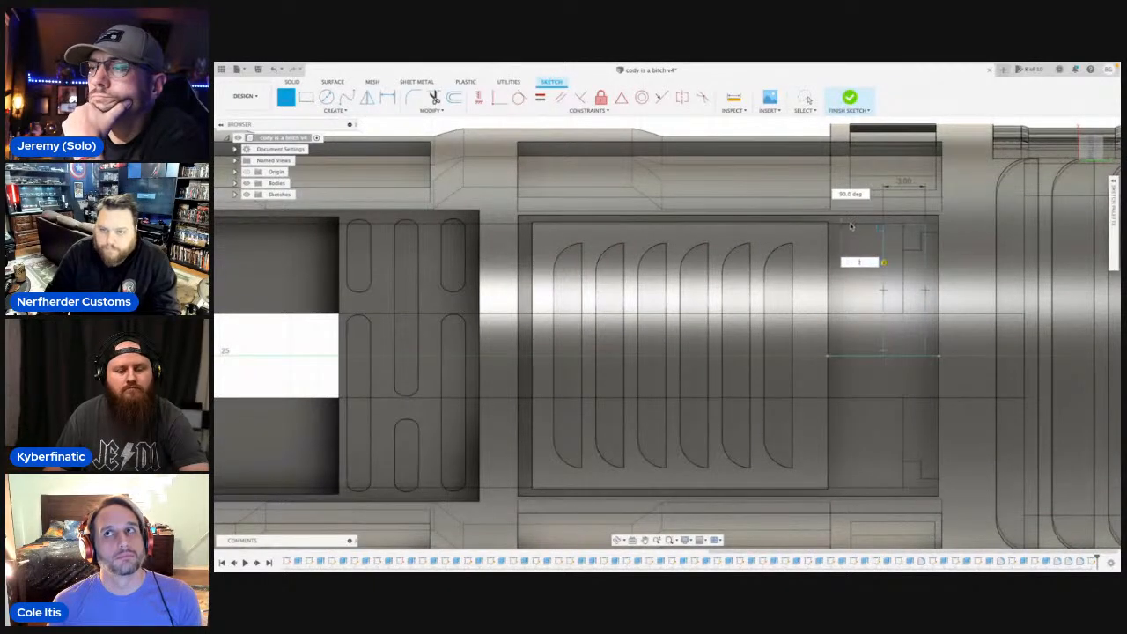
left_click(842, 227)
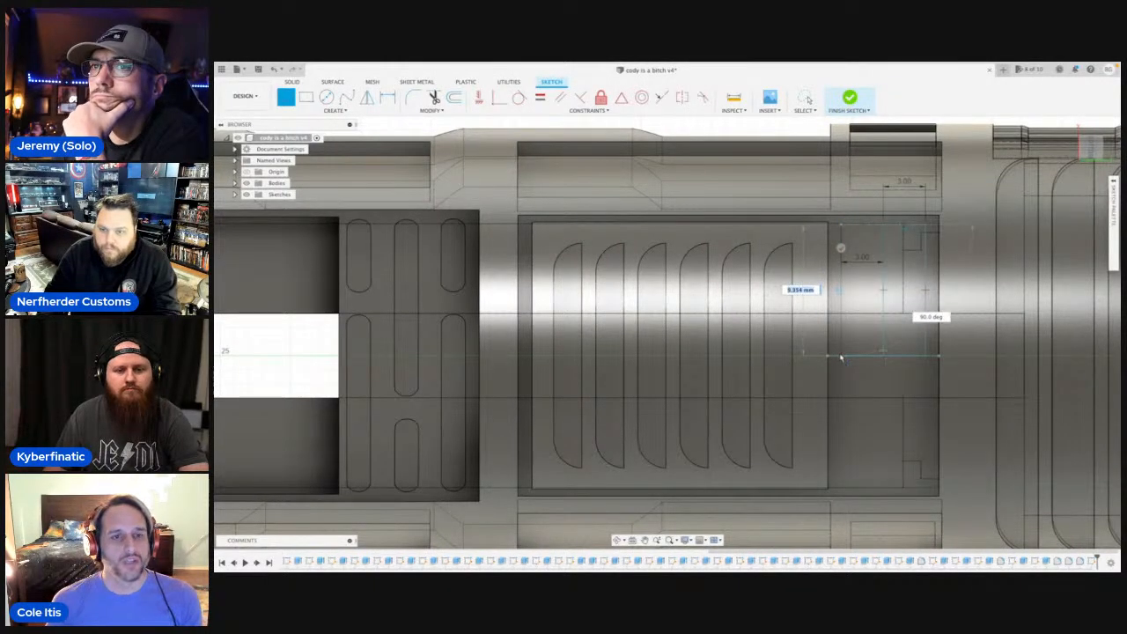
left_click(841, 356)
key("Escape")
left_click(884, 308)
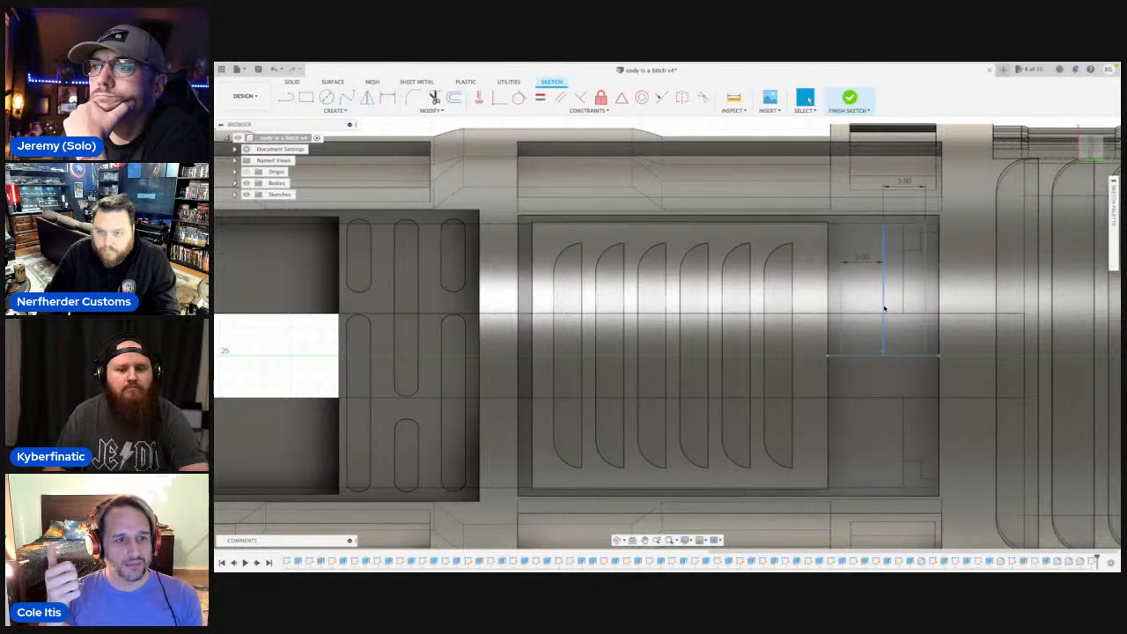
key("Delete")
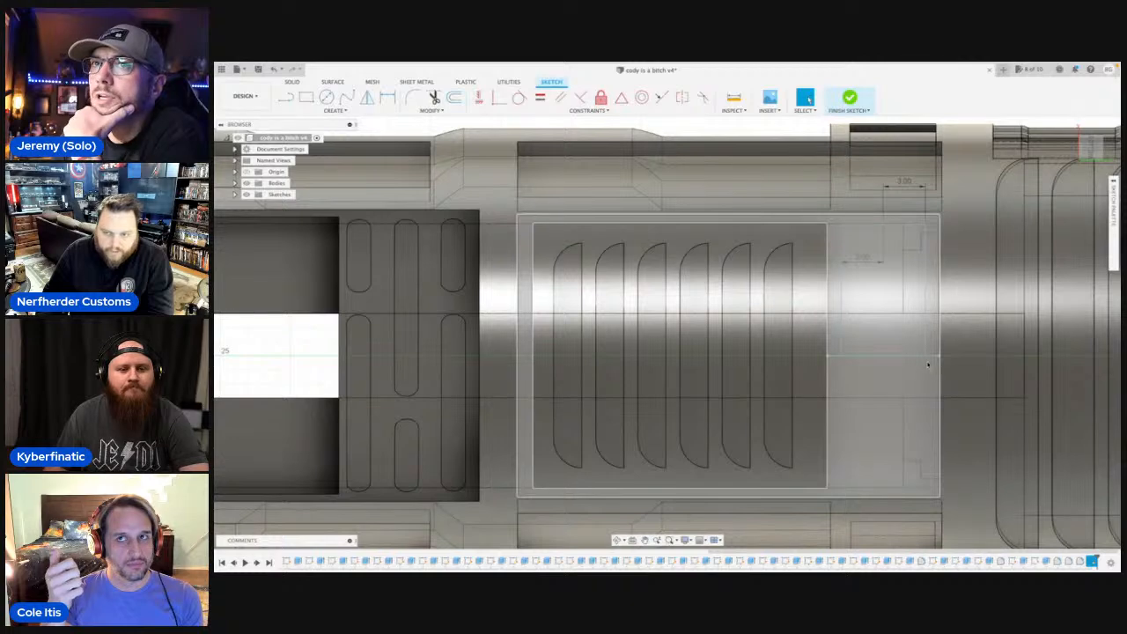
Mirror the half outline's lines across the horizontal centre line to close the rectangle, and delete that centre line.
key("l")
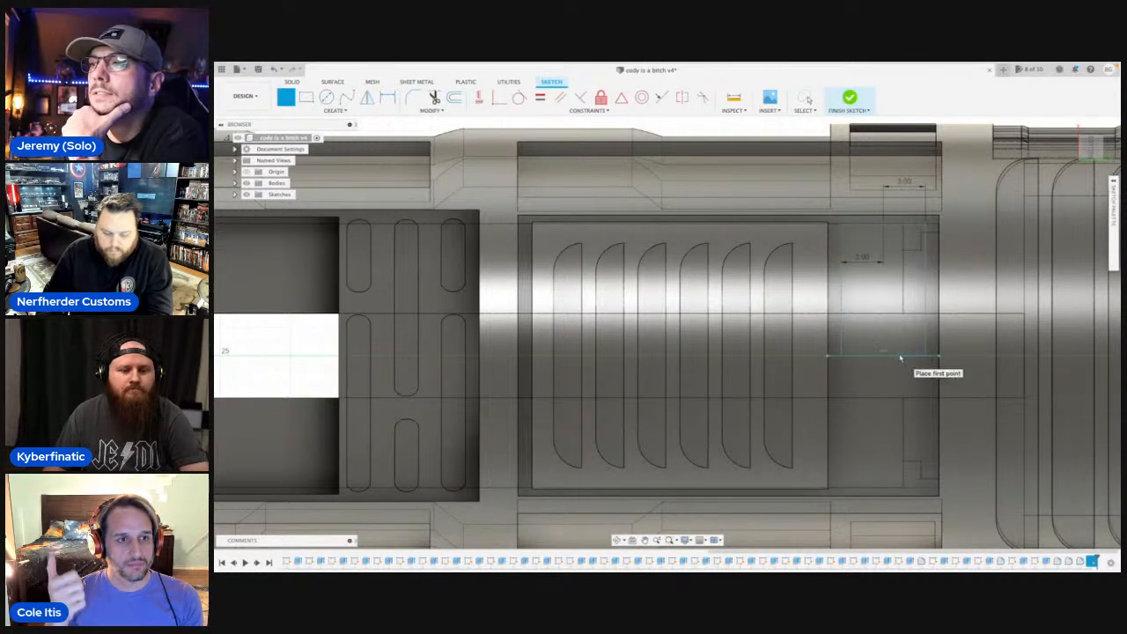
type("sm")
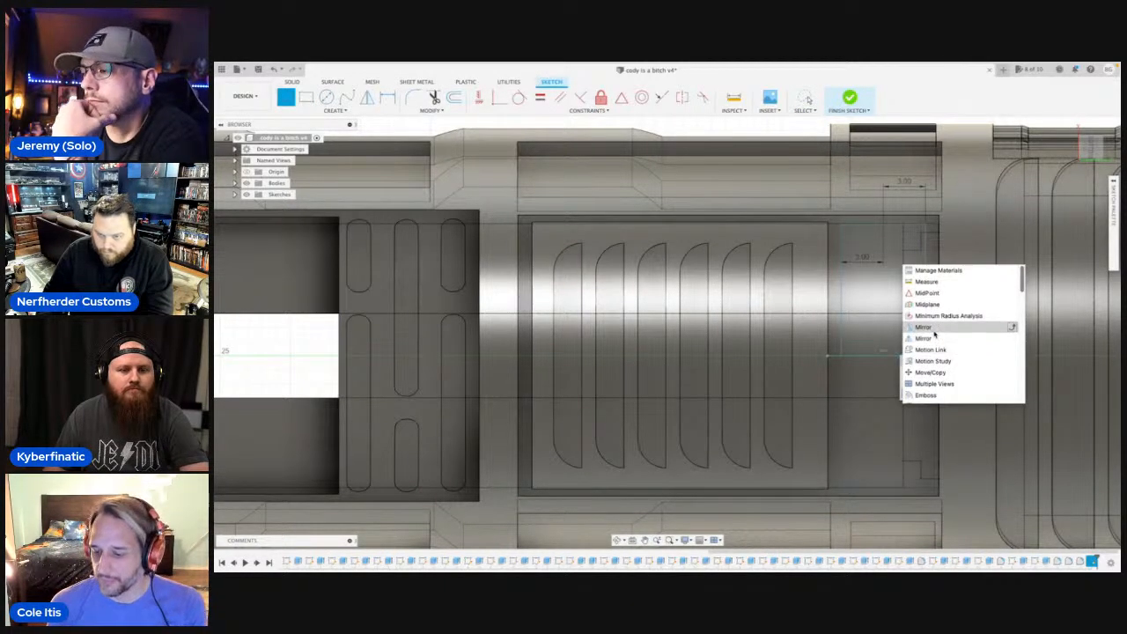
left_click(934, 339)
left_click(925, 299)
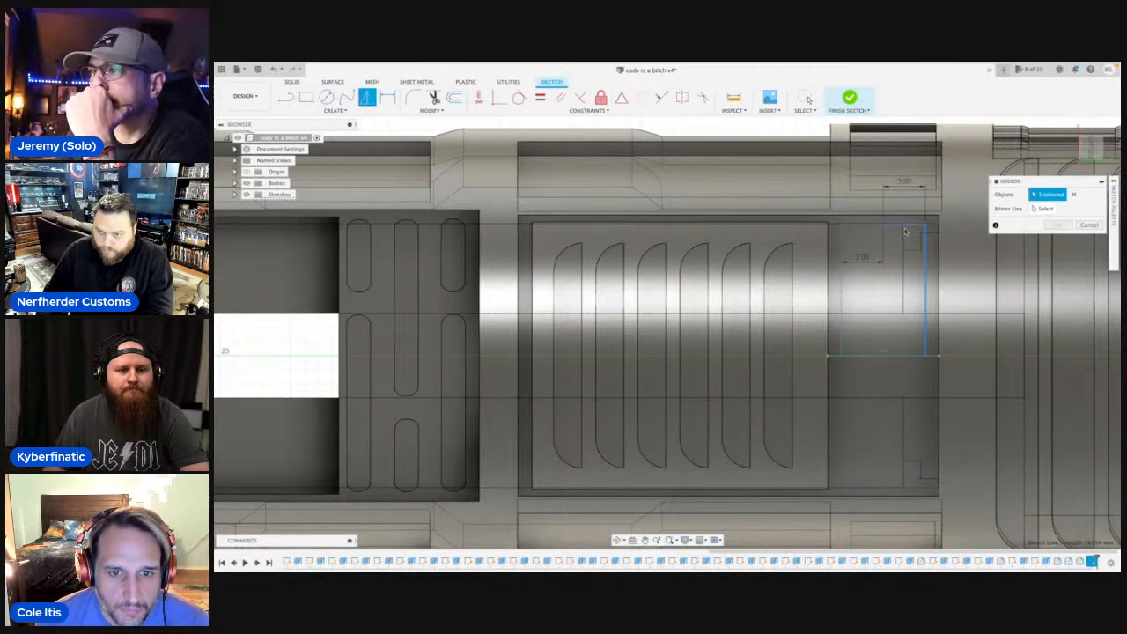
left_click(872, 227)
left_click(842, 253)
left_click(1043, 208)
left_click(889, 356)
left_click(1058, 225)
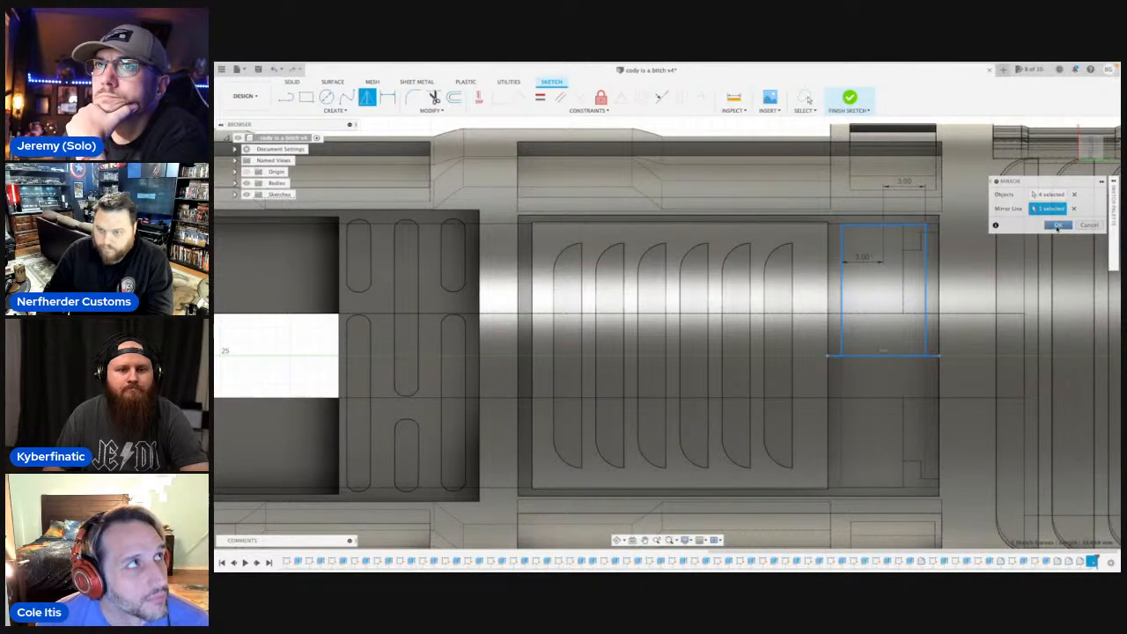
left_click(867, 357)
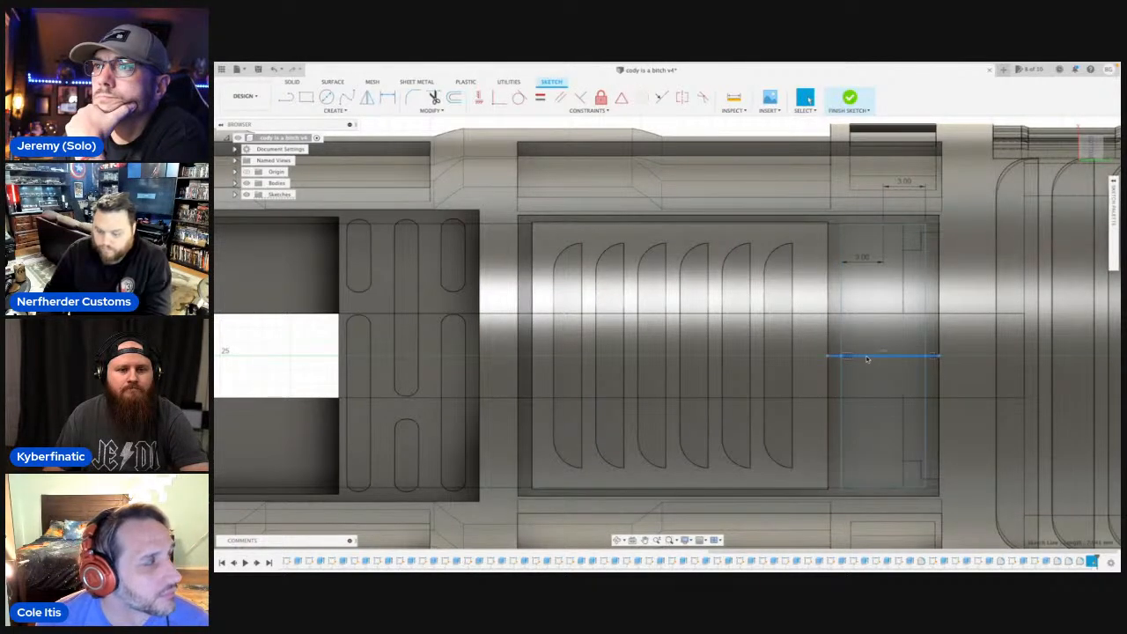
key("Delete")
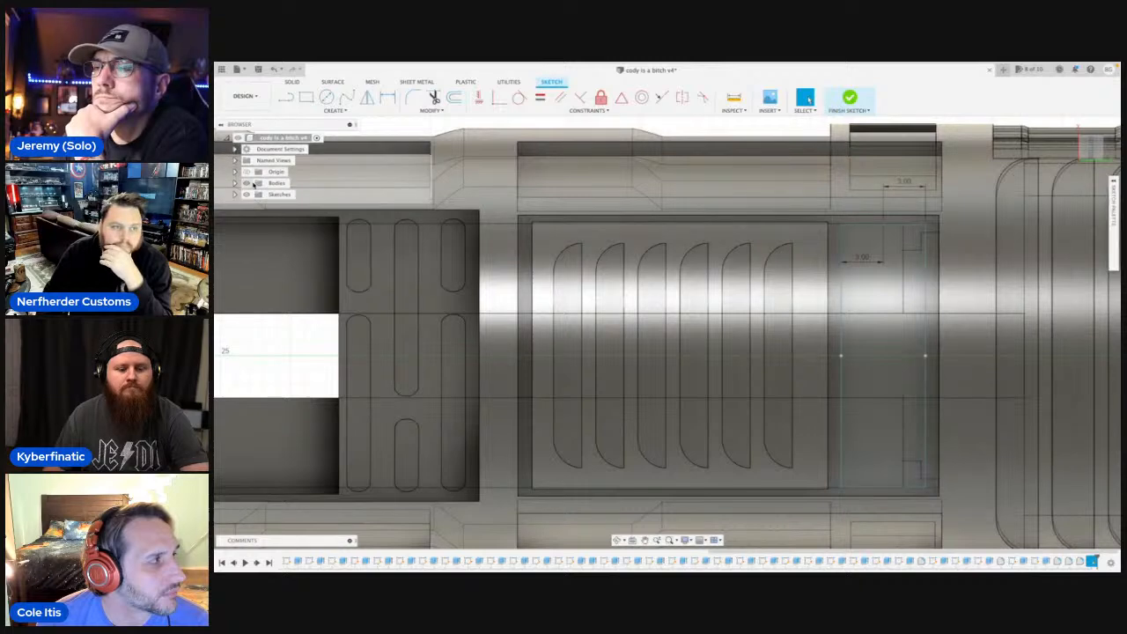
Extrude the rectangle profile as a new body, using the floor face of the recessed louvred panel as the start object.
left_click(249, 183)
left_click(871, 332)
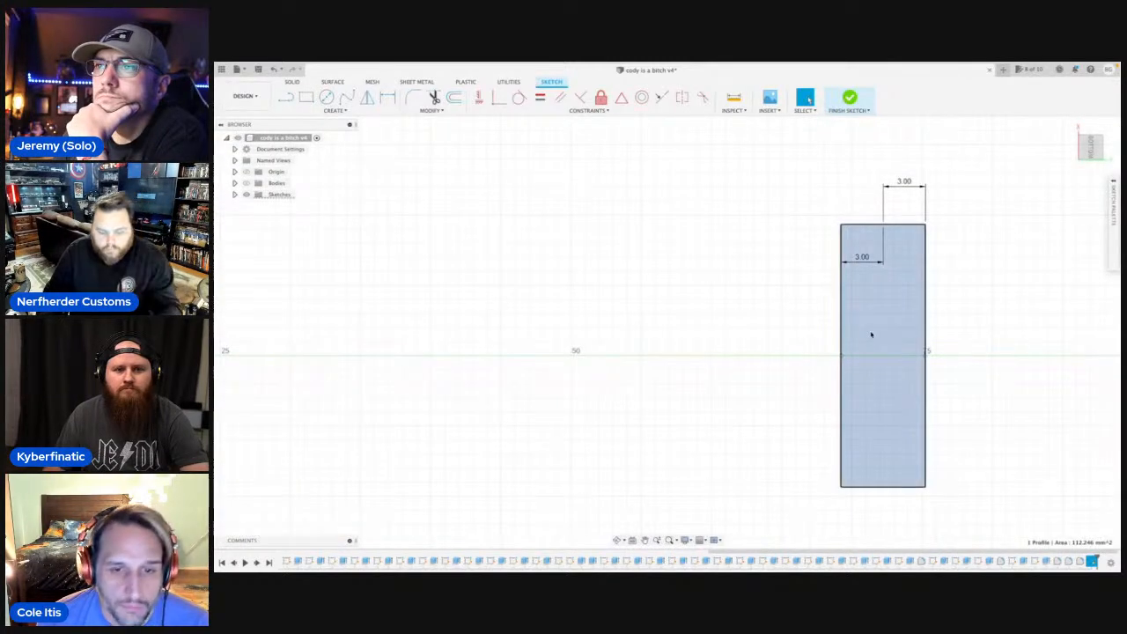
key("e")
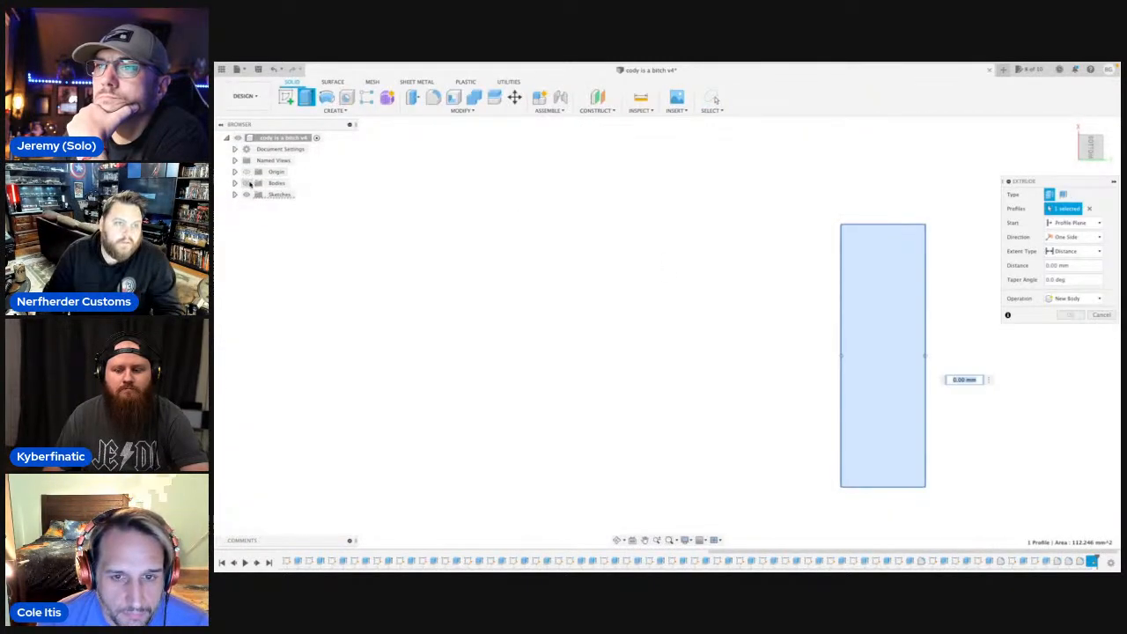
left_click(248, 183)
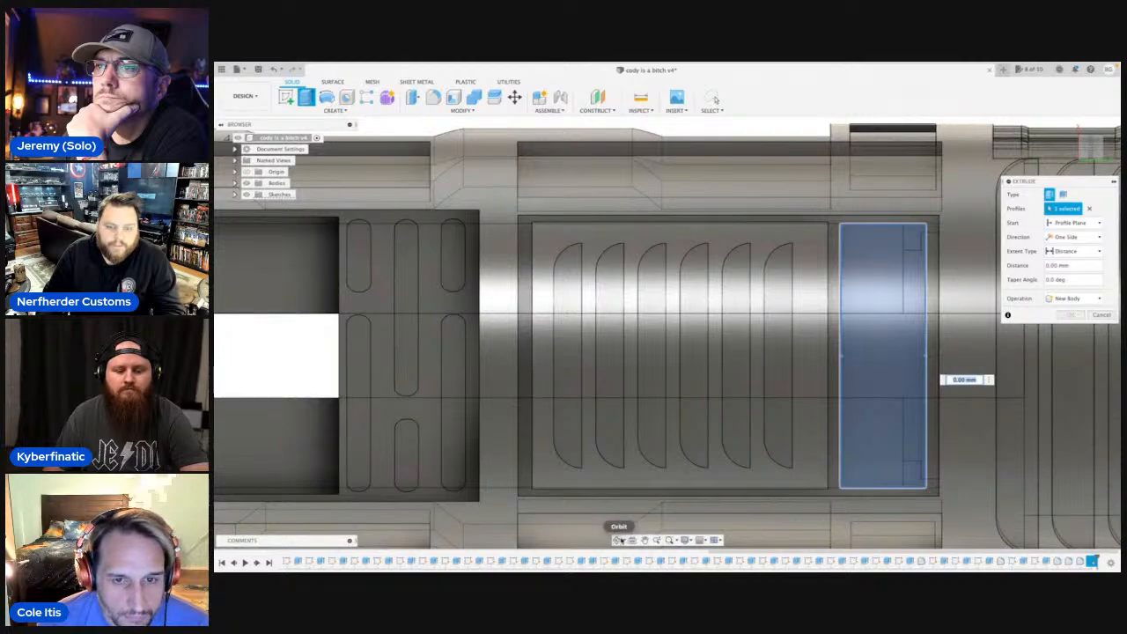
left_click(618, 539)
left_click_drag(669, 370, 719, 387)
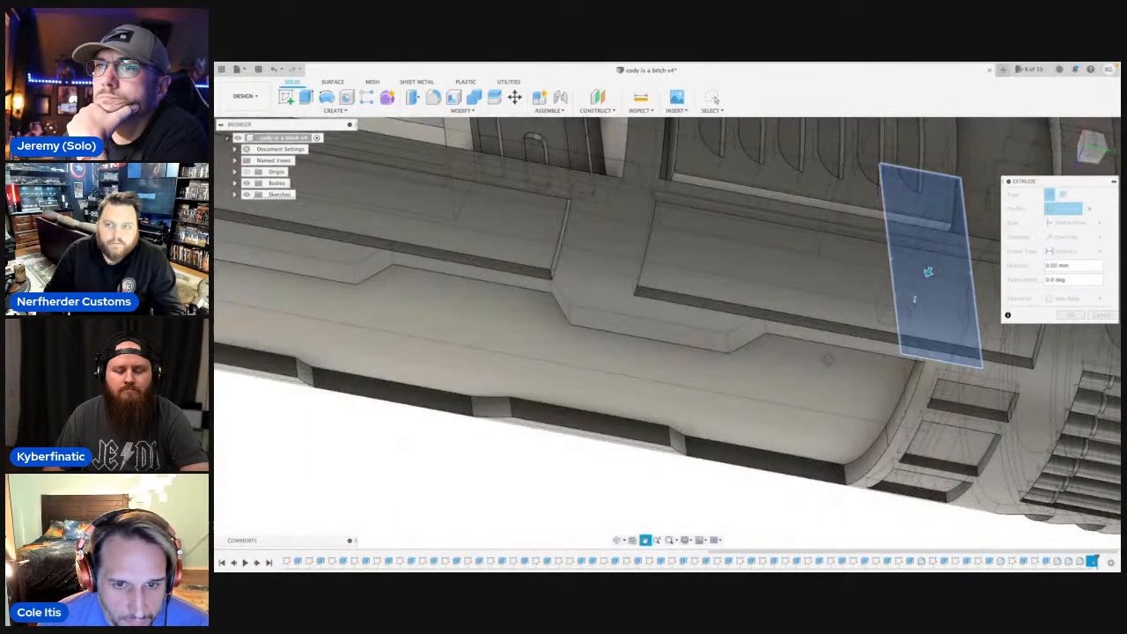
scroll(723, 401, "down", 4)
middle_click_drag(640, 428, 537, 458)
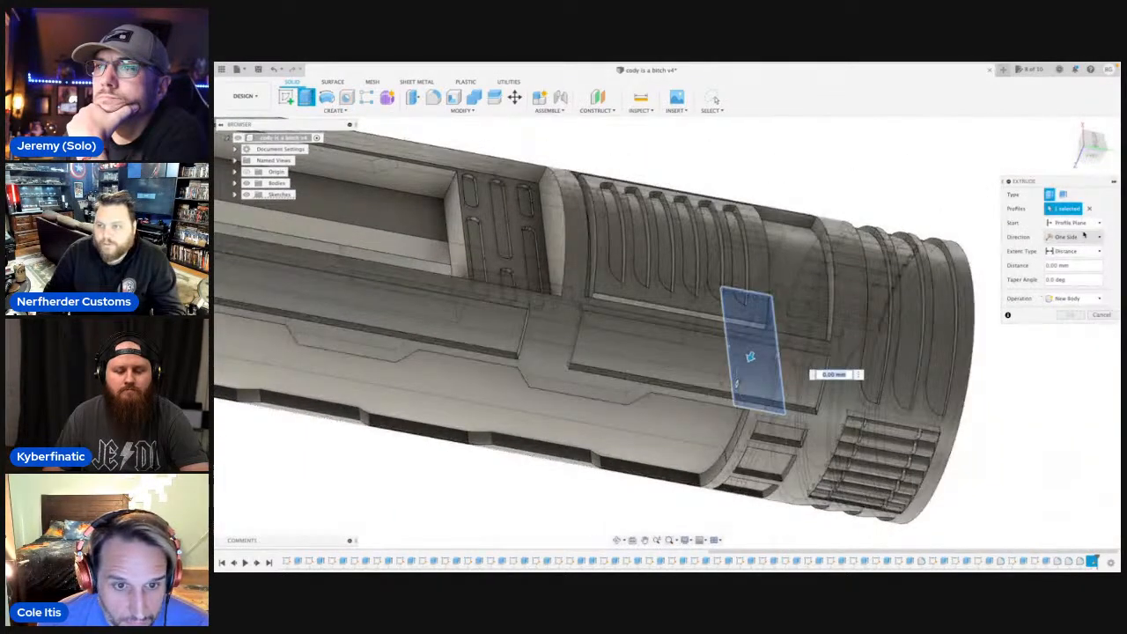
left_click(1070, 223)
left_click(1070, 254)
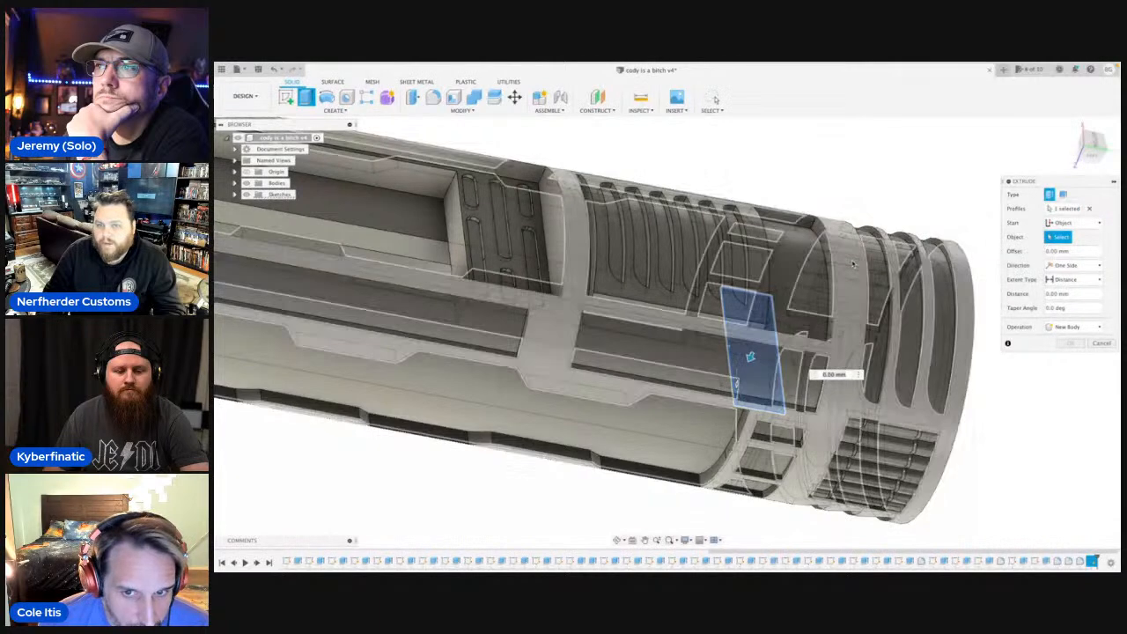
left_click(819, 268)
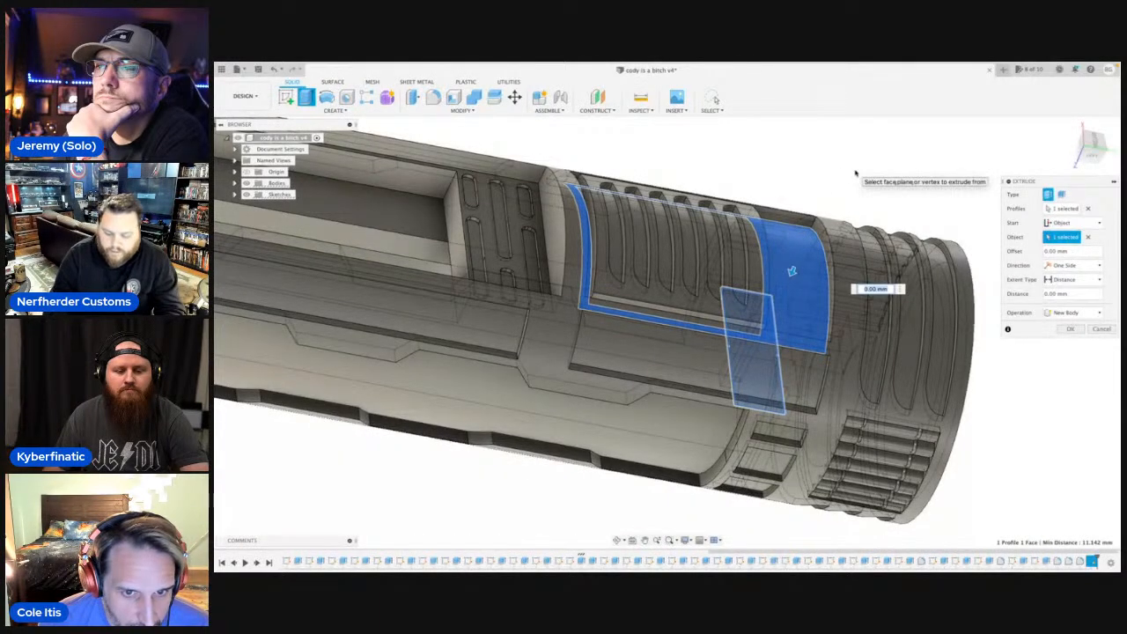
key("Escape")
Inspect the extruded block in the recess and start a new line sketch on the plane facing the bottom view.
left_click(620, 541)
left_click_drag(748, 308, 569, 361)
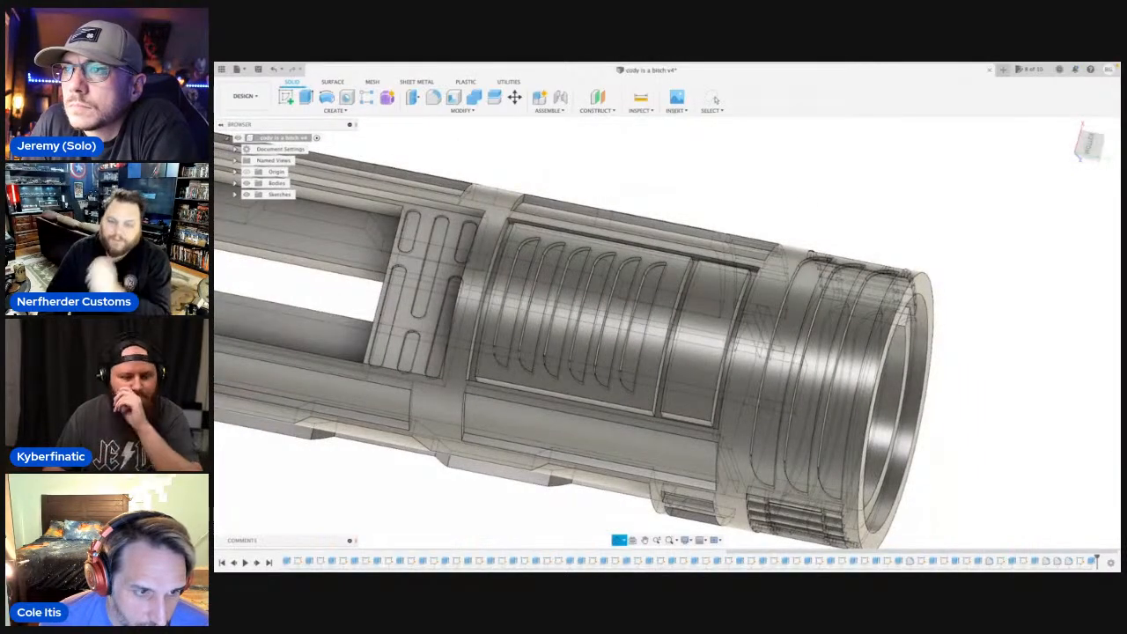
left_click_drag(569, 361, 627, 422)
left_click(644, 541)
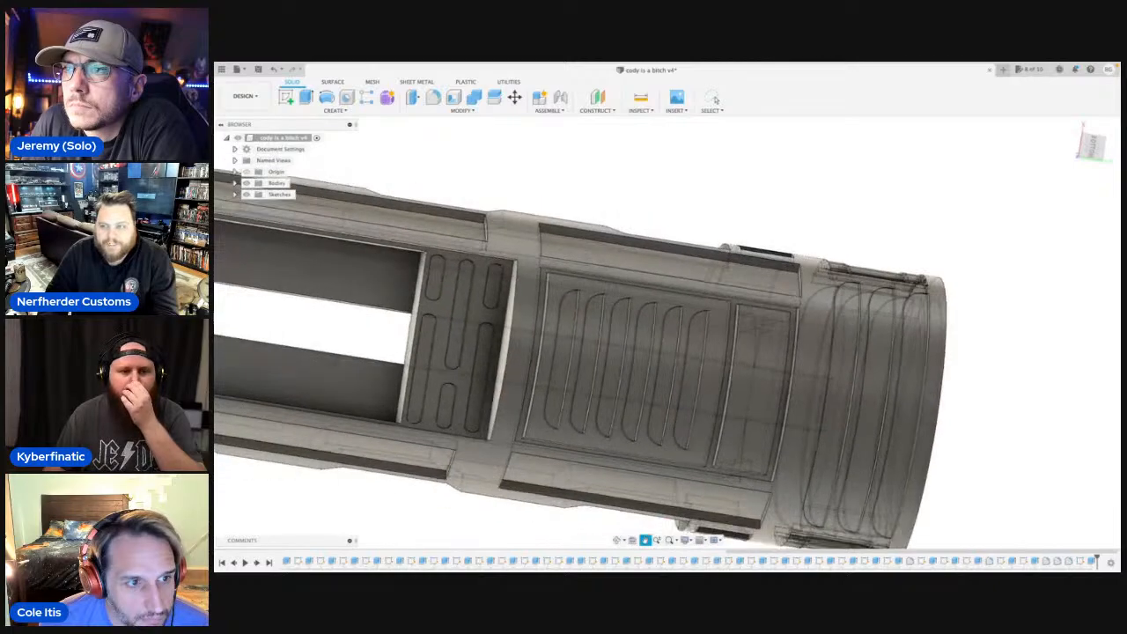
scroll(831, 383, "down", 1)
scroll(750, 364, "down", 3)
scroll(908, 360, "up", 5)
scroll(842, 345, "up", 1)
key("l")
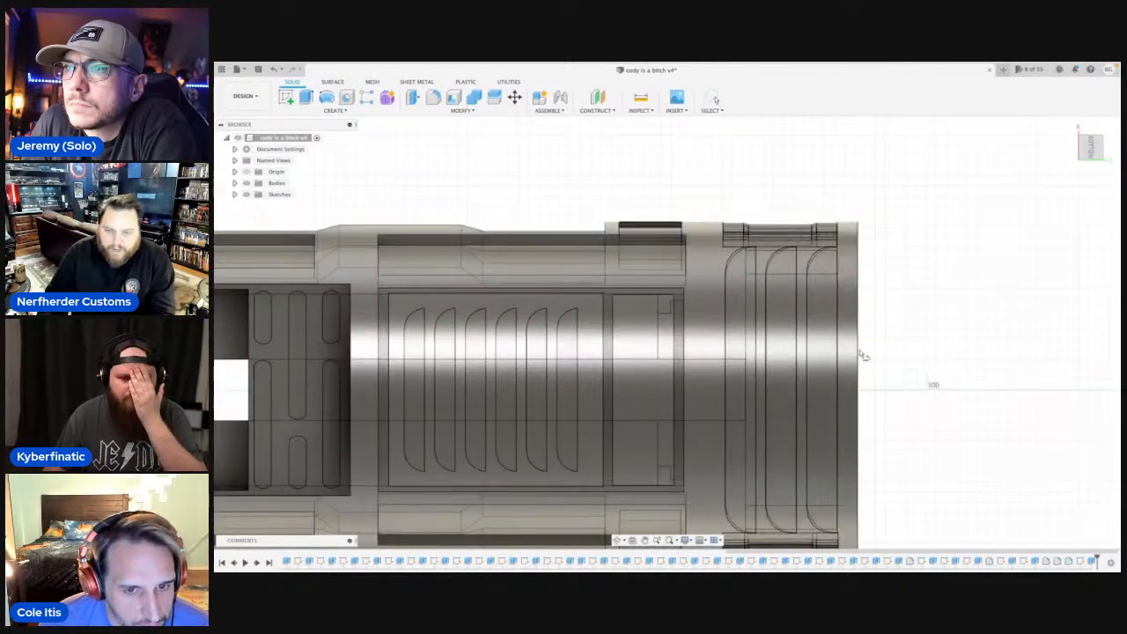
left_click(859, 373)
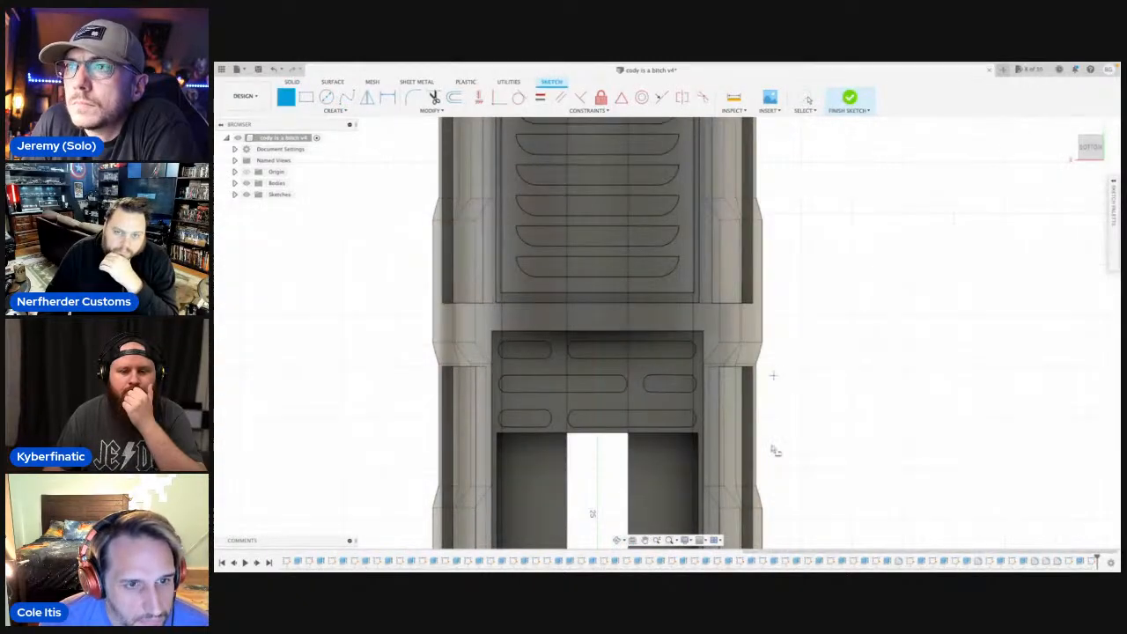
Draw a vertical centre line about 6 mm long across the rectangular block, from its upper edge midpoint to its lower edge.
middle_click_drag(749, 207, 749, 402)
middle_click_drag(596, 226, 621, 347)
scroll(621, 335, "up", 5)
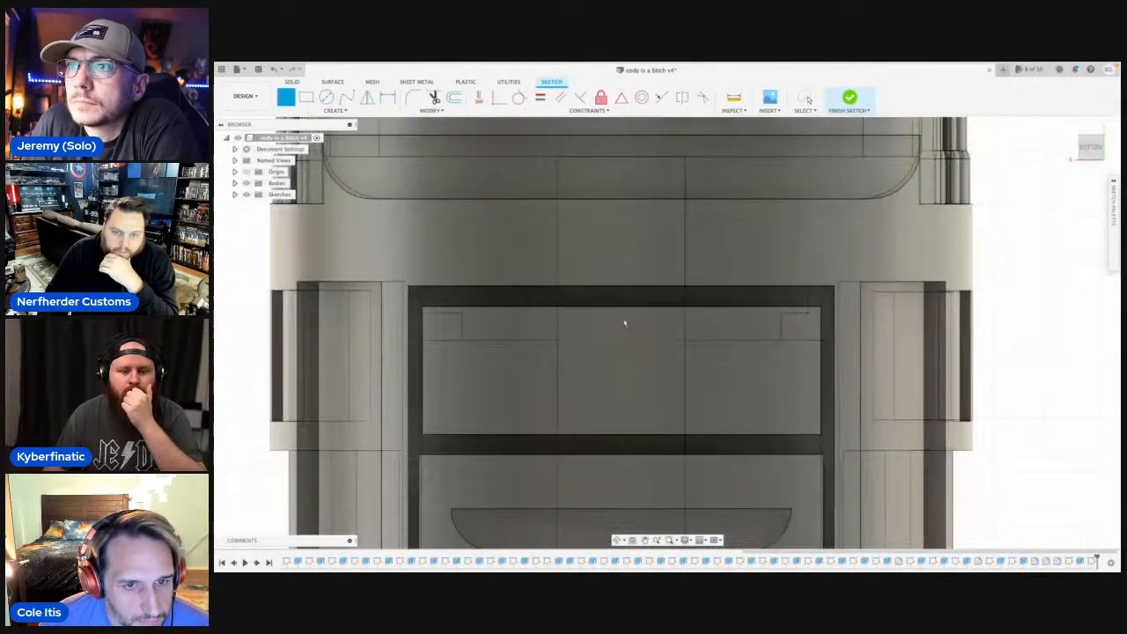
scroll(622, 308, "up", 1)
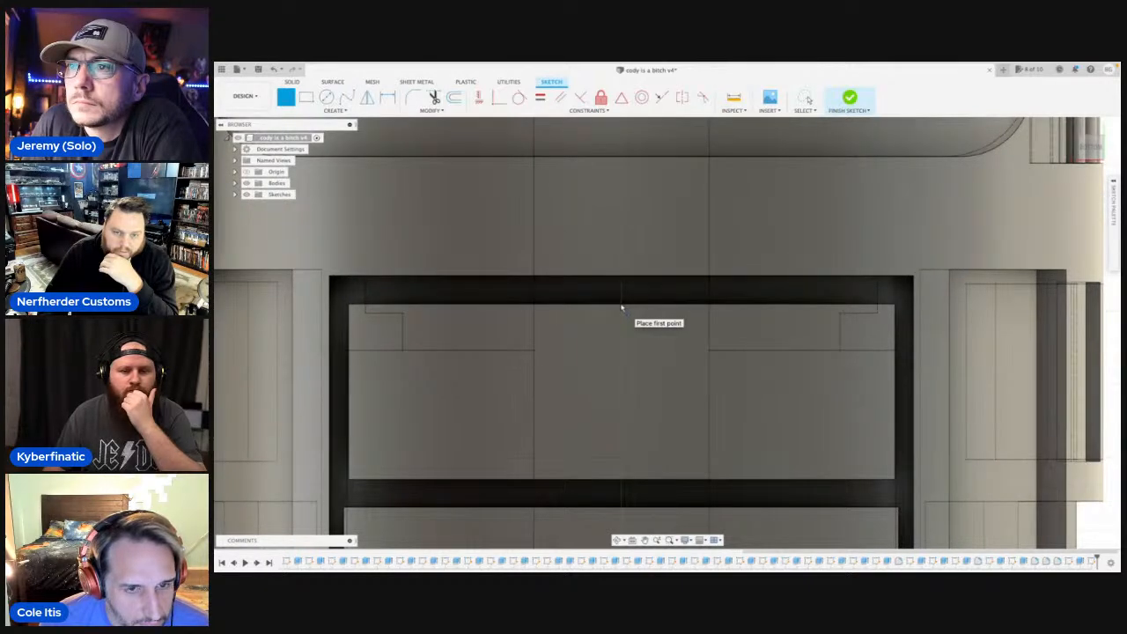
left_click(621, 308)
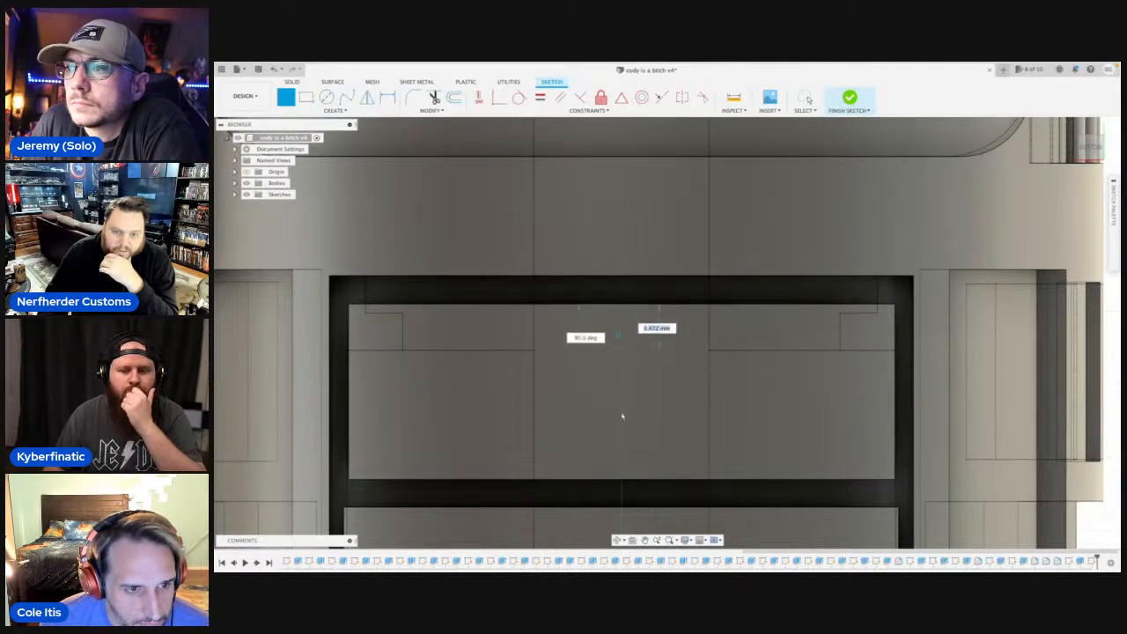
left_click(622, 483)
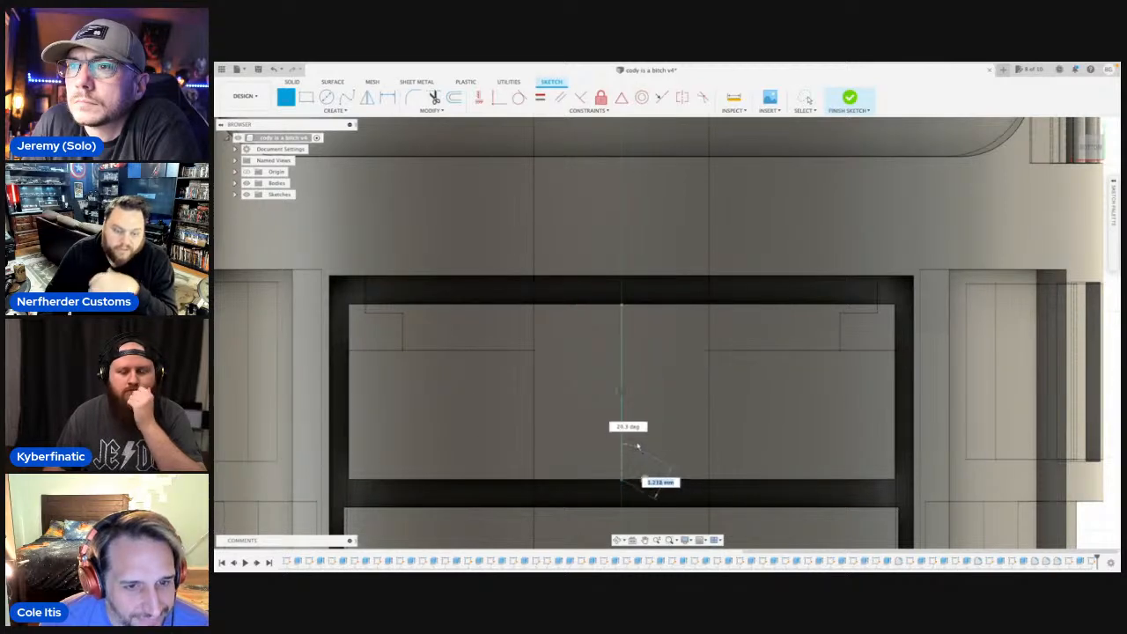
key("Escape")
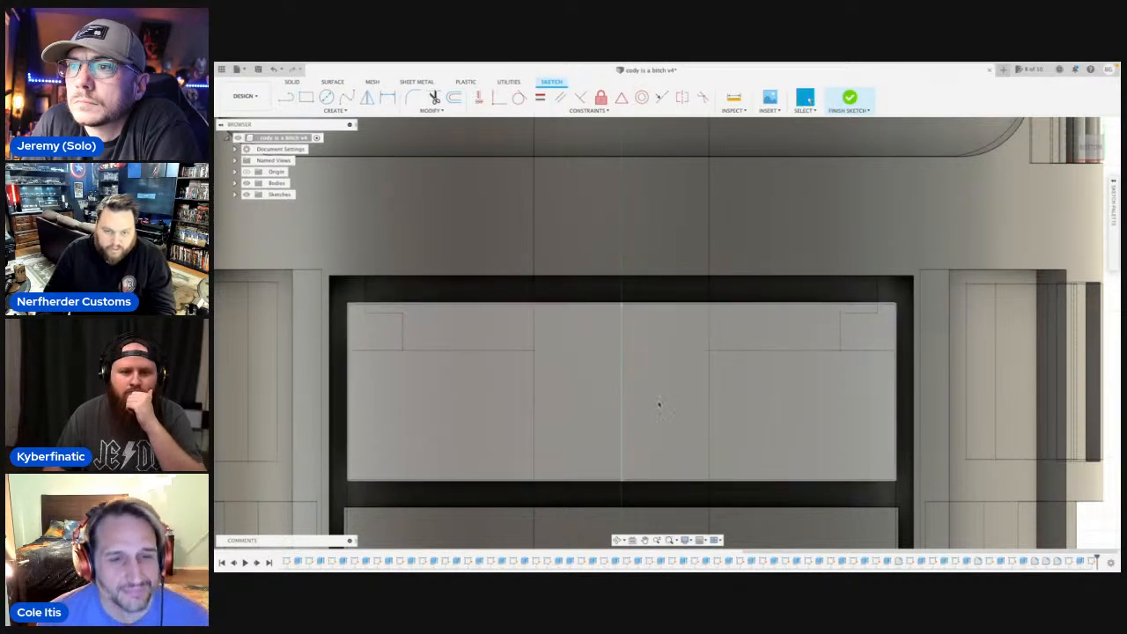
Draw a horizontal line about 9.3 mm long from the vertical centre line's midpoint to the block's side edge.
key("r")
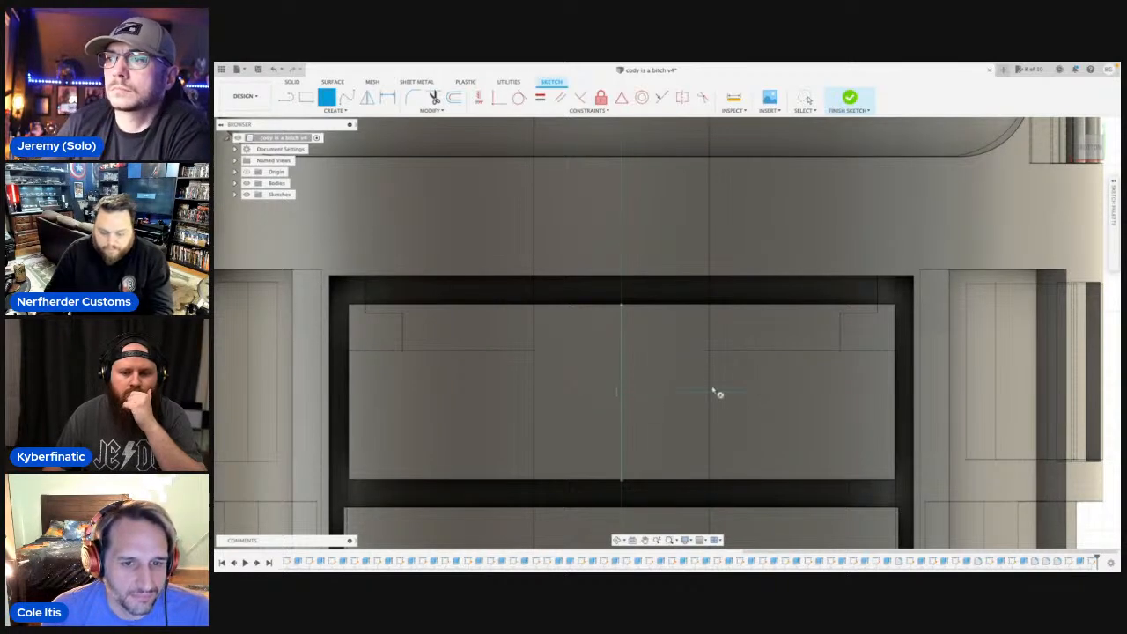
key("l")
left_click(622, 394)
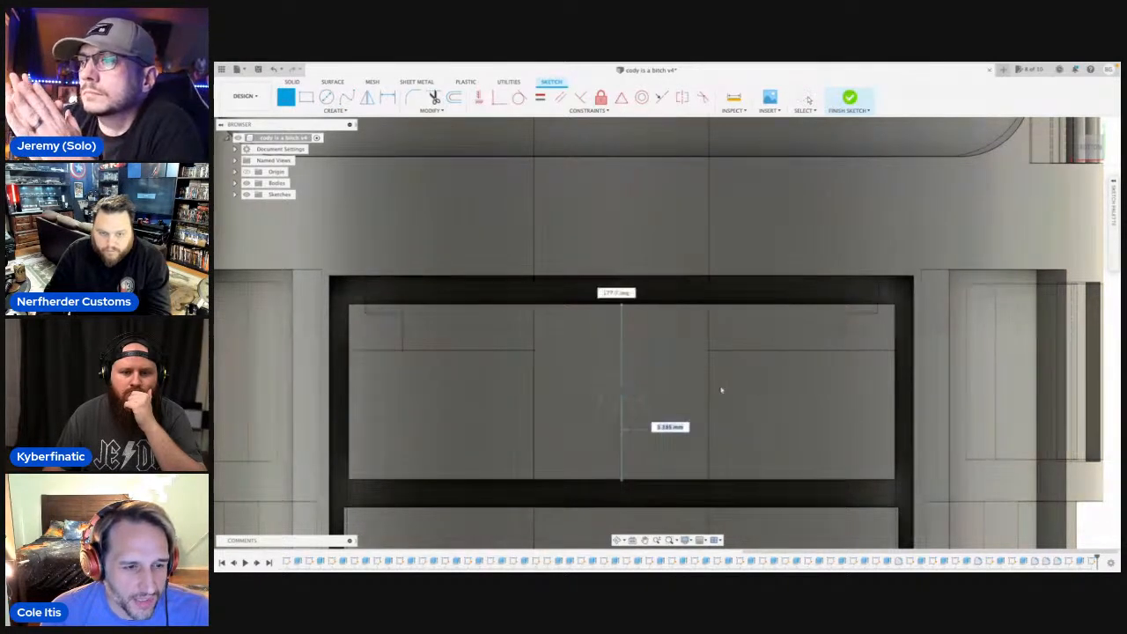
left_click(895, 397)
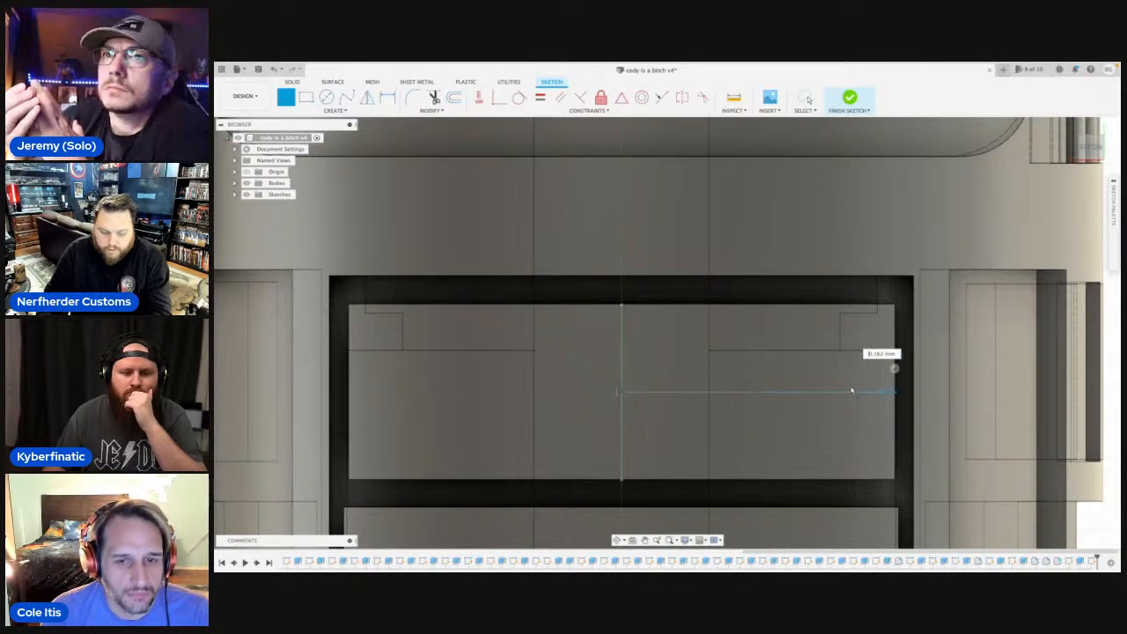
key("Escape")
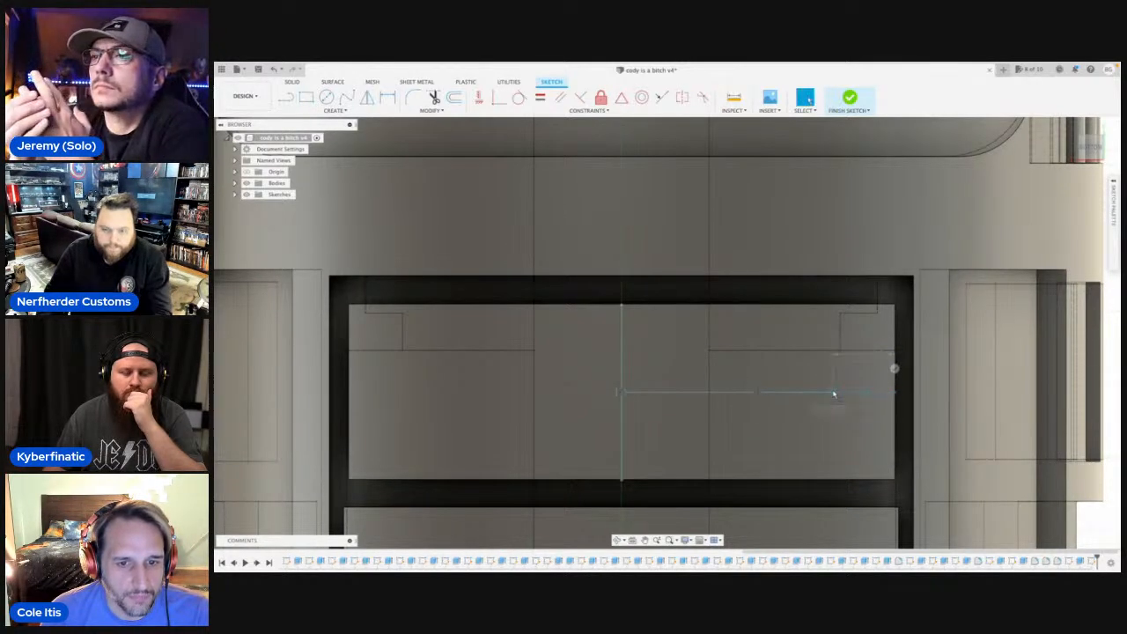
Draw a 5 mm diameter circle centred on the midpoint of the horizontal line.
key("c")
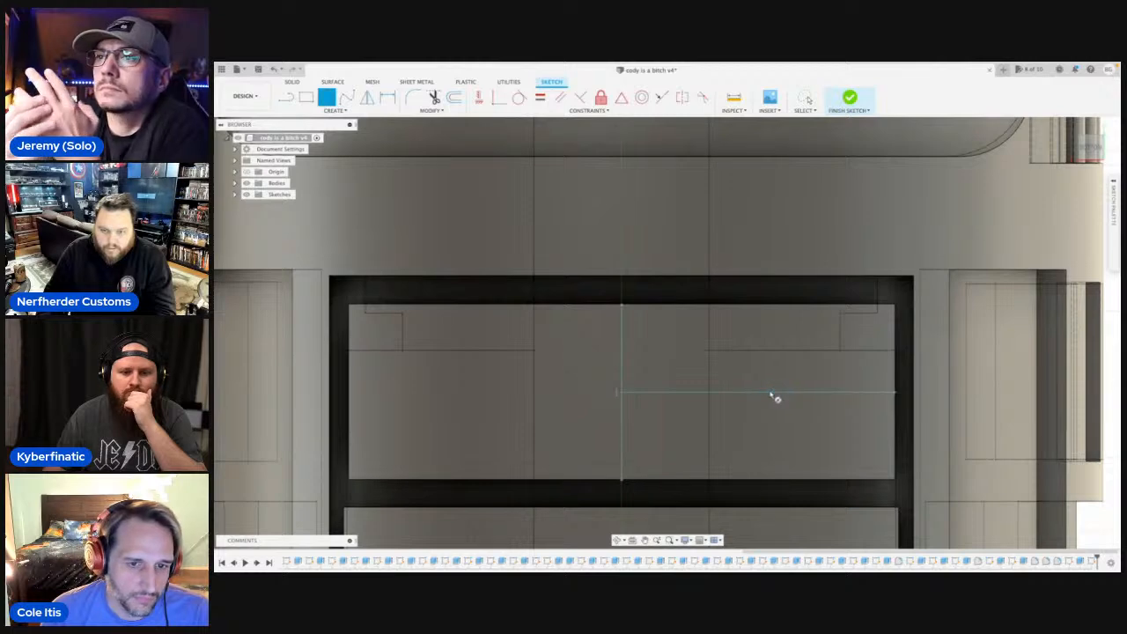
left_click(754, 395)
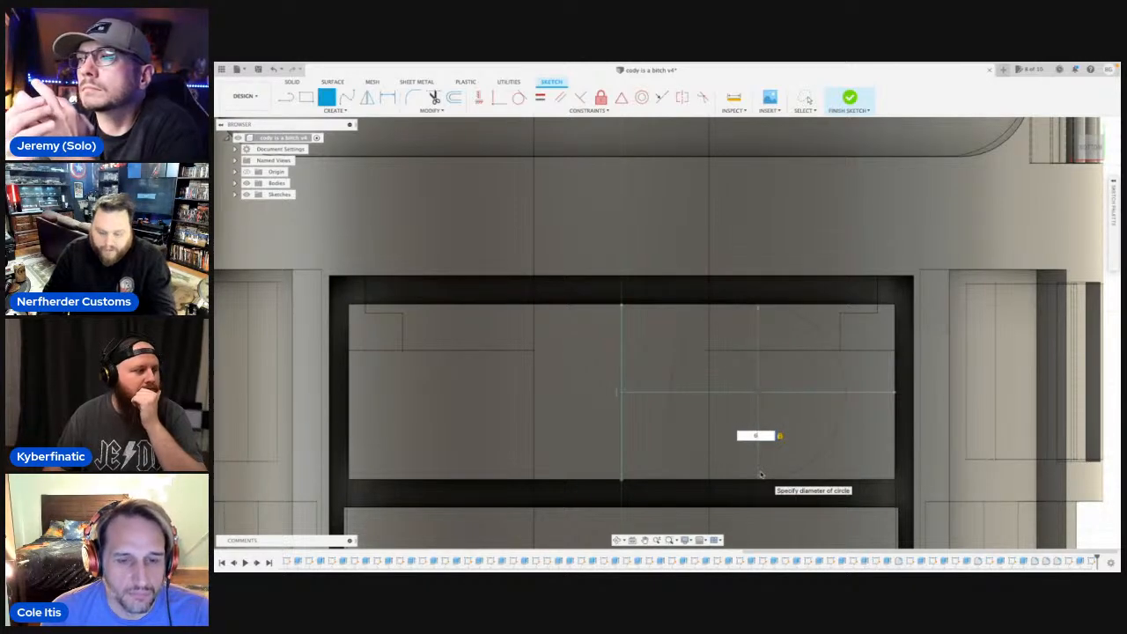
type("5")
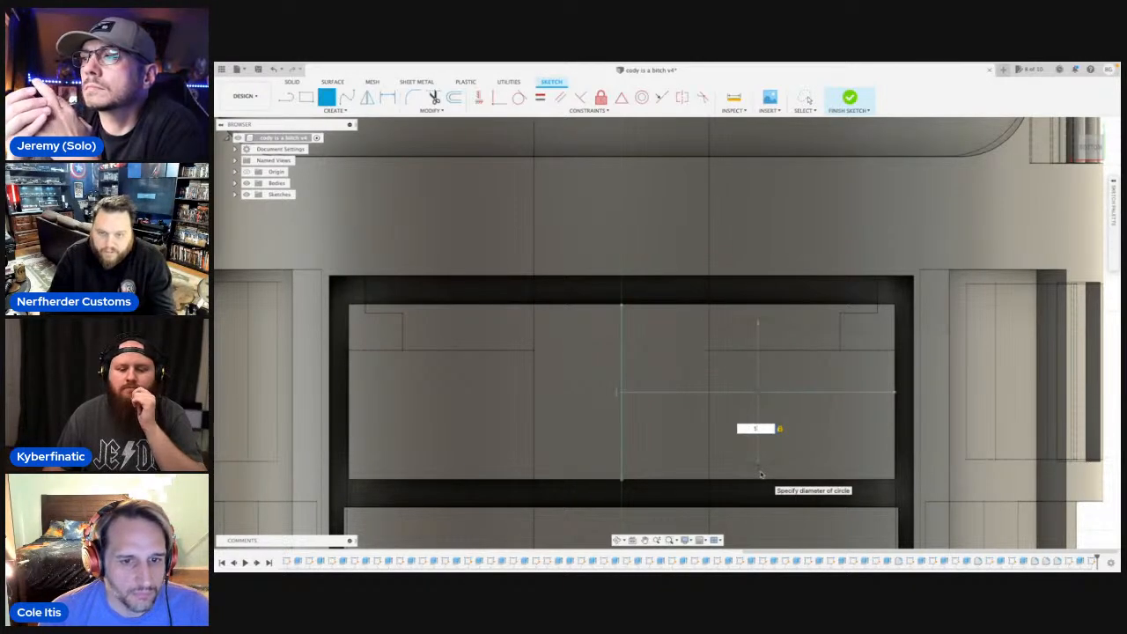
key("Return")
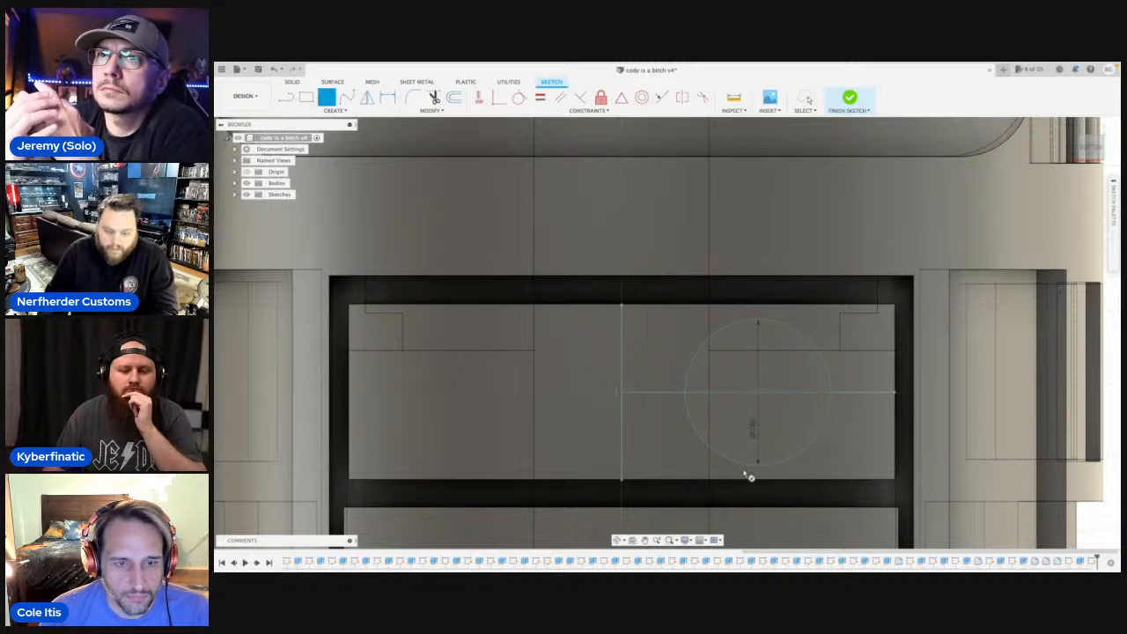
key("Escape")
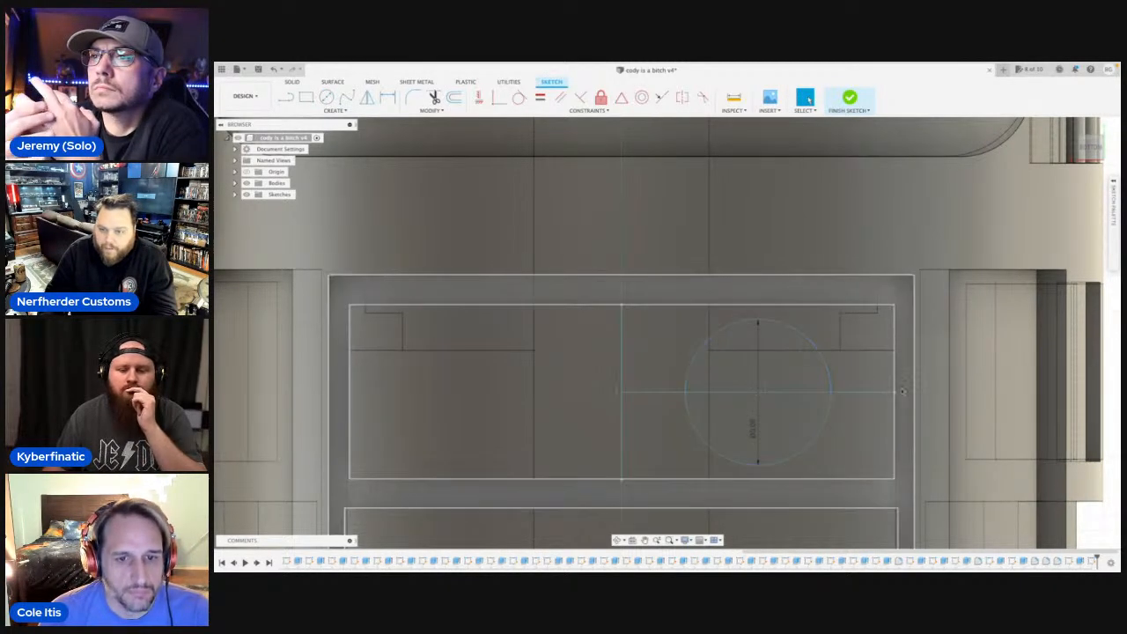
Mirror the 5 mm circle across the block's vertical centre line.
type("s")
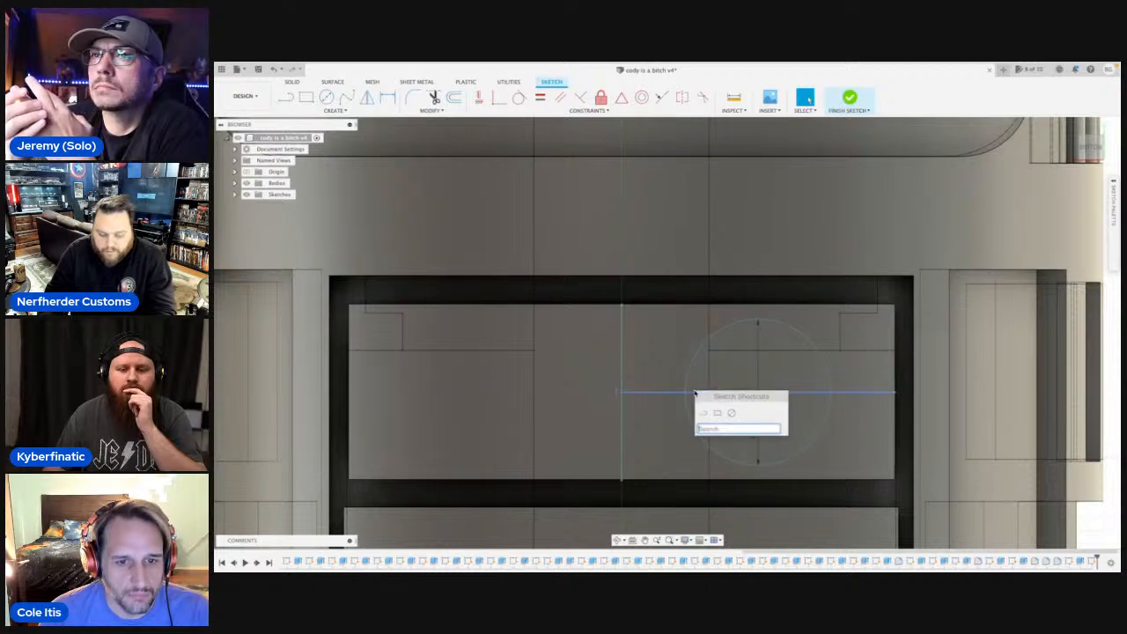
type("m")
left_click(725, 374)
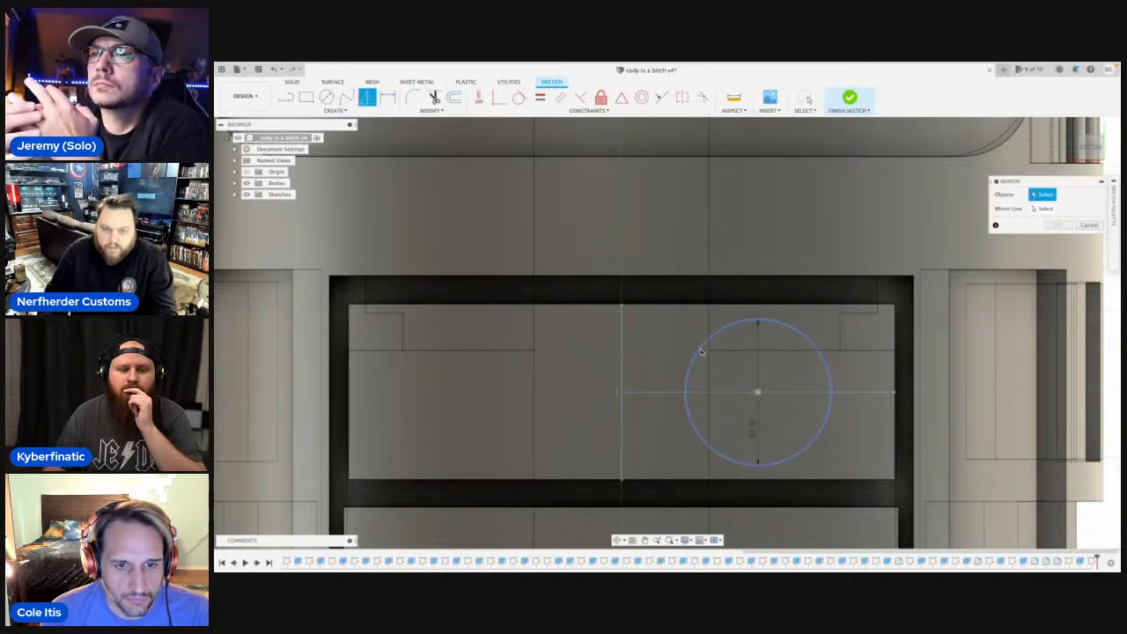
left_click(1039, 208)
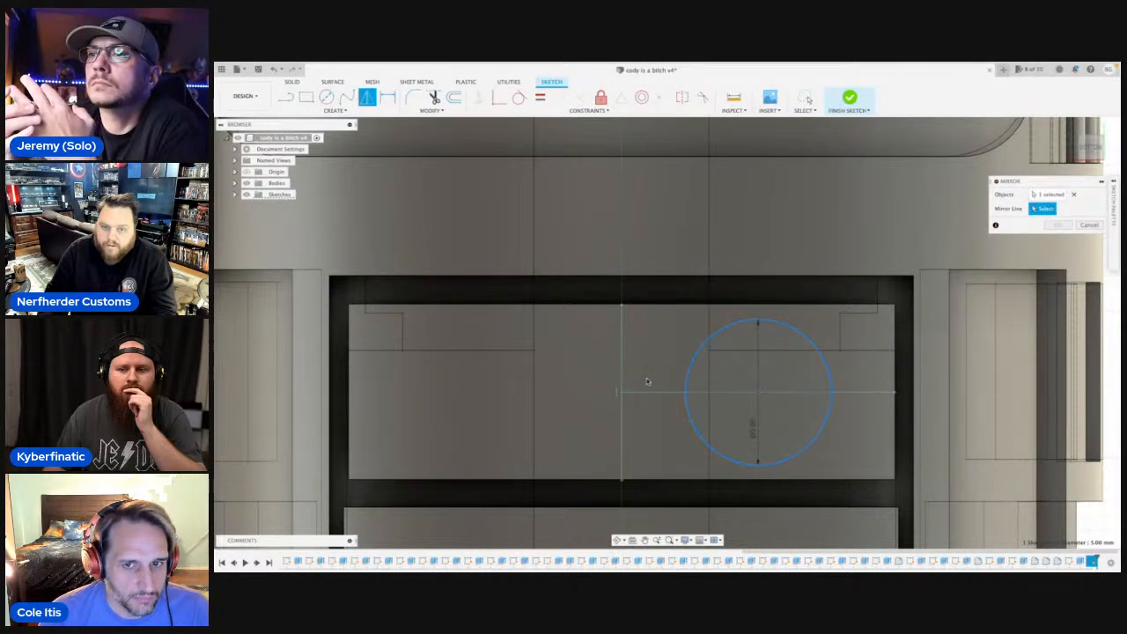
left_click(621, 369)
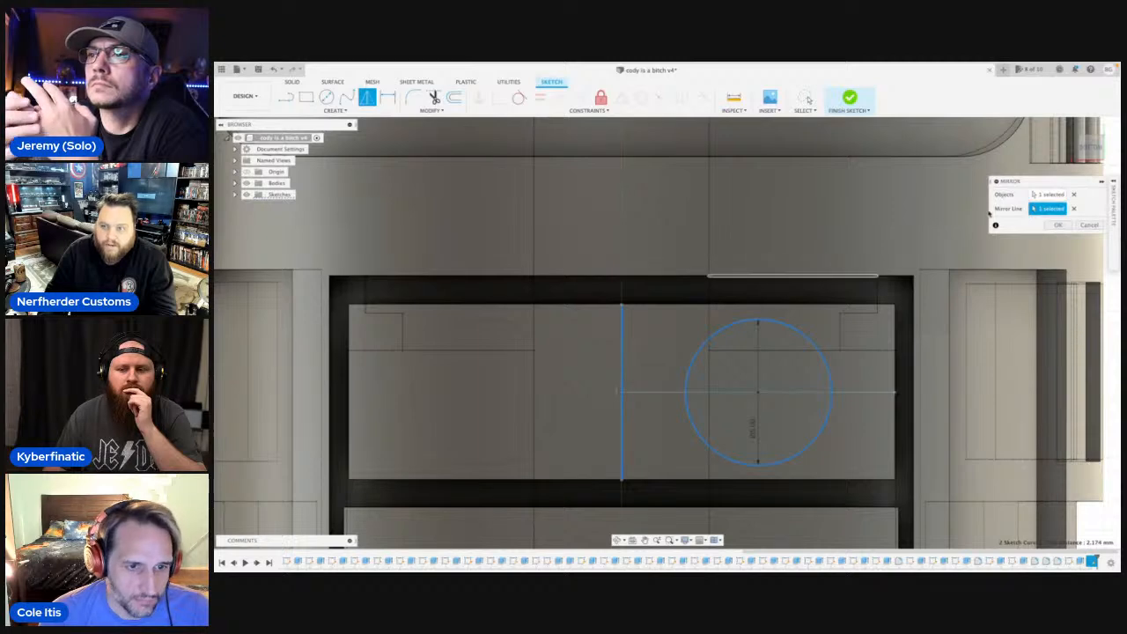
left_click(1056, 225)
Cut both full circle profiles 1 mm deep into the rectangular block by Extrude, using the block's outer face as the start object.
scroll(622, 383, "down", 3)
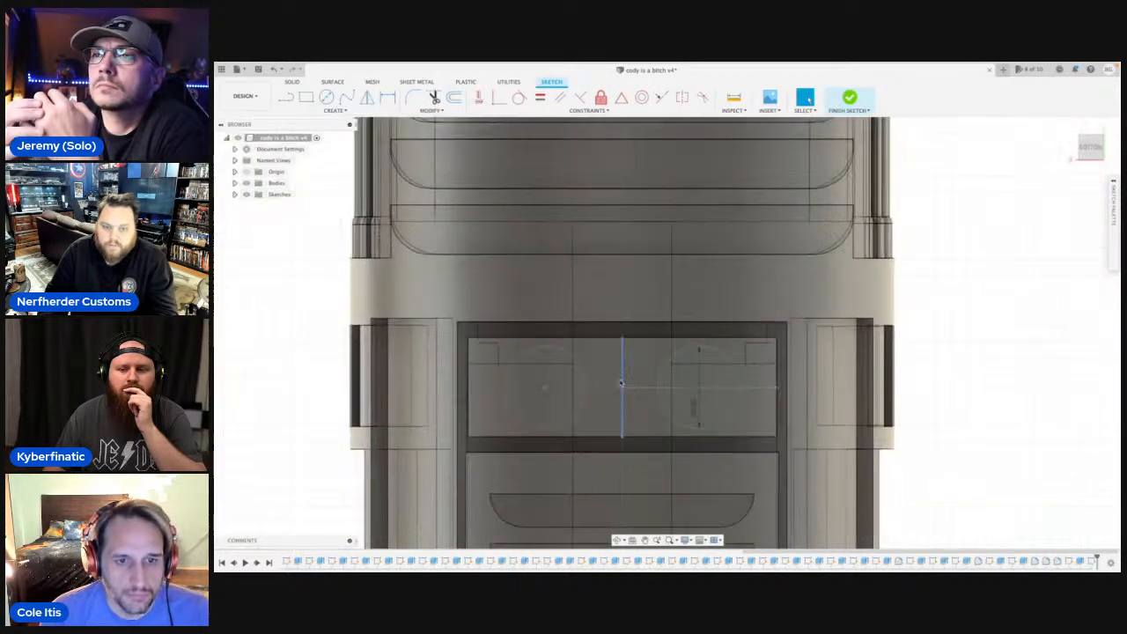
left_click(247, 182)
left_click(543, 377)
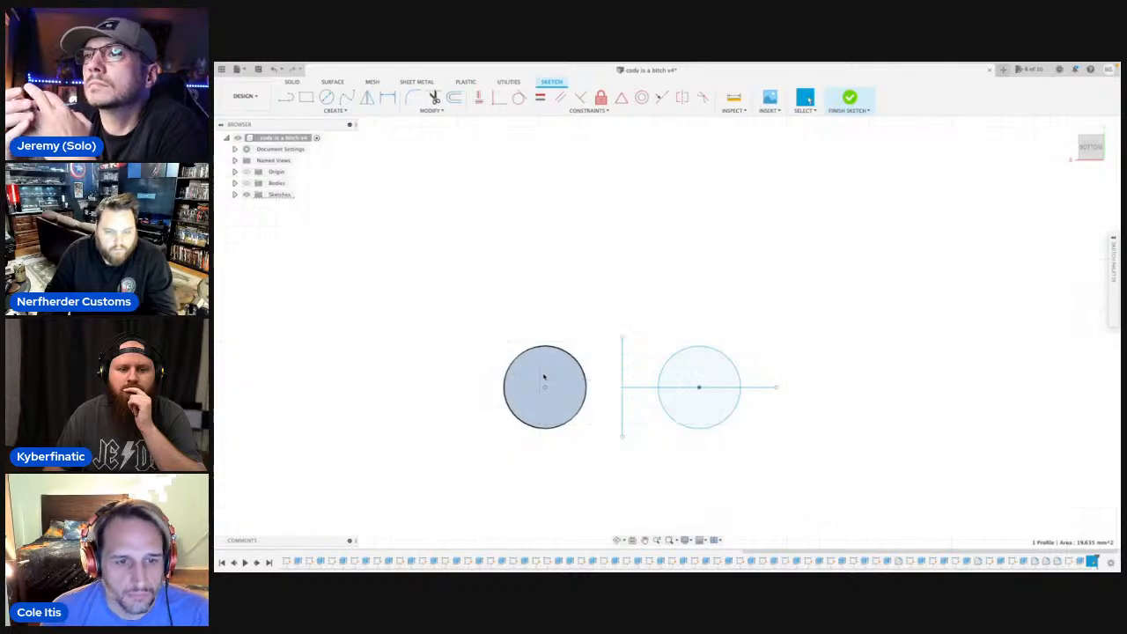
key("e")
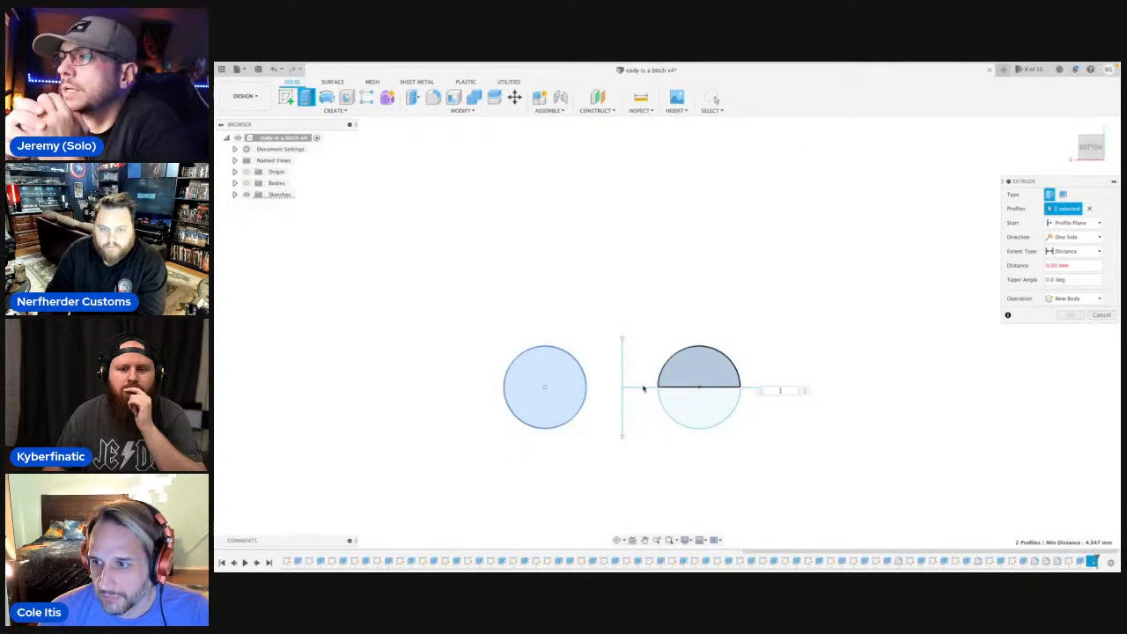
left_click(669, 377)
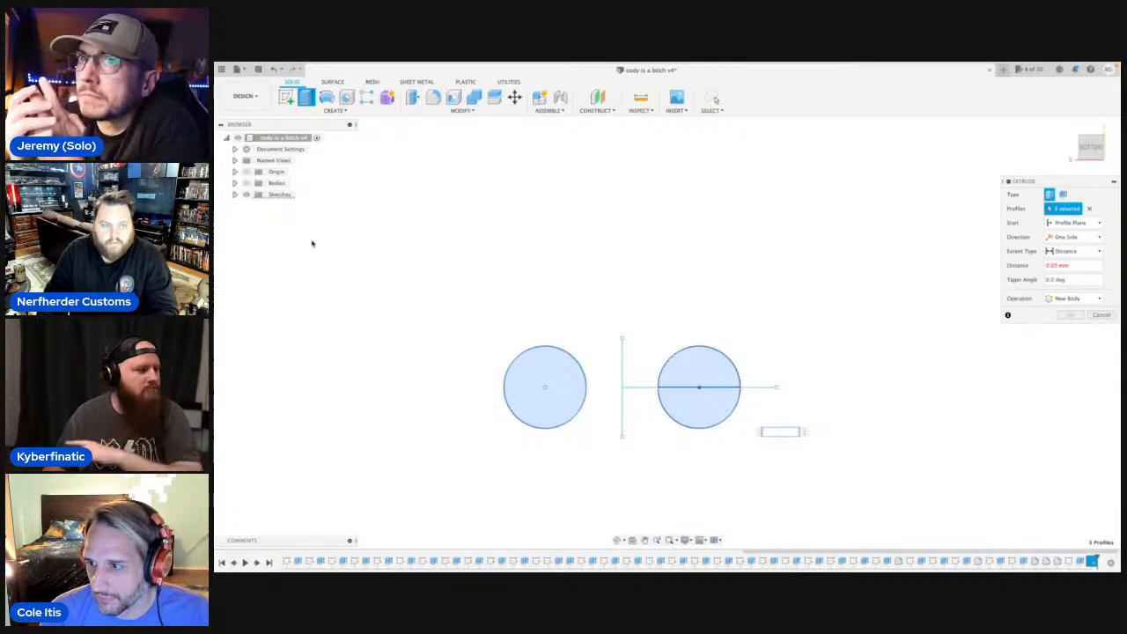
left_click(246, 183)
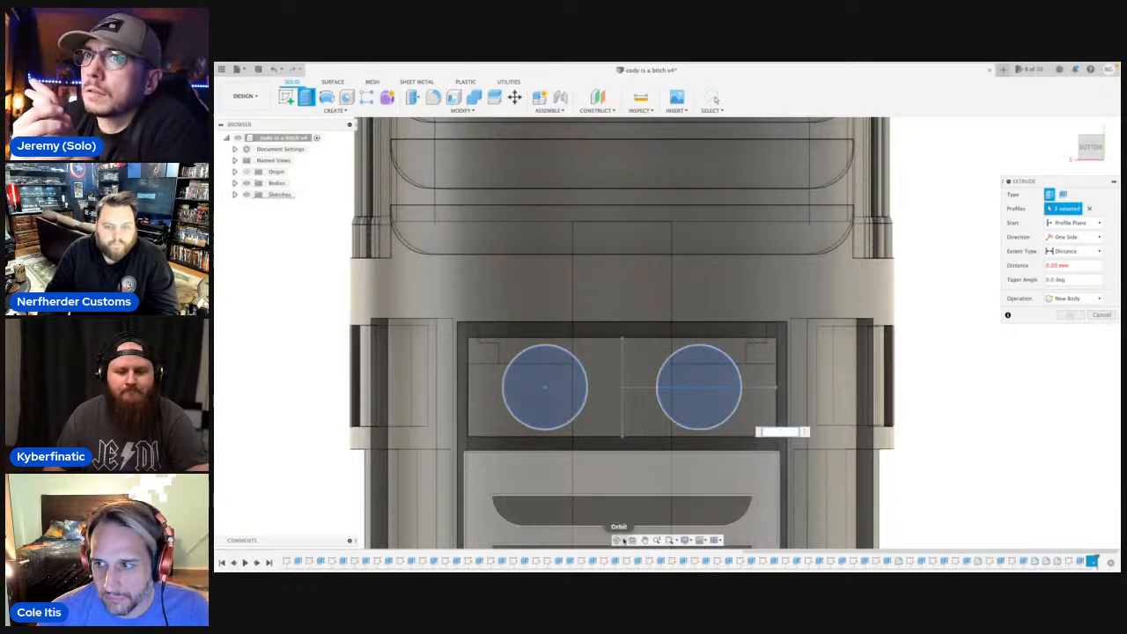
left_click(617, 541)
left_click_drag(687, 374, 837, 383)
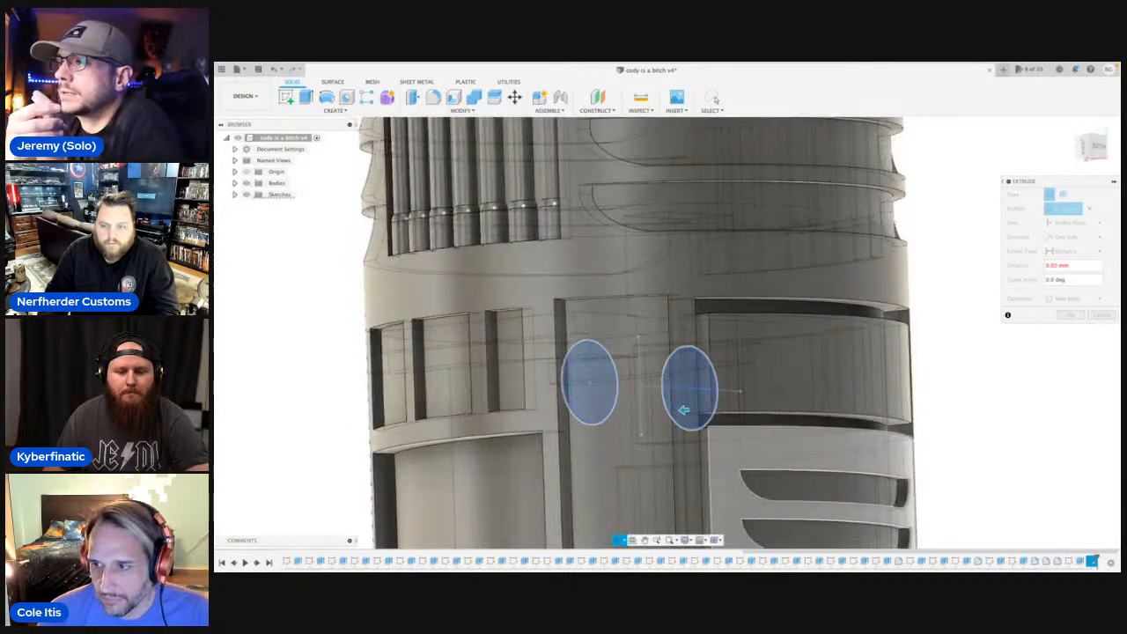
scroll(842, 383, "down", 2)
scroll(842, 383, "down", 2)
left_click(1099, 225)
left_click(1063, 255)
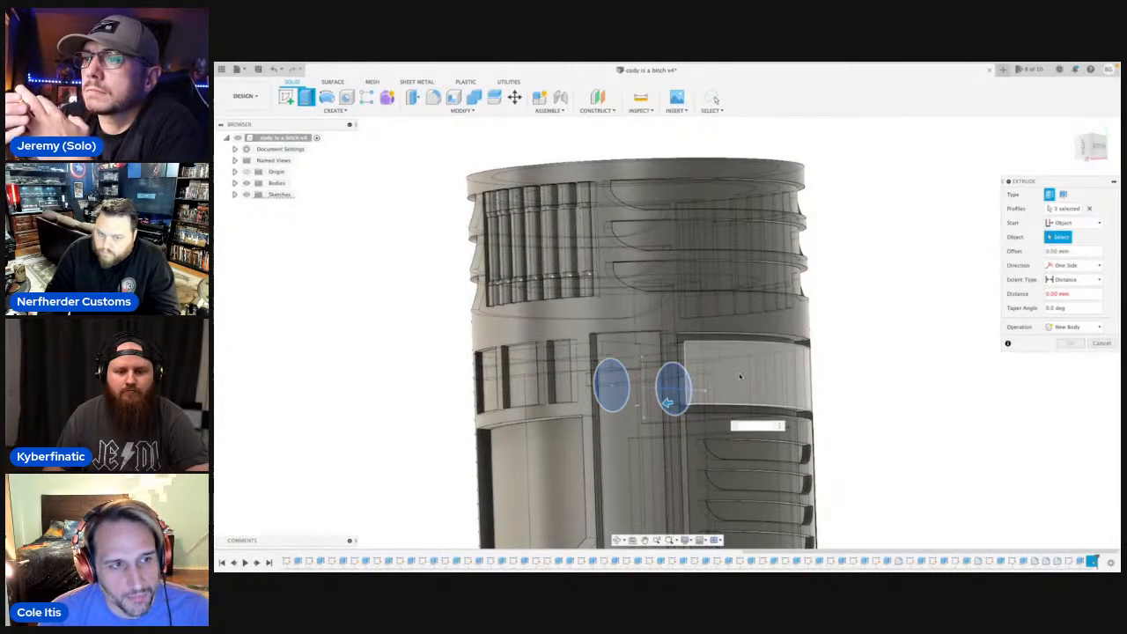
left_click(742, 377)
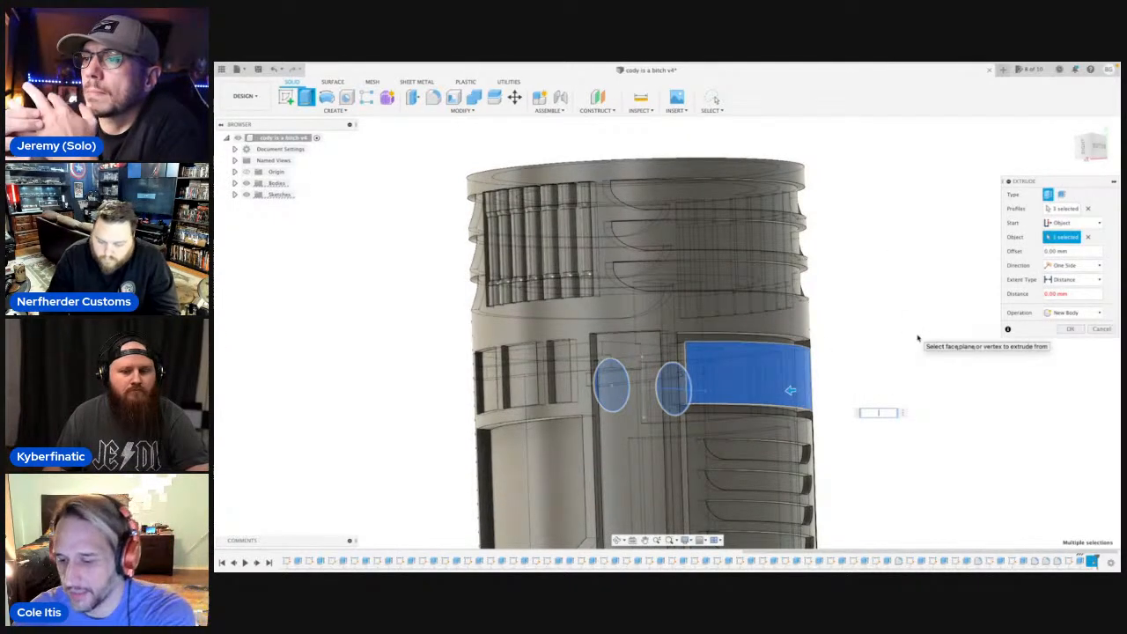
type("1")
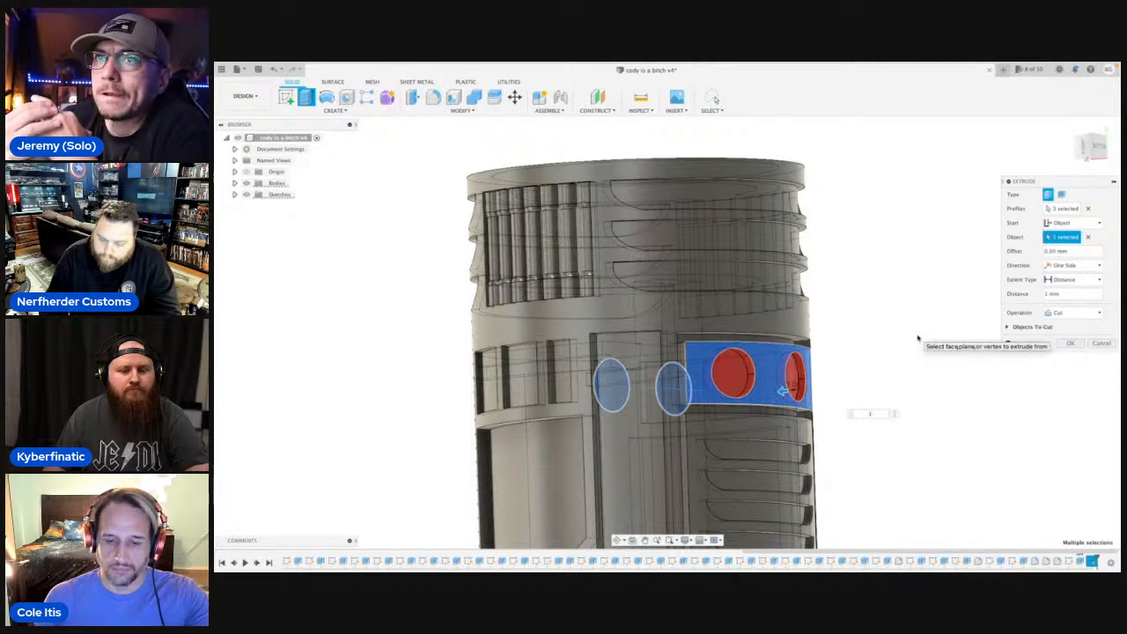
key("Return")
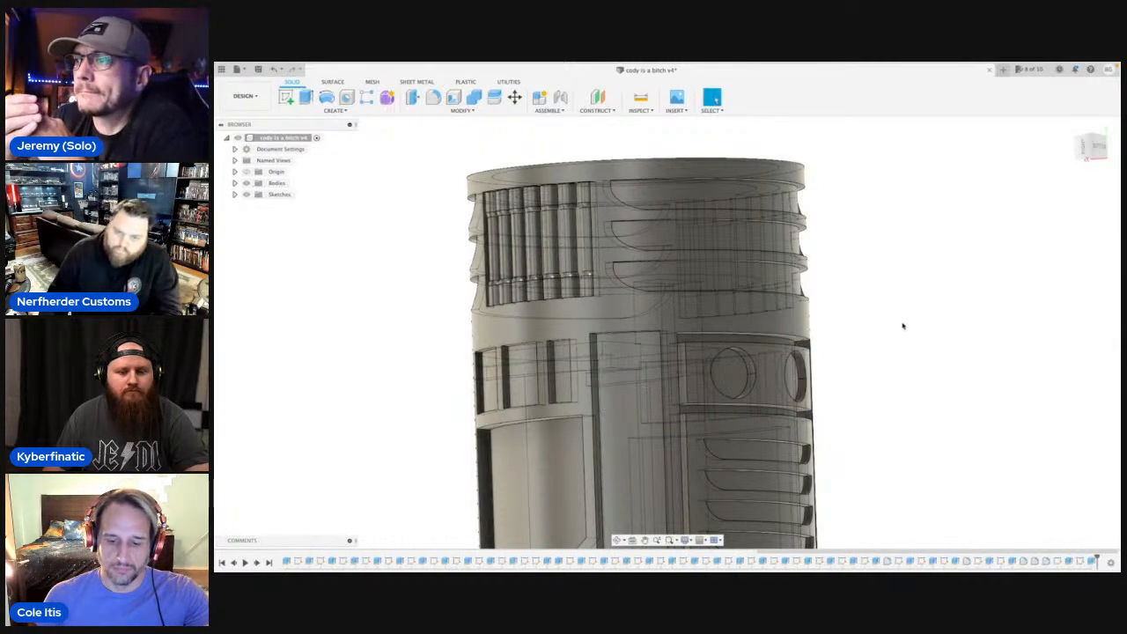
Inspect the two circular pockets and start a new circle sketch on the plane facing the bottom view.
left_click(1099, 151)
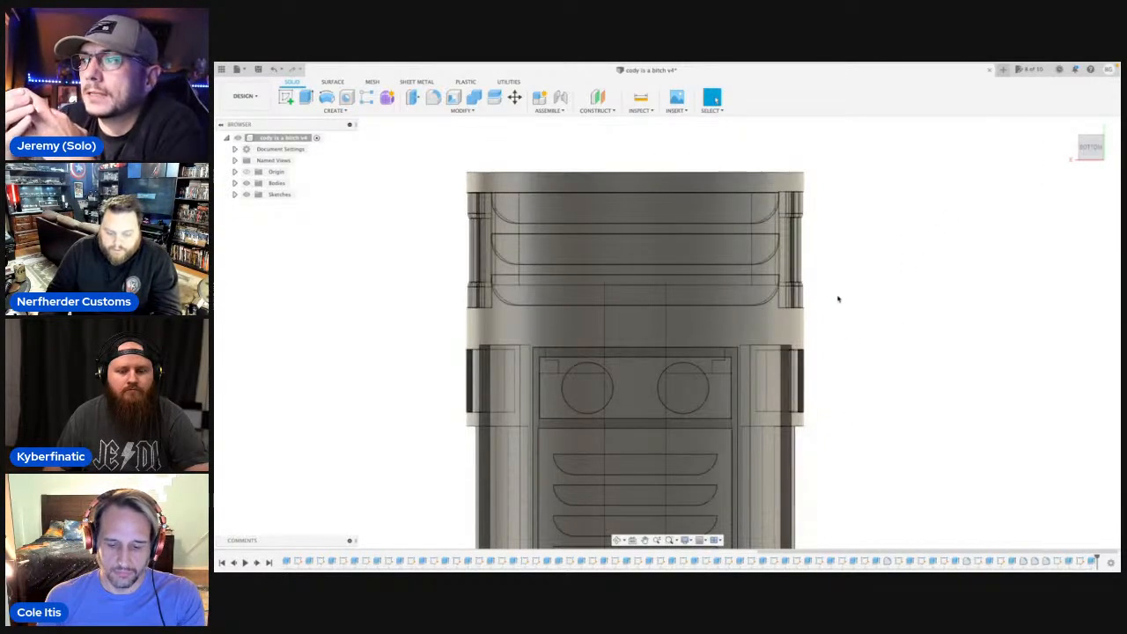
middle_click_drag(837, 398, 843, 279)
left_click(616, 464)
middle_click_drag(687, 253, 726, 541)
middle_click_drag(737, 271, 673, 555)
middle_click_drag(682, 230, 693, 433)
scroll(693, 433, "down", 1)
scroll(696, 403, "up", 6)
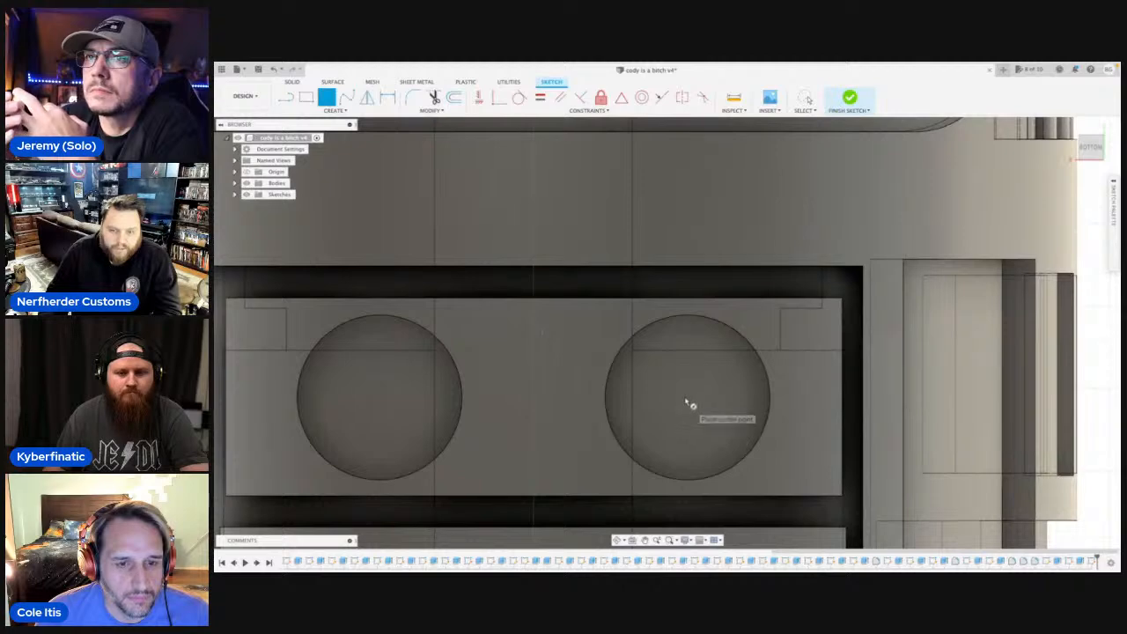
Draw a circle about 4.3 mm in diameter inside one pocket, centred with a vertical reference line across the pocket, and delete that line.
key("l")
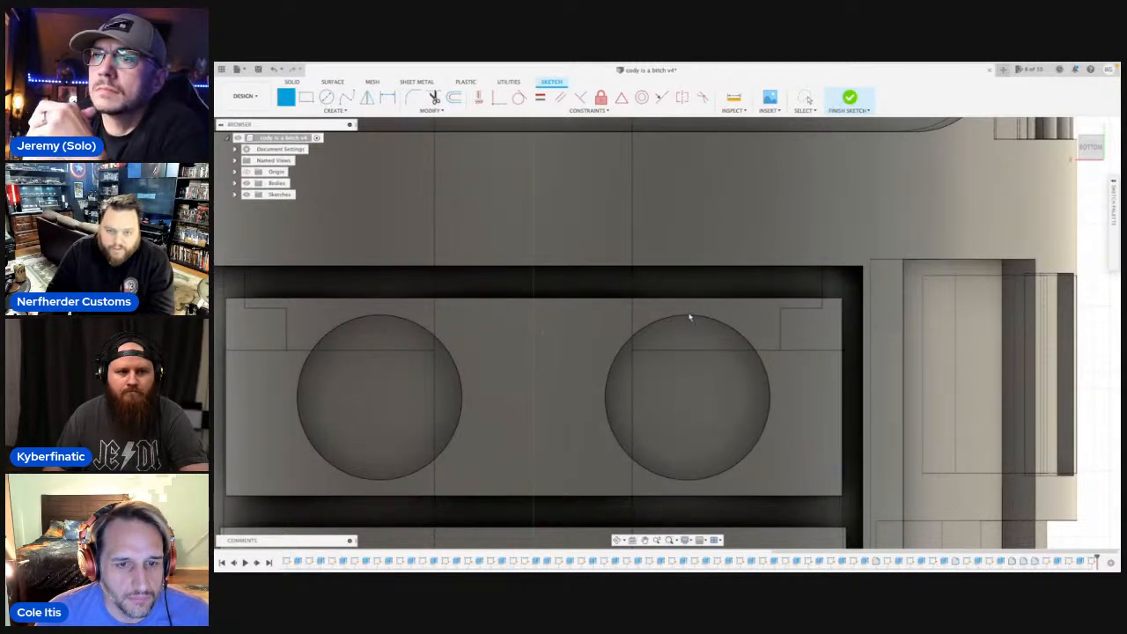
left_click(687, 318)
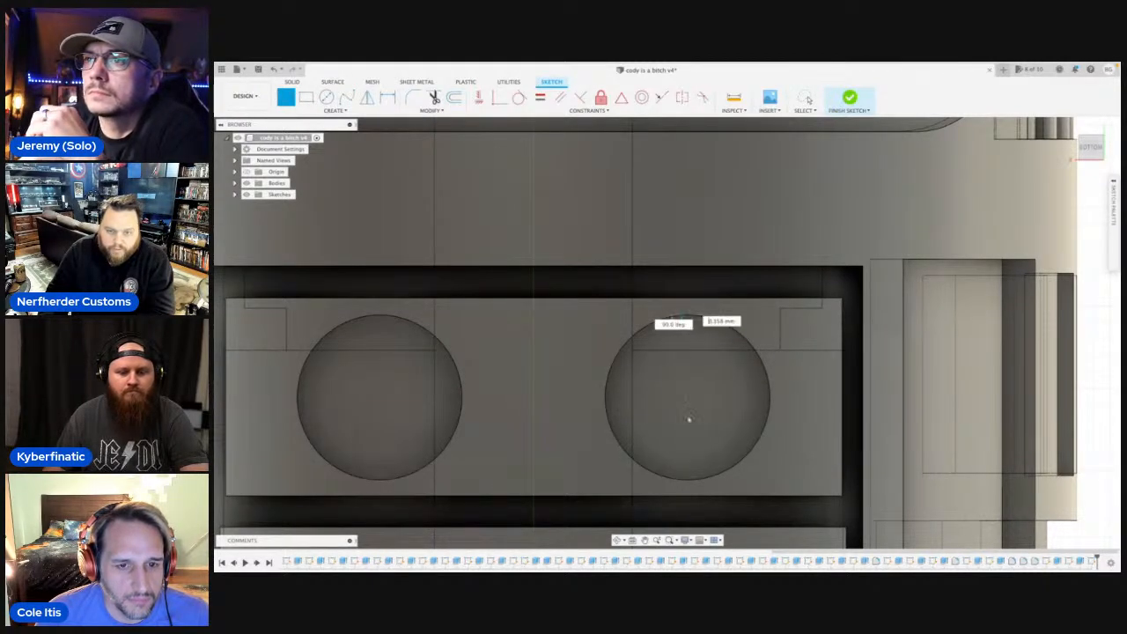
left_click(687, 480)
key("c")
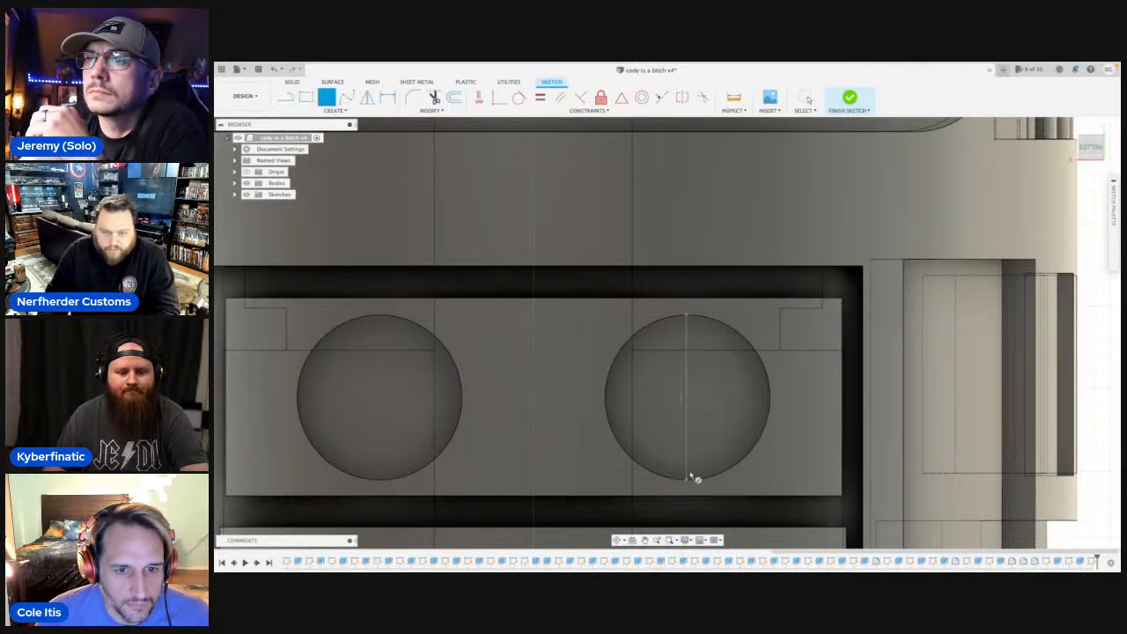
left_click(689, 399)
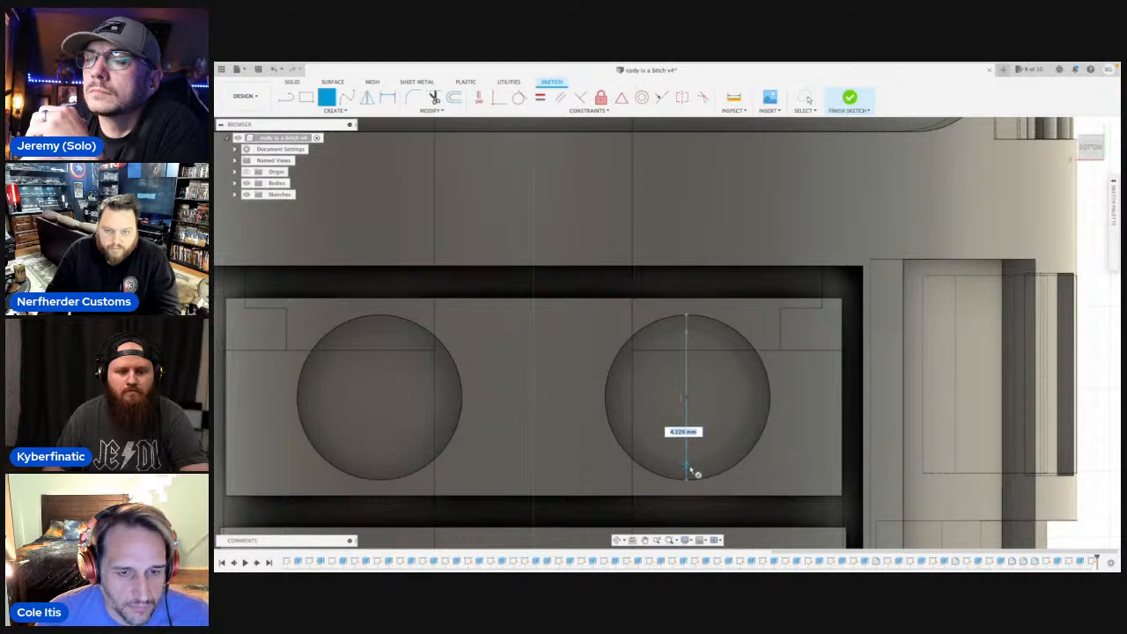
left_click(689, 474)
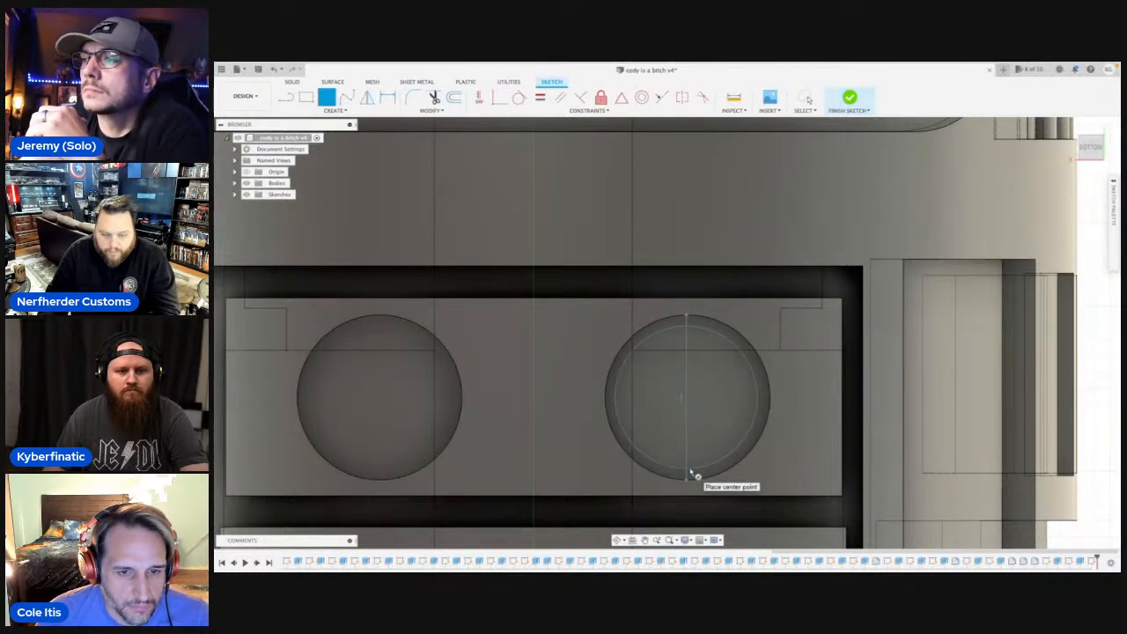
key("Escape")
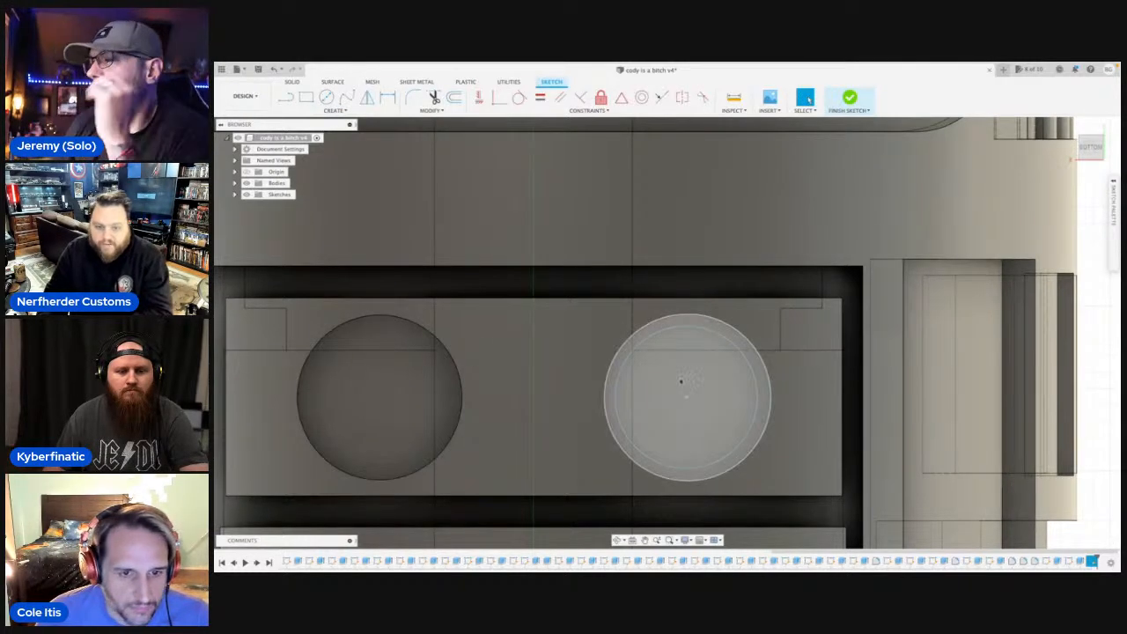
Extrude the small circle profile by -1 mm as a join, using a face inside the pocket as the start object.
left_click(248, 183)
left_click(660, 396)
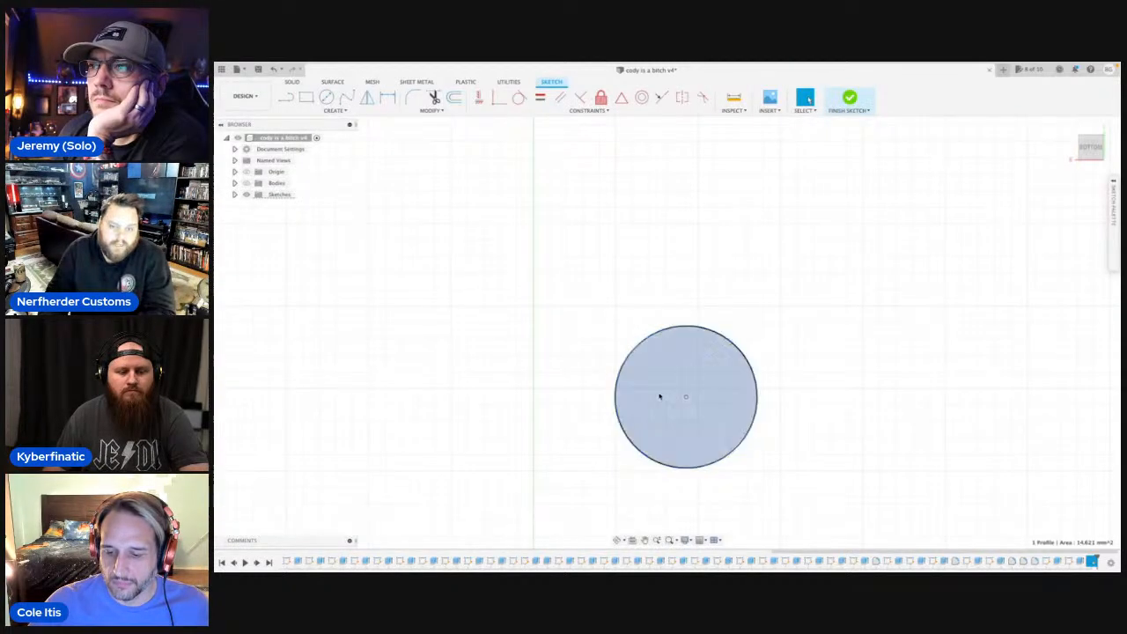
key("e")
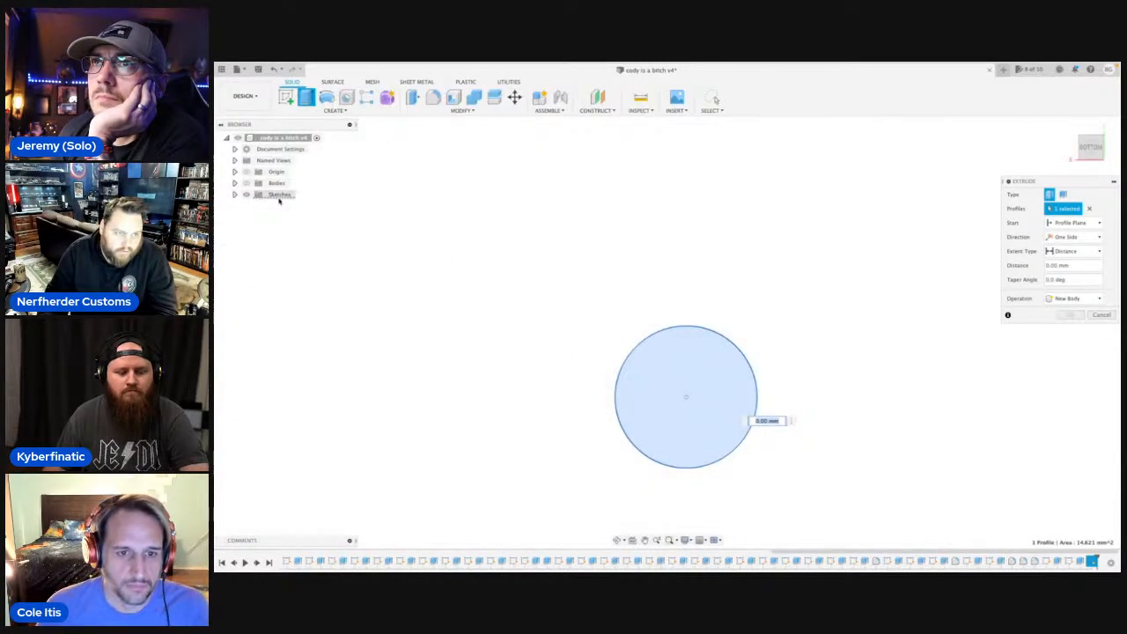
left_click(247, 183)
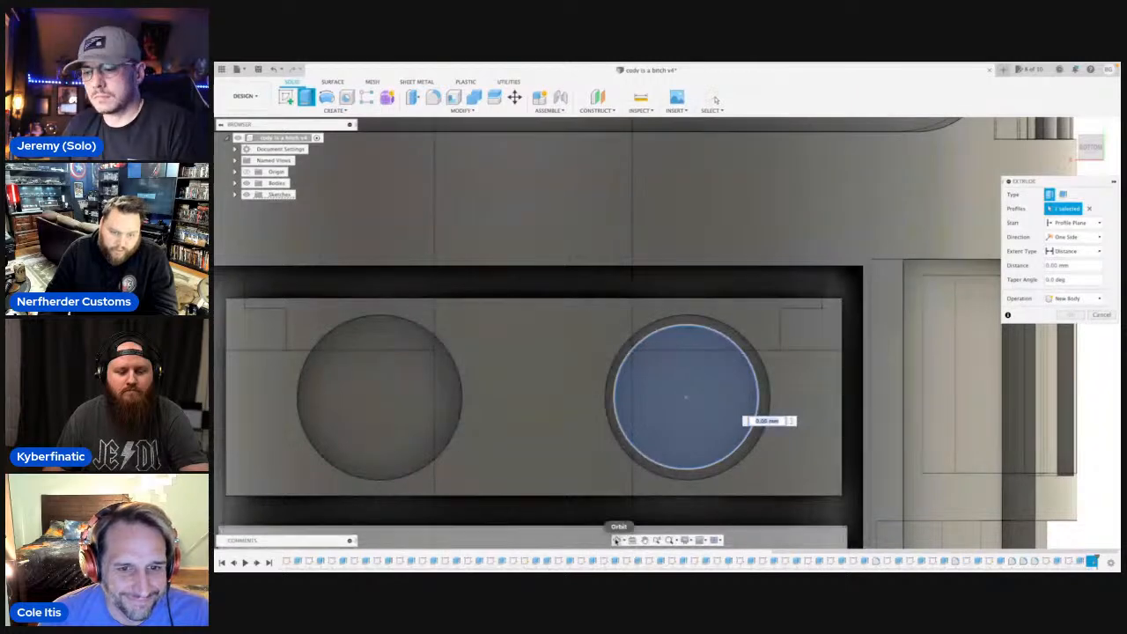
middle_click_drag(564, 324, 453, 429, "shift")
left_click(1100, 227)
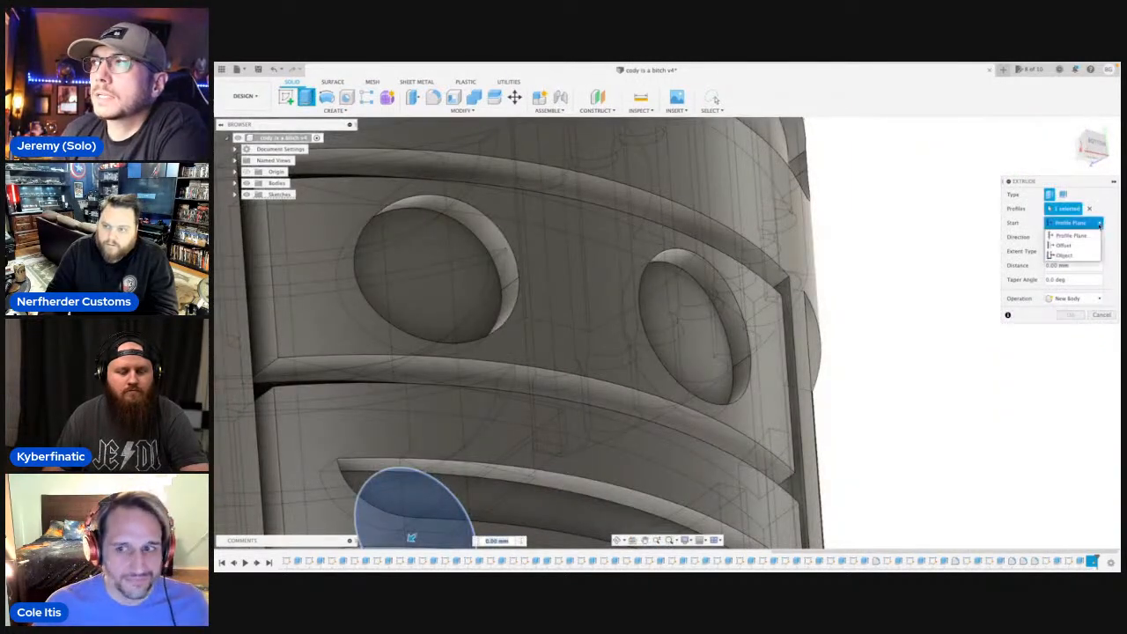
left_click(1065, 262)
left_click(722, 333)
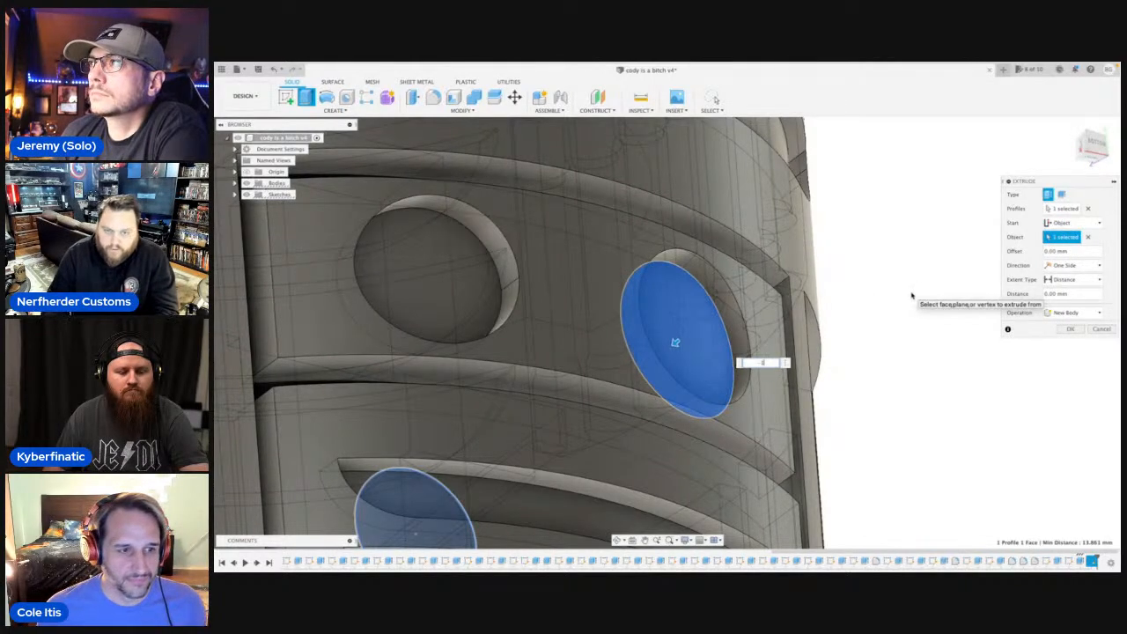
type("-1")
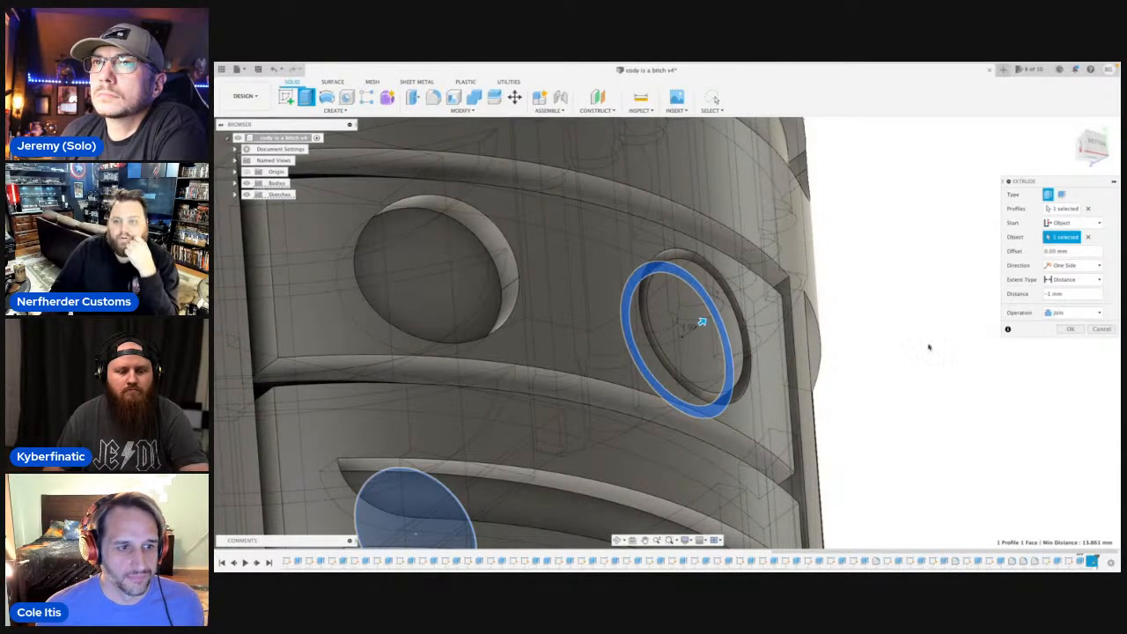
key("Return")
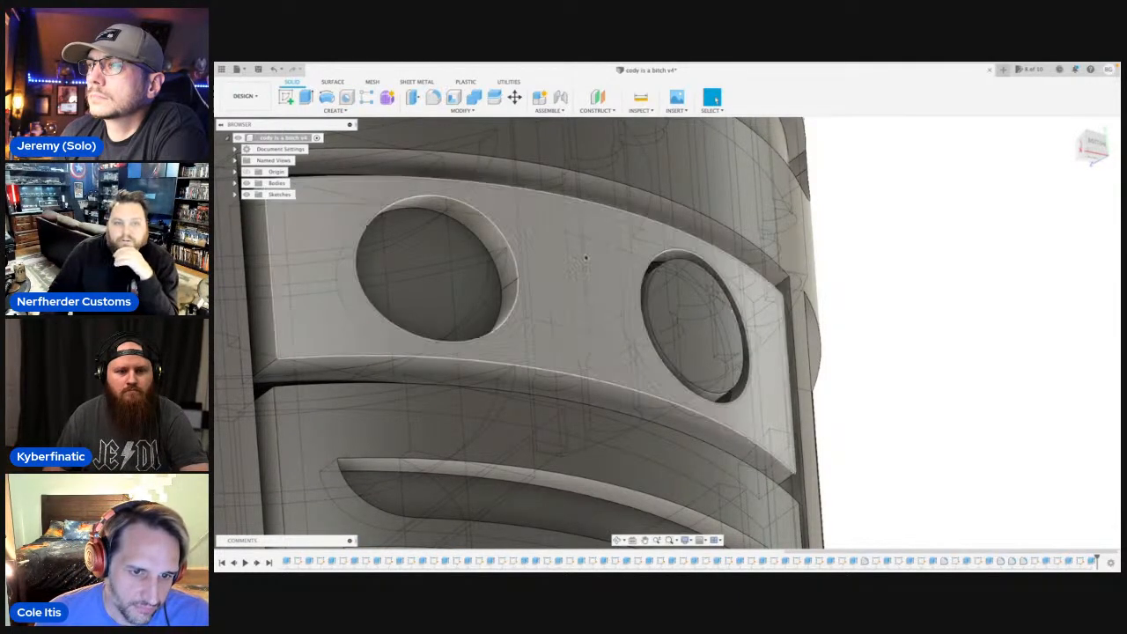
left_click(433, 97)
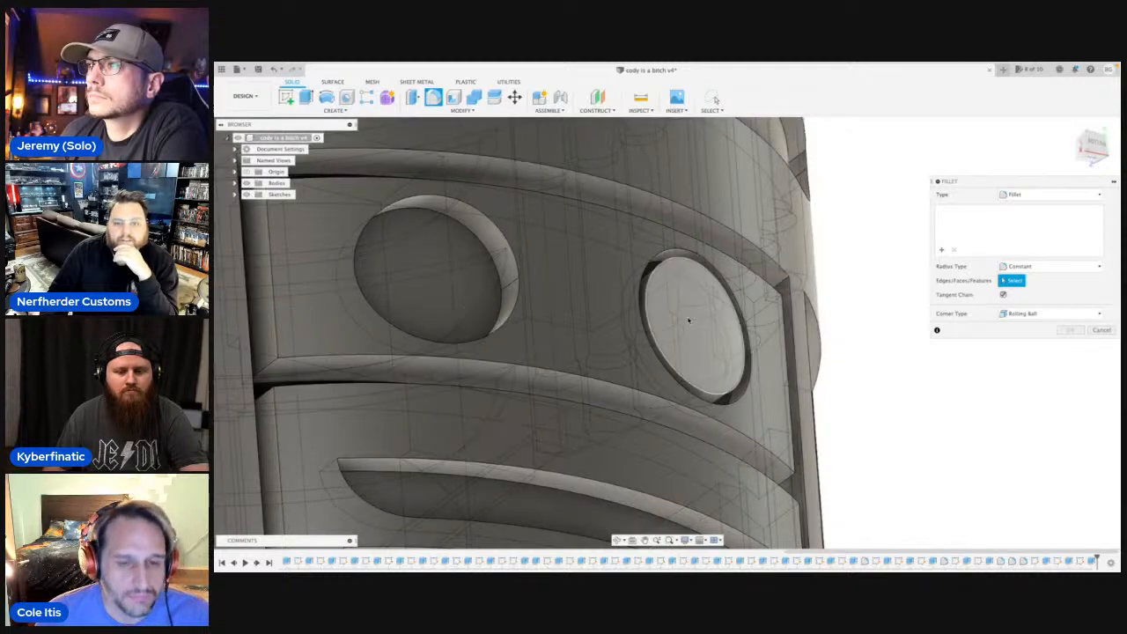
left_click(686, 317)
left_click_drag(647, 302, 659, 314)
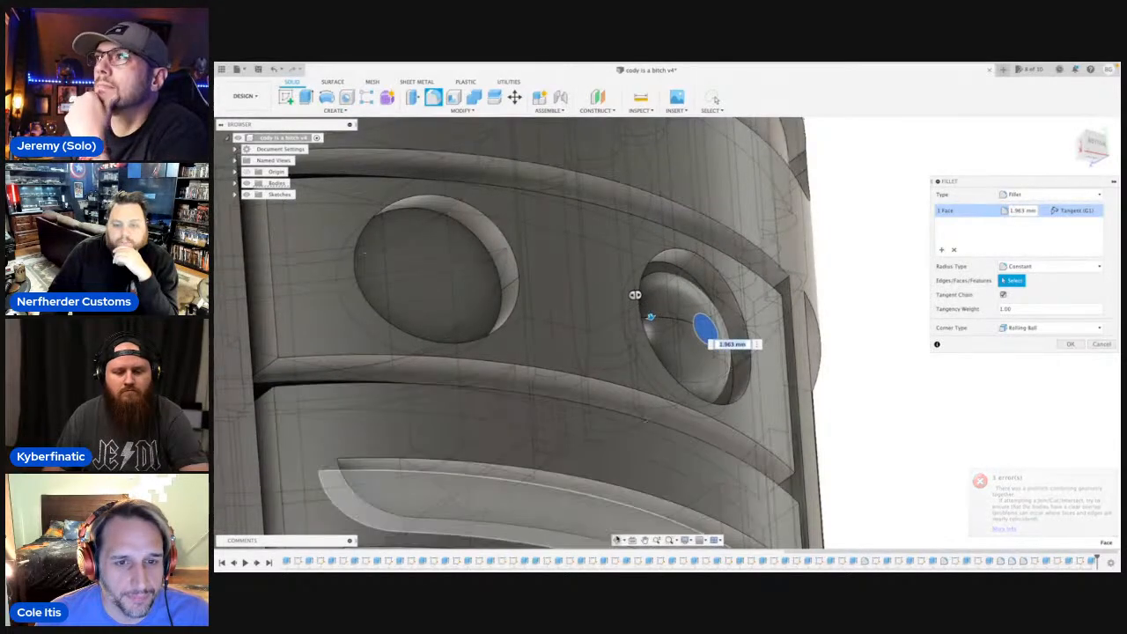
left_click(617, 540)
left_click_drag(624, 449, 620, 338)
middle_click_drag(620, 338, 624, 418, "shift")
scroll(622, 334, "down", 5)
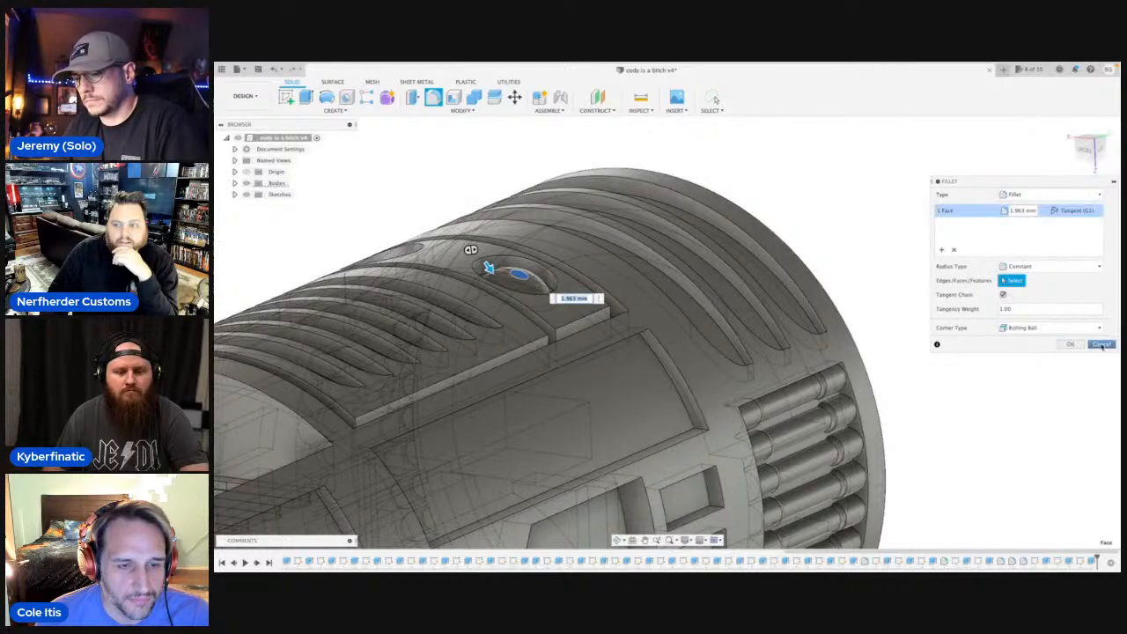
left_click(1101, 344)
Fillet the outer circular edge of the round insert with a radius of about 0.41 mm.
scroll(573, 303, "up", 5)
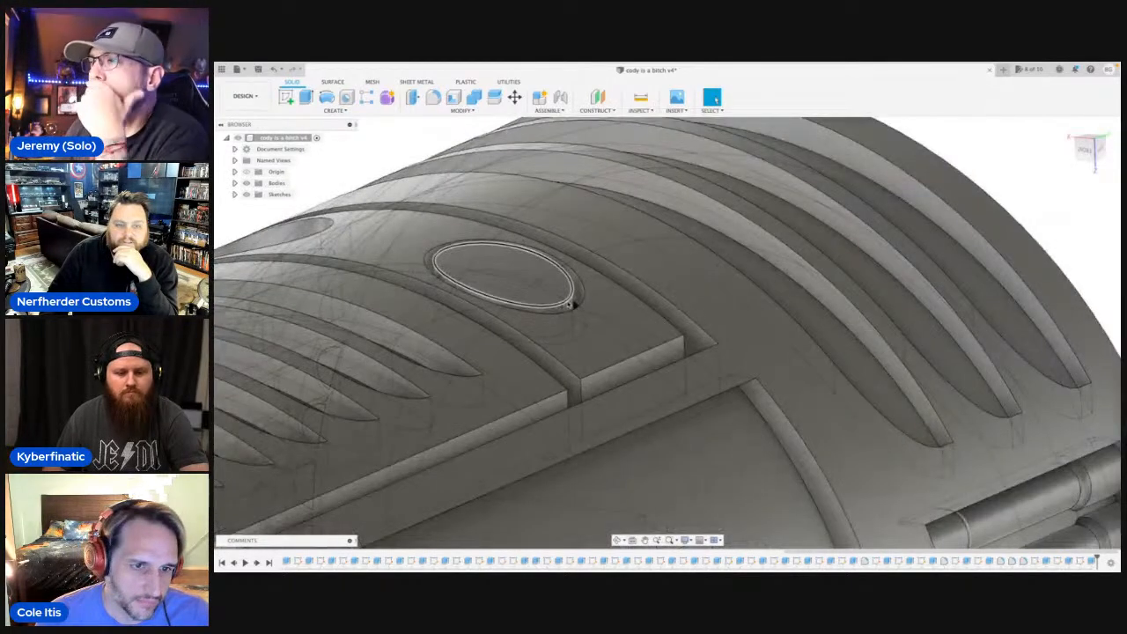
scroll(573, 303, "up", 3)
left_click(577, 291)
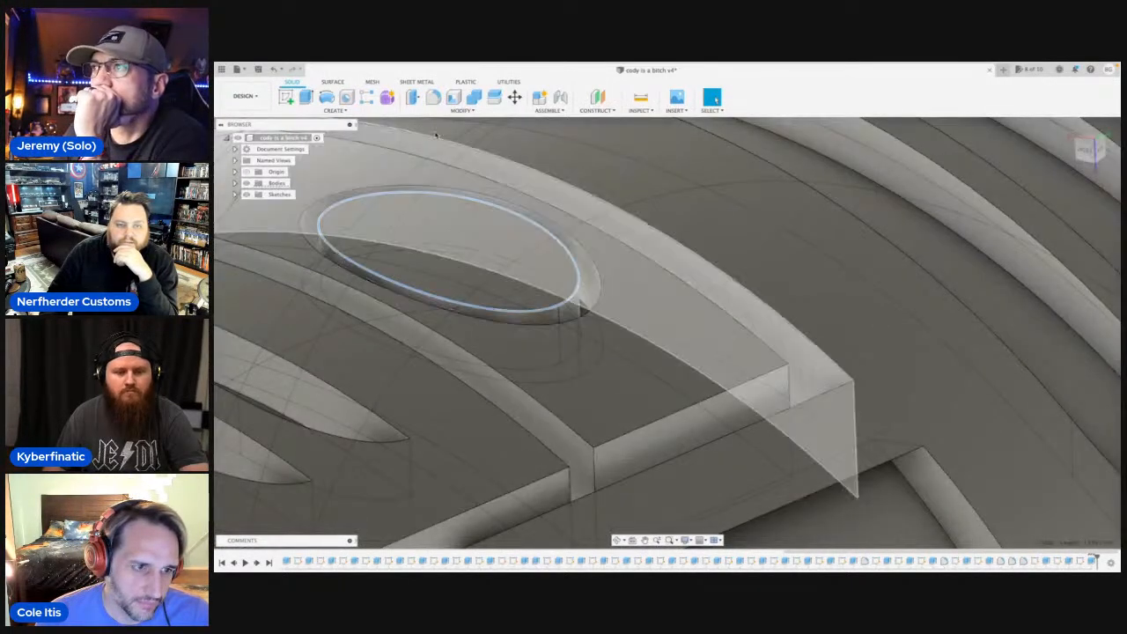
left_click(434, 99)
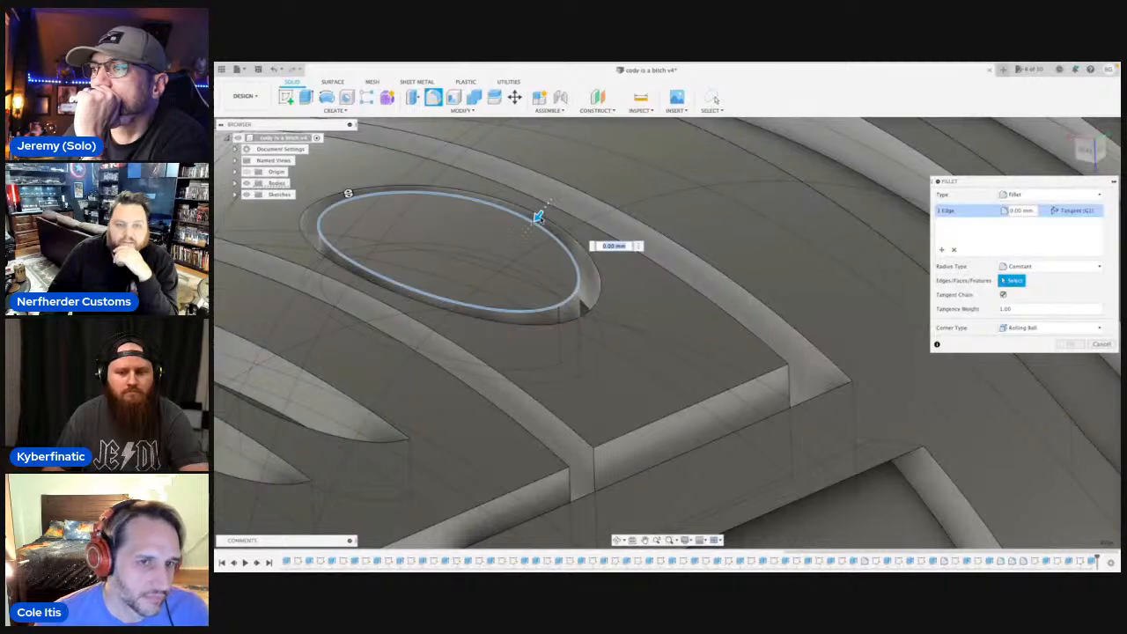
left_click_drag(539, 217, 531, 225)
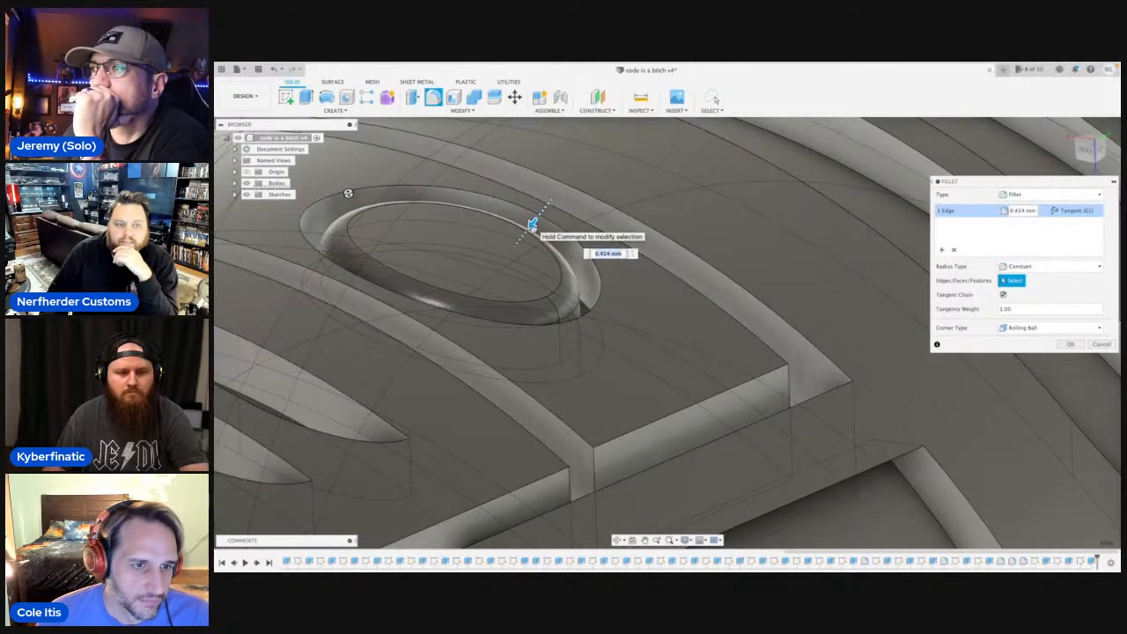
scroll(568, 289, "down", 3)
middle_click_drag(543, 240, 785, 382, "shift")
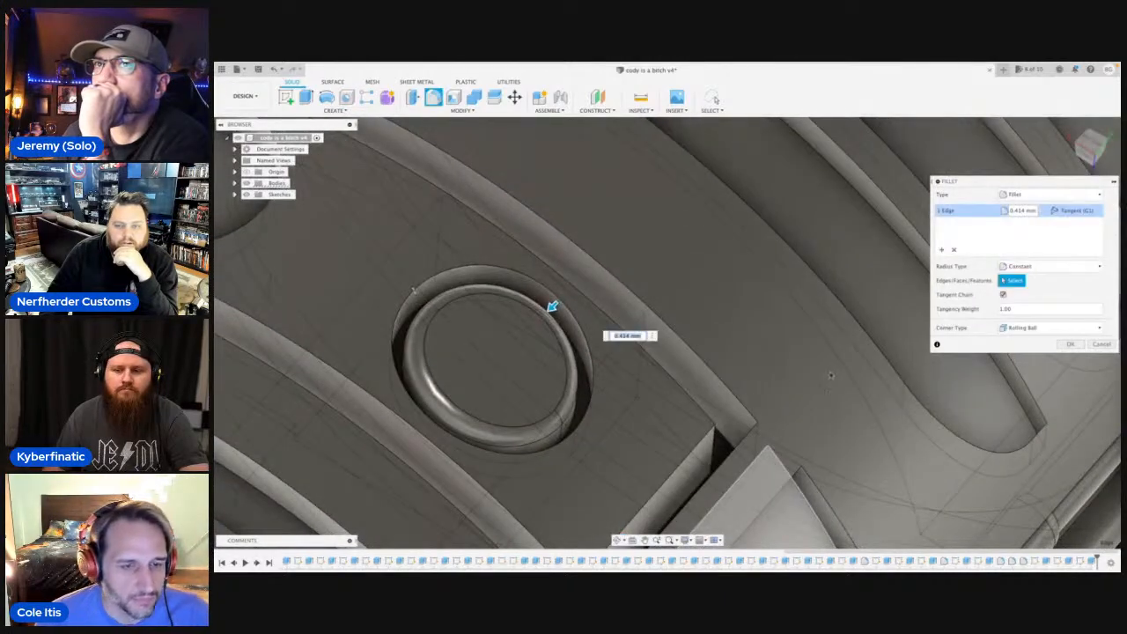
left_click(1071, 345)
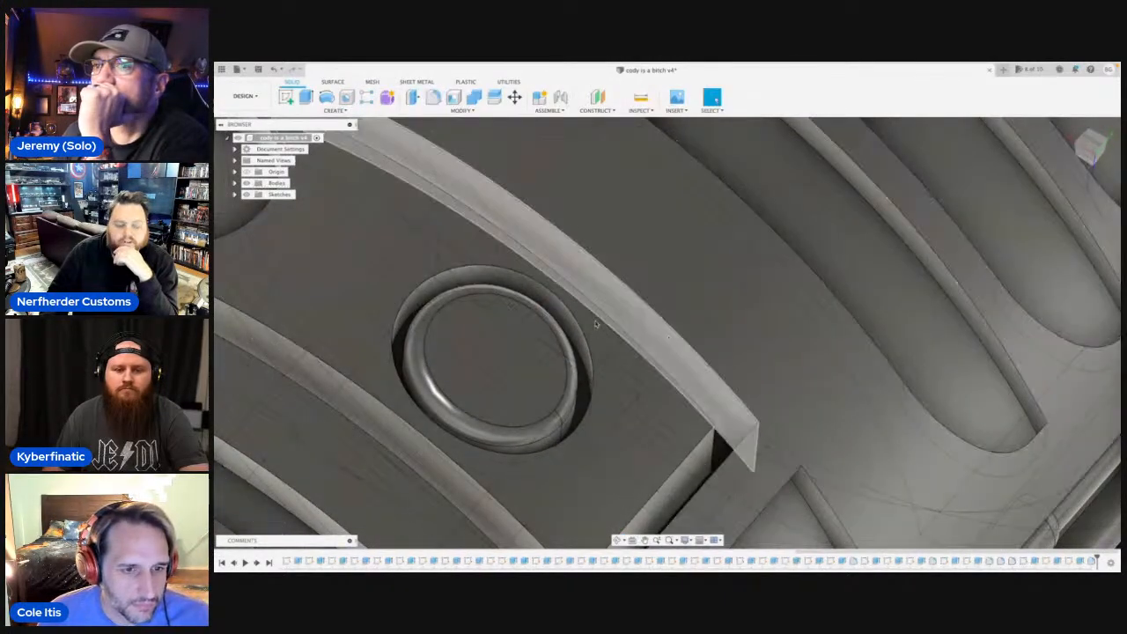
Try a fillet of about 0.62 mm on the rim of the pocket around the filleted insert.
scroll(596, 324, "down", 4)
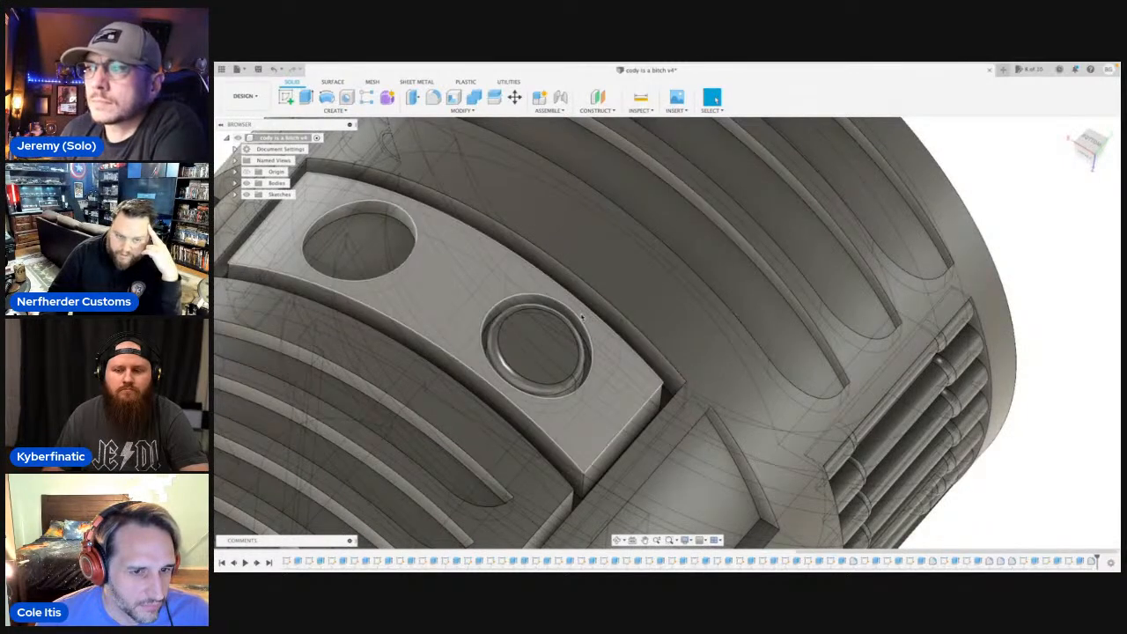
left_click(592, 339)
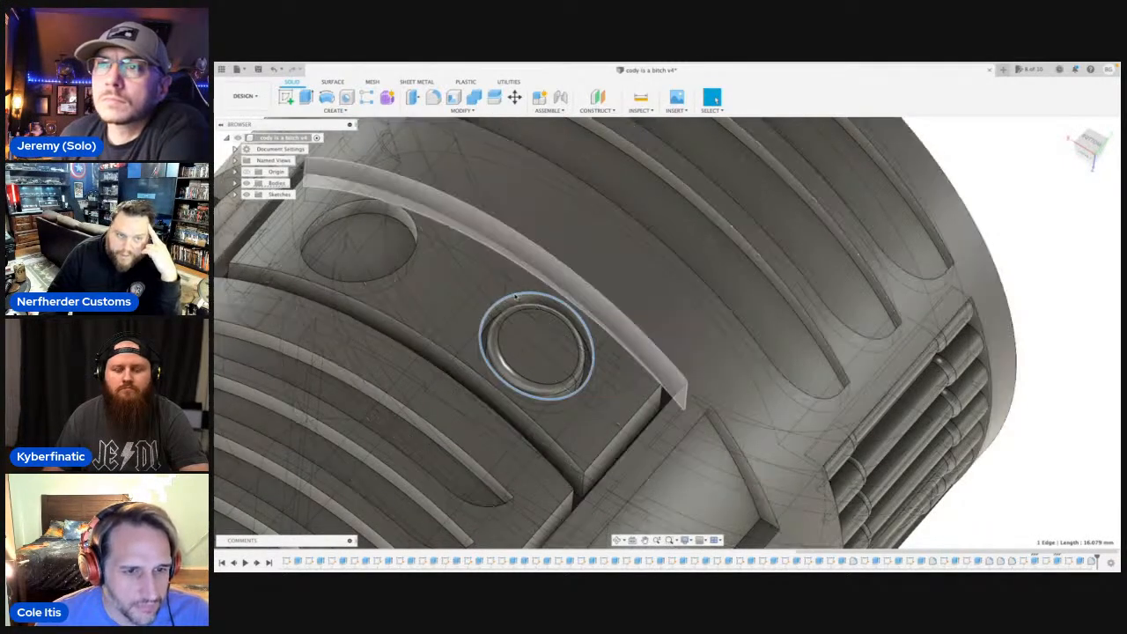
left_click(432, 97)
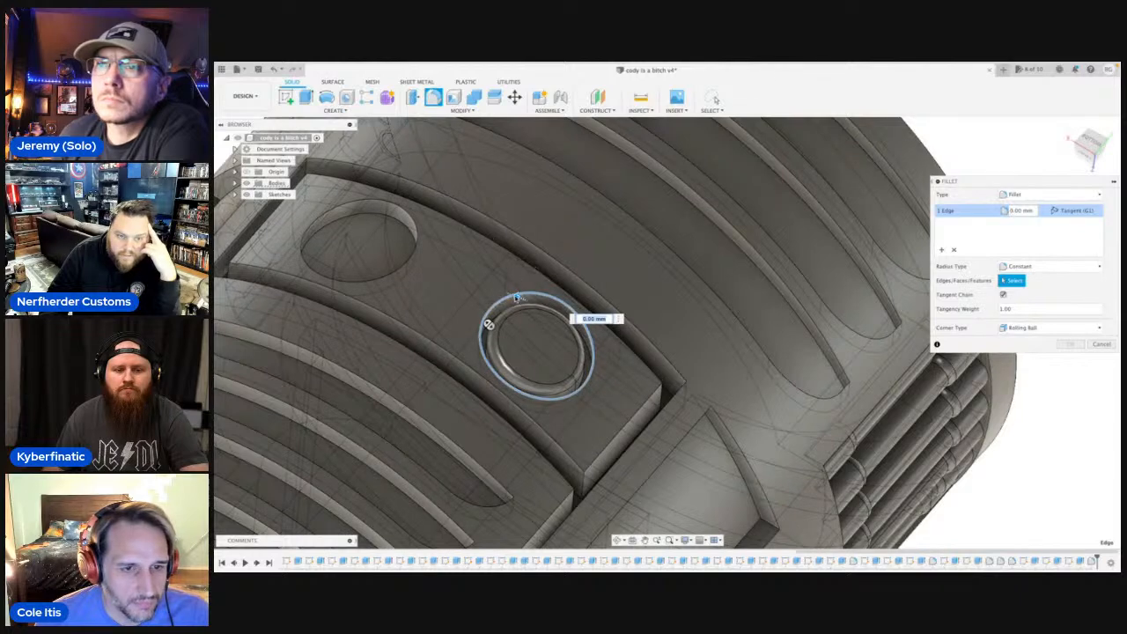
left_click_drag(514, 296, 522, 299)
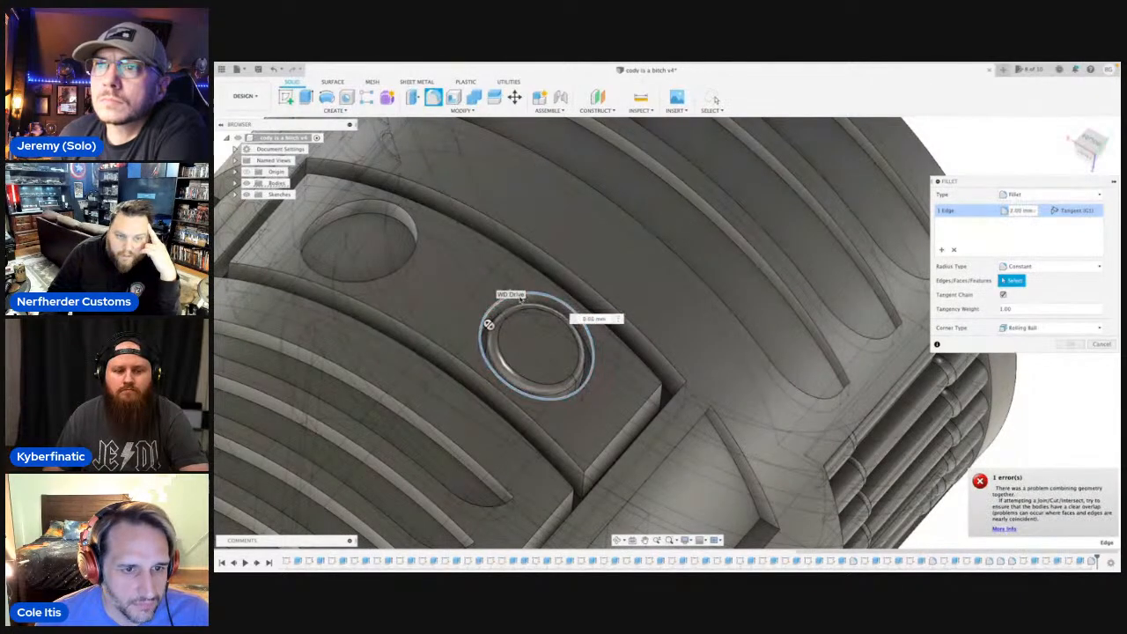
scroll(527, 309, "up", 5)
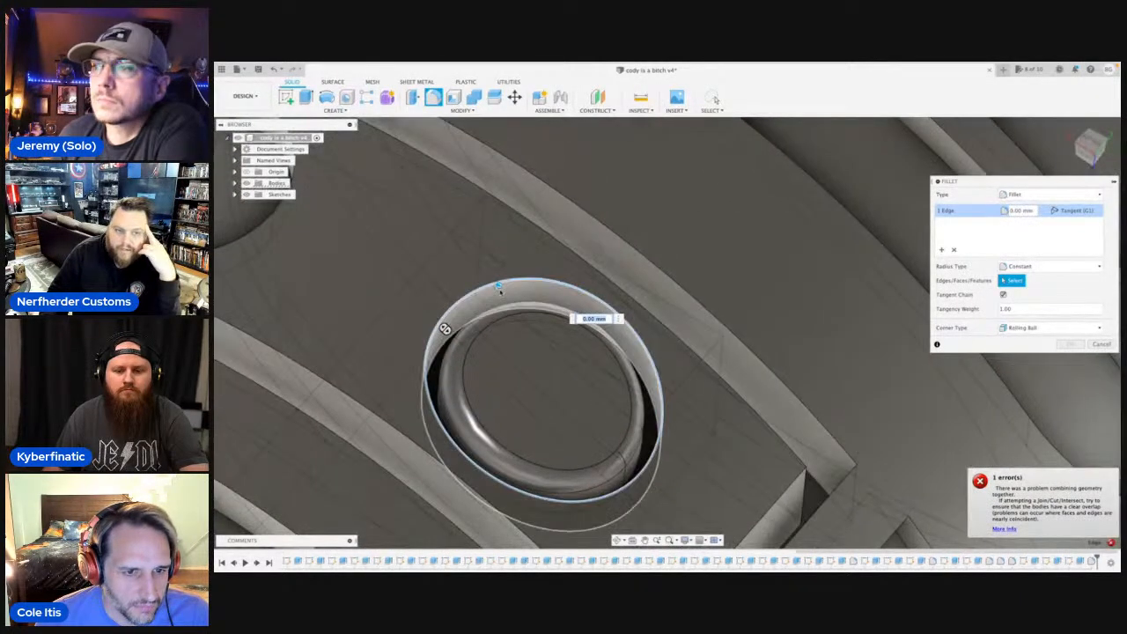
left_click_drag(500, 287, 494, 284)
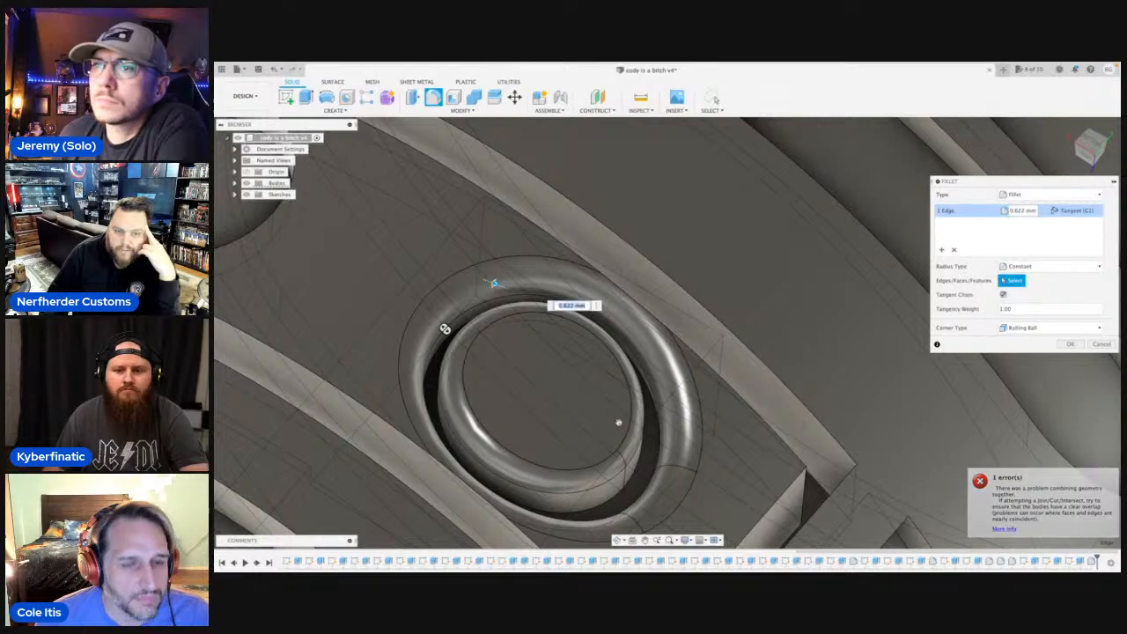
middle_click_drag(445, 326, 715, 367, "shift")
scroll(715, 366, "up", 3)
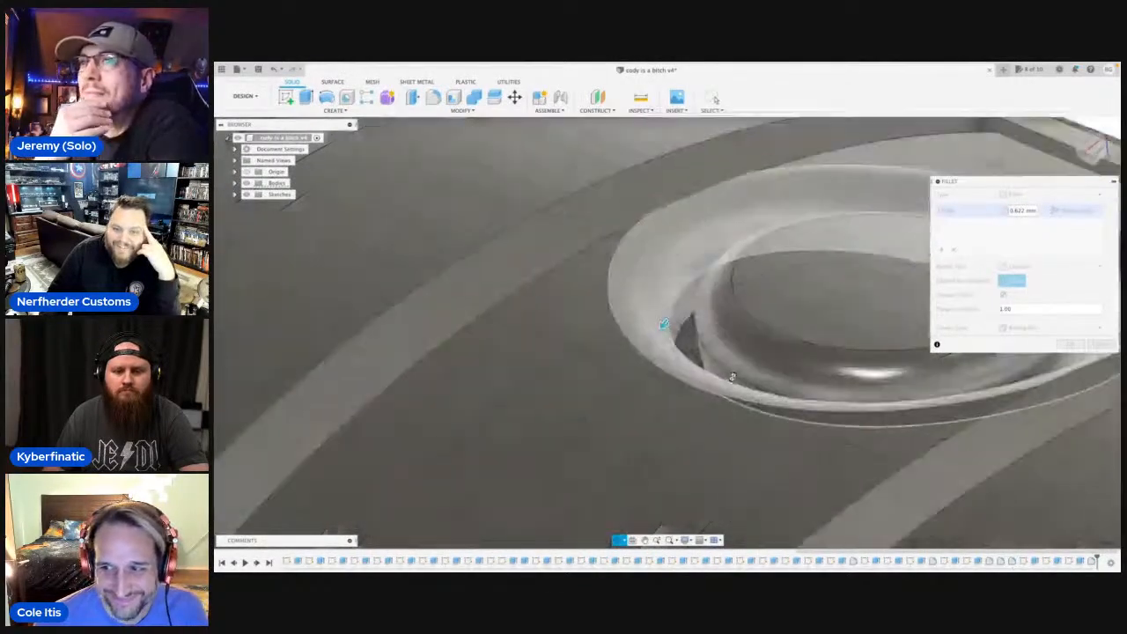
scroll(716, 366, "down", 2)
scroll(702, 341, "down", 5)
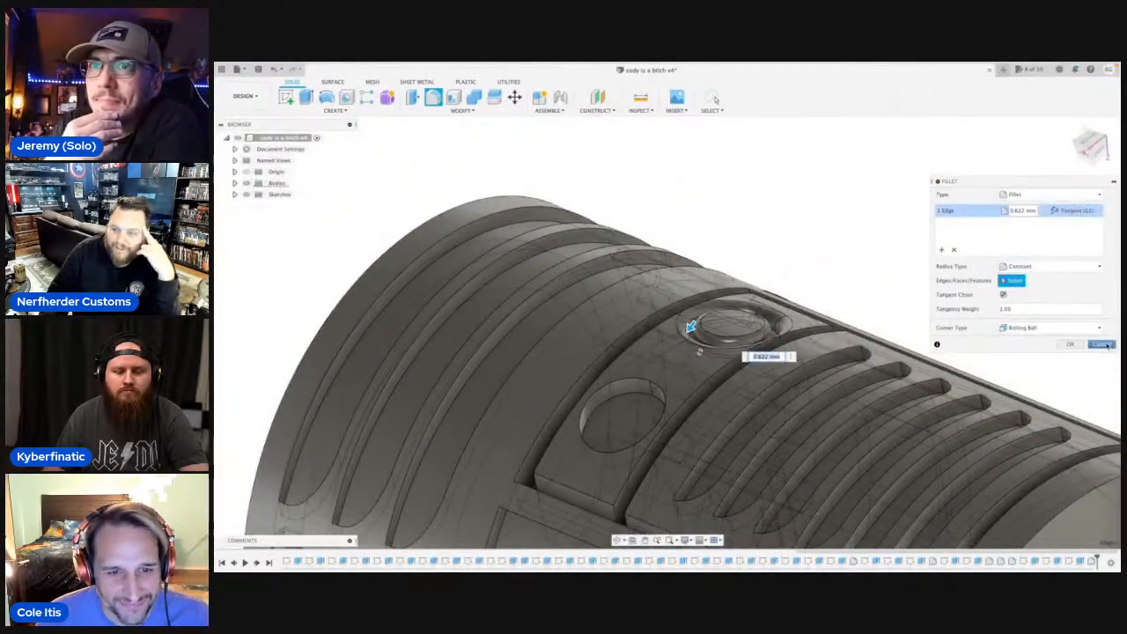
left_click(1104, 344)
Start a new sketch on the plane facing the bottom view for the insert of the second, empty pocket.
scroll(693, 350, "up", 5)
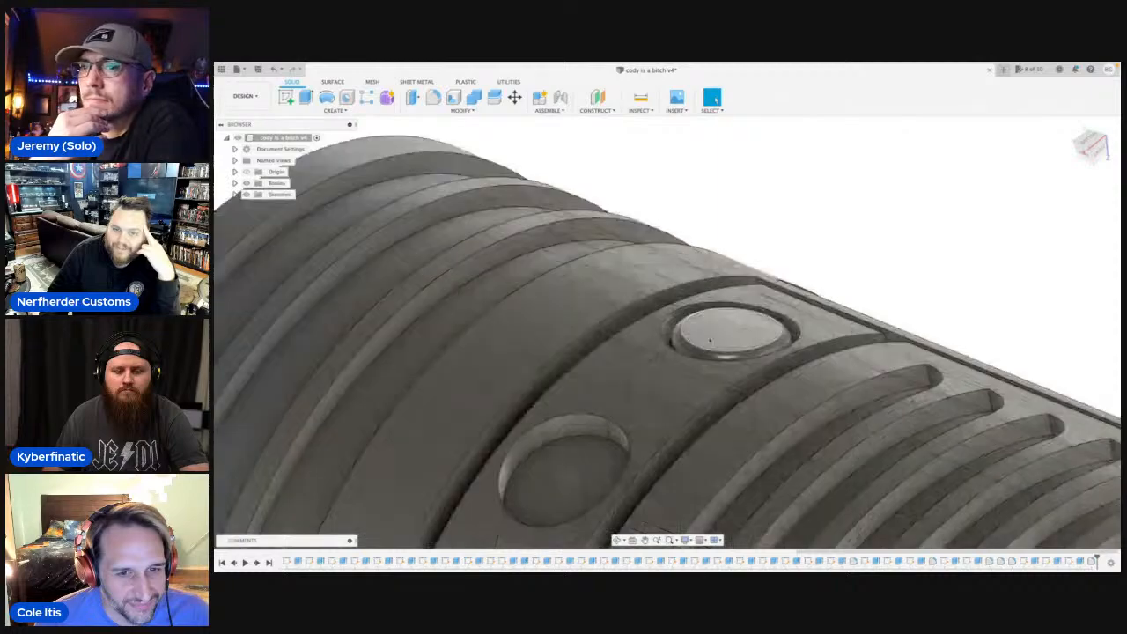
scroll(677, 358, "up", 3)
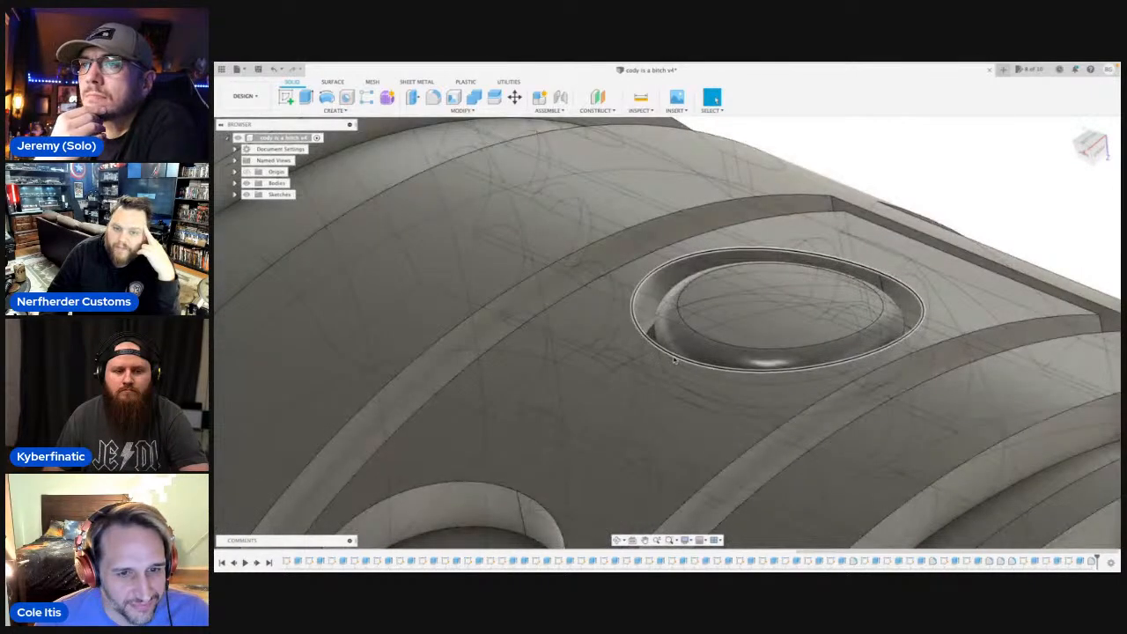
scroll(676, 358, "down", 6)
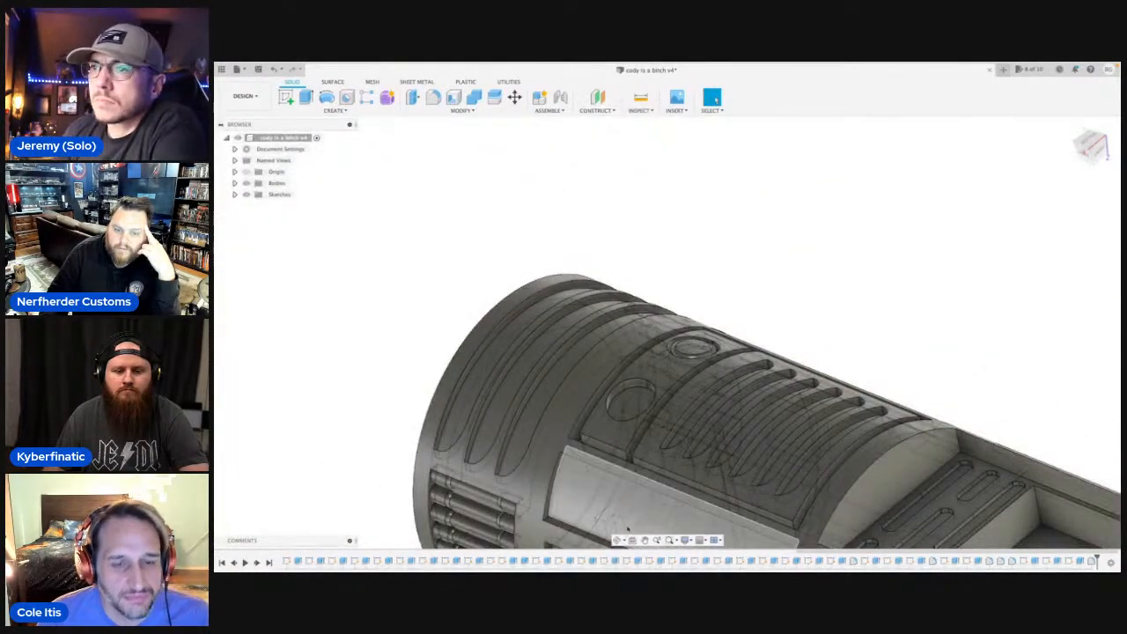
left_click(617, 542)
left_click_drag(674, 361, 635, 467)
middle_click_drag(636, 466, 791, 372, "shift")
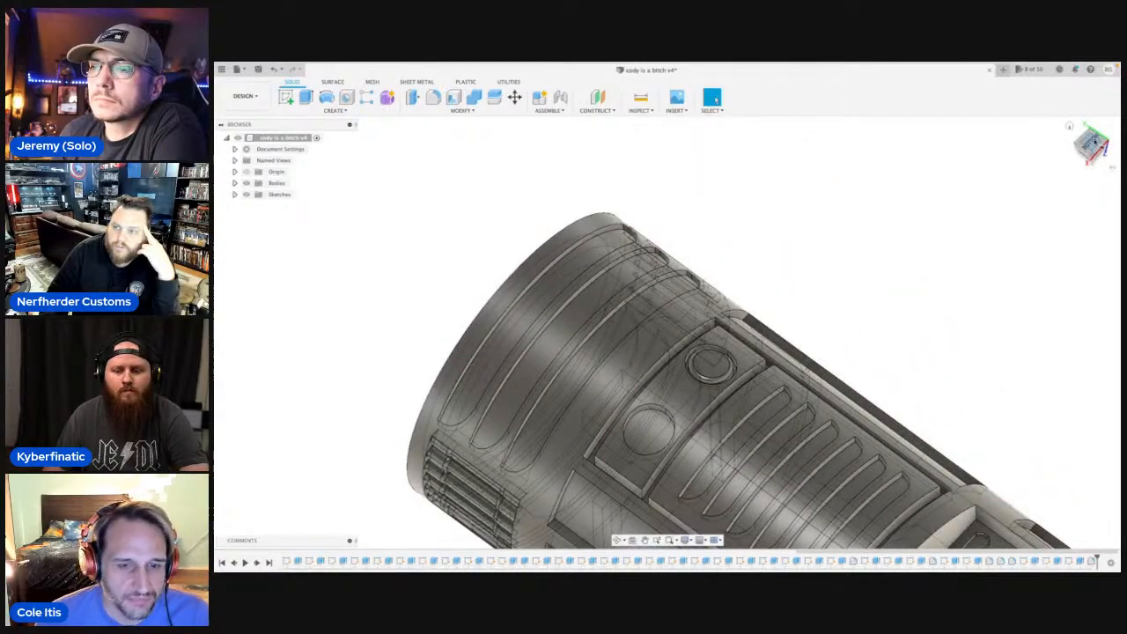
scroll(734, 439, "up", 1)
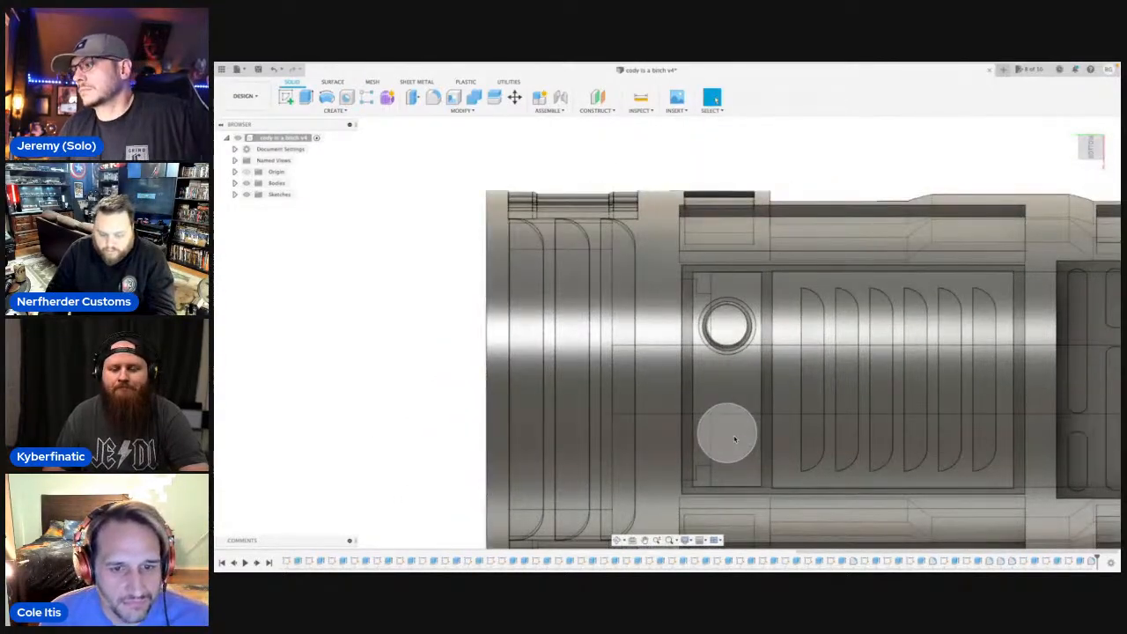
scroll(734, 437, "down", 4)
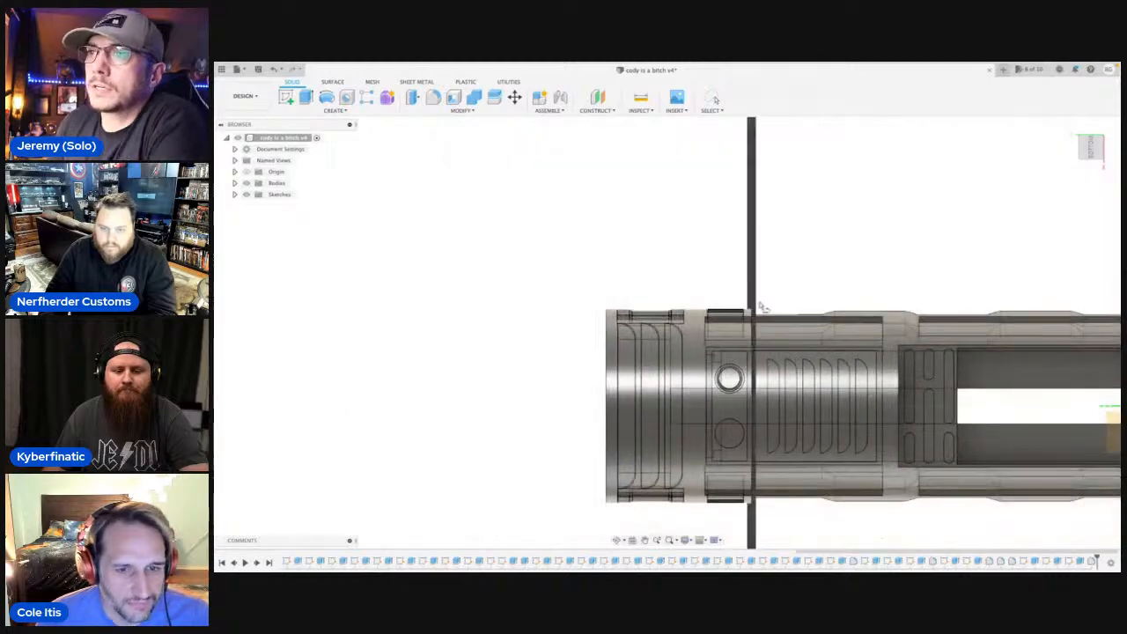
left_click(765, 292)
mouse_move(634, 201)
middle_mouse_down()
mouse_move(644, 397)
mouse_move(609, 519)
middle_mouse_up()
scroll(596, 372, "down", 2)
scroll(640, 304, "up", 5)
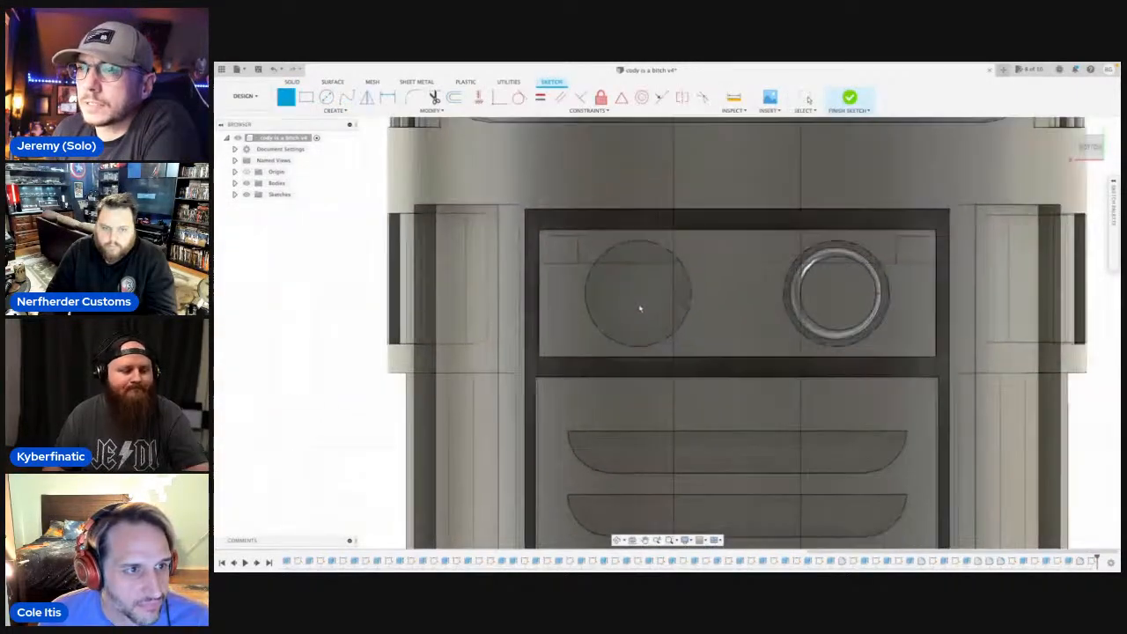
Sketch a vertical line across the empty pocket's diameter and a 4 mm diameter circle centred on the line's midpoint.
scroll(640, 309, "up", 2)
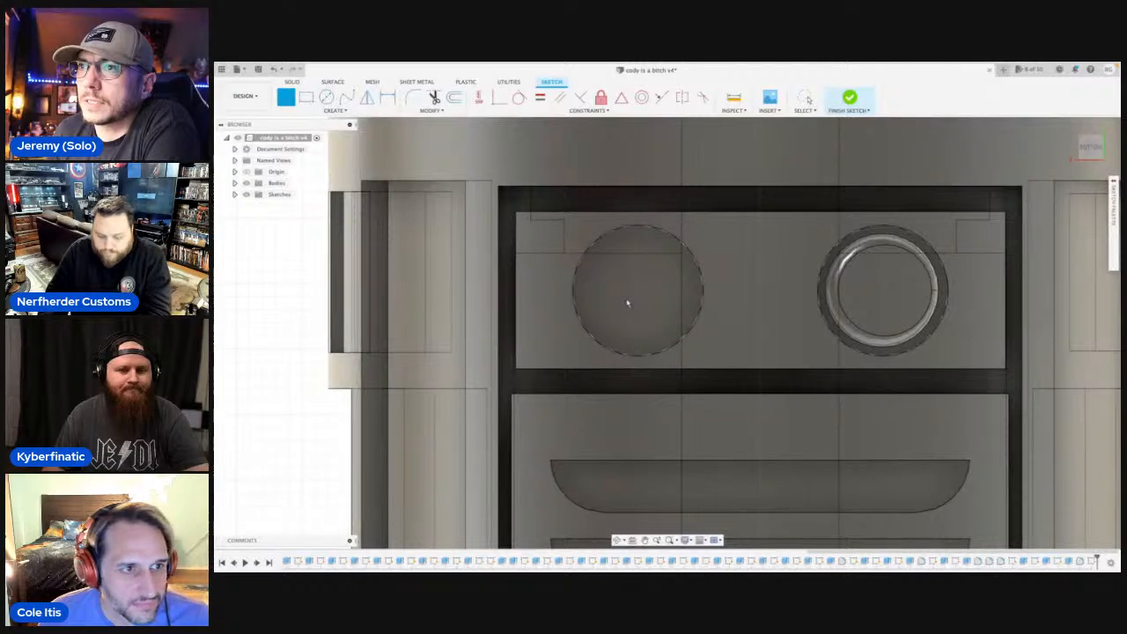
left_click(637, 358)
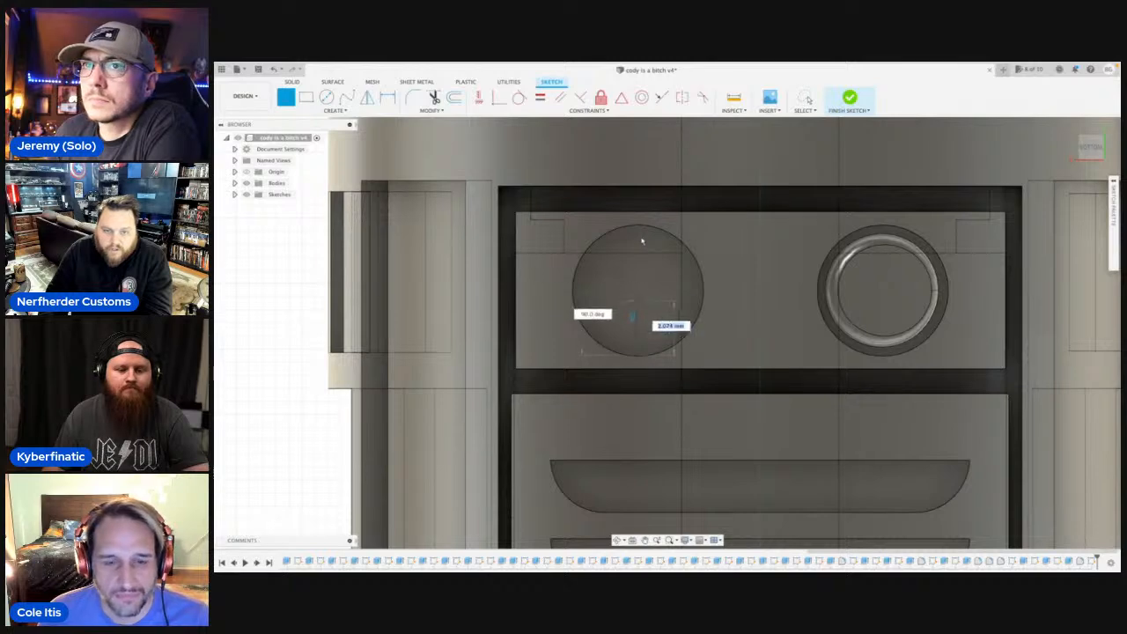
left_click(639, 227)
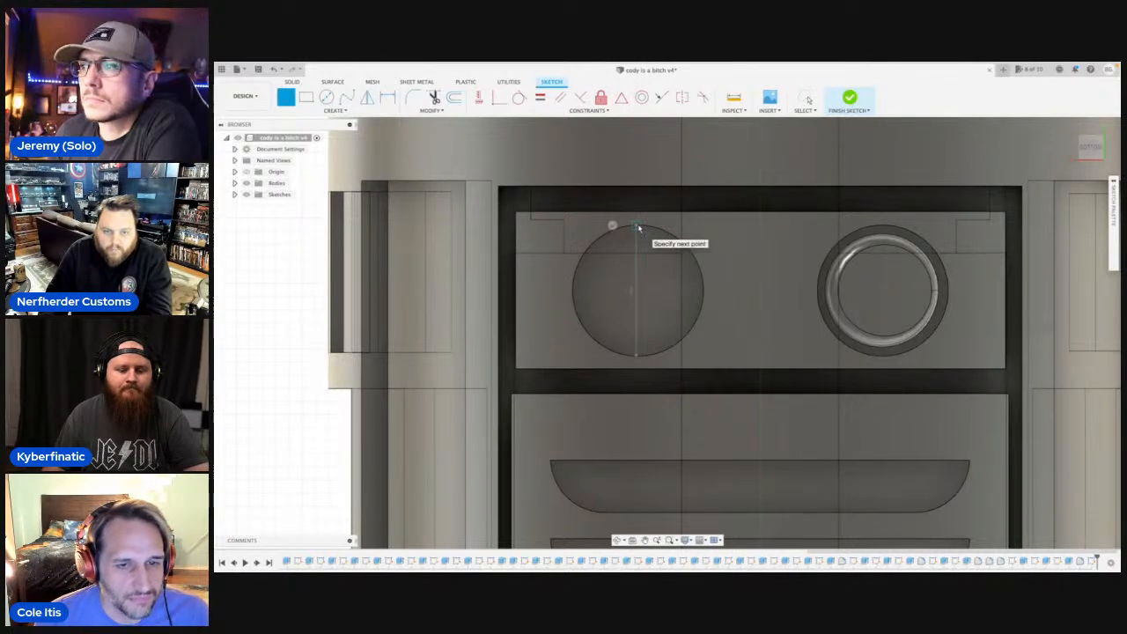
key("c")
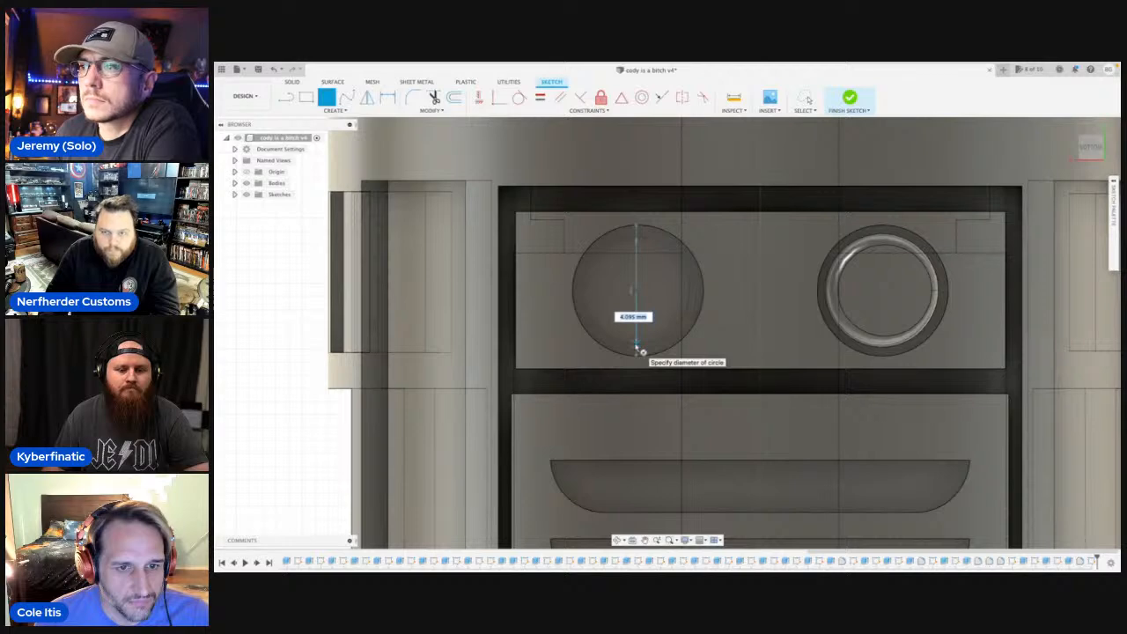
type("5")
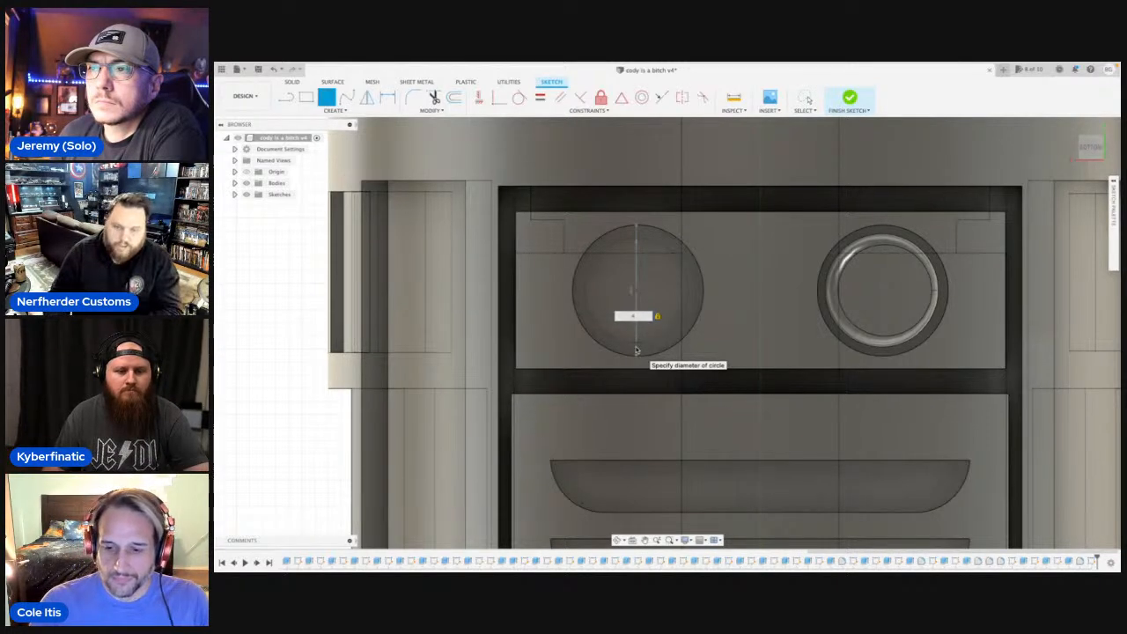
key("Return")
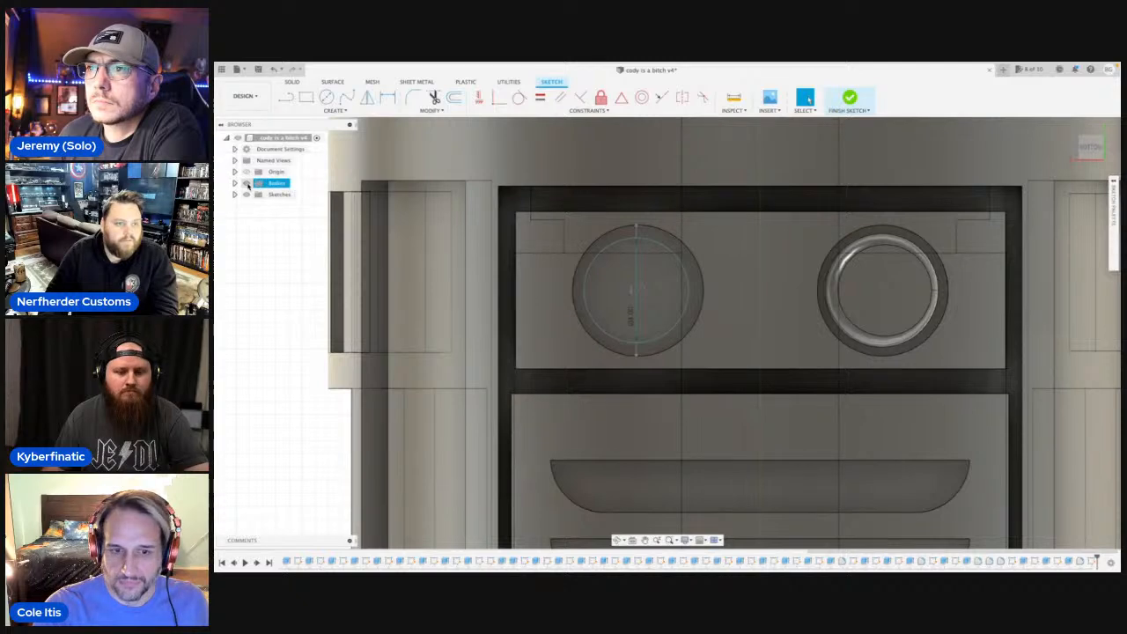
Extrude both halves of the 4 mm circle by -1 mm as a join, using the face inside the empty pocket as the start object.
left_click(247, 183)
left_click(617, 295)
key("q")
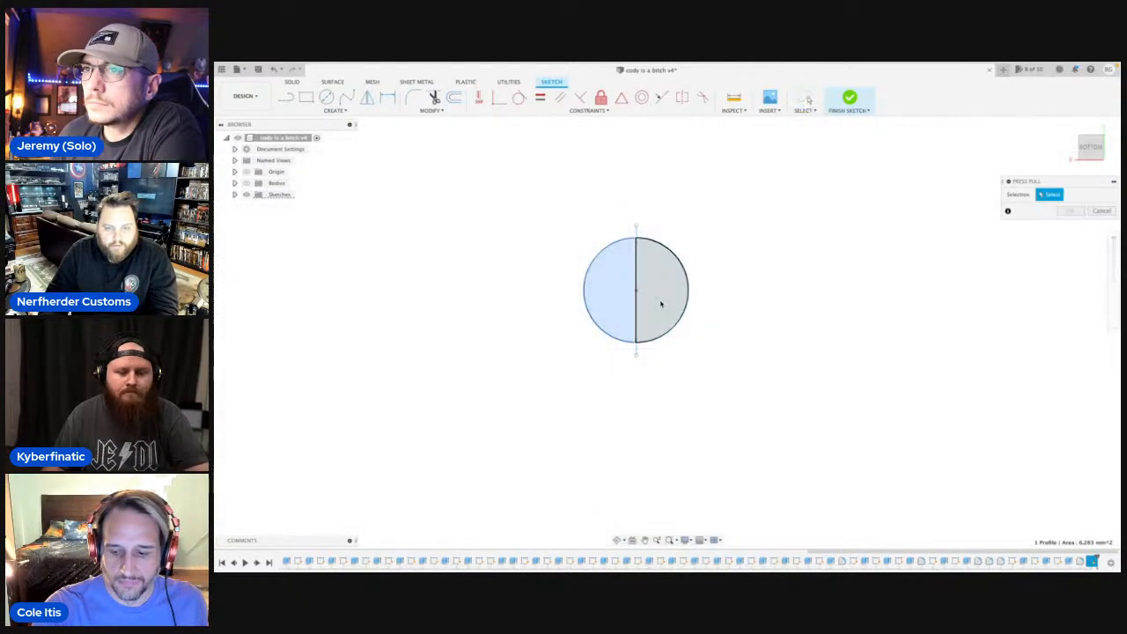
left_click(661, 303)
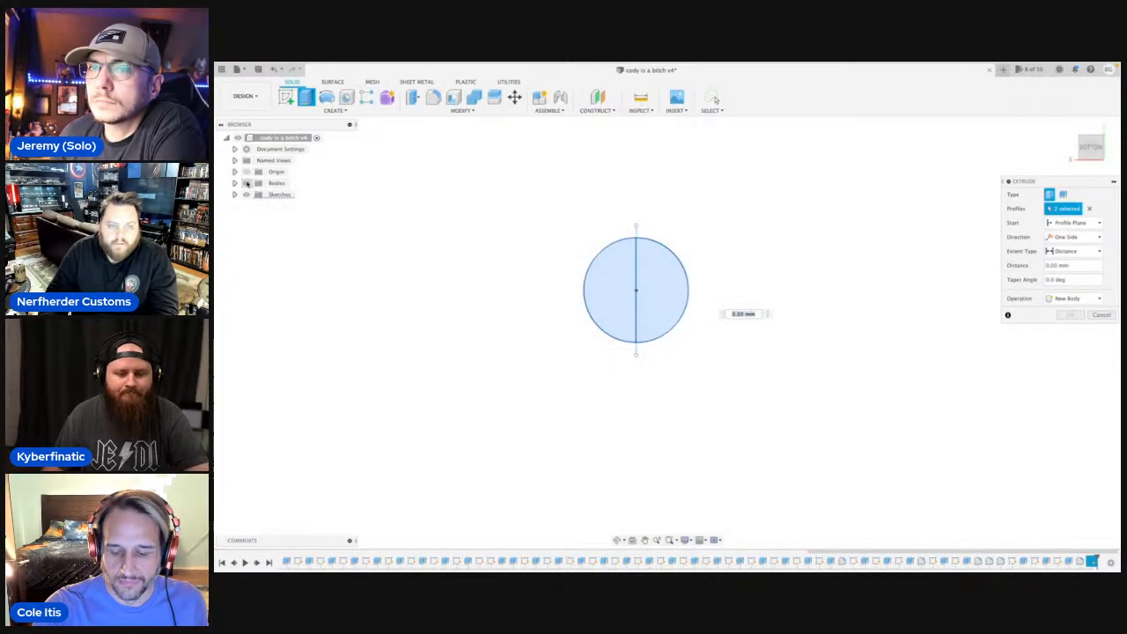
left_click(248, 183)
left_click(617, 540)
left_click_drag(635, 344, 659, 292)
middle_click_drag(648, 341, 361, 377, "shift")
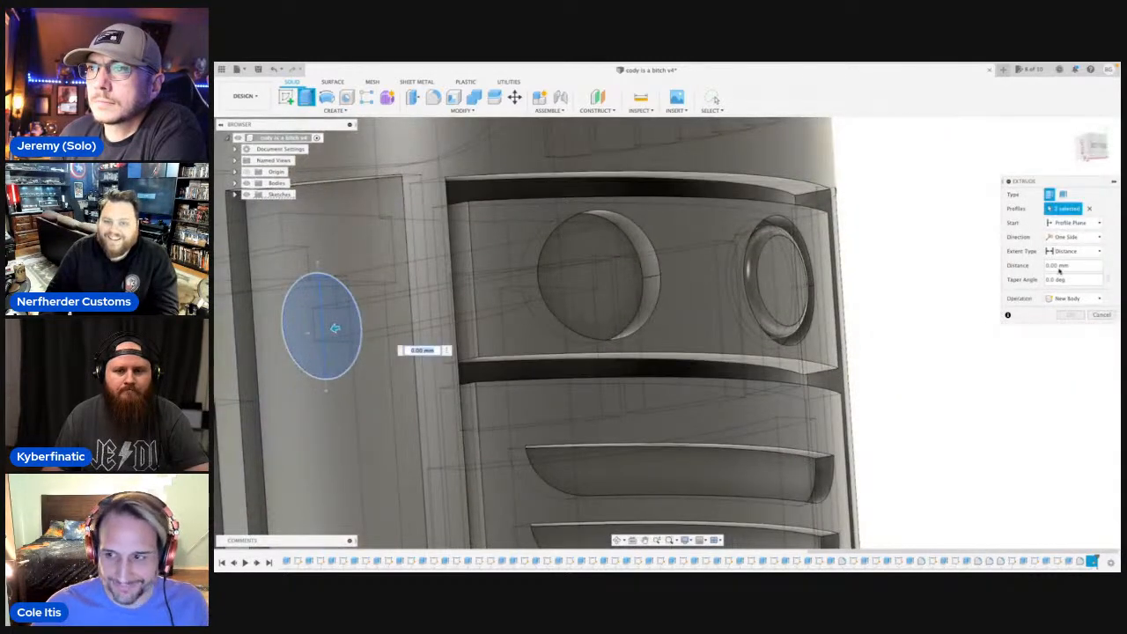
left_click(1099, 223)
left_click(1069, 259)
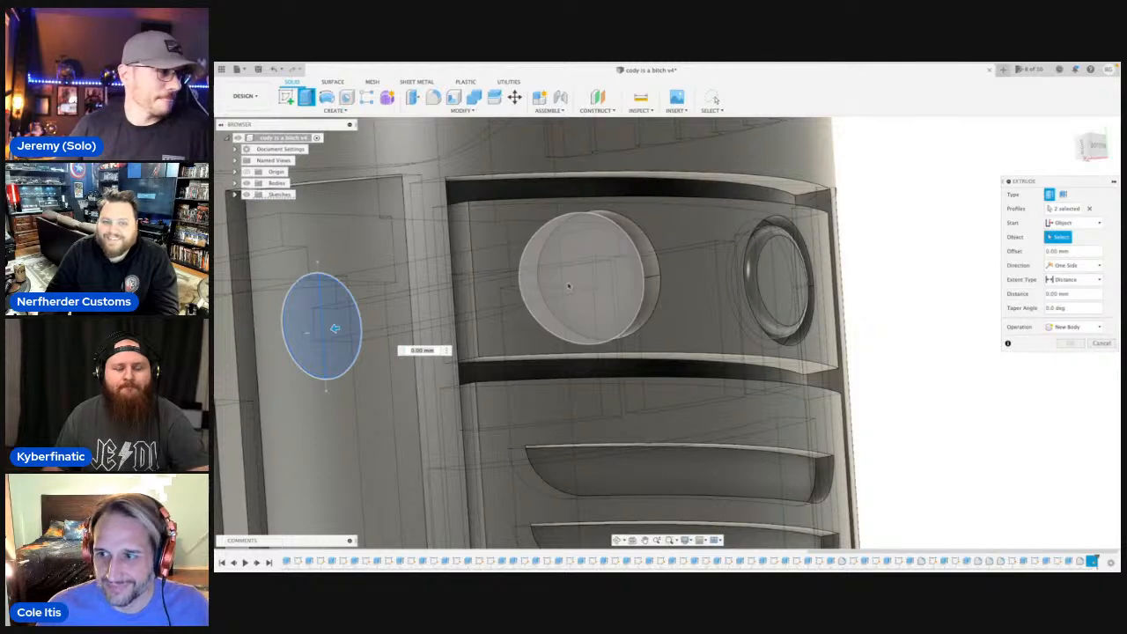
left_click(624, 276)
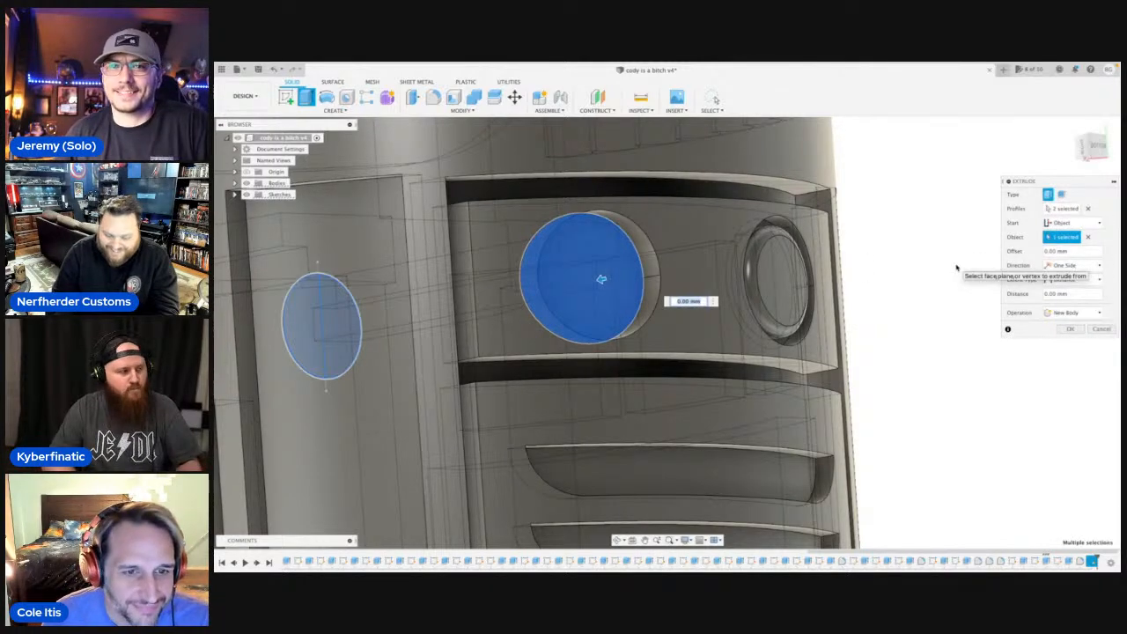
type("-1")
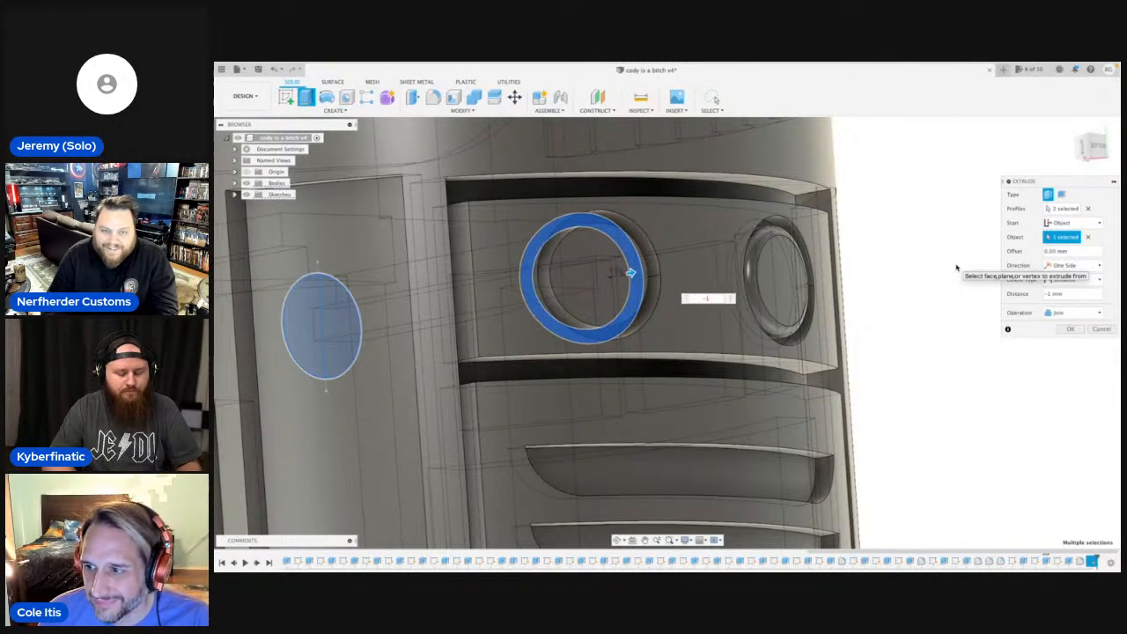
key("Return")
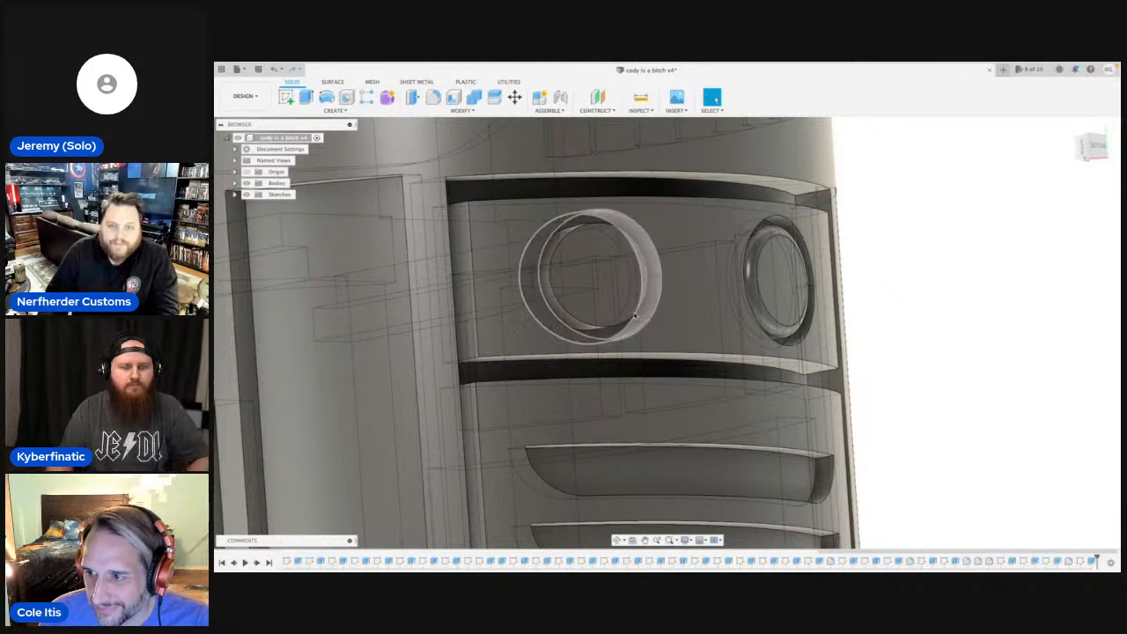
Fillet the outer circular edge of the second round insert with a radius of about 0.4 mm.
left_click(611, 330)
key("f")
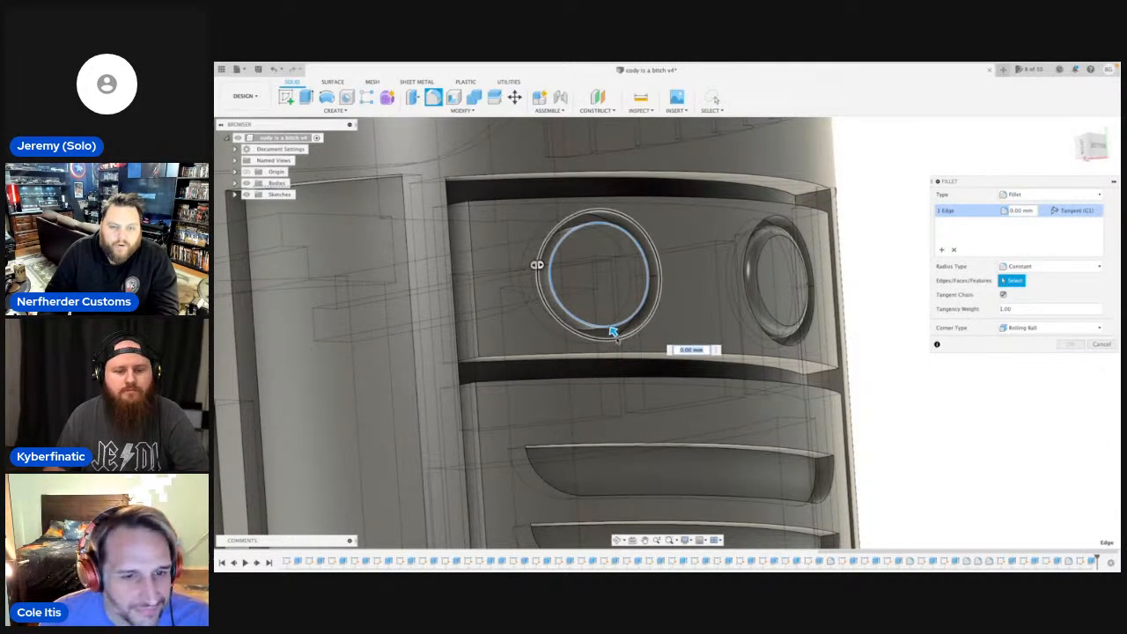
left_click_drag(613, 331, 613, 331)
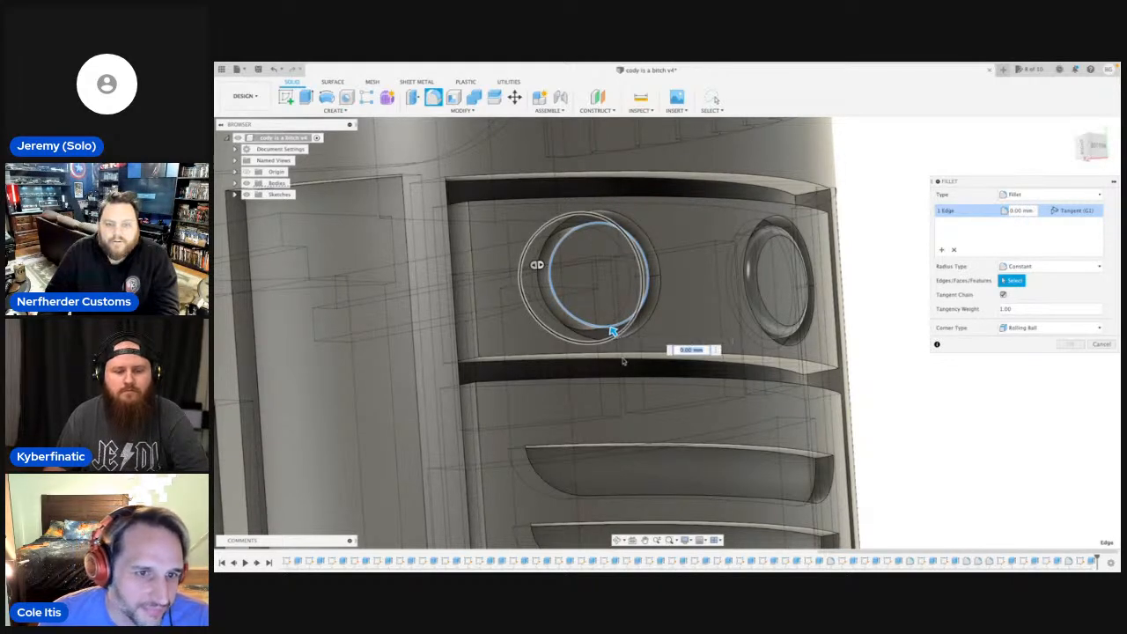
left_click_drag(613, 331, 611, 329)
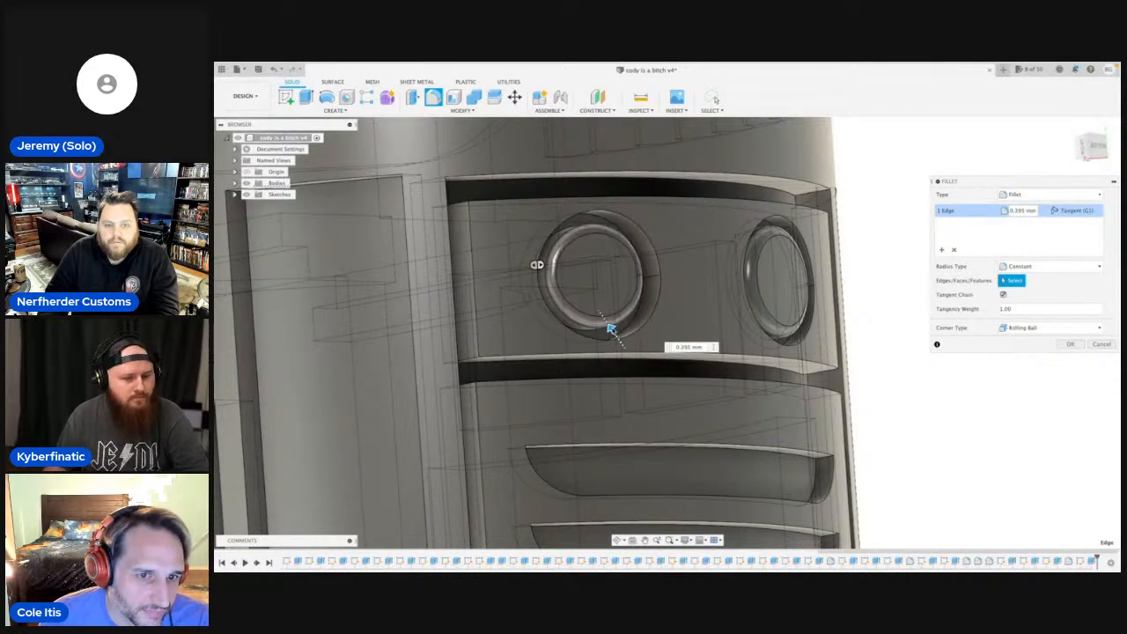
left_click(1097, 143)
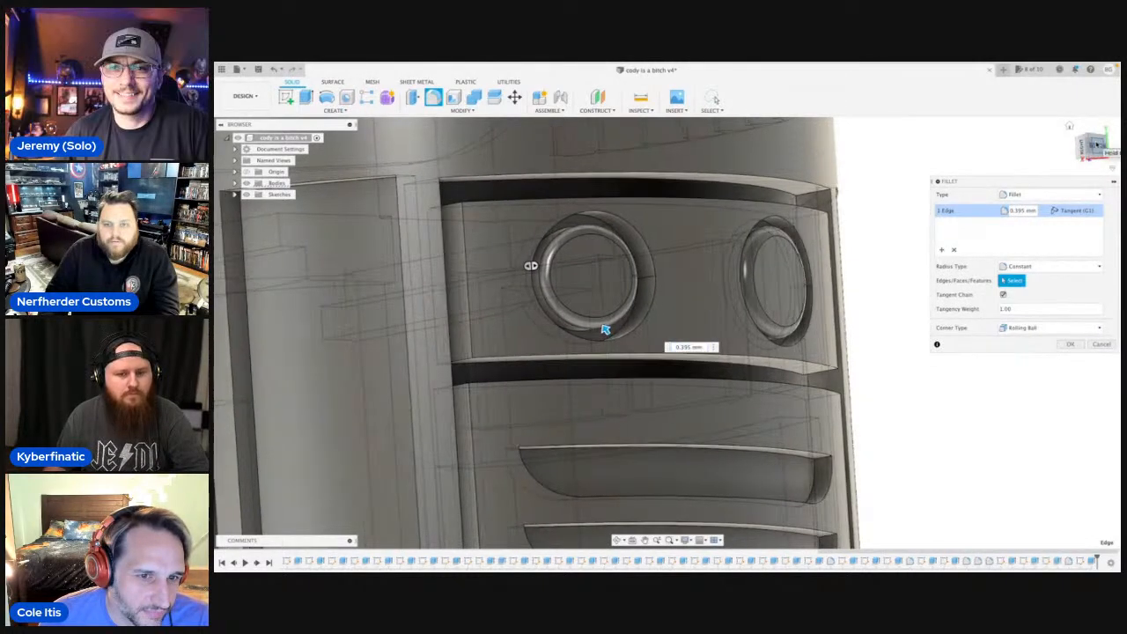
left_click_drag(405, 358, 407, 360)
scroll(640, 325, "down", 4)
key("Return")
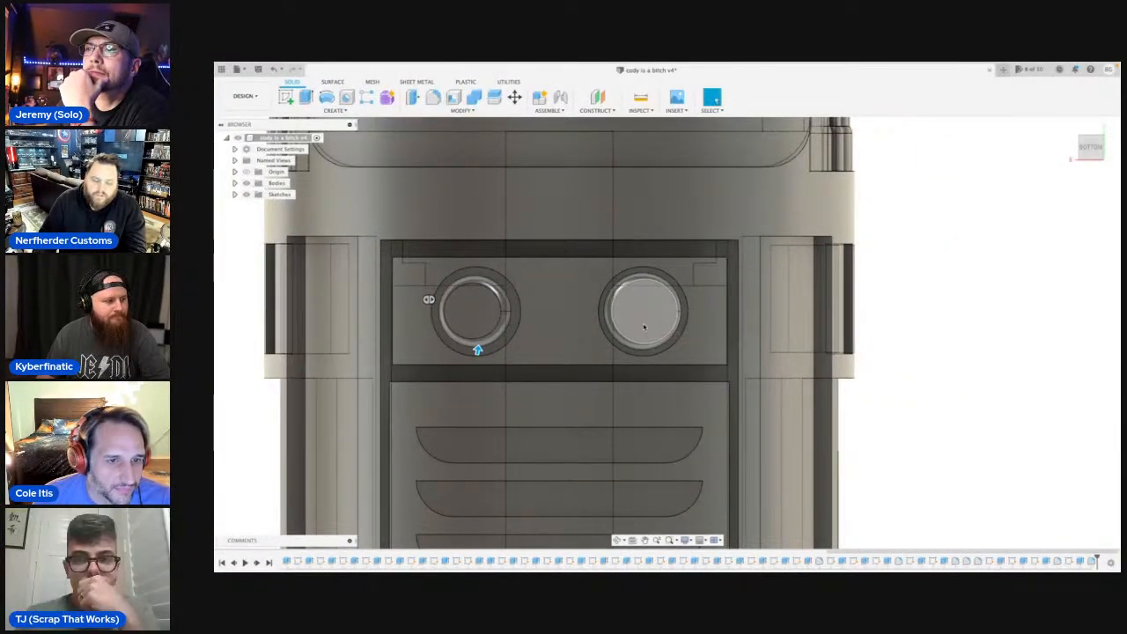
Examine the two finished round inserts, the louvred panel and the surrounding hilt details from several angles.
scroll(549, 329, "down", 3)
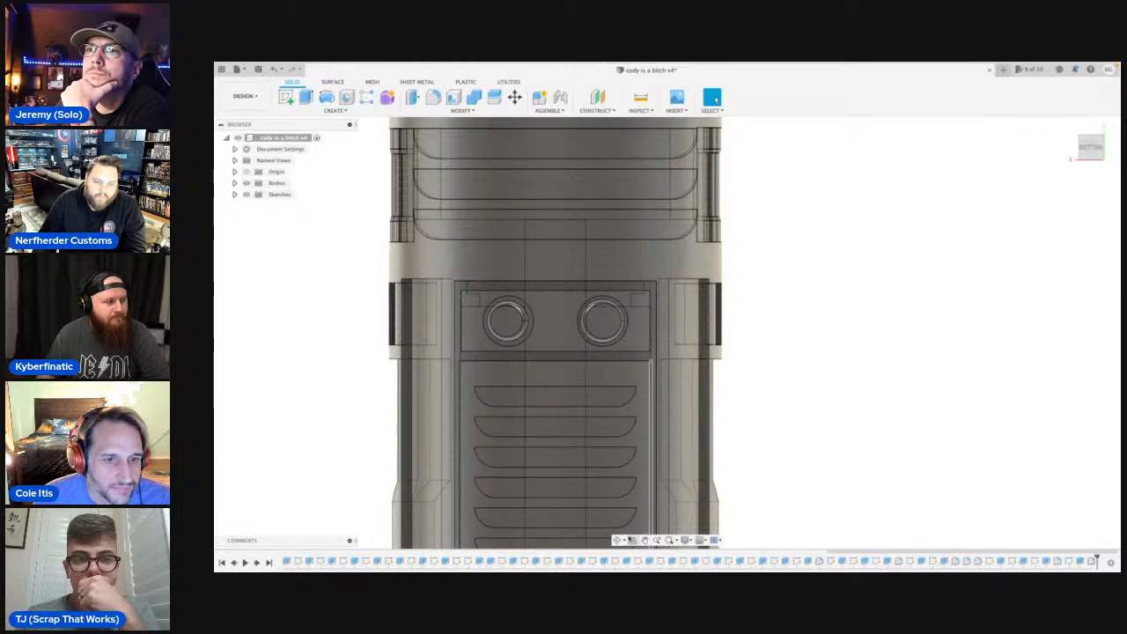
left_click_drag(624, 521, 731, 379)
mouse_move(616, 353)
middle_mouse_down("shift")
mouse_move(598, 379)
mouse_move(647, 436)
mouse_move(610, 361)
middle_mouse_up("shift")
scroll(594, 401, "down", 3)
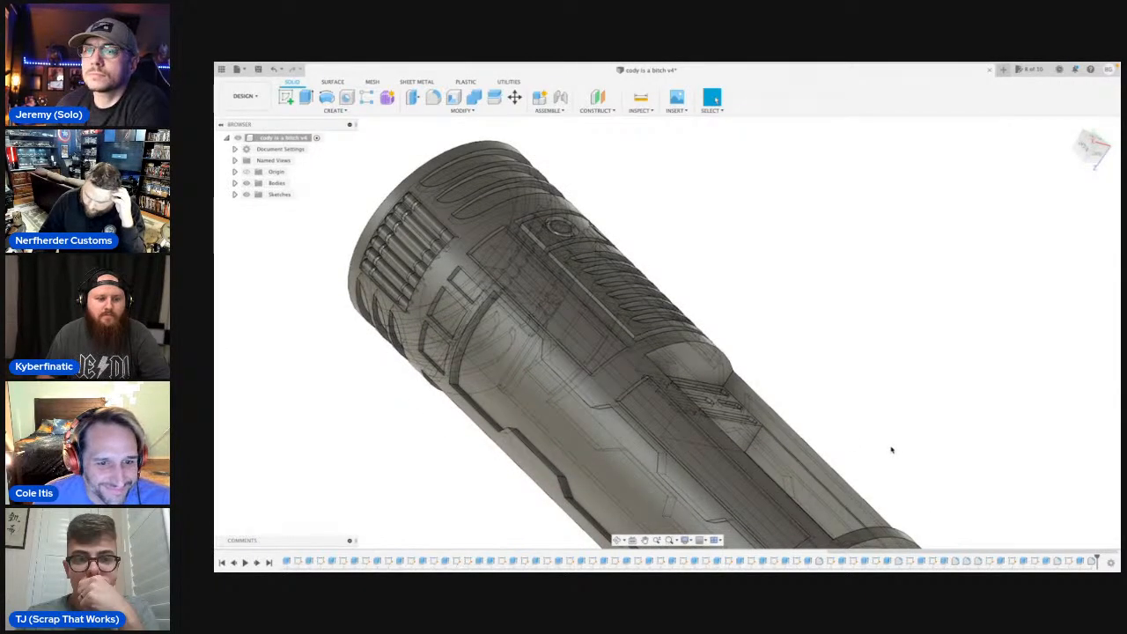
scroll(558, 308, "up", 4)
middle_click_drag(570, 291, 561, 388)
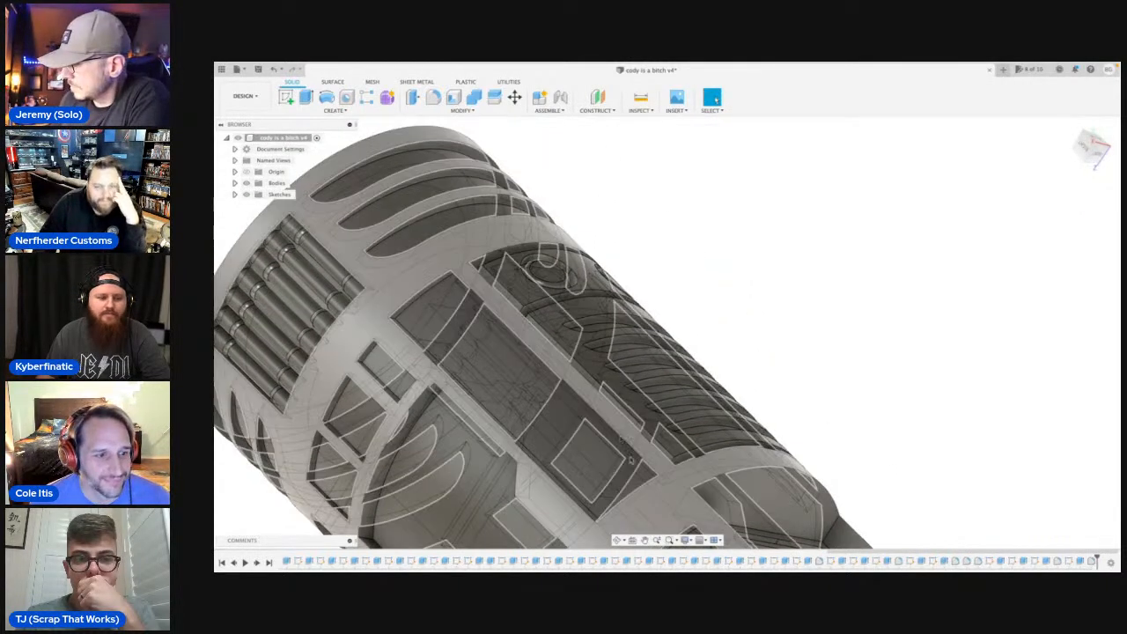
left_click(618, 540)
middle_click_drag(564, 379, 588, 344, "shift")
scroll(535, 342, "down", 3)
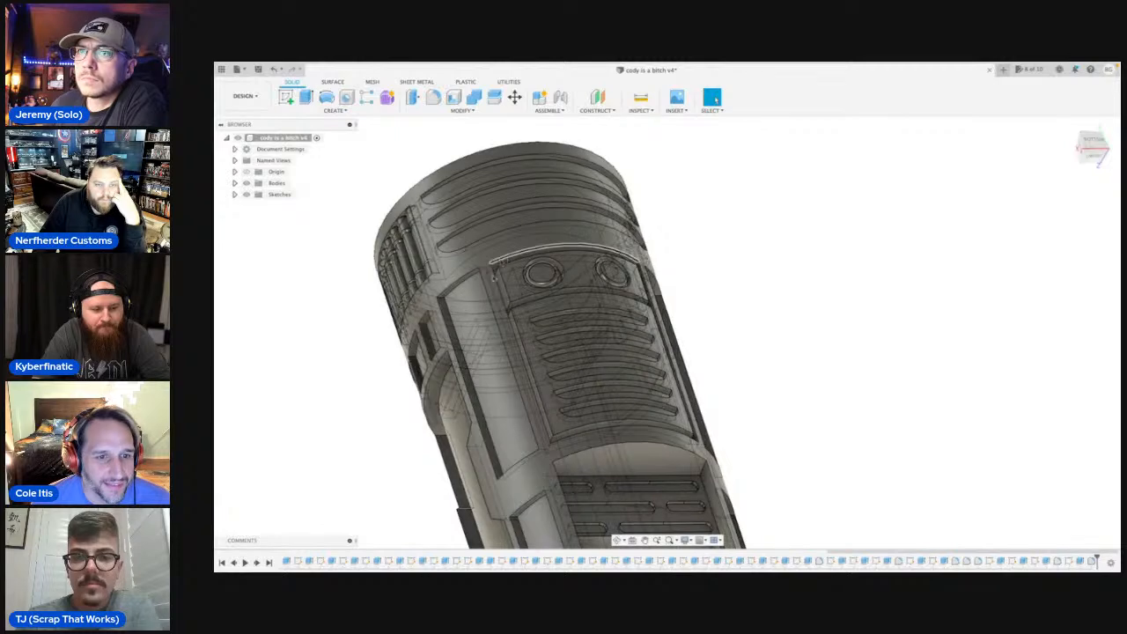
Fillet the two long side edges of the louvred block with a radius of about 5.03 mm.
left_click(528, 361)
left_click(432, 96)
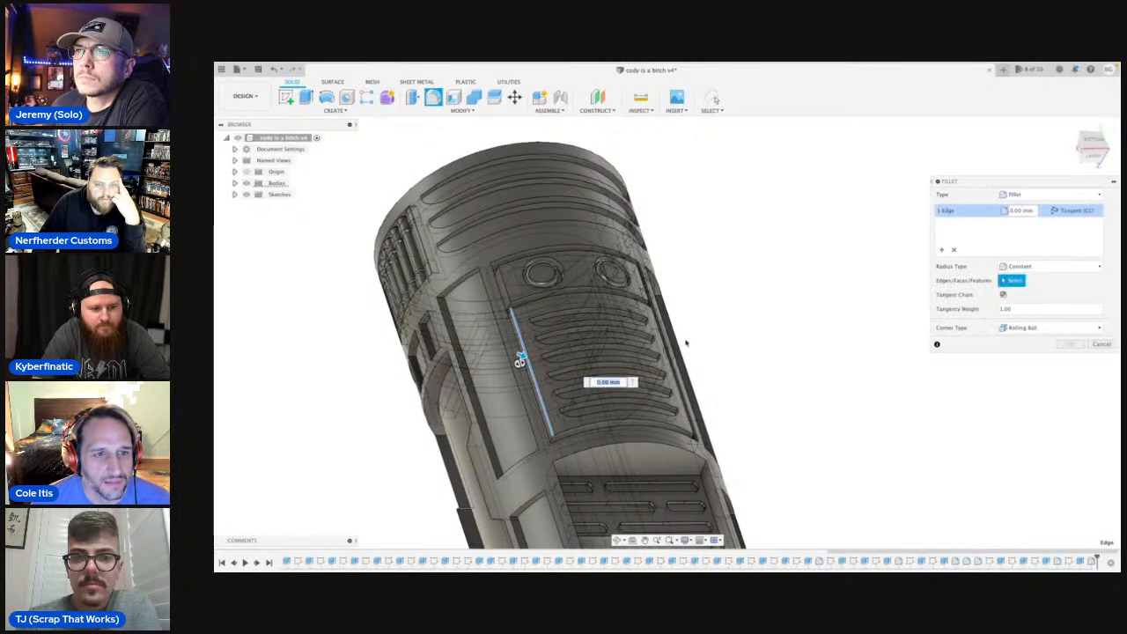
left_click(671, 363)
left_click_drag(676, 359, 668, 362)
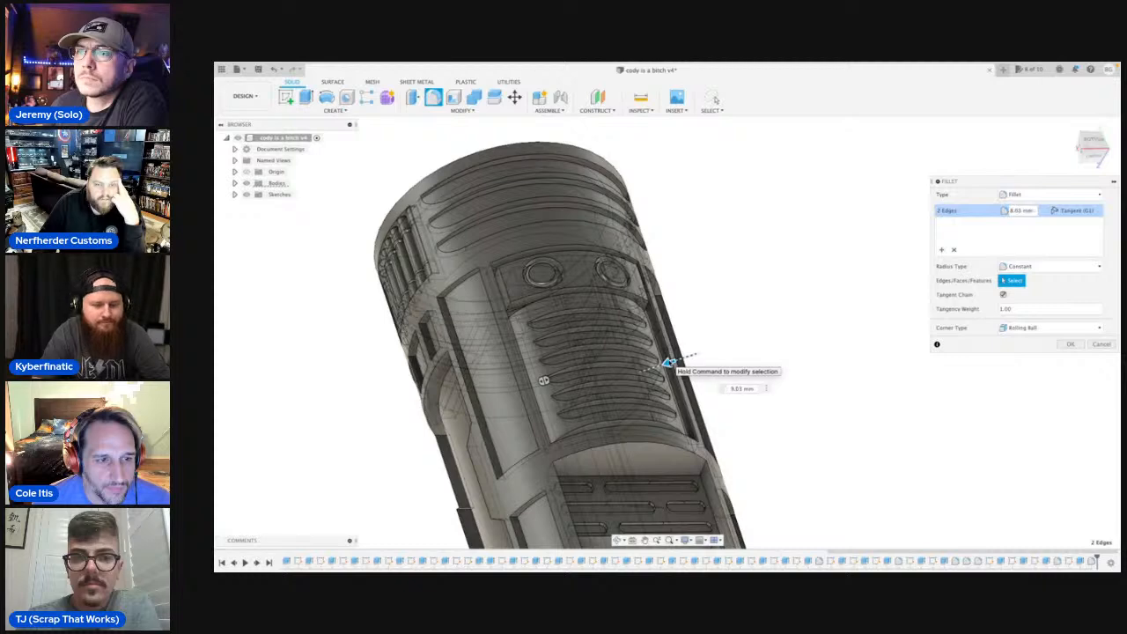
left_click_drag(669, 363, 672, 361)
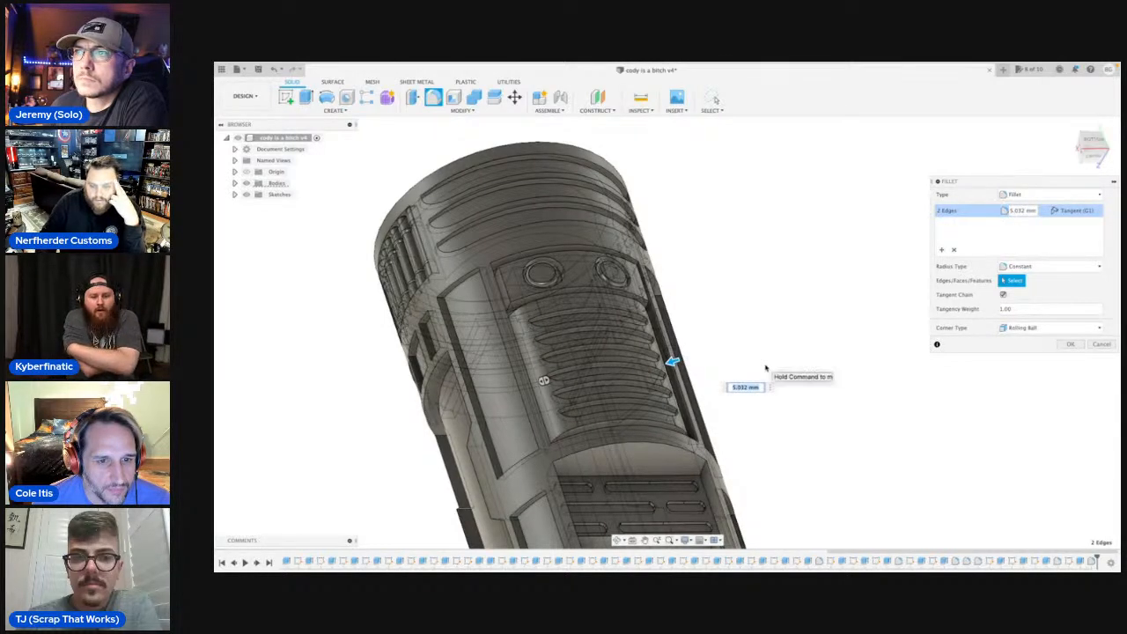
key("Return")
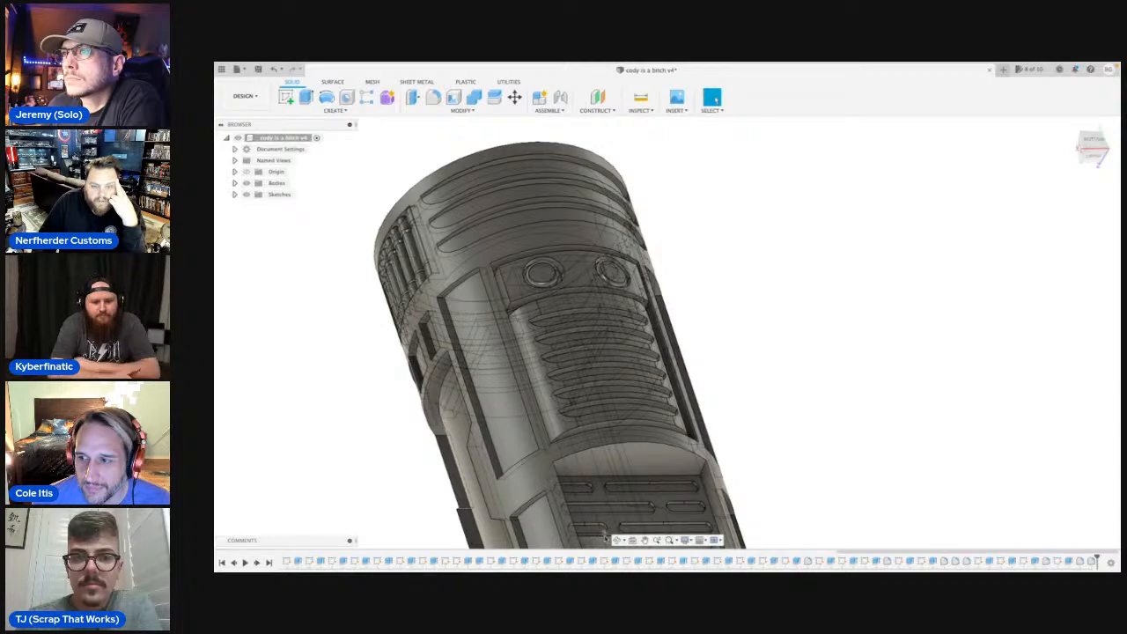
Try a fillet of about 2.39 mm on the two curved end edges of the recess that holds the row of rods.
middle_click_drag(537, 440, 616, 454, "shift")
middle_click_drag(506, 489, 479, 279, "shift")
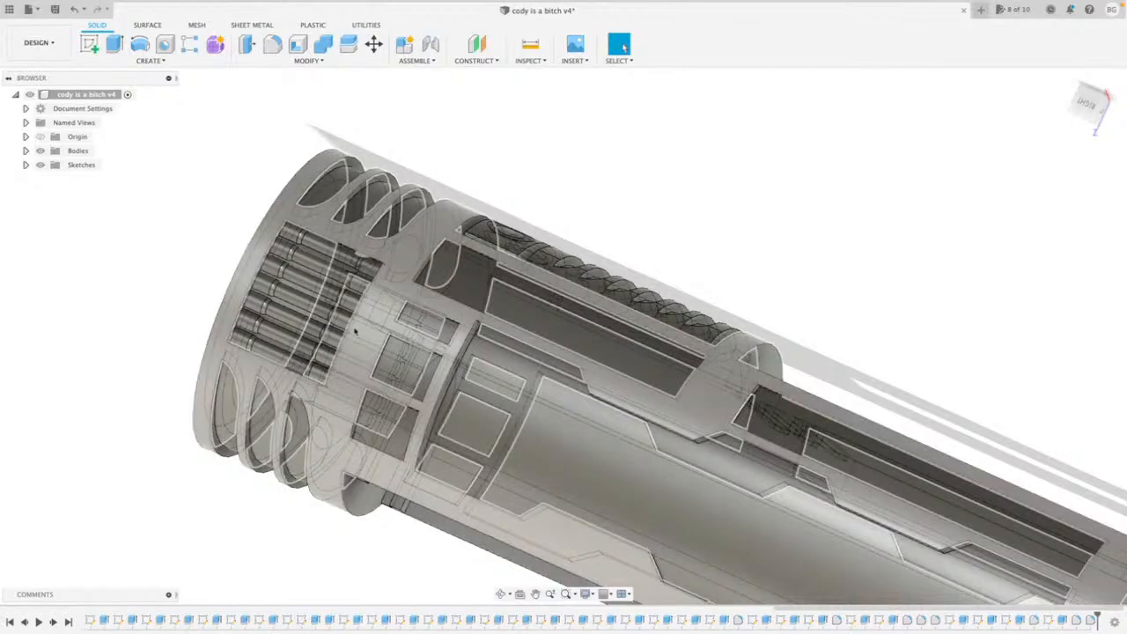
scroll(294, 277, "up", 2)
left_click(236, 335)
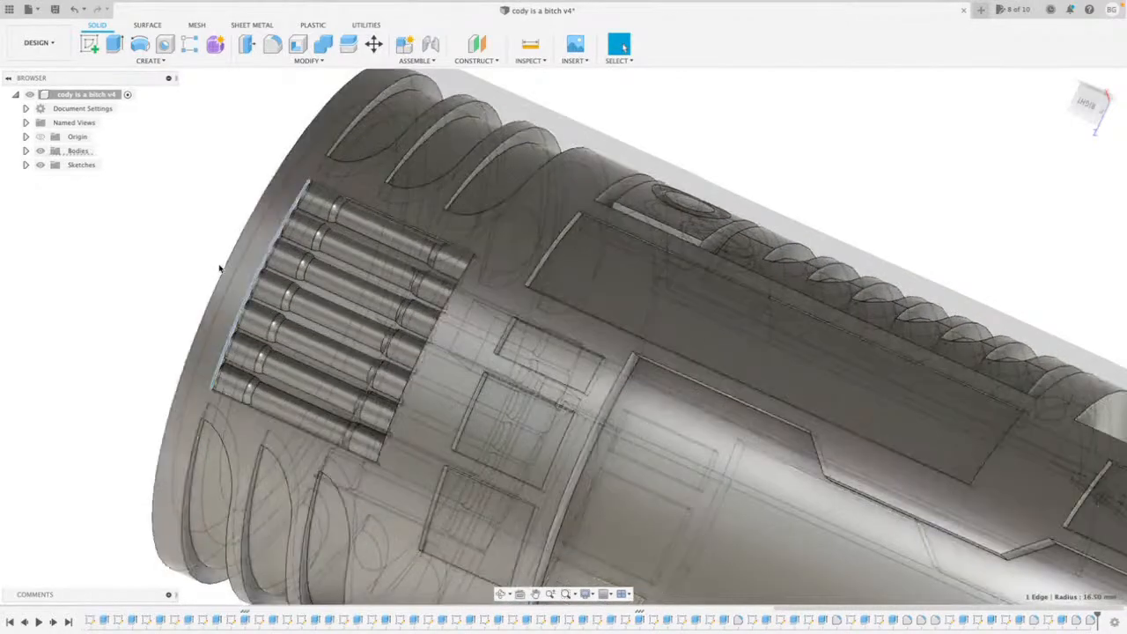
left_click(272, 45)
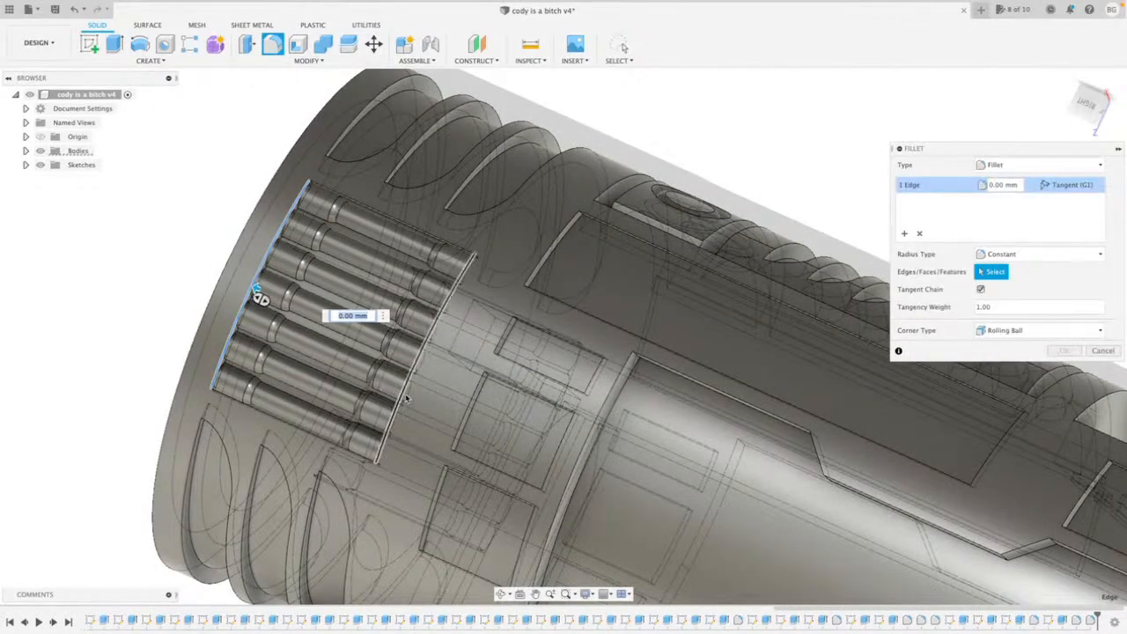
left_click(406, 399)
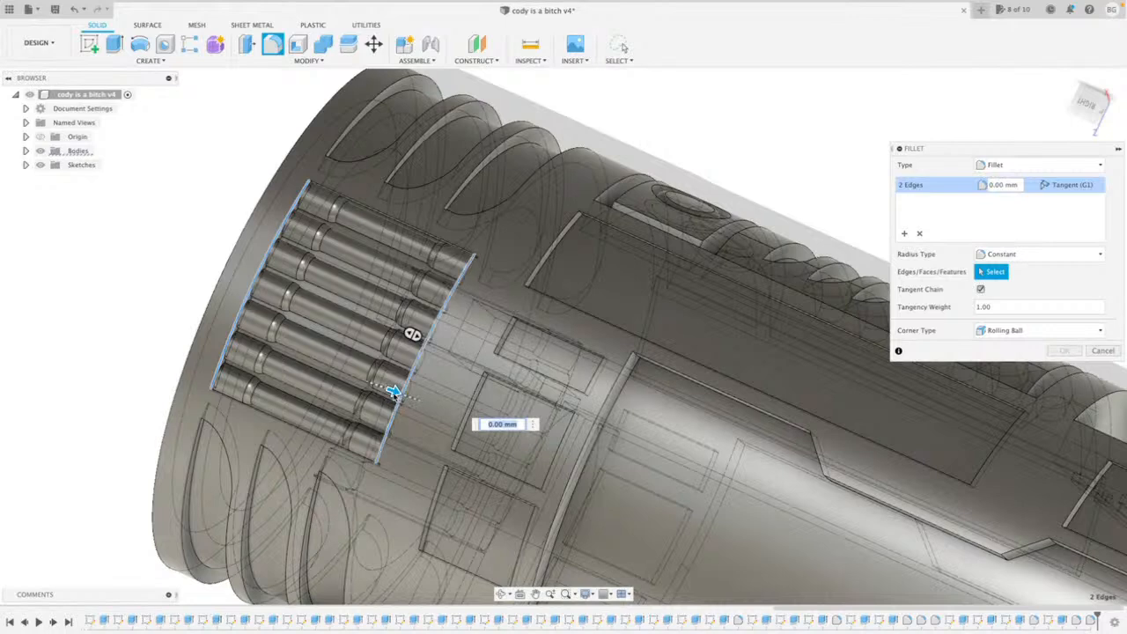
left_click_drag(397, 392, 396, 393)
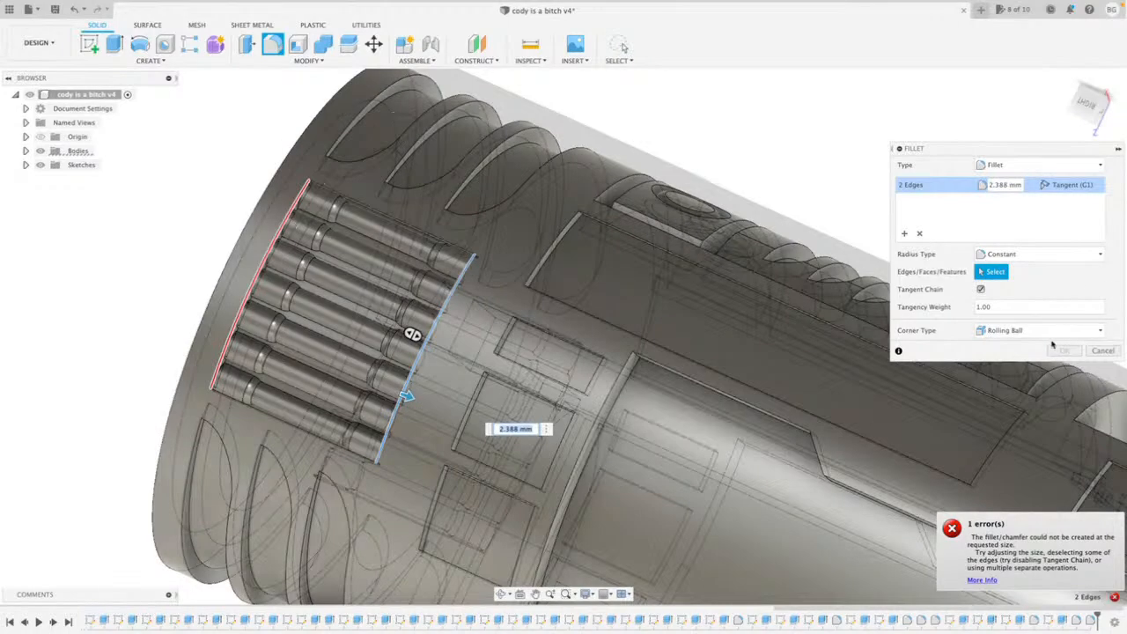
left_click(1103, 351)
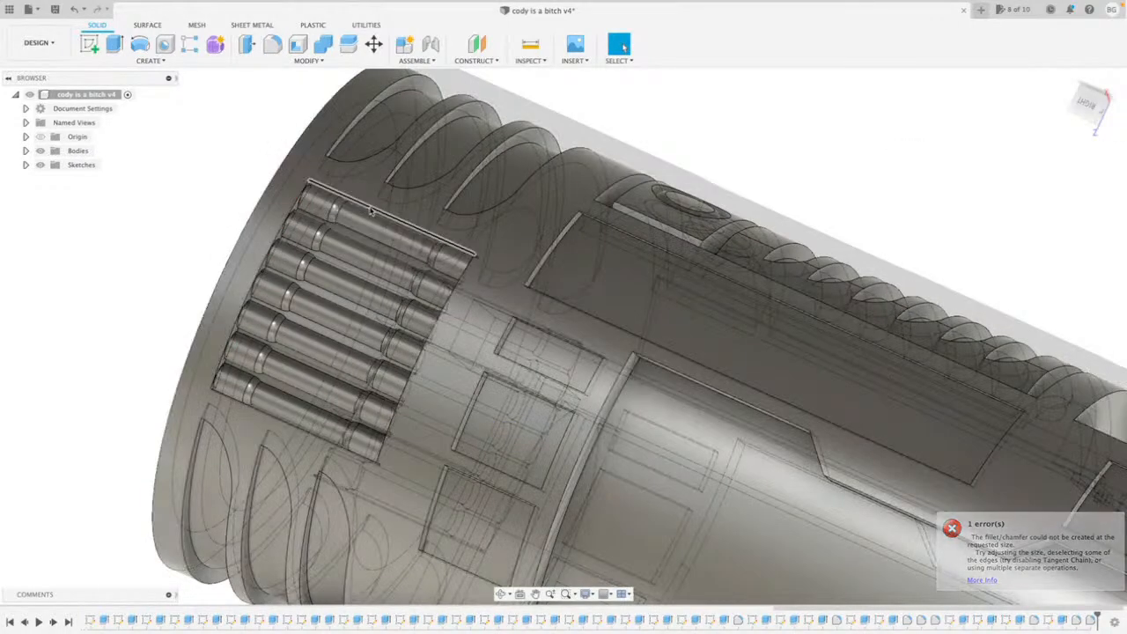
Try a fillet of about 0.525 mm on the two straight long side edges of the recess that holds the row of rods.
left_click(375, 210)
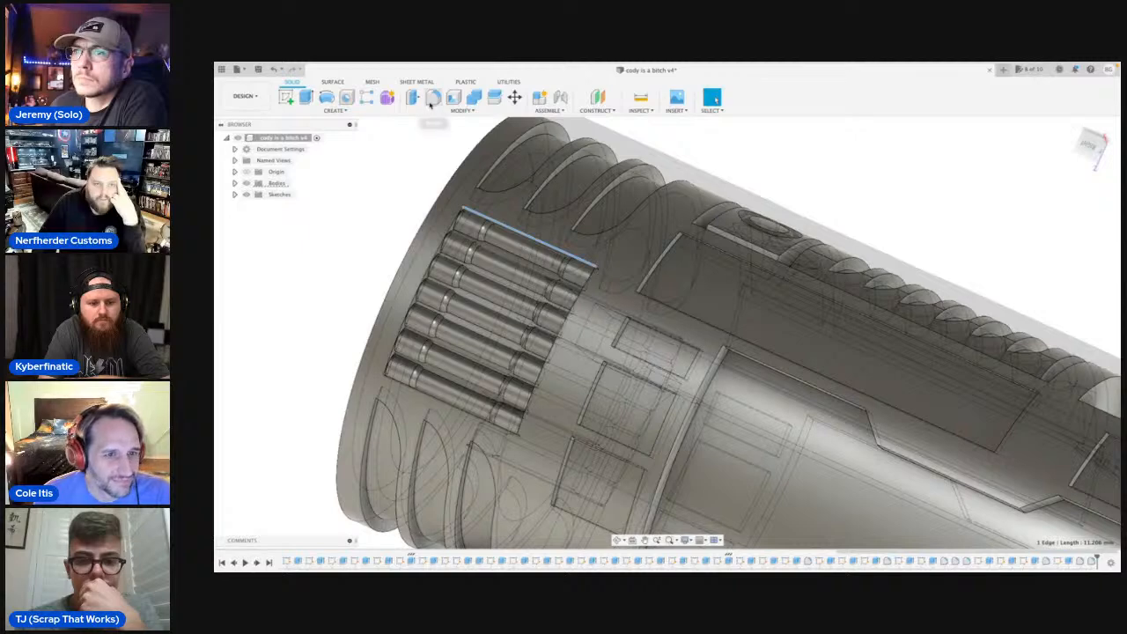
left_click(428, 95)
left_click(436, 395)
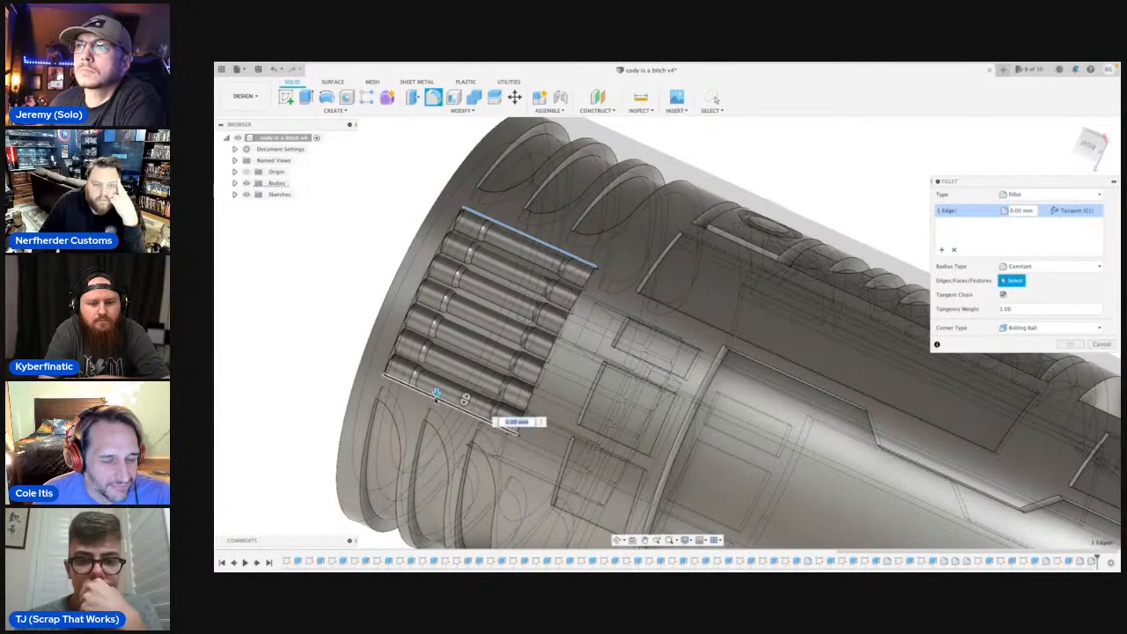
left_click_drag(436, 394, 437, 398)
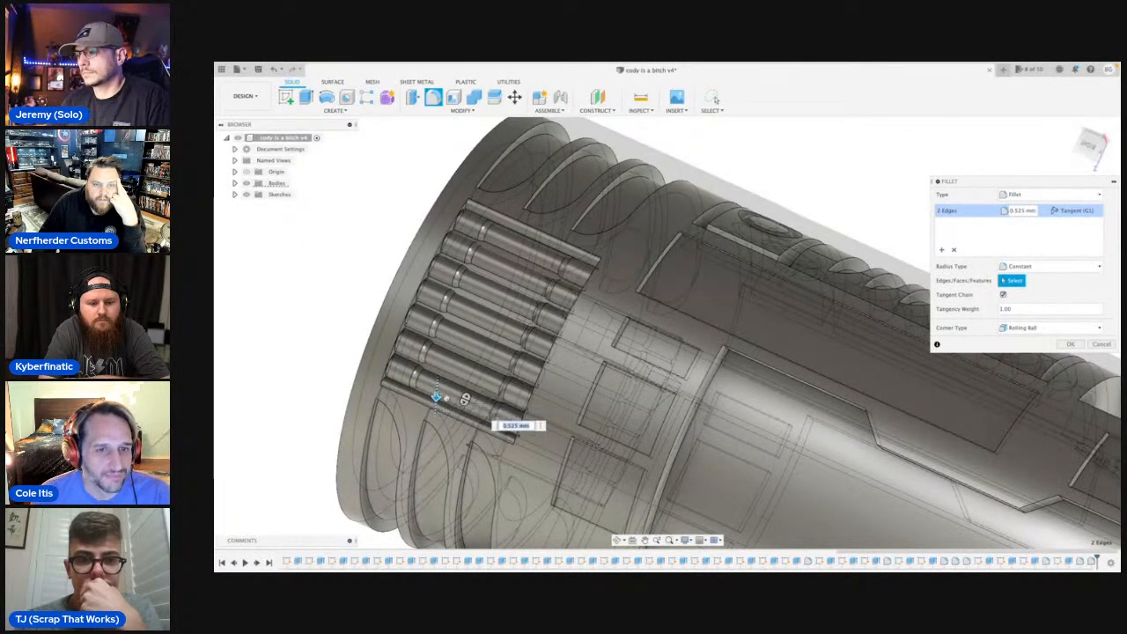
left_click(619, 540)
left_click_drag(591, 360, 371, 531)
scroll(628, 344, "down", 5)
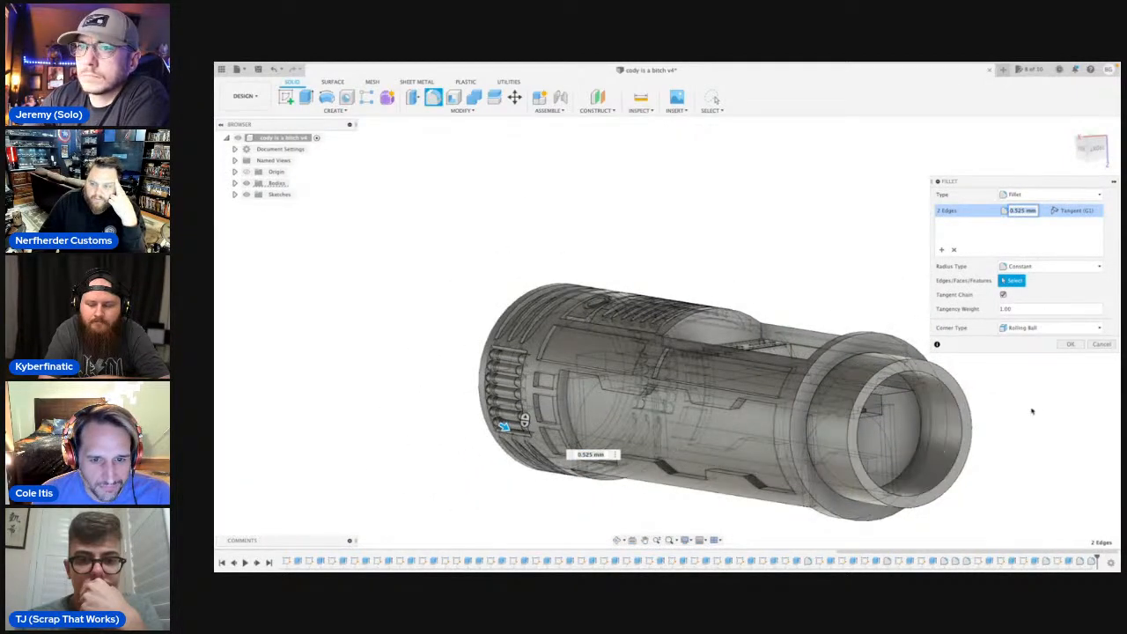
left_click(1108, 345)
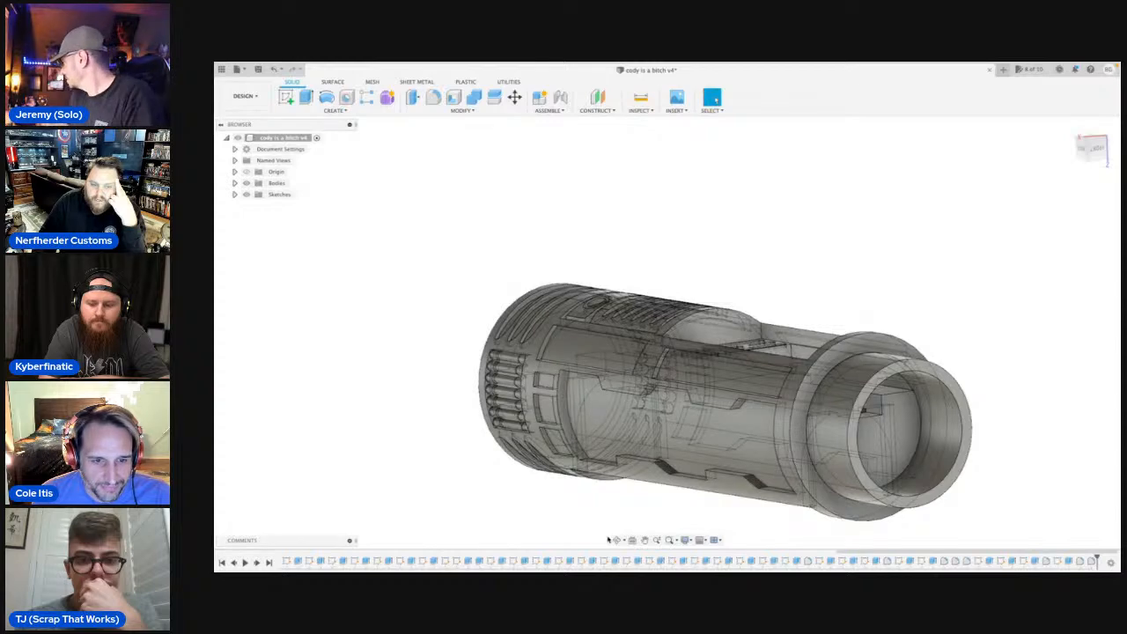
Fillet the two short end edges of the panel carrying the round inserts with a radius of about 6.04 mm.
middle_click_drag(749, 369, 814, 463, "shift")
scroll(678, 357, "up", 4)
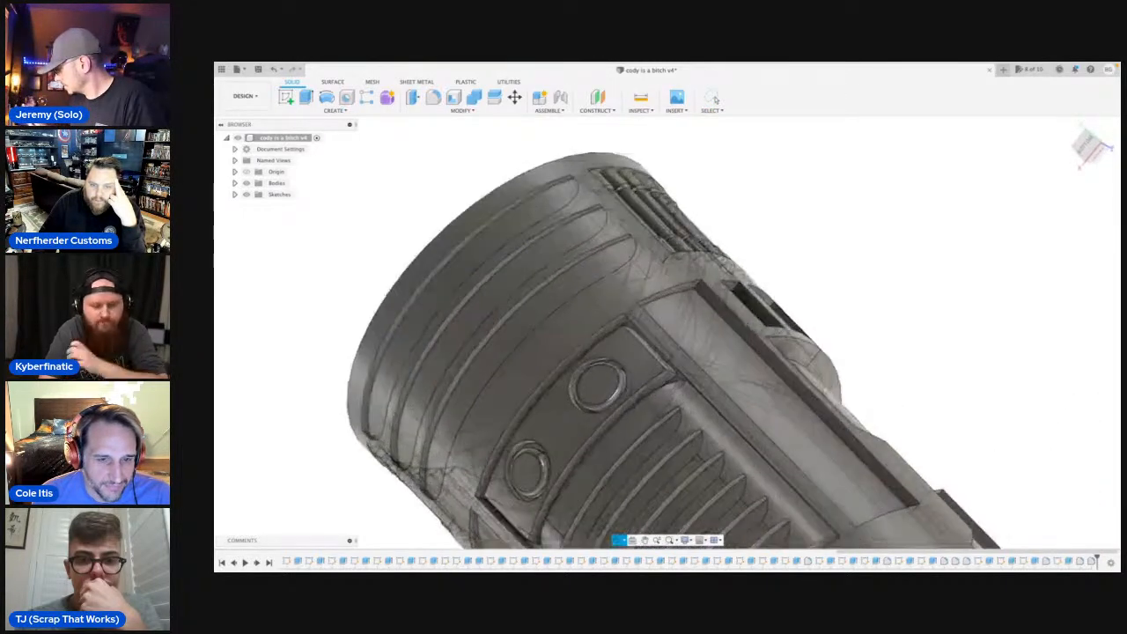
scroll(667, 361, "up", 1)
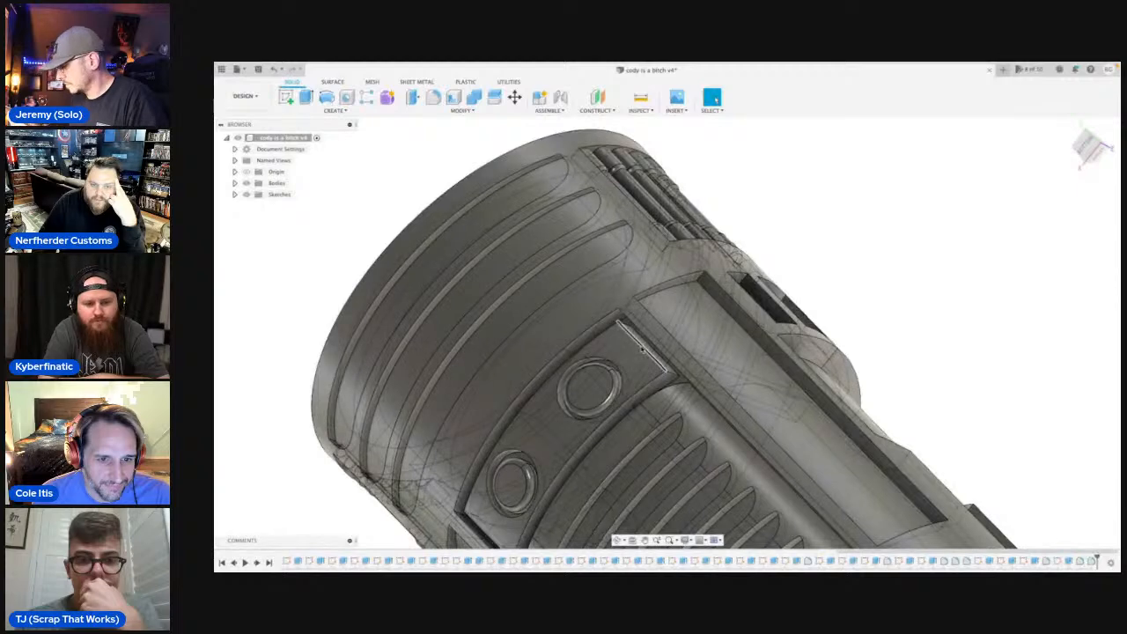
key("f")
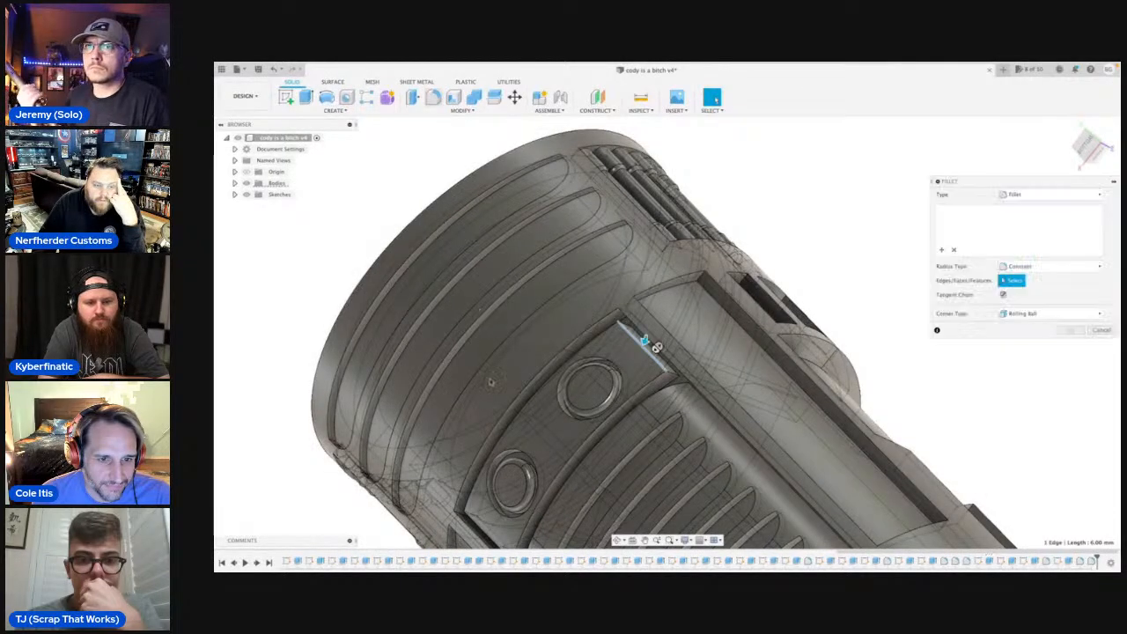
left_click(477, 533)
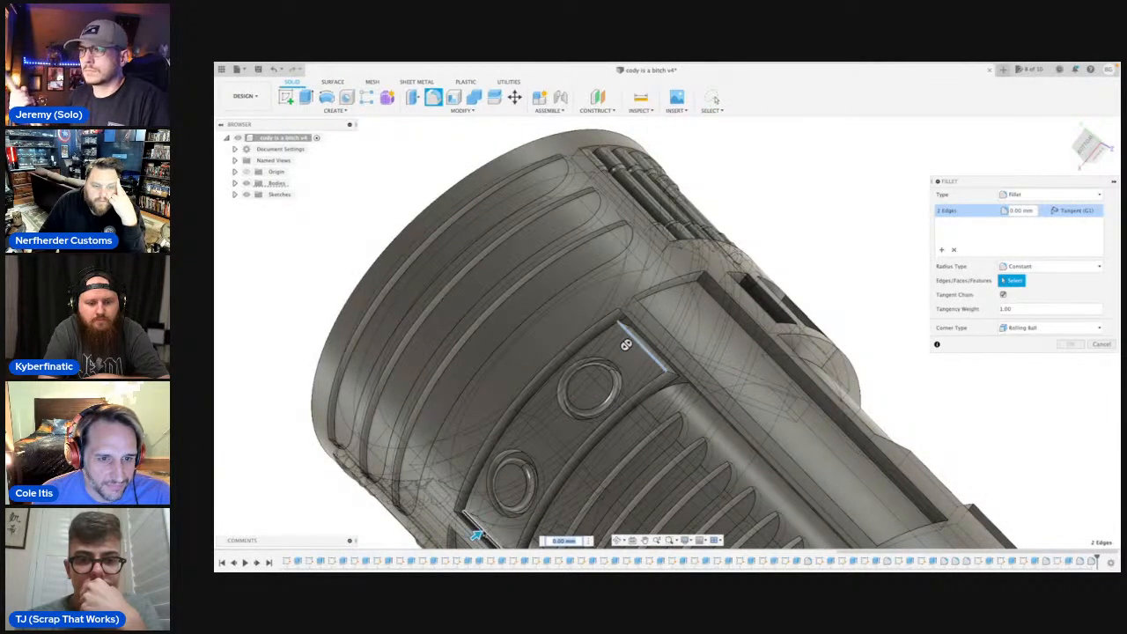
left_click_drag(476, 534, 484, 528)
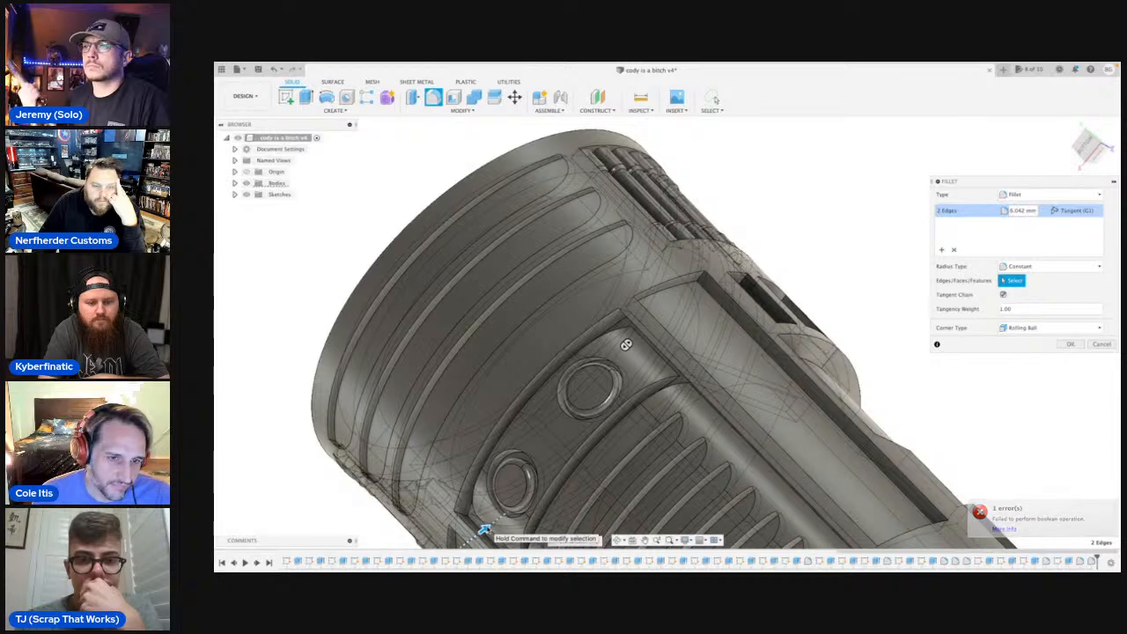
key("Escape")
Examine the rounded insert panel, the louvred block, the side recesses and the rest of the hilt from several angles.
scroll(628, 352, "down", 5)
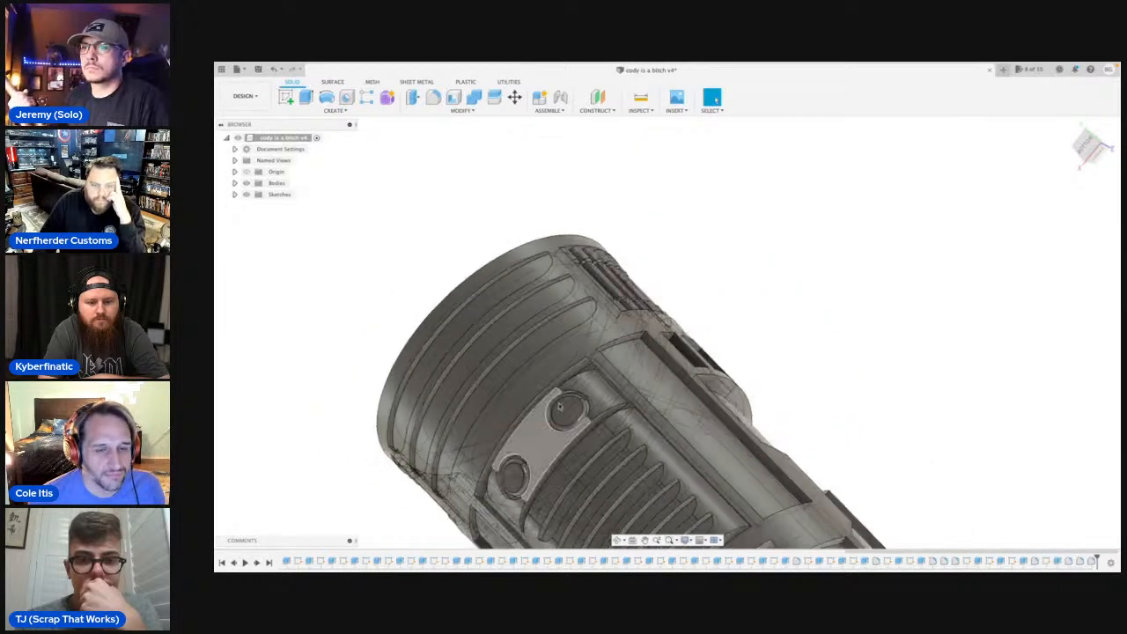
mouse_move(628, 352)
middle_mouse_down("shift")
mouse_move(657, 480)
mouse_move(656, 396)
mouse_move(705, 352)
mouse_move(753, 352)
mouse_move(775, 440)
mouse_move(761, 480)
mouse_move(674, 370)
mouse_move(602, 310)
mouse_move(739, 283)
mouse_move(696, 304)
mouse_move(665, 295)
mouse_move(667, 312)
middle_mouse_up("shift")
scroll(759, 283, "up", 5)
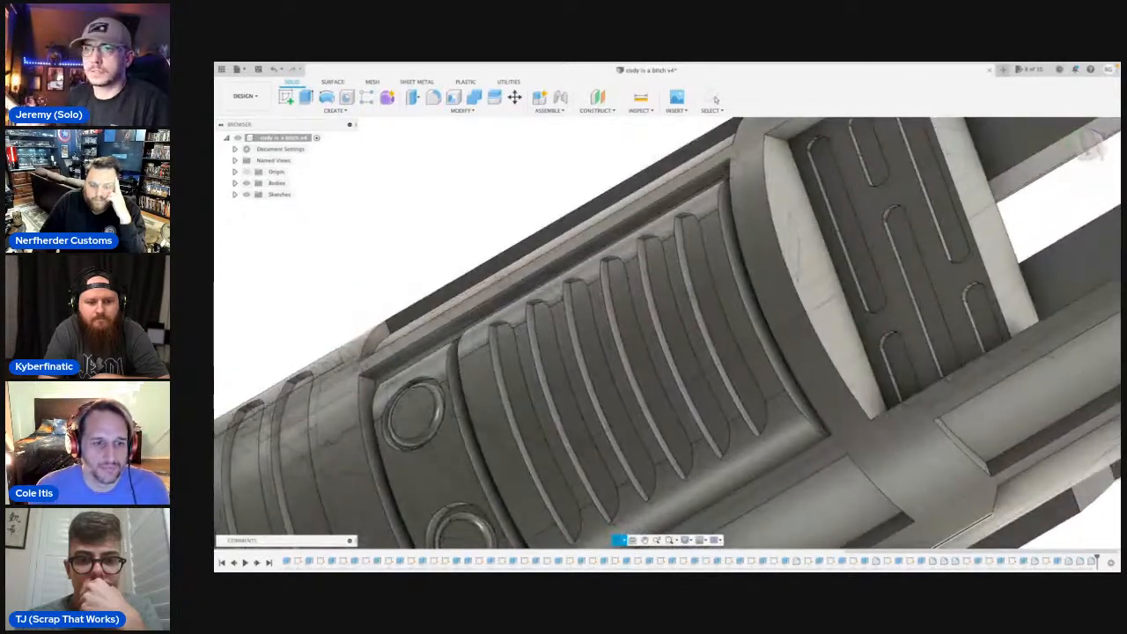
scroll(678, 313, "down", 8)
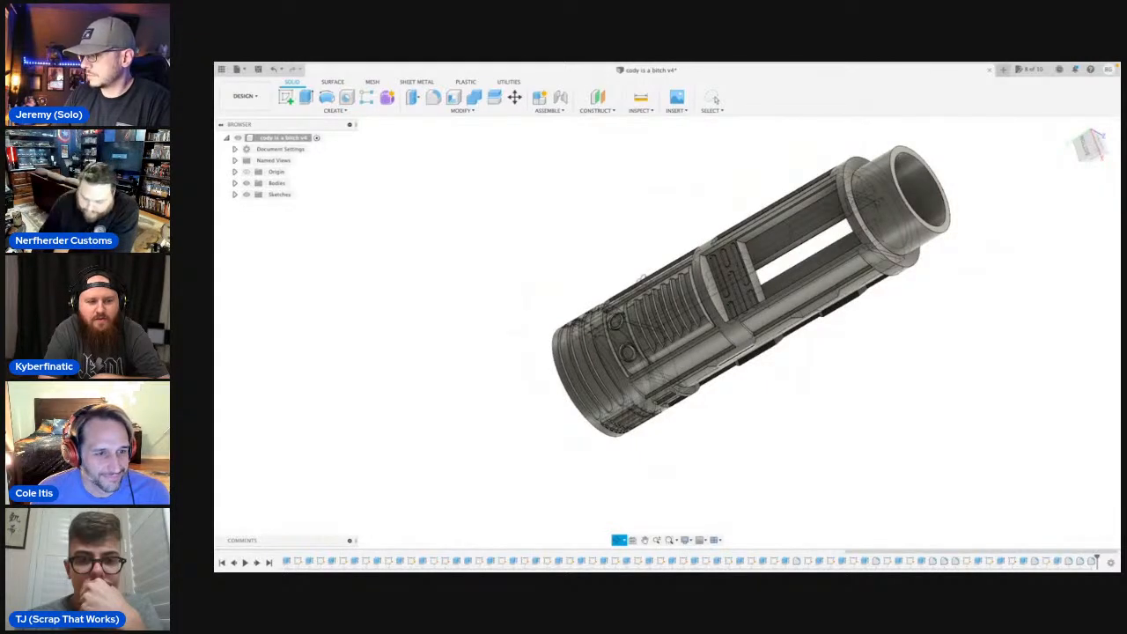
scroll(759, 286, "up", 5)
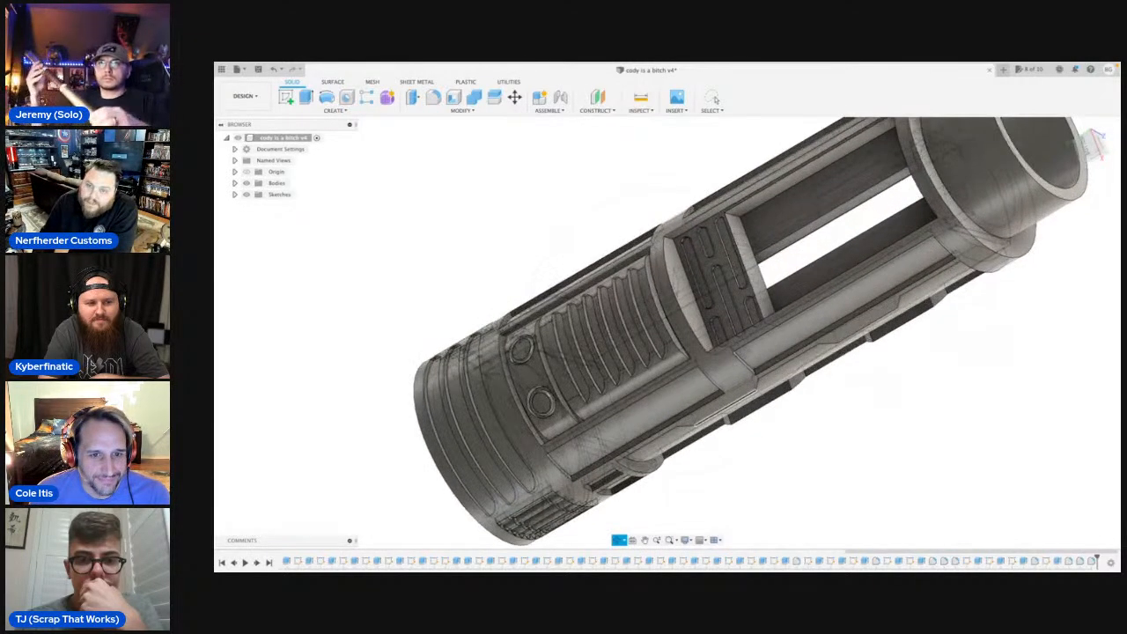
scroll(756, 352, "down", 2)
middle_click_drag(722, 465, 731, 390, "shift")
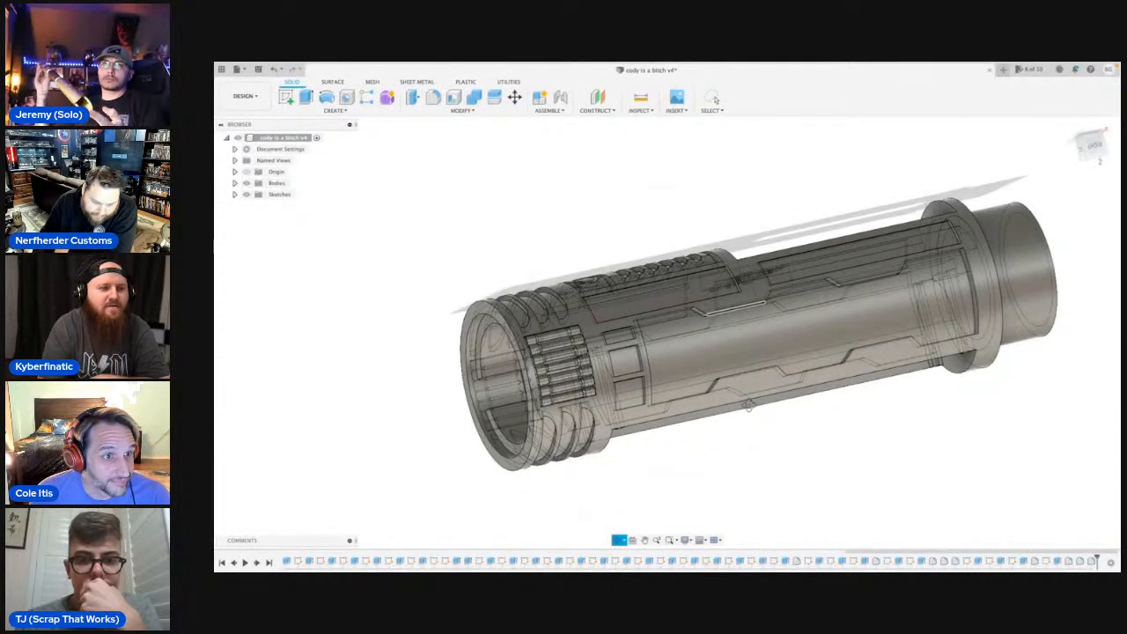
middle_click_drag(808, 334, 748, 334)
scroll(715, 366, "up", 3)
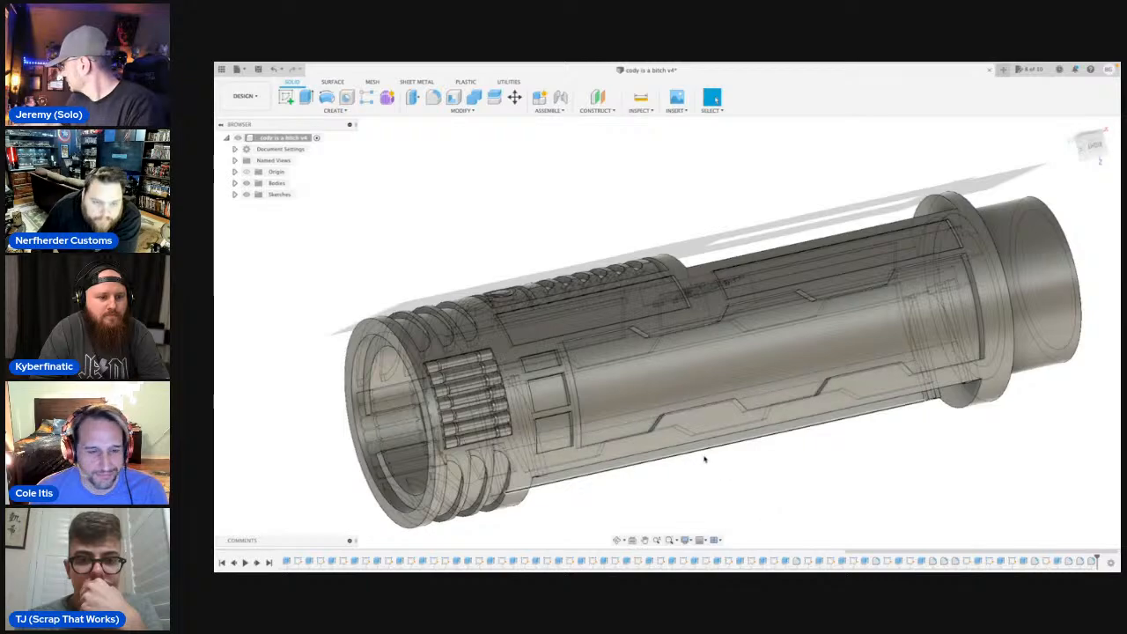
middle_click_drag(628, 463, 849, 378, "shift")
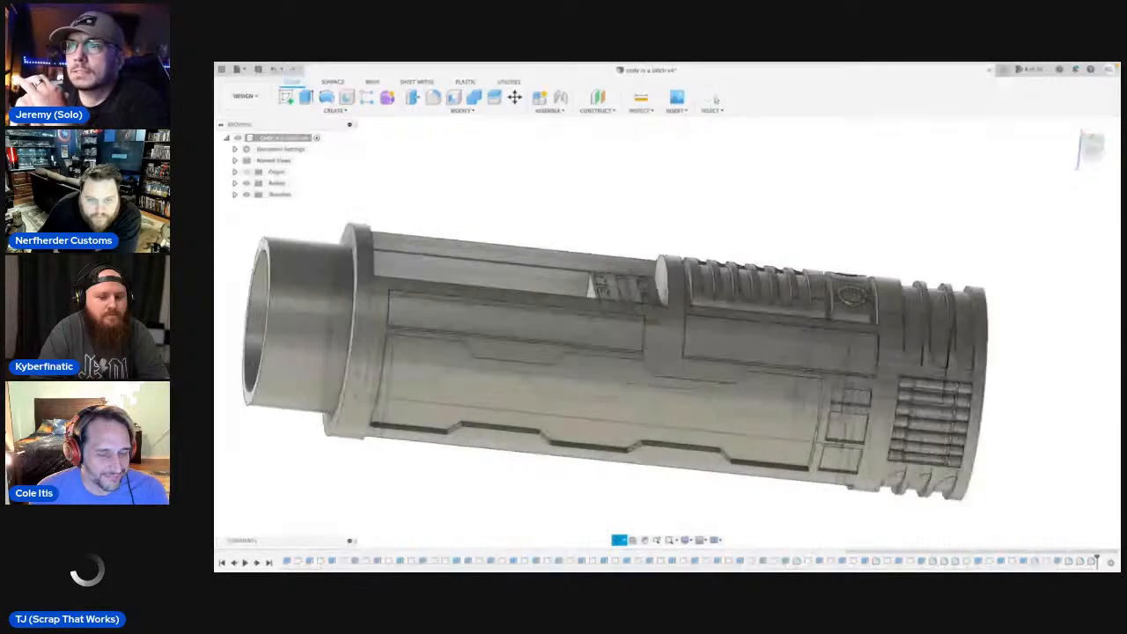
mouse_move(777, 404)
middle_mouse_down("shift")
mouse_move(802, 405)
mouse_move(791, 404)
middle_mouse_up("shift")
Start a sketch on the narrow end wall of the long side recess and draw a 1.5 mm circle centred midway along its inner edge.
scroll(681, 374, "up", 5)
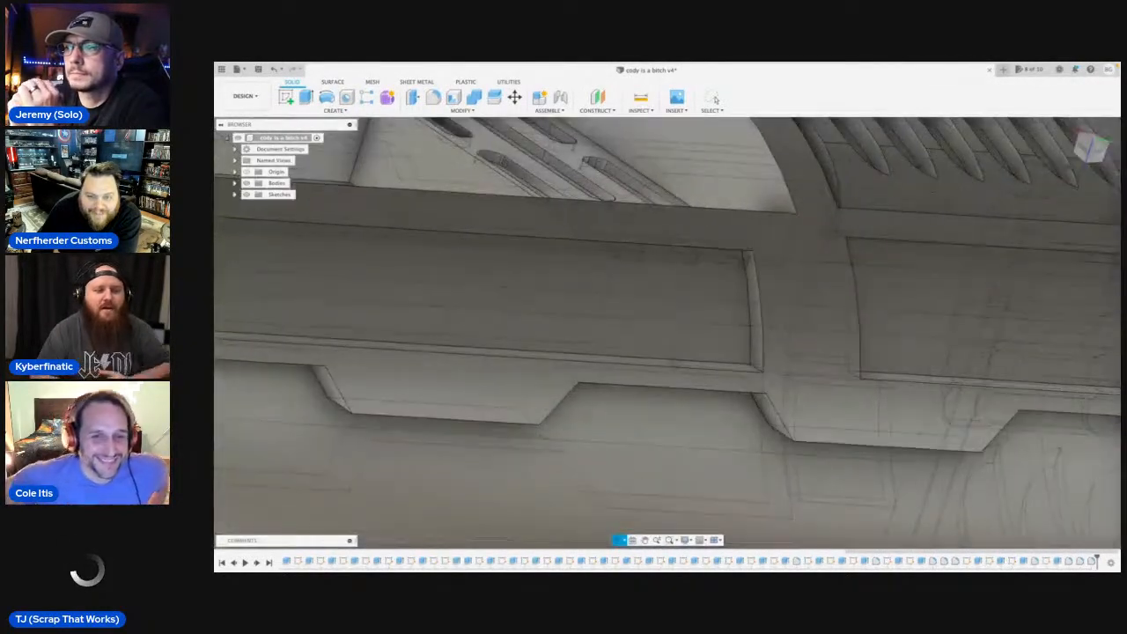
middle_click_drag(724, 359, 744, 355, "shift")
scroll(745, 356, "up", 3)
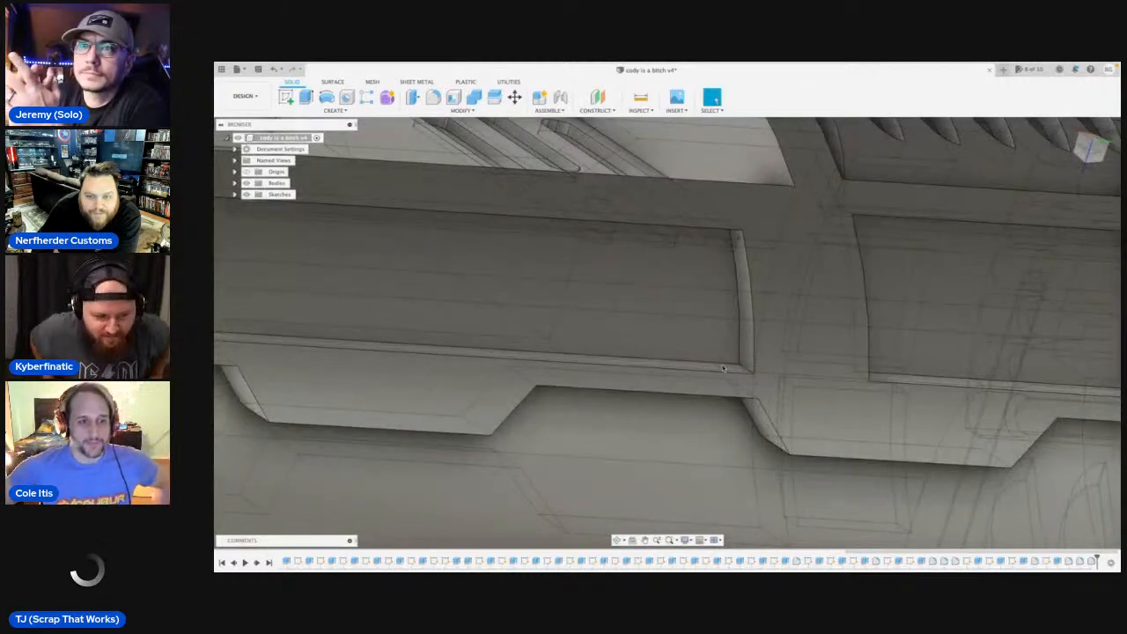
left_click(745, 351)
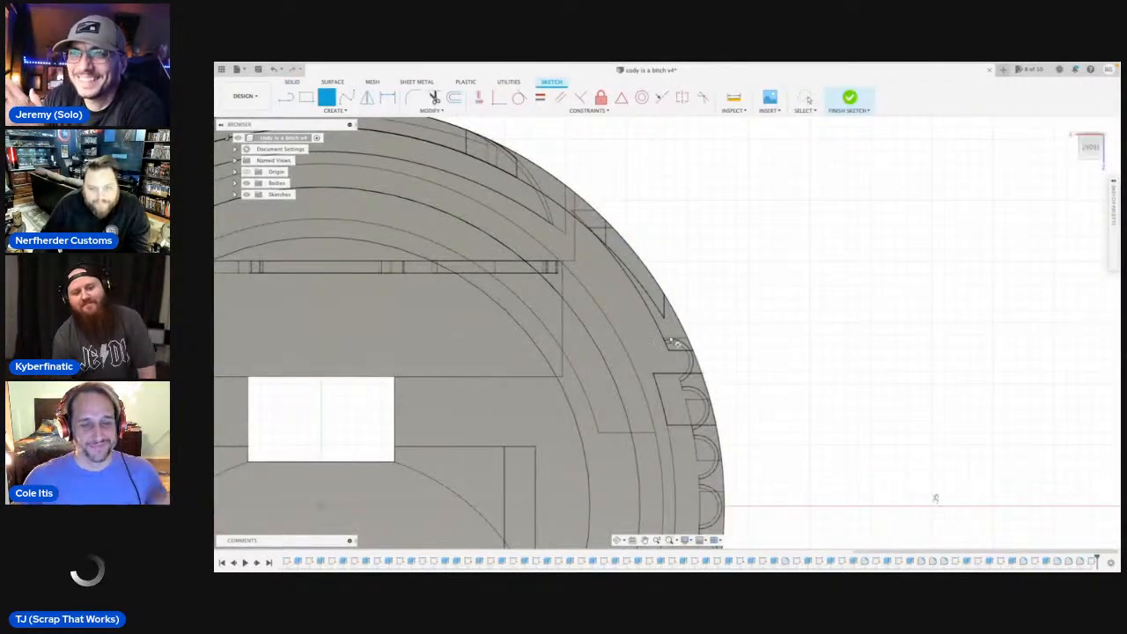
left_click(641, 288)
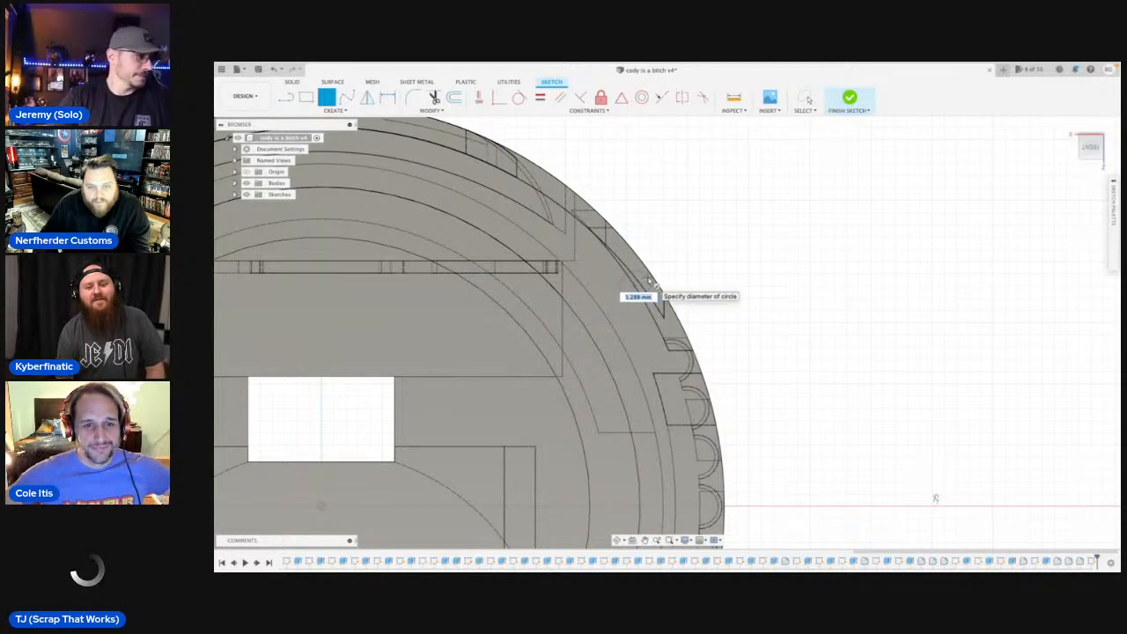
type("1.2")
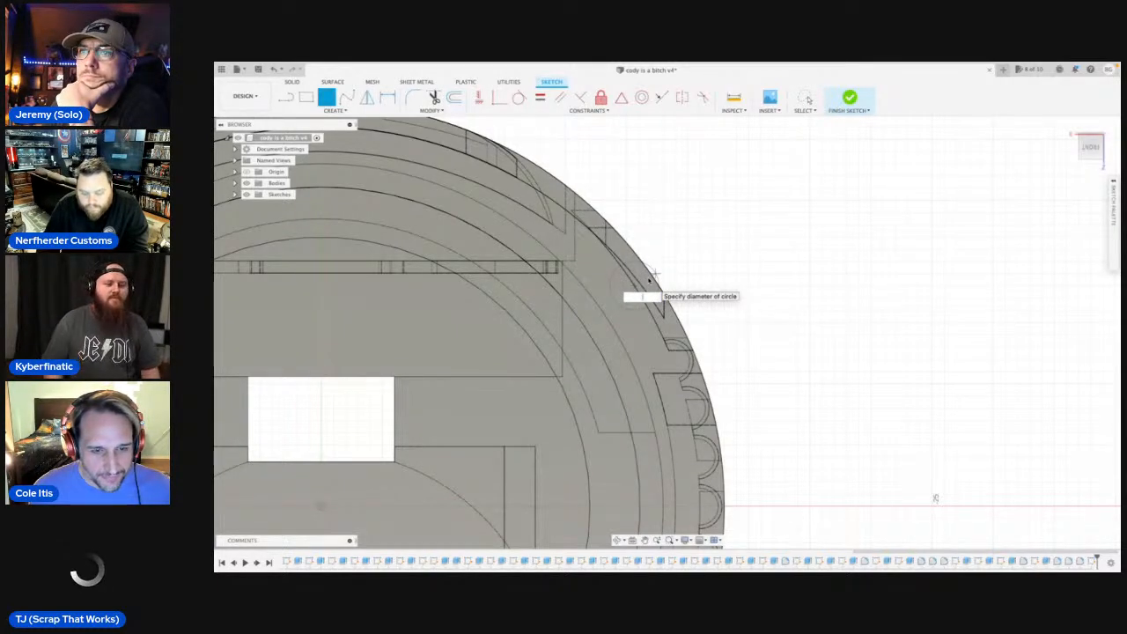
scroll(652, 280, "up", 2)
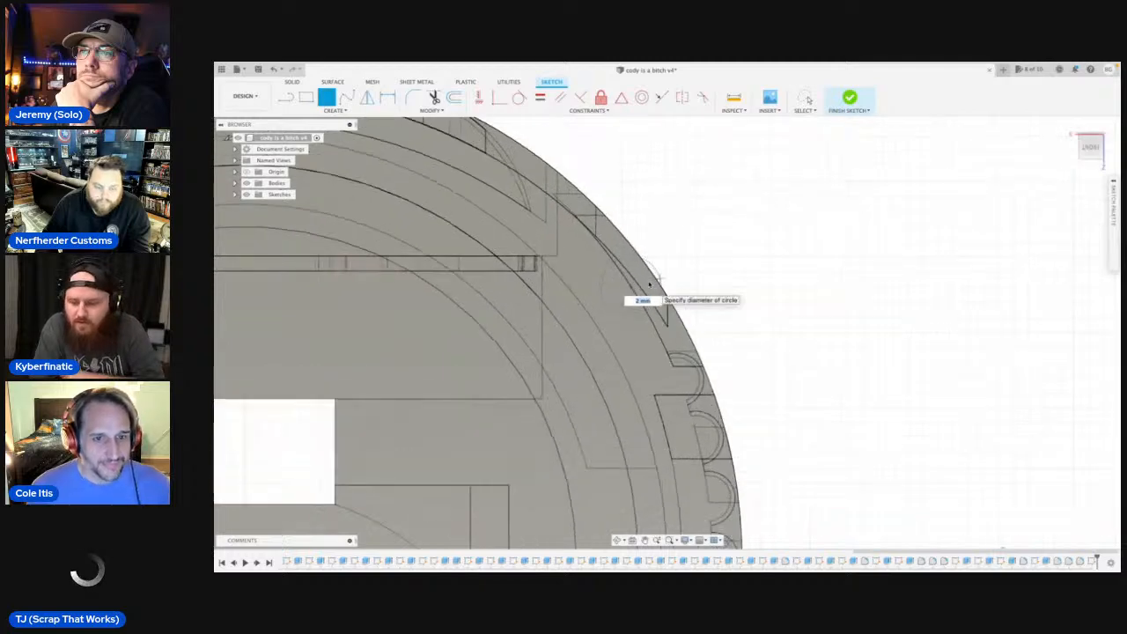
scroll(651, 280, "up", 1)
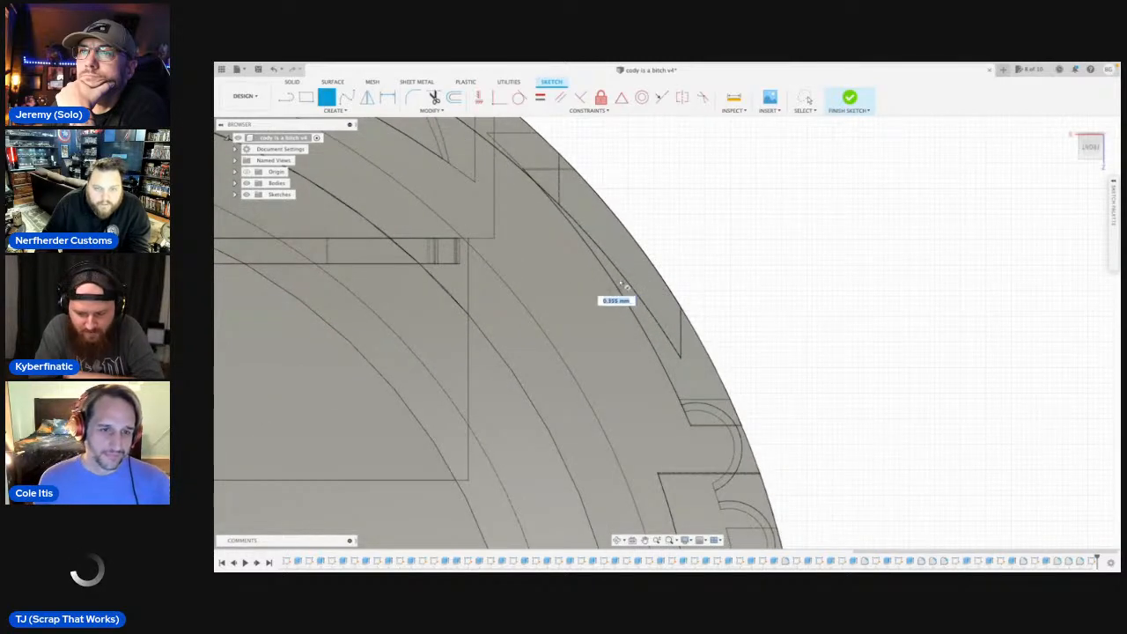
scroll(649, 270, "up", 2)
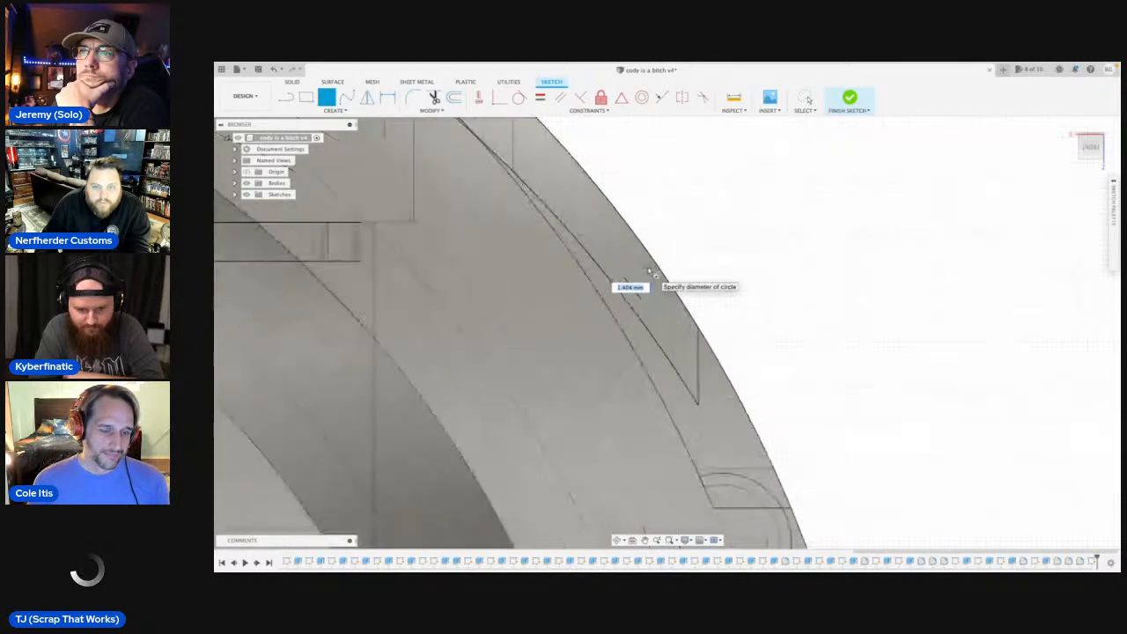
scroll(649, 271, "up", 1)
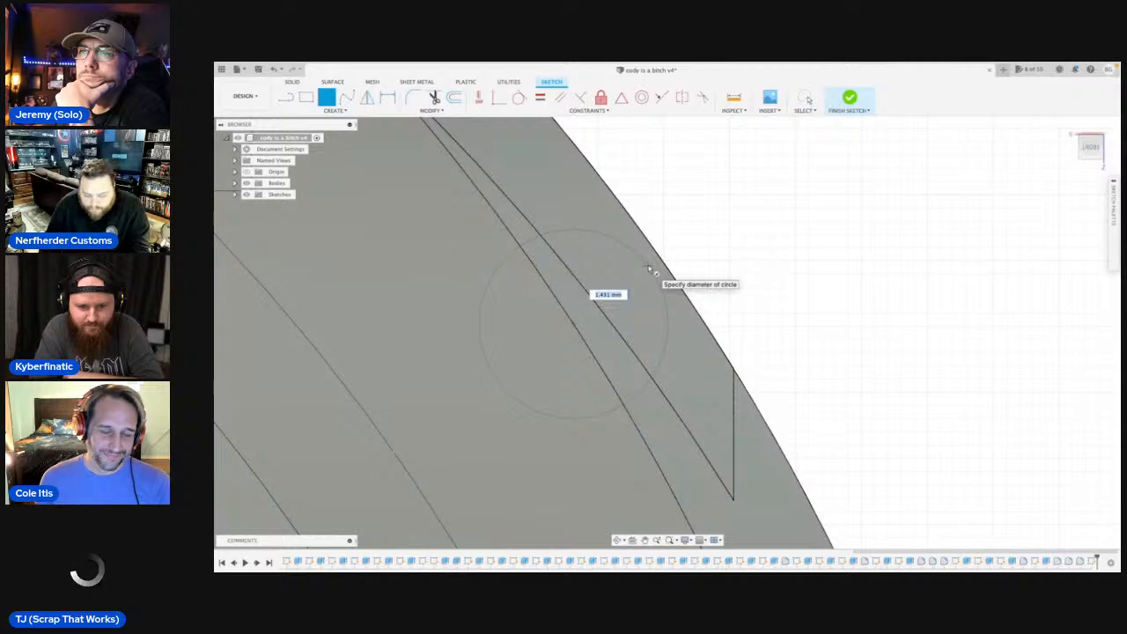
key("Return")
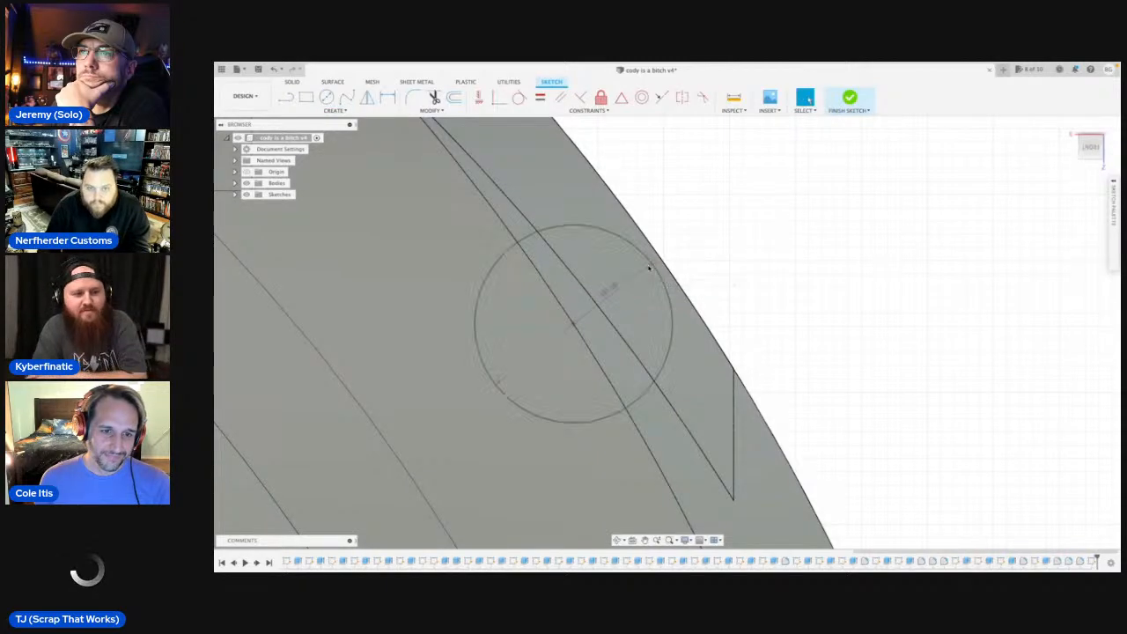
Draw a second 1.5 mm circle on the inner edge of the recess's end wall, below the middle circle.
scroll(650, 267, "down", 3)
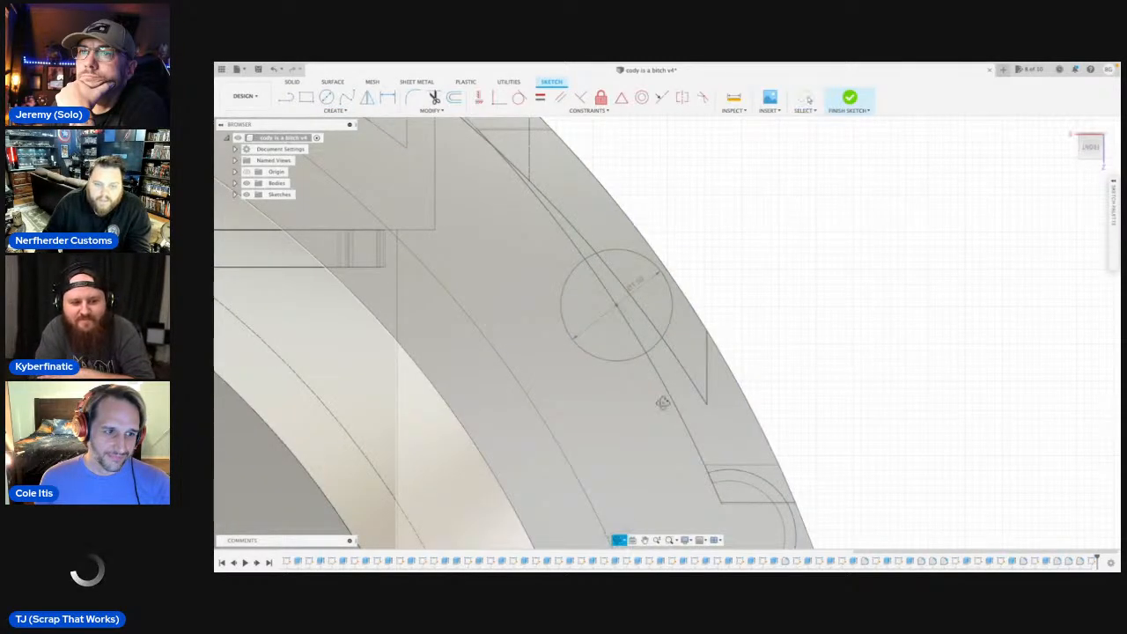
left_click_drag(669, 368, 674, 372)
scroll(675, 371, "down", 2)
key("Escape")
scroll(675, 371, "down", 3)
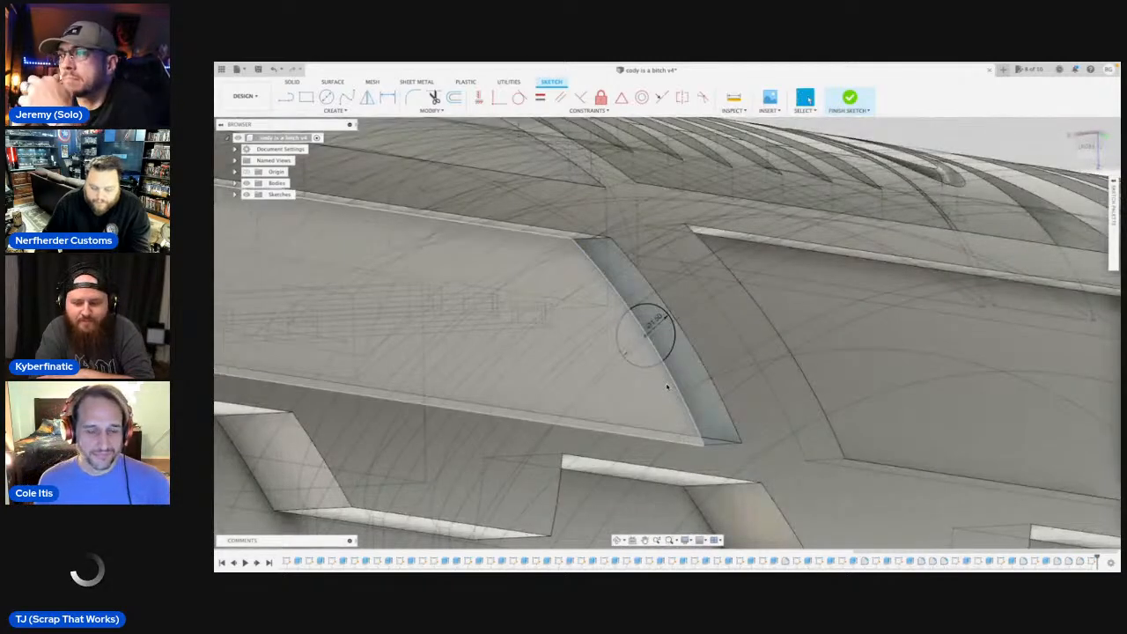
key("c")
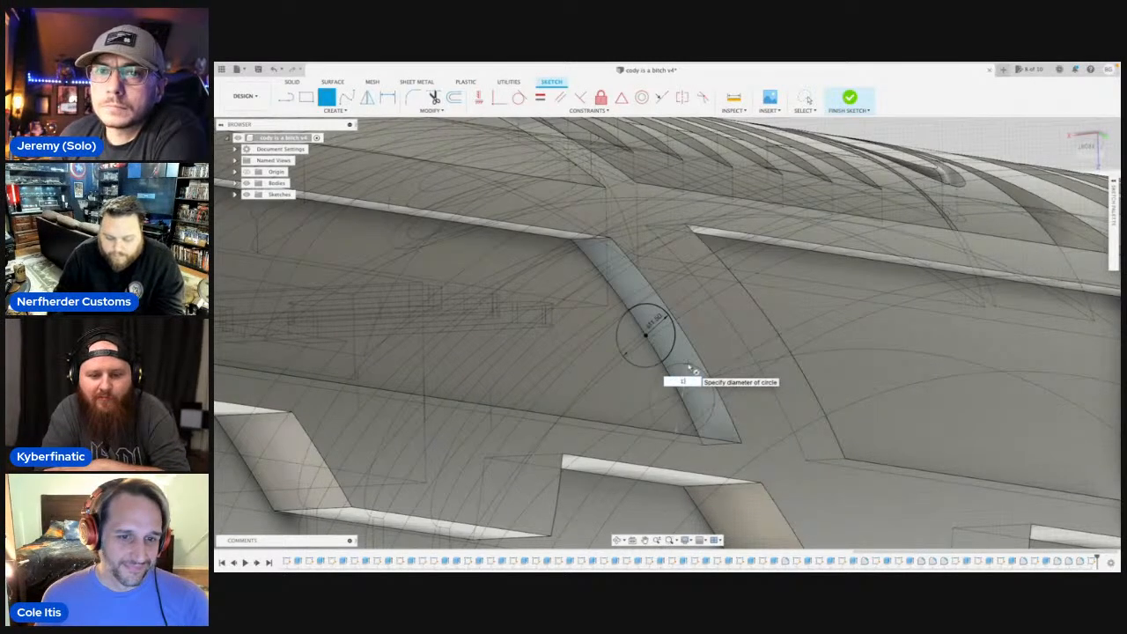
left_click(691, 371)
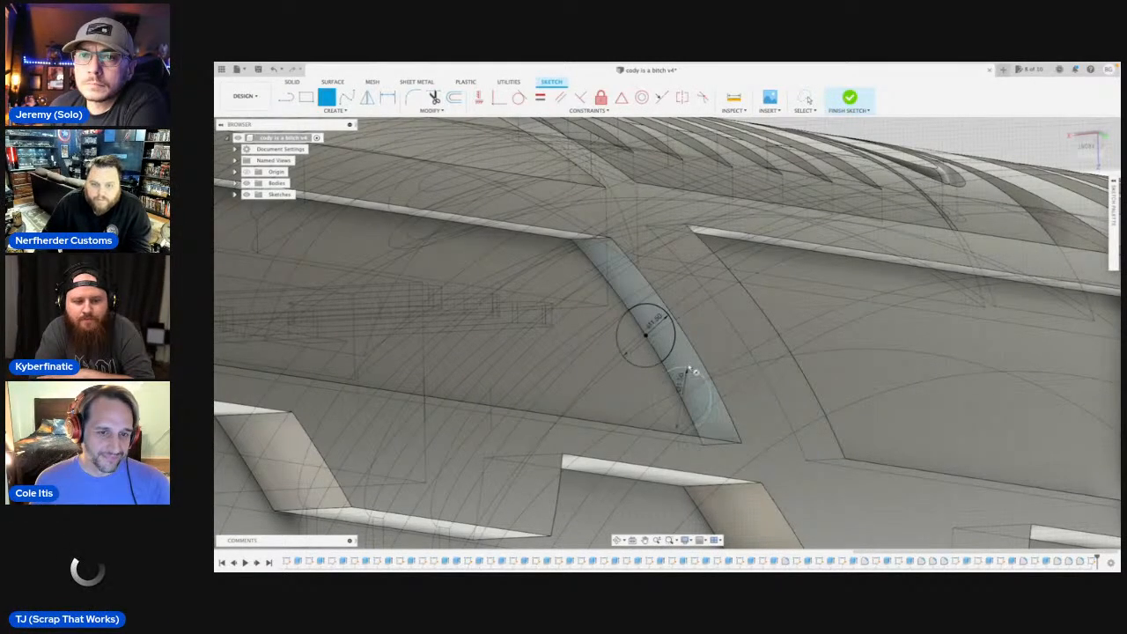
Draw a third 1.5 mm circle on the inner edge of the end wall, above the middle circle near the recess's upper corner.
scroll(688, 373, "down", 2)
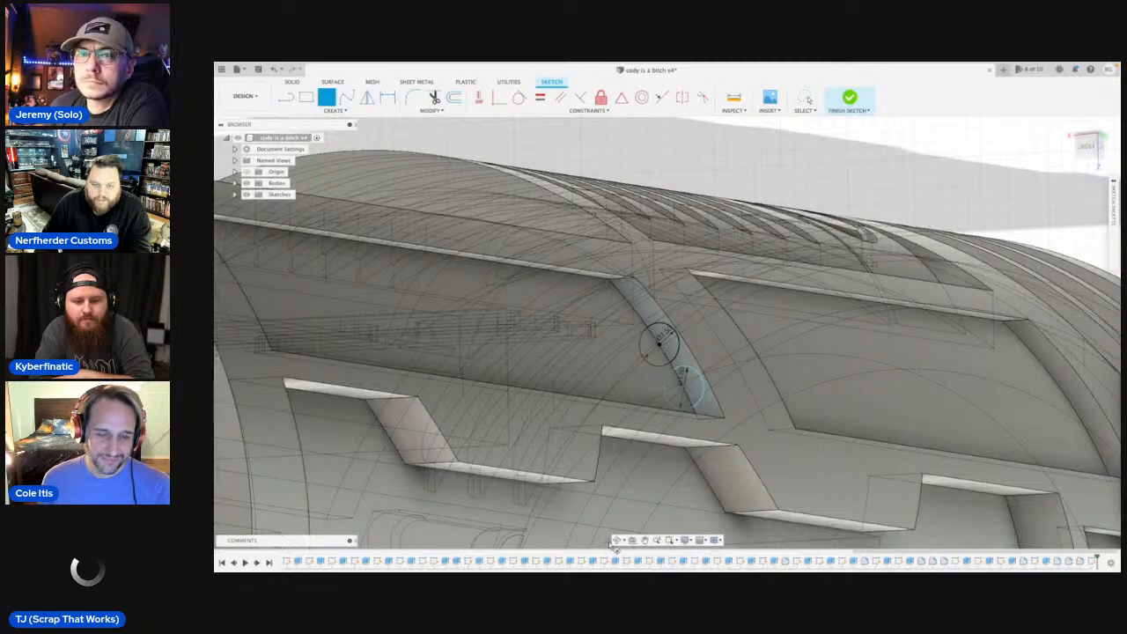
mouse_move(640, 431)
middle_mouse_down("shift")
mouse_move(629, 426)
mouse_move(642, 516)
middle_mouse_up("shift")
scroll(627, 425, "up", 2)
scroll(631, 428, "up", 1)
middle_click_drag(672, 373, 647, 361, "shift")
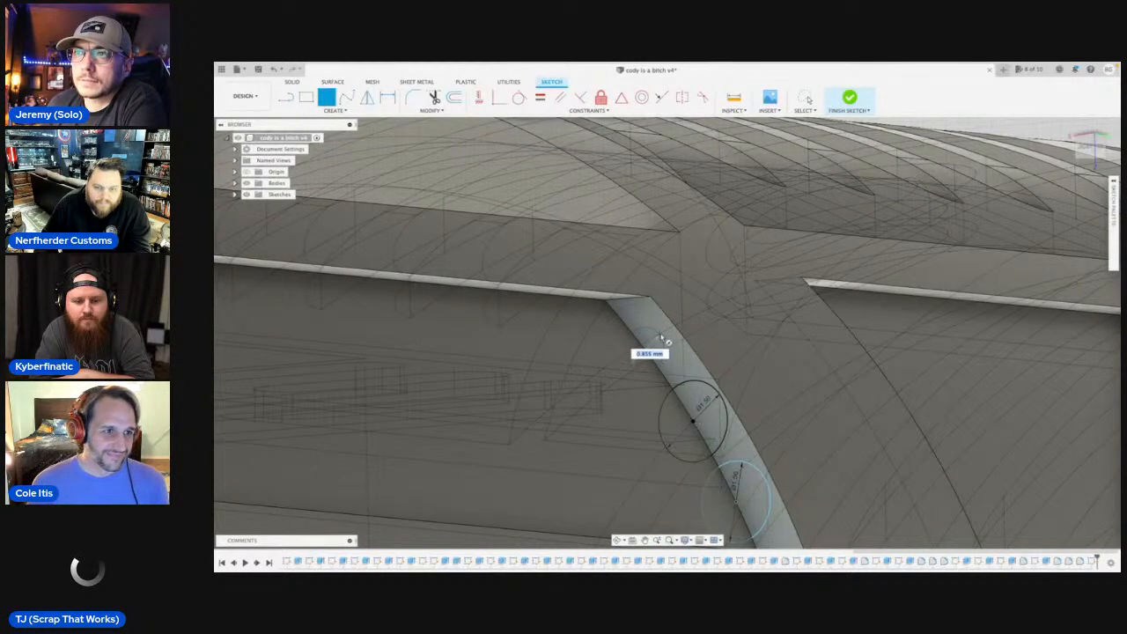
type("1.5")
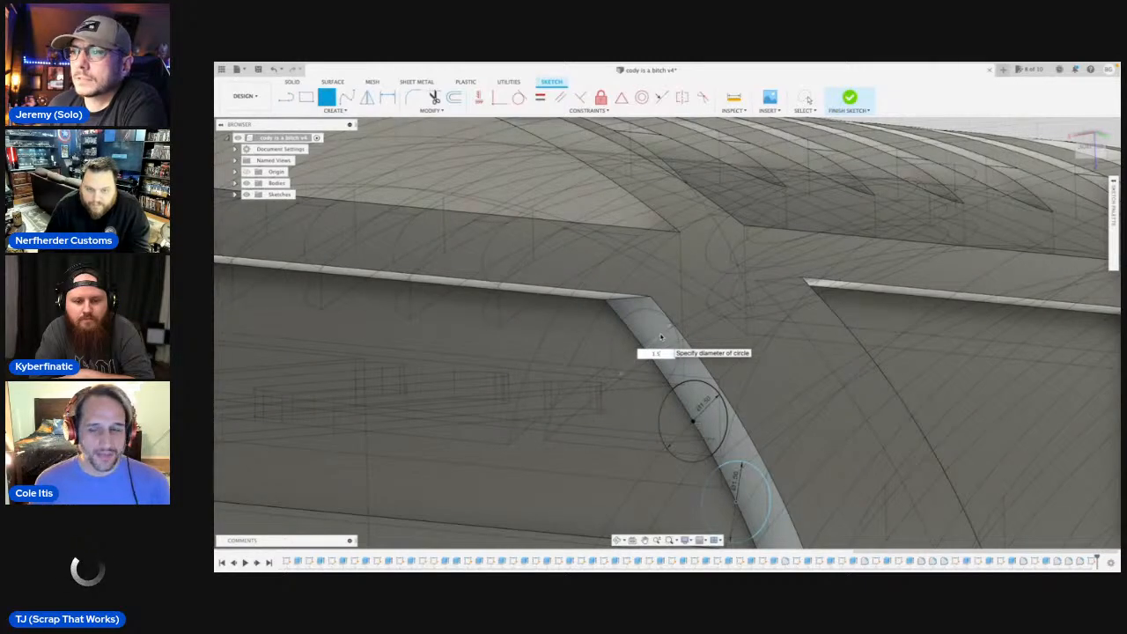
key("Return")
scroll(663, 327, "up", 3)
scroll(667, 326, "up", 2)
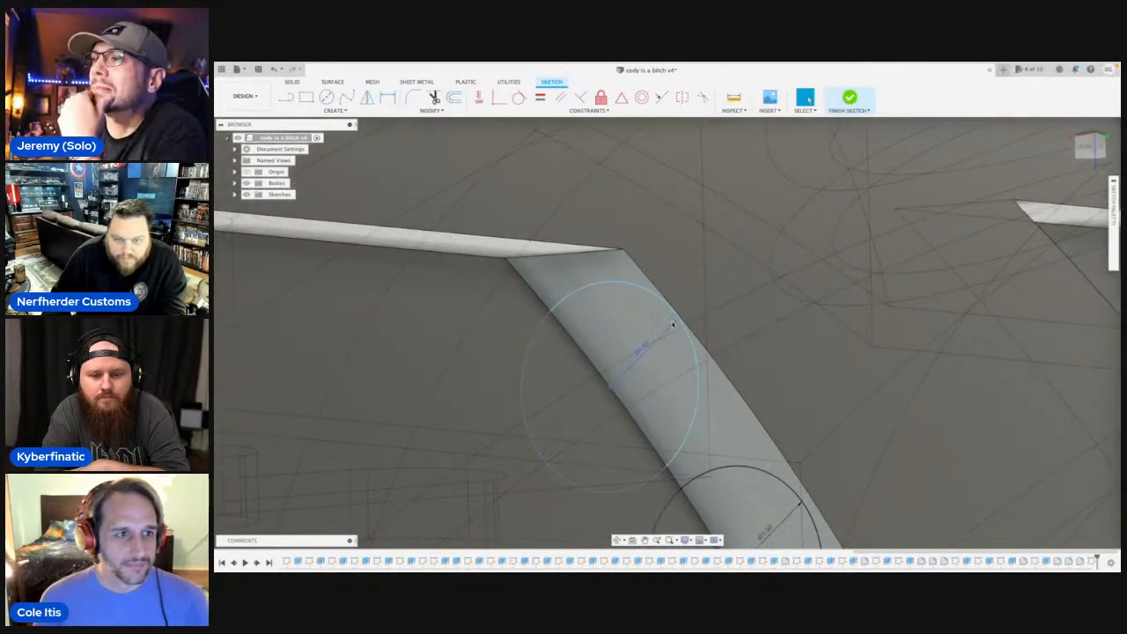
Shift the uppermost circle slightly along the end wall's inner edge, closer to the recess's upper corner.
scroll(610, 385, "down", 5)
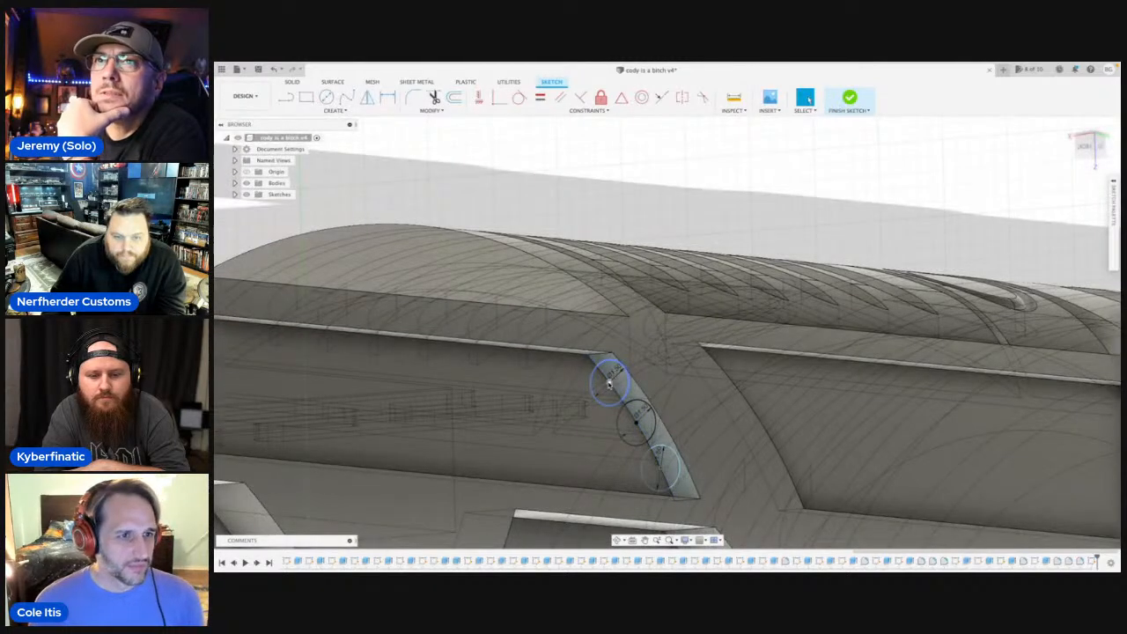
left_click_drag(609, 384, 607, 381)
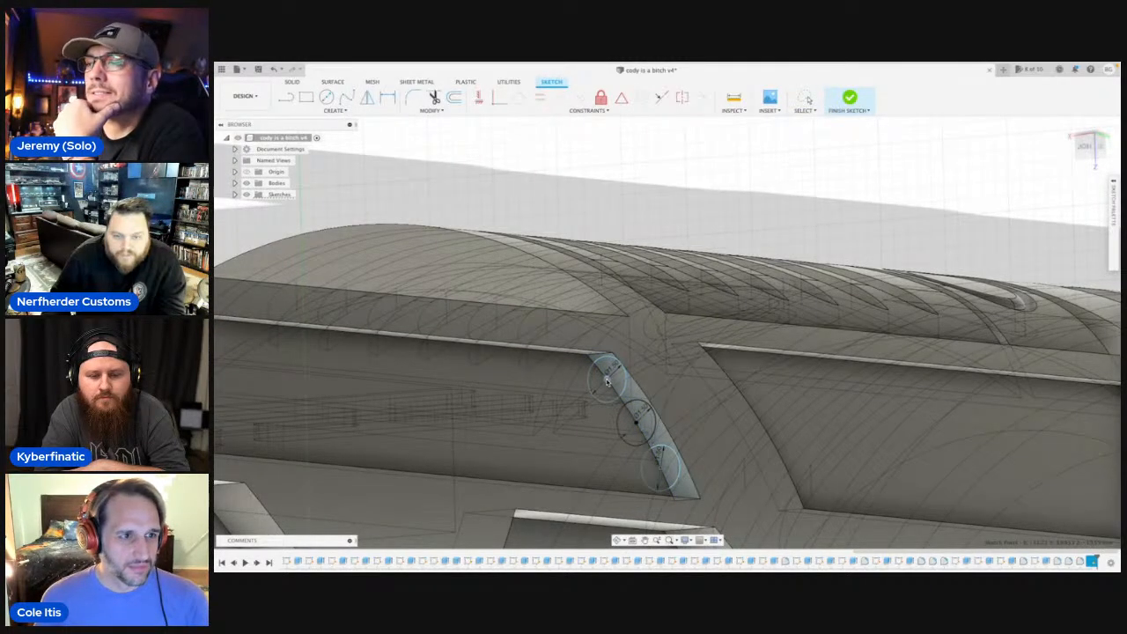
scroll(641, 413, "down", 3)
scroll(641, 413, "up", 5)
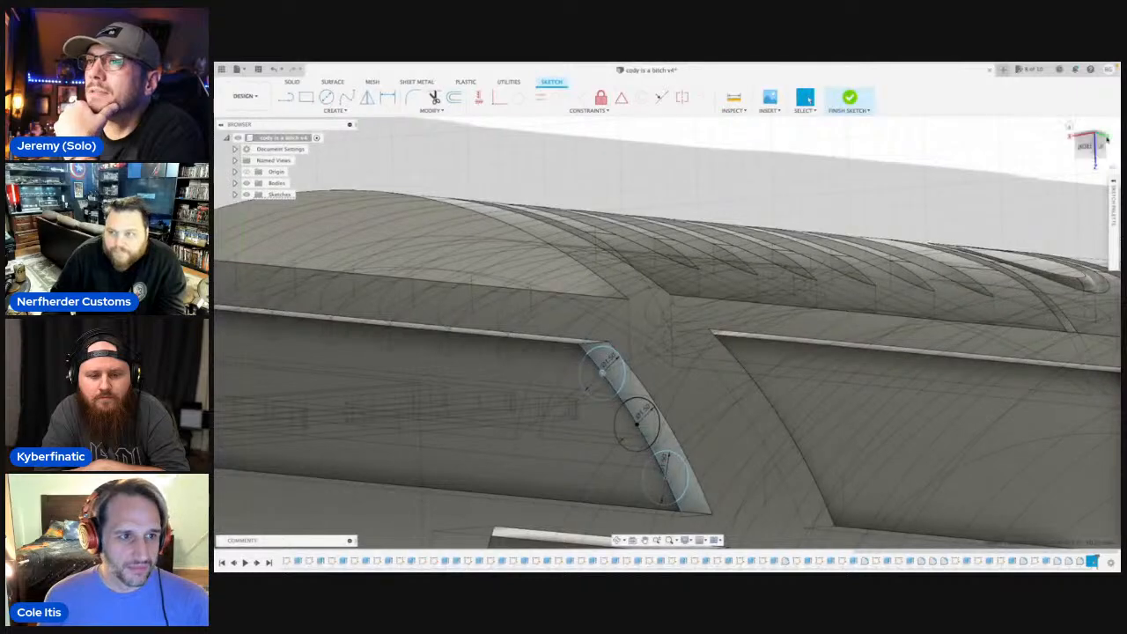
Extrude the parts of the three circles on the end wall 39.94 mm to the recess's opposite end wall, joining them to the body.
left_click(1084, 145)
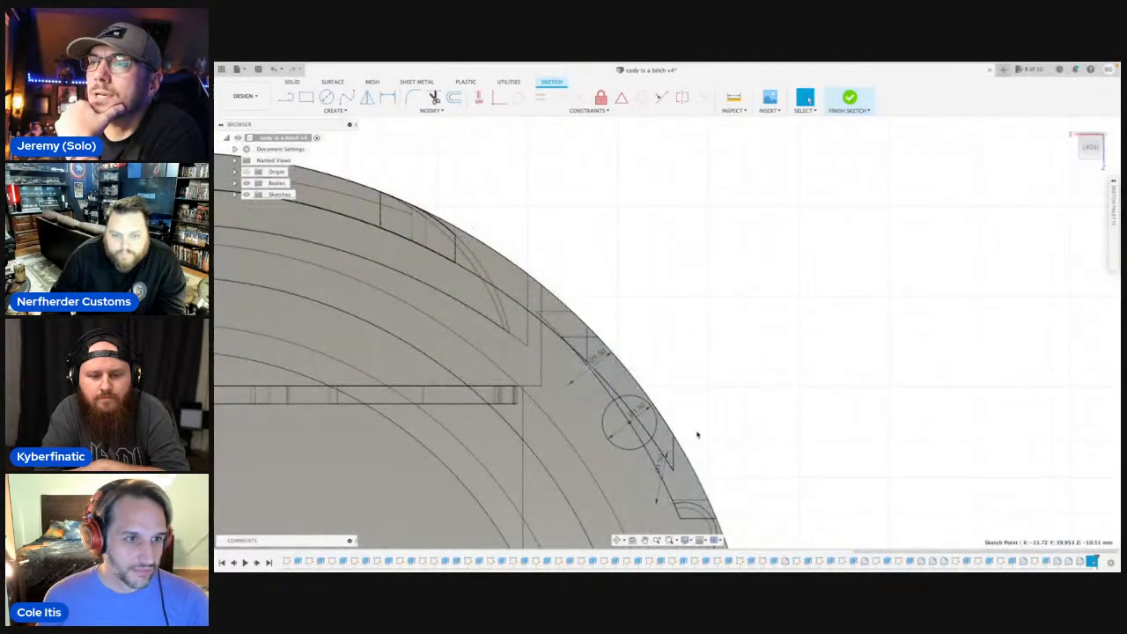
left_click(616, 539)
left_click_drag(693, 414, 608, 401)
key("Escape")
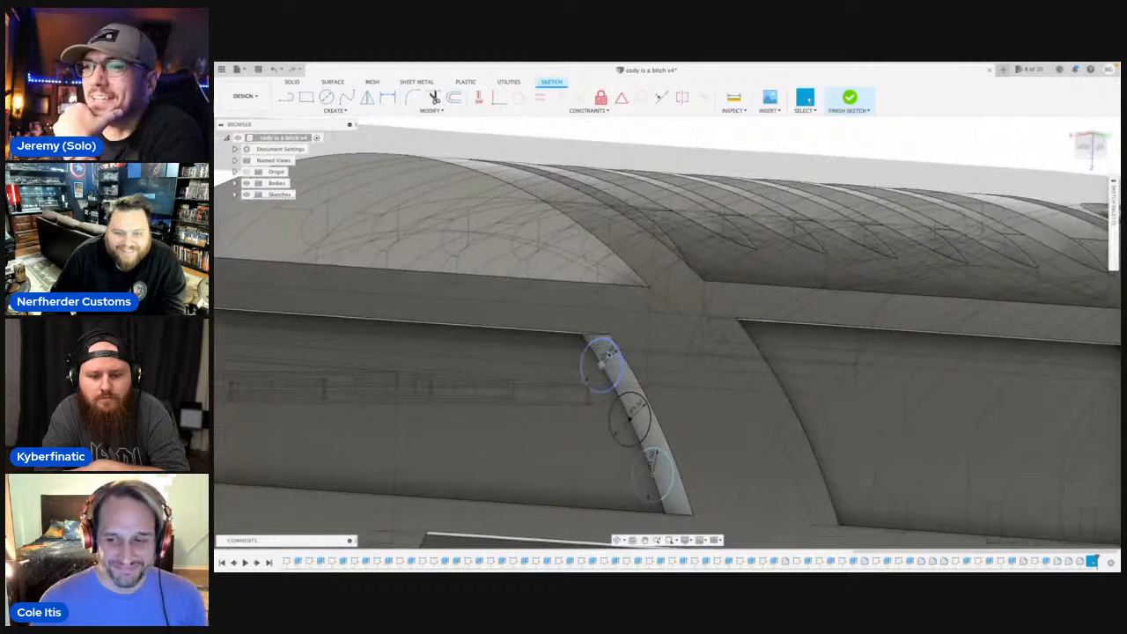
left_click(618, 372)
key("e")
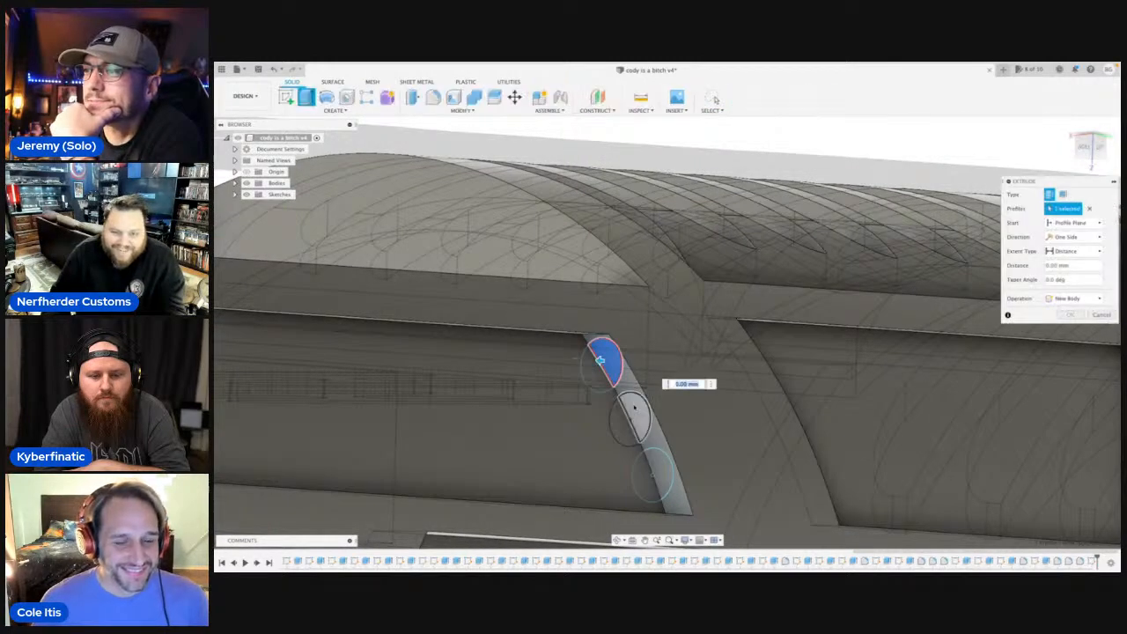
left_click(628, 414)
left_click(653, 471)
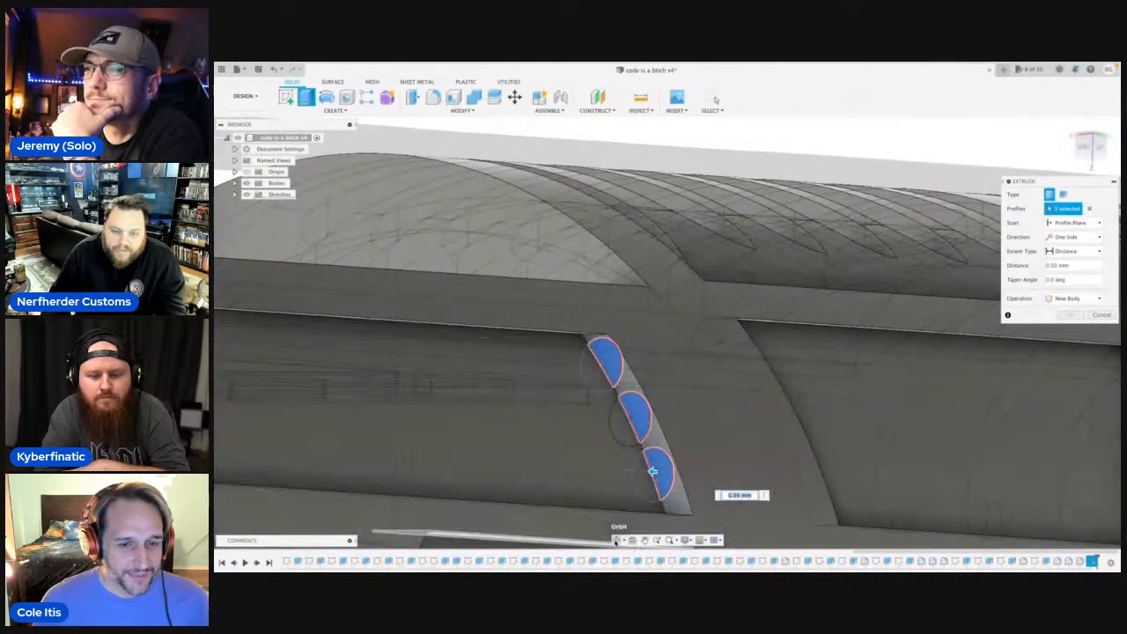
middle_click_drag(633, 471, 709, 462, "shift")
scroll(568, 450, "down", 3)
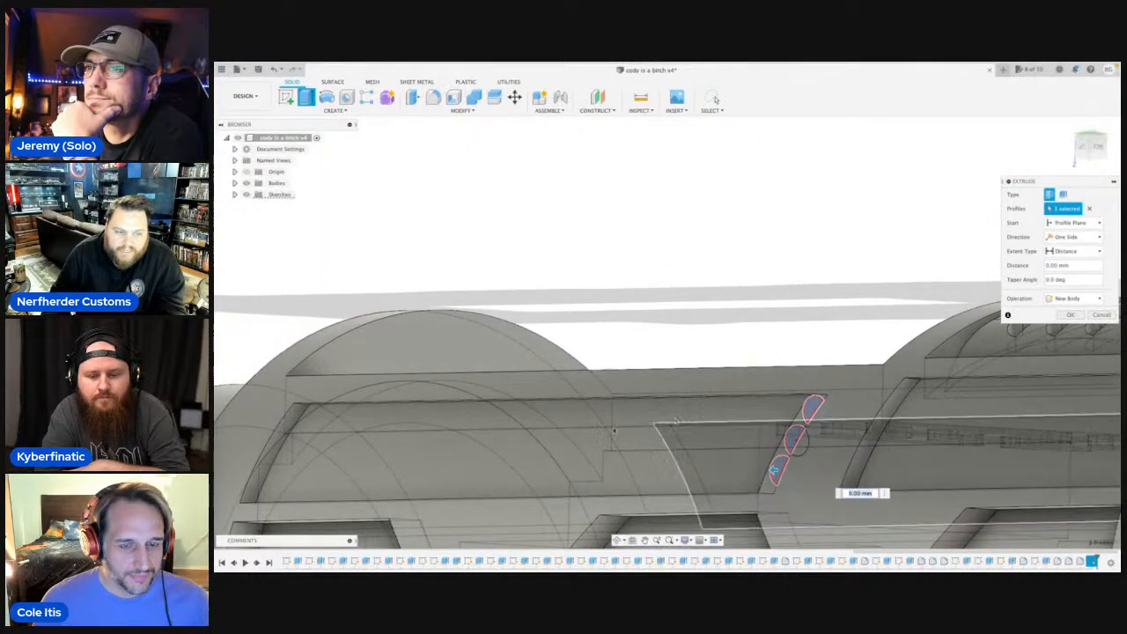
left_click(279, 440)
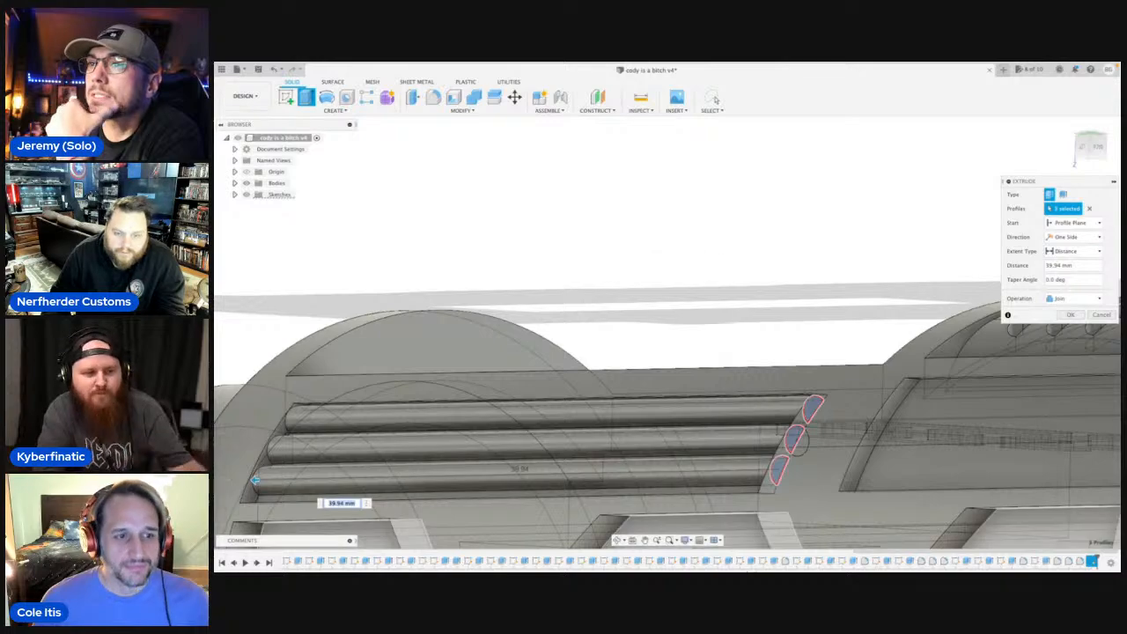
left_click(619, 540)
left_click_drag(624, 444, 688, 473)
scroll(561, 452, "down", 5)
left_click_drag(561, 452, 520, 426)
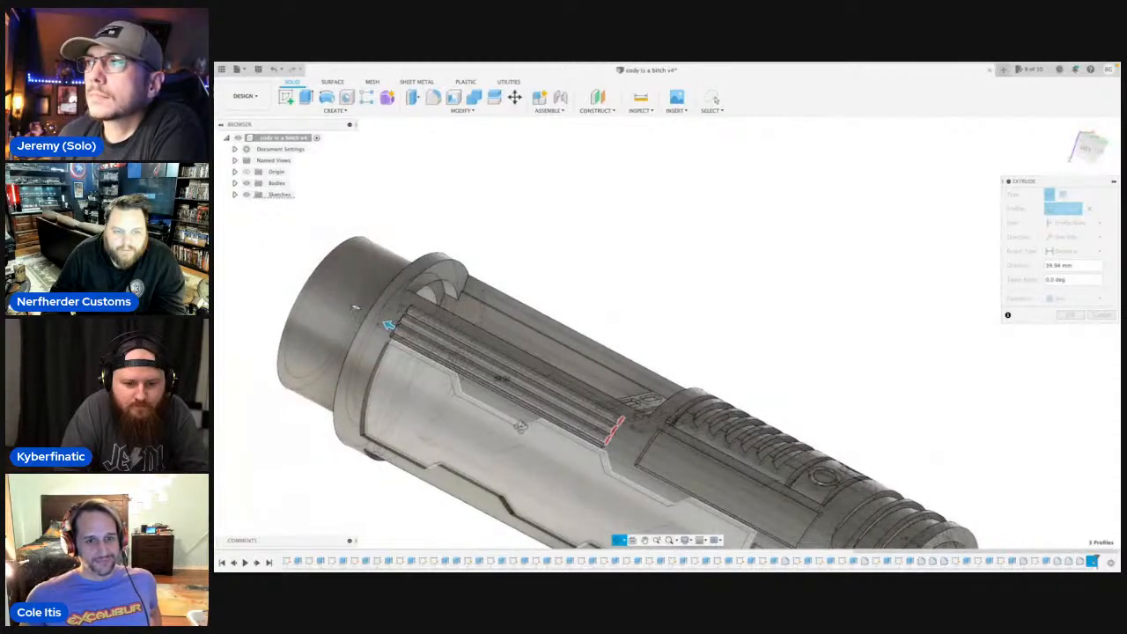
key("Escape")
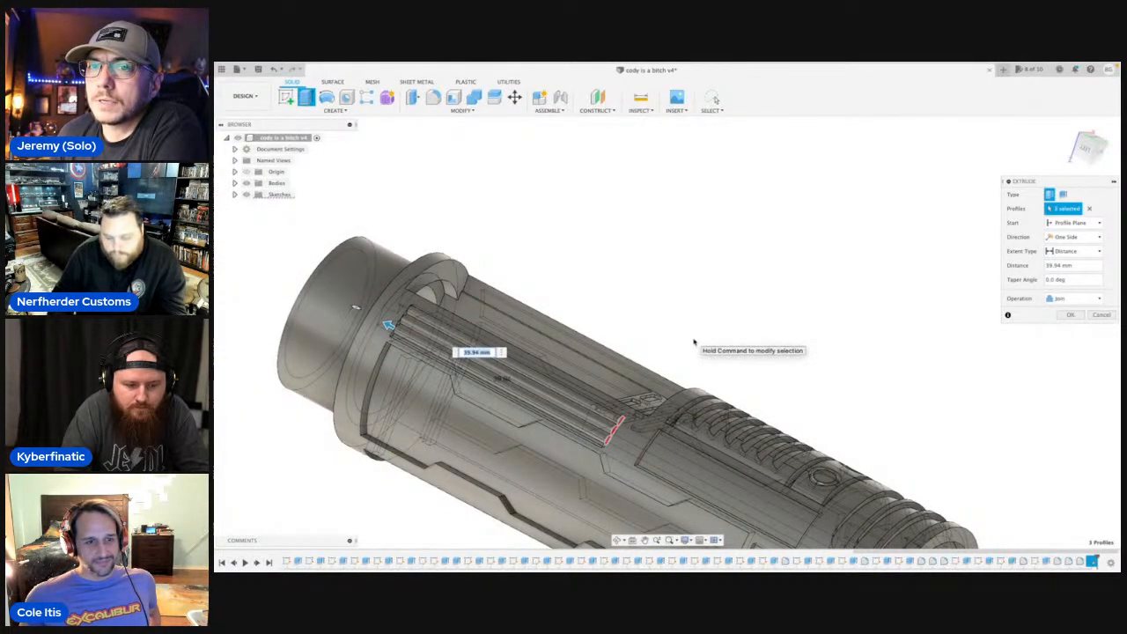
key("Return")
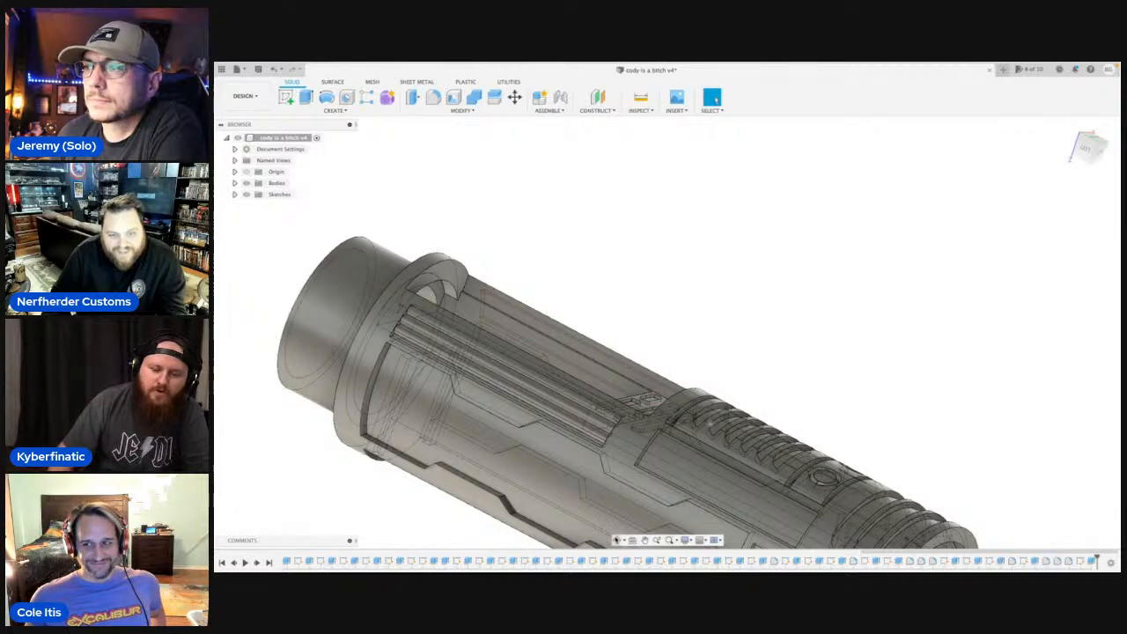
Start a sketch on the end wall of the matching recess on the hilt's other side and draw a 1.5 mm circle midway along its inner edge.
left_click(618, 540)
left_click_drag(642, 480, 631, 456)
left_click_drag(714, 388, 779, 388)
middle_click_drag(780, 388, 745, 325, "shift")
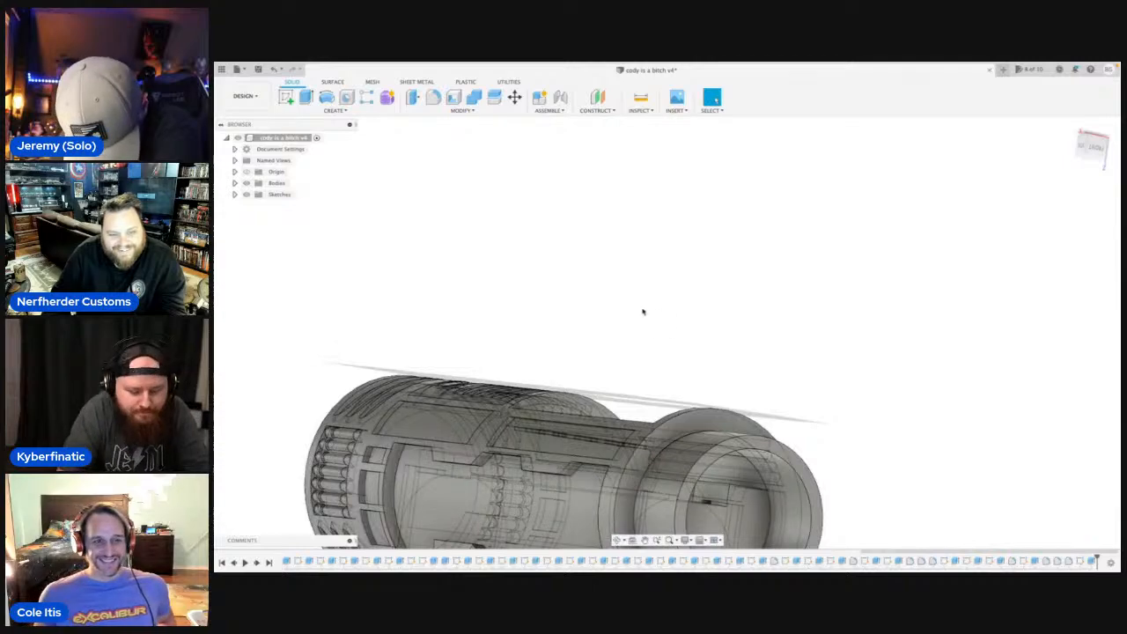
scroll(516, 387, "up", 10)
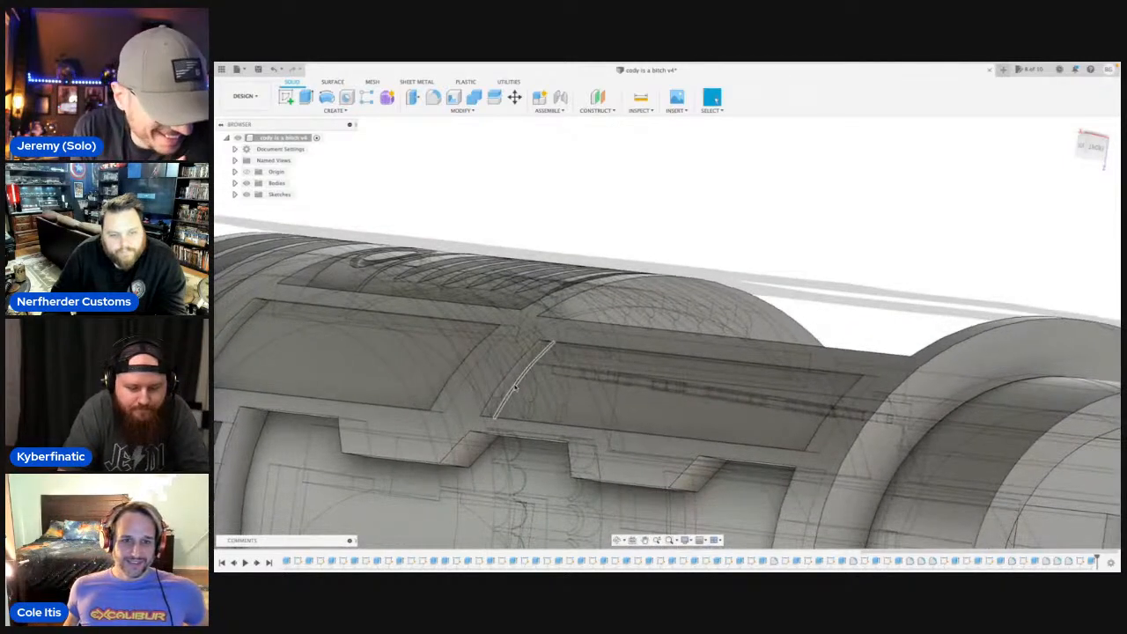
left_click(514, 382)
key("c")
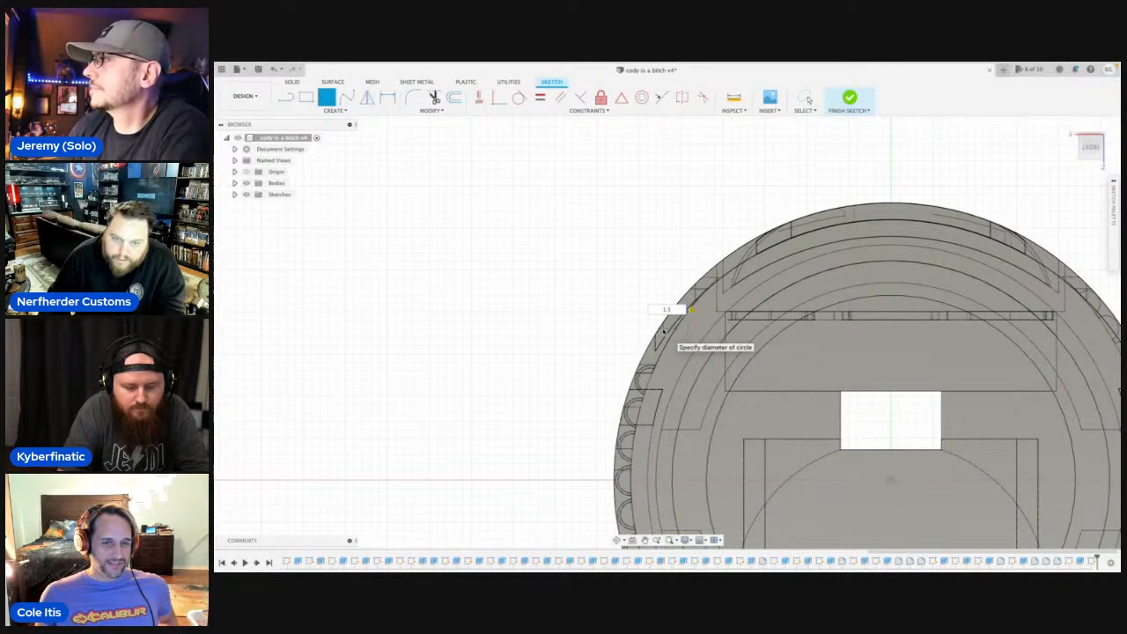
scroll(663, 331, "up", 5)
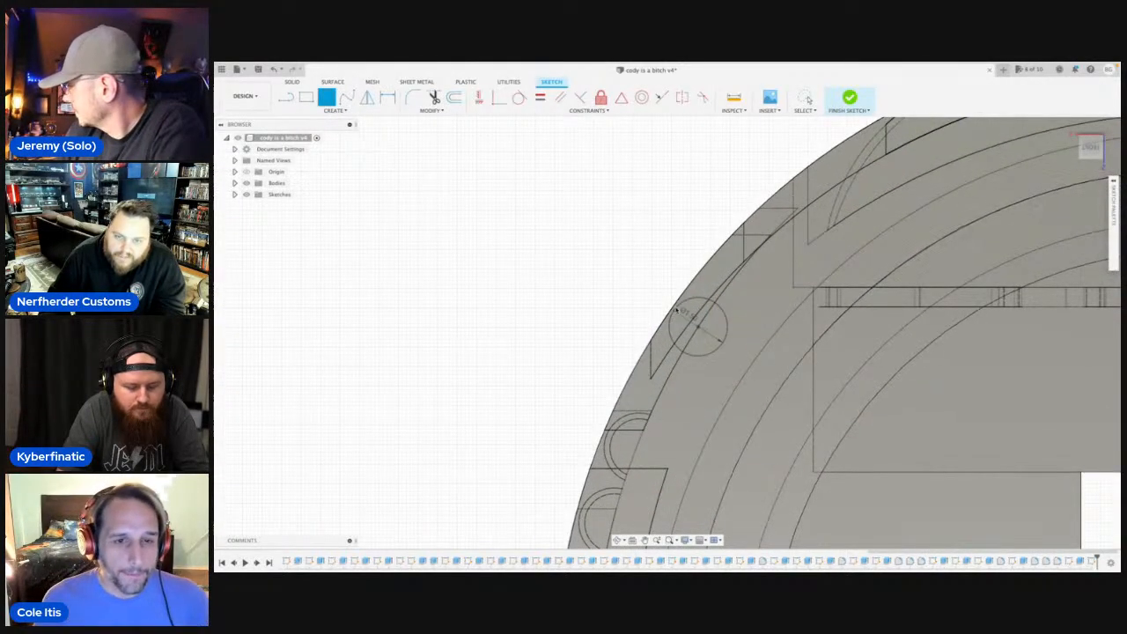
Draw a second 1.5 mm circle on the end wall's inner edge, below the middle circle of this recess.
left_click(616, 539)
left_click_drag(641, 351, 675, 392)
scroll(676, 393, "up", 3)
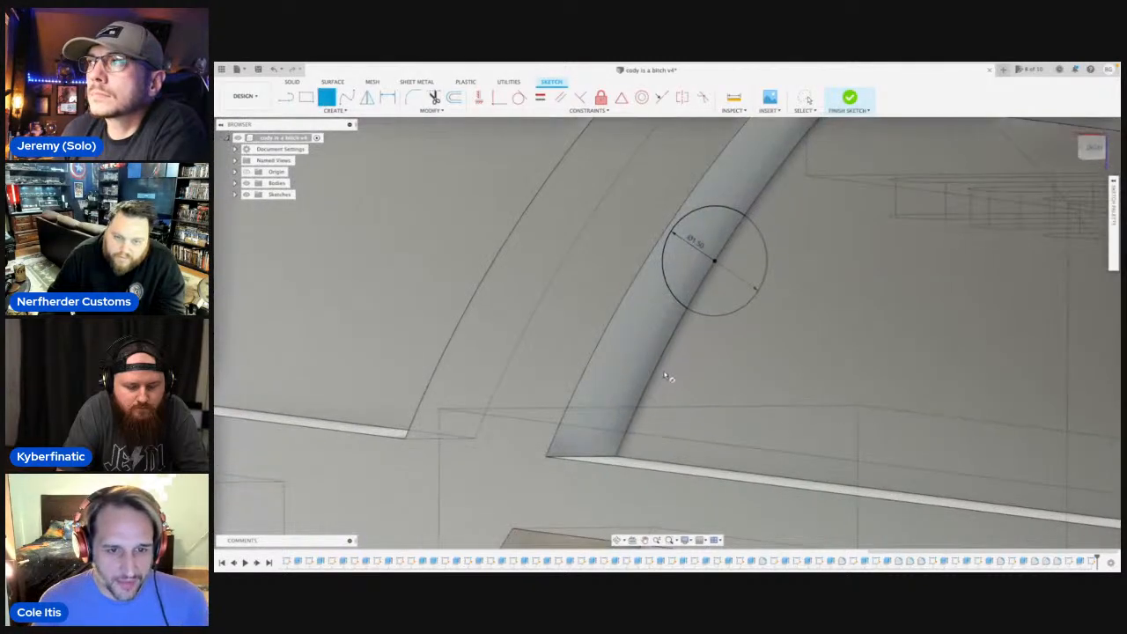
left_click(652, 372)
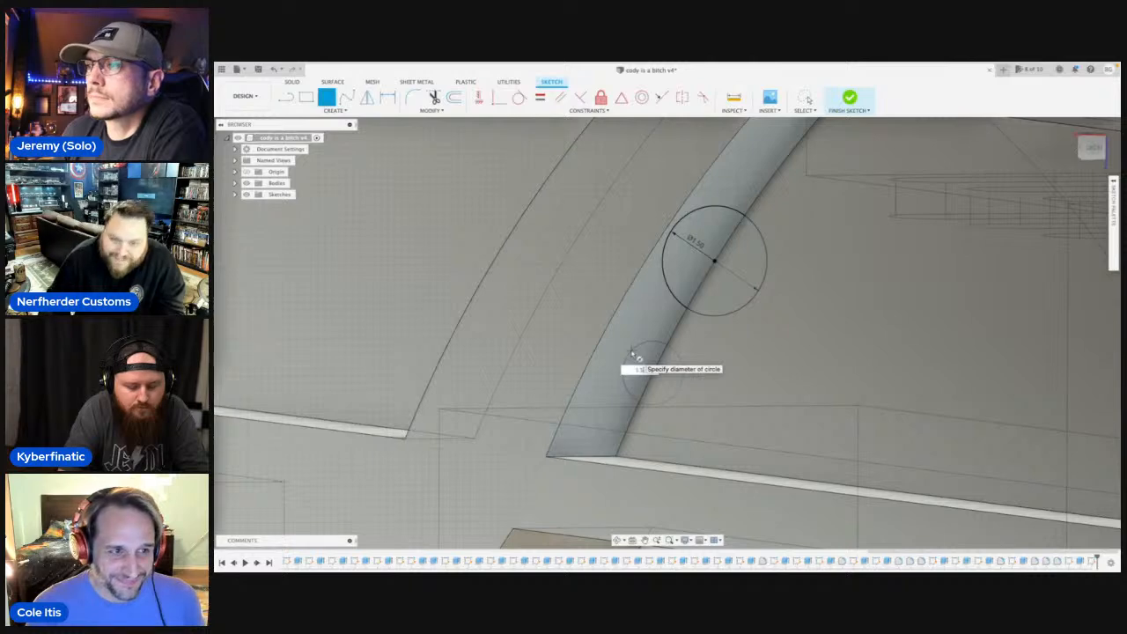
key("Return")
scroll(709, 290, "down", 3)
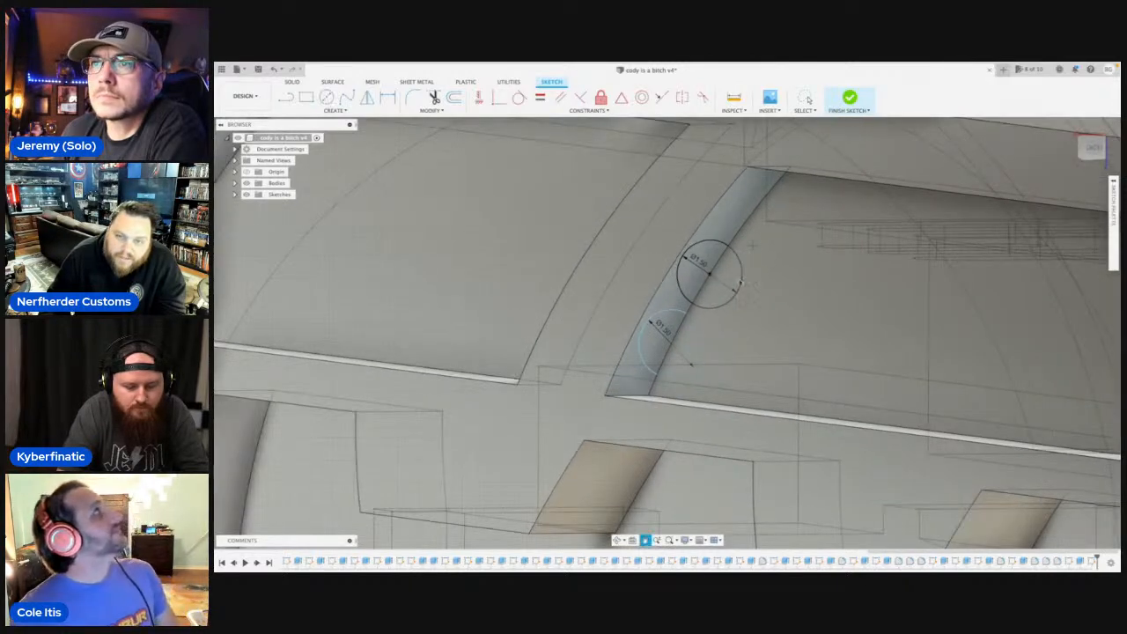
Draw a third 1.5 mm circle on the inner edge above the middle one, near this recess's upper corner.
middle_click_drag(753, 240, 737, 278)
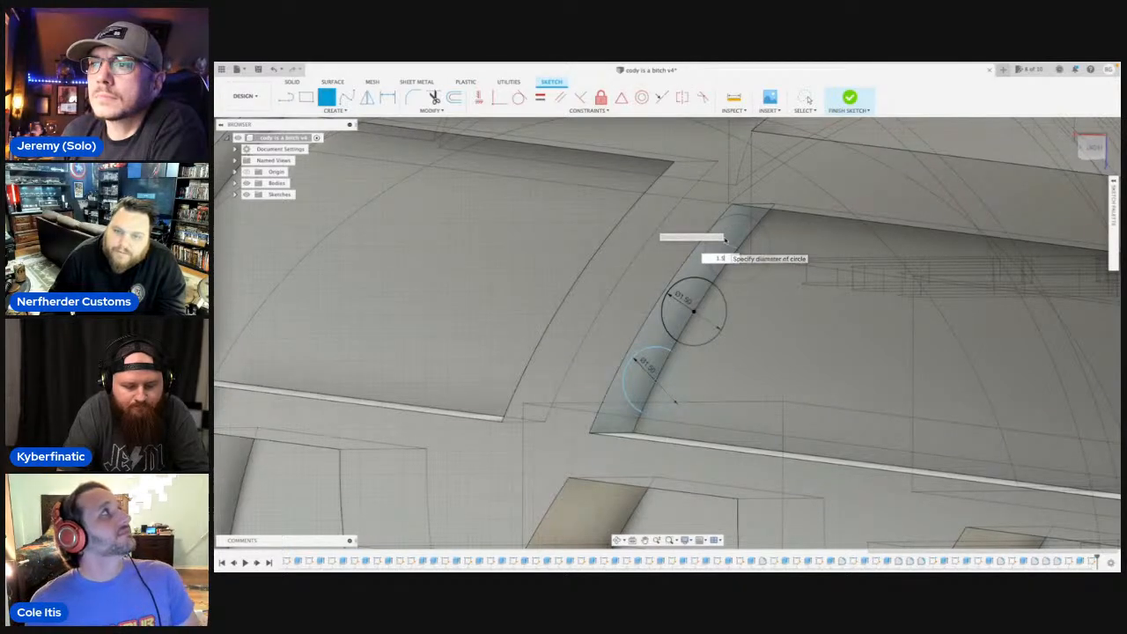
key("Return")
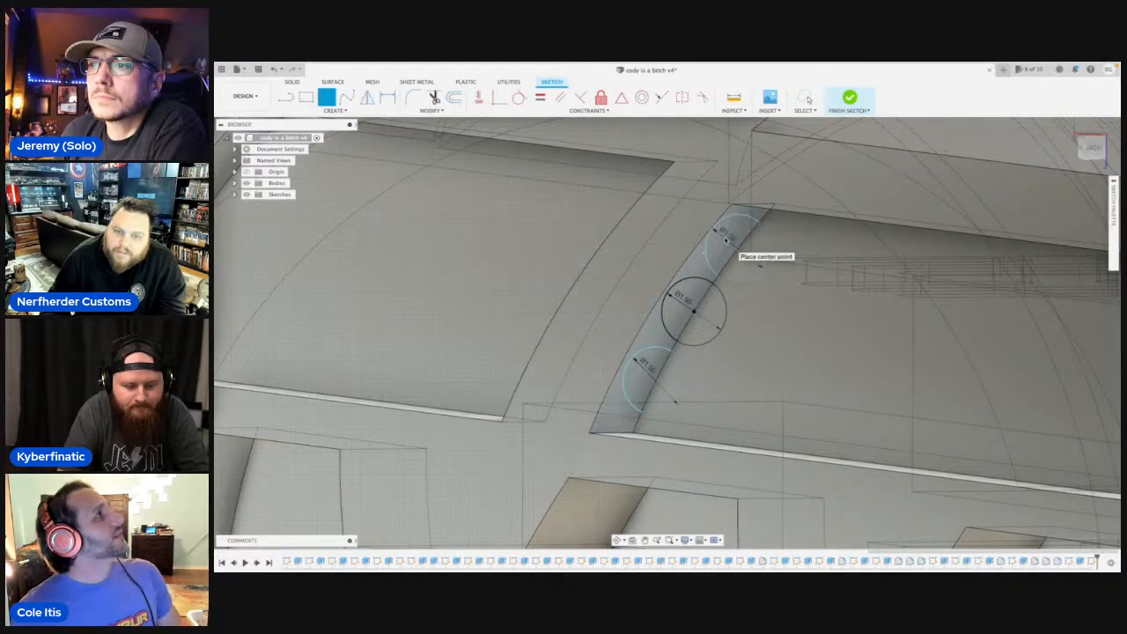
scroll(725, 239, "up", 3)
key("Escape")
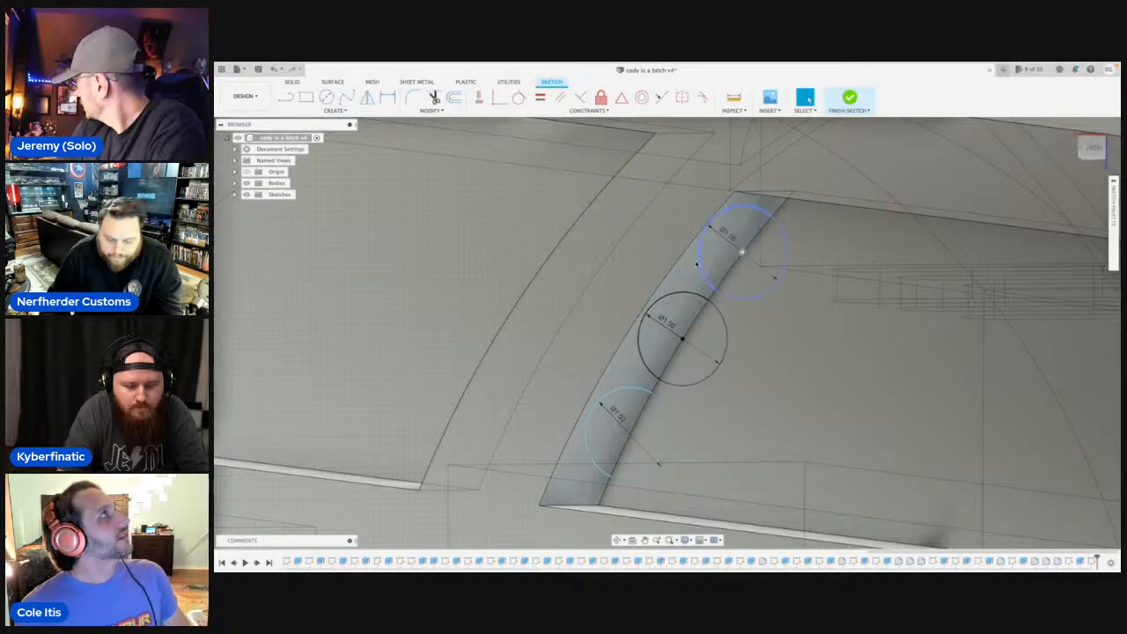
Extrude the three circle segments in the second side recess 39.962 mm to its far end wall, joining them to the body.
left_click(714, 255)
key("e")
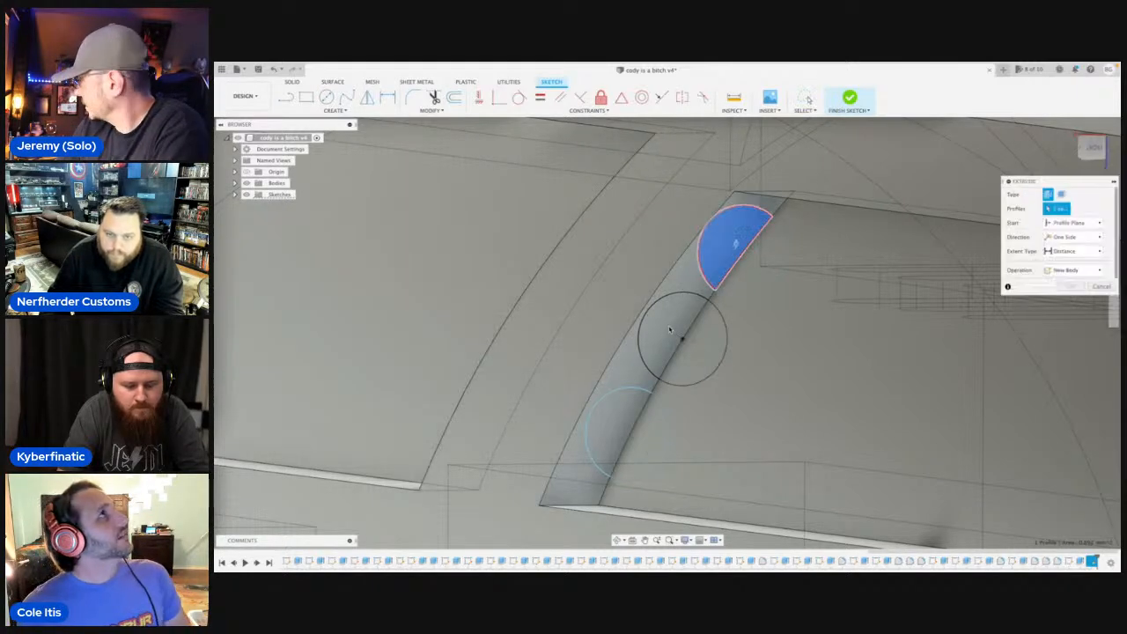
left_click(674, 328)
left_click(616, 414)
scroll(616, 414, "down", 3)
middle_click_drag(616, 414, 617, 493, "shift")
left_click(618, 541)
left_click_drag(582, 374, 685, 354)
middle_click_drag(629, 355, 231, 379)
middle_click_drag(959, 397, 692, 378)
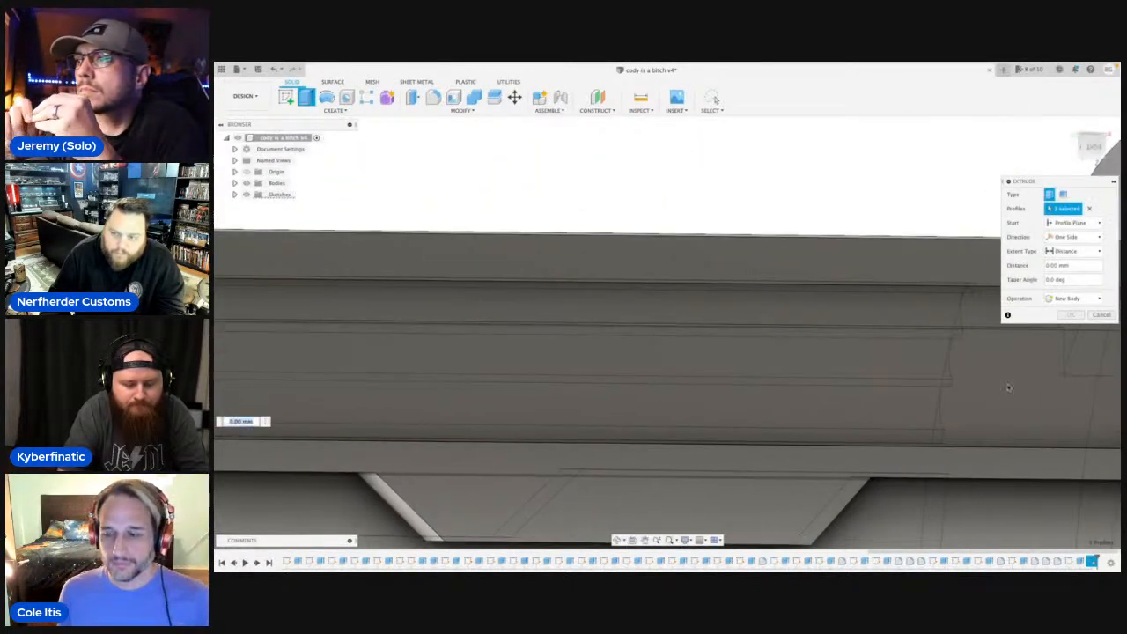
middle_click_drag(238, 390, 491, 390)
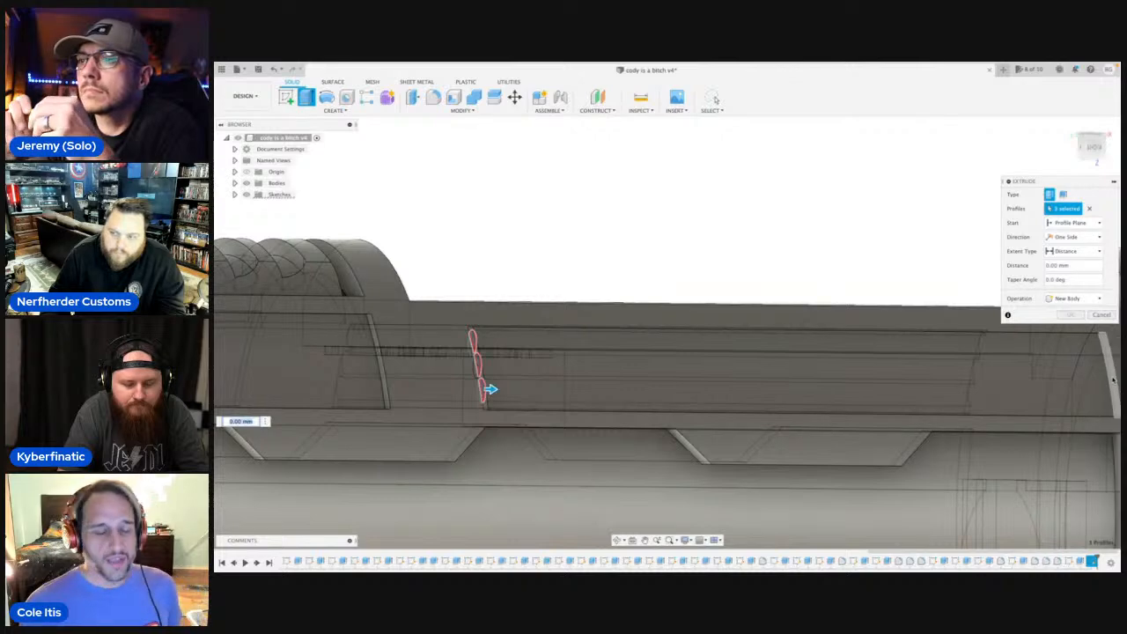
left_click_drag(490, 389, 1114, 387)
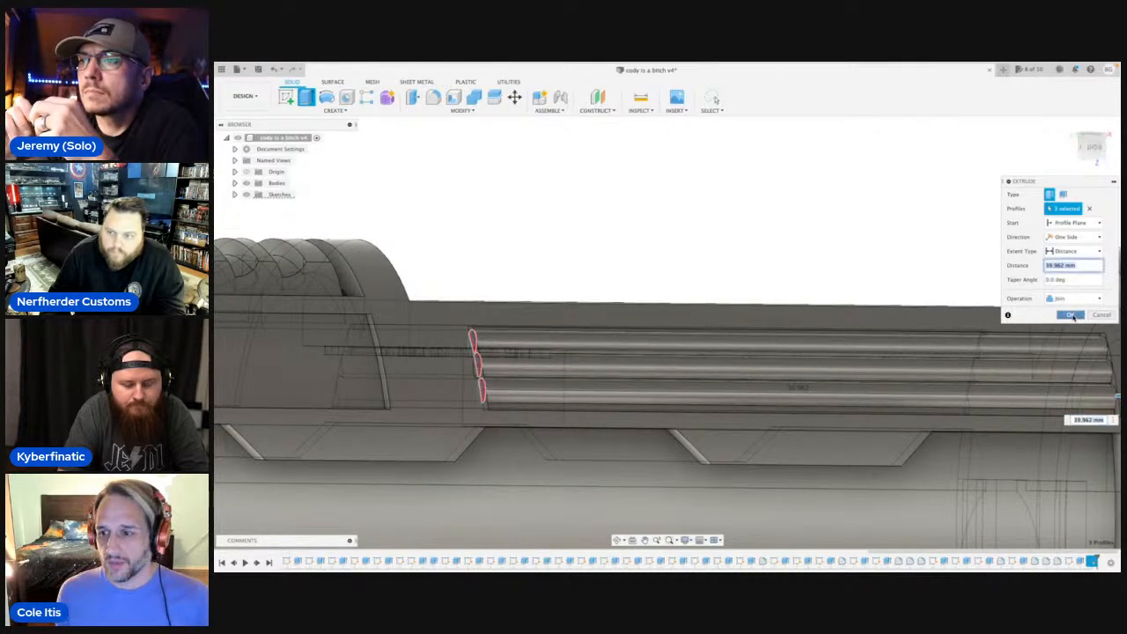
left_click(1071, 315)
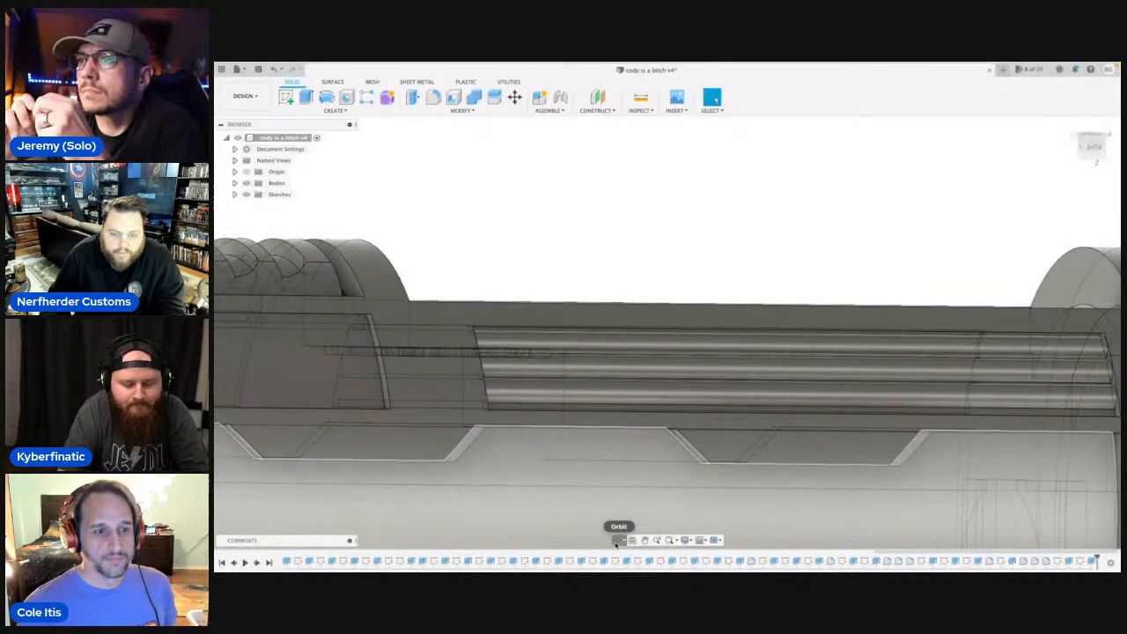
Examine the ribbed side recesses, the plain recess beside them and the whole hilt from several angles.
left_click_drag(613, 373, 633, 420)
scroll(582, 432, "down", 5)
left_click_drag(564, 421, 767, 458)
middle_click_drag(775, 440, 664, 359, "shift")
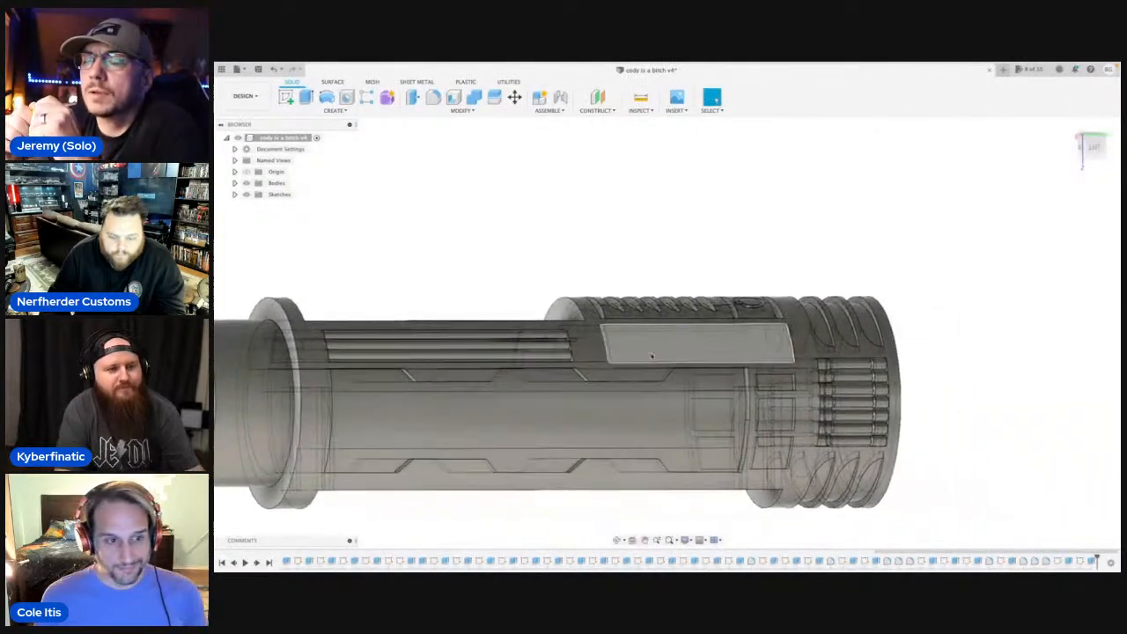
scroll(643, 348, "up", 5)
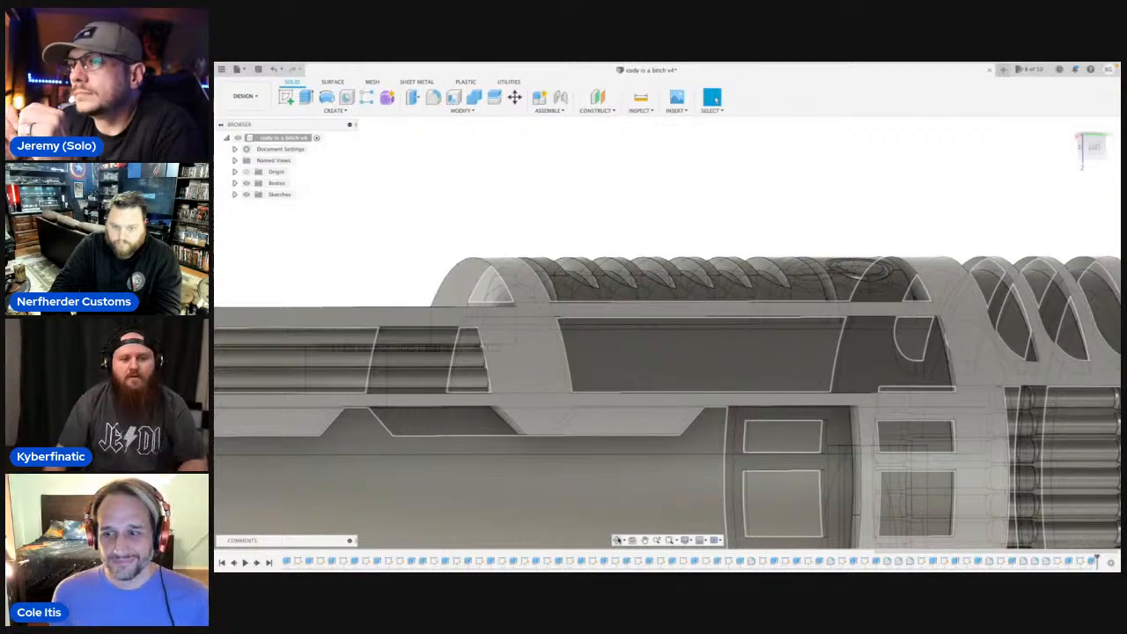
left_click(619, 539)
middle_click_drag(626, 424, 728, 330, "shift")
scroll(673, 410, "down", 4)
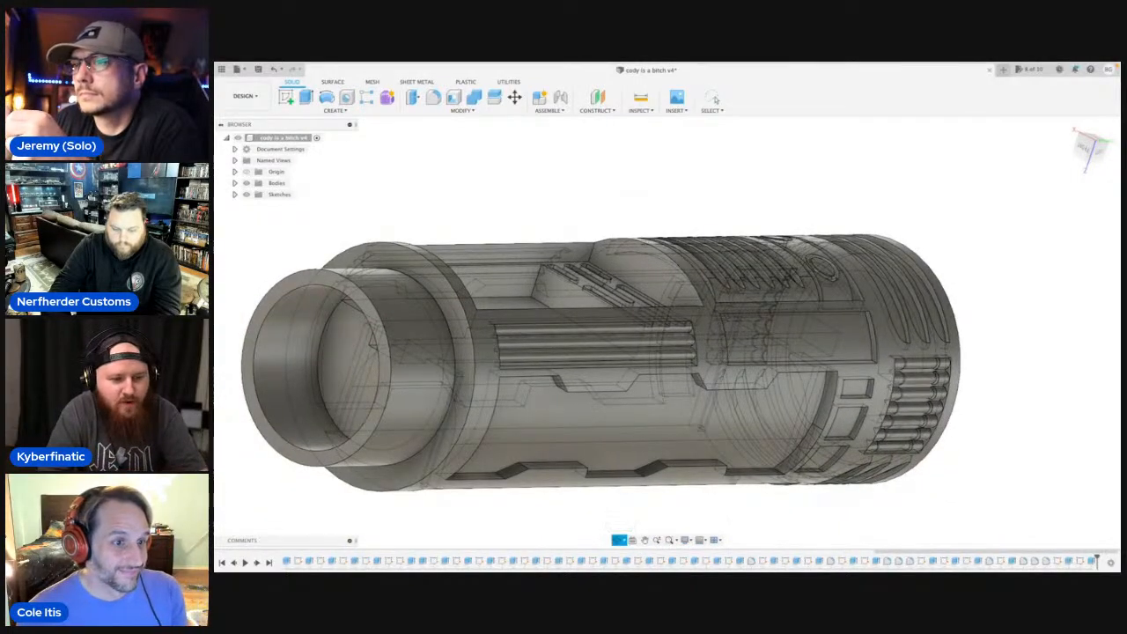
middle_click_drag(758, 484, 996, 254, "shift")
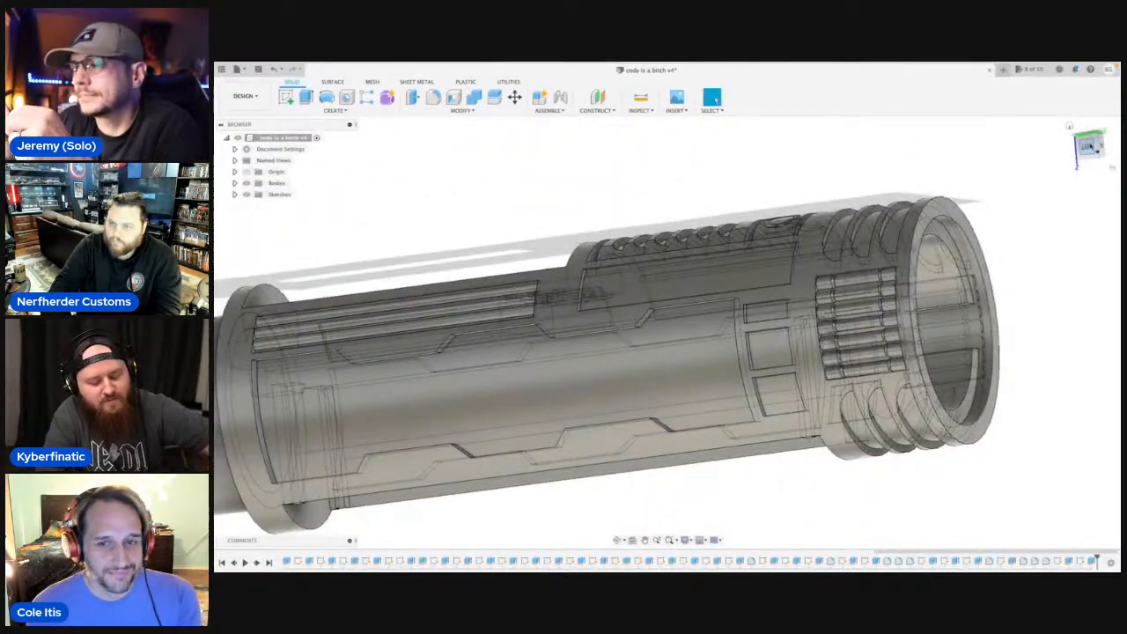
Sketch a closed line rectangle, about 5.7 by 4.7 mm, just inside the edges of the uppermost small side pocket.
left_click(1093, 149)
scroll(700, 370, "up", 5)
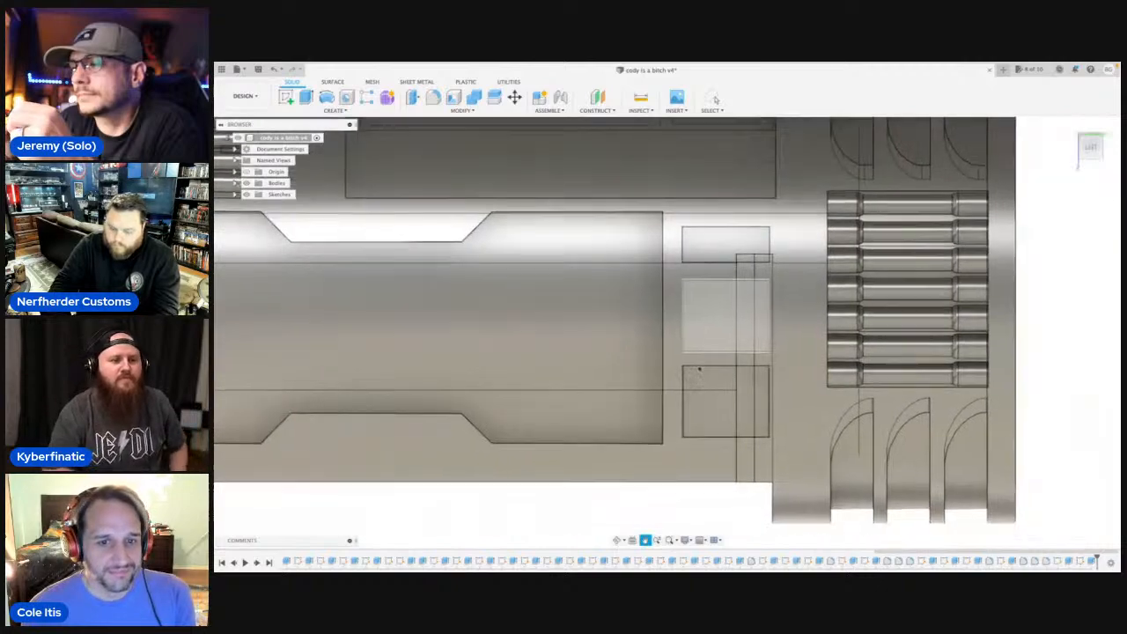
scroll(700, 370, "down", 5)
scroll(876, 364, "up", 6)
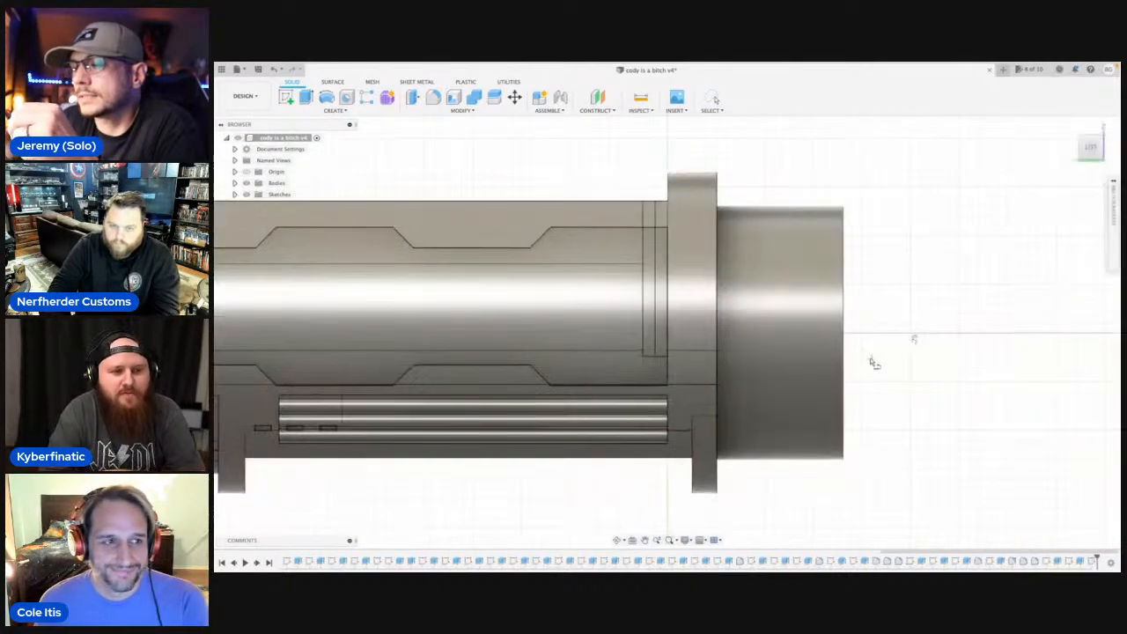
left_click(874, 363)
scroll(881, 330, "down", 5)
scroll(602, 312, "up", 5)
scroll(411, 291, "up", 6)
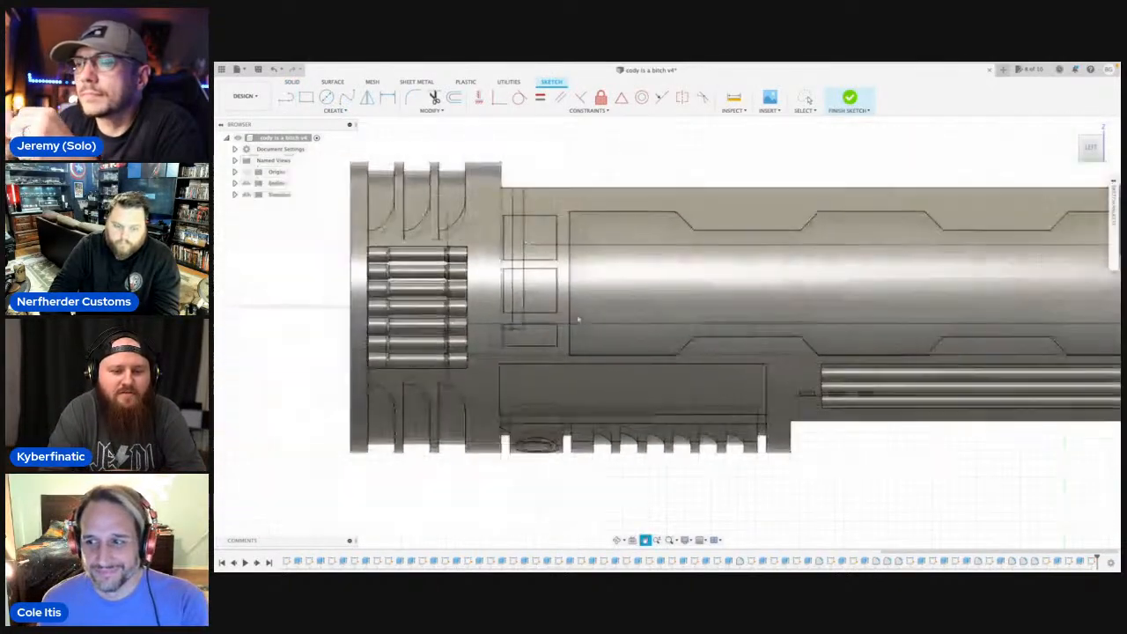
scroll(644, 315, "up", 4)
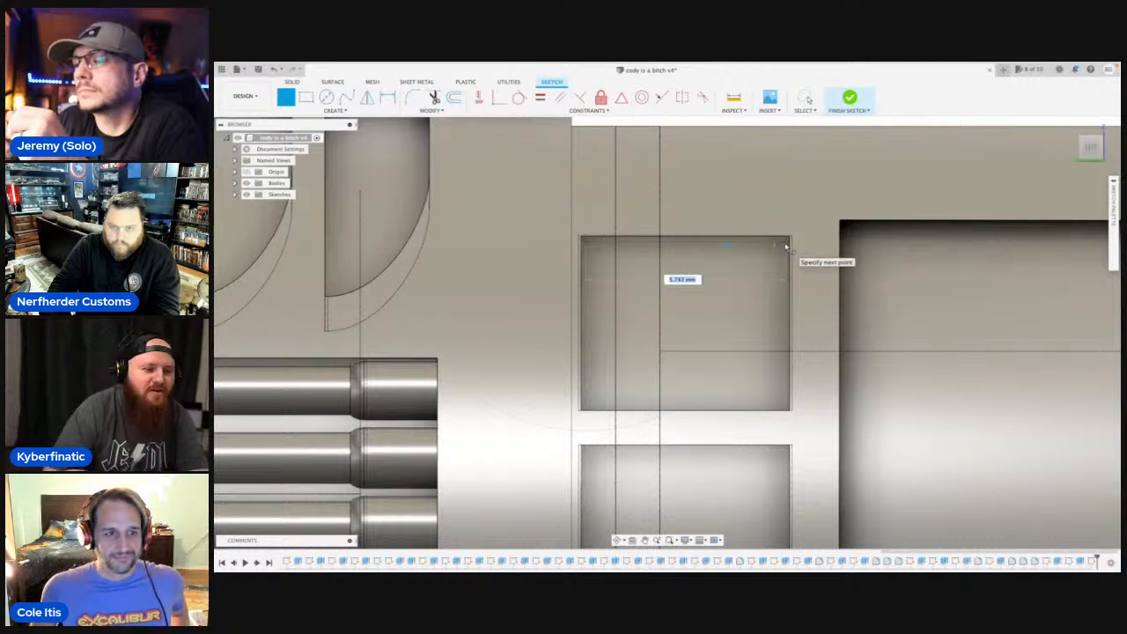
left_click(788, 243)
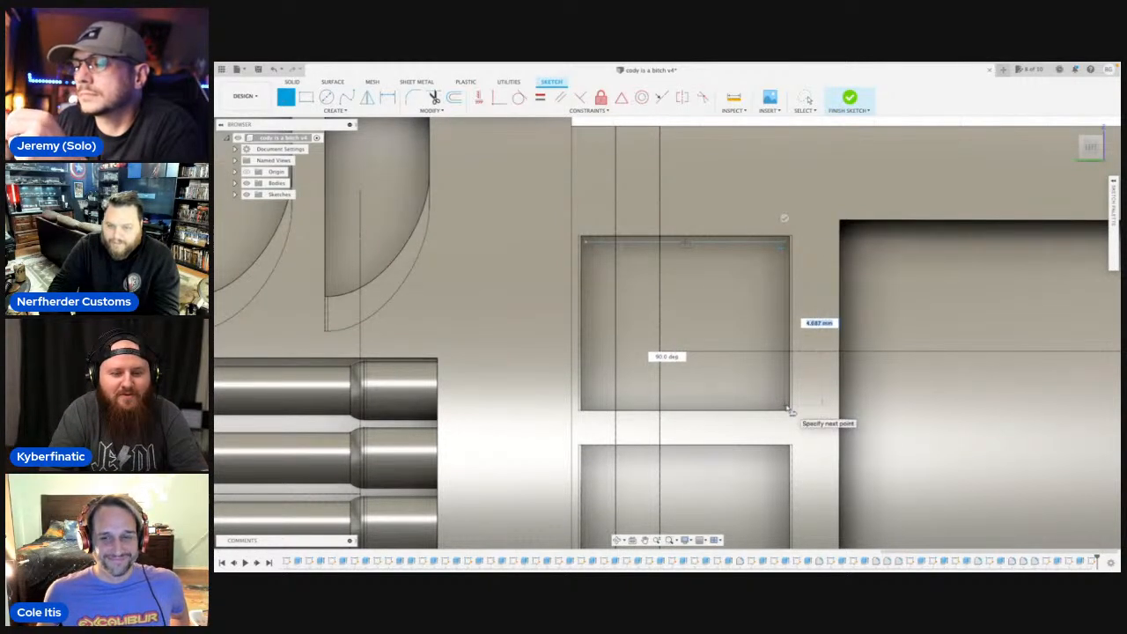
left_click(790, 410)
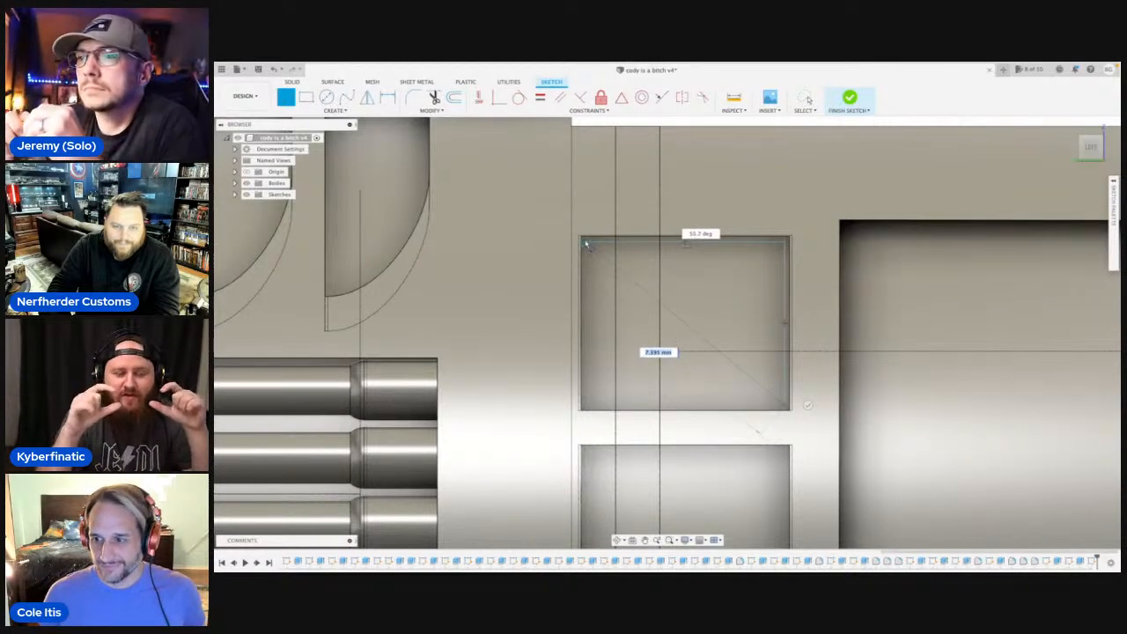
left_click(588, 408)
left_click(588, 408)
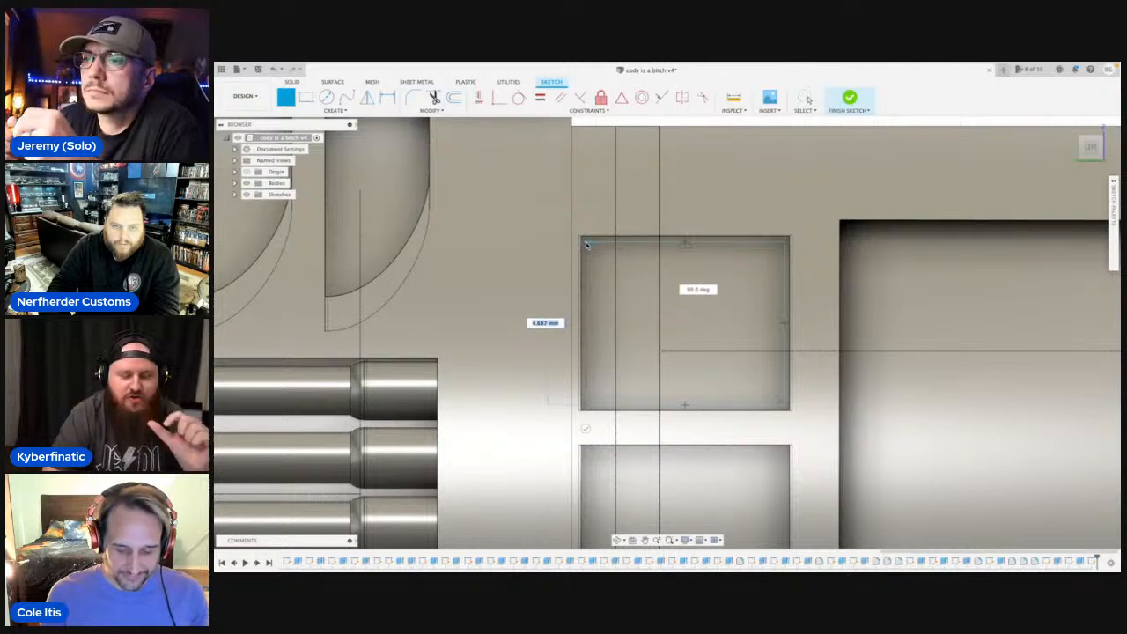
left_click(587, 244)
scroll(667, 321, "down", 5)
middle_click_drag(668, 322, 621, 300)
key("Escape")
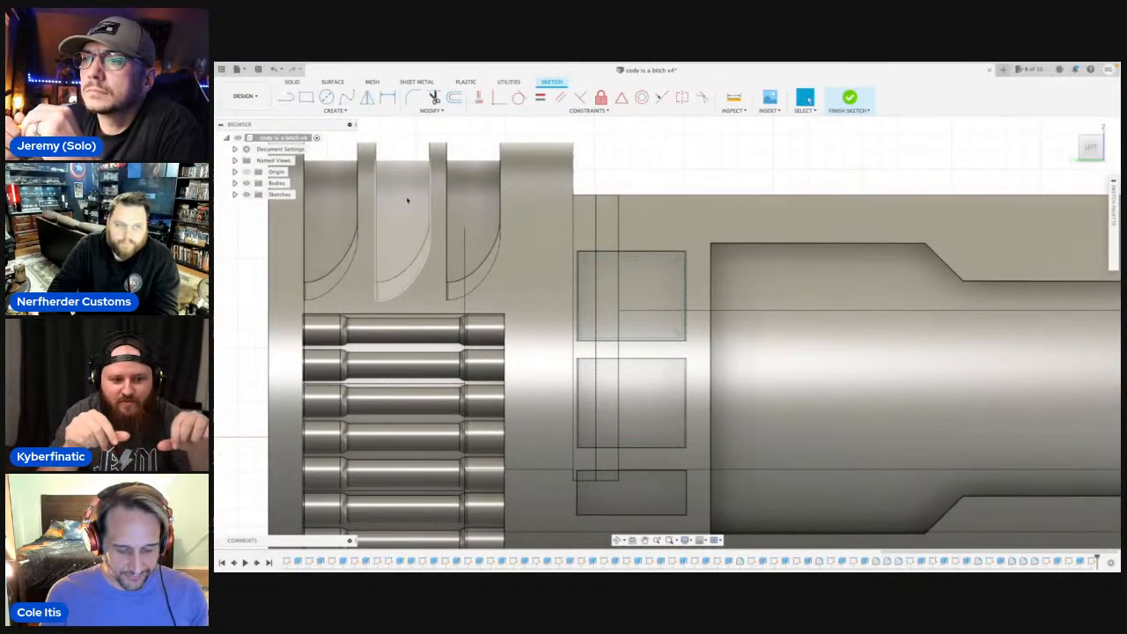
Extrude the rectangle by -1 mm starting from the uppermost pocket's floor face, joining the raised panel to the body.
left_click(247, 183)
left_click(626, 305)
key("e")
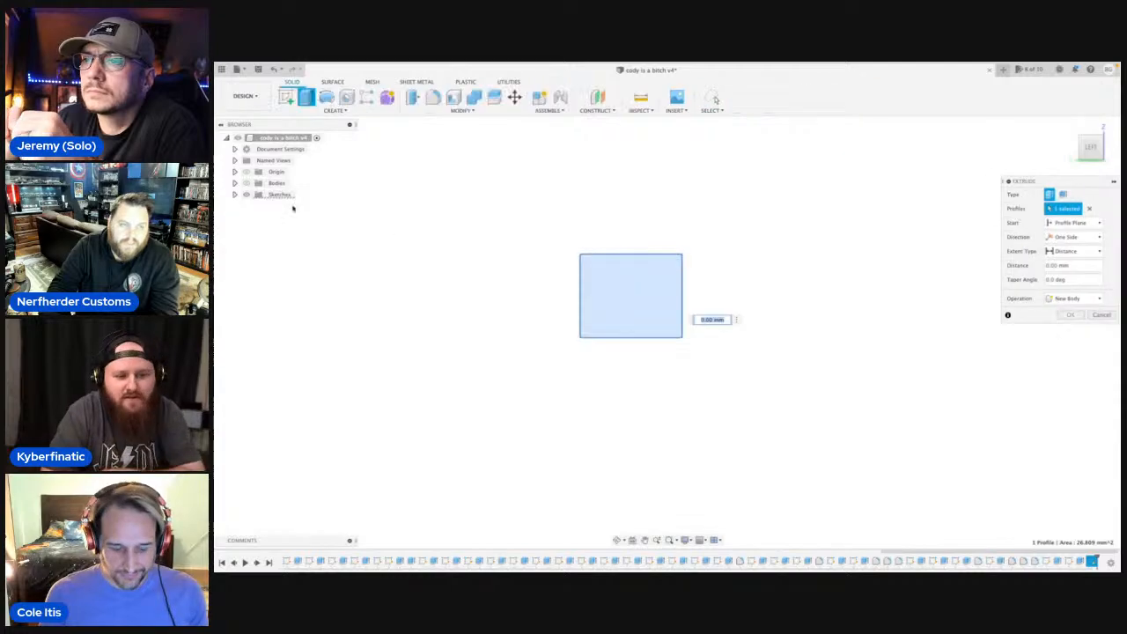
left_click(247, 183)
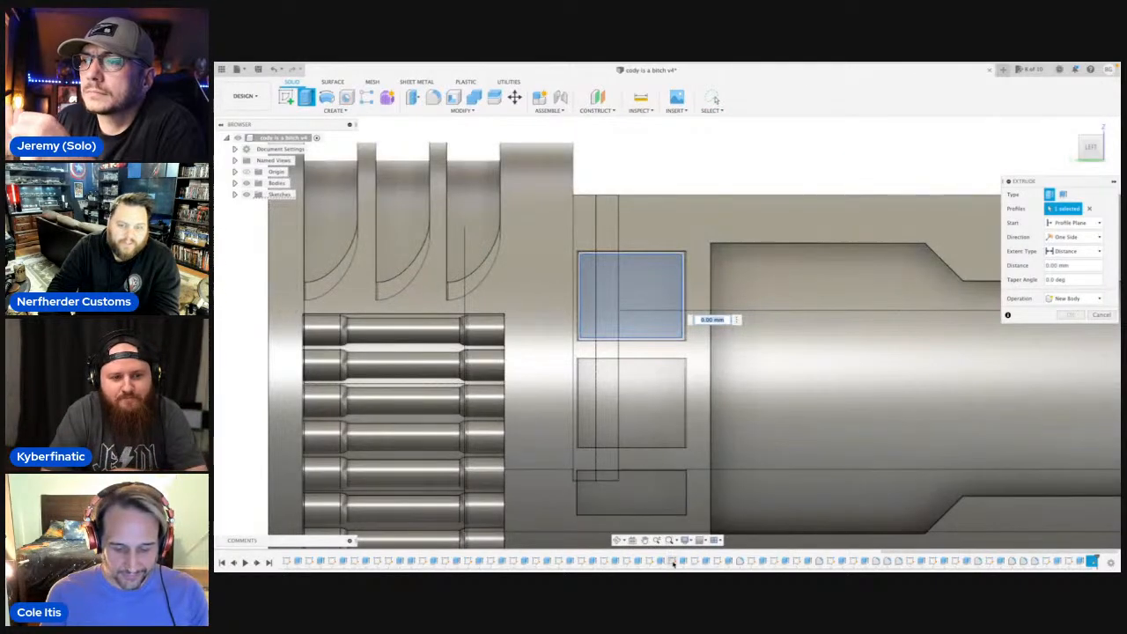
left_click(616, 541)
left_click_drag(631, 380, 693, 411)
left_click(647, 541)
middle_click_drag(621, 419, 537, 423)
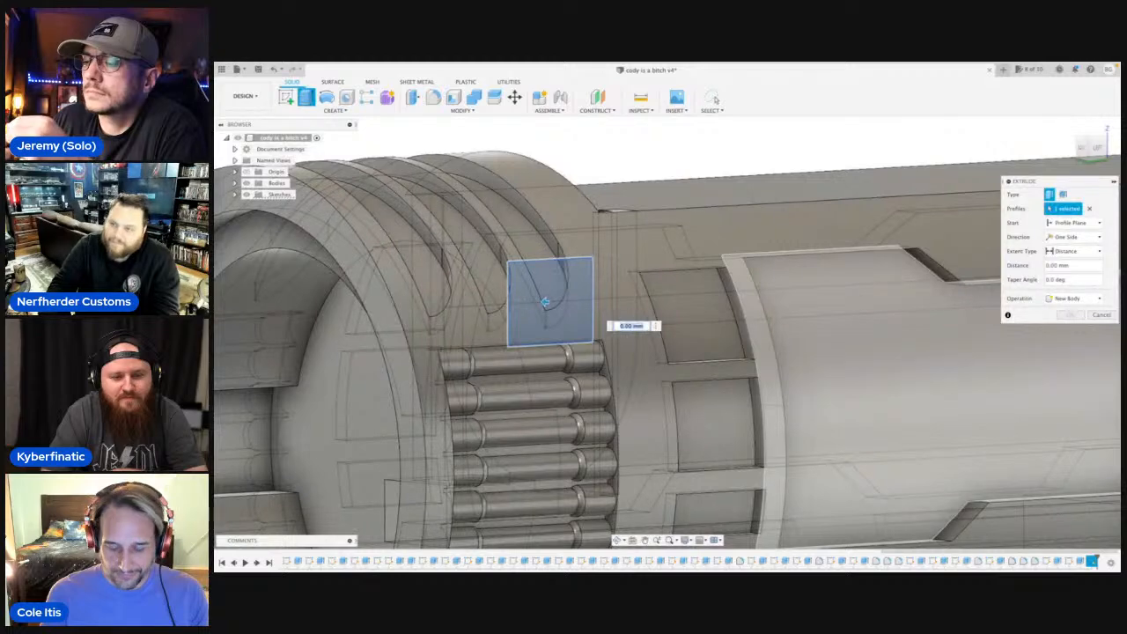
left_click(1097, 226)
left_click(1070, 252)
left_click(698, 317)
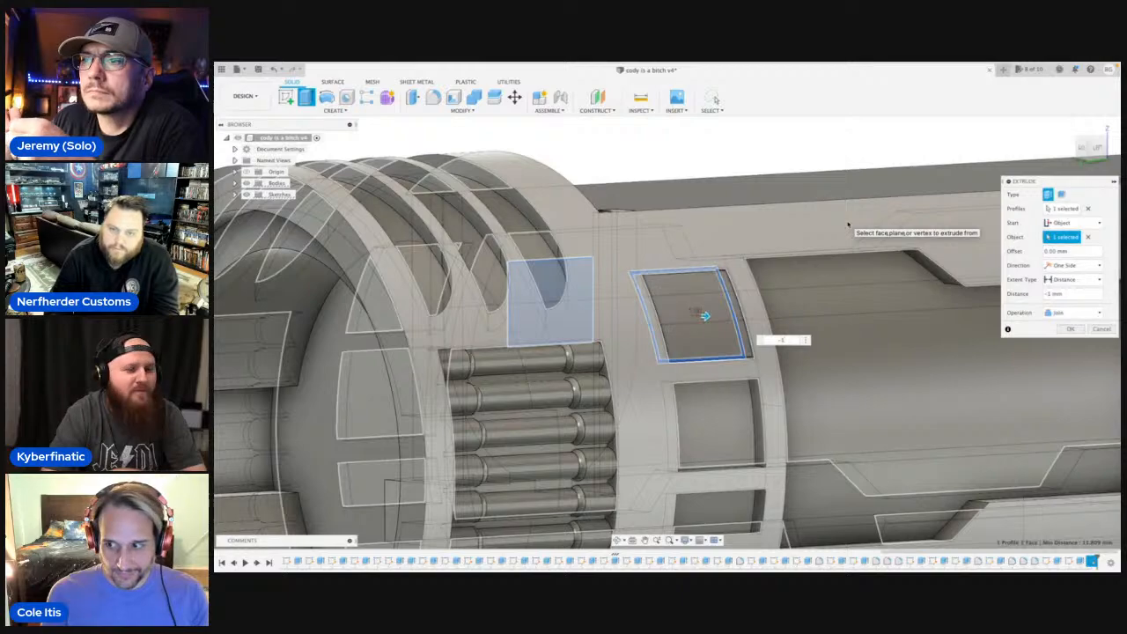
key("Return")
scroll(784, 359, "down", 5)
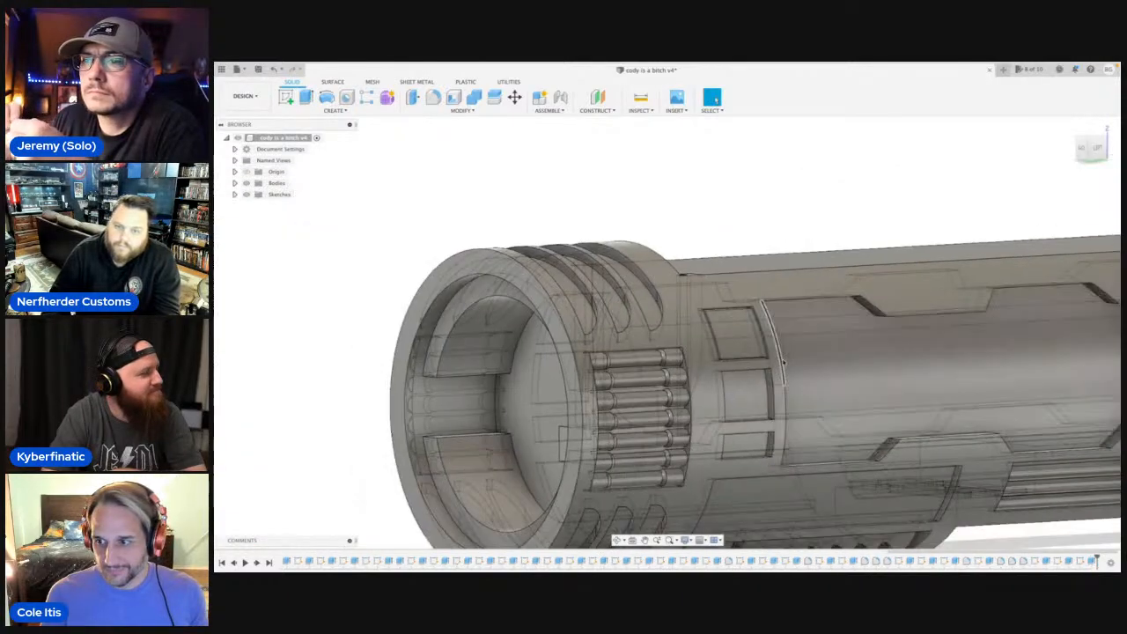
middle_click_drag(785, 358, 669, 326, "shift")
middle_click_drag(648, 385, 692, 370, "shift")
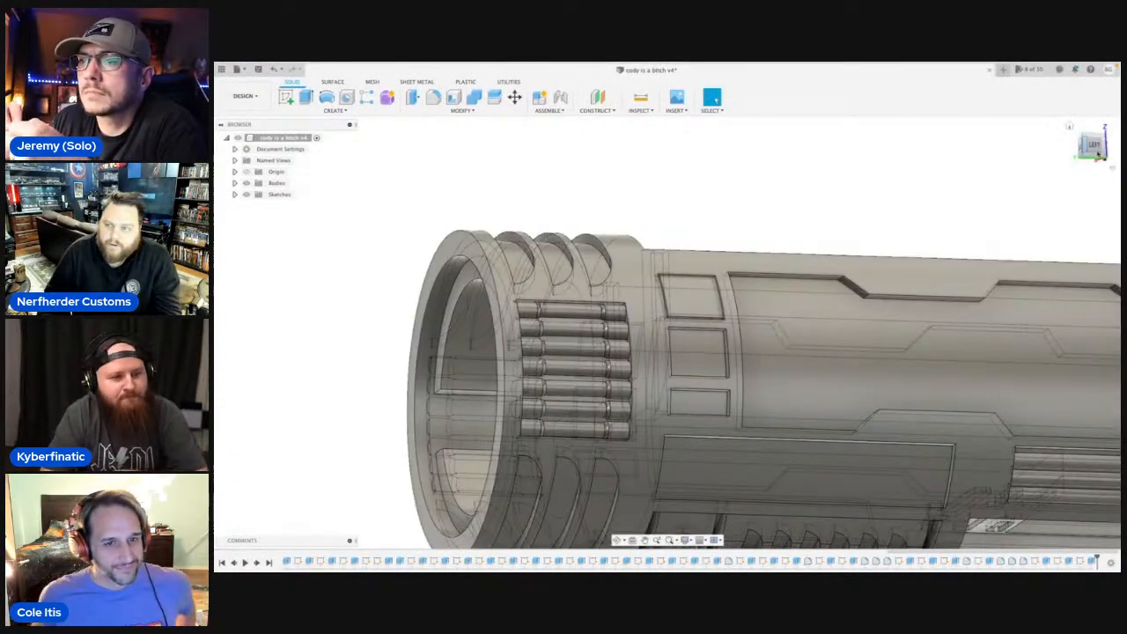
Sketch a closed line rectangle, about 5.8 by 4.8 mm, just inside the edges of the middle small side pocket.
left_click(1093, 144)
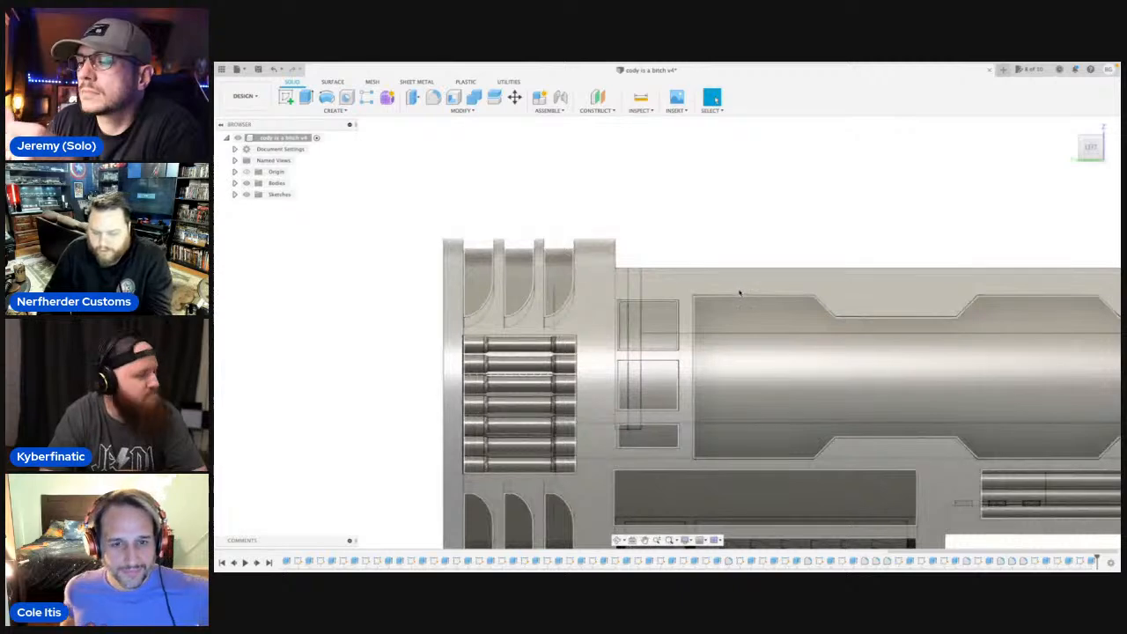
key("l")
left_click(742, 294)
scroll(677, 242, "right", 8)
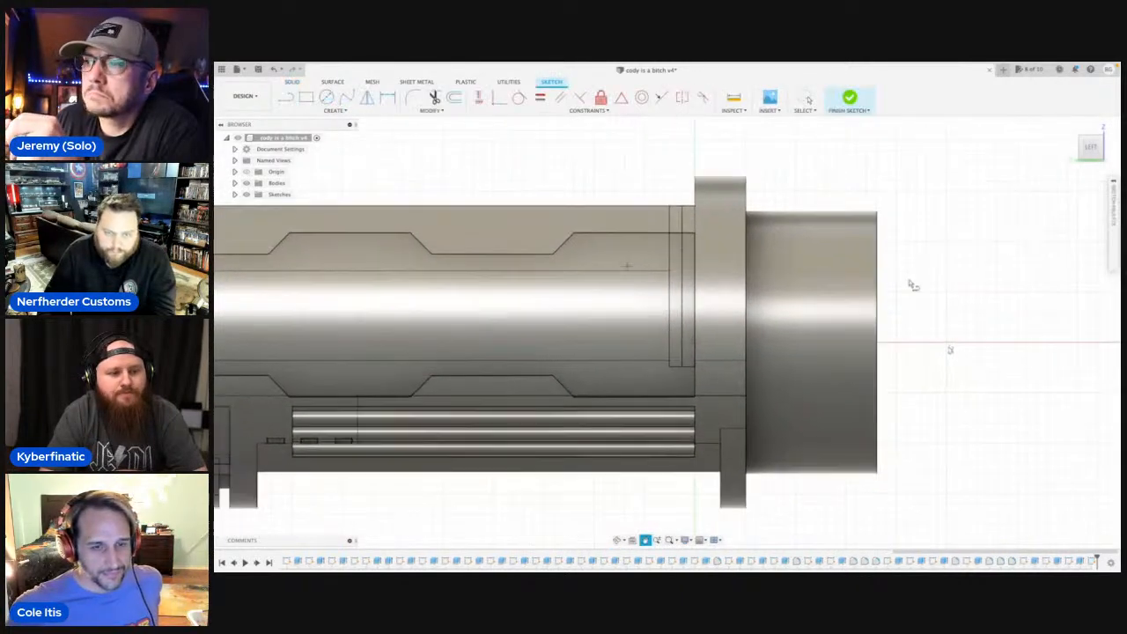
scroll(912, 284, "left", 8)
scroll(453, 323, "up", 6)
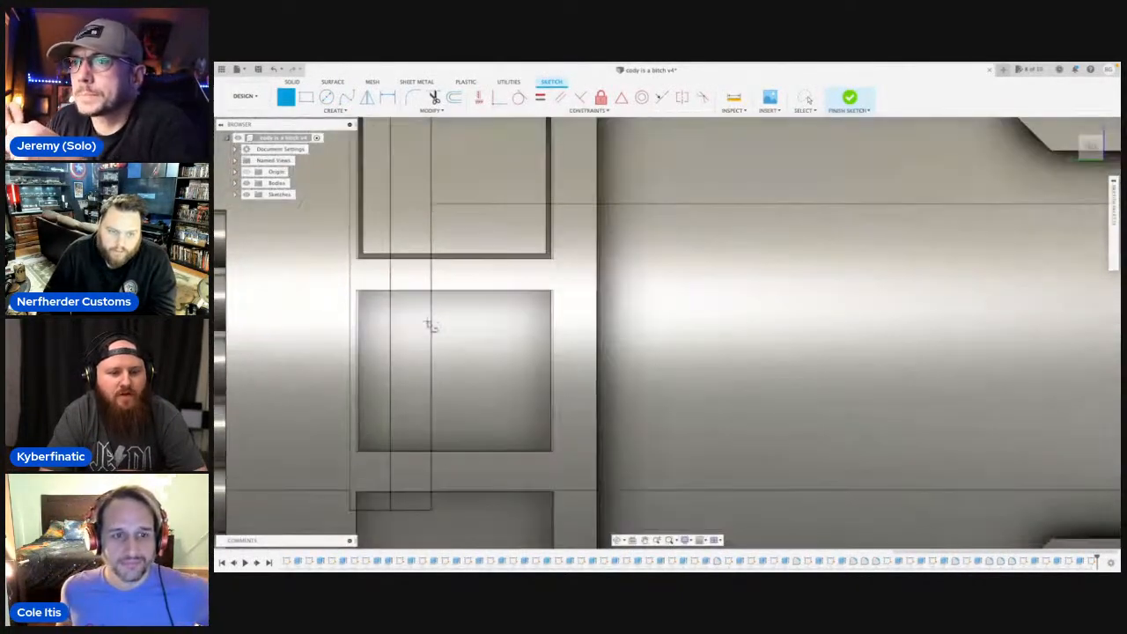
scroll(443, 328, "up", 1)
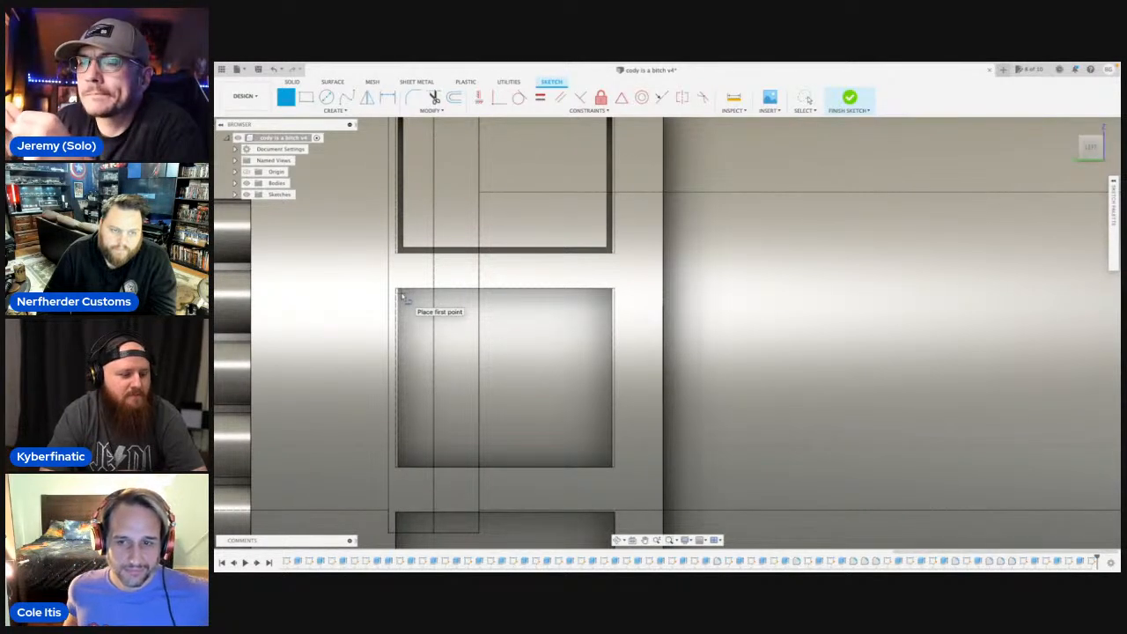
left_click(610, 296)
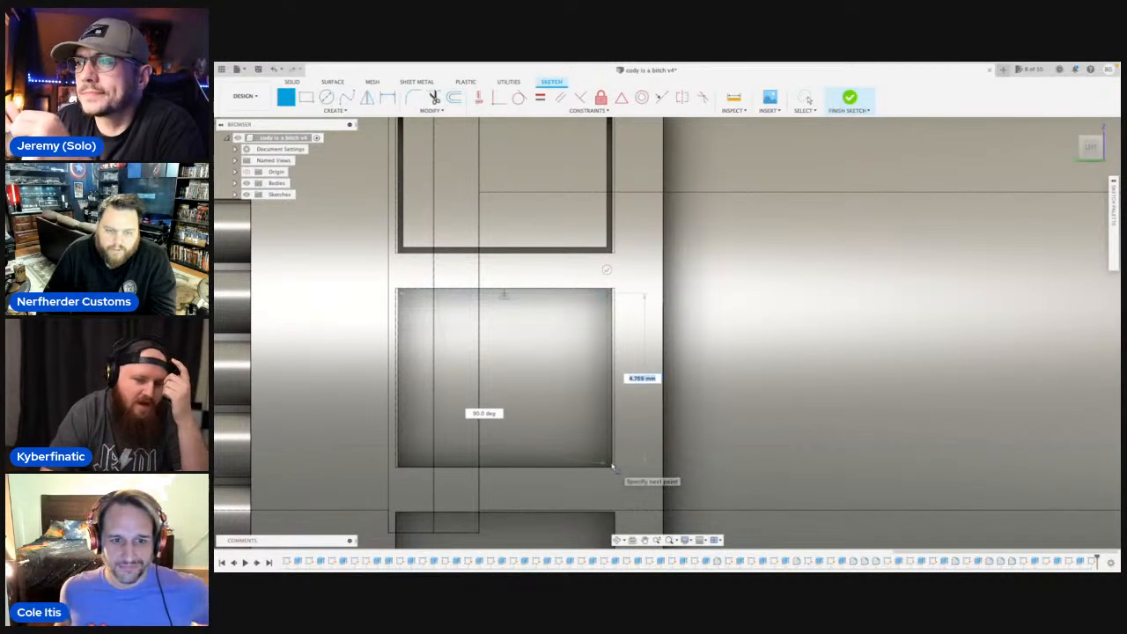
left_click(611, 466)
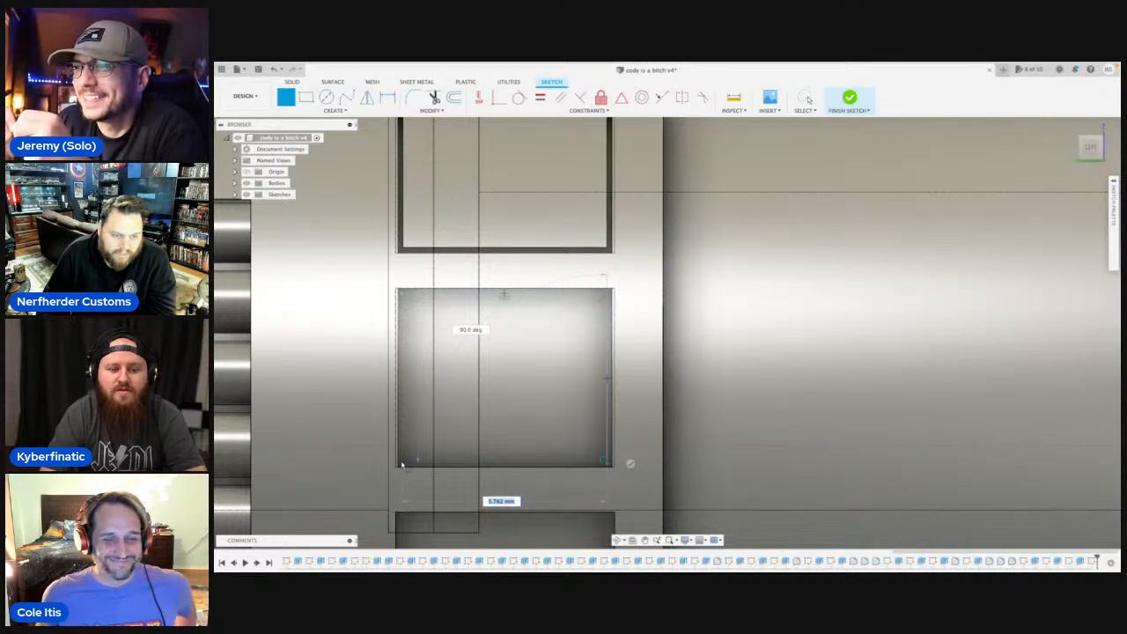
left_click(401, 464)
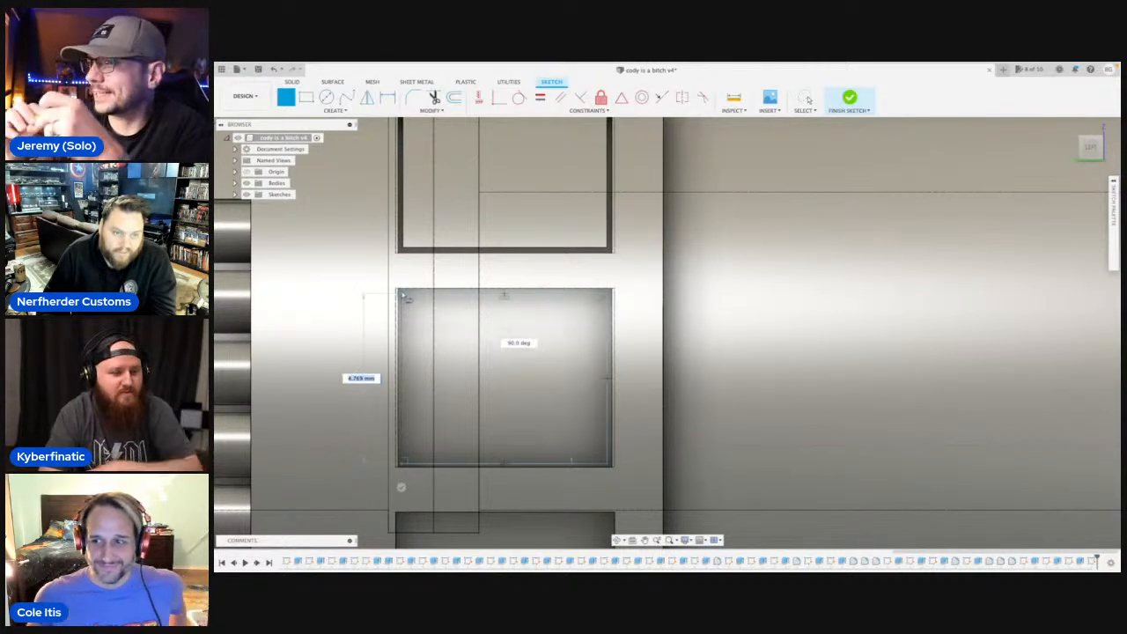
left_click(407, 298)
scroll(409, 304, "down", 3)
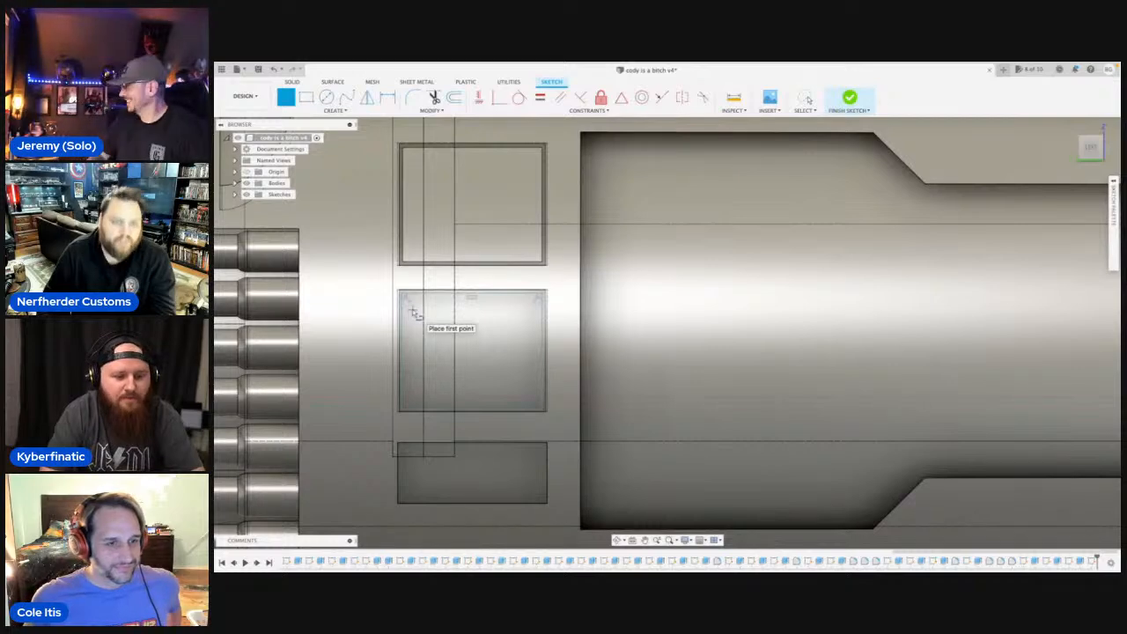
key("Escape")
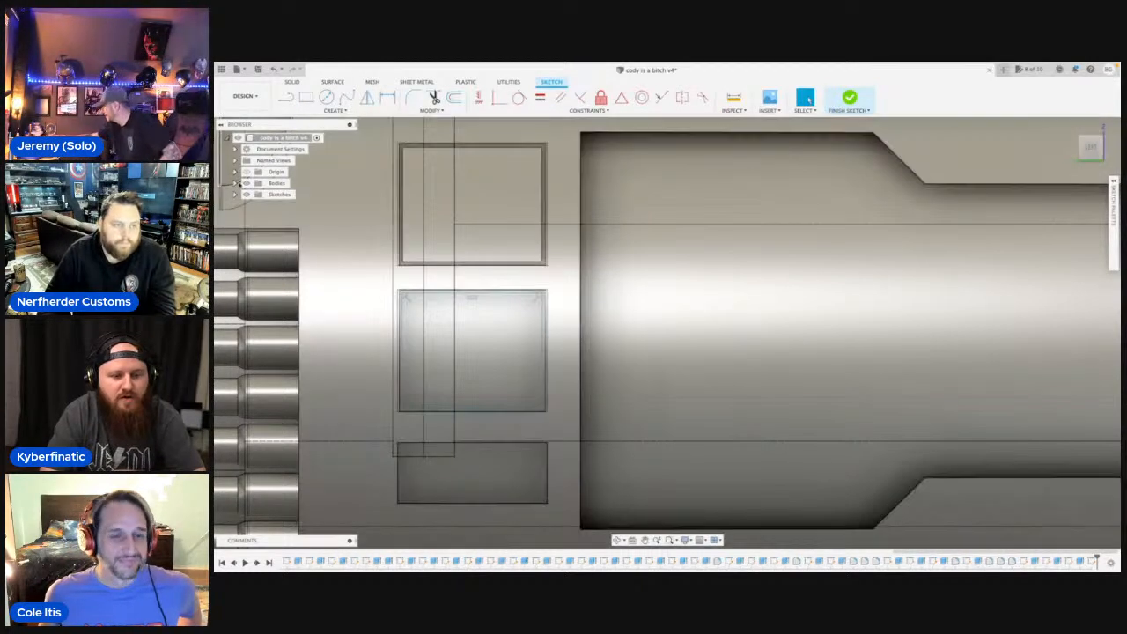
Extrude the middle pocket's rectangle by -1 mm starting from that pocket's floor face, joining it to the body.
left_click(246, 183)
left_click(443, 323)
key("e")
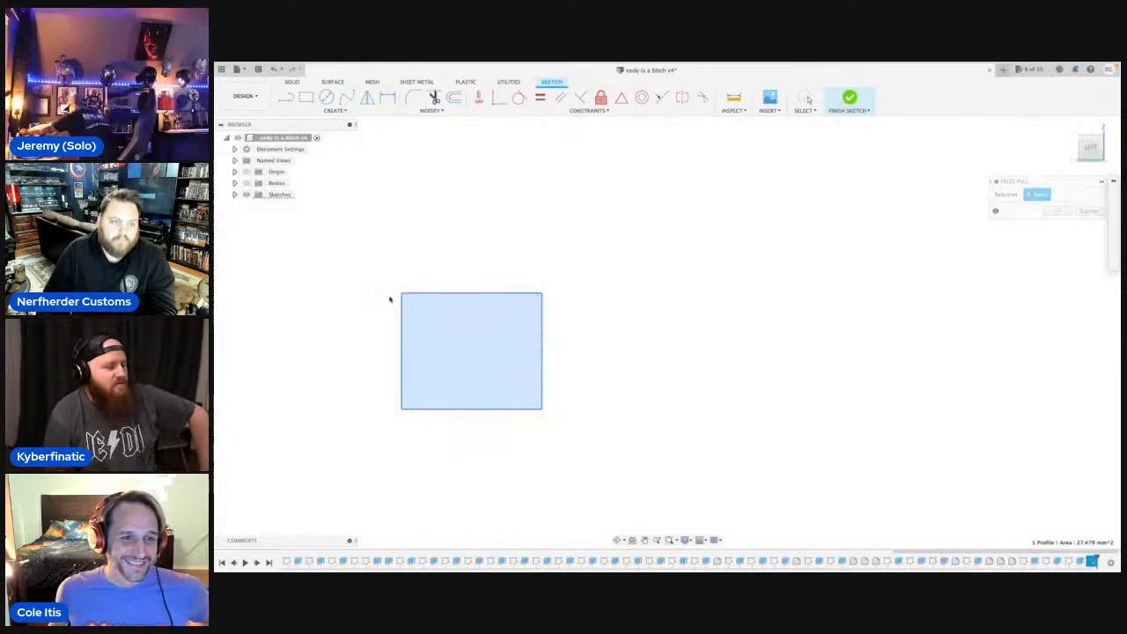
left_click(248, 183)
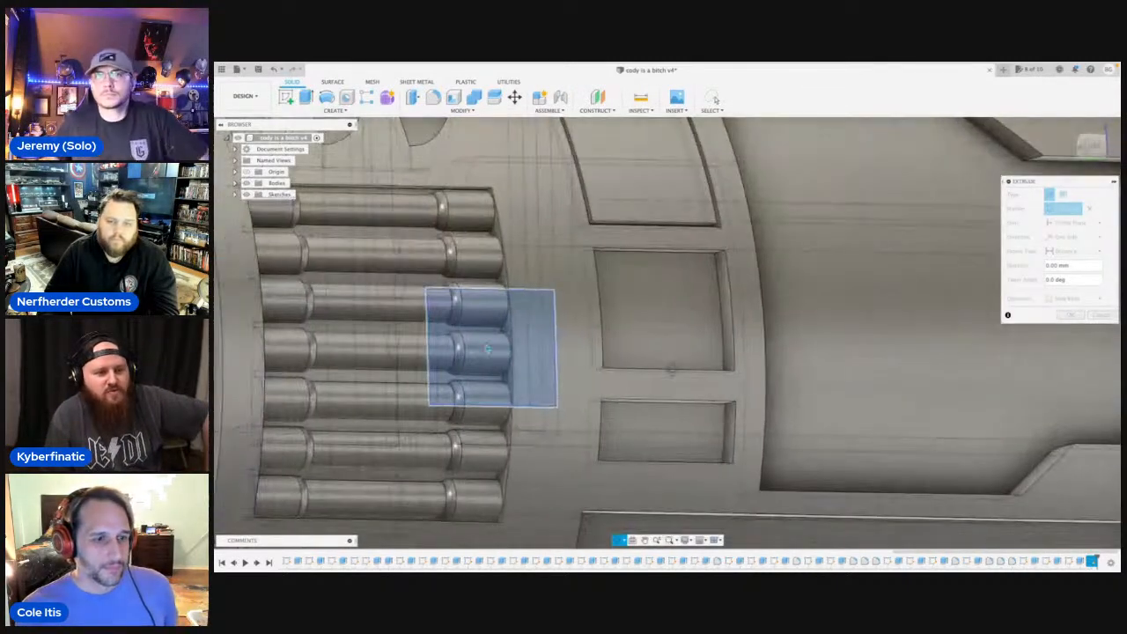
left_click(1102, 223)
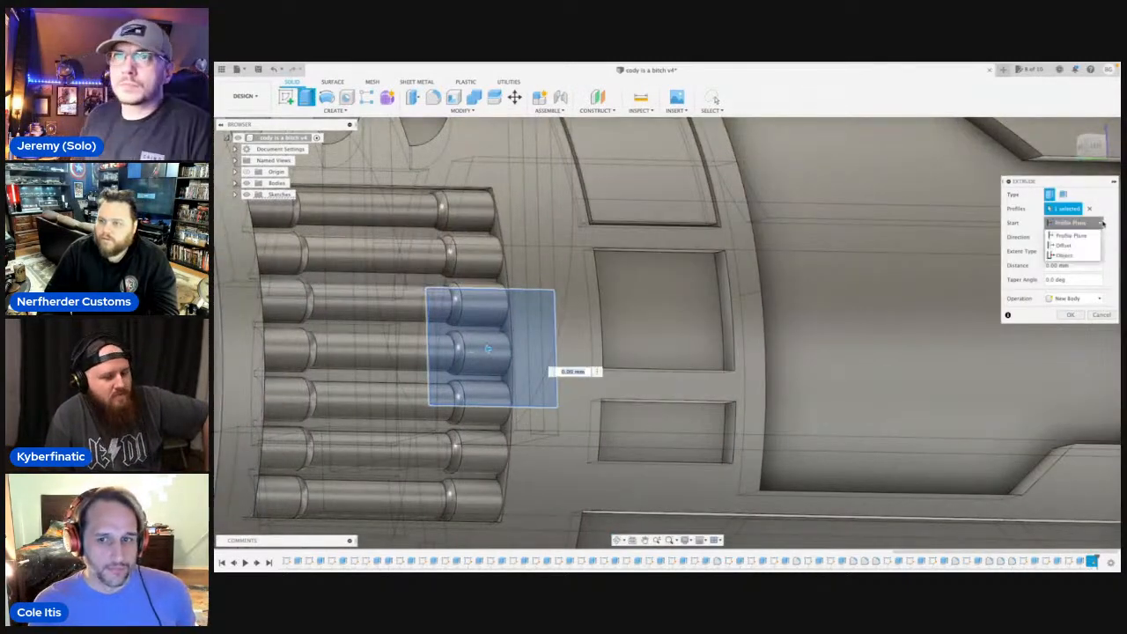
left_click(1066, 256)
left_click(656, 308)
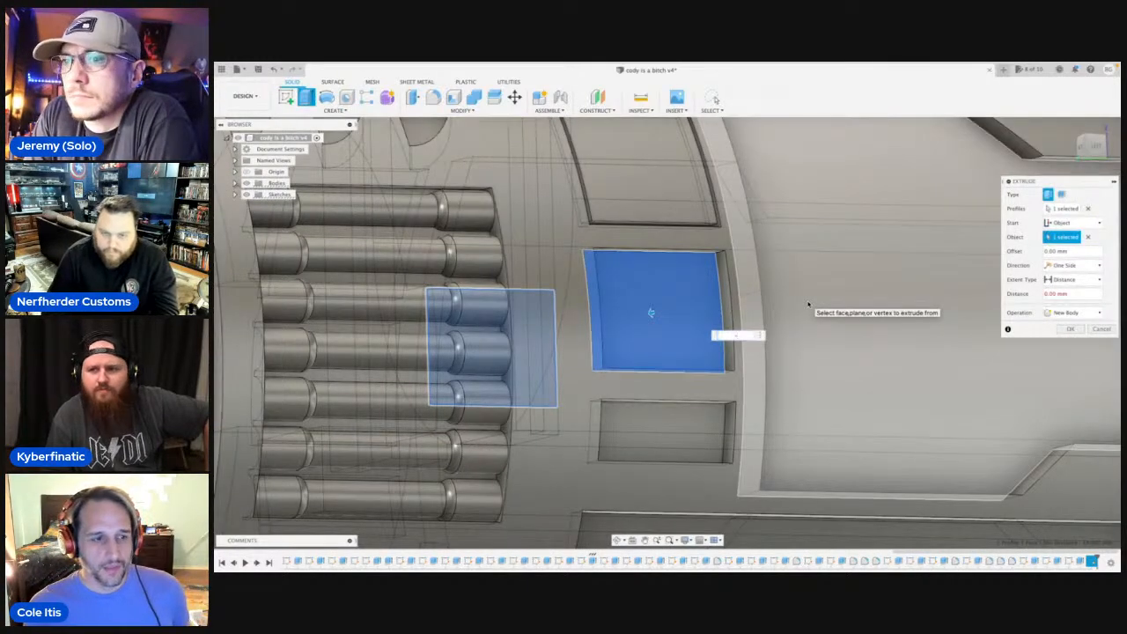
type("-1")
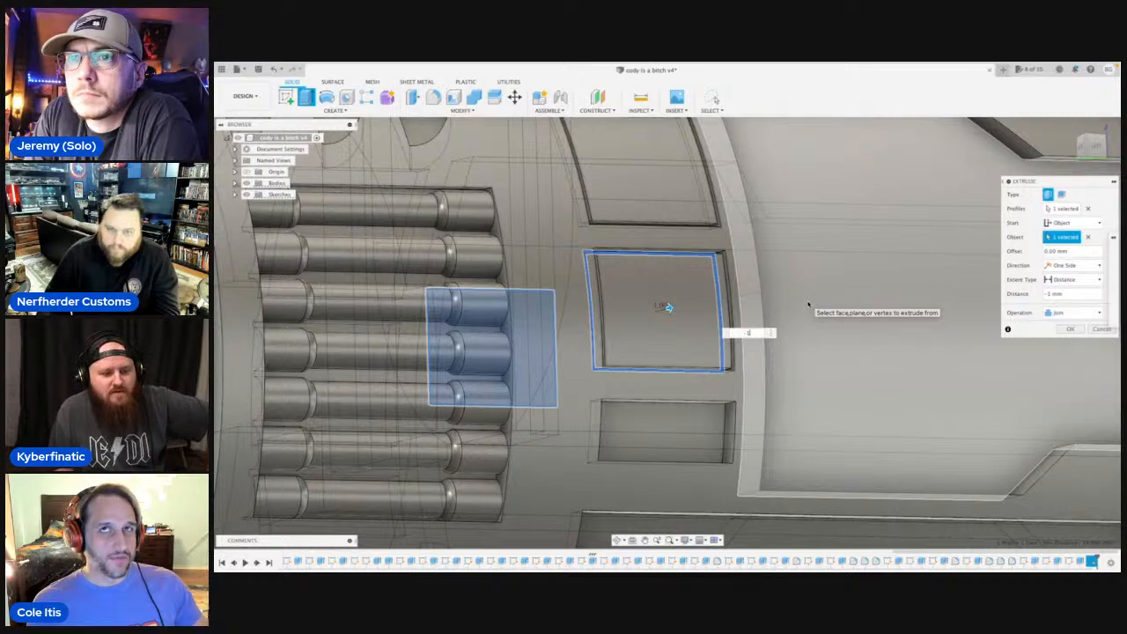
key("Return")
scroll(835, 299, "down", 5)
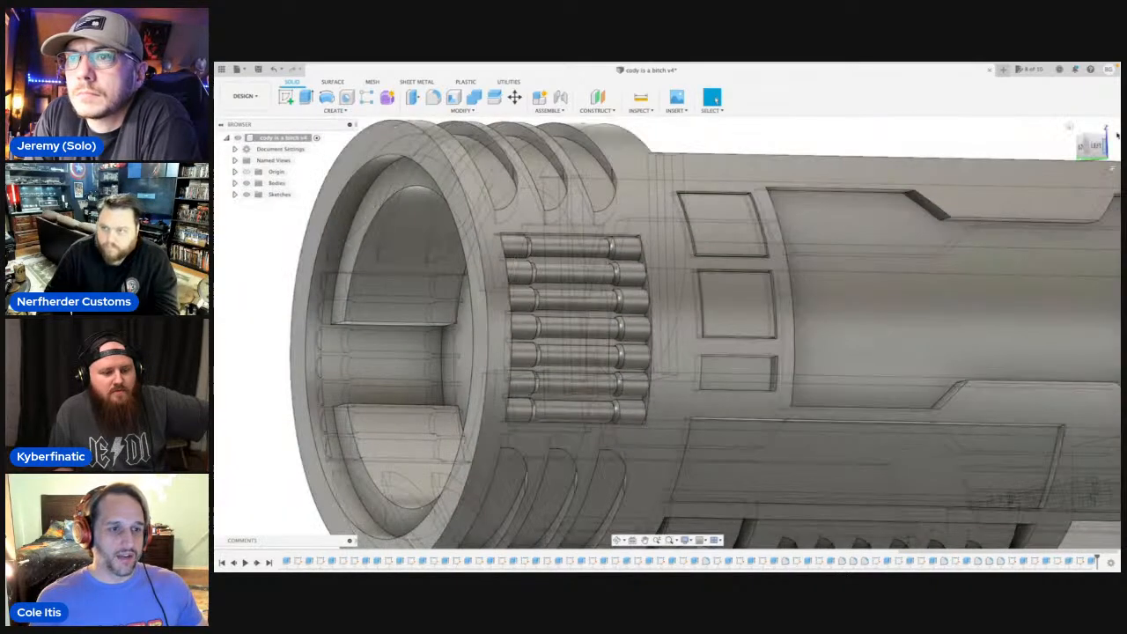
Sketch a closed line rectangle, about 5.9 by 2.3 mm, just inside the edges of the lowermost small side pocket.
left_click(1095, 146)
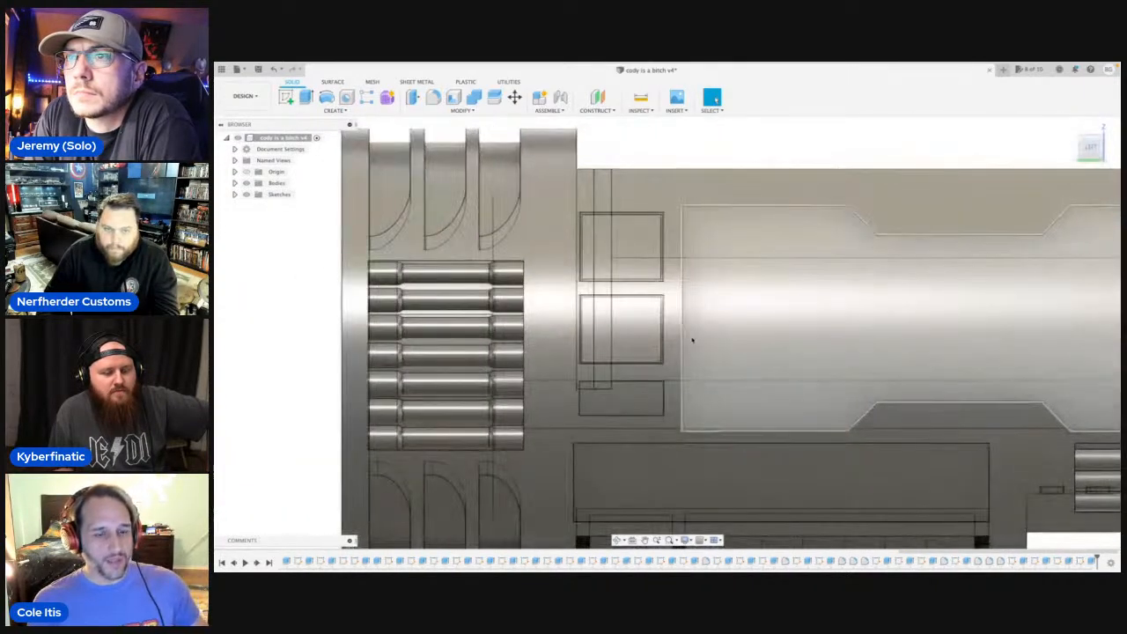
key("l")
scroll(704, 326, "down", 4)
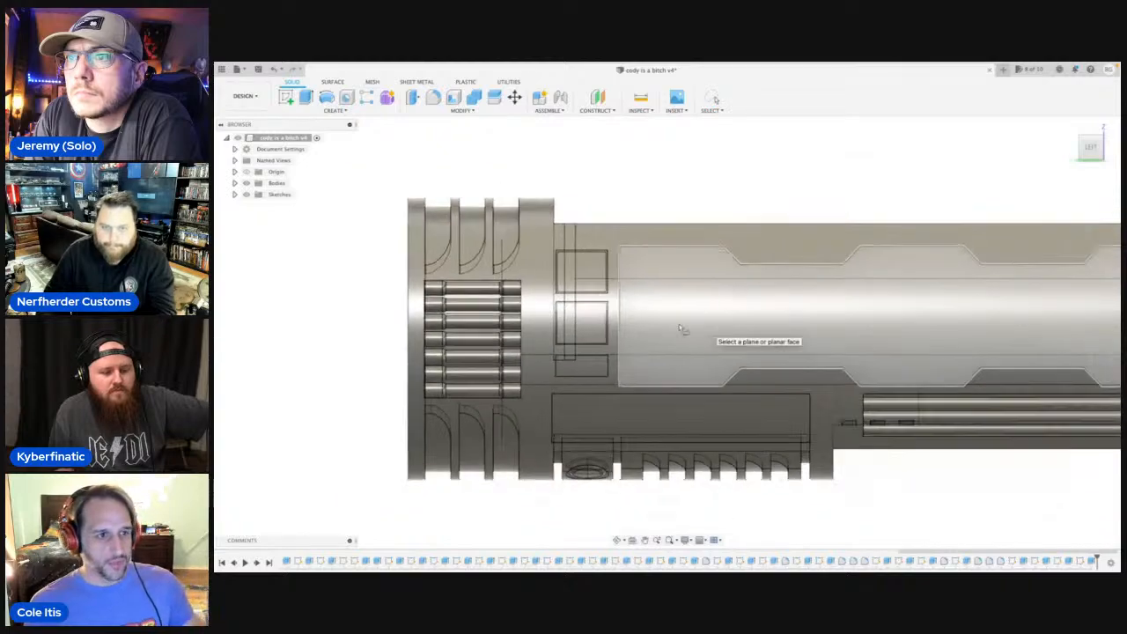
middle_click_drag(754, 306, 644, 307)
left_click(644, 307)
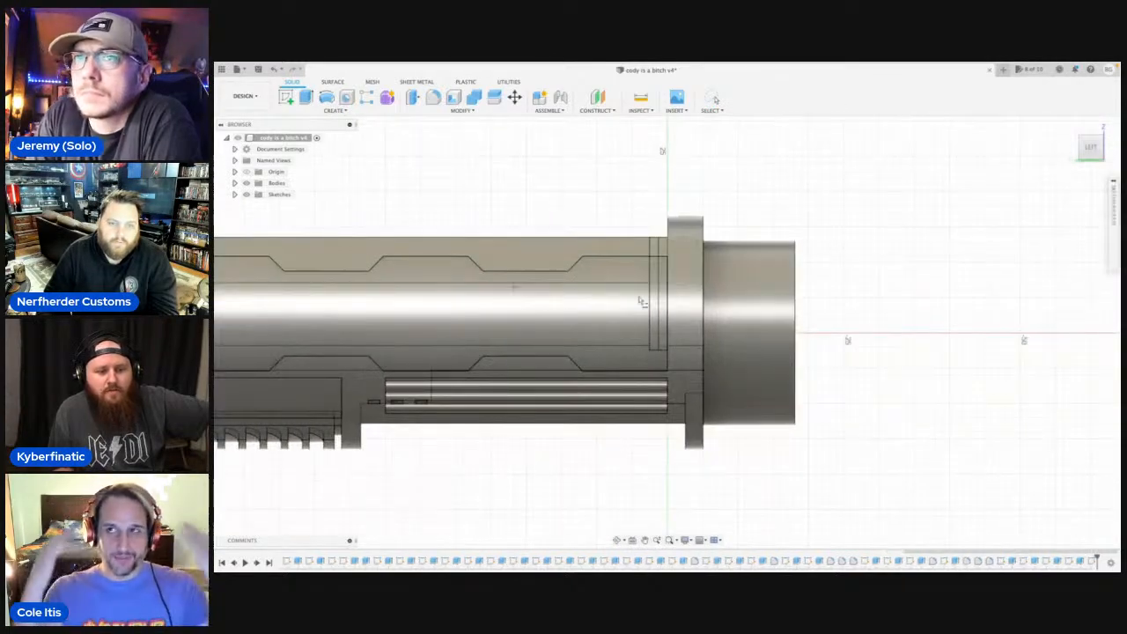
middle_click_drag(262, 342, 869, 389)
scroll(740, 417, "up", 10)
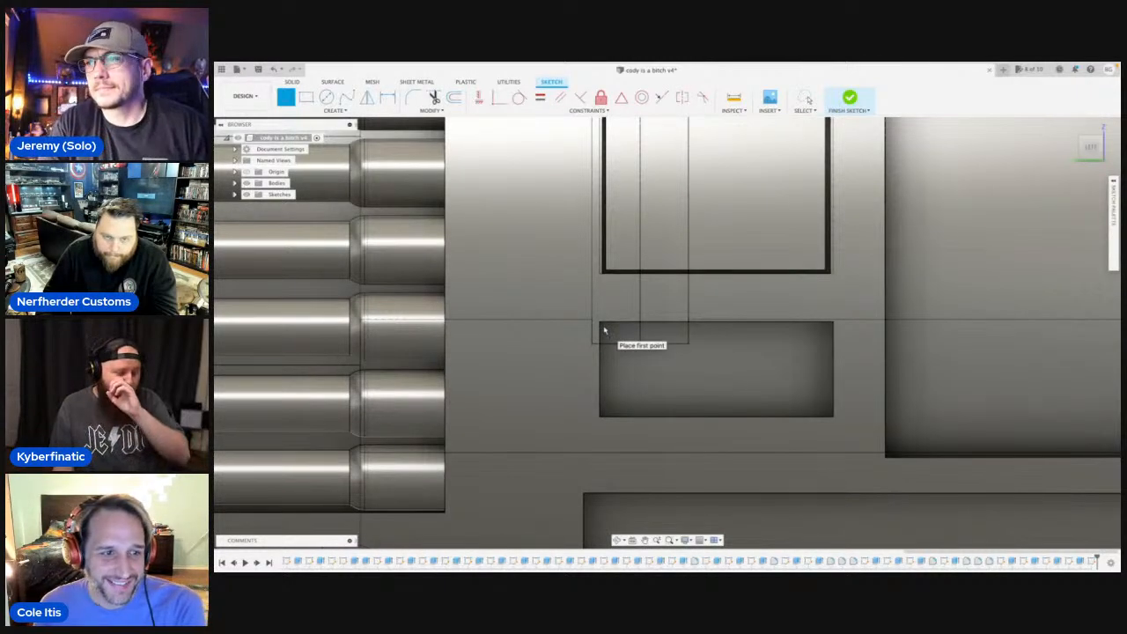
left_click(604, 331)
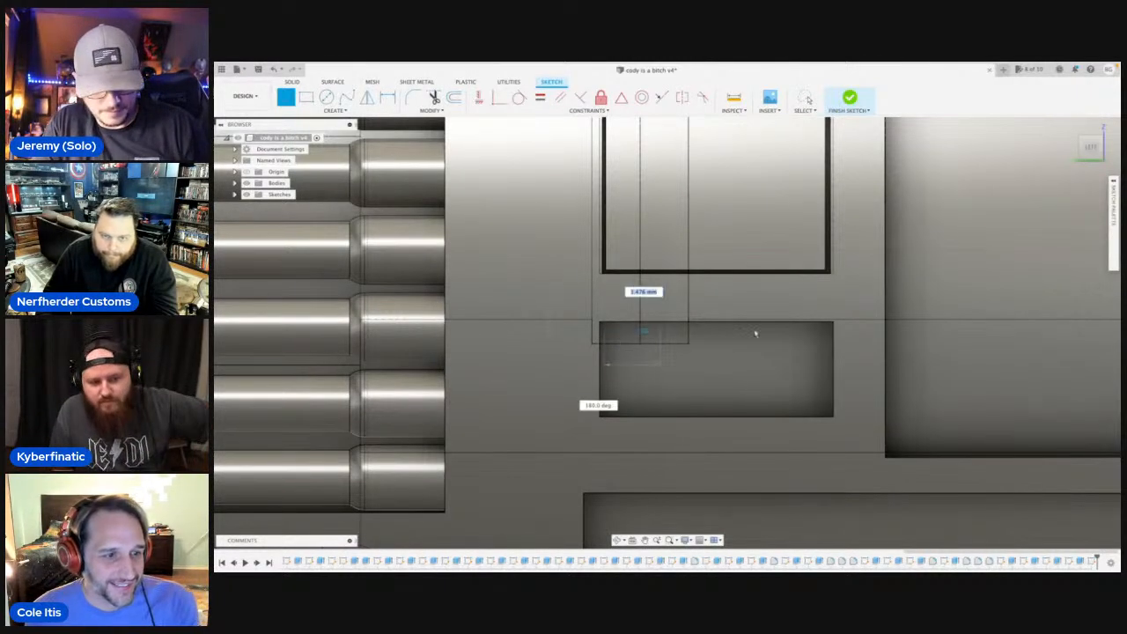
left_click(827, 330)
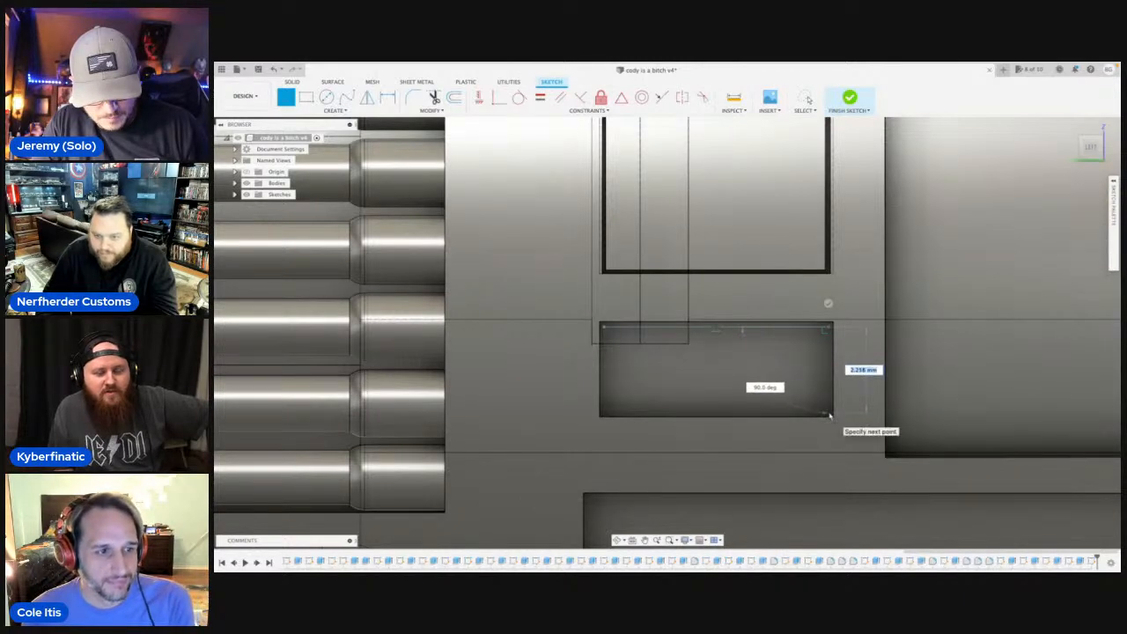
left_click(830, 415)
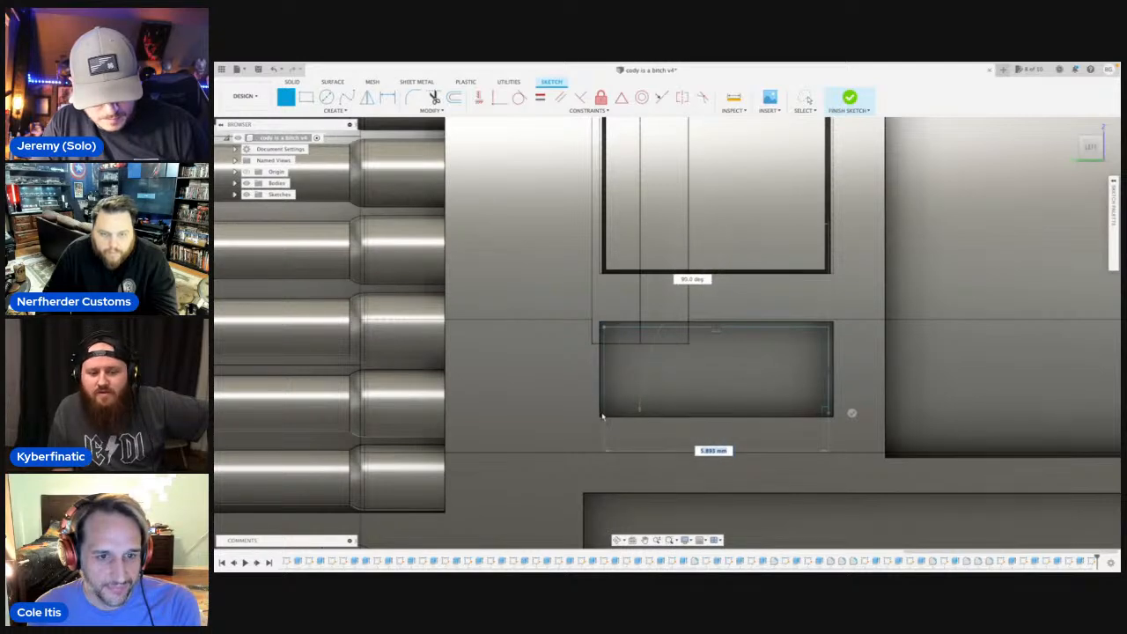
left_click(602, 416)
left_click(603, 326)
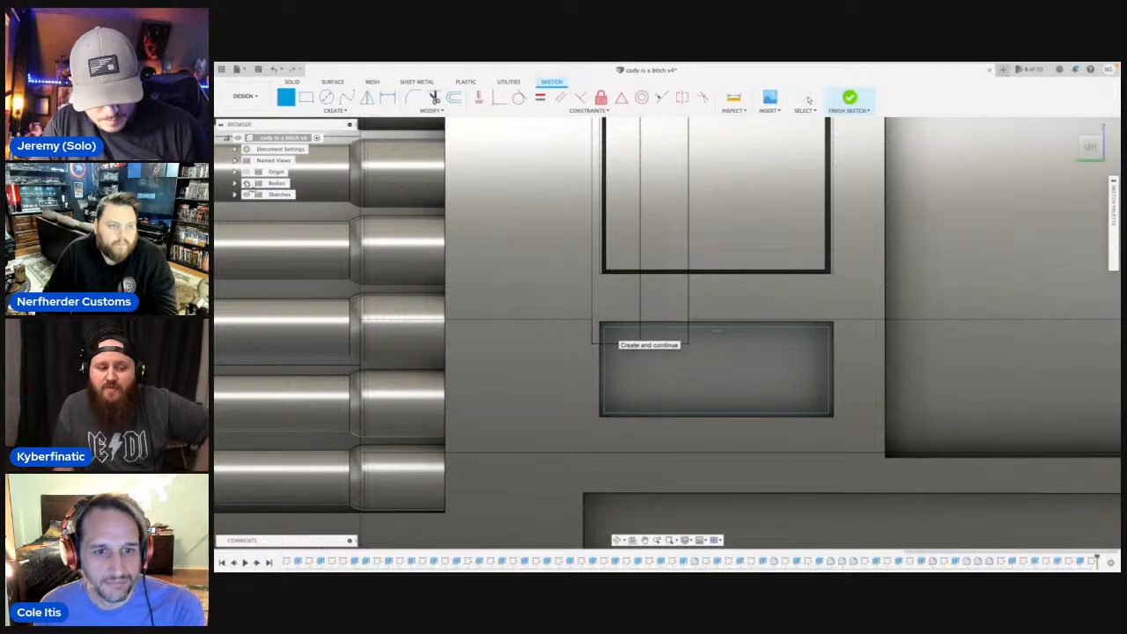
key("Escape")
Extrude the lowermost pocket's rectangle by -1 mm, starting from that pocket's floor face.
left_click(683, 400)
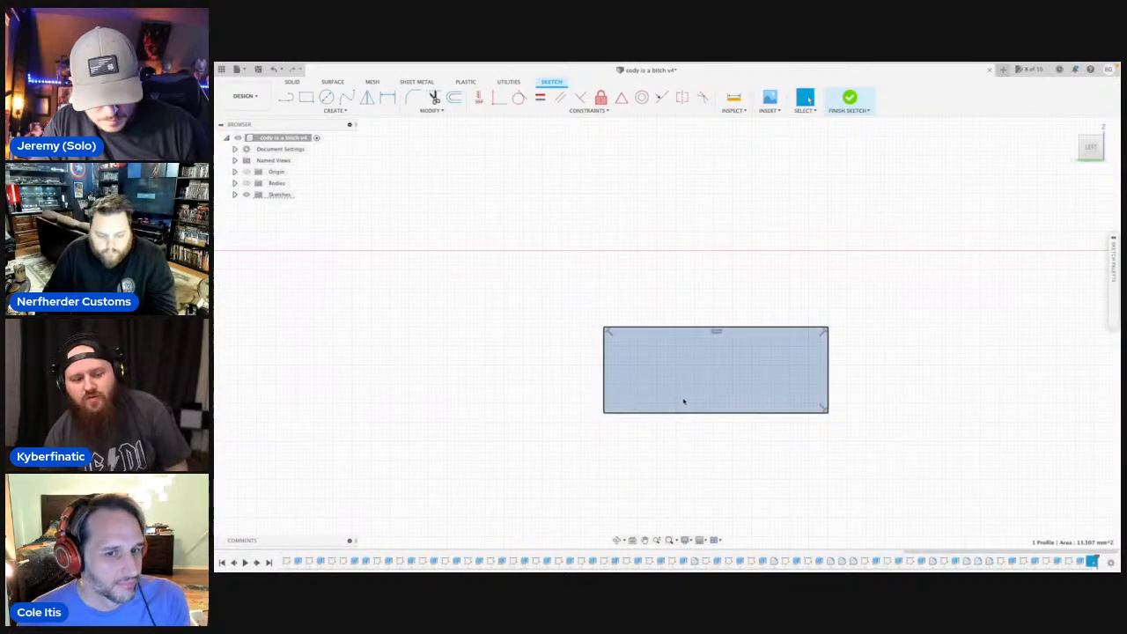
key("e")
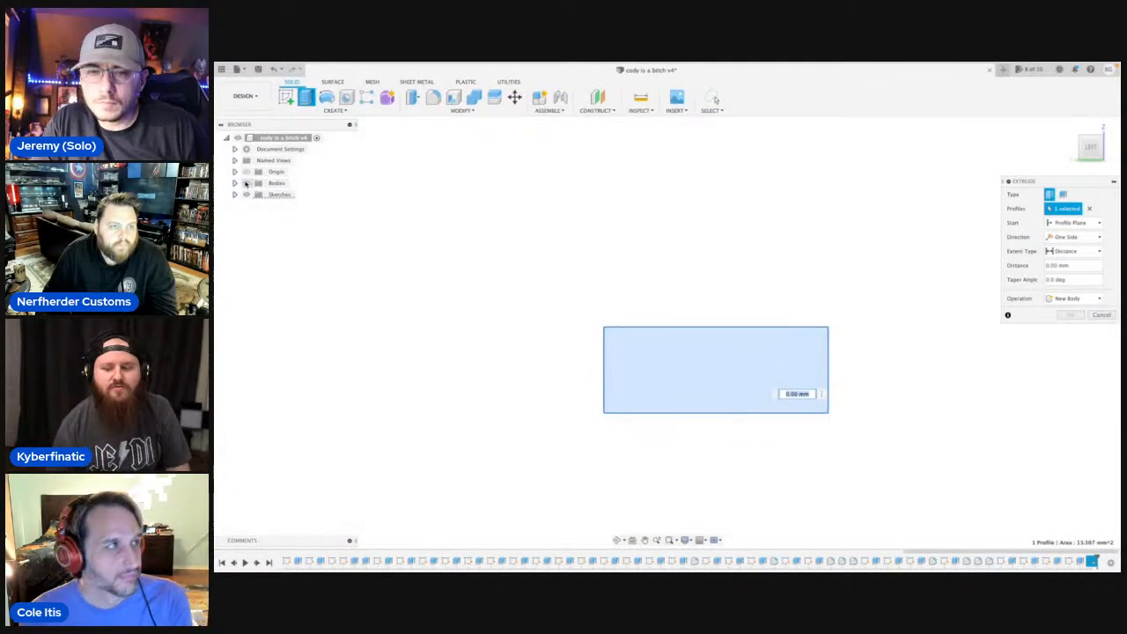
left_click(246, 184)
left_click(618, 540)
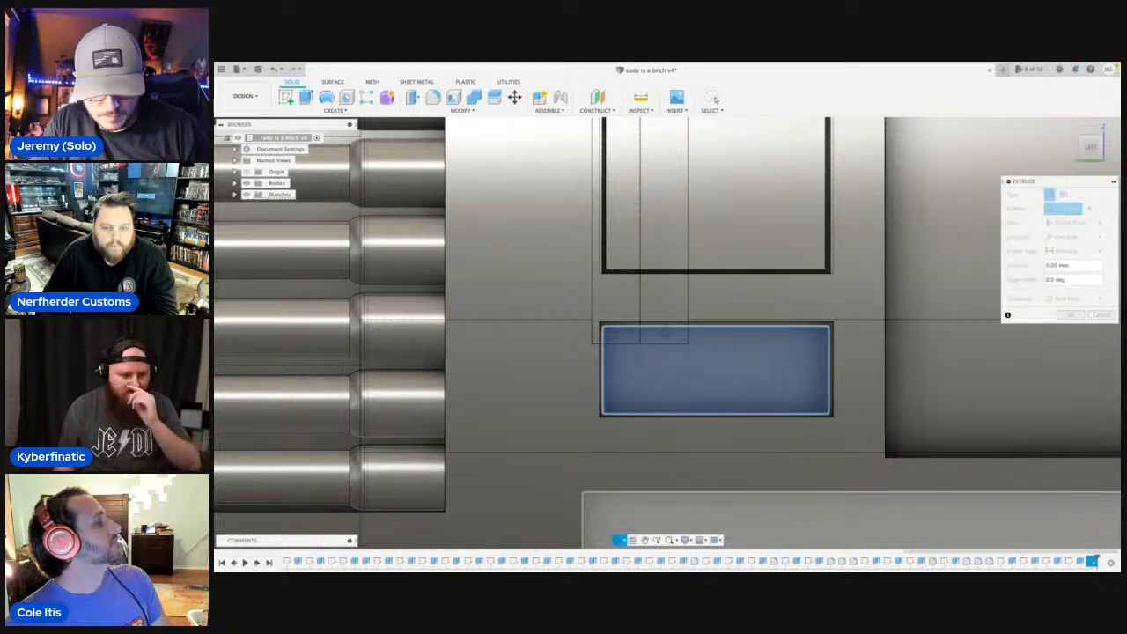
middle_click_drag(691, 310, 465, 286, "shift")
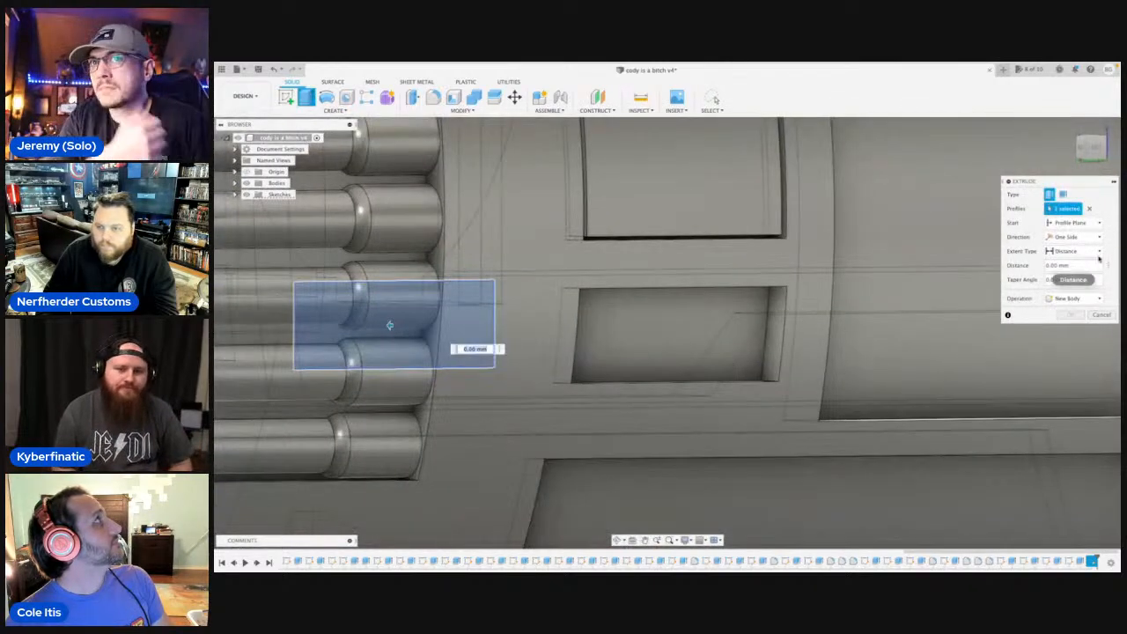
left_click(1098, 225)
left_click(1085, 253)
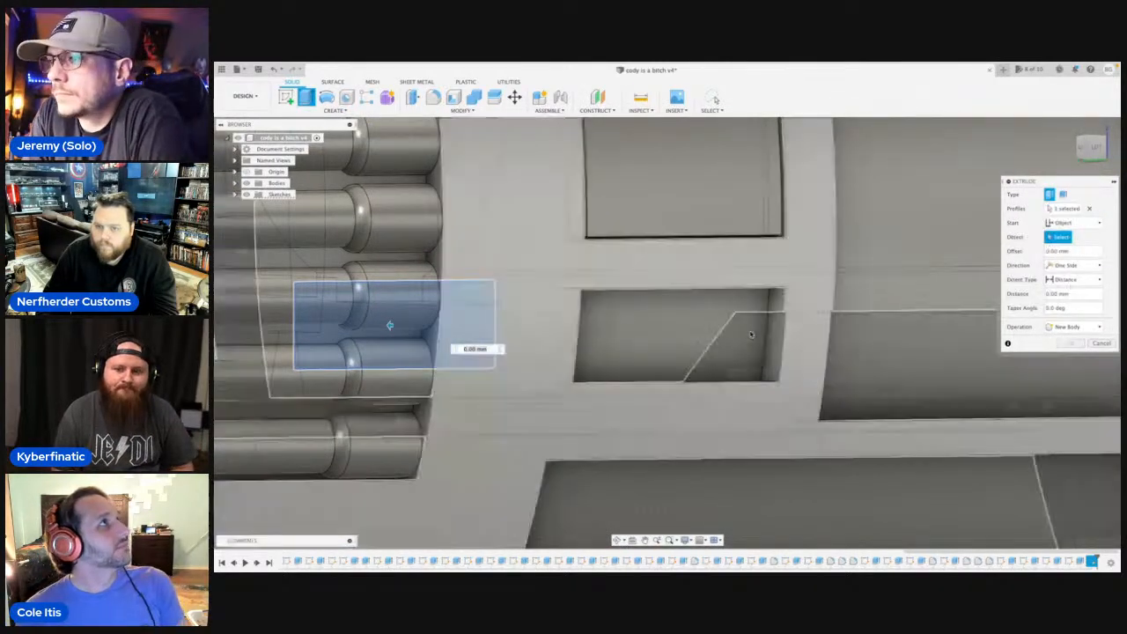
left_click(700, 321)
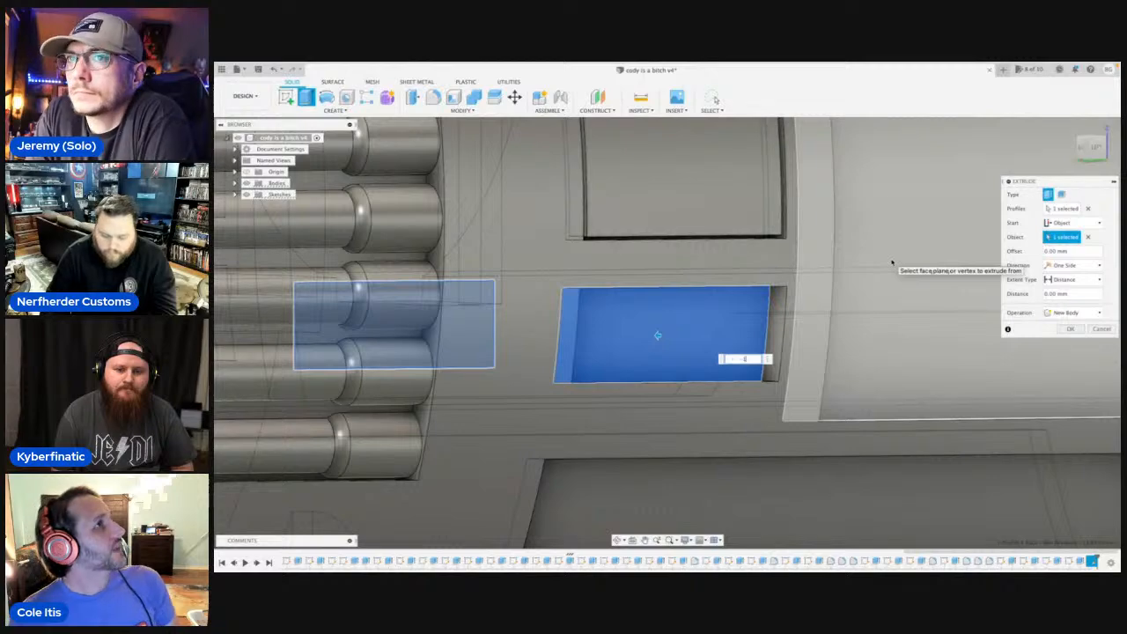
type("-1")
key("Return")
On the hilt's opposite side, sketch a closed line rectangle about 4.7 mm high just inside the uppermost small pocket's edges.
scroll(798, 276, "down", 5)
middle_click_drag(798, 277, 794, 279, "shift")
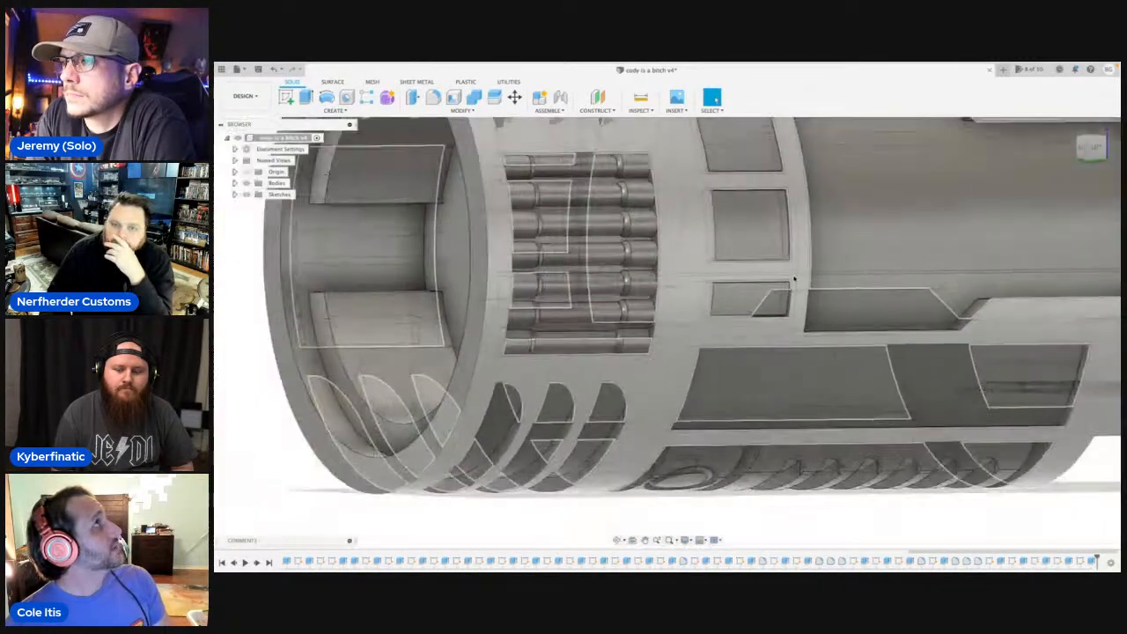
scroll(794, 279, "down", 3)
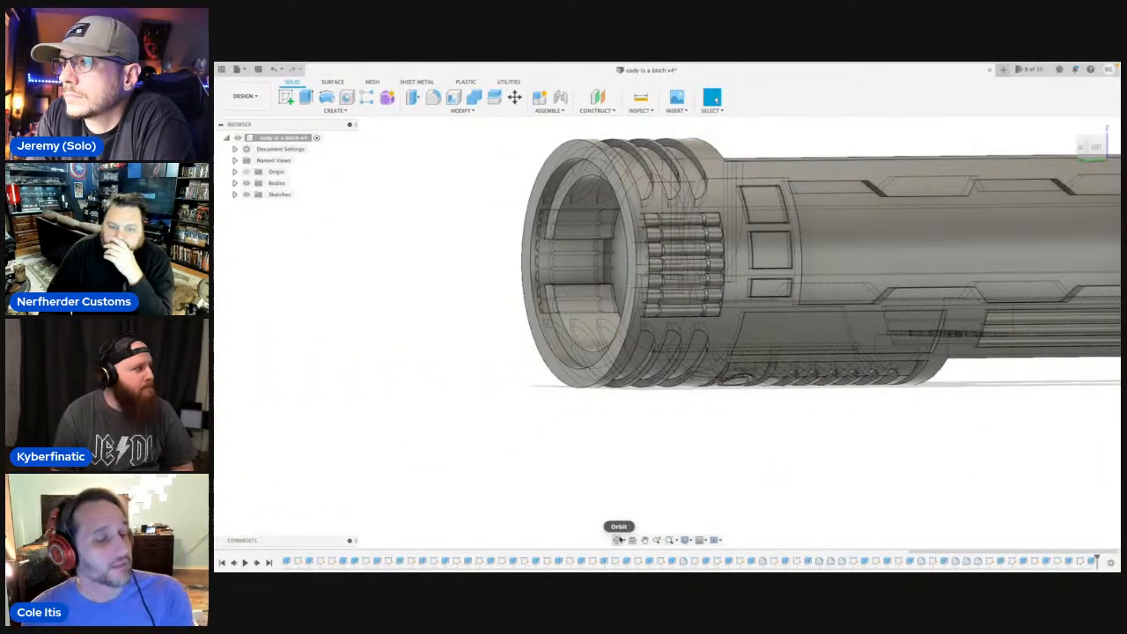
left_click(619, 538)
left_click_drag(642, 441, 714, 422)
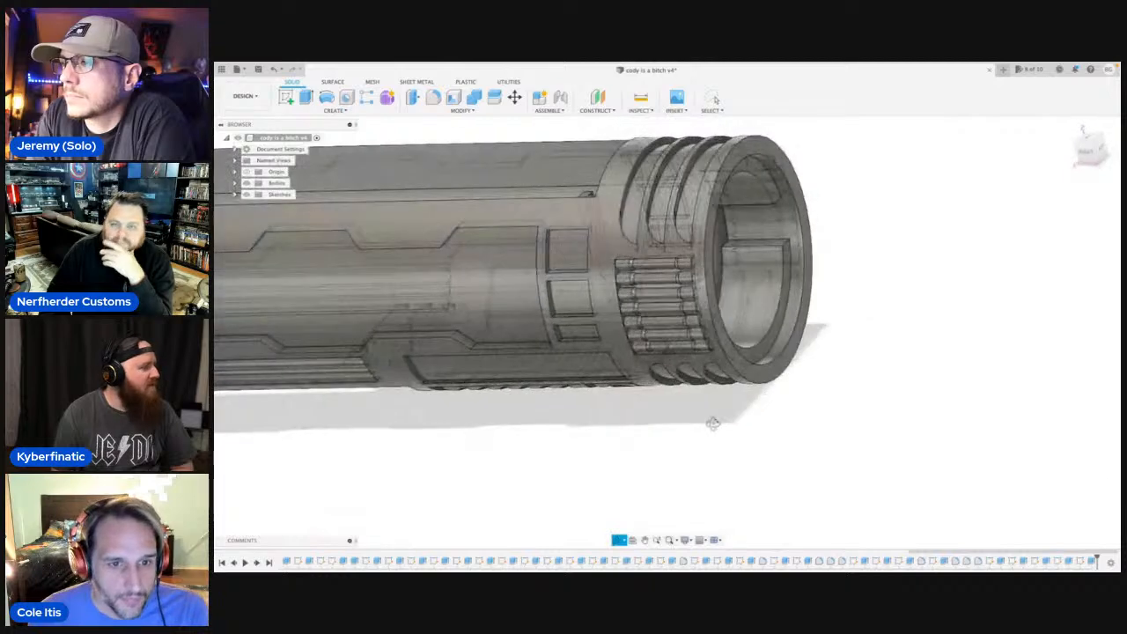
middle_click_drag(714, 422, 732, 421, "shift")
left_click(1089, 154)
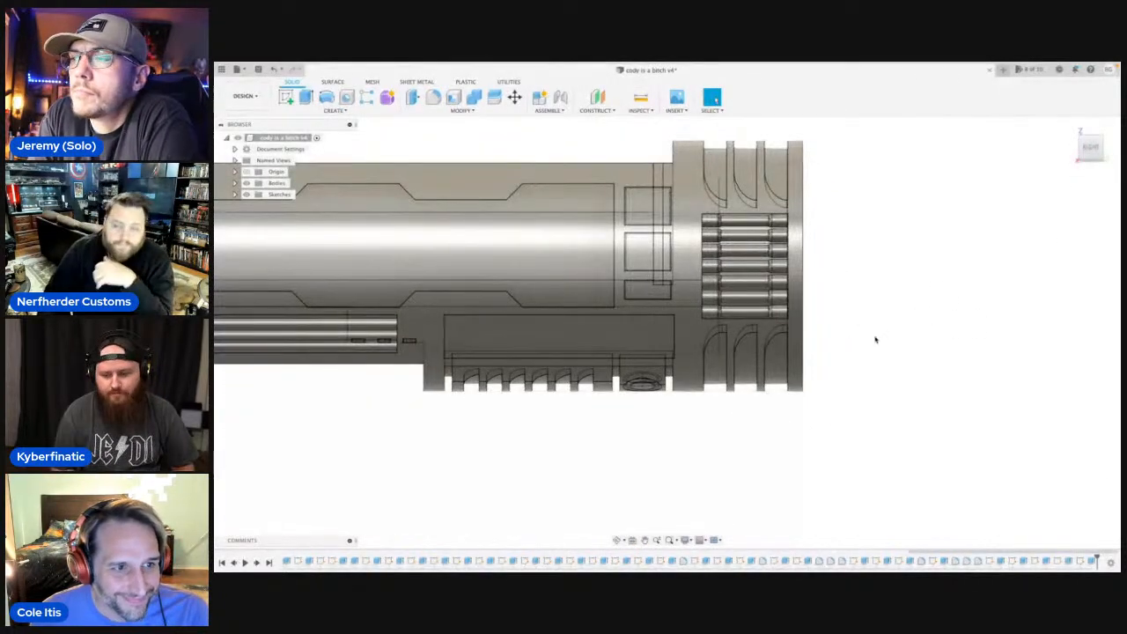
scroll(885, 333, "up", 3)
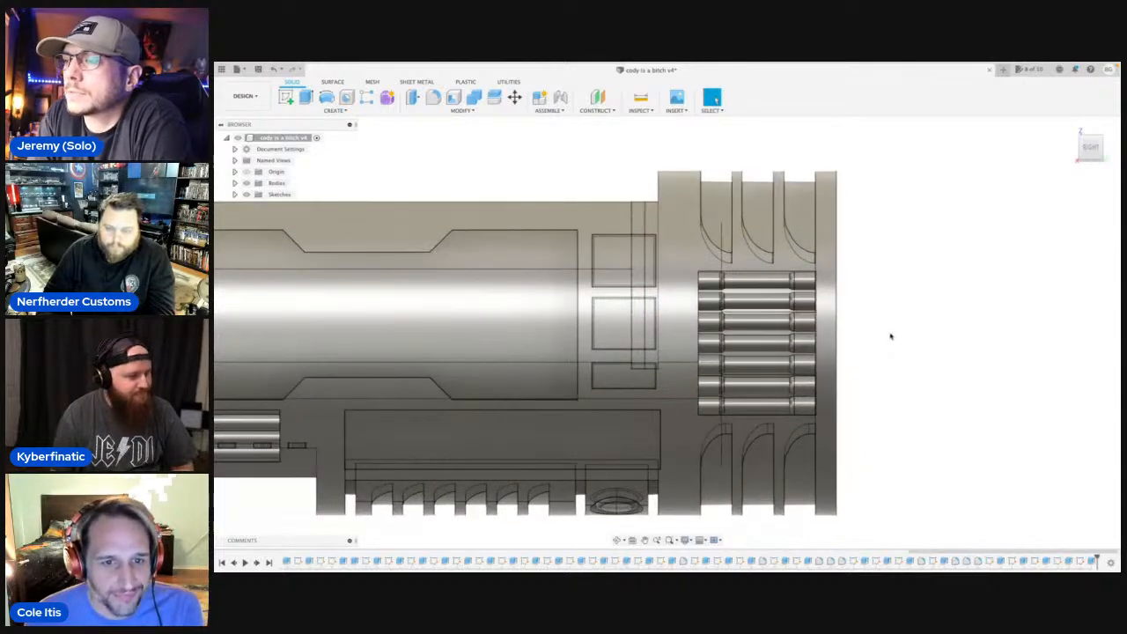
scroll(891, 334, "up", 3)
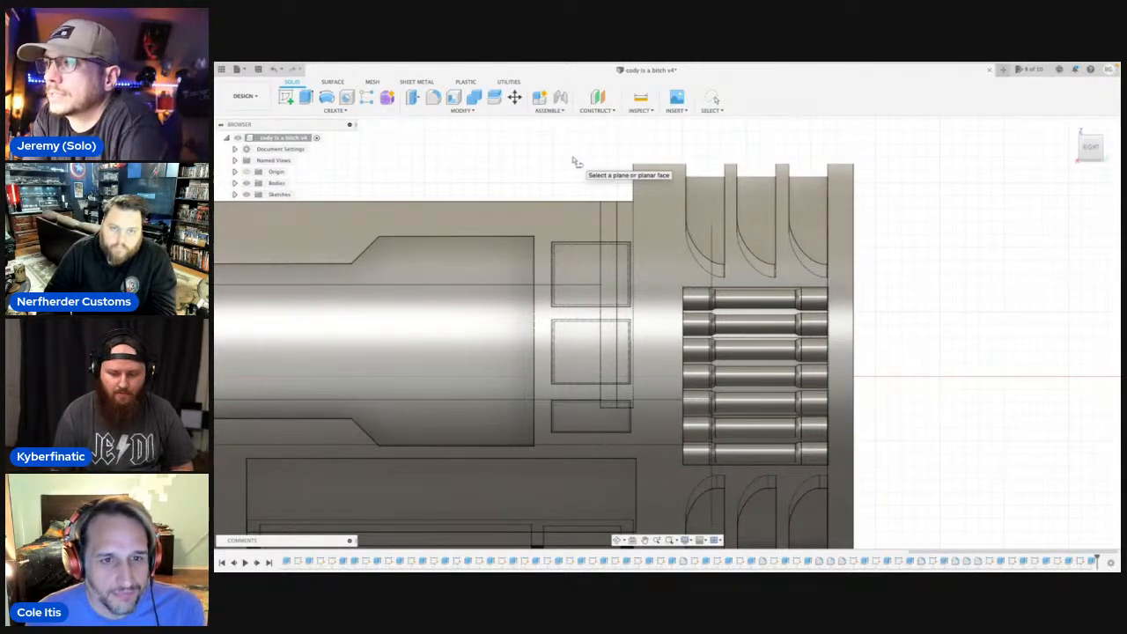
left_click(651, 234)
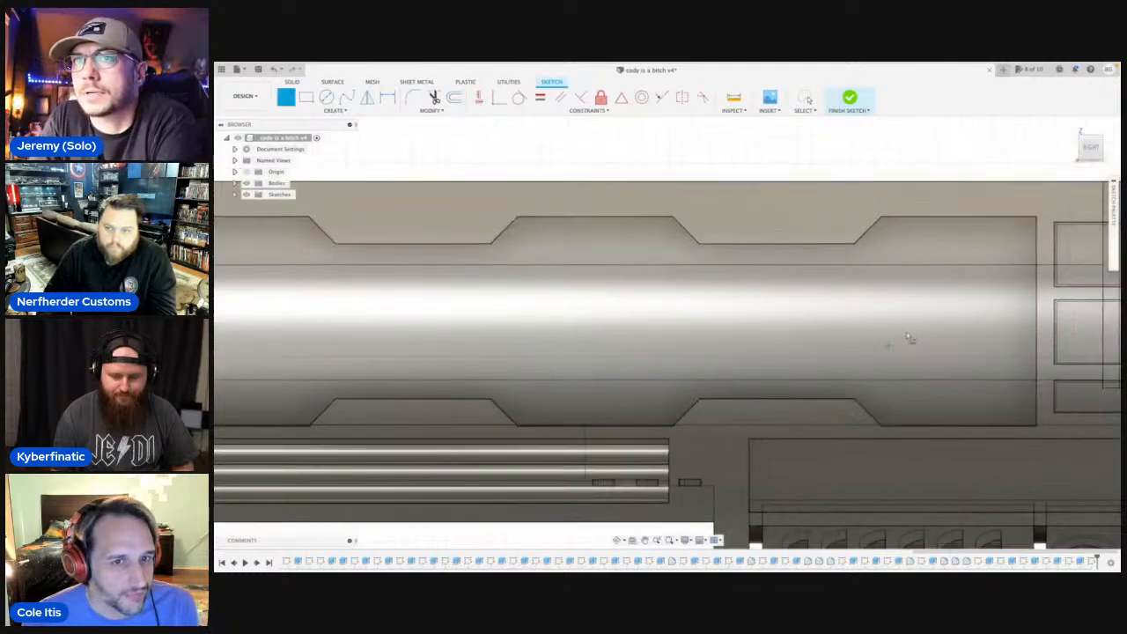
scroll(702, 234, "up", 5)
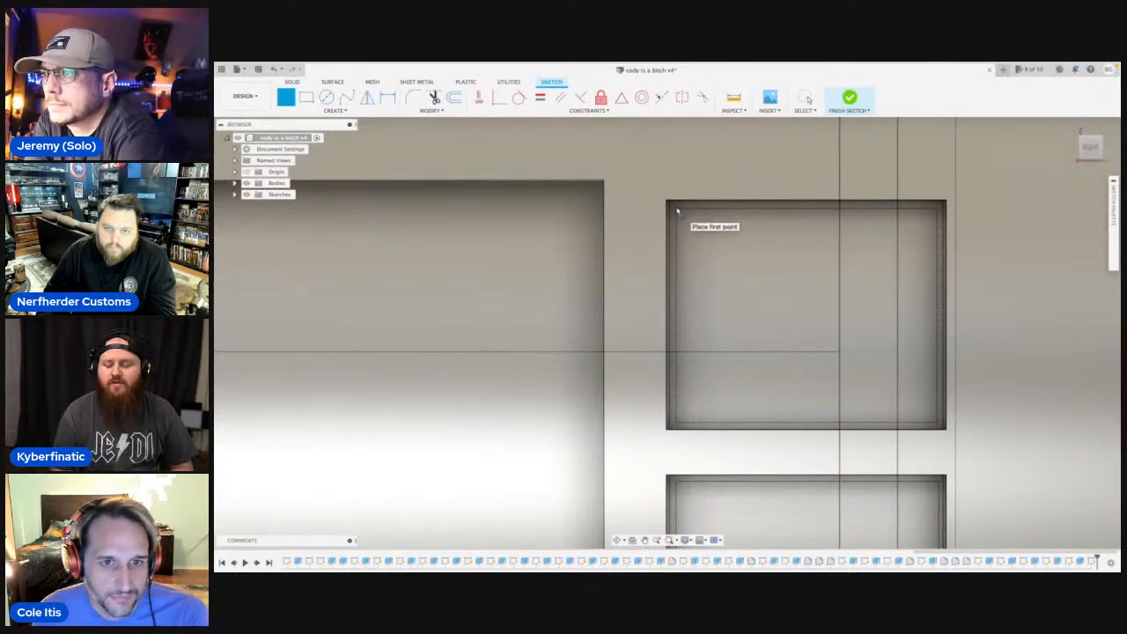
left_click(666, 202)
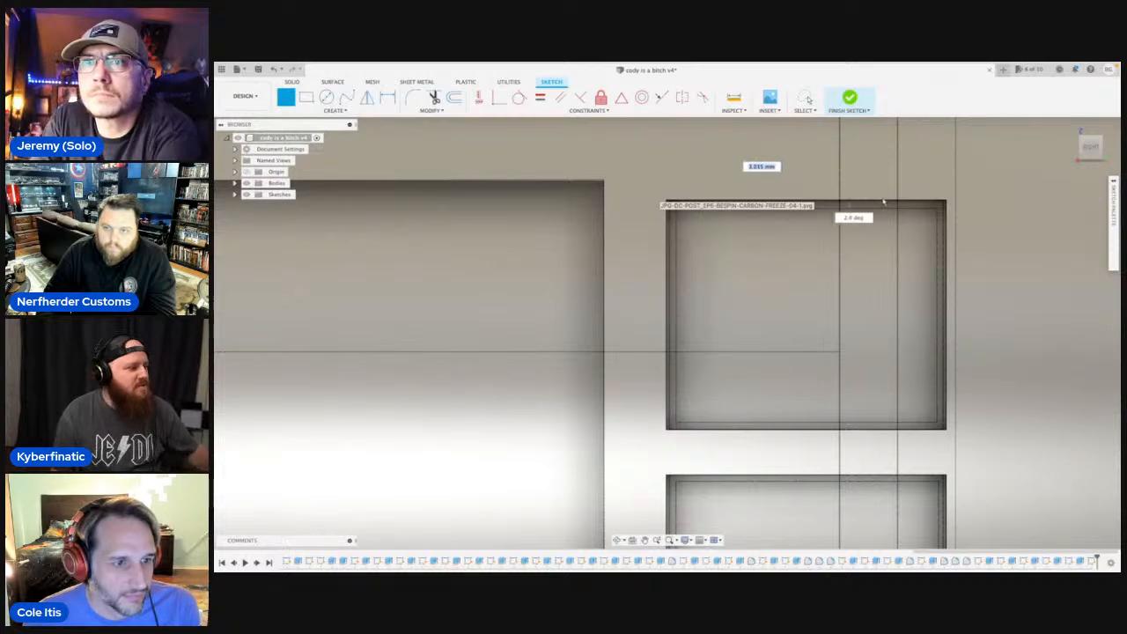
left_click(940, 204)
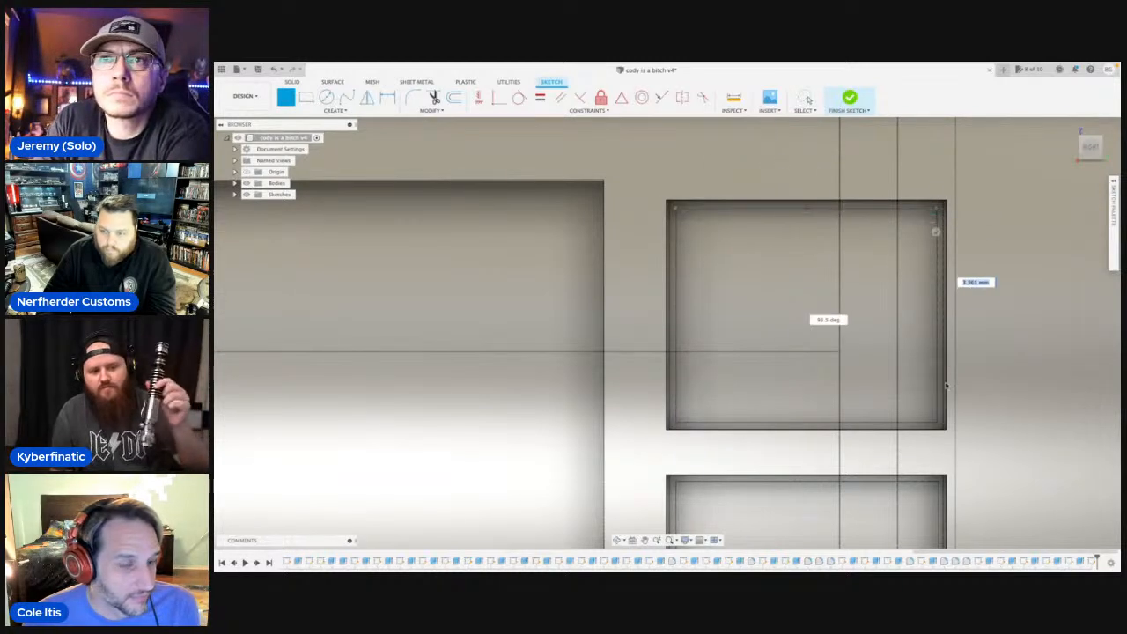
left_click(939, 425)
left_click(675, 424)
left_click(676, 210)
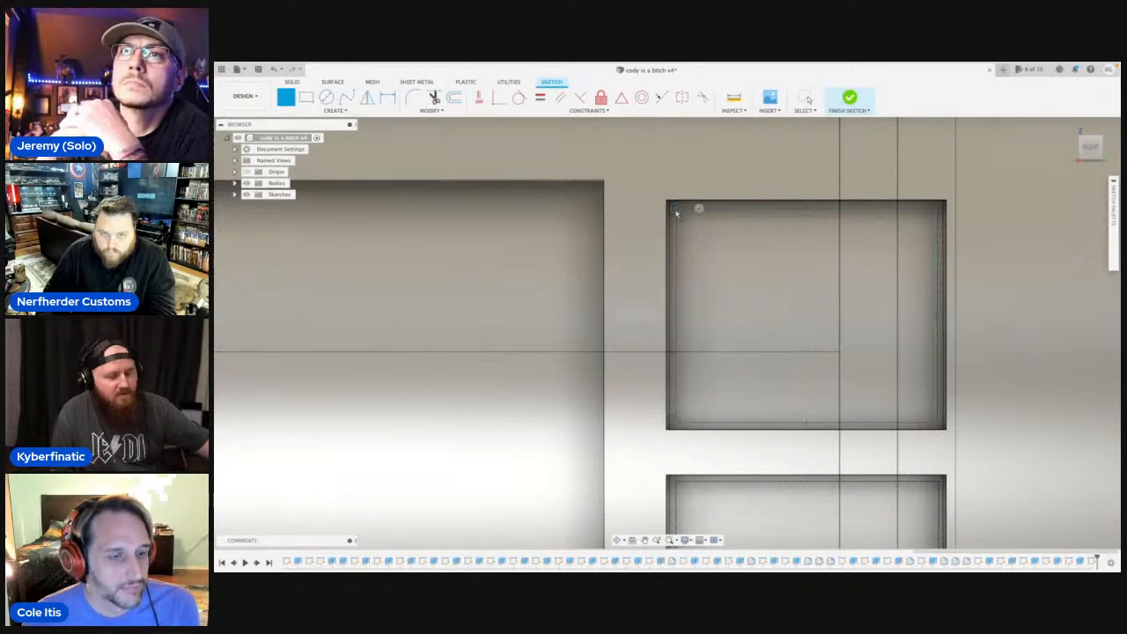
scroll(678, 215, "down", 4)
key("Escape")
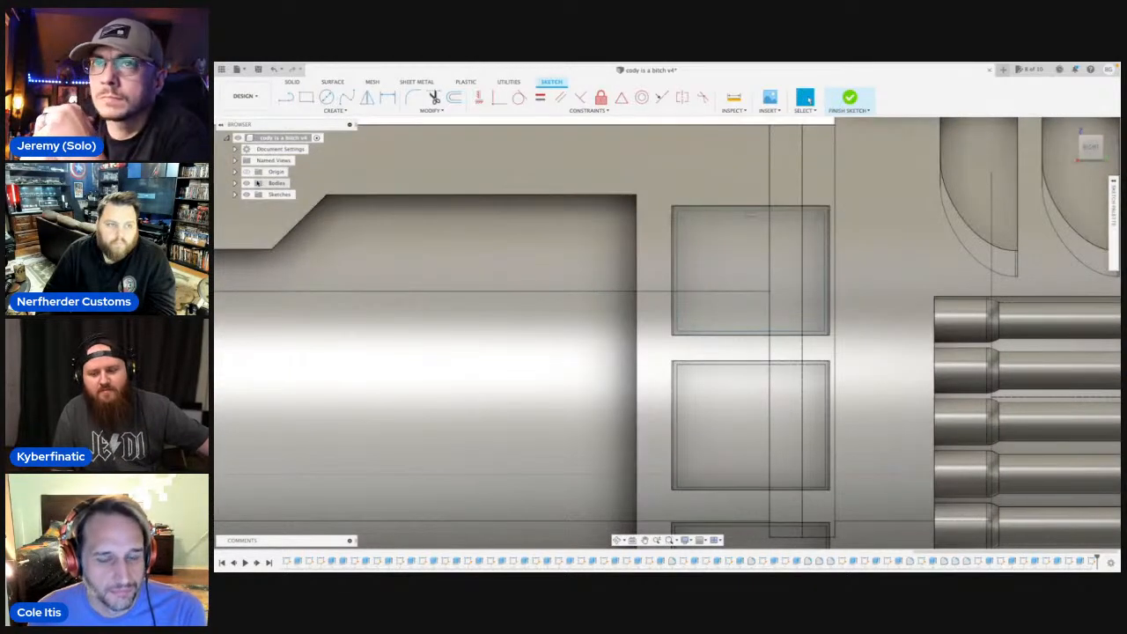
Extrude the opposite side's uppermost rectangle by 1 mm starting from that pocket's floor face, joining it to the body.
left_click(248, 182)
left_click(699, 261)
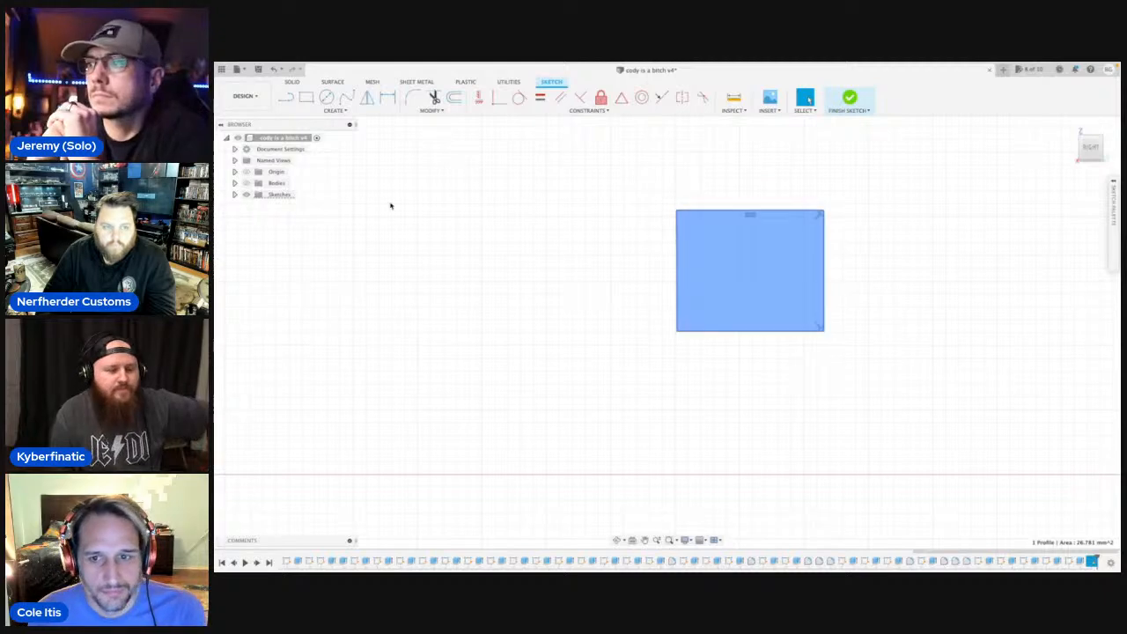
left_click(248, 182)
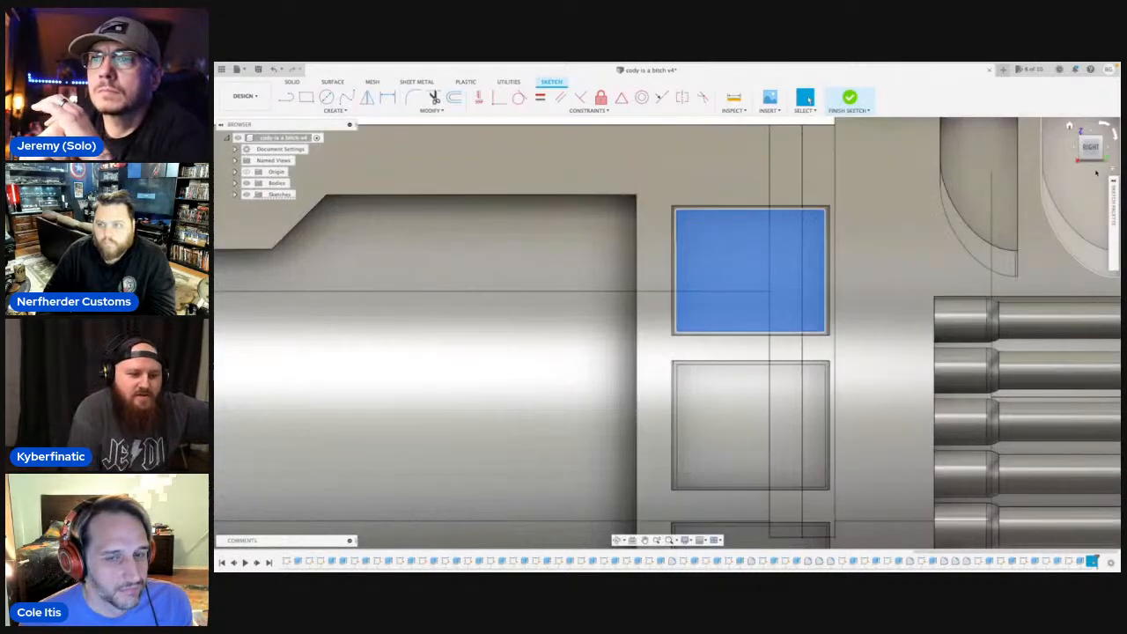
scroll(840, 206, "down", 2)
scroll(992, 213, "down", 3)
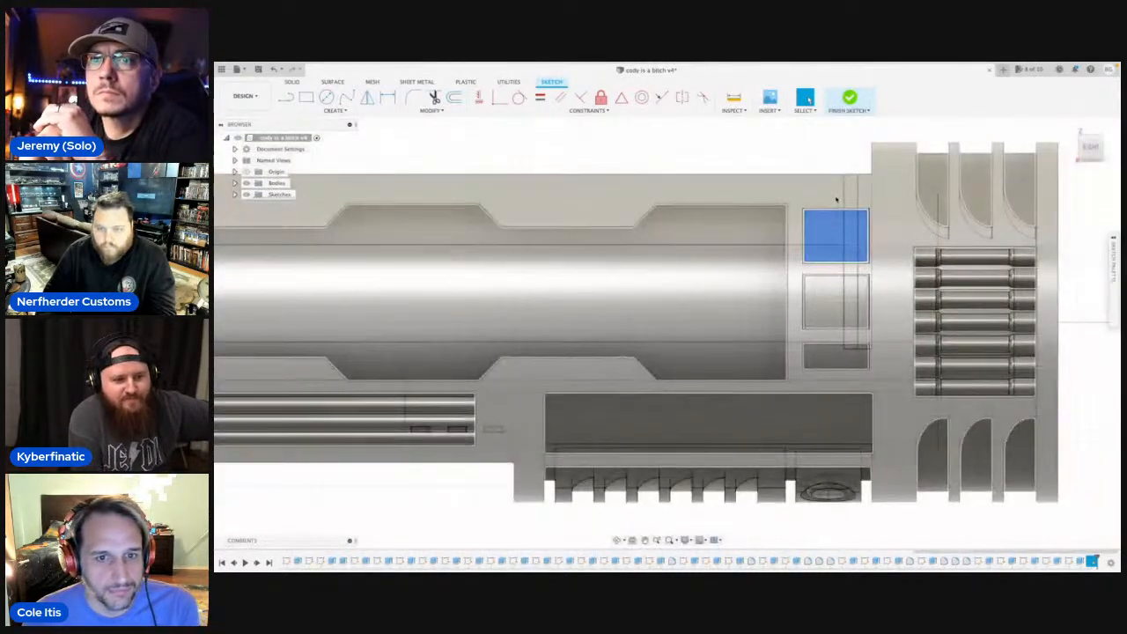
key("e")
left_click(1098, 225)
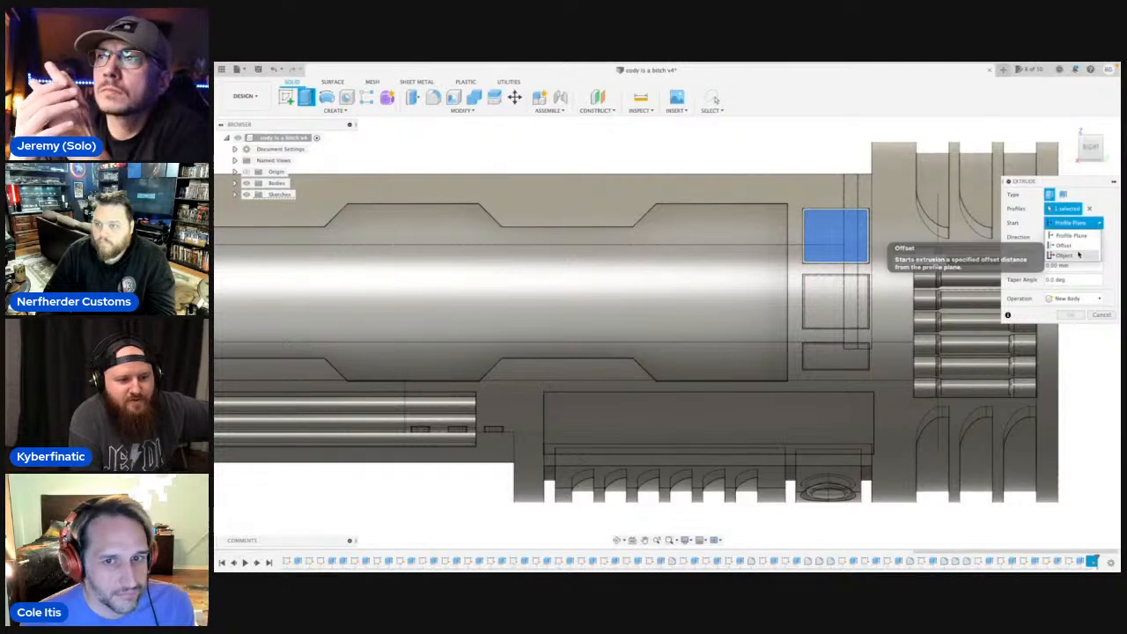
left_click(1069, 252)
scroll(832, 236, "up", 3)
left_click(831, 237)
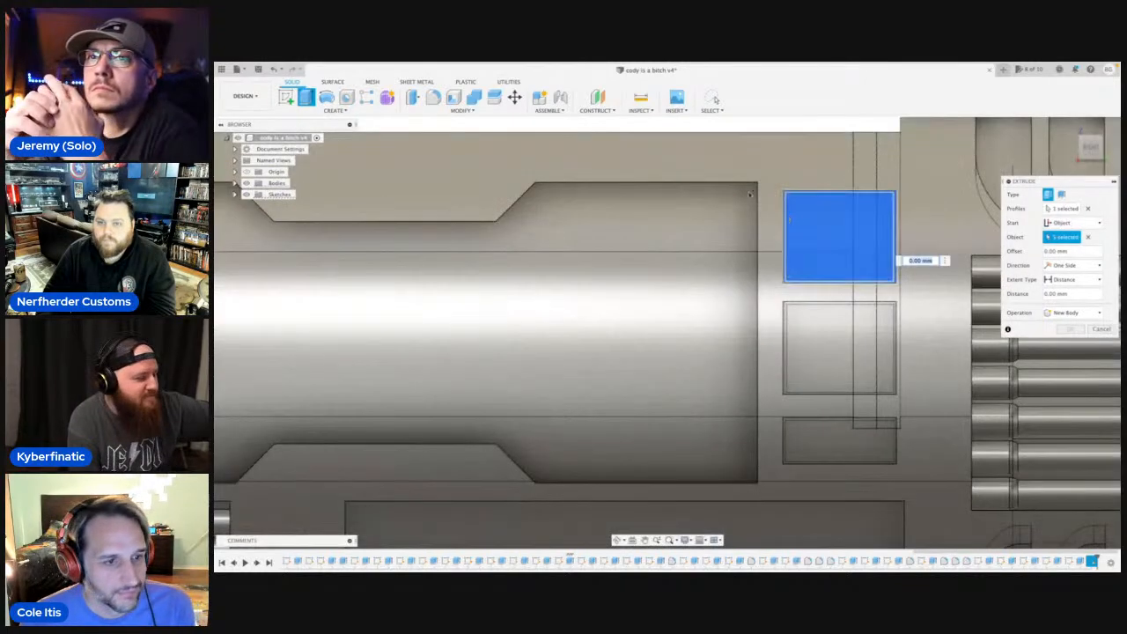
scroll(734, 174, "down", 1)
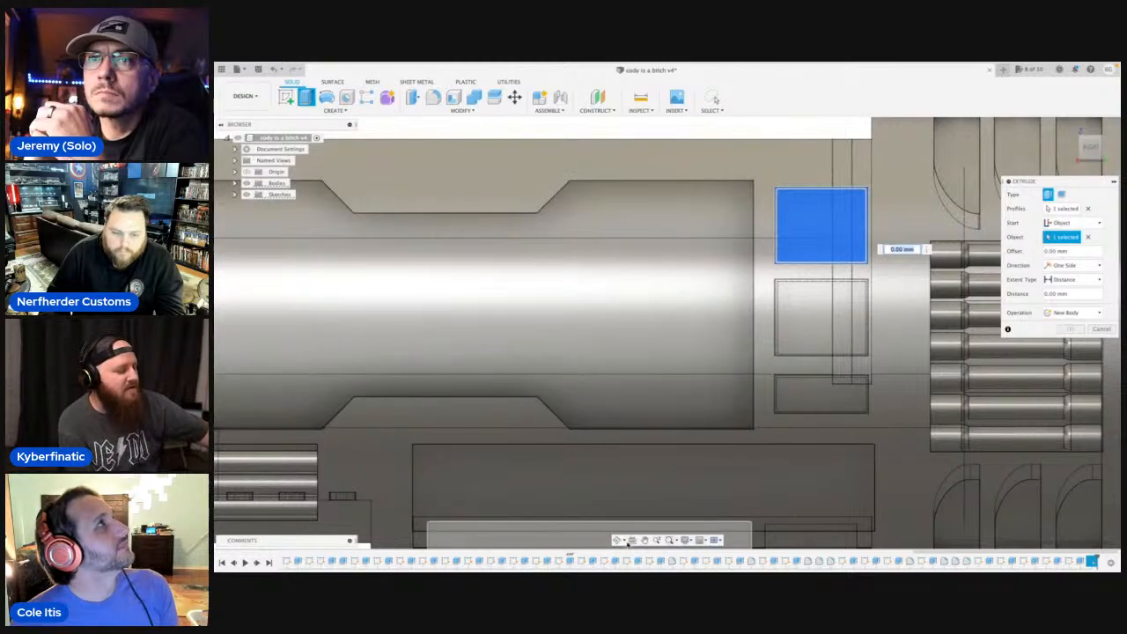
left_click(617, 540)
left_click_drag(701, 341, 760, 346)
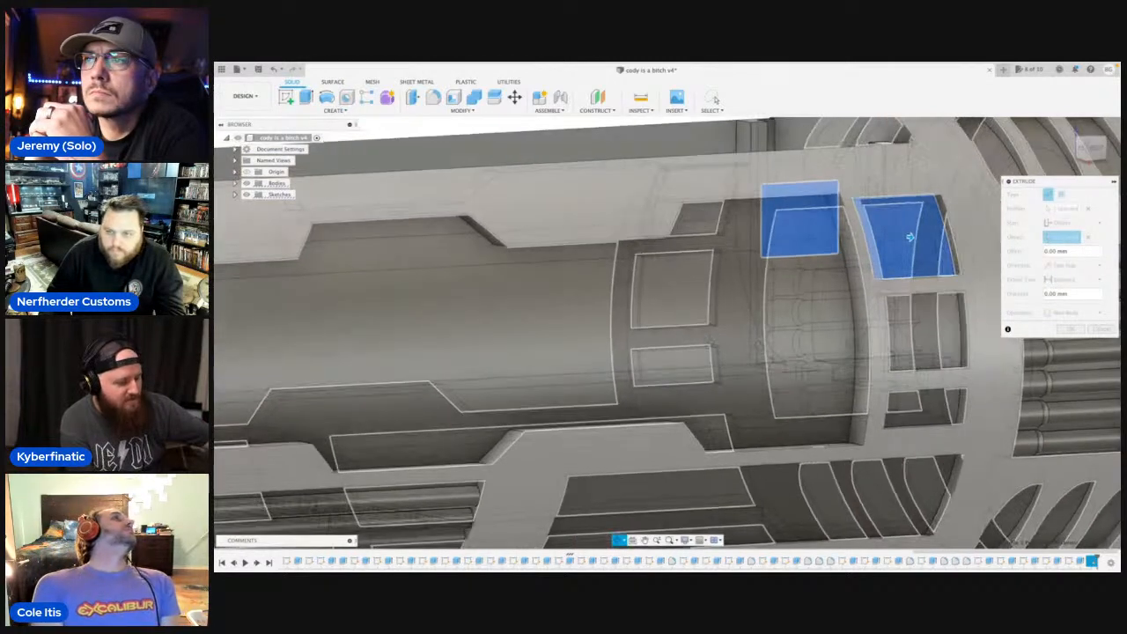
key("Escape")
type("1")
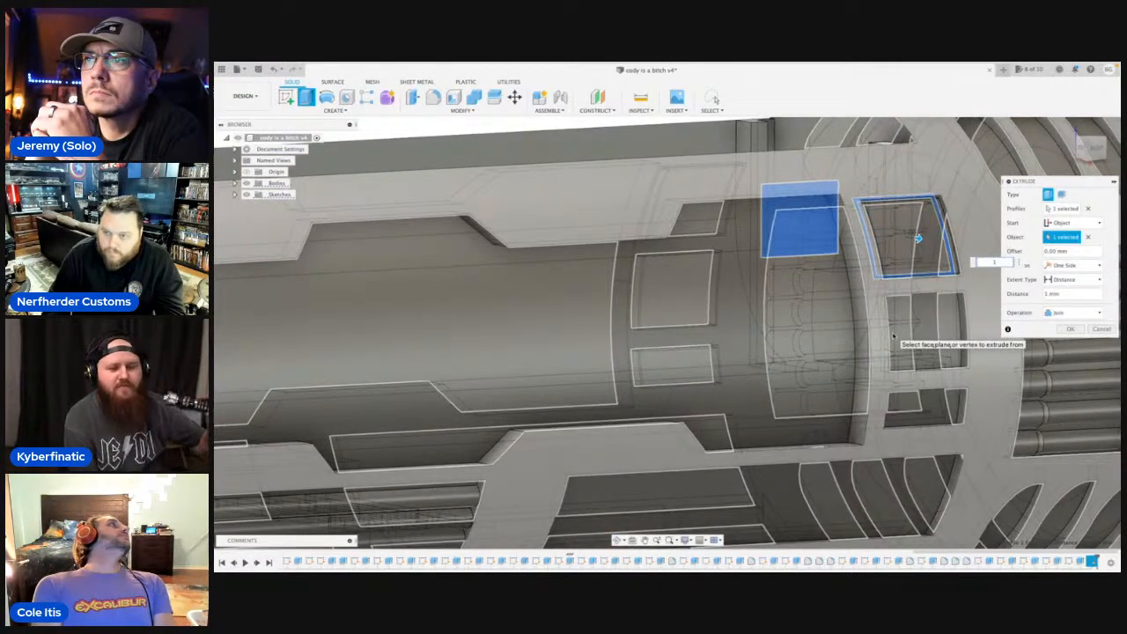
key("Return")
scroll(901, 334, "down", 5)
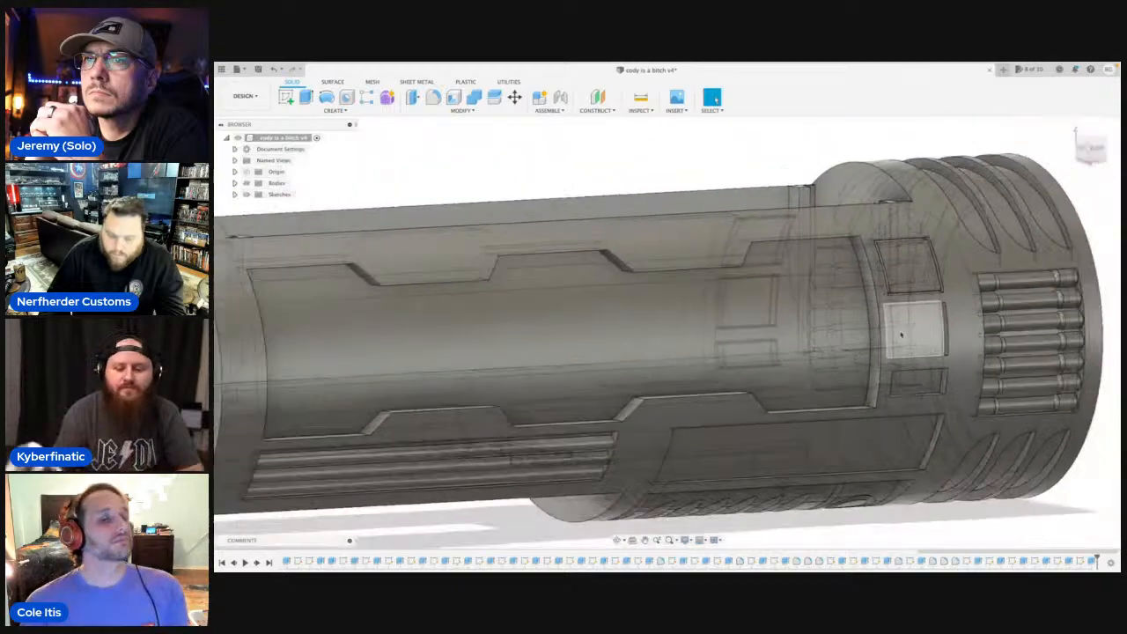
On the hilt's right side, sketch a line rectangle about 5.8 by 4.7 mm just inside the middle small pocket's edges.
scroll(909, 346, "down", 5)
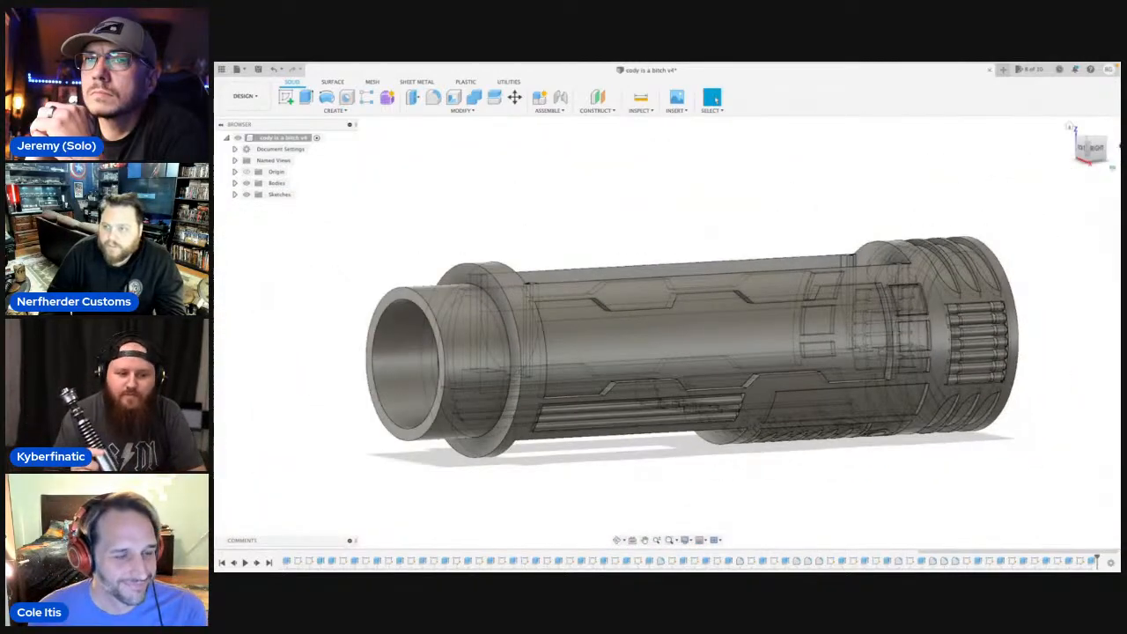
left_click(1098, 149)
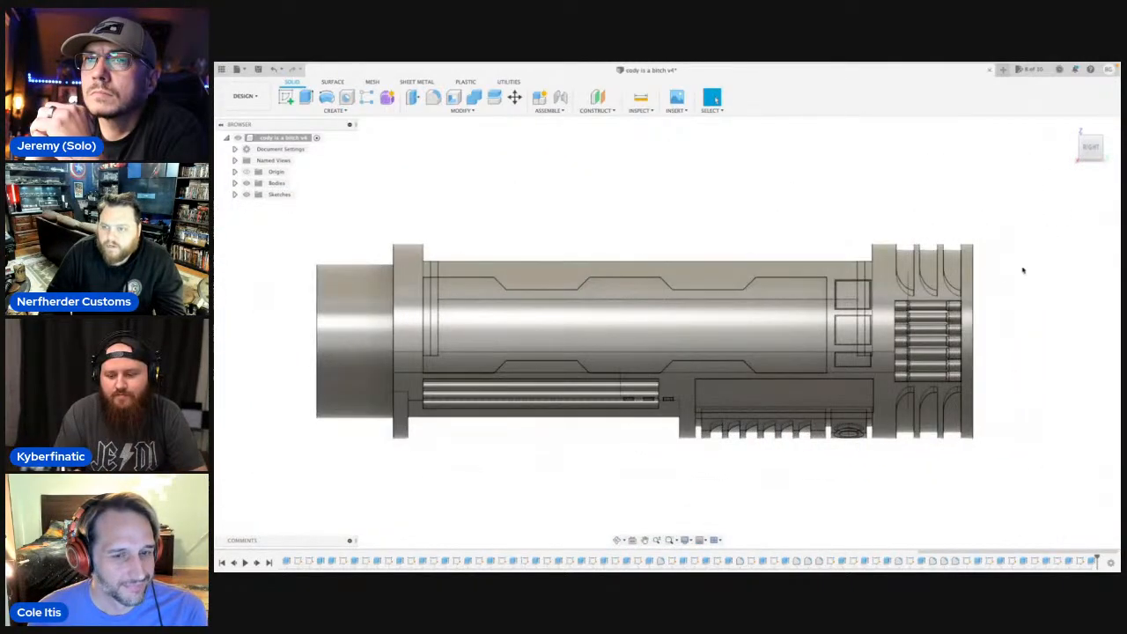
middle_click_drag(1022, 269, 877, 330)
scroll(878, 330, "up", 5)
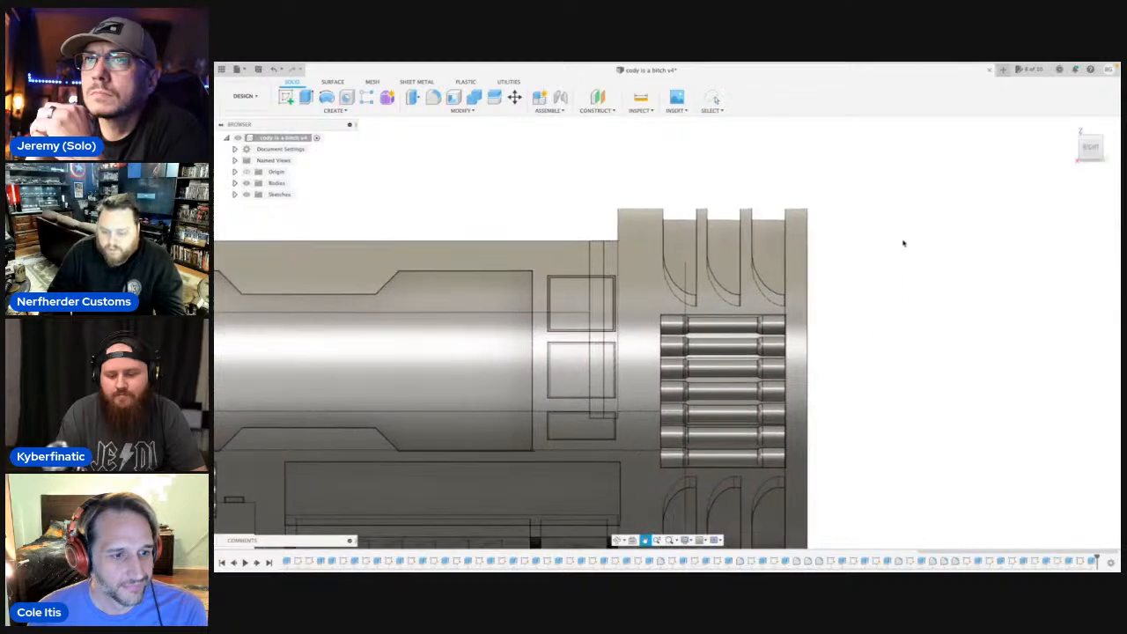
left_click(850, 308)
middle_click_drag(1005, 264, 557, 255)
middle_click_drag(1020, 335, 684, 300)
key("r")
scroll(700, 255, "up", 5)
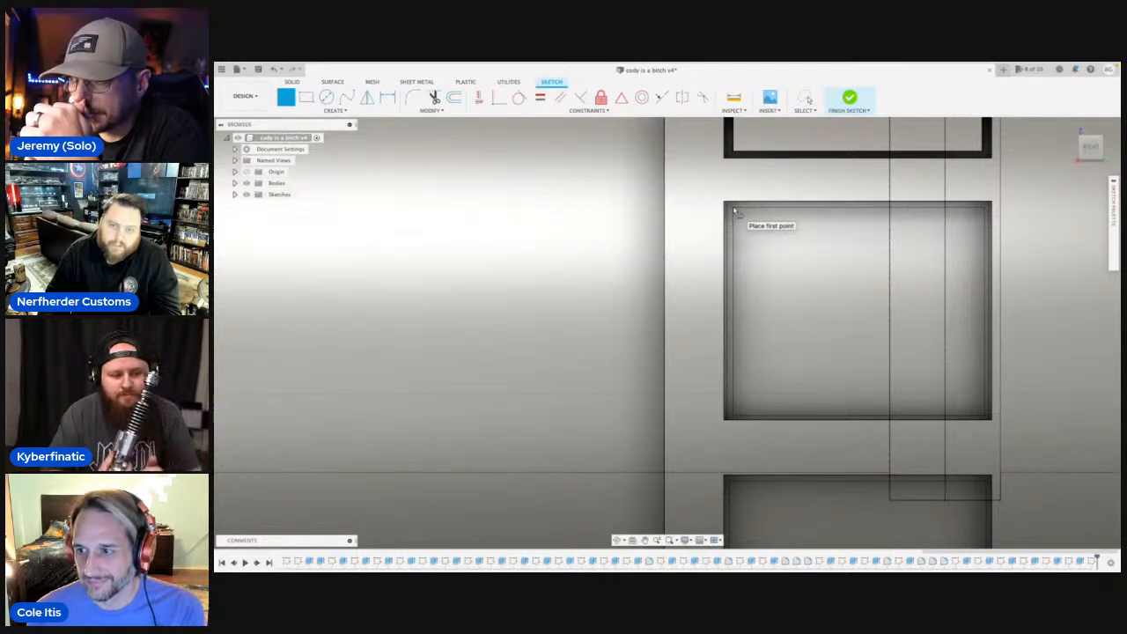
left_click(734, 210)
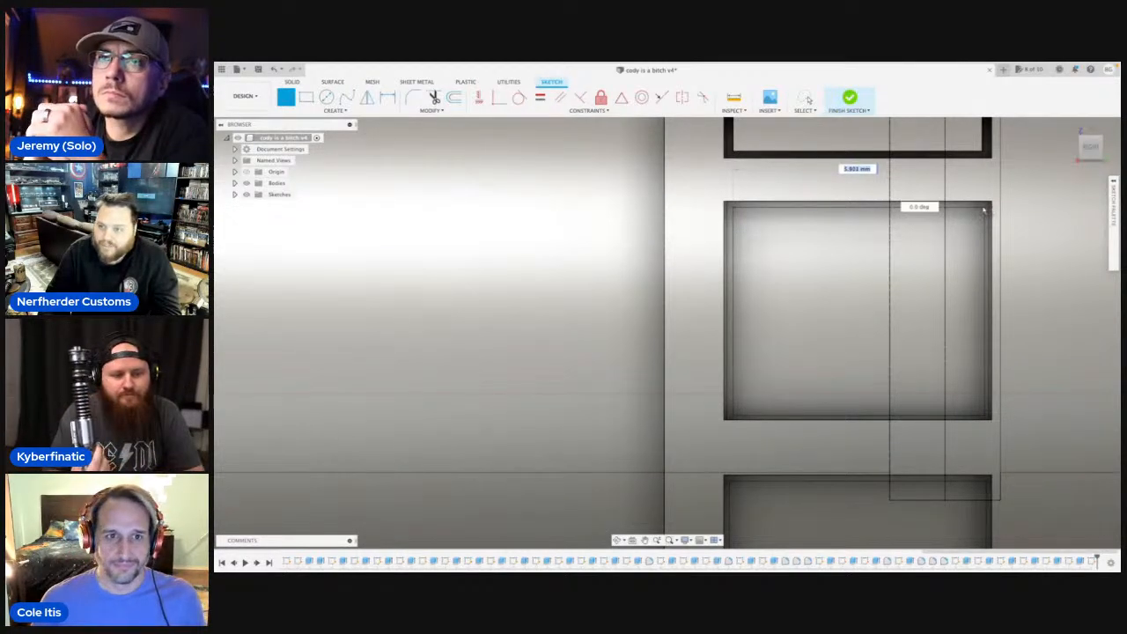
left_click(984, 210)
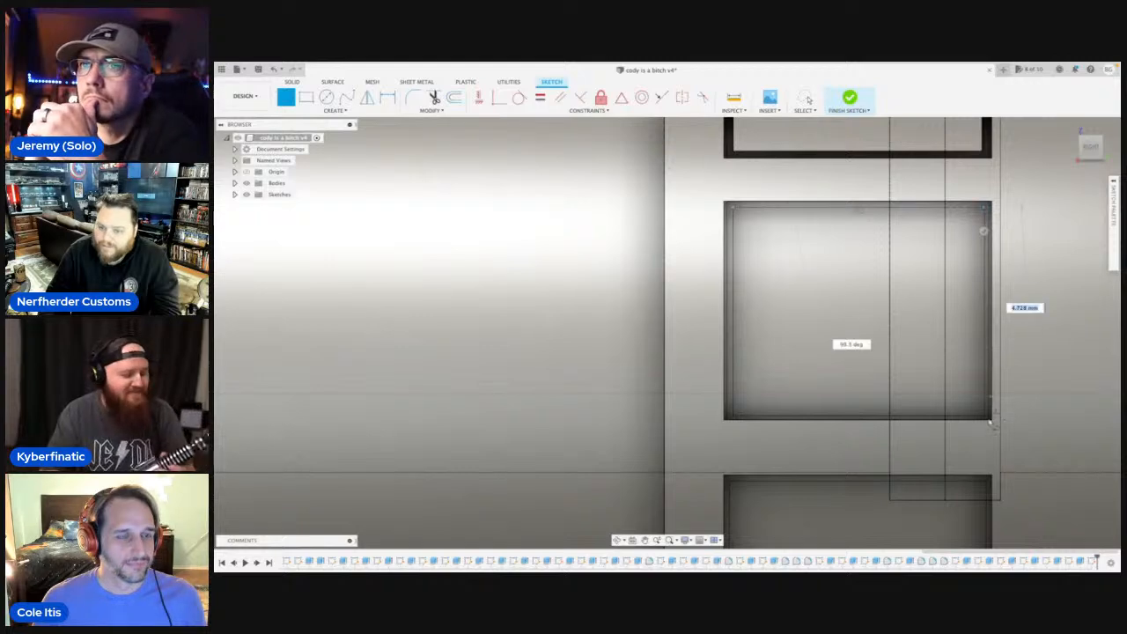
left_click(985, 416)
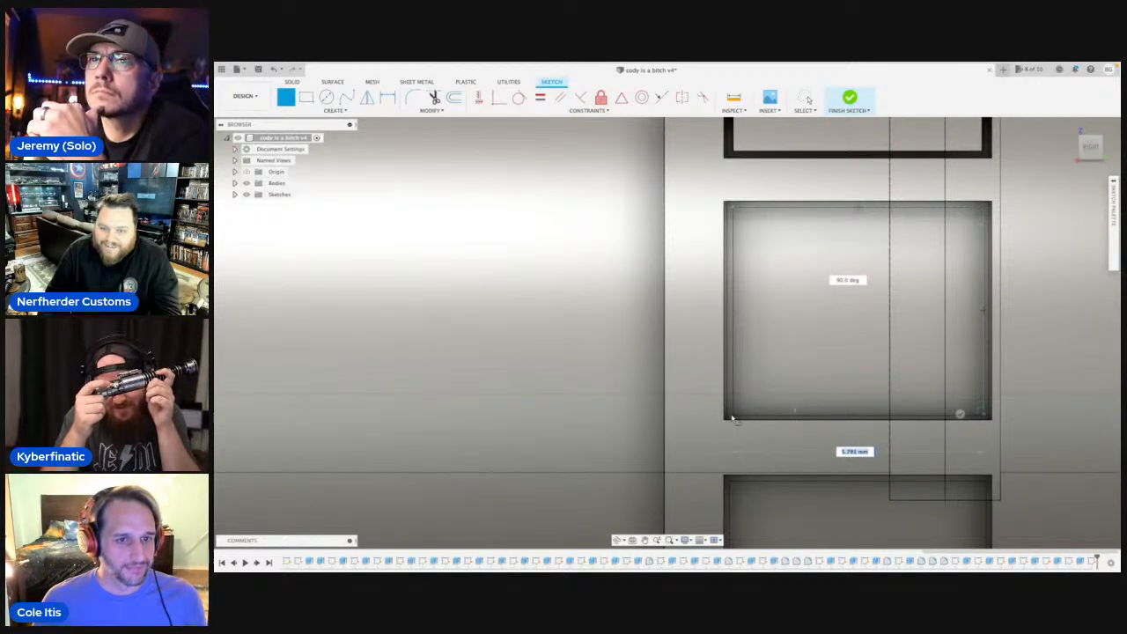
left_click(731, 416)
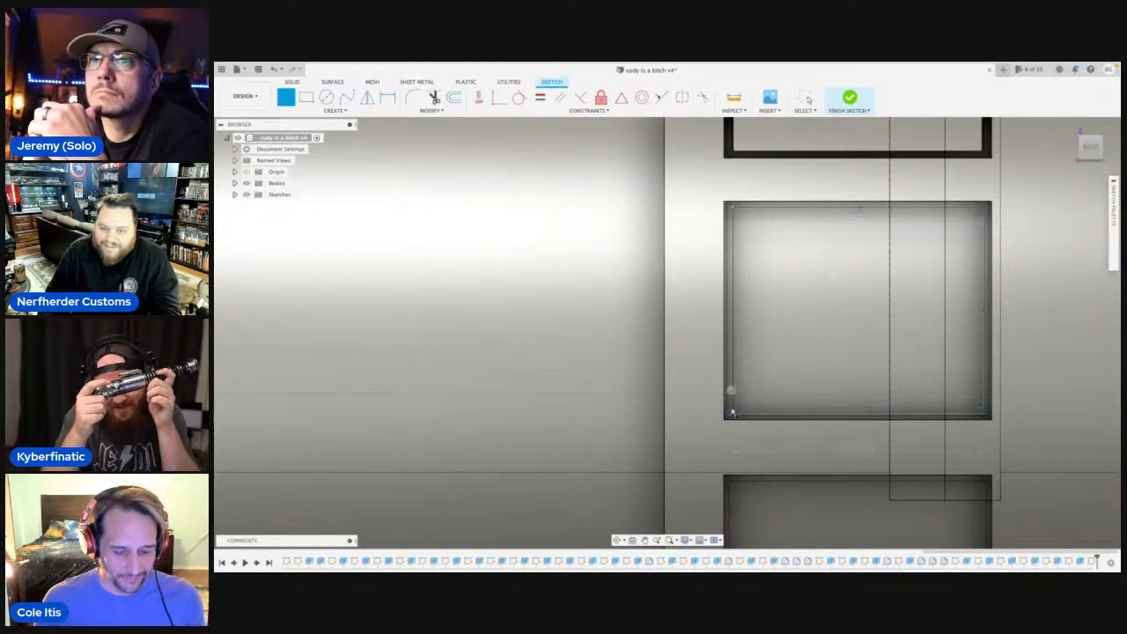
left_click(735, 211)
scroll(735, 213, "down", 3)
key("Escape")
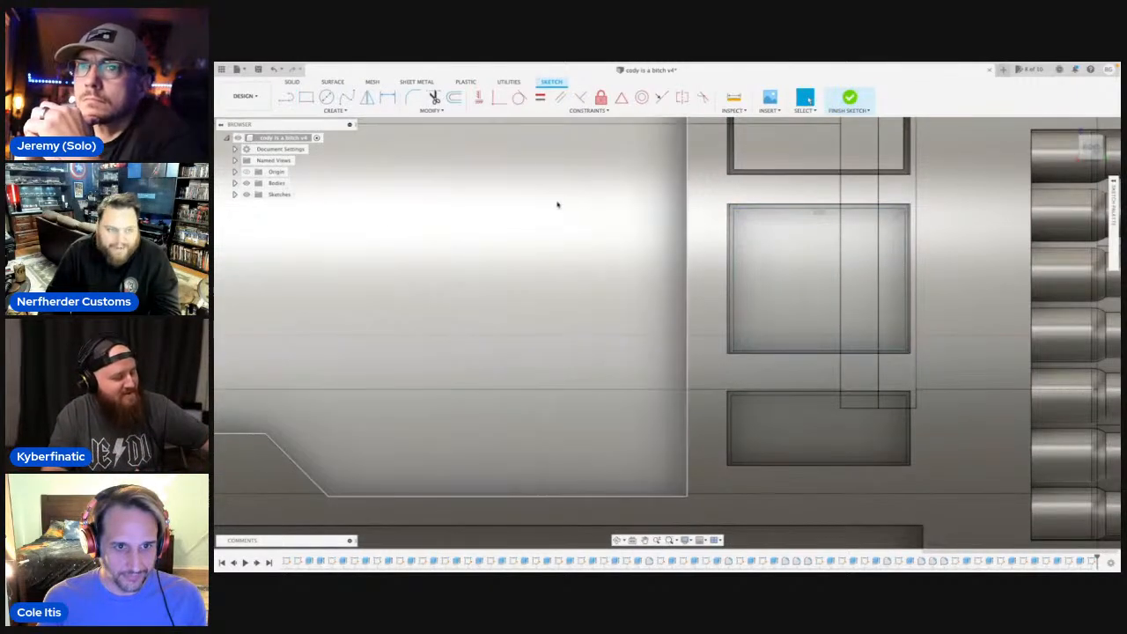
Hide the bodies and delete the upper and left lines of the middle pocket's rectangle.
left_click(247, 183)
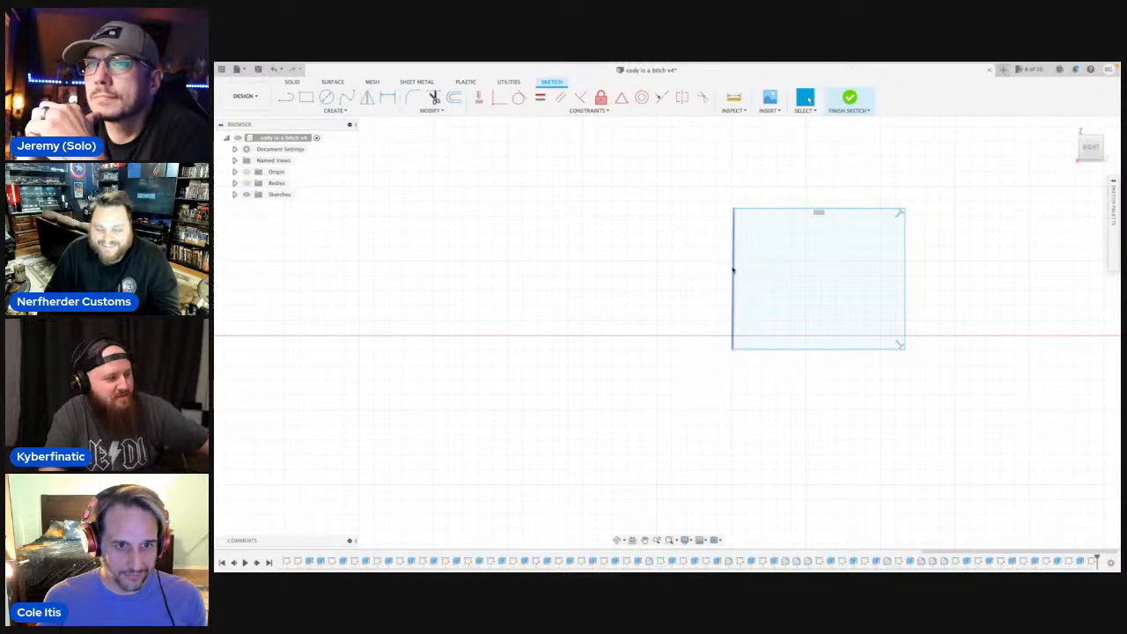
left_click(733, 270)
key("Delete")
left_click(745, 209)
key("Delete")
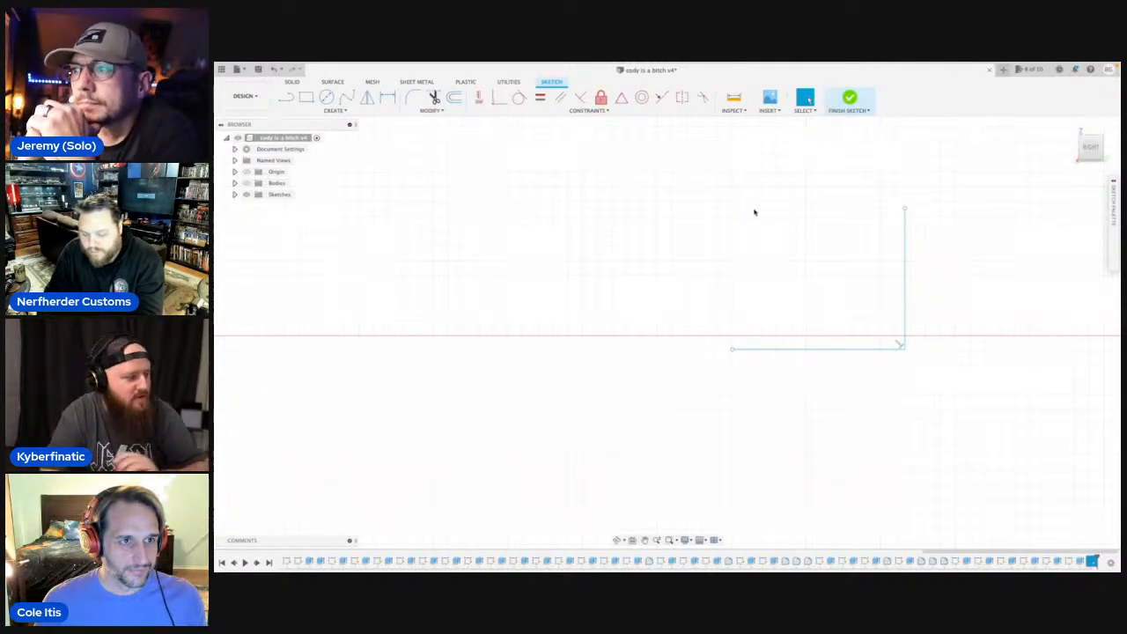
Redraw the rectangle's upper line, about 5.8 mm long, and its left line square to it, closing the profile.
key("l")
left_click(905, 212)
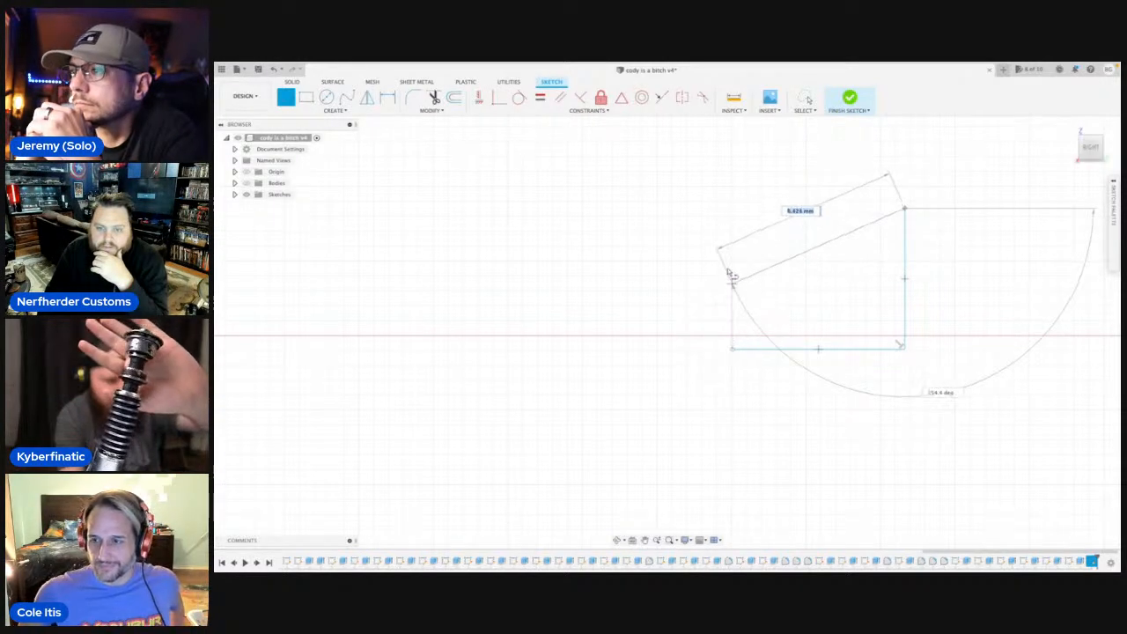
left_click(732, 209)
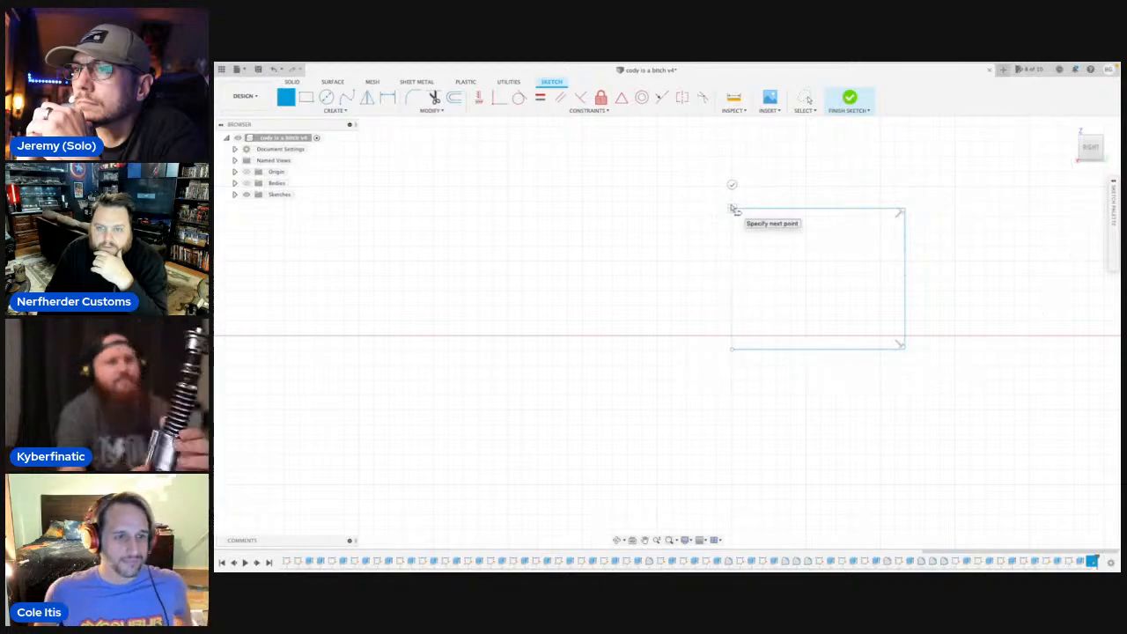
left_click(731, 349)
key("Escape")
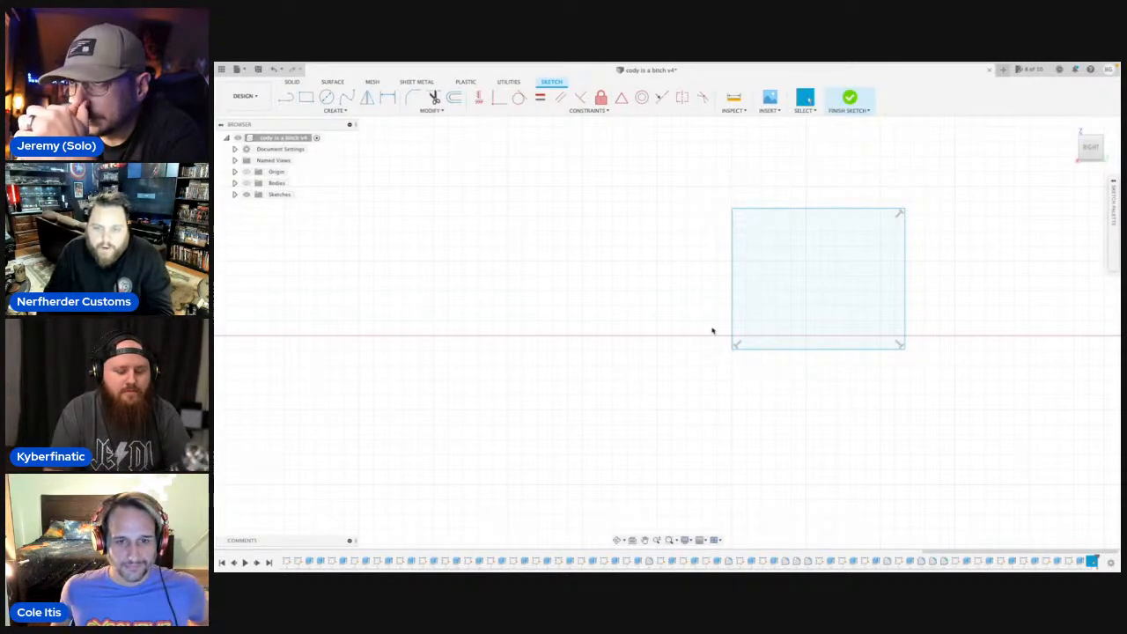
Extrude the middle pocket's rectangle by 1 mm starting from that pocket's floor face, joining it to the body with the bodies shown.
left_click(247, 184)
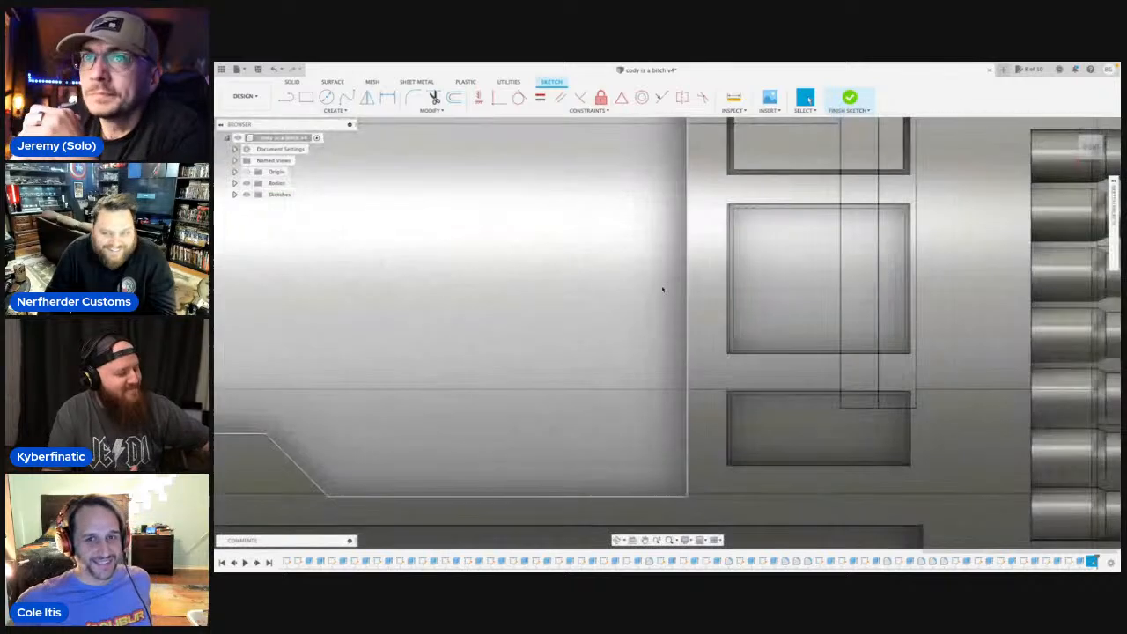
left_click(247, 184)
left_click(766, 273)
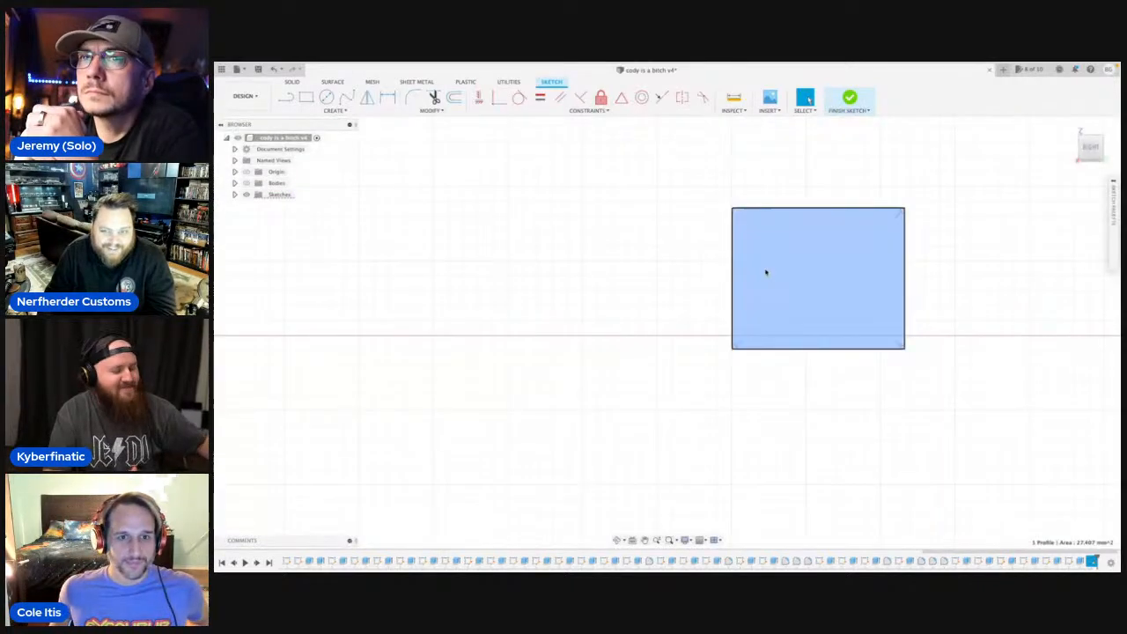
key("e")
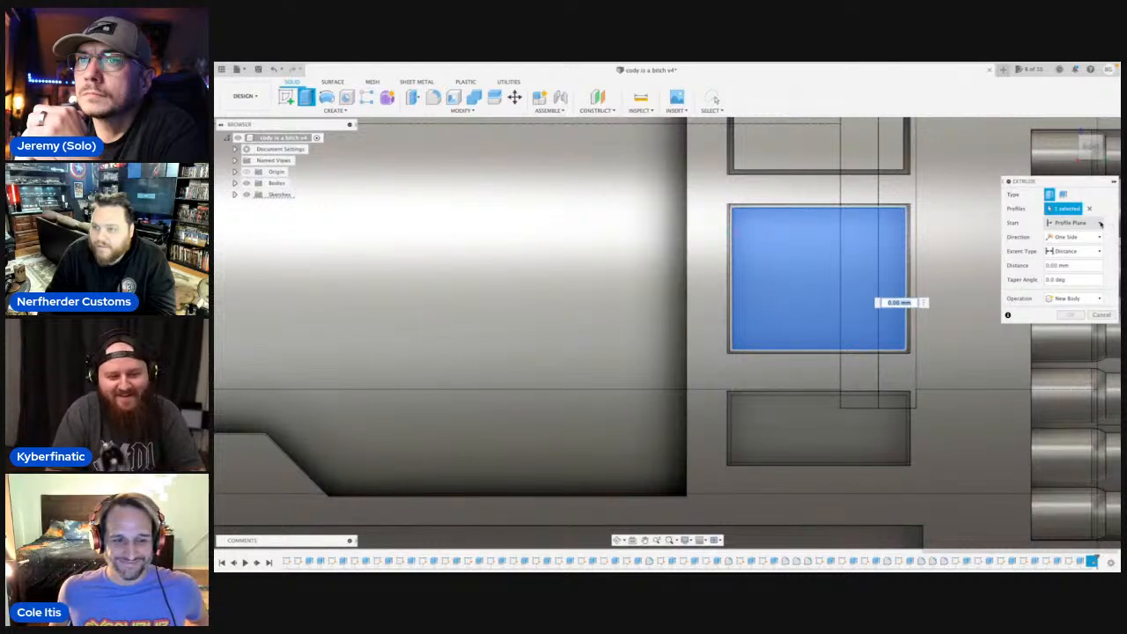
left_click(1100, 223)
left_click(1071, 263)
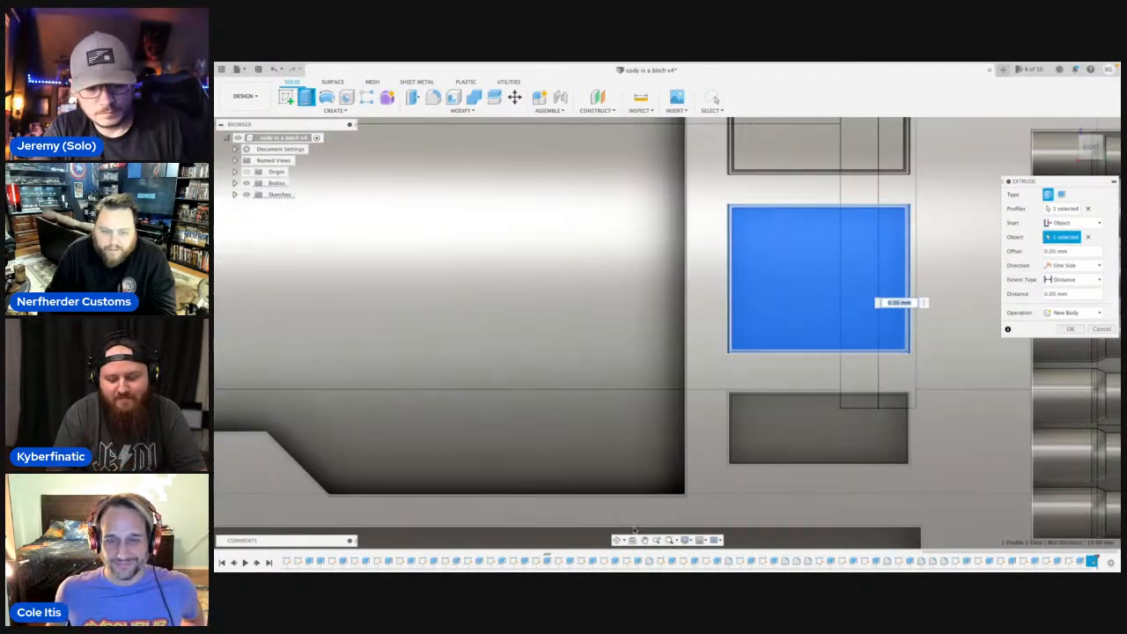
left_click(645, 539)
left_click_drag(604, 335, 355, 272)
key("Escape")
type("1")
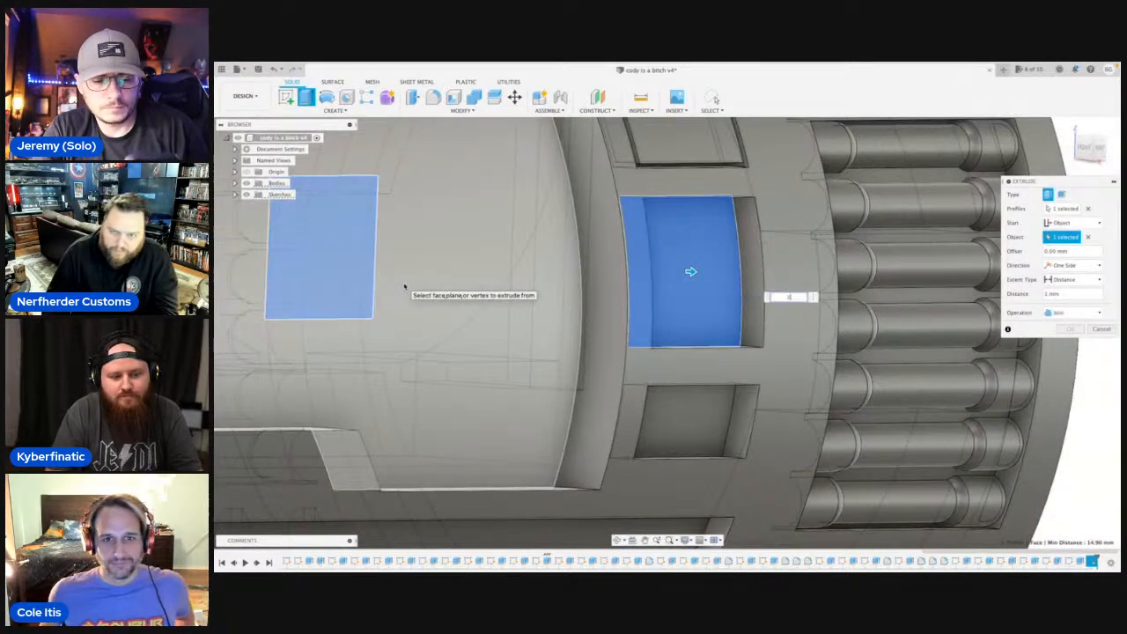
key("Return")
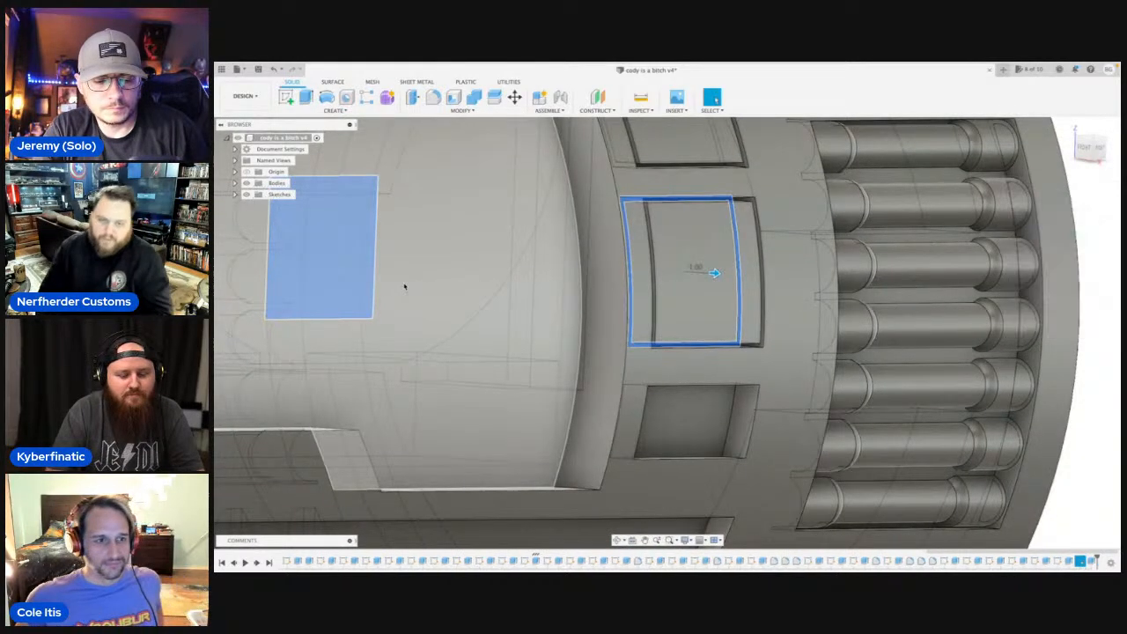
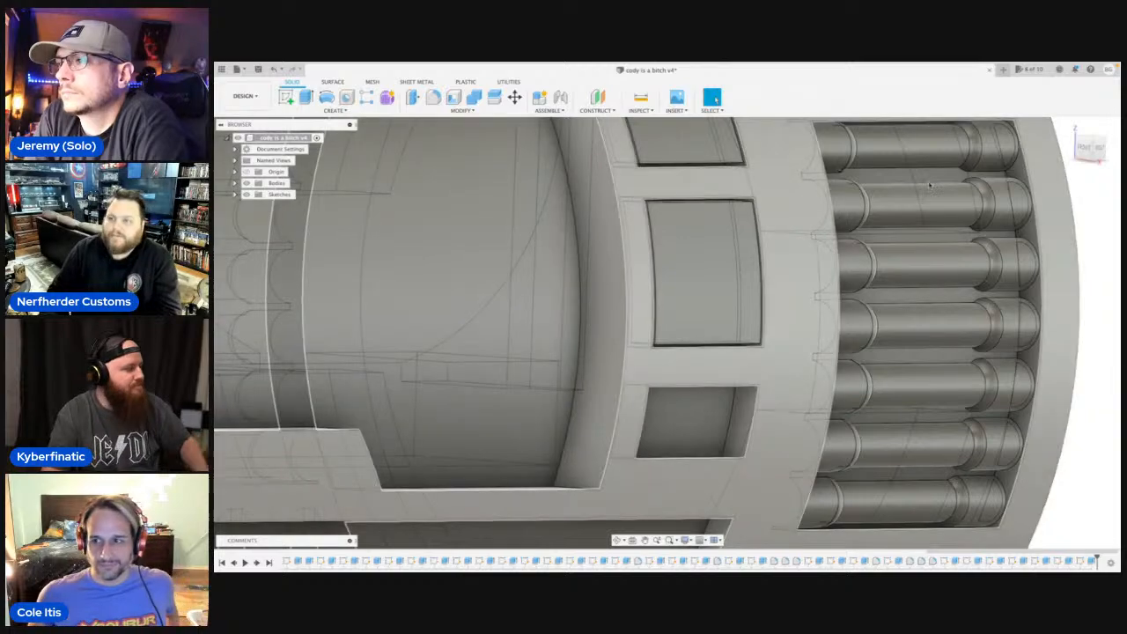
On the hilt's right side, sketch a line rectangle about 5.9 by 2.2 mm just inside the lowest small pocket's edges.
left_click(1085, 150)
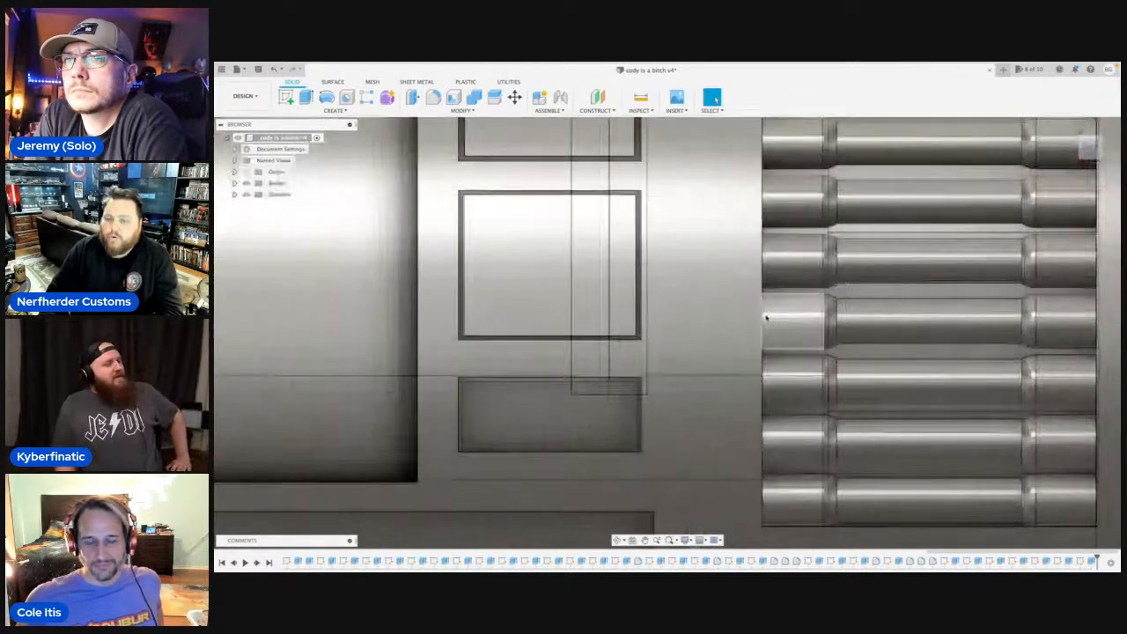
scroll(772, 324, "down", 5)
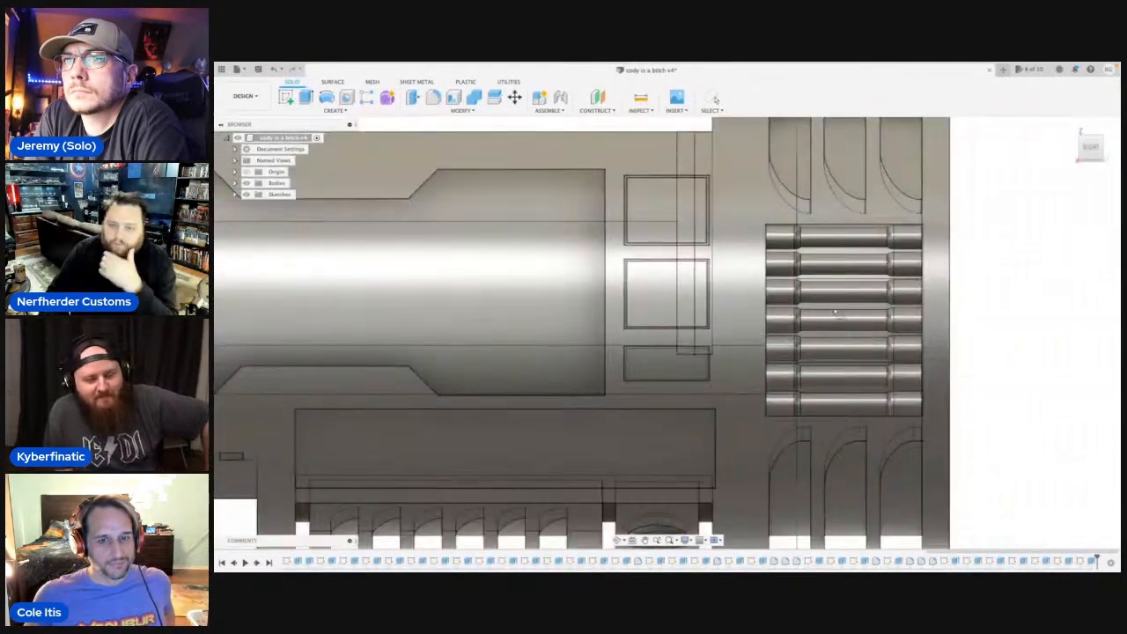
key("l")
left_click(817, 295)
mouse_move(921, 332)
middle_mouse_down()
mouse_move(578, 312)
mouse_move(496, 321)
middle_mouse_up()
scroll(1038, 333, "up", 5)
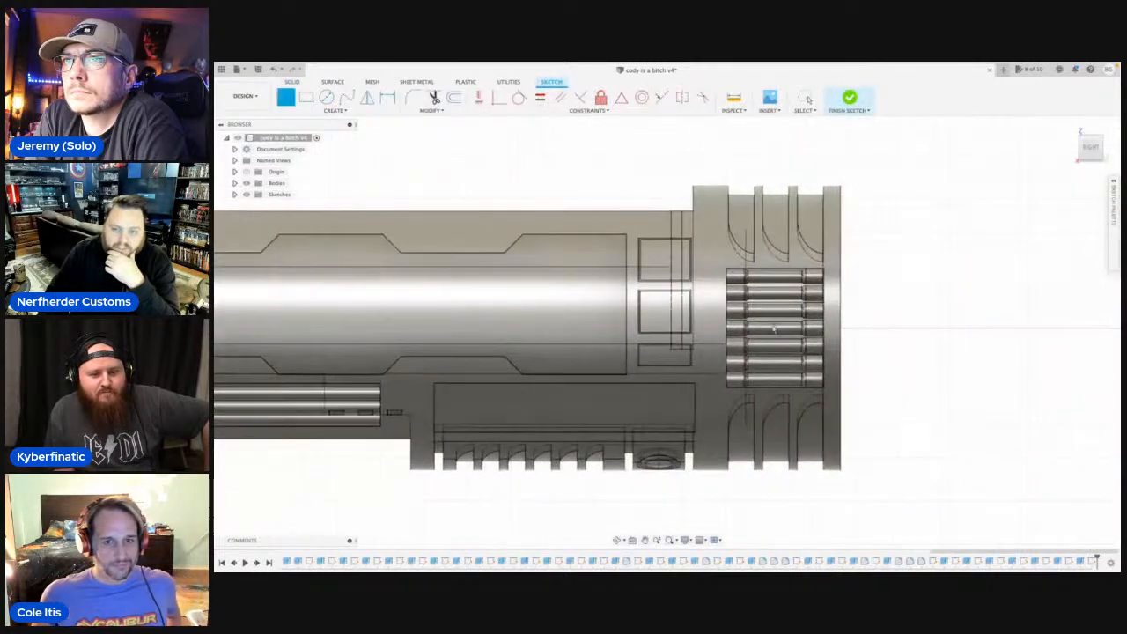
scroll(634, 352, "up", 2)
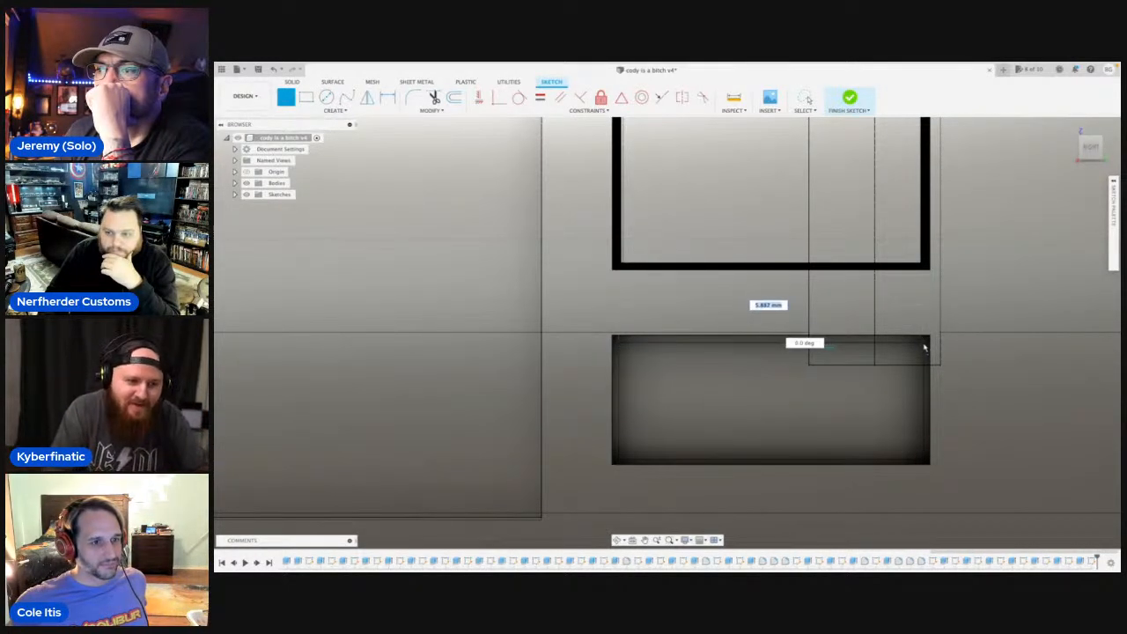
left_click(924, 349)
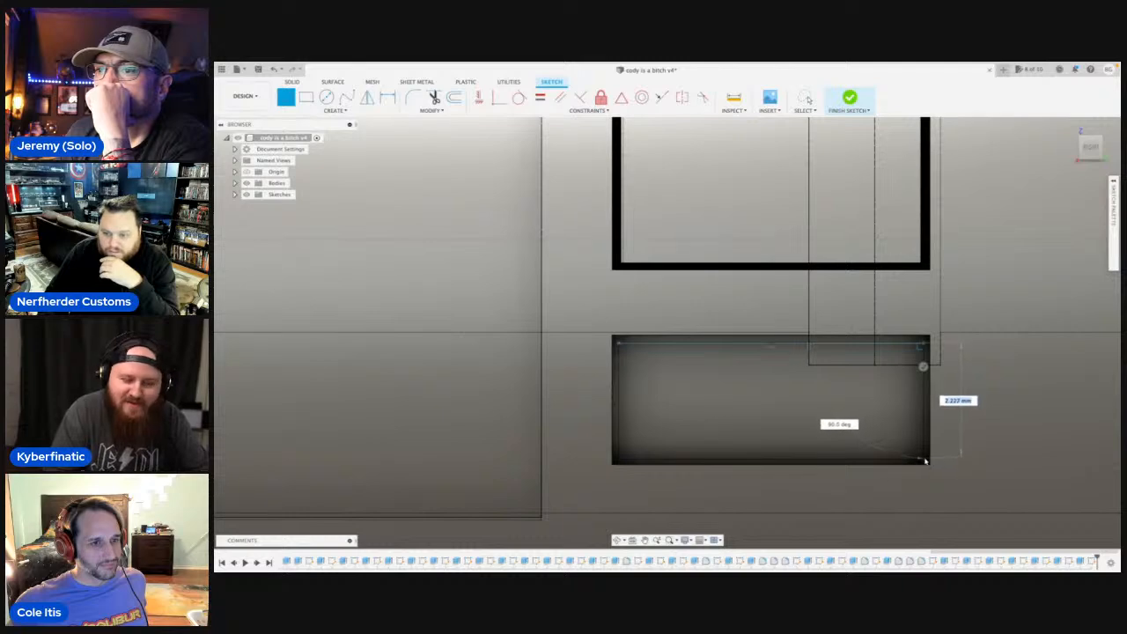
left_click(924, 461)
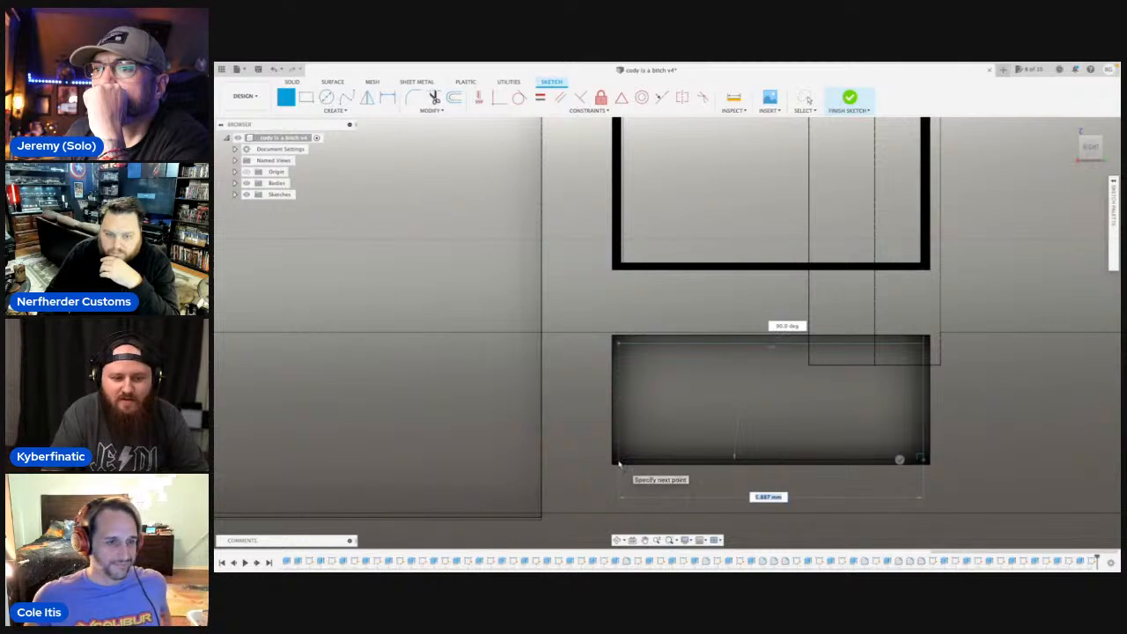
left_click(618, 463)
left_click(618, 344)
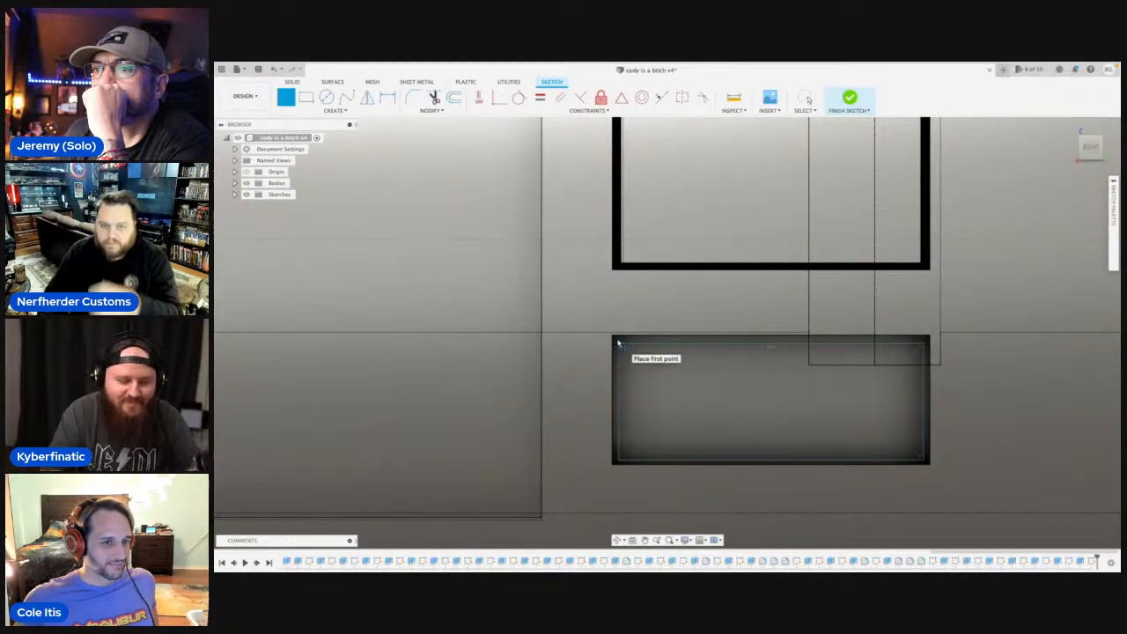
scroll(618, 343, "down", 3)
key("Escape")
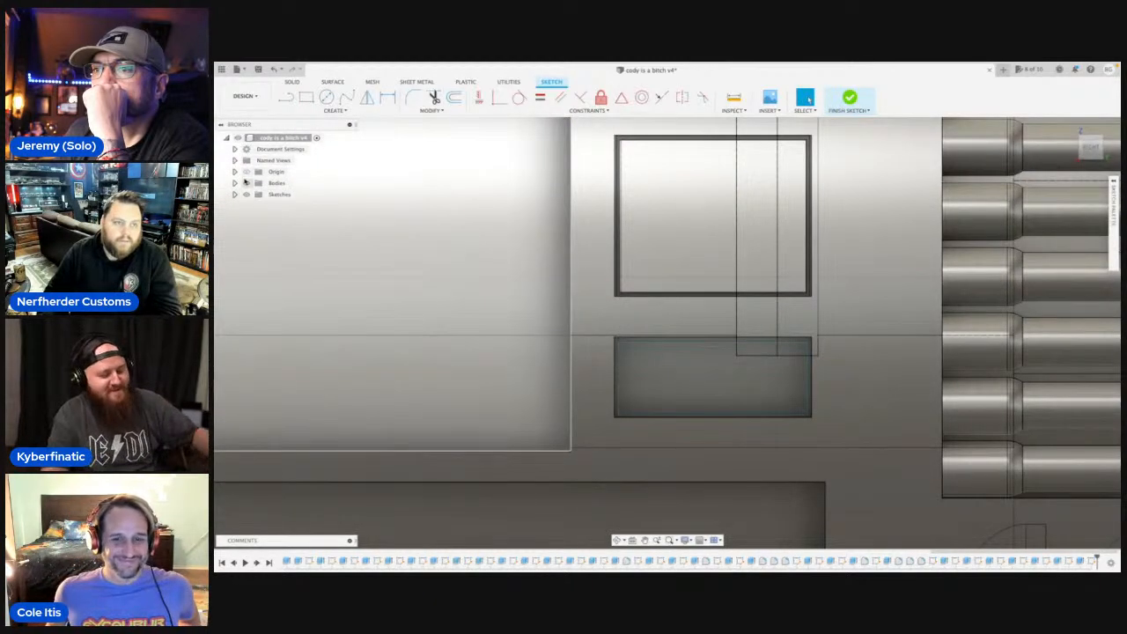
Extrude the lowest pocket's rectangle by 1 mm starting from that pocket's floor face, joining it to the body.
left_click(246, 183)
left_click(665, 366)
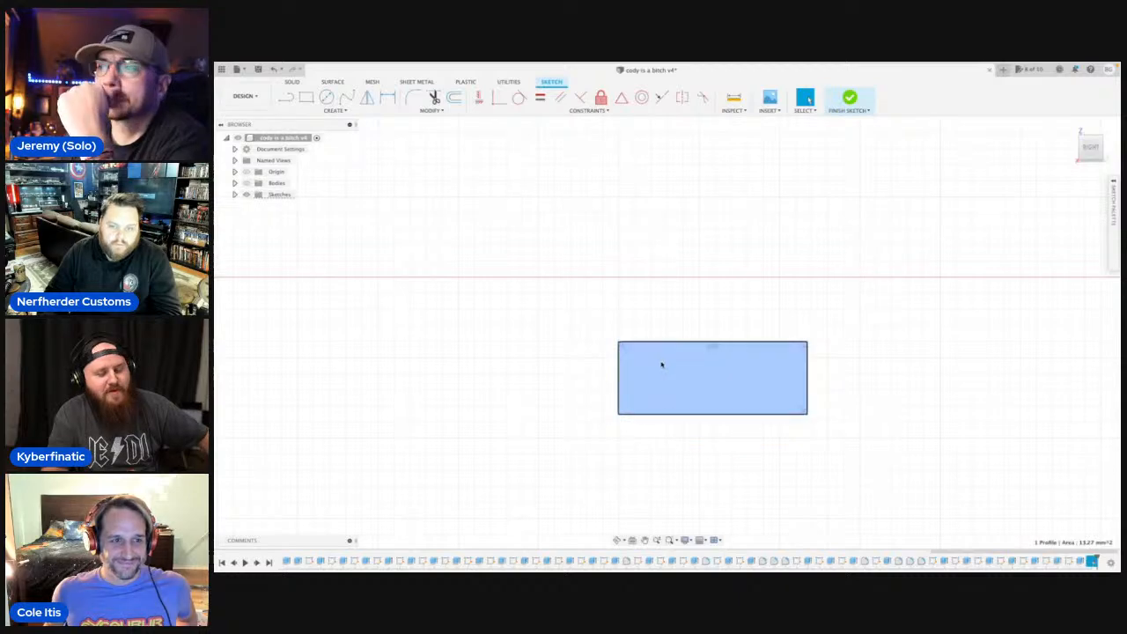
key("e")
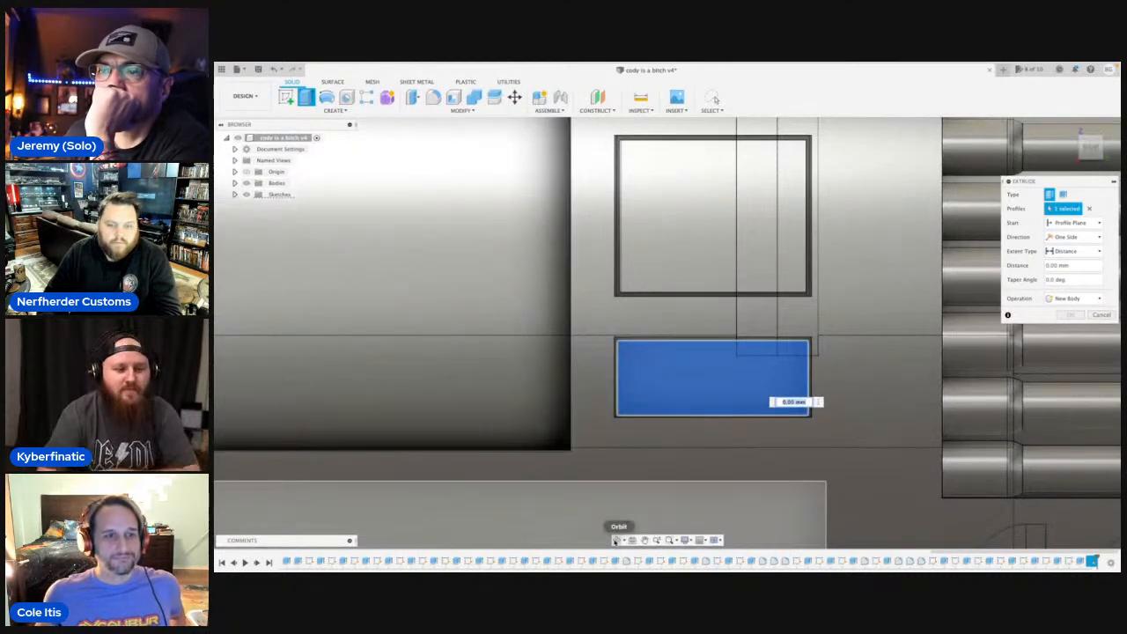
left_click(615, 540)
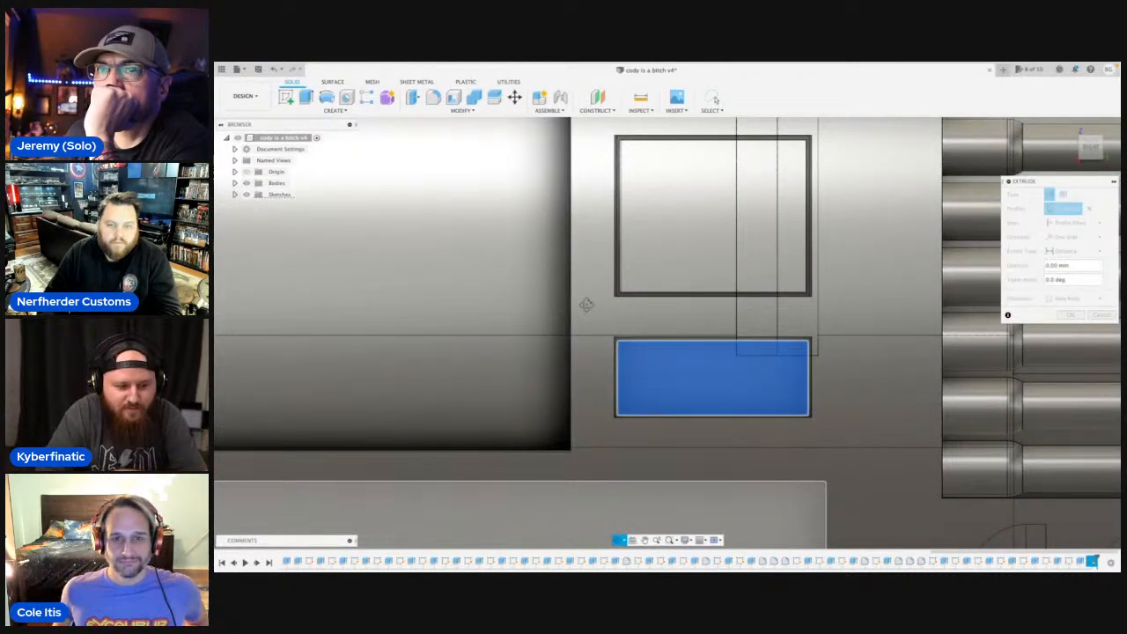
left_click_drag(586, 305, 712, 378)
middle_click_drag(712, 378, 492, 370)
middle_click_drag(489, 315, 480, 313)
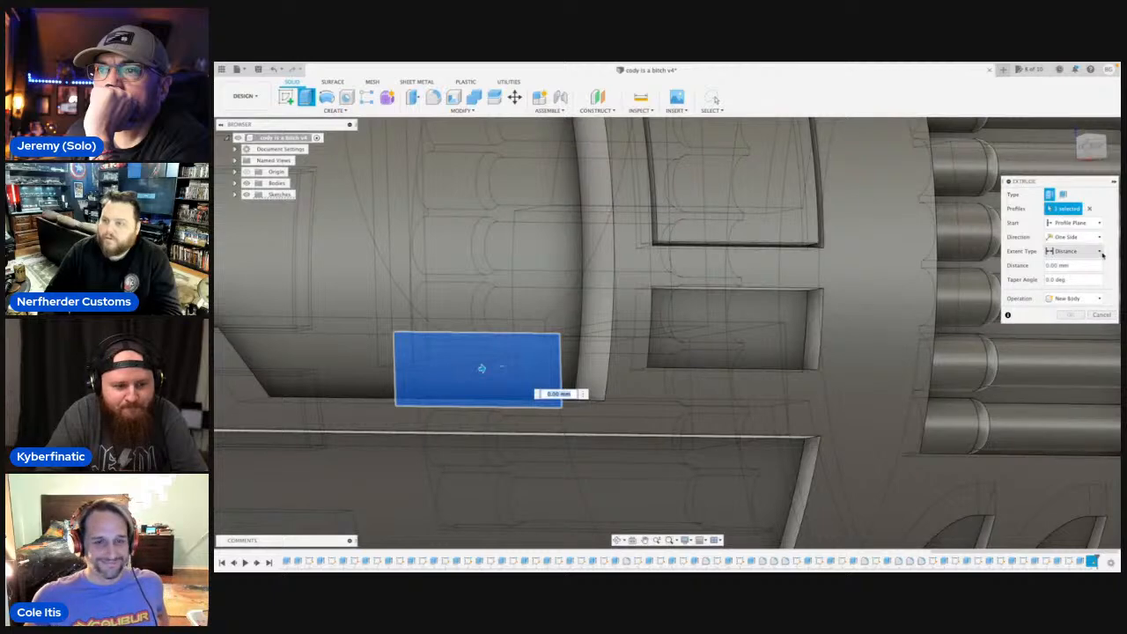
left_click(1101, 225)
left_click(1070, 251)
left_click(730, 322)
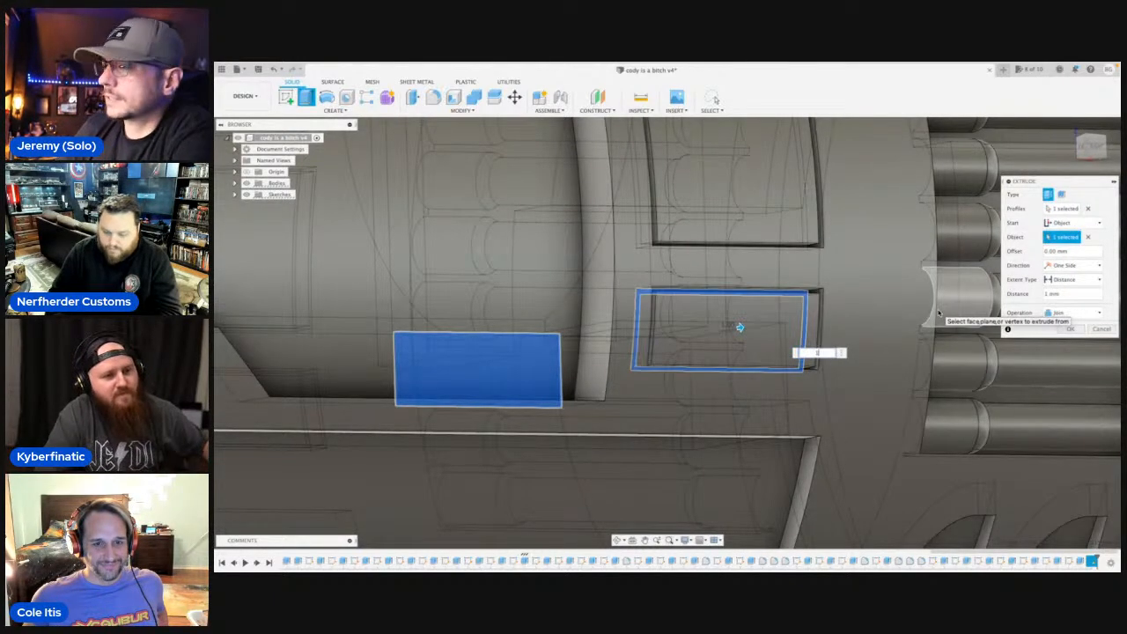
key("Return")
Start a fillet on the upper and lower edges of all three raised panels on the hilt's right side.
scroll(664, 497, "down", 10)
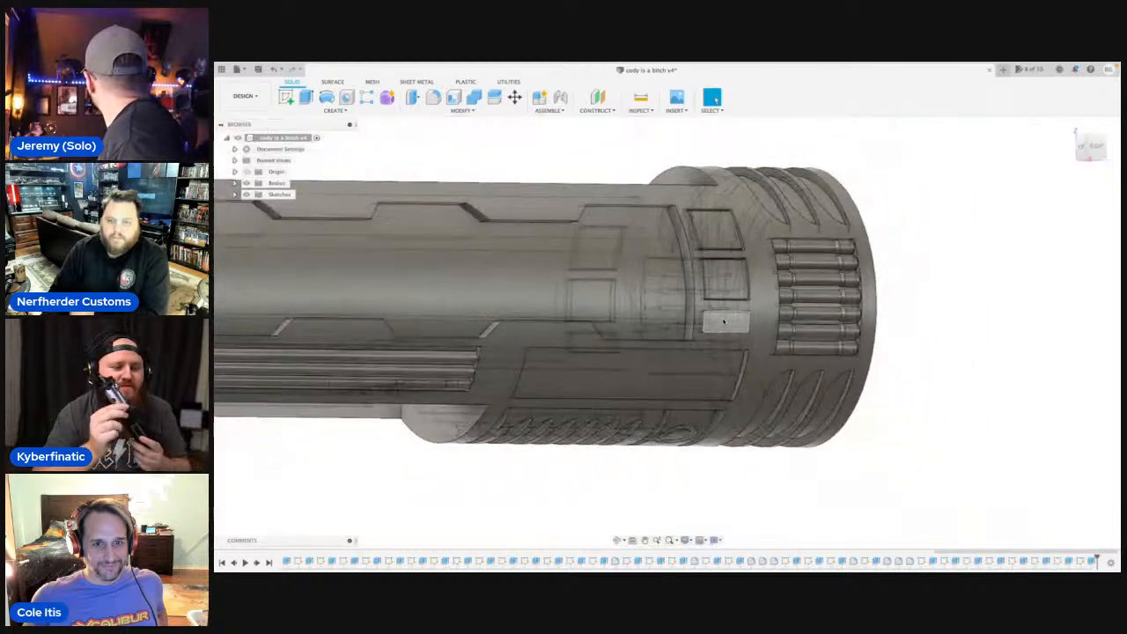
left_click(619, 540)
left_click_drag(638, 437, 673, 277)
scroll(738, 373, "up", 10)
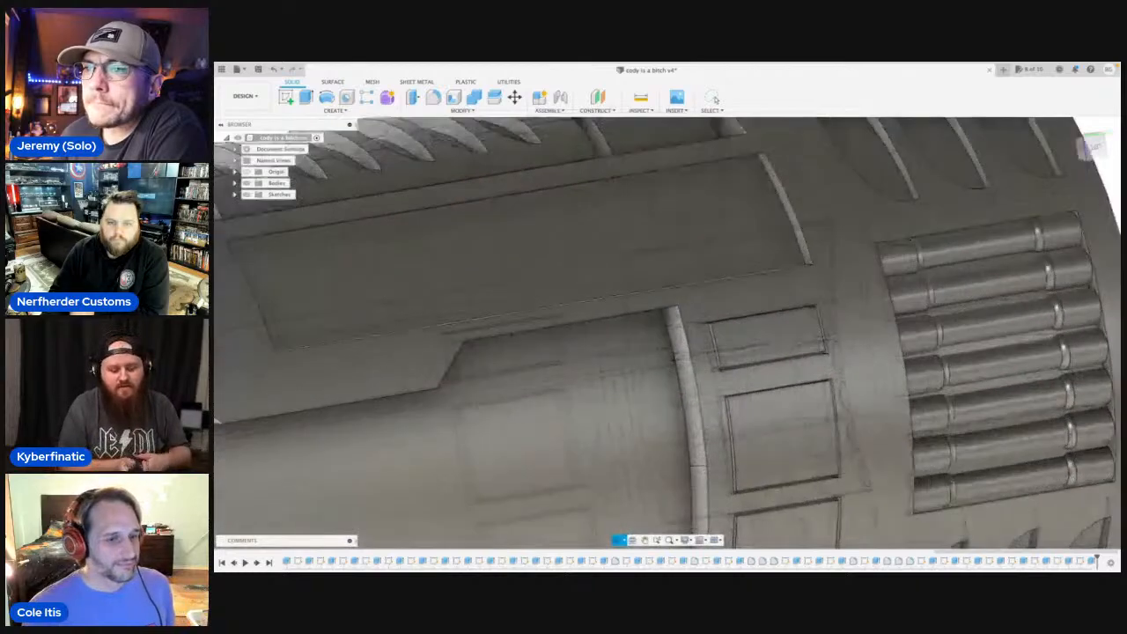
key("Escape")
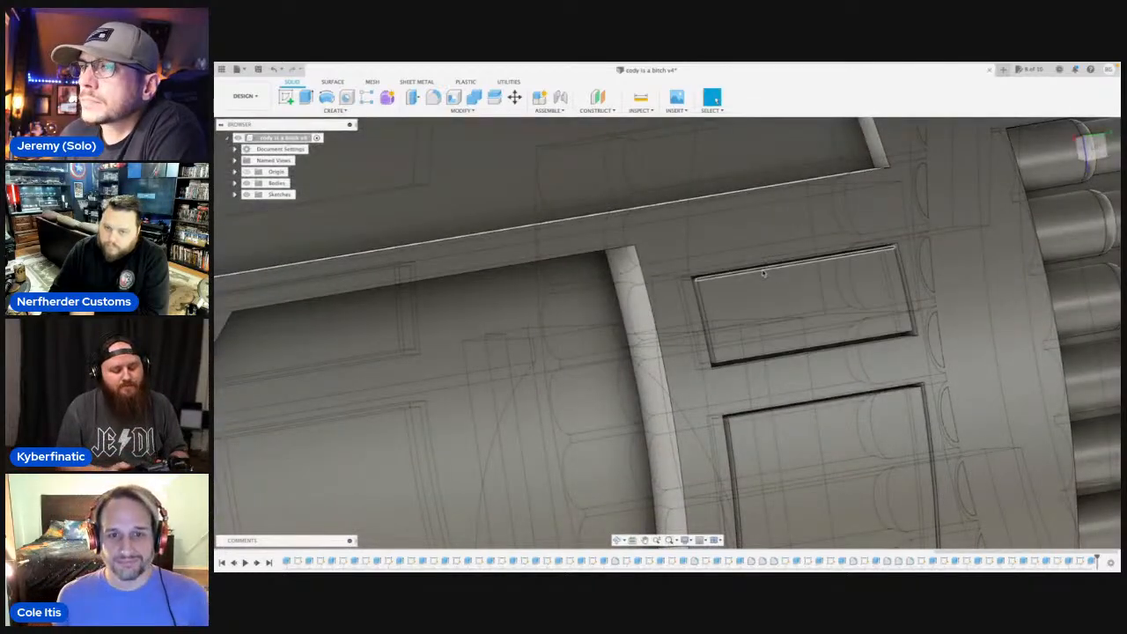
left_click(762, 267)
left_click(433, 97)
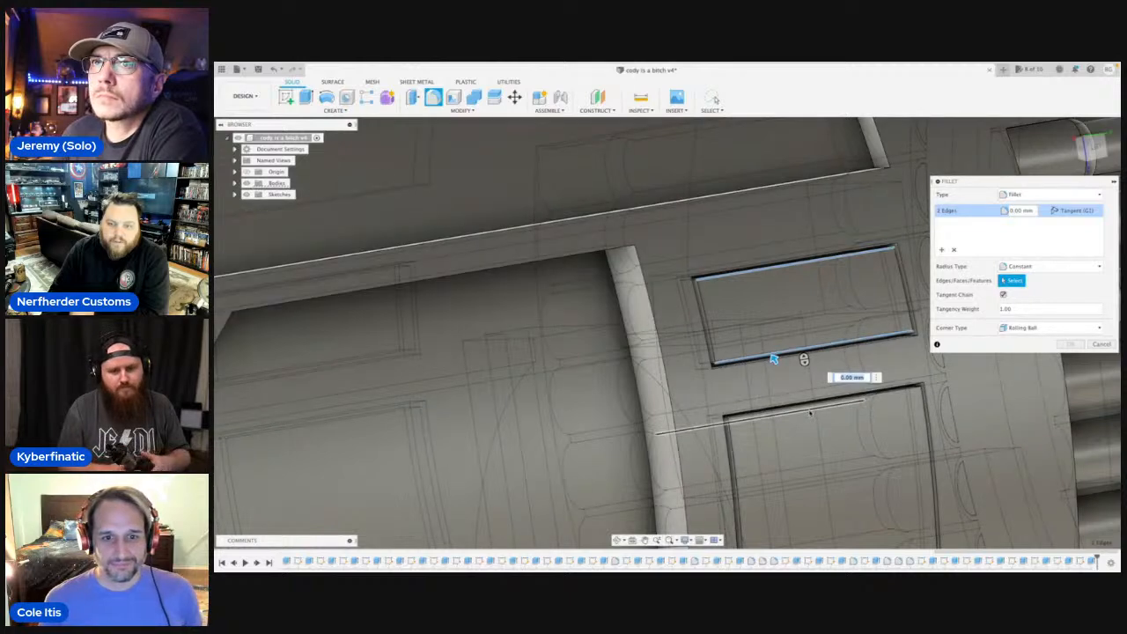
left_click(807, 408)
middle_click_drag(848, 461, 745, 252)
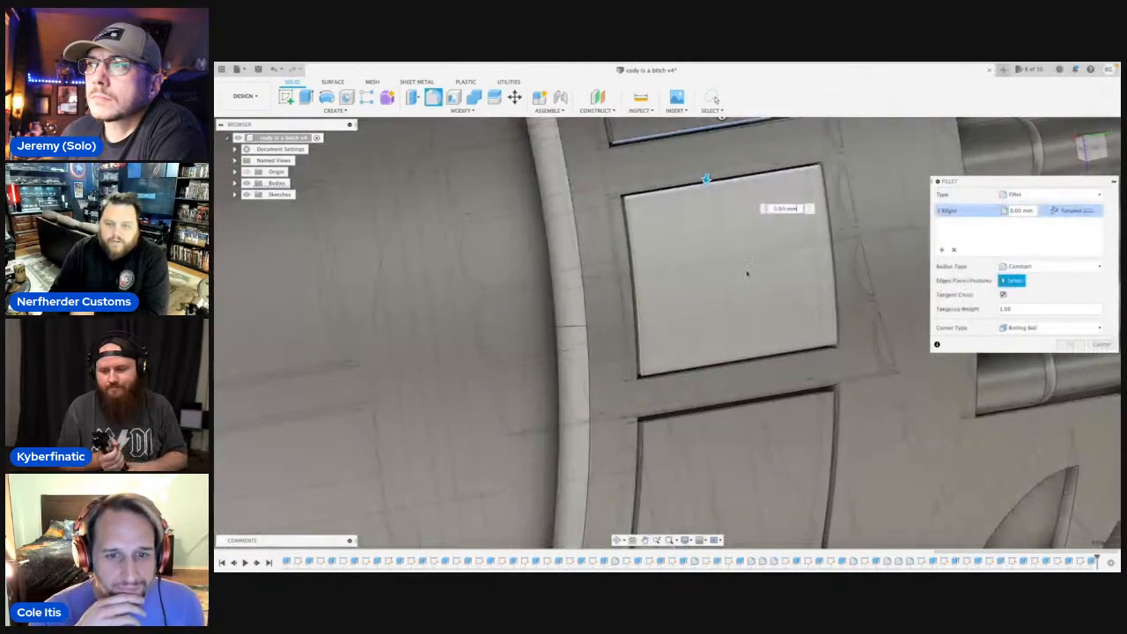
left_click(738, 360)
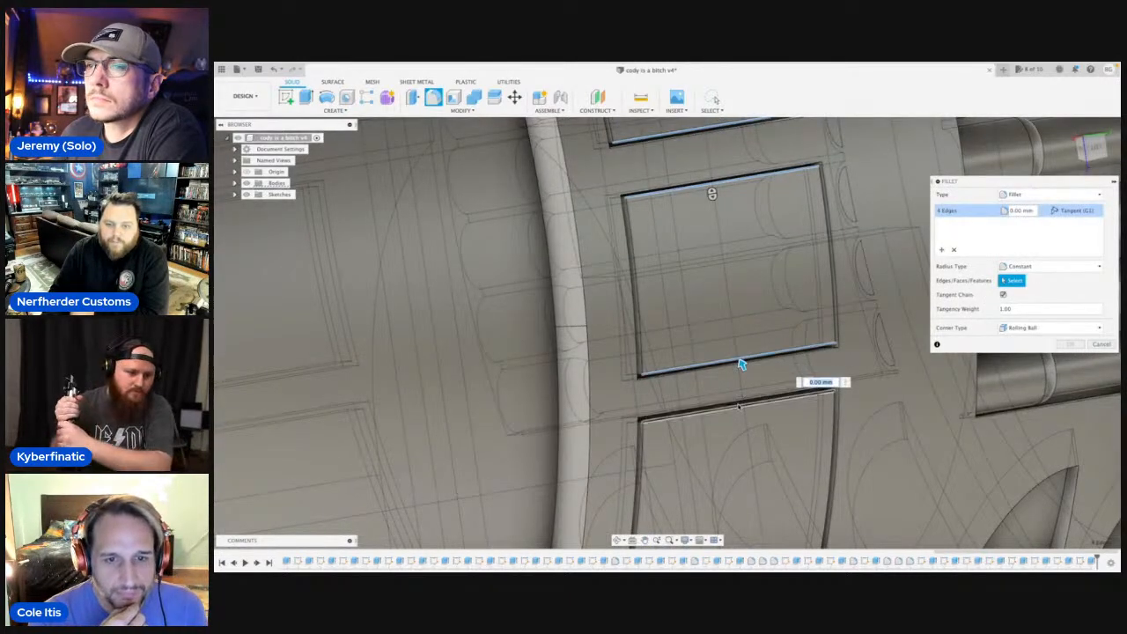
middle_click_drag(742, 364, 717, 211)
left_click(715, 213)
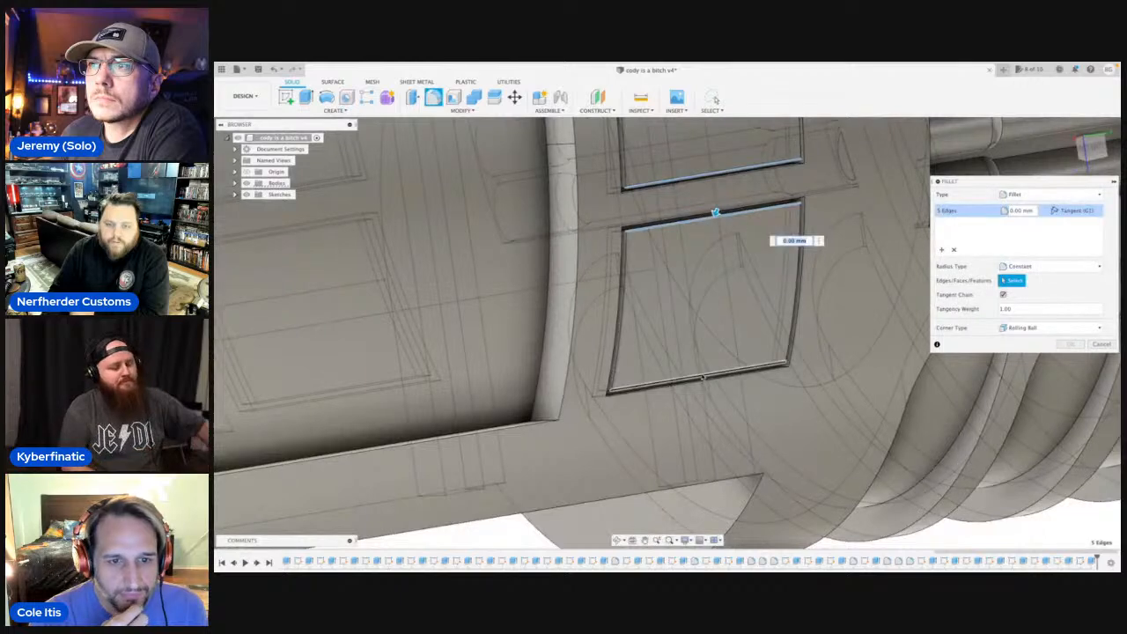
left_click(703, 382)
Apply a 0.2 mm radius to the fillet on the right-side panels' six edges.
left_click_drag(704, 382, 701, 372)
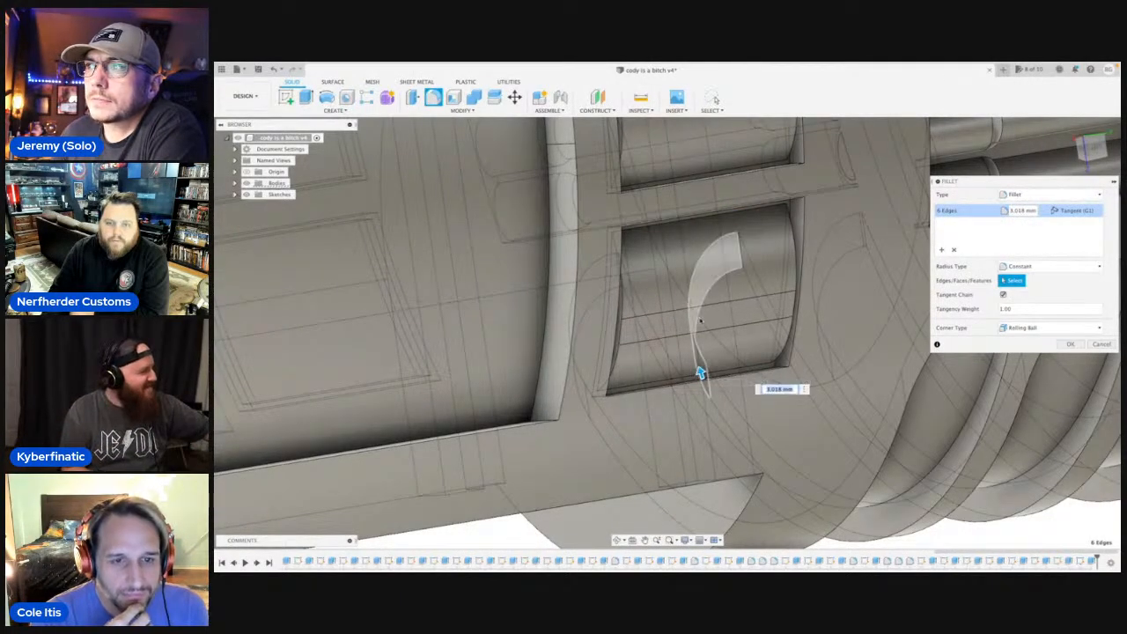
scroll(701, 373, "down", 5)
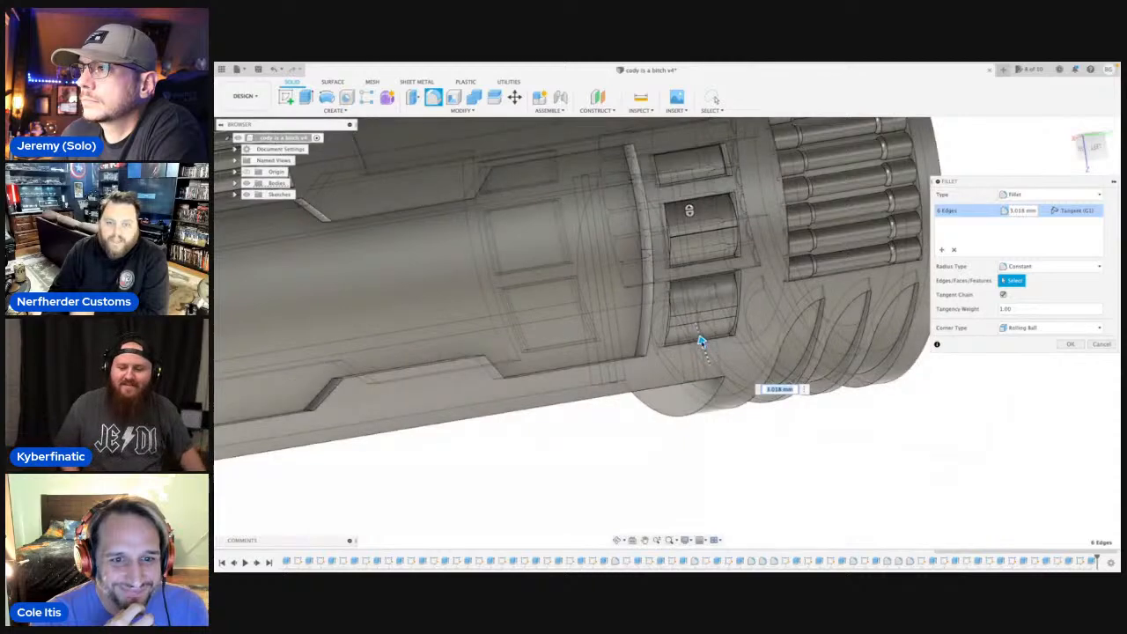
left_click_drag(702, 341, 704, 346)
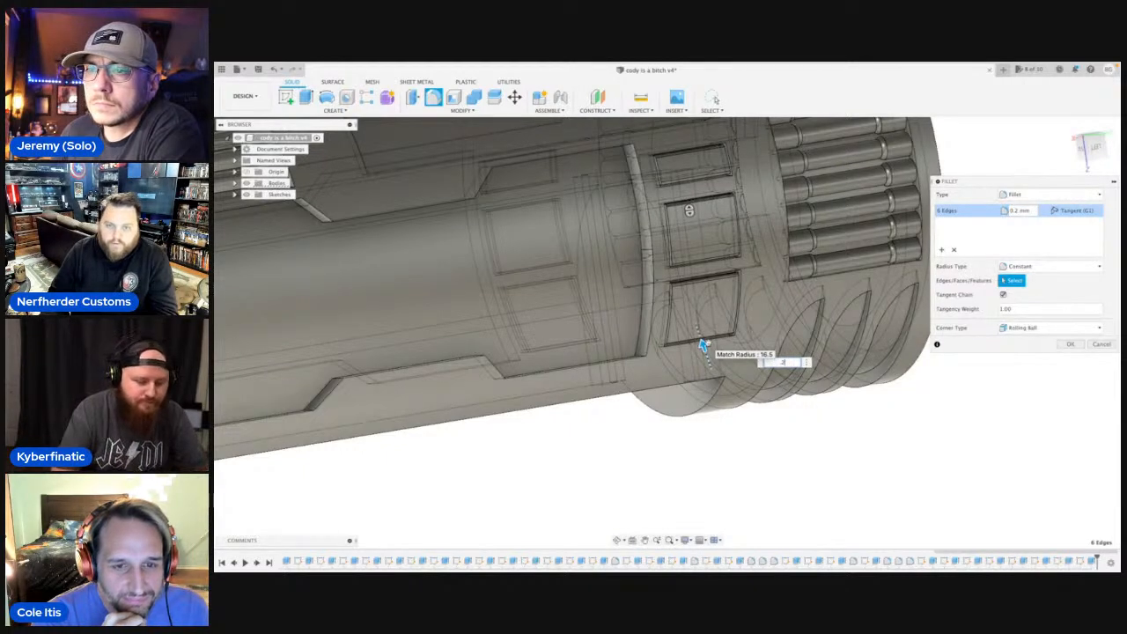
scroll(700, 343, "up", 3)
key("Return")
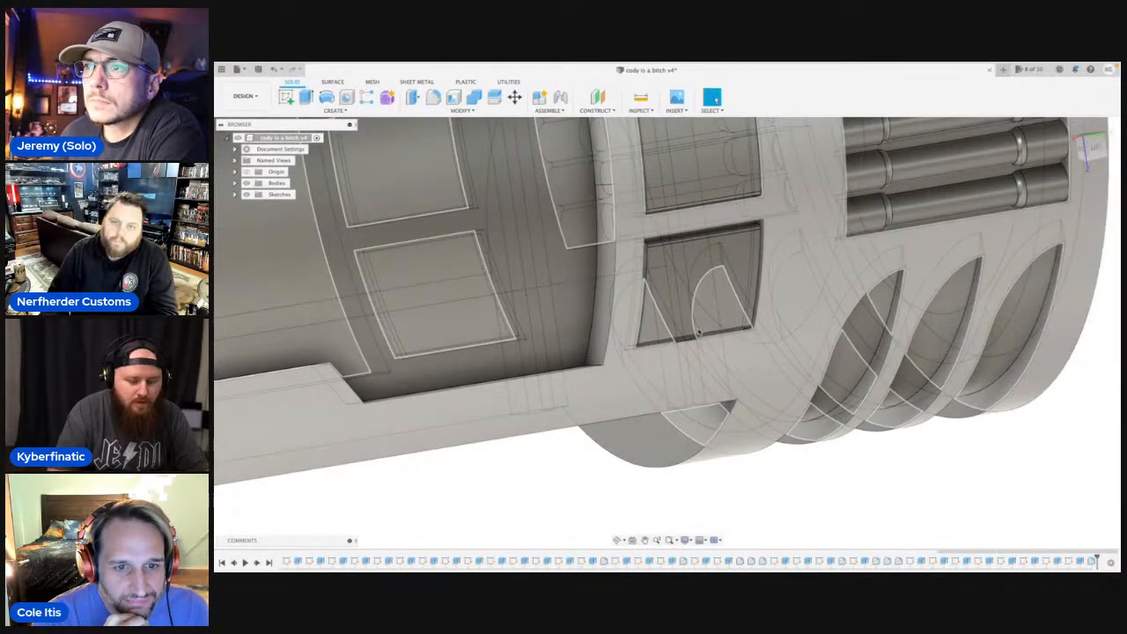
Start a fillet on the upper and lower edges of the three raised panels on the hilt's opposite side.
scroll(702, 345, "down", 4)
left_click_drag(606, 345, 749, 345)
scroll(749, 345, "up", 3)
scroll(577, 349, "up", 1)
middle_click_drag(577, 349, 607, 424)
left_click(608, 423)
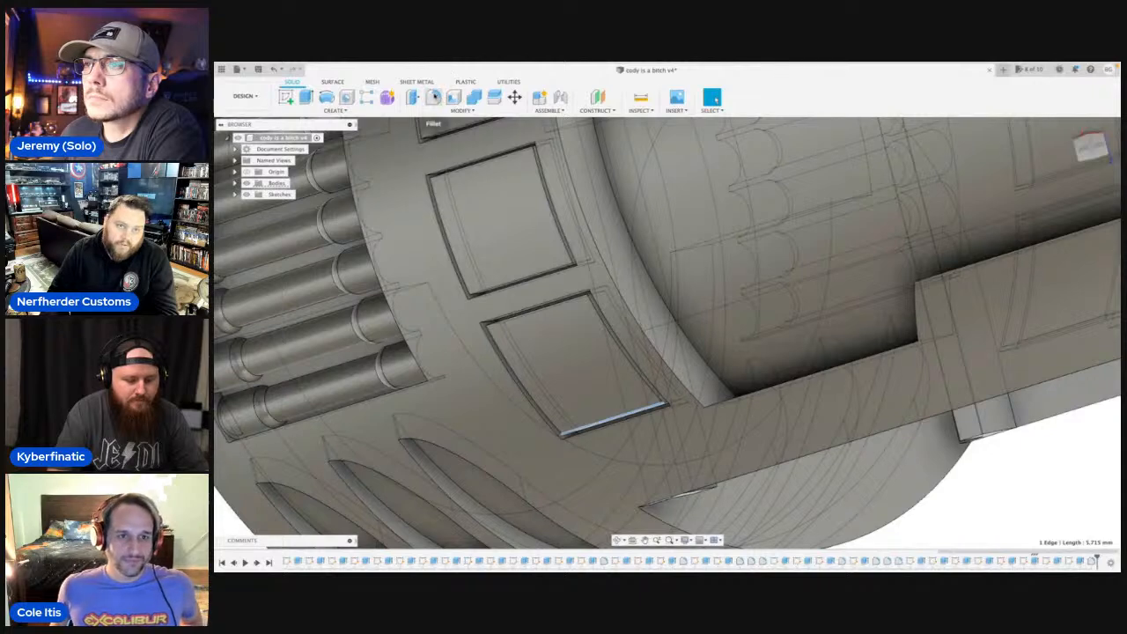
key("f")
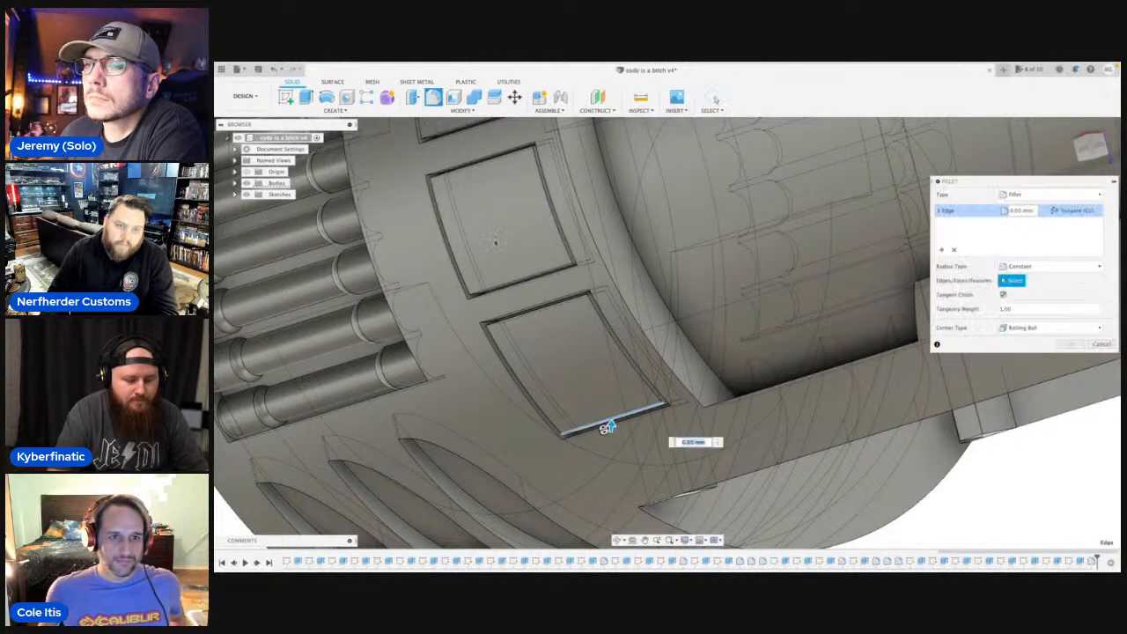
left_click(535, 305)
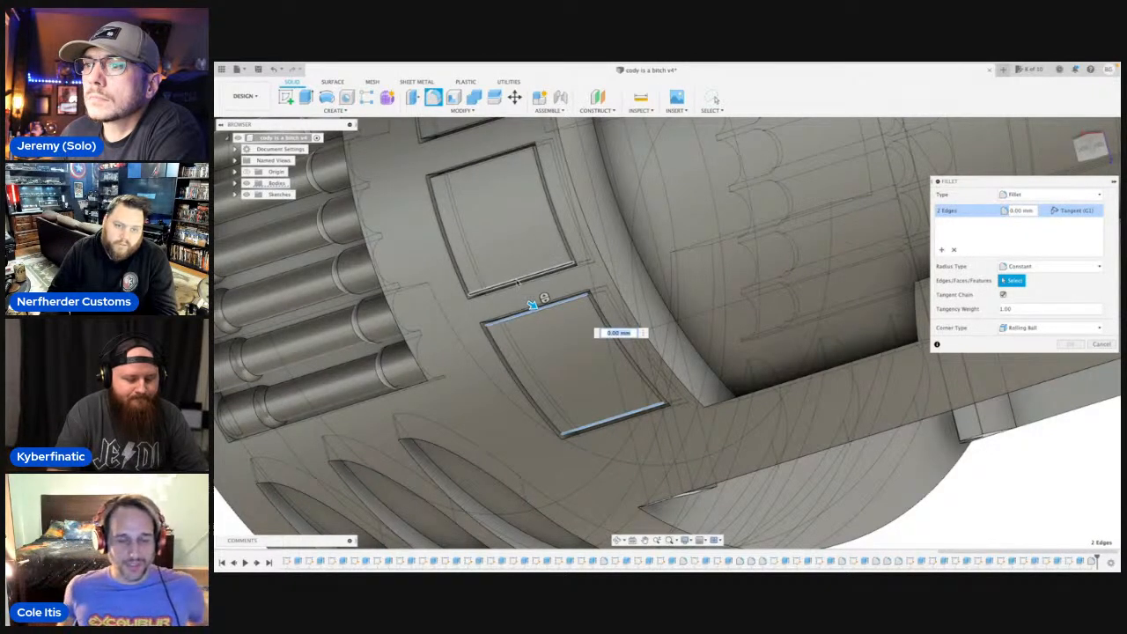
left_click(516, 283)
left_click(476, 155)
middle_click_drag(475, 156, 532, 337)
left_click(531, 306)
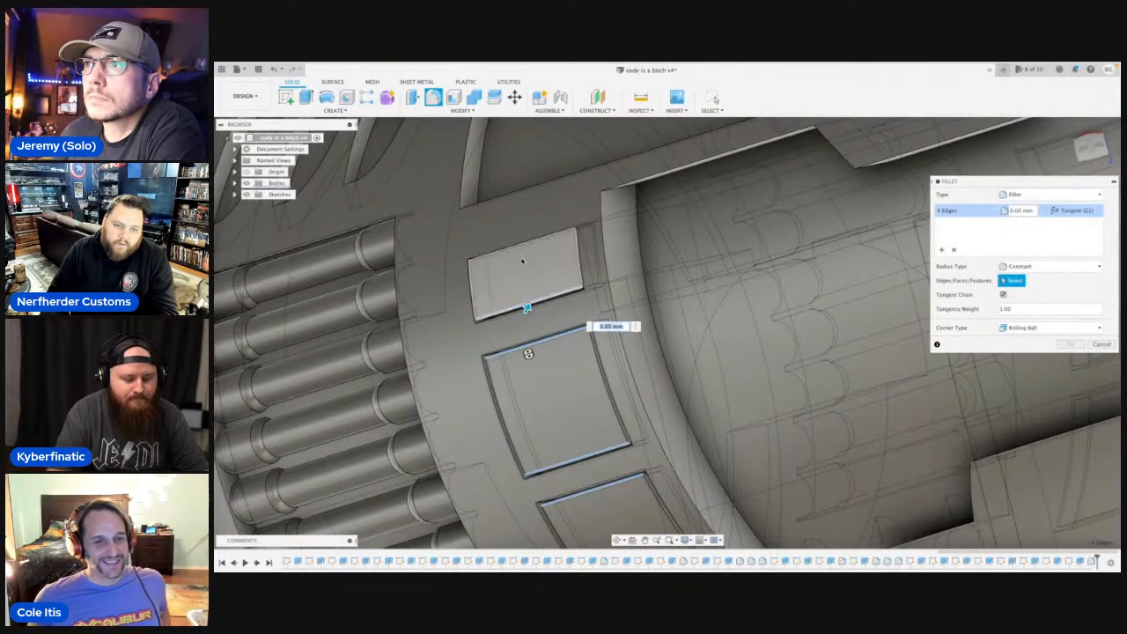
left_click(517, 243)
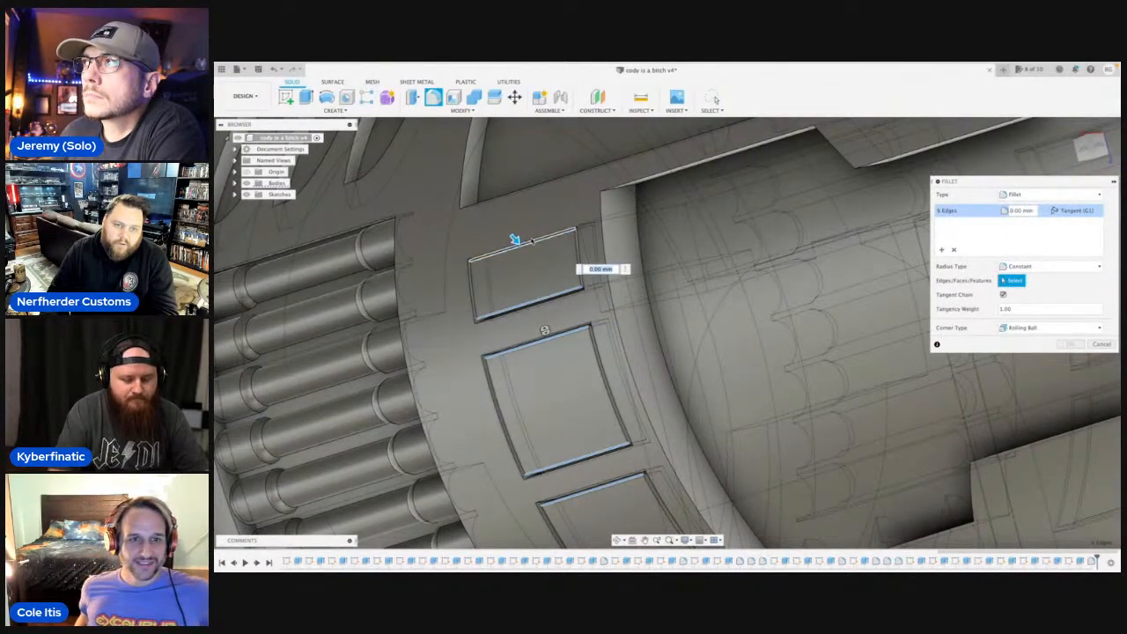
Try a larger radius on the opposite side's panel edges, then apply the fillet with a 0.2 mm radius.
left_click_drag(515, 240, 524, 251)
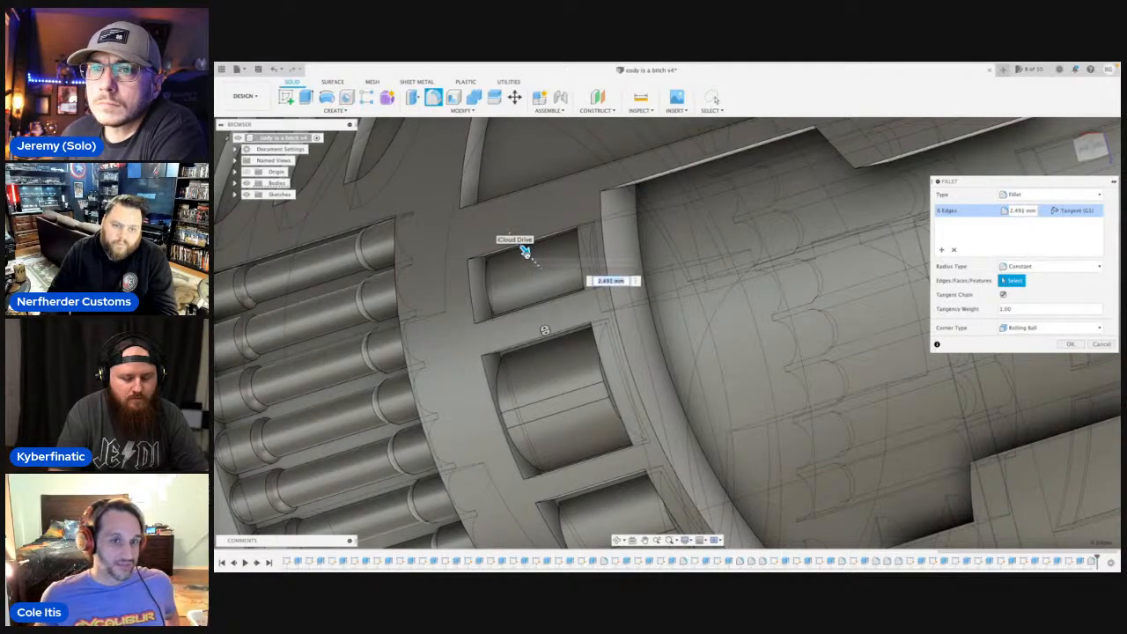
scroll(523, 251, "down", 4)
left_click(618, 540)
left_click_drag(590, 357, 695, 455)
middle_click_drag(738, 302, 717, 319, "shift")
key("Escape")
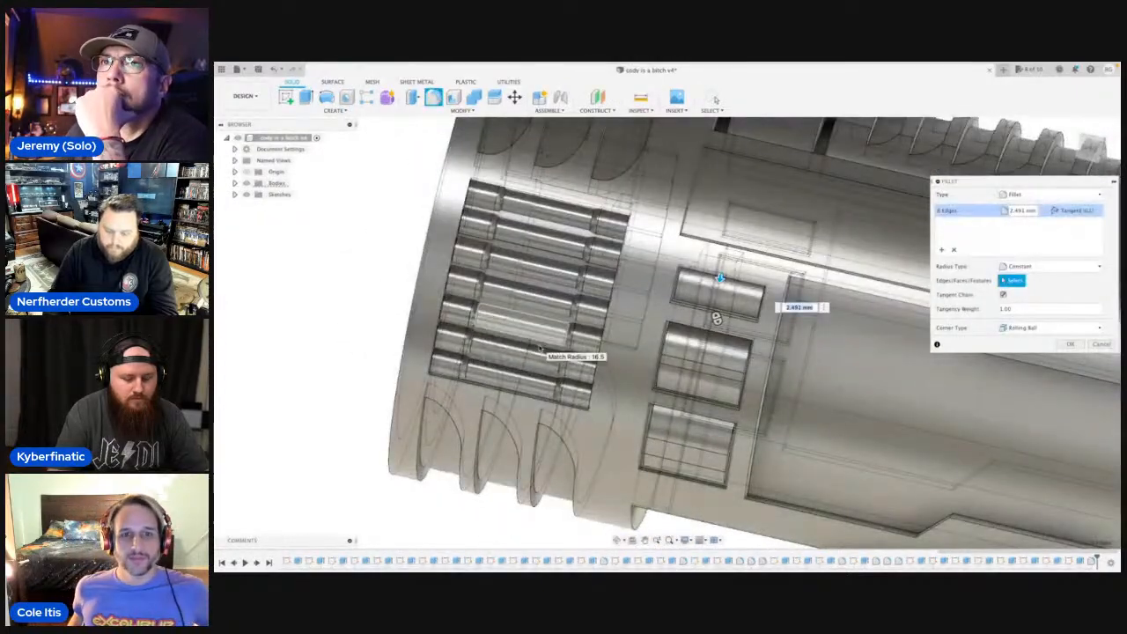
type(".2")
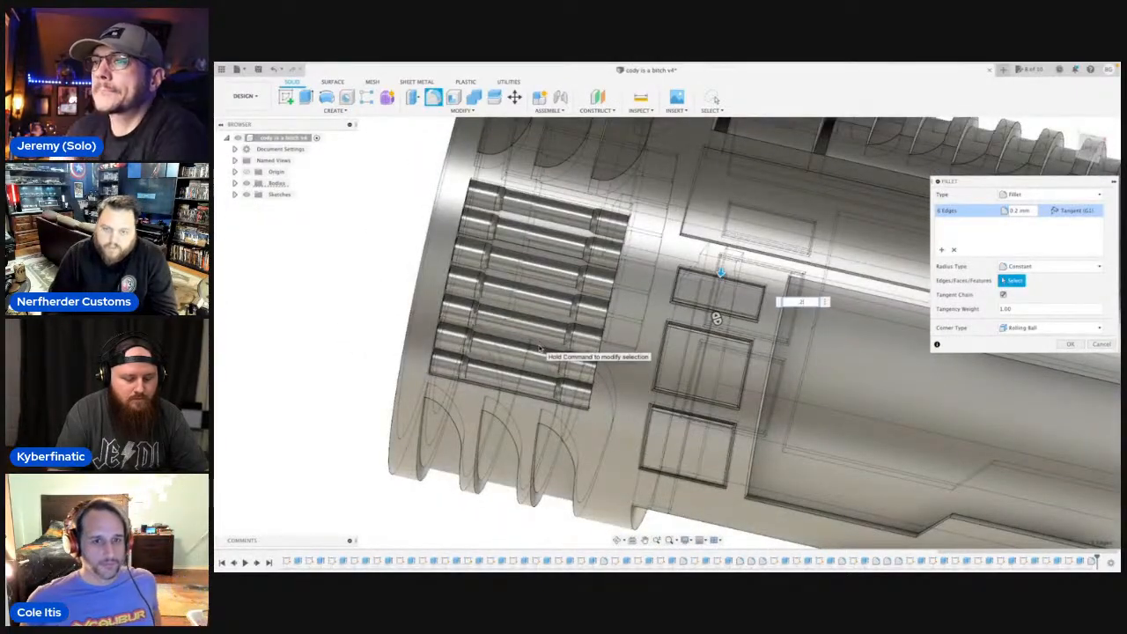
key("Return")
scroll(546, 344, "down", 5)
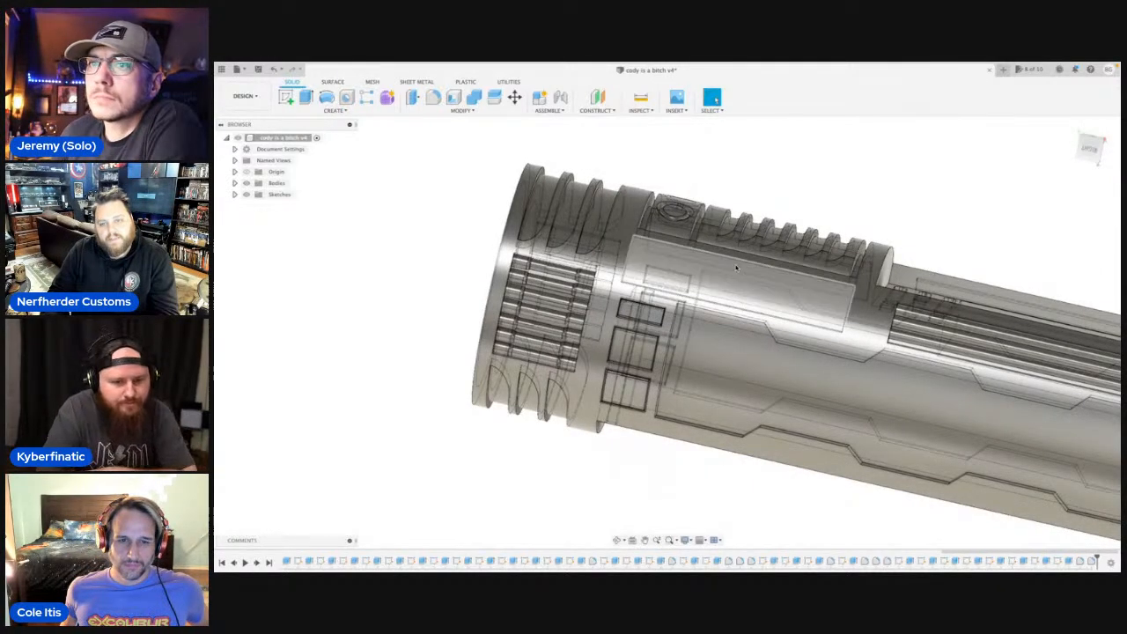
left_click(1090, 148)
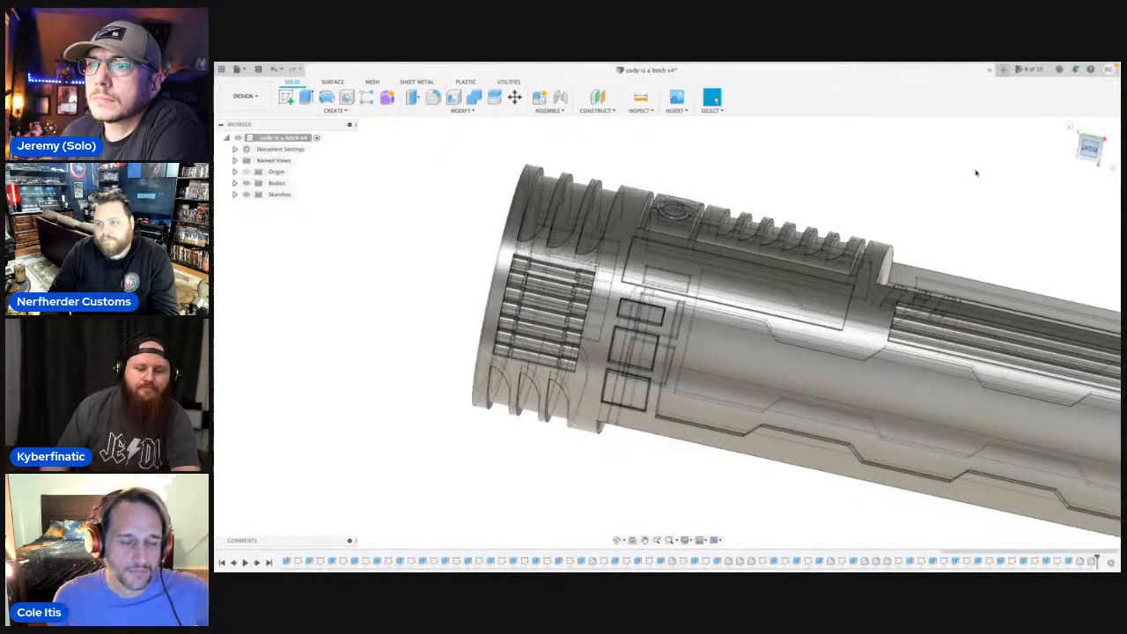
middle_click_drag(971, 177, 838, 173)
scroll(837, 173, "up", 1)
scroll(796, 184, "down", 3)
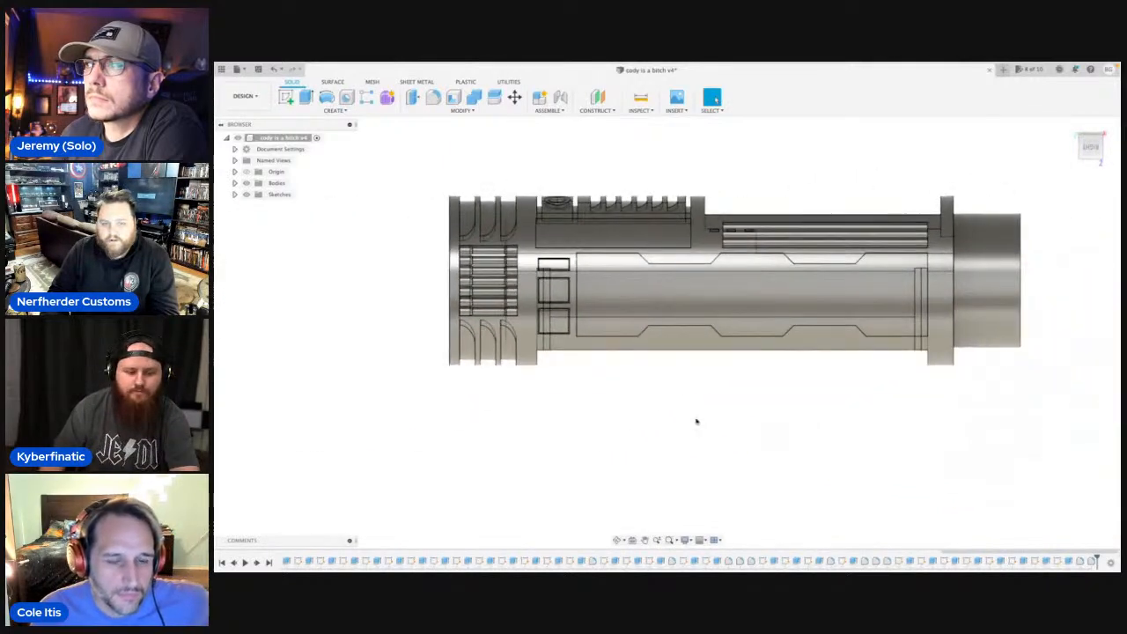
Inspect the hilt from several angles, checking the small raised side panels up close and the body as a whole.
left_click_drag(618, 353, 629, 378)
key("Escape")
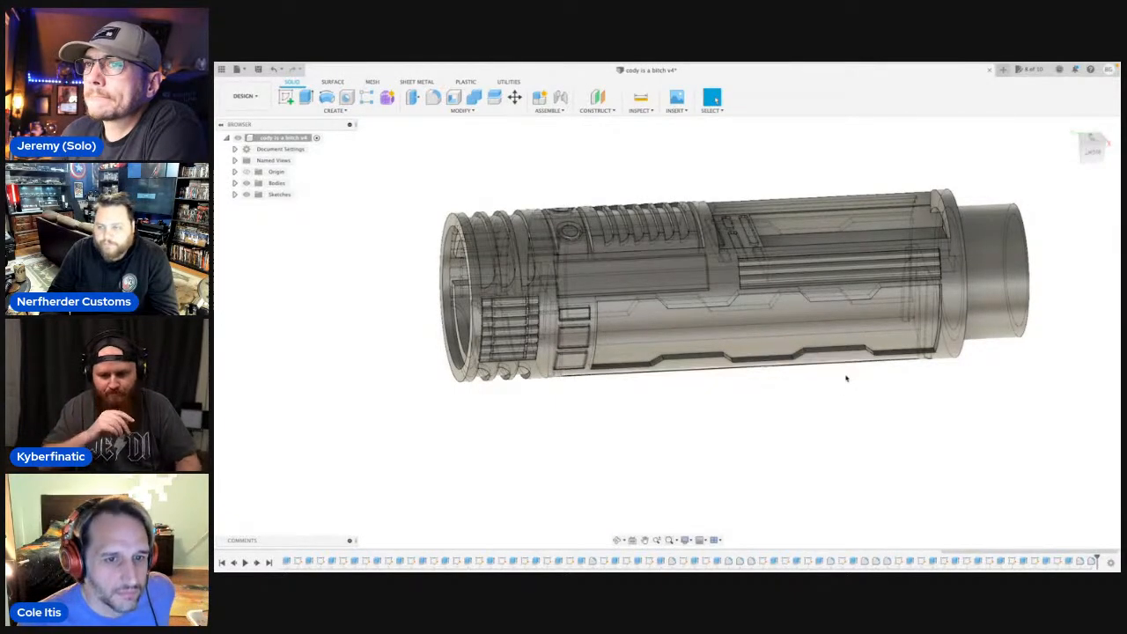
scroll(861, 365, "down", 3)
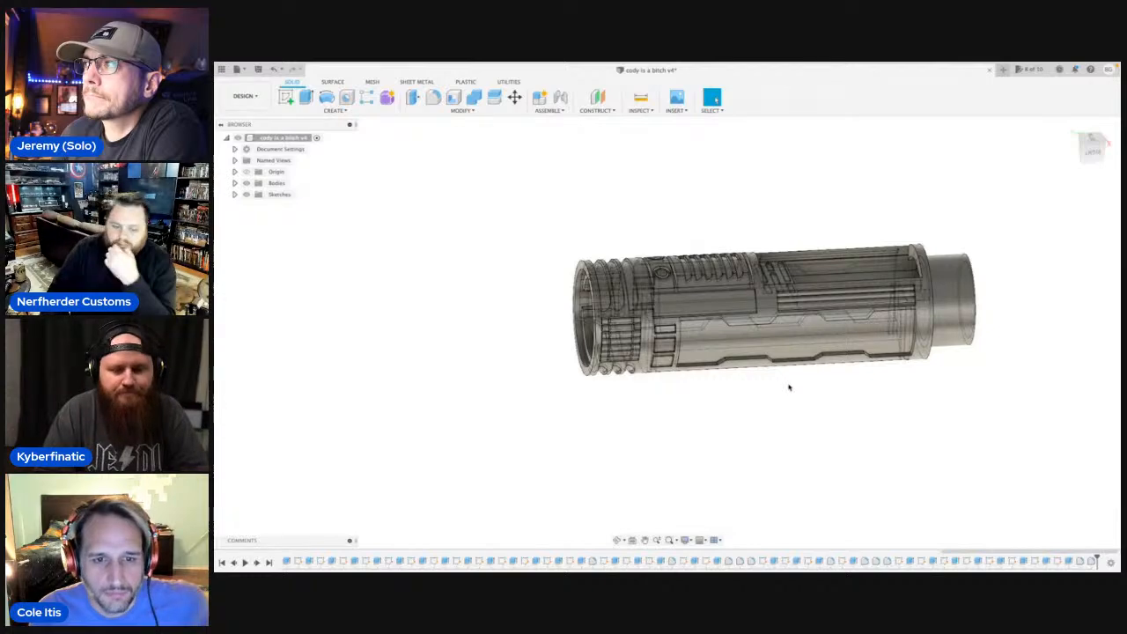
scroll(749, 367, "up", 3)
scroll(664, 324, "up", 5)
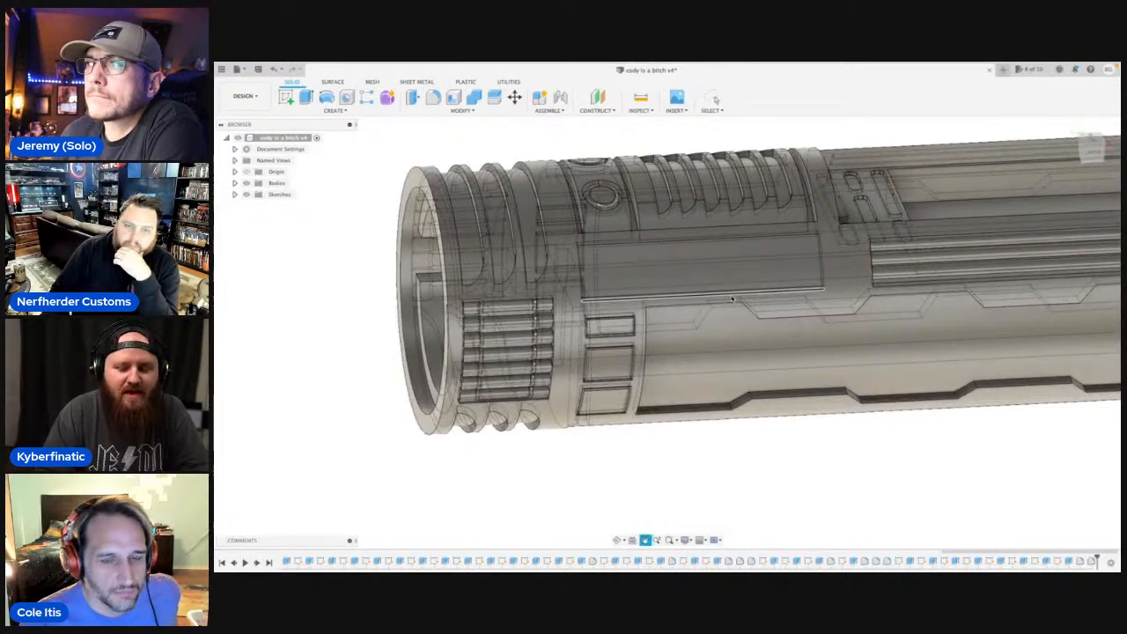
left_click(619, 540)
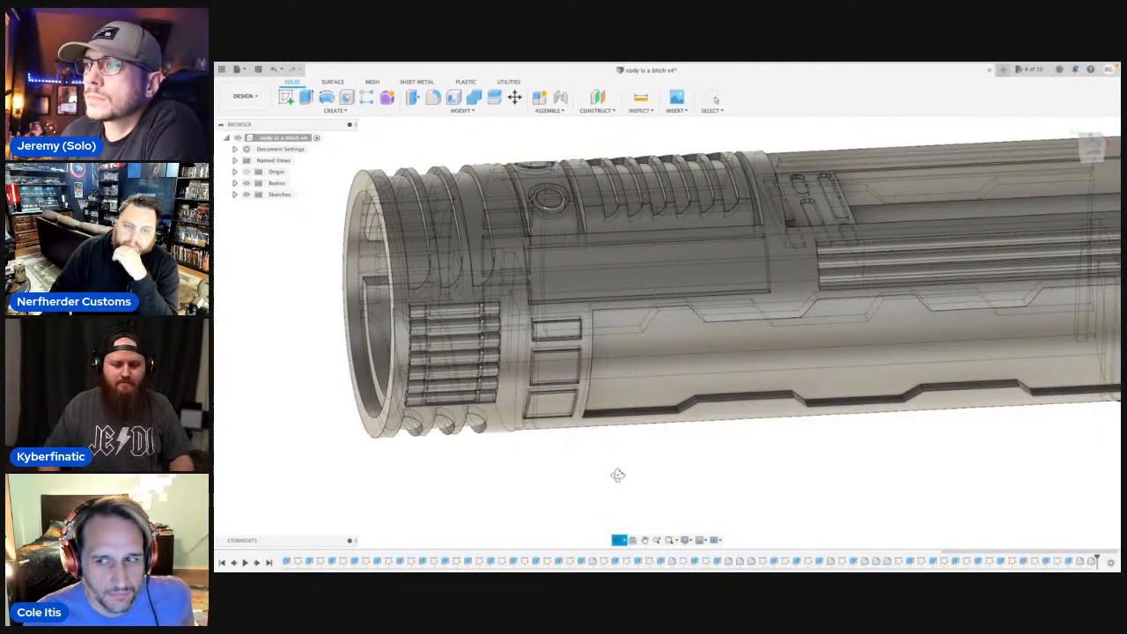
left_click_drag(619, 473, 626, 484)
scroll(641, 470, "down", 2)
scroll(694, 461, "down", 3)
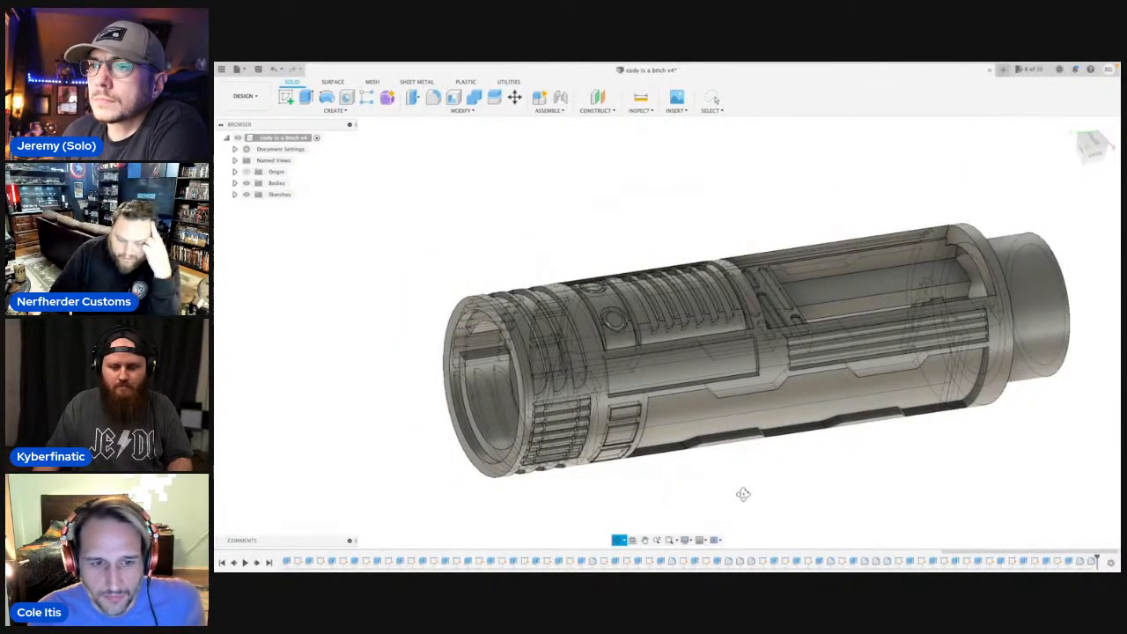
scroll(784, 495, "down", 1)
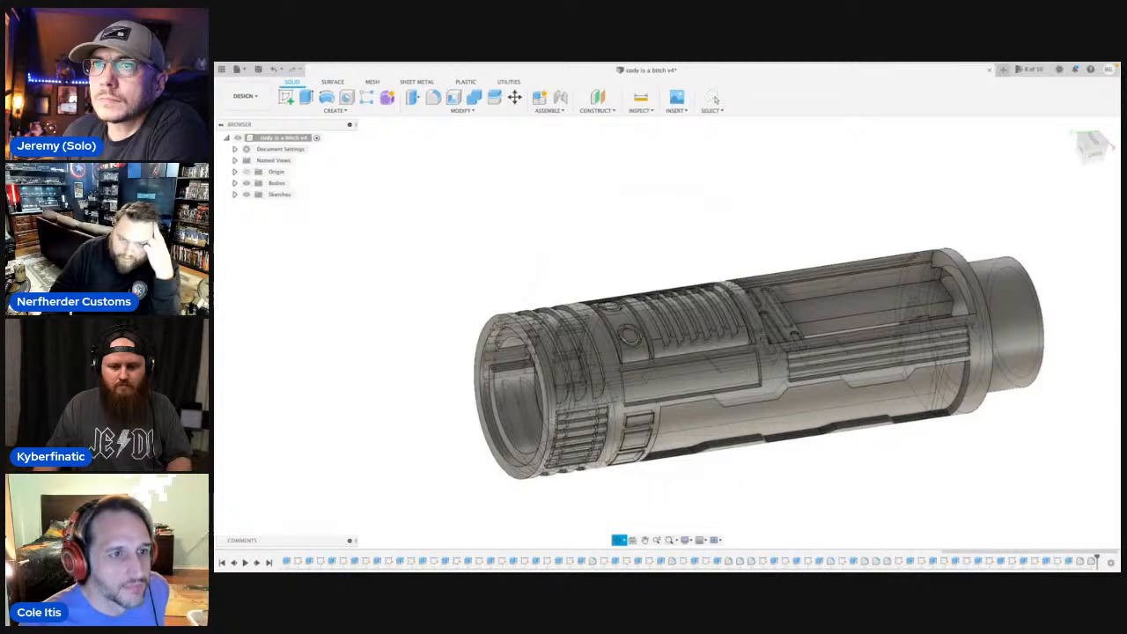